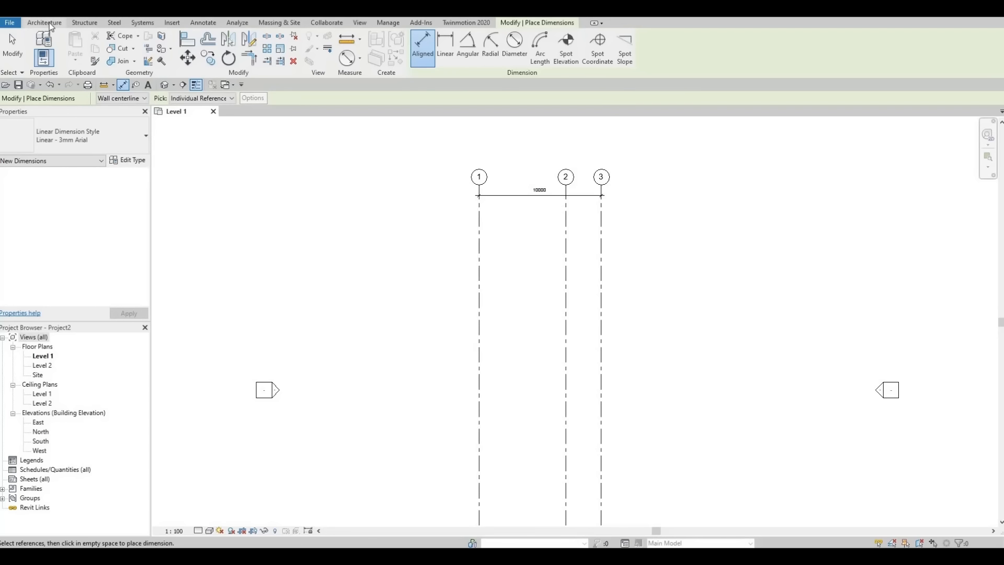
# Step: Draw a horizontal grid line from right to left across grids 1, 2 and 3, just below their overall dimension
pyautogui.click(49, 23)
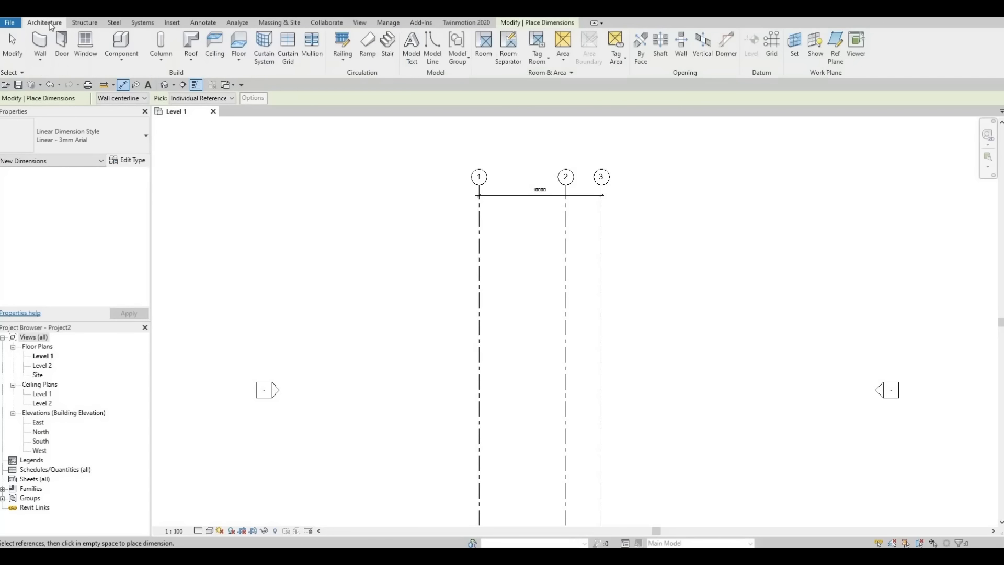
pyautogui.click(771, 53)
pyautogui.click(675, 240)
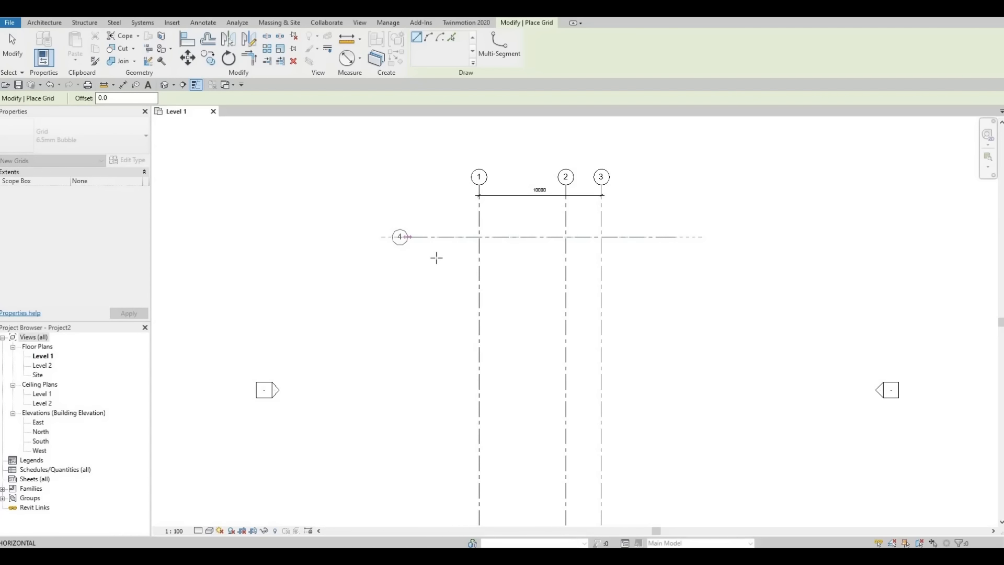
pyautogui.click(436, 258)
pyautogui.press('Escape')
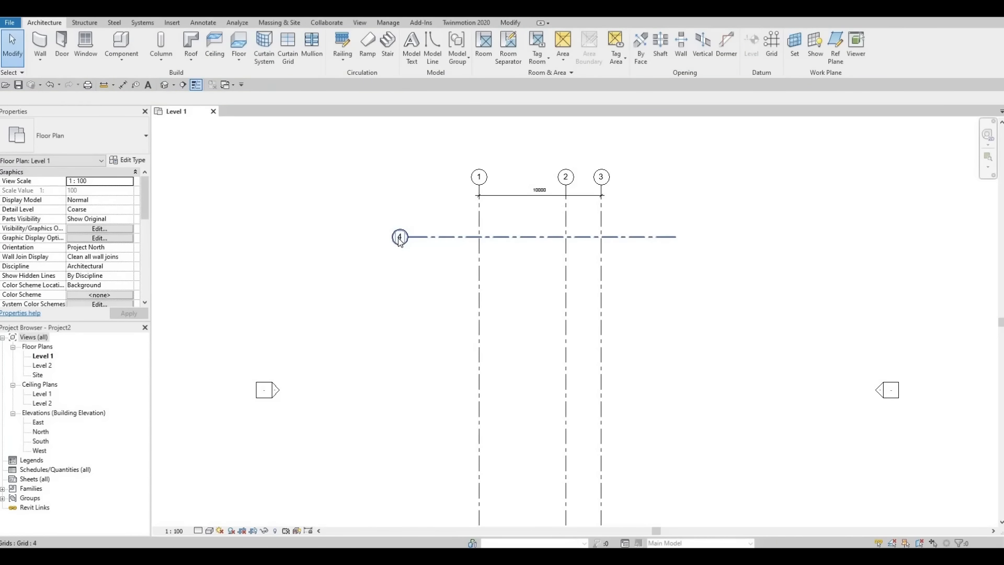
# Step: Rename the new horizontal grid line as A
pyautogui.click(400, 238)
pyautogui.click(399, 238)
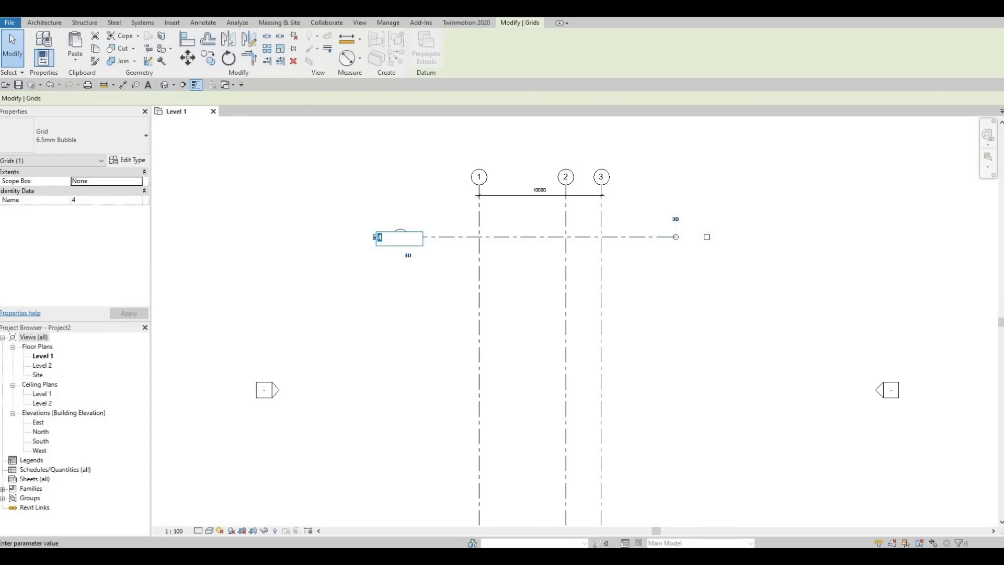
pyautogui.write('A')
pyautogui.press('Return')
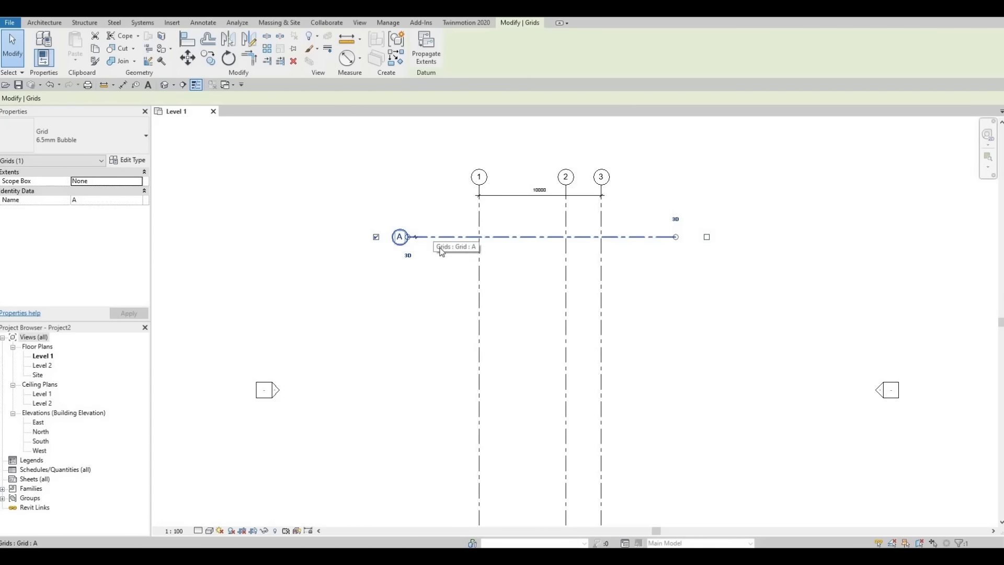
# Step: Copy grid A straight down twice using multiple copies, the first 6900 below it and the second 5100 further down
pyautogui.click(208, 55)
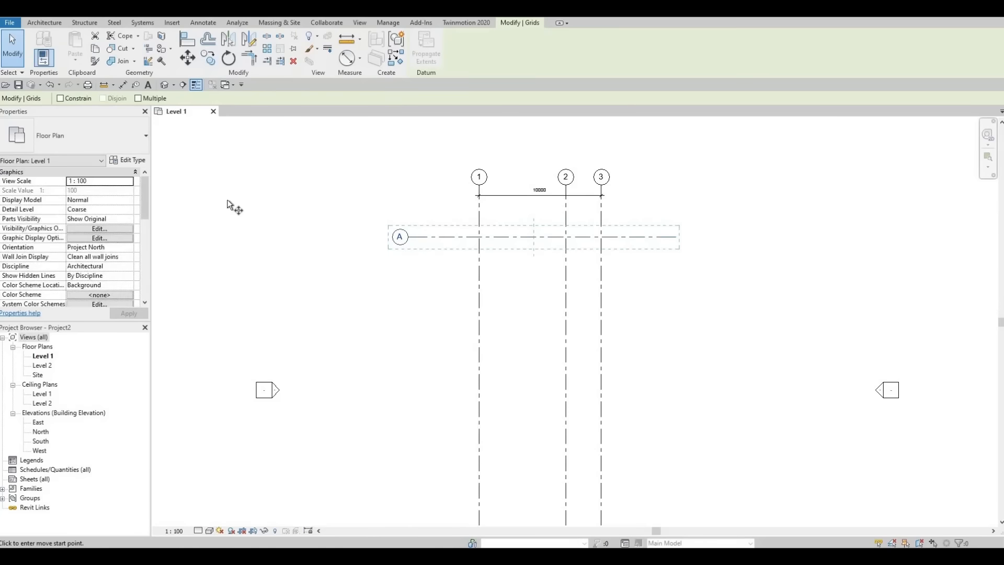
pyautogui.click(146, 101)
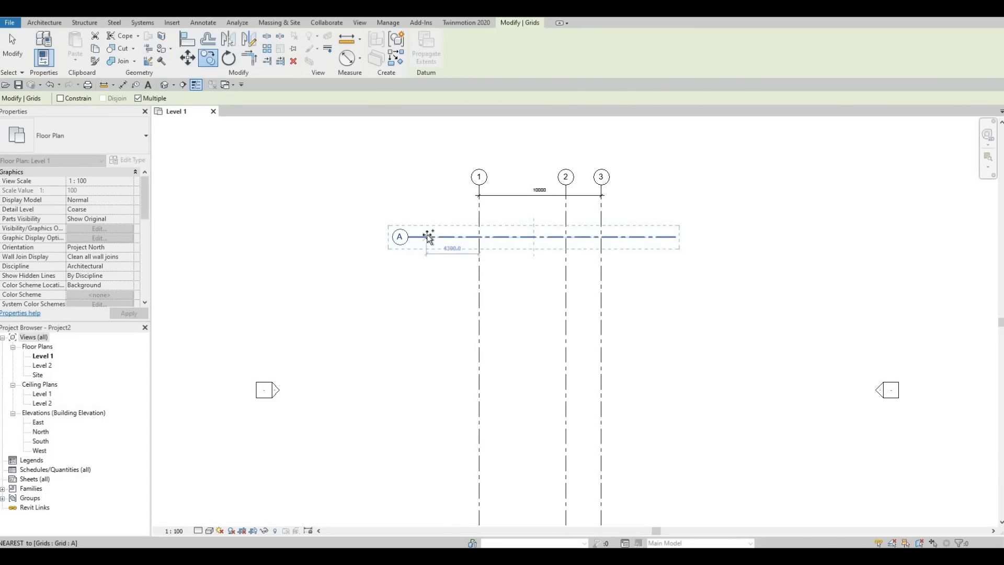
pyautogui.click(427, 234)
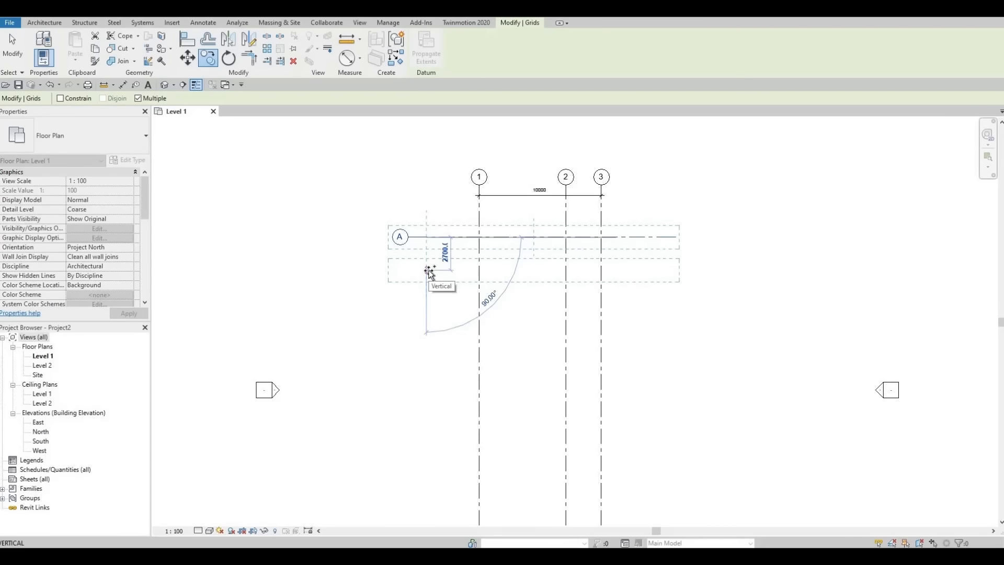
pyautogui.write('6900')
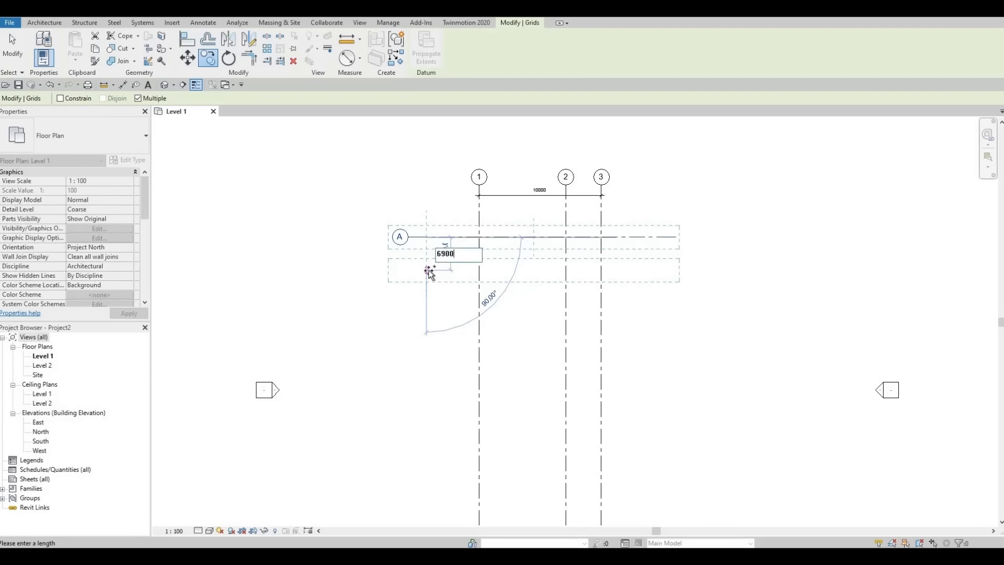
pyautogui.press('Return')
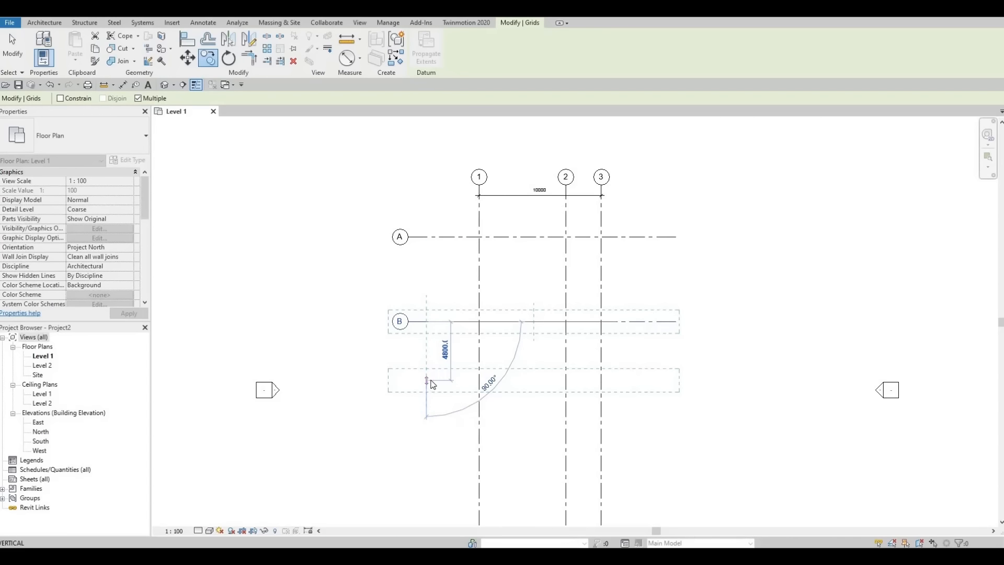
pyautogui.write('500.0')
pyautogui.press('Return')
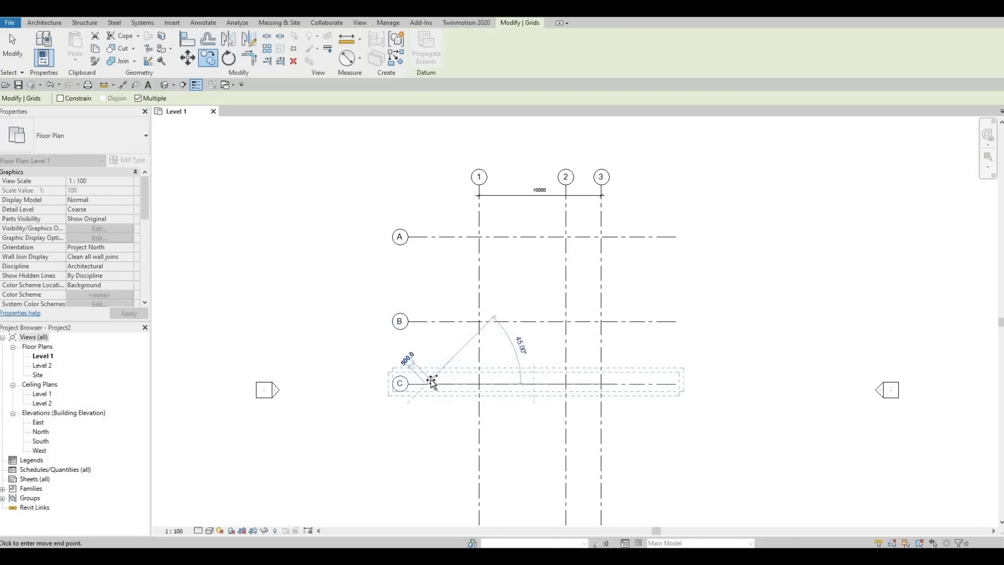
pyautogui.press('Escape')
pyautogui.press('Escape')
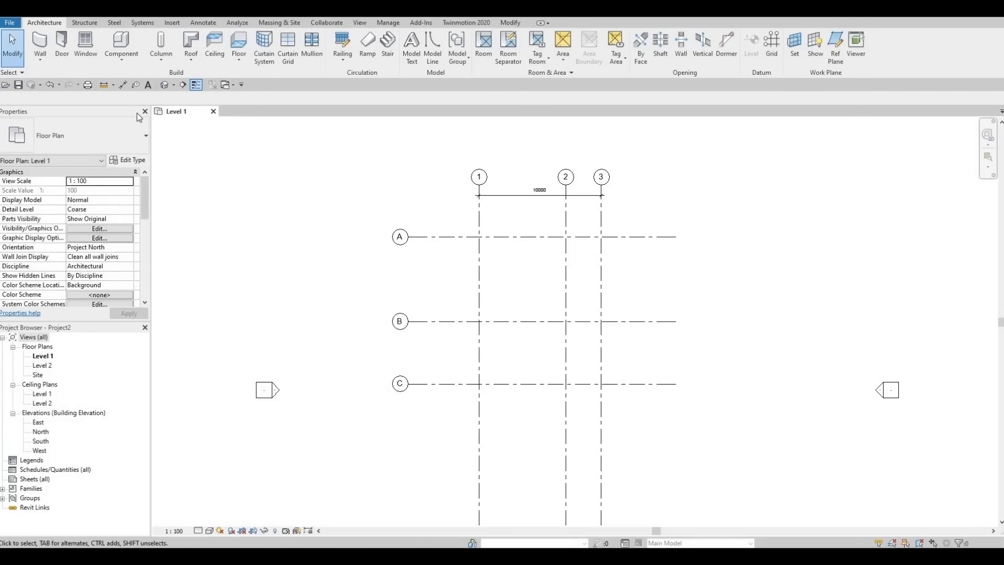
# Step: Place an overall aligned dimension between grids A and C, beside the grid bubbles
pyautogui.click(122, 84)
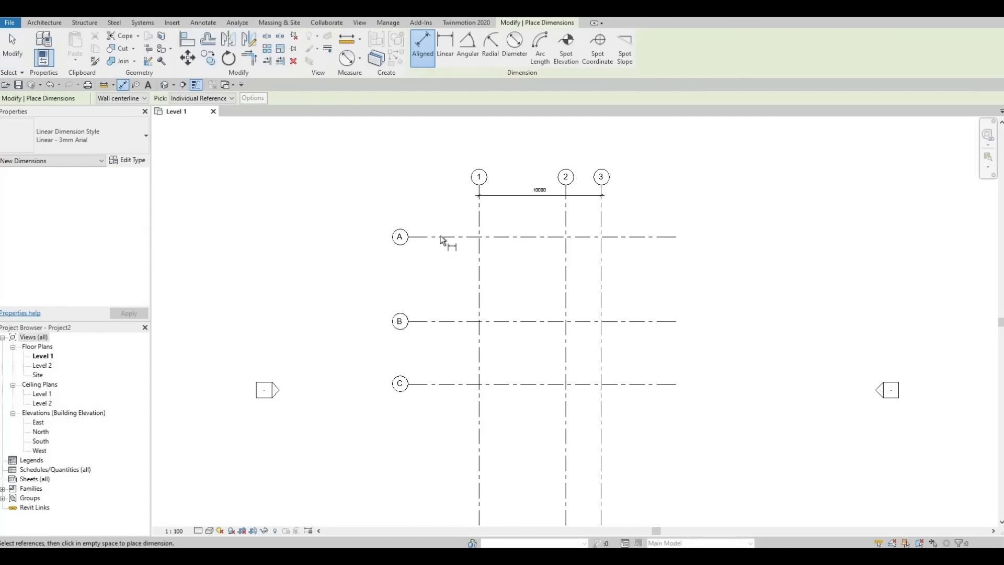
pyautogui.click(440, 238)
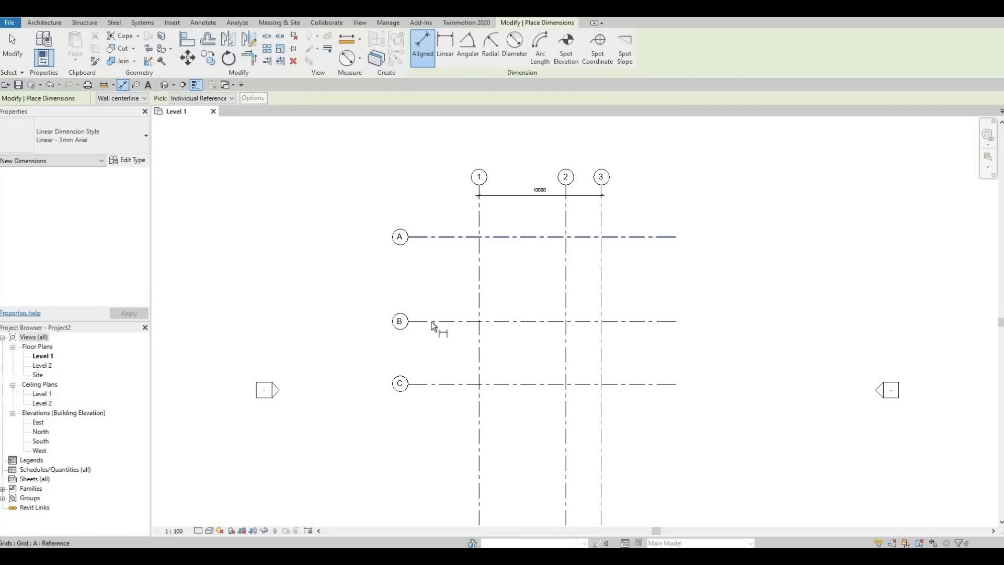
pyautogui.click(426, 384)
pyautogui.click(452, 271)
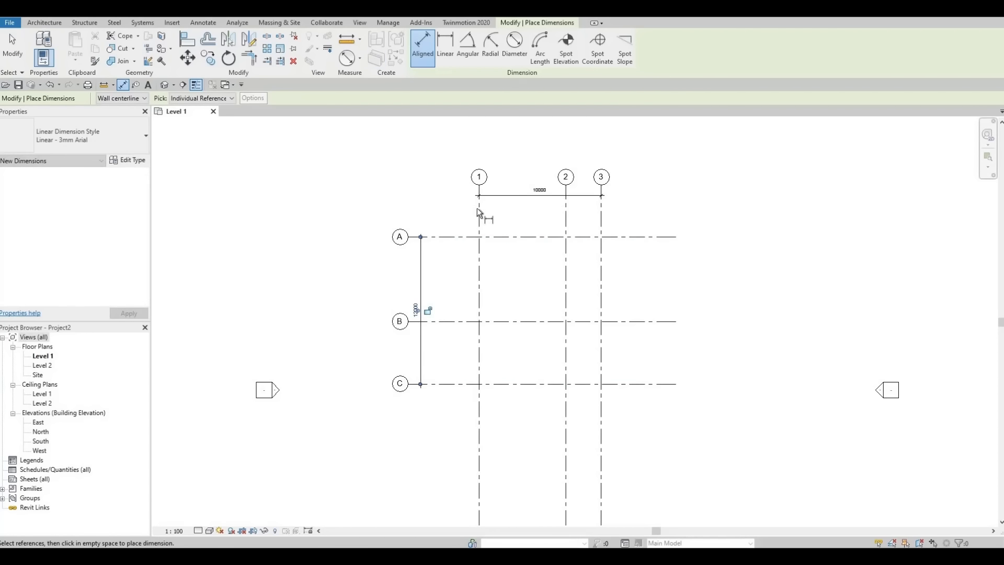
# Step: Add aligned dimensions between grids 1 and 2 and between grids 2 and 3, below the overall dimension
pyautogui.click(479, 207)
pyautogui.click(564, 207)
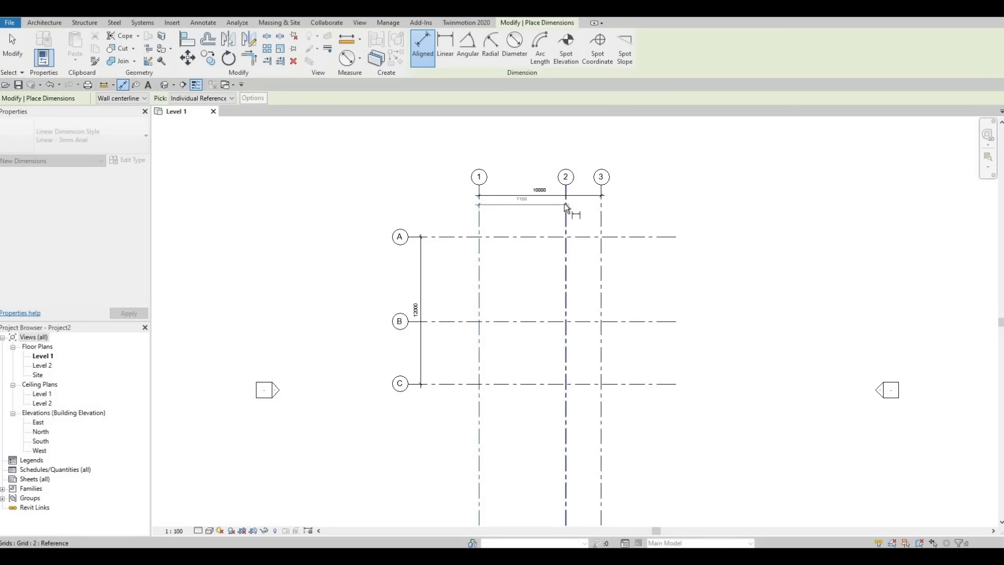
pyautogui.scroll(2, 560, 212)
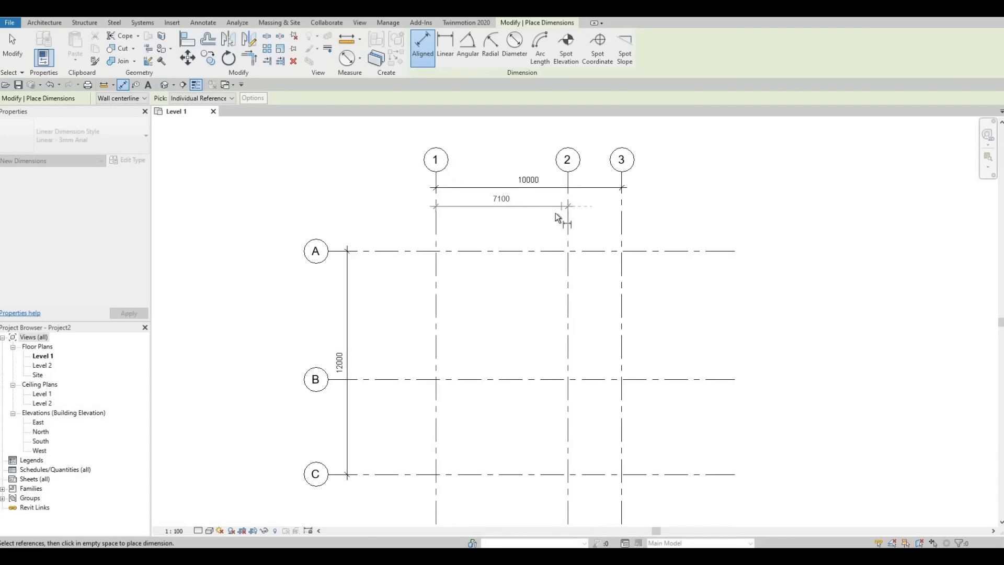
pyautogui.click(556, 208)
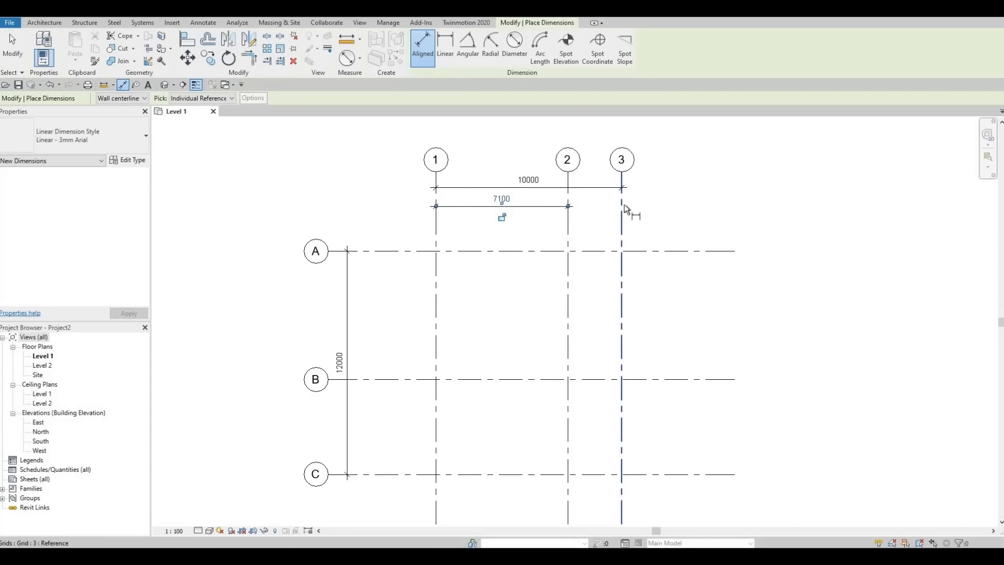
pyautogui.click(622, 205)
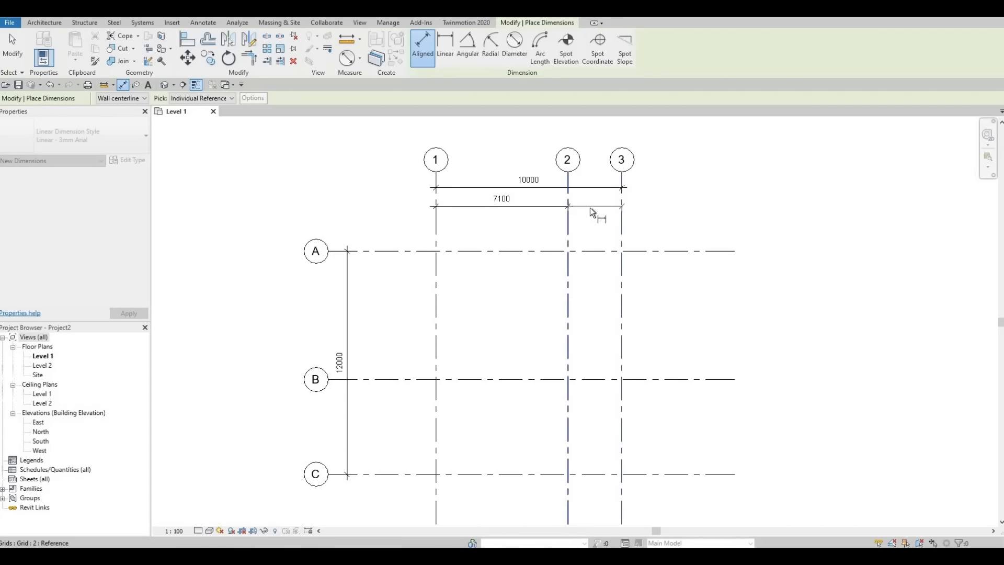
pyautogui.click(589, 207)
pyautogui.click(589, 207)
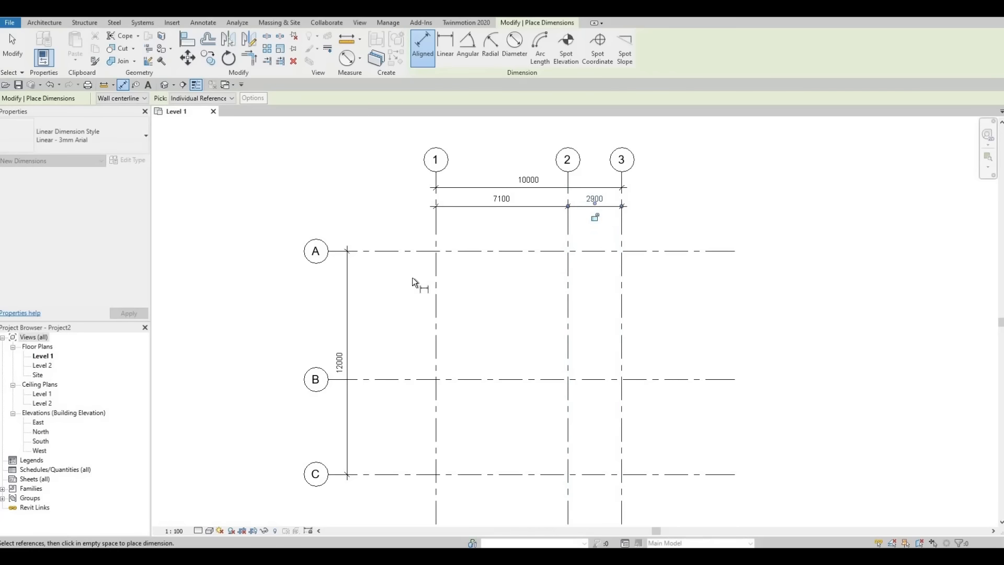
# Step: Add aligned dimensions between grids A and B and between grids B and C, inside the overall vertical dimension
pyautogui.click(402, 381)
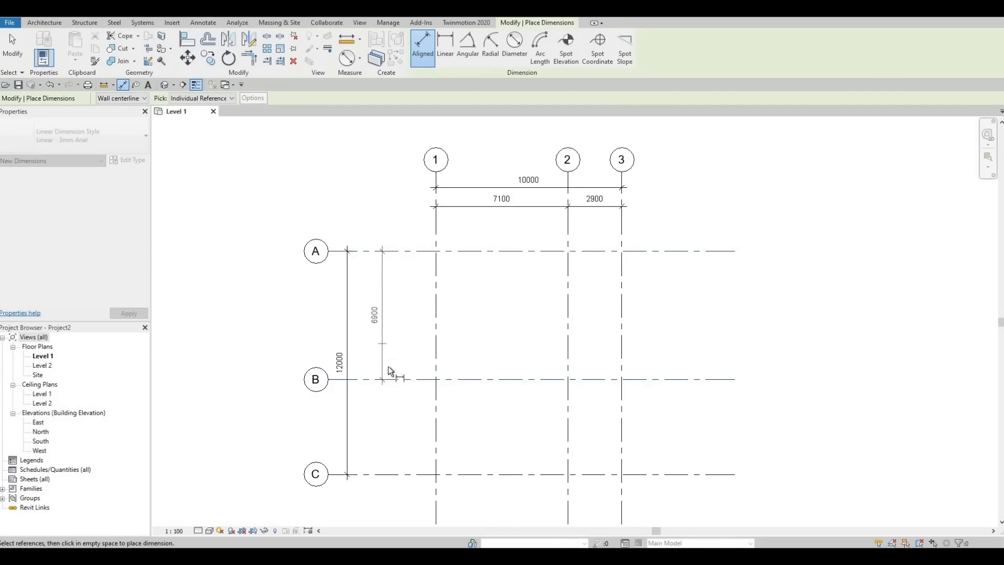
pyautogui.click(389, 374)
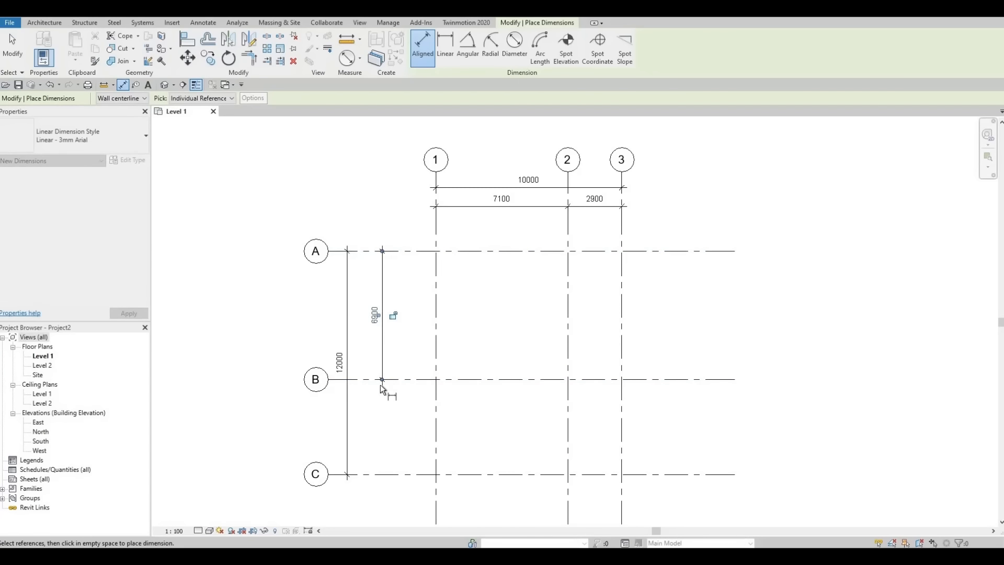
pyautogui.click(380, 475)
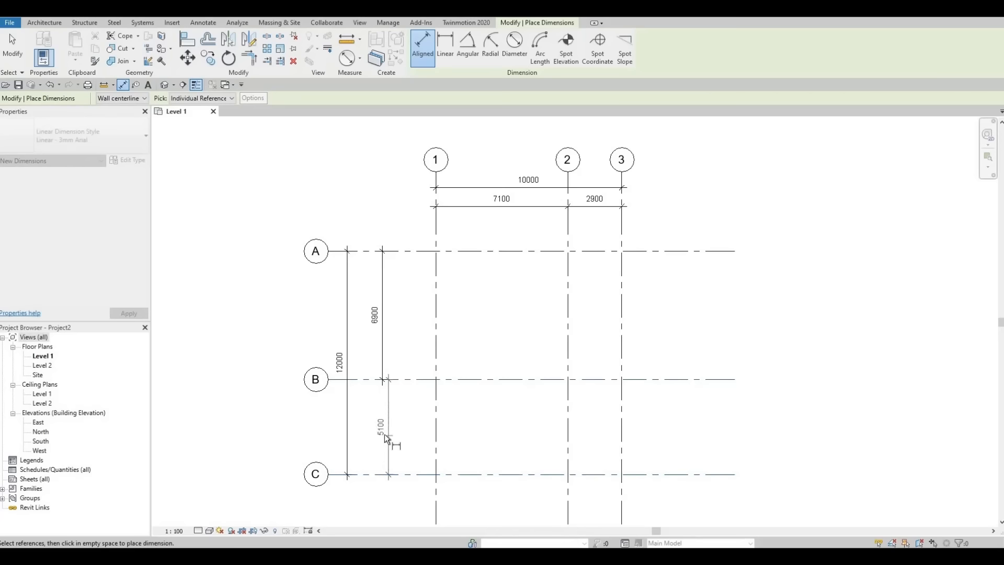
pyautogui.click(384, 434)
pyautogui.press('Escape')
pyautogui.press('Escape')
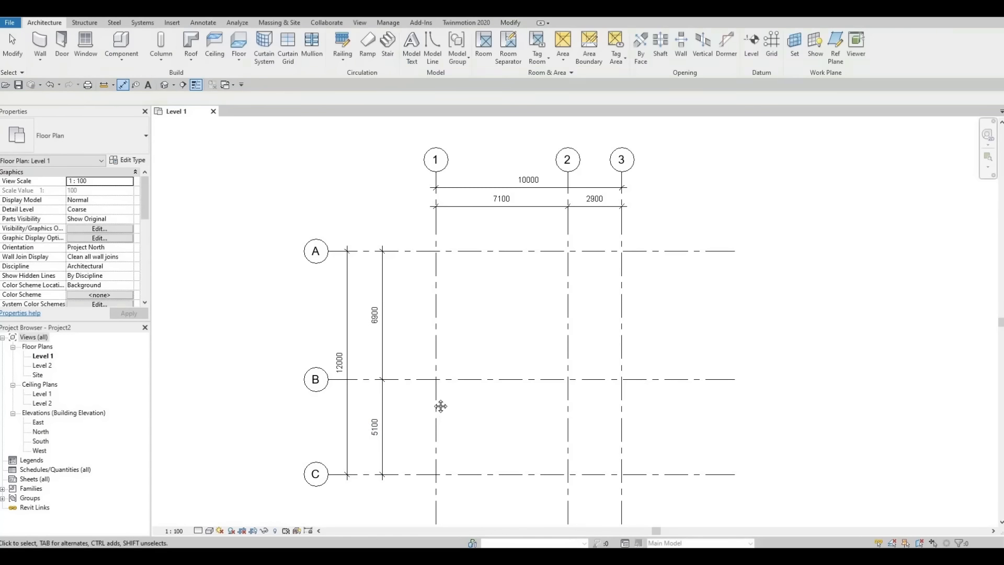
pyautogui.moveTo(418, 414); pyautogui.dragTo(461, 365, button='middle')
pyautogui.scroll(1, 458, 365)
pyautogui.scroll(-1, 458, 366)
pyautogui.moveTo(416, 418); pyautogui.dragTo(369, 468, button='middle')
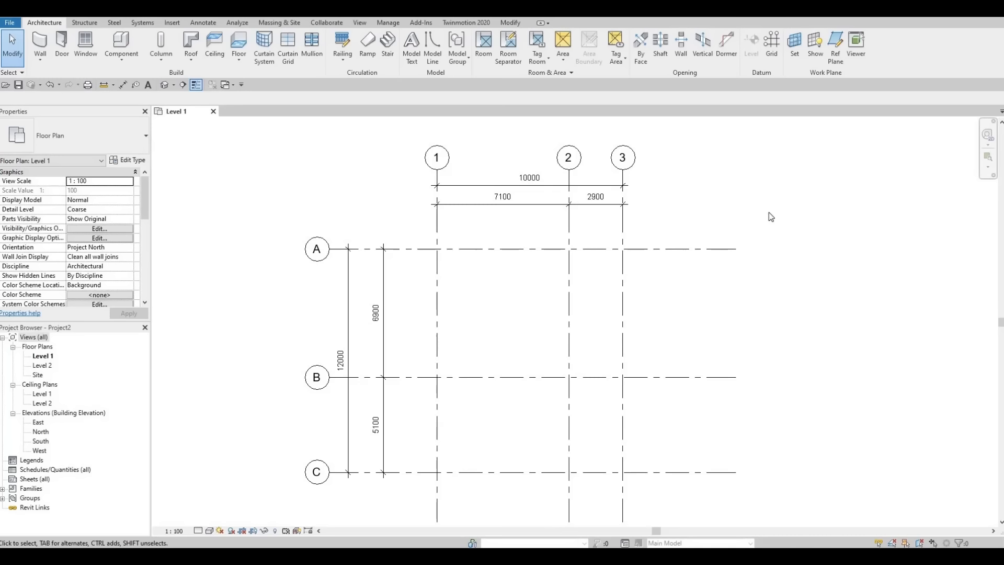
pyautogui.click(41, 45)
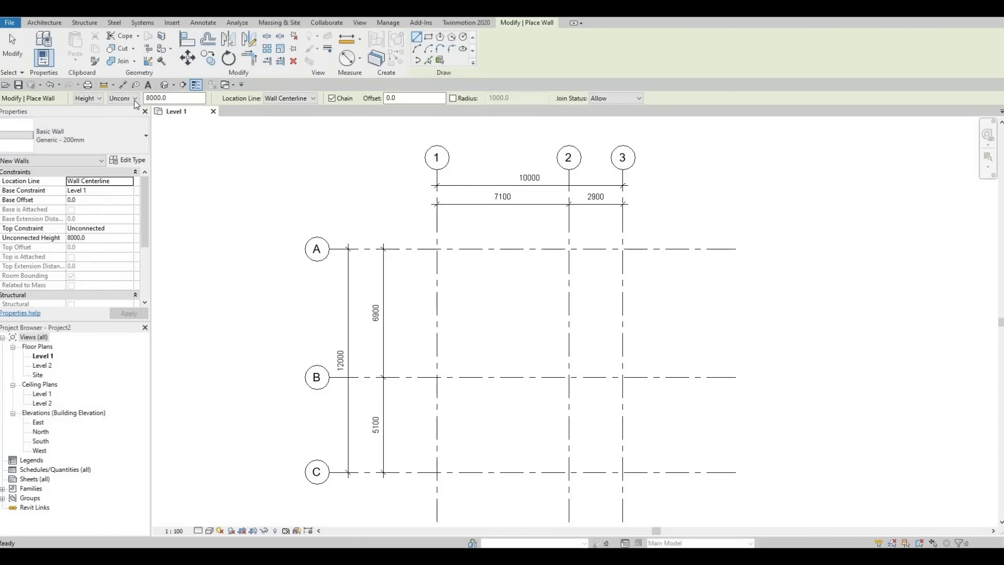
pyautogui.press('Escape')
pyautogui.press('Escape')
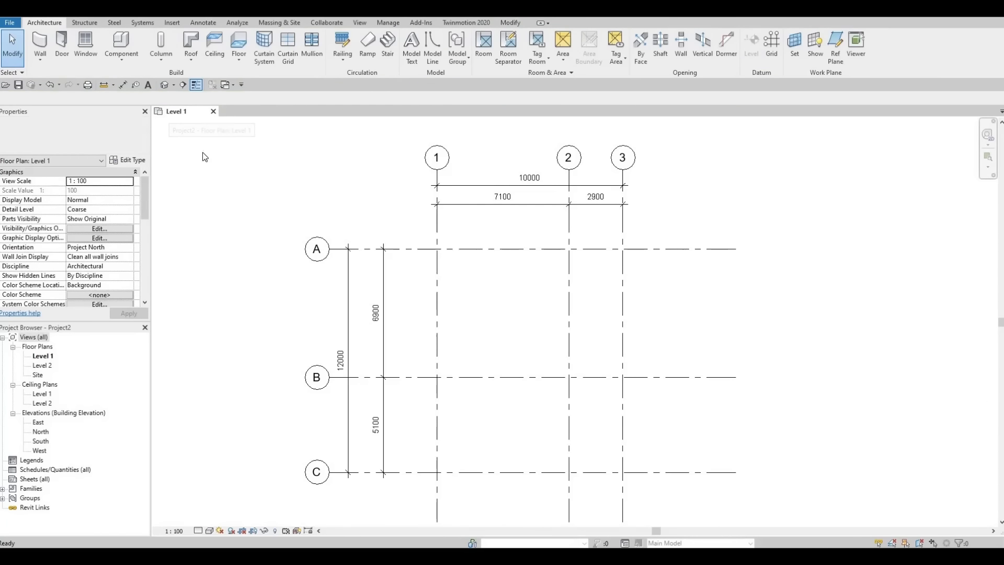
# Step: Open the South building elevation view
pyautogui.click(43, 442)
pyautogui.doubleClick(58, 446)
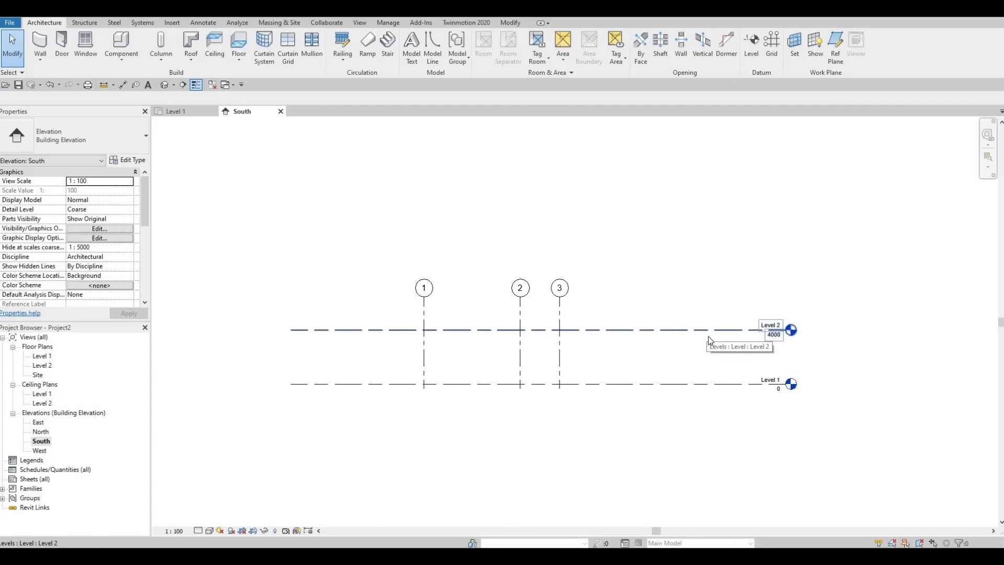
pyautogui.click(776, 337)
pyautogui.click(777, 337)
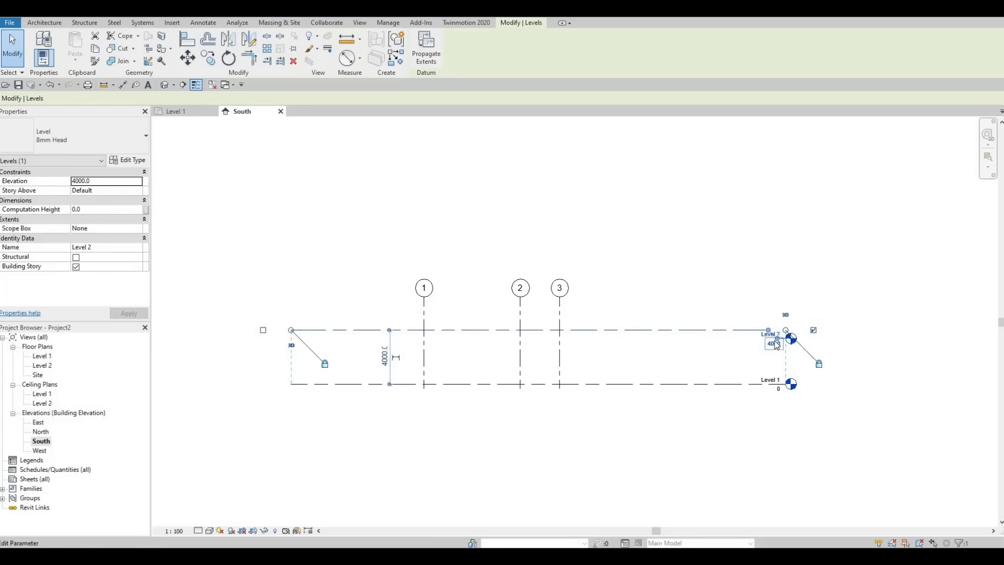
pyautogui.hotkey('ctrl', 'z')
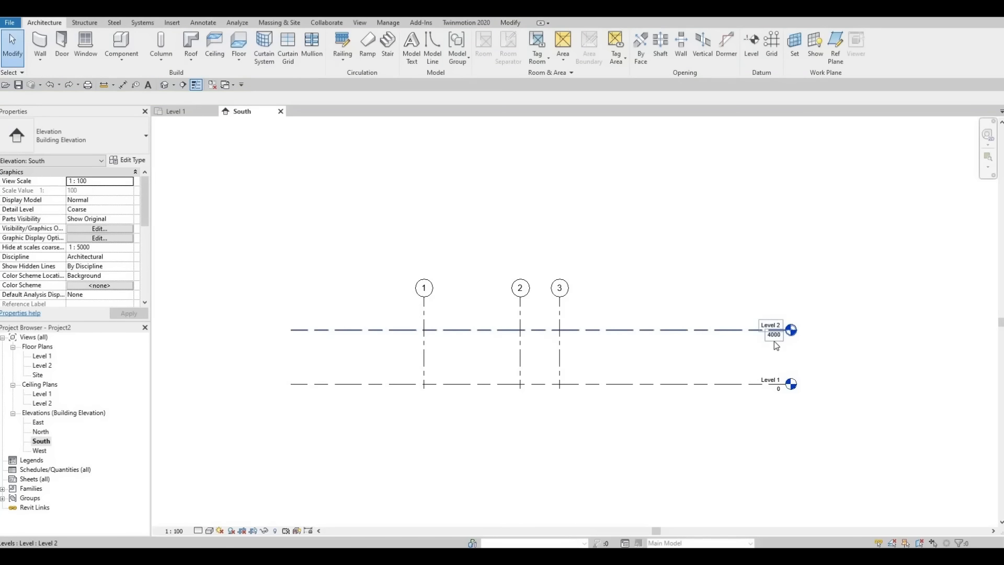
# Step: Set the elevation of Level 2 to 3200
pyautogui.scroll(2, 775, 336)
pyautogui.scroll(2, 778, 341)
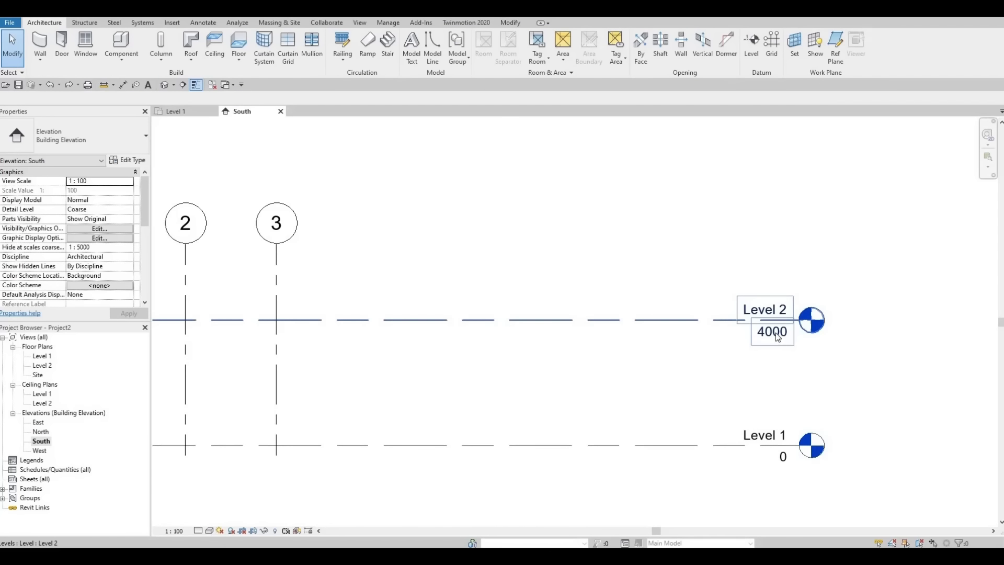
pyautogui.click(776, 335)
pyautogui.click(776, 340)
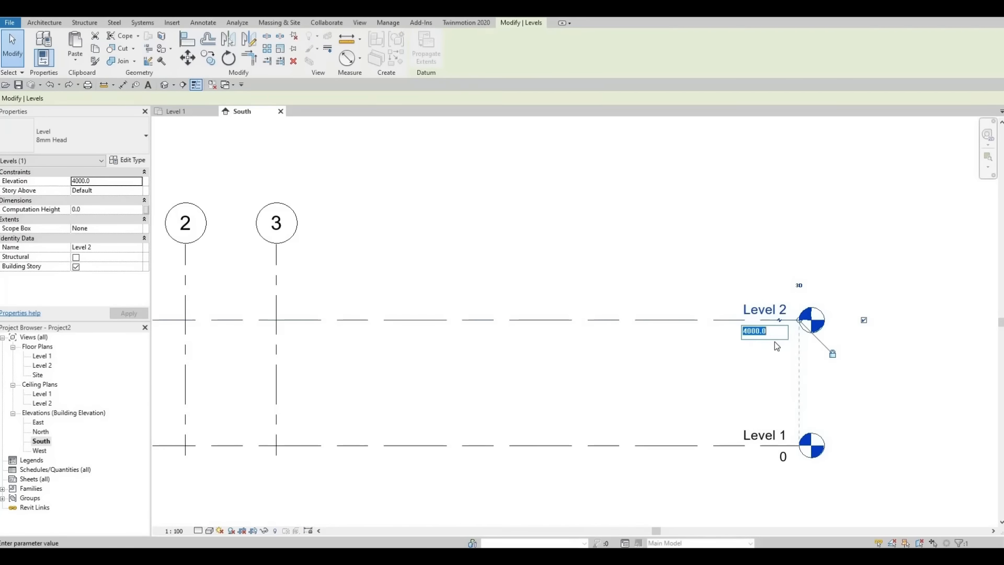
pyautogui.write('30')
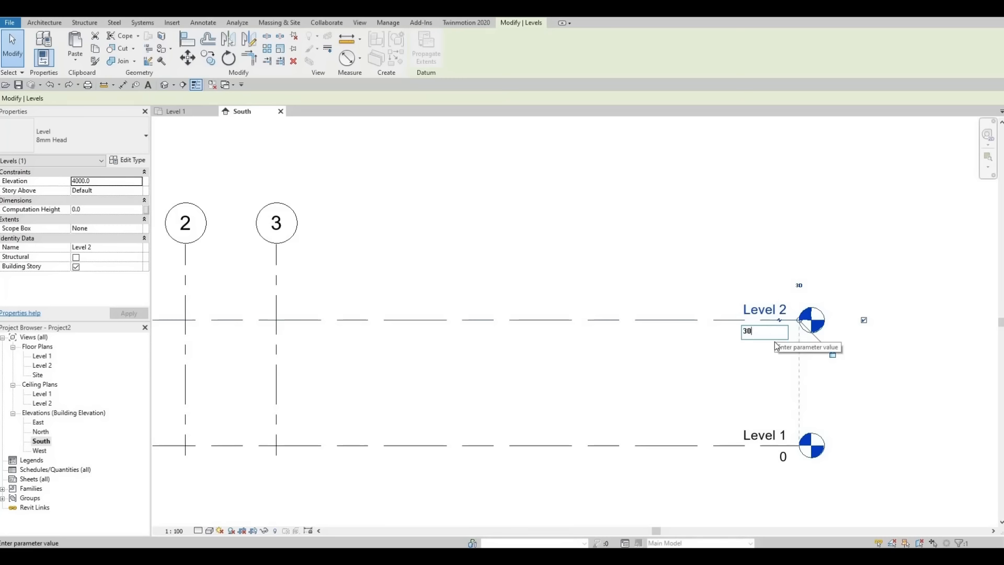
pyautogui.press('BackSpace')
pyautogui.write('200')
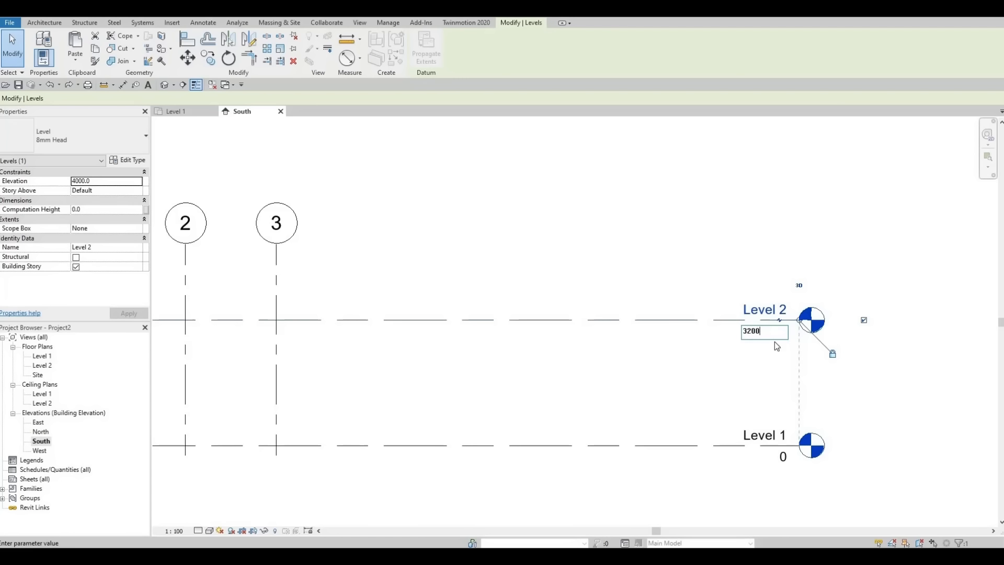
pyautogui.press('Return')
pyautogui.press('Escape')
pyautogui.scroll(-2, 587, 315)
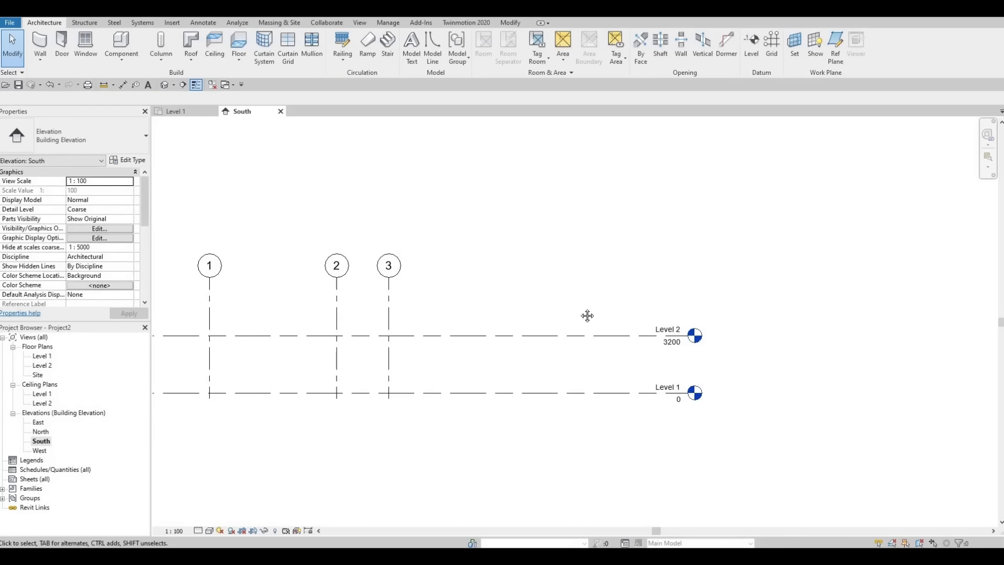
# Step: Copy Level 2 vertically upward by 3200 to add a new level above it
pyautogui.click(565, 347)
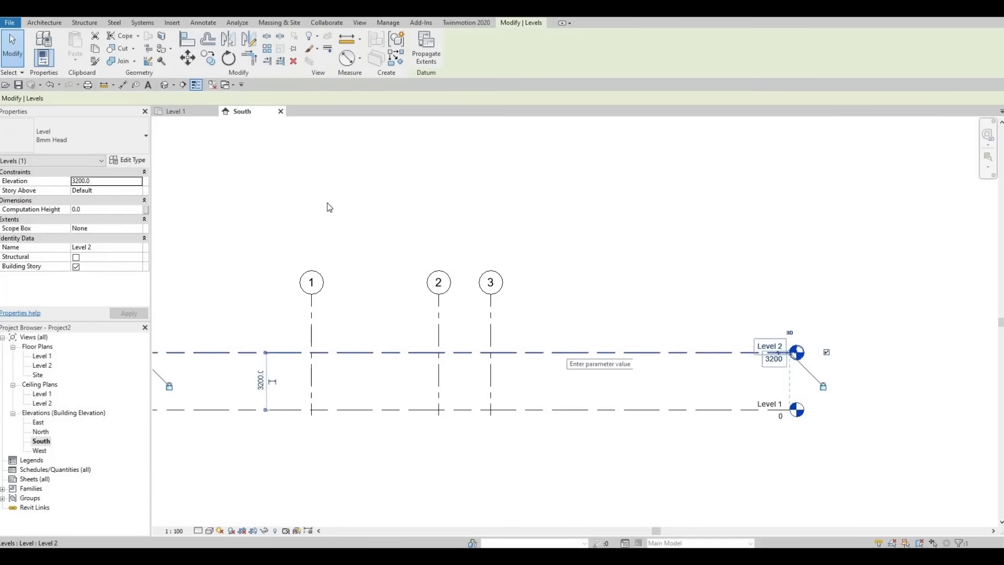
pyautogui.click(208, 58)
pyautogui.click(491, 312)
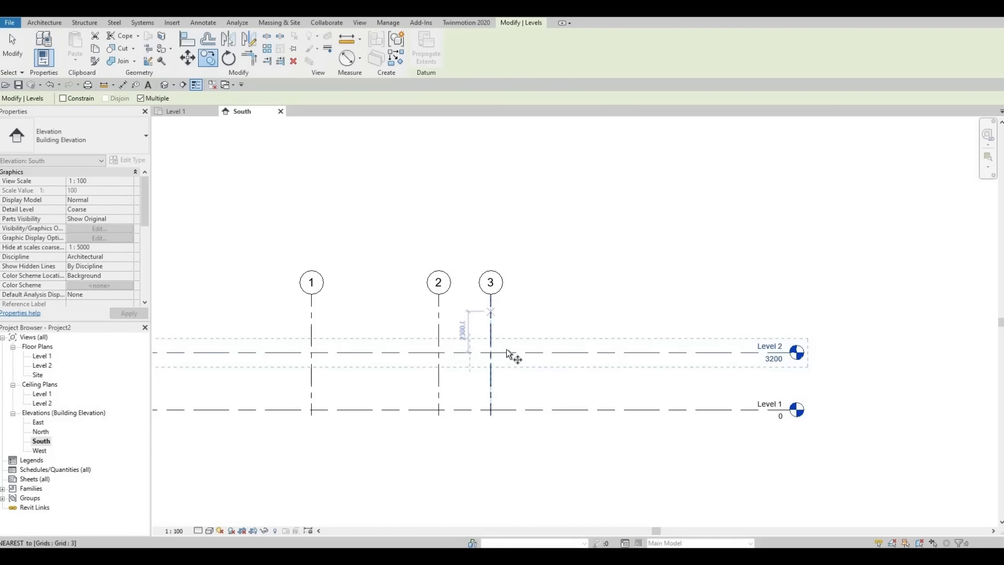
pyautogui.click(506, 353)
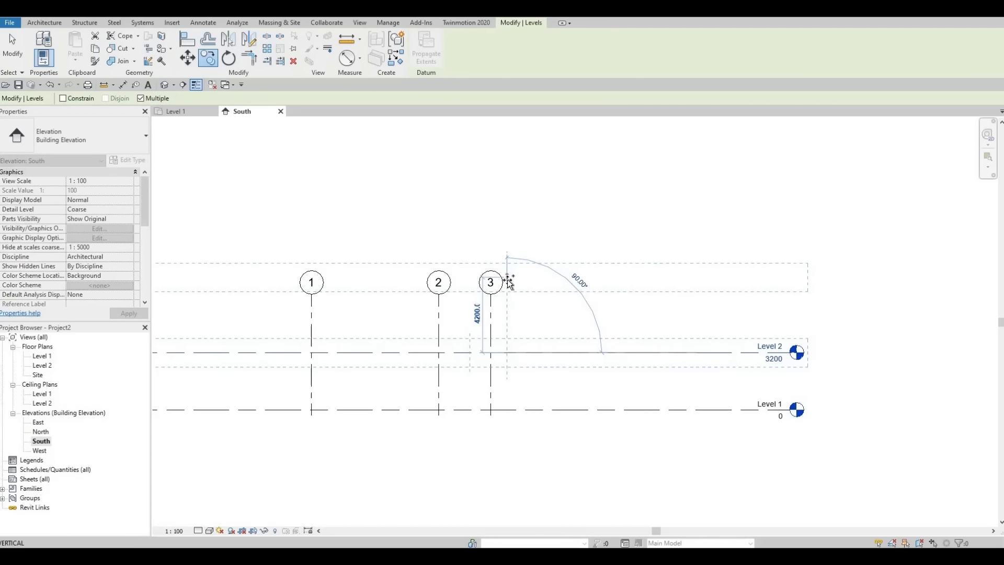
pyautogui.write('3')
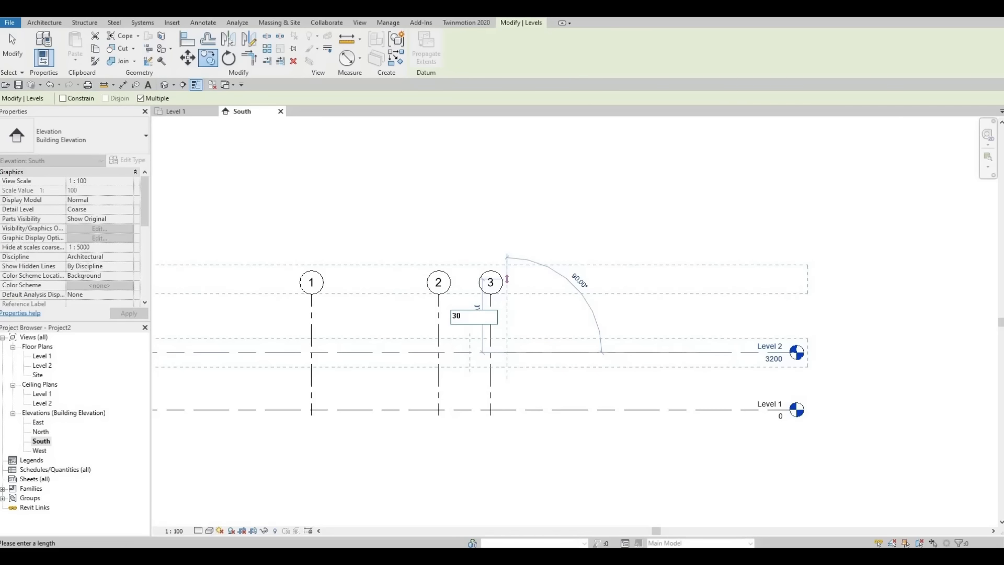
pyautogui.write('200')
pyautogui.press('Return')
pyautogui.press('Escape')
pyautogui.press('Escape')
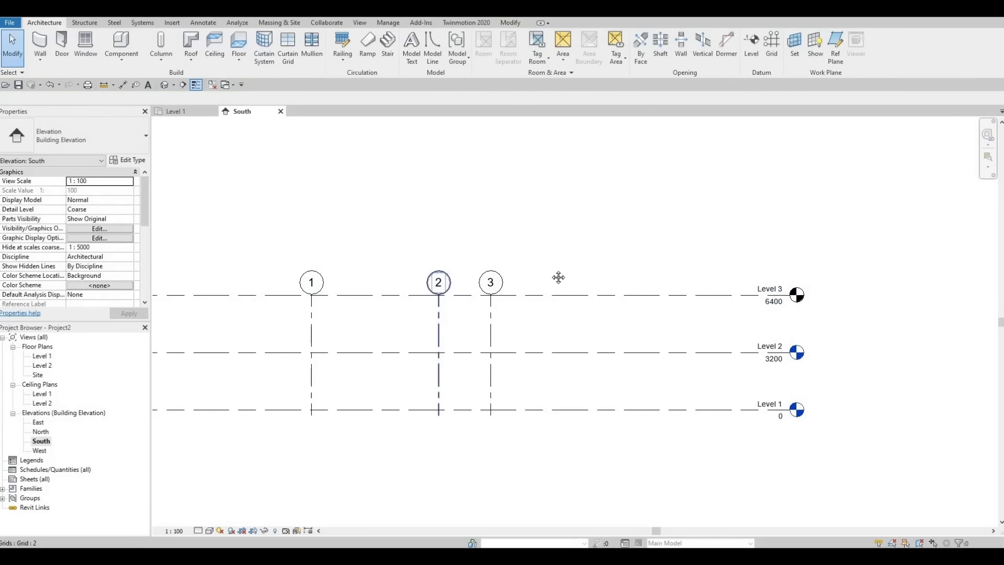
# Step: Extend the upper ends of grids 1, 2 and 3 so their bubbles sit above the Level 3 line
pyautogui.moveTo(442, 282); pyautogui.dragTo(554, 282, button='middle')
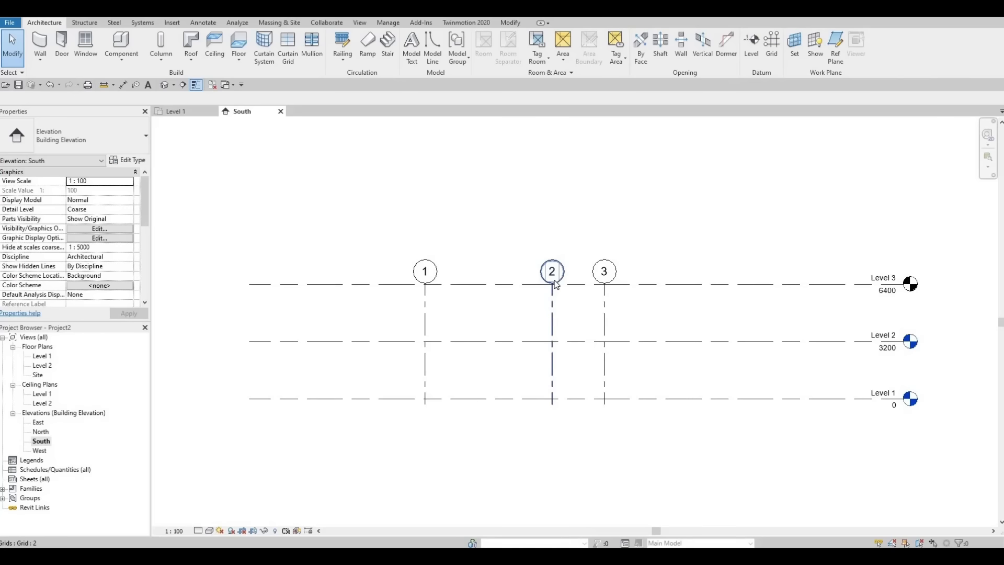
pyautogui.click(554, 284)
pyautogui.click(604, 284)
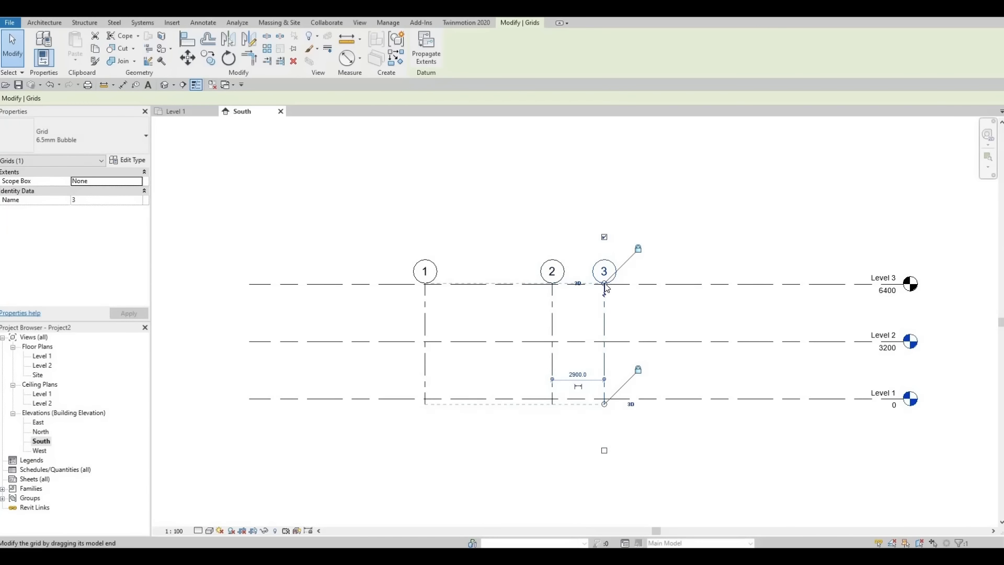
pyautogui.moveTo(605, 283); pyautogui.dragTo(604, 250)
pyautogui.click(619, 277)
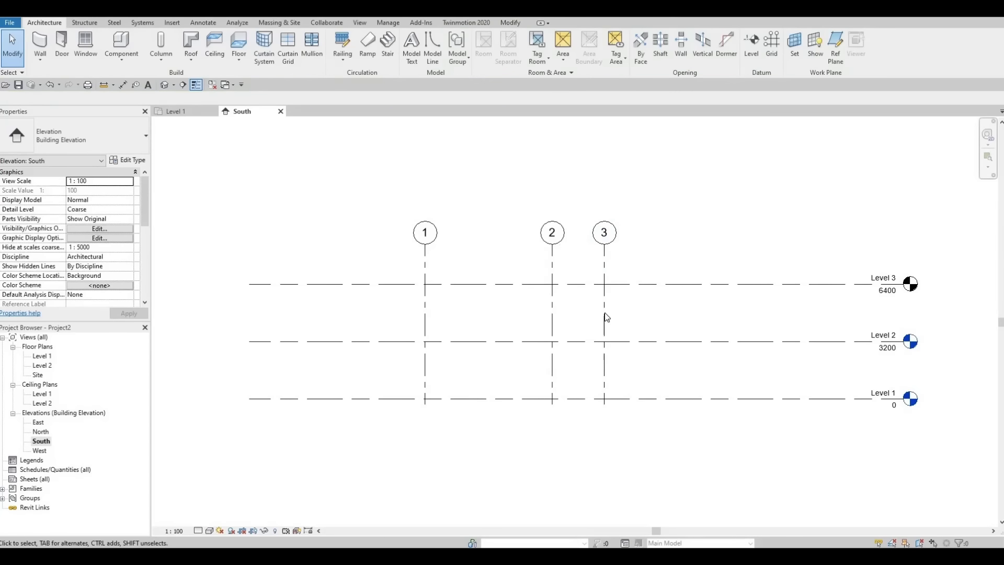
pyautogui.moveTo(461, 262); pyautogui.dragTo(451, 301, button='middle')
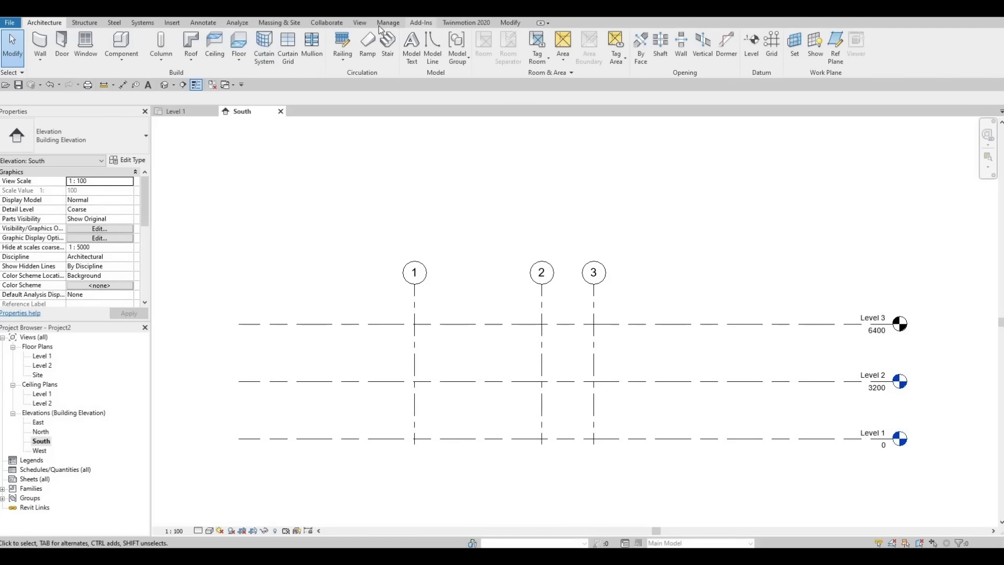
# Step: Create a new floor plan view for Level 3
pyautogui.click(361, 23)
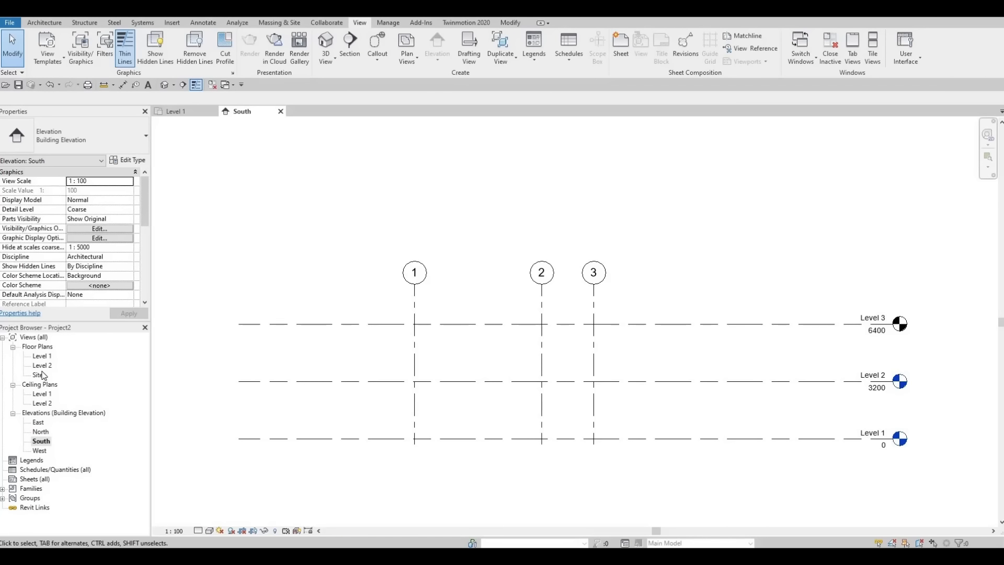
pyautogui.click(407, 62)
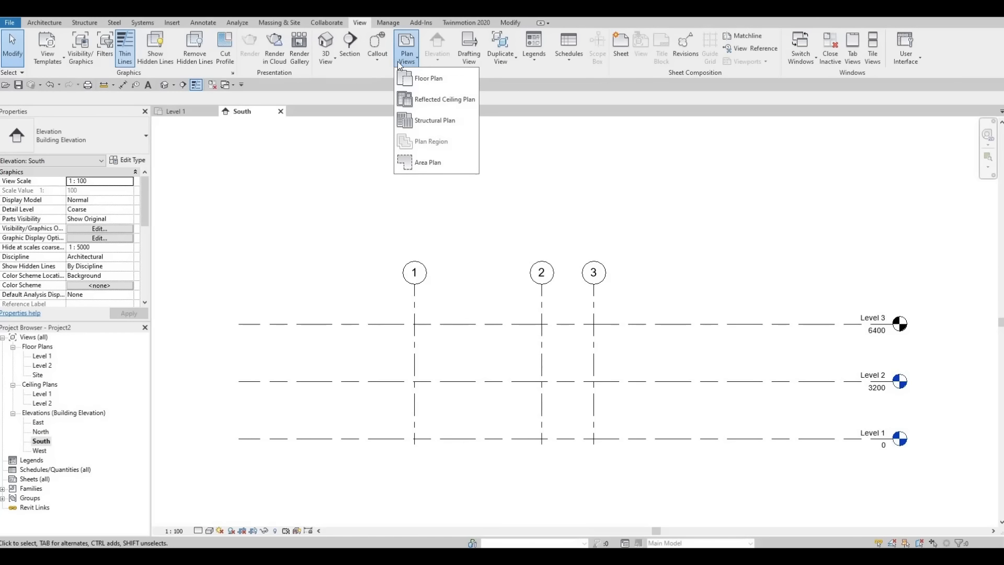
pyautogui.click(423, 80)
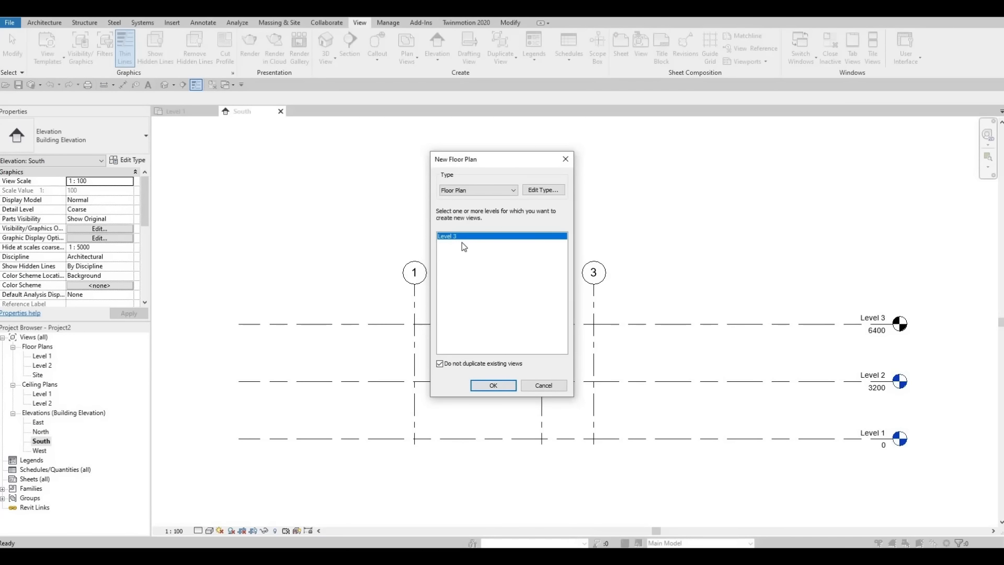
pyautogui.click(492, 387)
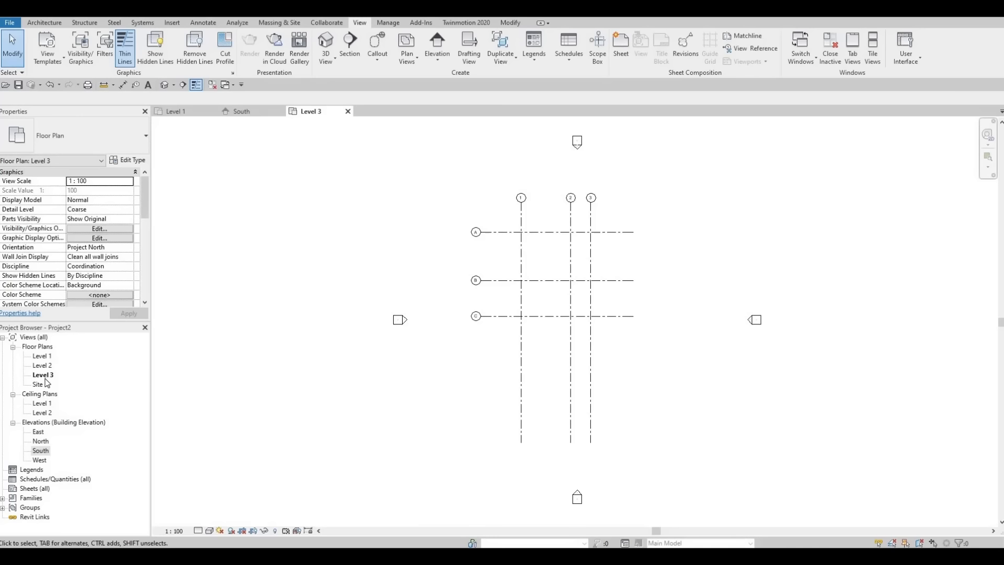
# Step: Open the Level 1 floor plan view
pyautogui.doubleClick(42, 357)
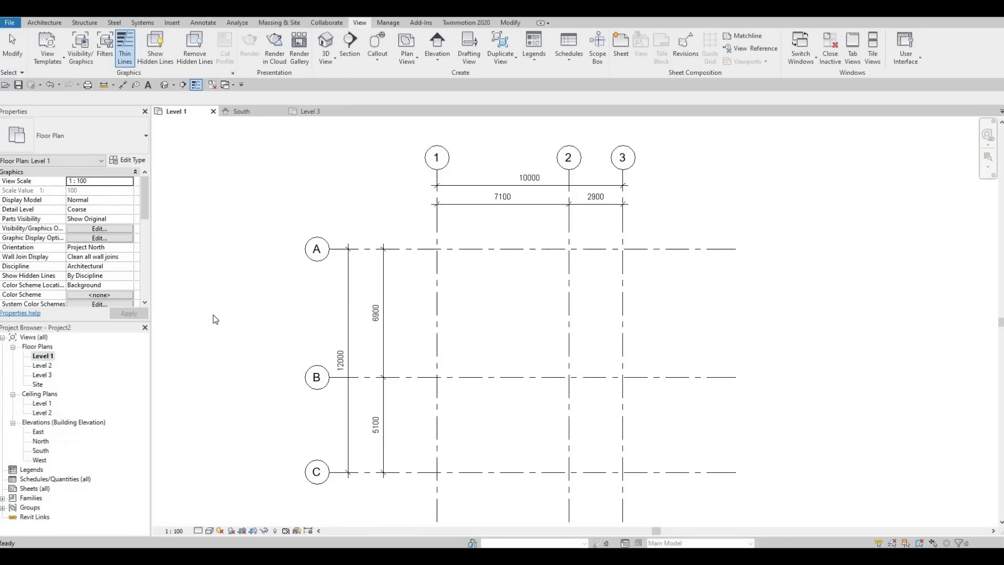
pyautogui.moveTo(264, 320); pyautogui.dragTo(286, 297, button='middle')
pyautogui.scroll(-2, 288, 288)
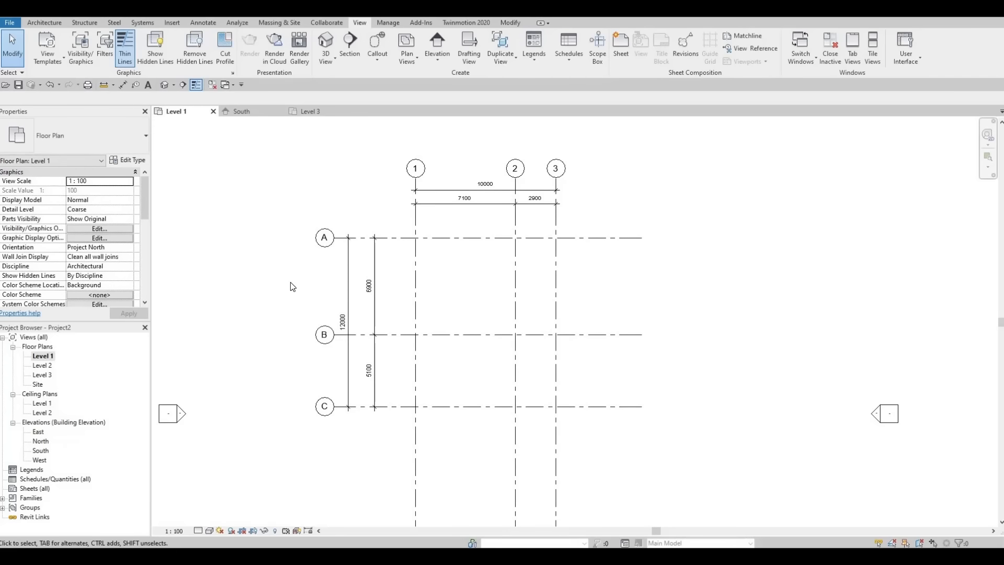
# Step: Start the Wall tool and duplicate the Generic - 200mm wall type as "Exterior Wall 1"
pyautogui.click(48, 23)
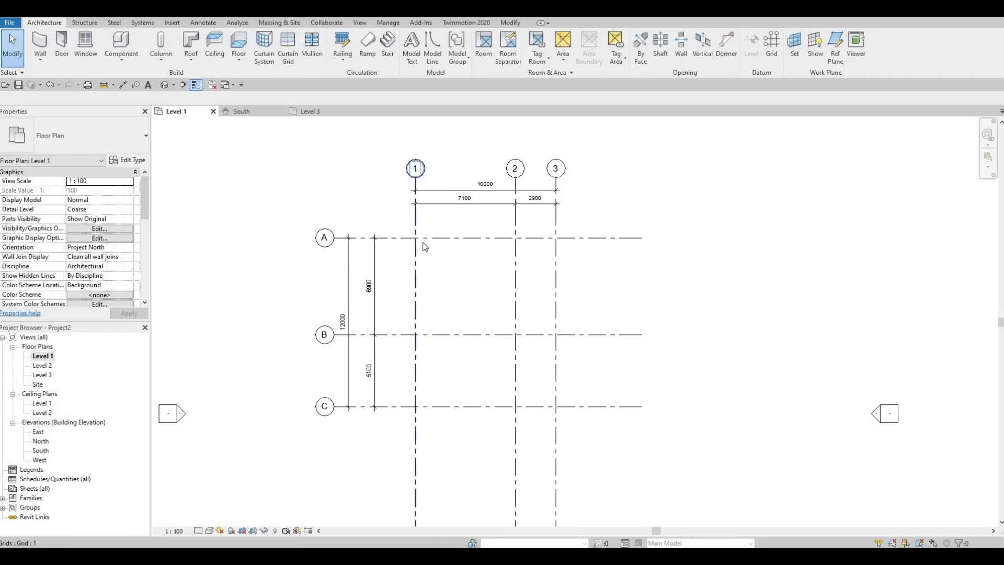
pyautogui.click(44, 41)
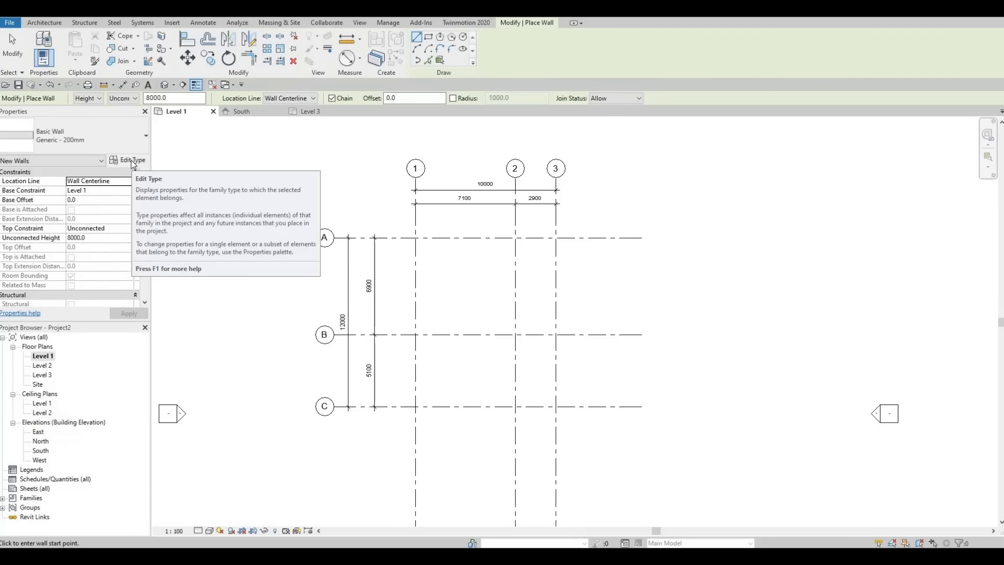
pyautogui.click(132, 162)
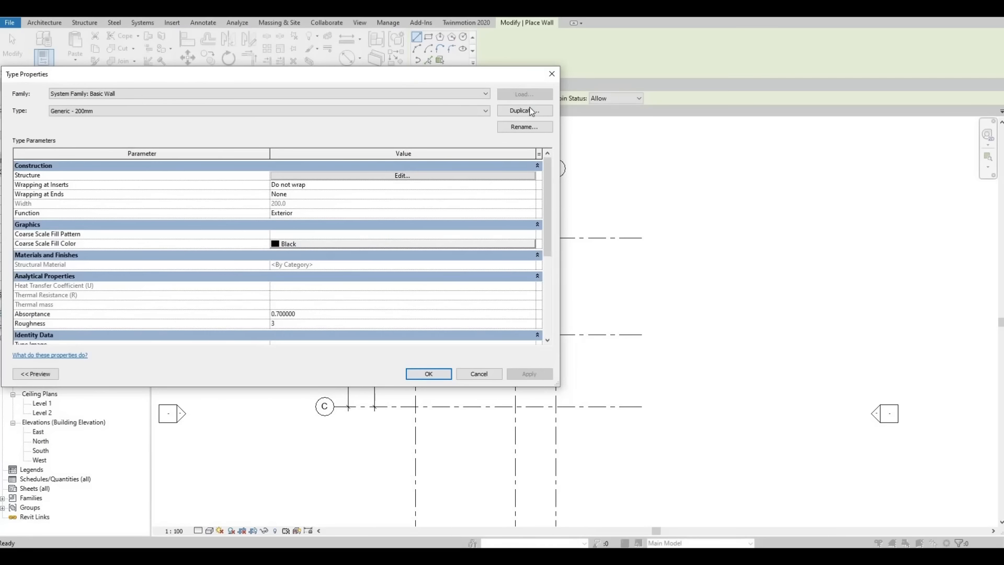
pyautogui.click(524, 111)
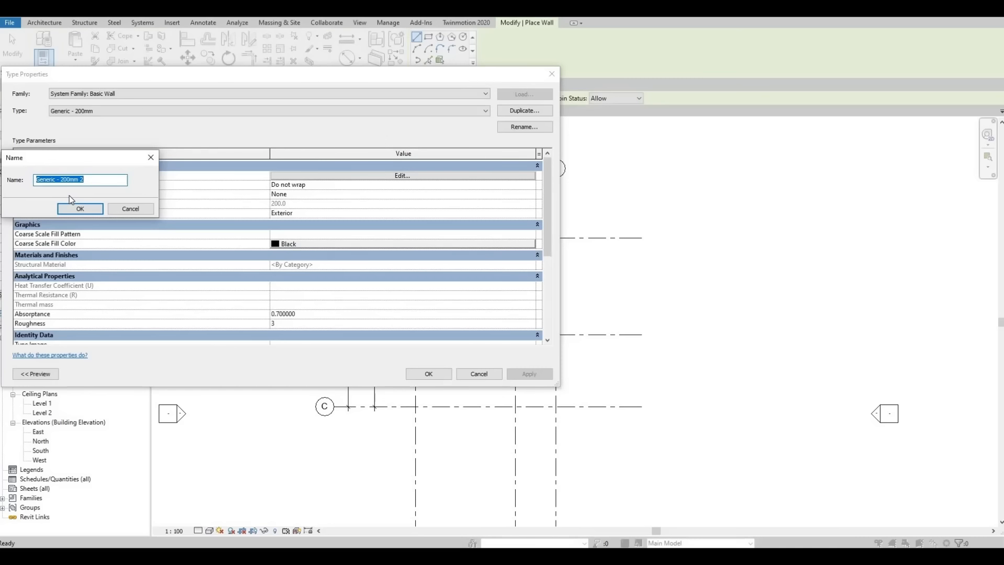
pyautogui.write('Exterior Wall 1')
pyautogui.click(81, 209)
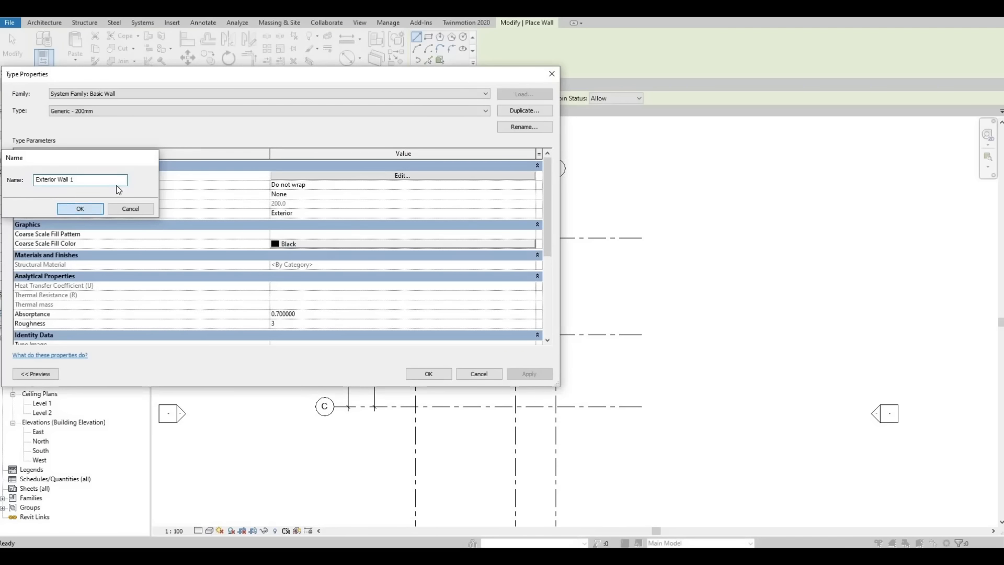
# Step: Assign the Brick, Common material to the structure layer of the Exterior Wall 1 type
pyautogui.click(395, 176)
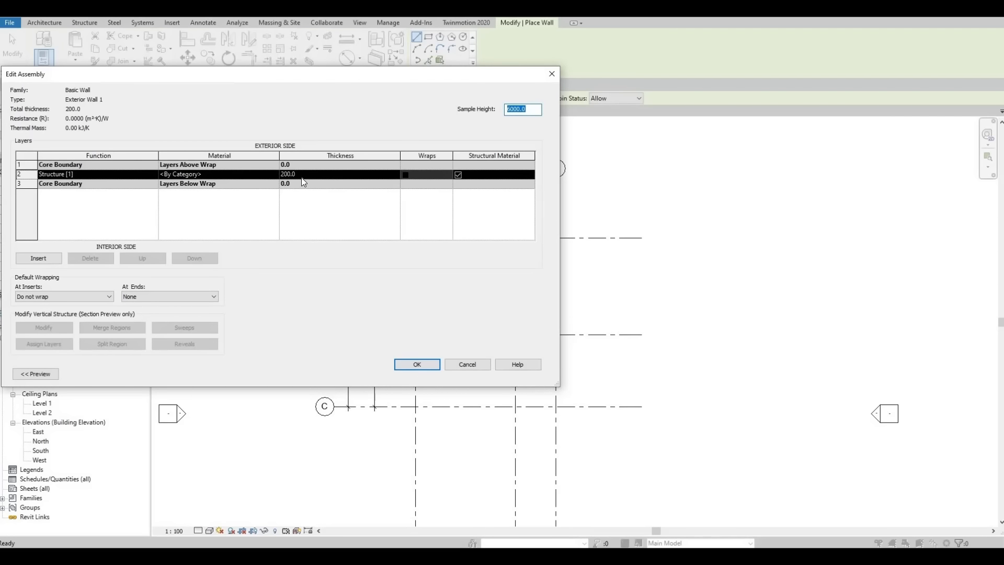
pyautogui.click(263, 173)
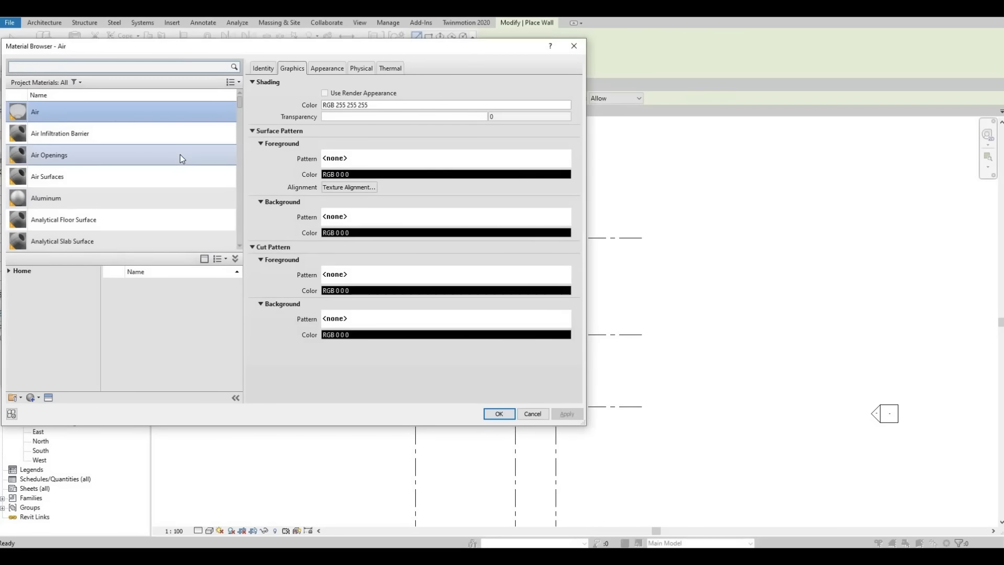
pyautogui.scroll(-3, 179, 156)
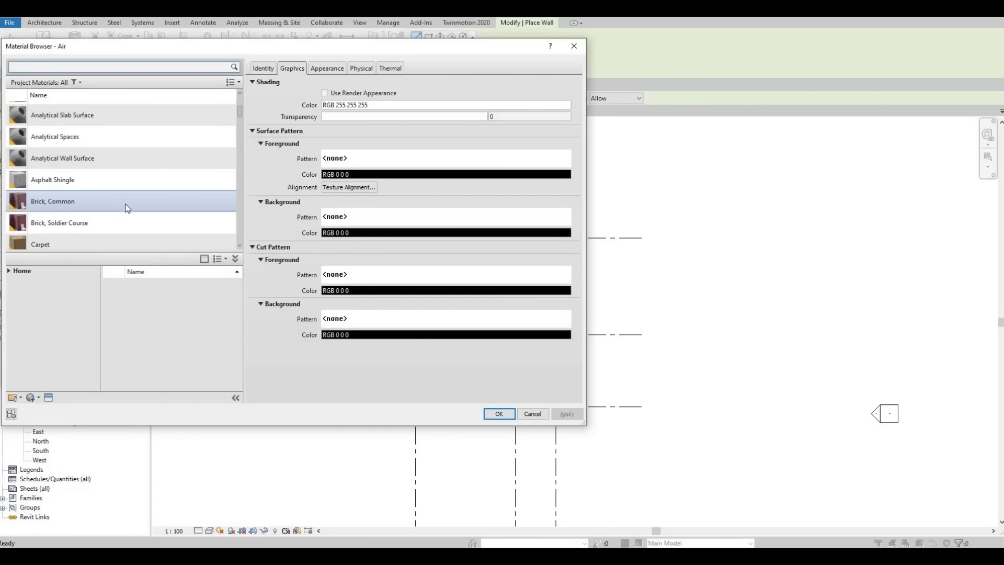
pyautogui.click(105, 202)
pyautogui.click(499, 413)
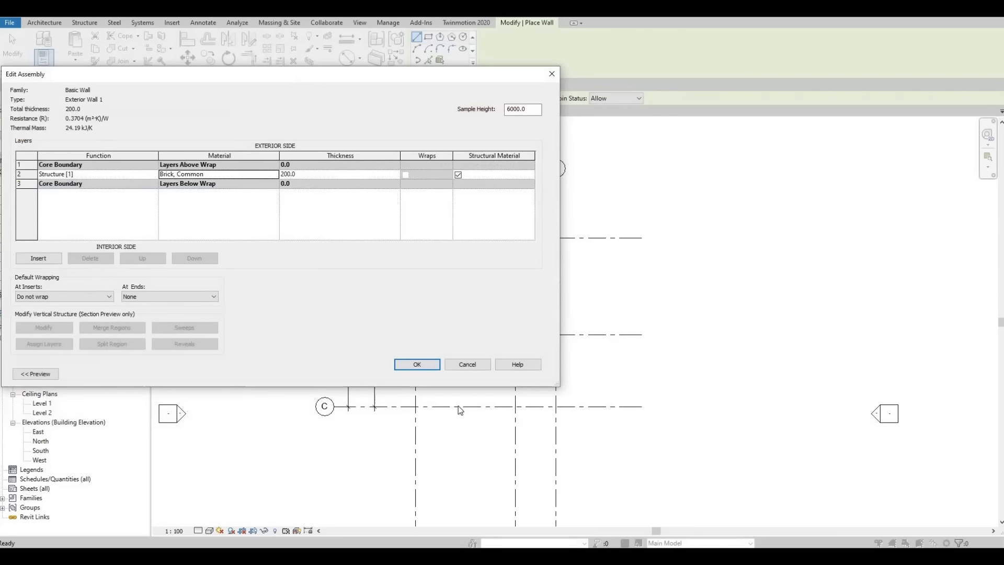
pyautogui.click(416, 366)
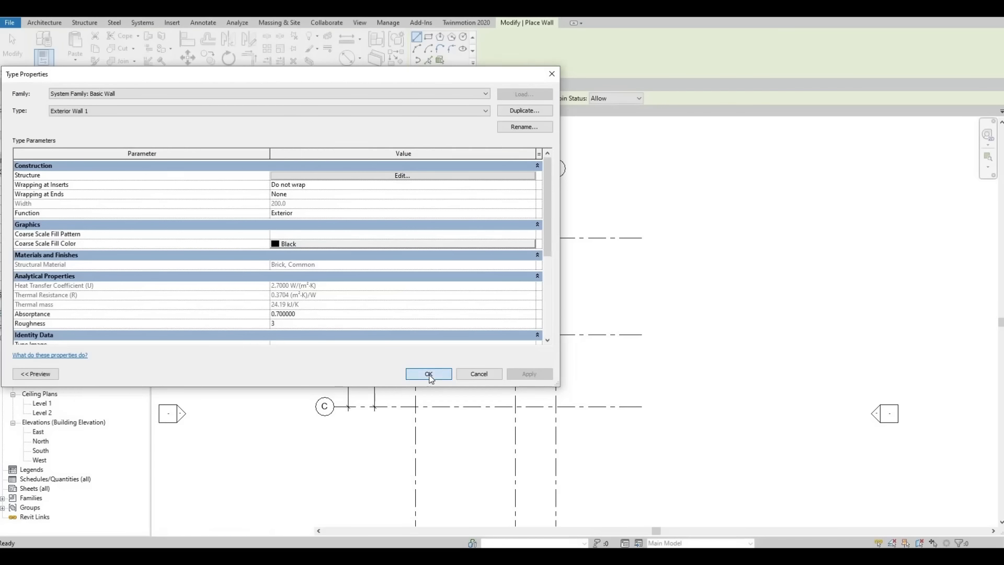
pyautogui.click(429, 374)
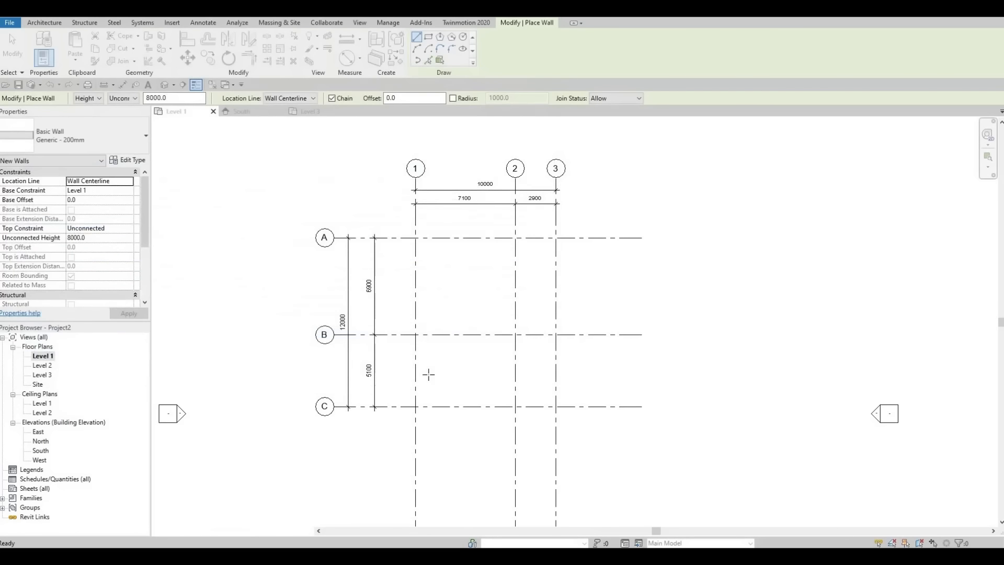
# Step: Draw a rectangle of Exterior Wall 1 walls with height up to Level 2, from grid intersection A-1 to C-3
pyautogui.click(135, 98)
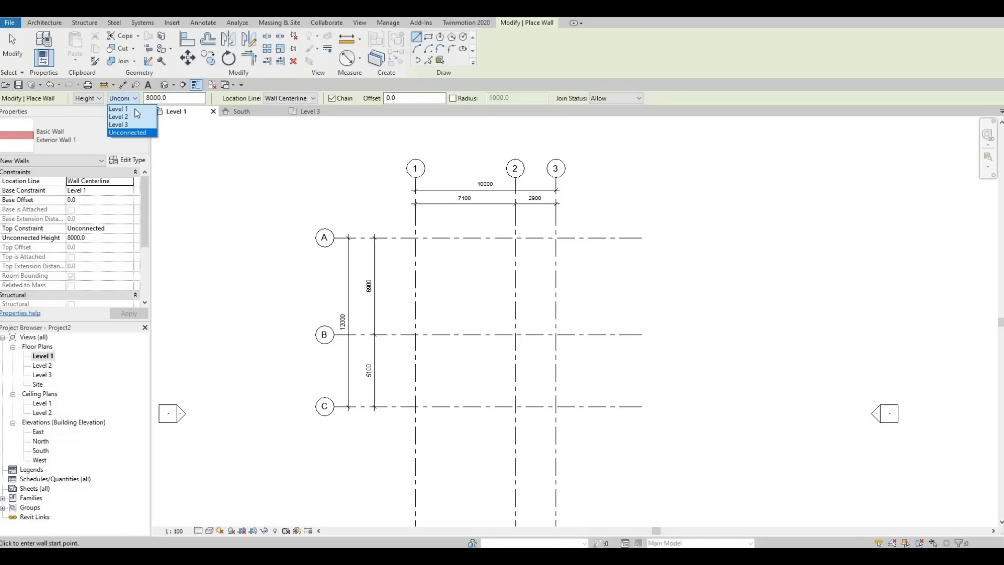
pyautogui.click(134, 117)
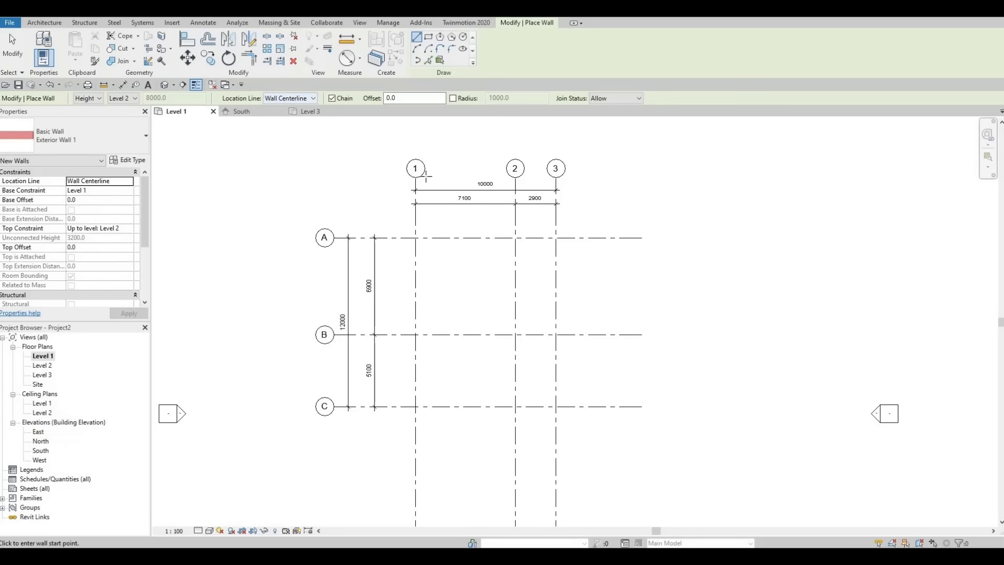
pyautogui.click(429, 37)
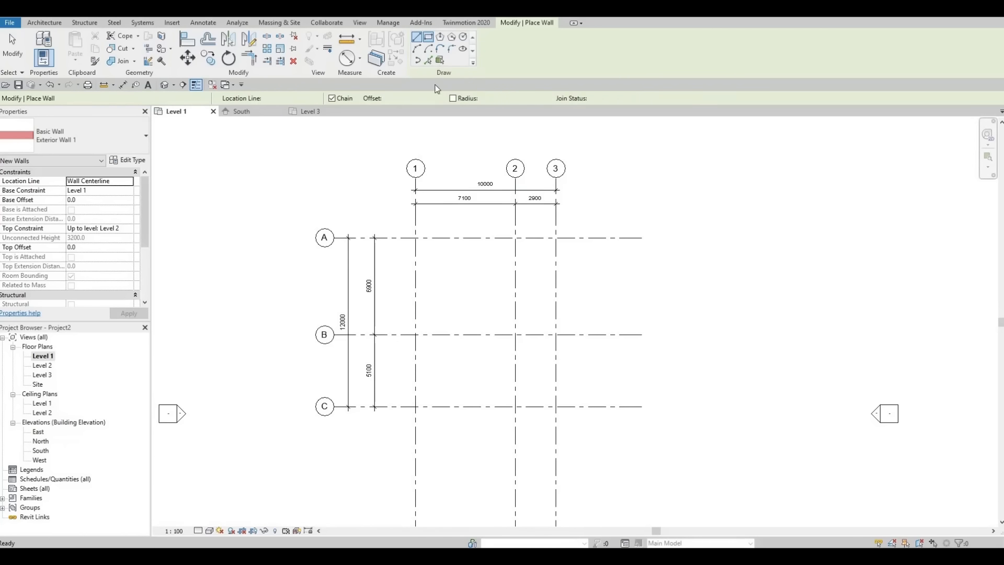
pyautogui.scroll(2, 417, 236)
pyautogui.click(417, 235)
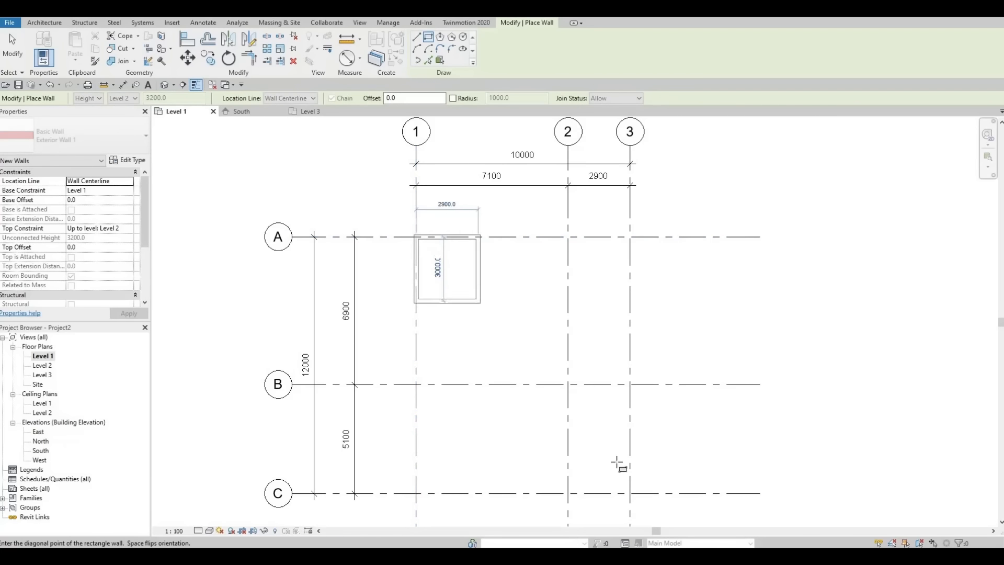
pyautogui.click(630, 493)
pyautogui.moveTo(610, 417); pyautogui.dragTo(587, 348, button='middle')
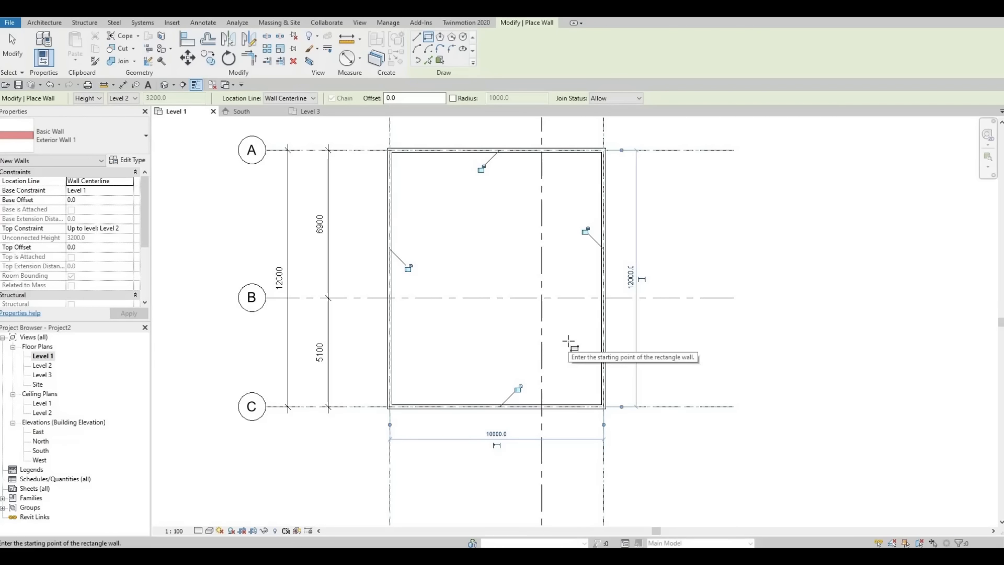
pyautogui.press('Escape')
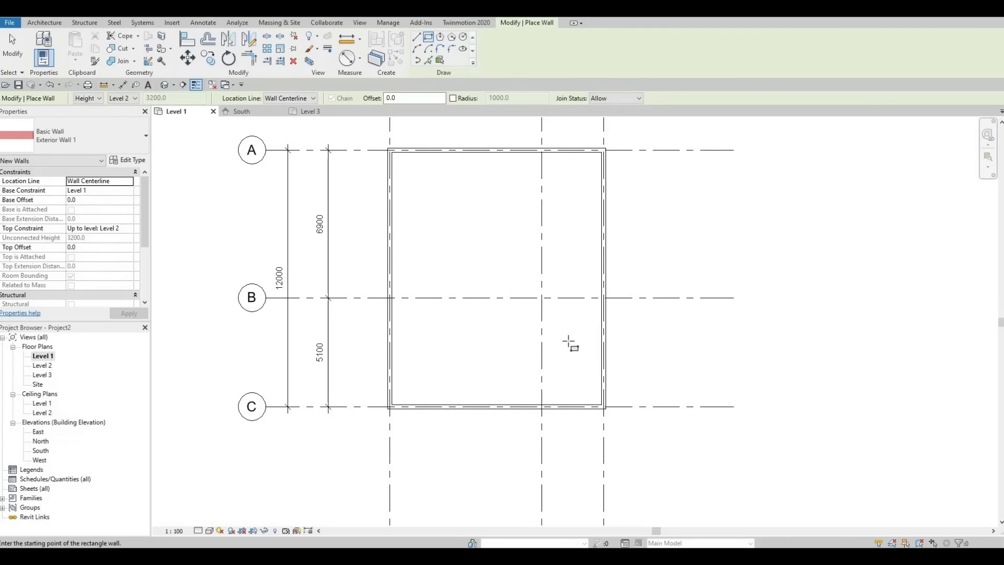
pyautogui.press('Escape')
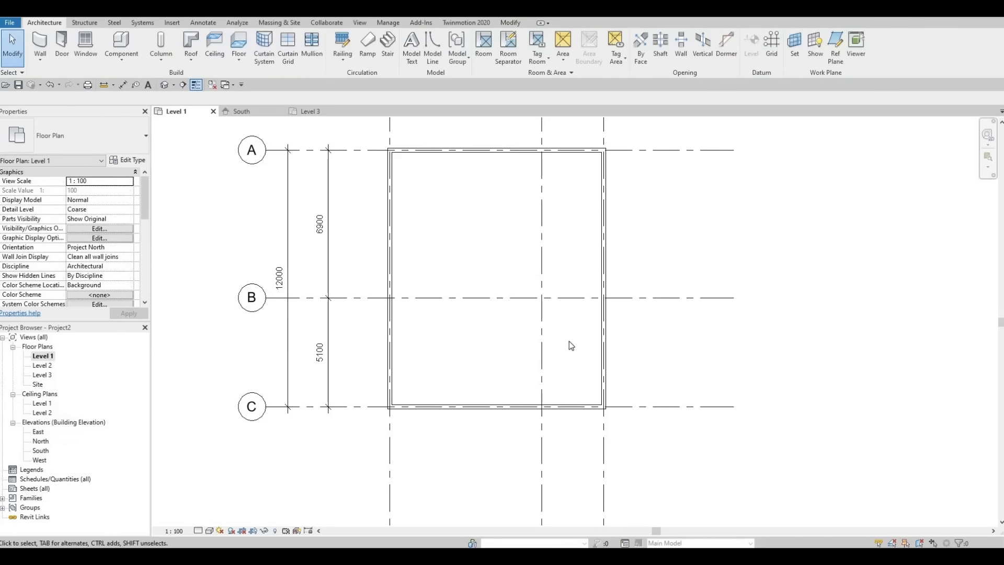
# Step: Draw chained Exterior Wall 1 walls running 7800 mm along grid B from grid 1 and from that end perpendicular down to grid C
pyautogui.click(394, 227)
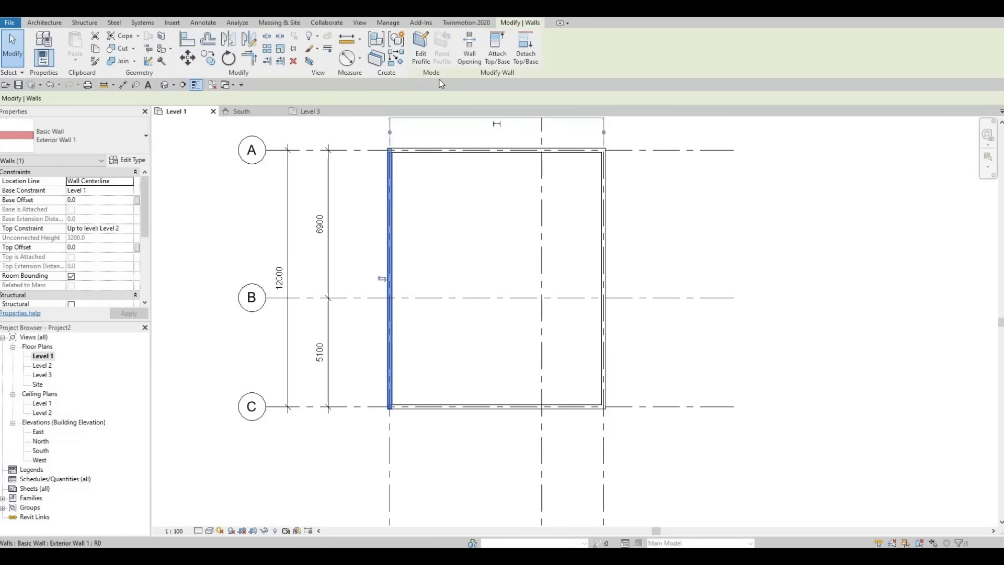
pyautogui.click(402, 61)
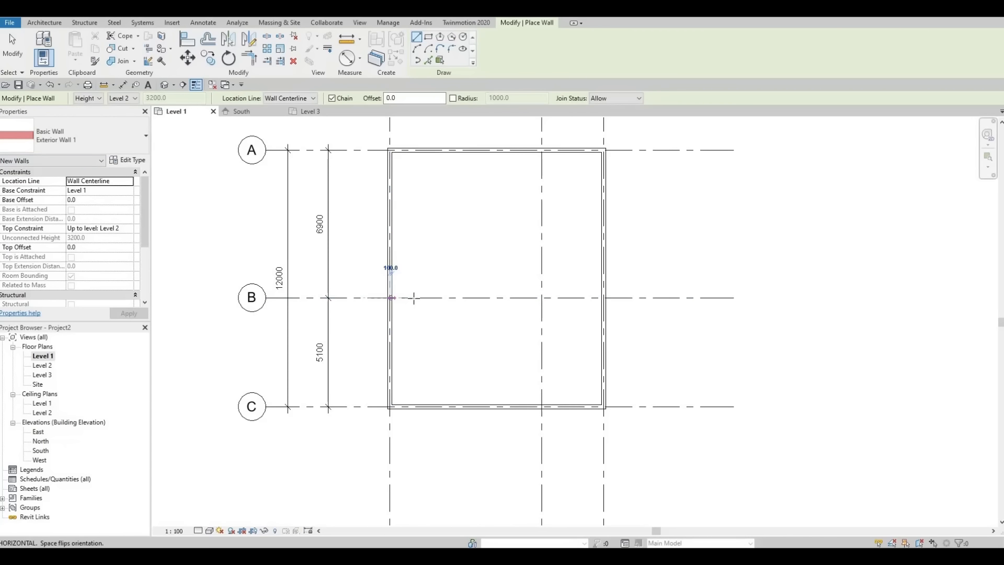
pyautogui.click(392, 297)
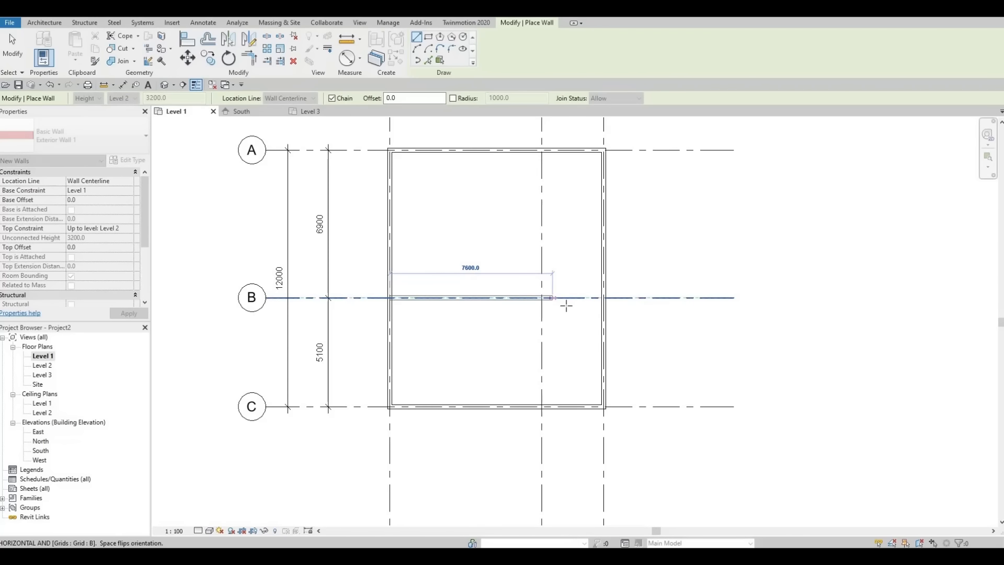
pyautogui.scroll(2, 556, 300)
pyautogui.scroll(1, 566, 296)
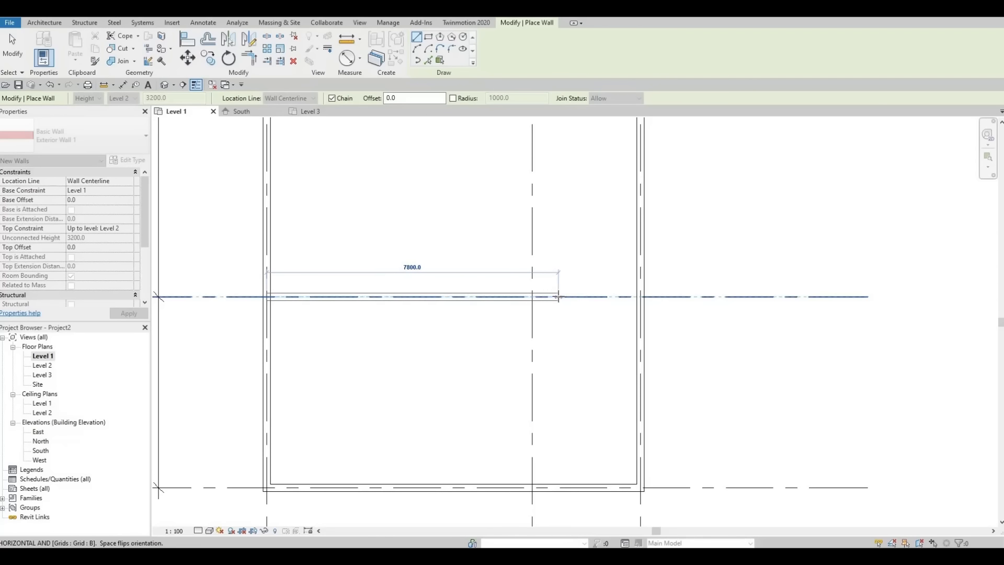
pyautogui.click(558, 296)
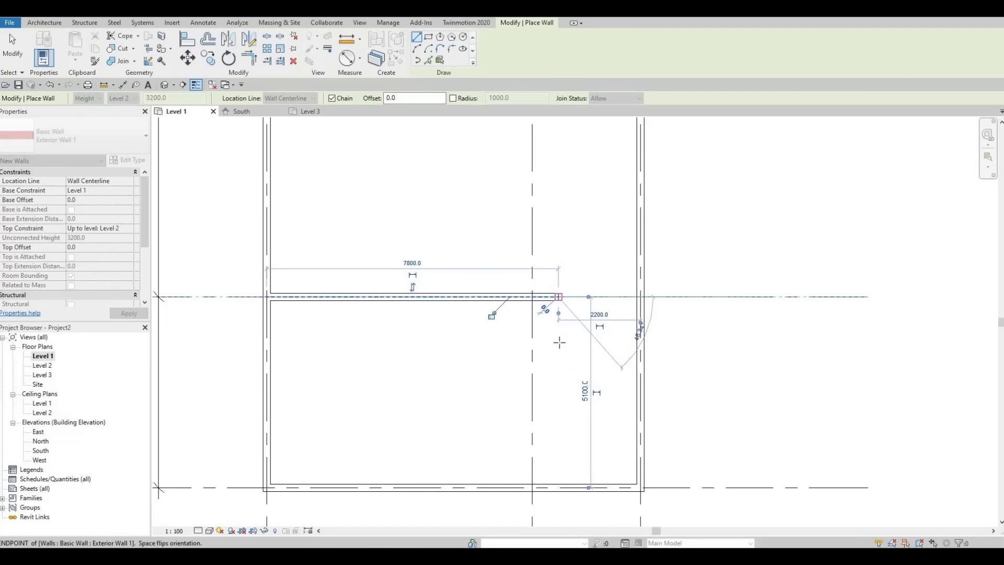
pyautogui.click(562, 487)
pyautogui.press('Escape')
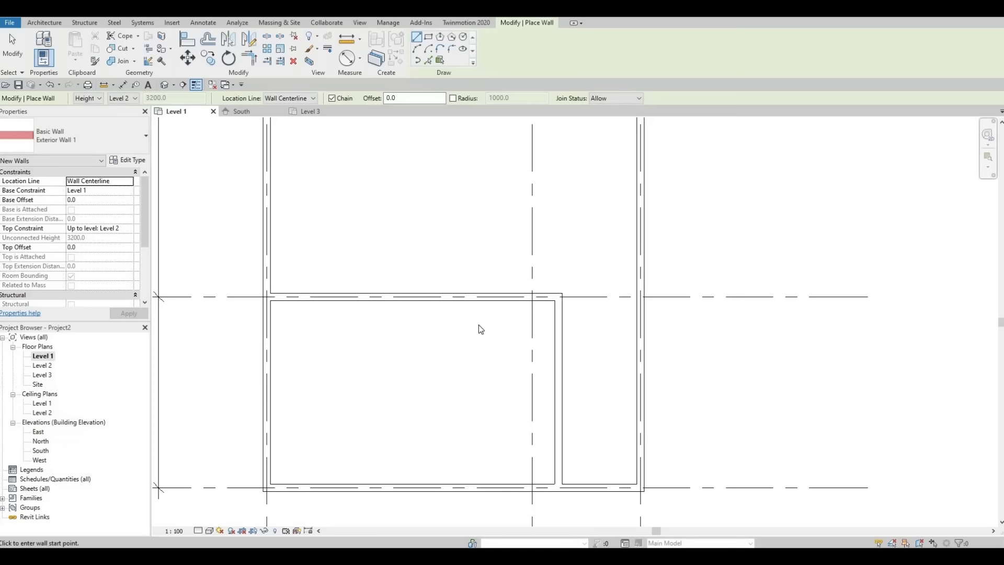
pyautogui.press('Escape')
# Step: Trim the new vertical wall and the grid C wall into a corner, keeping the grid C part toward grid 3
pyautogui.scroll(-5, 480, 329)
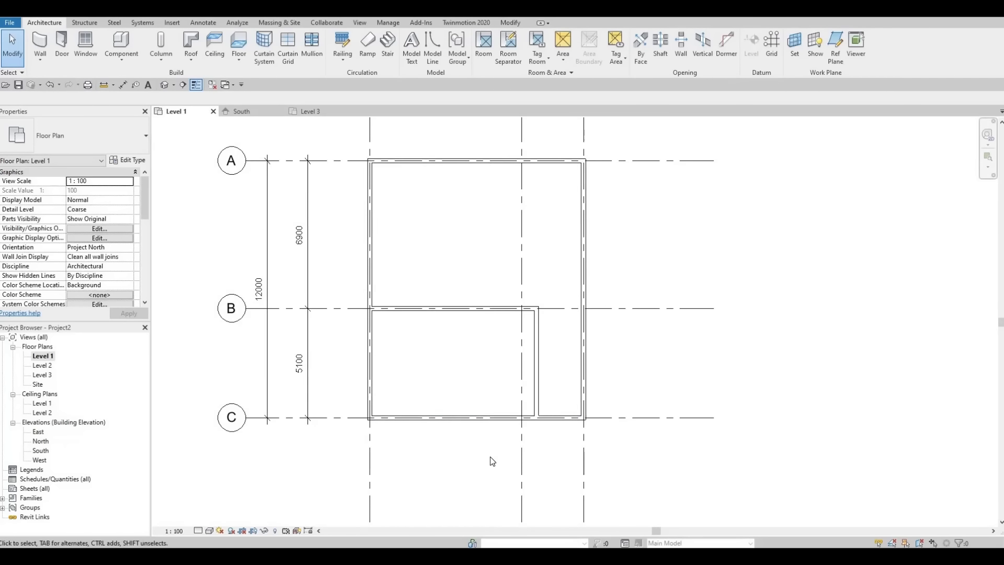
pyautogui.scroll(2, 509, 416)
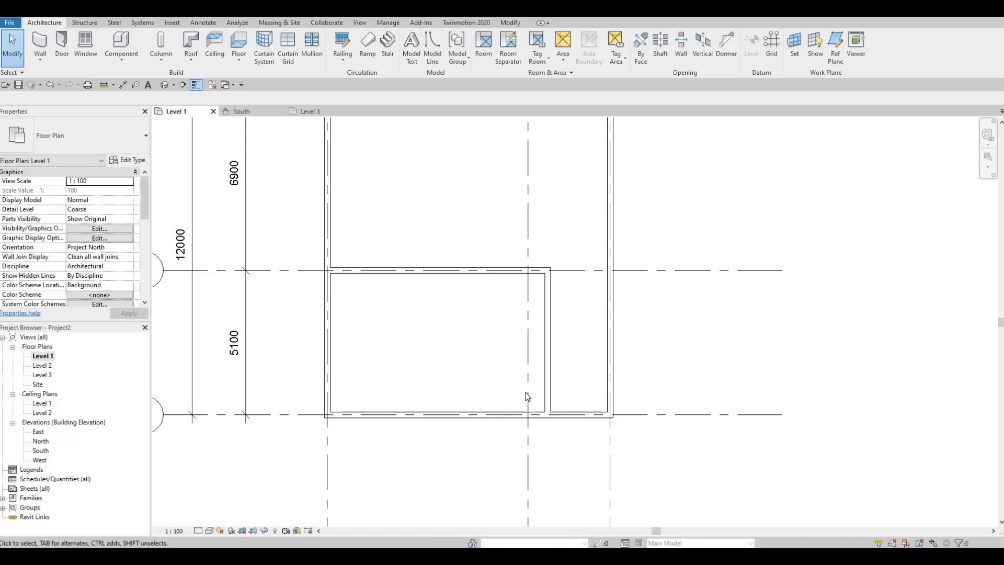
pyautogui.click(511, 23)
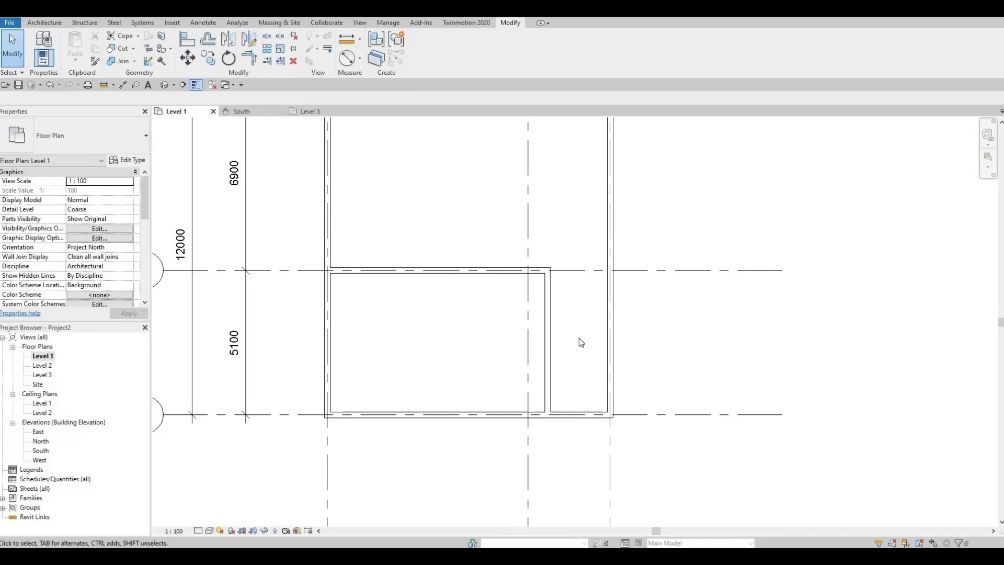
pyautogui.press('t')
pyautogui.press('r')
pyautogui.click(551, 393)
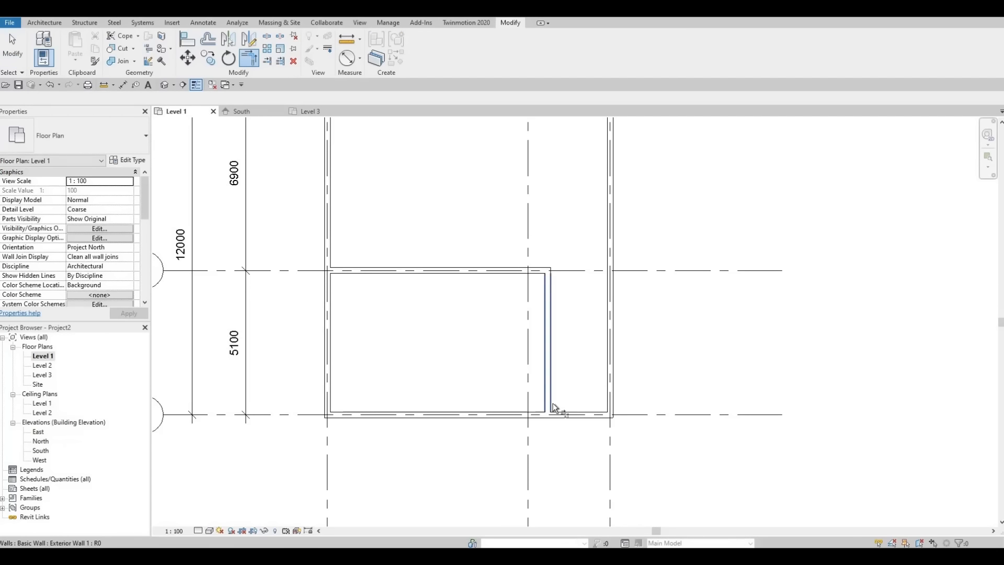
pyautogui.click(556, 414)
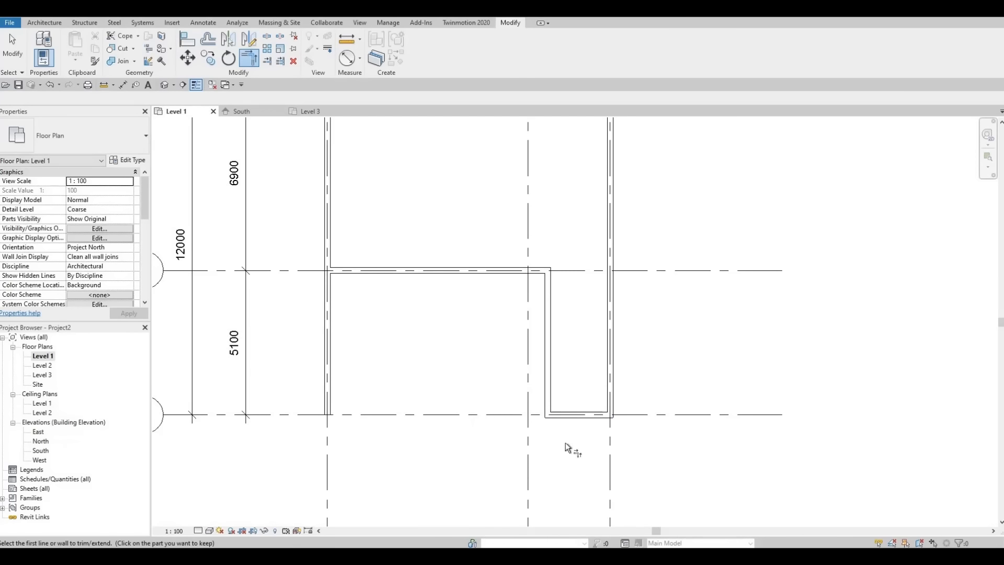
pyautogui.press('Escape')
pyautogui.press('Escape')
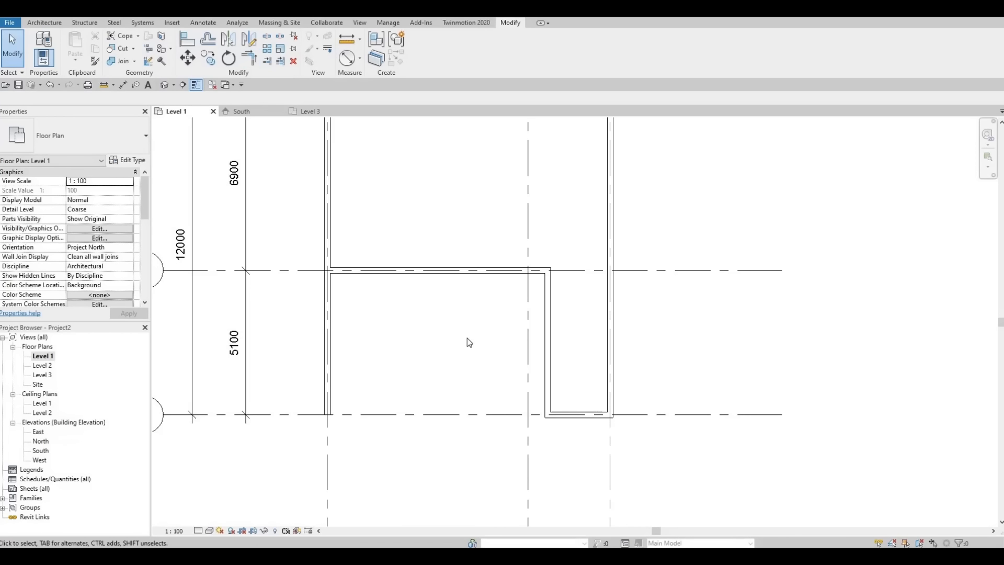
# Step: Start the Wall tool and duplicate the Exterior Wall 1 type as "Interior Wall 1"
pyautogui.scroll(-3, 473, 313)
pyautogui.moveTo(466, 348); pyautogui.dragTo(443, 397, button='middle')
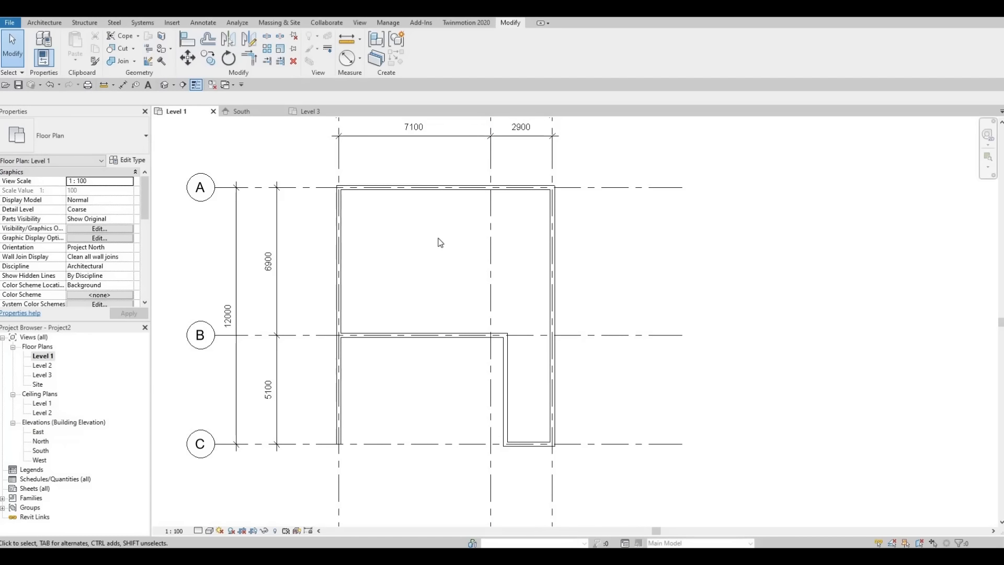
pyautogui.click(53, 22)
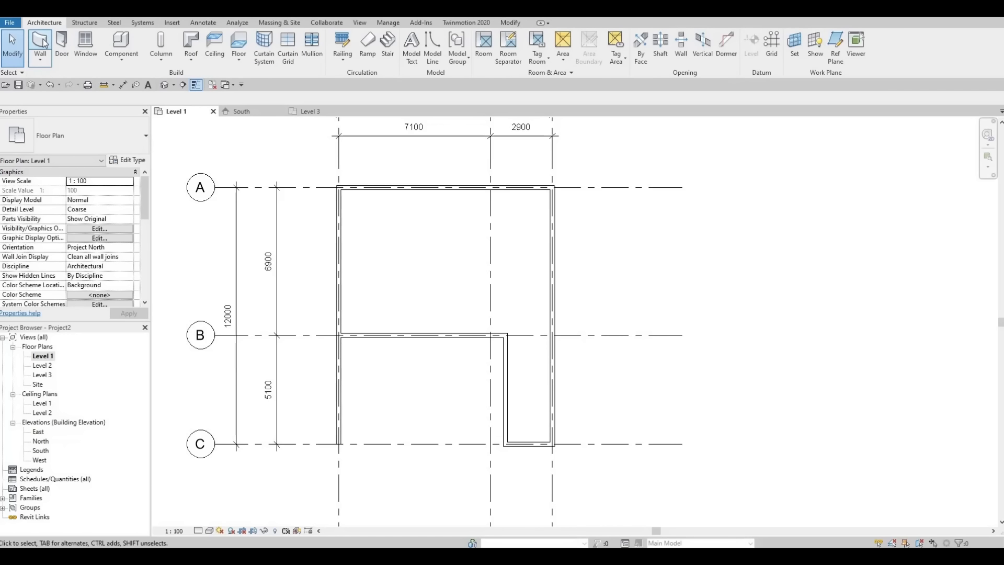
pyautogui.click(42, 44)
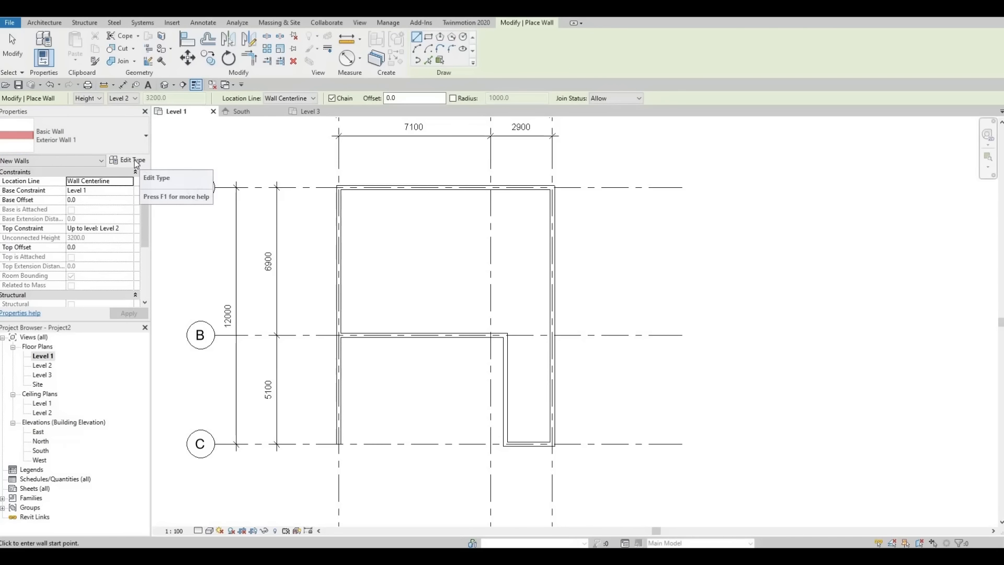
pyautogui.click(134, 161)
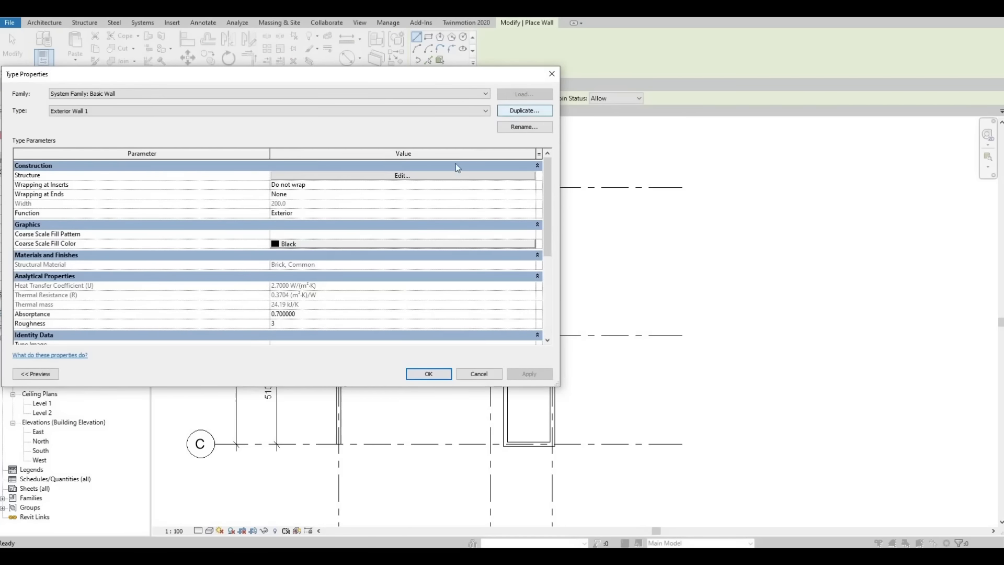
pyautogui.click(524, 110)
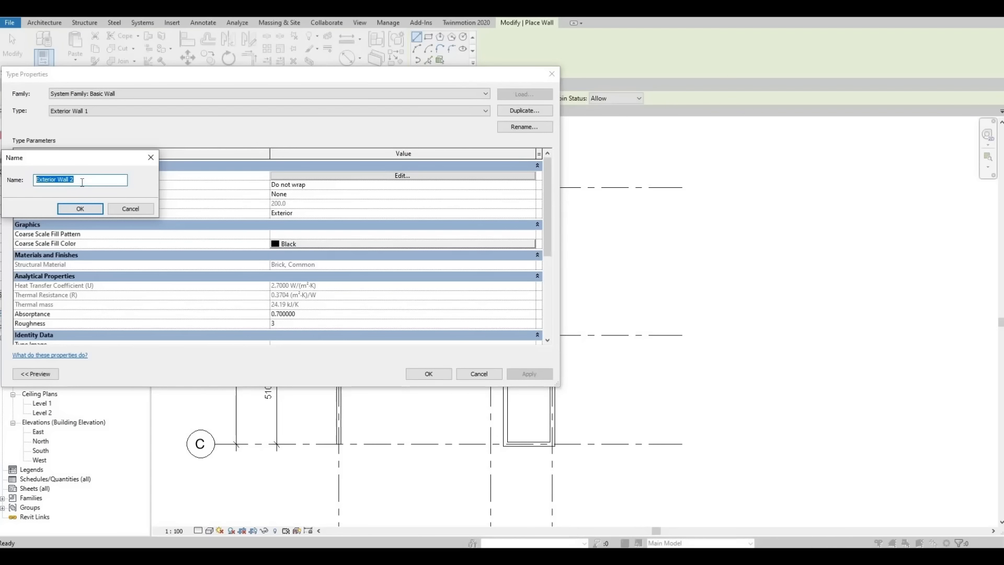
pyautogui.write('Interior Wall 1')
pyautogui.click(92, 212)
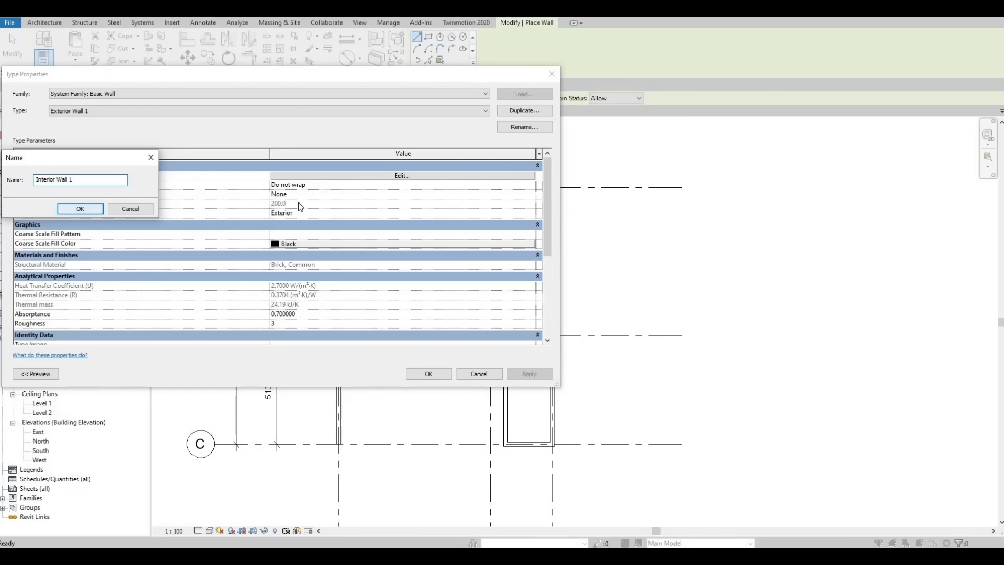
# Step: Set the structure layer of the Interior Wall 1 type to 150 mm thickness and the Clad - White material
pyautogui.click(383, 175)
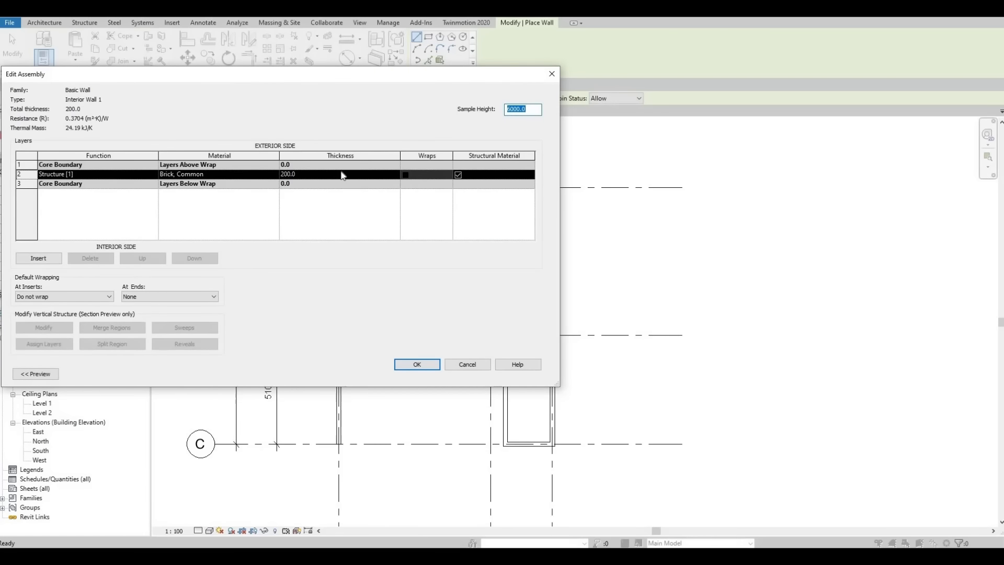
pyautogui.click(338, 175)
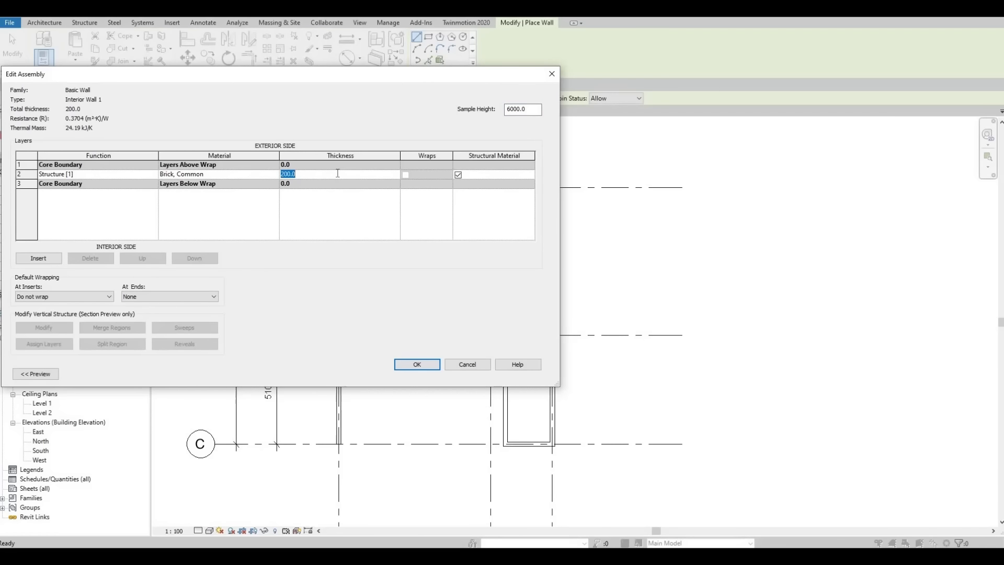
pyautogui.write('150')
pyautogui.click(274, 174)
pyautogui.click(274, 175)
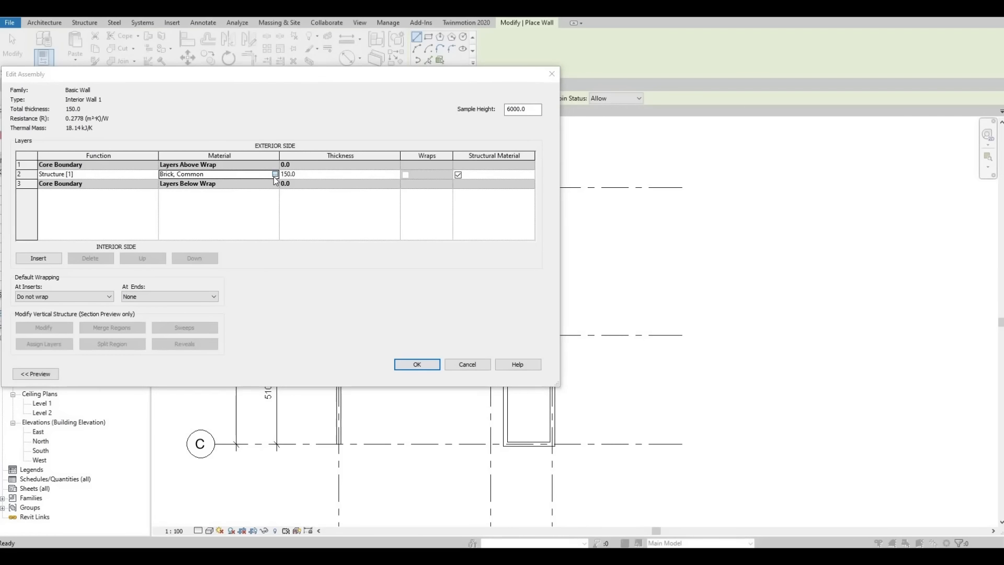
pyautogui.scroll(-3, 170, 206)
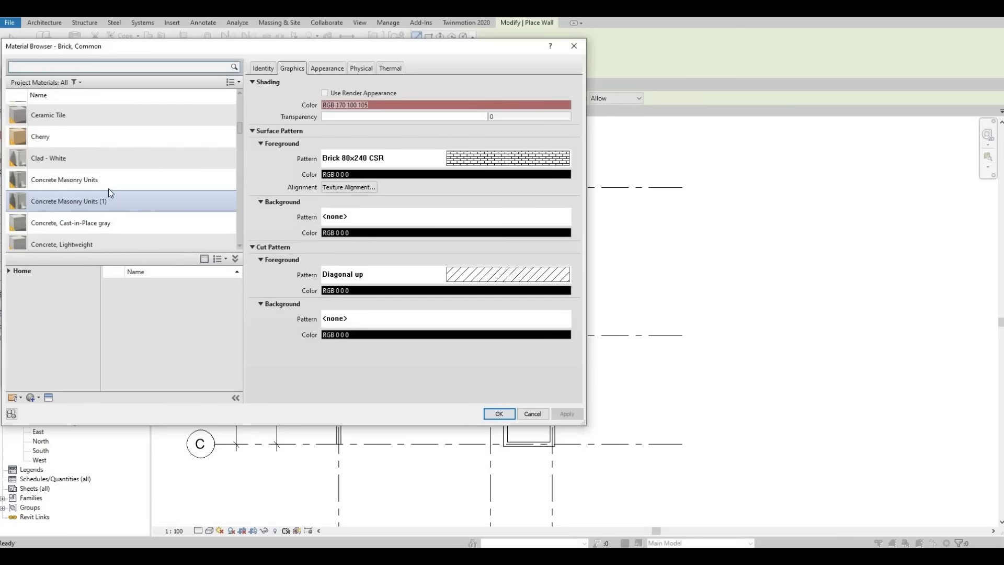
pyautogui.click(111, 163)
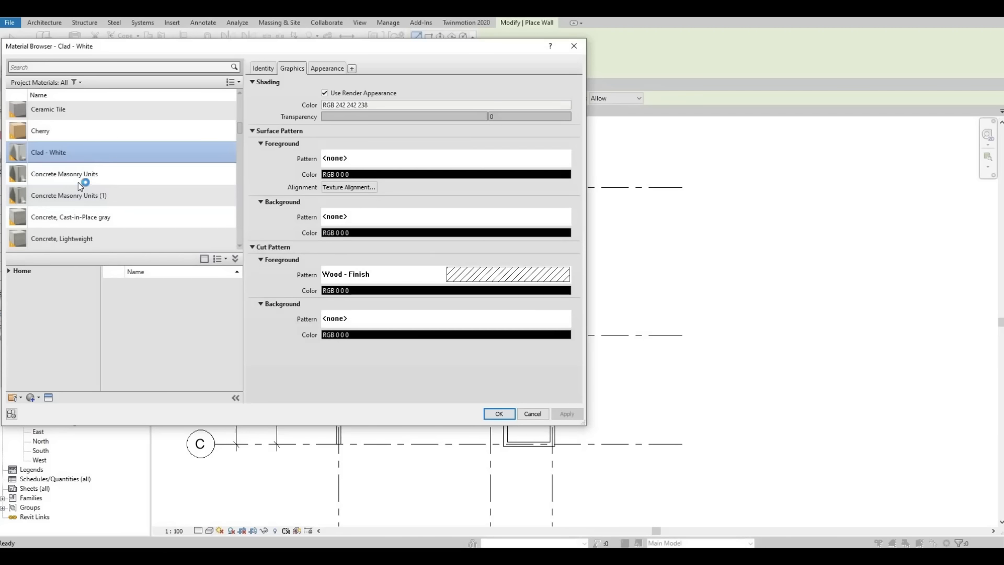
pyautogui.click(94, 164)
pyautogui.click(497, 413)
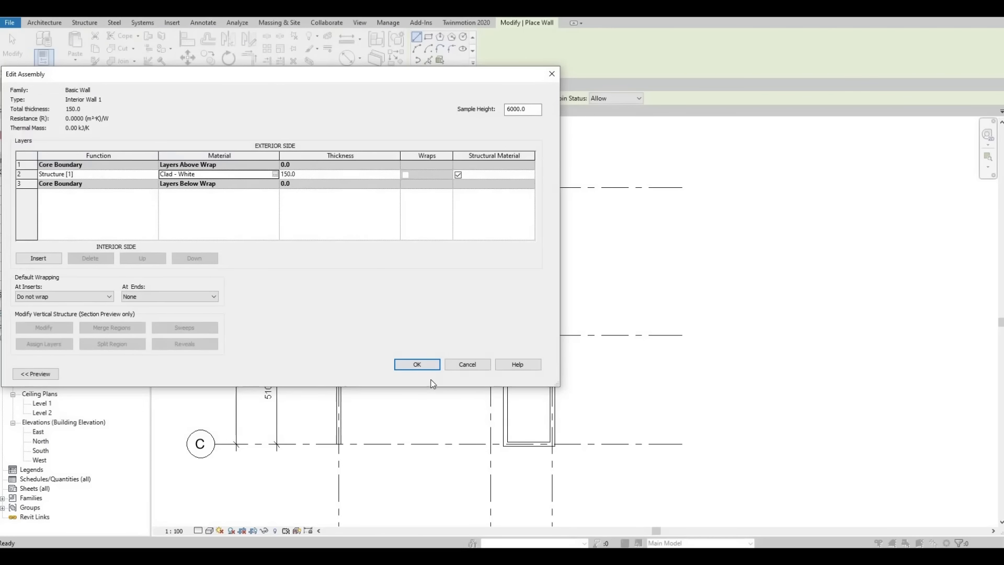
pyautogui.click(418, 364)
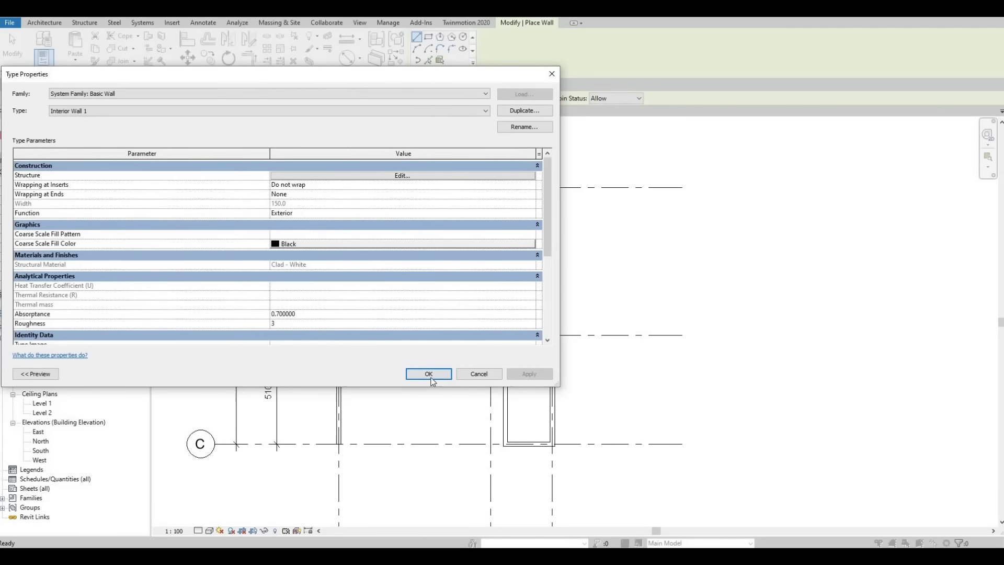
pyautogui.click(431, 375)
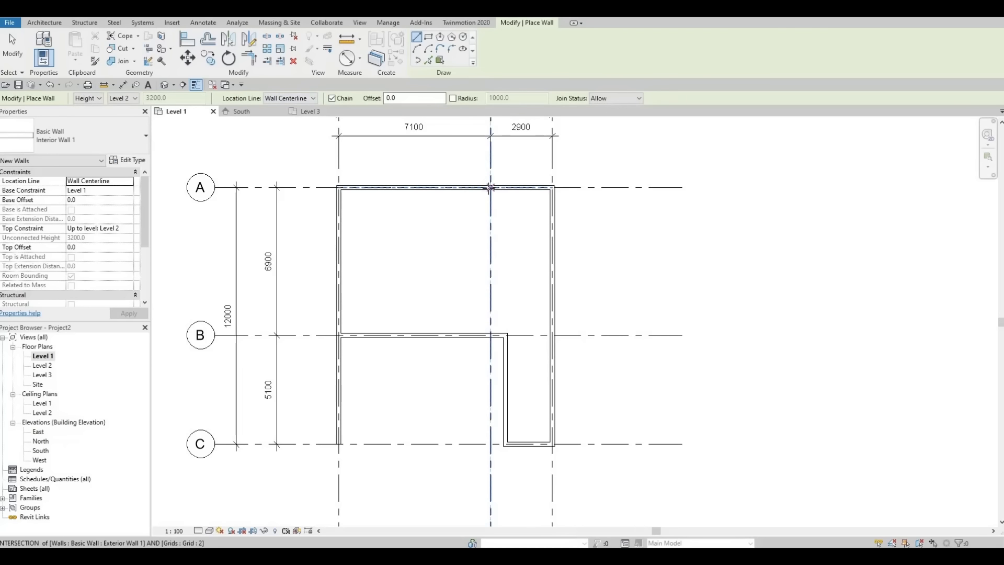
# Step: Draw an Interior Wall 1 wall along grid 2 from the grid A wall to the grid B wall
pyautogui.click(490, 187)
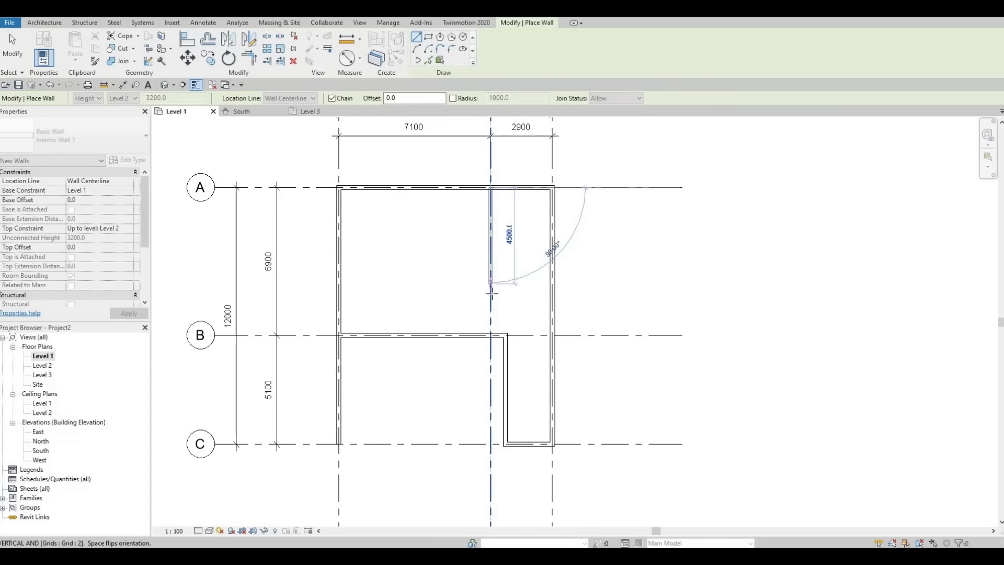
pyautogui.scroll(4, 490, 314)
pyautogui.click(490, 374)
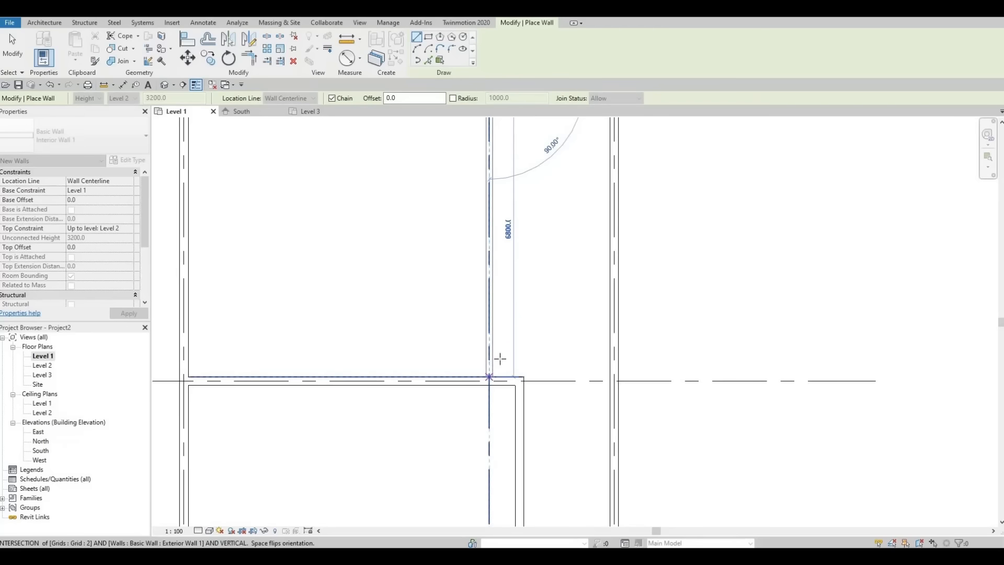
pyautogui.press('Escape')
pyautogui.press('Escape')
pyautogui.scroll(-3, 486, 319)
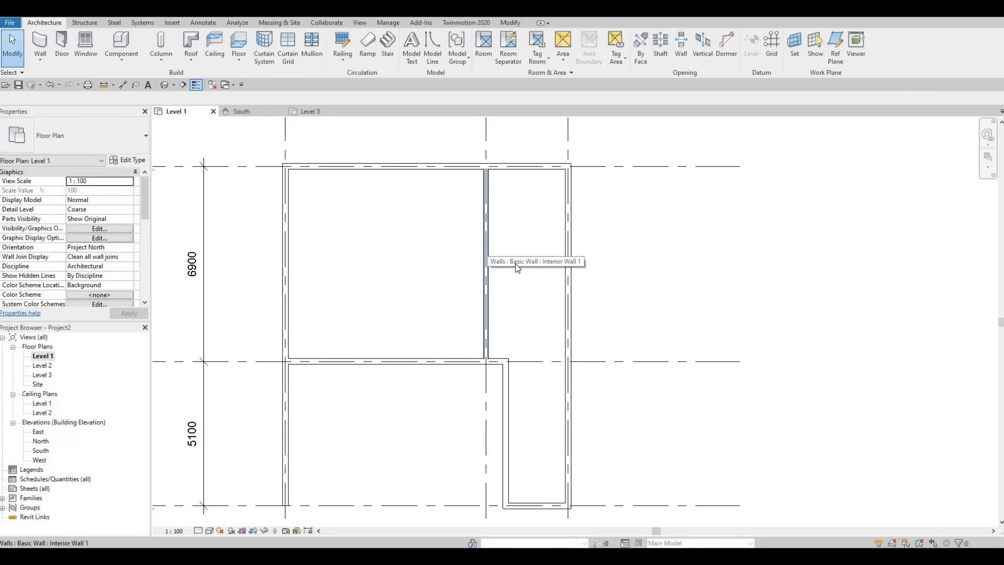
# Step: Draw a horizontal Interior Wall 1 wall from the grid 1 wall to the grid 2 wall, about 2100 mm above grid B
pyautogui.click(487, 253)
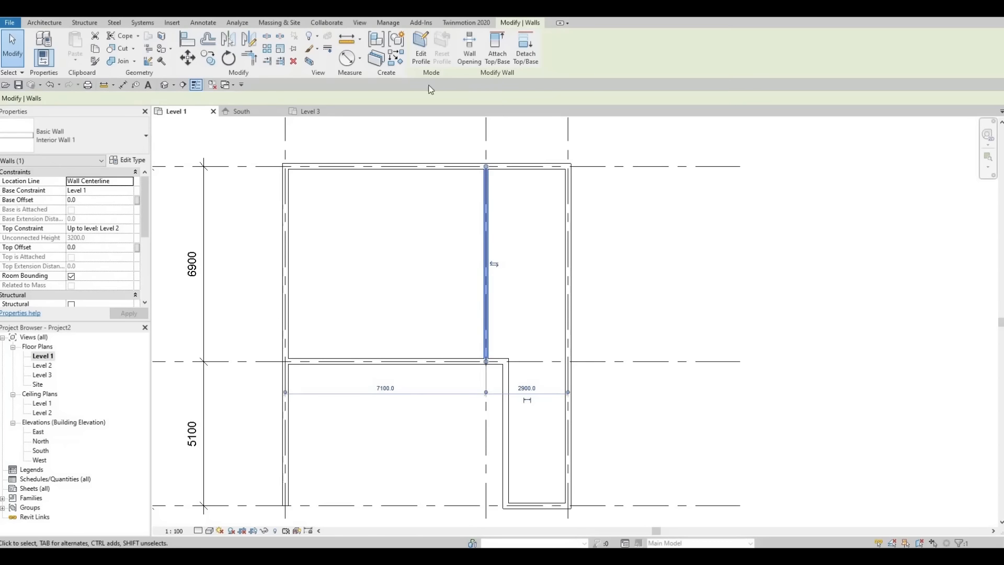
pyautogui.click(397, 59)
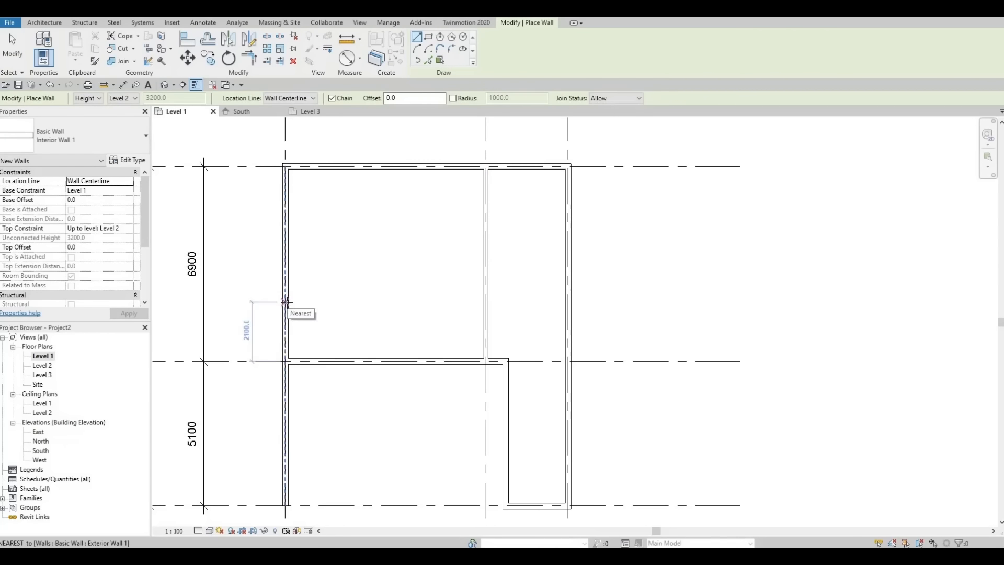
pyautogui.click(305, 301)
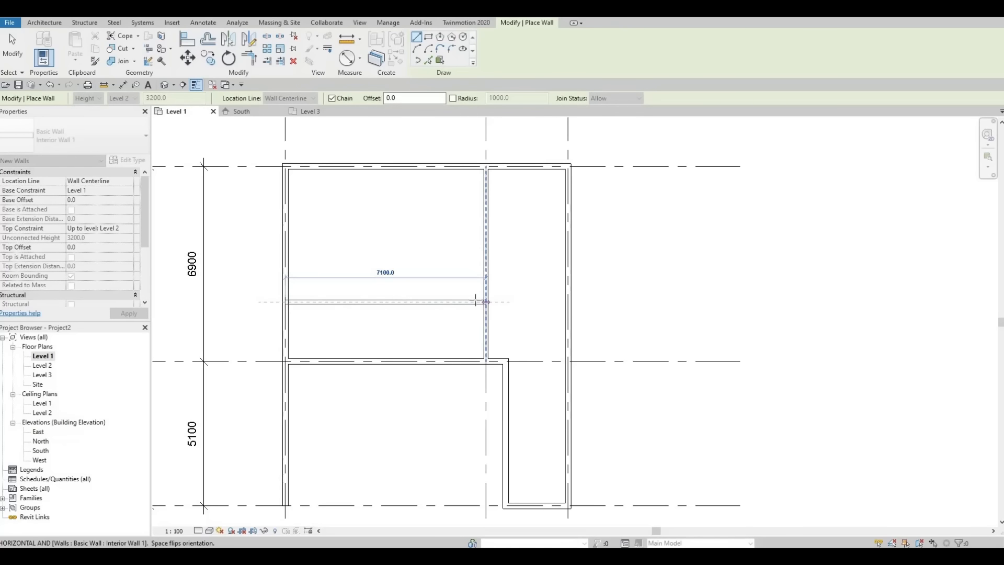
pyautogui.click(482, 301)
pyautogui.press('Escape')
pyautogui.press('Escape')
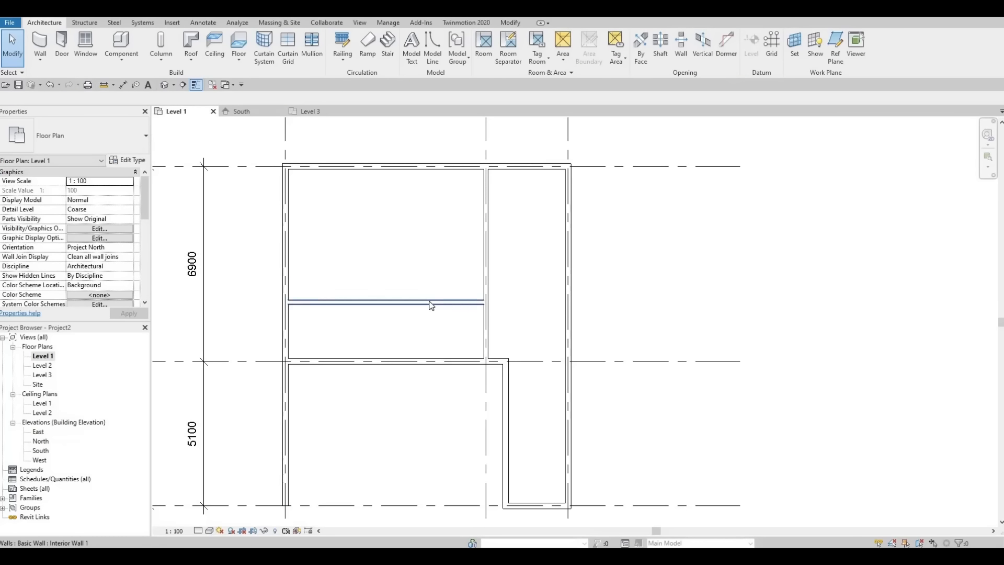
# Step: Set the distance from the horizontal interior wall to grid B to 1700 mm
pyautogui.click(431, 304)
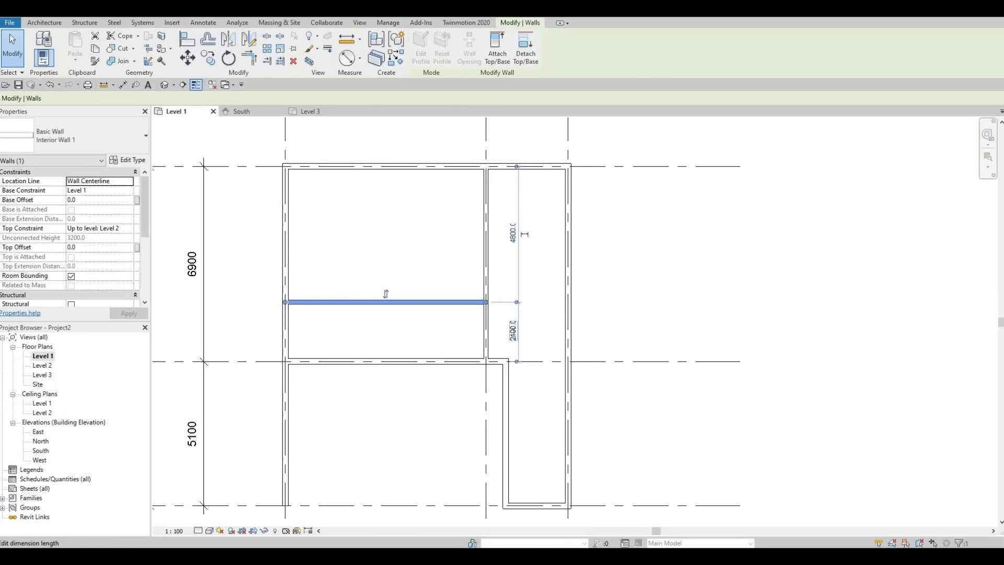
pyautogui.click(513, 331)
pyautogui.write('1700')
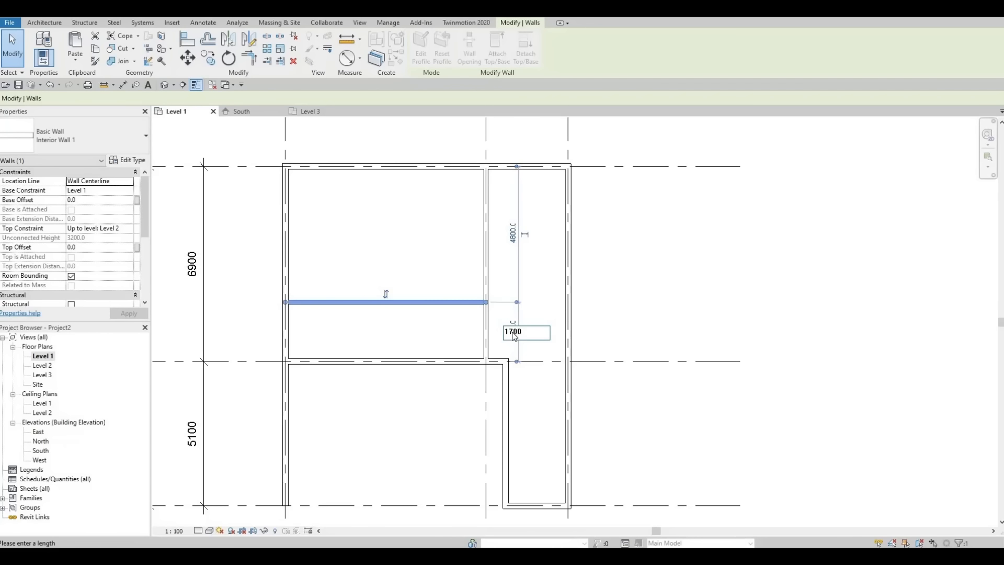
pyautogui.press('Return')
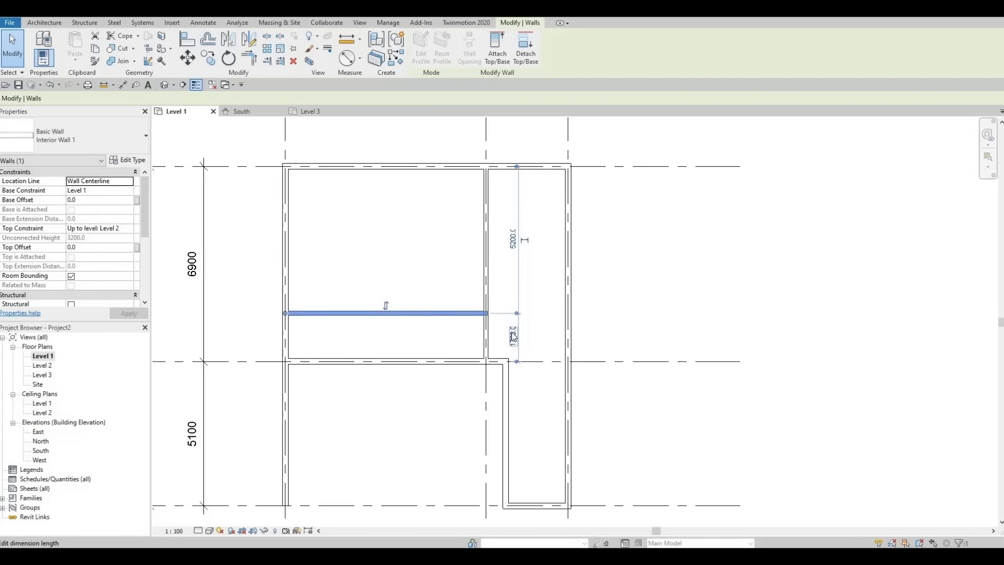
pyautogui.press('Escape')
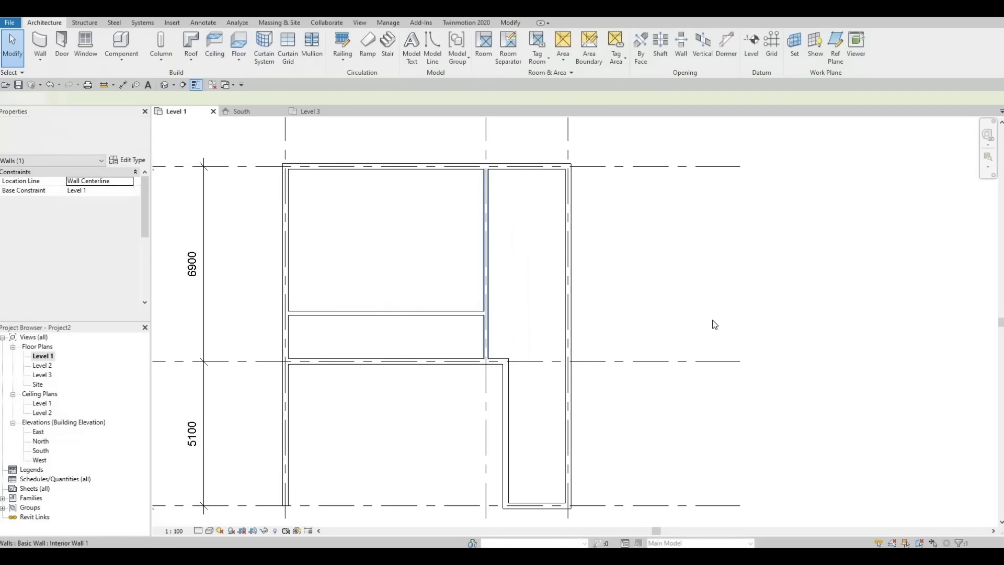
# Step: Draw two vertical Interior Wall 1 partitions from the horizontal wall to the grid B wall, about 2900 mm from grid 1 and 1600 mm apart
pyautogui.click(383, 316)
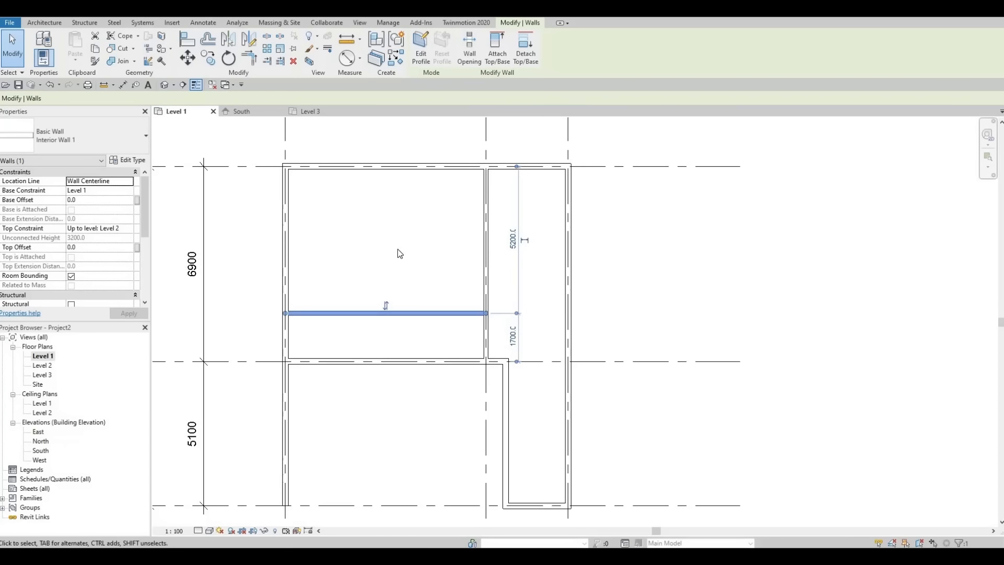
pyautogui.press('c')
pyautogui.press('s')
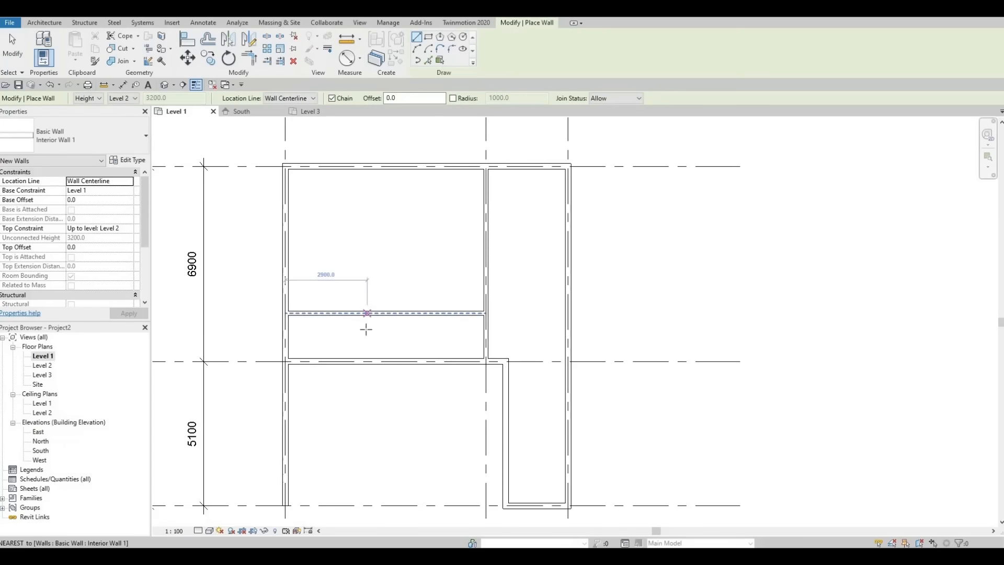
pyautogui.click(367, 361)
pyautogui.click(368, 360)
pyautogui.press('Escape')
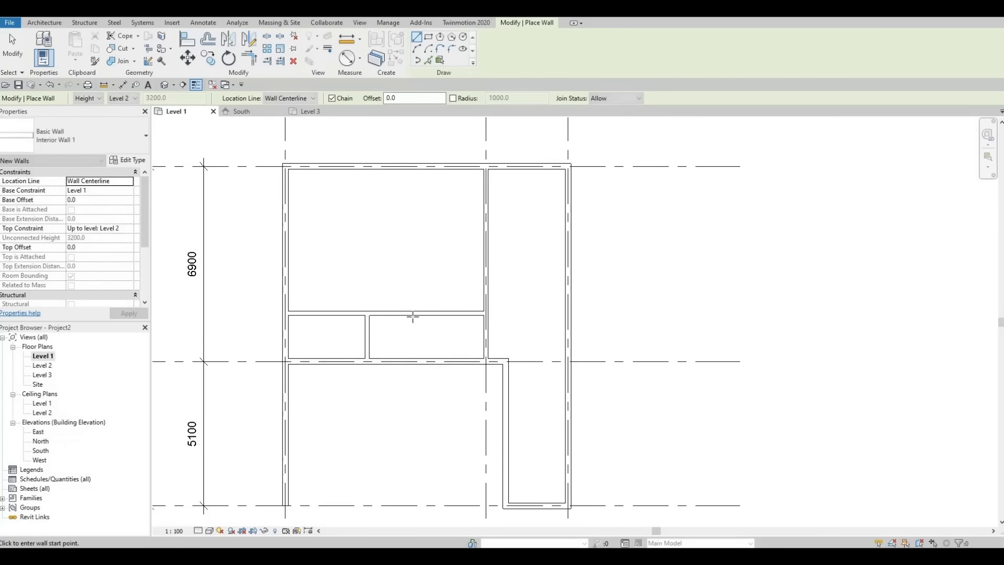
pyautogui.click(411, 314)
pyautogui.click(411, 359)
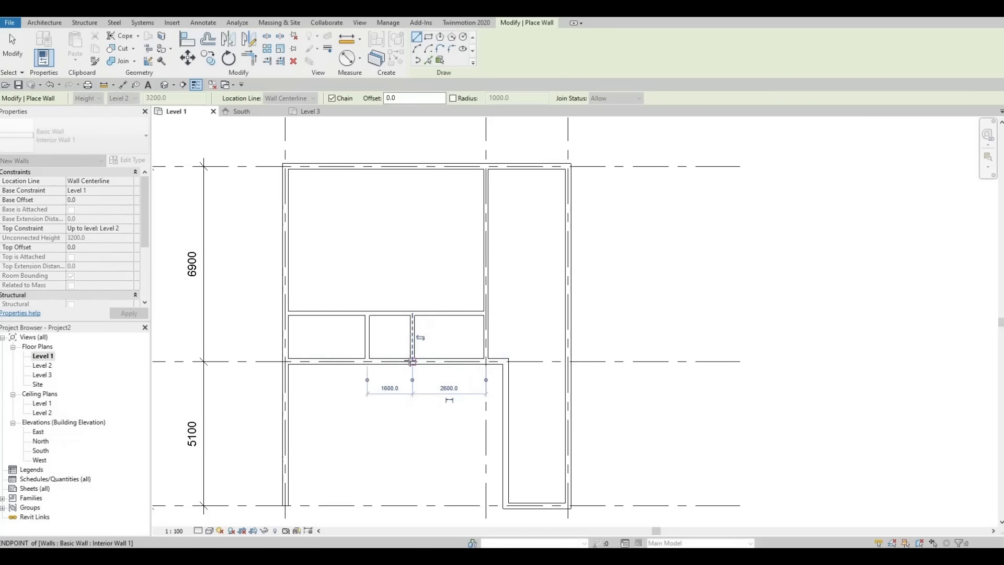
pyautogui.press('Escape')
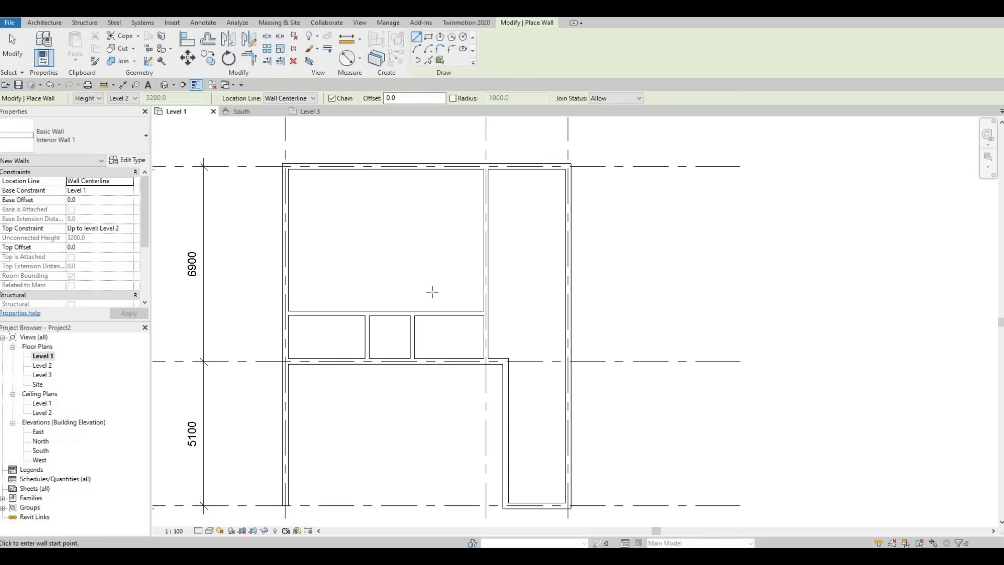
pyautogui.press('Escape')
pyautogui.press('Escape')
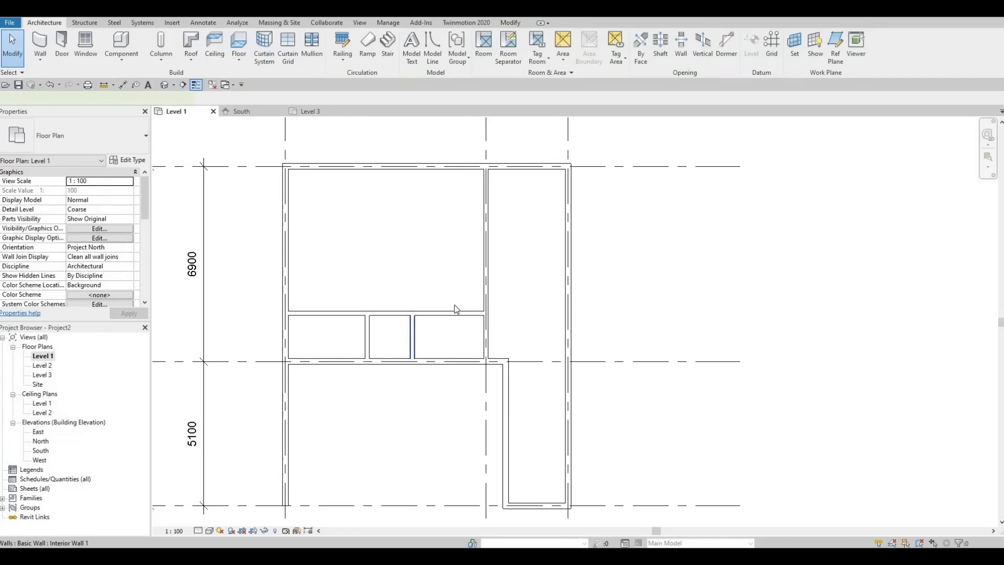
# Step: Set the distance from grid 1 to the nearer short partition to 2700 mm
pyautogui.click(413, 337)
pyautogui.click(449, 388)
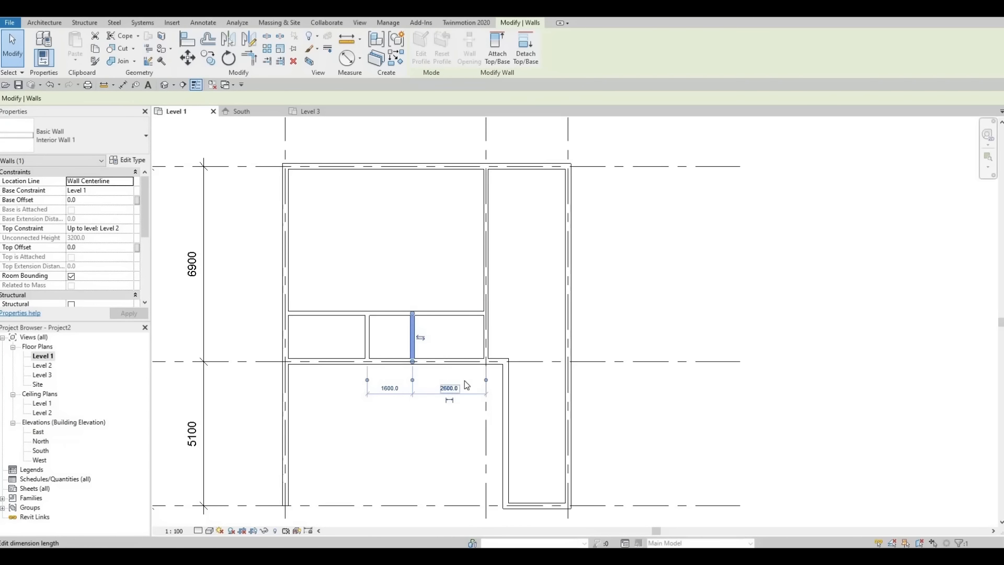
pyautogui.scroll(2, 467, 385)
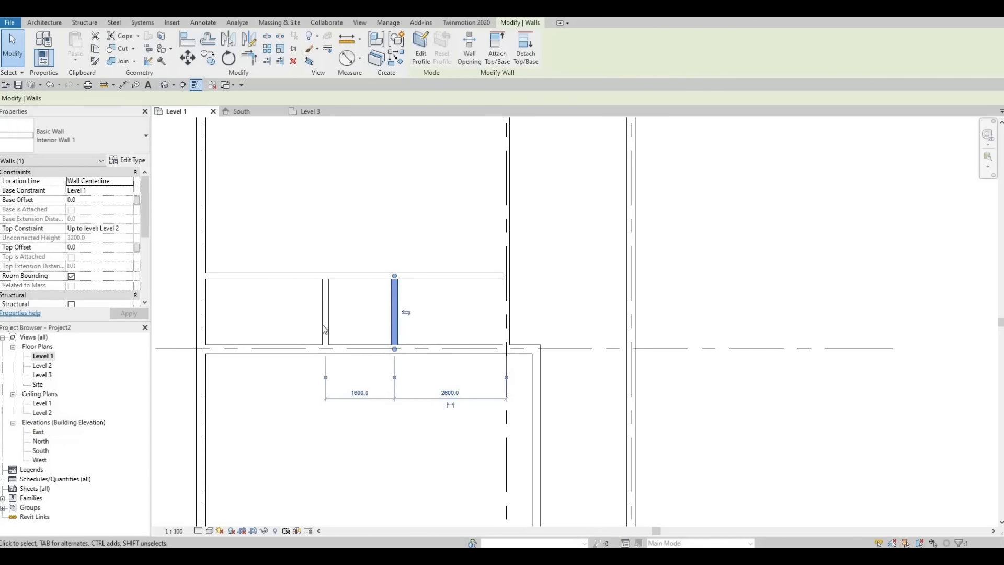
pyautogui.click(325, 304)
pyautogui.click(324, 303)
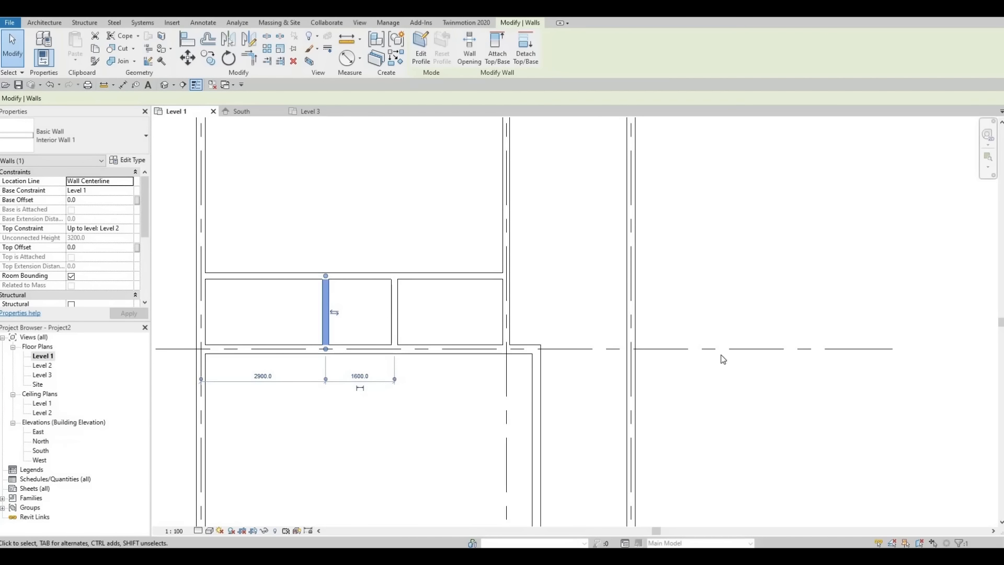
pyautogui.click(261, 376)
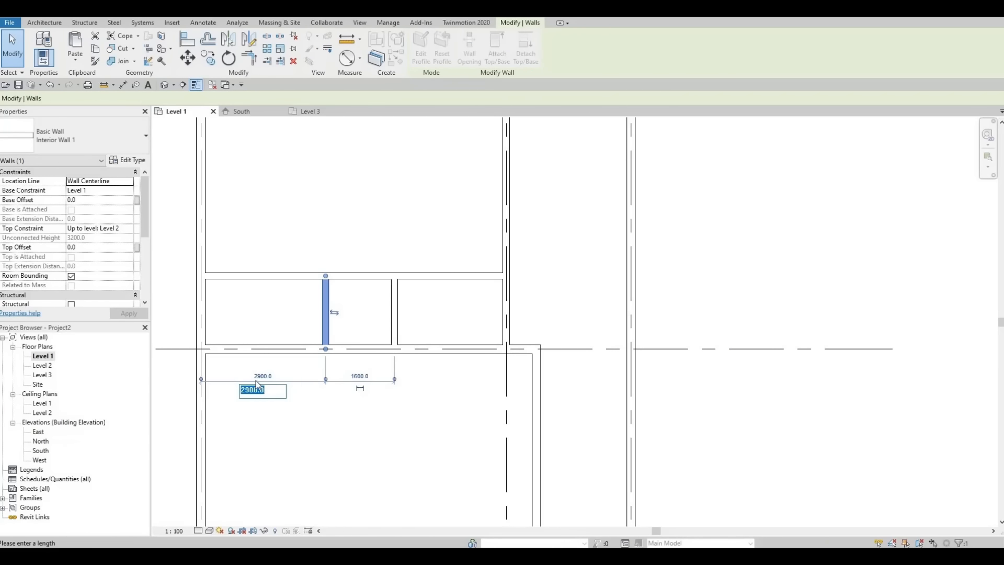
pyautogui.write('2700')
pyautogui.press('Return')
pyautogui.click(352, 302)
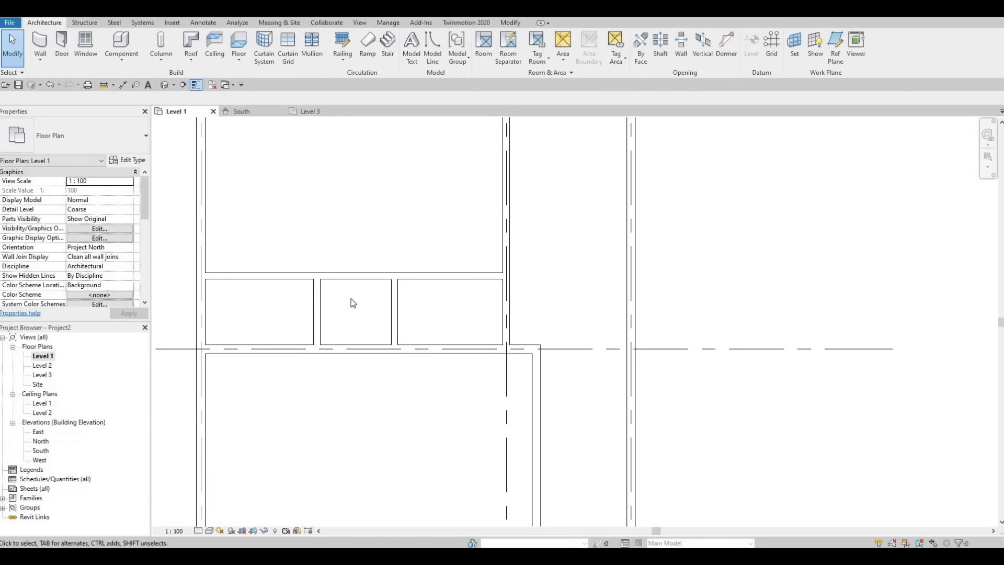
# Step: Move the witness line of the second short partition's temporary dimension to the grid 1 wall
pyautogui.click(394, 313)
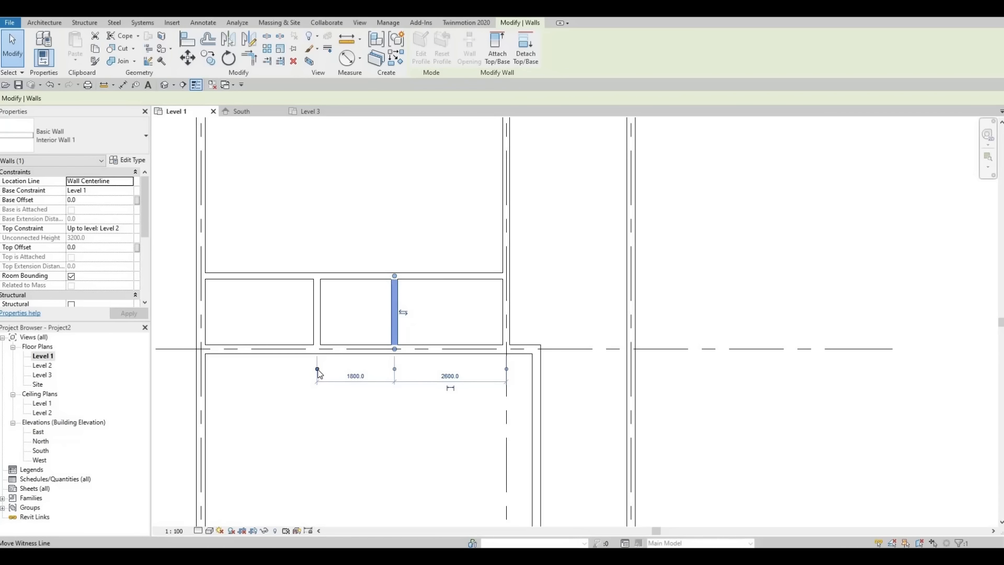
pyautogui.moveTo(317, 369); pyautogui.dragTo(202, 353)
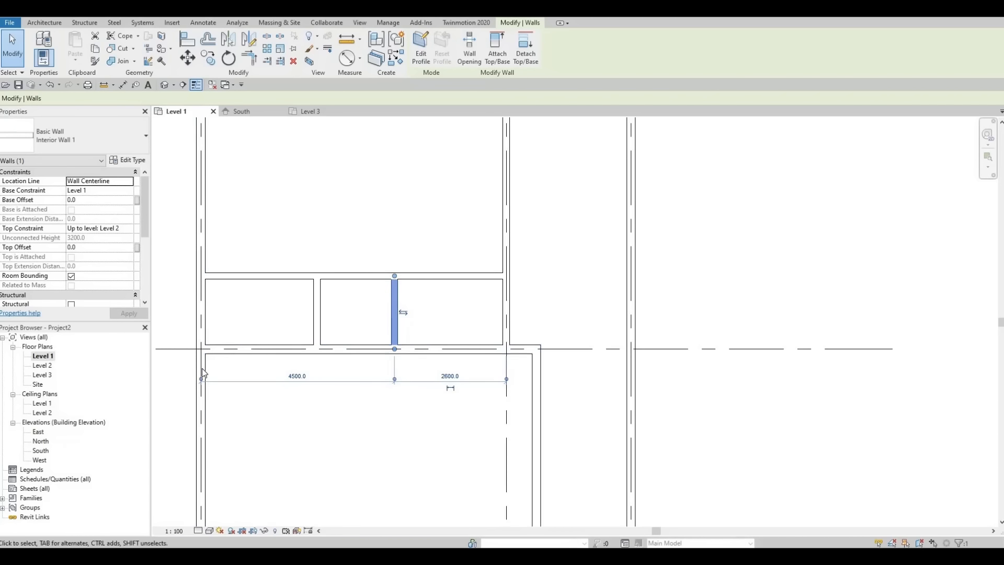
pyautogui.moveTo(296, 377); pyautogui.dragTo(317, 377)
pyautogui.click(349, 325)
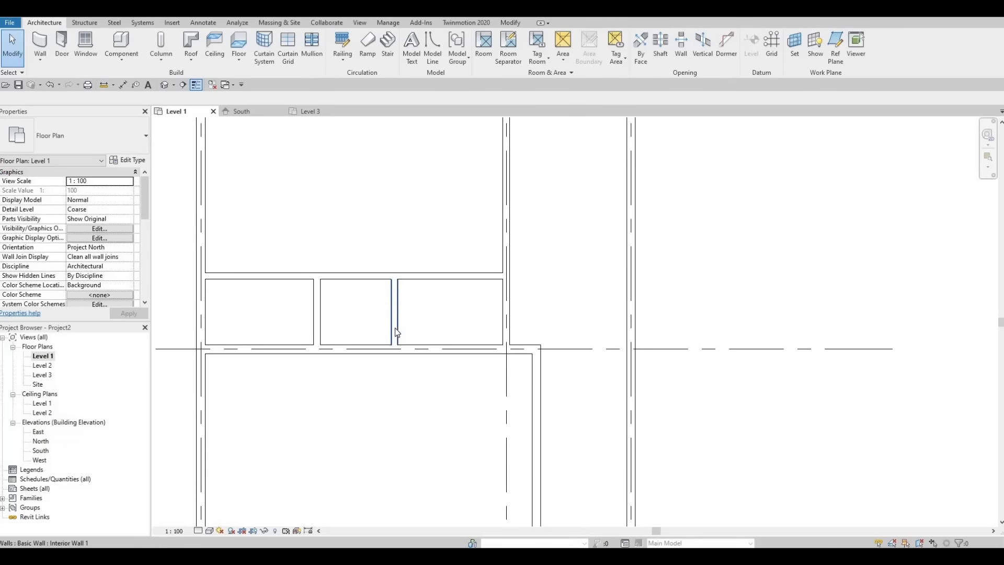
# Step: Try making the second short partition's temporary dimensions permanent, and remove the resulting dimension string
pyautogui.click(388, 349)
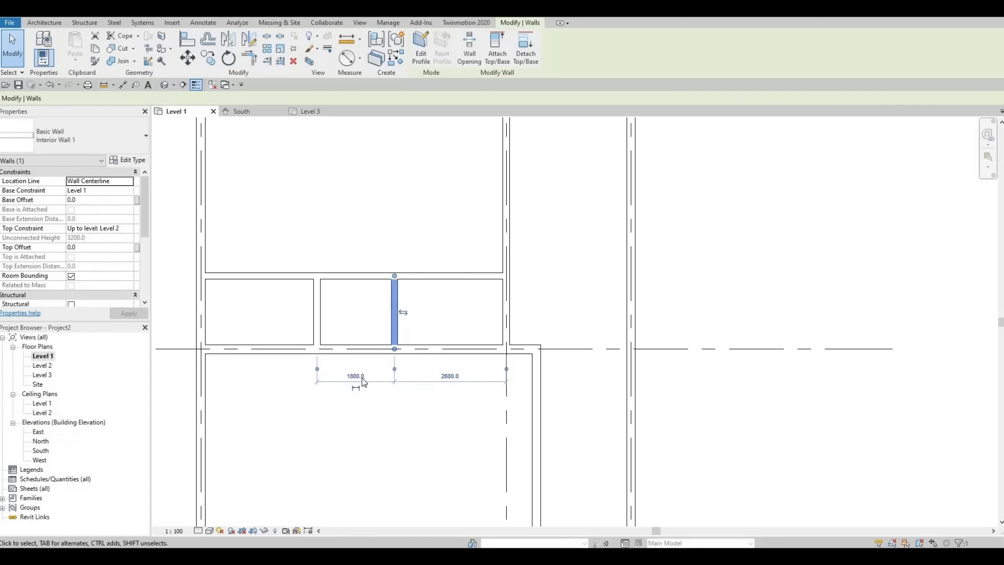
pyautogui.click(378, 383)
pyautogui.click(395, 341)
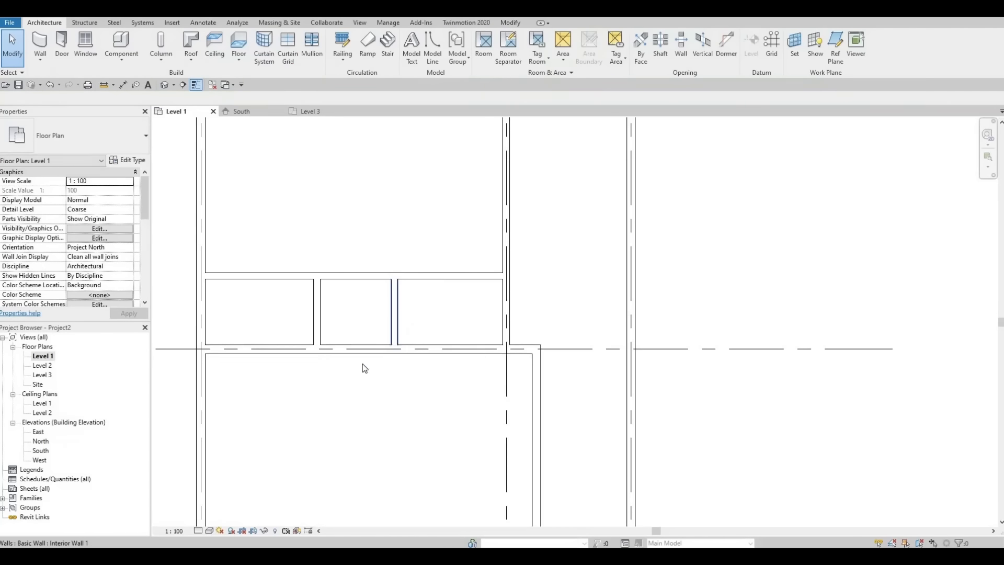
pyautogui.click(359, 376)
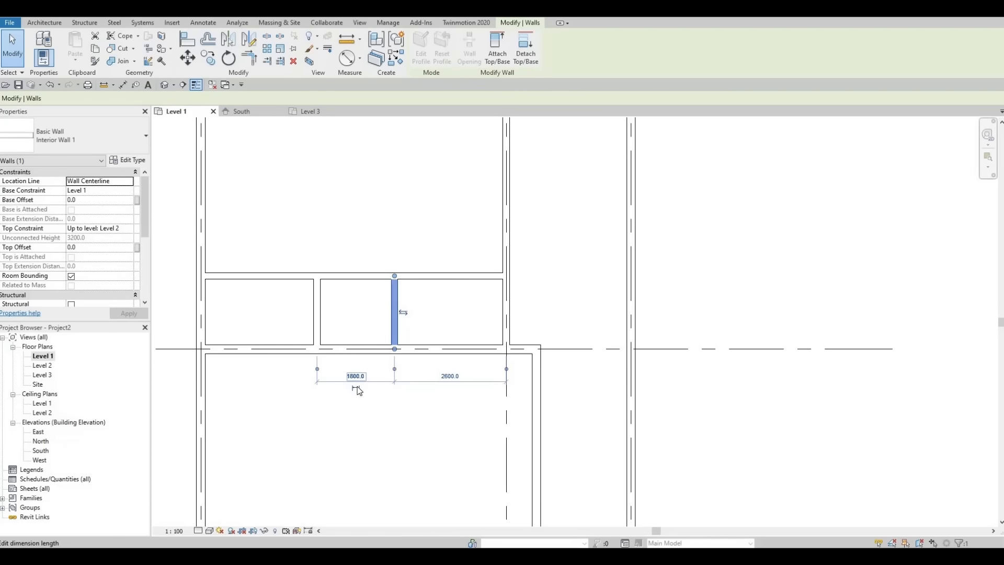
pyautogui.click(356, 388)
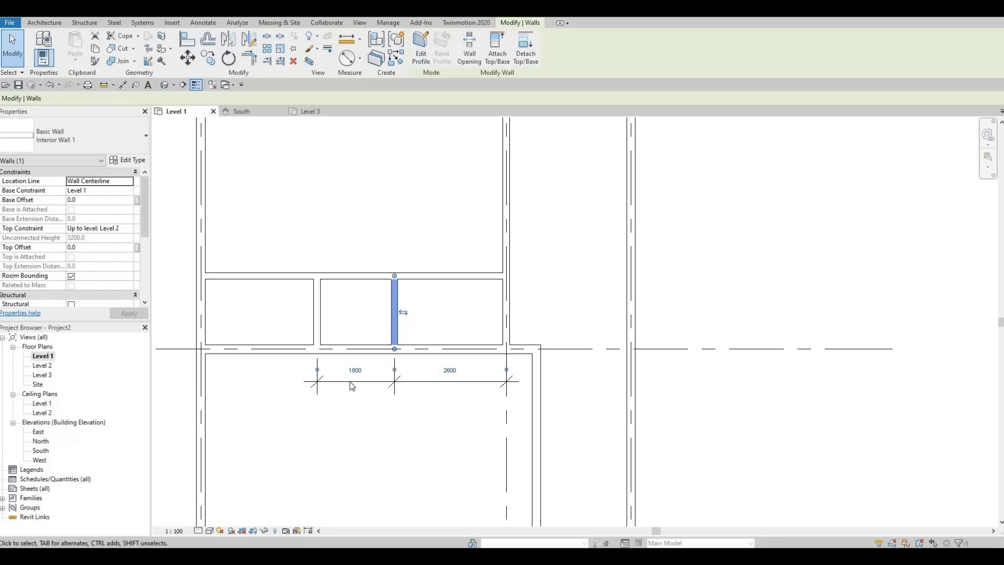
pyautogui.press('Escape')
pyautogui.click(324, 379)
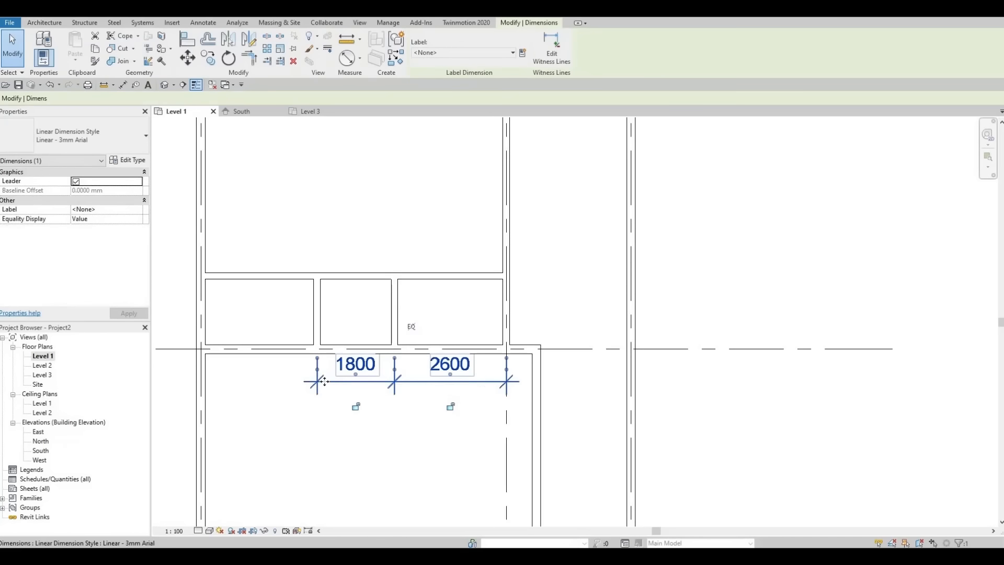
pyautogui.press('Escape')
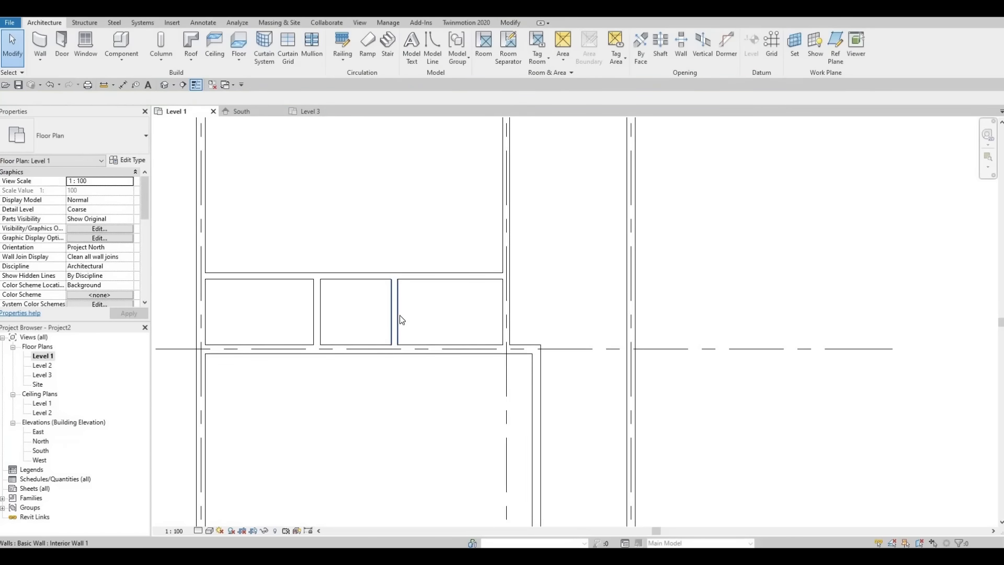
pyautogui.click(396, 319)
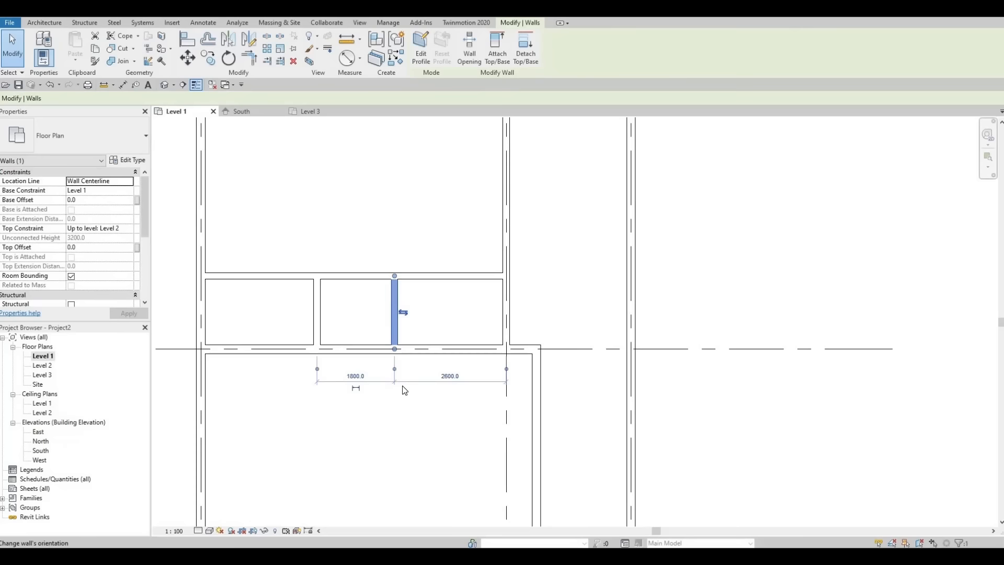
pyautogui.press('Escape')
pyautogui.click(317, 307)
pyautogui.press('Escape')
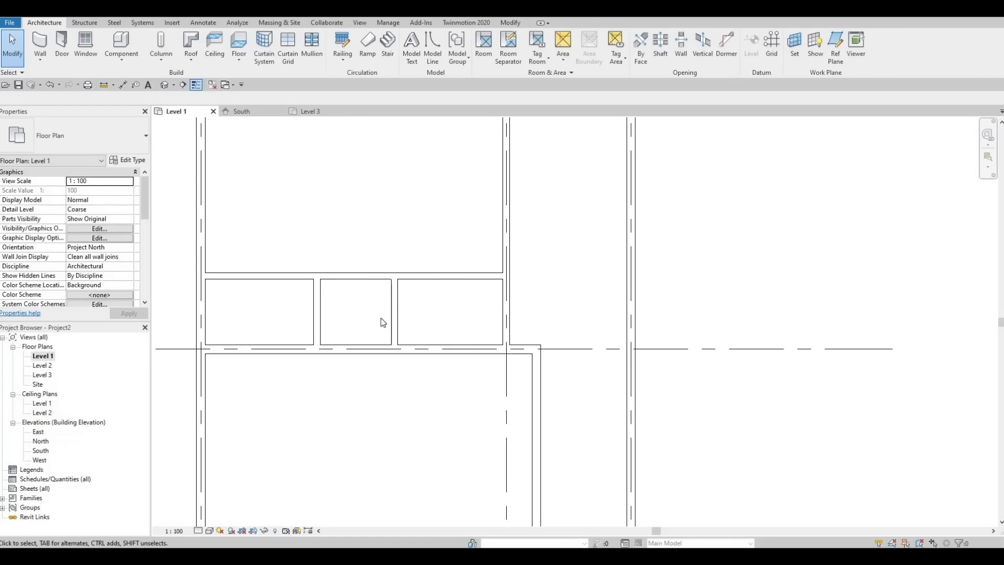
# Step: Split the horizontal interior wall at a point between the two short partitions
pyautogui.scroll(-2, 376, 321)
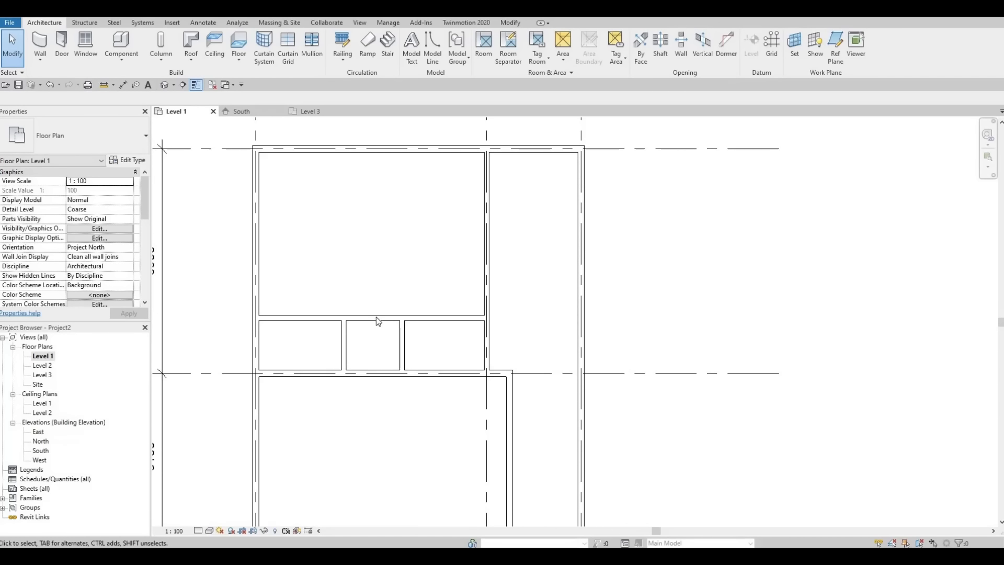
pyautogui.click(510, 23)
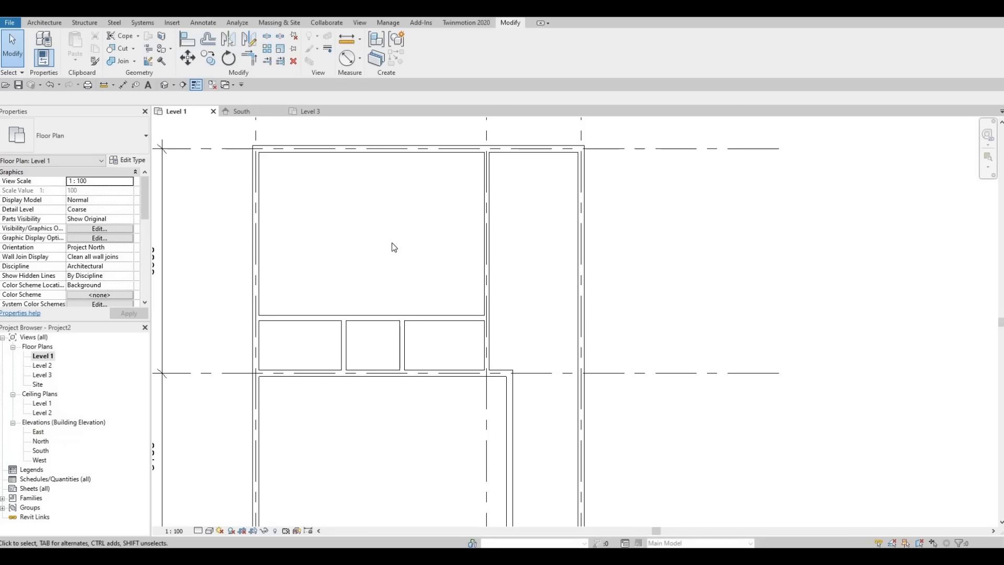
pyautogui.press('s')
pyautogui.press('l')
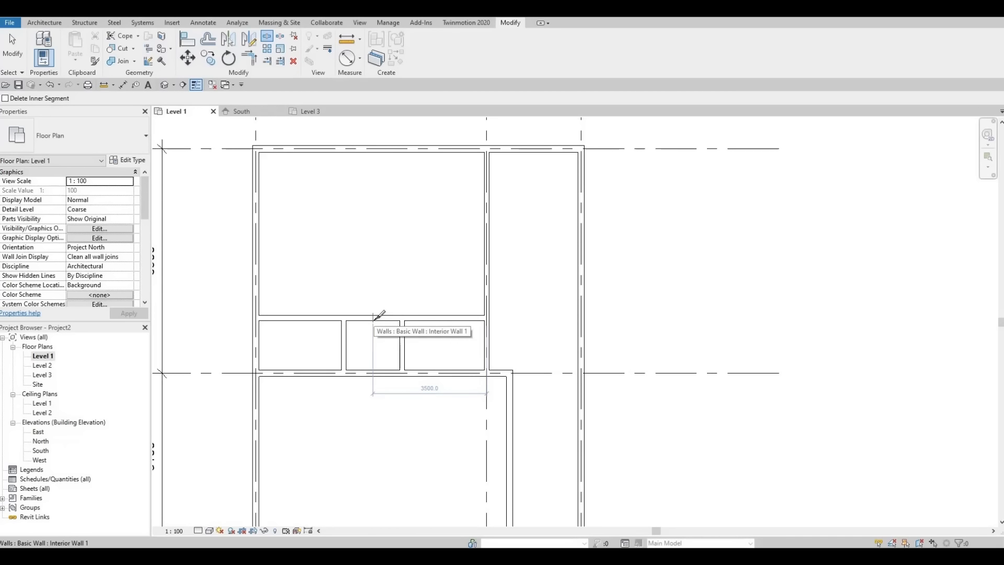
pyautogui.click(374, 318)
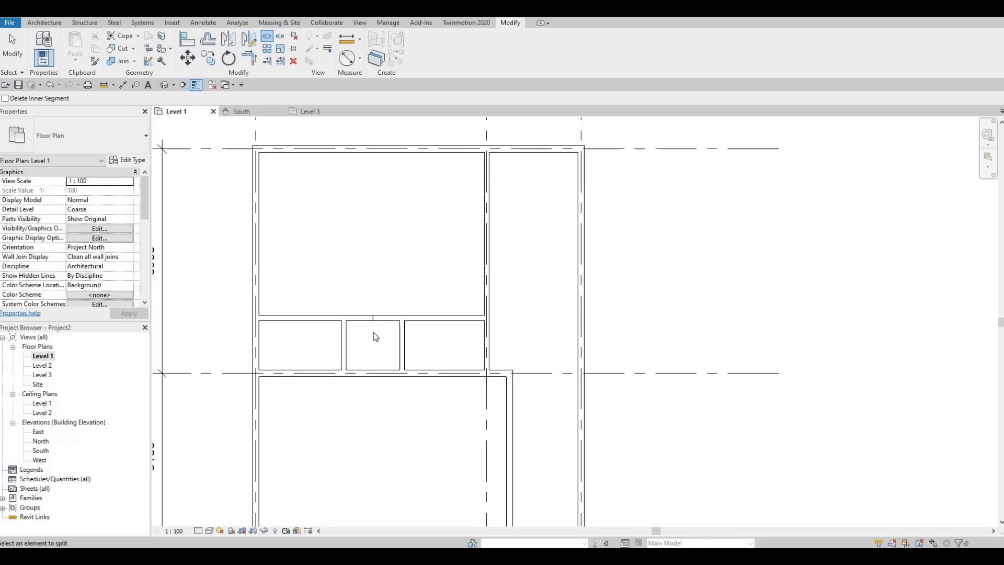
pyautogui.press('Escape')
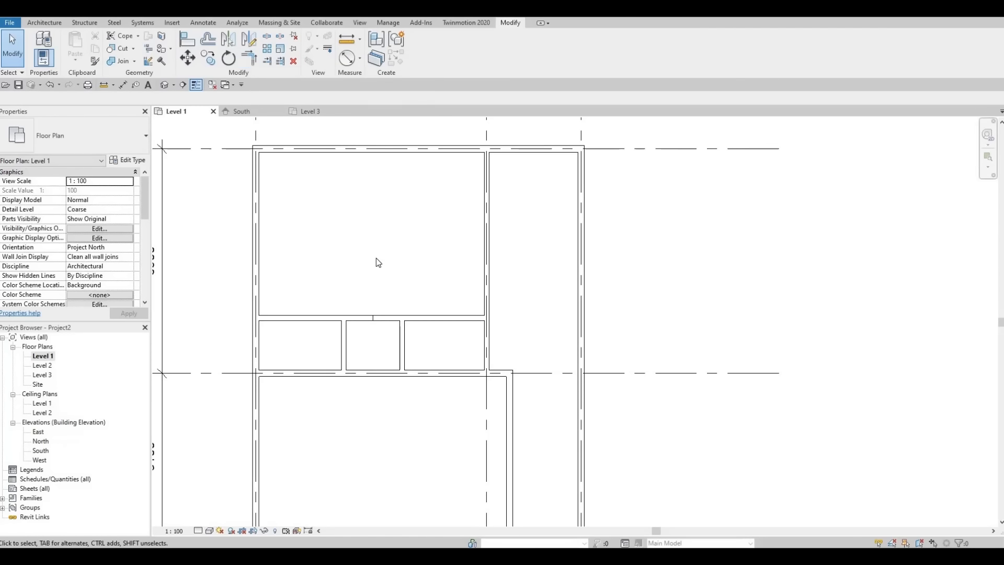
# Step: Trim both pieces of the split wall to corners with the adjacent short partitions, leaving the middle bay open
pyautogui.press('t')
pyautogui.press('r')
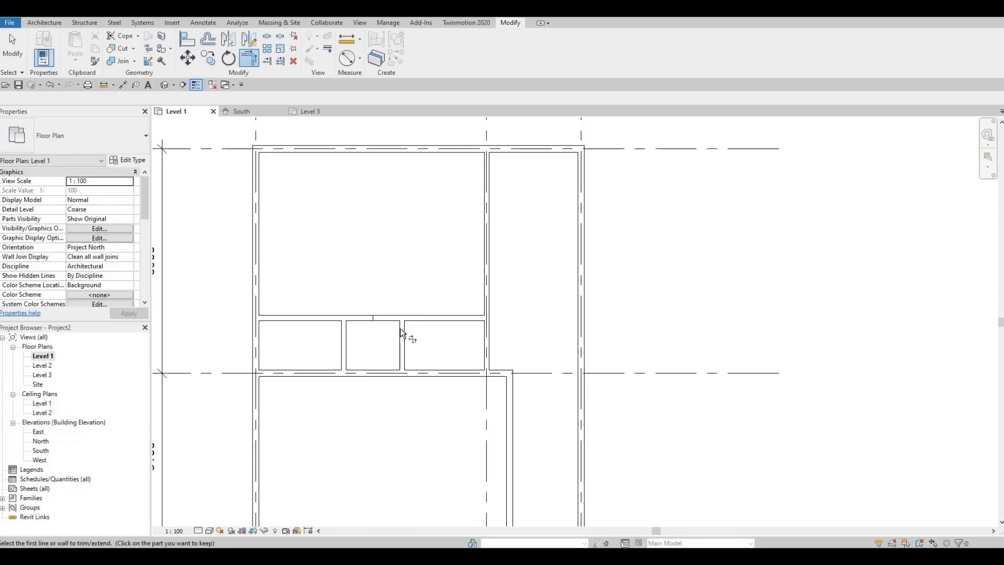
pyautogui.click(401, 328)
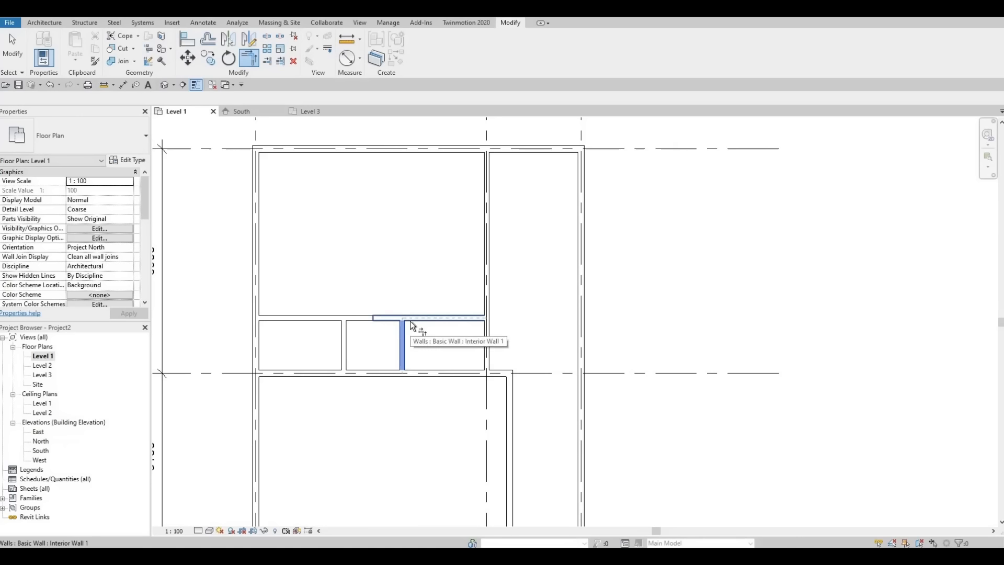
pyautogui.click(410, 321)
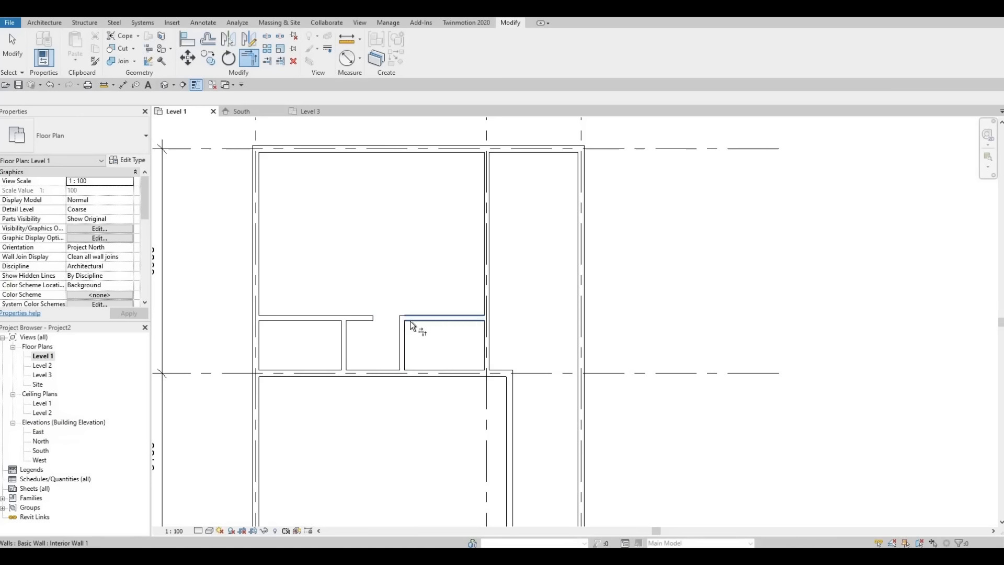
pyautogui.click(342, 335)
pyautogui.click(324, 317)
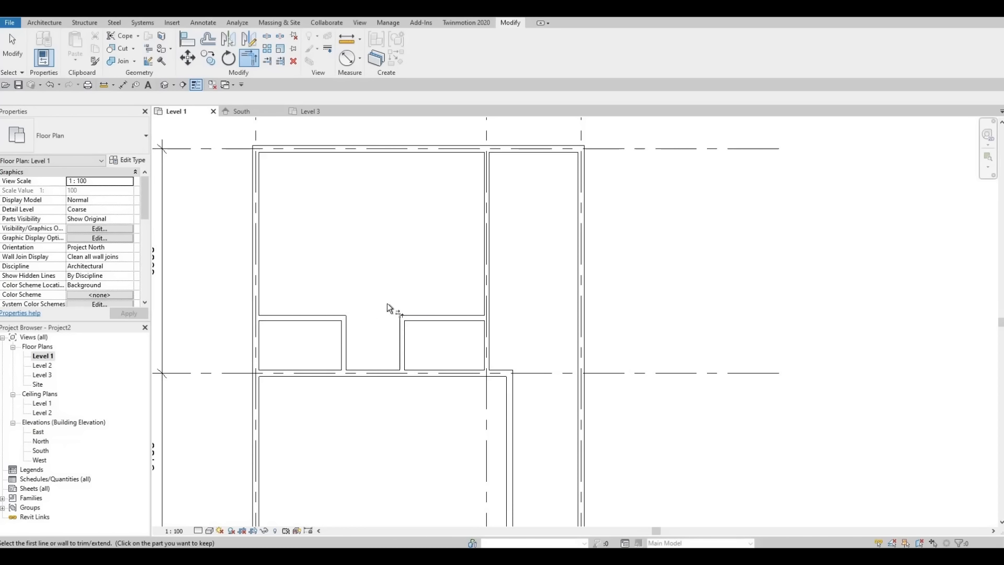
# Step: Draw a horizontal Interior Wall 1 partition from the grid 2 wall to the grid 3 wall, about 1400 mm above the existing horizontal partitions
pyautogui.press('Escape')
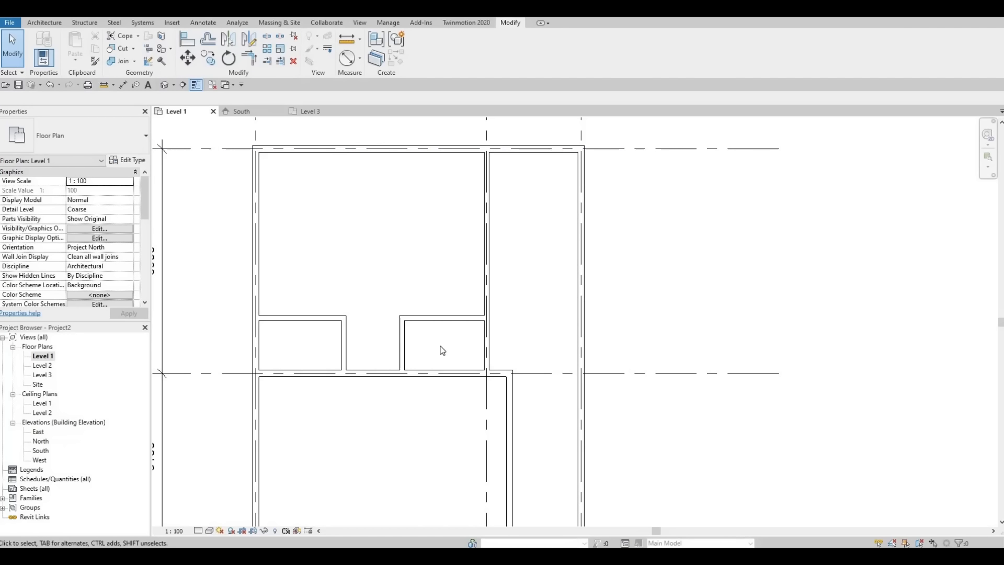
pyautogui.click(447, 318)
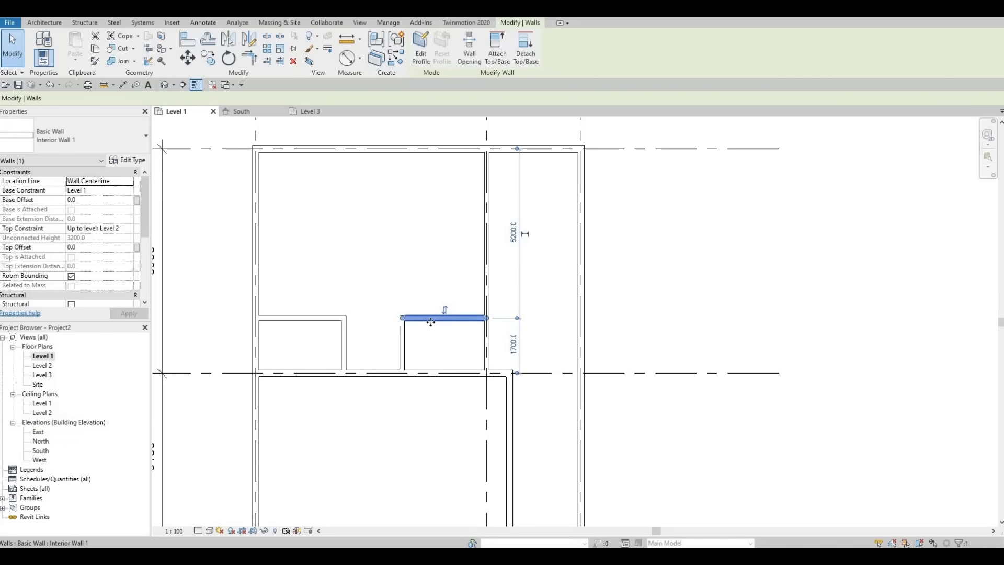
pyautogui.click(396, 58)
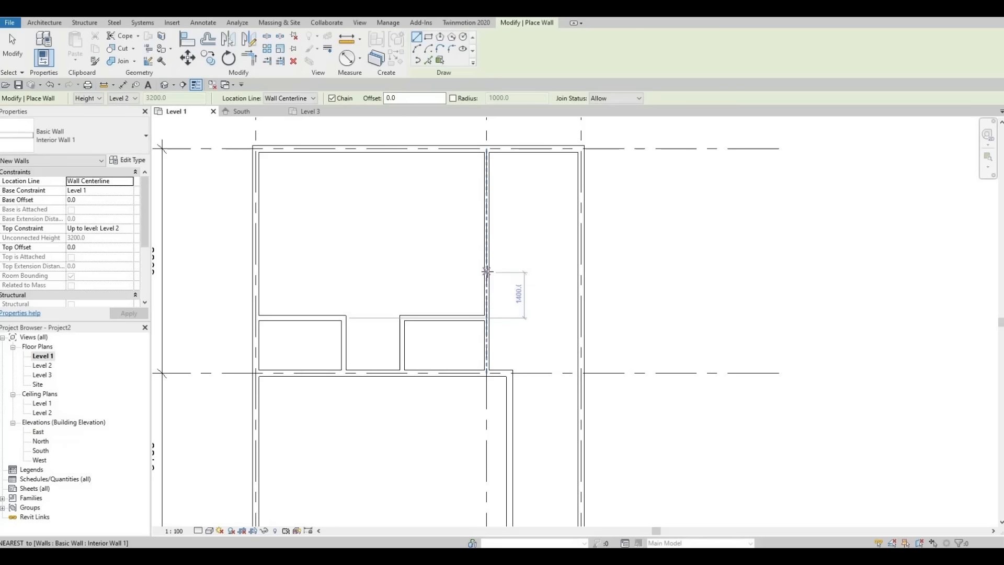
pyautogui.click(487, 271)
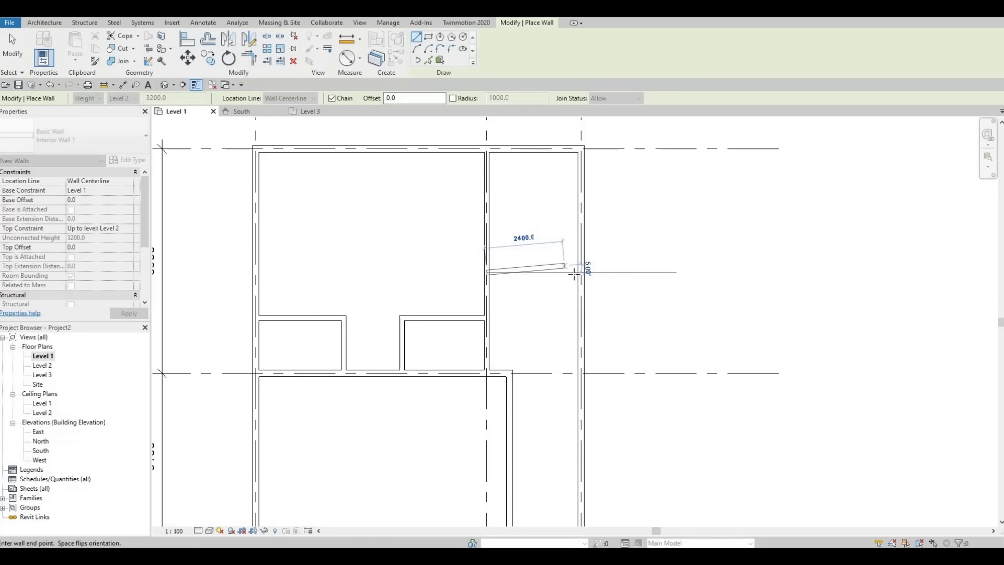
pyautogui.click(549, 274)
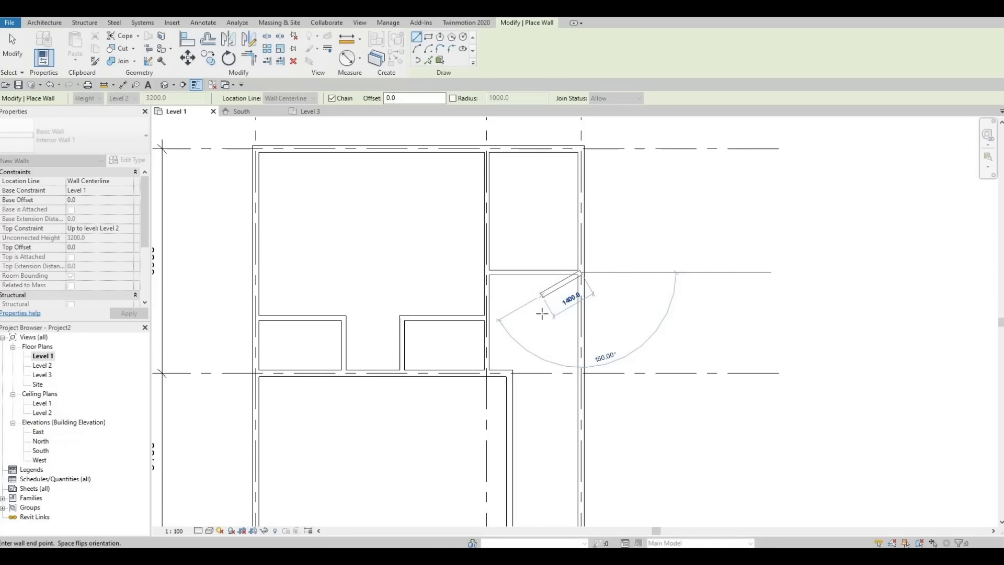
pyautogui.press('Escape')
pyautogui.press('Escape')
# Step: Draw a second horizontal partition across the narrow wing between grids B and C, about 3500 mm above grid C, ending at the grid 3 wall
pyautogui.scroll(-2, 536, 361)
pyautogui.moveTo(539, 405); pyautogui.dragTo(553, 323, button='middle')
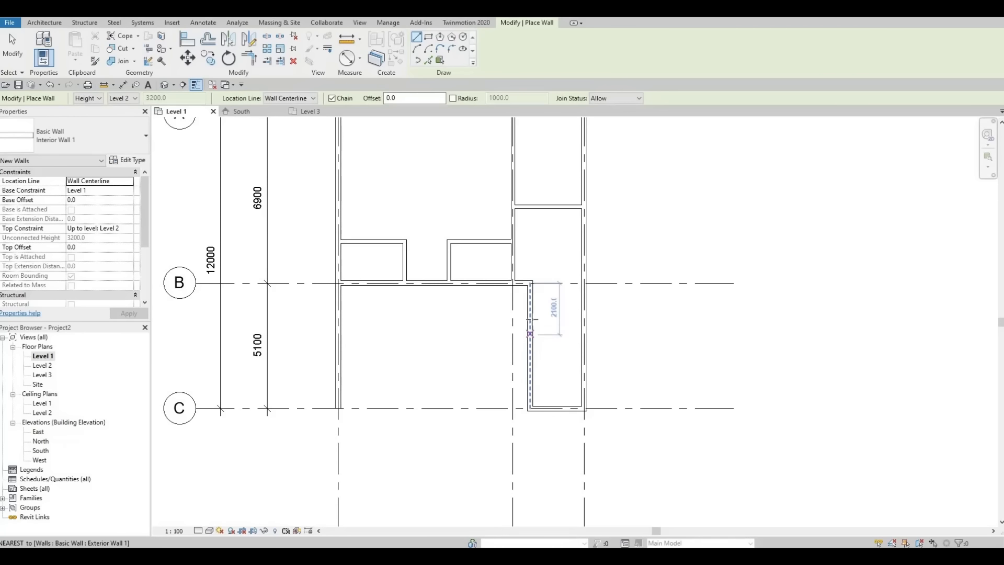
pyautogui.click(530, 320)
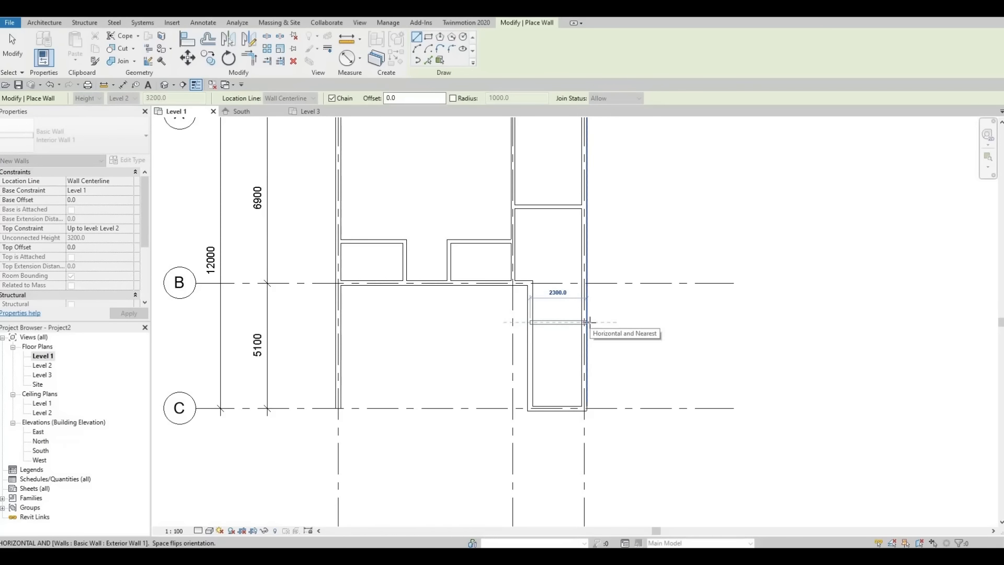
pyautogui.click(615, 319)
pyautogui.press('Escape')
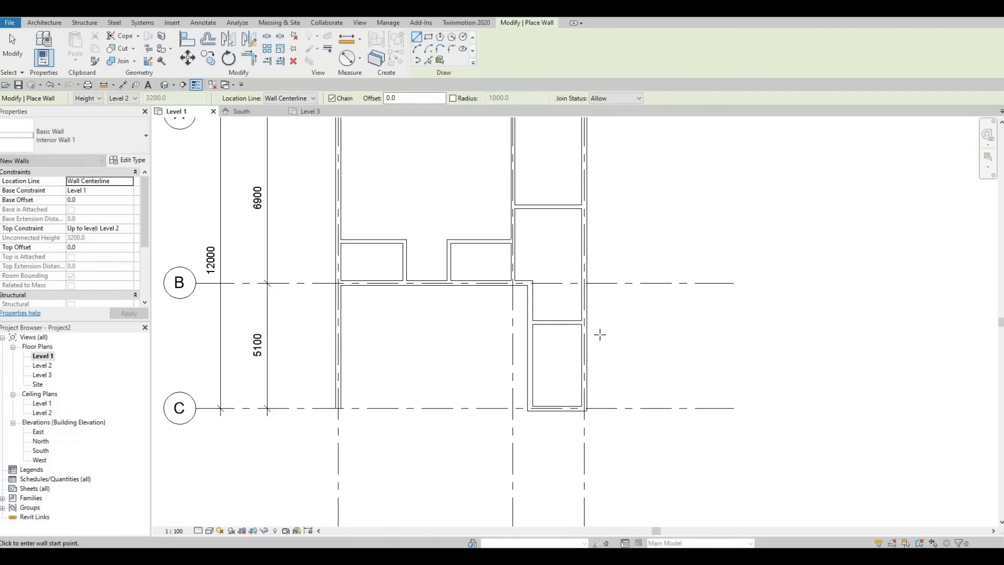
pyautogui.press('Escape')
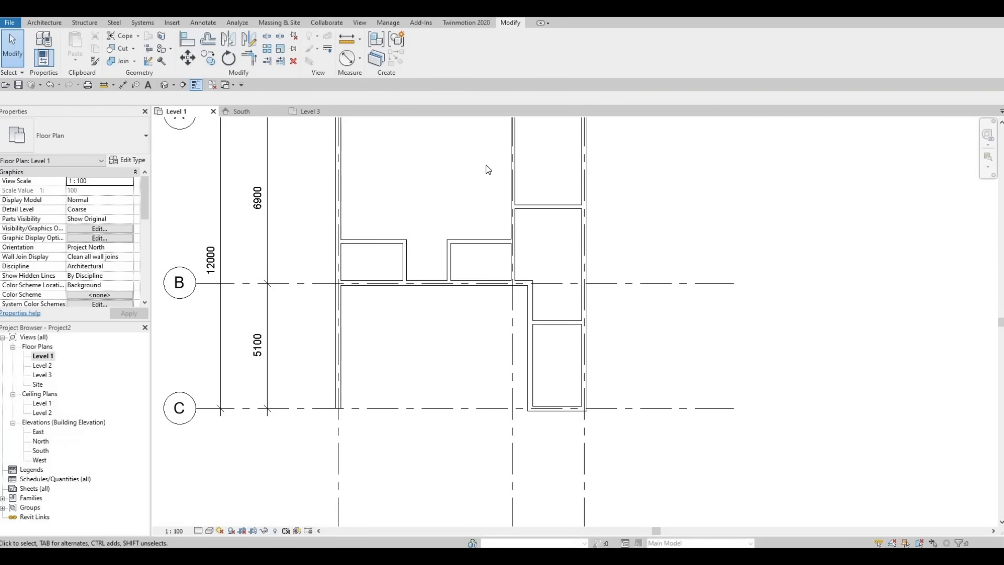
# Step: Inspect the temporary dimensions of the upper new partition and of the vertical exterior wall bounding the narrow wing
pyautogui.moveTo(488, 234); pyautogui.dragTo(486, 288, button='middle')
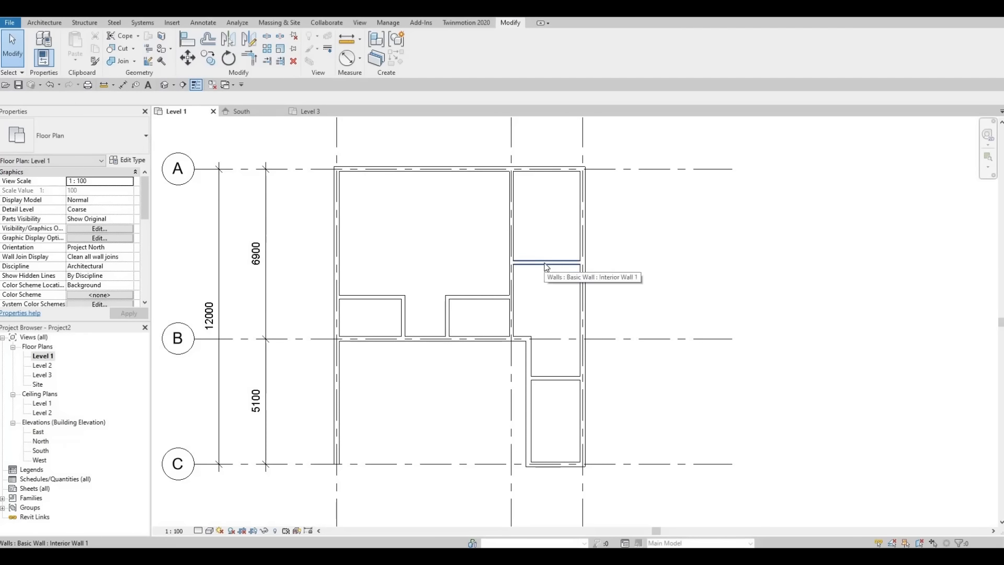
pyautogui.click(543, 263)
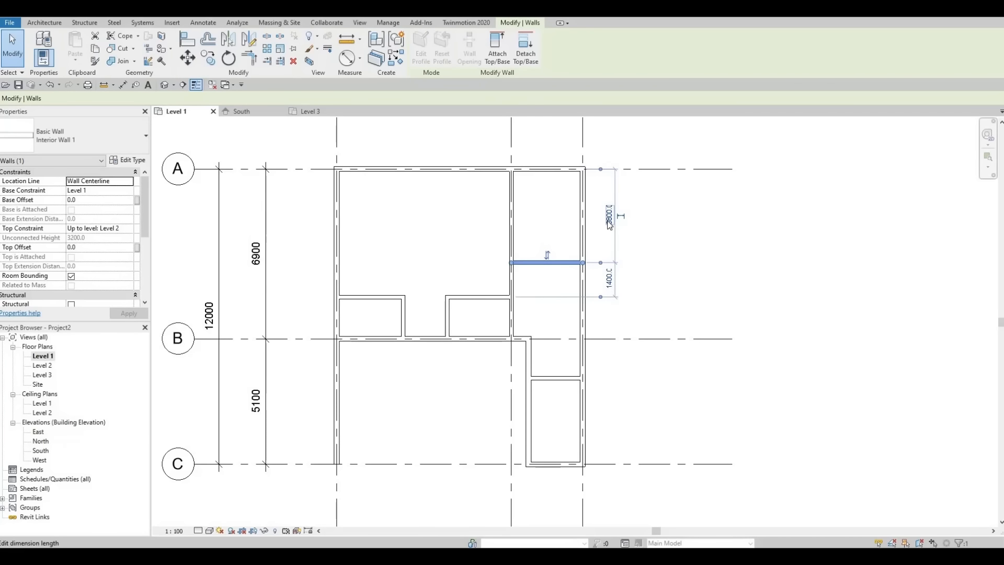
pyautogui.scroll(3, 608, 220)
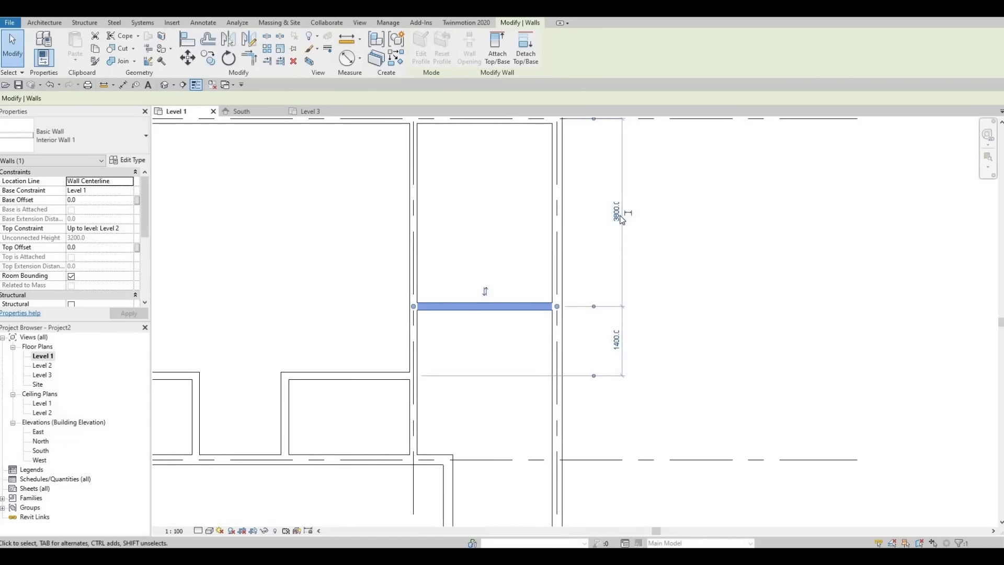
pyautogui.scroll(-2, 609, 219)
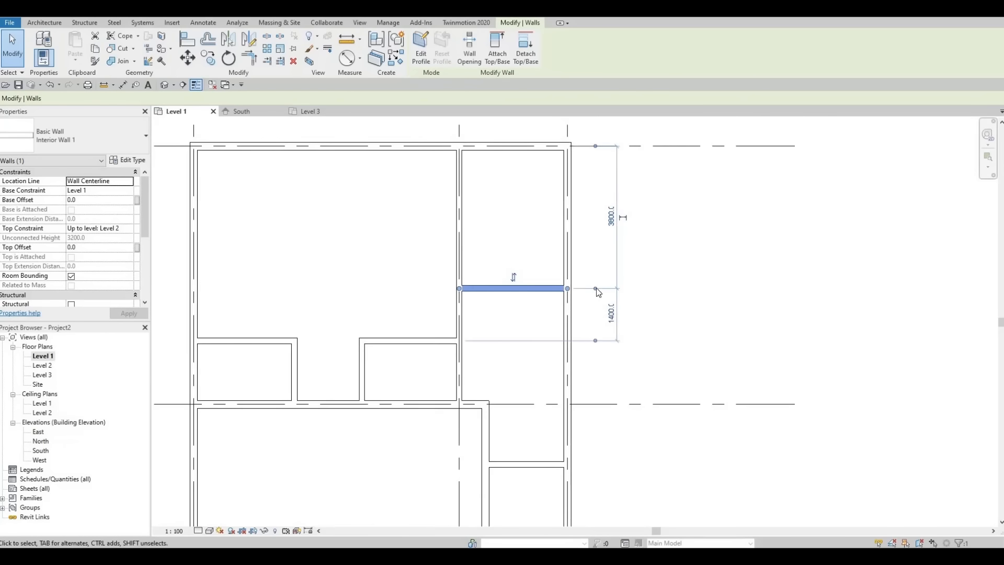
pyautogui.moveTo(602, 223); pyautogui.dragTo(601, 220, button='middle')
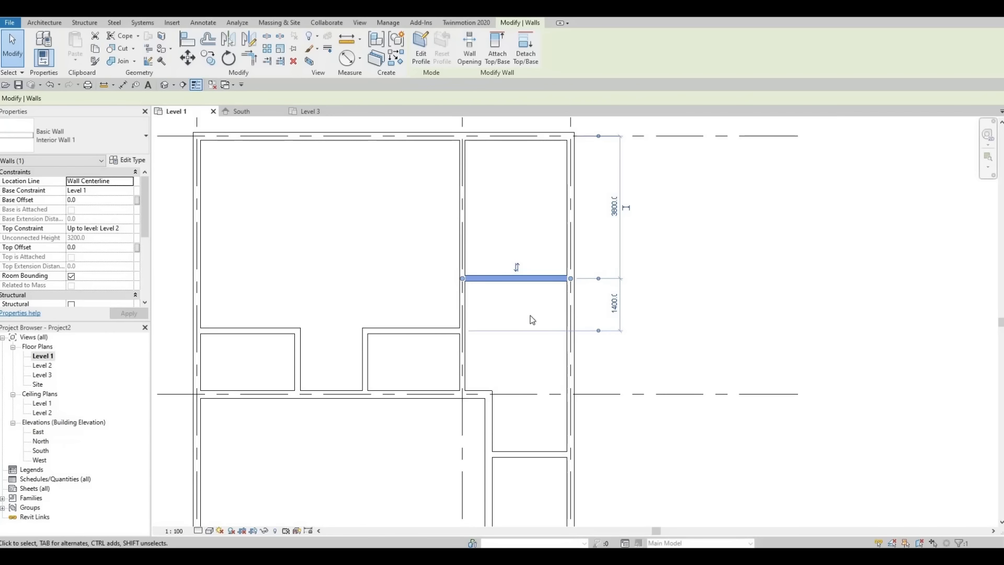
pyautogui.moveTo(604, 228); pyautogui.dragTo(506, 372, button='middle')
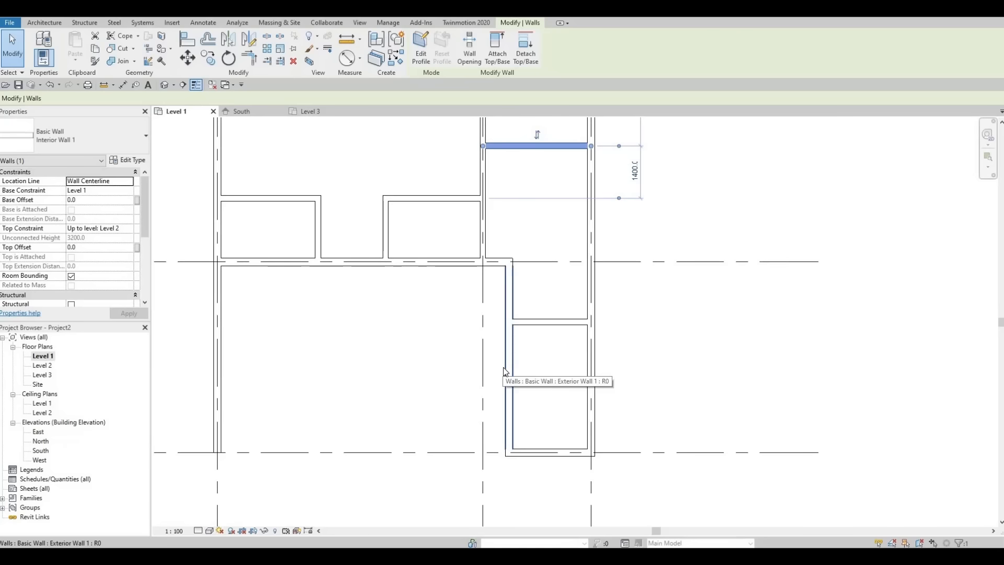
pyautogui.click(506, 372)
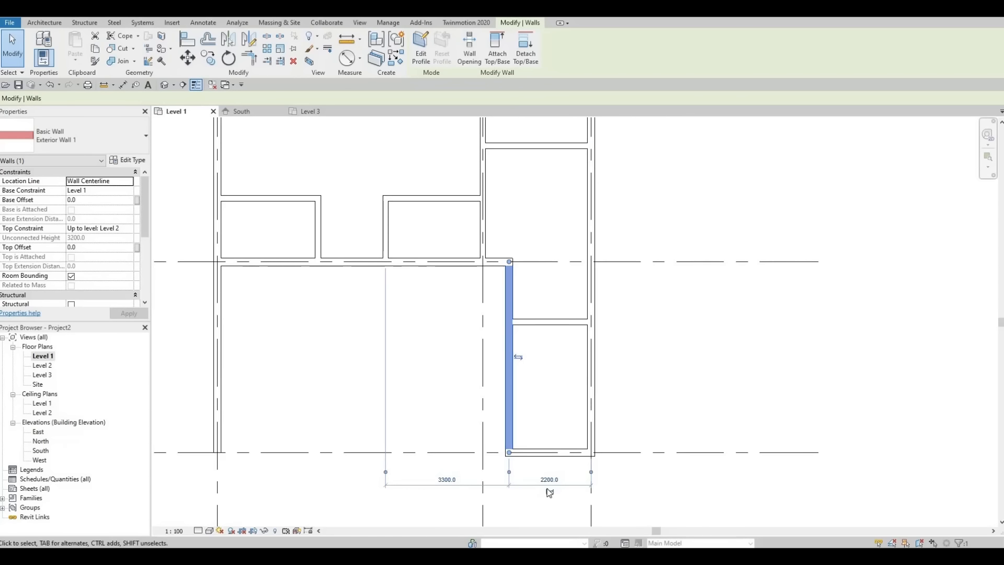
pyautogui.click(549, 480)
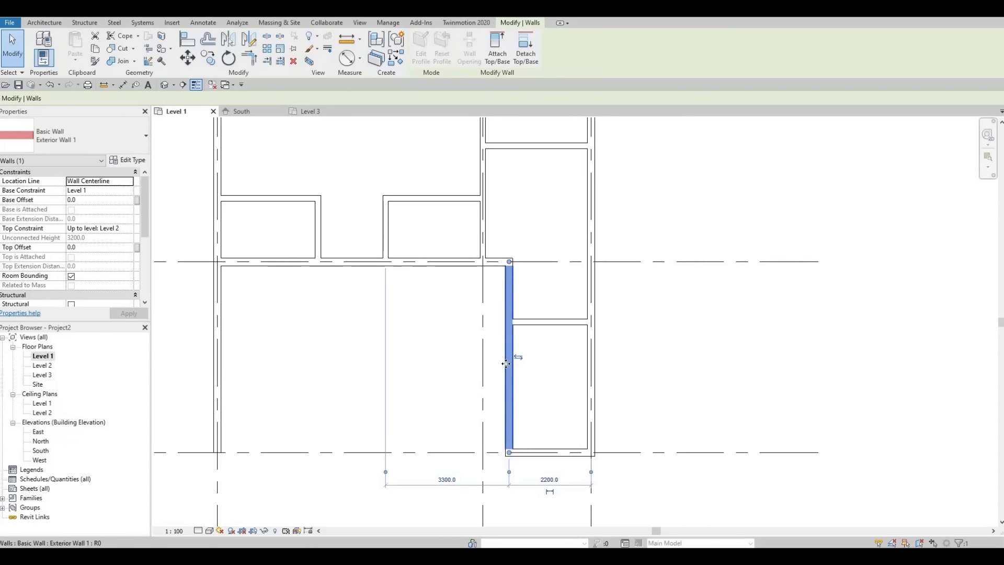
# Step: Set the lower partition's distance to grid C to 3100 mm and make its temporary dimensions permanent
pyautogui.click(550, 324)
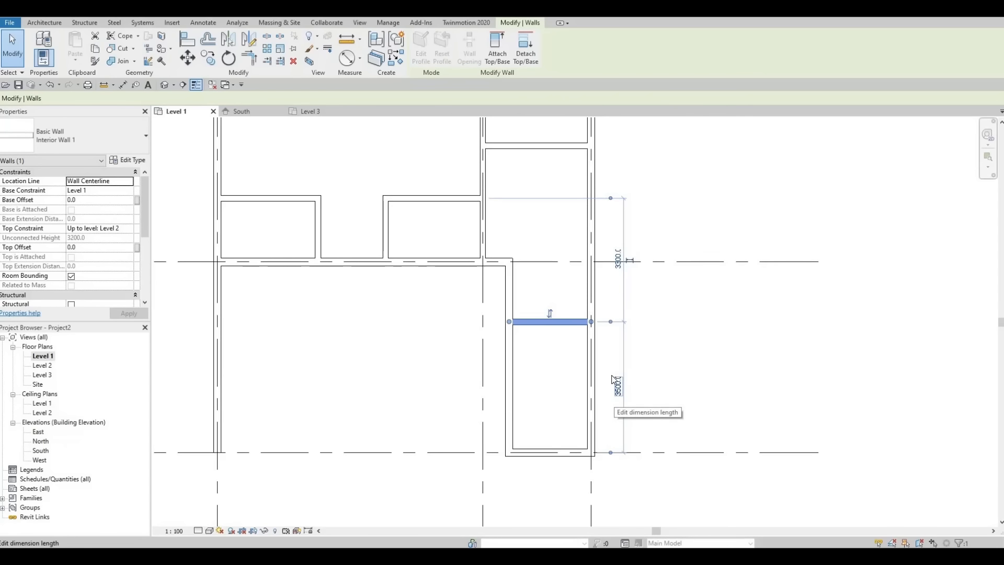
pyautogui.scroll(2, 611, 369)
pyautogui.click(623, 395)
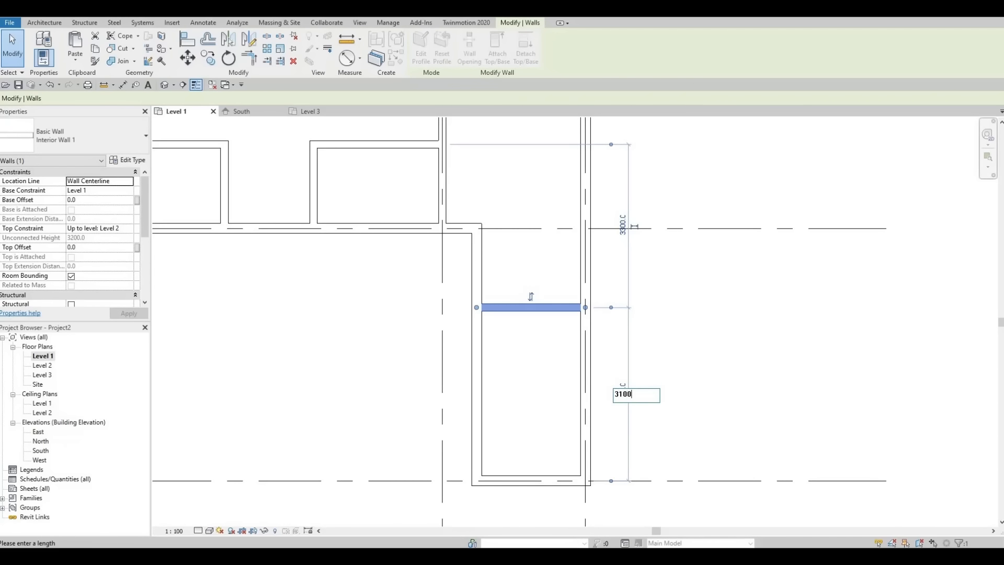
pyautogui.write('3100')
pyautogui.press('Return')
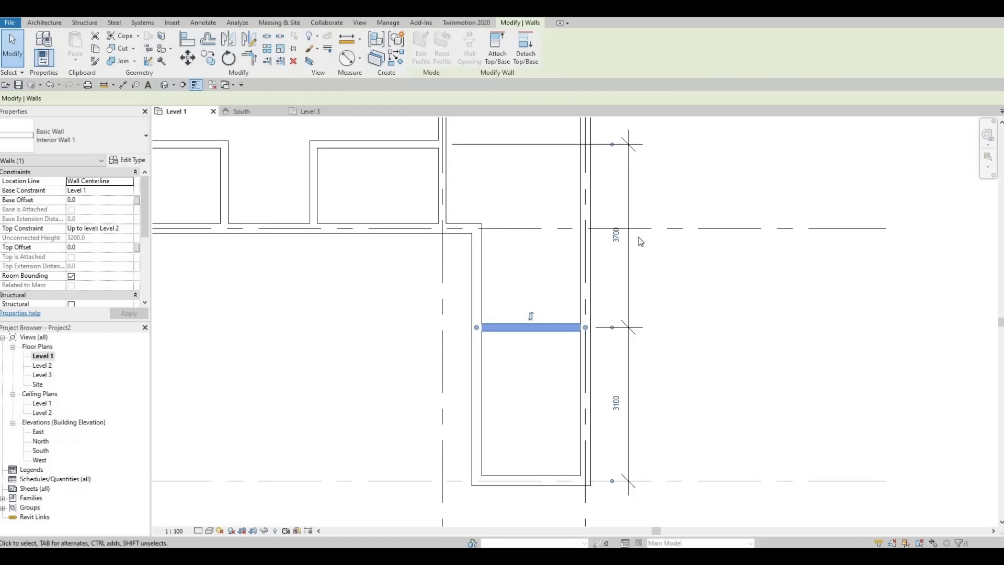
# Step: Make permanent the temporary dimension between the upper new partition and the existing horizontal partition line below it
pyautogui.scroll(-2, 649, 230)
pyautogui.moveTo(625, 332); pyautogui.dragTo(599, 462, button='middle')
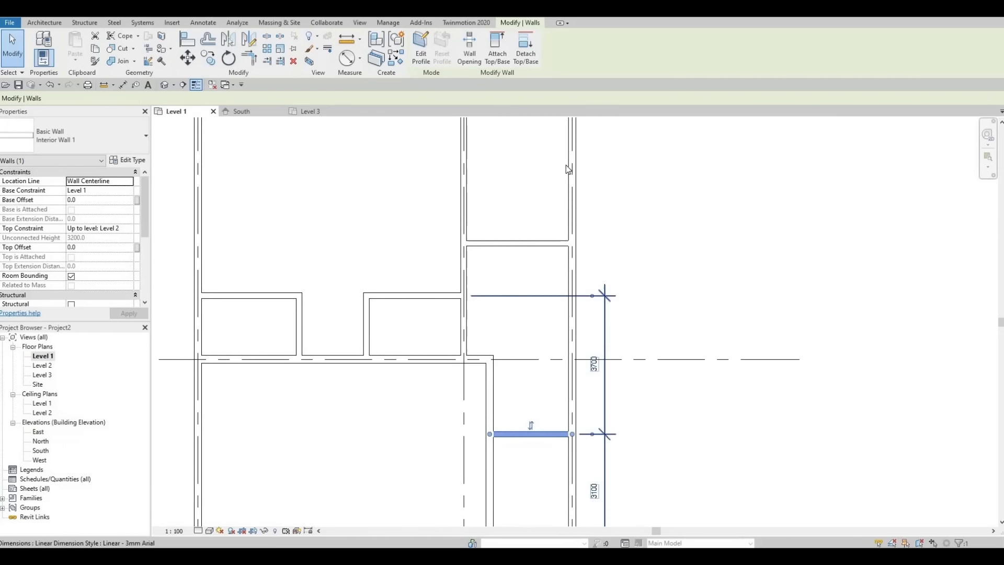
pyautogui.click(542, 244)
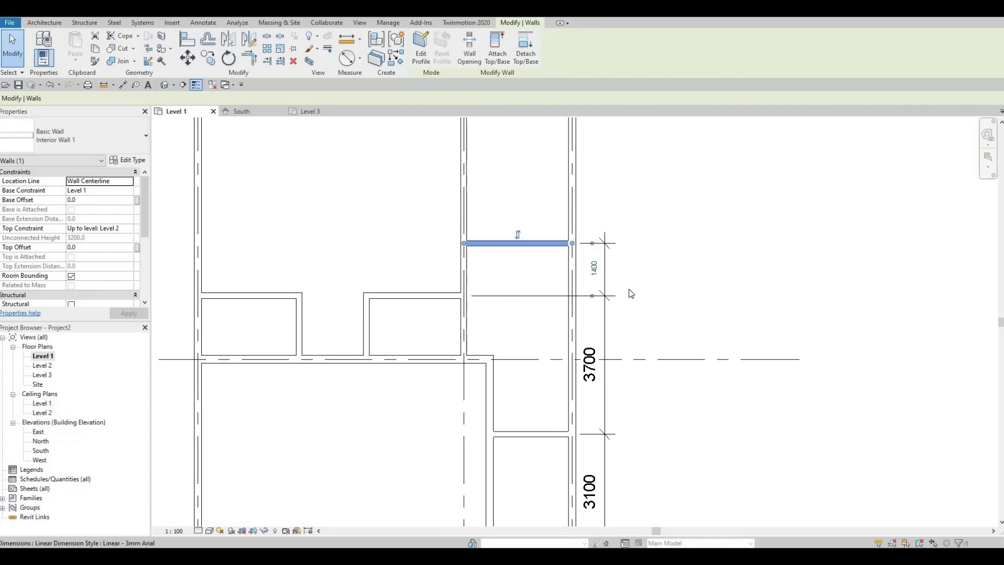
pyautogui.moveTo(622, 413); pyautogui.dragTo(653, 339, button='middle')
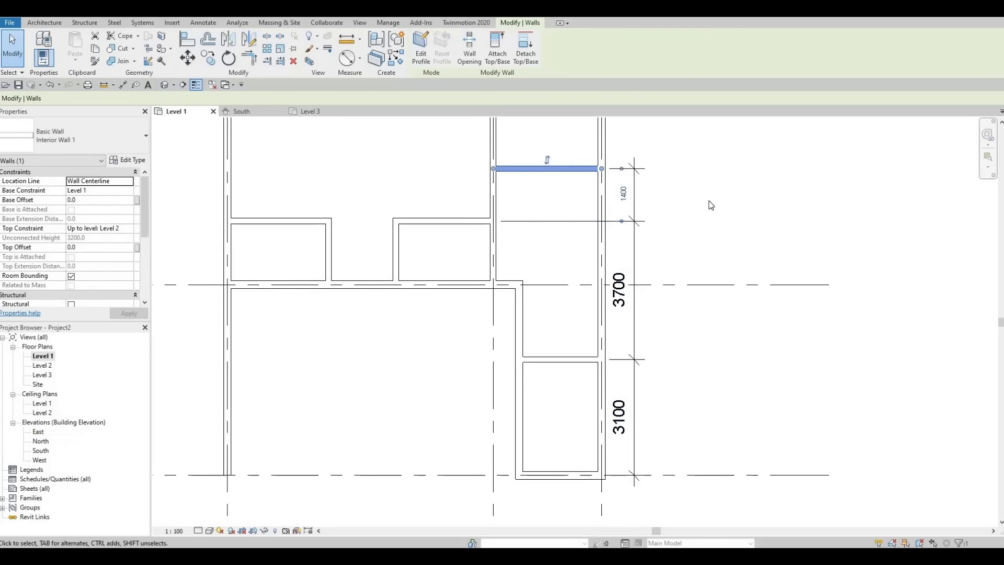
pyautogui.scroll(1, 642, 199)
pyautogui.click(680, 218)
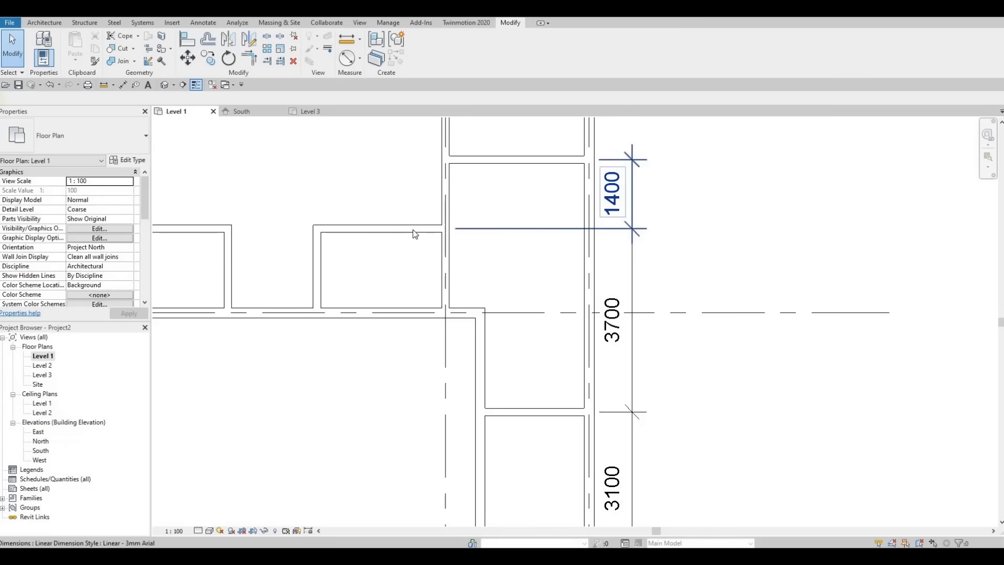
# Step: Make permanent the temporary dimension between the upper new partition and the grid A wall
pyautogui.moveTo(577, 175); pyautogui.dragTo(588, 352, button='middle')
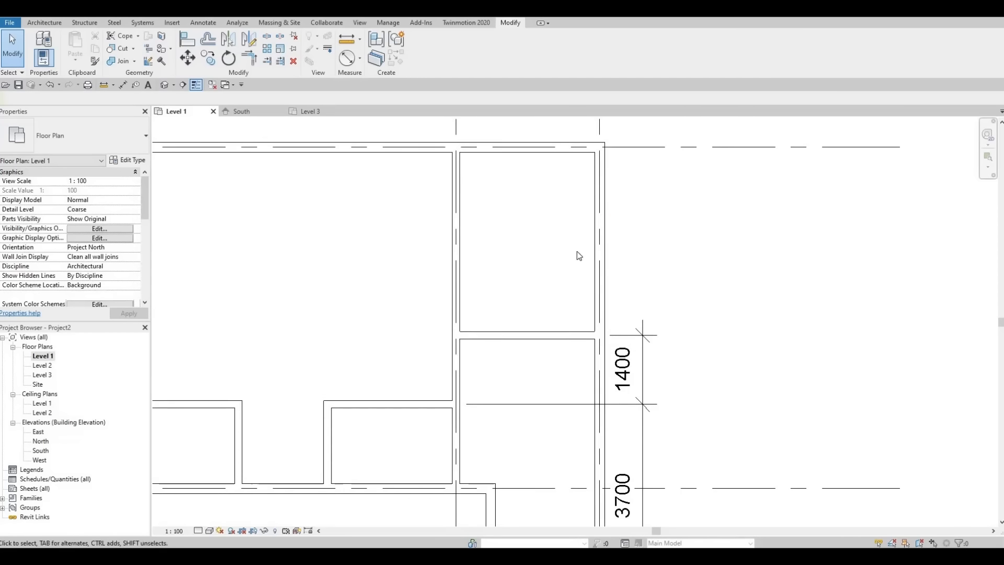
pyautogui.click(535, 325)
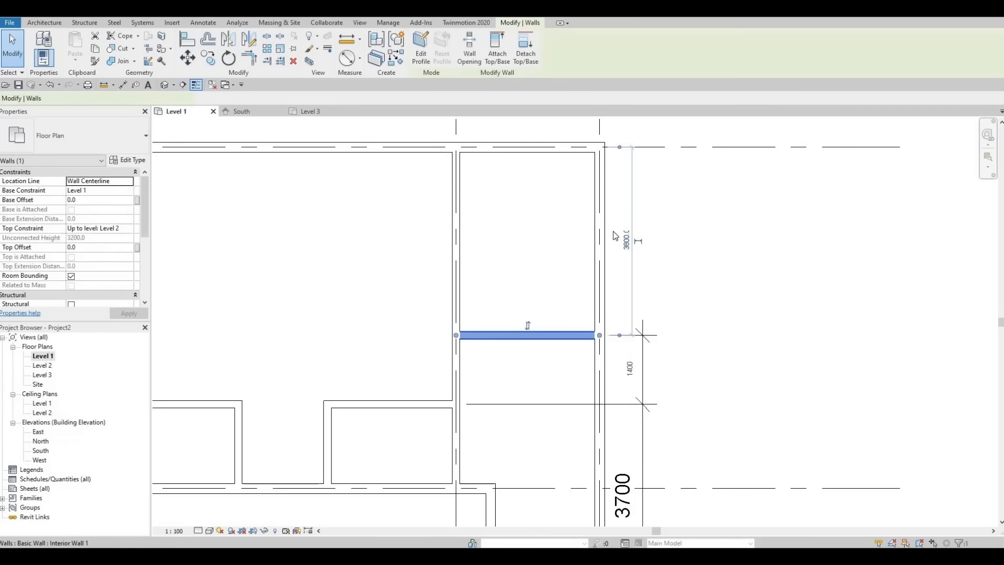
pyautogui.click(639, 242)
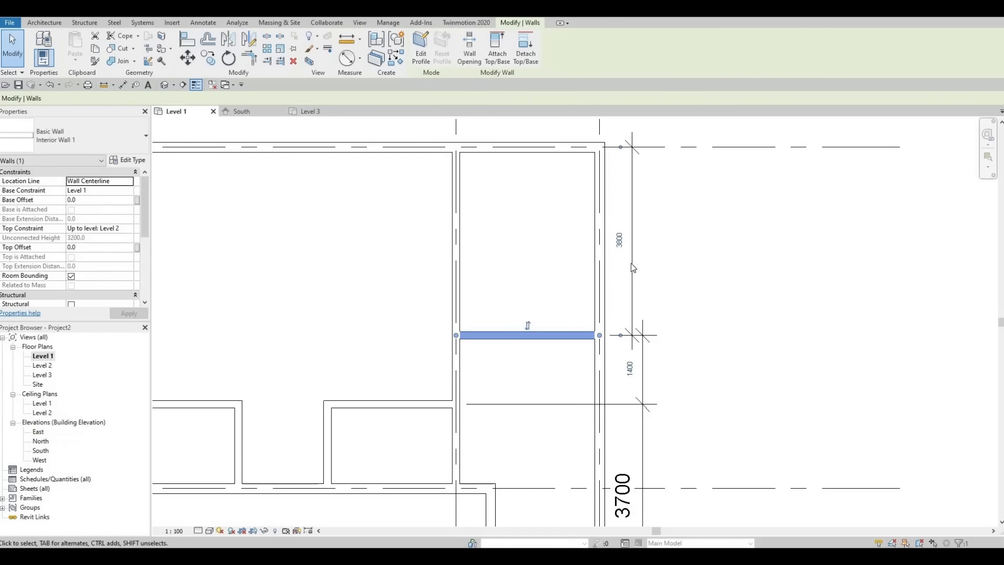
pyautogui.press('Escape')
pyautogui.click(633, 246)
pyautogui.press('Escape')
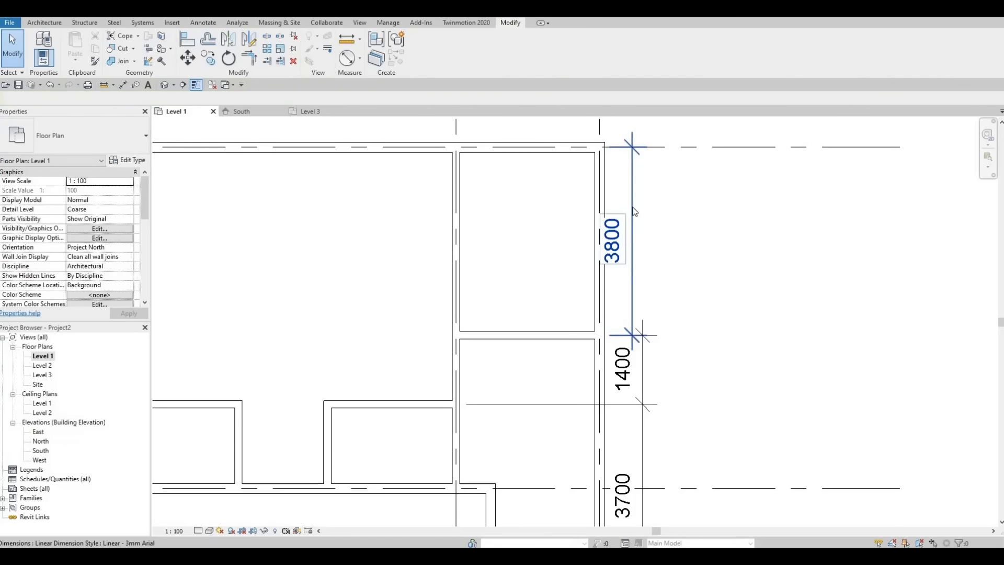
# Step: Move the upper room's vertical dimension line outward to align with the permanent dimensions below it
pyautogui.click(633, 212)
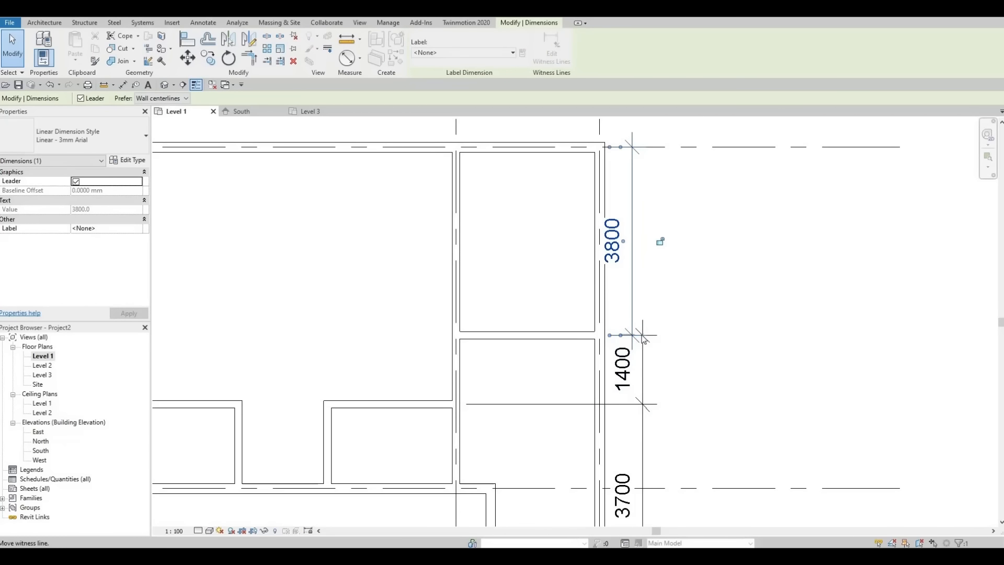
pyautogui.press('Escape')
pyautogui.moveTo(632, 276); pyautogui.dragTo(645, 284)
pyautogui.press('Escape')
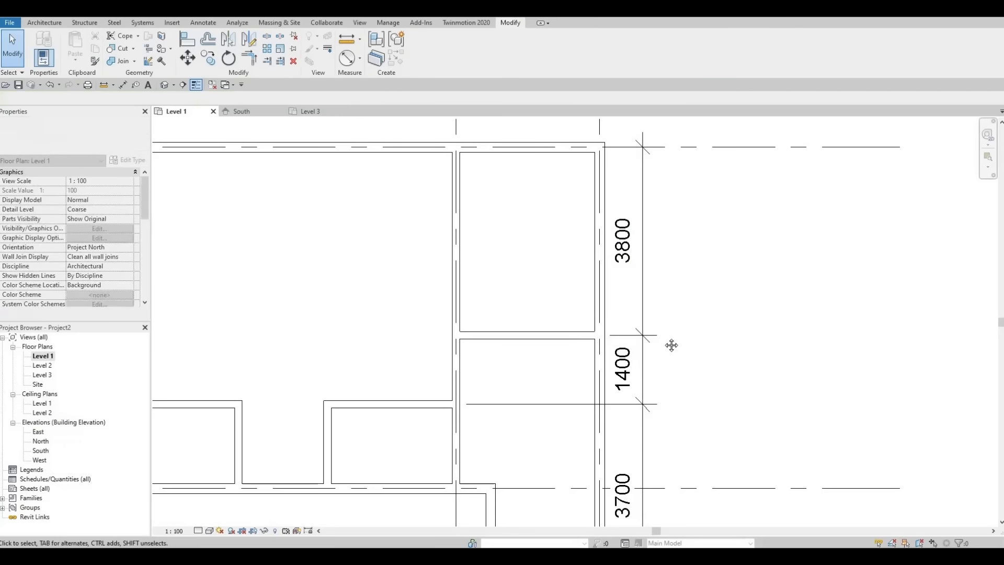
# Step: Make permanent the temporary vertical dimensions from the left small room's upper partition to the grid A and grid B walls
pyautogui.scroll(-2, 655, 377)
pyautogui.moveTo(654, 376); pyautogui.dragTo(700, 251, button='middle')
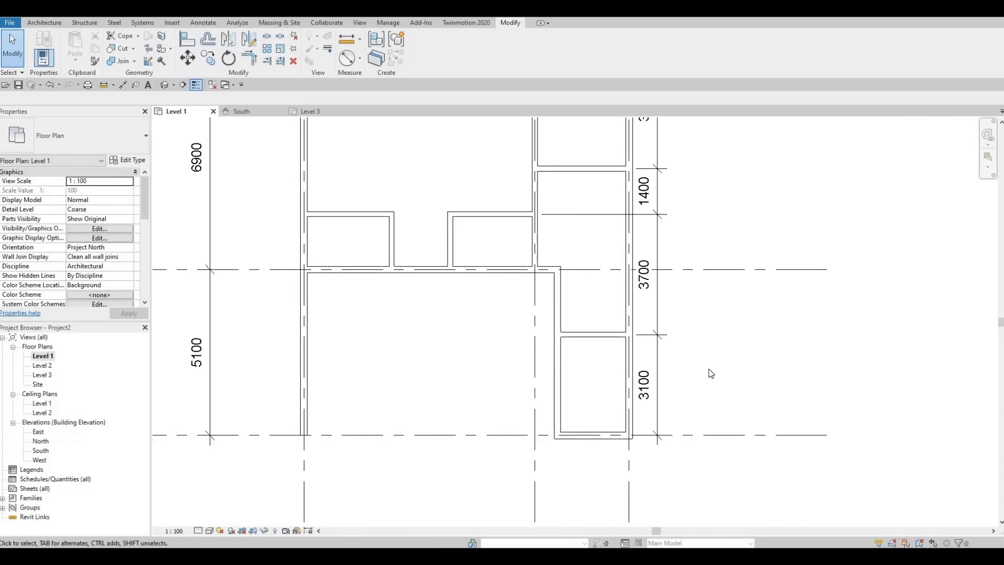
pyautogui.scroll(-2, 710, 374)
pyautogui.moveTo(713, 407); pyautogui.dragTo(707, 426, button='middle')
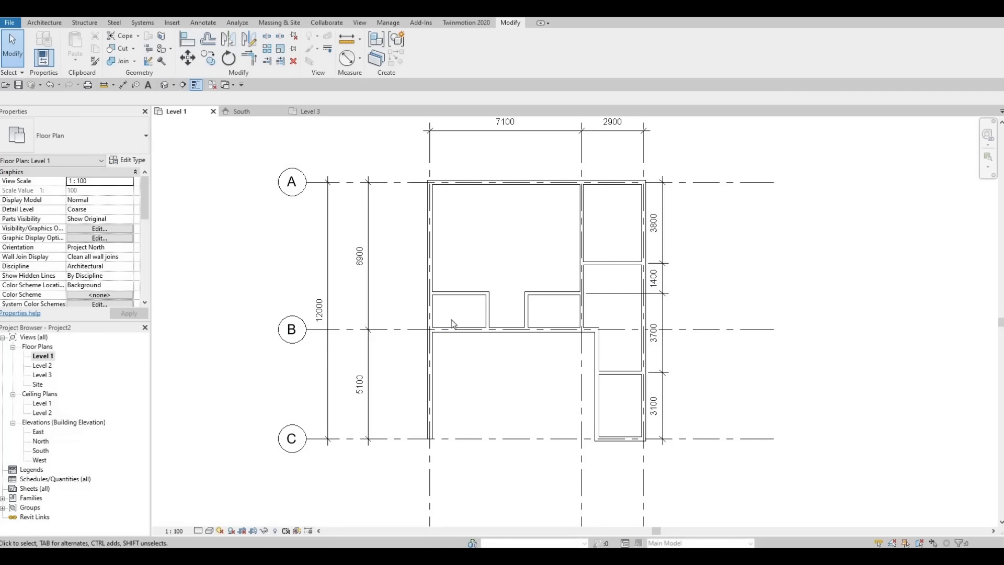
pyautogui.moveTo(461, 319); pyautogui.dragTo(486, 303, button='middle')
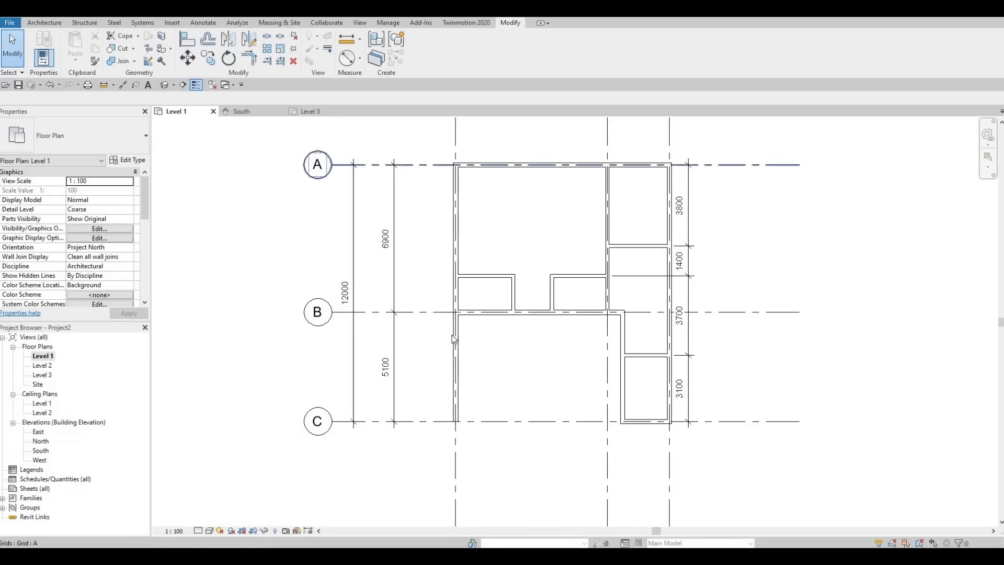
pyautogui.click(484, 276)
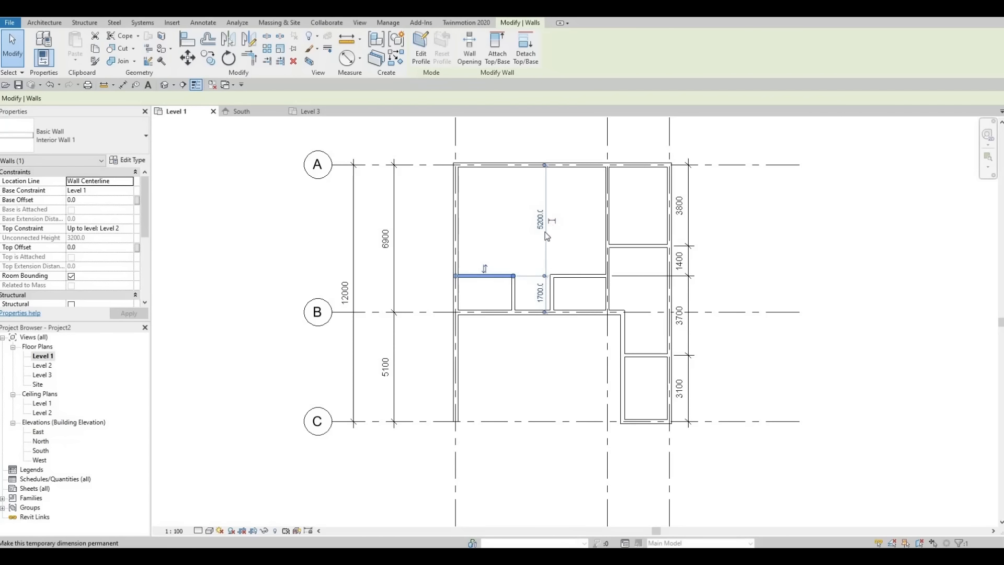
pyautogui.click(552, 221)
pyautogui.click(545, 241)
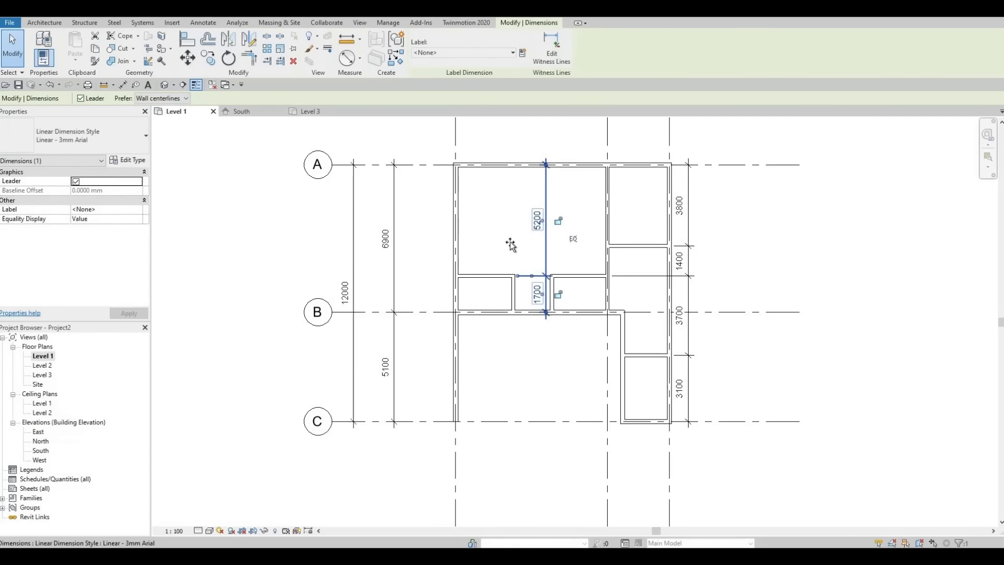
# Step: Move the new vertical dimension line outside the building, between the grid 1 wall and the 6900 grid dimension
pyautogui.moveTo(424, 243); pyautogui.dragTo(430, 349)
pyautogui.click(429, 349)
pyautogui.moveTo(405, 394); pyautogui.dragTo(416, 370, button='middle')
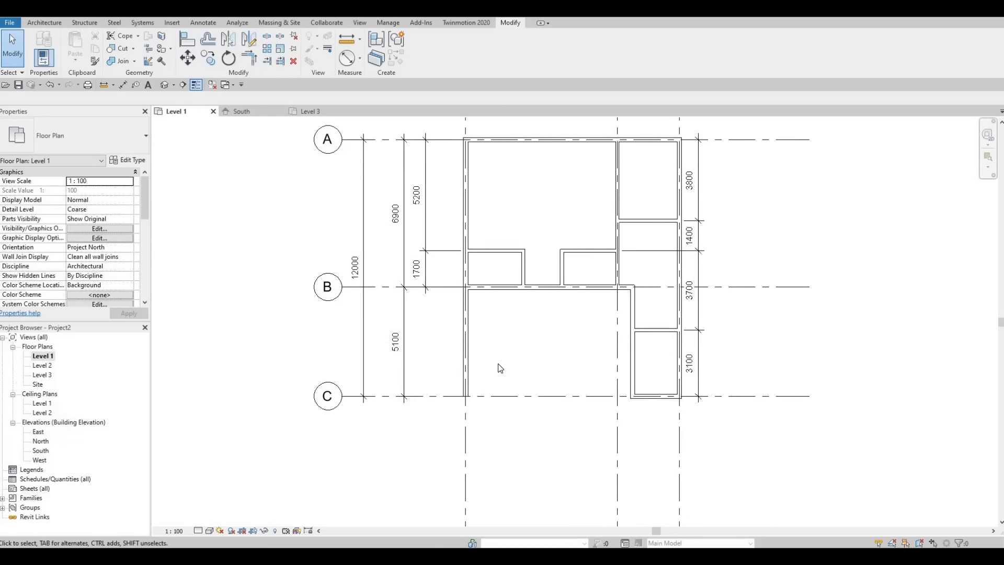
pyautogui.moveTo(493, 384); pyautogui.dragTo(453, 427, button='middle')
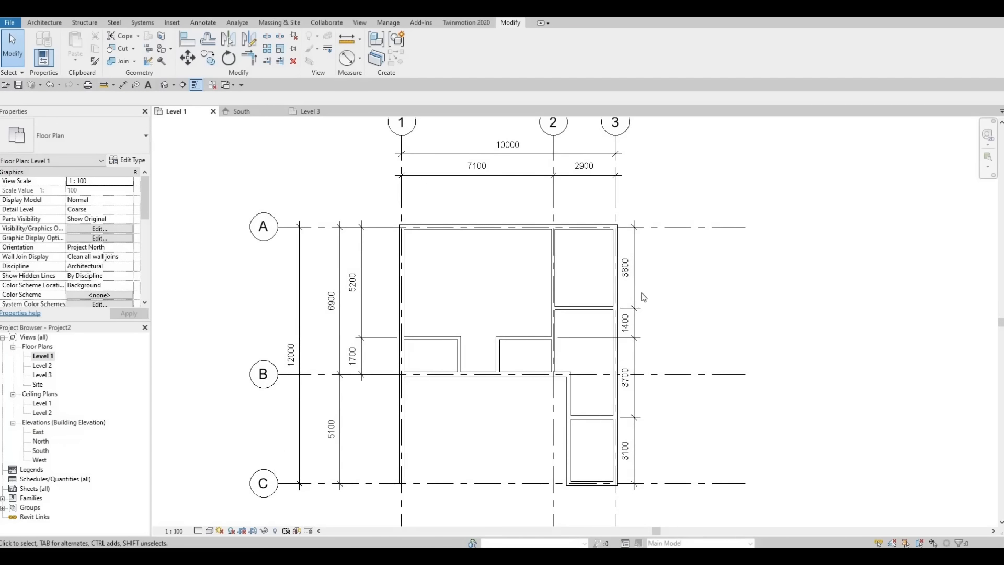
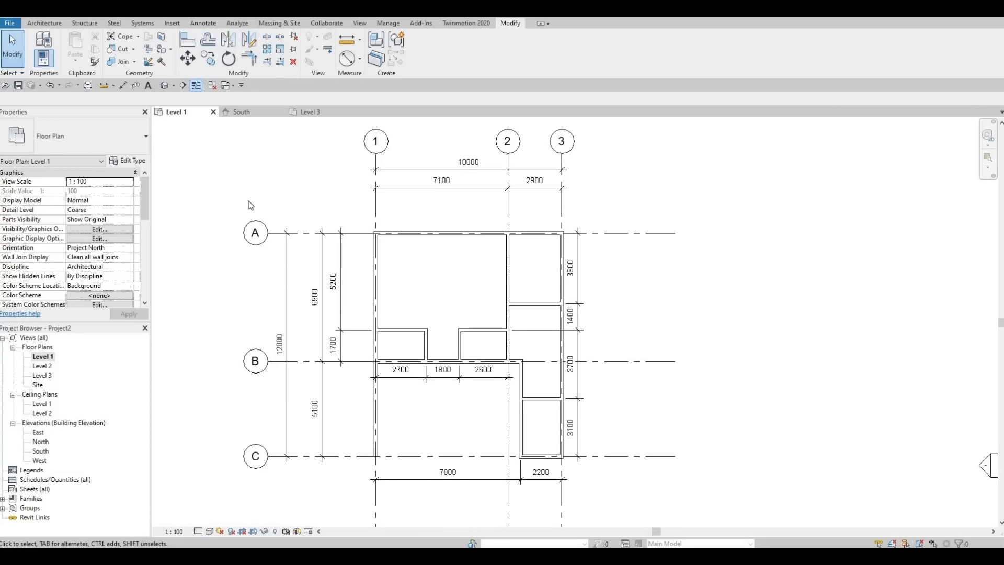
# Step: Place an M_Single-Flush 0762 x 2032mm door in the grid B wall between the two small rooms, 600 mm from the right partition
pyautogui.click(42, 24)
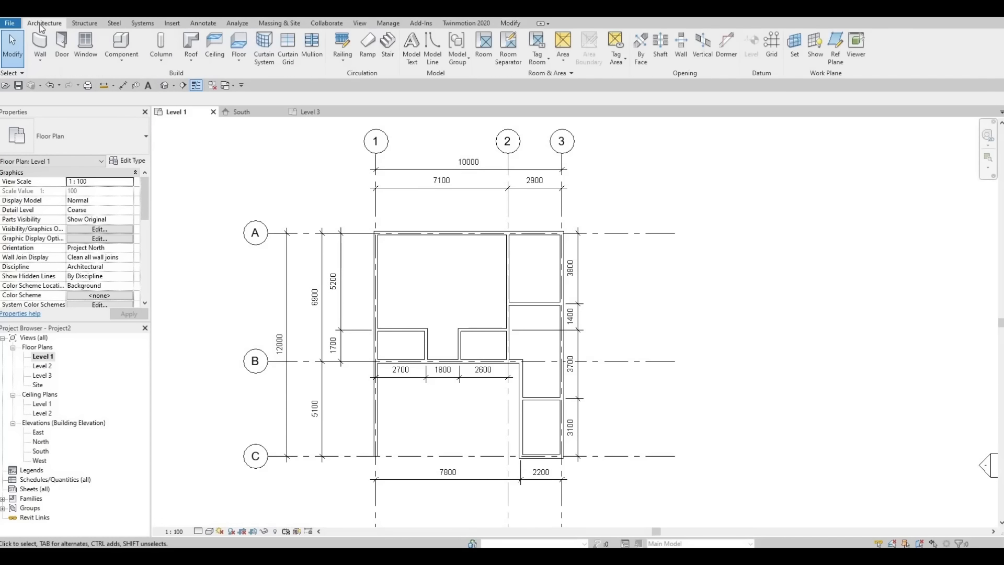
pyautogui.click(61, 44)
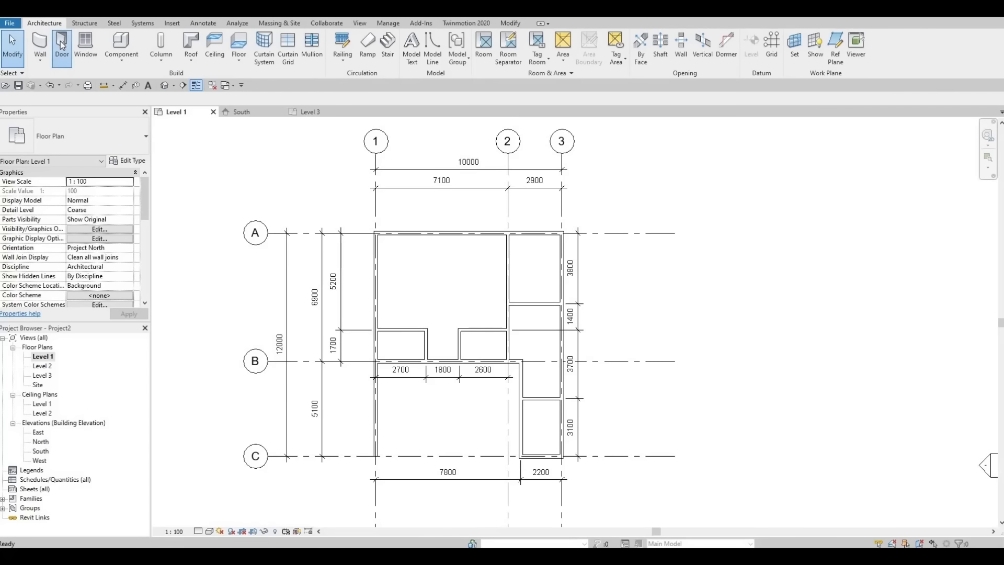
pyautogui.click(77, 132)
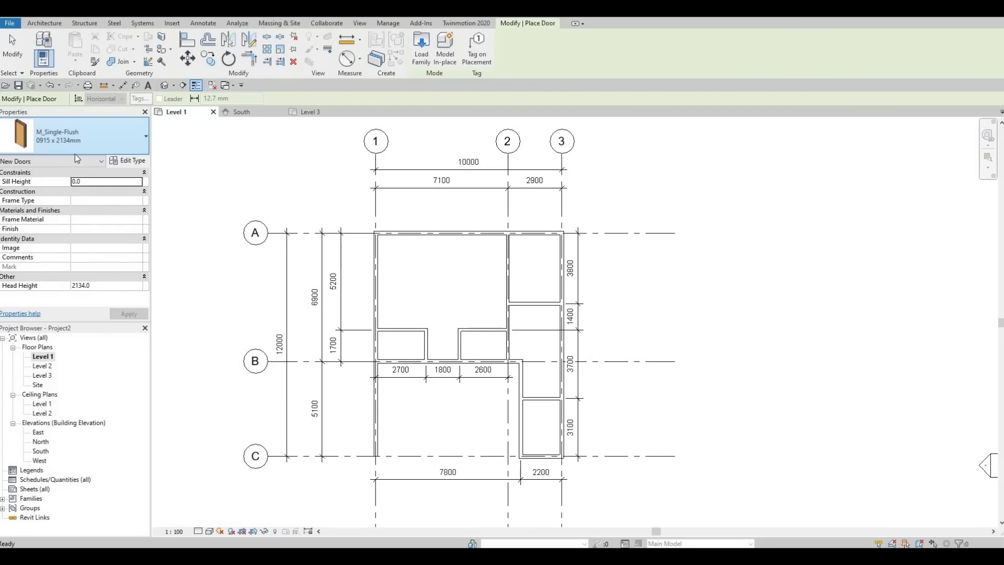
pyautogui.click(55, 196)
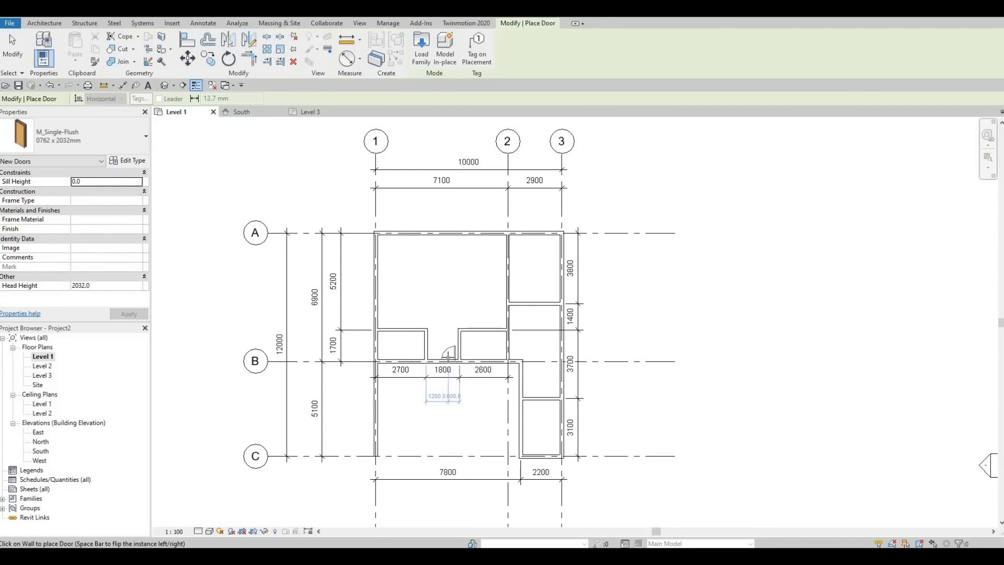
pyautogui.scroll(2, 448, 358)
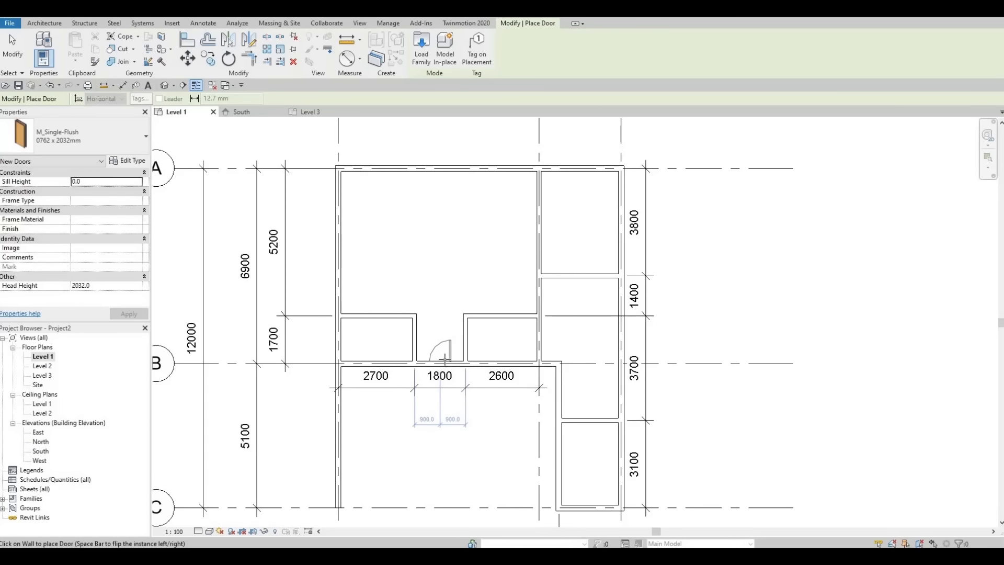
pyautogui.click(448, 357)
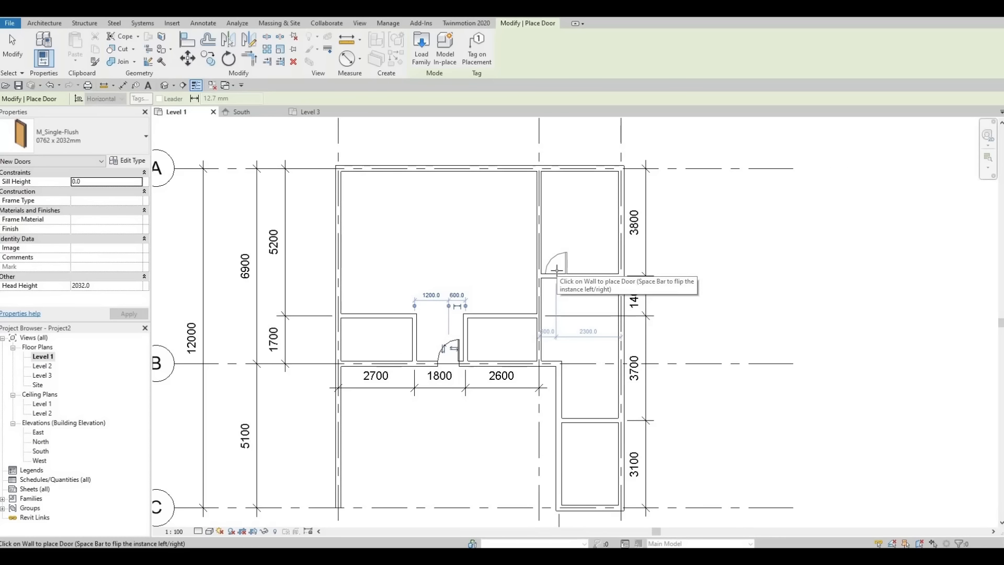
# Step: Place doors in the upper-right room's lower partition, hinged left 600 mm from grid 2, and the lower-right room's upper partition, 600 mm from grid 3
pyautogui.press('space')
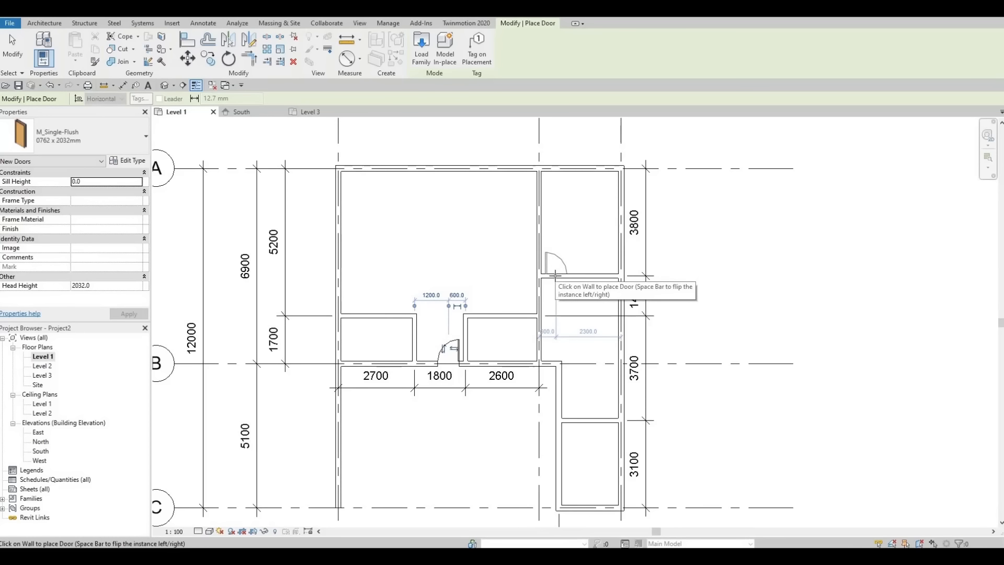
pyautogui.click(555, 275)
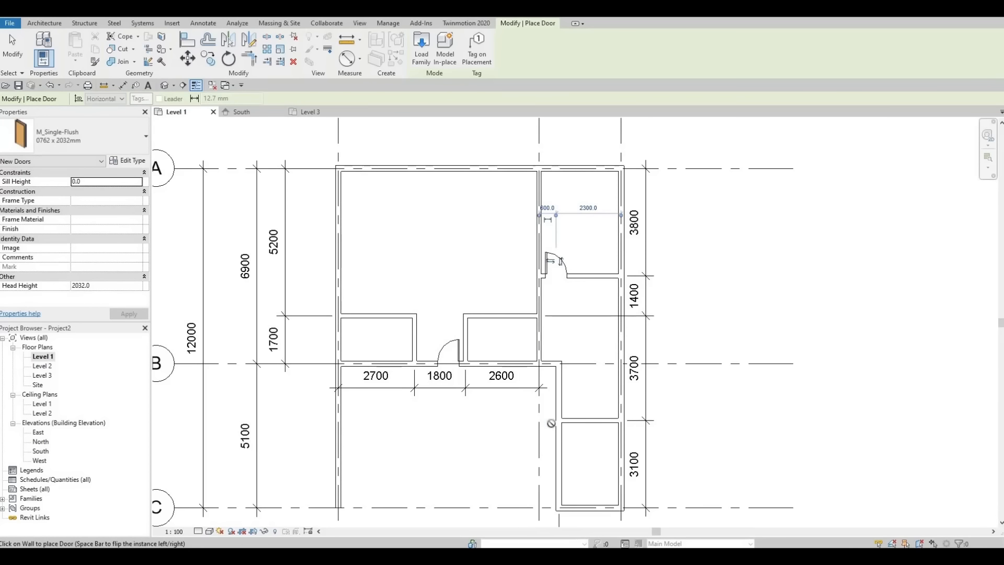
pyautogui.click(604, 423)
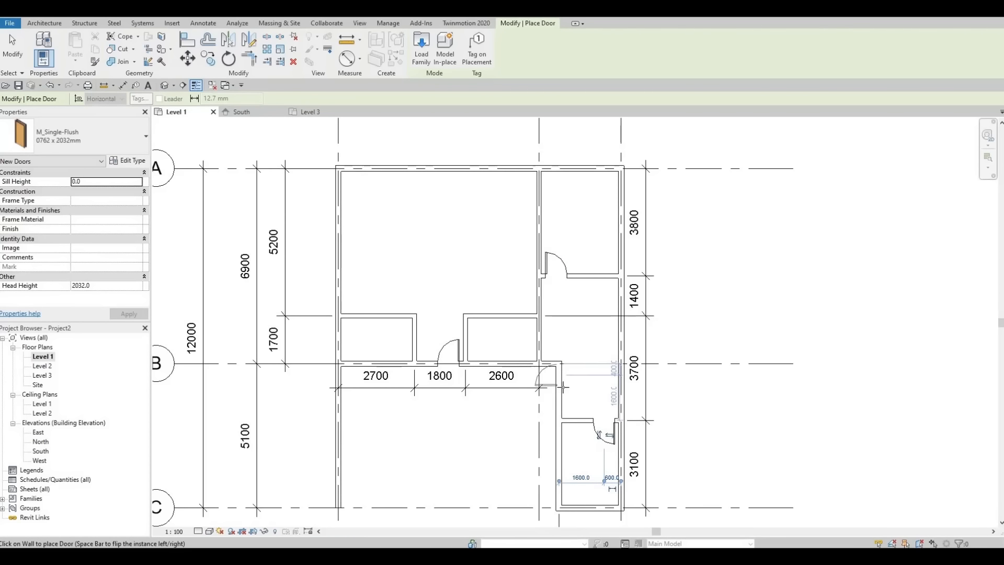
# Step: Place doors in the stepped wall below grid B, 600 mm from the lower partition, and the right small room's upper partition, 500 mm from grid 2
pyautogui.press('space')
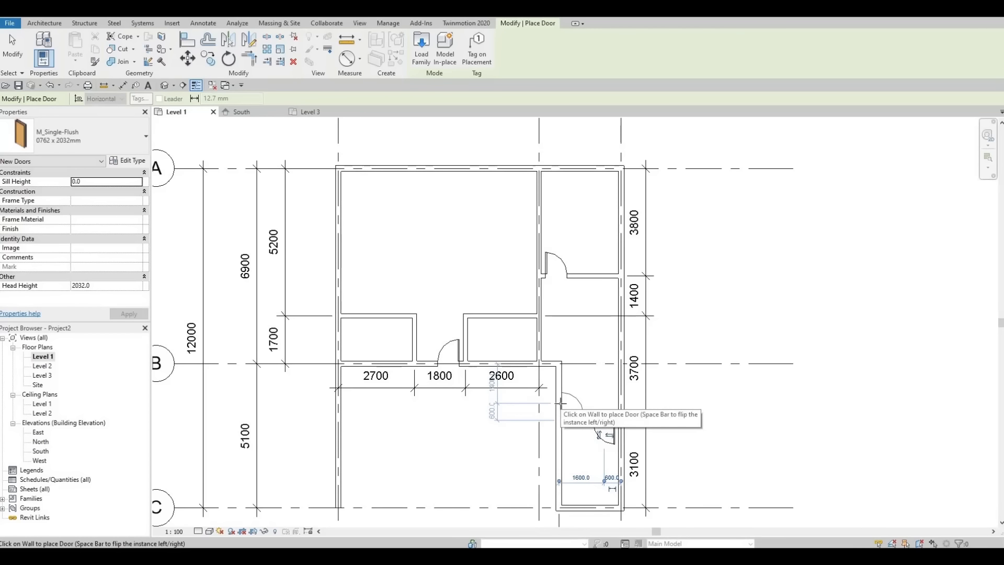
pyautogui.click(559, 404)
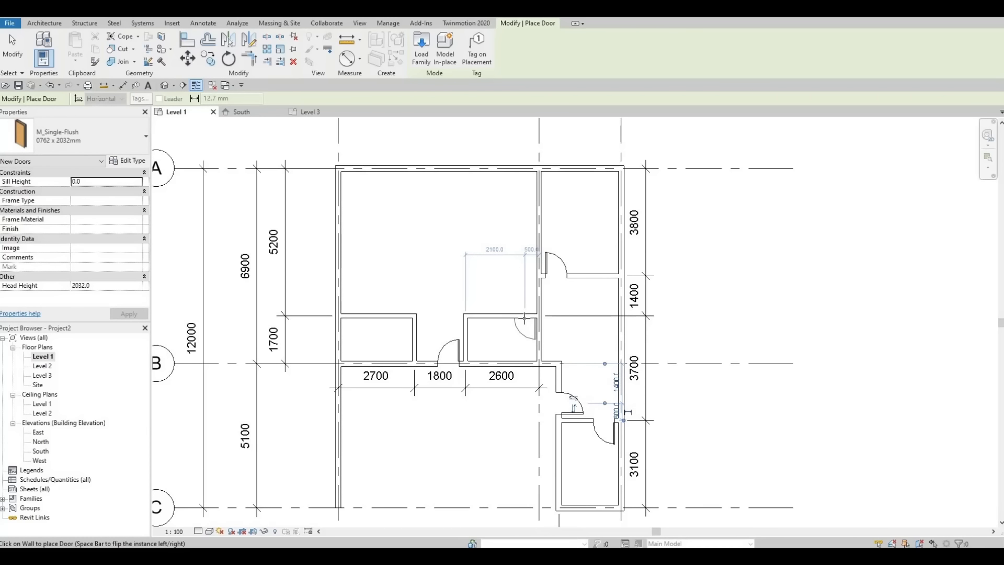
pyautogui.click(524, 318)
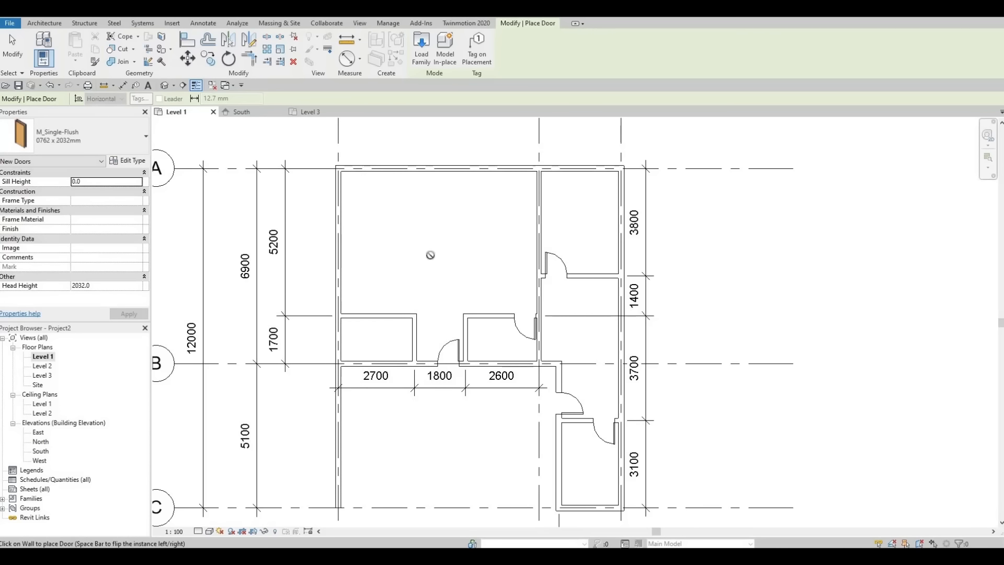
pyautogui.moveTo(410, 269); pyautogui.dragTo(364, 254, button='middle')
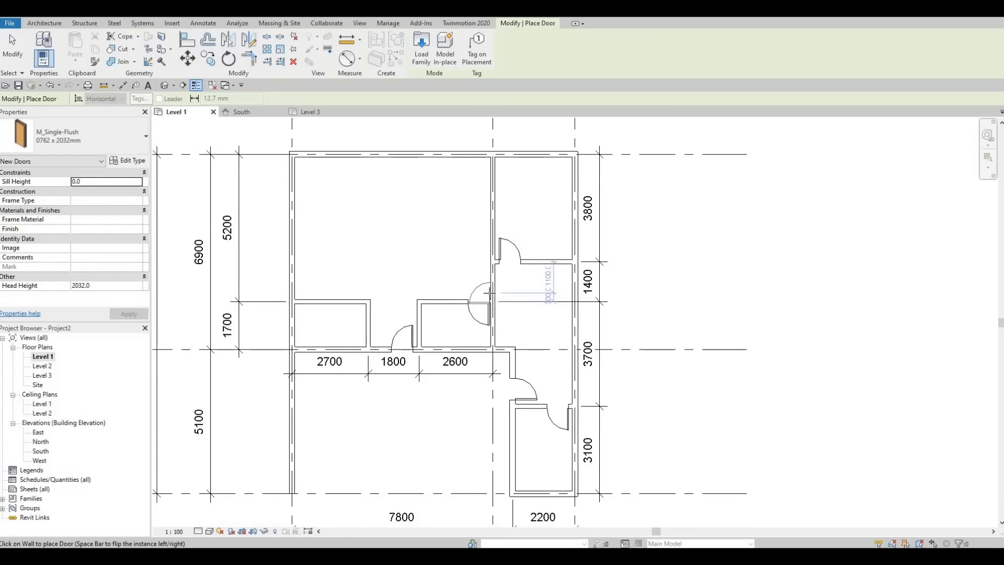
pyautogui.press('Escape')
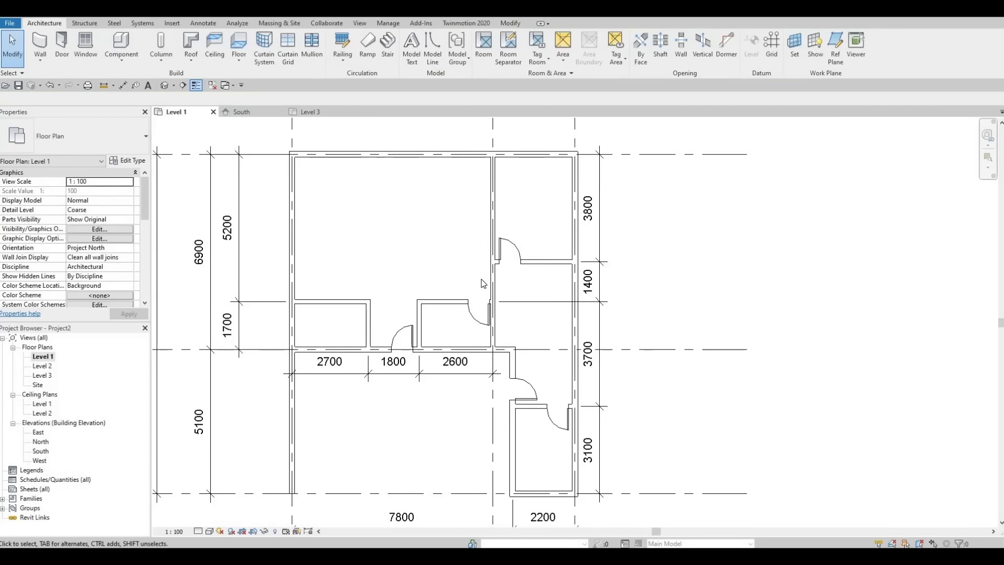
# Step: Cut a rectangular wall opening about 1030 mm wide in the grid 2 interior wall, between the two adjoining horizontal partitions
pyautogui.click(492, 247)
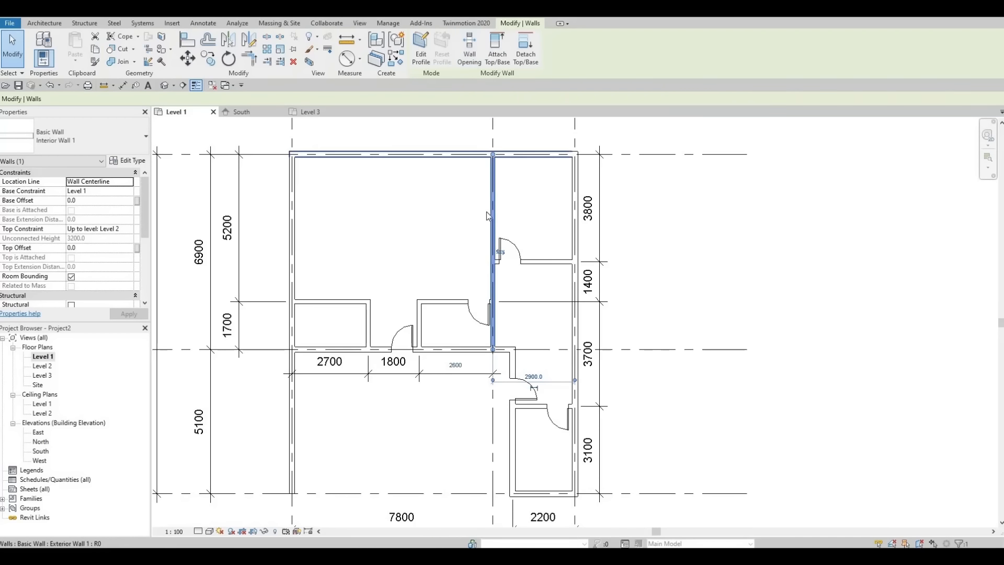
pyautogui.press('Escape')
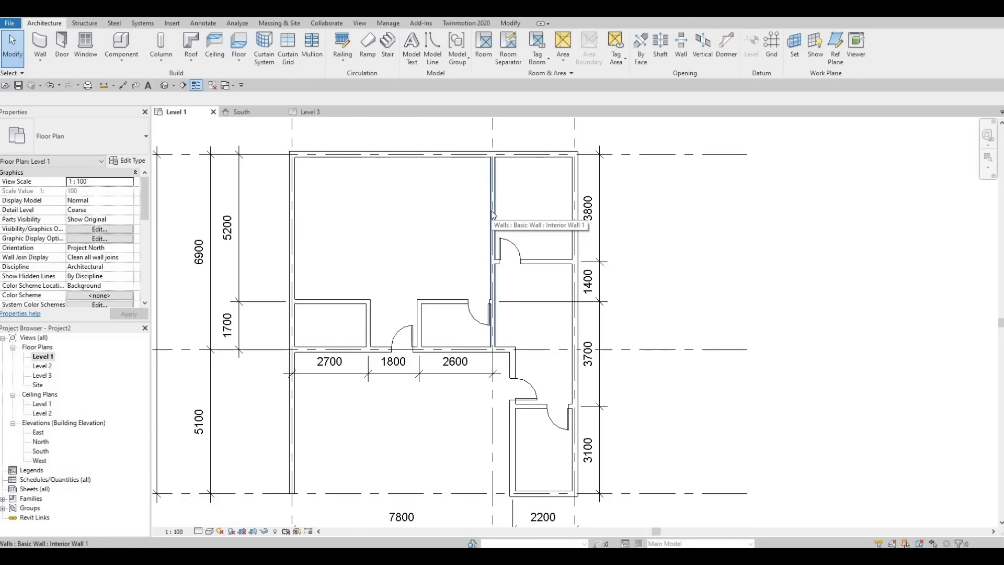
pyautogui.click(492, 210)
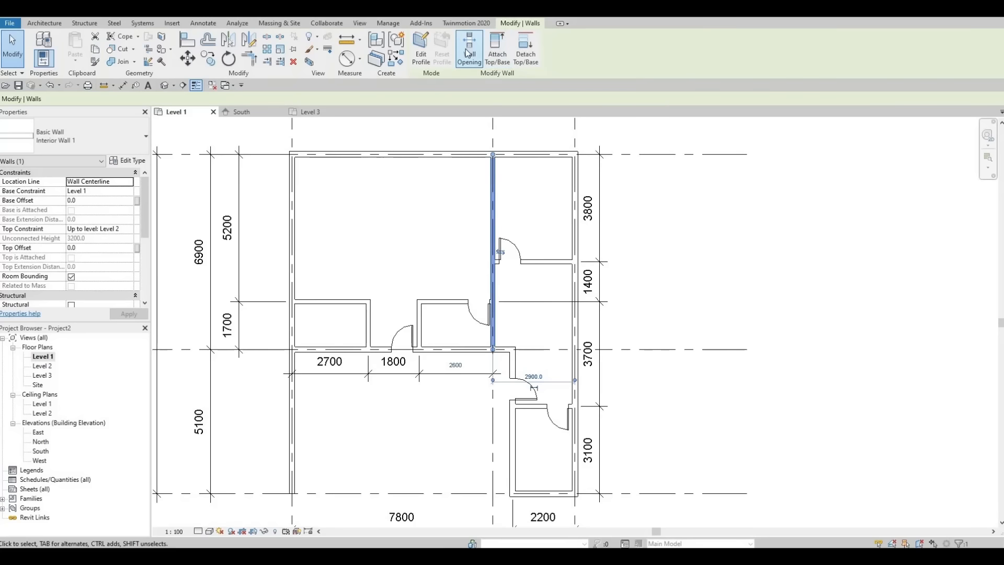
pyautogui.click(466, 49)
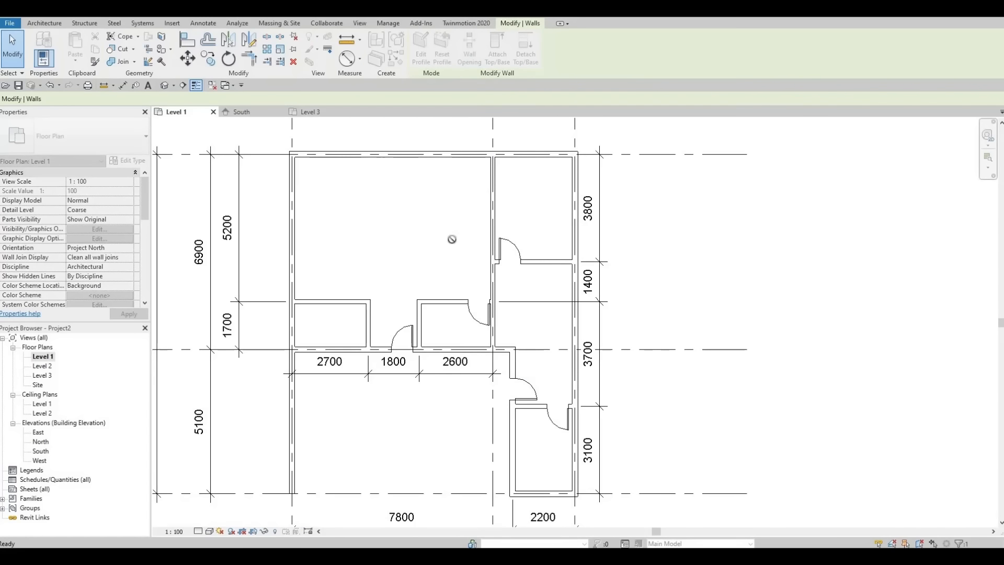
pyautogui.click(492, 267)
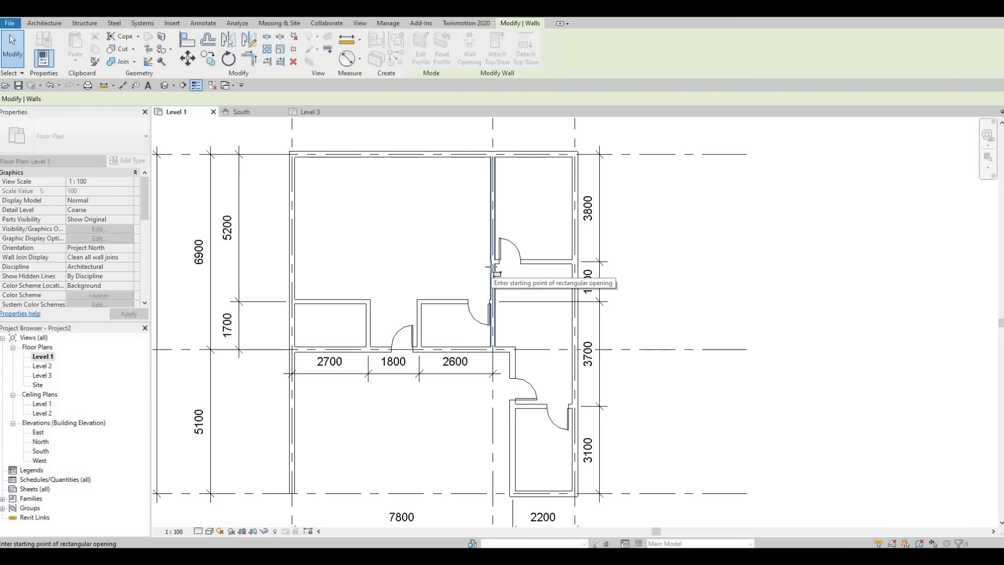
pyautogui.scroll(3, 492, 267)
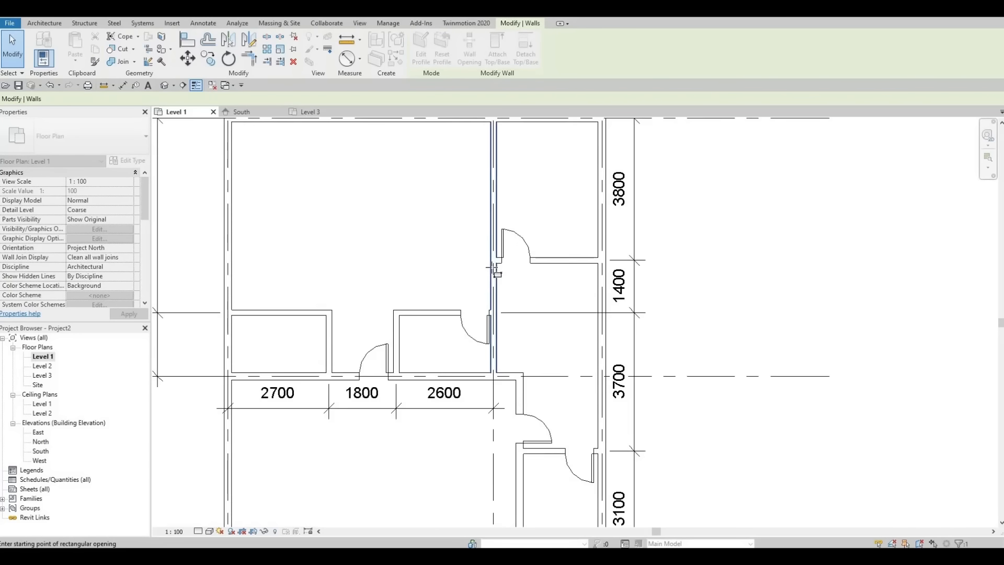
pyautogui.click(492, 269)
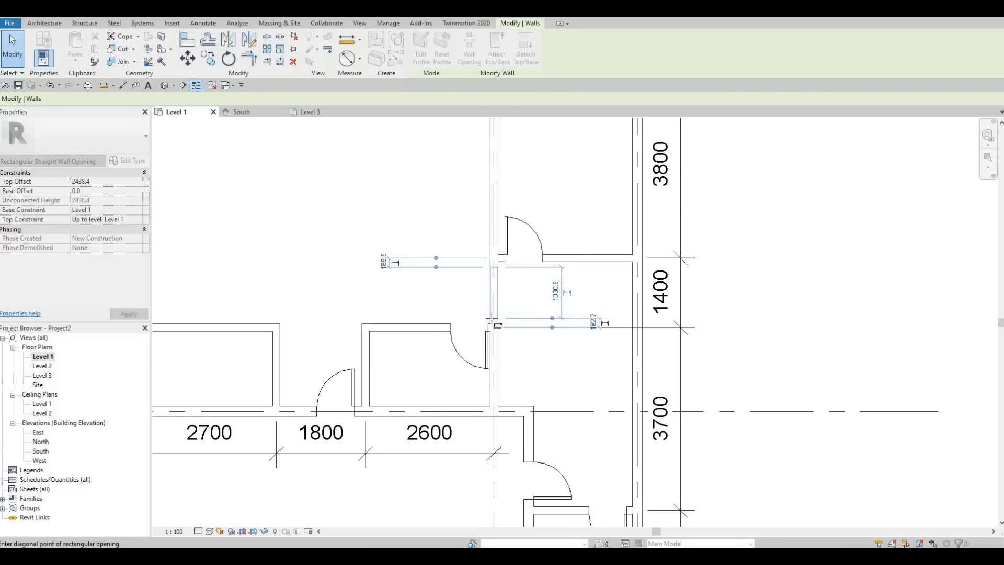
pyautogui.click(492, 321)
pyautogui.scroll(-3, 492, 321)
pyautogui.scroll(4, 485, 257)
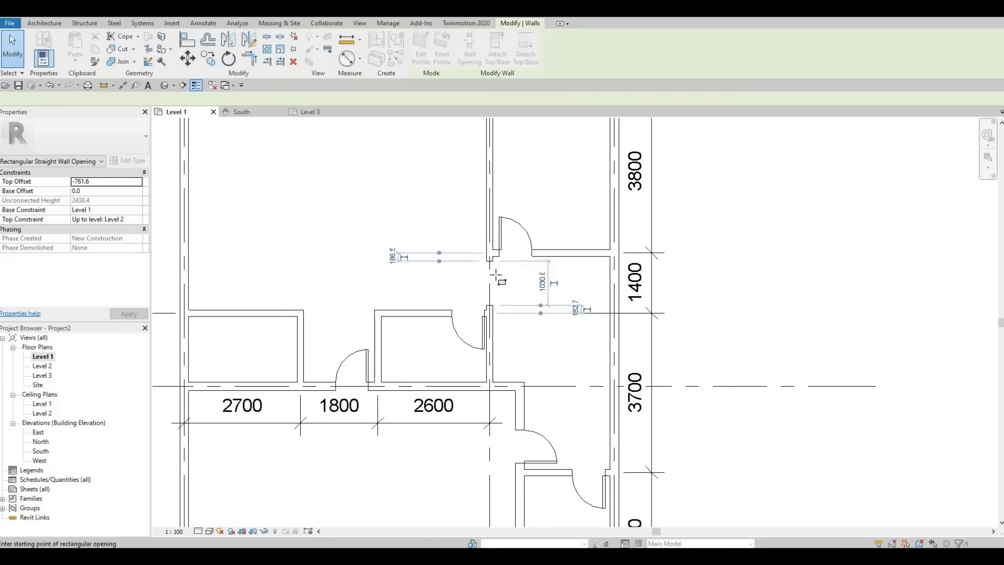
pyautogui.press('Escape')
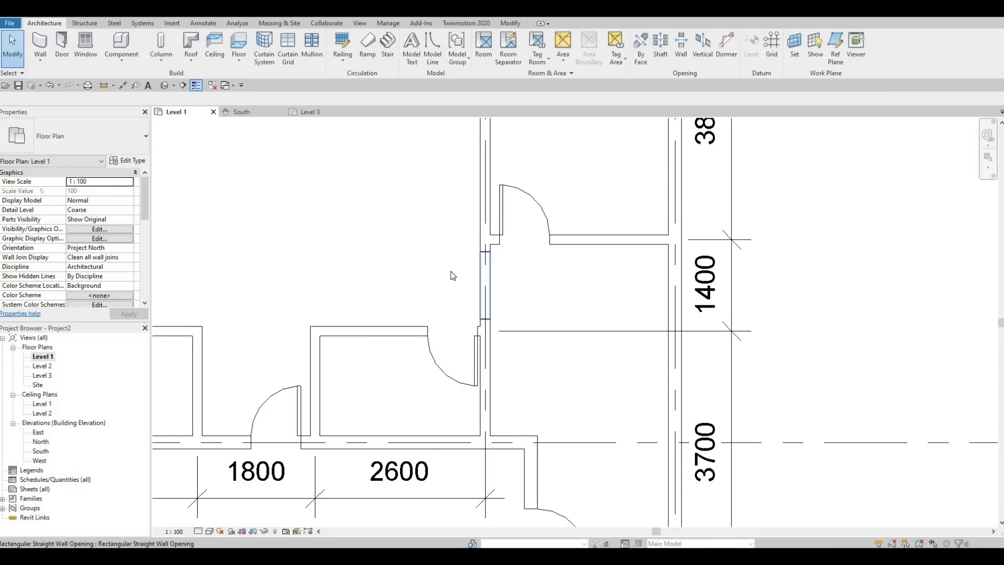
# Step: Place a 0762 x 2032mm single-flush door in the grid A exterior wall, swinging outward and 1200 mm from grid 2
pyautogui.scroll(-2, 432, 242)
pyautogui.moveTo(437, 240); pyautogui.dragTo(434, 386, button='middle')
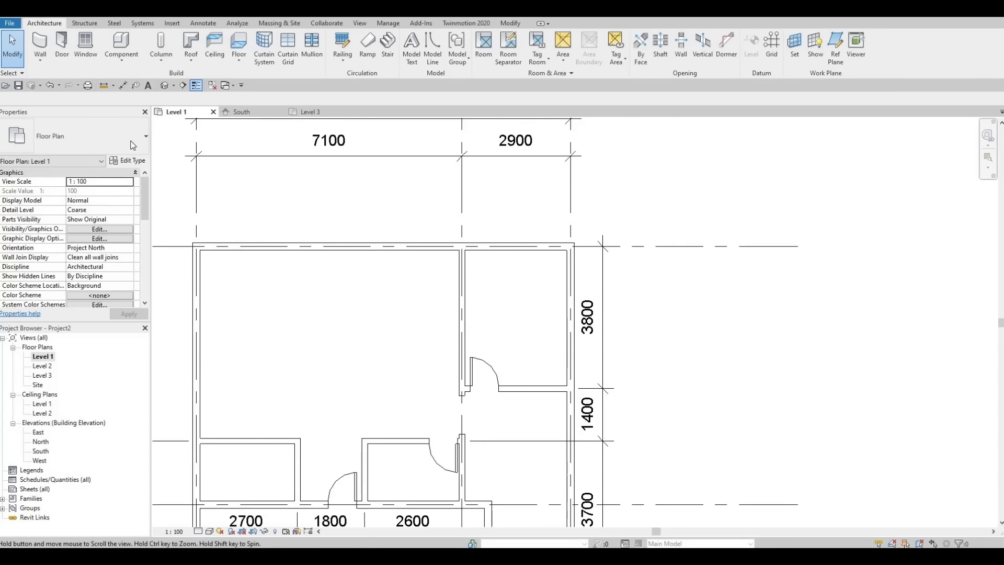
pyautogui.click(62, 42)
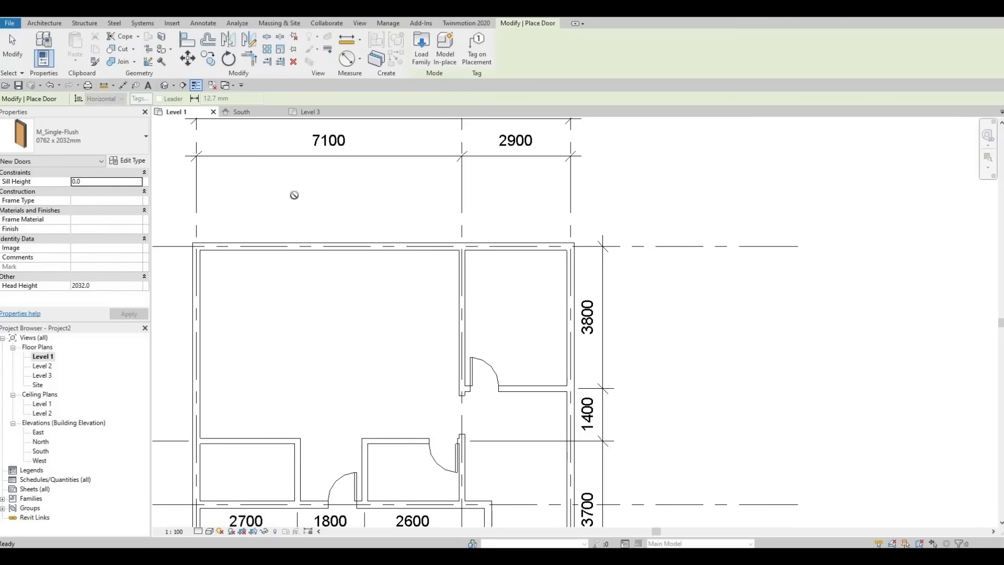
pyautogui.click(417, 244)
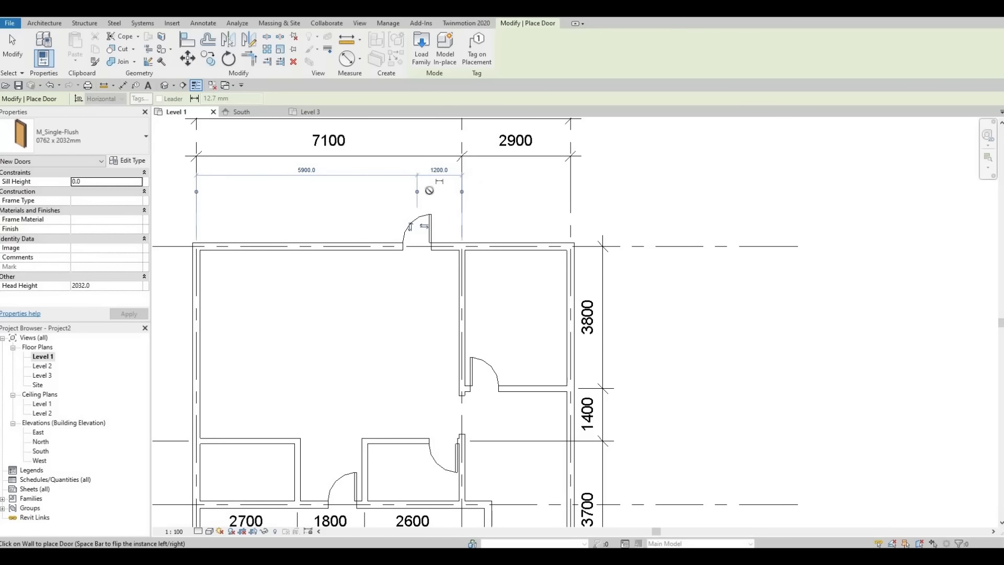
pyautogui.press('Escape')
pyautogui.press('Escape')
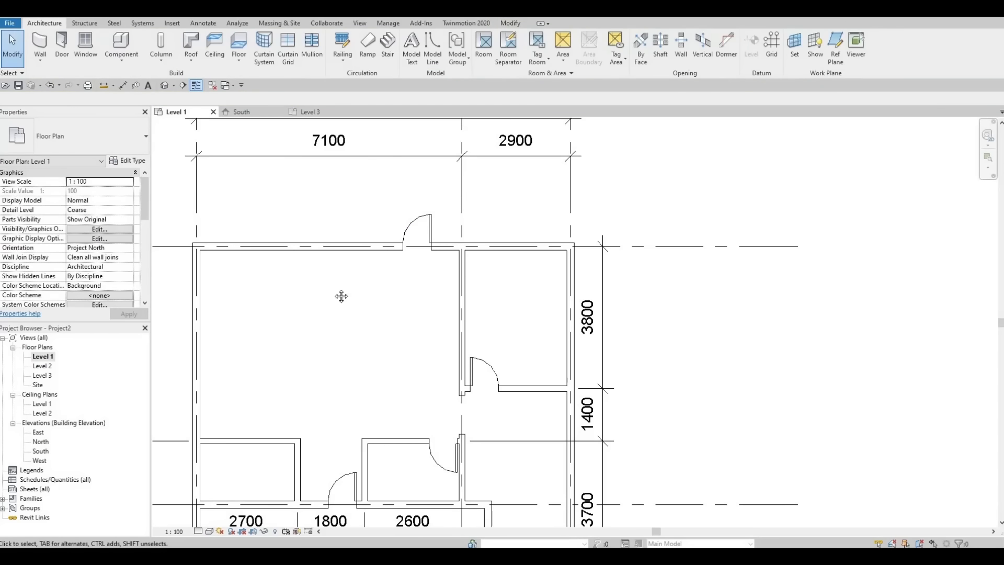
# Step: Load the M_Bed-Box.rfa family from the Canada library's Furniture > Beds folder
pyautogui.moveTo(341, 297); pyautogui.dragTo(348, 306, button='middle')
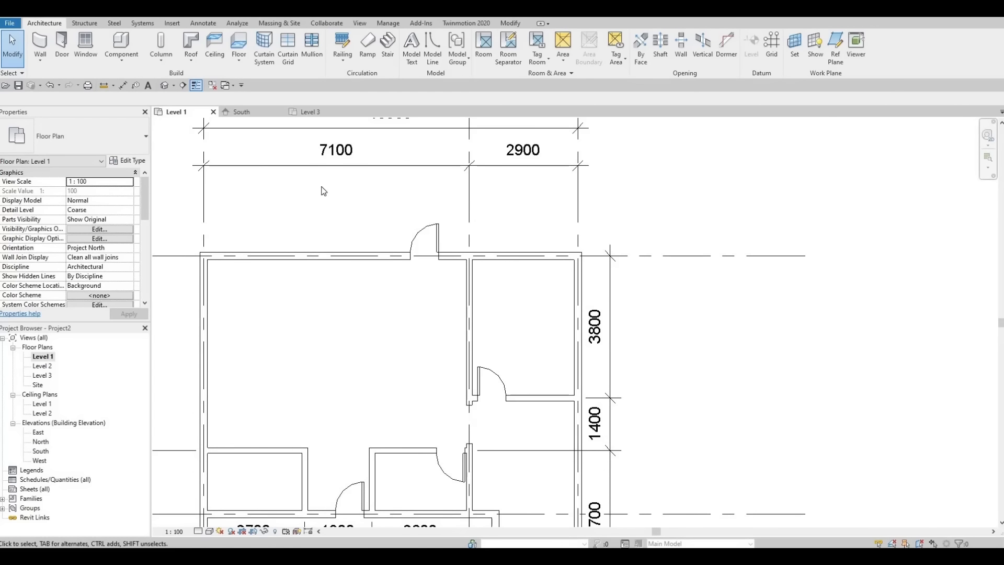
pyautogui.click(172, 24)
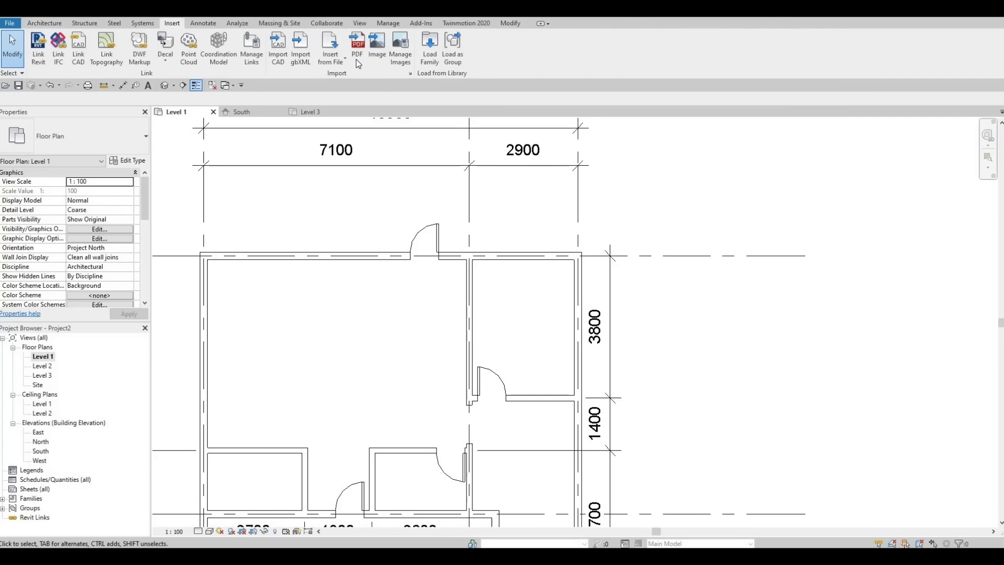
pyautogui.click(428, 54)
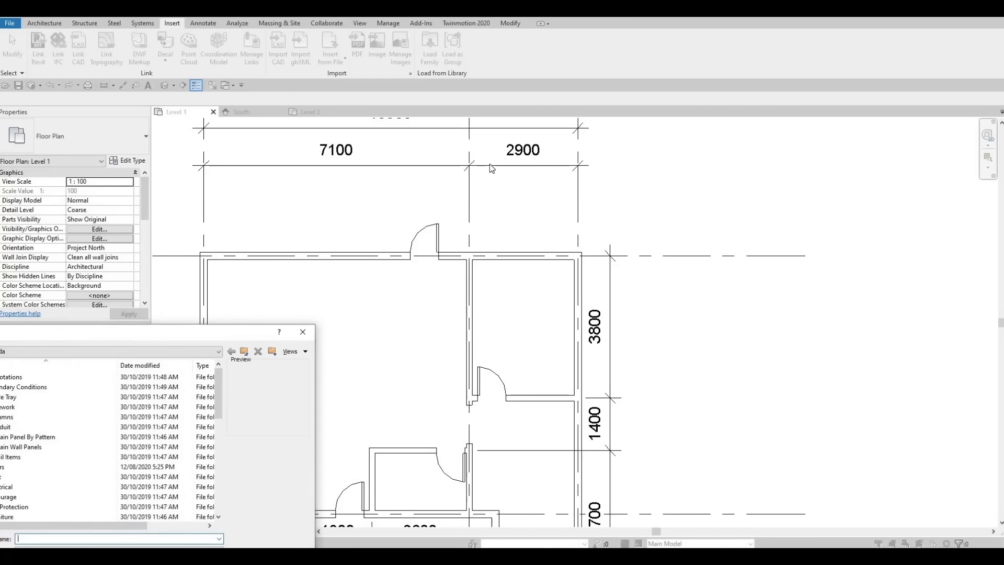
pyautogui.scroll(-3, 382, 270)
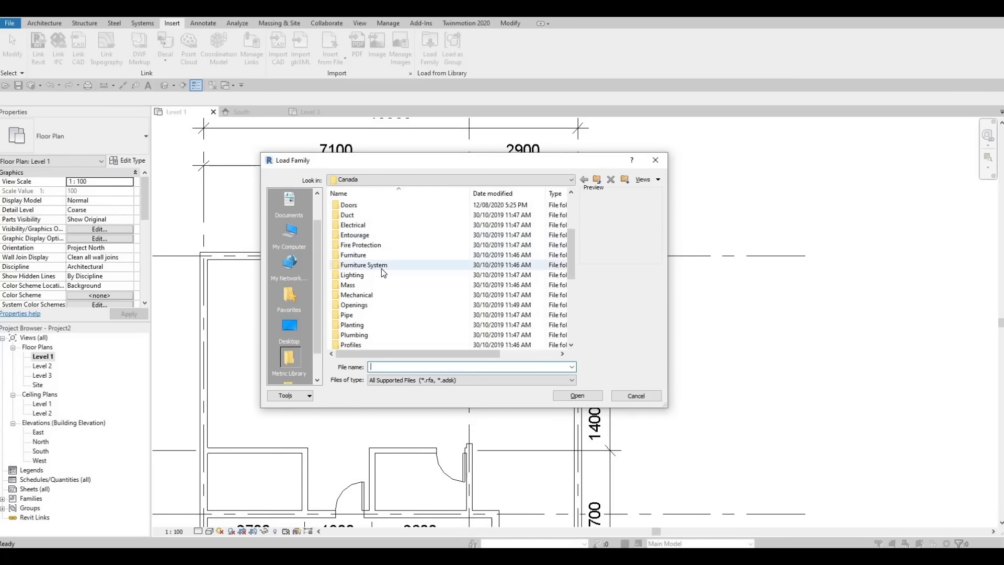
pyautogui.doubleClick(356, 256)
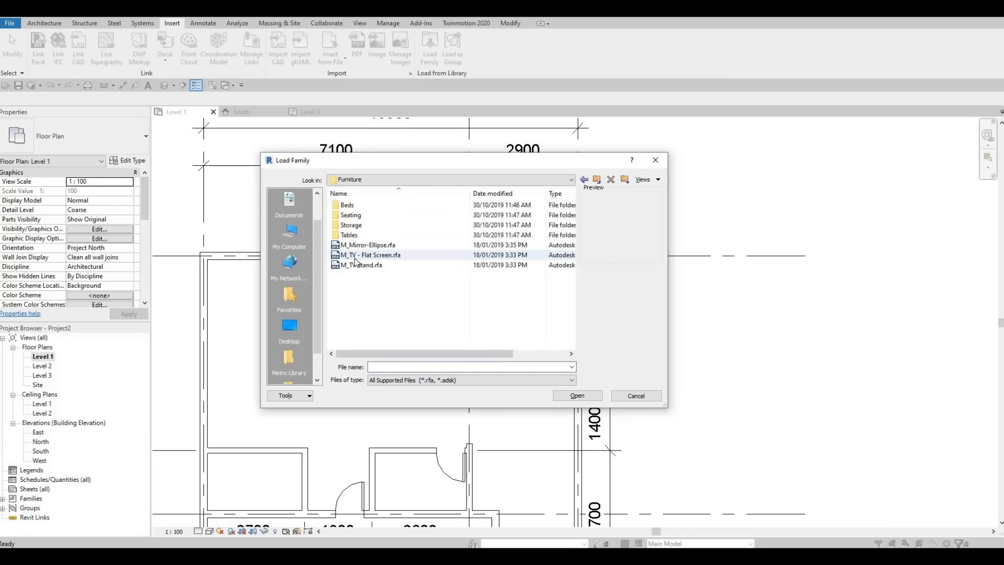
pyautogui.doubleClick(347, 205)
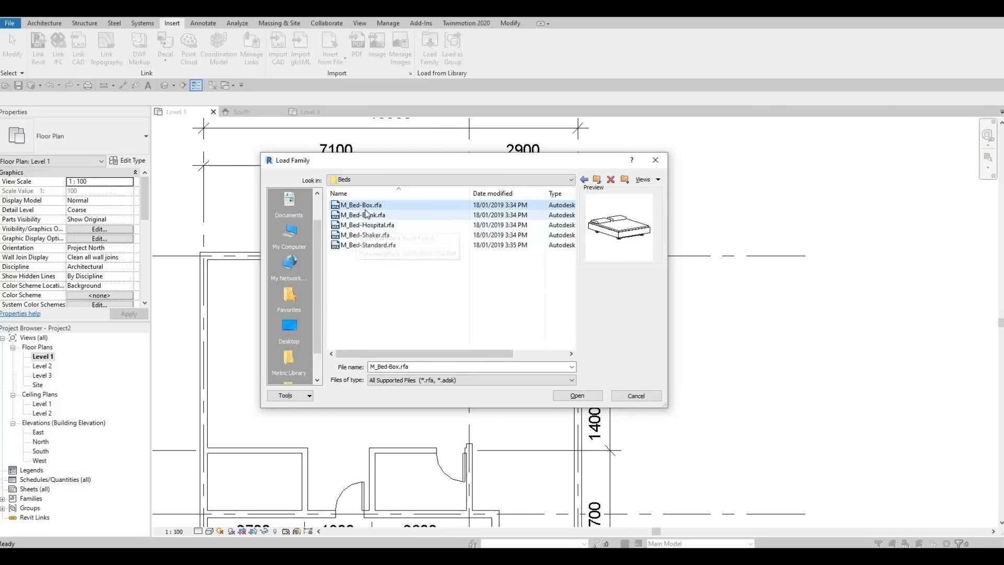
pyautogui.click(576, 396)
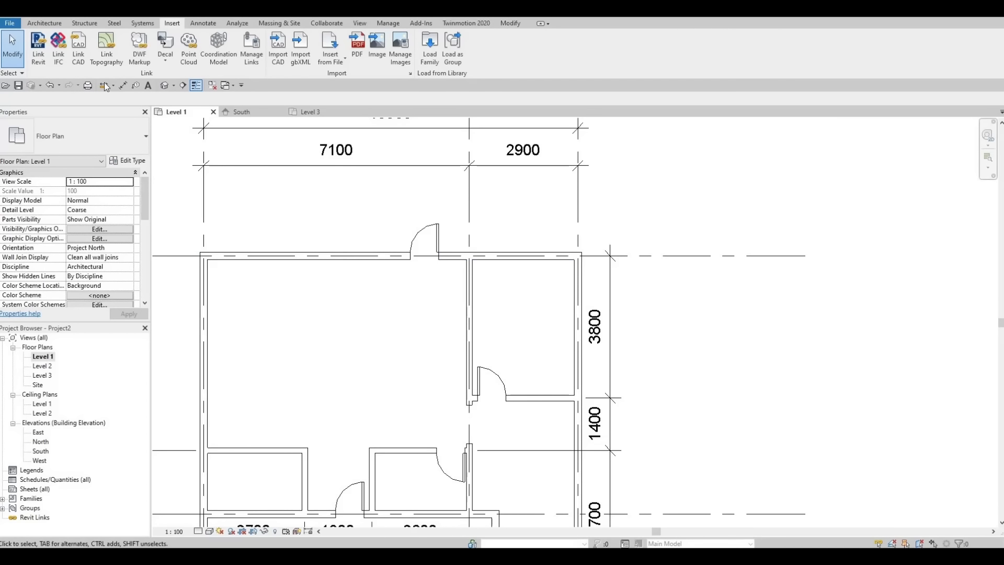
# Step: Place a 1525 x 2007mm Queen M_Bed-Box in the upper-right room, headboard against the grid 3 exterior wall, about 1300 mm from the lower partition
pyautogui.click(43, 24)
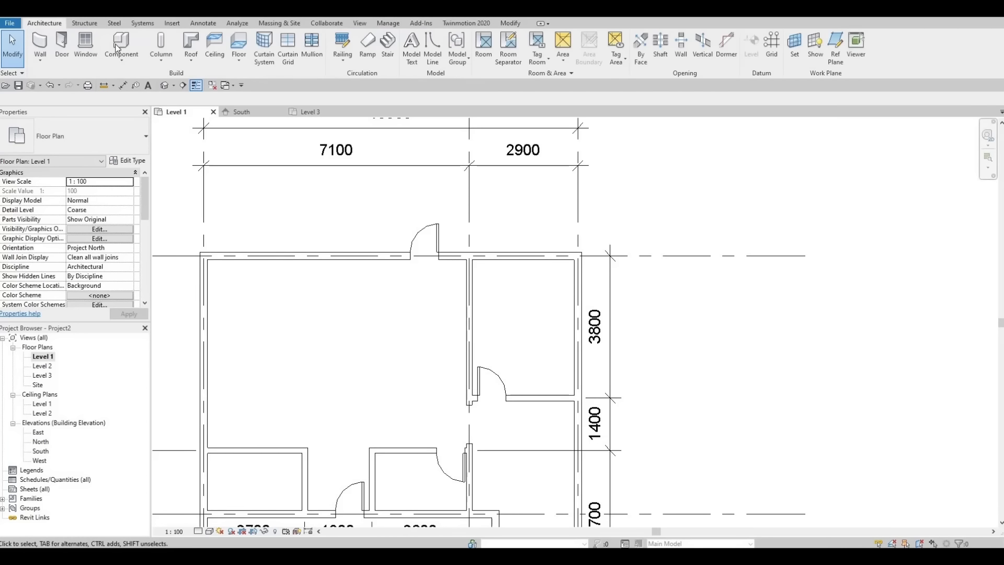
pyautogui.click(121, 46)
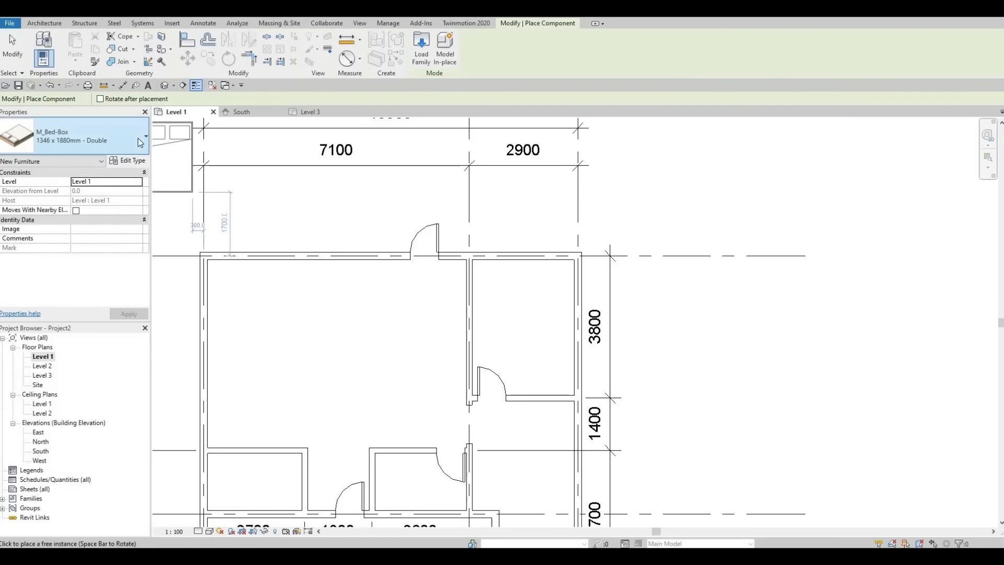
pyautogui.click(138, 140)
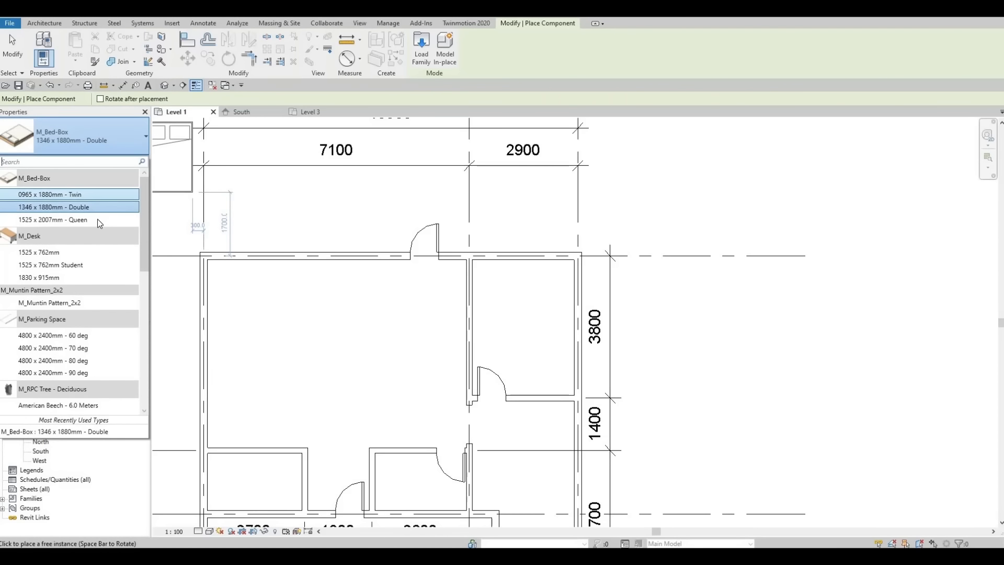
pyautogui.click(97, 219)
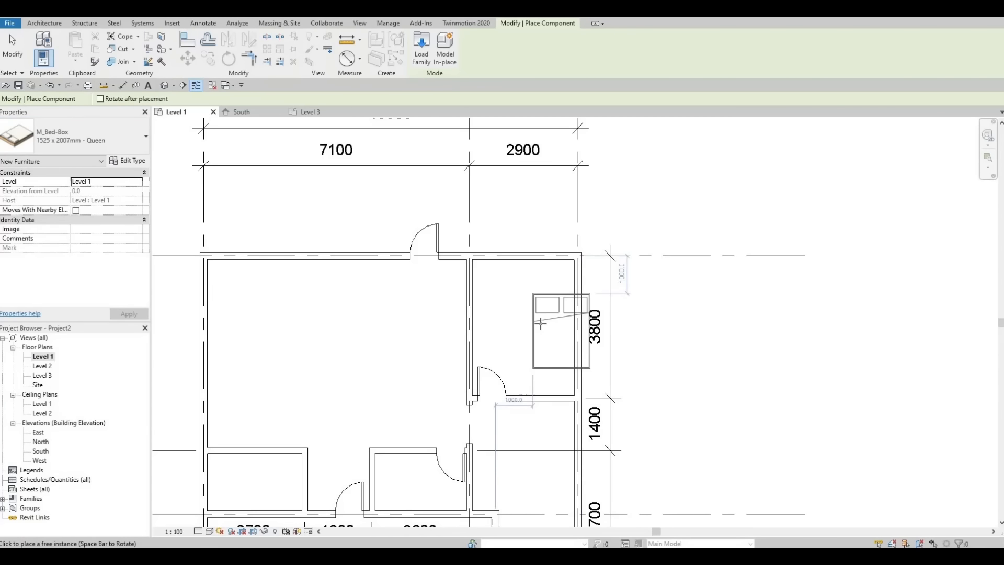
pyautogui.press('space')
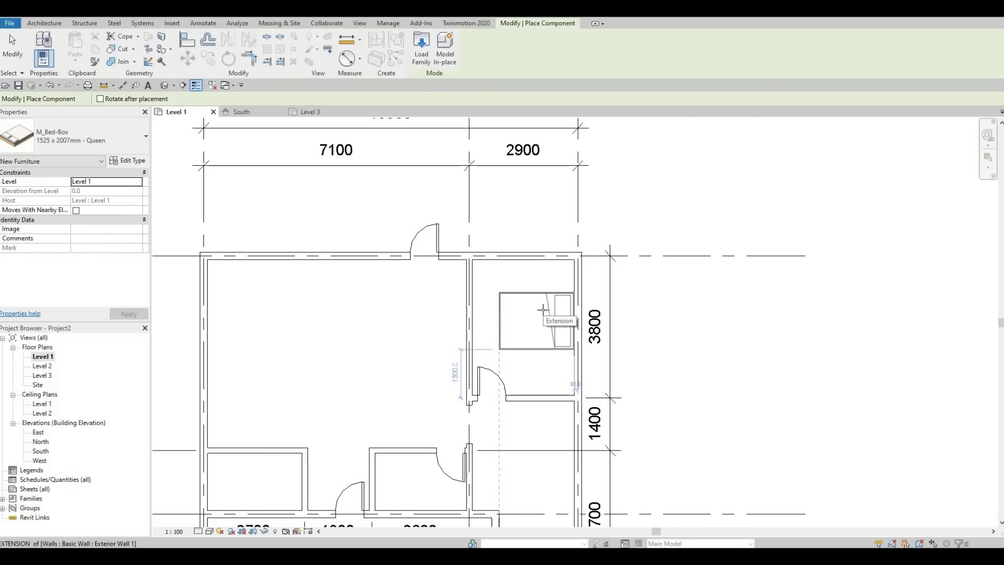
pyautogui.click(543, 310)
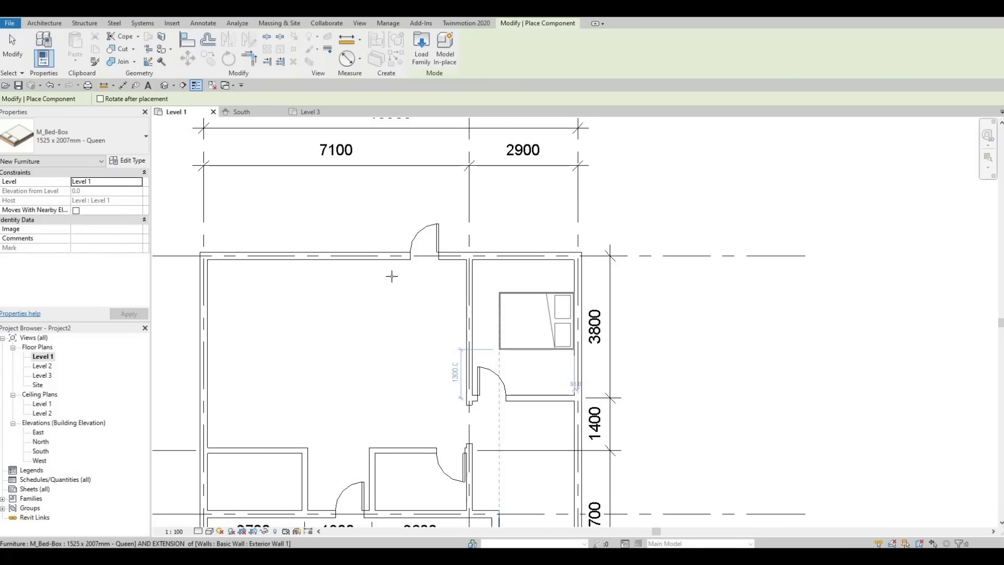
# Step: Place a 0965 x 1880mm Twin M_Bed-Box in the lower-left corner of the lower-right room, with its headboard against the lower exterior wall
pyautogui.click(132, 142)
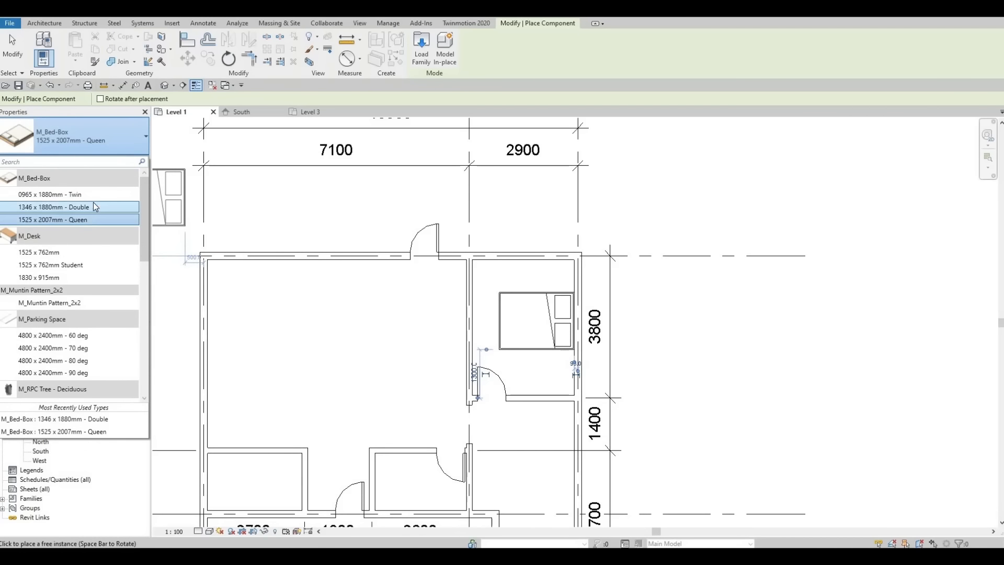
pyautogui.moveTo(512, 458)
pyautogui.mouseDown(button='middle')
pyautogui.moveTo(493, 397)
pyautogui.moveTo(430, 350)
pyautogui.moveTo(441, 275)
pyautogui.mouseUp(button='middle')
pyautogui.moveTo(475, 443); pyautogui.dragTo(475, 316, button='middle')
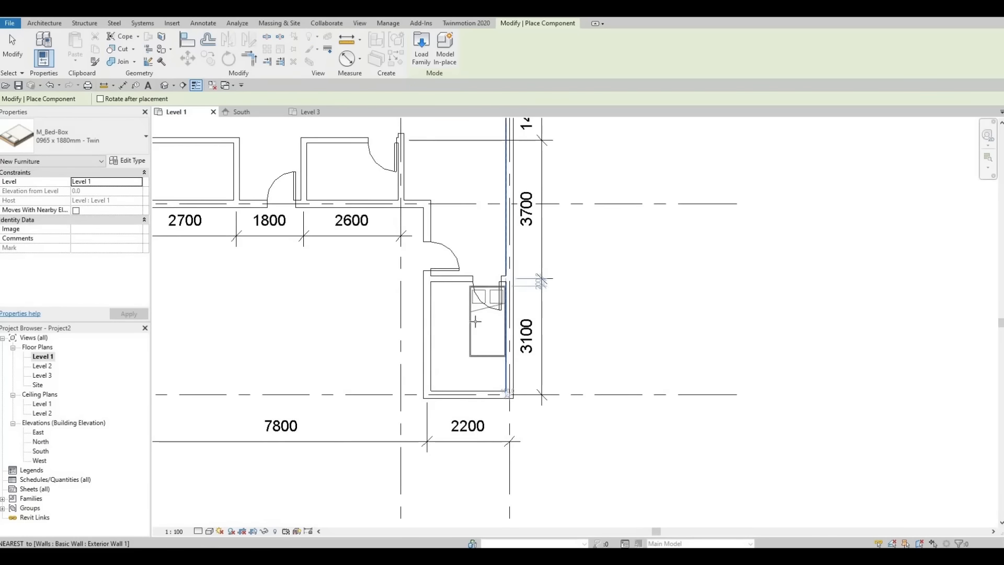
pyautogui.press('space')
pyautogui.press('space')
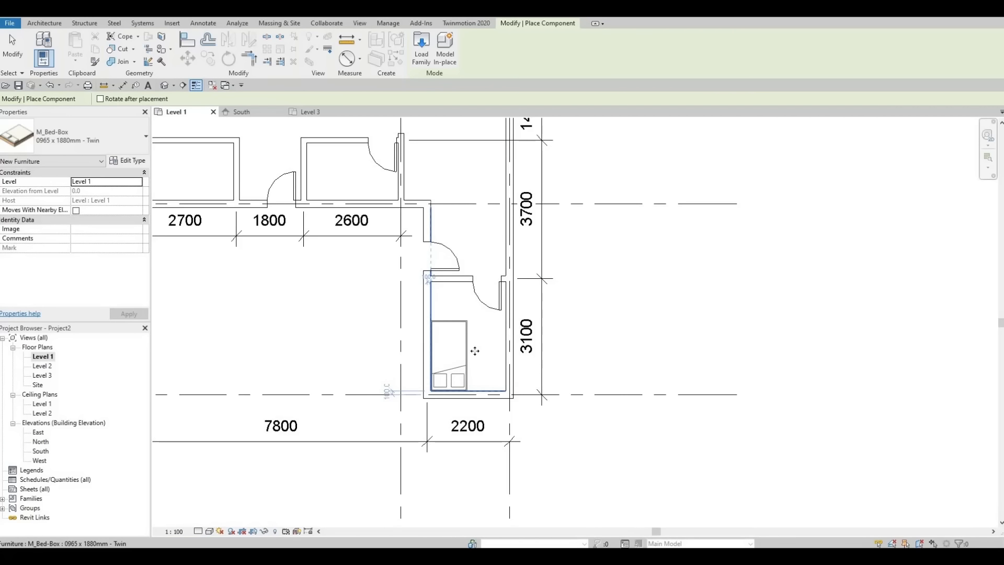
pyautogui.click(472, 347)
pyautogui.moveTo(472, 348); pyautogui.dragTo(477, 334, button='middle')
pyautogui.press('Escape')
pyautogui.press('Escape')
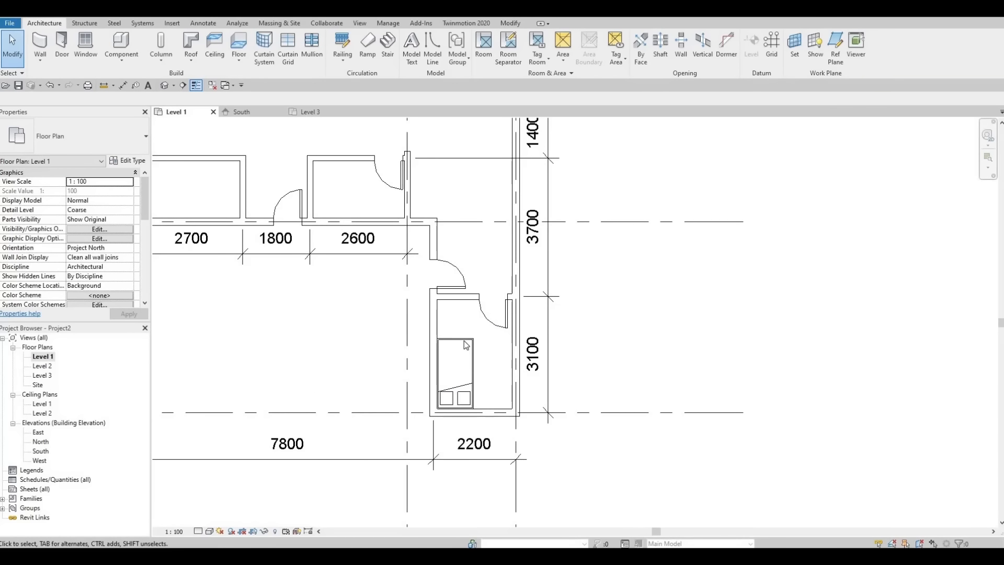
# Step: Duplicate the Interior Wall 1 type as "Closet" and set its structure layer thickness to 100 mm
pyautogui.moveTo(478, 164); pyautogui.dragTo(486, 297, button='middle')
pyautogui.moveTo(478, 185); pyautogui.dragTo(481, 284, button='middle')
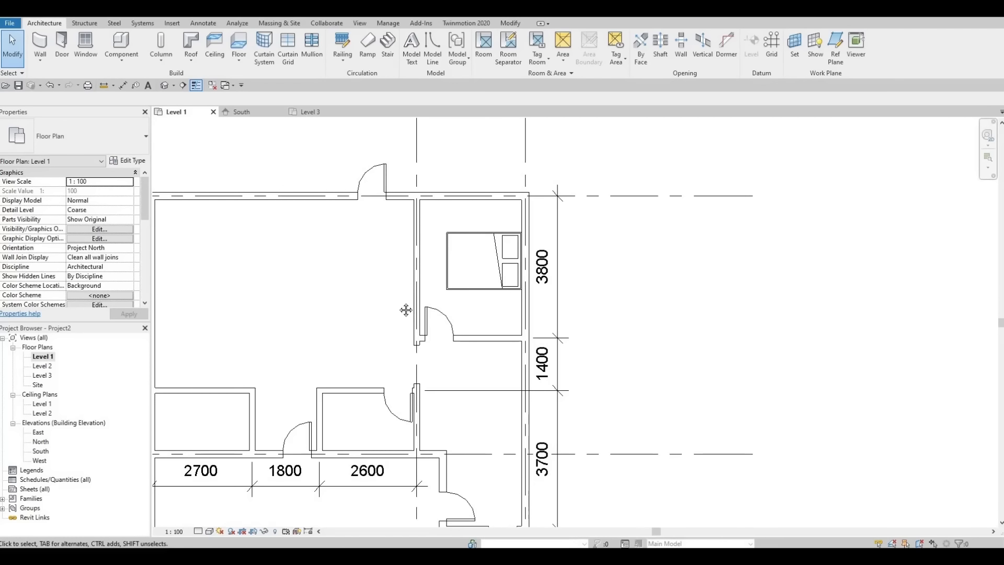
pyautogui.moveTo(405, 310); pyautogui.dragTo(414, 303, button='middle')
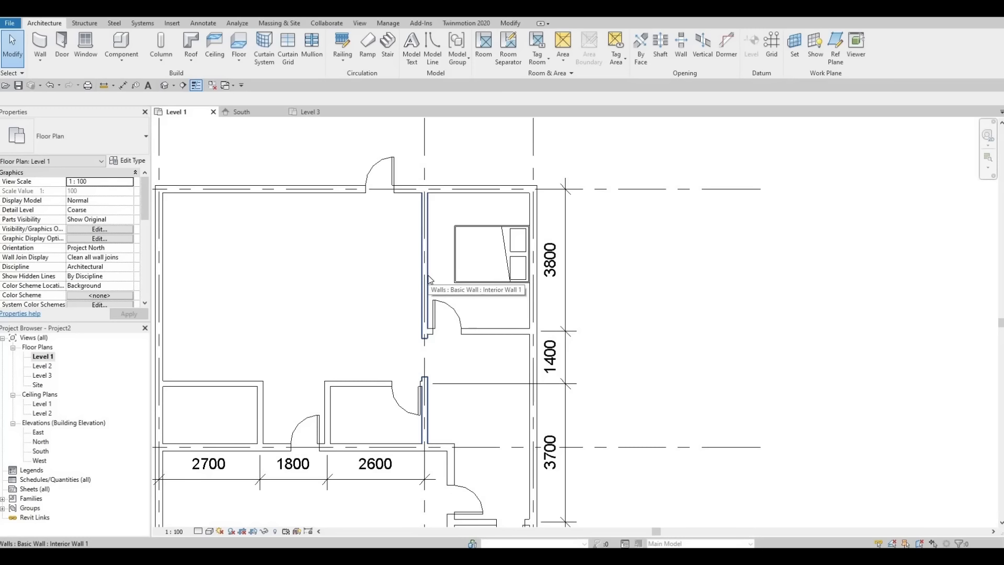
pyautogui.click(37, 43)
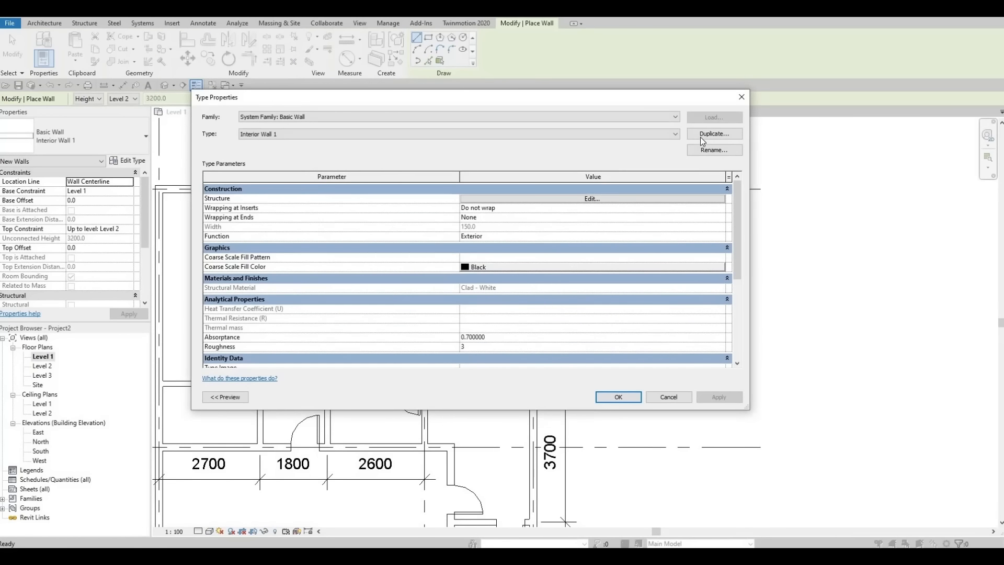
pyautogui.click(700, 135)
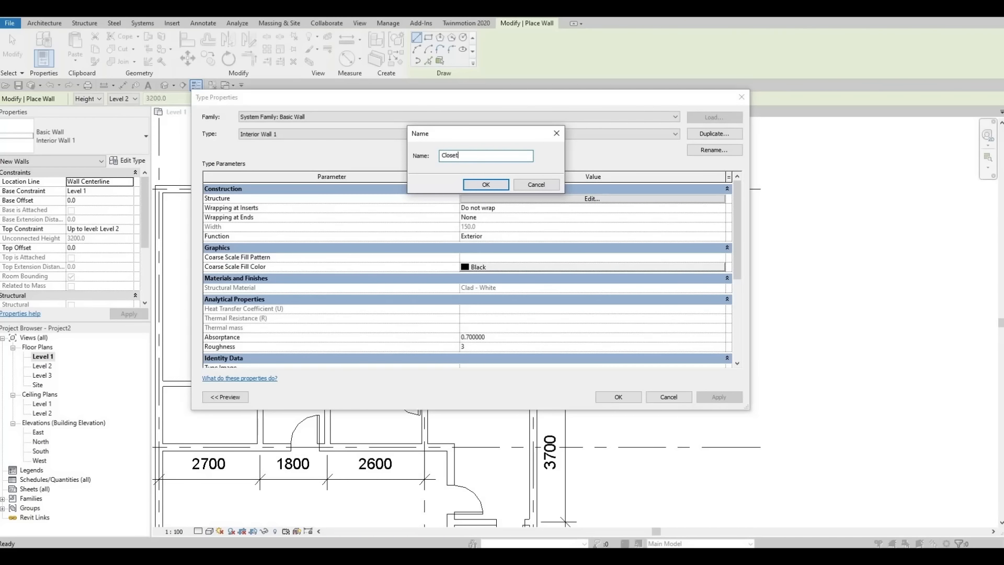
pyautogui.click(477, 185)
pyautogui.click(501, 200)
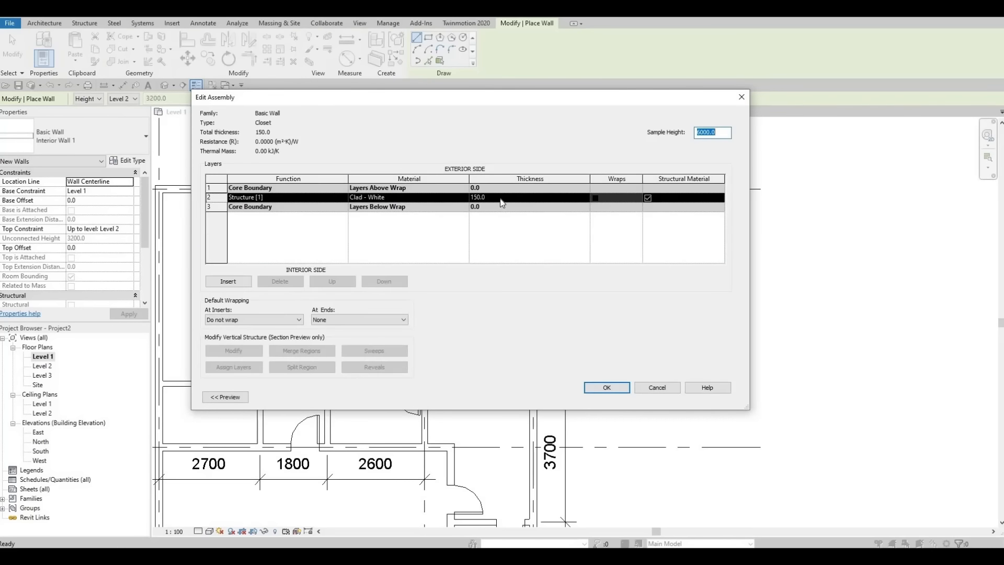
pyautogui.click(492, 197)
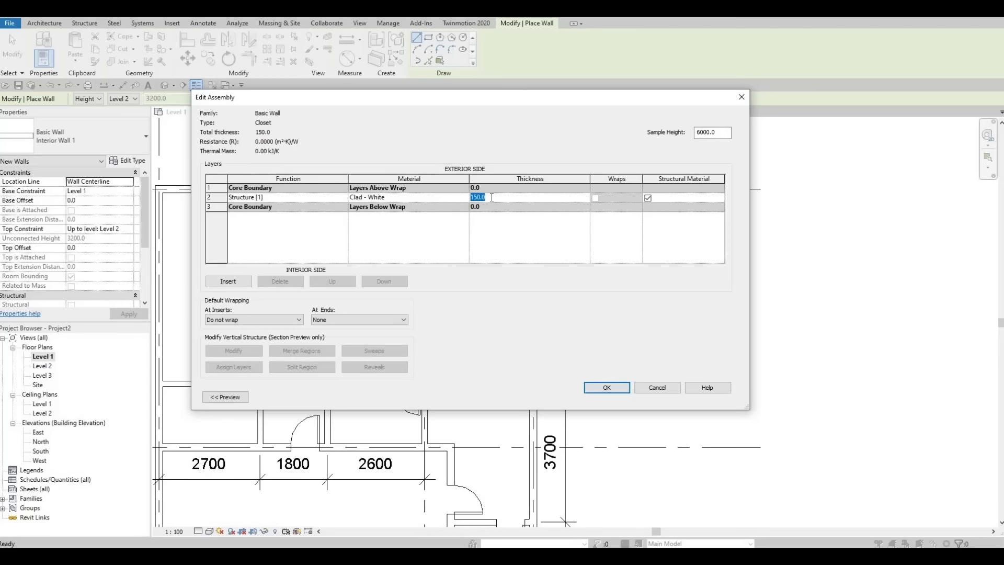
pyautogui.write('100')
# Step: Assign the Cherry material to the Closet wall type's structure layer and accept the type settings
pyautogui.click(465, 199)
pyautogui.click(465, 198)
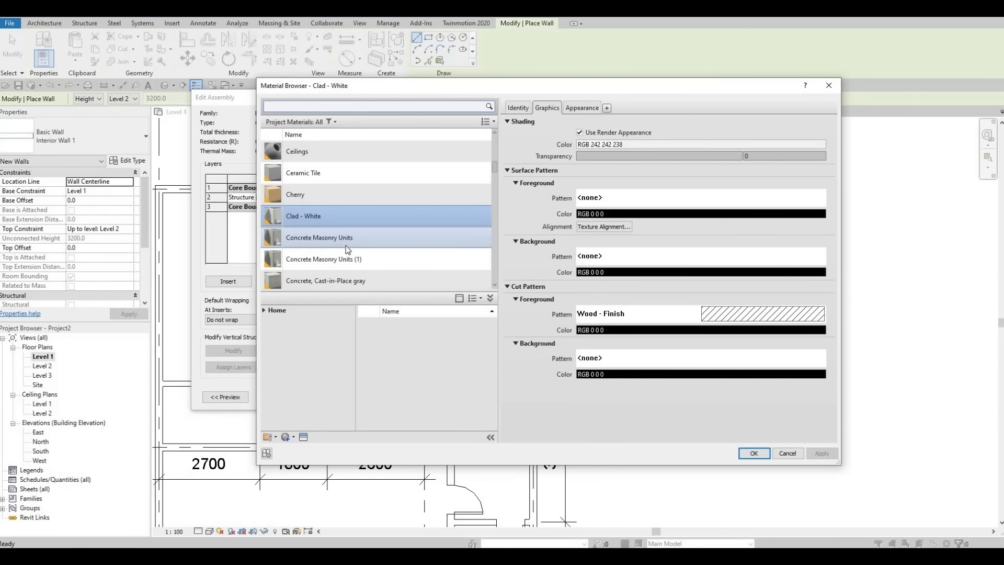
pyautogui.click(302, 192)
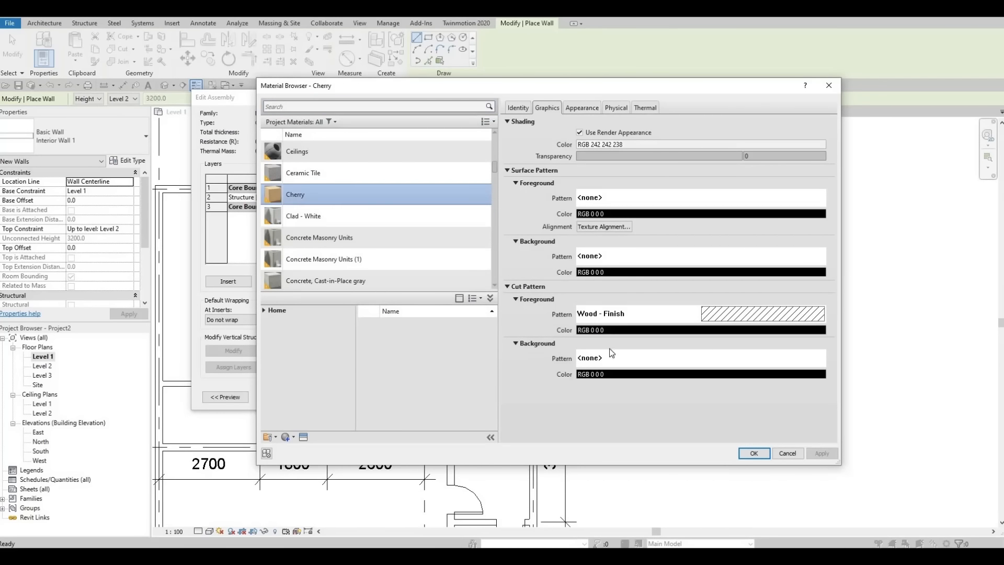
pyautogui.click(750, 454)
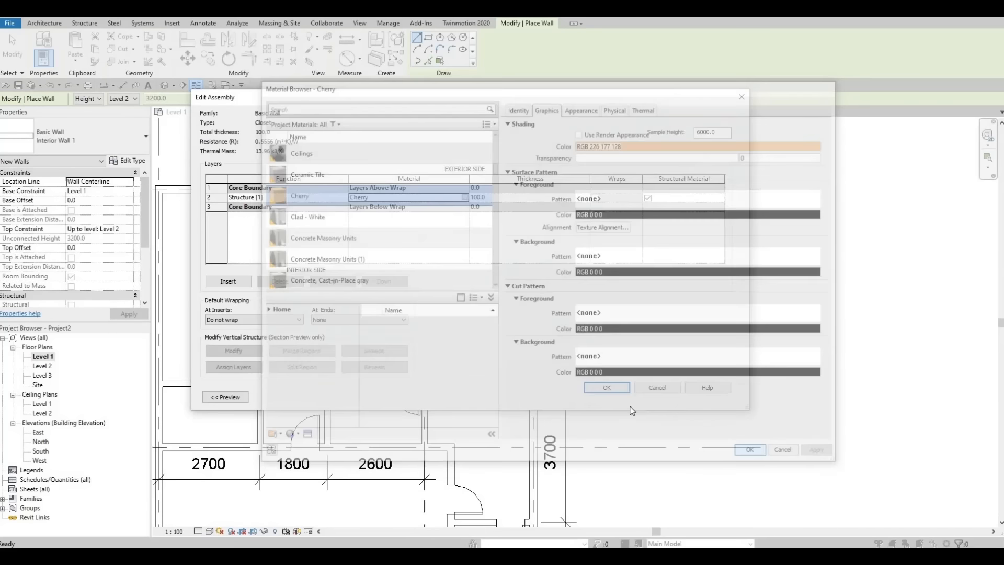
pyautogui.click(607, 386)
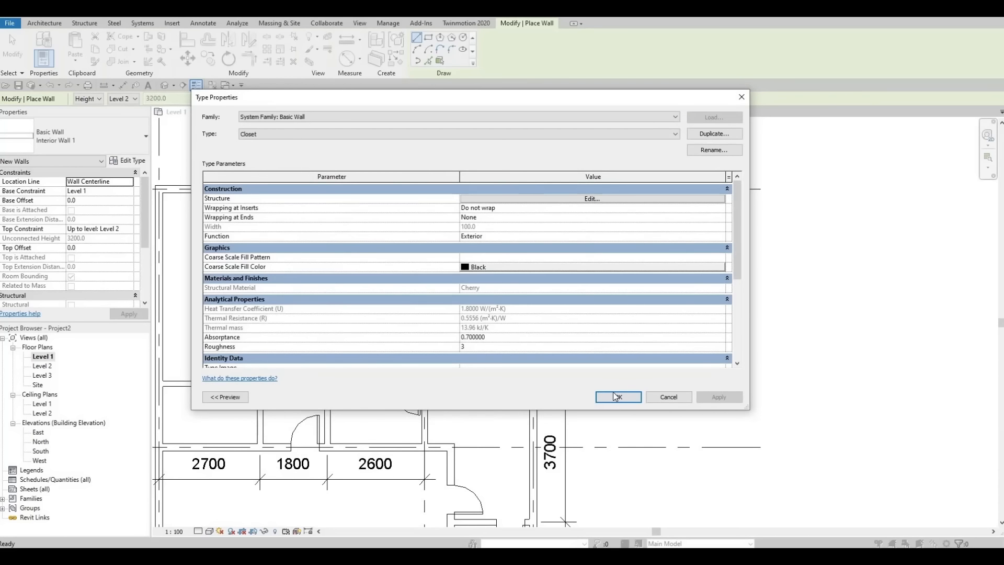
pyautogui.click(611, 395)
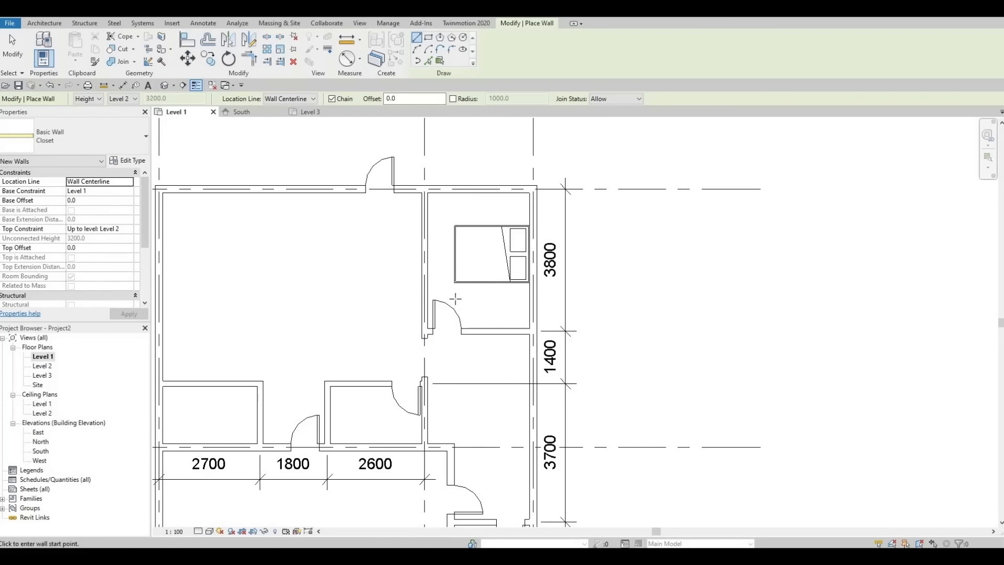
# Step: Draw Closet walls beside the upper-right room's door, about 700 mm up from the lower partition and 1700 mm across to the exterior wall
pyautogui.click(468, 331)
pyautogui.press('Escape')
pyautogui.click(465, 331)
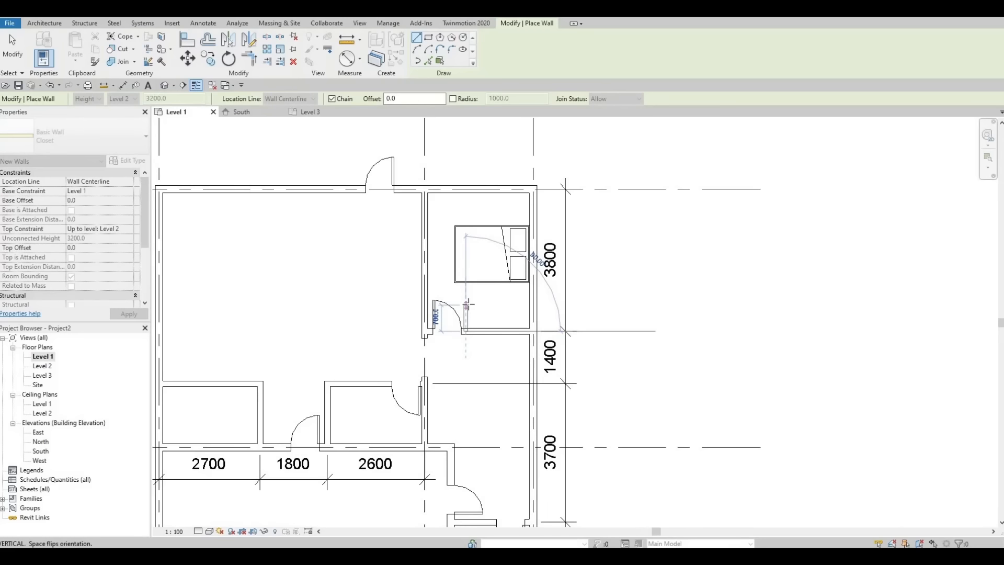
pyautogui.click(485, 305)
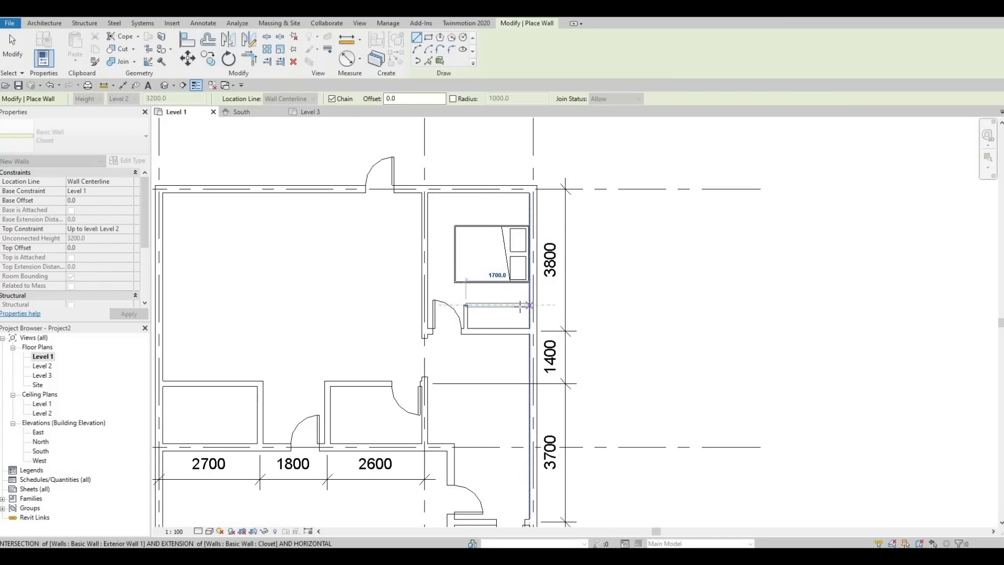
pyautogui.click(532, 305)
pyautogui.press('Escape')
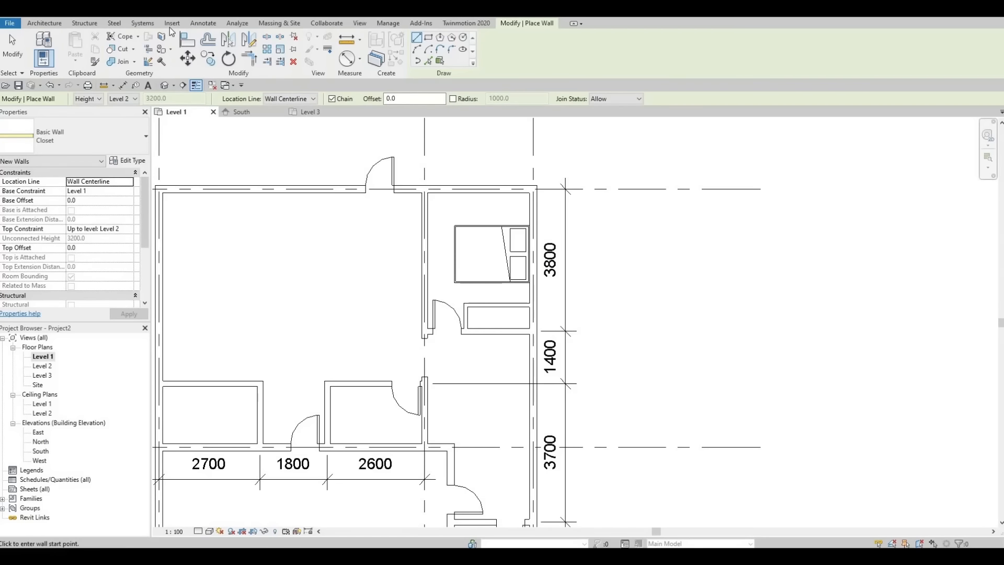
# Step: Start loading a family and browse up from the Beds folder to the Canada library folder
pyautogui.click(174, 24)
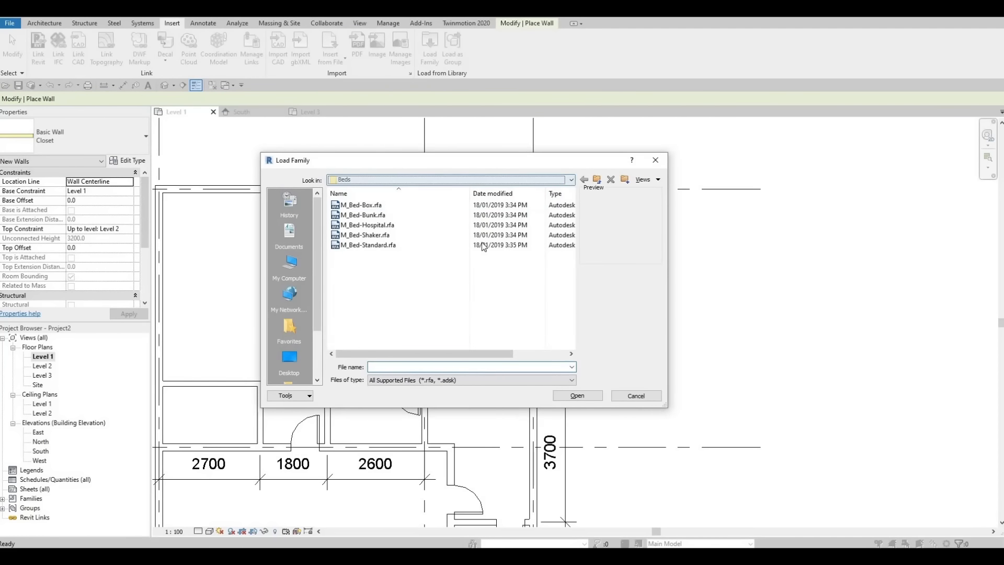
pyautogui.scroll(2, 435, 237)
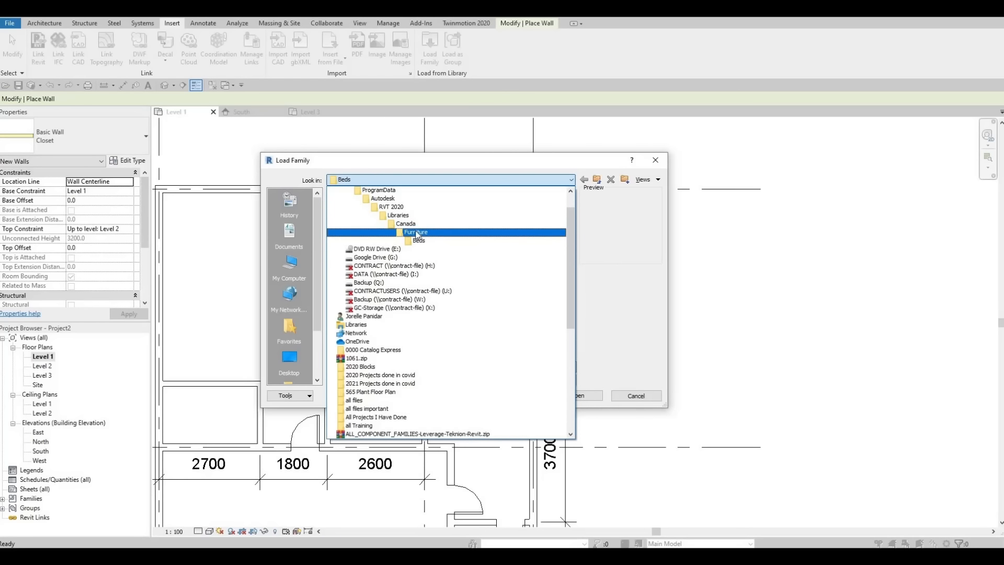
pyautogui.click(416, 232)
pyautogui.click(584, 180)
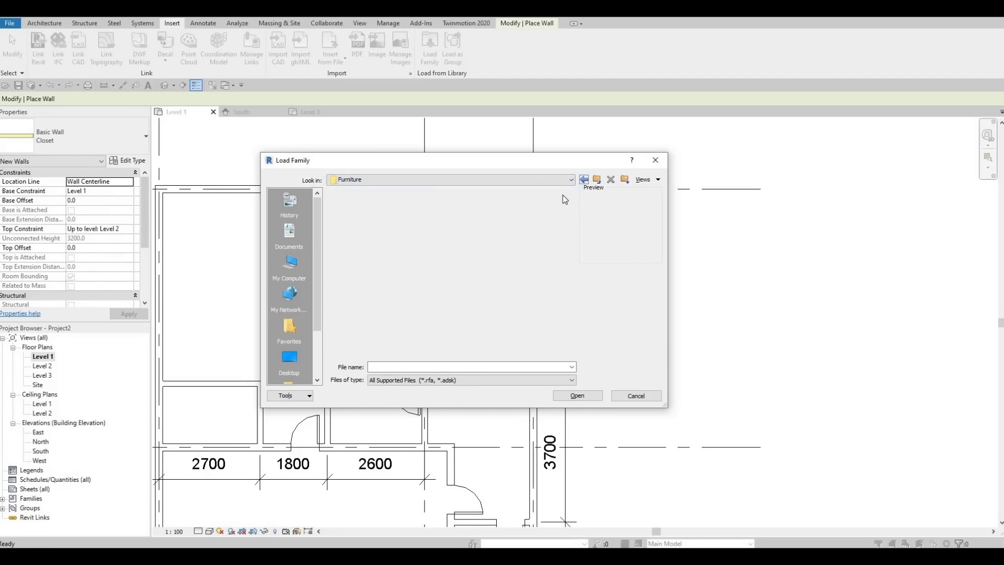
pyautogui.click(481, 179)
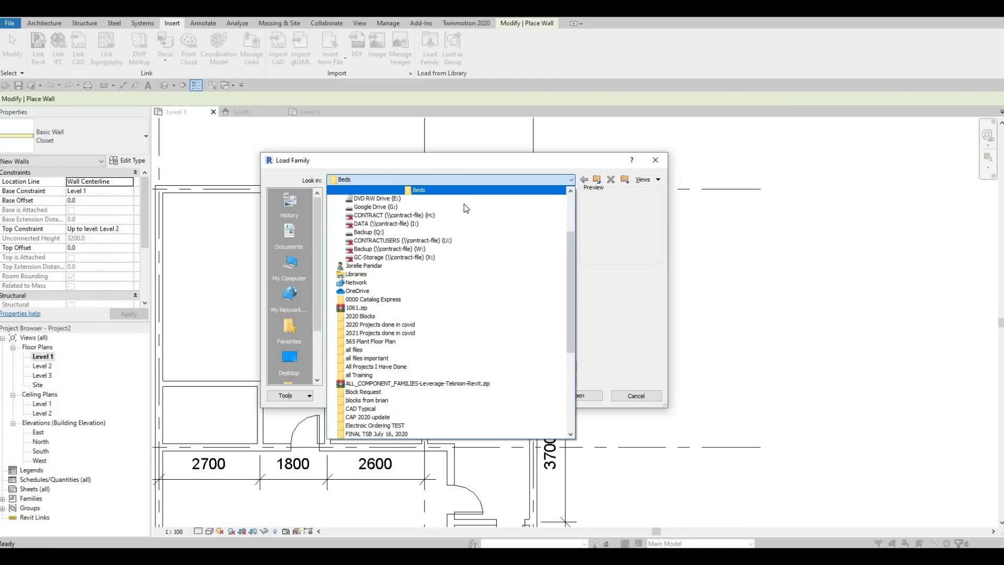
pyautogui.scroll(1, 463, 204)
pyautogui.click(439, 199)
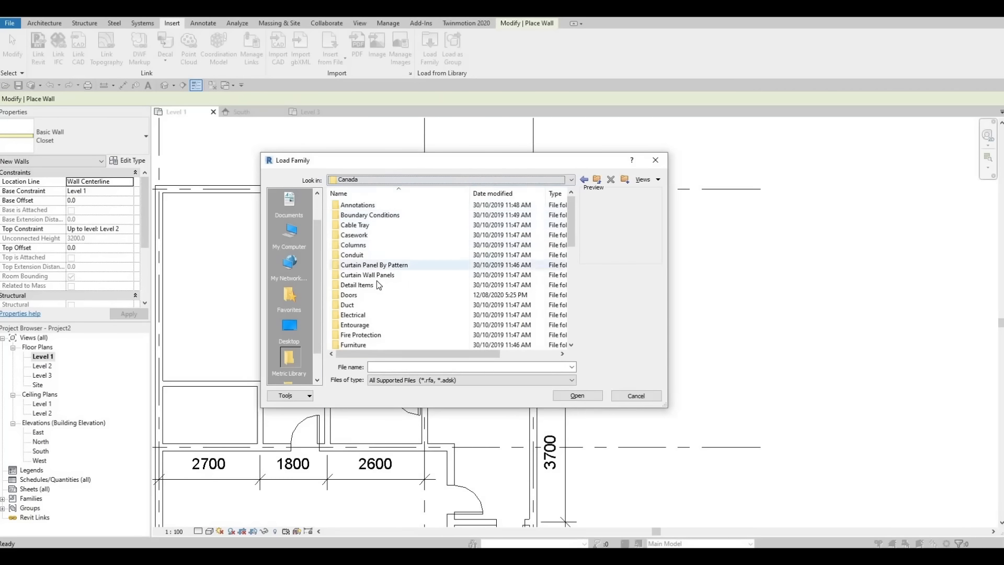
# Step: Open the Fixtures folder within the Canada library's Plumbing and Architectural folders
pyautogui.scroll(-1, 377, 281)
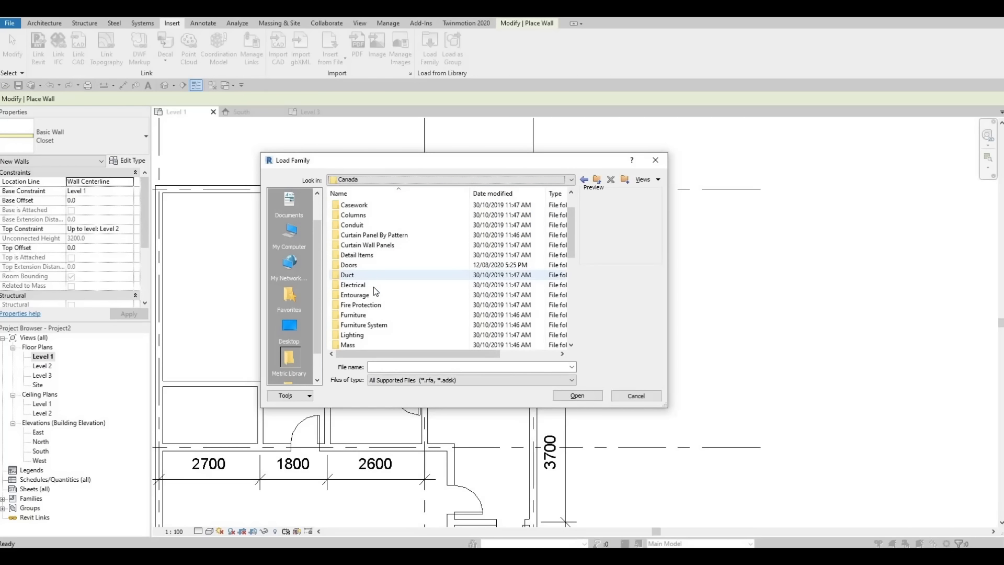
pyautogui.scroll(-3, 373, 287)
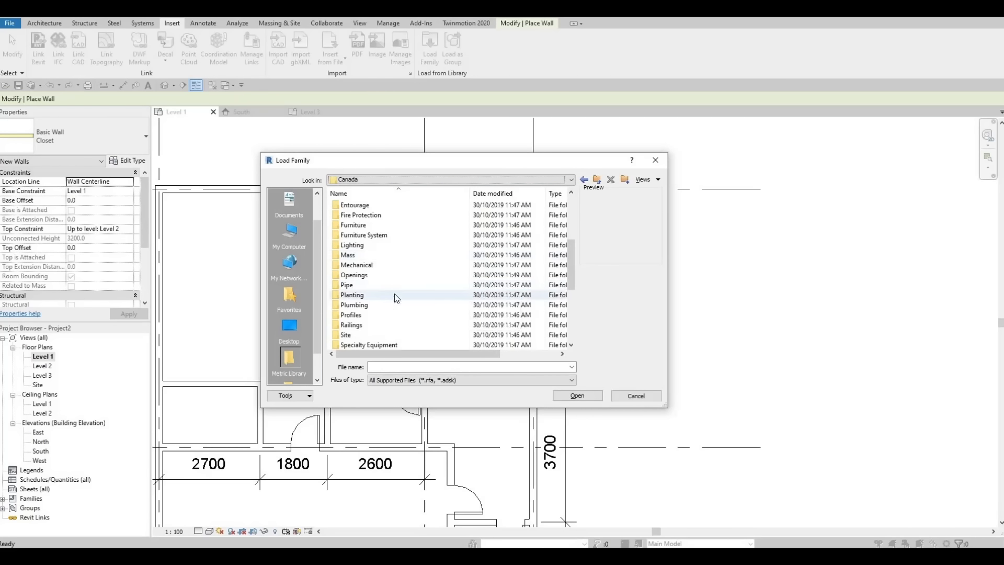
pyautogui.click(366, 308)
pyautogui.doubleClick(365, 309)
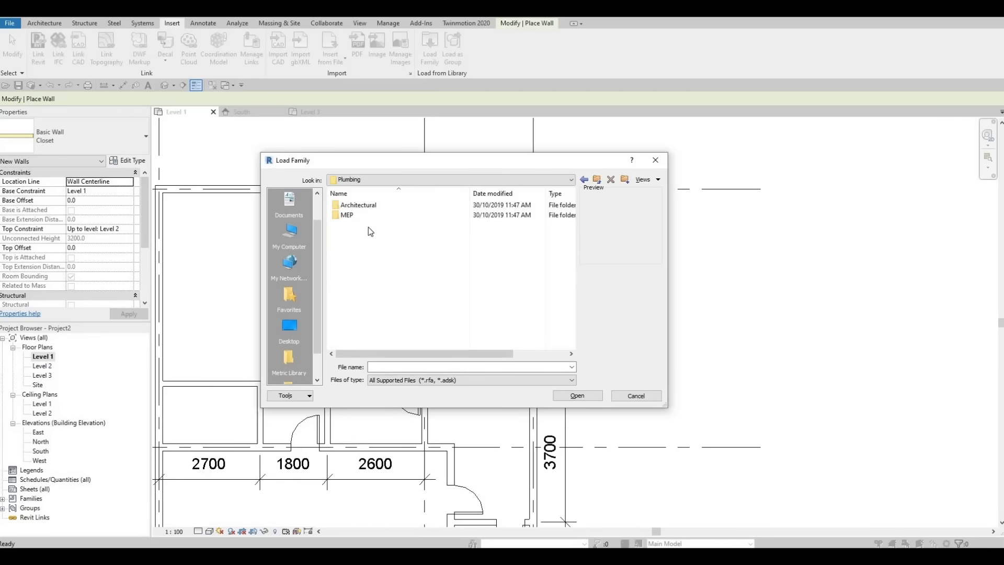
pyautogui.doubleClick(367, 205)
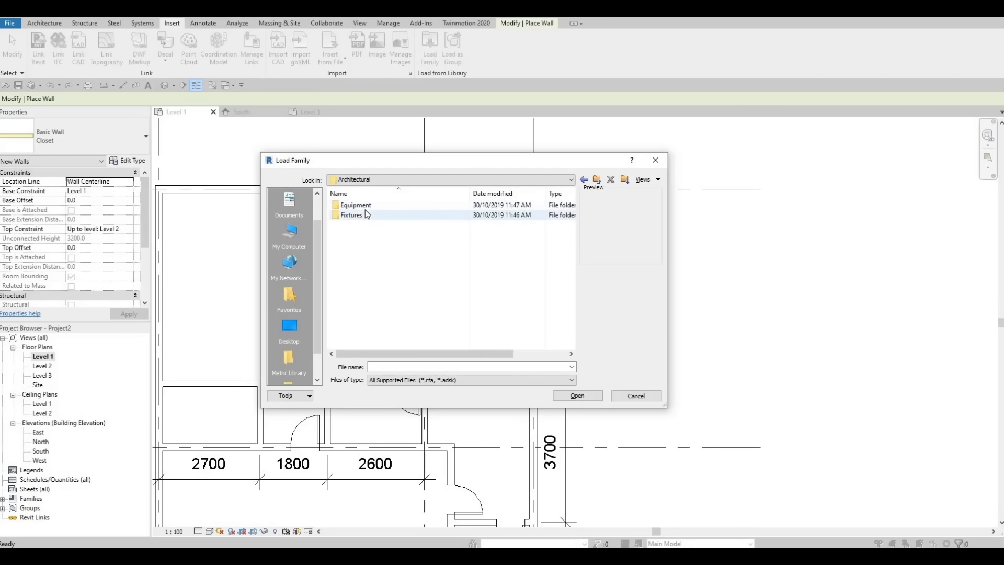
pyautogui.click(359, 216)
pyautogui.doubleClick(359, 216)
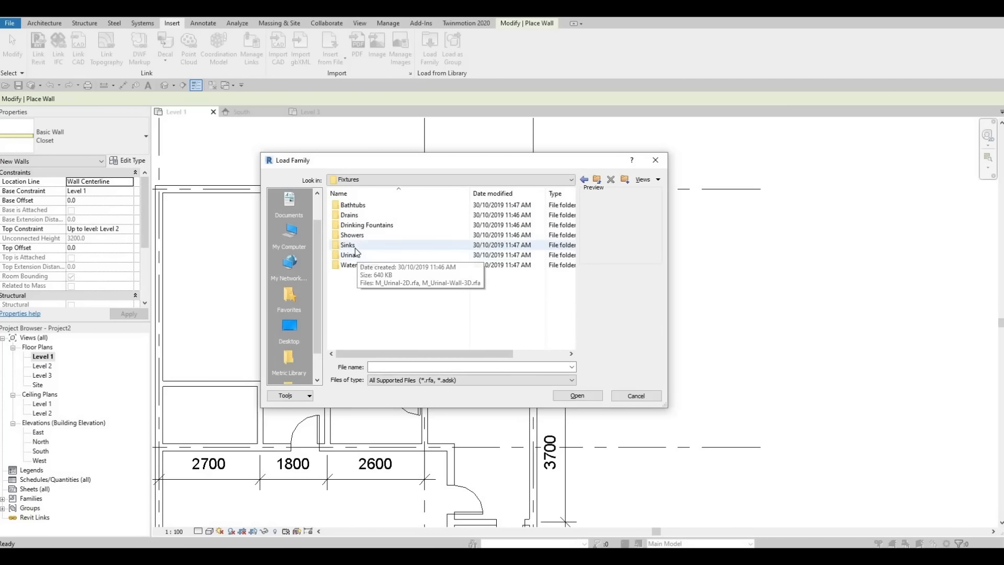
pyautogui.click(352, 235)
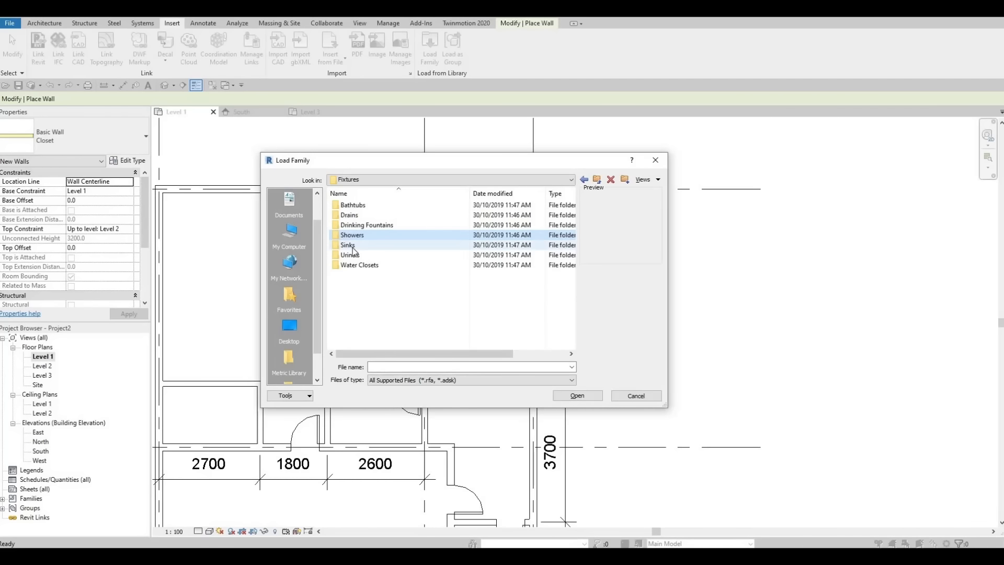
pyautogui.click(358, 255)
pyautogui.doubleClick(360, 254)
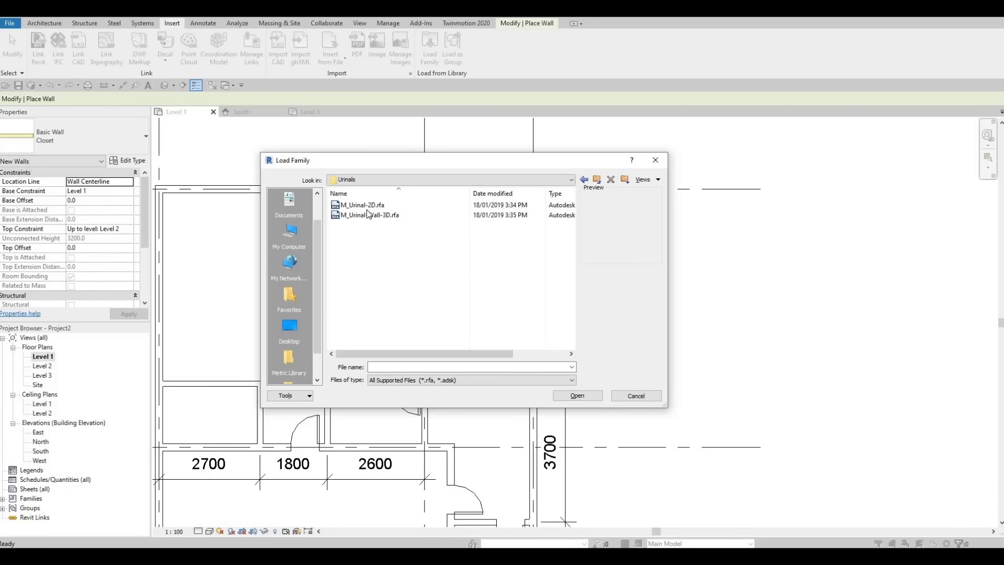
pyautogui.click(365, 217)
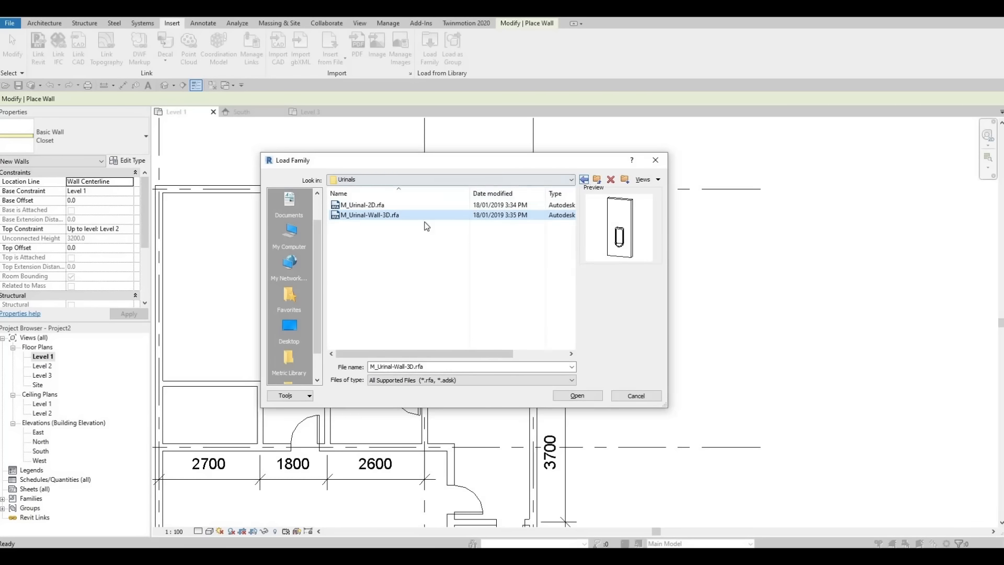
pyautogui.click(584, 180)
# Step: Preview the families in the Sinks folder and load M_Sink Vanity-Square.rfa into the project
pyautogui.doubleClick(350, 244)
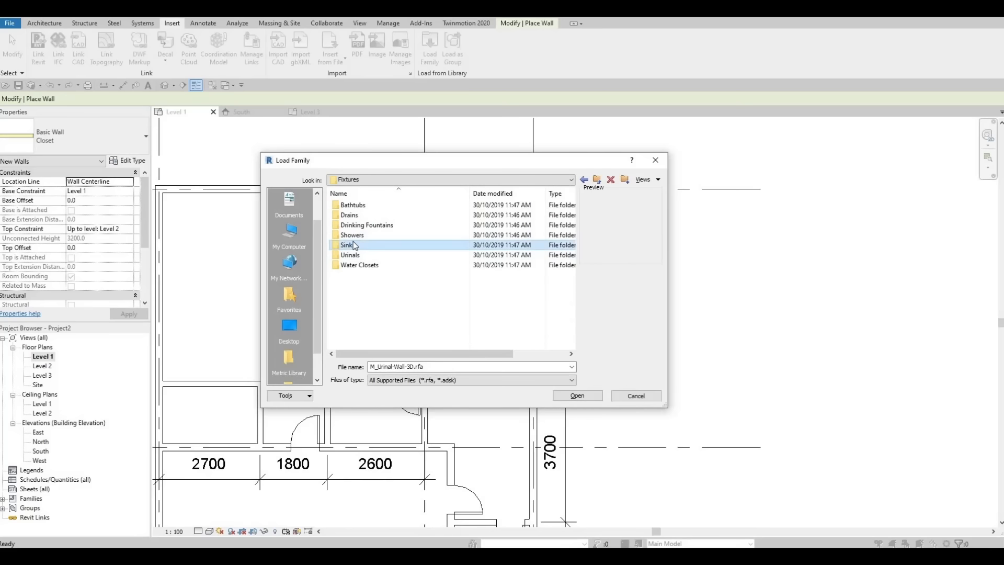
pyautogui.press('Down')
pyautogui.press('Down')
pyautogui.press('Down')
pyautogui.press('Down')
pyautogui.press('Down')
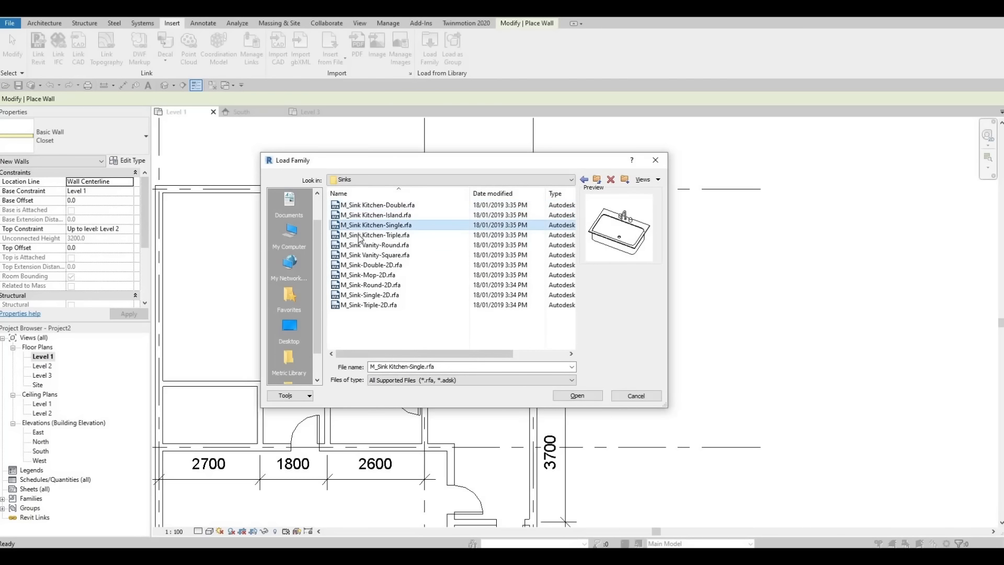
pyautogui.press('Up')
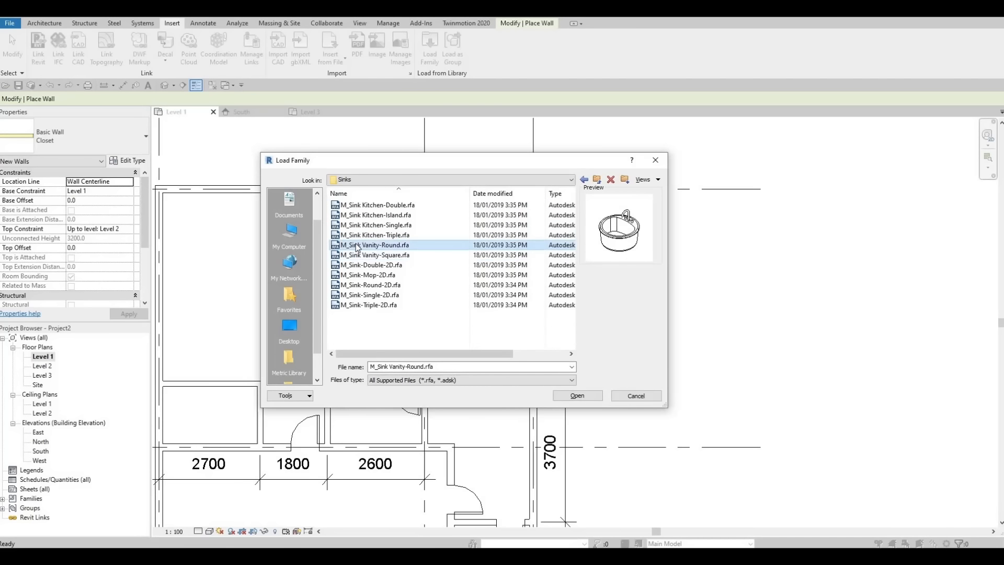
pyautogui.press('Up')
pyautogui.press('Down')
pyautogui.press('Down')
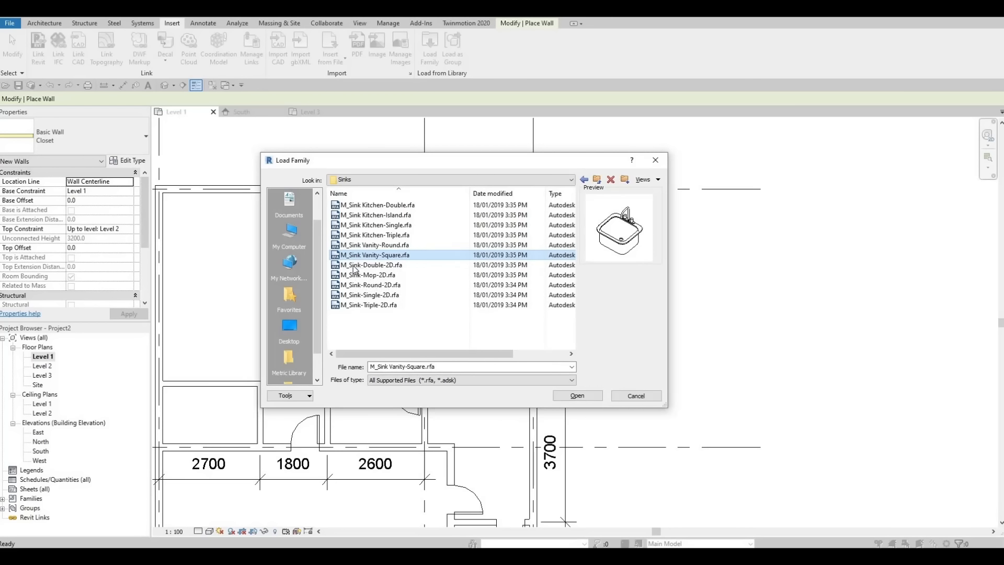
pyautogui.click(355, 265)
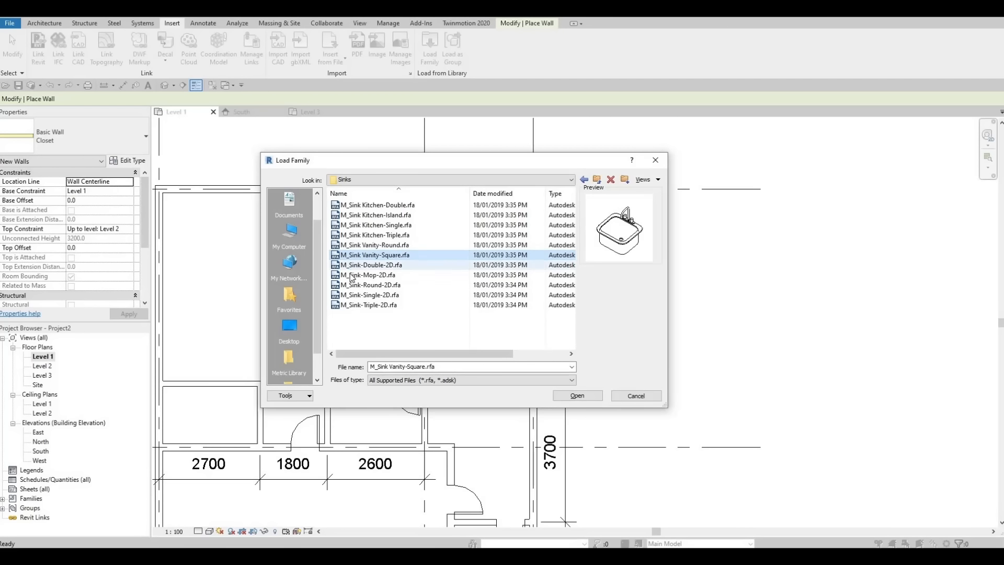
pyautogui.press('Down')
pyautogui.press('Down')
pyautogui.press('Up')
pyautogui.press('Up')
pyautogui.press('Up')
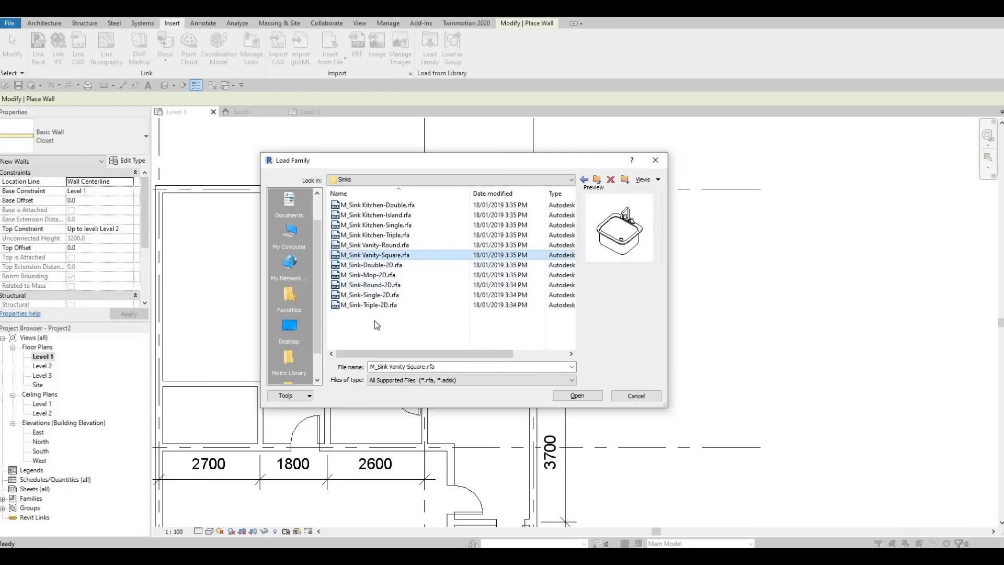
pyautogui.click(577, 396)
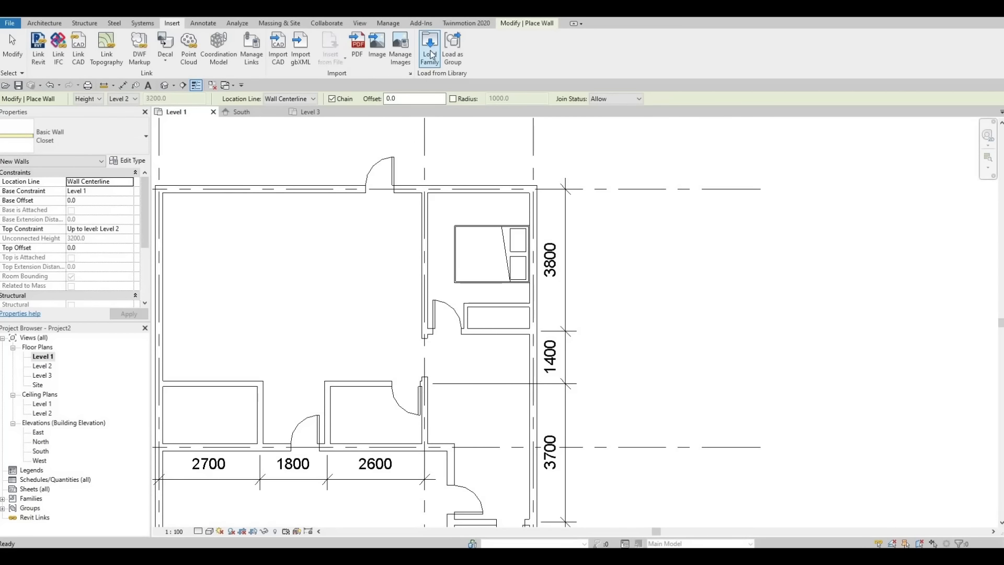
# Step: Load the M_Tub-Rectangular-2D.rfa family from the Bathtubs folder of the plumbing fixtures library
pyautogui.click(430, 53)
pyautogui.click(568, 180)
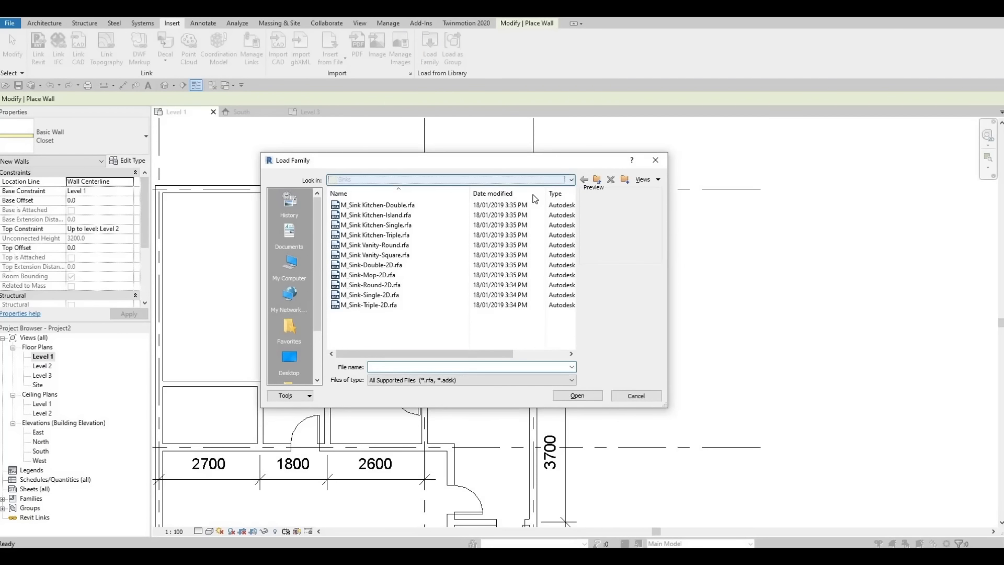
pyautogui.scroll(2, 404, 224)
pyautogui.click(418, 206)
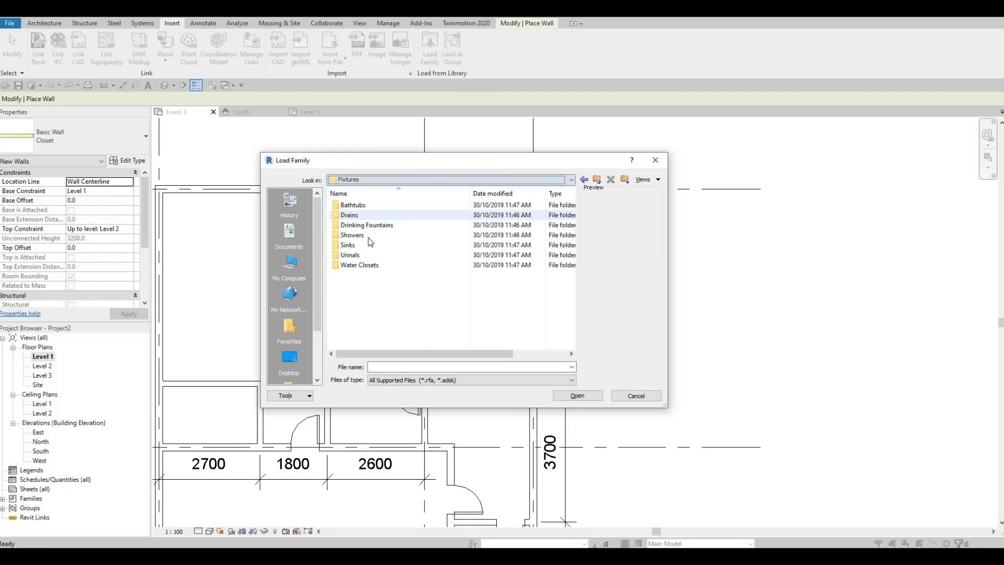
pyautogui.doubleClick(359, 206)
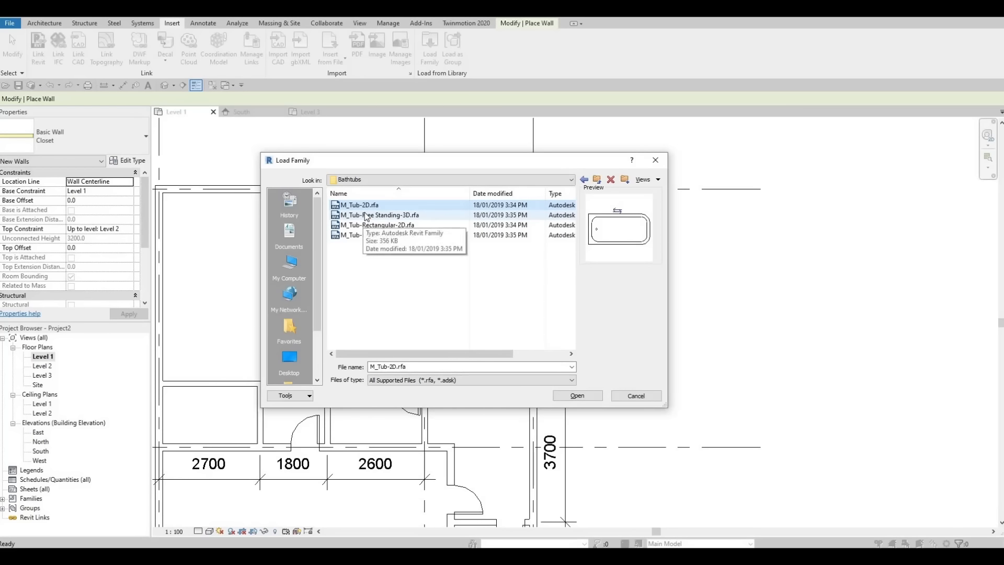
pyautogui.click(364, 214)
pyautogui.click(364, 207)
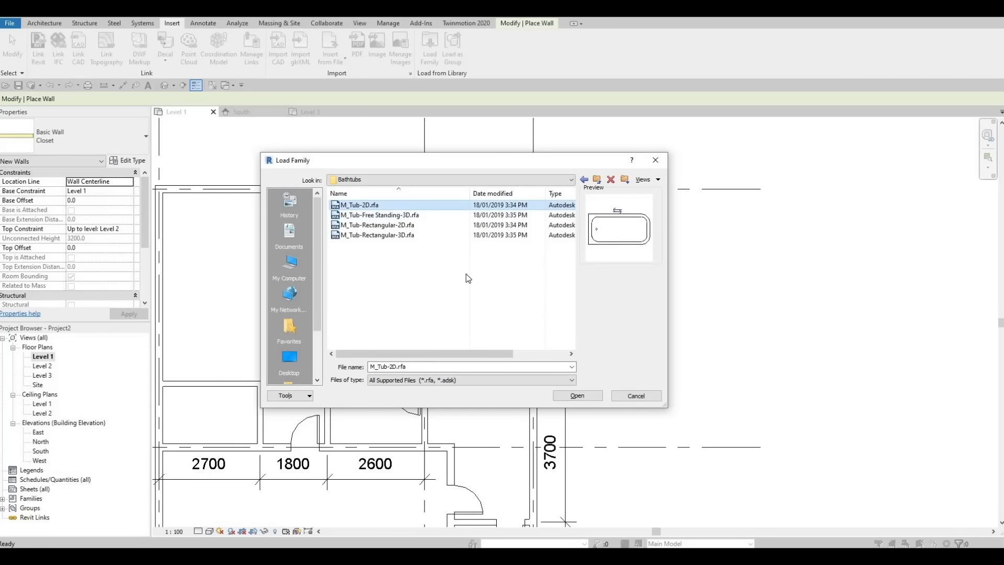
pyautogui.click(388, 226)
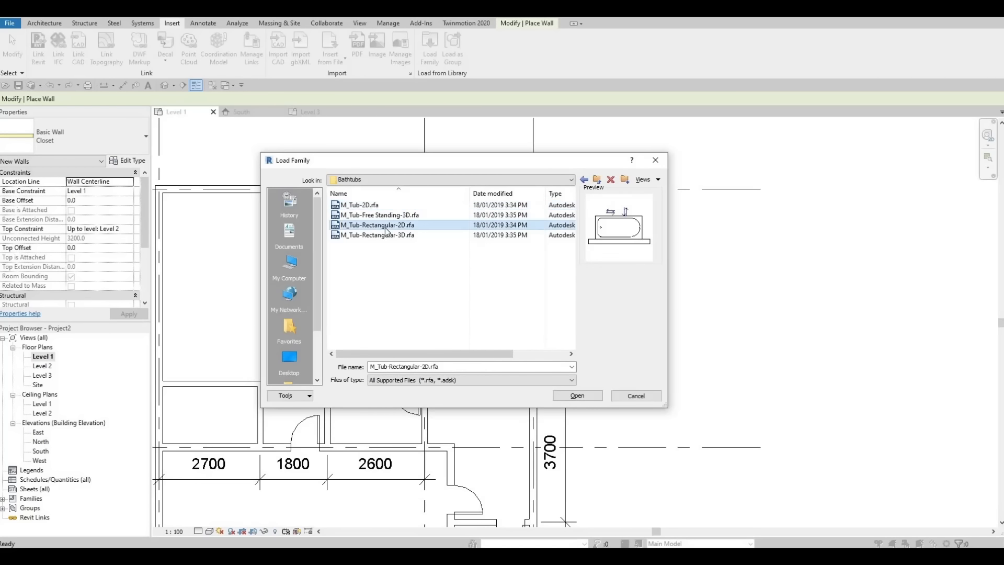
pyautogui.click(576, 400)
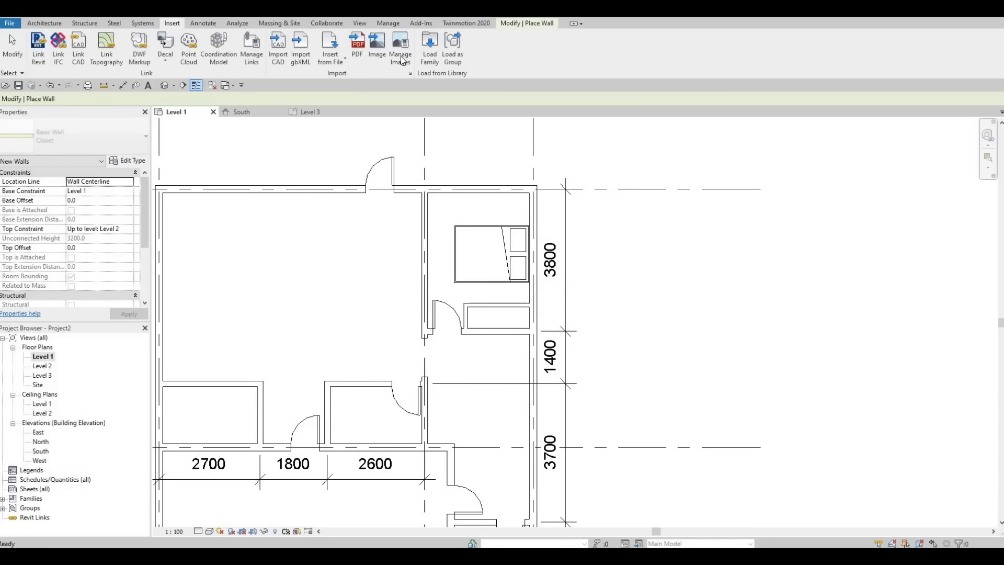
# Step: Load the M_Toilet-Domestic-2D.rfa family from the Water Closets folder of the plumbing fixtures library
pyautogui.click(428, 55)
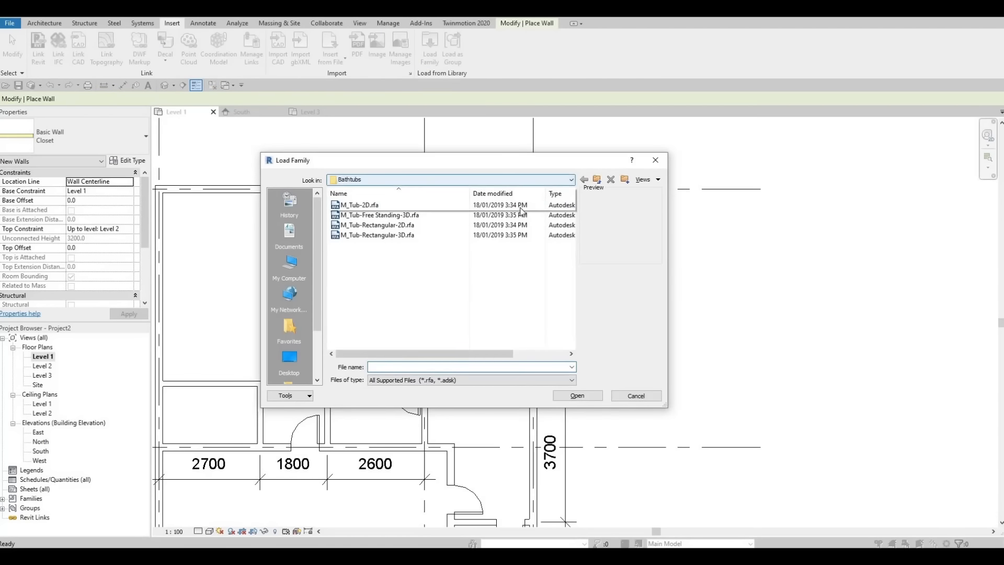
pyautogui.click(570, 180)
pyautogui.scroll(2, 444, 214)
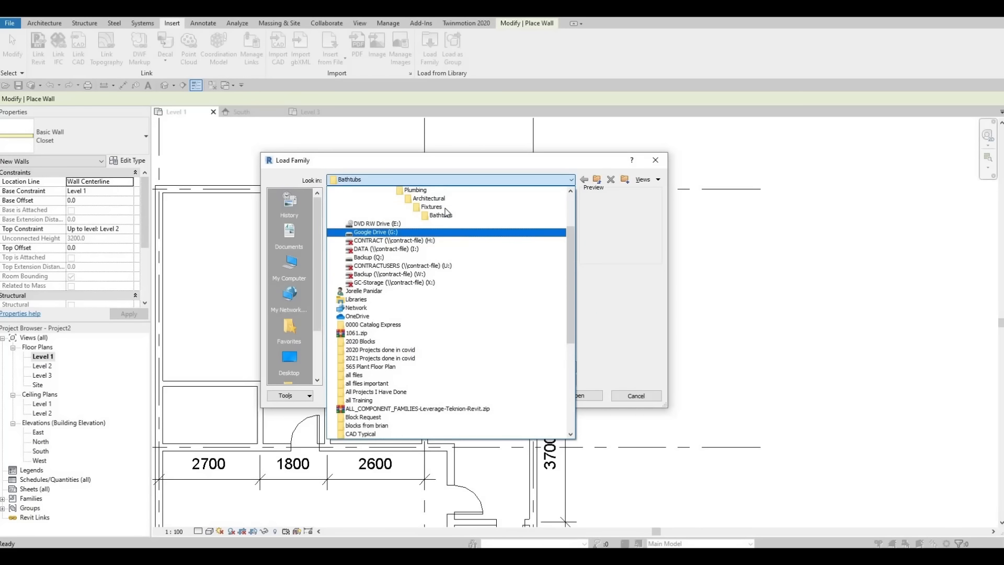
pyautogui.click(419, 215)
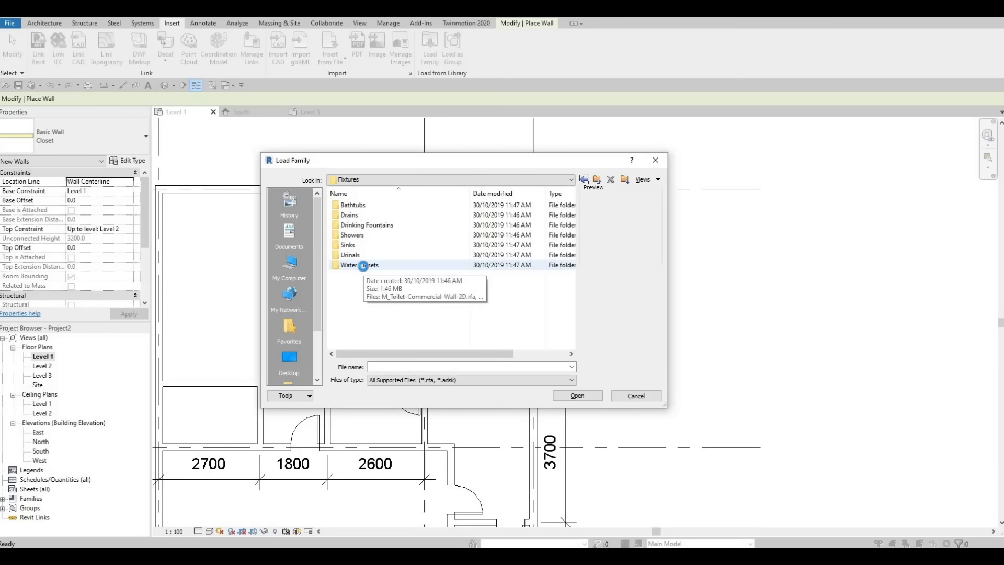
pyautogui.doubleClick(365, 267)
pyautogui.click(376, 236)
pyautogui.click(382, 225)
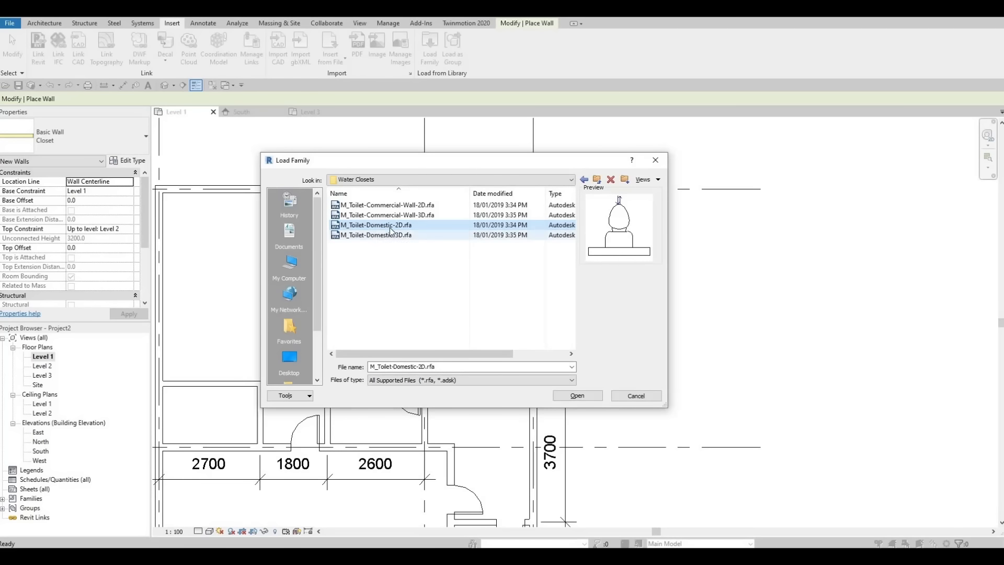
pyautogui.click(570, 393)
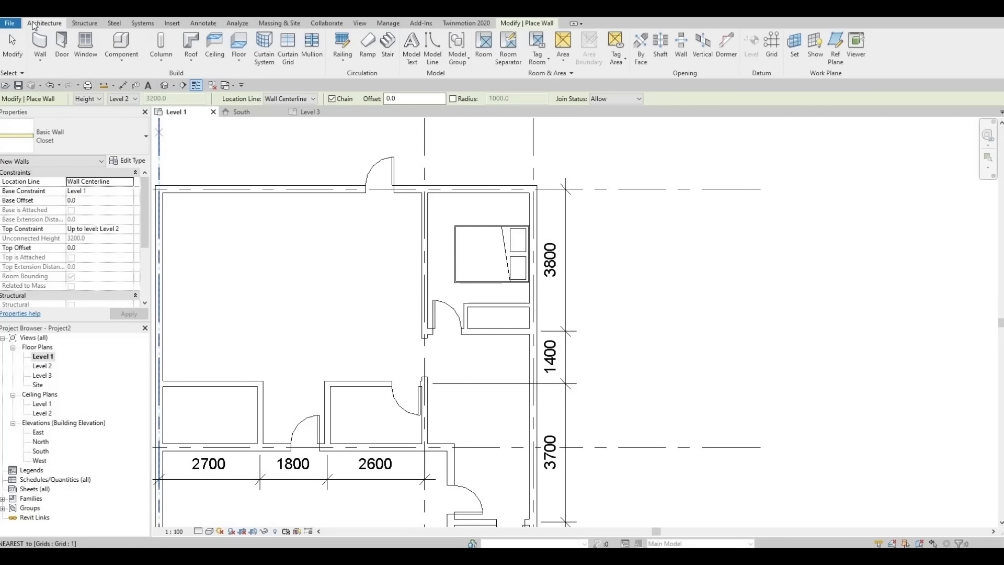
# Step: Place an M_Tub-Rectangular-2D bathtub component along the left partition of the small room above the 2600 mm dimension
pyautogui.click(126, 43)
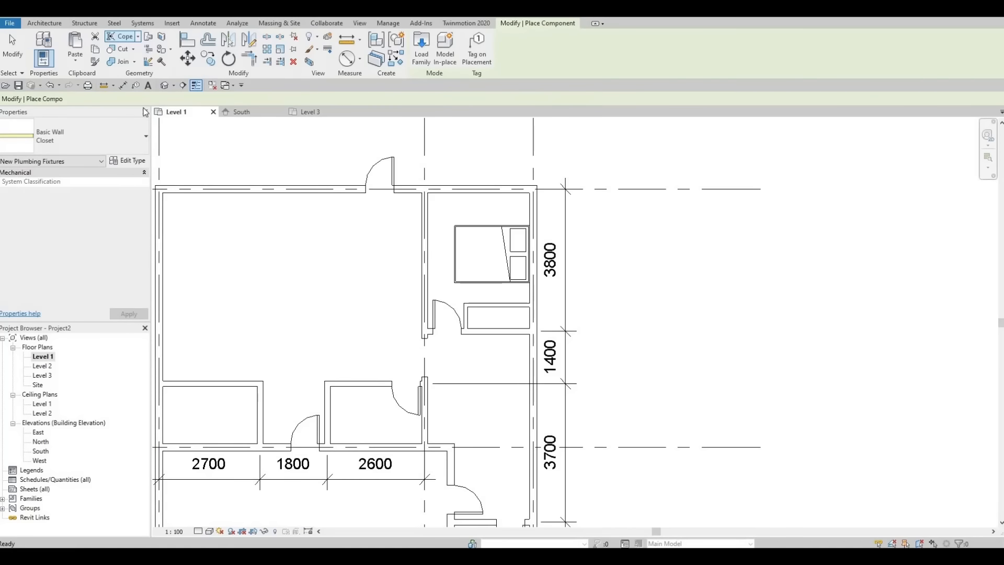
pyautogui.click(141, 147)
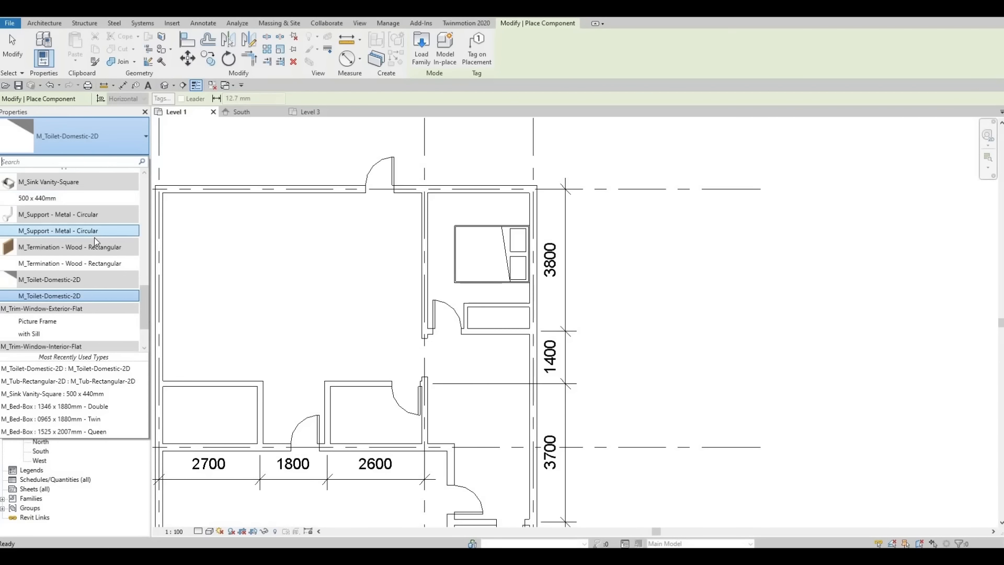
pyautogui.scroll(-3, 76, 259)
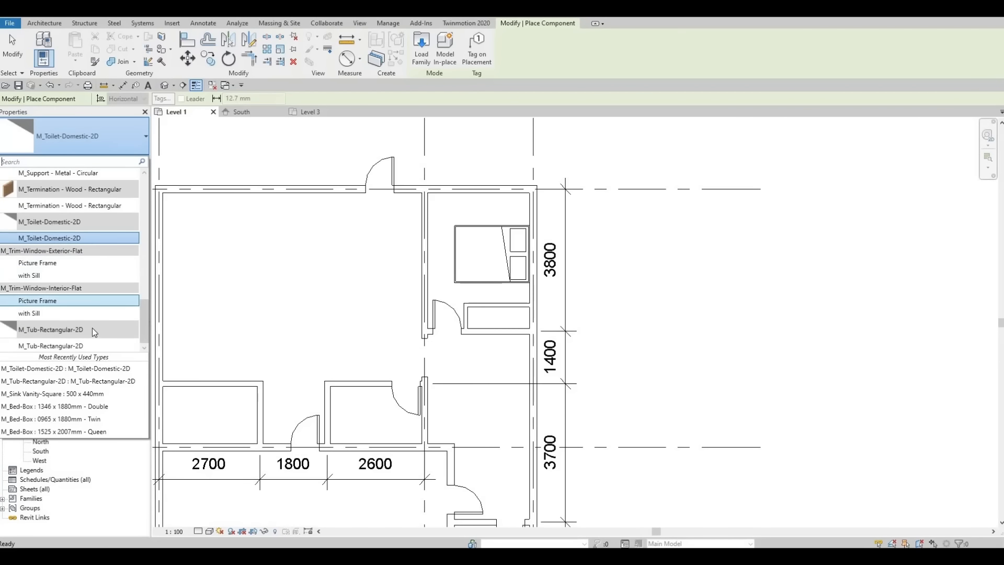
pyautogui.click(73, 346)
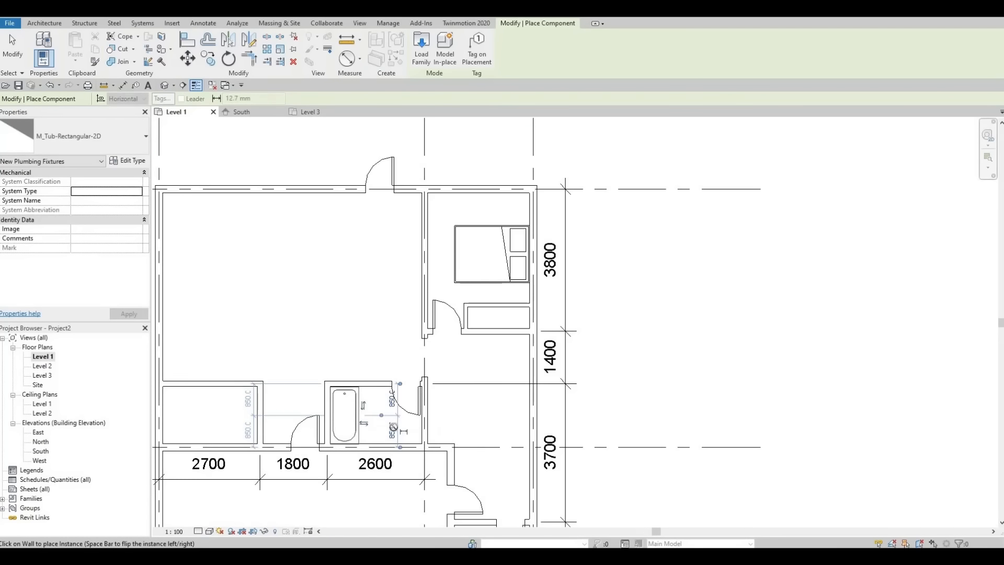
# Step: Nudge the placed bathtub upward so it sits flush against the bathroom's upper wall
pyautogui.scroll(2, 382, 425)
pyautogui.scroll(3, 348, 412)
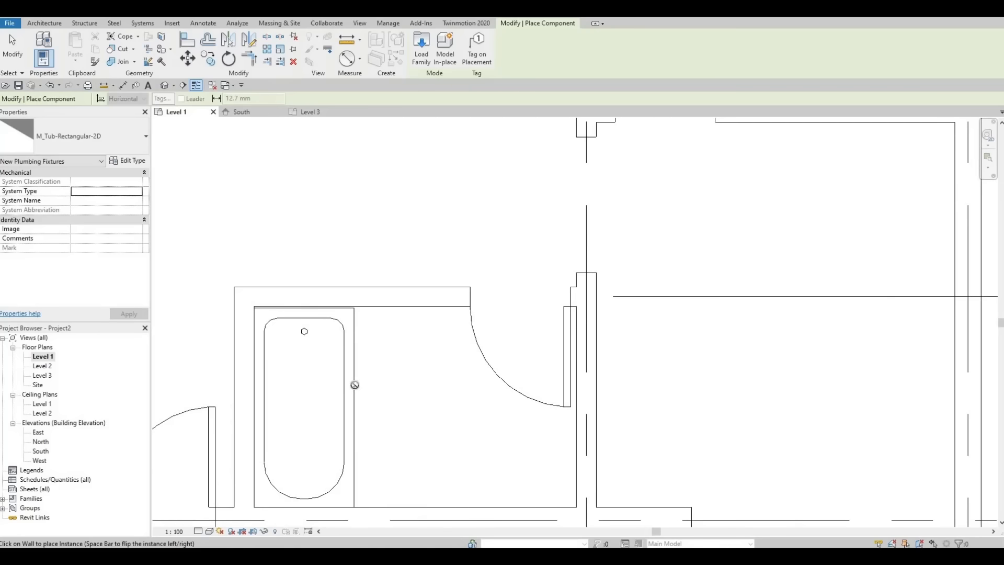
pyautogui.press('Escape')
pyautogui.click(355, 385)
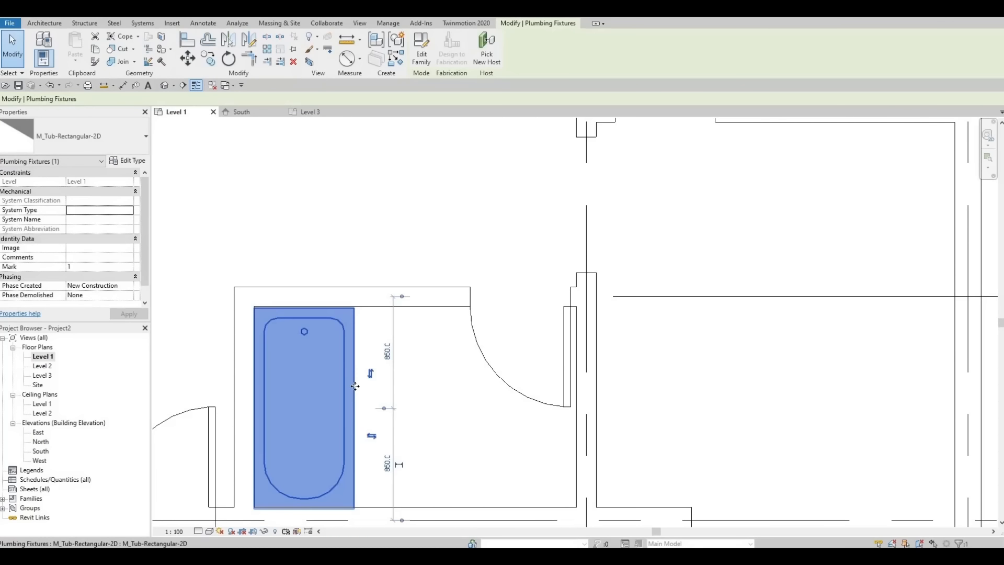
pyautogui.click(356, 206)
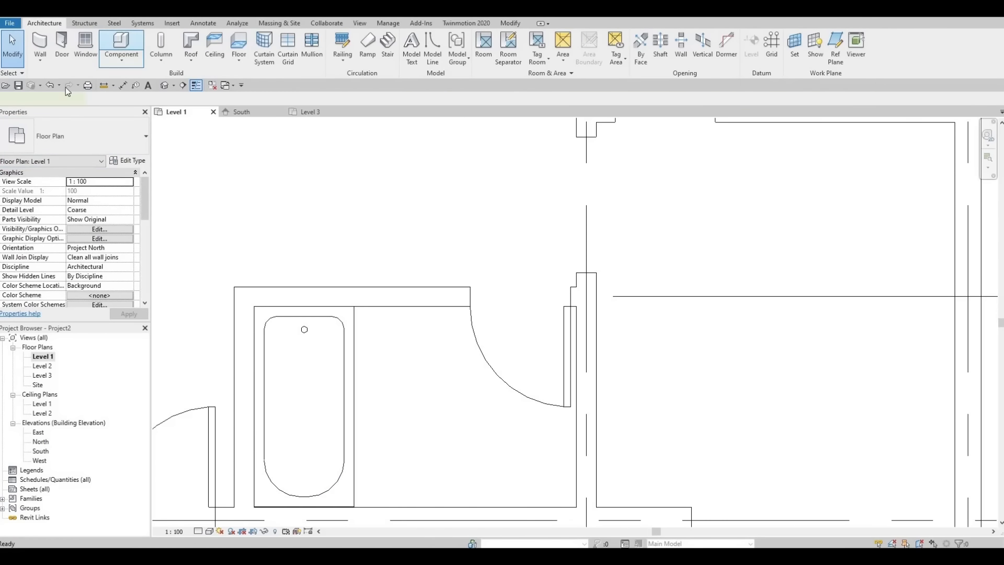
# Step: Place an M_Toilet-Domestic-2D component on the bathroom's lower wall beside the bathtub, 1220 mm from the left partition's centreline
pyautogui.click(125, 142)
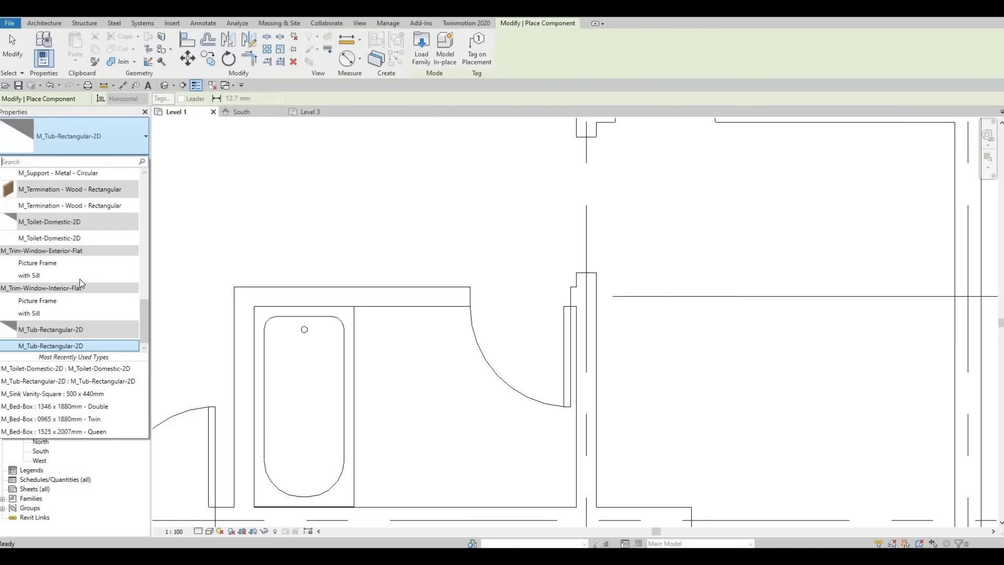
pyautogui.click(84, 238)
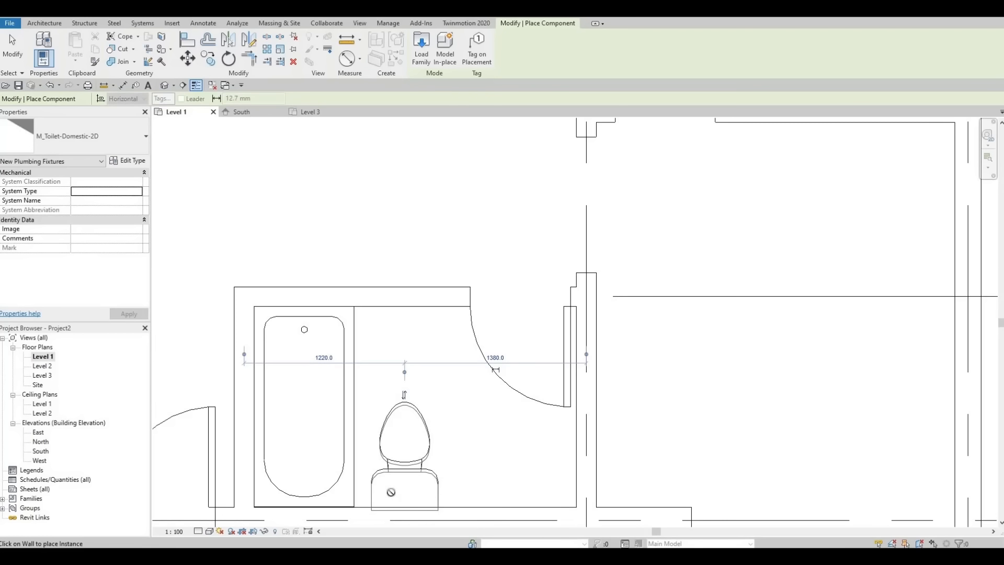
pyautogui.click(404, 505)
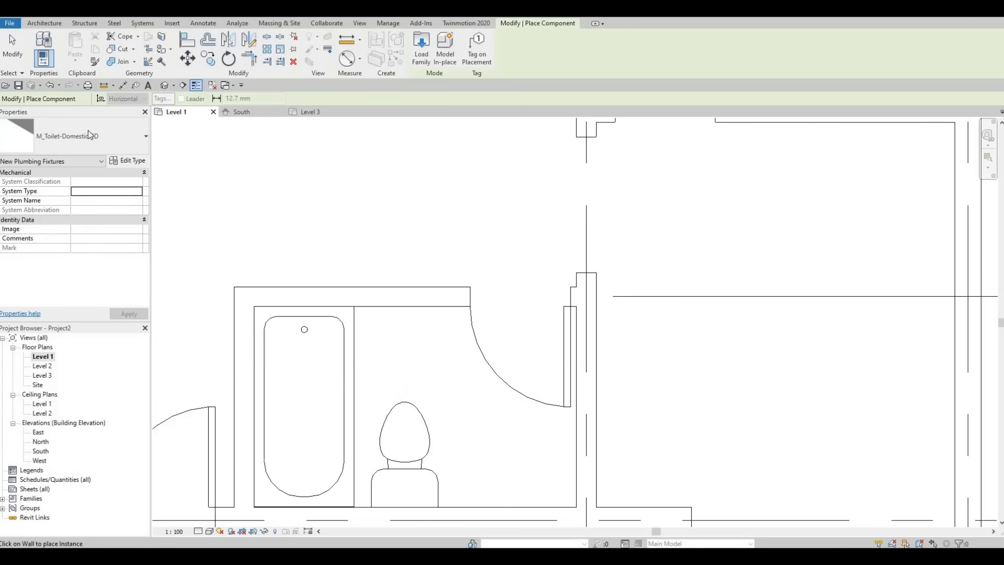
# Step: Place a 500 x 440mm M_Sink Vanity-Square between the toilet and the right wall, rotated with its faucet toward the lower wall
pyautogui.click(45, 23)
pyautogui.click(115, 41)
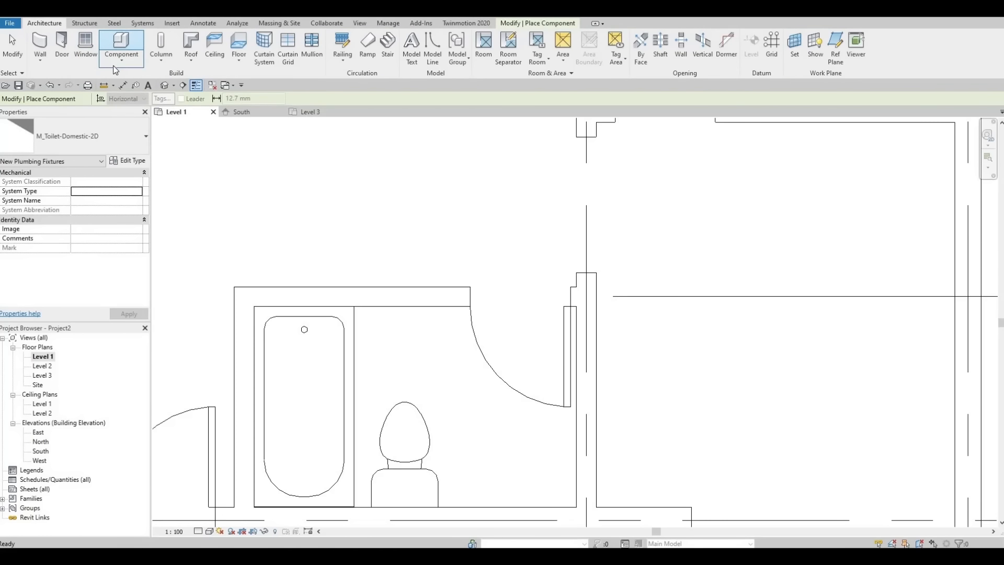
pyautogui.click(113, 142)
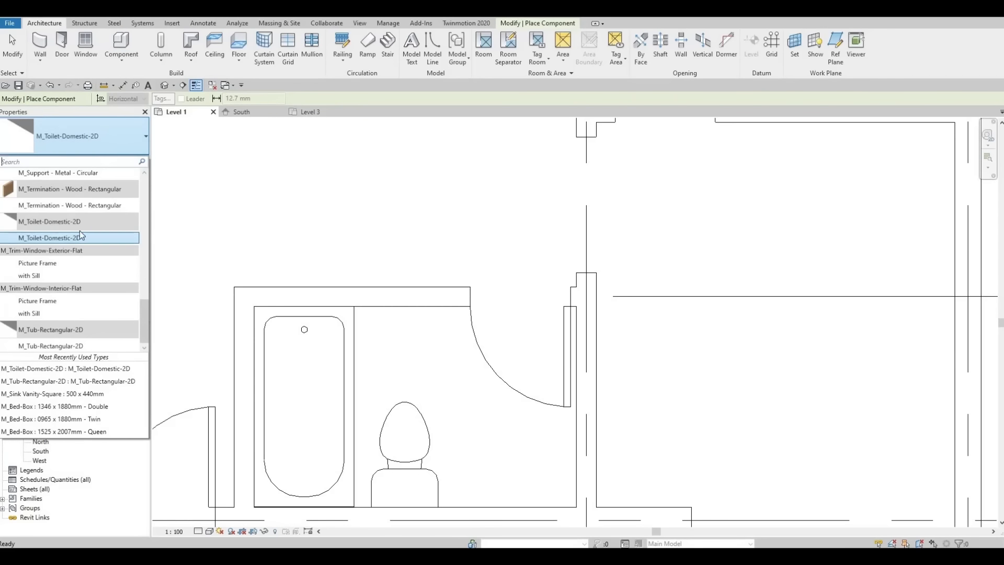
pyautogui.scroll(2, 77, 272)
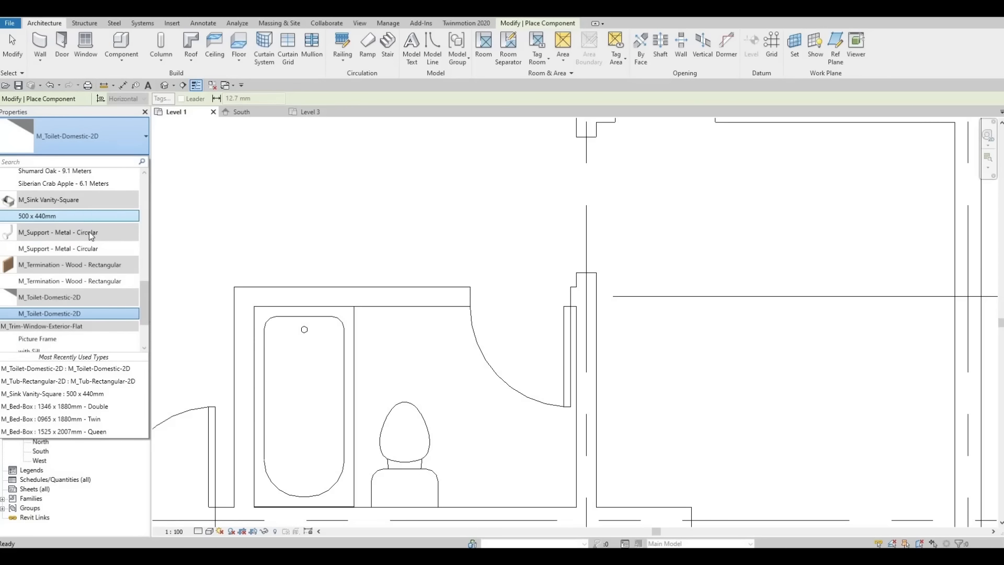
pyautogui.click(53, 216)
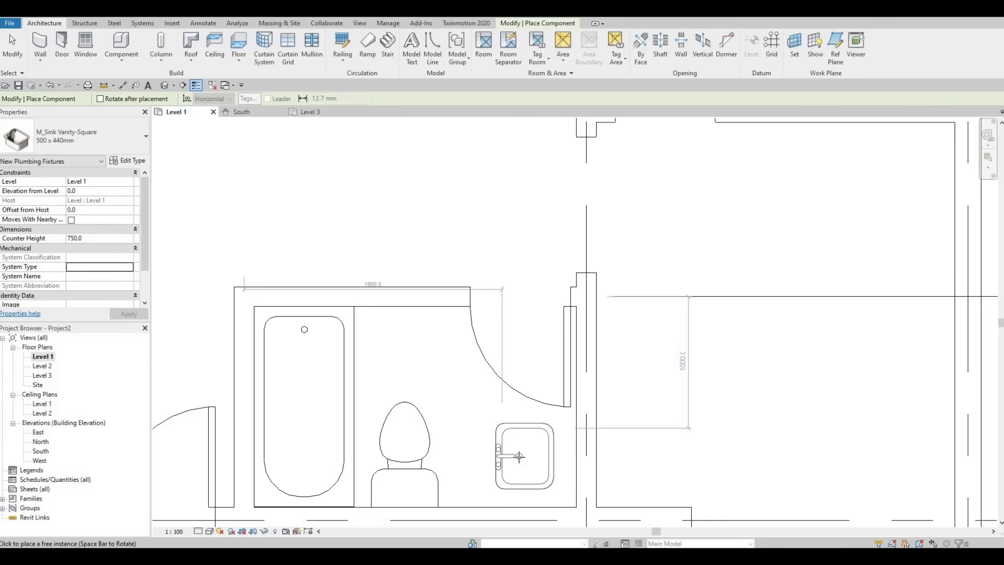
pyautogui.press('space')
pyautogui.press('space')
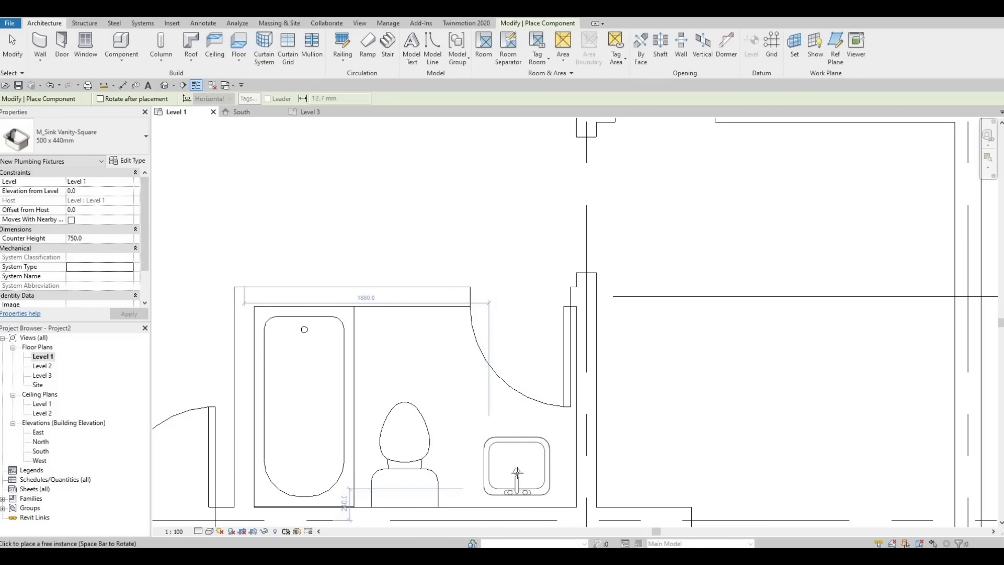
pyautogui.click(516, 472)
pyautogui.press('Escape')
pyautogui.press('Escape')
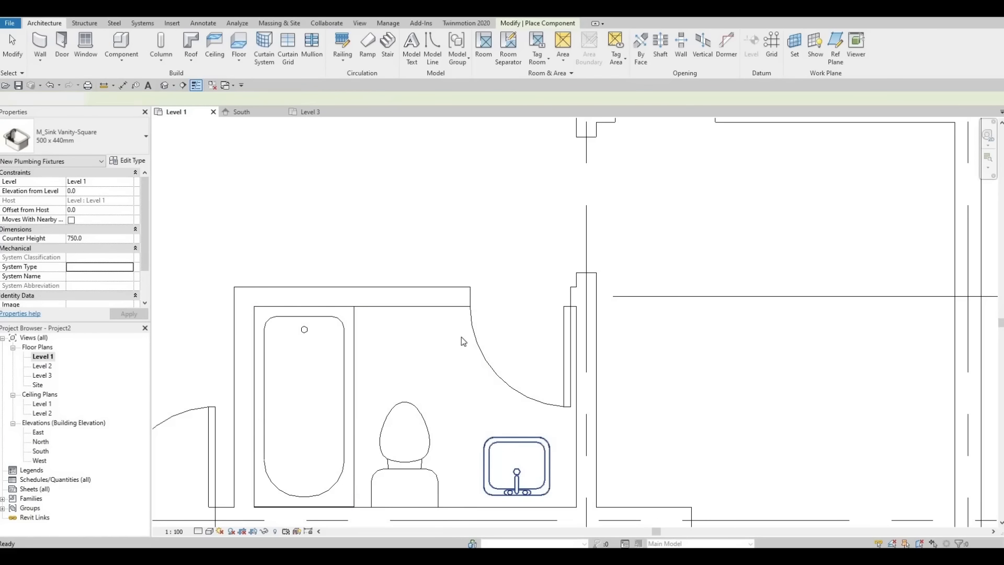
# Step: Draw a Thin Lines detail rectangle of about 940 by 560 mm around the sink from the bathroom's lower-right corner as a counter outline
pyautogui.click(198, 24)
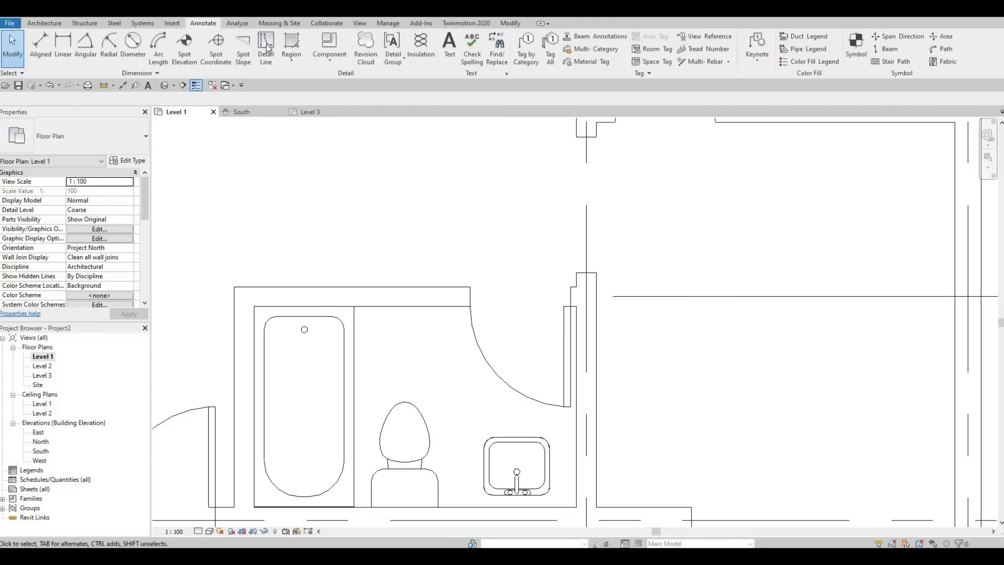
pyautogui.click(266, 47)
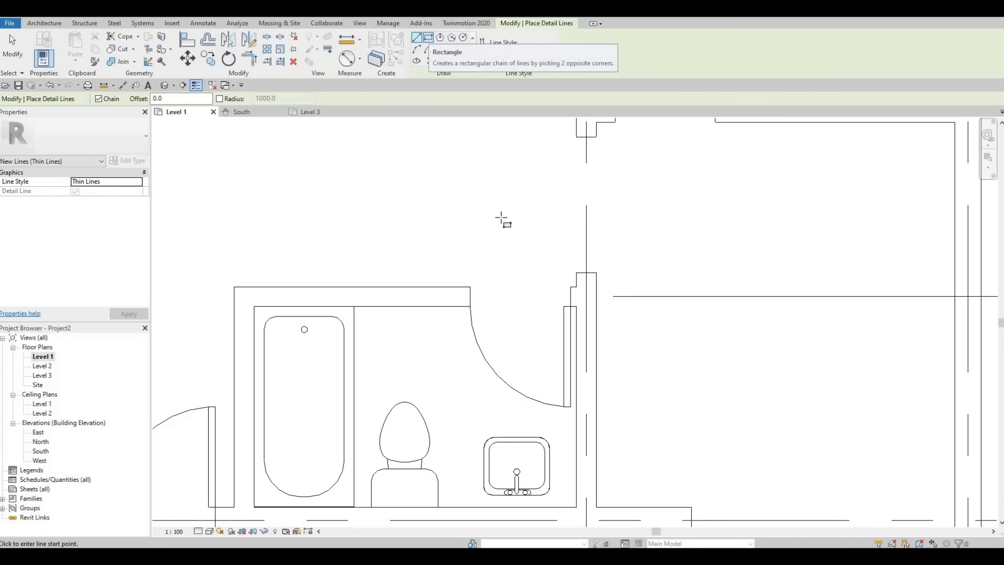
pyautogui.click(576, 506)
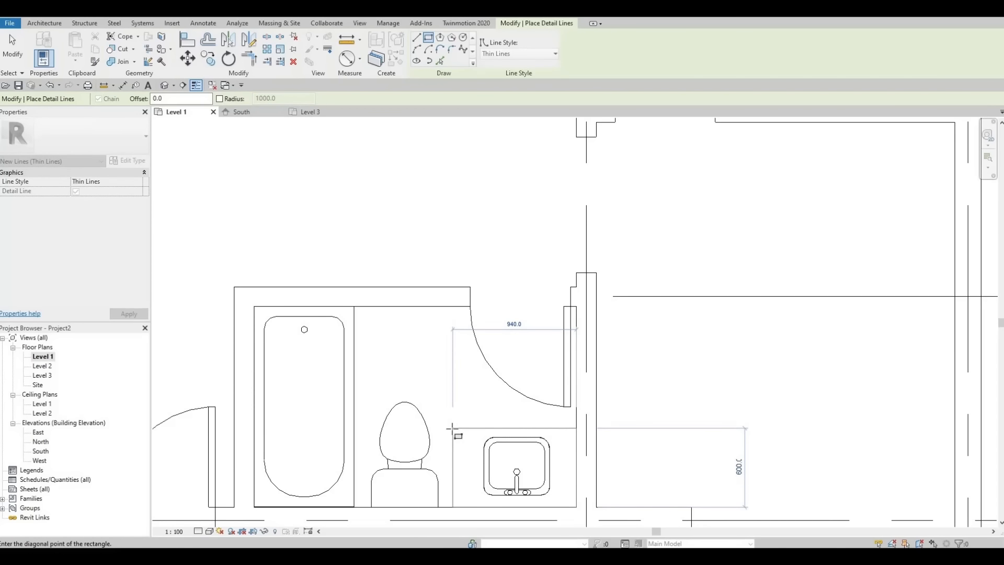
pyautogui.click(452, 433)
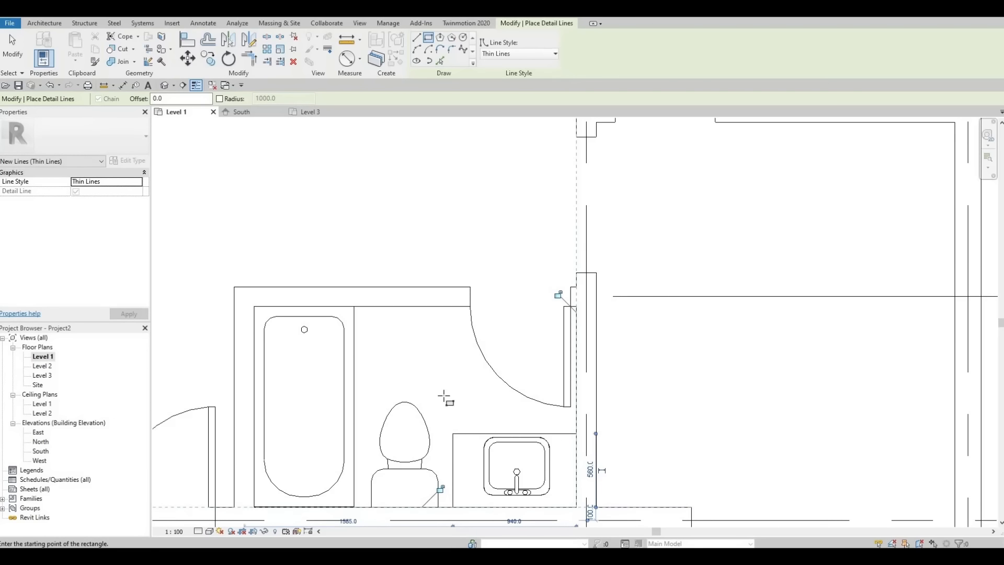
pyautogui.press('Escape')
pyautogui.press('Escape')
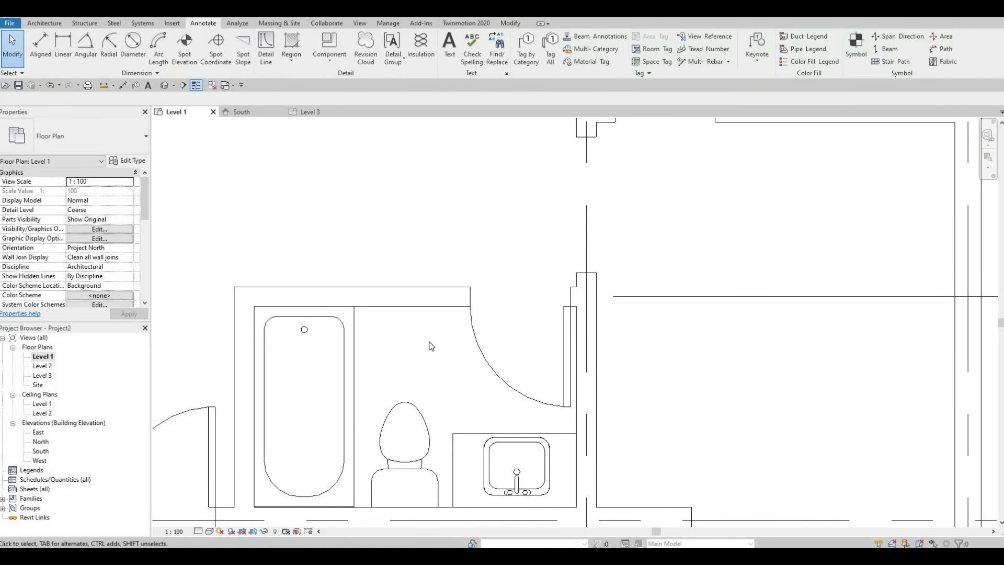
# Step: Draw Closet-type walls enclosing a 500 mm deep closet above the bed in the bedroom beside the 3100 mm dimension, left of its door
pyautogui.scroll(-1, 431, 347)
pyautogui.moveTo(434, 349); pyautogui.dragTo(407, 419, button='middle')
pyautogui.scroll(-2, 420, 379)
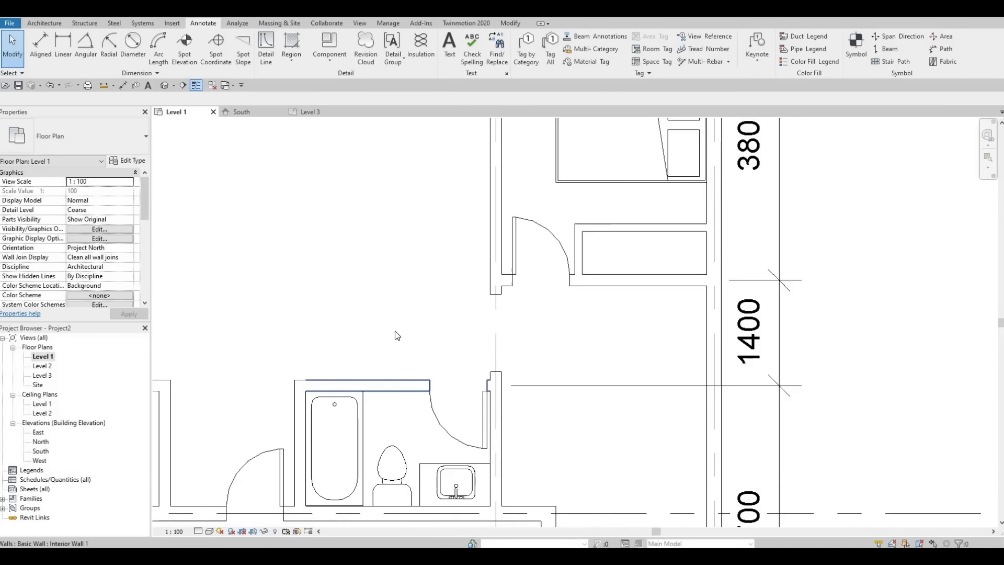
pyautogui.moveTo(354, 319); pyautogui.dragTo(384, 332, button='middle')
pyautogui.scroll(-2, 384, 333)
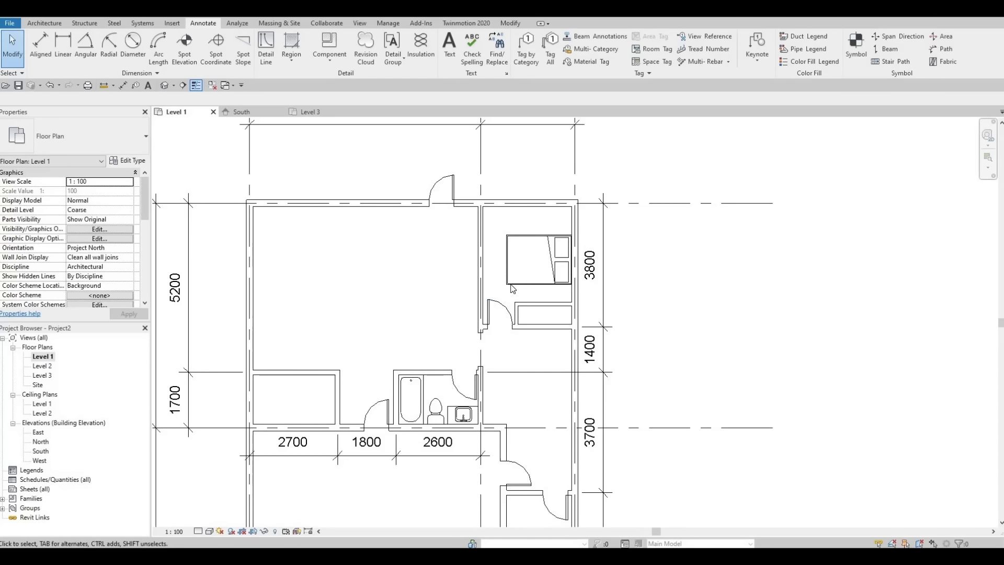
pyautogui.moveTo(529, 440); pyautogui.dragTo(518, 361, button='middle')
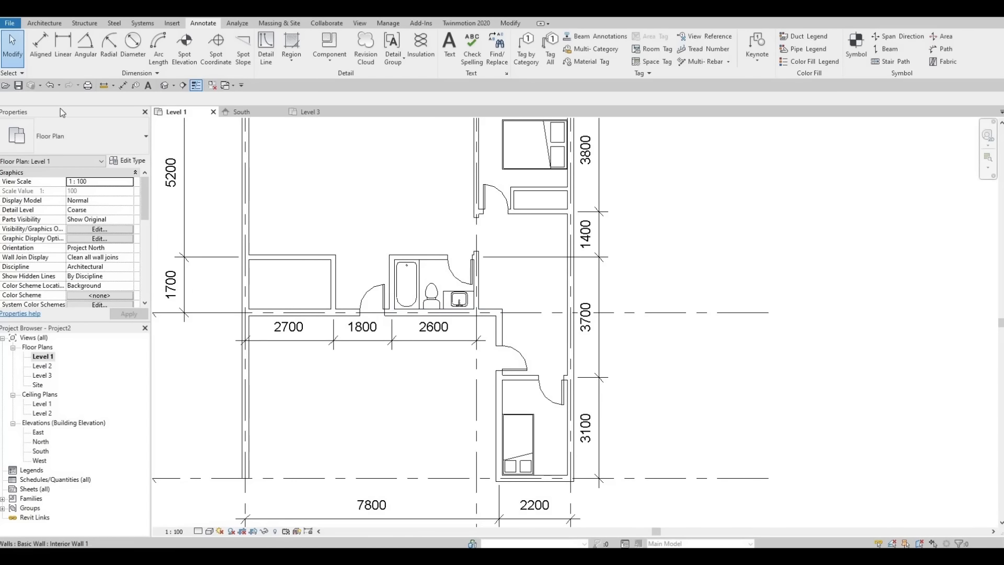
pyautogui.click(34, 23)
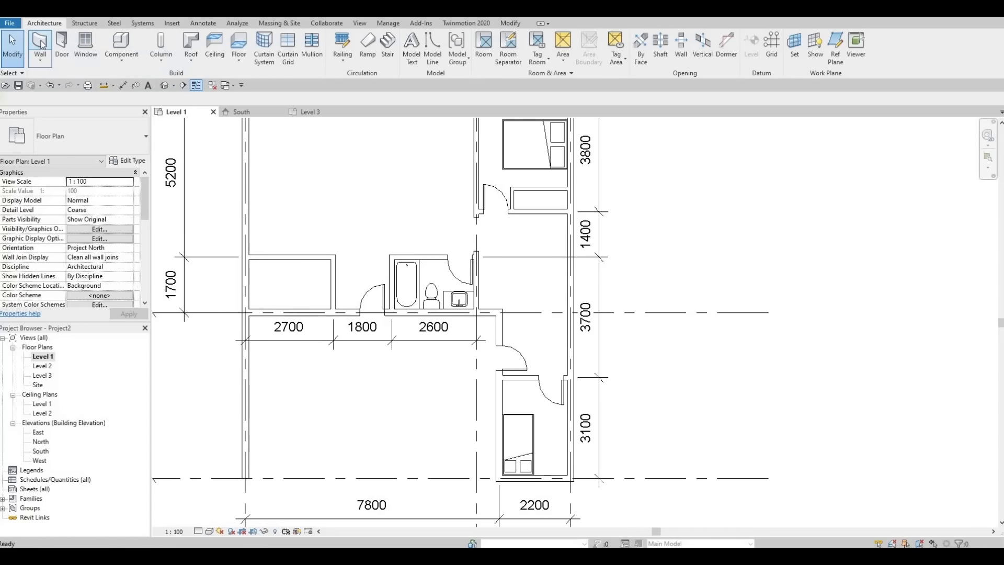
pyautogui.click(40, 44)
pyautogui.scroll(2, 531, 374)
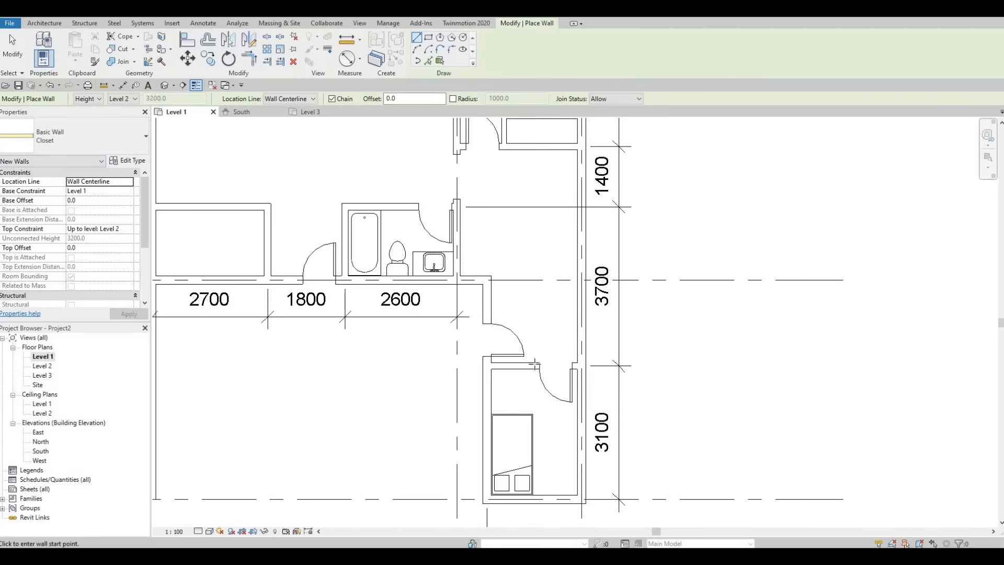
pyautogui.click(536, 381)
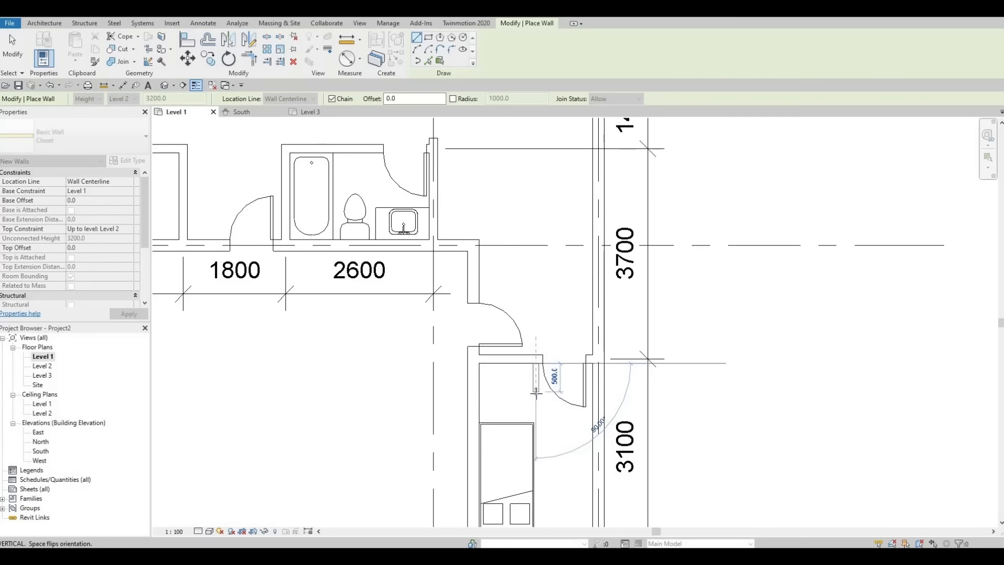
pyautogui.click(536, 392)
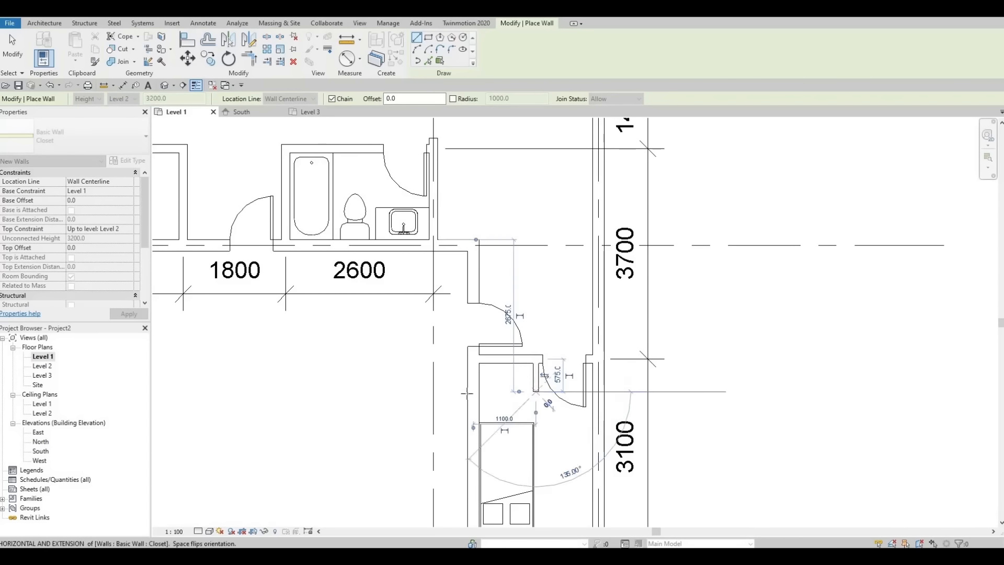
pyautogui.click(502, 390)
pyautogui.press('Escape')
pyautogui.press('Escape')
pyautogui.scroll(-2, 521, 246)
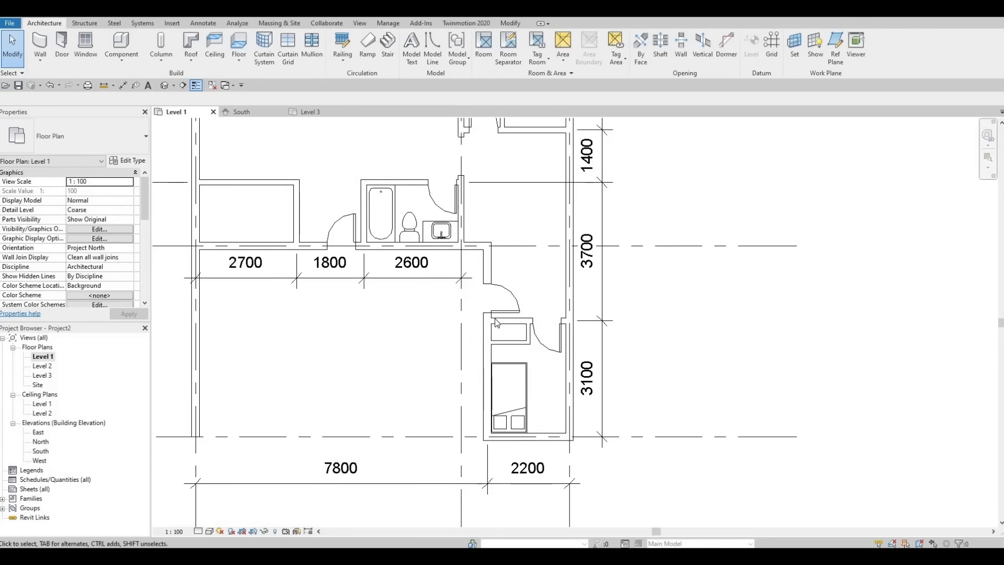
# Step: Start loading a family and browse the Canada library to the Tables folder inside Furniture
pyautogui.moveTo(497, 323); pyautogui.dragTo(472, 276, button='middle')
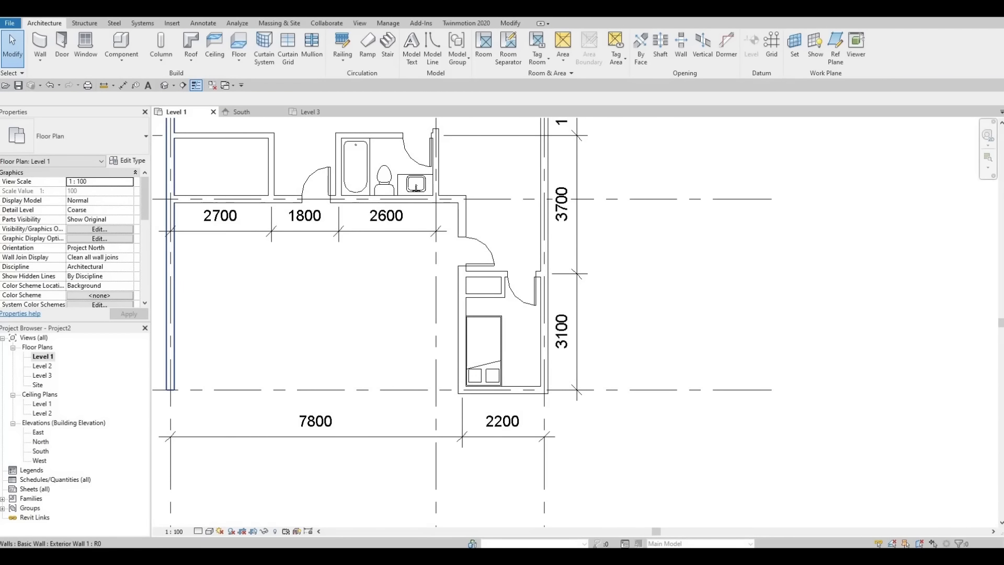
pyautogui.click(176, 24)
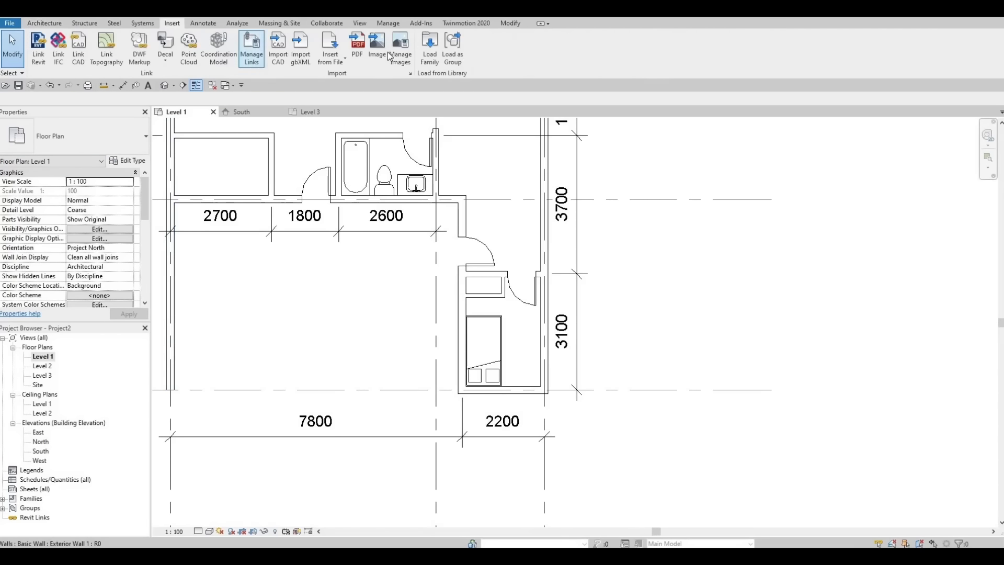
pyautogui.click(428, 52)
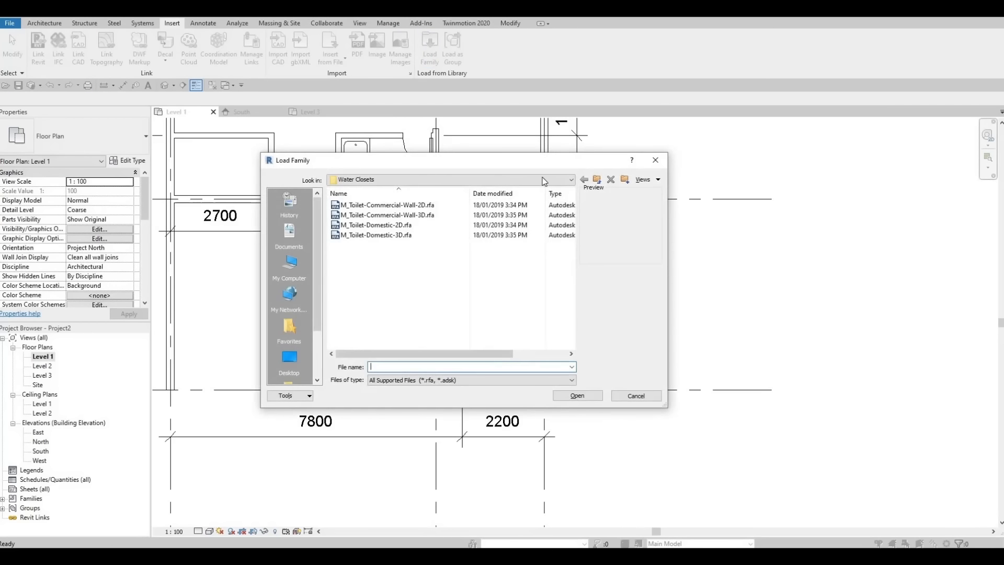
pyautogui.click(559, 180)
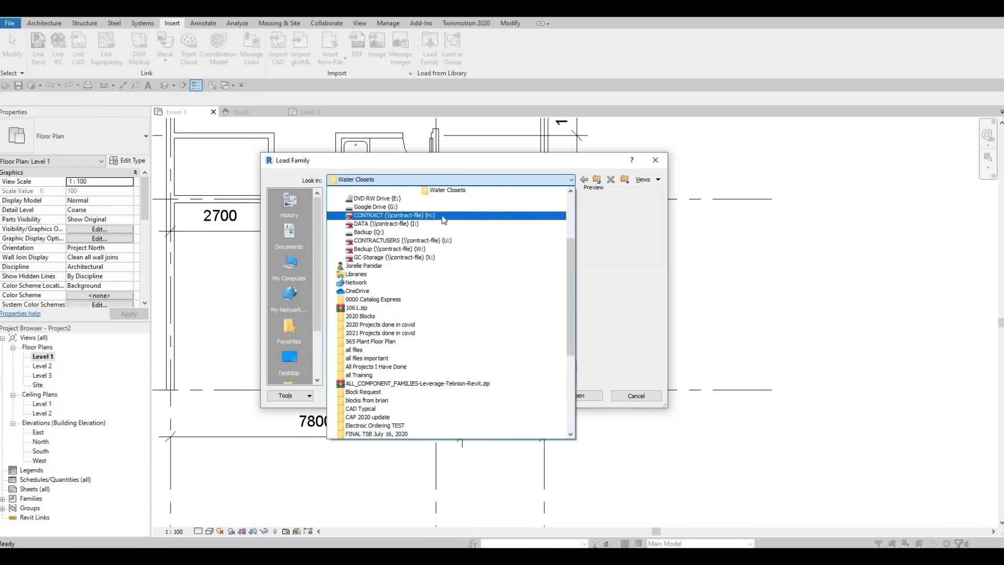
pyautogui.scroll(1, 431, 212)
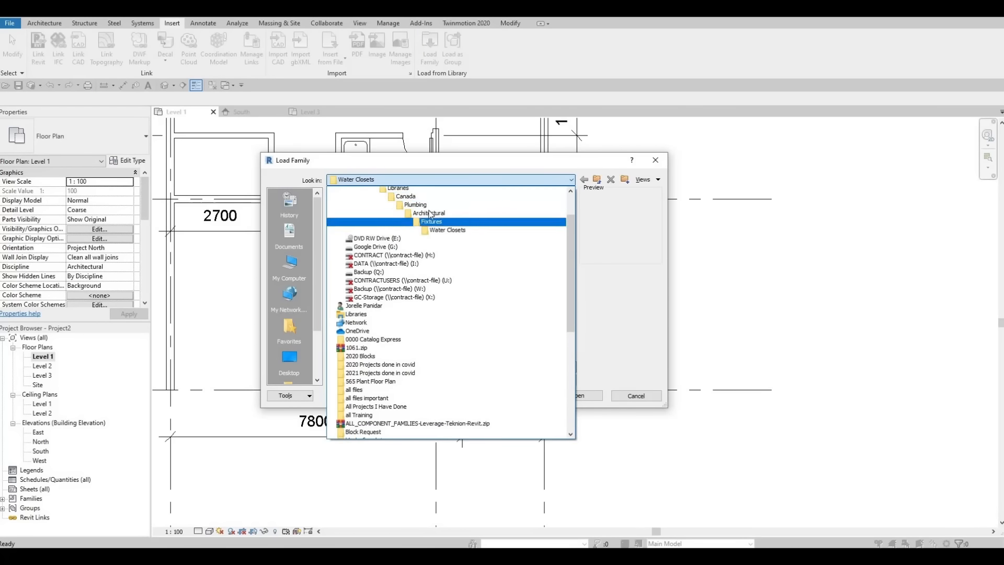
pyautogui.click(419, 208)
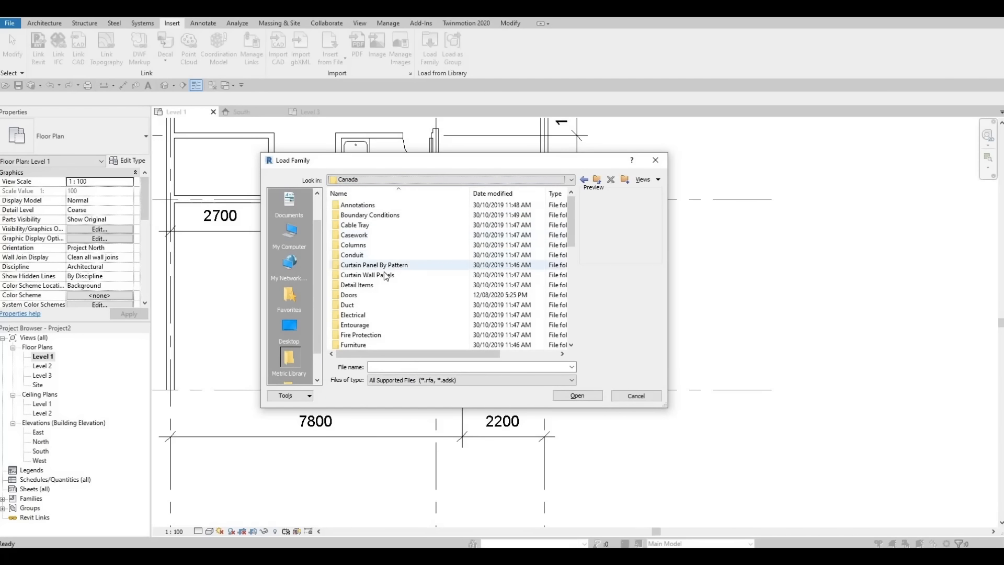
pyautogui.scroll(-1, 384, 272)
pyautogui.scroll(-2, 384, 272)
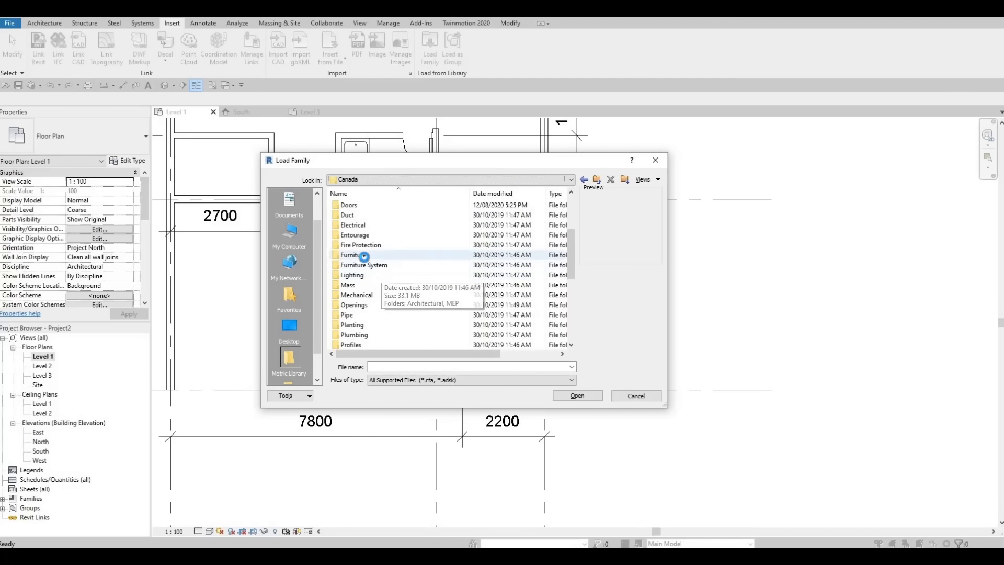
pyautogui.doubleClick(360, 254)
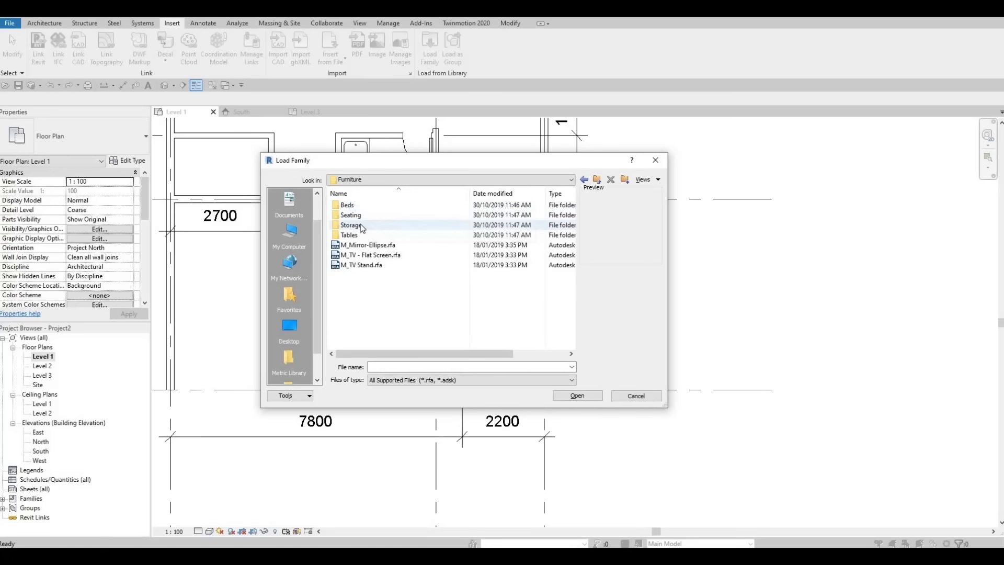
pyautogui.doubleClick(349, 235)
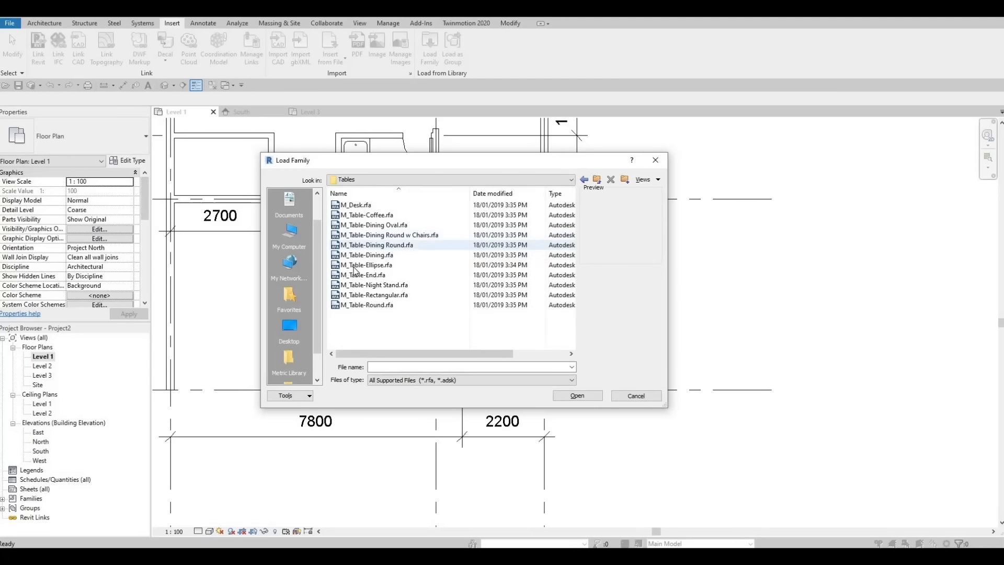
# Step: Preview the table families and load M_Table-Night Stand.rfa into the project
pyautogui.click(353, 276)
pyautogui.click(360, 264)
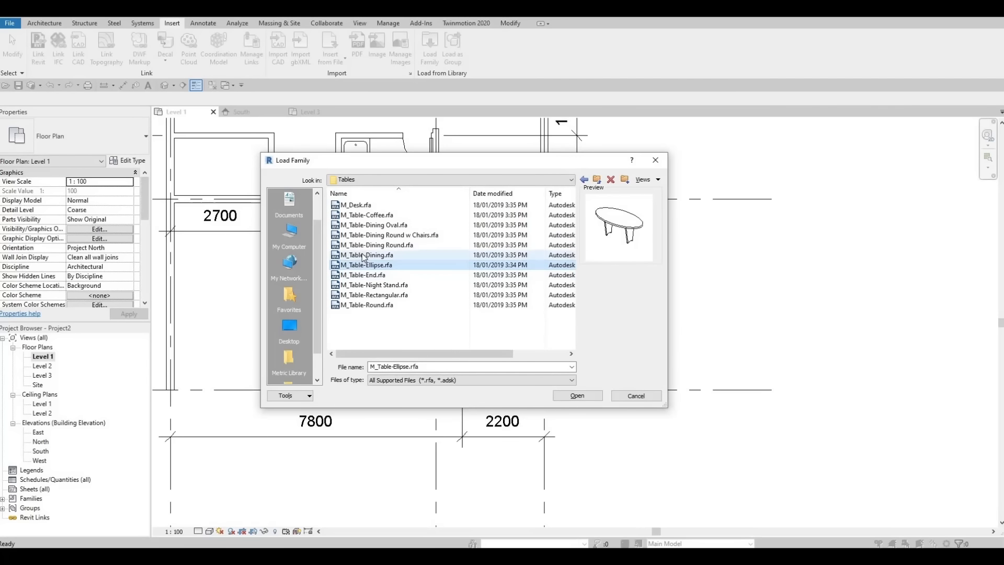
pyautogui.click(365, 255)
pyautogui.click(364, 244)
pyautogui.click(370, 237)
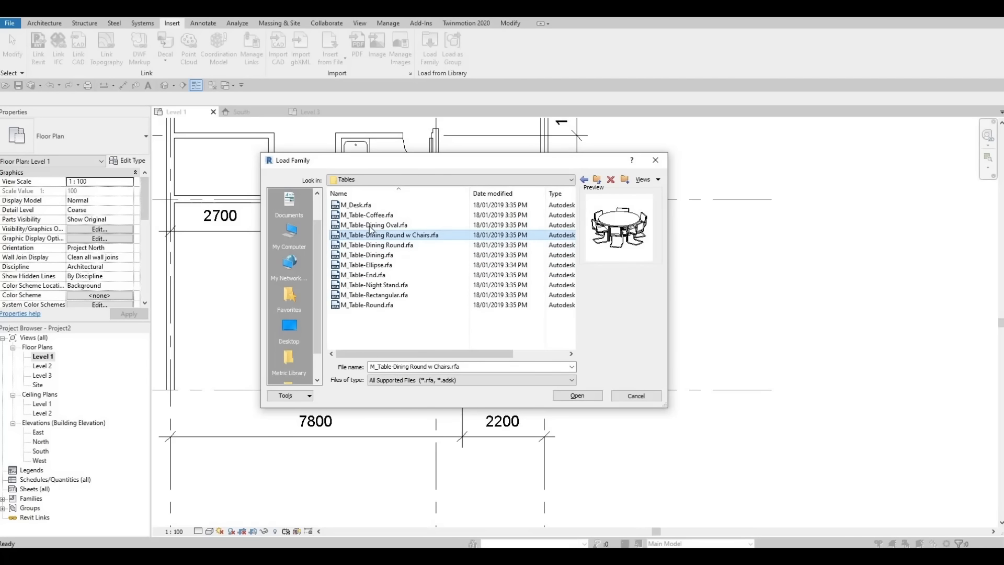
pyautogui.click(371, 225)
pyautogui.click(369, 214)
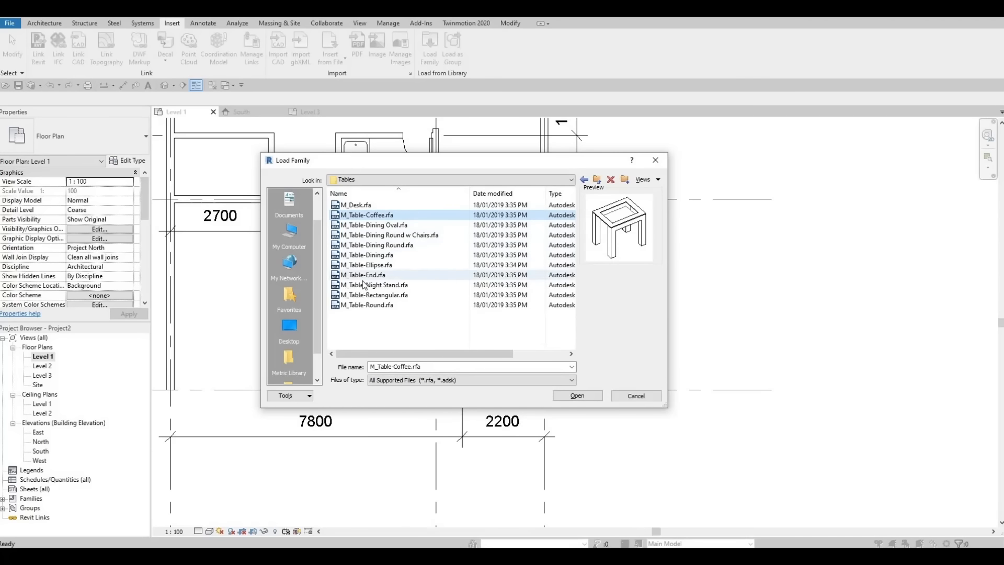
pyautogui.click(365, 285)
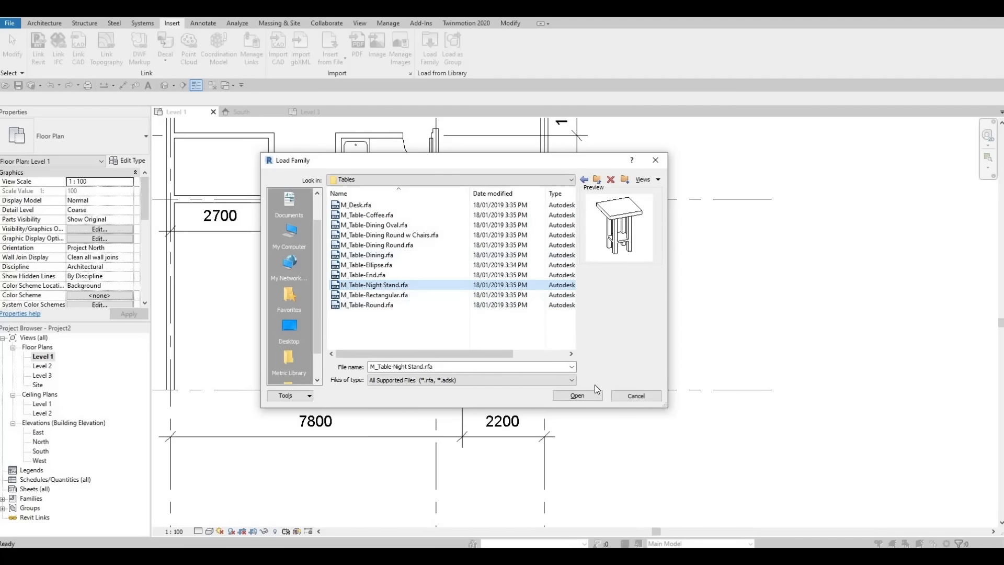
pyautogui.click(569, 396)
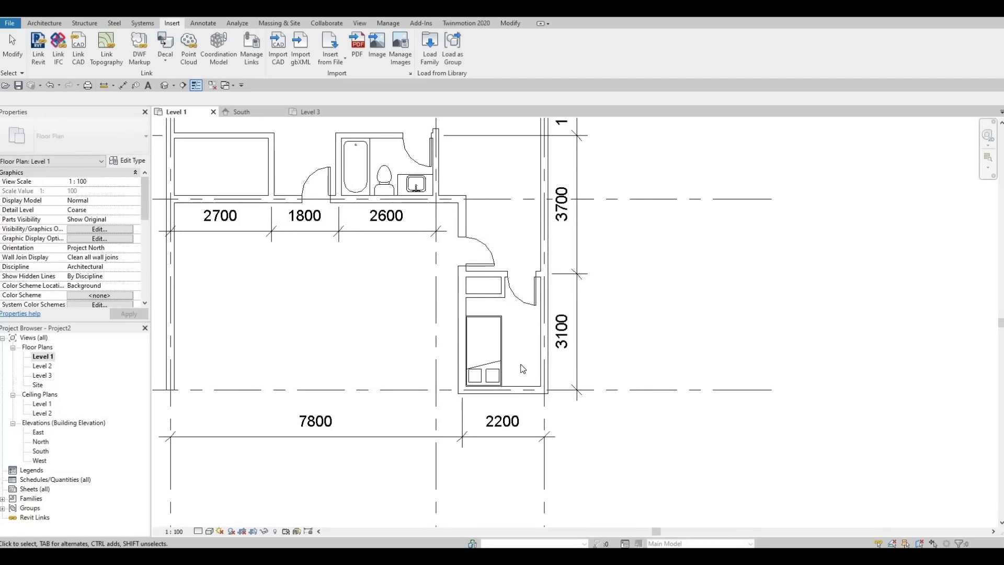
# Step: Place a 0610 x 0610 x 0762mm M_Table-Night Stand against the lower wall beside the bed in the 3100 mm bedroom
pyautogui.click(43, 23)
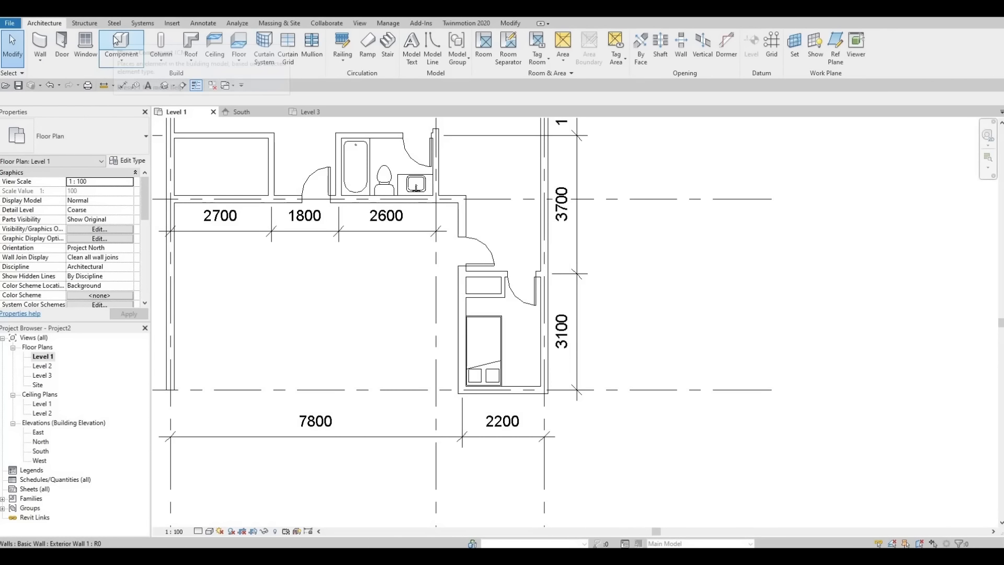
pyautogui.click(116, 42)
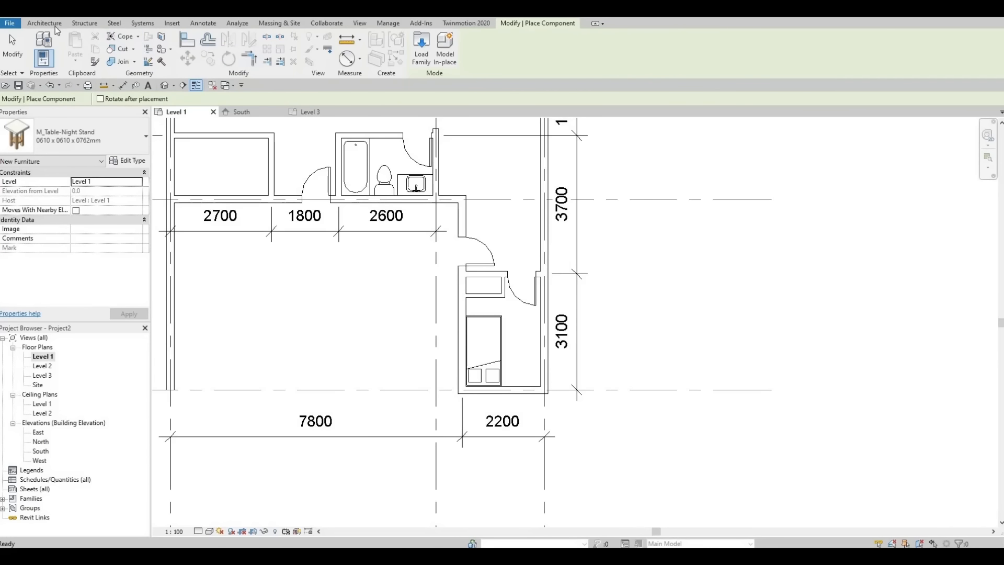
pyautogui.click(55, 24)
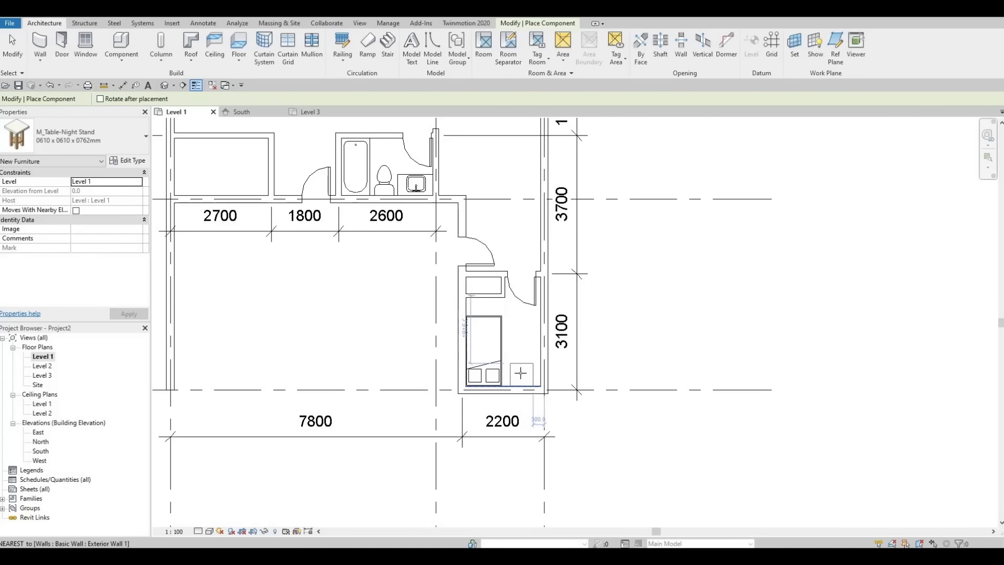
pyautogui.click(527, 362)
# Step: Place another M_Table-Night Stand in the upper-right corner of the 3800 mm bedroom, above the queen bed
pyautogui.moveTo(527, 263); pyautogui.dragTo(518, 525, button='middle')
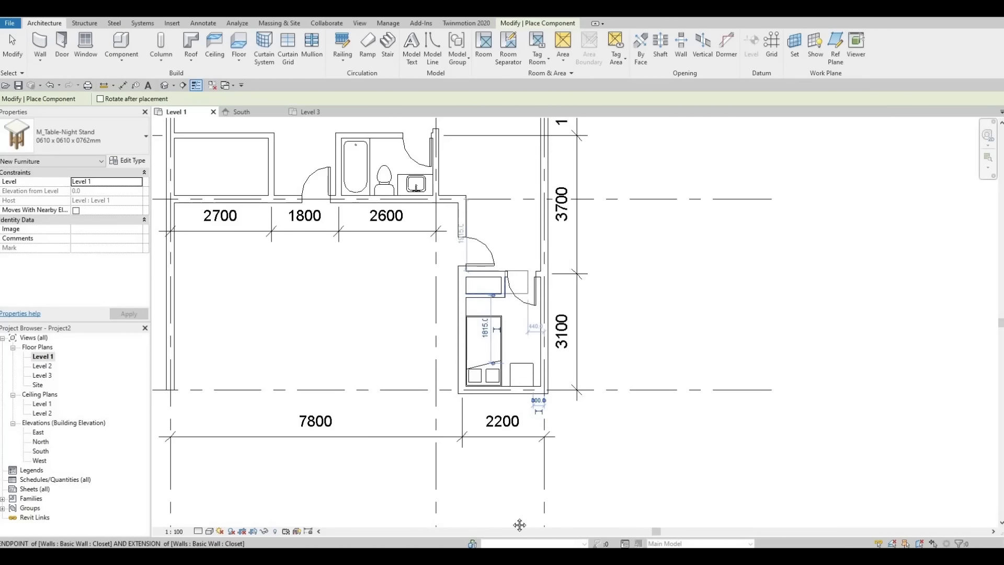
pyautogui.scroll(2, 515, 294)
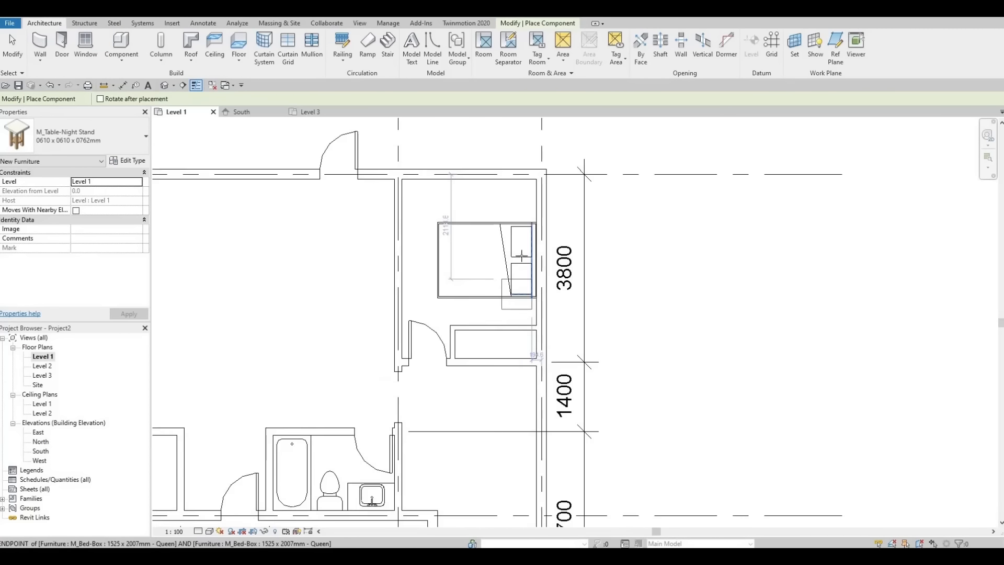
pyautogui.click(522, 198)
pyautogui.press('Escape')
pyautogui.press('Escape')
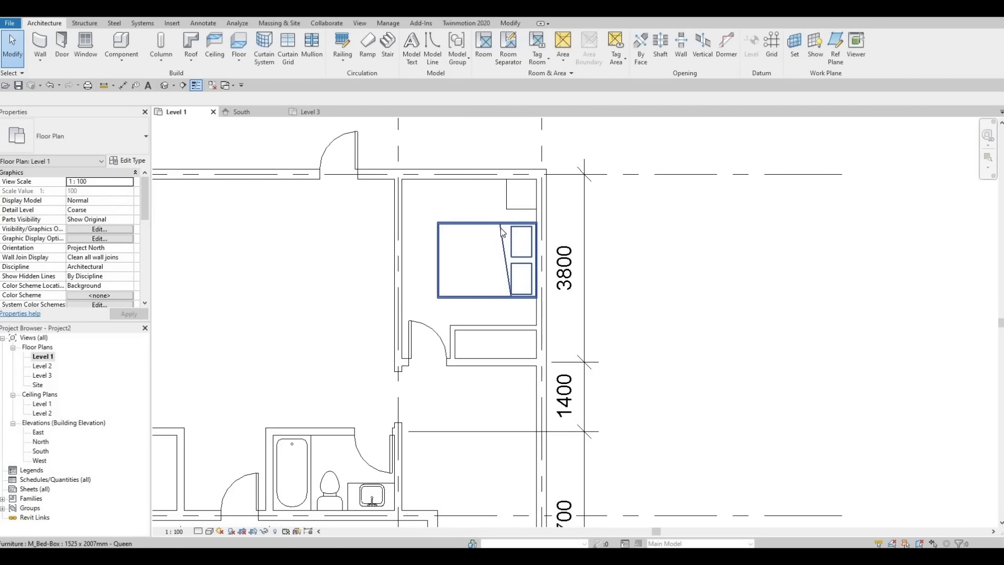
# Step: Nudge the queen bed upward along the right wall toward the corner night stand
pyautogui.click(502, 232)
pyautogui.press('Up')
pyautogui.press('Up')
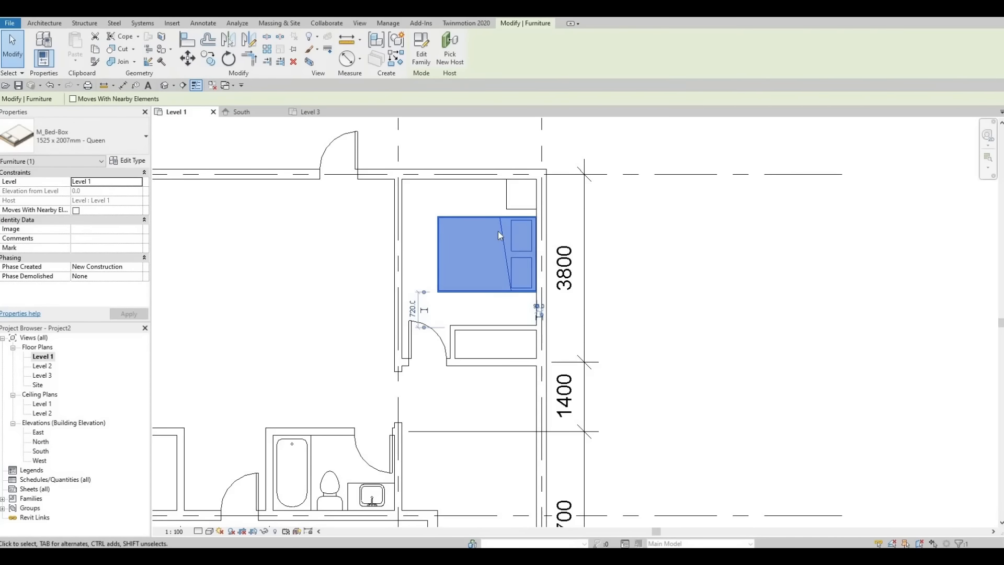
pyautogui.press('Up')
pyautogui.press('Up')
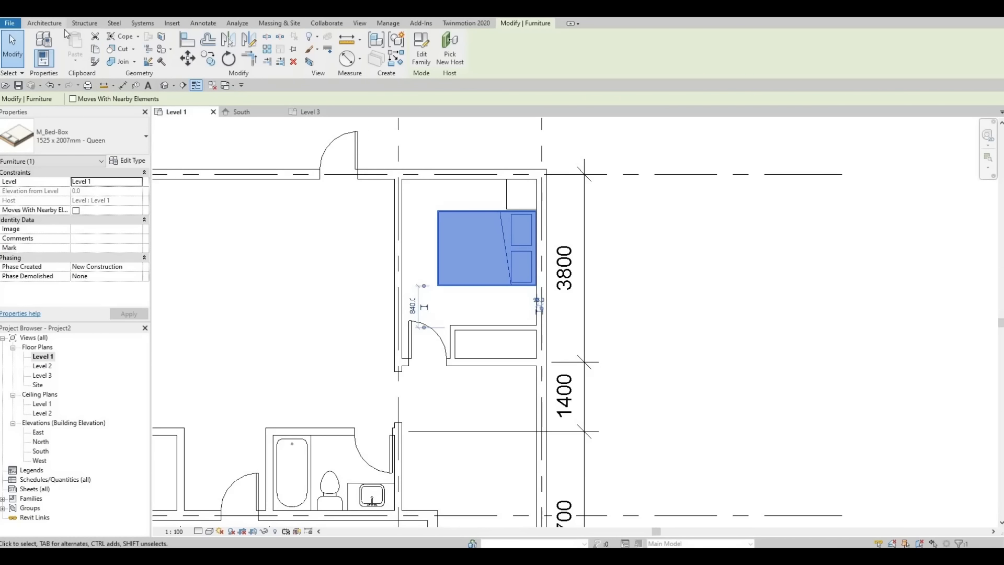
# Step: Place a second night stand against the right wall below the queen bed, and nudge the bed up slightly between the two stands
pyautogui.click(45, 23)
pyautogui.click(99, 42)
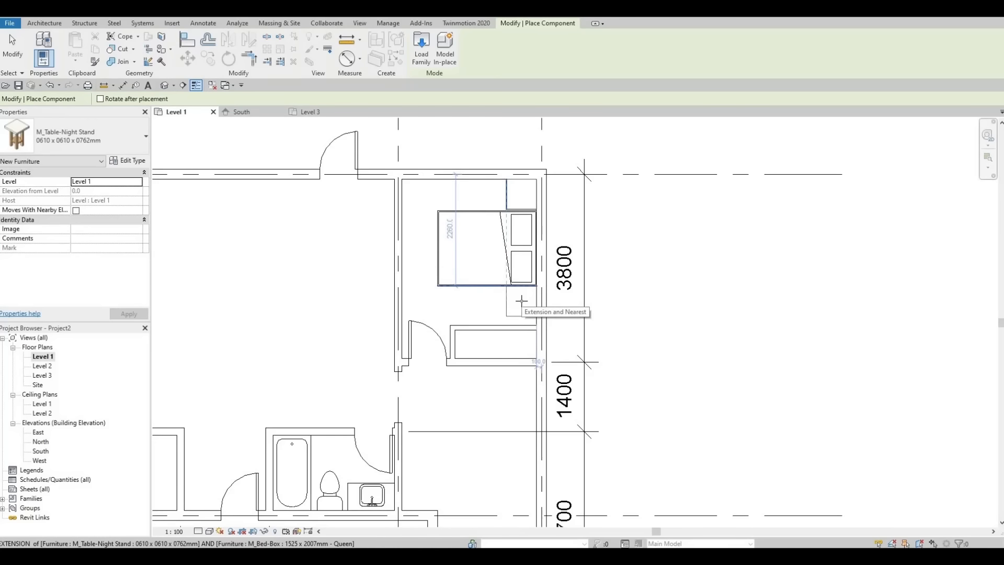
pyautogui.click(521, 301)
pyautogui.press('Escape')
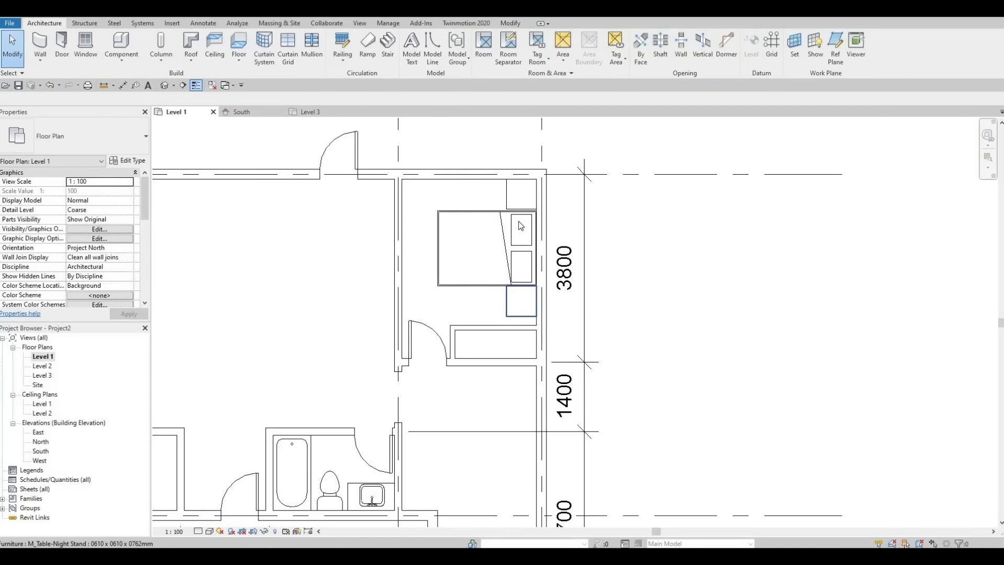
pyautogui.click(443, 228)
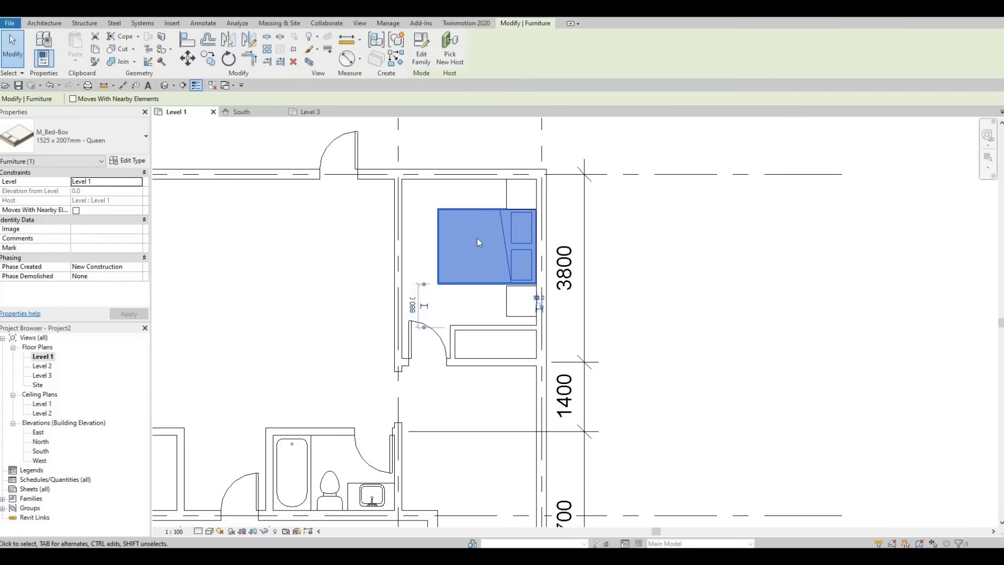
pyautogui.press('Escape')
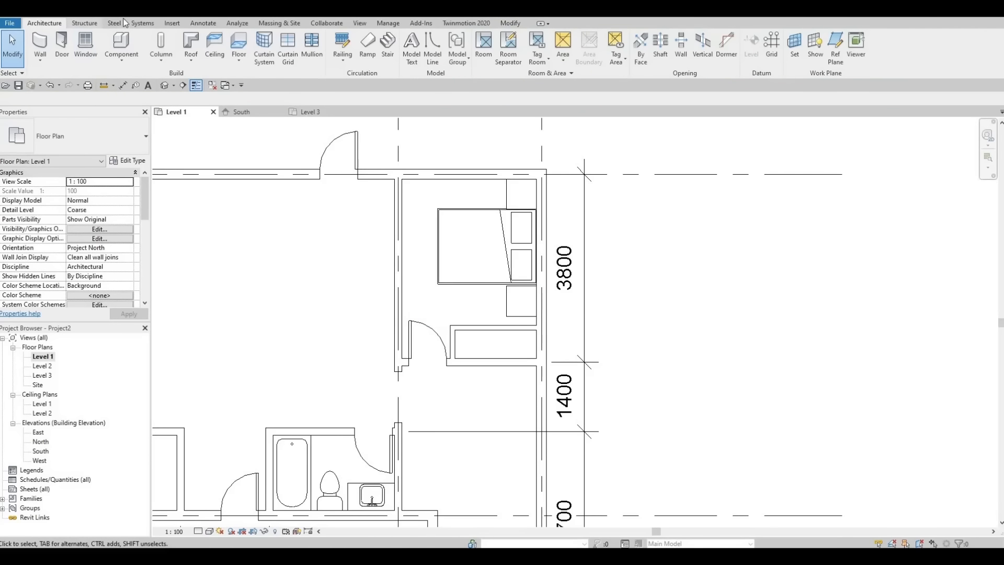
# Step: Start loading a family and browse the Canada metric library to the Lighting > Architectural > Internal folder
pyautogui.click(180, 23)
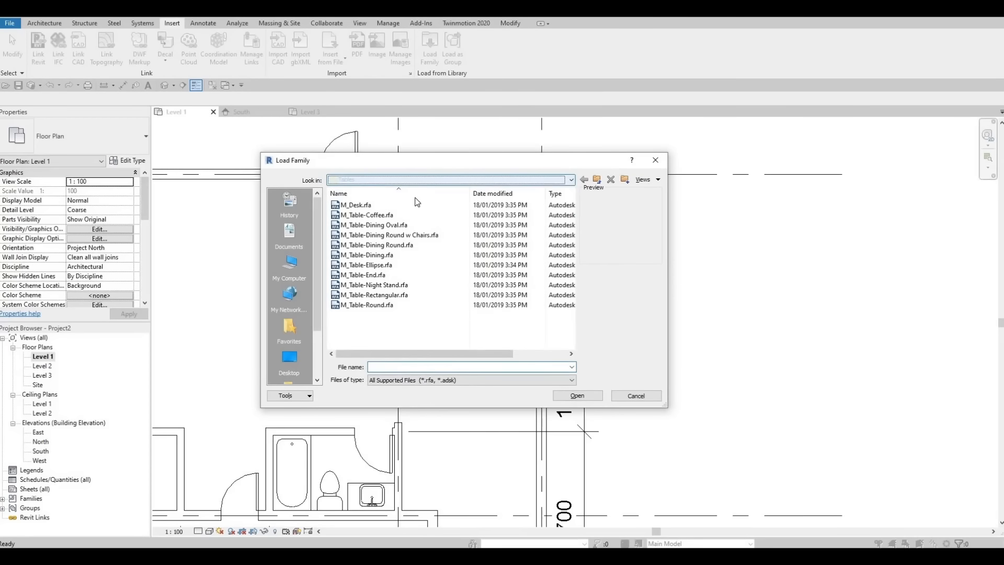
pyautogui.click(394, 179)
pyautogui.scroll(3, 392, 226)
pyautogui.click(400, 224)
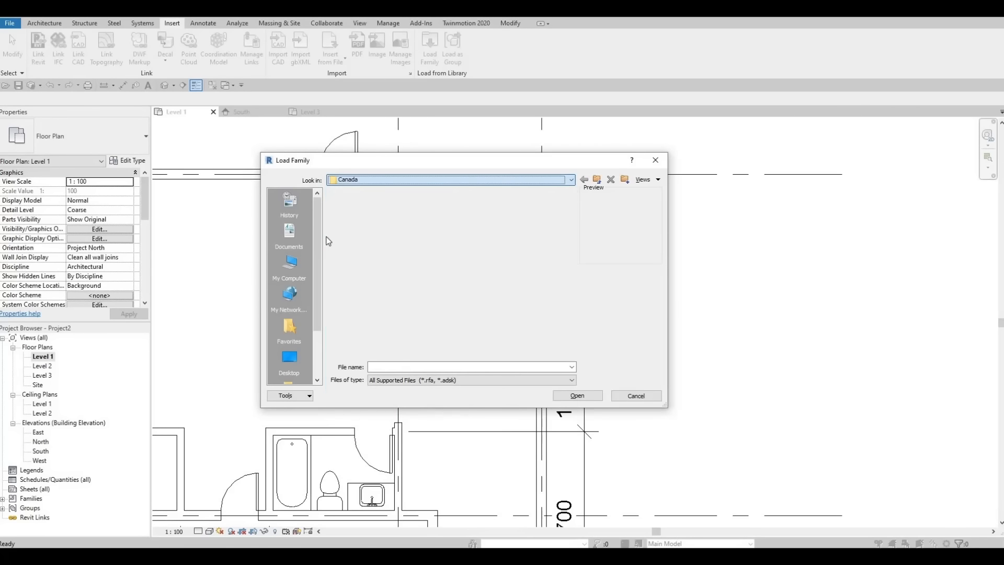
pyautogui.scroll(-5, 426, 273)
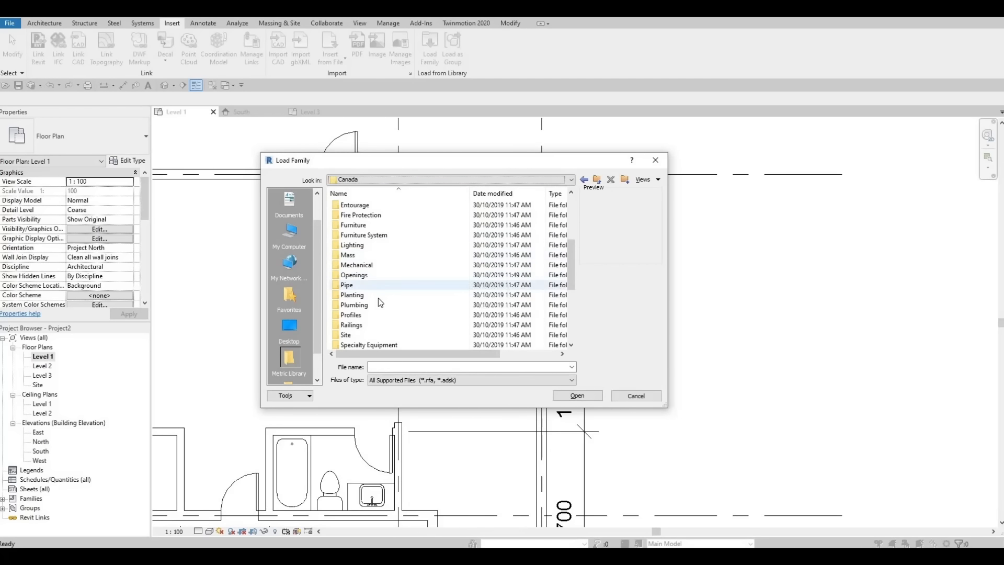
pyautogui.scroll(-4, 370, 314)
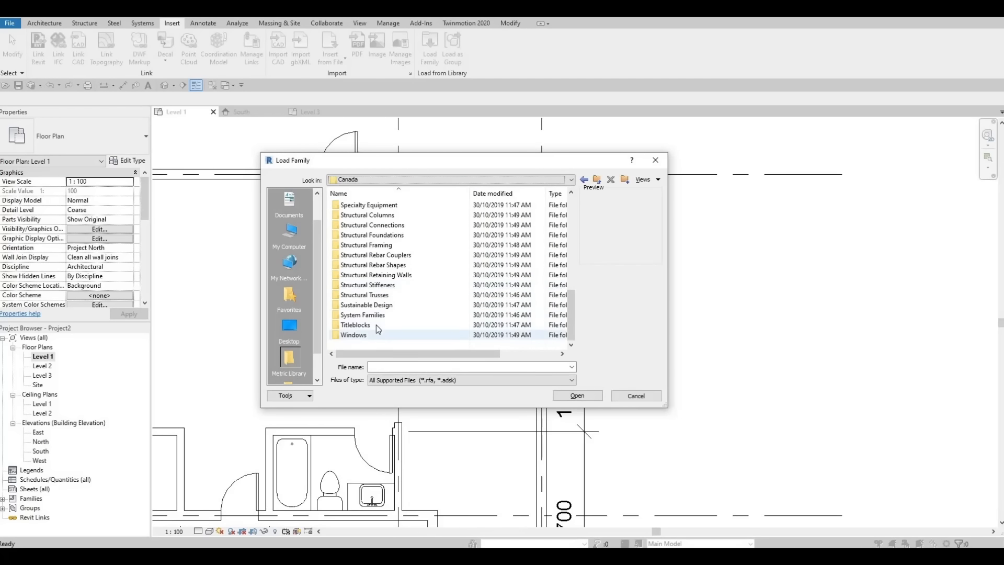
pyautogui.scroll(4, 388, 323)
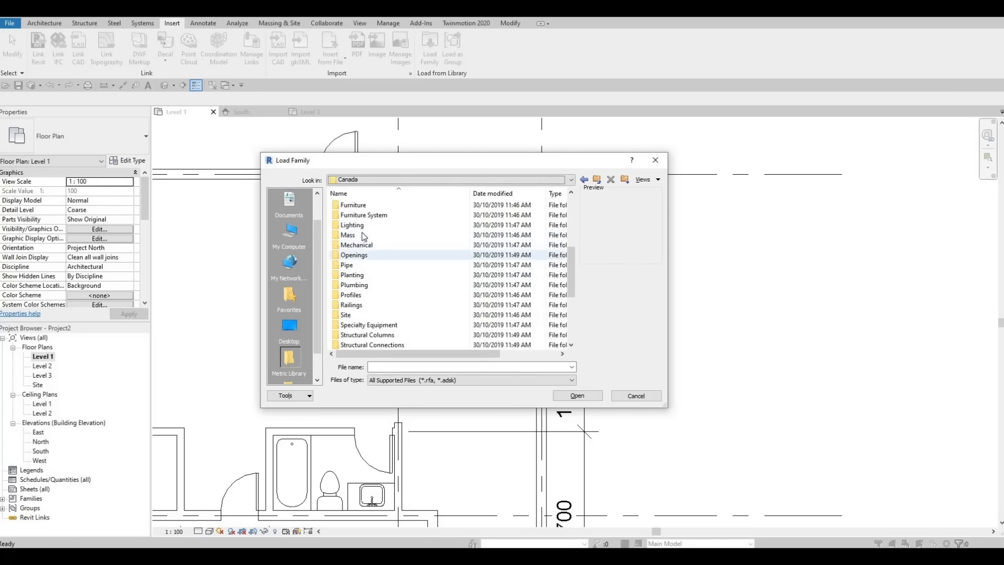
pyautogui.doubleClick(364, 226)
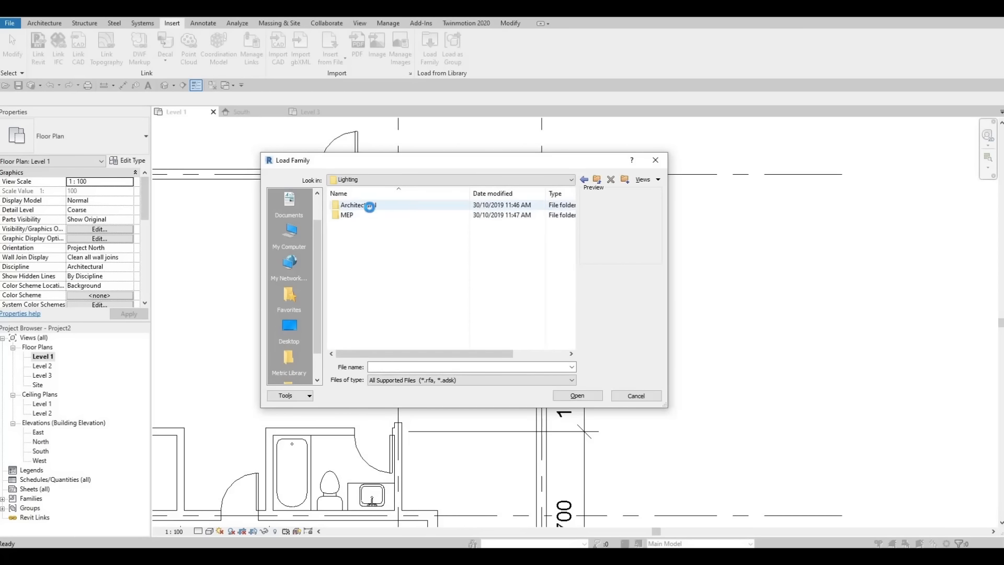
pyautogui.doubleClick(364, 205)
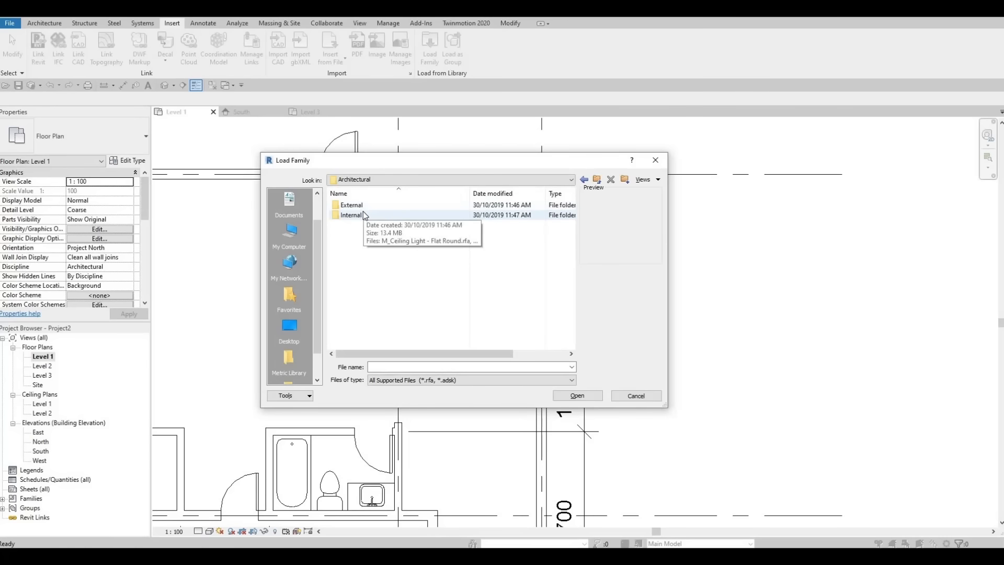
pyautogui.doubleClick(362, 211)
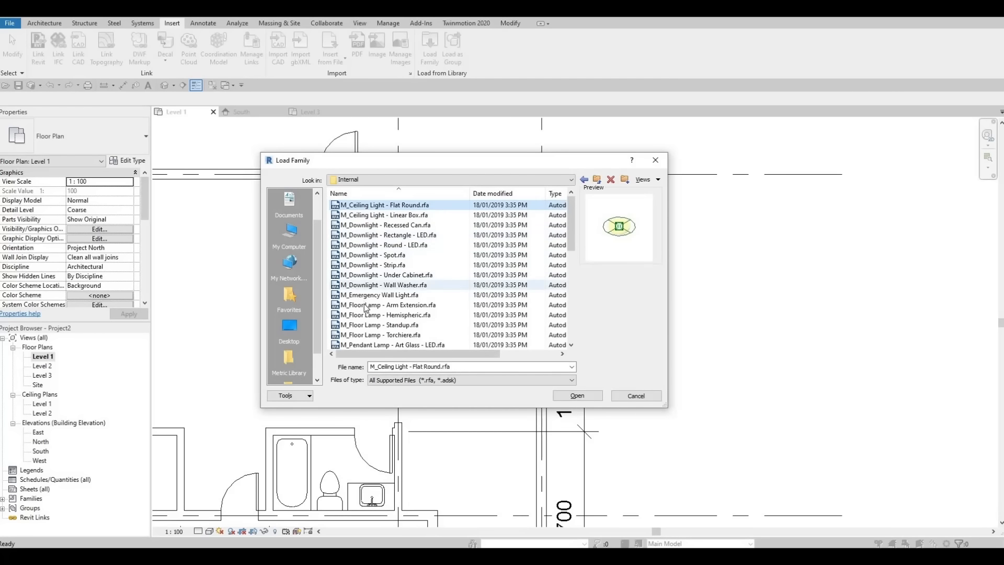
# Step: Examine the previews of the floor lamp and pendant light families in the Internal folder
pyautogui.click(363, 306)
pyautogui.click(363, 315)
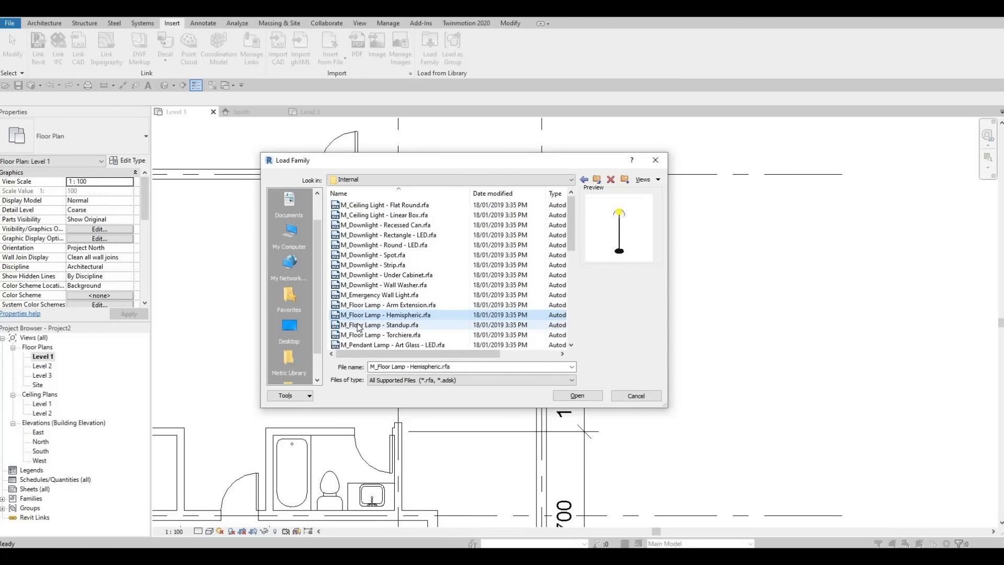
pyautogui.click(360, 324)
pyautogui.click(358, 344)
pyautogui.scroll(-1, 360, 337)
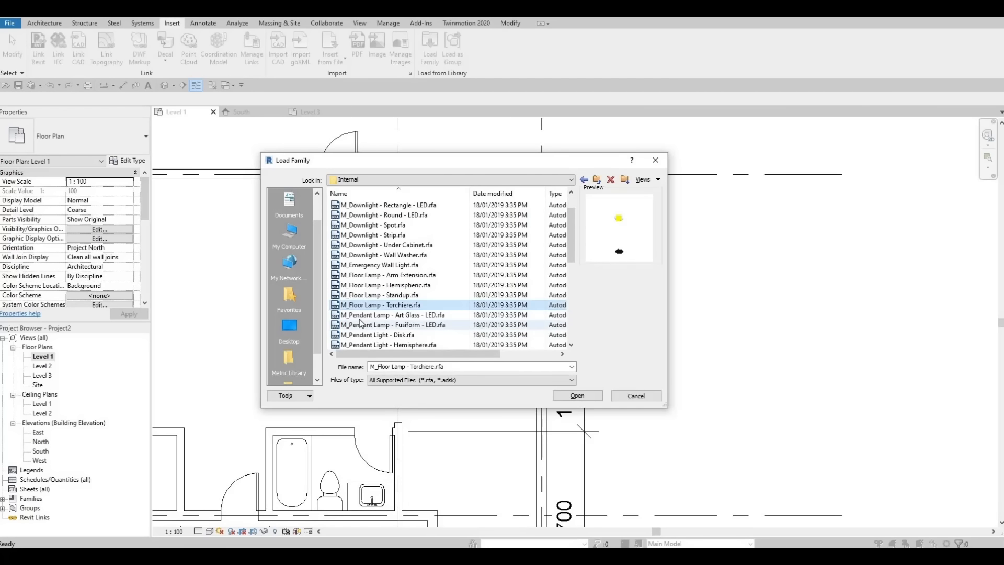
pyautogui.click(360, 334)
pyautogui.click(362, 306)
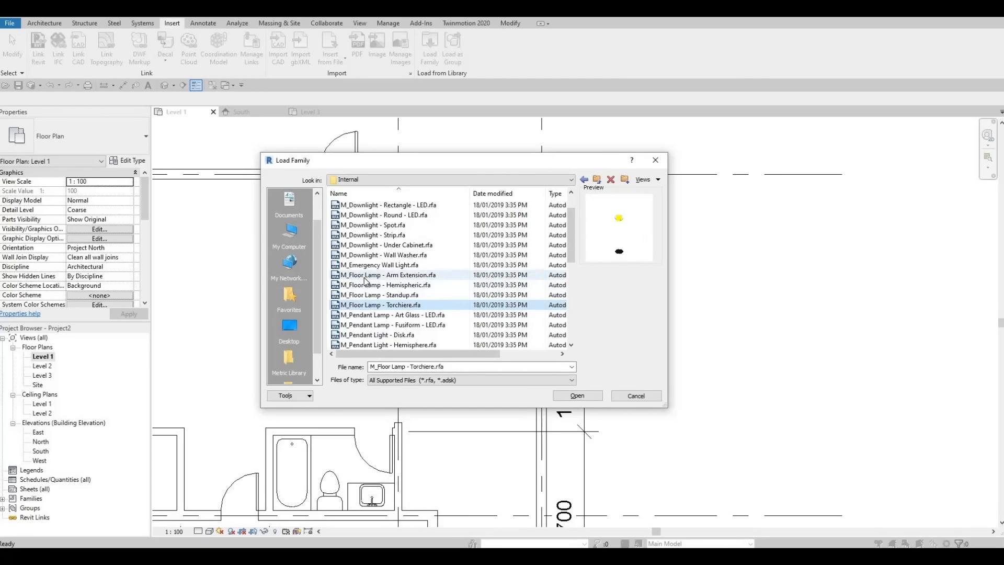
pyautogui.click(368, 277)
pyautogui.scroll(-2, 366, 309)
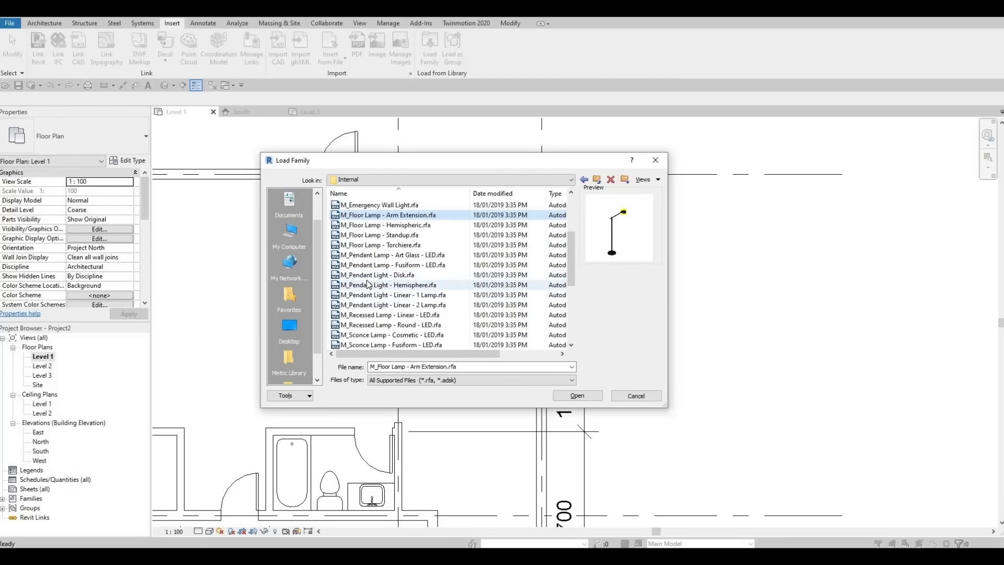
pyautogui.click(370, 285)
pyautogui.press('Up')
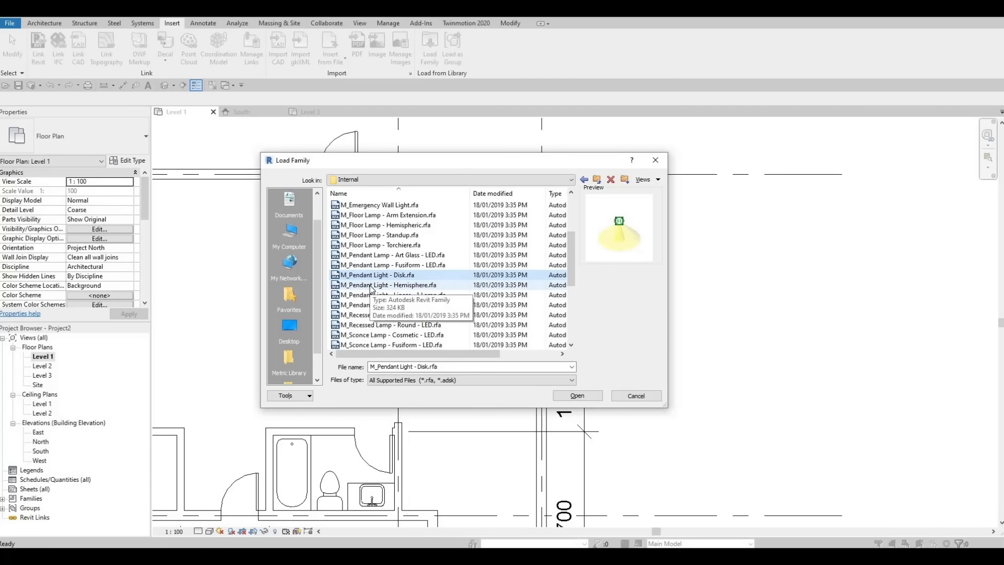
# Step: Go through the remaining internal light families and load M_Table Lamp - Hemispheric.rfa into the project
pyautogui.press('Down')
pyautogui.press('Down')
pyautogui.press('Down')
pyautogui.press('Down')
pyautogui.press('Down')
pyautogui.press('Down')
pyautogui.press('Down')
pyautogui.press('Down')
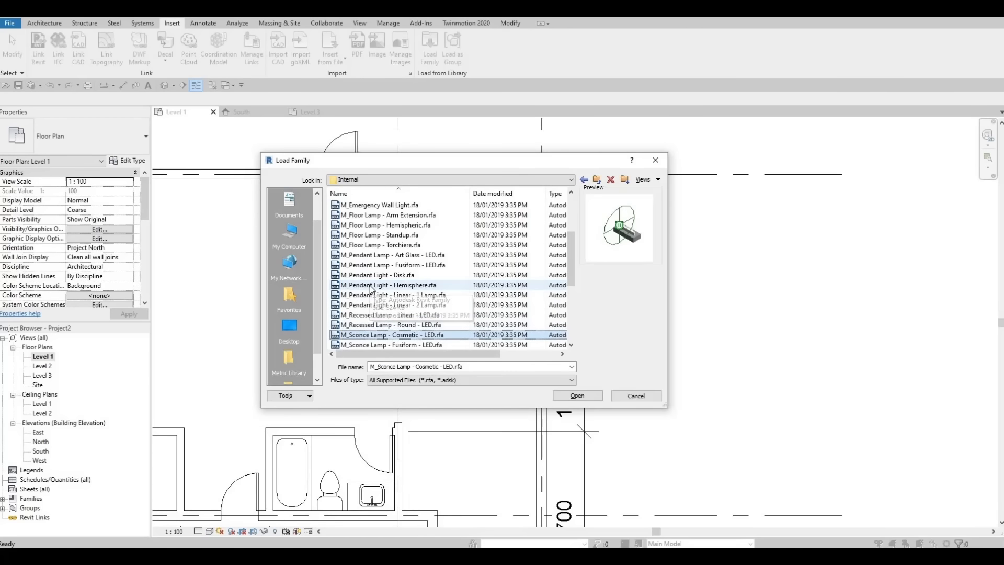
pyautogui.press('Down')
pyautogui.press('Down')
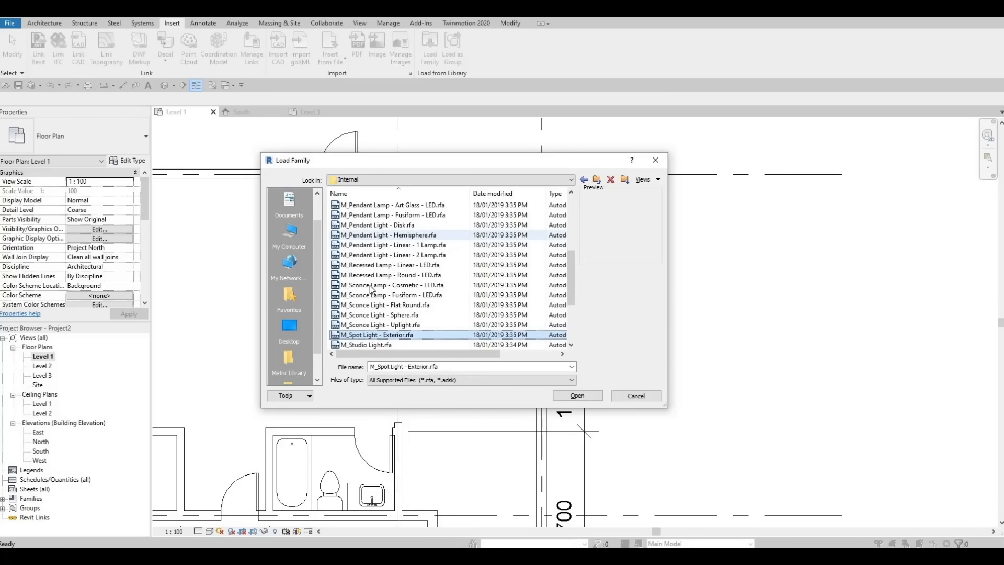
pyautogui.press('Down')
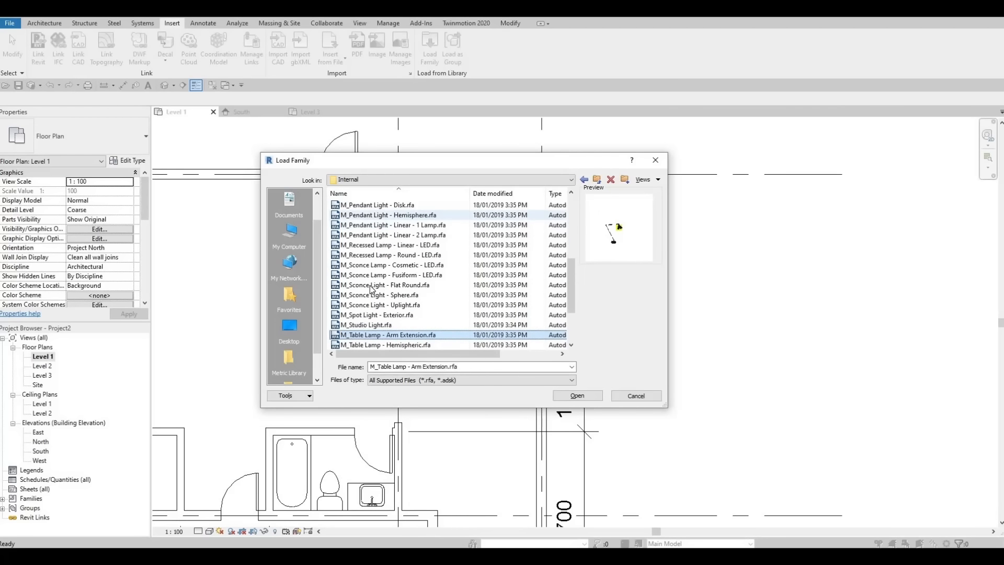
pyautogui.press('Down')
pyautogui.press('Down')
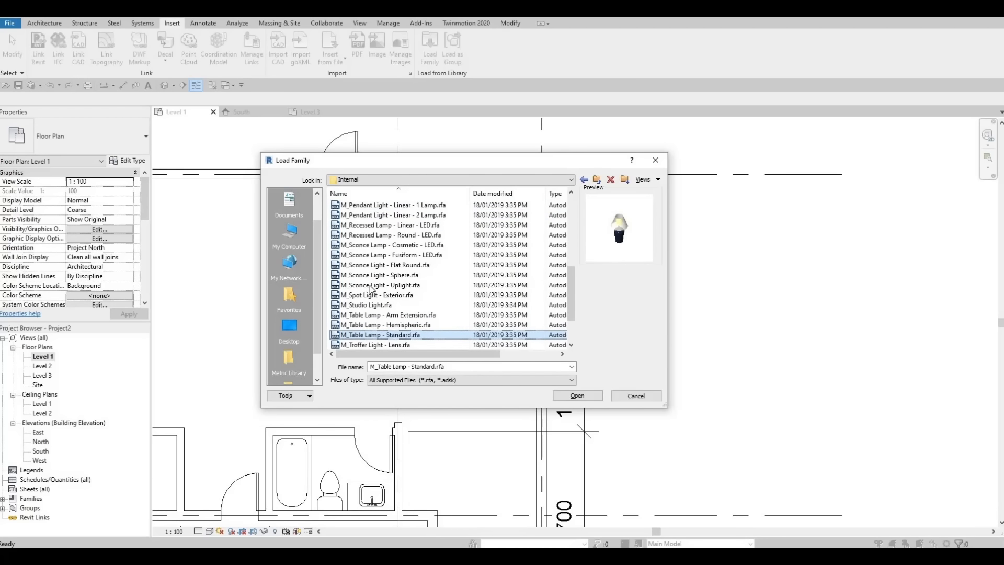
pyautogui.press('Up')
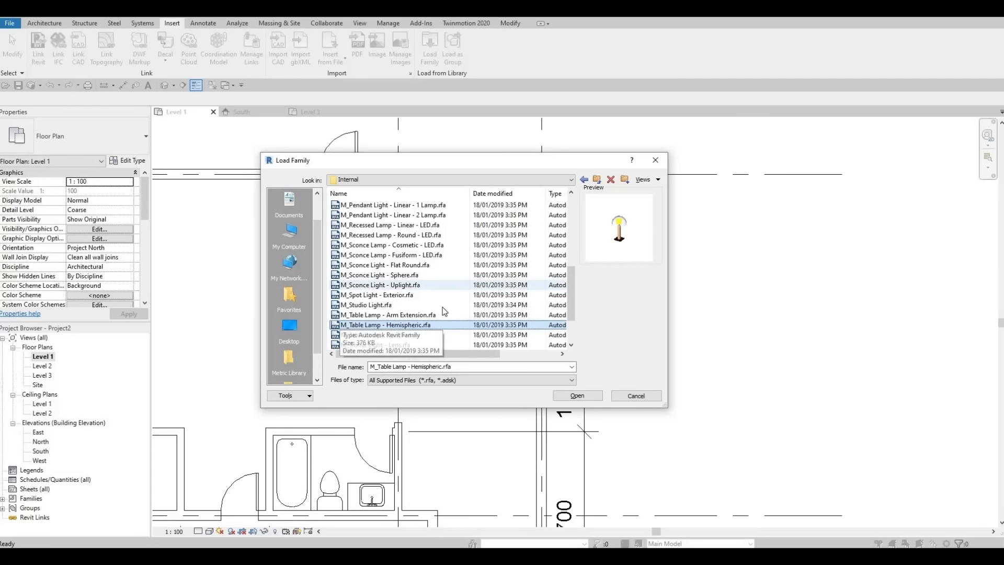
pyautogui.click(582, 397)
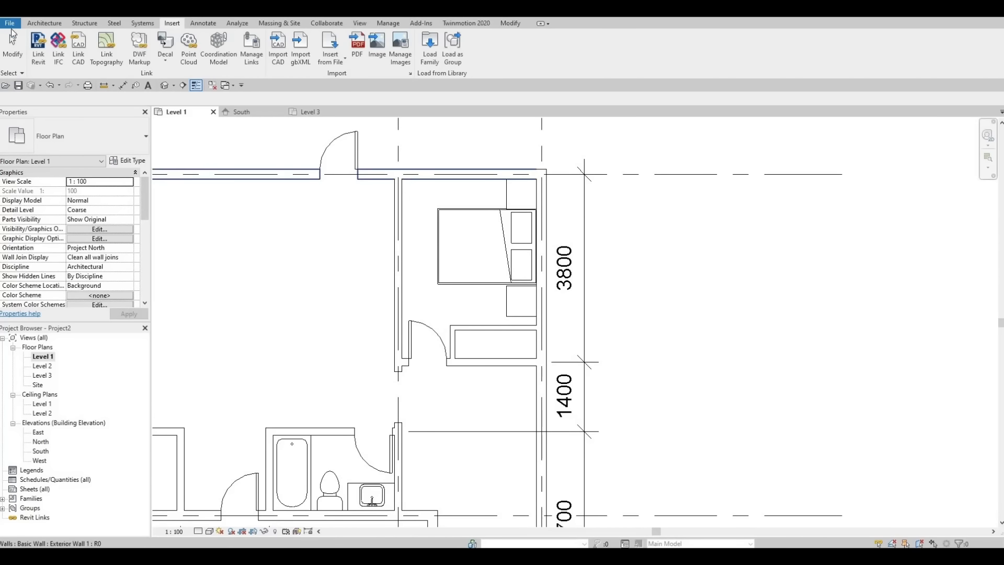
# Step: Place an M_Table Lamp - Hemispheric, 630 above Level 1, on each of the two night stands in the 3800 mm bedroom
pyautogui.click(45, 23)
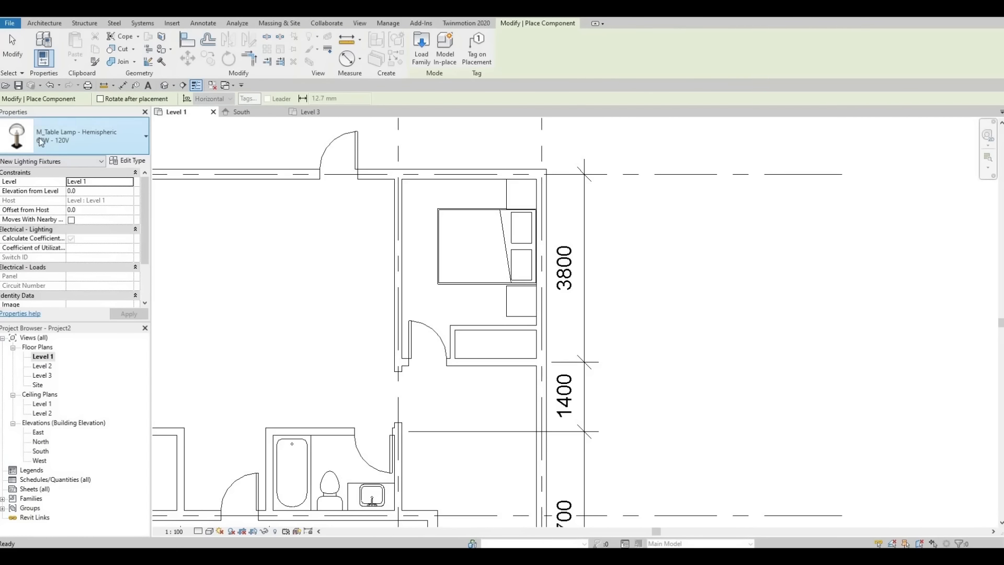
pyautogui.click(80, 191)
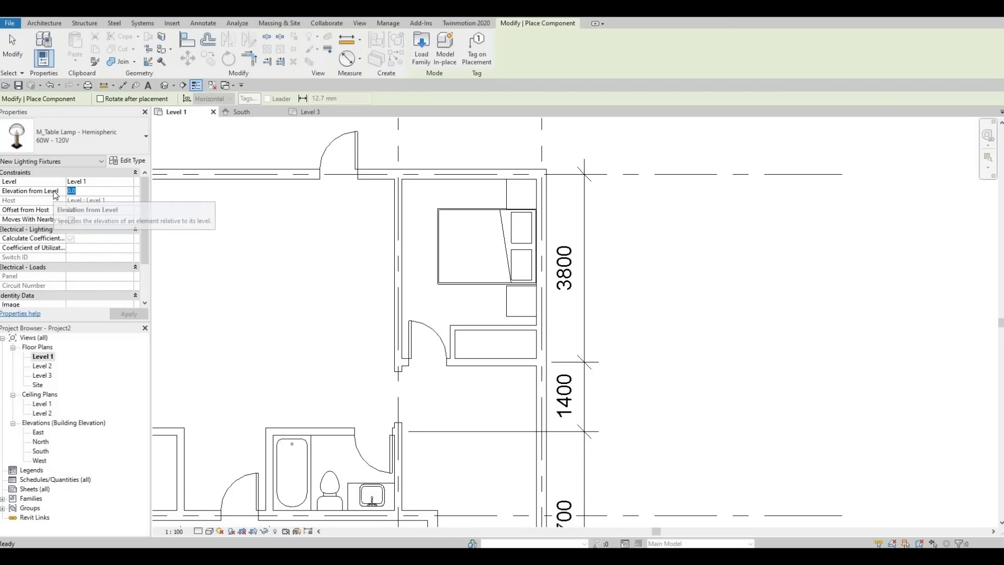
pyautogui.write('63')
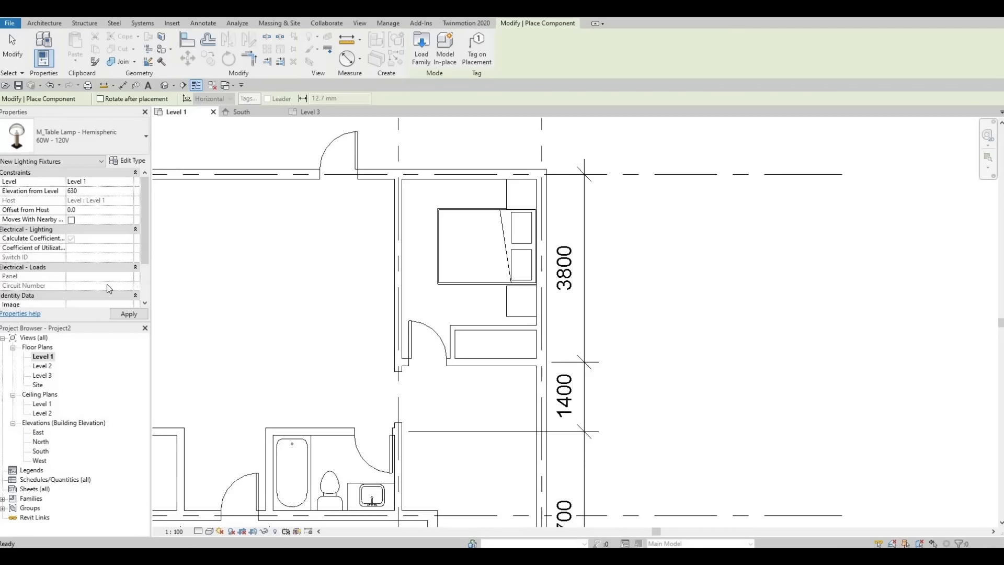
pyautogui.click(521, 195)
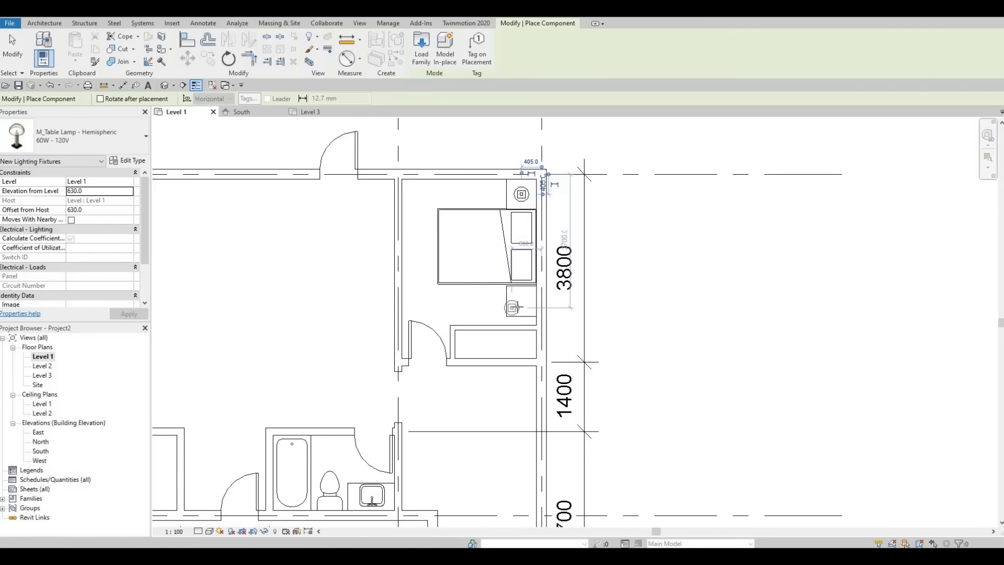
pyautogui.click(521, 301)
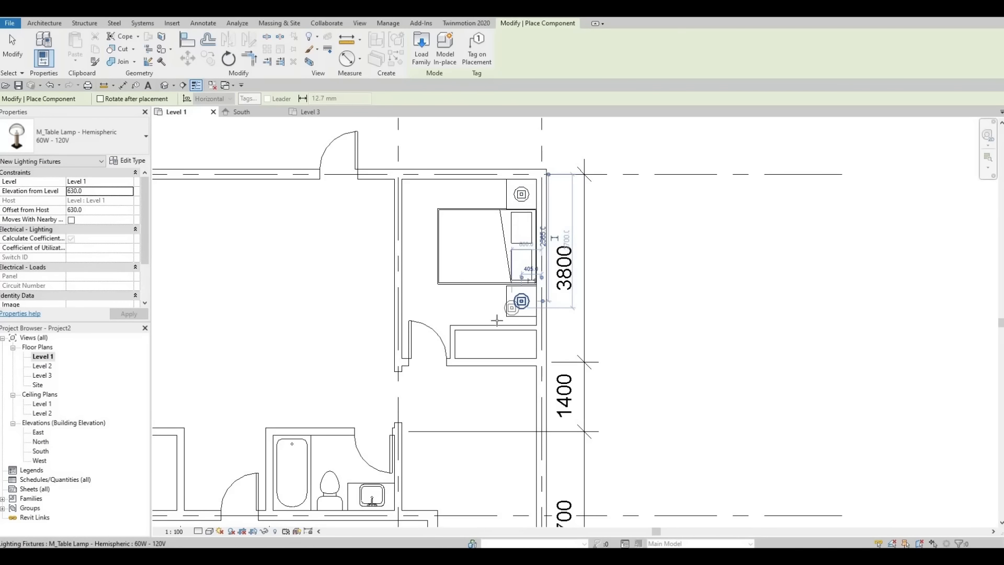
# Step: Place another hemispheric table lamp at the centre of the night stand in the 3100 mm bedroom and finish placing components
pyautogui.scroll(-2, 496, 313)
pyautogui.moveTo(460, 312); pyautogui.dragTo(470, 213, button='middle')
pyautogui.moveTo(468, 333); pyautogui.dragTo(465, 233, button='middle')
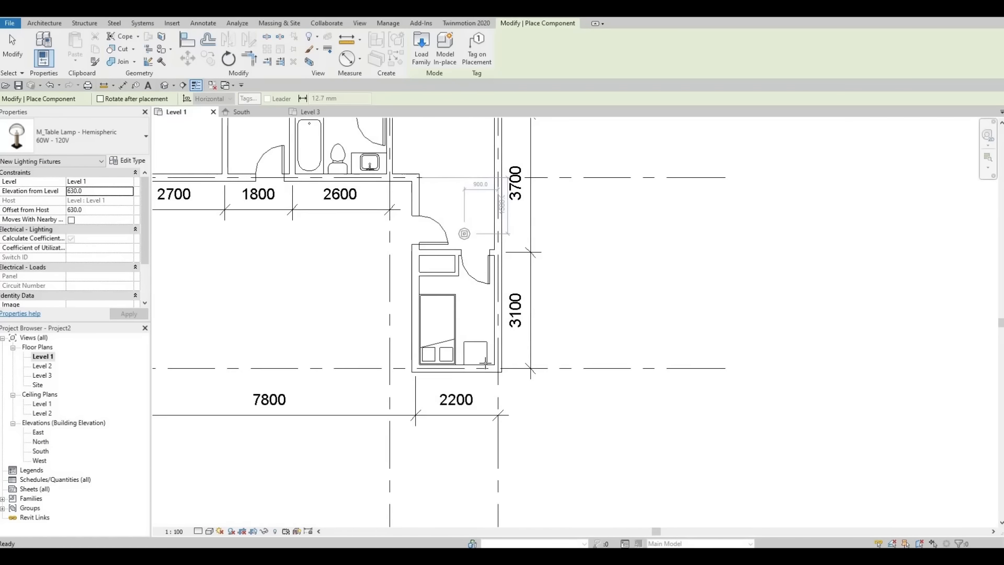
pyautogui.scroll(2, 479, 351)
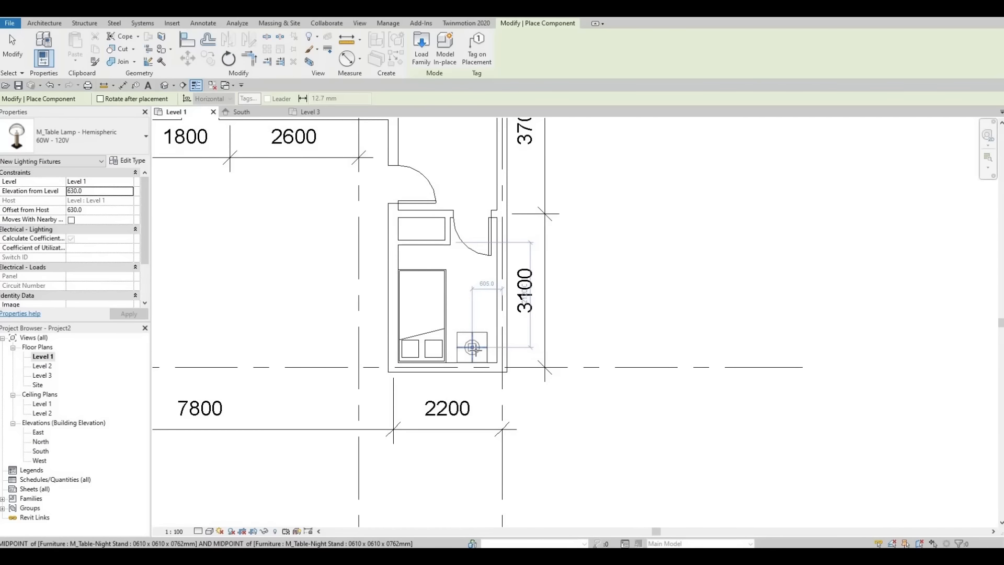
pyautogui.click(473, 348)
pyautogui.press('Escape')
pyautogui.press('Escape')
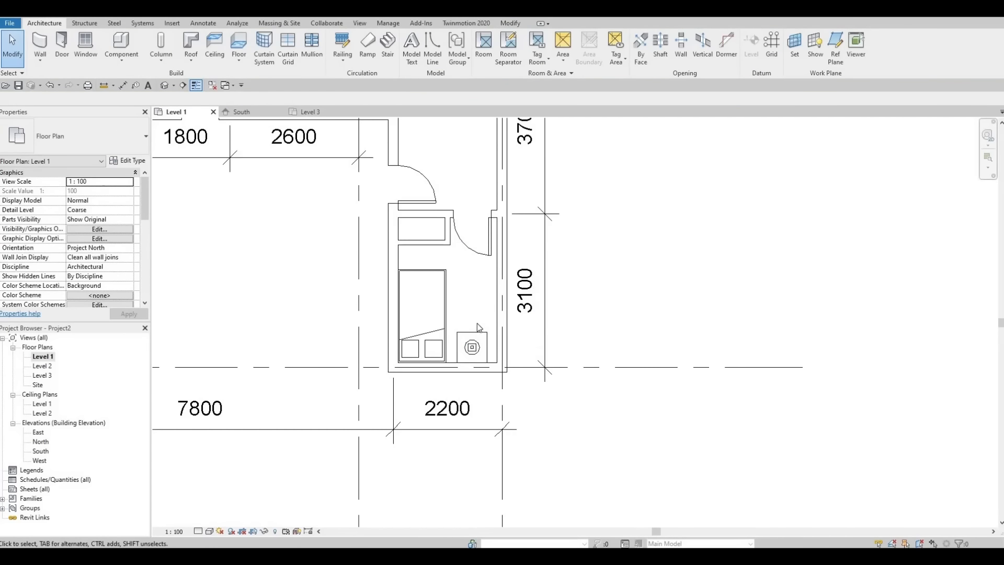
# Step: Nudge the queen bed in the 3800 mm bedroom down slightly between its two night stands
pyautogui.moveTo(477, 365); pyautogui.dragTo(479, 377, button='middle')
pyautogui.moveTo(464, 217); pyautogui.dragTo(472, 340, button='middle')
pyautogui.scroll(-2, 478, 354)
pyautogui.scroll(5, 473, 180)
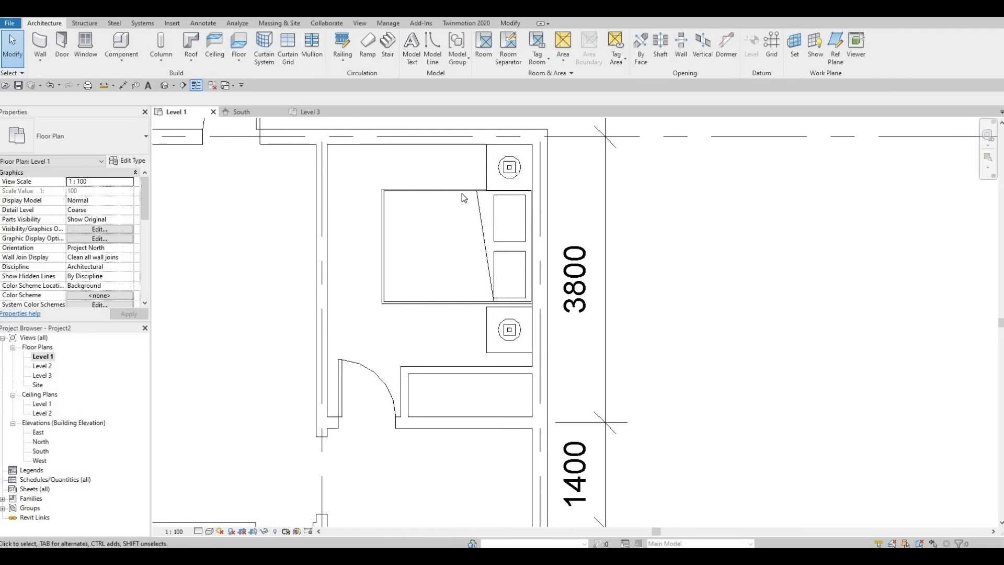
pyautogui.click(462, 193)
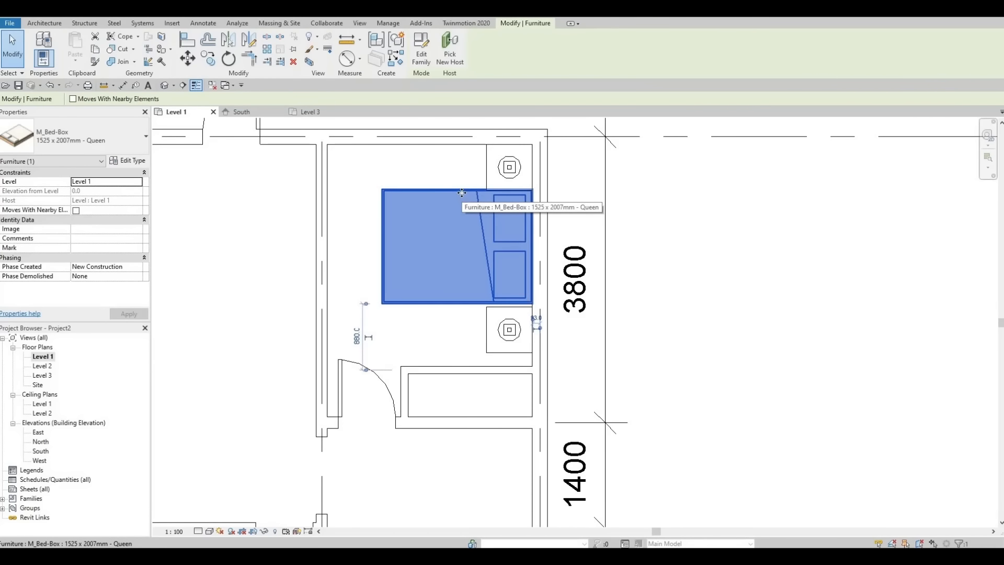
pyautogui.press('Escape')
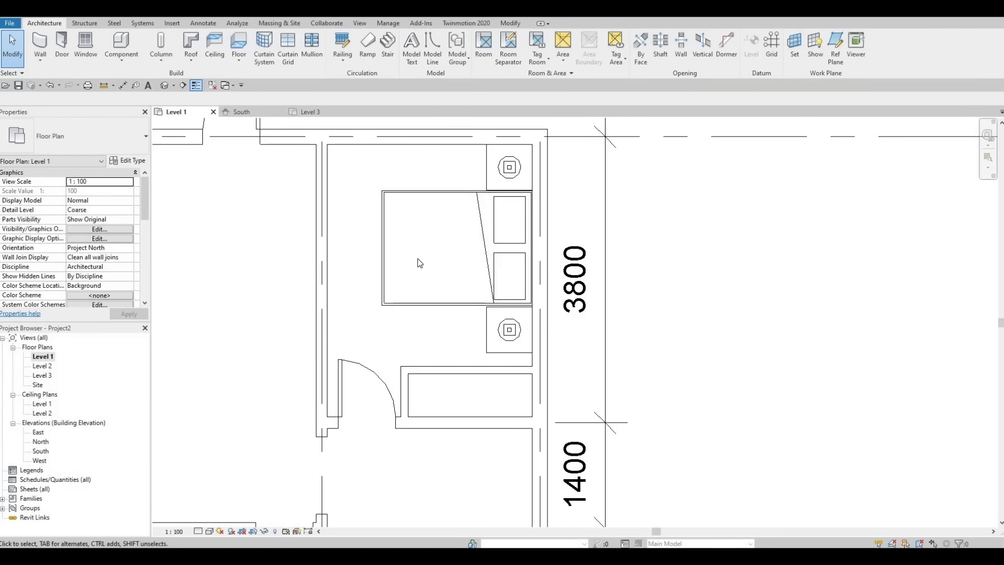
pyautogui.scroll(-5, 417, 260)
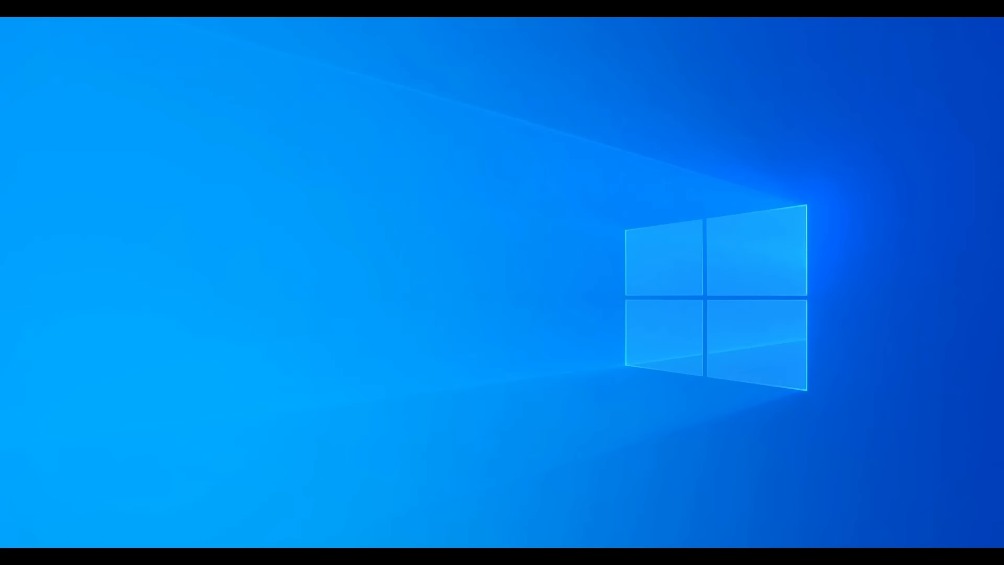
# Step: Switch to the Windows desktop, paste the M_Bifold-4 Panel and M_Sliding-2 Panel door family files there, and move them aside
pyautogui.hotkey('ctrl', 'v')
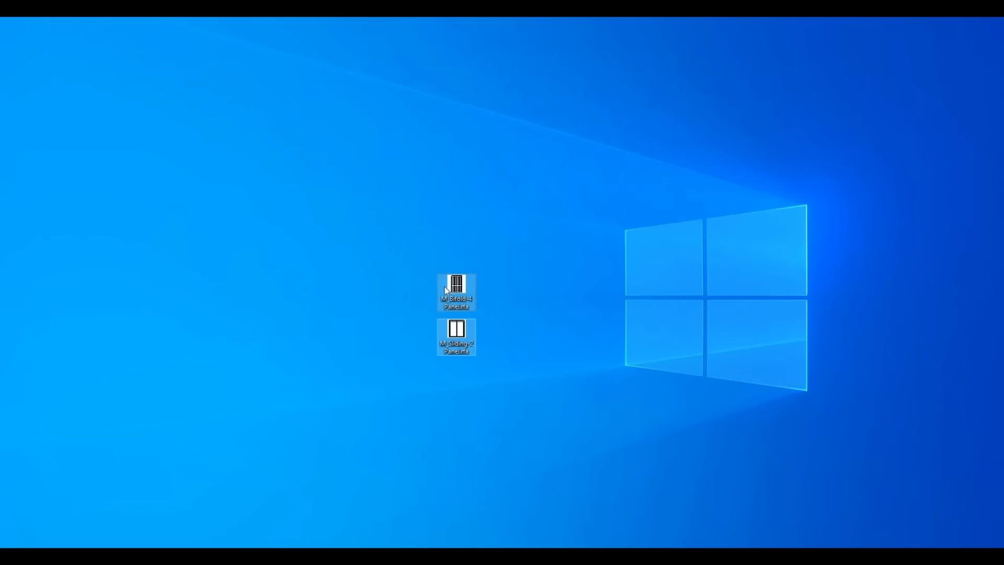
pyautogui.moveTo(444, 286); pyautogui.dragTo(1, 256)
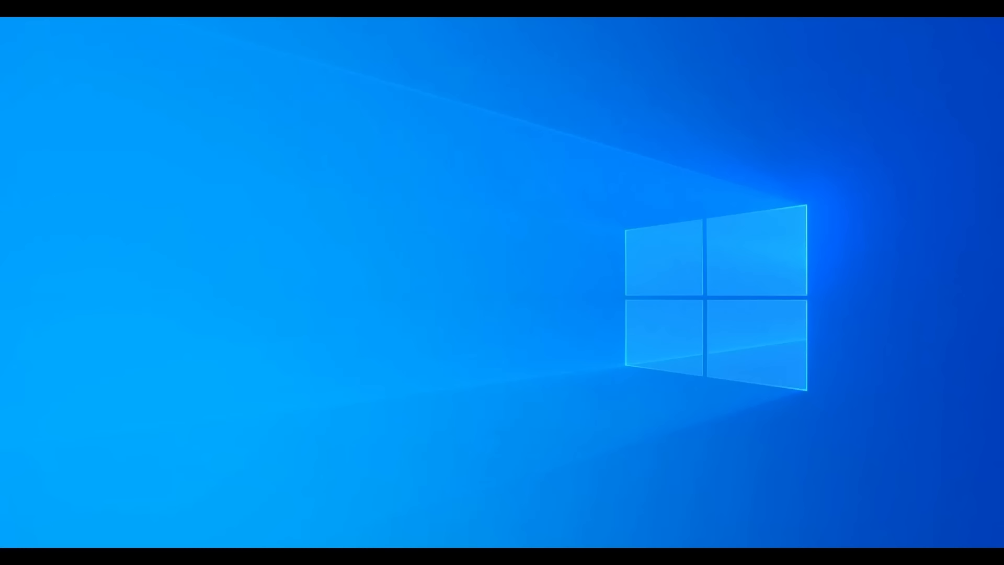
pyautogui.moveTo(448, 556)
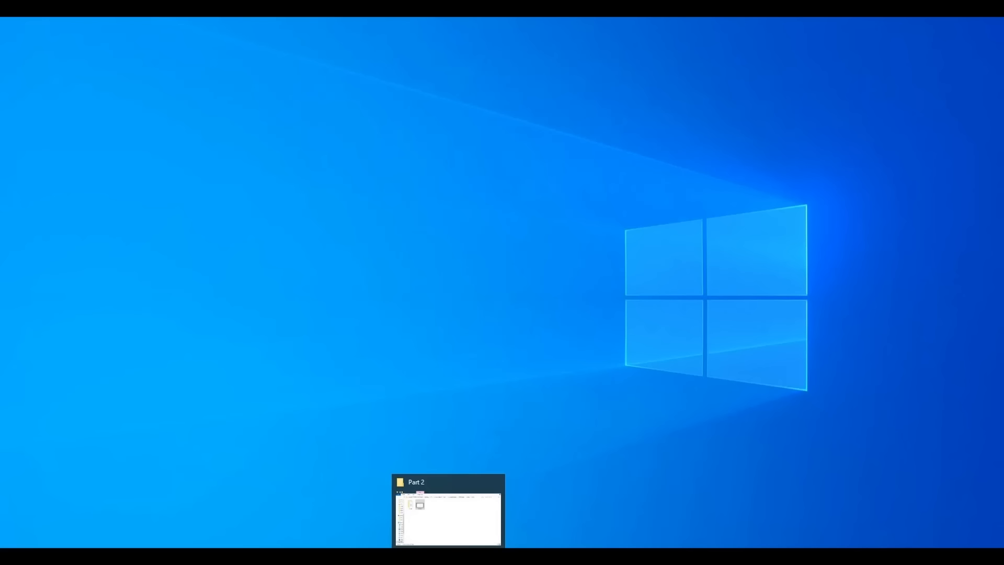
pyautogui.moveTo(139, 556)
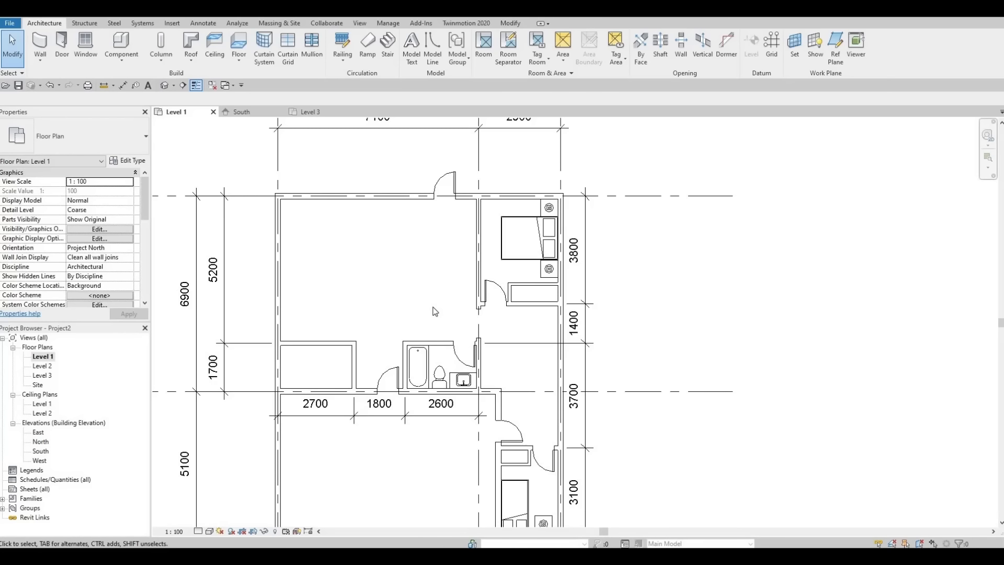
pyautogui.click(121, 44)
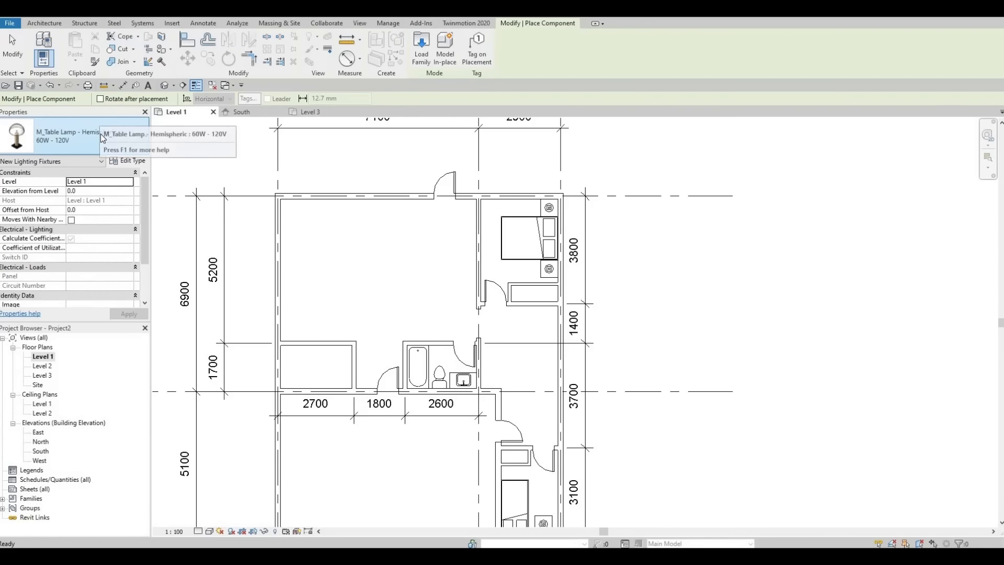
pyautogui.click(100, 133)
pyautogui.scroll(-2, 83, 235)
pyautogui.scroll(10, 87, 255)
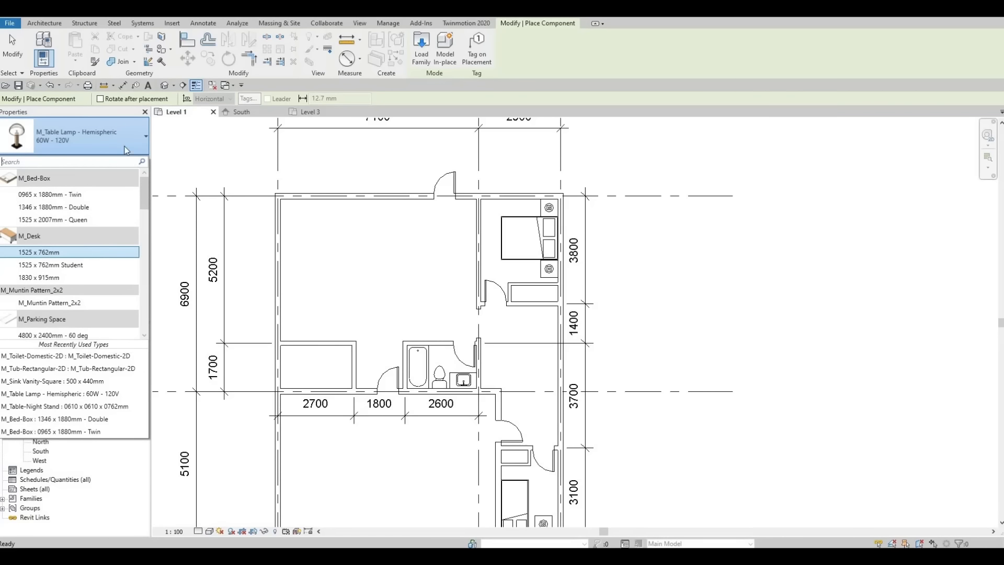
pyautogui.press('Escape')
pyautogui.press('Escape')
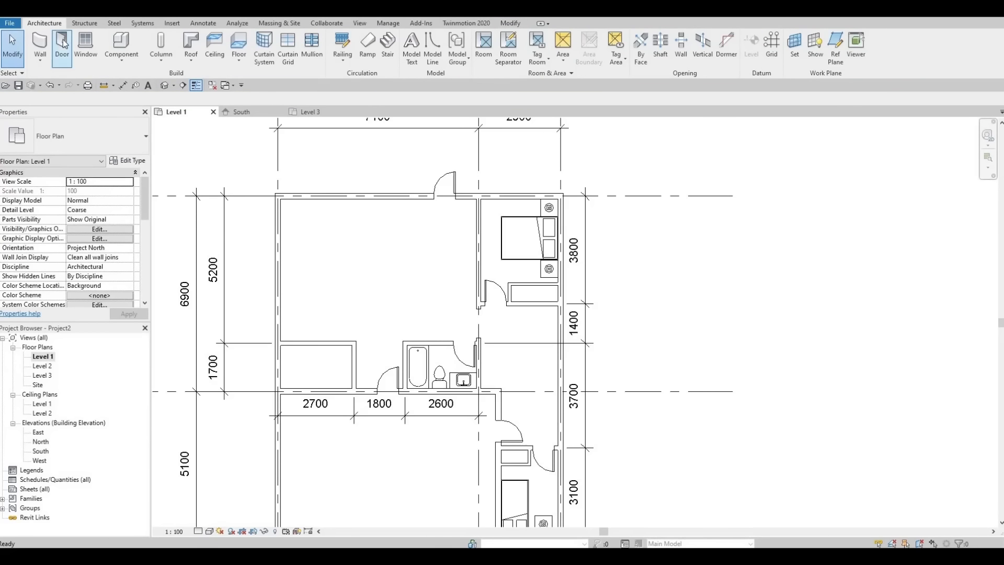
# Step: Place an M_Bifold-4 Panel door, 1220 x 2134mm, centred in the closet front wall of the 3800 mm bedroom
pyautogui.click(62, 44)
pyautogui.click(80, 136)
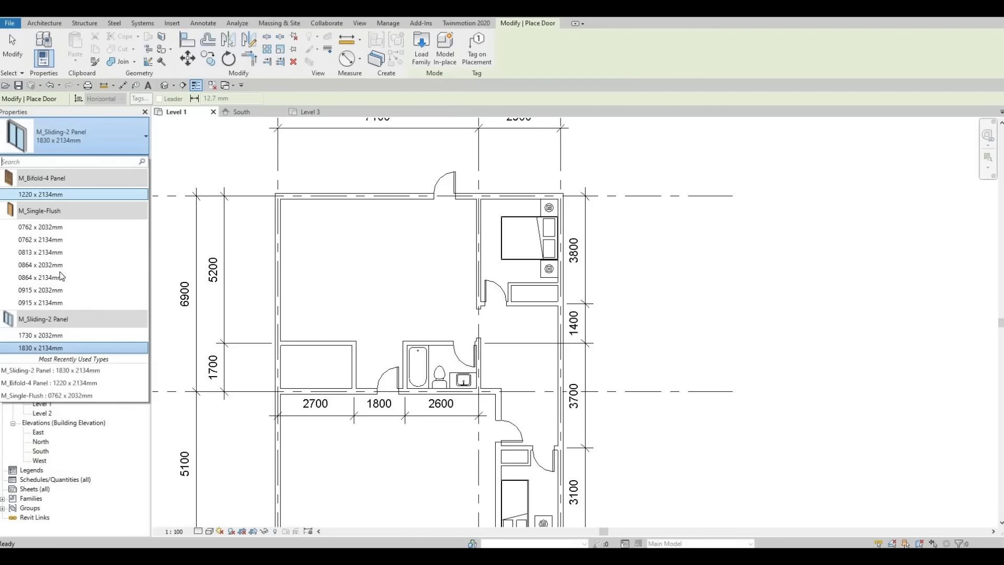
pyautogui.click(63, 194)
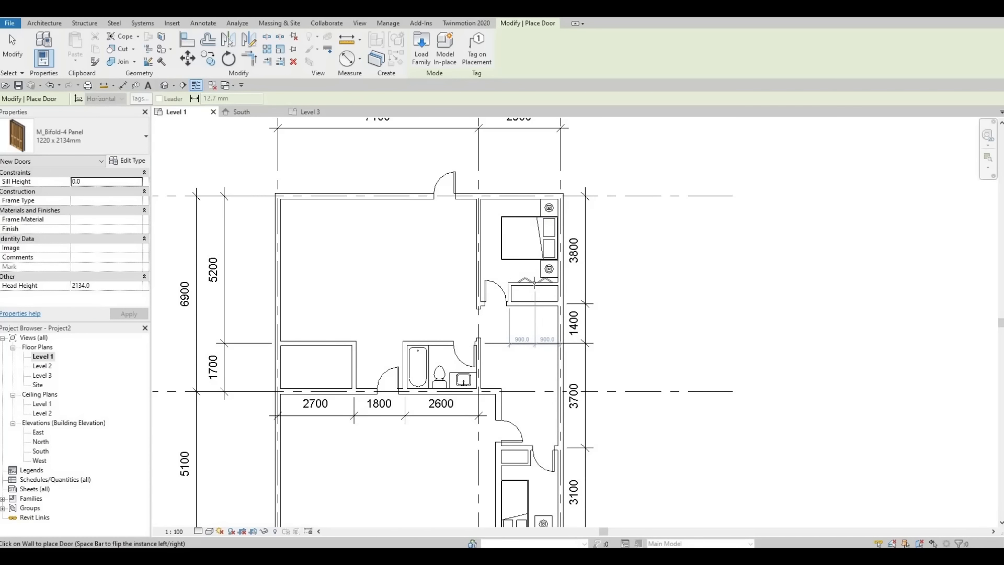
pyautogui.click(519, 284)
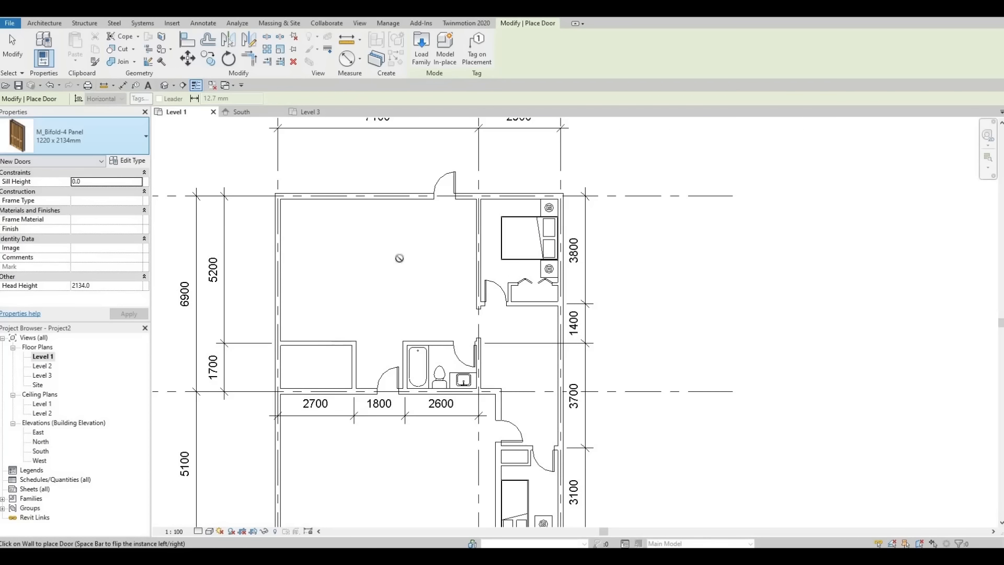
# Step: Place an M_Bifold-2 Panel door, 0762 x 2032mm, in the closet front wall of the 3100 mm bedroom, opening into the room
pyautogui.moveTo(386, 296); pyautogui.dragTo(368, 164, button='middle')
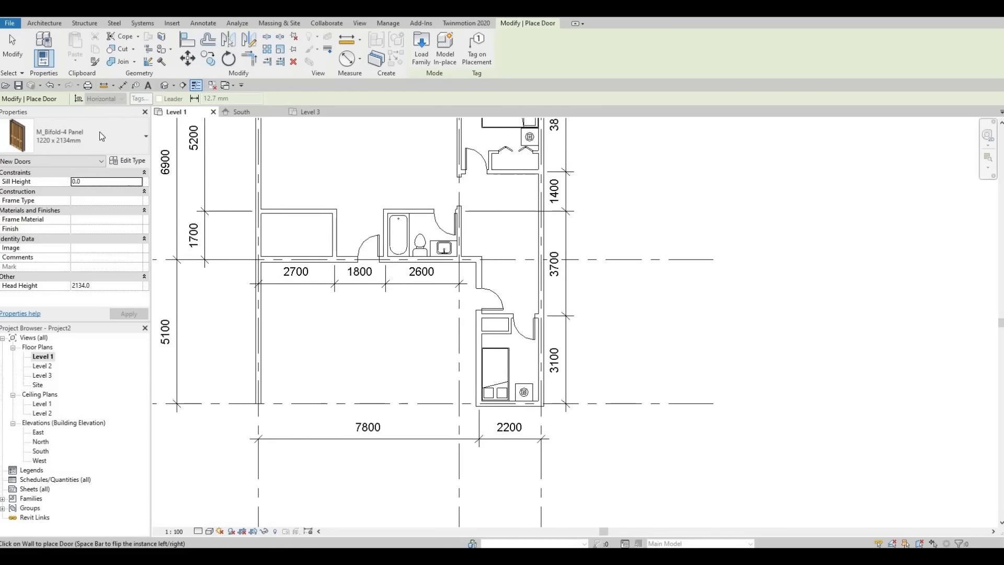
pyautogui.click(84, 144)
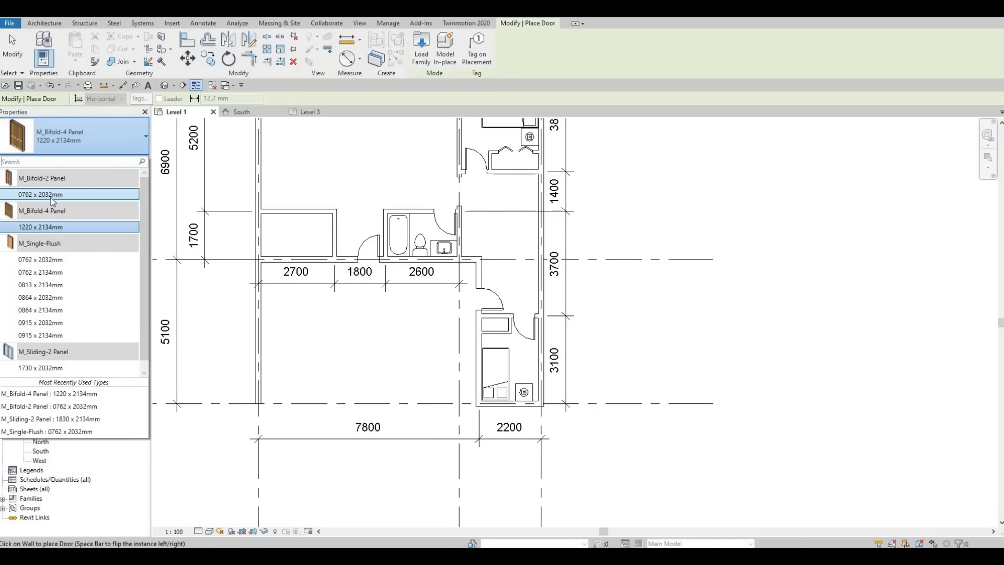
pyautogui.click(52, 196)
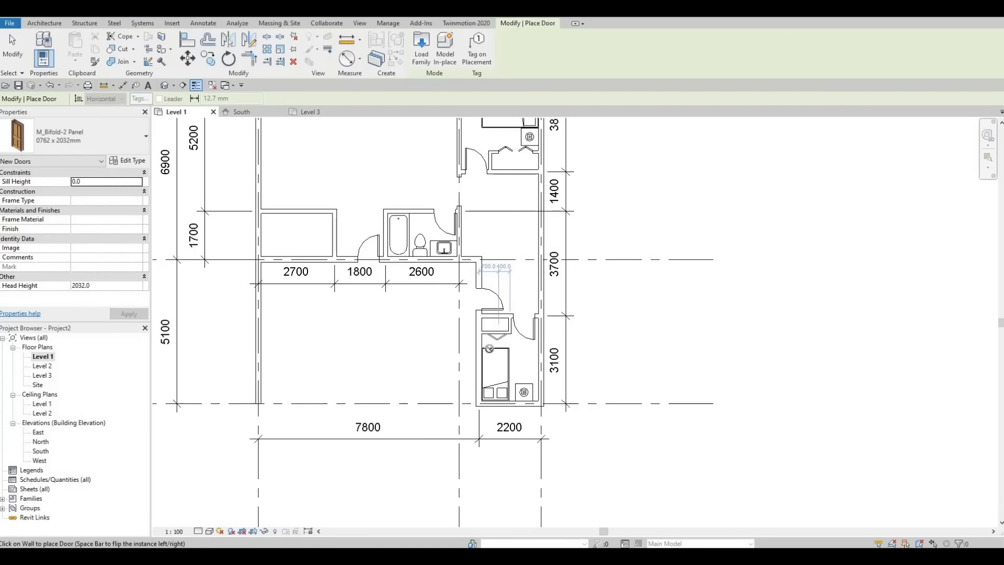
pyautogui.click(490, 355)
pyautogui.press('Escape')
pyautogui.press('Escape')
# Step: Nudge the bifold door of the 3100 mm bedroom's closet slightly left to centre it in the closet front
pyautogui.scroll(3, 498, 339)
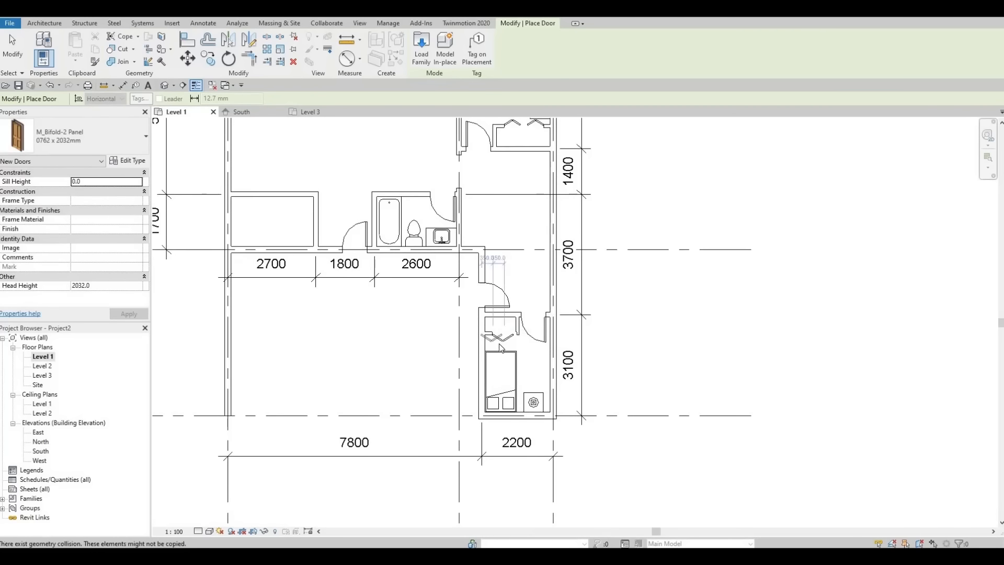
pyautogui.click(502, 343)
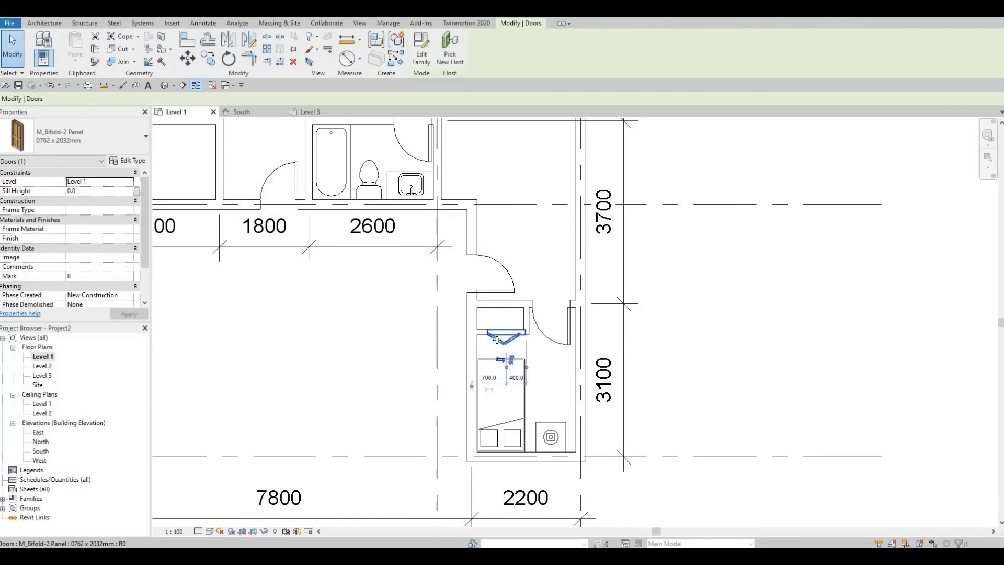
pyautogui.press('Left')
pyautogui.press('Left')
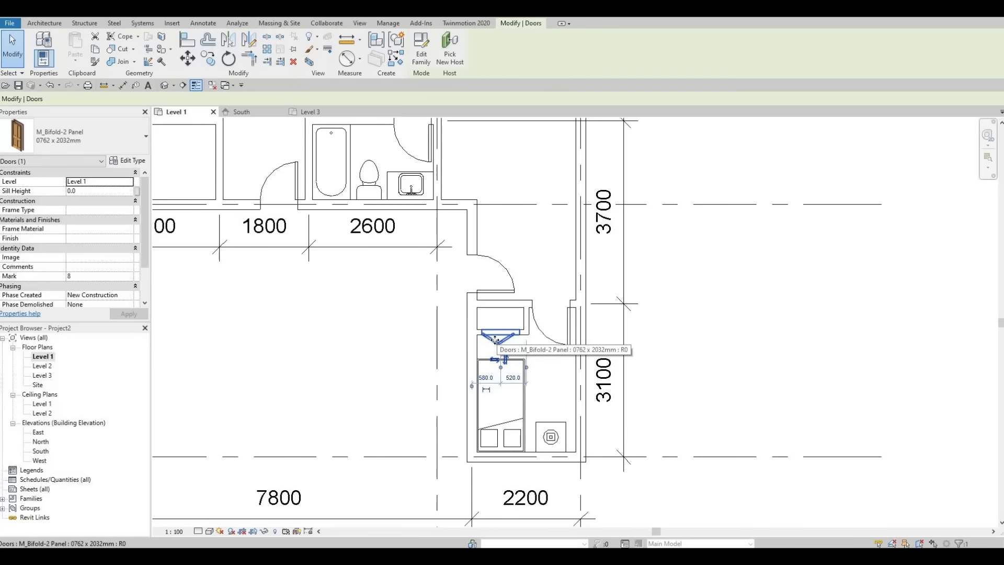
pyautogui.press('Escape')
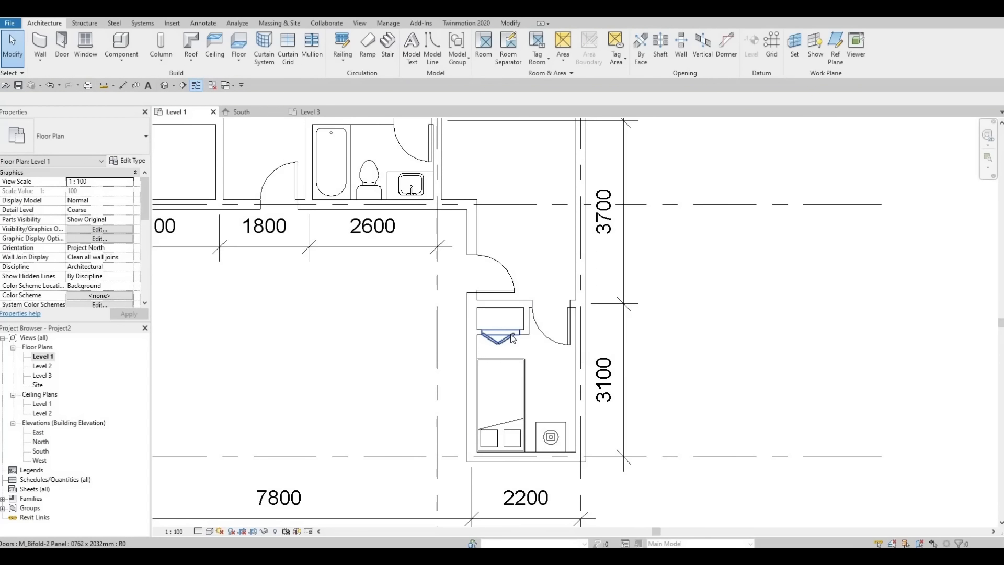
# Step: Draw a horizontal 1650 mm detail line in the <Demolished> line style across the middle of the 3800 mm bedroom's closet
pyautogui.scroll(-1, 460, 369)
pyautogui.moveTo(528, 231); pyautogui.dragTo(465, 396, button='middle')
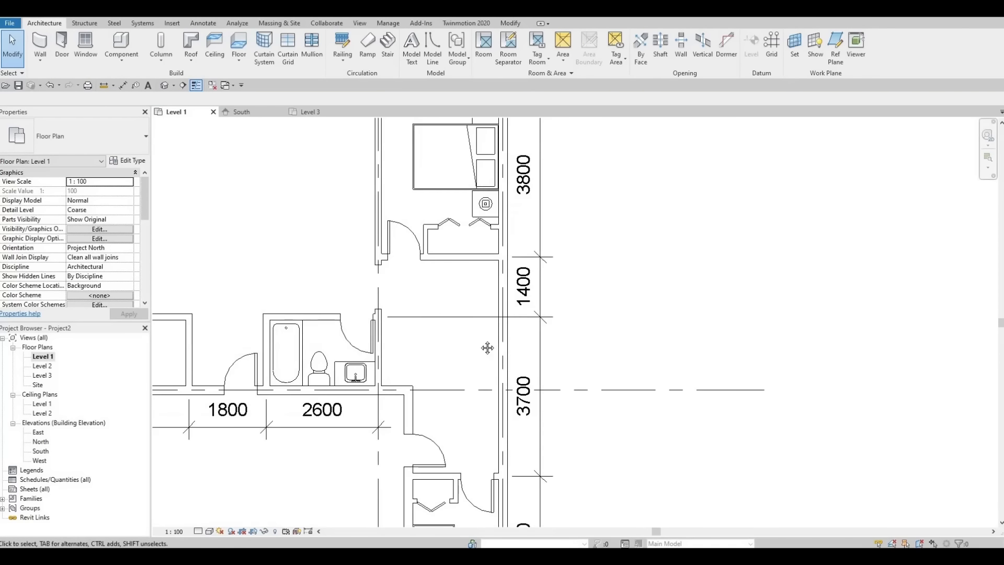
pyautogui.moveTo(453, 333); pyautogui.dragTo(505, 330, button='middle')
pyautogui.scroll(-1, 506, 334)
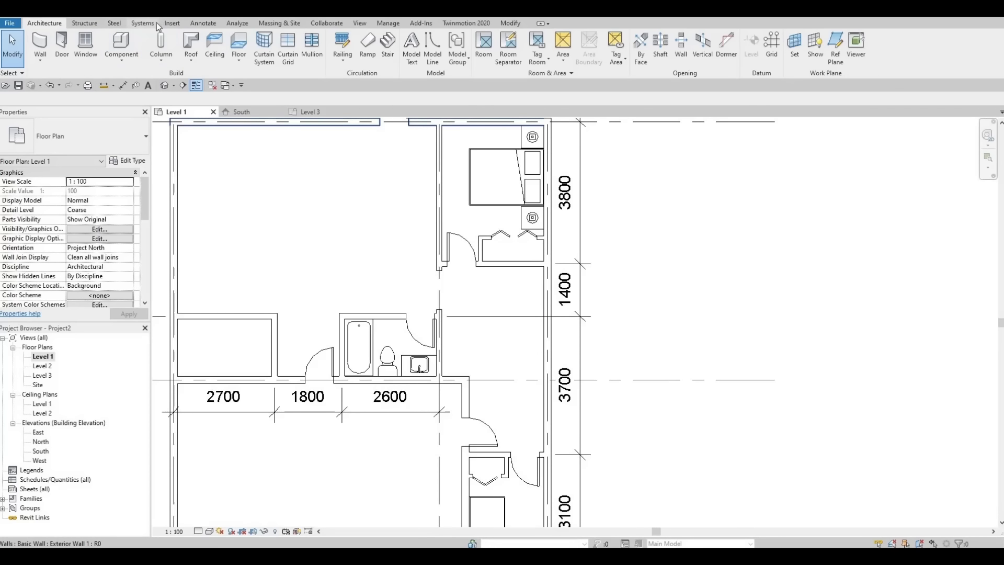
pyautogui.click(193, 23)
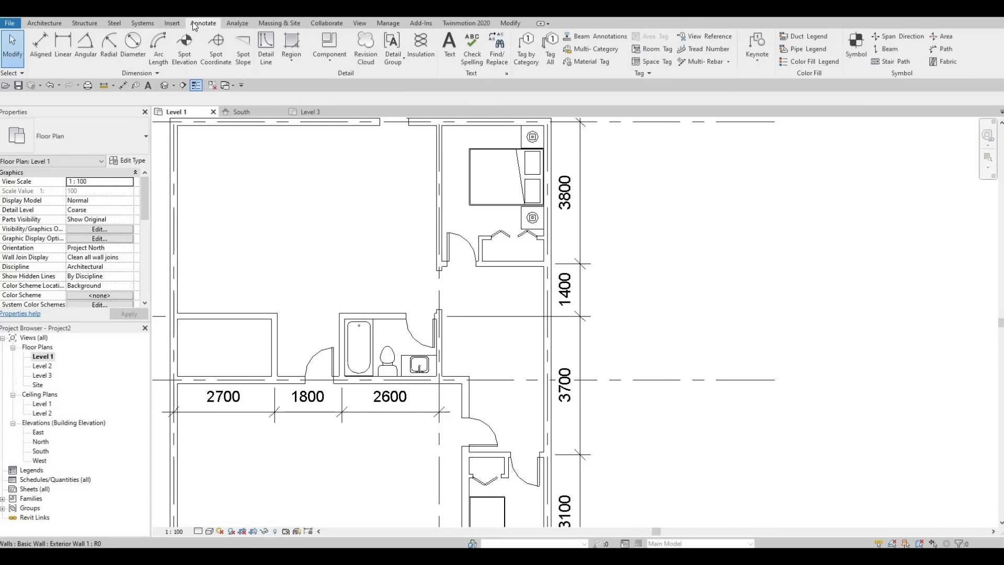
pyautogui.click(266, 54)
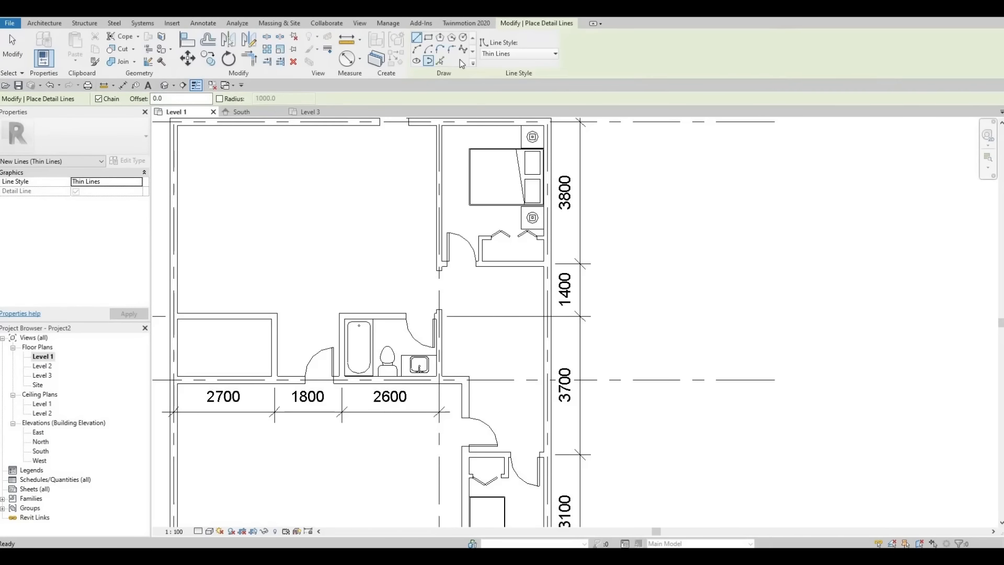
pyautogui.click(522, 55)
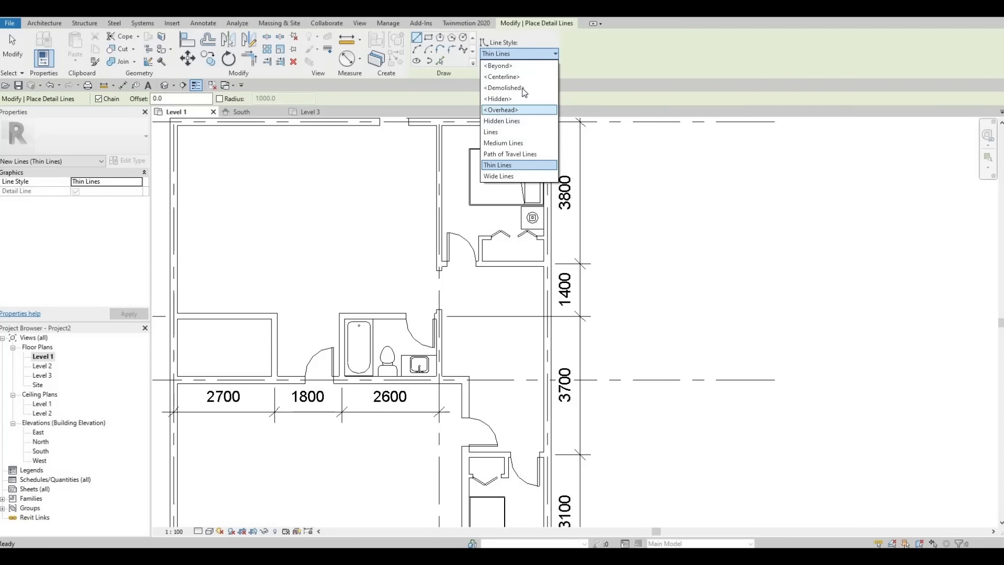
pyautogui.click(503, 87)
pyautogui.scroll(3, 535, 257)
pyautogui.scroll(2, 424, 228)
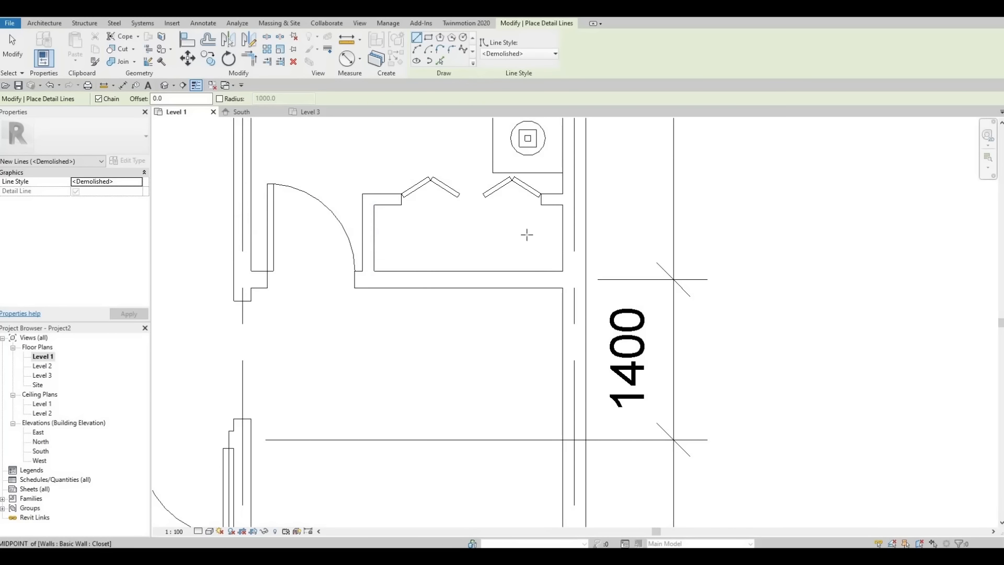
pyautogui.click(373, 238)
pyautogui.click(562, 238)
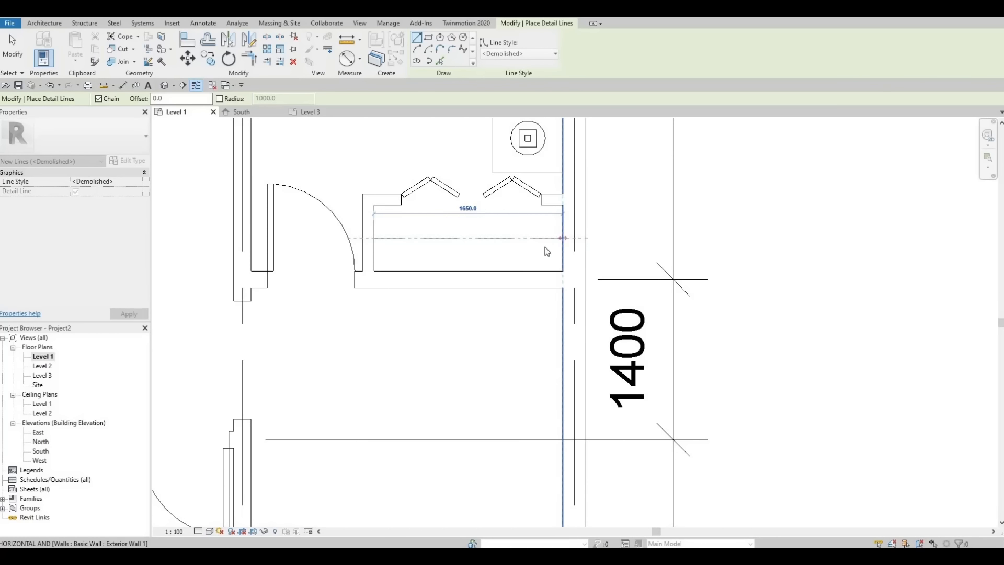
pyautogui.press('Escape')
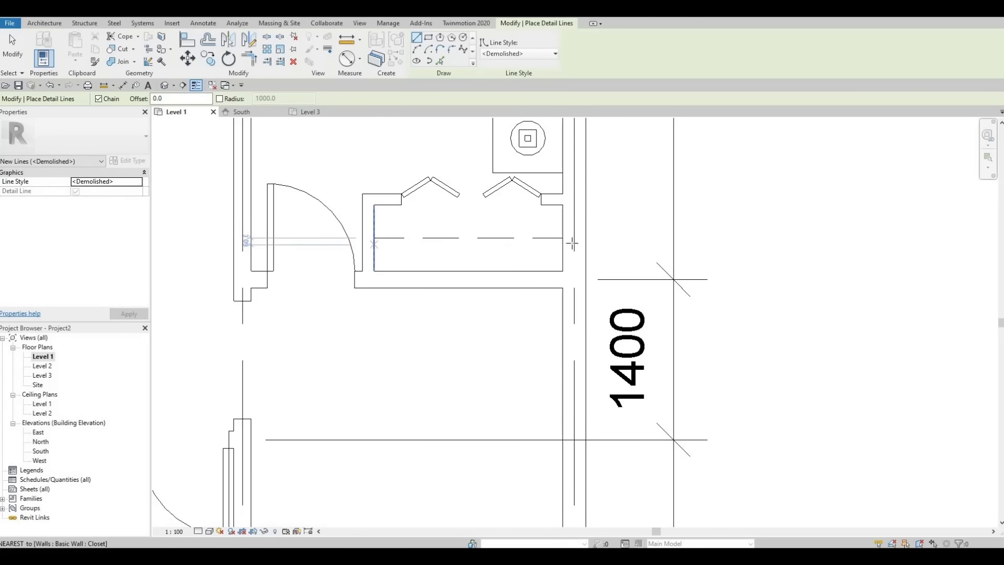
# Step: Add a second <Demolished> detail line just below and parallel to the first in the 3800 mm bedroom's closet
pyautogui.click(562, 244)
pyautogui.press('Escape')
pyautogui.press('Escape')
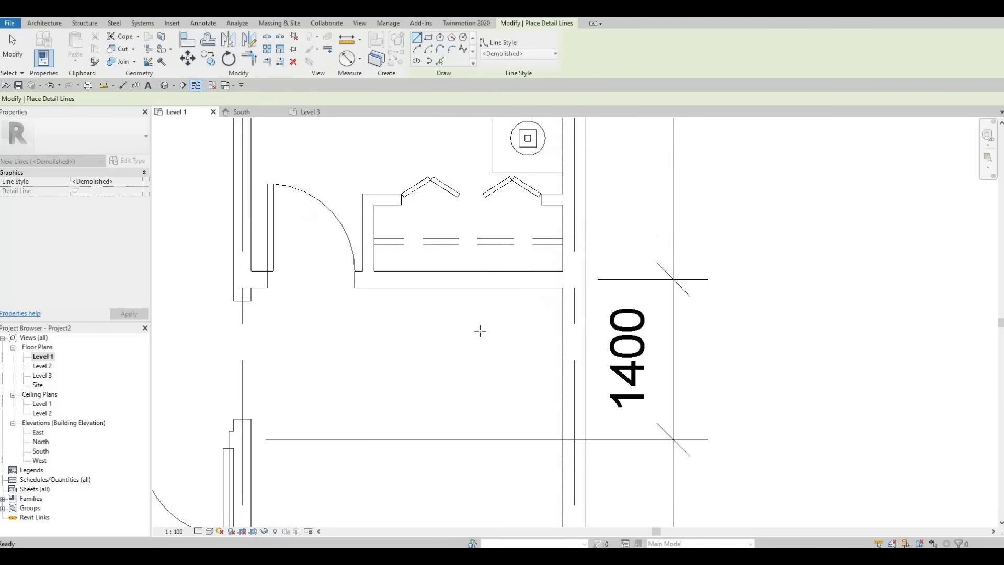
# Step: Draw two closely spaced horizontal <Demolished> detail lines across the closet in the 3100 mm bedroom and finish the detail lines
pyautogui.scroll(-3, 480, 330)
pyautogui.moveTo(489, 358); pyautogui.dragTo(525, 206, button='middle')
pyautogui.moveTo(485, 378); pyautogui.dragTo(461, 175, button='middle')
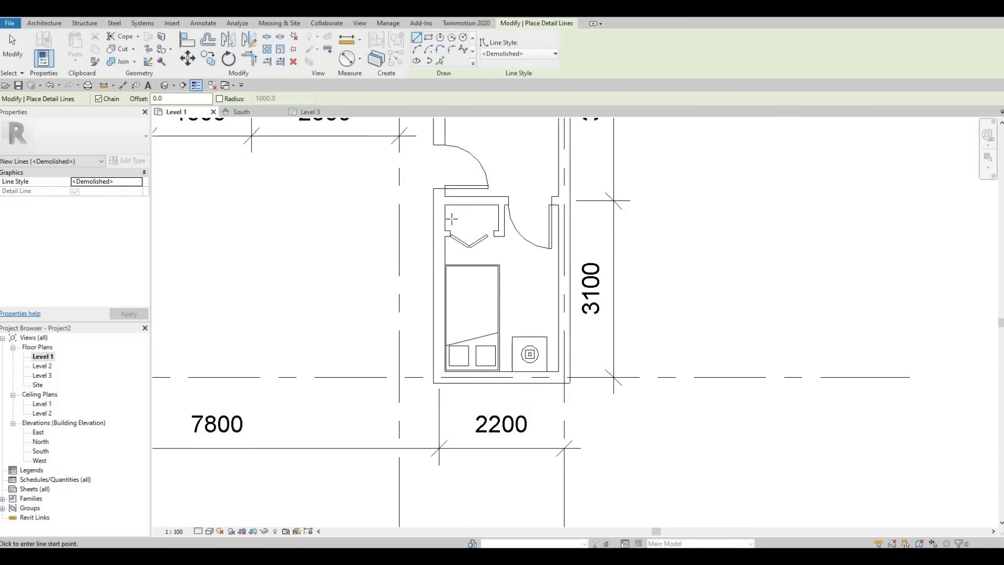
pyautogui.scroll(3, 452, 218)
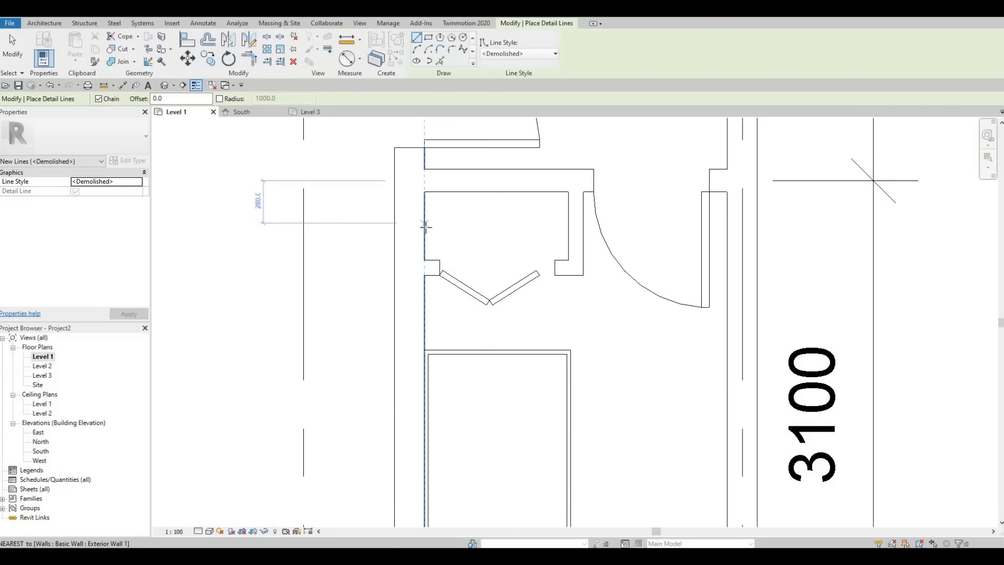
pyautogui.click(569, 226)
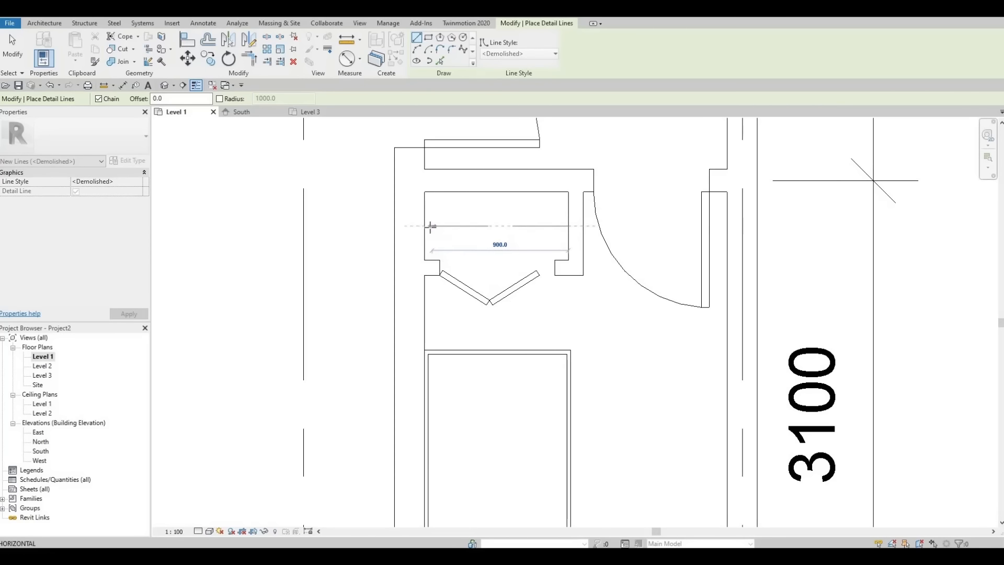
pyautogui.click(449, 230)
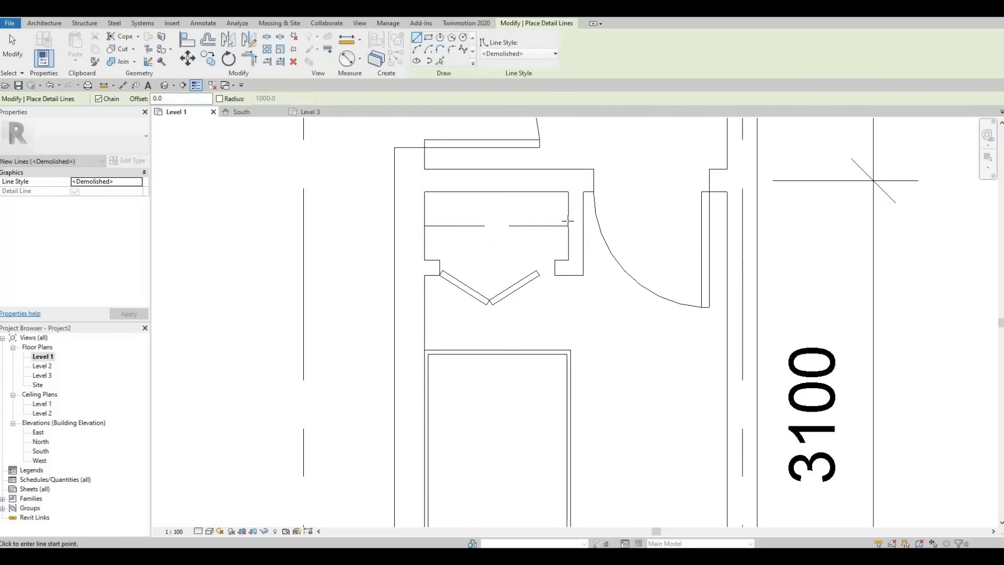
pyautogui.click(567, 220)
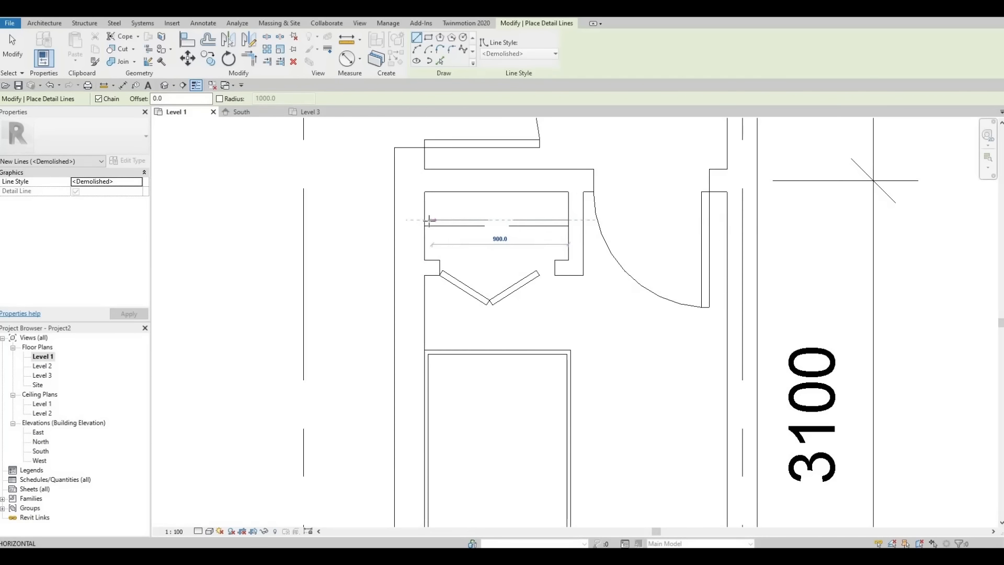
pyautogui.click(446, 217)
pyautogui.press('Escape')
pyautogui.press('Escape')
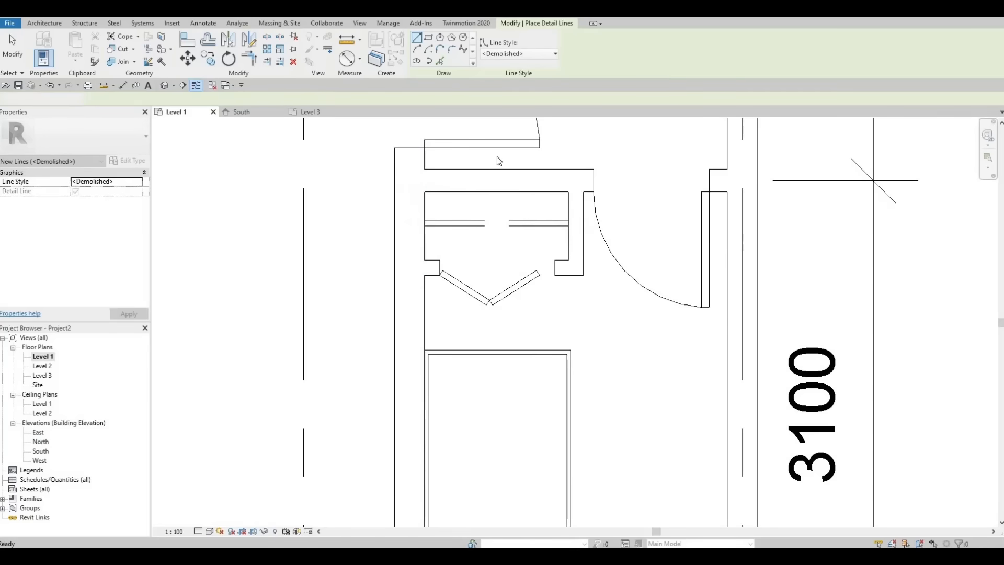
# Step: Start loading a family and browse the Canada library to the Furniture > Seating folder
pyautogui.scroll(-4, 512, 156)
pyautogui.scroll(-4, 471, 214)
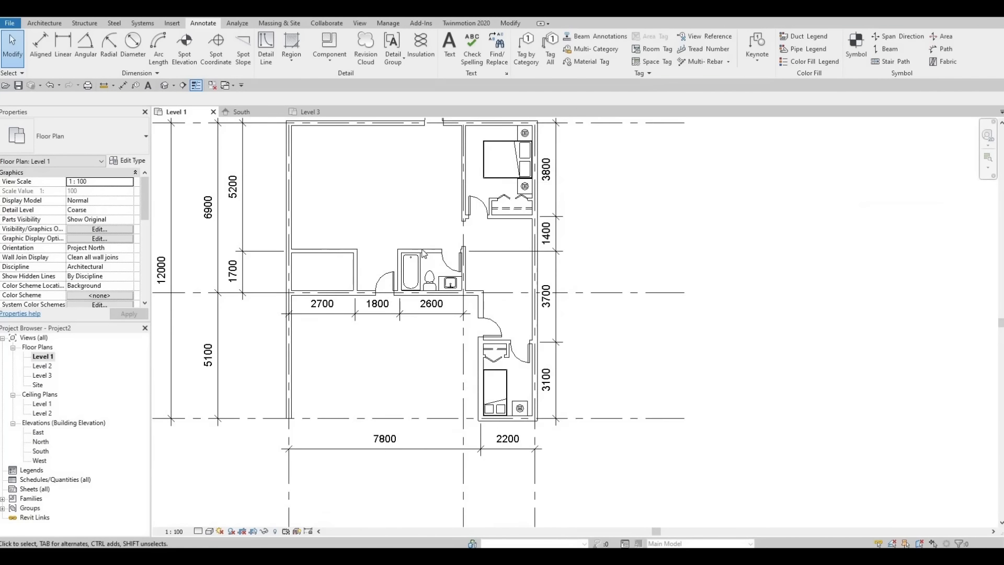
pyautogui.scroll(1, 500, 276)
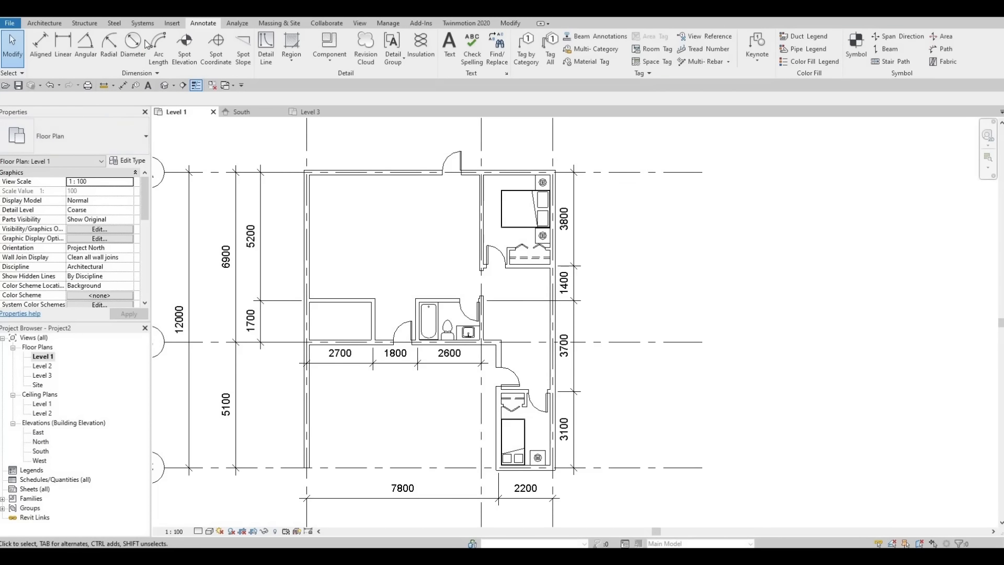
pyautogui.click(172, 23)
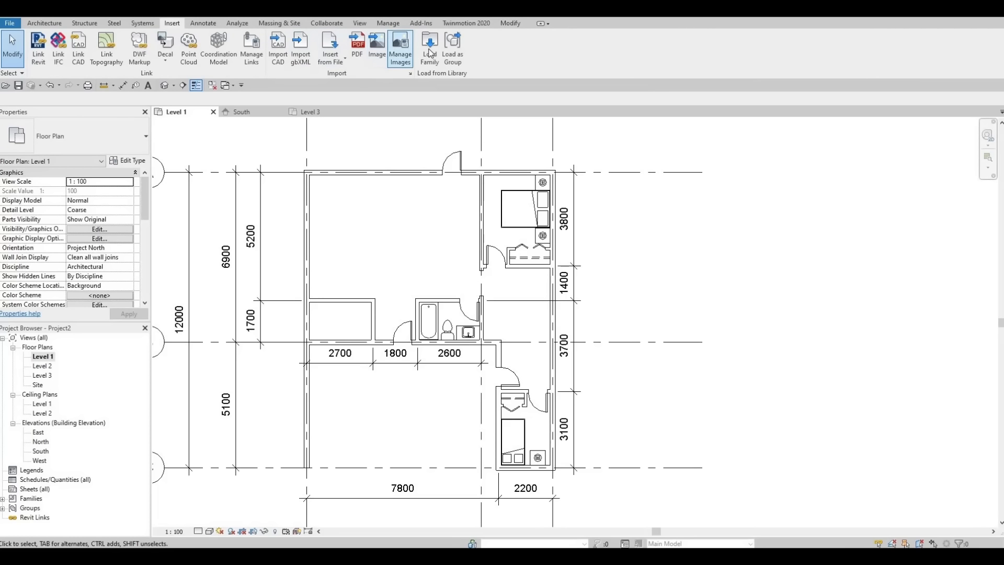
pyautogui.click(429, 50)
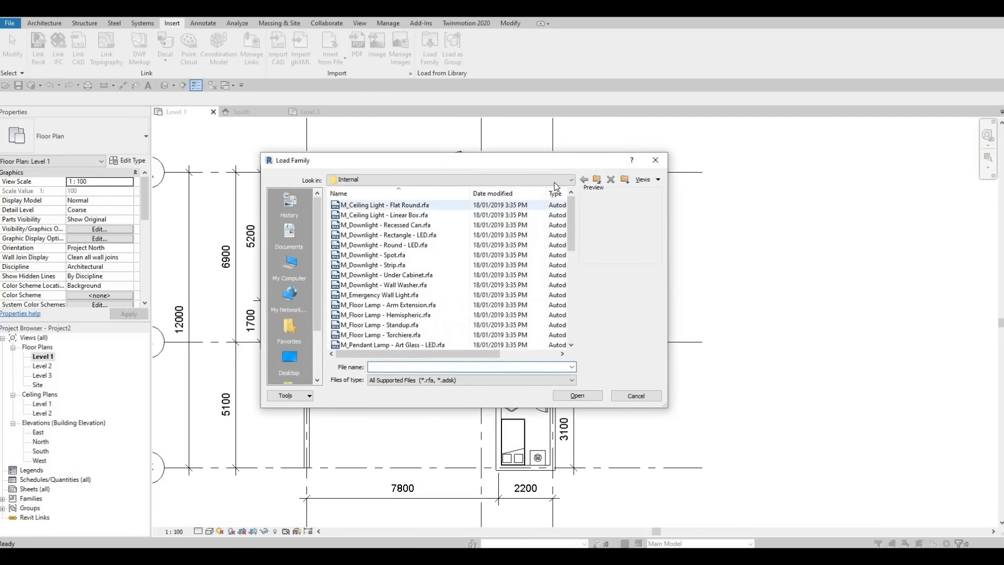
pyautogui.click(450, 179)
pyautogui.scroll(1, 429, 231)
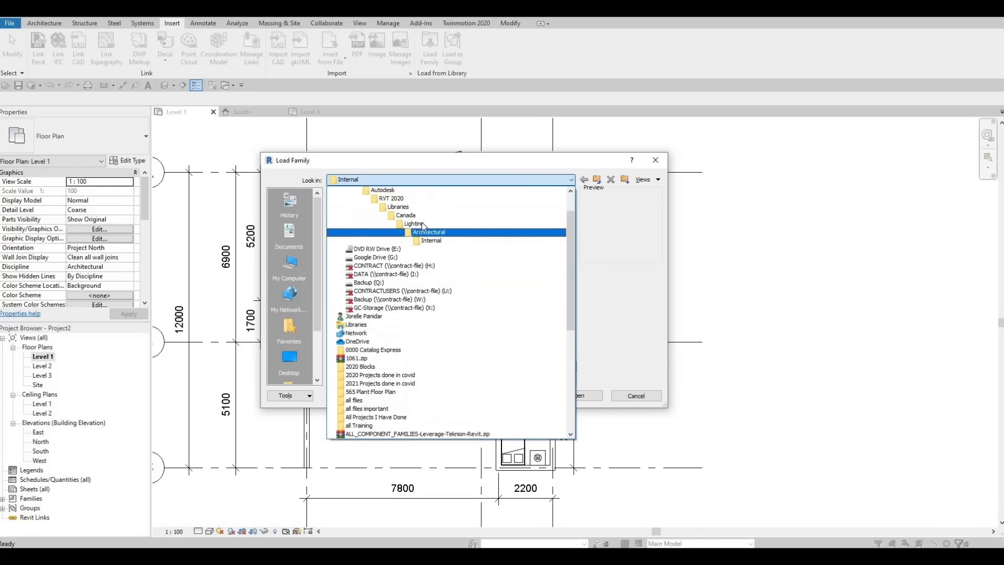
pyautogui.click(421, 219)
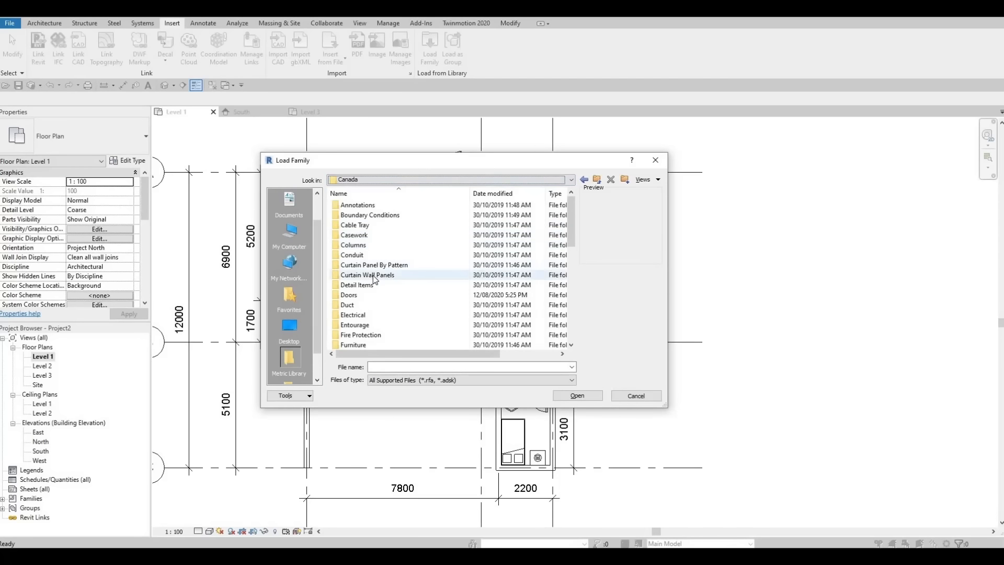
pyautogui.scroll(-2, 369, 287)
pyautogui.click(366, 286)
pyautogui.doubleClick(366, 285)
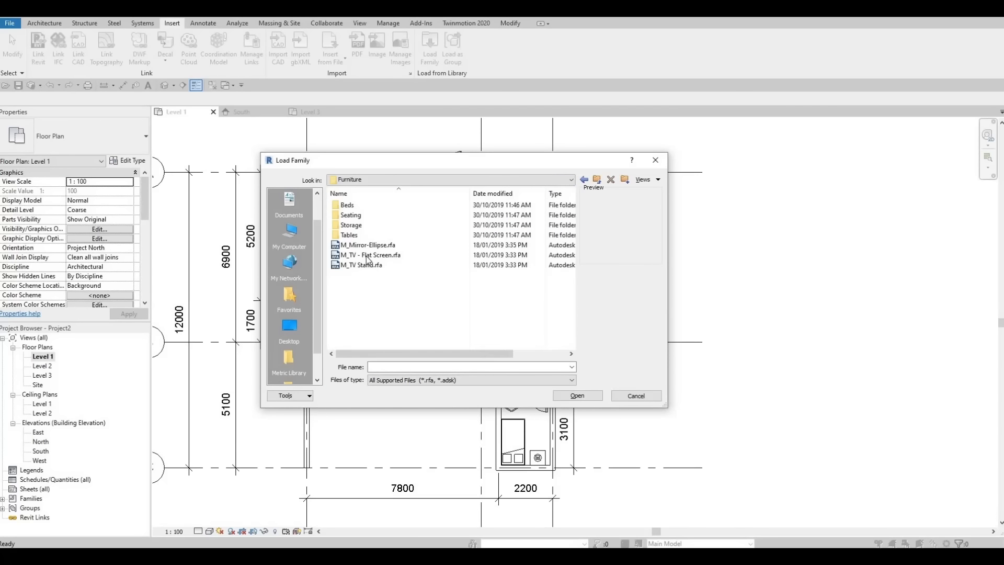
pyautogui.doubleClick(359, 215)
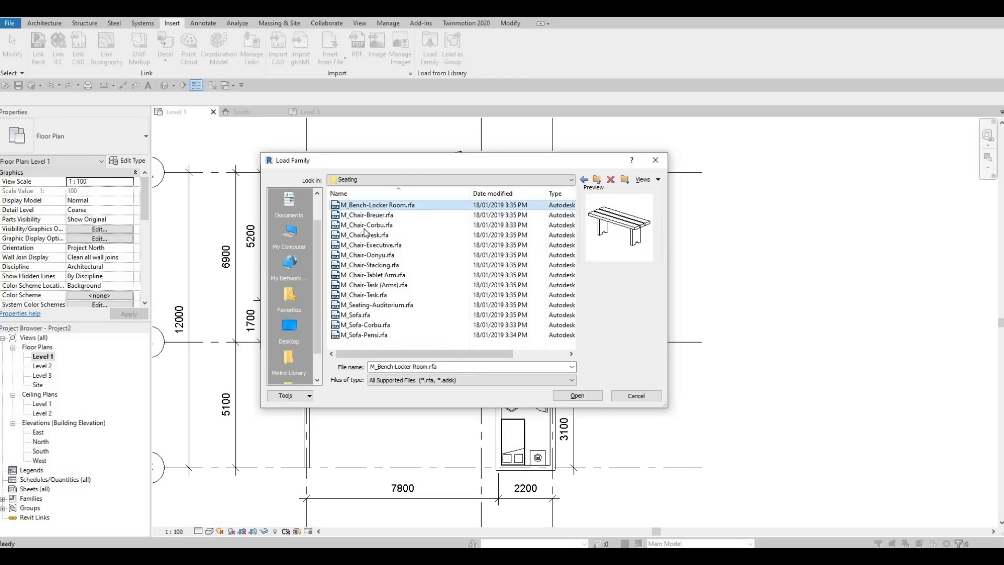
# Step: Preview the seating families, select both M_Sofa-Corbu.rfa and M_Chair-Corbu.rfa, and load them into the project
pyautogui.press('Down')
pyautogui.press('Down')
pyautogui.press('Down')
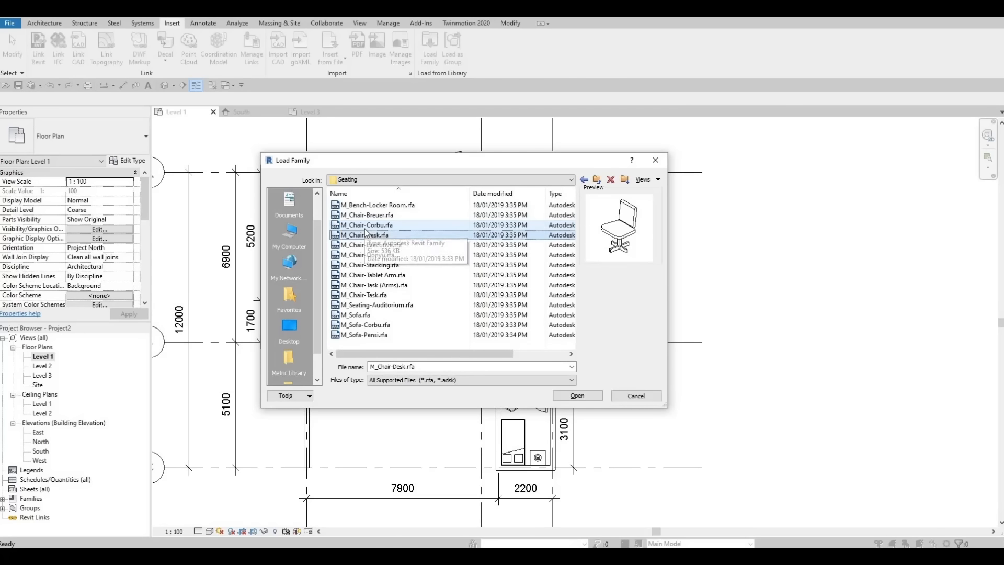
pyautogui.press('Down')
pyautogui.press('Down')
pyautogui.press('Down')
pyautogui.press('Down')
pyautogui.press('Down')
pyautogui.press('Down')
pyautogui.press('Down')
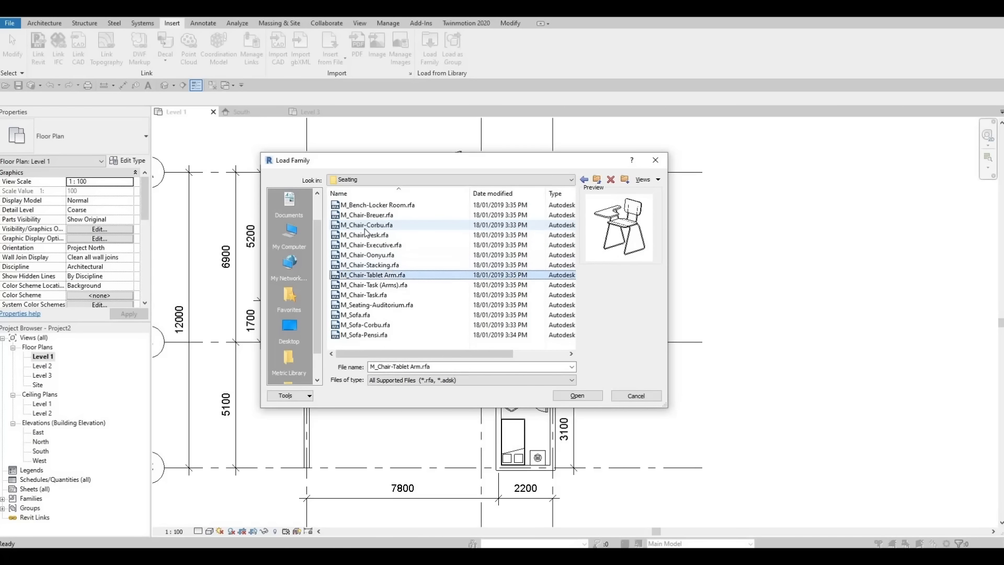
pyautogui.press('Down')
pyautogui.press('Down')
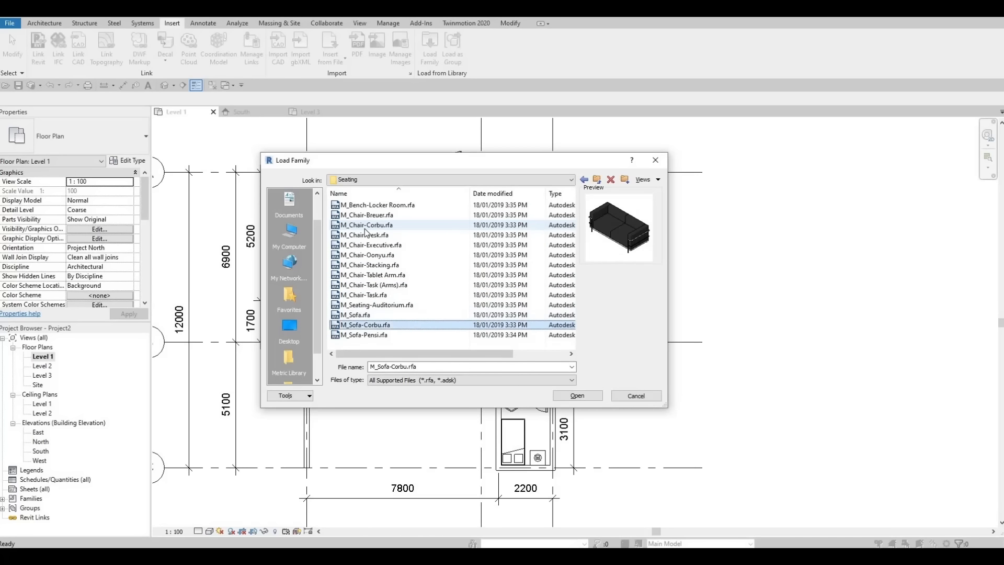
pyautogui.press('Up')
pyautogui.press('Down')
pyautogui.press('Down')
pyautogui.press('Up')
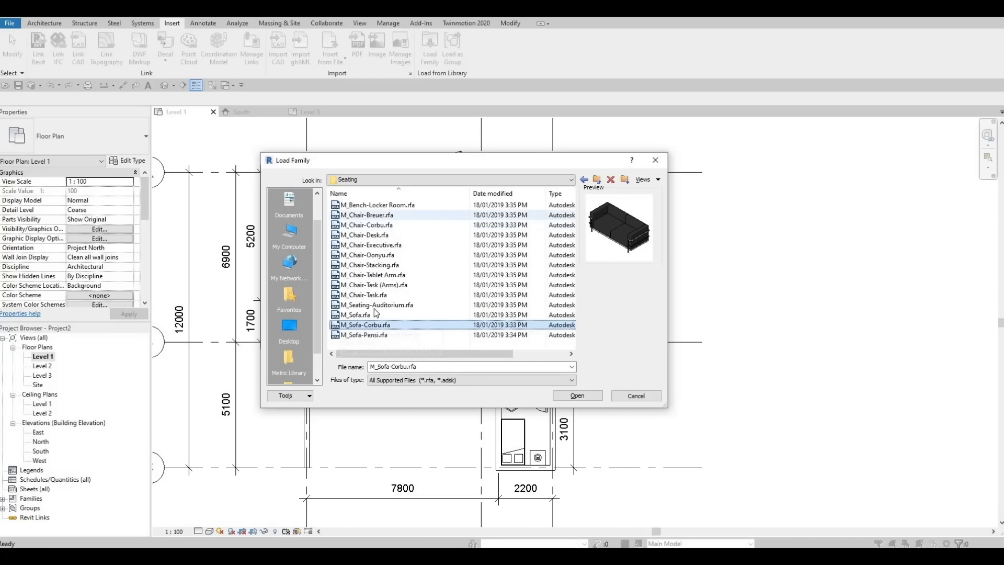
pyautogui.click(376, 225)
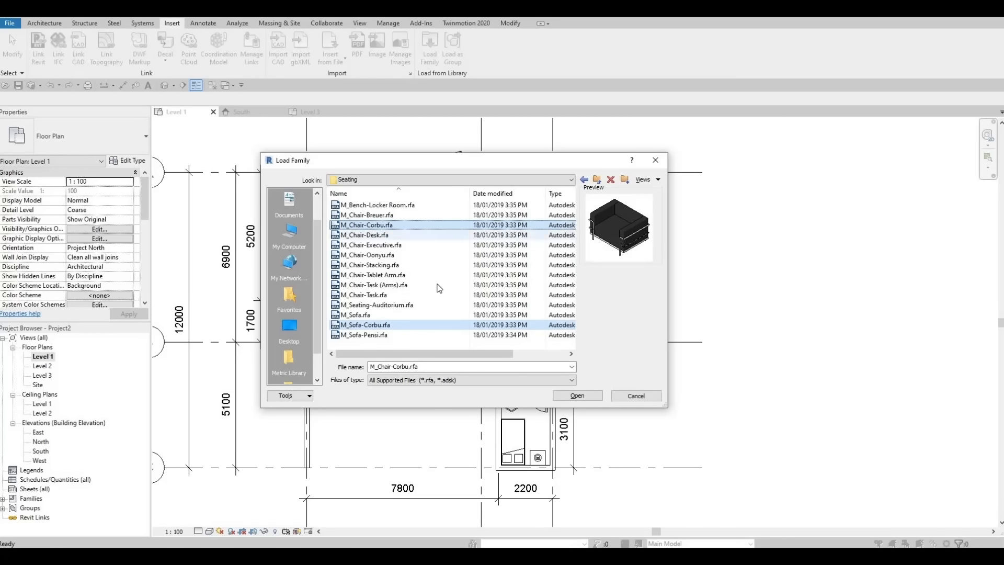
pyautogui.click(577, 395)
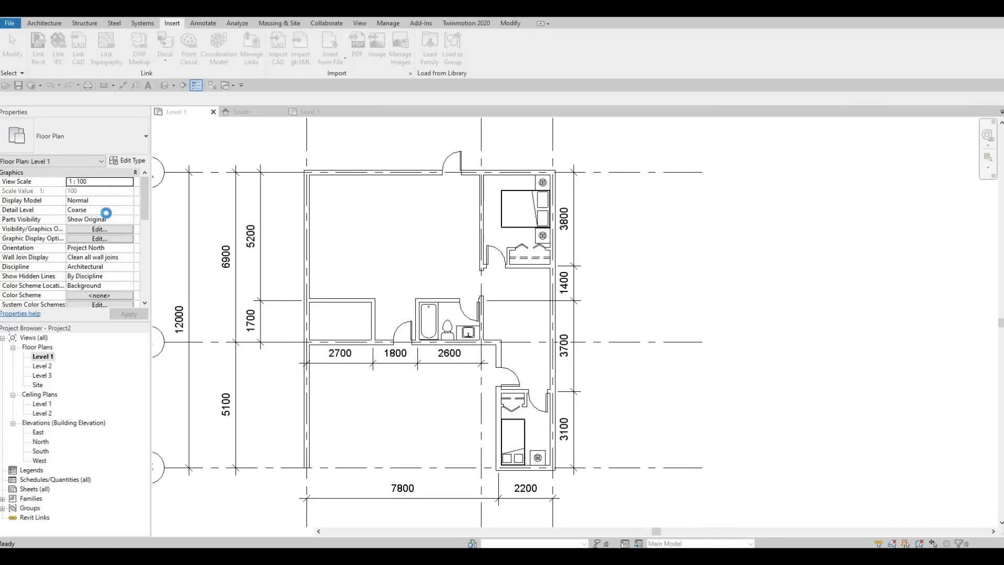
# Step: Start placing the M_Sofa-Corbu sofa component in the open area between the two bedrooms on Level 1
pyautogui.click(44, 23)
pyautogui.click(129, 44)
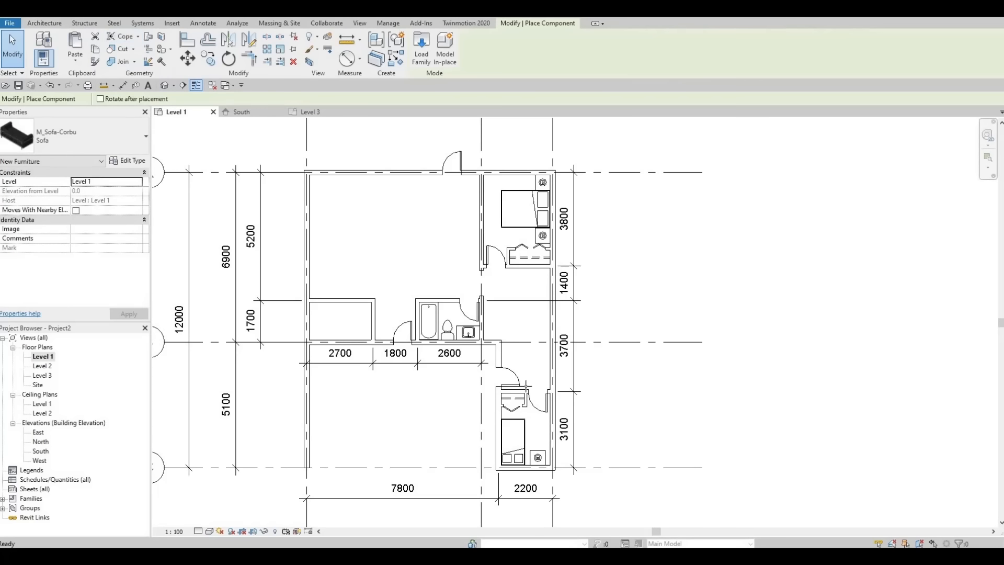
pyautogui.scroll(3, 507, 314)
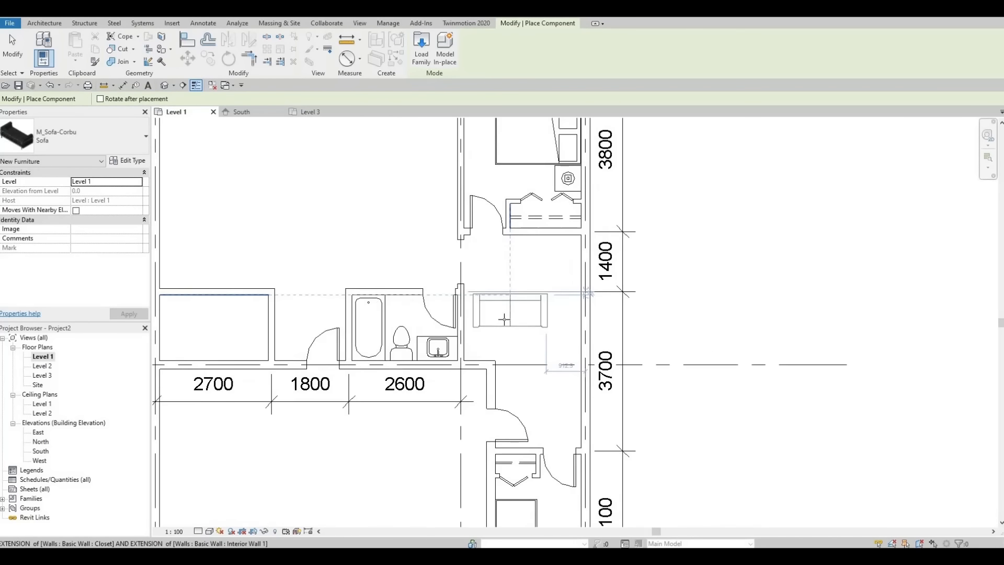
# Step: Place the M_Sofa-Corbu sofa turned vertical, with its back against the wall just east of the bathroom
pyautogui.press('space')
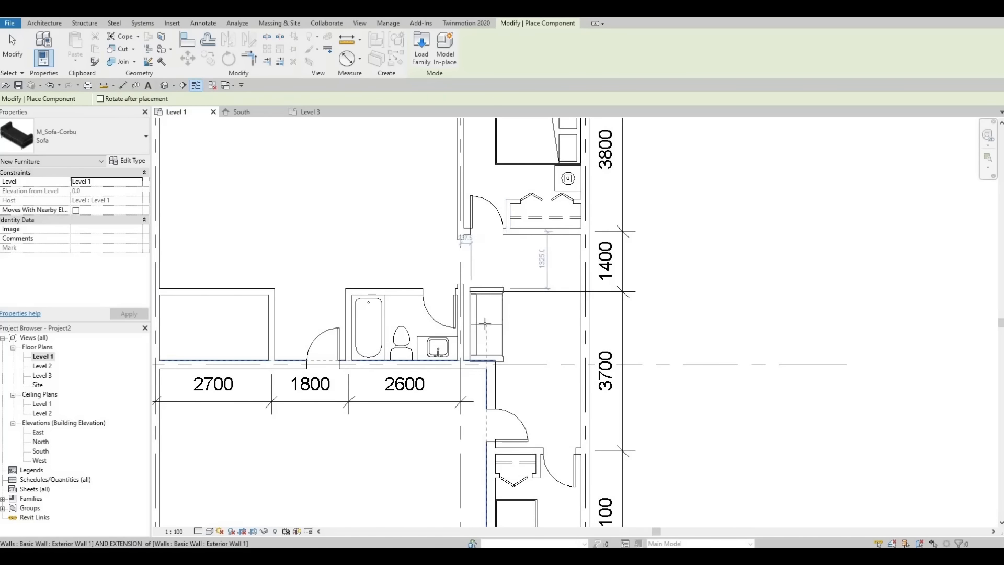
pyautogui.scroll(2, 484, 323)
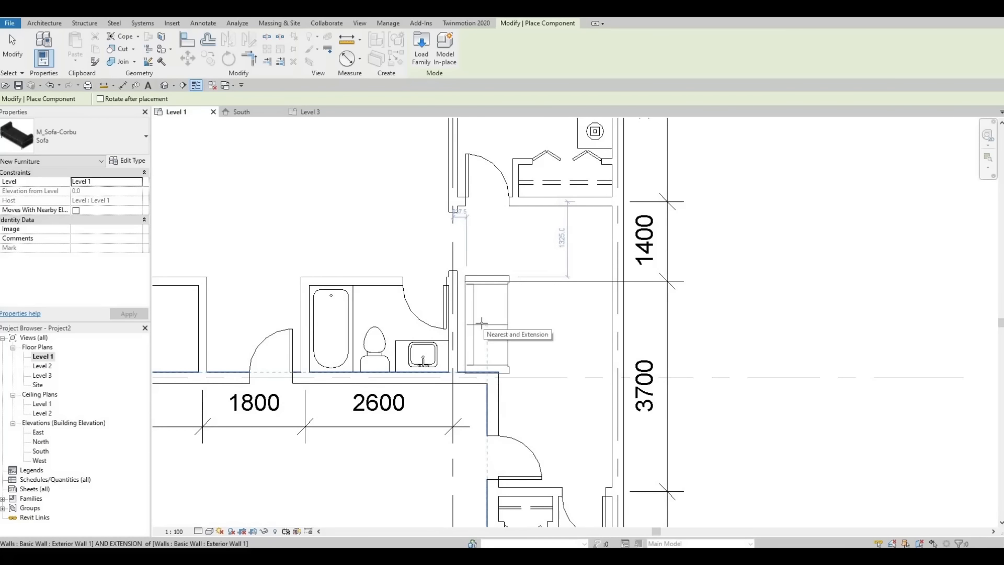
pyautogui.click(479, 324)
pyautogui.press('Escape')
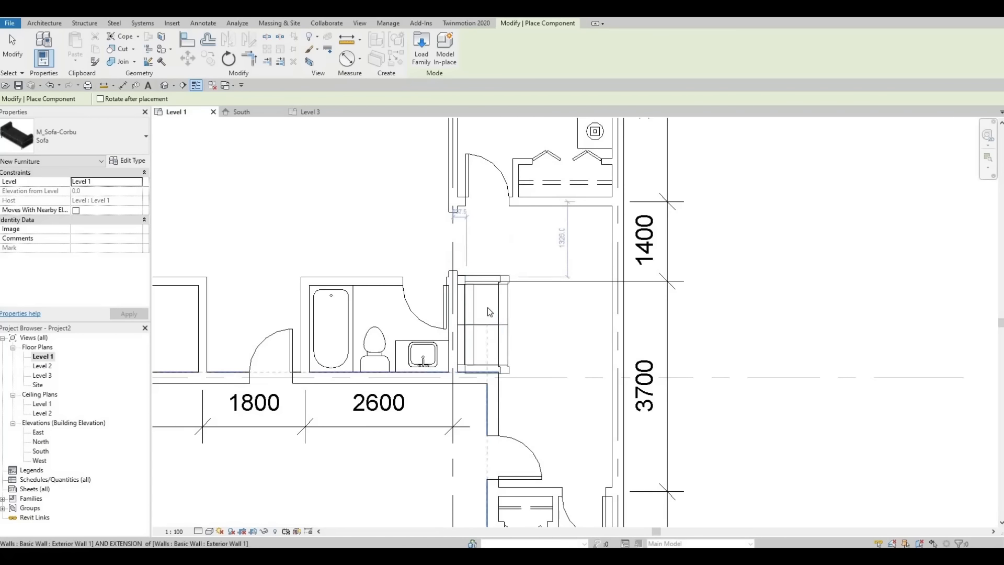
pyautogui.press('Escape')
# Step: Nudge the sofa beside the bathroom wall 40 mm east and 40 mm north to clear the walls
pyautogui.scroll(1, 492, 310)
pyautogui.click(501, 306)
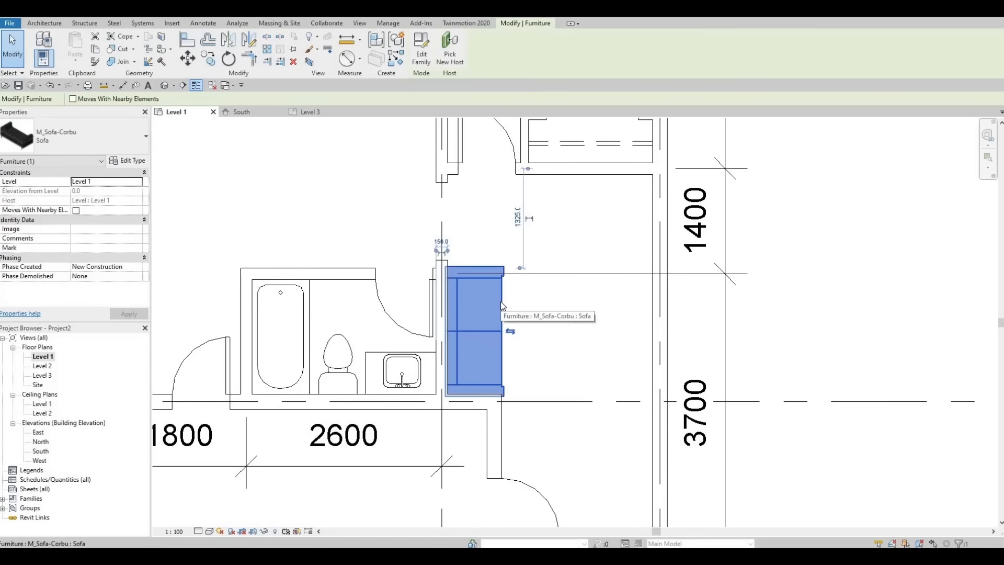
pyautogui.press('Right')
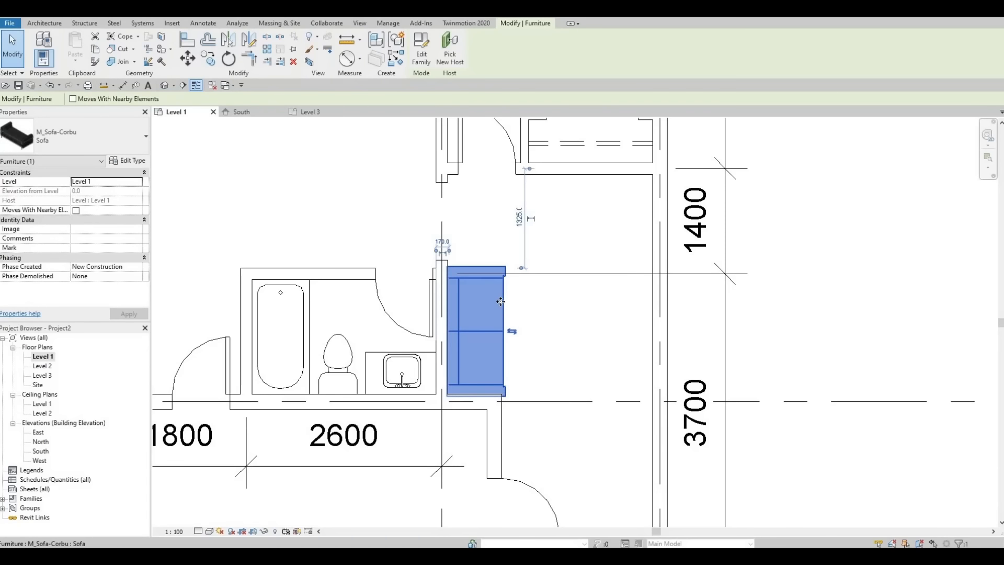
pyautogui.press('Right')
pyautogui.press('Up')
pyautogui.press('Up')
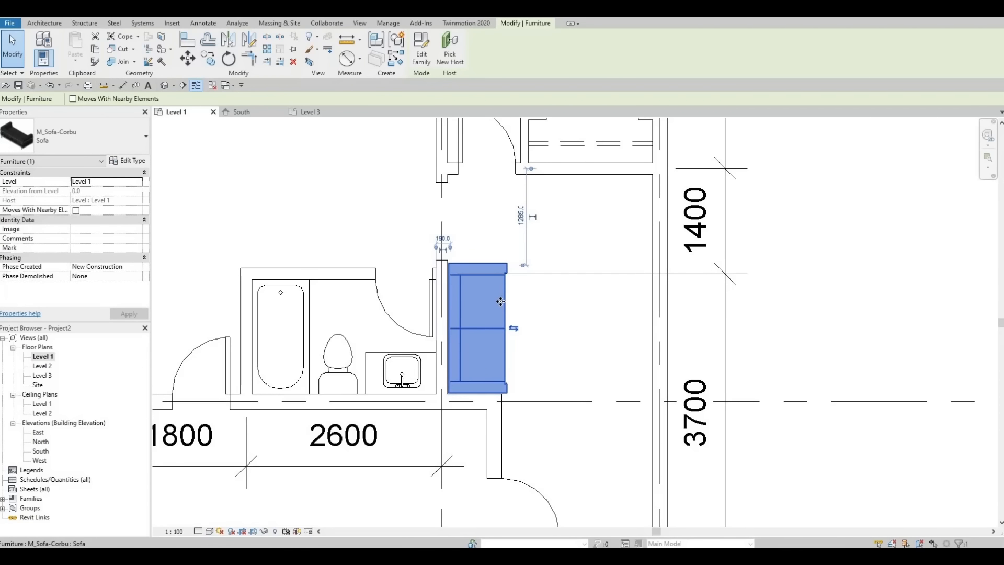
pyautogui.press('Escape')
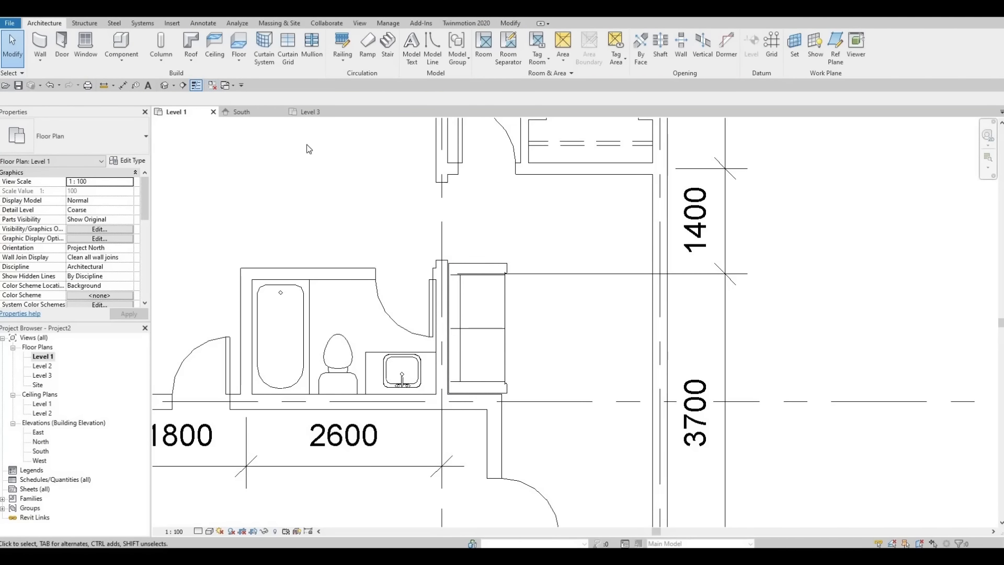
# Step: Place an M_Chair-Corbu chair facing north against the small closet room's upper wall, about 900 mm from the west wall
pyautogui.click(121, 42)
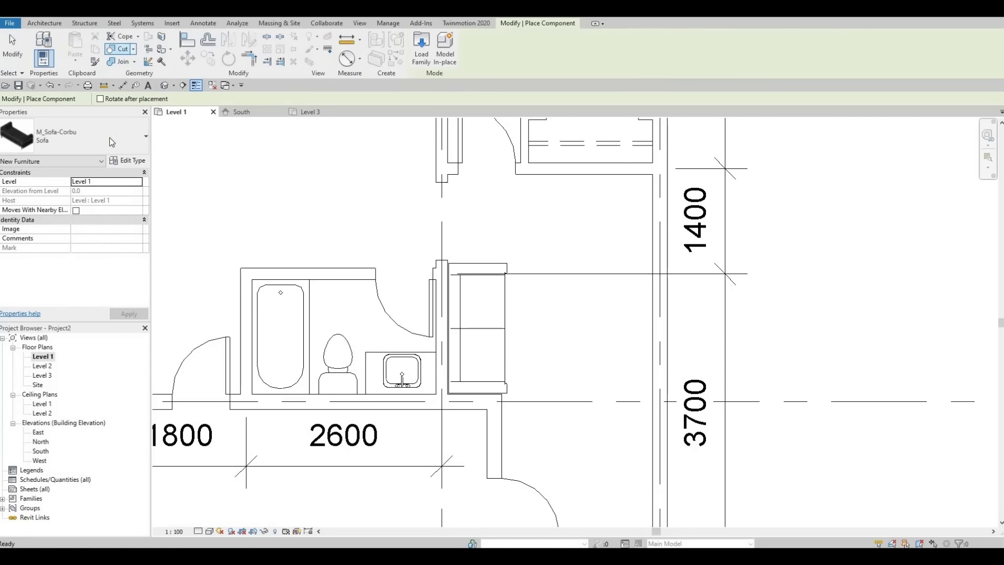
pyautogui.click(108, 137)
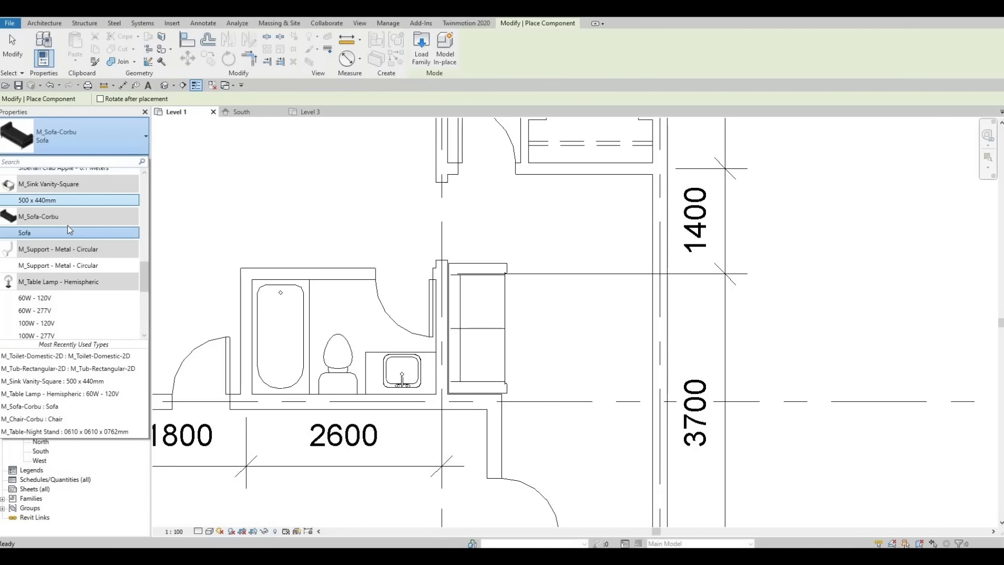
pyautogui.scroll(5, 68, 225)
pyautogui.scroll(4, 58, 236)
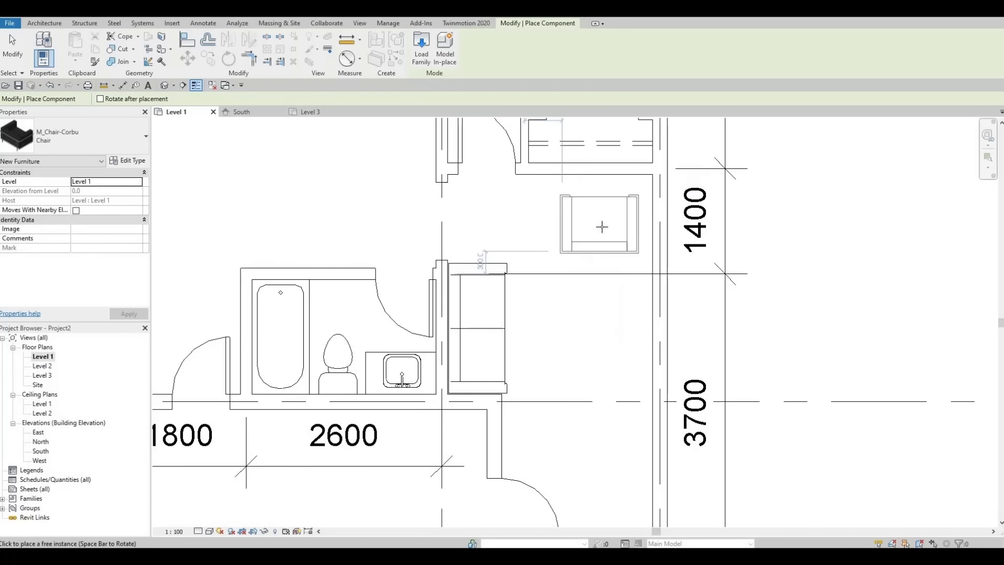
pyautogui.press('space')
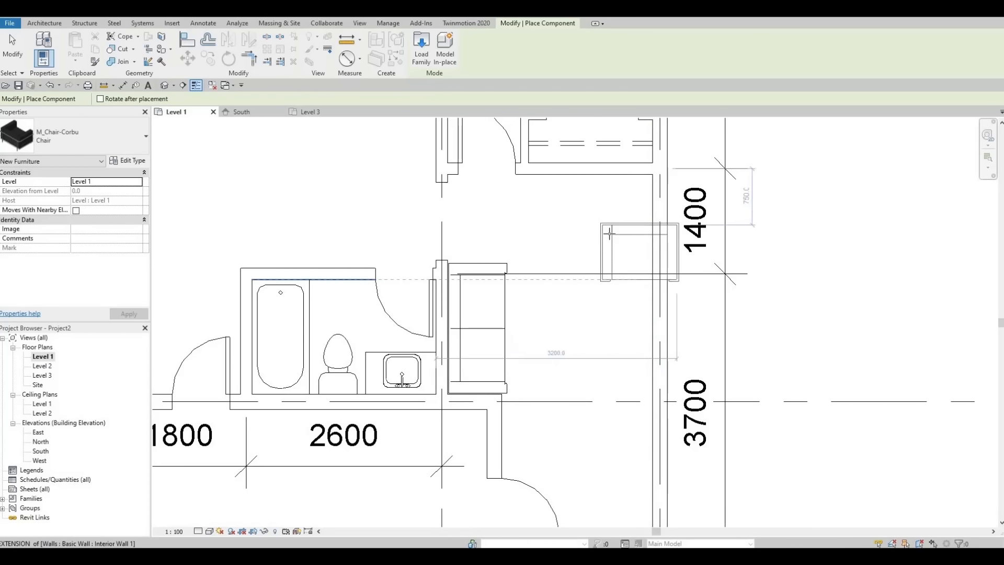
pyautogui.press('space')
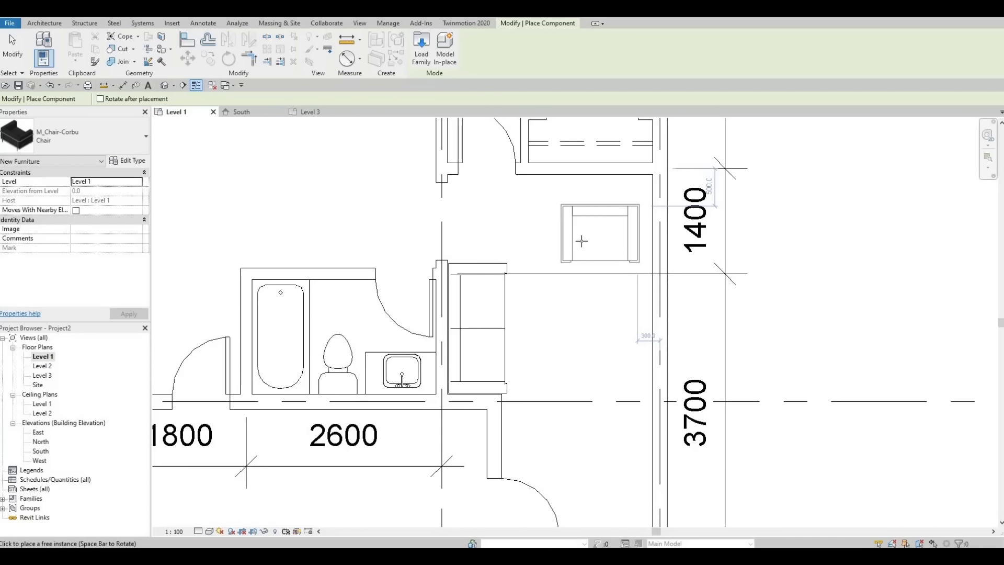
pyautogui.scroll(-3, 384, 231)
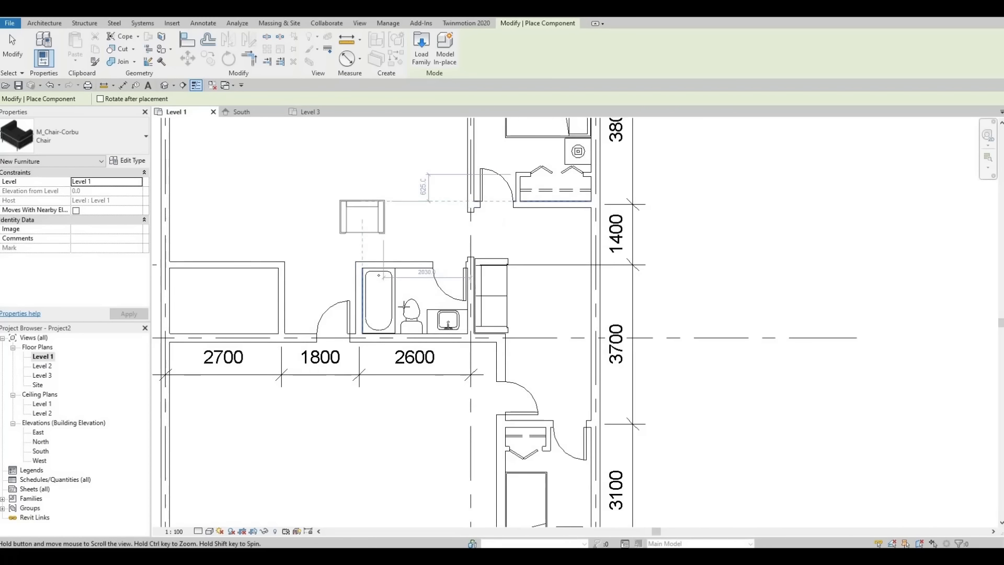
pyautogui.moveTo(403, 307); pyautogui.dragTo(449, 346, button='middle')
pyautogui.press('space')
pyautogui.press('space')
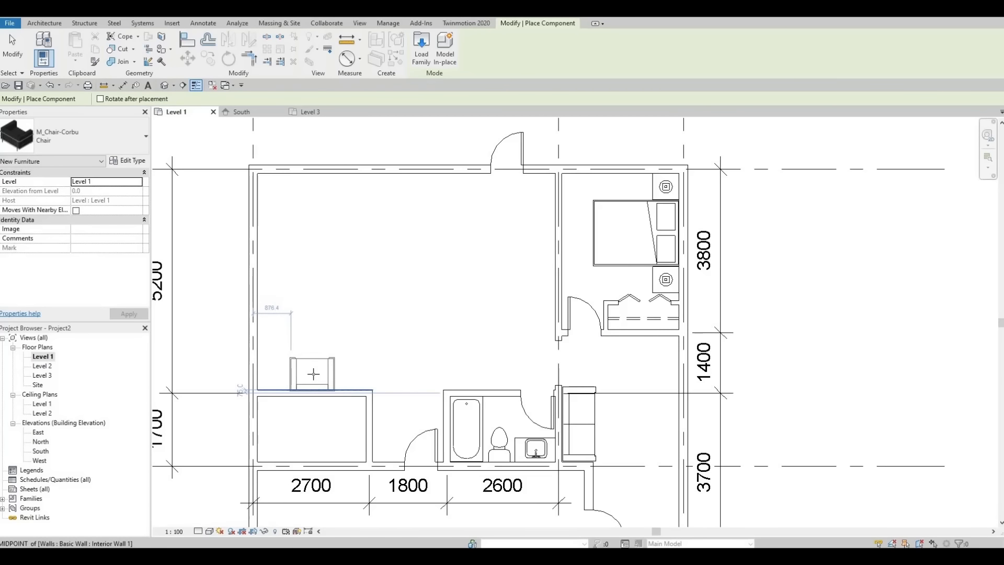
pyautogui.click(318, 371)
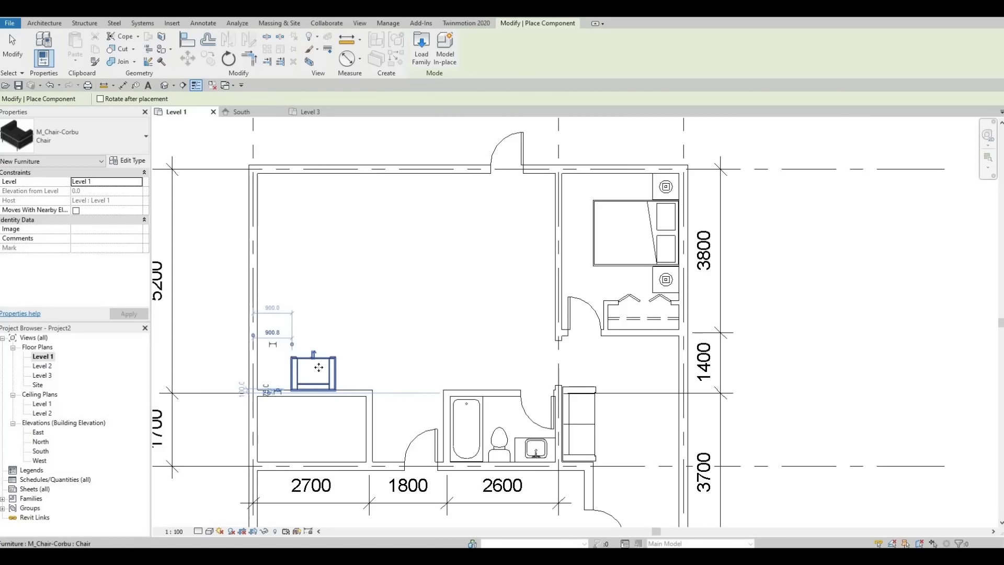
pyautogui.press('Escape')
pyautogui.press('Escape')
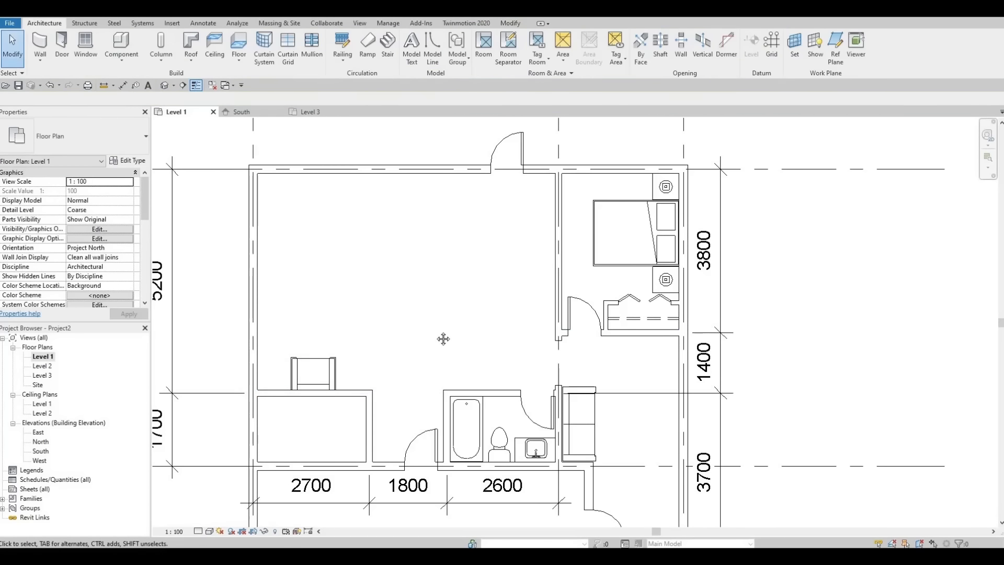
# Step: Create a similar sofa from the one beside the bathroom and place it vertically, facing west, about 1725 mm from the bathroom wall line
pyautogui.moveTo(591, 424); pyautogui.dragTo(571, 413, button='middle')
pyautogui.click(571, 413)
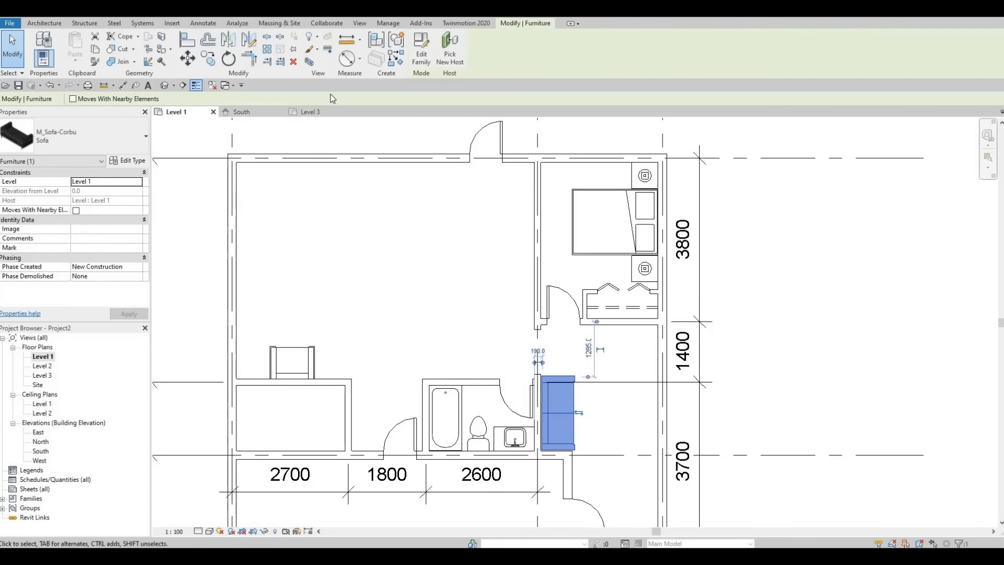
pyautogui.click(393, 59)
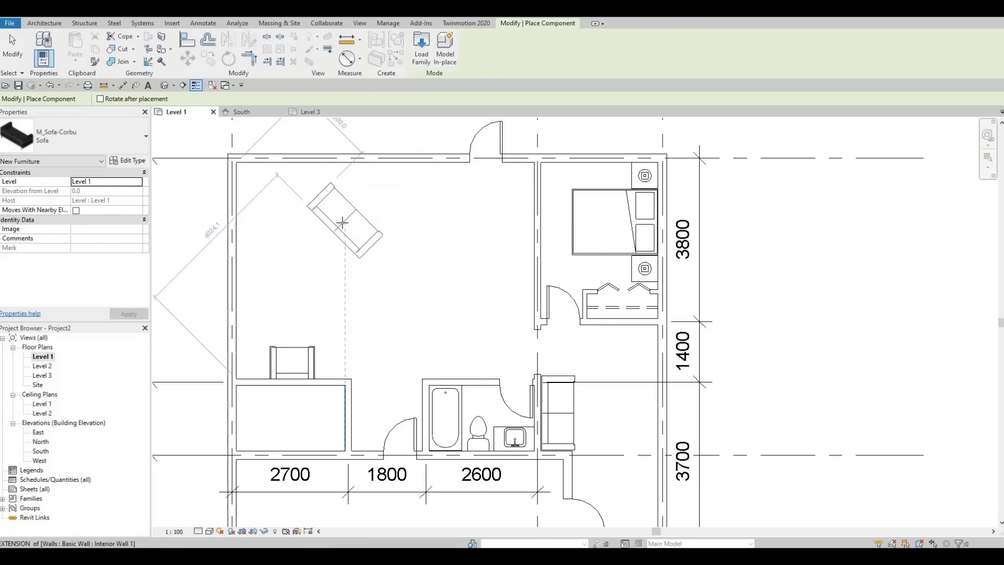
pyautogui.press('space')
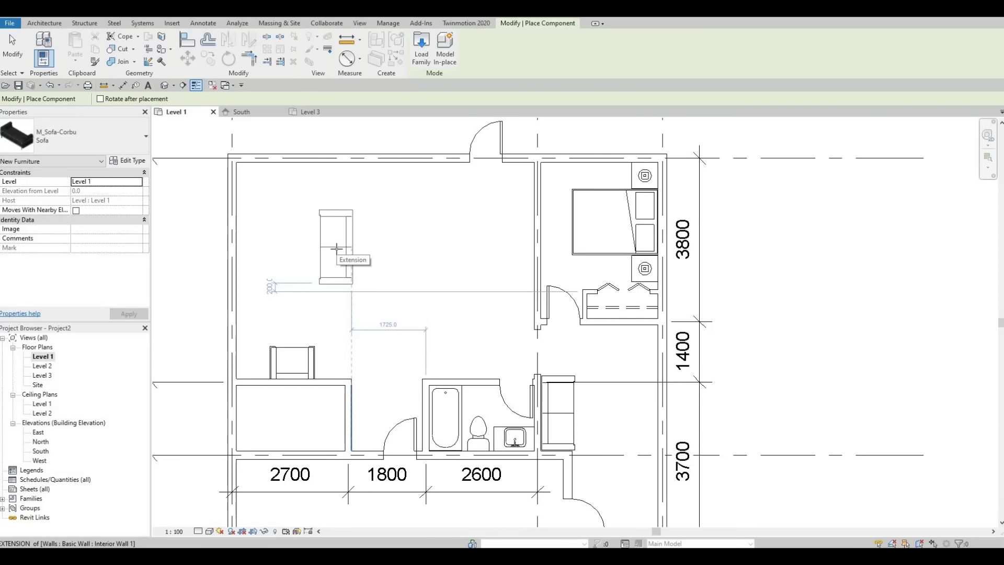
pyautogui.click(355, 253)
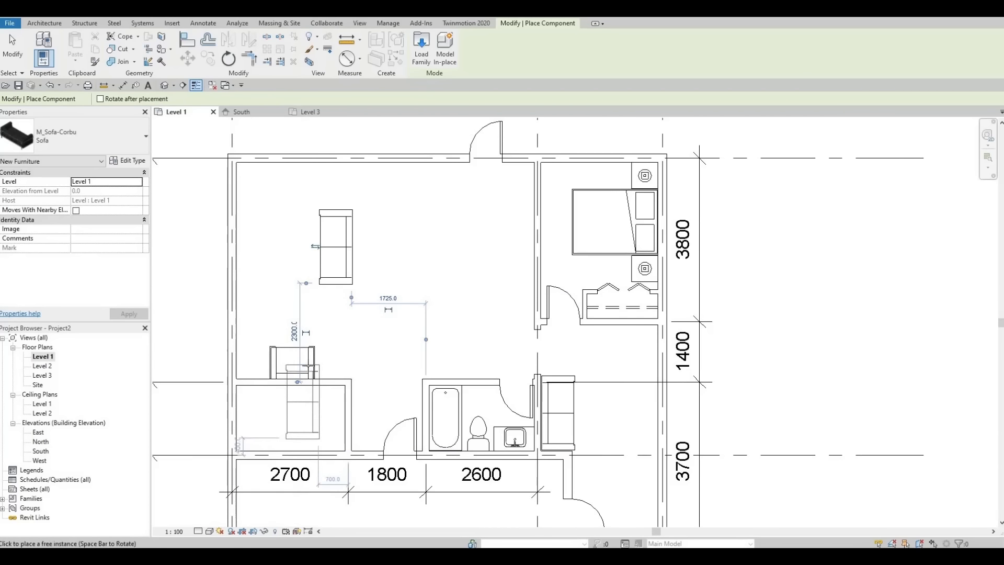
pyautogui.press('Escape')
pyautogui.press('Escape')
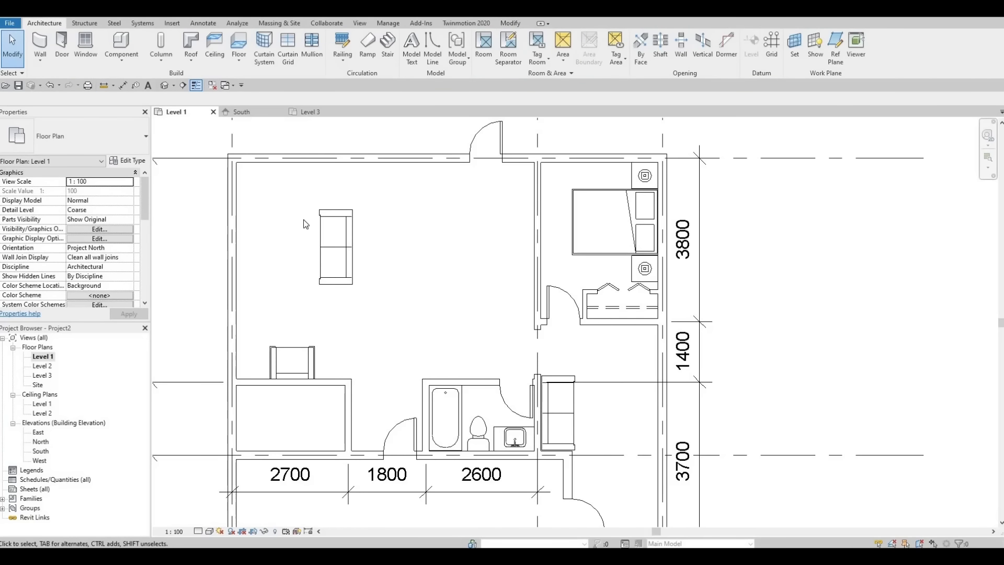
# Step: Create another similar sofa and place it horizontally against the living room's north wall, near the northwest corner
pyautogui.click(322, 230)
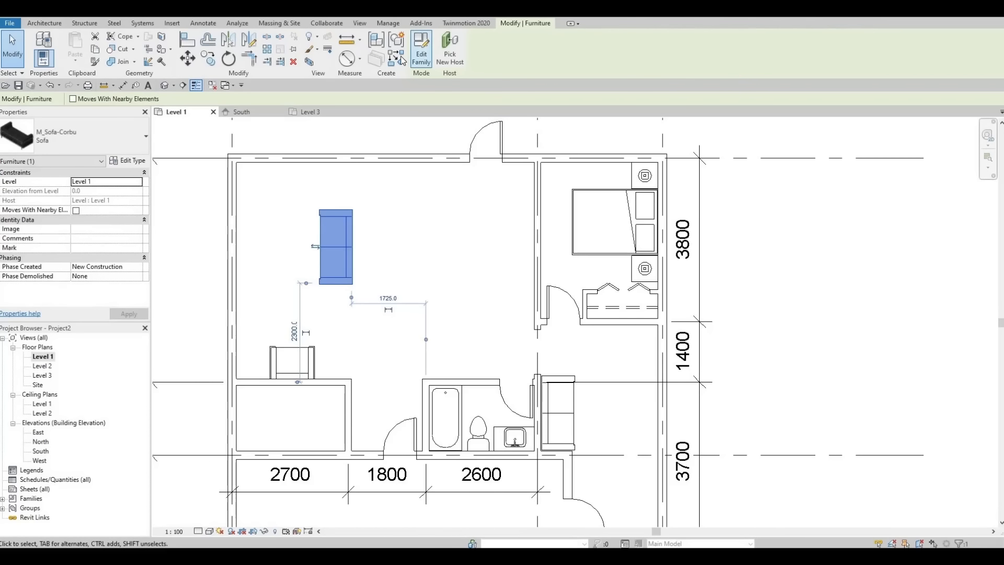
pyautogui.press('c')
pyautogui.press('s')
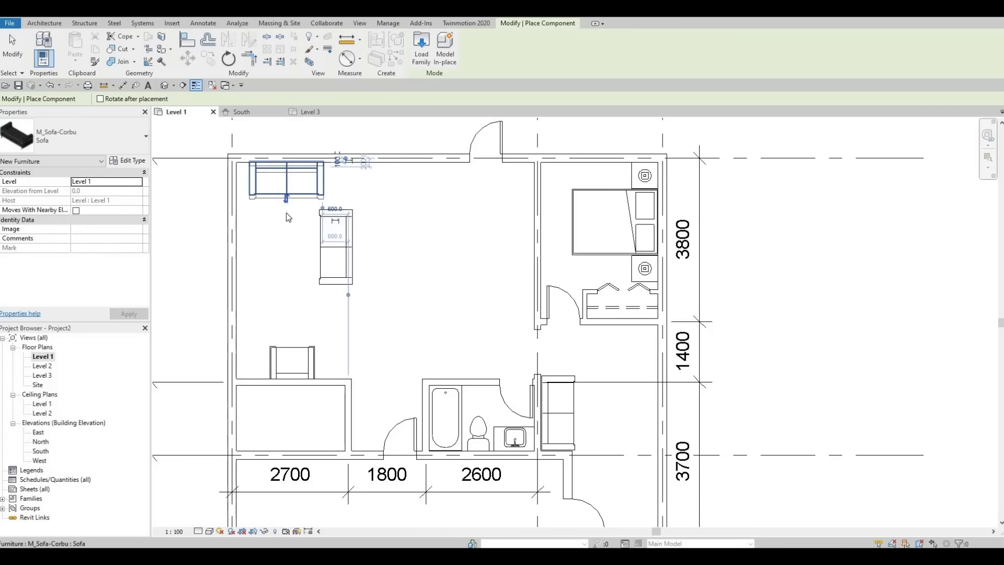
pyautogui.click(286, 213)
pyautogui.press('Escape')
pyautogui.press('Escape')
# Step: Nudge the sofa at the north wall slightly south, away from the wall
pyautogui.click(285, 194)
pyautogui.press('Down')
pyautogui.press('Down')
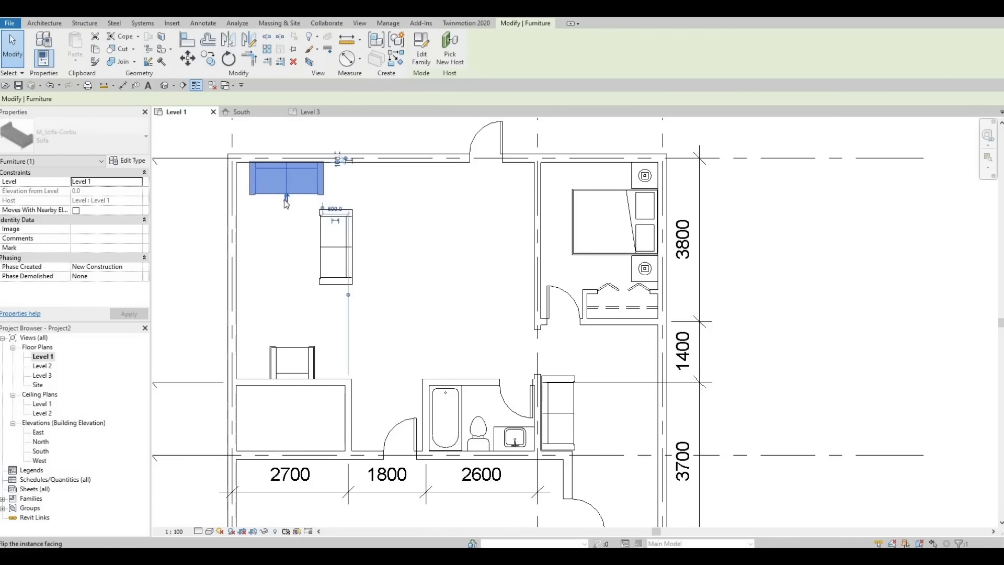
# Step: Nudge the vertical living room sofa 80 mm east
pyautogui.click(323, 251)
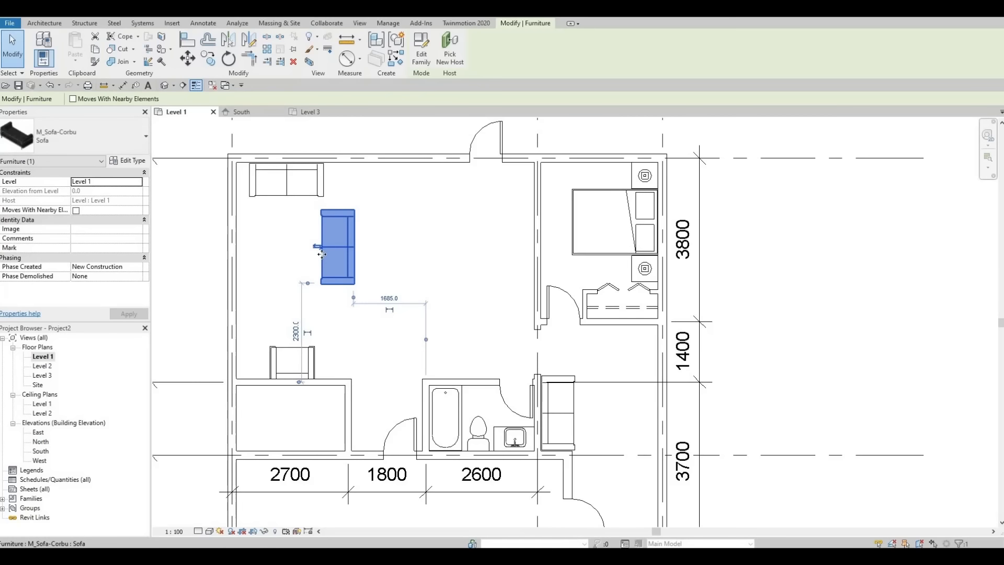
pyautogui.press('Right')
pyautogui.press('Right')
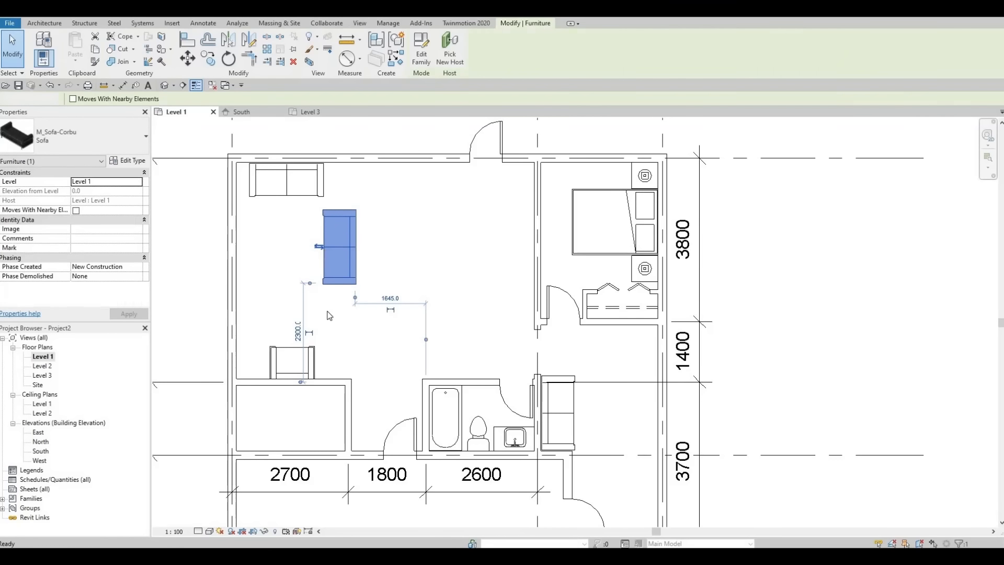
pyautogui.click(330, 315)
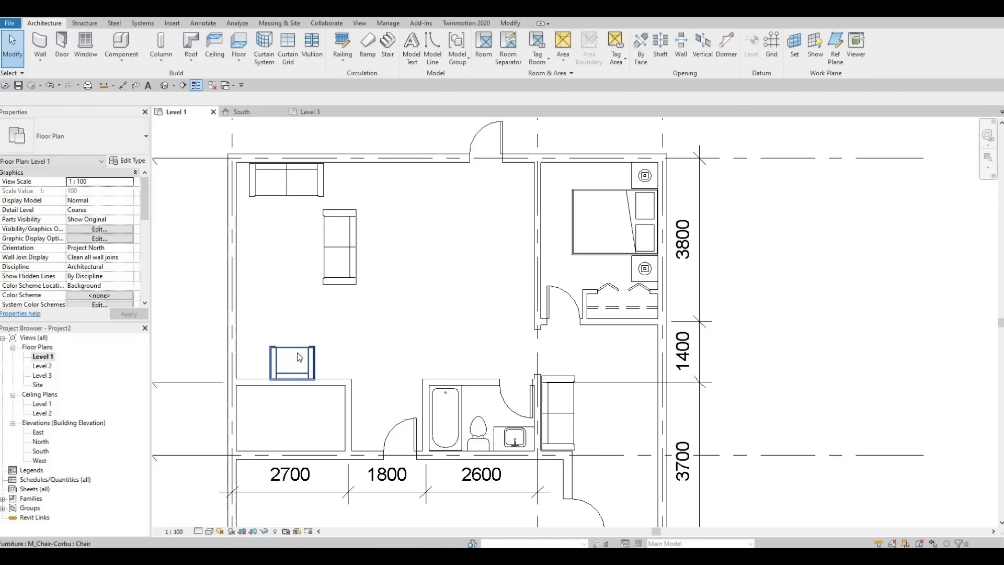
# Step: Nudge the Corbu chair in the living room three increments west
pyautogui.click(299, 354)
pyautogui.press('Left')
pyautogui.press('Left')
pyautogui.press('Left')
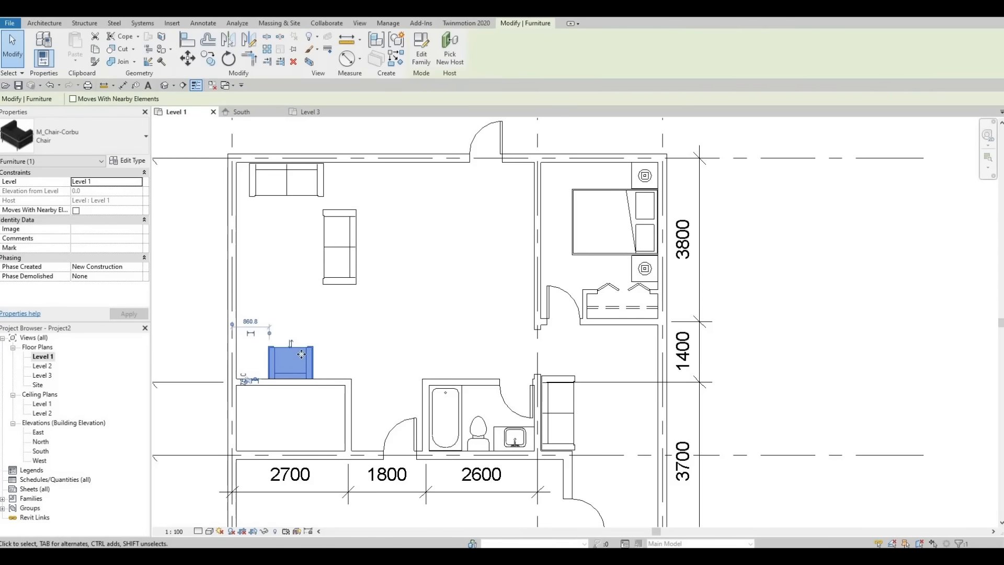
pyautogui.press('Escape')
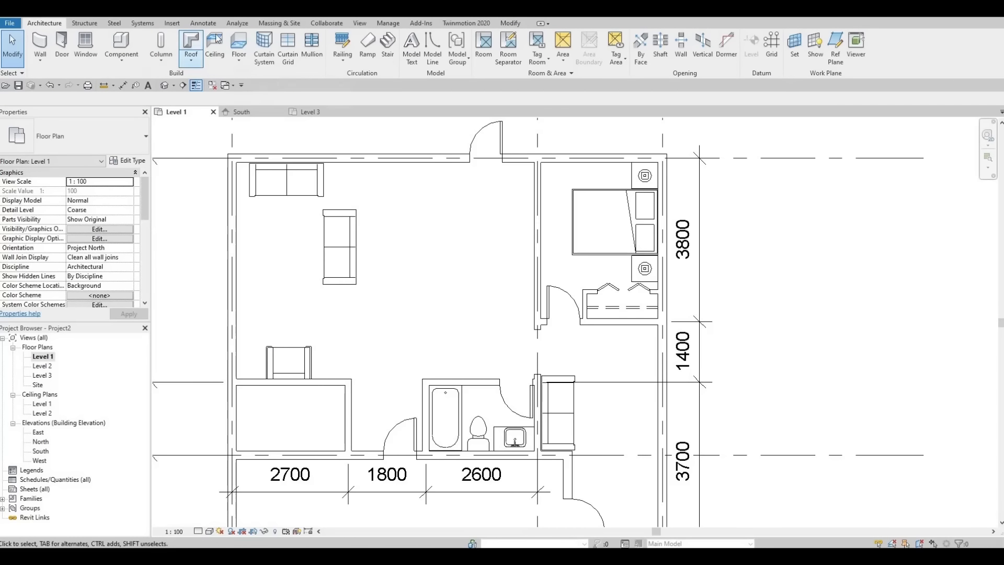
# Step: Preview the chair families in the Seating library folder and load the M_Chair-Desk family
pyautogui.click(171, 22)
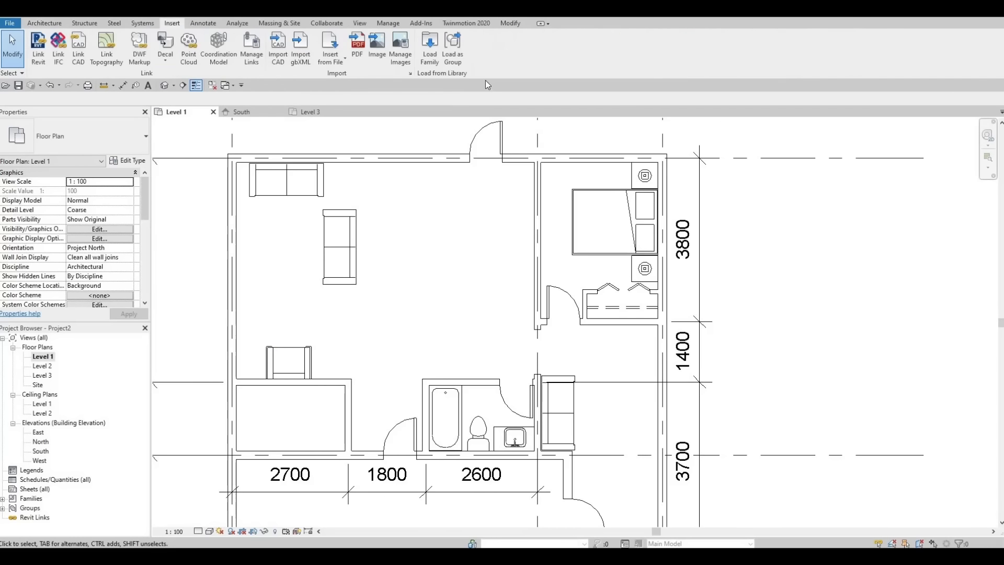
pyautogui.click(432, 62)
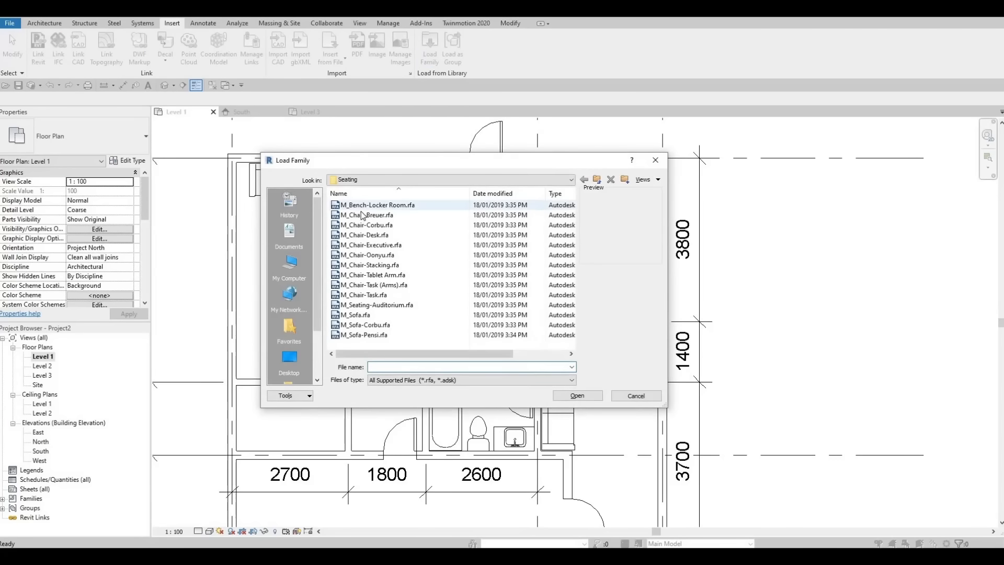
pyautogui.click(365, 207)
pyautogui.press('Down')
pyautogui.press('Down')
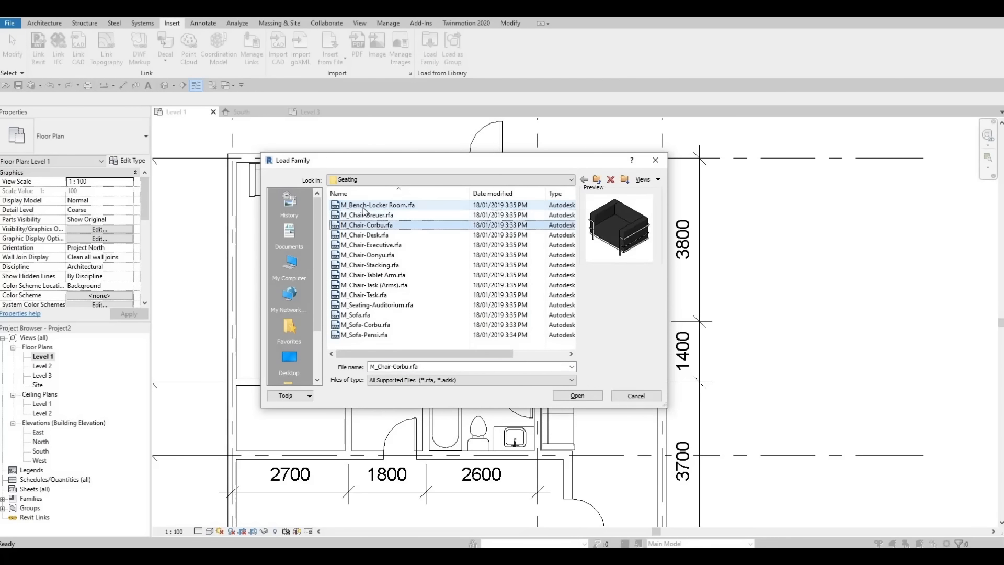
pyautogui.press('Up')
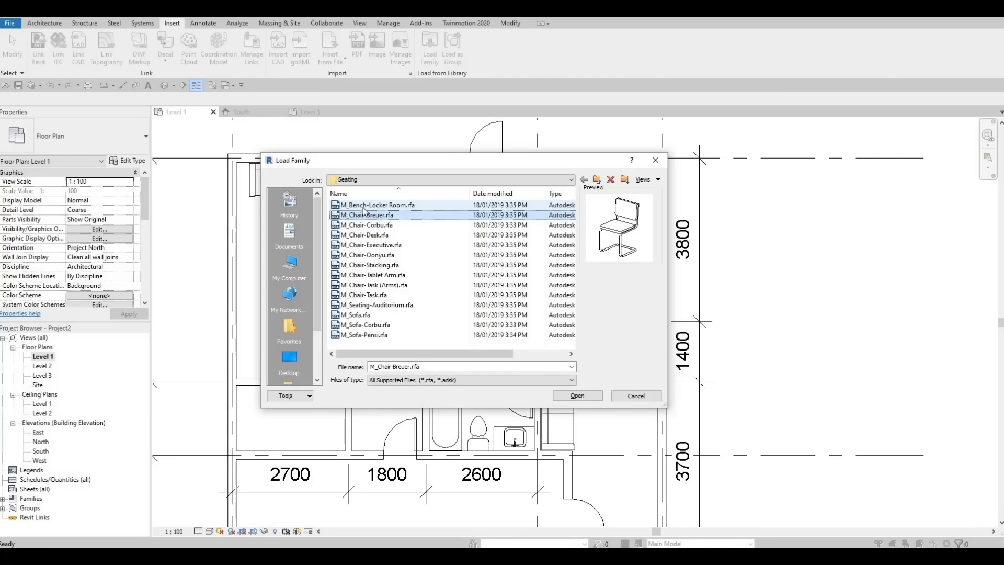
pyautogui.press('Down')
pyautogui.press('Down')
pyautogui.press('Down')
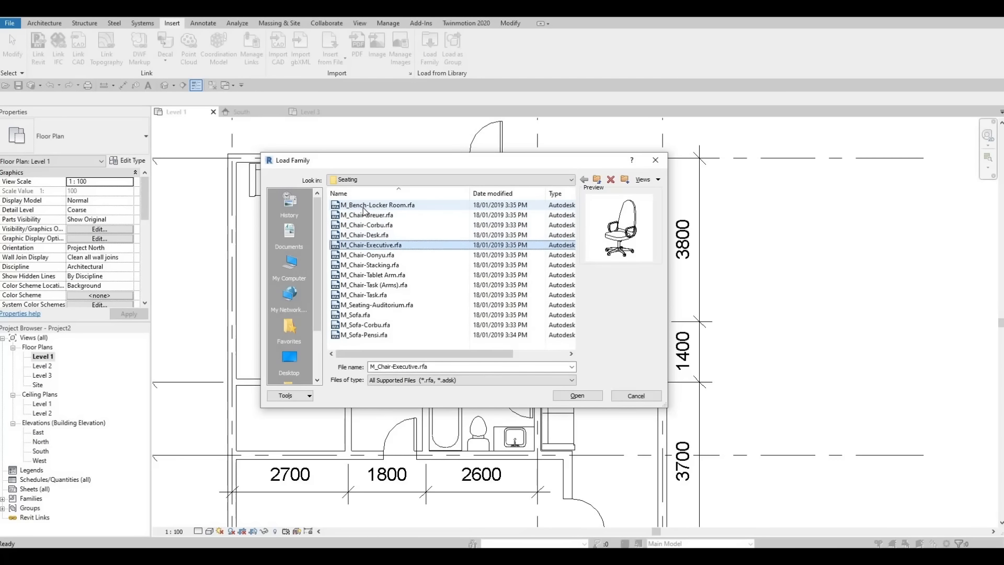
pyautogui.press('Up')
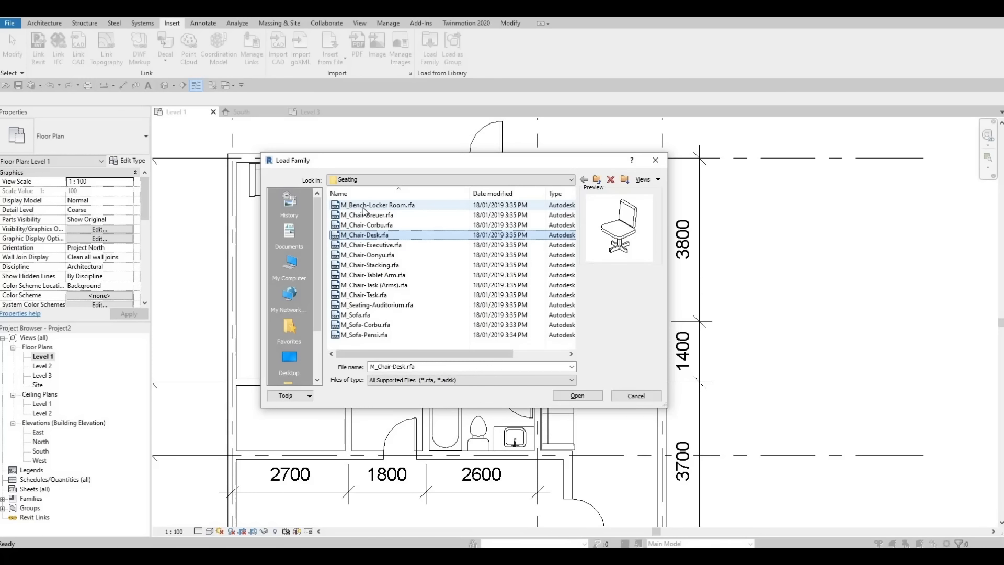
pyautogui.click(352, 214)
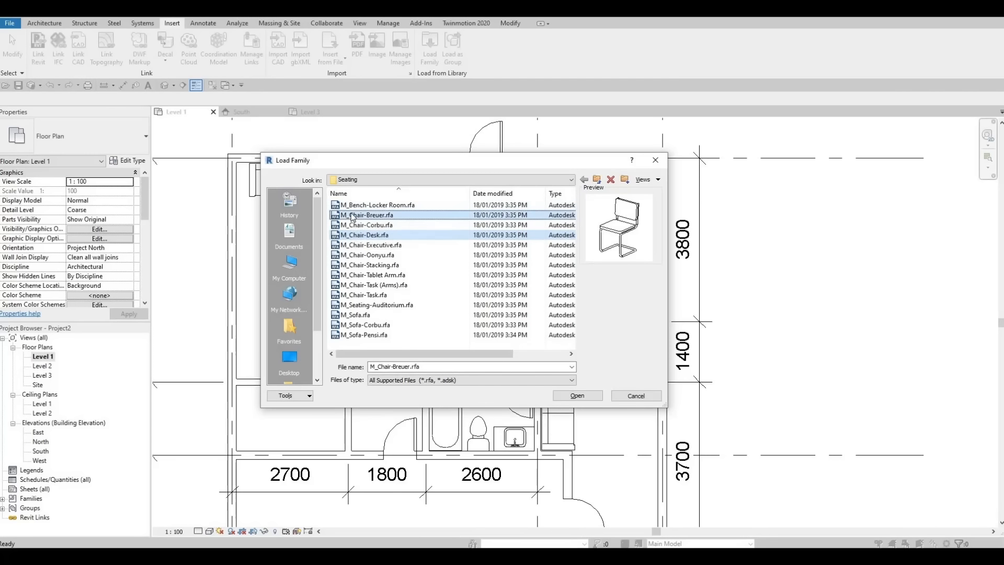
pyautogui.click(575, 395)
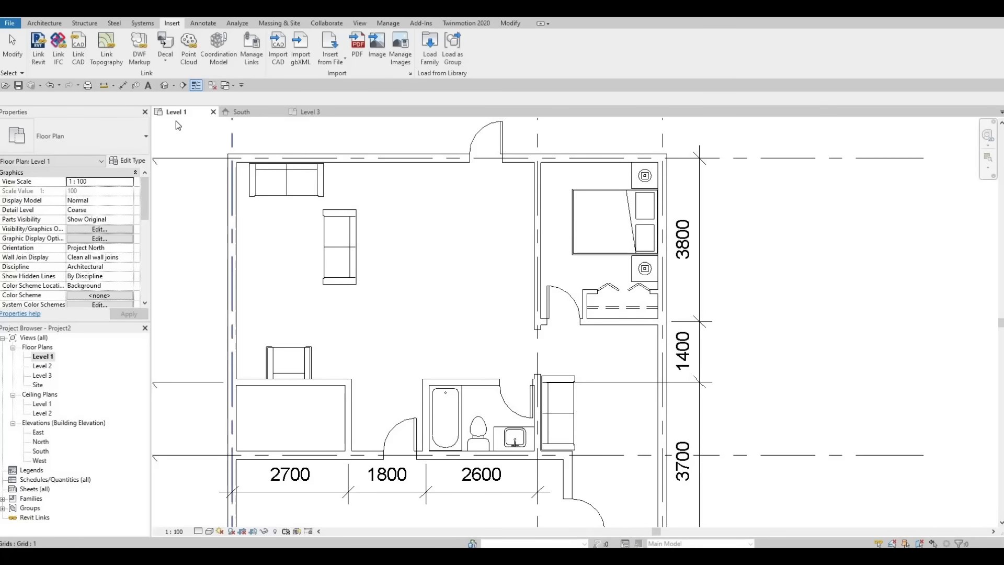
# Step: Place one M_Chair-Desk near the east exterior wall, just south of the north bedroom's closet
pyautogui.click(42, 22)
pyautogui.click(124, 42)
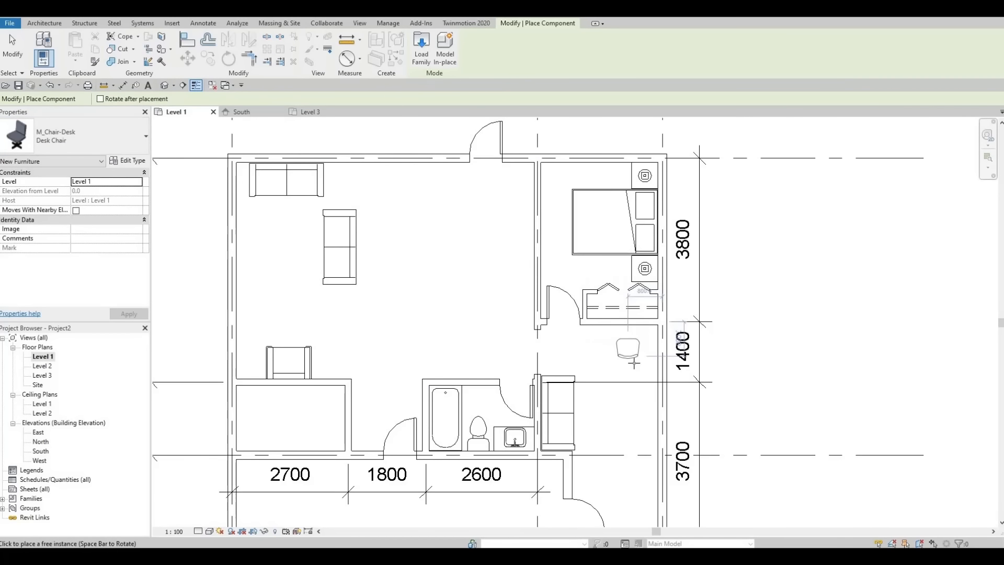
pyautogui.click(627, 356)
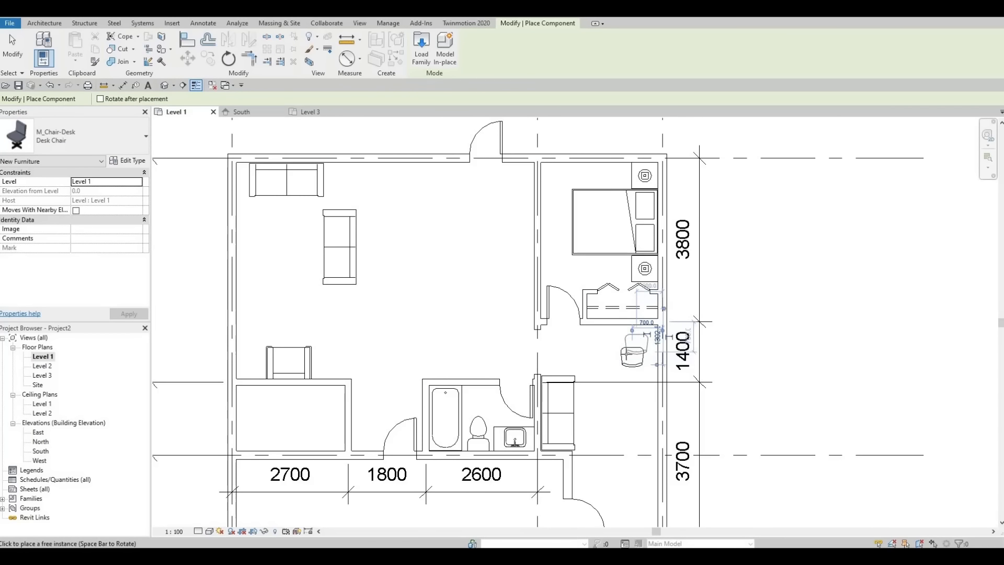
pyautogui.press('Escape')
pyautogui.press('Escape')
# Step: Rotate the placed desk chair 180 degrees about its centre
pyautogui.click(632, 357)
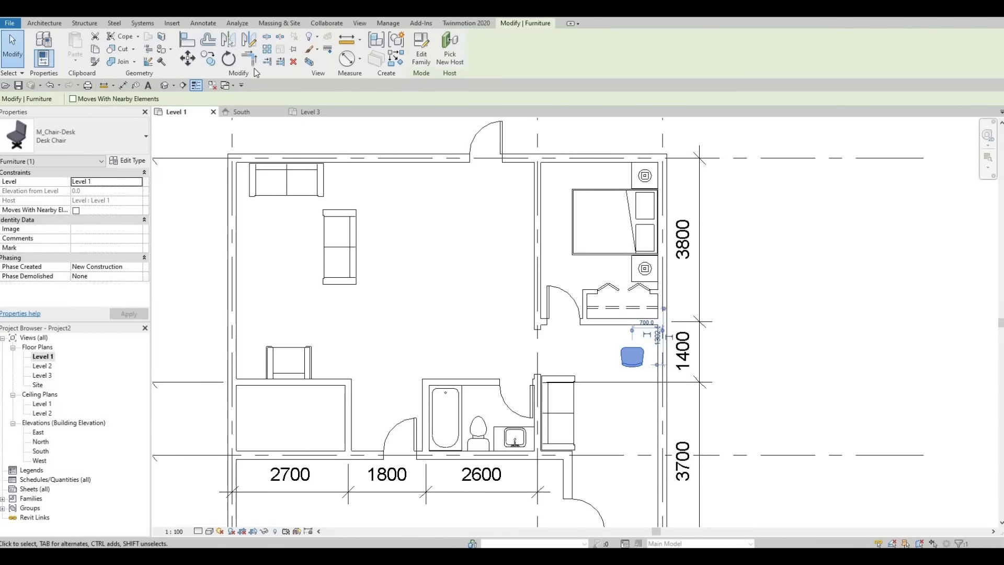
pyautogui.press('r')
pyautogui.press('o')
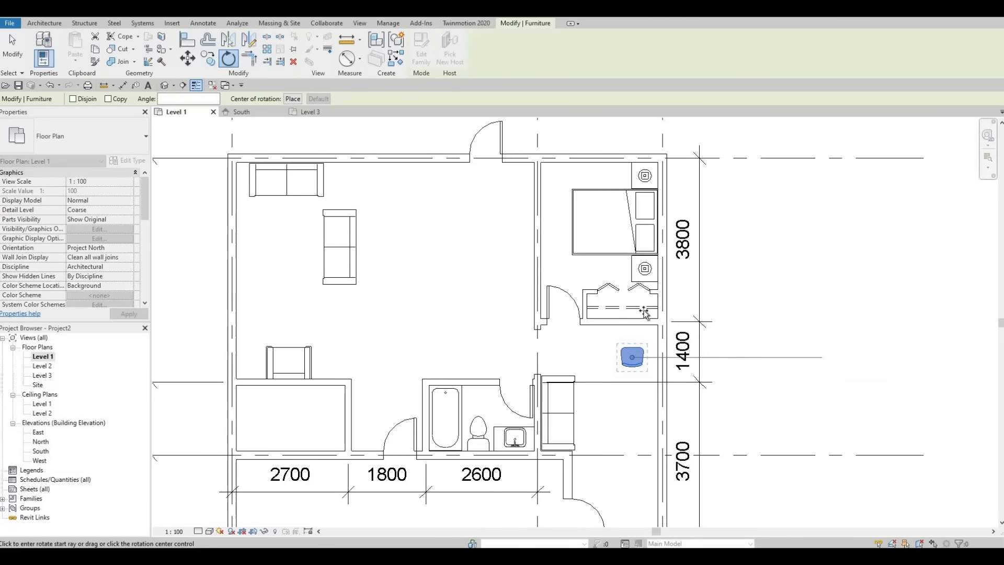
pyautogui.click(727, 358)
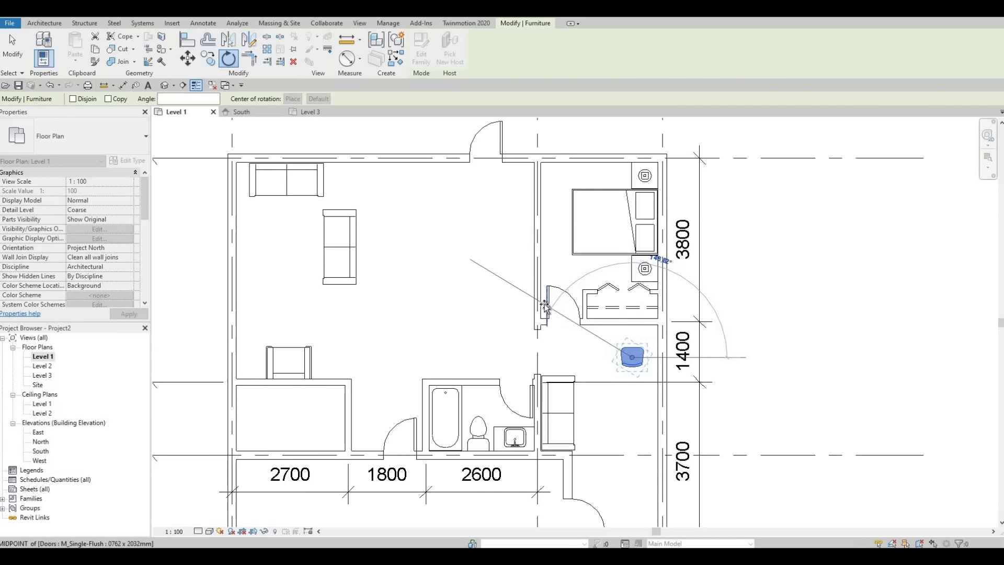
pyautogui.click(516, 366)
pyautogui.press('Escape')
# Step: Rotate the desk chair a further 30 degrees clockwise so it is angled toward the sofa
pyautogui.click(631, 355)
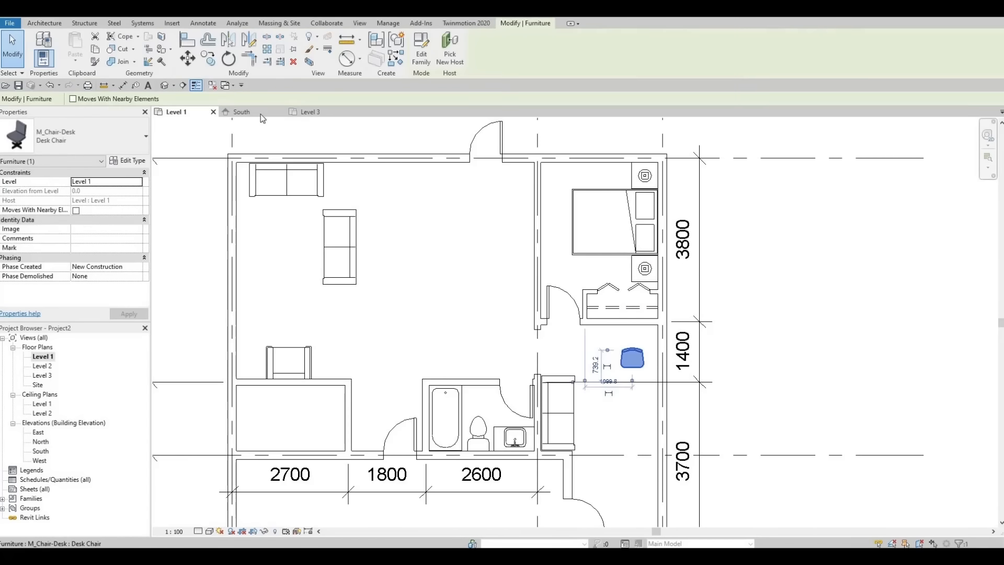
pyautogui.press('r')
pyautogui.press('o')
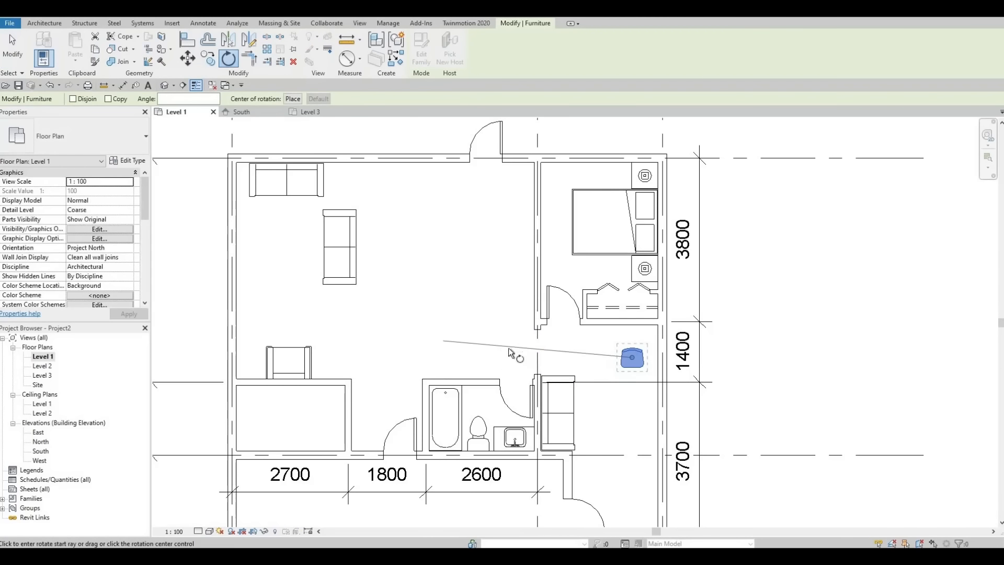
pyautogui.click(501, 343)
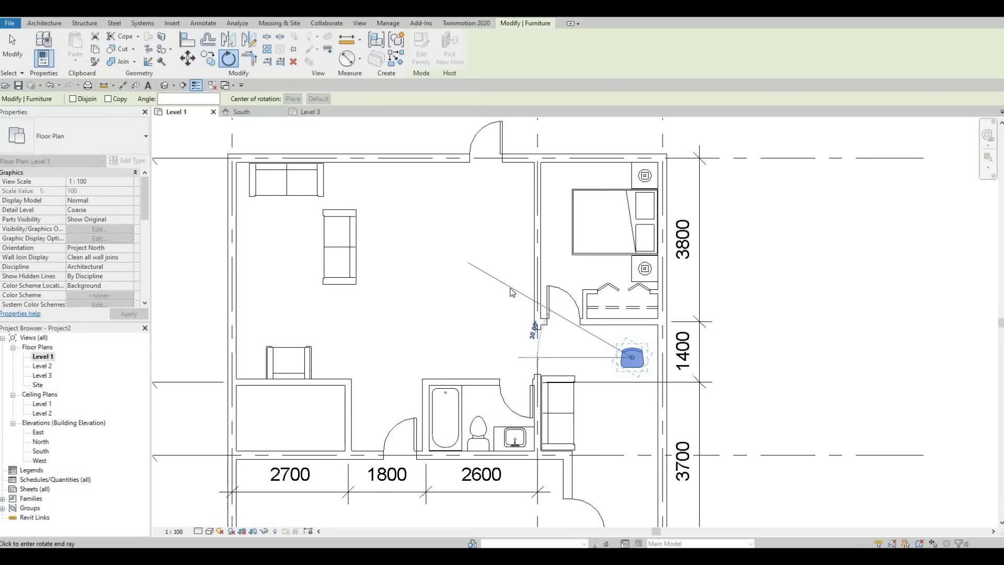
pyautogui.click(512, 293)
pyautogui.press('Escape')
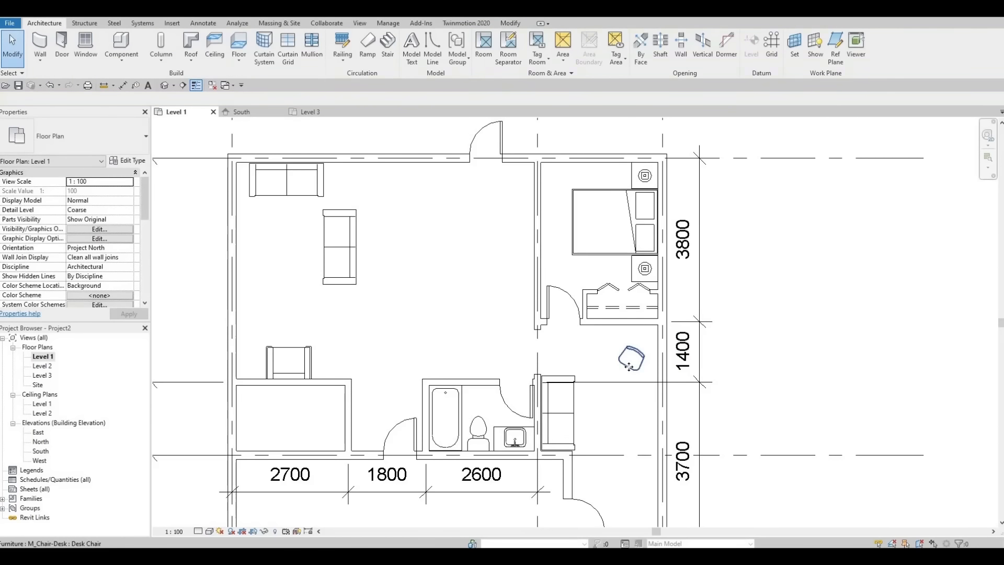
# Step: Nudge the angled desk chair eight increments east, toward the exterior wall
pyautogui.click(629, 366)
pyautogui.press('Right')
pyautogui.press('Right')
pyautogui.press('Right')
pyautogui.press('Right')
pyautogui.press('Right')
pyautogui.press('Right')
pyautogui.press('Right')
pyautogui.press('Right')
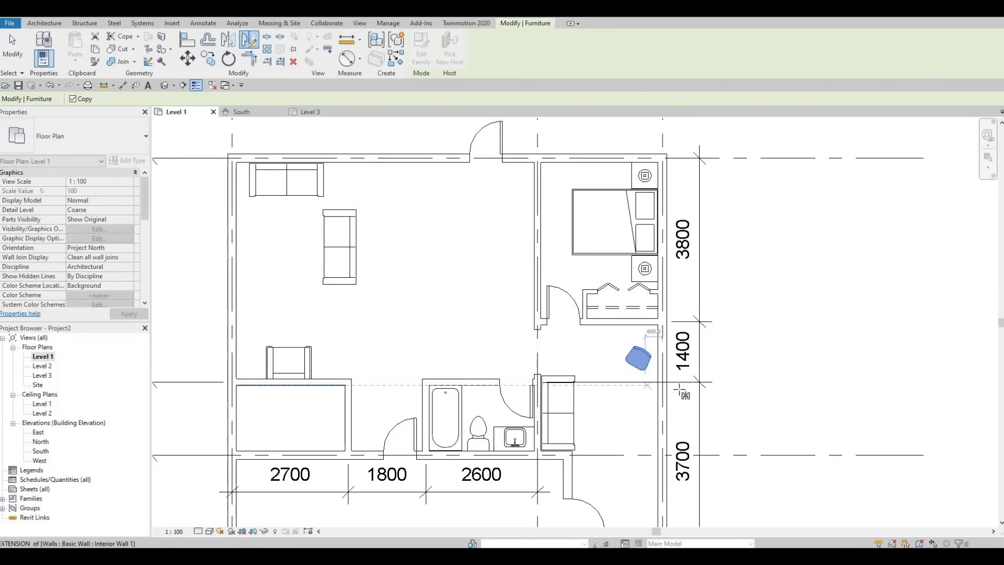
# Step: Mirror a copy of the desk chair to the south across a drawn horizontal axis
pyautogui.click(475, 394)
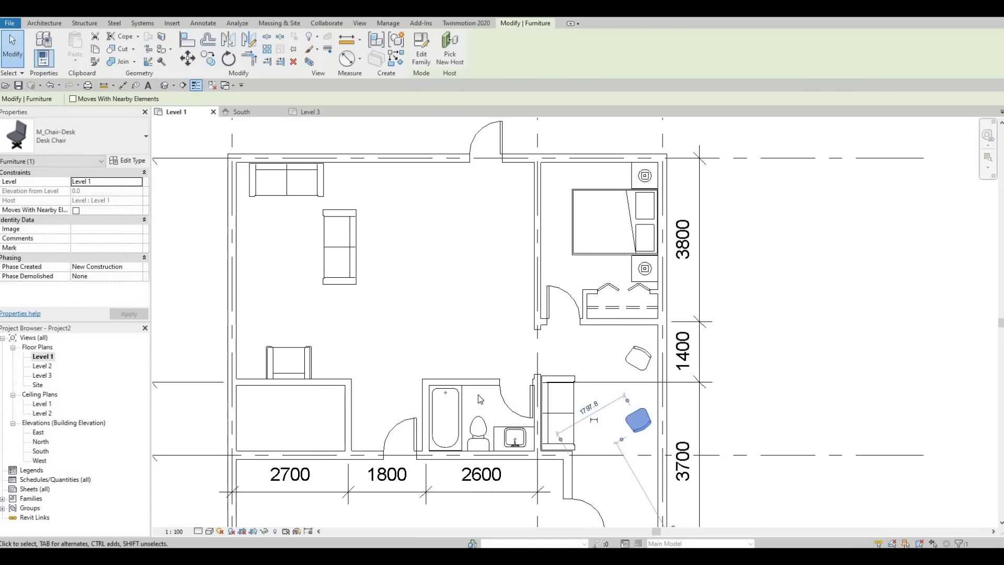
pyautogui.click(512, 417)
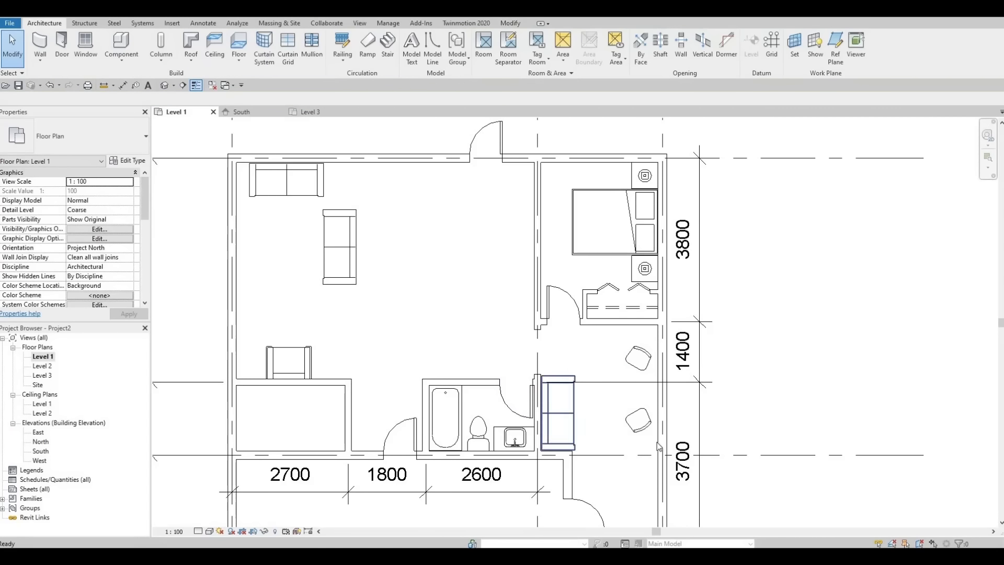
# Step: Nudge the mirrored desk chair south to widen the gap between the two chairs
pyautogui.click(639, 422)
pyautogui.scroll(-2, 653, 486)
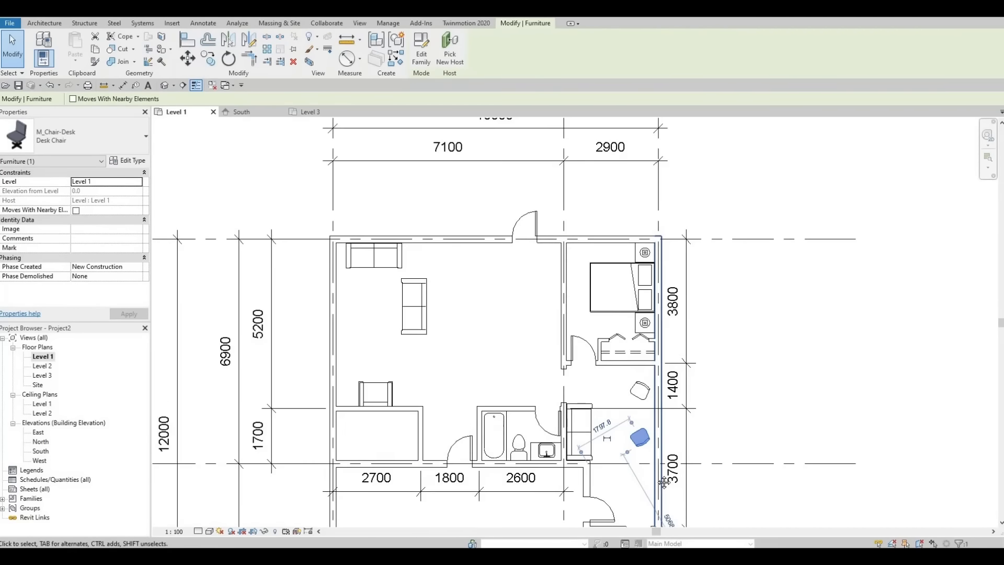
pyautogui.moveTo(663, 482); pyautogui.dragTo(660, 390, button='middle')
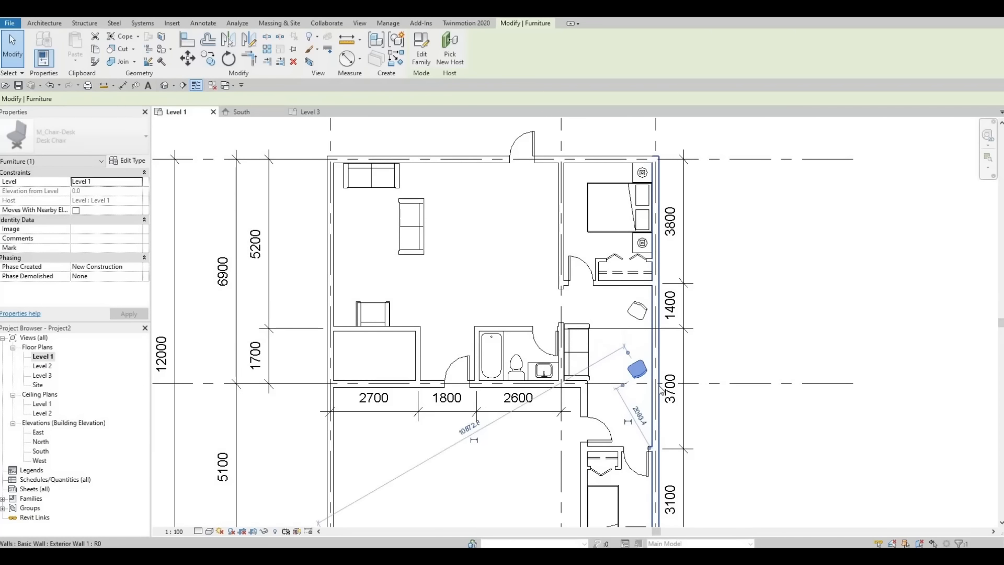
# Step: Nudge the northern desk chair three increments south and one increment east
pyautogui.click(639, 314)
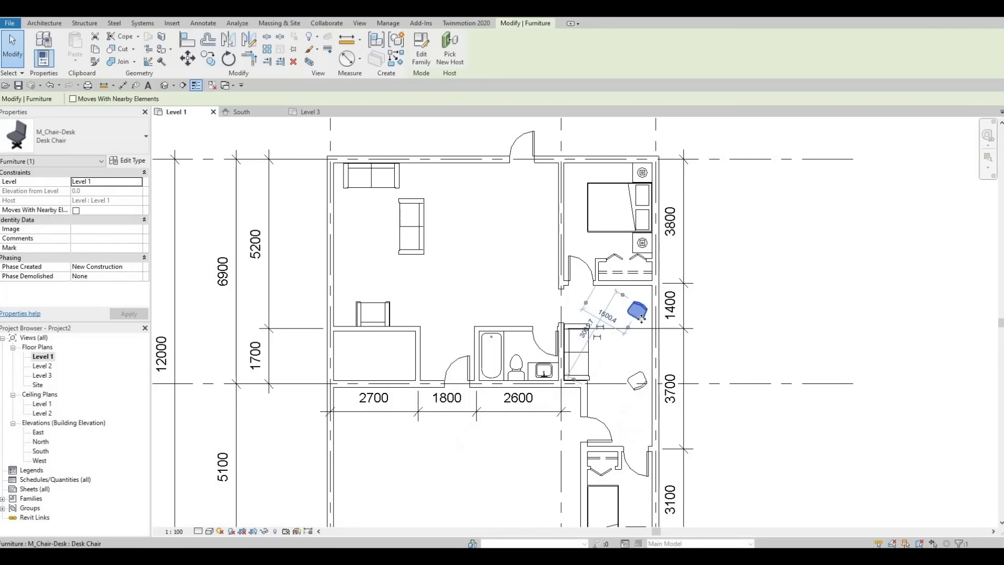
pyautogui.press('Down')
pyautogui.press('Down')
pyautogui.press('Down')
pyautogui.press('Right')
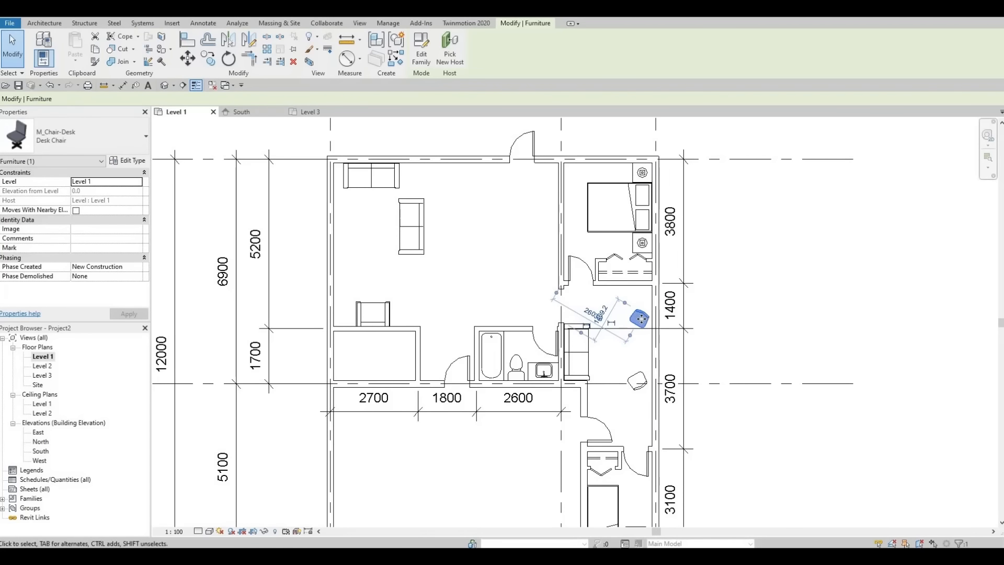
# Step: Nudge the southern desk chair two increments south and one increment east
pyautogui.click(639, 382)
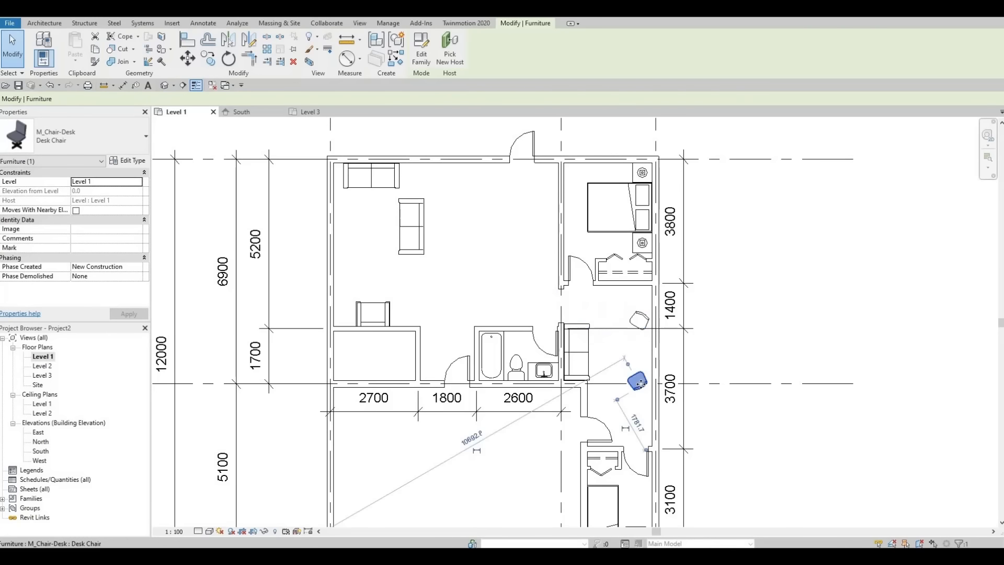
pyautogui.press('Down')
pyautogui.press('Down')
pyautogui.press('Right')
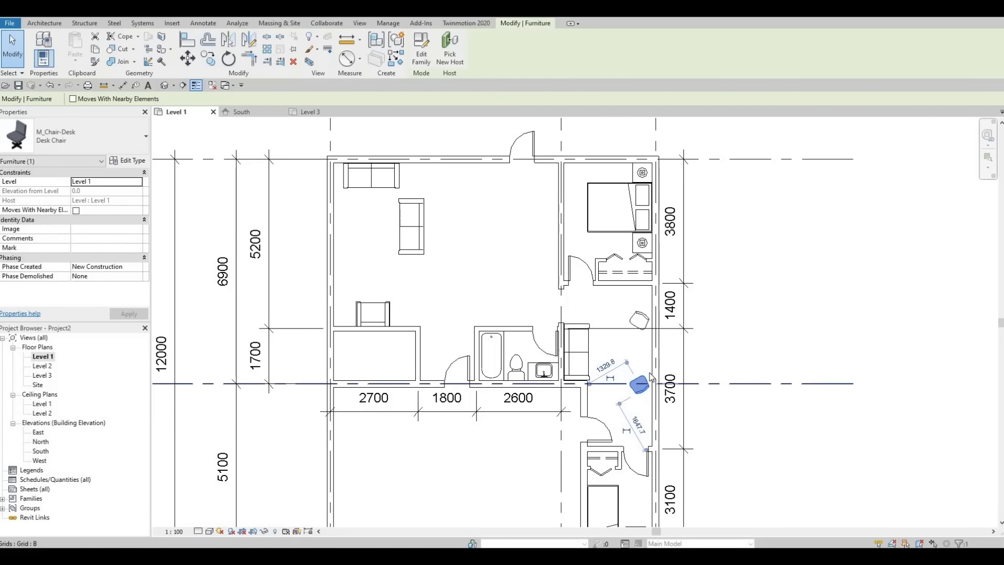
pyautogui.click(477, 303)
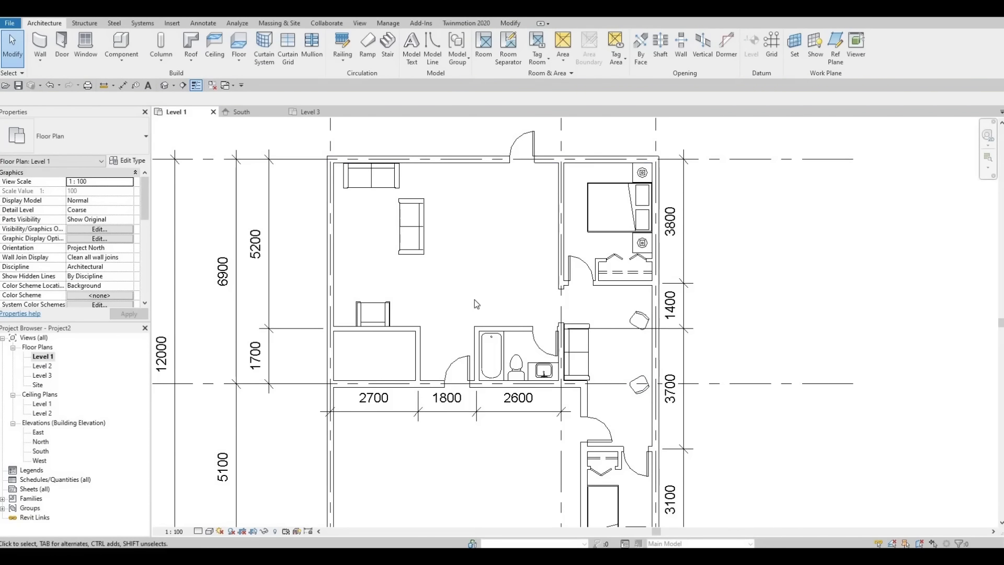
# Step: Shorten the witness lines of the 1400 and 3700 dimensions back to the east exterior wall, clear of the seating area
pyautogui.click(618, 329)
pyautogui.moveTo(626, 333); pyautogui.dragTo(656, 328)
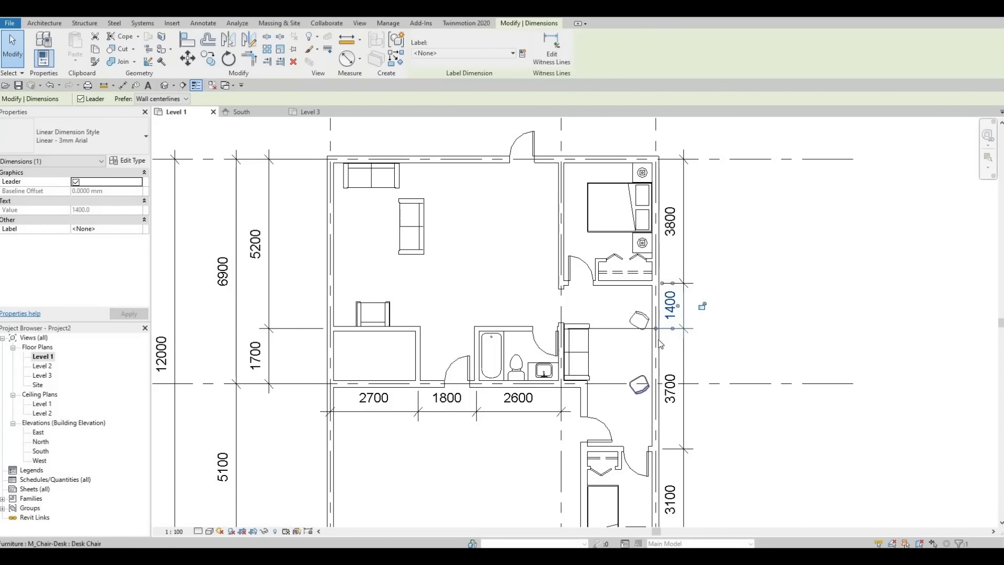
pyautogui.click(632, 347)
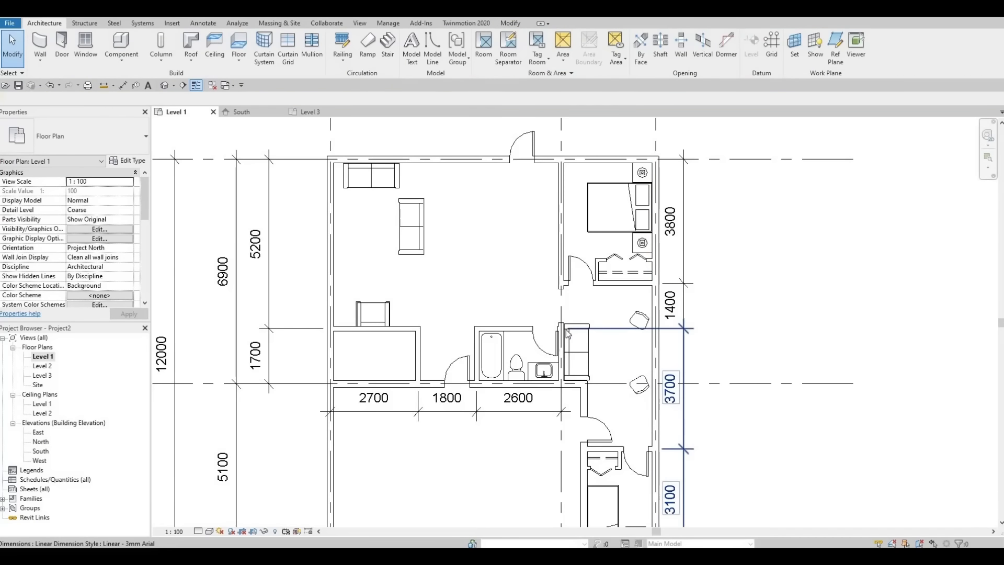
pyautogui.click(616, 330)
pyautogui.moveTo(679, 331); pyautogui.dragTo(664, 330)
pyautogui.press('Escape')
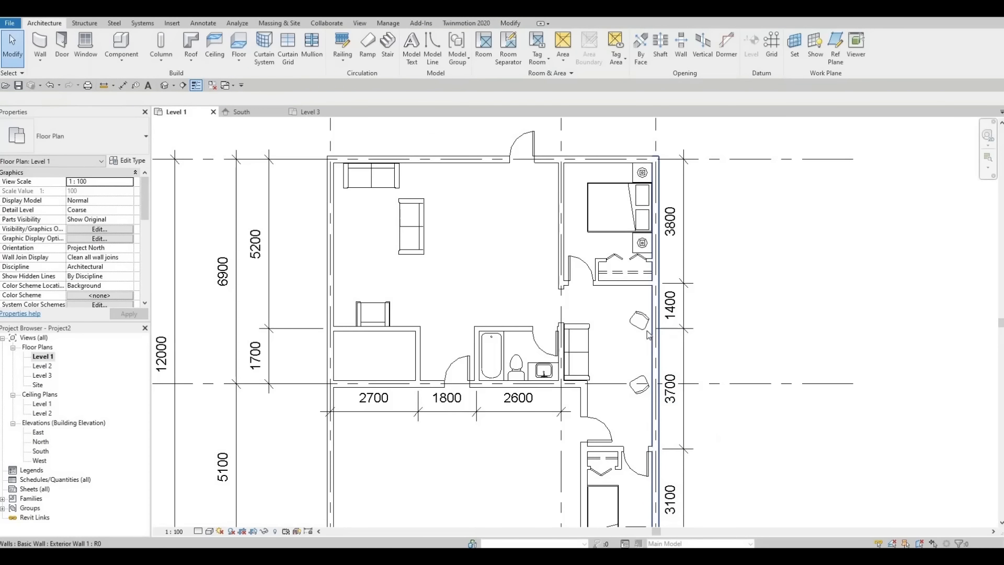
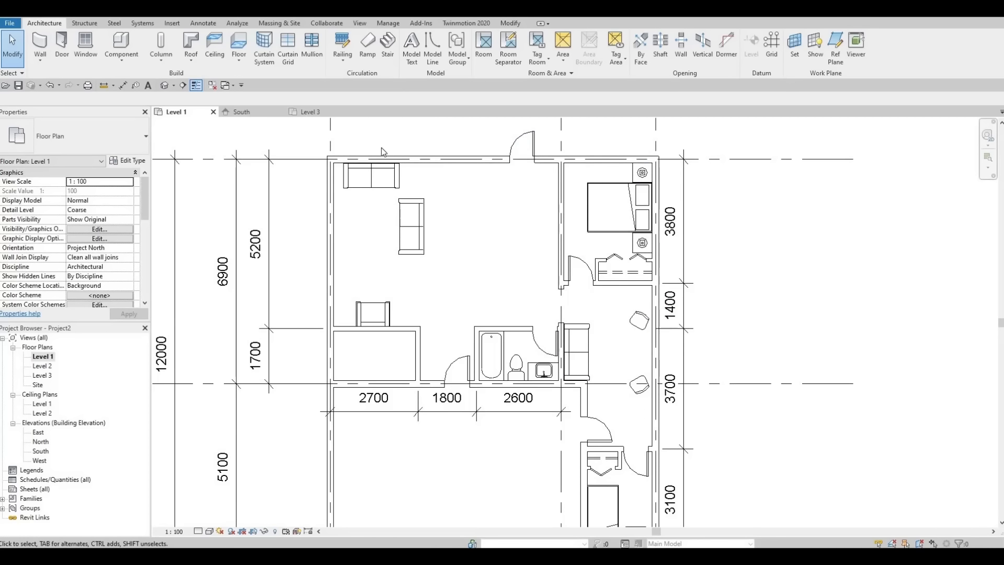
# Step: Load the M_Table-Coffee family from the Tables folder of the Furniture library
pyautogui.click(179, 23)
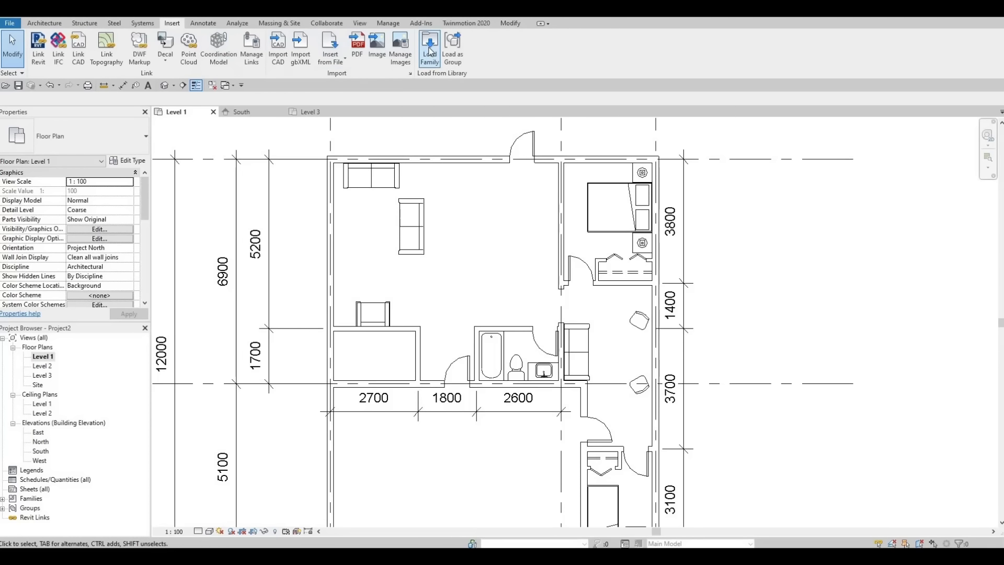
pyautogui.click(430, 51)
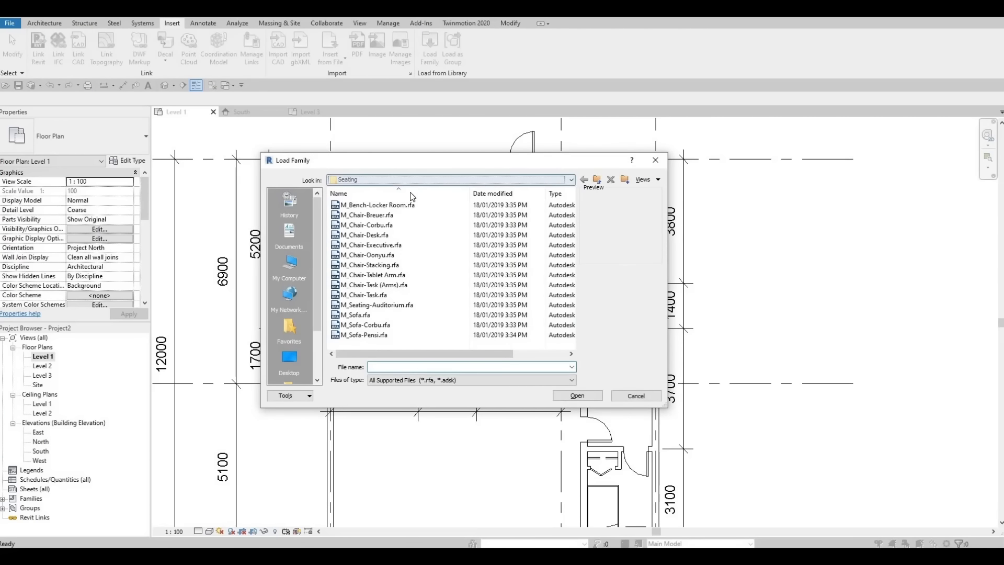
pyautogui.click(410, 181)
pyautogui.scroll(1, 411, 203)
pyautogui.click(395, 209)
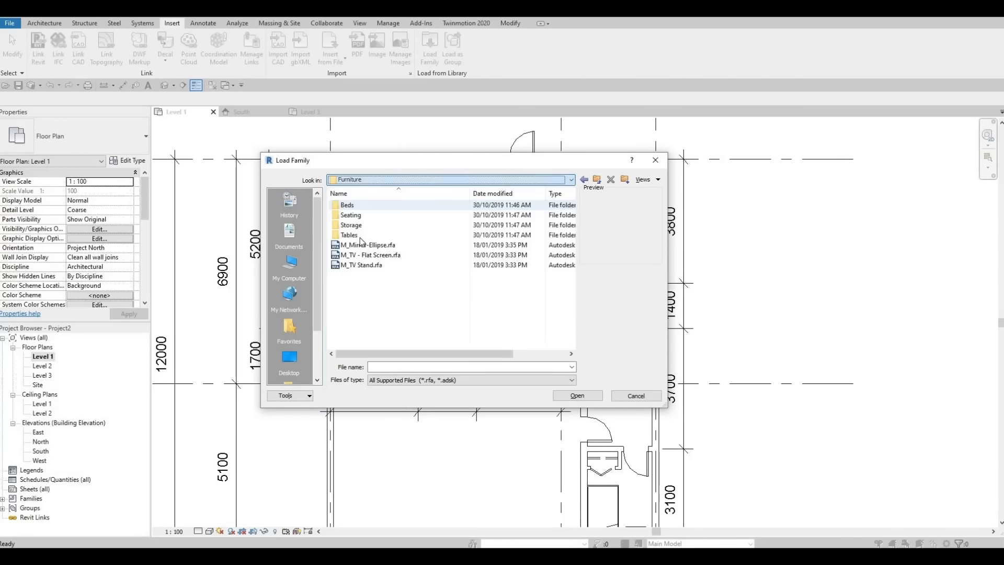
pyautogui.click(360, 235)
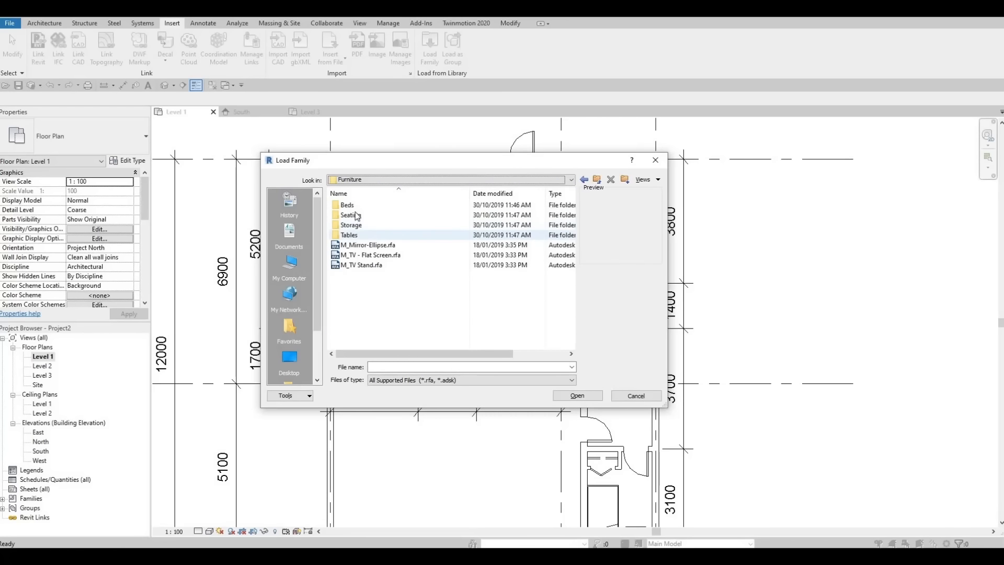
pyautogui.doubleClick(349, 235)
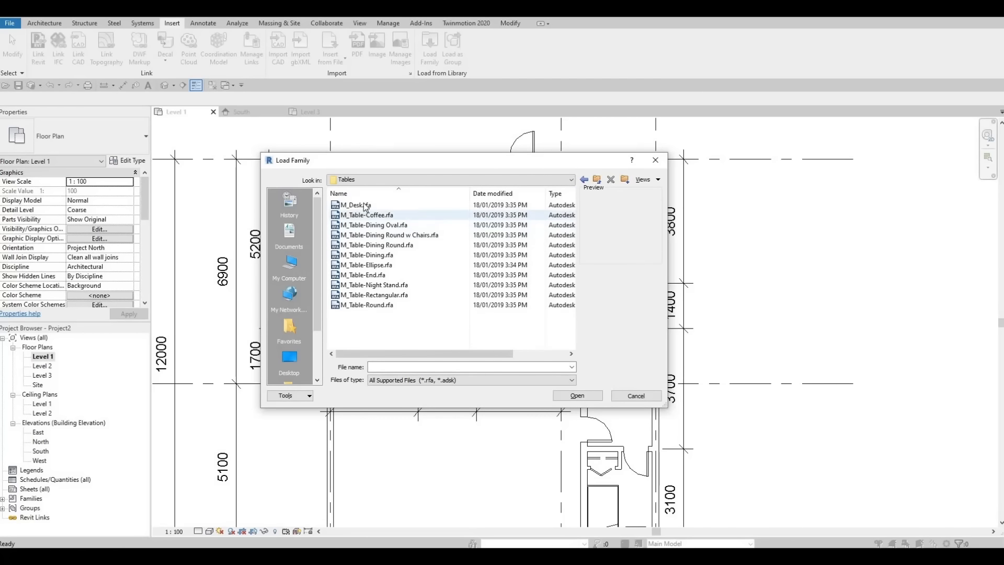
pyautogui.click(364, 207)
pyautogui.press('Down')
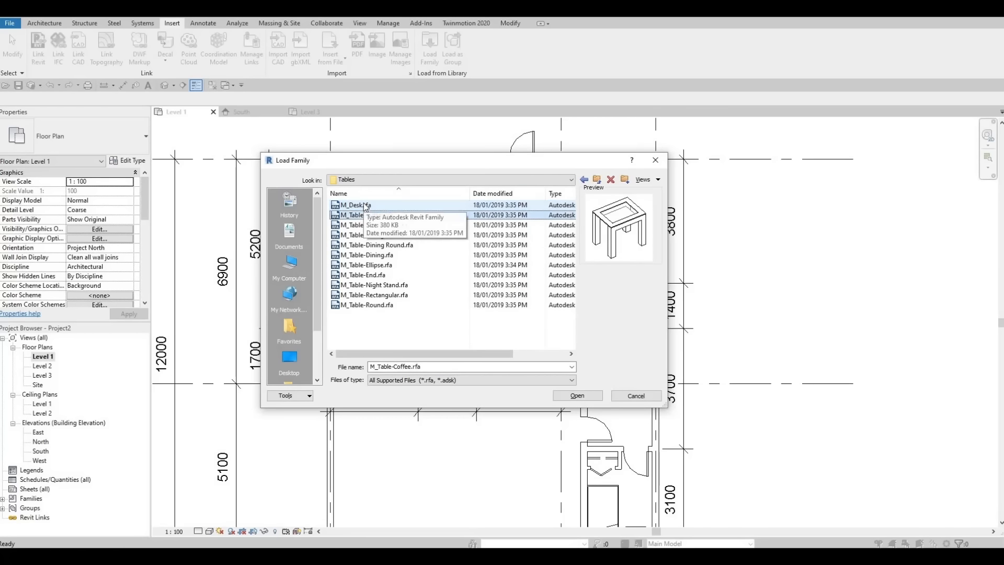
pyautogui.press('Down')
pyautogui.press('Up')
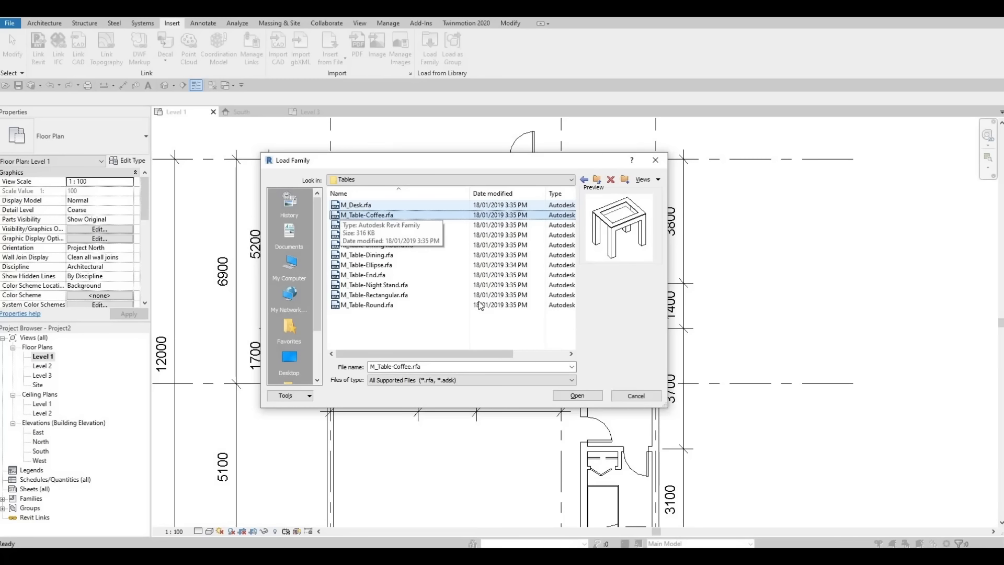
pyautogui.click(578, 396)
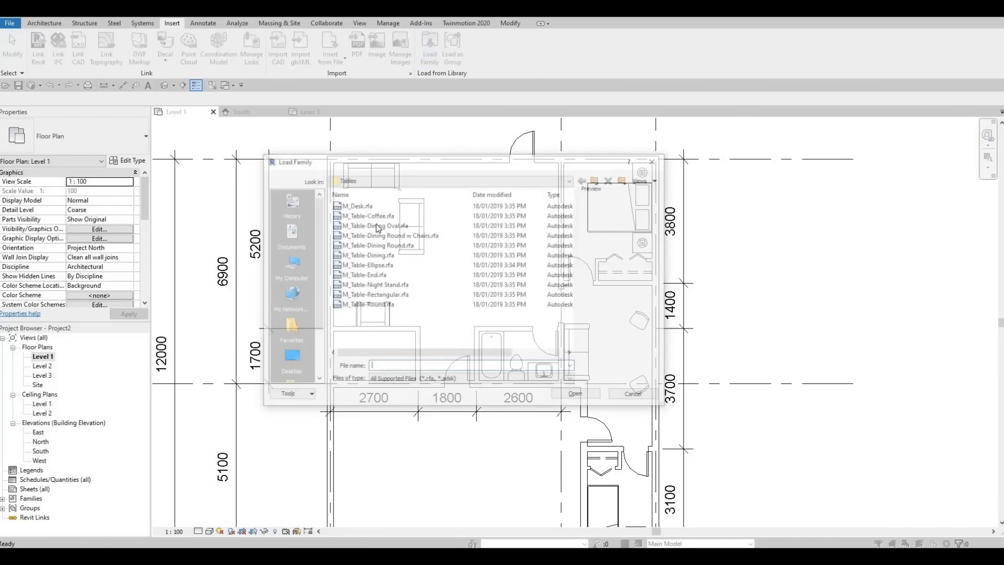
# Step: Load the M_Table-Dining Oval and M_Table-Round families from the Tables folder
pyautogui.click(375, 228)
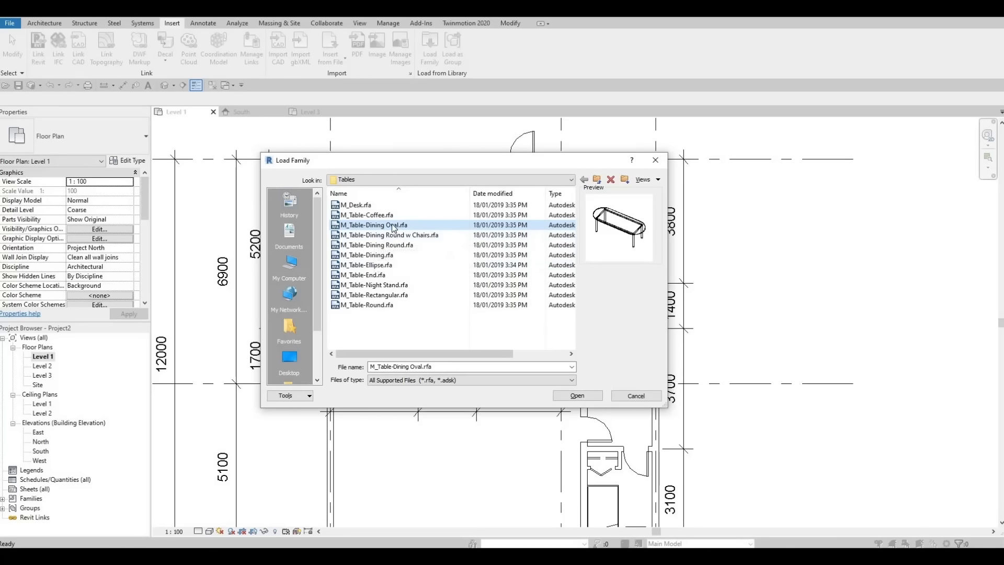
pyautogui.click(578, 399)
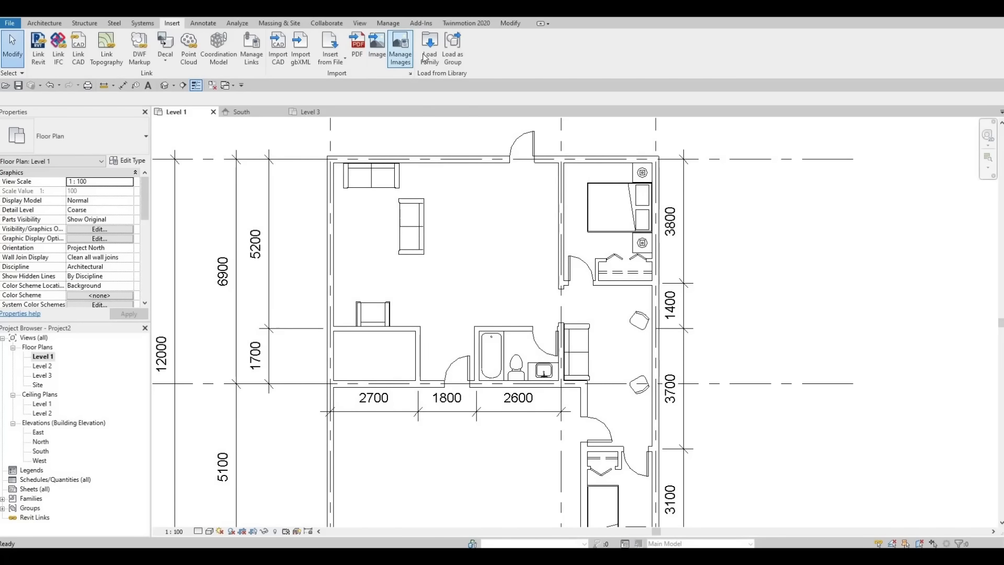
pyautogui.press('Return')
pyautogui.click(368, 244)
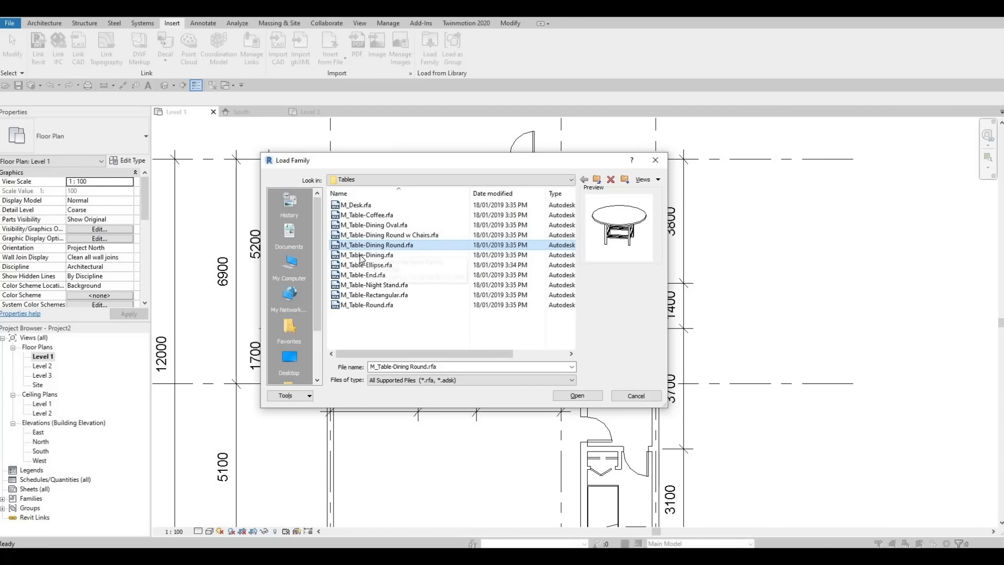
pyautogui.press('Down')
pyautogui.press('Down')
pyautogui.press('Down')
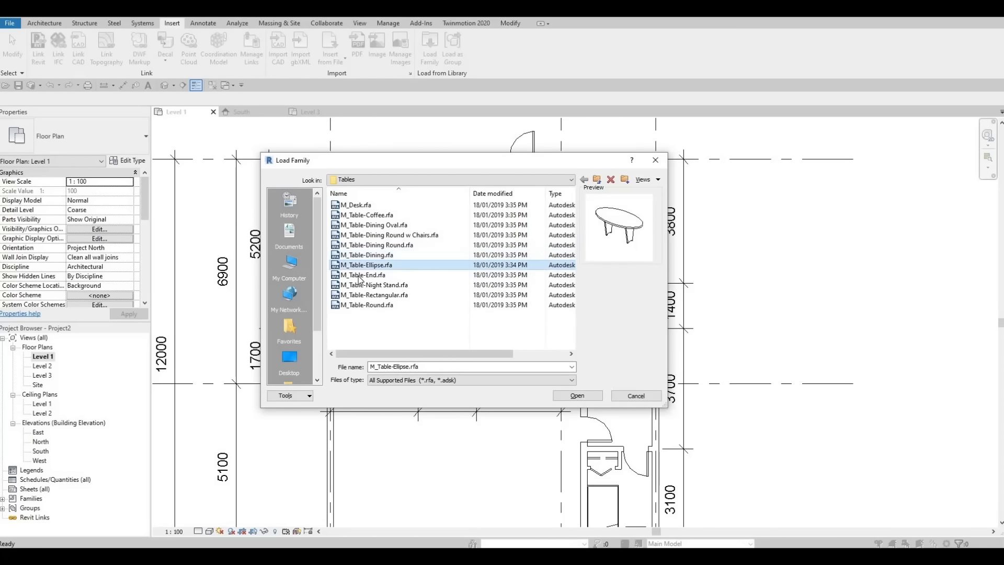
pyautogui.press('Down')
pyautogui.press('Down')
pyautogui.press('Down')
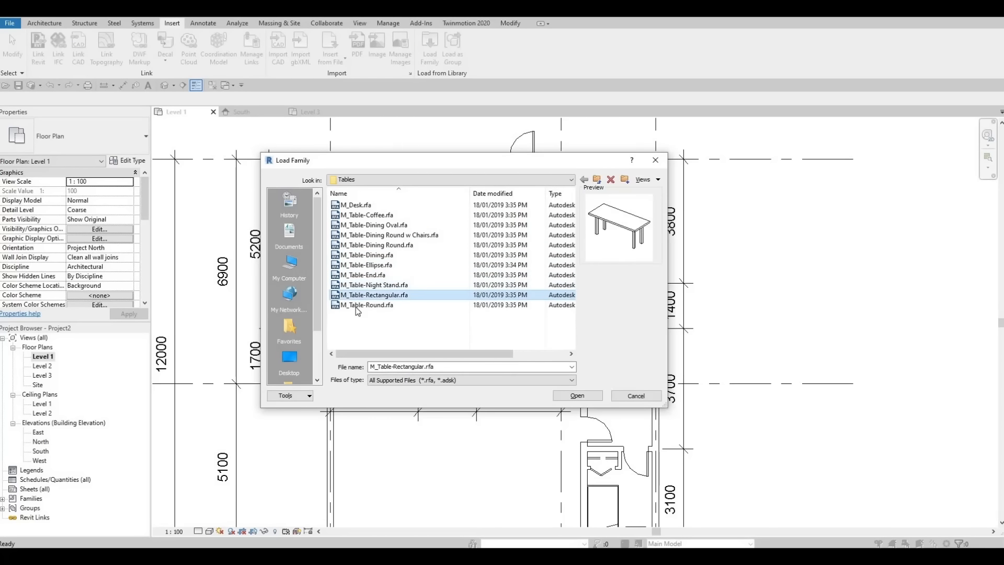
pyautogui.click(580, 399)
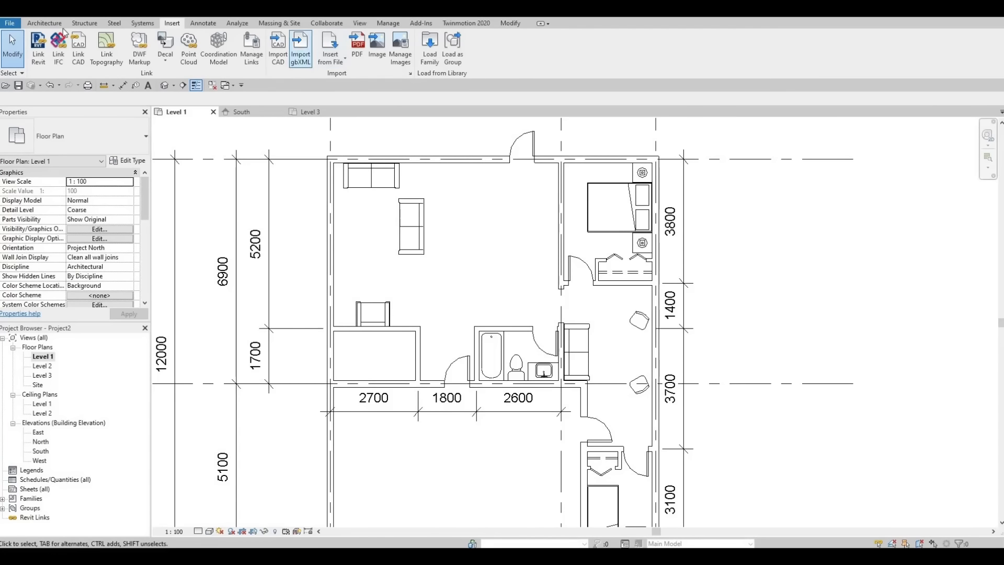
# Step: Place an M_Table-Round with 0915mm diameter between the sofa and the two desk chairs in the eastern seating area
pyautogui.click(44, 23)
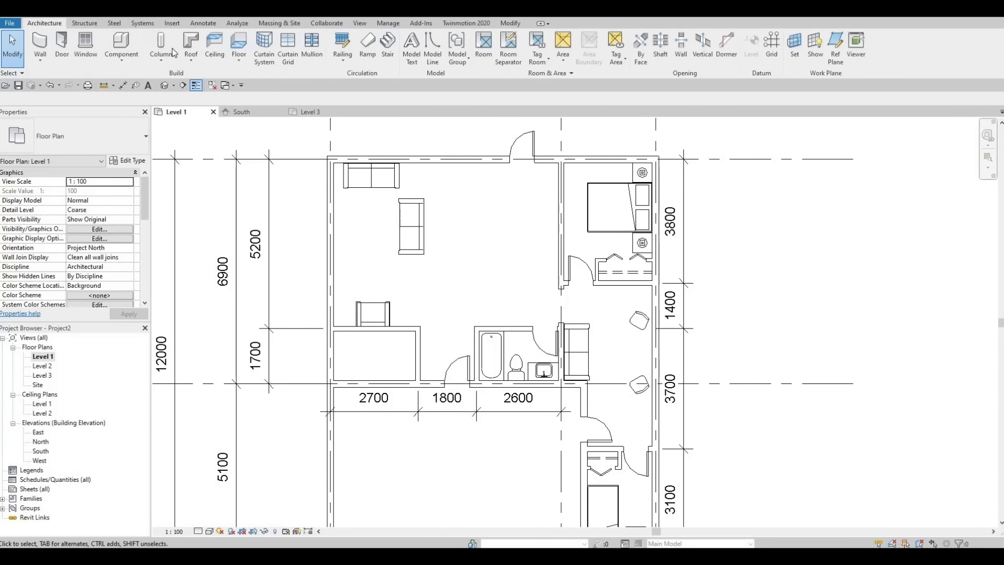
pyautogui.click(131, 42)
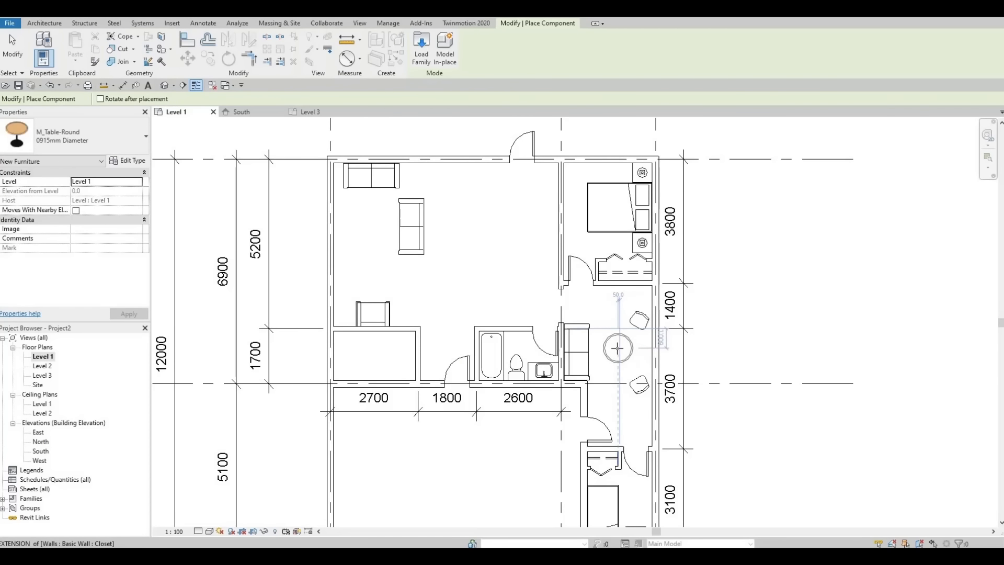
pyautogui.click(618, 348)
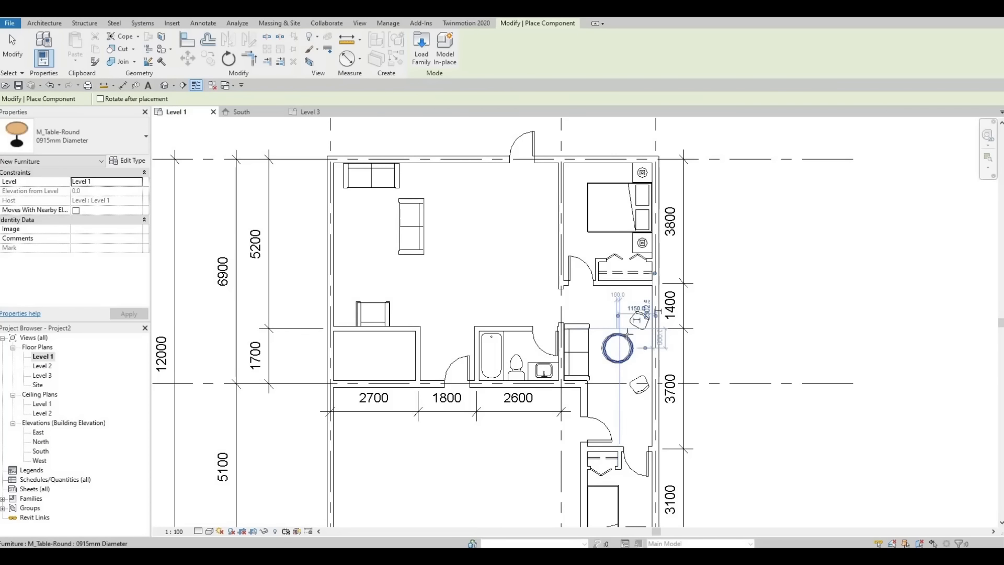
pyautogui.press('Escape')
pyautogui.press('Escape')
pyautogui.moveTo(362, 250); pyautogui.dragTo(370, 230, button='middle')
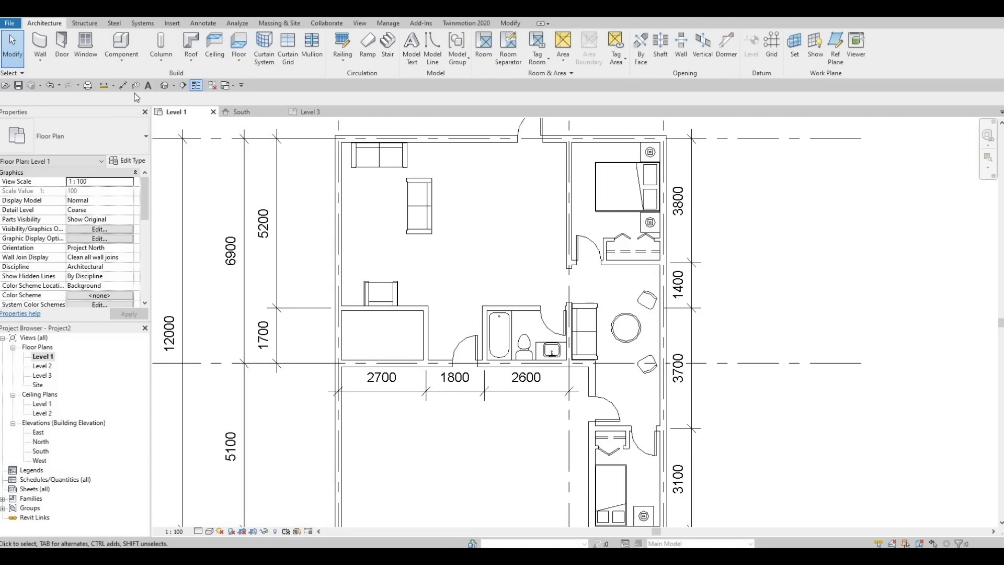
# Step: Place an M_Table-Dining Oval, 0915 x 1830mm, in the large northwest room, east of the north-south sofa
pyautogui.click(124, 42)
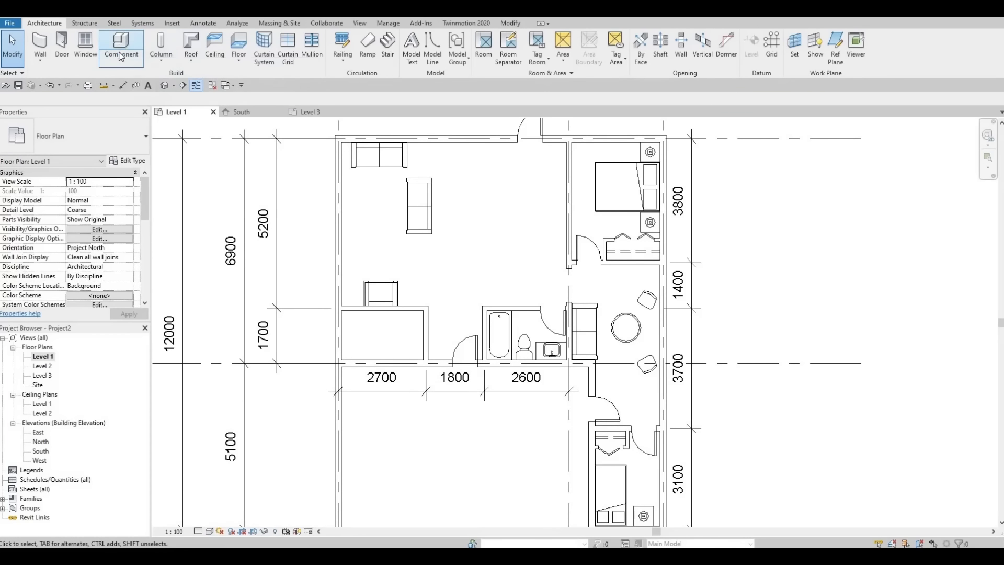
pyautogui.click(114, 142)
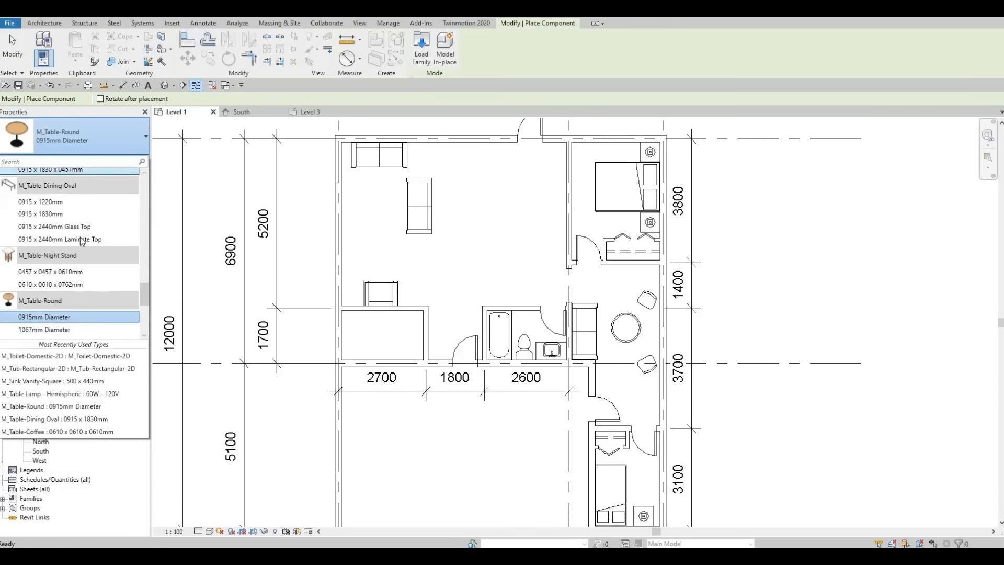
pyautogui.click(67, 216)
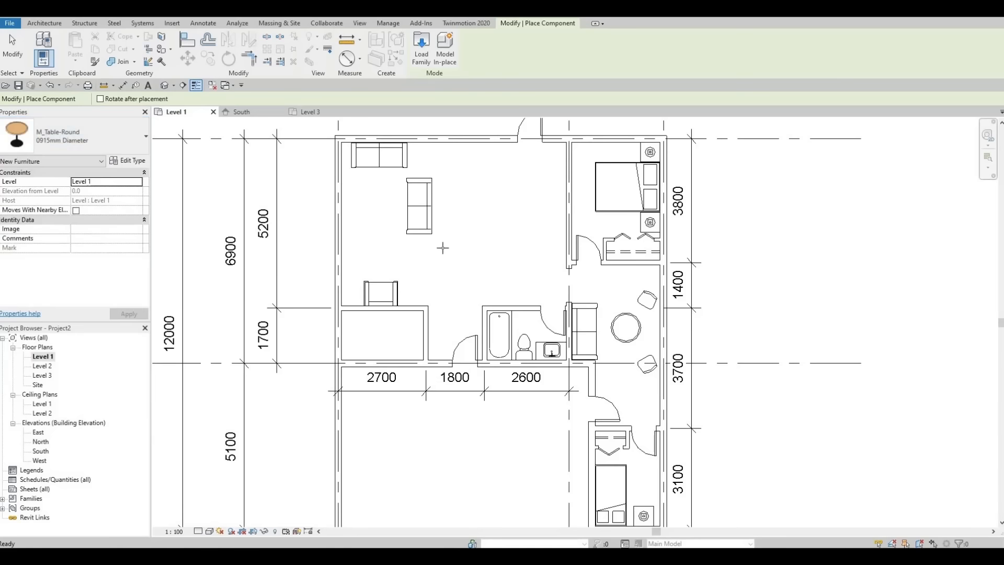
pyautogui.click(488, 209)
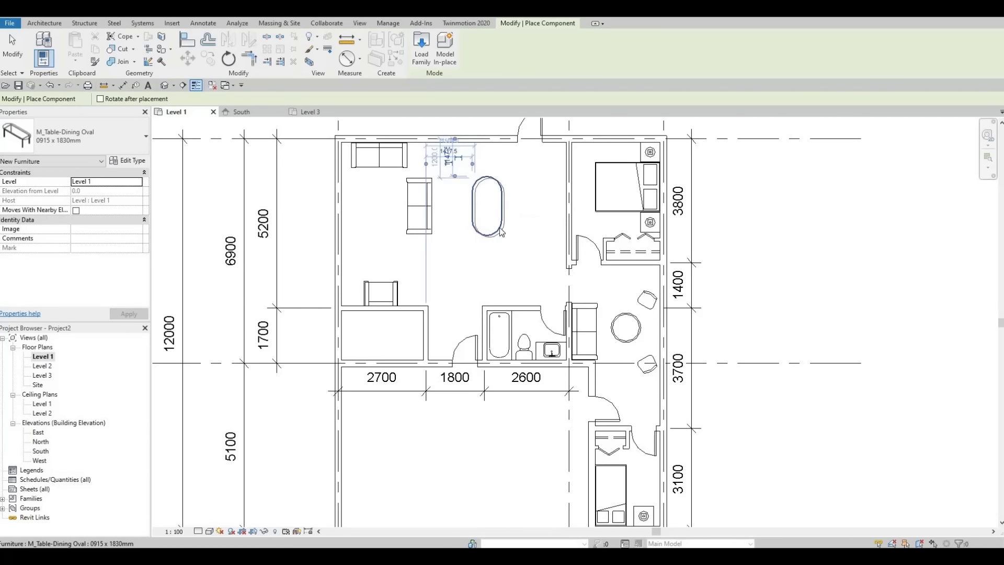
pyautogui.press('Escape')
pyautogui.press('Escape')
# Step: Move the oval dining table slightly west toward the sofa
pyautogui.click(469, 202)
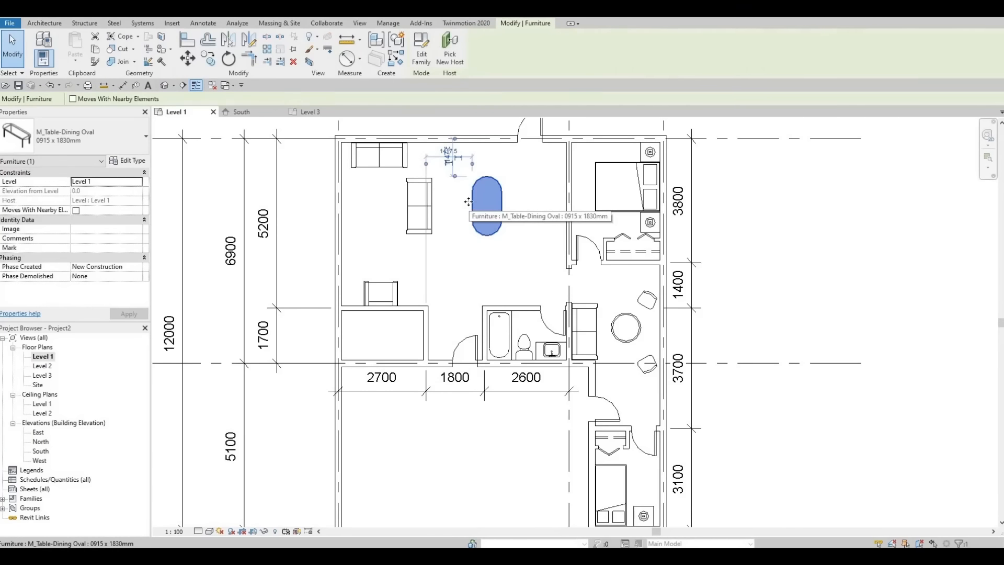
pyautogui.moveTo(468, 201); pyautogui.dragTo(460, 202)
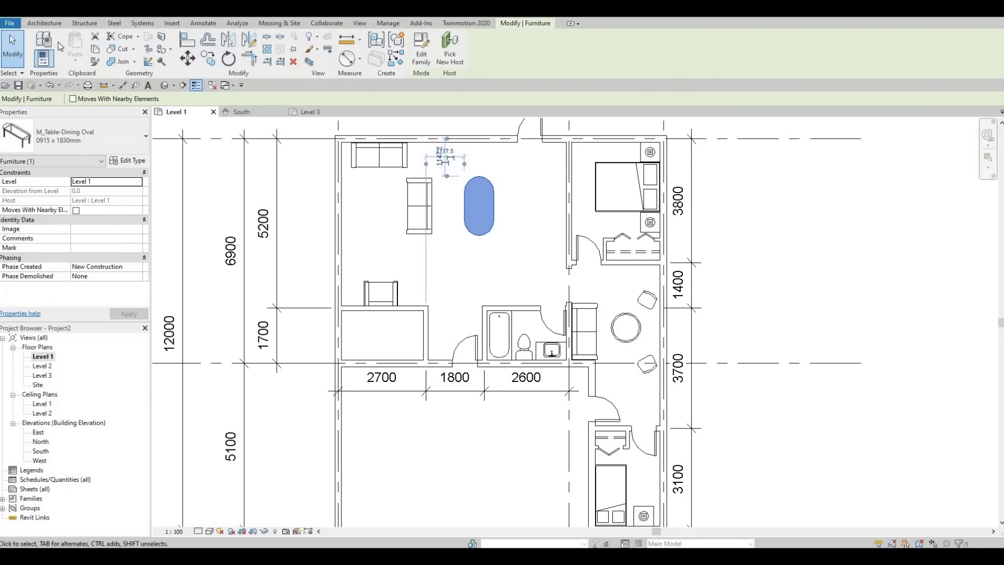
pyautogui.press('Escape')
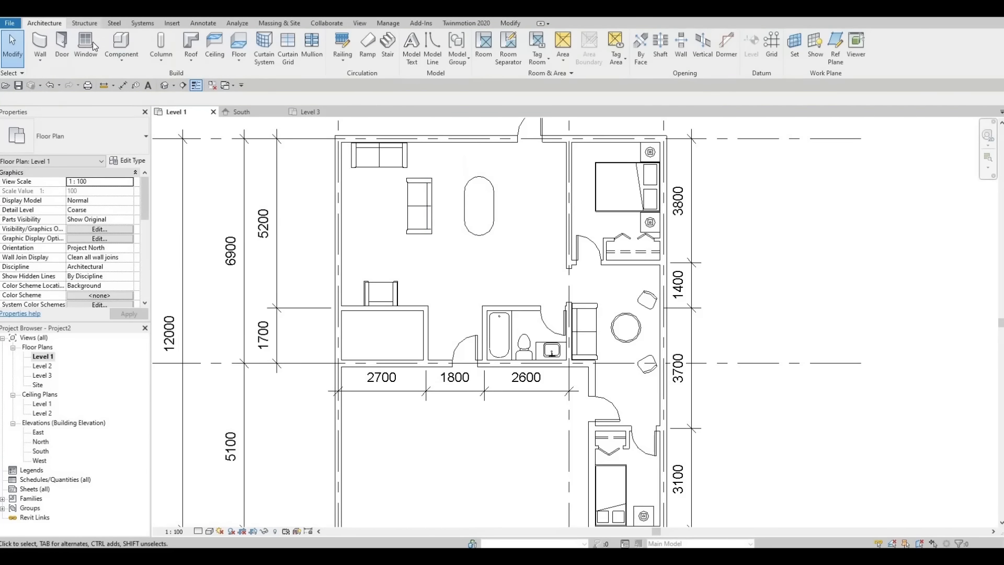
# Step: Place two M_Chair-Breuer chairs side by side along the west edge of the oval dining table
pyautogui.click(121, 44)
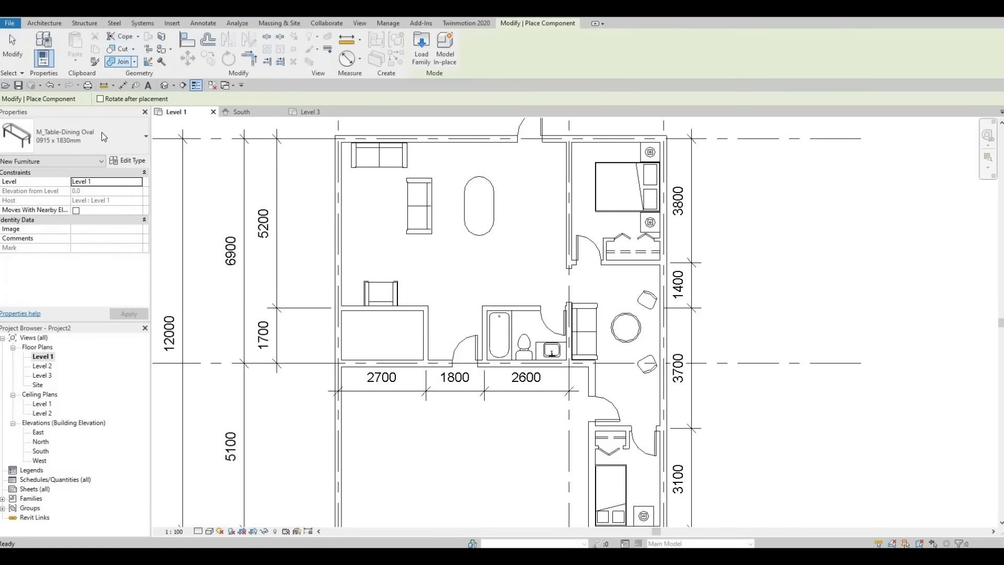
pyautogui.click(101, 133)
pyautogui.scroll(2, 82, 225)
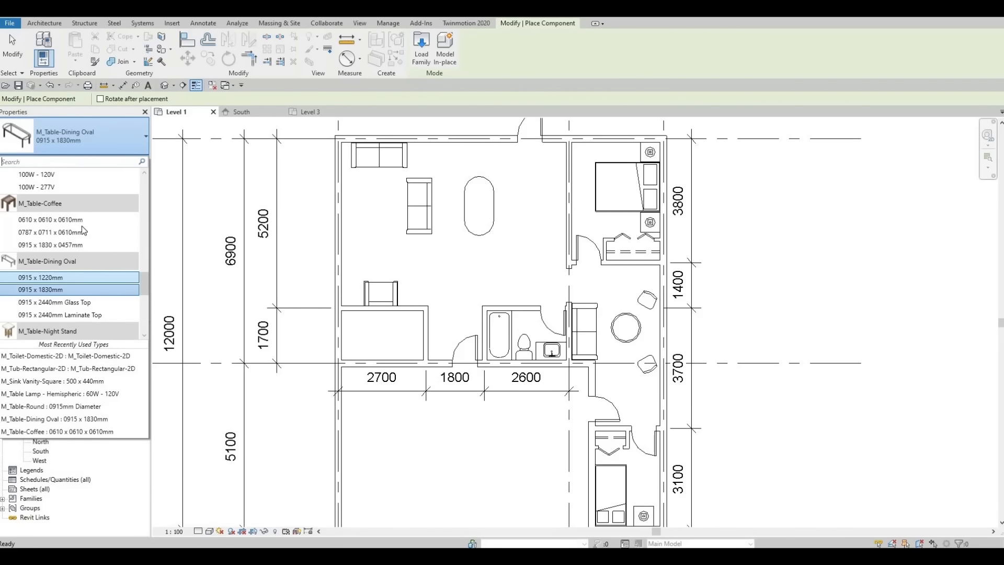
pyautogui.scroll(6, 81, 226)
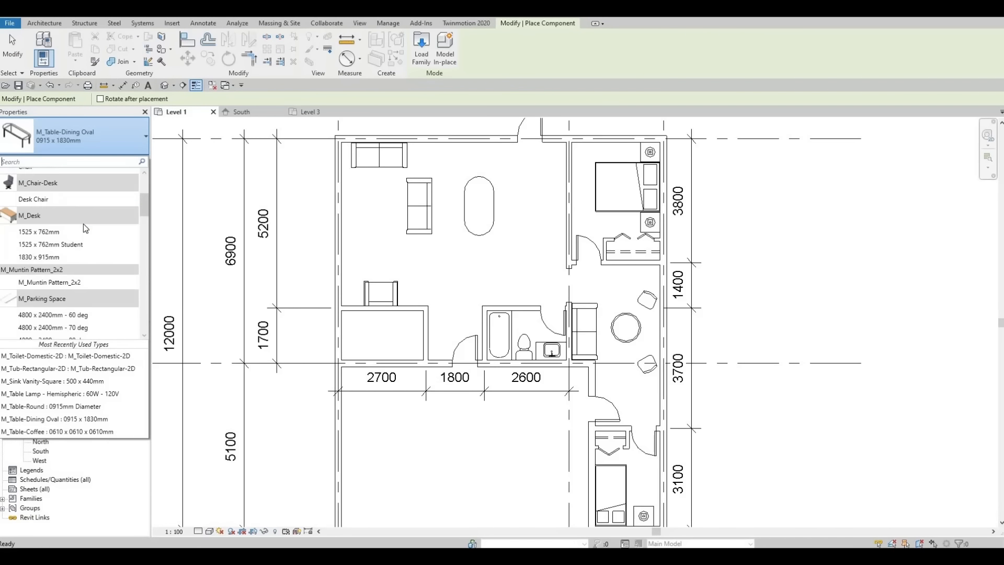
pyautogui.scroll(3, 83, 223)
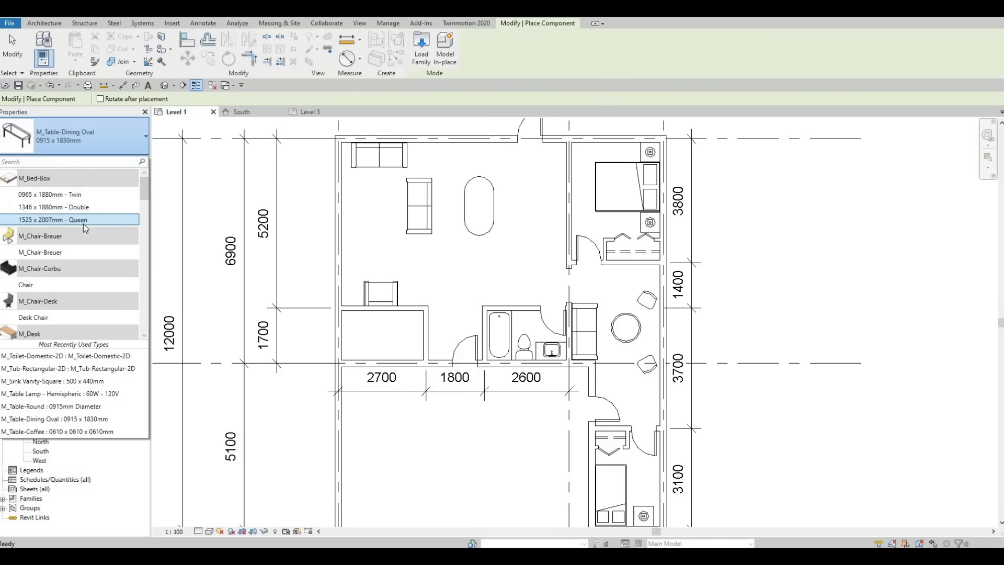
pyautogui.click(40, 252)
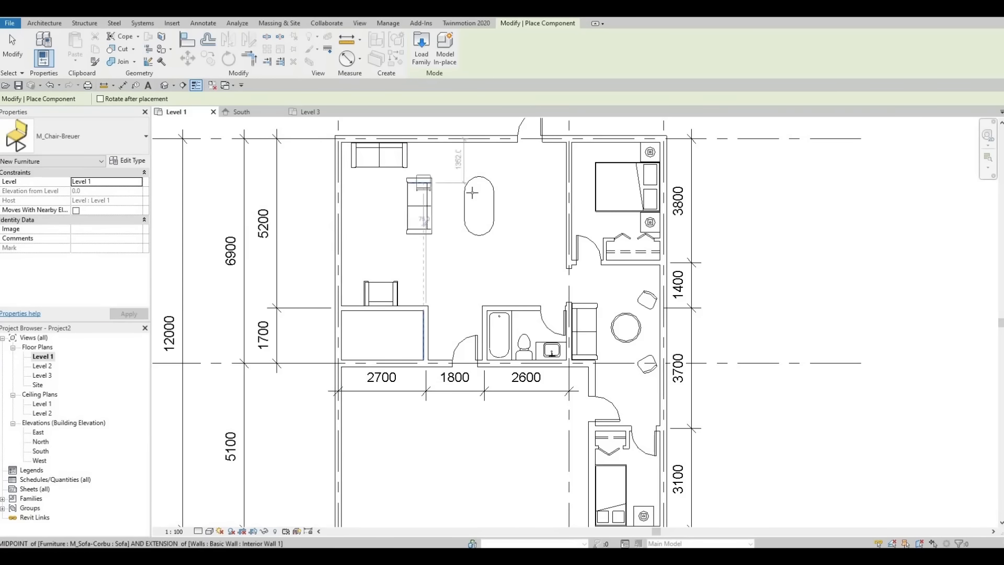
pyautogui.scroll(4, 472, 193)
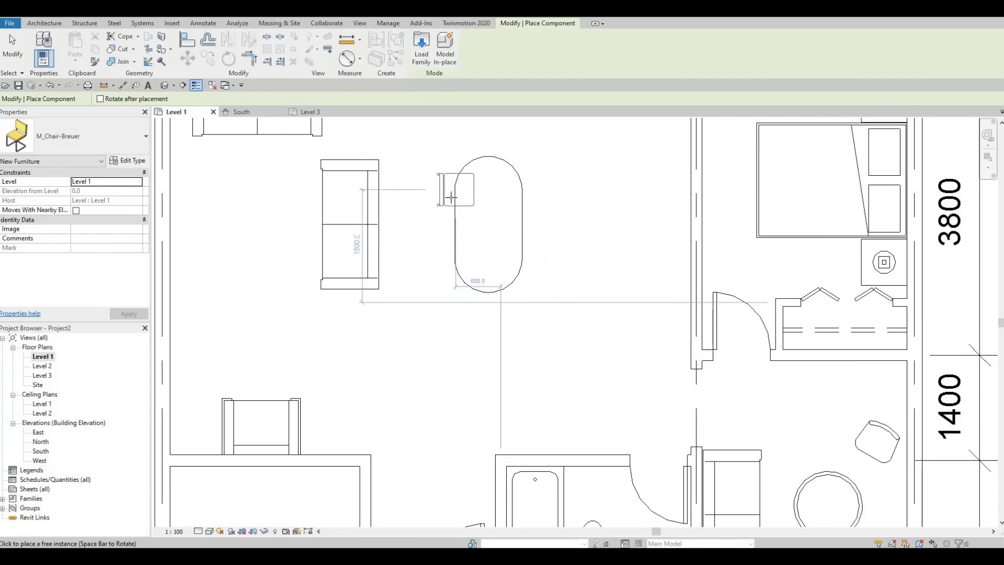
pyautogui.click(457, 202)
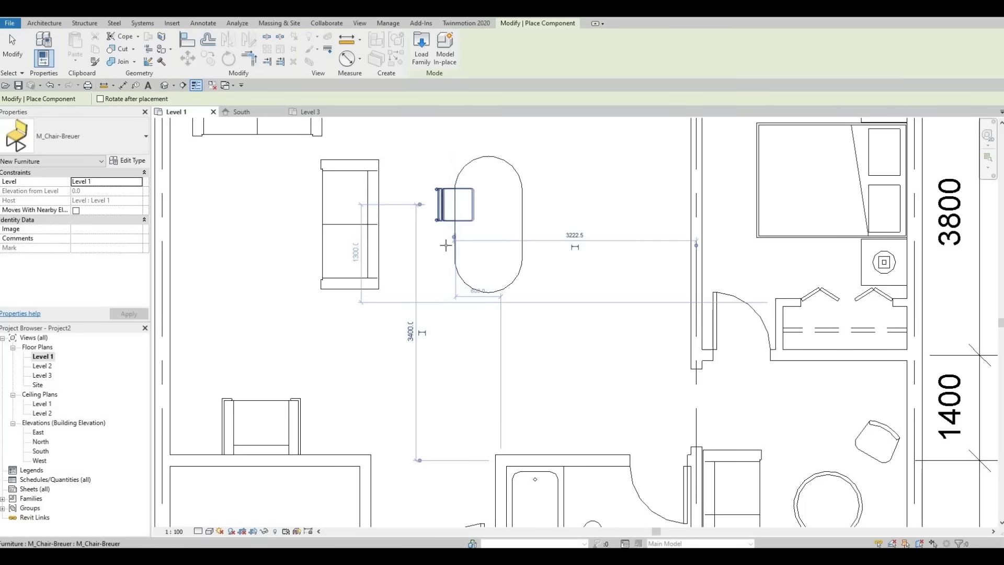
pyautogui.click(470, 245)
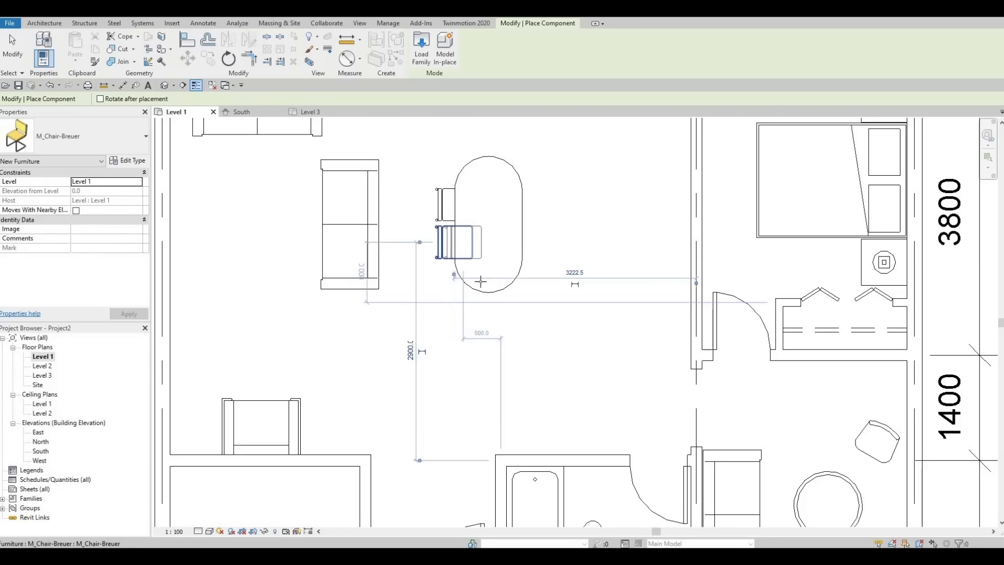
# Step: Place a third M_Chair-Breuer, rotated to face north, centred on the south end of the oval dining table
pyautogui.press('space')
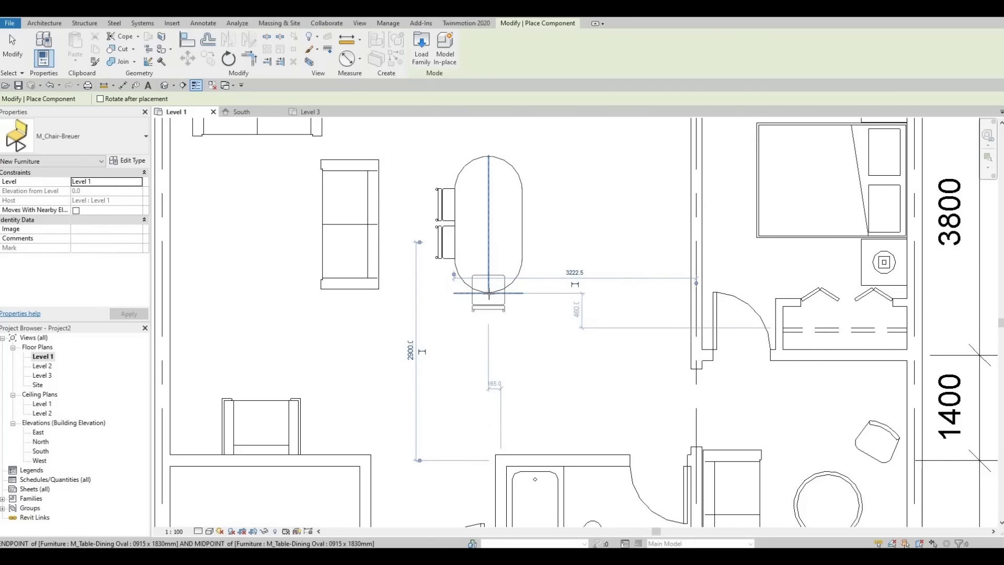
pyautogui.click(489, 293)
pyautogui.press('Escape')
pyautogui.press('Escape')
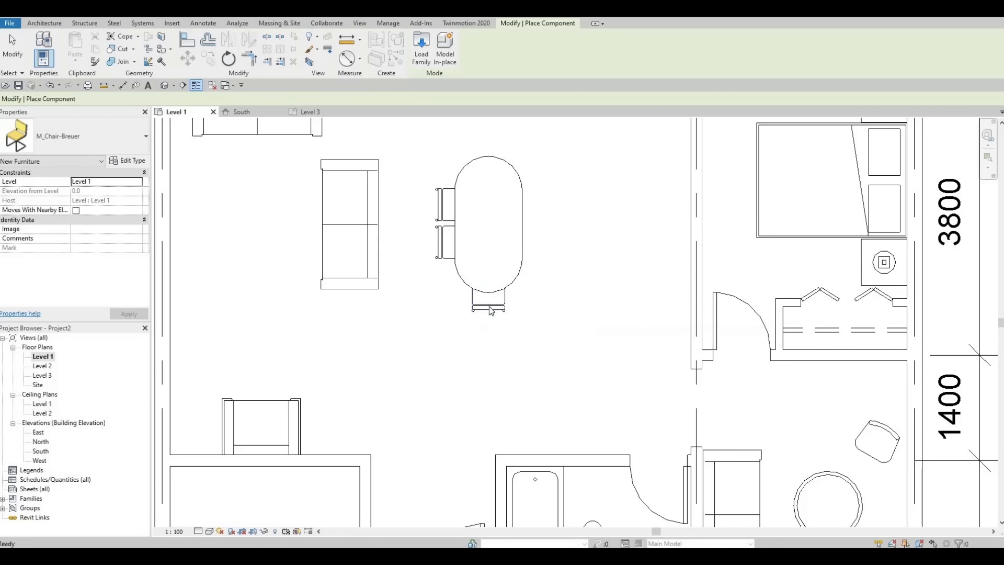
# Step: Mirror a copy of the south-end chair across the oval dining table's east-west centreline to its north end
pyautogui.click(489, 310)
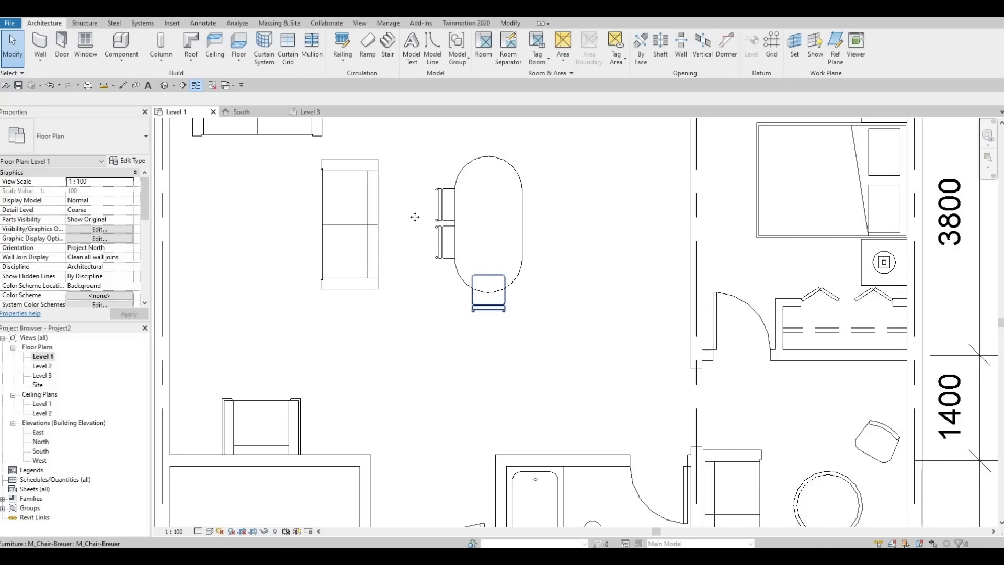
pyautogui.click(249, 40)
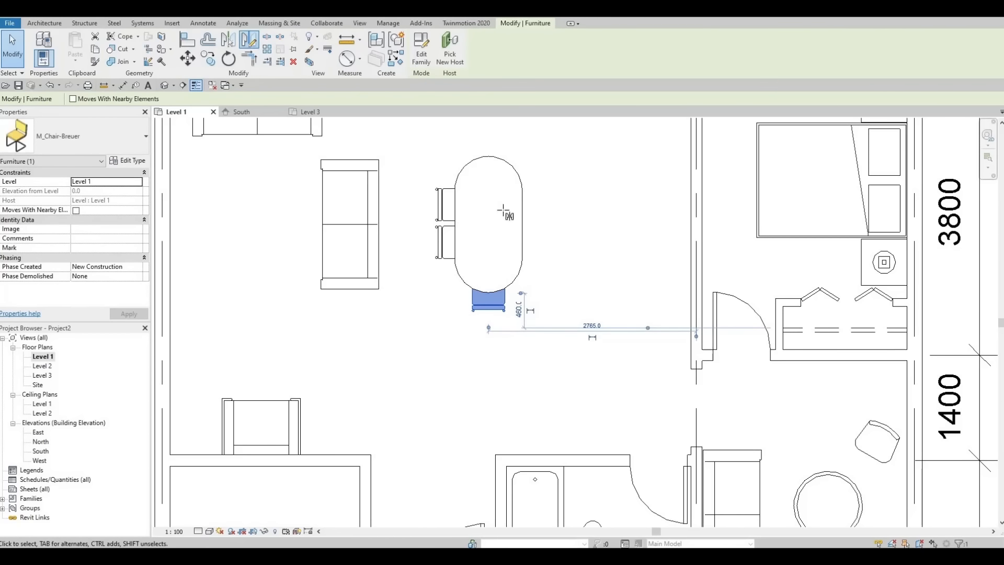
pyautogui.click(454, 224)
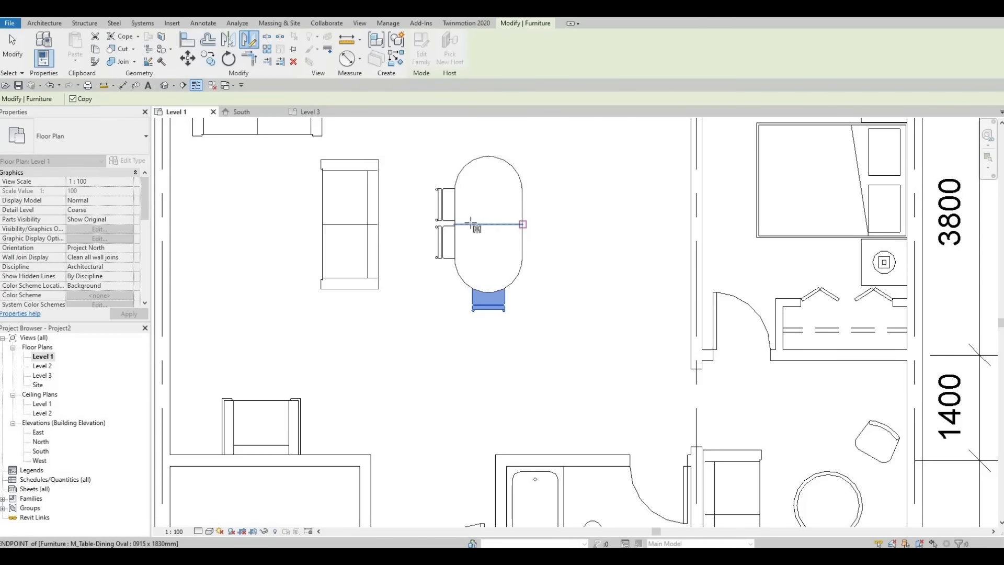
pyautogui.click(470, 223)
pyautogui.press('Escape')
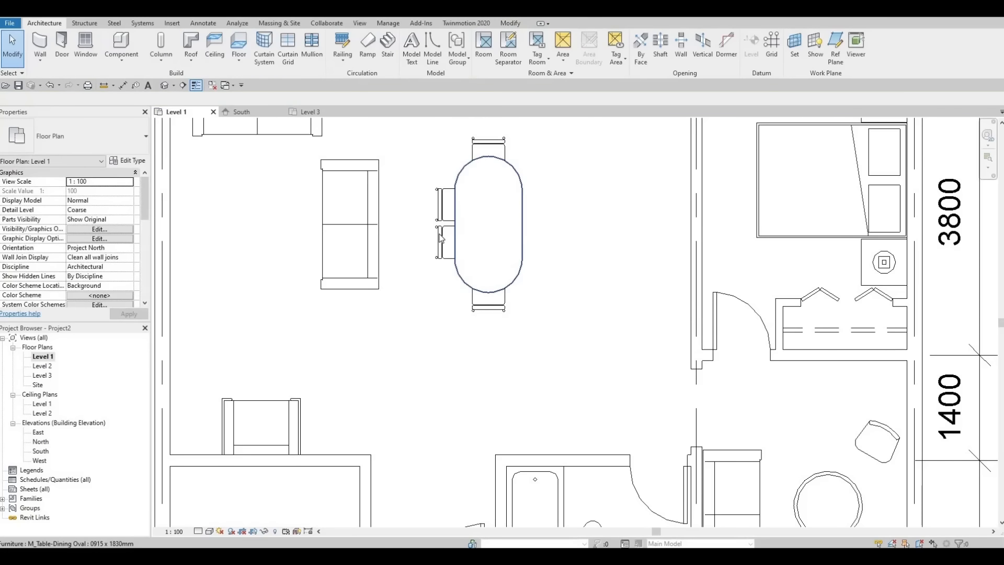
# Step: Mirror copies of the two west-side chairs across the oval dining table's north-south centreline to its east side
pyautogui.click(442, 240)
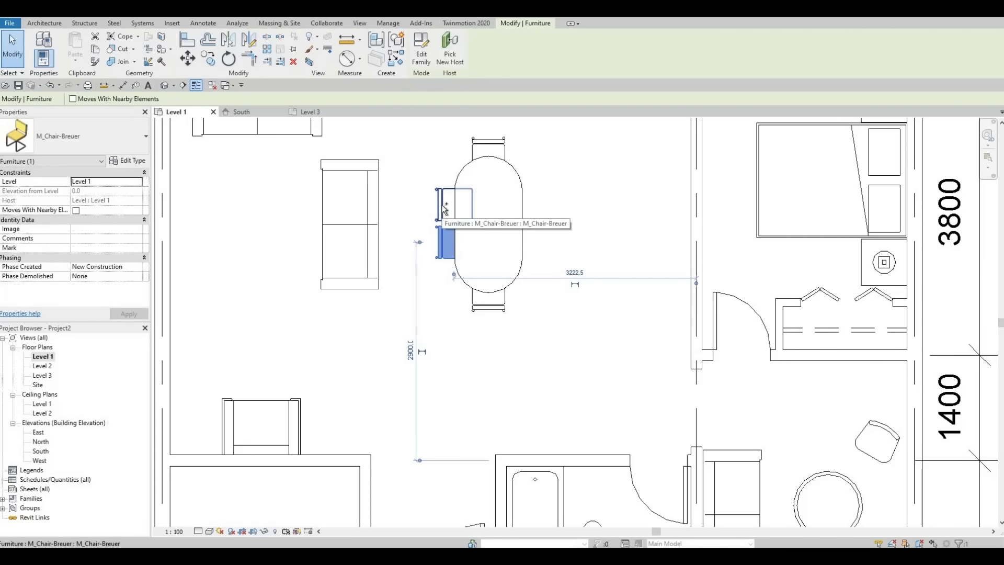
pyautogui.keyDown('ctrl'); pyautogui.click(441, 200); pyautogui.keyUp('ctrl')
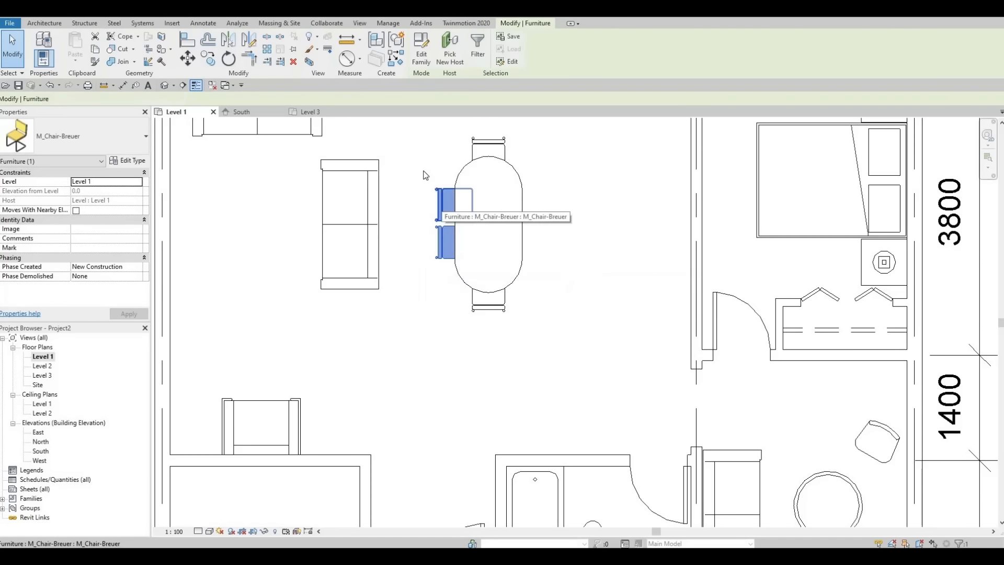
pyautogui.press('d')
pyautogui.press('m')
pyautogui.click(486, 160)
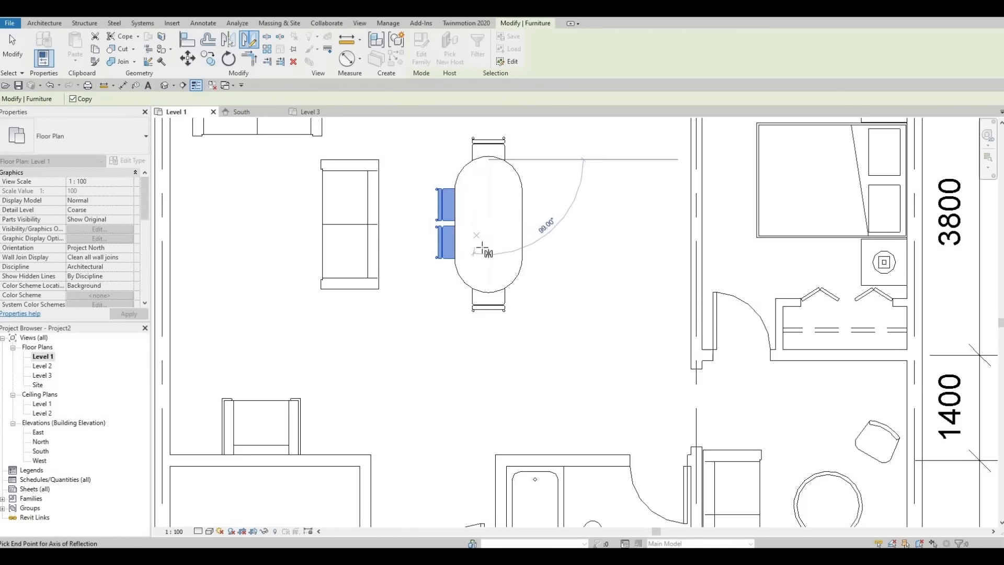
pyautogui.click(488, 252)
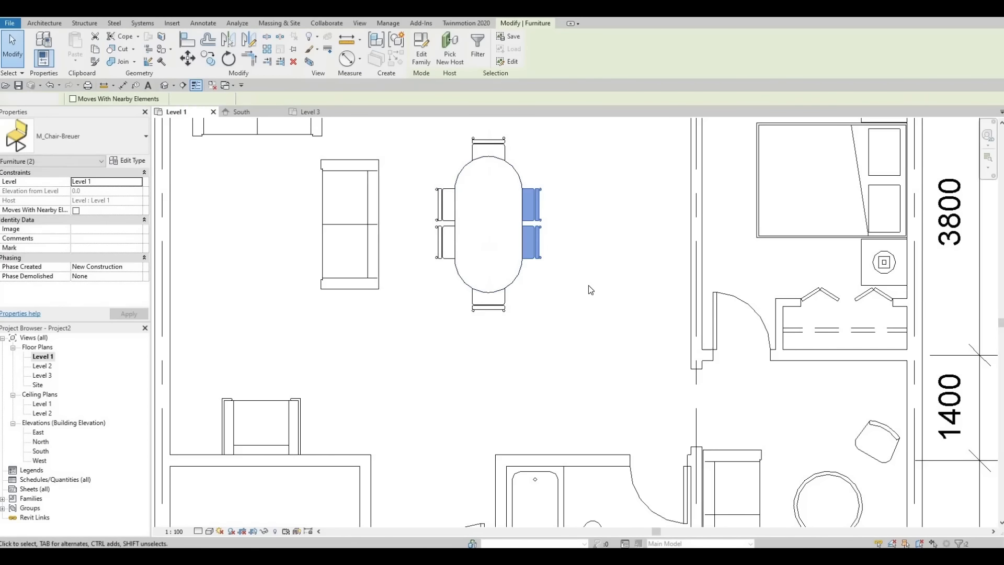
pyautogui.click(575, 286)
# Step: Select the oval dining table with its six chairs and nudge the whole set slightly to the southwest
pyautogui.scroll(-2, 577, 283)
pyautogui.moveTo(578, 313); pyautogui.dragTo(558, 314, button='middle')
pyautogui.moveTo(556, 317); pyautogui.dragTo(456, 188)
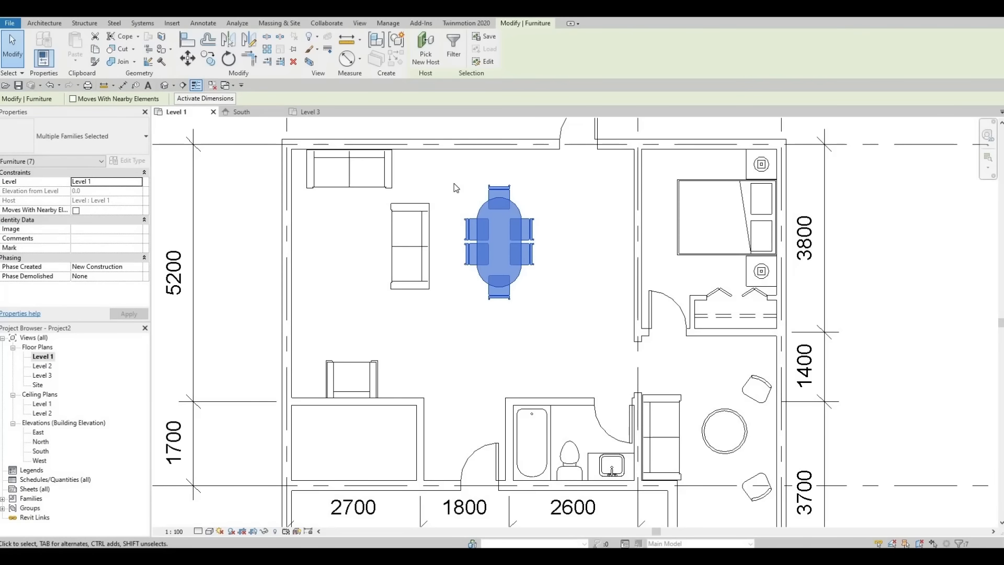
pyautogui.press('Left')
pyautogui.press('Left')
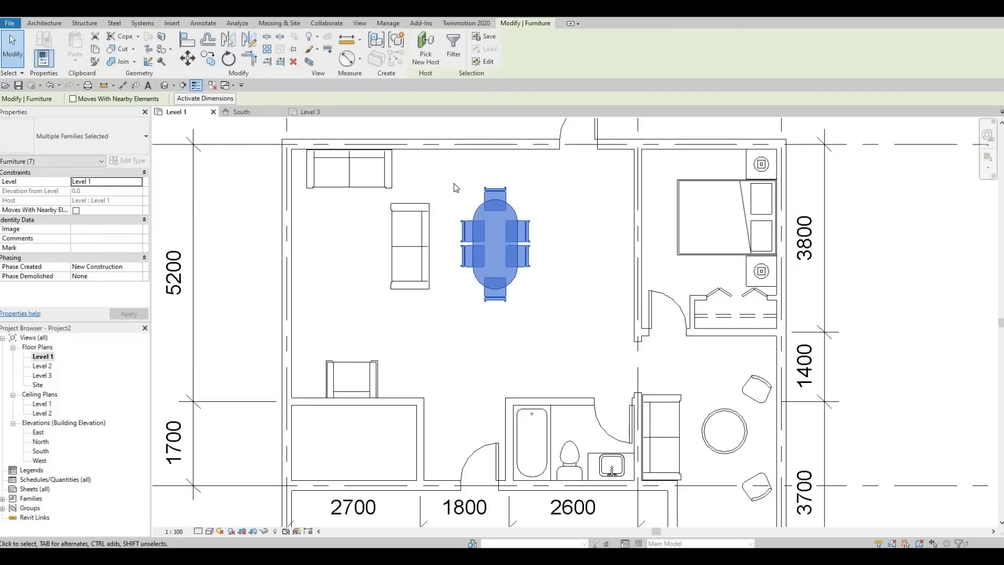
pyautogui.press('Right')
pyautogui.press('Escape')
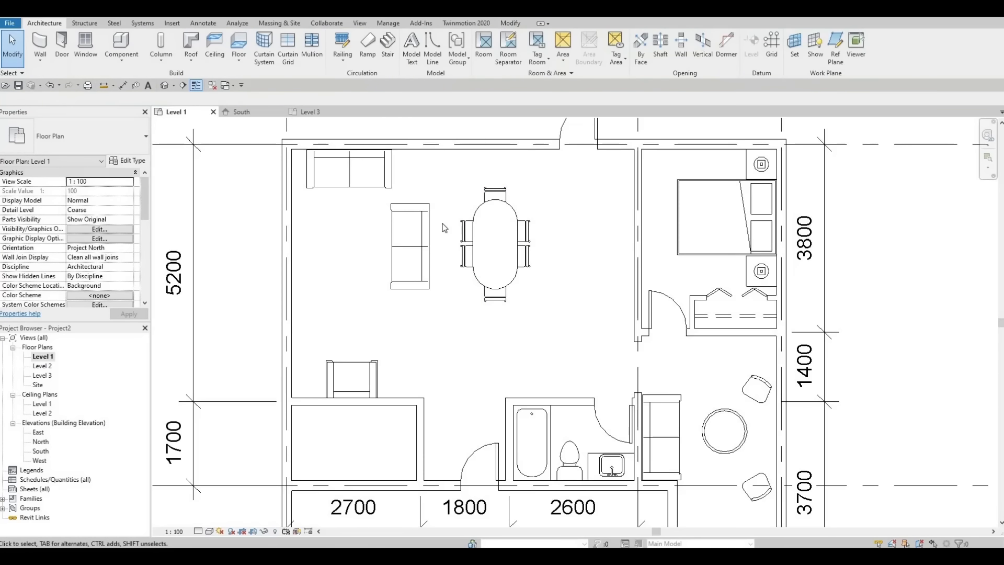
# Step: Place an M_Table-Coffee, 0787 x 0711 x 0610mm, between the west wall and the north-south sofa
pyautogui.moveTo(468, 238); pyautogui.dragTo(498, 235, button='middle')
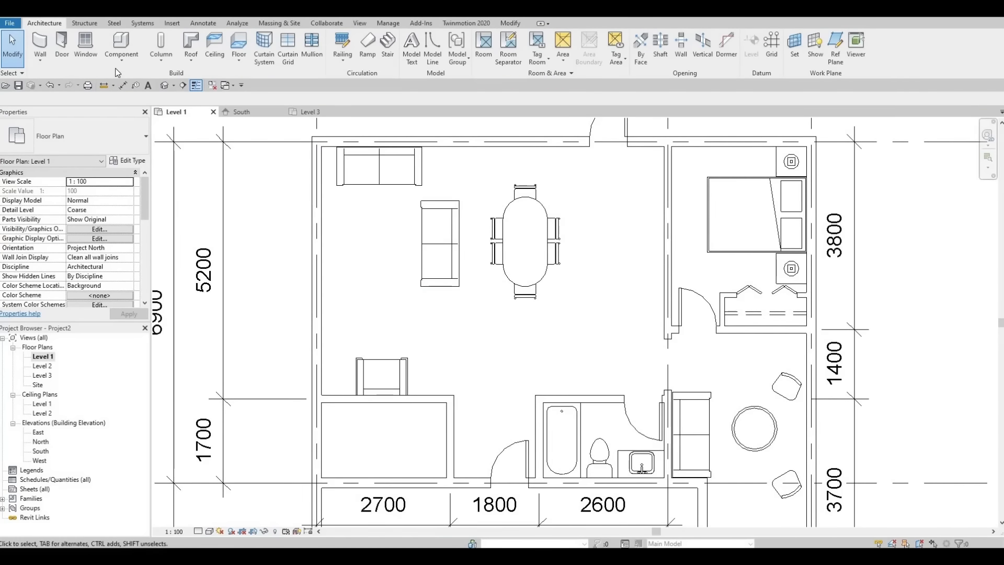
pyautogui.click(114, 43)
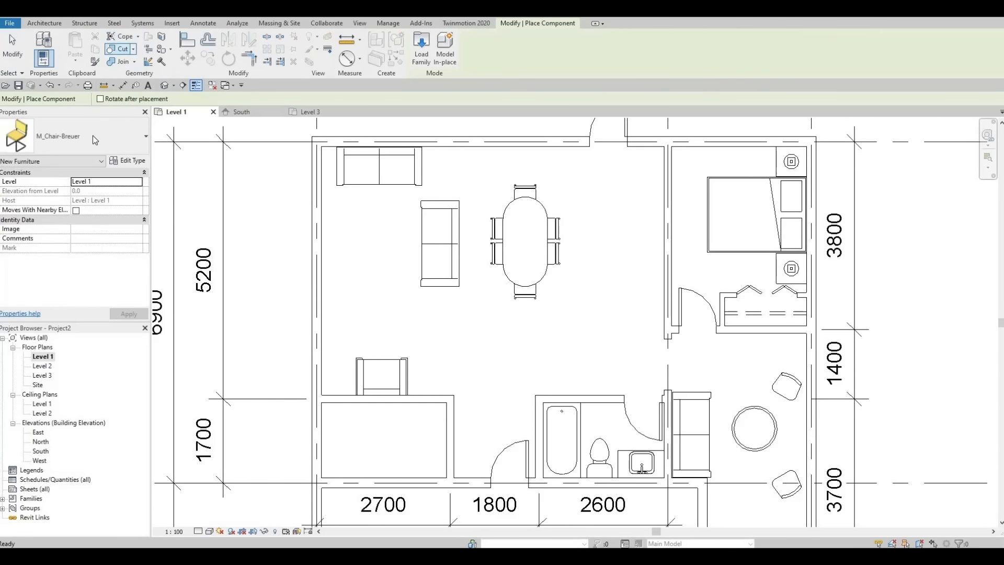
pyautogui.scroll(-5, 58, 249)
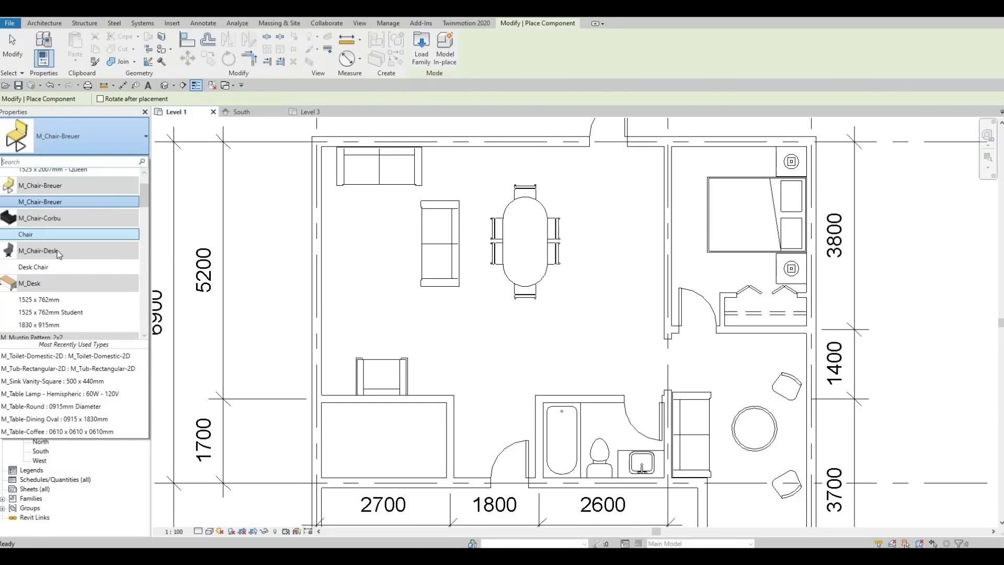
pyautogui.scroll(-9, 57, 250)
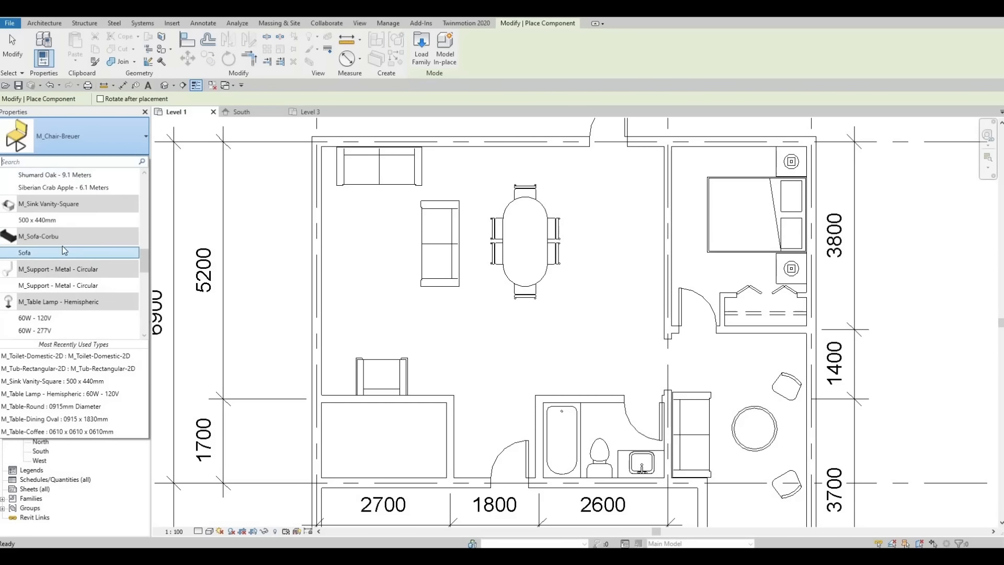
pyautogui.scroll(3, 66, 243)
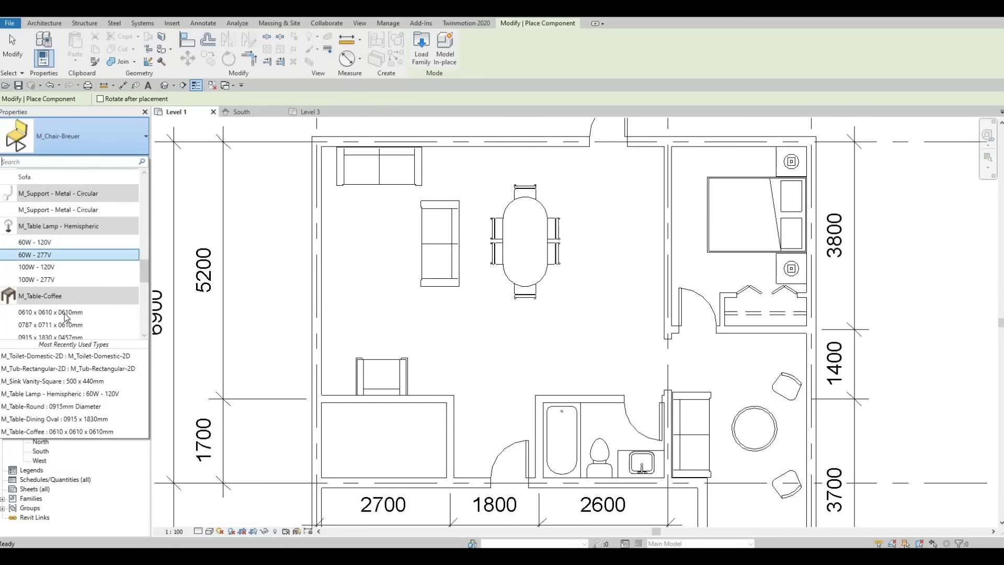
pyautogui.click(64, 325)
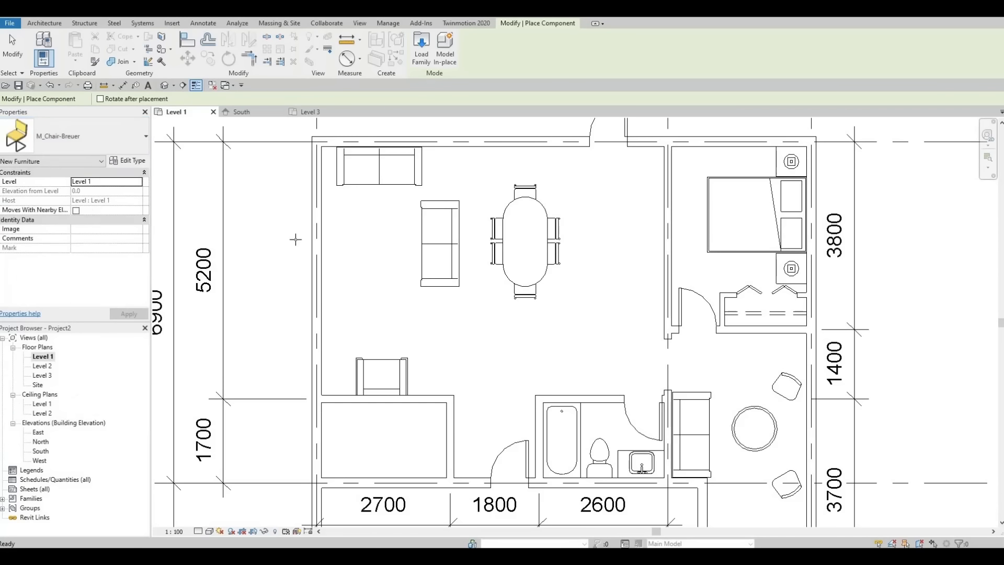
pyautogui.click(376, 247)
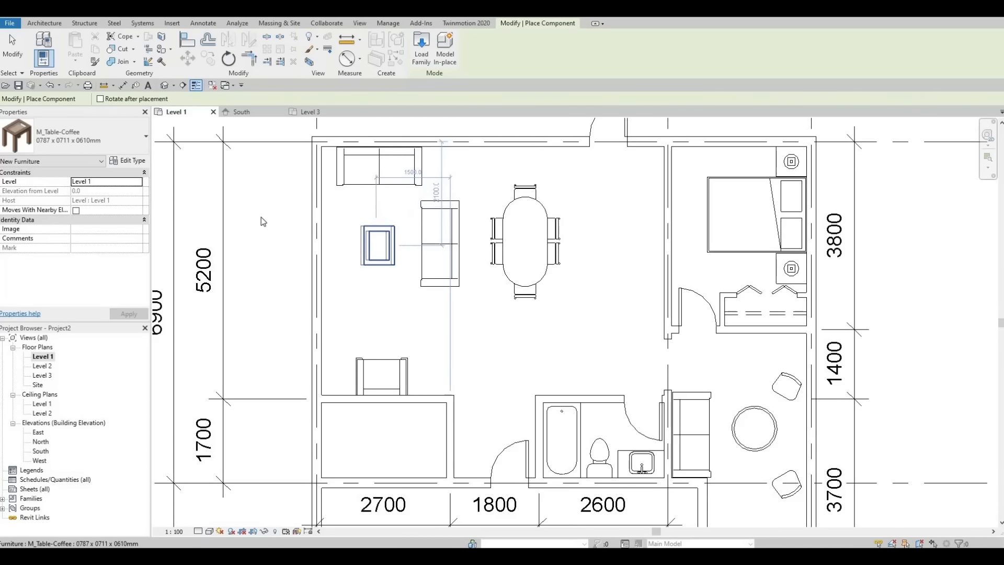
pyautogui.press('Escape')
pyautogui.press('Escape')
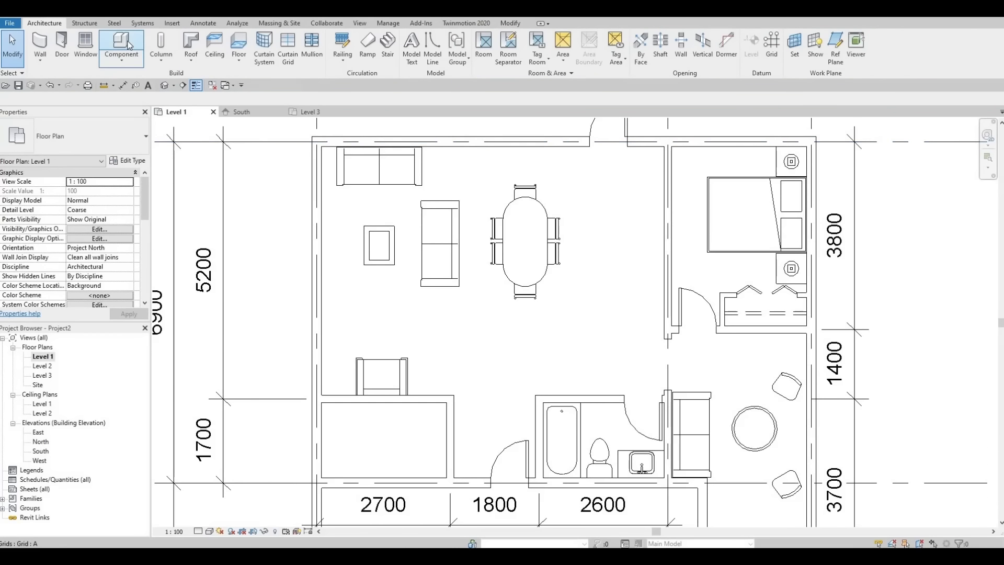
# Step: Load the M_TV - Flat Screen.rfa family from the Furniture folder
pyautogui.click(129, 46)
pyautogui.press('Escape')
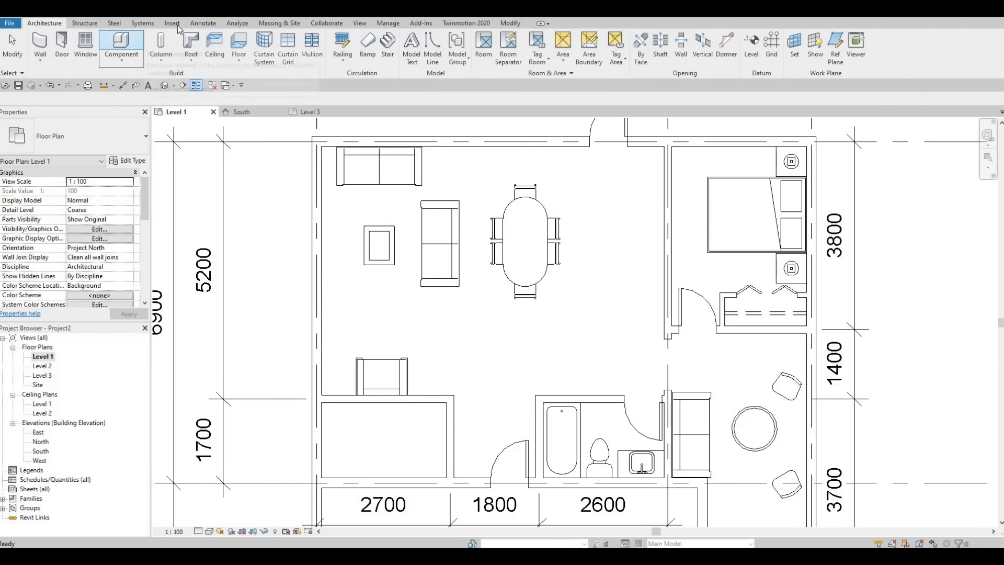
pyautogui.click(172, 23)
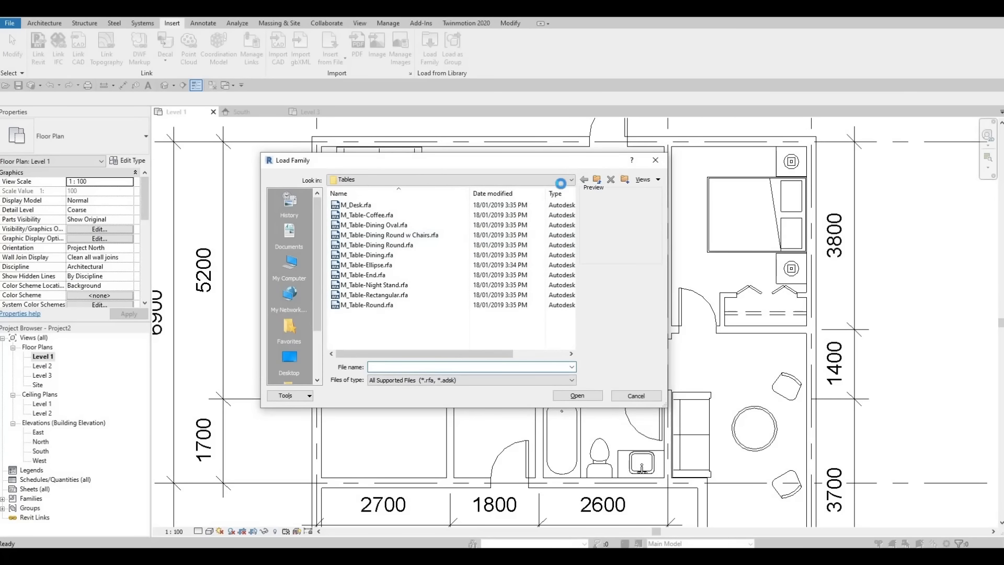
pyautogui.click(561, 181)
pyautogui.click(390, 209)
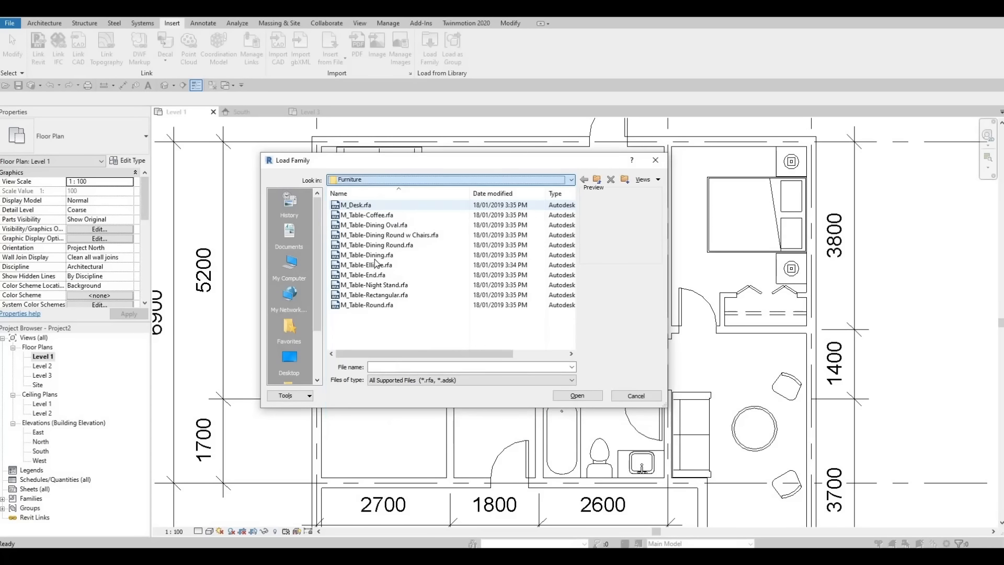
pyautogui.click(373, 257)
pyautogui.press('Up')
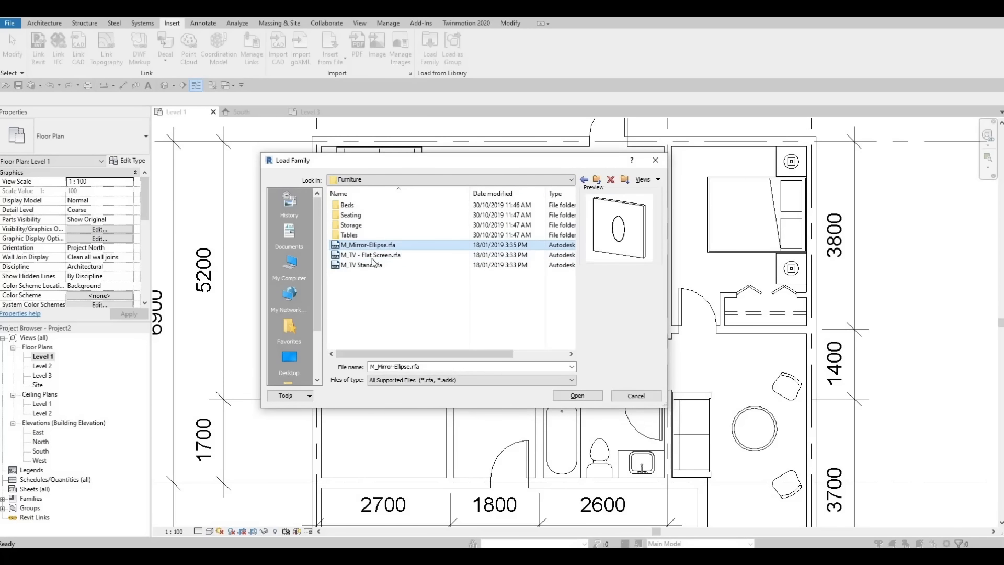
pyautogui.press('Down')
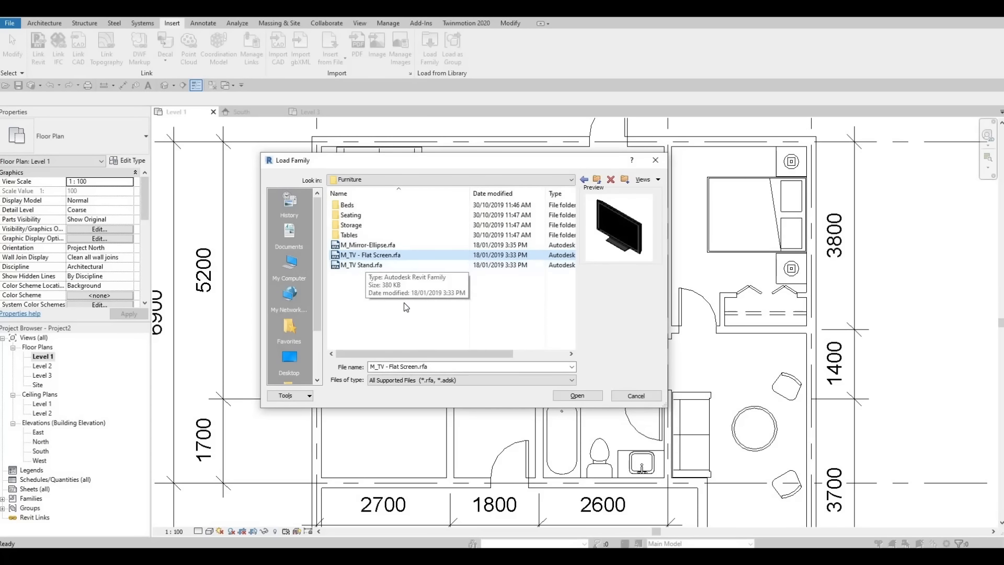
pyautogui.click(557, 395)
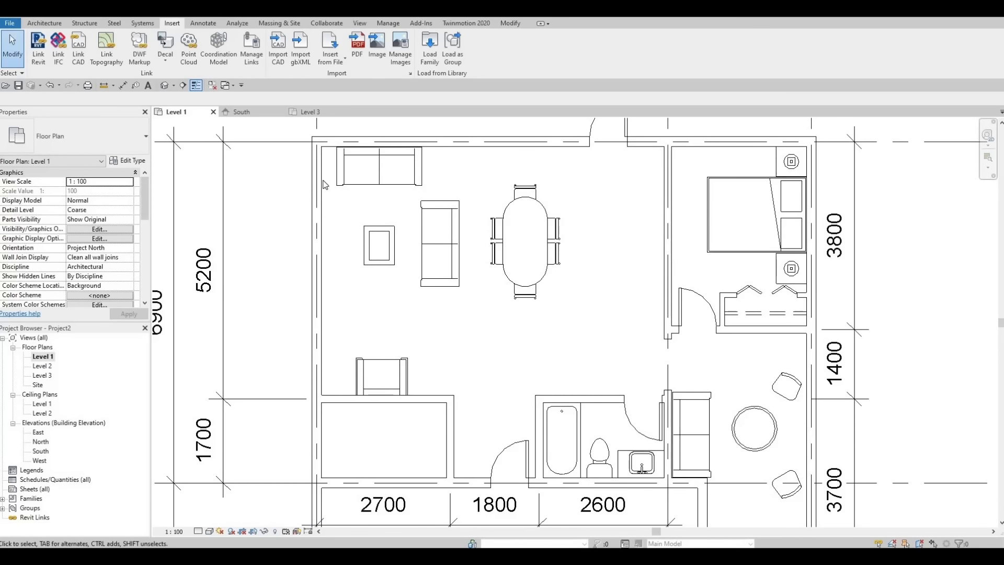
# Step: Place an M_TV - Flat Screen, 0810mm, against the living area's west wall, facing the coffee table and north-south sofa
pyautogui.click(45, 23)
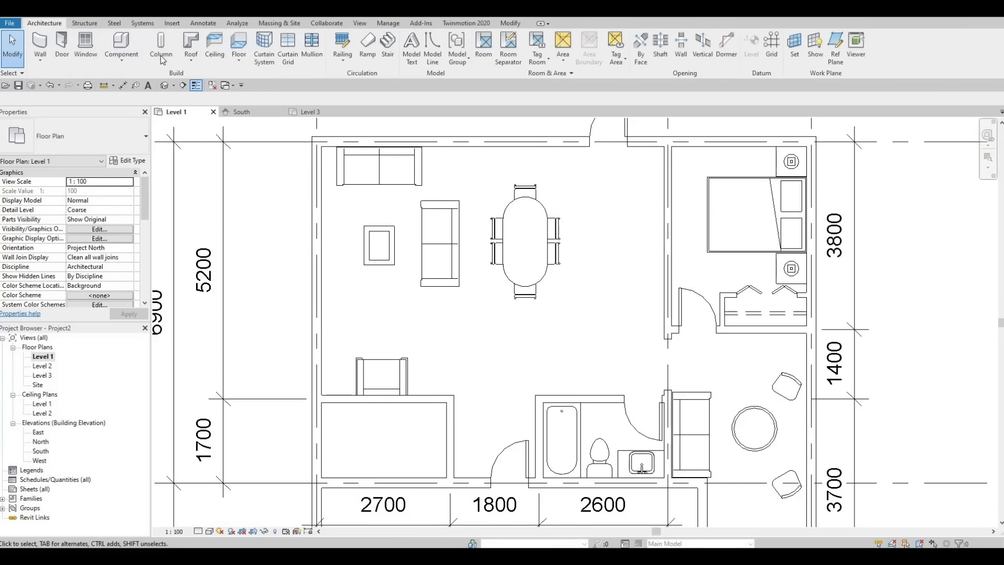
pyautogui.click(125, 47)
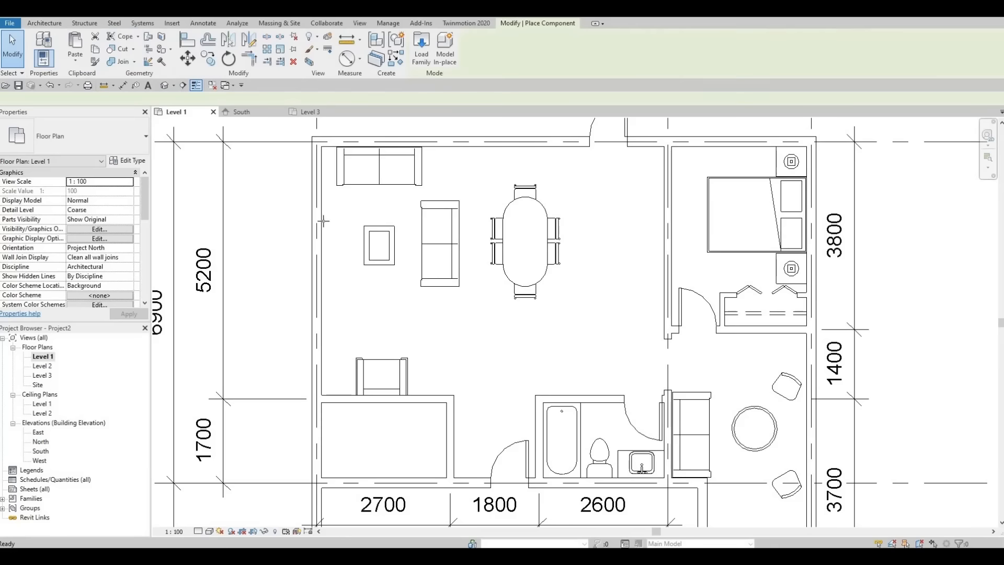
pyautogui.click(322, 247)
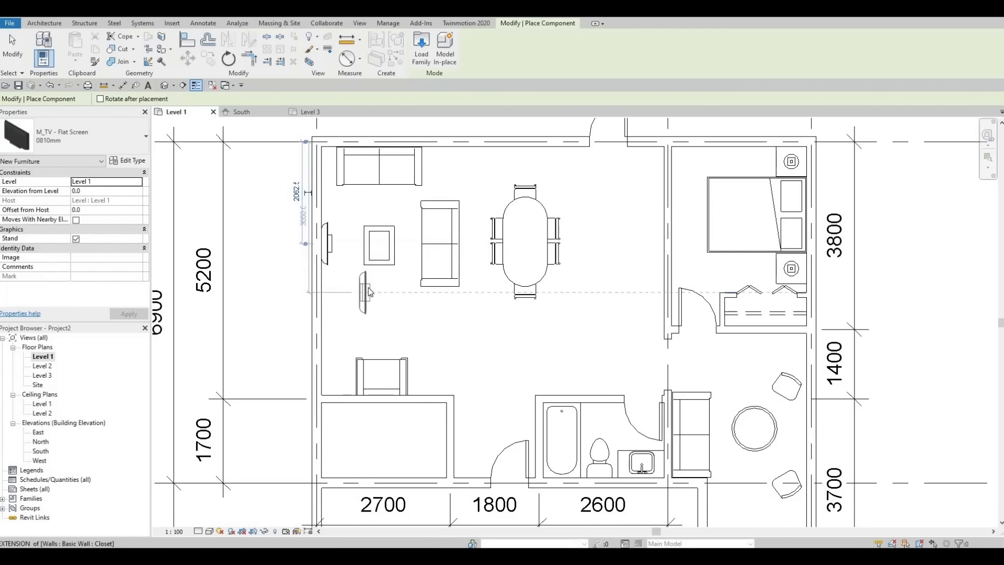
pyautogui.press('Escape')
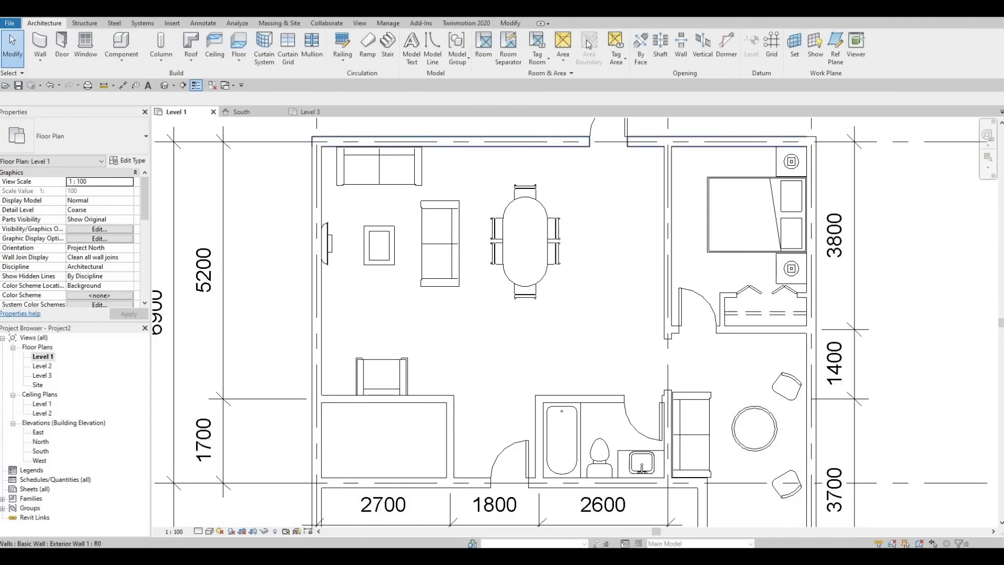
# Step: Preview the storage furniture families and load M_Shelving.rfa from the Storage folder
pyautogui.click(172, 23)
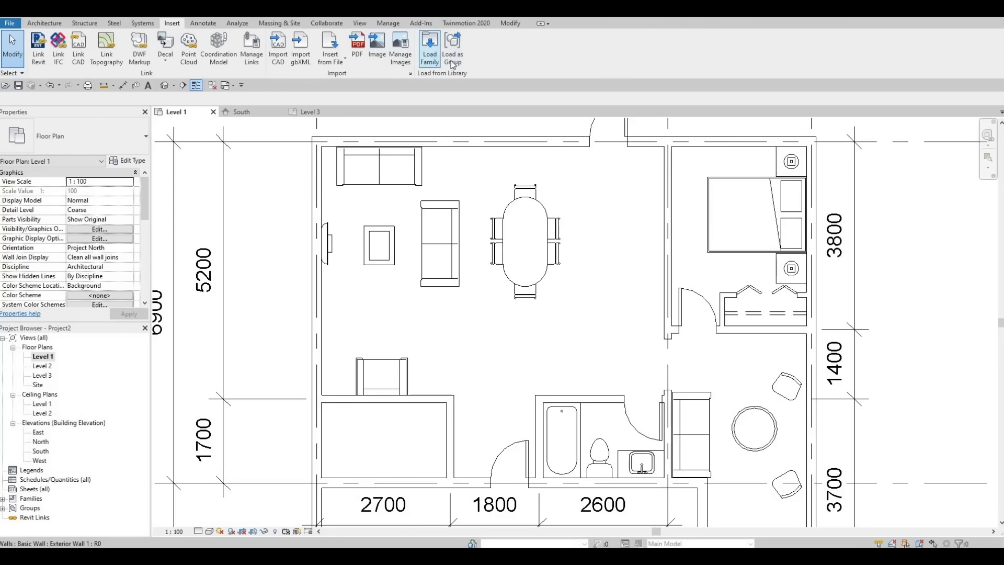
pyautogui.click(429, 50)
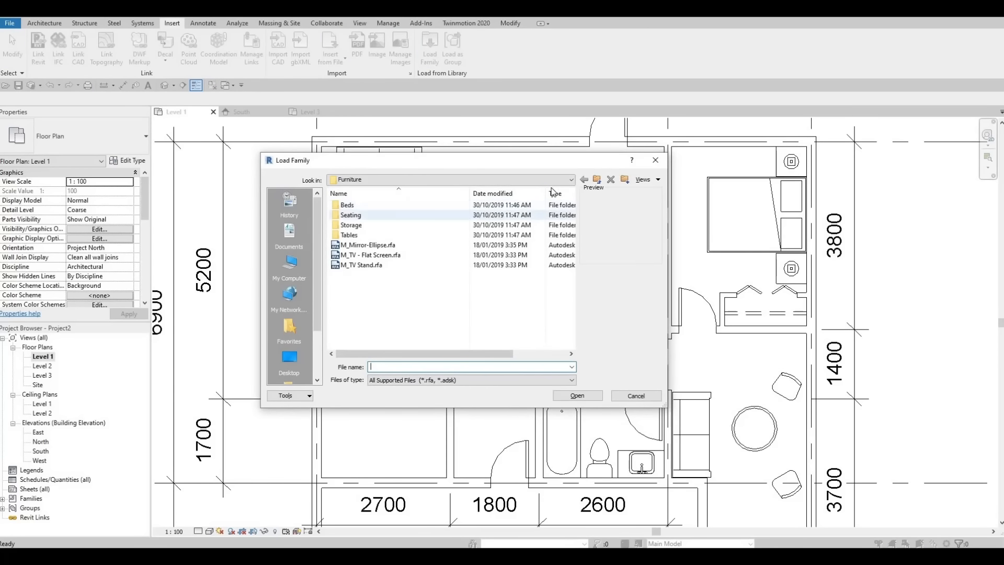
pyautogui.doubleClick(372, 226)
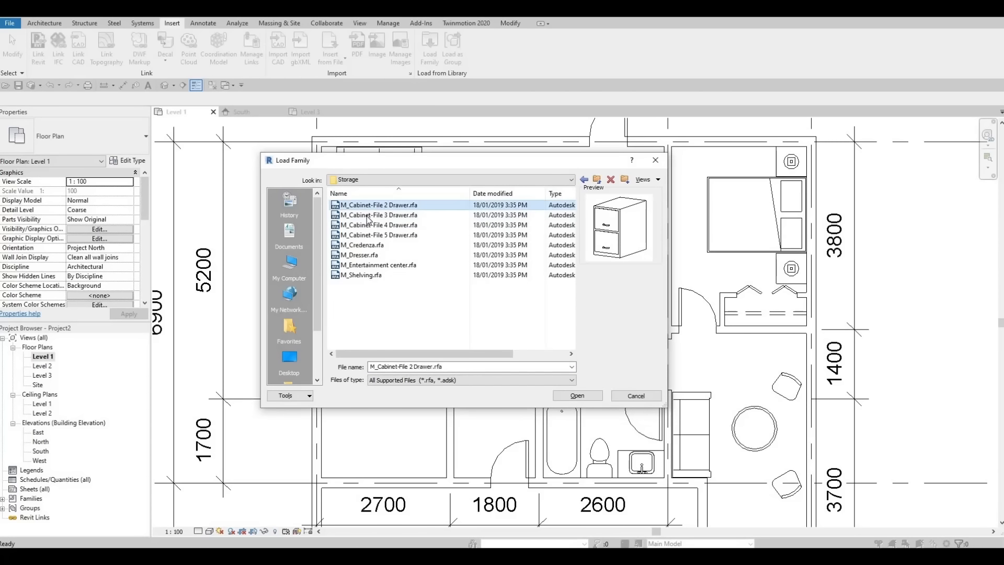
pyautogui.click(366, 215)
pyautogui.click(365, 227)
pyautogui.click(361, 246)
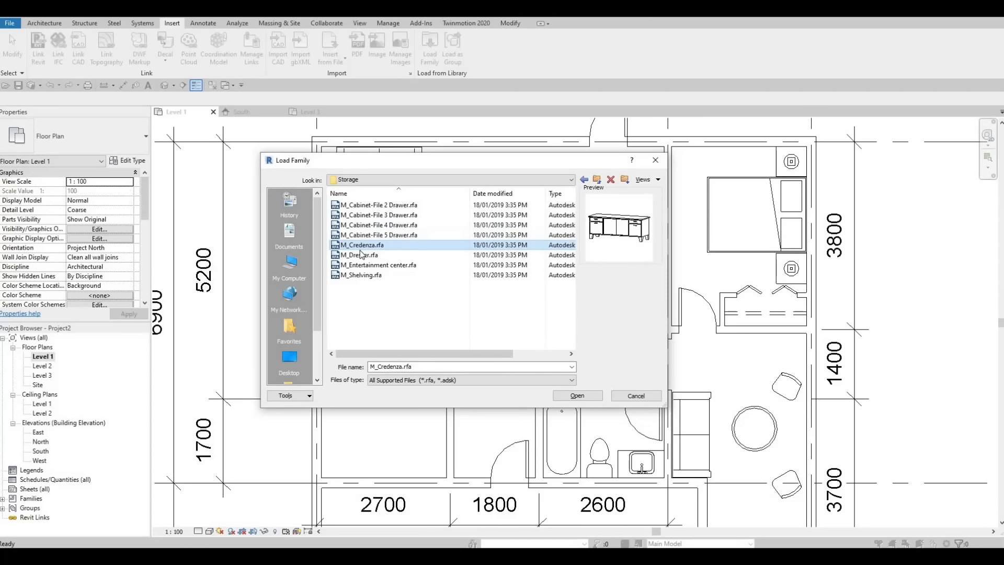
pyautogui.click(358, 256)
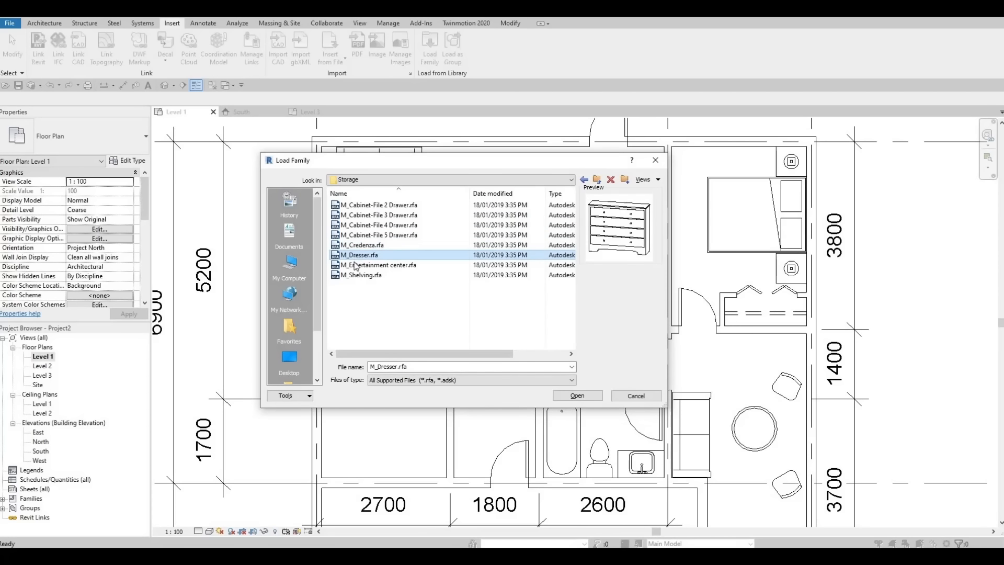
pyautogui.click(356, 265)
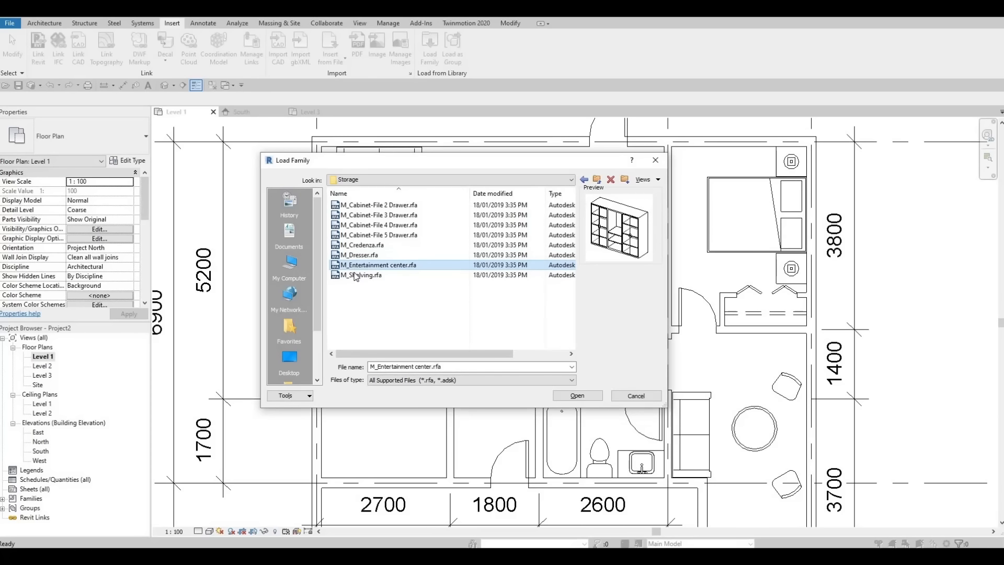
pyautogui.click(356, 276)
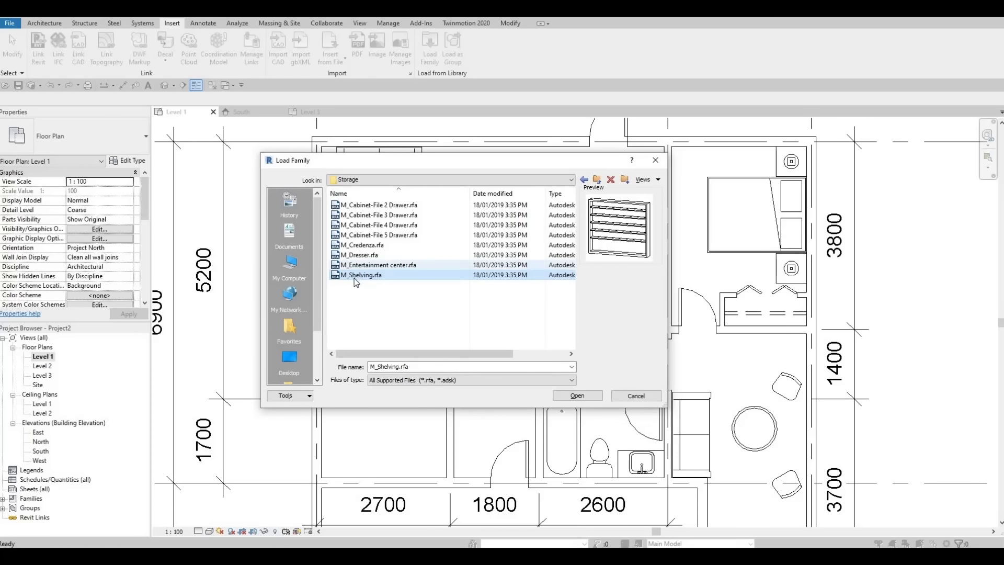
pyautogui.click(585, 392)
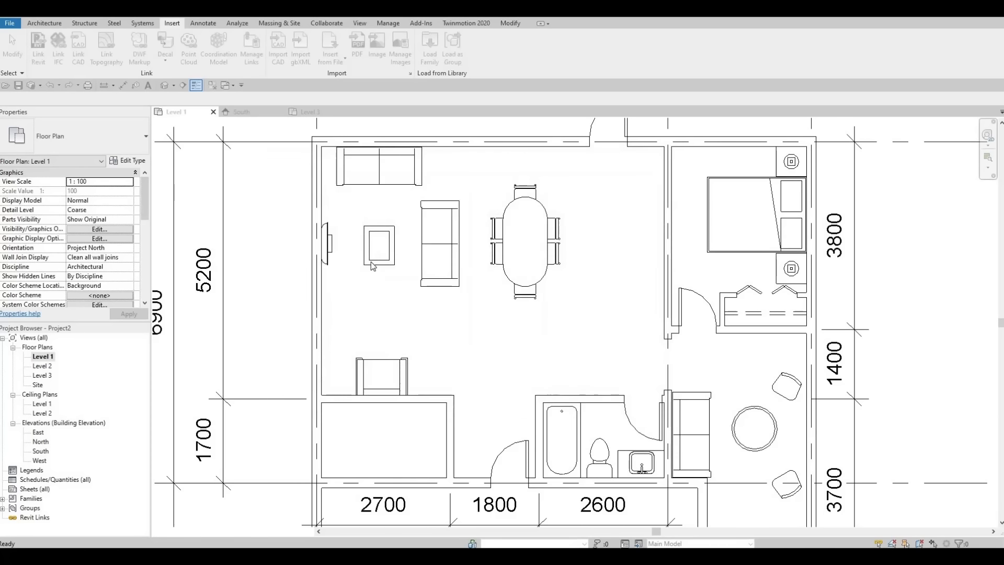
# Step: Place two M_Shelving units, 0915 x 0254 x 1830mm, end to end along the living area's west wall in the southwest corner
pyautogui.click(37, 26)
pyautogui.click(87, 45)
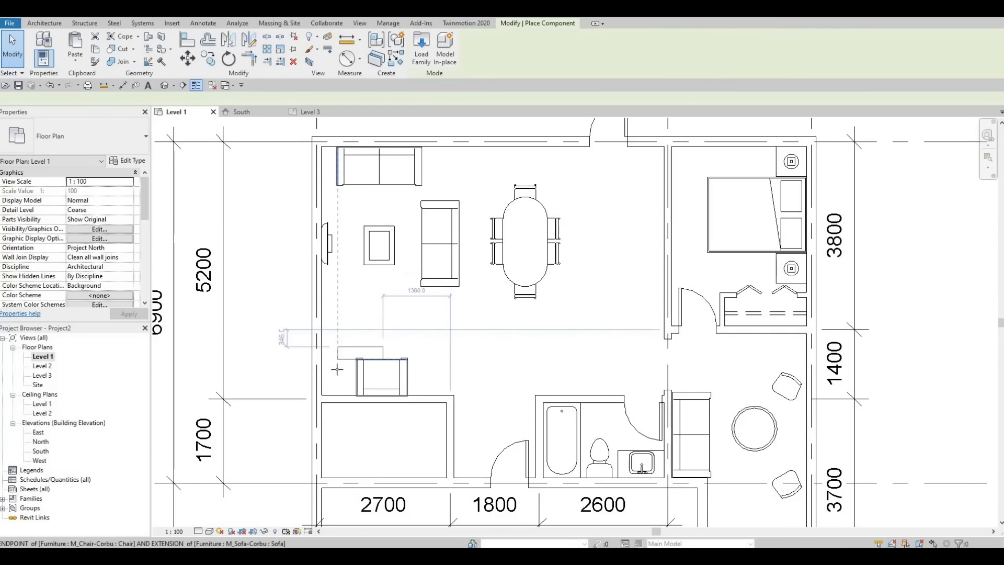
pyautogui.click(331, 339)
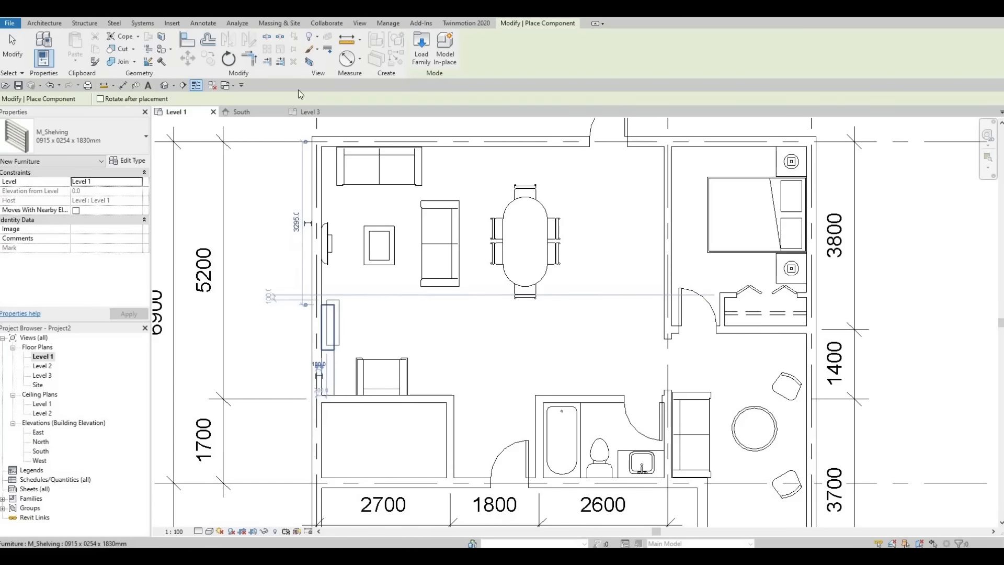
pyautogui.press('Escape')
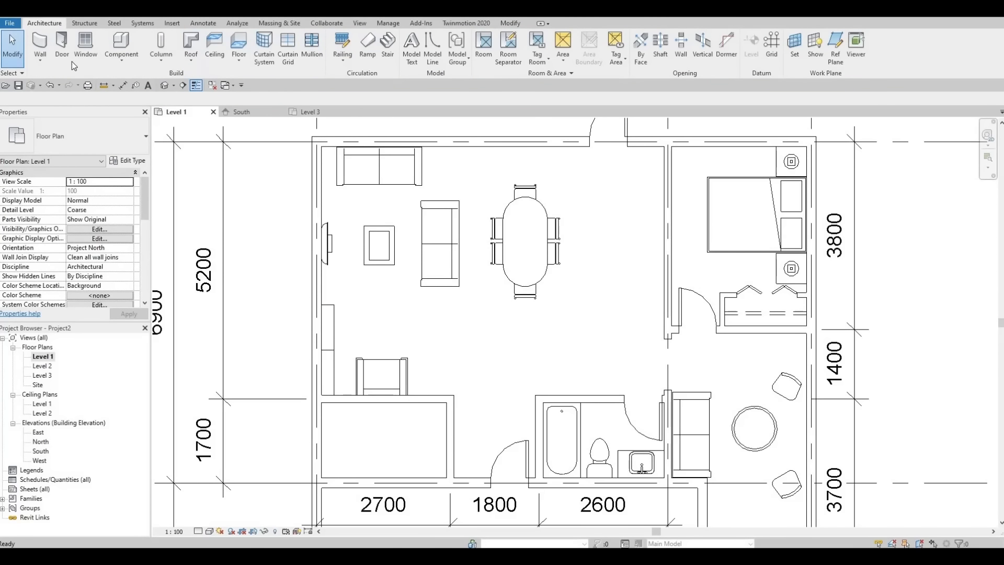
# Step: Load the M_Entertainment center.rfa family from the Storage folder
pyautogui.click(173, 23)
pyautogui.click(379, 48)
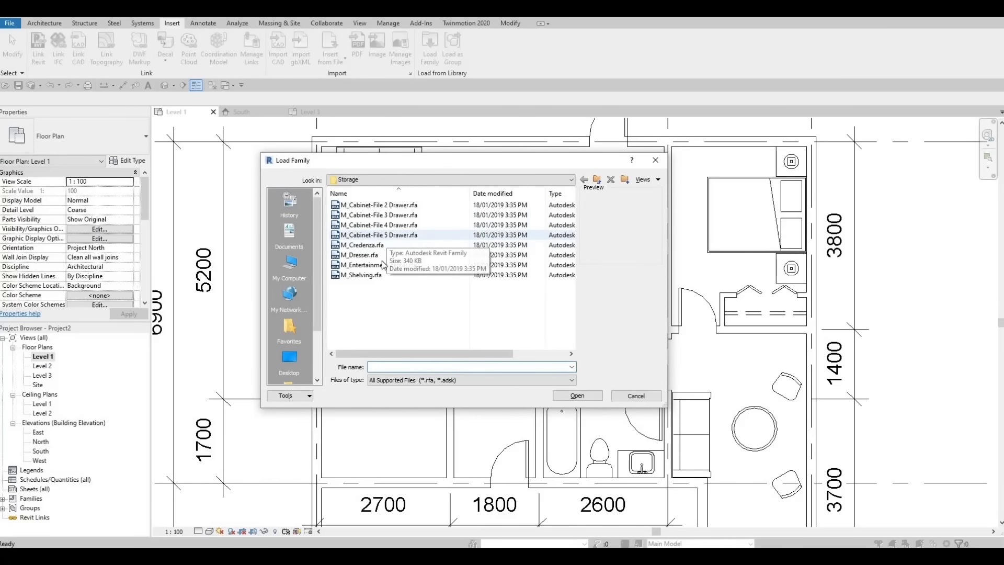
pyautogui.click(383, 265)
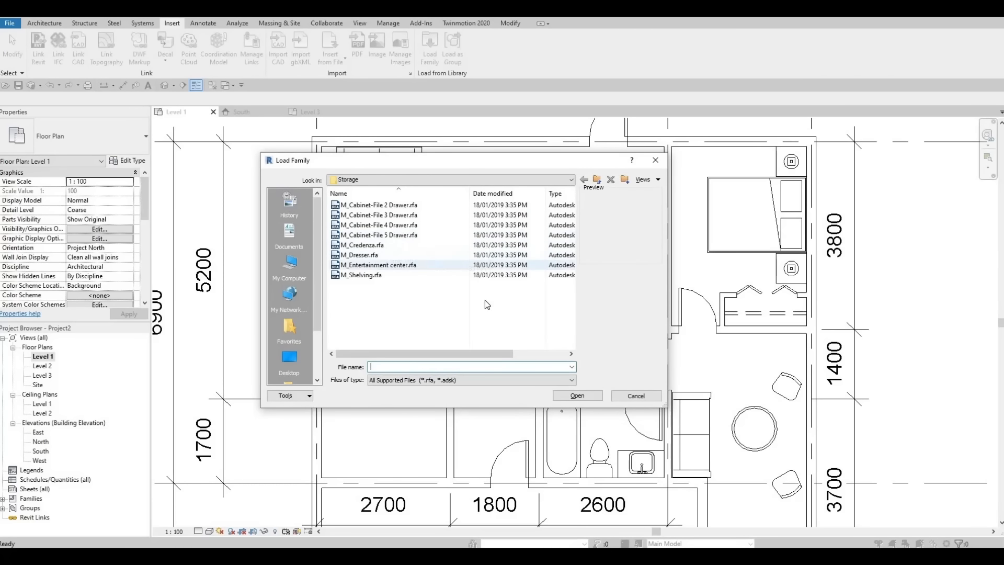
pyautogui.click(597, 398)
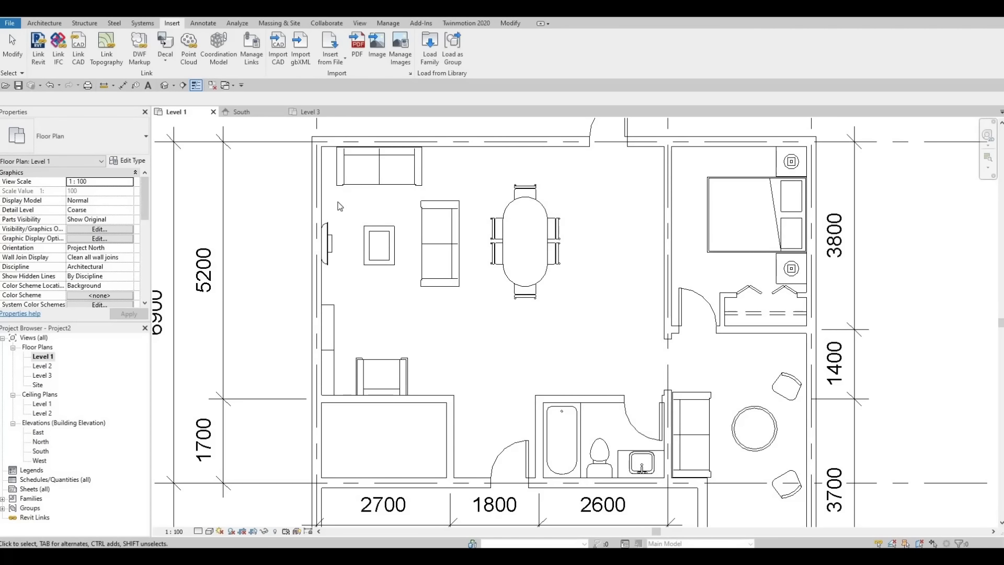
# Step: Place an M_Entertainment center, 1830 x 1830 x 0610mm, rotated against the west wall at the TV, facing the coffee table
pyautogui.click(44, 23)
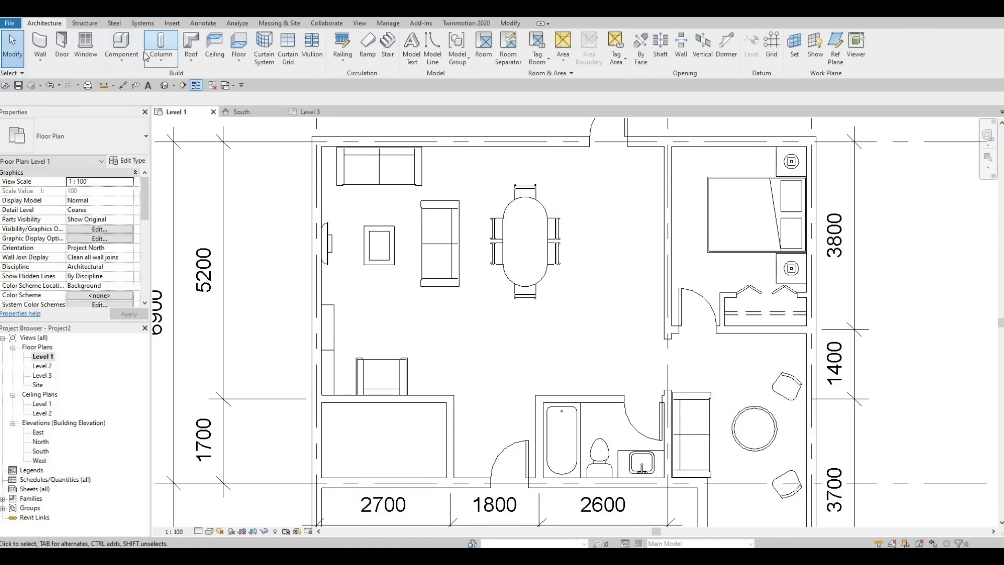
pyautogui.click(135, 44)
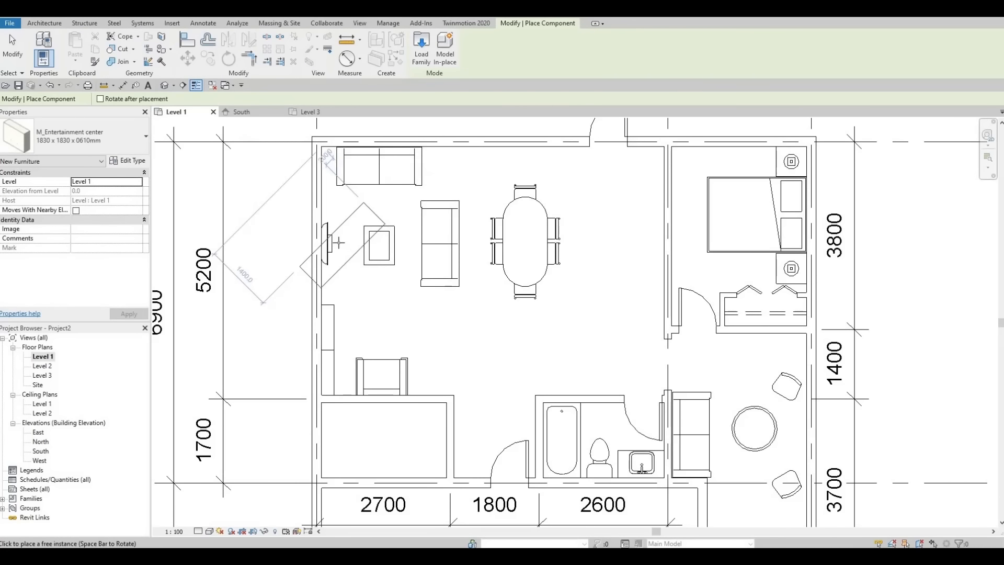
pyautogui.press('space')
pyautogui.click(341, 249)
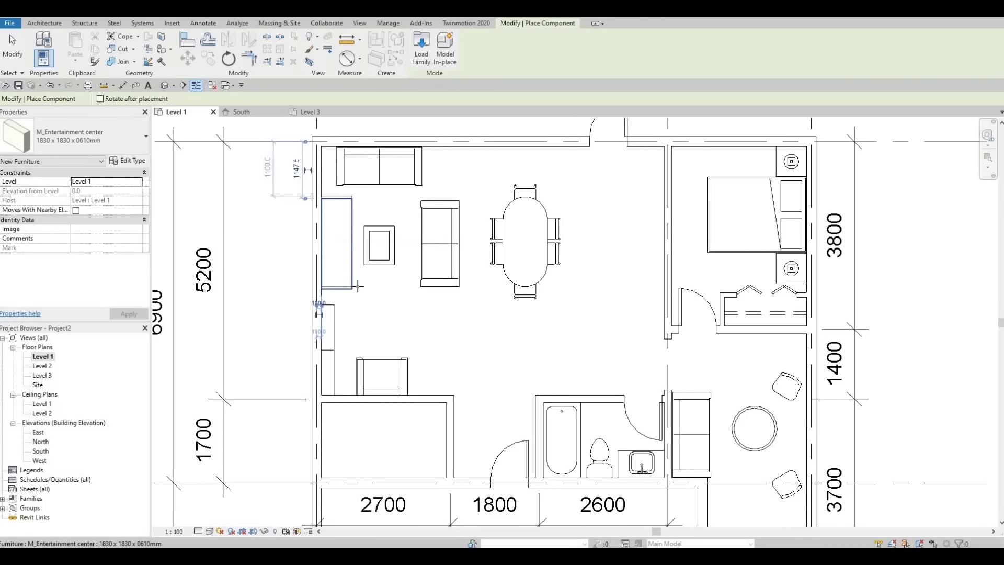
pyautogui.press('Escape')
pyautogui.press('Escape')
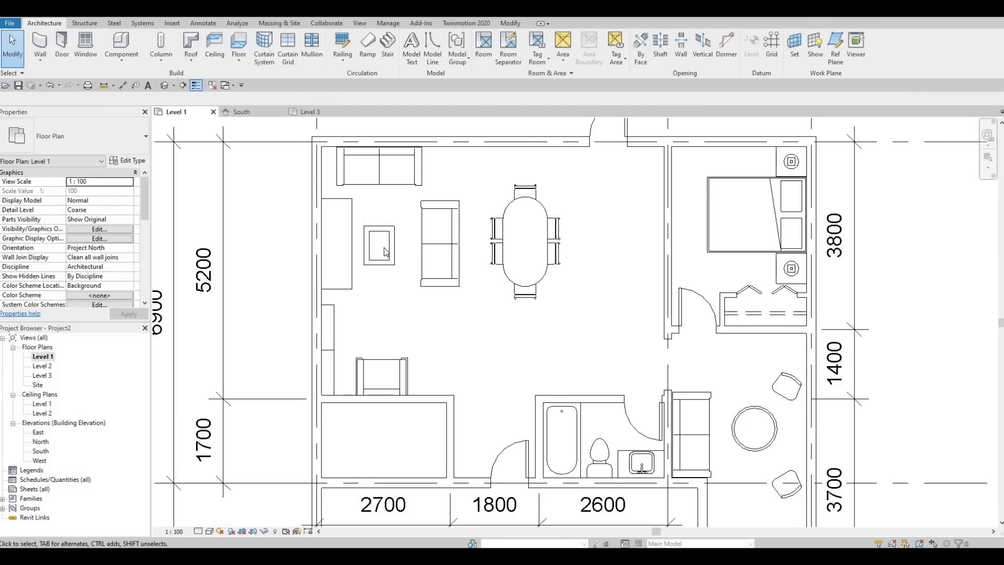
# Step: Shift the sofa on the north wall and the north-south sofa slightly to the east
pyautogui.click(406, 181)
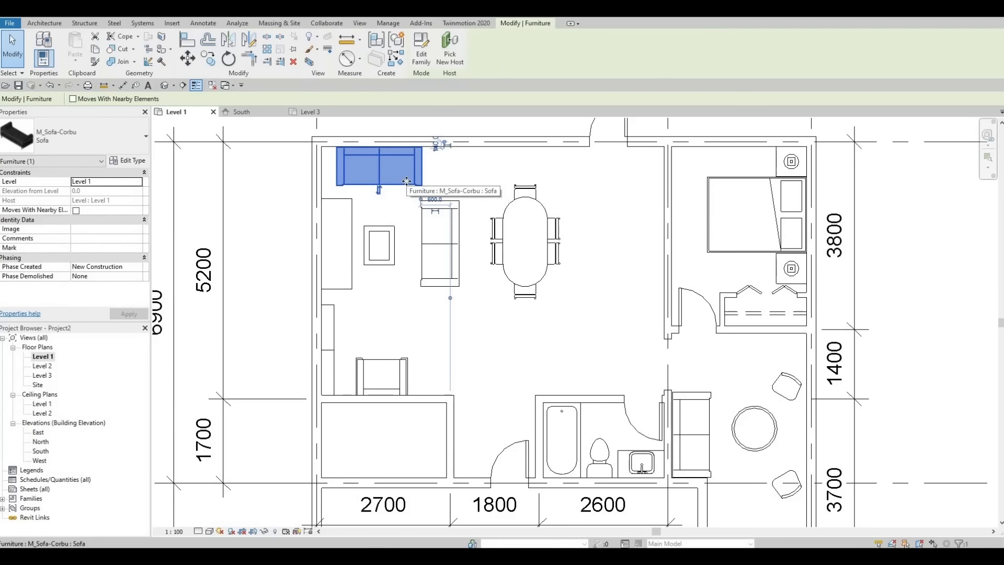
pyautogui.moveTo(406, 181); pyautogui.dragTo(419, 181)
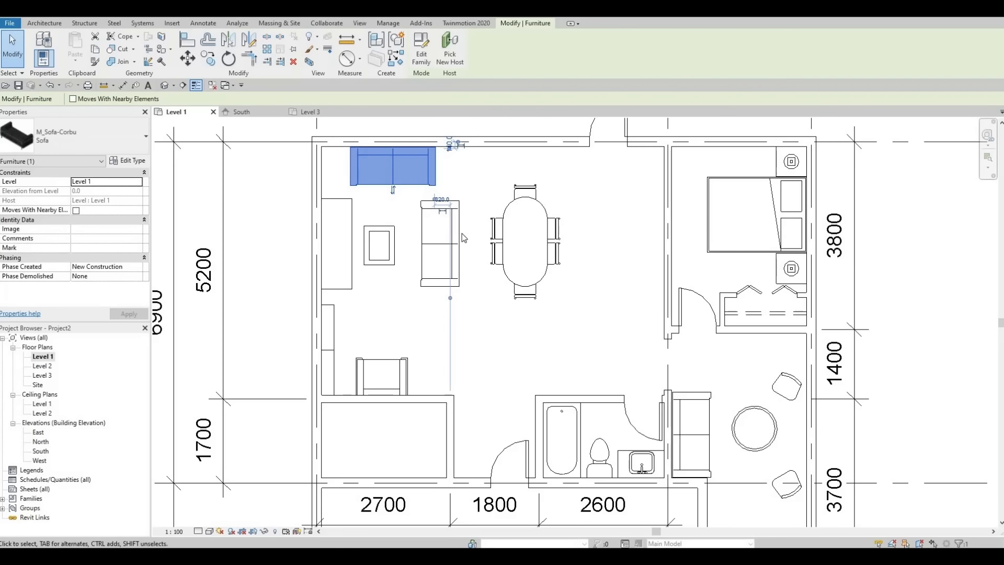
pyautogui.click(451, 231)
pyautogui.moveTo(450, 231); pyautogui.dragTo(459, 230)
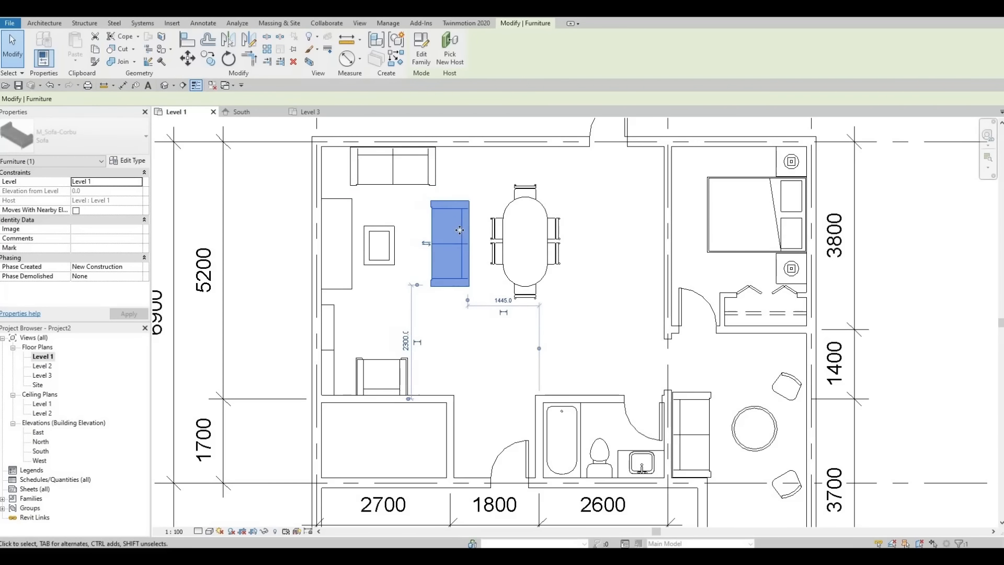
# Step: Nudge the M_Chair-Corbu at the living area's south wall slightly to the east
pyautogui.click(411, 367)
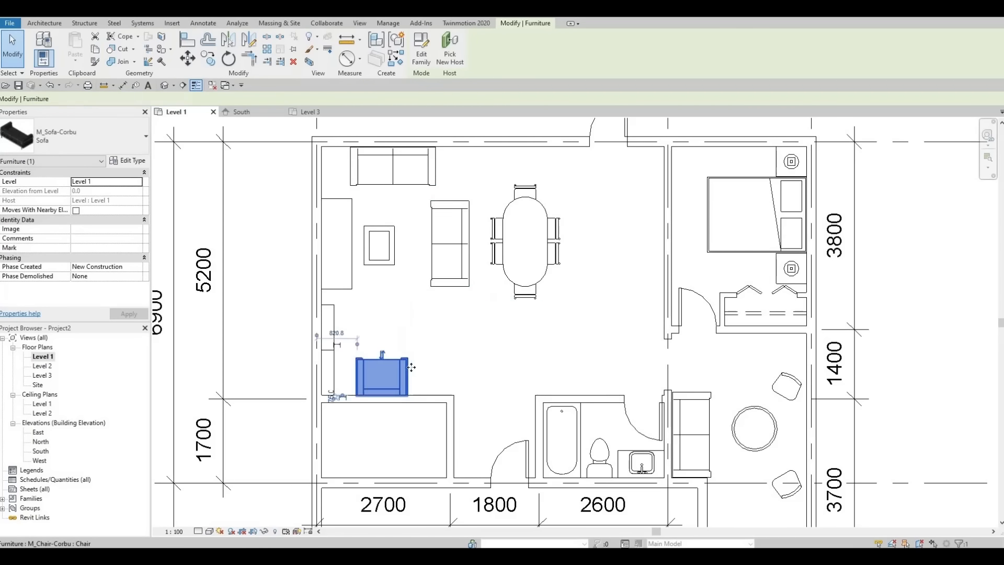
pyautogui.press('Right')
pyautogui.press('Right')
pyautogui.press('Right')
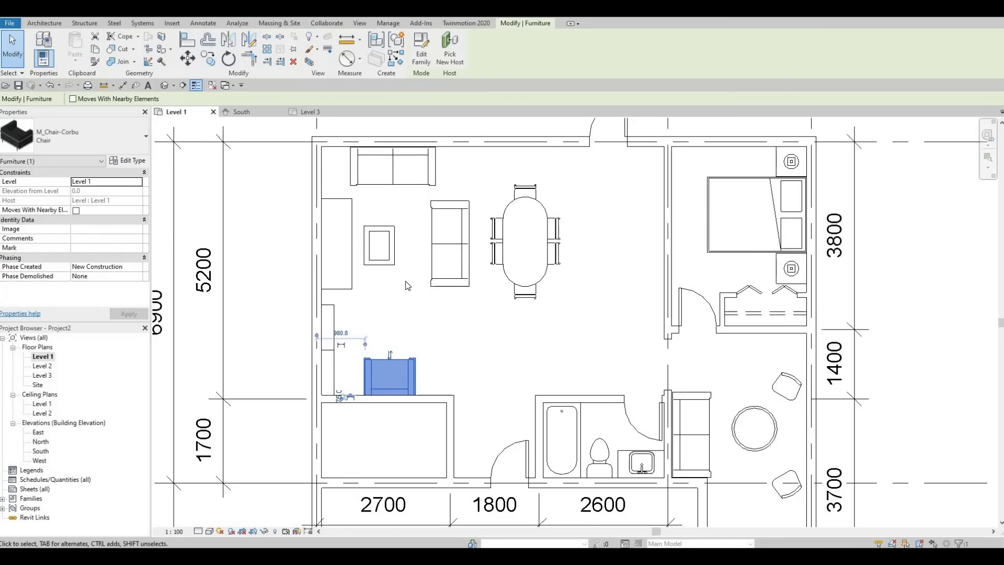
# Step: Nudge the coffee table east so it sits closer to the north-south sofa, keeping its north-south position
pyautogui.click(390, 255)
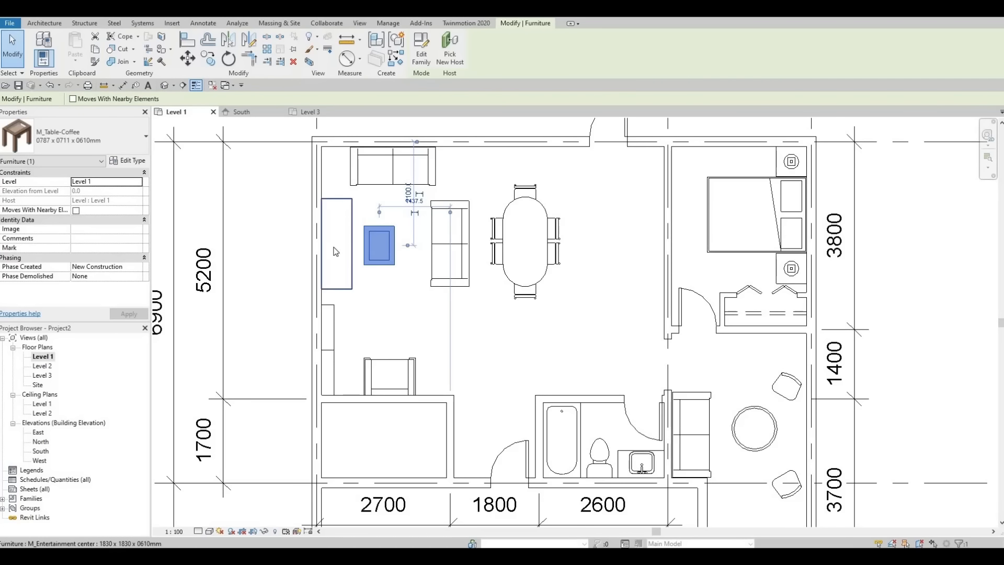
pyautogui.press('Right')
pyautogui.press('Right')
pyautogui.press('Right')
pyautogui.press('Right')
pyautogui.press('Up')
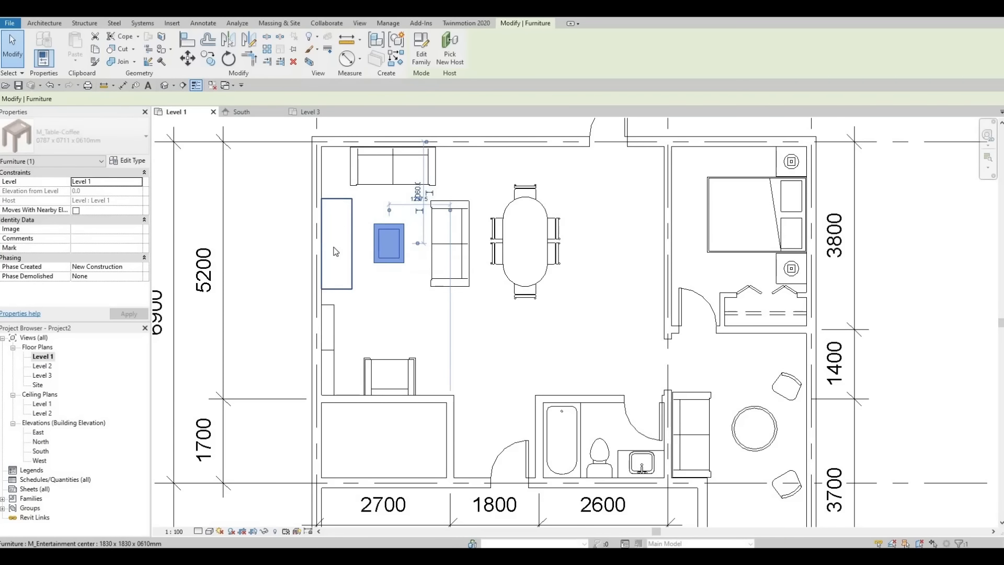
pyautogui.press('Right')
pyautogui.press('Down')
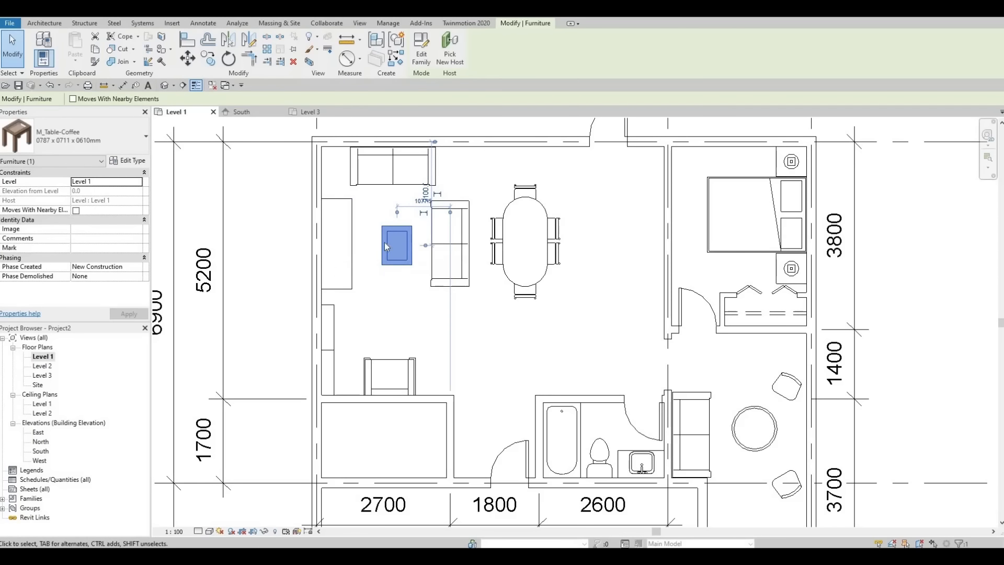
pyautogui.press('Escape')
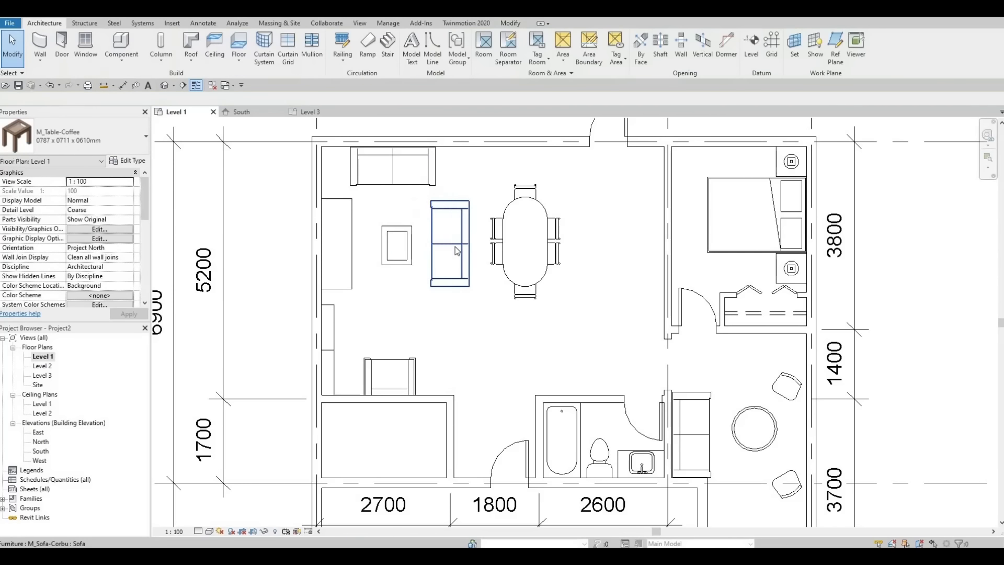
# Step: Select the oval dining table with its six chairs and nudge the whole set slightly to the west
pyautogui.click(455, 246)
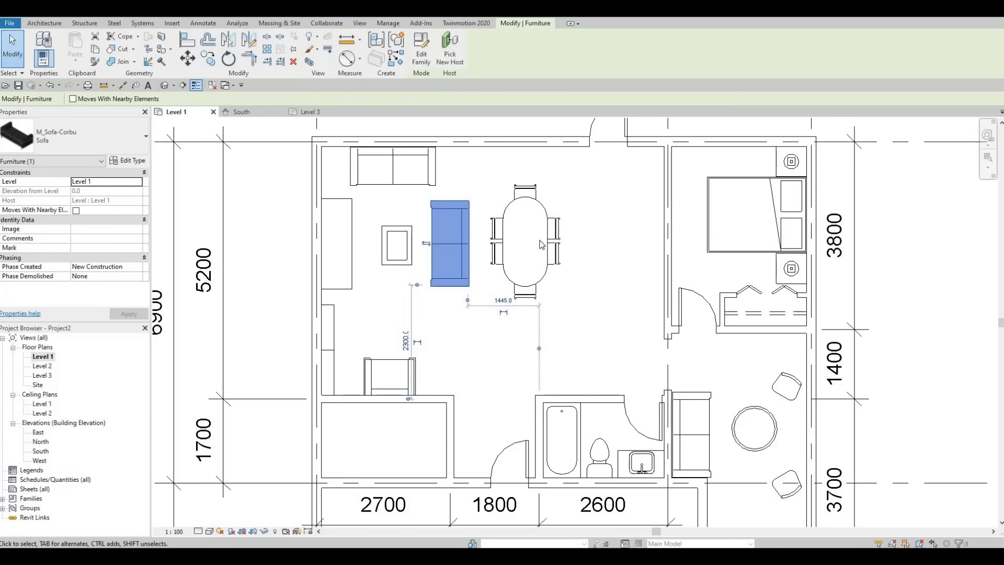
pyautogui.press('Escape')
pyautogui.moveTo(479, 162); pyautogui.dragTo(578, 315)
pyautogui.press('Left')
pyautogui.press('Left')
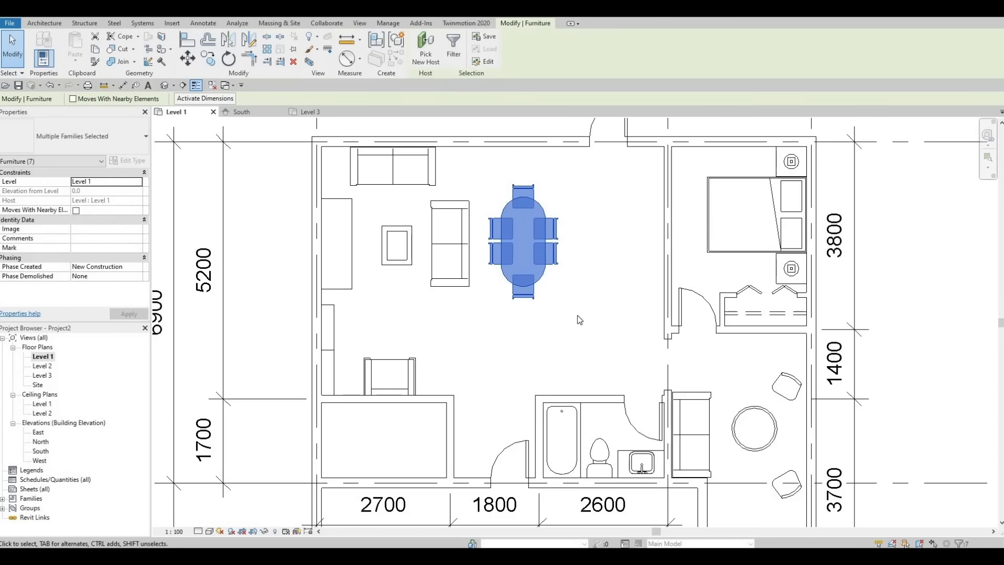
pyautogui.press('Escape')
# Step: Start loading a family and open the Counter Tops folder under Casework in the Canada library
pyautogui.moveTo(562, 312); pyautogui.dragTo(412, 331, button='middle')
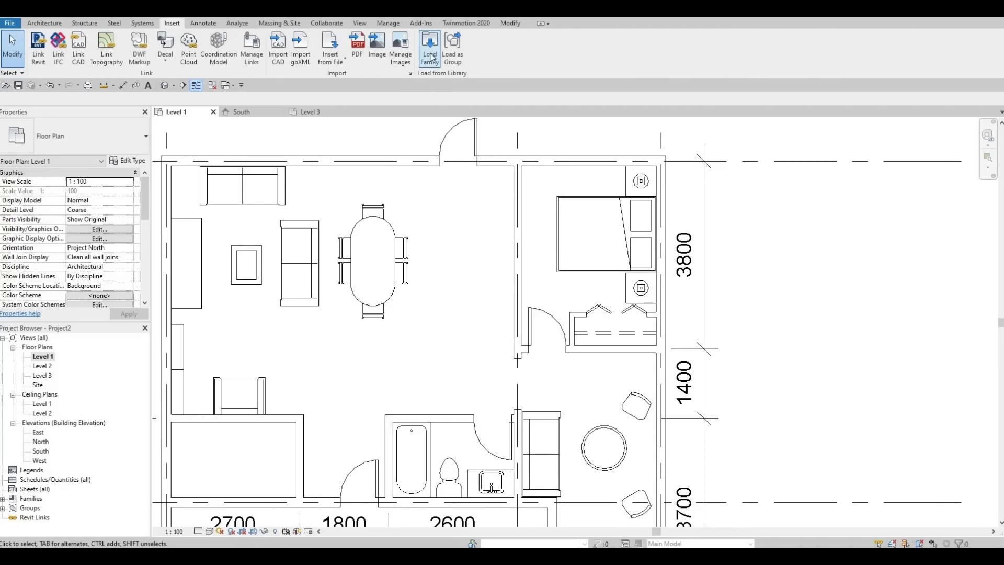
pyautogui.click(430, 57)
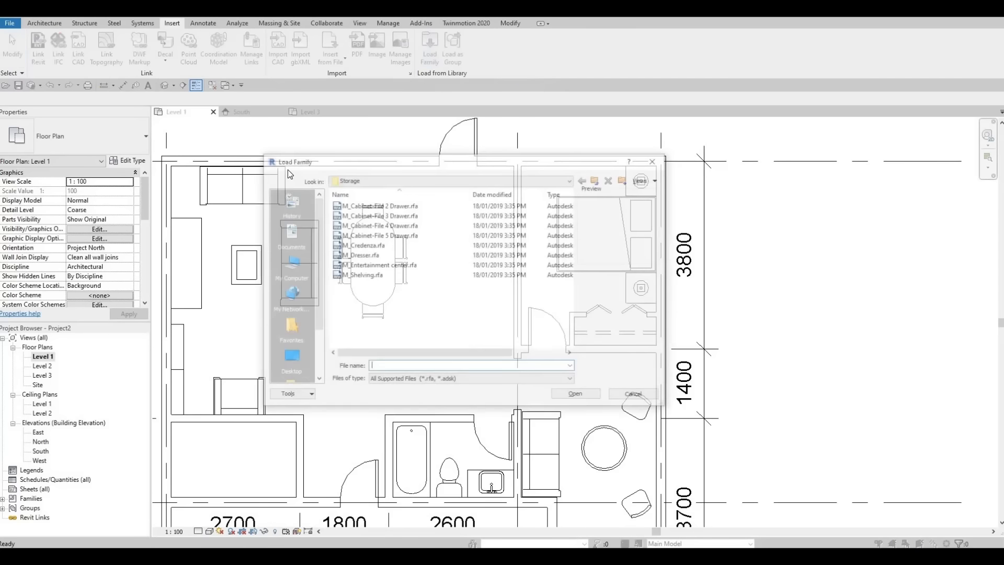
pyautogui.click(510, 180)
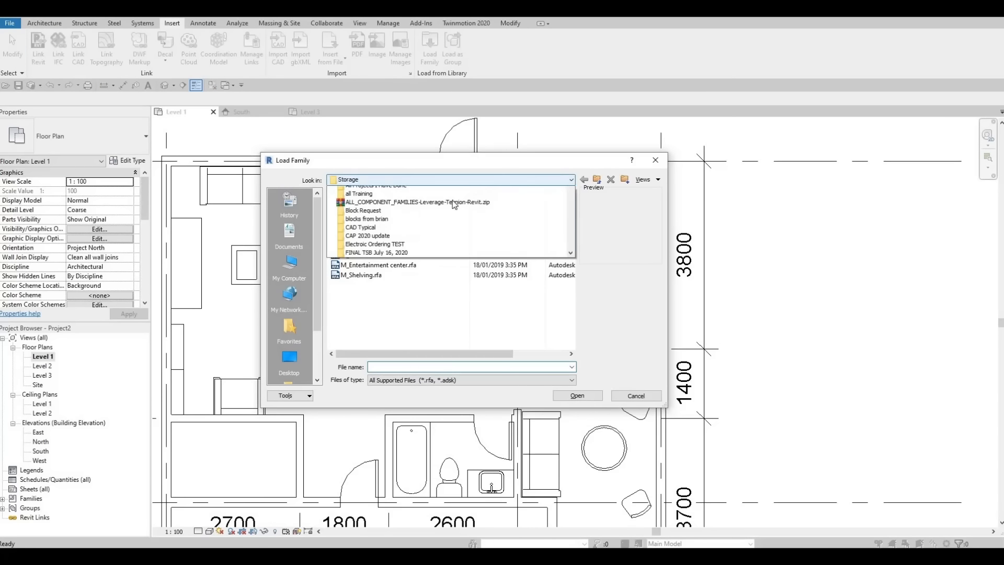
pyautogui.click(407, 224)
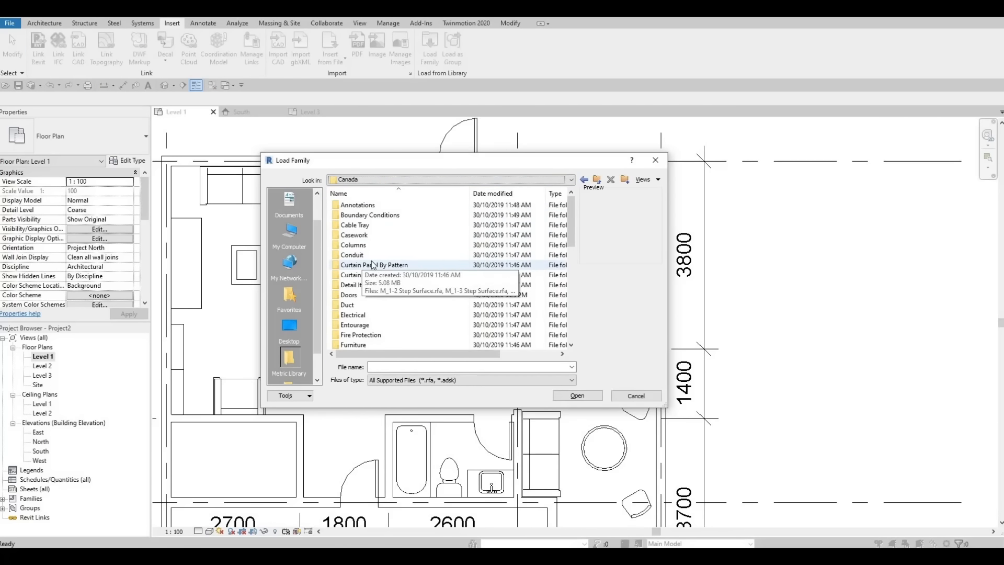
pyautogui.doubleClick(355, 235)
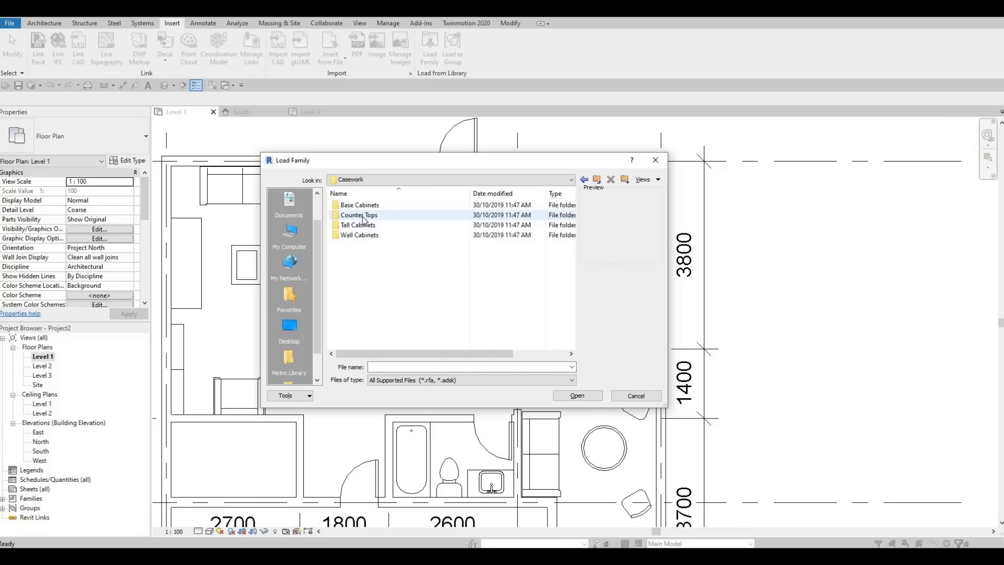
pyautogui.doubleClick(360, 218)
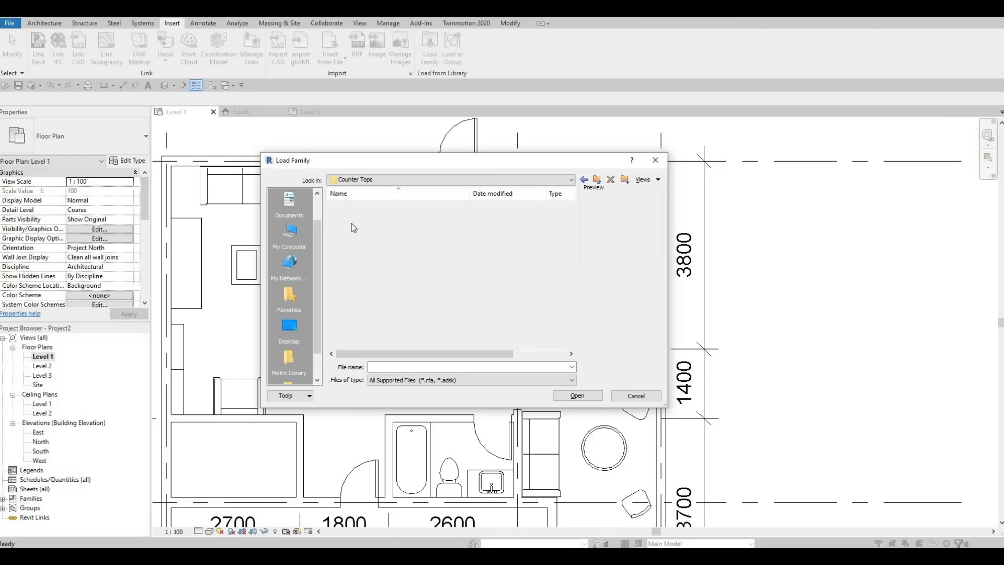
# Step: Compare the previews of the straight, island and L-shaped counter top families
pyautogui.click(367, 216)
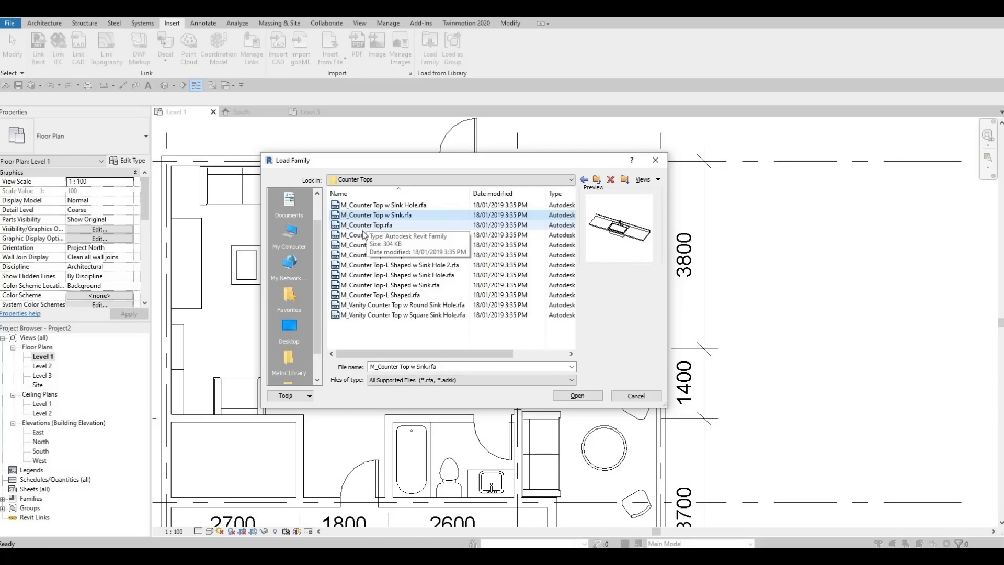
pyautogui.click(363, 229)
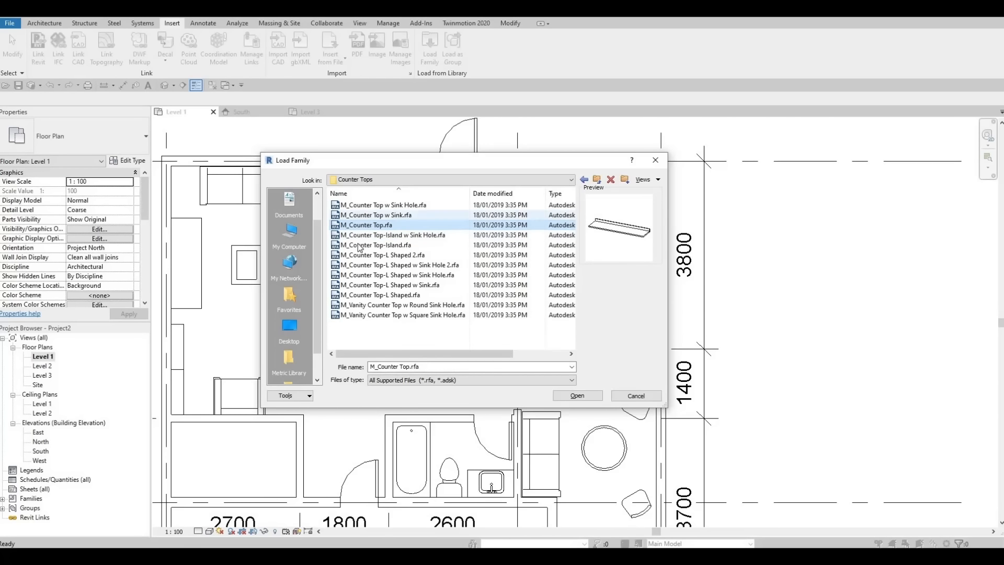
pyautogui.click(356, 255)
pyautogui.click(348, 276)
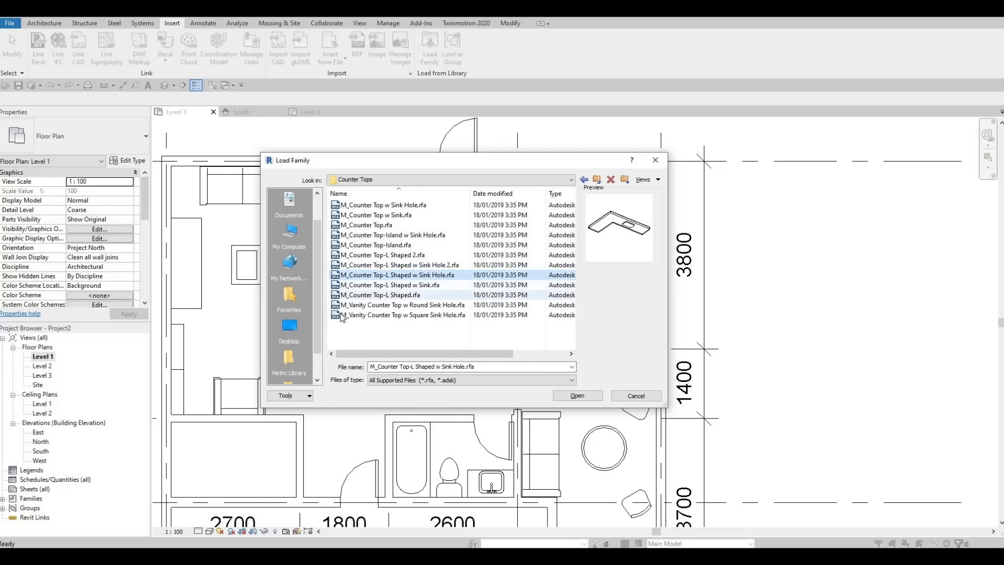
pyautogui.click(343, 296)
pyautogui.click(357, 265)
pyautogui.click(365, 235)
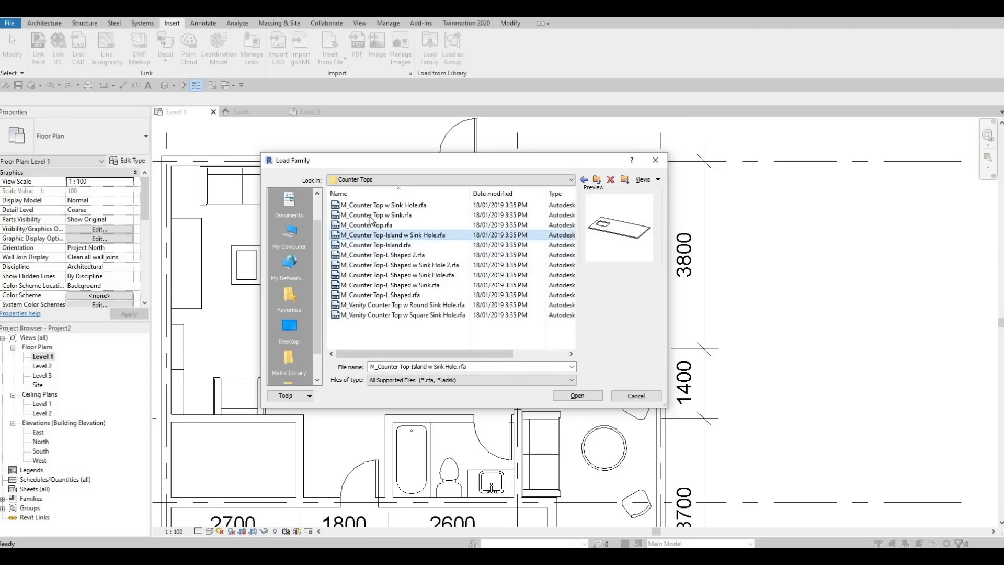
# Step: Load the M_Counter Top w Sink family and dismiss the save reminder without saving
pyautogui.click(370, 215)
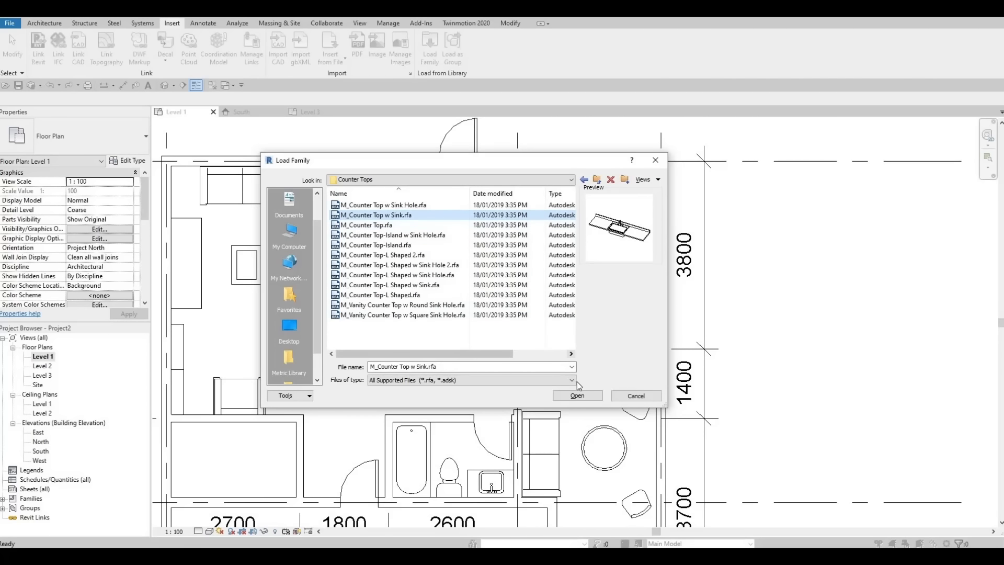
pyautogui.click(590, 398)
pyautogui.click(601, 400)
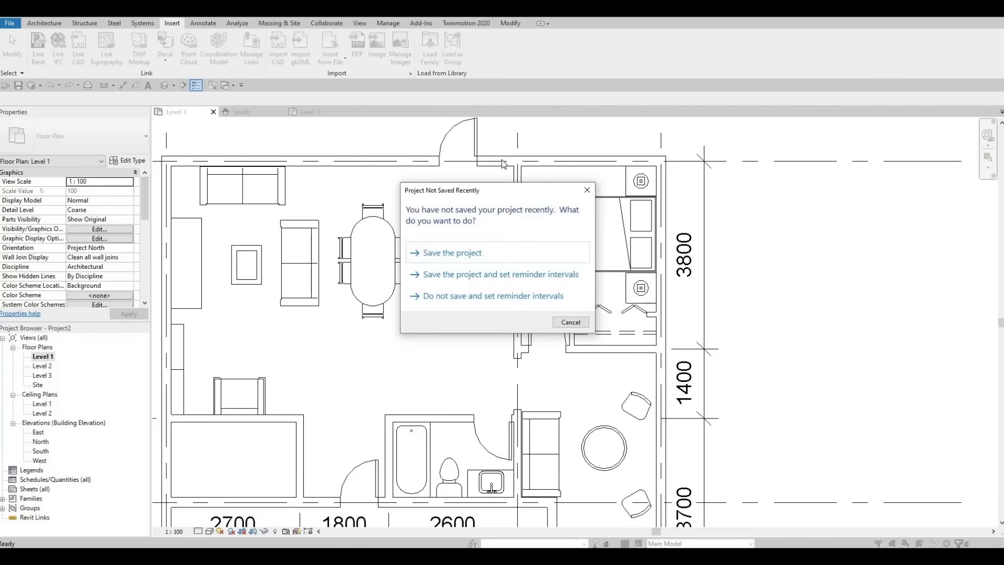
pyautogui.click(587, 190)
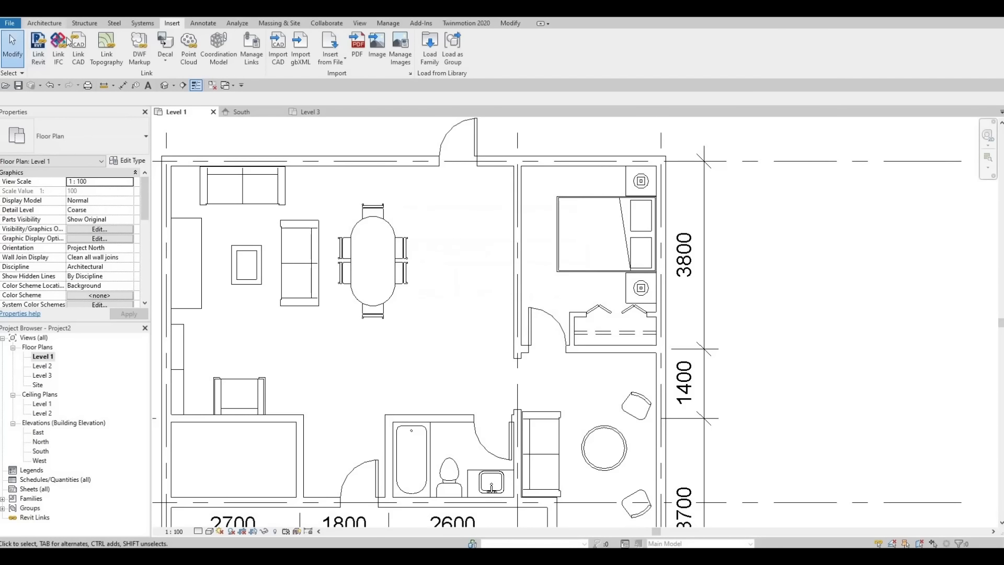
# Step: Place the M_Counter Top w Sink, 600mm Depth, along the kitchen's east wall with its north end against the north wall
pyautogui.click(45, 23)
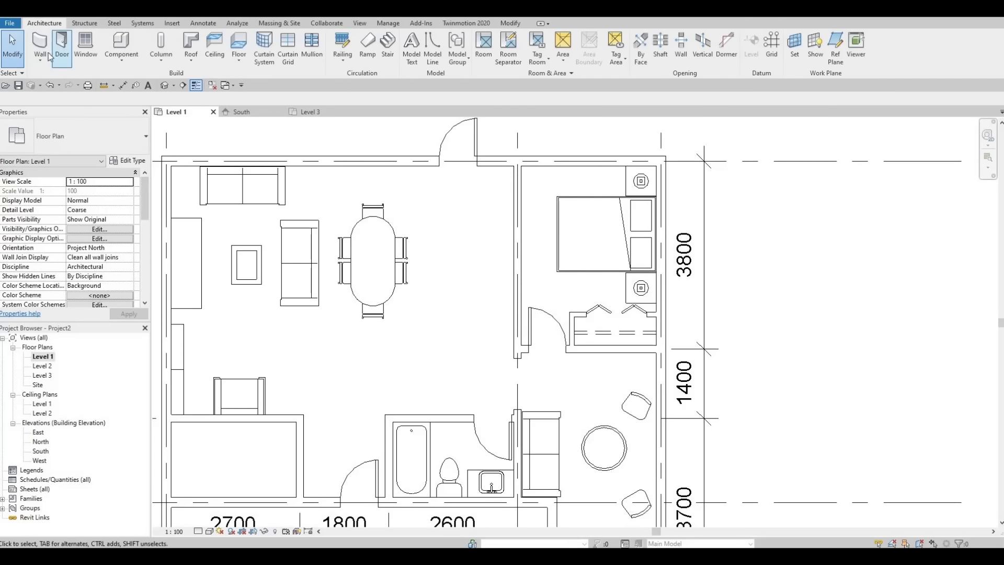
pyautogui.click(122, 42)
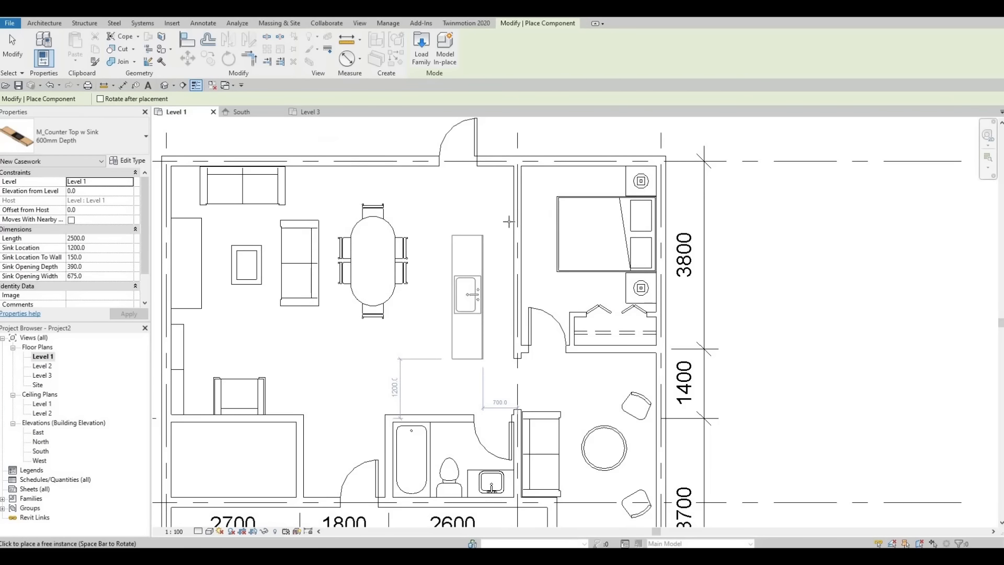
pyautogui.click(514, 168)
pyautogui.press('Escape')
pyautogui.press('Escape')
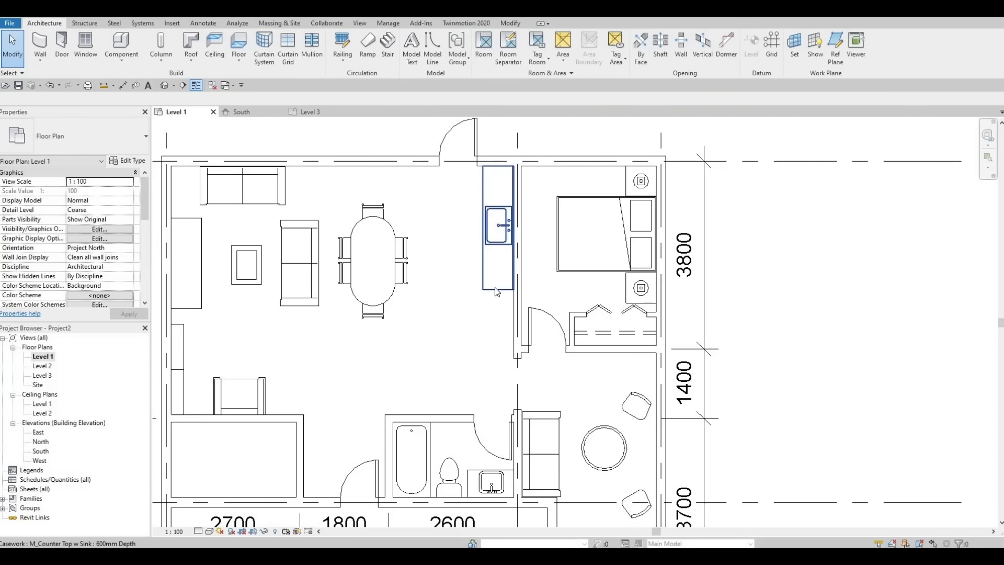
# Step: Try to lengthen the sink countertop by stretching its south end further south
pyautogui.click(495, 288)
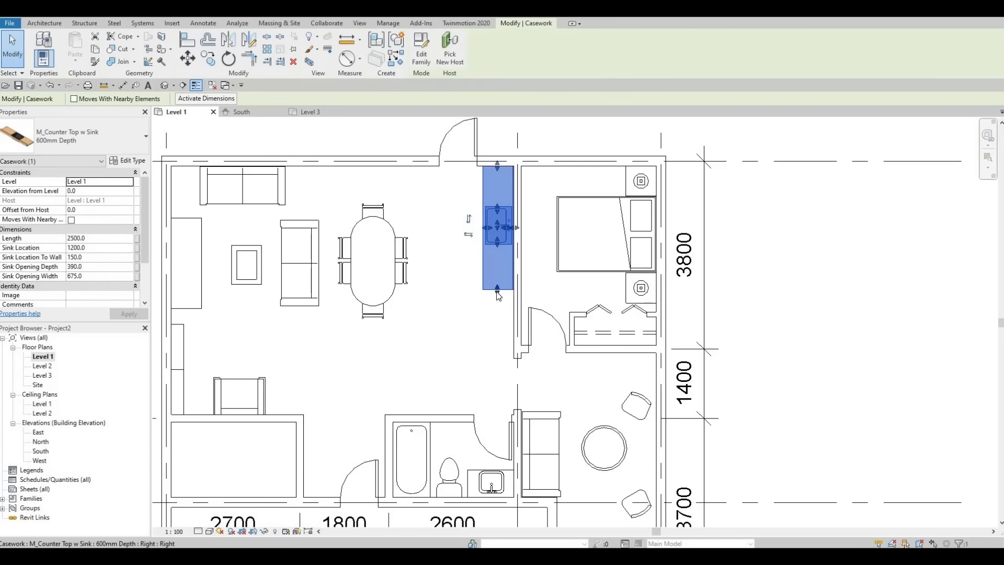
pyautogui.moveTo(497, 303)
pyautogui.mouseDown()
pyautogui.moveTo(500, 320)
pyautogui.moveTo(503, 309)
pyautogui.mouseUp()
pyautogui.click(493, 325)
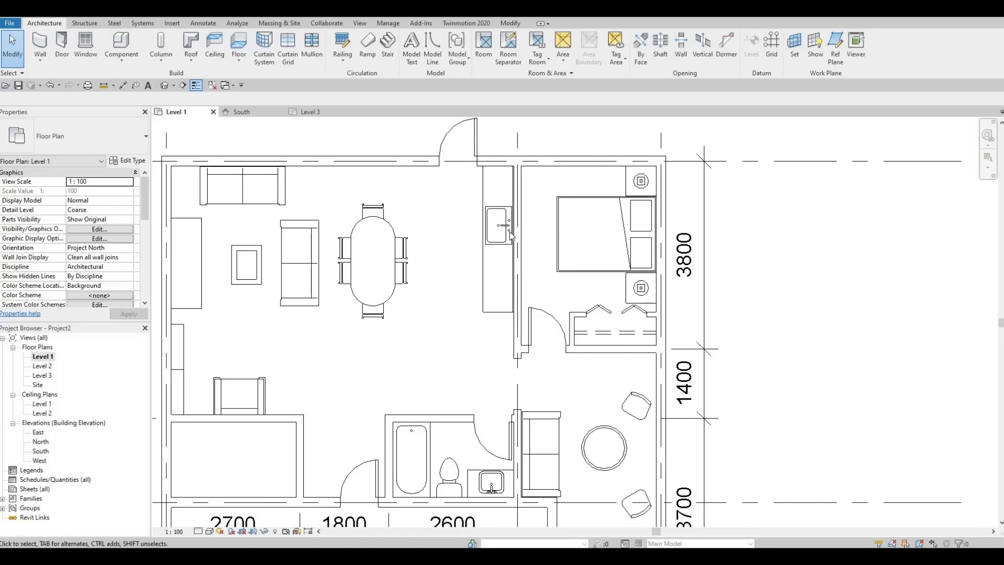
# Step: Nudge the sink countertop south along the east wall and stretch its north end back to the north wall, giving a length of 3060 mm
pyautogui.click(486, 285)
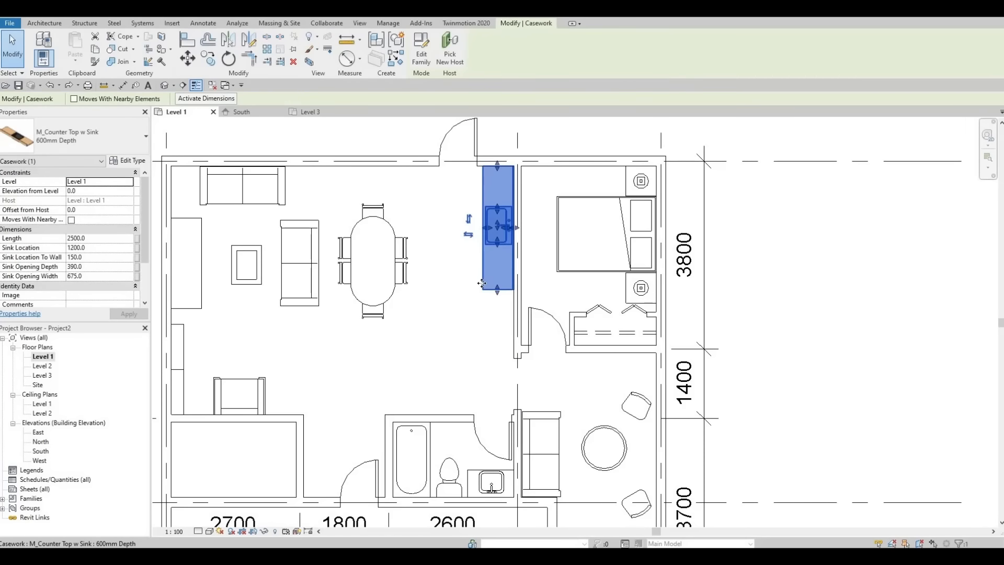
pyautogui.press('Down')
pyautogui.press('Down')
pyautogui.press('Down')
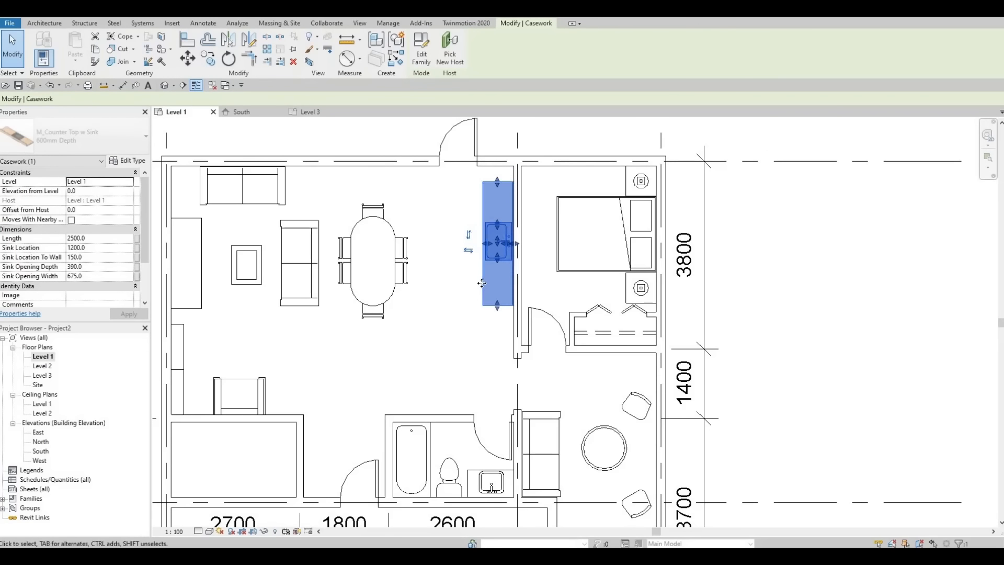
pyautogui.press('Down')
pyautogui.press('Down')
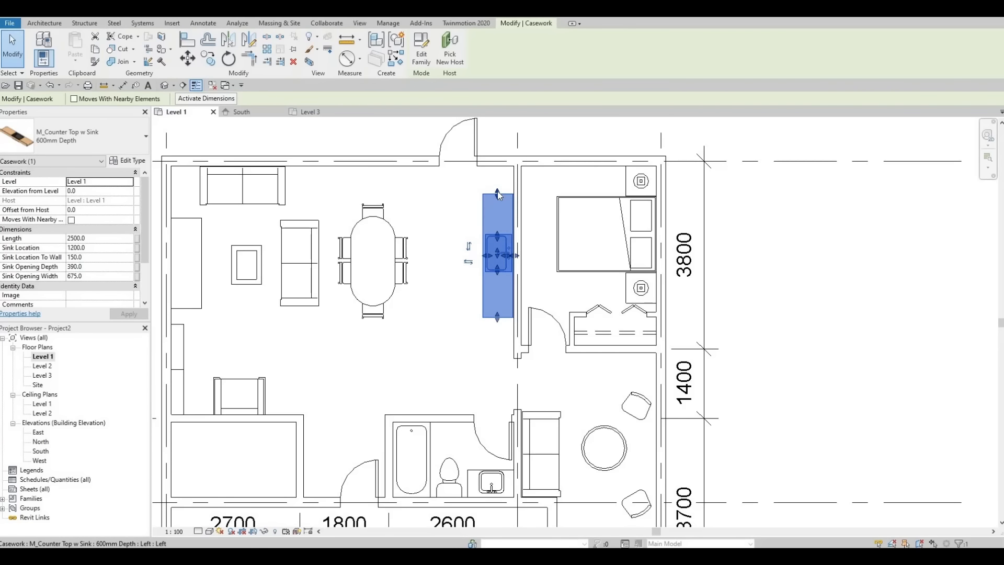
pyautogui.moveTo(501, 168); pyautogui.dragTo(501, 166)
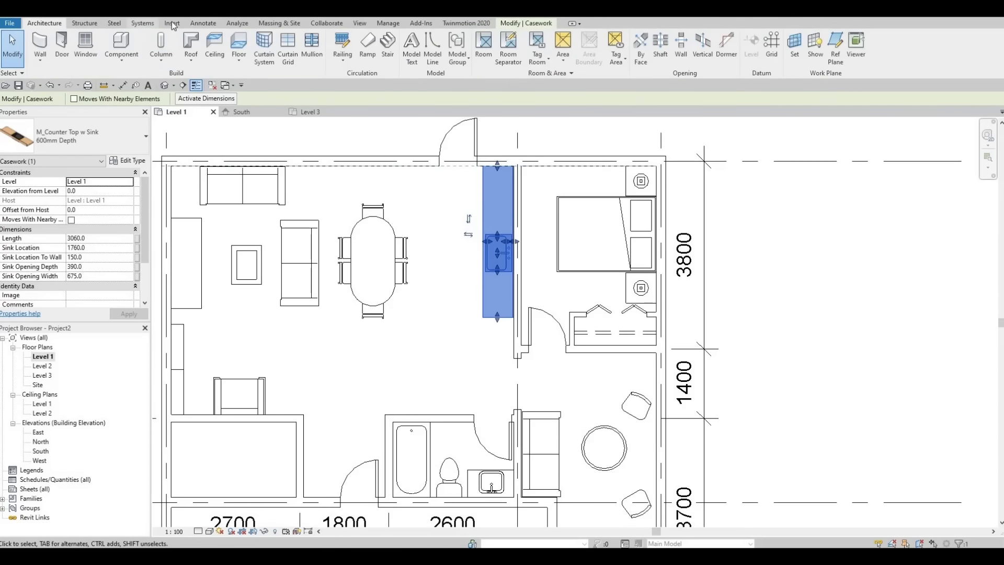
# Step: Draw a Thin Lines detail rectangle about 580 by 660 mm against the east wall, directly south of the sink countertop
pyautogui.click(201, 23)
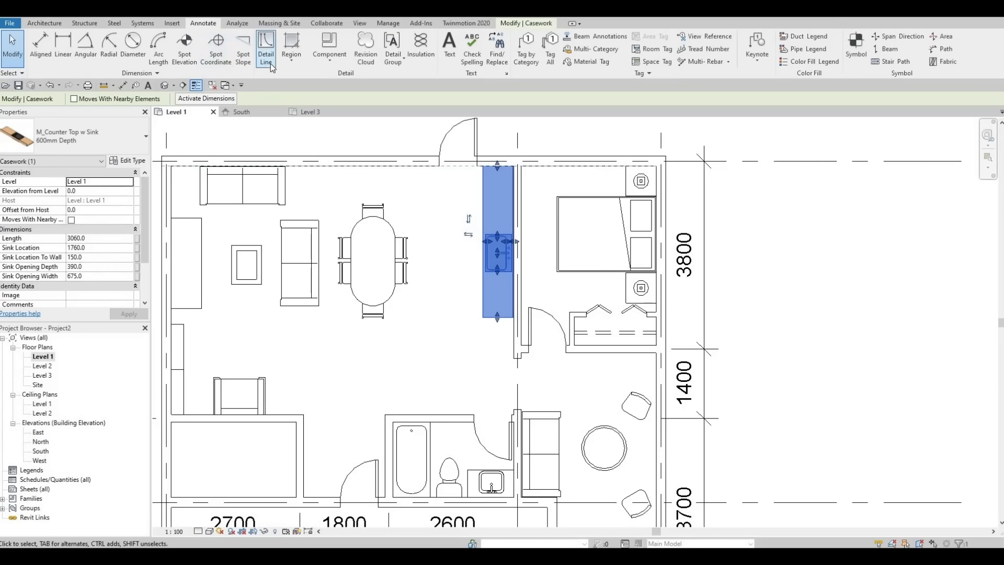
pyautogui.click(269, 63)
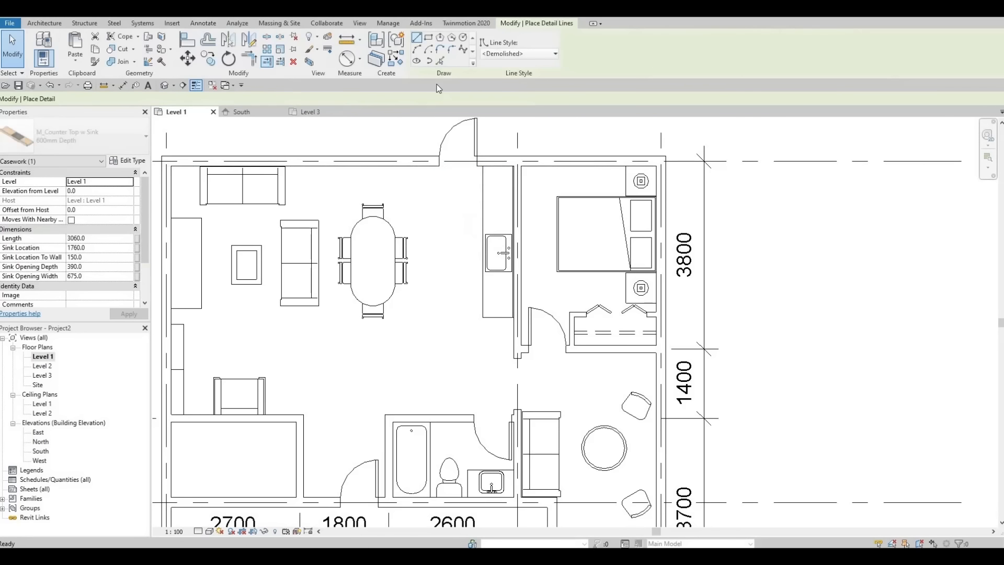
pyautogui.click(506, 52)
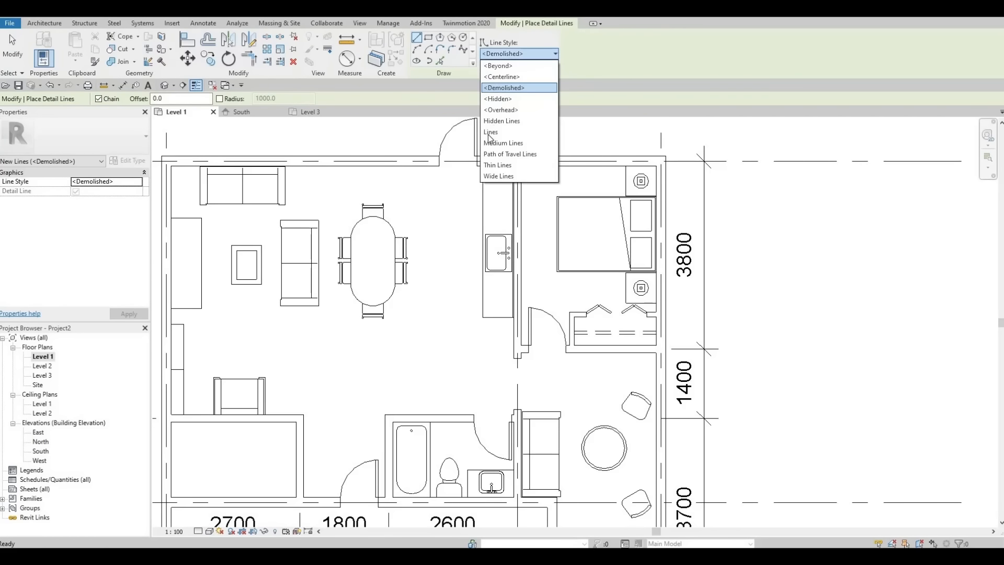
pyautogui.click(497, 165)
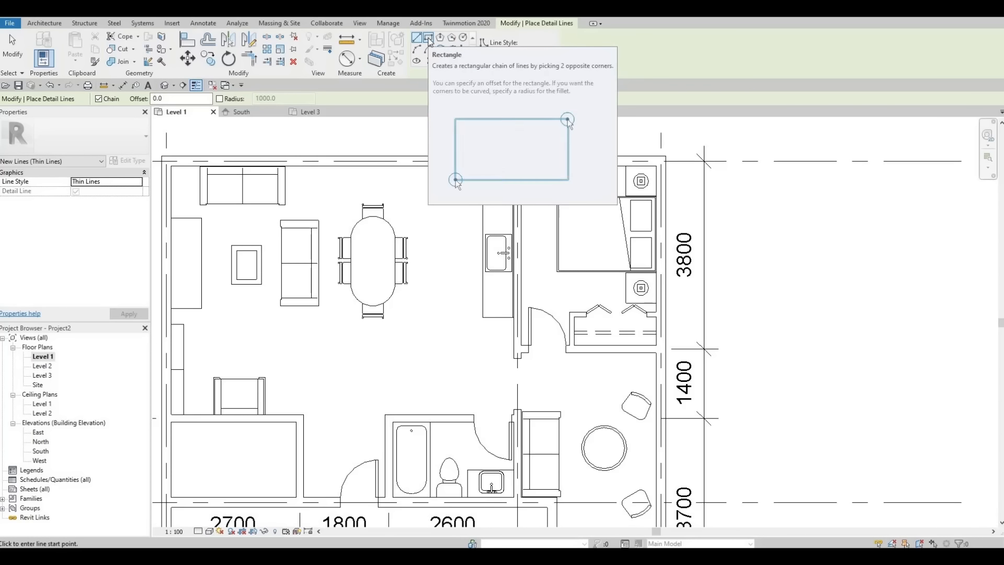
pyautogui.click(429, 38)
pyautogui.scroll(2, 535, 289)
pyautogui.scroll(3, 534, 289)
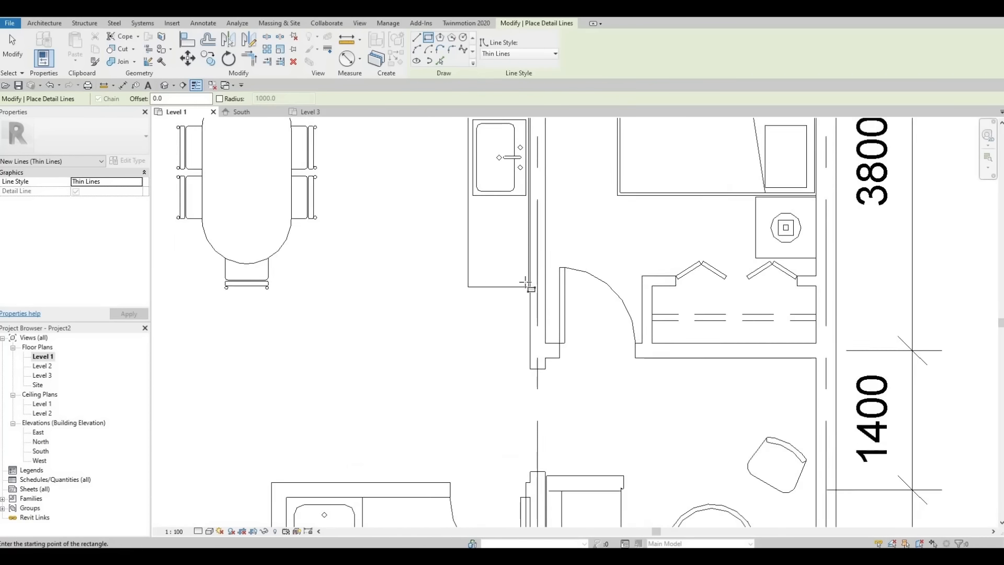
pyautogui.click(516, 313)
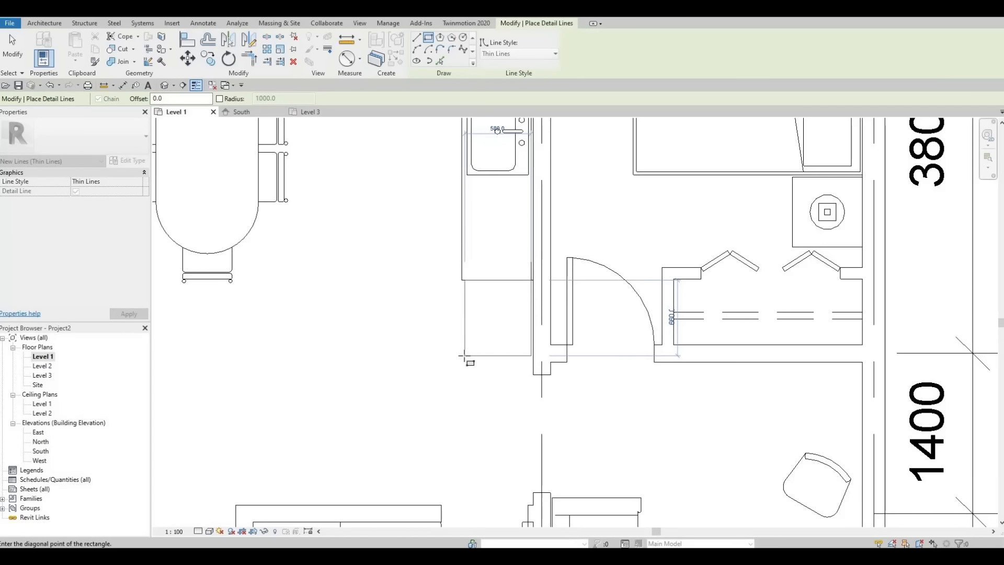
pyautogui.click(465, 356)
pyautogui.press('Escape')
pyautogui.press('Escape')
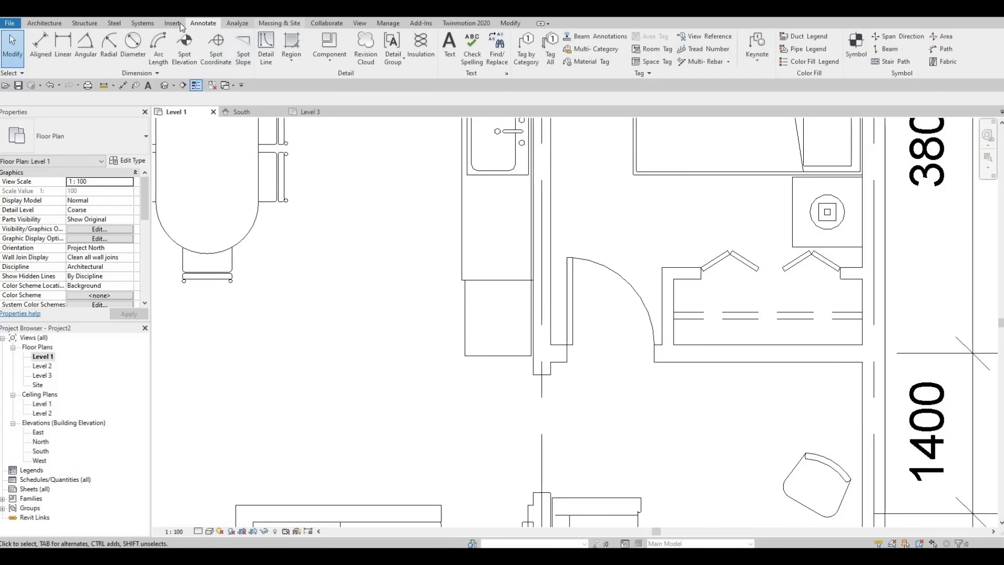
# Step: Draw a narrow Thin Lines detail rectangle about 40 mm wide and 660 mm long along the west edge of the appliance outline
pyautogui.click(266, 47)
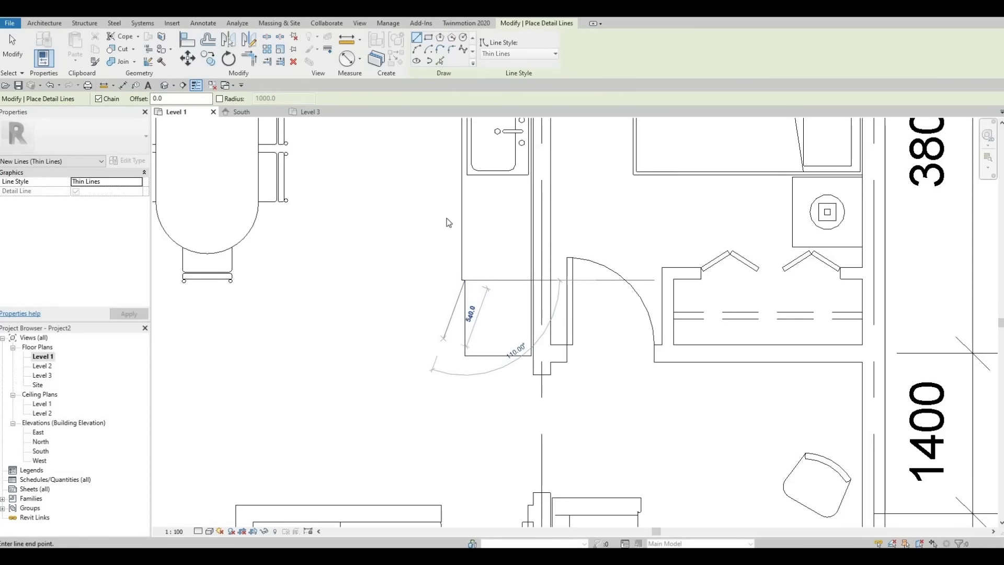
pyautogui.click(428, 37)
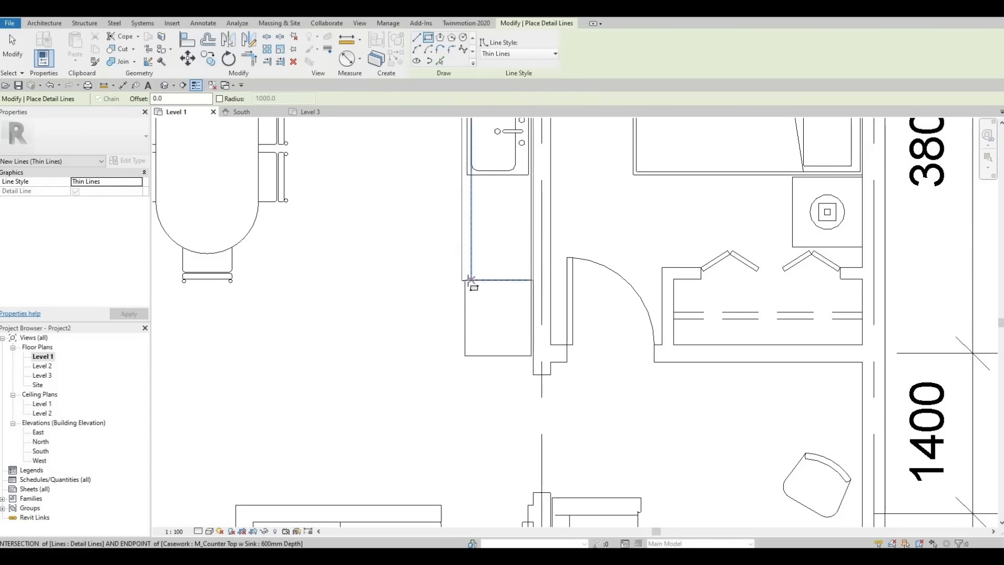
pyautogui.click(465, 280)
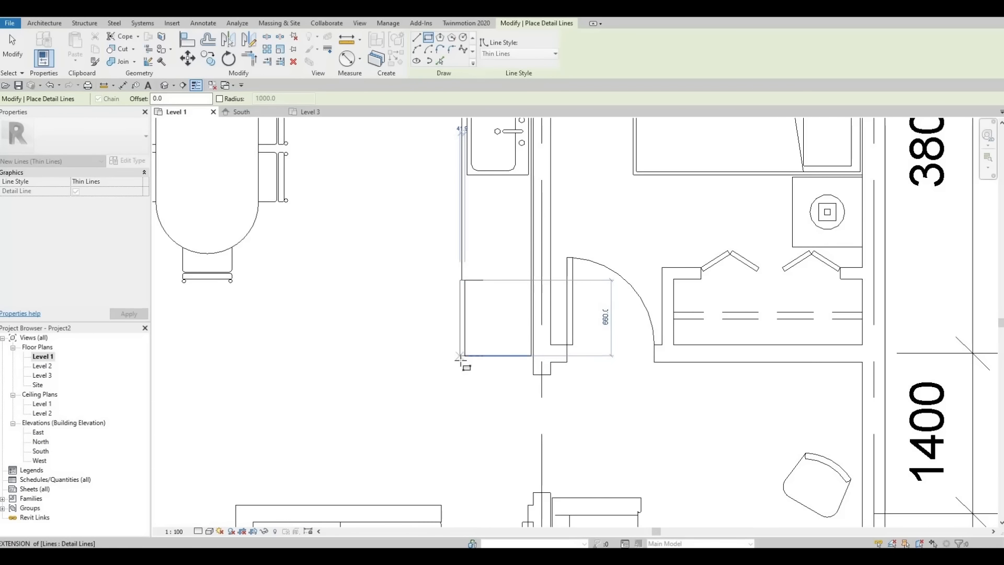
pyautogui.scroll(5, 460, 357)
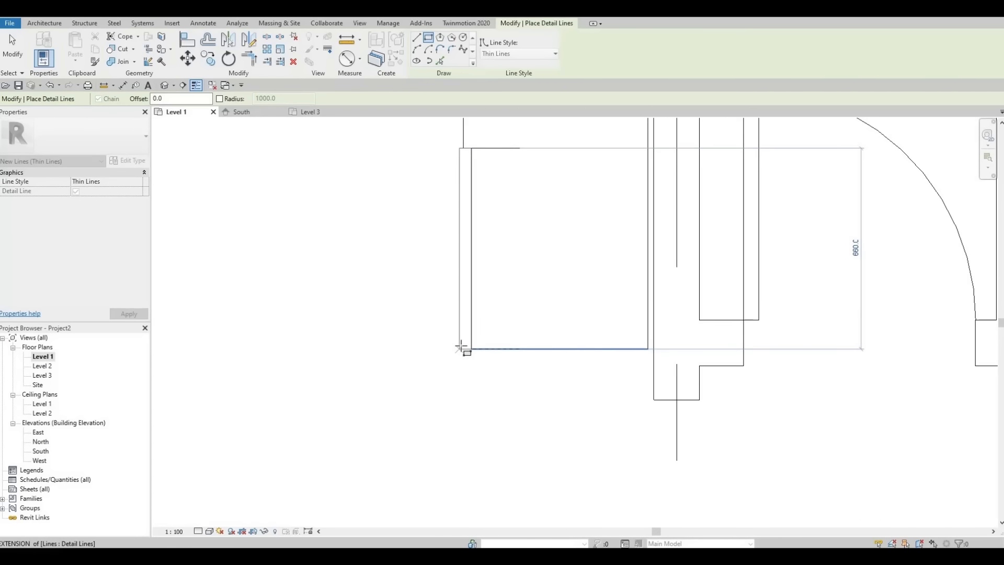
pyautogui.click(461, 346)
pyautogui.press('Escape')
pyautogui.press('Escape')
pyautogui.scroll(-2, 471, 315)
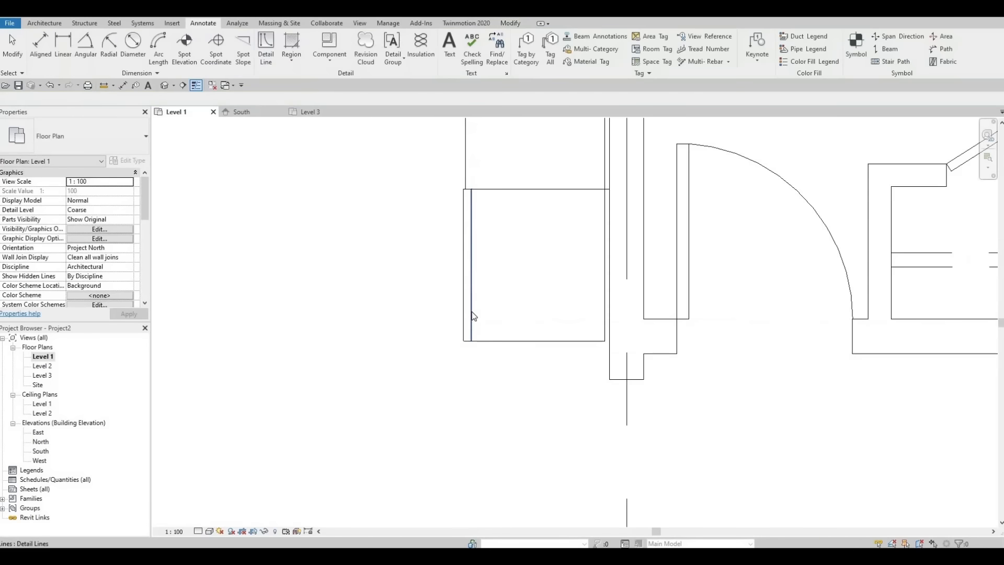
pyautogui.scroll(-2, 472, 315)
pyautogui.moveTo(498, 374); pyautogui.dragTo(500, 401, button='middle')
pyautogui.moveTo(496, 180); pyautogui.dragTo(492, 462, button='middle')
pyautogui.scroll(-1, 497, 395)
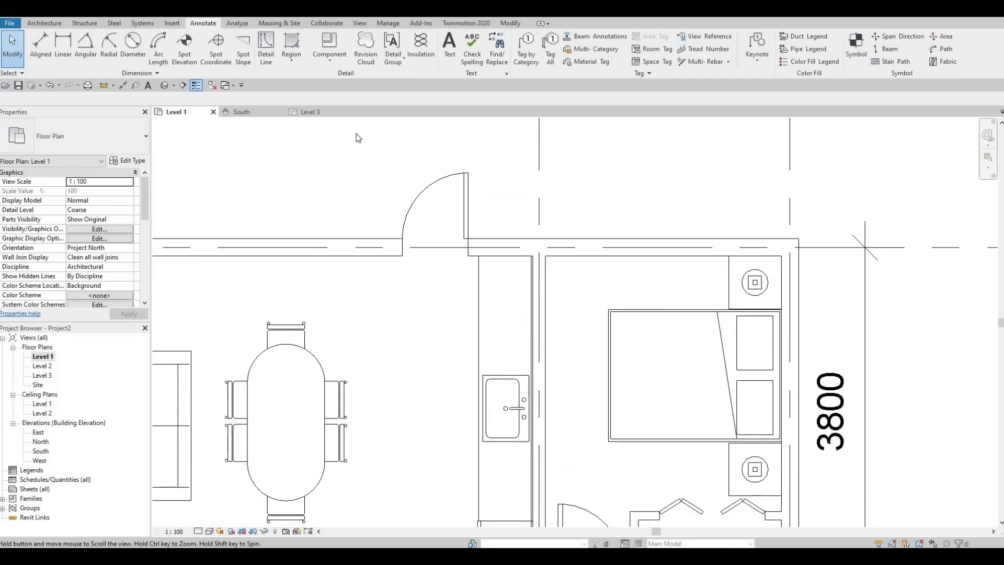
# Step: Draw a Thin Lines detail rectangle across the countertop's depth, between the sink and the north wall, as the stove outline
pyautogui.click(264, 48)
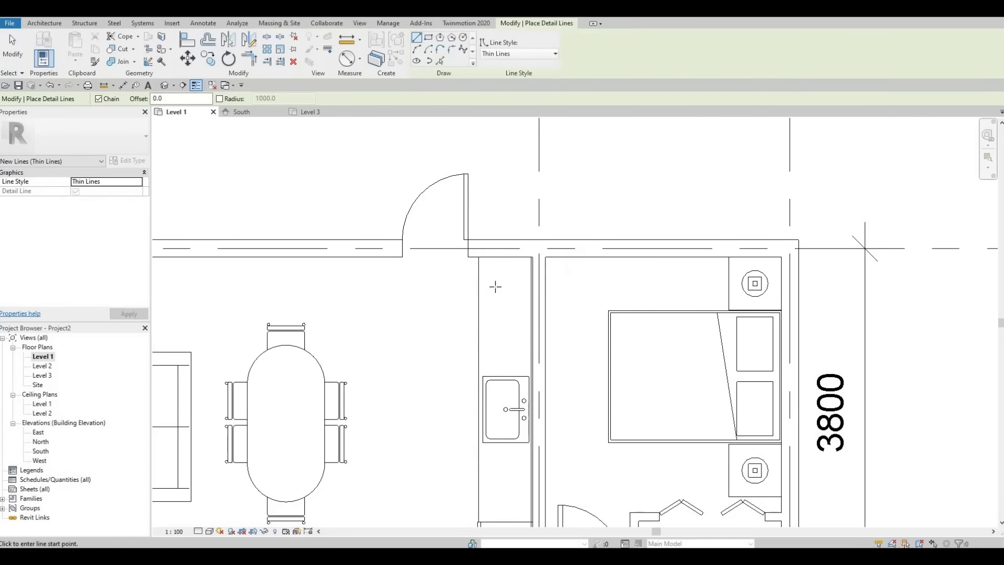
pyautogui.scroll(2, 498, 272)
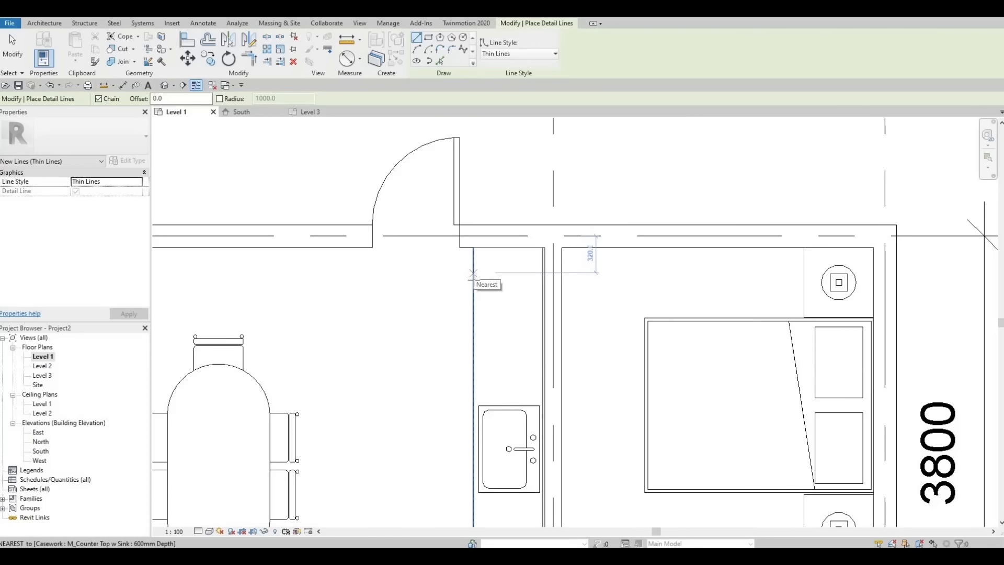
pyautogui.click(473, 283)
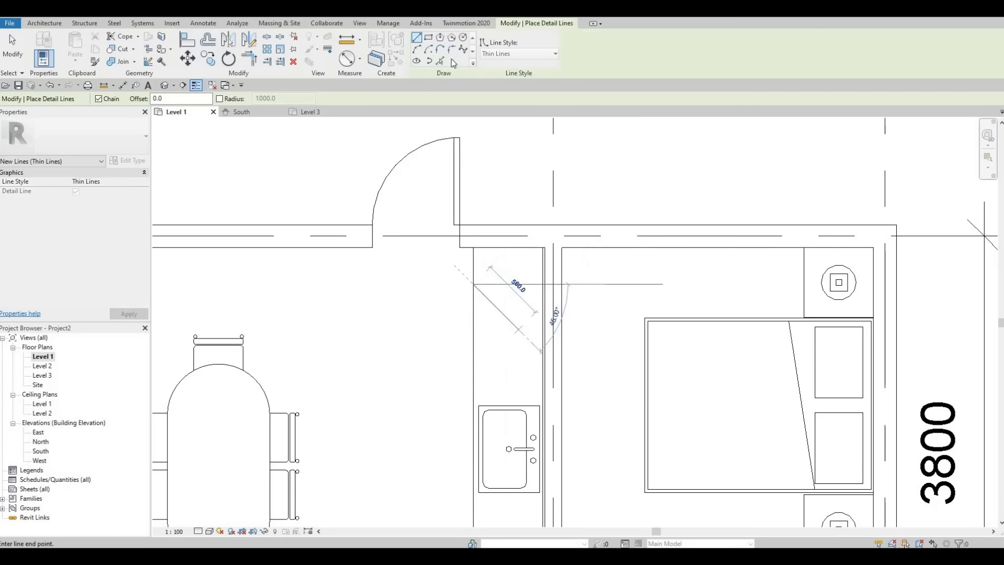
pyautogui.press('Escape')
pyautogui.click(428, 38)
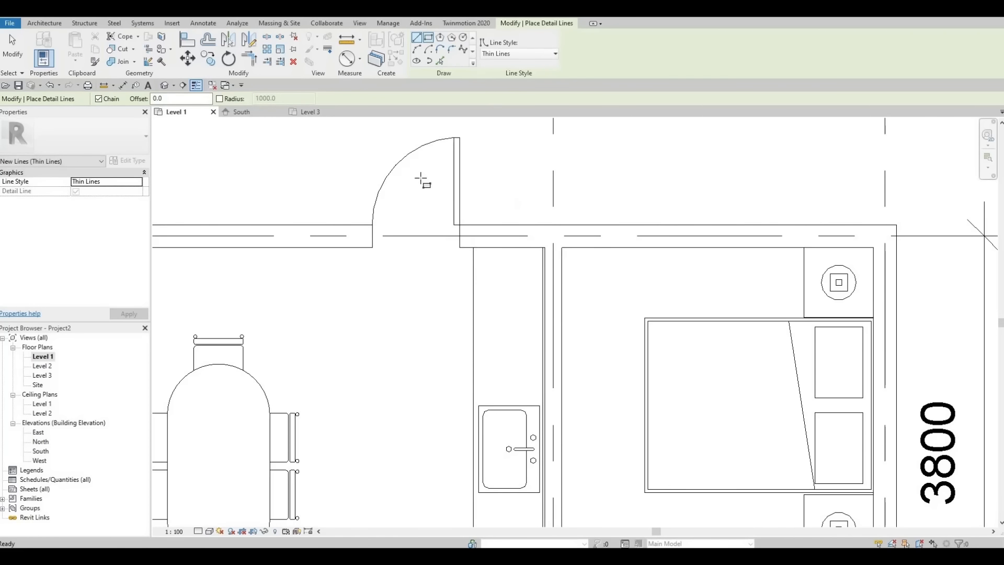
pyautogui.click(474, 283)
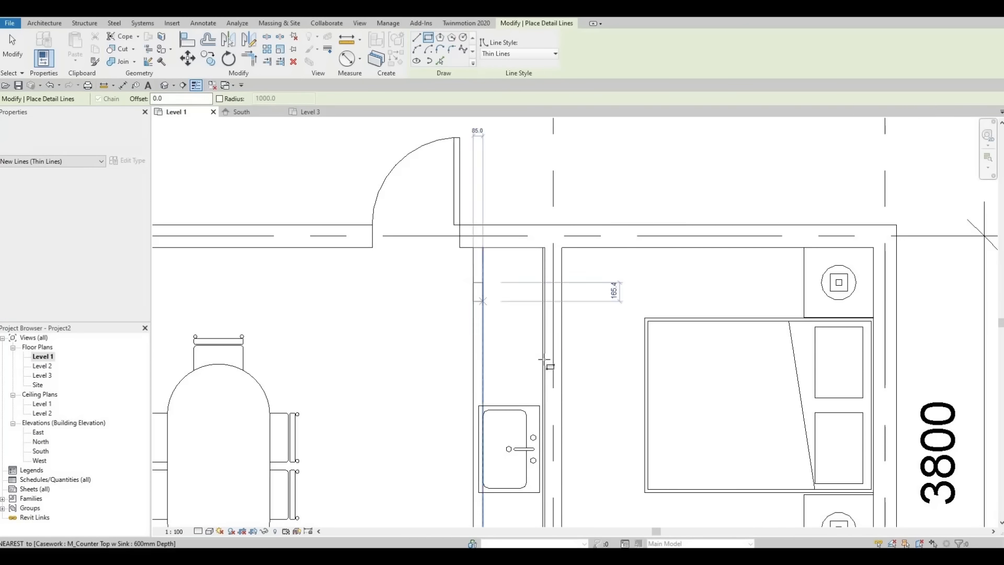
pyautogui.click(543, 359)
pyautogui.press('Escape')
pyautogui.press('Escape')
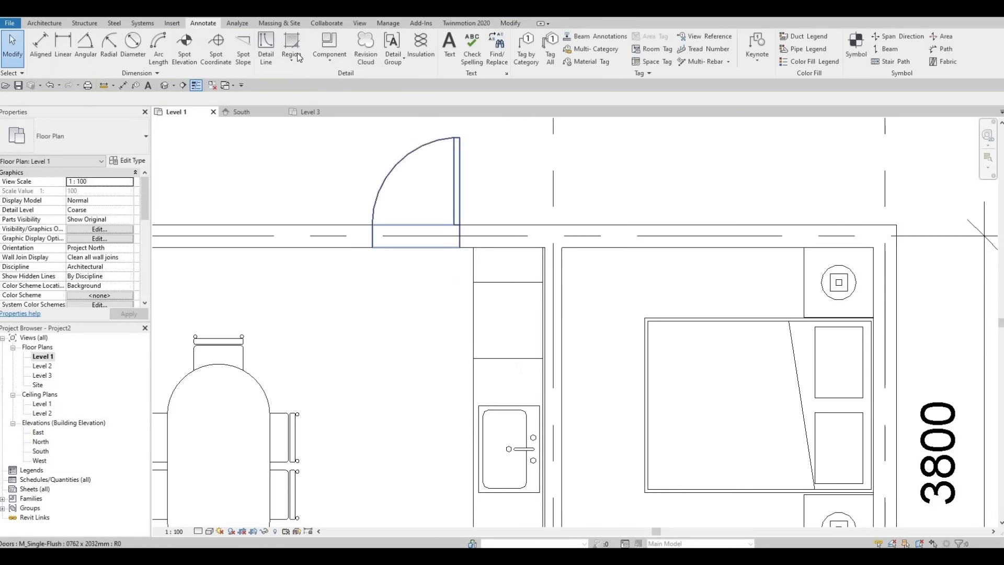
# Step: Draw a Thin Lines detail circle of about 80 mm radius in the north-west corner of the stove outline
pyautogui.click(268, 47)
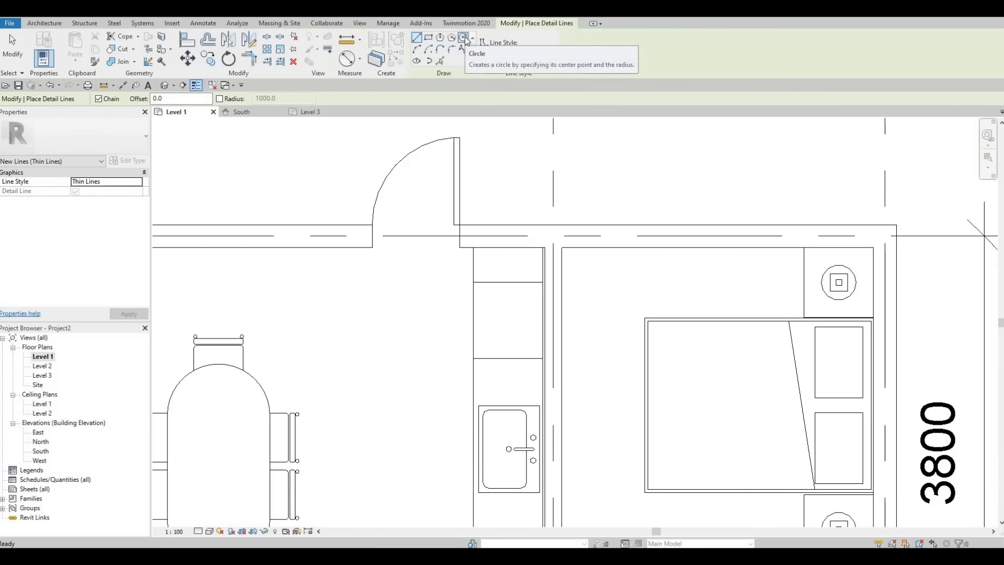
pyautogui.click(464, 38)
pyautogui.scroll(2, 499, 298)
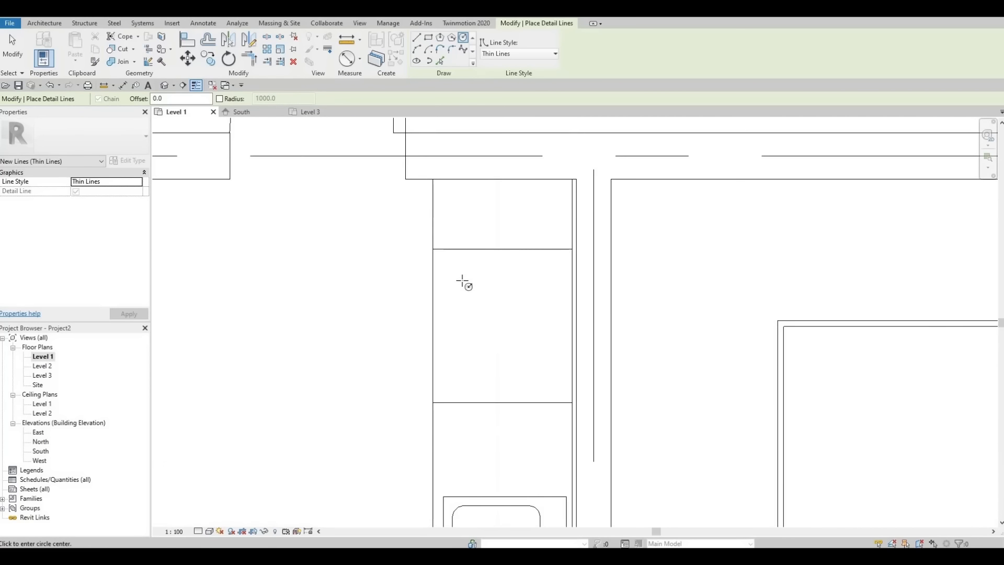
pyautogui.click(459, 279)
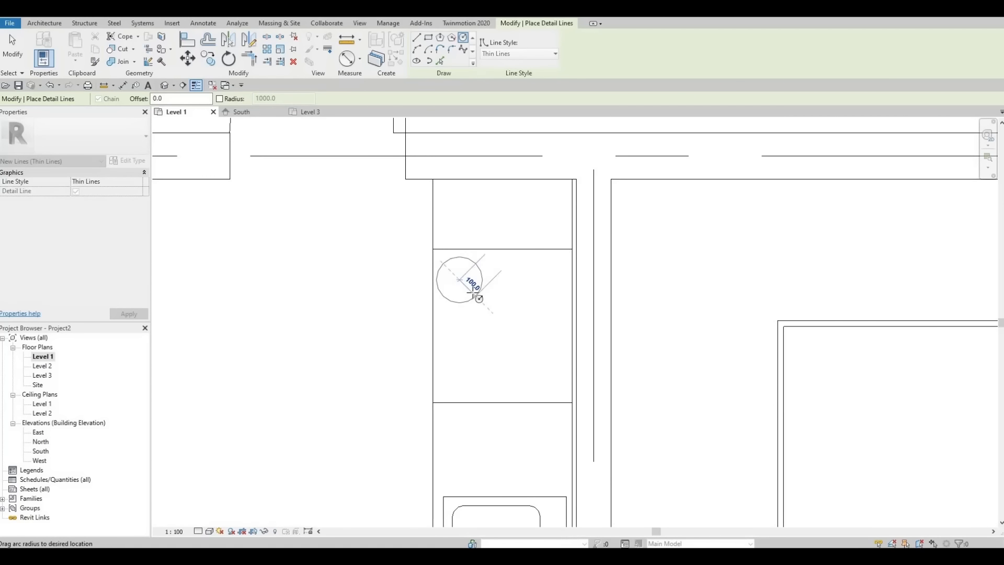
pyautogui.click(473, 293)
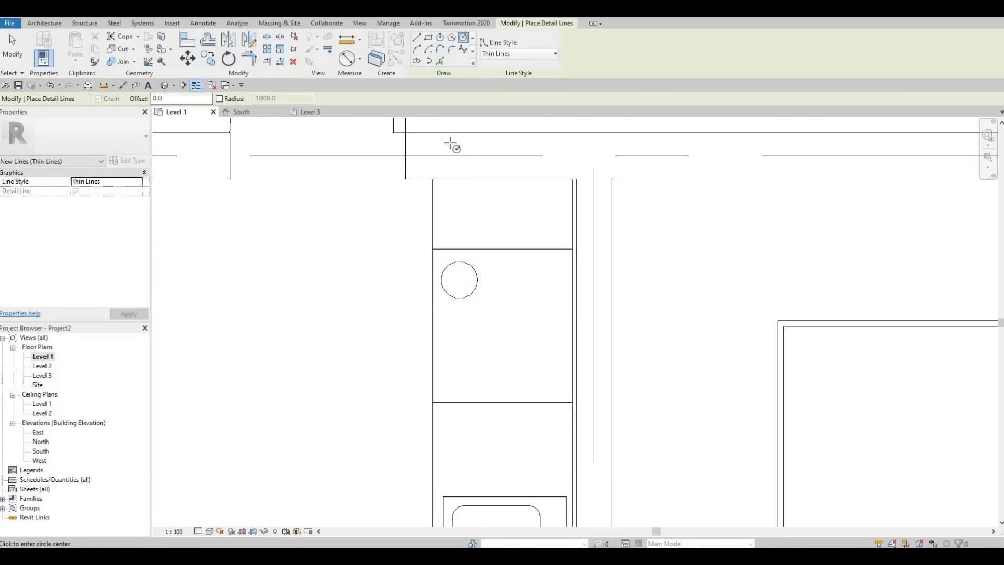
pyautogui.press('Escape')
pyautogui.press('Escape')
# Step: Mirror a copy of the burner circle across the stove's north-south centre axis to its north-east corner
pyautogui.click(459, 261)
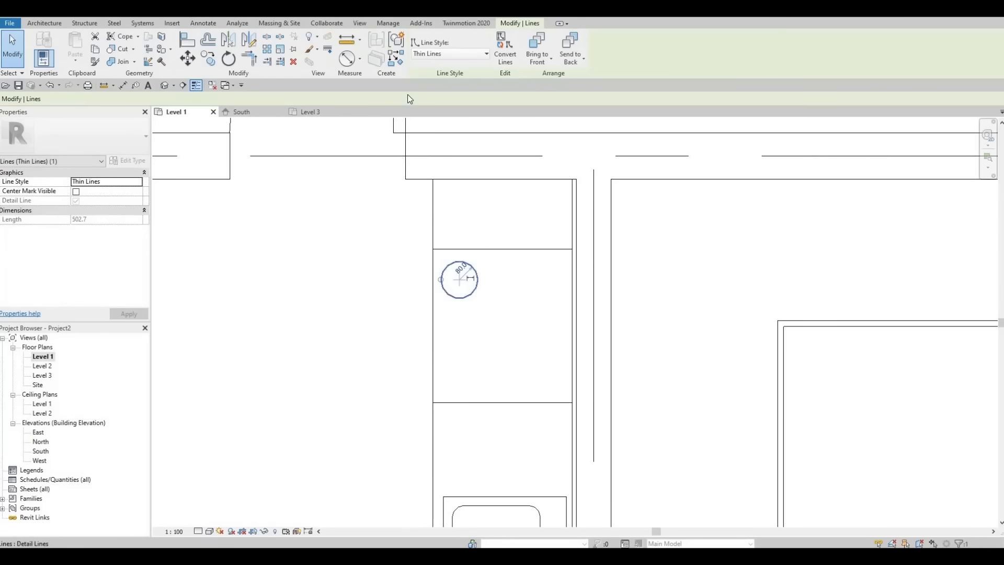
pyautogui.click(250, 42)
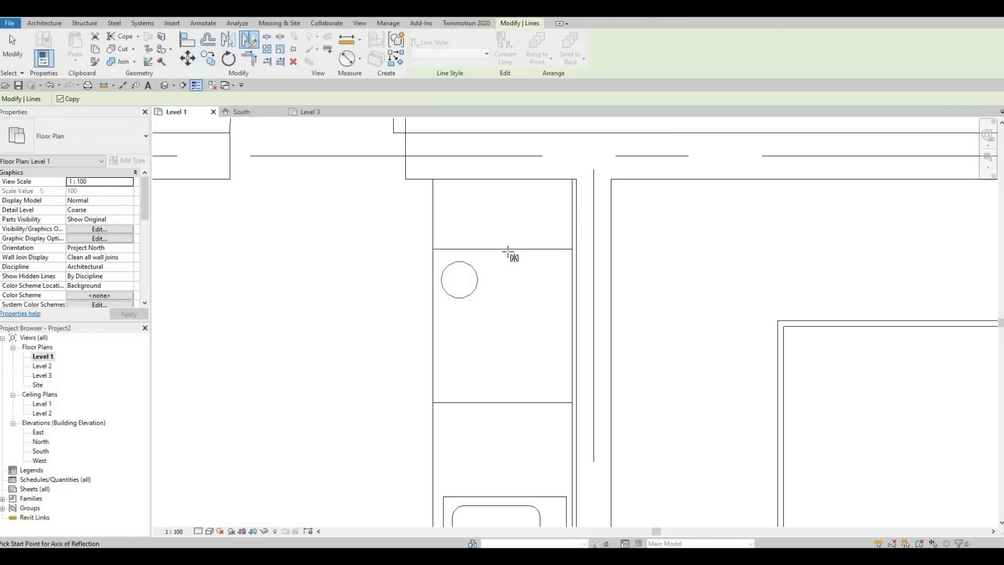
pyautogui.click(502, 250)
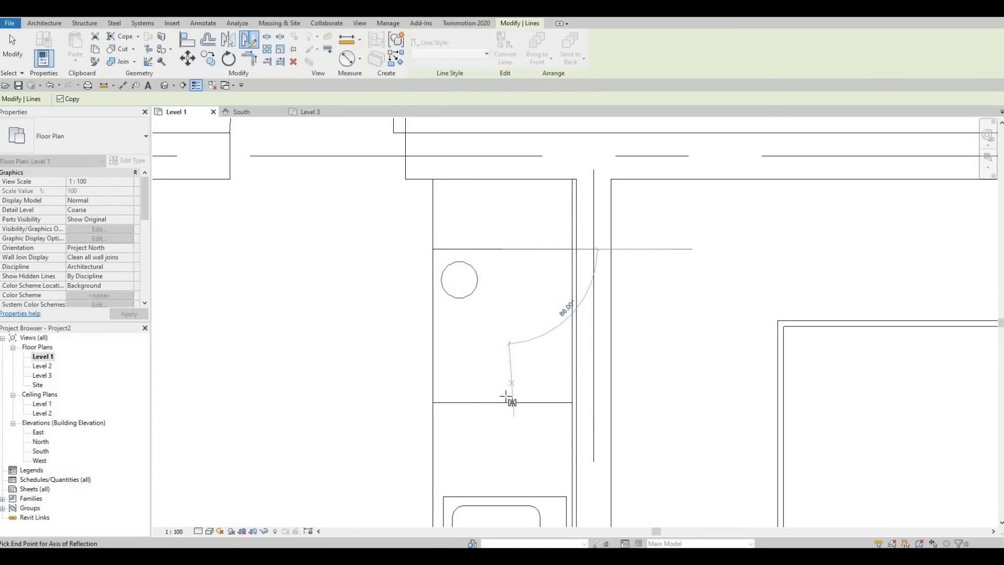
pyautogui.click(503, 398)
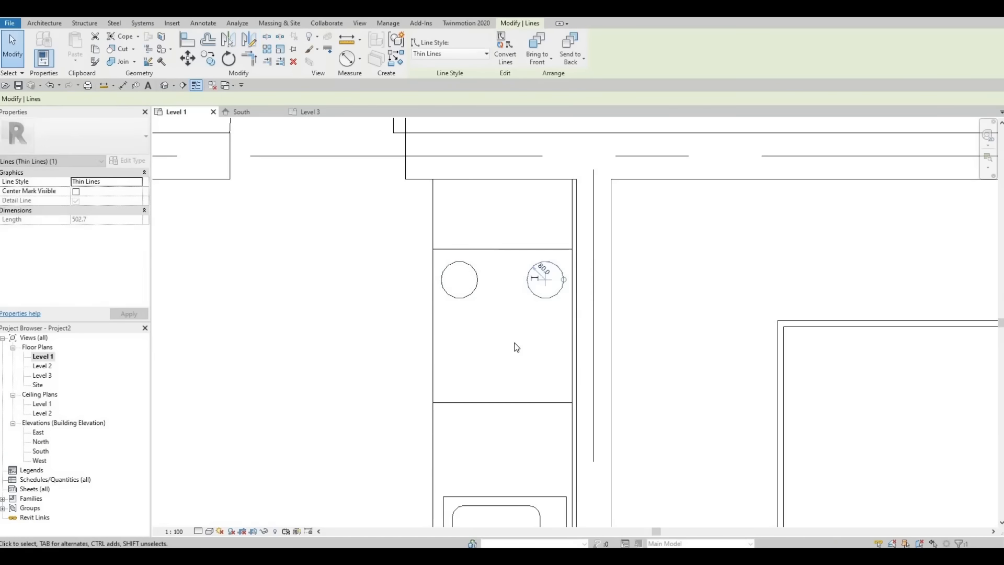
pyautogui.press('Escape')
# Step: Mirror copies of the two northern burner circles, without the outline's north edge, about the stove's east-west centre axis
pyautogui.moveTo(594, 323); pyautogui.dragTo(593, 320)
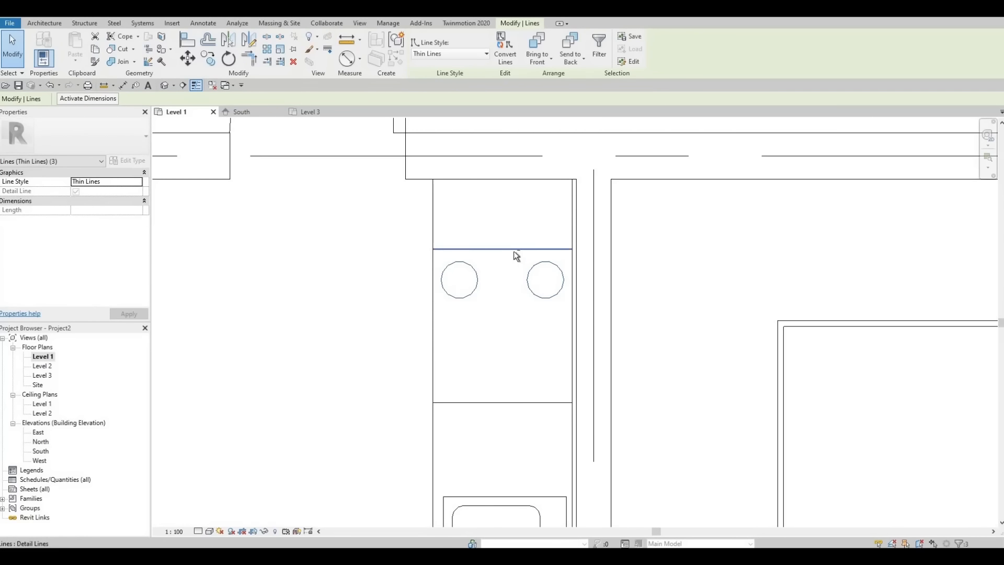
pyautogui.keyDown('shift'); pyautogui.click(513, 250); pyautogui.keyUp('shift')
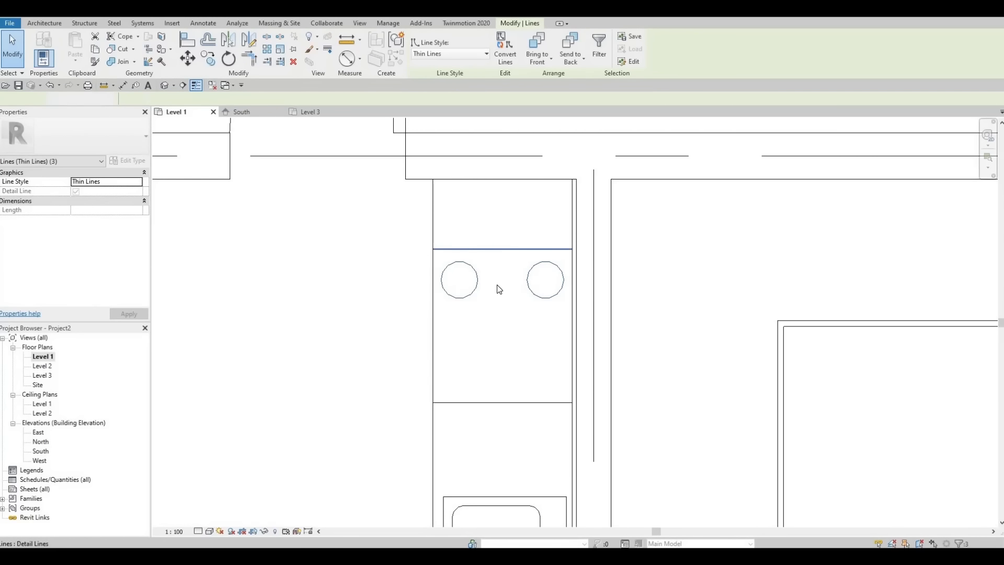
pyautogui.click(251, 45)
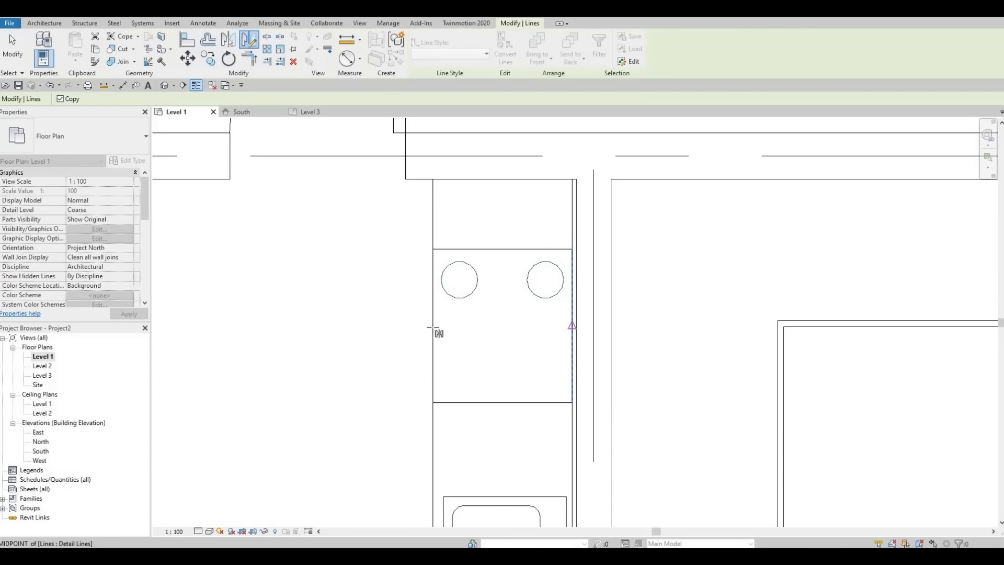
pyautogui.click(405, 327)
pyautogui.click(461, 336)
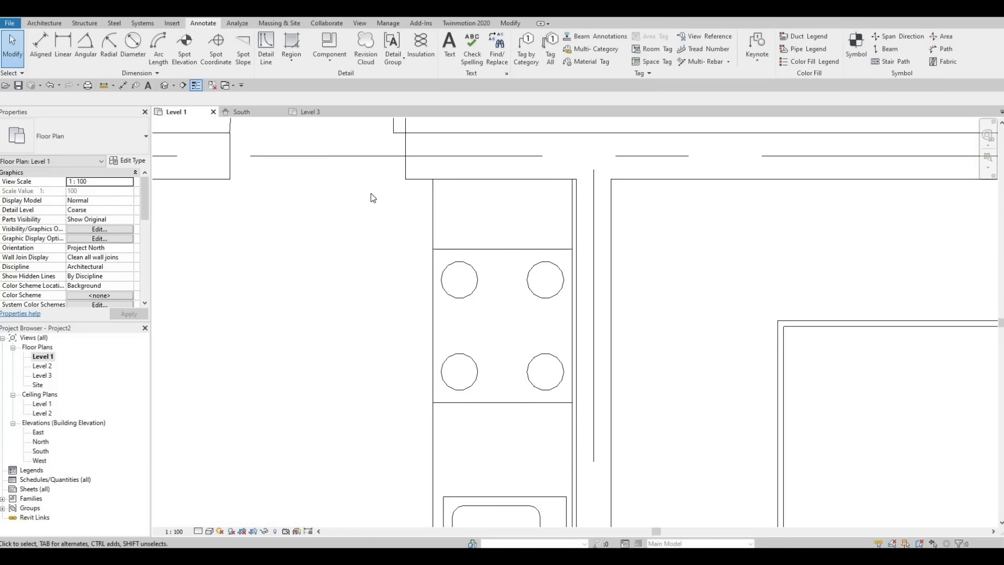
# Step: Draw a <Demolished> style detail line about 3000 mm long over the countertop, from the southern appliance outline north to near the wall
pyautogui.scroll(-4, 365, 291)
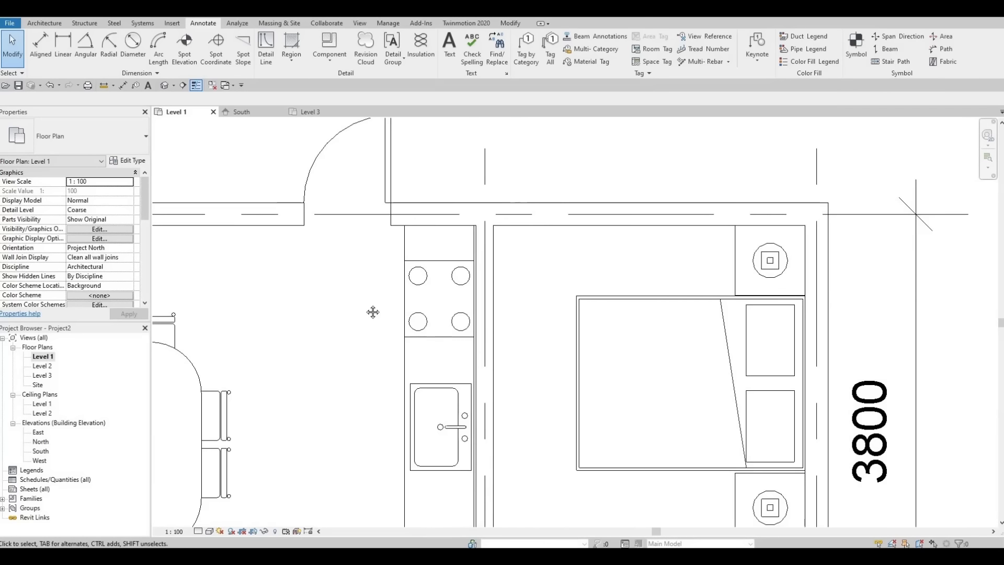
pyautogui.moveTo(372, 307); pyautogui.dragTo(439, 178, button='middle')
pyautogui.scroll(-2, 440, 178)
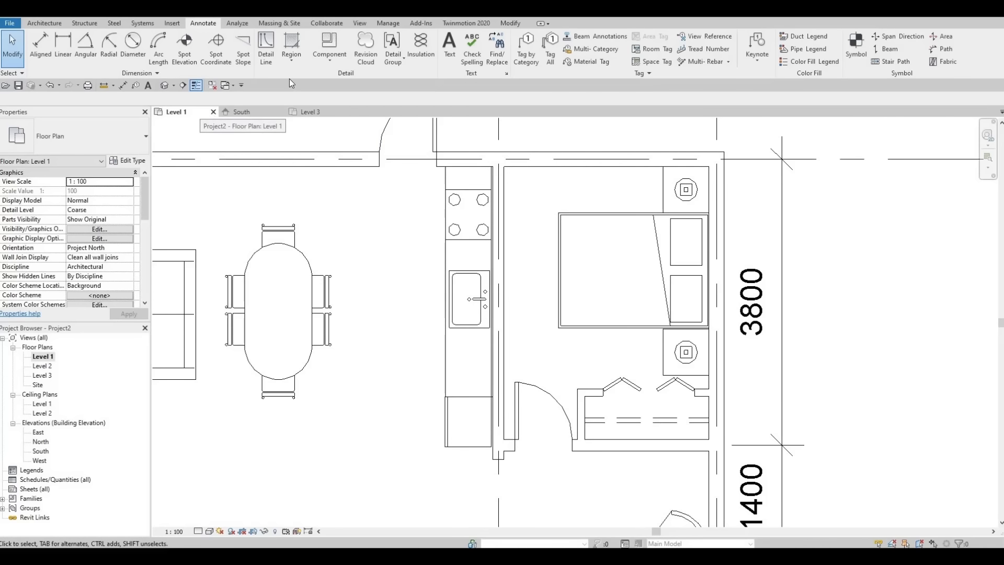
pyautogui.click(267, 57)
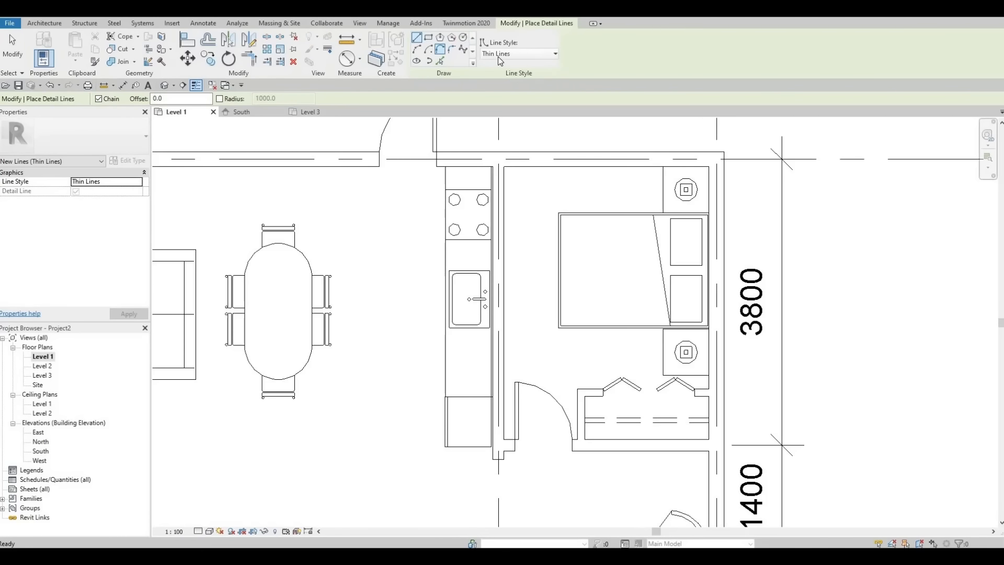
pyautogui.click(497, 55)
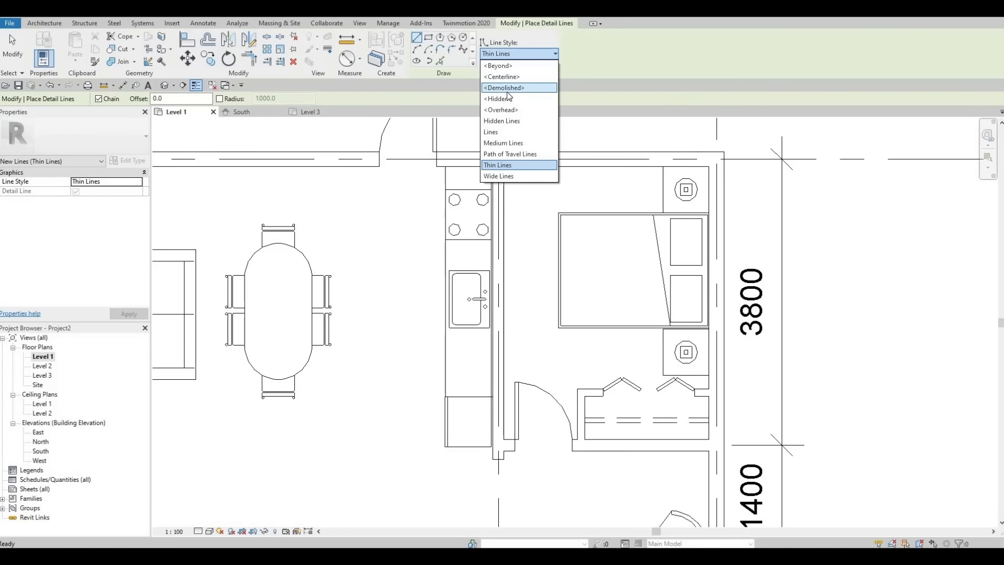
pyautogui.click(504, 88)
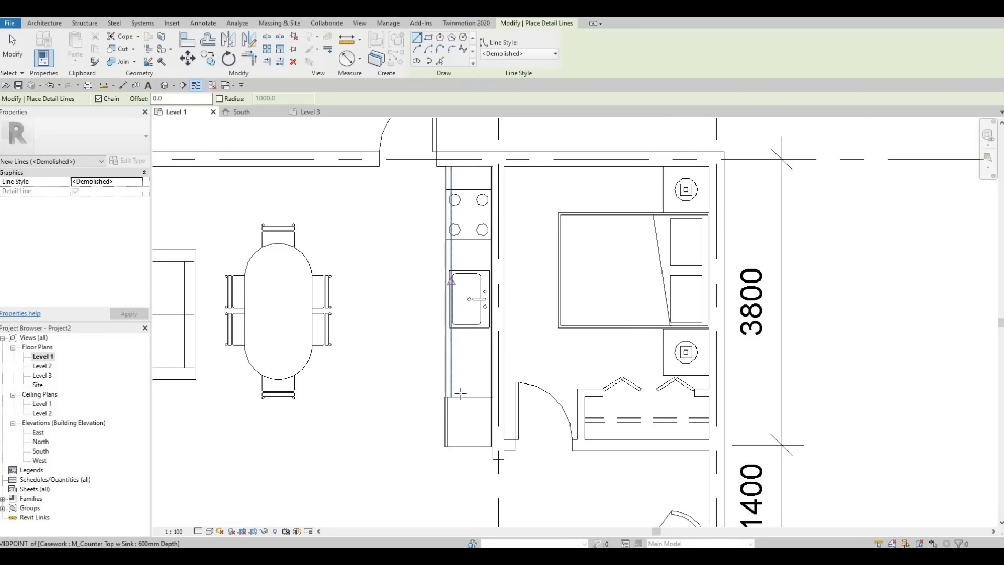
pyautogui.click(445, 395)
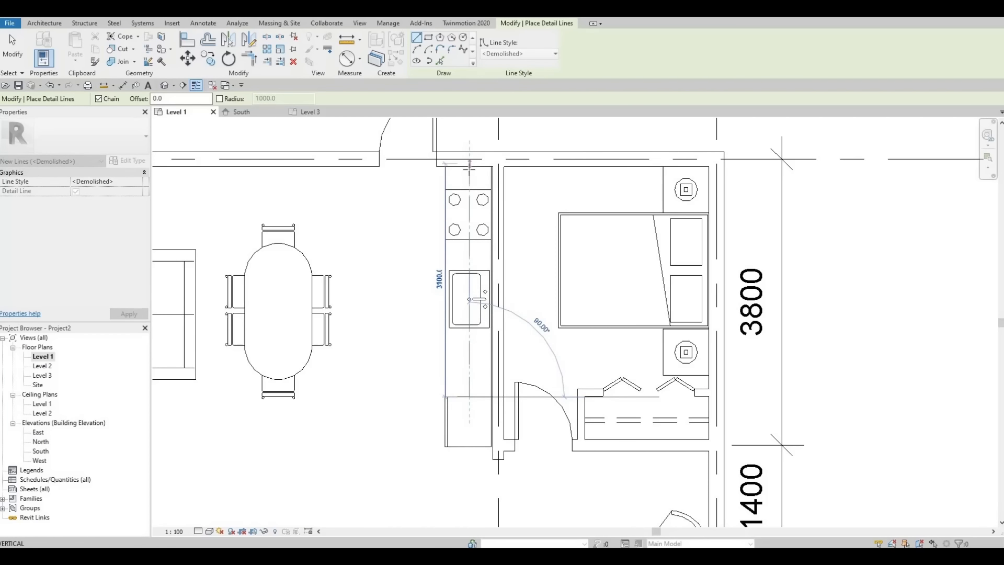
pyautogui.click(469, 168)
pyautogui.press('Escape')
pyautogui.press('Escape')
# Step: Extend the north end of the <Demolished> line over the countertop to meet the north wall's inner face
pyautogui.click(469, 177)
pyautogui.scroll(4, 470, 170)
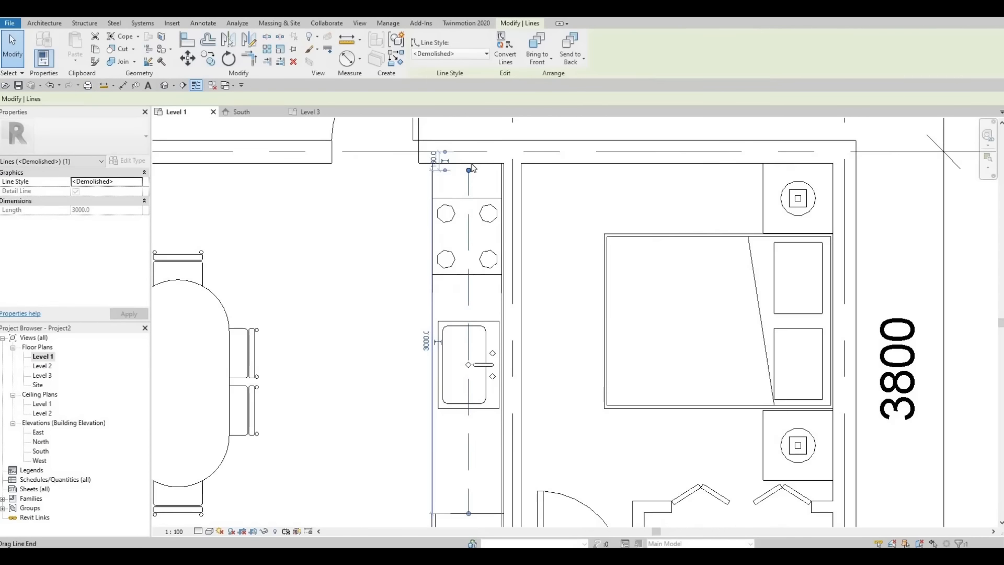
pyautogui.press('Escape')
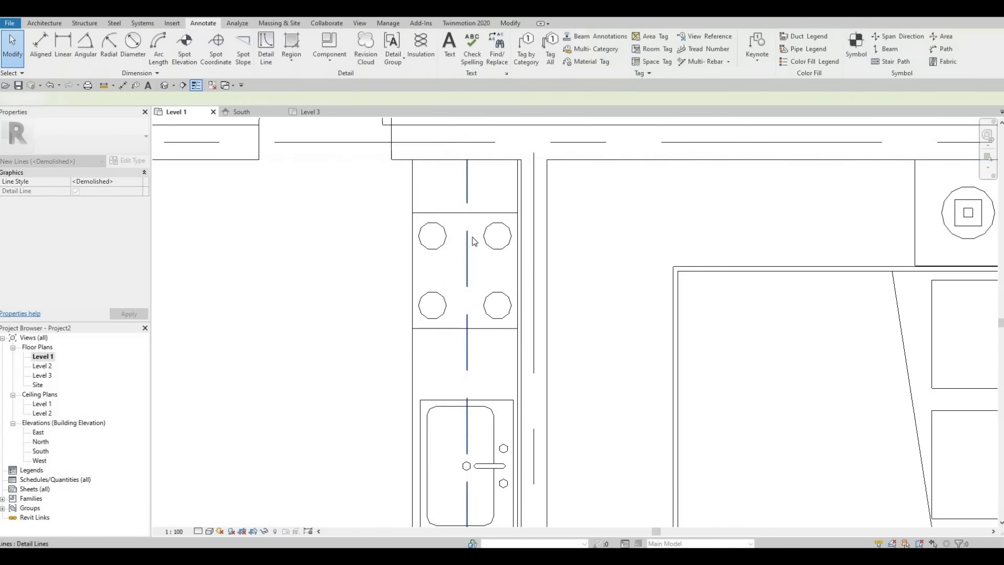
pyautogui.scroll(-3, 471, 214)
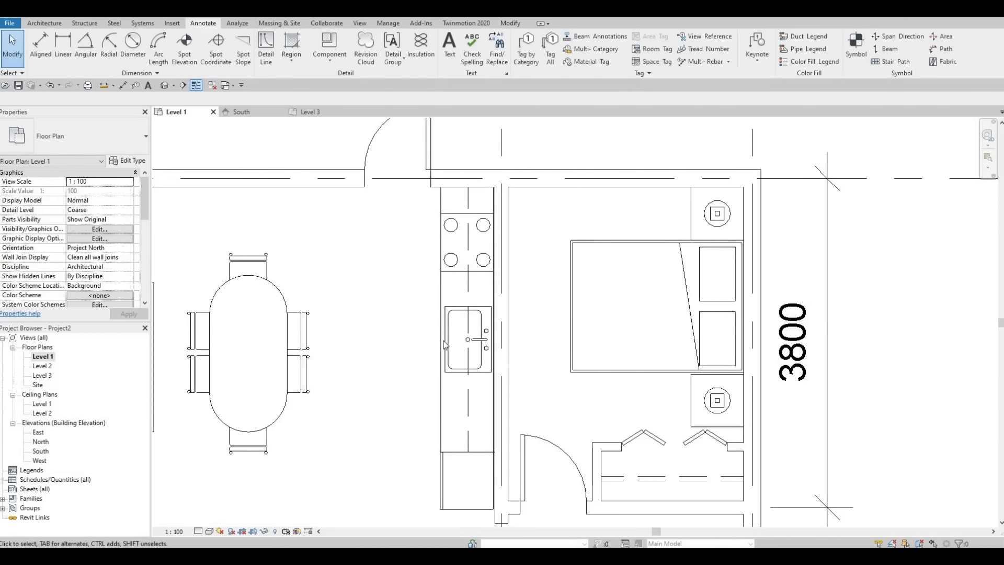
# Step: Start a stair from Level 1 to Level 2 and draw its first run about 2200 mm westward from the stair room's east wall
pyautogui.scroll(-4, 449, 260)
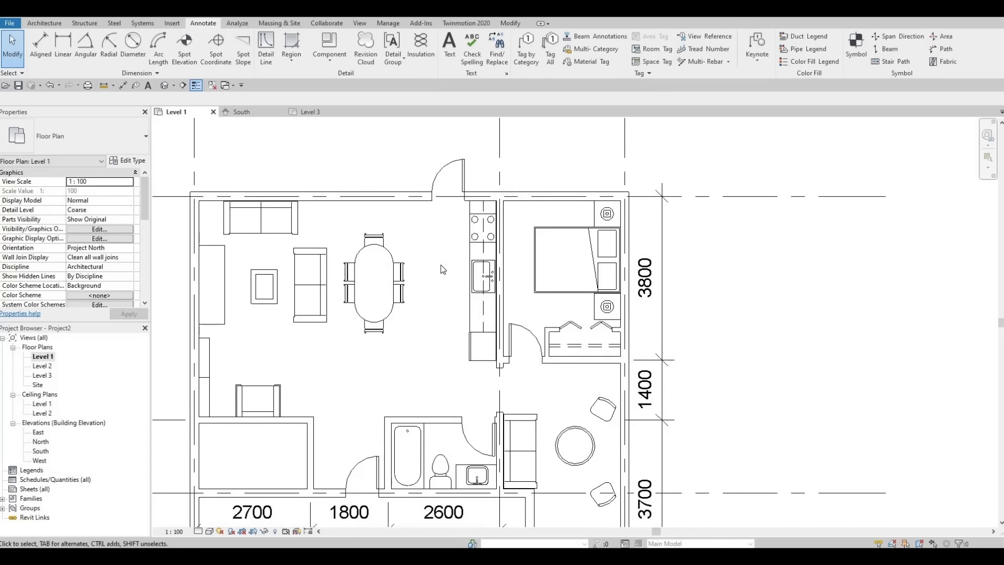
pyautogui.scroll(-3, 443, 269)
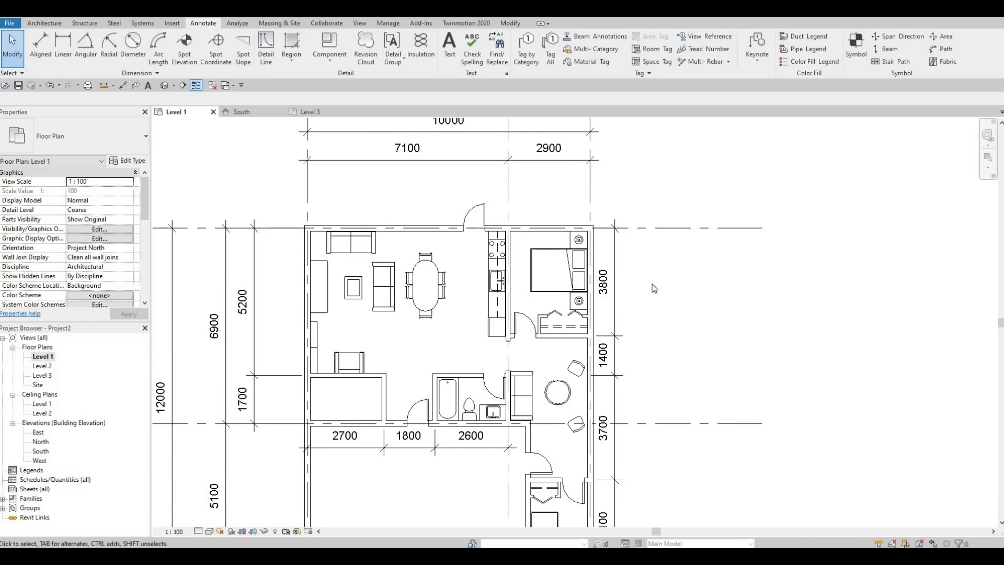
pyautogui.moveTo(612, 277); pyautogui.dragTo(638, 299, button='middle')
pyautogui.scroll(-2, 675, 296)
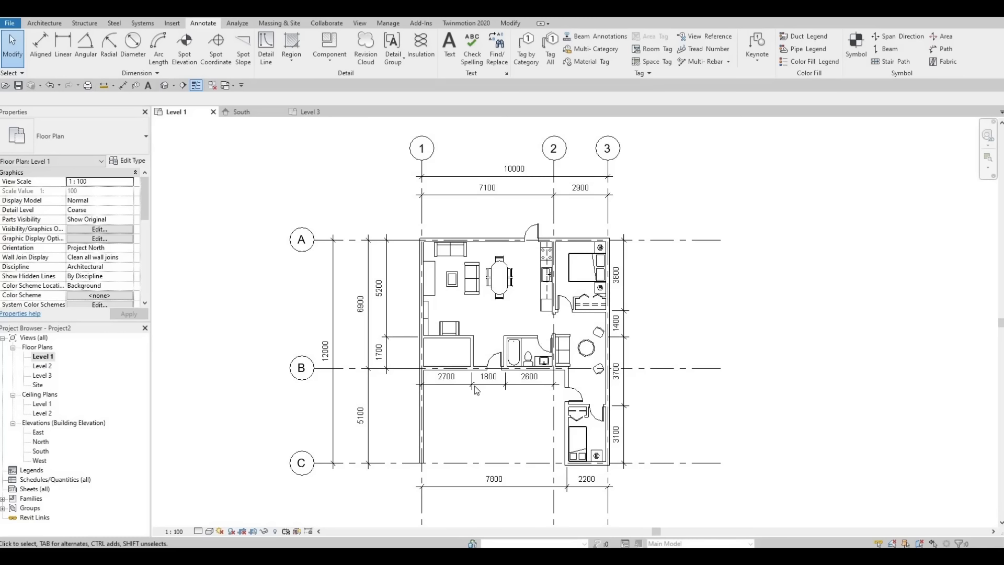
pyautogui.scroll(4, 447, 351)
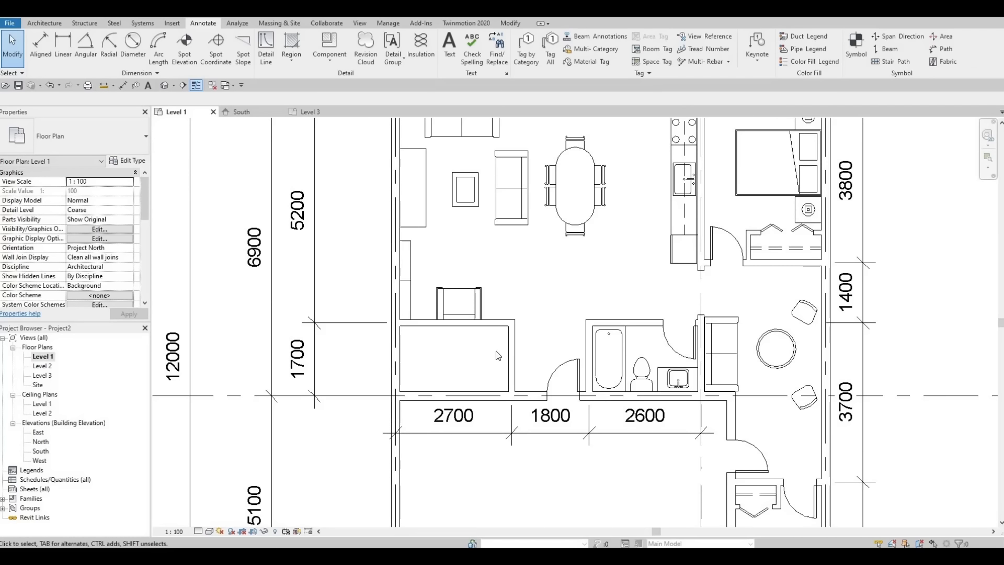
pyautogui.click(45, 23)
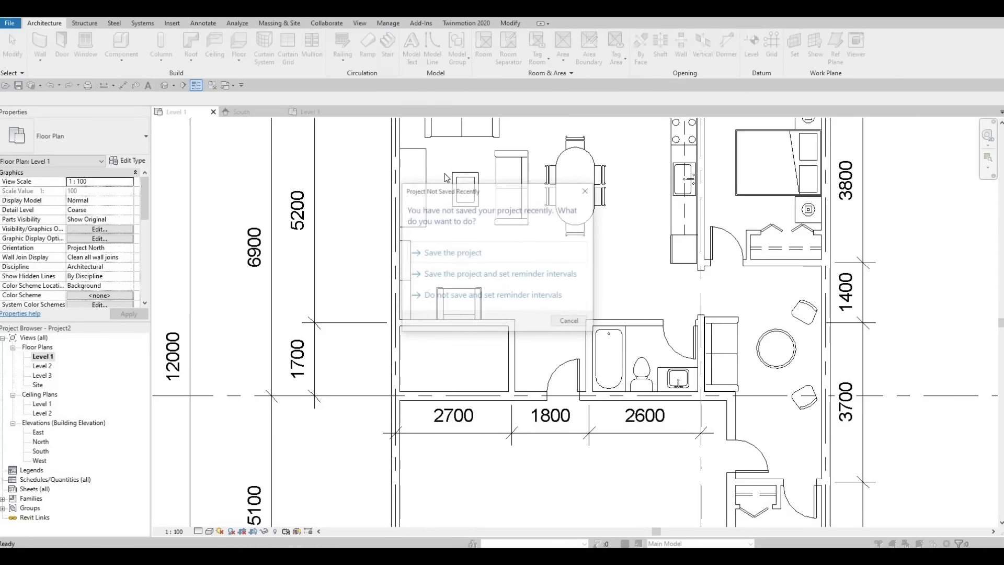
pyautogui.click(586, 190)
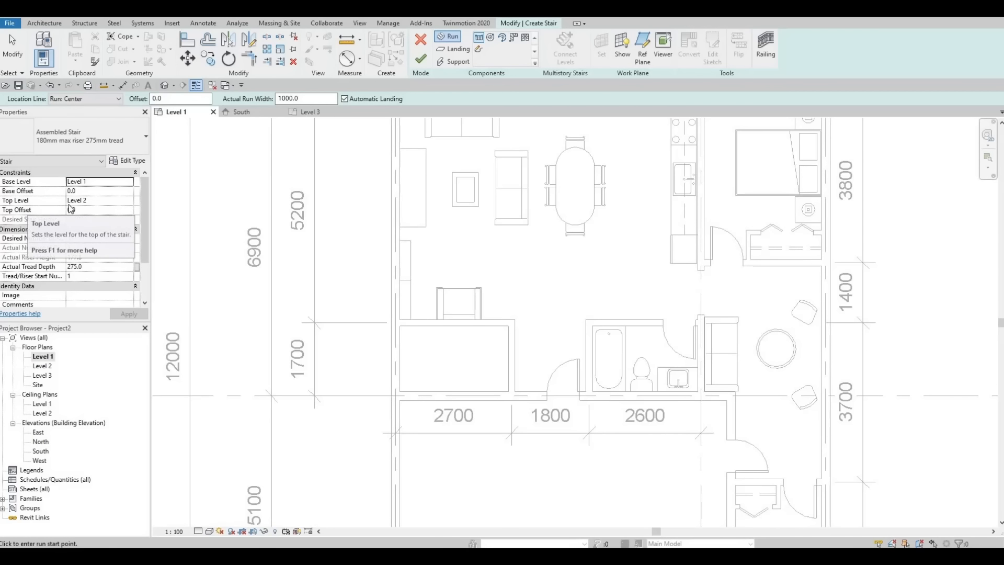
pyautogui.click(506, 374)
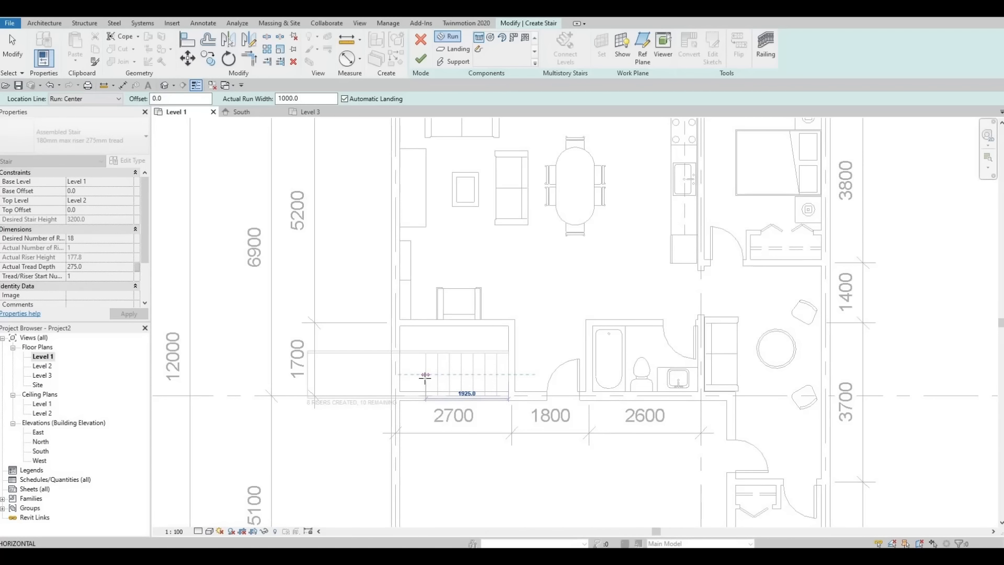
pyautogui.press('Escape')
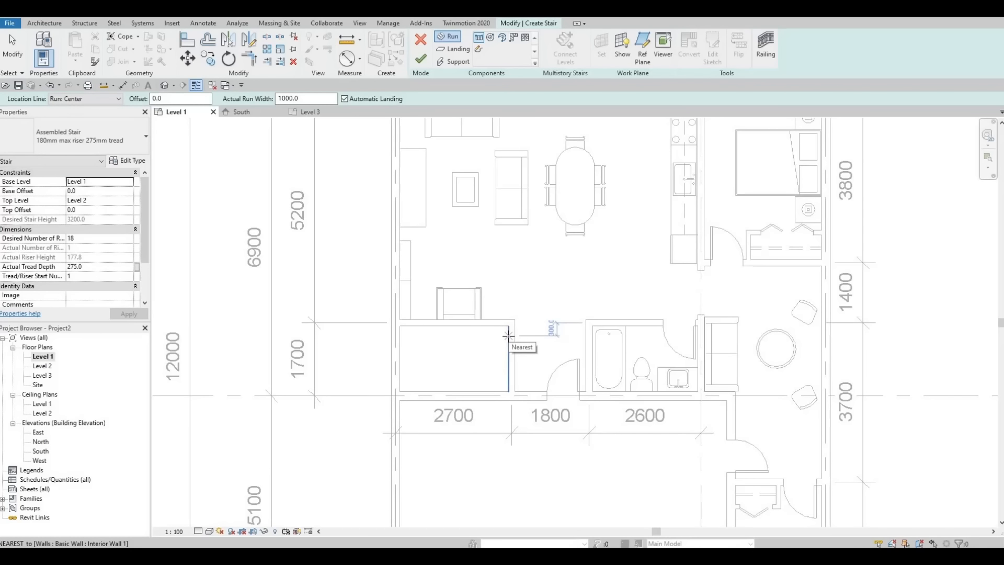
pyautogui.click(508, 335)
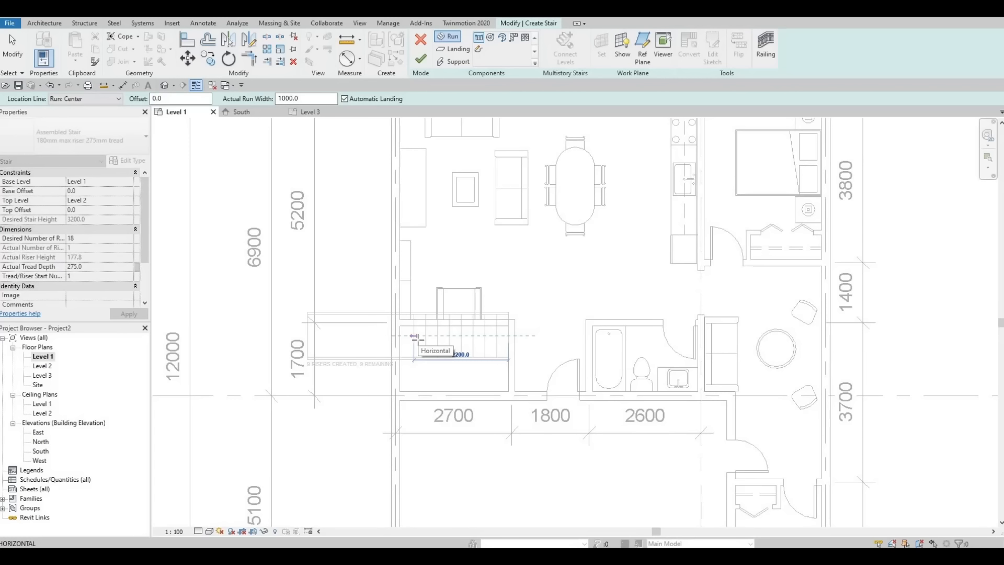
pyautogui.click(415, 337)
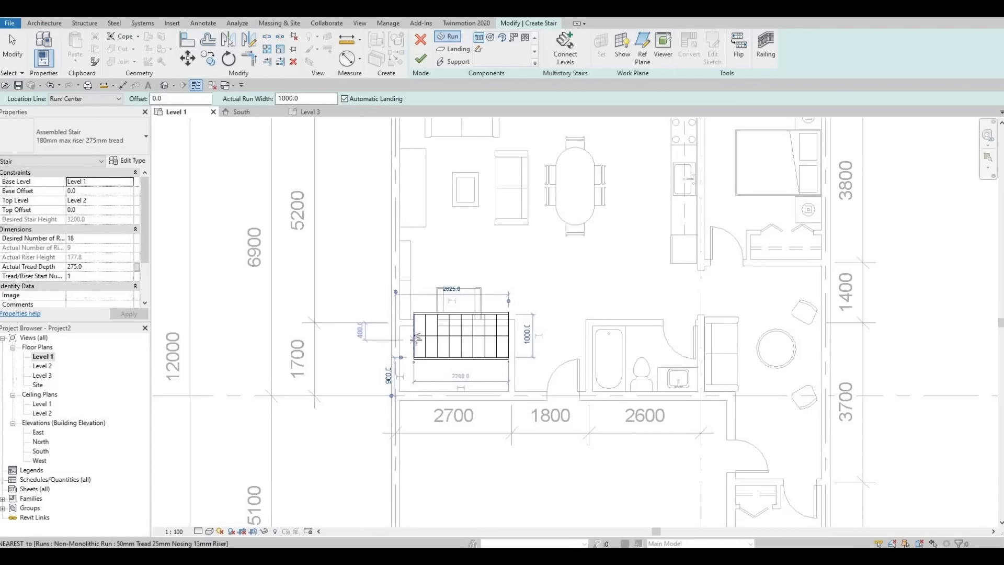
# Step: Draw the second run eastward, south of the first one, to complete a U-shaped stair with an automatic landing
pyautogui.click(415, 381)
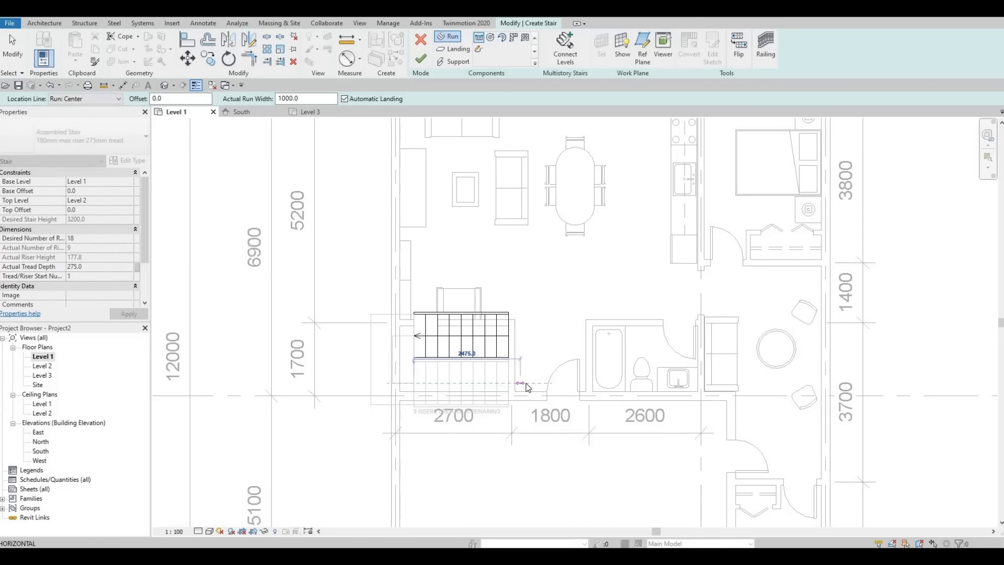
pyautogui.click(526, 387)
pyautogui.press('Escape')
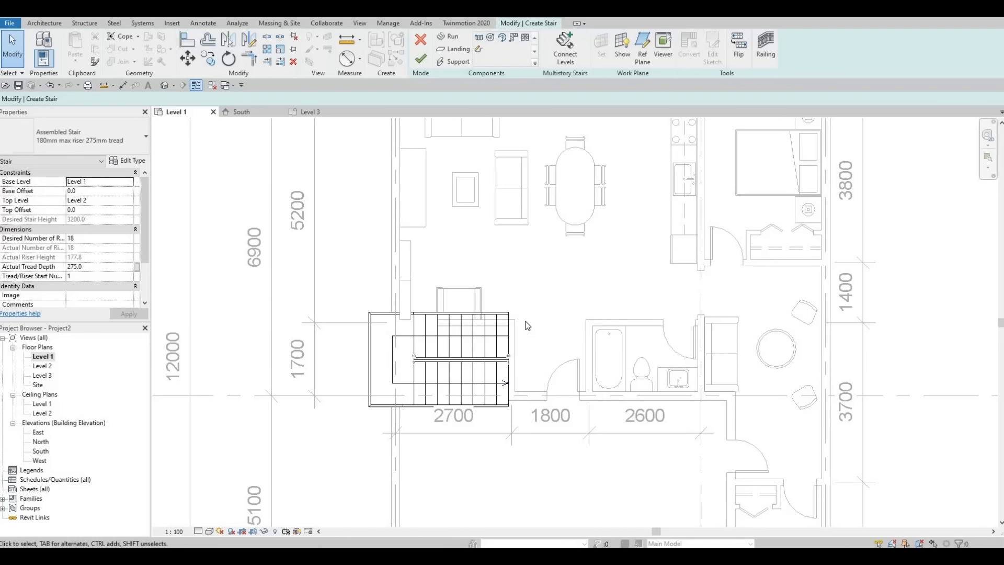
# Step: Narrow the north stair run to 725 mm by pulling its outer edge south toward the stair room's north wall
pyautogui.click(481, 321)
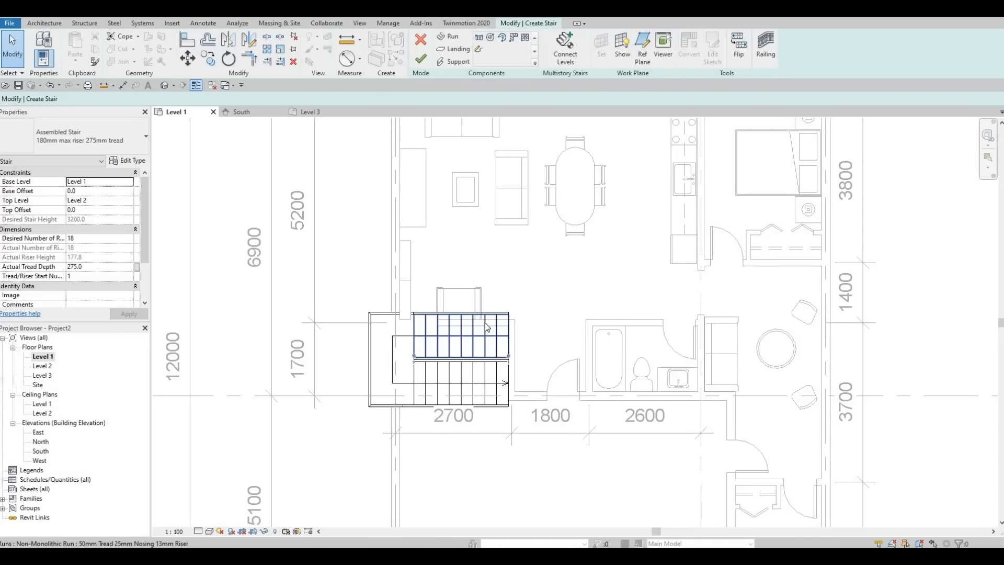
pyautogui.click(481, 319)
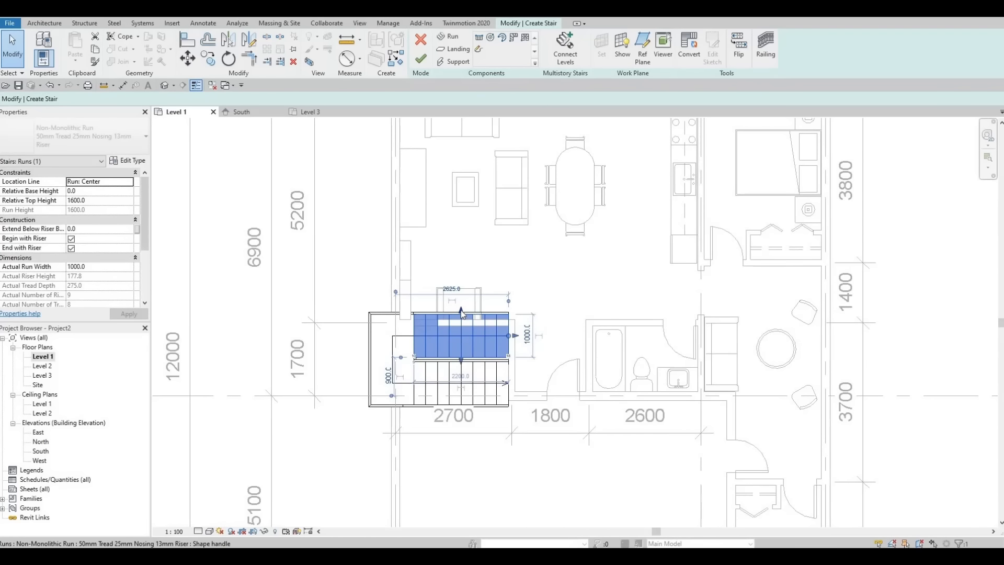
pyautogui.moveTo(462, 312)
pyautogui.mouseDown()
pyautogui.moveTo(462, 339)
pyautogui.moveTo(465, 327)
pyautogui.mouseUp()
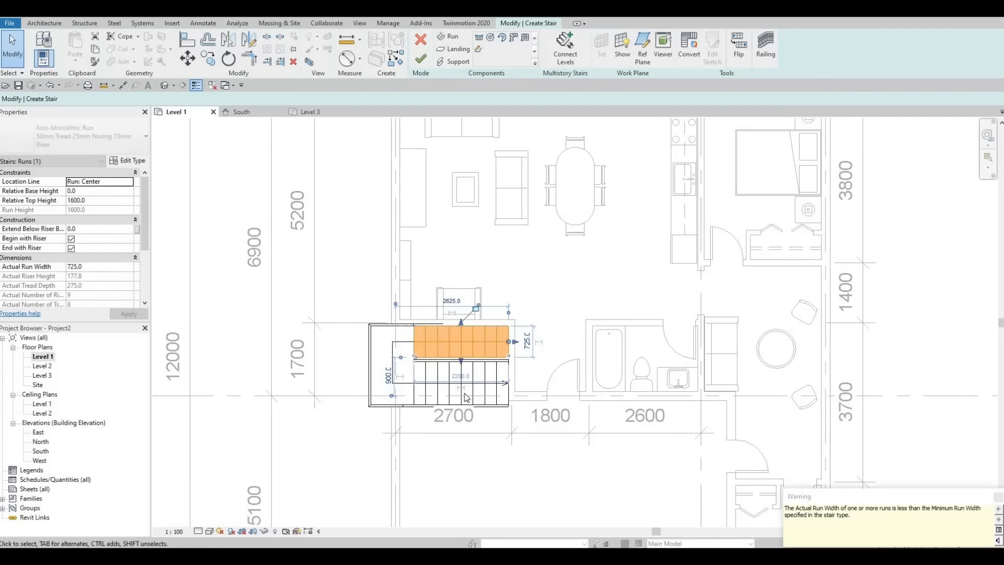
pyautogui.press('Escape')
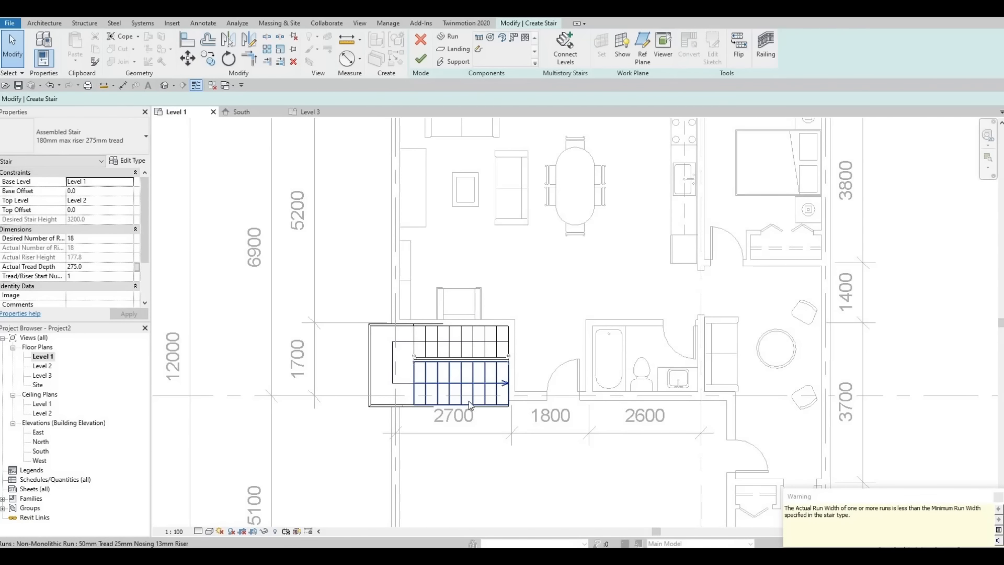
# Step: Narrow the south stair run to 537.5 mm by pulling its outer edge north, inside the stair room's south wall
pyautogui.click(467, 398)
pyautogui.moveTo(465, 395); pyautogui.dragTo(466, 384)
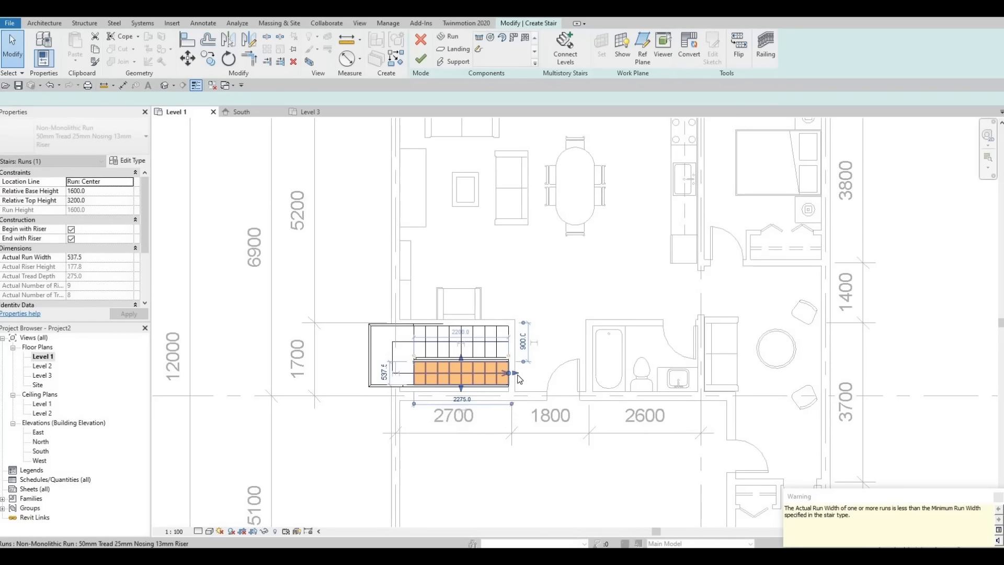
pyautogui.press('Escape')
# Step: Widen the south stair run slightly by moving its inner edge north to the stringer of the north run
pyautogui.scroll(2, 469, 361)
pyautogui.click(469, 355)
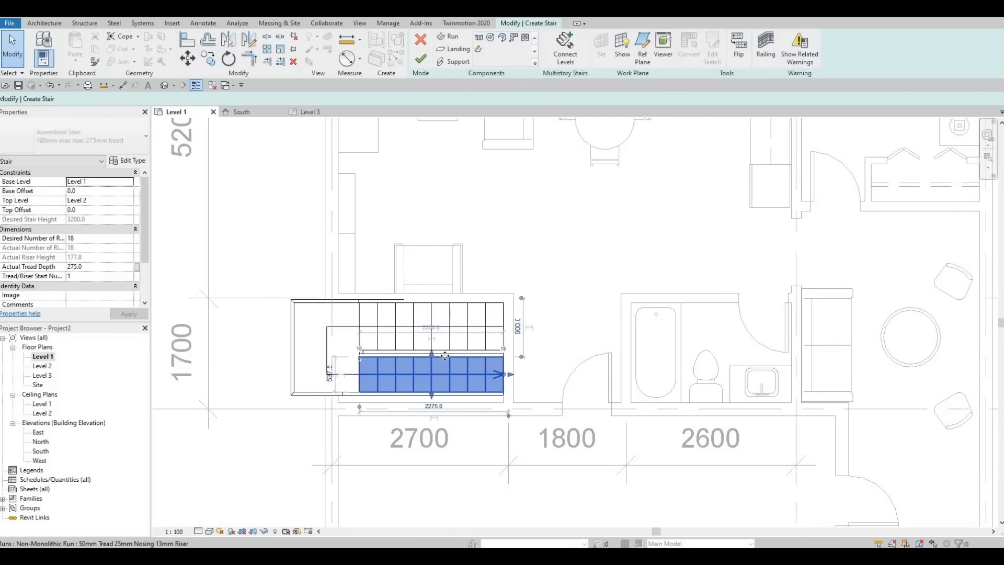
pyautogui.scroll(2, 444, 357)
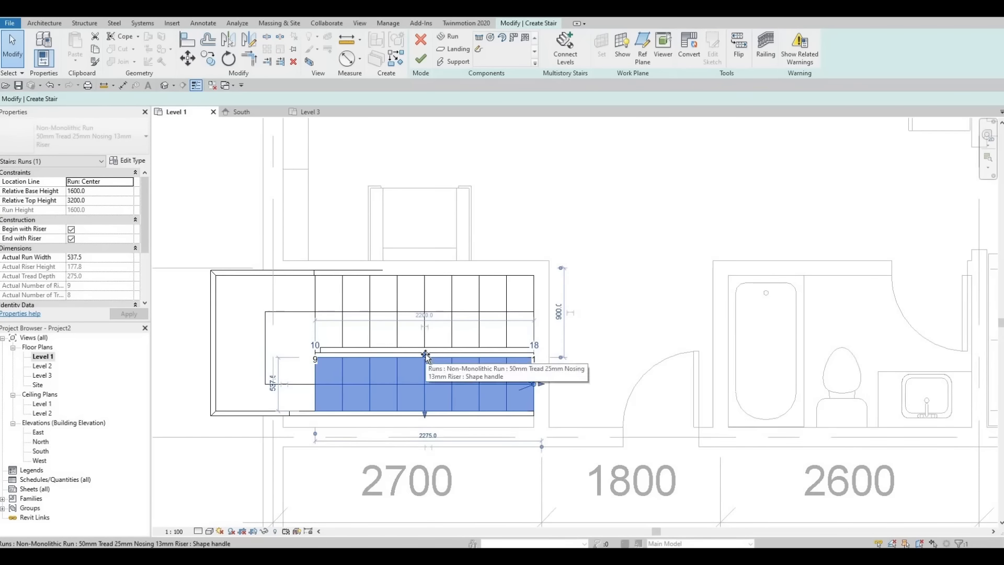
pyautogui.moveTo(426, 357); pyautogui.dragTo(426, 353)
pyautogui.press('Escape')
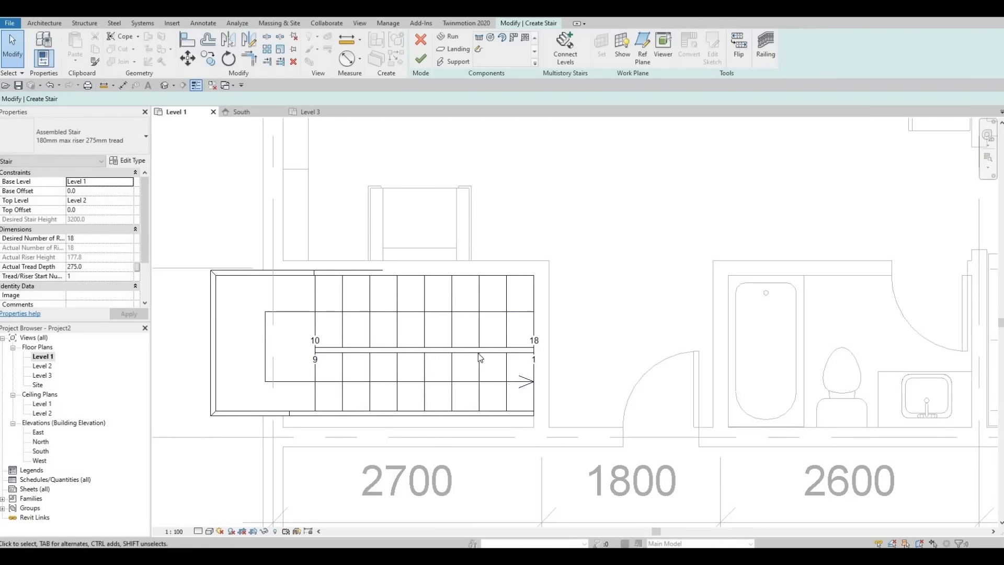
# Step: Narrow the north stair run slightly by moving its inner edge north, away from the south run
pyautogui.click(433, 345)
pyautogui.click(433, 344)
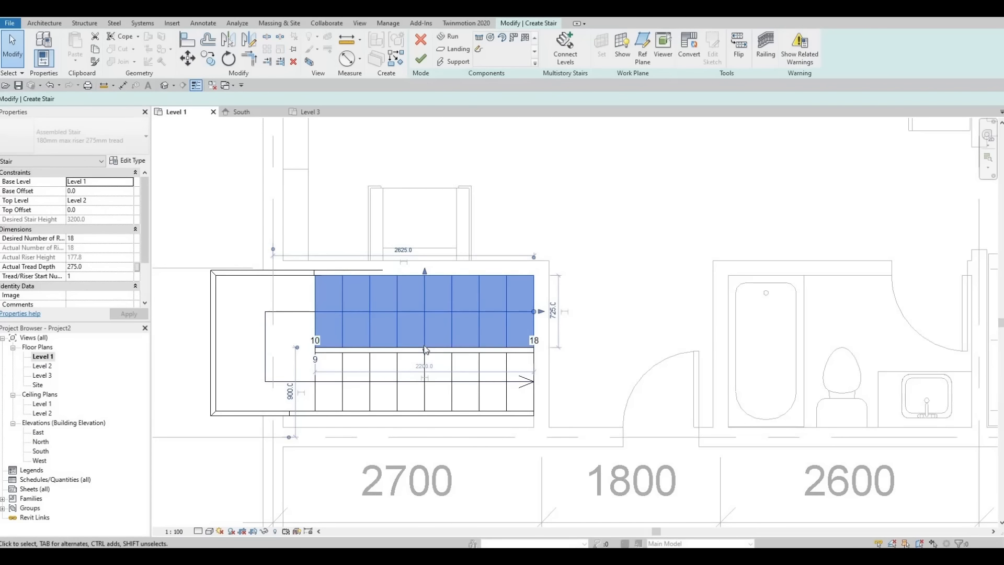
pyautogui.moveTo(424, 340); pyautogui.dragTo(426, 340)
pyautogui.press('Escape')
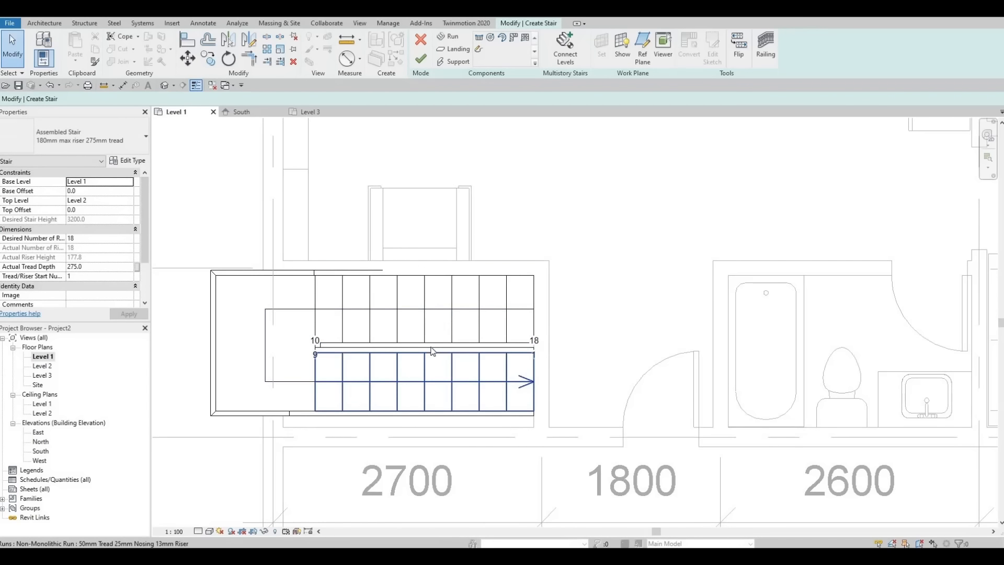
# Step: Widen the south stair run to 637.5 mm by moving its inner edge north to the north run's stringer
pyautogui.click(426, 350)
pyautogui.press('Escape')
pyautogui.click(425, 354)
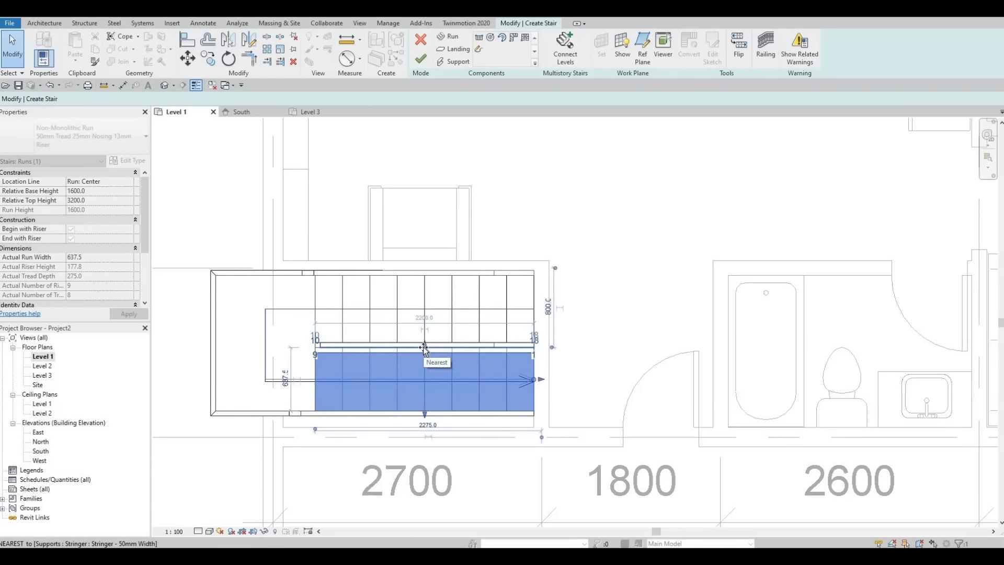
pyautogui.press('Escape')
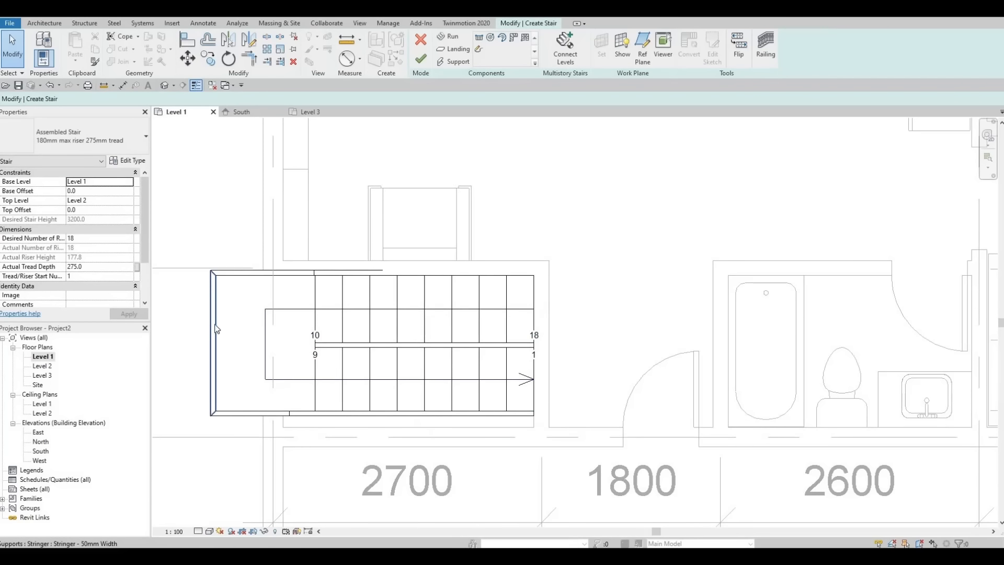
# Step: Shorten the stair landing by pulling its west edge in to the exterior wall's inner face, and finish the stair
pyautogui.click(213, 344)
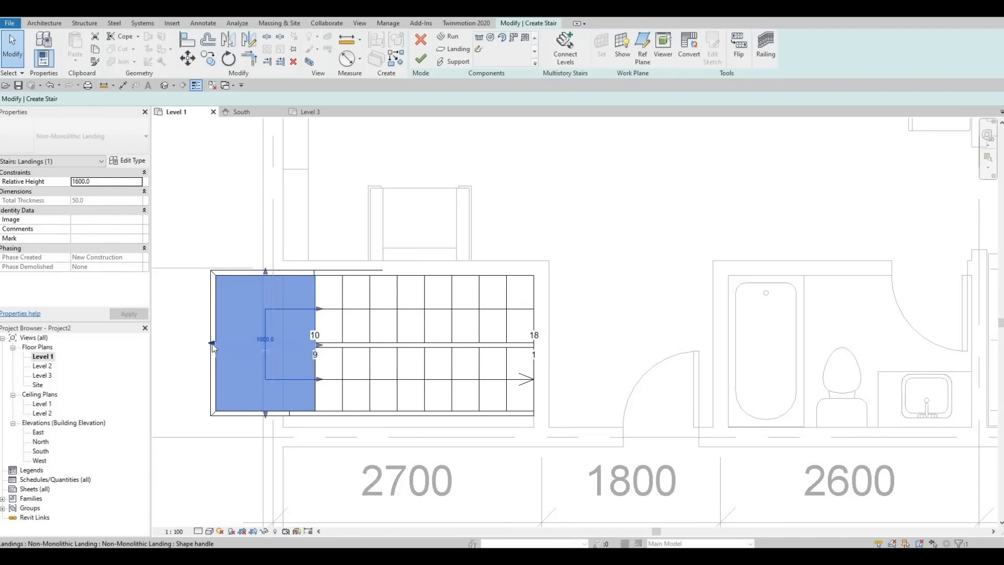
pyautogui.moveTo(213, 345); pyautogui.dragTo(342, 356)
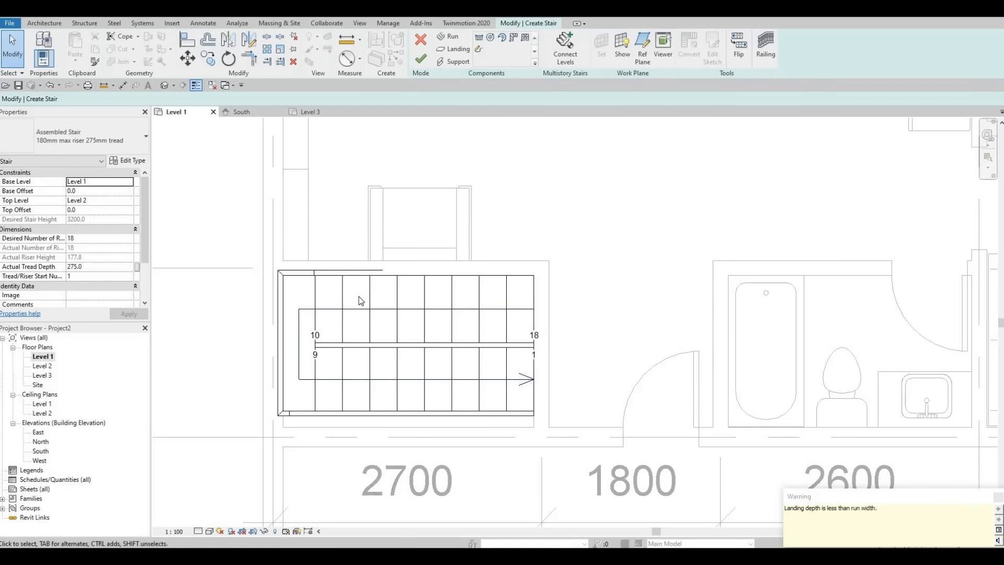
pyautogui.click(424, 69)
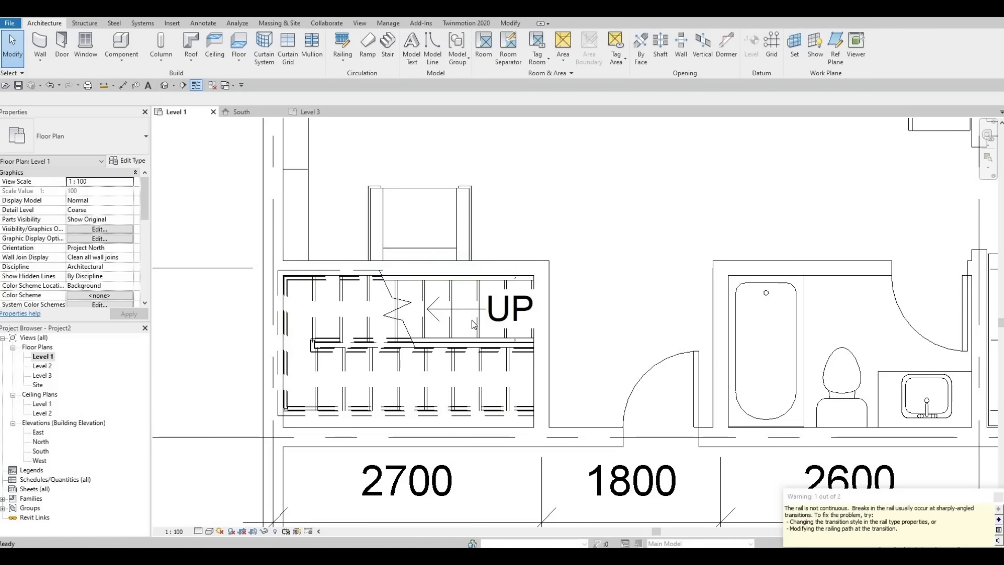
# Step: Nudge the whole stair east in small increments until its landing stands clear of the west exterior wall
pyautogui.click(478, 316)
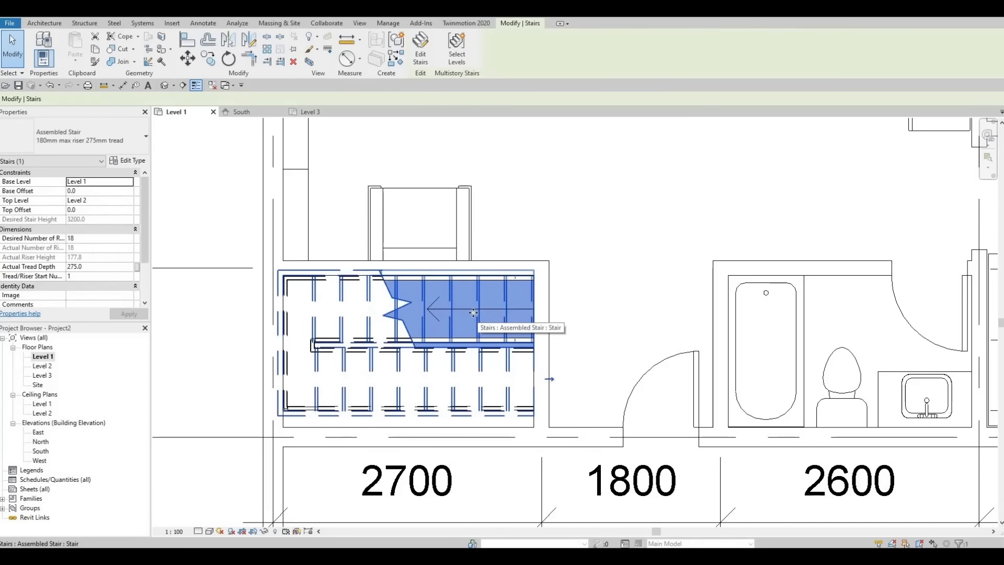
pyautogui.press('Right')
pyautogui.press('Right')
pyautogui.press('Right')
pyautogui.press('Right')
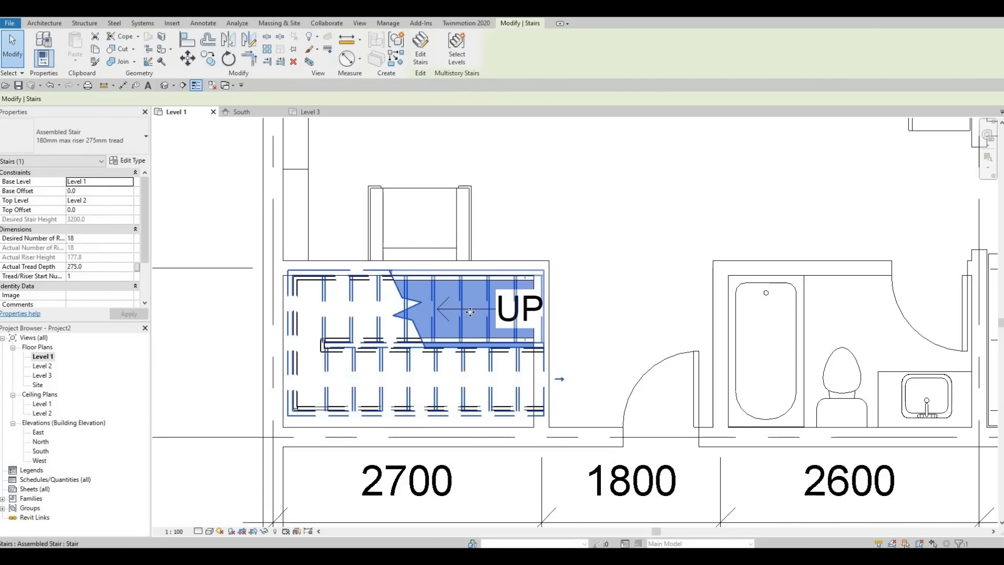
pyautogui.press('Right')
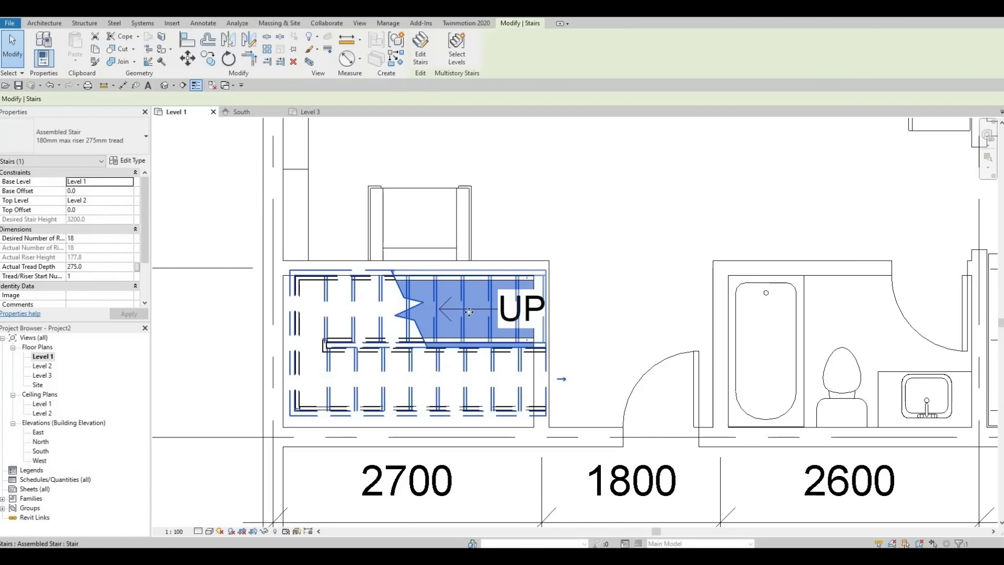
pyautogui.press('Right')
pyautogui.press('Escape')
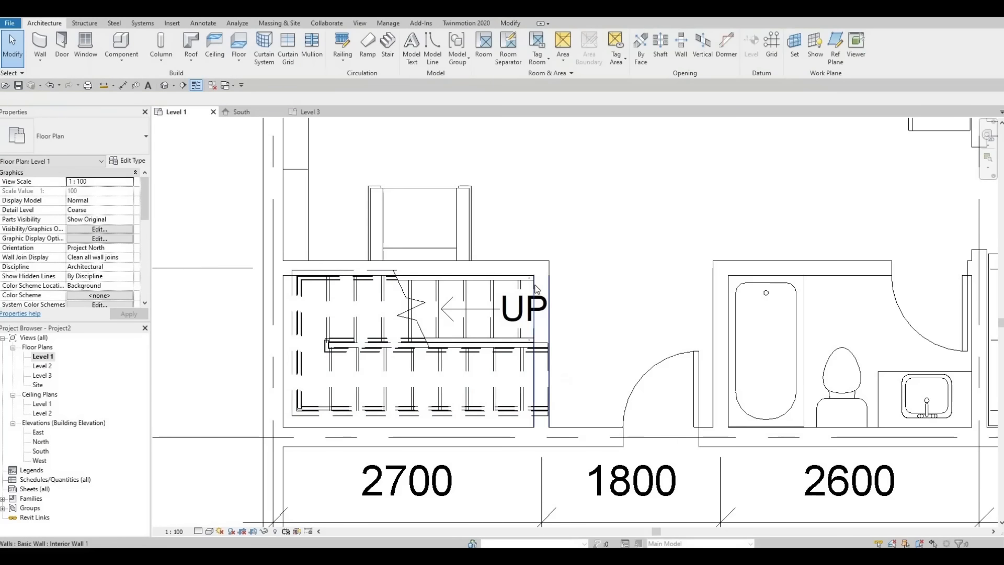
# Step: Move the stair room's east wall east, to 2860 mm from the west grid line, beyond the end of the stair
pyautogui.click(552, 269)
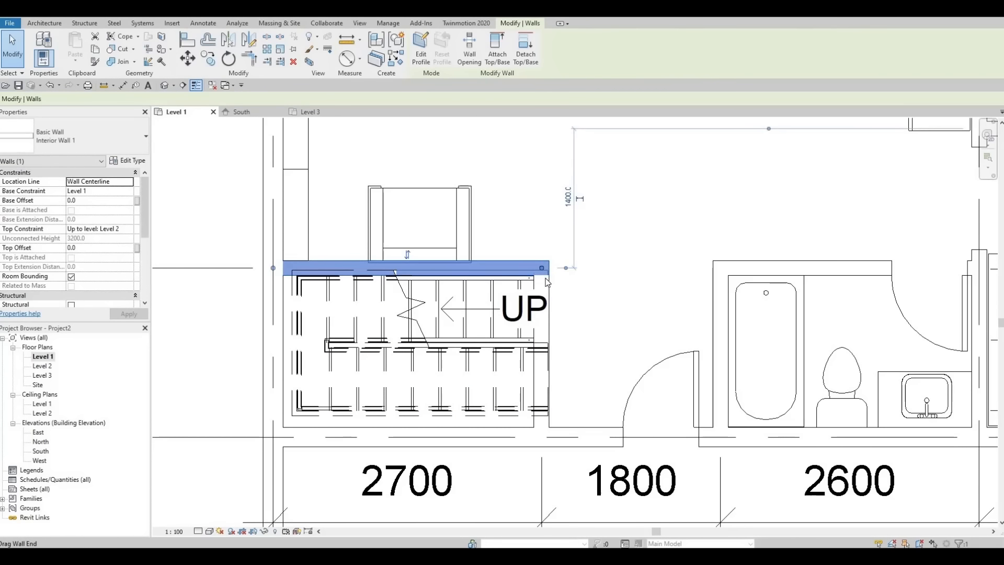
pyautogui.press('Escape')
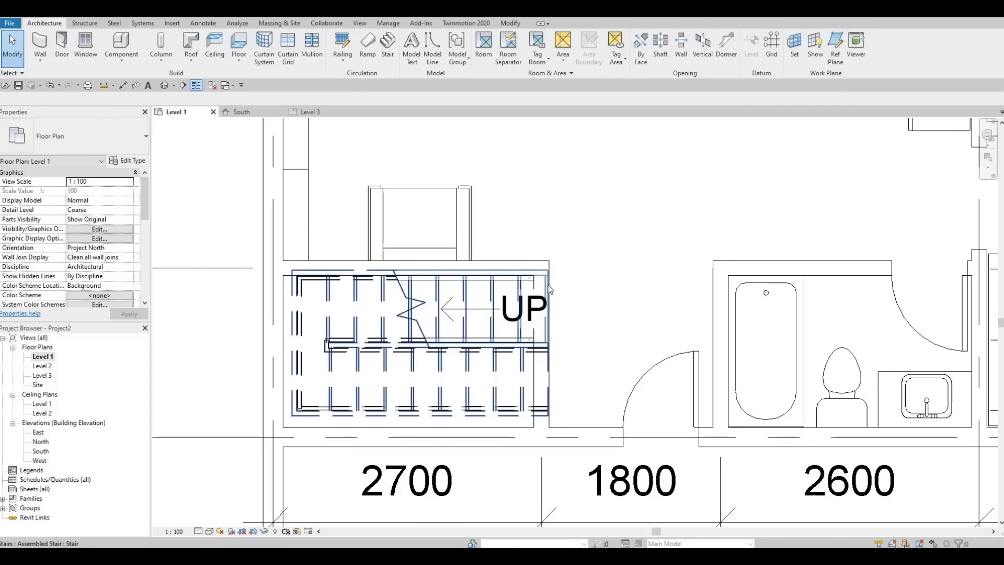
pyautogui.click(543, 286)
pyautogui.moveTo(544, 285); pyautogui.dragTo(546, 290)
pyautogui.press('Right')
pyautogui.press('Right')
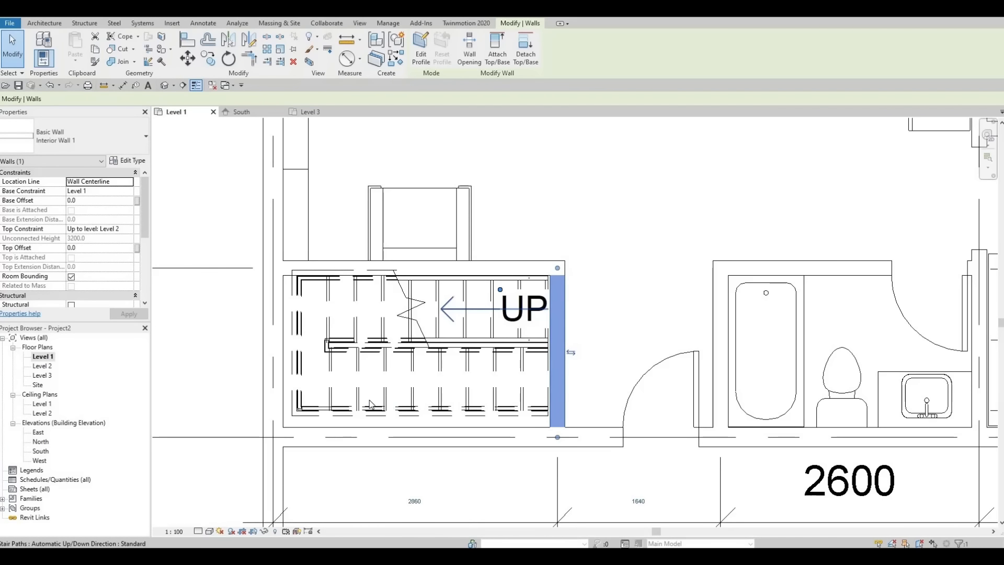
pyautogui.press('Escape')
# Step: Nudge the whole stair south until its north edge clears the stair room's north wall, and slightly east against the east wall
pyautogui.click(385, 327)
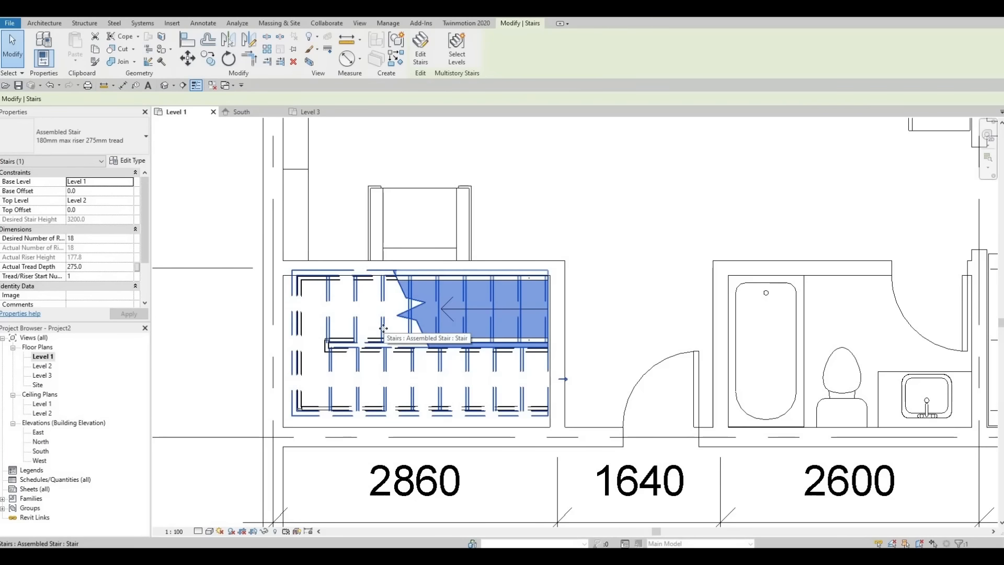
pyautogui.press('Down')
pyautogui.press('Down')
pyautogui.press('Down')
pyautogui.press('Down')
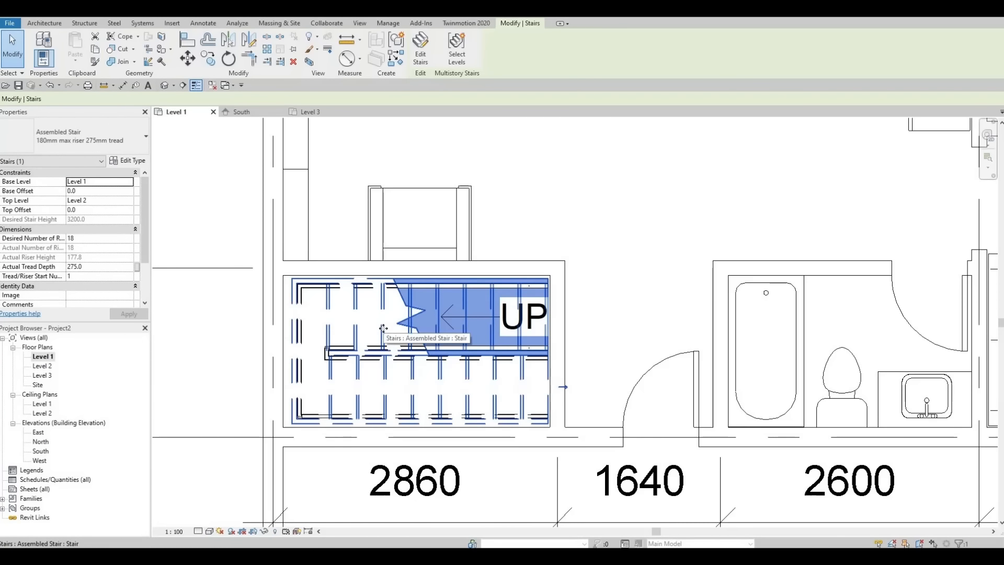
pyautogui.press('Right')
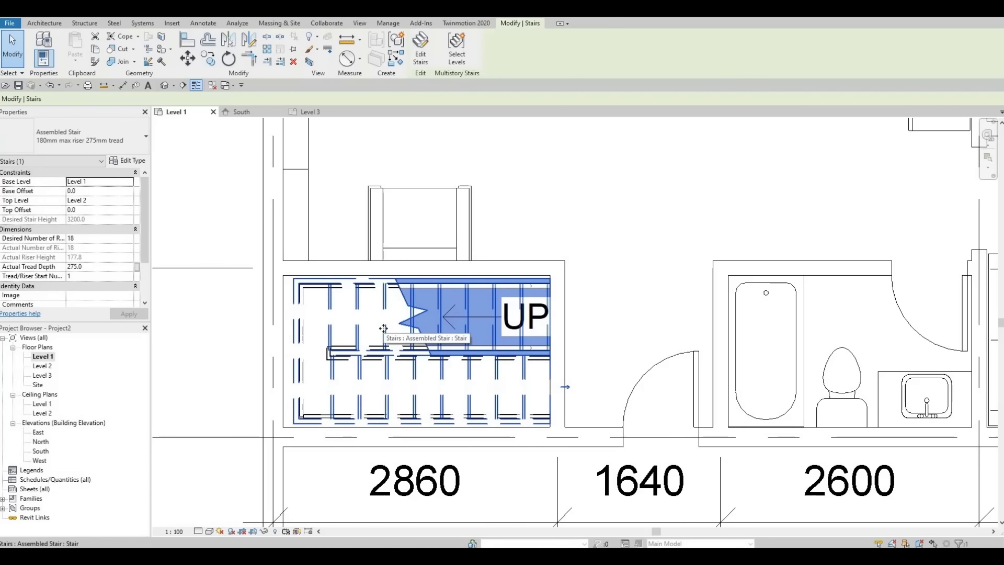
pyautogui.press('Escape')
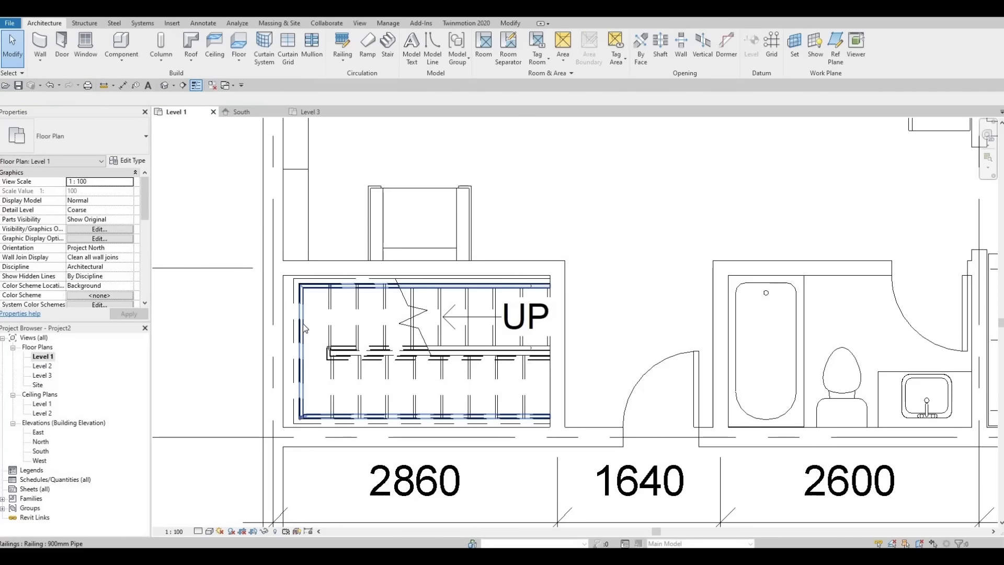
# Step: Reopen the stair for editing and extend its landing west to the exterior wall's inner face
pyautogui.click(327, 320)
pyautogui.press('Escape')
pyautogui.click(328, 320)
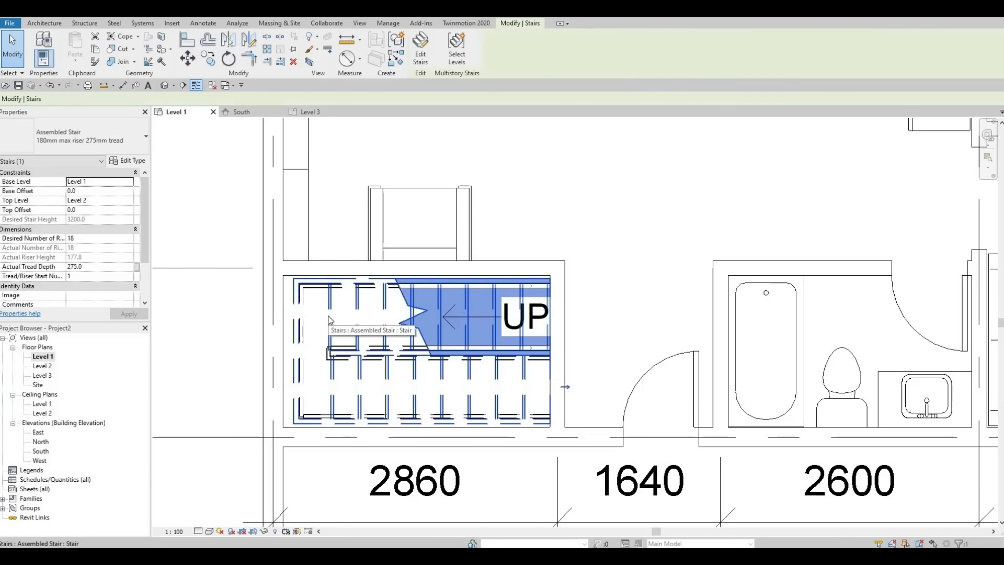
pyautogui.doubleClick(328, 320)
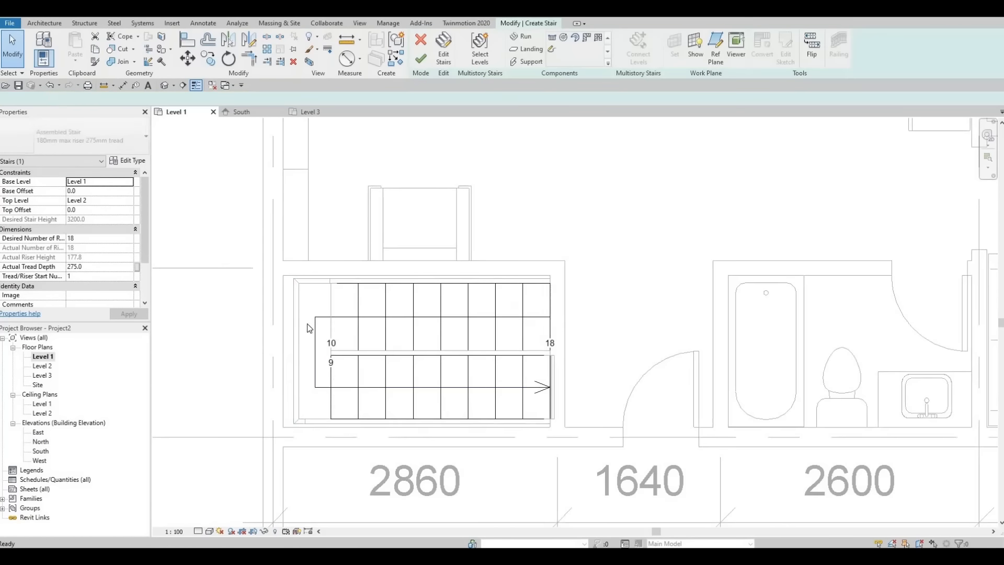
pyautogui.click(297, 350)
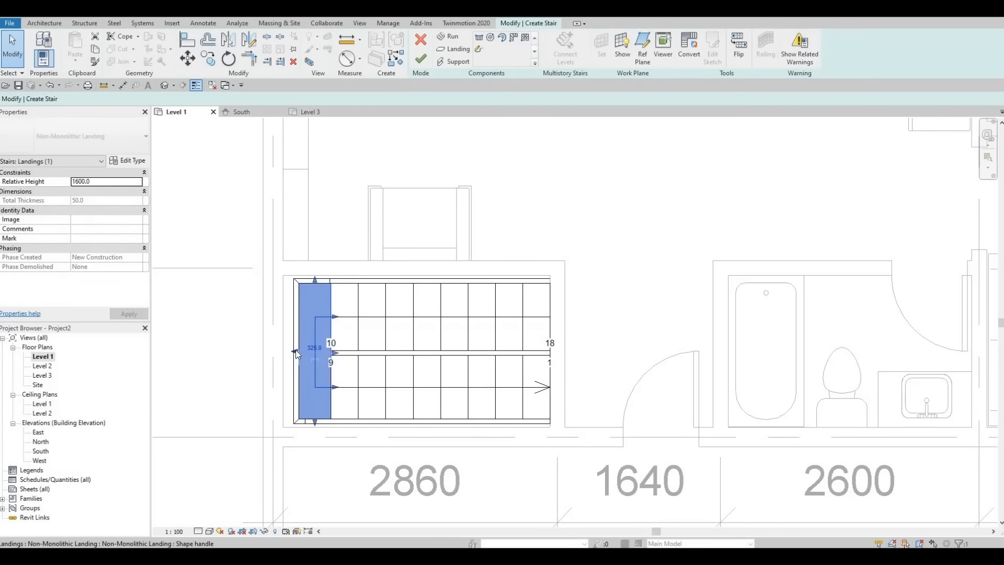
pyautogui.moveTo(286, 352); pyautogui.dragTo(285, 352)
pyautogui.click(316, 400)
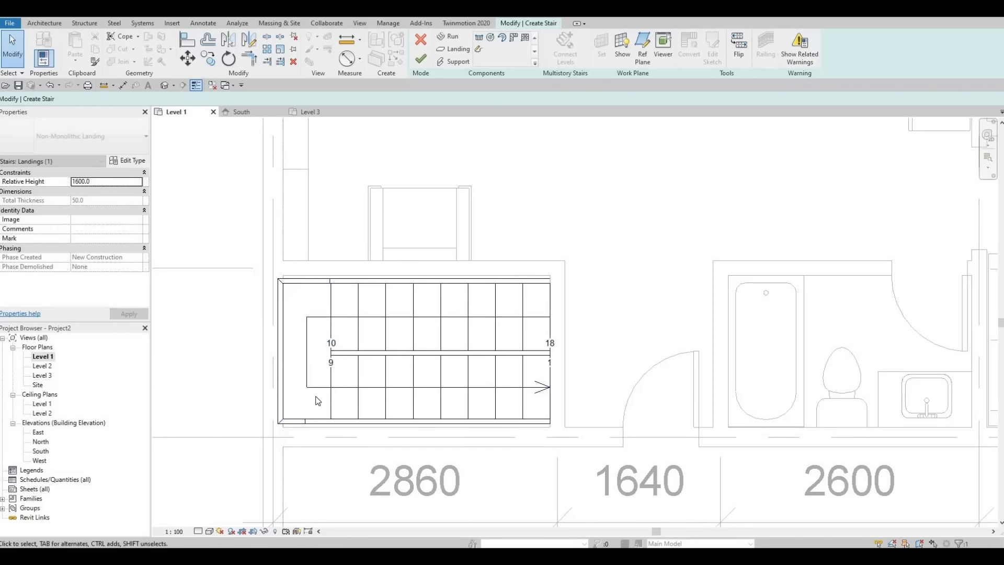
# Step: Widen the south run to the south wall's inner face and the north run to 755 mm at the north wall's, and finish the stair
pyautogui.click(359, 403)
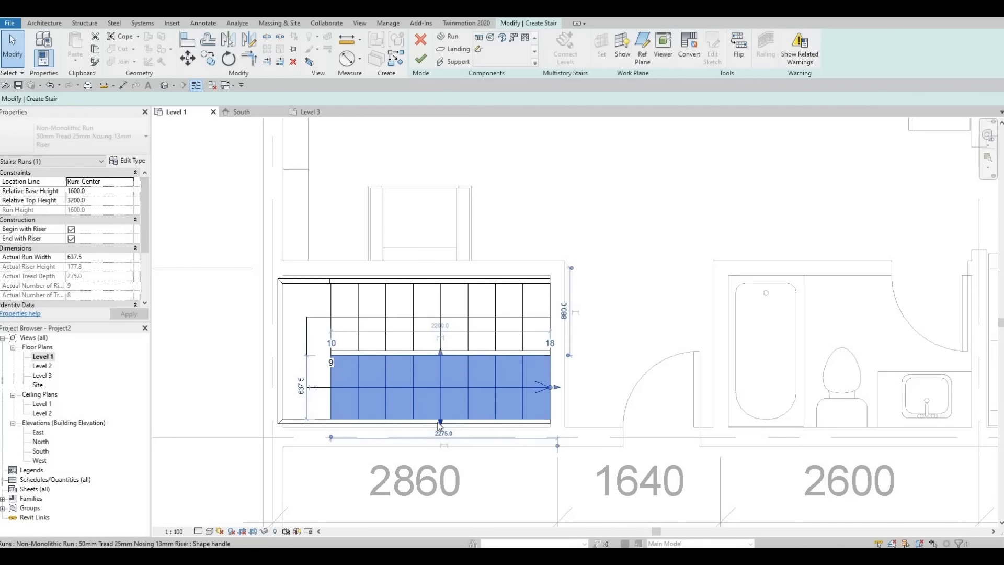
pyautogui.moveTo(440, 425); pyautogui.dragTo(438, 426)
pyautogui.press('Escape')
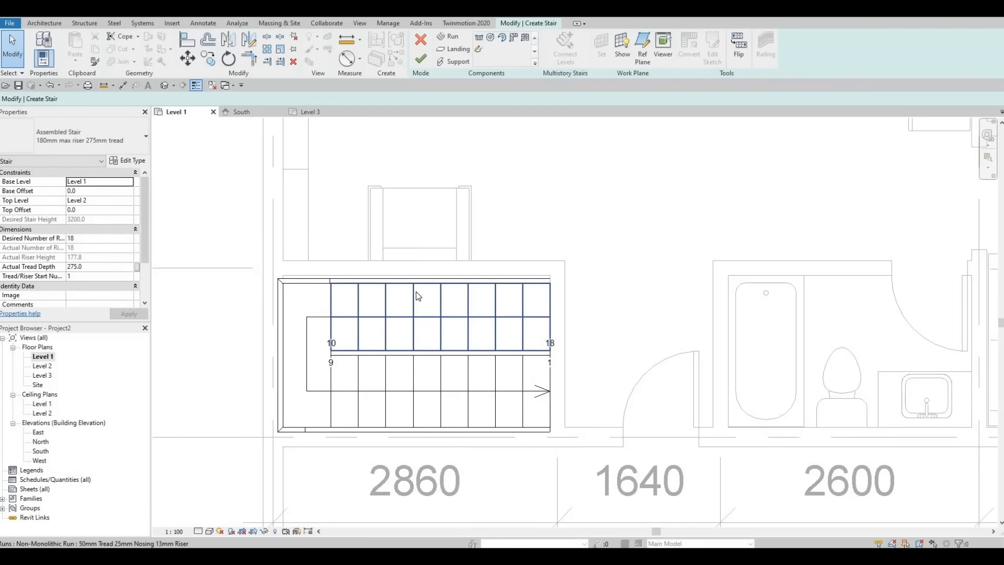
pyautogui.click(418, 296)
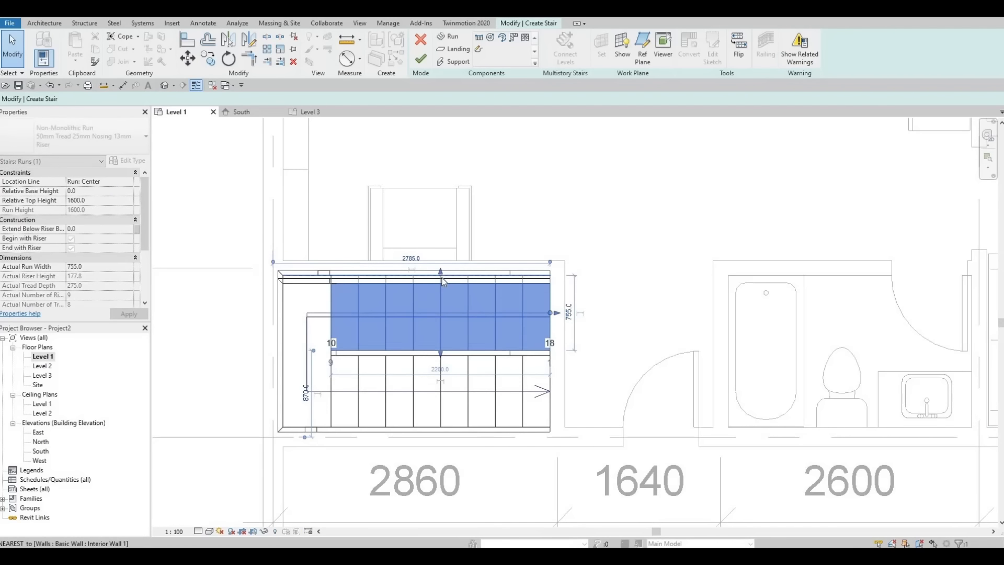
pyautogui.moveTo(441, 278); pyautogui.dragTo(441, 270)
pyautogui.press('Escape')
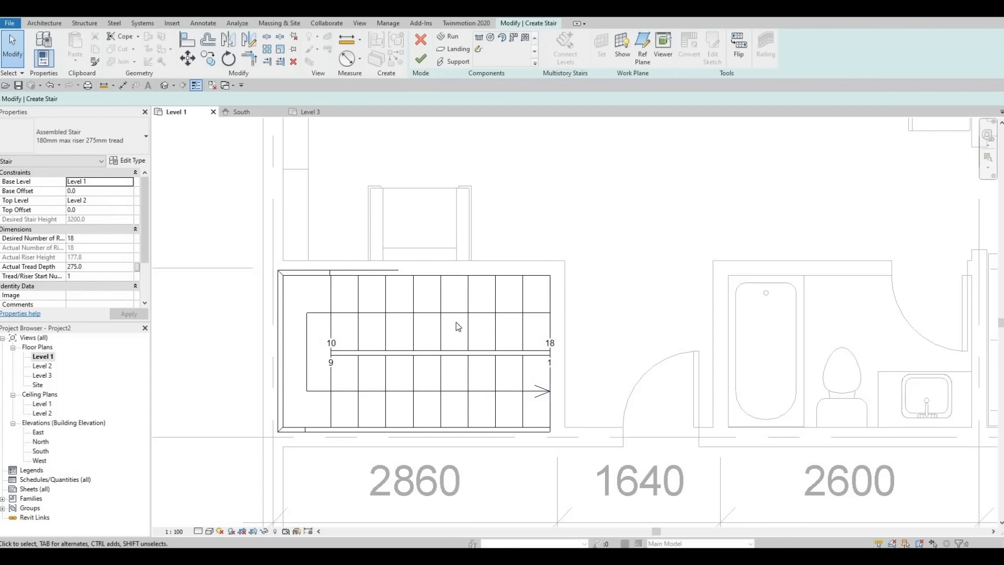
pyautogui.click(420, 59)
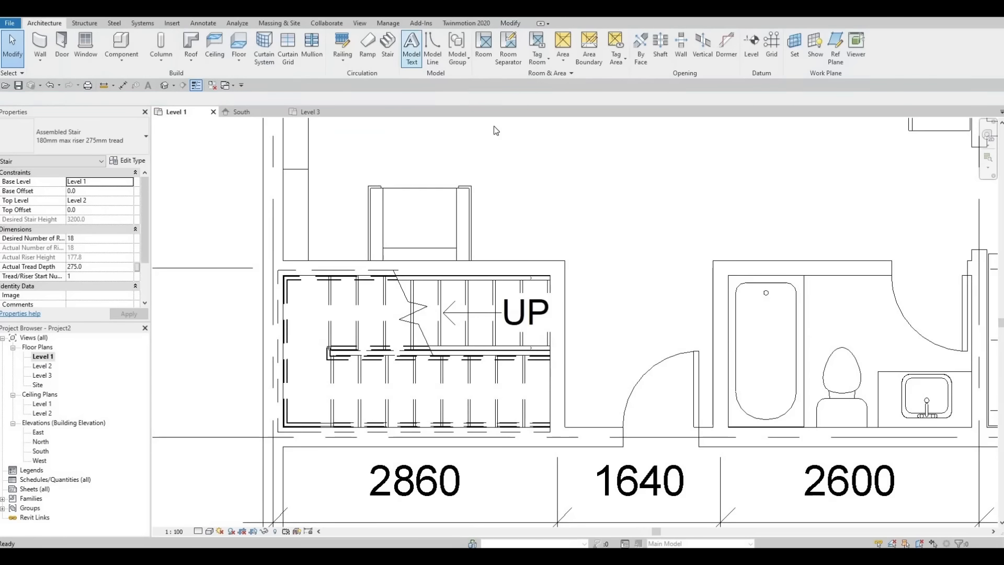
# Step: Shorten the stair room's east wall to 880 mm from its north end, leaving the foot of the stair open
pyautogui.click(564, 289)
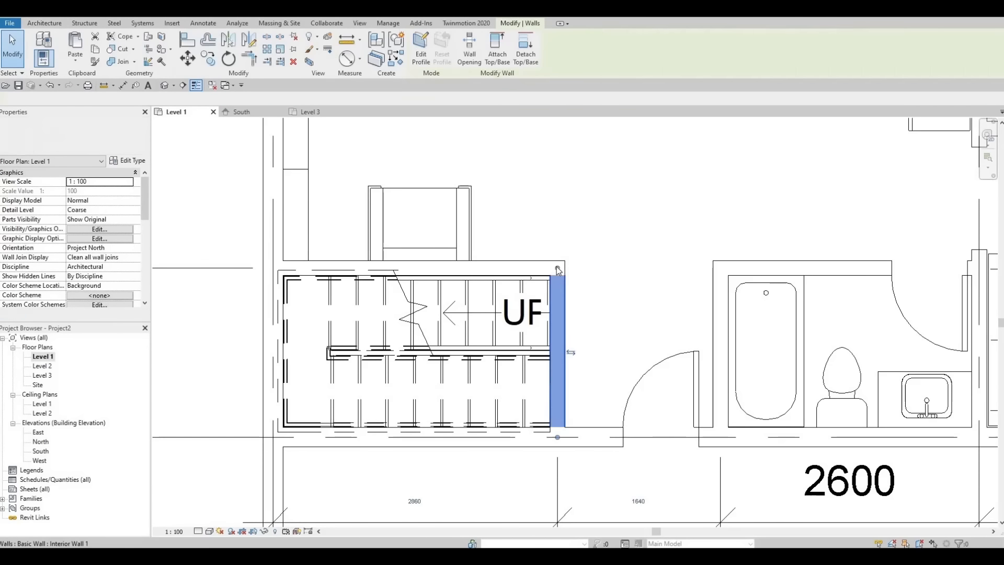
pyautogui.moveTo(560, 279); pyautogui.dragTo(557, 346)
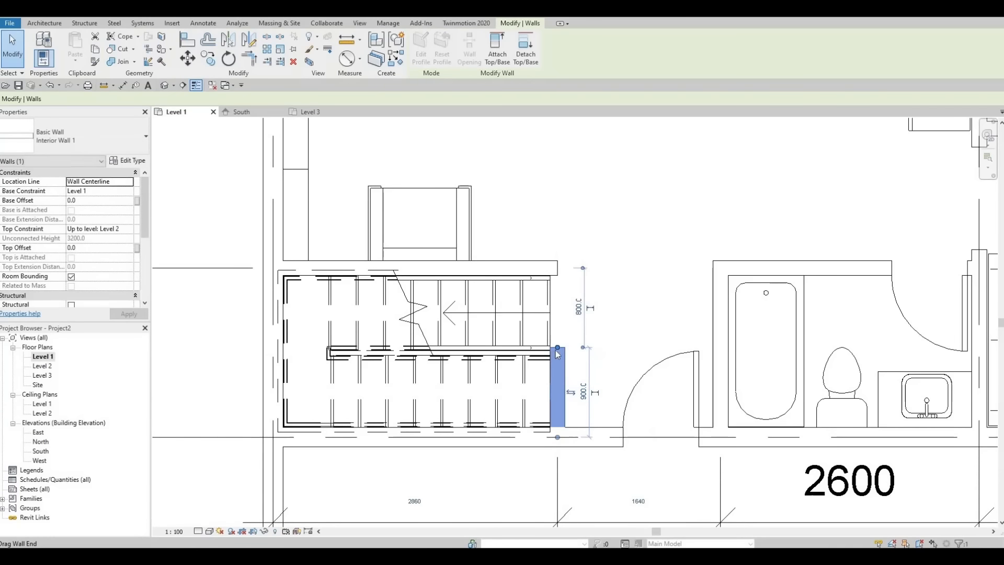
pyautogui.press('Escape')
pyautogui.click(558, 353)
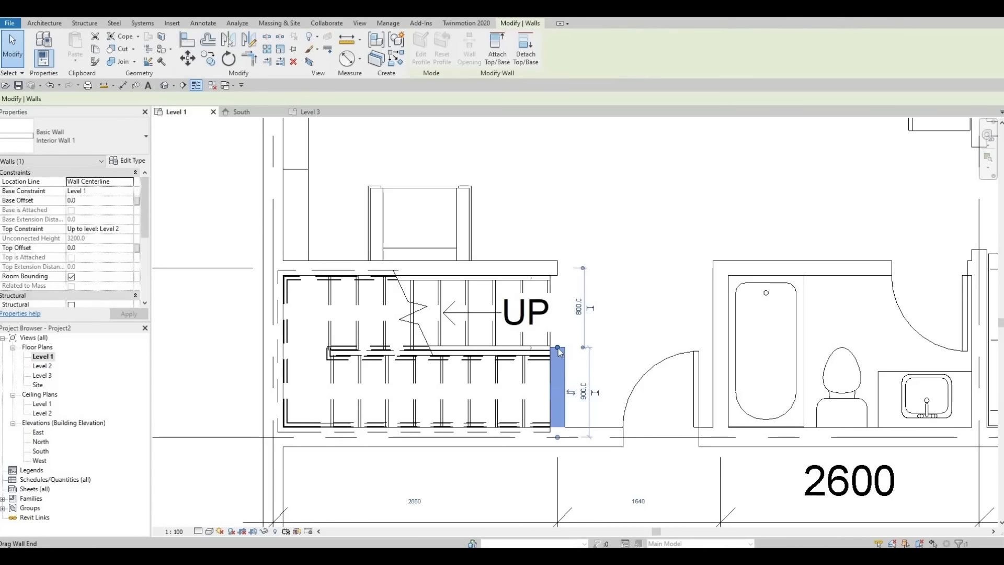
pyautogui.moveTo(558, 348); pyautogui.dragTo(557, 350)
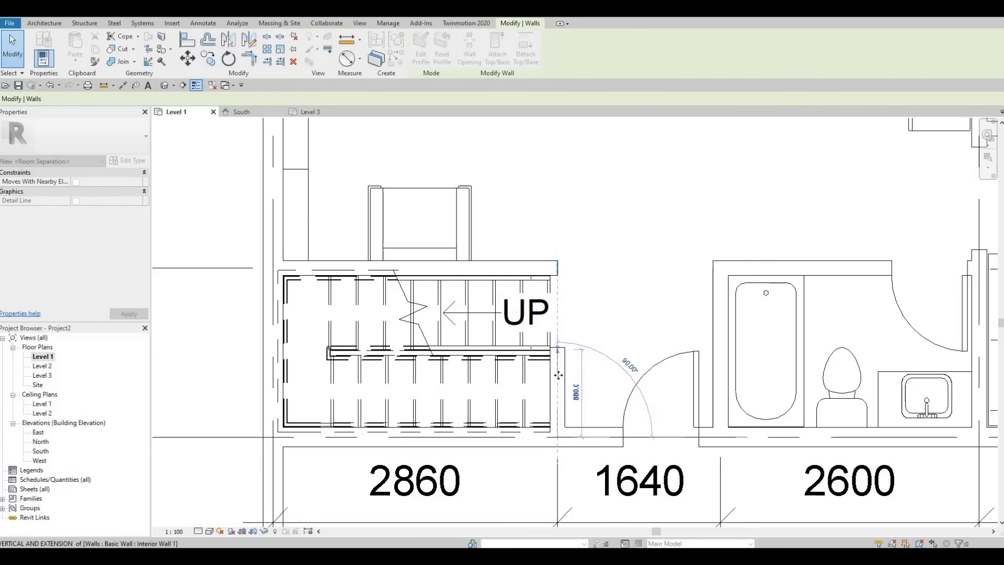
pyautogui.press('Escape')
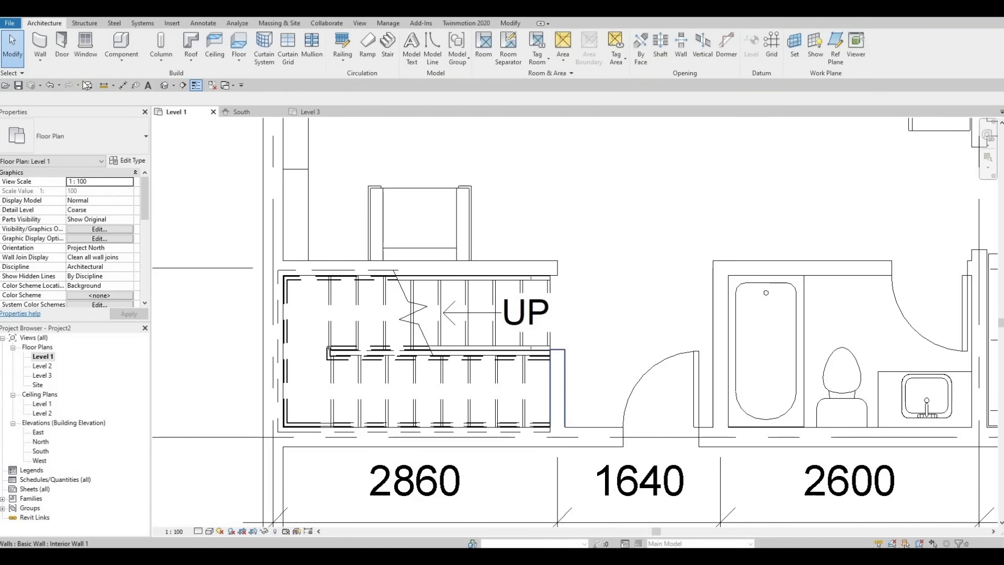
# Step: Place an M_Bifold-2 Panel 0762 x 2032mm door in the shortened east wall, folding outward into the hallway
pyautogui.click(62, 43)
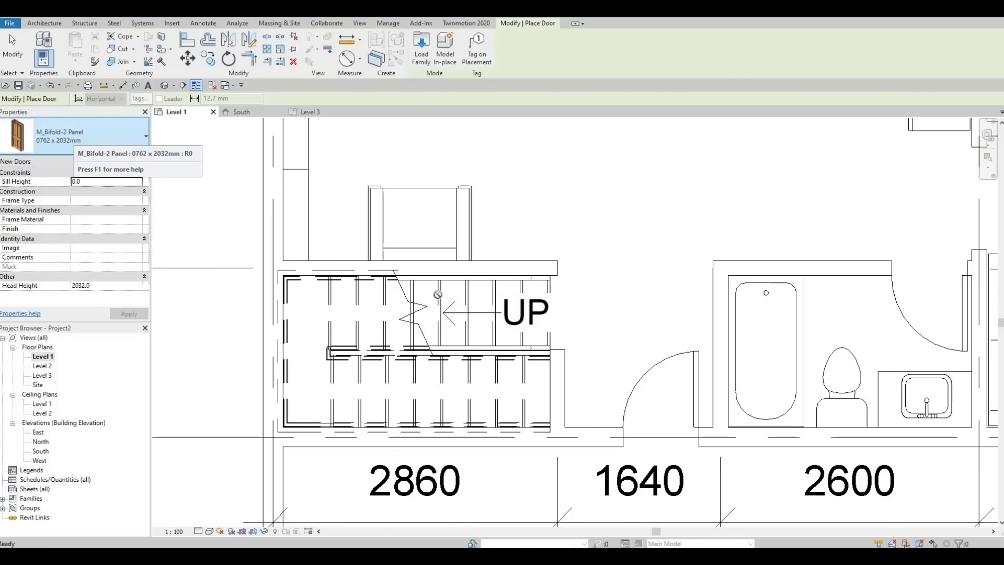
pyautogui.click(563, 388)
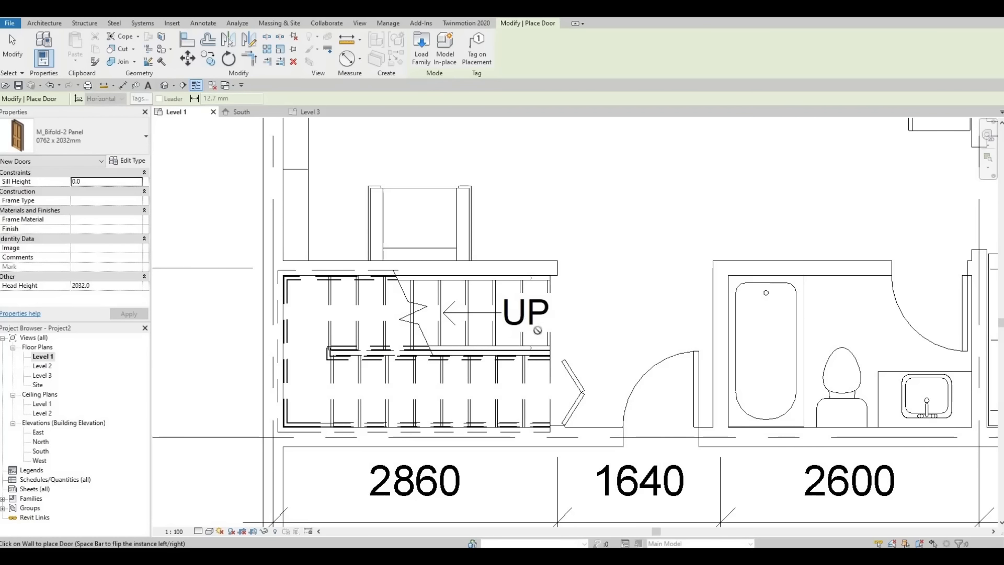
pyautogui.press('Escape')
pyautogui.press('Escape')
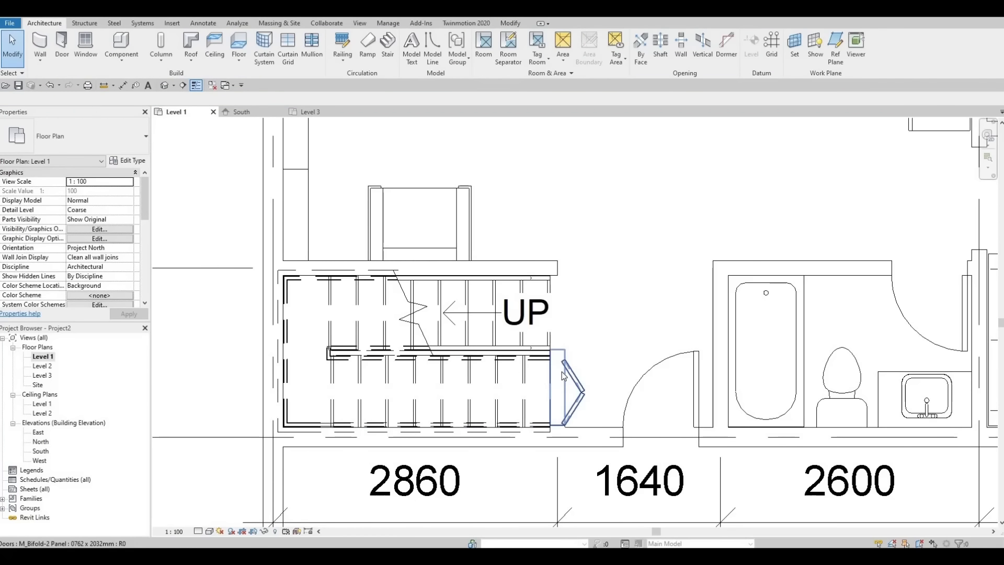
pyautogui.click(564, 376)
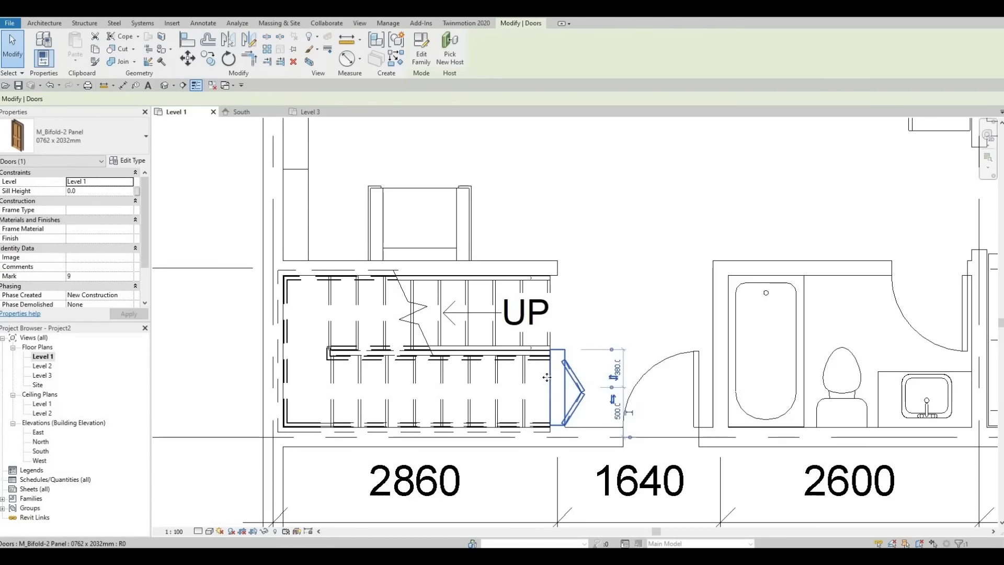
pyautogui.press('Escape')
pyautogui.click(563, 401)
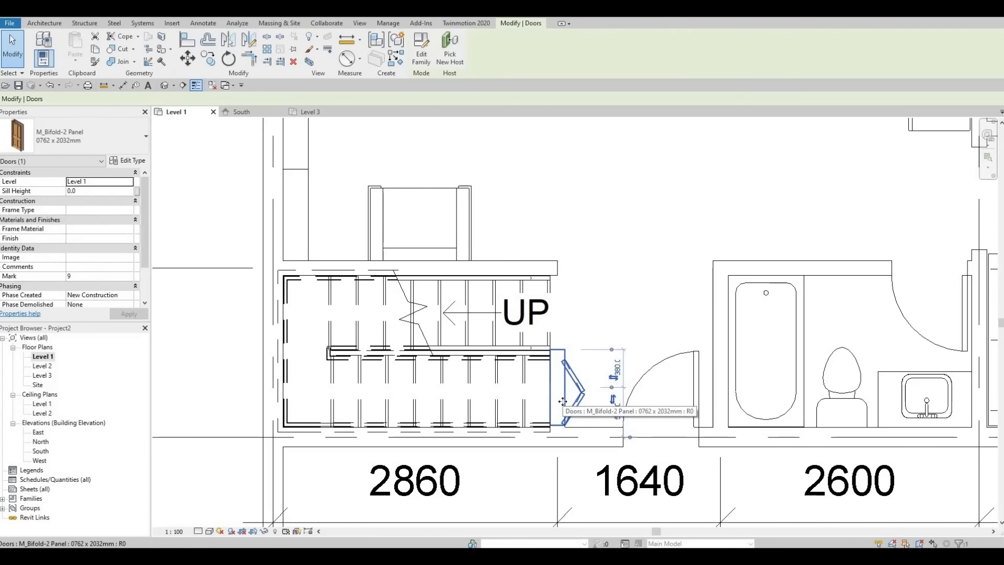
pyautogui.press('Escape')
# Step: Nudge the single-flush door in the hallway's south wall west until its centre is 800 mm from the stair room's east wall
pyautogui.scroll(-2, 575, 408)
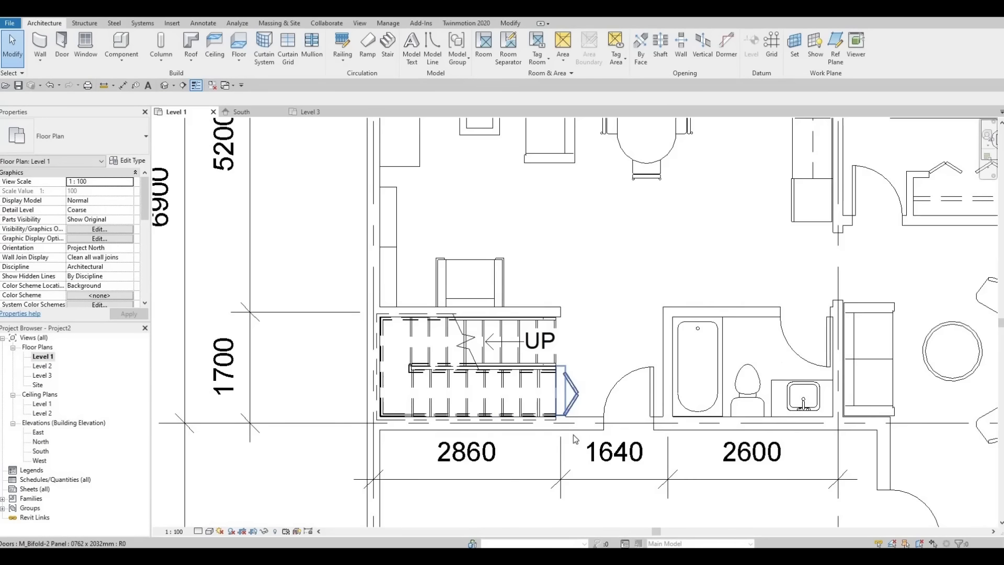
pyautogui.scroll(-1, 573, 428)
pyautogui.moveTo(499, 377); pyautogui.dragTo(443, 317, button='middle')
pyautogui.moveTo(474, 417); pyautogui.dragTo(435, 447, button='middle')
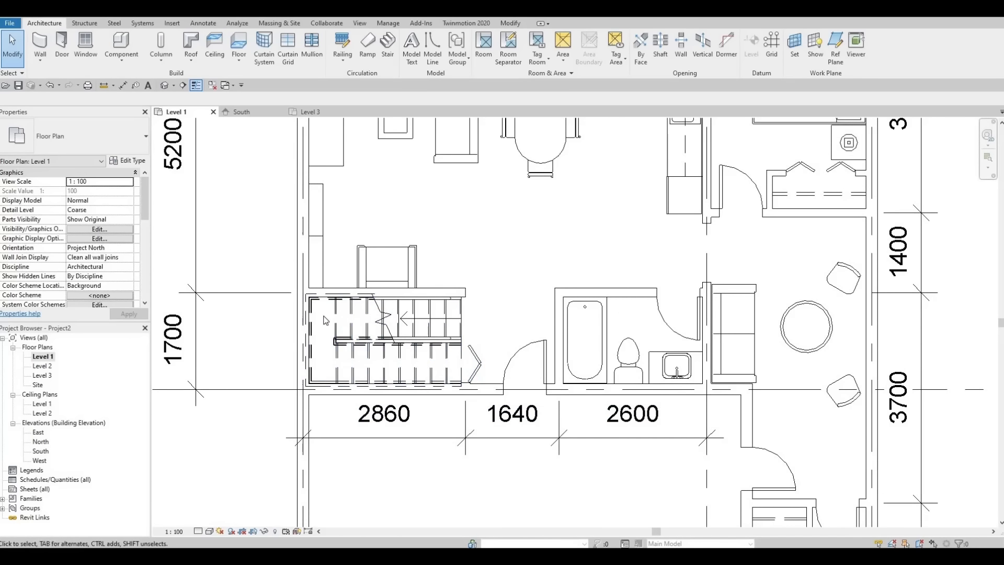
pyautogui.scroll(-1, 460, 352)
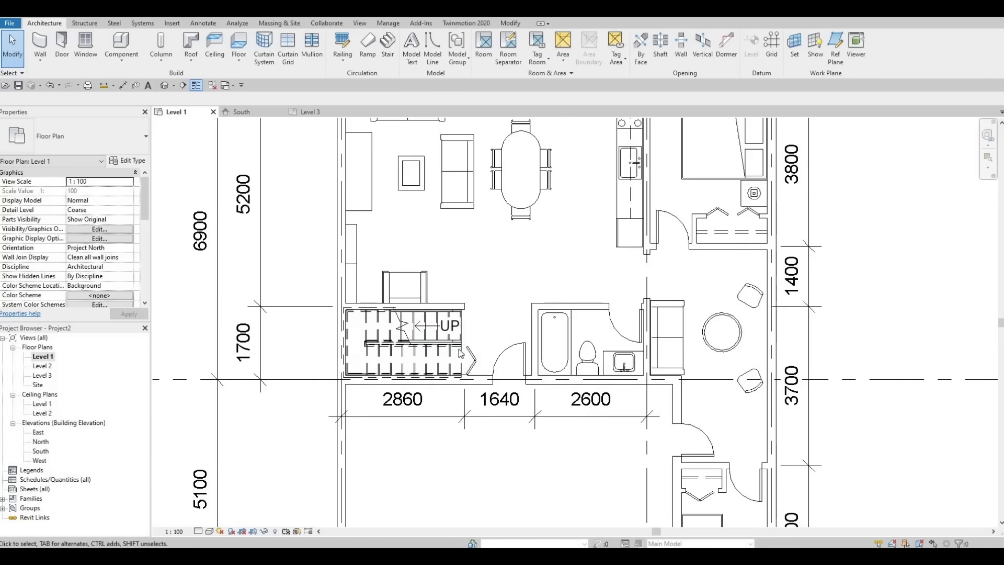
pyautogui.moveTo(458, 349); pyautogui.dragTo(490, 401, button='middle')
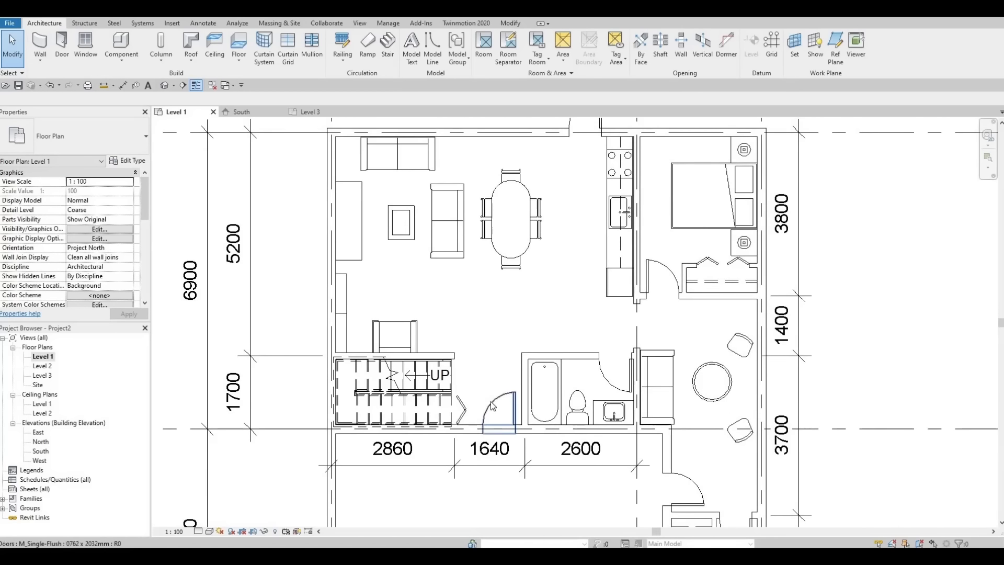
pyautogui.click(477, 417)
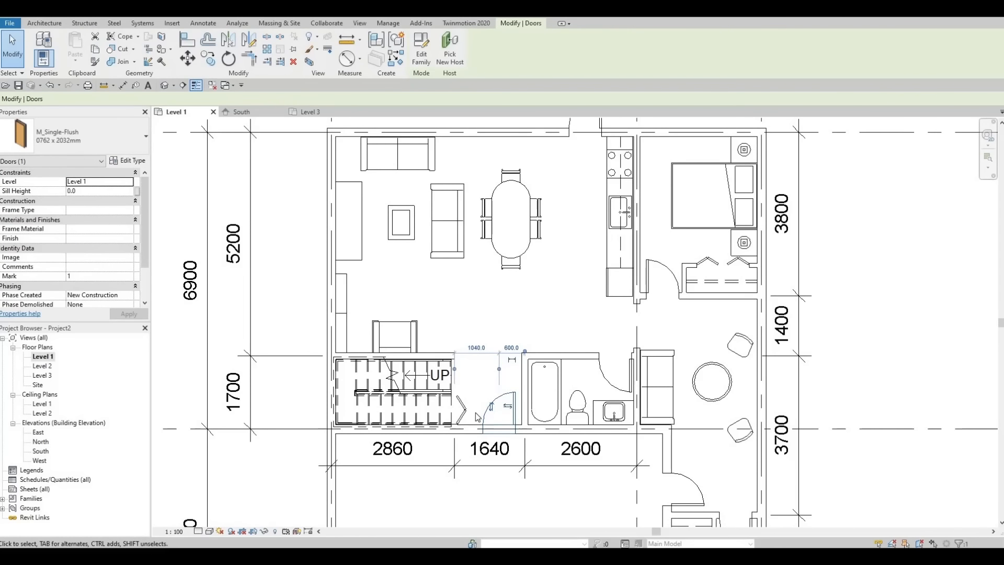
pyautogui.press('Left')
pyautogui.press('Left')
pyautogui.press('Left')
pyautogui.press('Left')
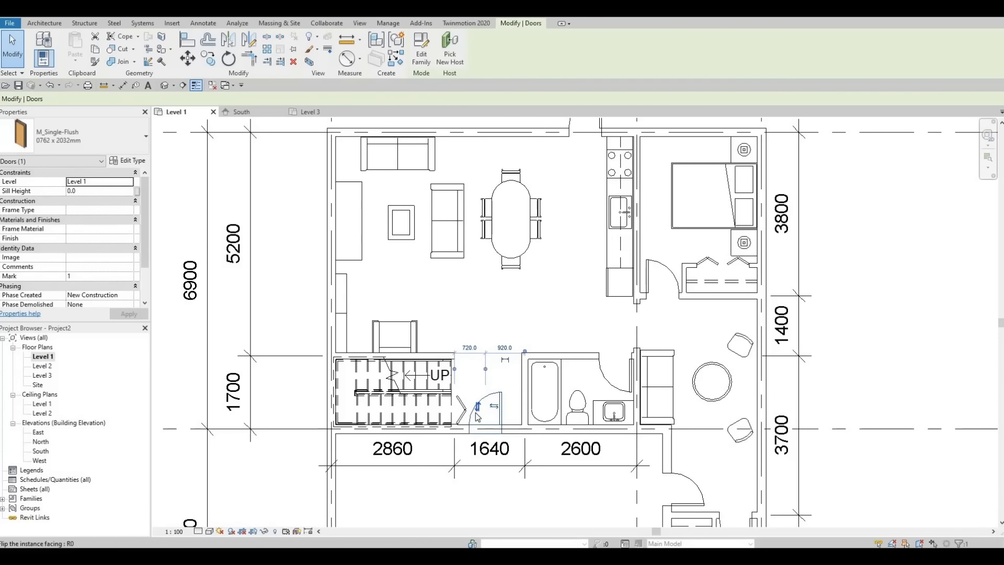
pyautogui.press('Right')
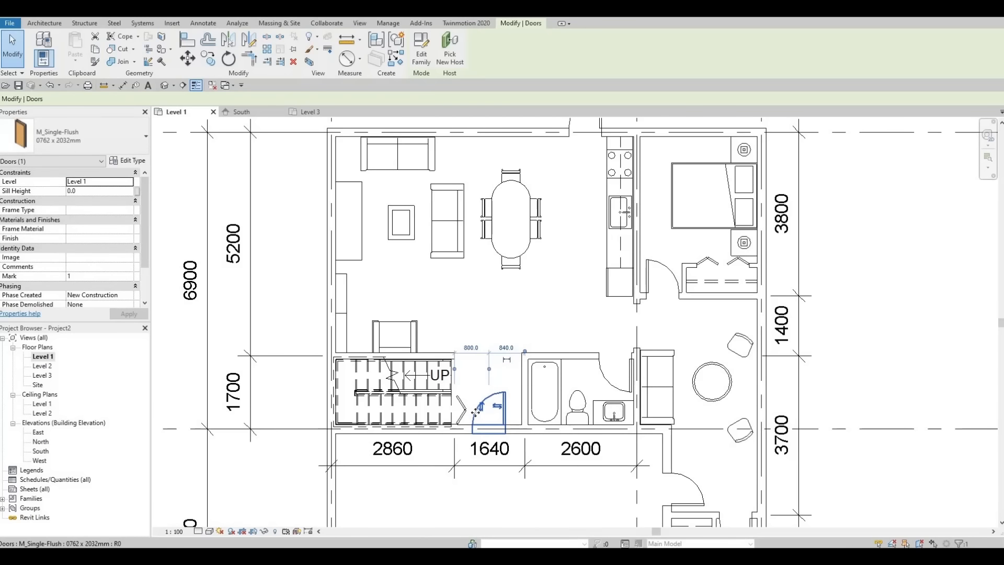
pyautogui.press('Escape')
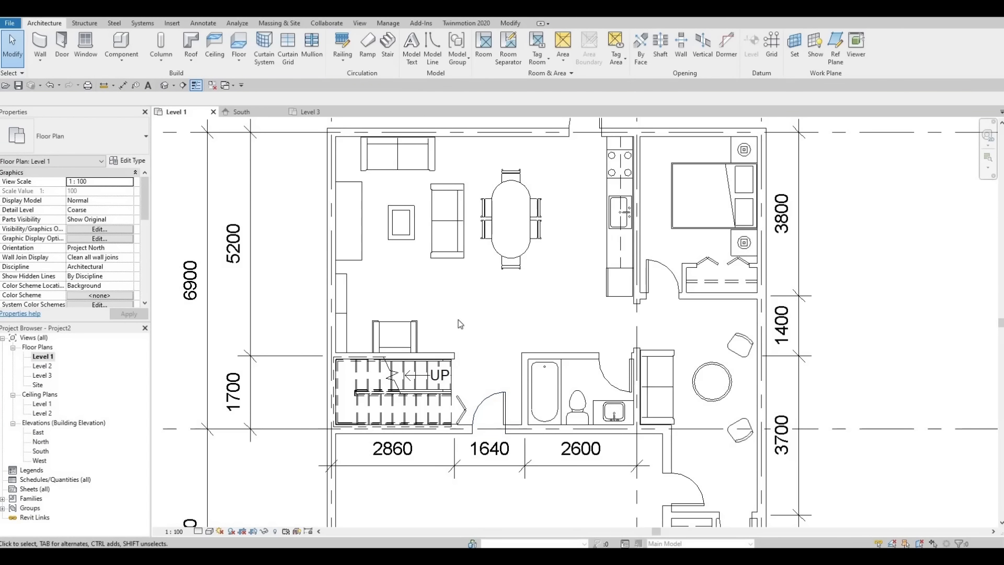
# Step: Place a tagged room in the northeast bedroom, with Level 1 as upper limit and a 4000 mm offset
pyautogui.press('z')
pyautogui.press('f')
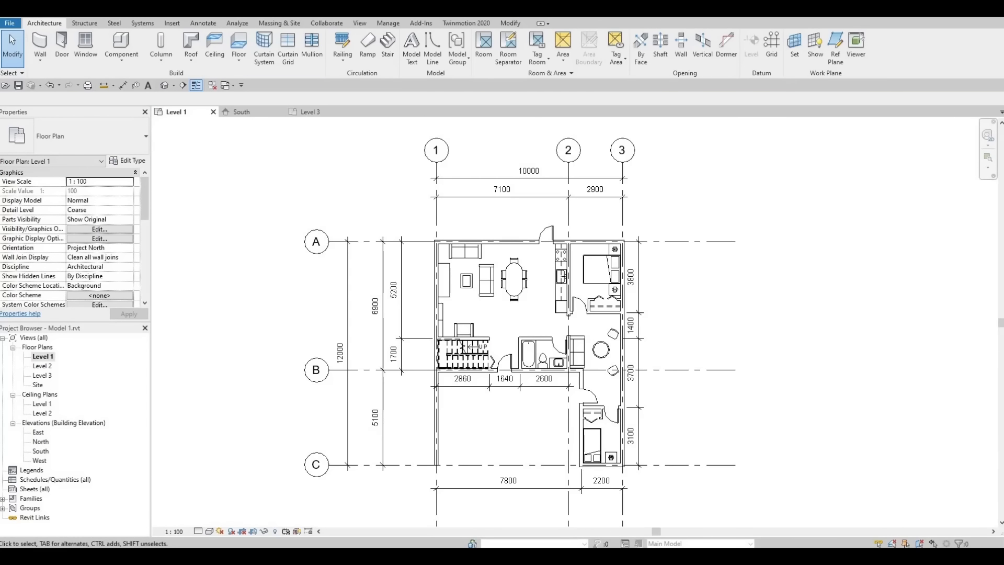
pyautogui.click(484, 47)
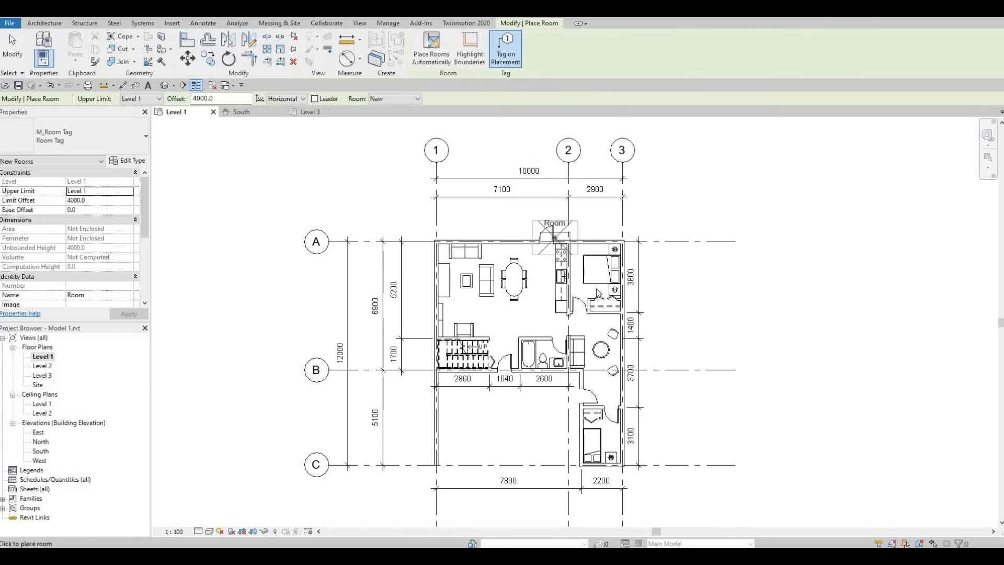
pyautogui.scroll(5, 596, 277)
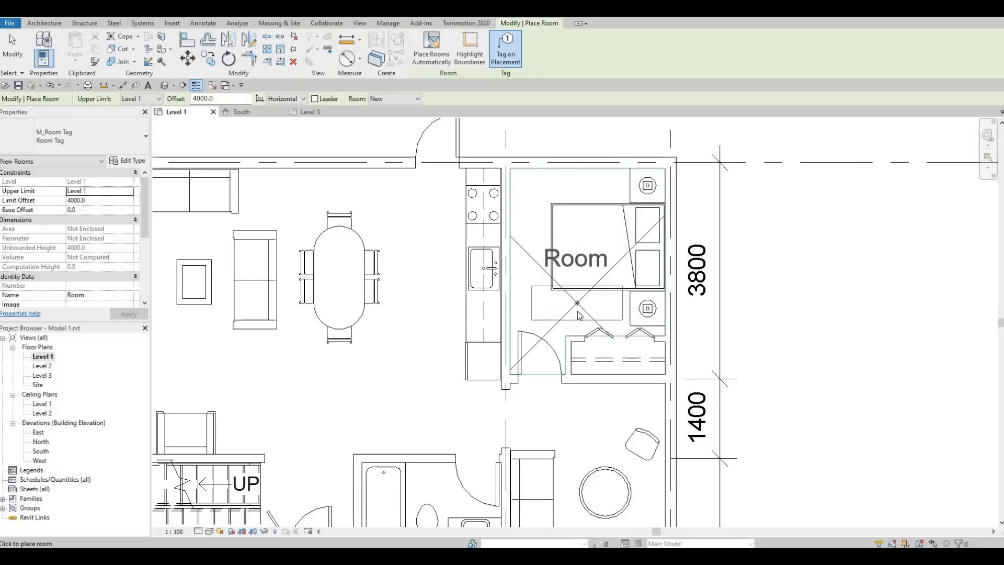
pyautogui.click(579, 310)
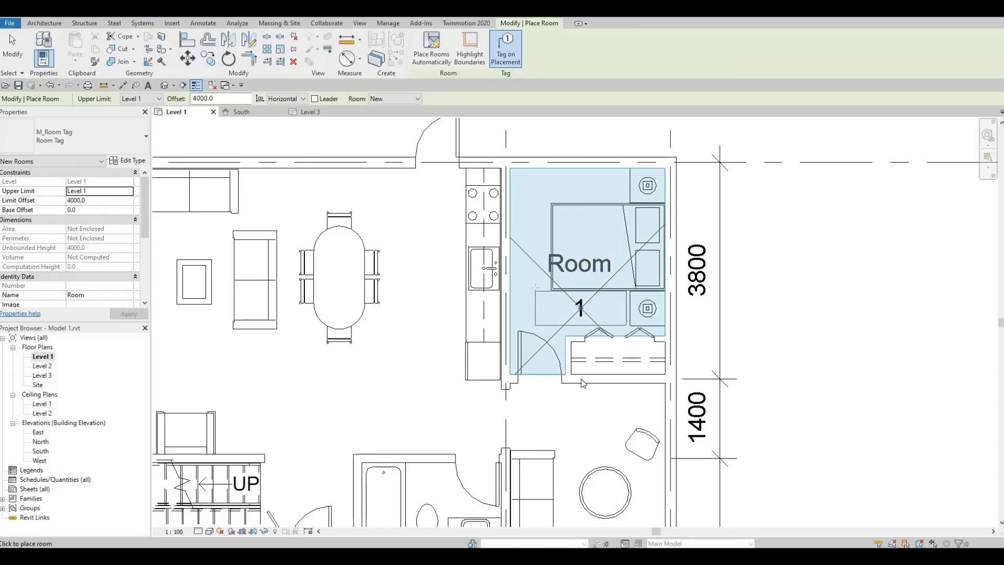
# Step: Place a tagged room in the southeast bedroom with the single bed
pyautogui.scroll(-1, 586, 390)
pyautogui.moveTo(586, 430); pyautogui.dragTo(552, 228, button='middle')
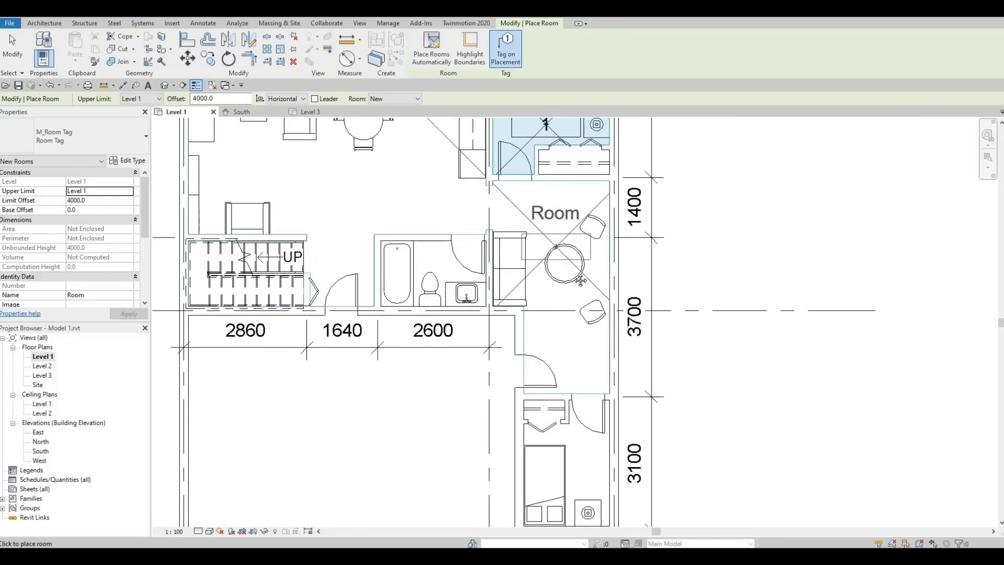
pyautogui.moveTo(569, 366)
pyautogui.mouseDown(button='middle')
pyautogui.moveTo(572, 284)
pyautogui.moveTo(572, 349)
pyautogui.mouseUp(button='middle')
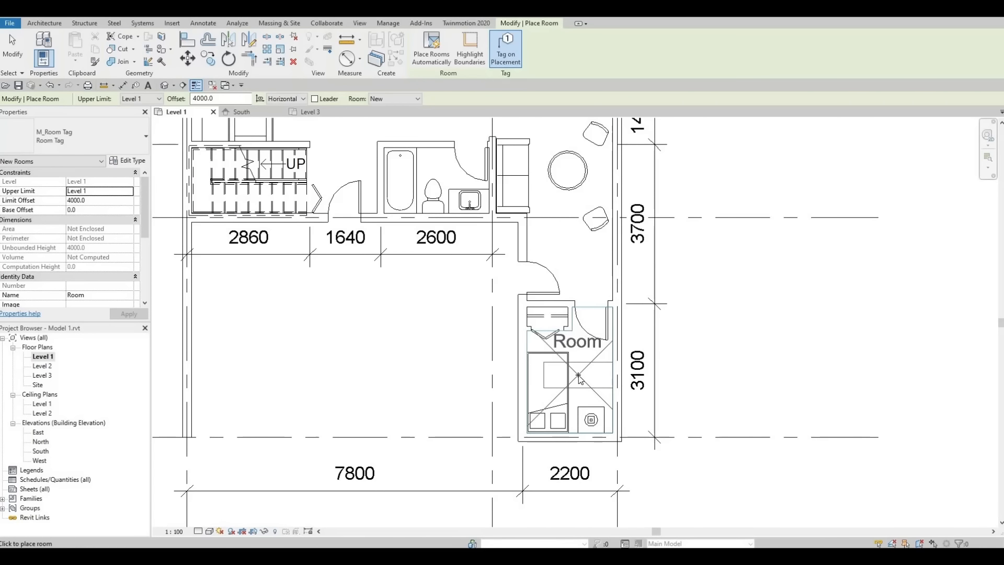
pyautogui.click(579, 372)
# Step: Place a tagged room in the open living, dining and kitchen area, and finish placing rooms
pyautogui.moveTo(552, 324); pyautogui.dragTo(539, 422, button='middle')
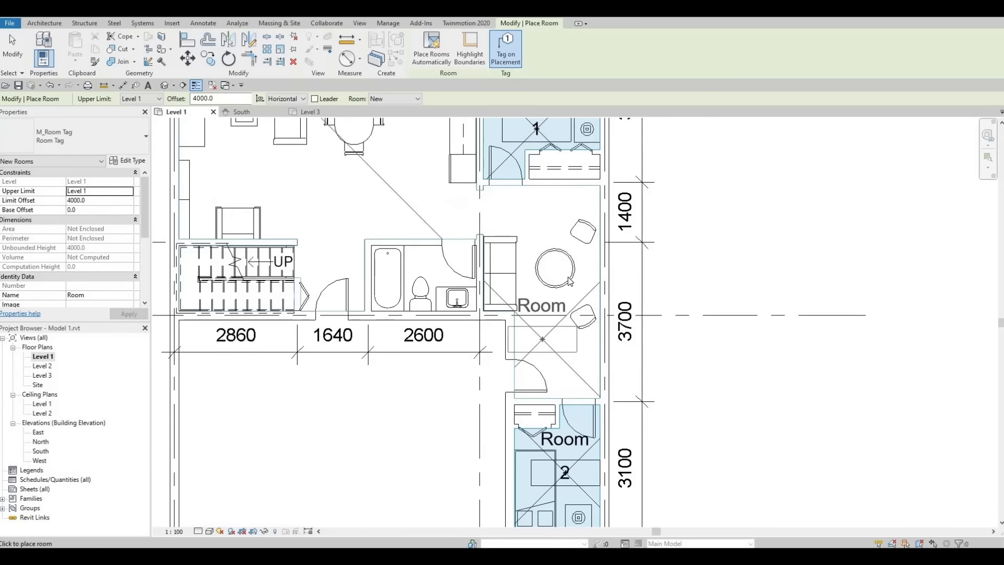
pyautogui.moveTo(498, 278); pyautogui.dragTo(562, 427, button='middle')
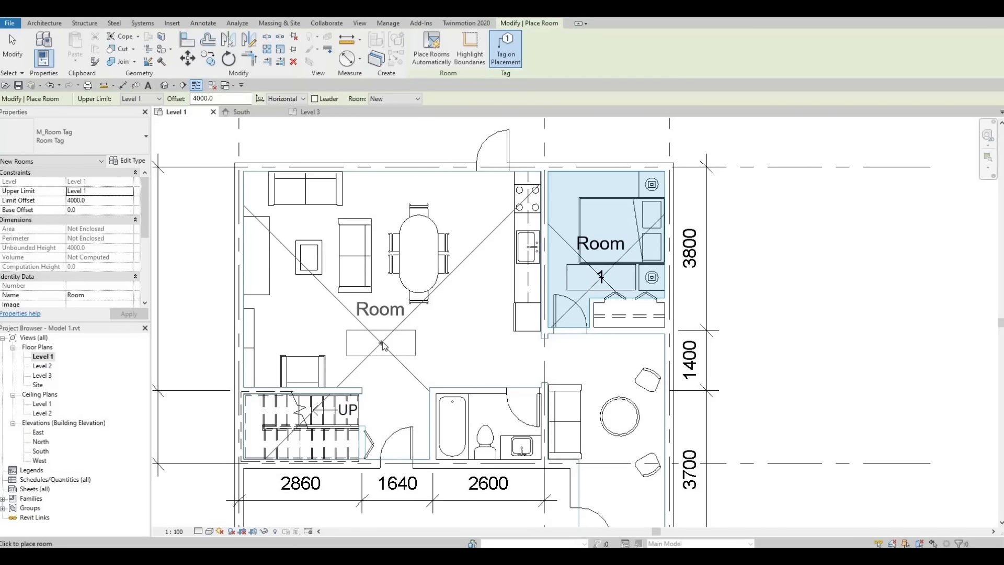
pyautogui.click(414, 334)
pyautogui.press('Escape')
pyautogui.press('Escape')
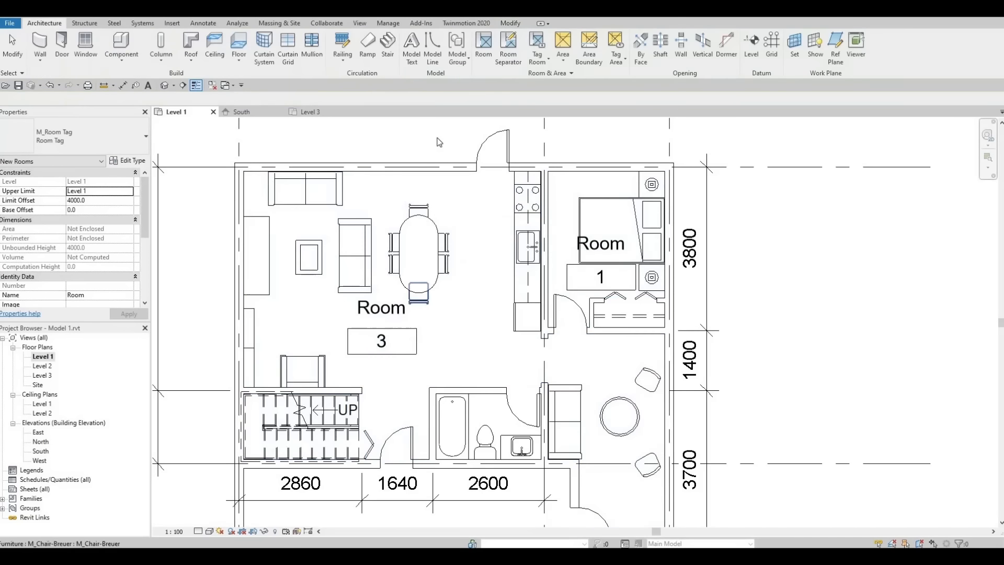
# Step: Draw room separation lines across the opening between the living area and the east sitting area, and across the open foot of the stair
pyautogui.click(508, 58)
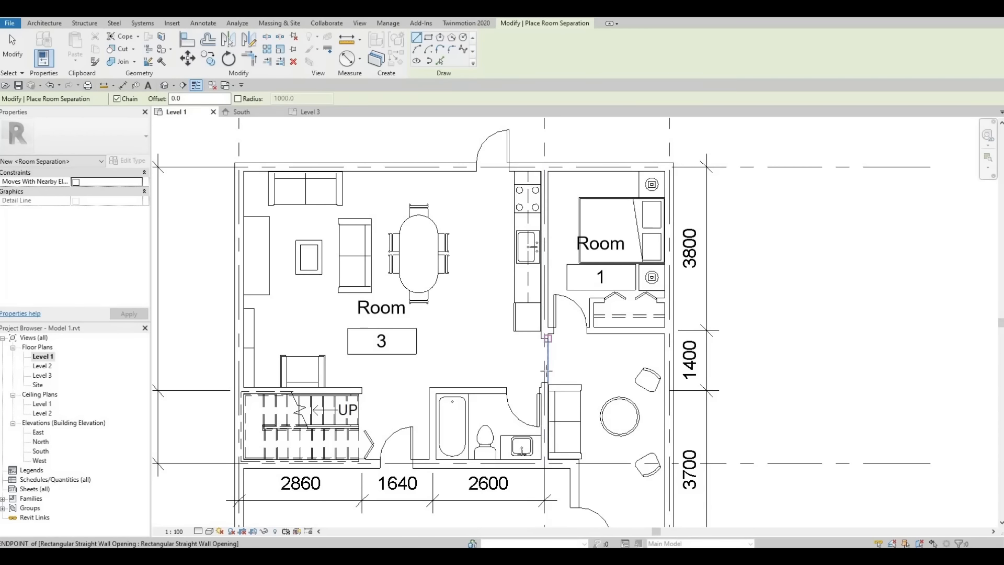
pyautogui.click(544, 339)
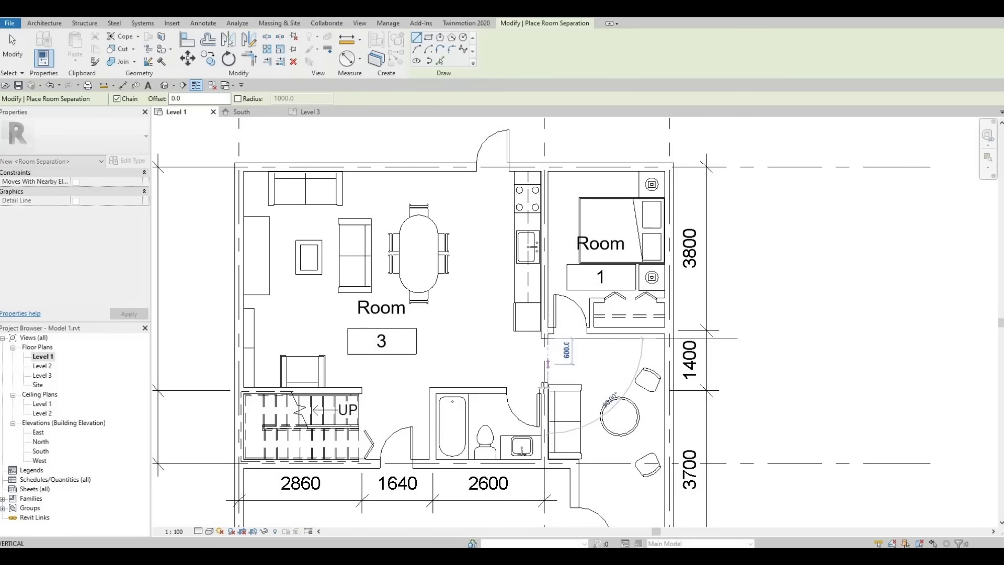
pyautogui.click(534, 386)
pyautogui.press('Escape')
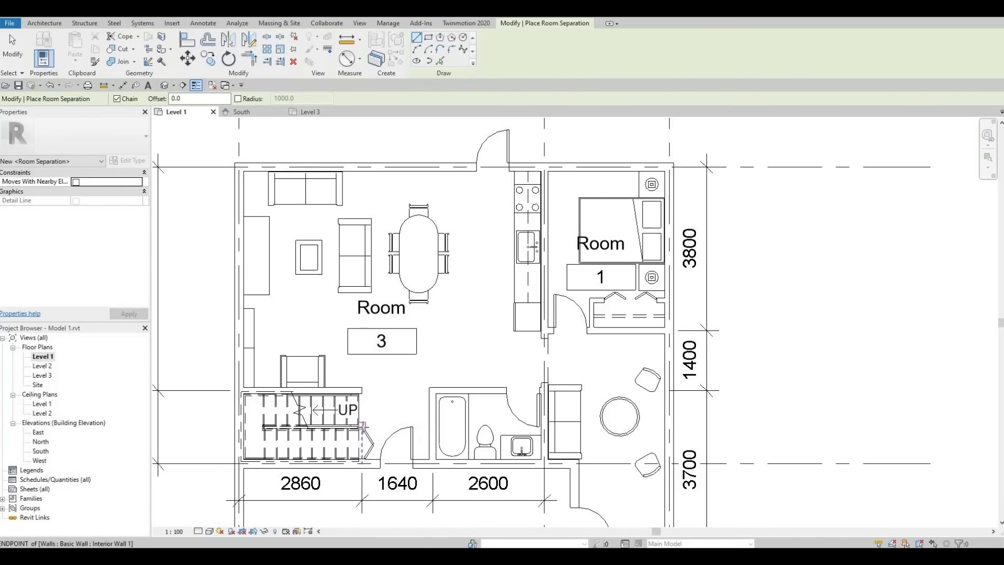
pyautogui.click(362, 426)
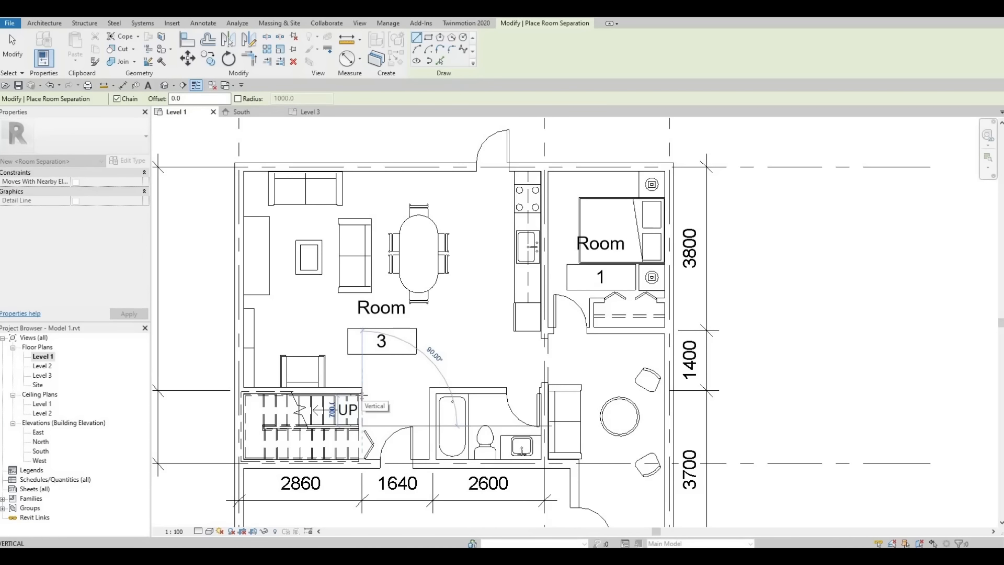
pyautogui.press('Escape')
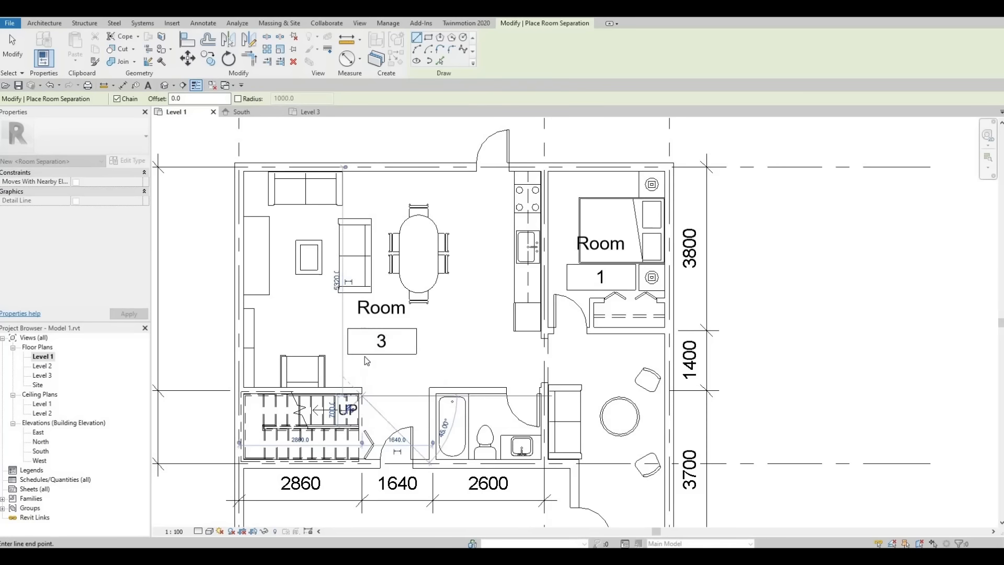
# Step: Place a tagged room in the east sitting area between the two bedrooms
pyautogui.click(46, 26)
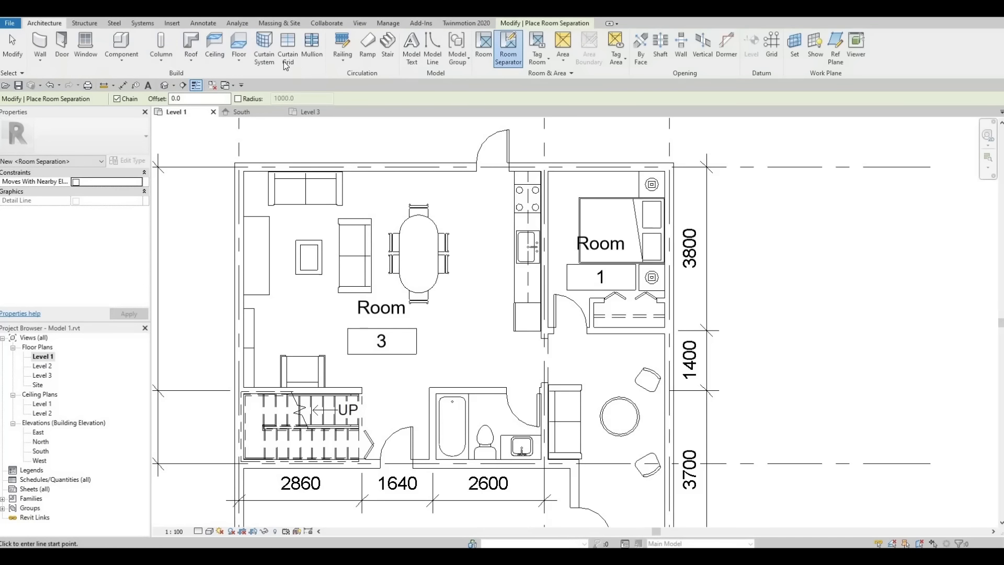
pyautogui.click(484, 46)
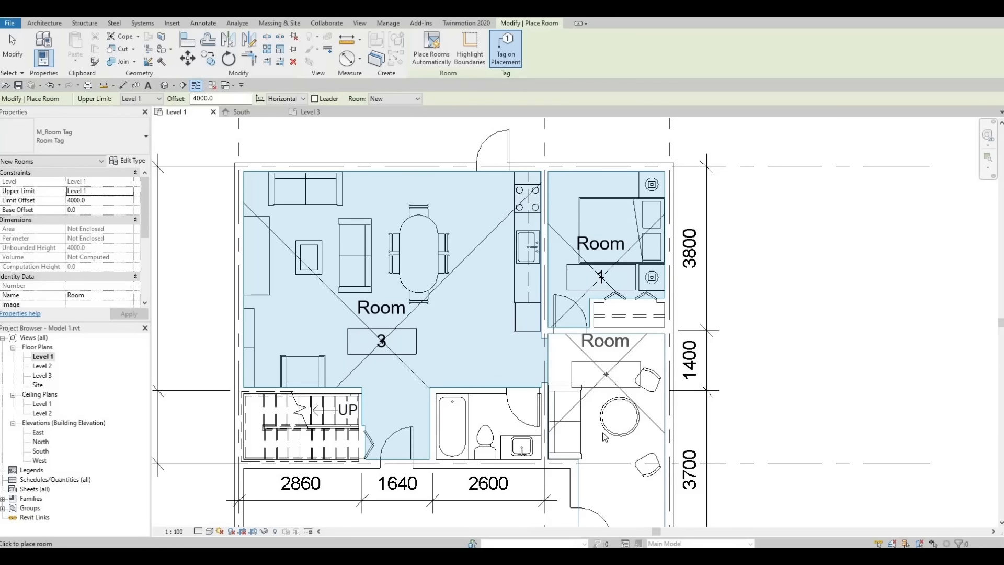
pyautogui.click(605, 375)
# Step: Place tagged rooms in the bathroom and in the stair enclosure, and finish placing rooms
pyautogui.moveTo(602, 435); pyautogui.dragTo(519, 193, button='middle')
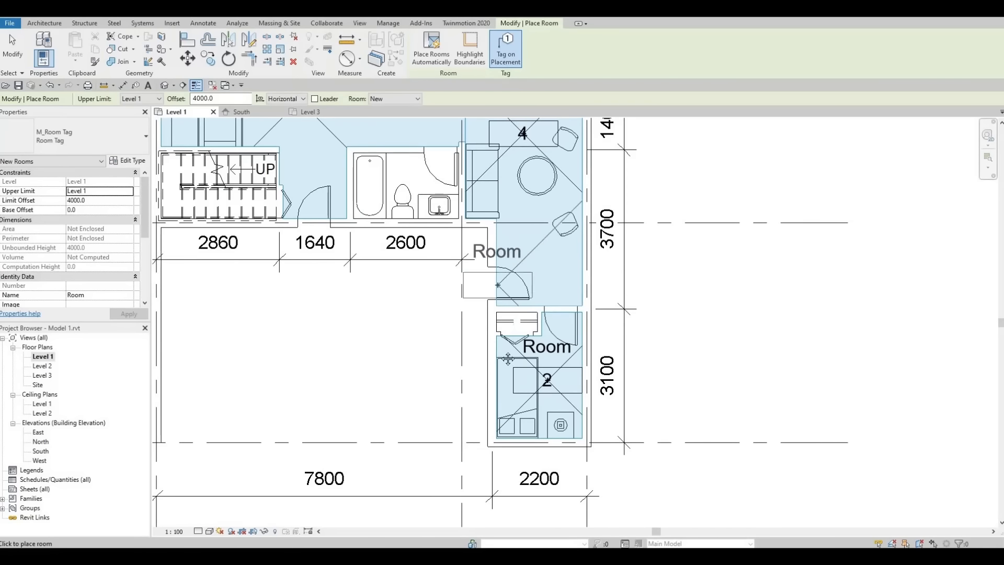
pyautogui.moveTo(421, 233); pyautogui.dragTo(498, 319, button='middle')
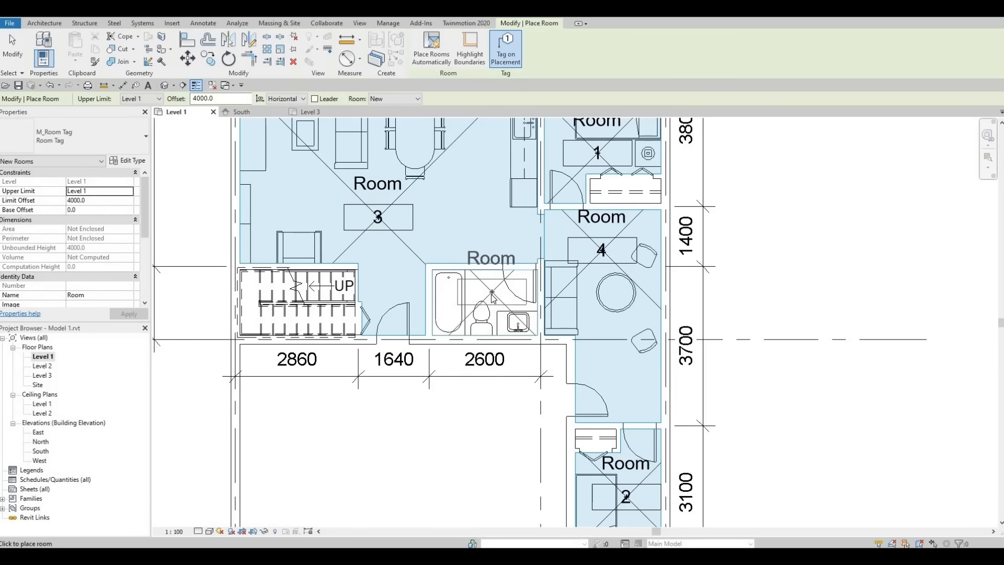
pyautogui.click(489, 298)
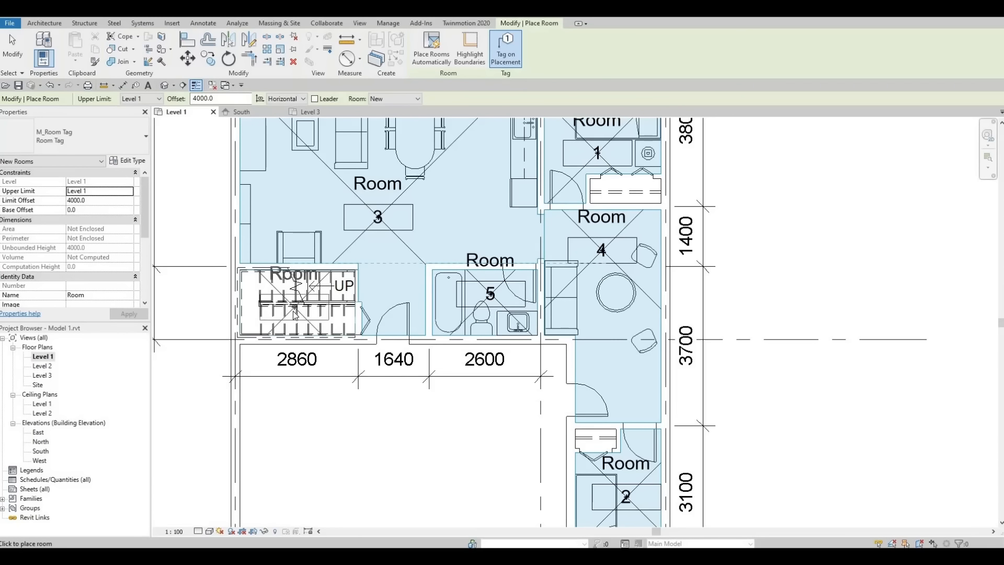
pyautogui.click(377, 319)
pyautogui.press('Escape')
pyautogui.press('Escape')
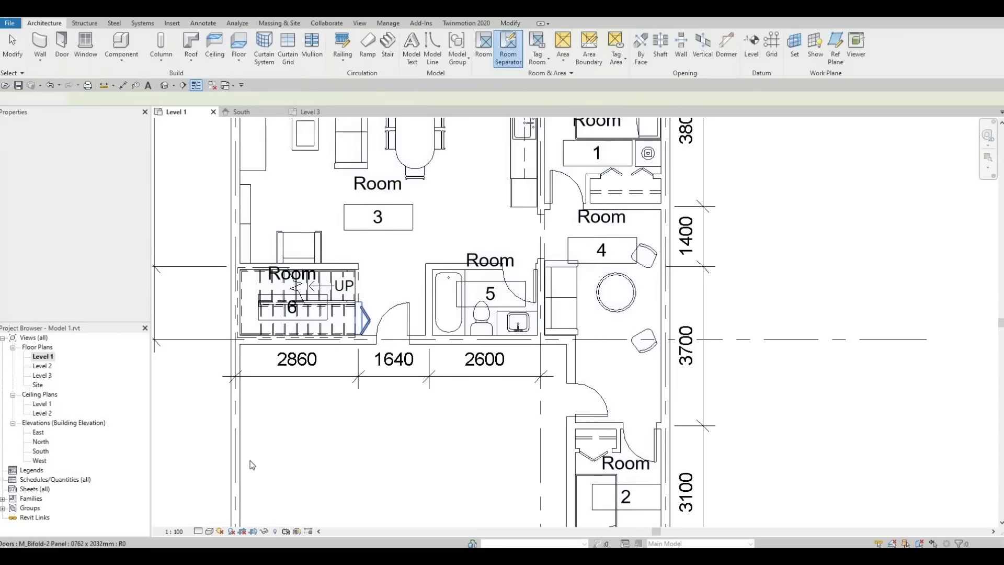
# Step: Set the Level 1 floor plan's view scale to 1:50
pyautogui.click(172, 531)
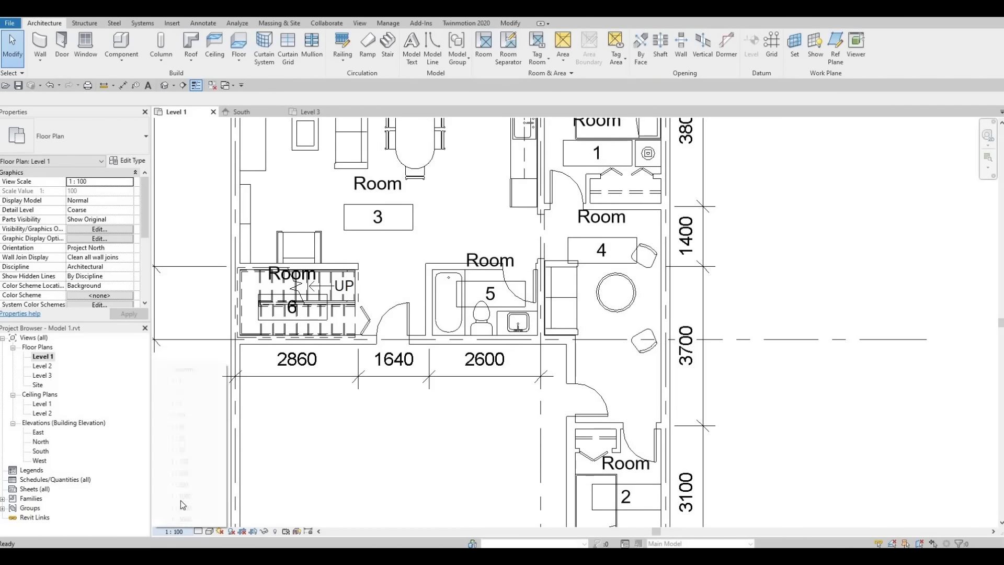
pyautogui.click(188, 426)
pyautogui.click(177, 531)
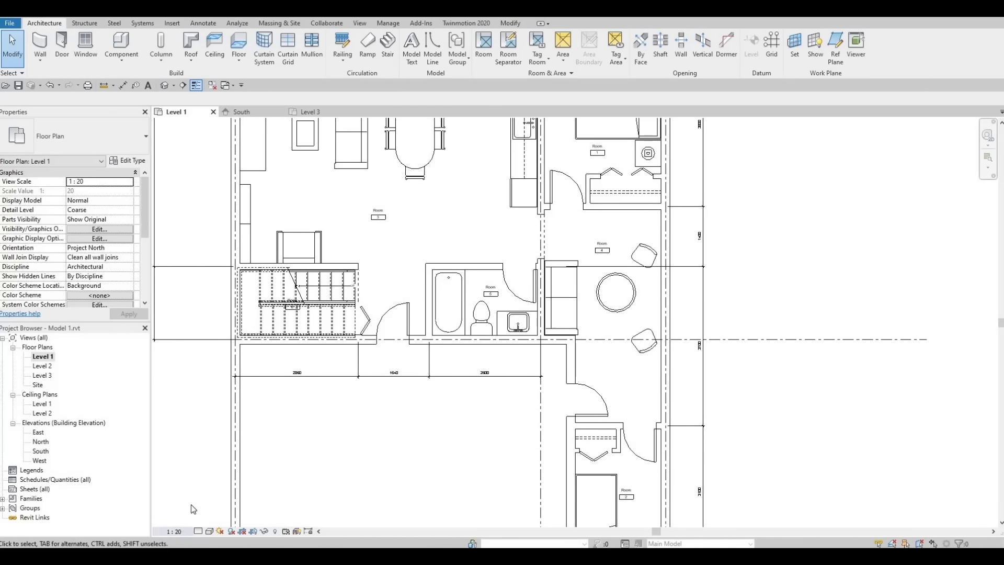
pyautogui.click(191, 450)
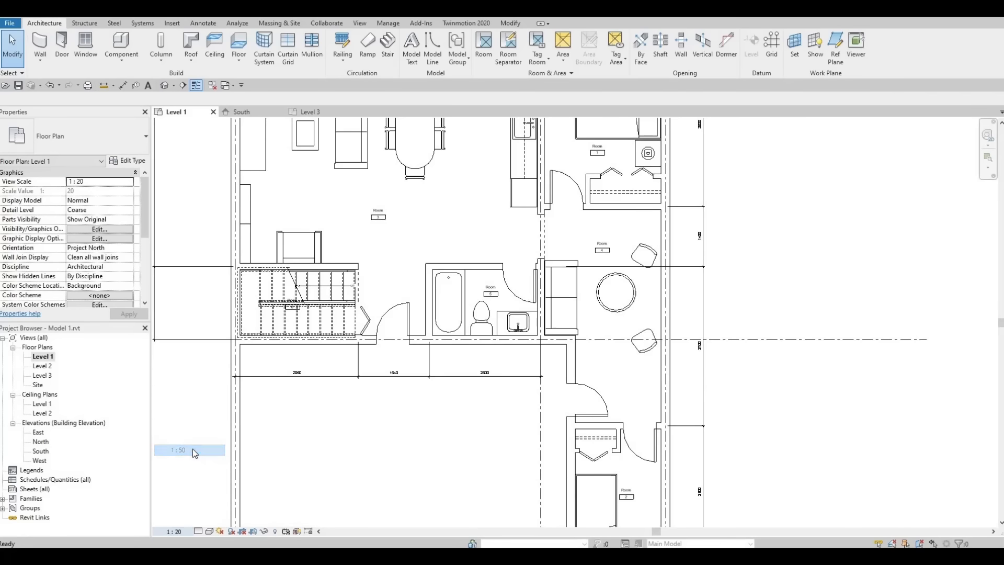
# Step: Move the northeast bedroom's room tag south, clear of the bed, and rename the room as Bedroom 1
pyautogui.moveTo(335, 384); pyautogui.dragTo(242, 435, button='middle')
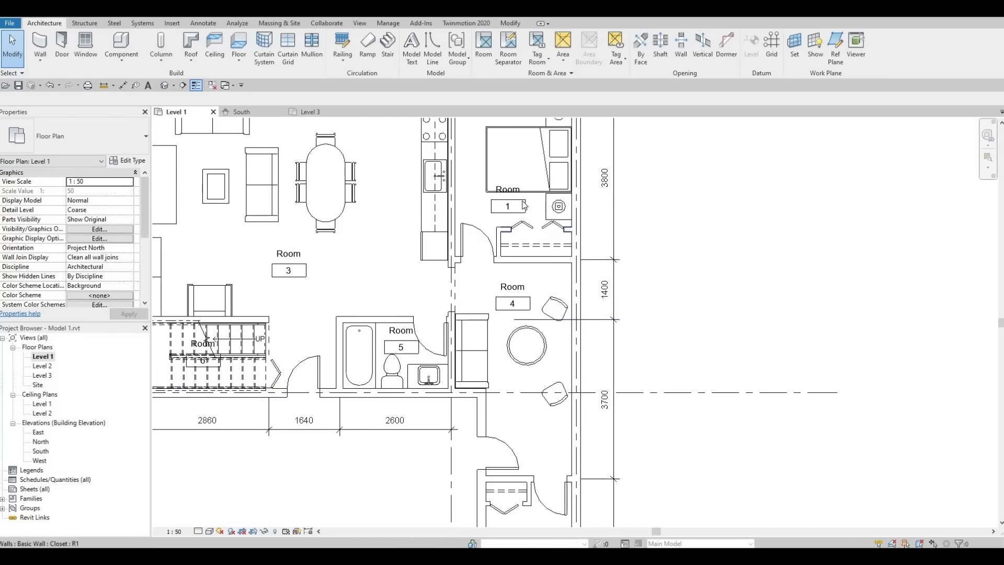
pyautogui.scroll(4, 473, 260)
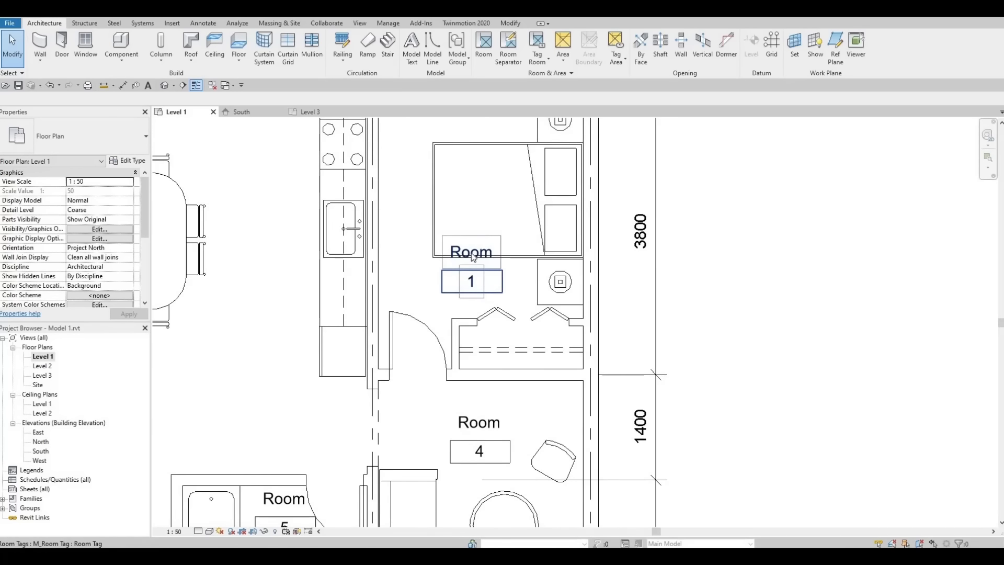
pyautogui.click(473, 256)
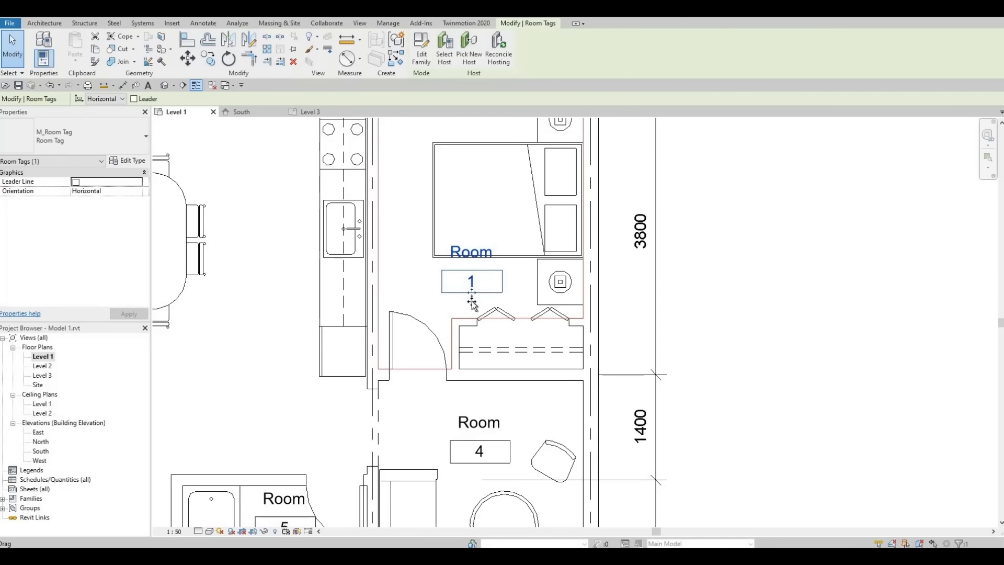
pyautogui.moveTo(472, 302); pyautogui.dragTo(471, 317)
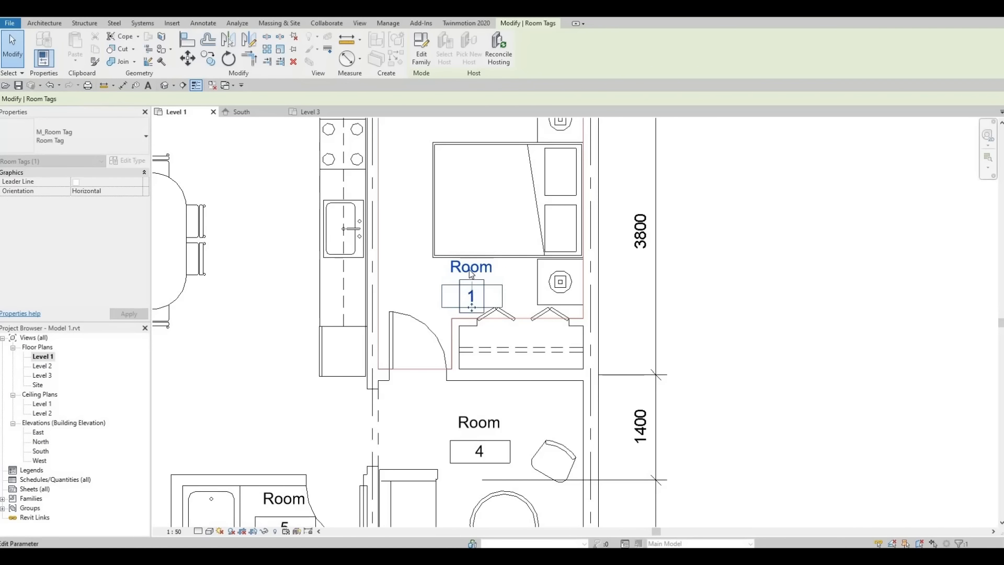
pyautogui.click(471, 268)
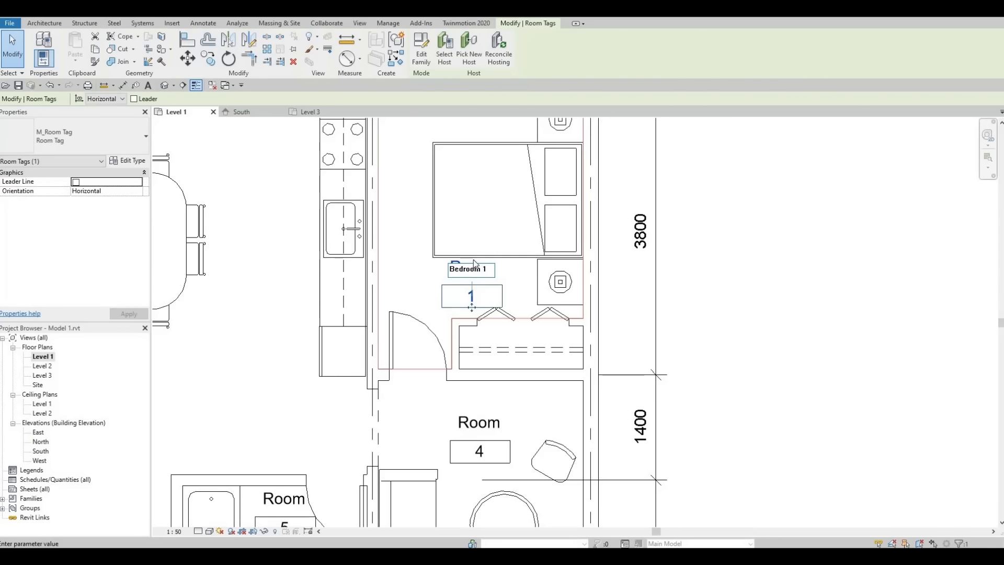
pyautogui.press('Return')
# Step: Rename the east sitting area's room as Receiving
pyautogui.scroll(-2, 491, 285)
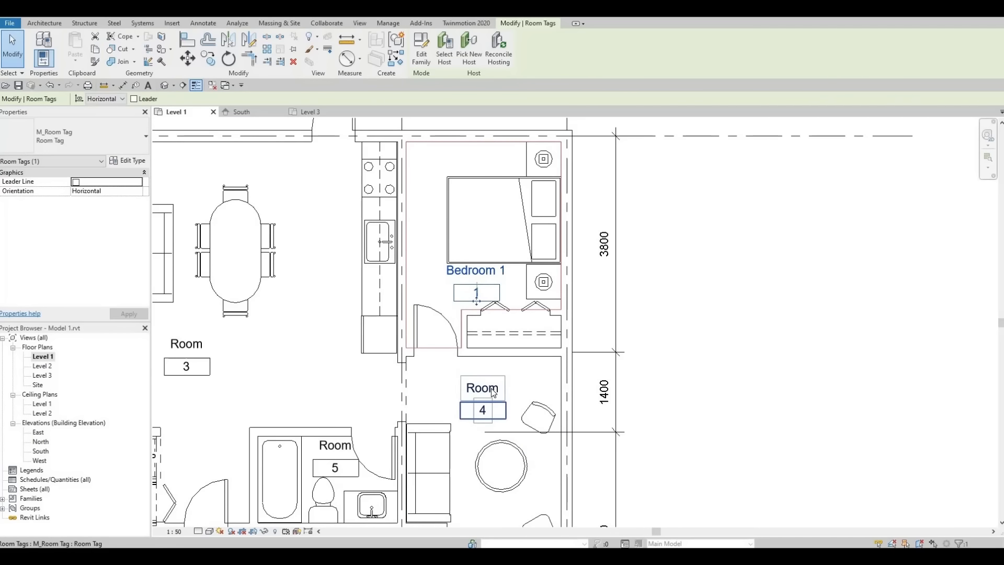
pyautogui.click(491, 388)
pyautogui.click(490, 388)
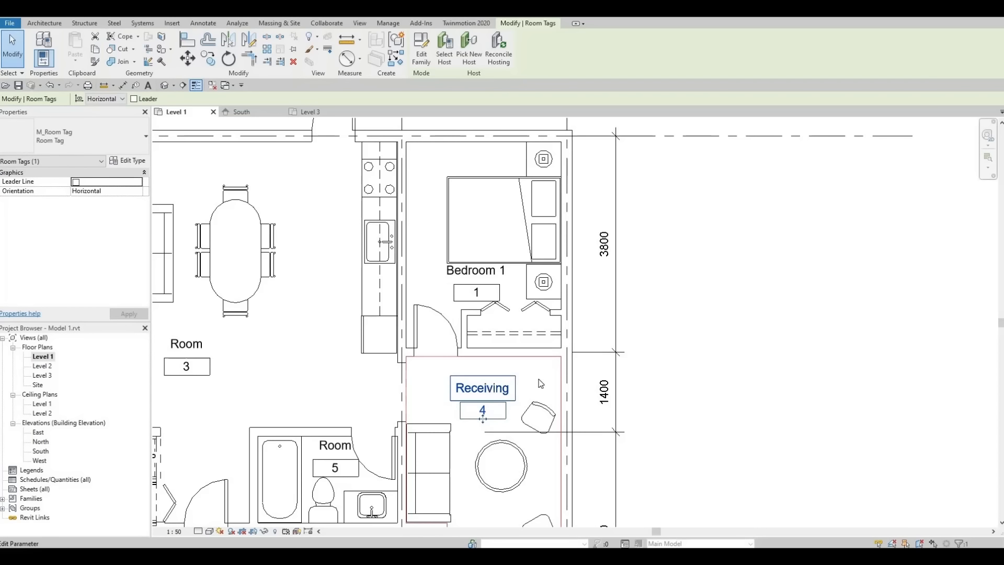
pyautogui.click(662, 354)
pyautogui.click(600, 354)
# Step: Rename the southeast bedroom's room as Bedroom 2
pyautogui.scroll(-1, 545, 381)
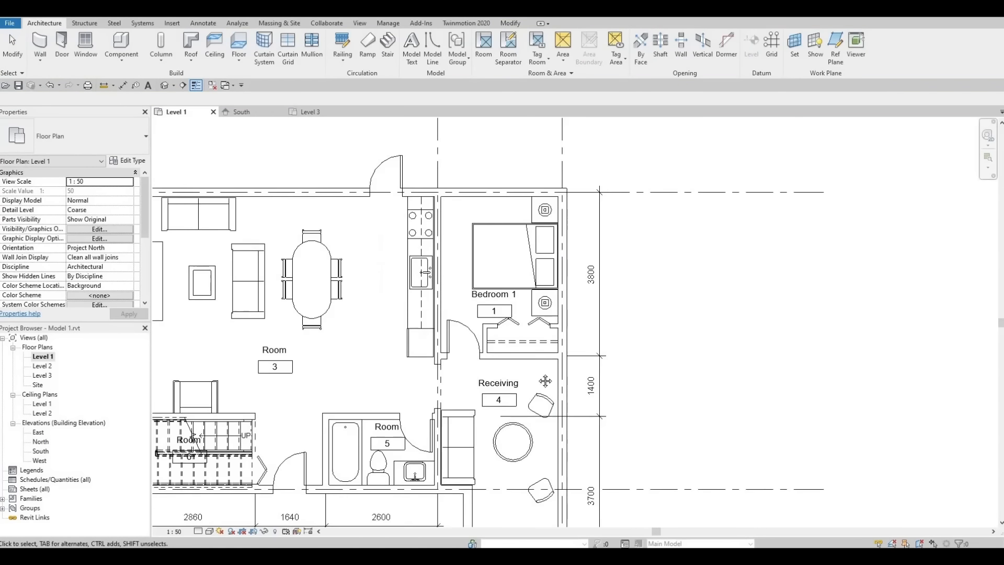
pyautogui.moveTo(559, 439); pyautogui.dragTo(453, 250, button='middle')
pyautogui.click(421, 442)
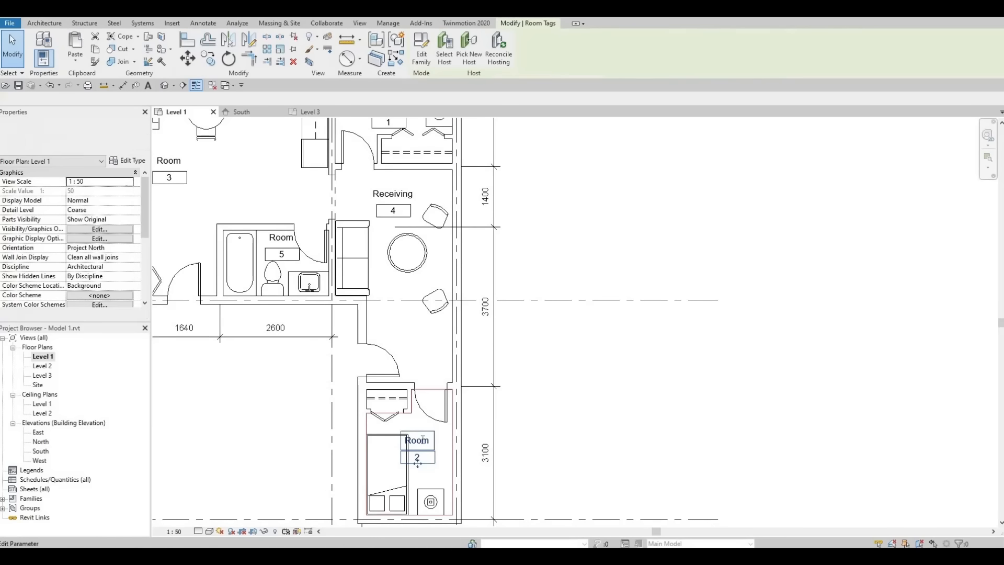
pyautogui.click(421, 442)
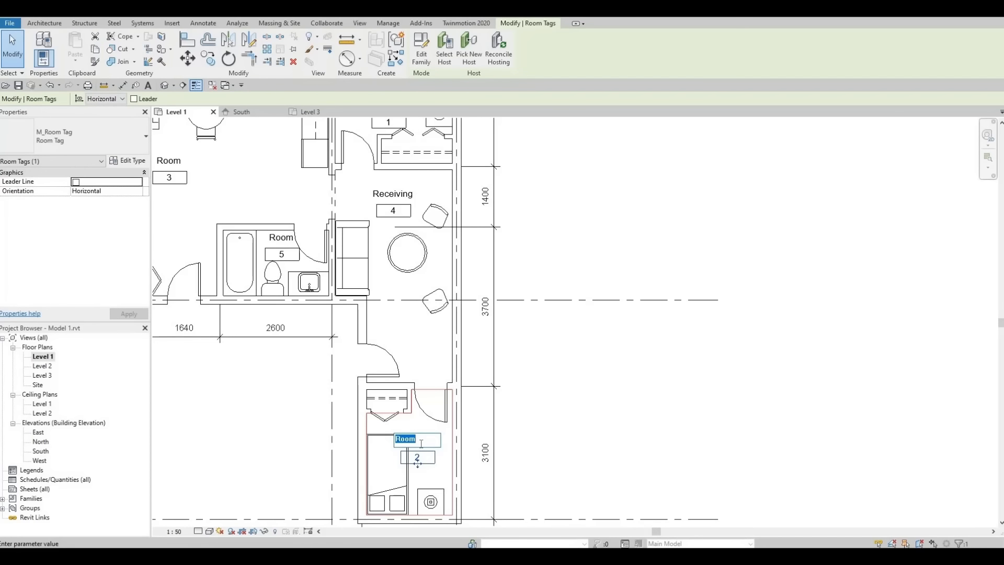
pyautogui.write('Bedr')
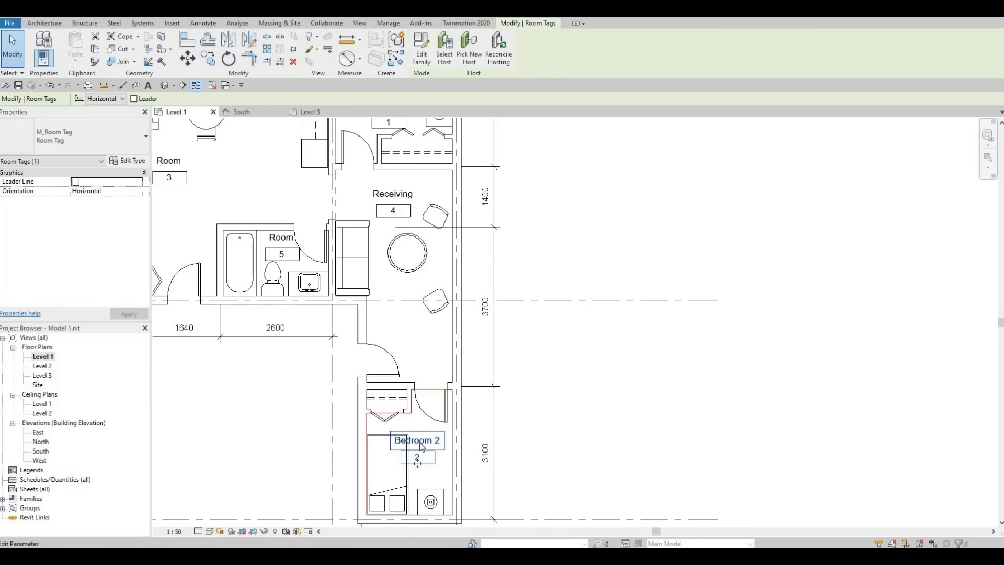
pyautogui.click(441, 421)
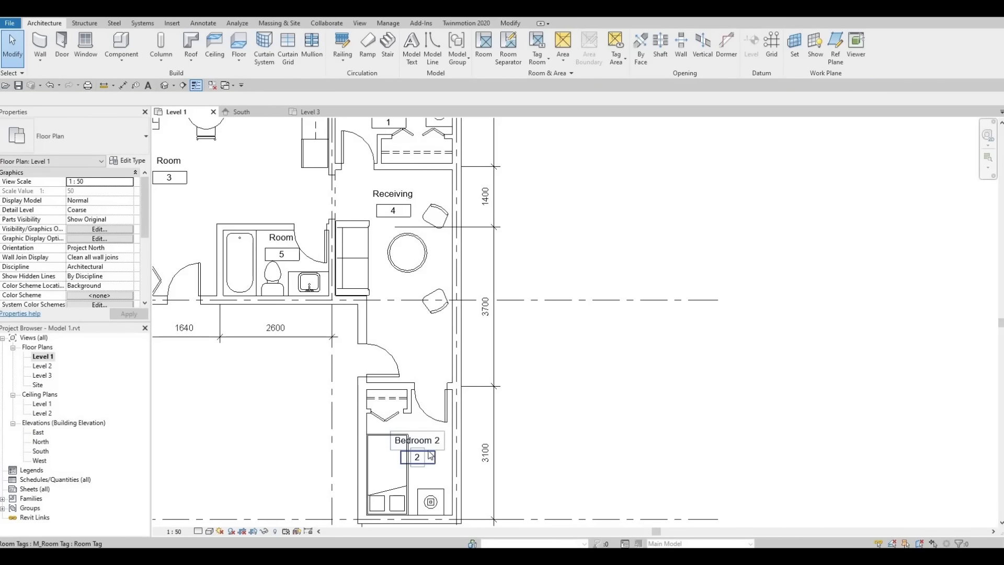
# Step: Move the Bedroom 2 room tag slightly east so that it clears the bed
pyautogui.click(425, 456)
pyautogui.moveTo(429, 462); pyautogui.dragTo(428, 463)
pyautogui.click(321, 327)
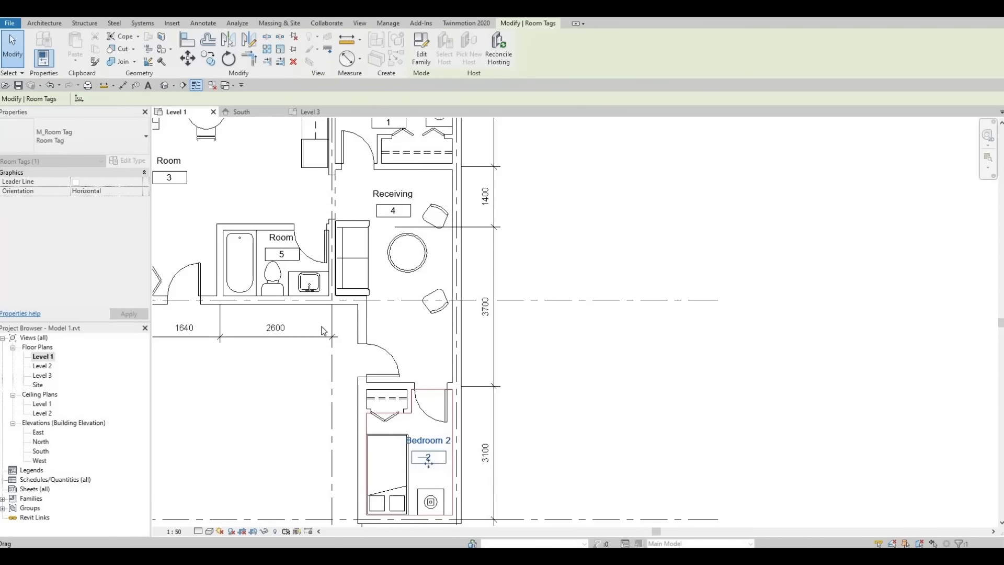
# Step: Rename the bathroom's room as Washroom
pyautogui.doubleClick(278, 238)
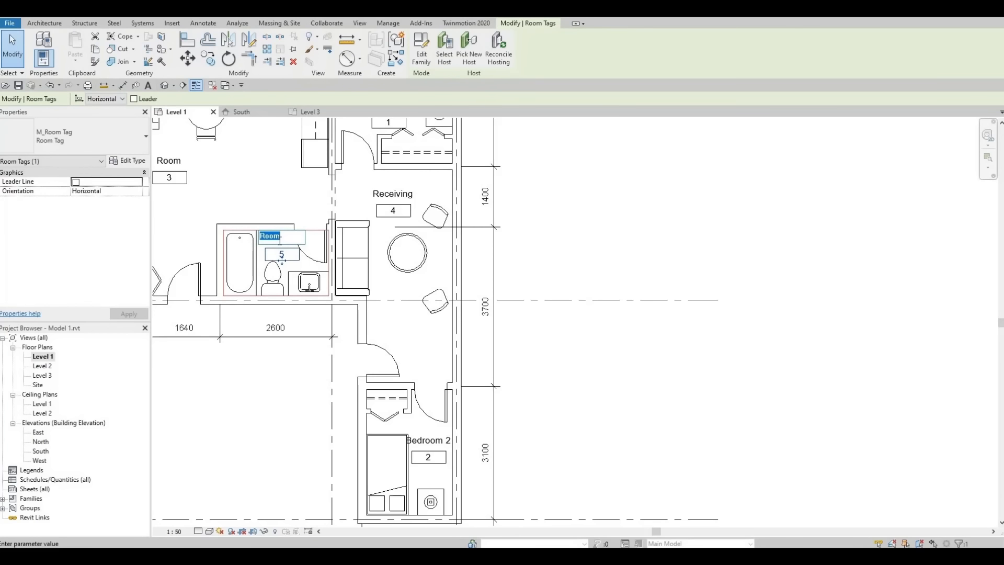
pyautogui.write('Washr')
pyautogui.click(293, 198)
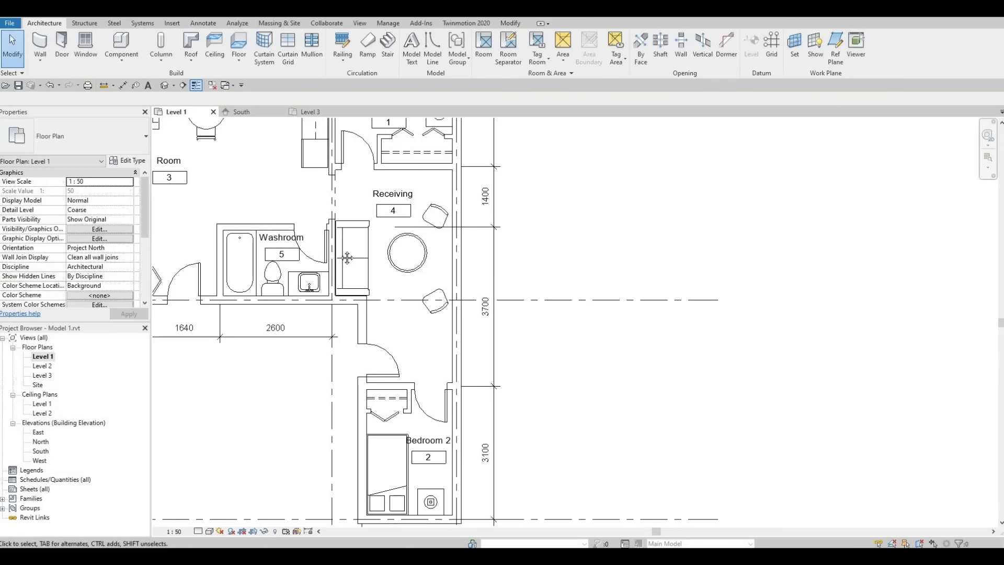
pyautogui.moveTo(249, 175); pyautogui.dragTo(410, 310, button='middle')
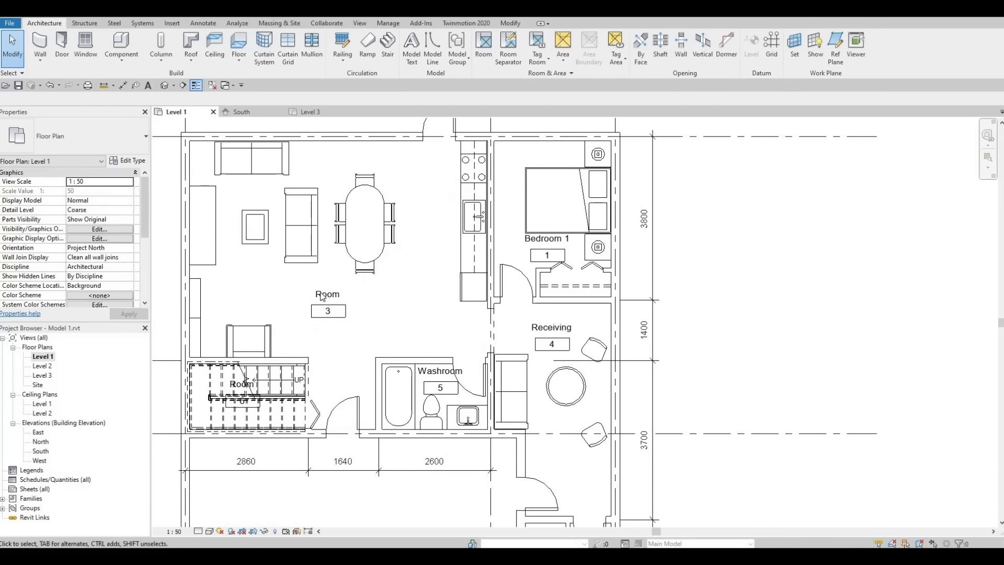
# Step: Rename the large open room containing the dining table and sofas as Dining/Living/Kitchen
pyautogui.click(322, 296)
pyautogui.click(321, 294)
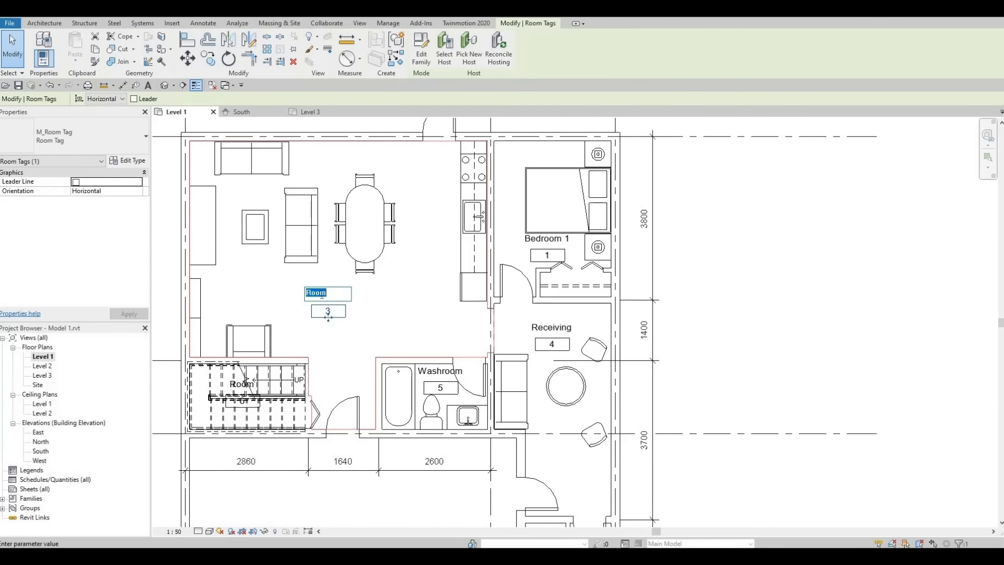
pyautogui.write('Dinin')
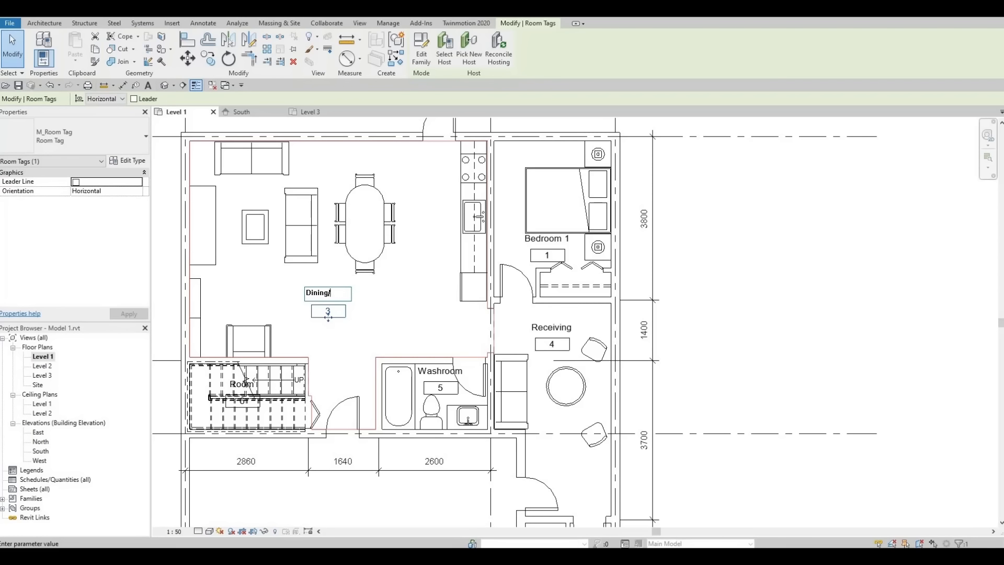
pyautogui.write('ing/Living')
pyautogui.write('/Kitchen')
pyautogui.click(378, 321)
pyautogui.click(327, 345)
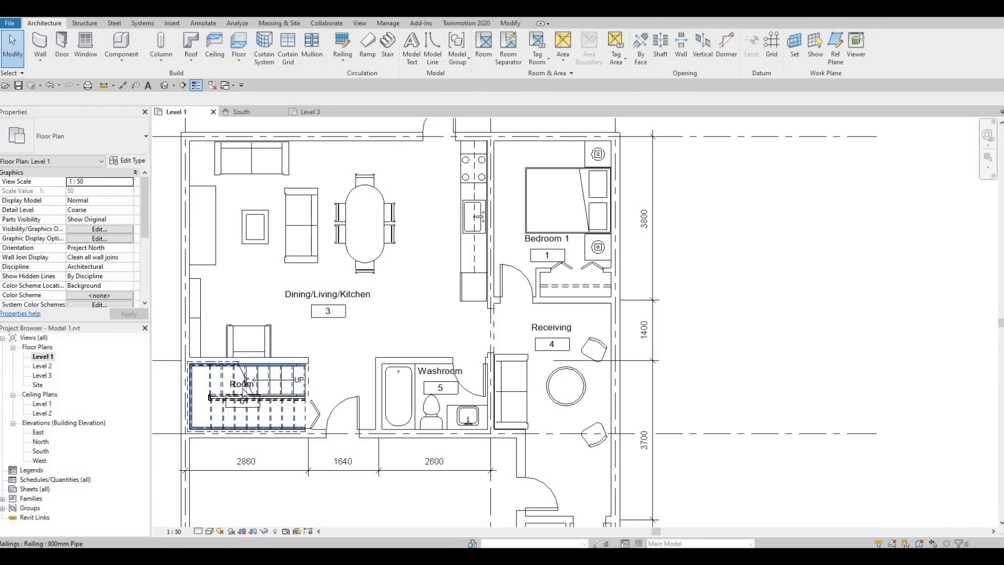
# Step: Rename the room at the staircase as Stairs
pyautogui.click(240, 388)
pyautogui.click(239, 388)
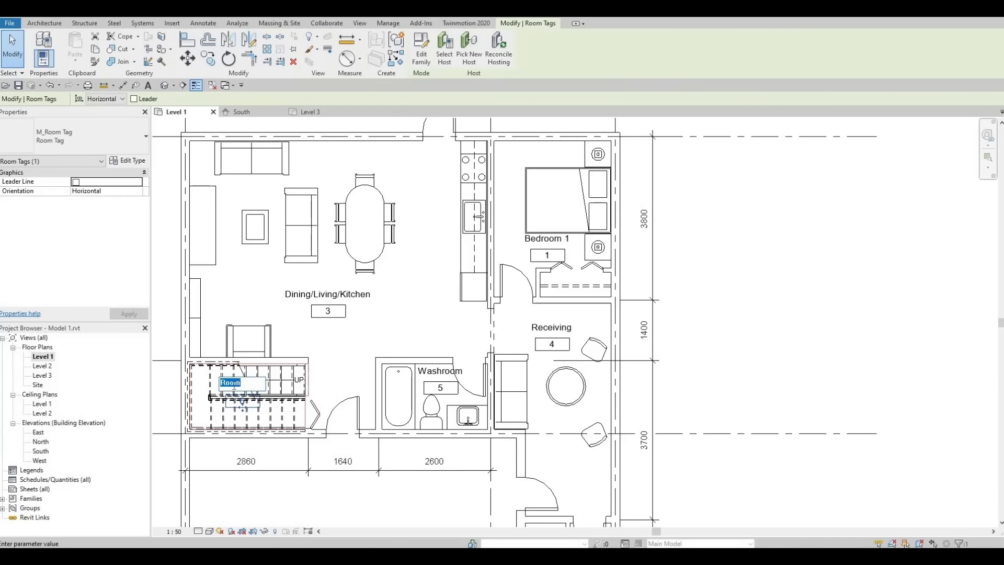
pyautogui.write('Stairs')
pyautogui.click(377, 330)
# Step: Move the Receiving room tag south, below the round table and just above the entrance door
pyautogui.scroll(-3, 352, 349)
pyautogui.moveTo(380, 356); pyautogui.dragTo(385, 309, button='middle')
pyautogui.scroll(1, 336, 305)
pyautogui.scroll(-1, 386, 309)
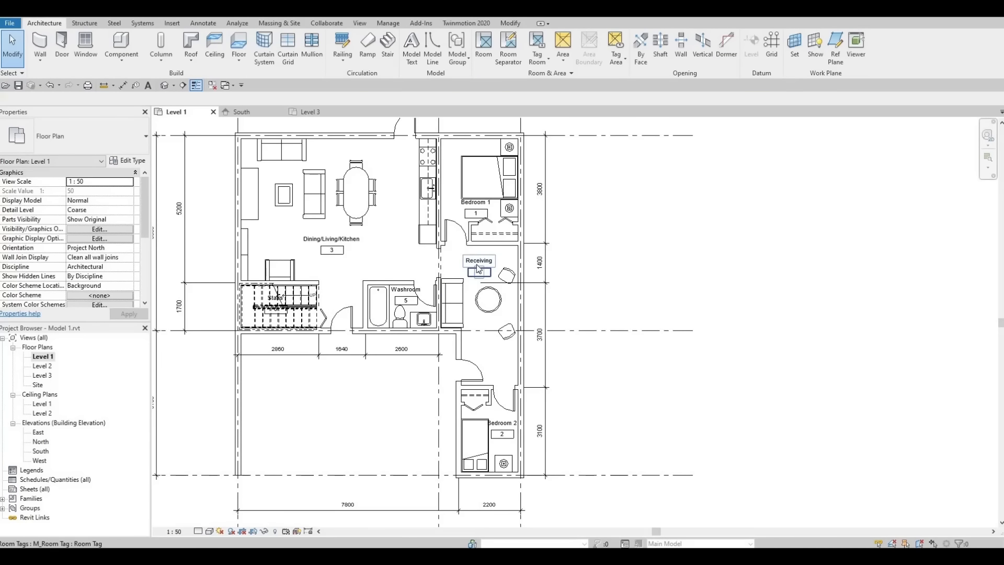
pyautogui.click(477, 272)
pyautogui.moveTo(479, 277); pyautogui.dragTo(485, 351)
pyautogui.press('Escape')
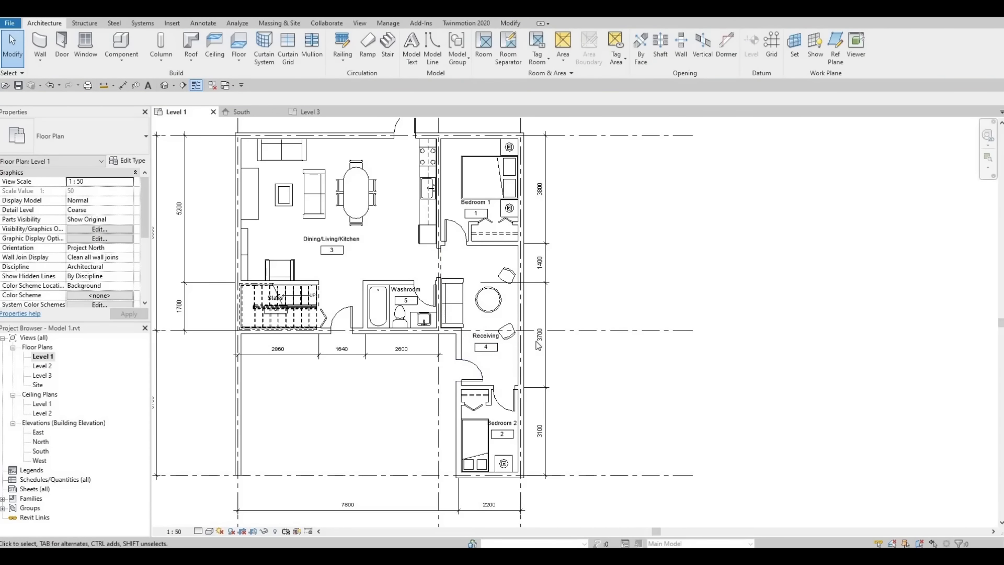
# Step: Start a floor on Level 1 and duplicate the Generic Floor - 400mm type as Floor 1
pyautogui.moveTo(456, 354); pyautogui.dragTo(525, 348, button='middle')
pyautogui.moveTo(576, 425); pyautogui.dragTo(524, 425, button='middle')
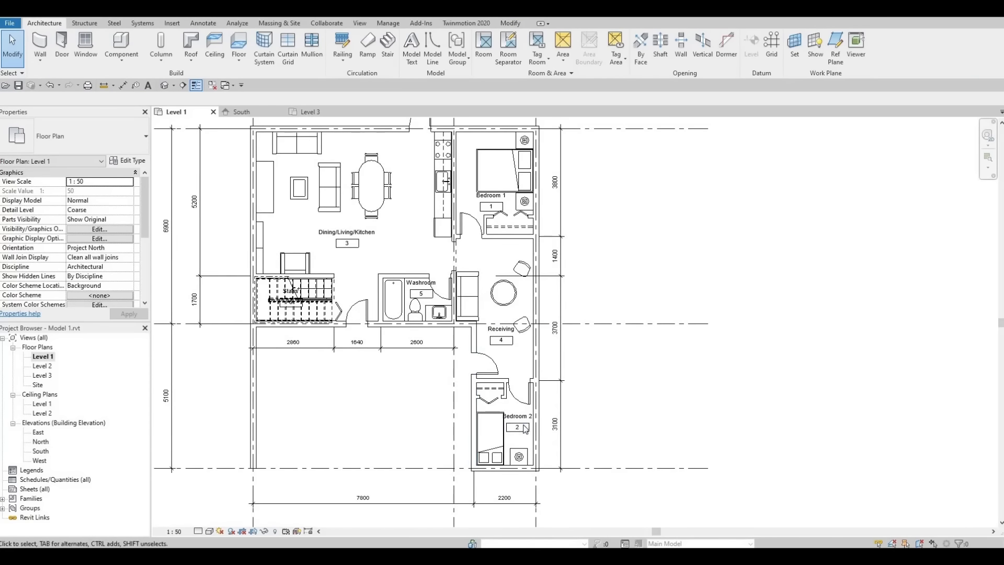
pyautogui.scroll(2, 525, 426)
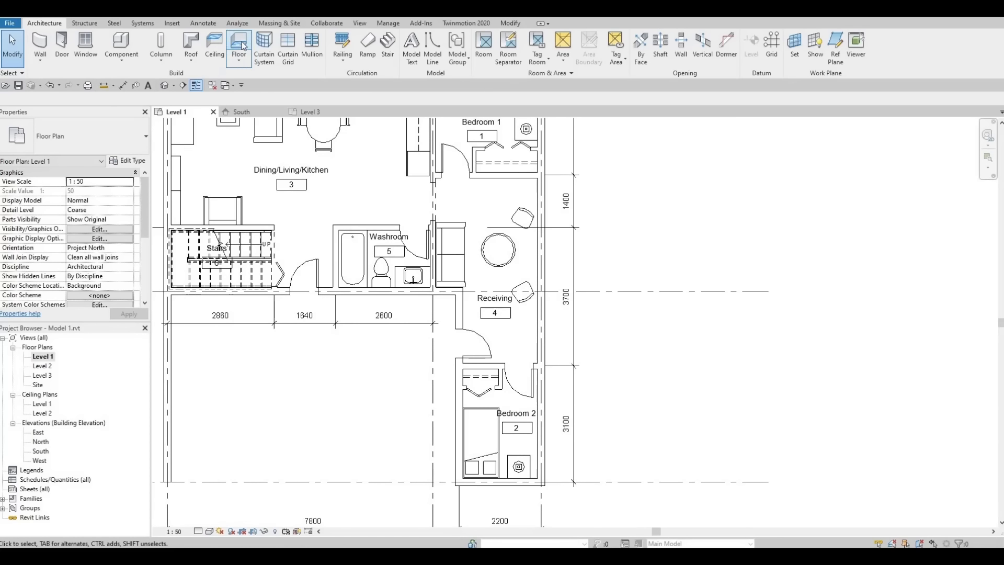
pyautogui.click(241, 46)
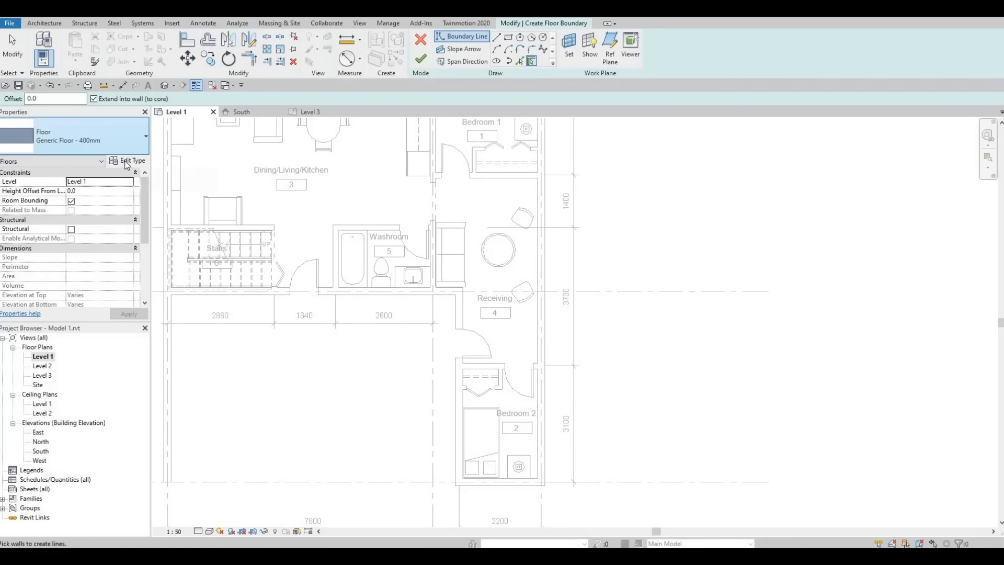
pyautogui.click(127, 162)
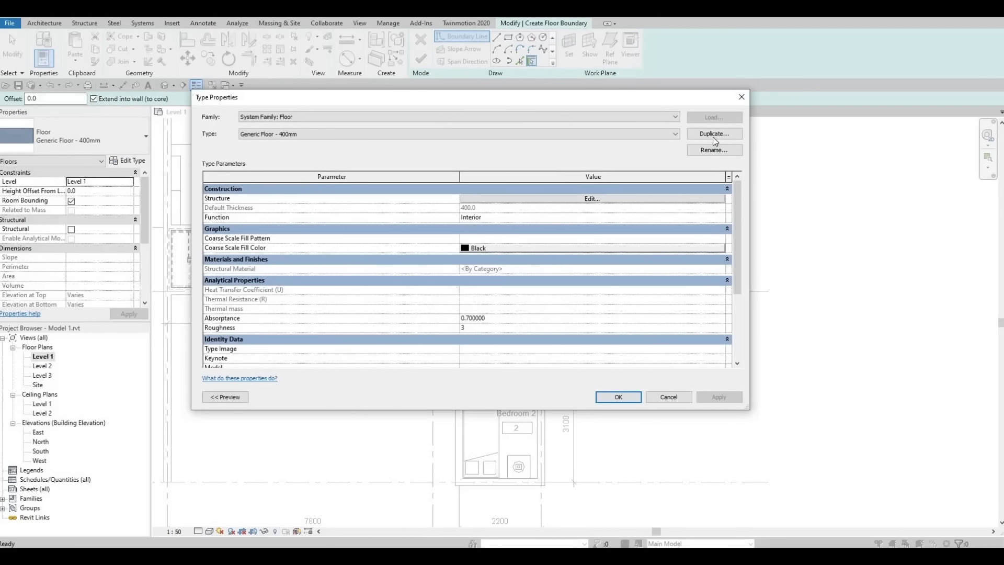
pyautogui.click(715, 134)
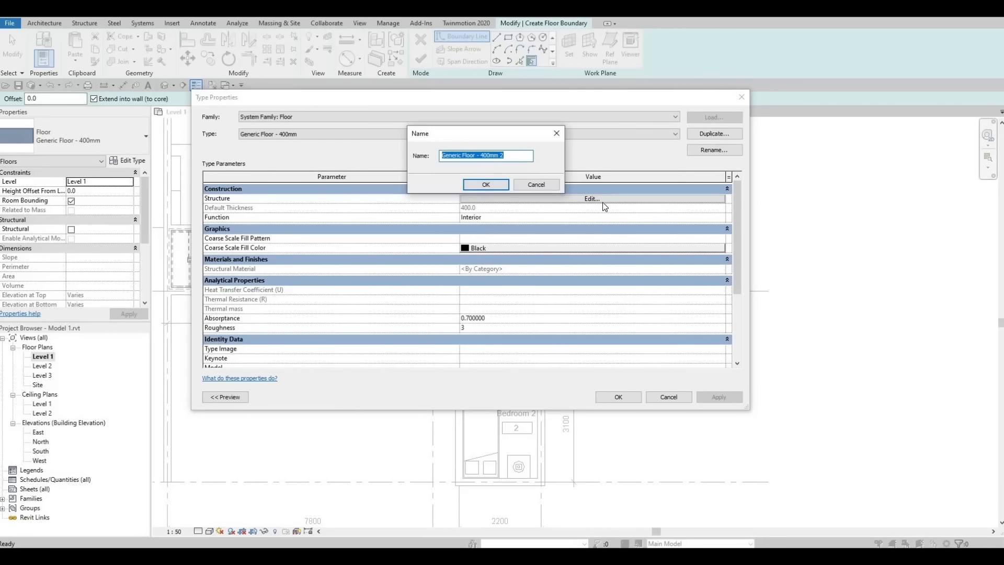
pyautogui.write('Floor 1')
pyautogui.click(500, 187)
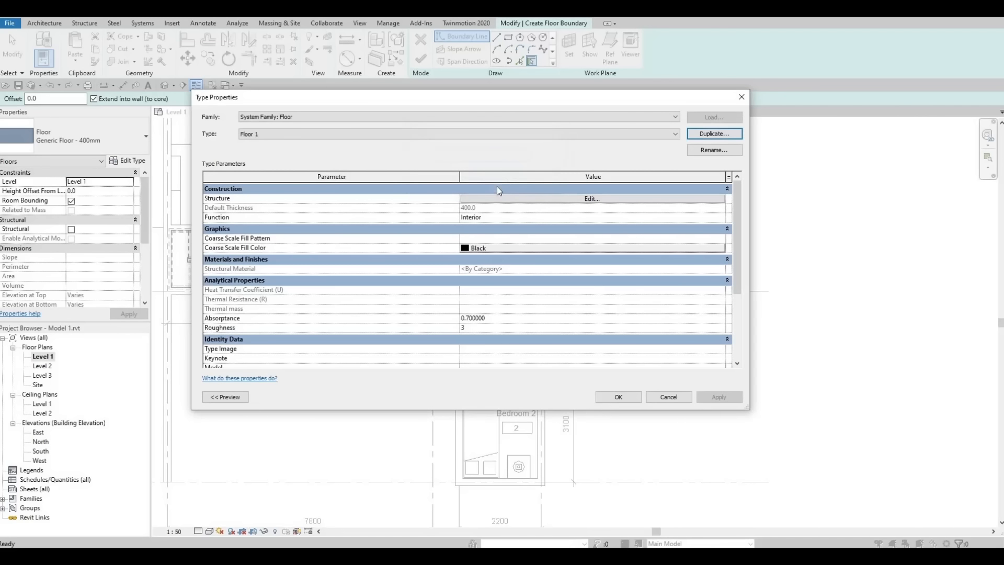
# Step: Set the Floor 1 structure layer to 200 mm thick with the Concrete Masonry Units material
pyautogui.click(556, 200)
pyautogui.click(469, 199)
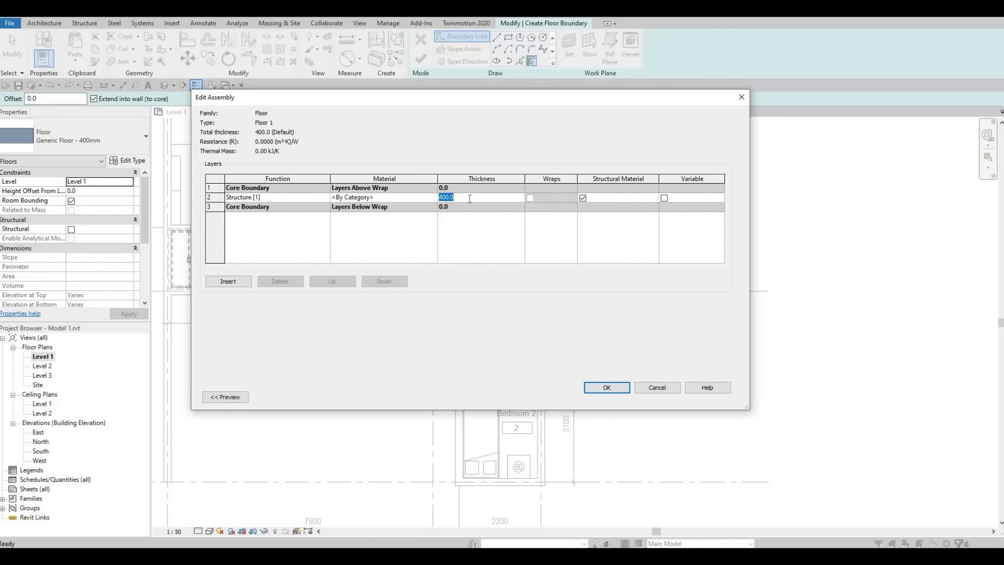
pyautogui.click(432, 199)
pyautogui.click(433, 197)
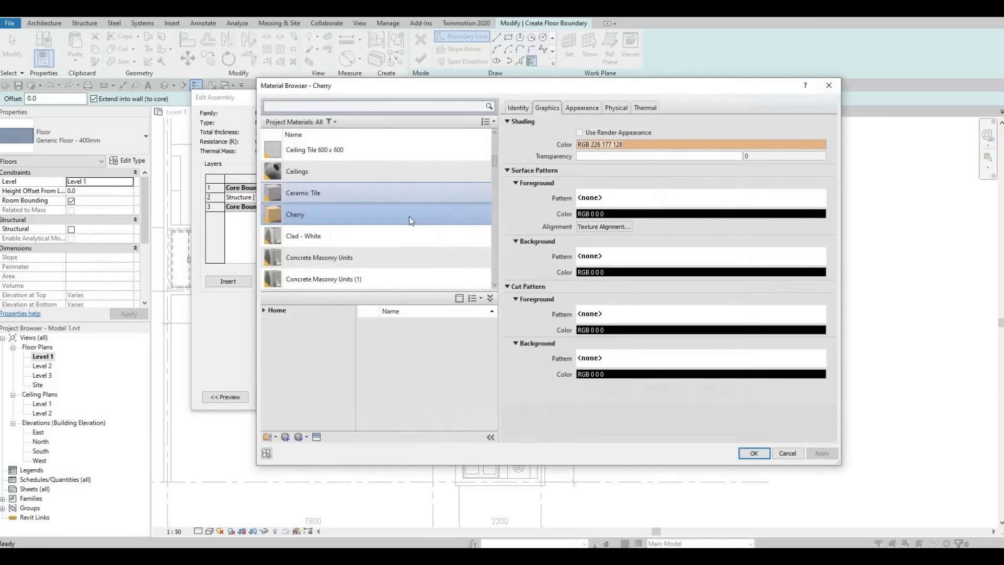
pyautogui.click(369, 259)
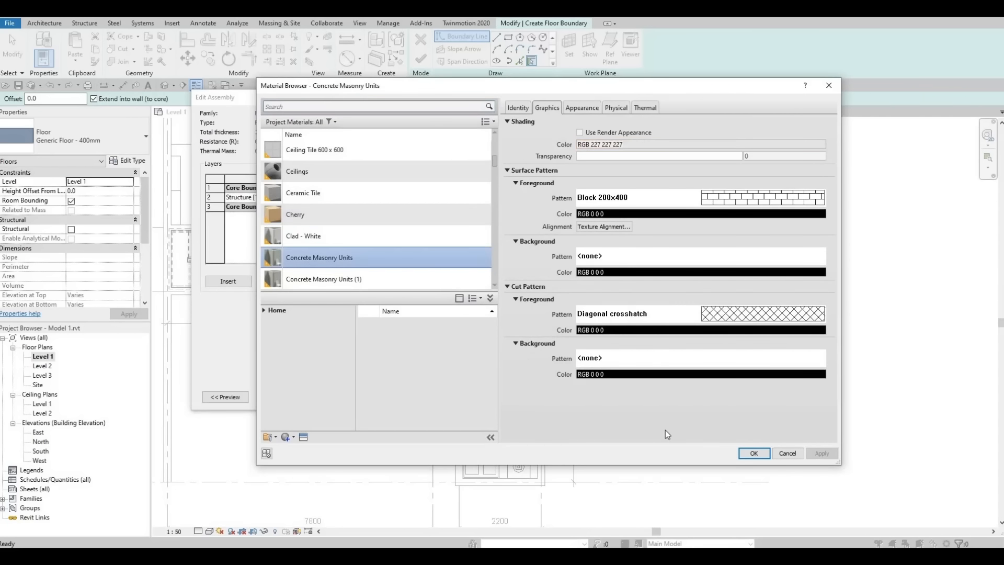
pyautogui.click(752, 452)
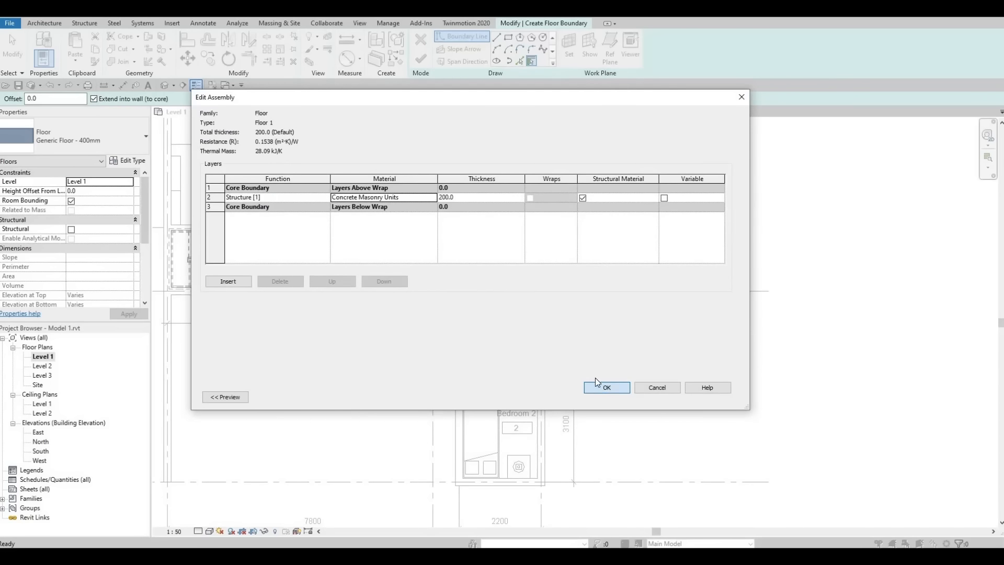
pyautogui.click(608, 388)
pyautogui.click(607, 397)
# Step: Sketch a rectangular floor boundary from the building's northwest outer wall corner to the outer corner southeast of Bedroom 2
pyautogui.scroll(-2, 473, 304)
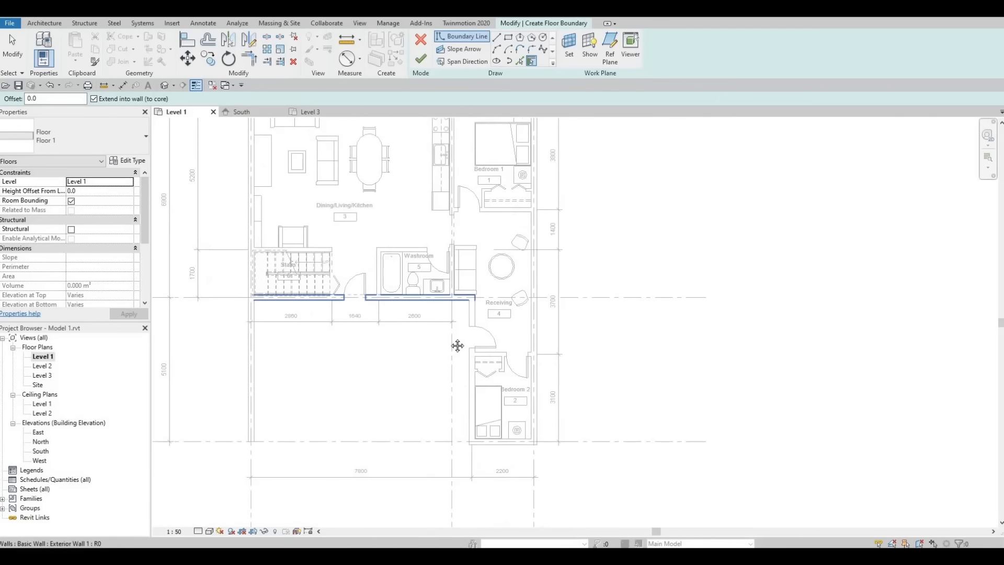
pyautogui.moveTo(498, 310); pyautogui.dragTo(506, 464, button='middle')
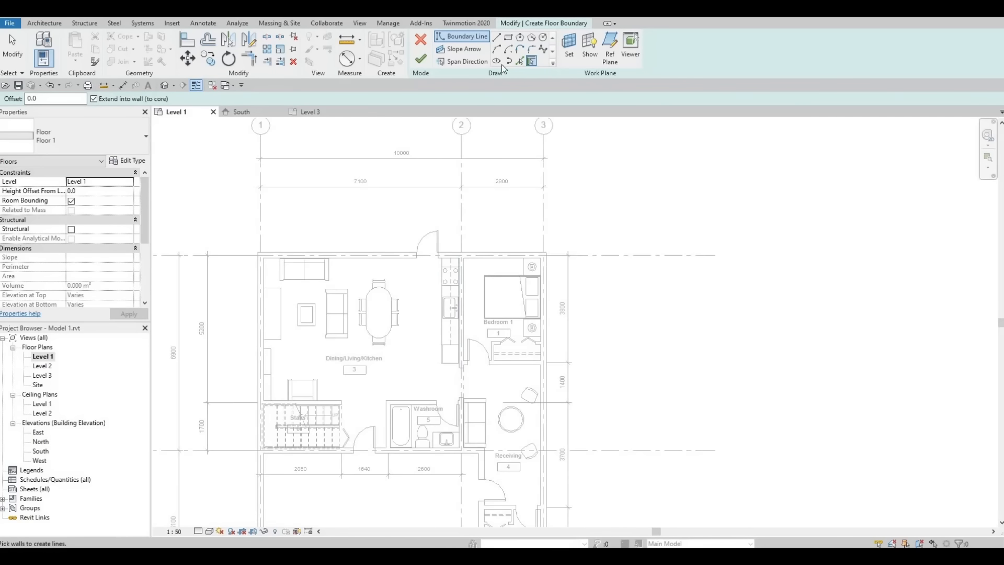
pyautogui.click(508, 37)
pyautogui.scroll(1, 260, 256)
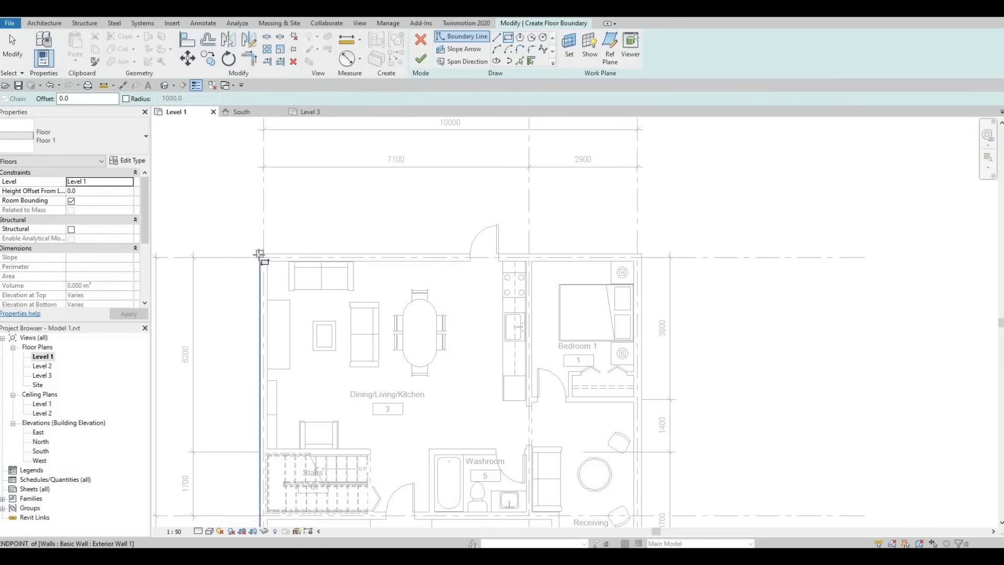
pyautogui.click(259, 255)
pyautogui.scroll(-1, 448, 441)
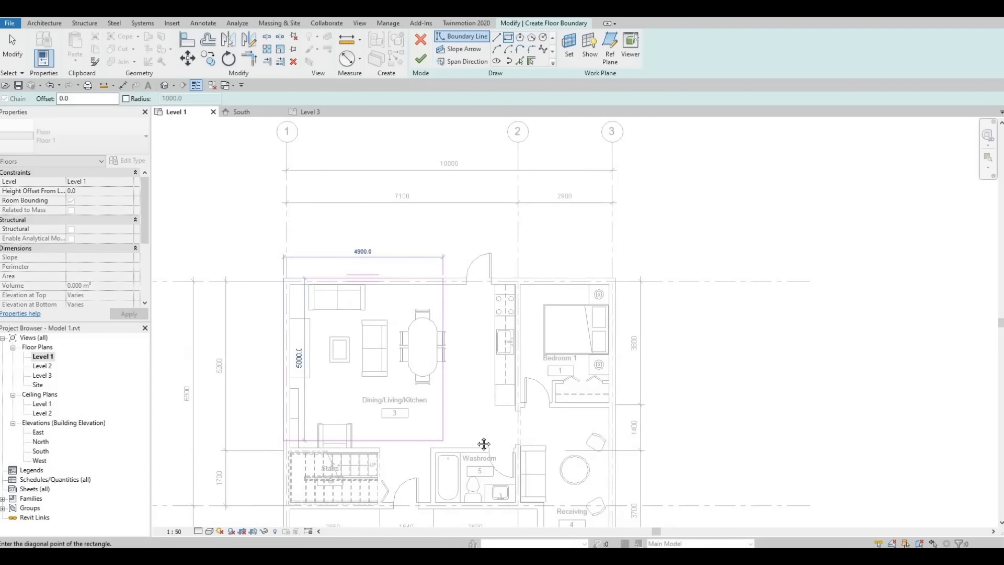
pyautogui.scroll(-1, 460, 443)
pyautogui.moveTo(470, 472); pyautogui.dragTo(423, 248, button='middle')
pyautogui.scroll(3, 539, 395)
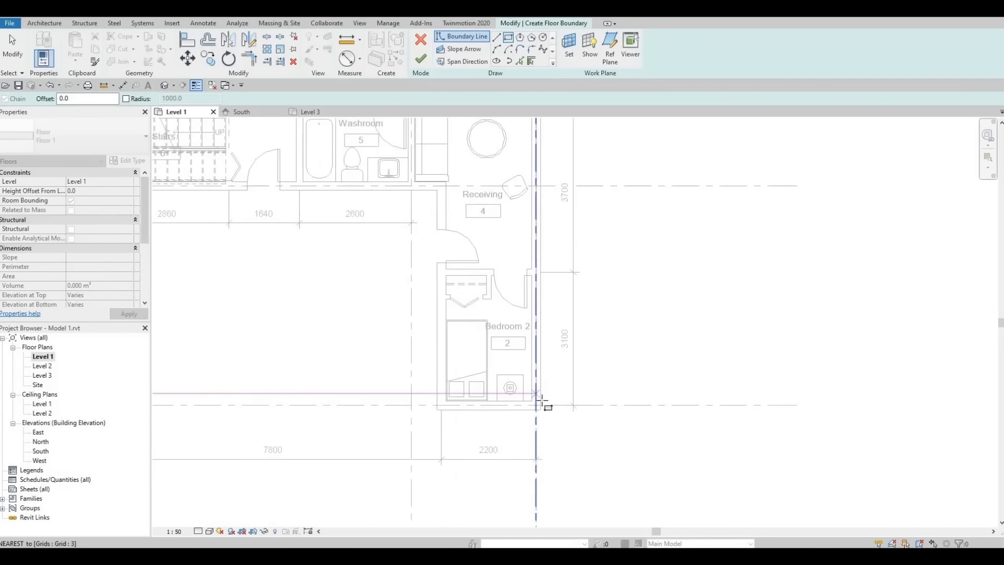
pyautogui.scroll(1, 542, 404)
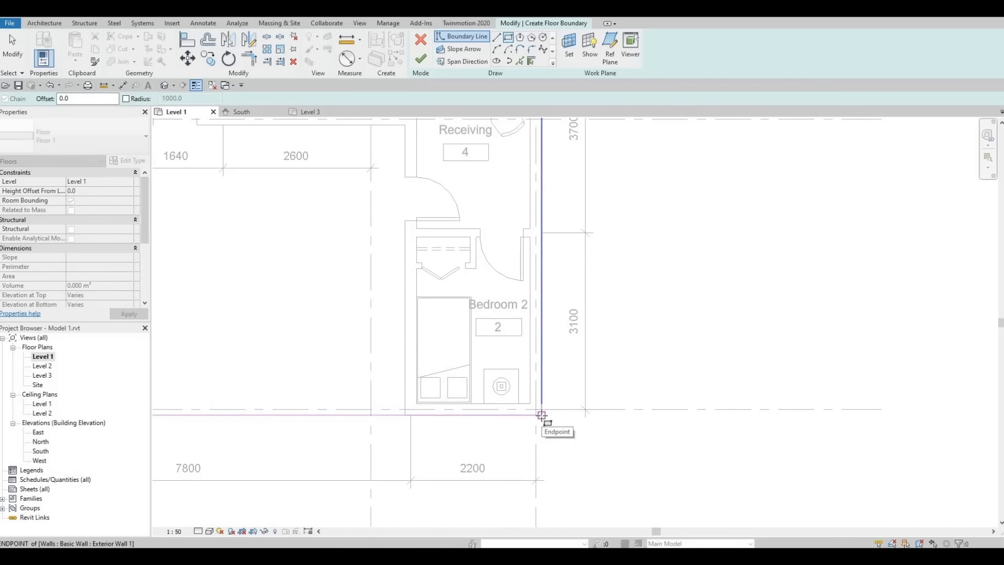
pyautogui.click(542, 415)
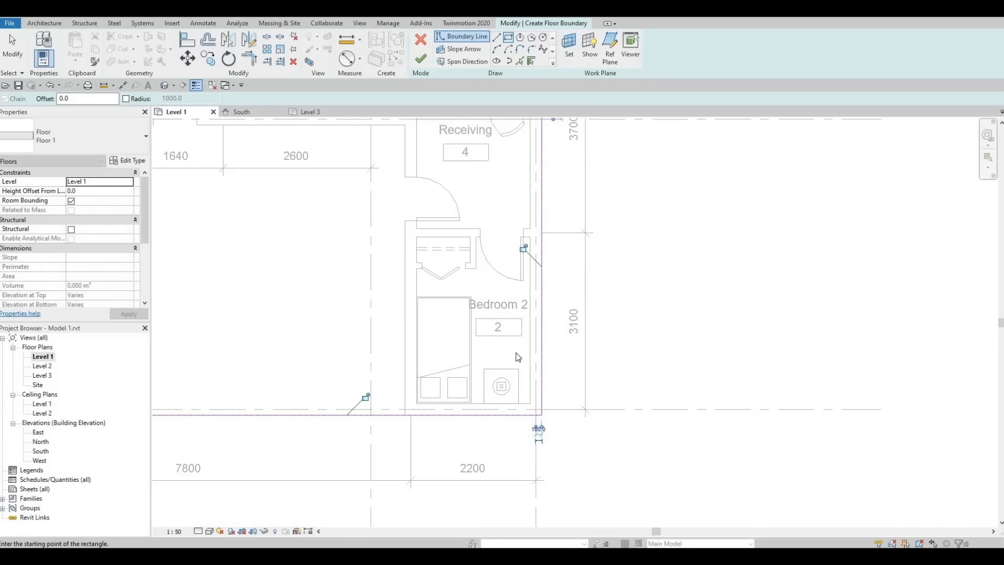
# Step: Draw boundary lines about 7500 mm along the stair and washroom's south wall and about 5000 mm down the Bedroom 2 wing's west wall
pyautogui.scroll(-3, 518, 340)
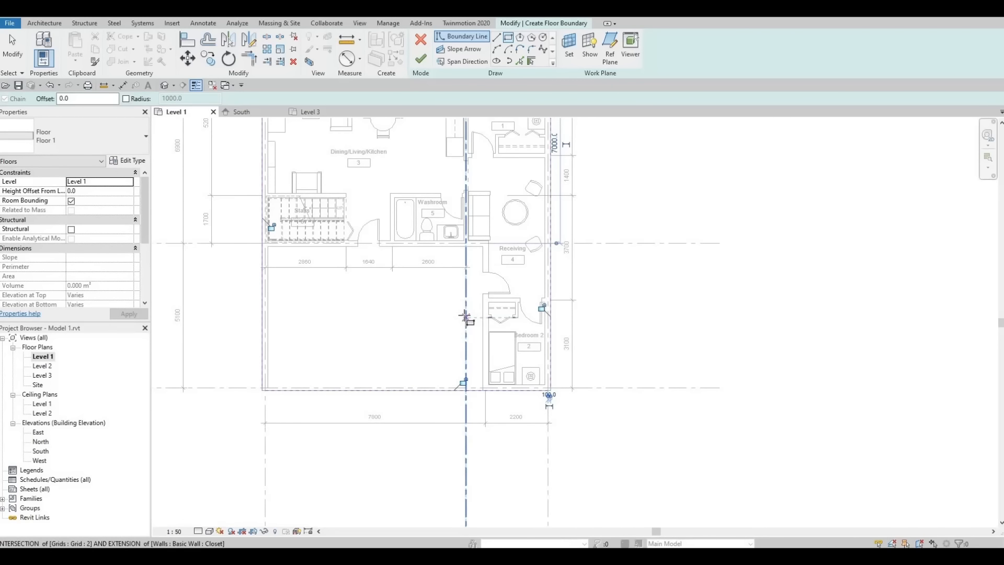
pyautogui.click(496, 38)
pyautogui.scroll(3, 264, 239)
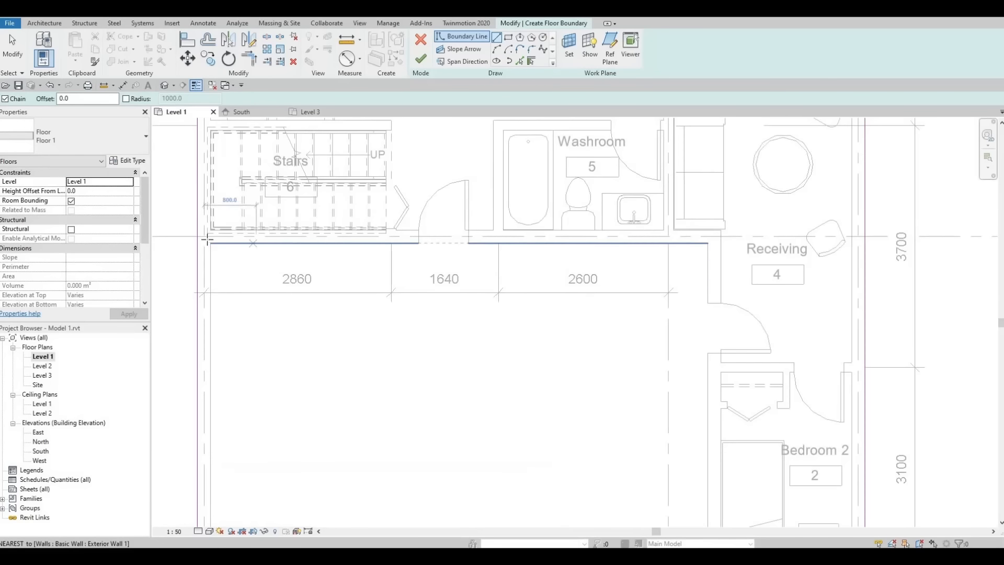
pyautogui.click(211, 242)
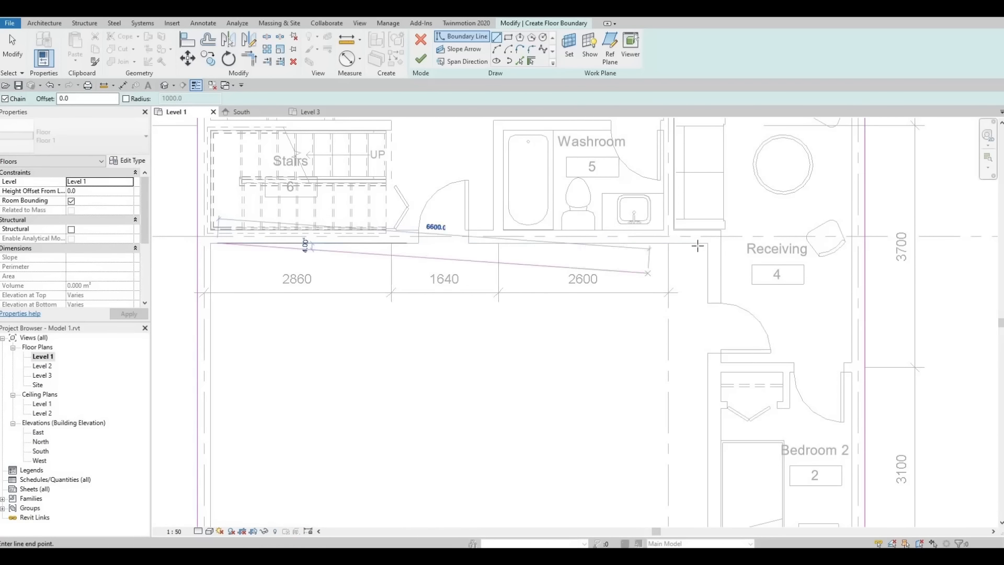
pyautogui.click(708, 243)
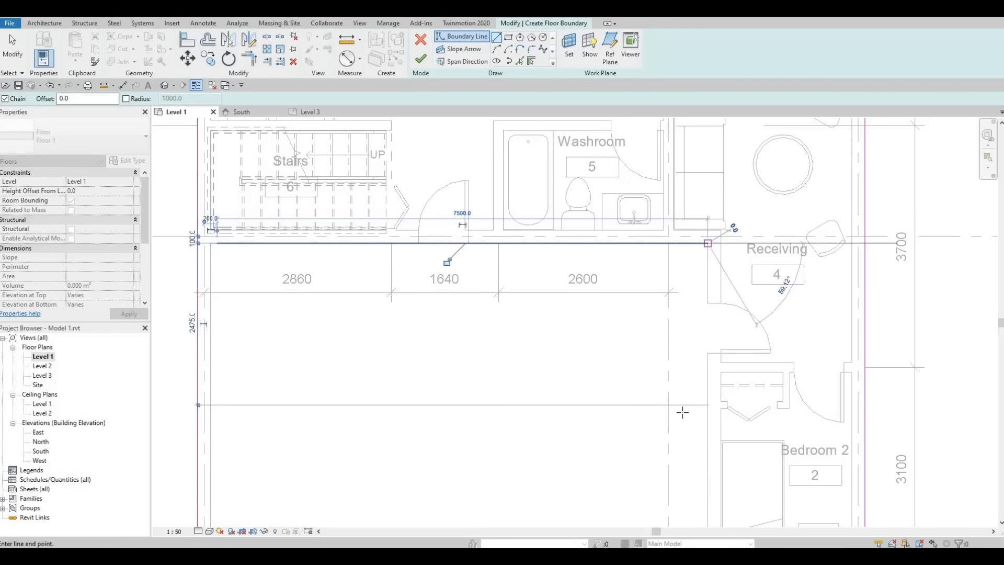
pyautogui.moveTo(682, 413); pyautogui.dragTo(606, 218, button='middle')
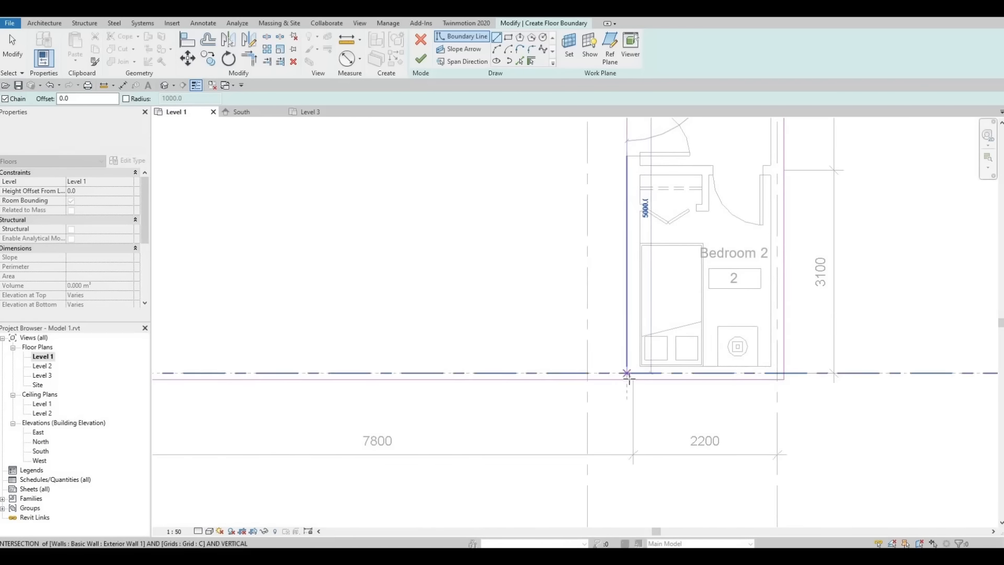
pyautogui.click(627, 373)
pyautogui.press('Escape')
pyautogui.press('Escape')
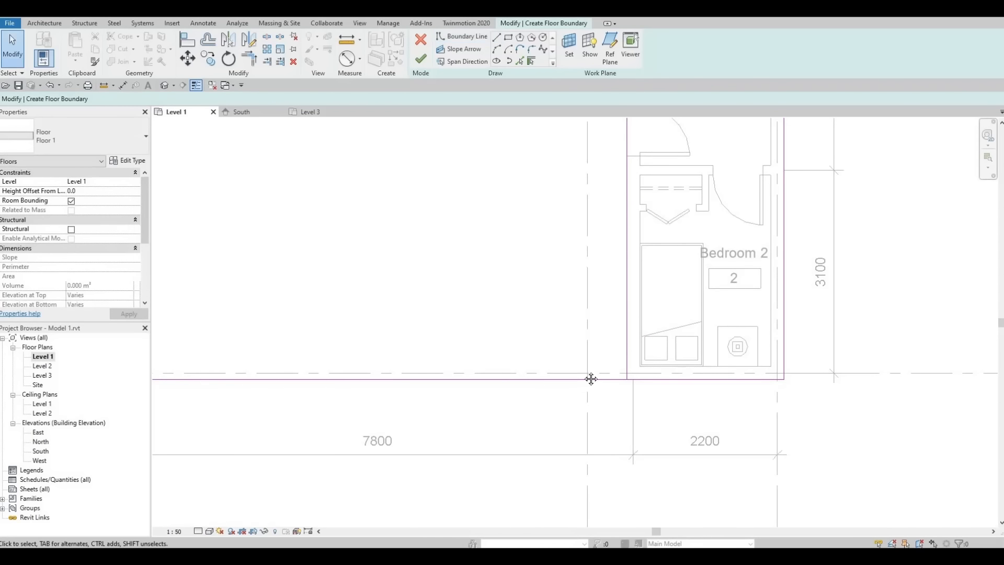
# Step: Trim the floor boundary into an L-shape by joining the new lines to the south and west outer edges
pyautogui.scroll(-3, 591, 380)
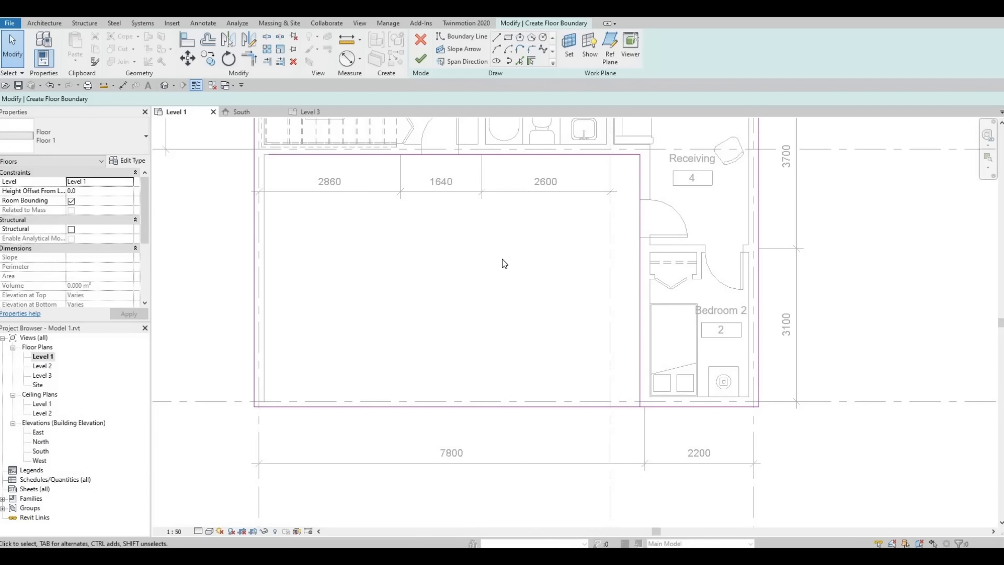
pyautogui.click(250, 61)
pyautogui.click(640, 378)
pyautogui.click(658, 409)
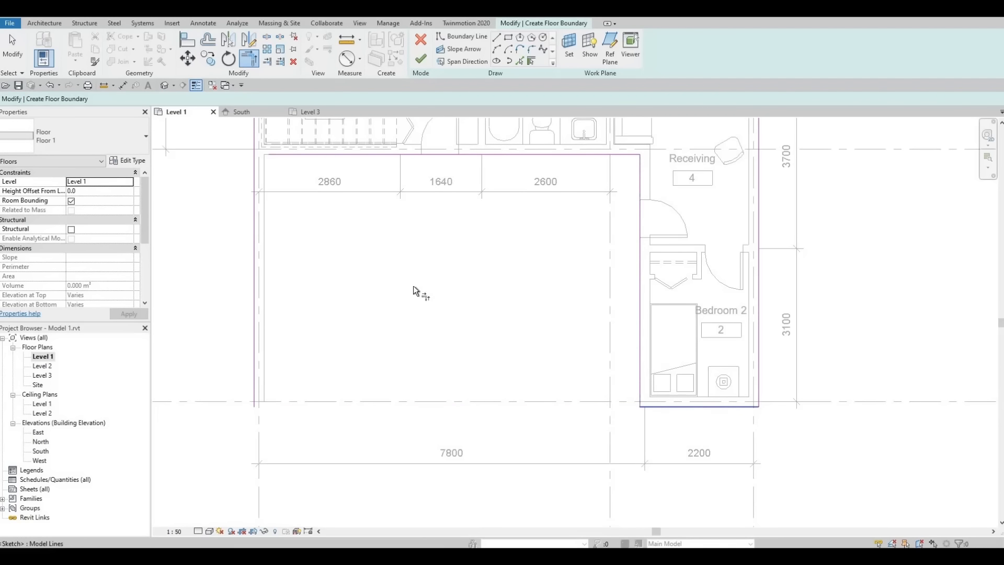
pyautogui.click(274, 155)
pyautogui.click(254, 133)
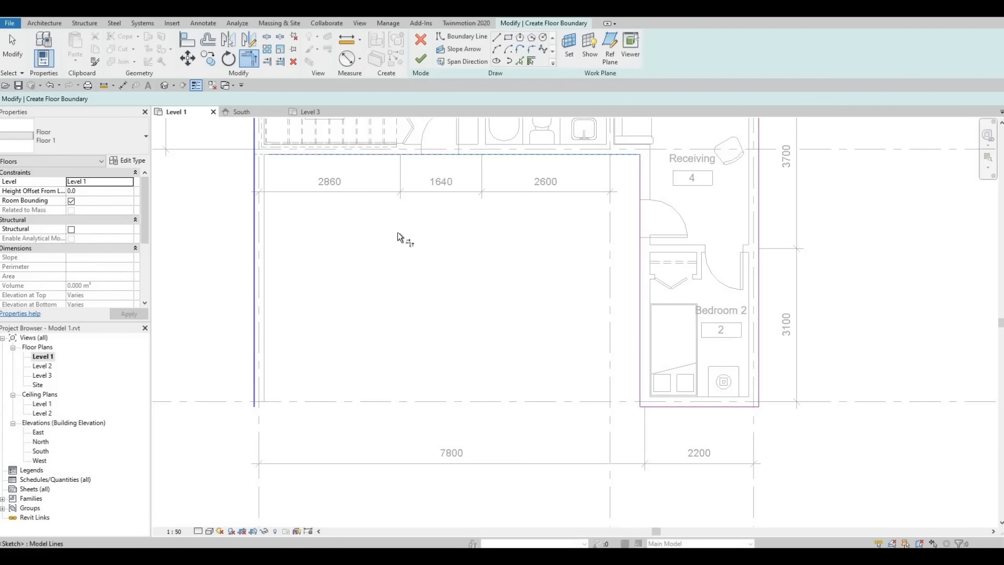
# Step: Sketch a rectangular opening in the floor boundary along the washroom's inner wall faces, about 2450 mm wide
pyautogui.scroll(-2, 400, 240)
pyautogui.moveTo(400, 240); pyautogui.dragTo(390, 419, button='middle')
pyautogui.scroll(-1, 399, 410)
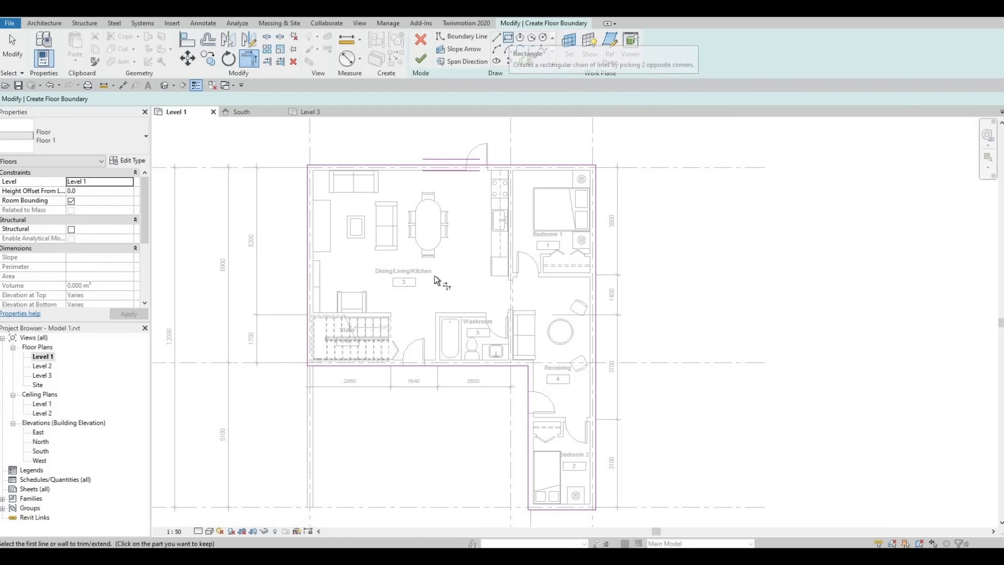
pyautogui.scroll(1, 520, 371)
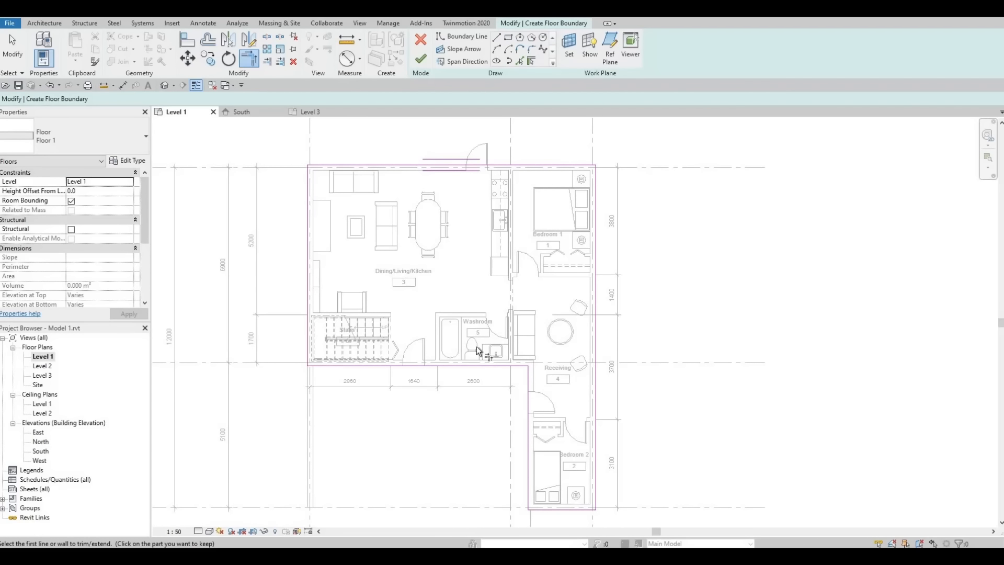
pyautogui.click(508, 38)
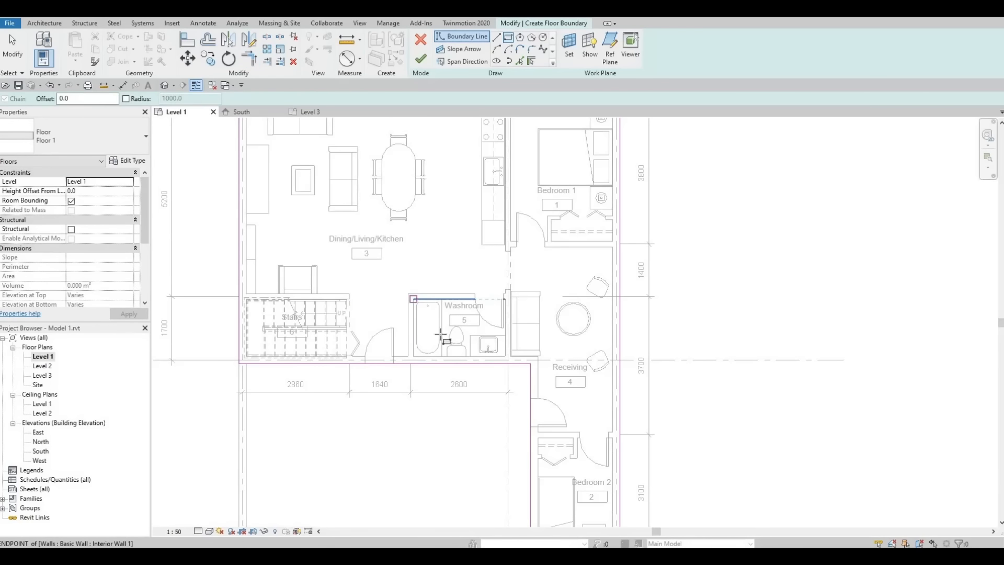
pyautogui.click(441, 334)
pyautogui.scroll(3, 492, 344)
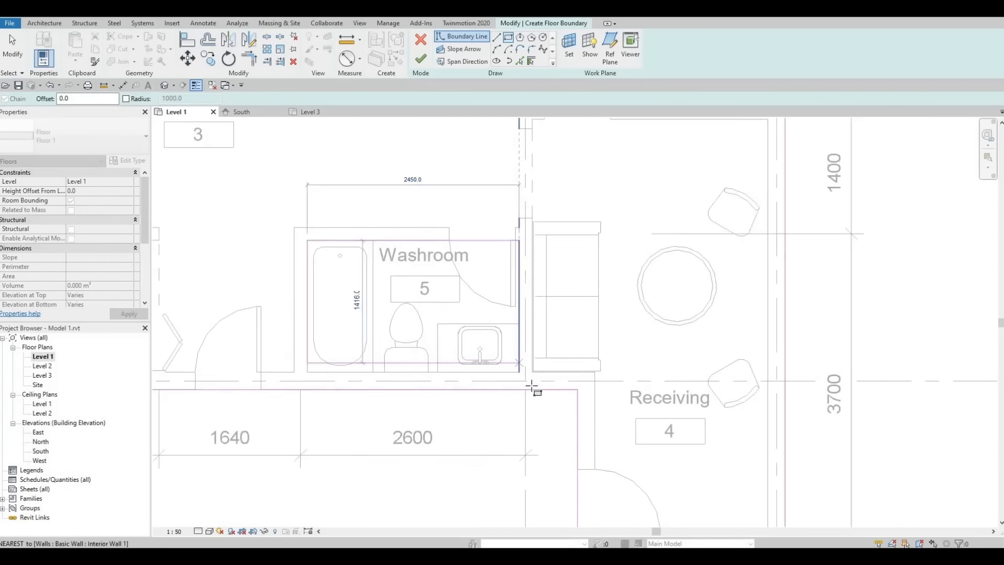
pyautogui.scroll(1, 522, 372)
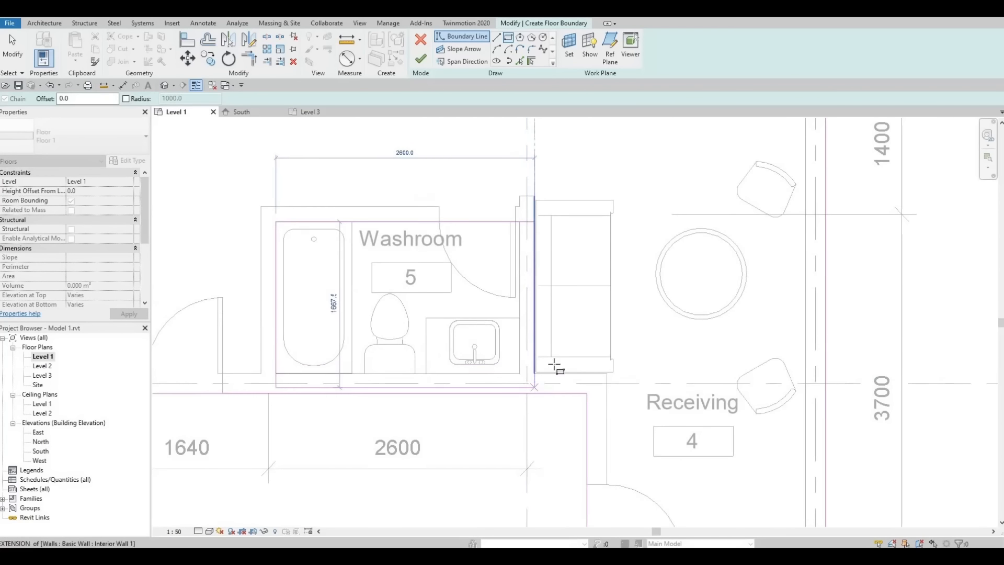
pyautogui.click(520, 373)
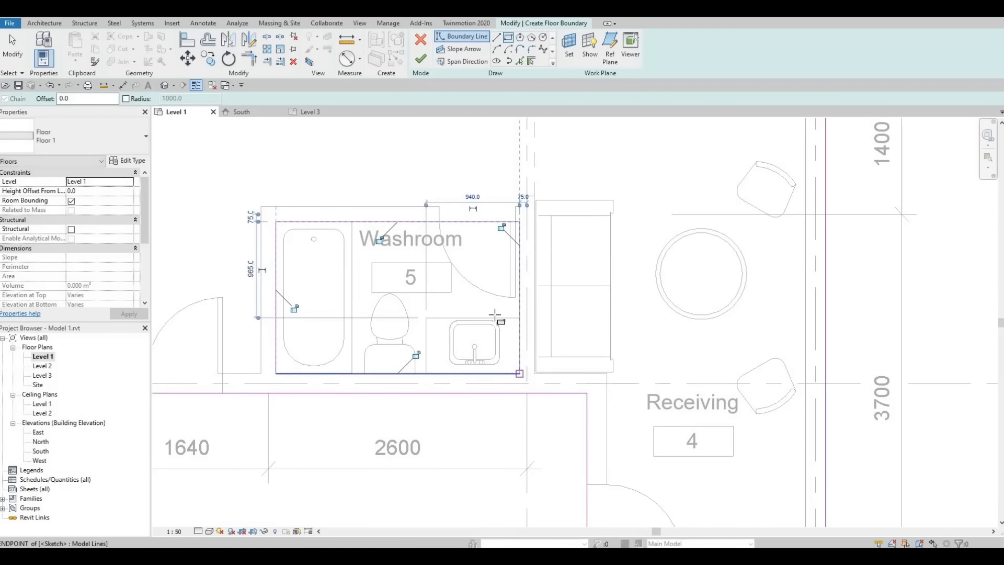
pyautogui.press('Escape')
# Step: Finish the L-shaped floor sketch with its washroom opening and deselect the floor
pyautogui.scroll(-3, 410, 297)
pyautogui.moveTo(411, 306); pyautogui.dragTo(464, 331, button='middle')
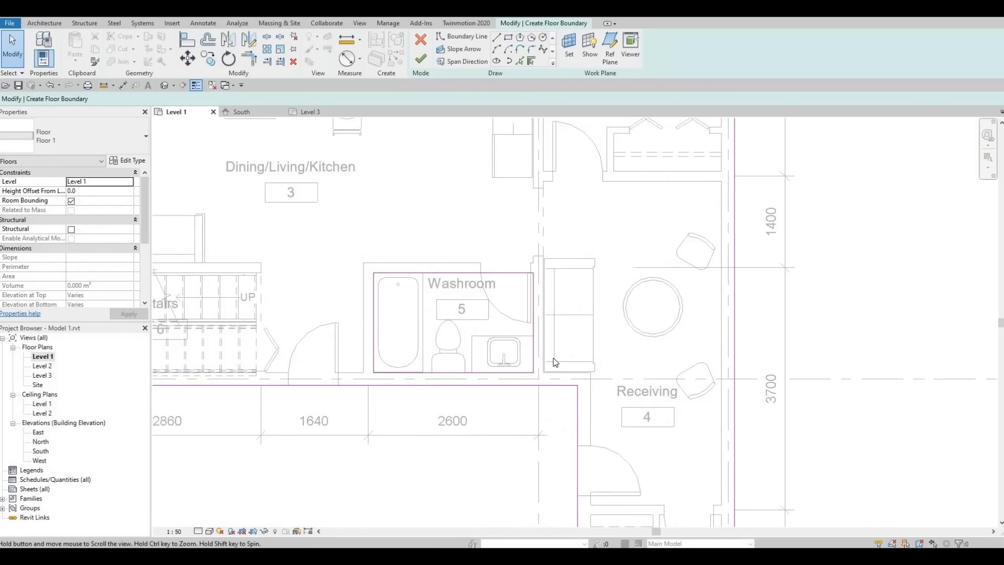
pyautogui.moveTo(553, 358); pyautogui.dragTo(658, 398, button='middle')
pyautogui.scroll(-1, 657, 398)
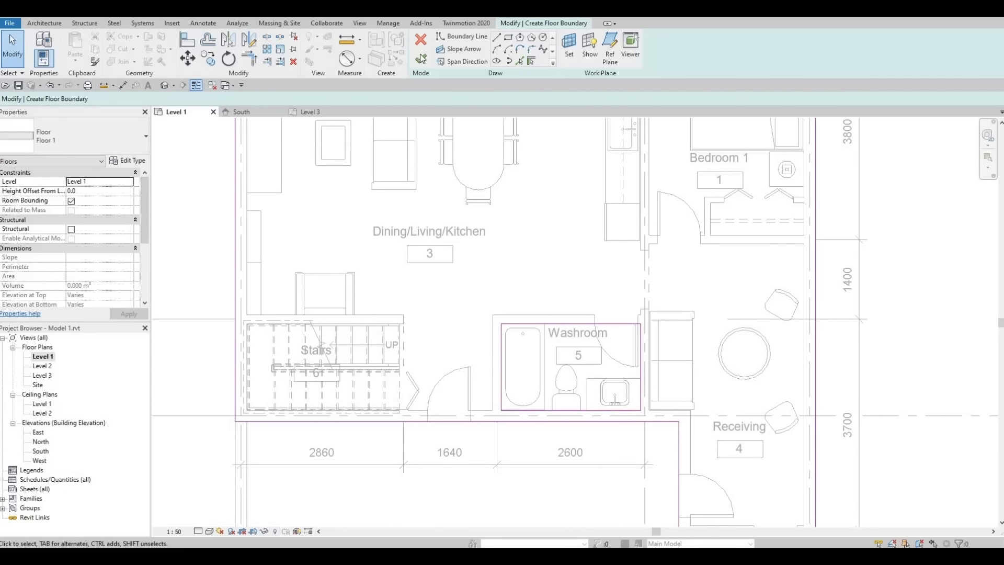
pyautogui.click(422, 60)
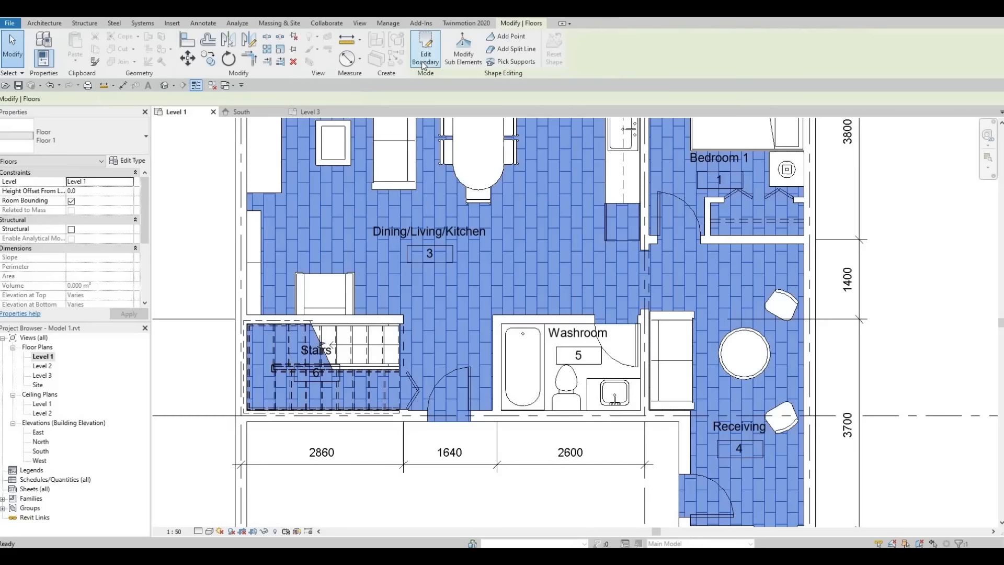
pyautogui.press('Escape')
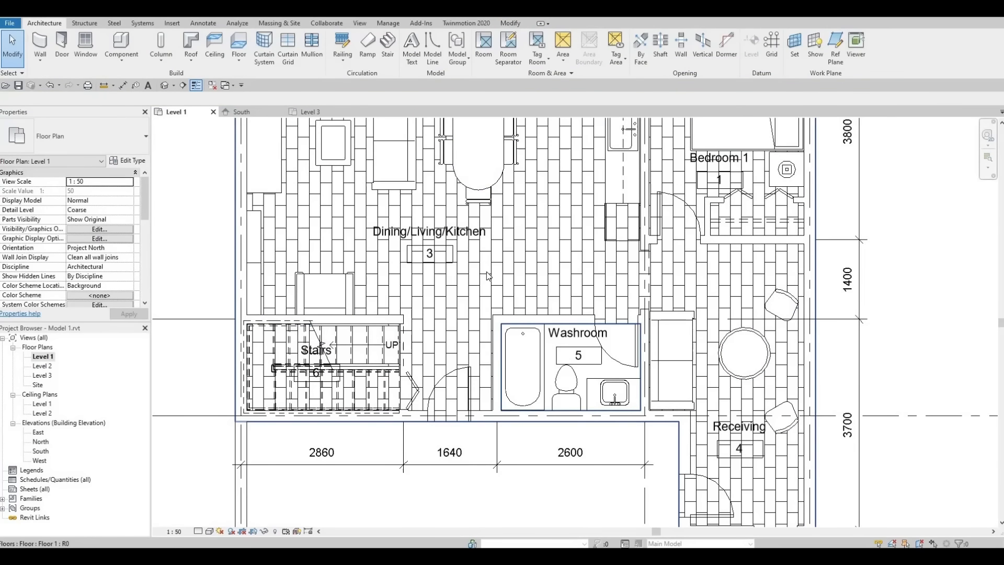
# Step: Change the Floor 1 structure layer's material to Laminate, Ivory, Matte and apply the type changes
pyautogui.click(487, 275)
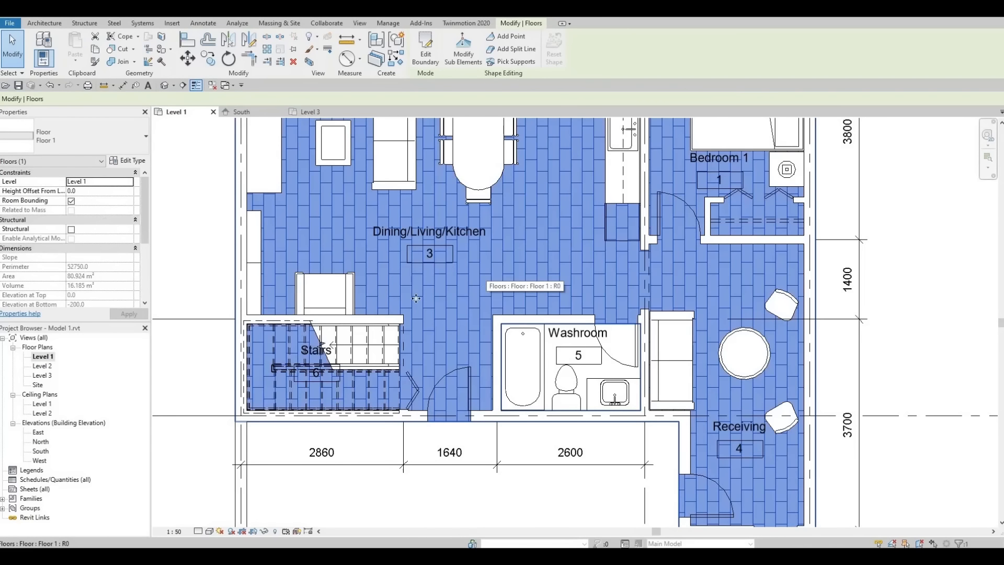
pyautogui.click(133, 161)
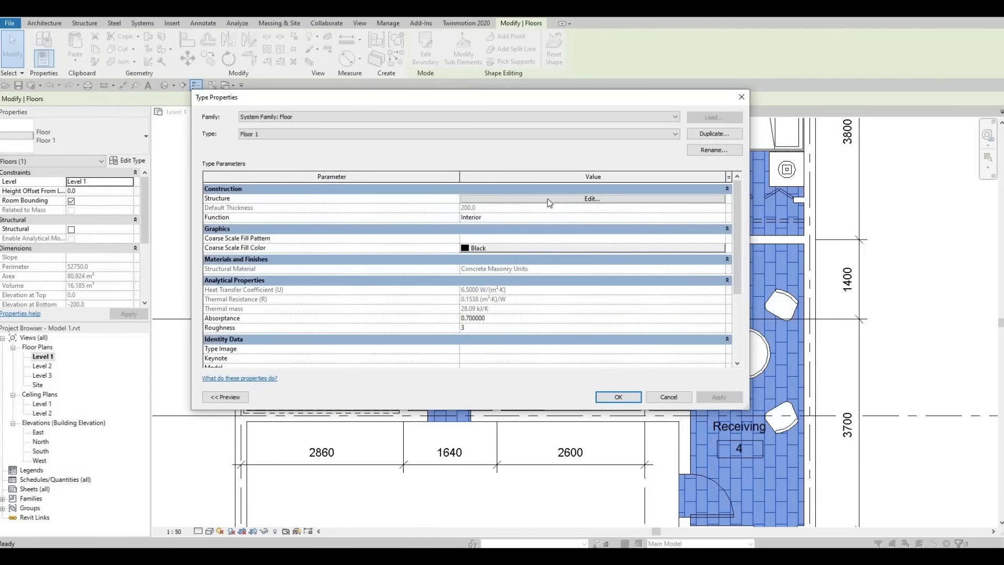
pyautogui.click(545, 200)
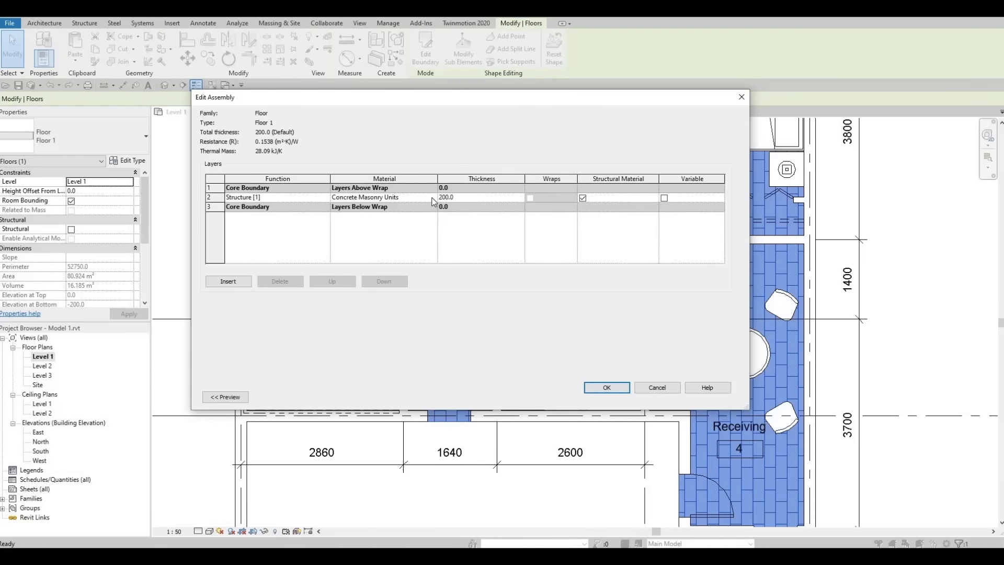
pyautogui.click(418, 198)
pyautogui.click(432, 198)
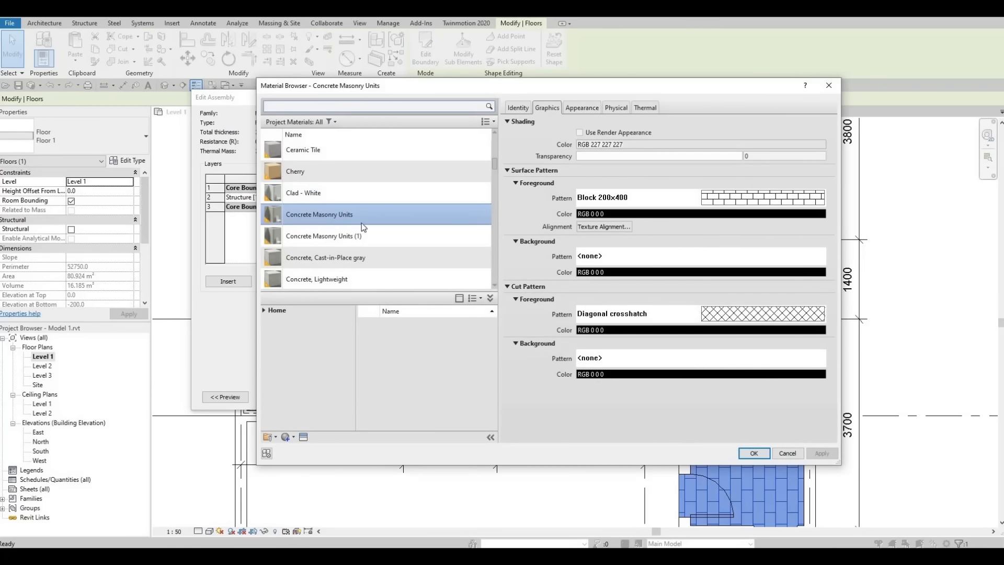
pyautogui.scroll(-1, 360, 233)
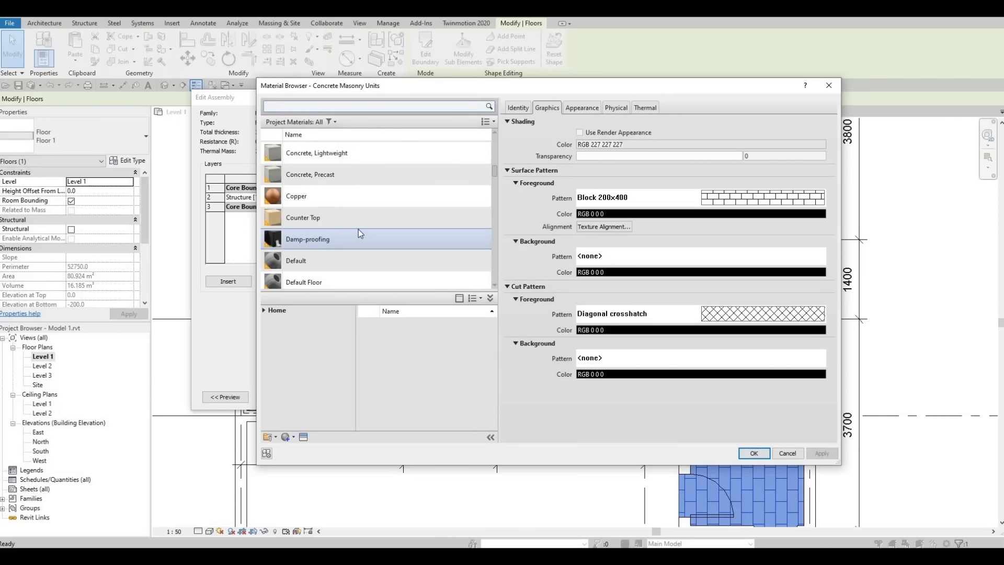
pyautogui.scroll(-5, 359, 225)
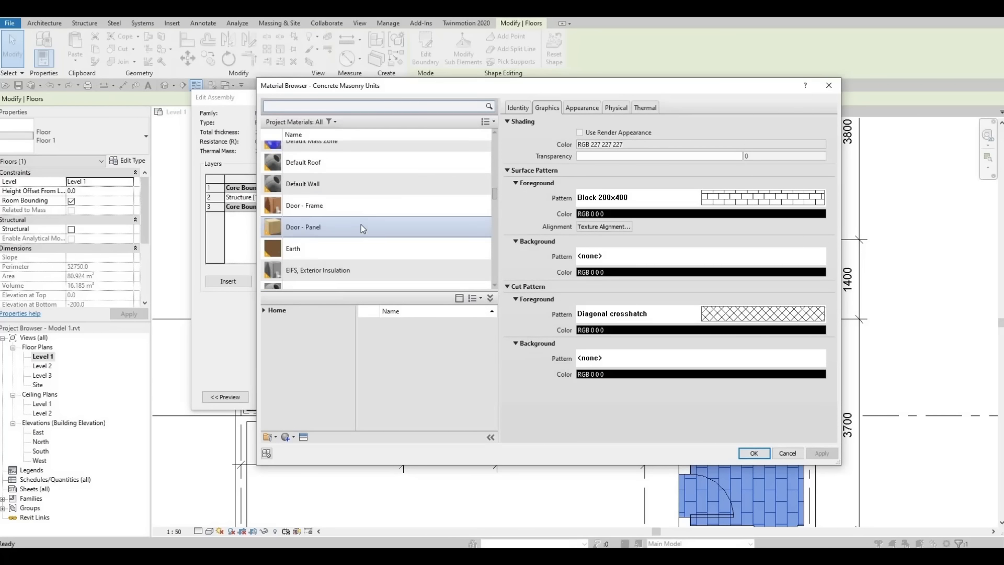
pyautogui.scroll(4, 361, 229)
pyautogui.scroll(-4, 360, 226)
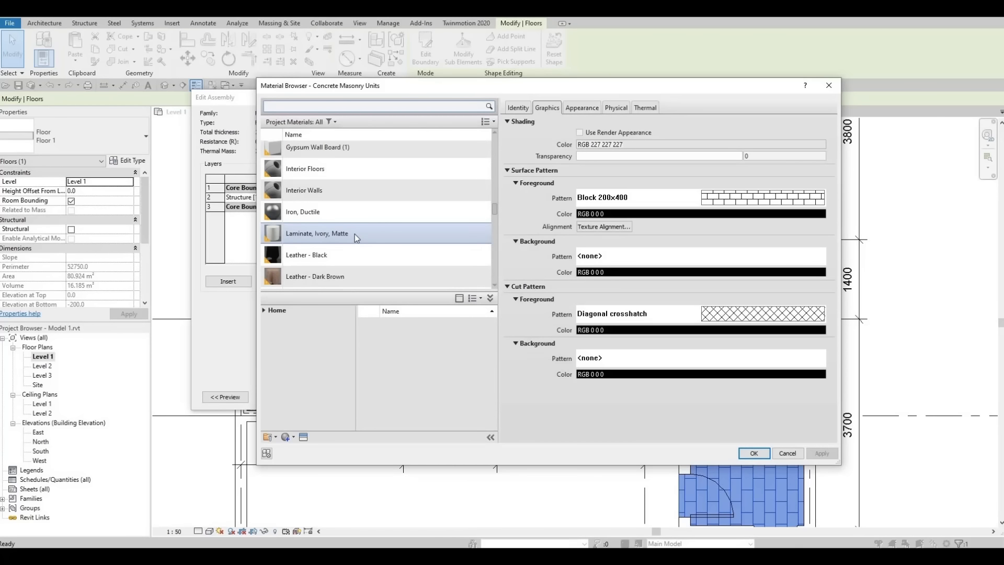
pyautogui.click(342, 237)
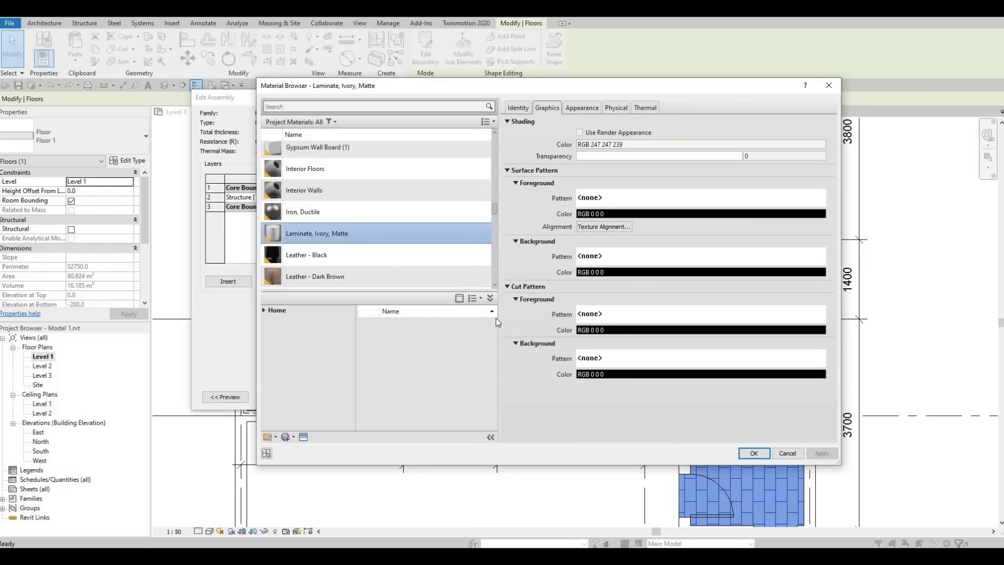
pyautogui.click(753, 453)
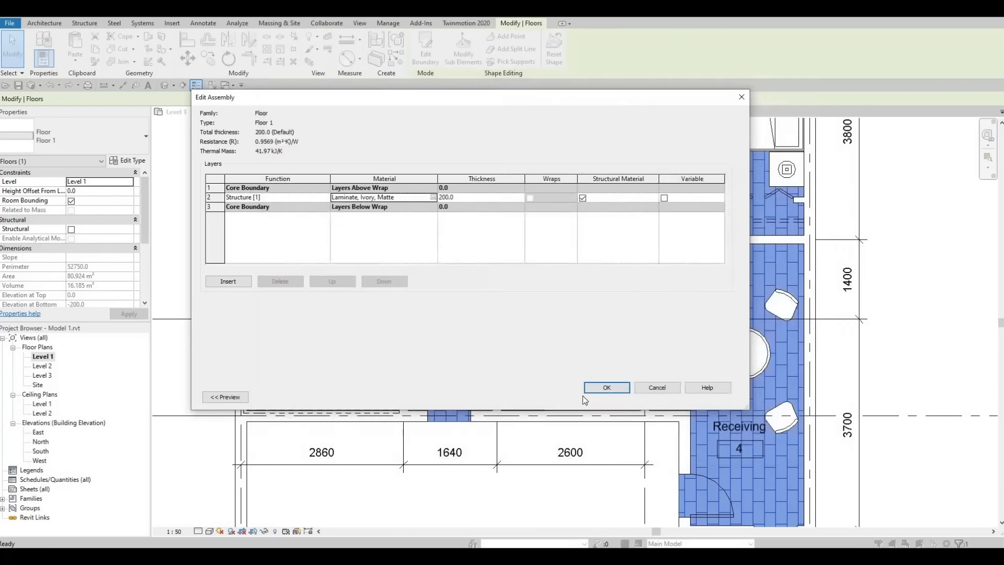
pyautogui.click(616, 391)
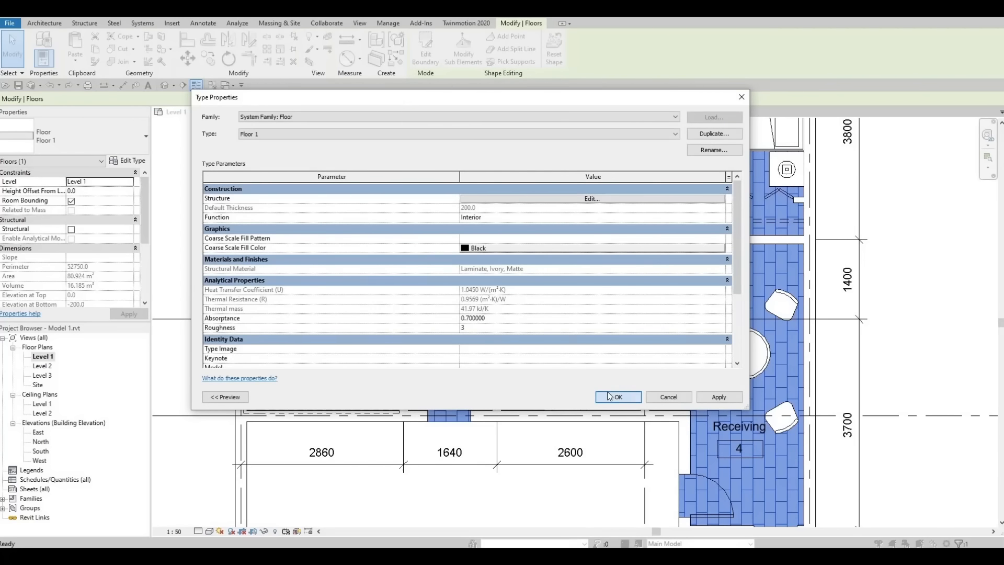
pyautogui.click(622, 392)
pyautogui.click(481, 309)
# Step: Start a new floor on Level 1 and duplicate the Floor 1 type as Floor 2
pyautogui.scroll(-1, 500, 315)
pyautogui.moveTo(501, 315); pyautogui.dragTo(375, 300, button='middle')
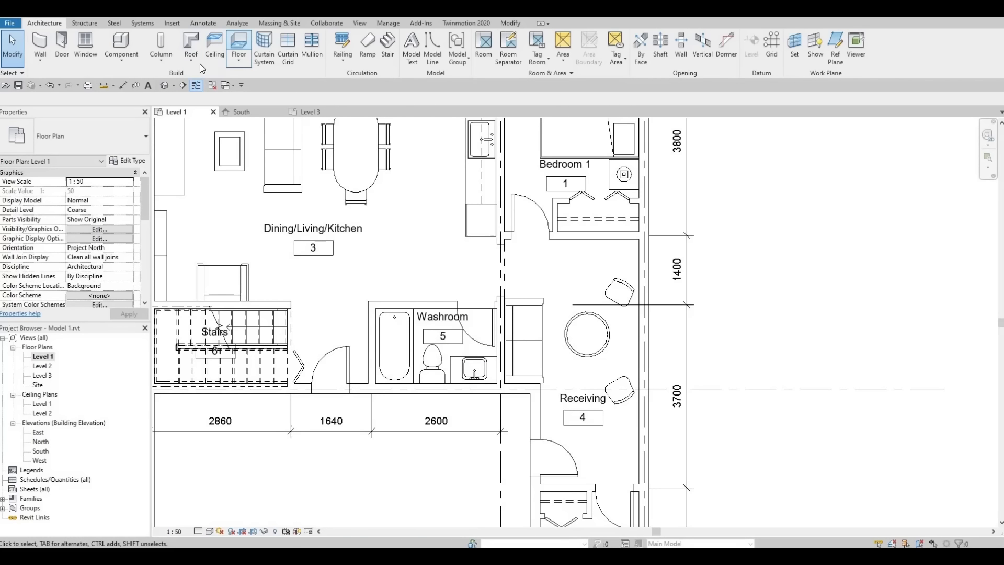
pyautogui.click(238, 41)
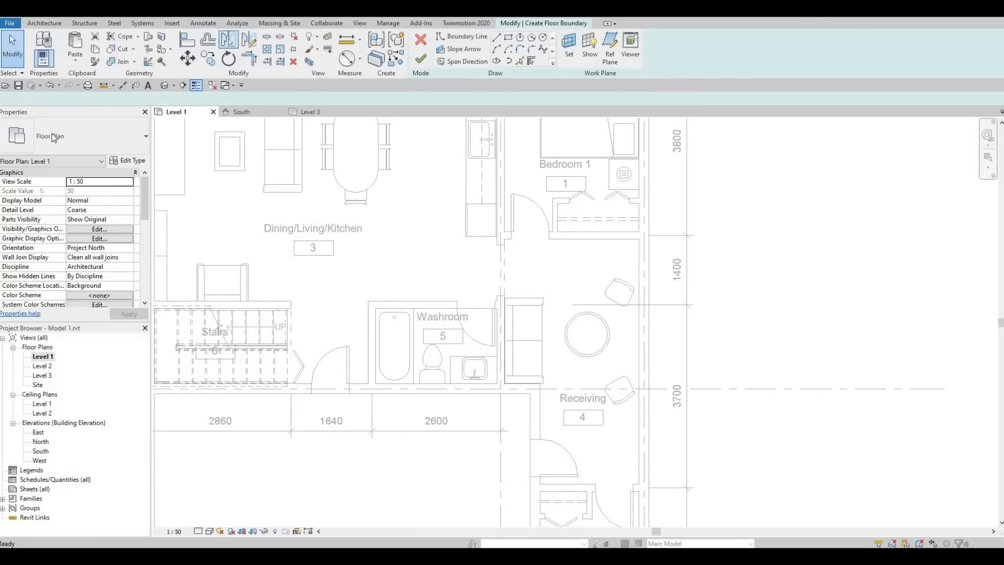
pyautogui.click(133, 162)
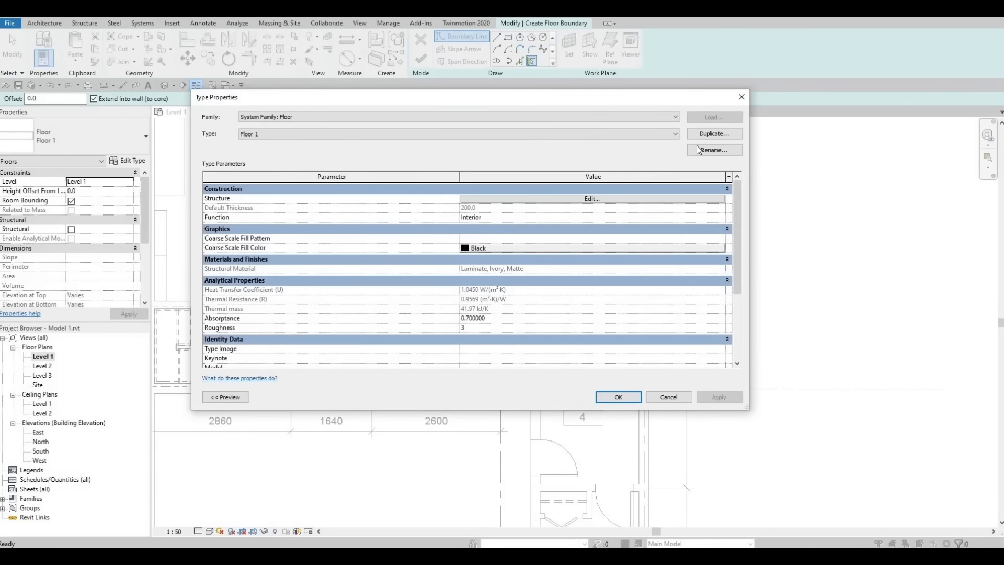
pyautogui.click(704, 134)
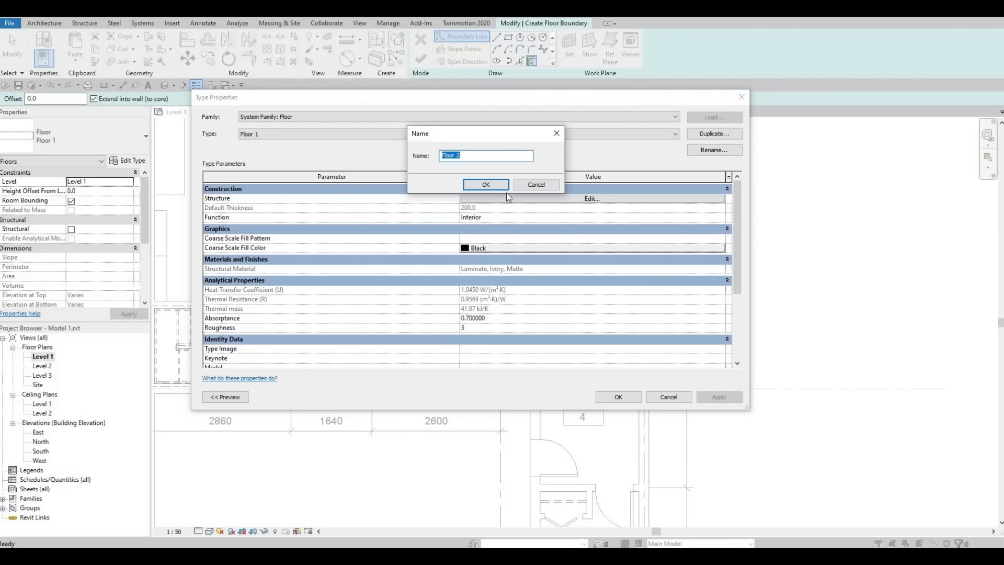
pyautogui.click(486, 184)
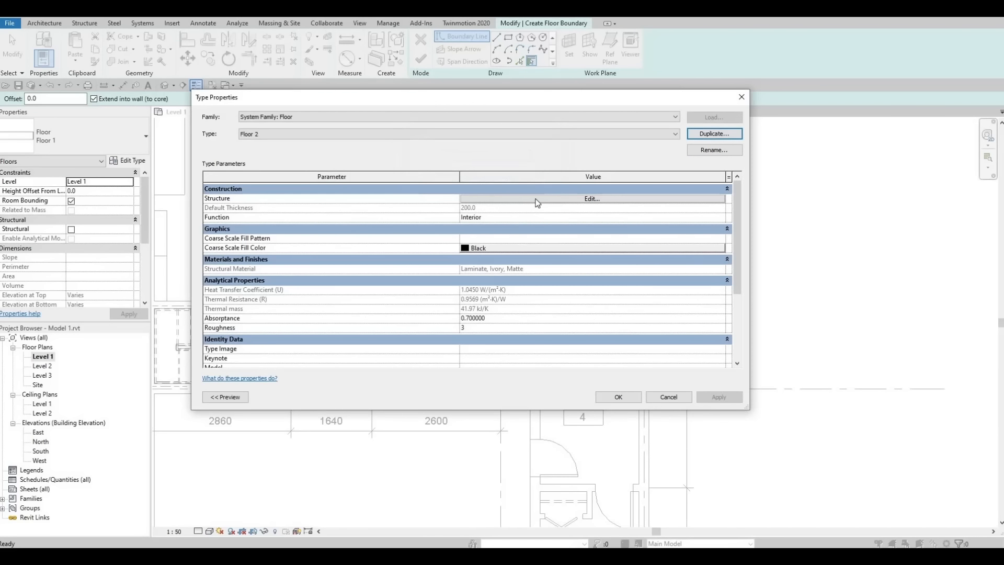
# Step: Set the Floor 2 structure layer's material to Iron, Ductile and apply the type settings
pyautogui.click(499, 200)
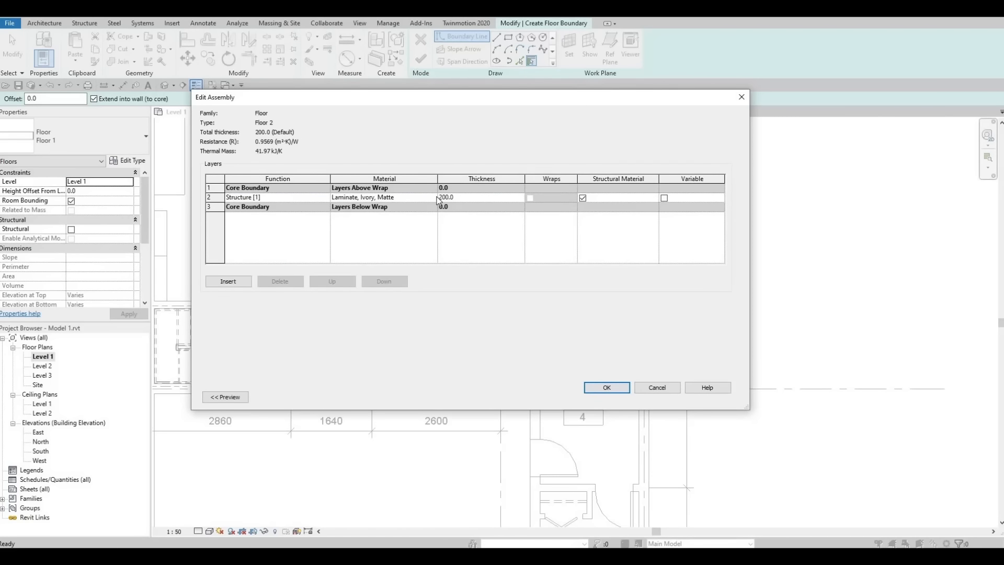
pyautogui.click(428, 198)
pyautogui.click(434, 197)
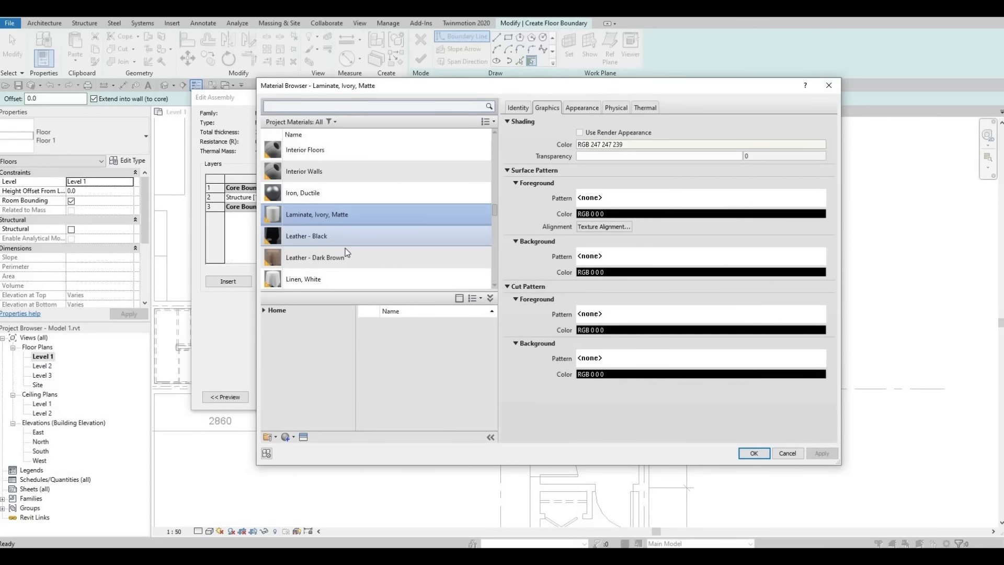
pyautogui.scroll(-1, 346, 247)
pyautogui.scroll(2, 347, 248)
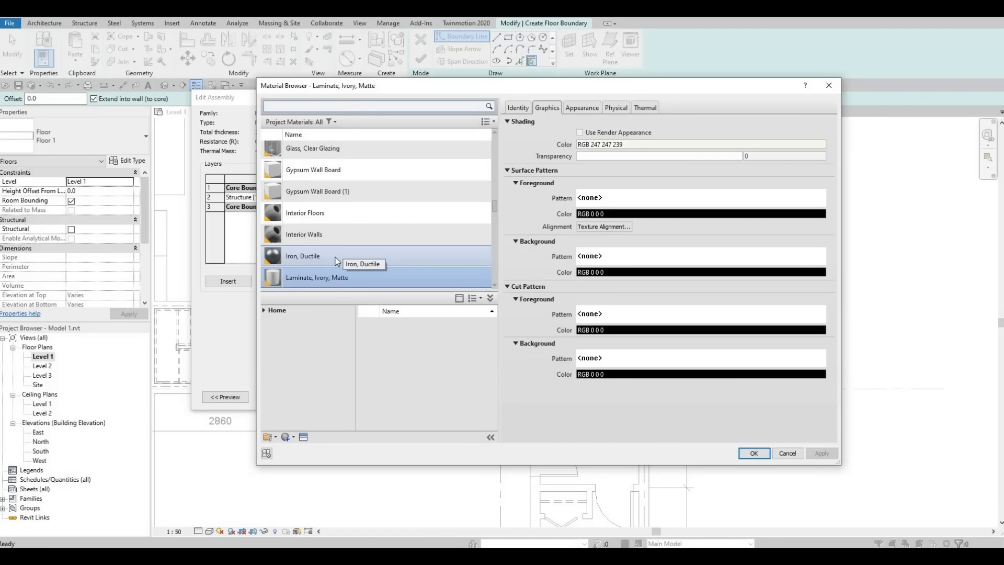
pyautogui.click(336, 258)
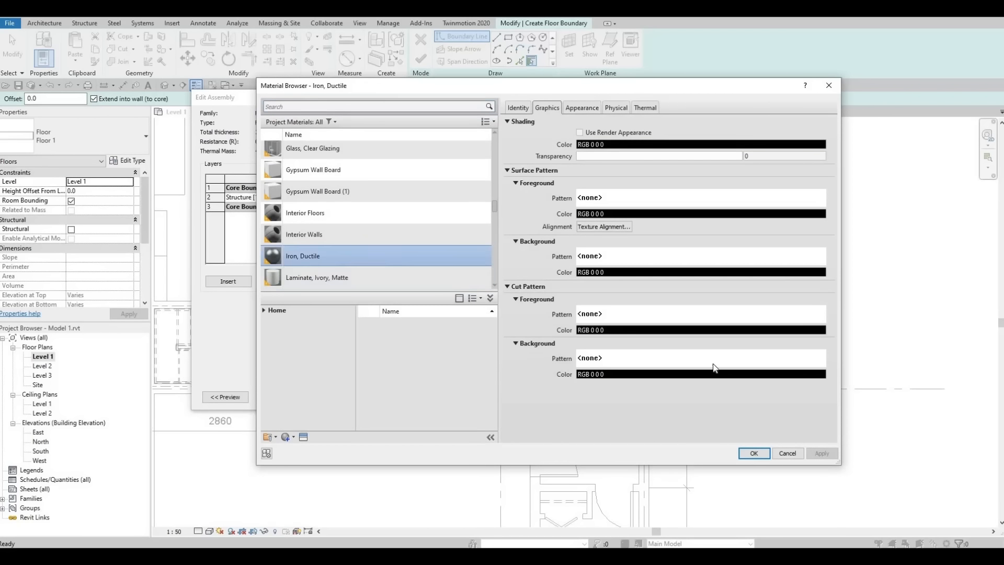
pyautogui.click(750, 451)
pyautogui.press('Return')
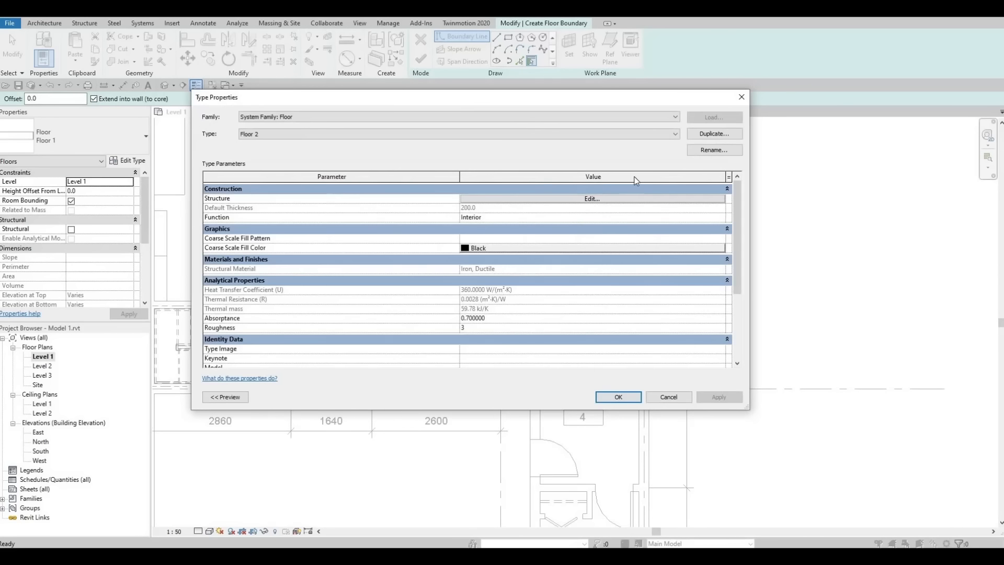
pyautogui.click(614, 397)
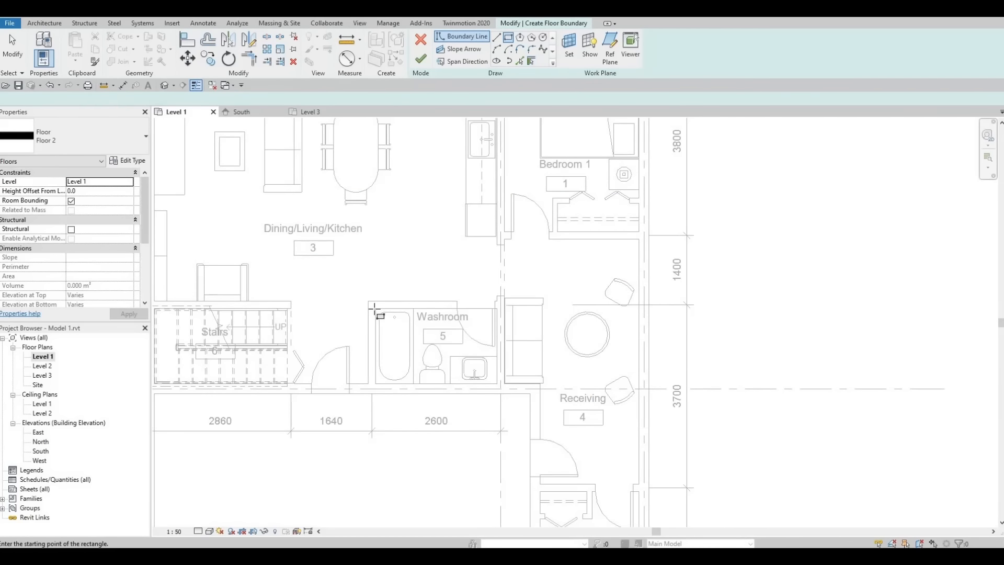
# Step: Create the washroom floor from a rectangular boundary between opposite inner corners of the room, using type Floor 2
pyautogui.click(376, 308)
pyautogui.click(497, 384)
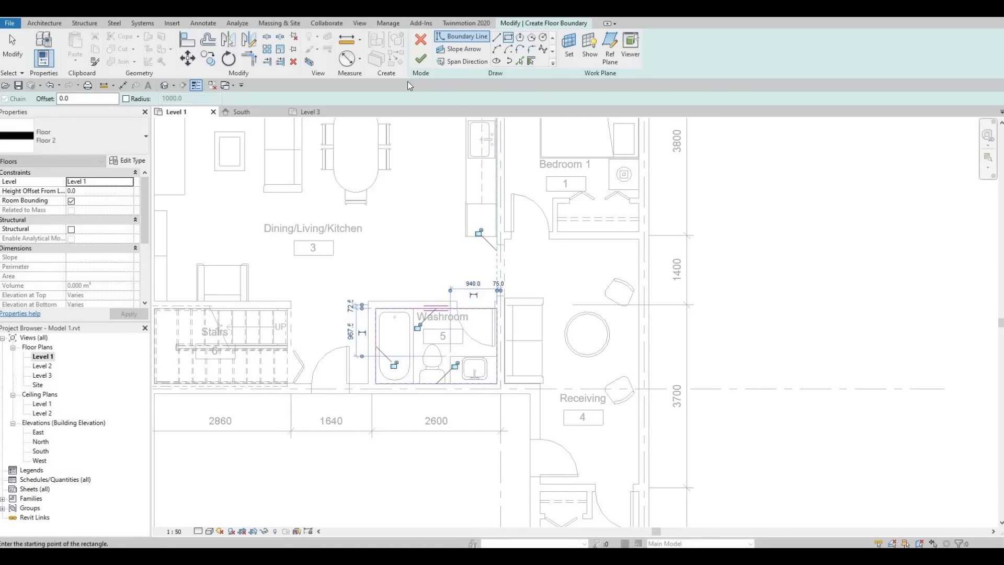
pyautogui.click(421, 59)
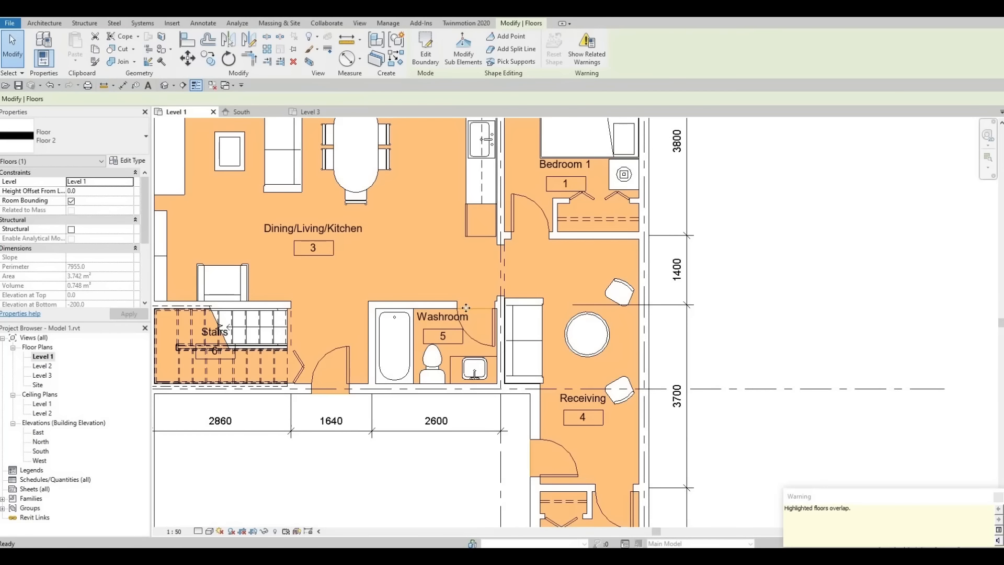
pyautogui.click(488, 328)
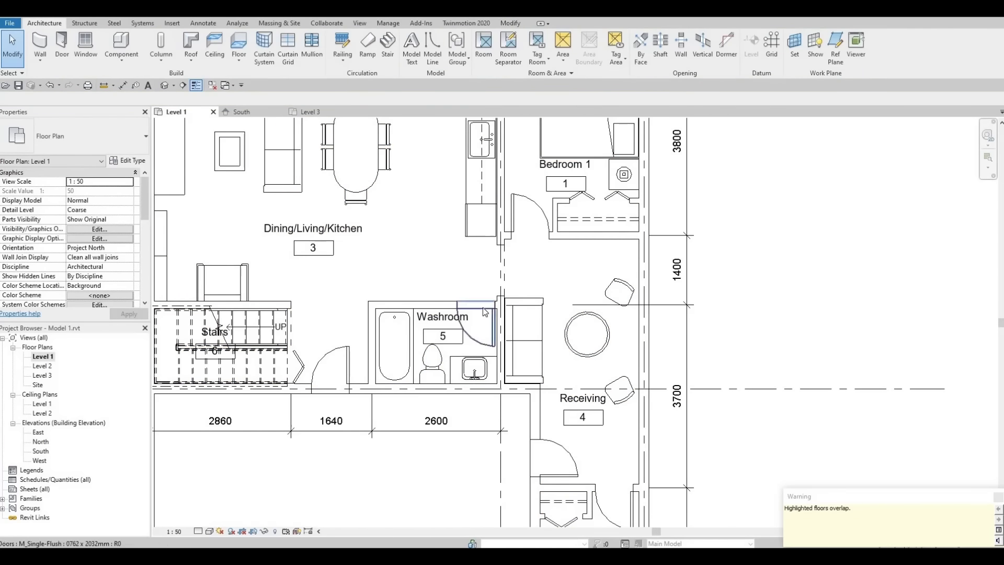
# Step: Start another floor on Level 1 and duplicate the Floor 2 type as Floor 3
pyautogui.click(238, 67)
pyautogui.click(272, 79)
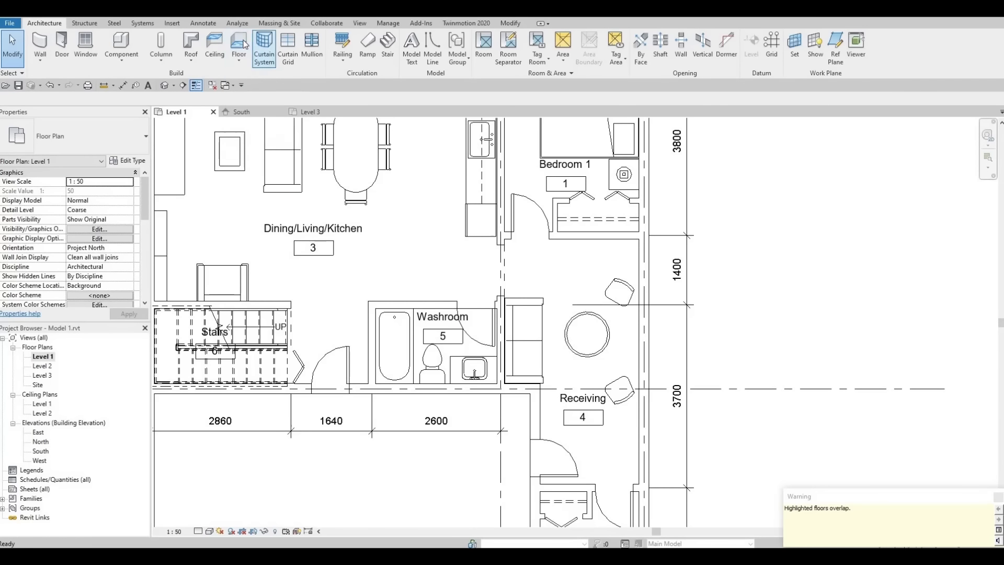
pyautogui.click(128, 161)
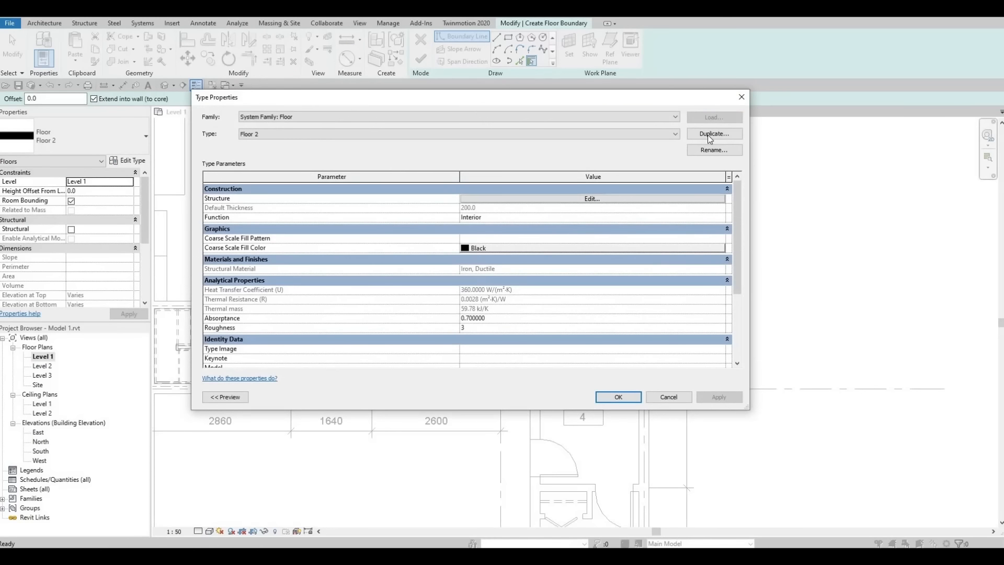
pyautogui.click(710, 135)
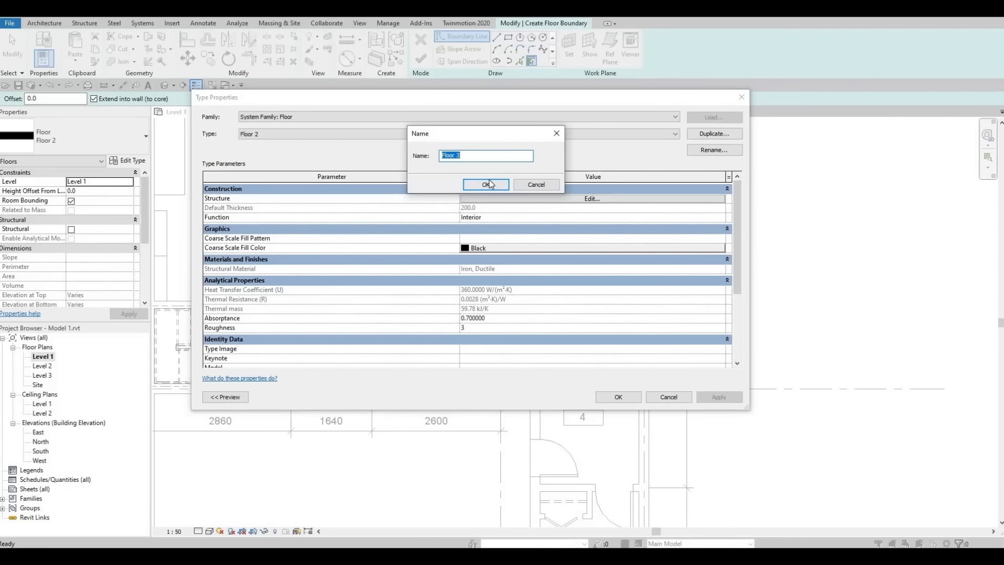
pyautogui.click(487, 185)
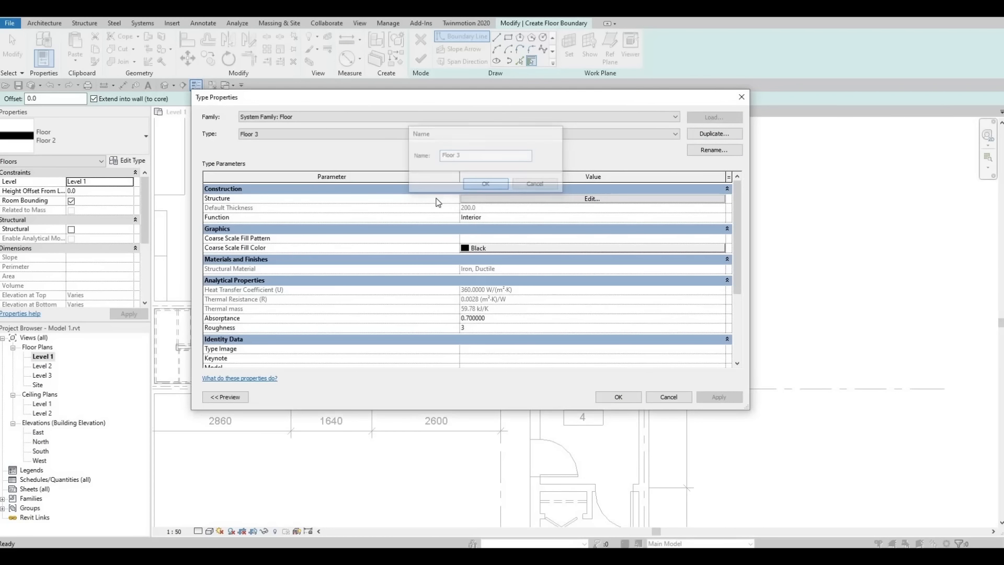
# Step: Set the Floor 3 structure layer's material to Concrete, Lightweight and accept the layer assembly
pyautogui.click(528, 200)
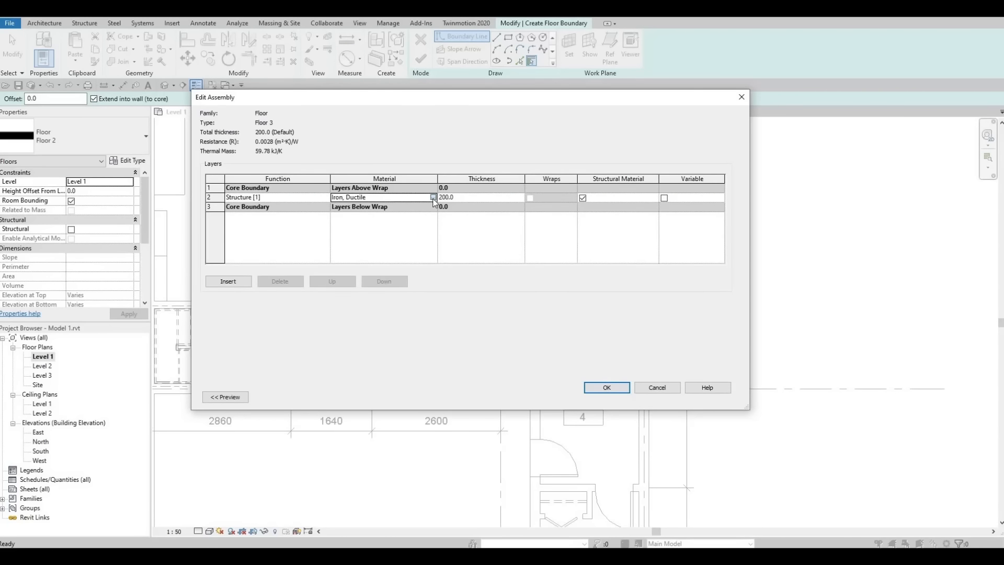
pyautogui.click(433, 198)
pyautogui.scroll(2, 390, 233)
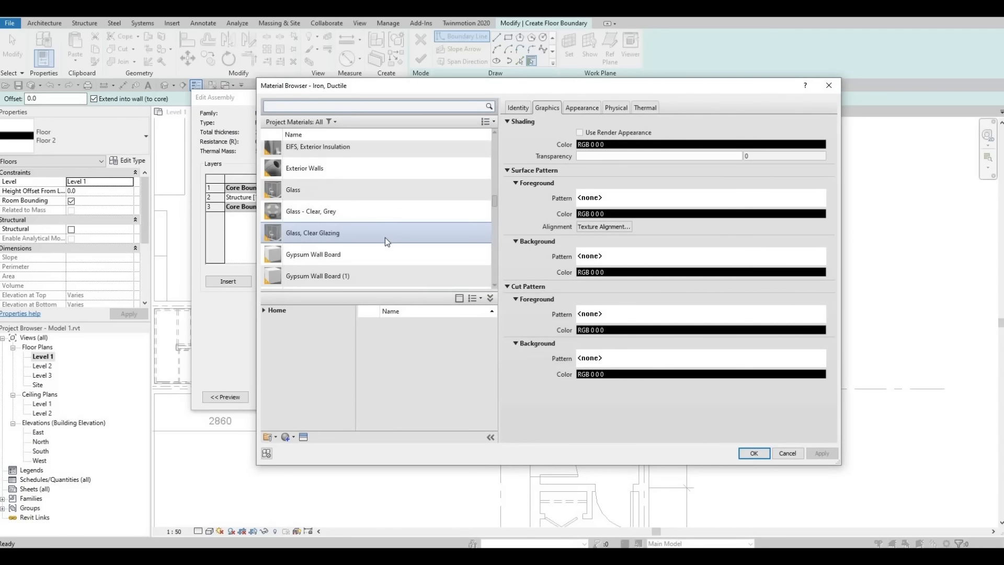
pyautogui.scroll(3, 384, 237)
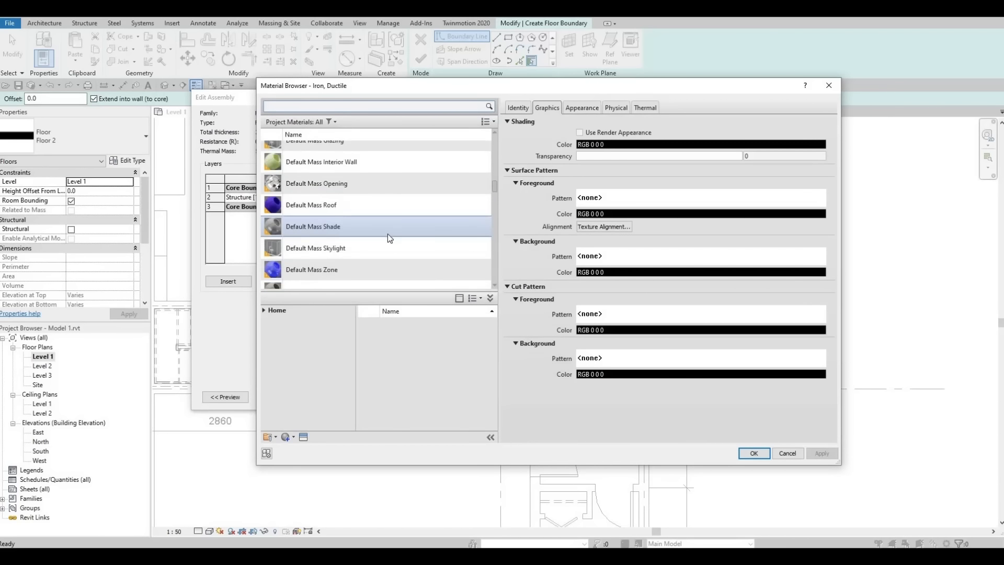
pyautogui.scroll(6, 388, 234)
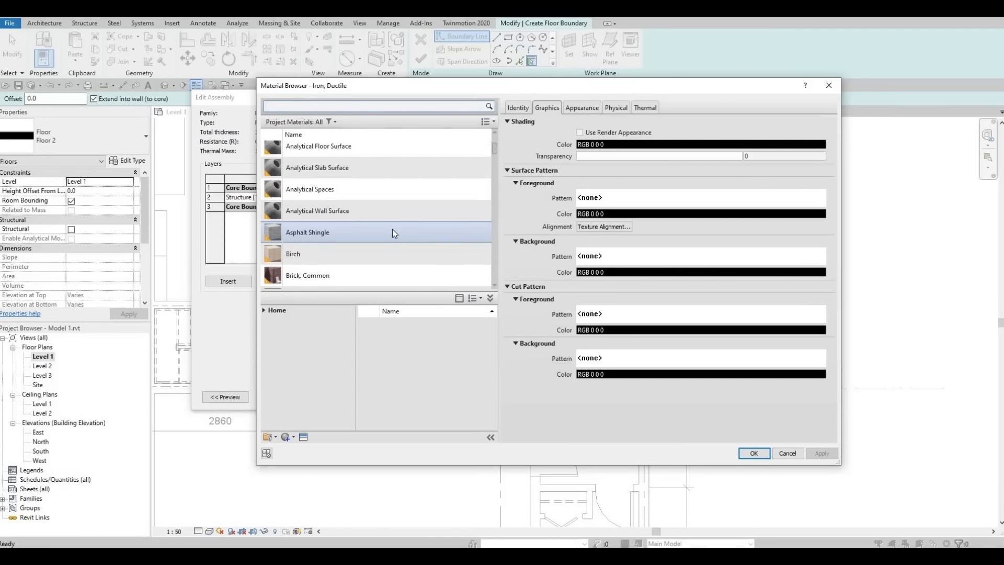
pyautogui.scroll(2, 392, 229)
pyautogui.scroll(-5, 392, 229)
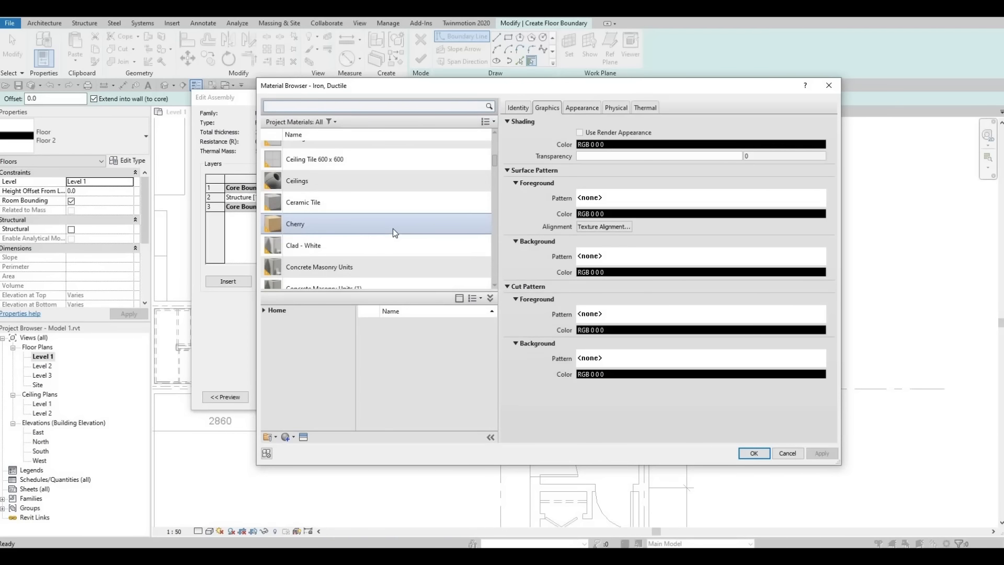
pyautogui.scroll(-1, 393, 228)
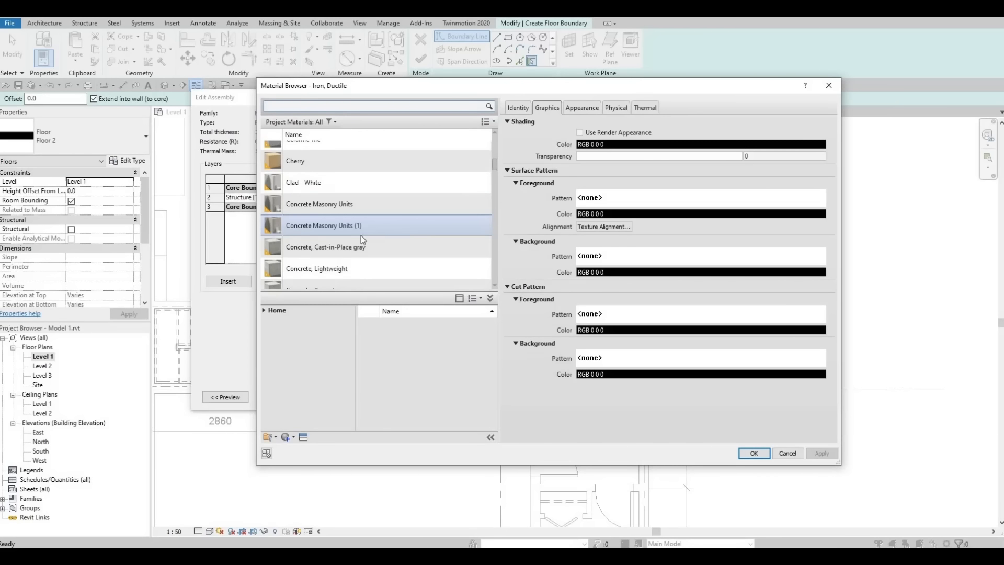
pyautogui.click(346, 268)
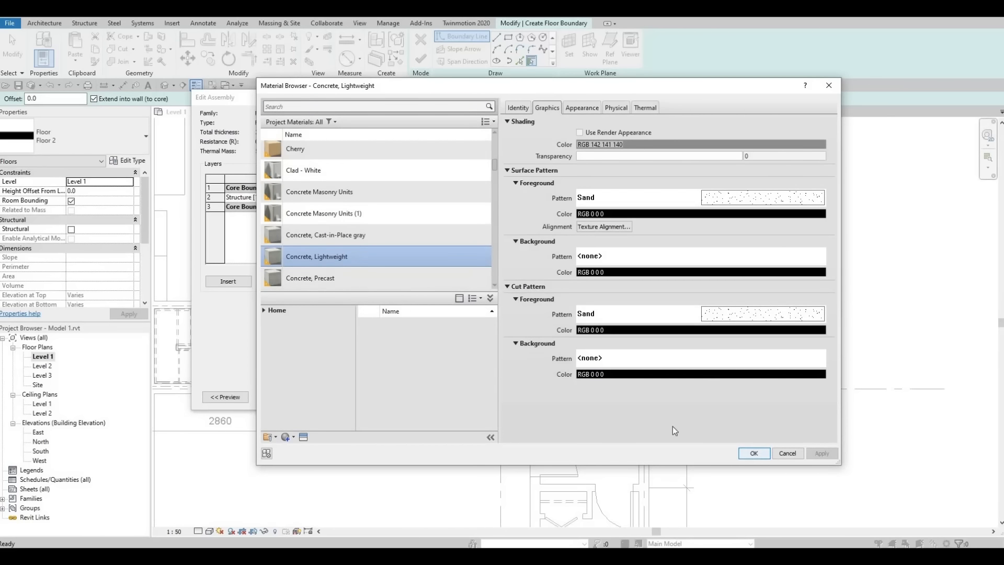
pyautogui.press('Return')
pyautogui.click(608, 387)
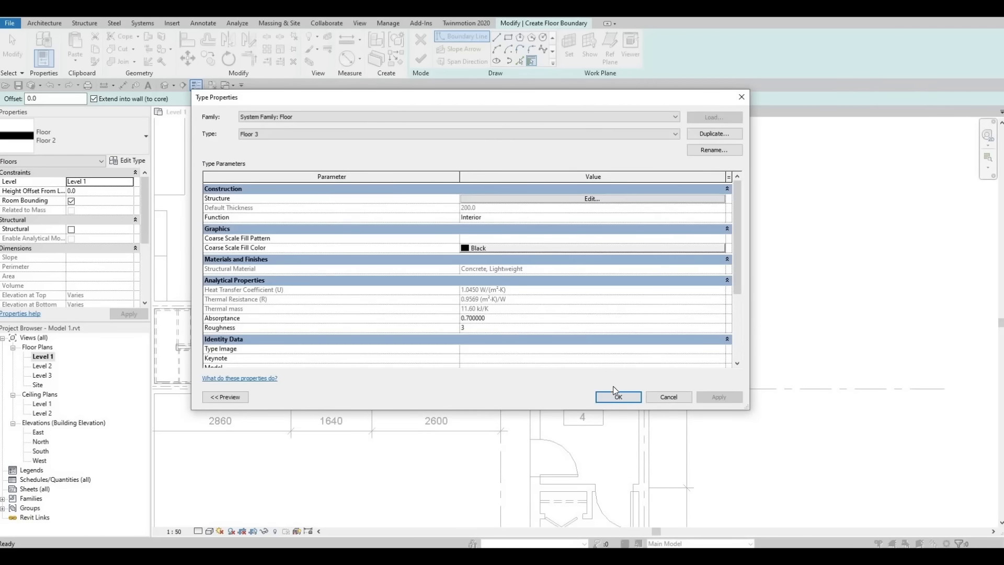
# Step: Create a 7800 by 5100 mm rectangular floor of type Floor 3 in the open area beside Bedroom 2 and below the Stairs
pyautogui.click(612, 399)
pyautogui.scroll(-2, 484, 386)
pyautogui.moveTo(483, 387); pyautogui.dragTo(511, 206, button='middle')
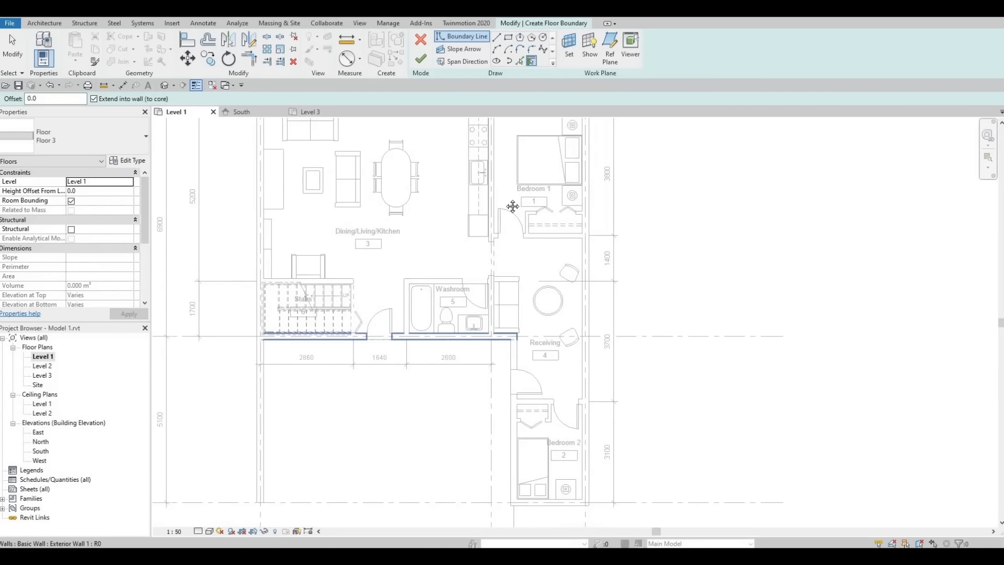
pyautogui.moveTo(293, 241); pyautogui.dragTo(294, 237, button='middle')
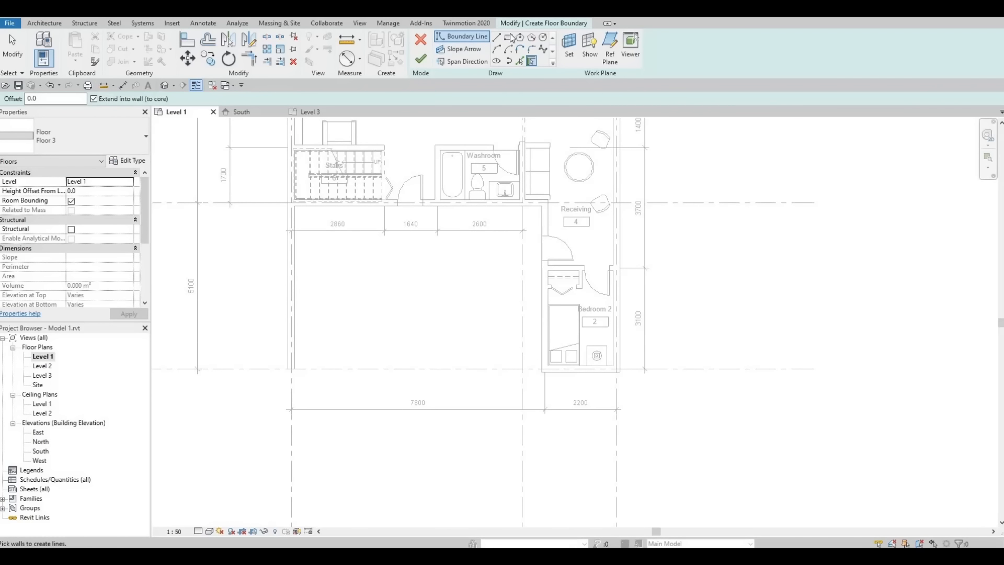
pyautogui.click(497, 36)
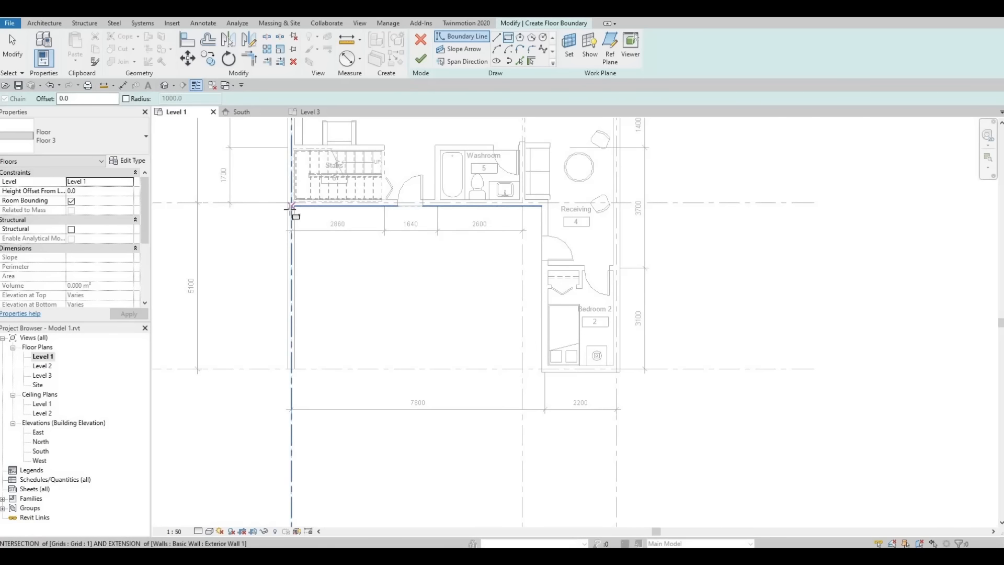
pyautogui.click(291, 207)
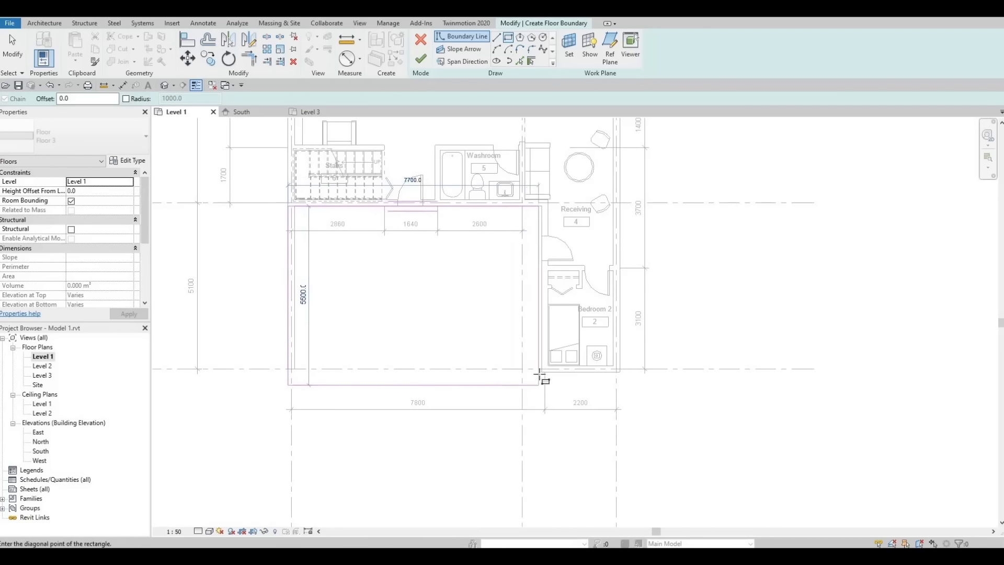
pyautogui.click(542, 372)
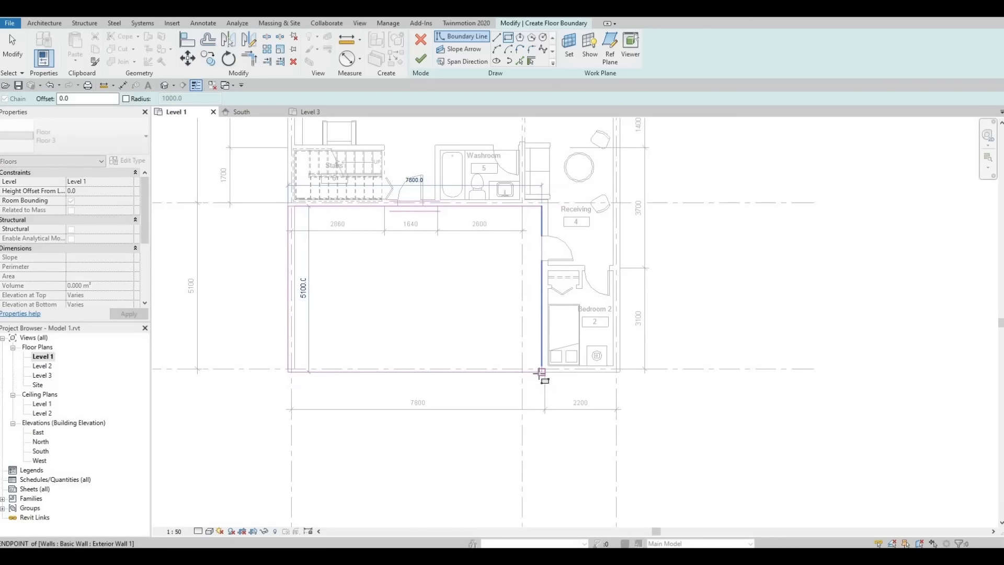
pyautogui.click(421, 58)
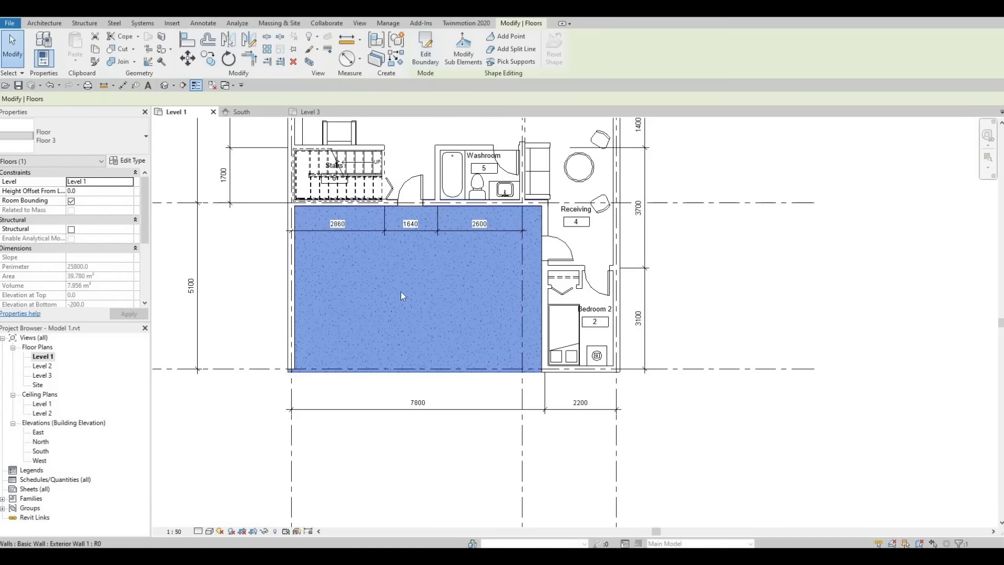
pyautogui.click(400, 294)
# Step: Draw a short Exterior Wall 1 segment along grid C, from the end of the wall opposite Bedroom 2 inward
pyautogui.moveTo(378, 303); pyautogui.dragTo(378, 297, button='middle')
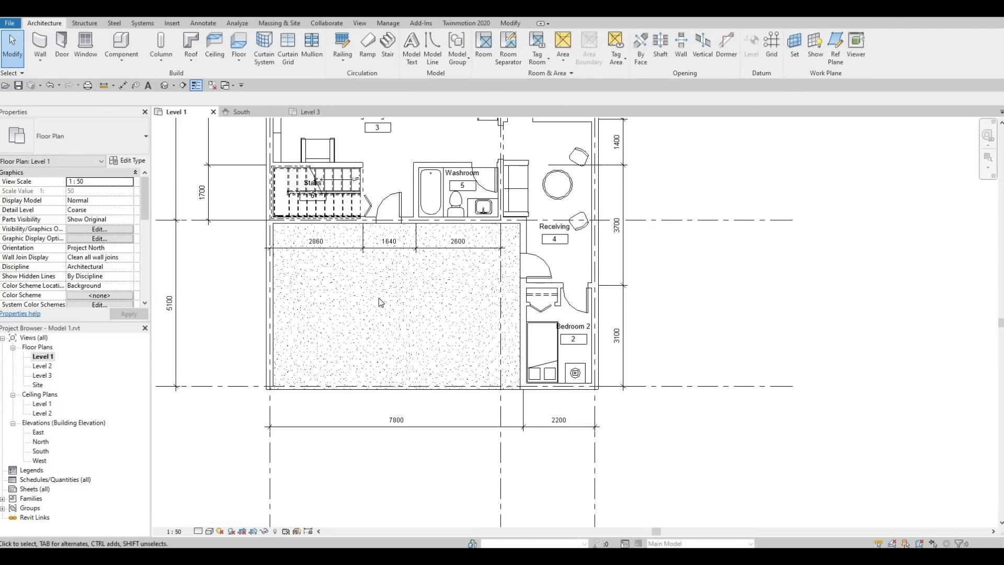
pyautogui.click(266, 325)
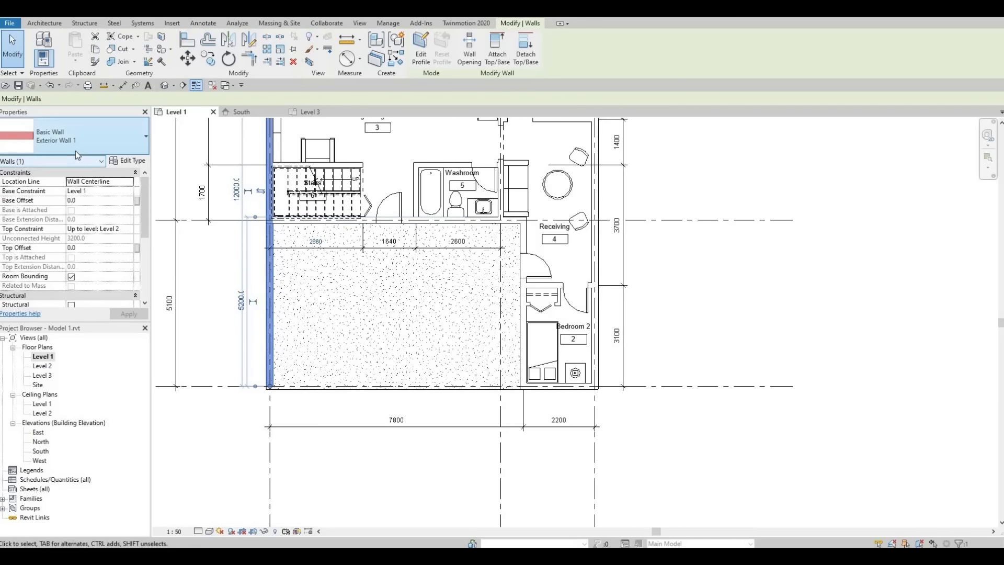
pyautogui.click(395, 58)
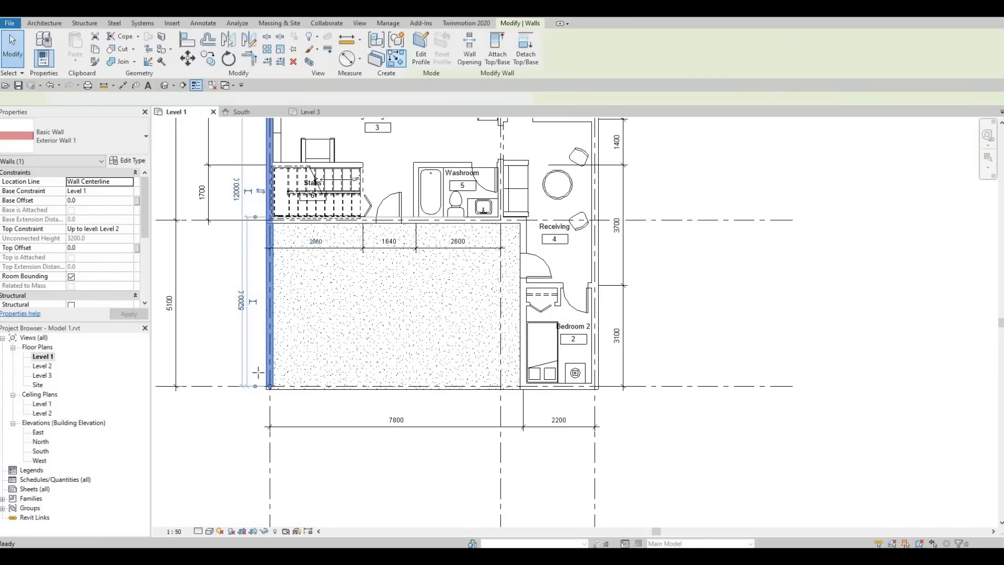
pyautogui.scroll(2, 269, 384)
pyautogui.scroll(4, 274, 389)
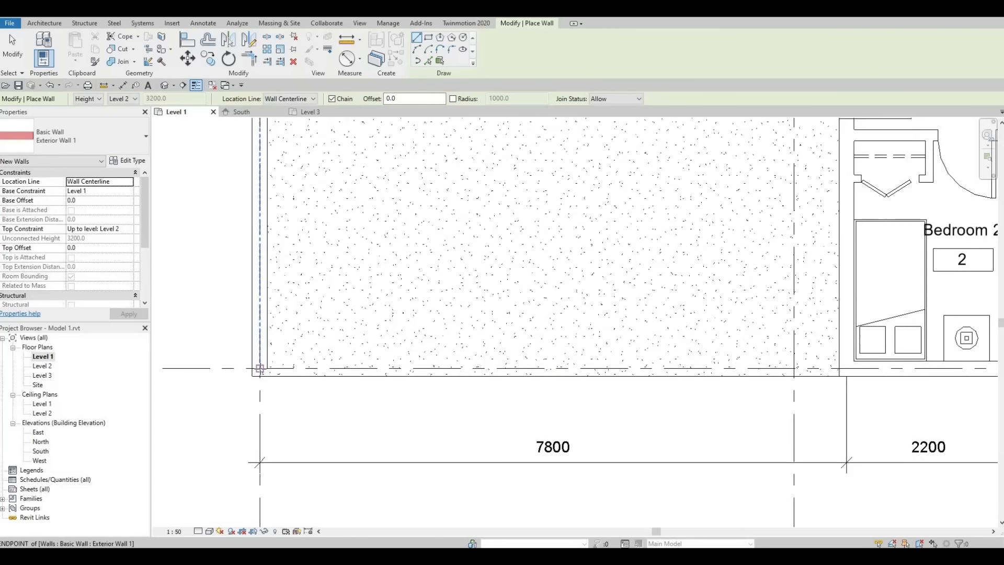
pyautogui.click(260, 368)
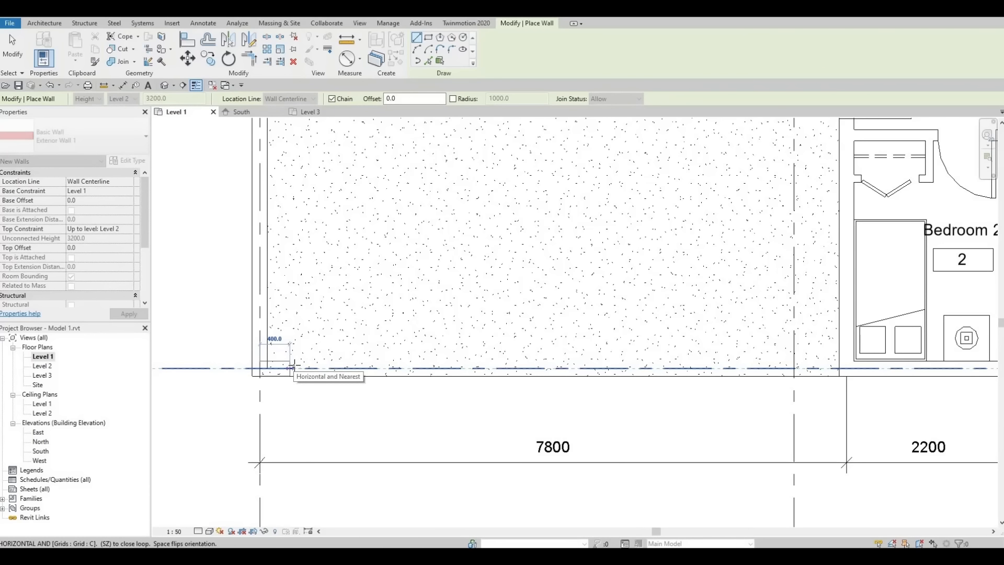
pyautogui.click(296, 367)
pyautogui.press('Escape')
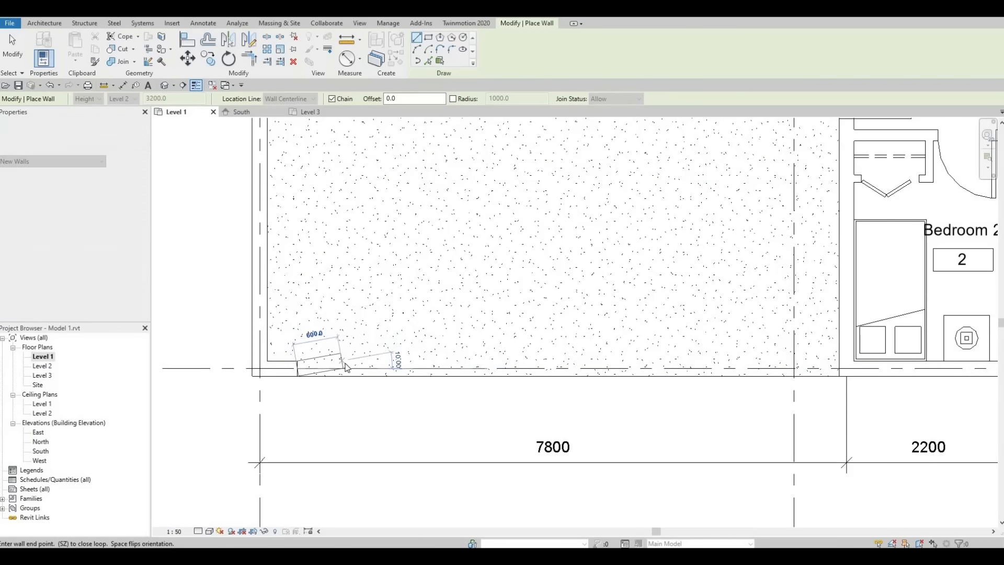
# Step: Draw a matching Exterior Wall 1 segment about 500 mm long on grid C, from the Bedroom 2 corner toward the open area
pyautogui.moveTo(496, 387); pyautogui.dragTo(322, 401, button='middle')
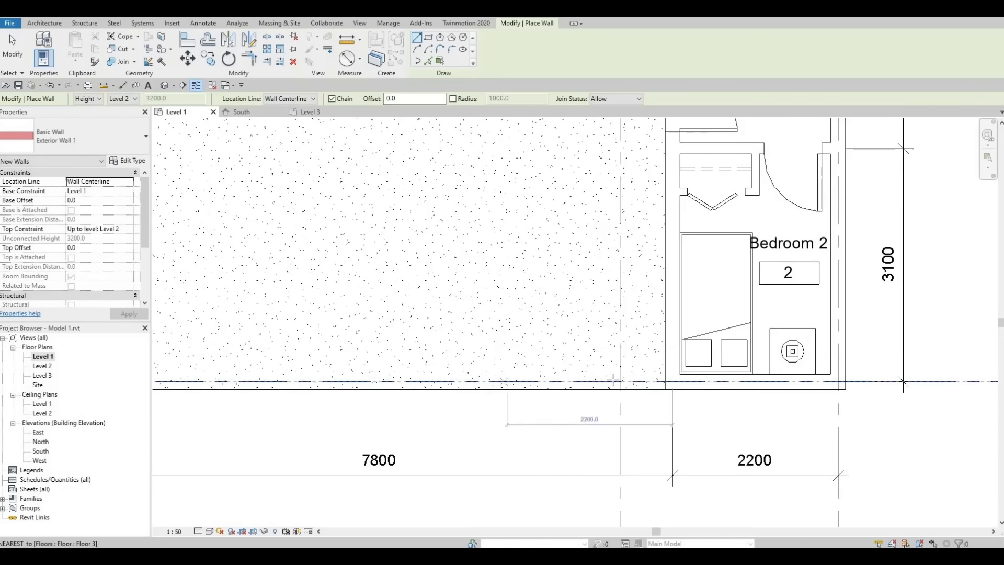
pyautogui.click(664, 382)
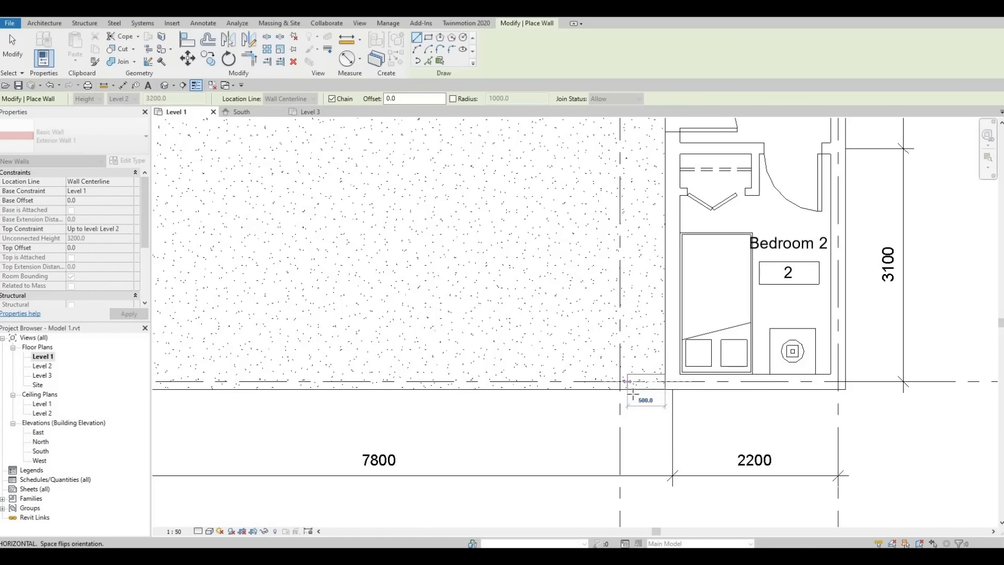
pyautogui.press('Escape')
pyautogui.press('Escape')
pyautogui.scroll(-4, 630, 352)
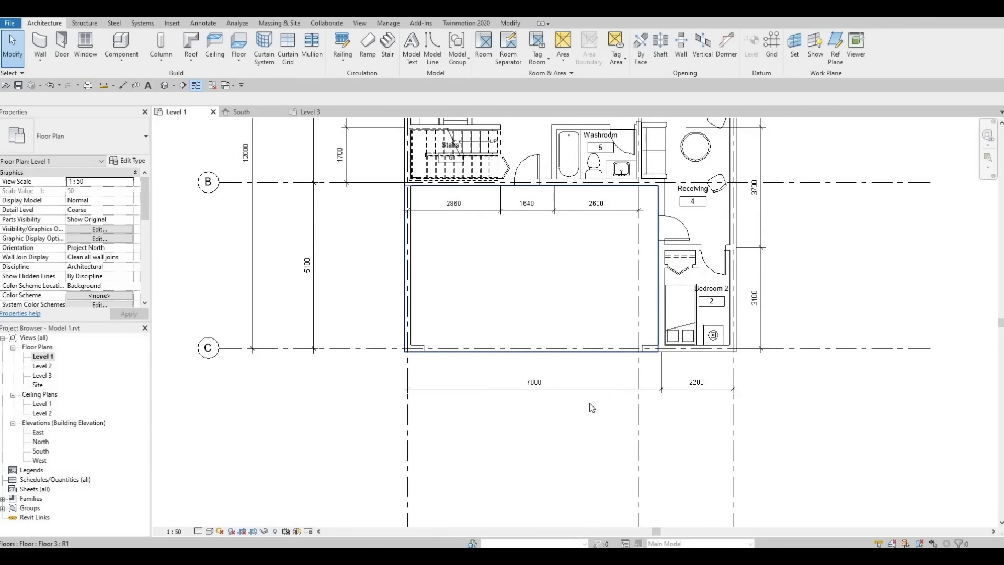
pyautogui.moveTo(629, 352); pyautogui.dragTo(568, 401, button='middle')
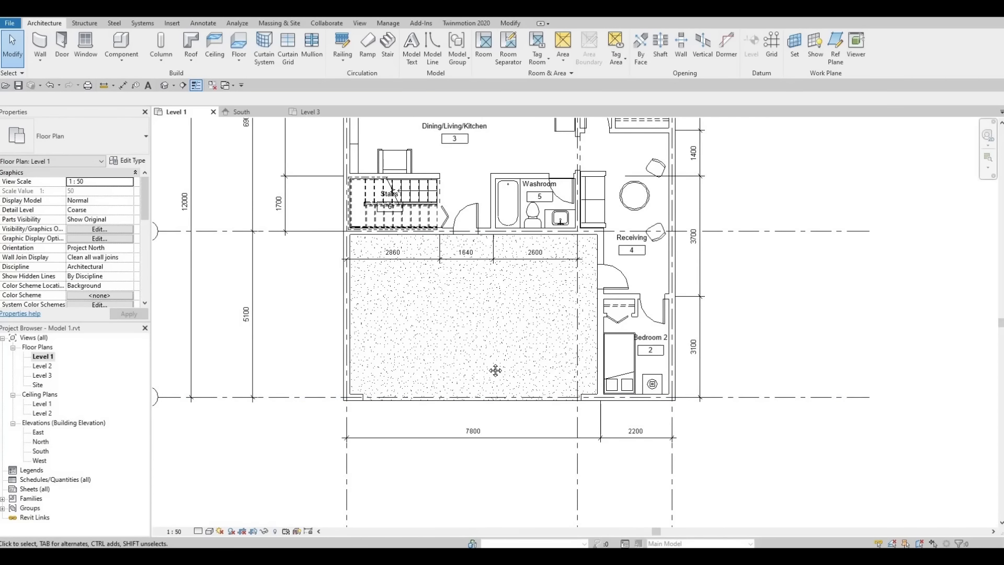
pyautogui.moveTo(495, 370); pyautogui.dragTo(446, 357, button='middle')
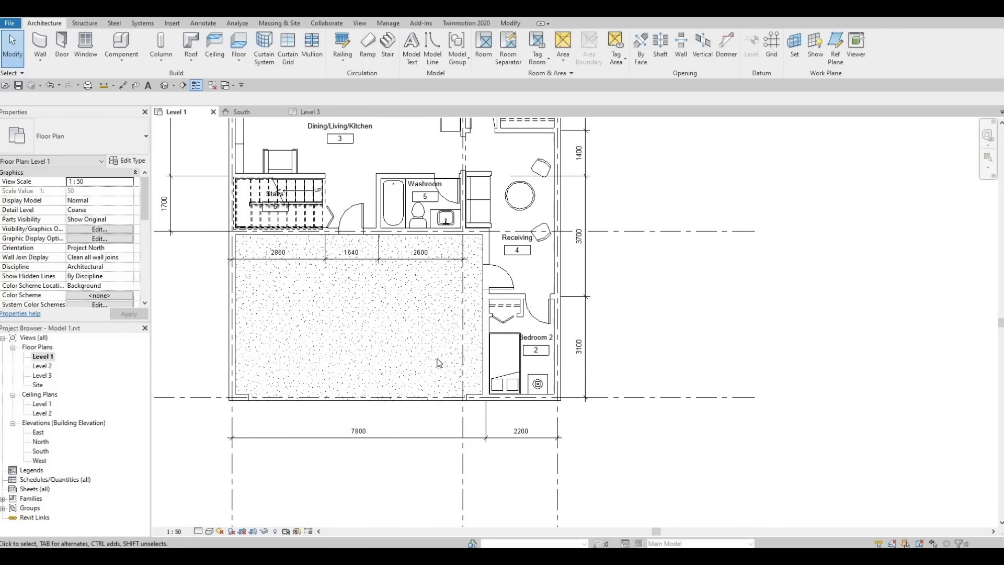
# Step: Place a Curtain Wall about 1700 mm long within Bedroom 2's exterior wall on grid C
pyautogui.click(41, 46)
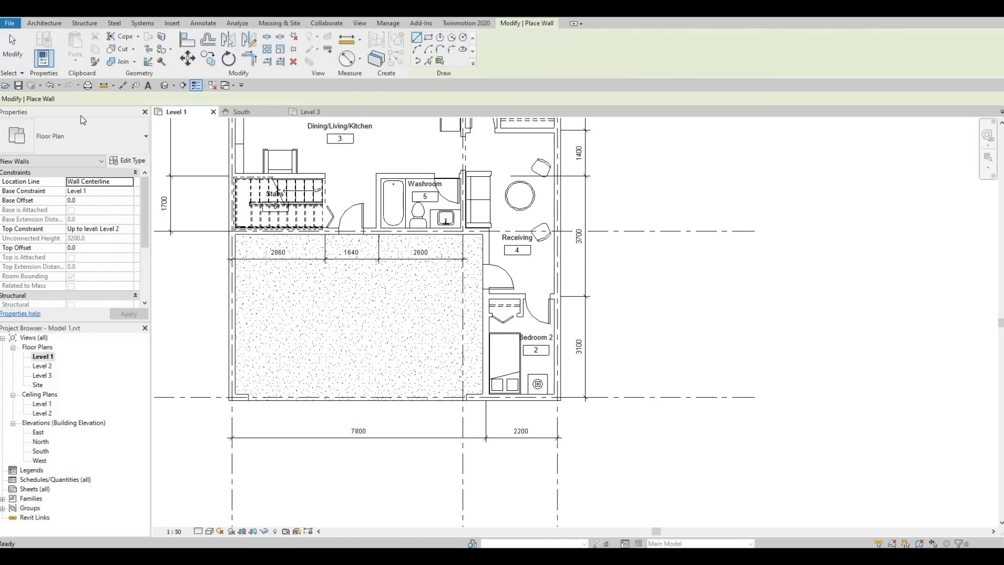
pyautogui.click(145, 137)
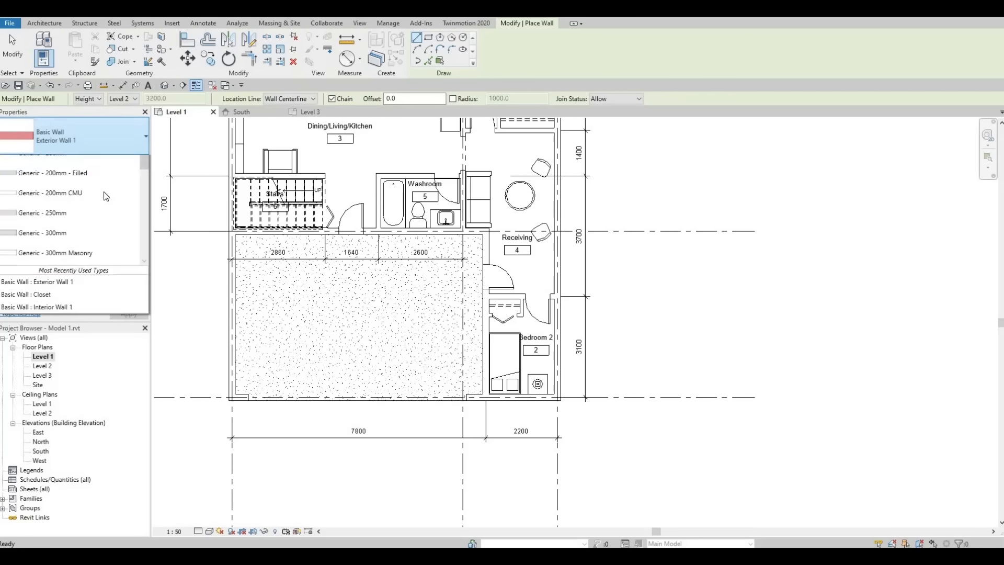
pyautogui.scroll(-3, 101, 256)
pyautogui.scroll(-3, 89, 280)
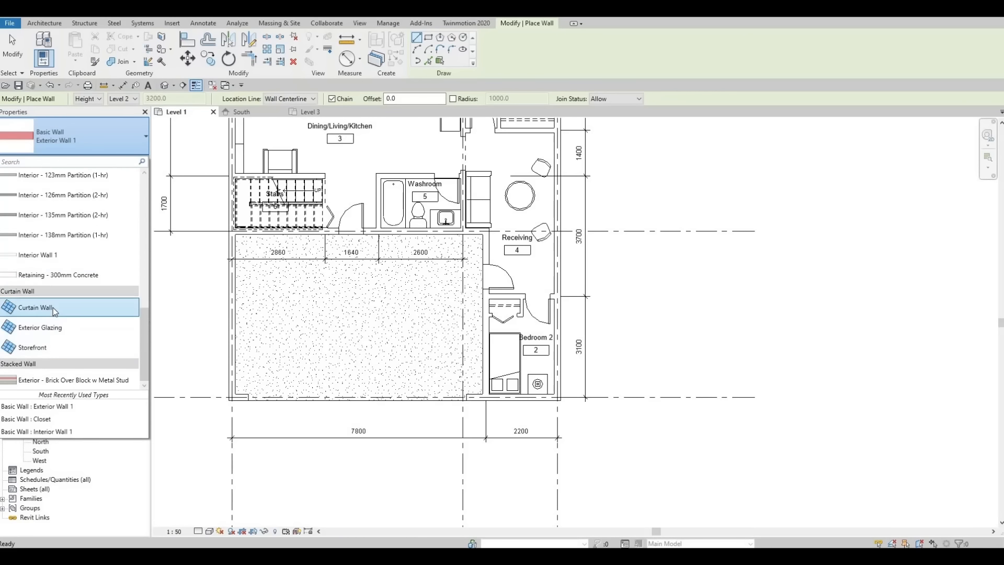
pyautogui.moveTo(52, 308)
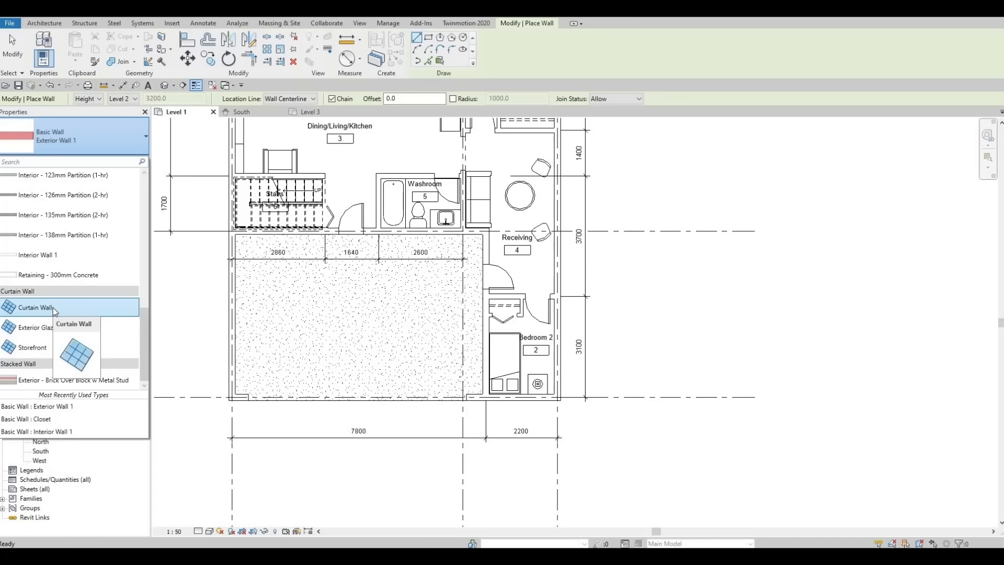
pyautogui.click(52, 308)
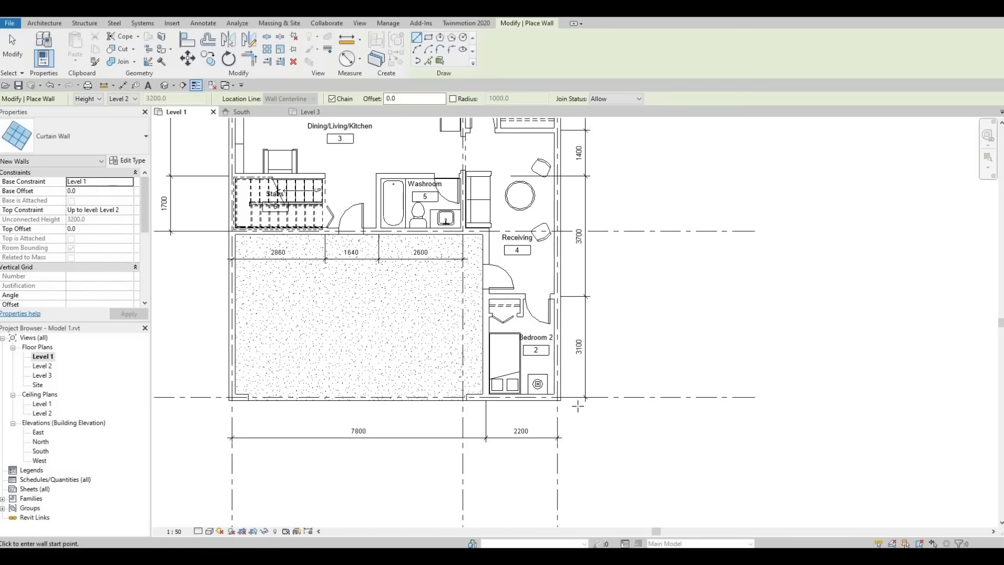
pyautogui.scroll(2, 582, 413)
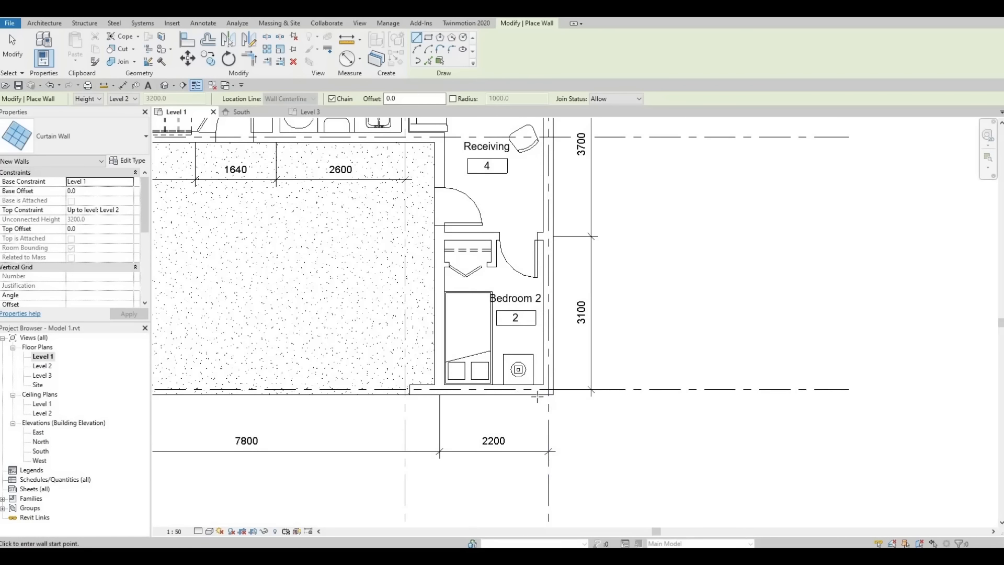
pyautogui.scroll(3, 539, 390)
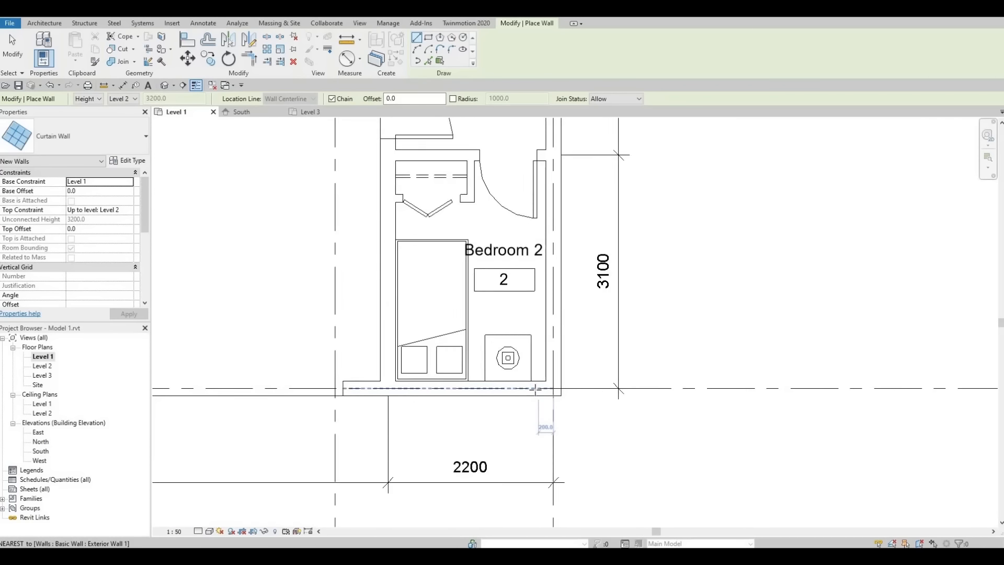
pyautogui.click(534, 387)
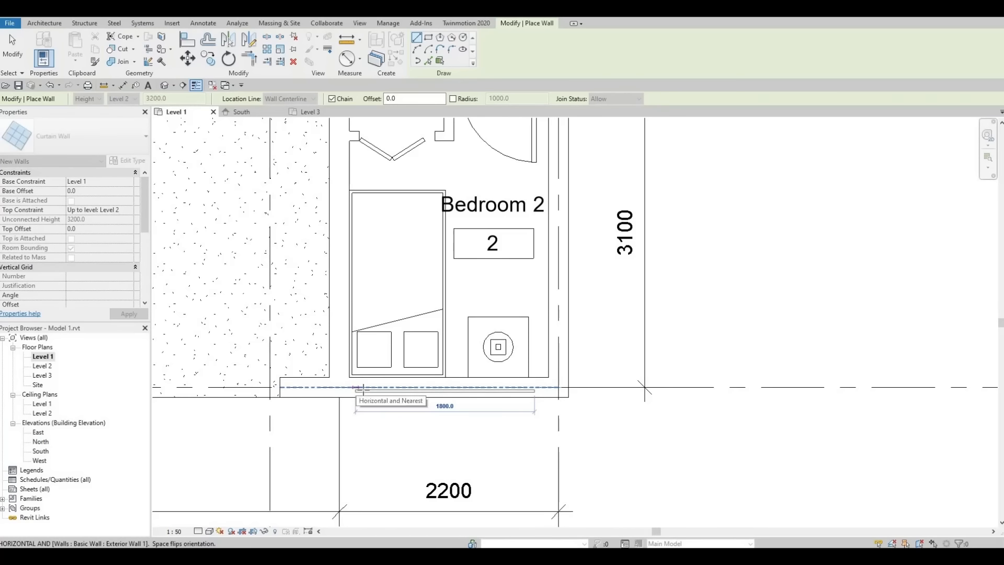
pyautogui.click(365, 388)
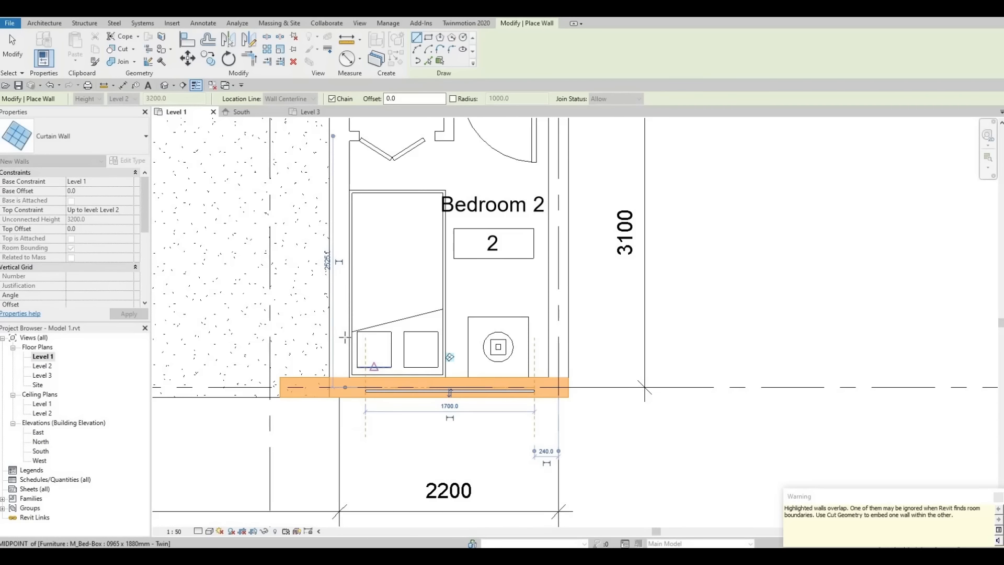
pyautogui.press('Escape')
pyautogui.press('Escape')
# Step: Place a Curtain Wall about 540 mm long in the exterior wall behind the Washroom toilet
pyautogui.moveTo(365, 372); pyautogui.dragTo(519, 455, button='middle')
pyautogui.scroll(-4, 433, 341)
pyautogui.moveTo(454, 279); pyautogui.dragTo(384, 360, button='middle')
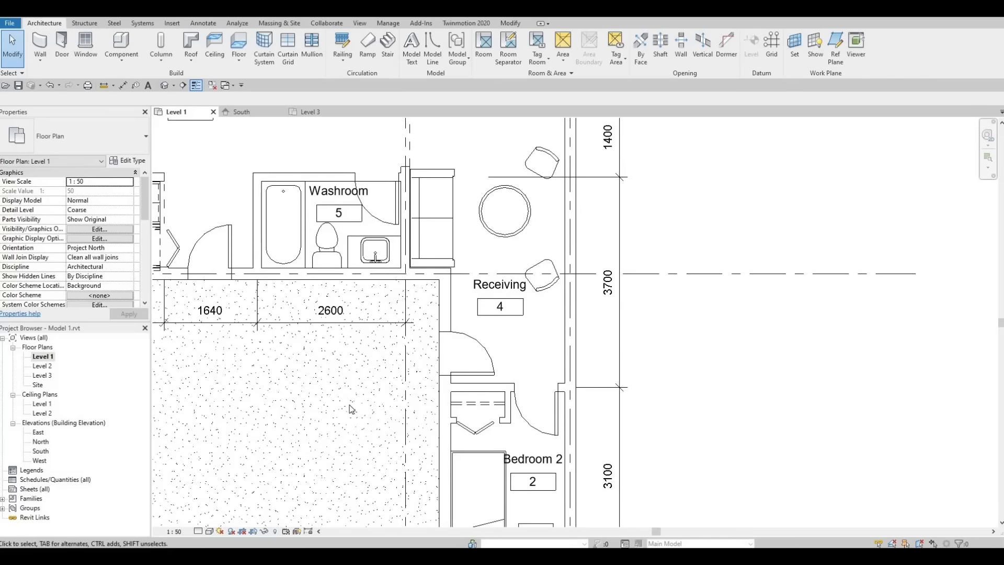
pyautogui.moveTo(349, 404); pyautogui.dragTo(324, 439, button='middle')
pyautogui.scroll(1, 295, 312)
pyautogui.scroll(1, 295, 312)
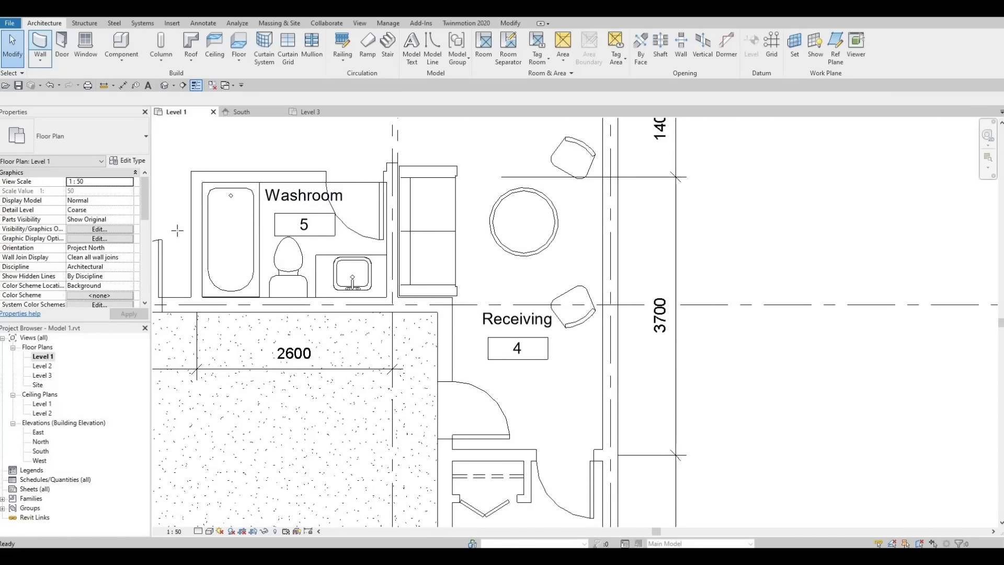
pyautogui.click(42, 44)
pyautogui.scroll(3, 257, 241)
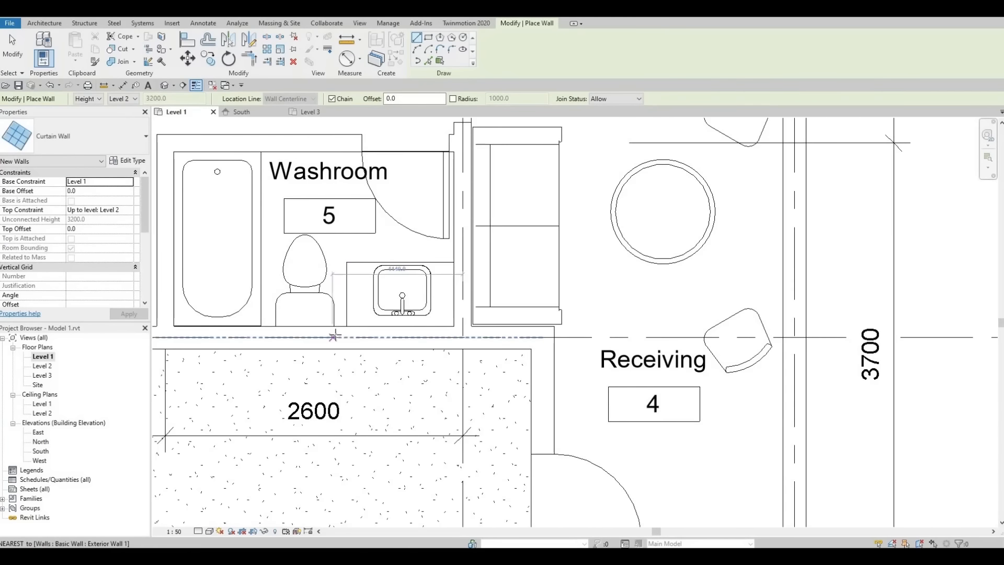
pyautogui.click(337, 341)
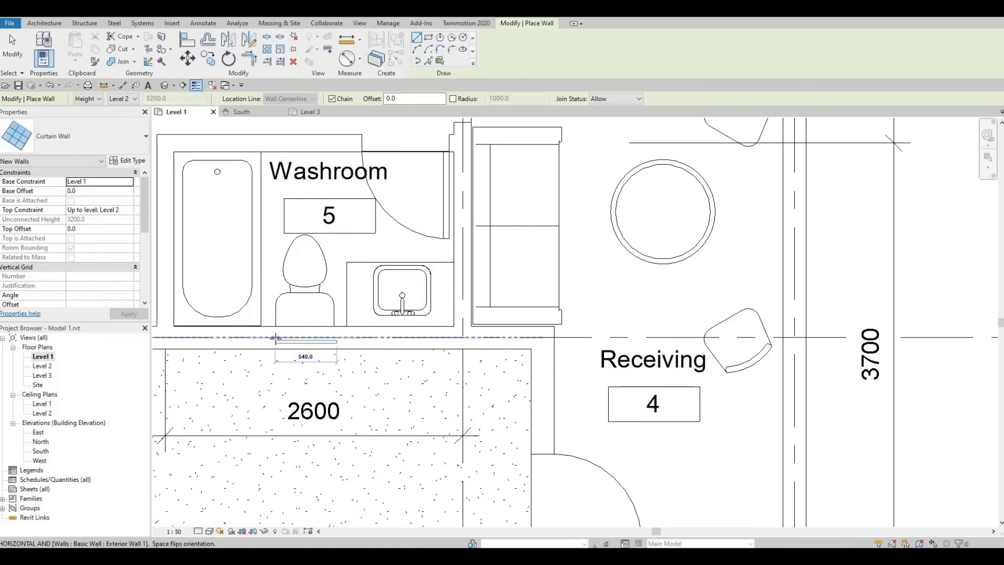
pyautogui.click(291, 316)
pyautogui.scroll(-2, 243, 331)
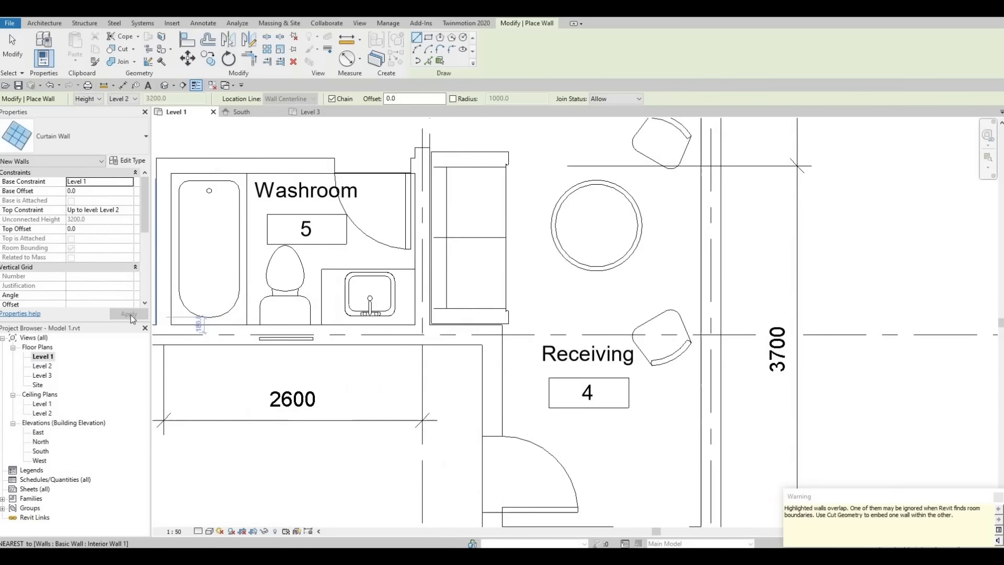
# Step: Place a short Curtain Wall in the exterior wall along grid B at the outer corner of the Stairs
pyautogui.moveTo(243, 330); pyautogui.dragTo(704, 352, button='middle')
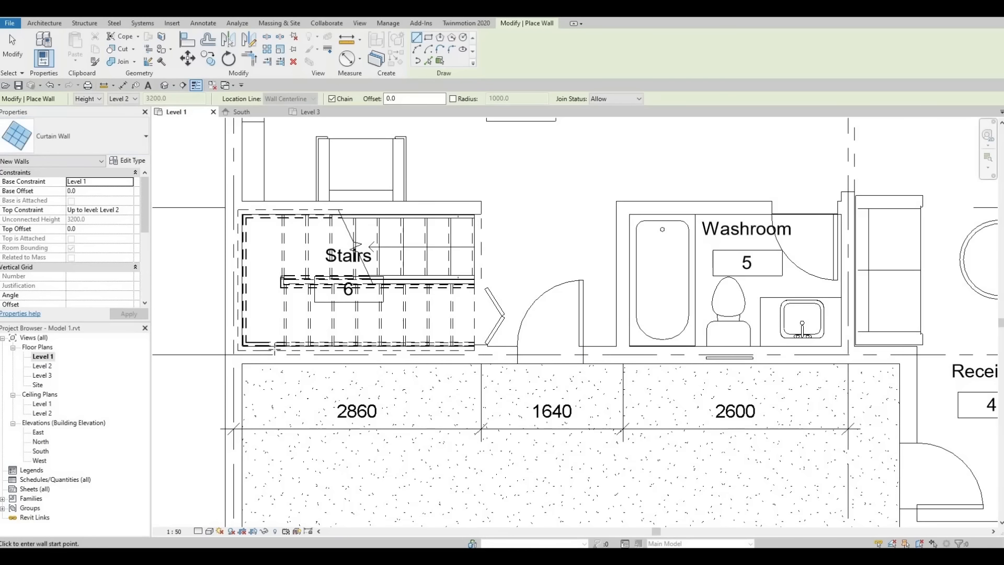
pyautogui.scroll(3, 276, 356)
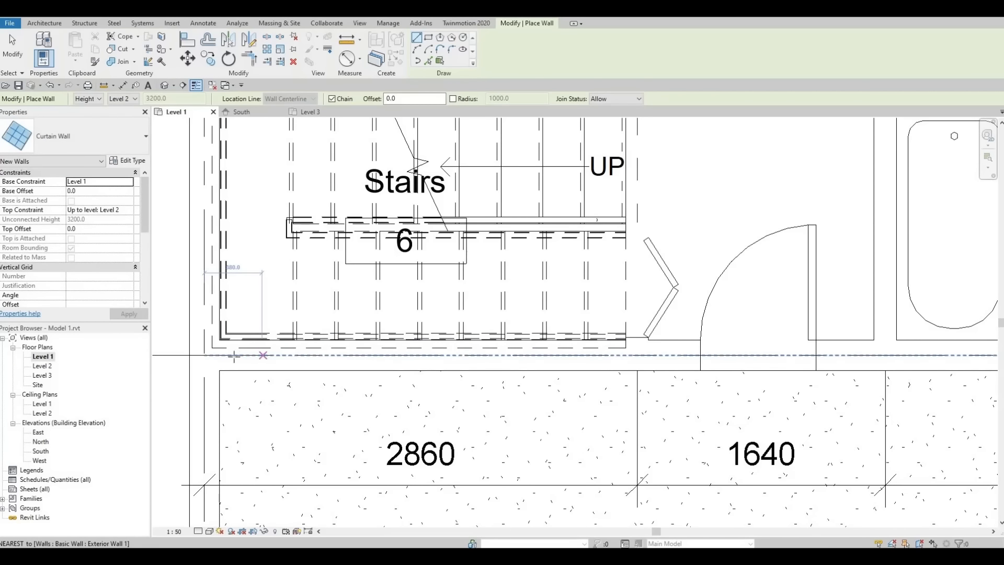
pyautogui.click(262, 357)
pyautogui.click(225, 359)
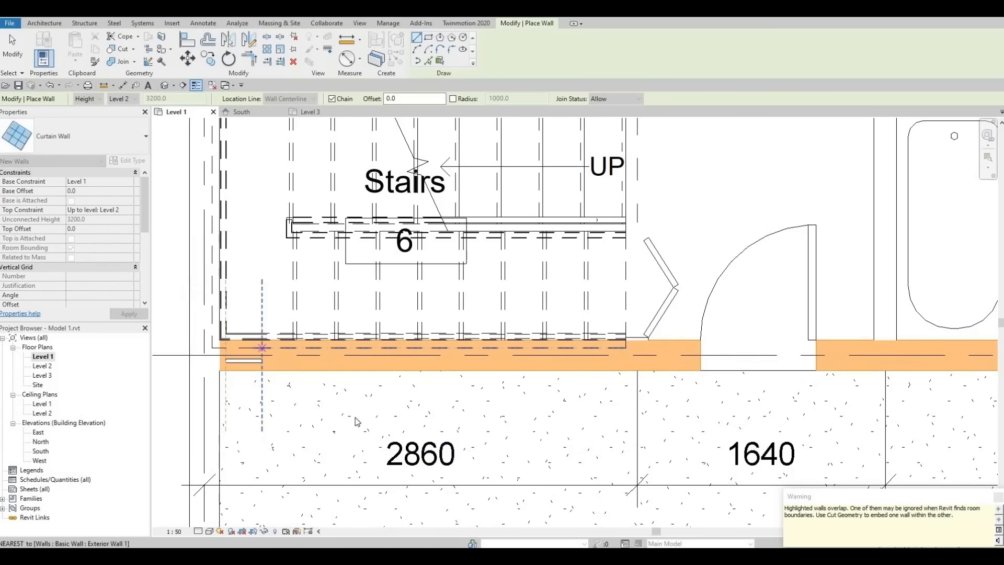
pyautogui.press('Escape')
pyautogui.press('Escape')
pyautogui.scroll(-4, 343, 354)
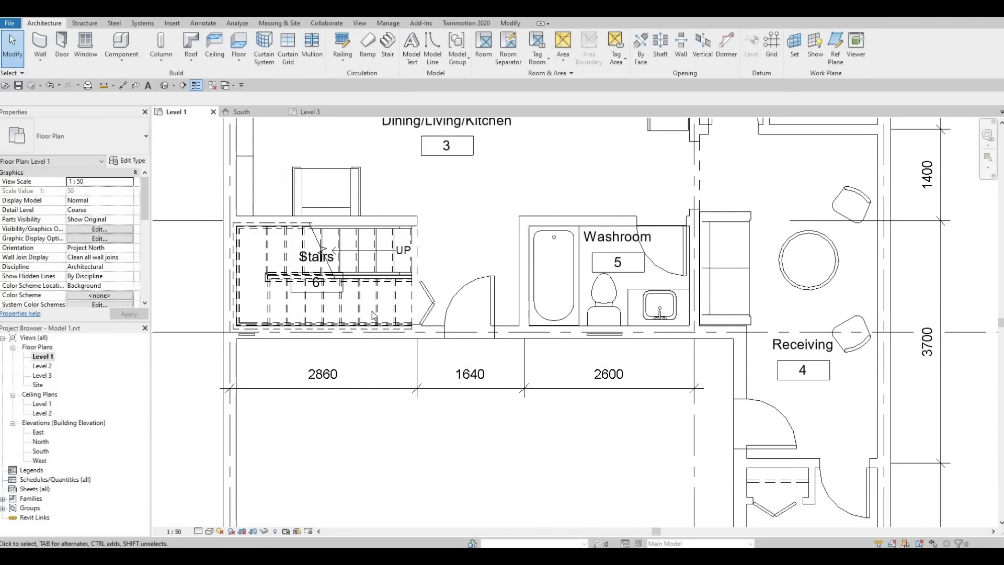
# Step: Place a short Curtain Wall in the exterior wall along grid B, on the Stairs side of the entrance door
pyautogui.click(44, 47)
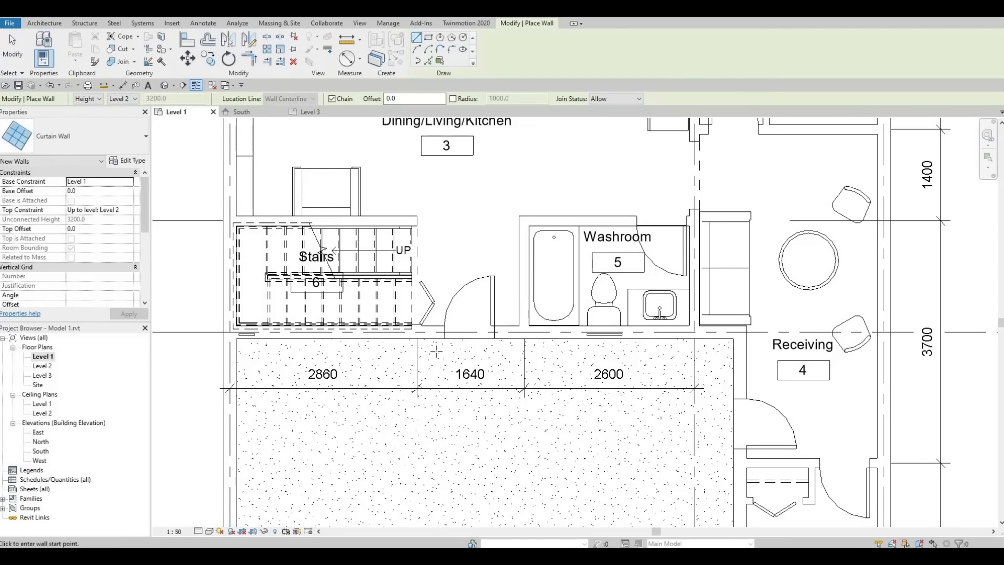
pyautogui.scroll(4, 446, 346)
pyautogui.click(446, 345)
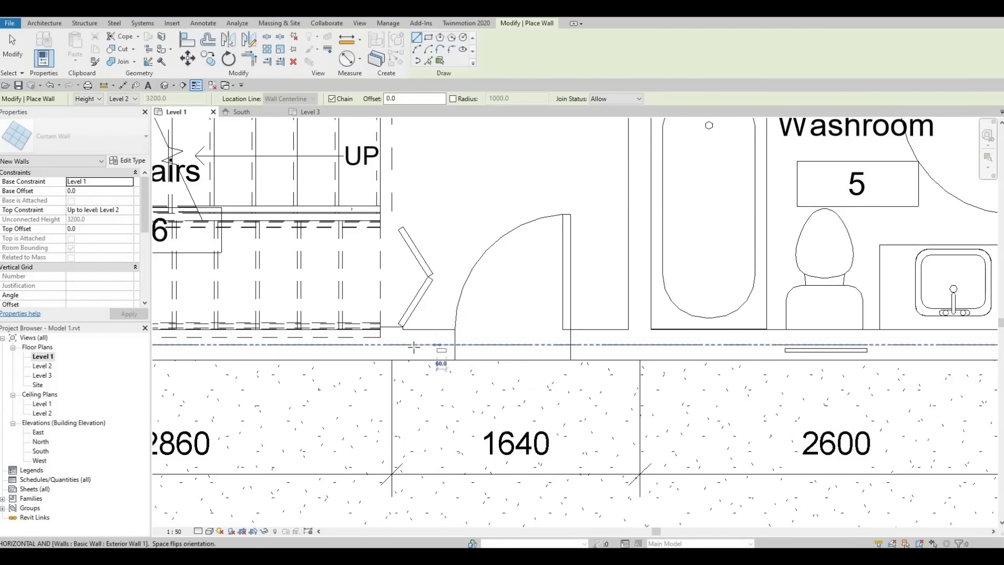
pyautogui.press('Escape')
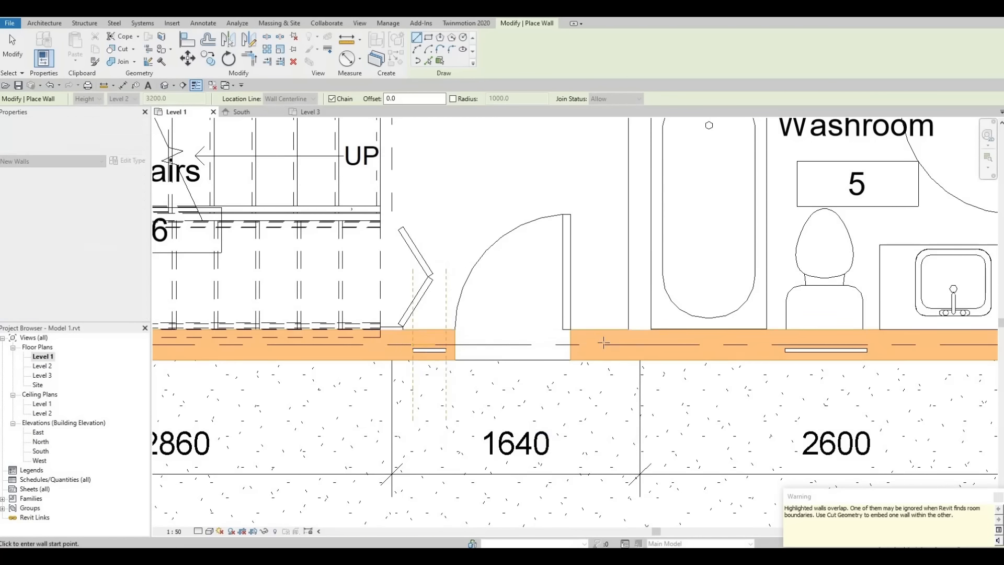
# Step: Place a Curtain Wall about 240 mm long in the same exterior wall, on the Washroom side of the entrance door
pyautogui.click(621, 345)
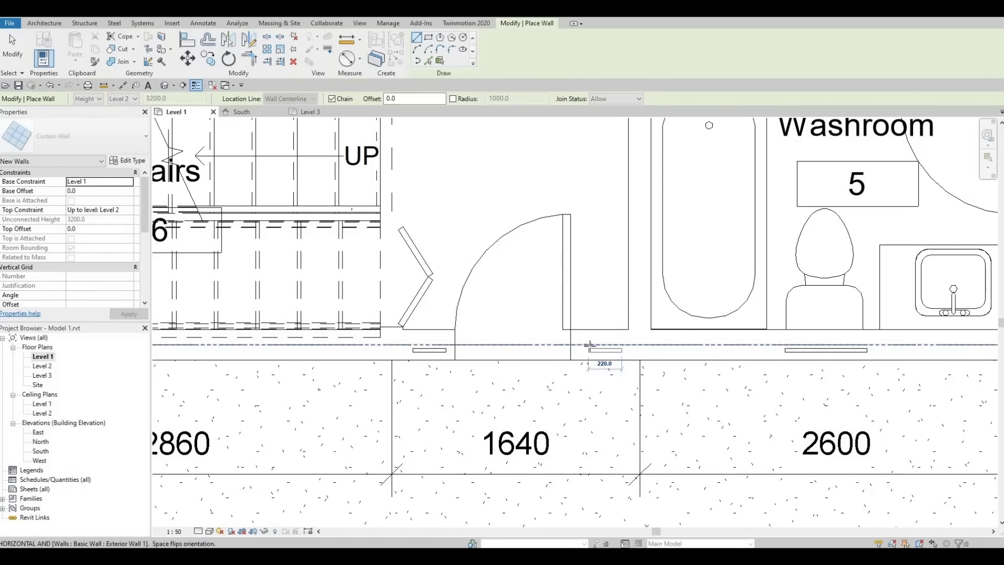
pyautogui.click(588, 345)
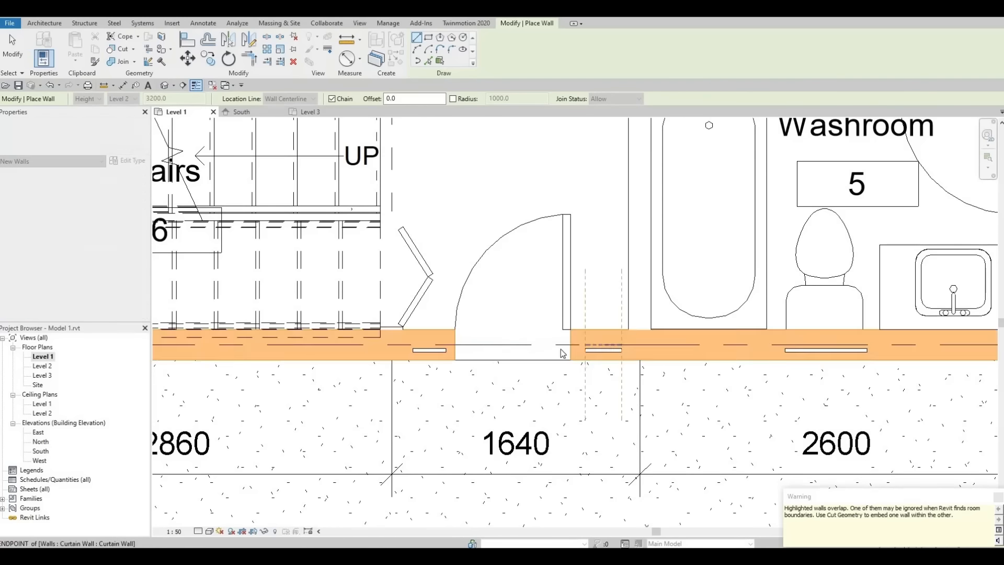
pyautogui.press('Escape')
pyautogui.press('Escape')
pyautogui.scroll(-3, 540, 355)
pyautogui.moveTo(530, 292); pyautogui.dragTo(435, 275, button='middle')
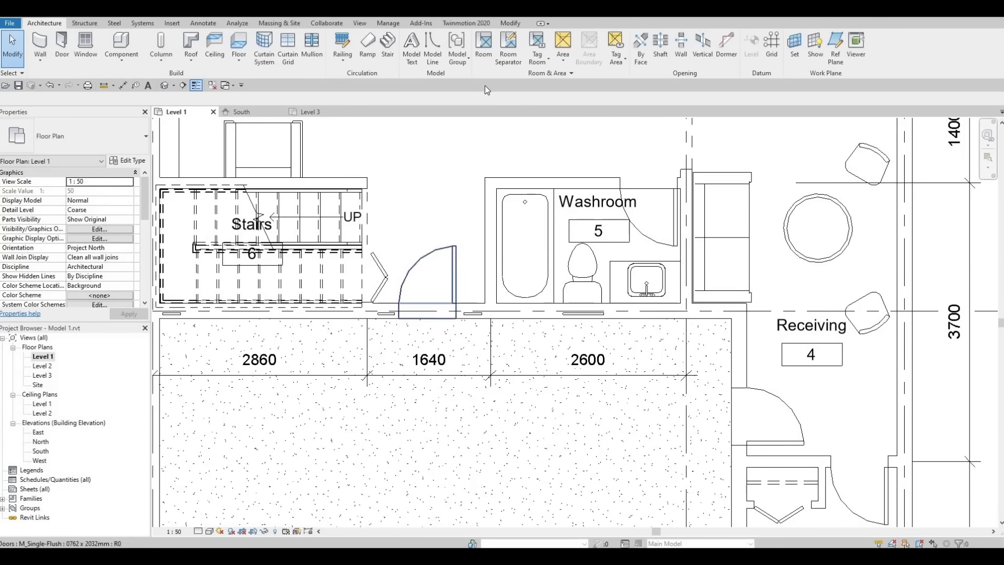
# Step: In the 3D view, use Cut Geometry to cut the grid B exterior wall with the curtain walls at the Washroom and beside the door
pyautogui.click(512, 25)
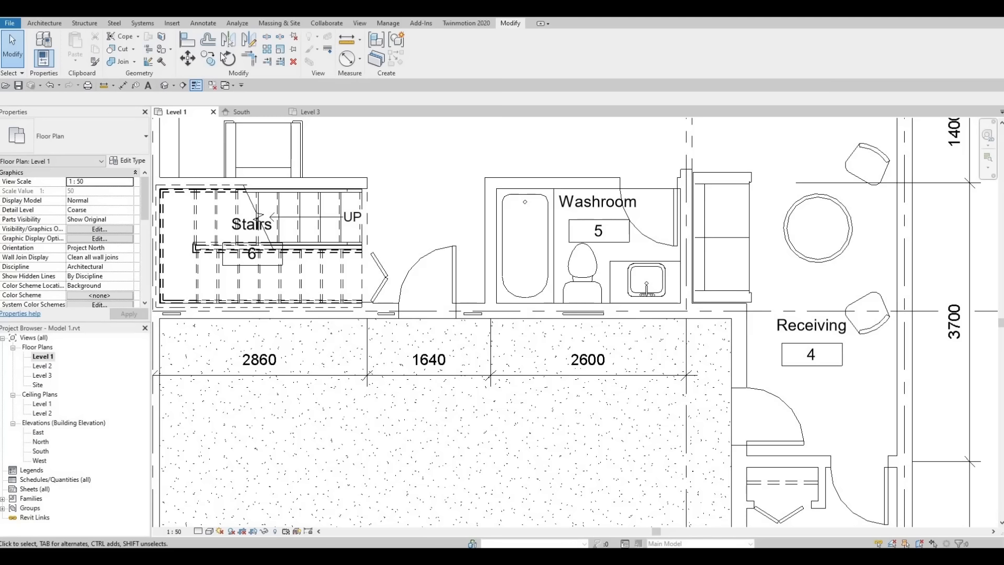
pyautogui.click(165, 86)
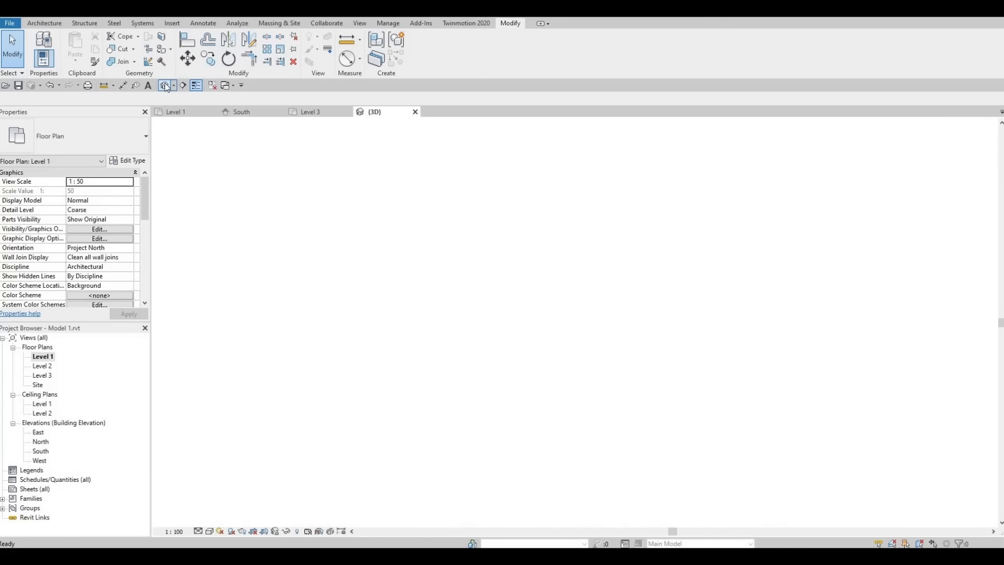
pyautogui.keyDown('shift'); pyautogui.moveTo(530, 399); pyautogui.dragTo(532, 308, button='middle'); pyautogui.keyUp('shift')
pyautogui.scroll(6, 533, 308)
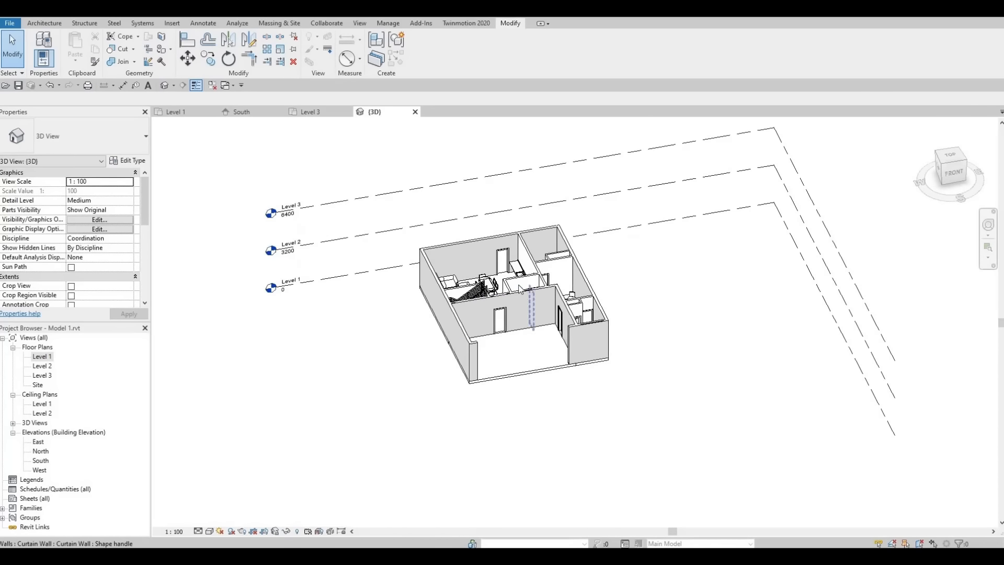
pyautogui.press('Tab')
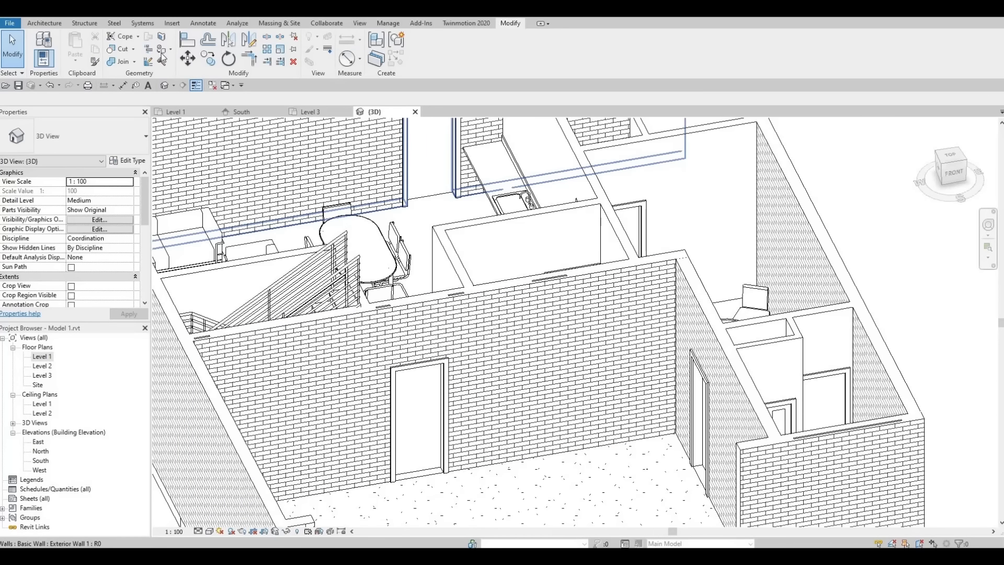
pyautogui.click(120, 50)
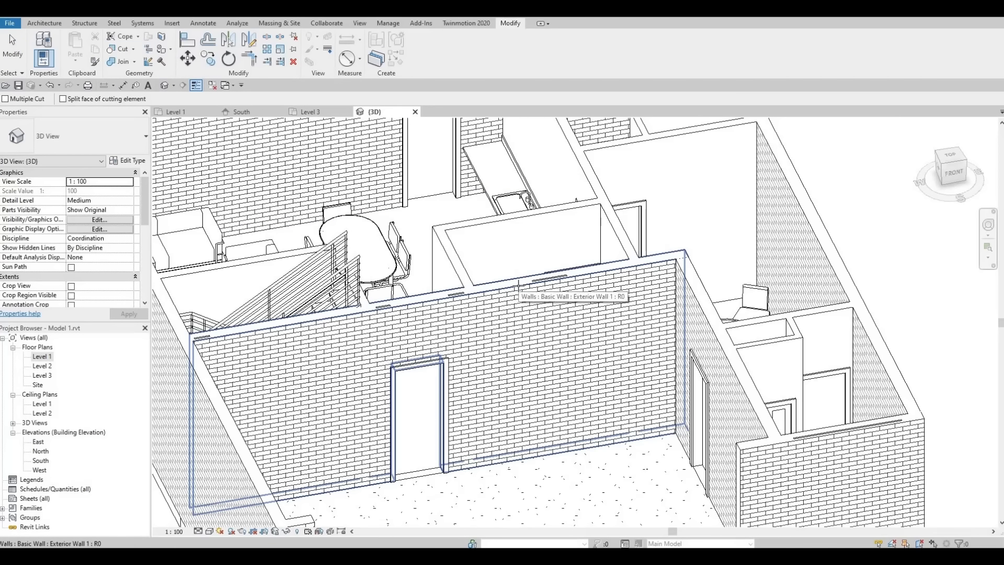
pyautogui.click(521, 288)
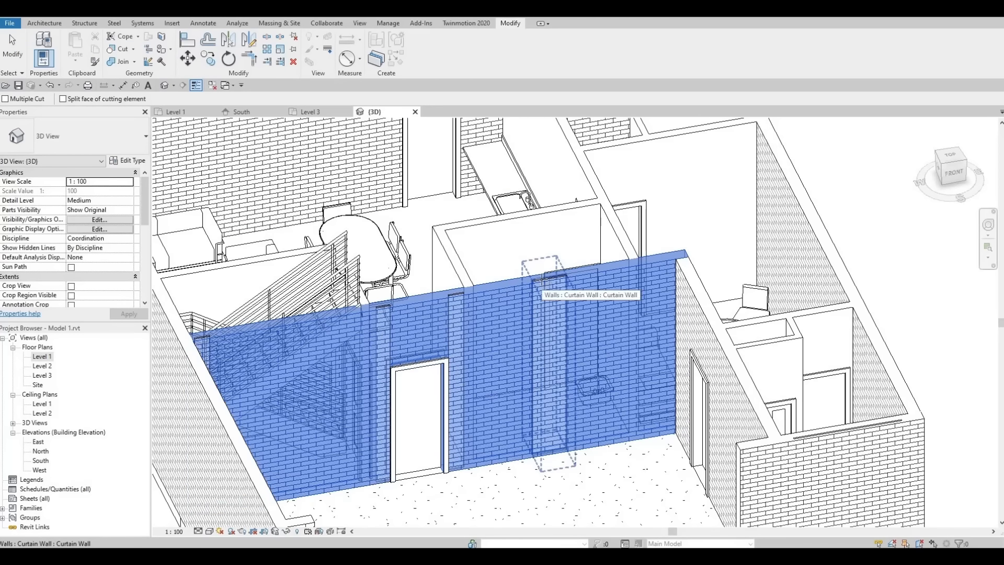
pyautogui.click(544, 287)
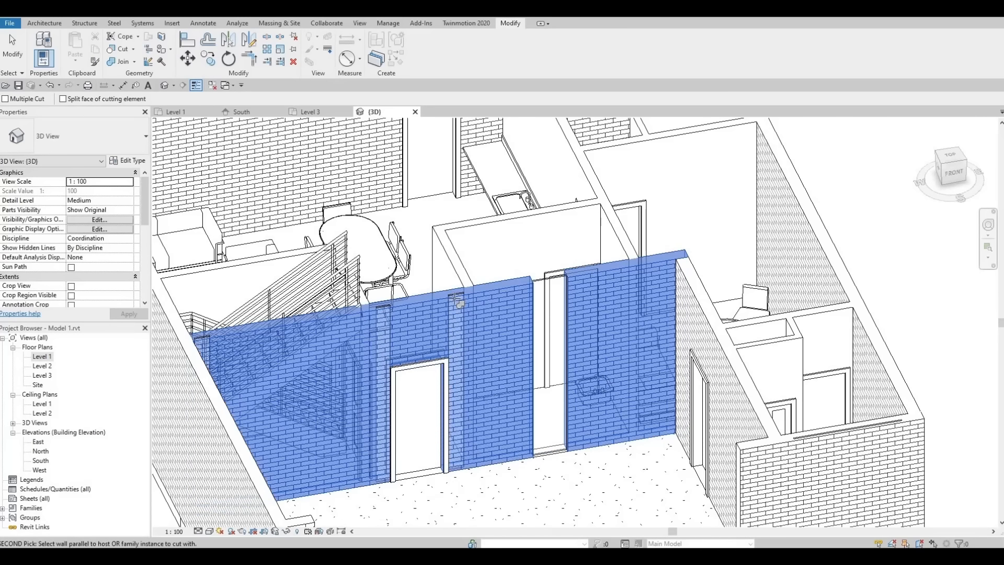
pyautogui.click(454, 298)
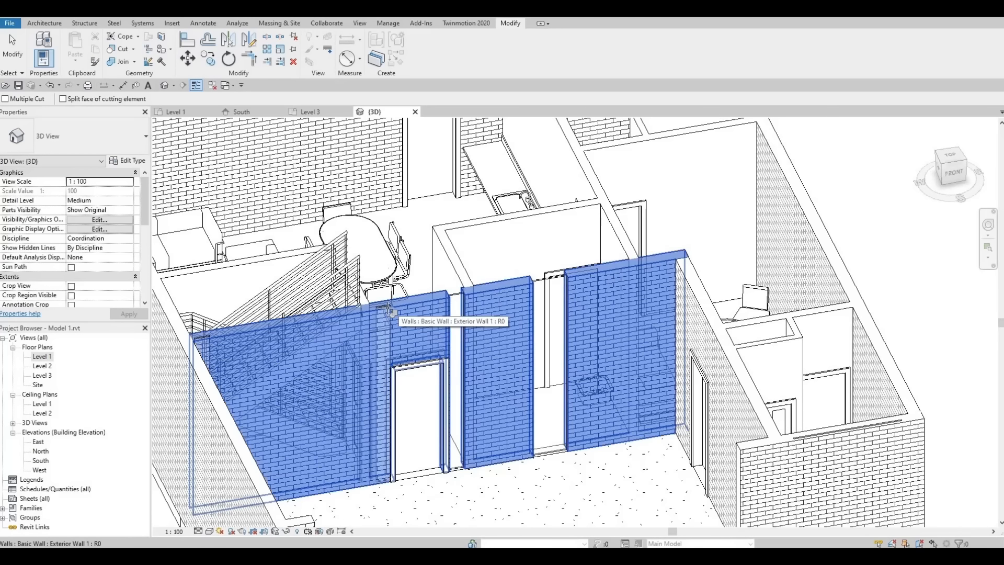
pyautogui.click(383, 324)
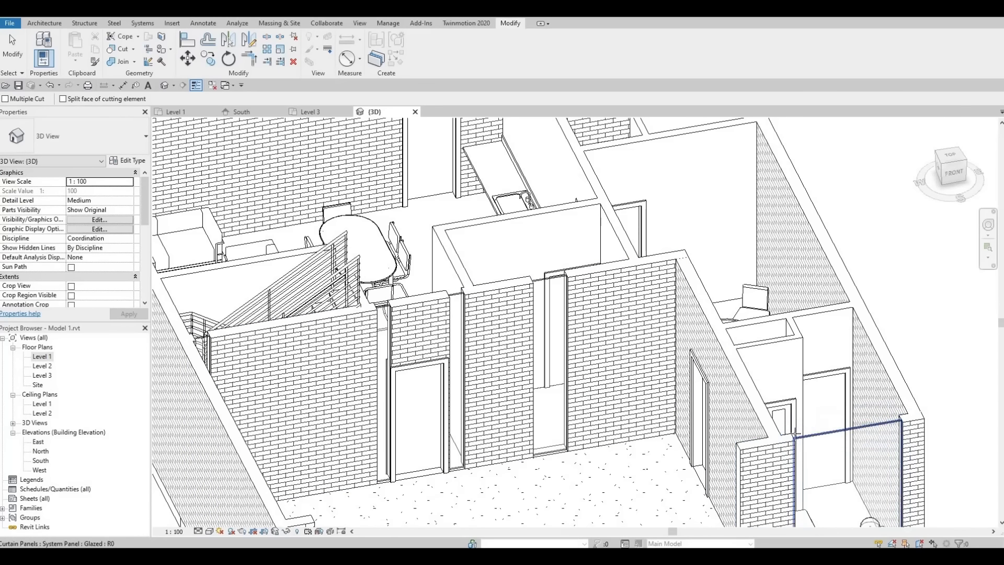
pyautogui.press('Escape')
# Step: Examine the curtain wall openings in the exterior walls from several angles in 3D
pyautogui.moveTo(752, 354); pyautogui.dragTo(710, 213, button='middle')
pyautogui.scroll(-1, 710, 212)
pyautogui.keyDown('shift'); pyautogui.moveTo(703, 329); pyautogui.dragTo(634, 275, button='middle'); pyautogui.keyUp('shift')
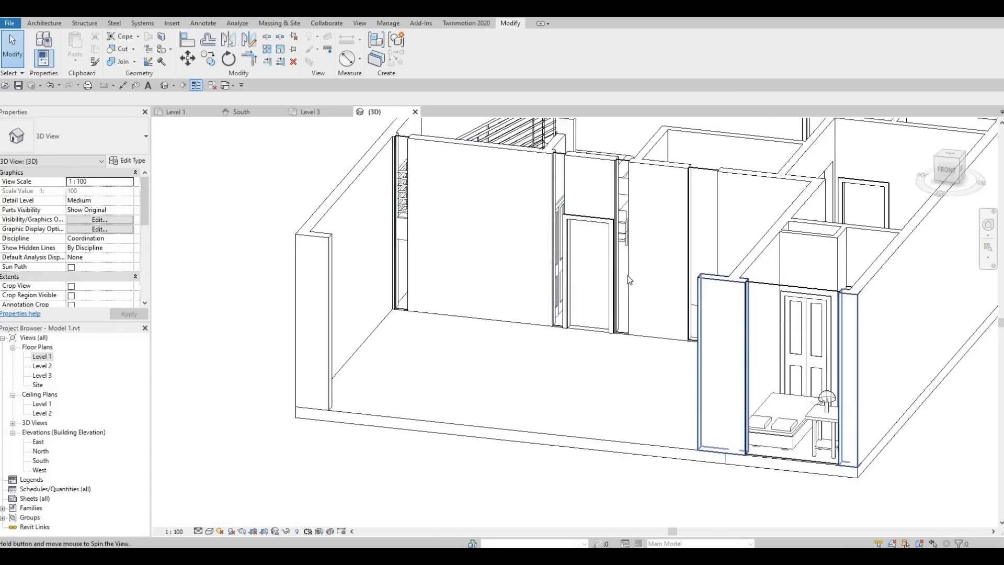
pyautogui.keyDown('shift'); pyautogui.moveTo(665, 330); pyautogui.dragTo(698, 399, button='middle'); pyautogui.keyUp('shift')
pyautogui.scroll(-3, 697, 399)
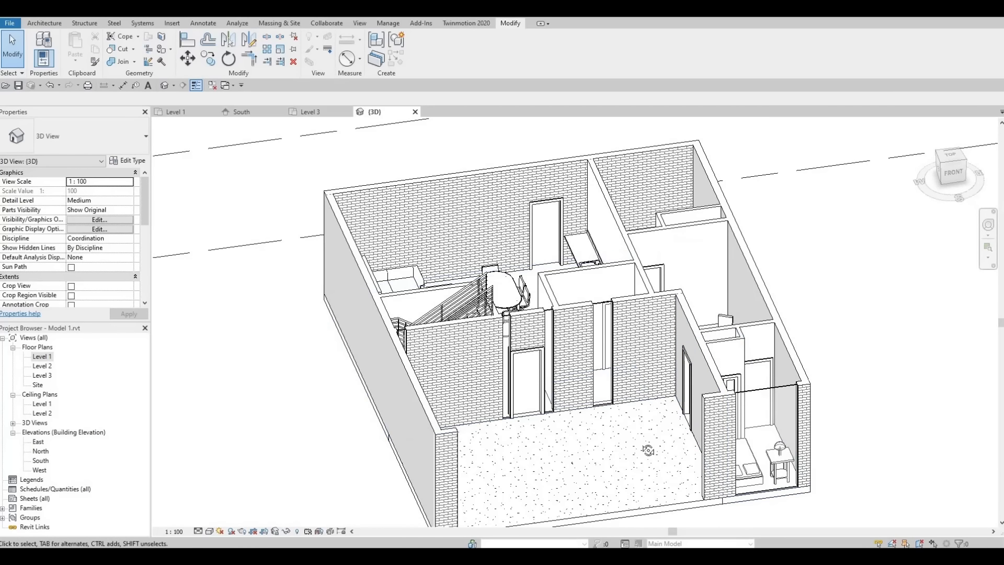
pyautogui.keyDown('shift'); pyautogui.moveTo(647, 450); pyautogui.dragTo(626, 458, button='middle'); pyautogui.keyUp('shift')
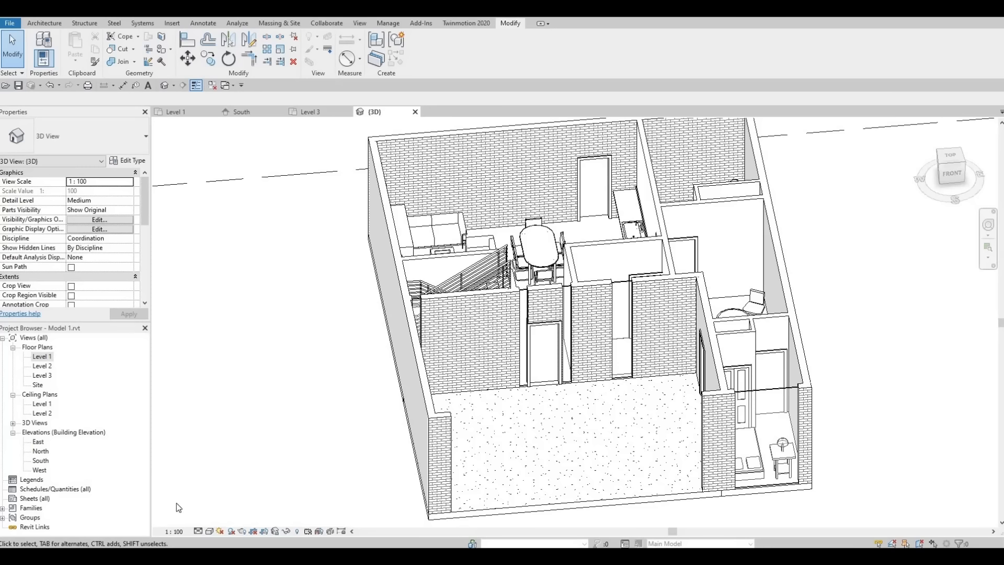
# Step: In the South elevation, narrow the Bedroom 2 curtain wall slightly from both sides to a little under 1610 mm wide
pyautogui.doubleClick(45, 461)
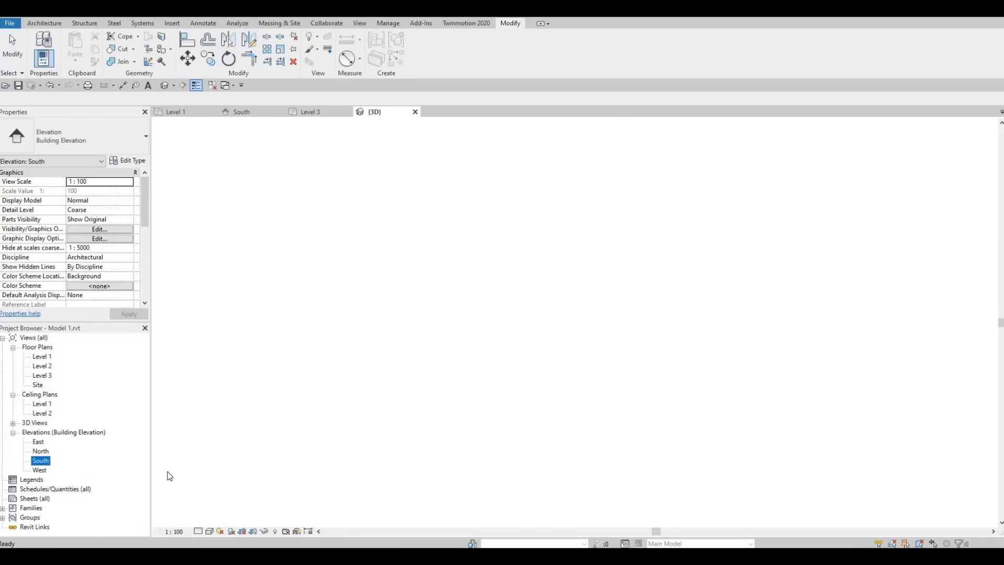
pyautogui.scroll(5, 426, 374)
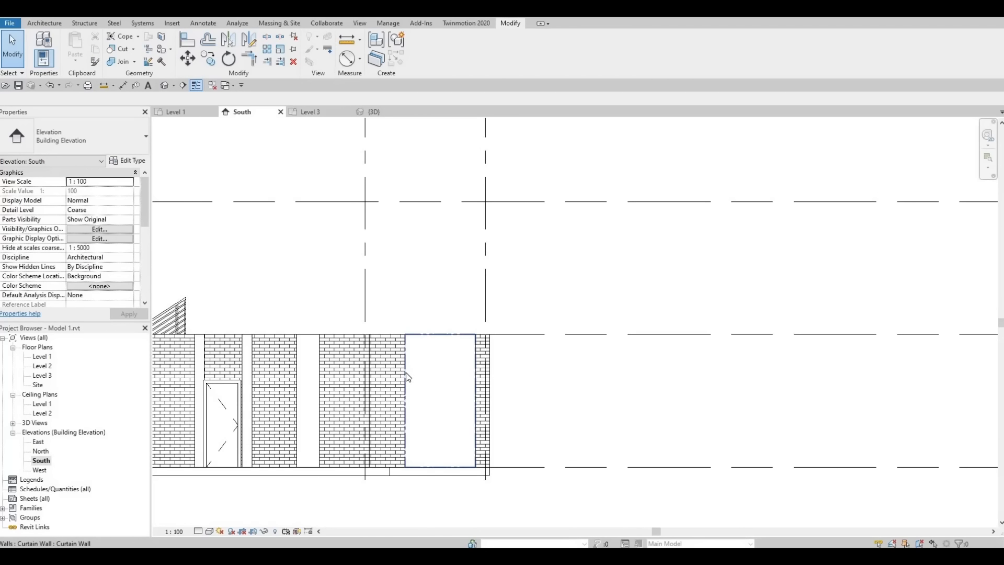
pyautogui.click(402, 404)
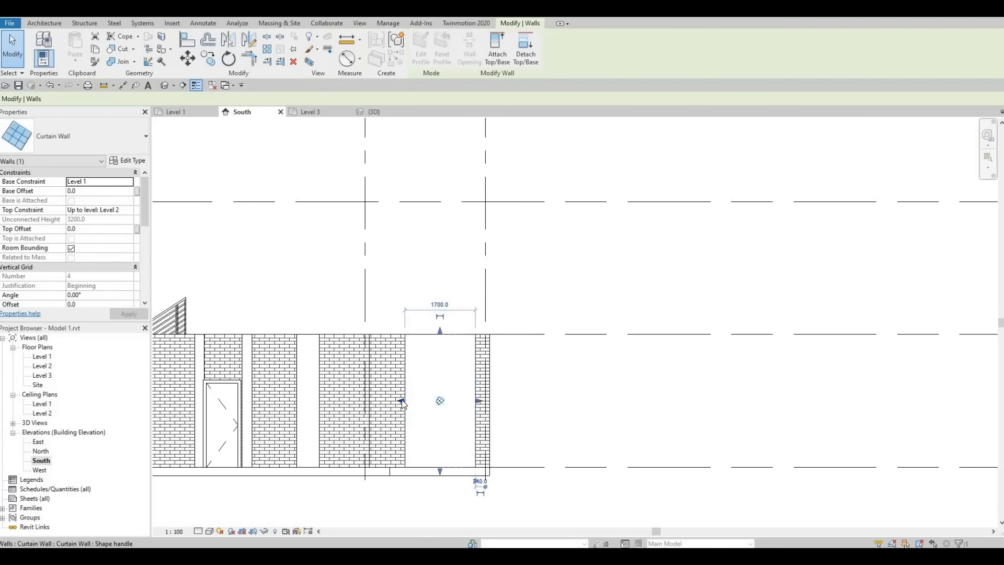
pyautogui.moveTo(402, 401); pyautogui.dragTo(406, 399)
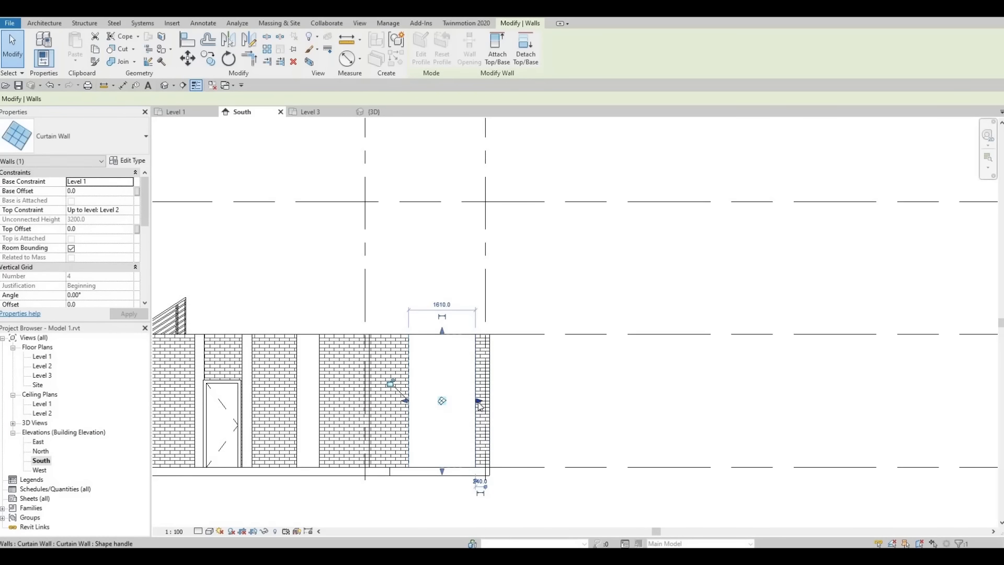
pyautogui.moveTo(479, 404); pyautogui.dragTo(474, 400)
# Step: Raise the Bedroom 2 curtain wall's base about 600 mm above Level 1 and lower its top about 215 mm below Level 2
pyautogui.moveTo(441, 334); pyautogui.dragTo(442, 344)
pyautogui.moveTo(441, 471); pyautogui.dragTo(445, 444)
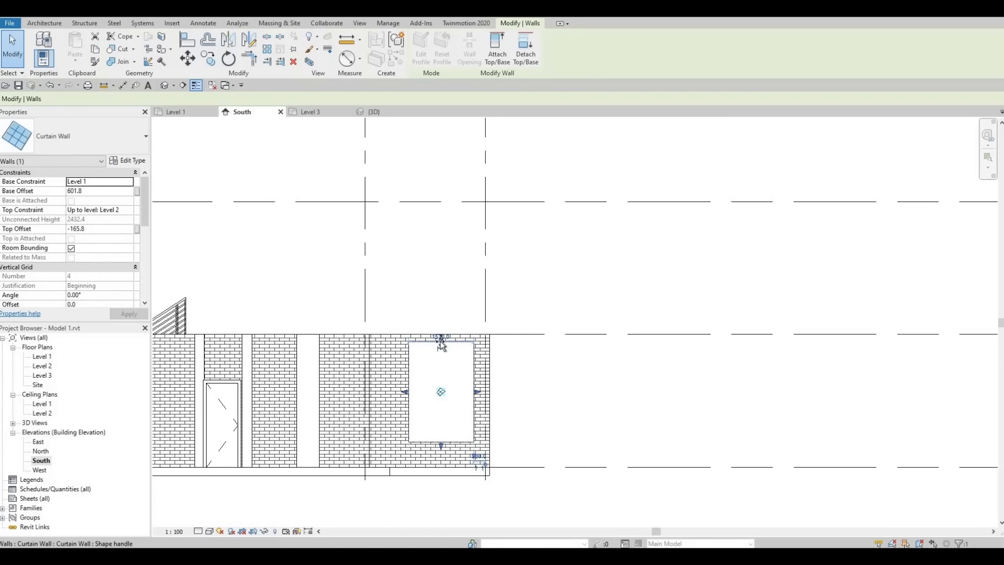
pyautogui.moveTo(441, 343); pyautogui.dragTo(441, 344)
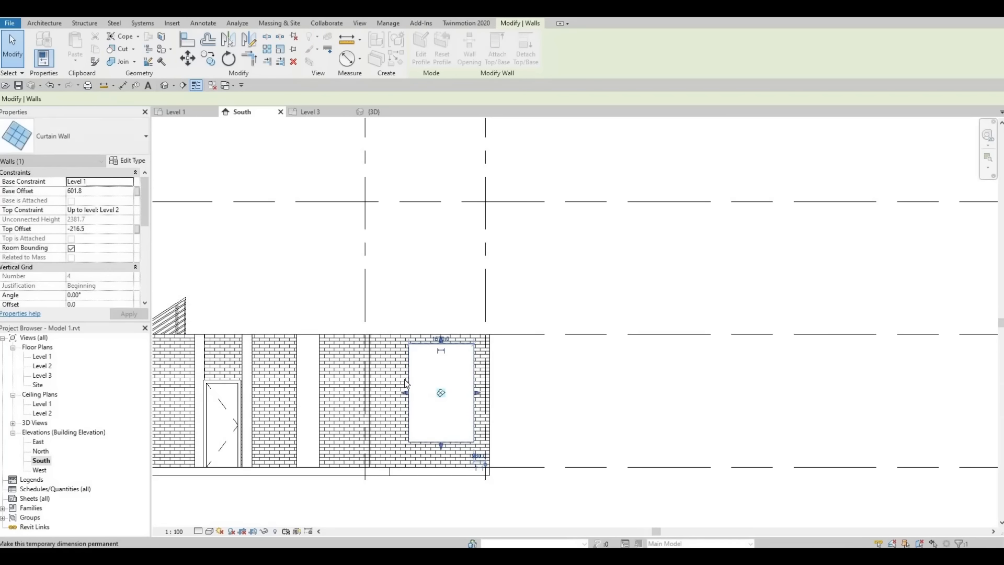
pyautogui.click(351, 383)
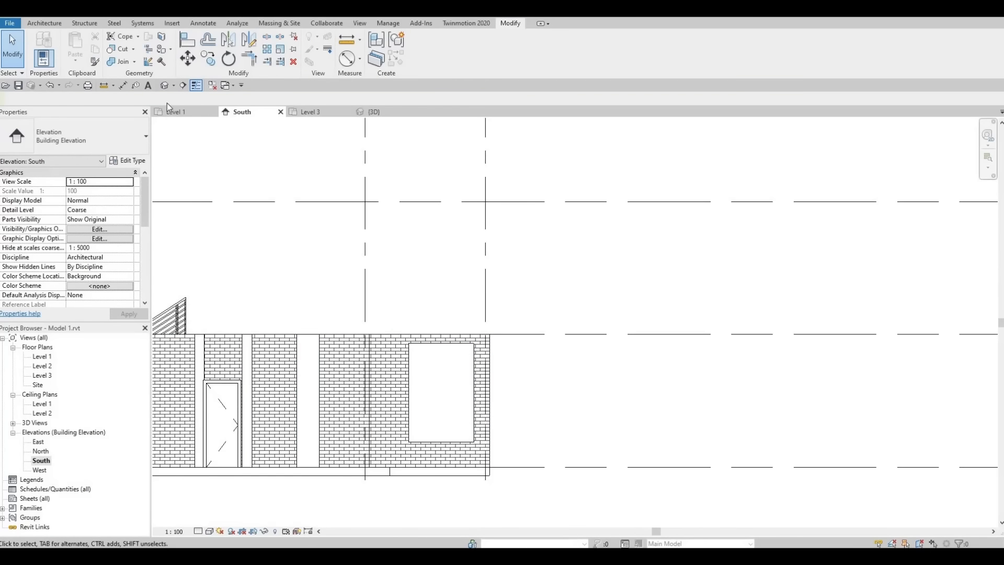
# Step: In the 3D view, lower the top of the curtain wall on the Washroom side of the door about 390 mm below Level 2
pyautogui.click(165, 86)
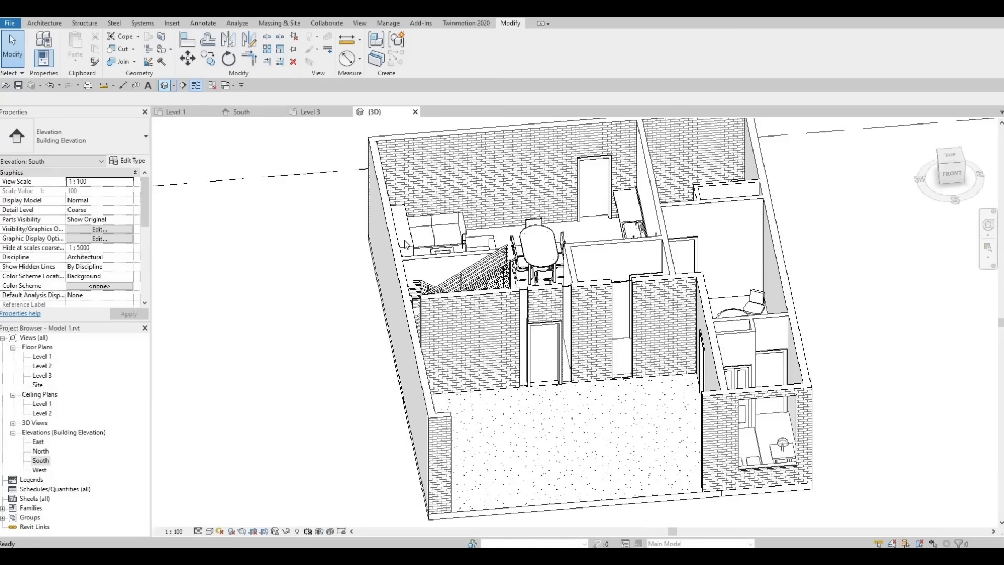
pyautogui.moveTo(430, 299); pyautogui.dragTo(284, 275, button='middle')
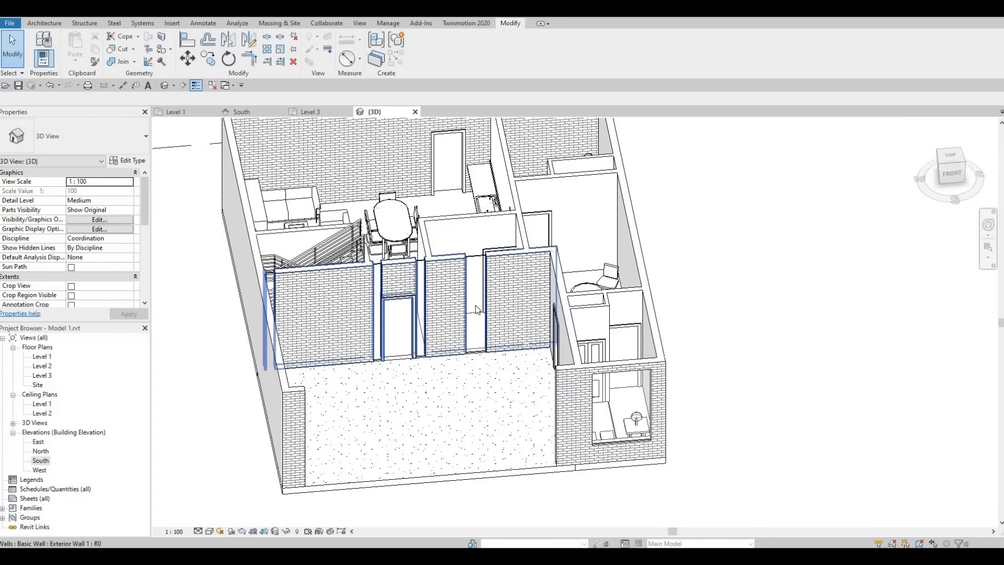
pyautogui.keyDown('shift'); pyautogui.moveTo(518, 403); pyautogui.dragTo(372, 307, button='middle'); pyautogui.keyUp('shift')
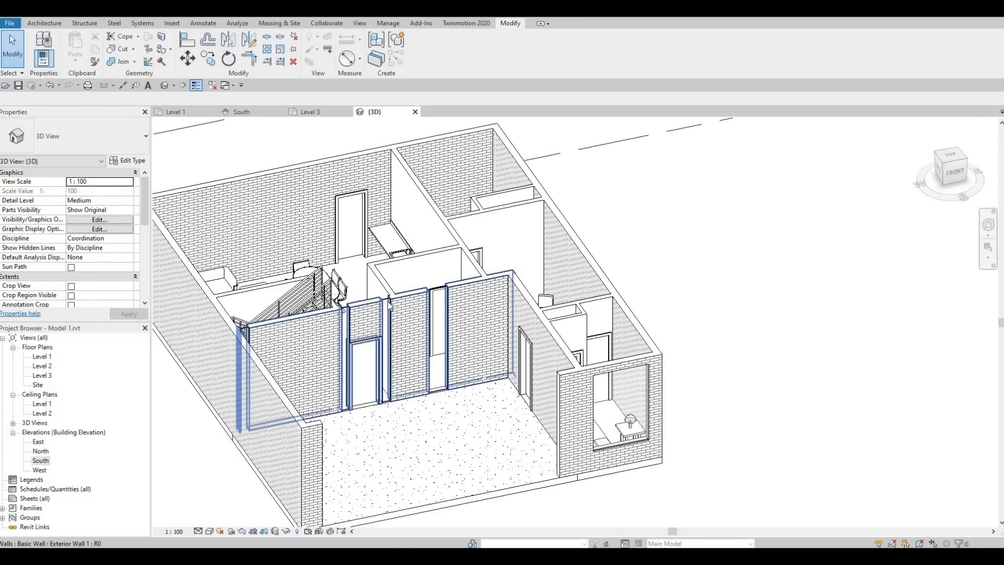
pyautogui.click(374, 302)
pyautogui.scroll(5, 405, 297)
pyautogui.moveTo(406, 297); pyautogui.dragTo(330, 343)
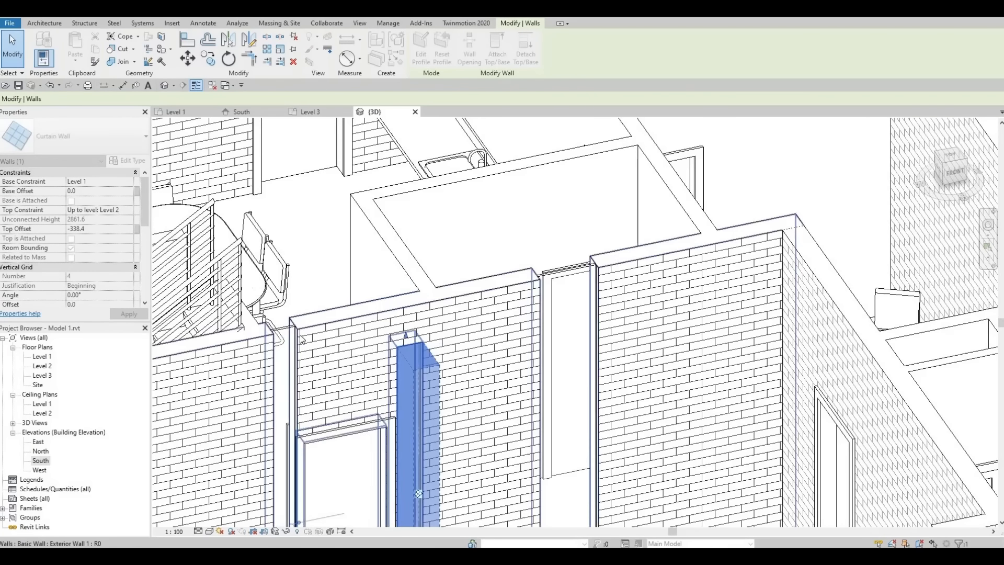
pyautogui.scroll(-1, 395, 360)
pyautogui.scroll(-2, 422, 332)
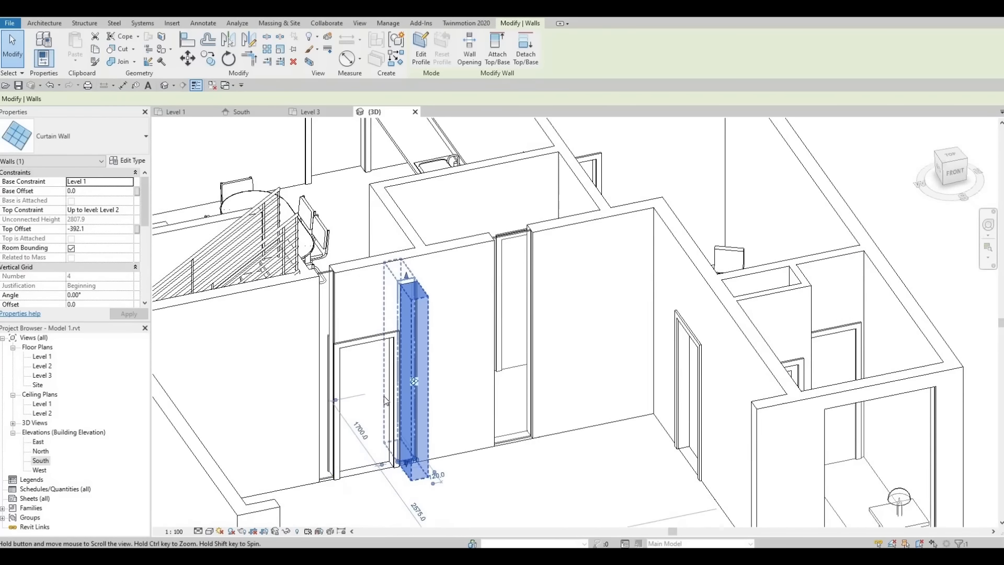
pyautogui.scroll(2, 430, 450)
pyautogui.scroll(1, 430, 451)
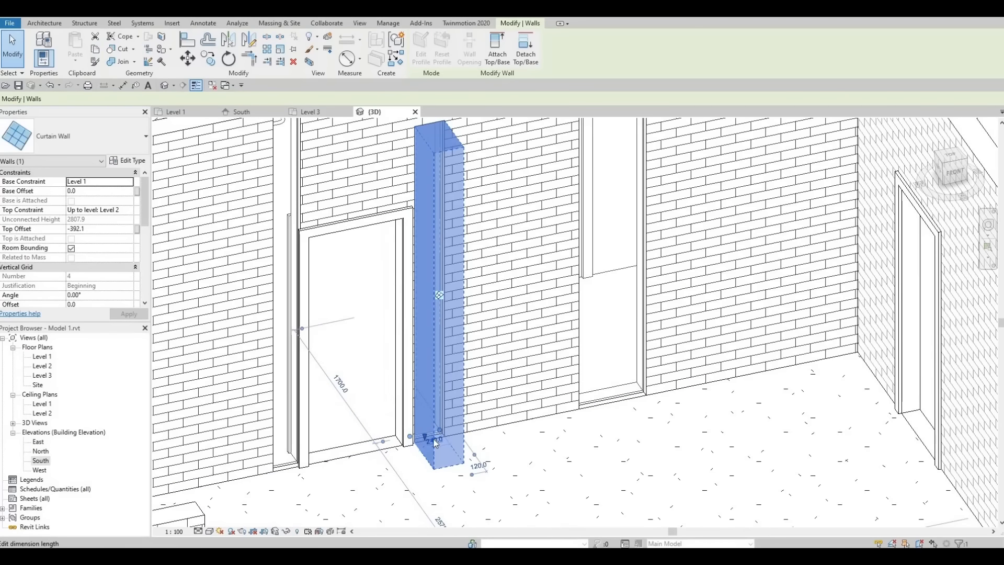
pyautogui.click(427, 437)
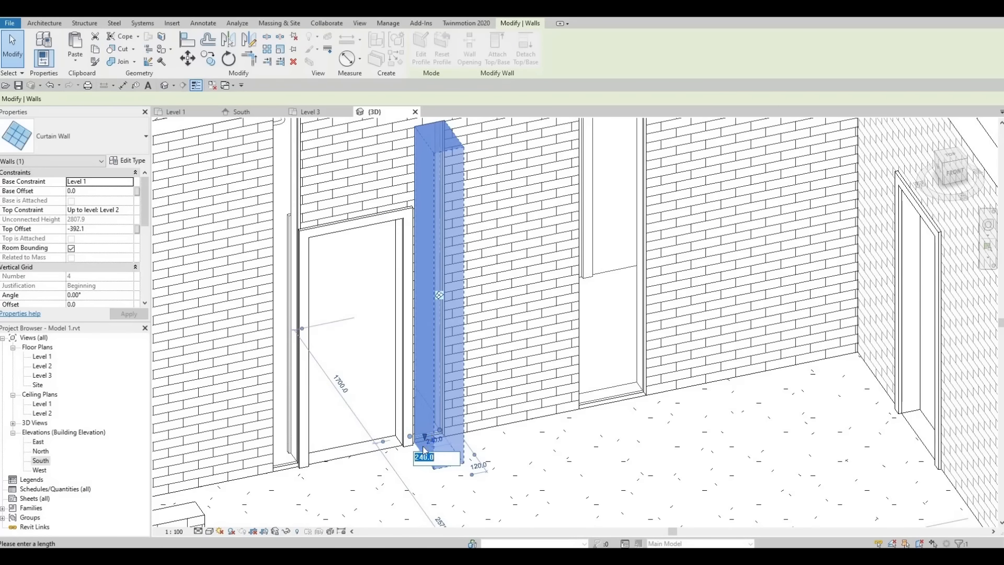
pyautogui.press('Escape')
pyautogui.press('Escape')
# Step: Raise the base of the narrow curtain wall on the Washroom side of the door slightly above Level 1
pyautogui.scroll(2, 423, 440)
pyautogui.click(428, 429)
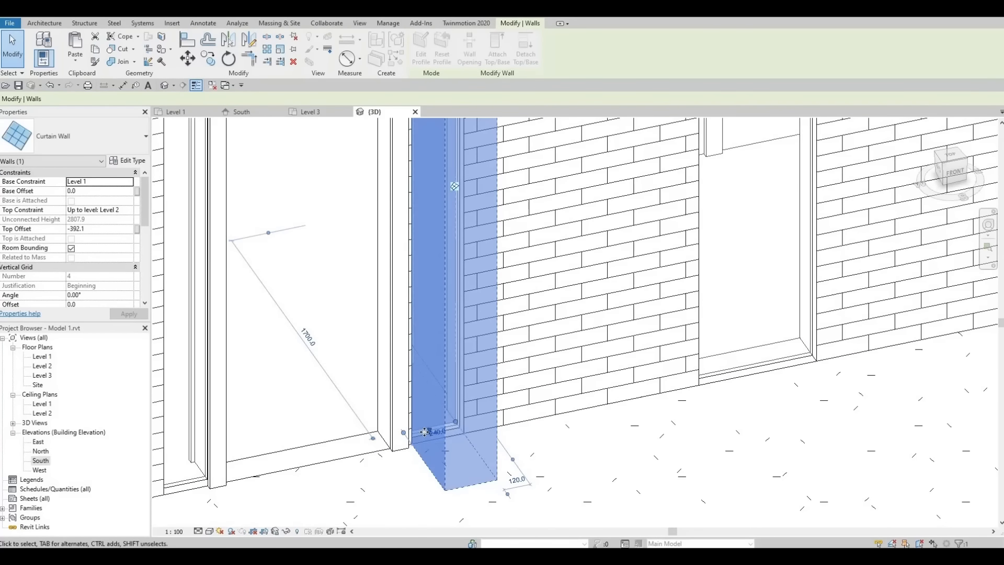
pyautogui.scroll(2, 425, 431)
pyautogui.scroll(2, 437, 476)
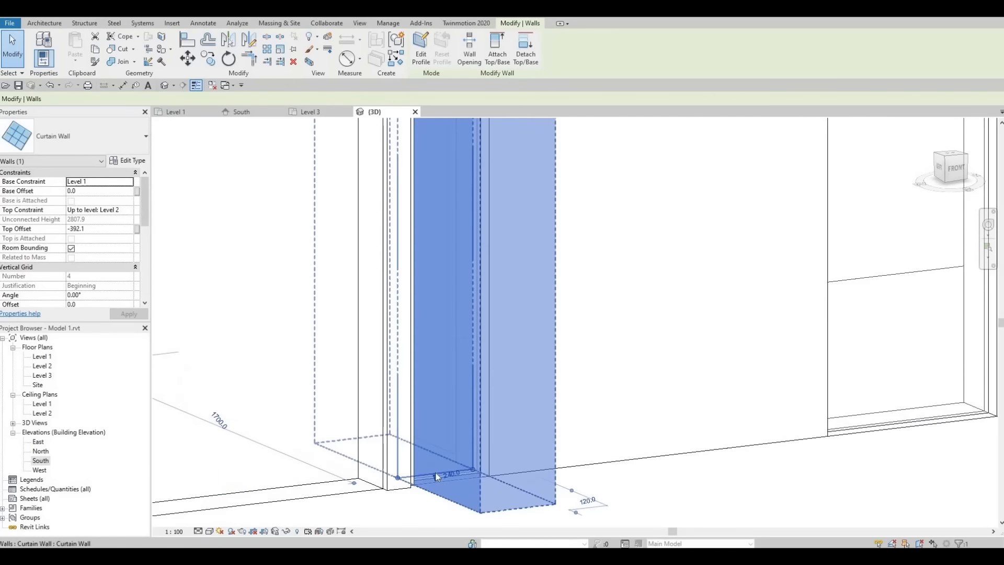
pyautogui.scroll(2, 437, 476)
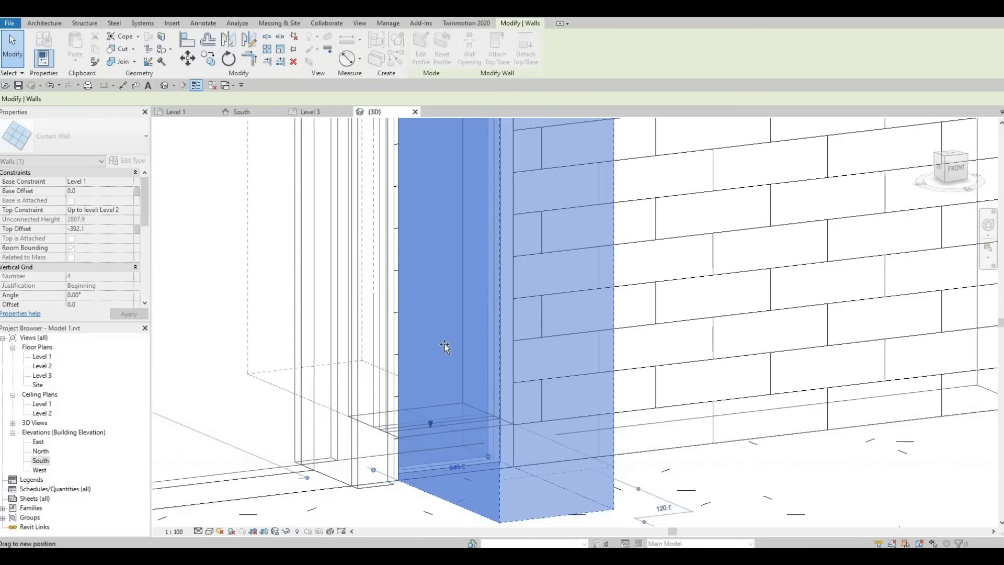
pyautogui.moveTo(444, 344); pyautogui.dragTo(443, 346)
pyautogui.scroll(-2, 445, 347)
pyautogui.click(454, 376)
pyautogui.scroll(-3, 454, 375)
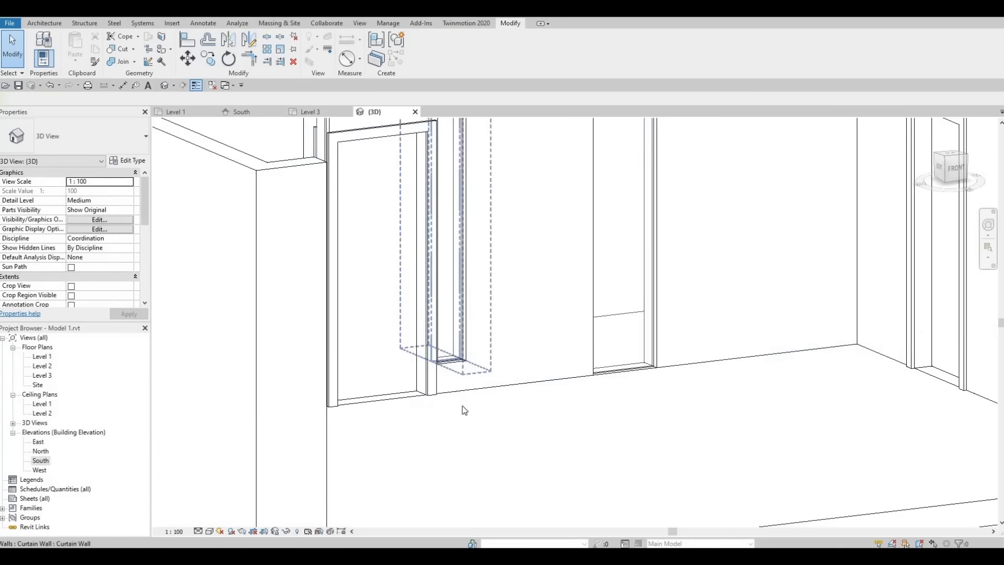
pyautogui.keyDown('shift'); pyautogui.moveTo(463, 406); pyautogui.dragTo(466, 468, button='middle'); pyautogui.keyUp('shift')
pyautogui.moveTo(456, 344); pyautogui.dragTo(467, 399, button='middle')
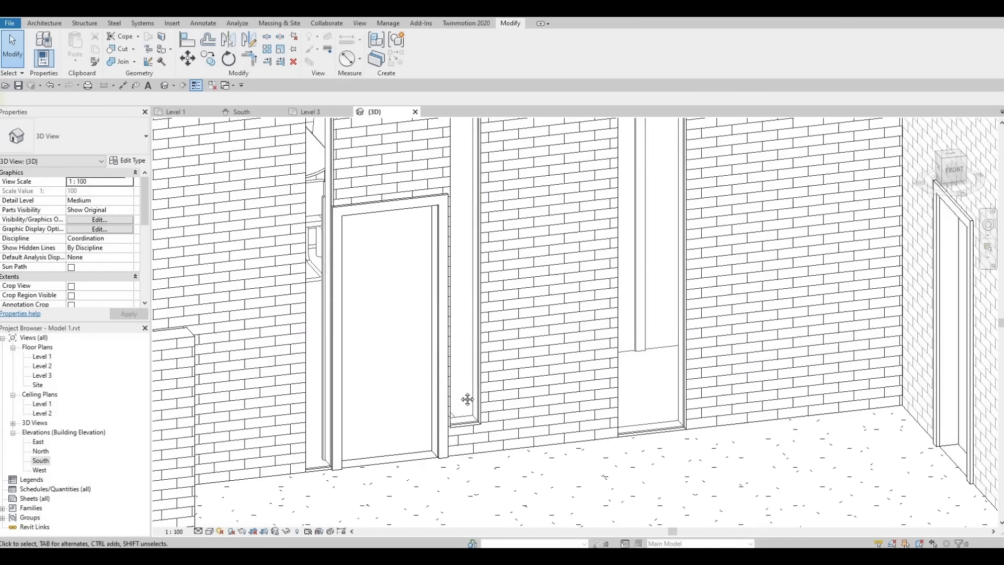
pyautogui.scroll(-5, 467, 398)
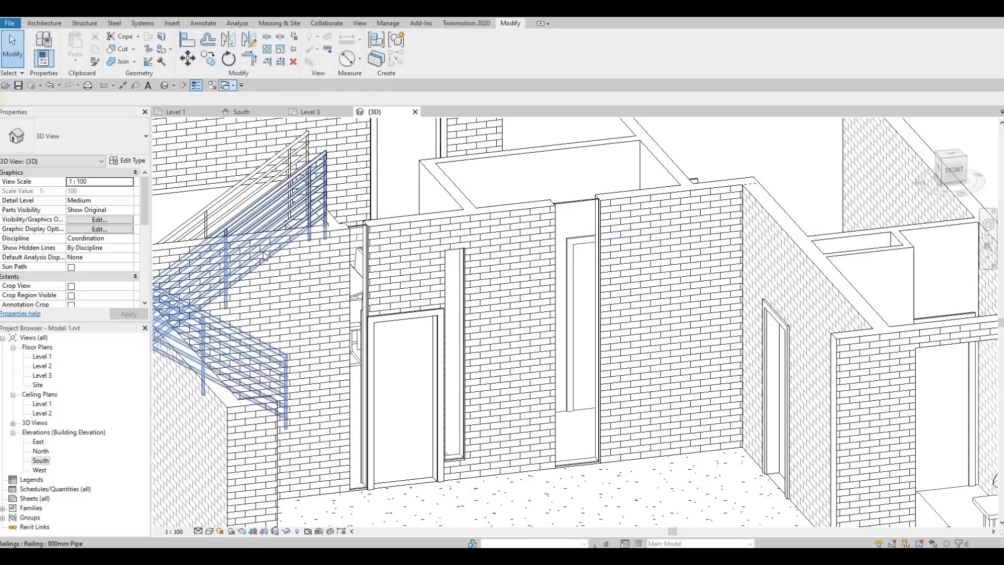
# Step: Align the top and base of the curtain wall on the Stairs side of the door with those on the Washroom side
pyautogui.press('a')
pyautogui.press('l')
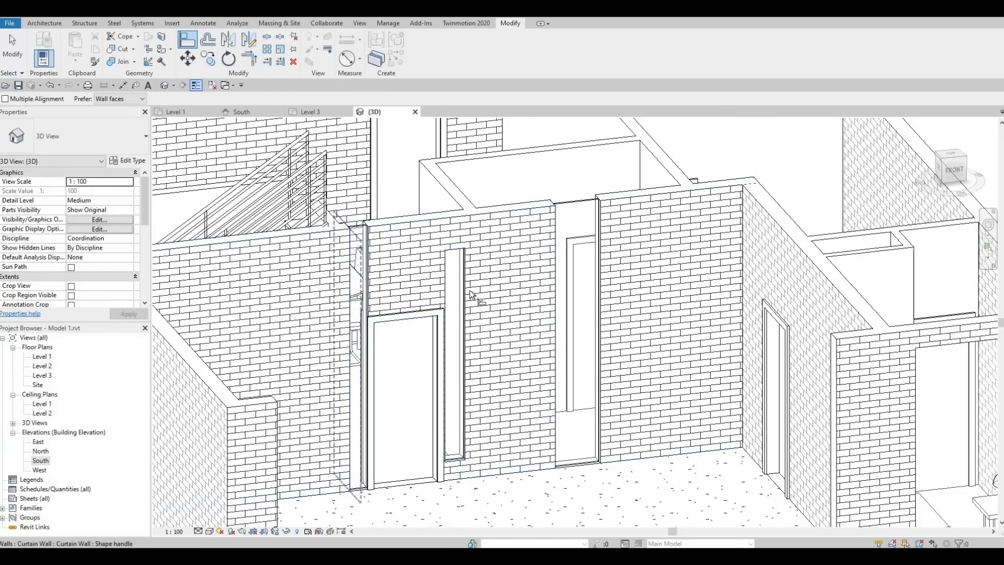
pyautogui.click(454, 252)
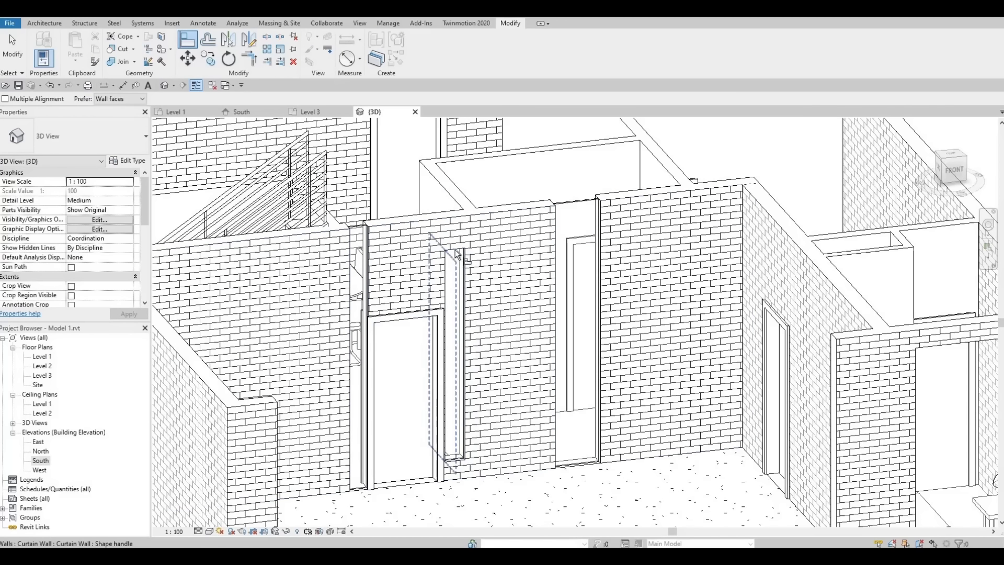
pyautogui.press('Tab')
pyautogui.press('Tab')
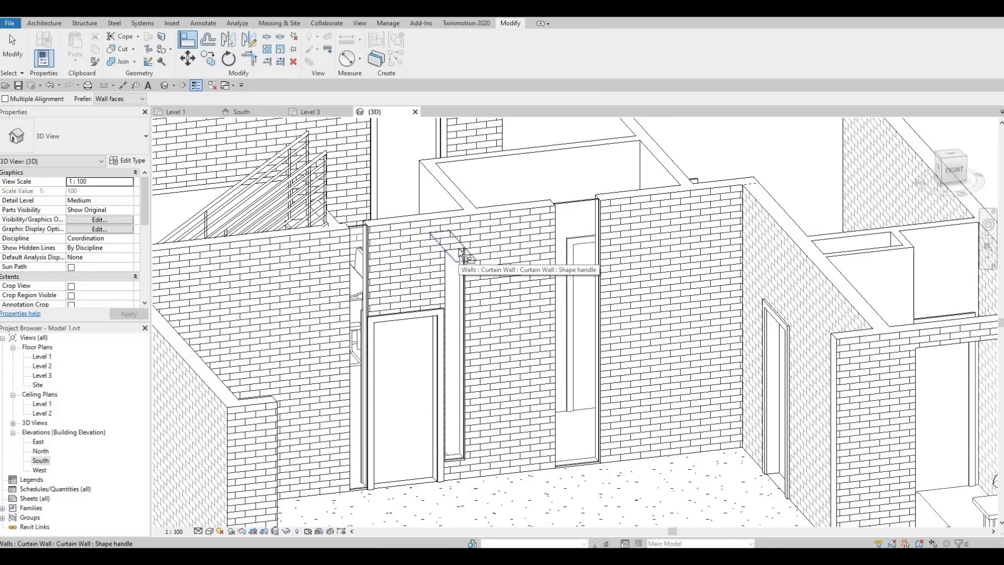
pyautogui.click(460, 252)
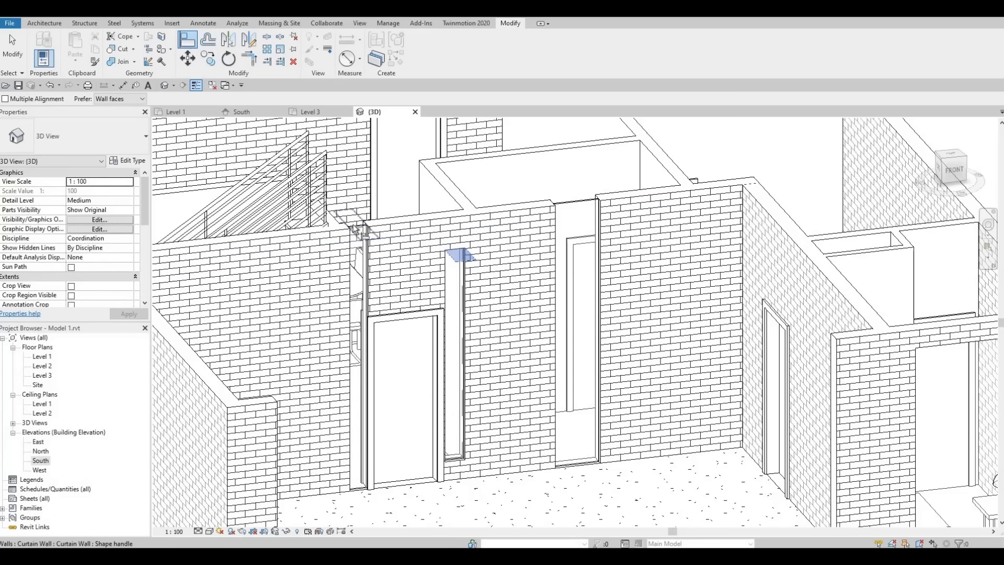
pyautogui.click(356, 230)
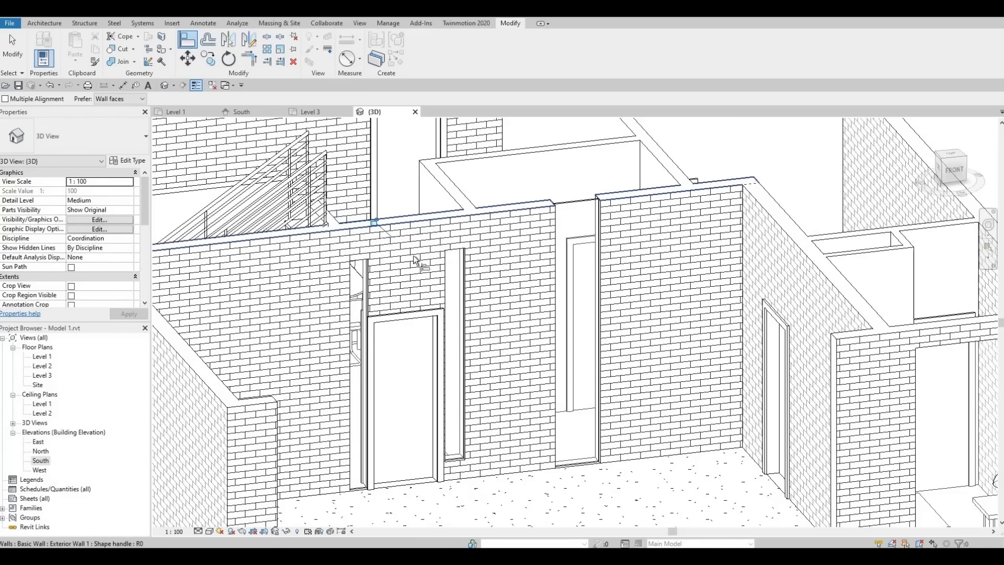
pyautogui.click(458, 465)
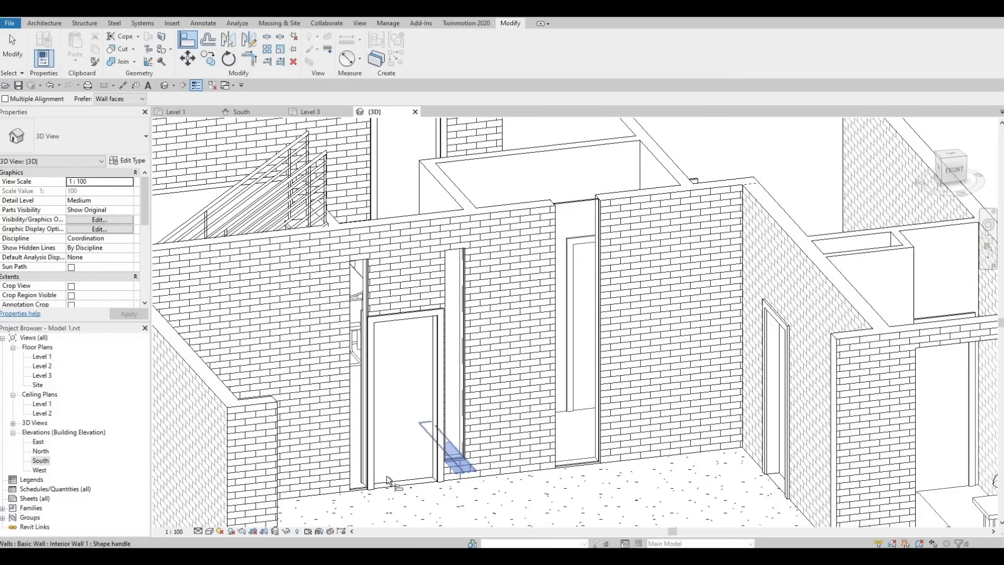
pyautogui.click(356, 491)
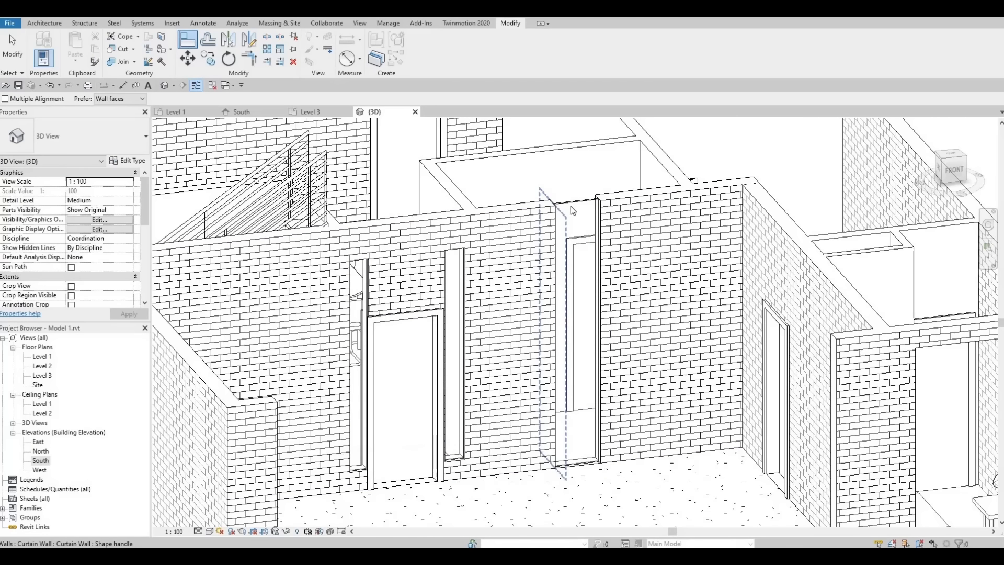
pyautogui.press('Escape')
pyautogui.press('Escape')
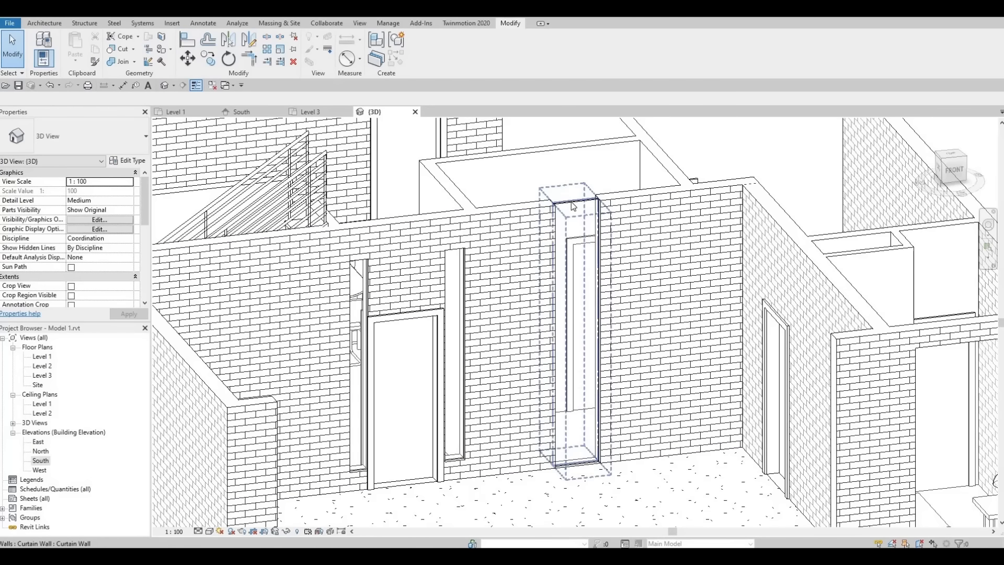
# Step: Shrink the Washroom curtain wall to a small high window, lowering its top about 914 mm below Level 2 and raising its base over 1078 mm
pyautogui.click(574, 198)
pyautogui.moveTo(575, 199); pyautogui.dragTo(582, 275)
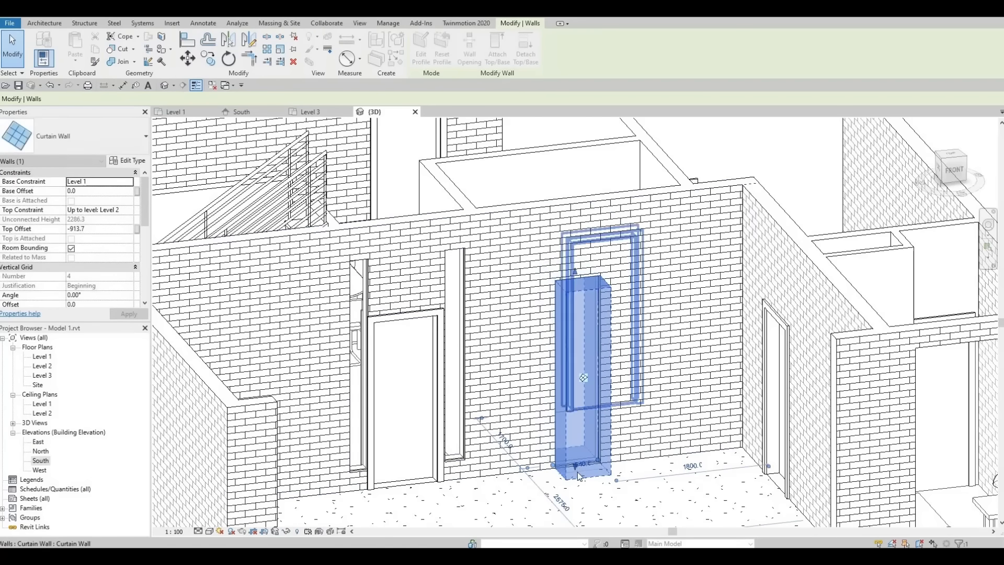
pyautogui.scroll(5, 575, 469)
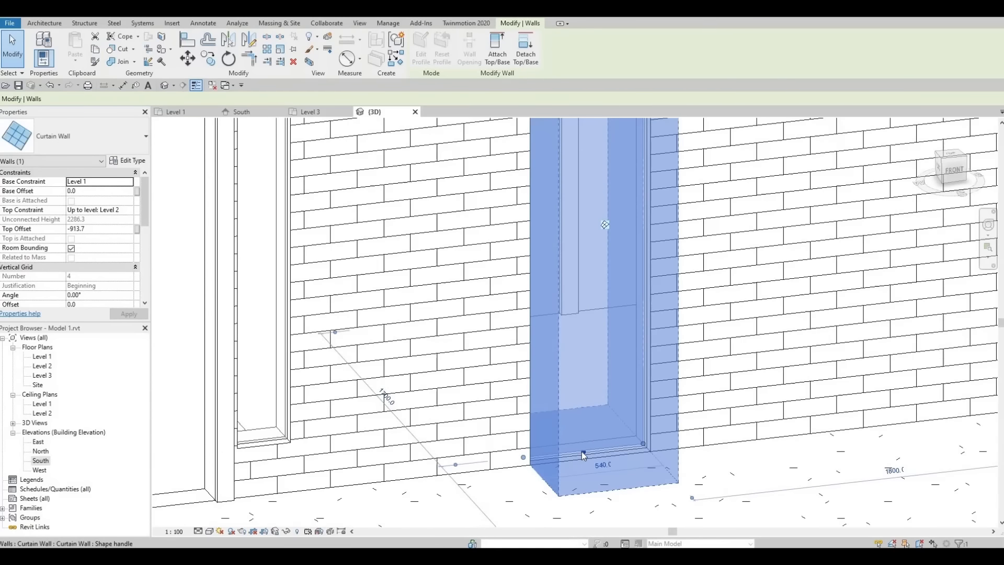
pyautogui.moveTo(584, 452); pyautogui.dragTo(587, 224)
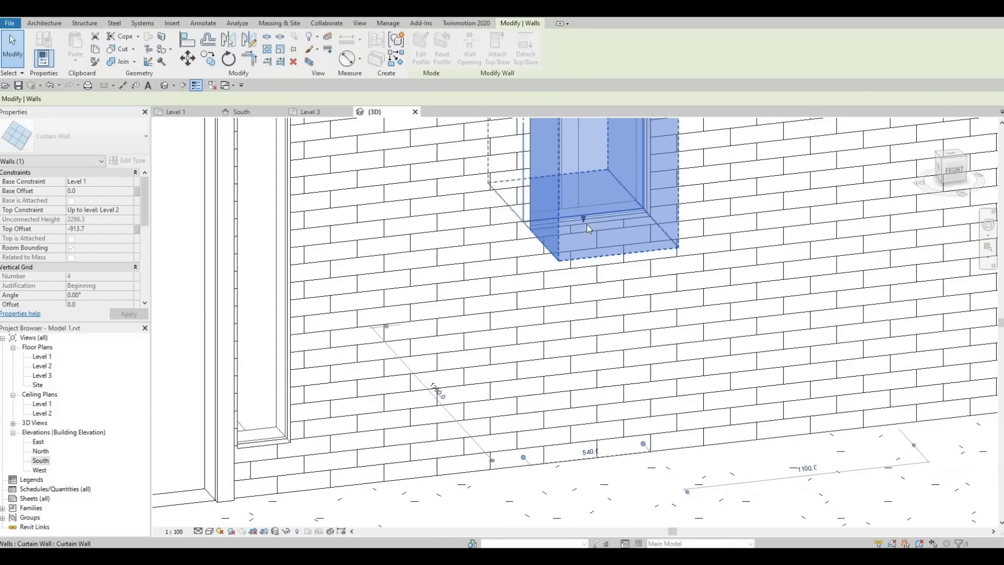
pyautogui.scroll(-1, 586, 225)
pyautogui.moveTo(586, 224); pyautogui.dragTo(574, 391, button='middle')
pyautogui.scroll(-3, 574, 392)
pyautogui.scroll(3, 570, 380)
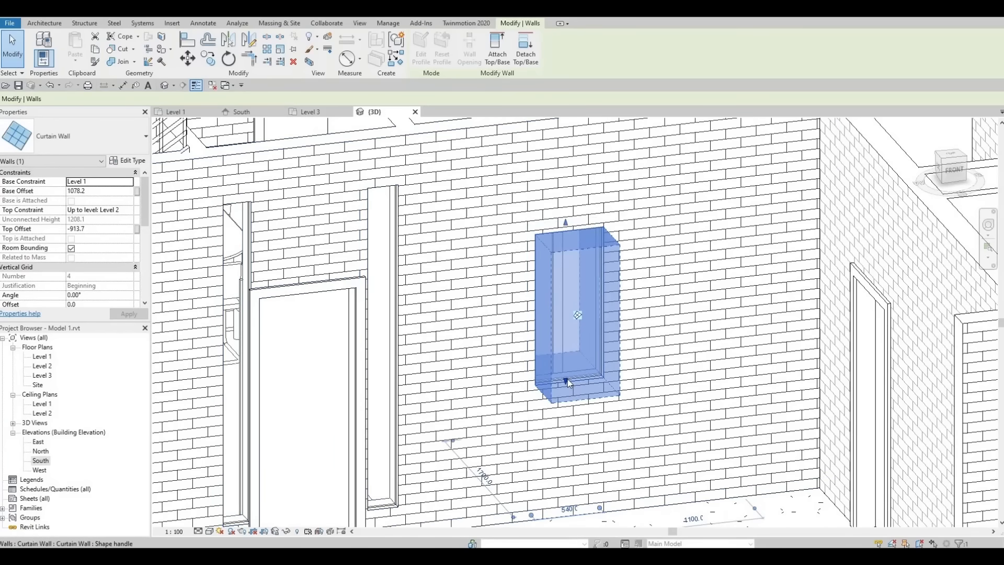
pyautogui.moveTo(575, 352); pyautogui.dragTo(574, 290)
pyautogui.press('Escape')
pyautogui.scroll(-4, 561, 429)
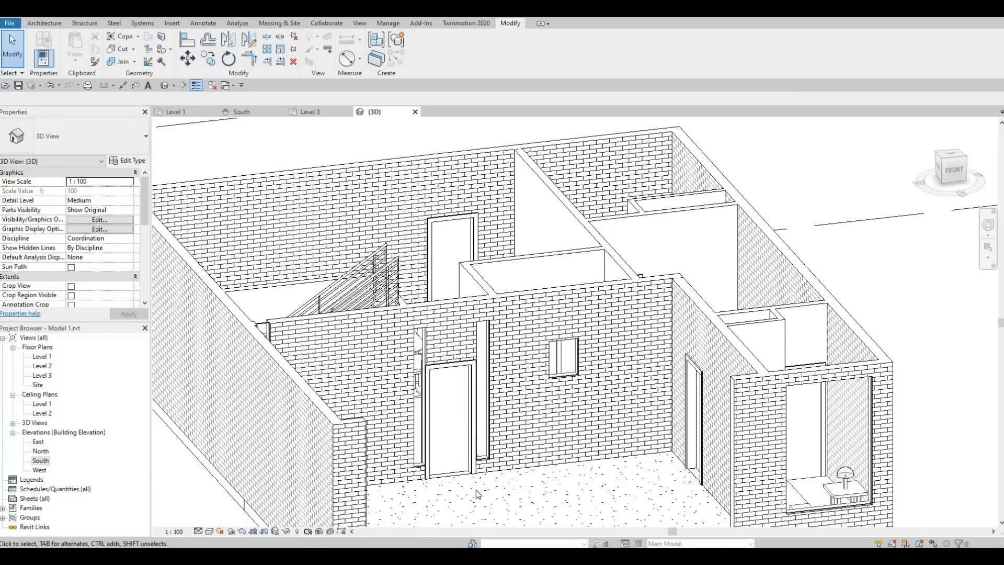
# Step: Lower the top of the curtain wall at the far corner by the Stairs, and align its top and base with the glazing beside the door
pyautogui.keyDown('shift'); pyautogui.moveTo(446, 496); pyautogui.dragTo(734, 383, button='middle'); pyautogui.keyUp('shift')
pyautogui.click(404, 250)
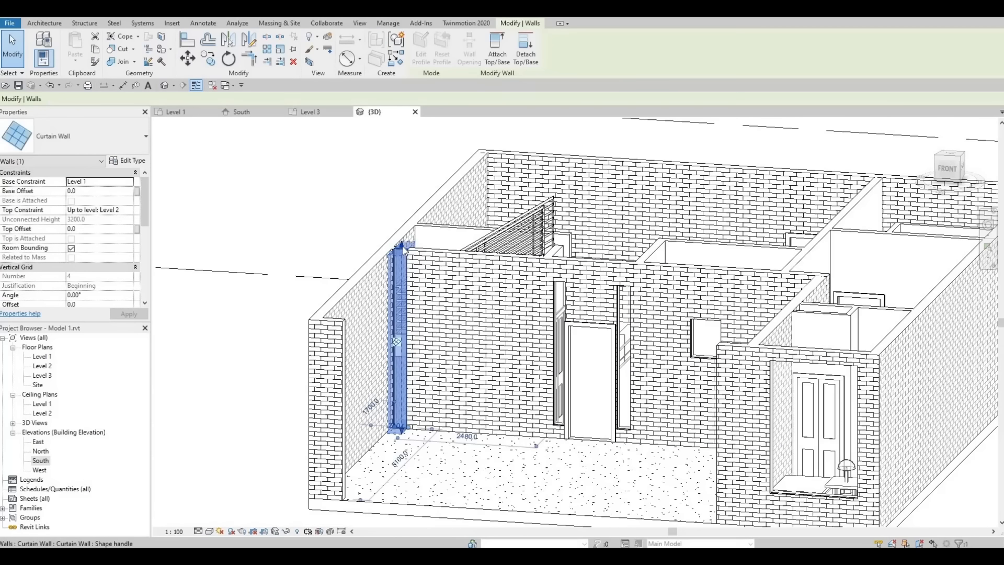
pyautogui.moveTo(400, 262); pyautogui.dragTo(401, 264)
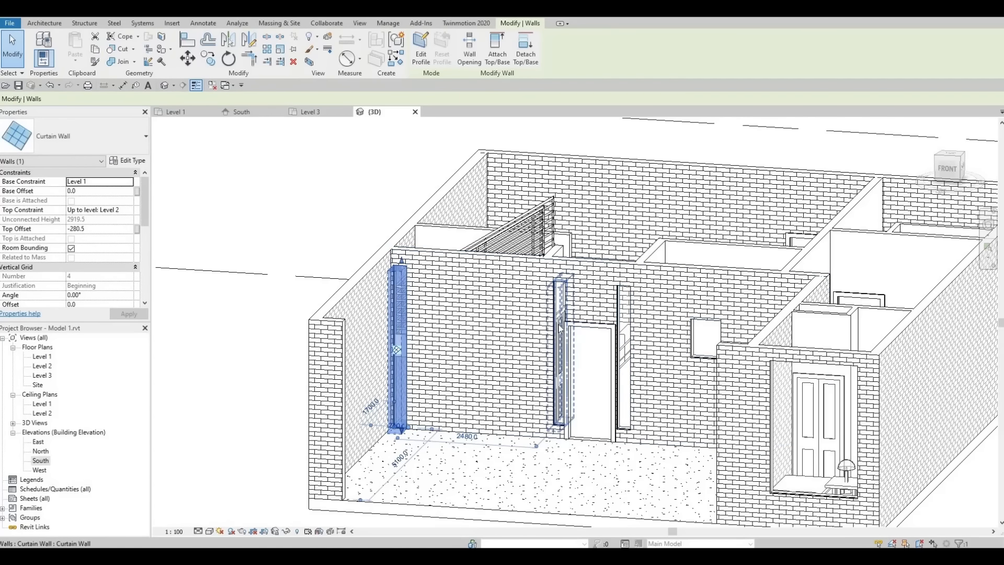
pyautogui.press('a')
pyautogui.press('l')
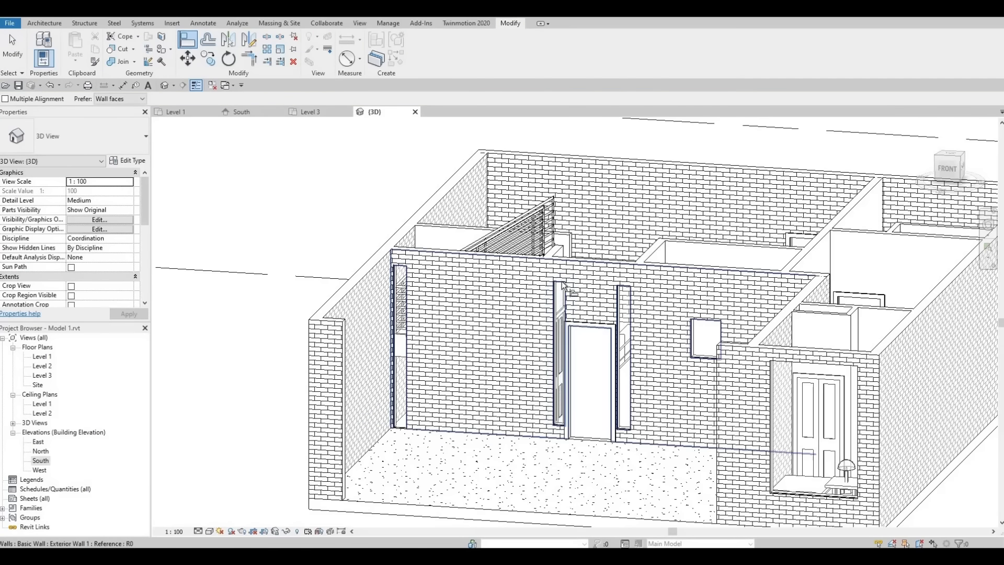
pyautogui.click(562, 285)
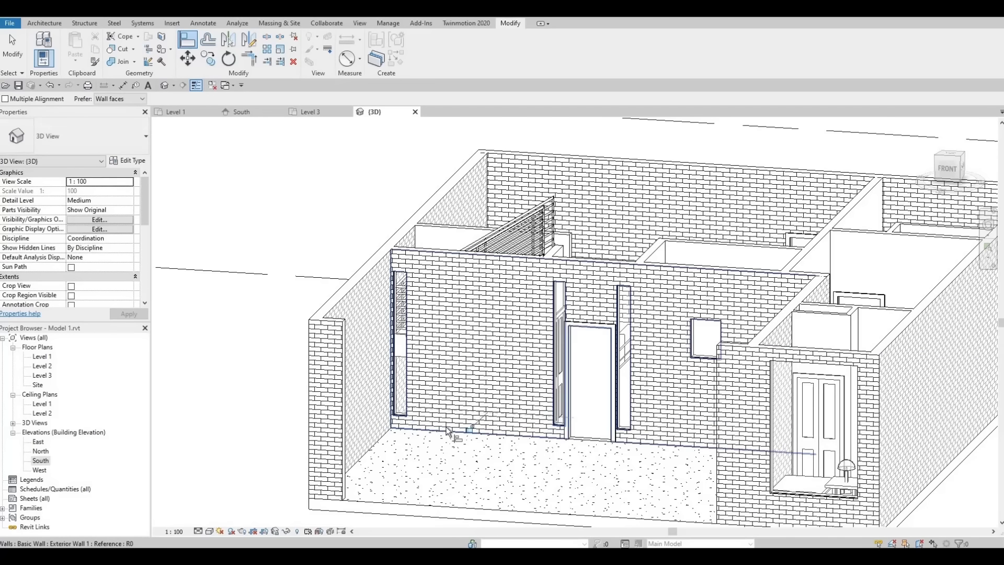
pyautogui.press('Escape')
pyautogui.press('Escape')
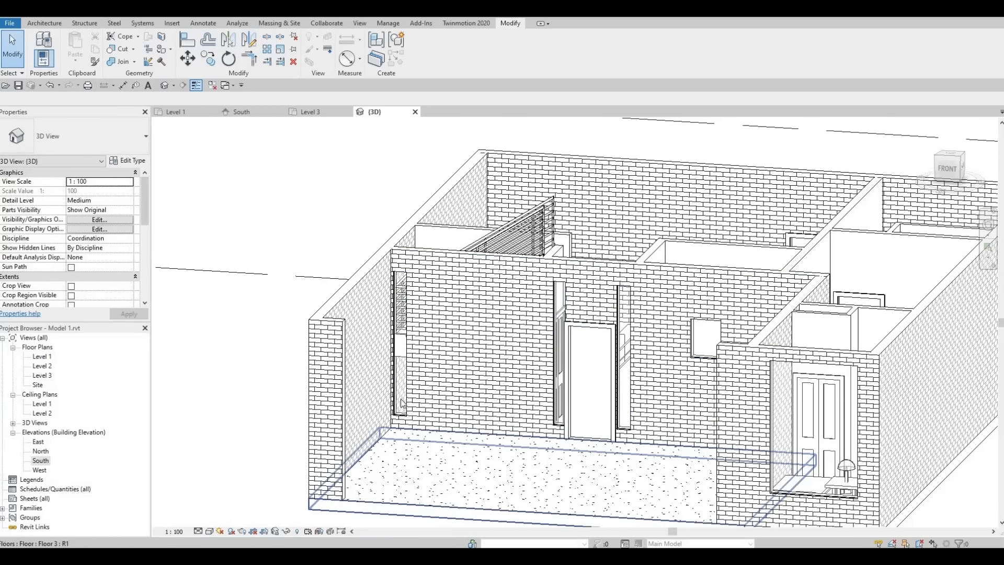
# Step: Open the Level 1 floor plan and save the project
pyautogui.keyDown('shift'); pyautogui.moveTo(419, 415); pyautogui.dragTo(310, 358, button='middle'); pyautogui.keyUp('shift')
pyautogui.scroll(1, 664, 452)
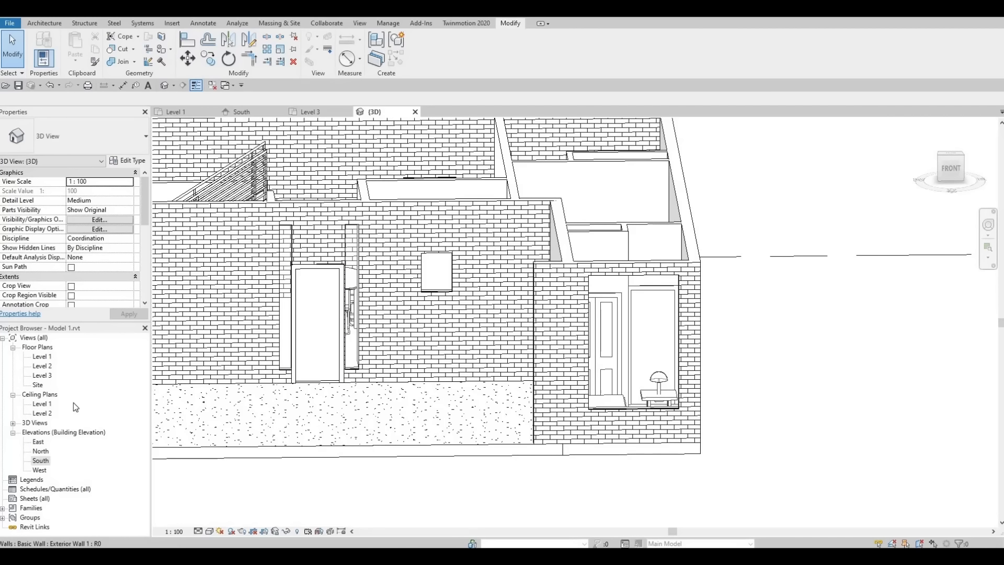
pyautogui.doubleClick(48, 359)
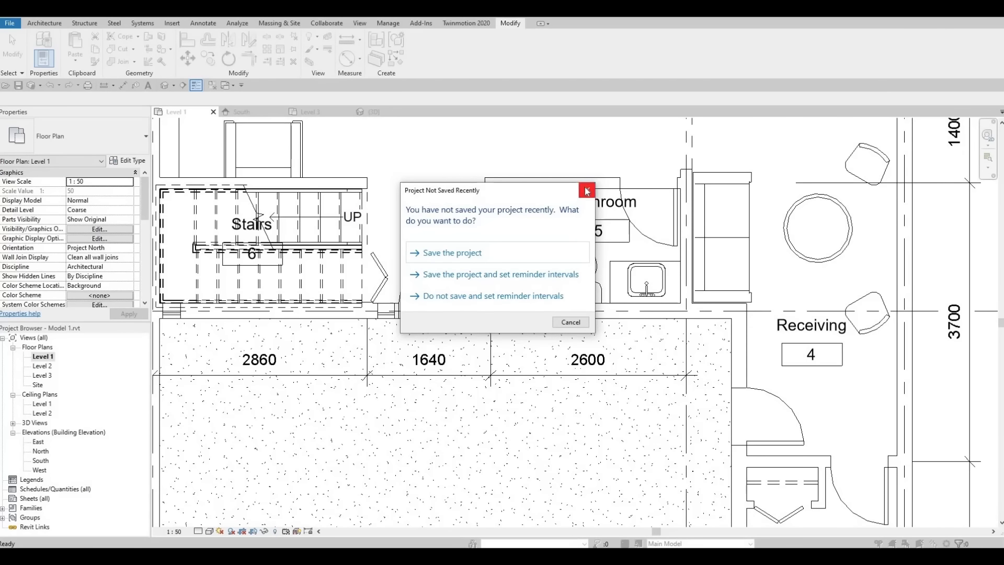
pyautogui.click(504, 253)
# Step: Examine the Level 1 floor plan, checking the glazing beside the entrance door and the exterior walls along the grid lines
pyautogui.scroll(-5, 517, 265)
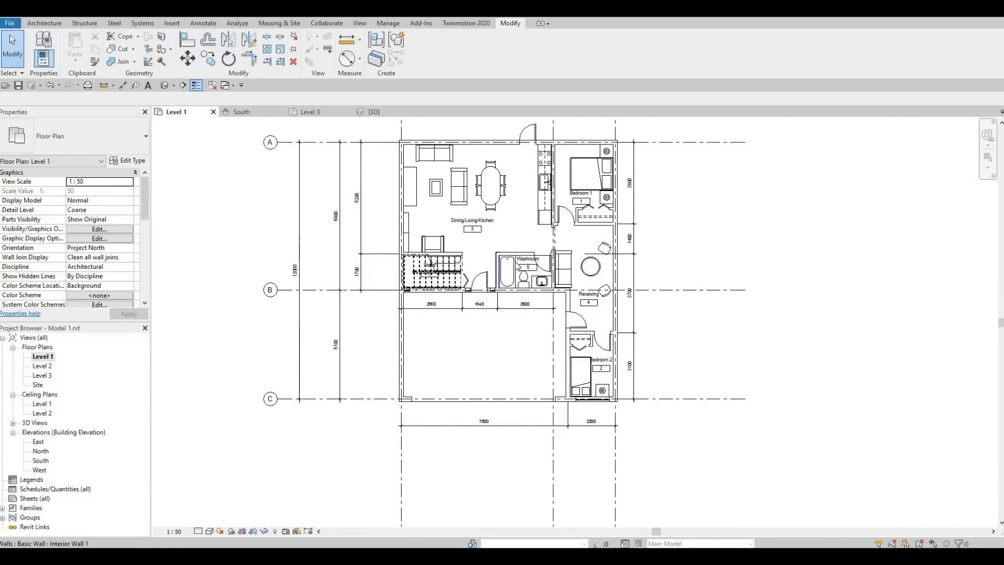
pyautogui.moveTo(518, 266); pyautogui.dragTo(437, 361, button='middle')
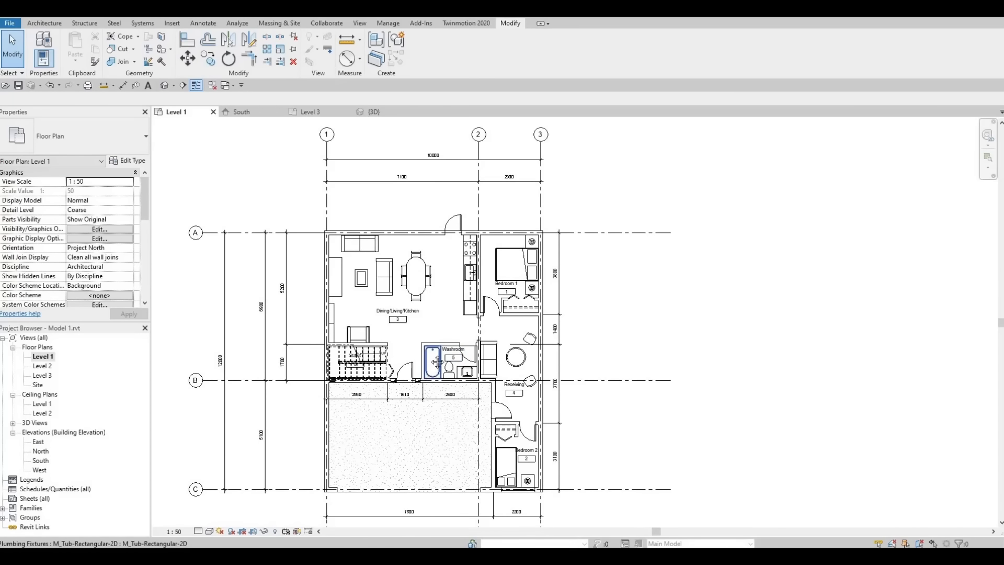
pyautogui.moveTo(417, 404); pyautogui.dragTo(438, 402, button='middle')
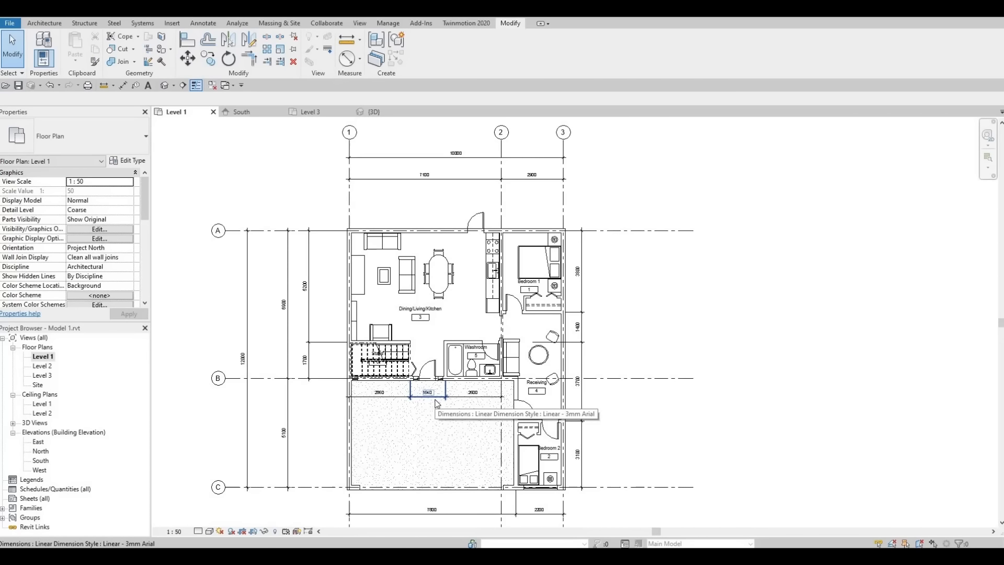
pyautogui.moveTo(436, 403); pyautogui.dragTo(471, 402, button='middle')
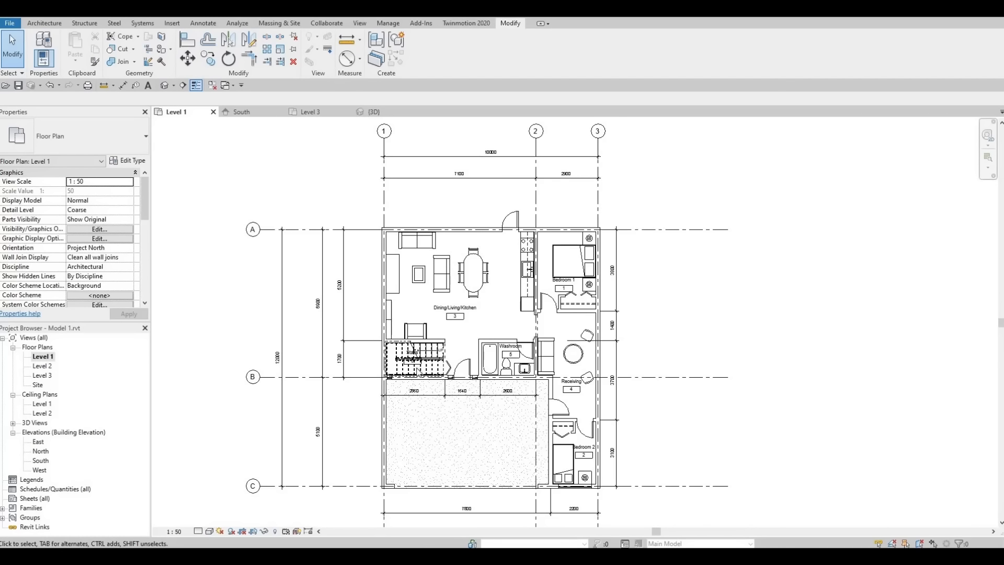
pyautogui.scroll(3, 424, 388)
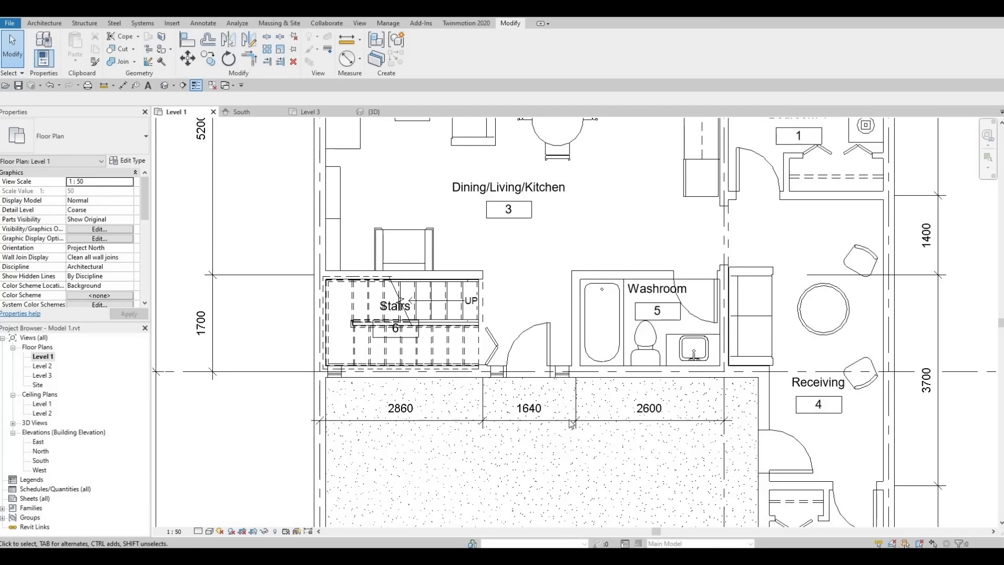
pyautogui.scroll(-2, 668, 451)
pyautogui.scroll(-2, 646, 400)
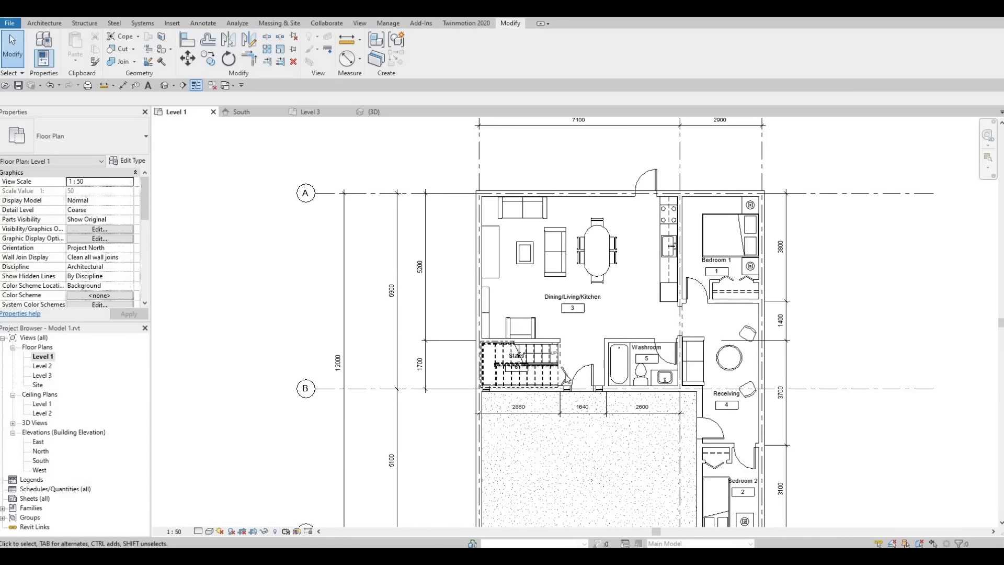
pyautogui.moveTo(512, 391); pyautogui.dragTo(408, 469, button='middle')
pyautogui.scroll(1, 498, 248)
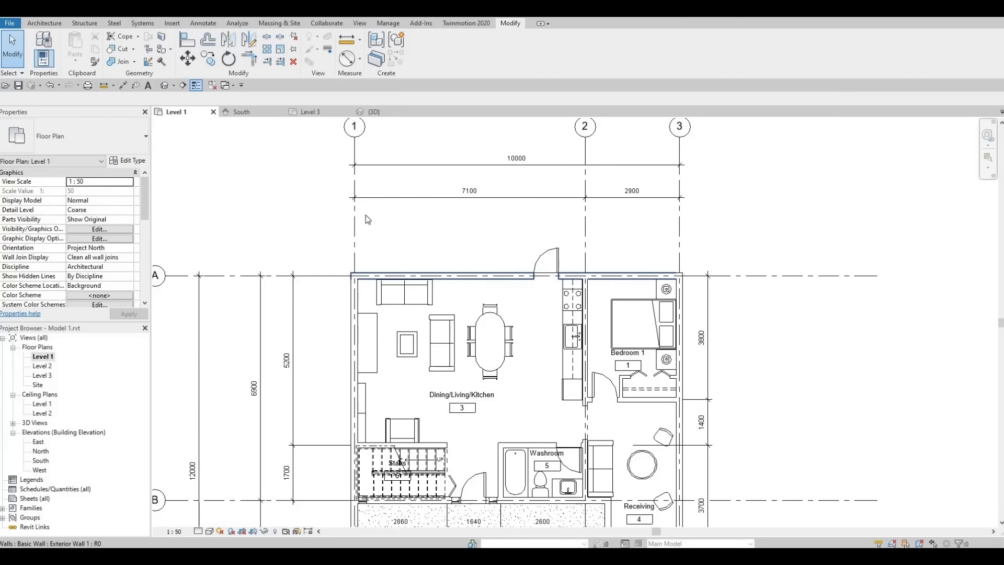
# Step: Draw a 1700 mm Curtain Wall from Level 1 up to Level 2 in the grid A exterior wall behind the sofa
pyautogui.click(53, 25)
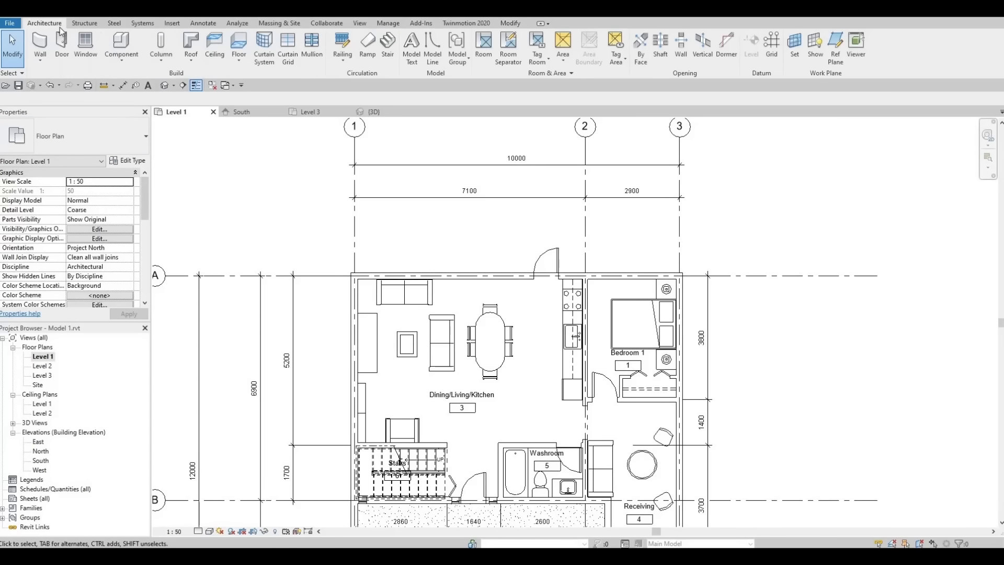
pyautogui.click(42, 42)
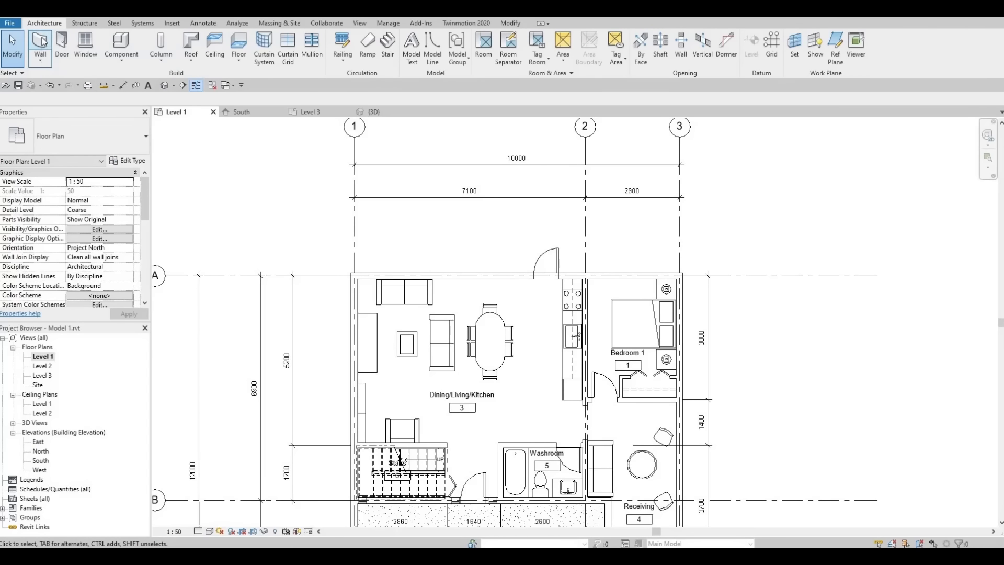
pyautogui.click(72, 132)
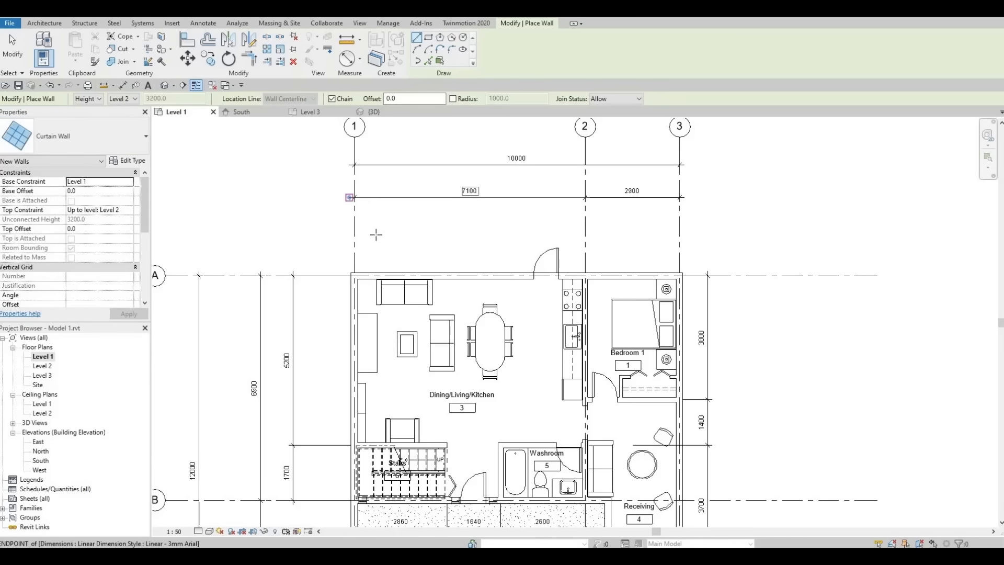
pyautogui.scroll(3, 376, 234)
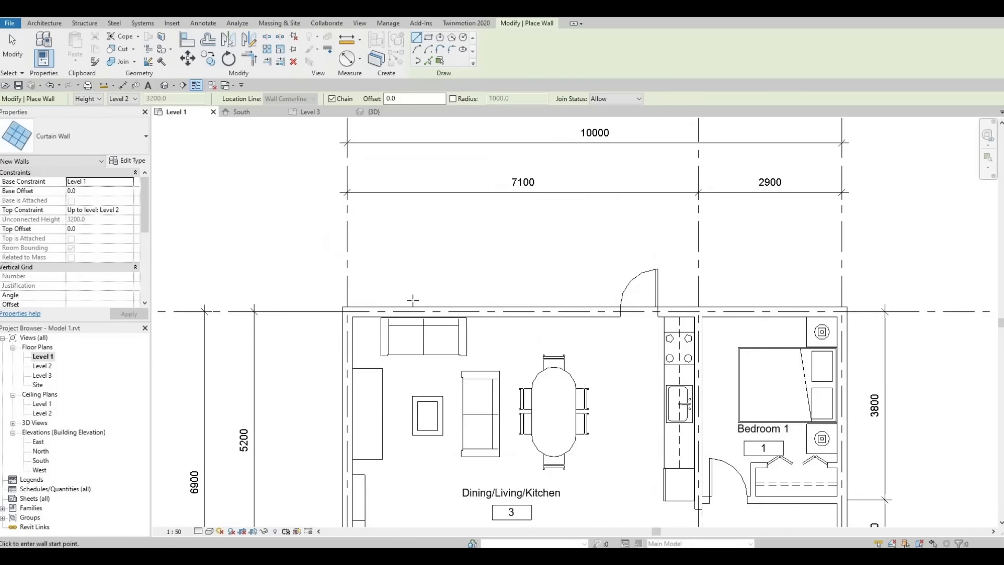
pyautogui.click(369, 312)
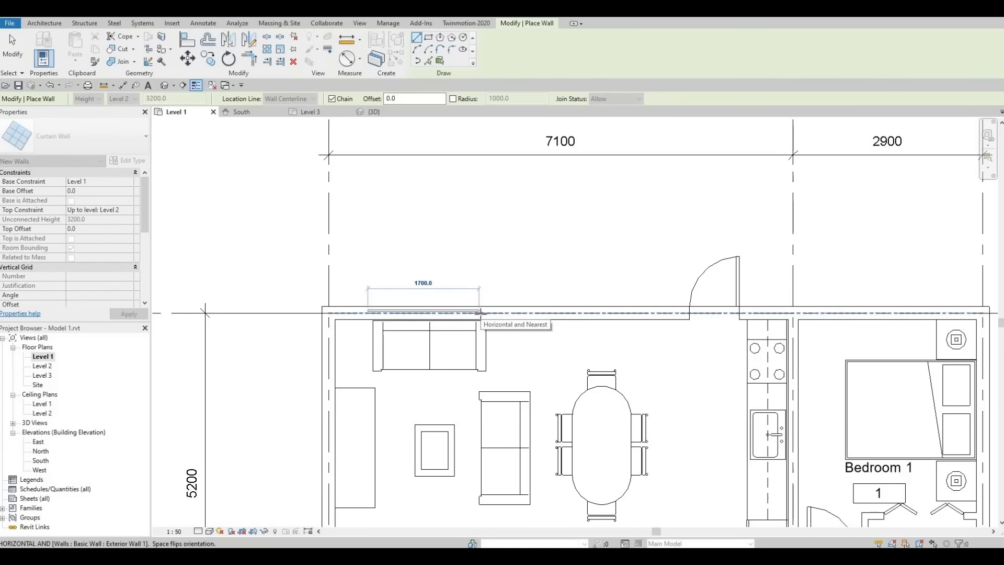
pyautogui.click(480, 312)
pyautogui.press('Escape')
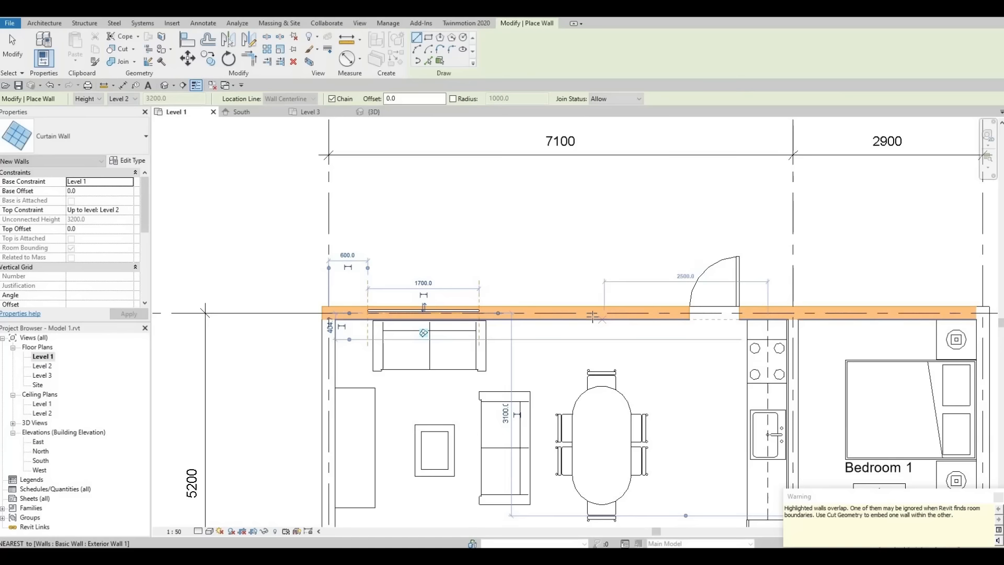
# Step: Draw a 1600 mm curtain wall by the dining table and a 1700 mm one at Bedroom 1, both in the grid A exterior wall
pyautogui.click(563, 313)
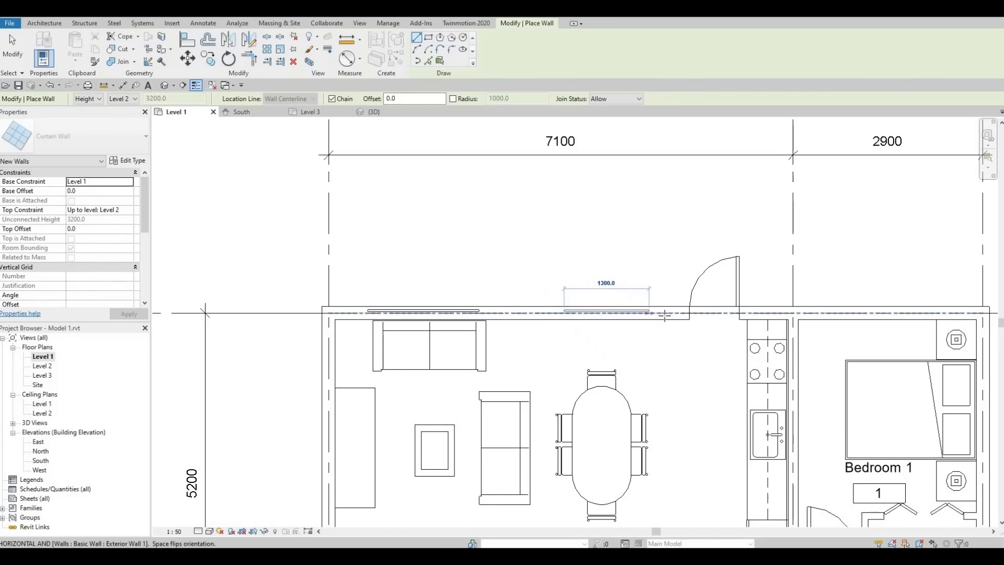
pyautogui.click(668, 313)
pyautogui.press('Escape')
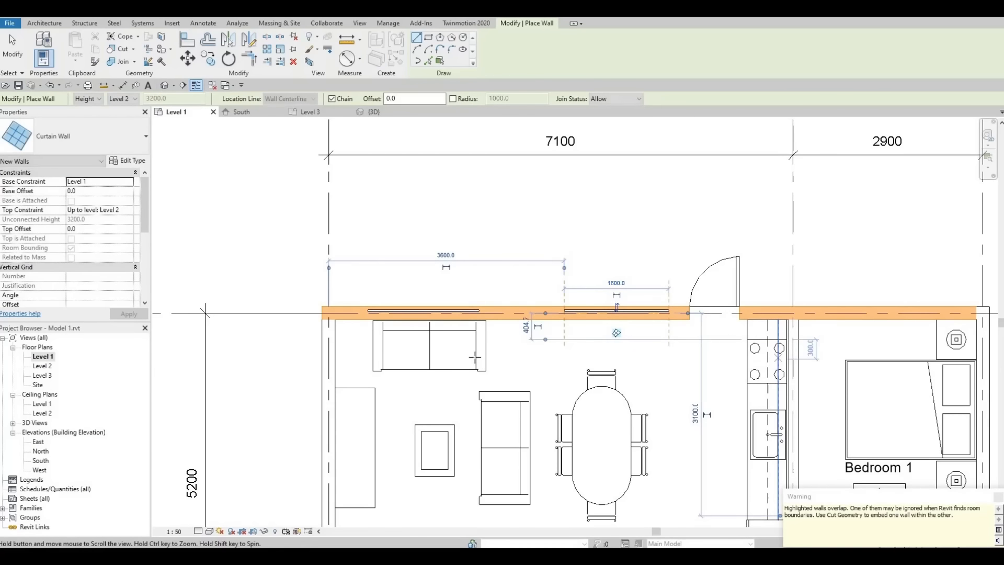
pyautogui.moveTo(475, 357); pyautogui.dragTo(175, 357, button='middle')
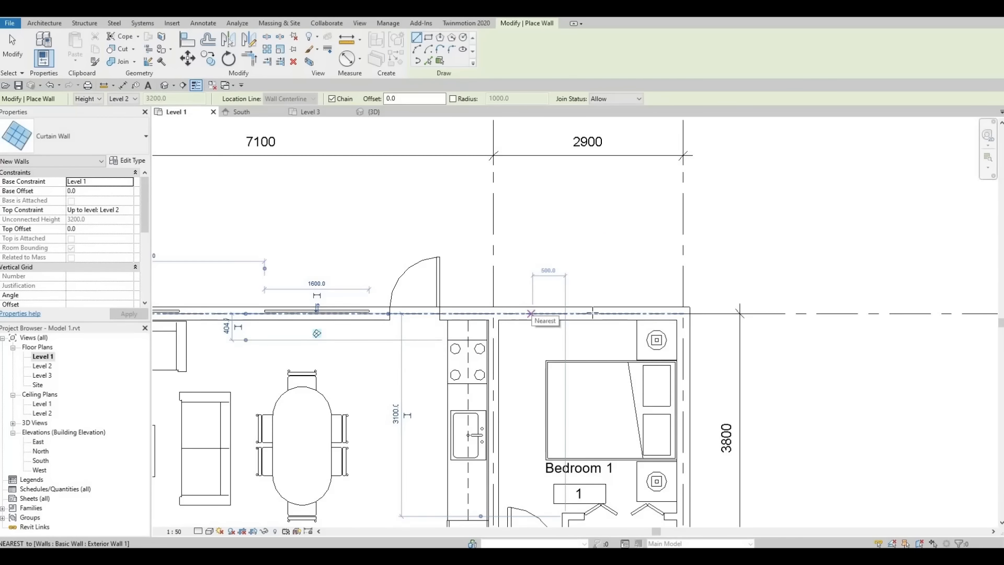
pyautogui.click(532, 314)
pyautogui.click(644, 313)
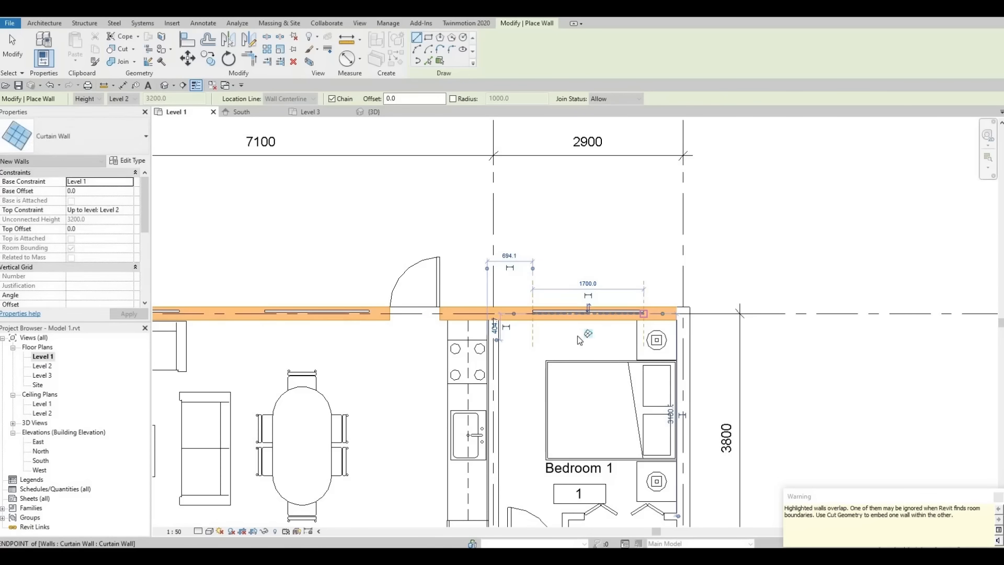
pyautogui.press('Escape')
pyautogui.press('Escape')
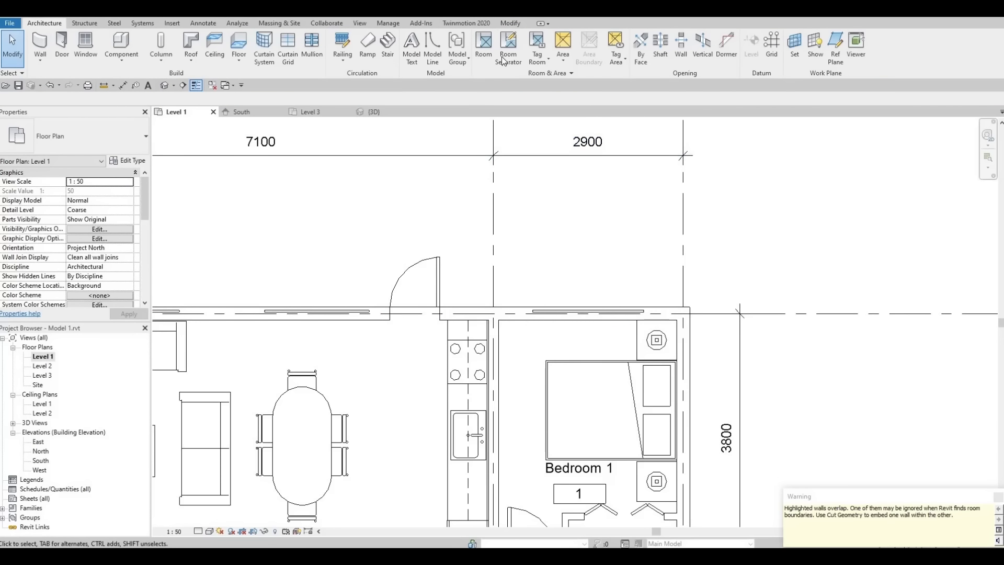
# Step: Use Cut Geometry to embed the three new curtain walls in the grid A exterior wall
pyautogui.click(510, 24)
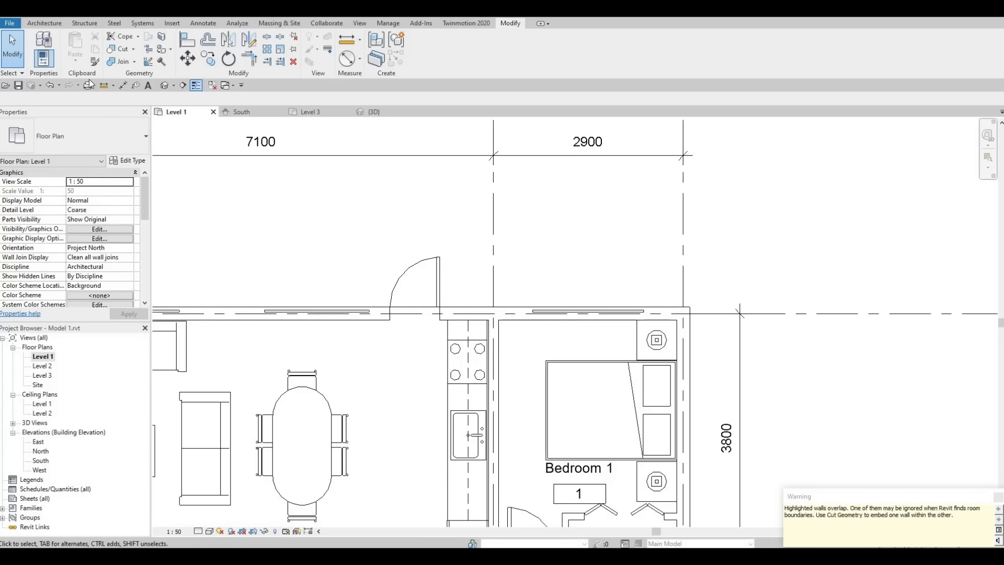
pyautogui.click(116, 51)
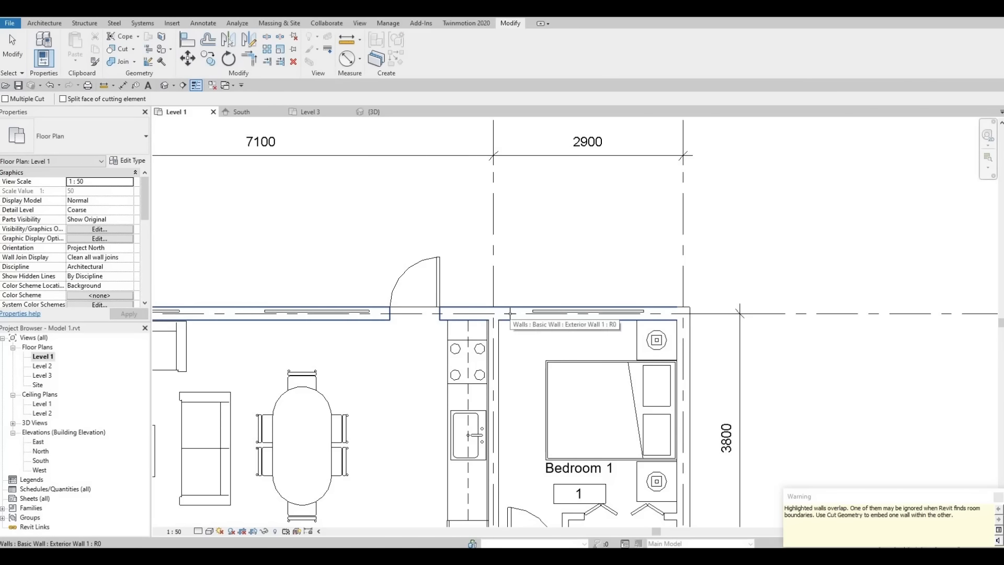
pyautogui.click(511, 313)
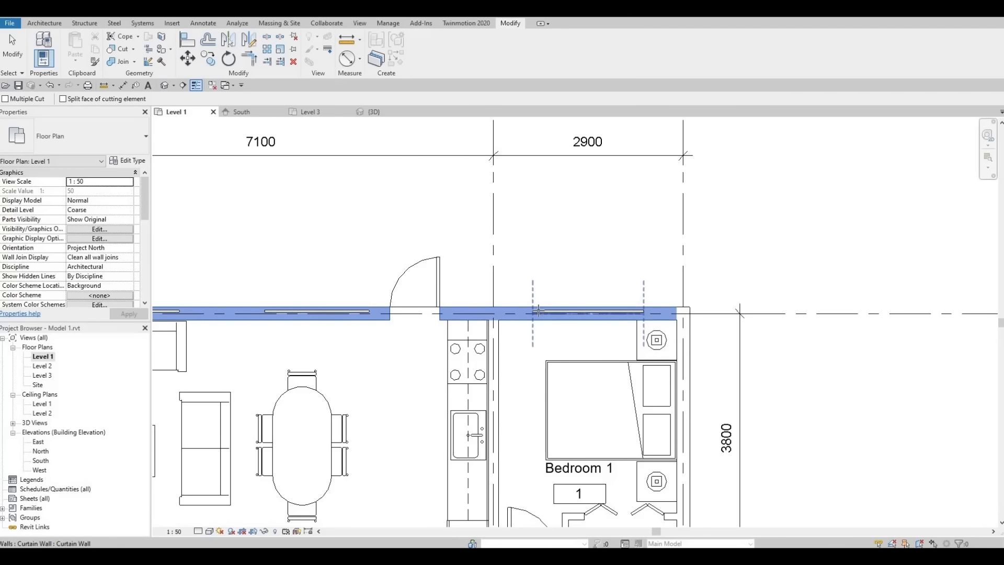
pyautogui.click(538, 311)
pyautogui.click(368, 312)
pyautogui.moveTo(196, 306); pyautogui.dragTo(443, 306, button='middle')
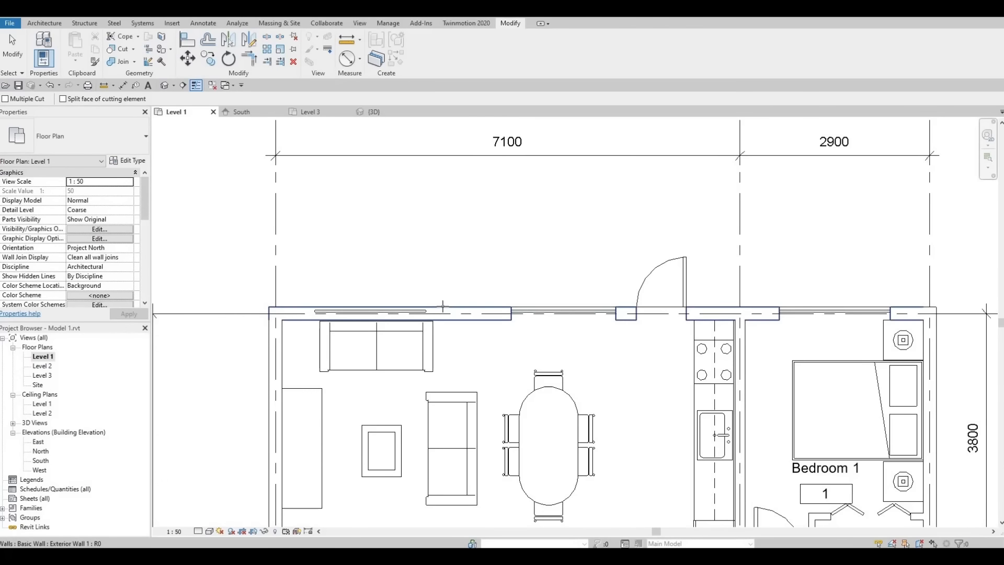
pyautogui.click(443, 308)
pyautogui.click(411, 311)
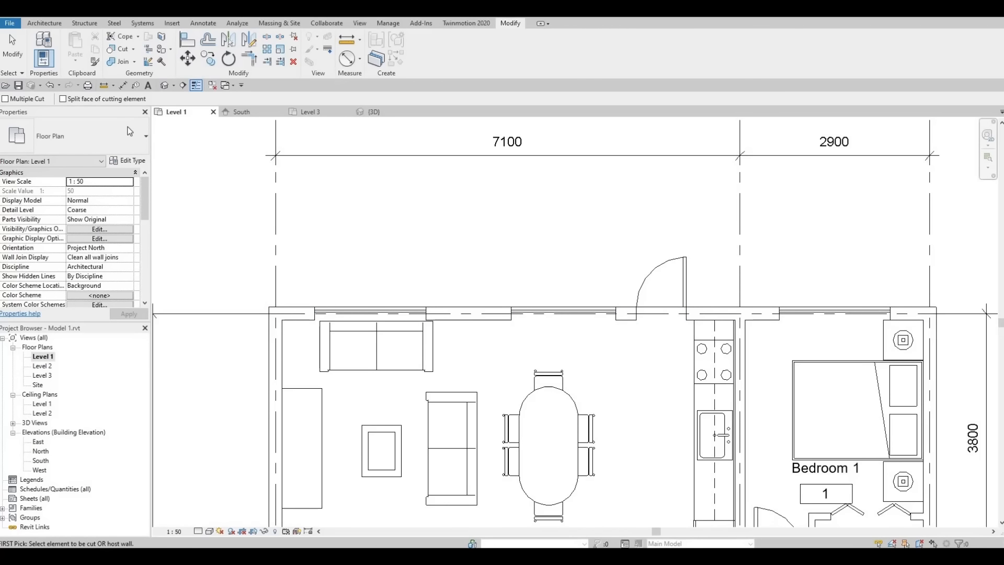
# Step: In the 3D view, lower the top and raise the base of the curtain wall behind the sofa to form a window opening
pyautogui.click(162, 84)
pyautogui.keyDown('shift'); pyautogui.moveTo(444, 380); pyautogui.dragTo(434, 455, button='middle'); pyautogui.keyUp('shift')
pyautogui.keyDown('shift'); pyautogui.moveTo(610, 441); pyautogui.dragTo(373, 468, button='middle'); pyautogui.keyUp('shift')
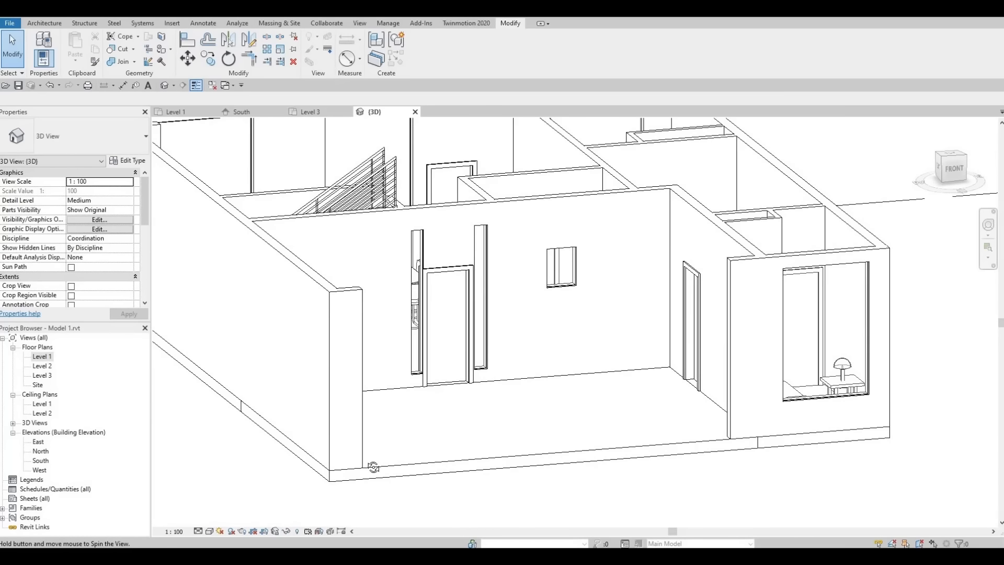
pyautogui.keyDown('shift'); pyautogui.moveTo(534, 475); pyautogui.dragTo(631, 436, button='middle'); pyautogui.keyUp('shift')
pyautogui.moveTo(605, 401); pyautogui.dragTo(681, 358, button='middle')
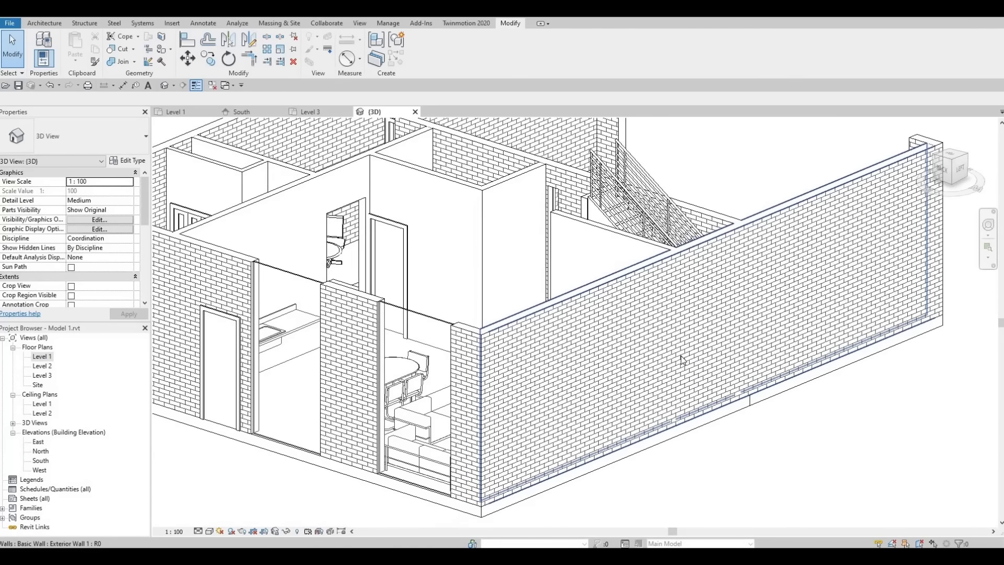
pyautogui.scroll(-2, 680, 358)
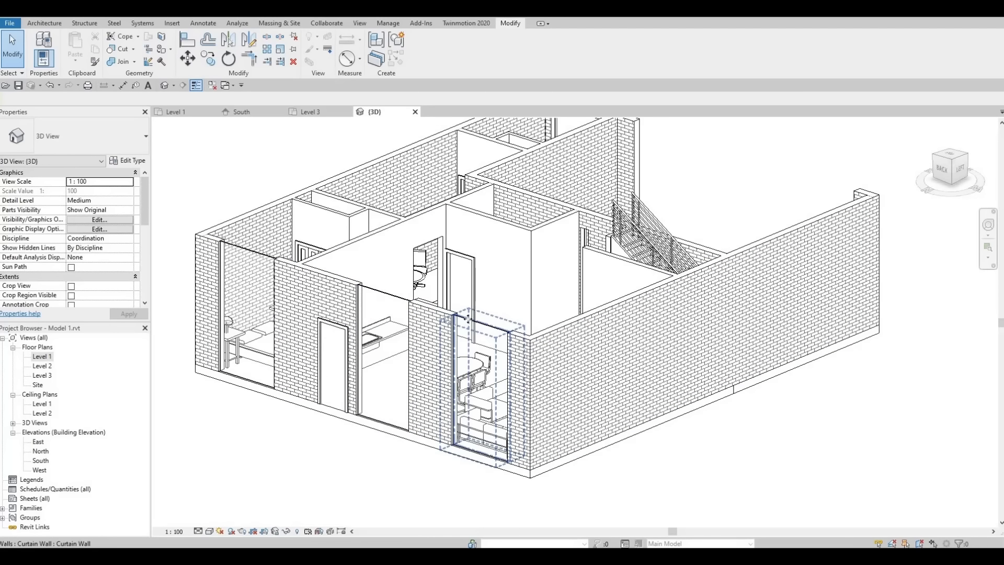
pyautogui.click(473, 320)
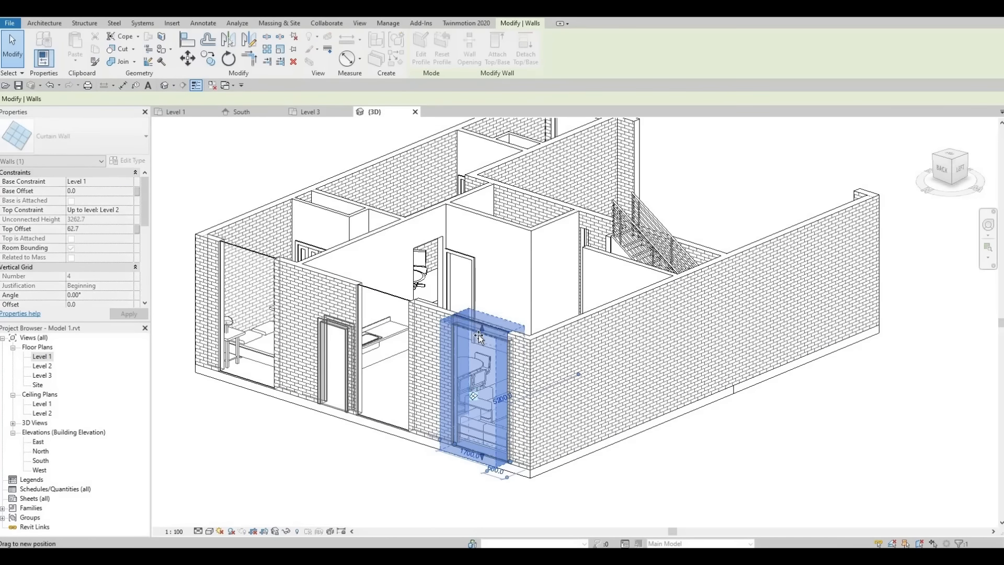
pyautogui.moveTo(479, 333); pyautogui.dragTo(478, 334)
pyautogui.moveTo(453, 442); pyautogui.dragTo(486, 427)
pyautogui.click(465, 355)
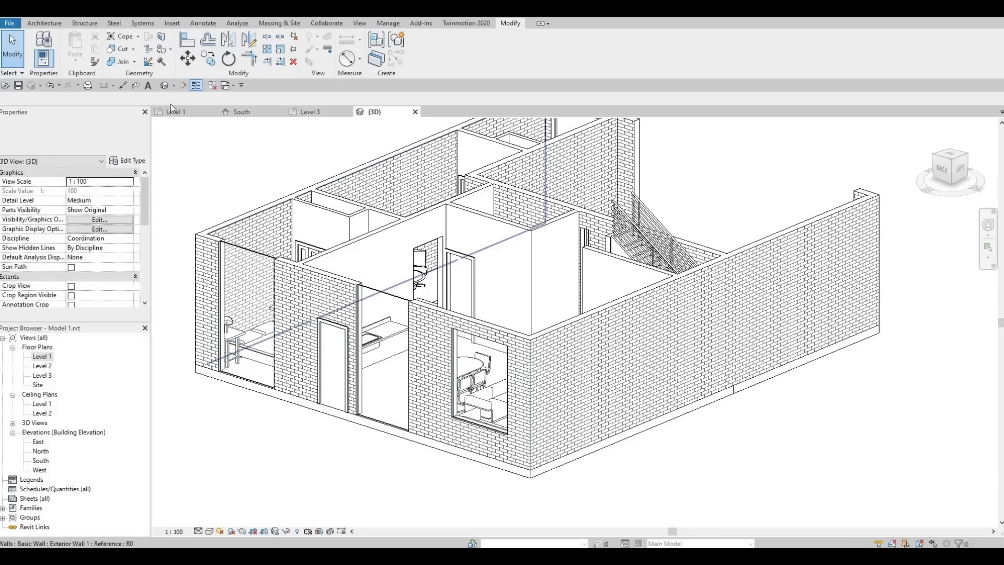
# Step: Align the tops of the dining-area and Bedroom 1 curtain walls with the top of the window behind the sofa
pyautogui.press('a')
pyautogui.press('l')
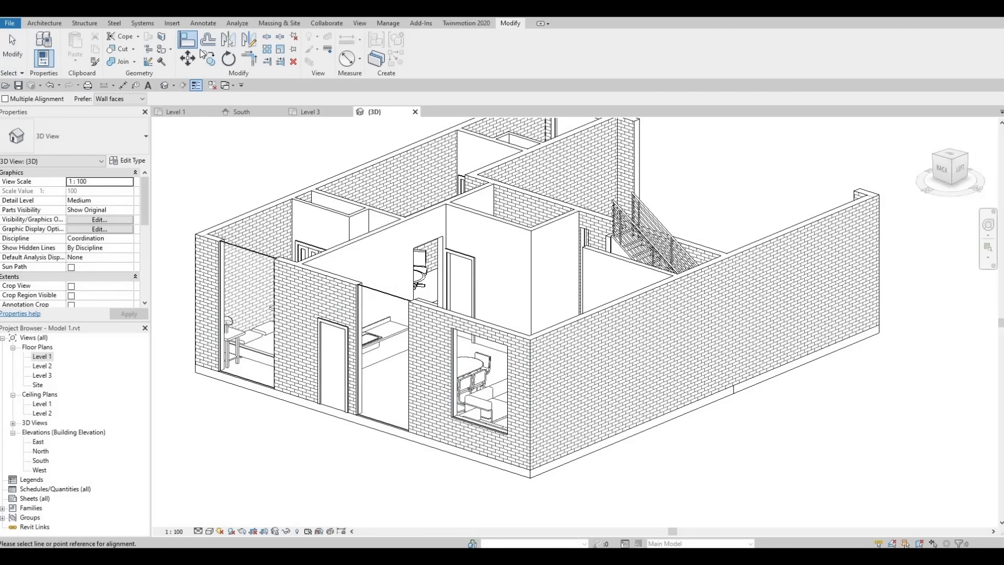
pyautogui.click(451, 336)
pyautogui.click(399, 305)
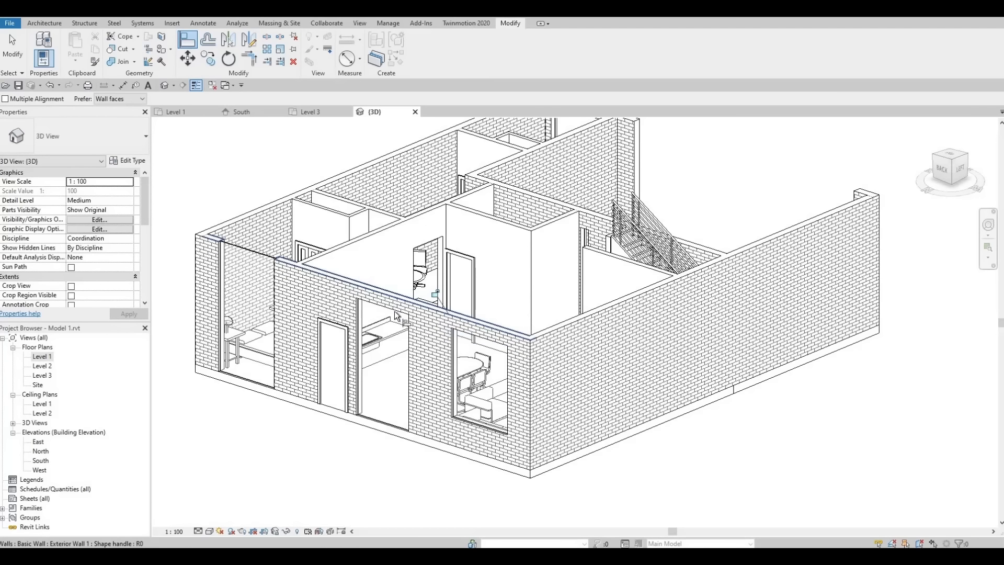
pyautogui.click(395, 313)
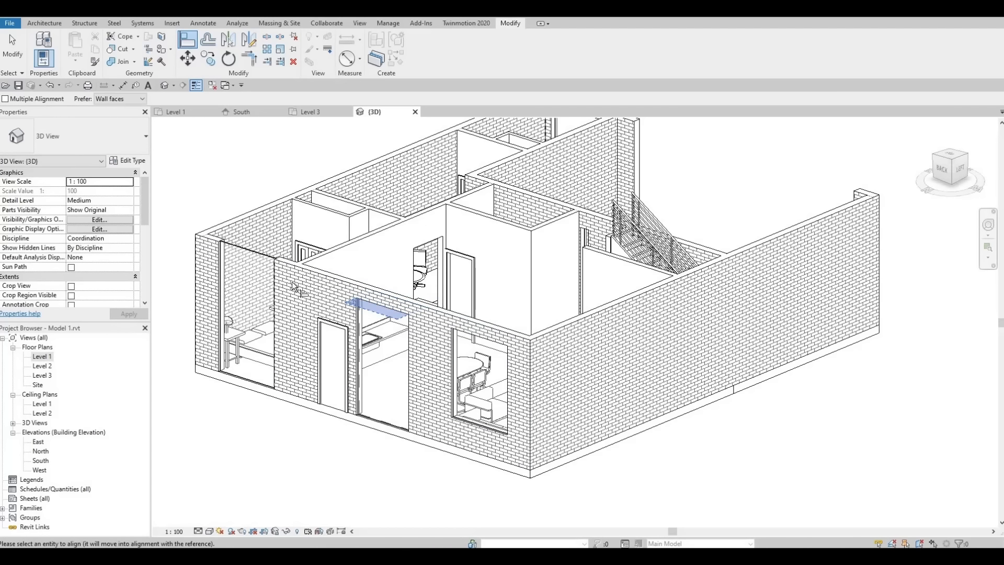
pyautogui.click(261, 255)
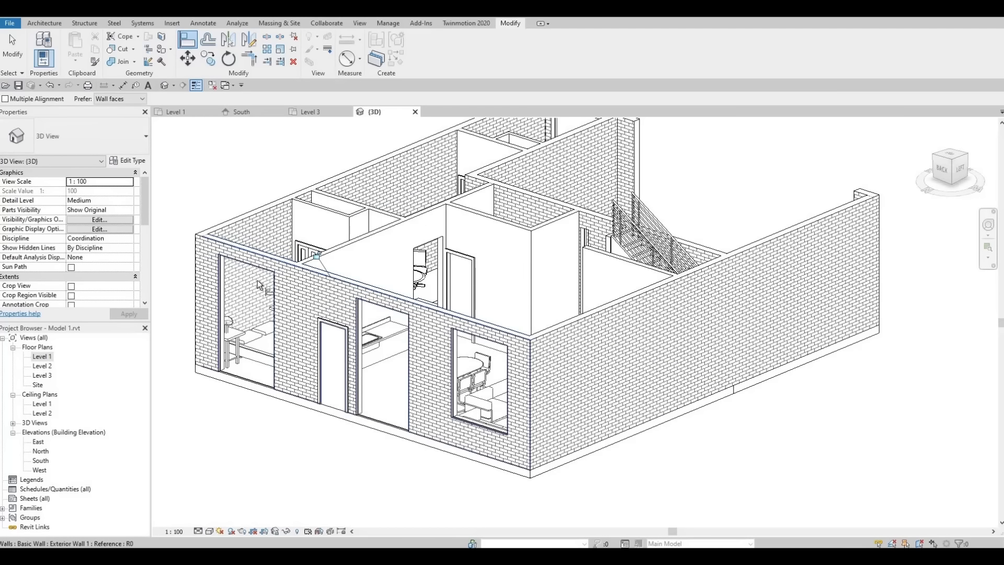
pyautogui.press('Escape')
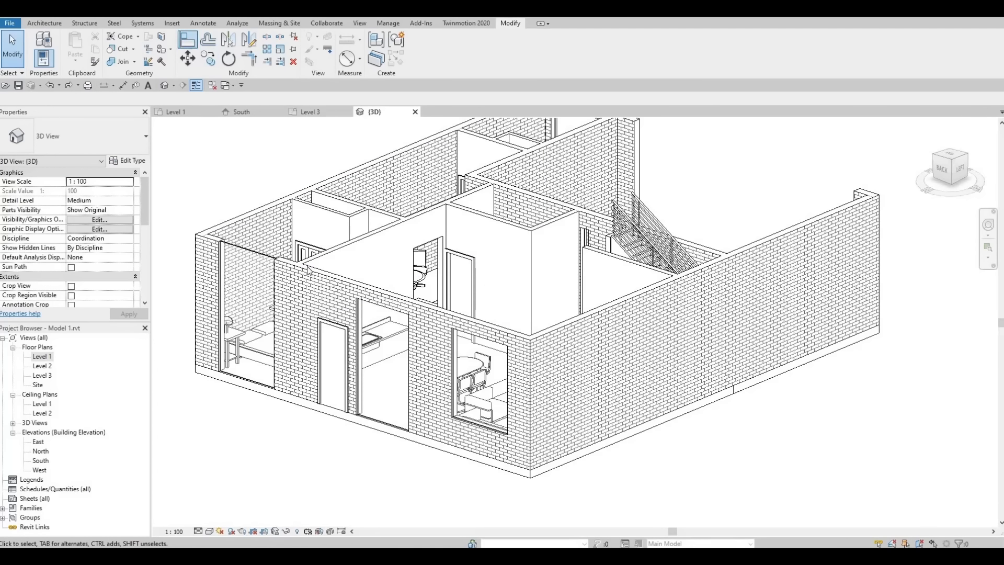
pyautogui.click(454, 256)
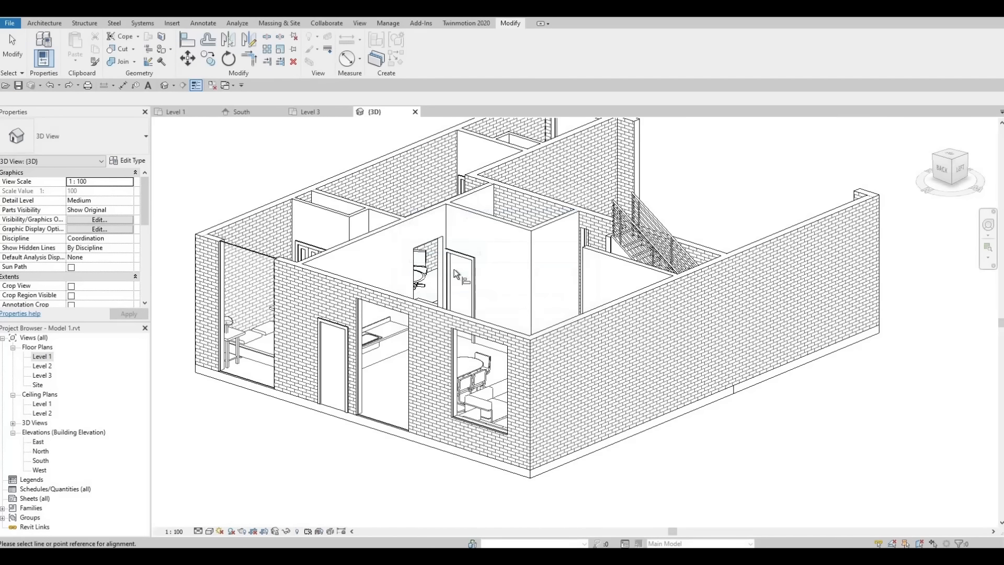
pyautogui.click(359, 309)
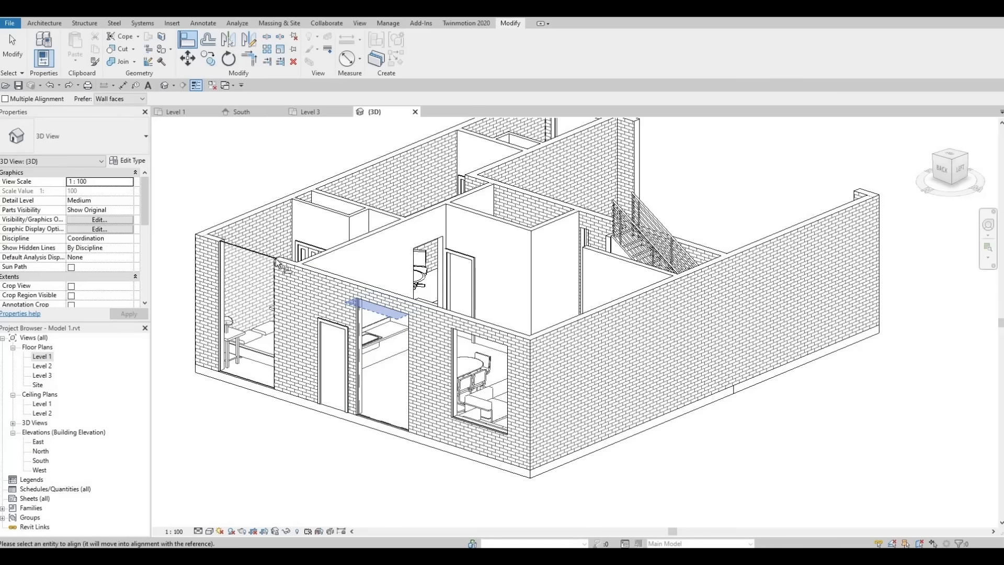
pyautogui.click(266, 257)
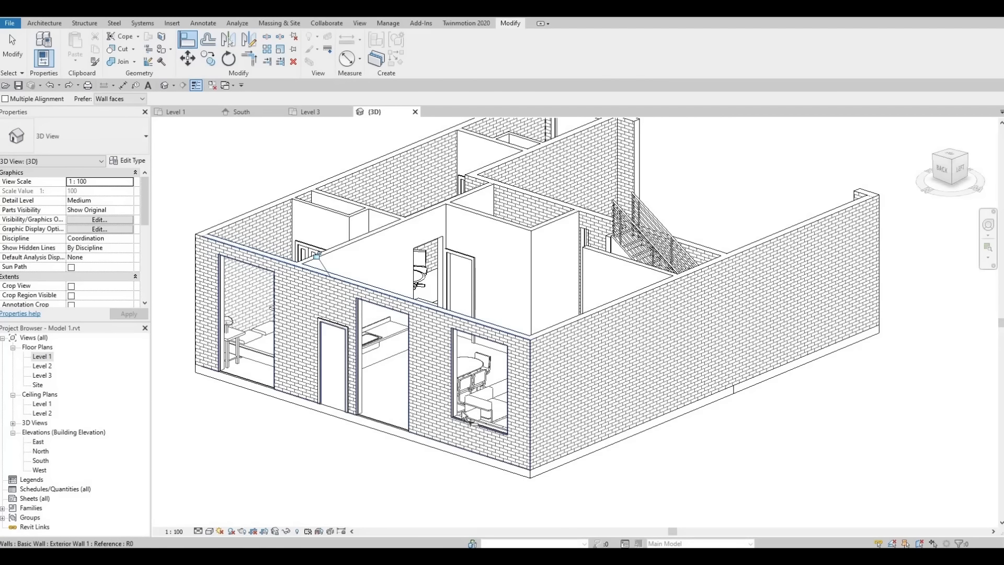
# Step: Align the bases of the dining-area and Bedroom 1 curtain walls with the base of the window behind the sofa
pyautogui.click(482, 432)
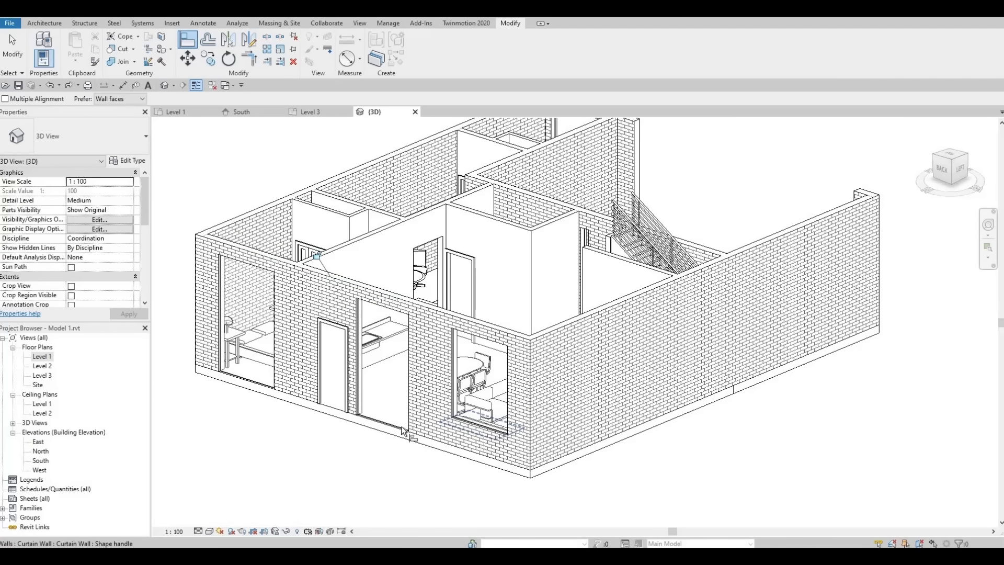
pyautogui.click(396, 428)
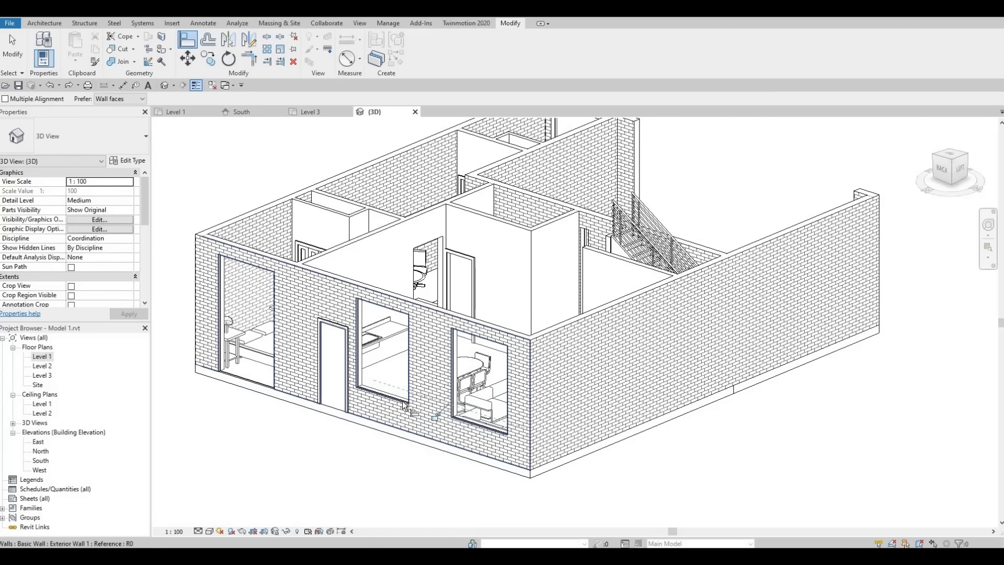
pyautogui.click(386, 399)
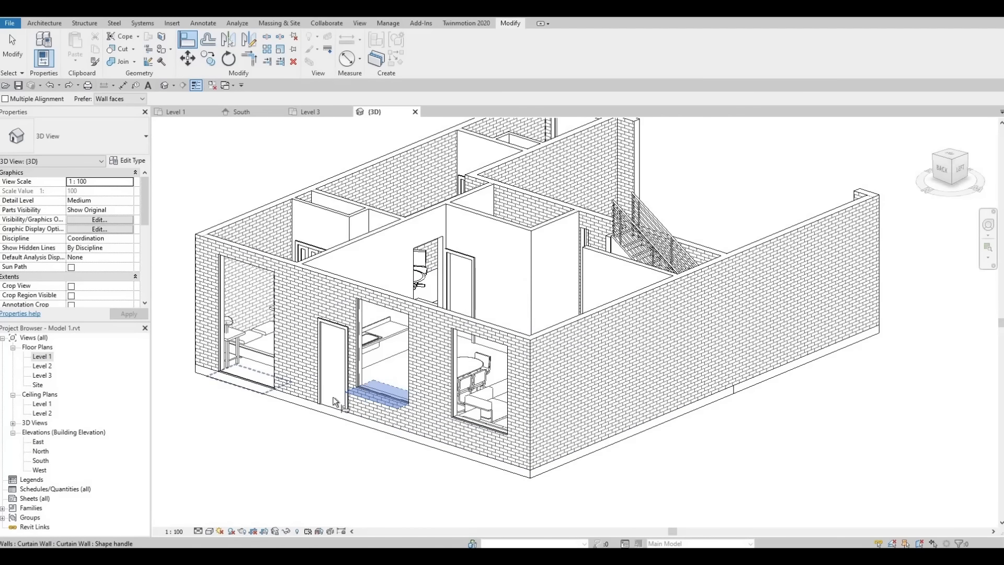
pyautogui.click(269, 388)
pyautogui.press('Escape')
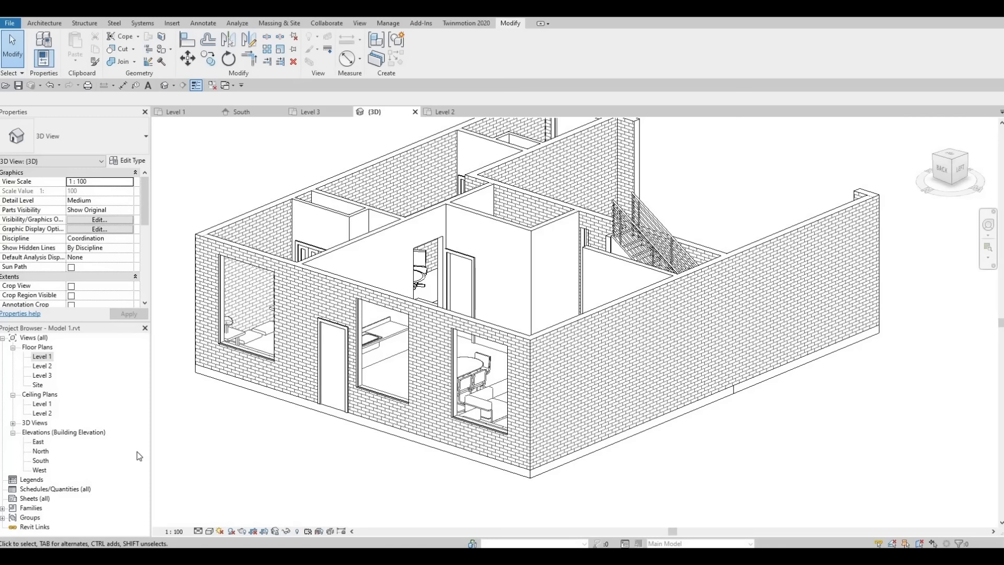
# Step: Open the Level 2 floor plan
pyautogui.doubleClick(44, 366)
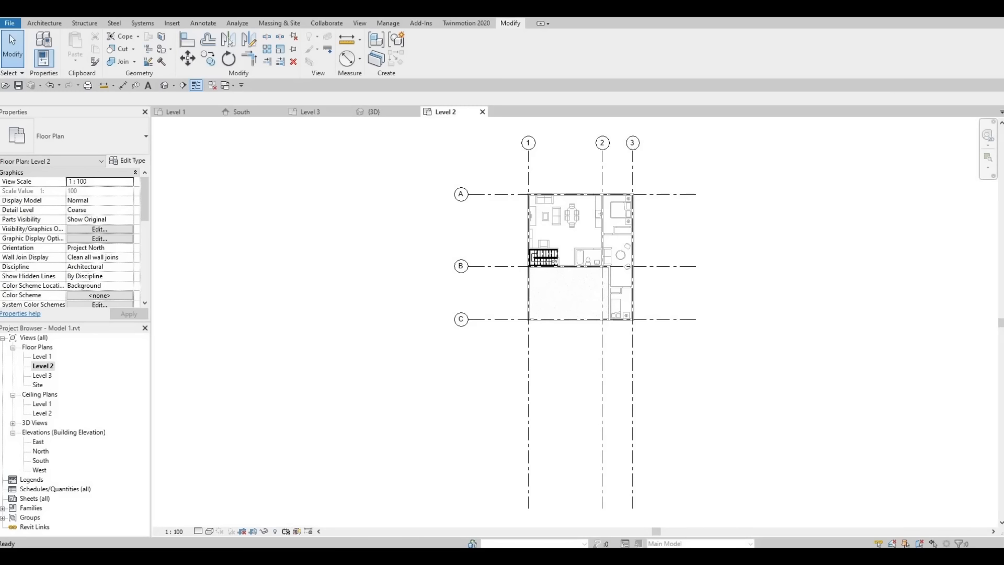
pyautogui.scroll(5, 666, 239)
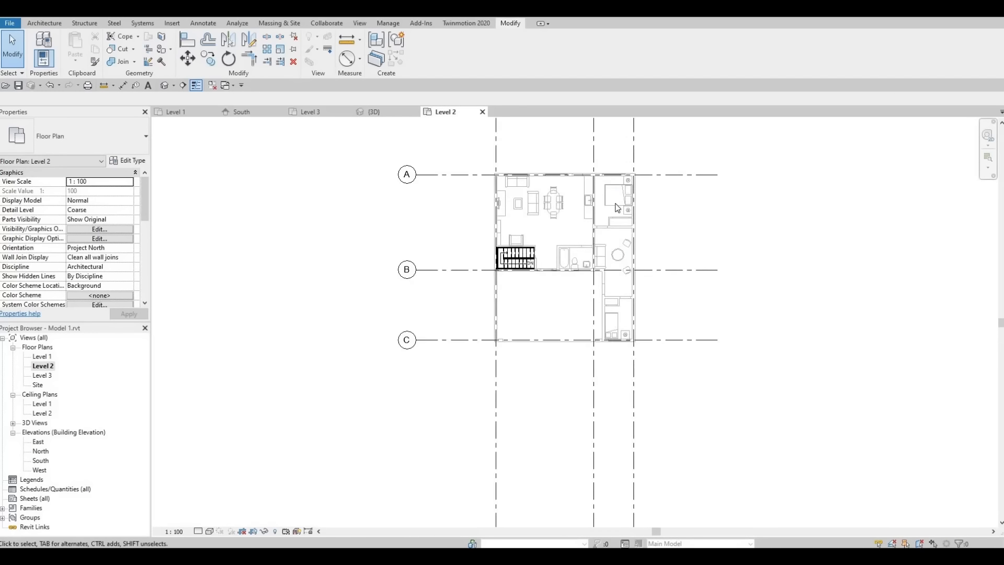
pyautogui.moveTo(613, 250); pyautogui.dragTo(527, 255, button='middle')
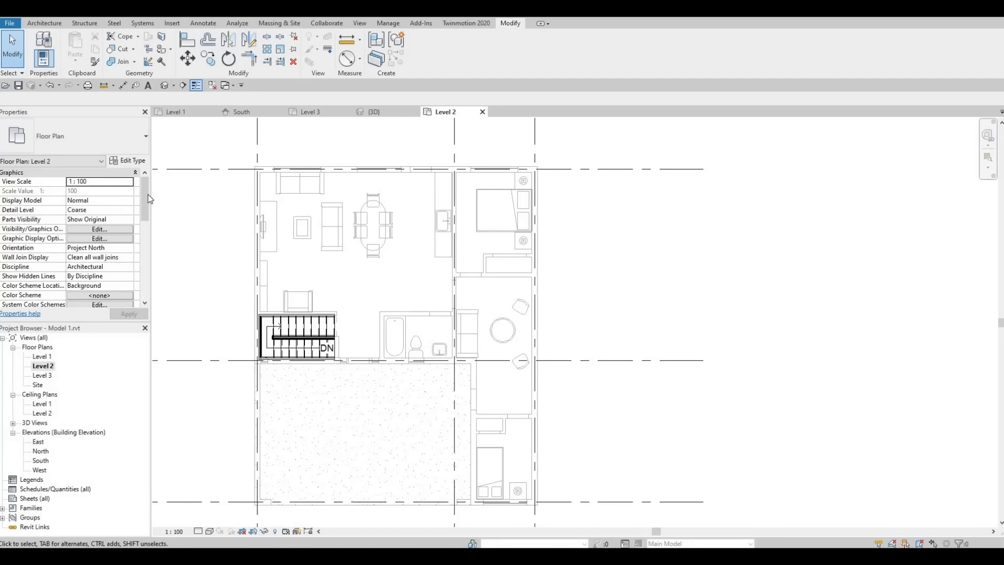
pyautogui.click(144, 252)
pyautogui.scroll(-2, 142, 255)
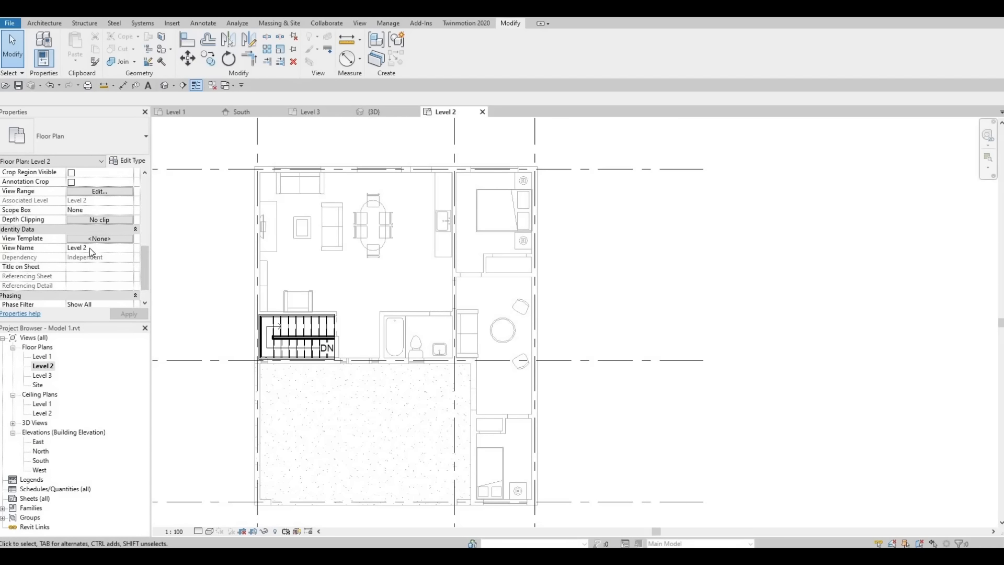
pyautogui.scroll(3, 102, 246)
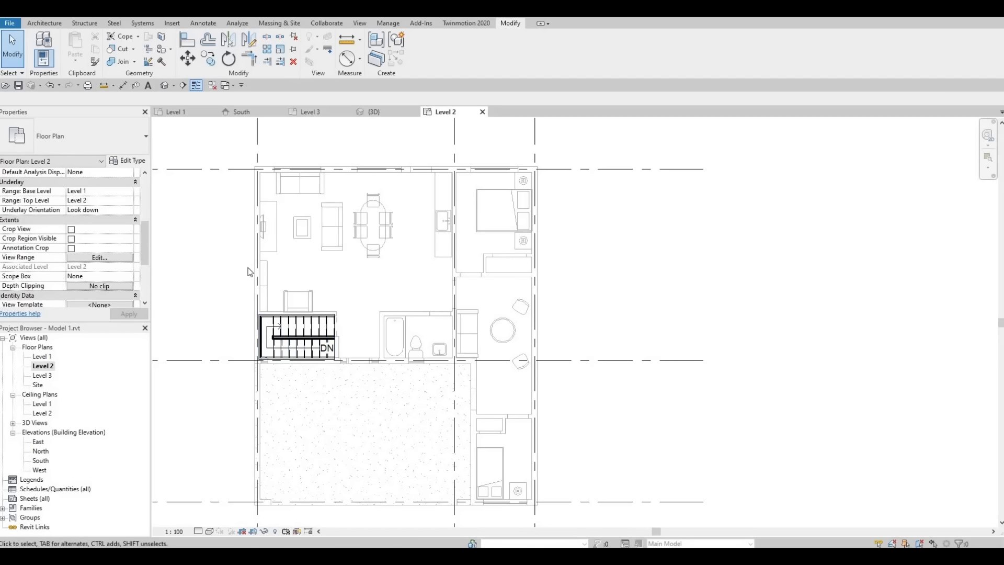
# Step: Start a new wall of type Exterior Wall 1 with its height set up to Level 3
pyautogui.click(48, 24)
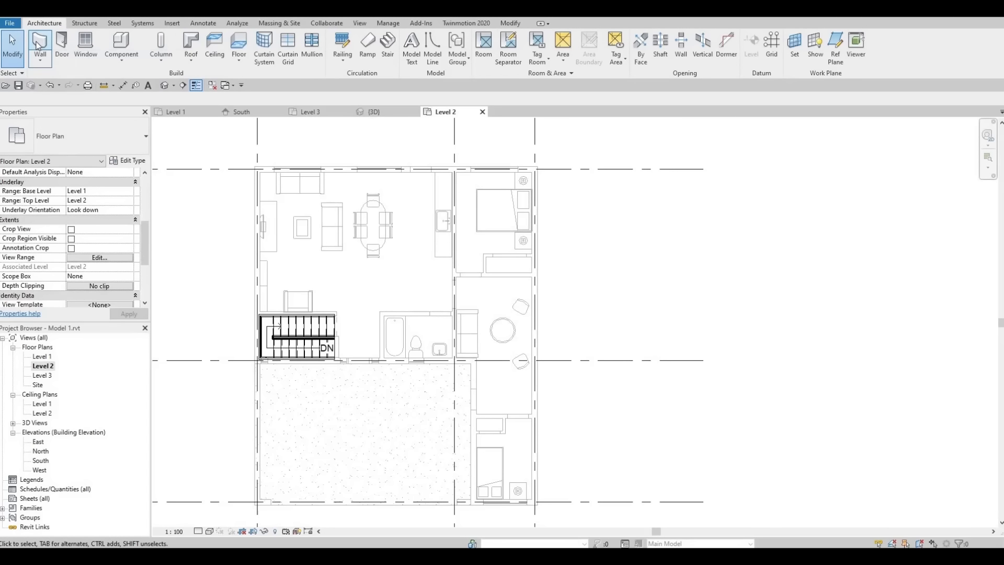
pyautogui.click(38, 46)
pyautogui.click(145, 137)
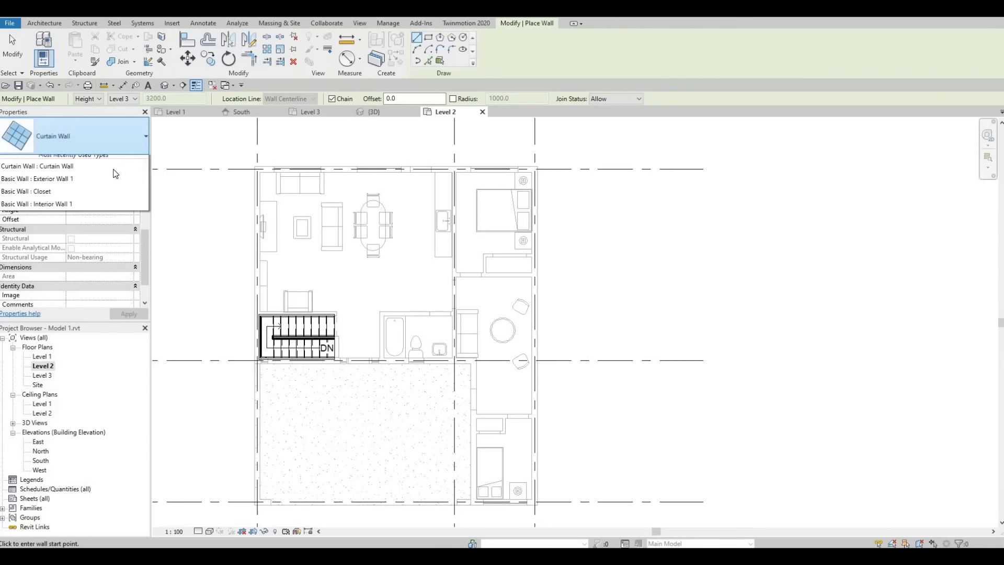
pyautogui.scroll(5, 126, 279)
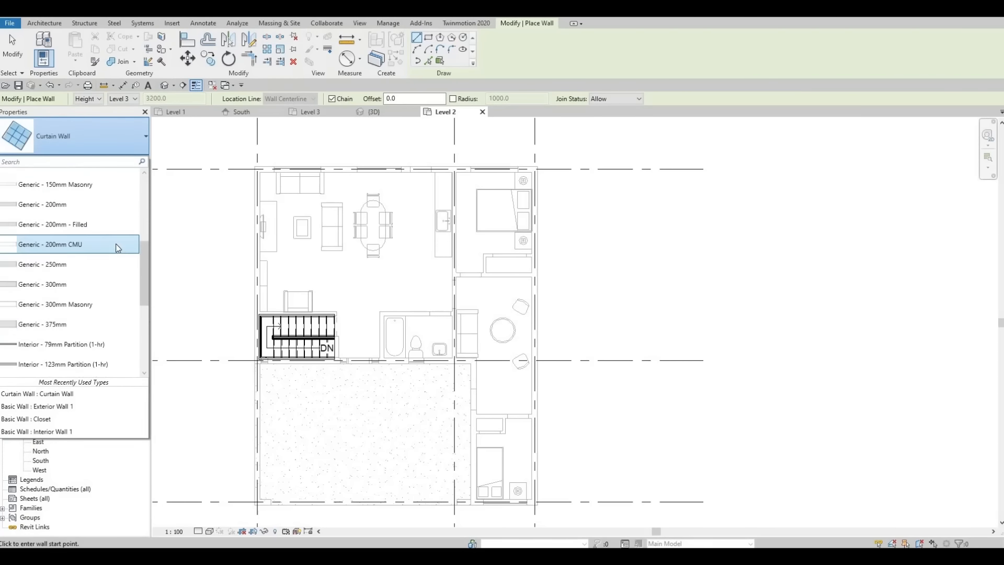
pyautogui.scroll(1, 64, 234)
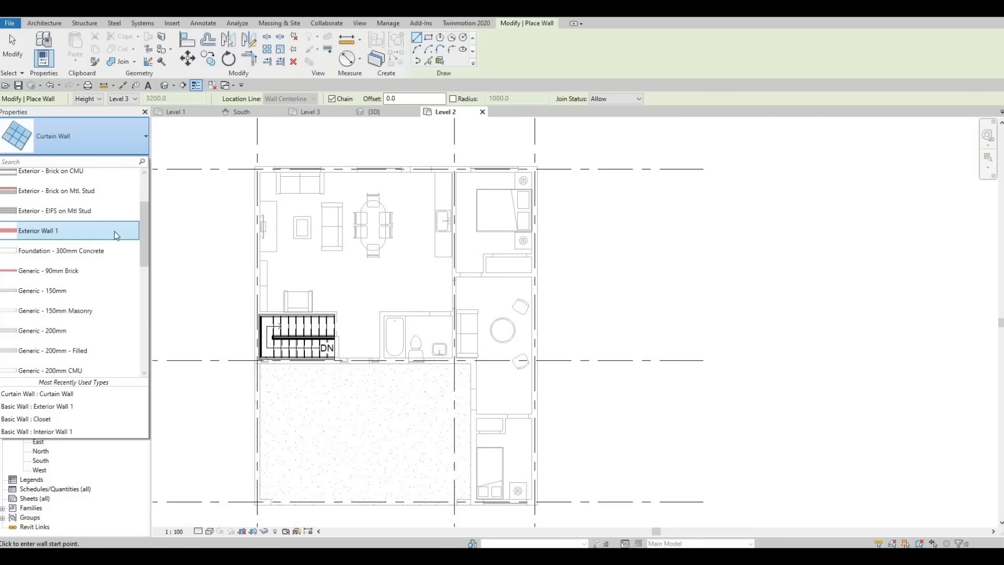
pyautogui.click(60, 231)
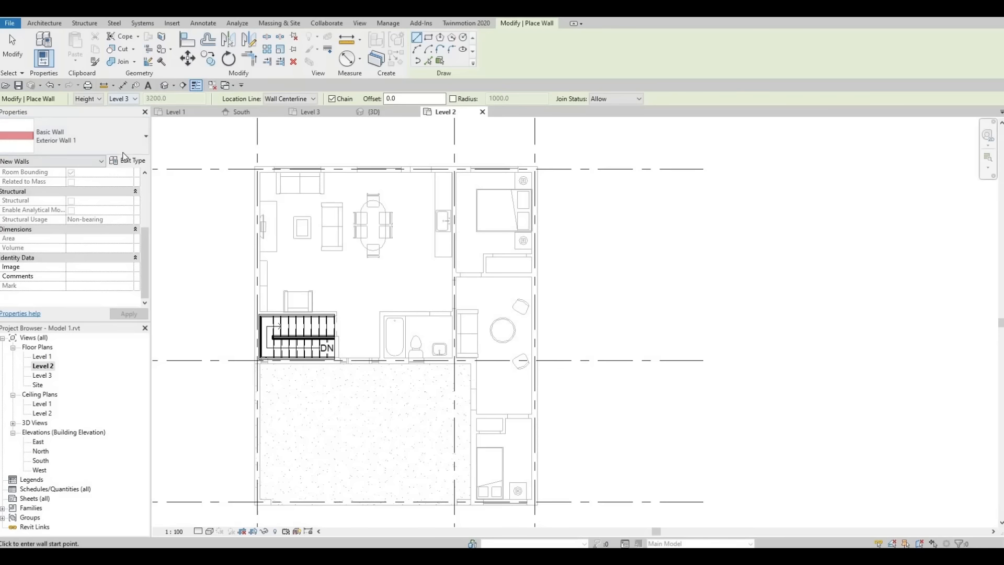
pyautogui.click(134, 99)
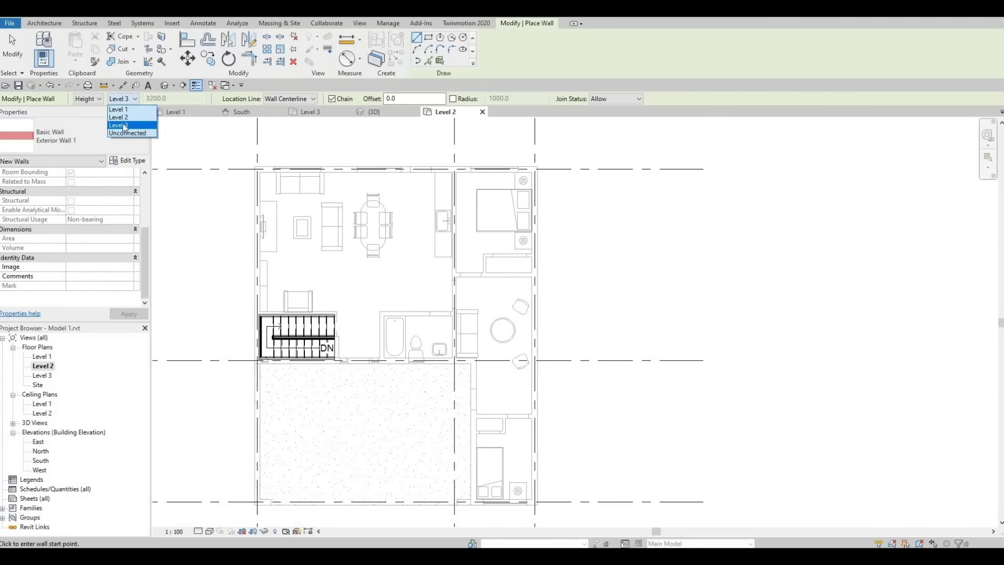
pyautogui.click(124, 126)
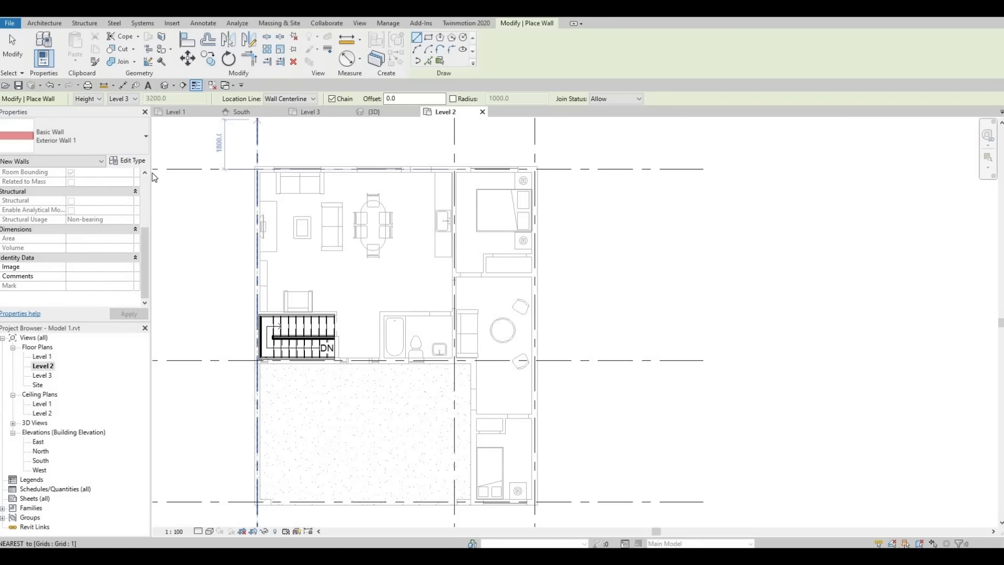
pyautogui.scroll(4, 76, 196)
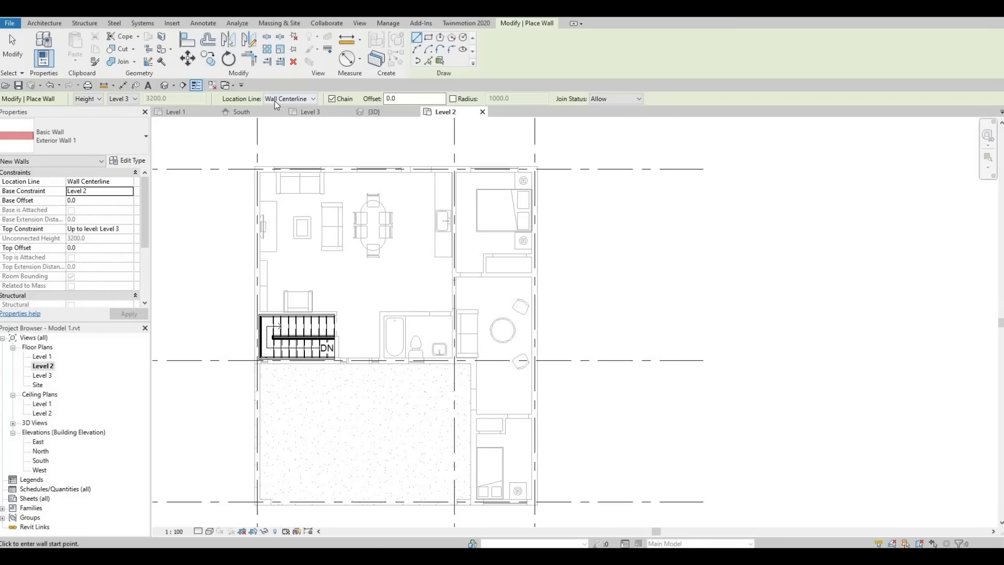
# Step: Draw a rectangle of exterior walls over the Level 1 footprint, from grid intersection A-1 to grid intersection C-3
pyautogui.click(430, 38)
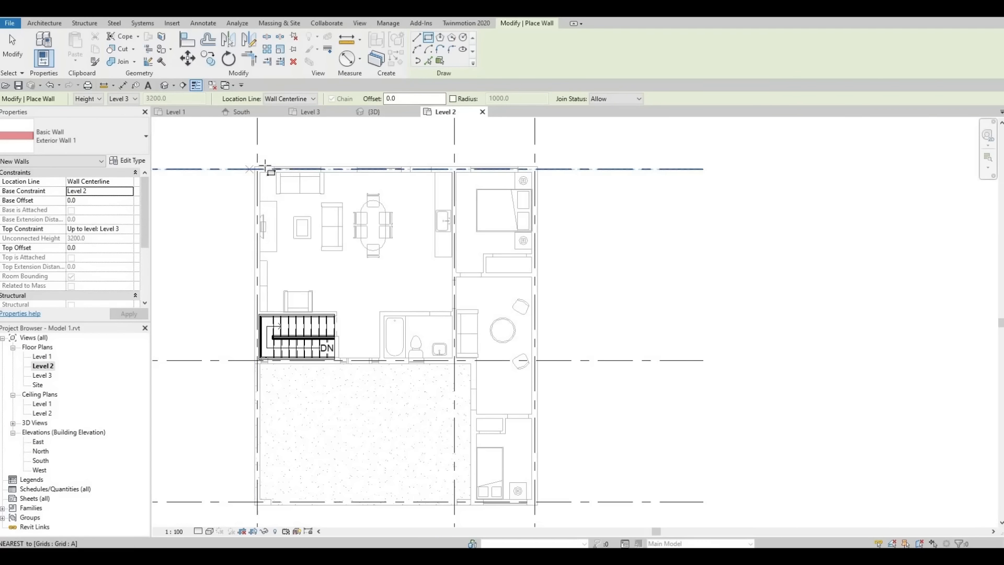
pyautogui.scroll(4, 265, 169)
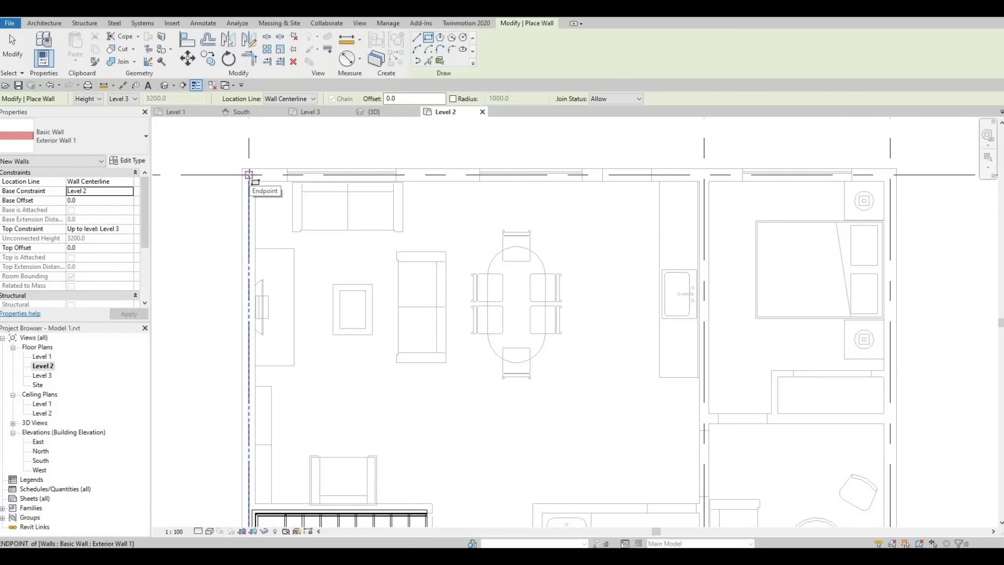
pyautogui.scroll(-1, 248, 174)
pyautogui.click(249, 174)
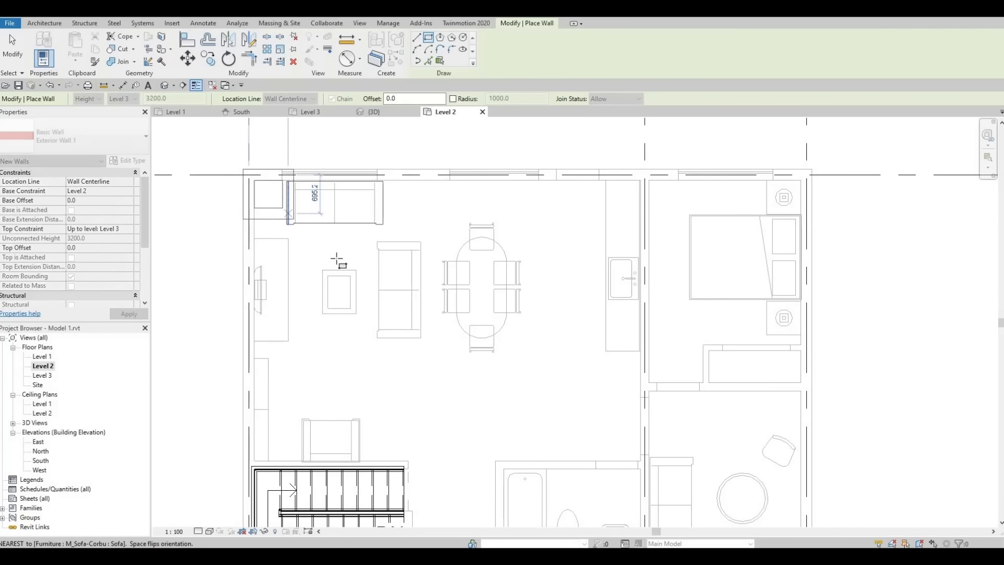
pyautogui.scroll(-1, 338, 260)
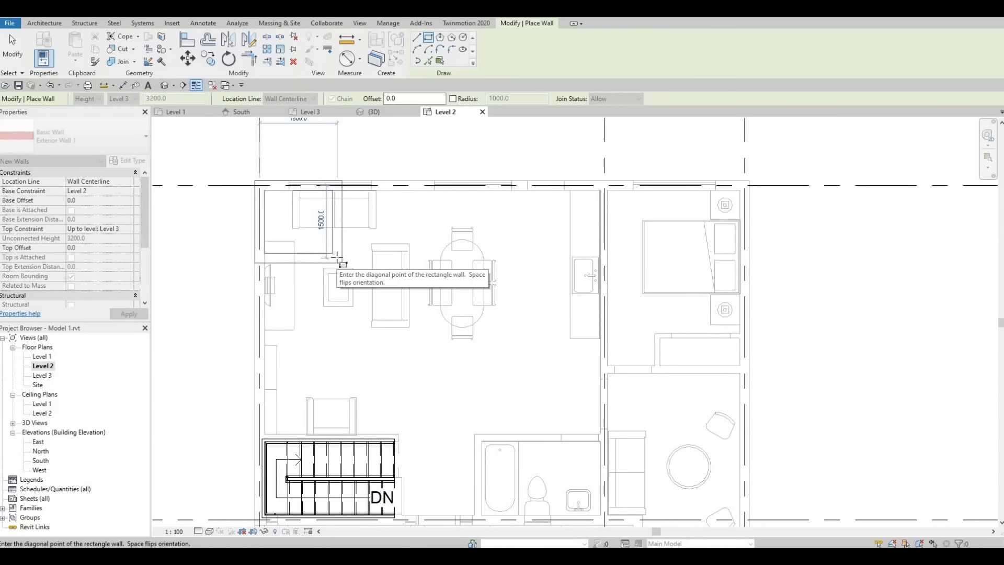
pyautogui.scroll(-2, 337, 260)
pyautogui.moveTo(487, 437); pyautogui.dragTo(430, 340, button='middle')
pyautogui.moveTo(489, 464); pyautogui.dragTo(511, 409, button='middle')
pyautogui.scroll(2, 539, 440)
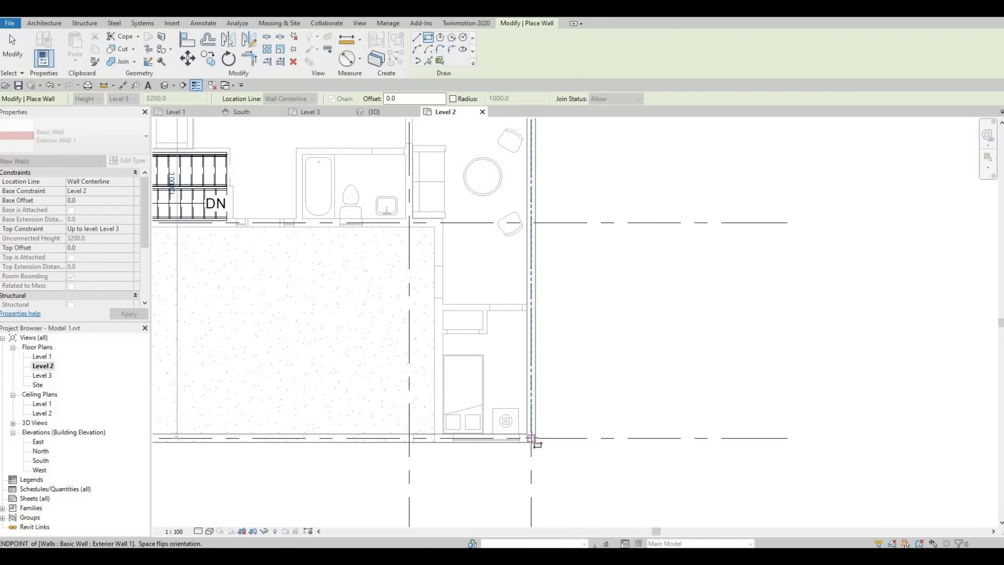
pyautogui.click(531, 438)
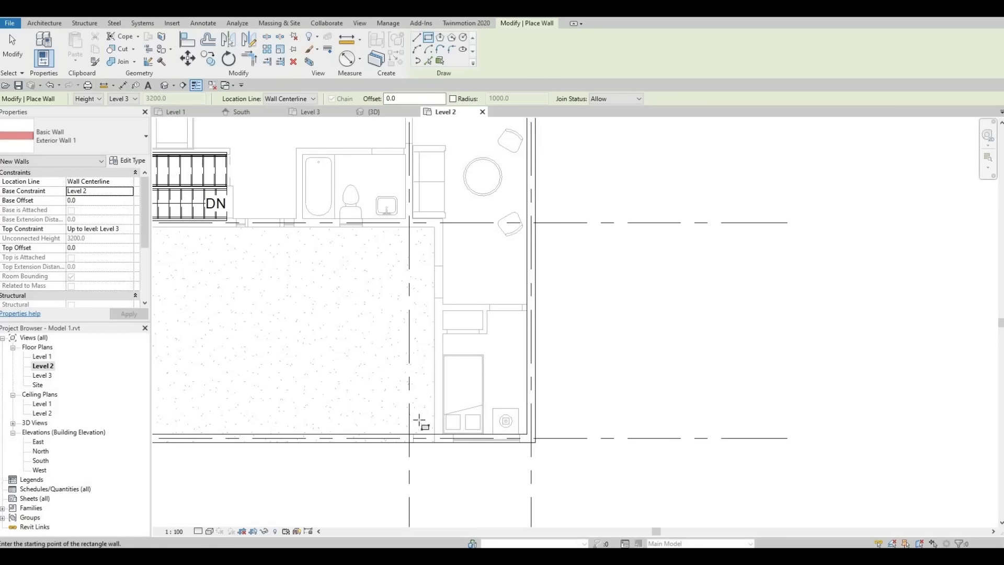
pyautogui.moveTo(535, 366); pyautogui.dragTo(715, 362, button='middle')
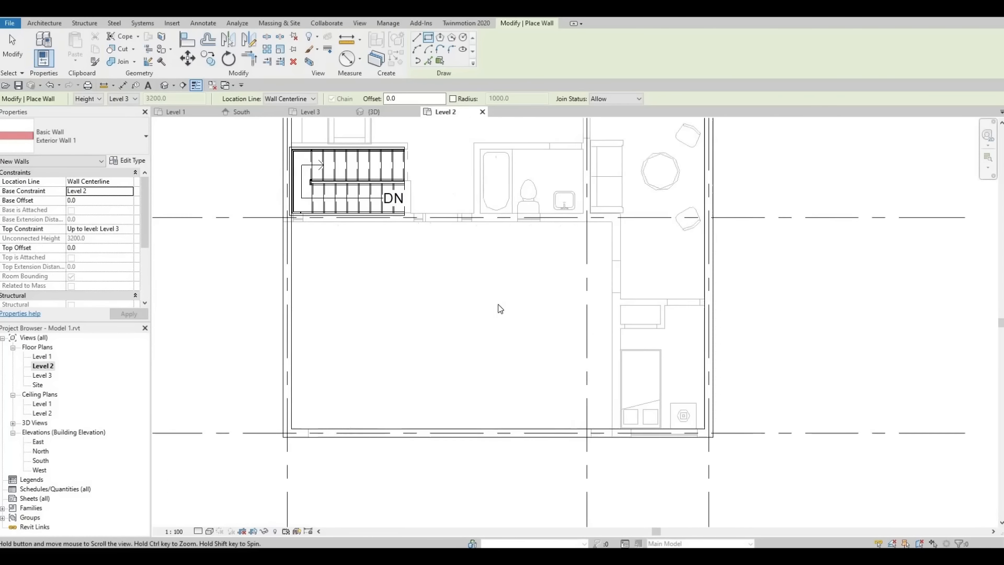
pyautogui.press('Escape')
pyautogui.press('Escape')
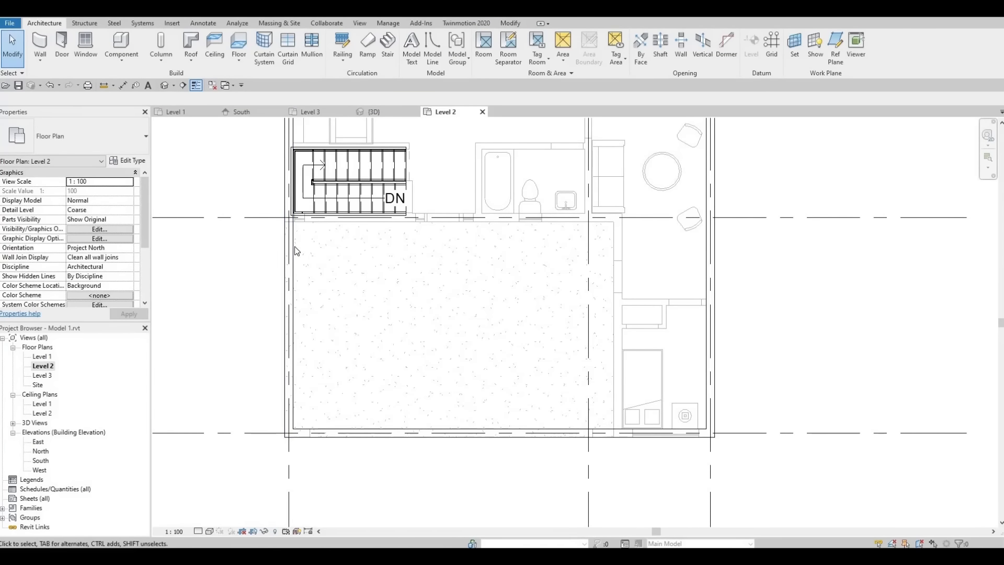
# Step: Add two matching exterior walls: about 5000 mm from the grid 1 wall, parallel to grid C, then about 2900 mm perpendicular to the grid C wall
pyautogui.click(293, 247)
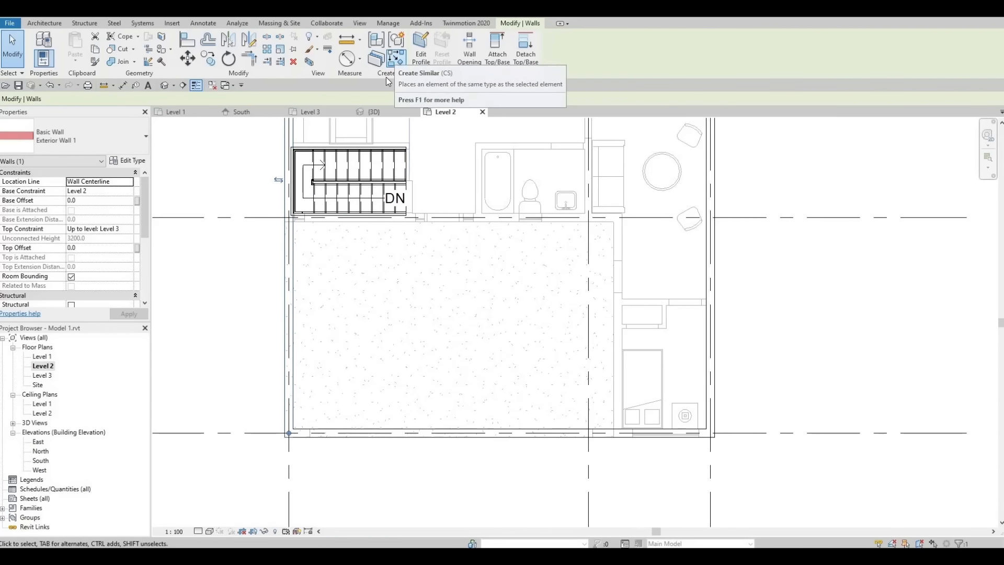
pyautogui.click(396, 60)
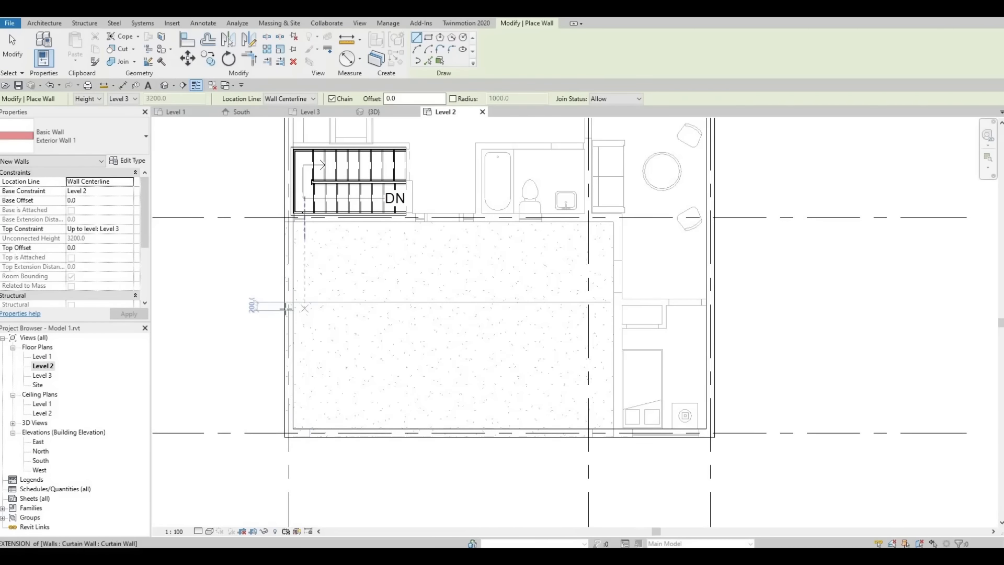
pyautogui.click(405, 313)
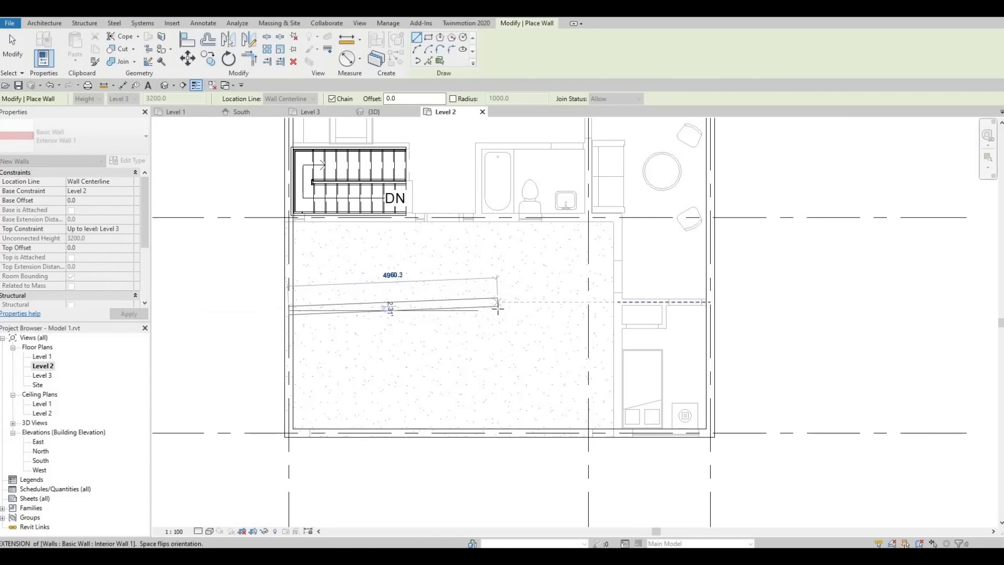
pyautogui.click(499, 308)
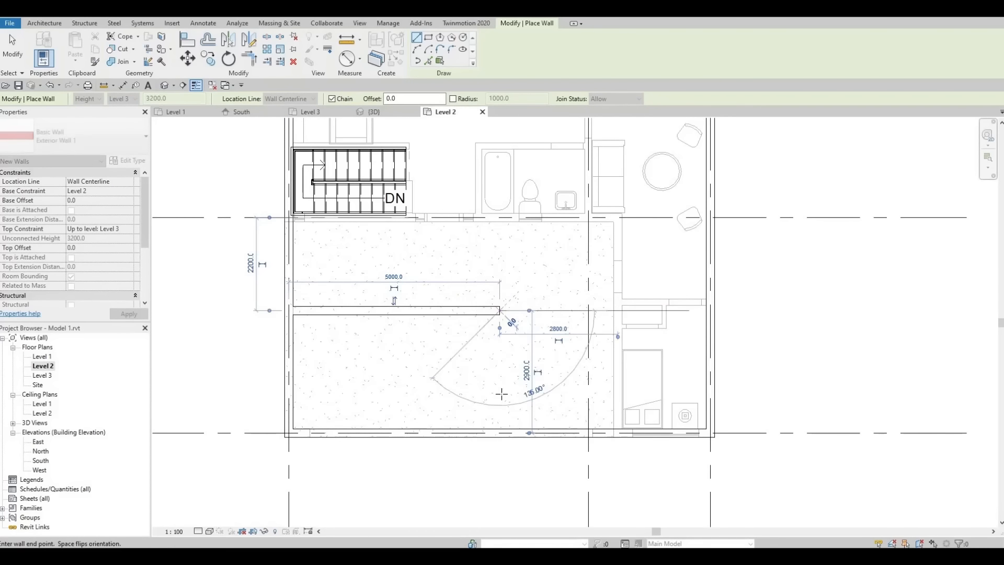
pyautogui.click(499, 433)
pyautogui.press('Escape')
pyautogui.press('Escape')
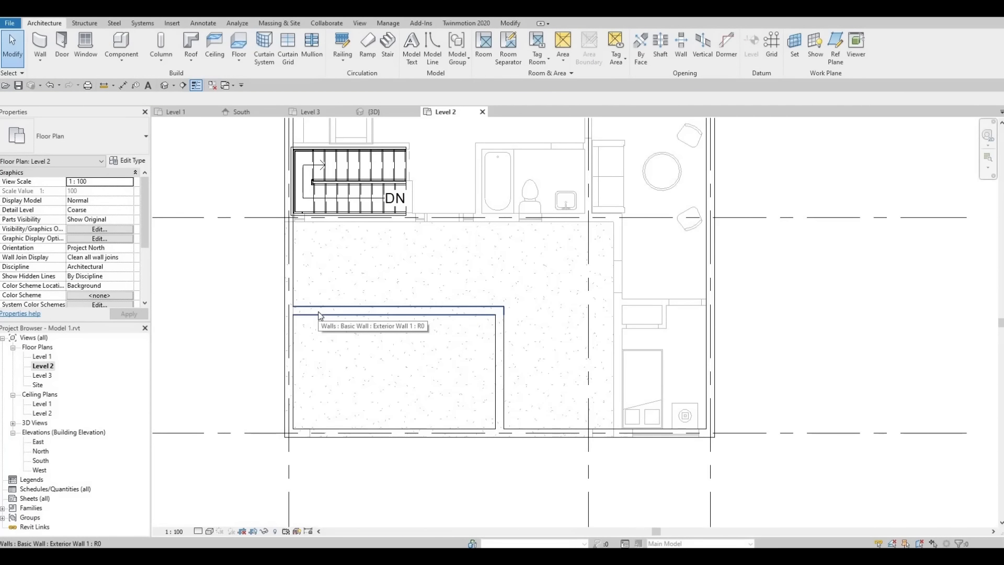
# Step: Set the distance between the new wall parallel to grid C and grid C to 1700 mm
pyautogui.click(319, 314)
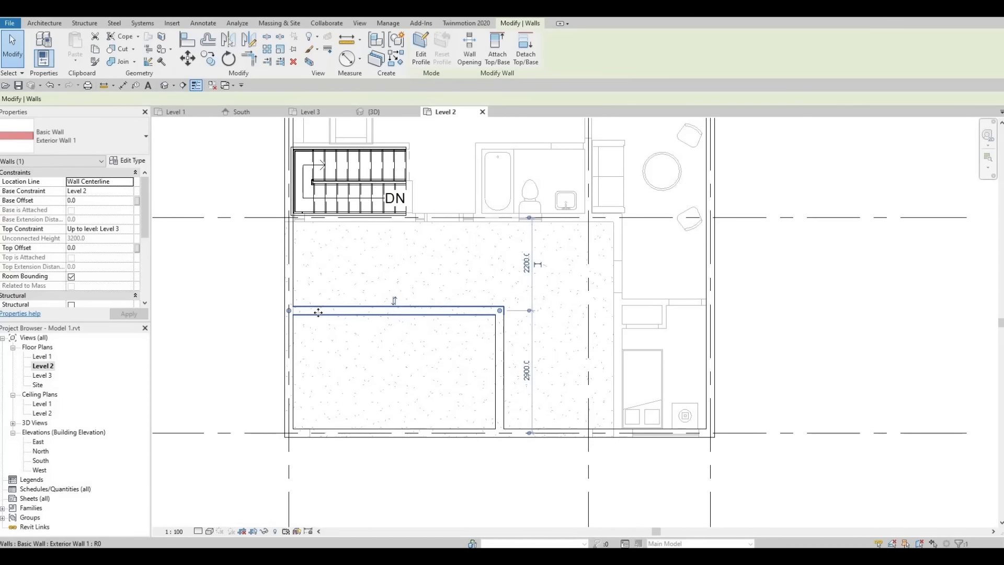
pyautogui.click(526, 371)
pyautogui.write('1700')
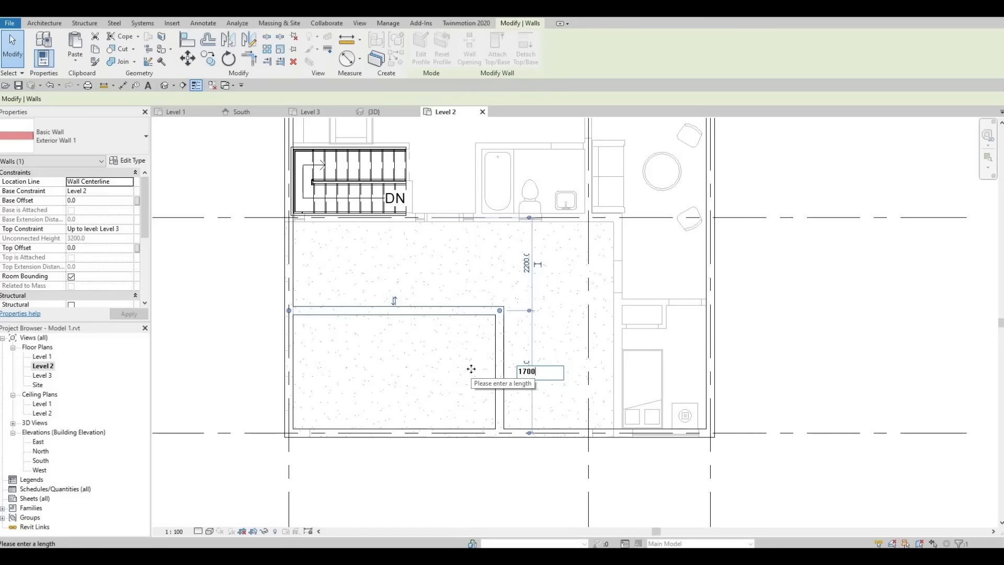
pyautogui.press('Return')
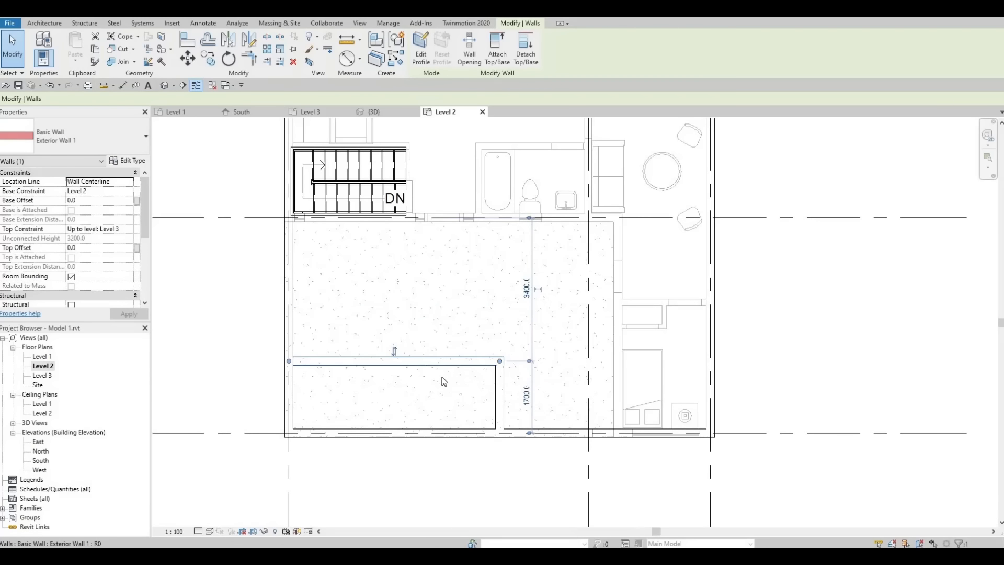
# Step: Measure the short perpendicular wall's position from grid 1 and set that distance to 4100 mm
pyautogui.click(501, 398)
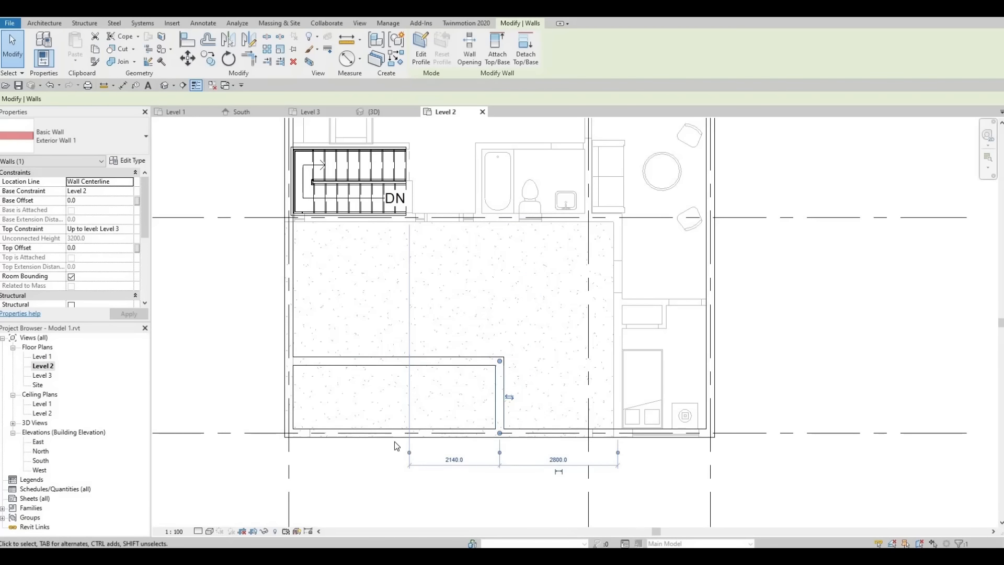
pyautogui.moveTo(409, 454); pyautogui.dragTo(289, 444)
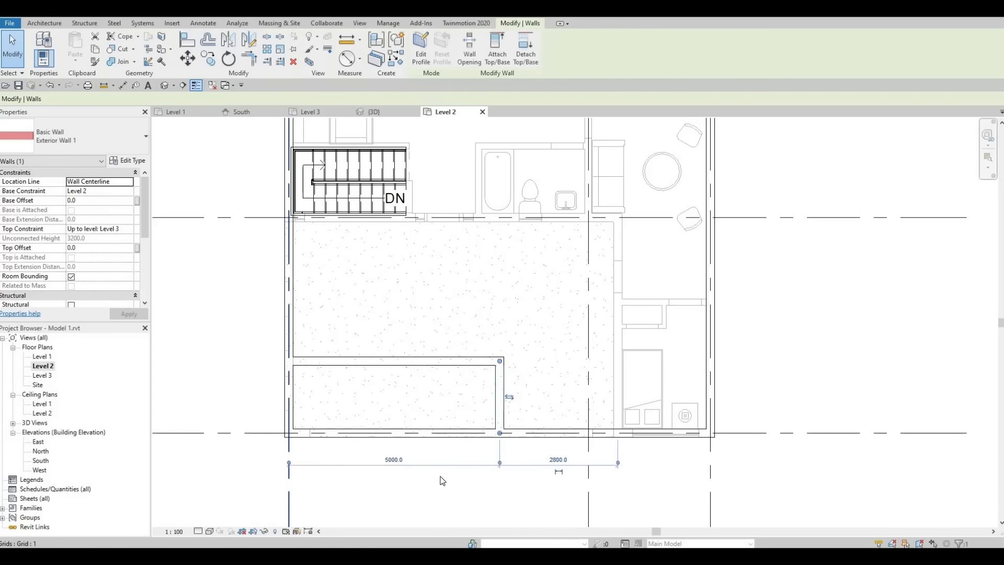
pyautogui.click(397, 459)
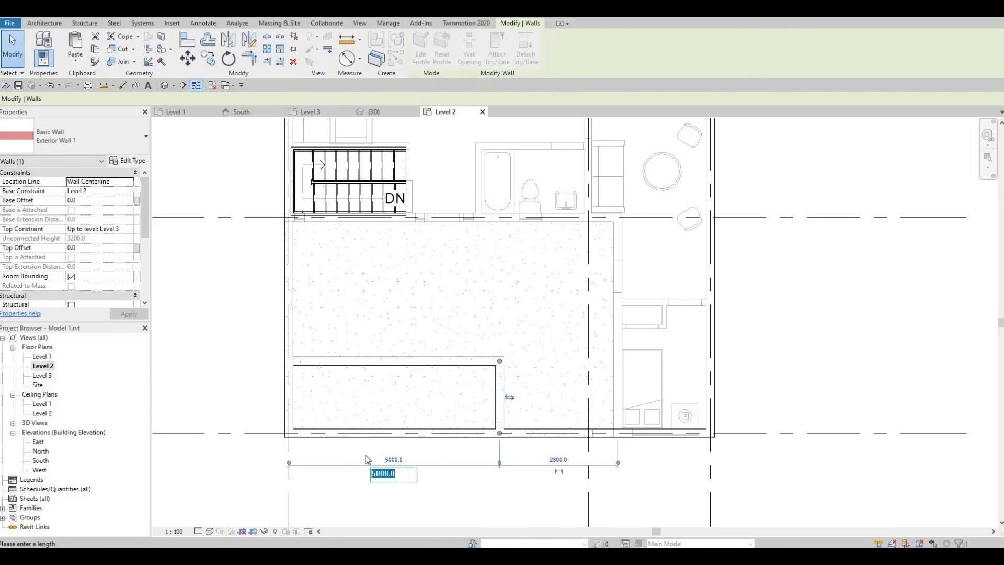
pyautogui.write('4100')
pyautogui.press('Return')
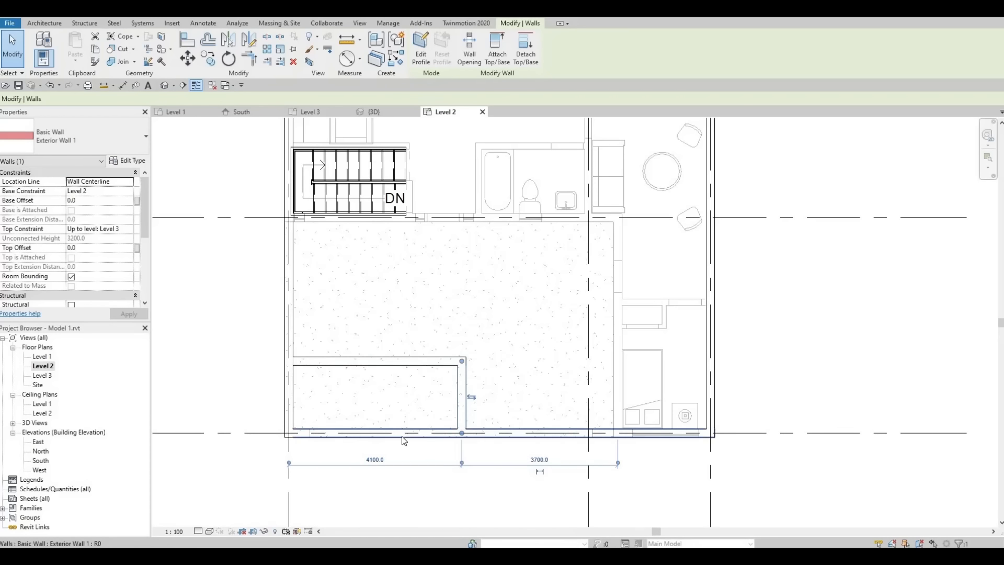
# Step: Trim the short perpendicular wall and the grid C wall to a corner, removing the grid C segment between it and grid 1
pyautogui.click(466, 401)
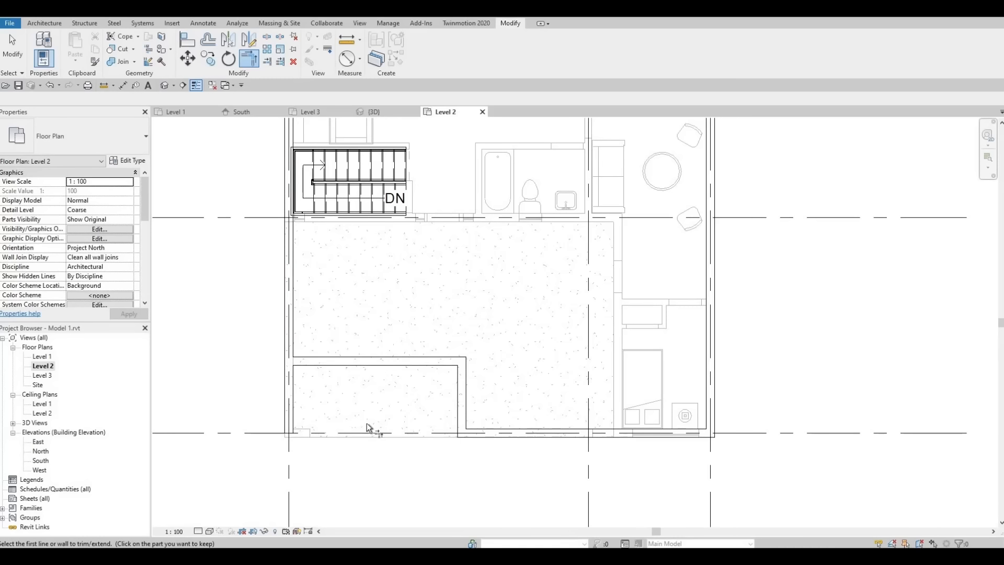
pyautogui.press('Escape')
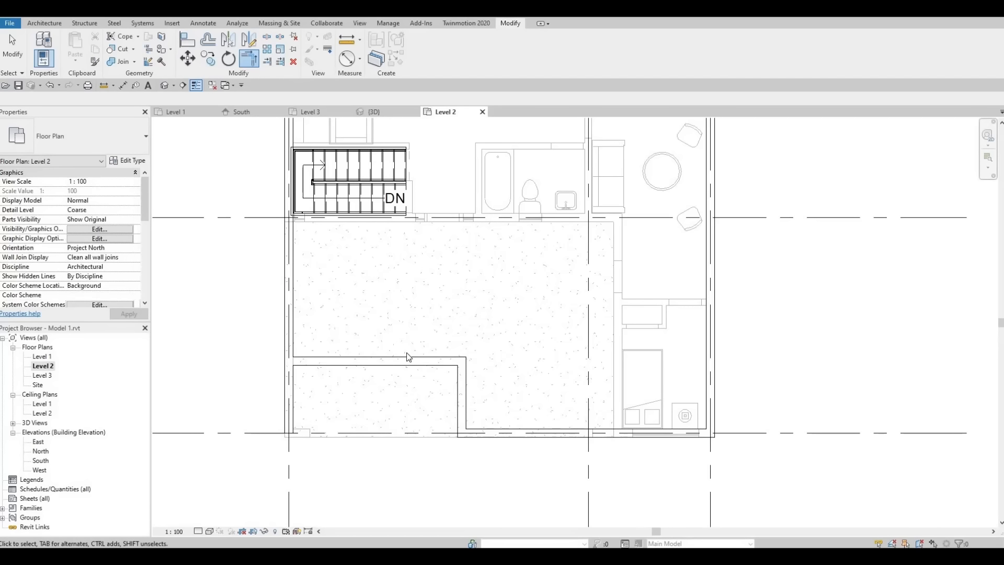
pyautogui.scroll(-4, 450, 300)
pyautogui.moveTo(439, 399); pyautogui.dragTo(436, 470, button='middle')
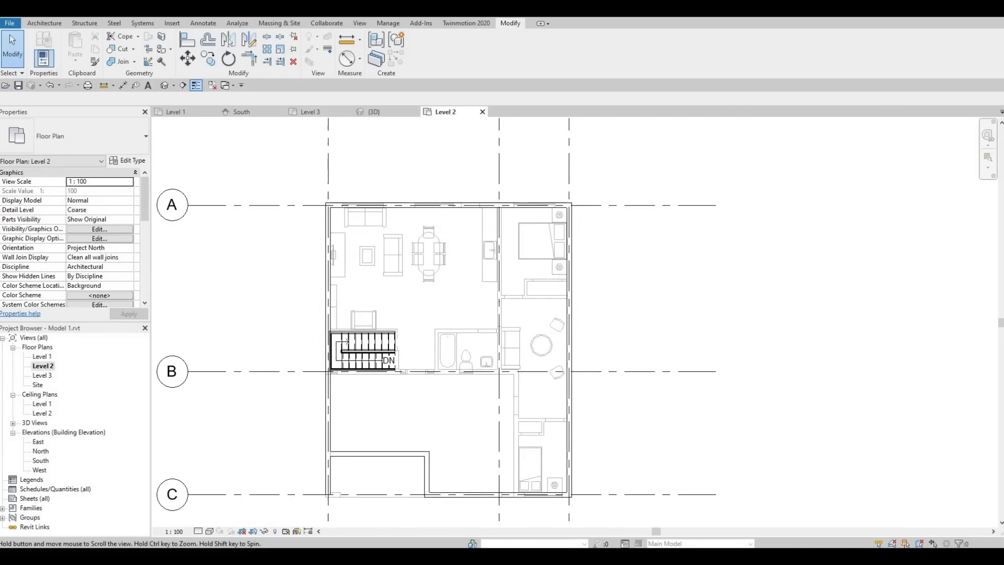
pyautogui.scroll(-1, 433, 392)
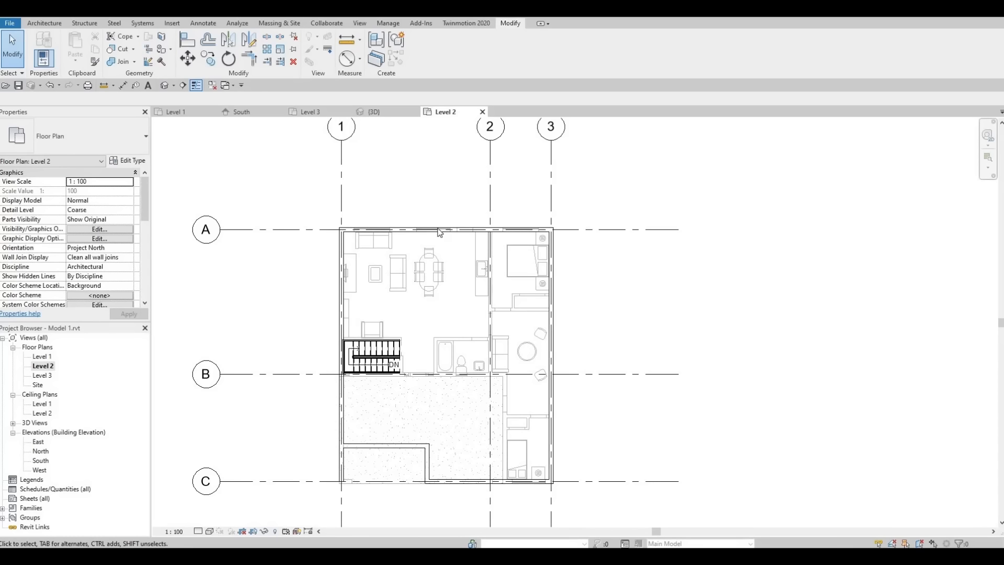
# Step: Draw two Exterior Wall 1 walls: about 1700 mm perpendicular from the grid A wall between grids 1 and 2, then across to the grid 1 wall
pyautogui.click(40, 26)
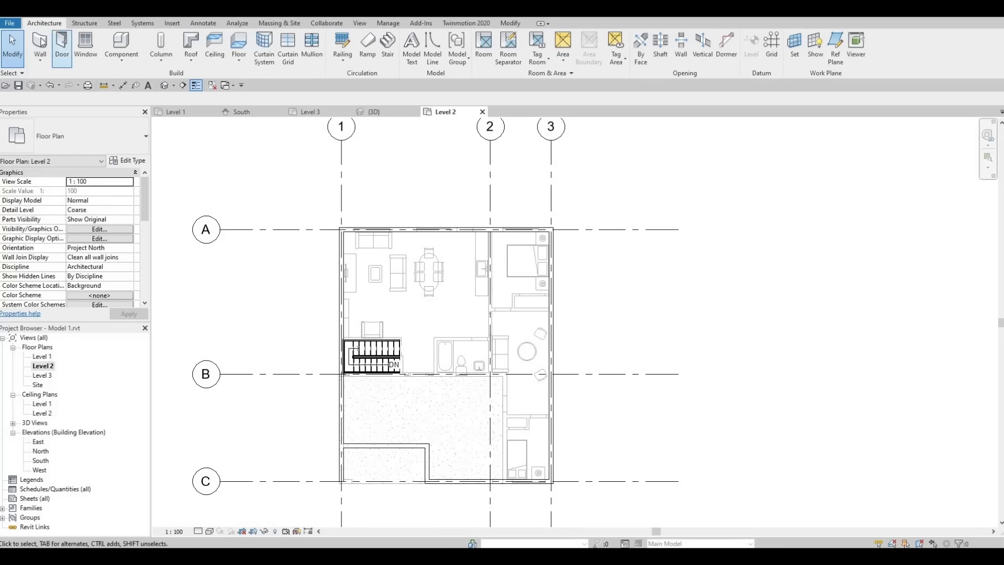
pyautogui.click(40, 43)
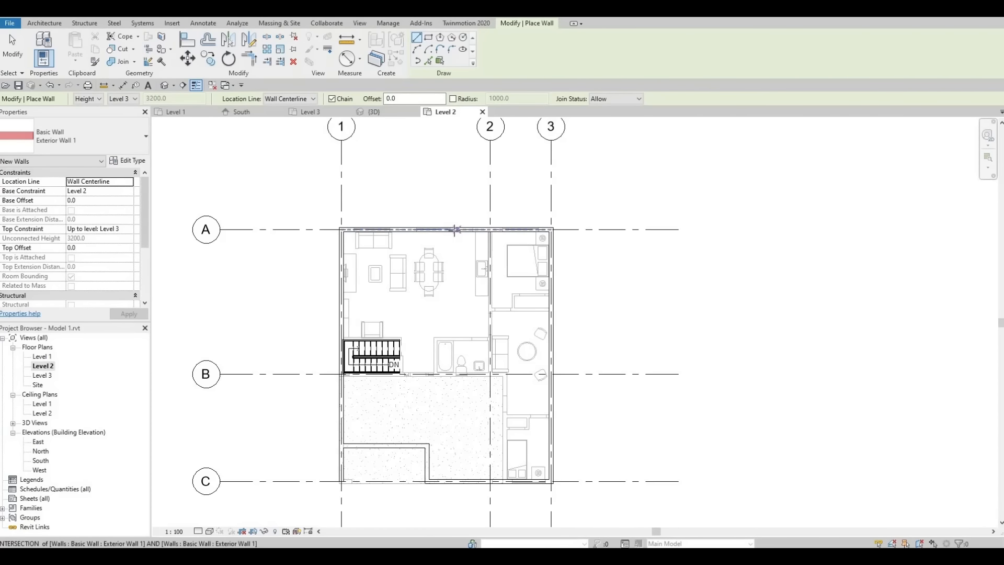
pyautogui.click(455, 230)
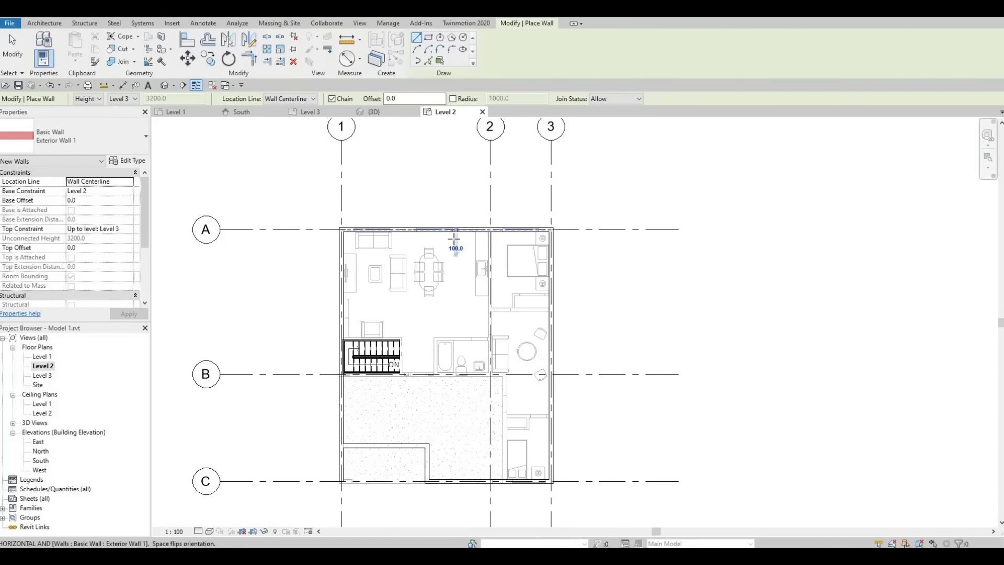
pyautogui.click(455, 265)
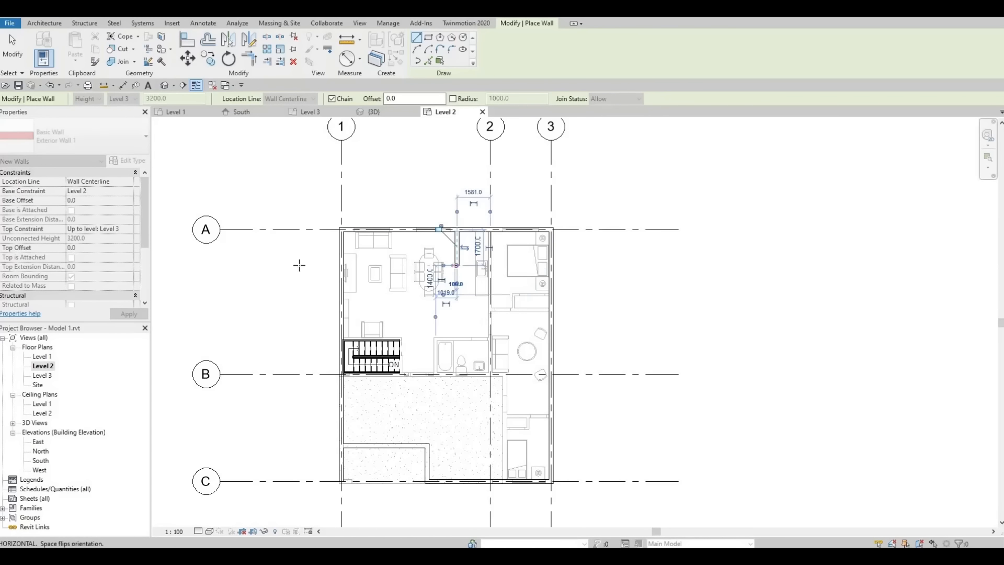
pyautogui.click(342, 265)
pyautogui.press('Escape')
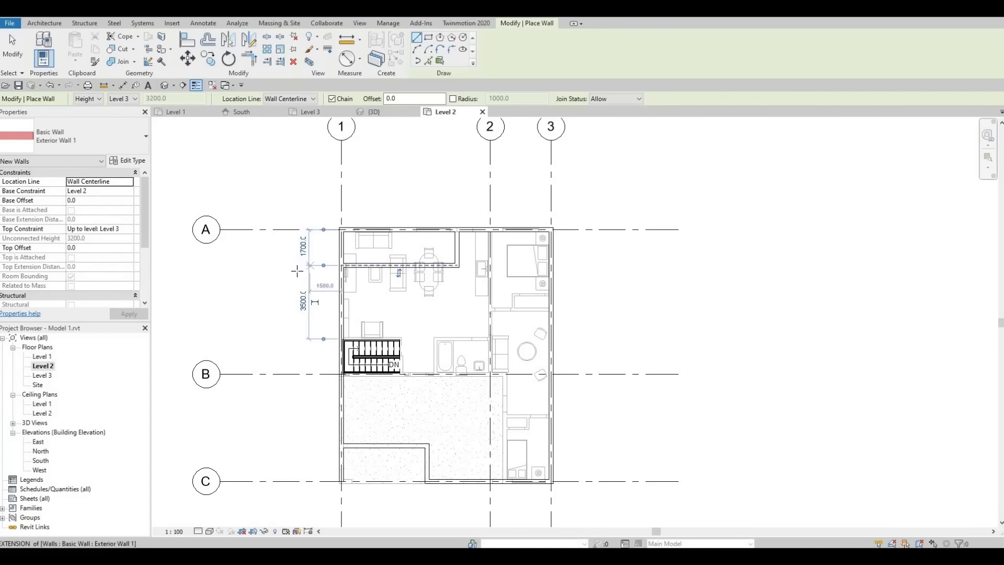
# Step: Set the distance between the new wall parallel to grid A and grid A to 1500 mm
pyautogui.scroll(3, 337, 247)
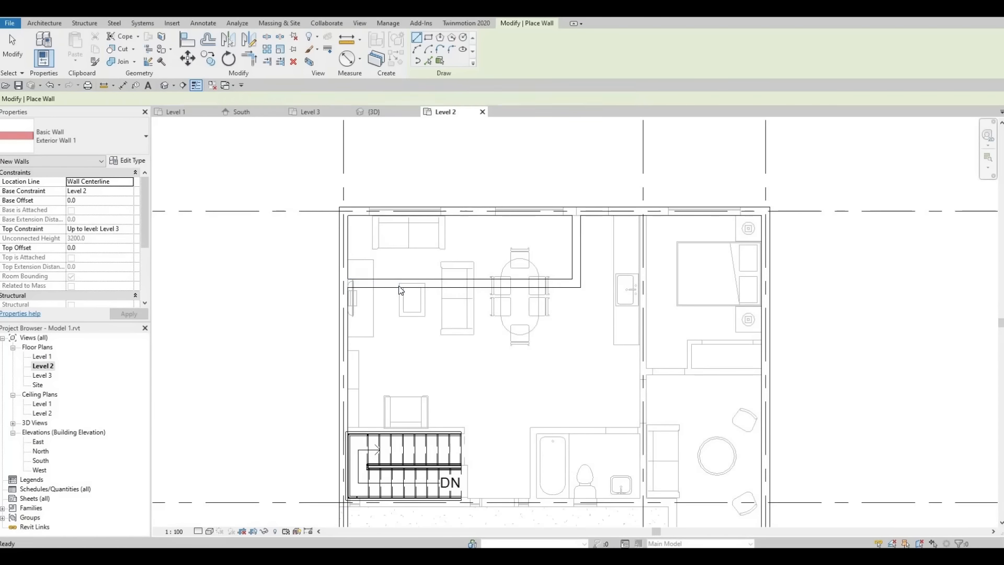
pyautogui.press('Escape')
pyautogui.click(398, 285)
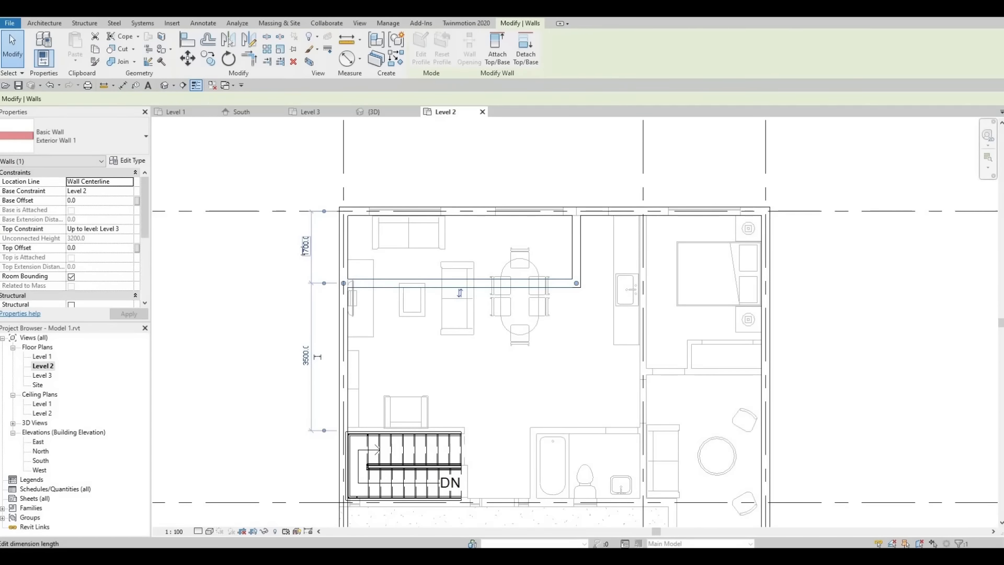
pyautogui.click(305, 246)
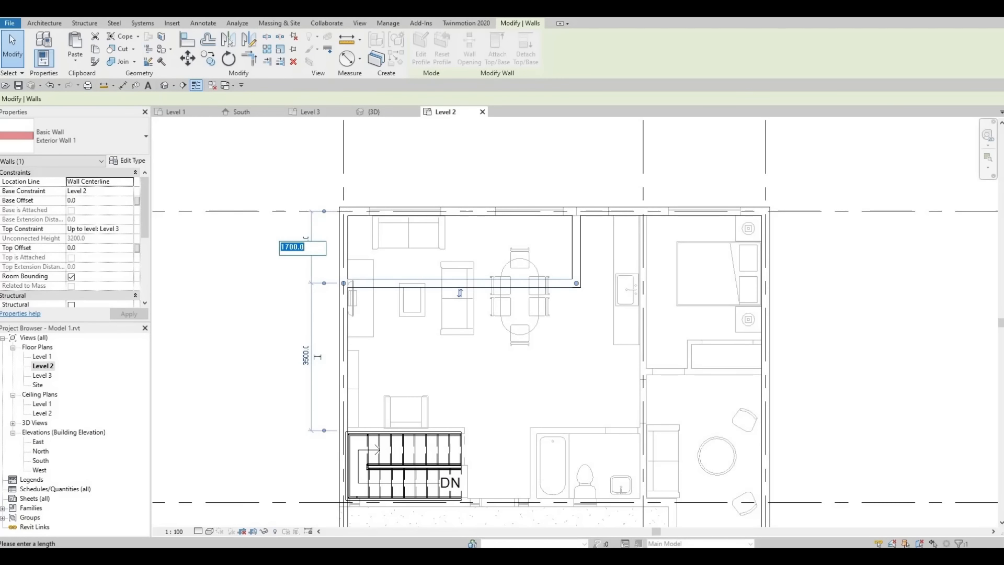
pyautogui.write('15')
pyautogui.press('Return')
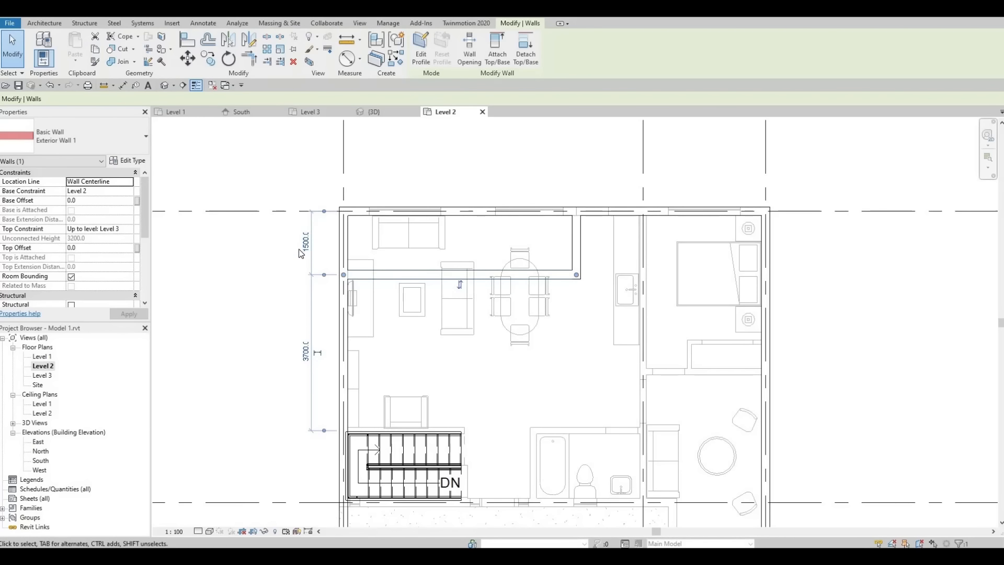
# Step: Measure the short perpendicular wall's position near grid A from grid 1 and set that distance to 5800 mm
pyautogui.click(576, 238)
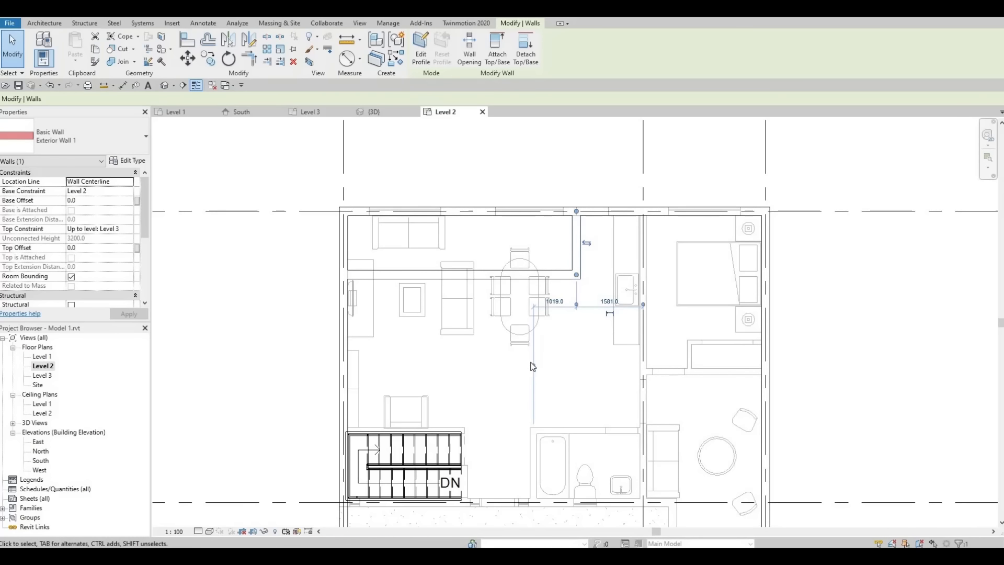
pyautogui.moveTo(532, 365); pyautogui.dragTo(343, 273)
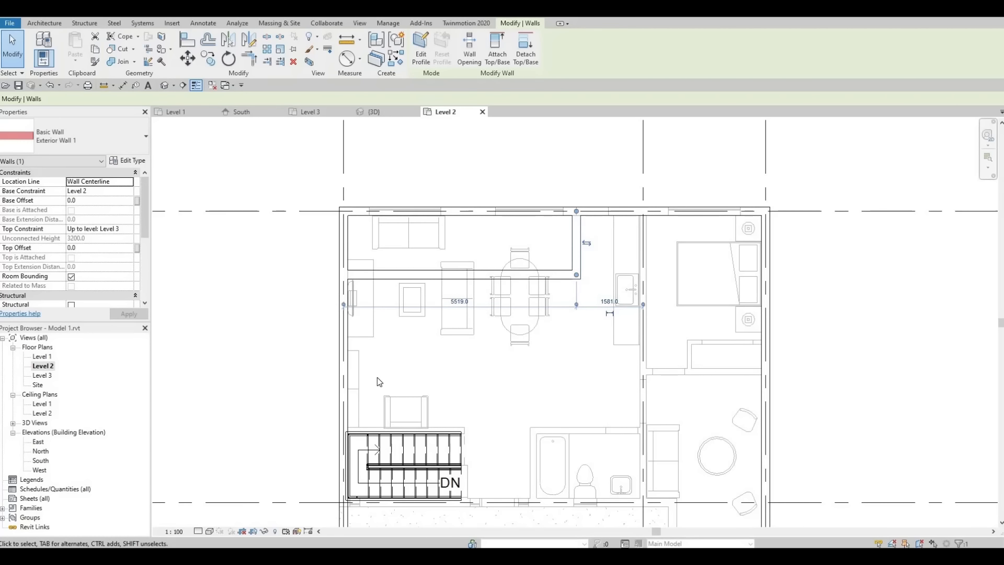
pyautogui.click(458, 302)
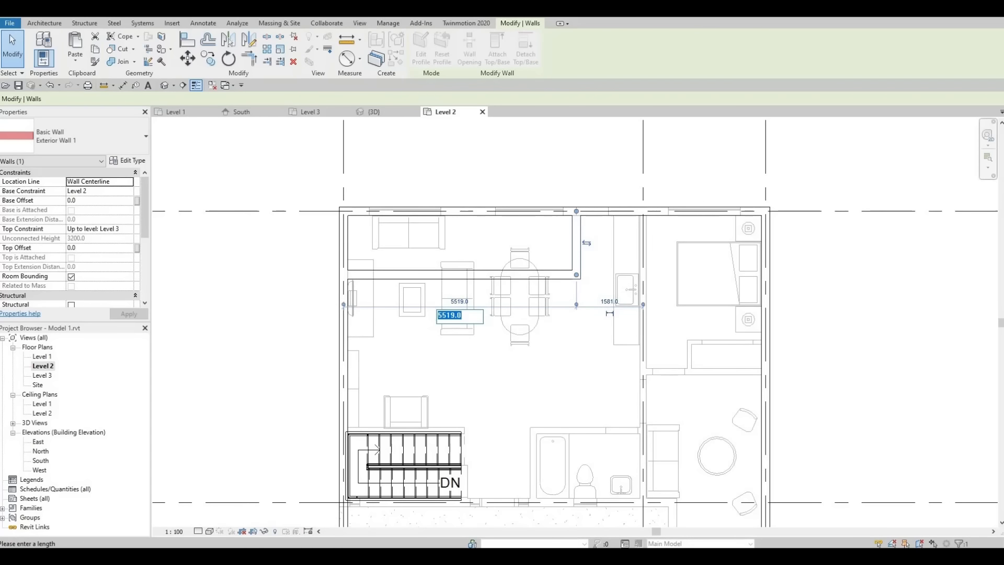
pyautogui.write('5800')
pyautogui.press('Return')
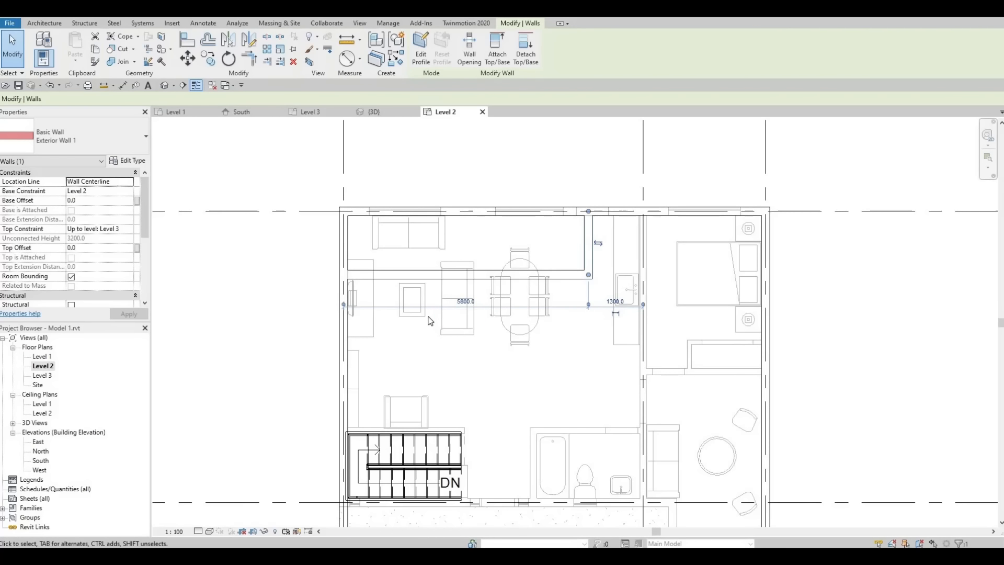
pyautogui.click(524, 332)
# Step: Start new Level 2 walls up to Level 3 with the Interior Wall 1 type
pyautogui.moveTo(517, 321); pyautogui.dragTo(499, 321, button='middle')
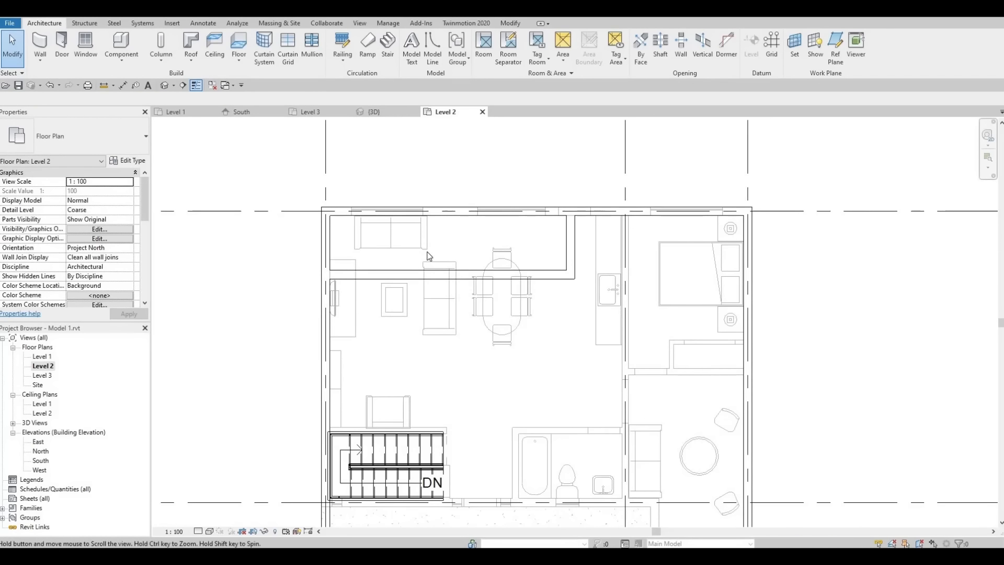
pyautogui.scroll(-2, 421, 272)
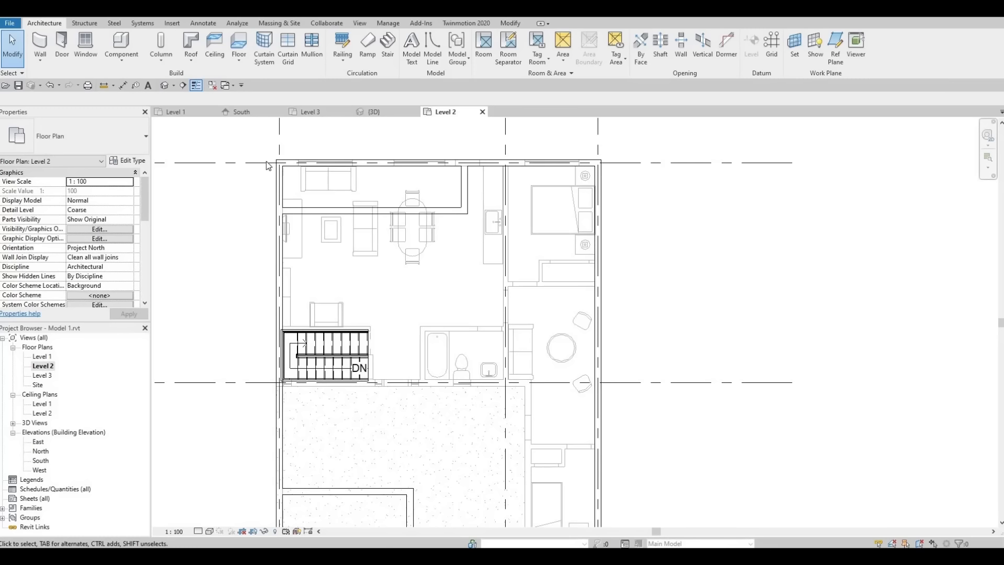
pyautogui.click(44, 38)
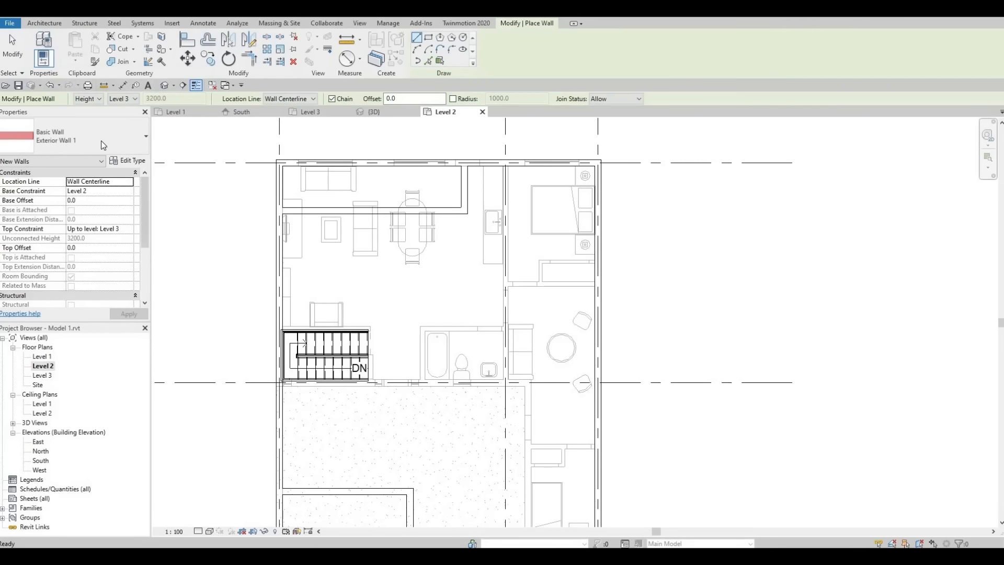
pyautogui.click(101, 140)
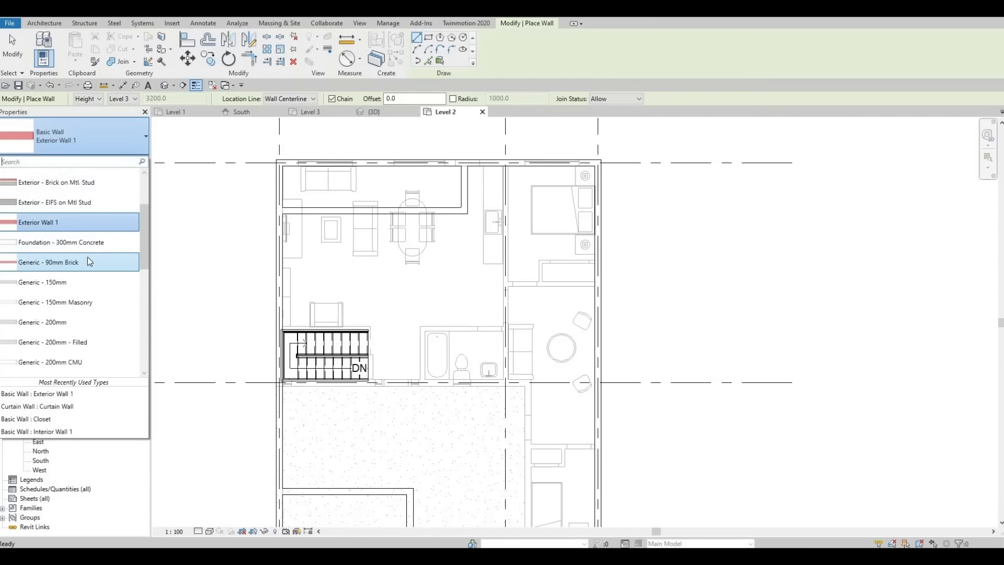
pyautogui.scroll(2, 87, 256)
pyautogui.scroll(-5, 87, 256)
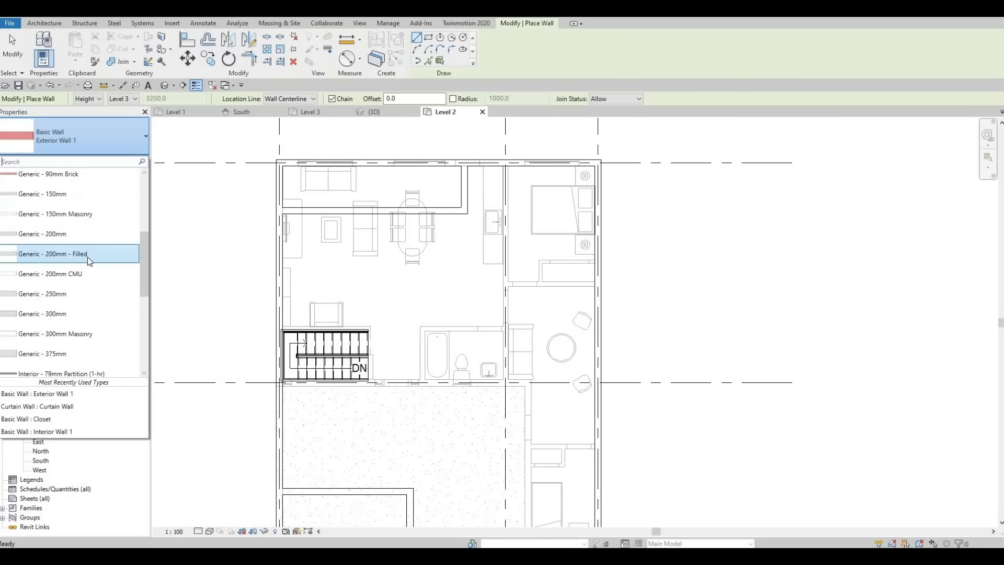
pyautogui.scroll(-3, 87, 256)
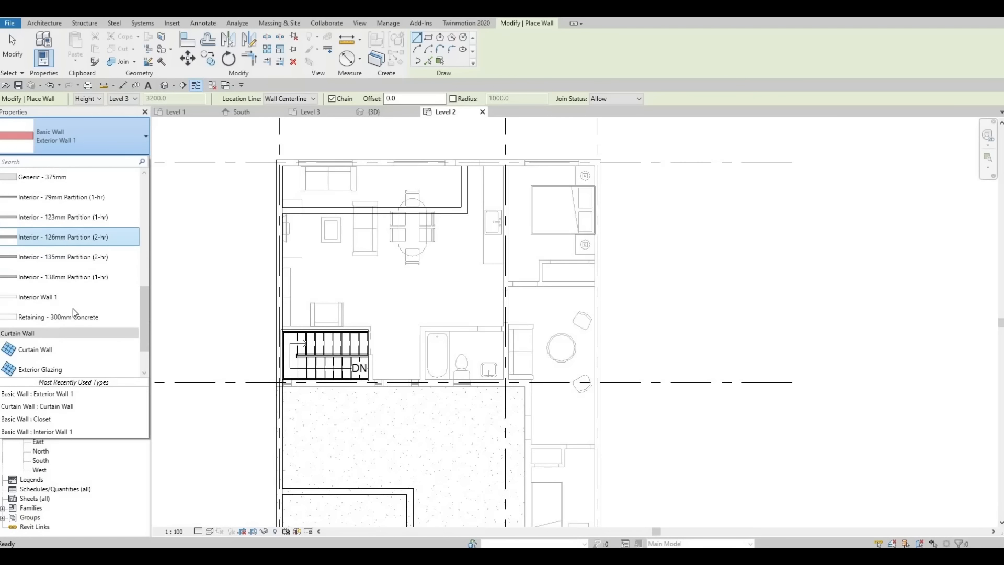
pyautogui.click(80, 298)
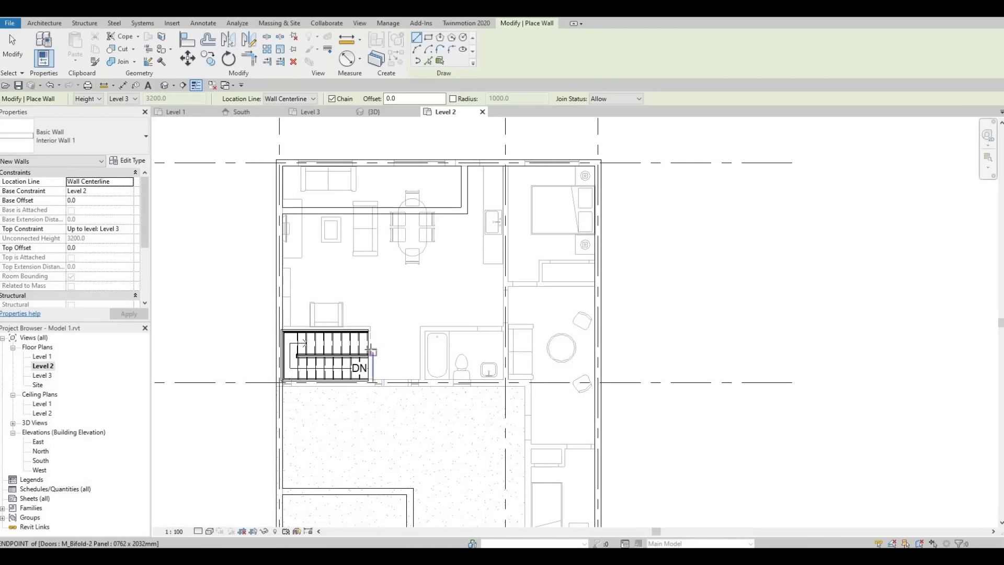
# Step: Draw interior walls from the grid 1 wall along the upper edge of the stairs to about 2900 mm from grid 1, then about 840 mm toward grid B
pyautogui.scroll(4, 372, 352)
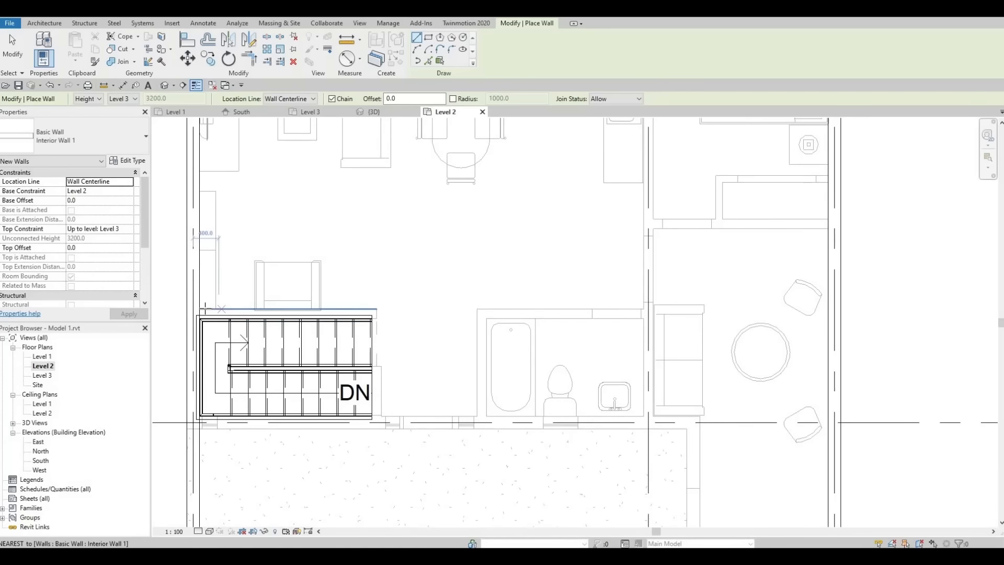
pyautogui.scroll(2, 205, 307)
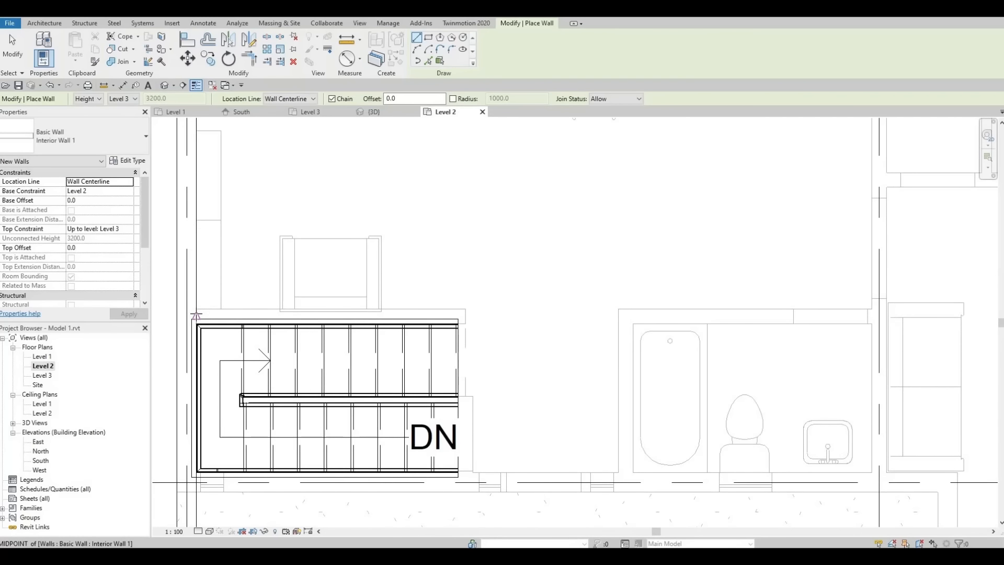
pyautogui.scroll(2, 196, 316)
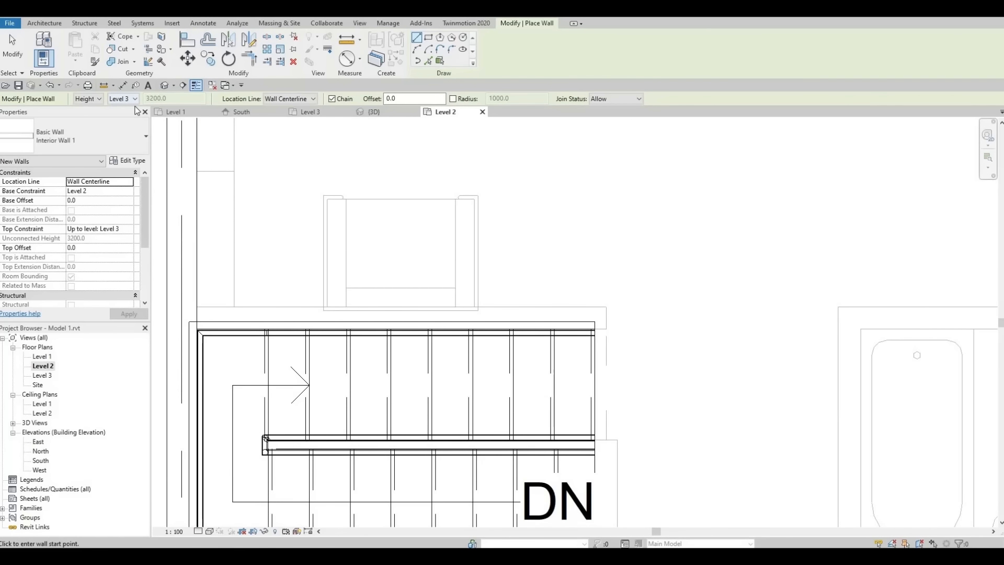
pyautogui.scroll(1, 194, 313)
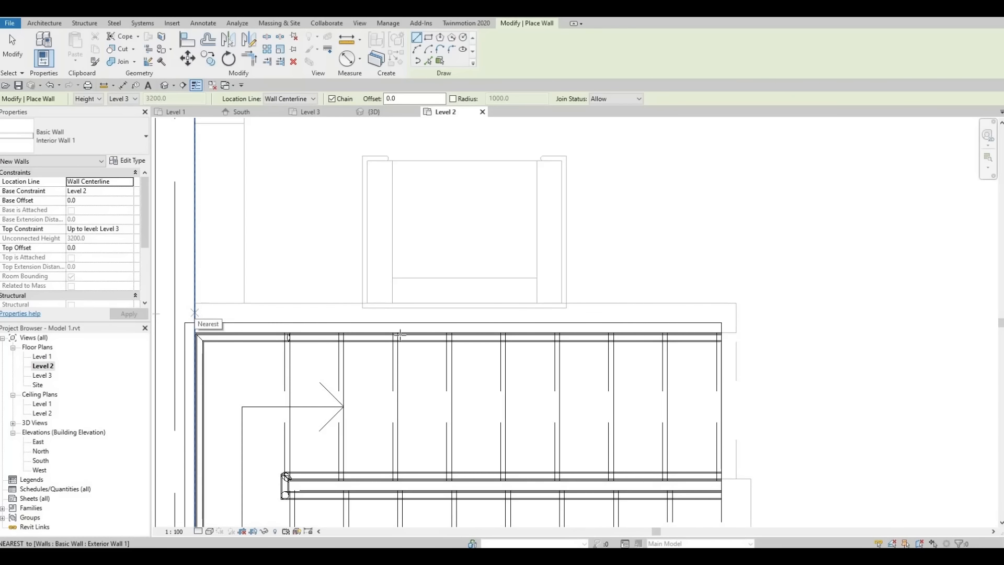
pyautogui.click(195, 314)
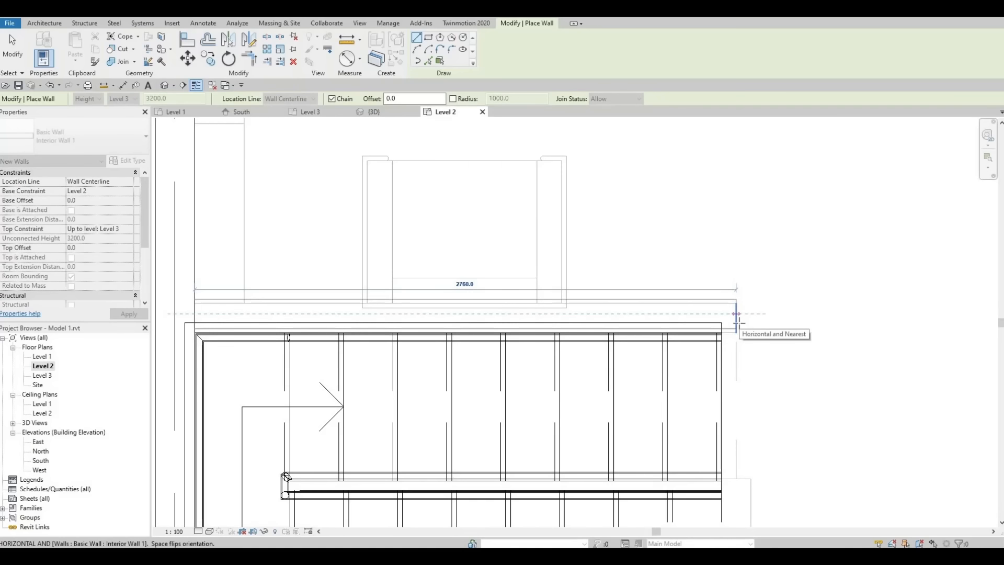
pyautogui.click(742, 315)
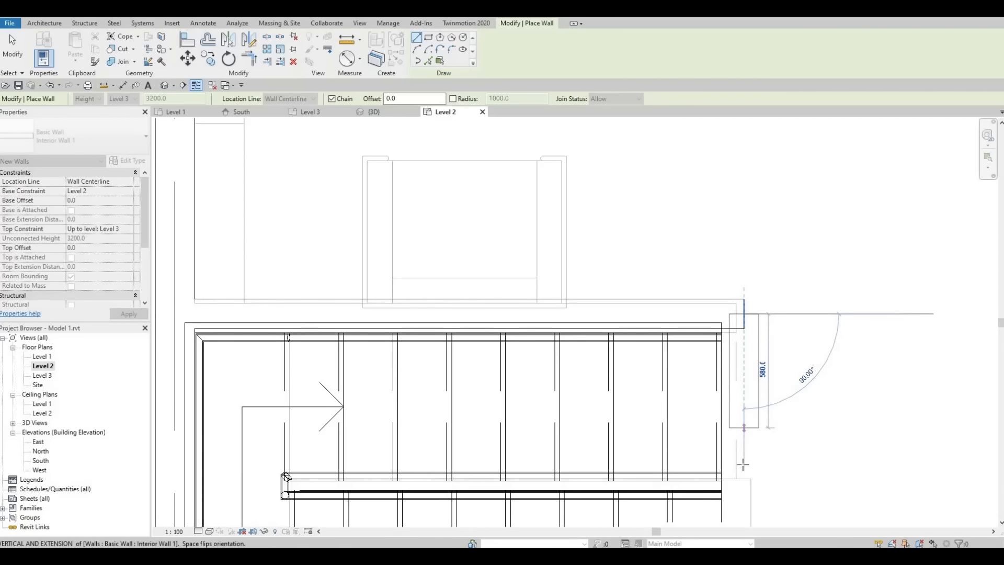
pyautogui.click(743, 477)
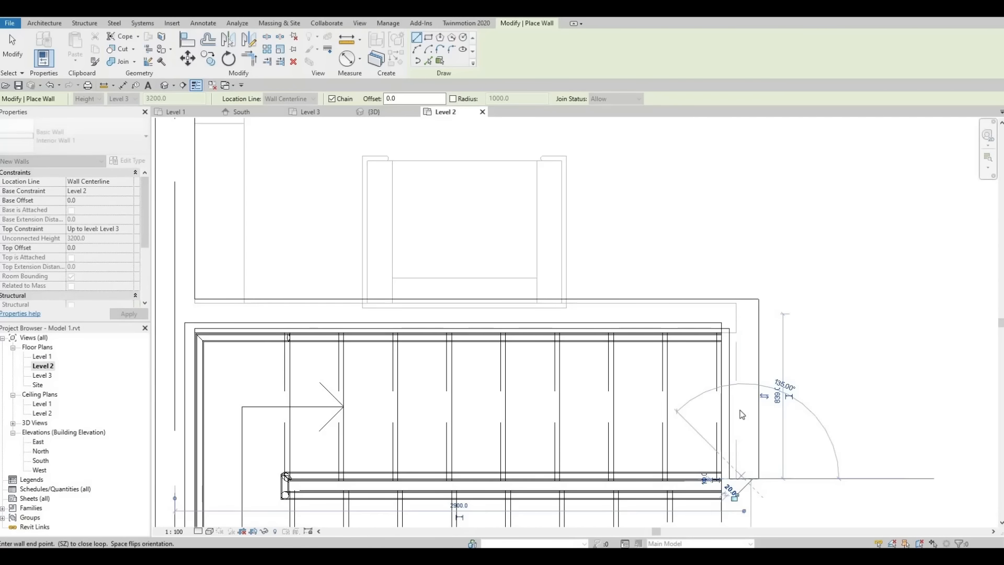
pyautogui.press('Escape')
pyautogui.press('Escape')
# Step: Inspect the type properties and layer structure of the short interior wall beside the stairs
pyautogui.click(730, 393)
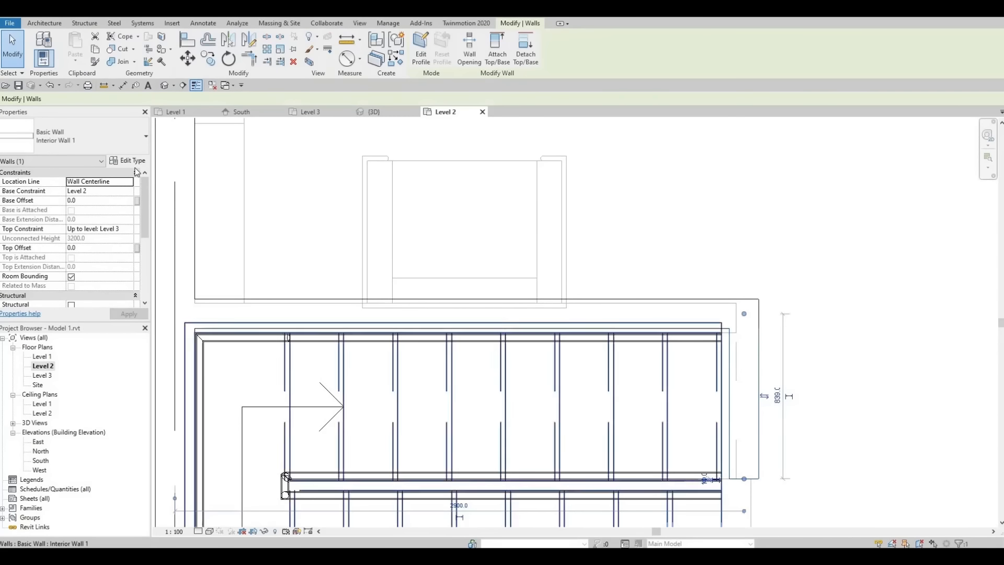
pyautogui.click(130, 162)
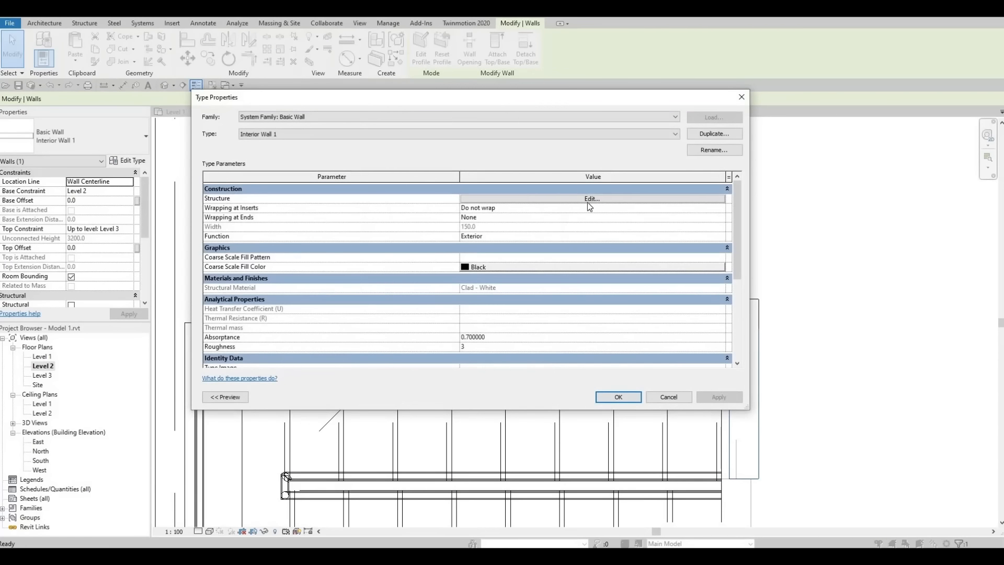
pyautogui.click(588, 201)
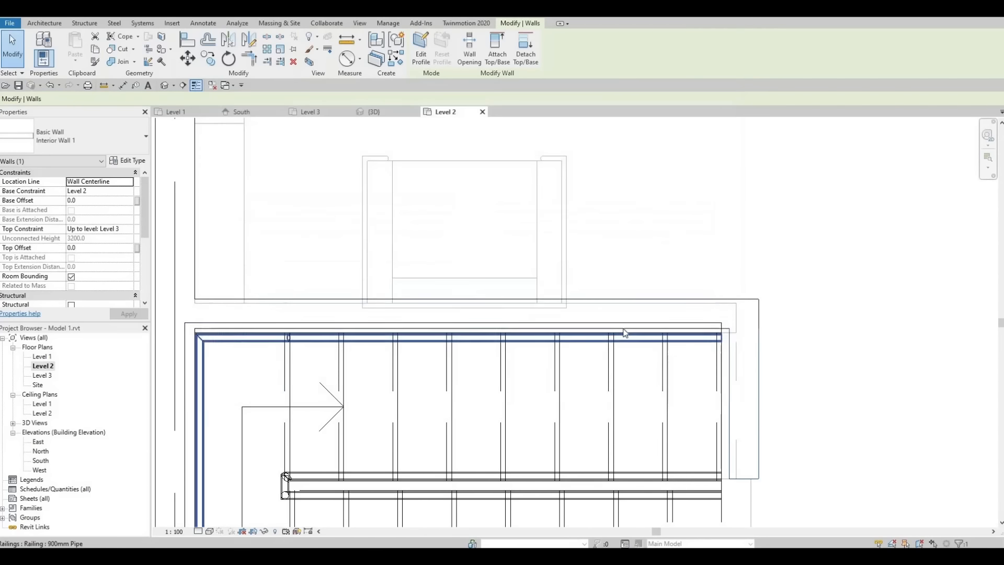
pyautogui.press('Escape')
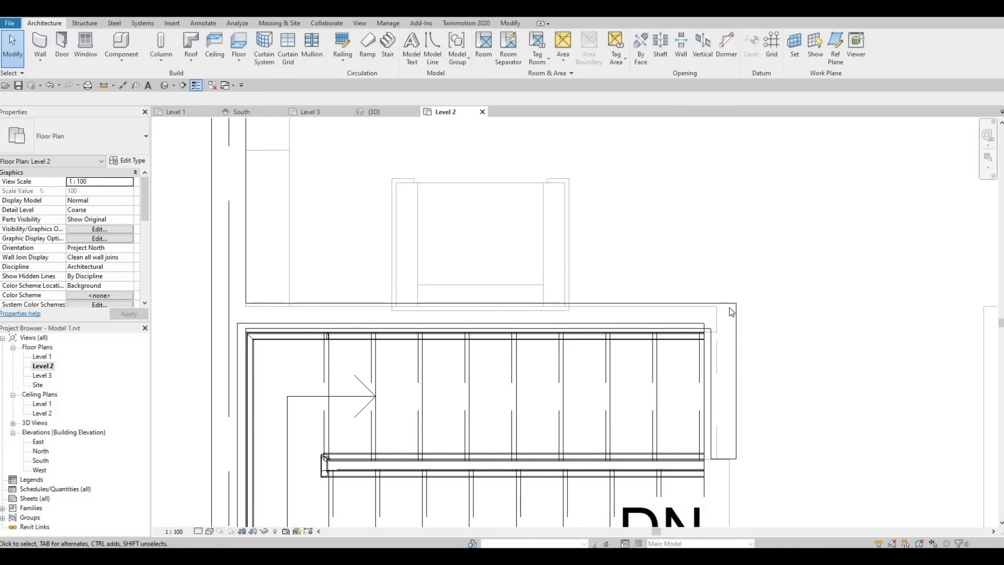
# Step: Align the outer faces of the two Level 2 interior walls around the stairs with the underlying Level 1 wall faces
pyautogui.moveTo(663, 316)
pyautogui.mouseDown(button='middle')
pyautogui.moveTo(638, 311)
pyautogui.moveTo(652, 312)
pyautogui.mouseUp(button='middle')
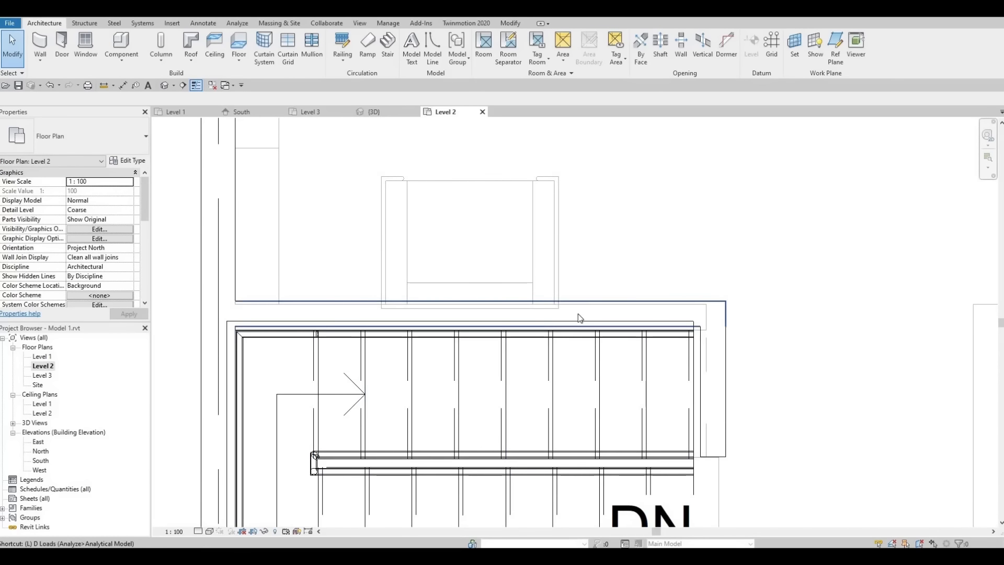
pyautogui.press('l')
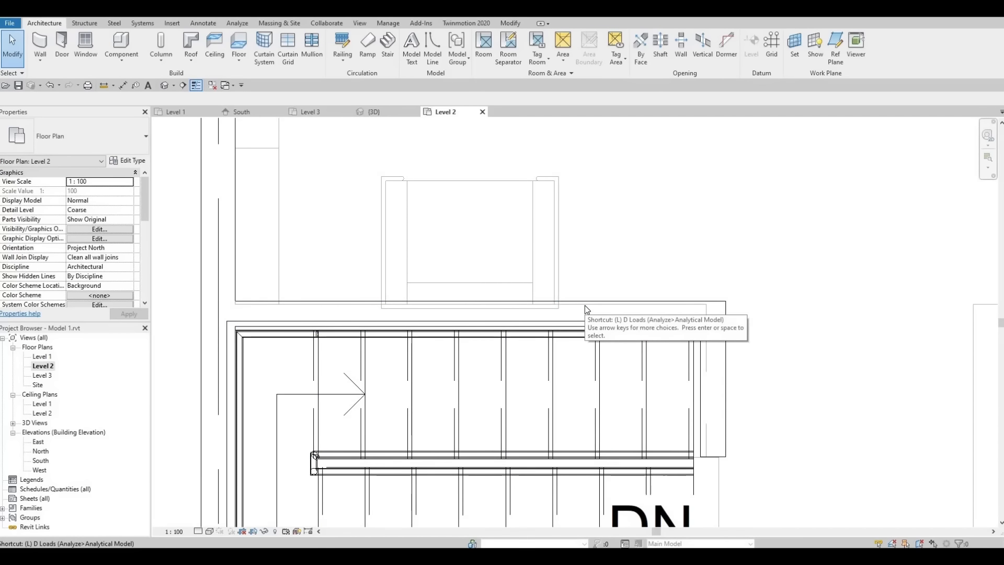
pyautogui.press('Escape')
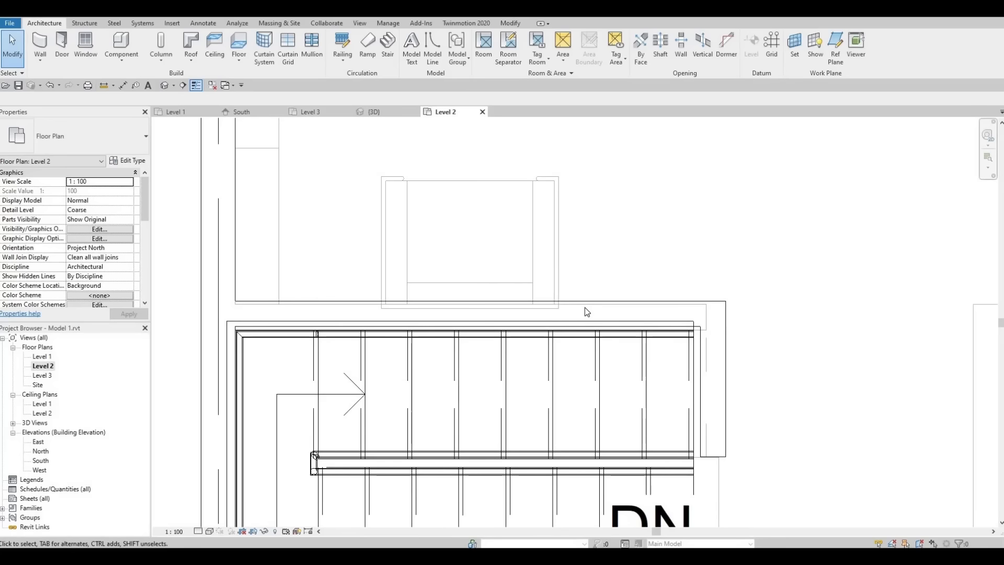
pyautogui.click(510, 23)
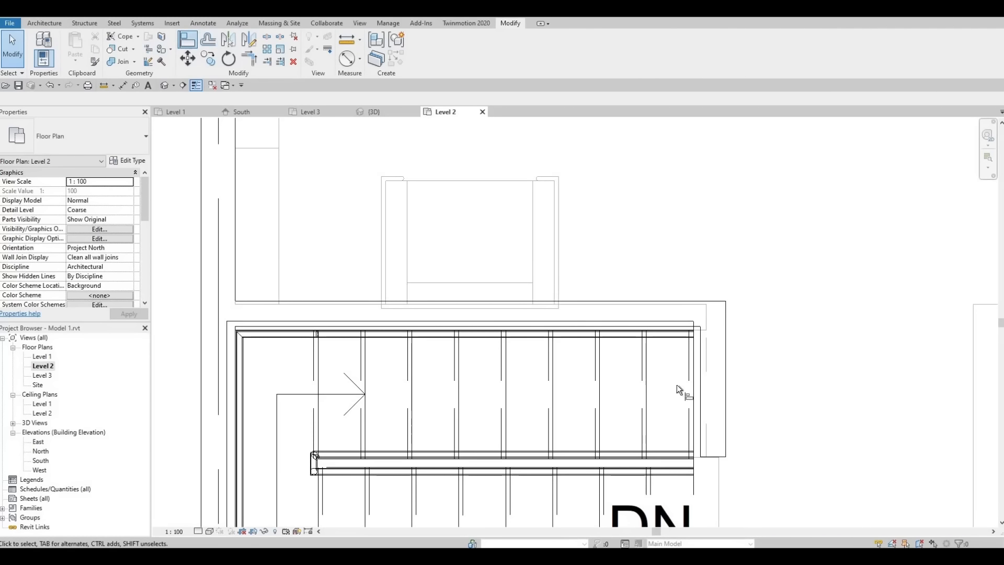
pyautogui.press('a')
pyautogui.press('l')
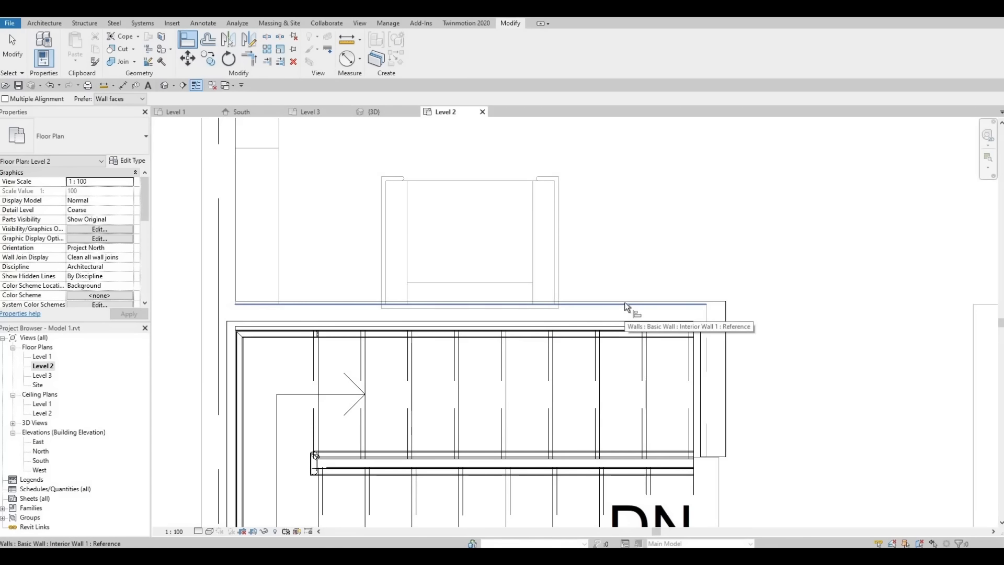
pyautogui.click(624, 302)
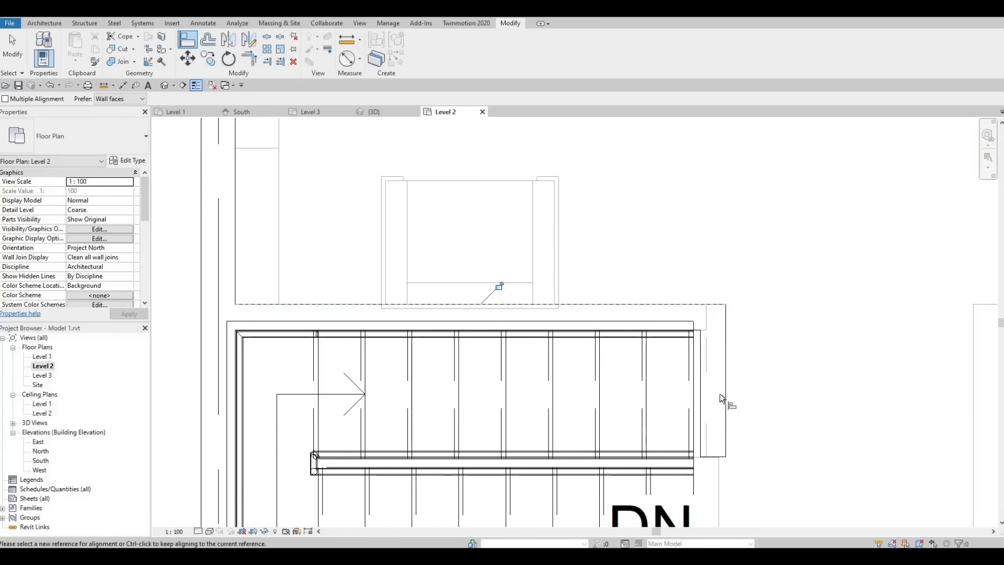
pyautogui.click(720, 472)
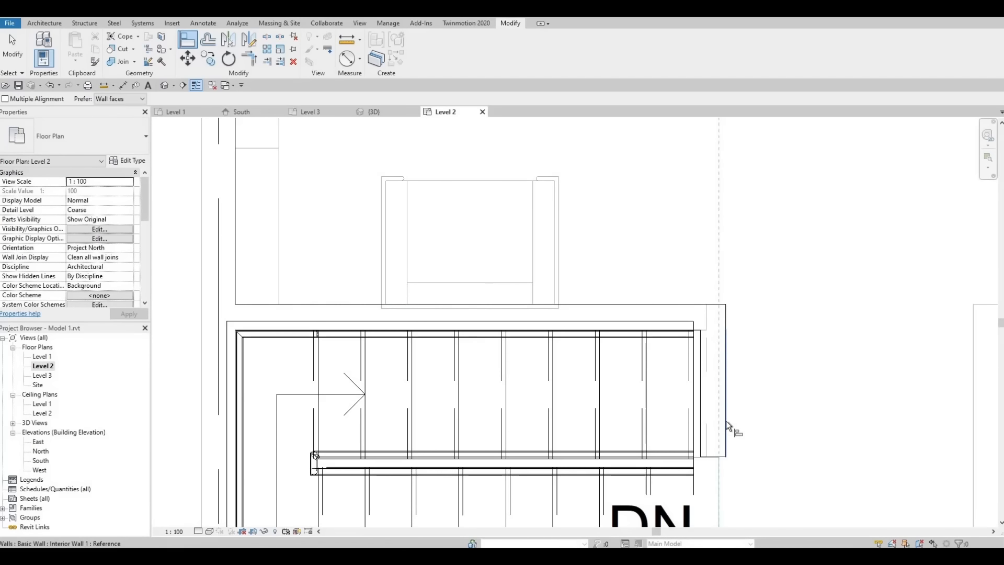
pyautogui.click(725, 421)
pyautogui.press('Escape')
# Step: Set the Level 2 floor plan's underlay base level to None
pyautogui.moveTo(758, 468); pyautogui.dragTo(605, 368, button='middle')
pyautogui.scroll(-1, 575, 381)
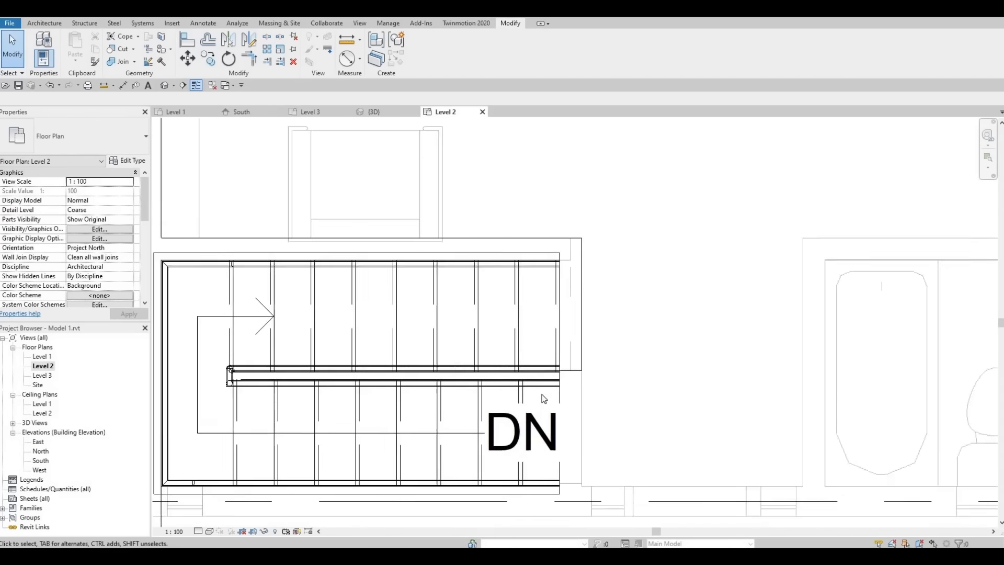
pyautogui.scroll(-1, 541, 394)
pyautogui.moveTo(540, 405); pyautogui.dragTo(572, 411, button='middle')
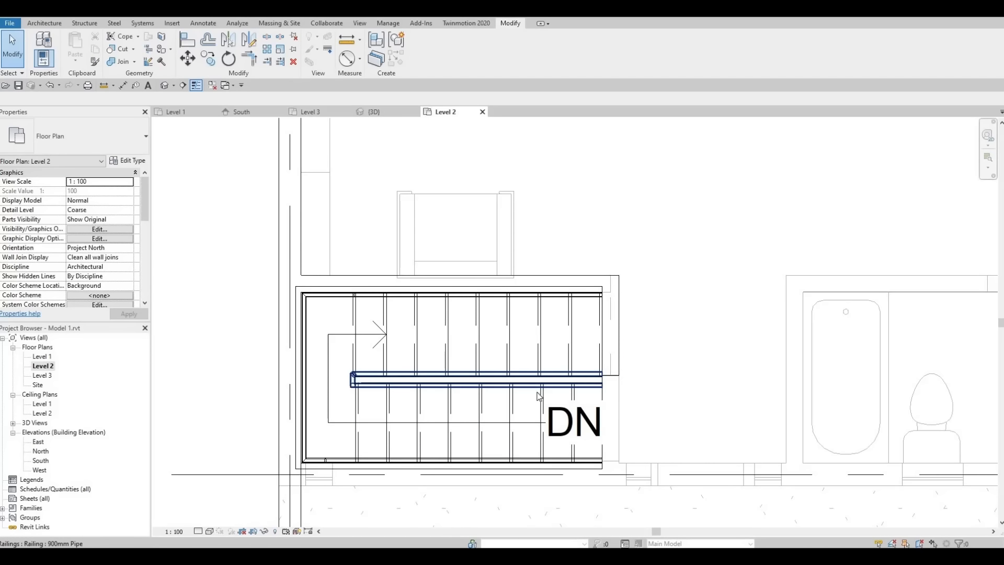
pyautogui.scroll(-2, 506, 395)
pyautogui.moveTo(545, 373); pyautogui.dragTo(521, 444, button='middle')
pyautogui.scroll(-1, 531, 380)
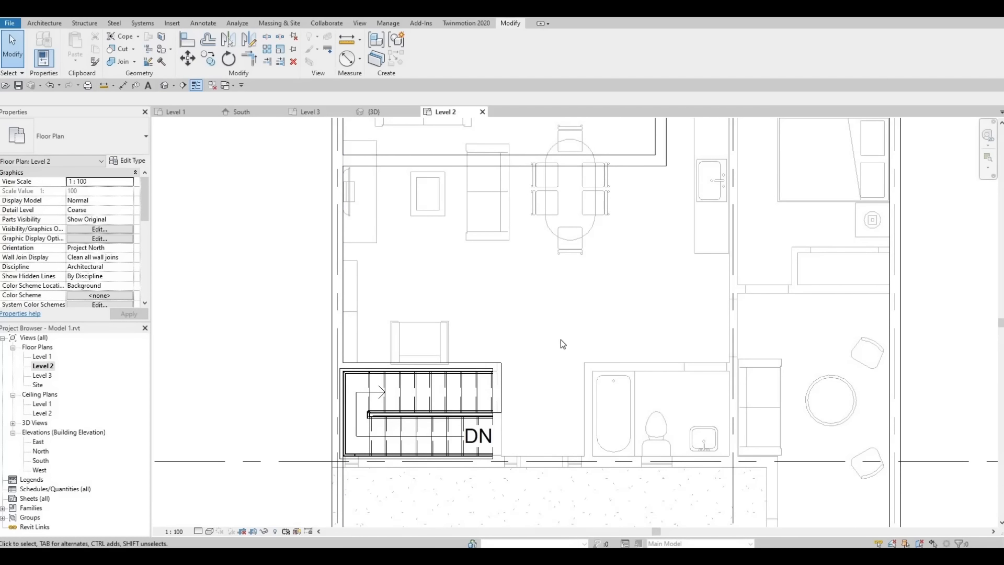
pyautogui.scroll(-1, 564, 350)
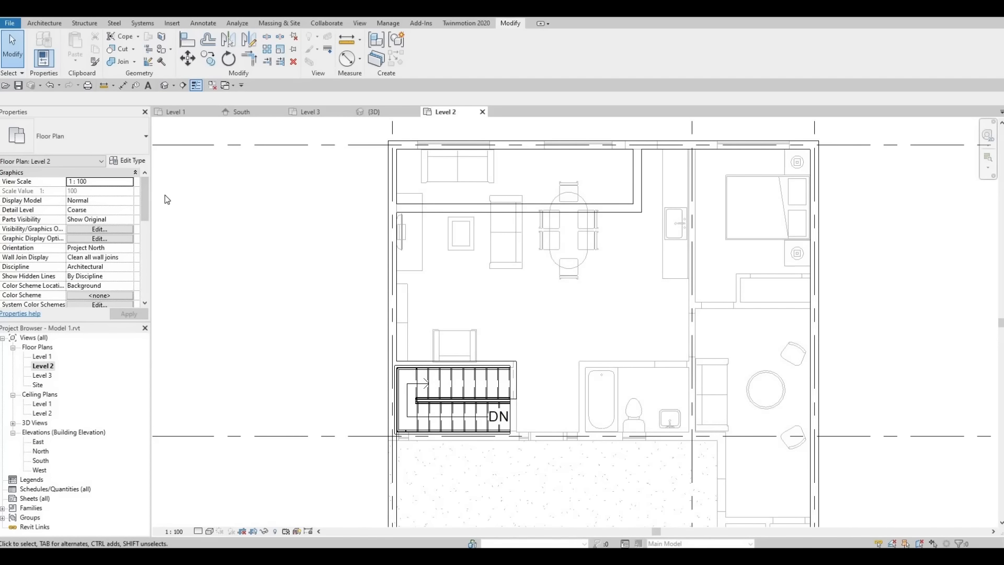
pyautogui.moveTo(147, 204); pyautogui.dragTo(147, 230)
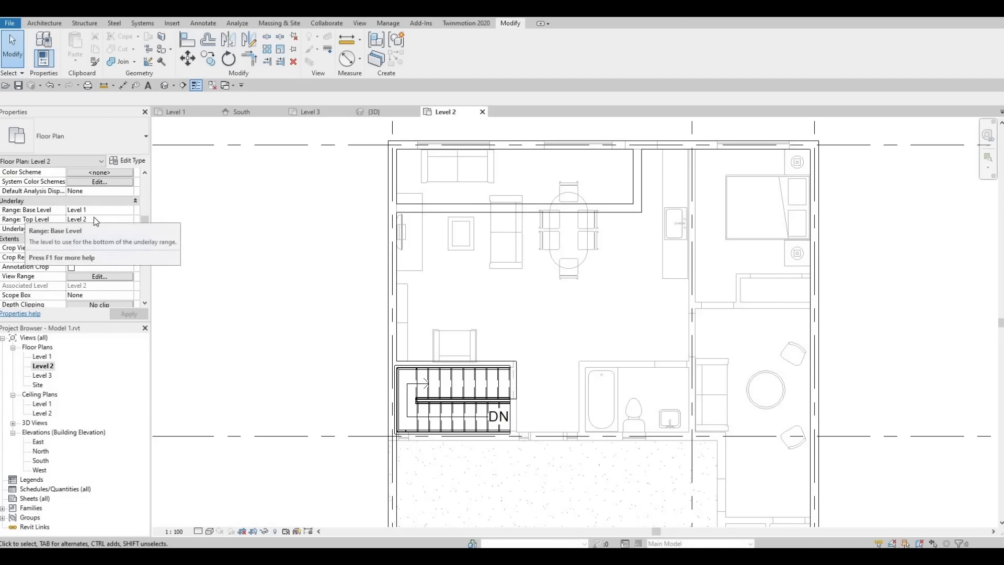
pyautogui.click(128, 210)
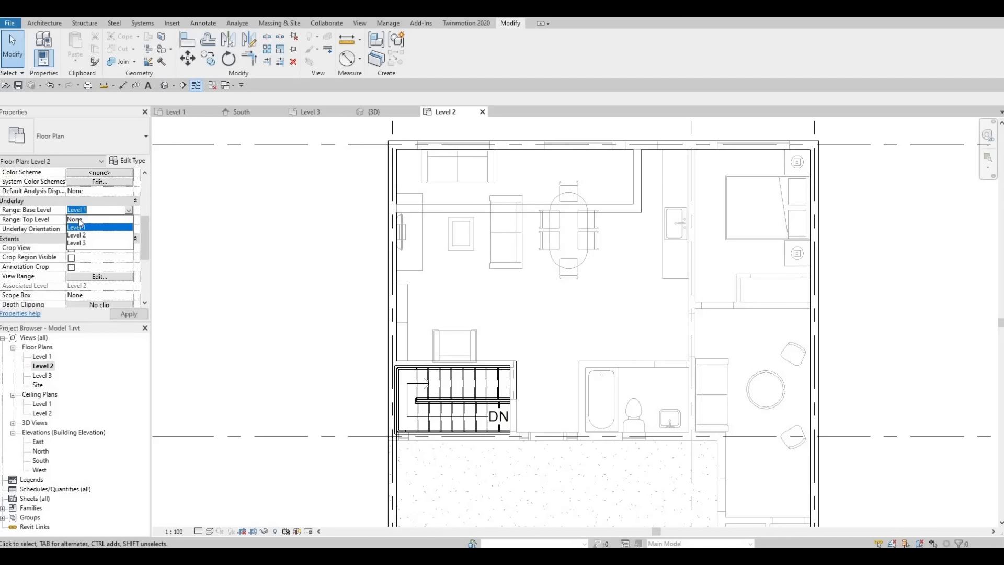
pyautogui.click(79, 219)
pyautogui.click(128, 313)
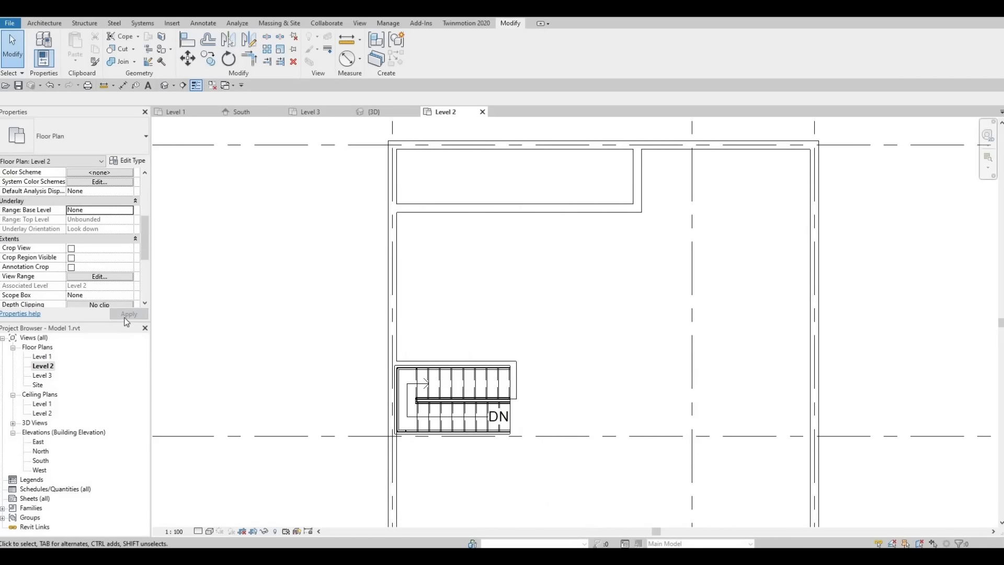
# Step: Trim the grid A exterior wall to a corner with the short perpendicular wall, removing the stretch toward grid 1
pyautogui.scroll(-1, 664, 318)
pyautogui.moveTo(663, 319); pyautogui.dragTo(504, 265, button='middle')
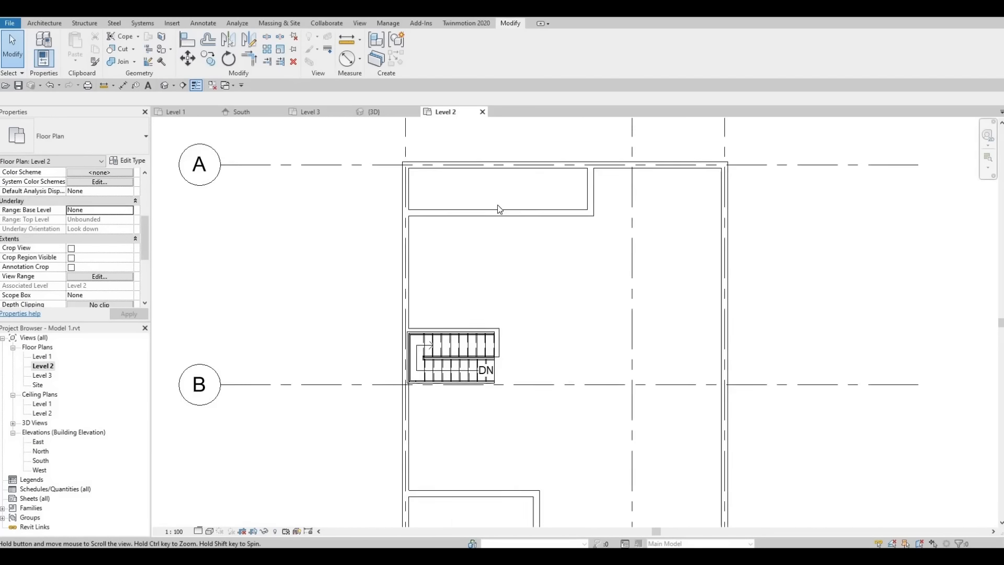
pyautogui.moveTo(498, 205); pyautogui.dragTo(447, 257, button='middle')
pyautogui.scroll(1, 415, 157)
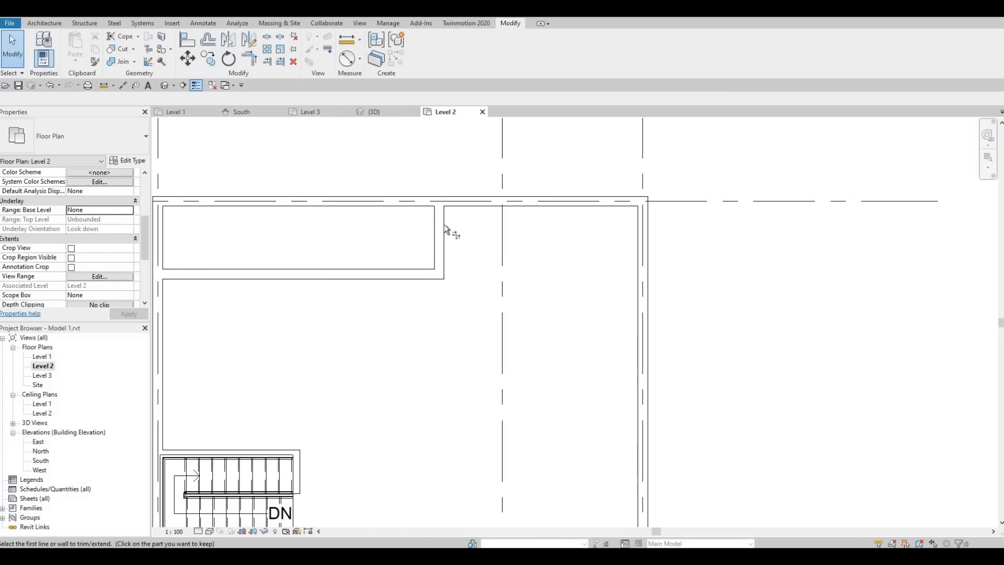
pyautogui.press('a')
pyautogui.press('l')
pyautogui.click(460, 206)
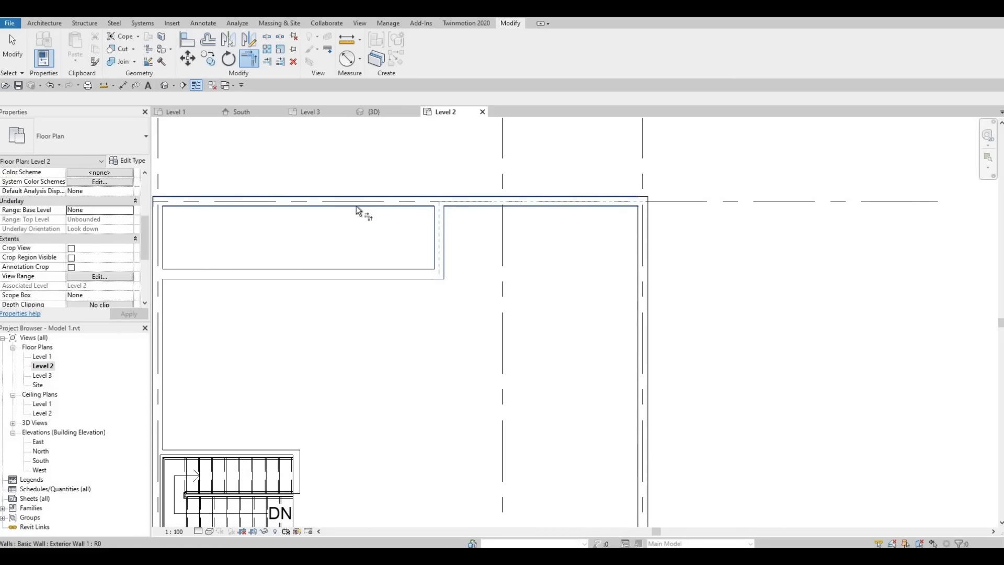
pyautogui.moveTo(313, 231); pyautogui.dragTo(438, 244, button='middle')
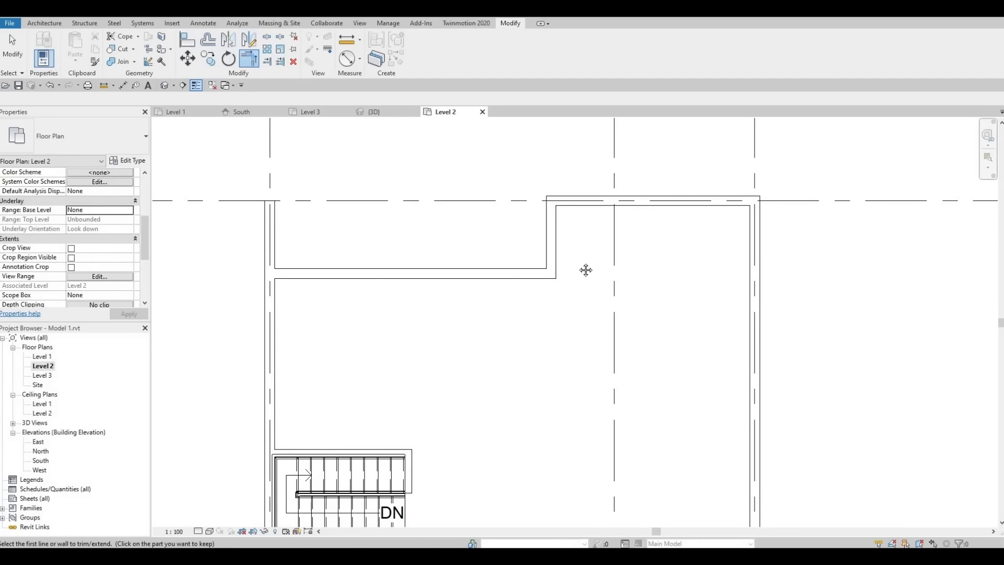
pyautogui.scroll(-2, 548, 286)
pyautogui.press('Escape')
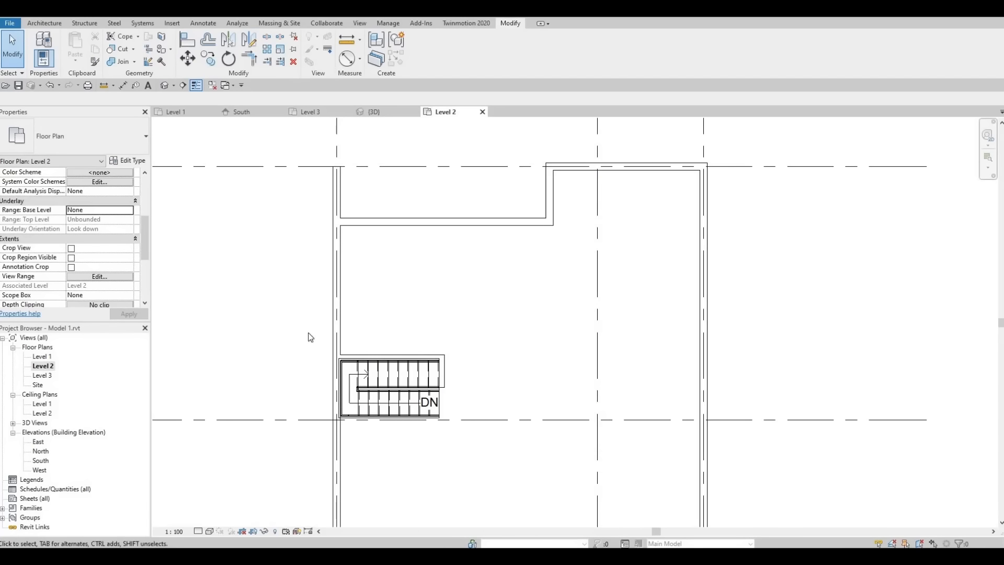
# Step: Draw an Interior Wall 1 wall up to Level 3 along grid B, from the grid 1 exterior wall to the opposite exterior wall
pyautogui.click(445, 375)
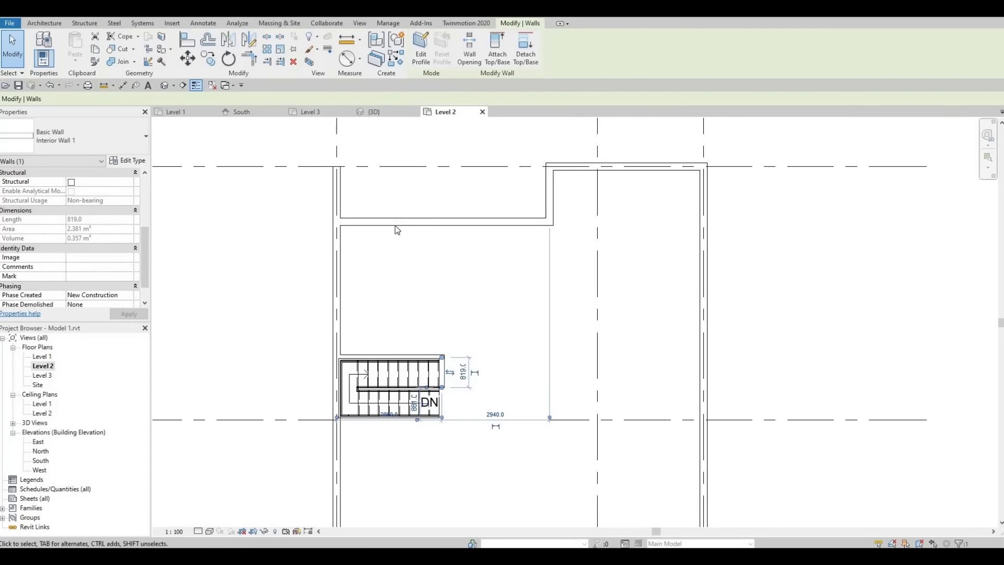
pyautogui.press('w')
pyautogui.press('a')
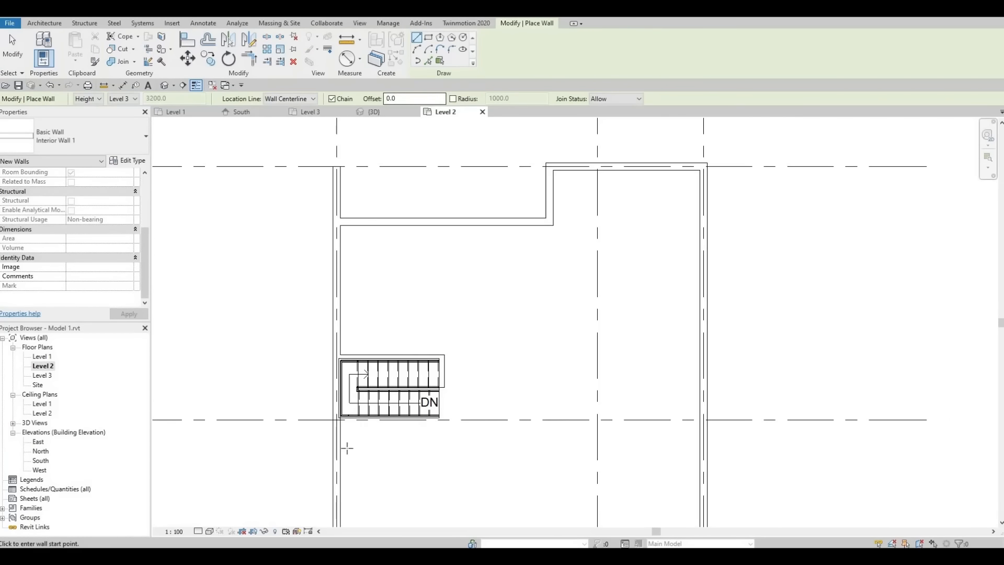
pyautogui.scroll(3, 347, 444)
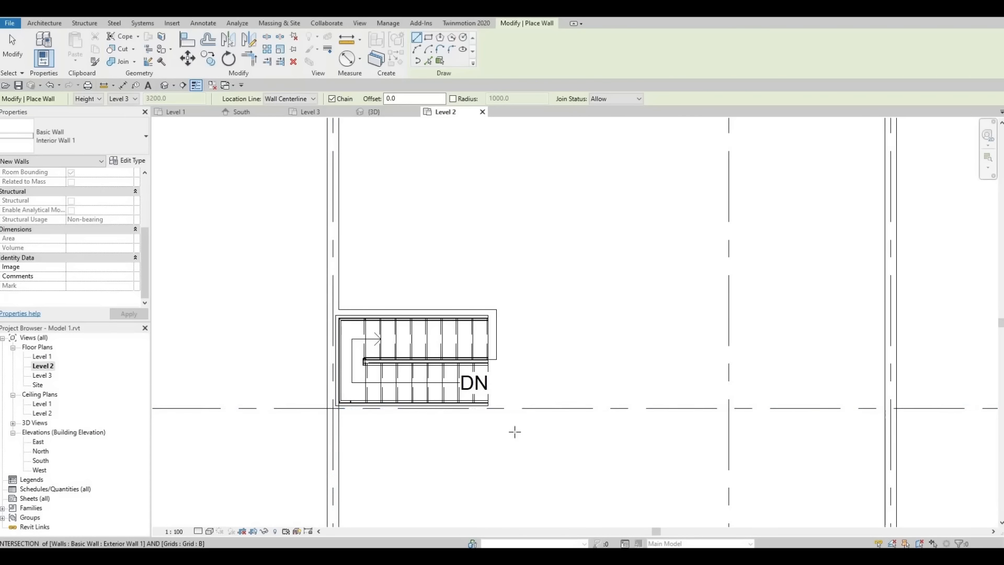
pyautogui.click(333, 408)
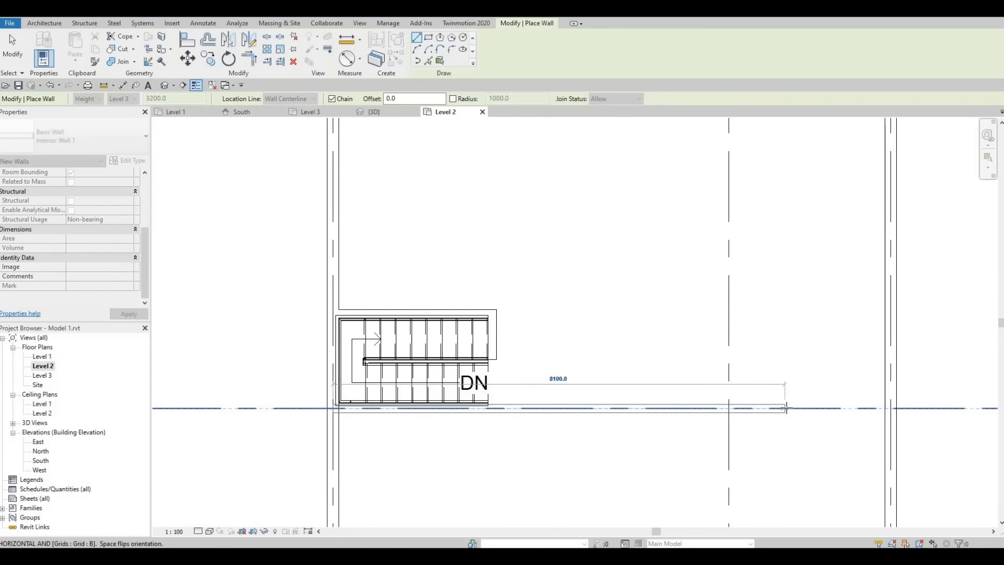
pyautogui.click(885, 413)
pyautogui.press('Escape')
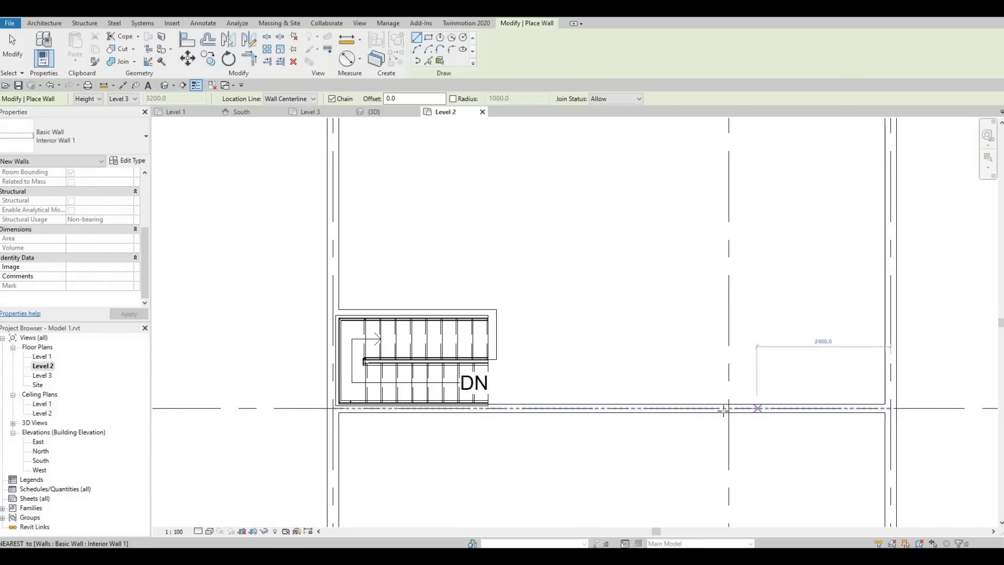
# Step: Extend the interior wall along the upper edge of the stairs across the plan to the exterior wall opposite grid 1
pyautogui.scroll(-3, 727, 411)
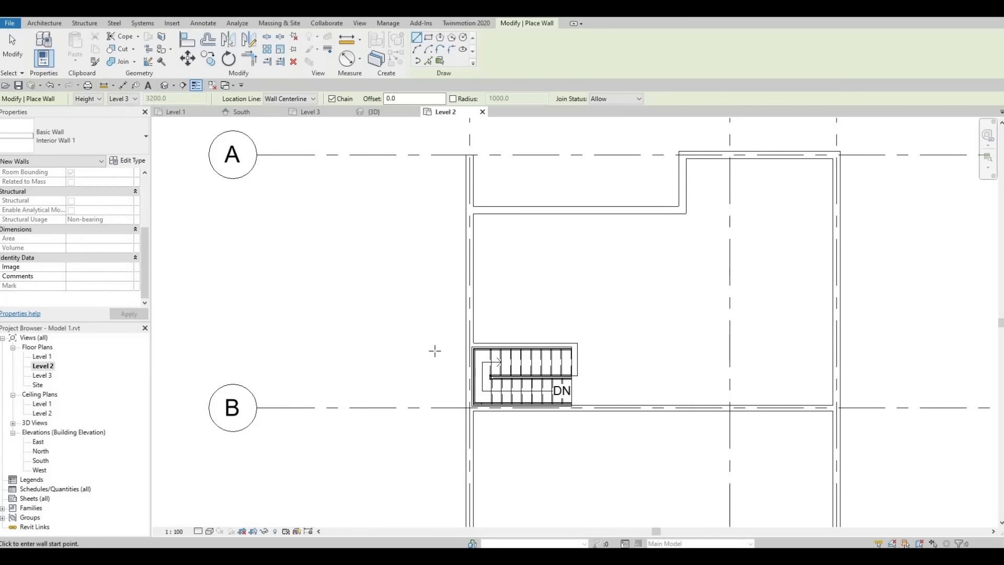
pyautogui.scroll(-1, 434, 350)
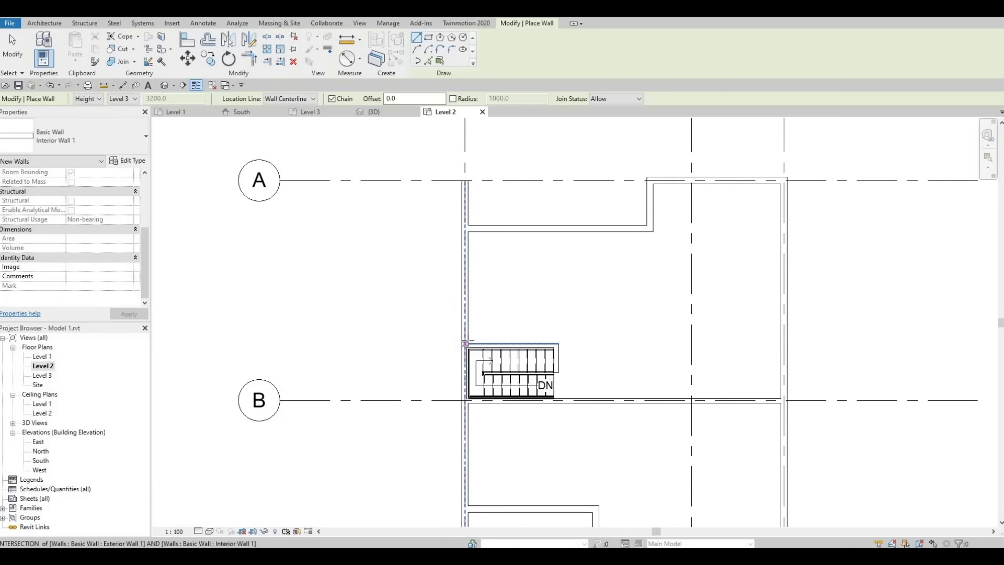
pyautogui.scroll(3, 546, 335)
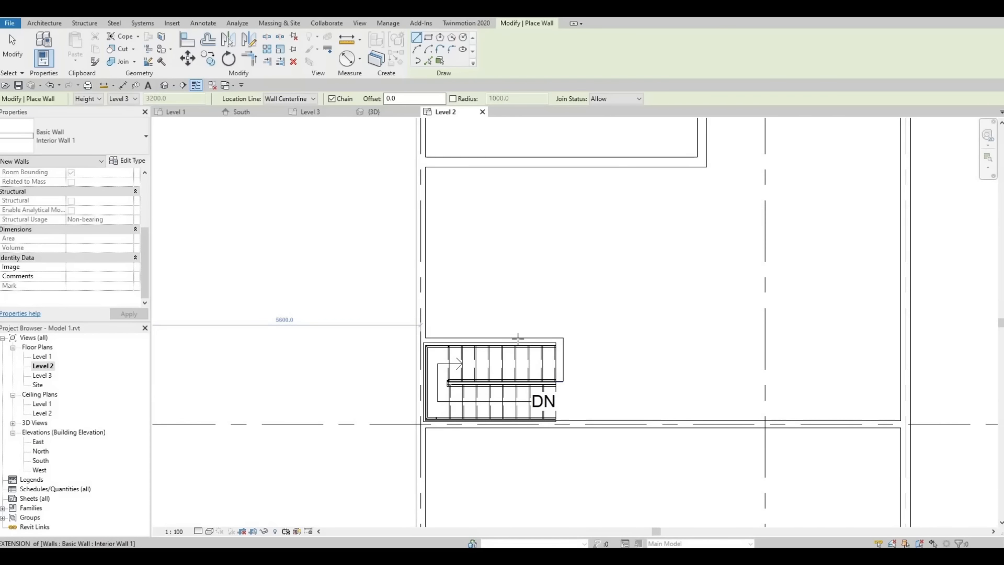
pyautogui.press('Escape')
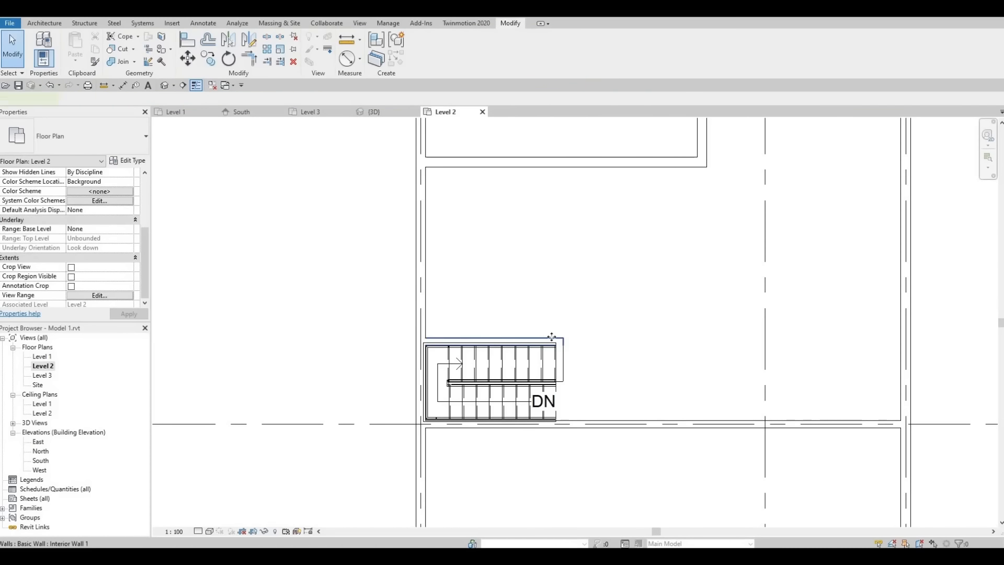
pyautogui.click(551, 338)
pyautogui.moveTo(558, 342); pyautogui.dragTo(903, 341)
pyautogui.click(721, 386)
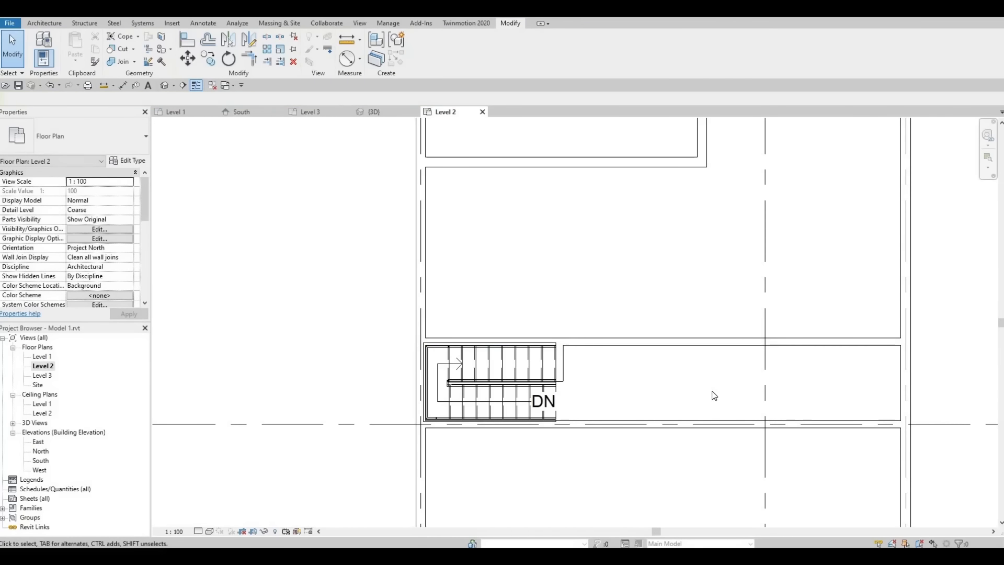
# Step: Start a new wall with the same type and settings as the extended interior wall above the stairs
pyautogui.click(638, 351)
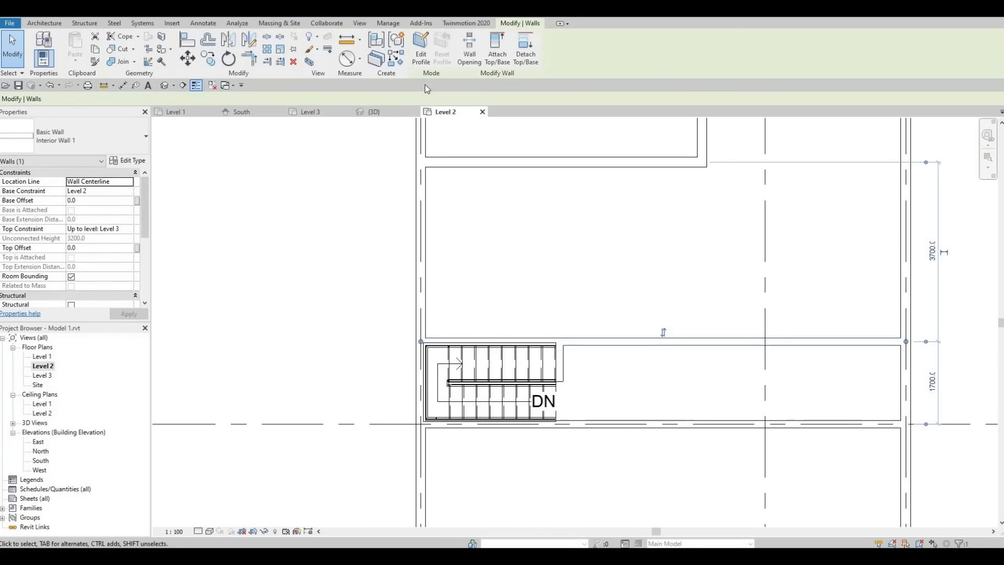
pyautogui.click(396, 58)
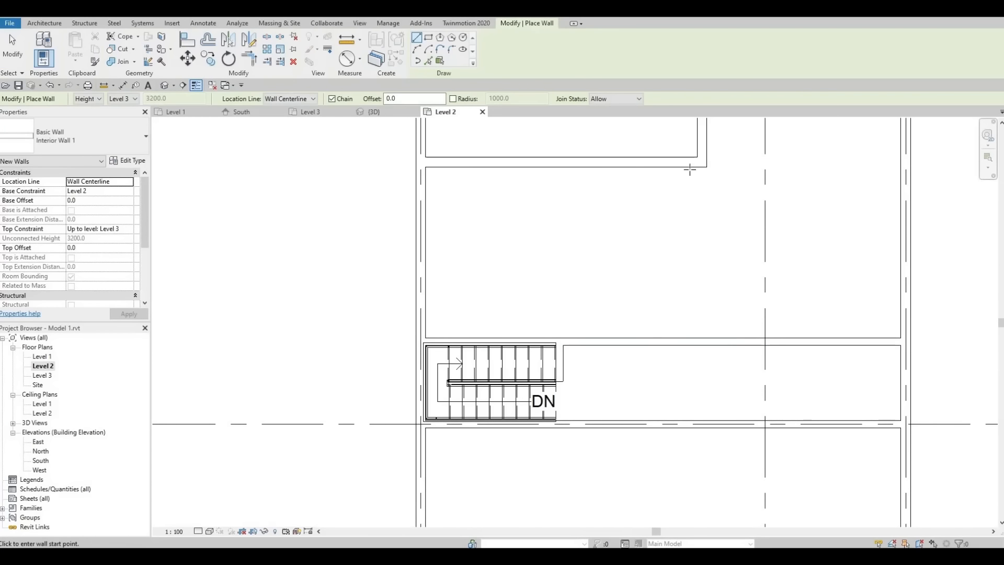
pyautogui.click(698, 168)
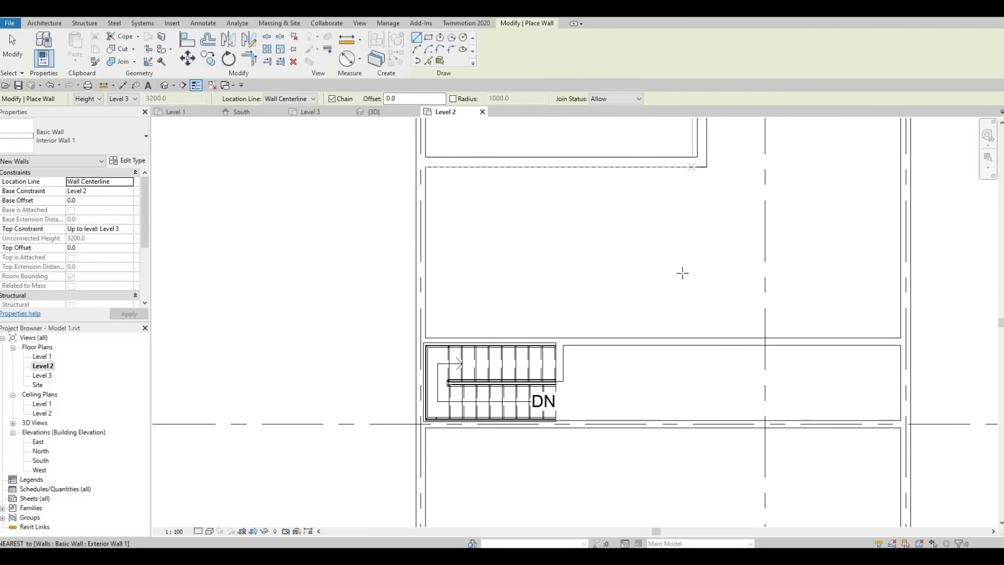
pyautogui.click(704, 312)
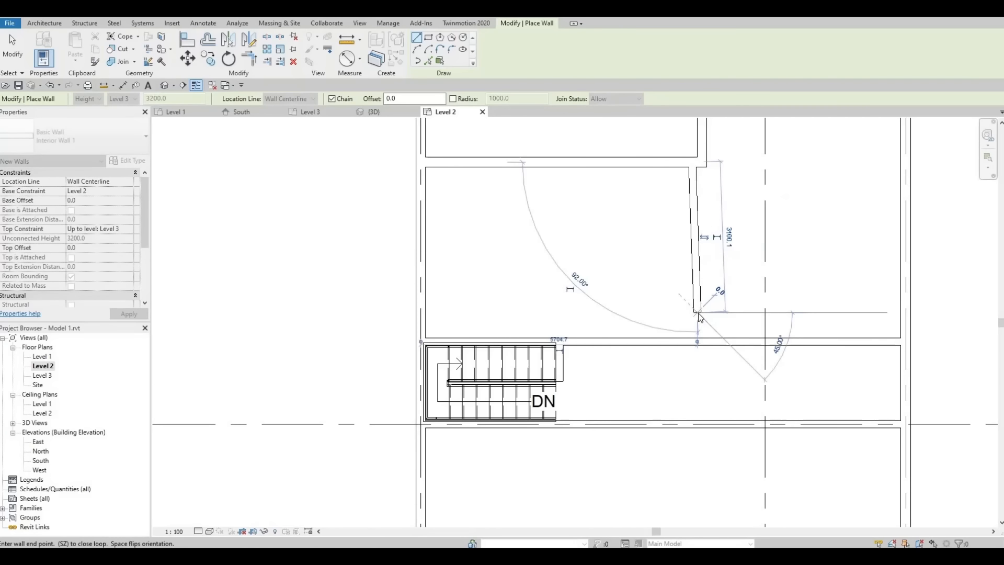
pyautogui.press('Escape')
pyautogui.hotkey('ctrl', 'z')
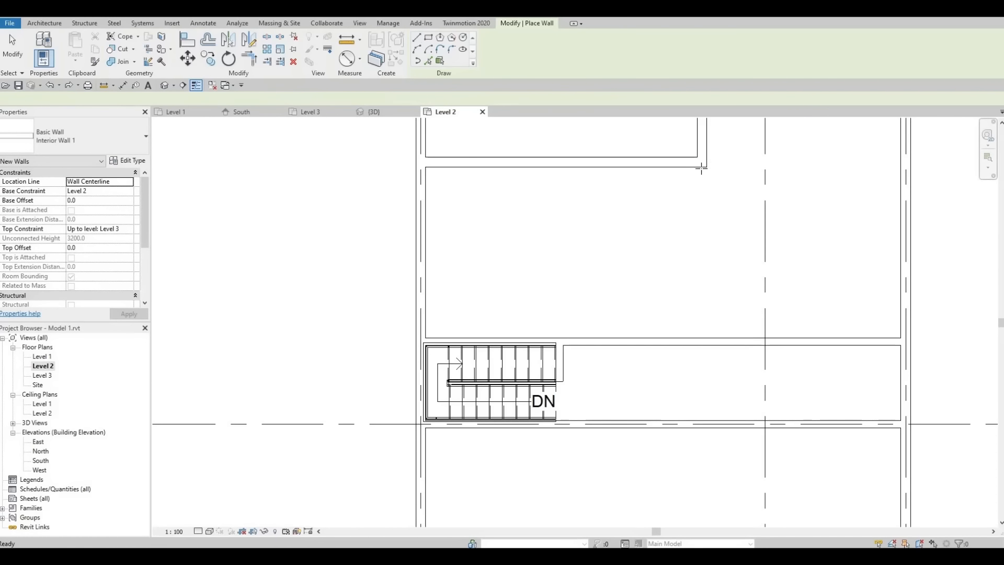
# Step: Draw an Interior Wall 1 wall about 3000 mm long from the inner corner of the grid A recess toward the wall above the stairs
pyautogui.click(699, 167)
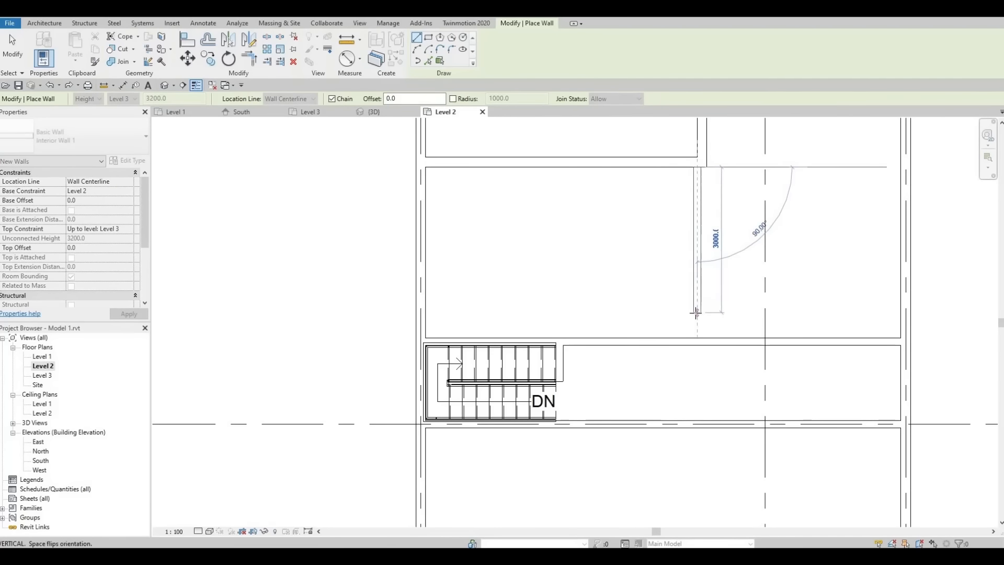
pyautogui.click(696, 313)
pyautogui.press('Escape')
pyautogui.press('Escape')
pyautogui.scroll(1, 722, 268)
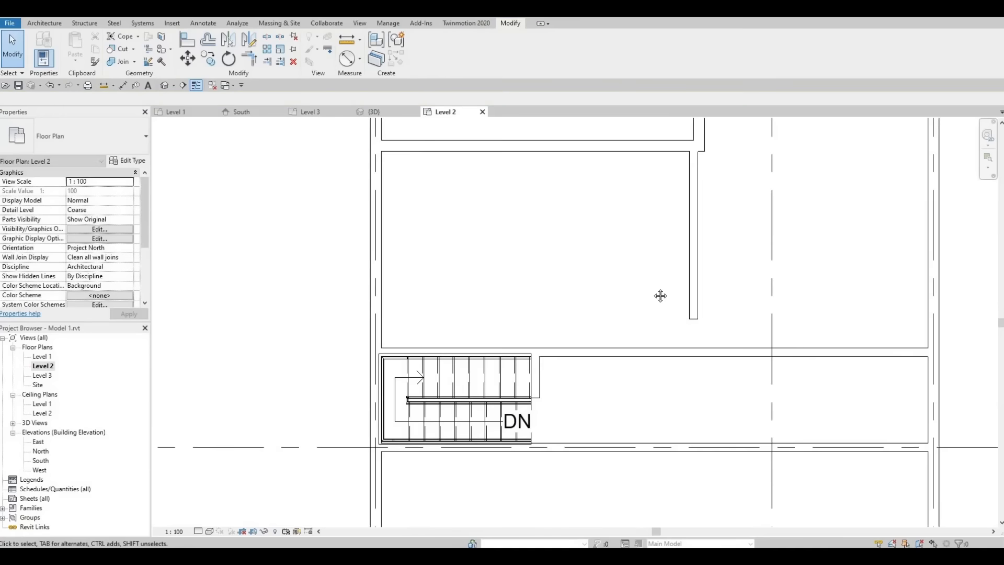
# Step: Align the new interior wall's face with the inner face of the short exterior wall at the grid A recess
pyautogui.moveTo(661, 295); pyautogui.dragTo(585, 320, button='middle')
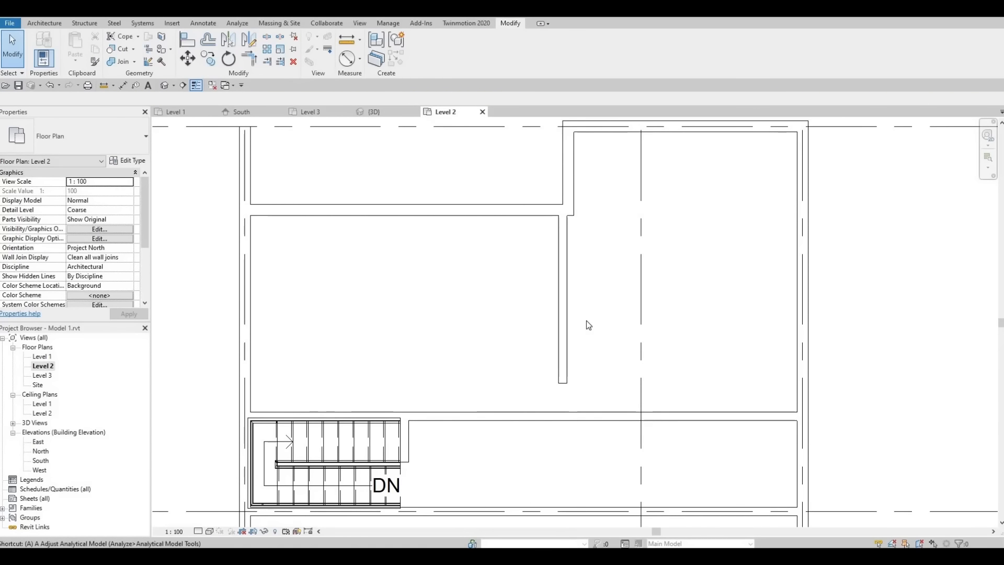
pyautogui.press('l')
pyautogui.click(574, 178)
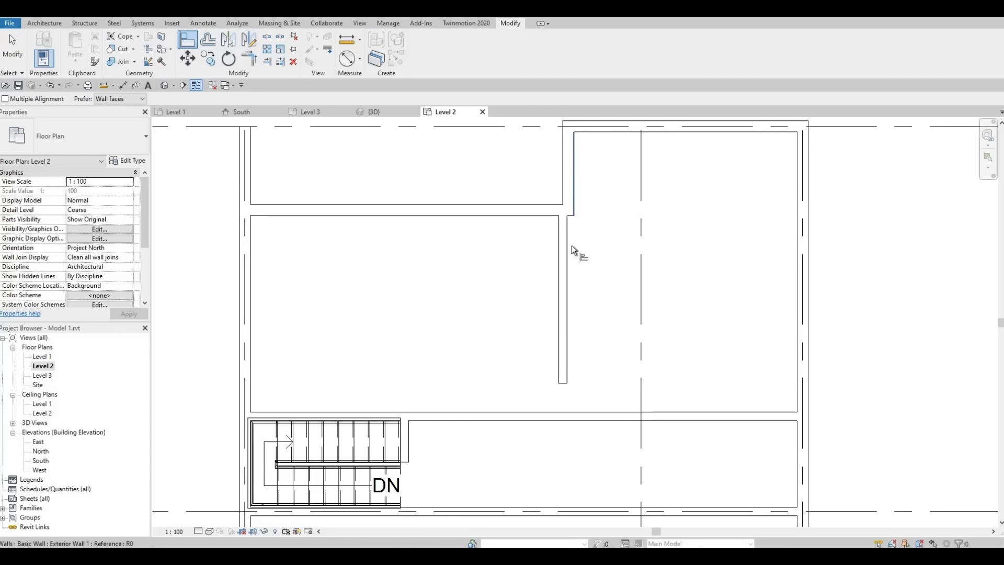
pyautogui.click(568, 258)
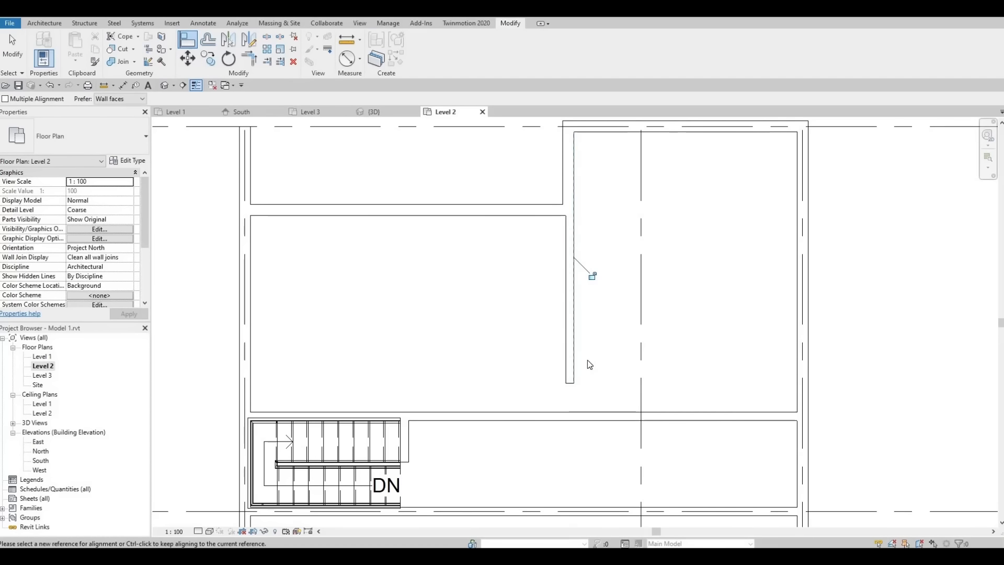
pyautogui.press('Escape')
pyautogui.press('Escape')
# Step: Stretch the aligned interior wall across the corridor to the interior wall on grid B
pyautogui.moveTo(569, 395); pyautogui.dragTo(584, 312, button='middle')
pyautogui.click(584, 311)
pyautogui.moveTo(585, 310); pyautogui.dragTo(586, 438)
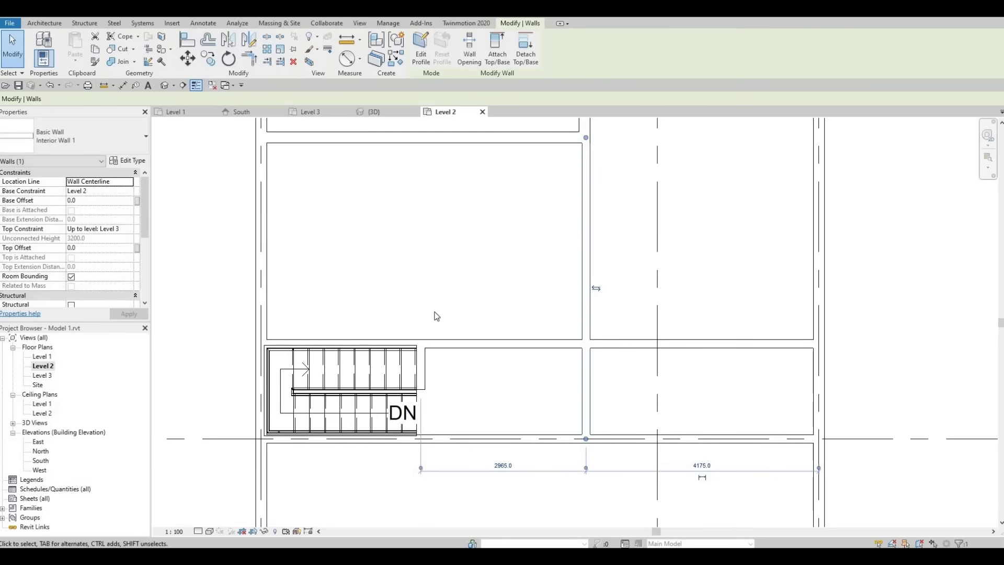
pyautogui.scroll(-2, 487, 303)
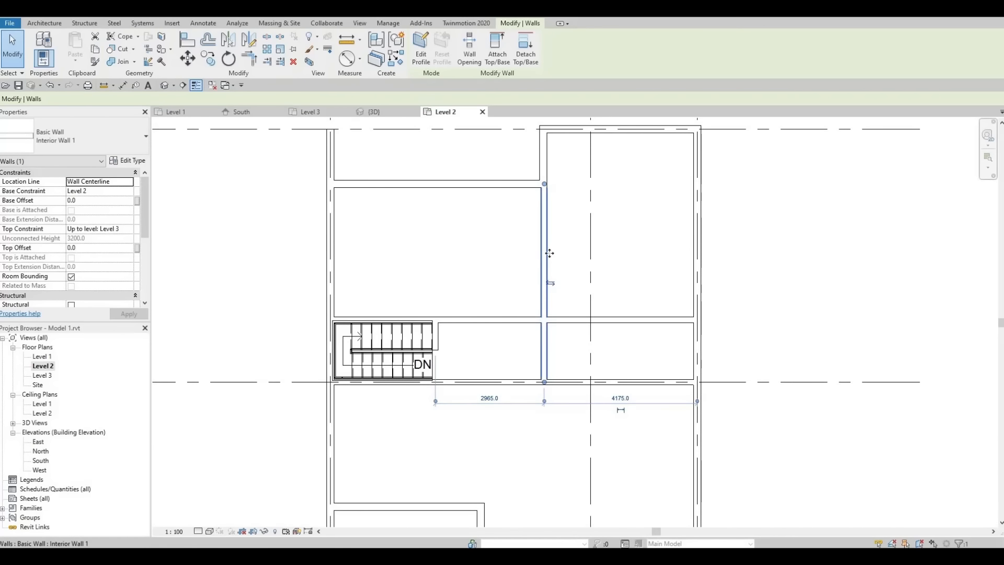
pyautogui.press('Escape')
# Step: Draw an Interior Wall 1 wall from the recessed exterior wall near grid C across the plan to the recessed exterior wall near grid A
pyautogui.click(549, 252)
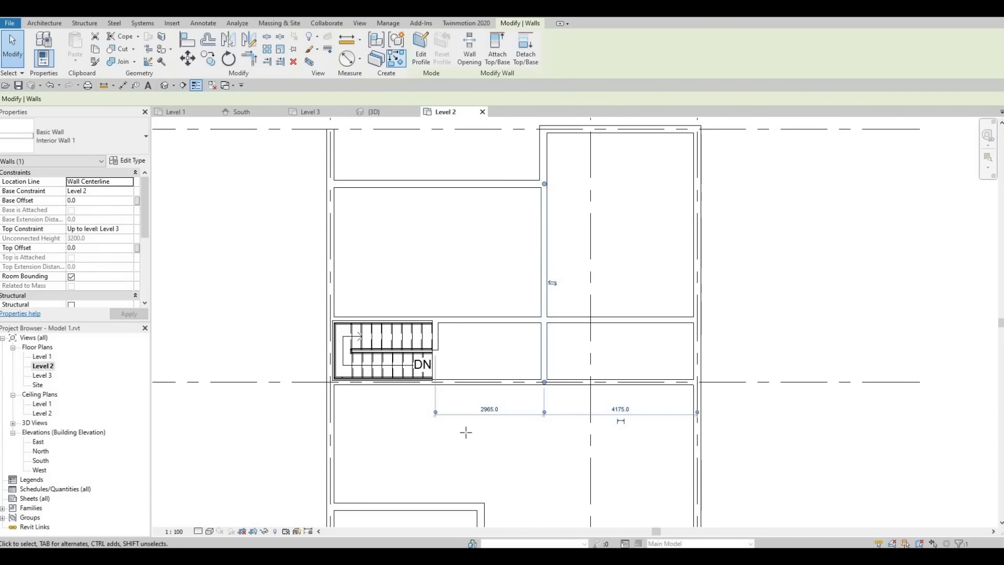
pyautogui.press('w')
pyautogui.press('a')
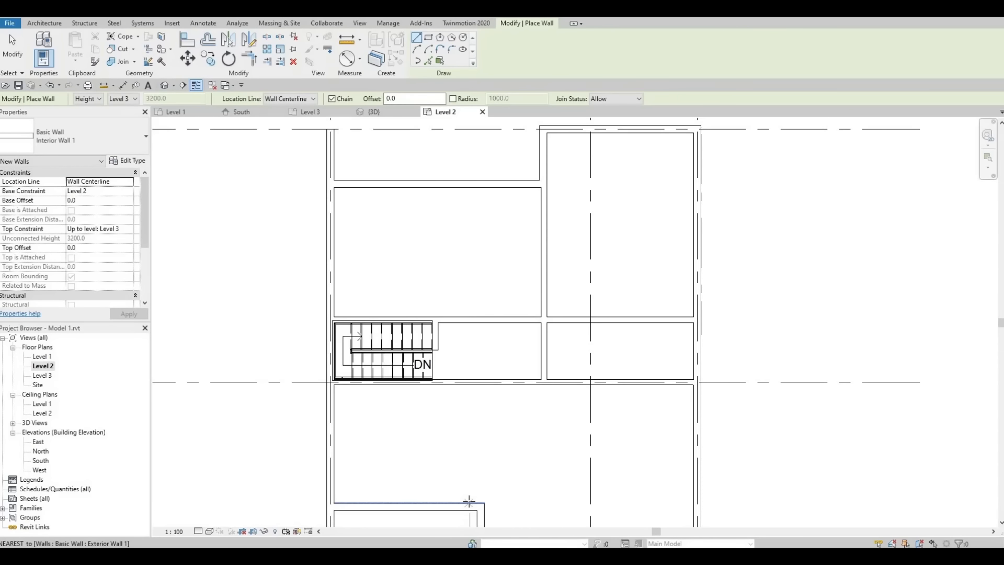
pyautogui.click(469, 502)
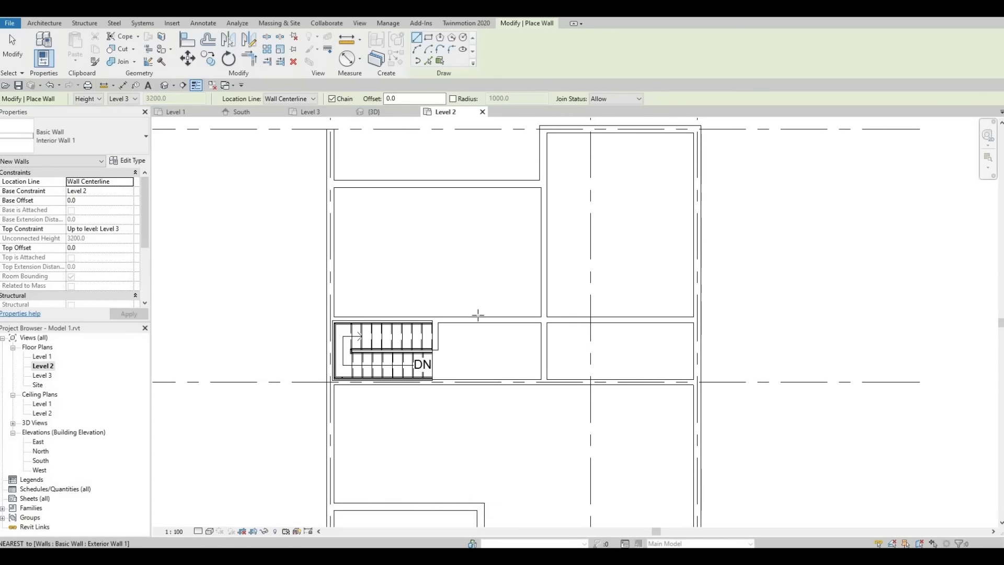
pyautogui.click(466, 192)
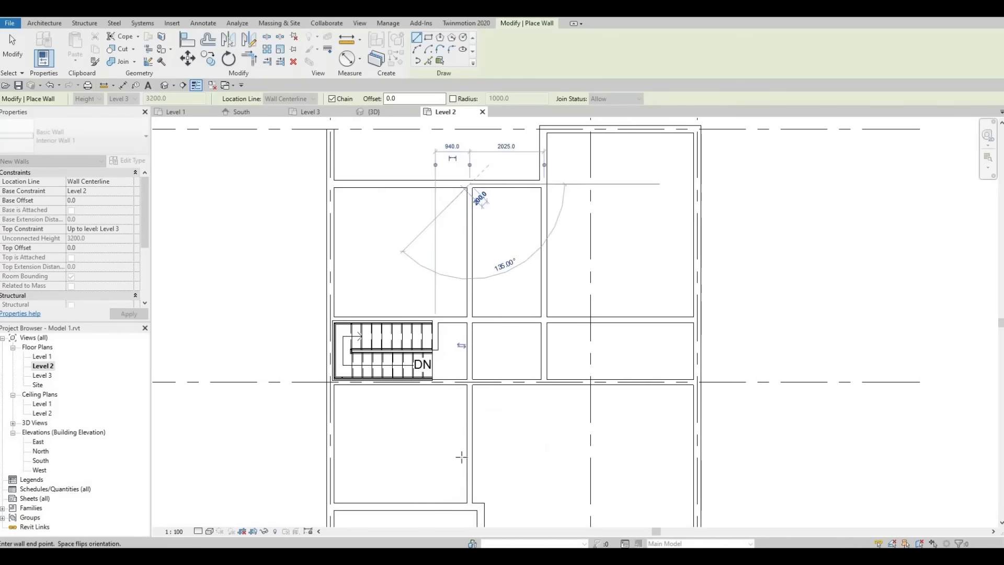
pyautogui.press('Escape')
pyautogui.press('Escape')
# Step: Align the long interior wall's face with the inner face of the short exterior wall at the grid C recess
pyautogui.scroll(1, 481, 479)
pyautogui.moveTo(488, 482); pyautogui.dragTo(346, 353, button='middle')
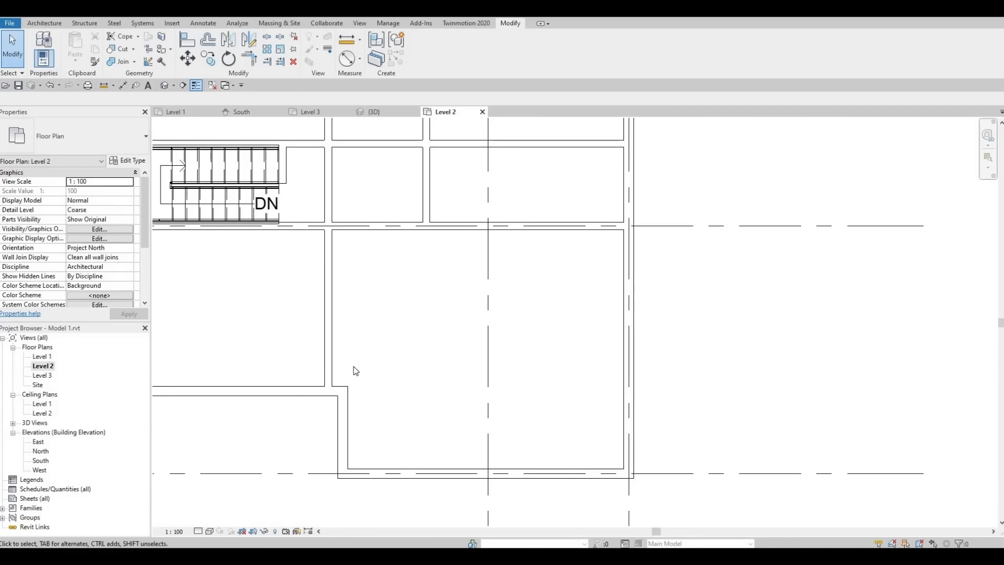
pyautogui.press('a')
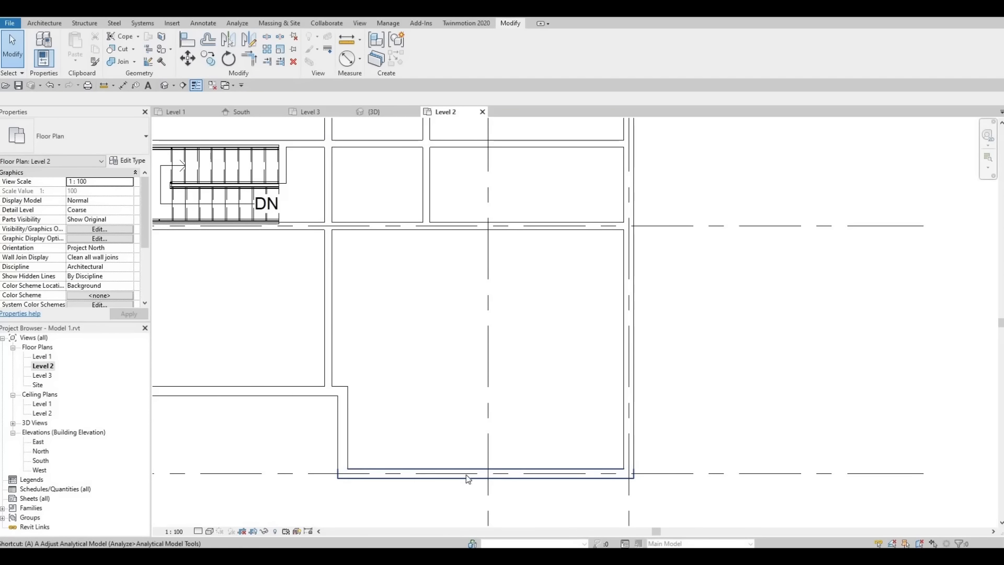
pyautogui.press('l')
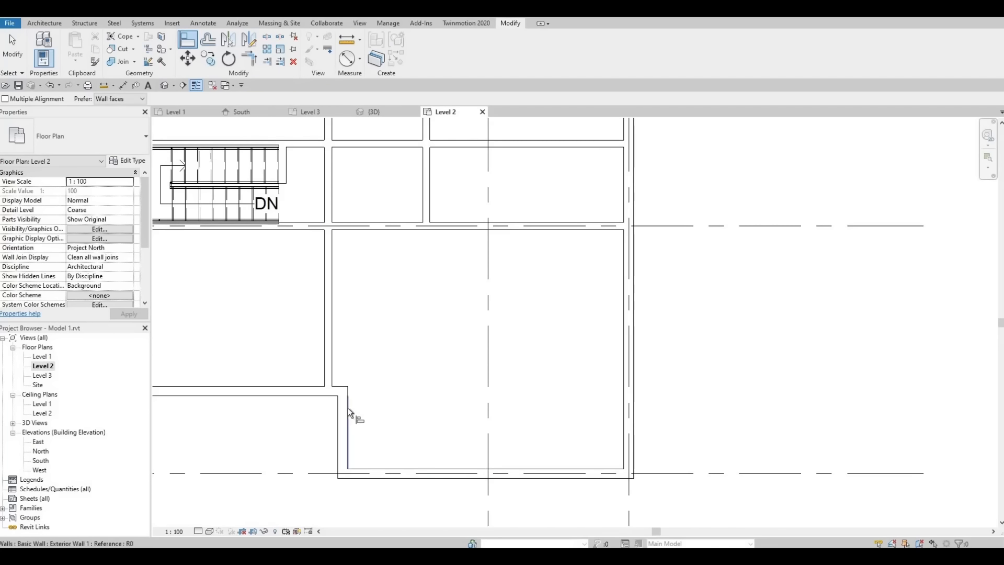
pyautogui.click(348, 405)
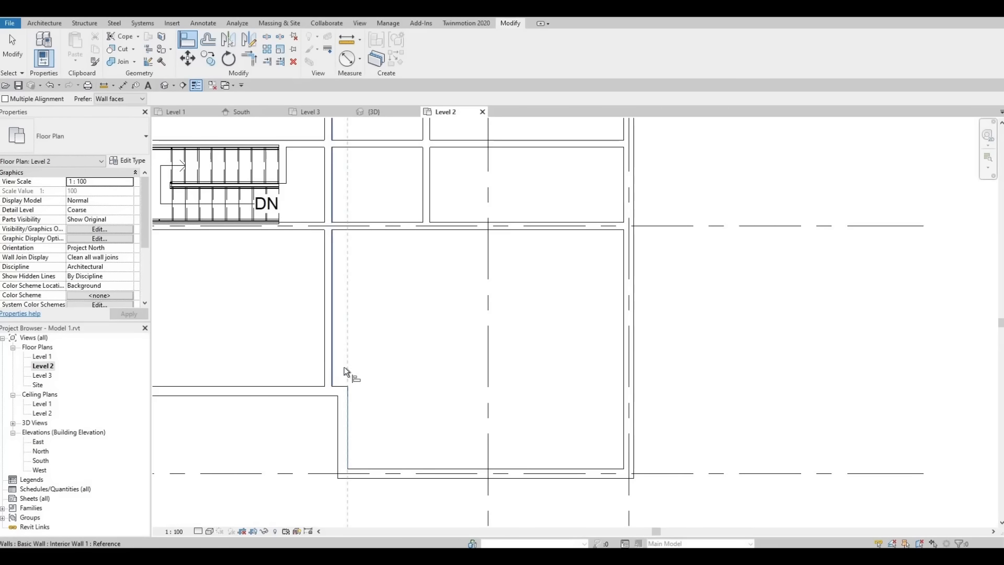
pyautogui.click(333, 361)
# Step: Split the long interior wall beside the stairs and pull both cut ends back to the corridor walls to open the corridor
pyautogui.scroll(-4, 368, 381)
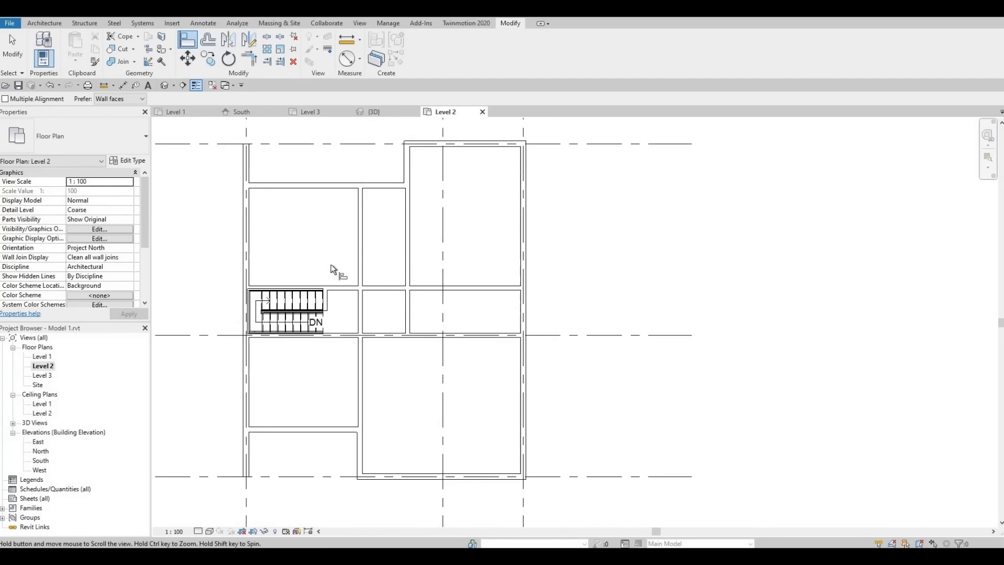
pyautogui.scroll(3, 356, 301)
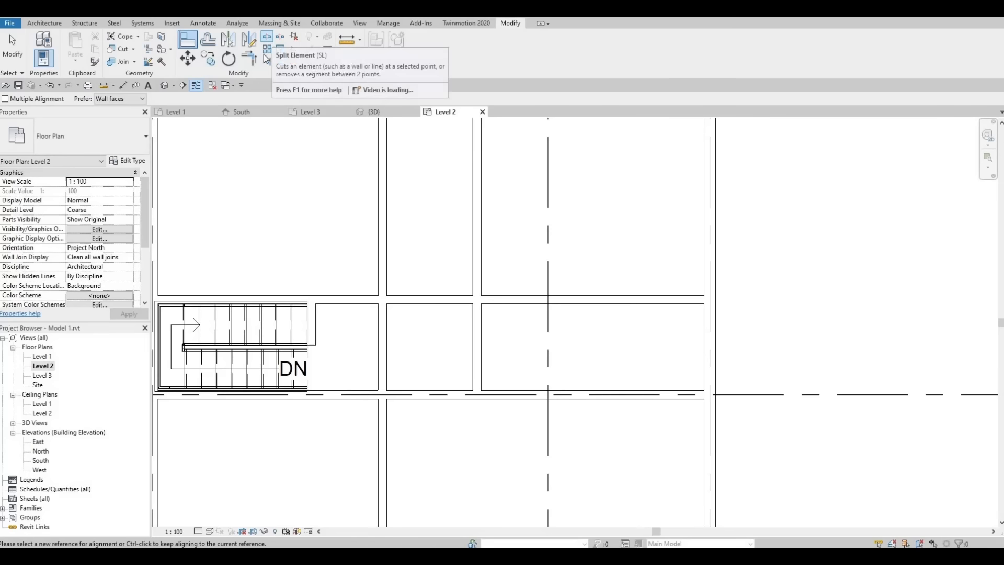
pyautogui.click(269, 39)
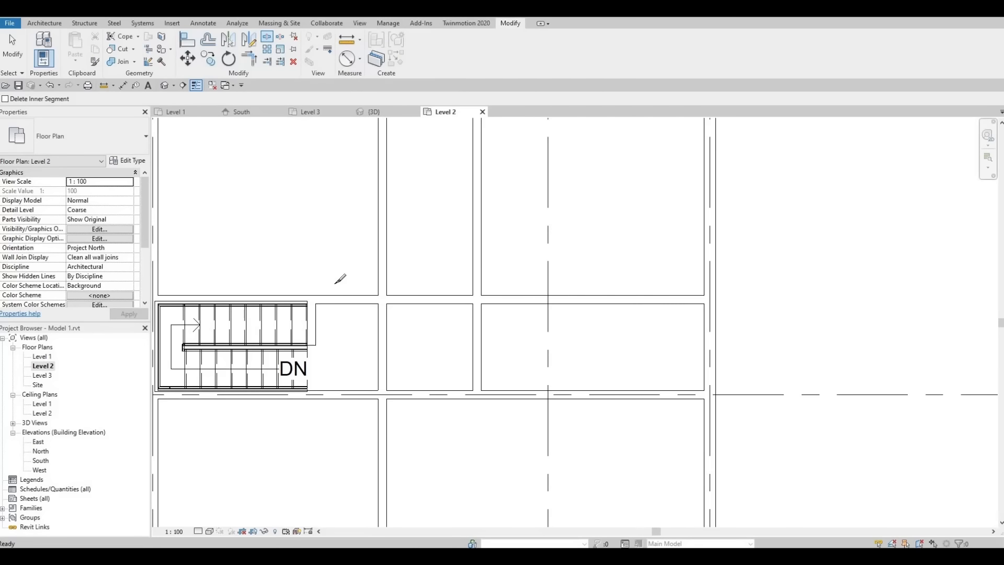
pyautogui.click(389, 343)
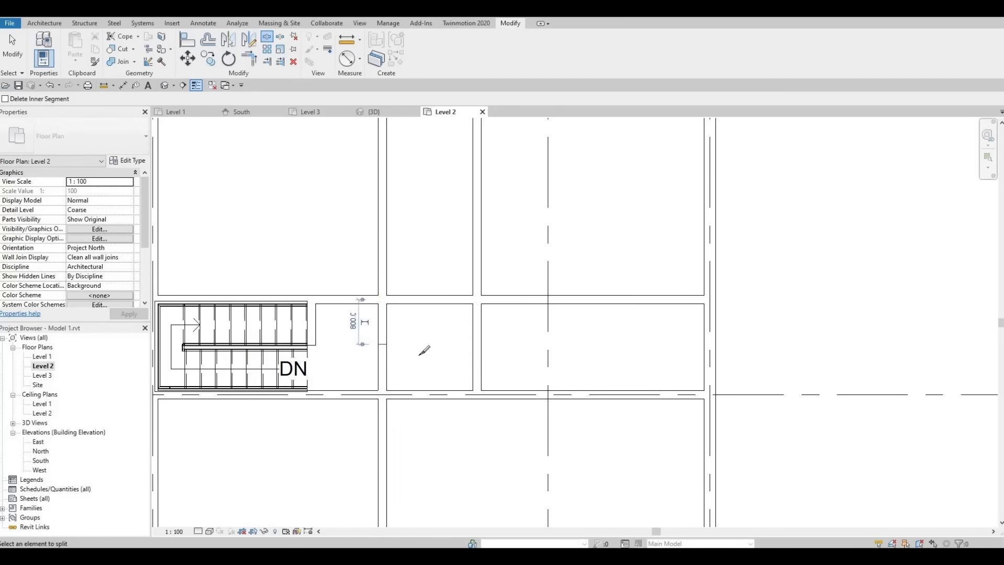
pyautogui.press('Escape')
pyautogui.click(387, 332)
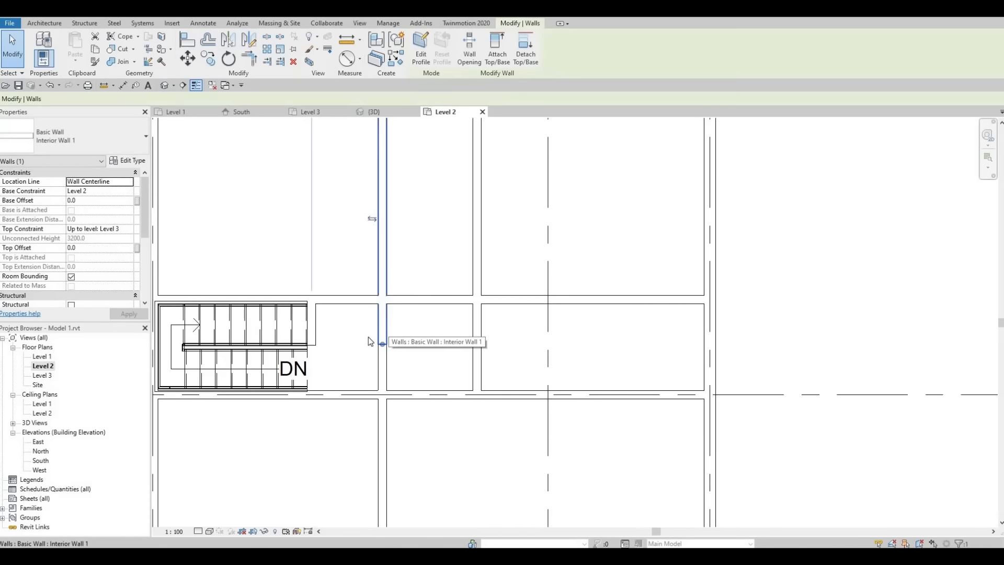
pyautogui.moveTo(382, 344); pyautogui.dragTo(387, 300)
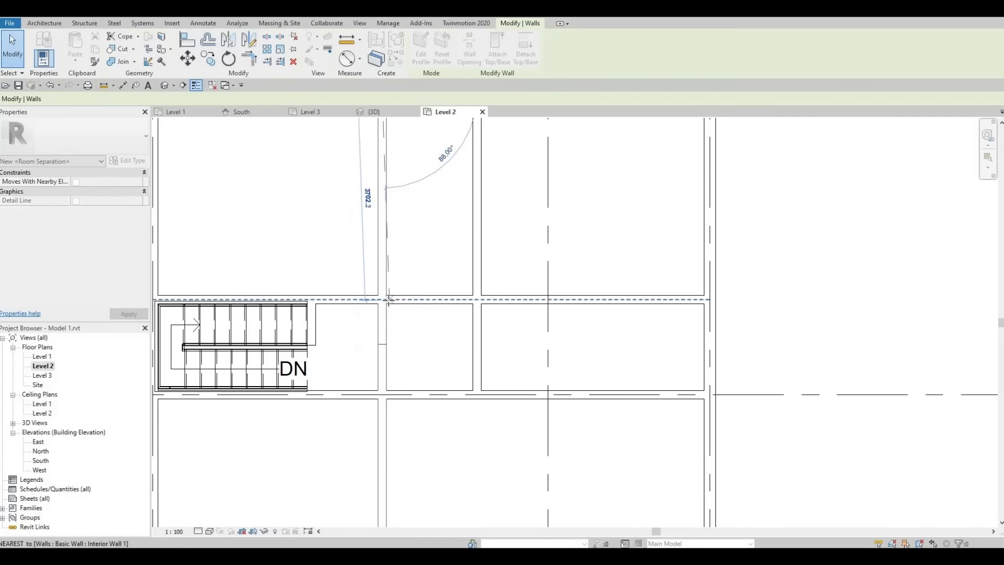
pyautogui.click(383, 349)
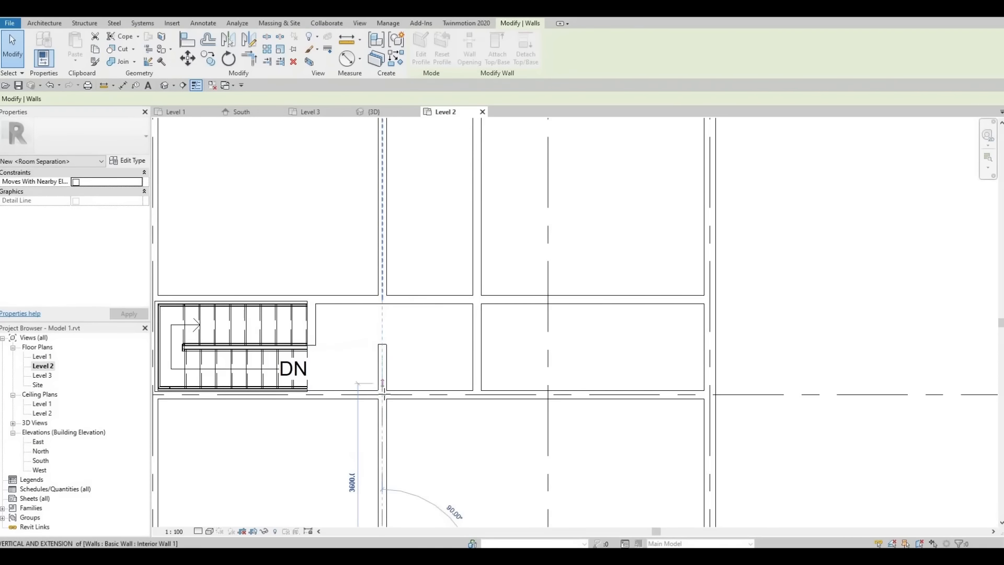
pyautogui.press('Delete')
# Step: Place two facing M_Single-Flush 0762 x 2032mm doors in the corridor walls beside the stairs, each 500 mm from the dividing wall and opening into the rooms
pyautogui.moveTo(455, 447); pyautogui.dragTo(477, 377, button='middle')
pyautogui.scroll(-1, 476, 377)
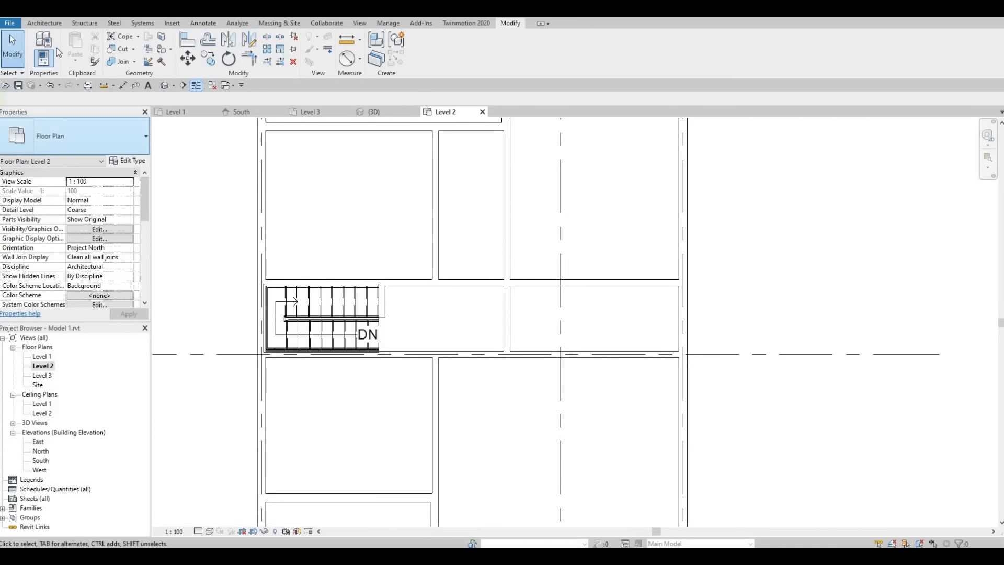
pyautogui.click(49, 26)
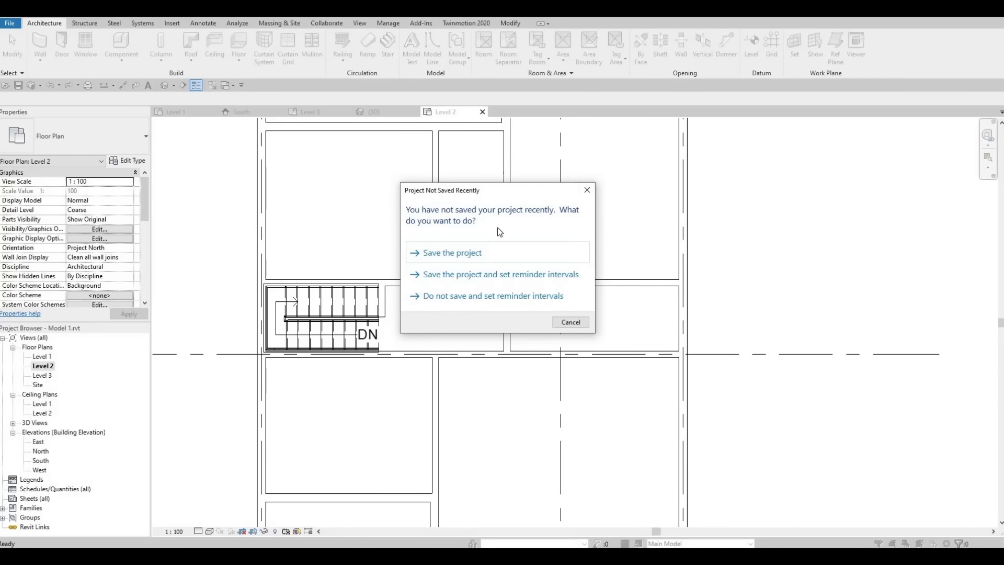
pyautogui.click(586, 190)
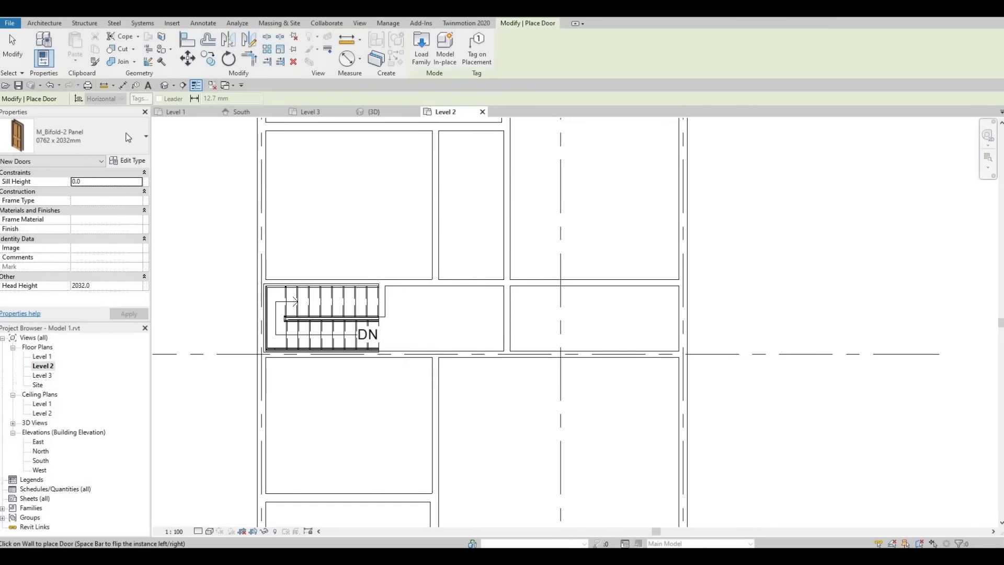
pyautogui.click(73, 138)
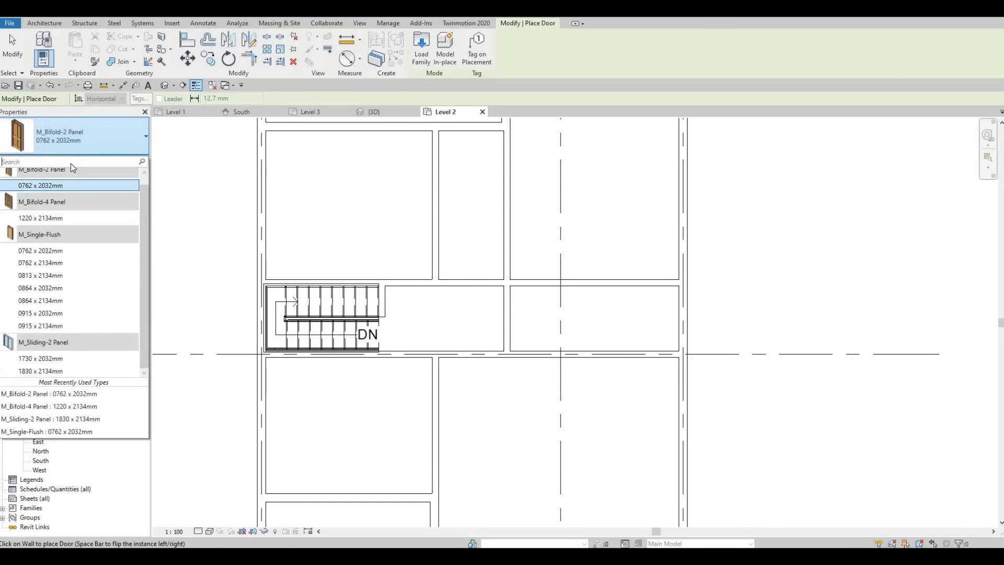
pyautogui.click(60, 249)
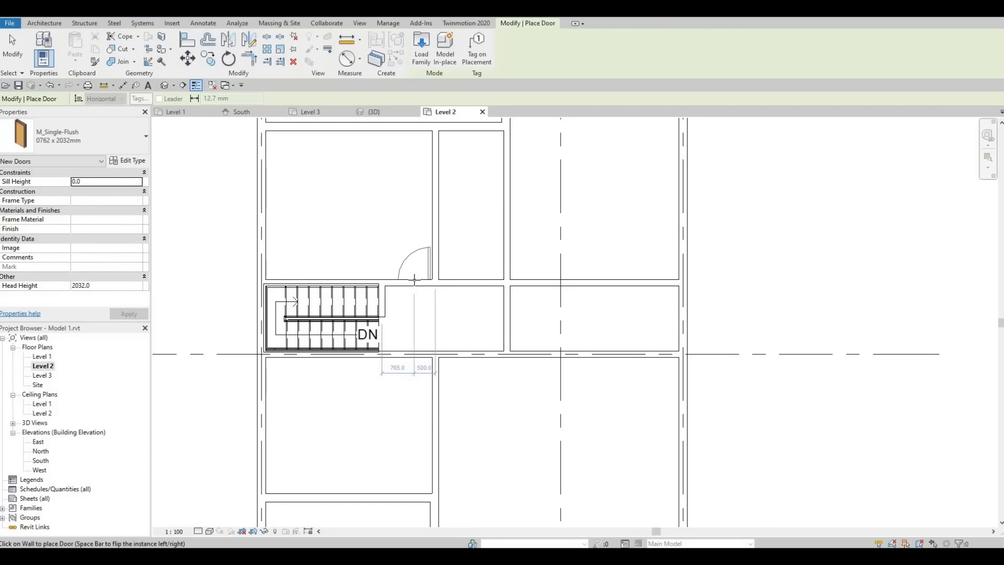
pyautogui.click(414, 282)
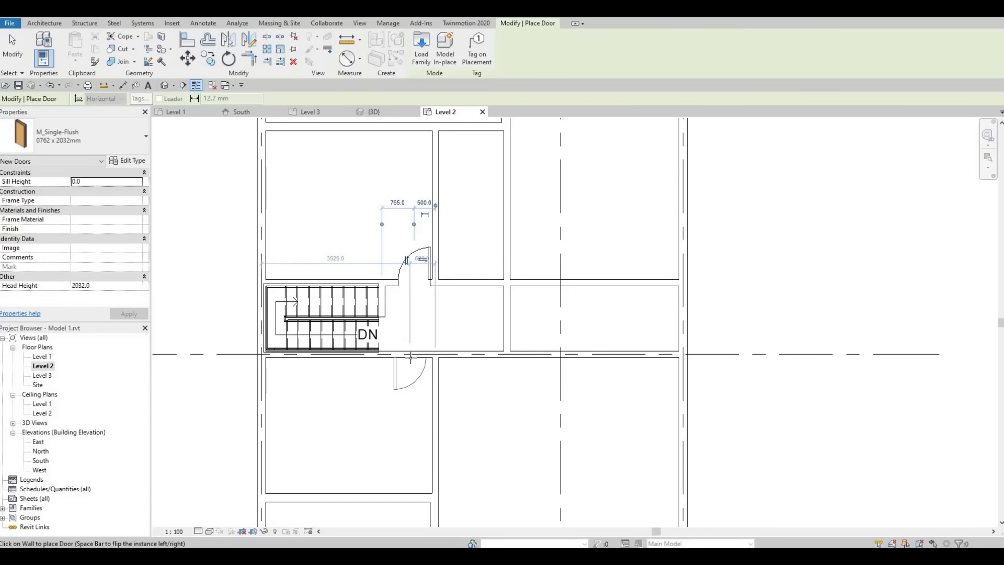
pyautogui.press('space')
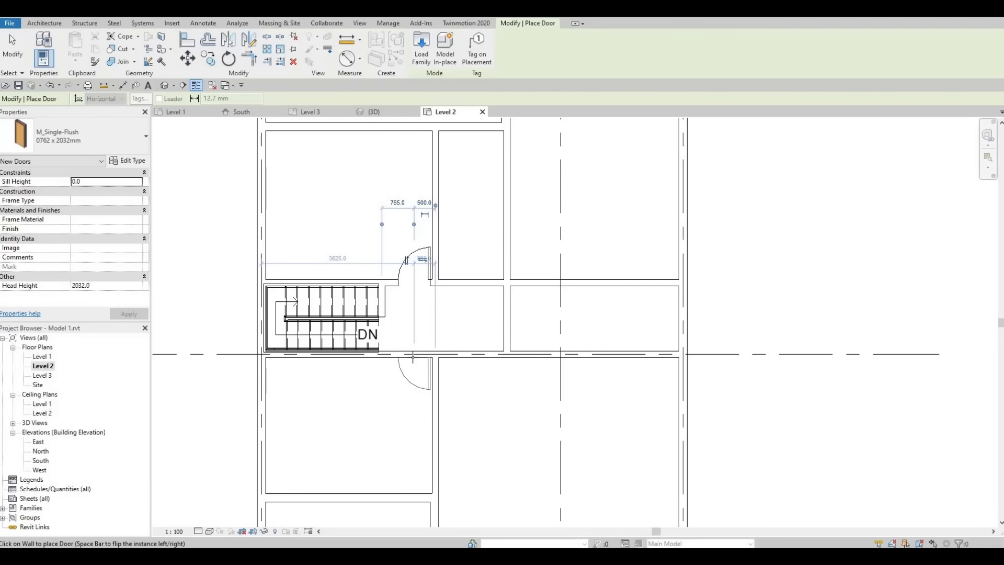
pyautogui.click(410, 361)
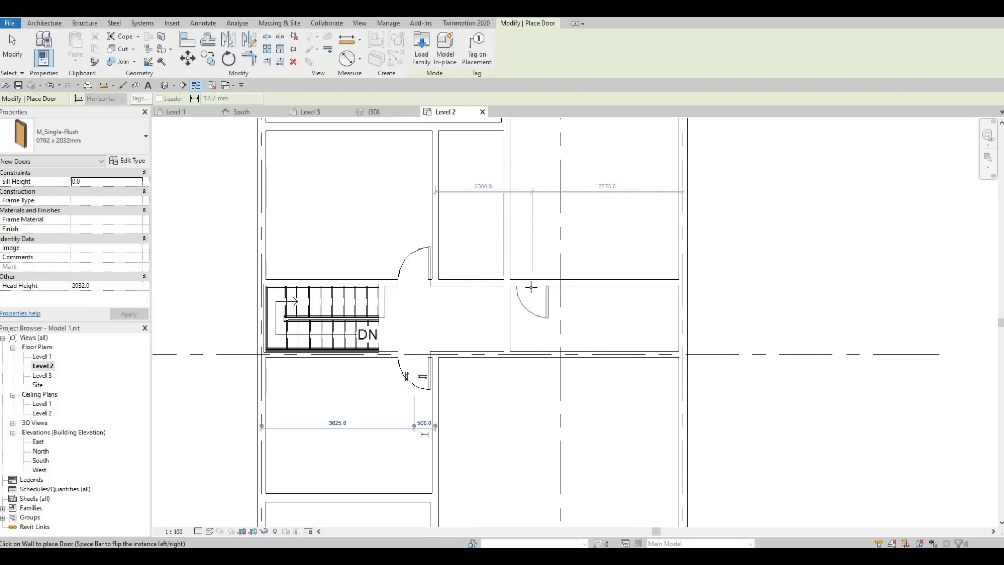
# Step: Place two doors in the small room beyond the corridor, one in its grid A side wall and one in the corridor end wall, both opening into it
pyautogui.press('space')
pyautogui.click(529, 288)
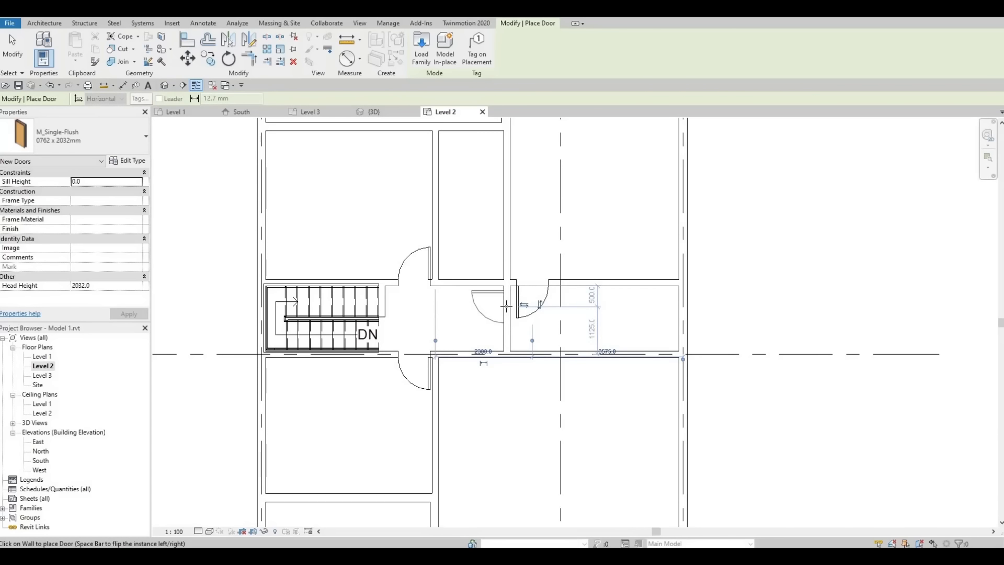
pyautogui.press('space')
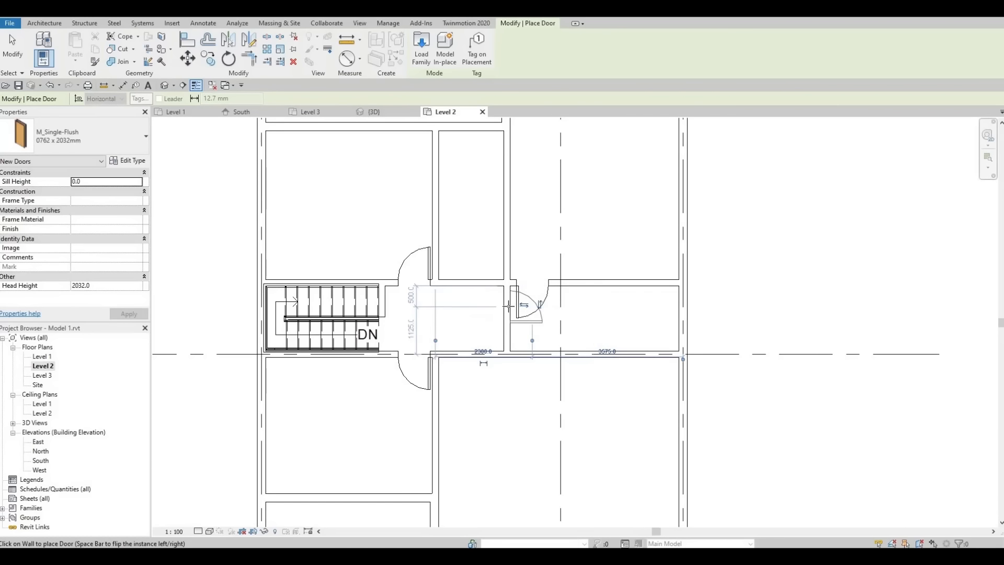
pyautogui.press('space')
pyautogui.click(515, 324)
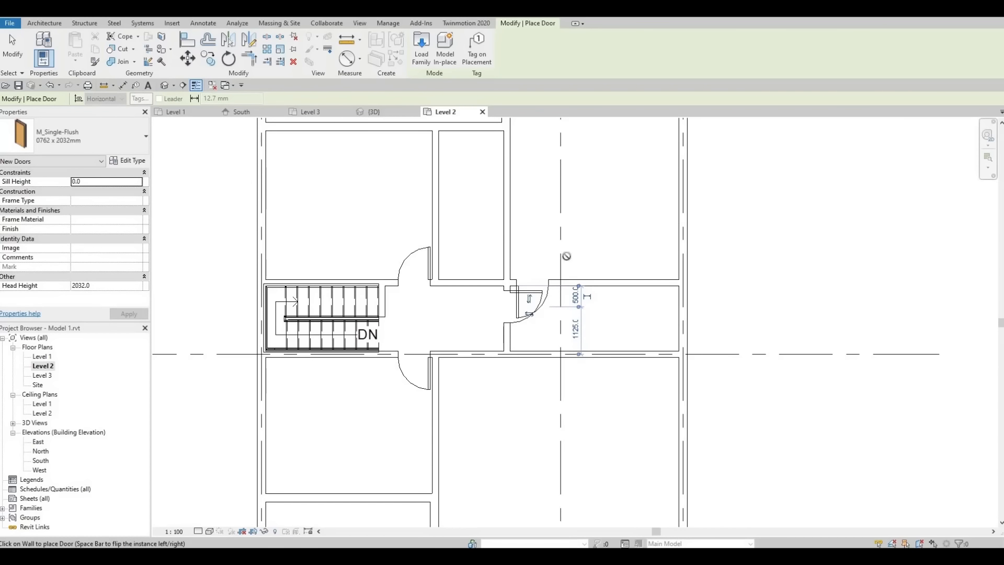
# Step: Place a door from the corridor into the narrow middle room on the grid A side and finish placing doors
pyautogui.click(480, 277)
pyautogui.press('Escape')
pyautogui.press('Escape')
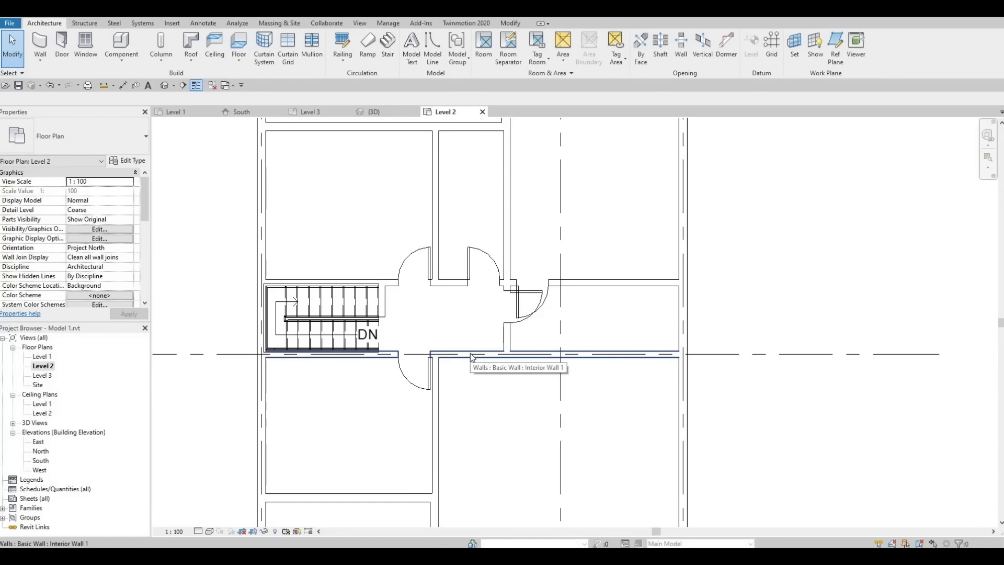
# Step: Cut a rectangular opening about 1050 mm wide in the interior wall between the corridor and the large room across from the narrow middle room
pyautogui.click(470, 353)
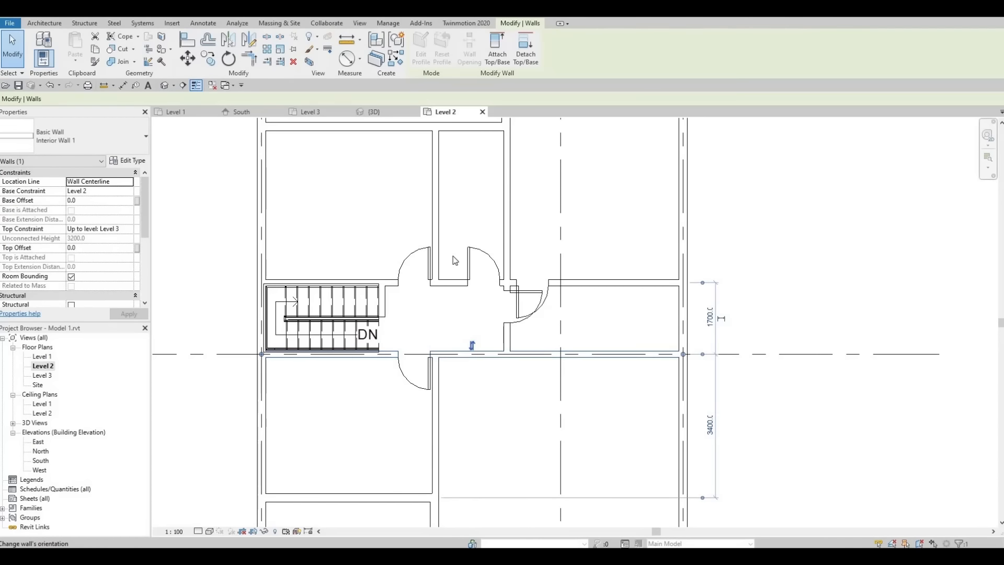
pyautogui.click(460, 358)
pyautogui.click(462, 353)
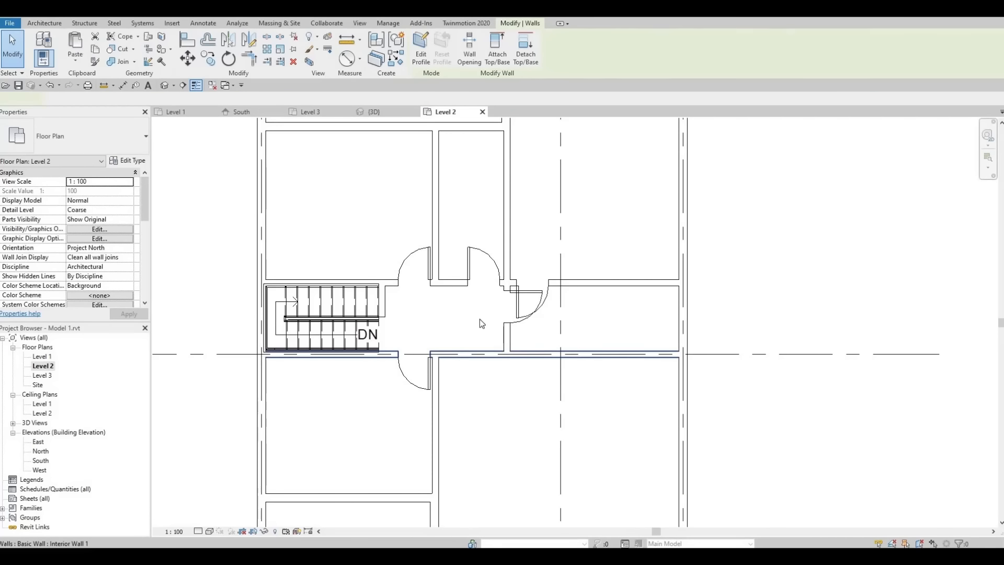
pyautogui.click(468, 65)
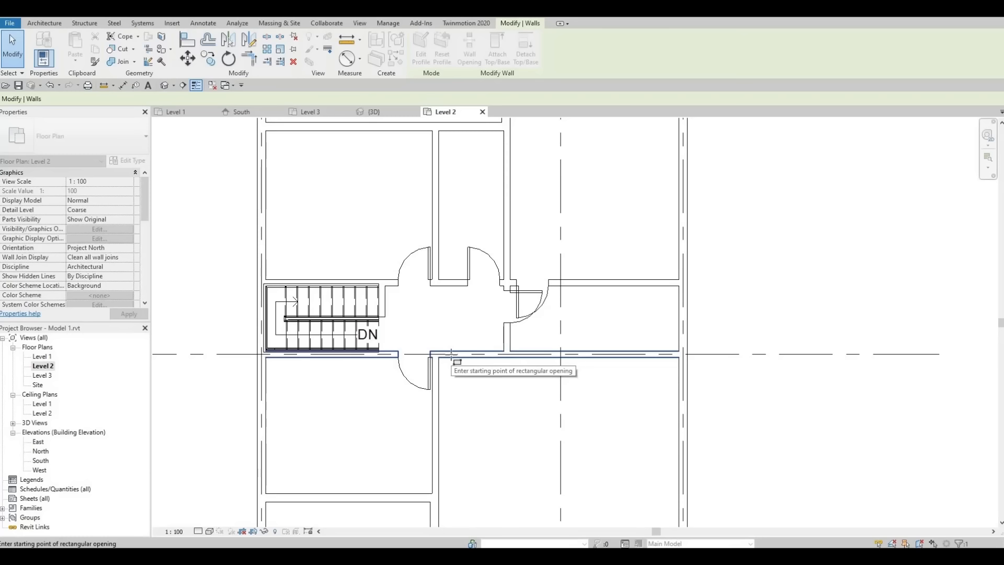
pyautogui.click(450, 354)
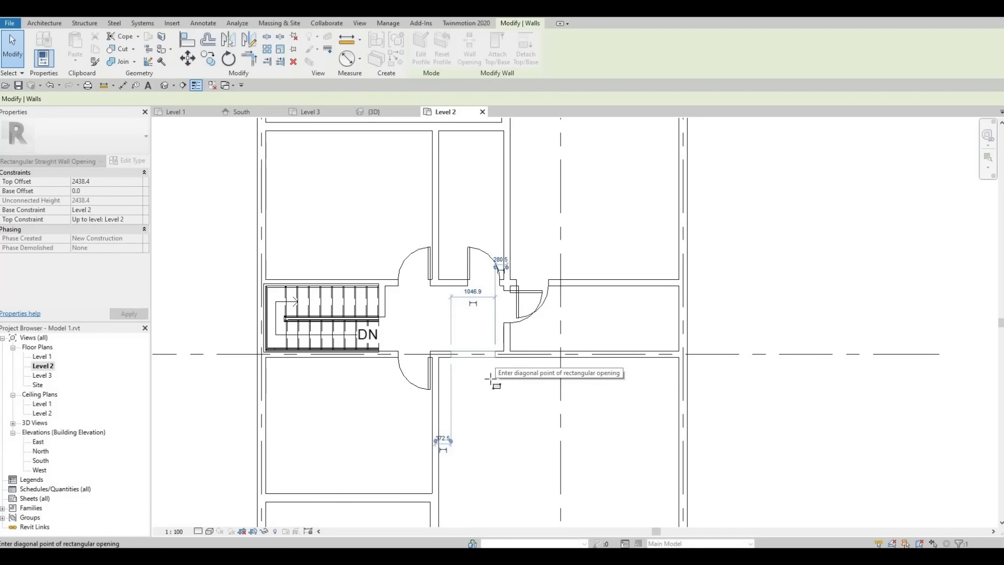
pyautogui.click(496, 356)
pyautogui.press('Escape')
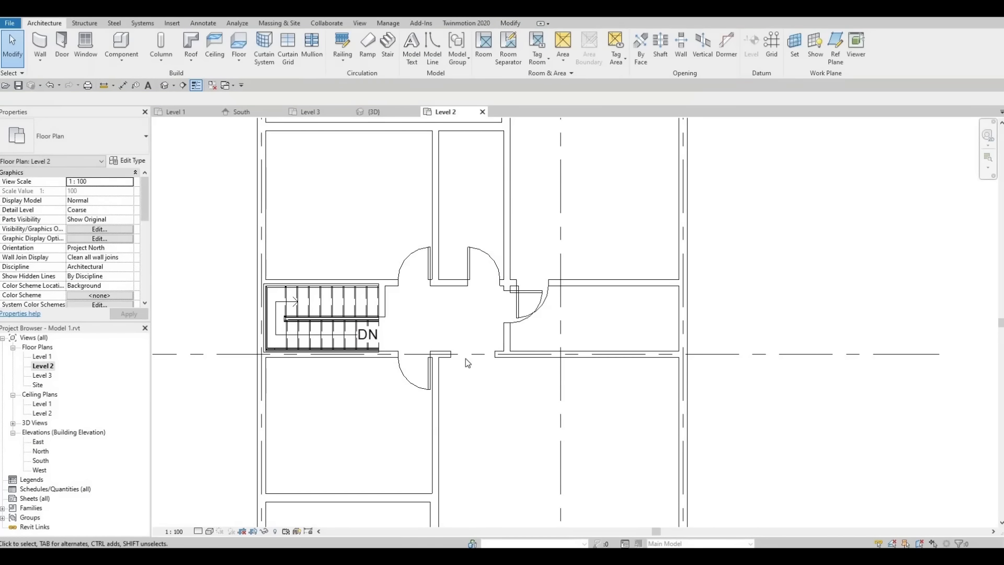
# Step: Nudge the two facing corridor doors beside the stairs slightly toward the stairs, to 560 mm from the dividing walls
pyautogui.scroll(-3, 466, 359)
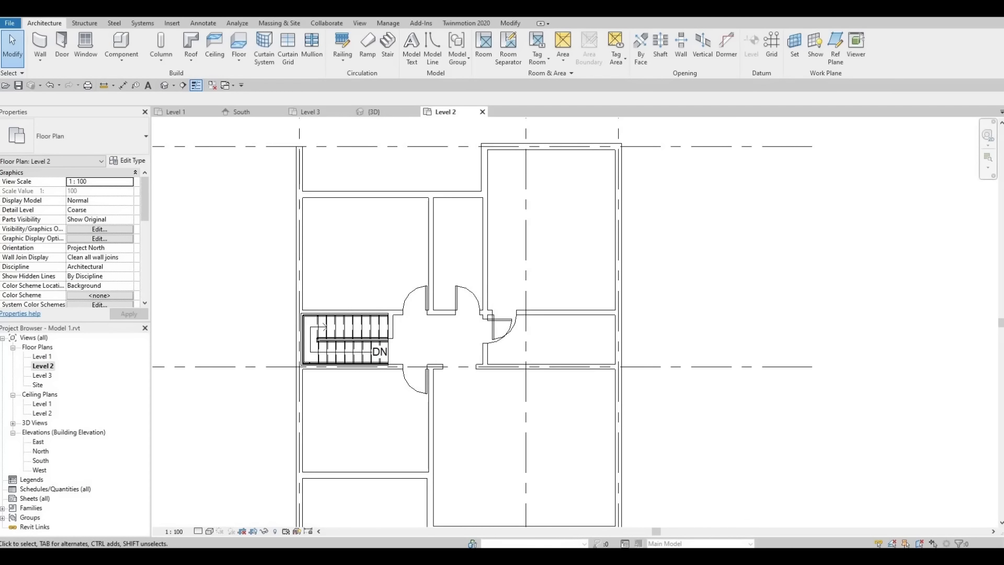
pyautogui.click(417, 288)
pyautogui.press('Left')
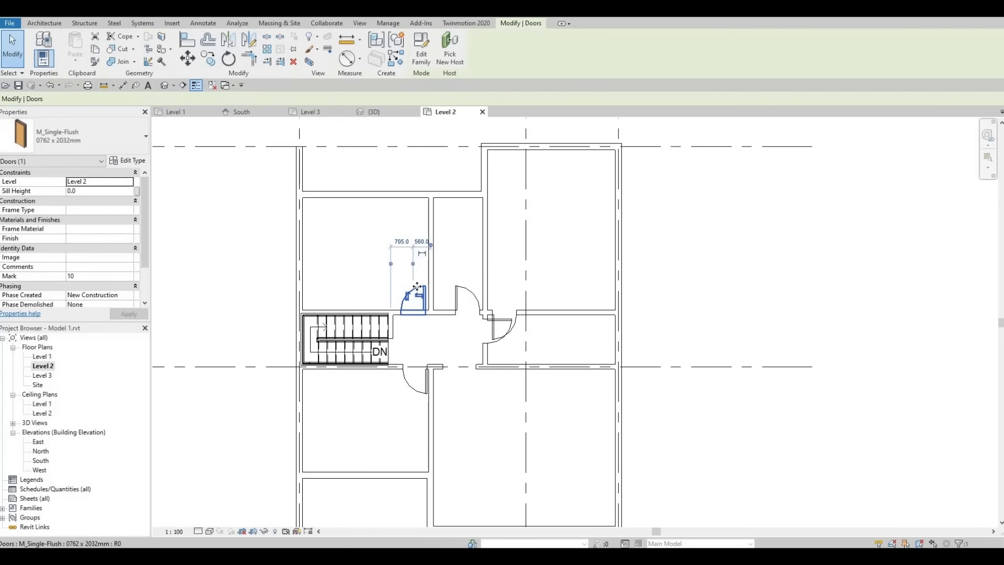
pyautogui.press('Escape')
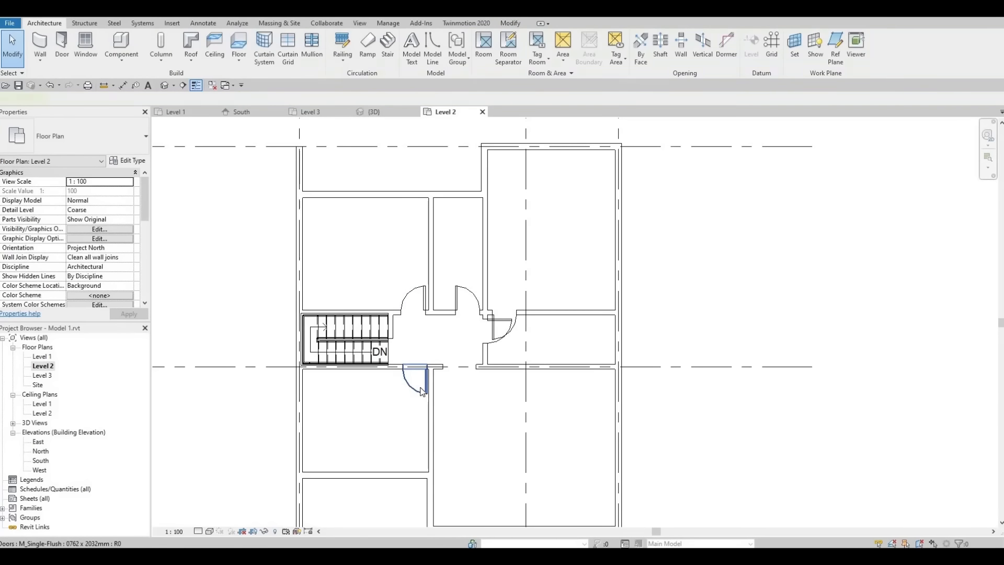
pyautogui.click(423, 391)
pyautogui.press('Left')
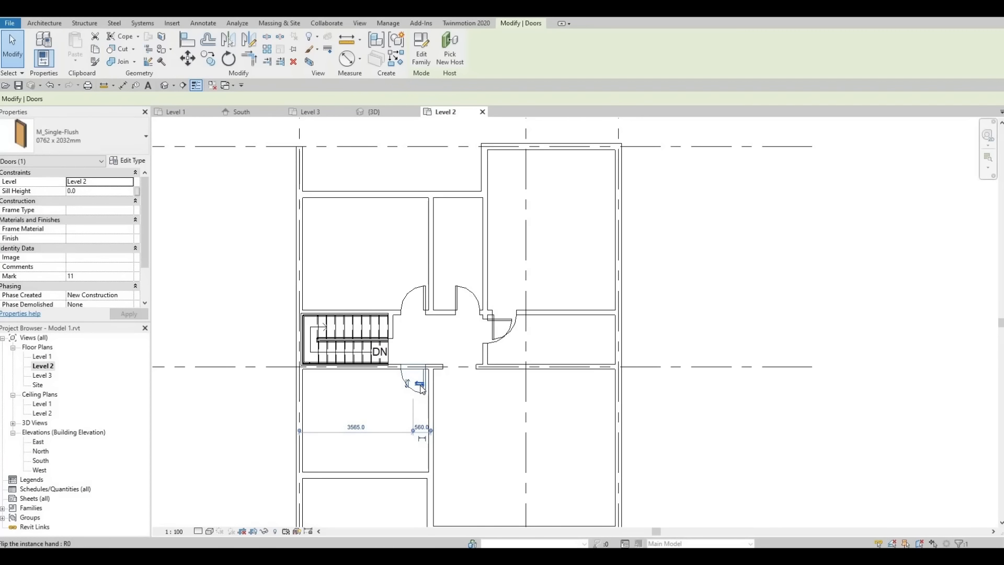
pyautogui.press('Escape')
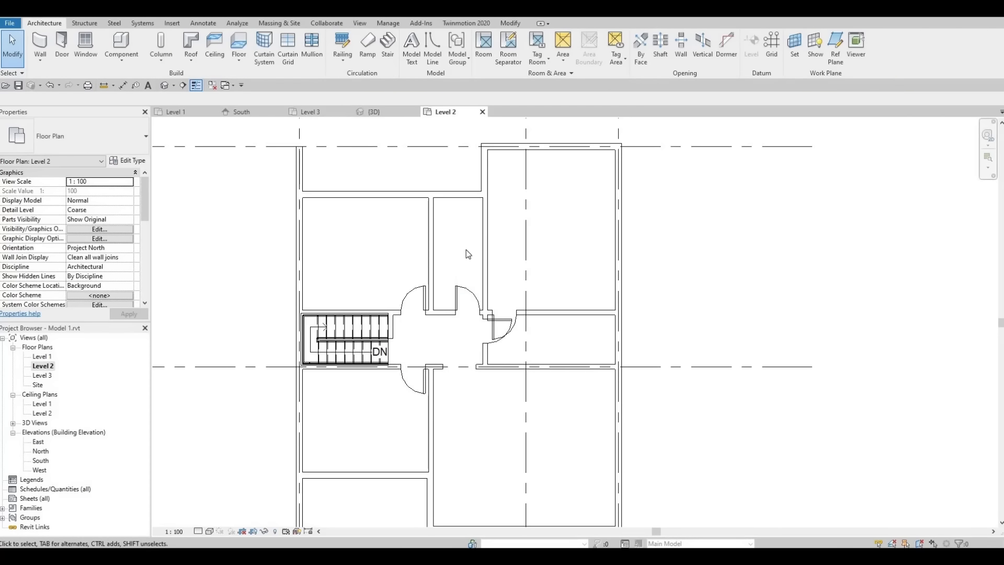
# Step: Cut a rectangular opening about 1335 mm wide in the interior wall between the narrow middle room and the adjoining large room
pyautogui.click(485, 276)
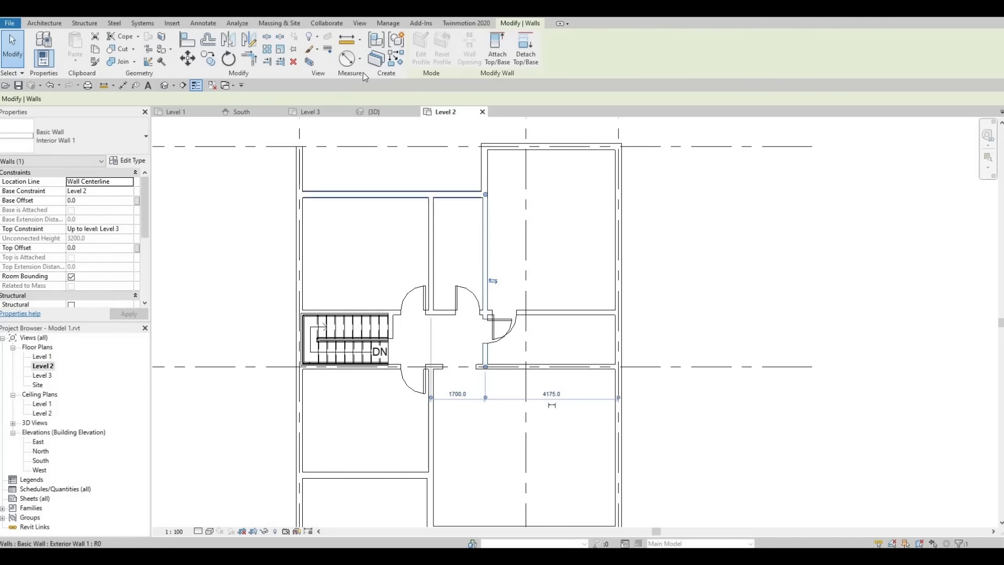
pyautogui.click(476, 62)
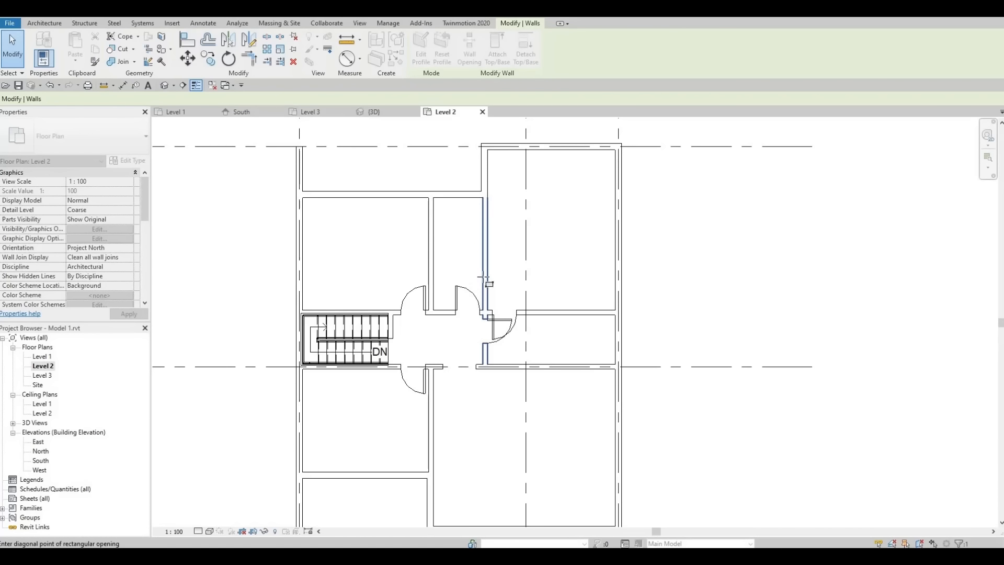
pyautogui.click(485, 303)
pyautogui.click(485, 261)
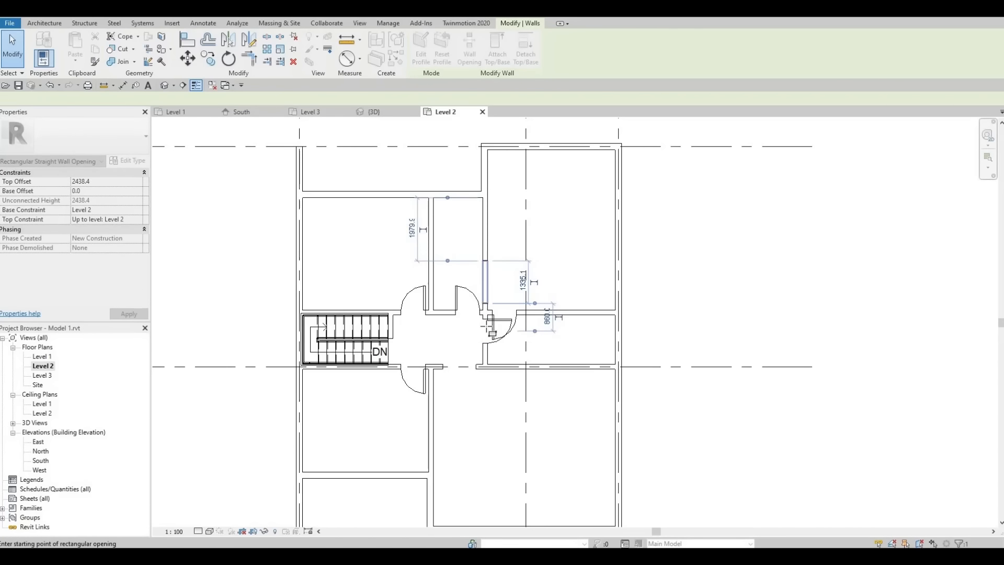
pyautogui.press('Escape')
pyautogui.press('Escape')
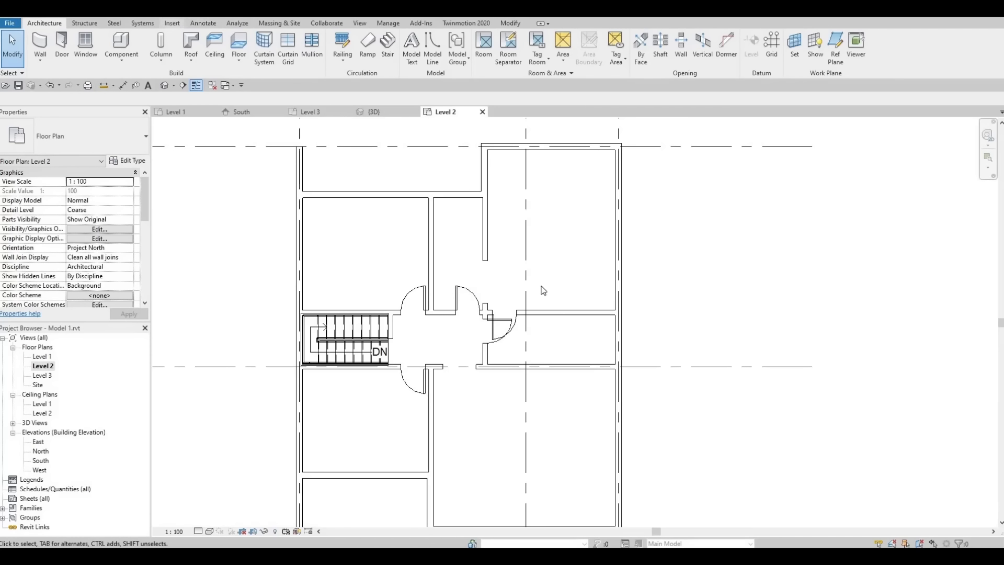
# Step: Draw Closet-type walls enclosing an 800 mm deep closet along the stair wall, from beside the corridor door to the exterior wall
pyautogui.click(45, 45)
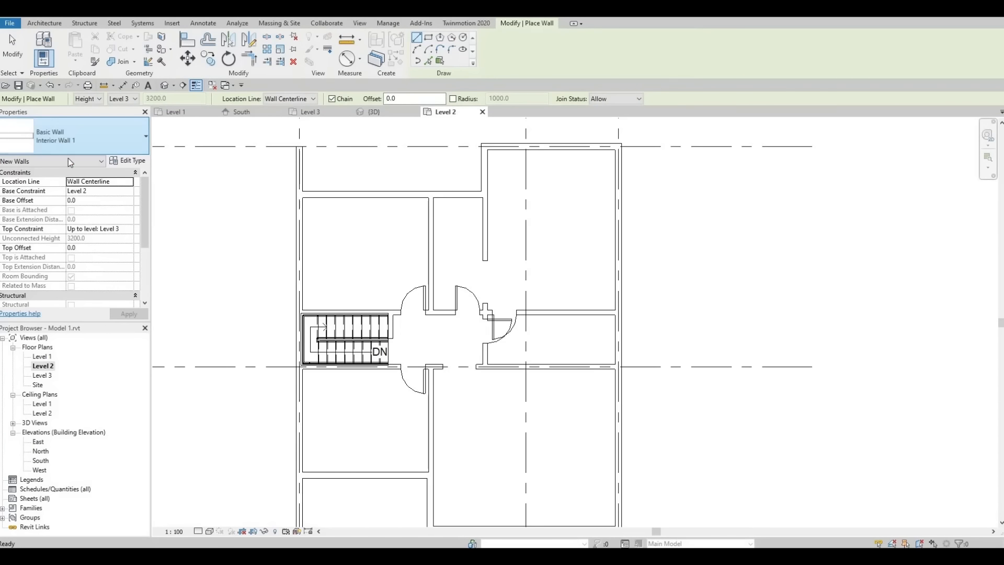
pyautogui.click(73, 137)
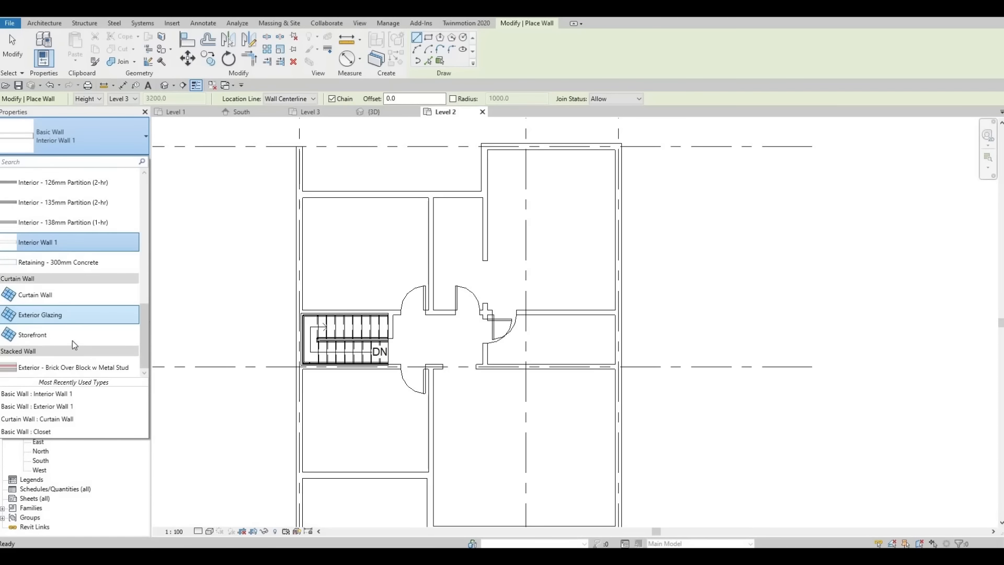
pyautogui.scroll(5, 72, 337)
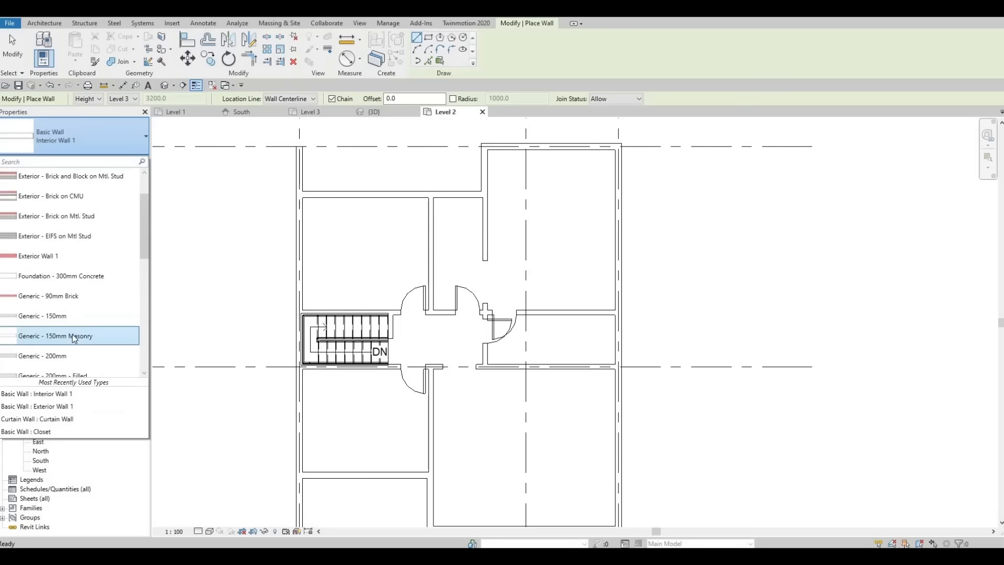
pyautogui.scroll(3, 63, 306)
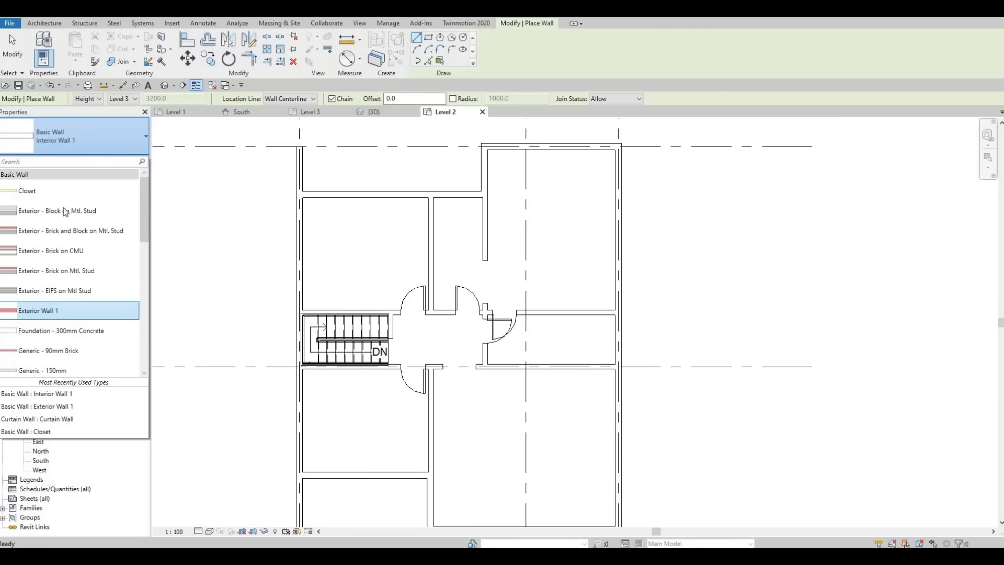
pyautogui.click(59, 195)
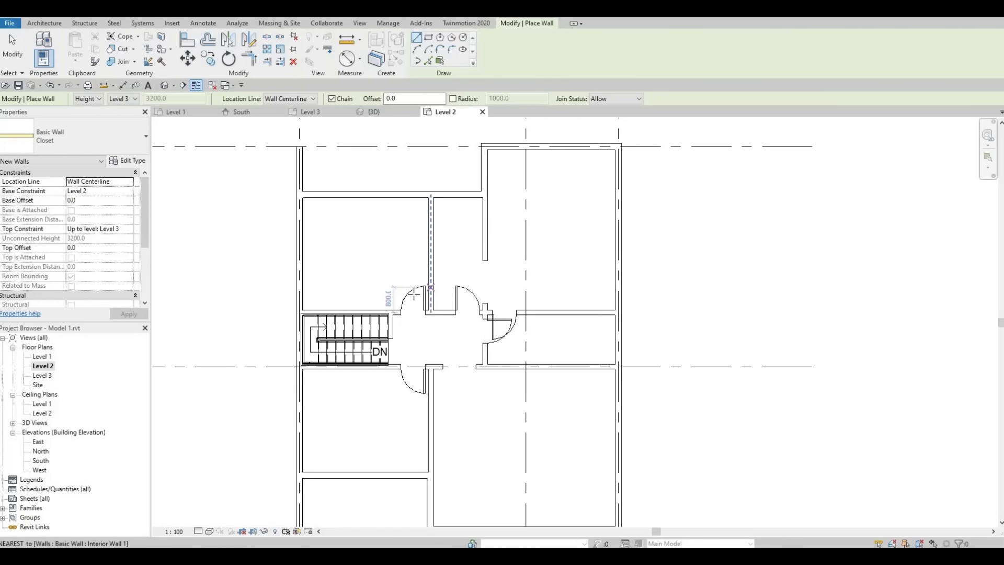
pyautogui.click(390, 309)
pyautogui.click(390, 286)
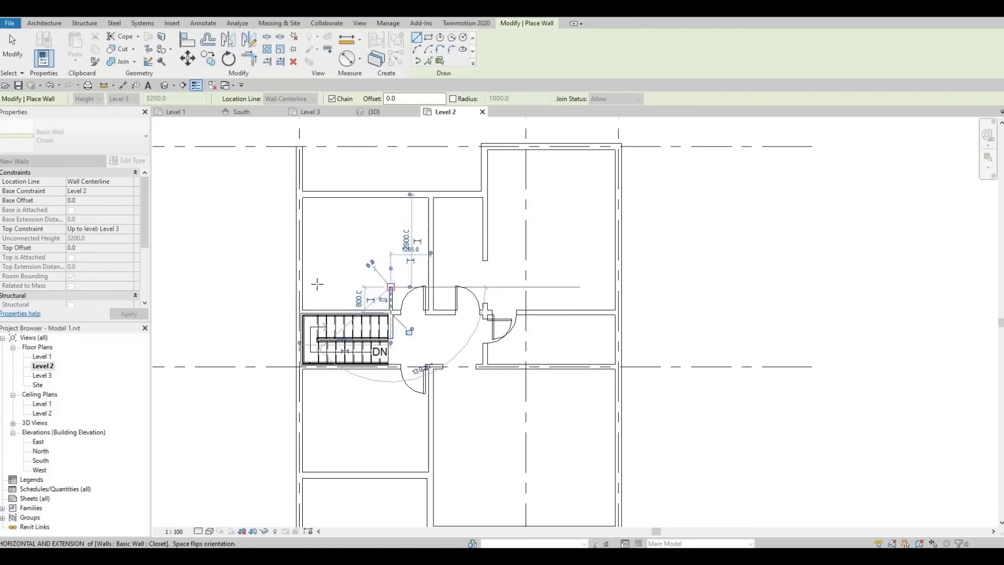
pyautogui.click(302, 285)
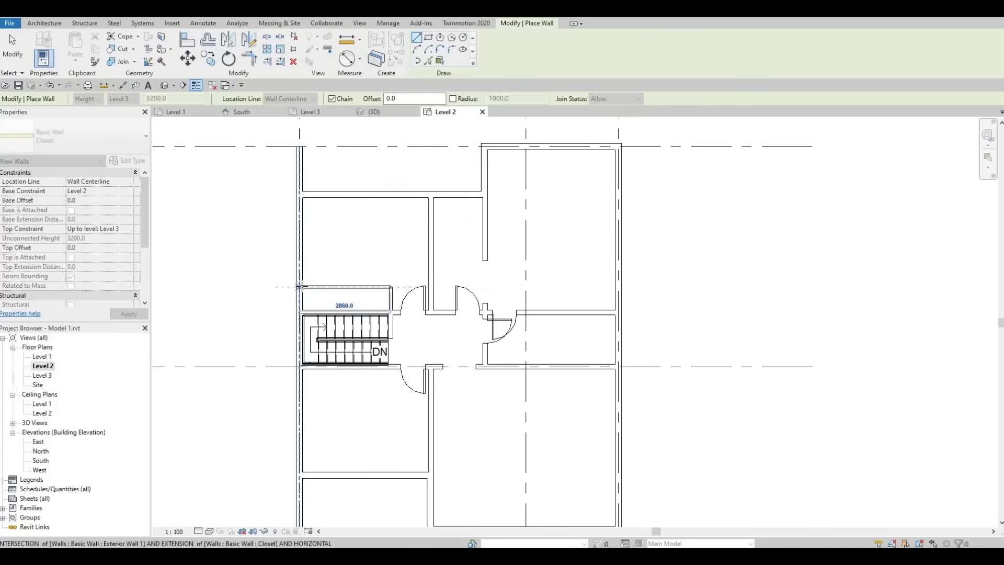
pyautogui.press('Escape')
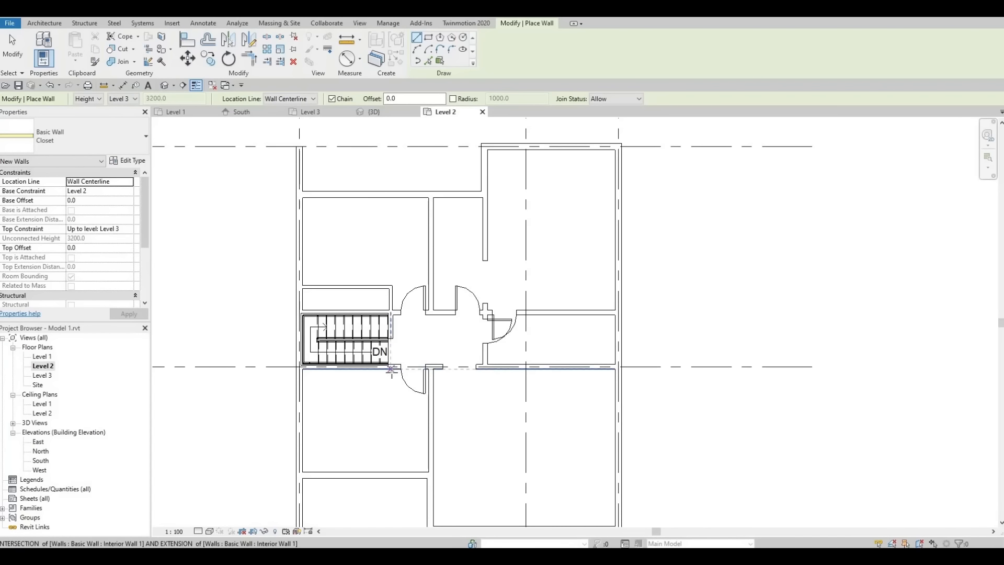
# Step: Draw a matching closet 600 mm deep on the other side of the stairs, ending at the exterior wall, and finish placing walls
pyautogui.click(391, 388)
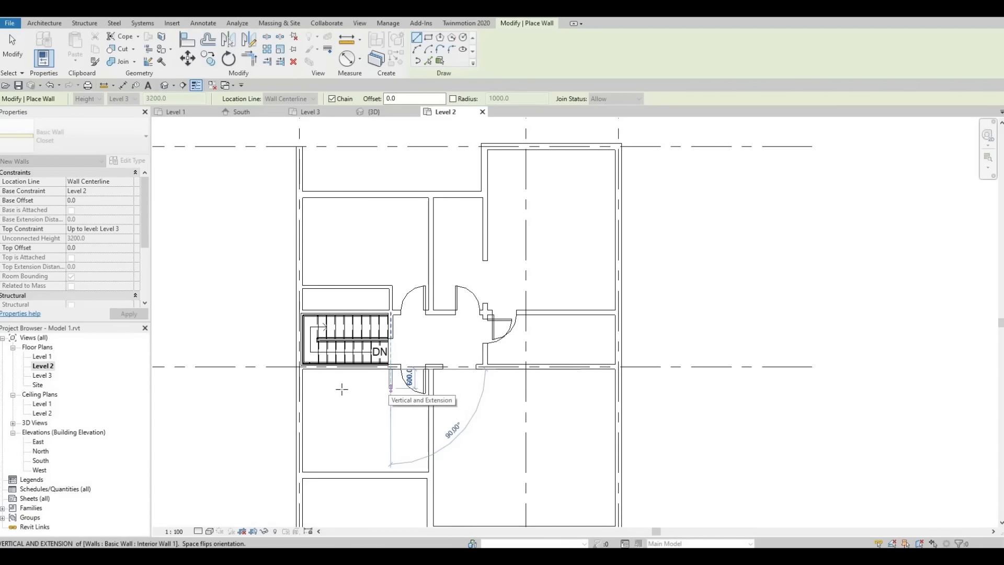
pyautogui.click(302, 388)
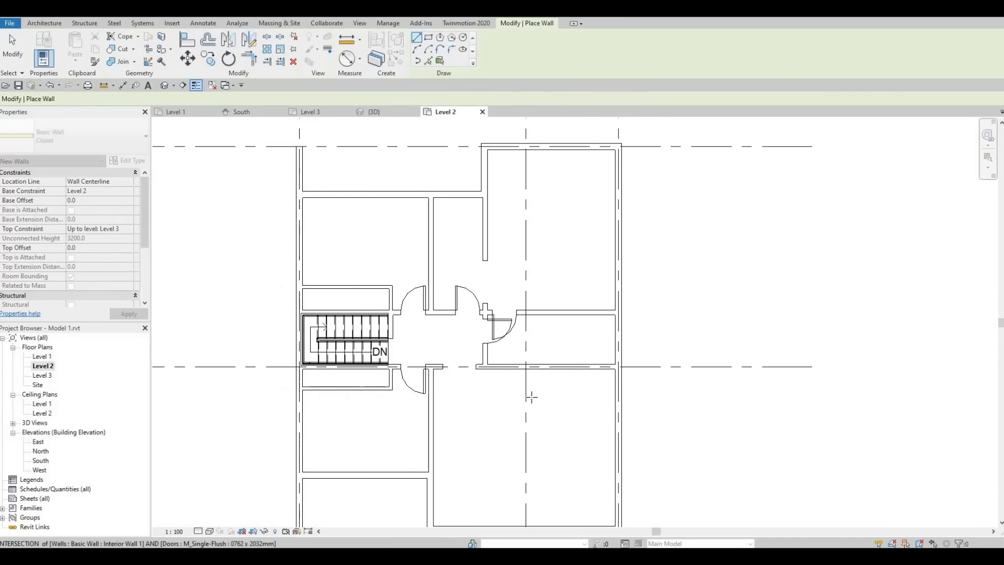
pyautogui.press('Escape')
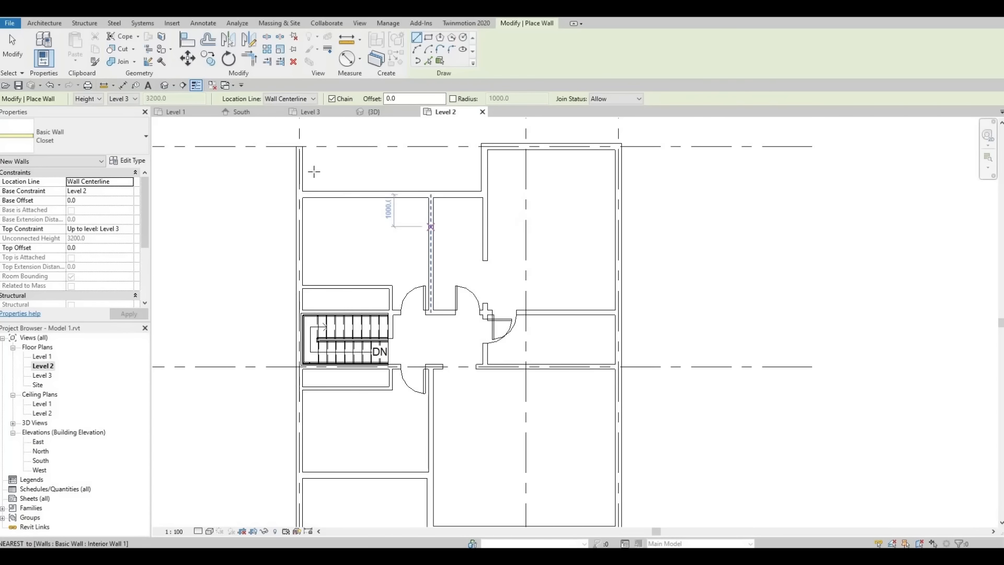
pyautogui.press('Escape')
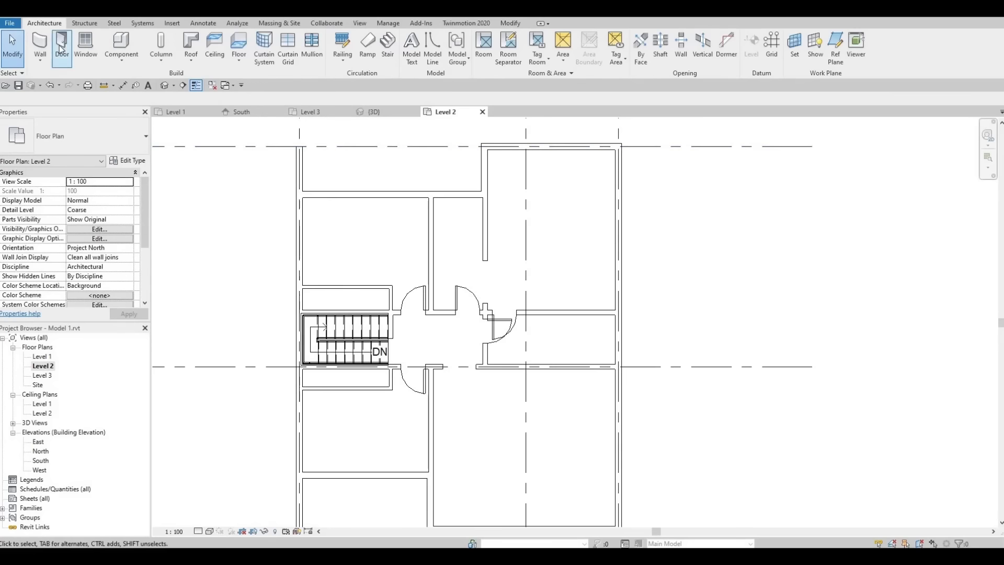
# Step: Place two M_Bifold-4 Panel 1220 x 2134mm doors side by side in the front wall of each closet, folding into the rooms
pyautogui.click(61, 50)
pyautogui.click(74, 137)
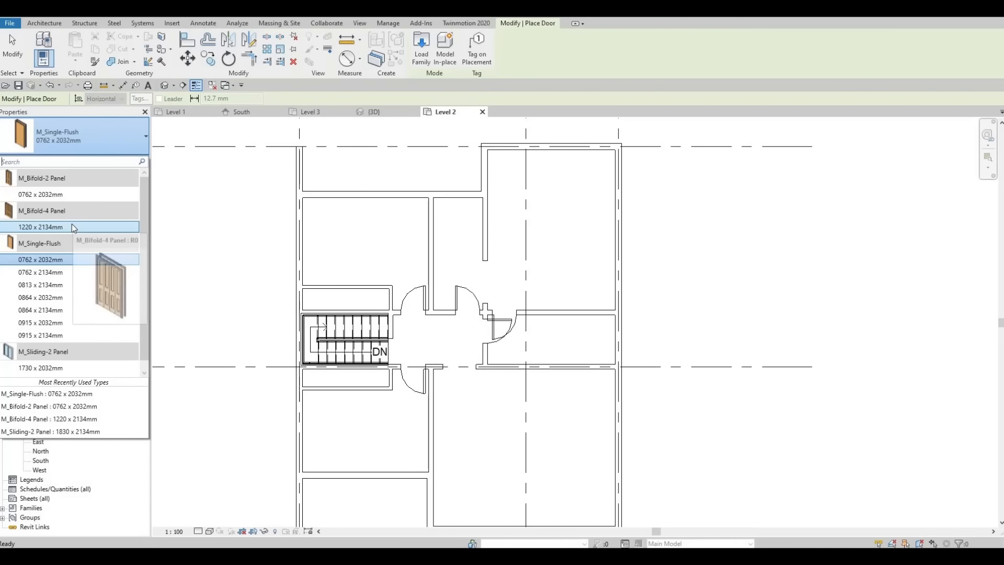
pyautogui.click(71, 226)
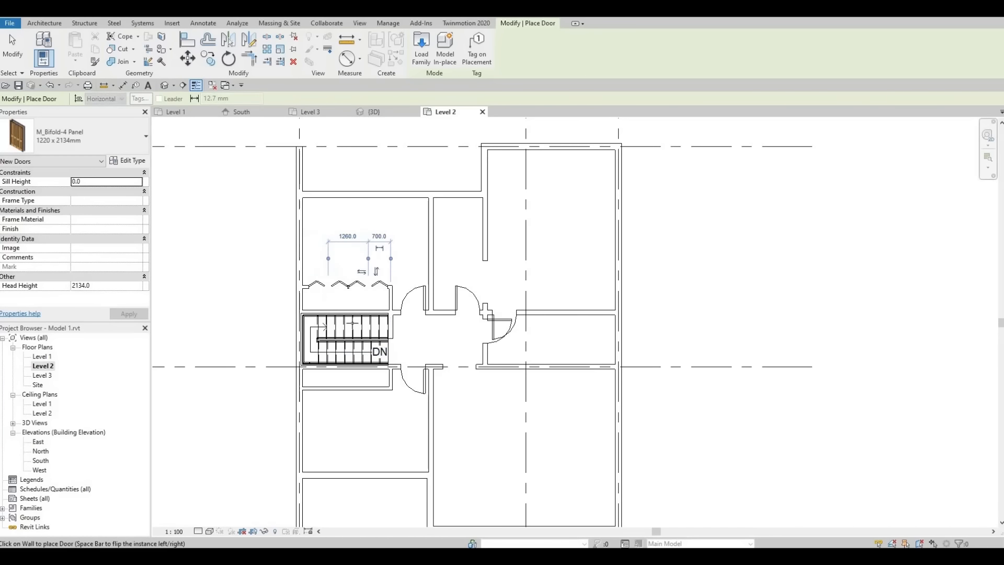
pyautogui.click(349, 283)
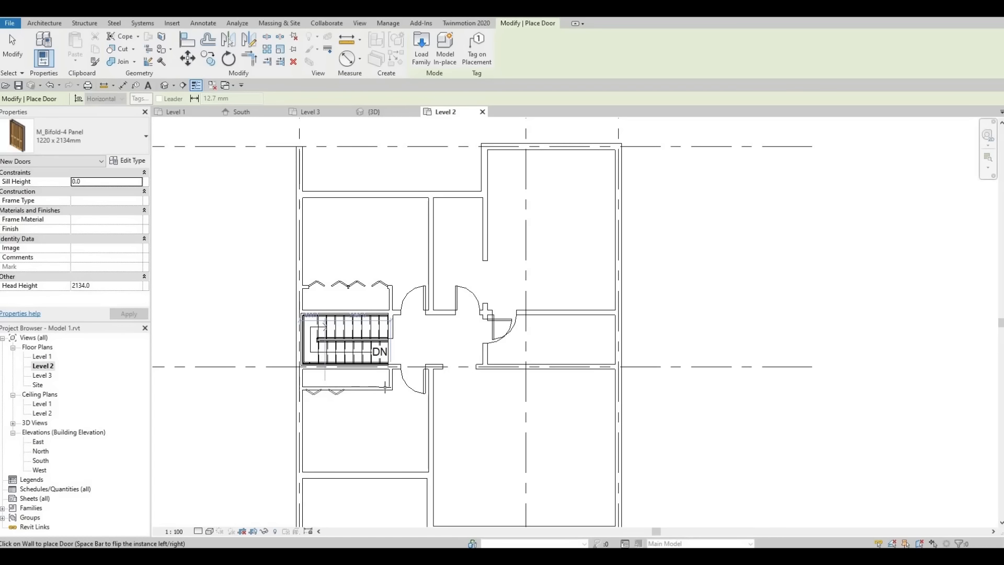
pyautogui.click(369, 388)
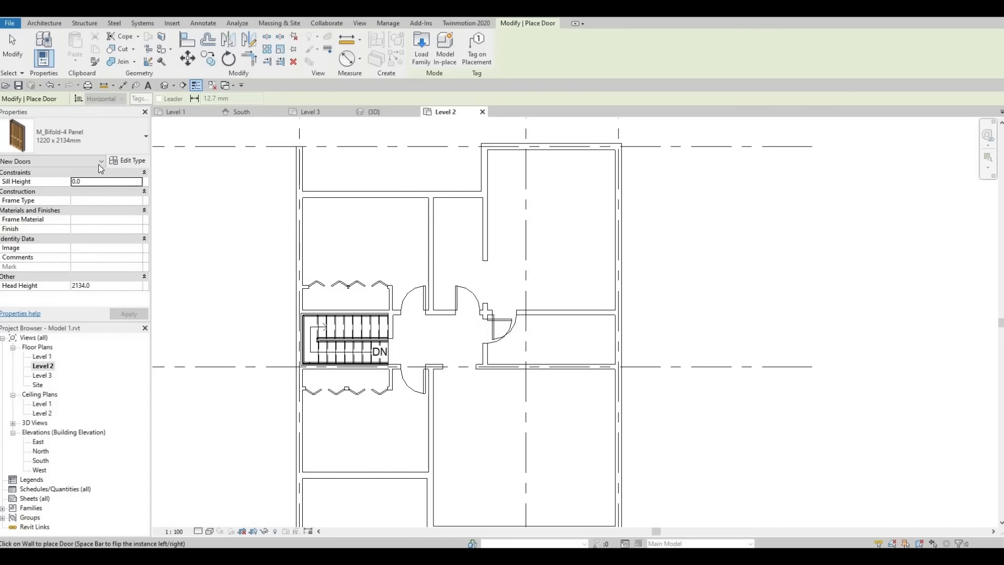
# Step: Place two M_Single-Flush 0762 x 2032mm doors in the walls bordering the recessed outdoor corner, each 600 mm from the adjoining wall and opening outward
pyautogui.click(130, 139)
pyautogui.scroll(1, 58, 271)
pyautogui.click(125, 148)
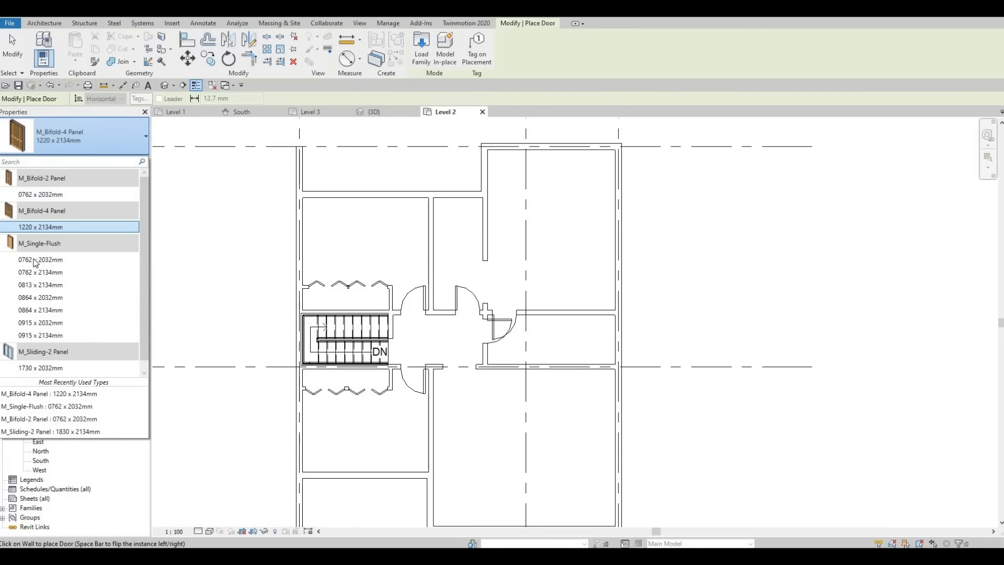
pyautogui.click(76, 259)
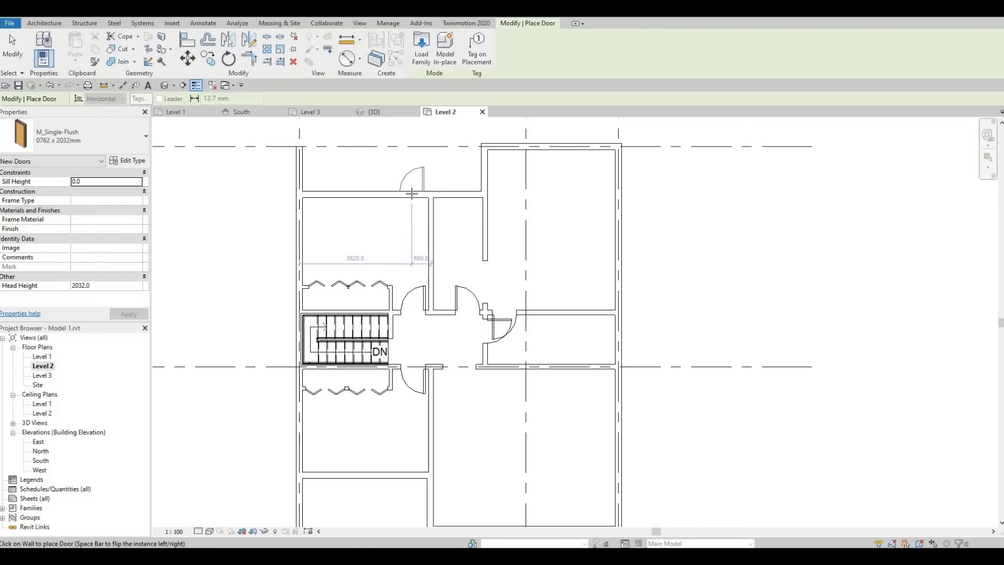
pyautogui.click(412, 194)
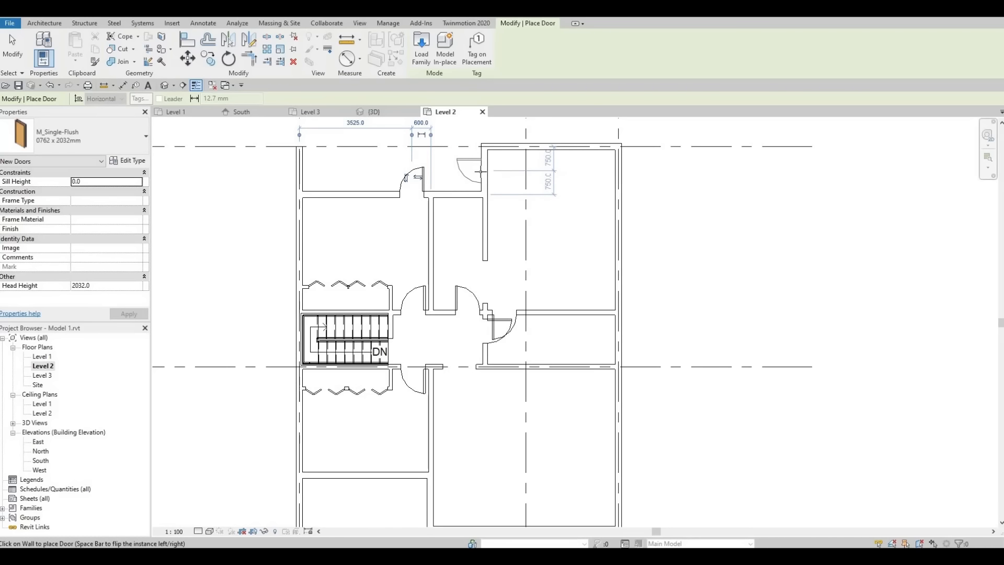
pyautogui.press('space')
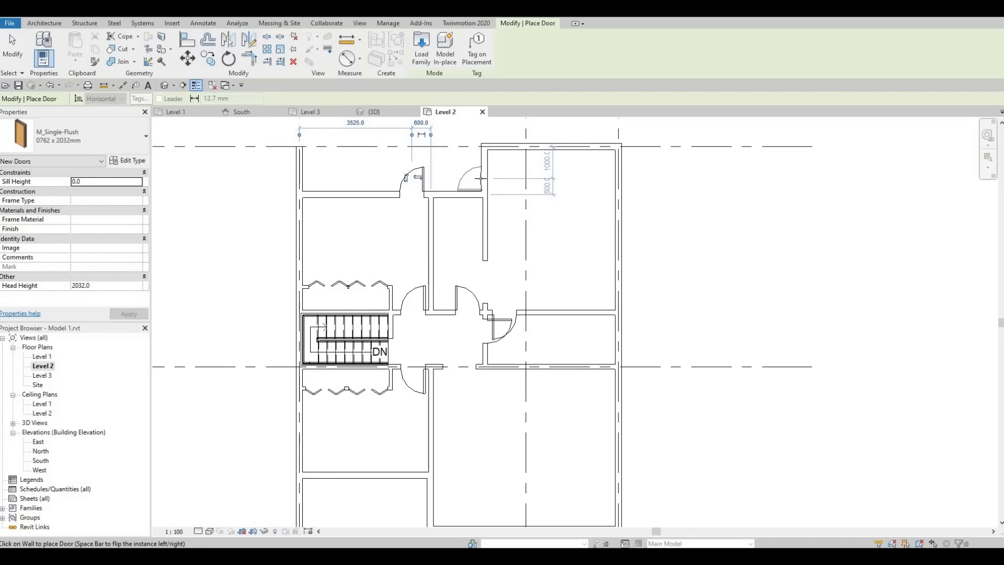
pyautogui.click(481, 176)
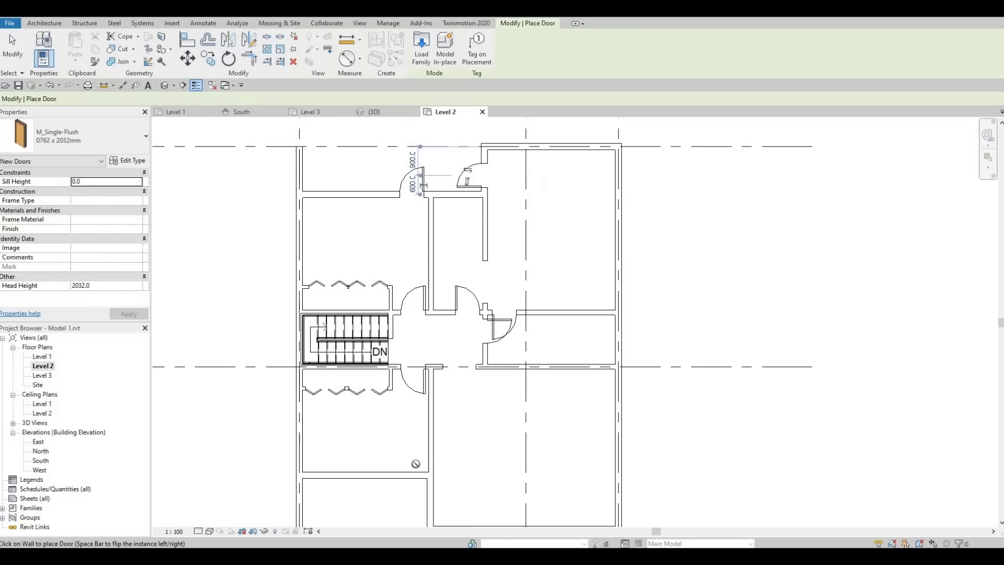
# Step: Place two M_Single-Flush 0762 x 2032mm doors around the other recessed outdoor corner, opening outward, 600 mm from the adjoining wall and exterior wall grid respectively
pyautogui.moveTo(466, 448); pyautogui.dragTo(492, 368, button='middle')
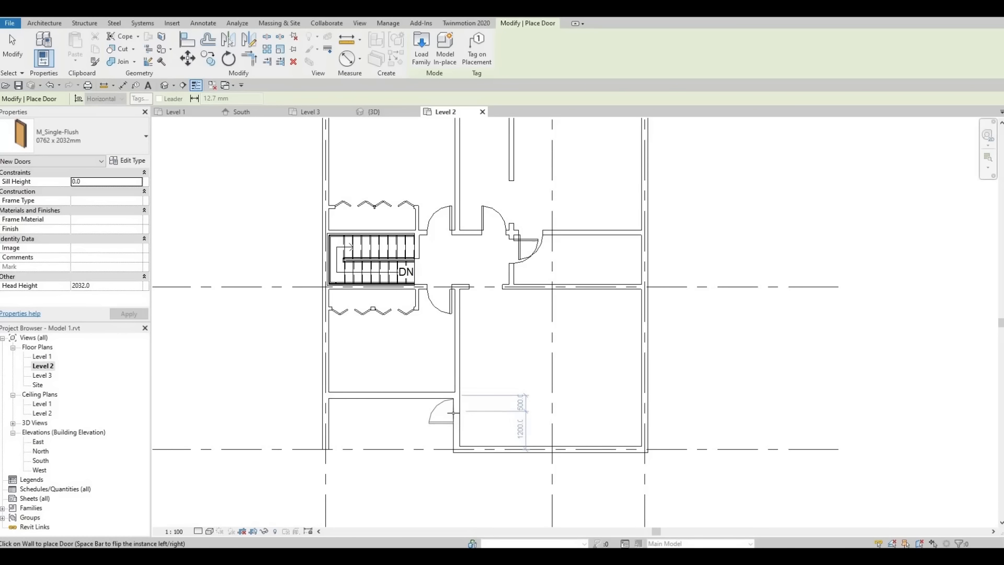
pyautogui.press('space')
pyautogui.press('space')
pyautogui.click(453, 413)
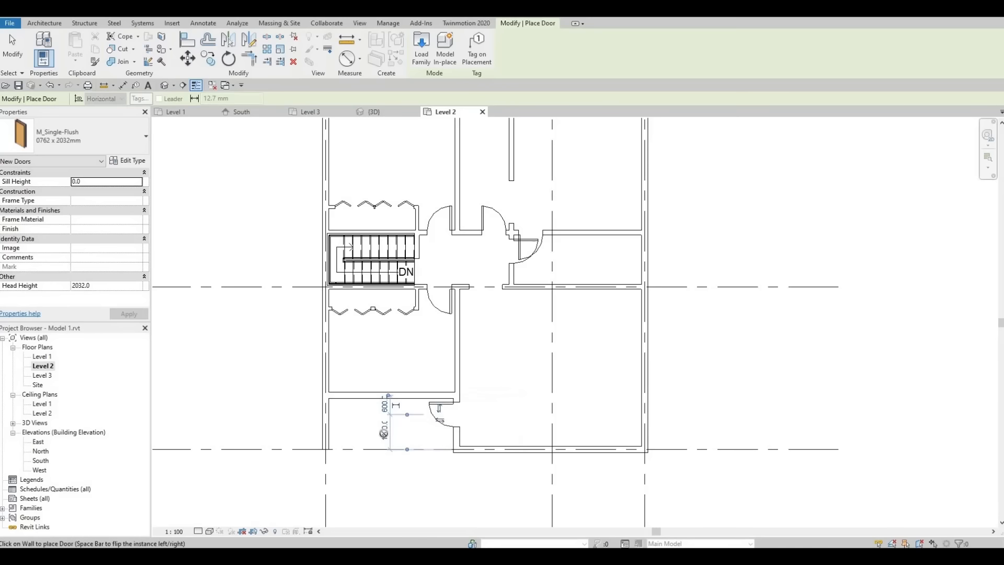
pyautogui.click(344, 391)
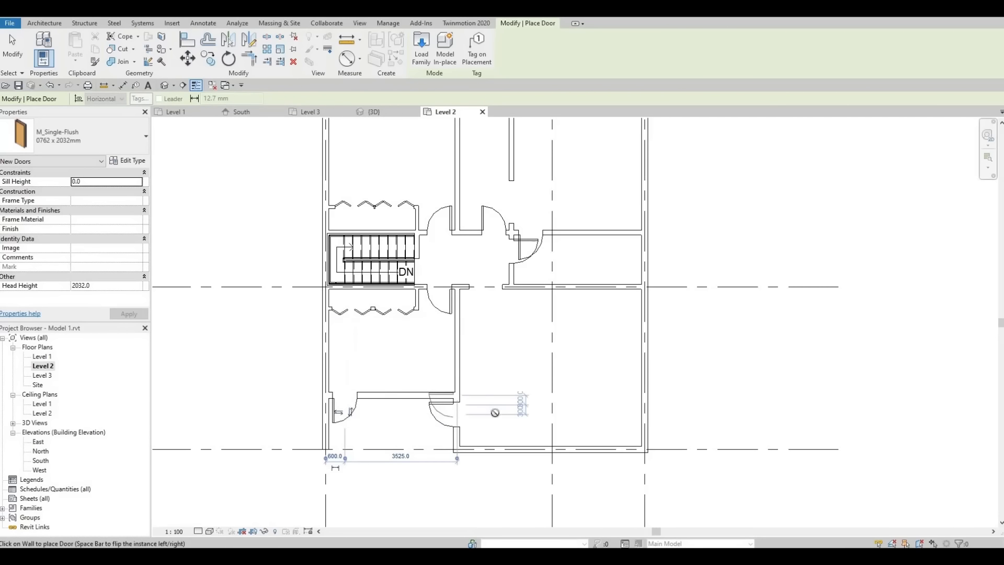
pyautogui.moveTo(515, 417); pyautogui.dragTo(490, 441, button='middle')
pyautogui.press('Escape')
pyautogui.moveTo(497, 427); pyautogui.dragTo(495, 435, button='middle')
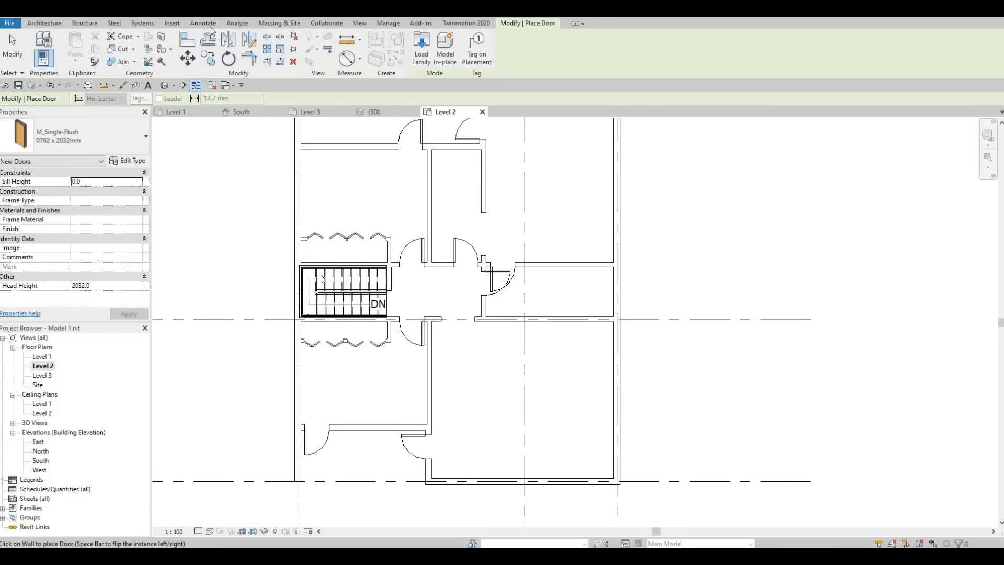
# Step: Draw two parallel <Demolished> detail lines, about 2710 mm long, across the full width of the deeper closet above the stairs
pyautogui.click(208, 26)
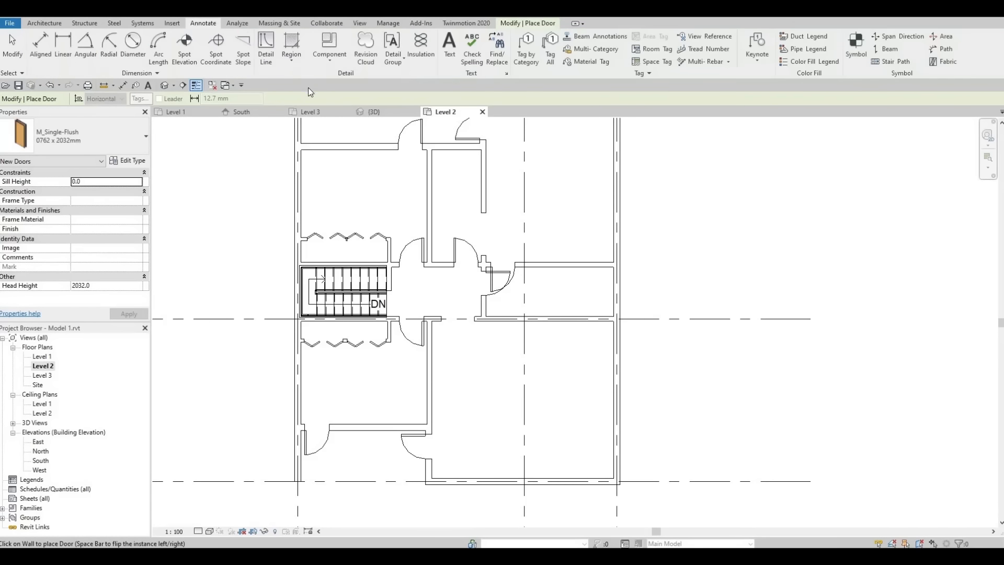
pyautogui.click(263, 61)
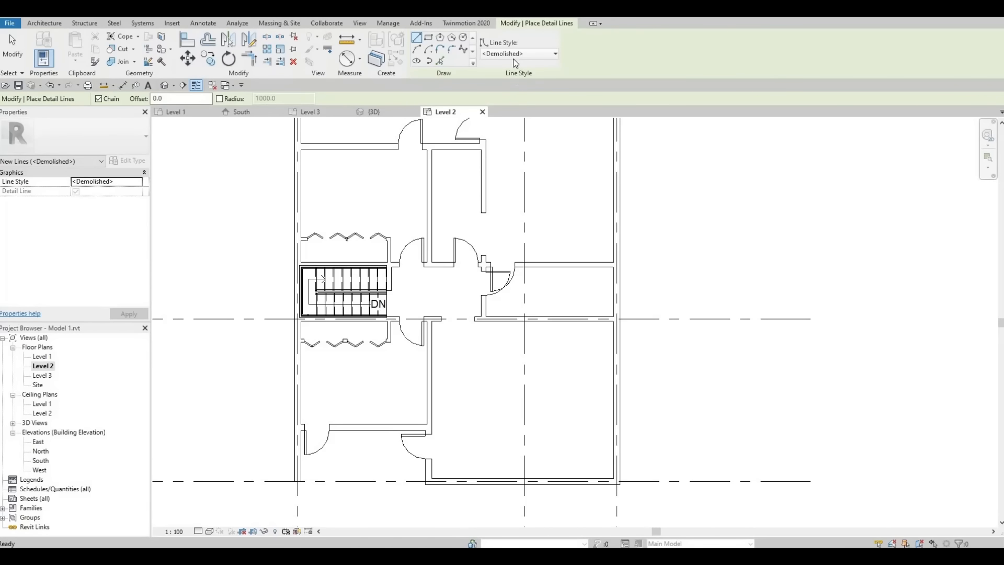
pyautogui.scroll(4, 340, 236)
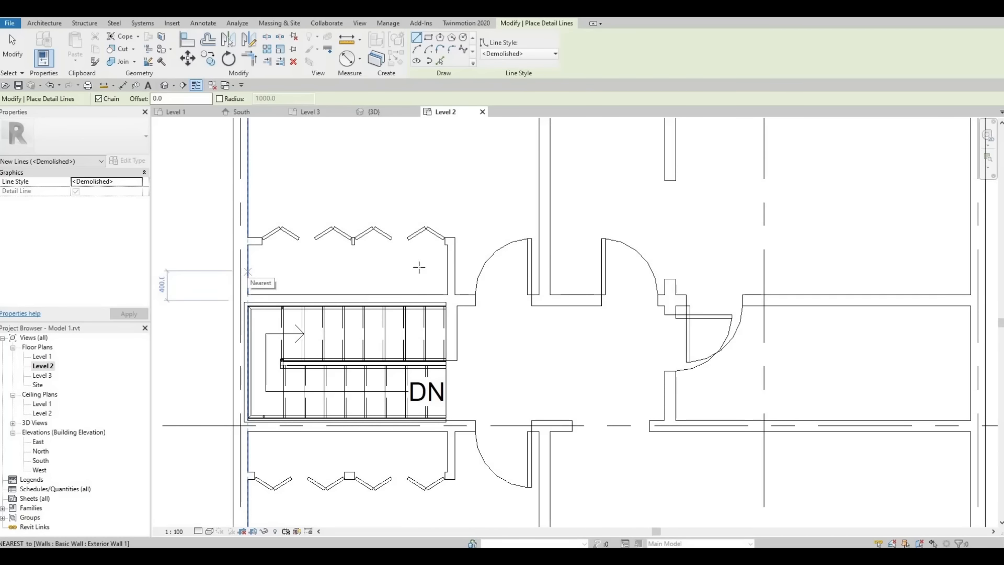
pyautogui.click(445, 271)
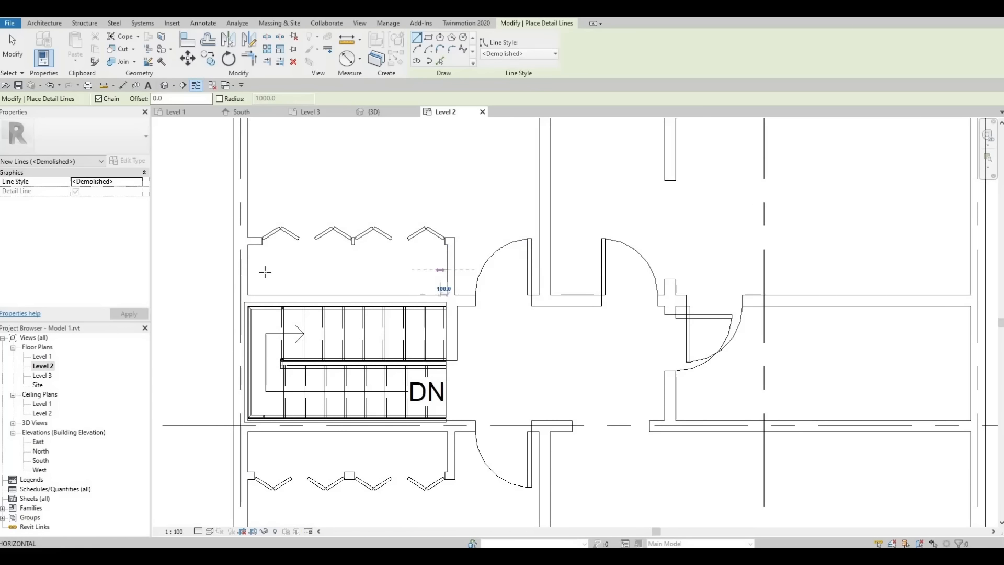
pyautogui.click(246, 270)
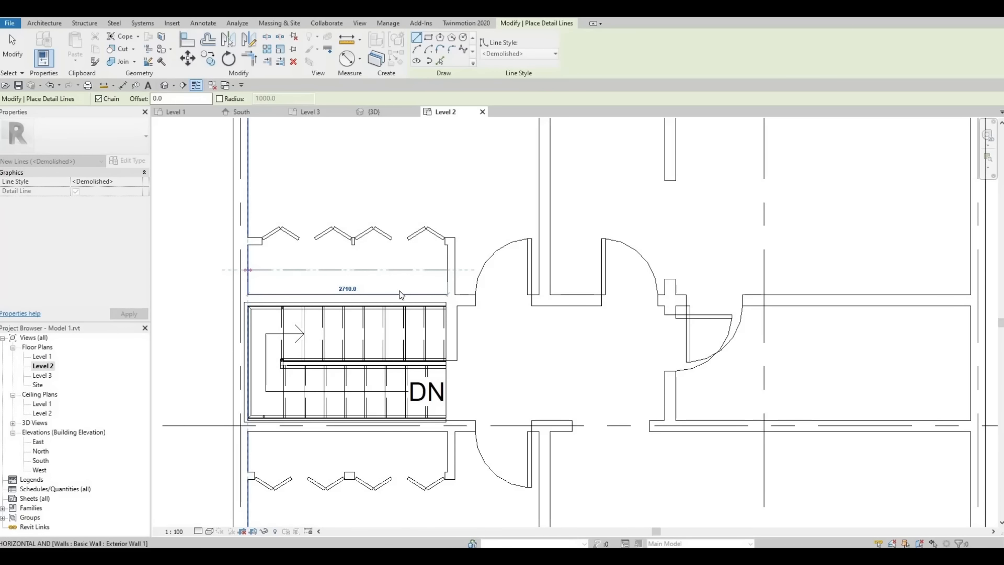
pyautogui.press('Escape')
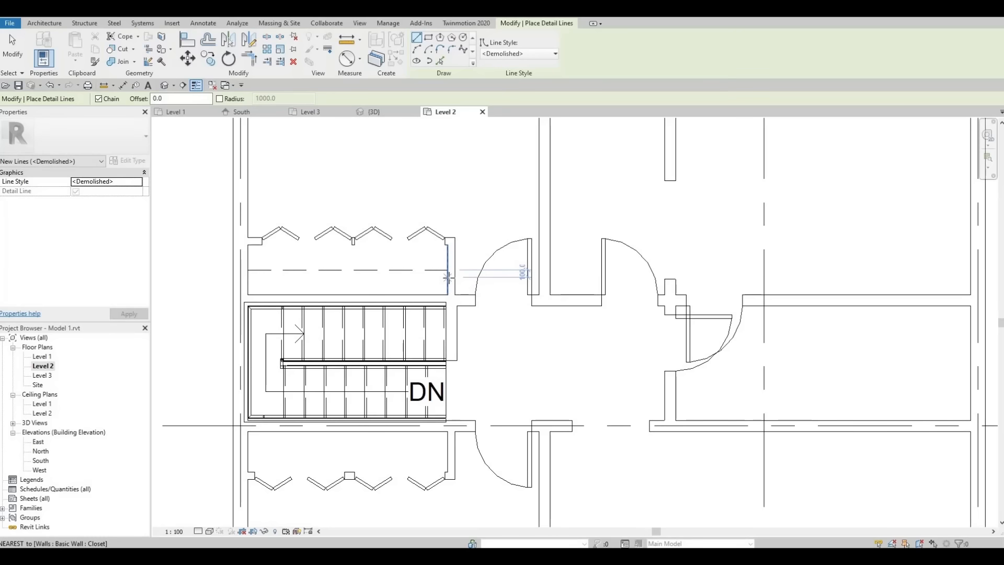
pyautogui.click(448, 277)
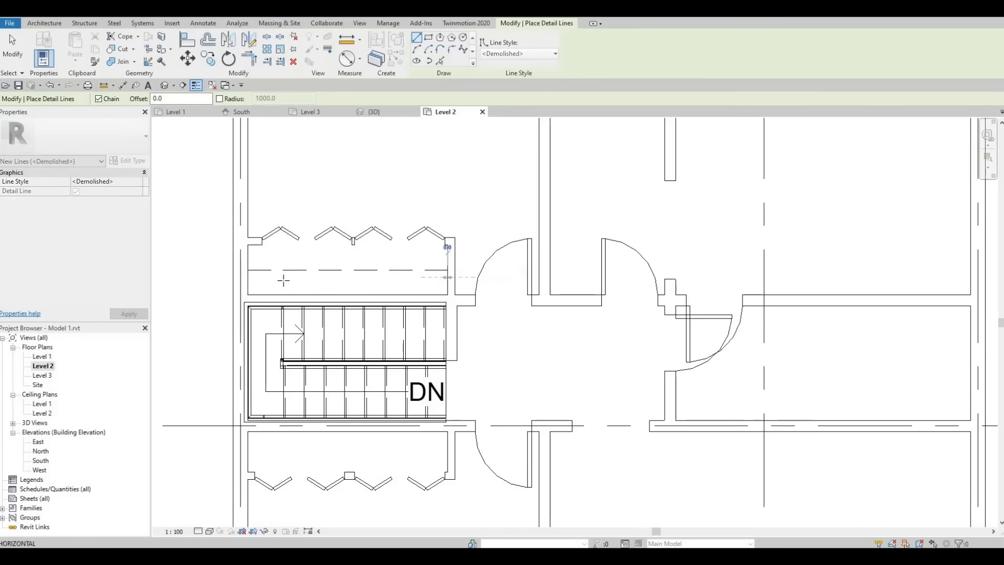
pyautogui.click(246, 277)
pyautogui.press('Escape')
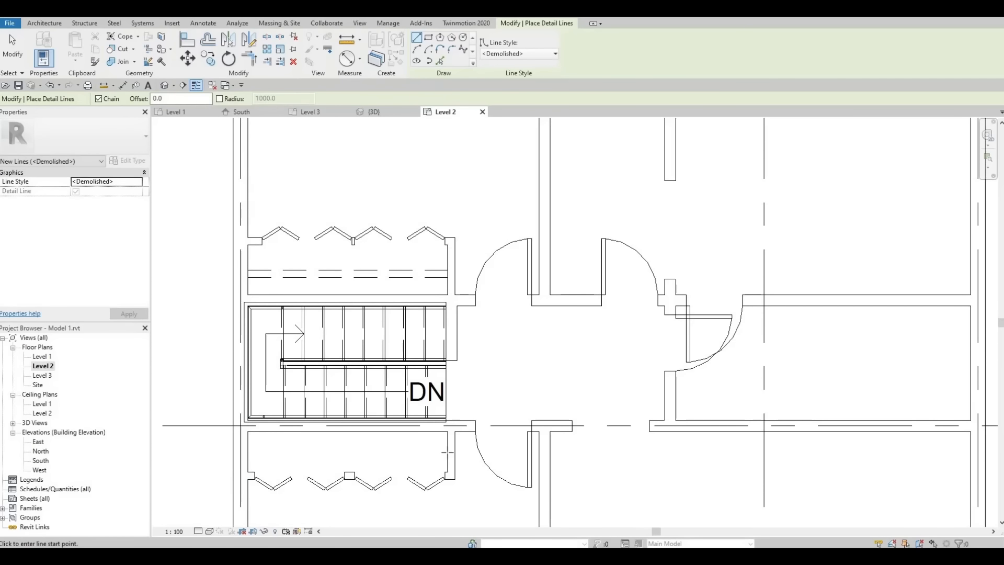
# Step: Draw two parallel <Demolished> detail lines across the full width of the closet below the stairs, between its side walls
pyautogui.click(448, 451)
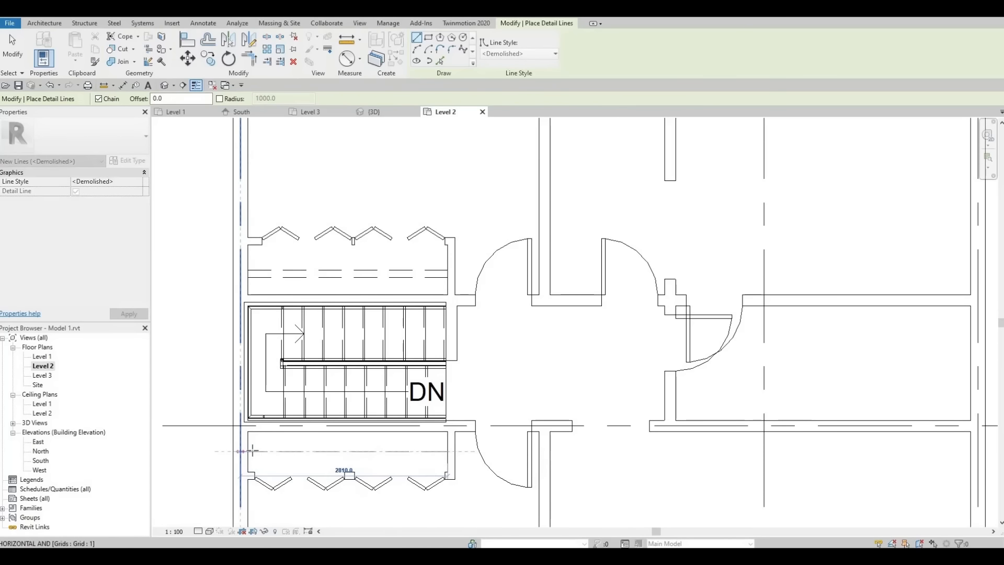
pyautogui.click(253, 450)
pyautogui.press('Escape')
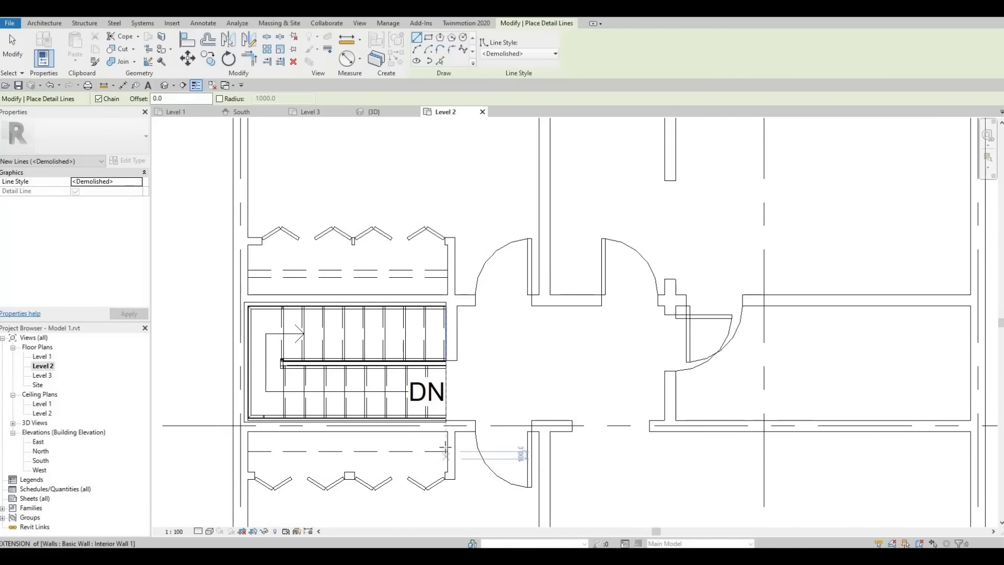
pyautogui.click(446, 448)
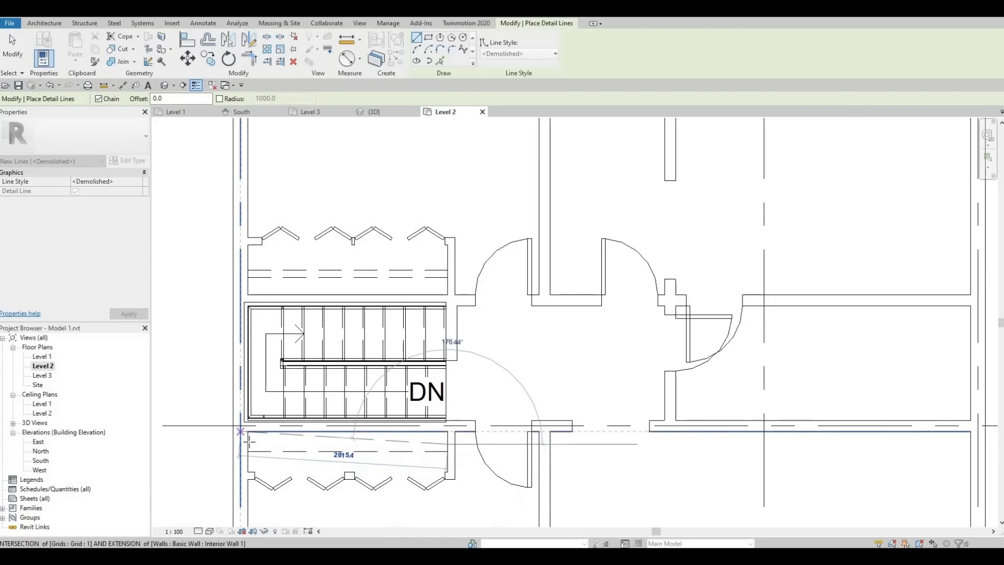
pyautogui.click(250, 442)
pyautogui.press('Escape')
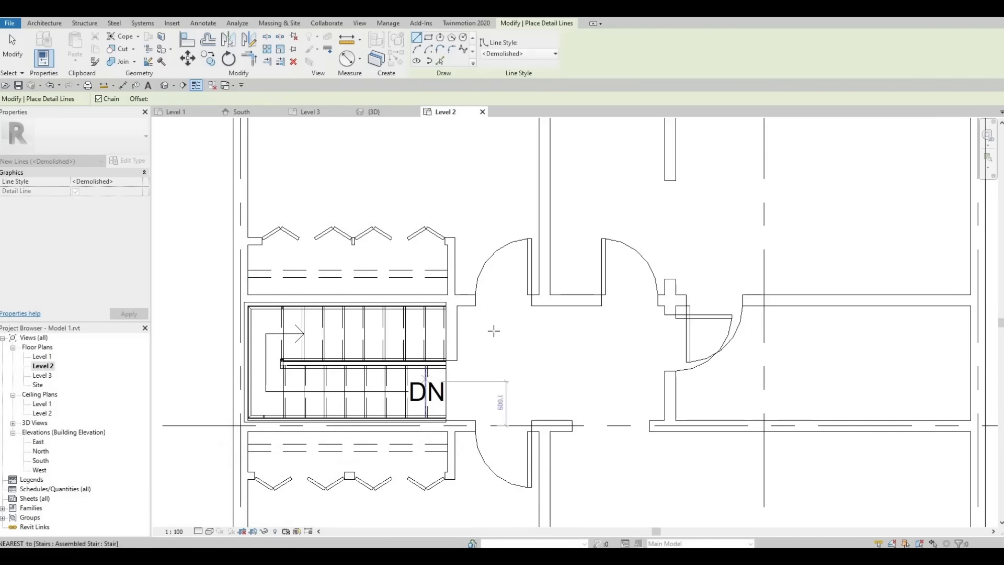
# Step: Draw three <Demolished> detail lines inside the walk-in closet, parallel to its long wall, its end wall and the short wall beside the opening
pyautogui.scroll(-1, 542, 308)
pyautogui.moveTo(543, 310); pyautogui.dragTo(383, 435, button='middle')
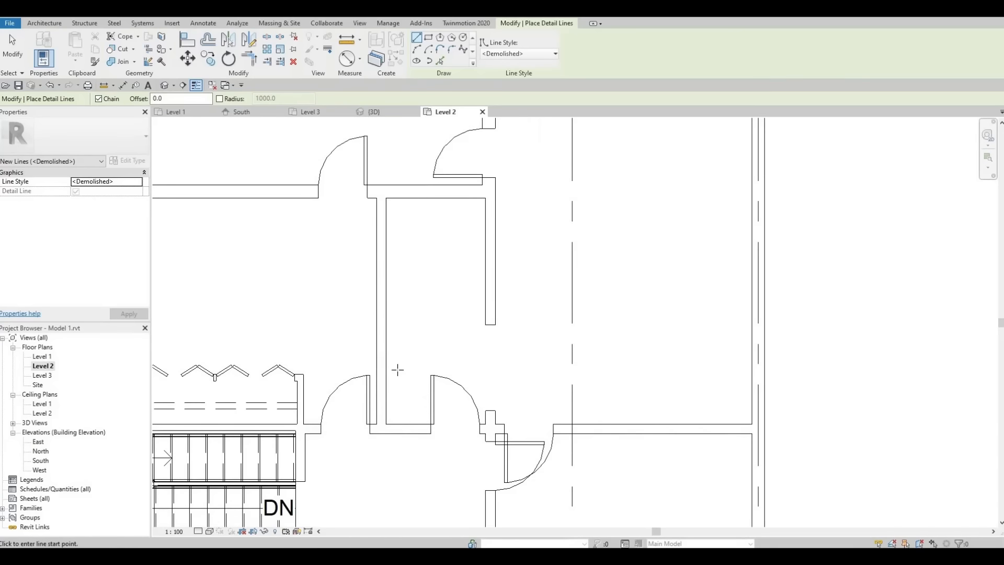
pyautogui.click(401, 423)
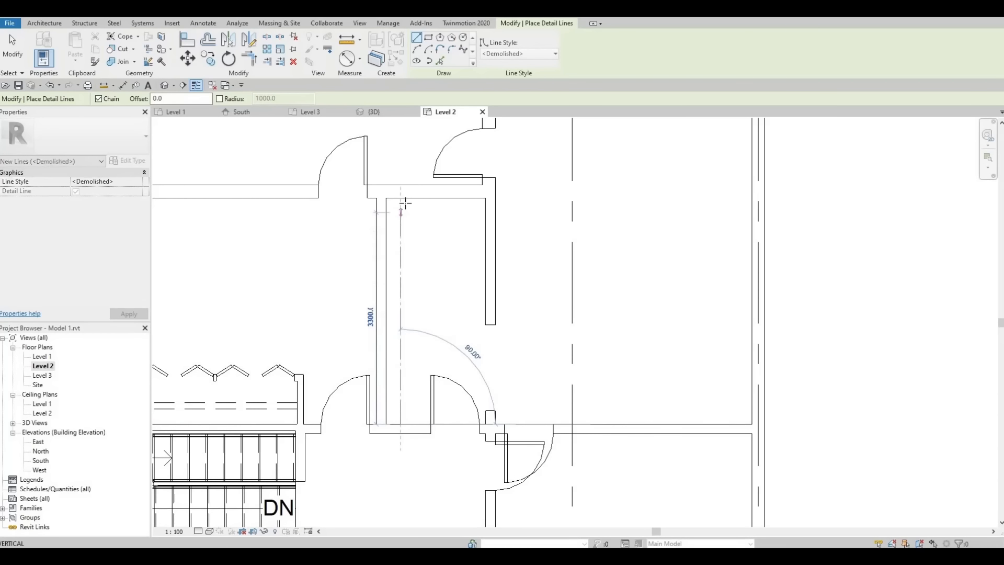
pyautogui.click(390, 209)
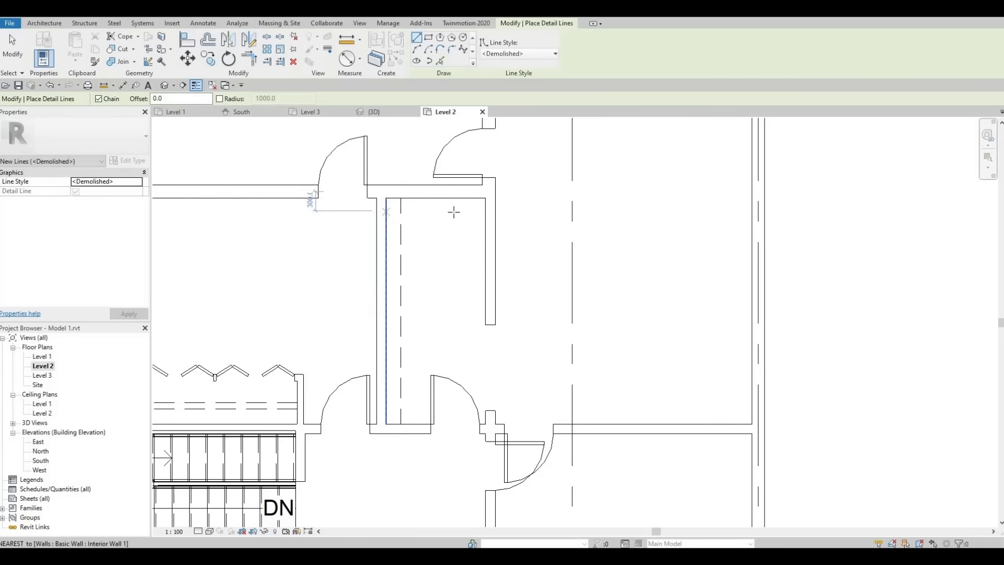
pyautogui.click(484, 211)
pyautogui.press('Escape')
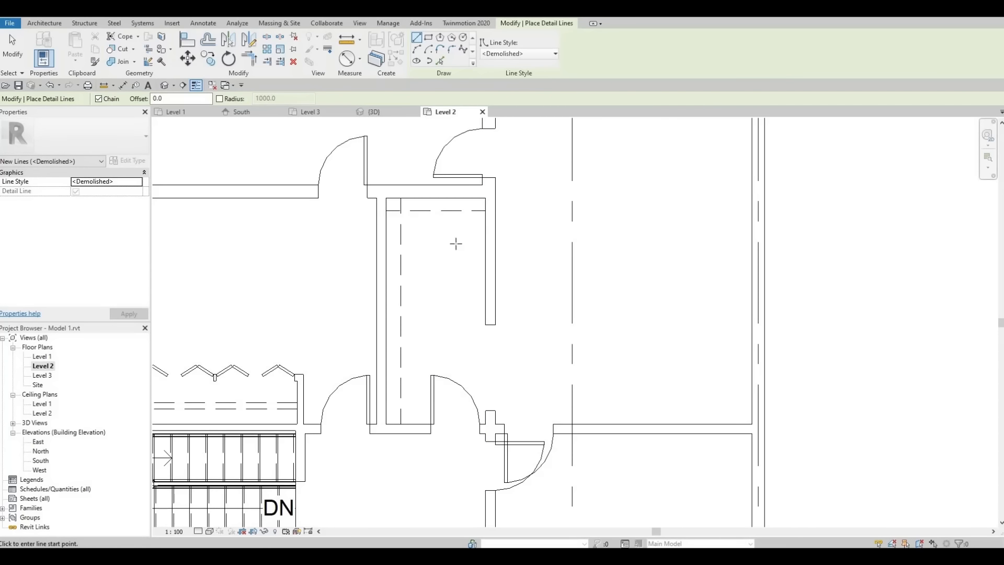
pyautogui.click(466, 326)
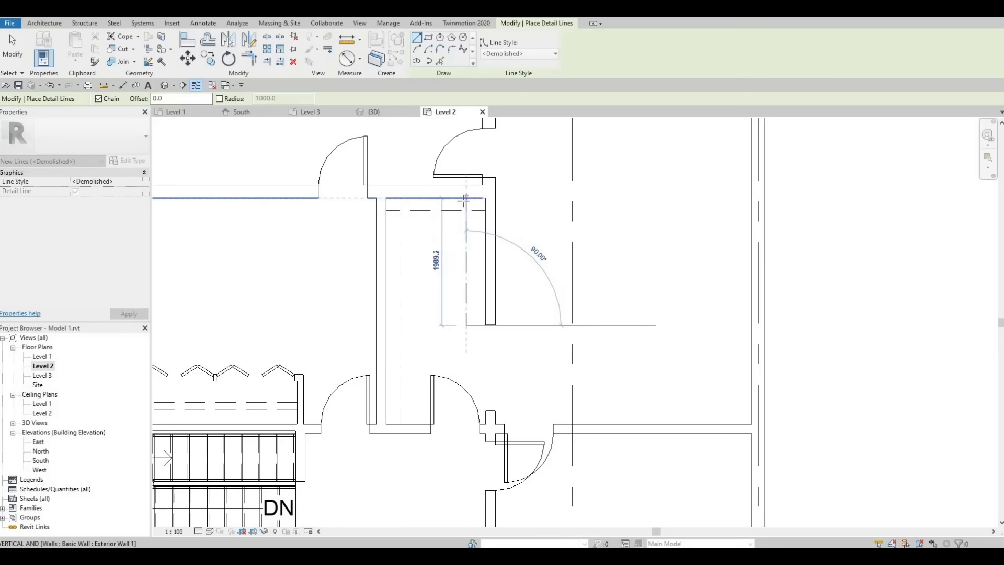
pyautogui.click(466, 203)
pyautogui.press('Escape')
pyautogui.press('Escape')
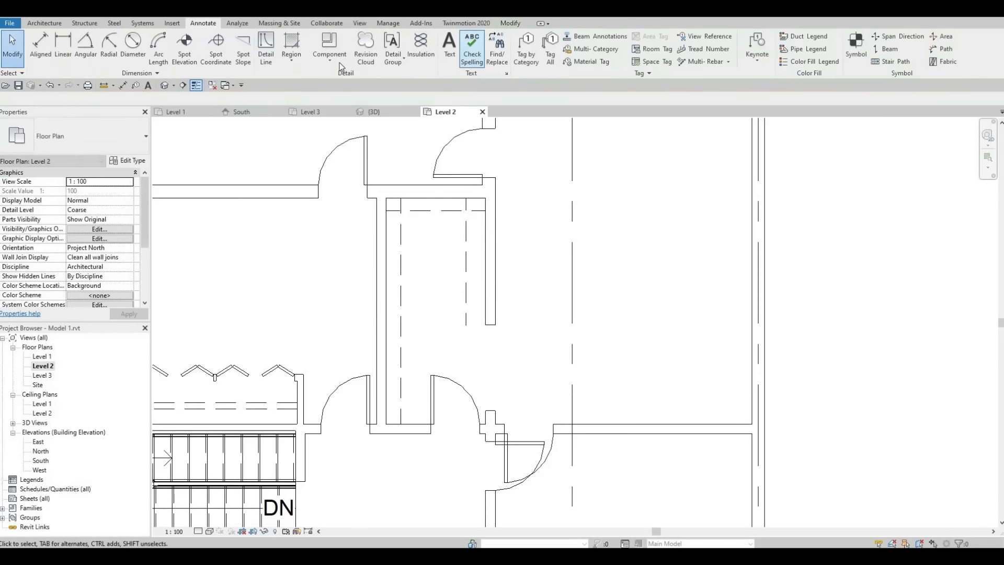
# Step: Outline the walk-in closet's U-shaped shelving with Thin Lines detail lines, starting 400 mm out from the wall end at the opening
pyautogui.click(266, 49)
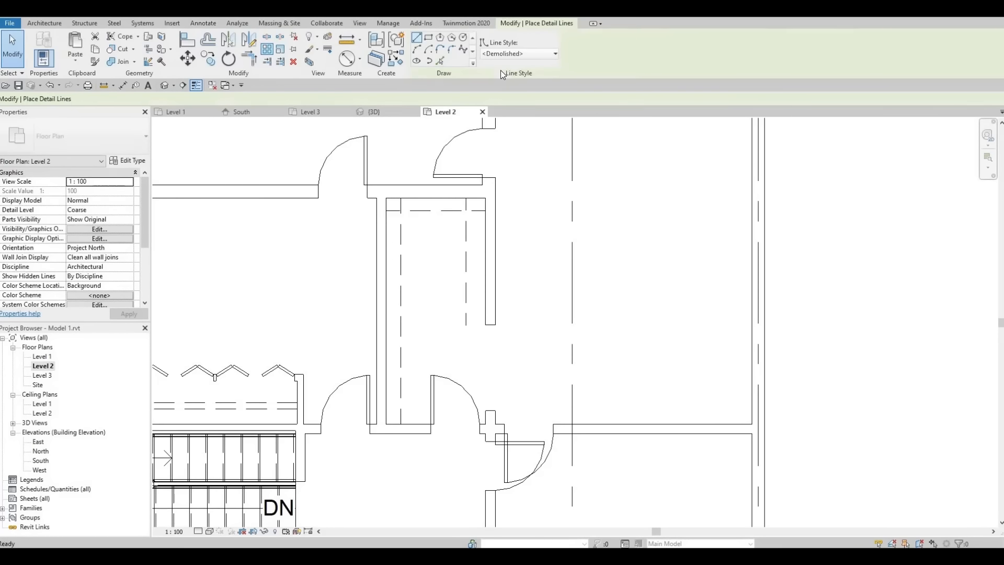
pyautogui.click(524, 56)
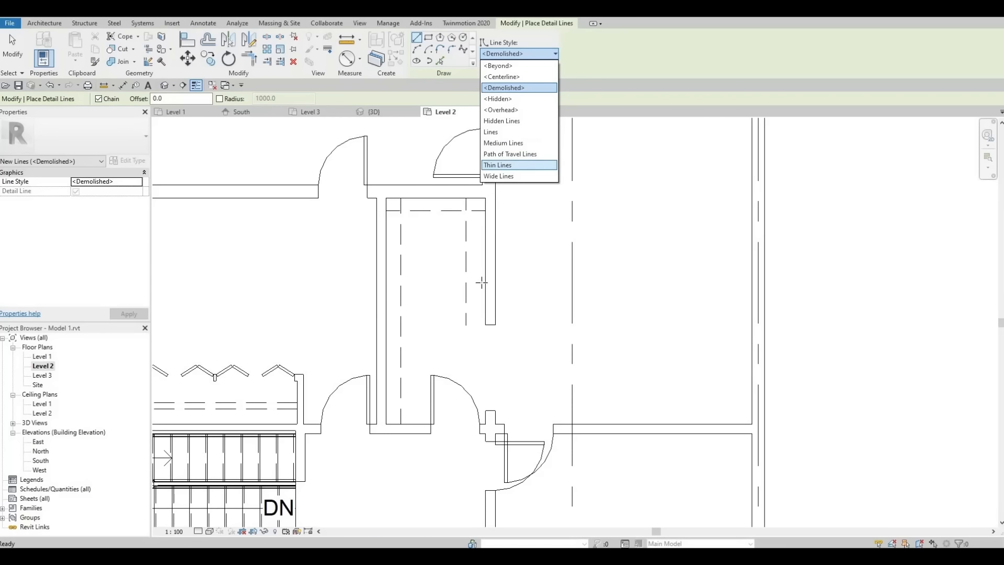
pyautogui.click(499, 165)
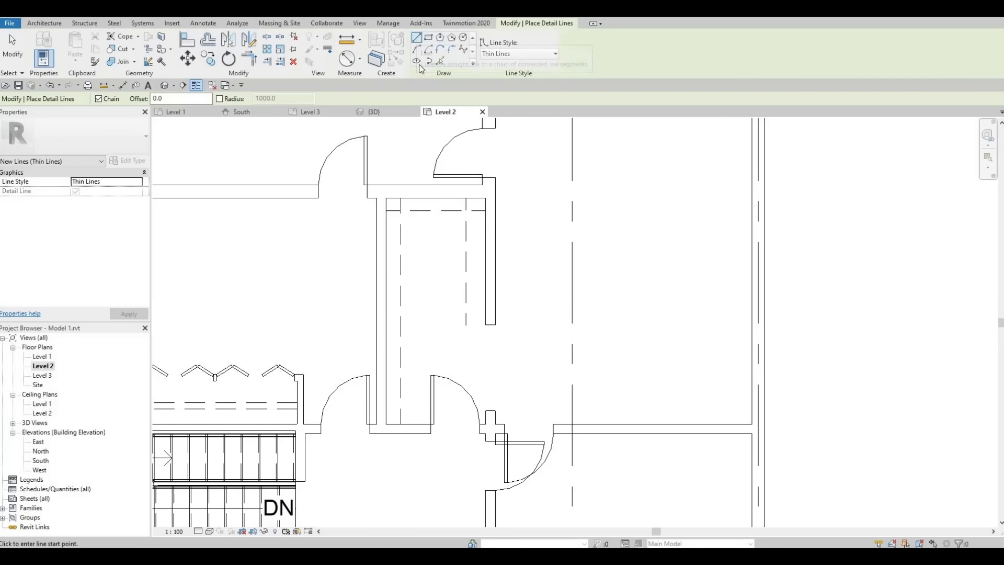
pyautogui.click(485, 325)
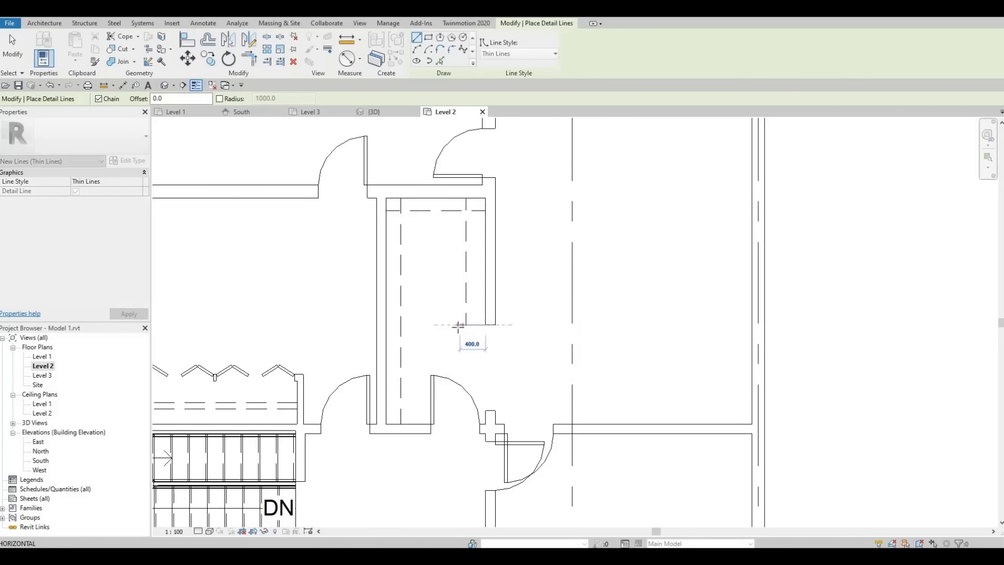
pyautogui.click(458, 325)
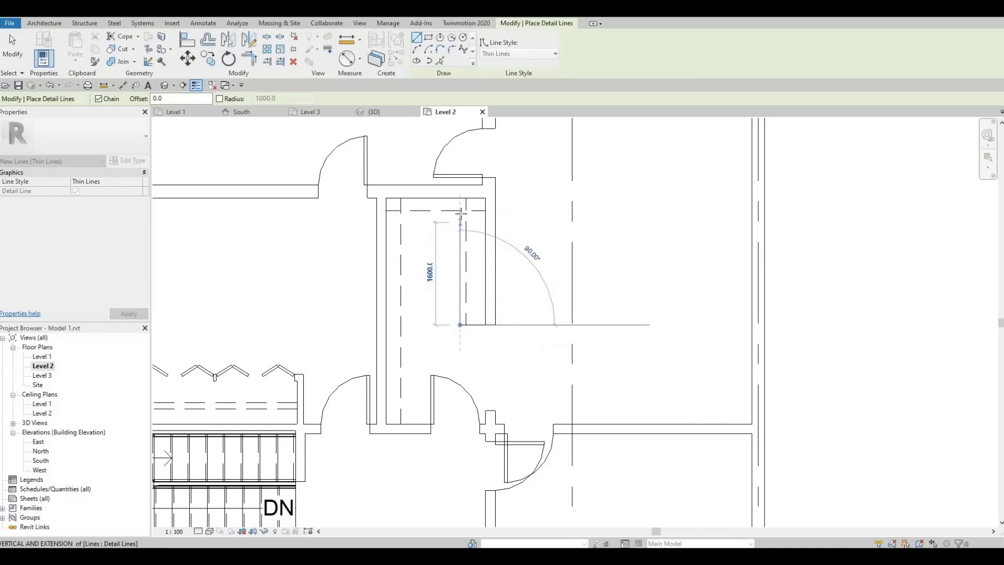
pyautogui.click(420, 224)
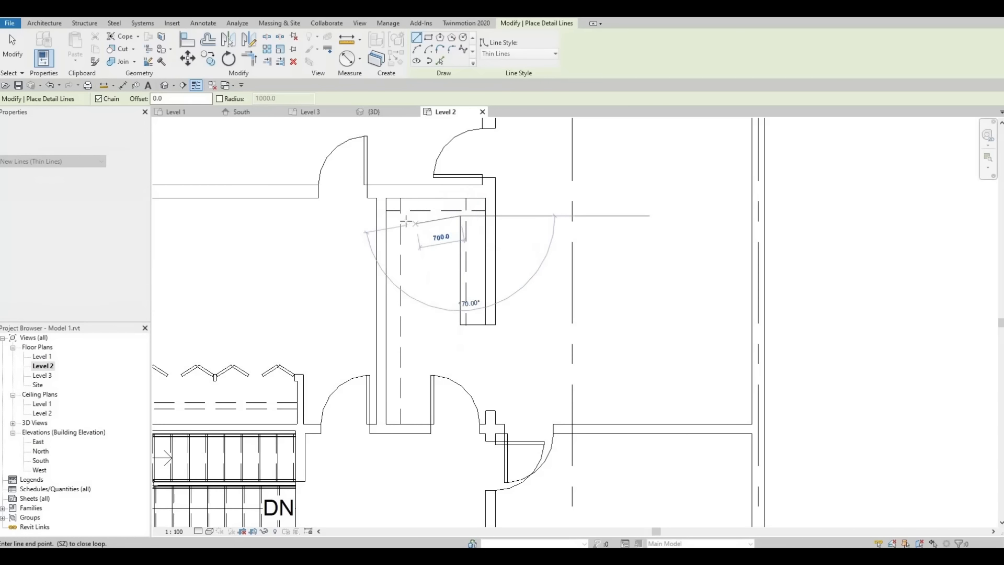
pyautogui.click(409, 216)
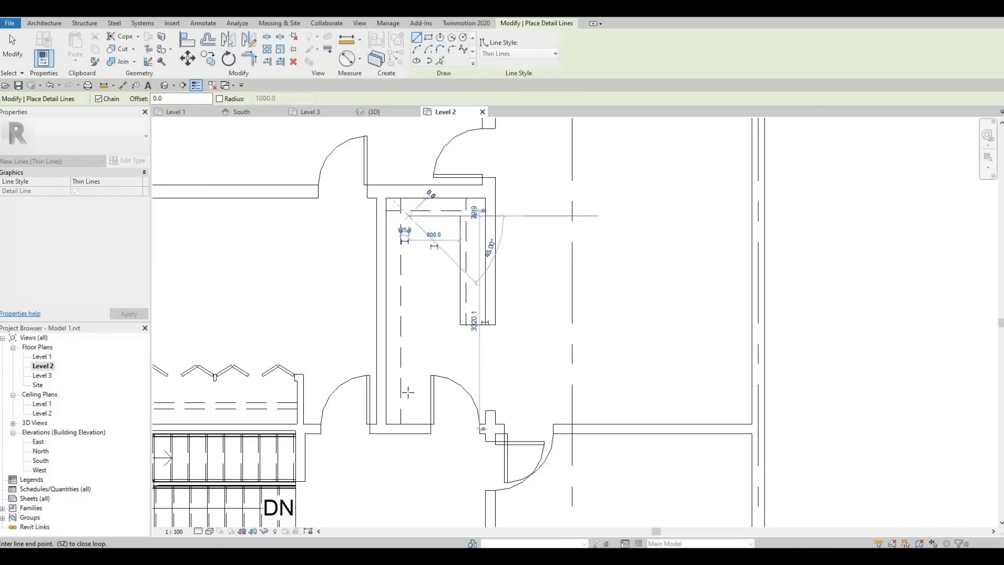
pyautogui.click(444, 418)
pyautogui.press('Escape')
pyautogui.press('Escape')
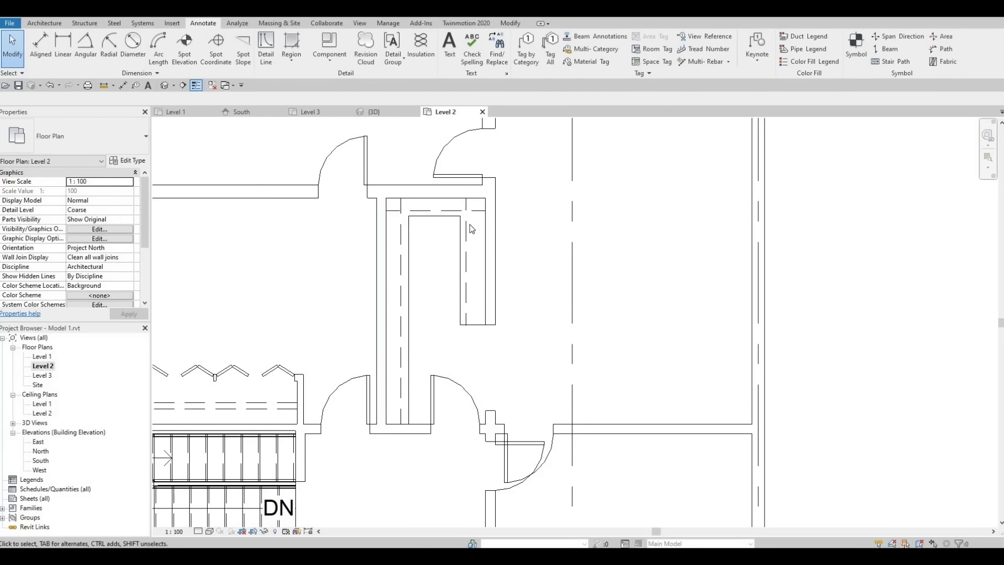
# Step: Shift the walk-in closet's short dashed detail line slightly closer to the wall beside the opening
pyautogui.click(448, 233)
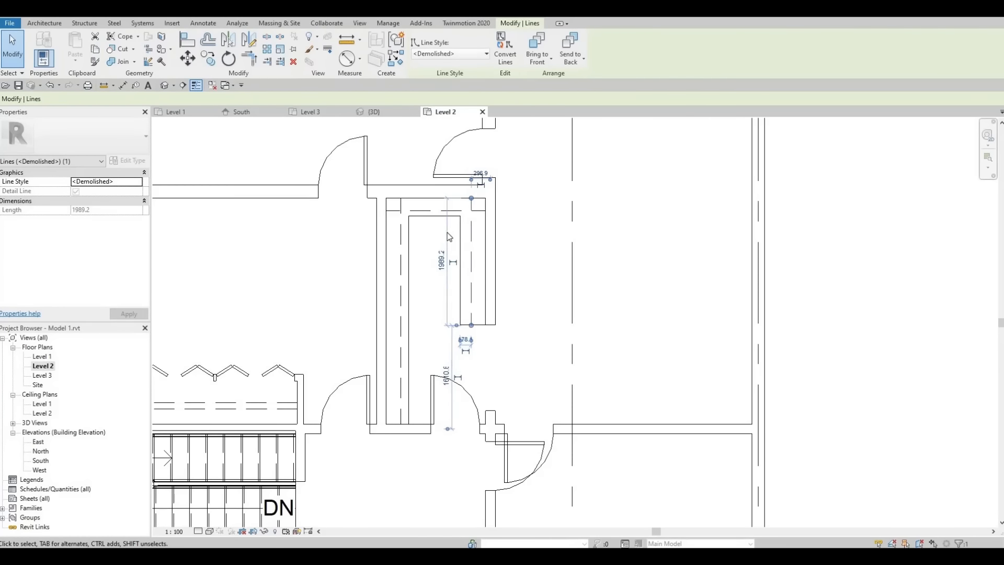
pyautogui.press('Escape')
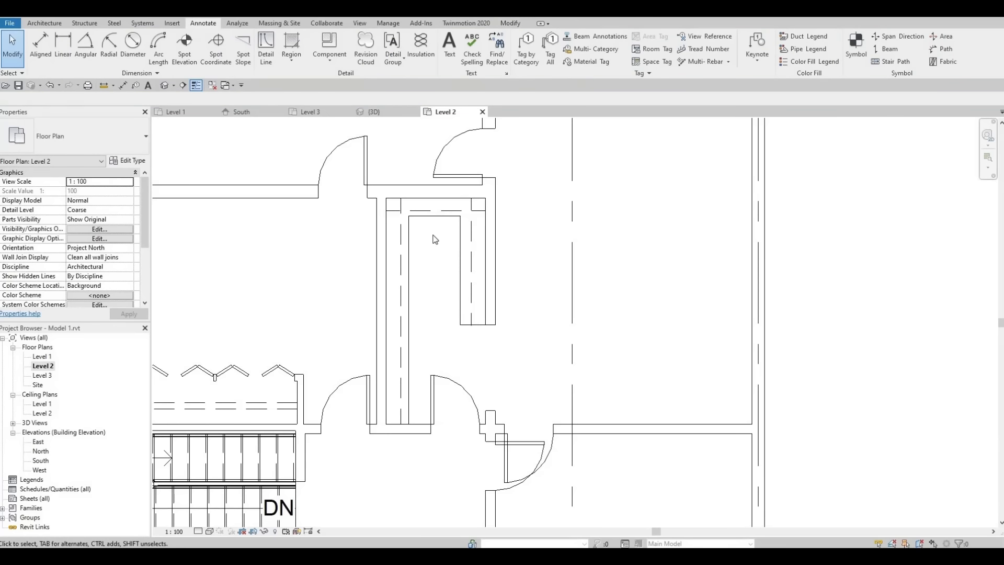
# Step: Shorten the wall opening beside the walk-in closet to about 1200 mm by moving its end away from the closet shelving
pyautogui.scroll(-2, 462, 308)
pyautogui.scroll(-2, 460, 302)
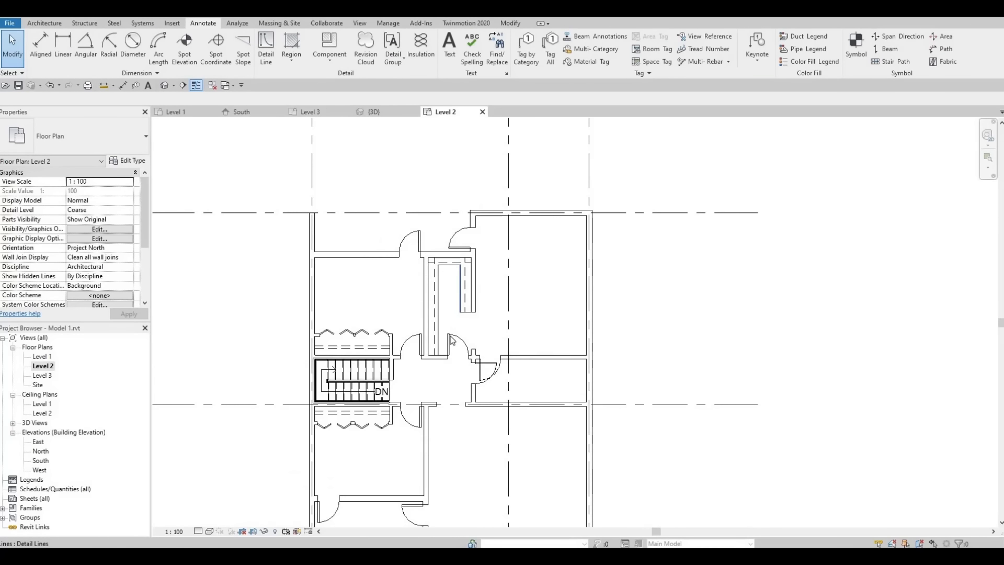
pyautogui.moveTo(454, 340); pyautogui.dragTo(557, 235, button='middle')
pyautogui.moveTo(541, 306); pyautogui.dragTo(326, 396, button='middle')
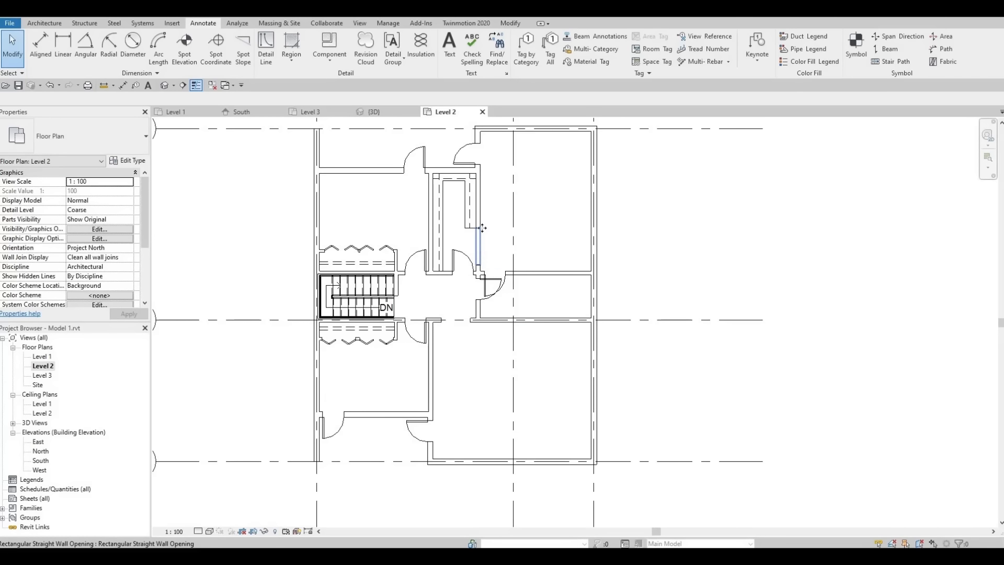
pyautogui.click(481, 235)
pyautogui.scroll(5, 482, 217)
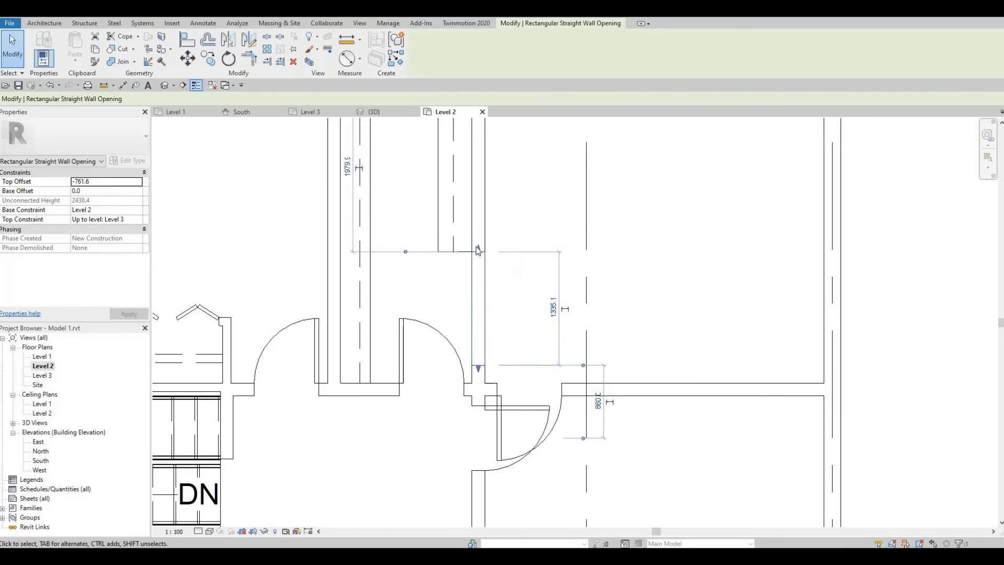
pyautogui.moveTo(479, 246); pyautogui.dragTo(478, 264)
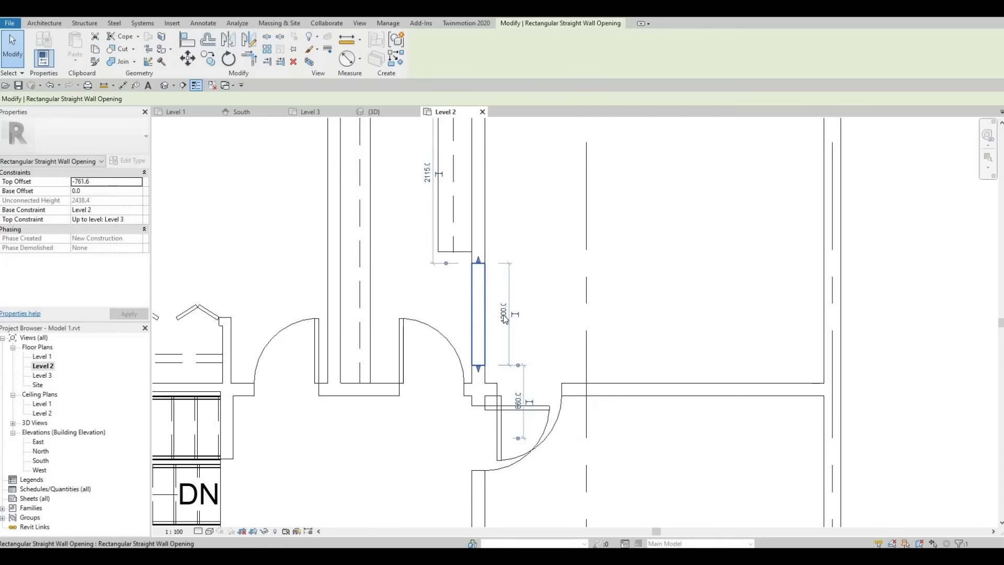
pyautogui.press('Escape')
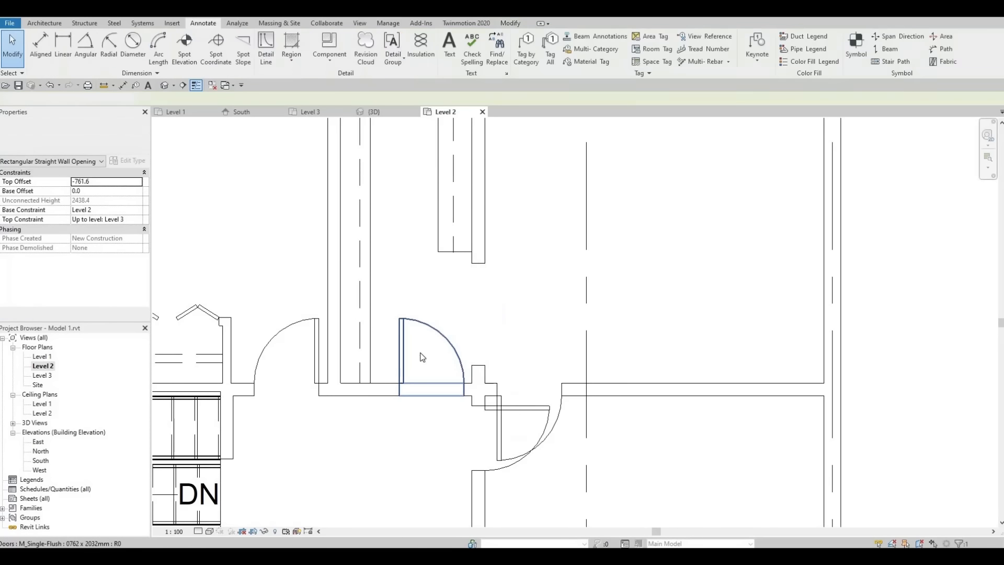
# Step: Widen the wall opening on grid B at both ends, stopping 180 mm from the small room's side wall at one end
pyautogui.scroll(-2, 434, 341)
pyautogui.moveTo(456, 390); pyautogui.dragTo(524, 270, button='middle')
pyautogui.scroll(-1, 524, 269)
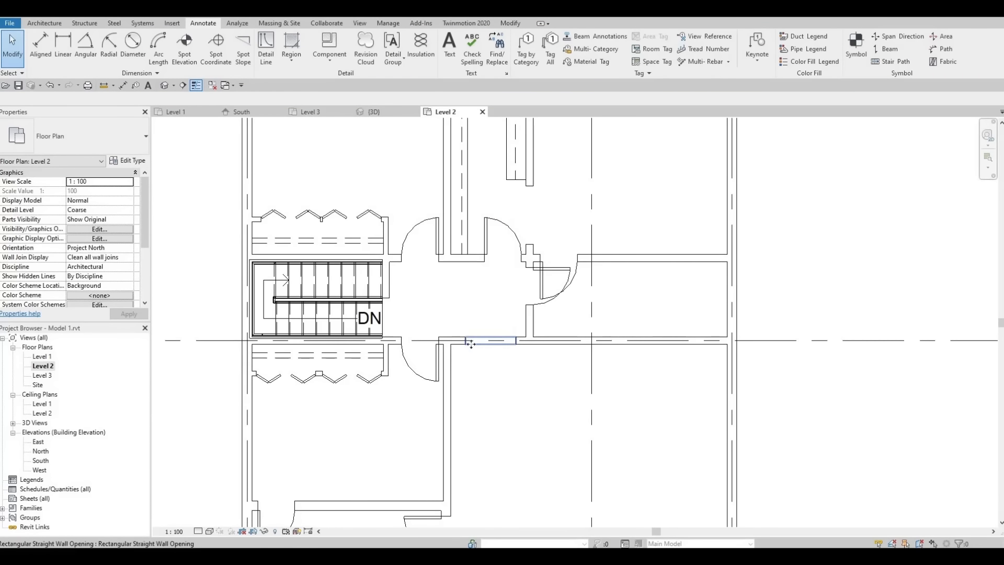
pyautogui.click(468, 343)
pyautogui.scroll(3, 522, 343)
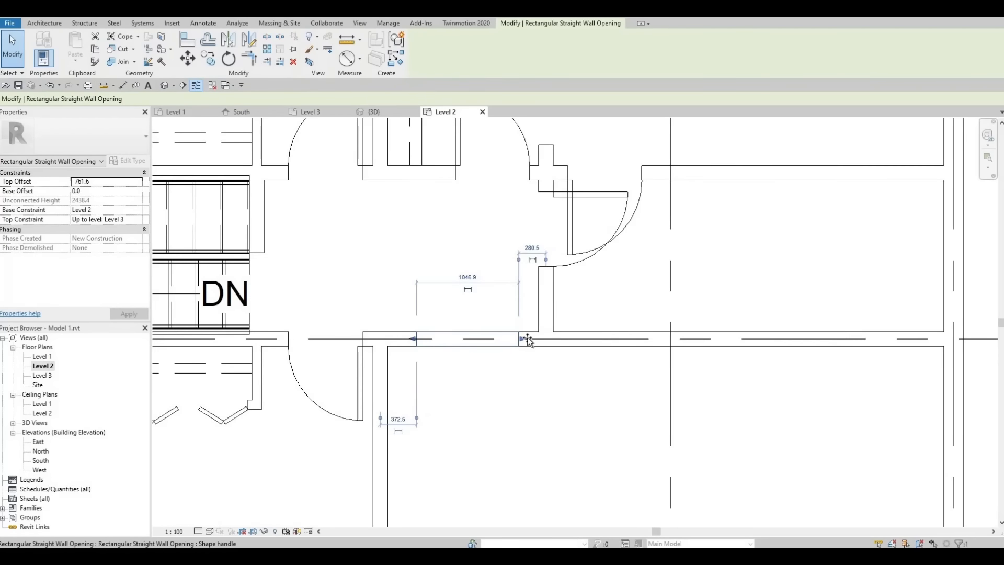
pyautogui.moveTo(523, 340); pyautogui.dragTo(531, 339)
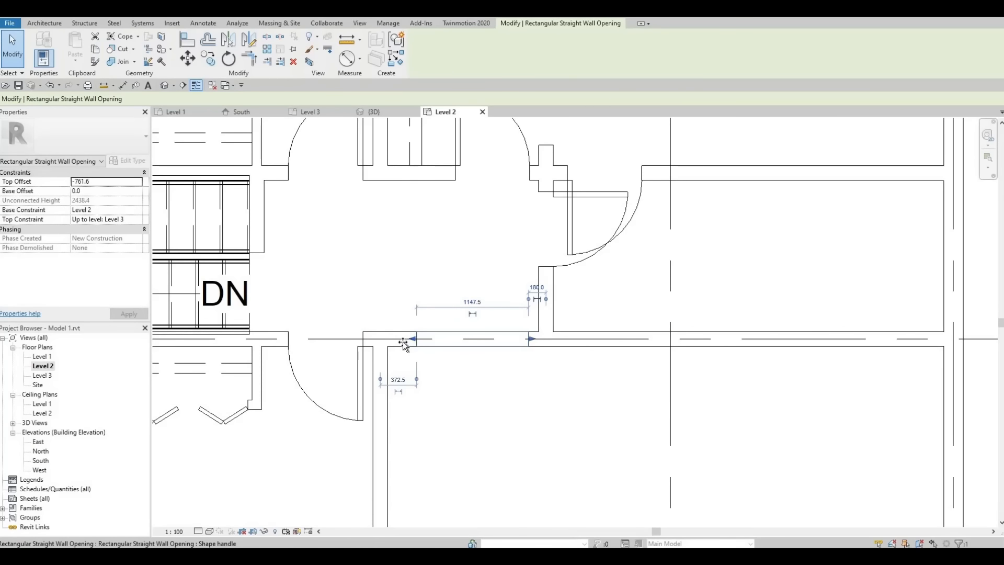
pyautogui.moveTo(411, 339); pyautogui.dragTo(401, 341)
pyautogui.click(472, 365)
pyautogui.scroll(-4, 460, 368)
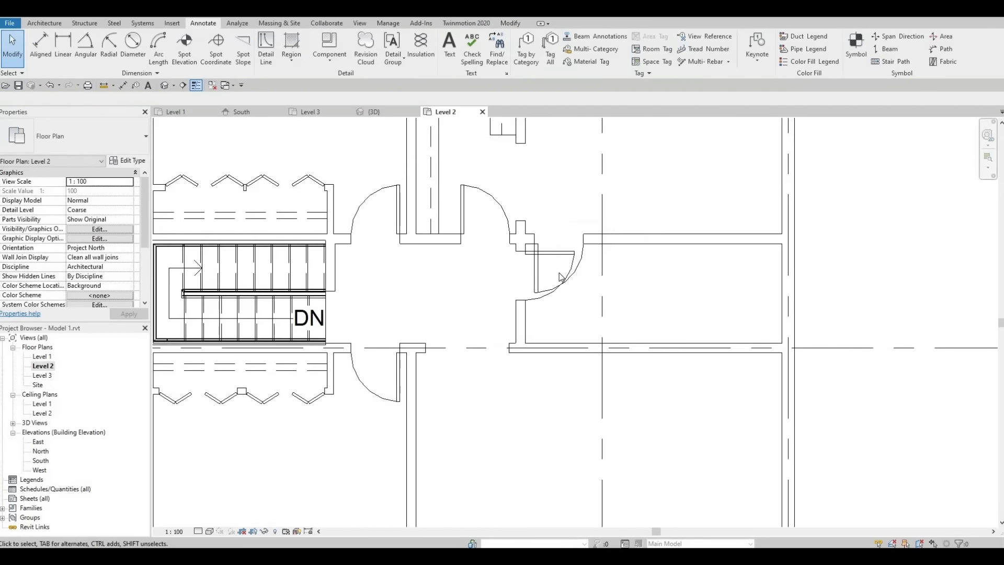
# Step: Nudge the outer bifold door of the closet above the stairs slightly towards the exterior wall
pyautogui.scroll(-1, 469, 319)
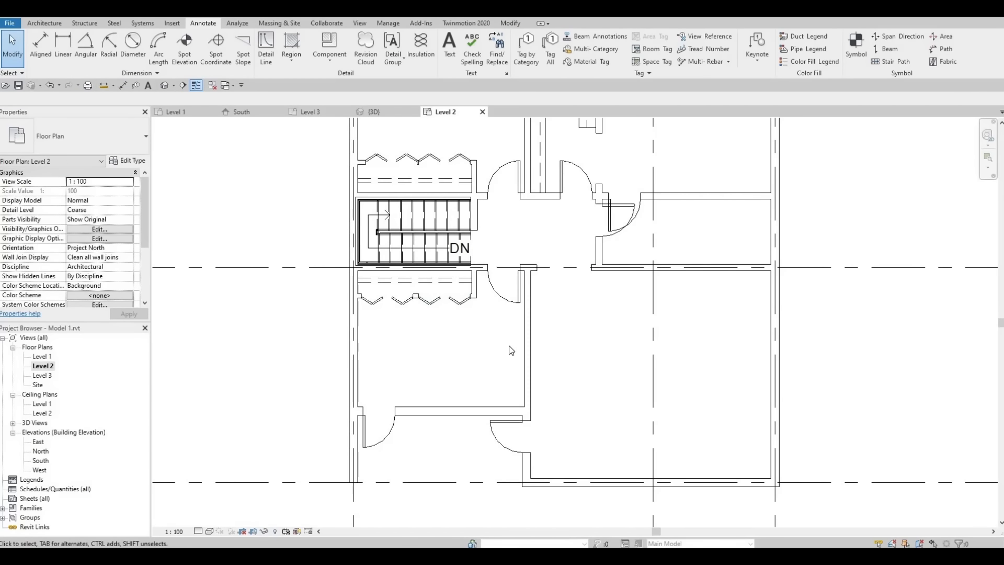
pyautogui.click(389, 162)
pyautogui.press('Left')
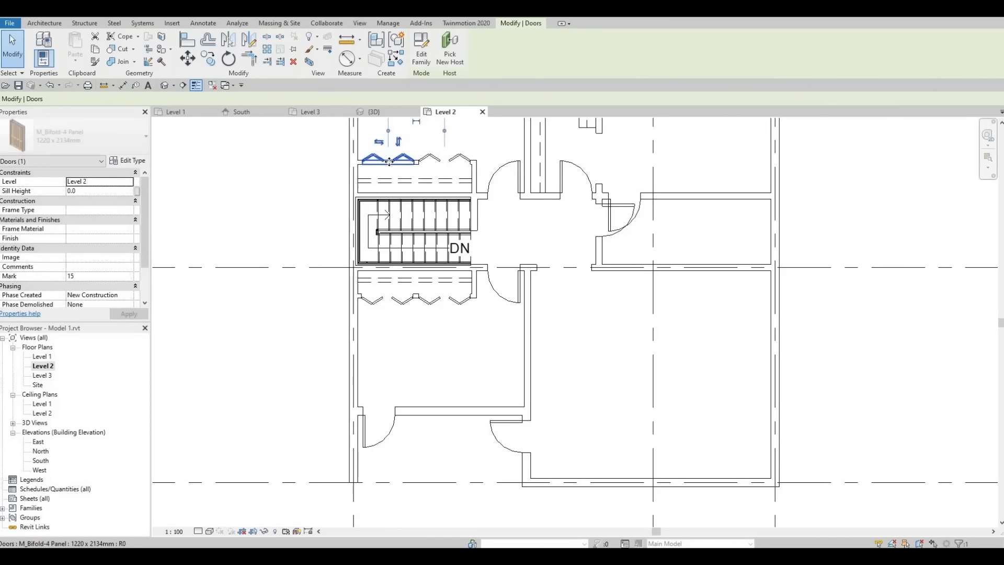
pyautogui.press('Escape')
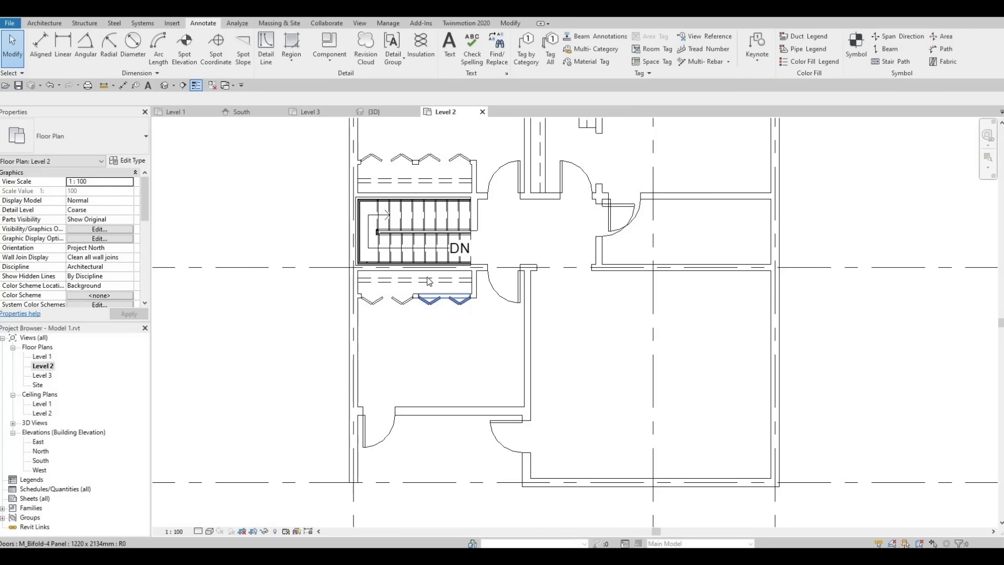
pyautogui.moveTo(570, 318); pyautogui.dragTo(431, 382, button='middle')
pyautogui.moveTo(473, 294); pyautogui.dragTo(479, 318, button='middle')
pyautogui.scroll(-1, 479, 318)
pyautogui.scroll(-2, 481, 321)
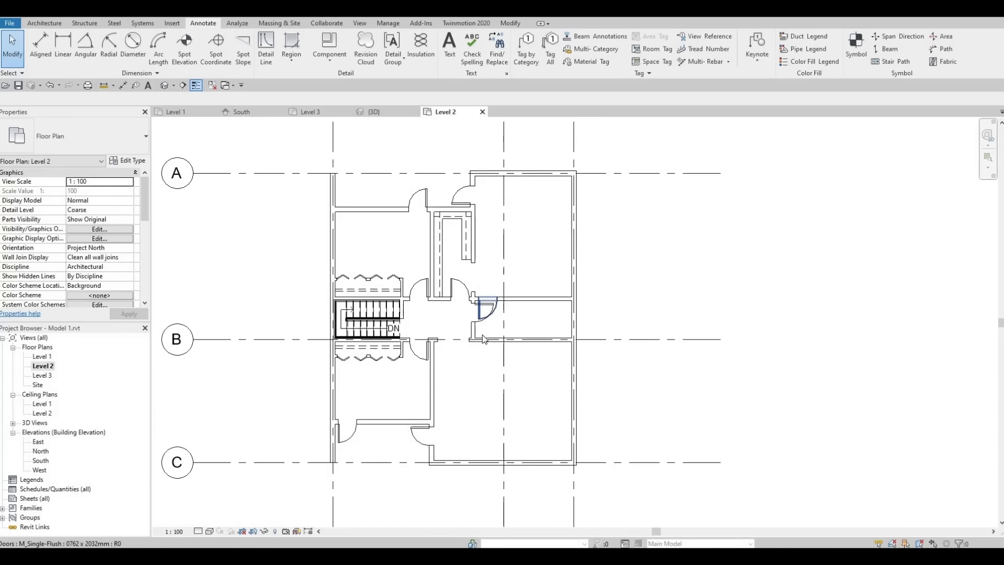
pyautogui.scroll(1, 482, 335)
pyautogui.scroll(-1, 485, 341)
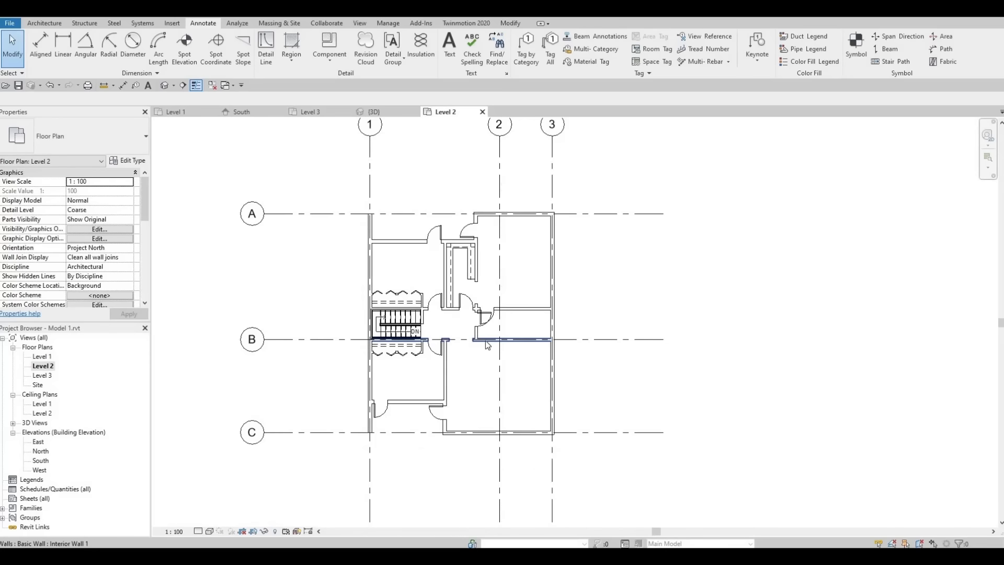
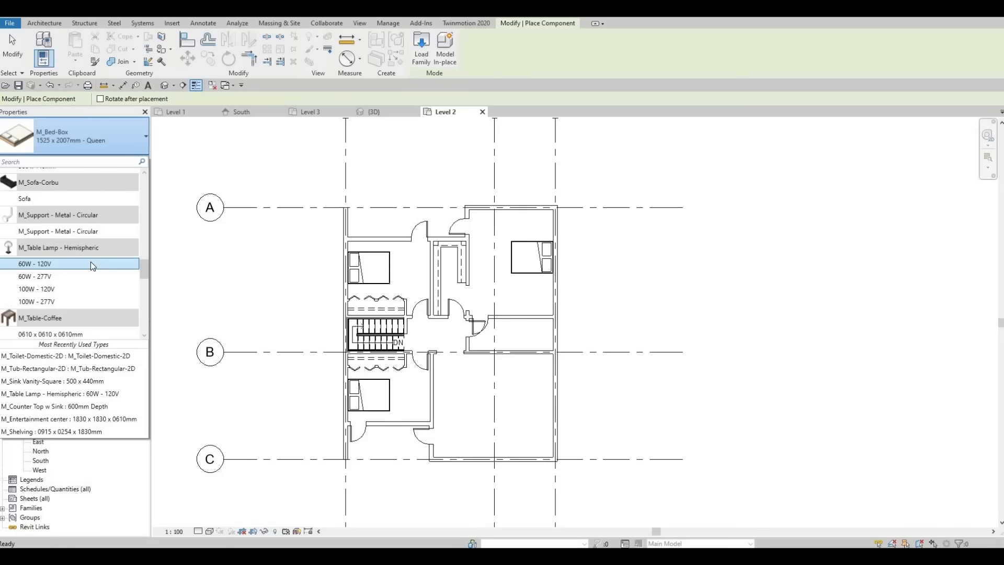
# Step: Place M_Table-Night Stand 0457 x 0457 x 0610mm components on both sides of the bed in the bedroom with the walk-in closet
pyautogui.scroll(-6, 90, 262)
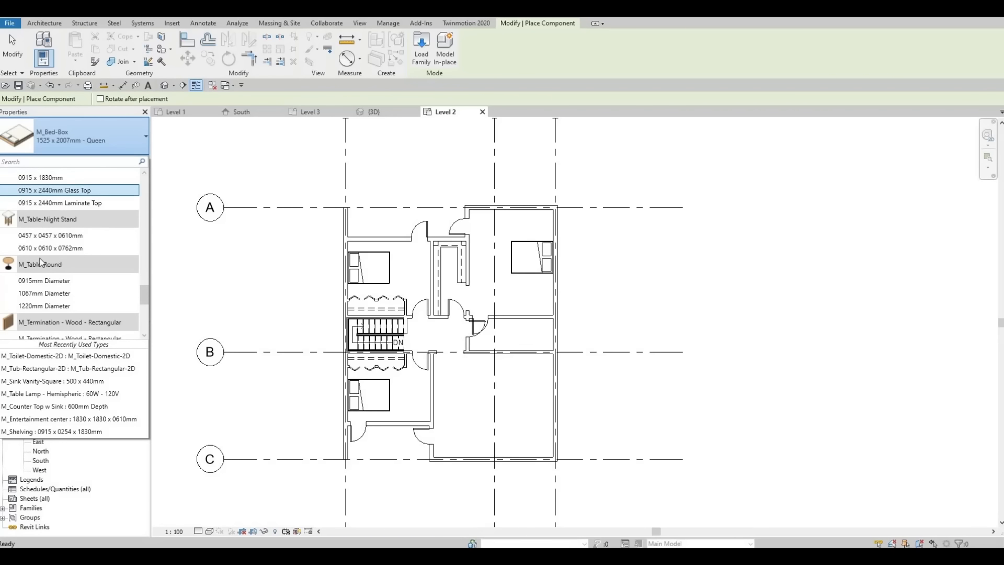
pyautogui.click(51, 234)
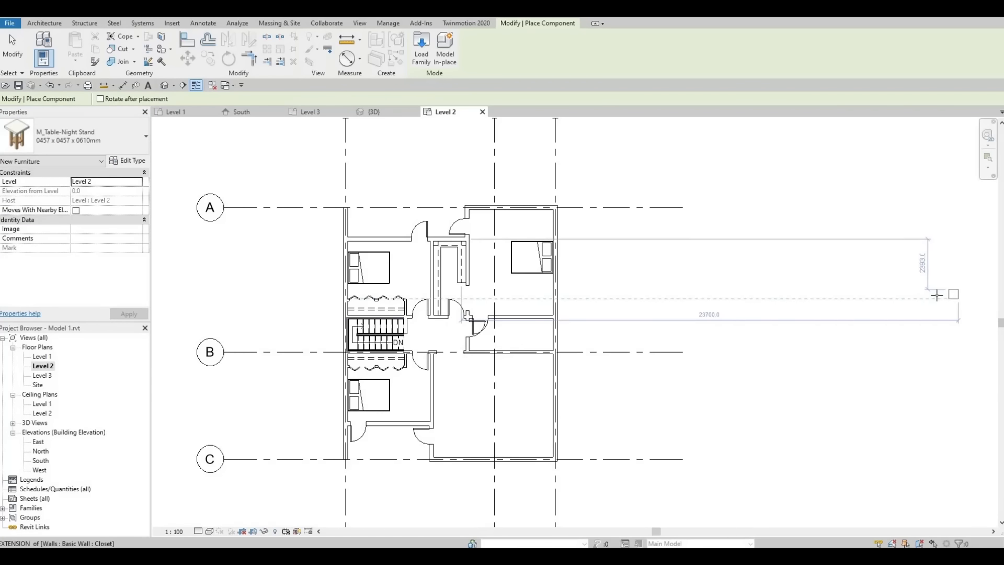
pyautogui.scroll(3, 546, 225)
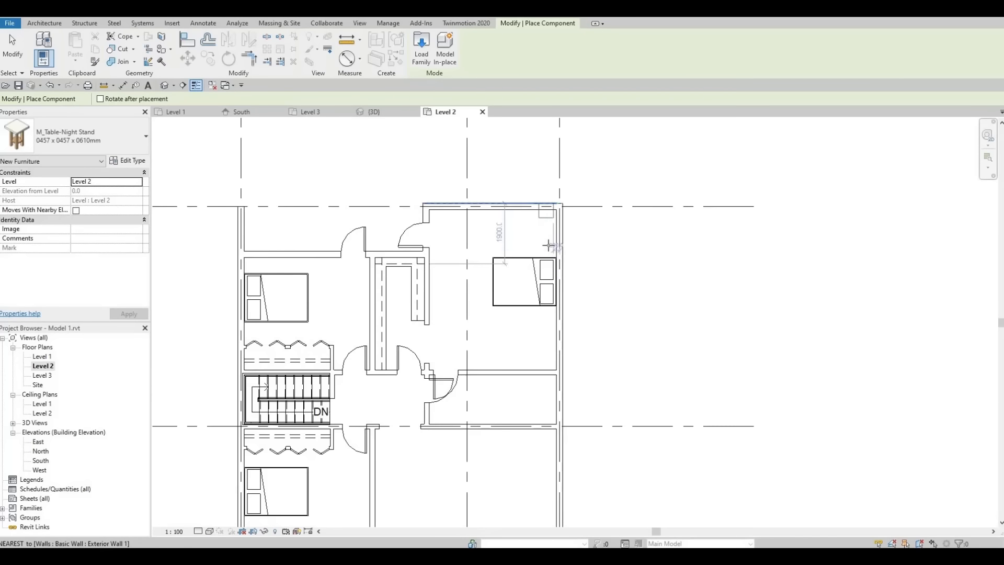
pyautogui.click(551, 259)
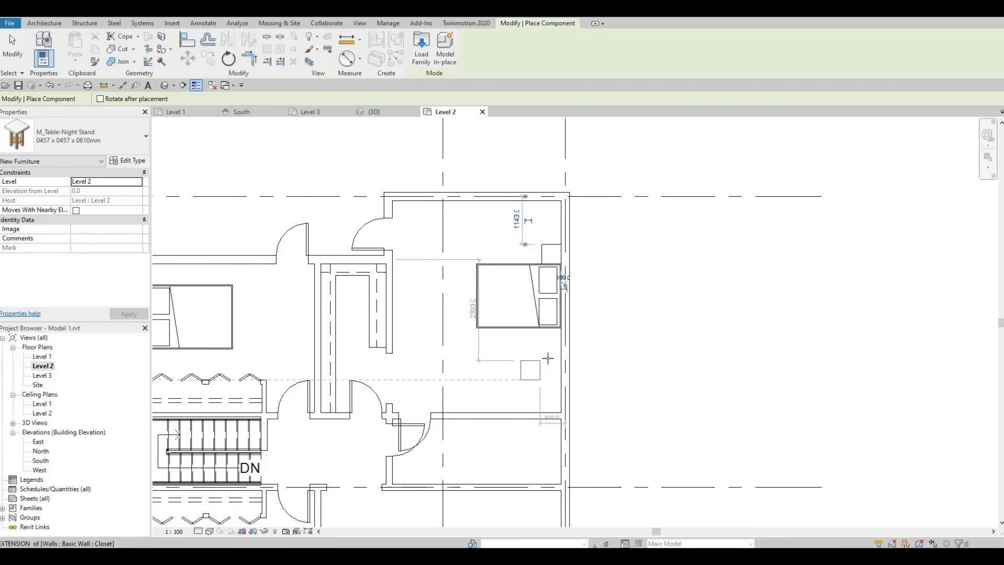
pyautogui.scroll(-1, 419, 330)
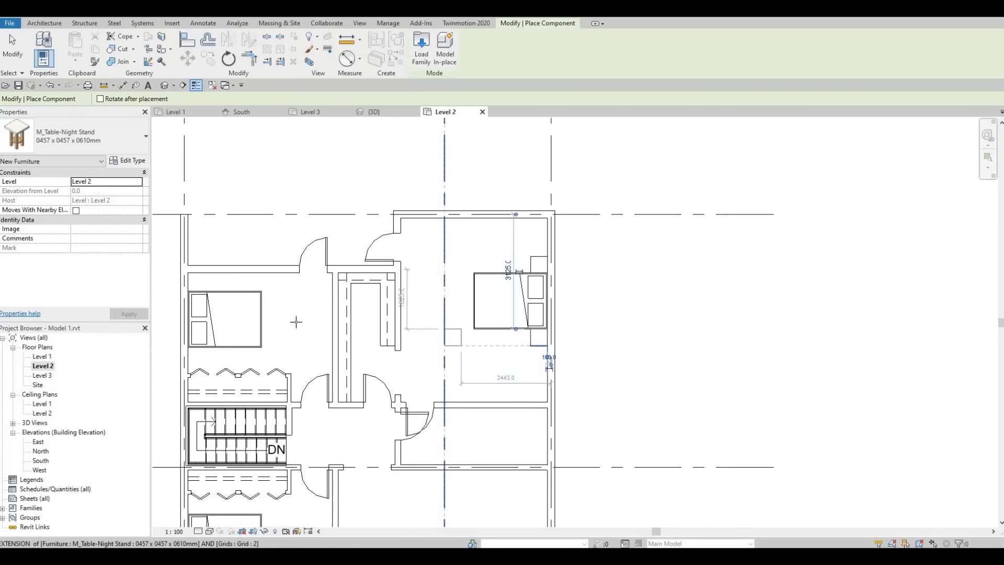
# Step: Place one 0457 x 0457 x 0610mm night stand beside the bed in each of the bedrooms above and below the stairs
pyautogui.moveTo(296, 321); pyautogui.dragTo(353, 343, button='middle')
pyautogui.scroll(1, 253, 305)
pyautogui.scroll(1, 258, 299)
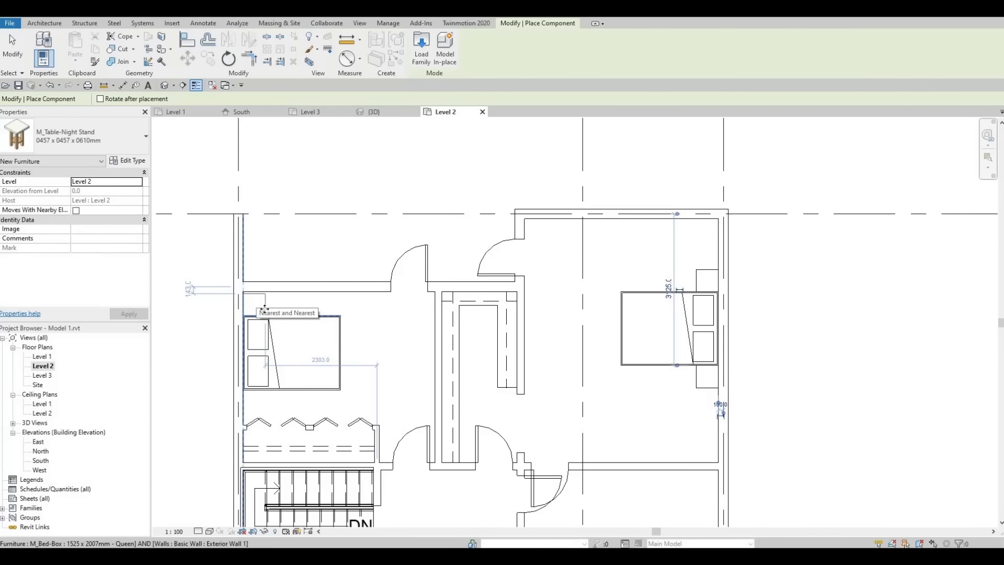
pyautogui.click(265, 309)
pyautogui.scroll(-3, 275, 347)
pyautogui.moveTo(275, 347); pyautogui.dragTo(286, 166, button='middle')
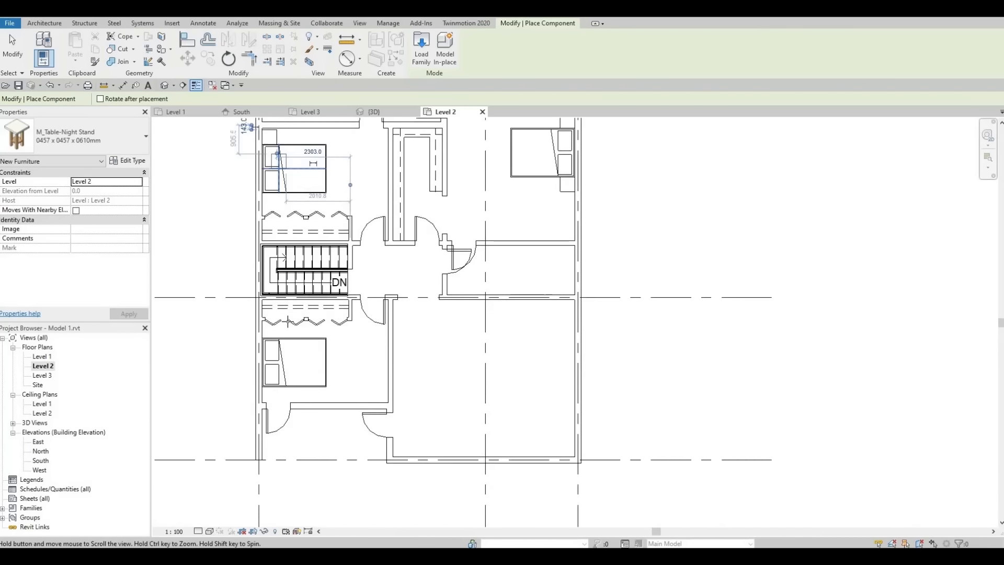
pyautogui.moveTo(280, 364); pyautogui.dragTo(286, 320, button='middle')
pyautogui.scroll(2, 286, 320)
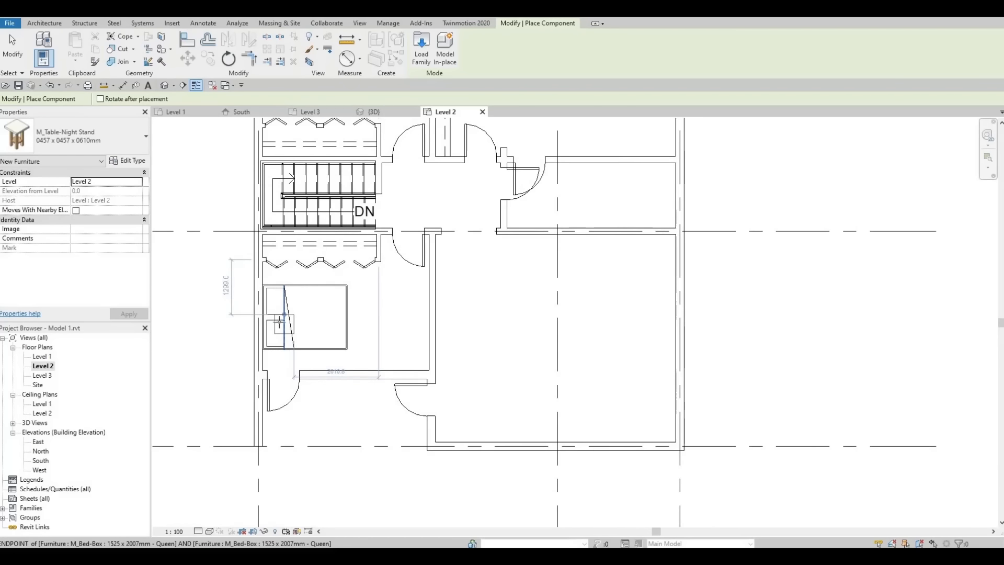
pyautogui.click(273, 277)
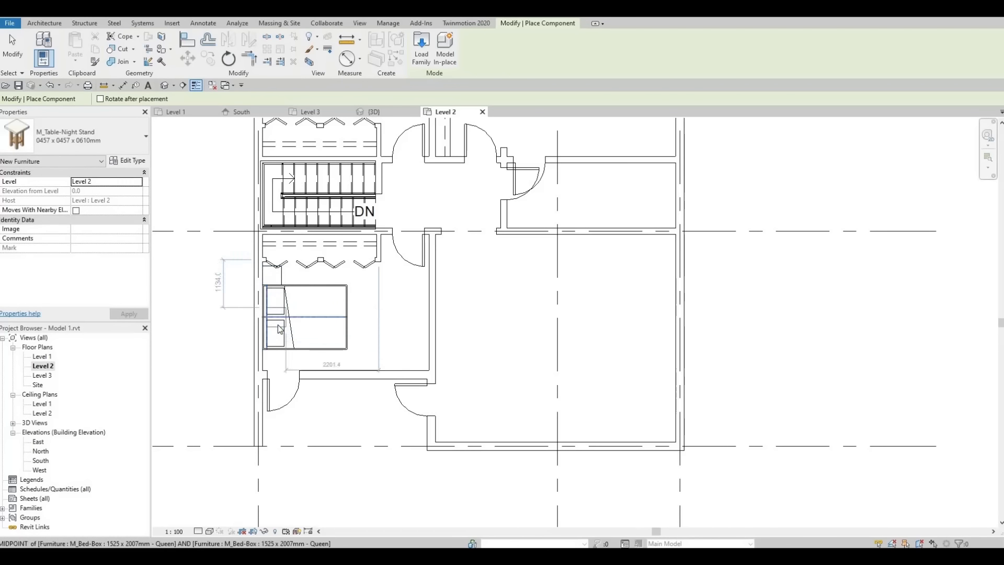
pyautogui.press('Escape')
pyautogui.press('Escape')
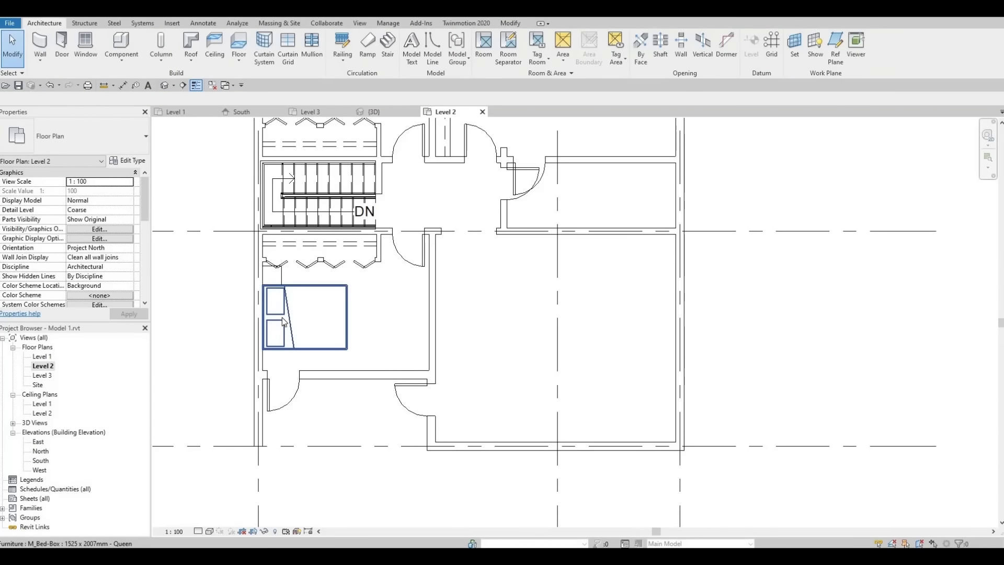
# Step: Nudge the bed and its night stand in the bedroom below the stairs slightly away from the closet's bifold doors
pyautogui.click(282, 322)
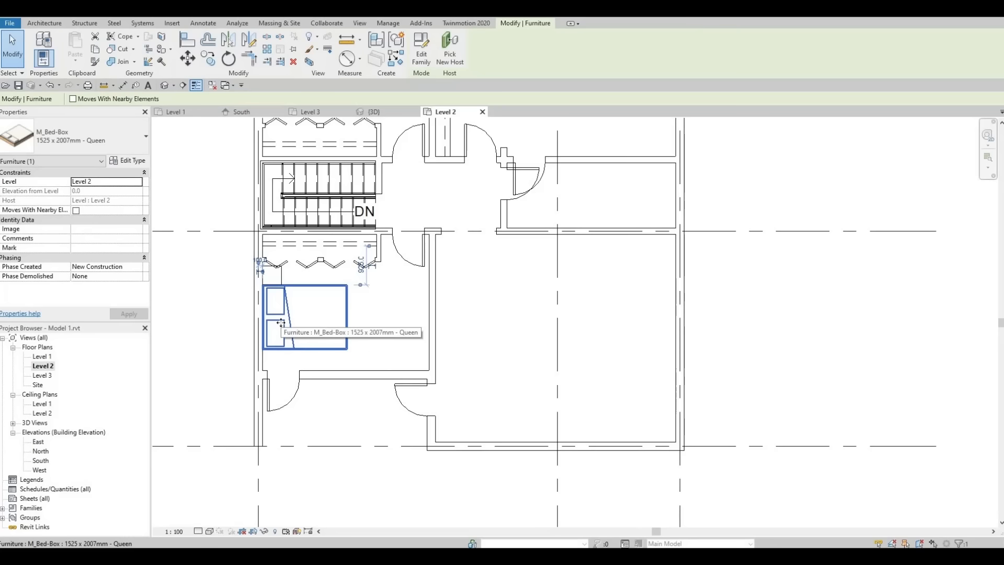
pyautogui.press('Down')
pyautogui.press('Down')
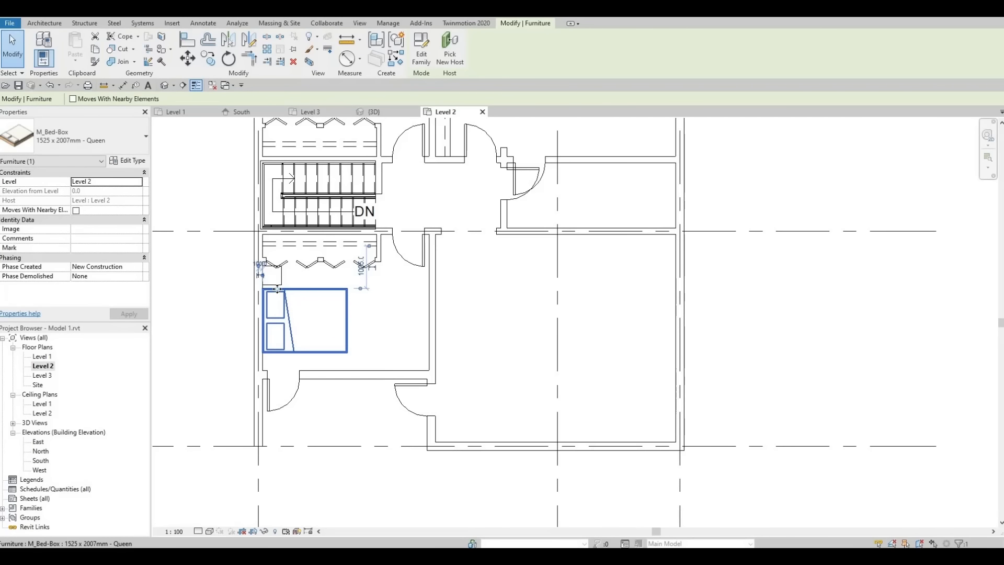
pyautogui.click(271, 281)
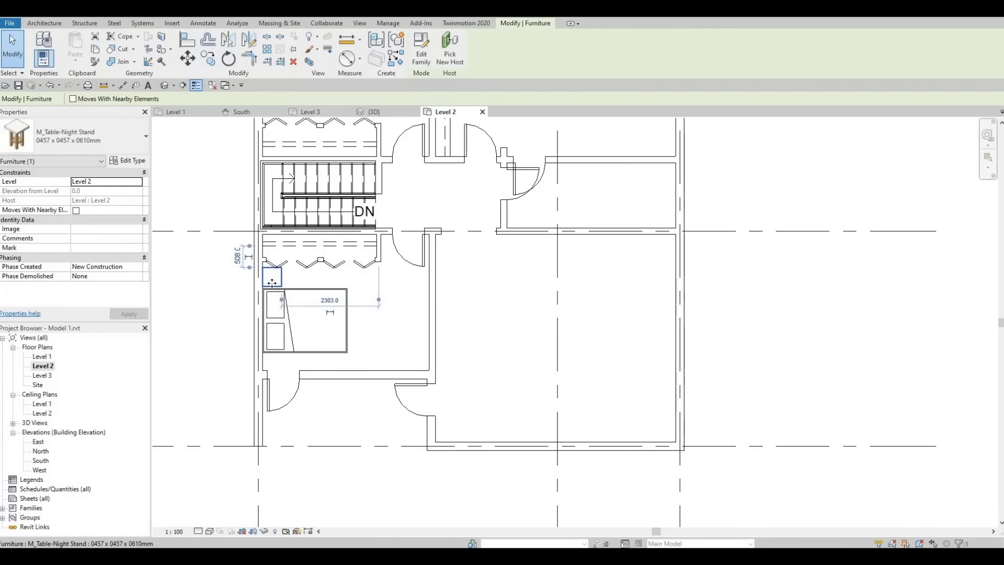
pyautogui.press('Escape')
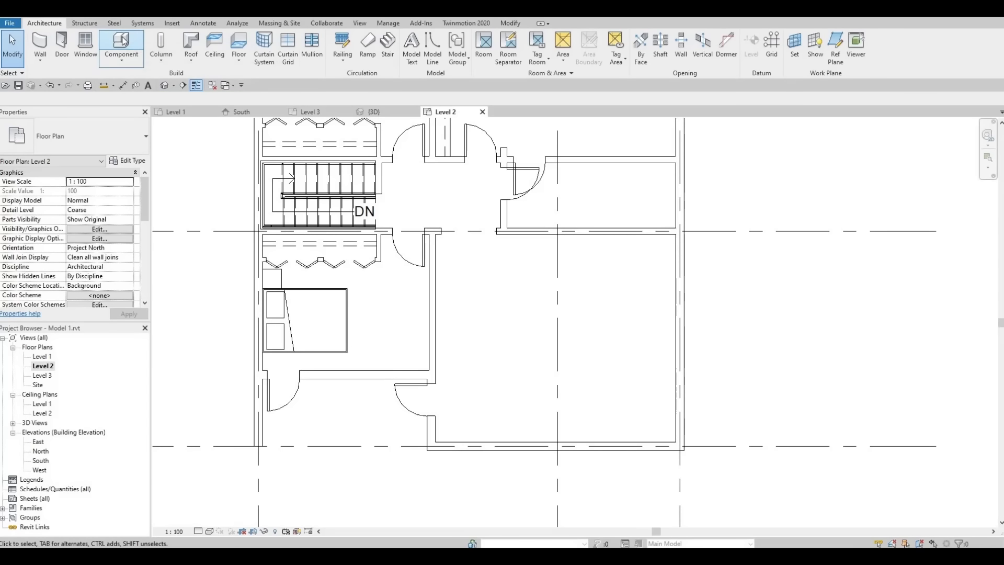
# Step: Place an M_Table Lamp - Hemispheric 60W - 120V on the night stand in the bedroom below the stairs
pyautogui.click(123, 42)
pyautogui.click(103, 134)
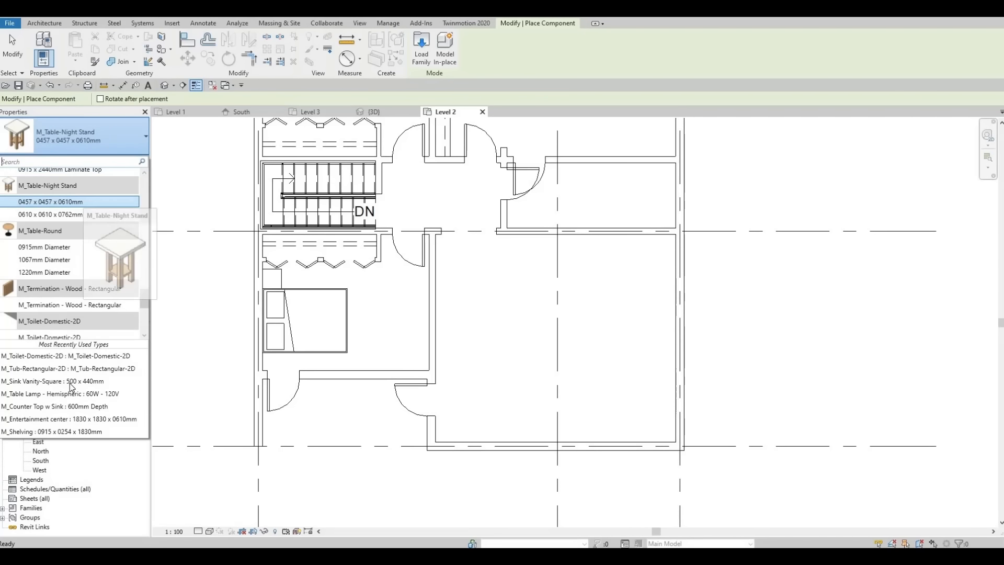
pyautogui.scroll(-2, 72, 387)
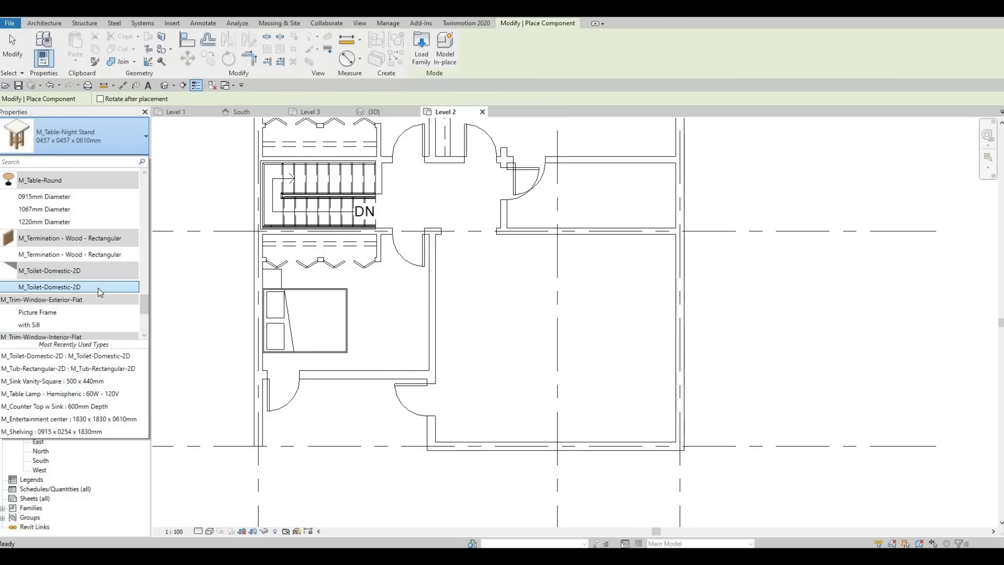
pyautogui.scroll(-2, 49, 280)
pyautogui.scroll(-2, 49, 280)
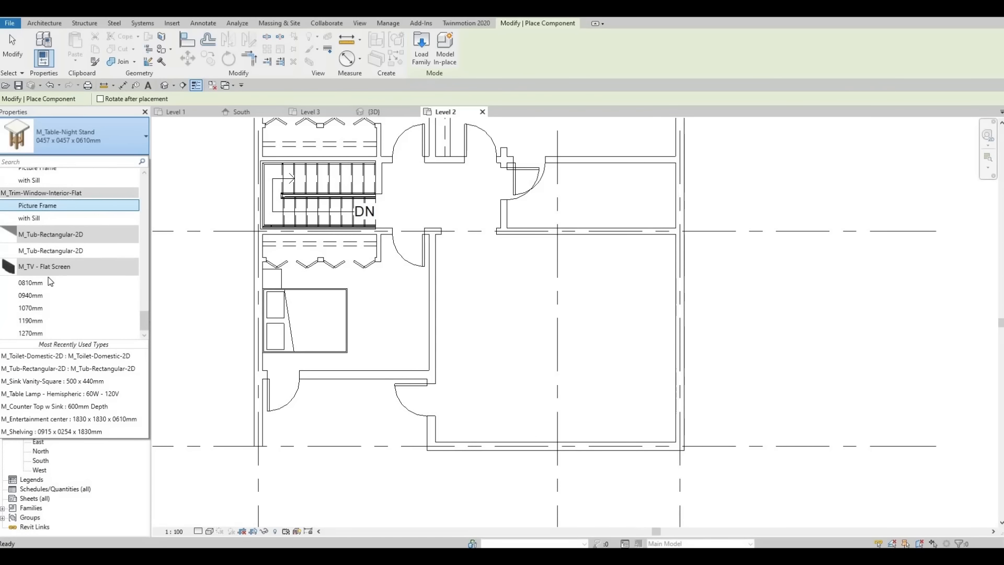
pyautogui.scroll(8, 50, 281)
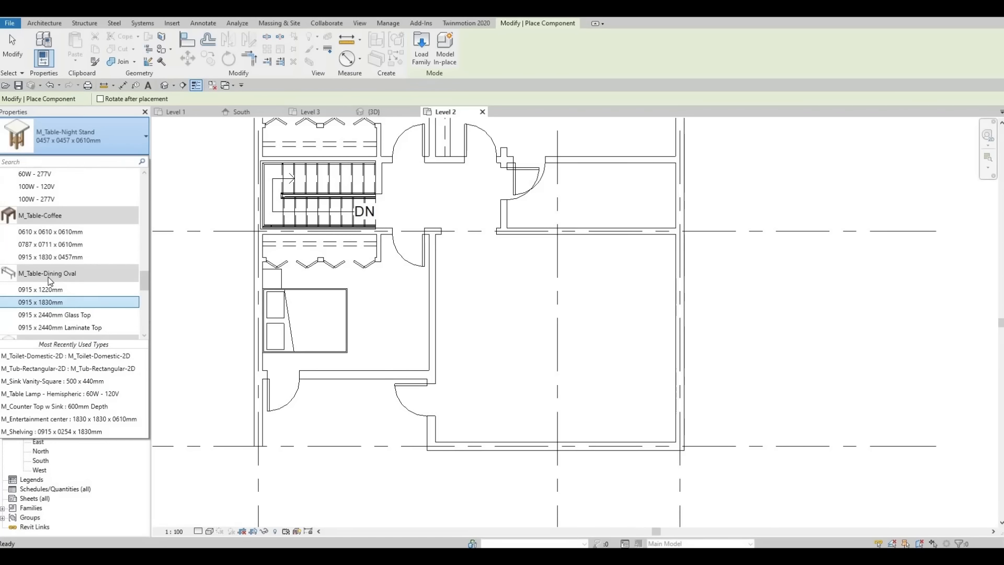
pyautogui.scroll(2, 50, 281)
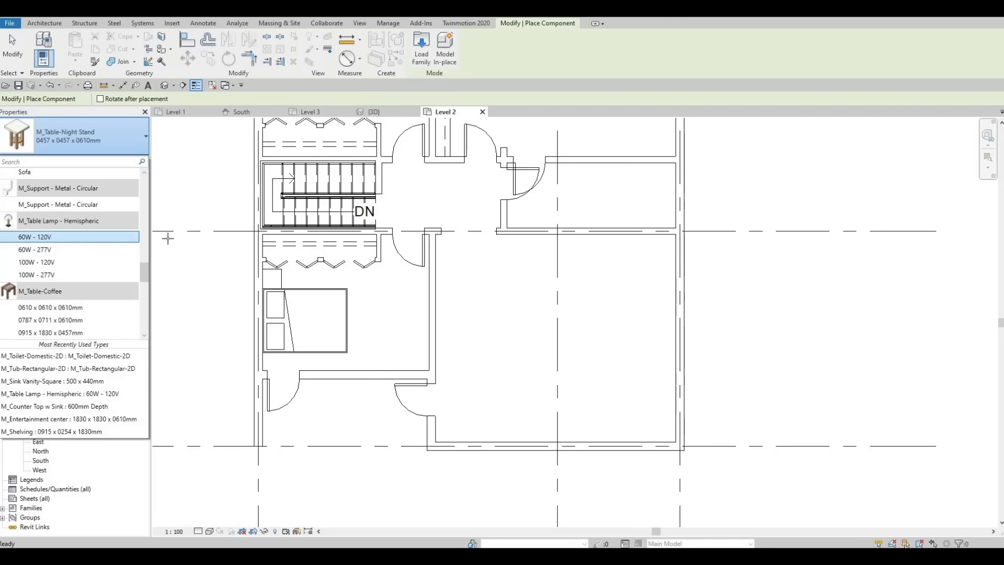
pyautogui.click(78, 237)
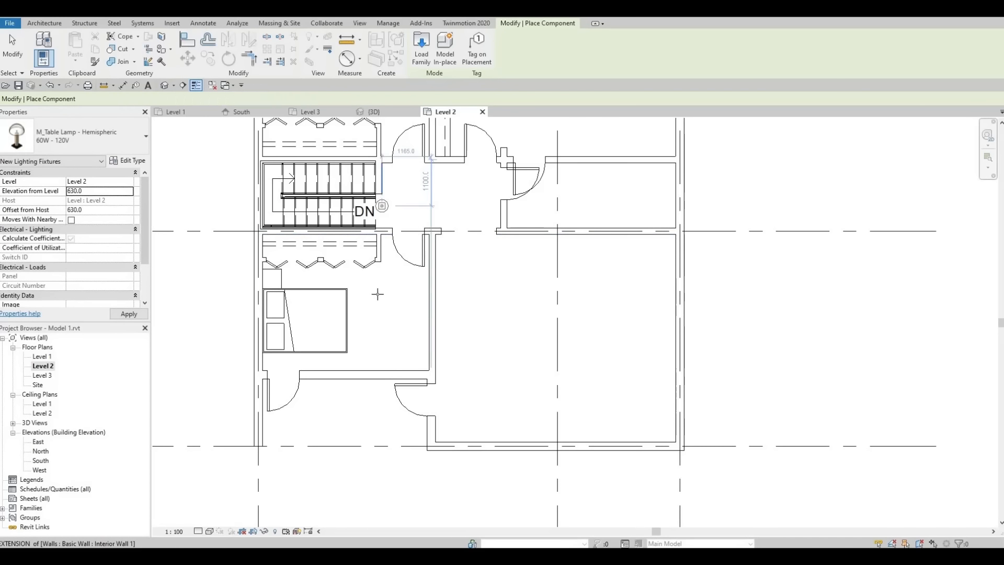
pyautogui.click(271, 278)
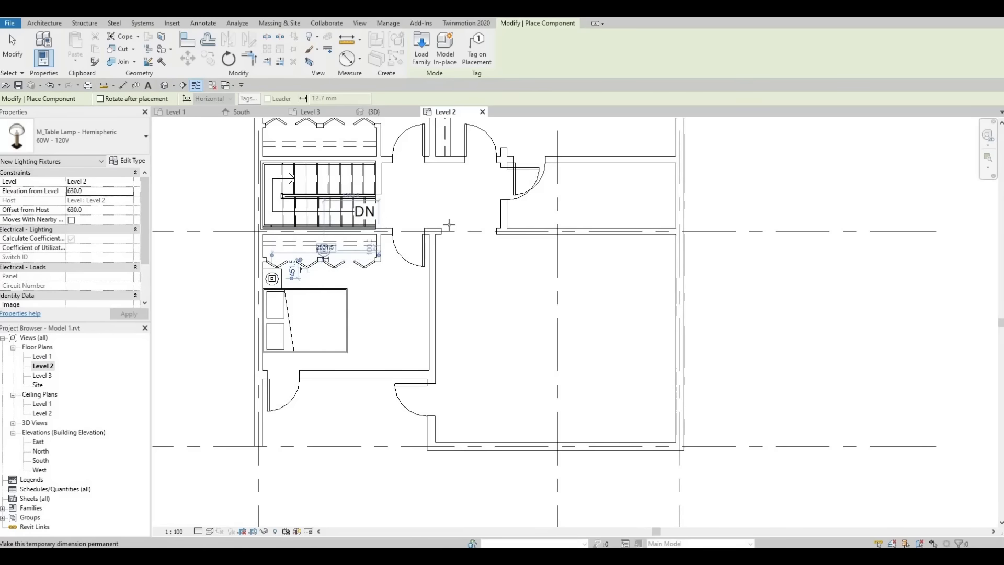
# Step: Place a hemispheric 60W - 120V table lamp on each of the two night stands in the bedroom with the walk-in closet
pyautogui.scroll(-3, 362, 228)
pyautogui.scroll(1, 466, 228)
pyautogui.moveTo(493, 166); pyautogui.dragTo(379, 308, button='middle')
pyautogui.scroll(4, 418, 205)
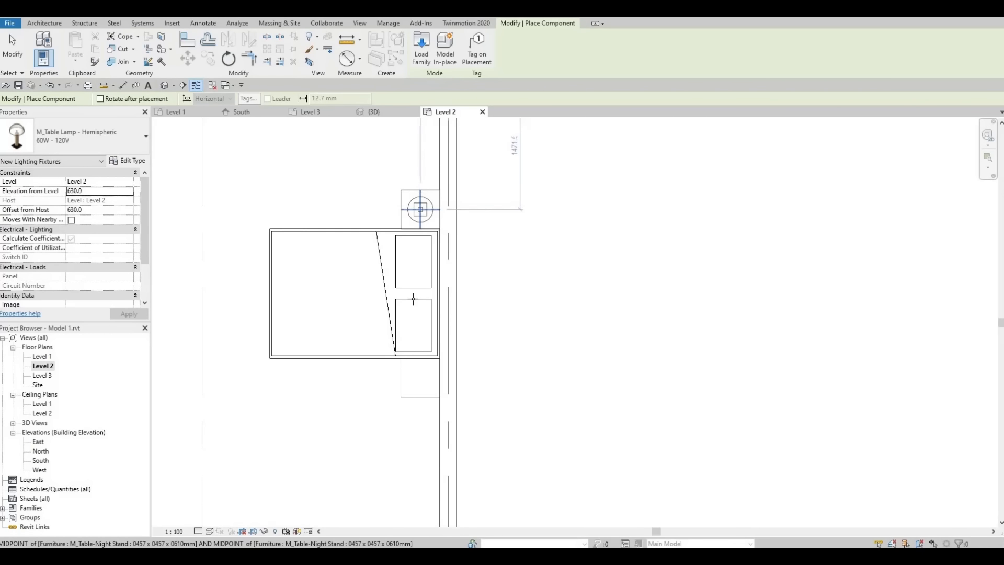
pyautogui.click(419, 209)
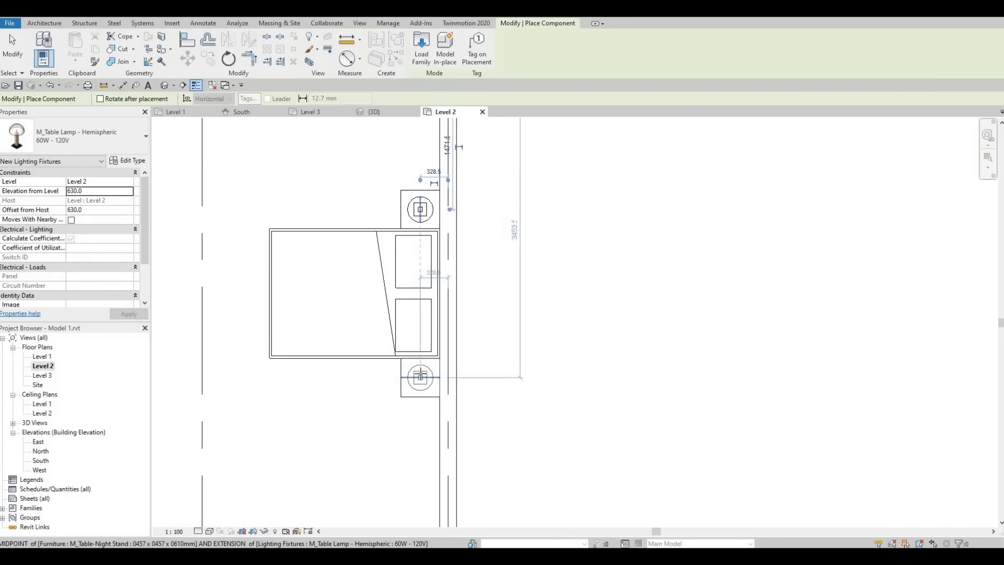
pyautogui.click(421, 374)
# Step: Place a hemispheric table lamp on the night stand in the bedroom above the stairs and nudge it to the stand's centre
pyautogui.scroll(-2, 201, 285)
pyautogui.moveTo(205, 286); pyautogui.dragTo(737, 384, button='middle')
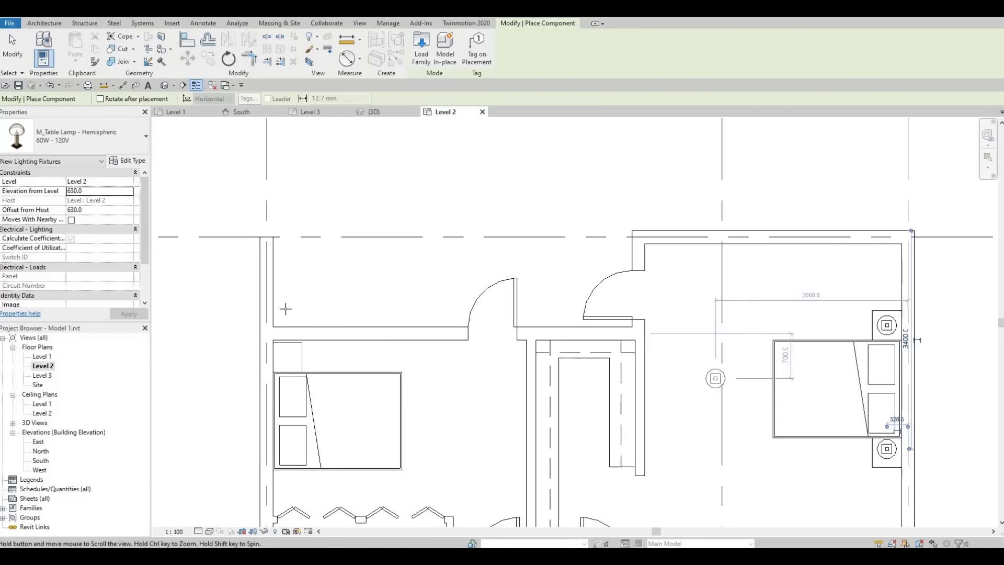
pyautogui.moveTo(286, 308); pyautogui.dragTo(300, 309, button='middle')
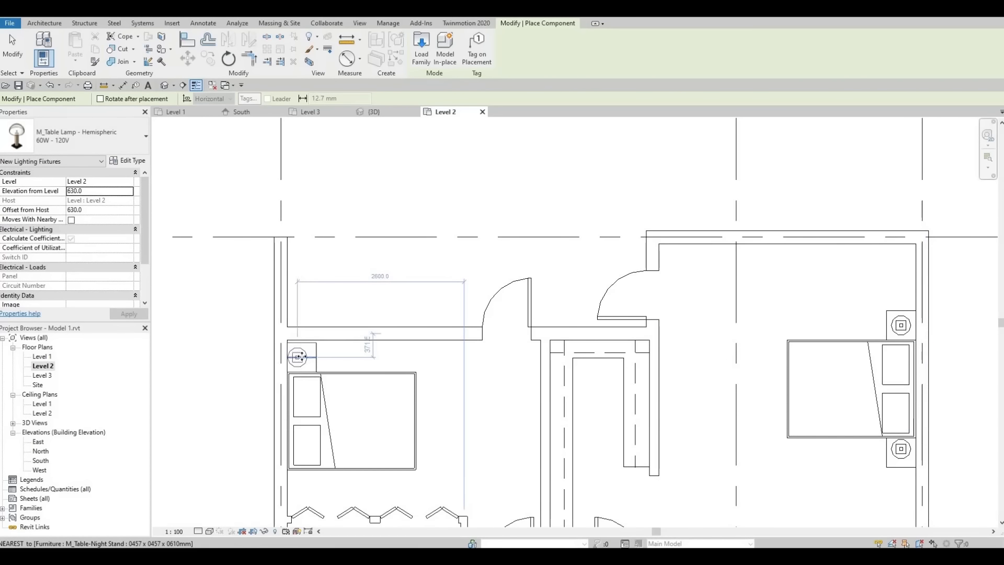
pyautogui.click(299, 356)
pyautogui.press('Escape')
pyautogui.click(298, 358)
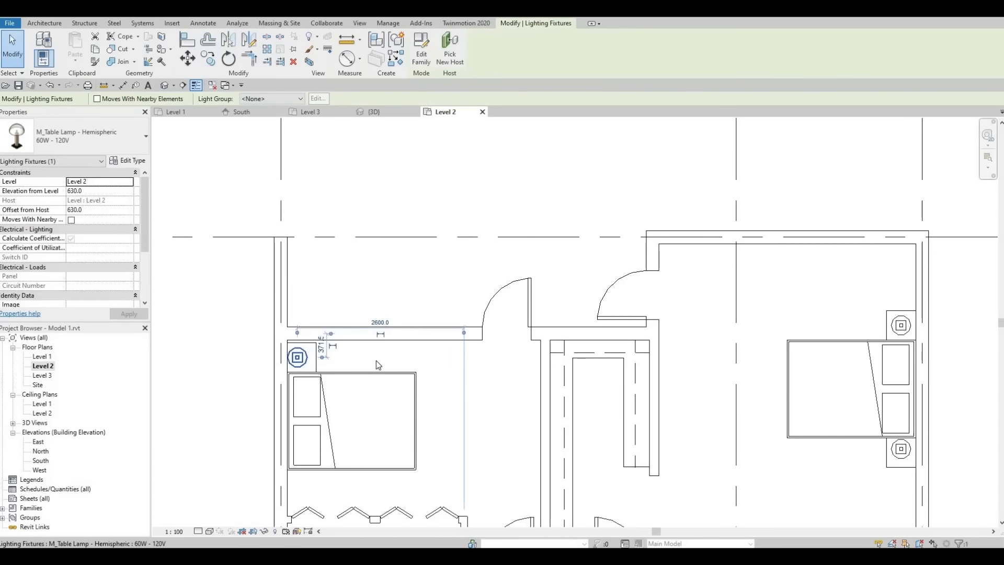
pyautogui.press('Right')
pyautogui.press('Right')
pyautogui.press('Right')
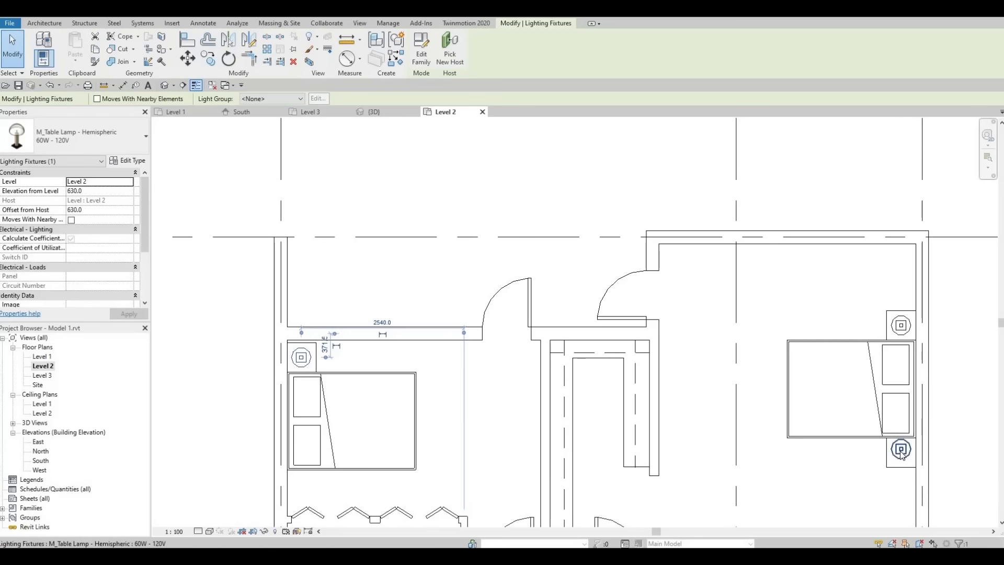
# Step: Shift the lower table lamp in the walk-in closet bedroom slightly away from the bed to centre it on its night stand
pyautogui.click(900, 453)
pyautogui.moveTo(901, 449); pyautogui.dragTo(900, 451)
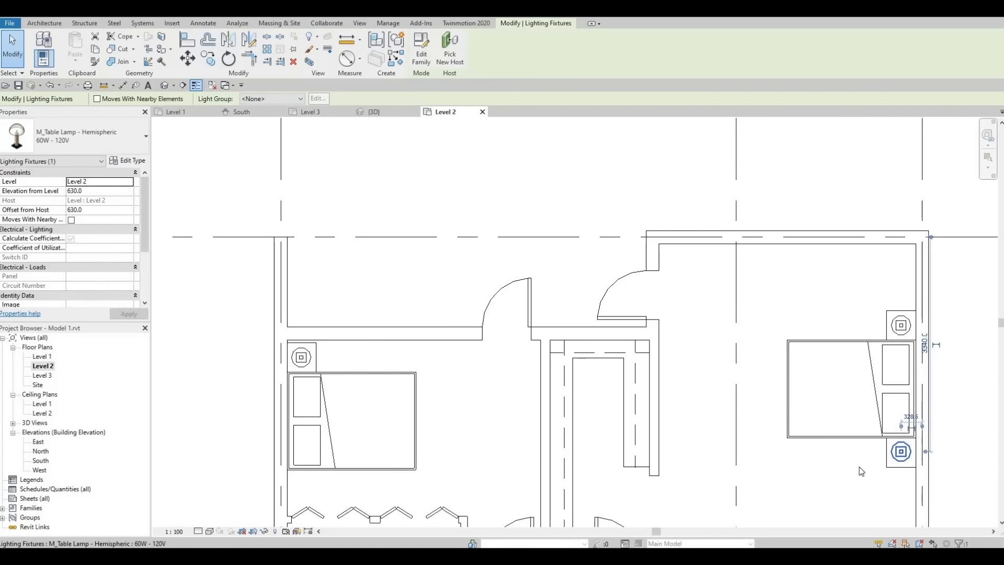
pyautogui.press('Escape')
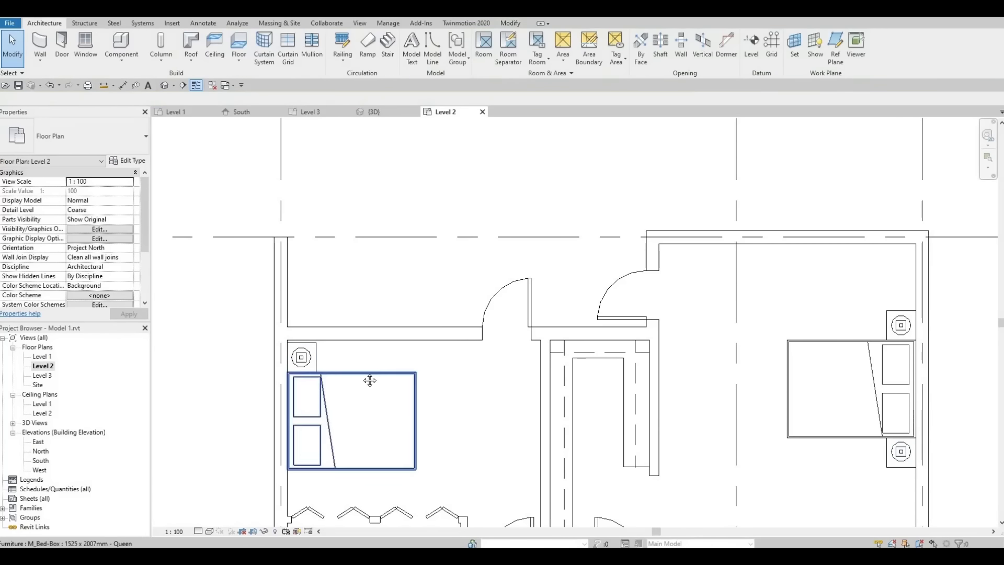
# Step: Place two M_Sofa-Corbu sofas in the large lower room, one vertical near the centre grid line and one horizontal near the upper wall
pyautogui.scroll(-4, 369, 378)
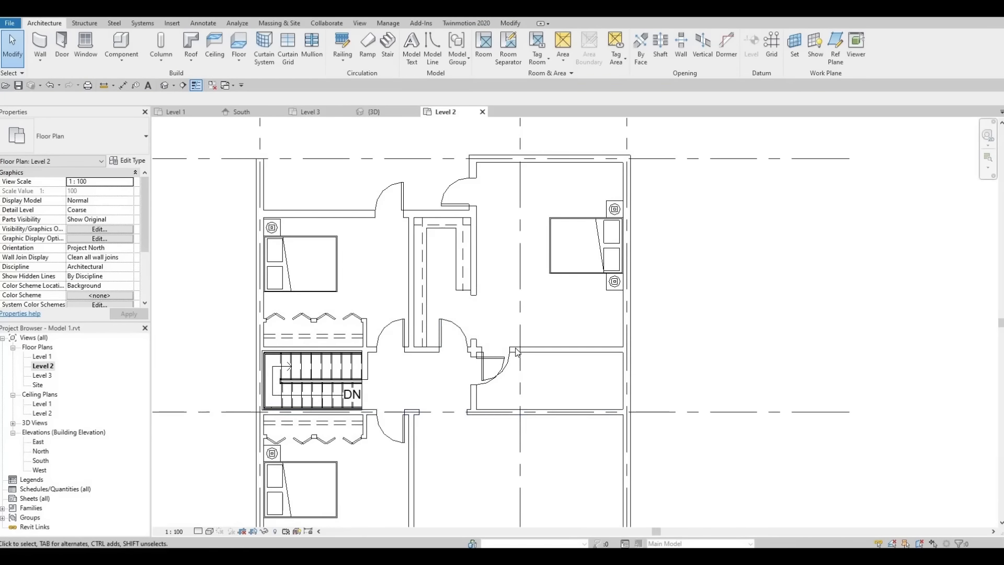
pyautogui.moveTo(517, 352); pyautogui.dragTo(504, 275, button='middle')
pyautogui.moveTo(480, 350); pyautogui.dragTo(457, 298, button='middle')
pyautogui.moveTo(513, 163); pyautogui.dragTo(509, 252, button='middle')
pyautogui.scroll(-1, 509, 252)
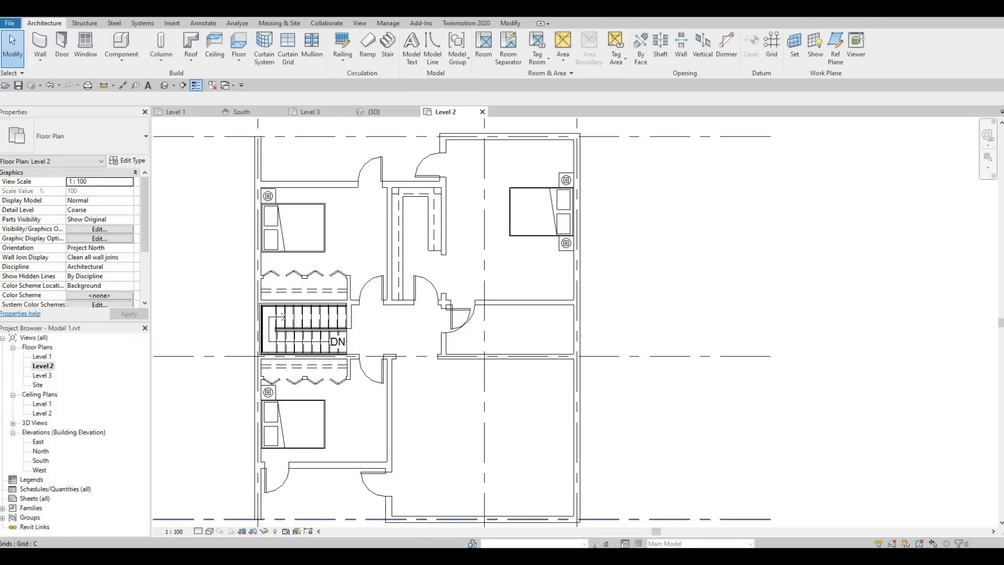
pyautogui.click(128, 49)
pyautogui.click(111, 143)
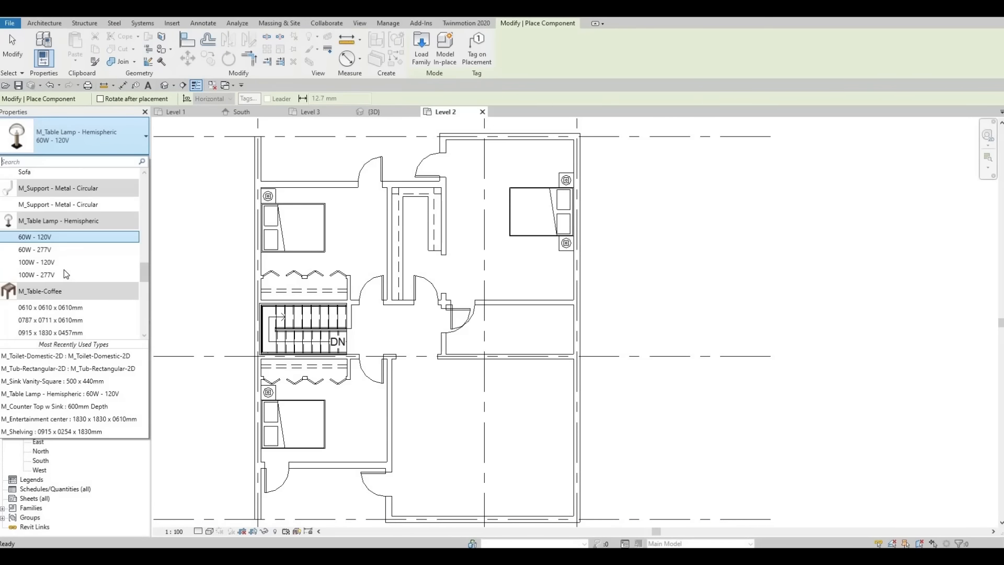
pyautogui.scroll(4, 59, 282)
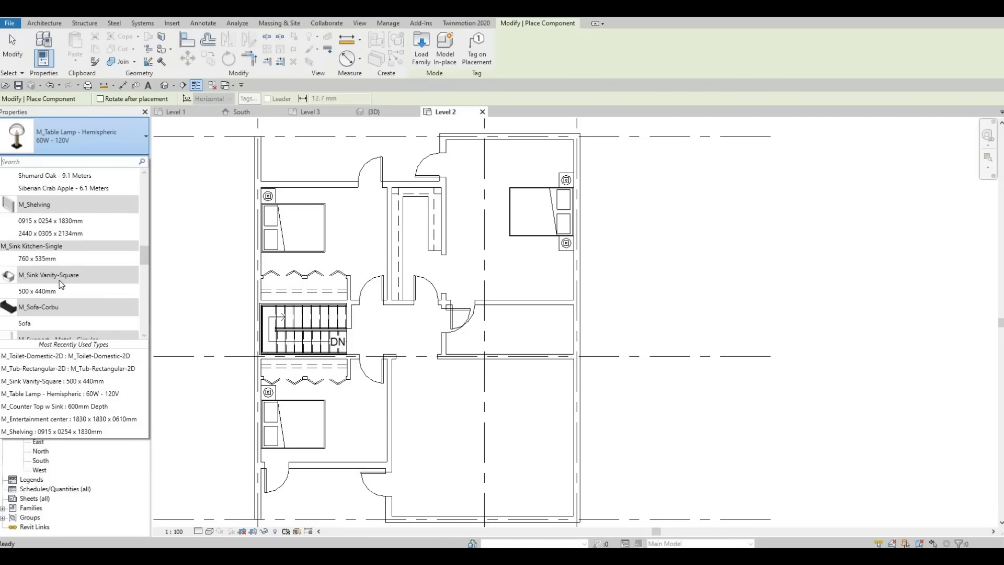
pyautogui.scroll(-1, 61, 284)
pyautogui.click(38, 299)
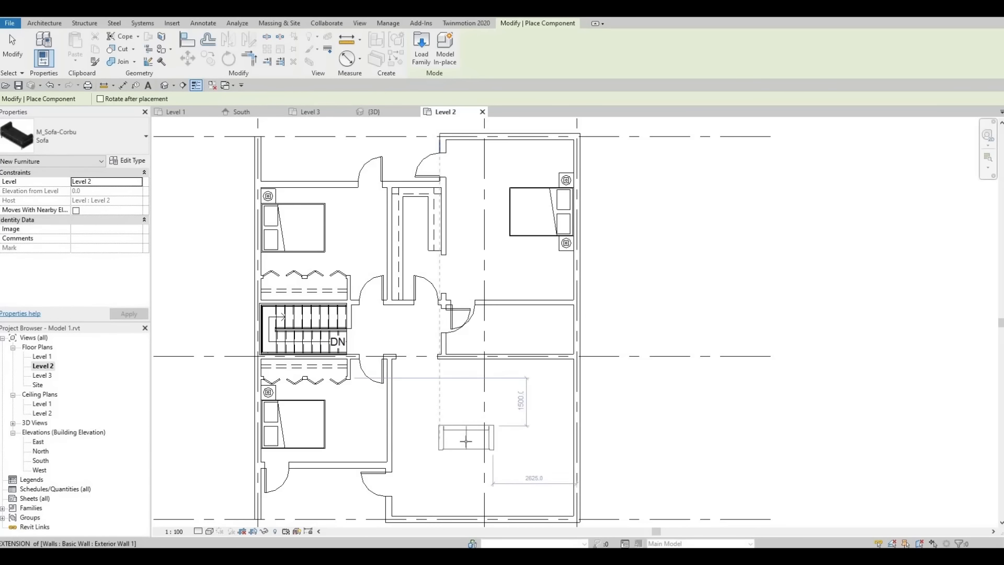
pyautogui.press('space')
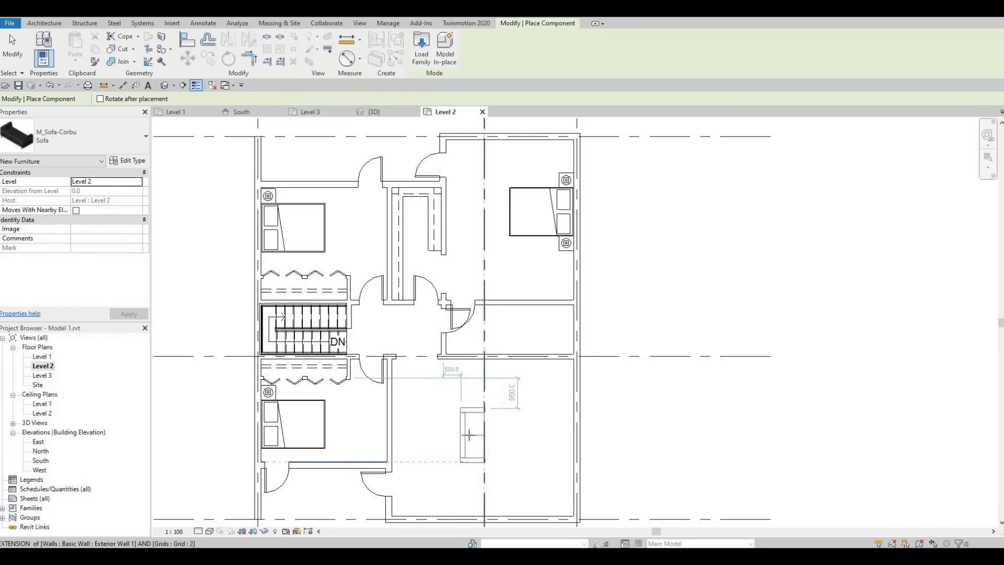
pyautogui.click(469, 435)
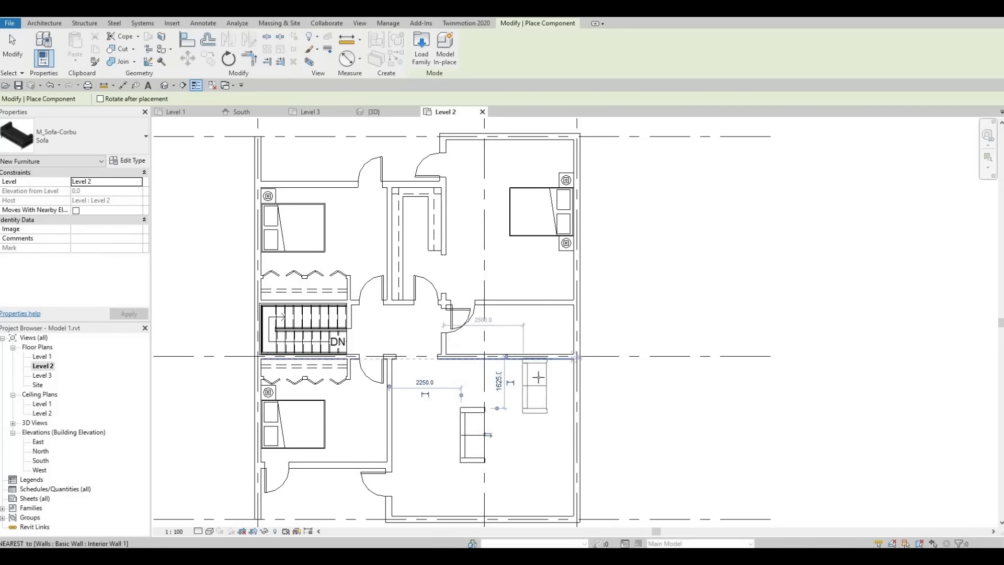
pyautogui.press('space')
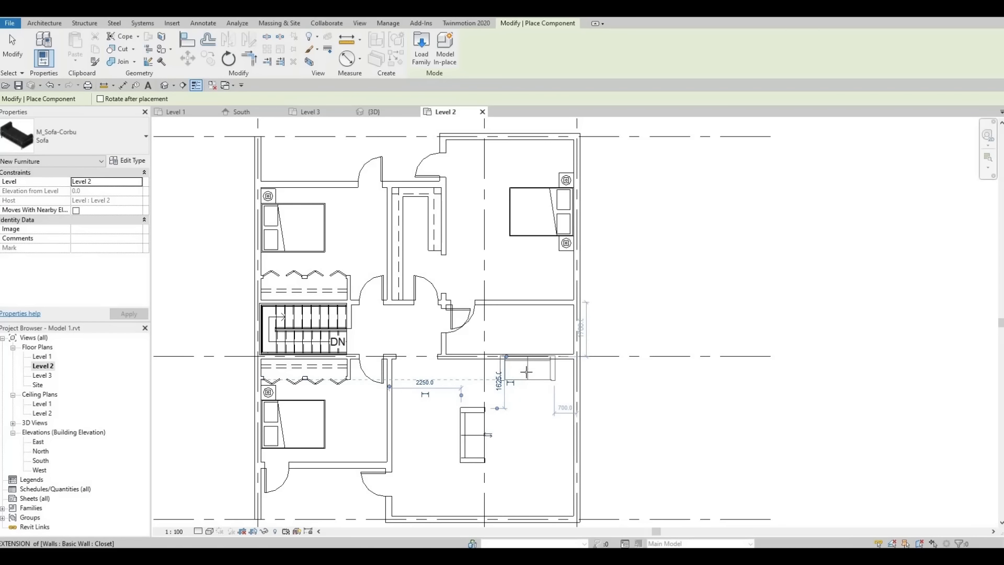
pyautogui.click(524, 374)
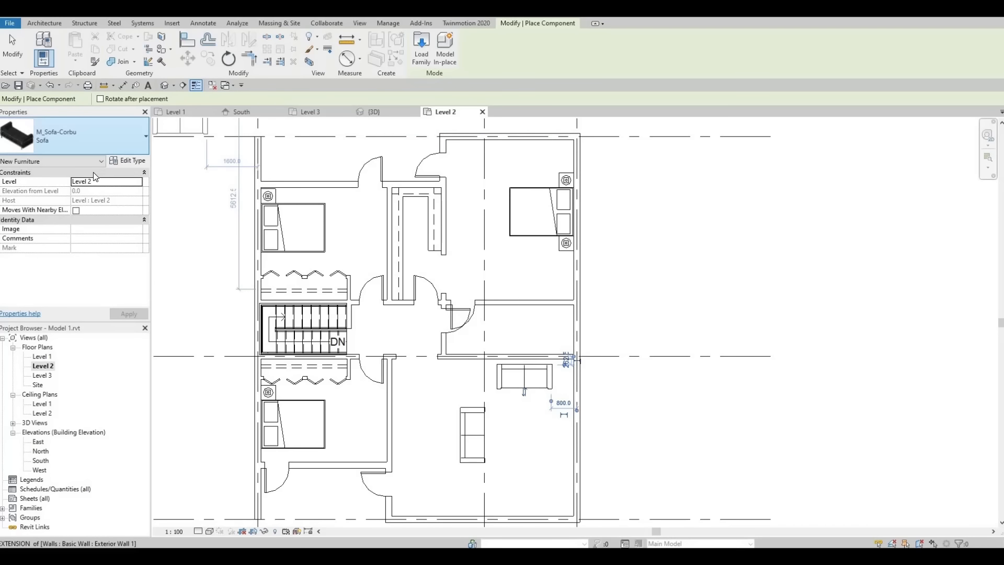
# Step: Place an M_Chair-Corbu chair against the large room's lower exterior wall, aligned with the midpoint of the upper sofa
pyautogui.click(89, 140)
pyautogui.scroll(10, 67, 277)
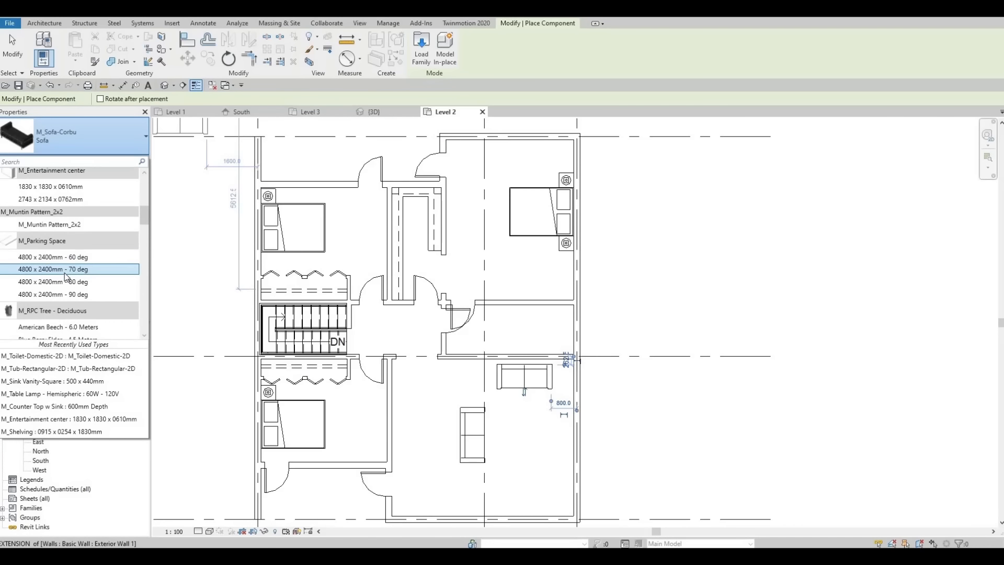
pyautogui.scroll(10, 53, 280)
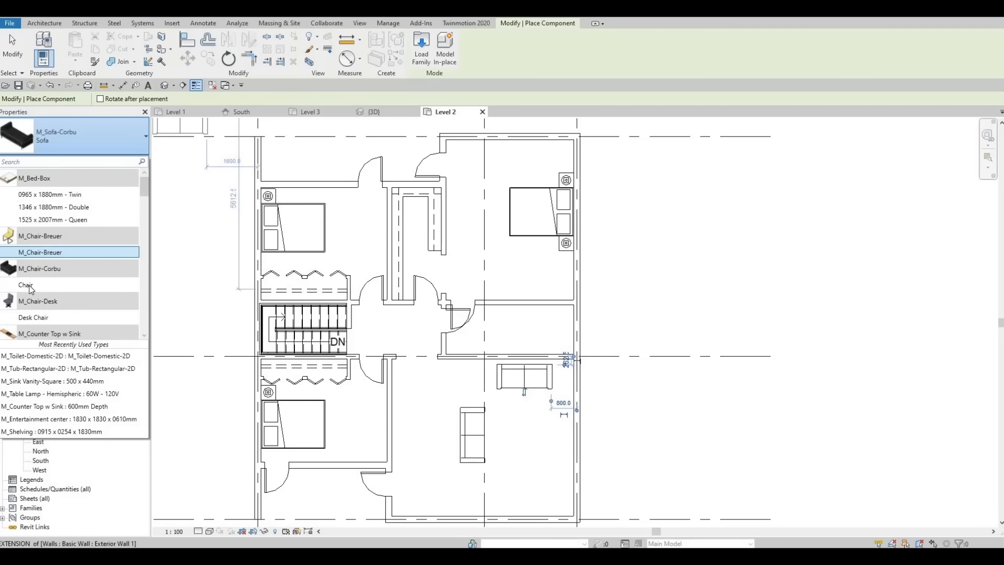
pyautogui.click(26, 285)
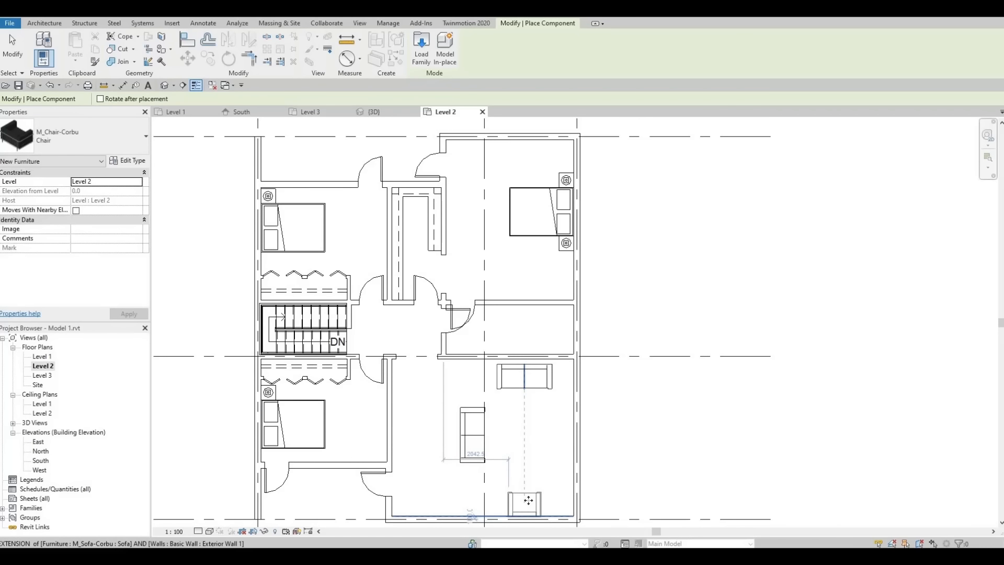
pyautogui.click(528, 501)
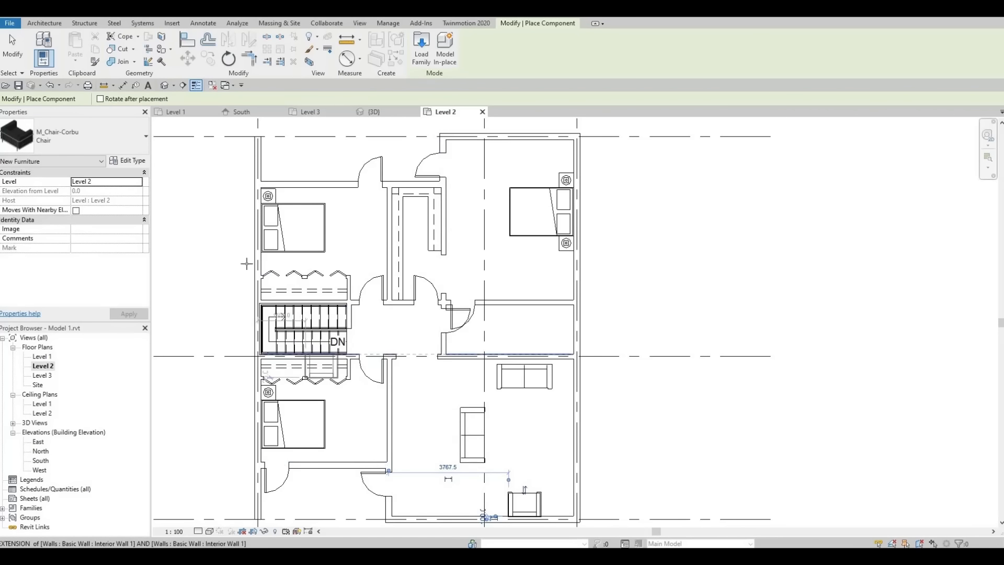
# Step: Place an M_Entertainment center 2743 x 2134 x 0762mm against the large room's exterior side wall, opposite the central sofa
pyautogui.click(93, 153)
pyautogui.scroll(-3, 71, 282)
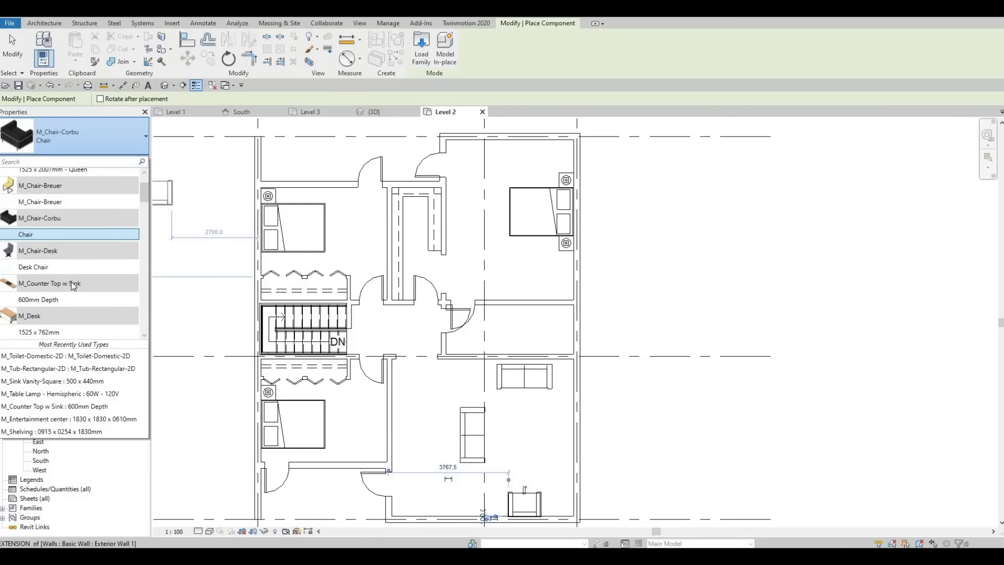
pyautogui.scroll(-3, 71, 281)
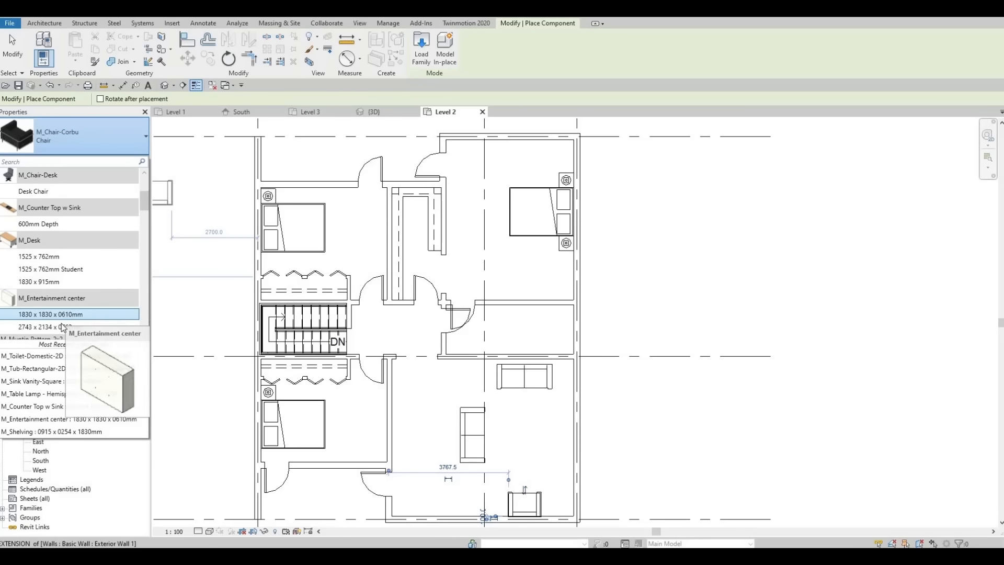
pyautogui.click(51, 326)
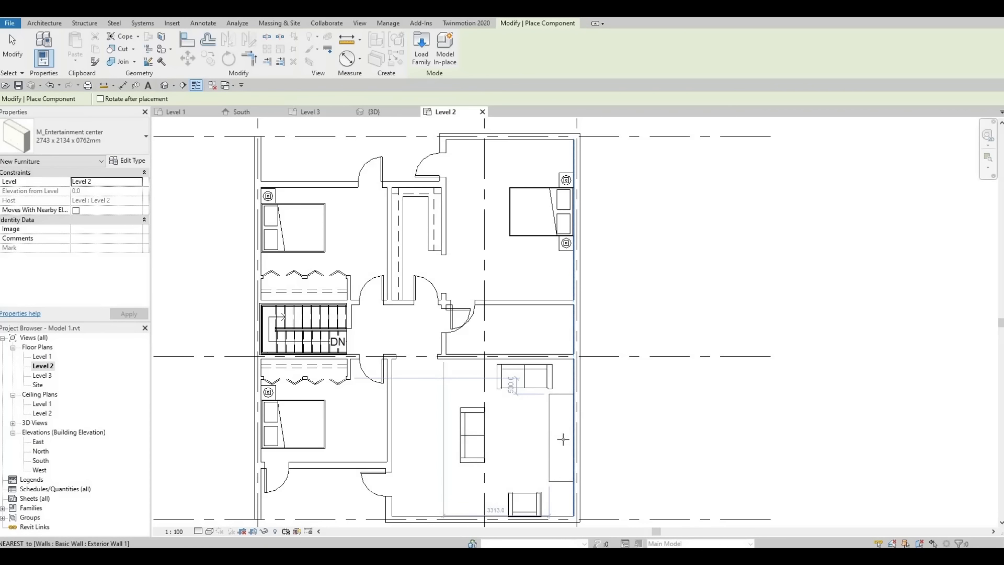
# Step: Place the 2743 x 2134 x 0762mm entertainment center against the living room's exterior wall, facing the sofas
pyautogui.click(563, 439)
pyautogui.press('Escape')
pyautogui.press('Escape')
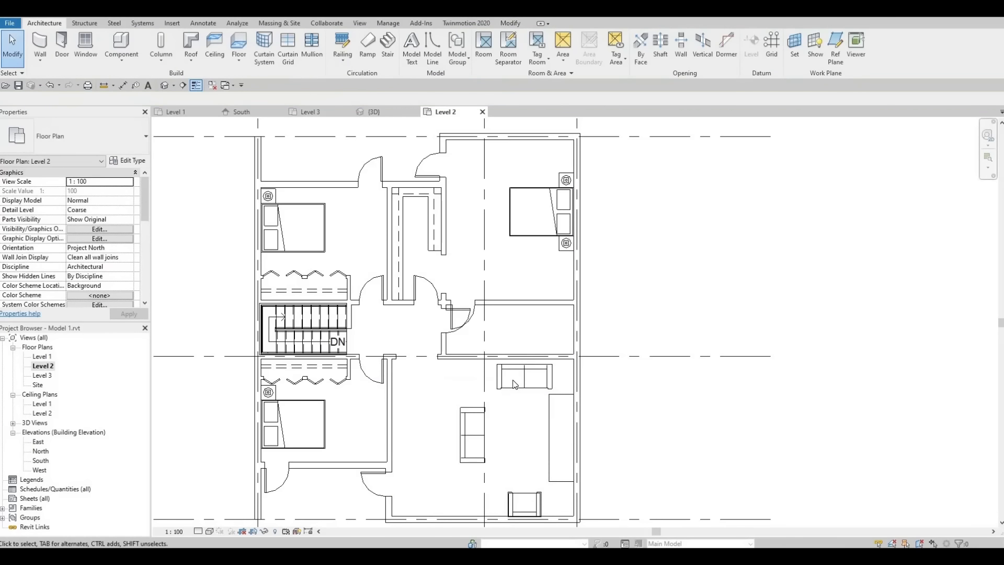
# Step: Nudge the upper living room sofa away from the entertainment center and closer to the wall behind it
pyautogui.click(513, 384)
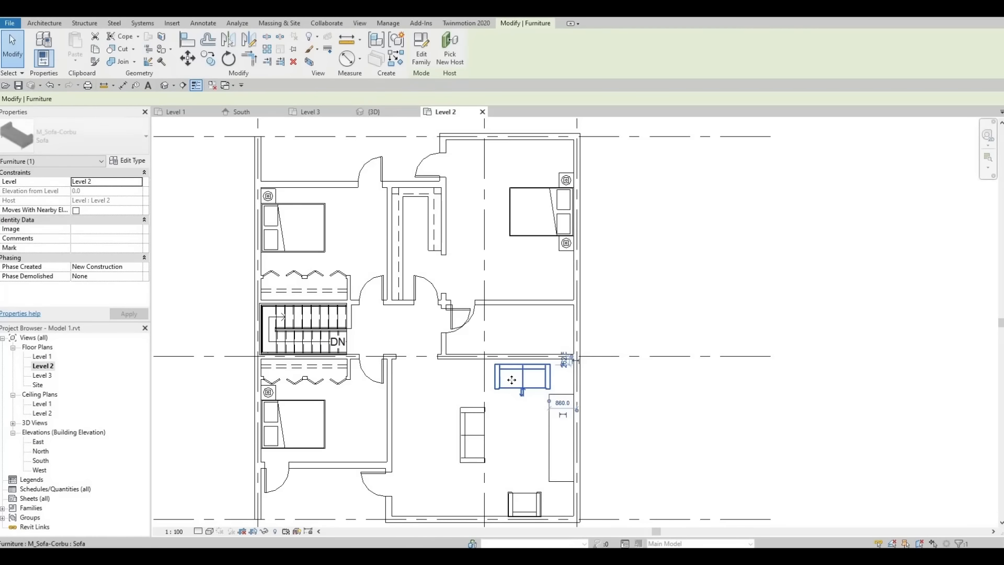
pyautogui.press('Left')
pyautogui.press('Left')
pyautogui.press('Up')
pyautogui.press('Up')
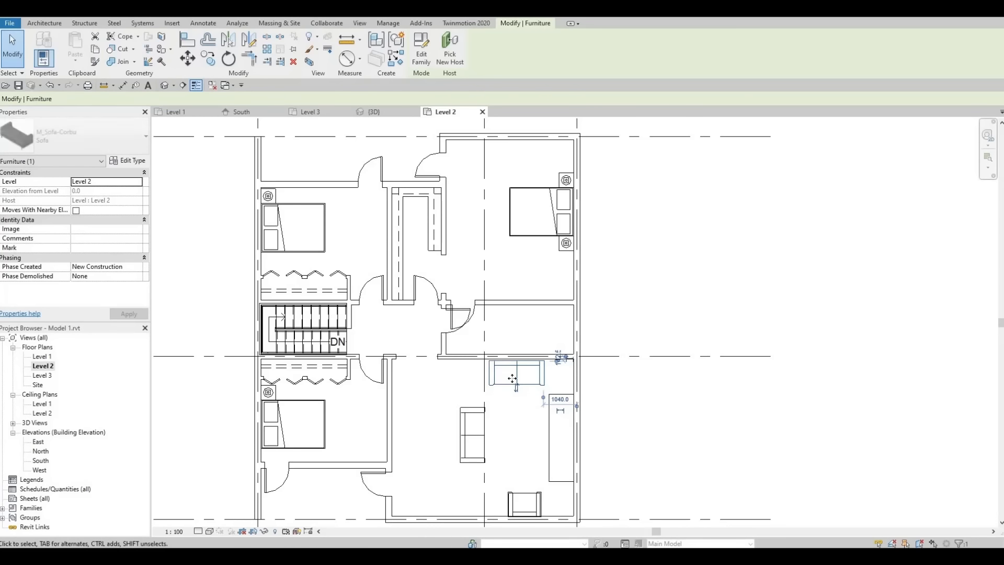
pyautogui.press('Left')
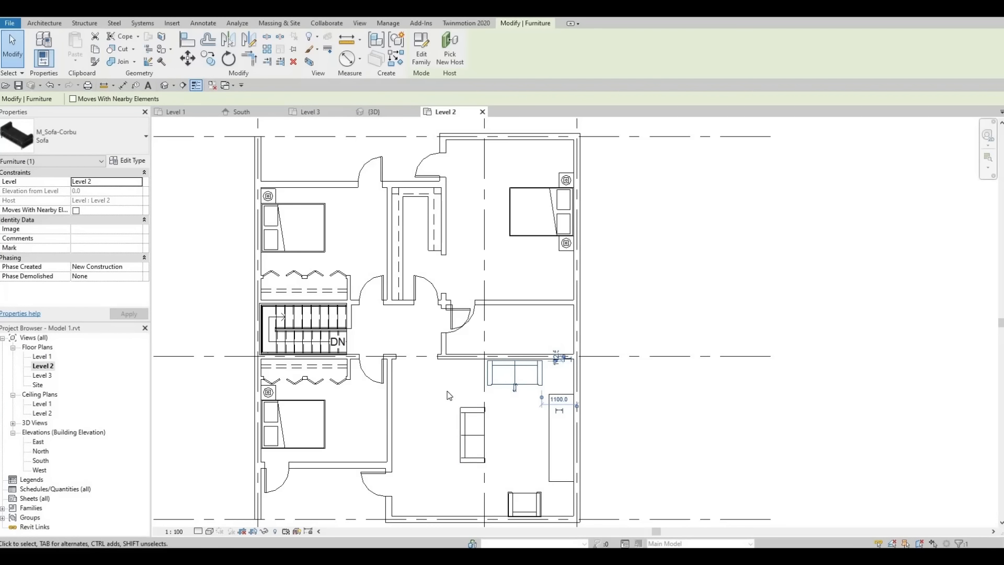
pyautogui.click(108, 121)
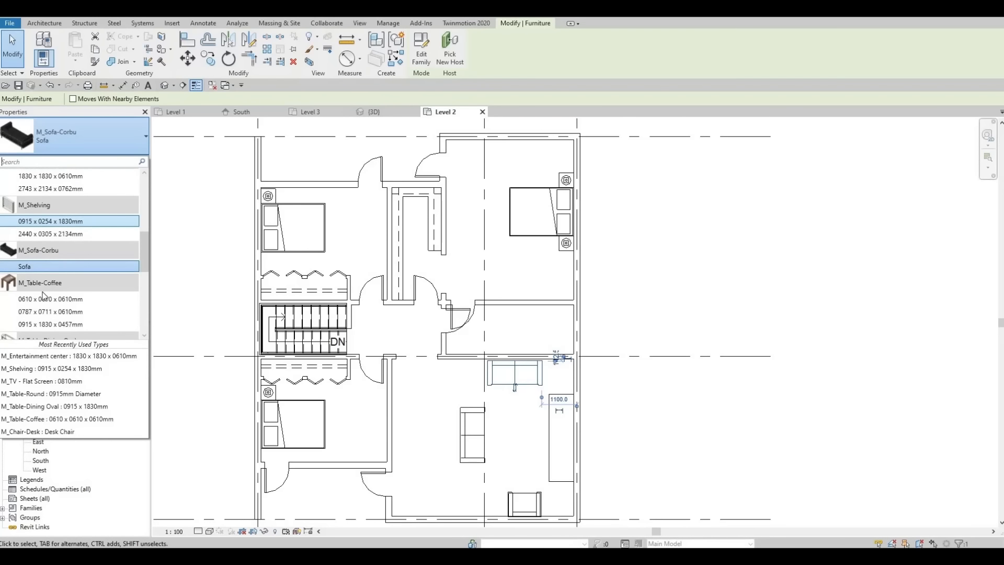
pyautogui.click(51, 313)
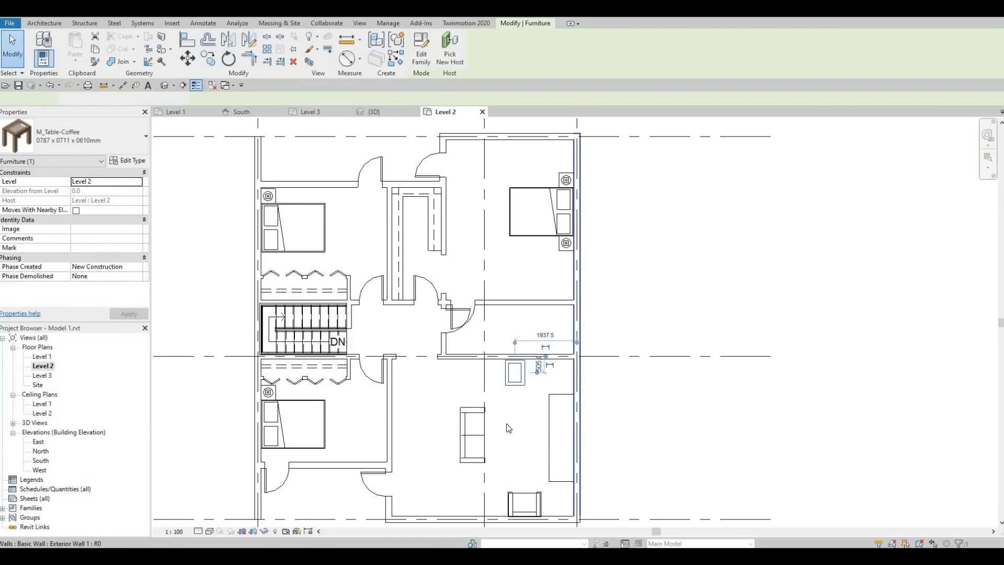
pyautogui.click(70, 145)
pyautogui.click(50, 307)
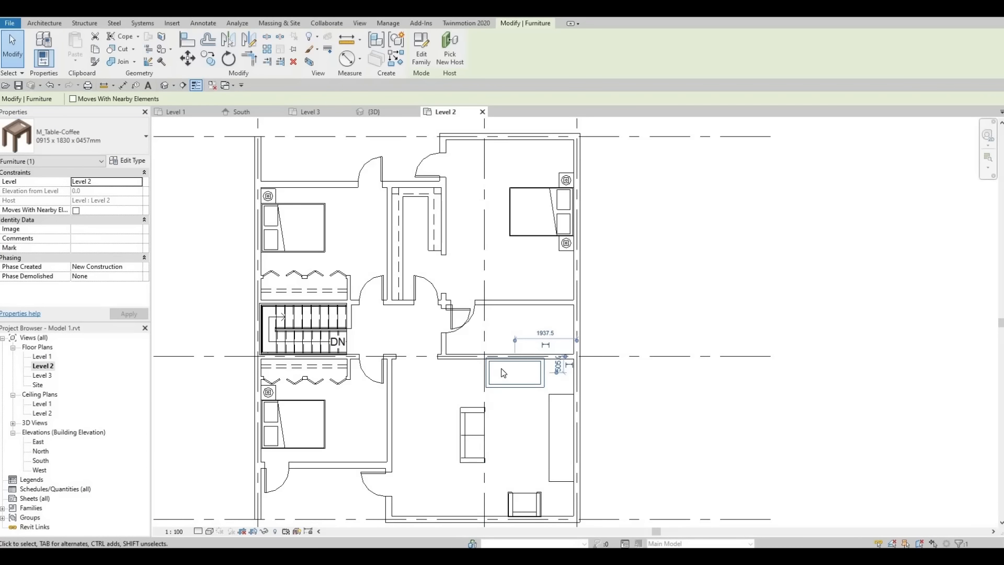
pyautogui.hotkey('ctrl', 'z')
pyautogui.hotkey('ctrl', 'z')
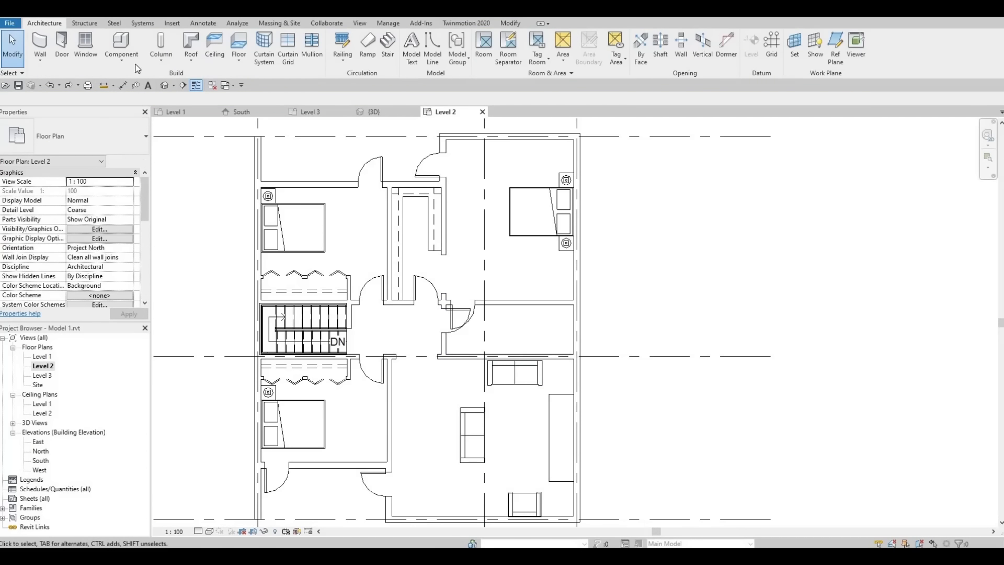
# Step: Place an M_Table-Coffee of type 0915 x 1830 x 0457mm between the vertical sofa and the entertainment center
pyautogui.click(121, 55)
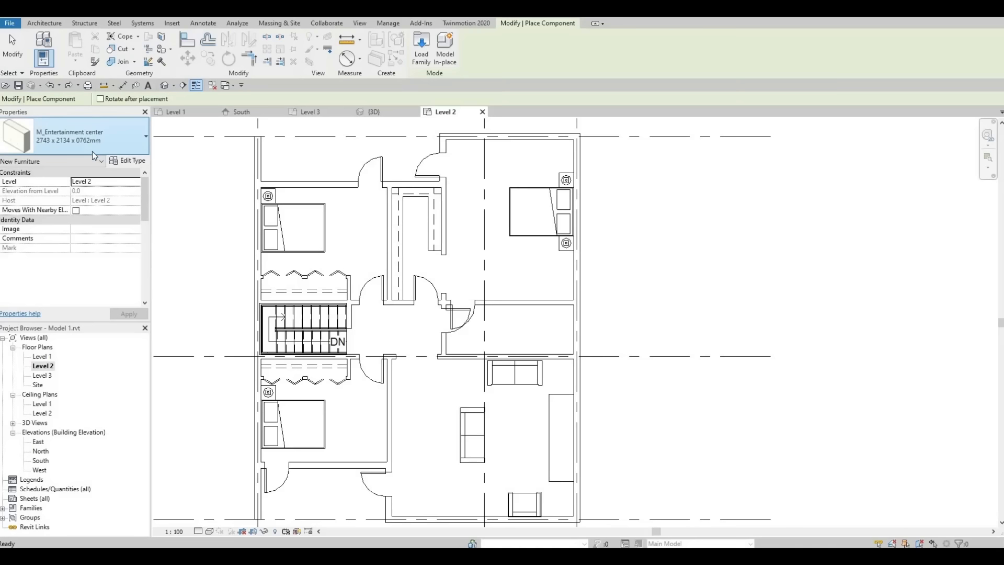
pyautogui.click(93, 140)
pyautogui.scroll(3, 77, 231)
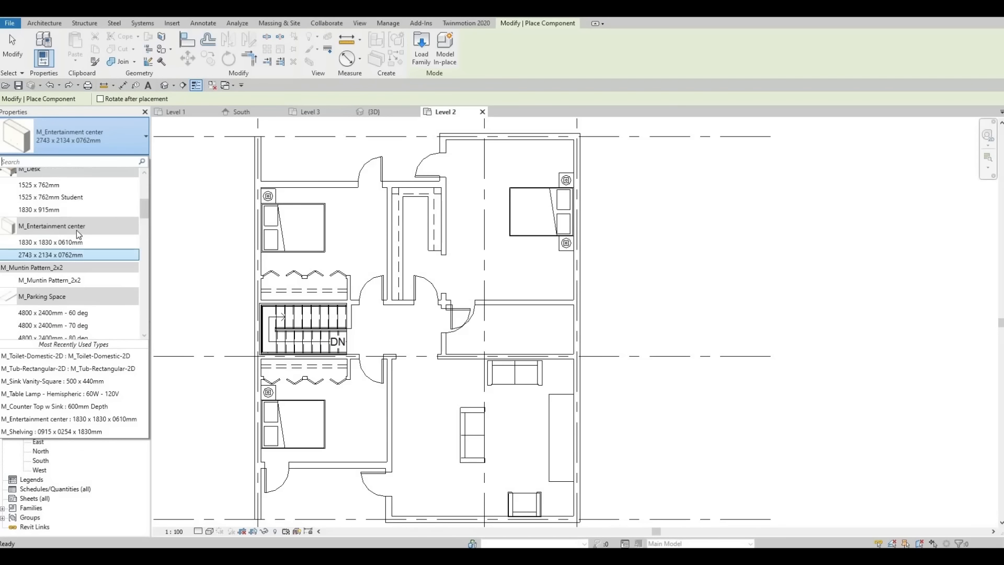
pyautogui.scroll(5, 78, 229)
pyautogui.scroll(-2, 73, 235)
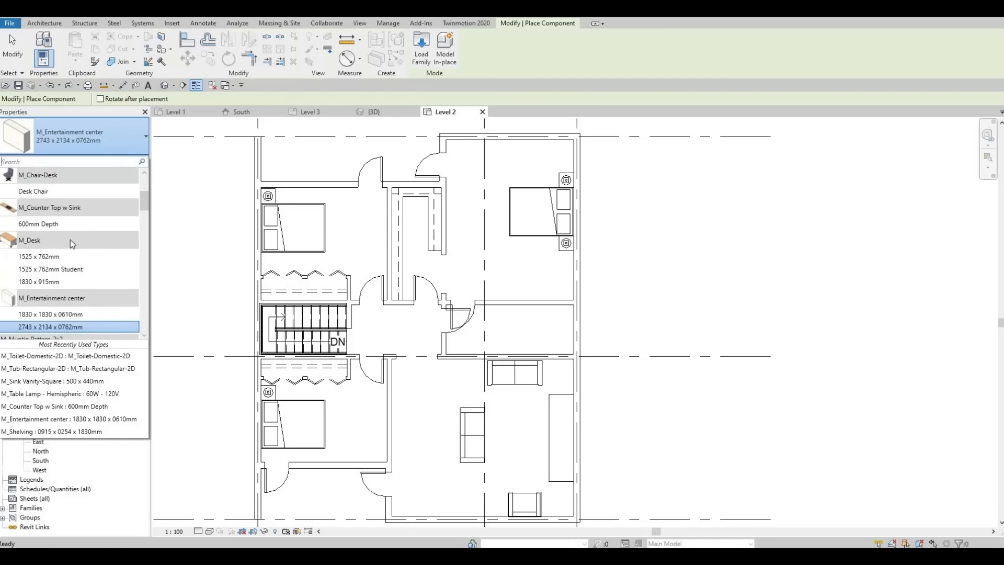
pyautogui.scroll(-4, 73, 242)
pyautogui.scroll(-4, 84, 288)
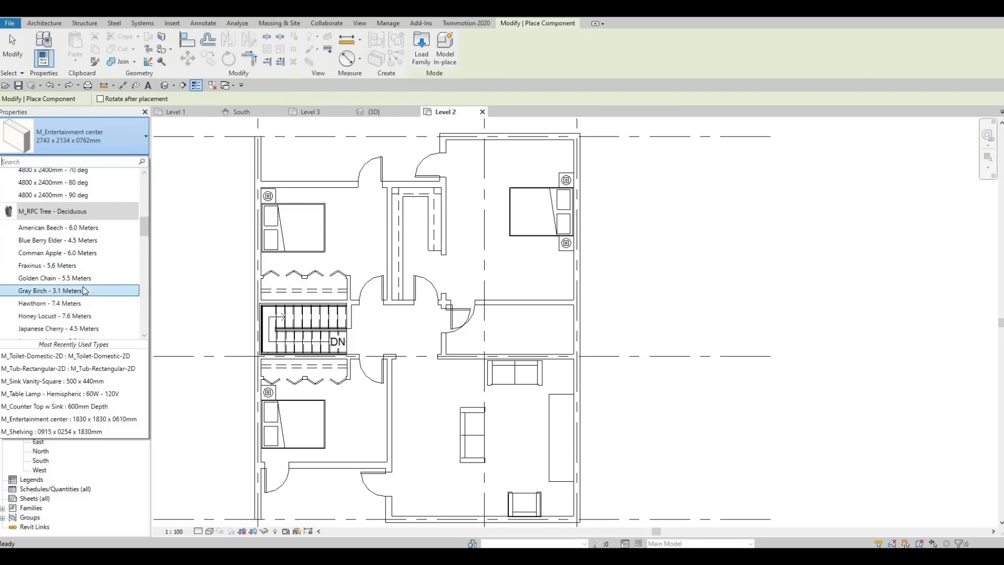
pyautogui.scroll(-10, 82, 288)
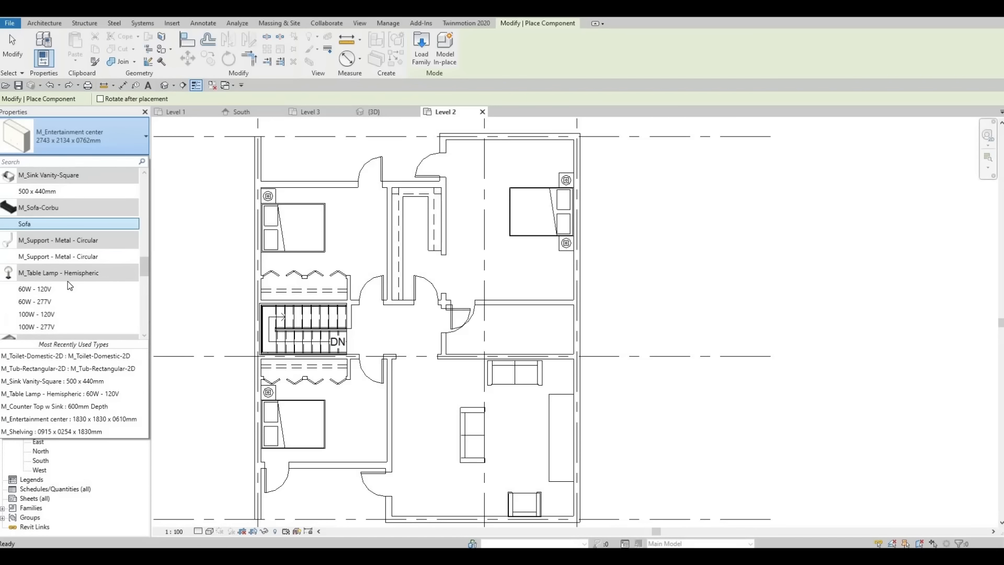
pyautogui.scroll(-2, 70, 285)
pyautogui.click(47, 308)
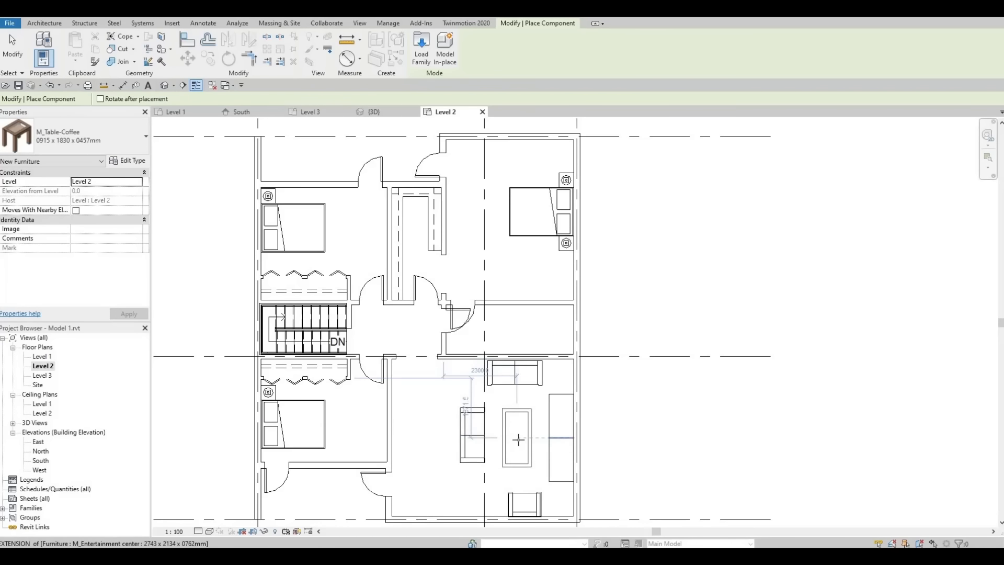
pyautogui.click(522, 459)
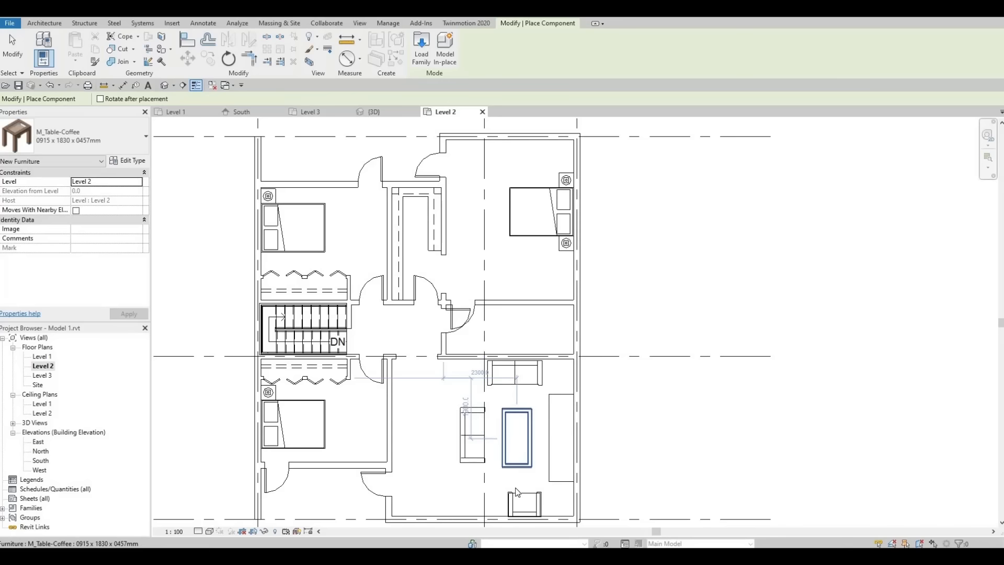
pyautogui.press('Escape')
pyautogui.press('Escape')
# Step: Nudge the Corbu armchair sideways so it lines up with the coffee table
pyautogui.click(510, 496)
pyautogui.press('Left')
pyautogui.press('Left')
pyautogui.press('Left')
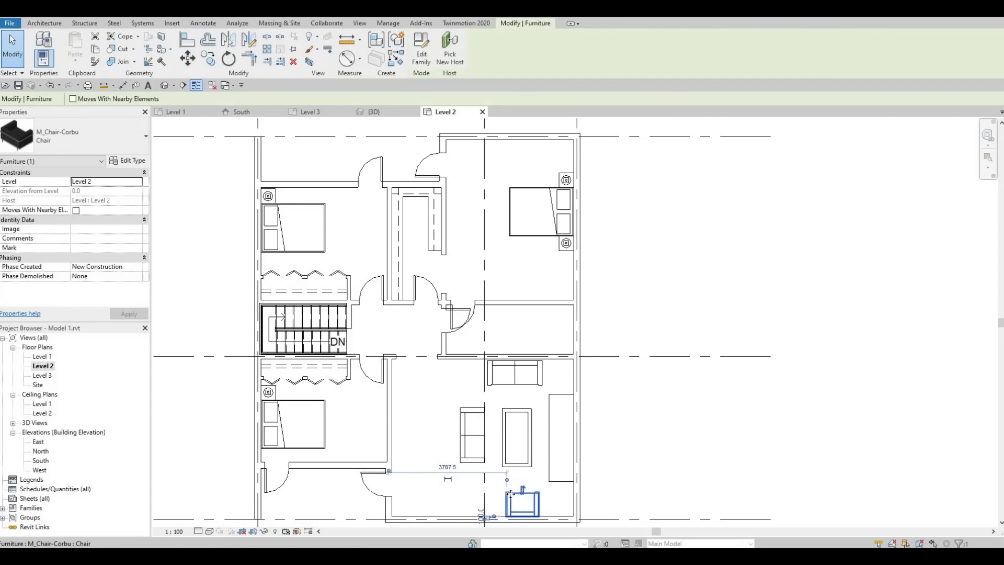
pyautogui.press('Escape')
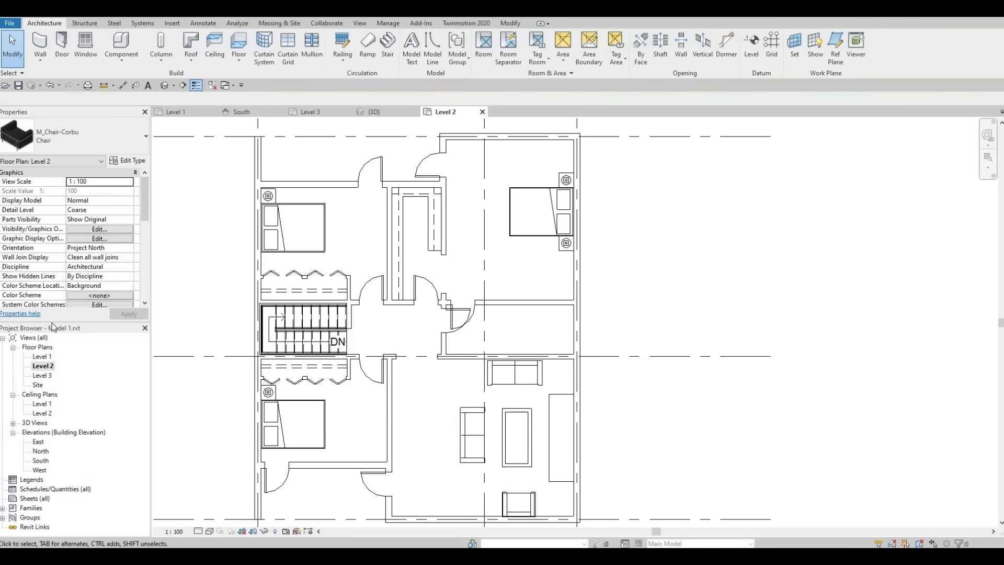
# Step: Browse the available component types, from beds to flat-screen TVs, for another living room piece
pyautogui.click(124, 45)
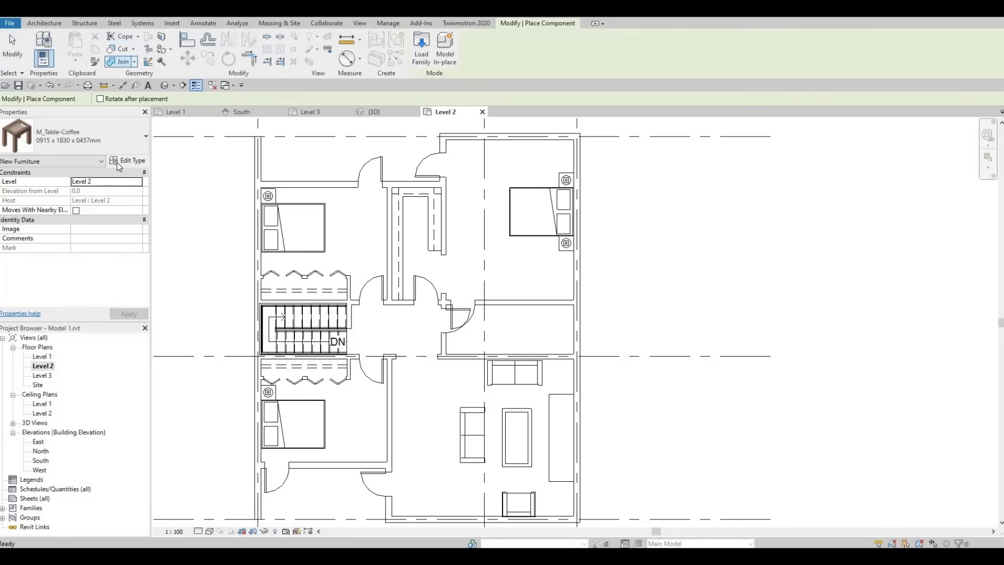
pyautogui.click(122, 134)
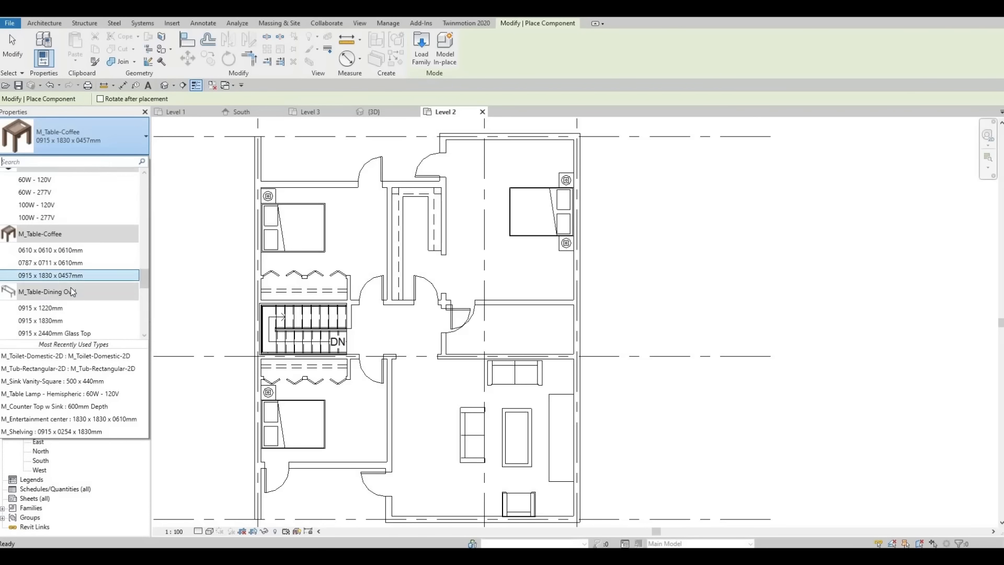
pyautogui.scroll(-7, 72, 292)
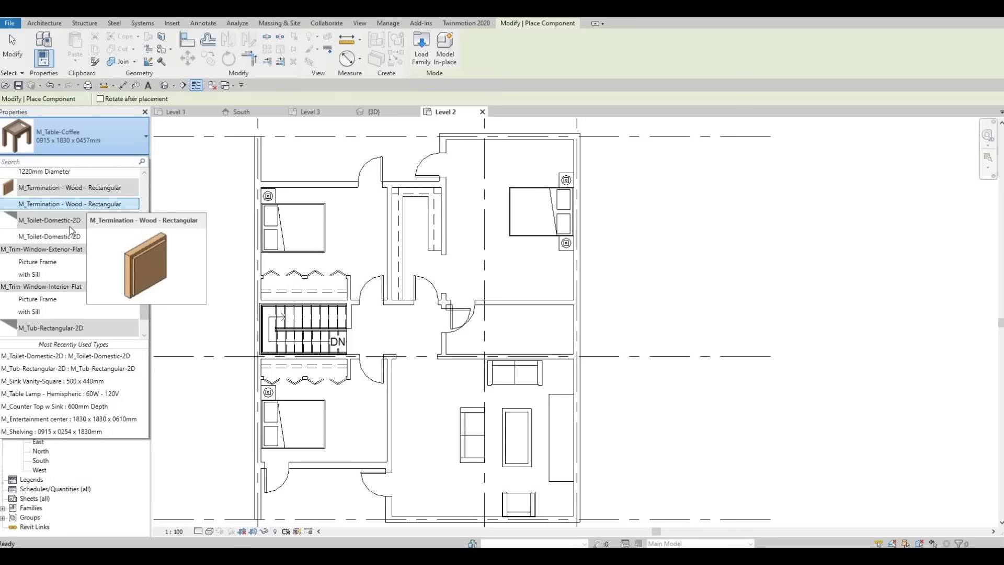
pyautogui.scroll(-3, 61, 289)
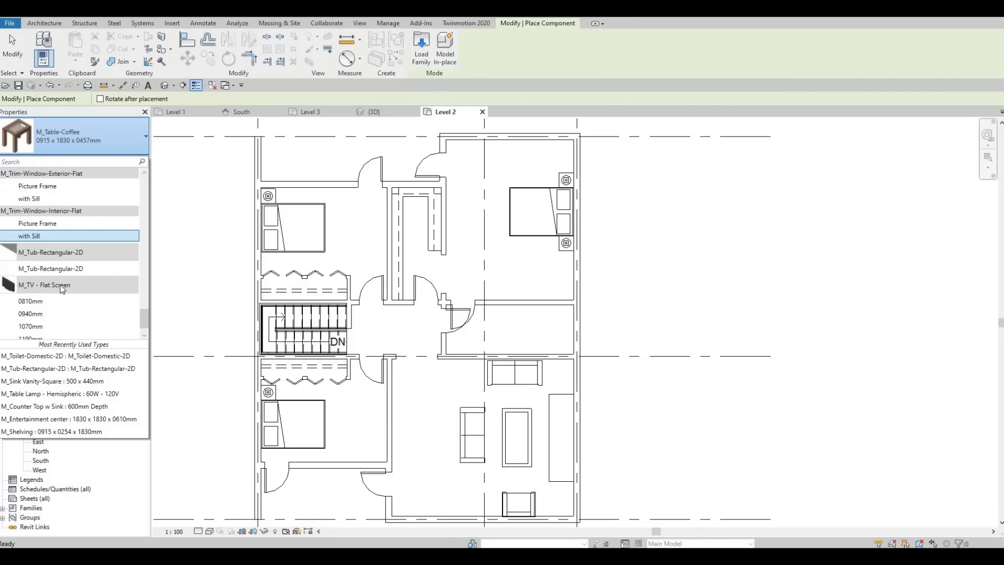
pyautogui.scroll(-1, 61, 285)
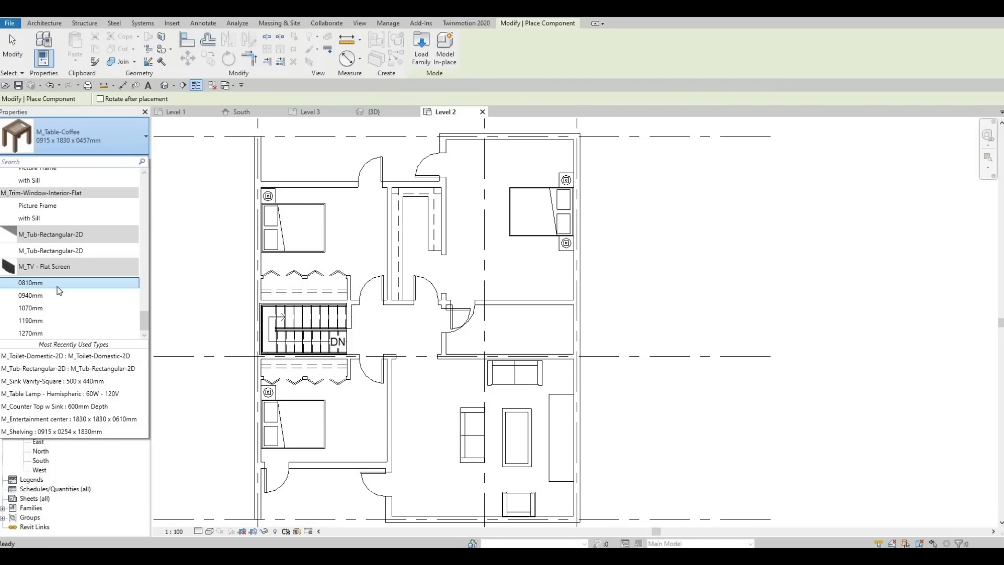
pyautogui.scroll(12, 59, 291)
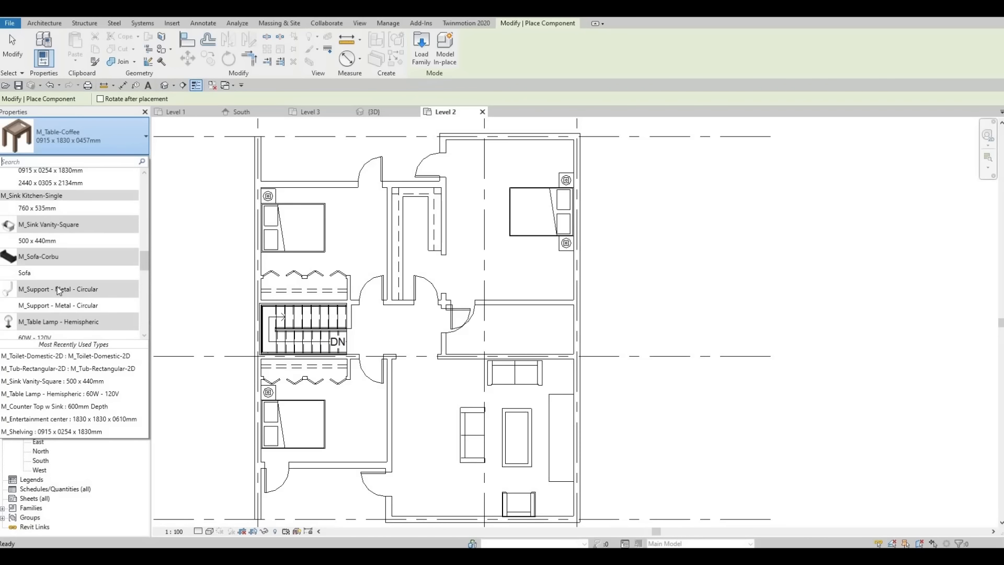
pyautogui.scroll(15, 59, 291)
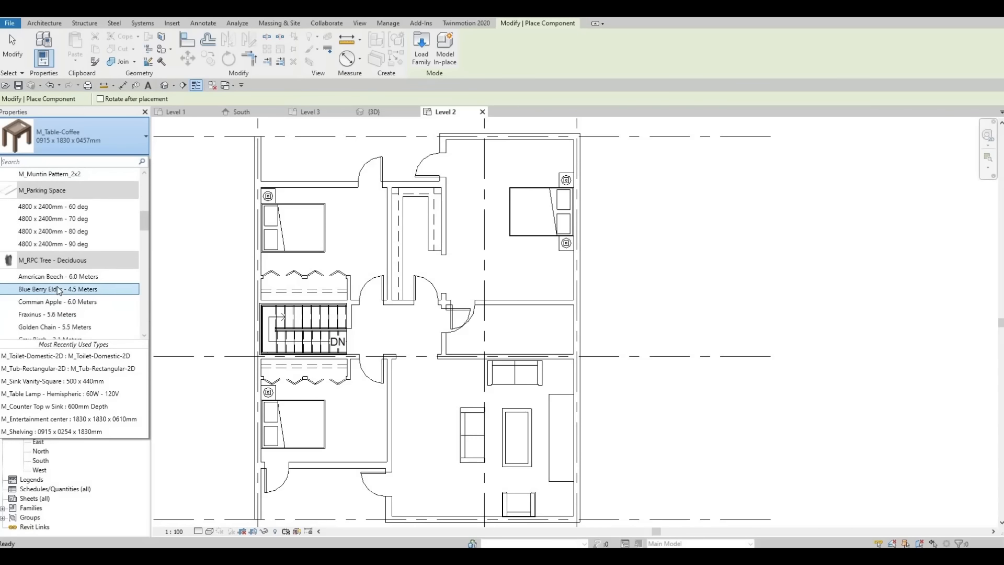
pyautogui.scroll(5, 59, 290)
pyautogui.scroll(3, 59, 291)
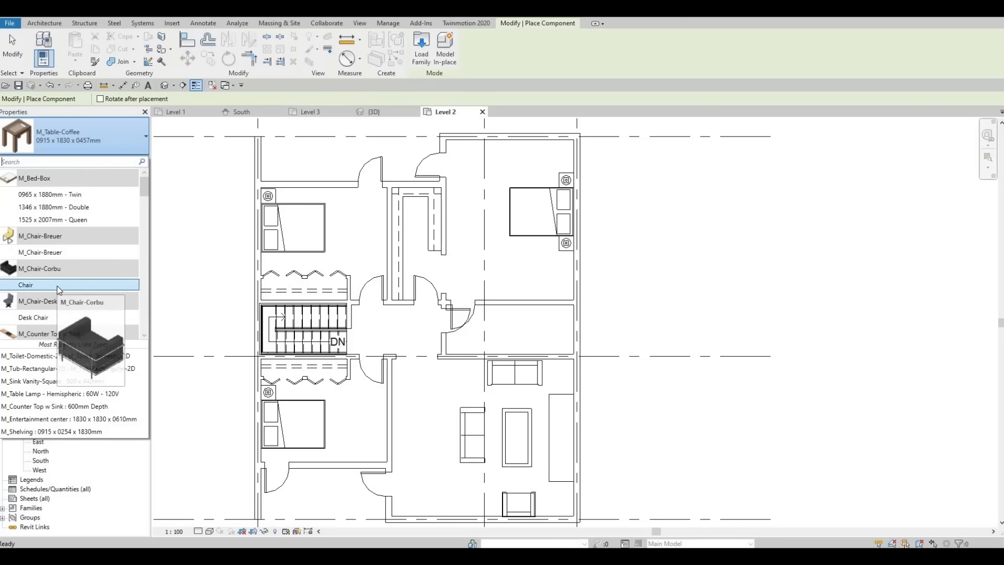
pyautogui.scroll(-6, 60, 291)
pyautogui.scroll(-6, 59, 290)
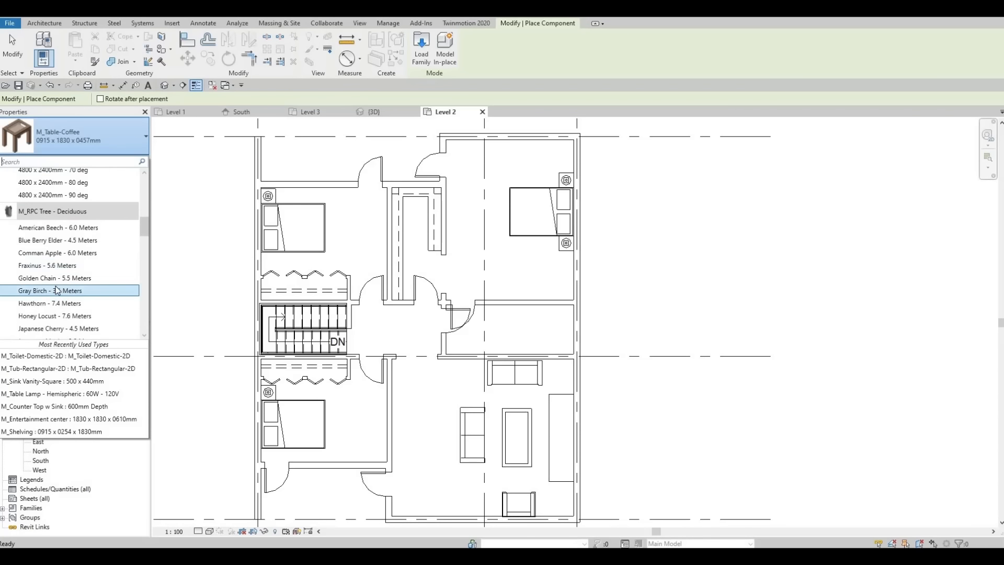
pyautogui.scroll(-8, 58, 291)
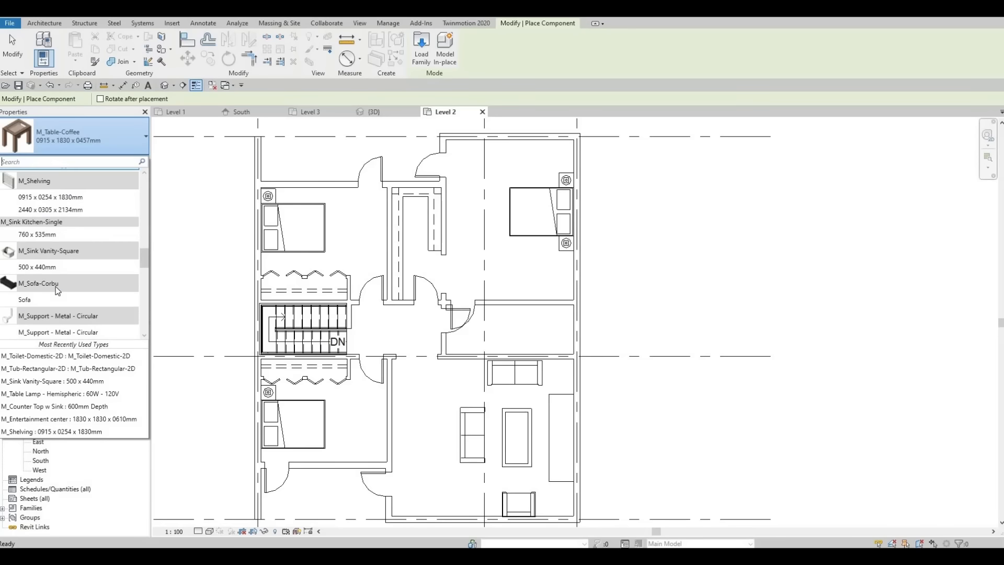
pyautogui.press('Escape')
pyautogui.press('Escape')
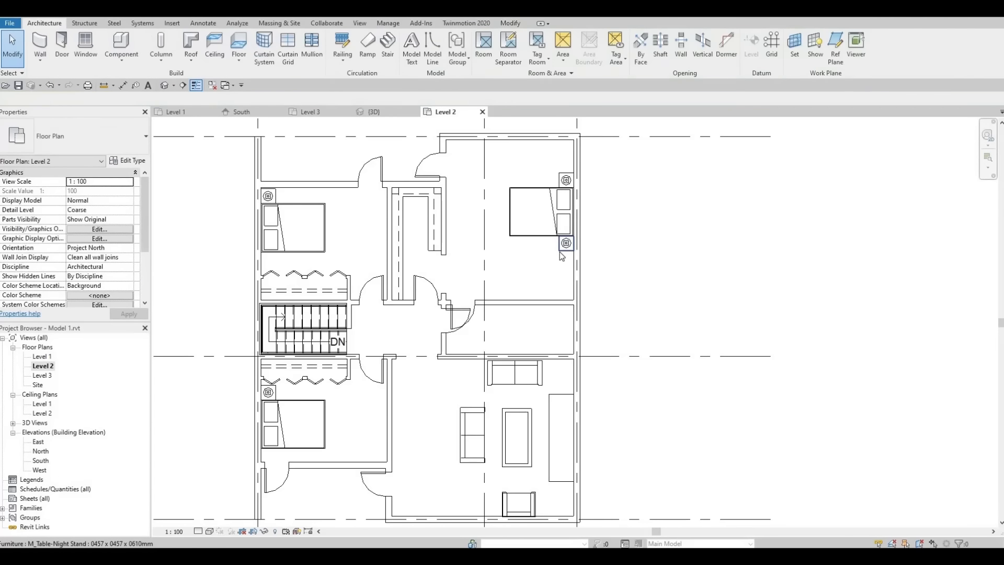
# Step: Place another M_Table-Night Stand 0457 x 0457 x 0610mm, like the master bedroom's, at the lower end of the vertical sofa
pyautogui.click(562, 255)
pyautogui.click(395, 58)
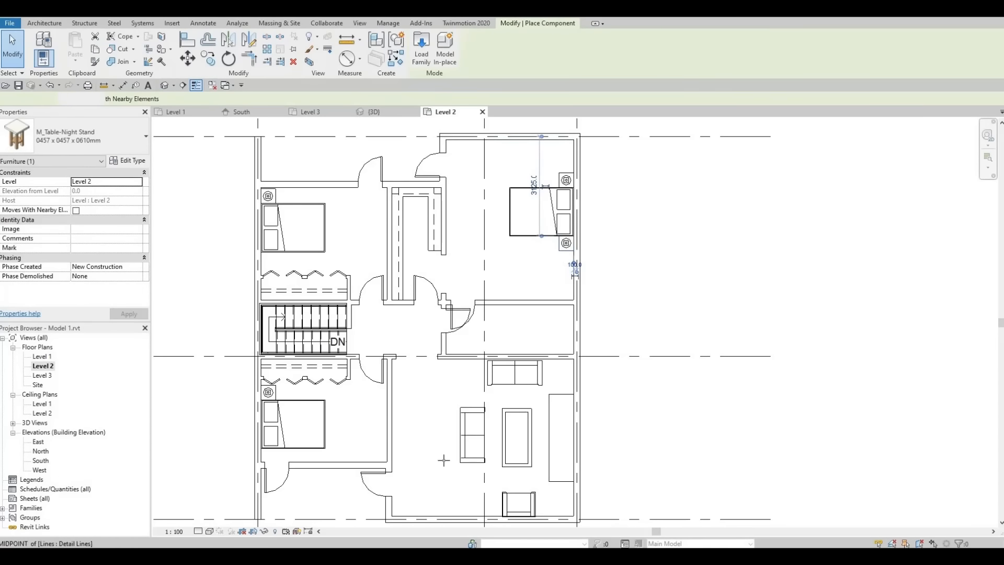
pyautogui.click(473, 474)
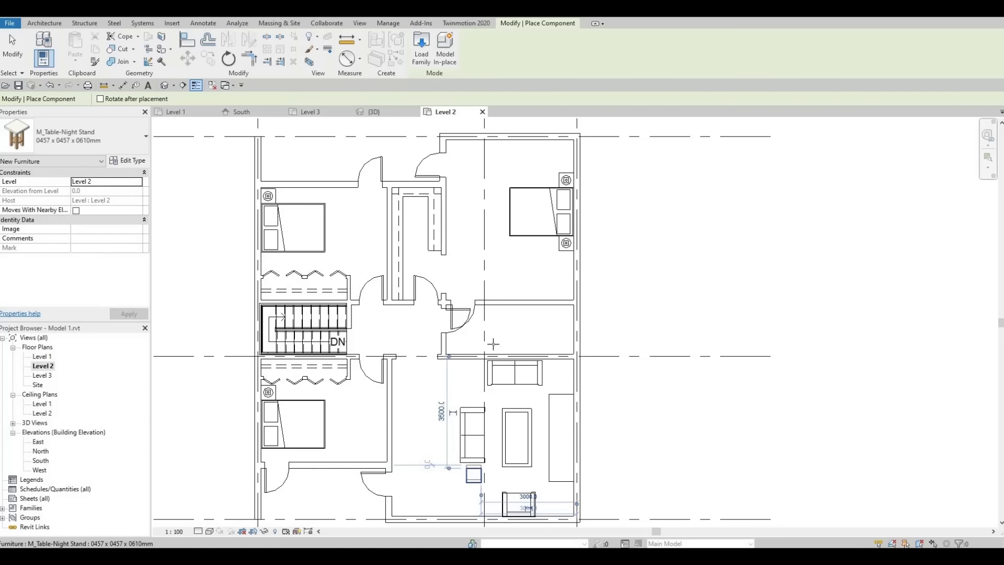
pyautogui.press('Escape')
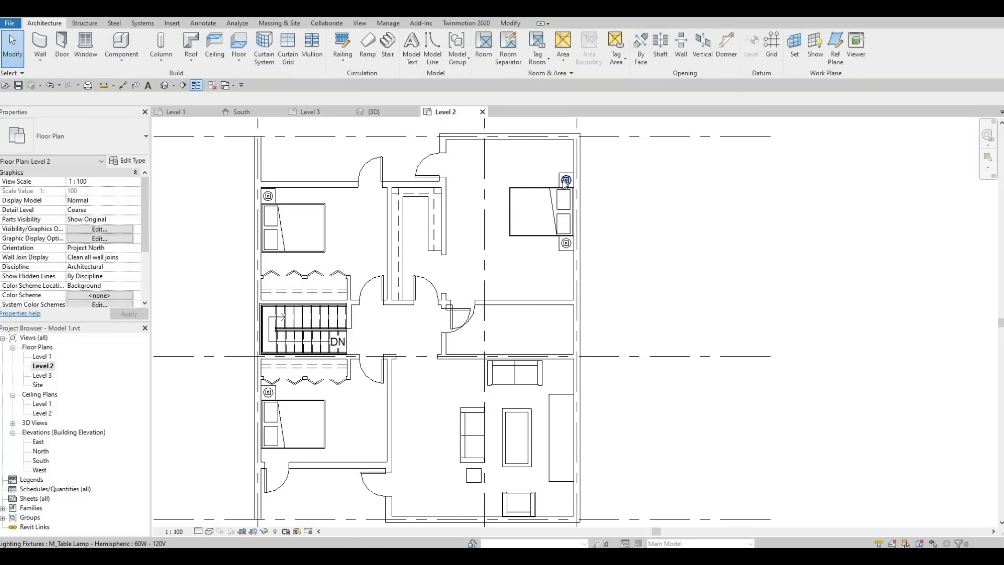
# Step: Place another M_Table Lamp - Hemispheric 60W - 120V, like the bedroom's, on the night stand beside the vertical sofa
pyautogui.click(566, 181)
pyautogui.press('c')
pyautogui.press('s')
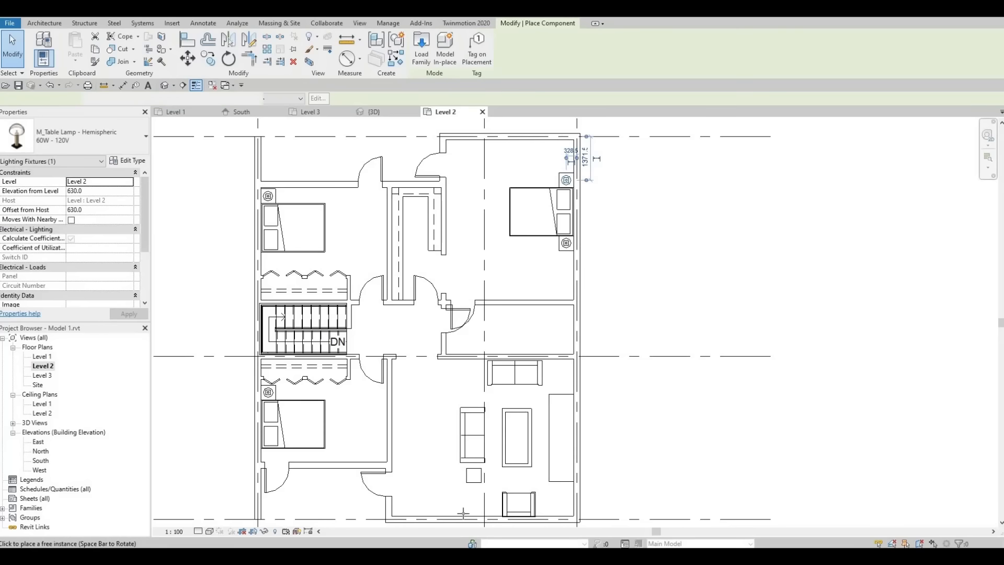
pyautogui.scroll(4, 473, 477)
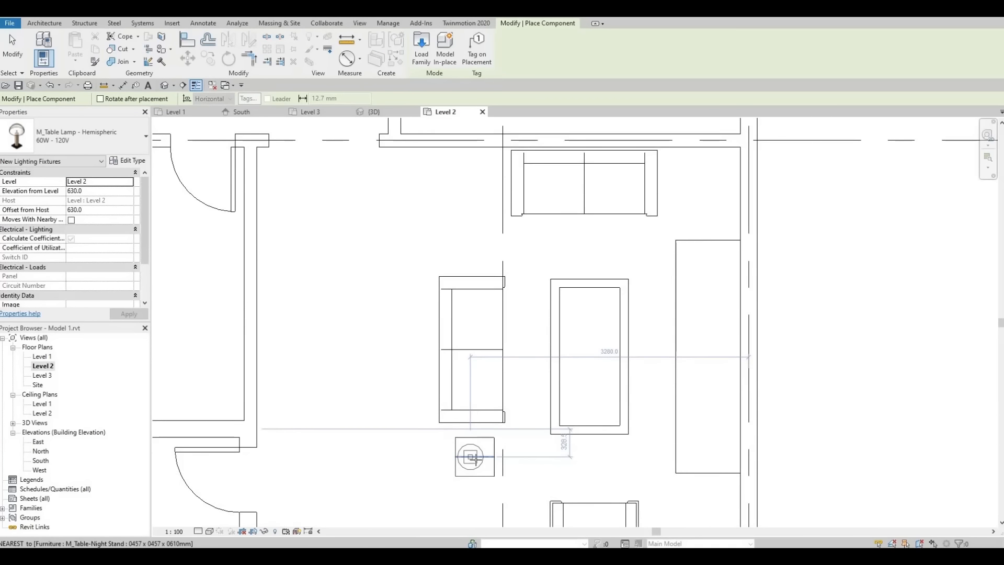
pyautogui.click(475, 457)
pyautogui.press('Escape')
pyautogui.press('Escape')
pyautogui.scroll(-3, 356, 436)
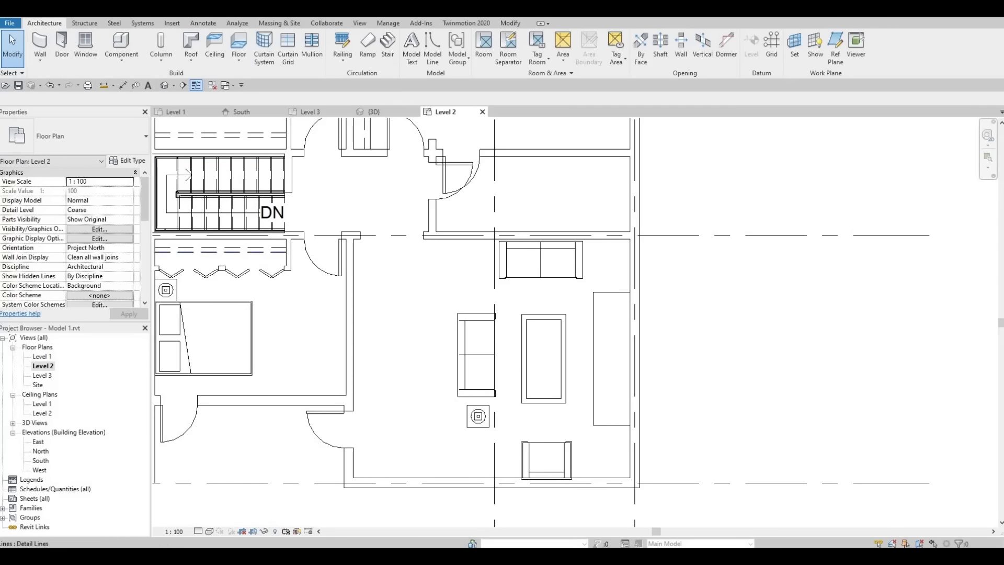
# Step: Start loading a family and open the Tables folder under Furniture in the Canada library
pyautogui.click(172, 23)
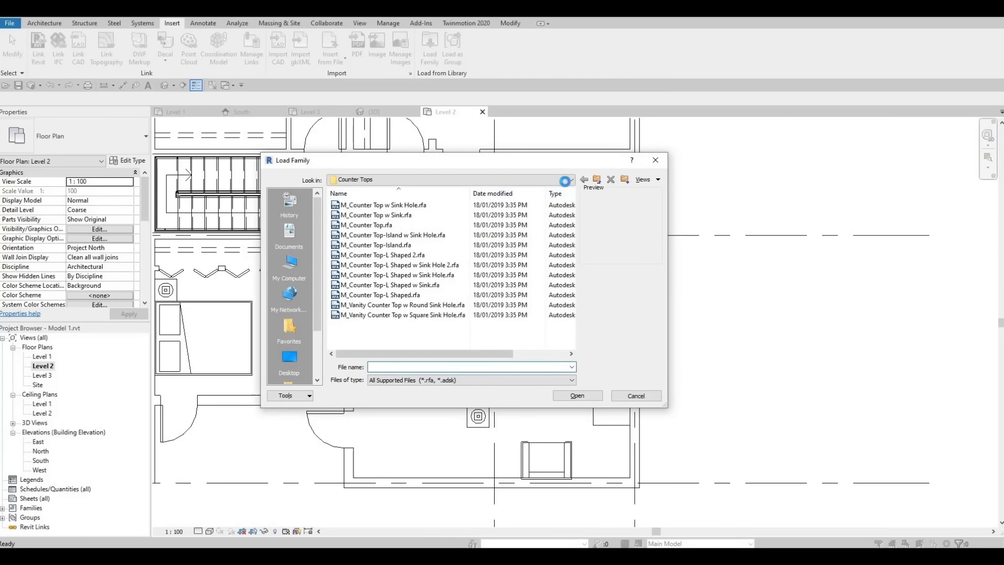
pyautogui.click(567, 180)
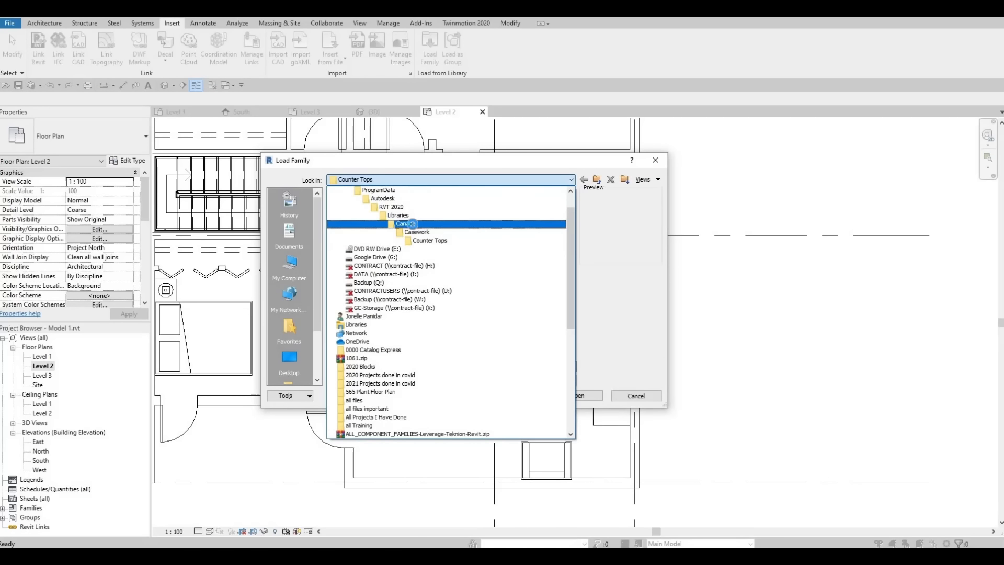
pyautogui.click(411, 225)
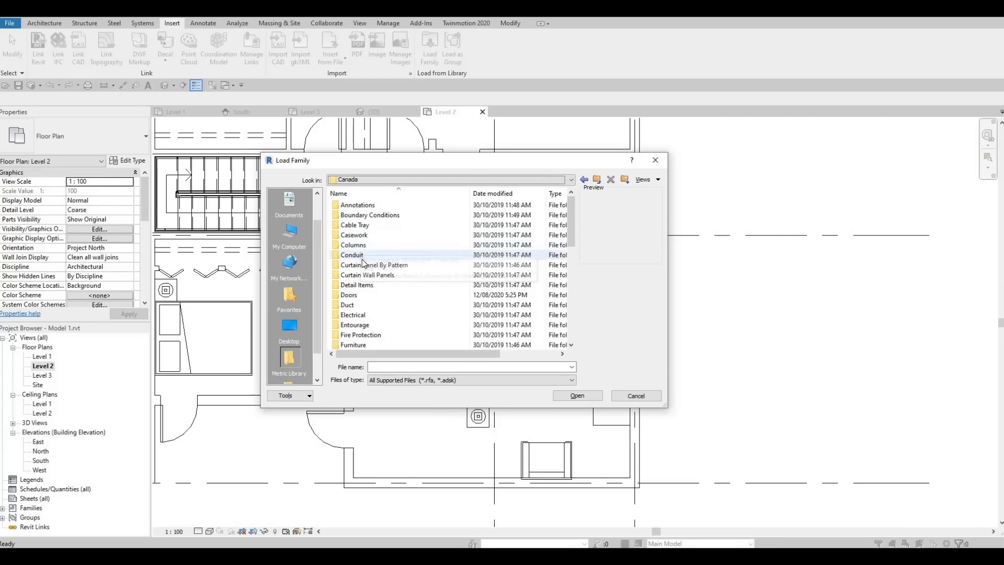
pyautogui.scroll(-2, 374, 277)
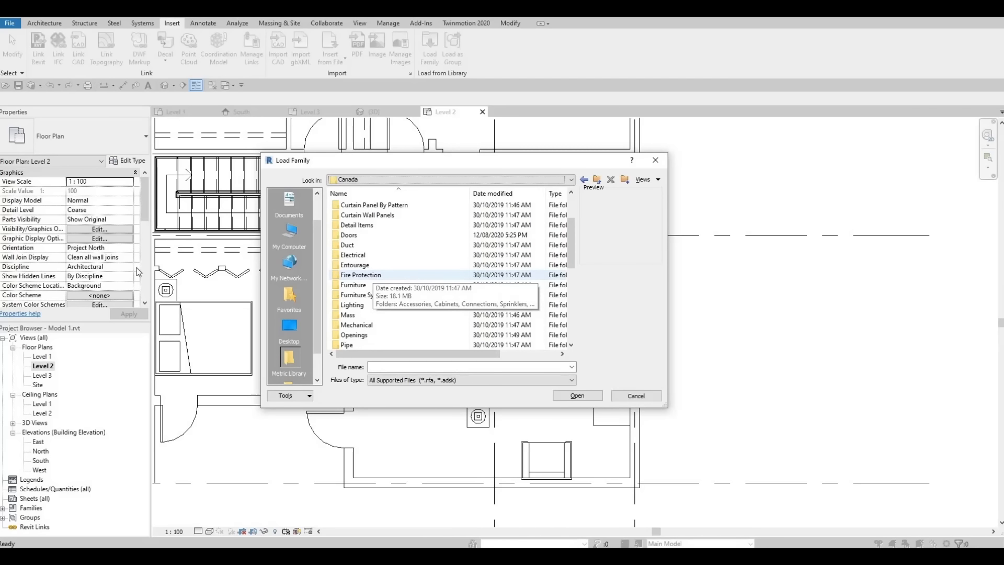
pyautogui.click(355, 287)
pyautogui.doubleClick(362, 282)
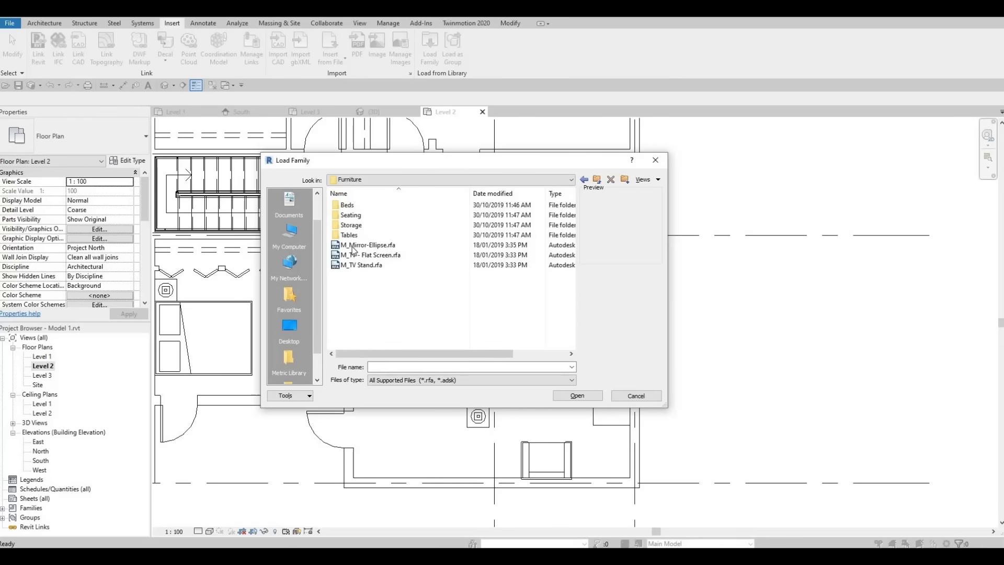
pyautogui.doubleClick(360, 235)
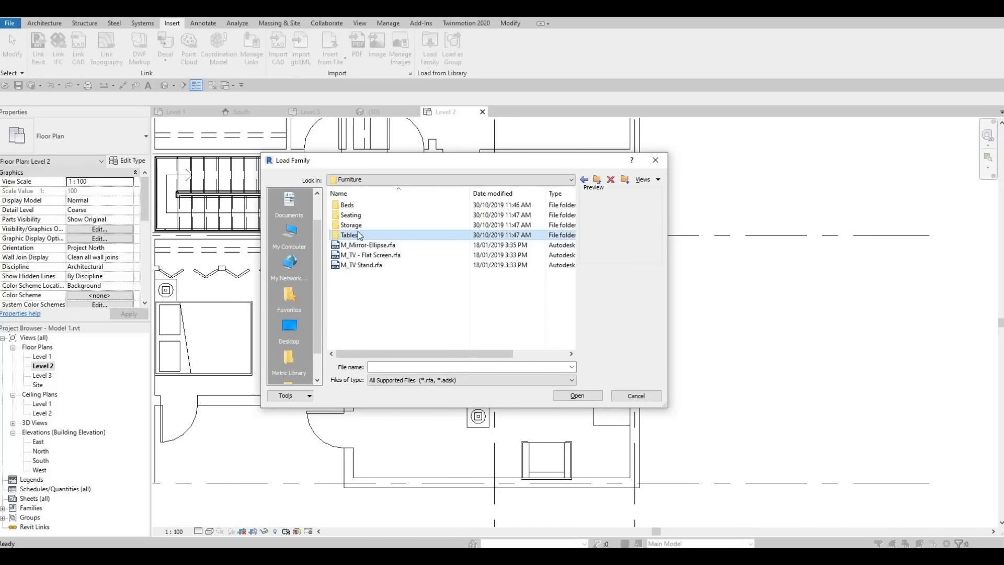
# Step: Preview the table families, from M_Desk and the dining tables to M_Table-Rectangular, for a suitable living room piece
pyautogui.click(350, 207)
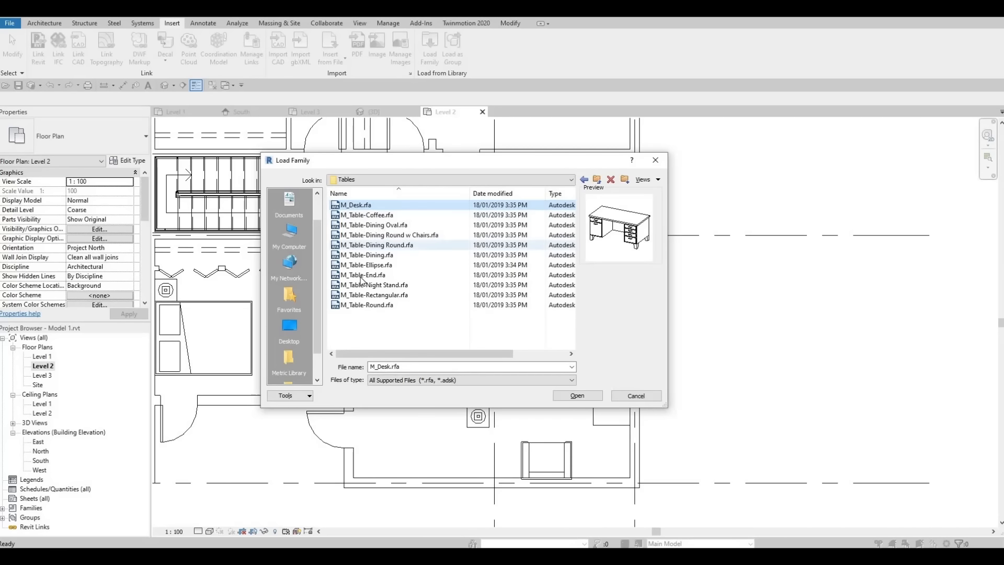
pyautogui.click(362, 295)
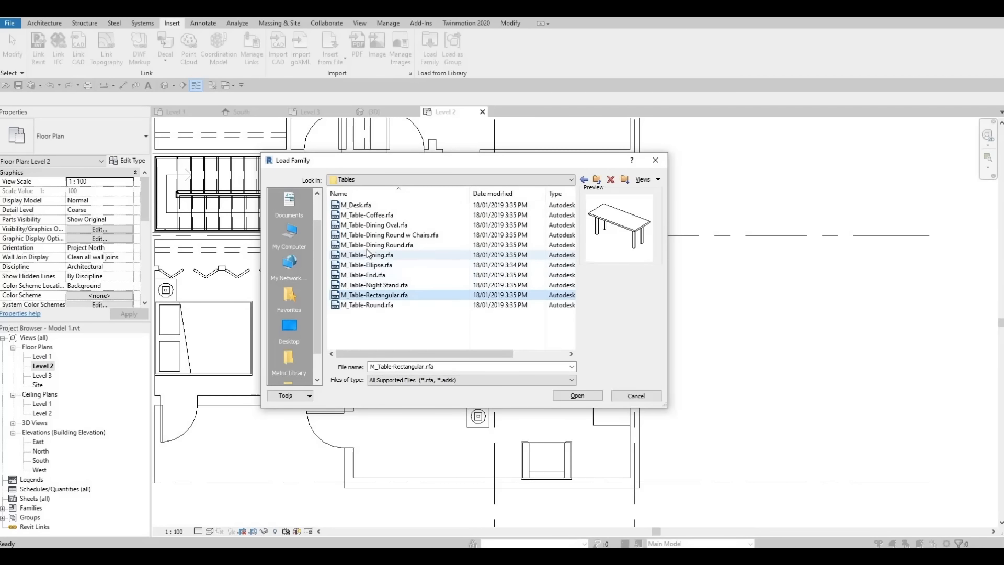
pyautogui.click(366, 255)
pyautogui.click(365, 245)
pyautogui.click(366, 234)
pyautogui.click(366, 225)
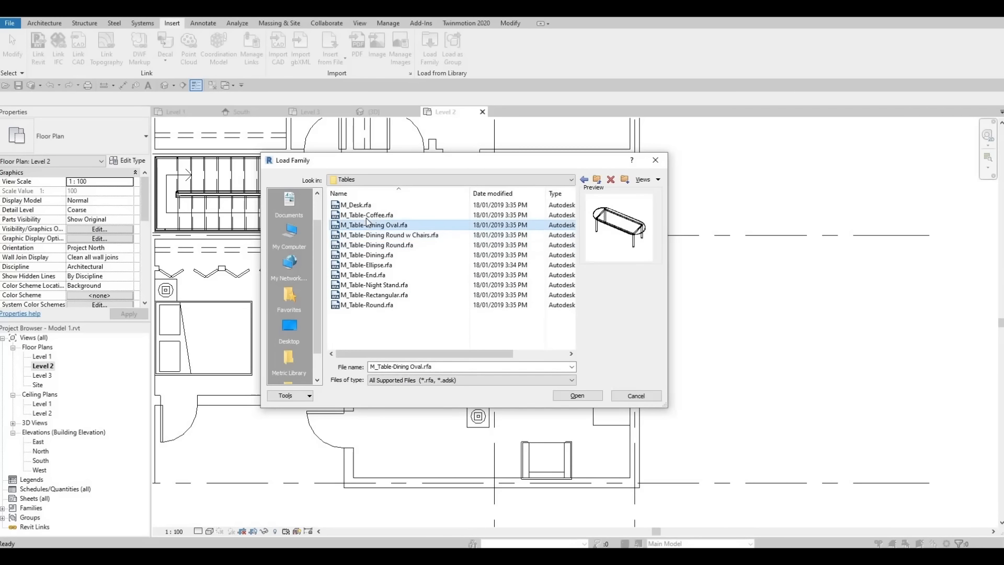
pyautogui.click(365, 215)
pyautogui.click(364, 205)
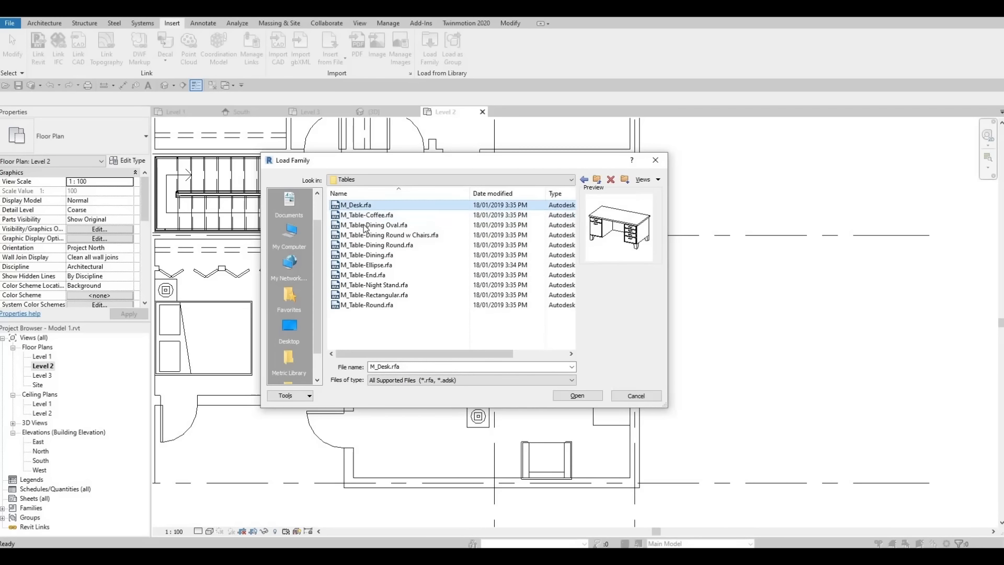
pyautogui.click(363, 226)
pyautogui.click(361, 235)
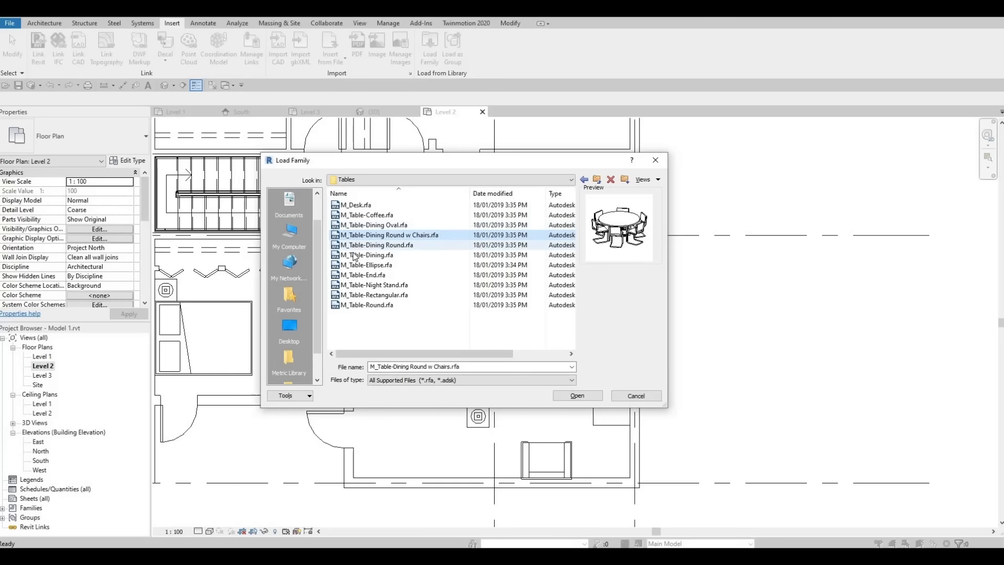
pyautogui.click(360, 245)
pyautogui.click(352, 255)
pyautogui.click(346, 276)
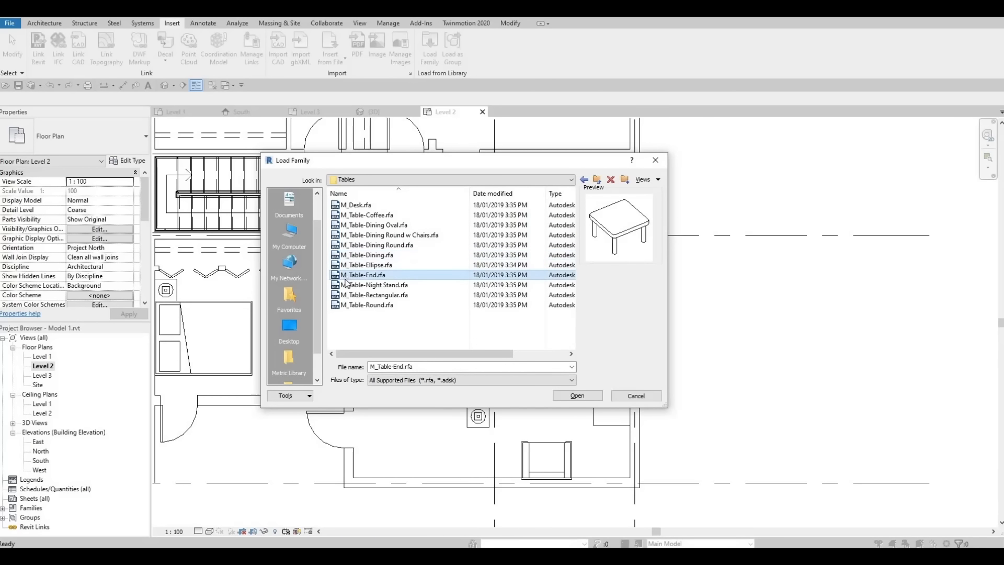
pyautogui.click(347, 285)
pyautogui.click(350, 295)
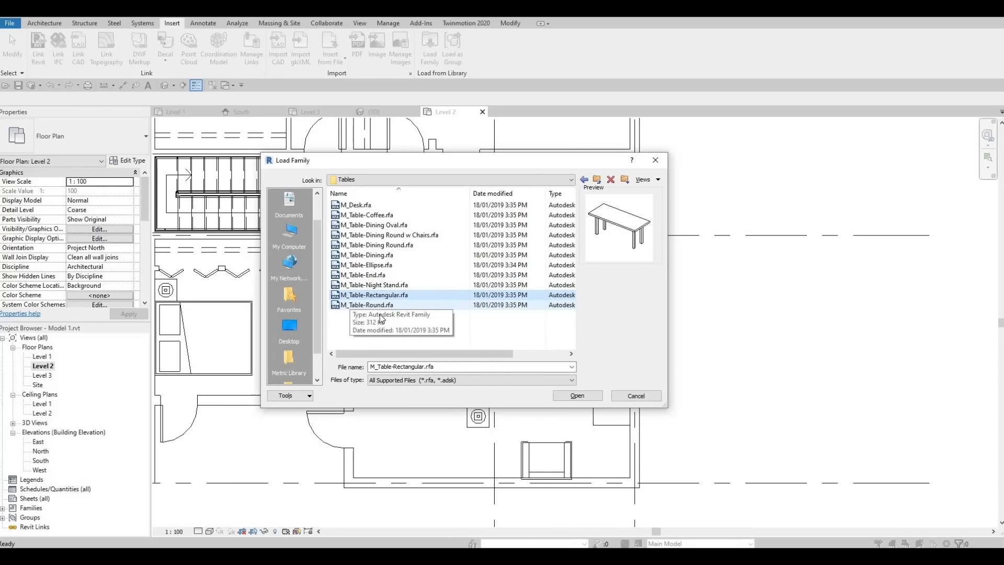
# Step: Load the M_Credenza.rfa family from the Storage folder under Furniture
pyautogui.click(589, 178)
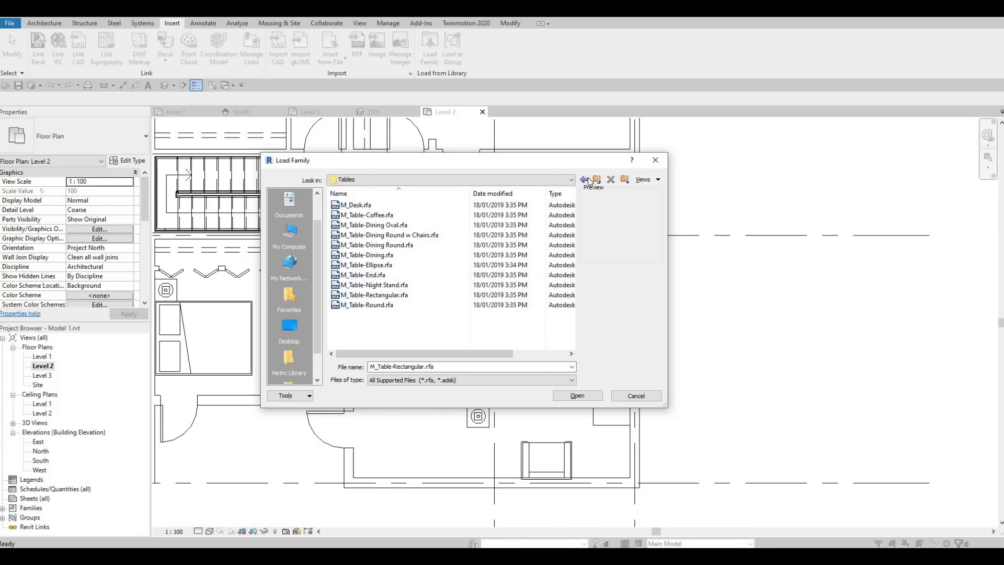
pyautogui.click(589, 180)
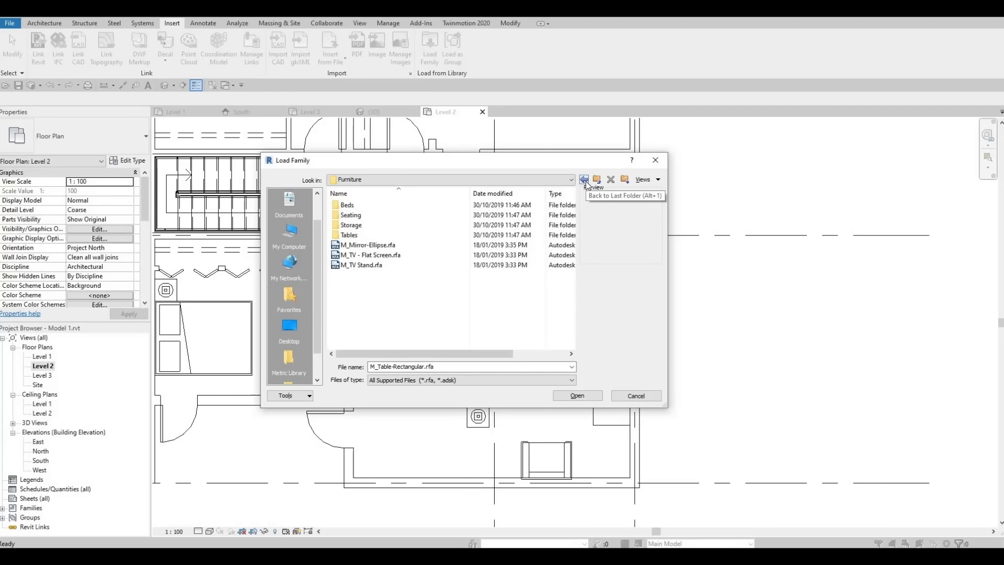
pyautogui.doubleClick(372, 226)
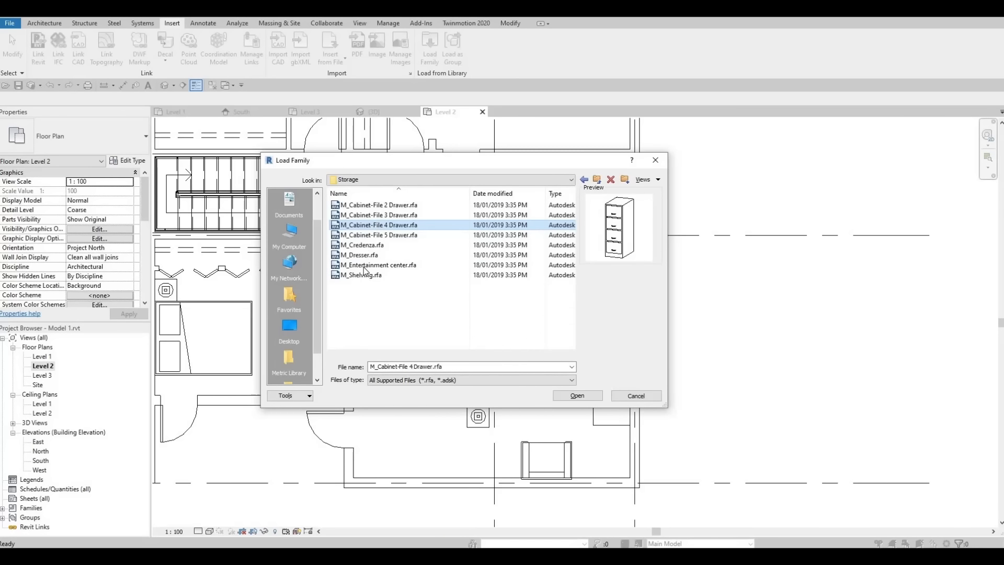
pyautogui.click(361, 245)
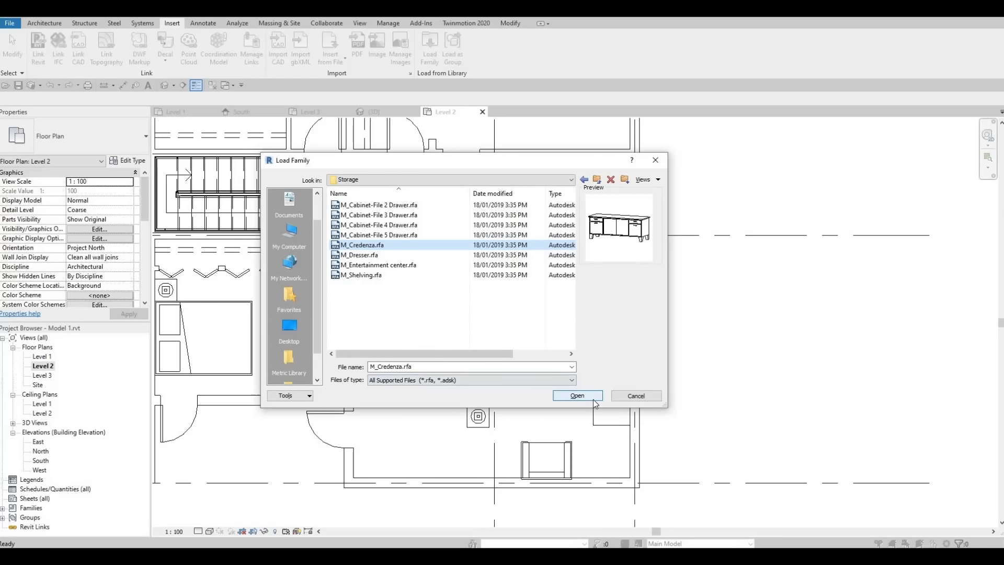
pyautogui.click(575, 396)
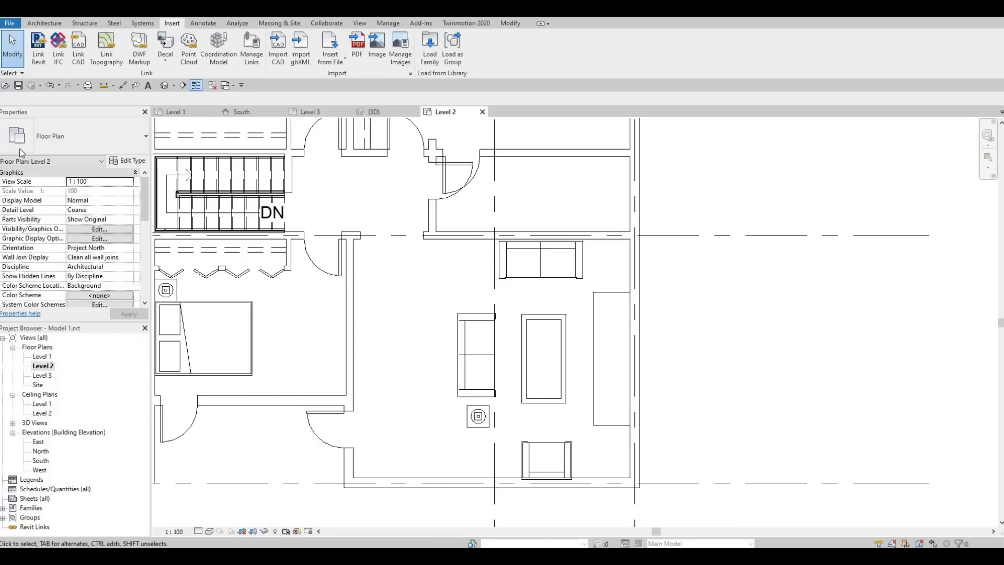
# Step: Place an M_Credenza 1830 x 0610mm, turned vertical, against the living room wall shared with the bedroom
pyautogui.click(42, 23)
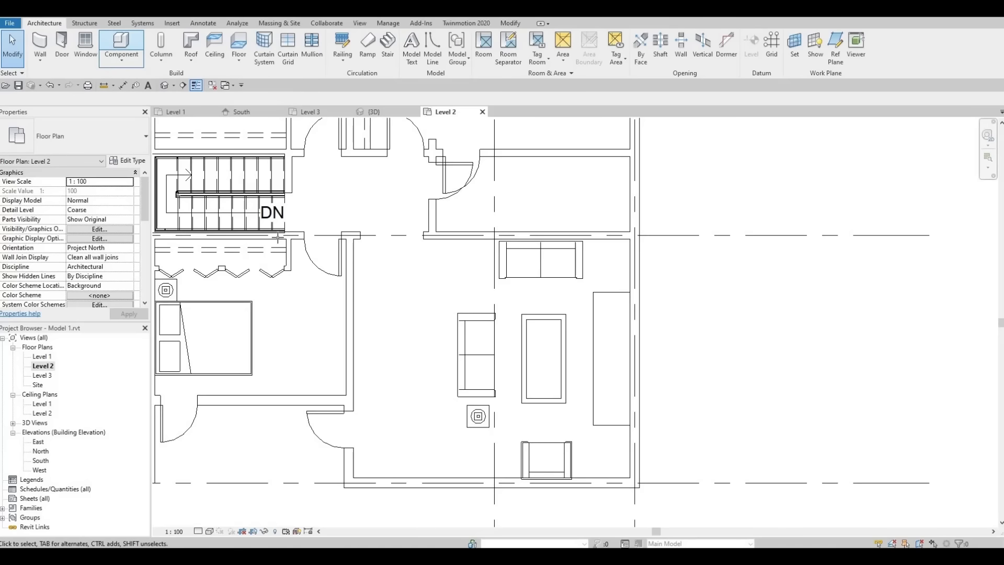
pyautogui.click(118, 49)
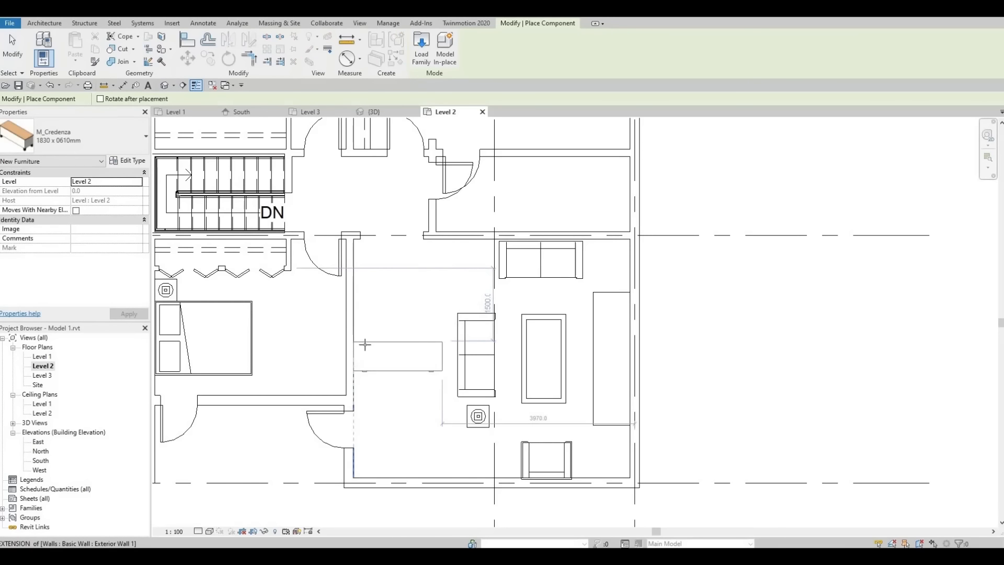
pyautogui.press('space')
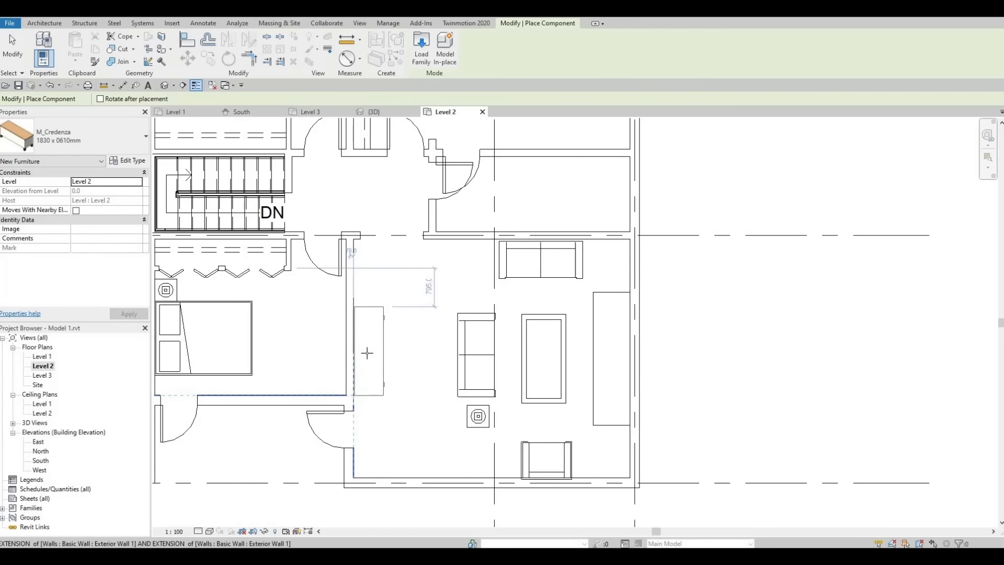
pyautogui.click(368, 346)
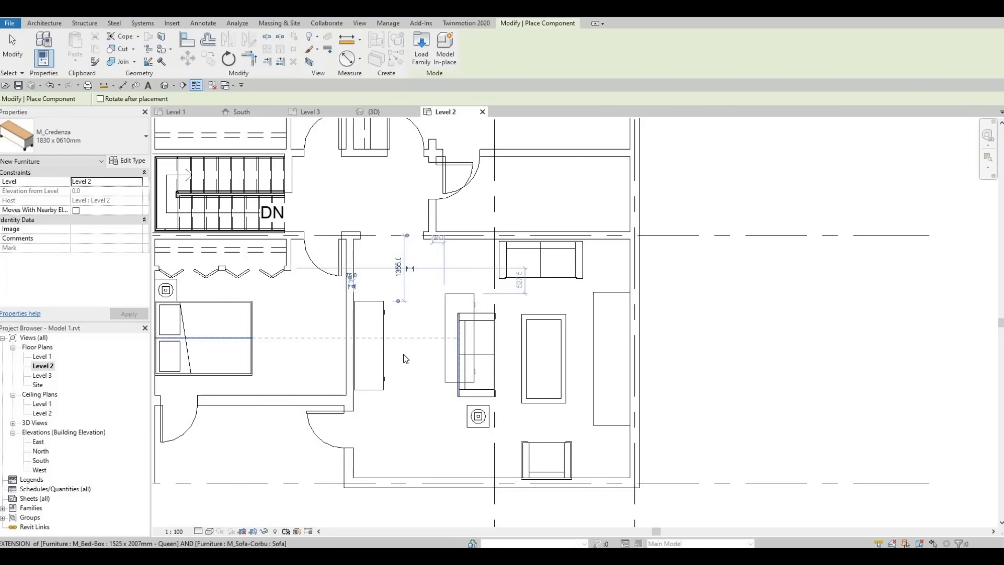
pyautogui.press('Escape')
pyautogui.press('Escape')
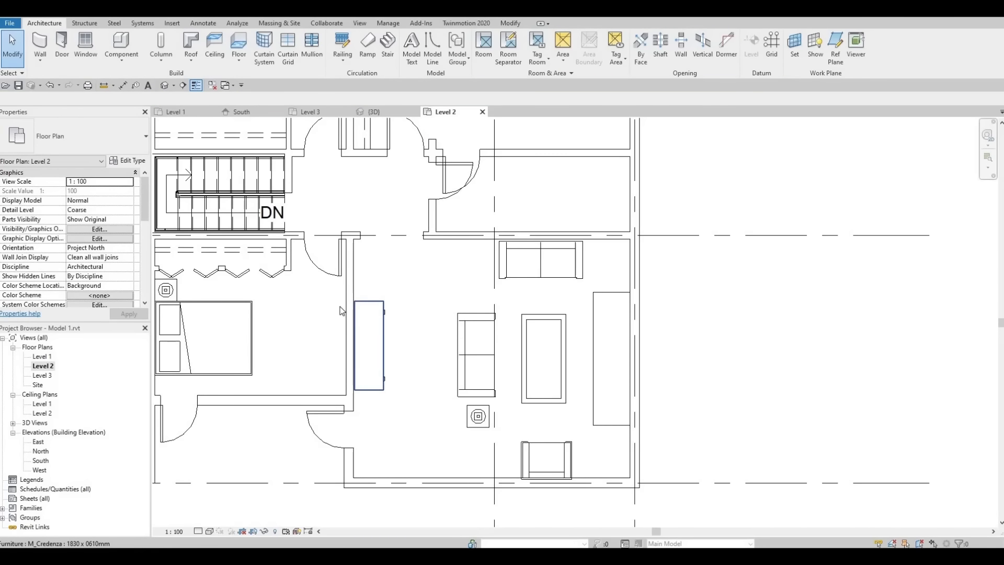
# Step: Place two vertical M_Shelving 0915 x 0254 x 1830mm units against the exterior wall, one at each end of the entertainment center
pyautogui.click(113, 46)
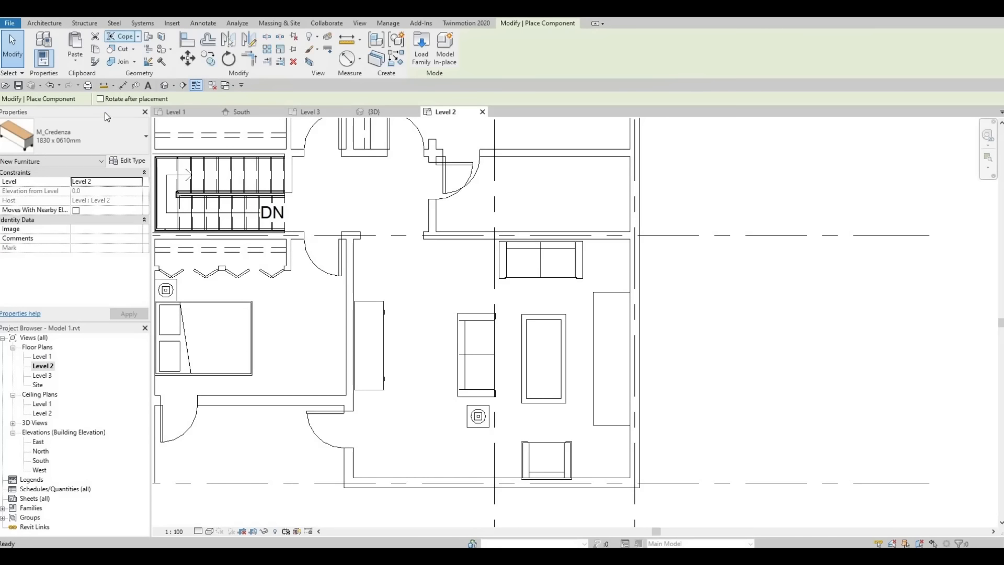
pyautogui.click(140, 137)
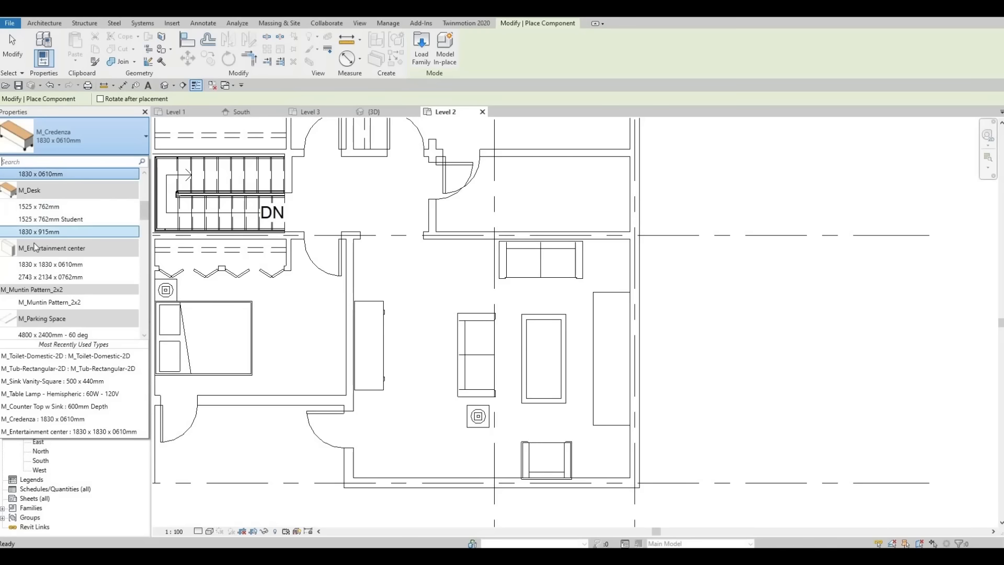
pyautogui.scroll(-9, 35, 247)
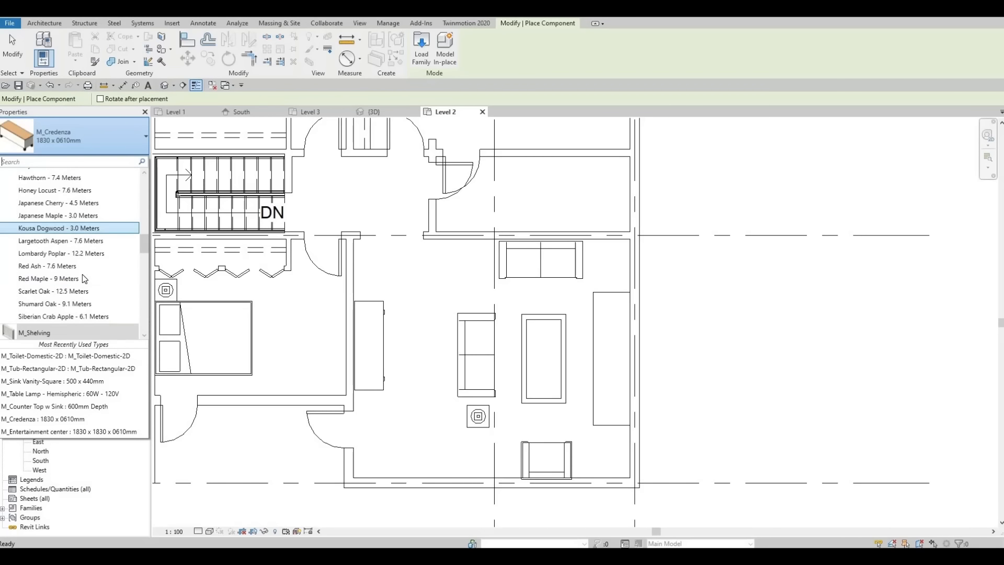
pyautogui.scroll(-4, 83, 276)
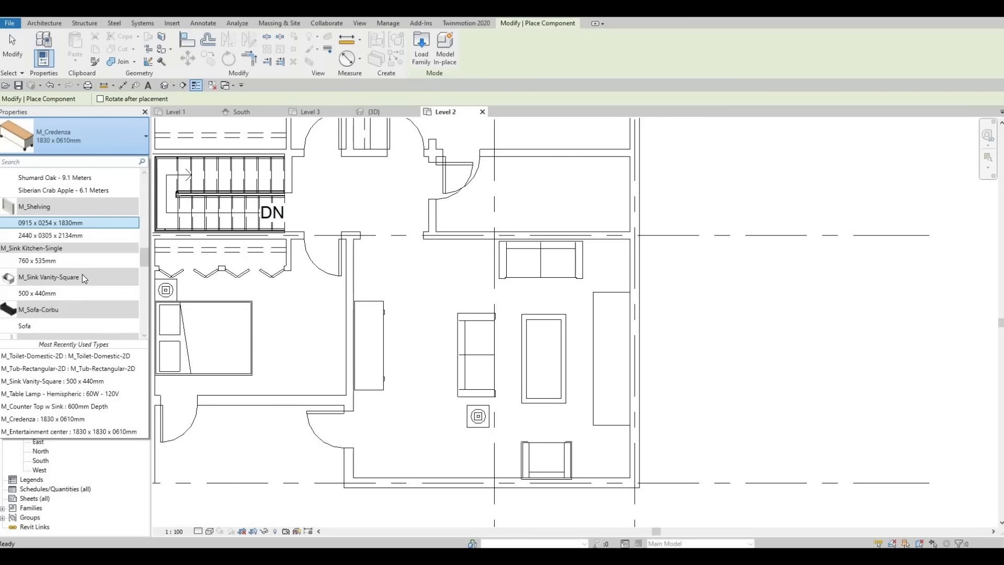
pyautogui.click(71, 222)
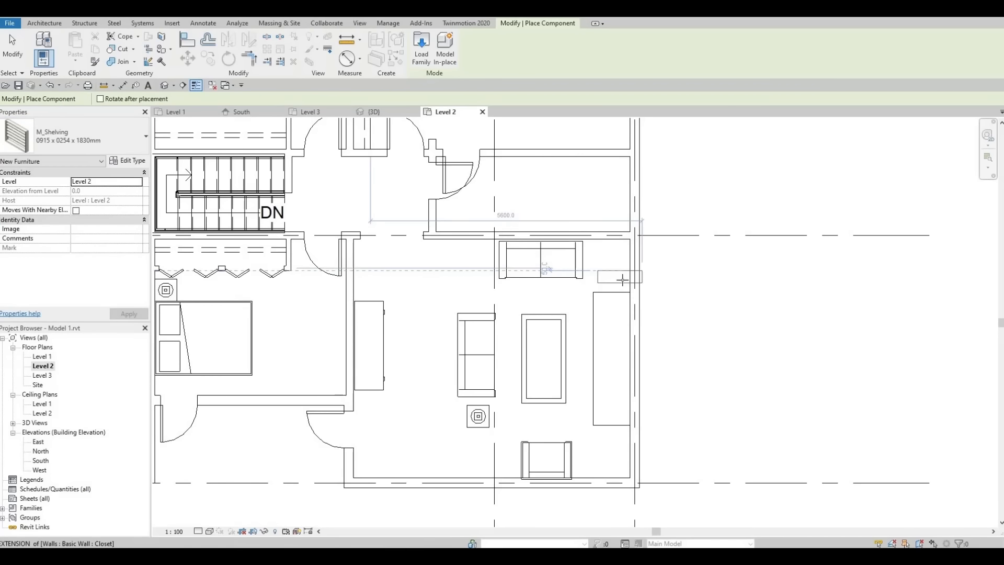
pyautogui.press('space')
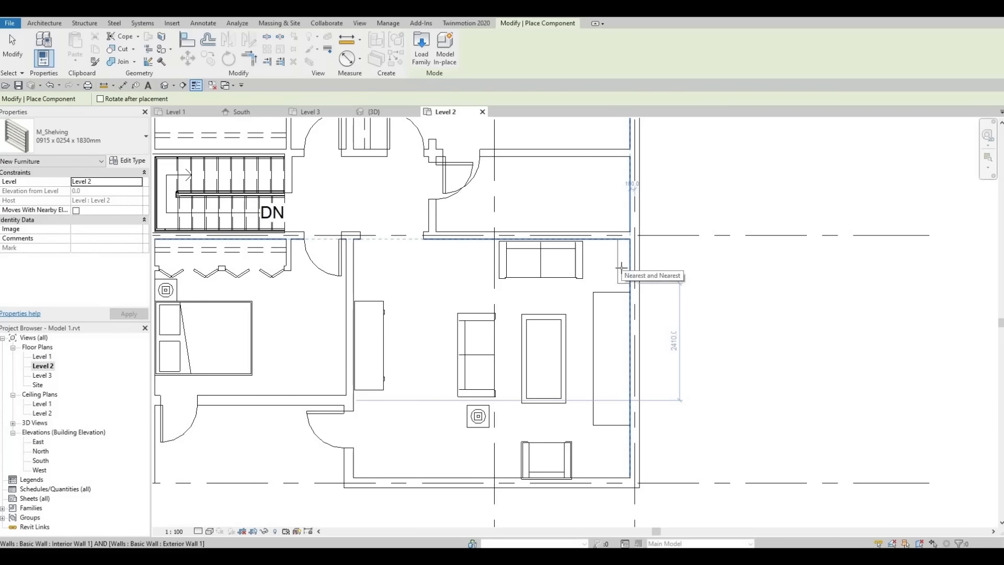
pyautogui.click(621, 267)
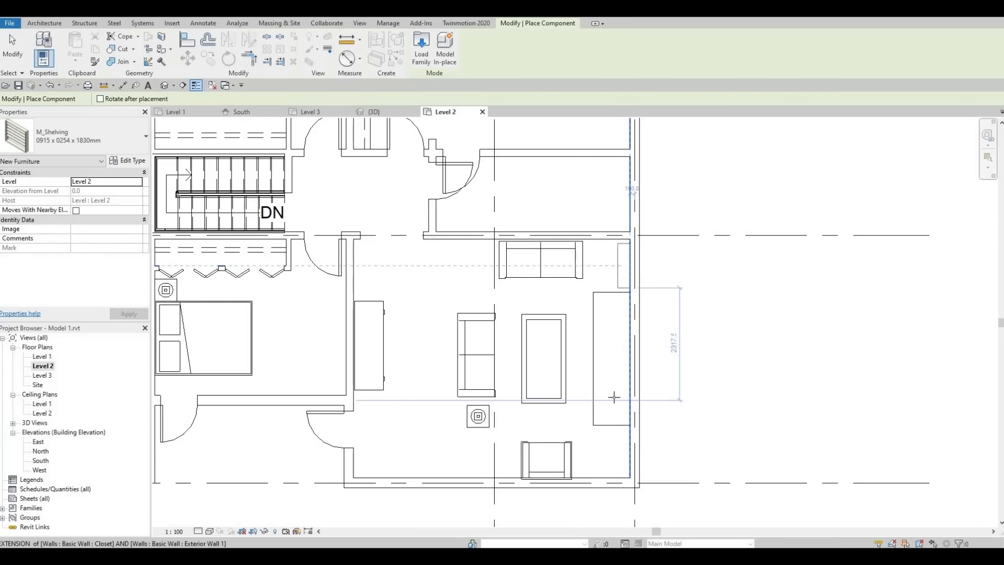
pyautogui.click(623, 452)
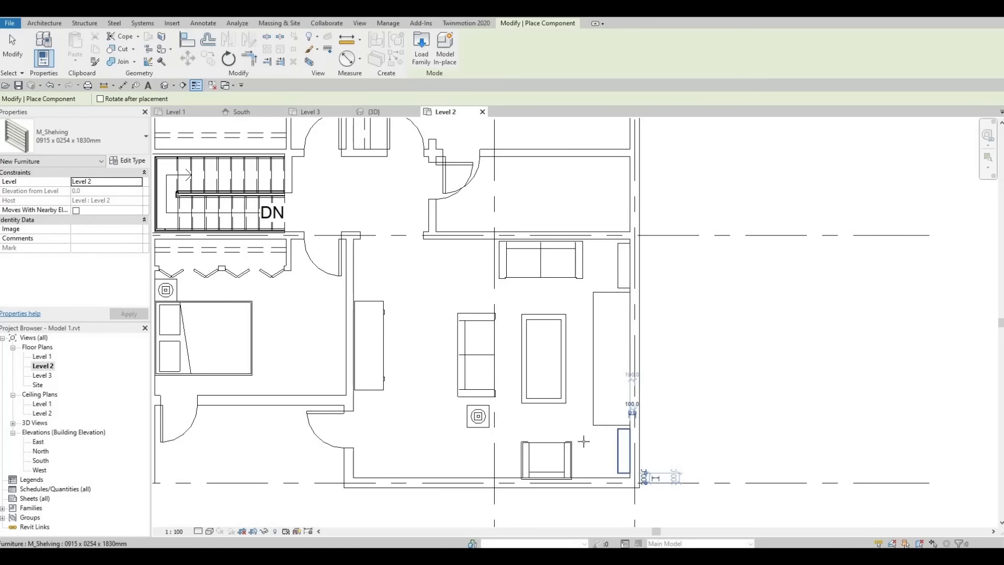
pyautogui.press('Escape')
pyautogui.press('Escape')
# Step: Change the bed in the bedroom beside the living room to M_Bed-Box 1346 x 1880mm - Double
pyautogui.moveTo(564, 389); pyautogui.dragTo(596, 363, button='middle')
pyautogui.scroll(-1, 596, 363)
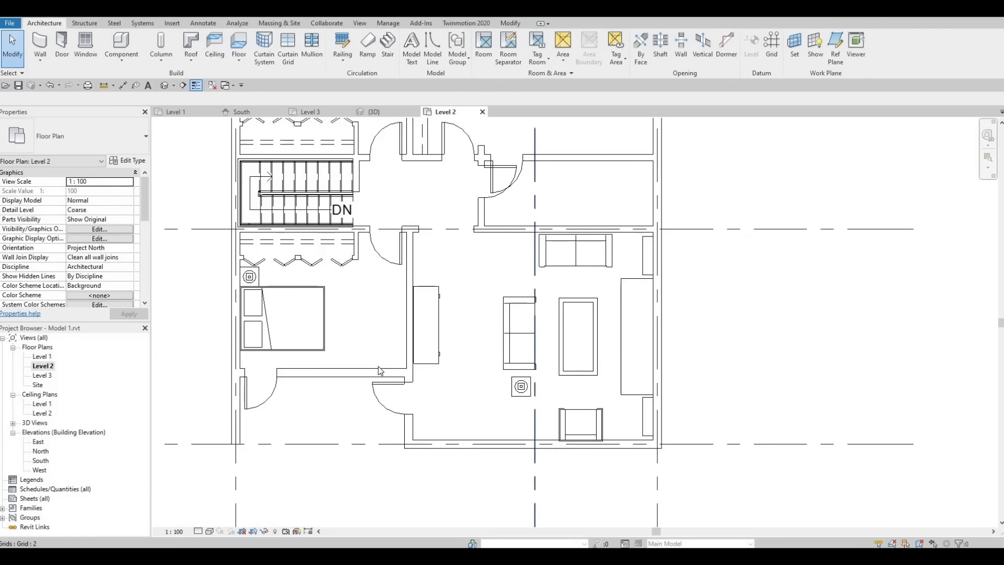
pyautogui.click(323, 336)
pyautogui.click(104, 140)
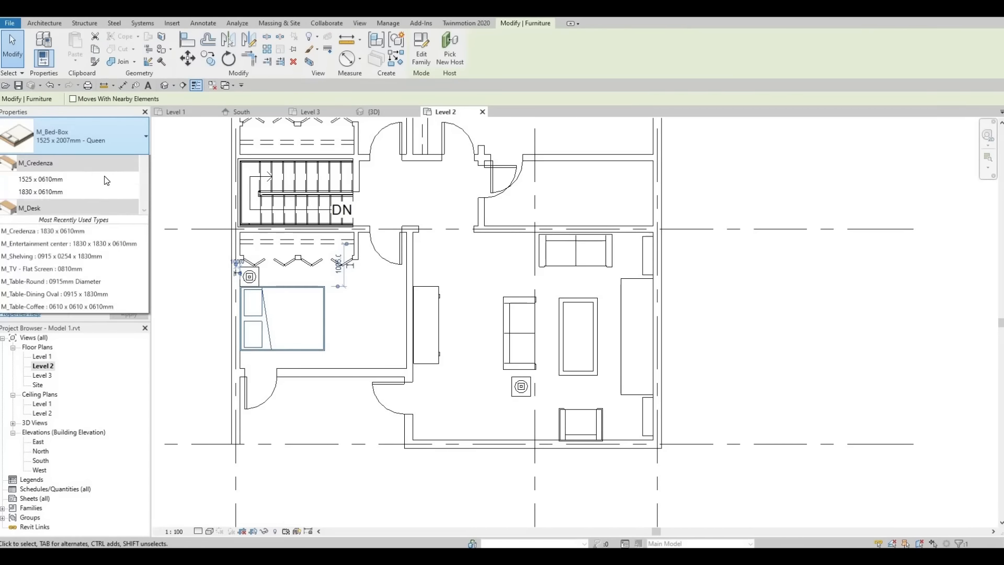
pyautogui.scroll(1, 99, 192)
pyautogui.click(86, 211)
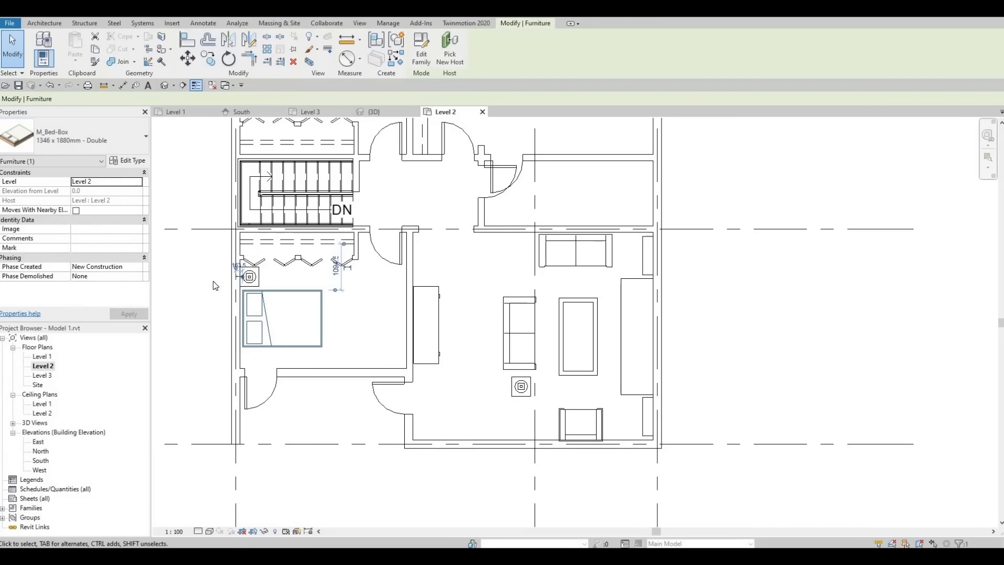
pyautogui.press('Escape')
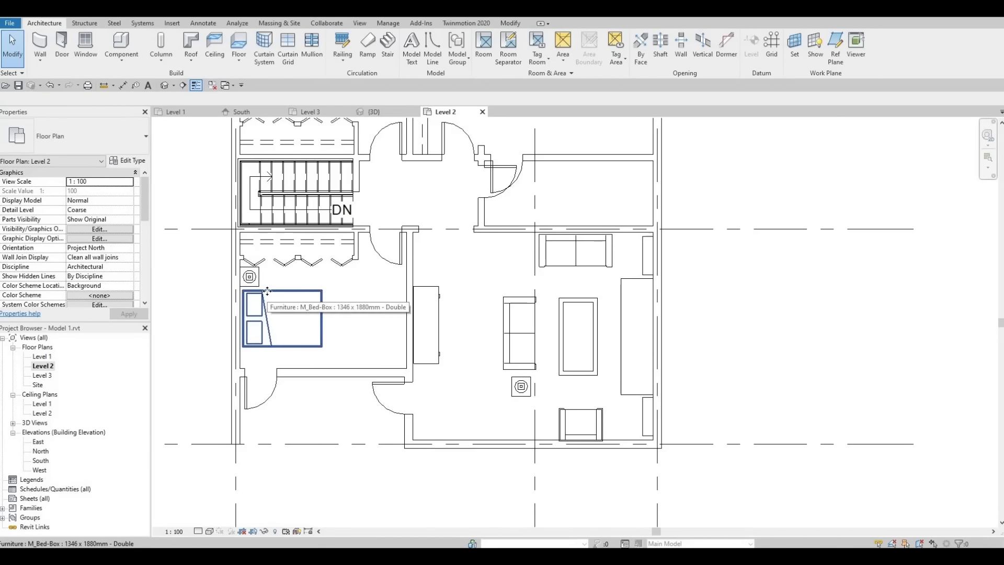
# Step: Nudge the double bed in the bedroom beside the living room up to the exterior wall and its night stand
pyautogui.click(267, 291)
pyautogui.press('Left')
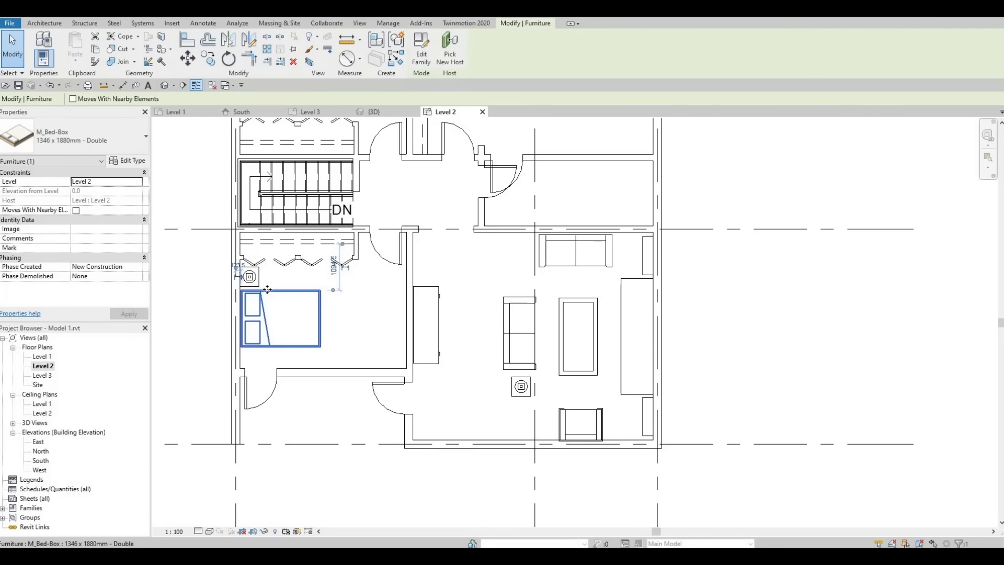
pyautogui.press('Up')
pyautogui.press('Up')
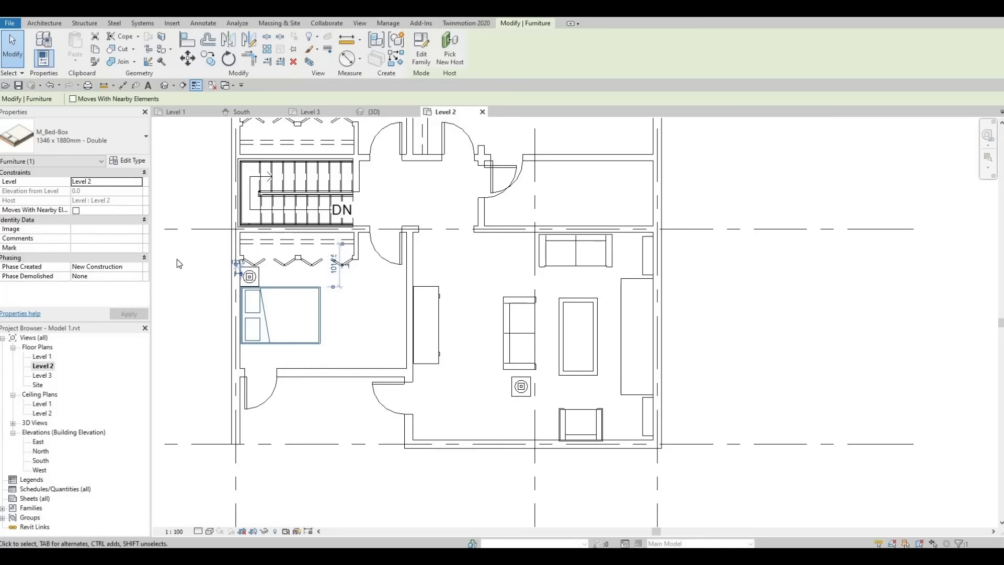
pyautogui.scroll(2, 468, 298)
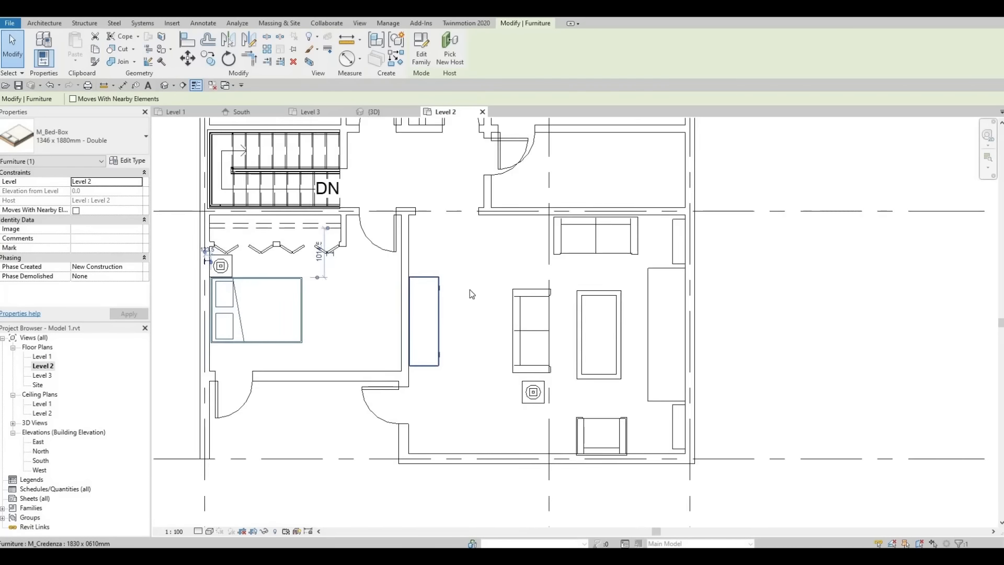
pyautogui.scroll(-5, 470, 293)
pyautogui.press('Escape')
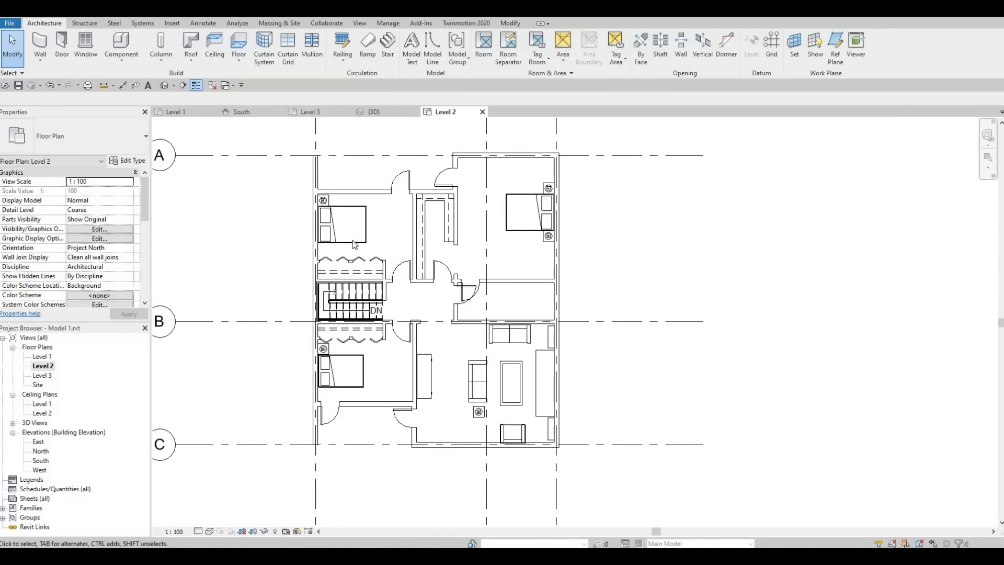
# Step: Change the bed in the bedroom on the other side of the stairs to M_Bed-Box 1346 x 1880mm - Double
pyautogui.click(354, 244)
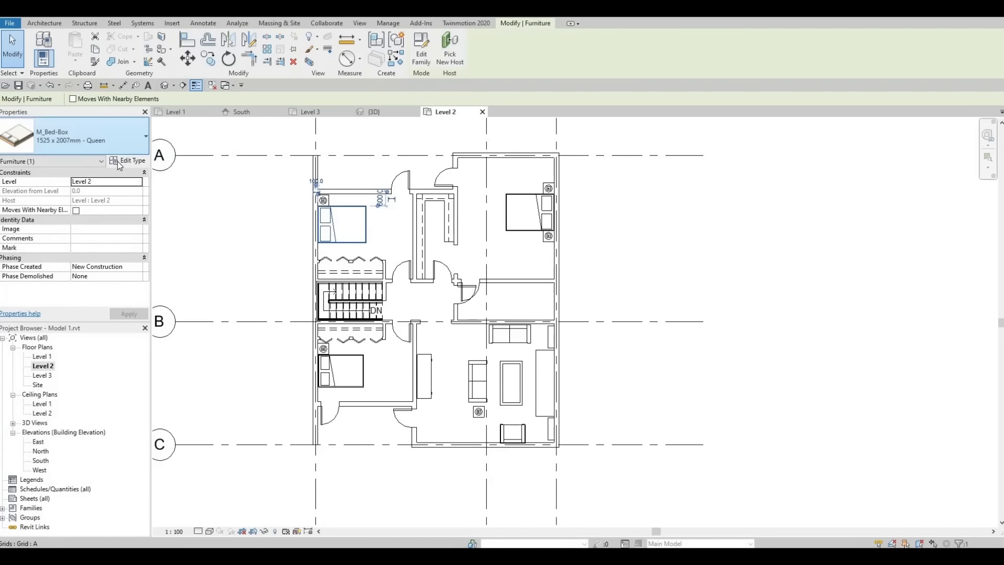
pyautogui.click(105, 137)
pyautogui.click(78, 205)
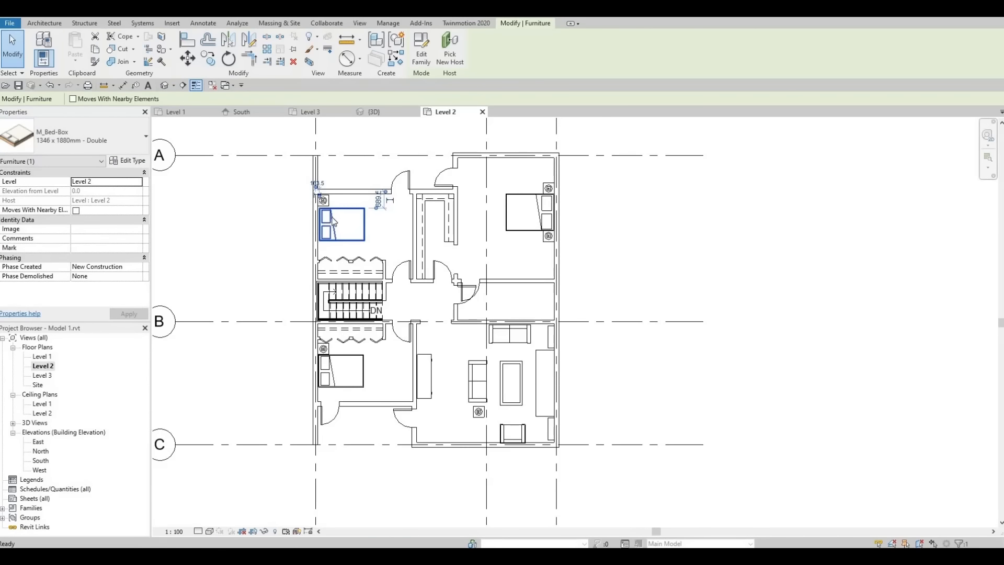
pyautogui.press('Escape')
# Step: Nudge the resized bed in the upper-left bedroom of the plan up to the exterior wall and its night stand
pyautogui.scroll(5, 333, 219)
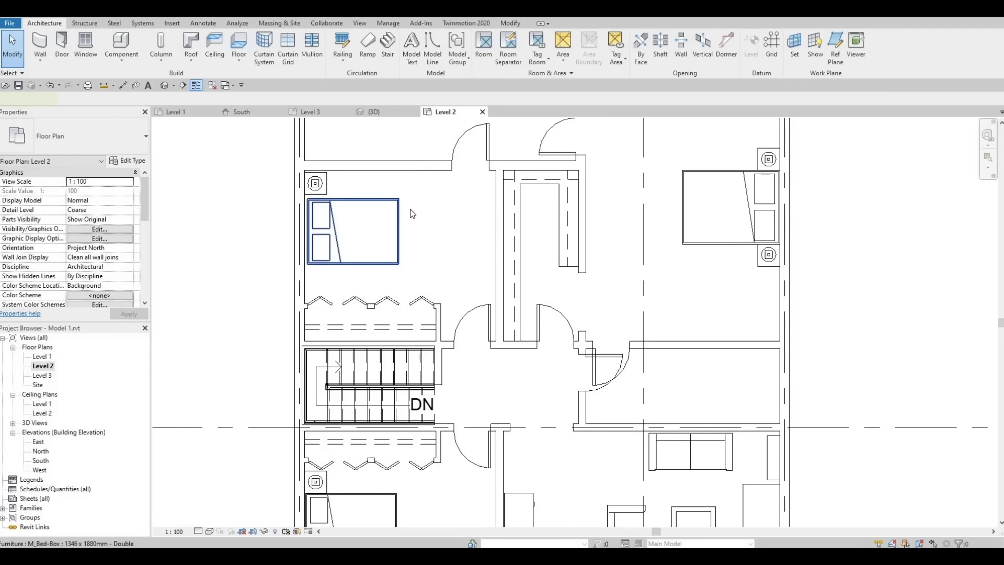
pyautogui.click(412, 212)
pyautogui.press('Left')
pyautogui.press('Up')
pyautogui.press('Up')
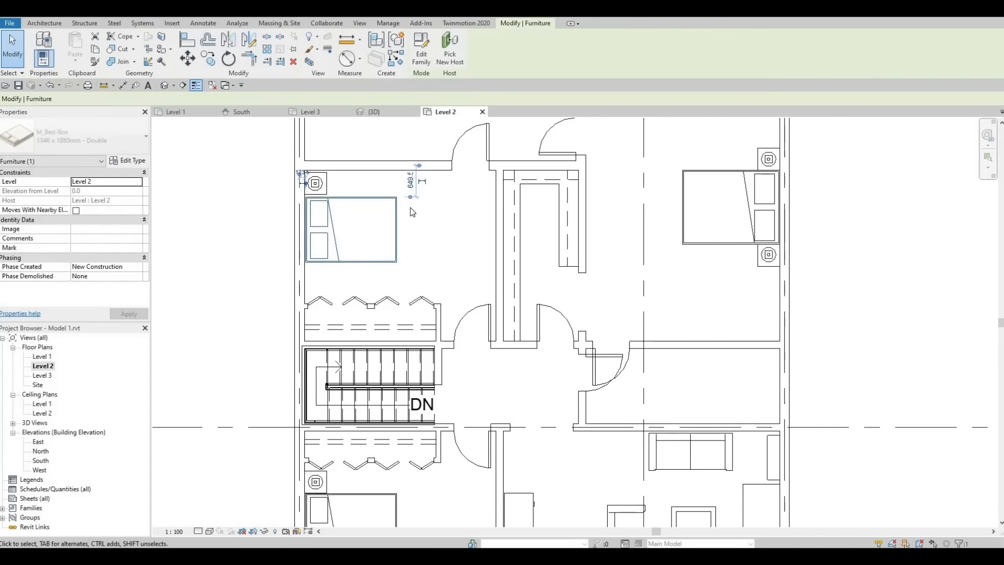
pyautogui.press('Escape')
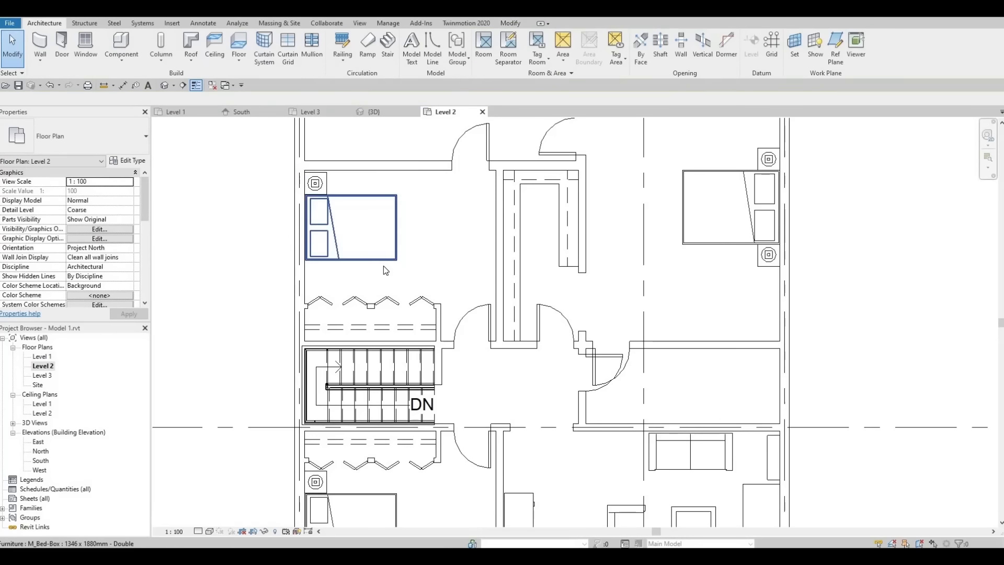
# Step: Place two M_Sink Vanity-Square 500 x 440mm sinks side by side in the bathroom, along the wall shared with the living room
pyautogui.scroll(-2, 375, 256)
pyautogui.scroll(-3, 359, 235)
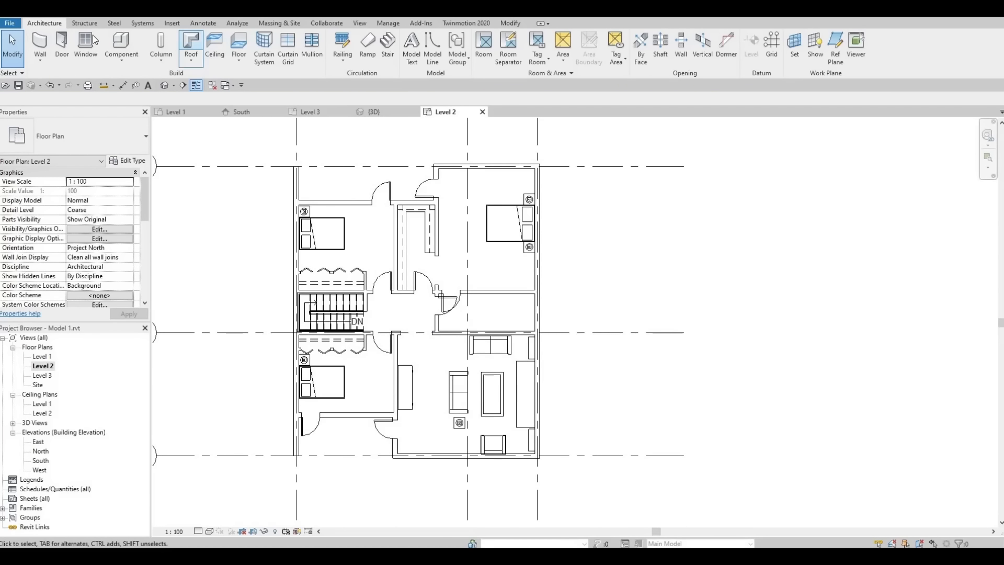
pyautogui.click(129, 49)
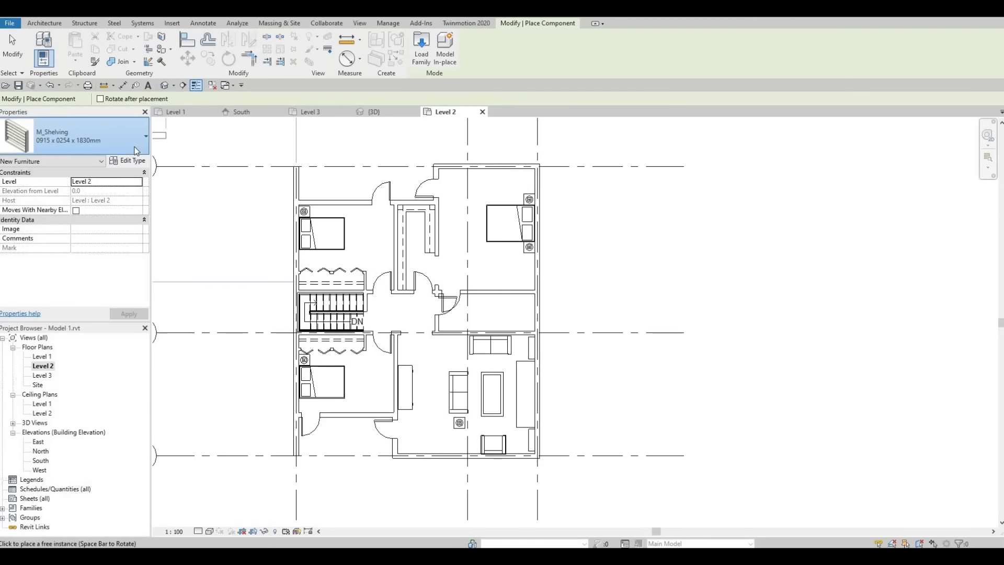
pyautogui.click(136, 150)
pyautogui.scroll(-5, 113, 247)
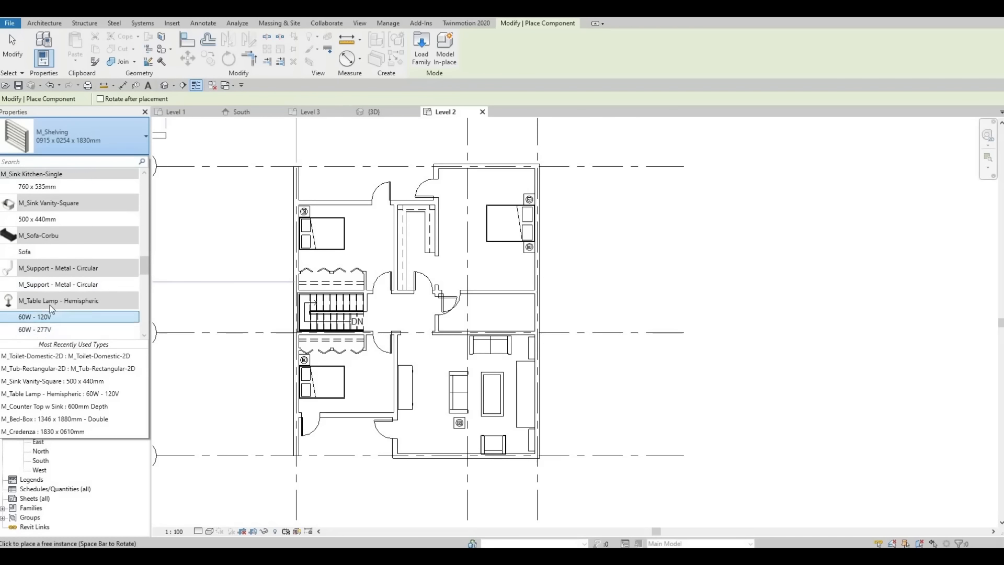
pyautogui.scroll(-8, 50, 304)
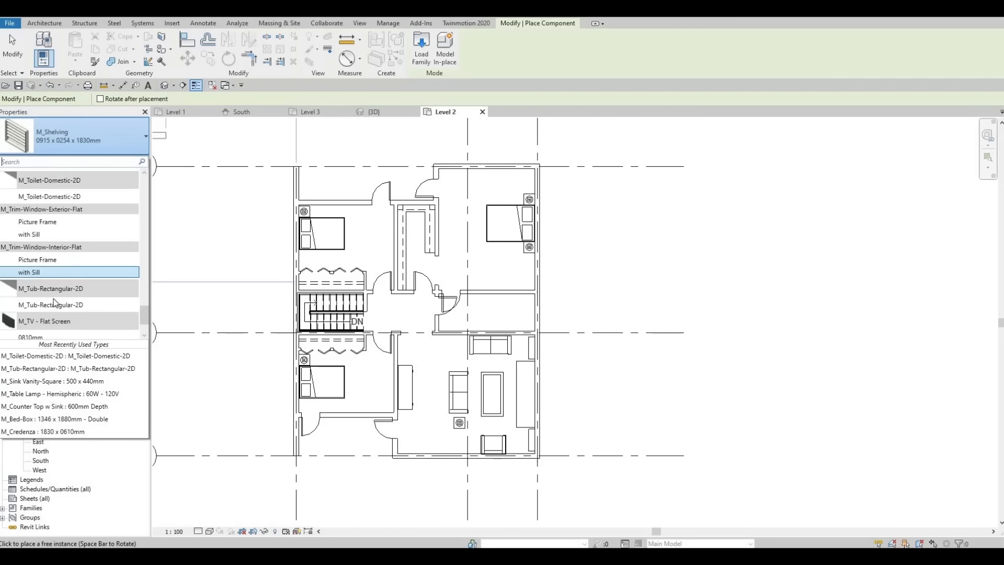
pyautogui.scroll(-3, 54, 302)
pyautogui.scroll(6, 58, 288)
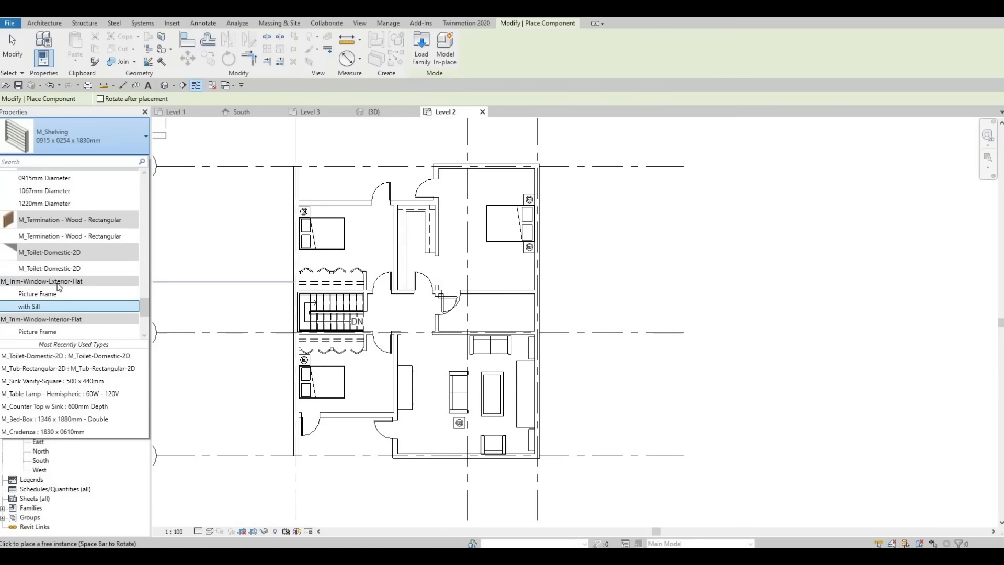
pyautogui.scroll(4, 58, 284)
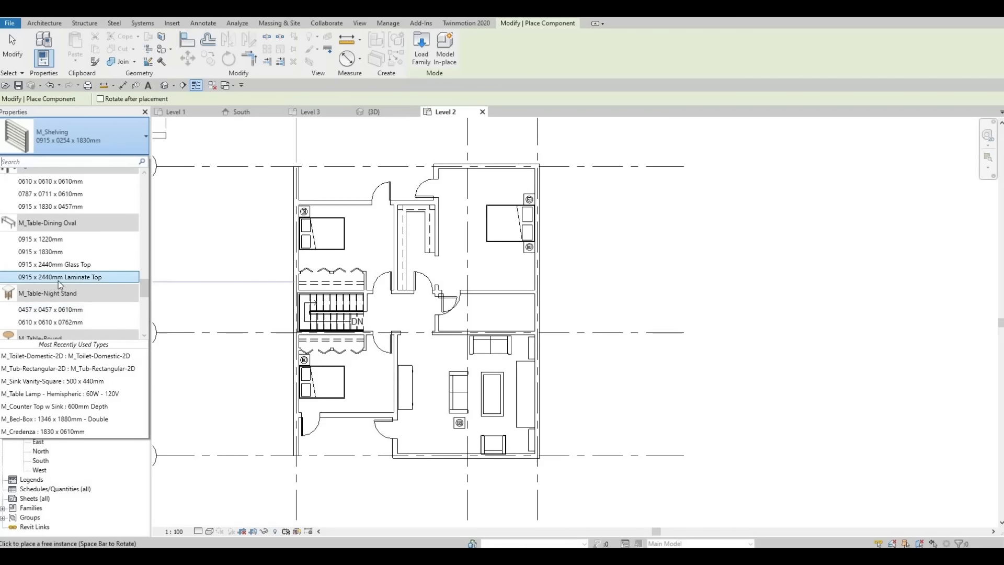
pyautogui.scroll(5, 58, 282)
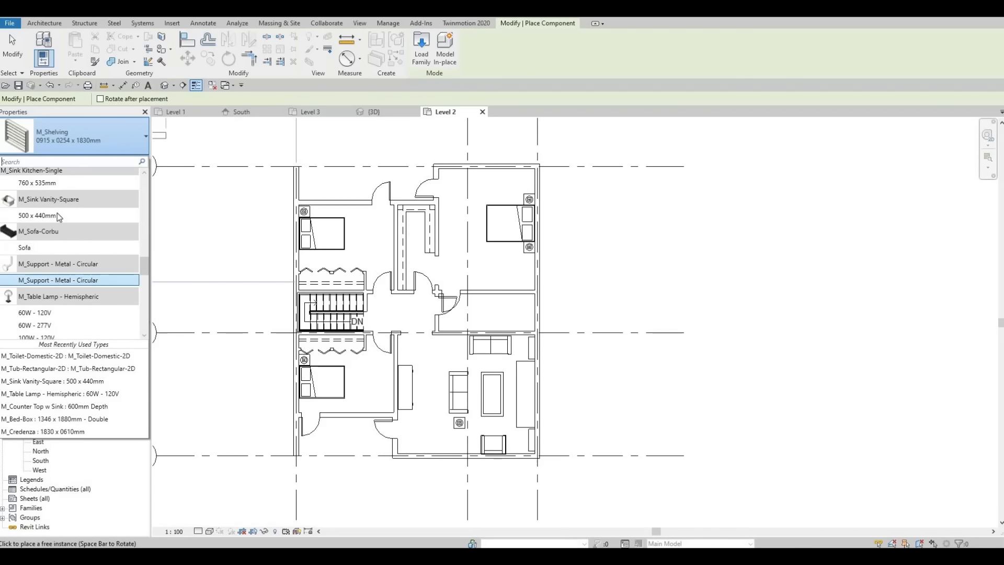
pyautogui.click(58, 214)
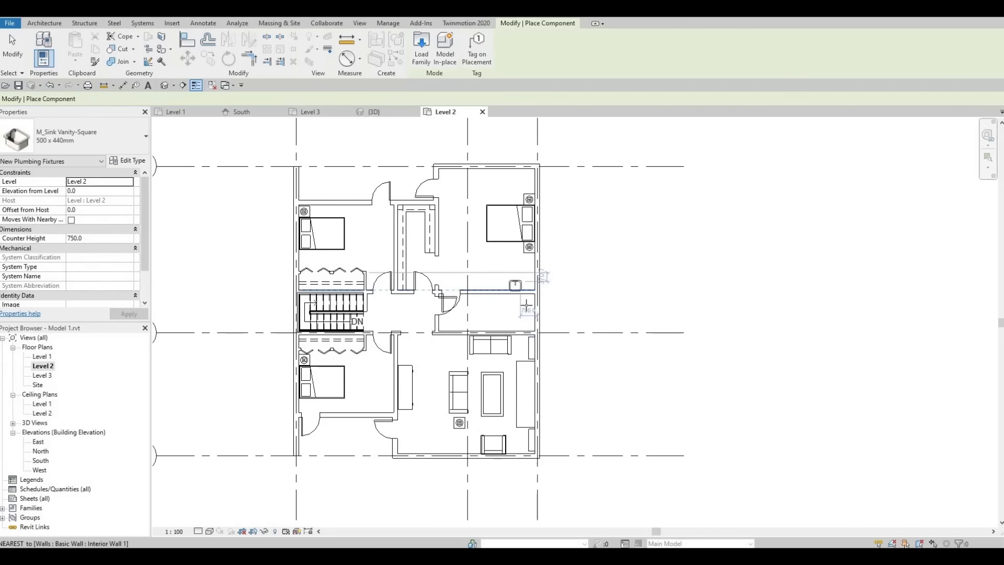
pyautogui.scroll(3, 526, 305)
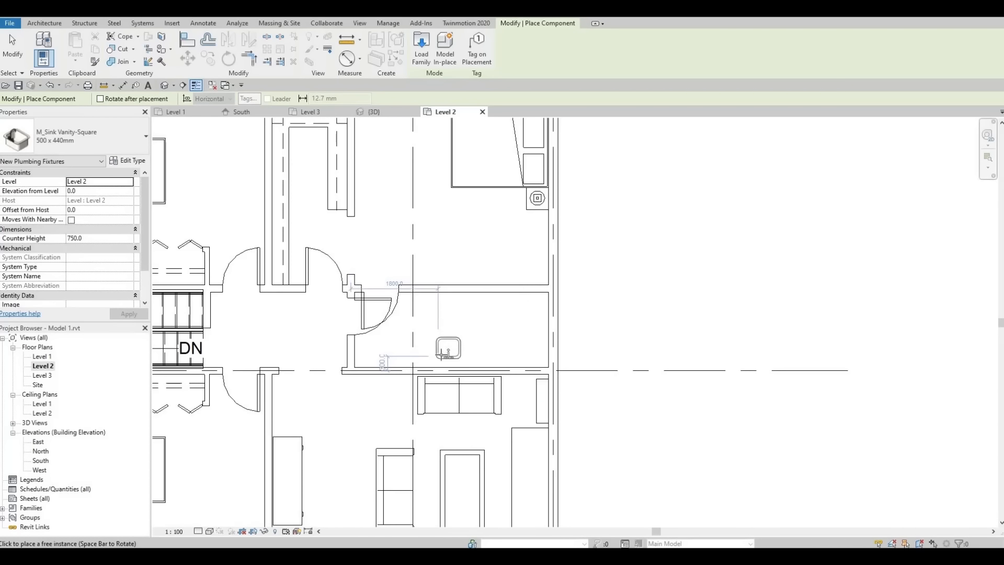
pyautogui.click(410, 354)
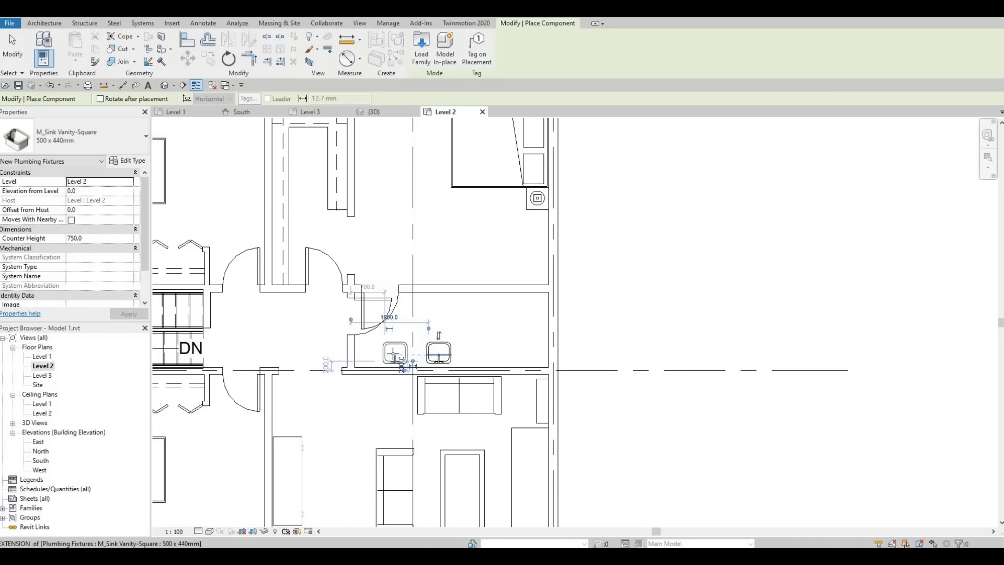
pyautogui.click(390, 353)
pyautogui.press('Escape')
pyautogui.press('Escape')
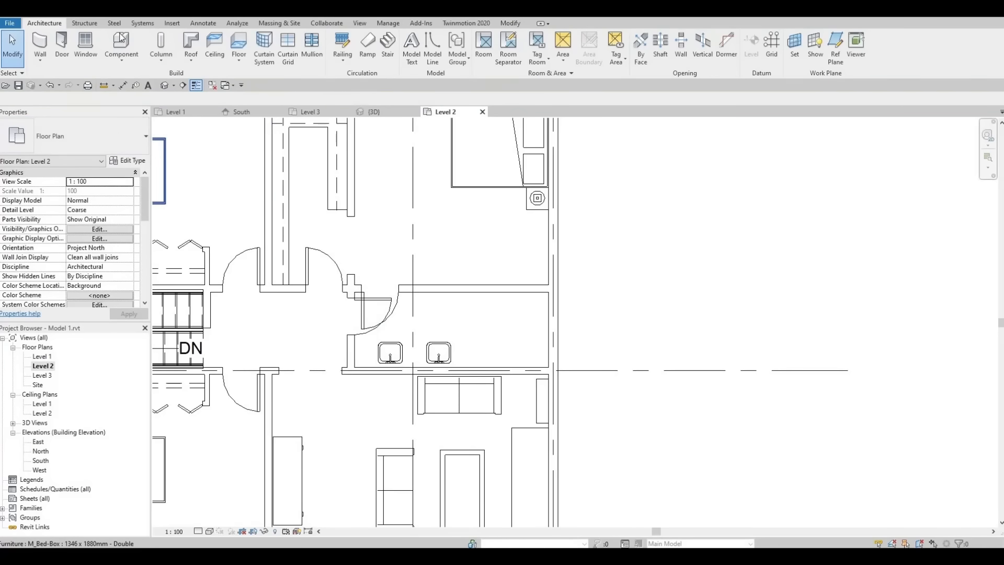
# Step: Place an M_Toilet-Domestic-2D beside the two sinks, against the bathroom wall shared with the living room
pyautogui.press('c')
pyautogui.press('m')
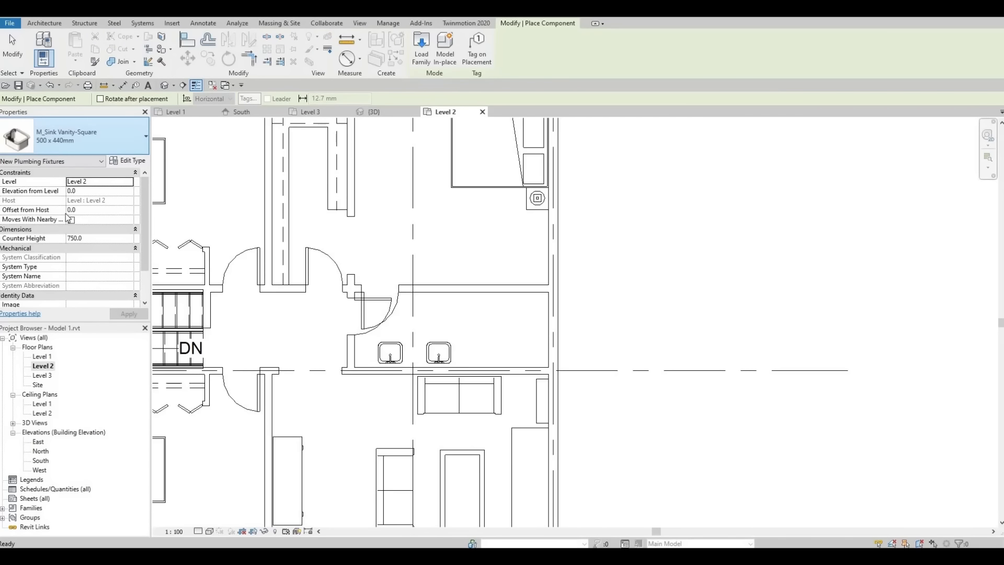
pyautogui.click(74, 134)
pyautogui.scroll(3, 68, 228)
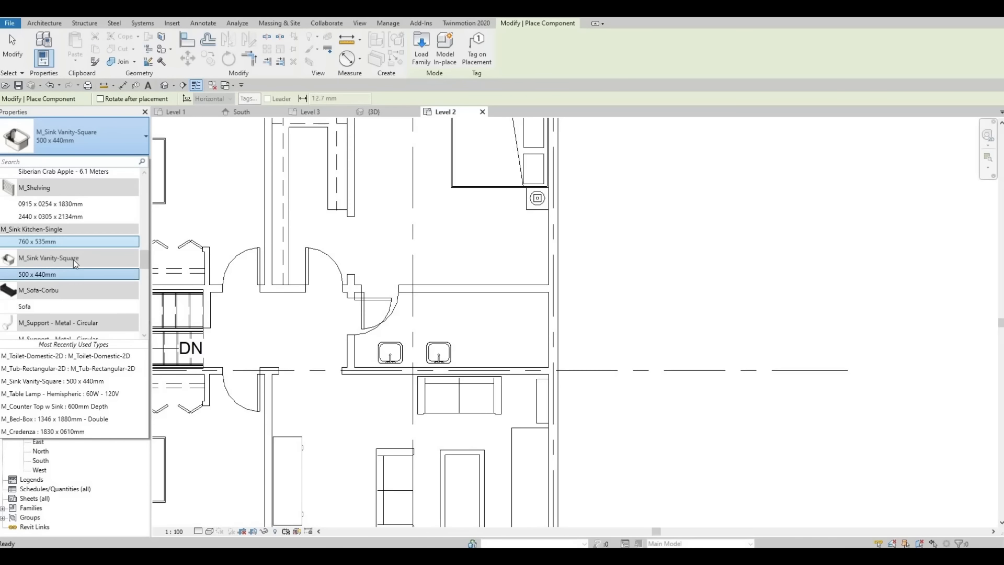
pyautogui.scroll(15, 78, 261)
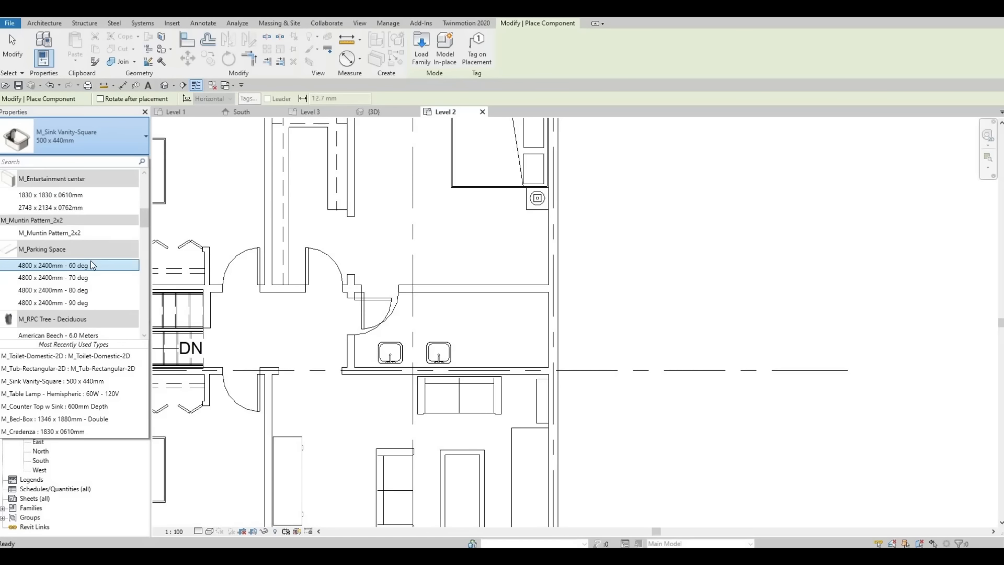
pyautogui.scroll(5, 90, 261)
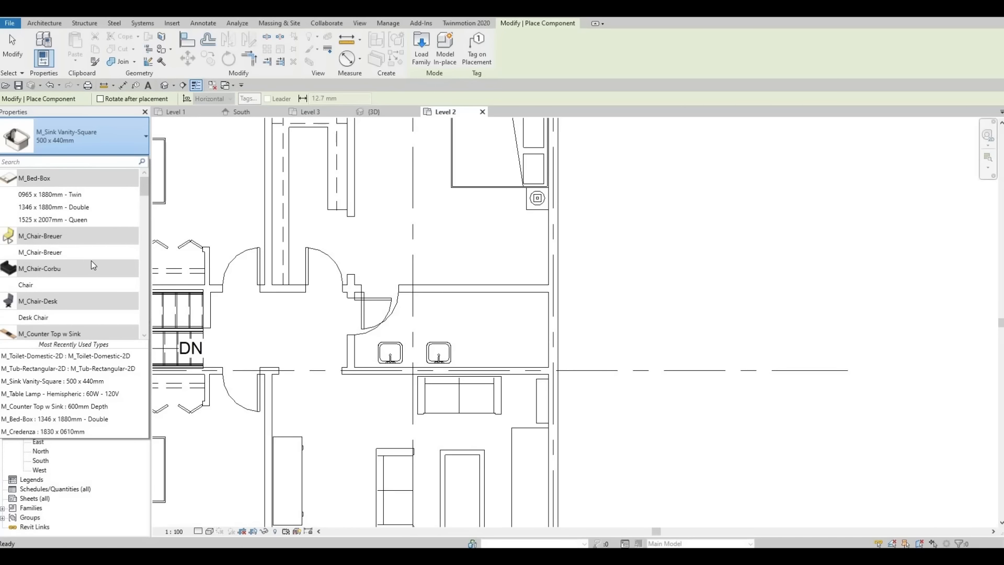
pyautogui.scroll(-10, 92, 263)
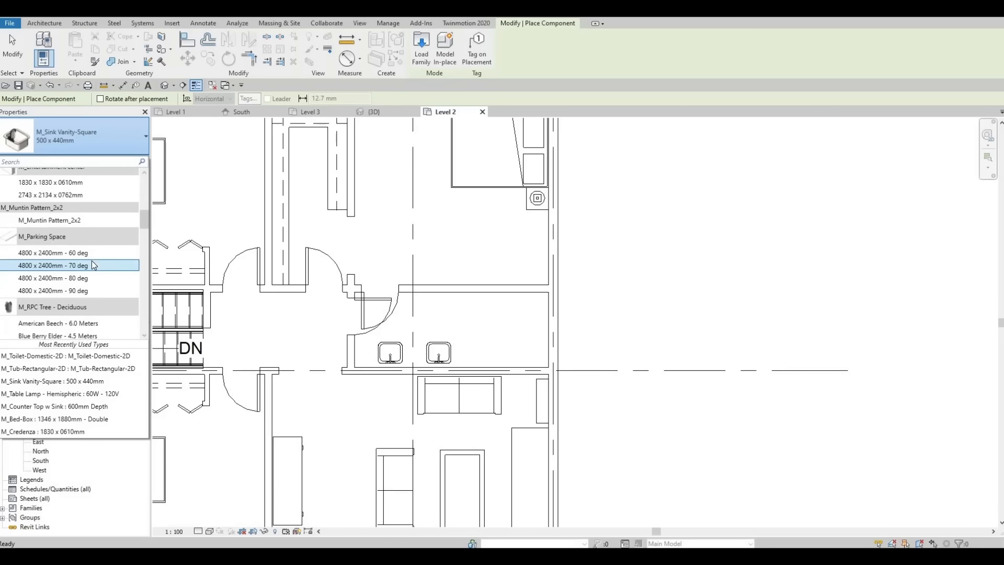
pyautogui.scroll(-12, 93, 261)
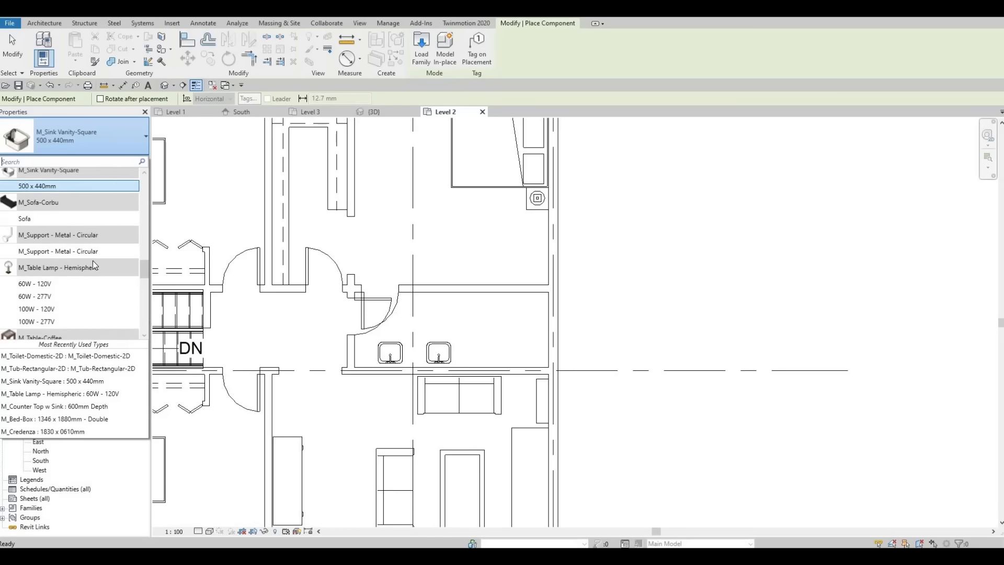
pyautogui.scroll(-10, 92, 260)
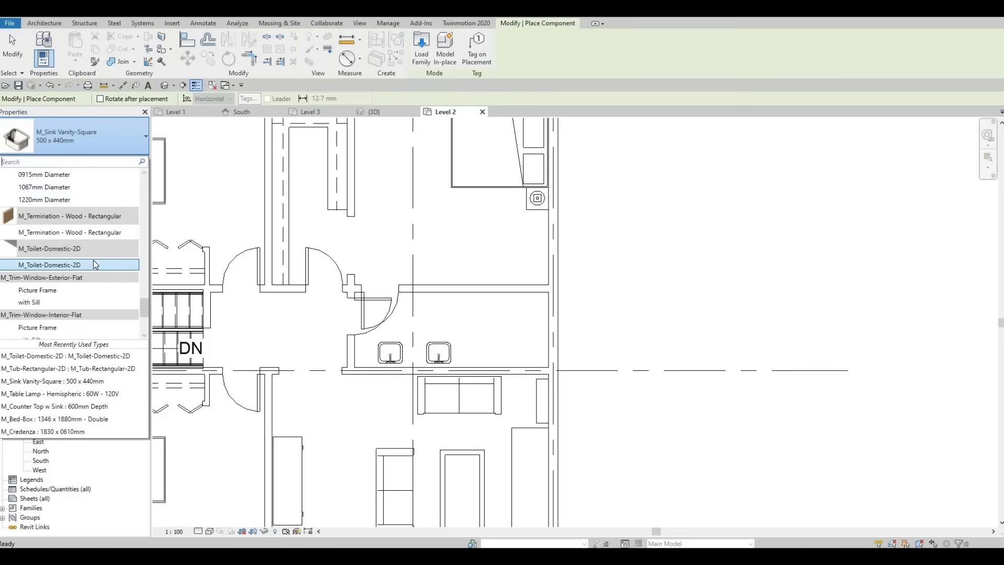
pyautogui.scroll(-4, 93, 261)
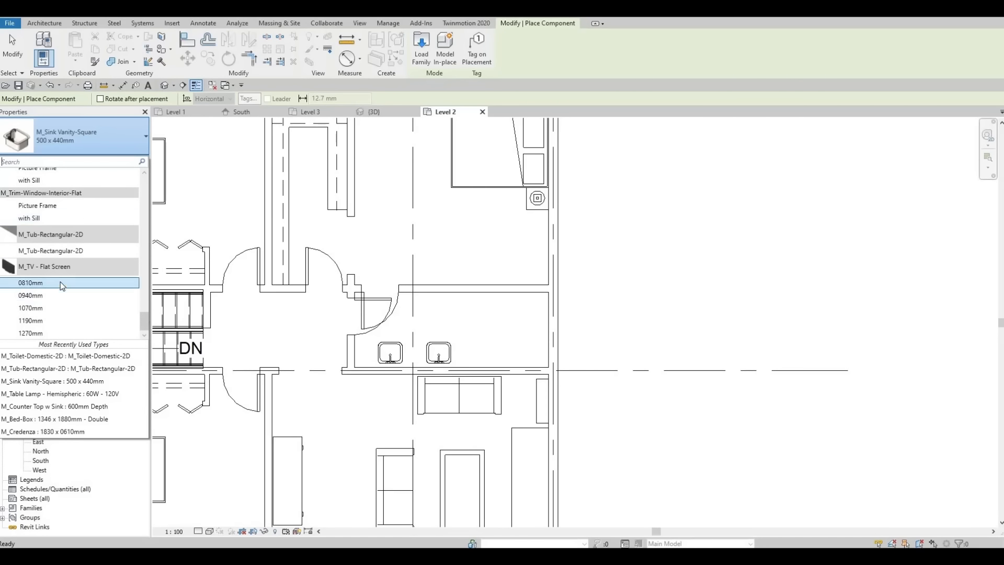
pyautogui.scroll(3, 61, 283)
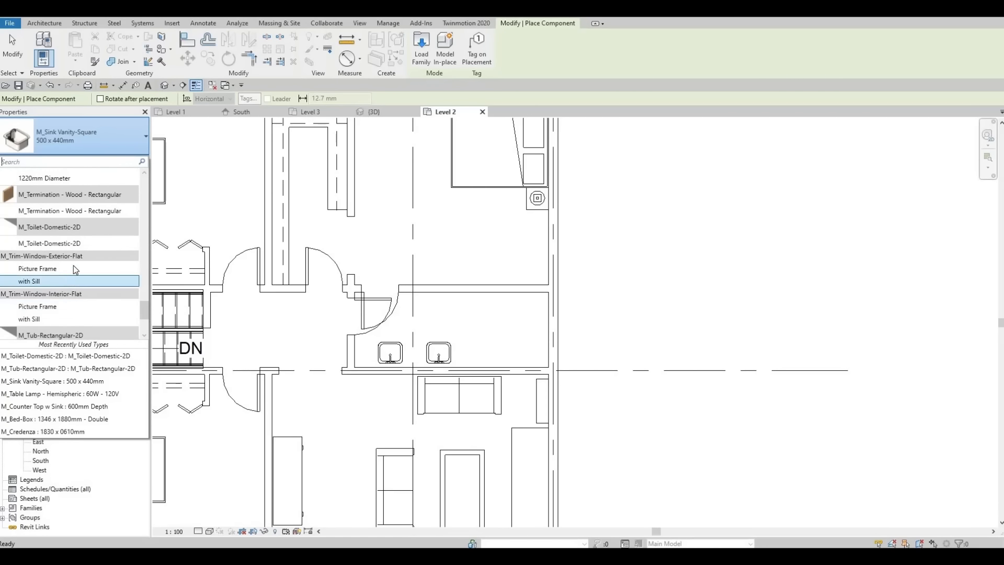
pyautogui.click(68, 243)
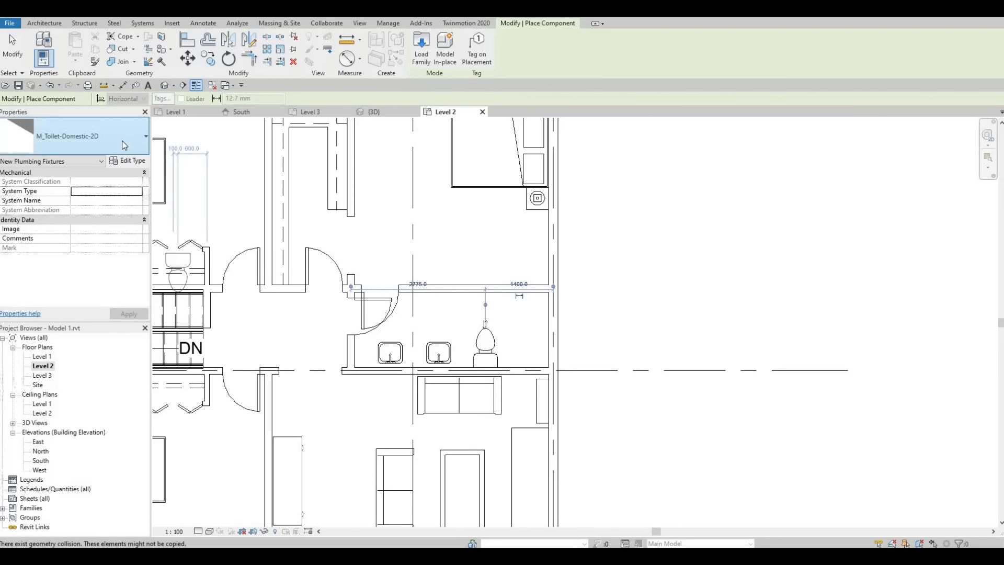
# Step: Place an M_Tub-Rectangular-2D on the bathroom's exterior wall and adjust it to fit between the two side walls
pyautogui.click(78, 136)
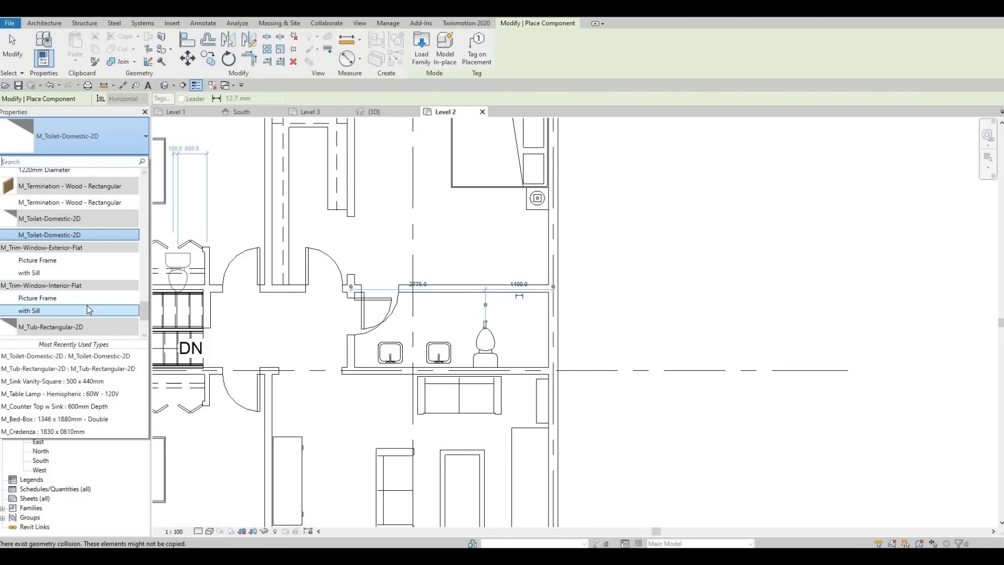
pyautogui.scroll(-2, 55, 318)
pyautogui.click(56, 318)
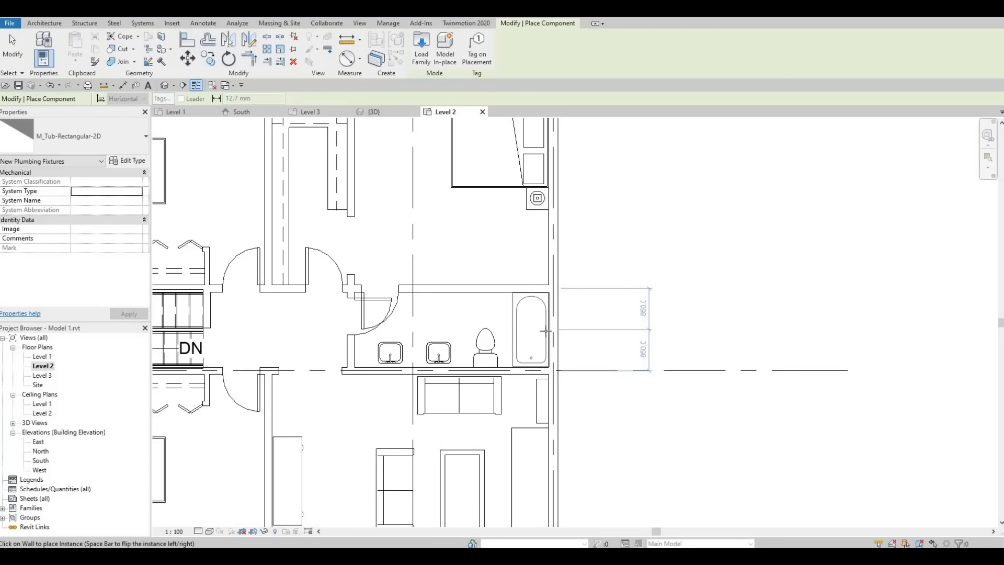
pyautogui.click(546, 330)
pyautogui.press('Escape')
pyautogui.press('Escape')
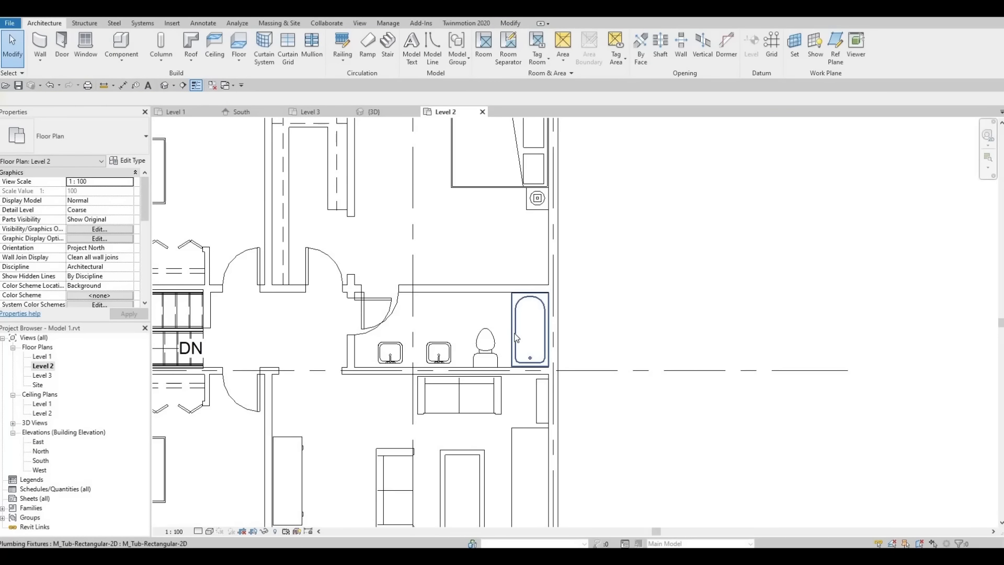
pyautogui.click(516, 337)
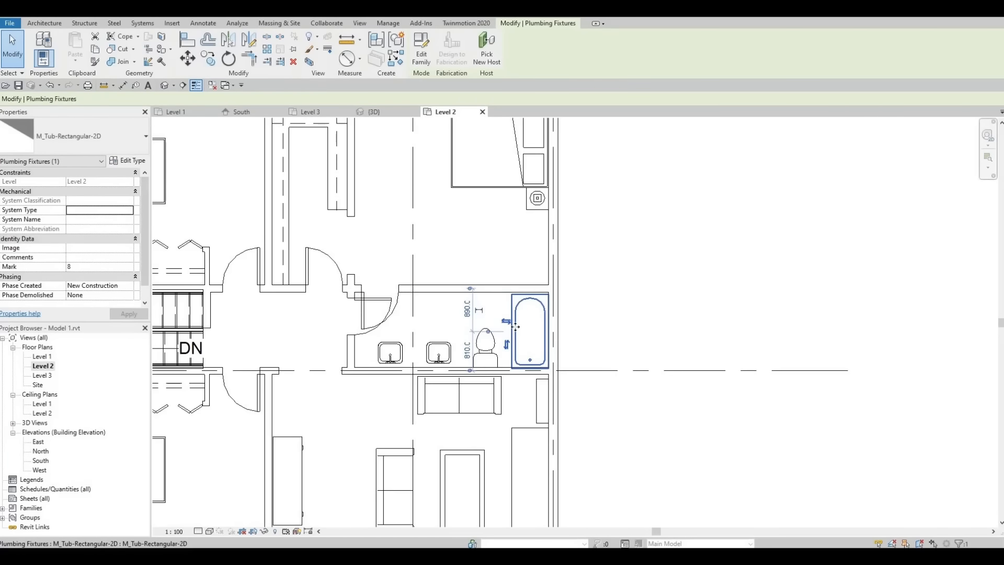
pyautogui.moveTo(515, 327); pyautogui.dragTo(505, 331)
# Step: Nudge the toilet in the bathroom slightly towards the bathtub
pyautogui.click(489, 341)
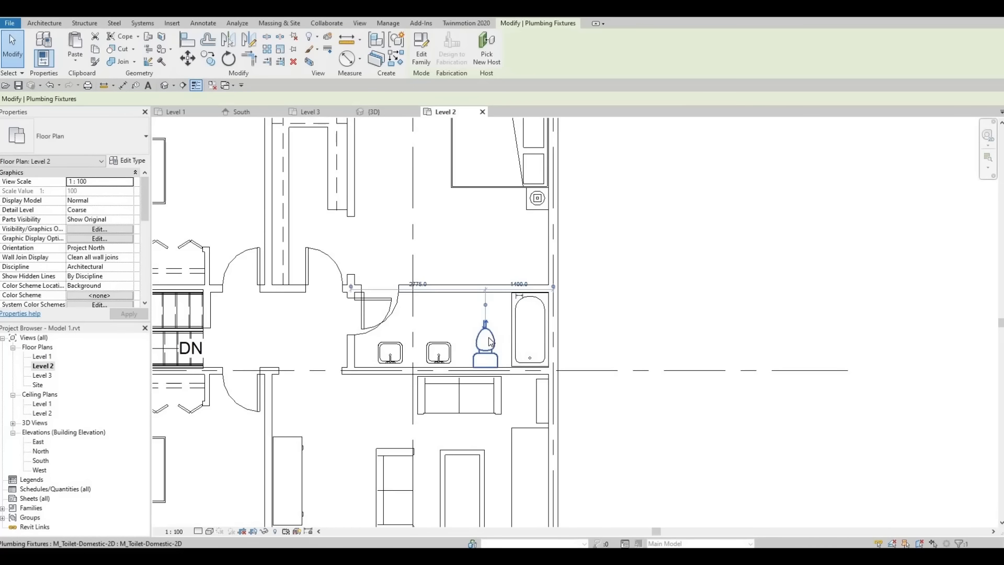
pyautogui.press('Right')
pyautogui.press('Escape')
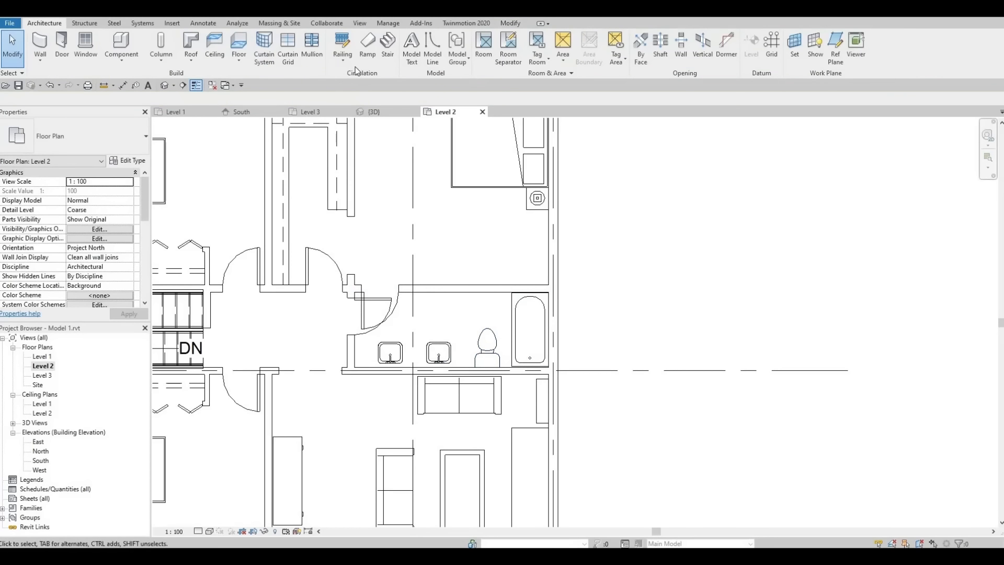
# Step: Draw a Thin Lines detail rectangle of about 2300 by 600 mm around the two bathroom sinks as the vanity counter
pyautogui.click(199, 23)
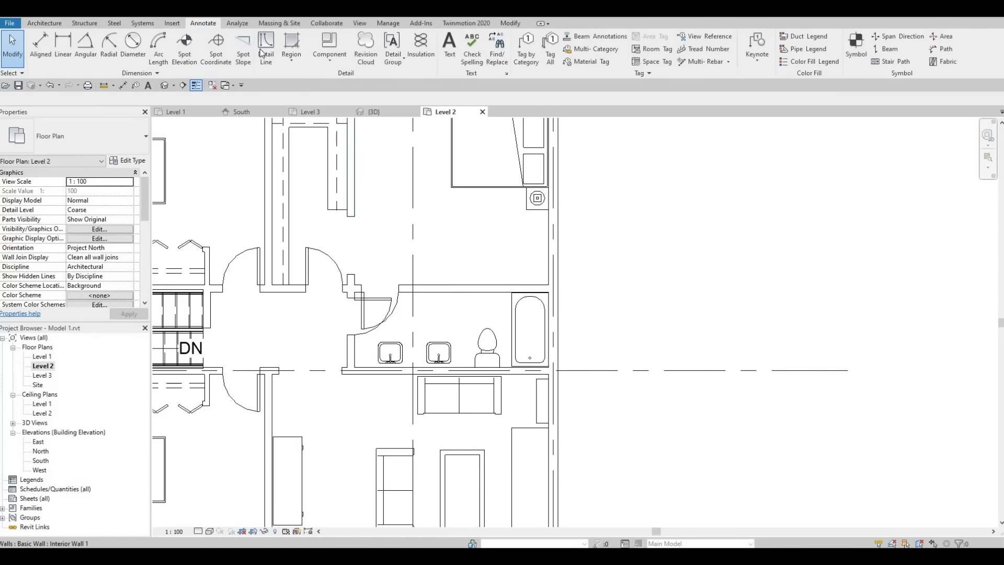
pyautogui.click(265, 49)
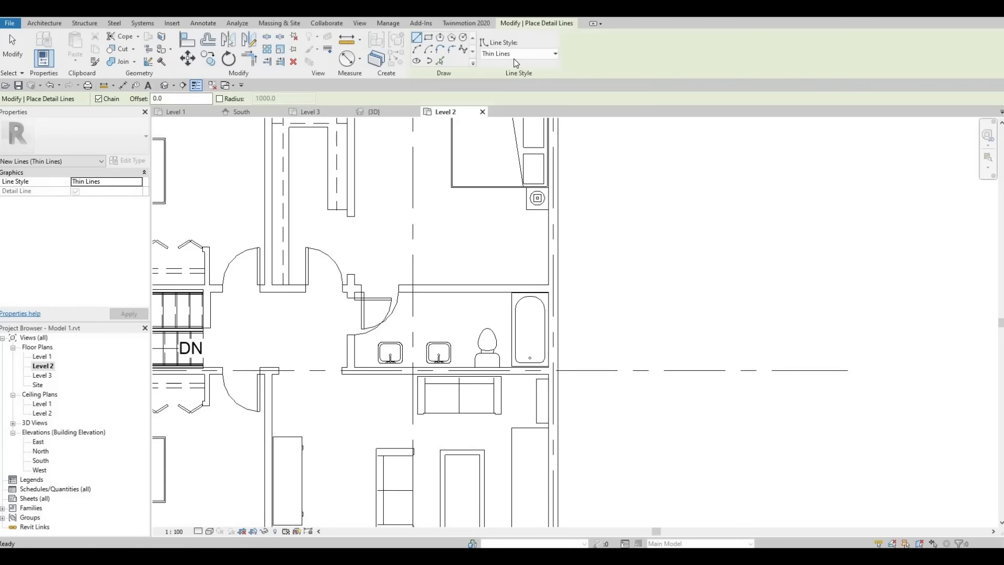
pyautogui.click(429, 39)
pyautogui.click(355, 293)
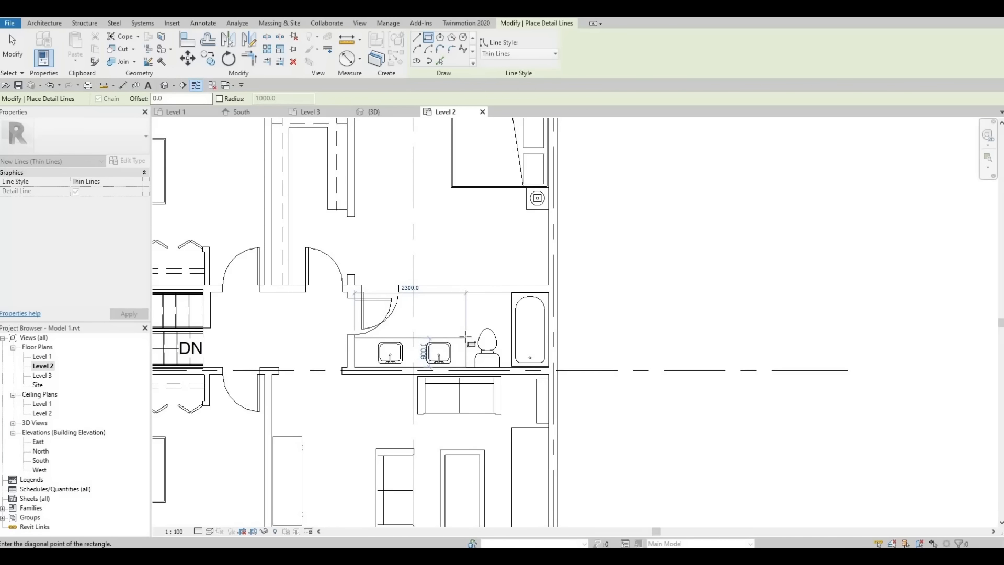
pyautogui.click(465, 337)
pyautogui.press('Escape')
pyautogui.press('Escape')
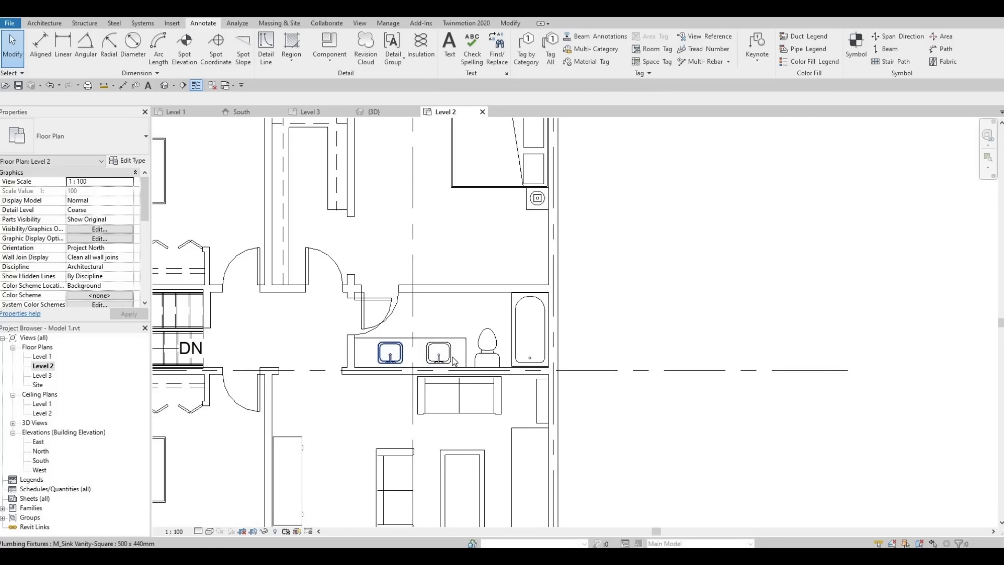
# Step: Place an aligned dimension string across grids 1, 2 and 3 above the floor plan
pyautogui.scroll(-5, 463, 274)
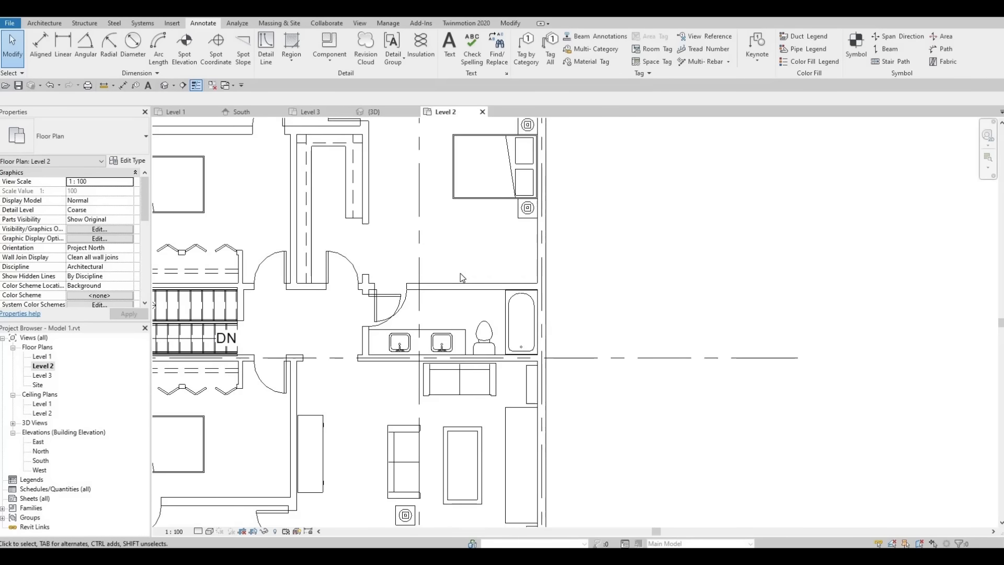
pyautogui.moveTo(444, 275); pyautogui.dragTo(459, 307, button='middle')
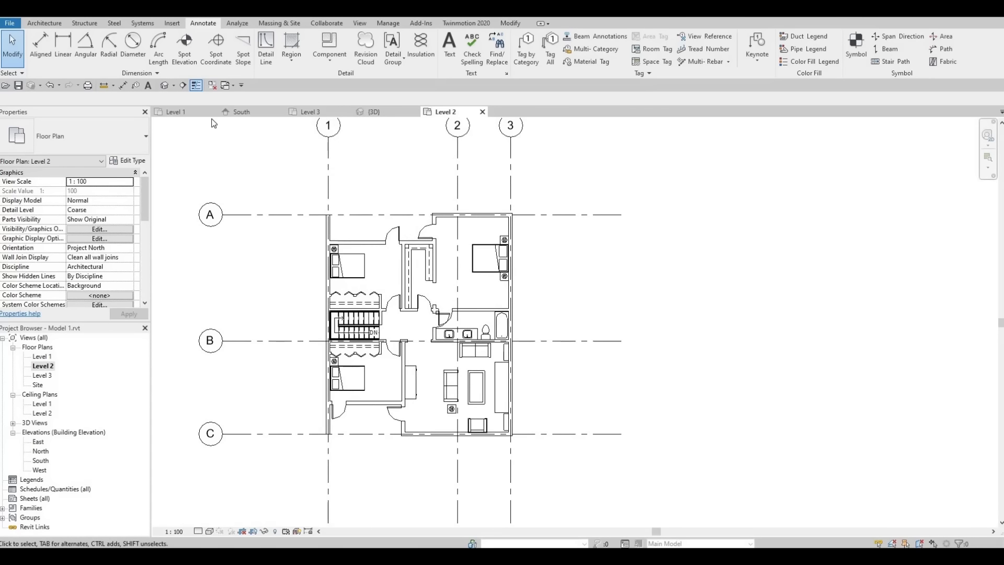
pyautogui.click(48, 46)
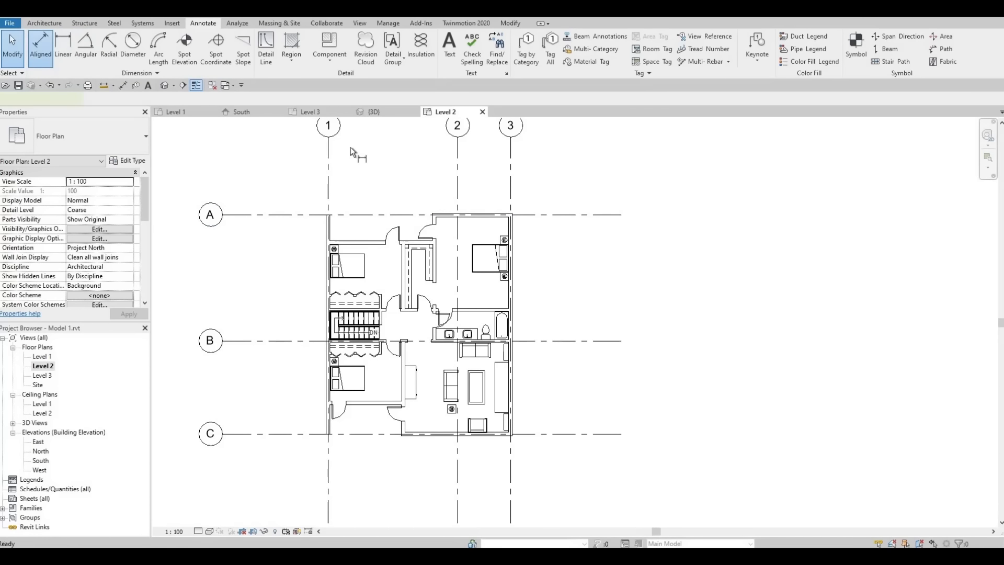
pyautogui.click(327, 175)
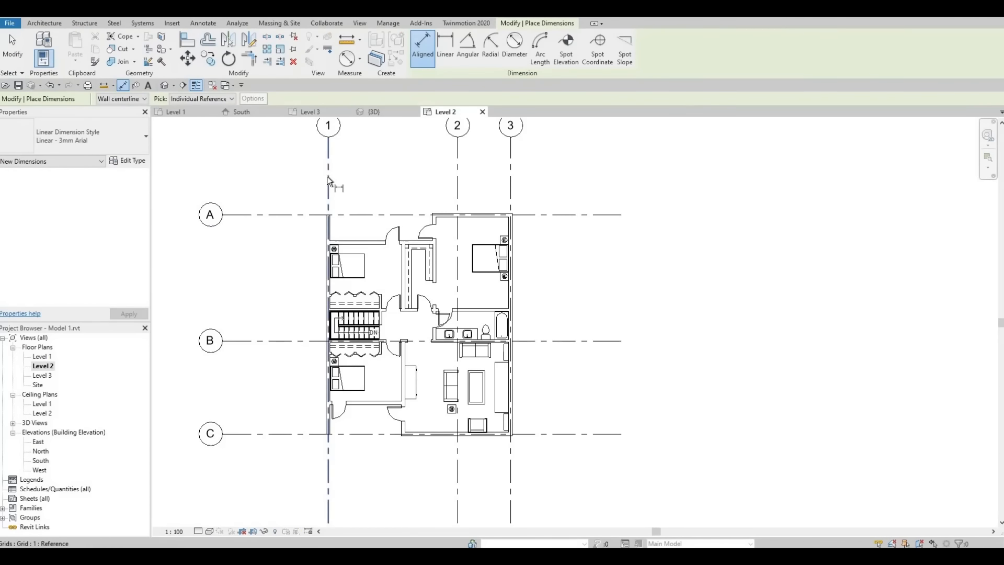
pyautogui.click(457, 174)
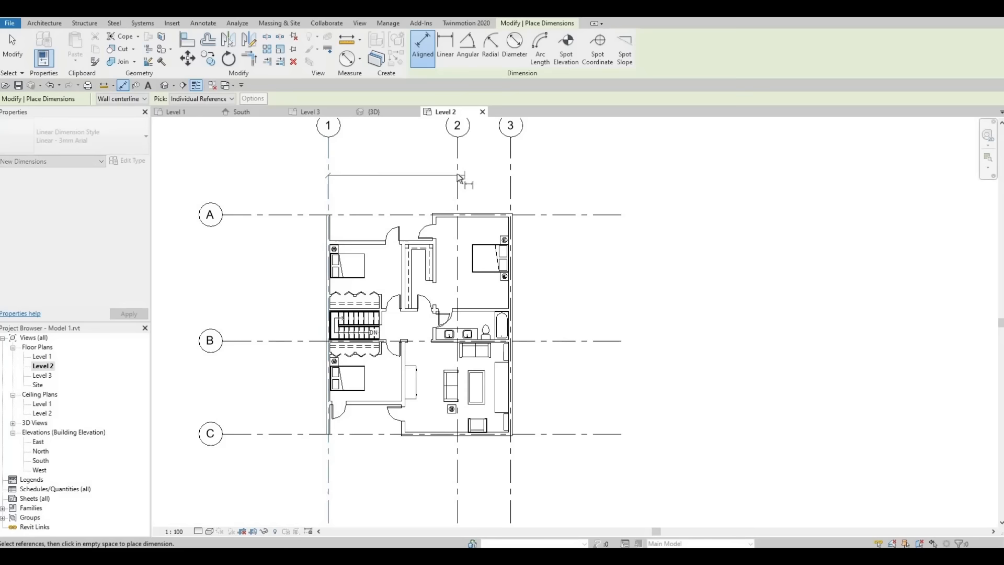
pyautogui.click(510, 174)
pyautogui.click(523, 168)
# Step: Place an aligned dimension string across grids A, B and C beside the exterior wall on grid 3
pyautogui.click(571, 215)
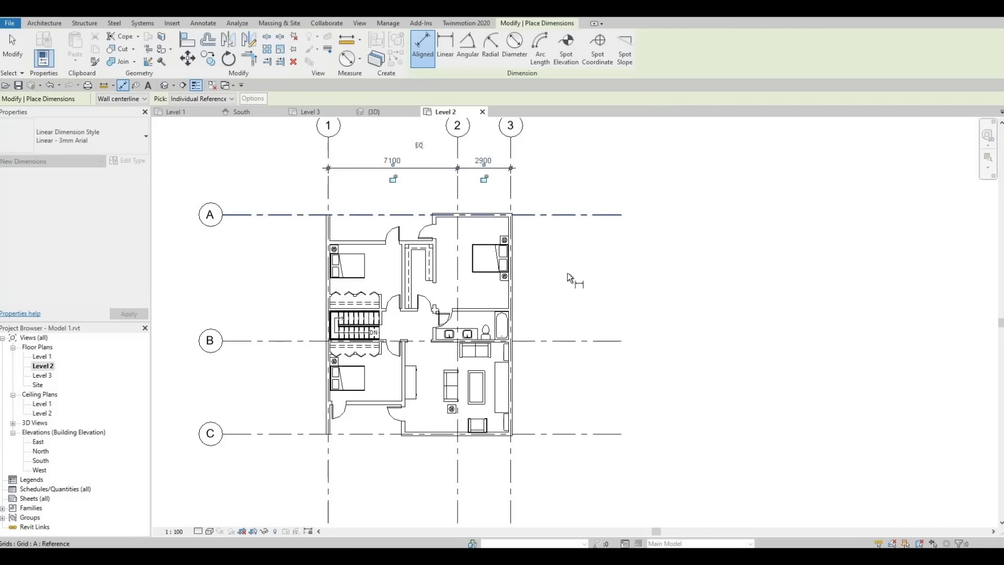
pyautogui.click(557, 384)
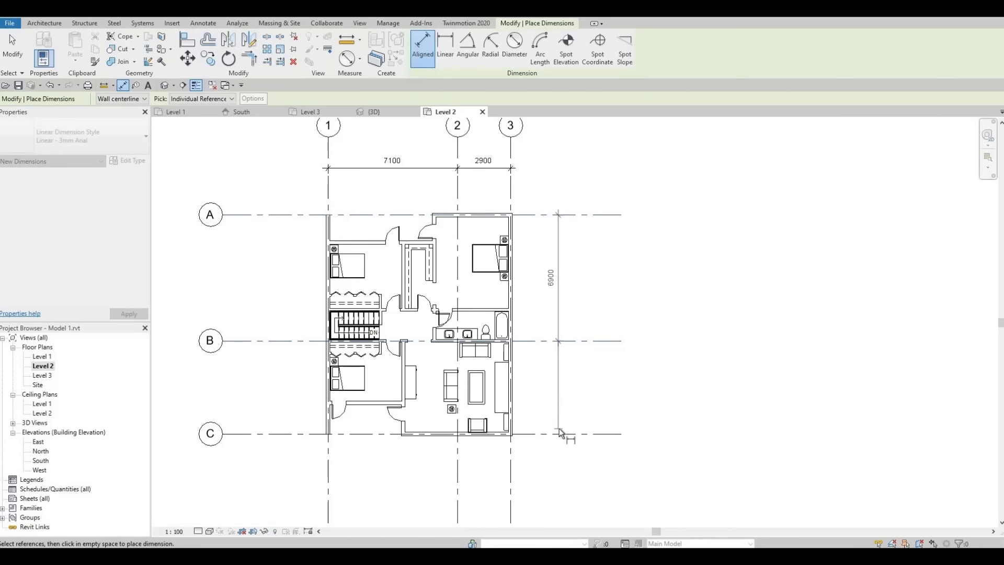
pyautogui.click(566, 435)
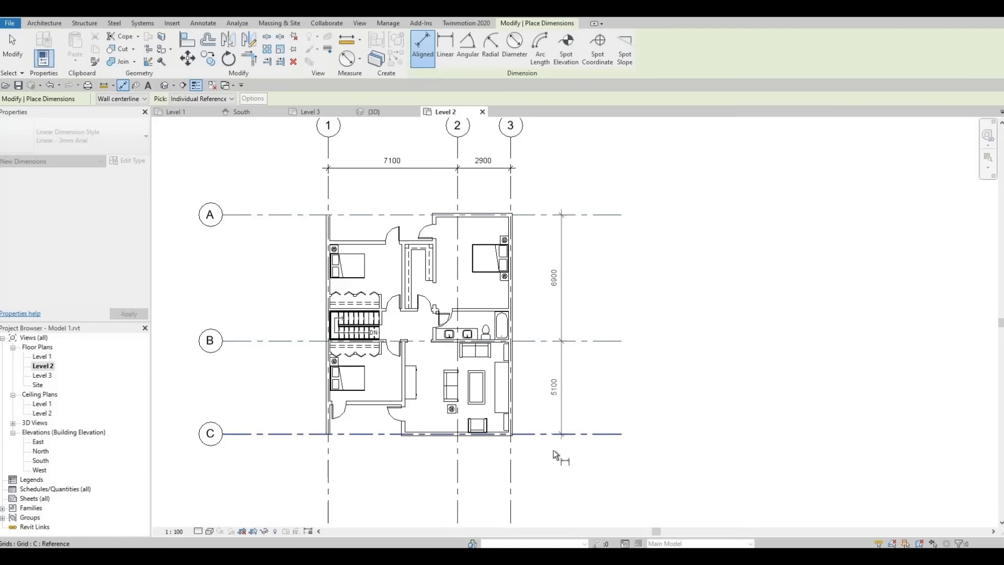
pyautogui.click(553, 452)
# Step: Add overall aligned dimensions from grid A to C and from grid 1 to 3, outside the existing dimension strings
pyautogui.click(585, 217)
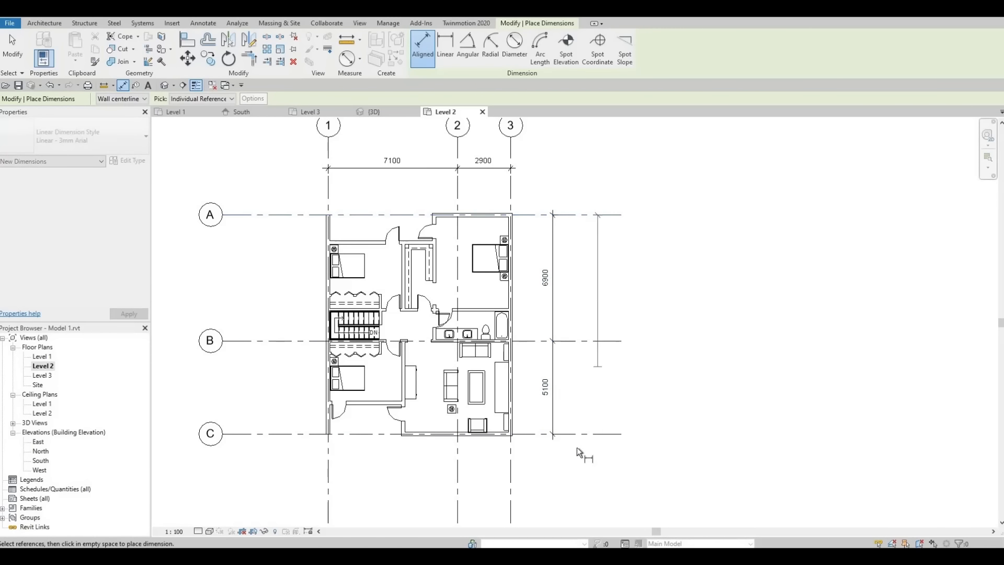
pyautogui.click(585, 434)
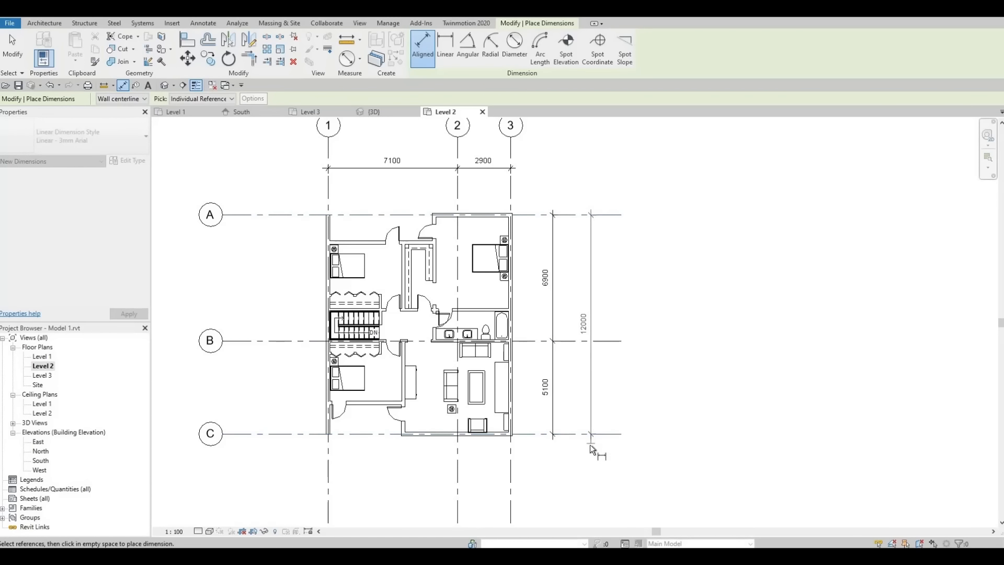
pyautogui.click(589, 444)
pyautogui.click(329, 185)
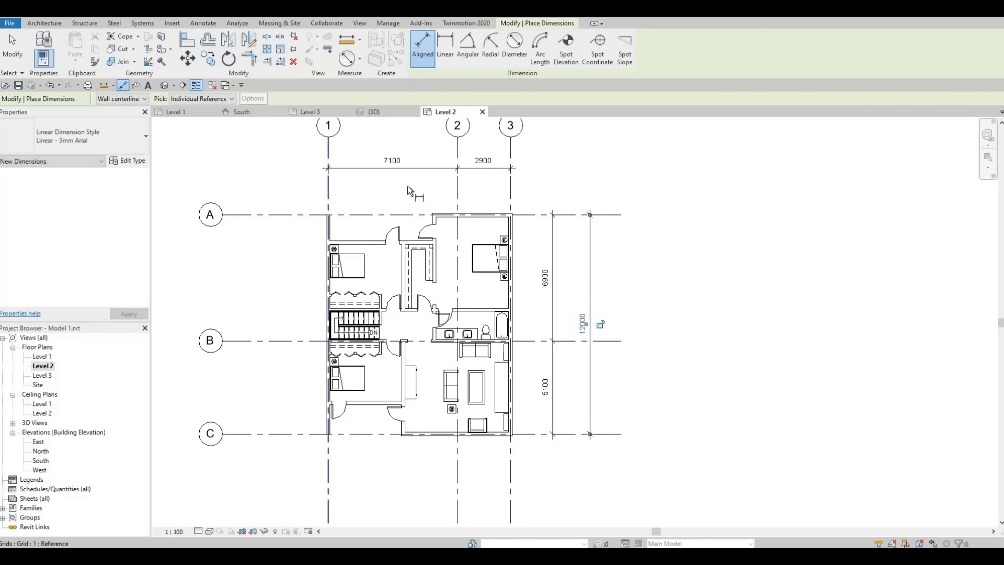
pyautogui.click(509, 191)
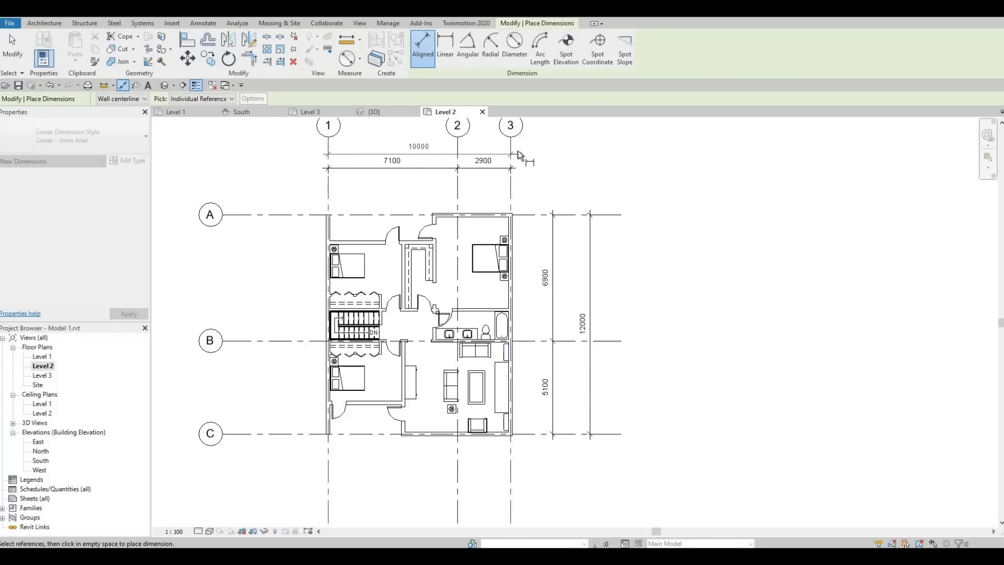
pyautogui.click(518, 151)
pyautogui.press('Escape')
pyautogui.press('Escape')
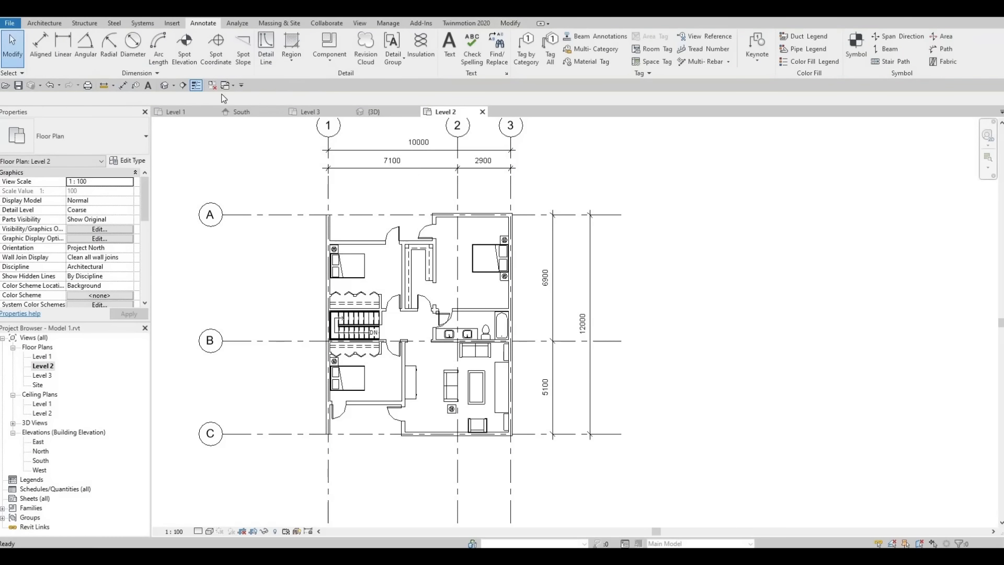
# Step: Set aligned dimensioning to pick Entire Walls, with opening widths and intersecting walls as automatic references
pyautogui.press('d')
pyautogui.press('i')
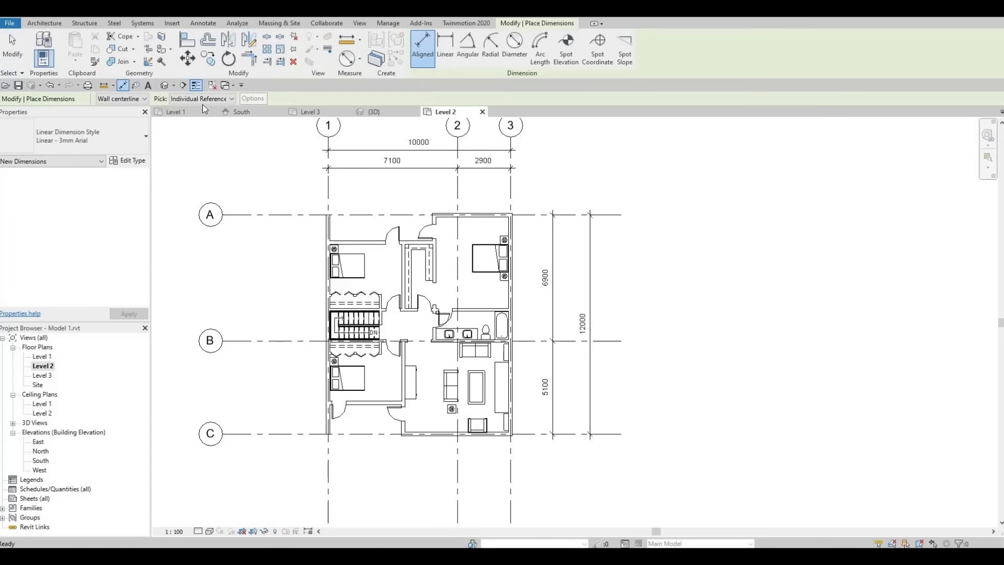
pyautogui.click(228, 101)
pyautogui.click(207, 118)
pyautogui.click(252, 101)
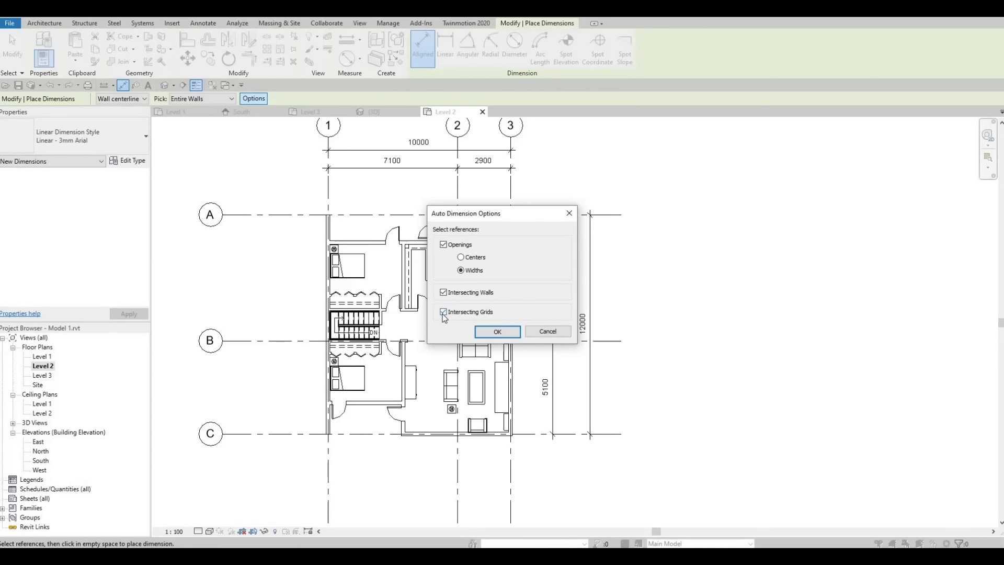
pyautogui.click(489, 333)
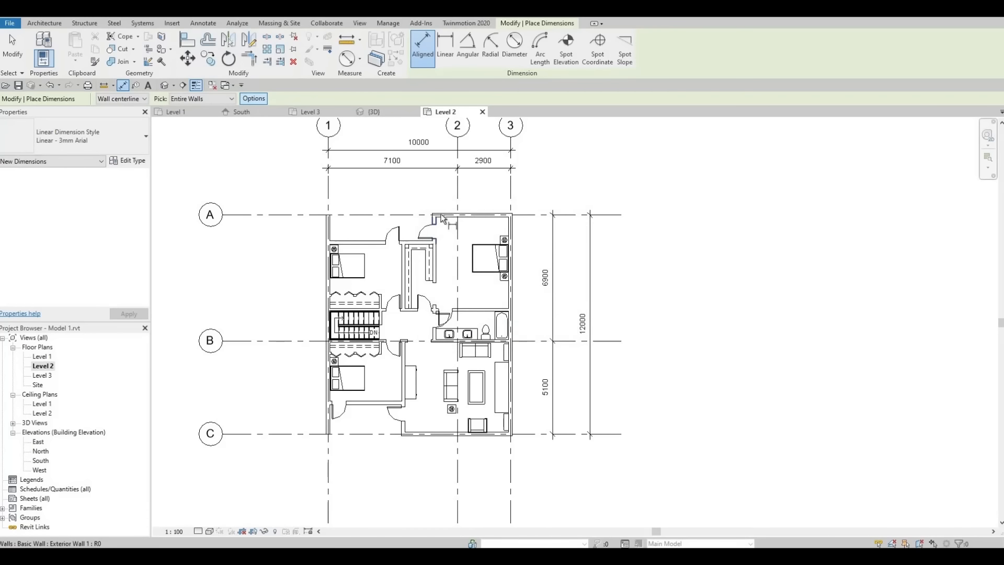
# Step: Dimension the exterior walls along the grid A side of the plan, aligned in one row below the grid dimensions
pyautogui.click(448, 211)
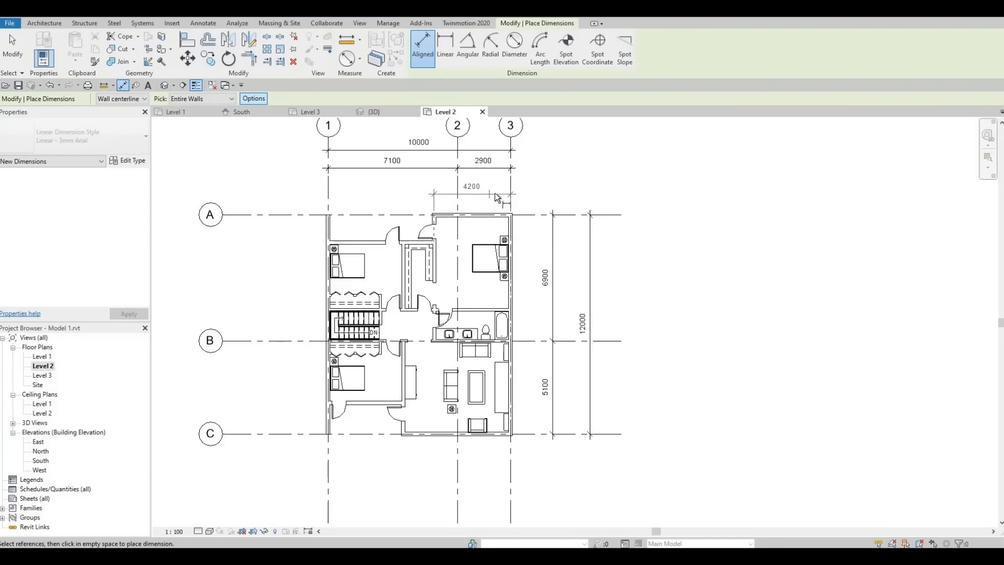
pyautogui.click(494, 192)
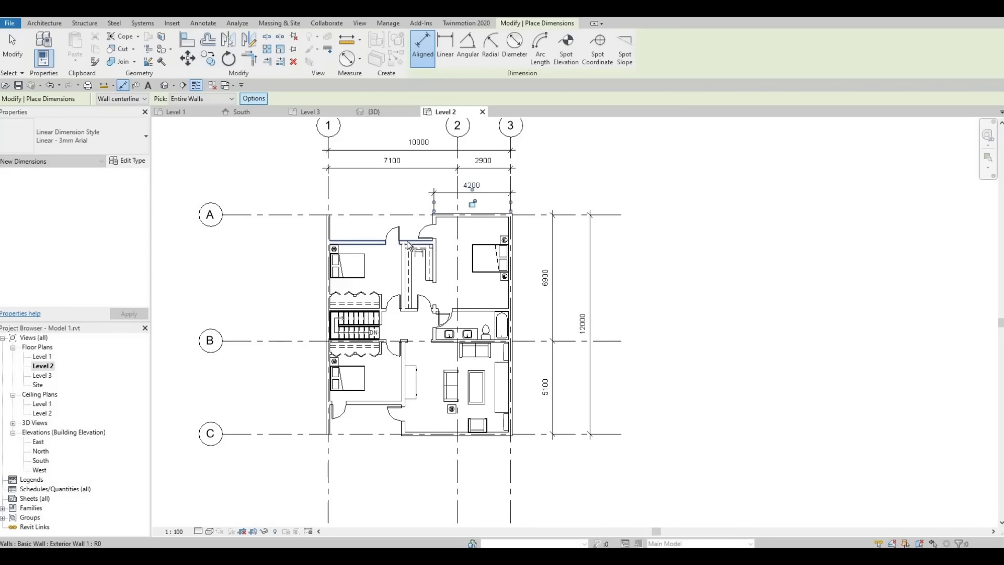
pyautogui.click(442, 215)
pyautogui.click(437, 195)
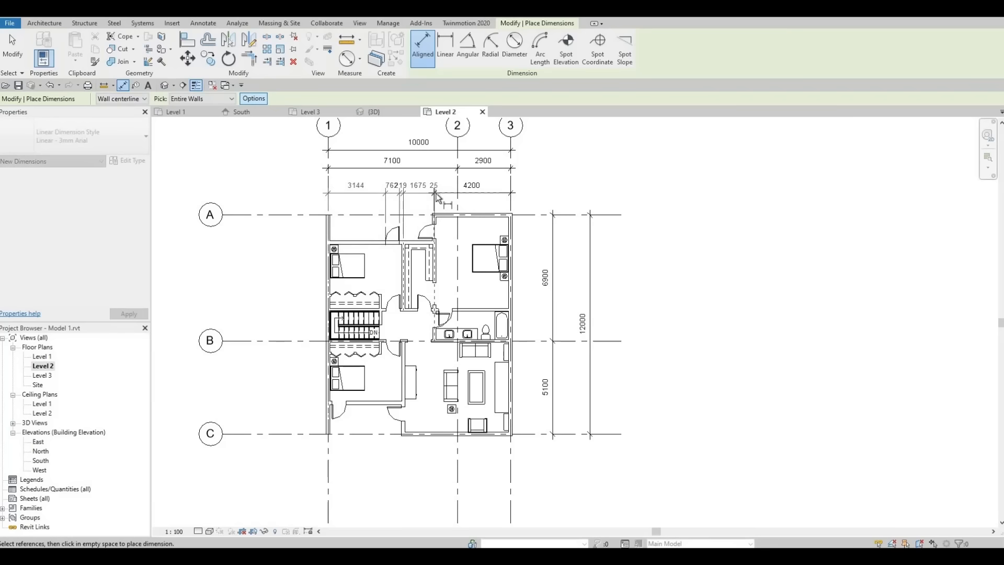
# Step: Dimension the full exterior walls on grid 1 and grid 3, placing each string just outside its wall
pyautogui.click(328, 274)
pyautogui.click(292, 272)
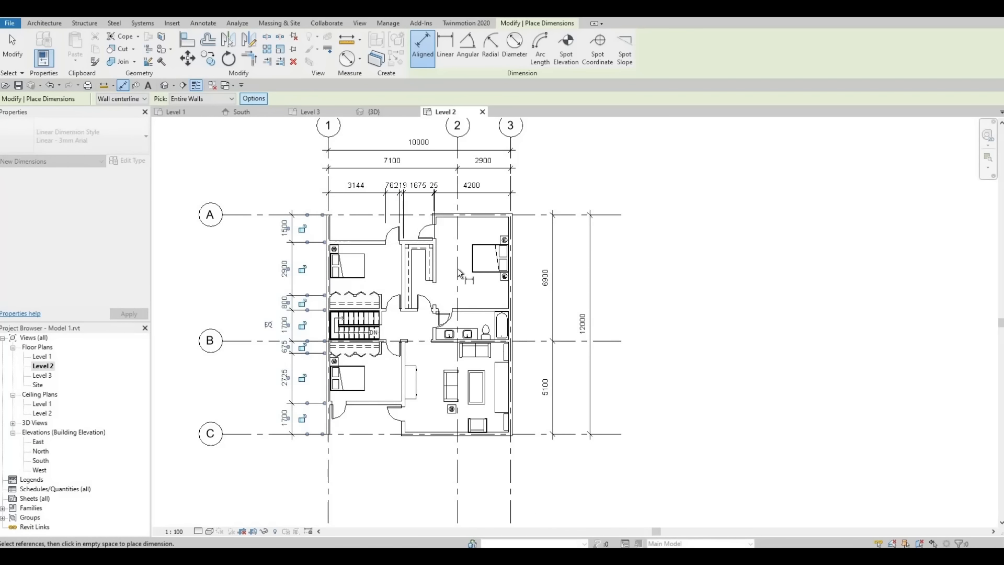
pyautogui.click(512, 246)
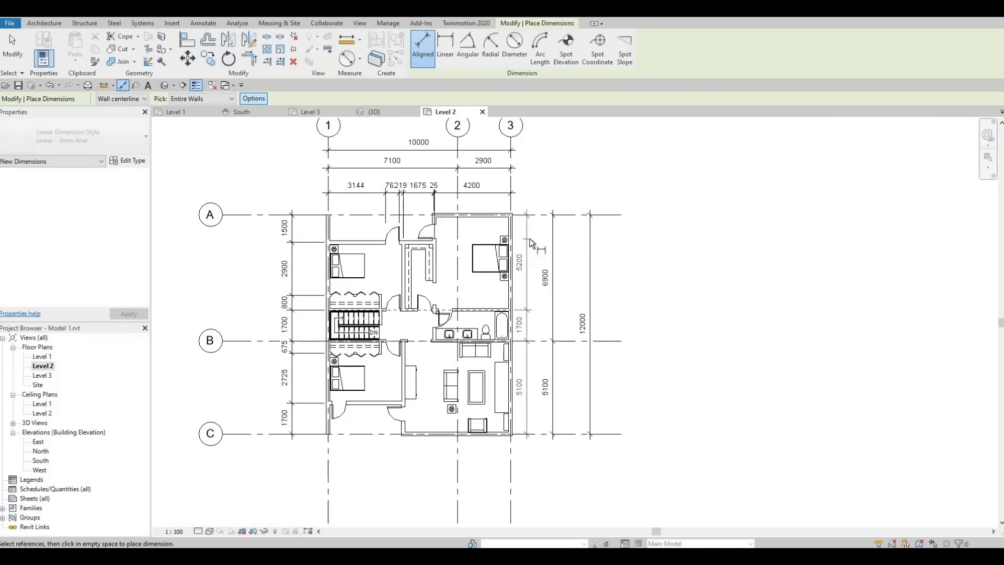
pyautogui.click(535, 252)
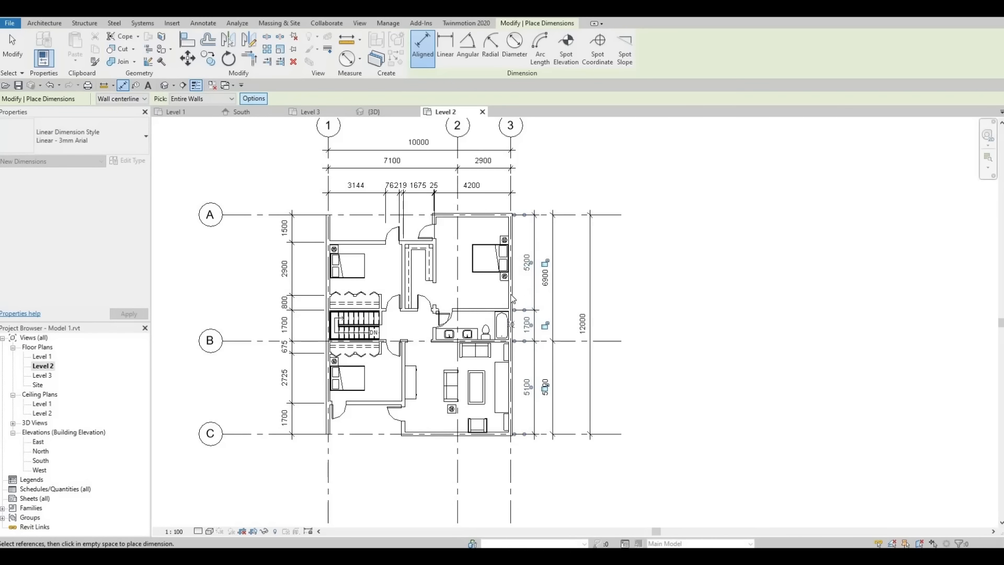
pyautogui.press('Escape')
pyautogui.press('Escape')
# Step: Dimension the living room and recessed bedroom exterior walls on the grid C side, aligned in one row below the plan
pyautogui.moveTo(498, 327)
pyautogui.mouseDown(button='middle')
pyautogui.moveTo(528, 392)
pyautogui.moveTo(529, 358)
pyautogui.mouseUp(button='middle')
pyautogui.scroll(1, 501, 325)
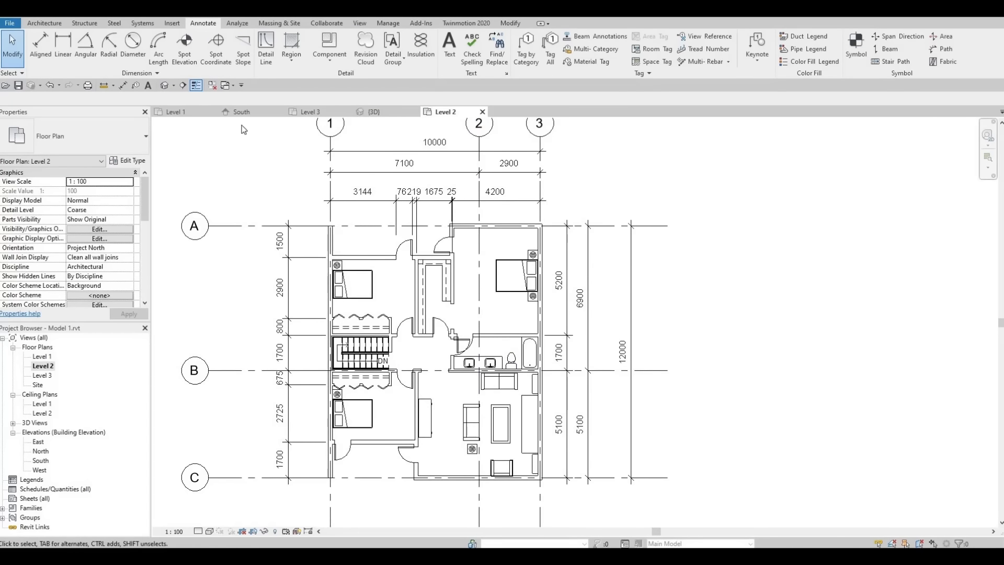
pyautogui.click(123, 86)
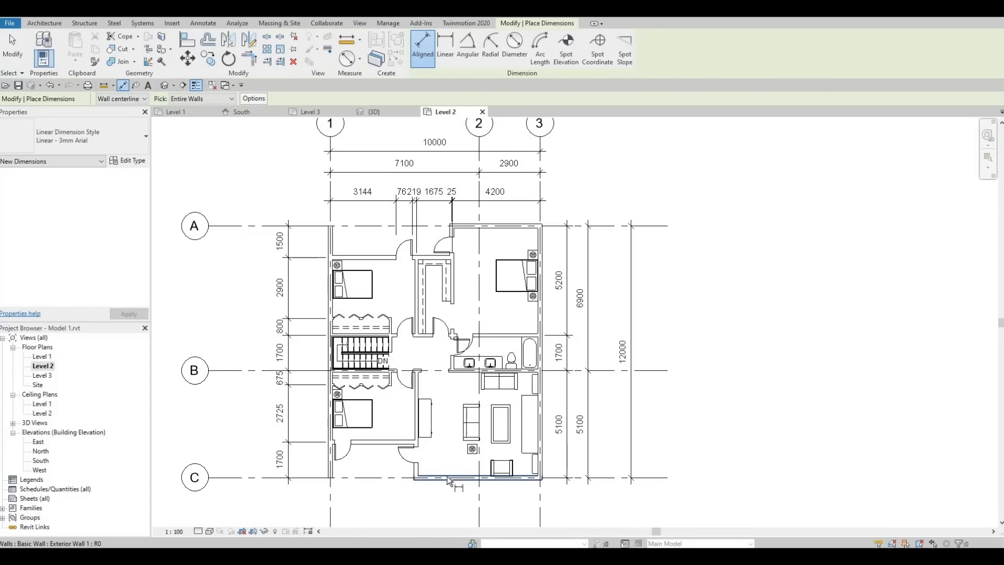
pyautogui.click(448, 479)
pyautogui.click(451, 510)
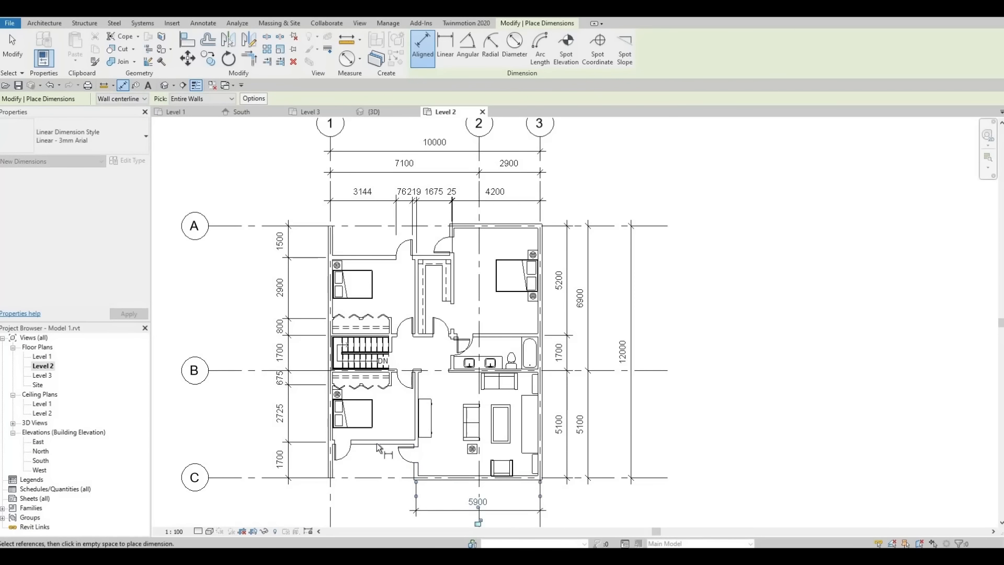
pyautogui.click(376, 444)
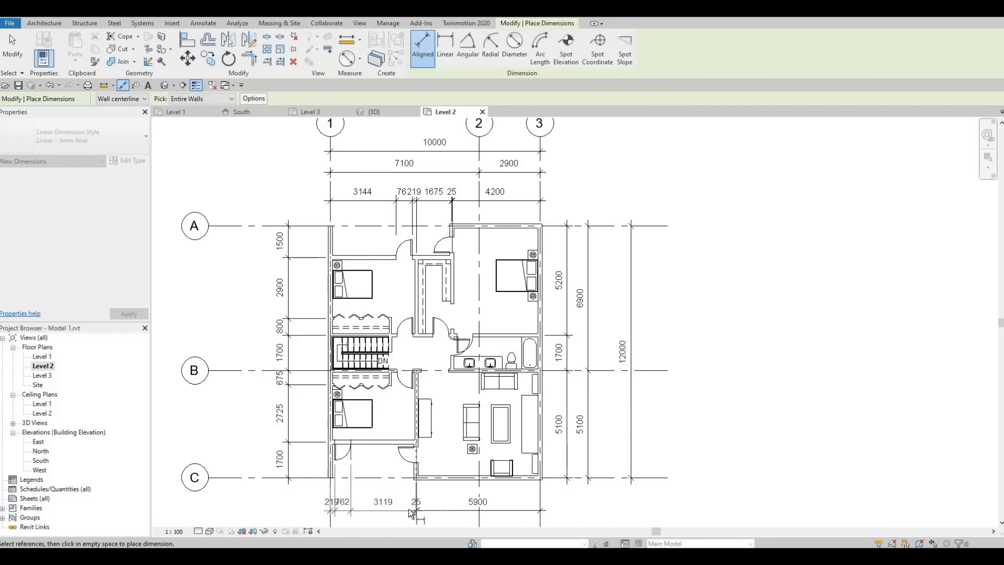
pyautogui.click(410, 512)
pyautogui.press('Escape')
pyautogui.press('Escape')
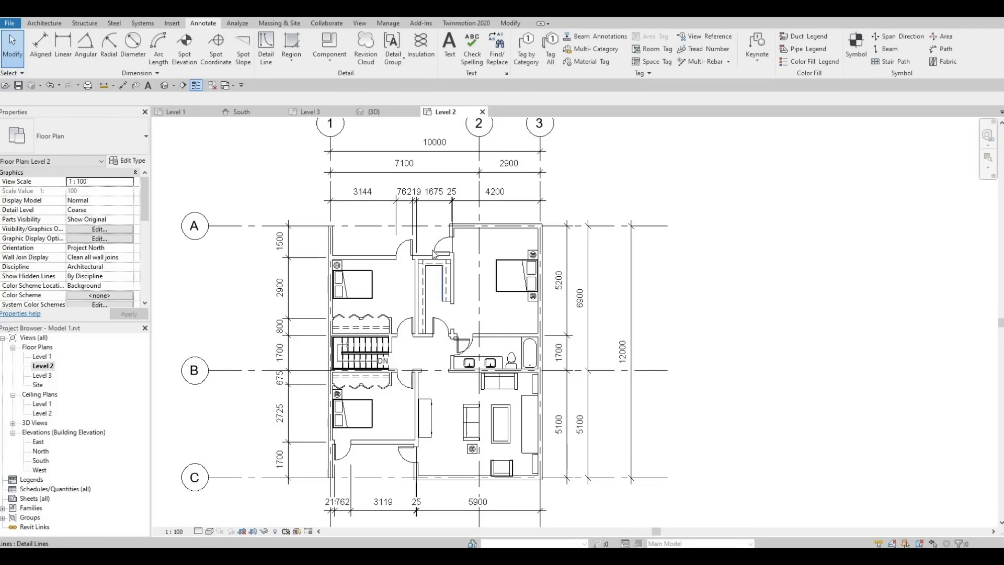
# Step: Place tagged rooms in the large bedroom, the living room, the bathroom and the two smaller bedrooms
pyautogui.click(41, 22)
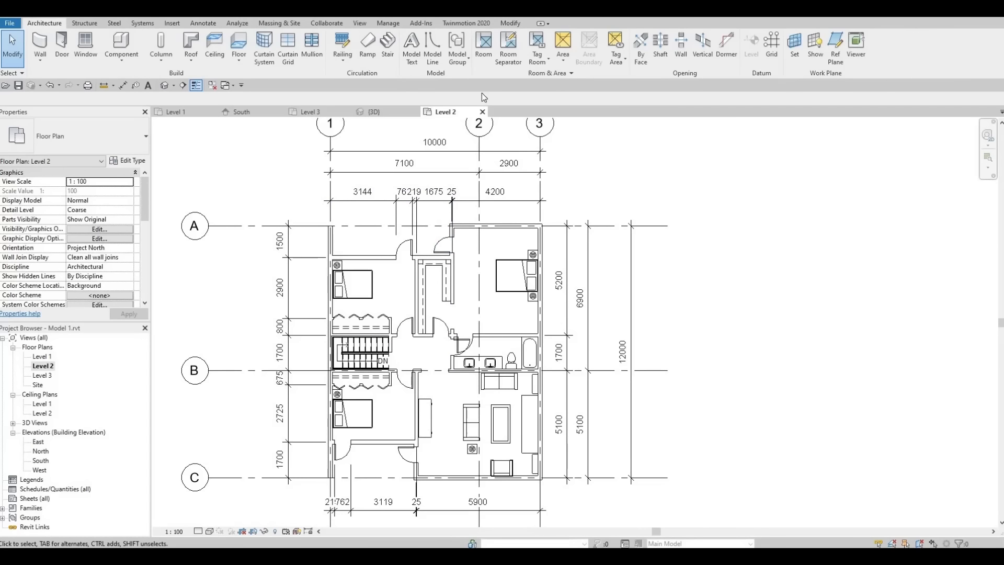
pyautogui.click(484, 53)
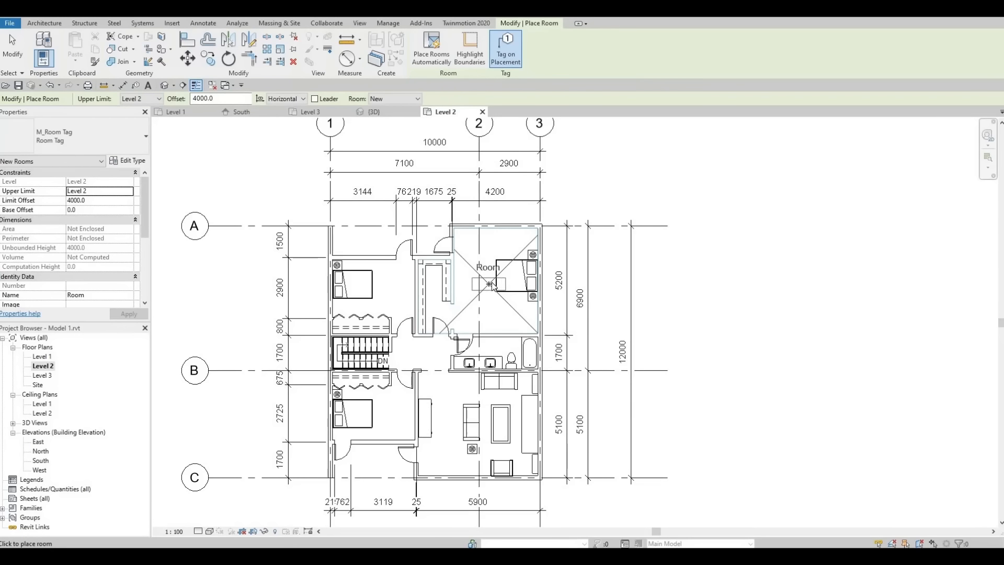
pyautogui.click(502, 314)
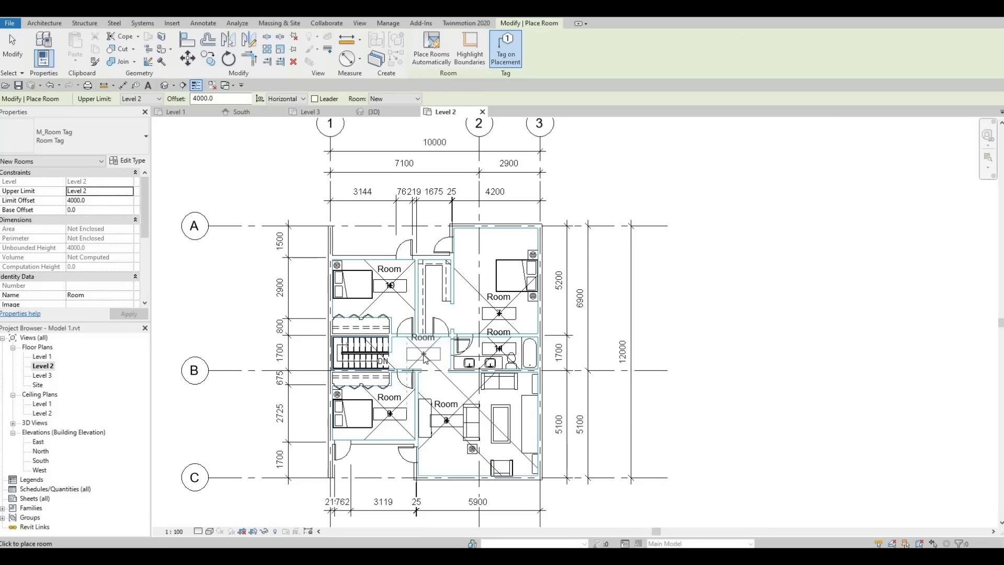
pyautogui.click(424, 356)
pyautogui.press('Escape')
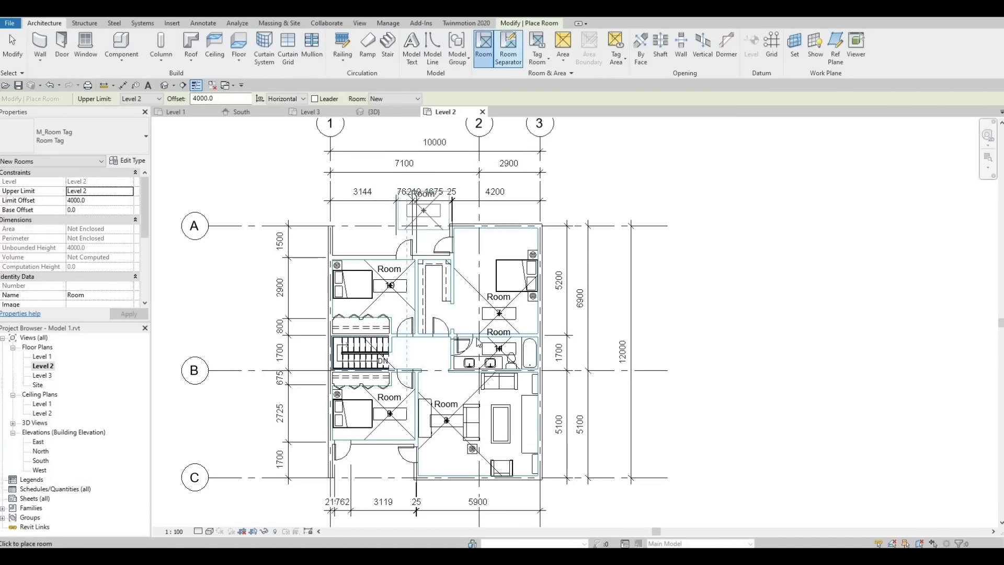
# Step: Draw room separation lines across the living room opening, along the stair's hallway edge, and across the opening between walk-in closet and large bedroom
pyautogui.click(509, 55)
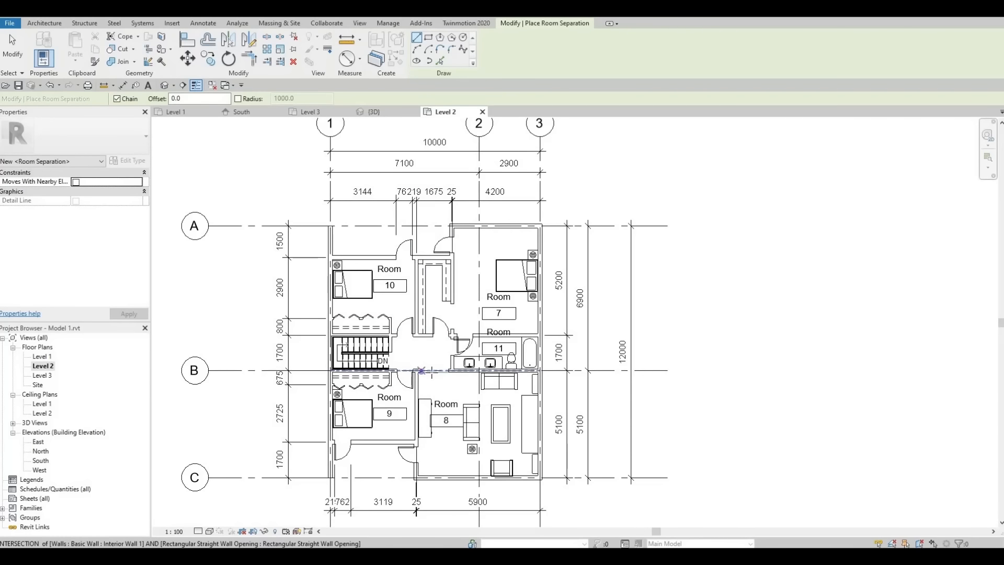
pyautogui.click(422, 370)
pyautogui.click(449, 371)
pyautogui.press('Escape')
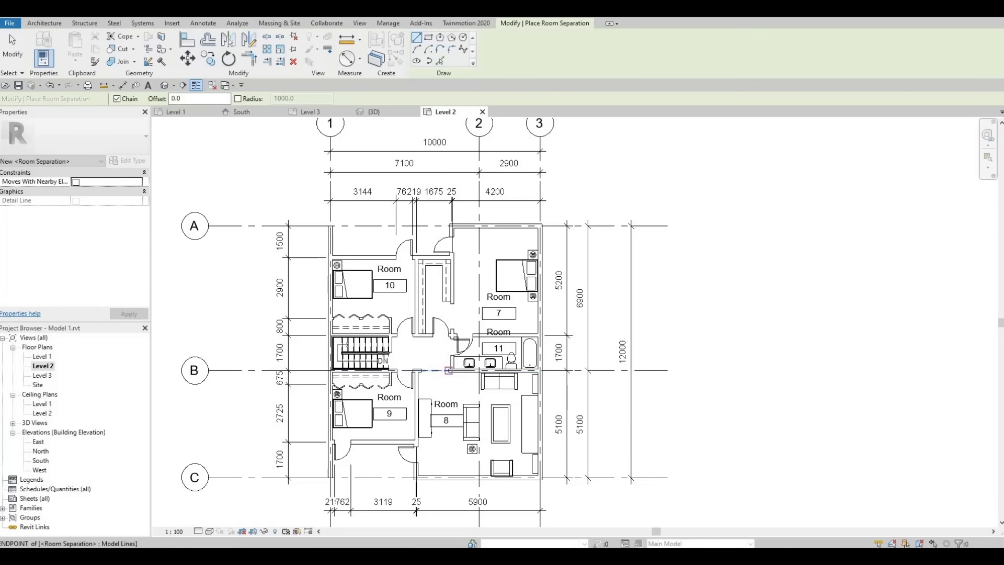
pyautogui.click(391, 352)
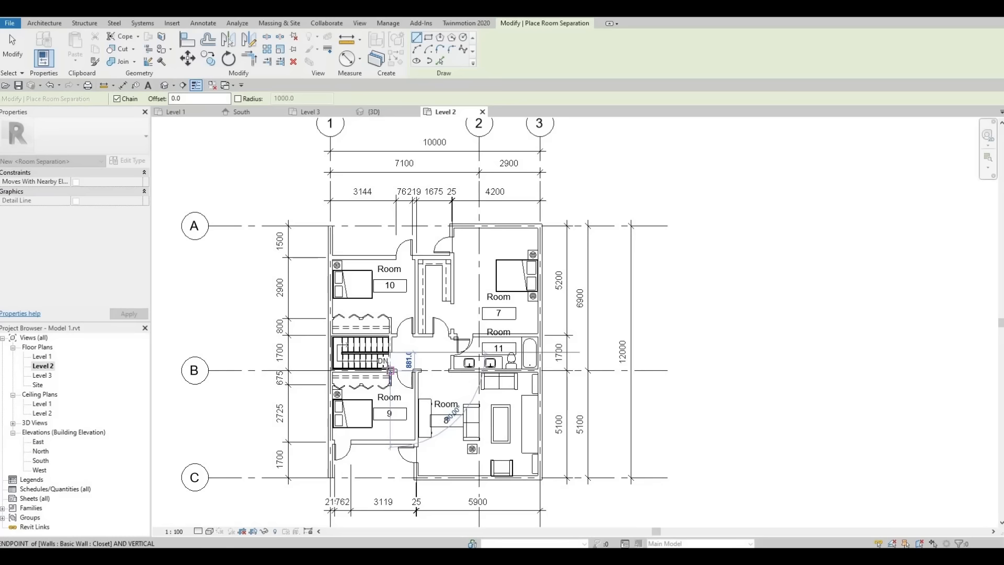
pyautogui.press('Escape')
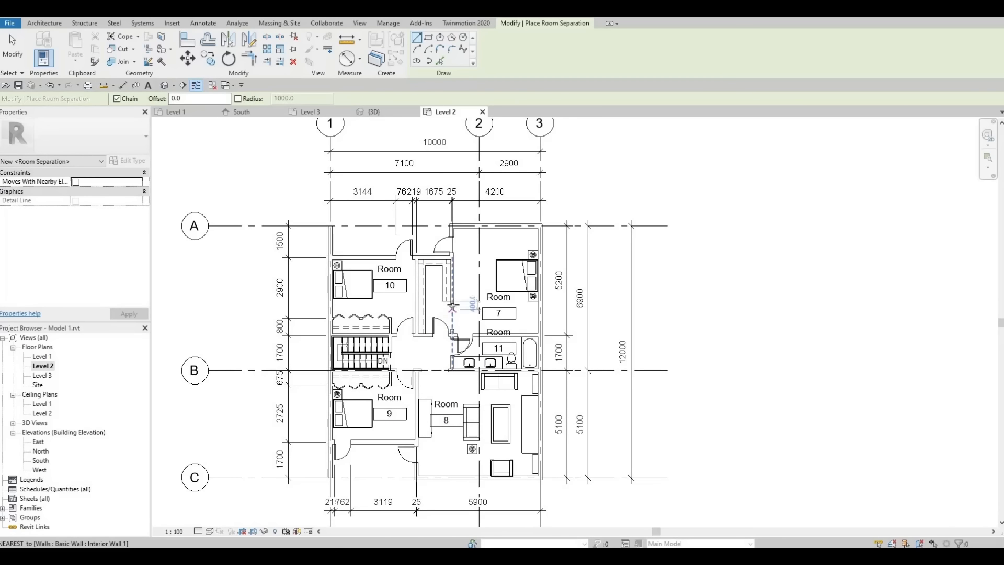
pyautogui.click(452, 305)
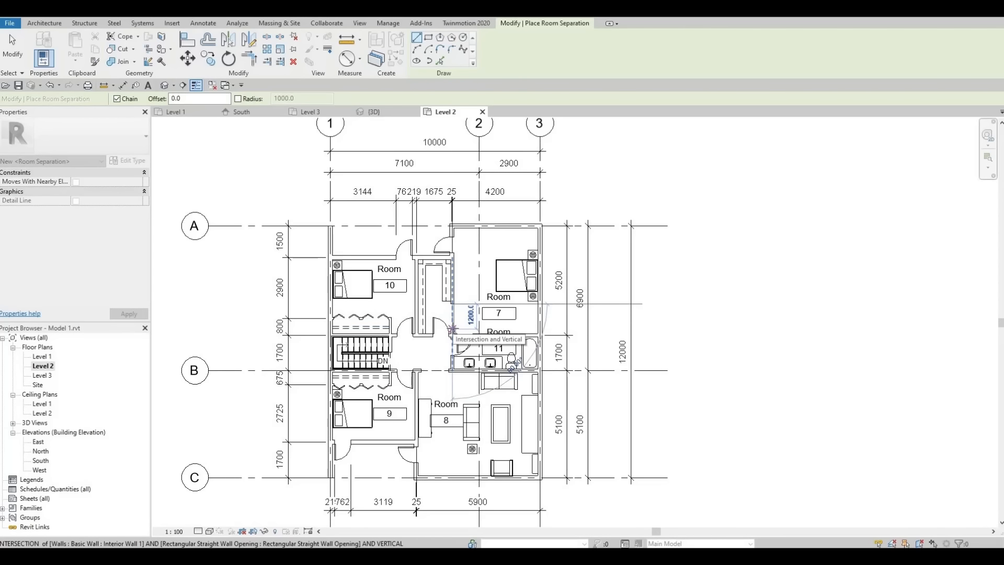
pyautogui.press('Escape')
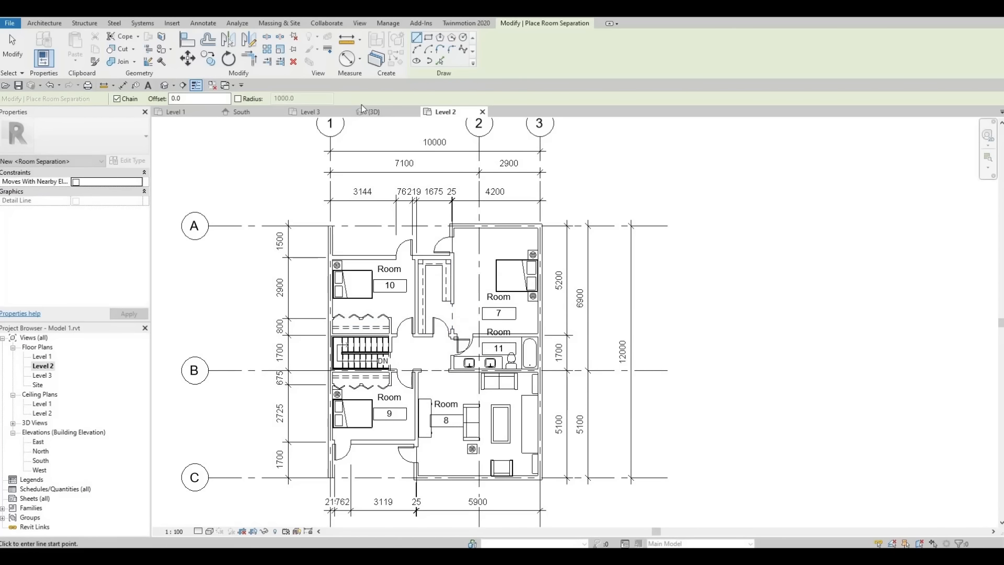
# Step: Place tagged rooms in the walk-in closet, the hallway and the stairwell
pyautogui.click(45, 23)
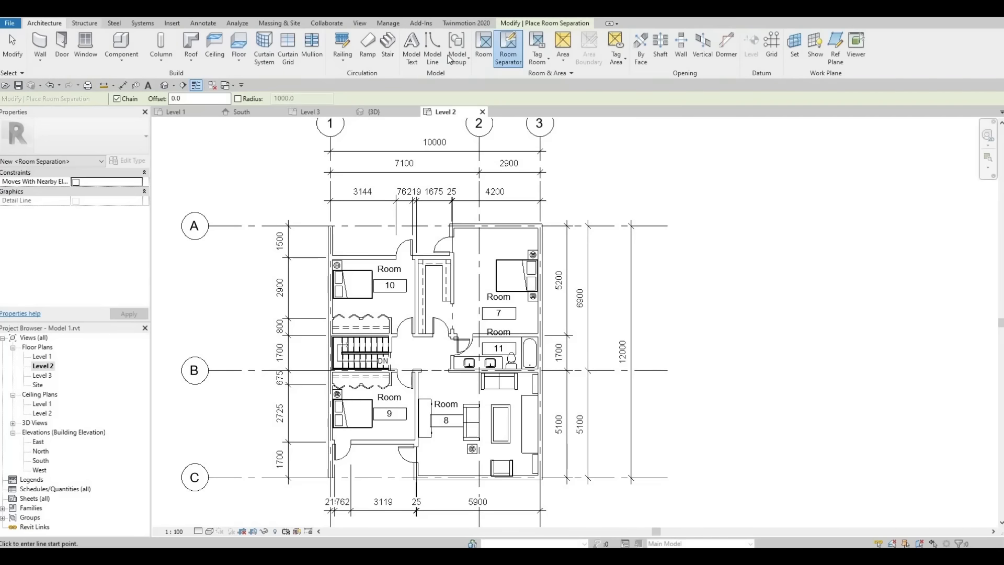
pyautogui.click(483, 48)
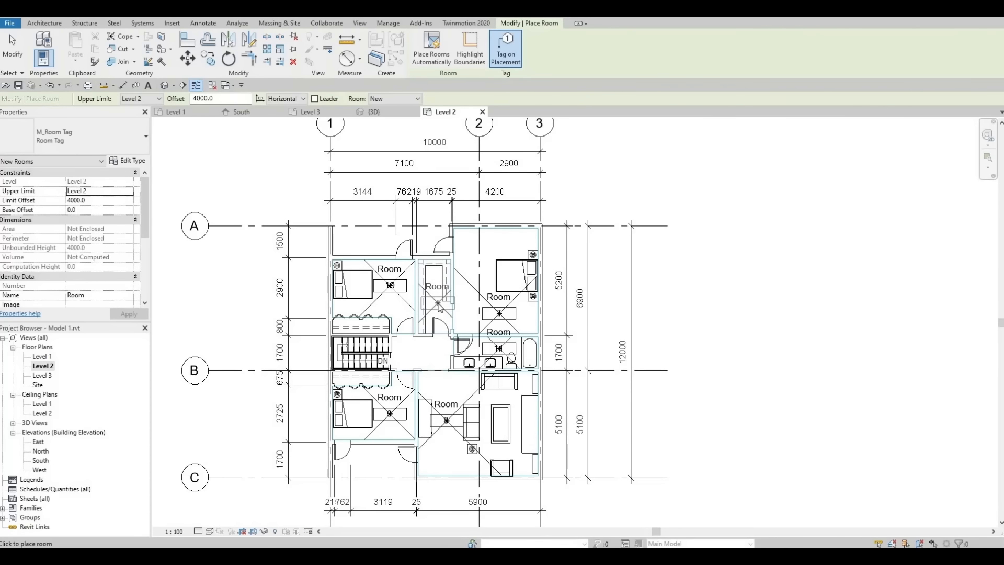
pyautogui.click(437, 329)
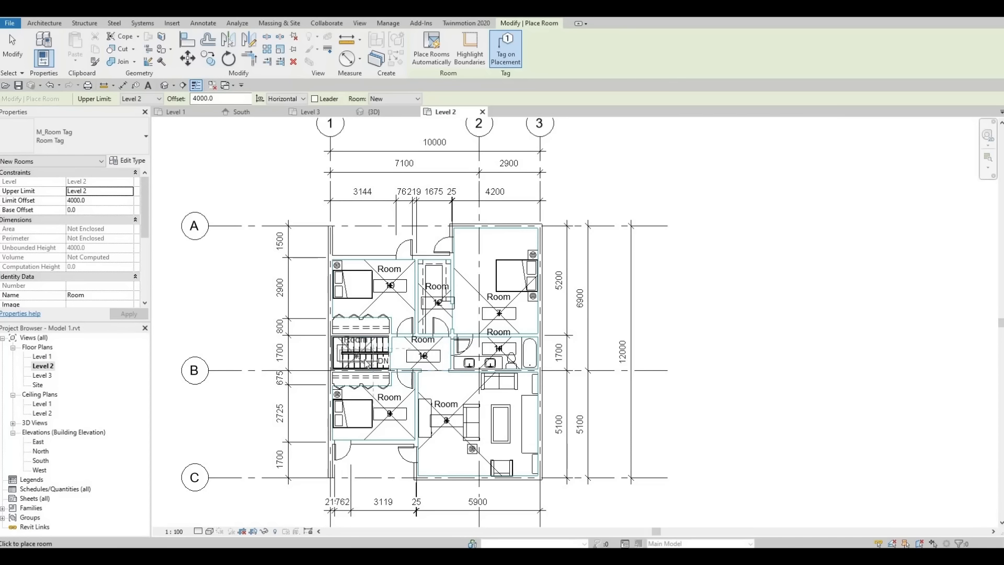
pyautogui.click(366, 363)
pyautogui.press('Escape')
pyautogui.press('Escape')
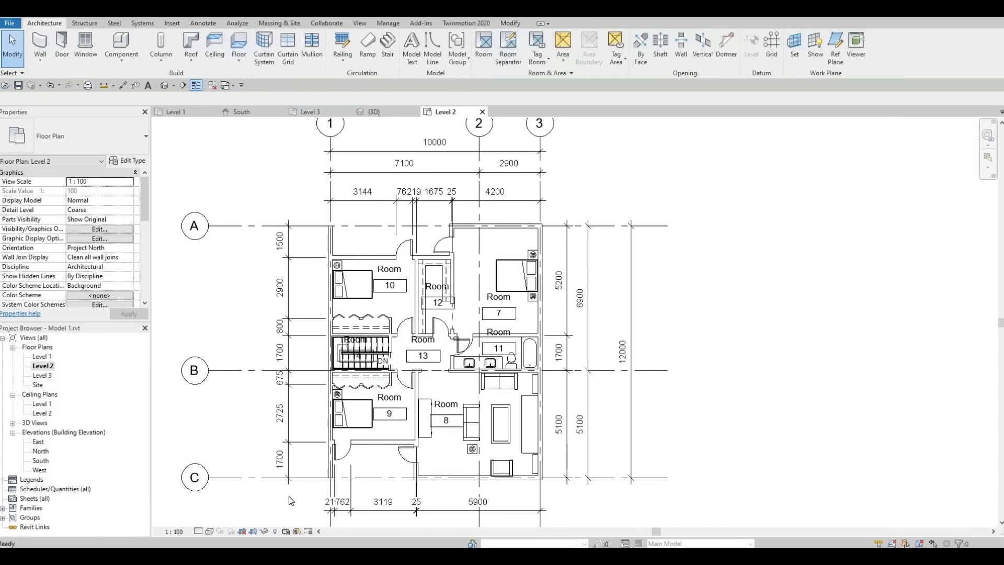
# Step: Set the Level 2 plan's view scale to 1:50
pyautogui.click(177, 532)
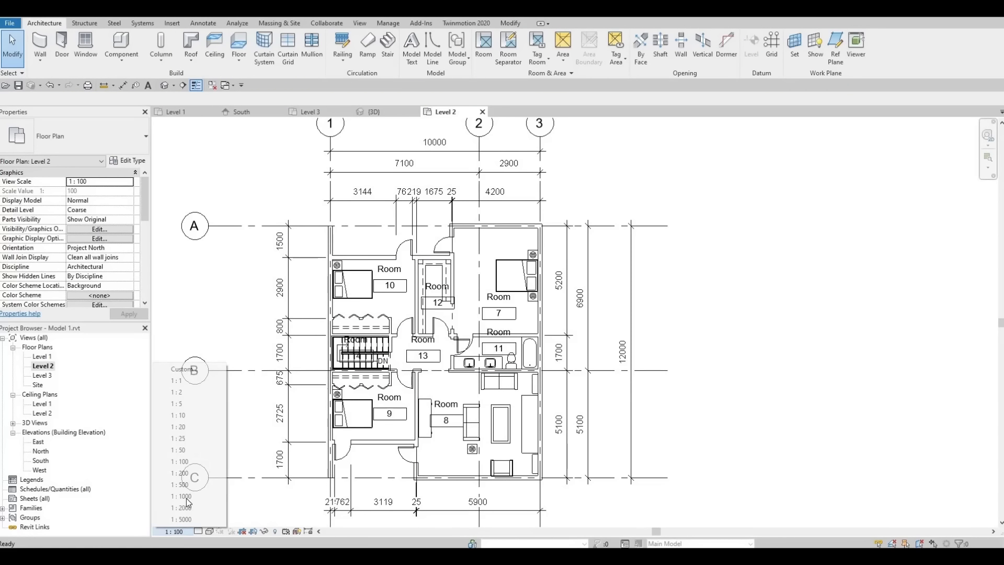
pyautogui.click(196, 449)
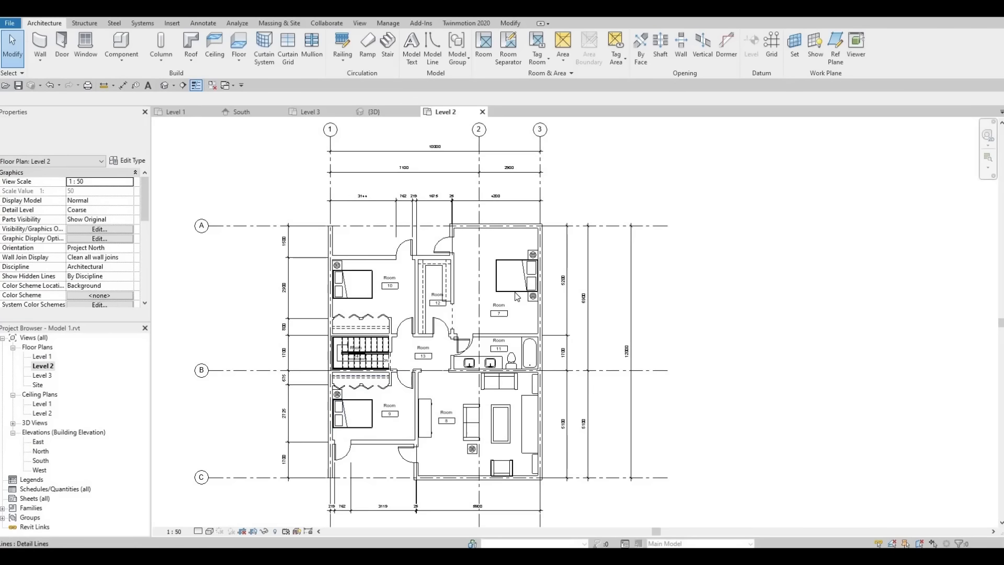
# Step: Rename the walk-in closet's room to WIC and the large bedroom's room to Master's Bedroom
pyautogui.scroll(2, 525, 320)
pyautogui.scroll(1, 523, 282)
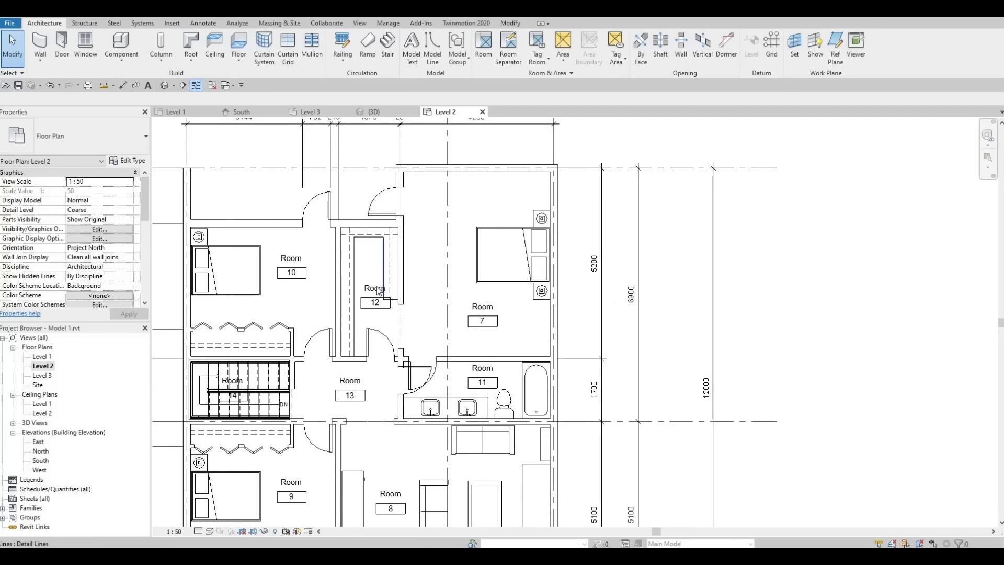
pyautogui.click(375, 288)
pyautogui.click(373, 287)
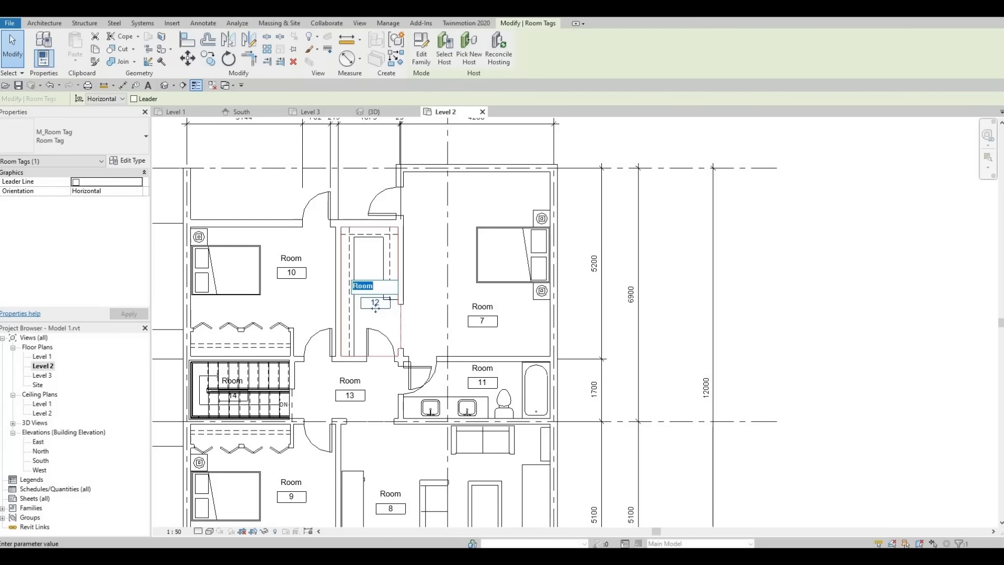
pyautogui.click(459, 237)
pyautogui.click(482, 306)
pyautogui.click(484, 305)
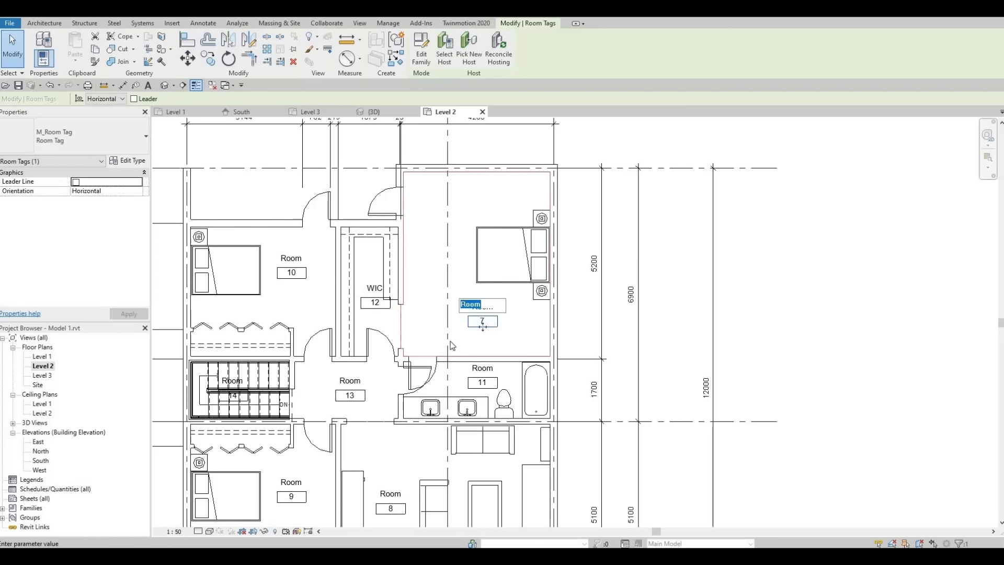
pyautogui.write('Ma')
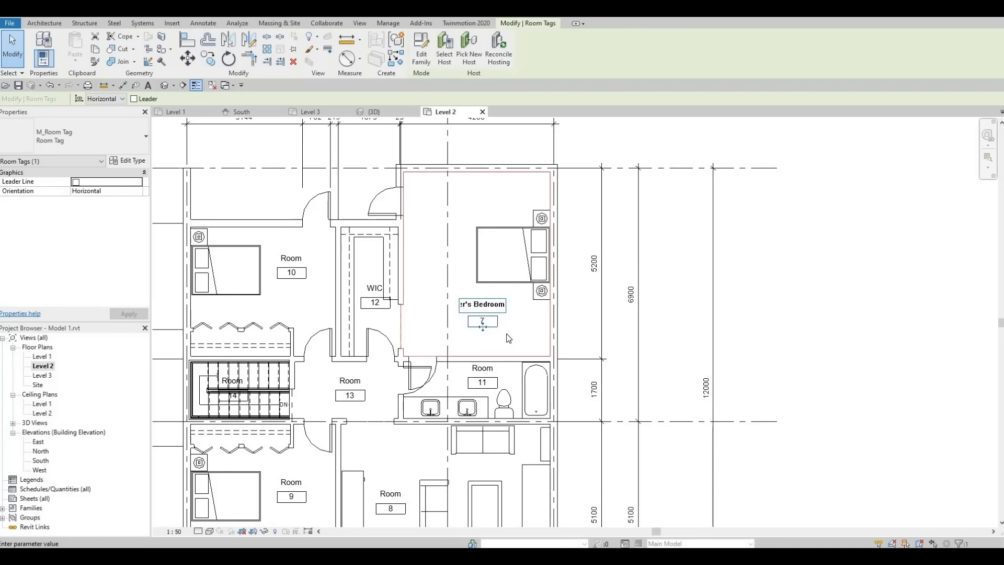
pyautogui.press('Return')
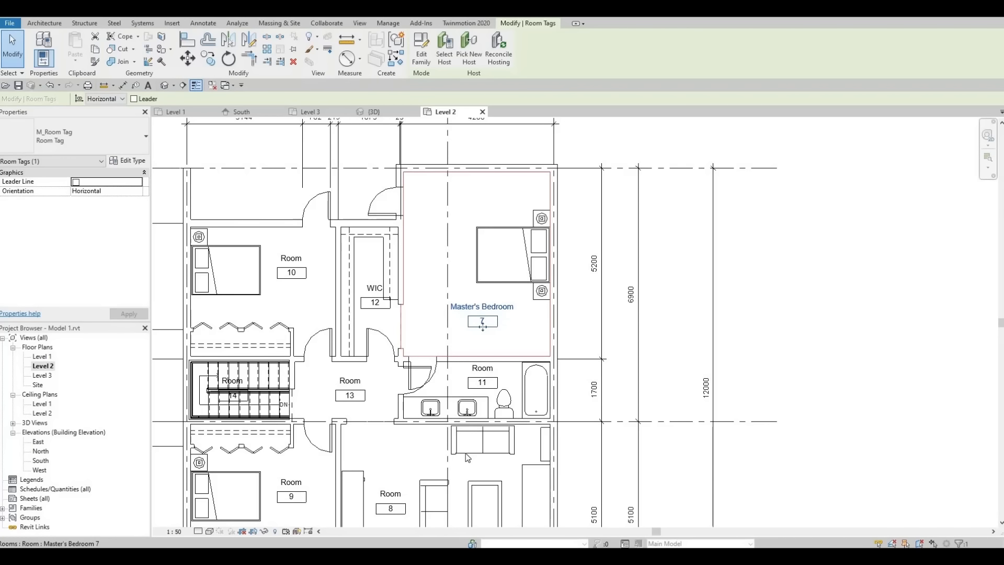
# Step: Rename the bathroom's room to Washroom and the living area's room to Family Room
pyautogui.click(486, 368)
pyautogui.click(486, 369)
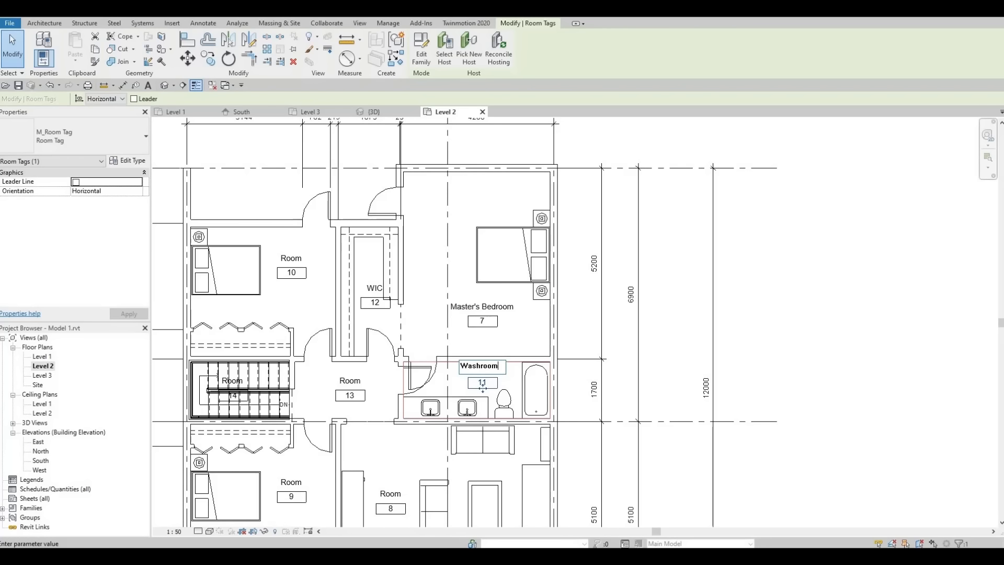
pyautogui.press('Return')
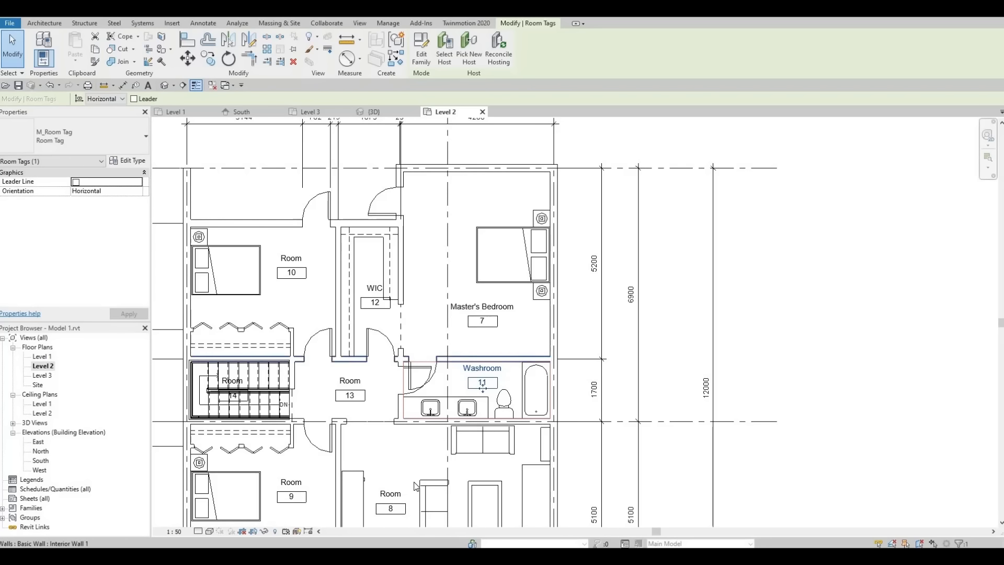
pyautogui.click(396, 494)
pyautogui.click(396, 493)
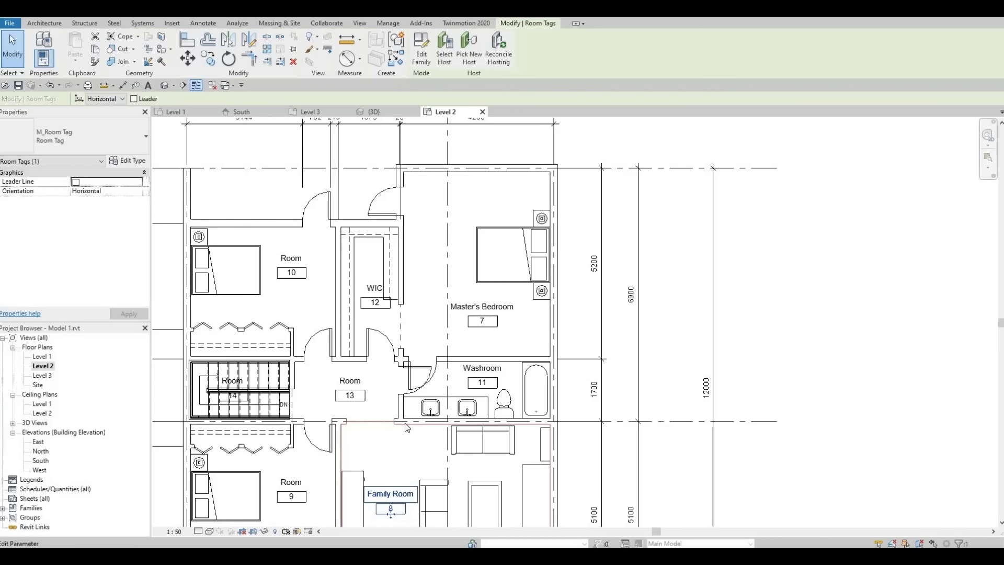
pyautogui.press('Return')
# Step: Rename the room between the stair and the washroom to Hallway
pyautogui.click(350, 380)
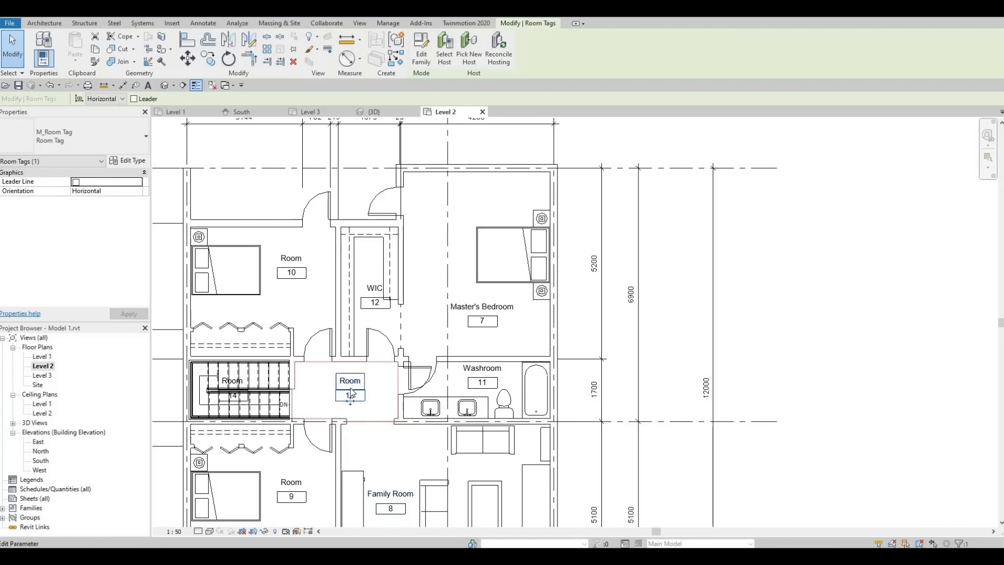
pyautogui.click(351, 390)
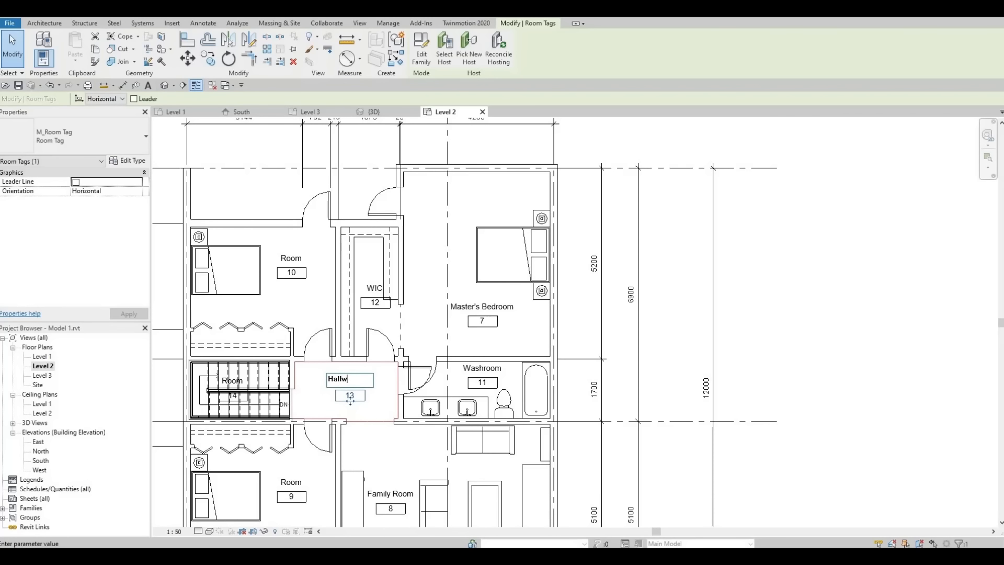
pyautogui.press('Return')
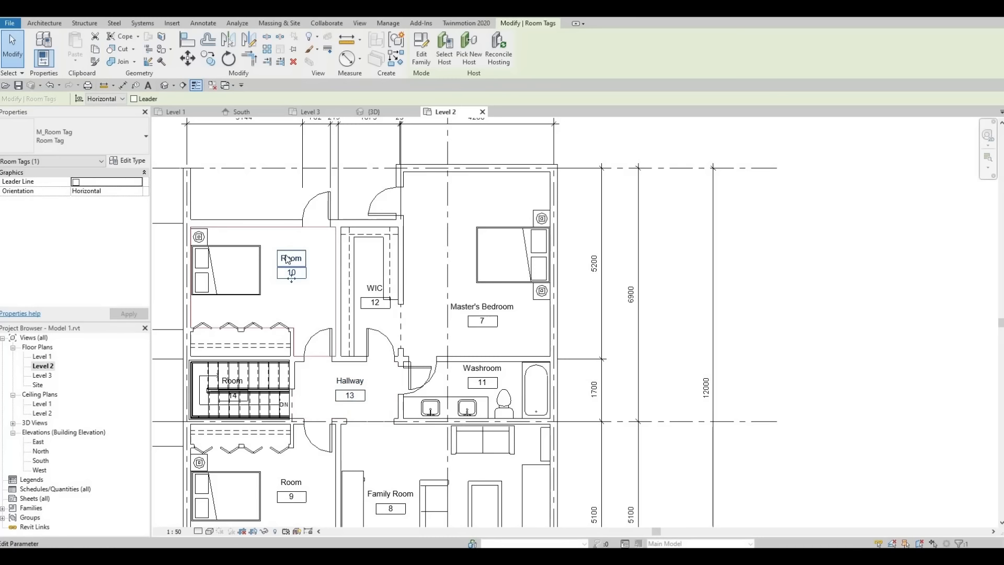
# Step: Name the smaller bedroom nearer grid A Bedroom 3 and the one nearer grid C Bedroom 4
pyautogui.click(287, 258)
pyautogui.write('Bedr')
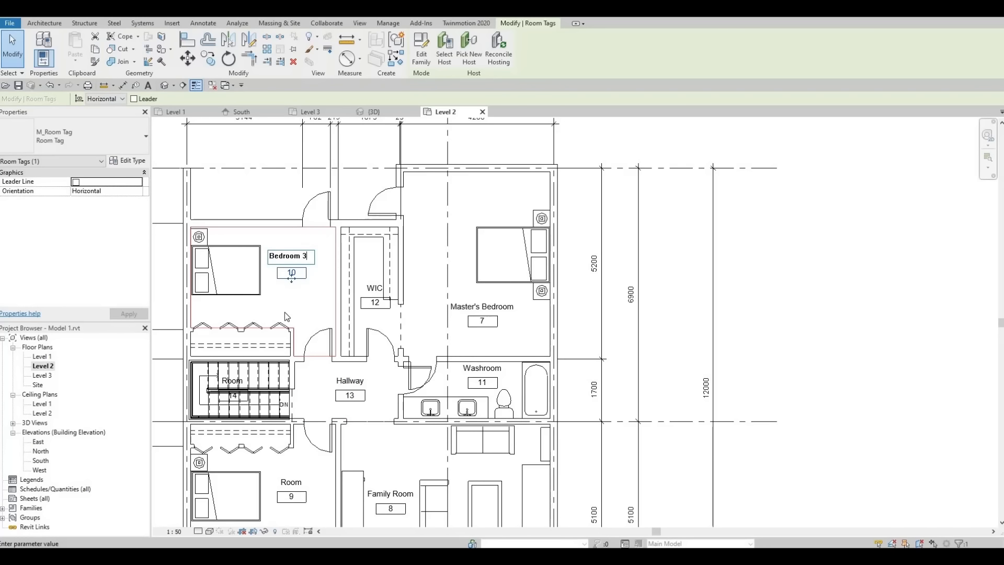
pyautogui.click(290, 345)
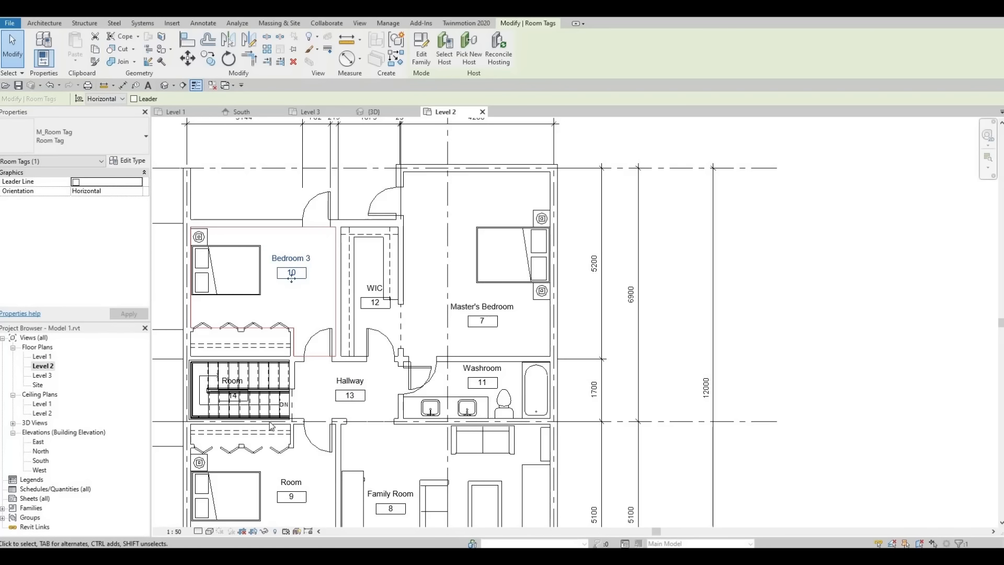
pyautogui.click(288, 481)
pyautogui.click(289, 482)
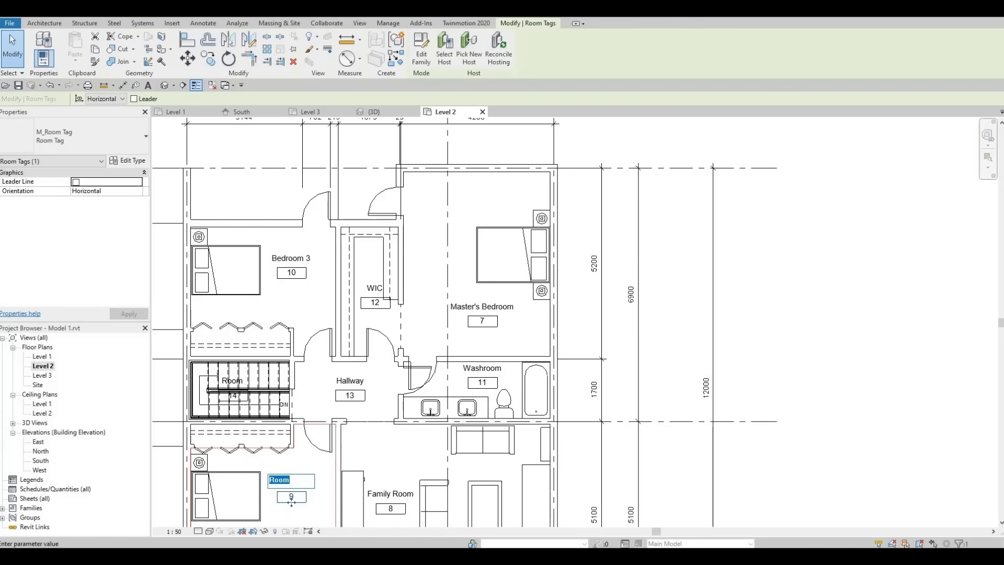
pyautogui.write('Bedr')
pyautogui.click(303, 456)
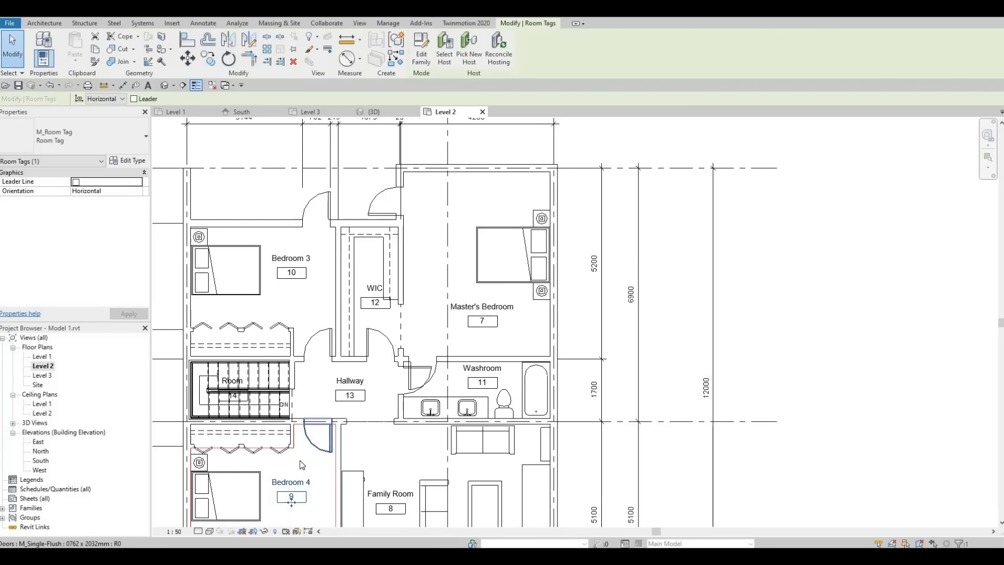
pyautogui.click(403, 336)
# Step: Start a new floor on Level 2 and duplicate the Floor 3 type as Floor 4
pyautogui.moveTo(374, 315); pyautogui.dragTo(372, 312, button='middle')
pyautogui.scroll(-2, 371, 312)
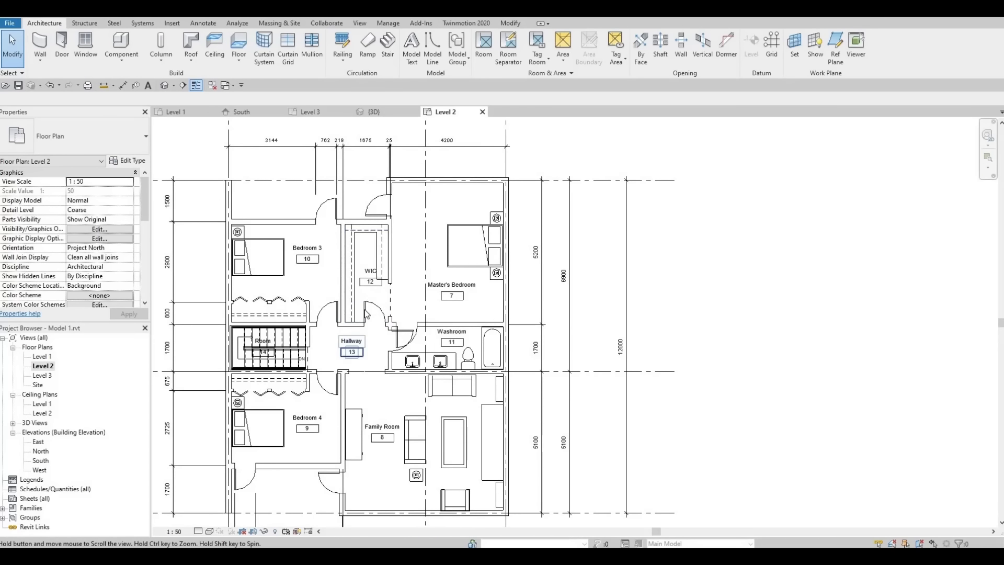
pyautogui.moveTo(265, 210); pyautogui.dragTo(282, 168, button='middle')
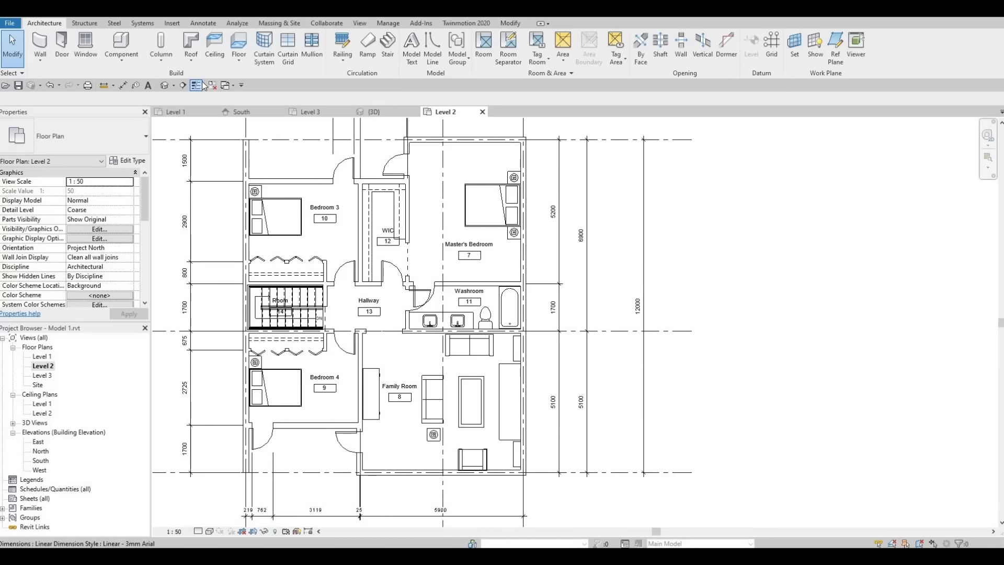
pyautogui.click(243, 44)
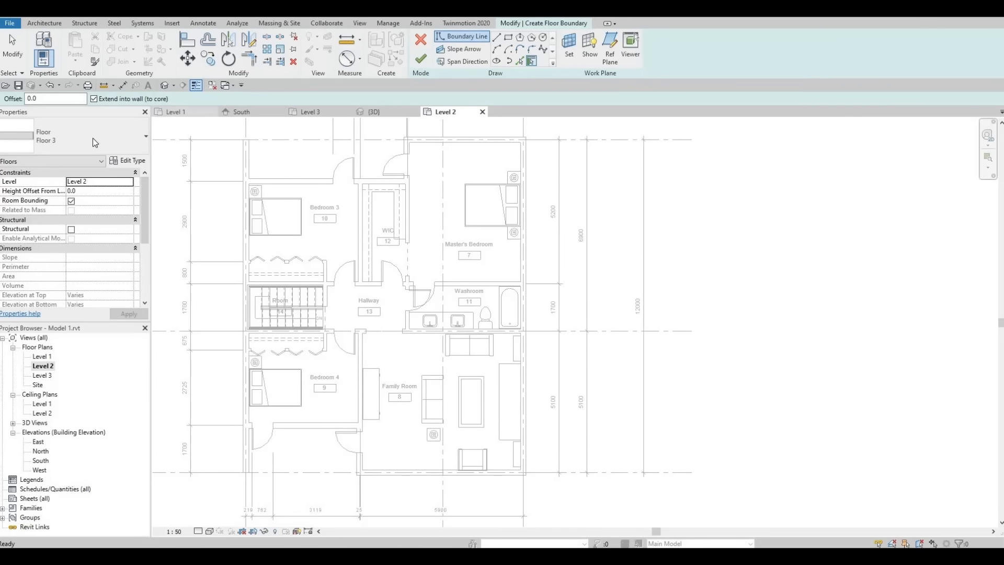
pyautogui.click(120, 161)
pyautogui.click(713, 134)
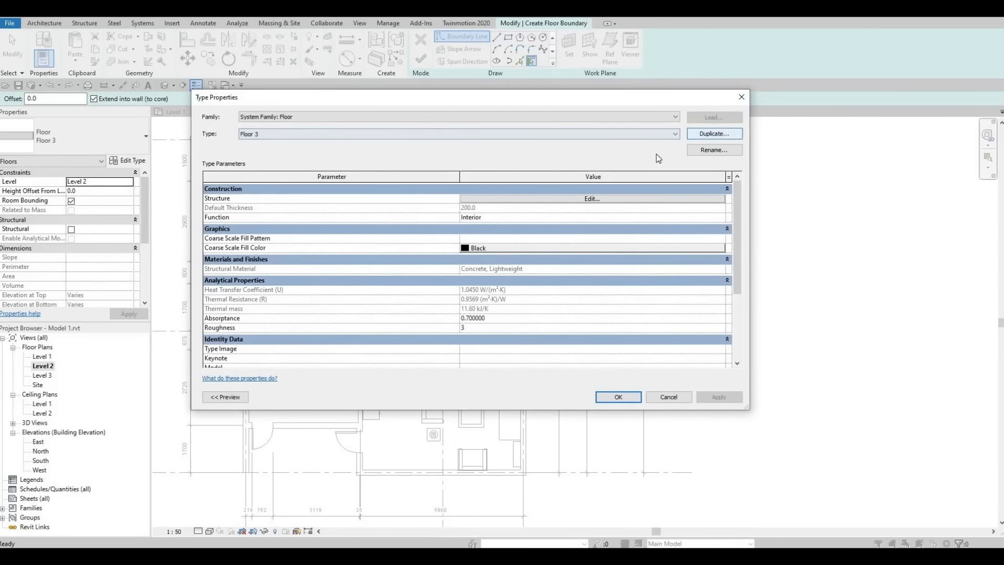
pyautogui.click(478, 185)
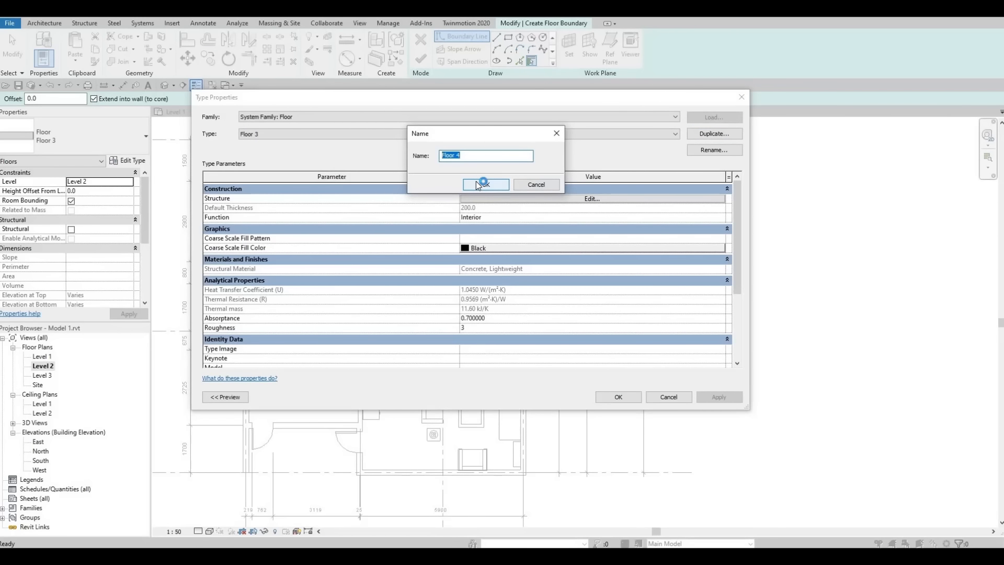
# Step: Change the material of the Floor 4 structure layer to Concrete, Precast and apply the type to the new floor
pyautogui.click(550, 201)
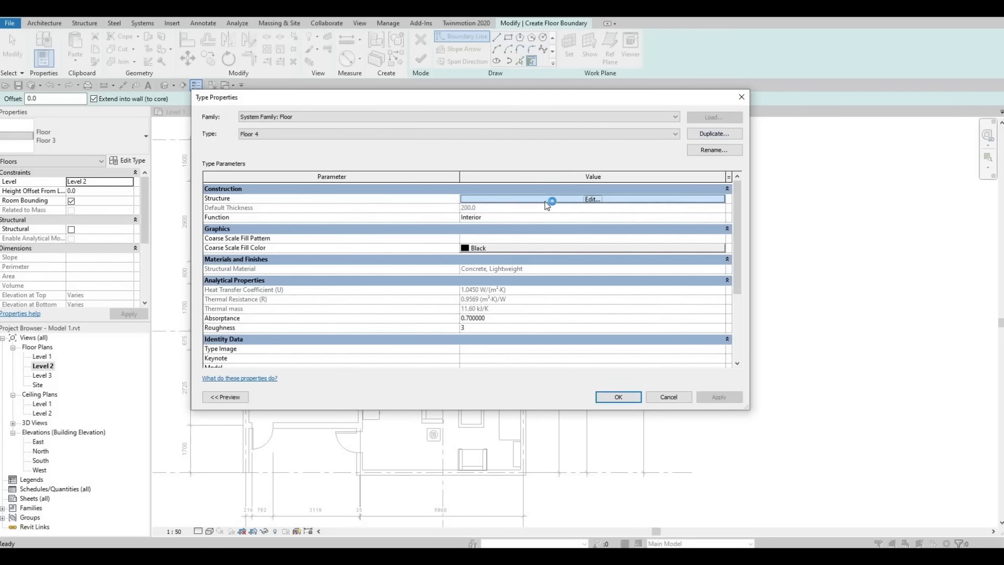
pyautogui.click(549, 201)
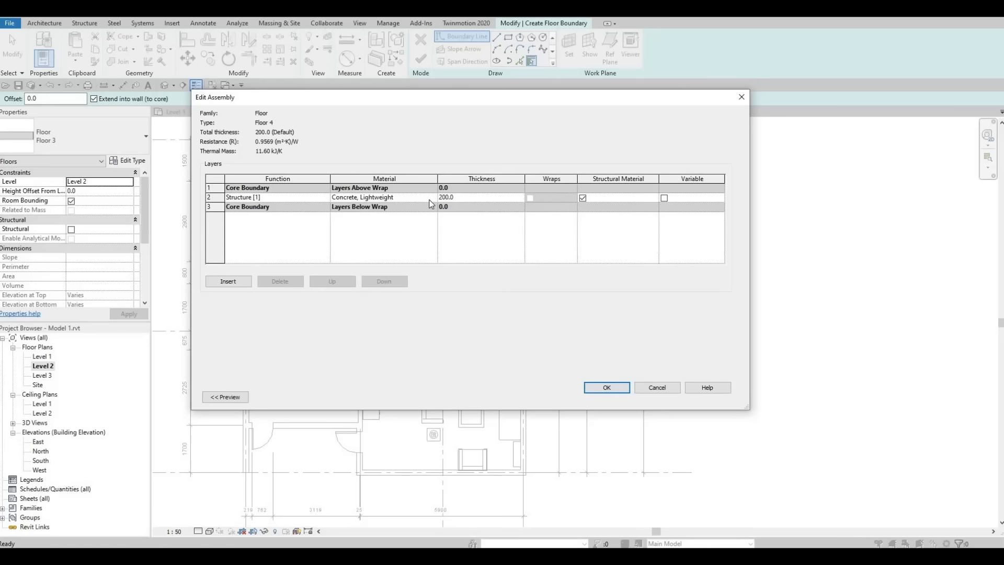
pyautogui.click(413, 197)
pyautogui.click(432, 198)
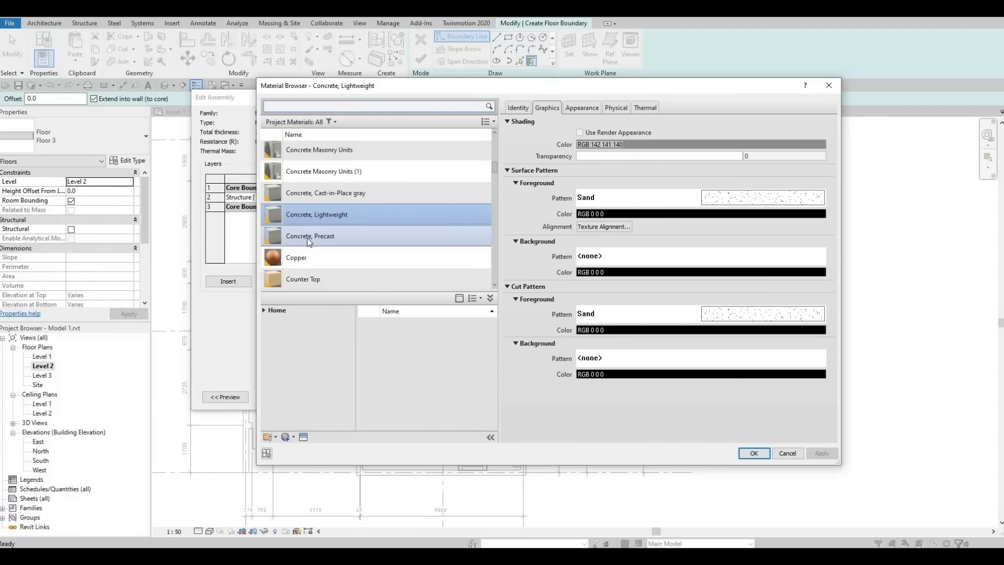
pyautogui.click(341, 238)
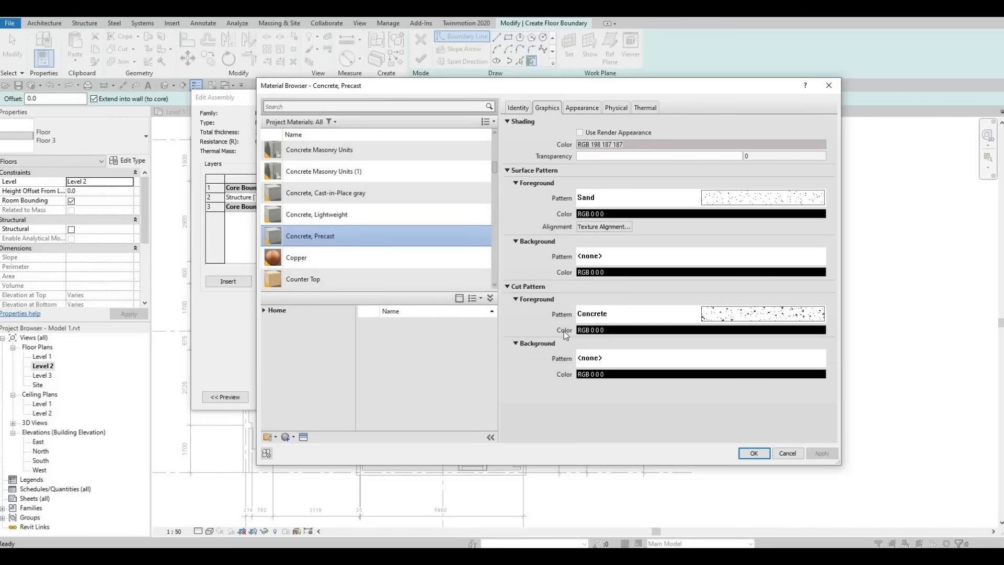
pyautogui.click(753, 453)
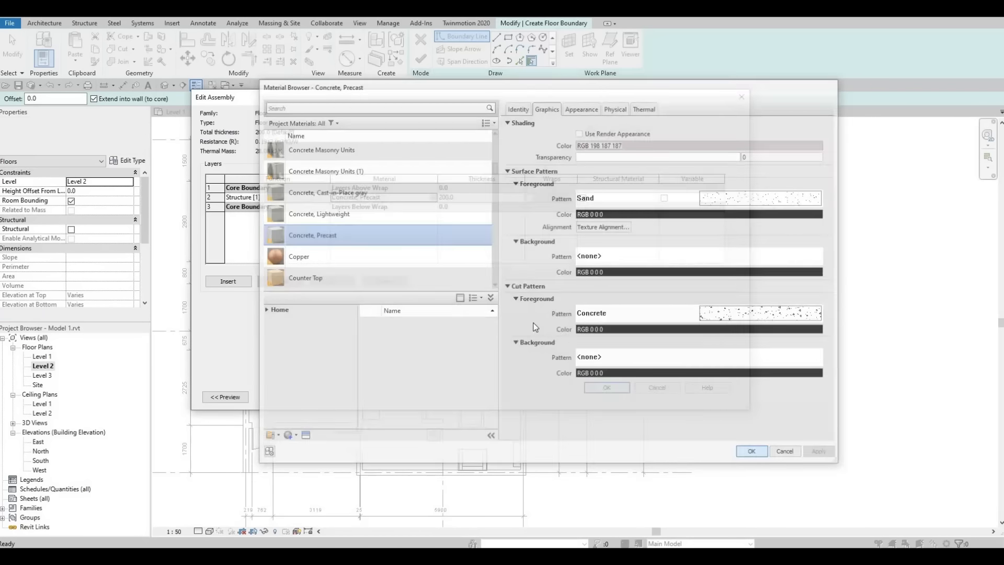
pyautogui.click(606, 388)
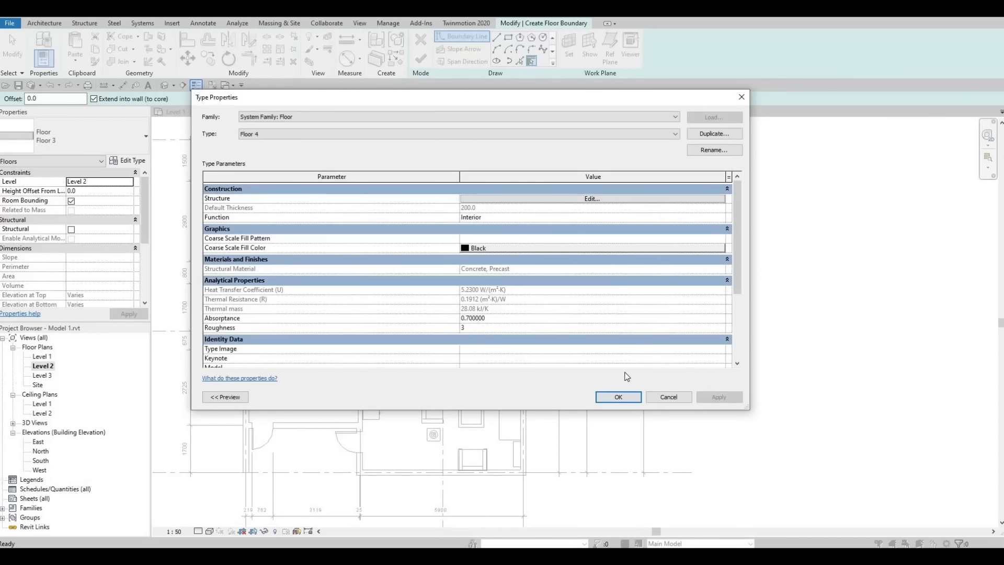
pyautogui.click(613, 397)
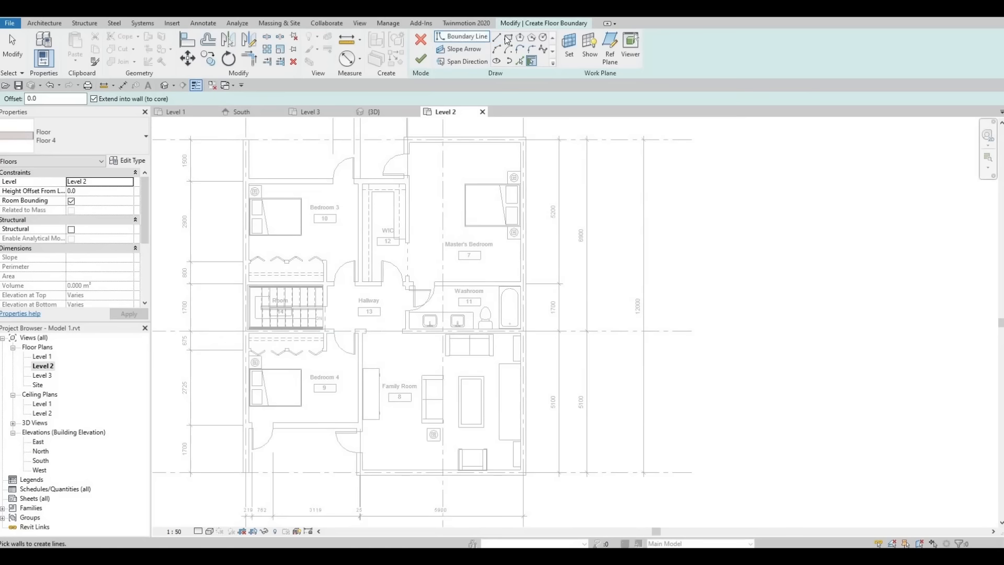
# Step: Sketch a rectangular floor boundary around the house, 10000 by 12000 mm, between the outermost grid intersections
pyautogui.click(508, 38)
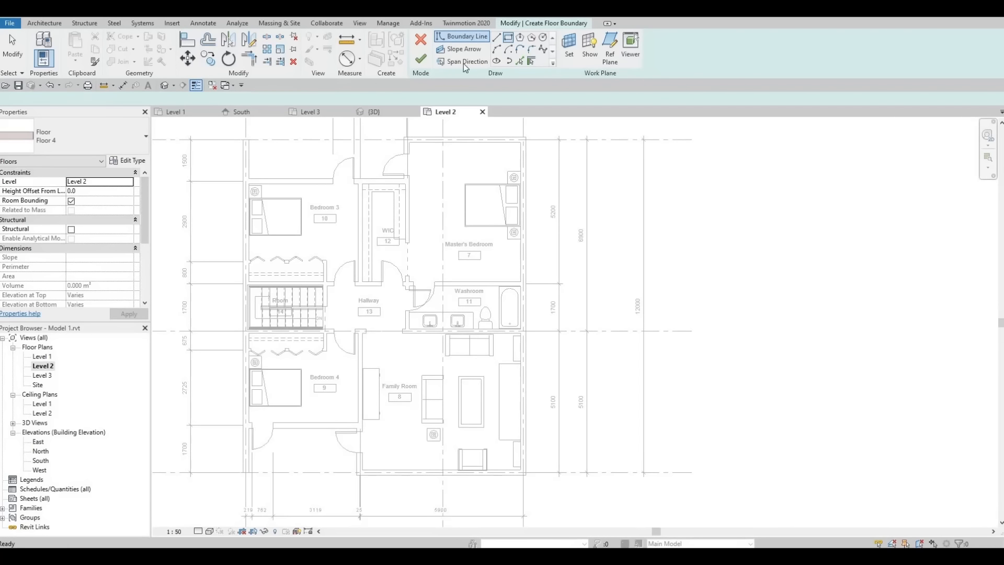
pyautogui.click(246, 139)
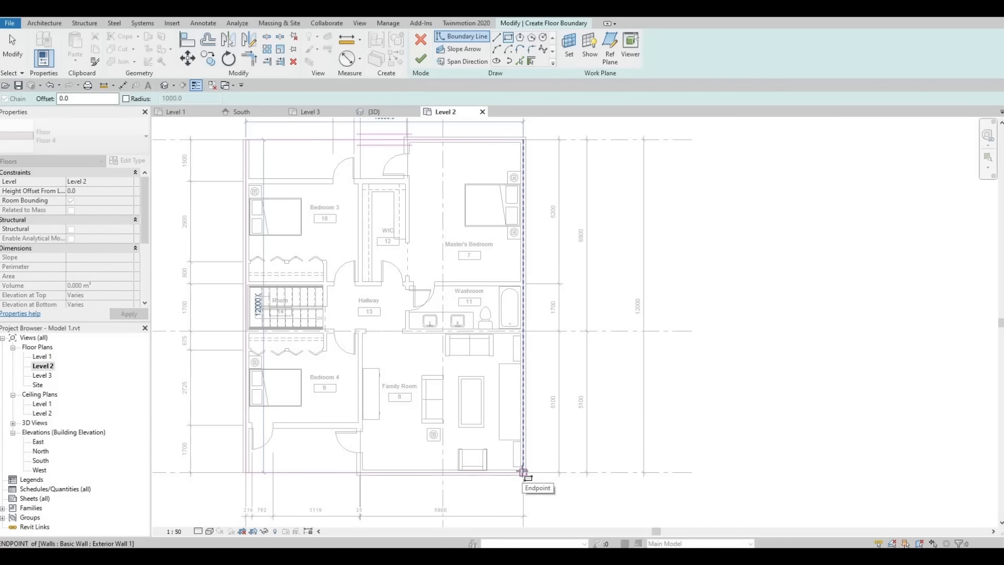
pyautogui.click(523, 473)
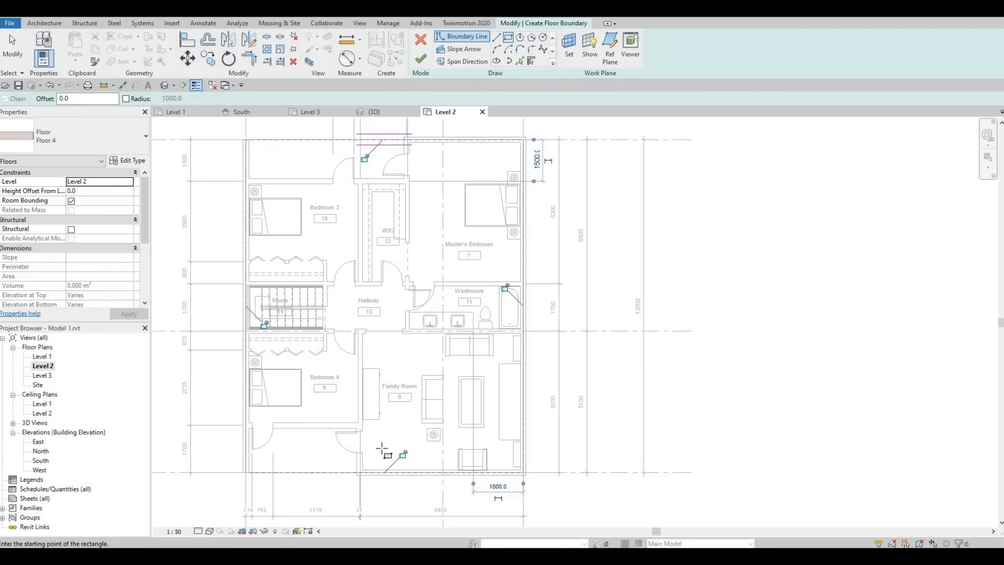
pyautogui.moveTo(430, 399); pyautogui.dragTo(390, 398, button='middle')
pyautogui.press('Escape')
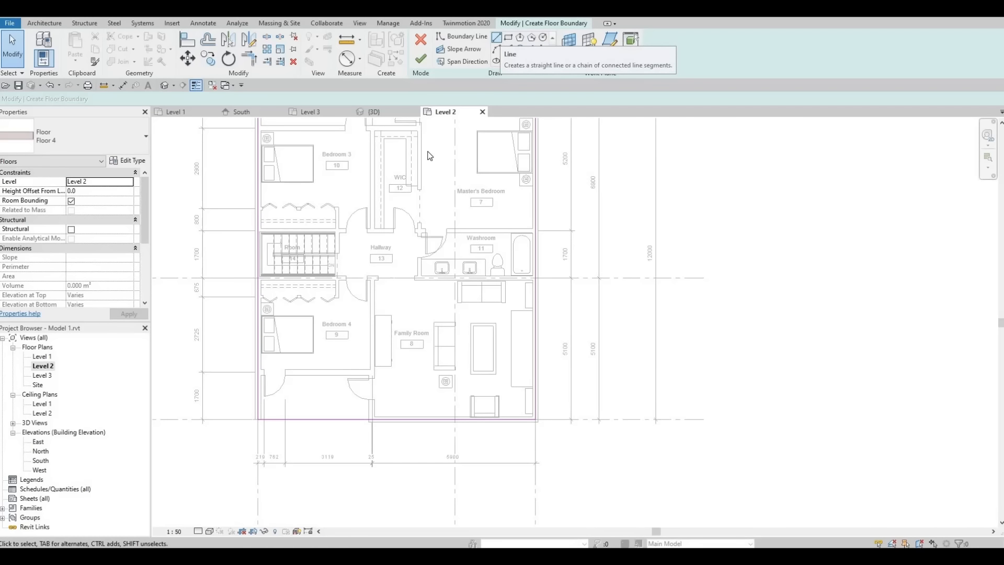
# Step: Draw boundary lines for an extension beyond grid C on the Bedroom 4 side, 700 mm deep and about 4050 mm wide, starting at grid 1
pyautogui.click(496, 37)
pyautogui.scroll(3, 254, 442)
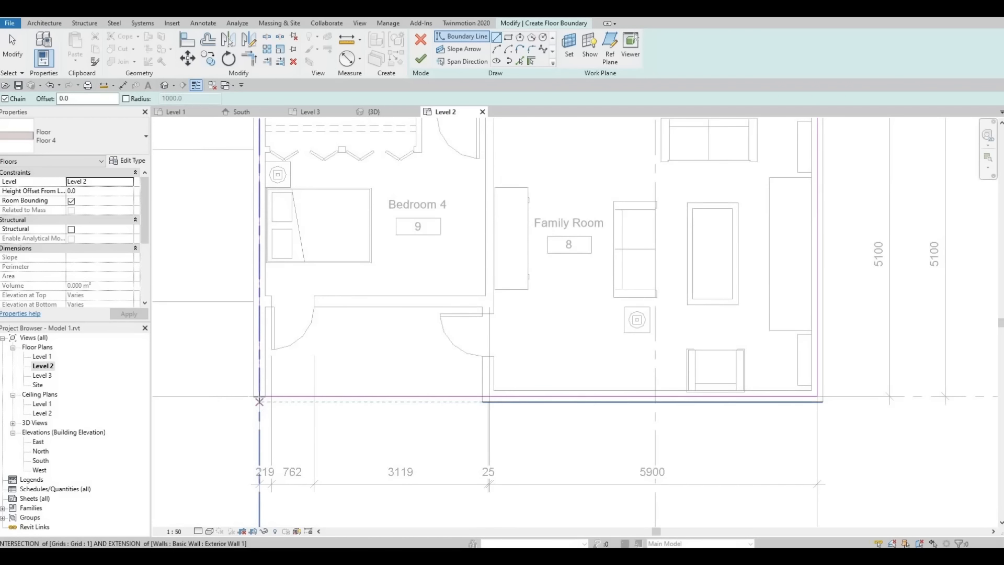
pyautogui.click(259, 401)
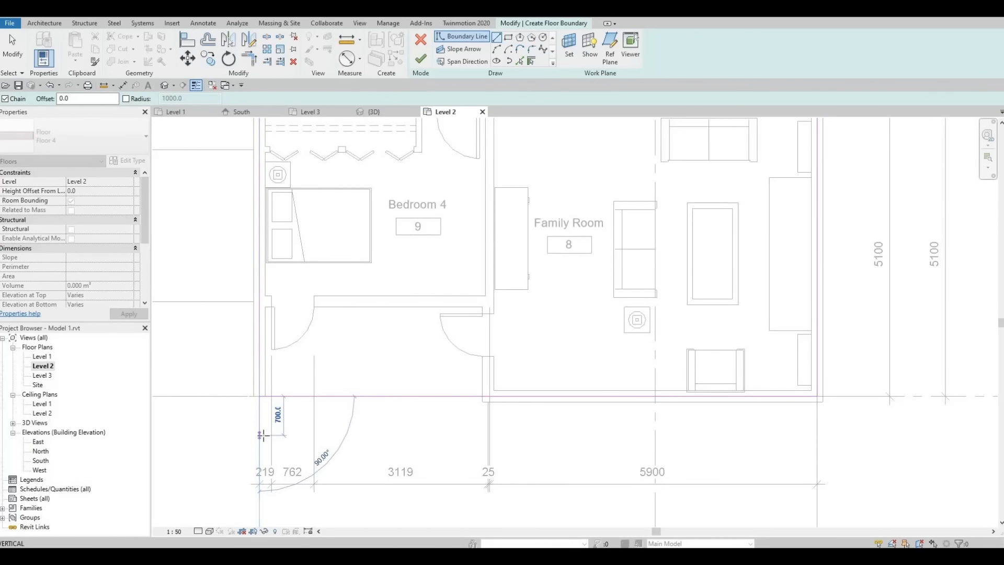
pyautogui.click(260, 435)
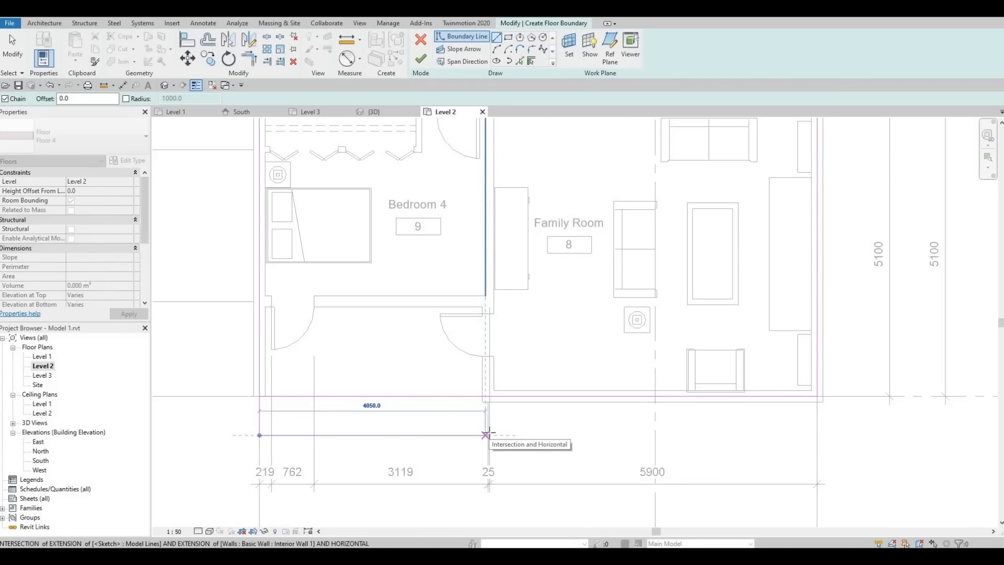
pyautogui.click(487, 434)
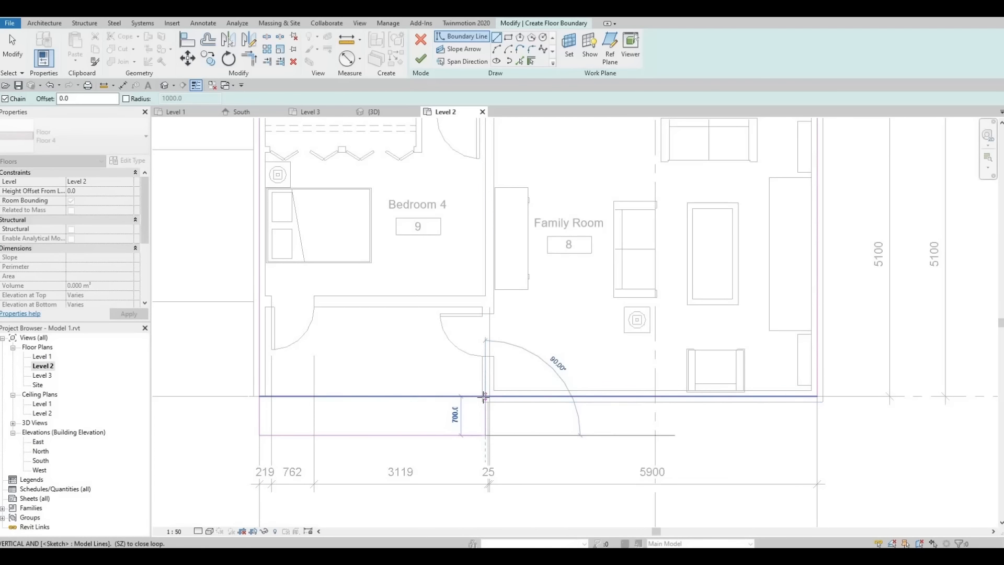
pyautogui.click(483, 396)
pyautogui.press('Escape')
pyautogui.press('Escape')
pyautogui.scroll(3, 484, 414)
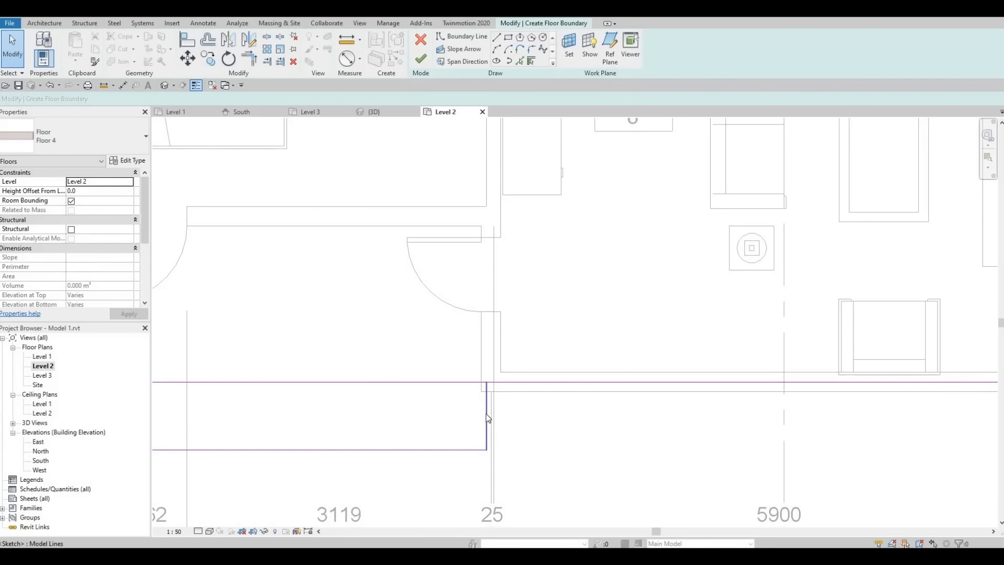
pyautogui.click(486, 414)
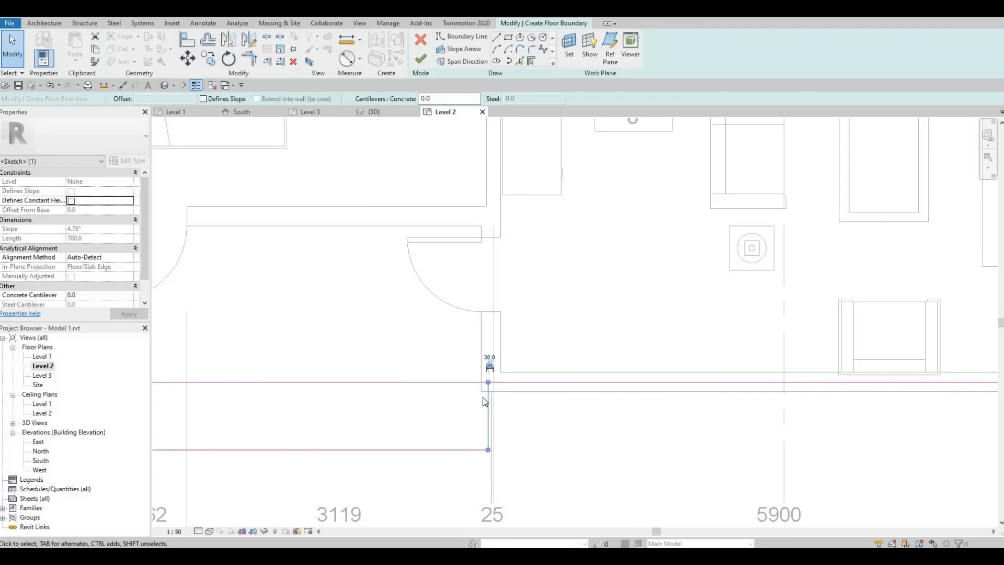
pyautogui.scroll(-4, 482, 397)
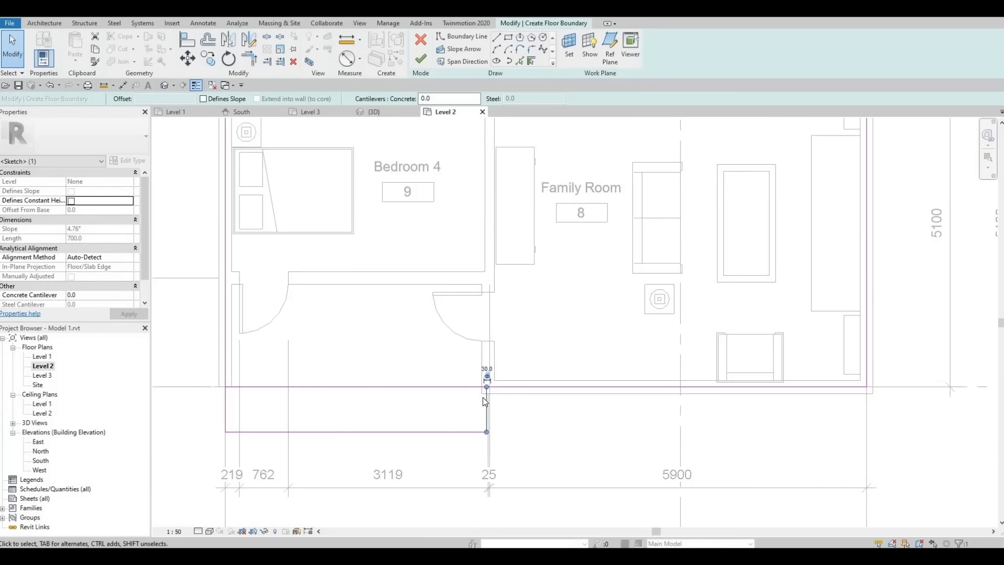
pyautogui.hotkey('ctrl', 'z')
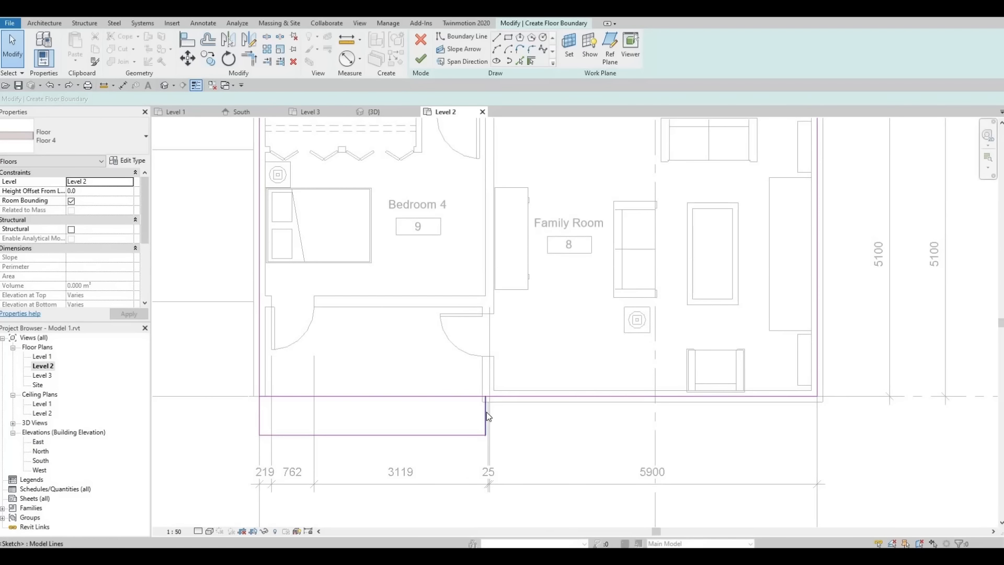
# Step: Move the extension's short end line past the Family Room wall, to 3500 mm from grid 3
pyautogui.moveTo(487, 412); pyautogui.dragTo(622, 421)
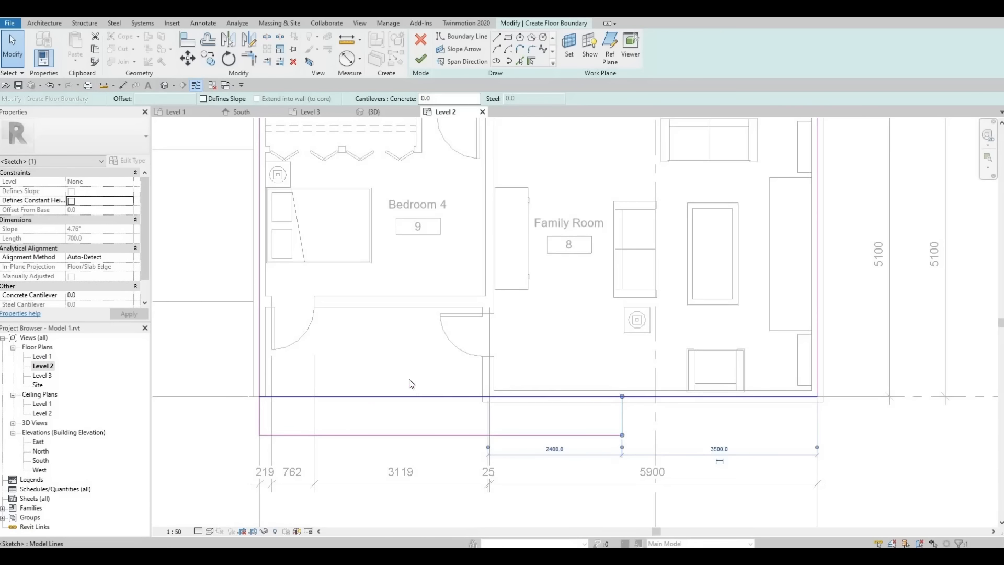
pyautogui.moveTo(631, 400); pyautogui.dragTo(633, 438, button='middle')
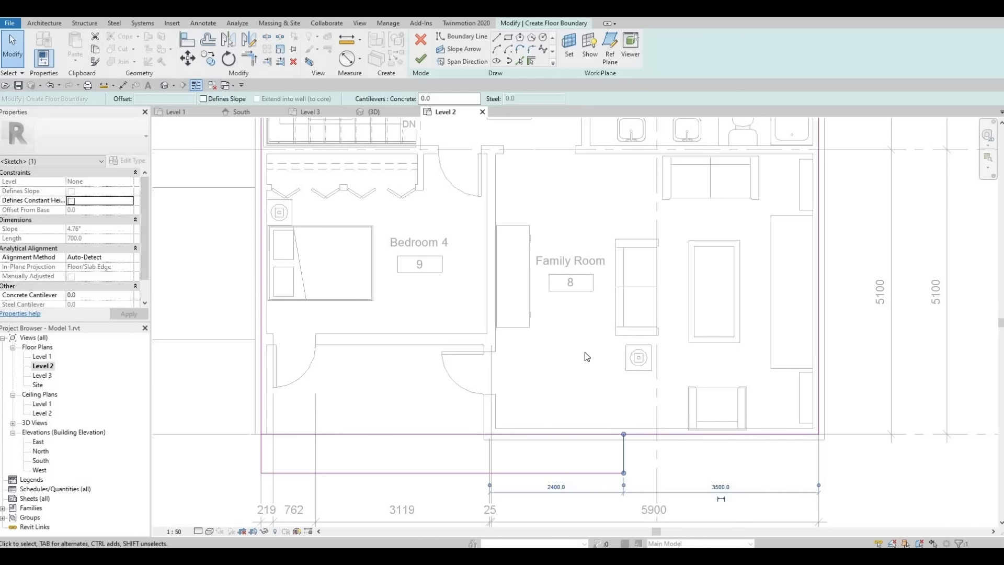
# Step: Draw boundary lines for a second shallow extension beyond grid A, running from grid 1 to the Master's Bedroom wall and back to the house
pyautogui.scroll(-3, 570, 362)
pyautogui.scroll(4, 558, 347)
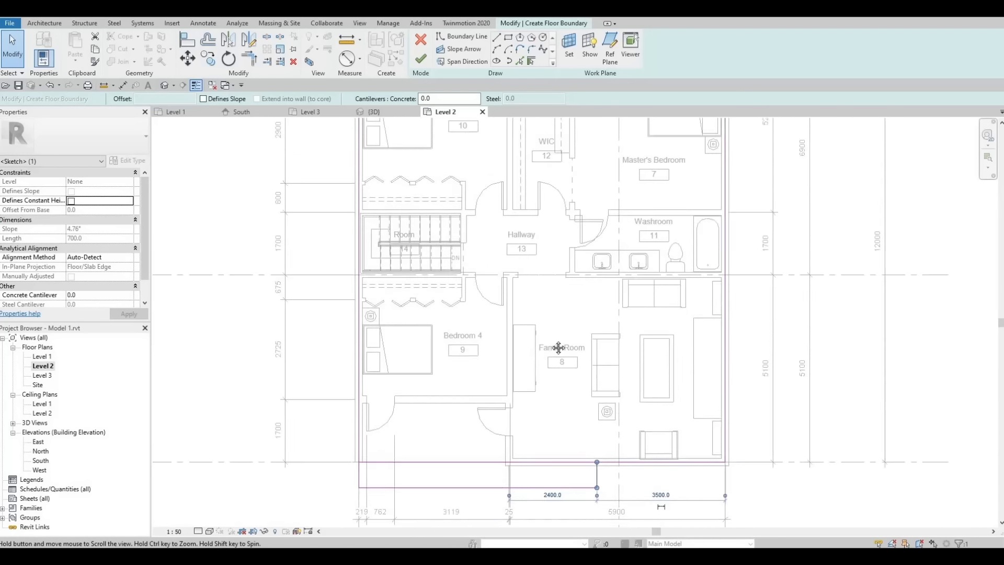
pyautogui.moveTo(433, 208); pyautogui.dragTo(433, 273, button='middle')
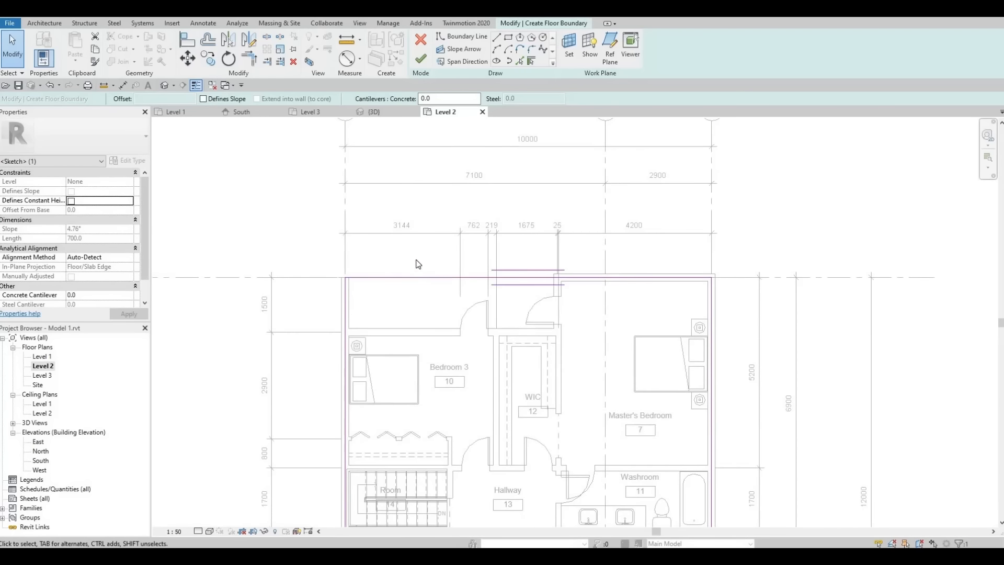
pyautogui.click(443, 37)
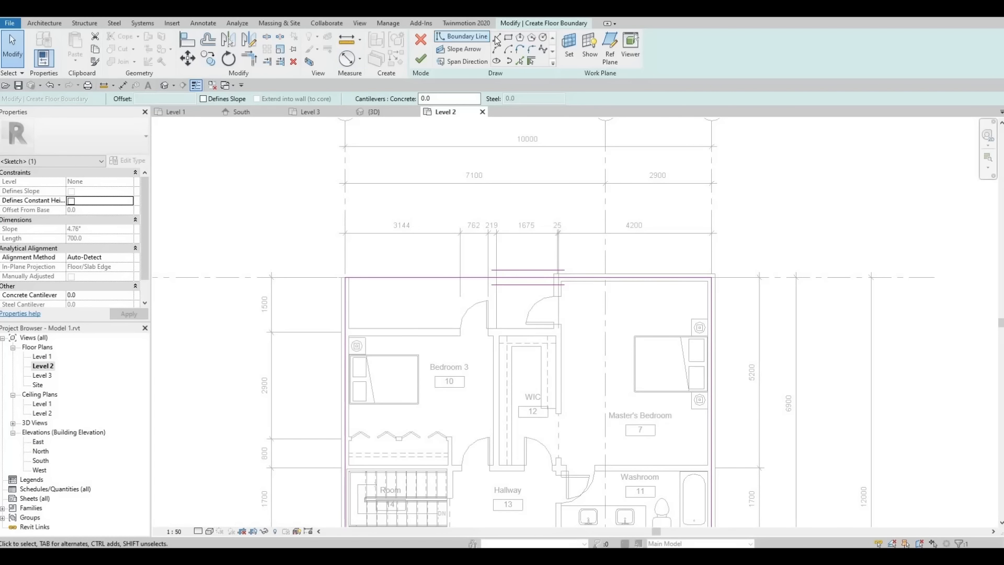
pyautogui.click(345, 277)
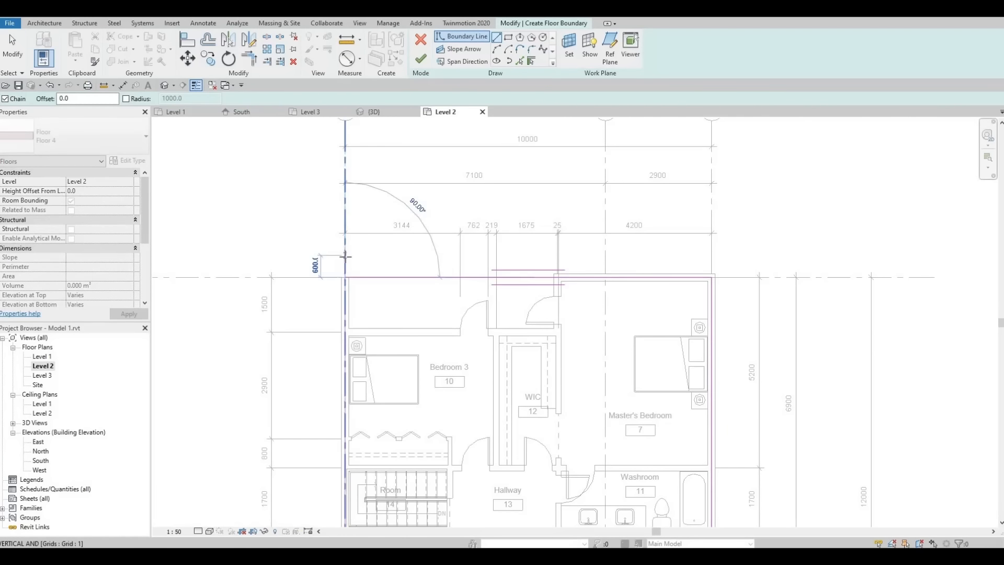
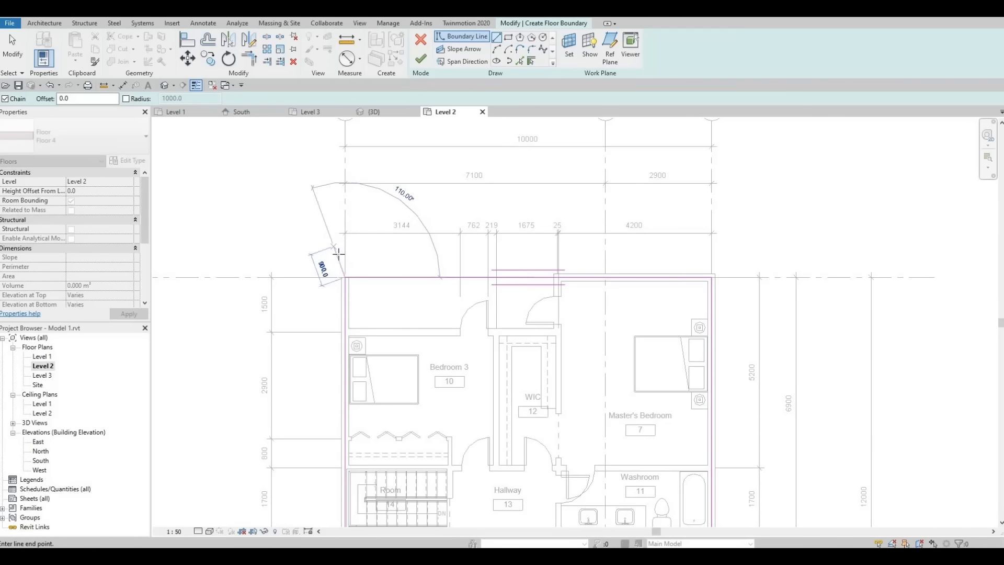
pyautogui.click(343, 257)
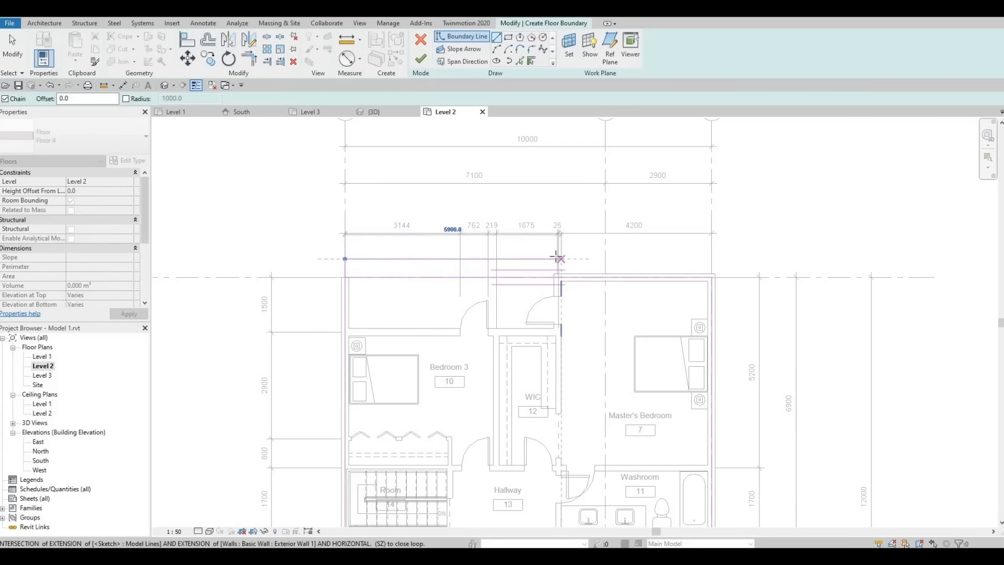
pyautogui.click(558, 258)
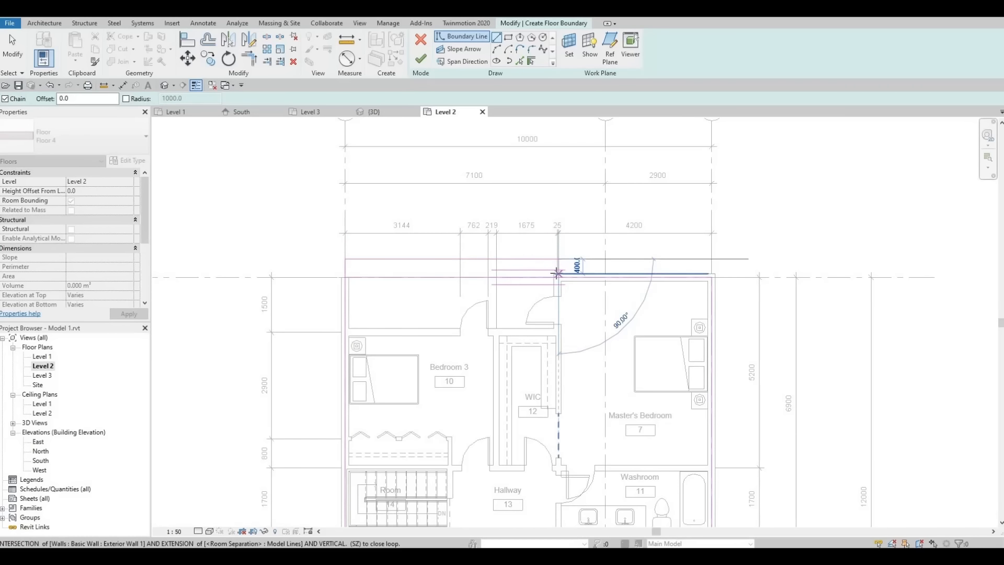
pyautogui.click(558, 274)
pyautogui.press('Escape')
pyautogui.press('Escape')
pyautogui.scroll(-2, 456, 301)
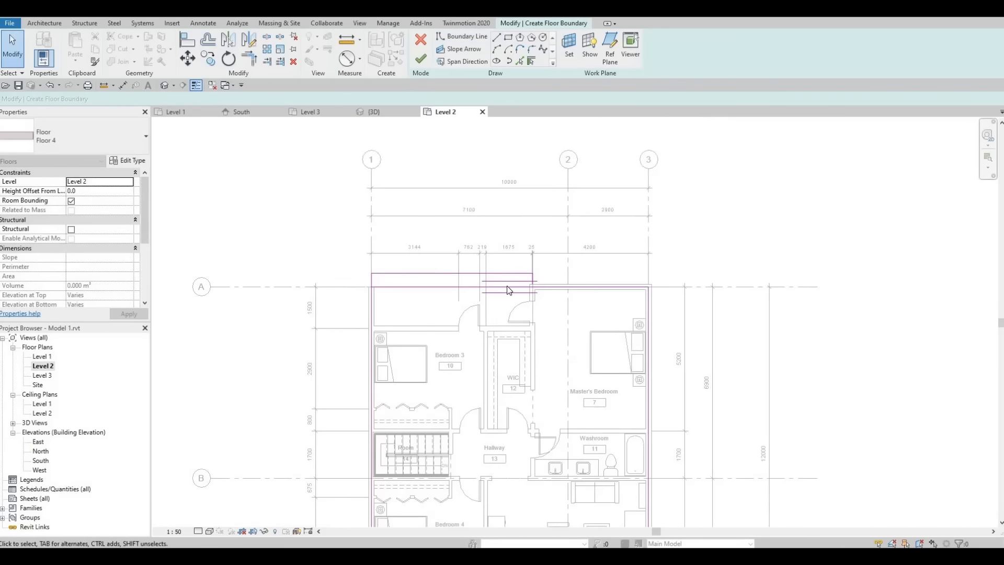
pyautogui.scroll(1, 509, 291)
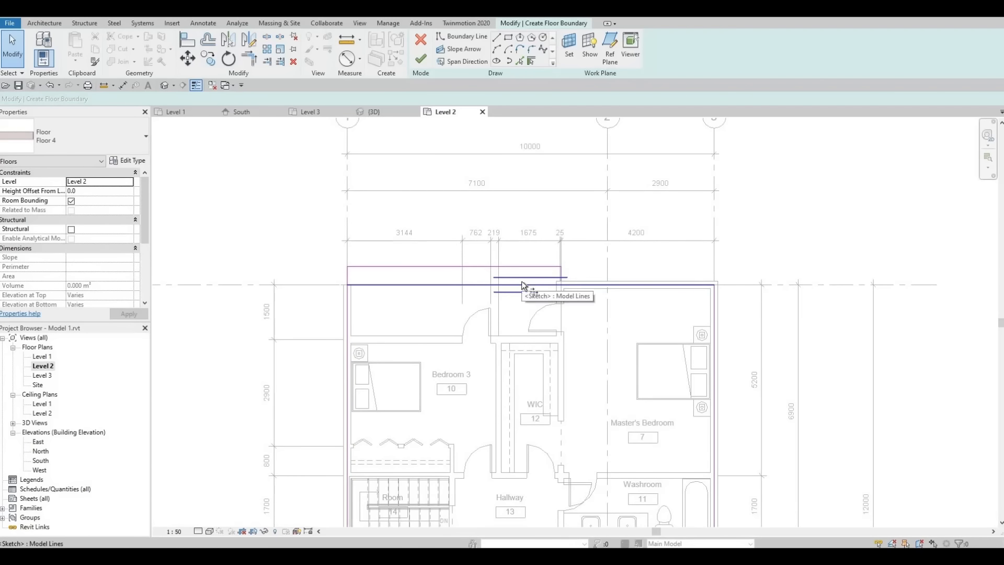
# Step: Trim the floor boundary lines into clean corners where the extensions beyond grids A and C meet the rectangle
pyautogui.press('t')
pyautogui.press('r')
pyautogui.click(579, 287)
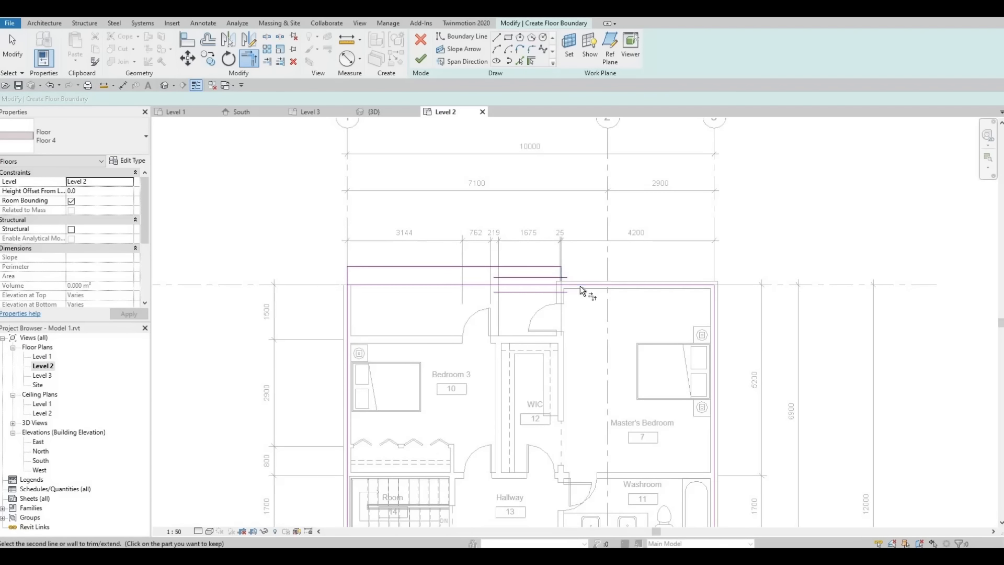
pyautogui.click(444, 286)
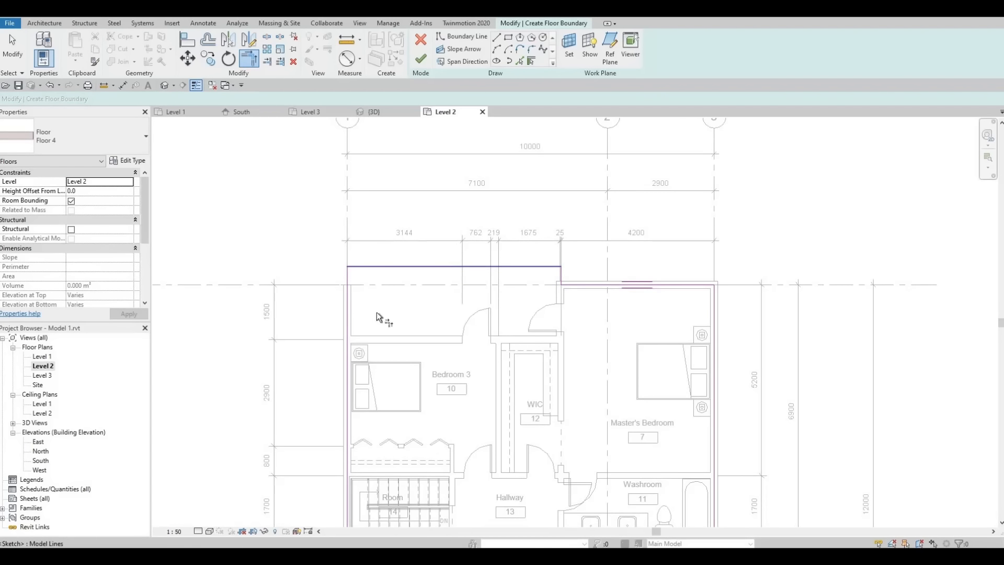
pyautogui.moveTo(482, 423)
pyautogui.mouseDown(button='middle')
pyautogui.moveTo(459, 352)
pyautogui.moveTo(391, 217)
pyautogui.mouseUp(button='middle')
pyautogui.scroll(-2, 390, 217)
pyautogui.scroll(2, 454, 403)
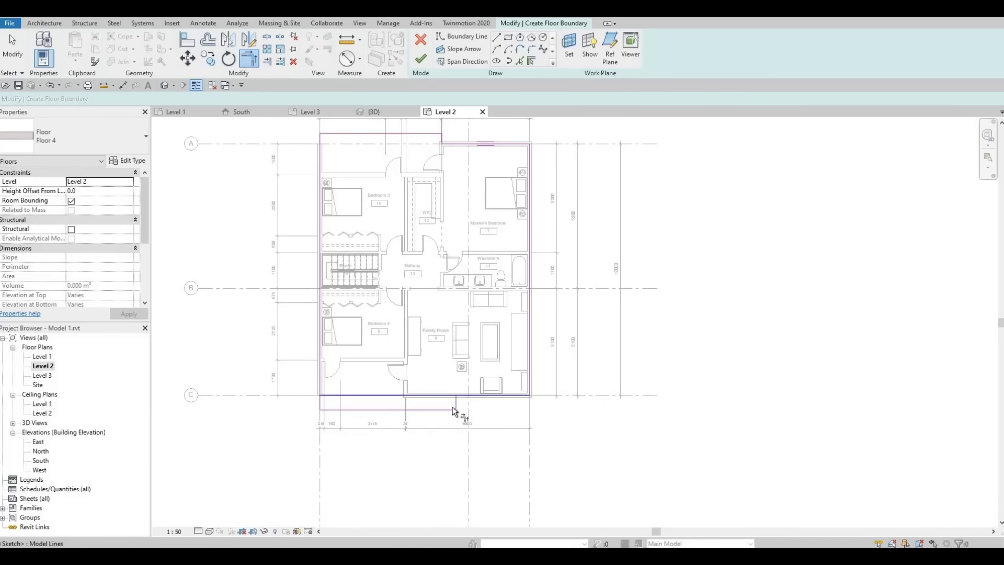
pyautogui.click(456, 397)
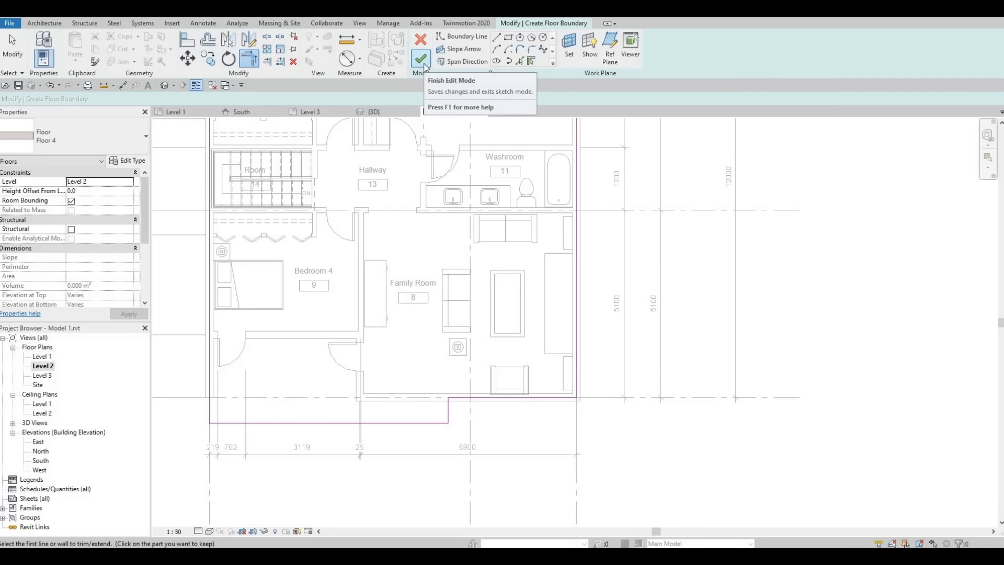
# Step: Finish the floor sketch without attaching the walls below to the floor's bottom
pyautogui.click(423, 65)
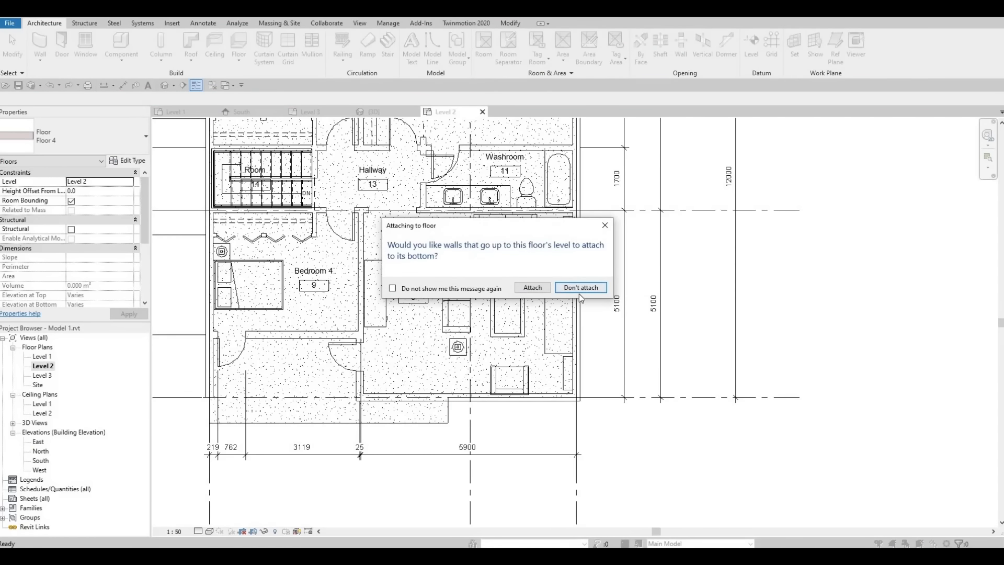
pyautogui.click(571, 288)
pyautogui.press('Escape')
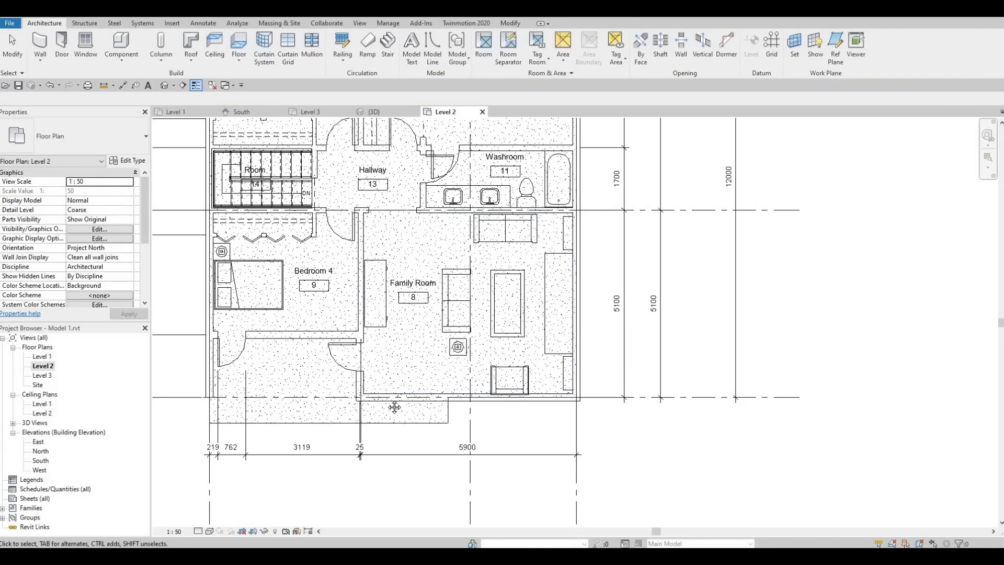
# Step: Set the Level 2 plan's underlay base level to Level 1
pyautogui.moveTo(395, 404); pyautogui.dragTo(466, 394, button='middle')
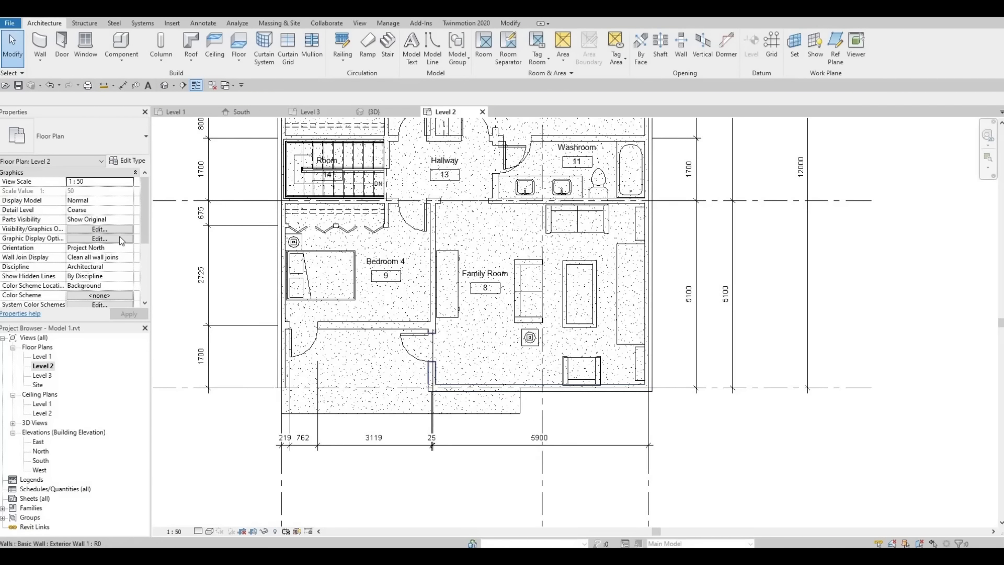
pyautogui.click(144, 145)
pyautogui.click(144, 146)
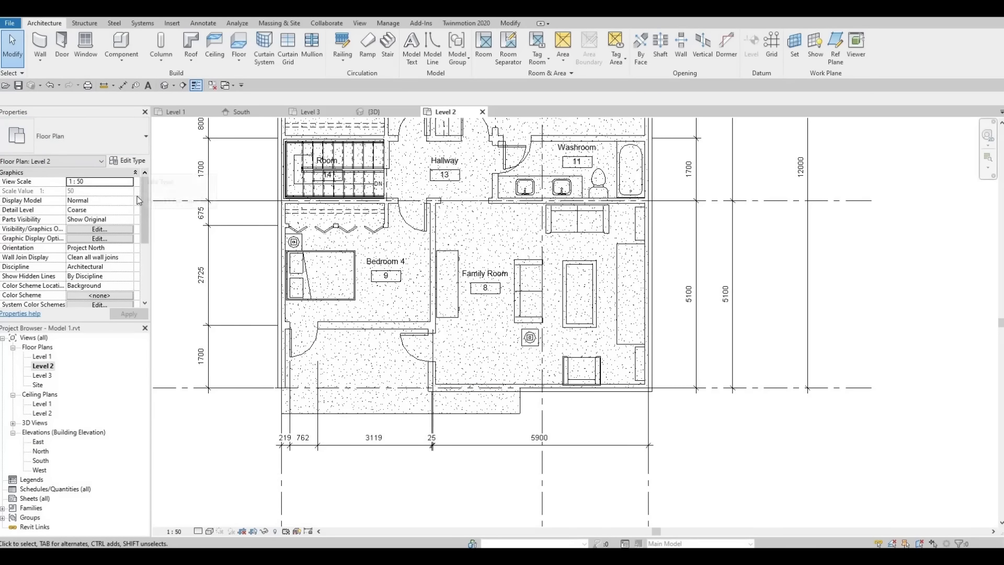
pyautogui.scroll(-4, 59, 234)
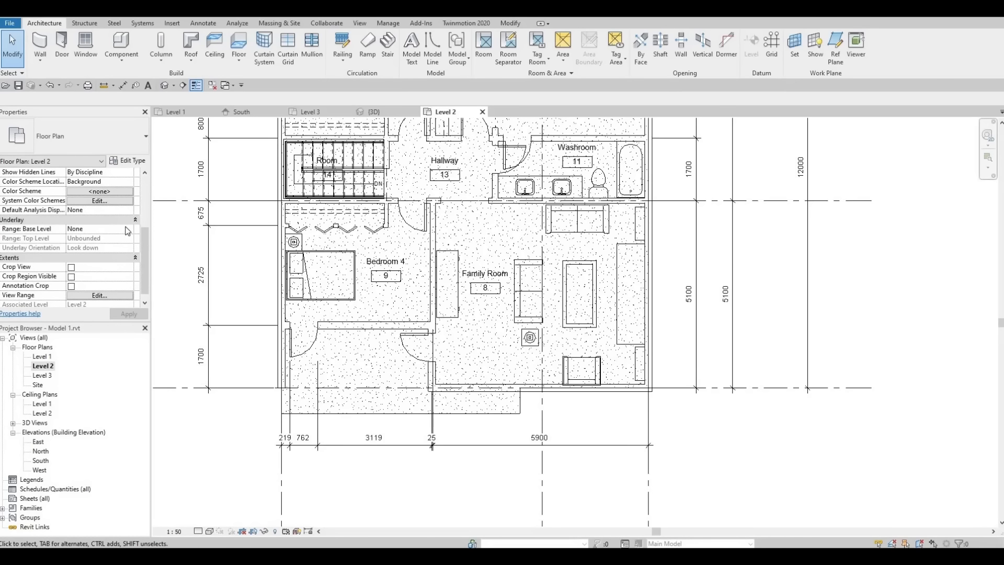
pyautogui.click(127, 230)
pyautogui.click(95, 277)
pyautogui.click(119, 314)
pyautogui.moveTo(400, 372); pyautogui.dragTo(399, 373, button='middle')
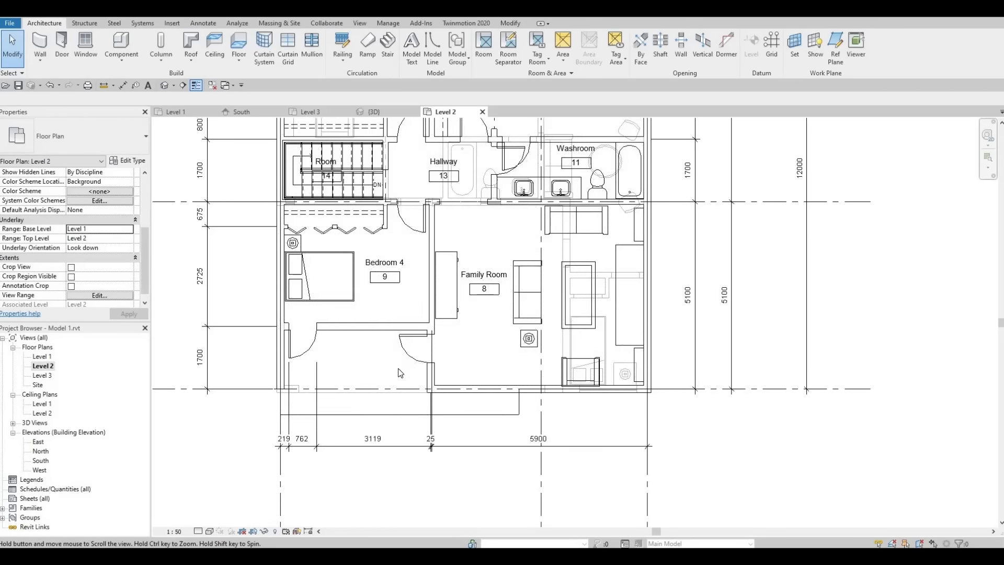
# Step: Edit the floor boundary to align the grid C extension's short end line with the Level 1 wall end, and finish the sketch
pyautogui.scroll(3, 400, 372)
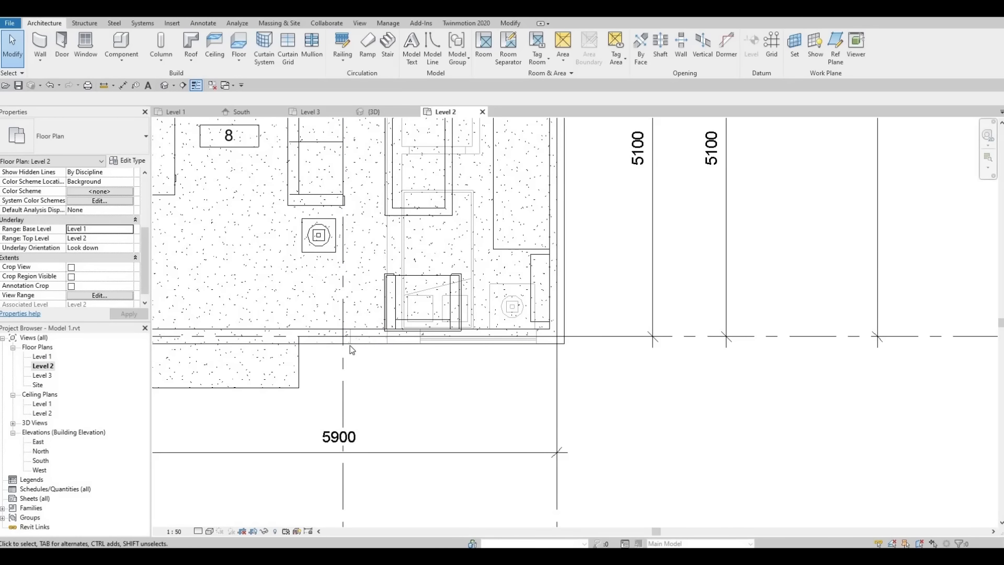
pyautogui.click(308, 166)
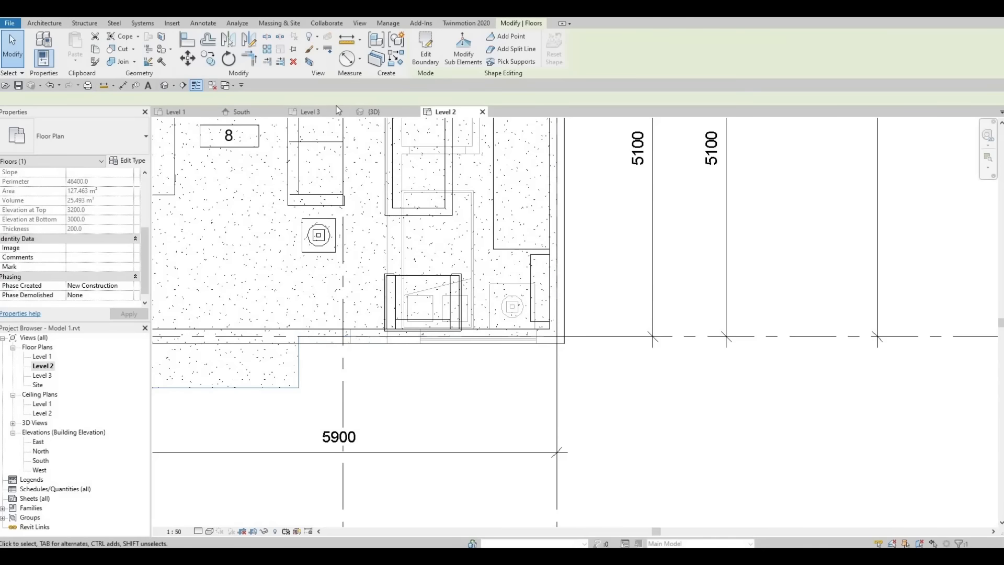
pyautogui.click(424, 50)
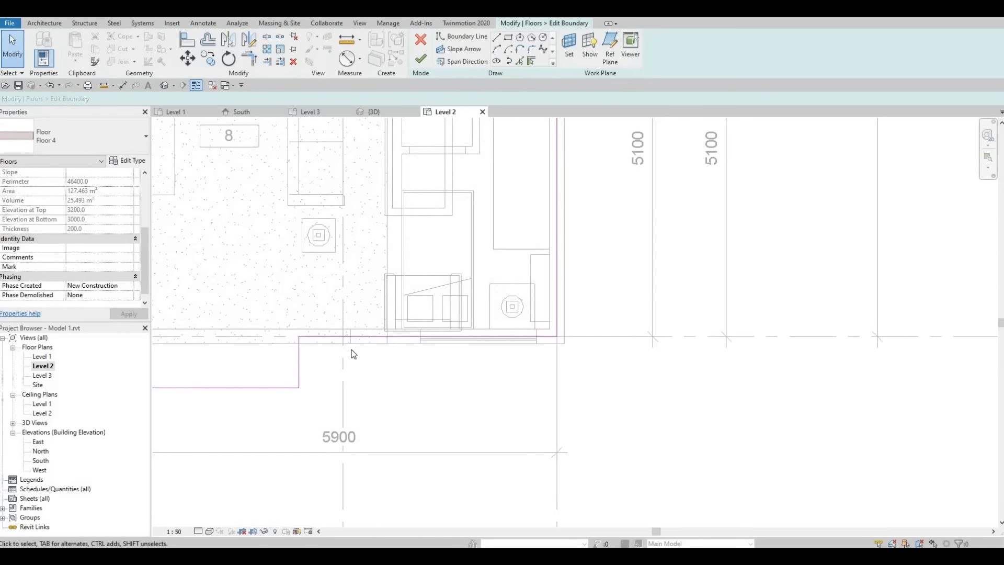
pyautogui.scroll(2, 351, 351)
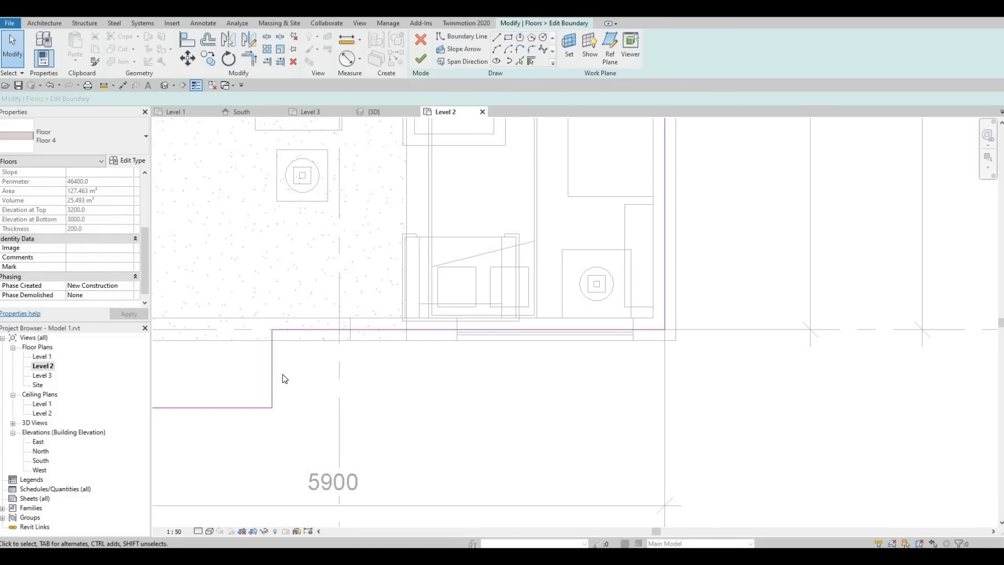
pyautogui.press('a')
pyautogui.press('l')
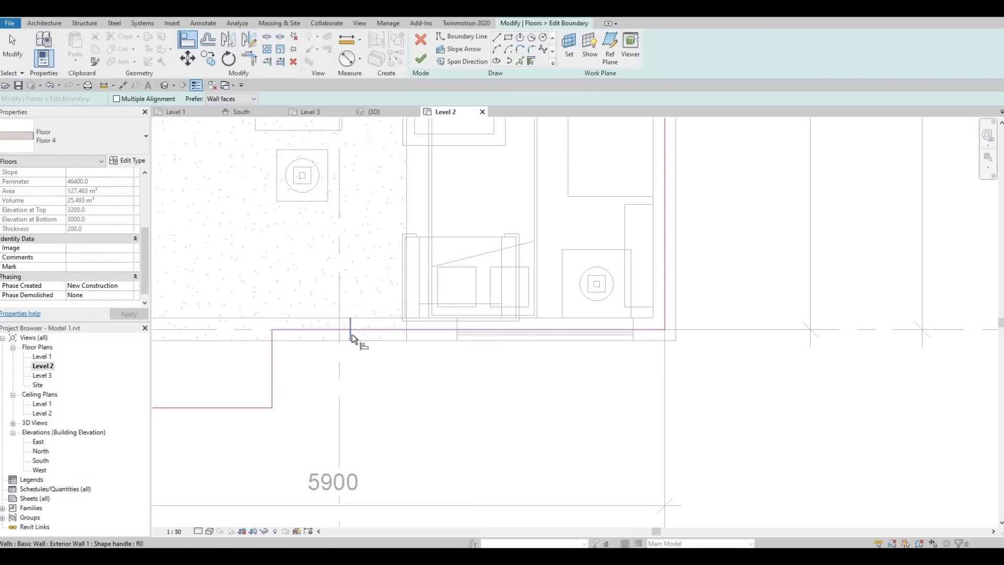
pyautogui.click(352, 334)
pyautogui.click(319, 384)
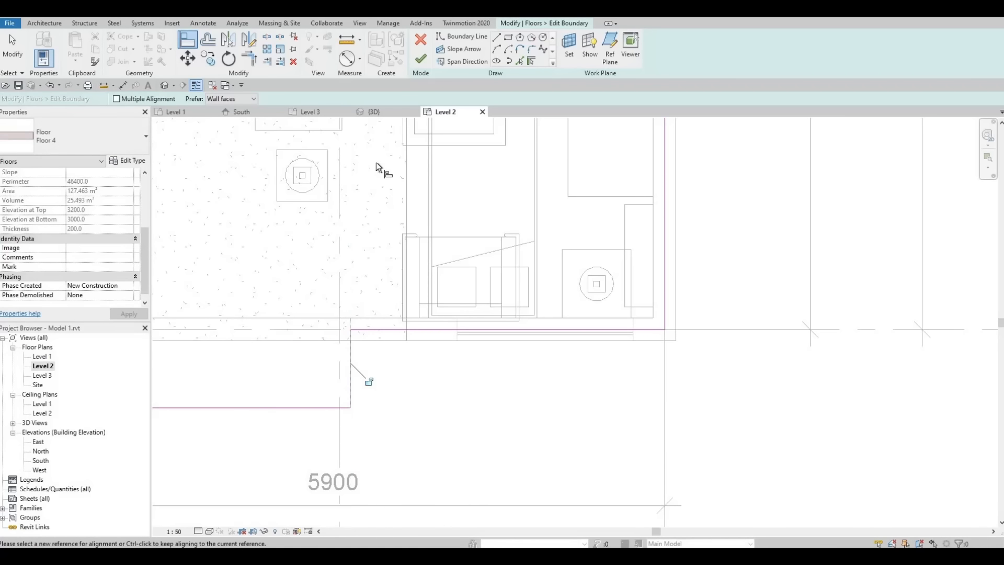
pyautogui.click(421, 59)
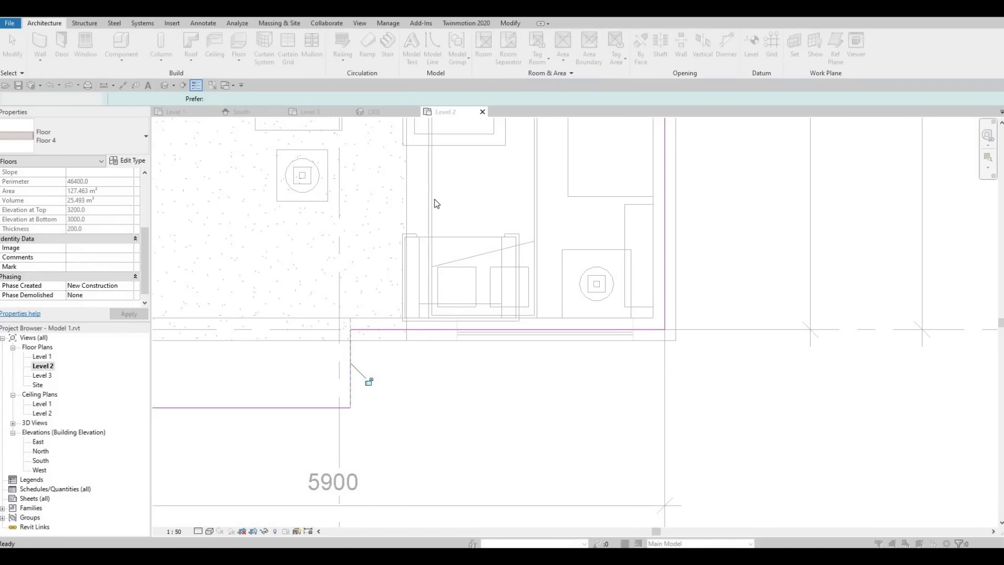
pyautogui.click(526, 289)
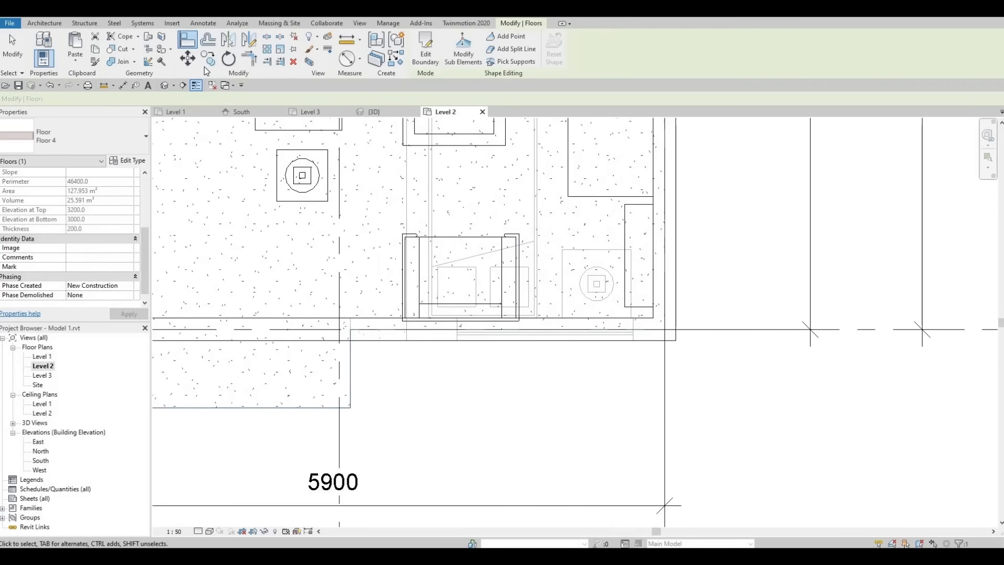
pyautogui.press('Escape')
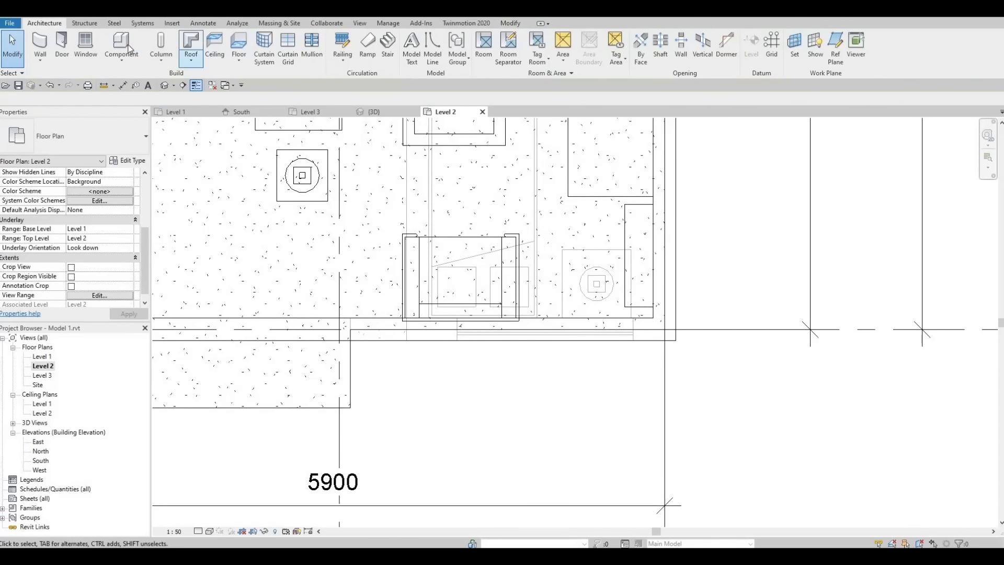
# Step: In the 3D view, attach the top of the 500 mm long front corner wall to the Level 2 floor
pyautogui.click(166, 85)
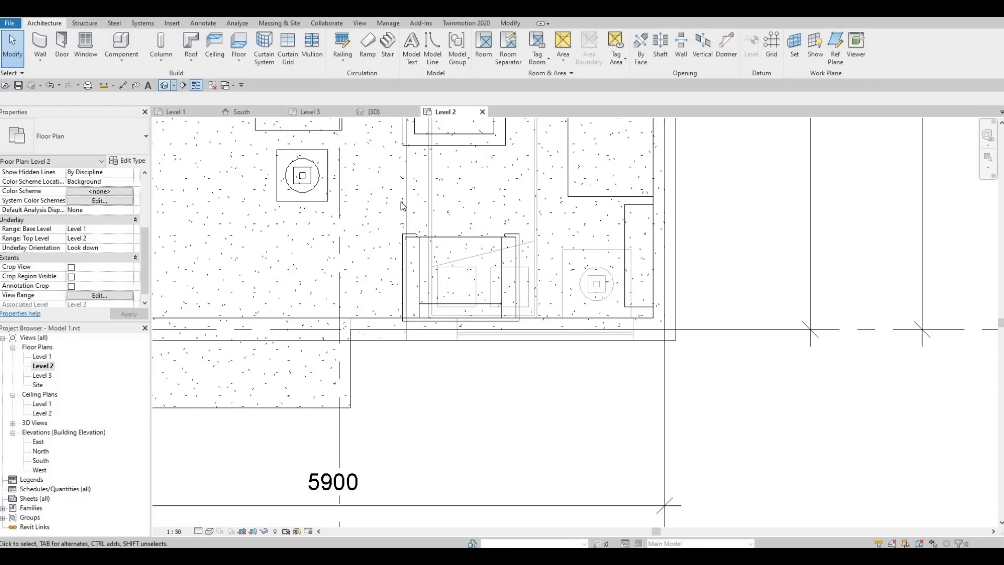
pyautogui.keyDown('shift'); pyautogui.moveTo(221, 406); pyautogui.dragTo(460, 376, button='middle'); pyautogui.keyUp('shift')
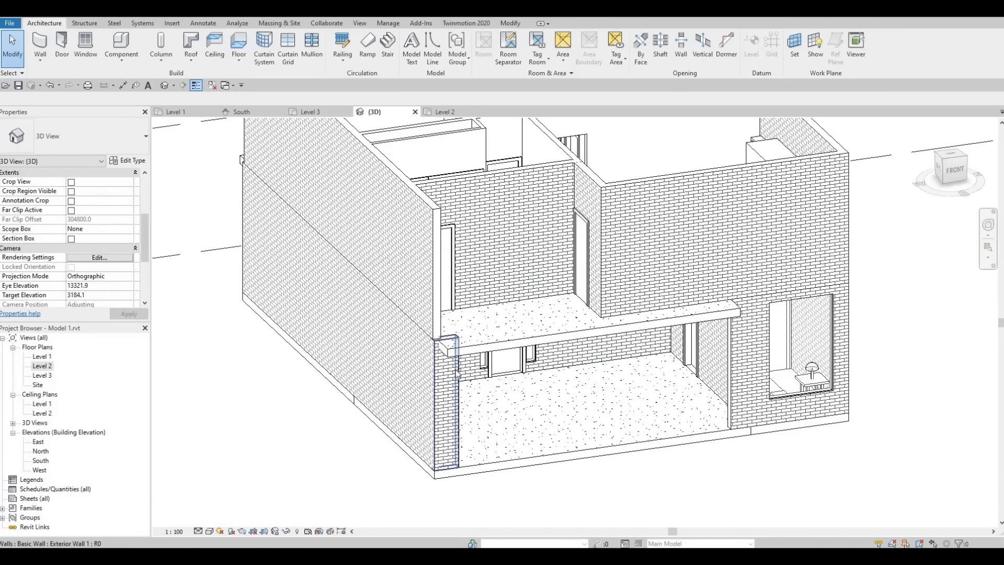
pyautogui.click(450, 374)
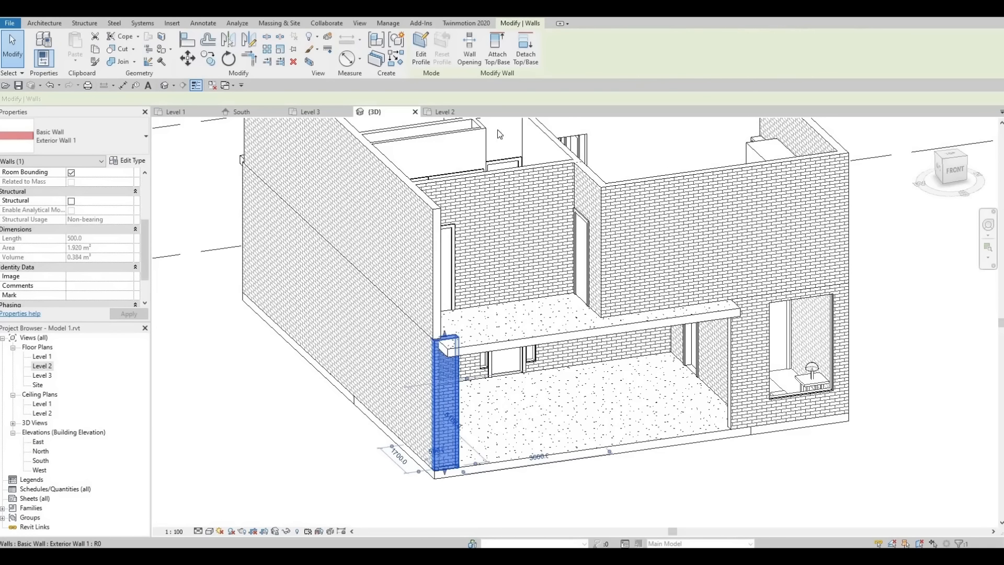
pyautogui.click(504, 59)
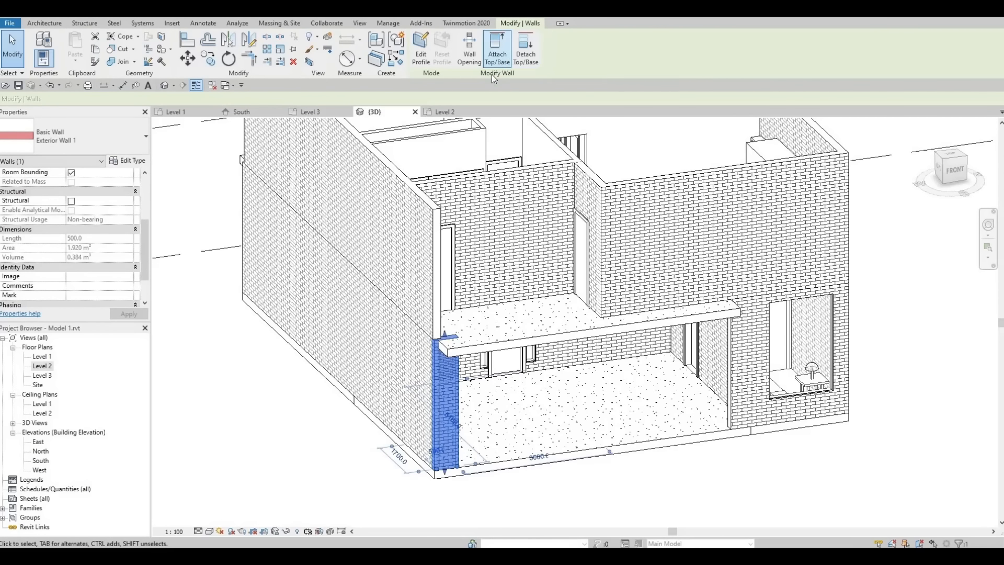
pyautogui.click(463, 358)
pyautogui.press('Escape')
pyautogui.press('Escape')
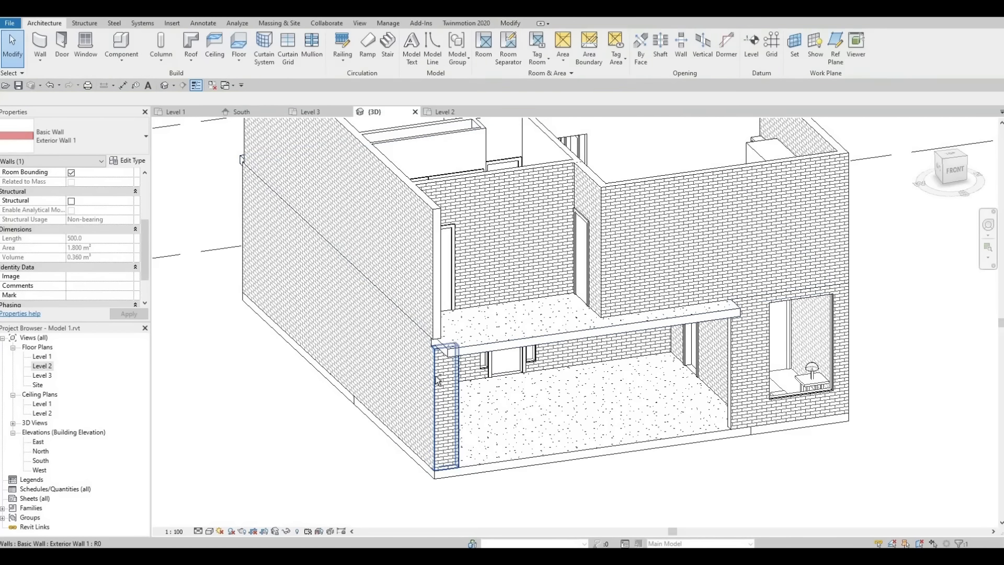
# Step: Try to attach the top of the ground-floor back wall with the door and windows to the Level 2 floor
pyautogui.moveTo(464, 359)
pyautogui.keyDown('shift'); pyautogui.mouseDown(button='middle')
pyautogui.moveTo(686, 433)
pyautogui.moveTo(610, 434)
pyautogui.mouseUp(button='middle'); pyautogui.keyUp('shift')
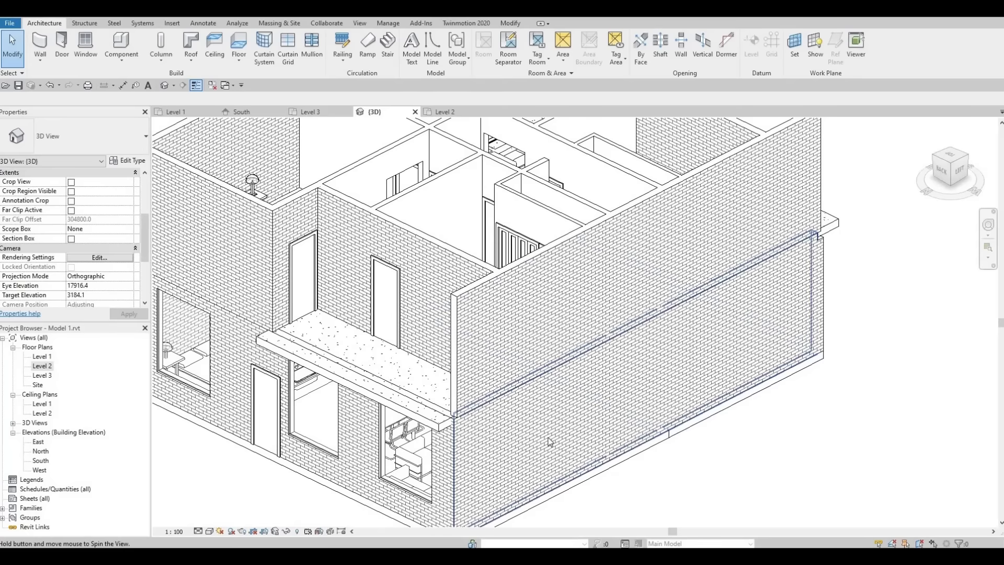
pyautogui.keyDown('shift'); pyautogui.moveTo(550, 441); pyautogui.dragTo(496, 460, button='middle'); pyautogui.keyUp('shift')
pyautogui.click(564, 416)
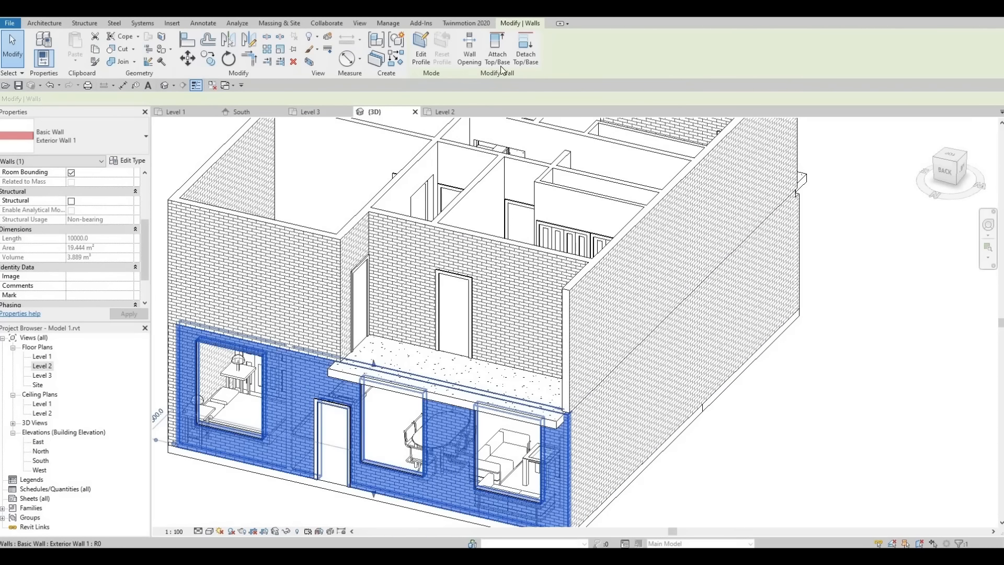
pyautogui.click(461, 402)
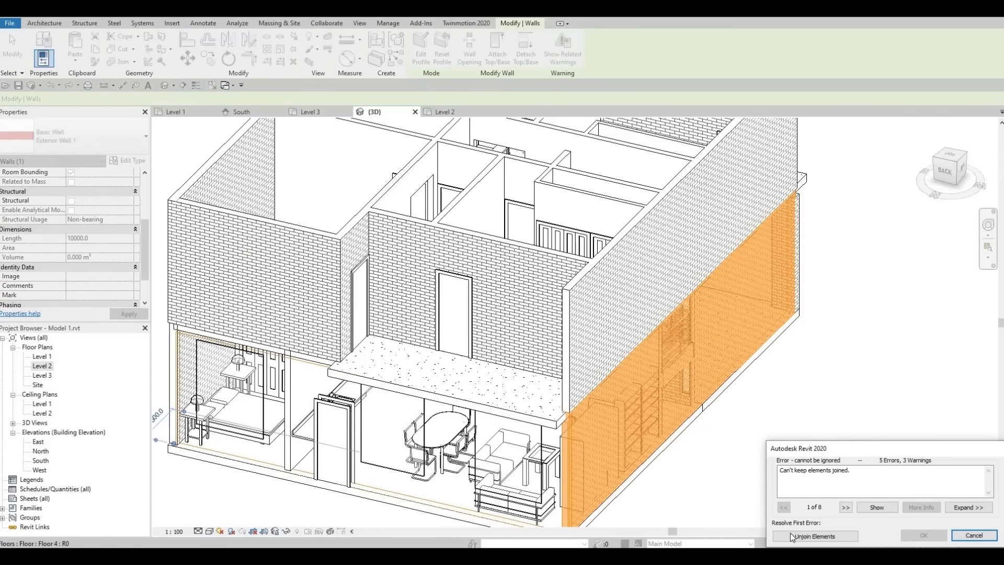
pyautogui.click(791, 535)
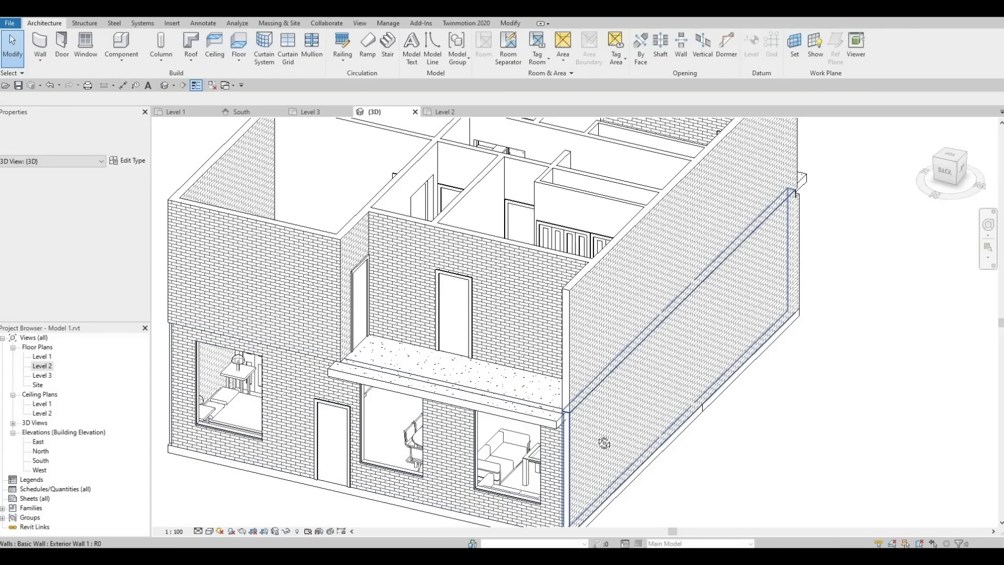
# Step: Attach the top of the 10000 mm long ground-floor back wall to the Level 2 floor
pyautogui.keyDown('shift'); pyautogui.moveTo(604, 443); pyautogui.dragTo(538, 408, button='middle'); pyautogui.keyUp('shift')
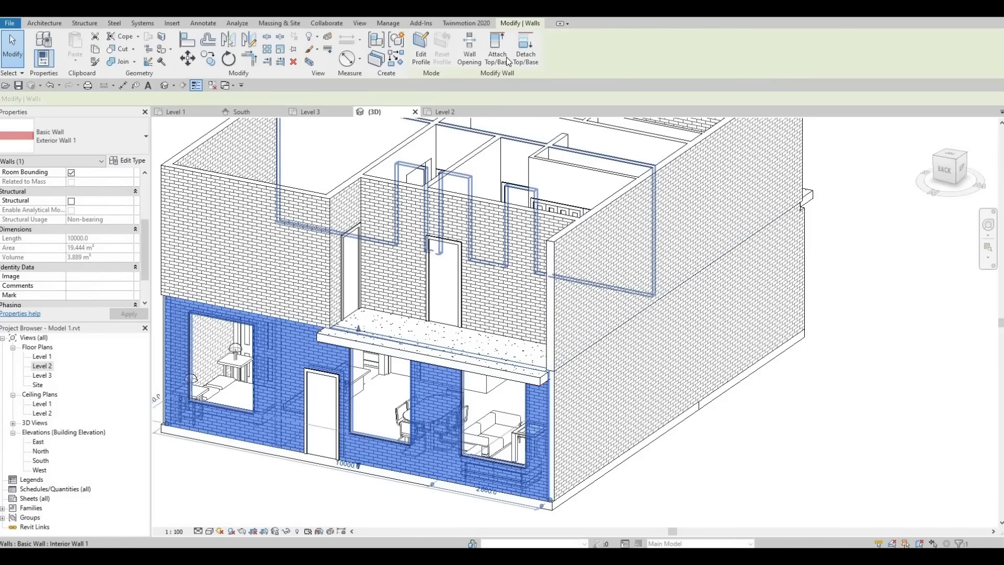
pyautogui.click(521, 58)
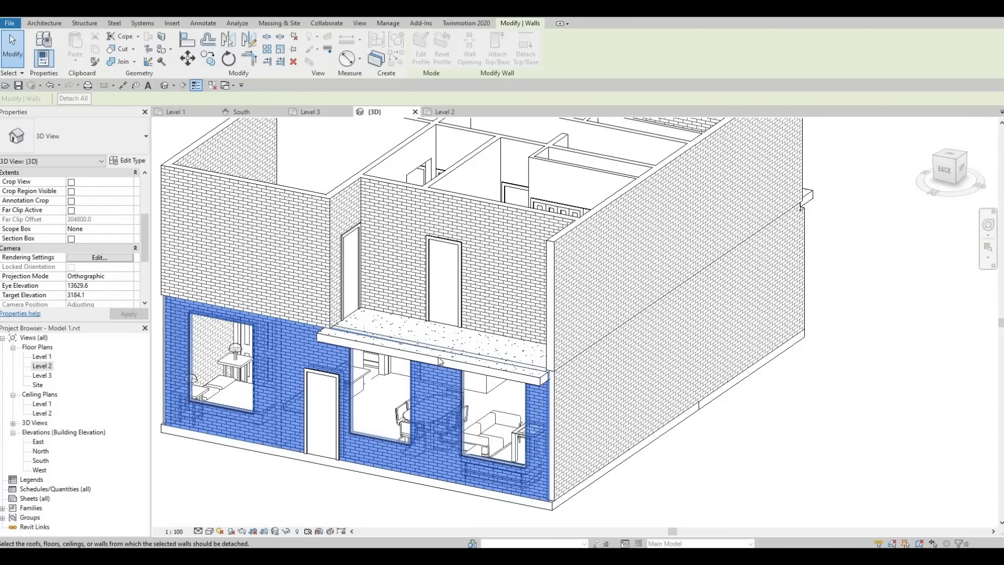
pyautogui.press('Escape')
pyautogui.press('Escape')
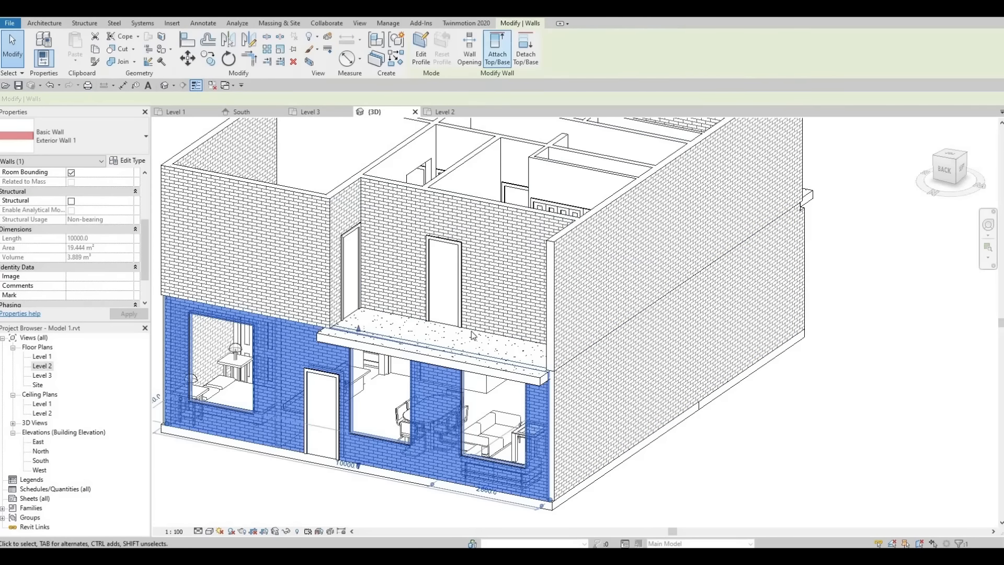
pyautogui.click(502, 57)
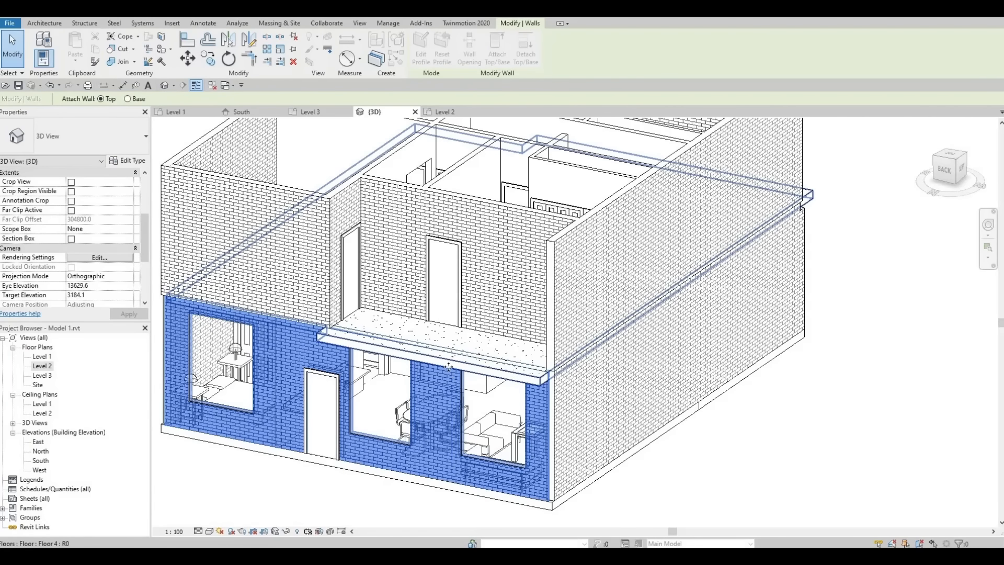
pyautogui.click(449, 366)
pyautogui.press('Escape')
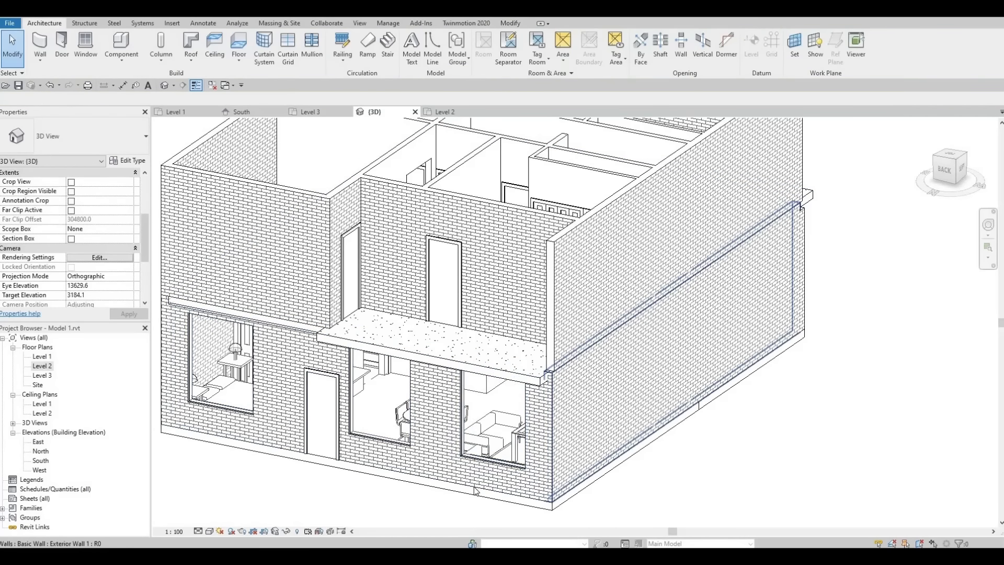
# Step: Inspect the wall and floor connections around the house in 3D, and return to the Level 2 floor plan
pyautogui.keyDown('shift'); pyautogui.moveTo(474, 490); pyautogui.dragTo(600, 525, button='middle'); pyautogui.keyUp('shift')
pyautogui.keyDown('shift'); pyautogui.moveTo(490, 503); pyautogui.dragTo(564, 445, button='middle'); pyautogui.keyUp('shift')
pyautogui.click(335, 380)
pyautogui.press('Escape')
pyautogui.keyDown('shift'); pyautogui.moveTo(462, 413); pyautogui.dragTo(583, 463, button='middle'); pyautogui.keyUp('shift')
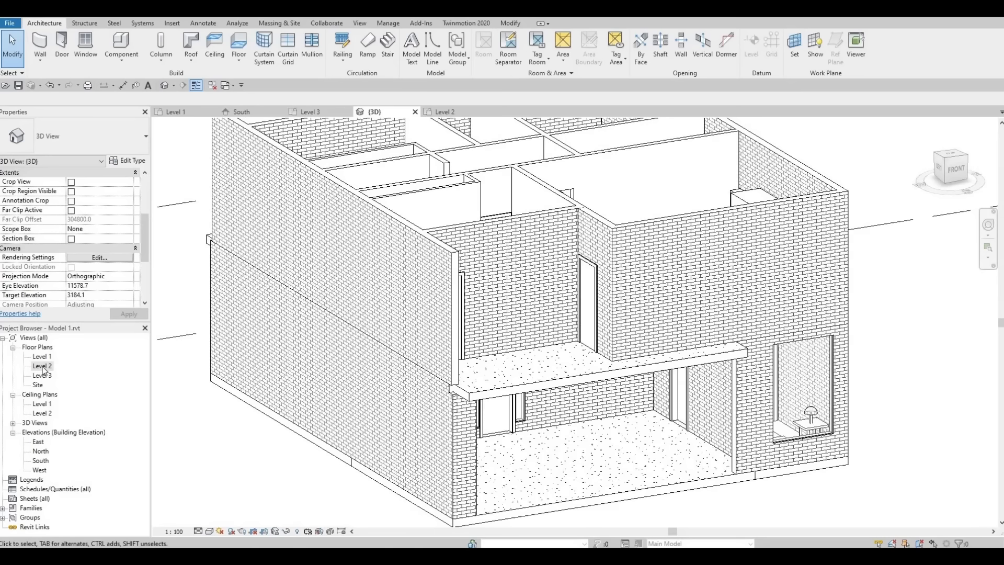
pyautogui.doubleClick(42, 366)
pyautogui.scroll(-2, 398, 337)
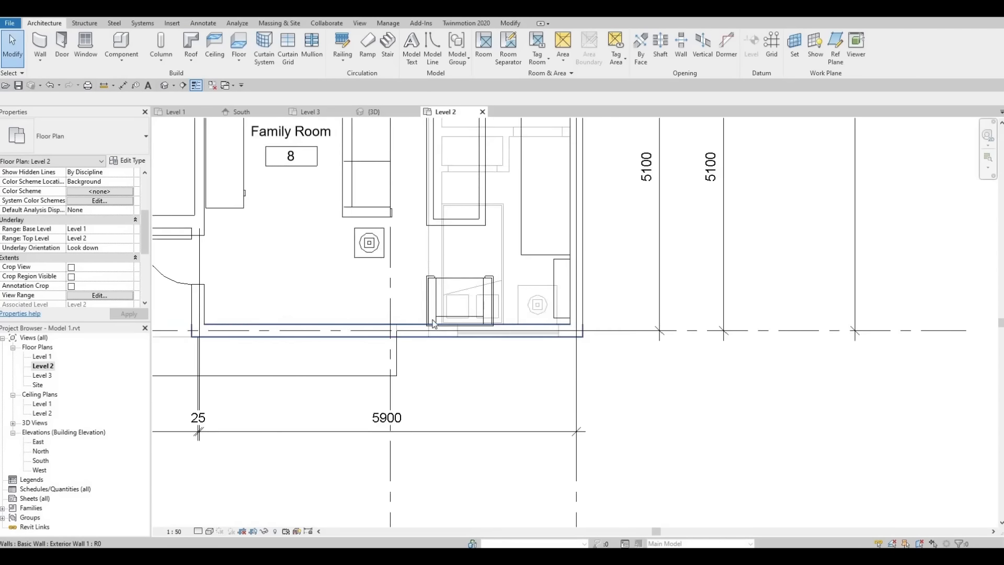
# Step: Start a 900mm Rectangular railing on Level 2 and sketch its path along the front balcony's outer edges with a 50 mm inward offset
pyautogui.moveTo(399, 444); pyautogui.dragTo(480, 402, button='middle')
pyautogui.scroll(-1, 467, 426)
pyautogui.moveTo(467, 426); pyautogui.dragTo(451, 422, button='middle')
pyautogui.moveTo(369, 297); pyautogui.dragTo(388, 324, button='middle')
pyautogui.scroll(1, 388, 329)
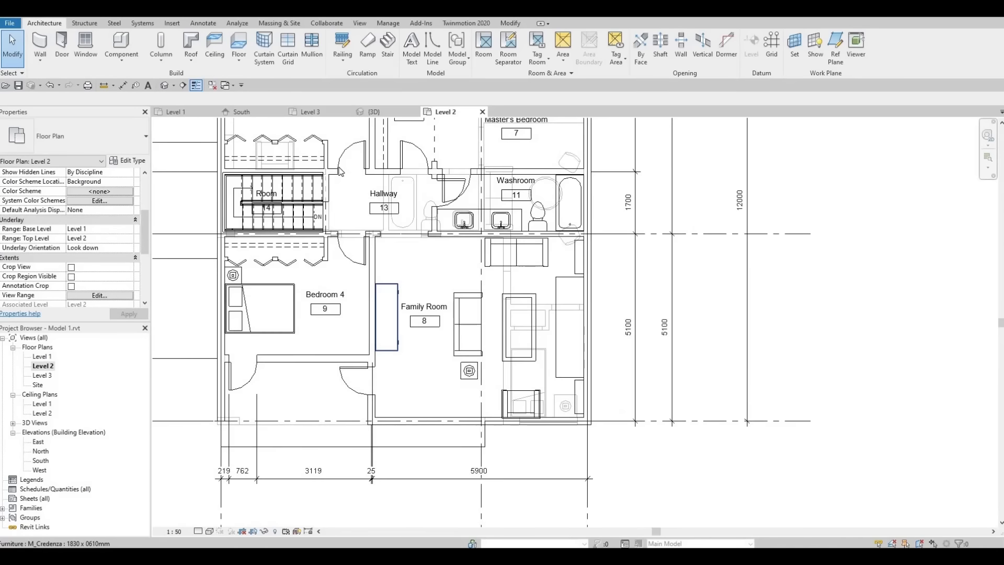
pyautogui.click(340, 43)
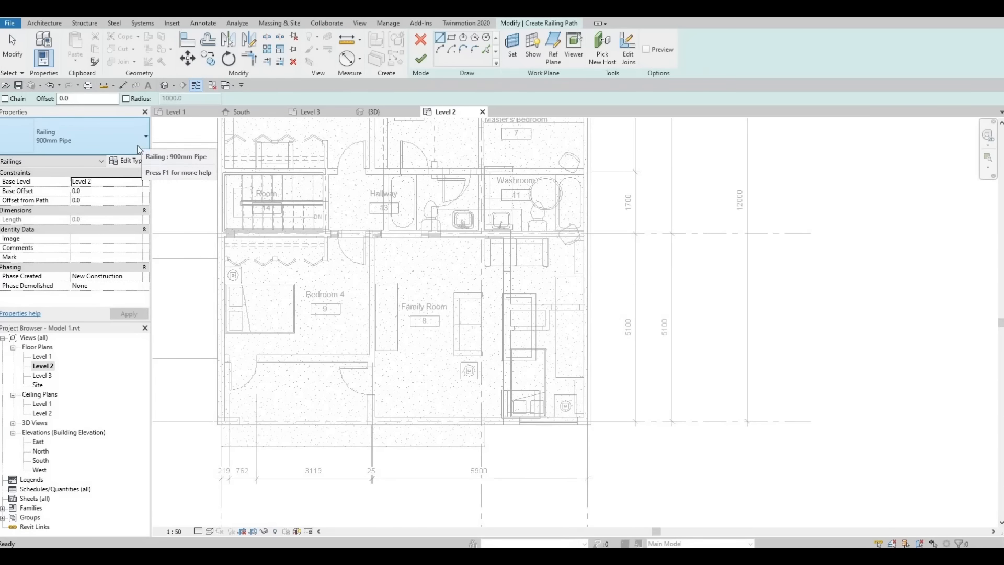
pyautogui.click(140, 149)
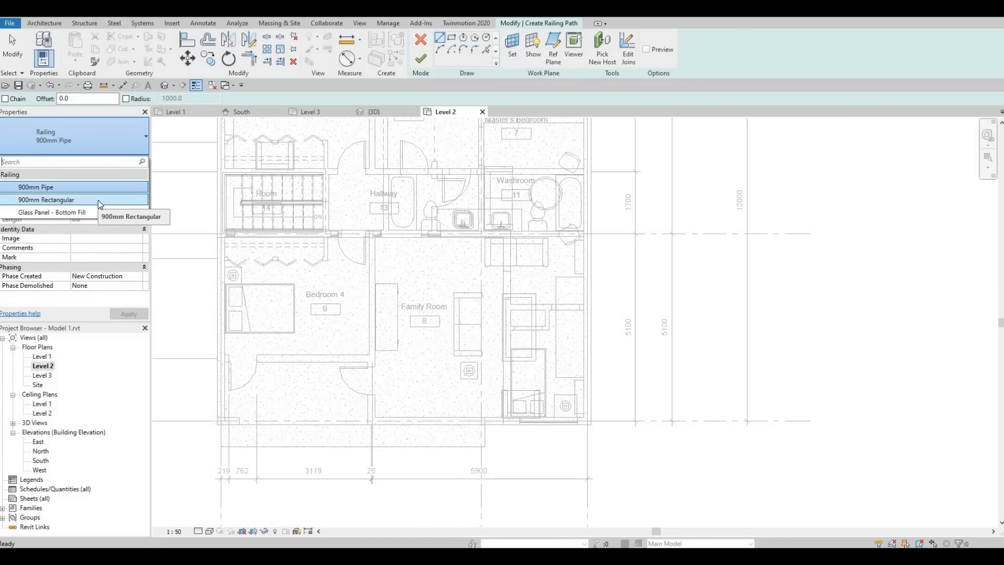
pyautogui.click(98, 199)
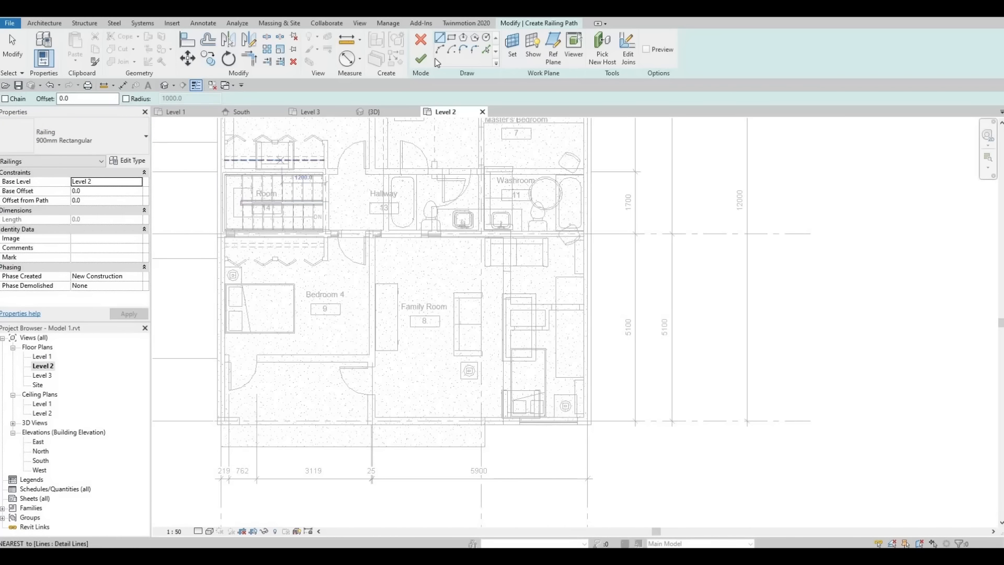
pyautogui.scroll(5, 276, 327)
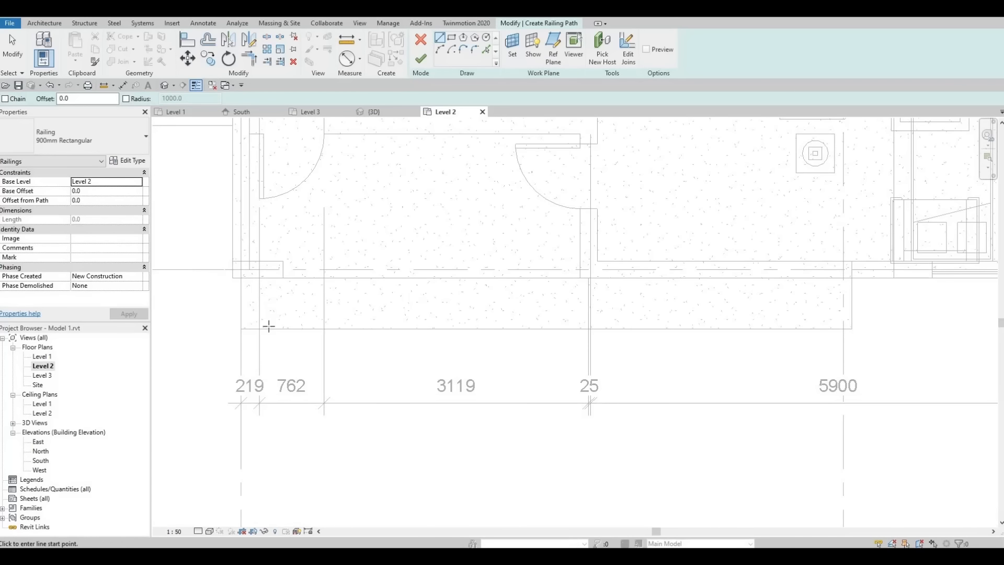
pyautogui.click(486, 50)
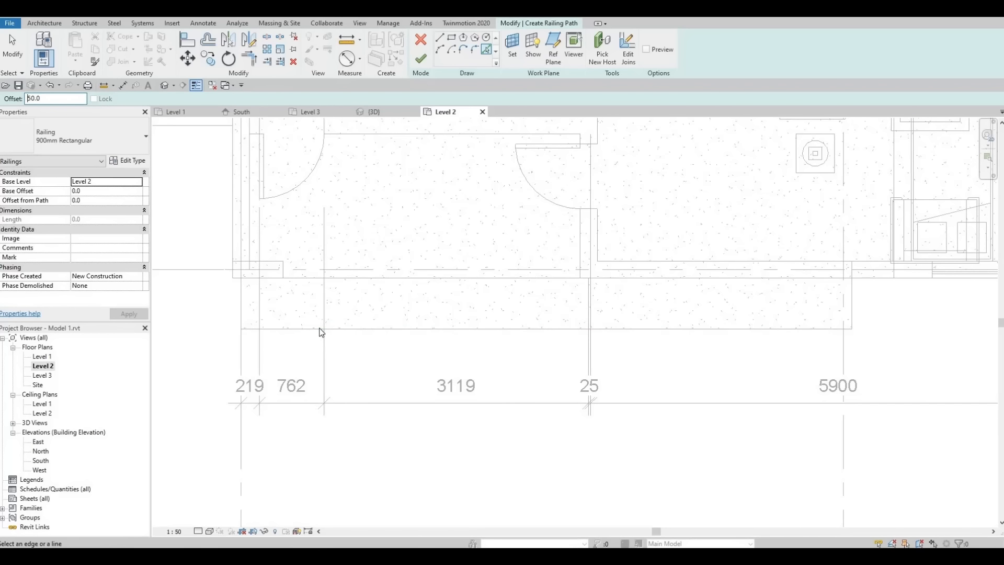
pyautogui.click(301, 328)
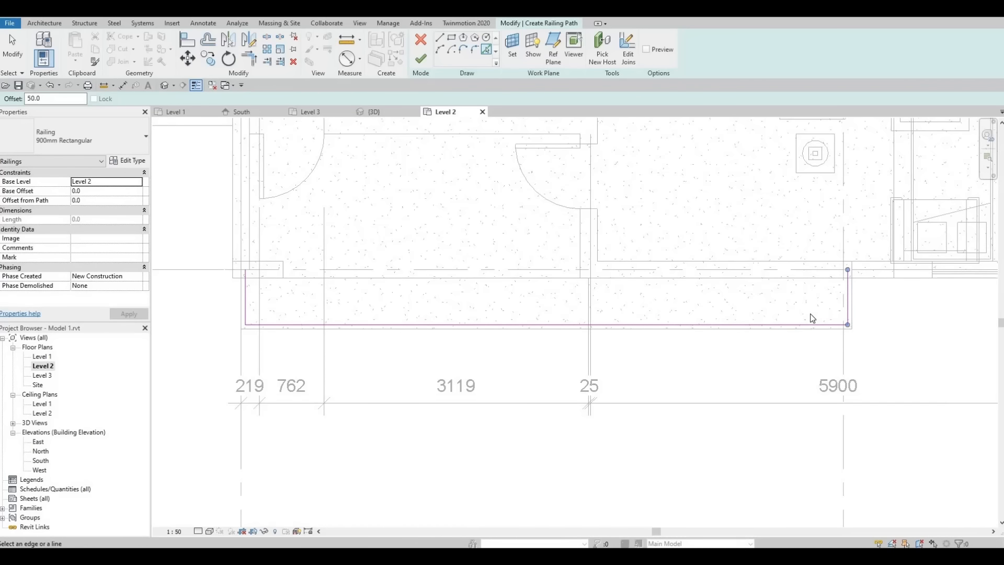
# Step: Shorten both side lines of the front balcony railing path to the outer face of the exterior wall and finish the railing
pyautogui.press('Escape')
pyautogui.scroll(2, 846, 275)
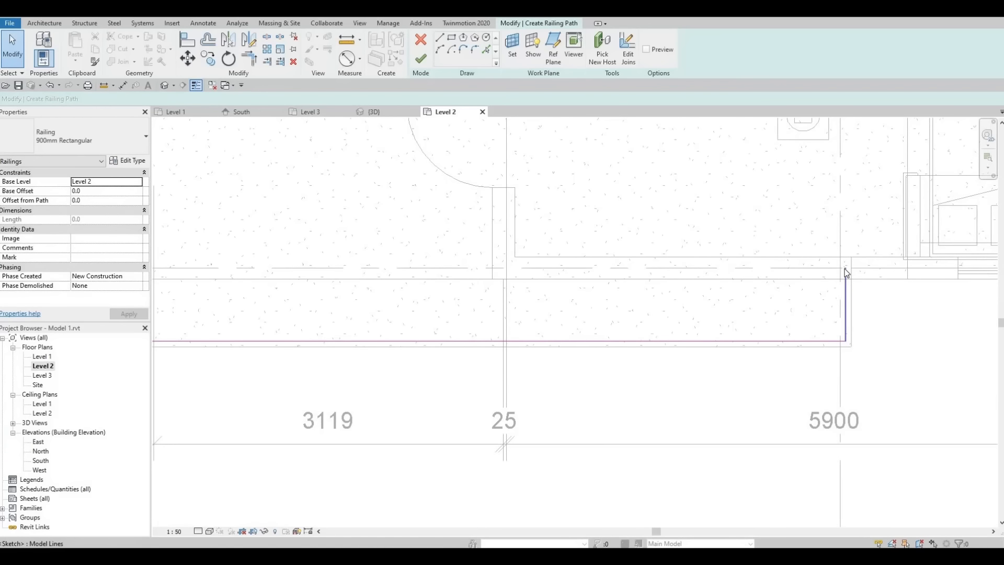
pyautogui.click(845, 270)
pyautogui.moveTo(846, 268); pyautogui.dragTo(845, 279)
pyautogui.click(496, 300)
pyautogui.moveTo(498, 300); pyautogui.dragTo(678, 311, button='middle')
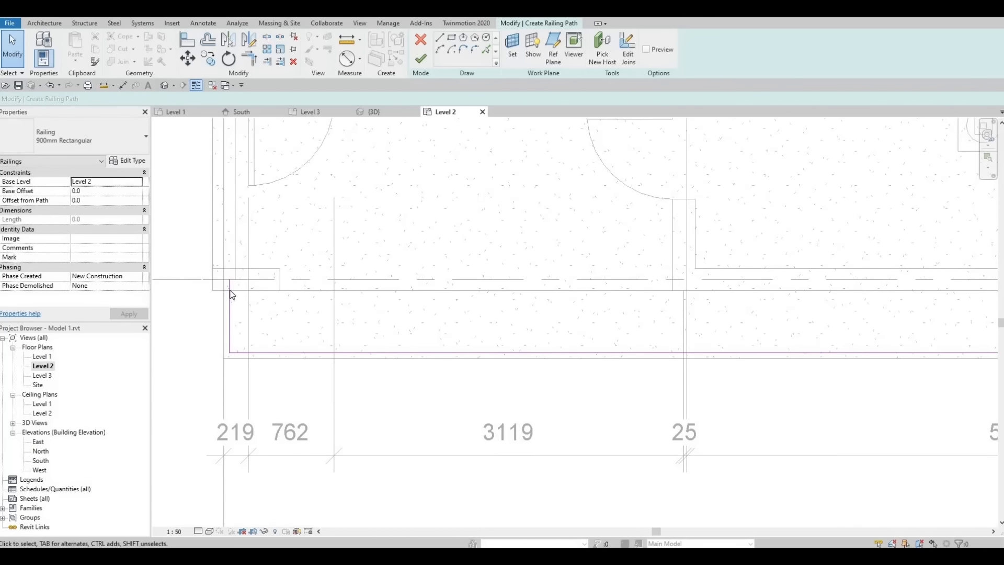
pyautogui.click(230, 291)
pyautogui.moveTo(230, 280); pyautogui.dragTo(229, 290)
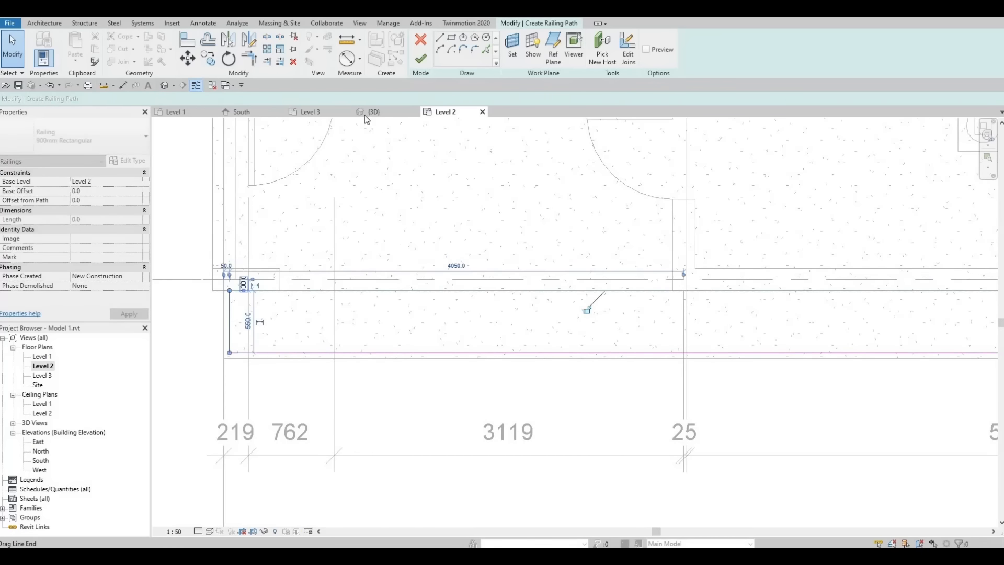
pyautogui.click(421, 61)
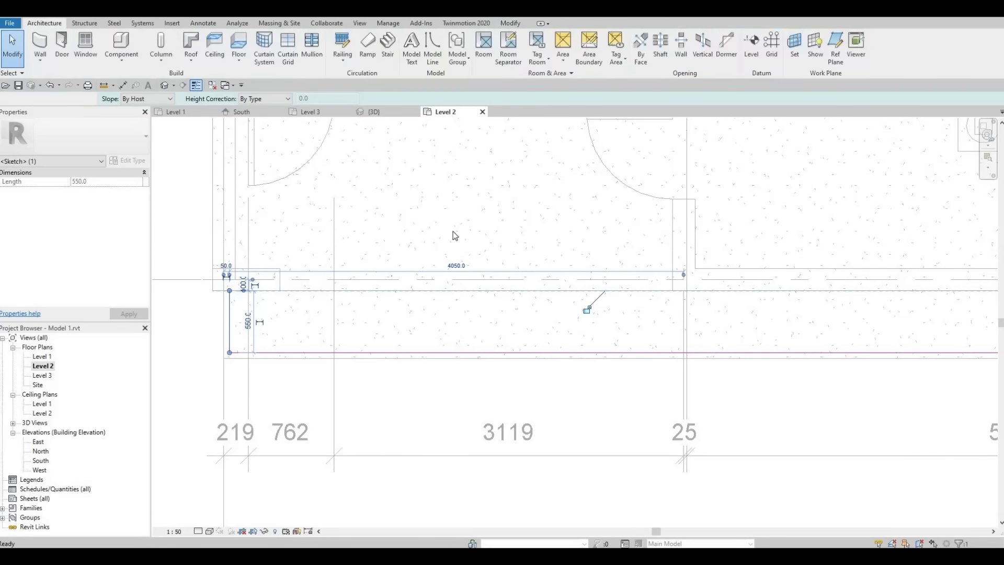
# Step: Start another 900mm Rectangular railing and sketch its path along the back balcony's outer edges with a 50 mm inward offset
pyautogui.scroll(-2, 441, 275)
pyautogui.scroll(-2, 441, 277)
pyautogui.click(430, 358)
pyautogui.moveTo(429, 358); pyautogui.dragTo(403, 516, button='middle')
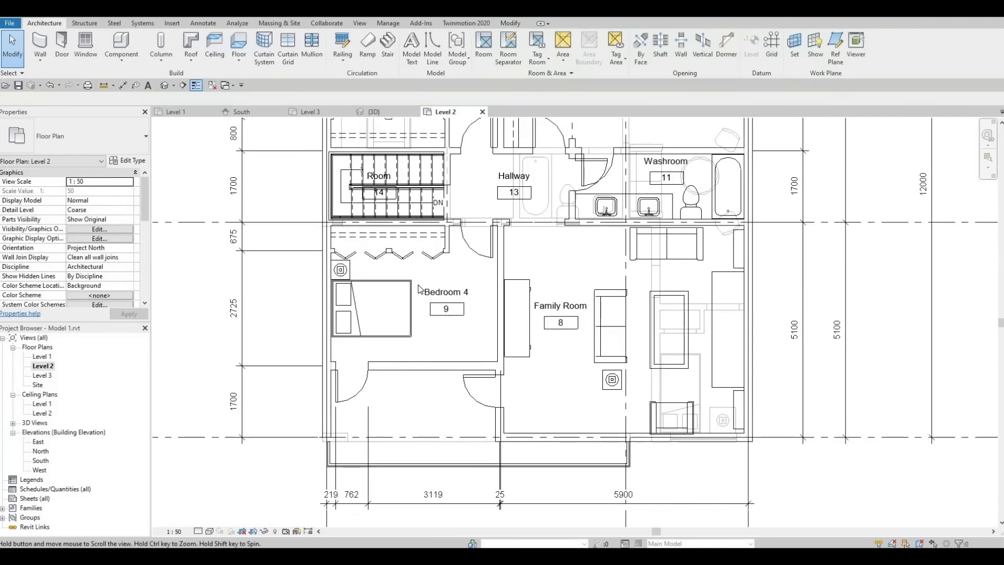
pyautogui.moveTo(437, 191)
pyautogui.mouseDown(button='middle')
pyautogui.moveTo(399, 321)
pyautogui.moveTo(388, 514)
pyautogui.mouseUp(button='middle')
pyautogui.moveTo(366, 232); pyautogui.dragTo(362, 302, button='middle')
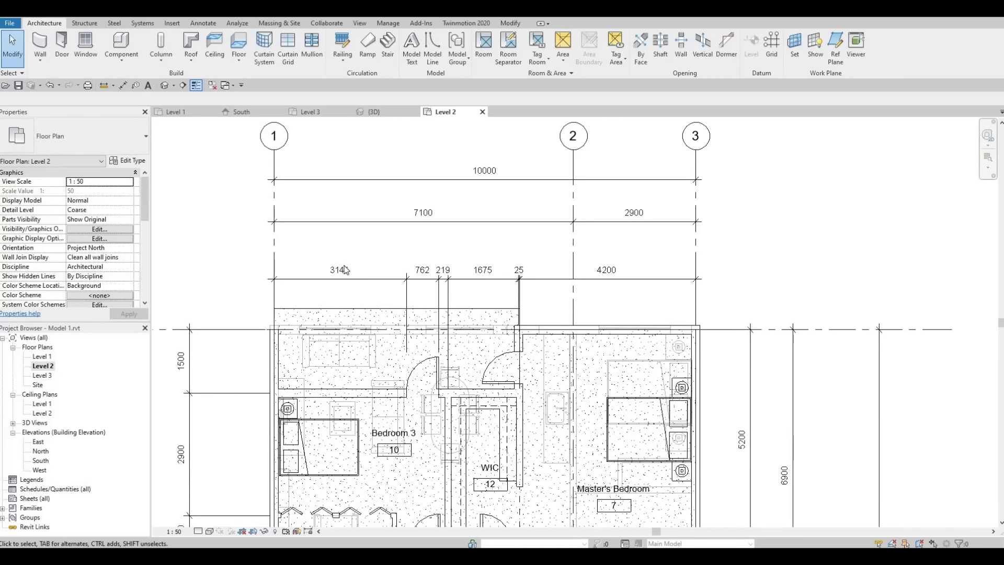
pyautogui.click(343, 45)
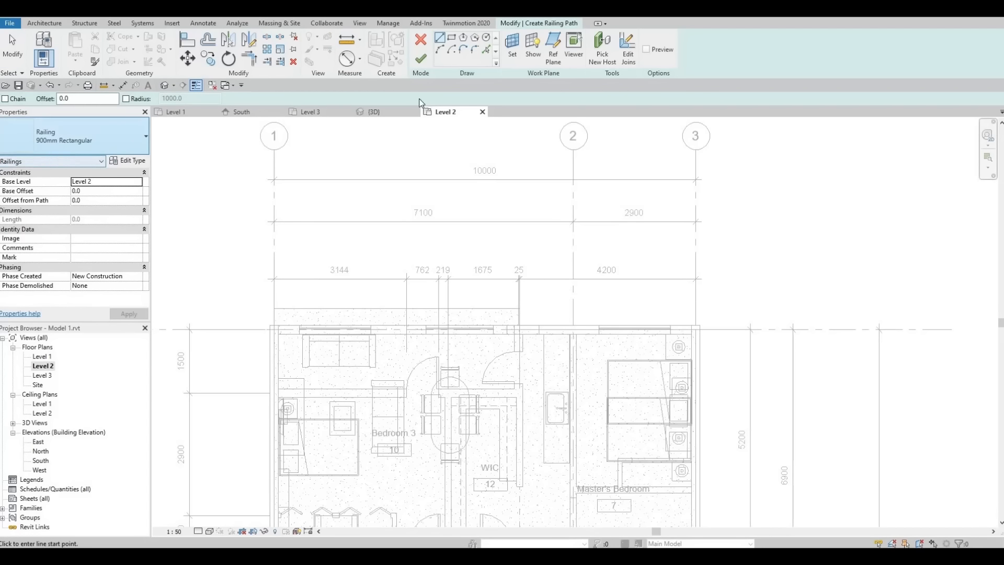
pyautogui.click(486, 51)
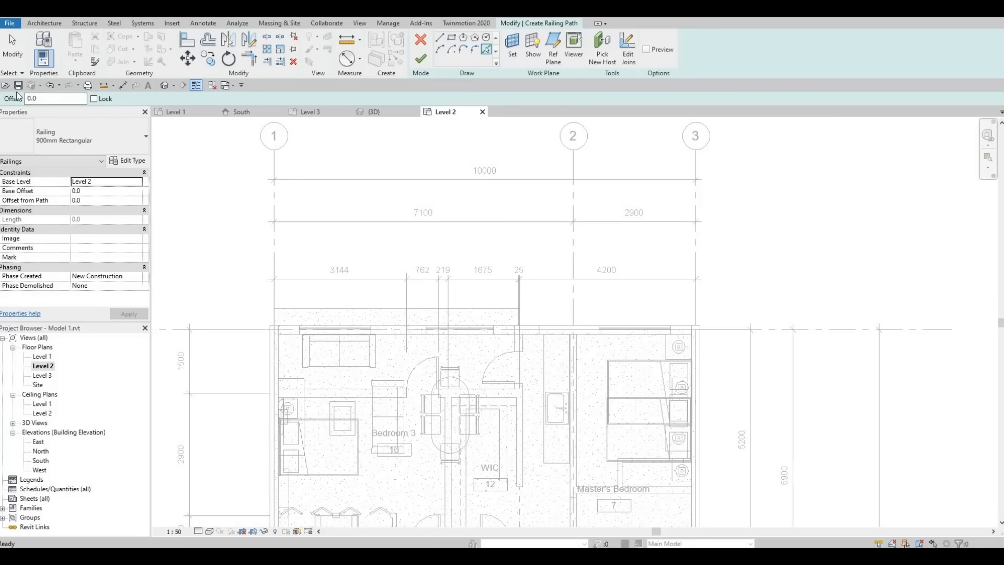
pyautogui.press('Return')
pyautogui.scroll(3, 337, 313)
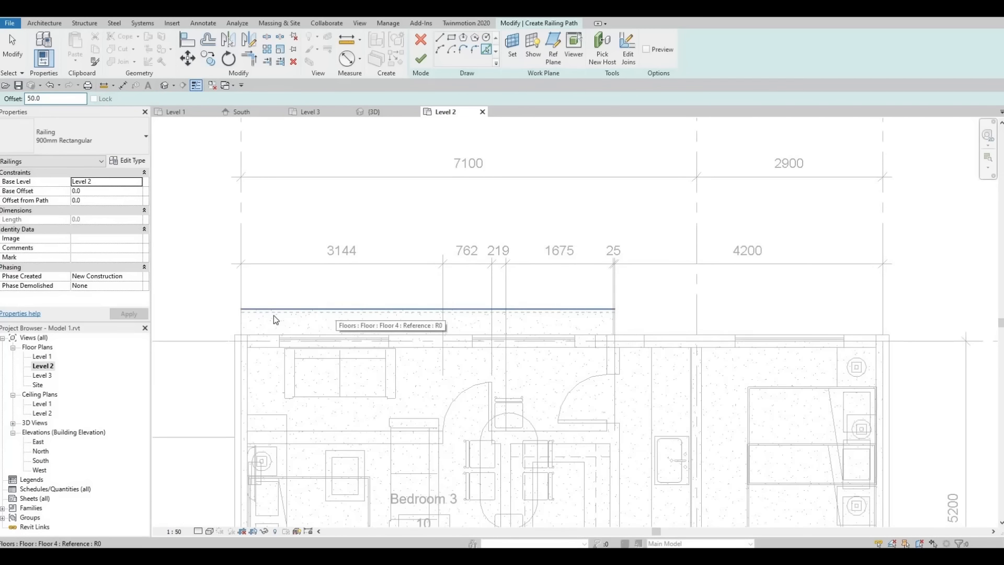
pyautogui.click(274, 316)
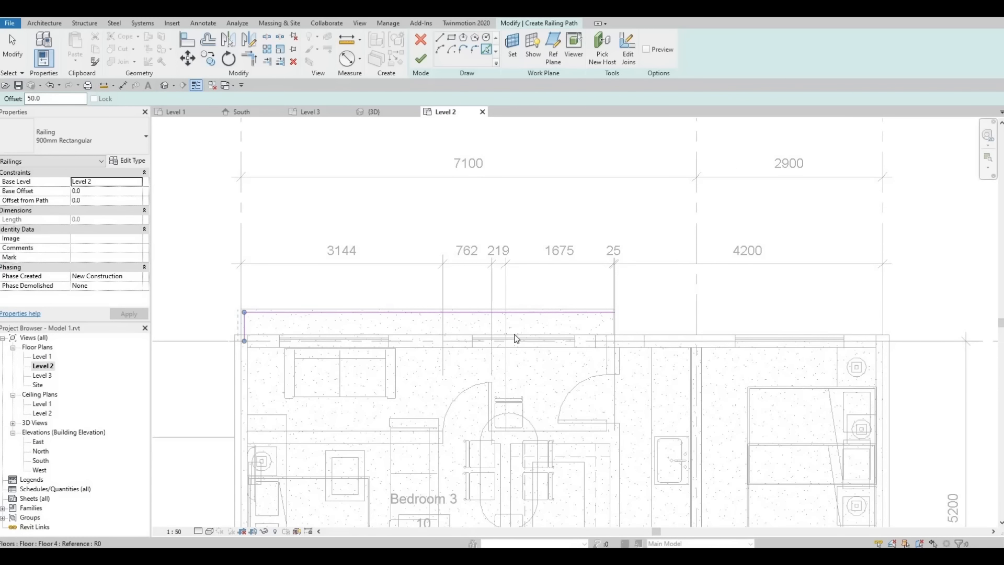
pyautogui.click(614, 330)
# Step: Shorten both side lines of the back balcony railing path to the outer face of the exterior wall and finish the railing
pyautogui.scroll(2, 614, 330)
pyautogui.press('Escape')
pyautogui.click(600, 348)
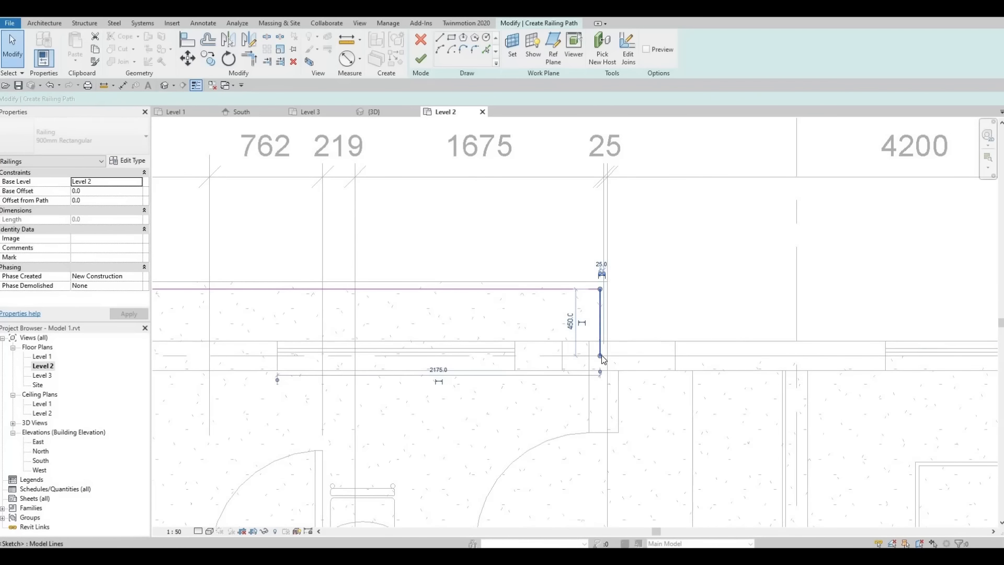
pyautogui.moveTo(600, 346); pyautogui.dragTo(600, 341)
pyautogui.scroll(-2, 471, 340)
pyautogui.moveTo(433, 348); pyautogui.dragTo(645, 359, button='middle')
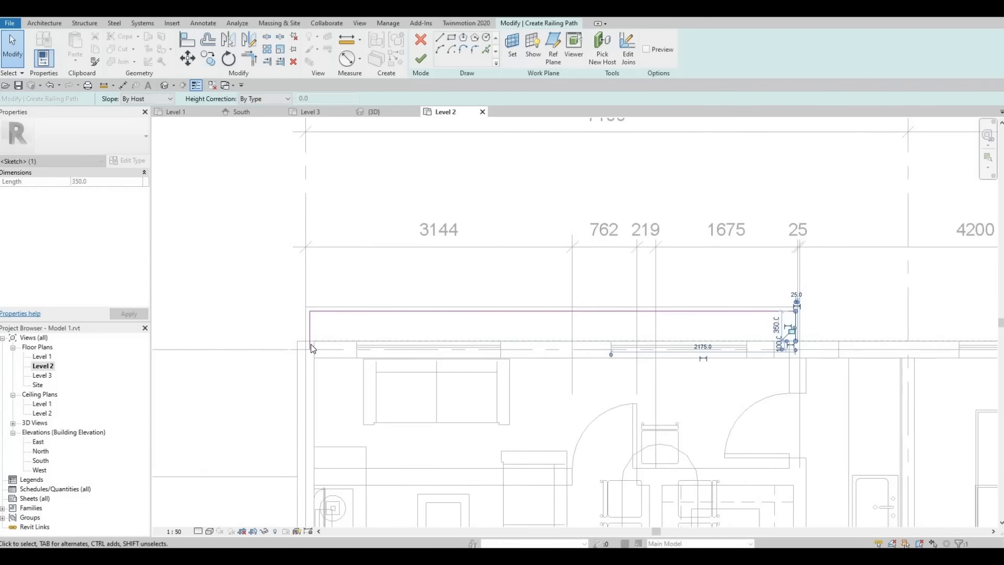
pyautogui.click(310, 344)
pyautogui.moveTo(310, 347); pyautogui.dragTo(315, 342)
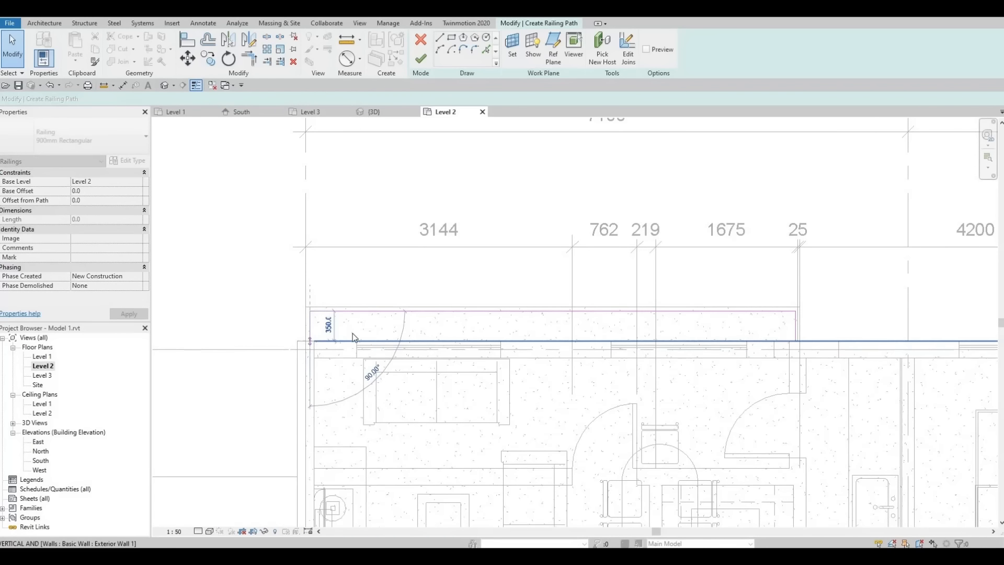
pyautogui.click(448, 276)
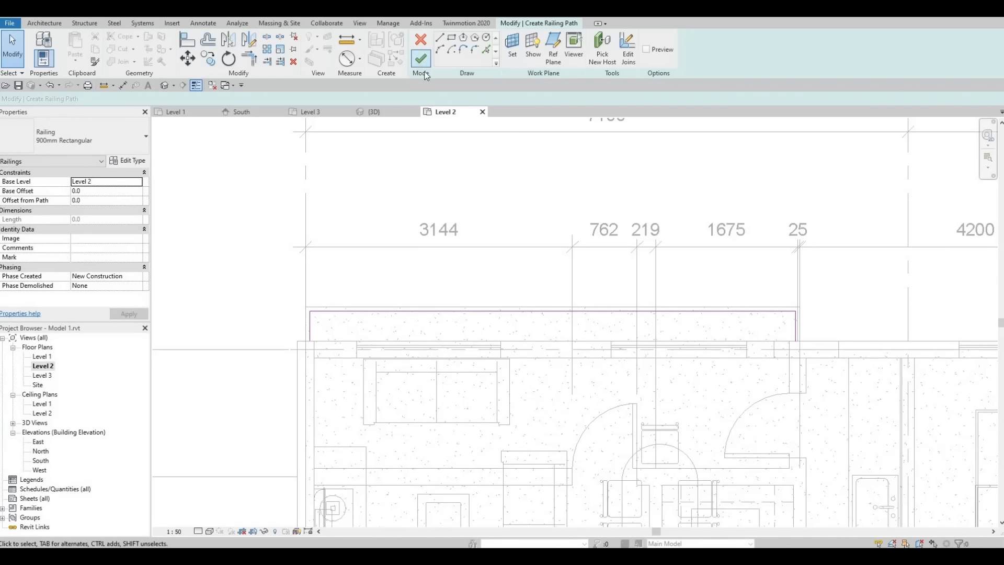
pyautogui.click(420, 58)
# Step: Inspect the balcony railings and the Level 2 floor edge from several sides in the 3D view
pyautogui.click(164, 85)
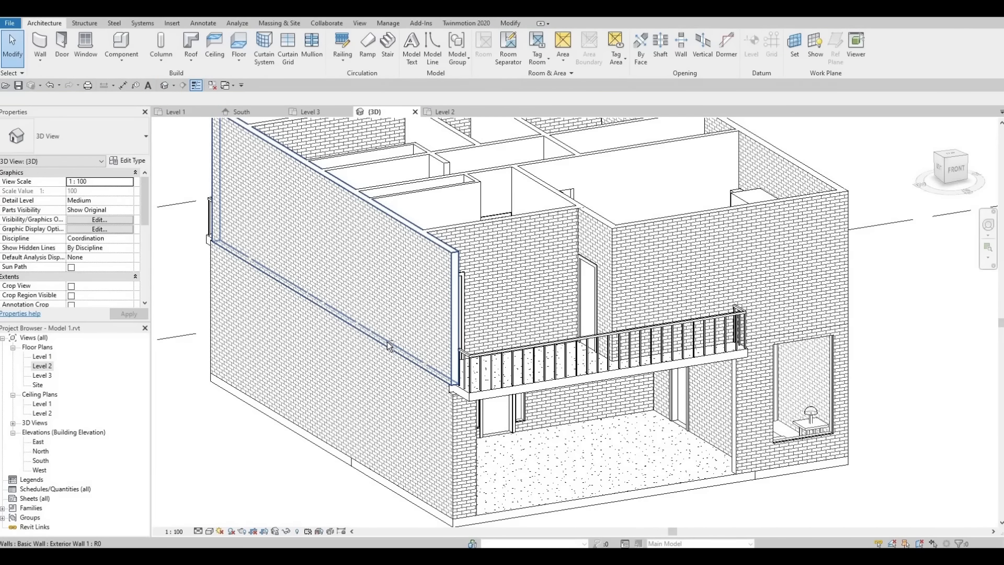
pyautogui.keyDown('shift'); pyautogui.moveTo(388, 345); pyautogui.dragTo(465, 351, button='middle'); pyautogui.keyUp('shift')
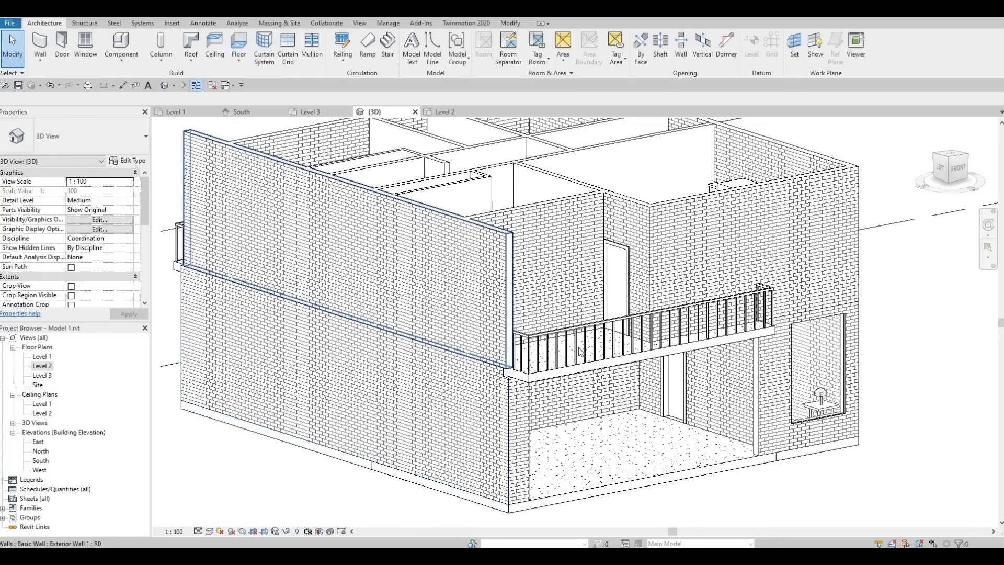
pyautogui.scroll(4, 578, 353)
pyautogui.scroll(-2, 548, 346)
pyautogui.keyDown('shift'); pyautogui.moveTo(566, 379); pyautogui.dragTo(421, 323, button='middle'); pyautogui.keyUp('shift')
pyautogui.scroll(-3, 525, 299)
pyautogui.scroll(-3, 522, 302)
pyautogui.scroll(-1, 420, 322)
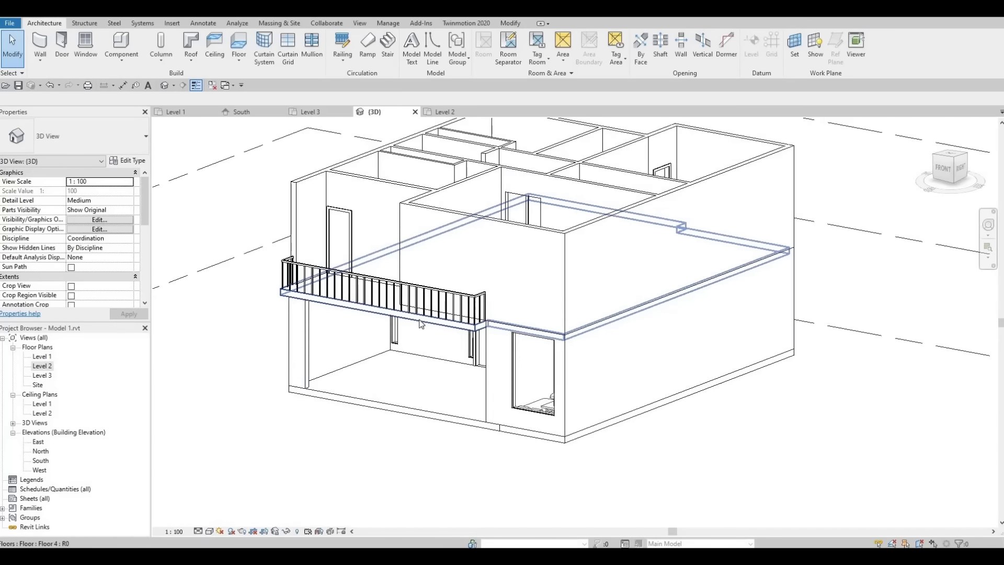
pyautogui.scroll(1, 418, 320)
pyautogui.keyDown('shift'); pyautogui.moveTo(489, 337); pyautogui.dragTo(551, 343, button='middle'); pyautogui.keyUp('shift')
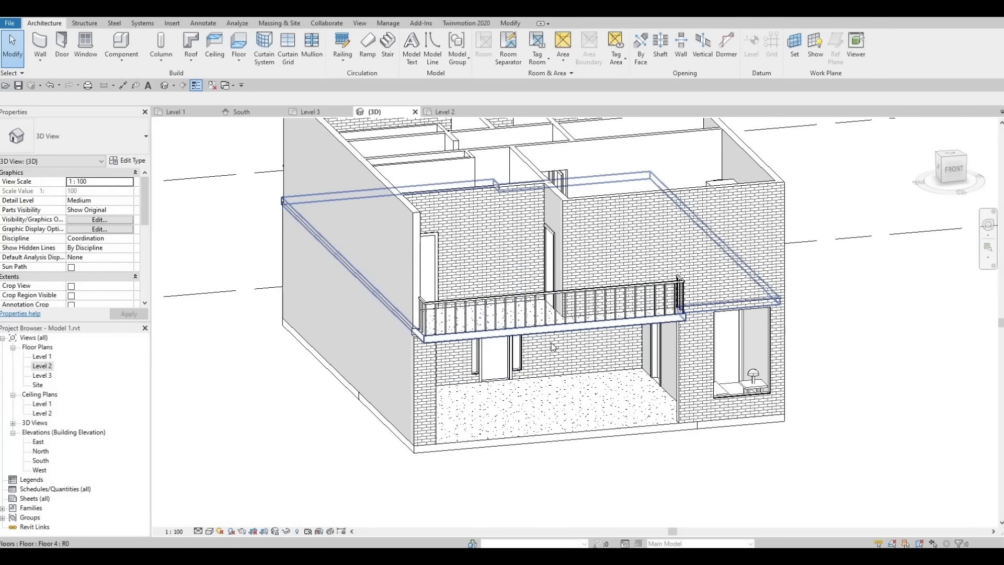
pyautogui.keyDown('shift'); pyautogui.moveTo(546, 379); pyautogui.dragTo(588, 341, button='middle'); pyautogui.keyUp('shift')
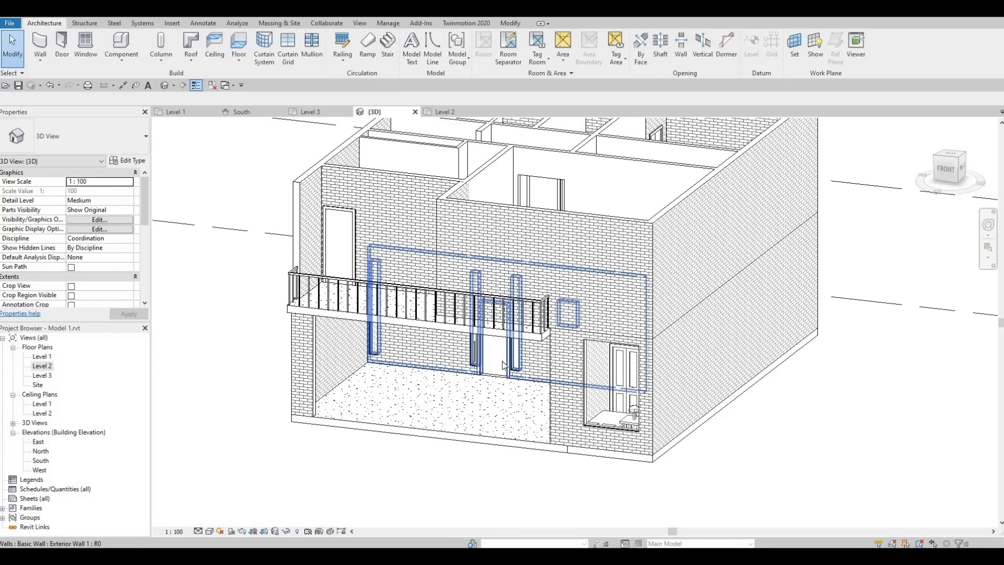
# Step: Return to the Level 2 floor plan and set its underlay base level to None
pyautogui.doubleClick(45, 366)
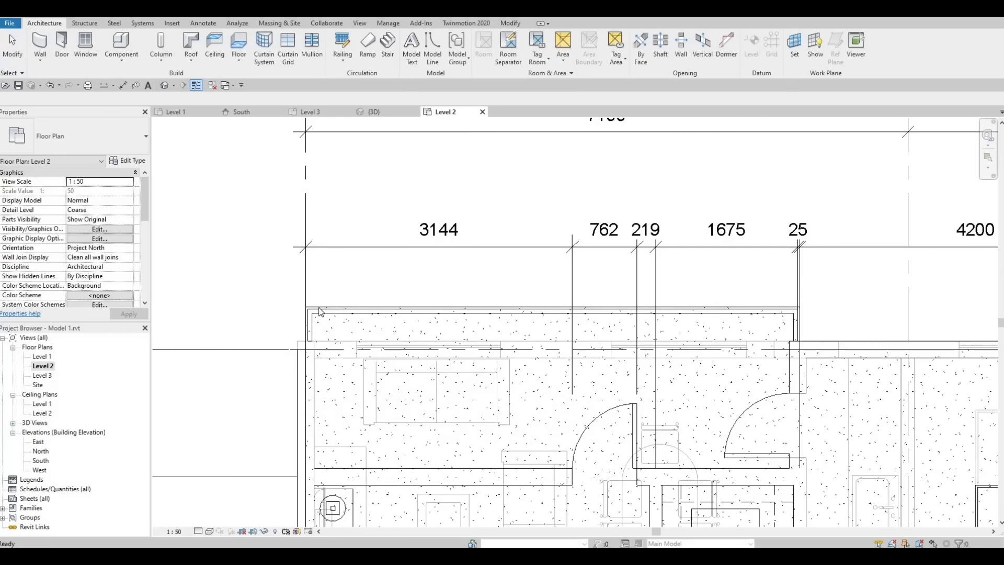
pyautogui.moveTo(359, 360); pyautogui.dragTo(272, 295, button='middle')
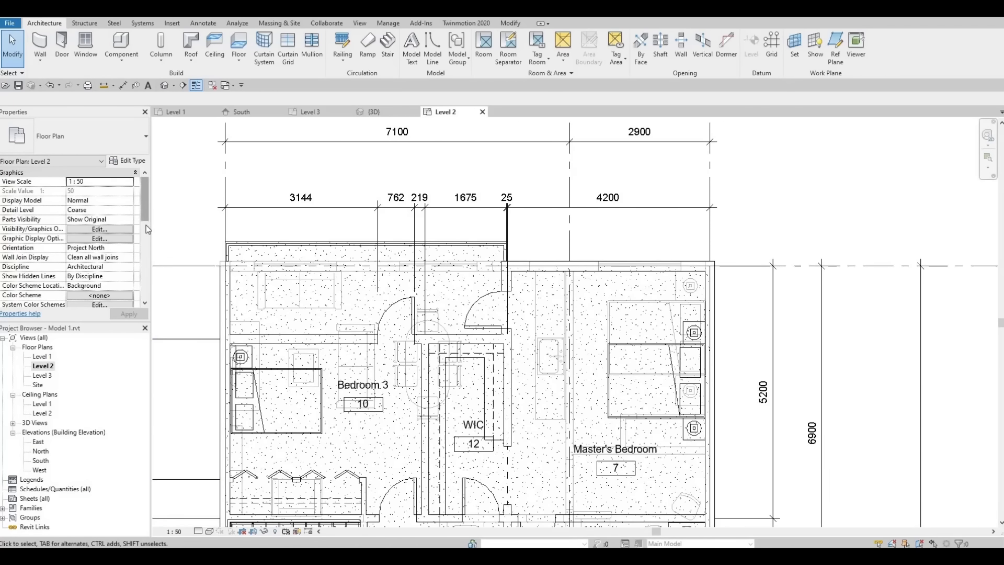
pyautogui.scroll(-4, 139, 233)
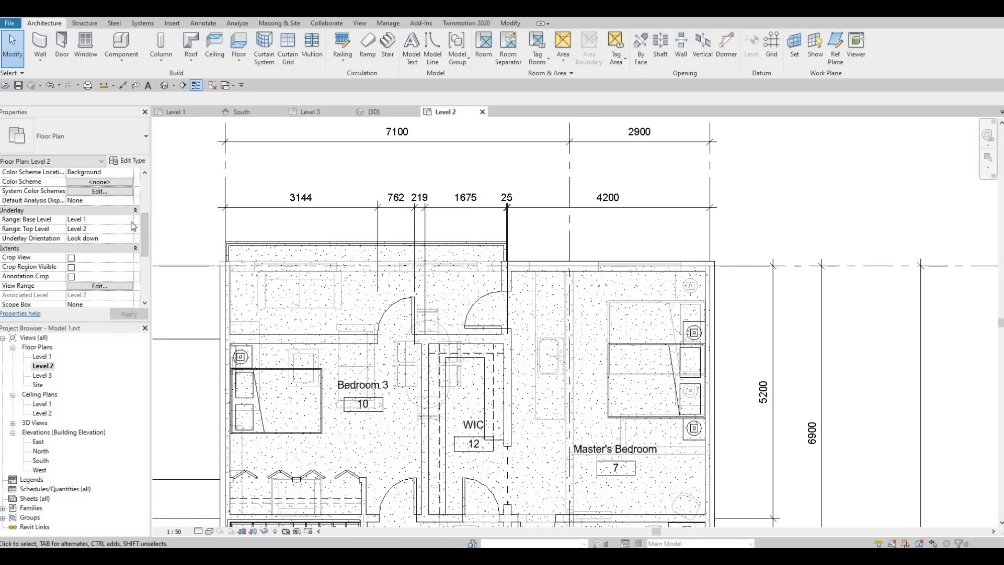
pyautogui.click(100, 228)
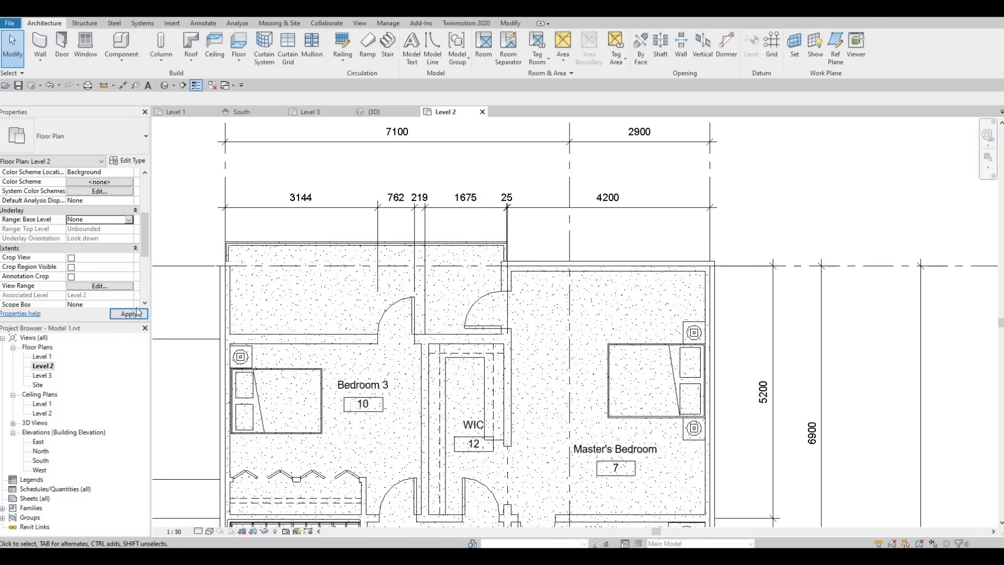
# Step: Place a Curtain Wall about 3200 mm long in the Master's Bedroom back exterior wall on the Level 2 plan
pyautogui.moveTo(400, 363); pyautogui.dragTo(370, 307, button='middle')
pyautogui.scroll(-2, 381, 257)
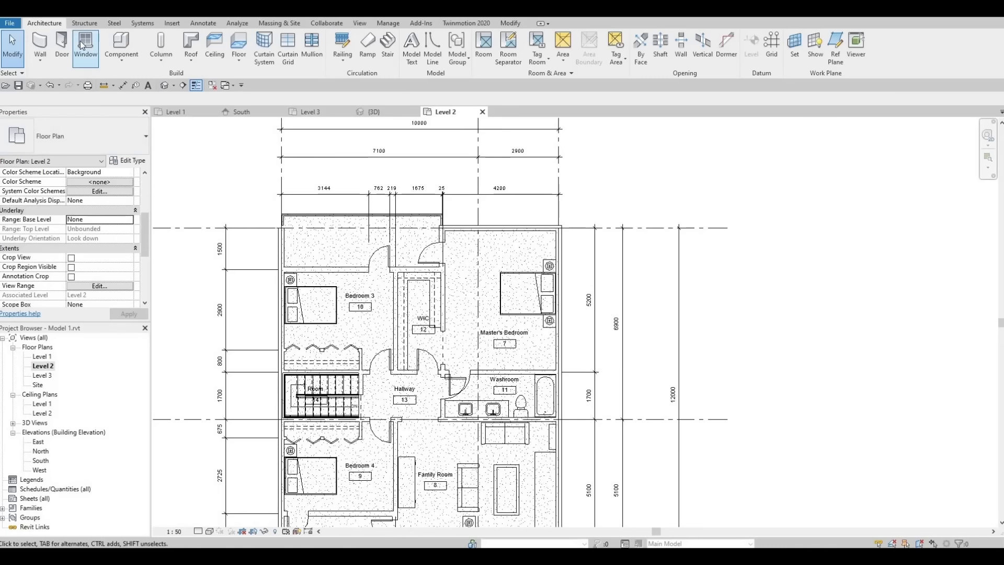
pyautogui.click(41, 49)
pyautogui.click(103, 136)
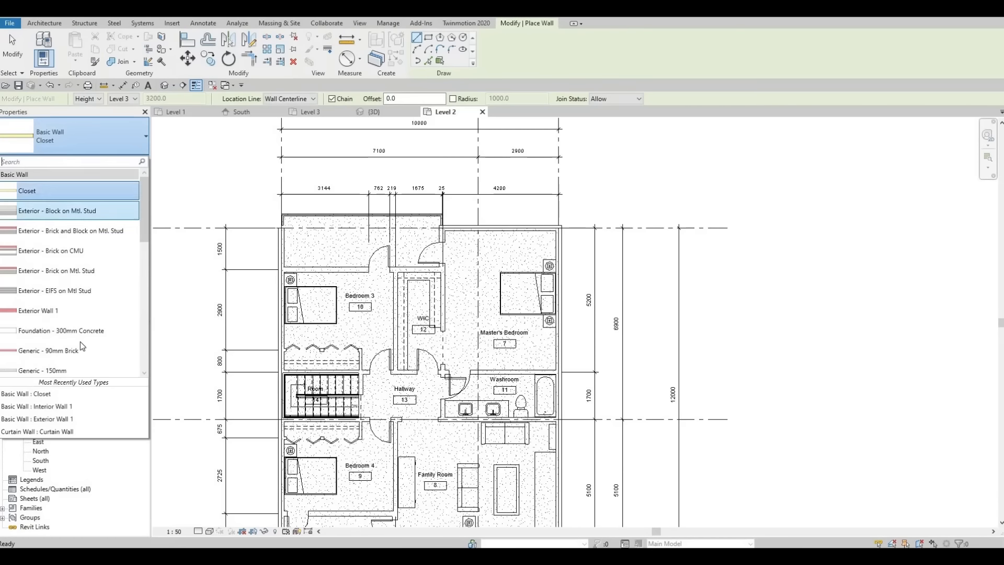
pyautogui.scroll(-6, 81, 335)
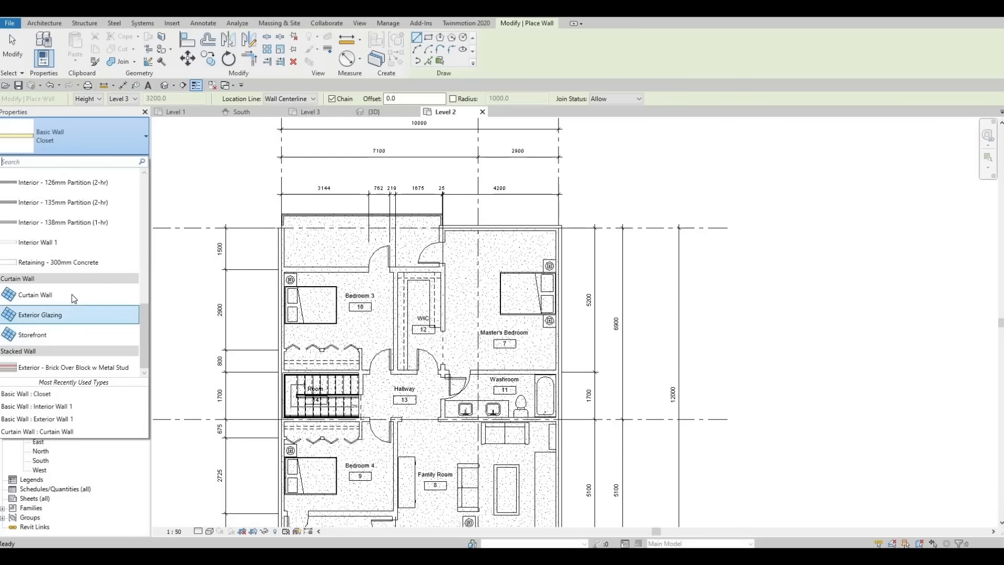
pyautogui.click(120, 292)
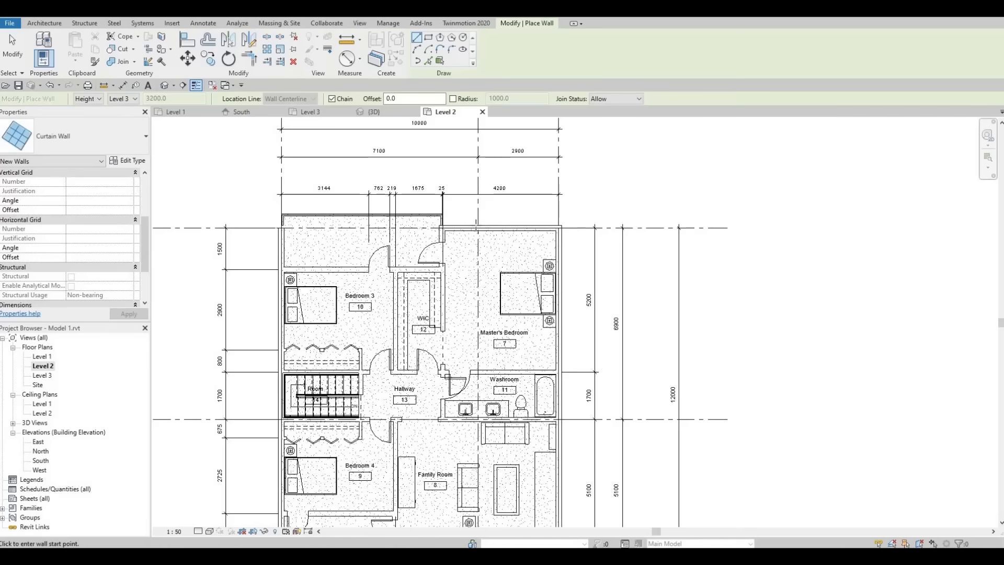
pyautogui.scroll(4, 439, 226)
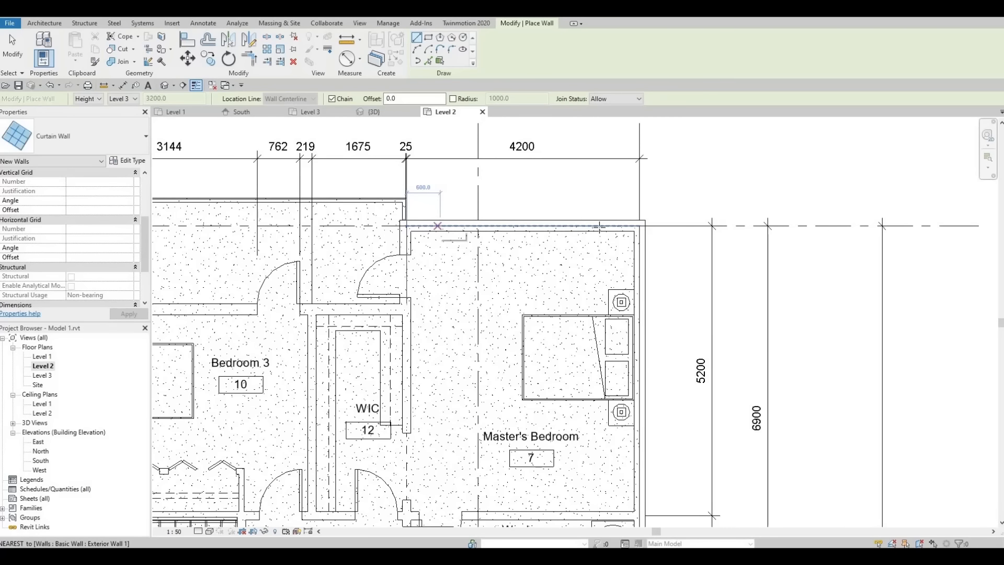
pyautogui.click(440, 226)
pyautogui.click(619, 226)
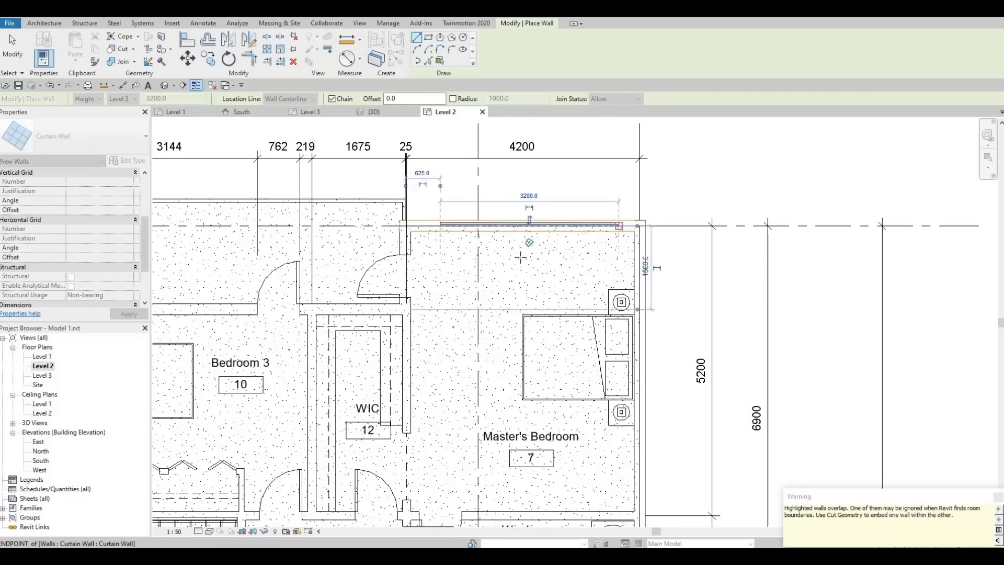
pyautogui.press('Escape')
# Step: Draw a curtain wall about 2400 mm long in Bedroom 3's balcony-side wall, starting about 300 mm from the side wall
pyautogui.scroll(-2, 515, 327)
pyautogui.moveTo(501, 334); pyautogui.dragTo(503, 326, button='middle')
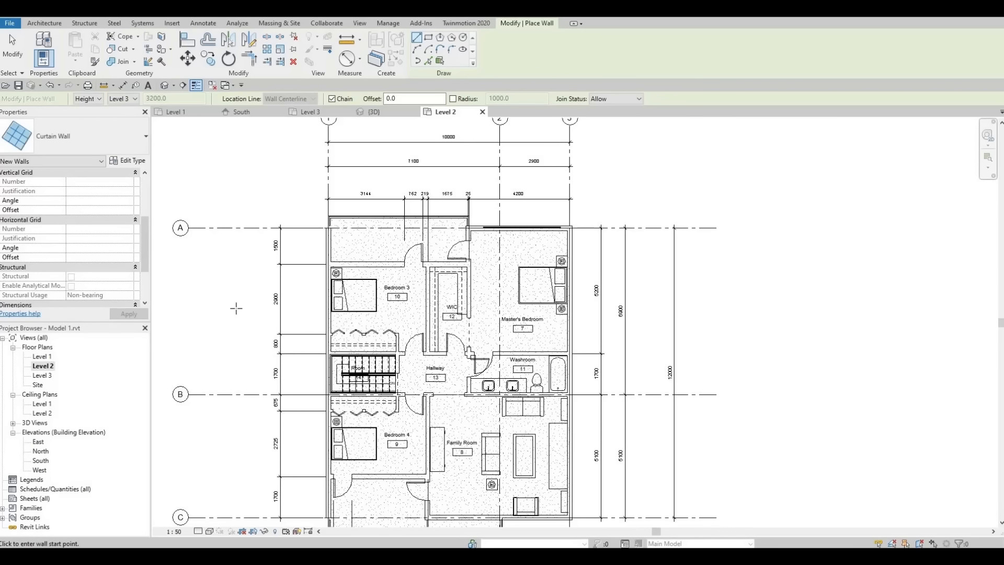
pyautogui.scroll(3, 355, 265)
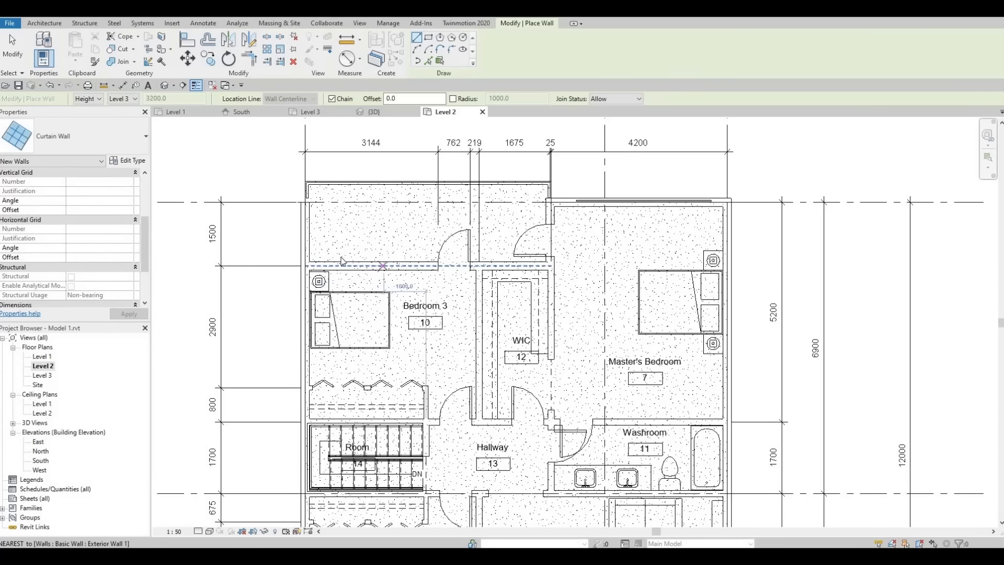
pyautogui.press('Escape')
pyautogui.press('Escape')
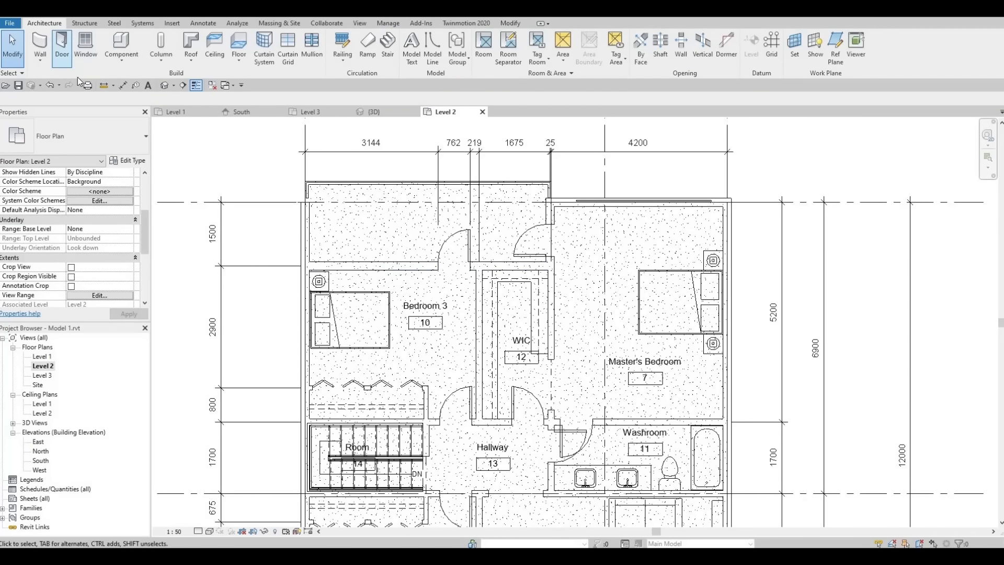
pyautogui.press('w')
pyautogui.press('a')
pyautogui.scroll(2, 320, 263)
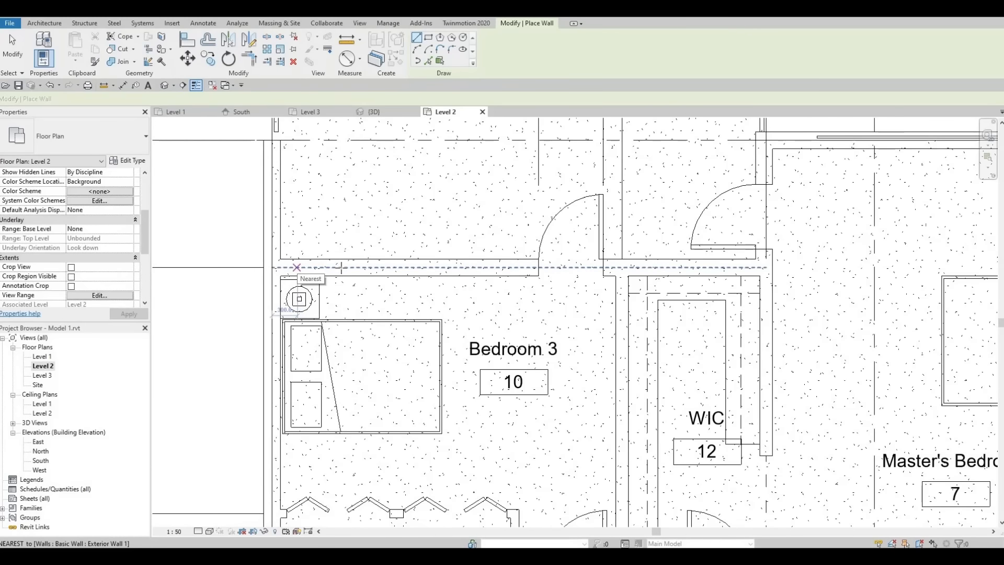
pyautogui.click(317, 263)
pyautogui.click(498, 267)
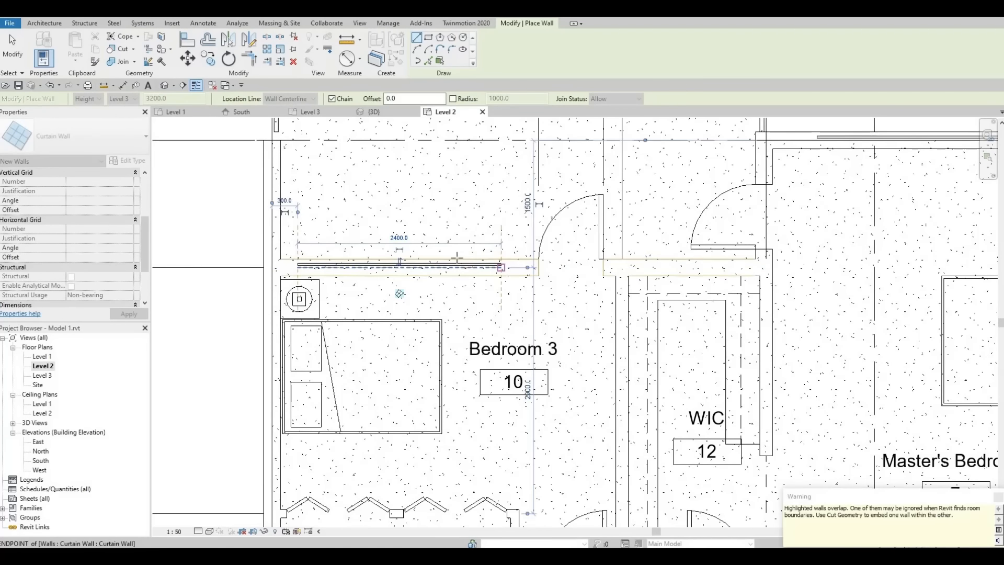
# Step: Draw a curtain wall about 2000 mm long in Bedroom 4's balcony-side wall, beside the balcony door
pyautogui.scroll(-2, 409, 245)
pyautogui.scroll(-3, 497, 341)
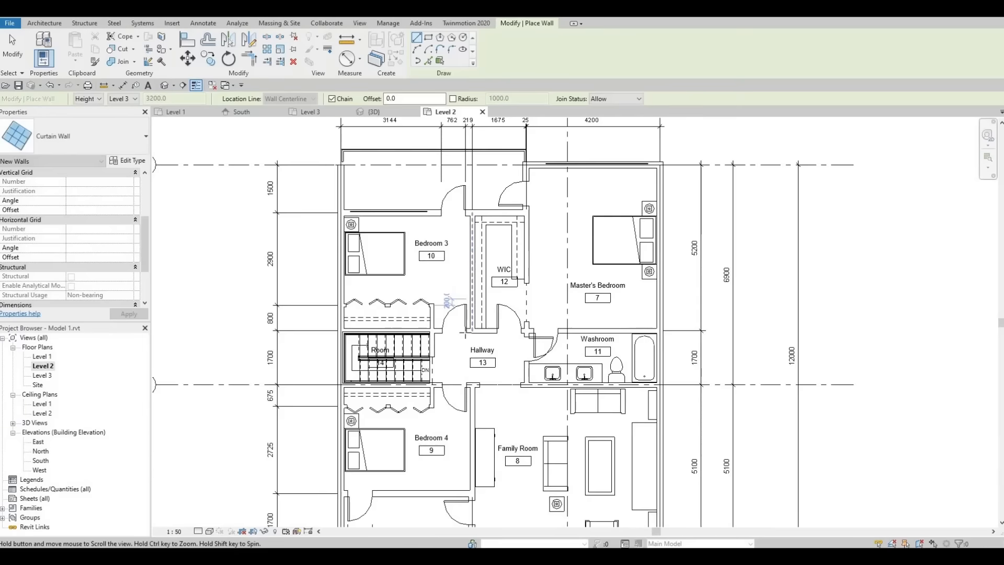
pyautogui.scroll(3, 291, 348)
pyautogui.scroll(1, 290, 348)
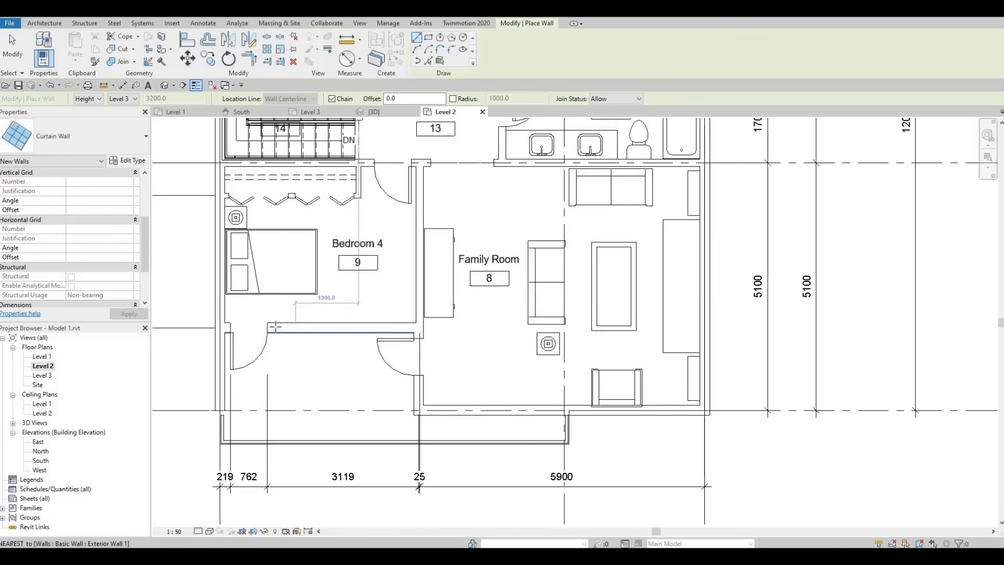
pyautogui.scroll(1, 274, 327)
pyautogui.click(274, 327)
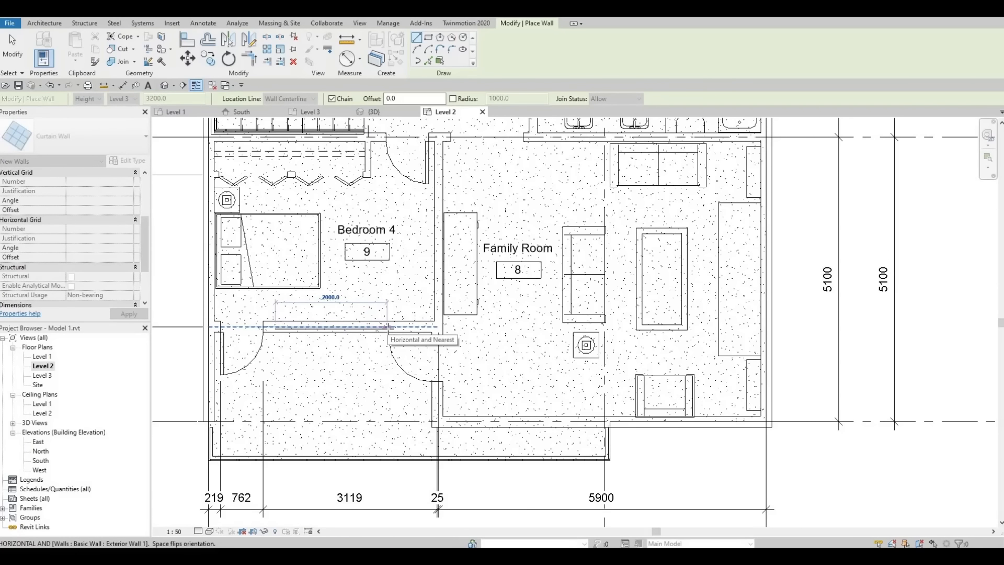
pyautogui.click(390, 327)
pyautogui.press('Escape')
pyautogui.press('Escape')
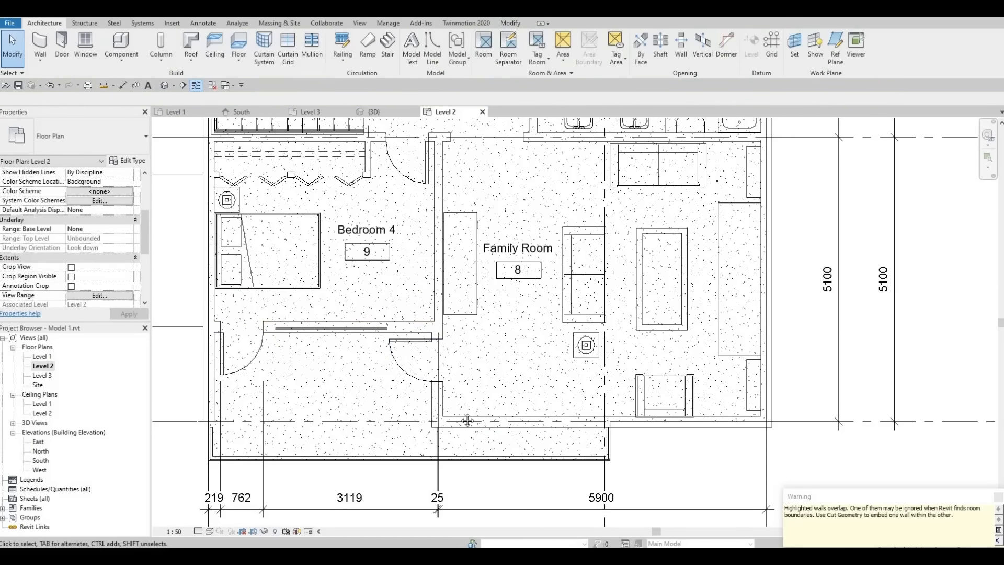
# Step: Draw a curtain wall about 2500 mm long in the Family Room's front wall, along the part facing the balcony
pyautogui.moveTo(499, 421); pyautogui.dragTo(318, 348, button='middle')
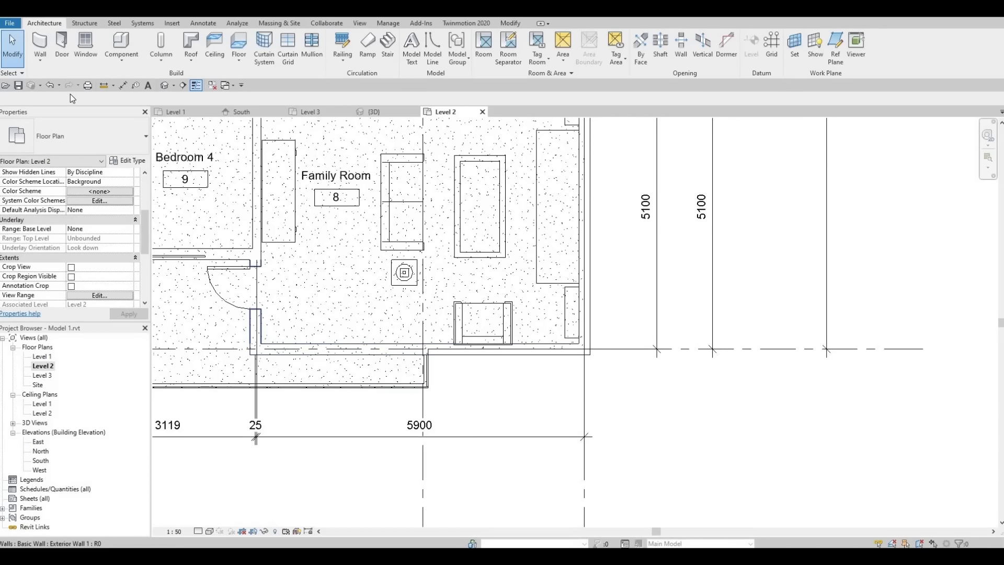
pyautogui.click(40, 44)
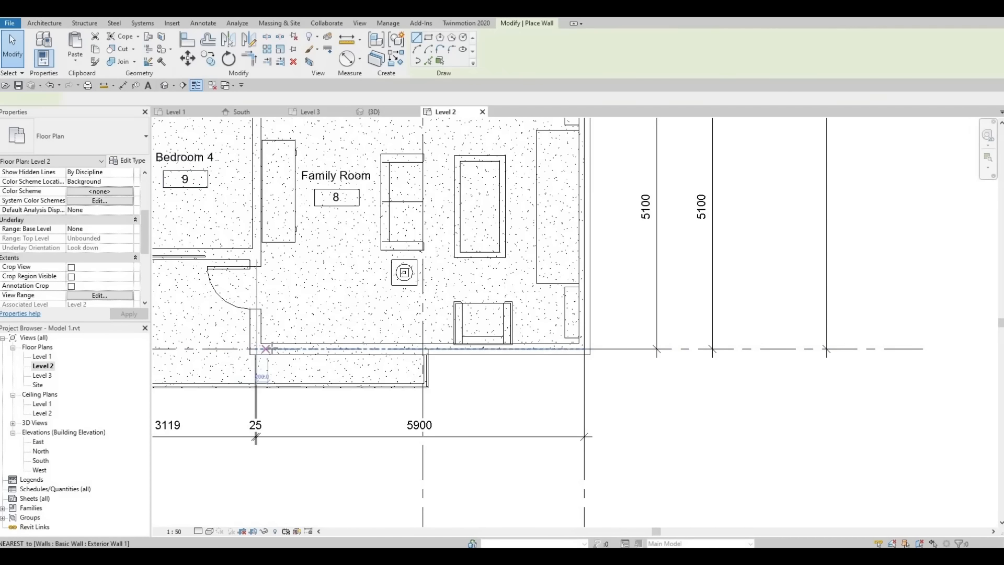
pyautogui.click(273, 348)
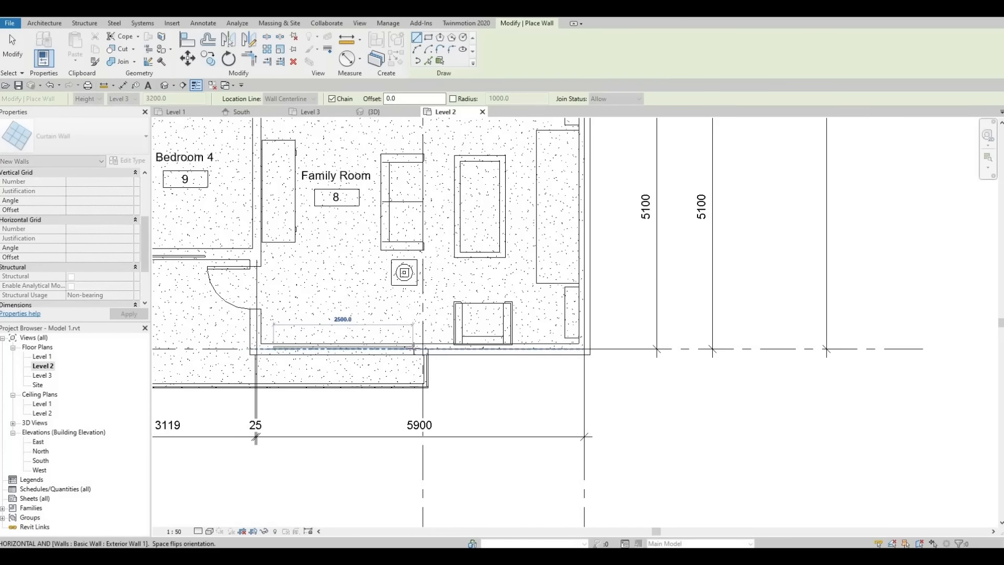
pyautogui.click(414, 348)
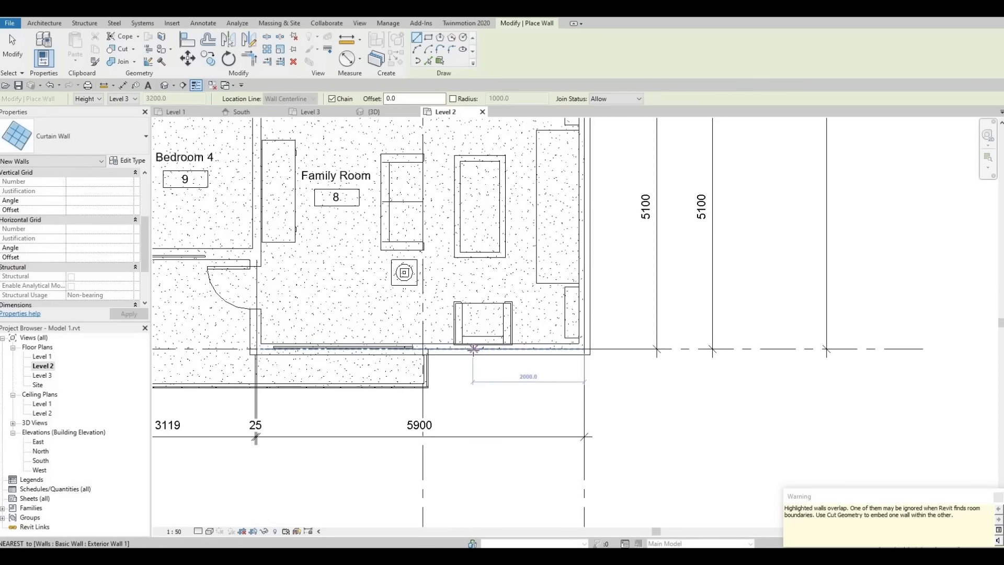
pyautogui.press('Escape')
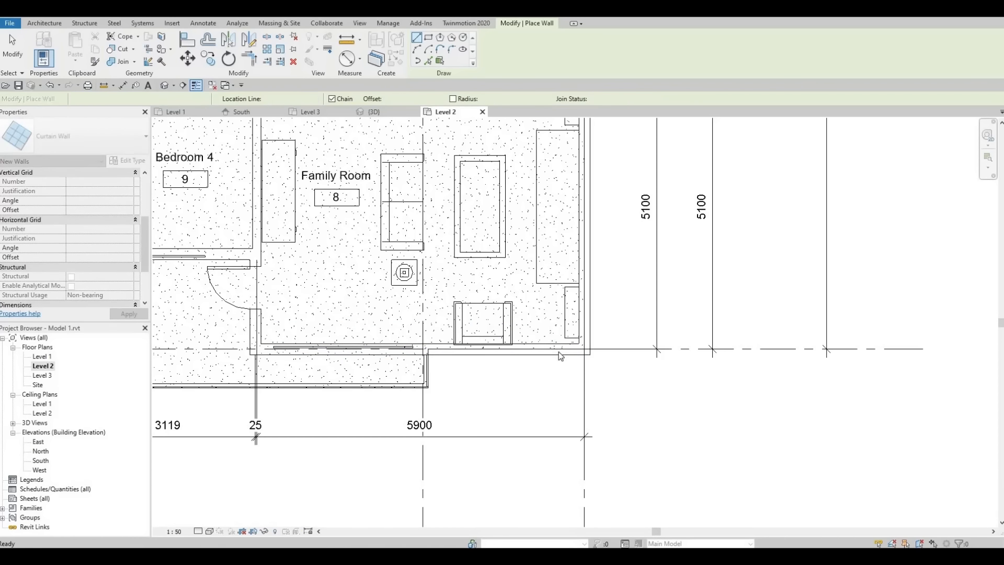
# Step: Draw a second curtain wall about 1500 mm long in the Family Room's front wall, beyond the end of the balcony
pyautogui.press('v')
pyautogui.press('v')
pyautogui.press('Escape')
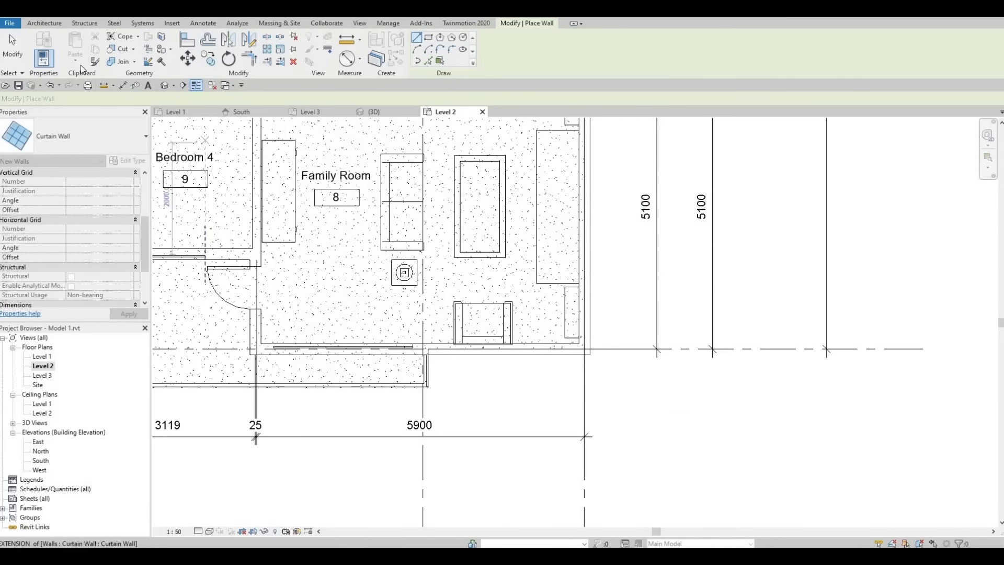
pyautogui.click(467, 350)
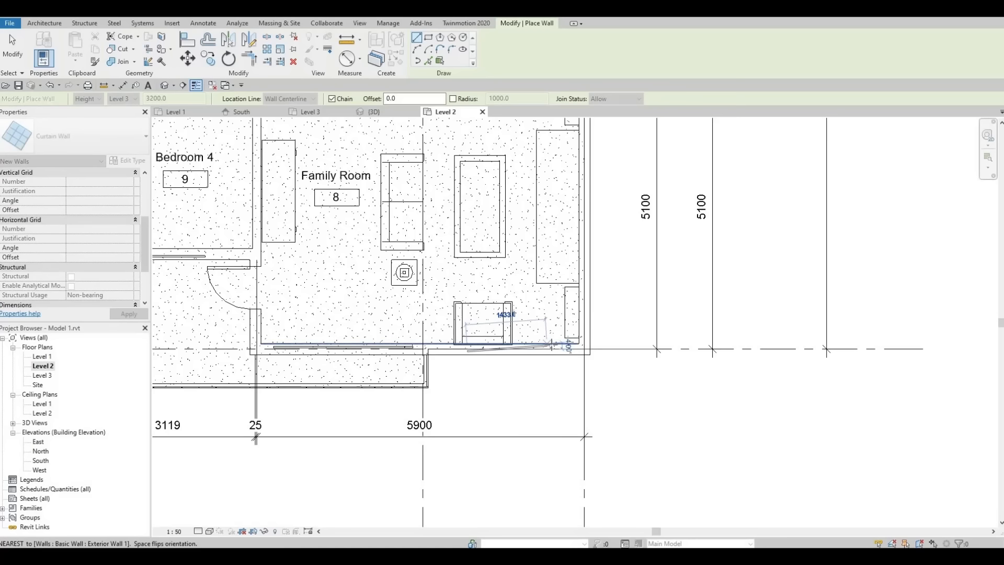
pyautogui.click(551, 348)
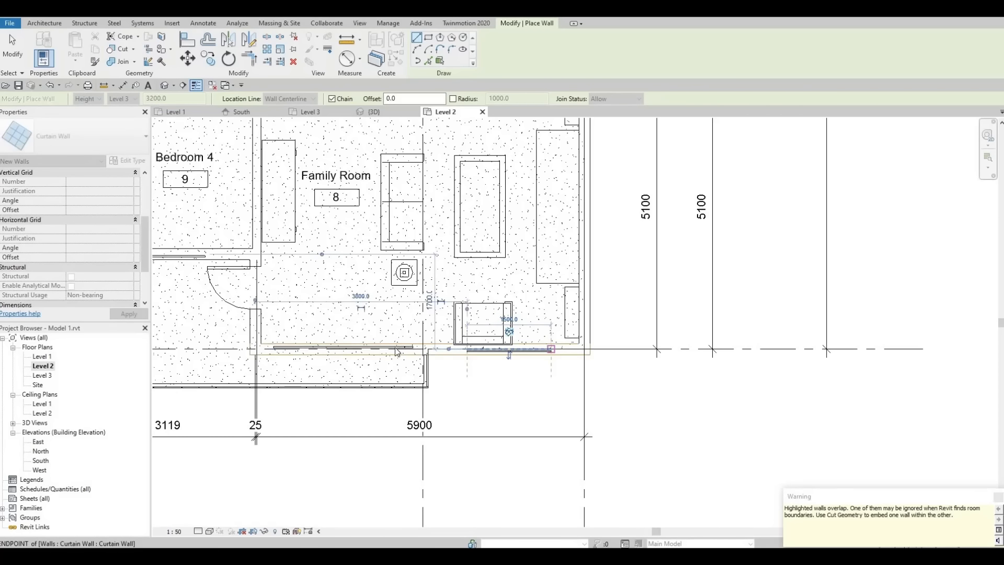
pyautogui.press('Escape')
pyautogui.press('Escape')
# Step: Flip the orientation of the 2500 mm curtain wall in the Family Room's front wall
pyautogui.scroll(1, 343, 347)
pyautogui.click(343, 346)
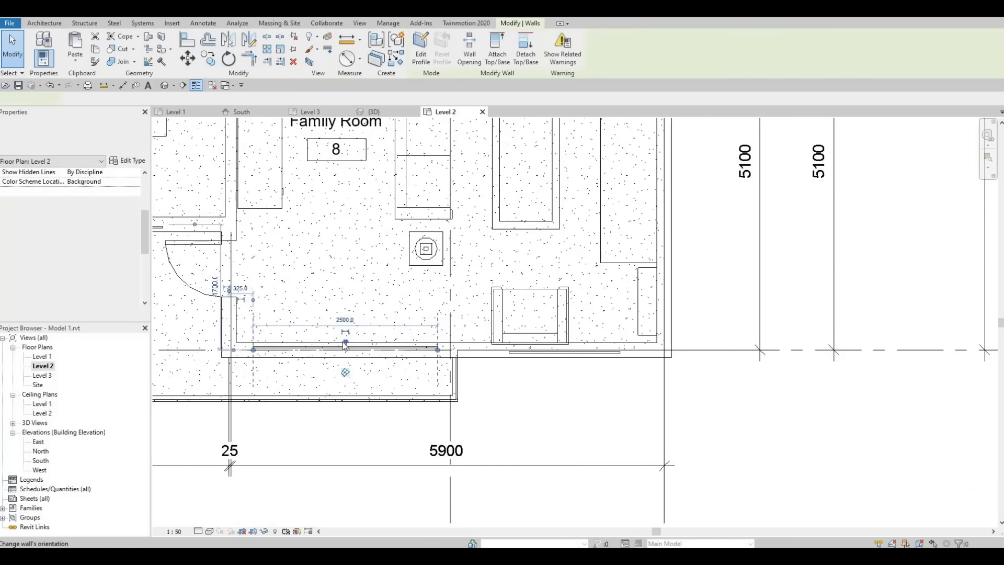
pyautogui.press('Escape')
# Step: Review the Level 2 plan and open the South elevation to examine the front facade and its window positions
pyautogui.scroll(-2, 491, 382)
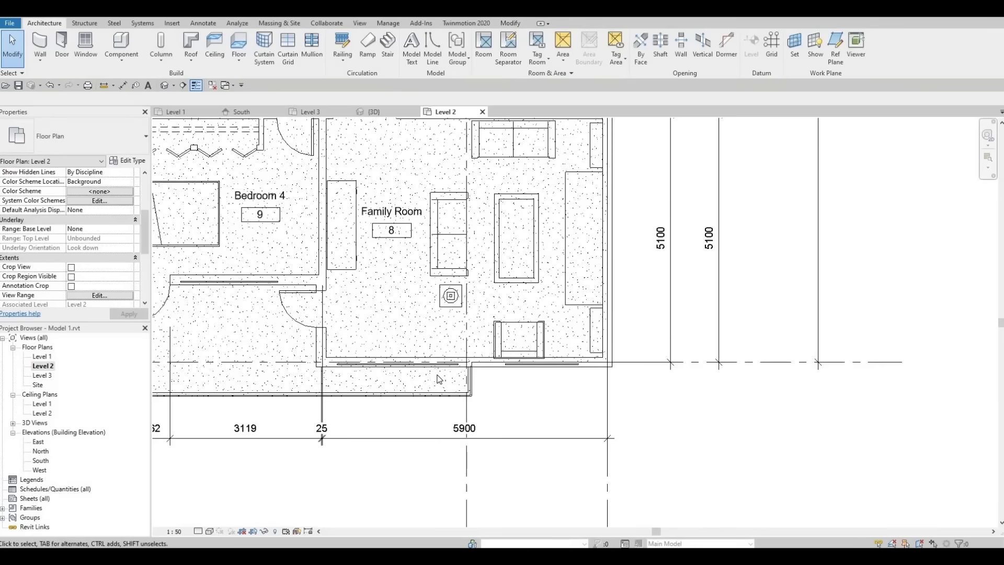
pyautogui.scroll(-2, 439, 379)
pyautogui.moveTo(423, 370); pyautogui.dragTo(430, 429, button='middle')
pyautogui.moveTo(463, 383); pyautogui.dragTo(442, 408, button='middle')
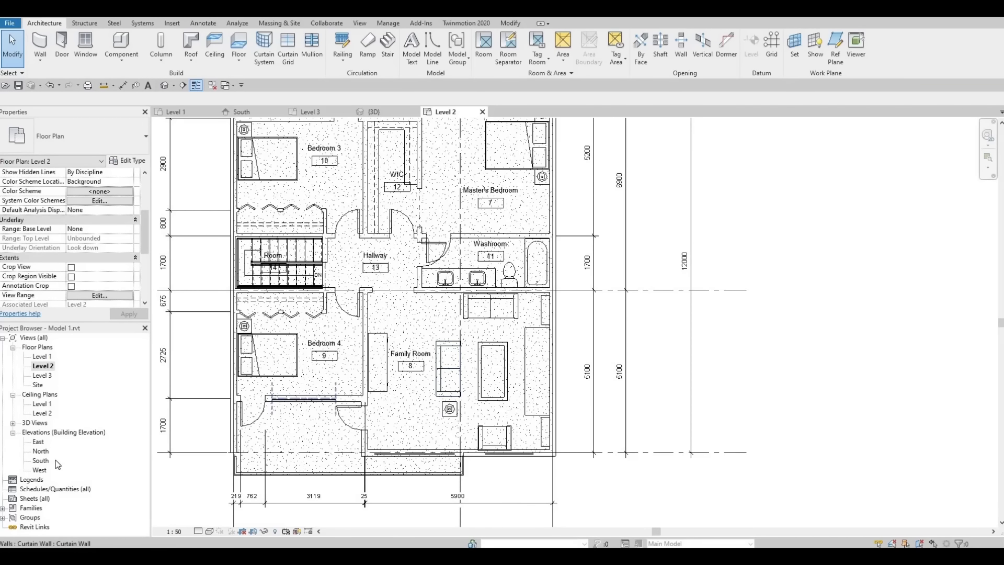
pyautogui.doubleClick(42, 461)
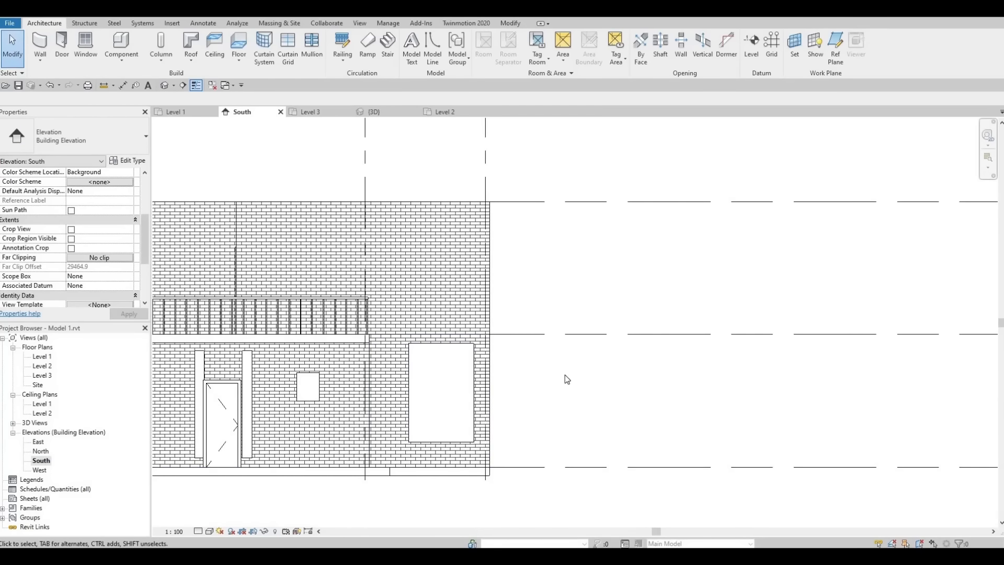
pyautogui.moveTo(567, 379); pyautogui.dragTo(616, 397, button='middle')
pyautogui.scroll(-1, 627, 389)
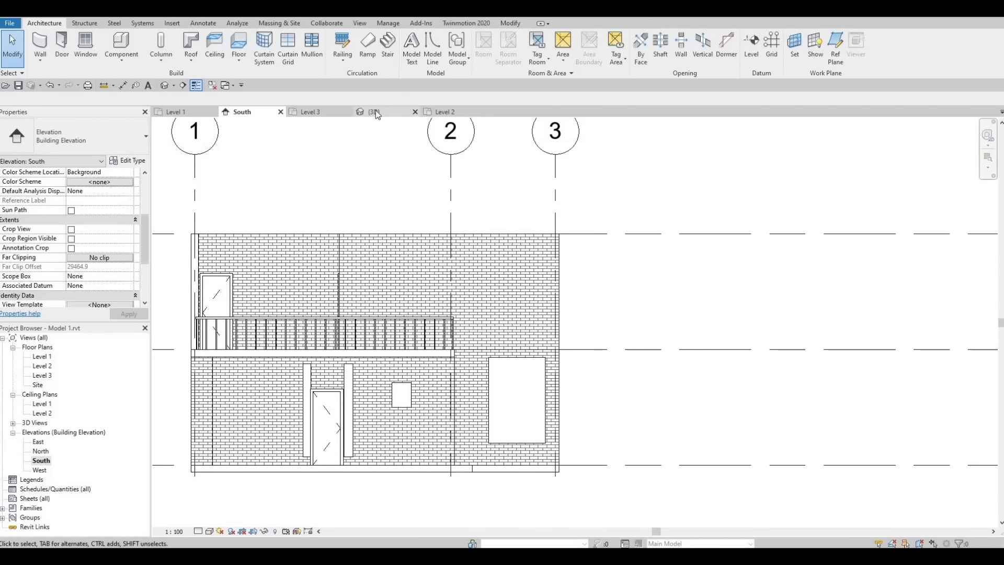
# Step: In the 3D view, use Cut Geometry to cut the Family Room's front exterior wall with its 1500 mm curtain wall
pyautogui.click(376, 112)
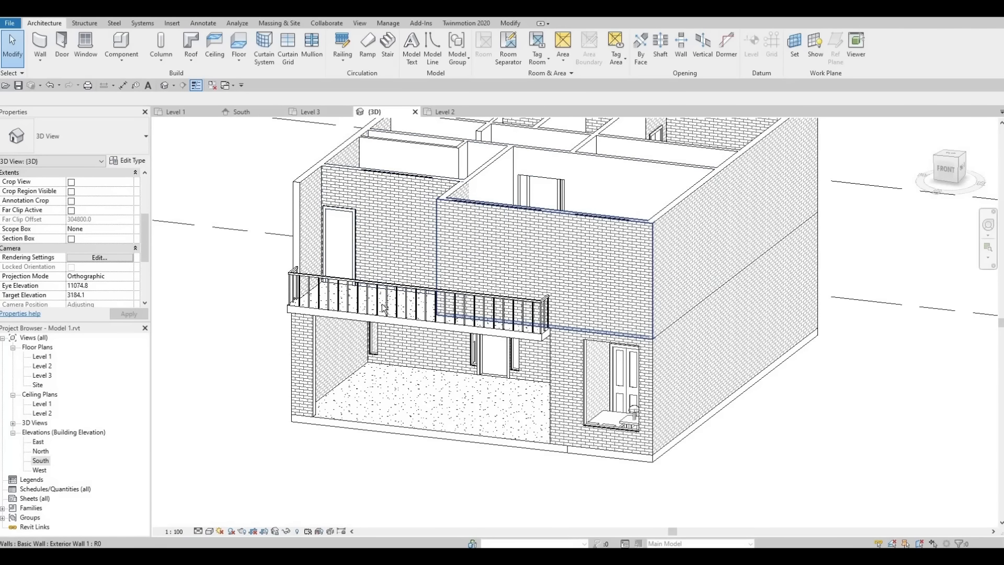
pyautogui.keyDown('shift'); pyautogui.moveTo(460, 345); pyautogui.dragTo(722, 379, button='middle'); pyautogui.keyUp('shift')
pyautogui.moveTo(611, 326); pyautogui.dragTo(422, 397, button='middle')
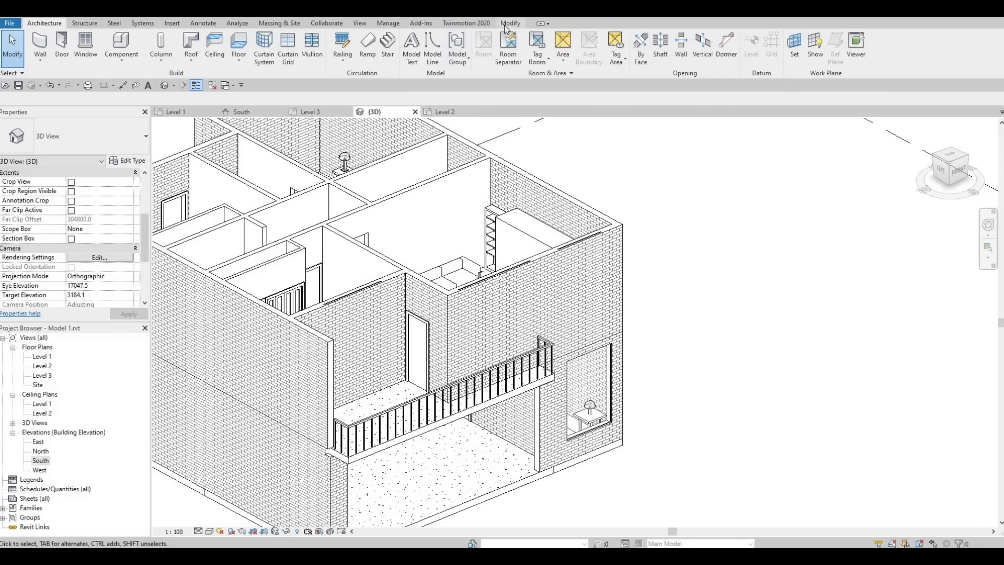
pyautogui.click(509, 23)
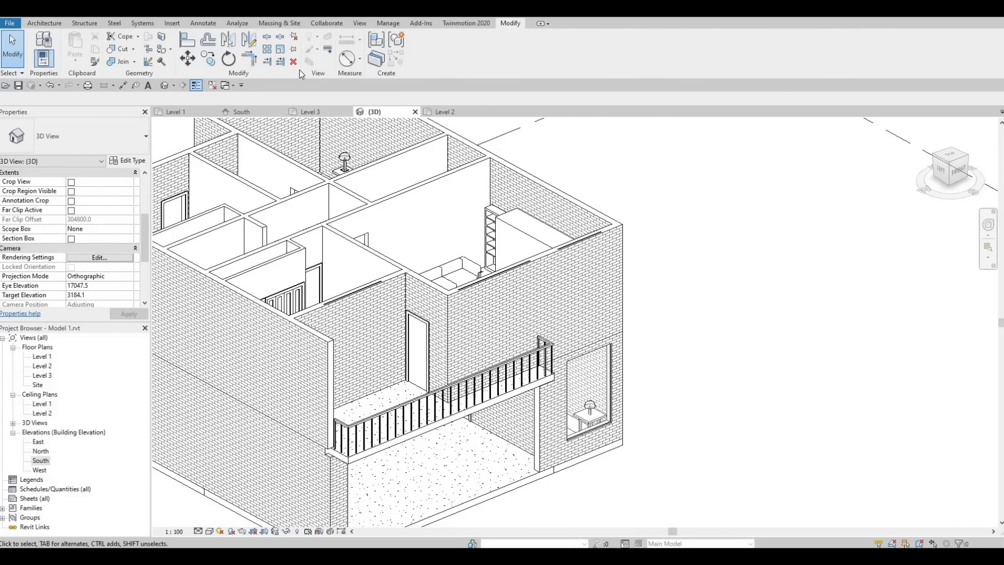
pyautogui.click(118, 49)
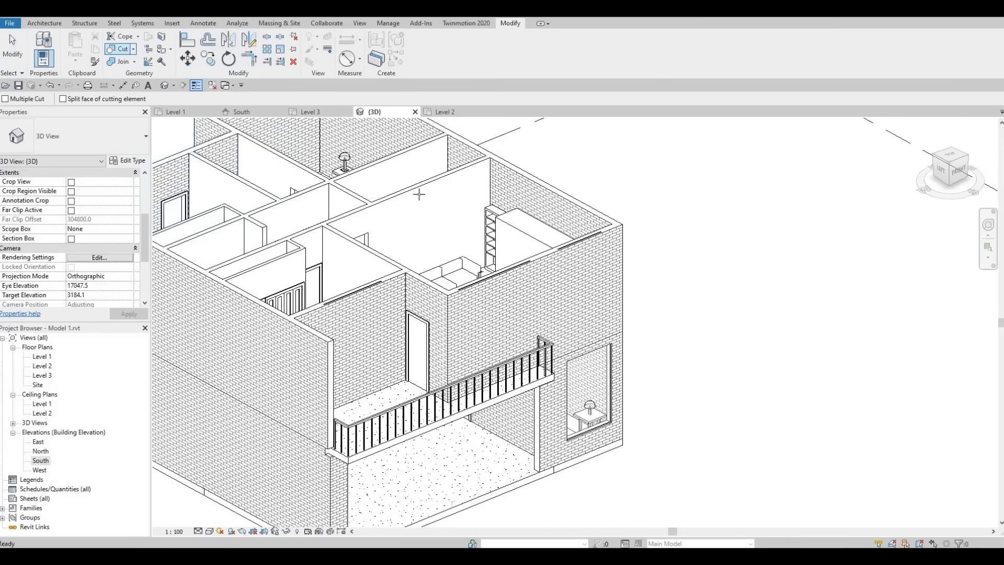
pyautogui.click(548, 256)
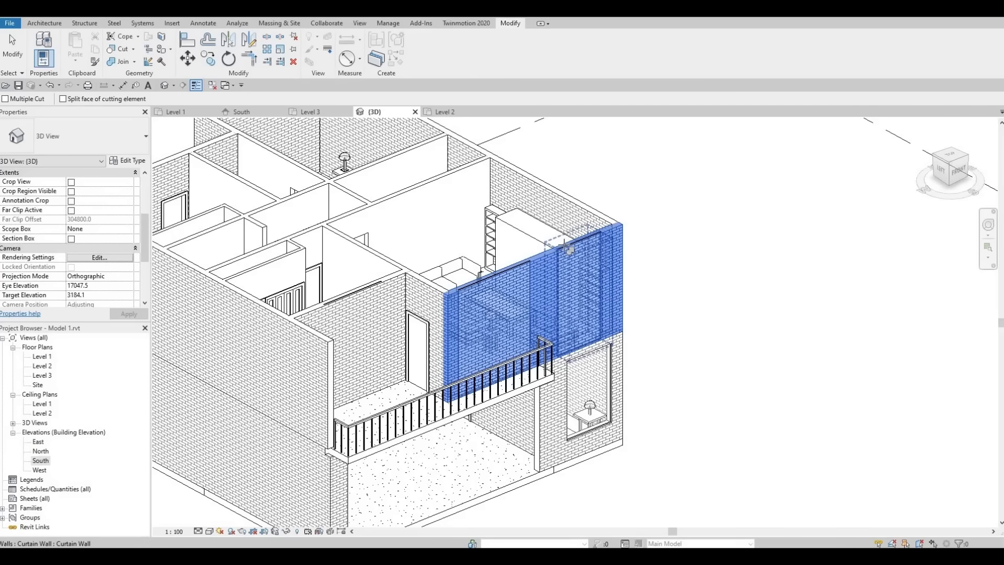
pyautogui.click(563, 245)
pyautogui.scroll(4, 470, 287)
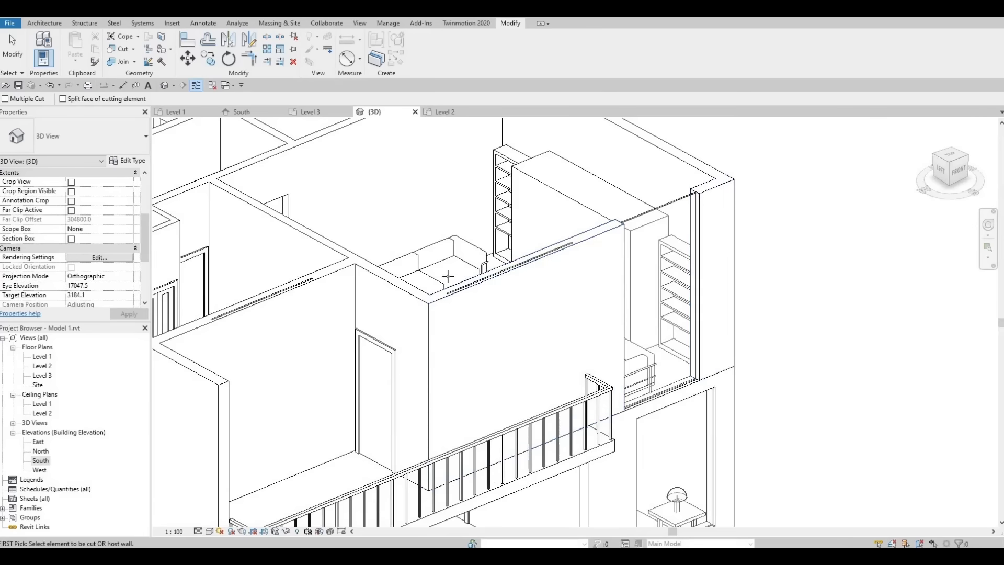
pyautogui.scroll(2, 432, 322)
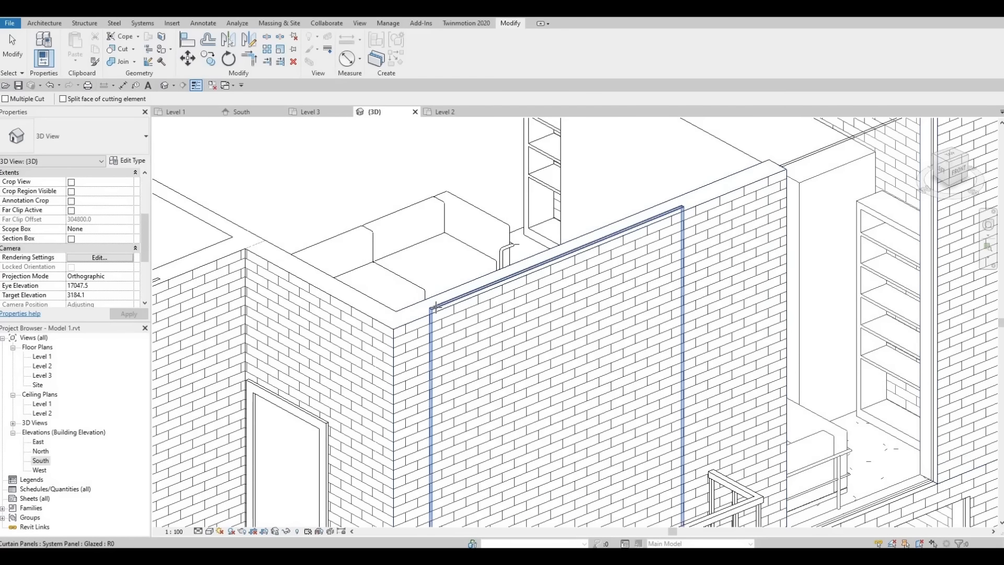
# Step: Cut the Family Room's front exterior wall with its 2500 mm curtain wall and Bedroom 4's front wall with its curtain wall
pyautogui.click(742, 188)
pyautogui.click(667, 211)
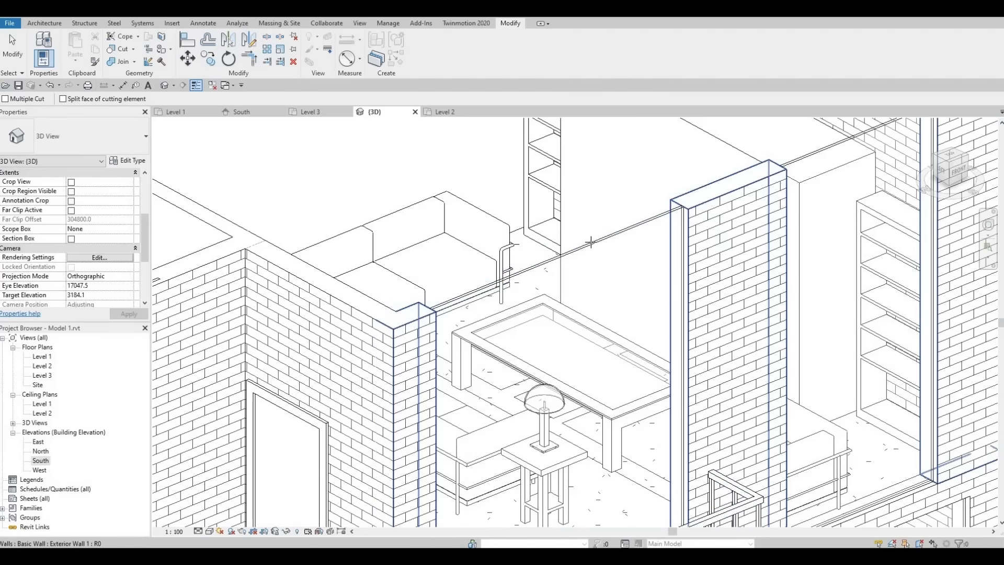
pyautogui.scroll(-2, 591, 240)
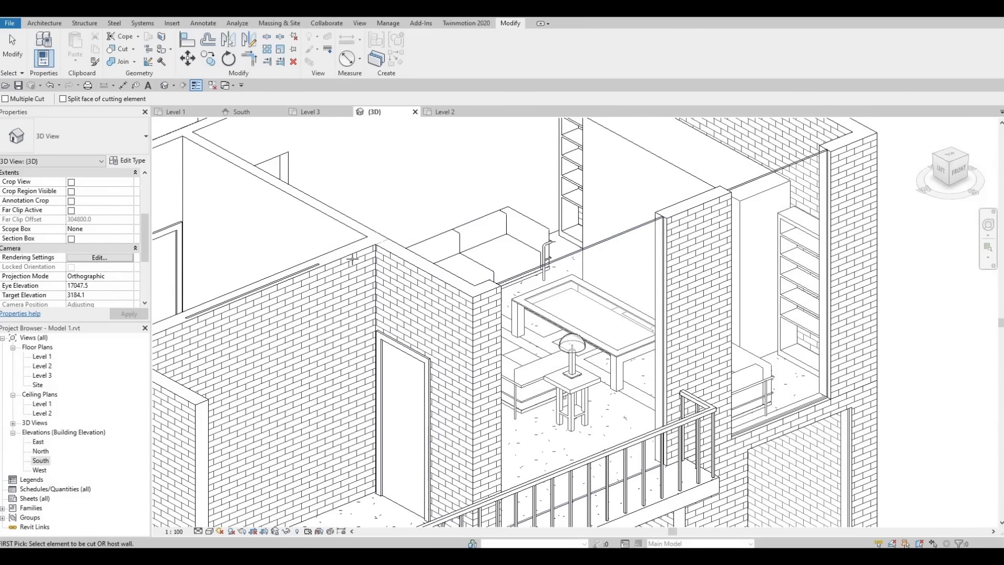
pyautogui.click(317, 272)
pyautogui.click(371, 293)
pyautogui.scroll(-3, 371, 293)
pyautogui.scroll(2, 381, 284)
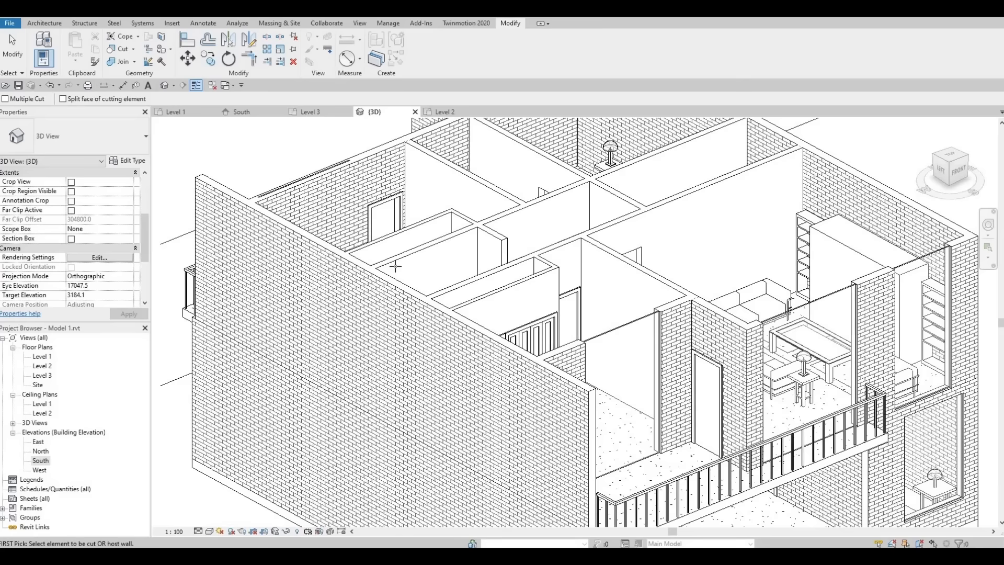
# Step: Cut the rear exterior walls of Bedroom 3 and the Master's Bedroom with their curtain walls
pyautogui.keyDown('shift'); pyautogui.moveTo(552, 303); pyautogui.dragTo(673, 328, button='middle'); pyautogui.keyUp('shift')
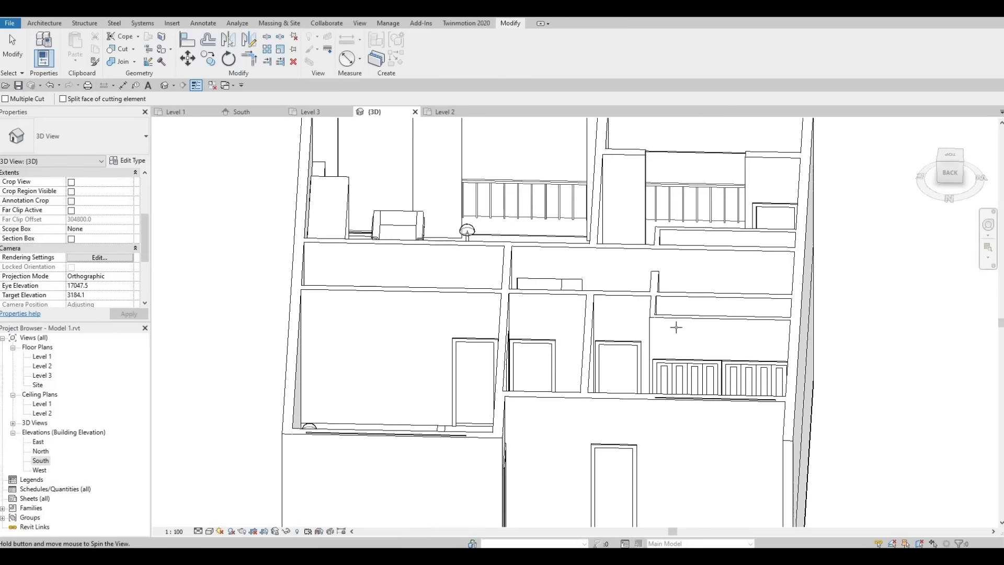
pyautogui.moveTo(577, 302); pyautogui.dragTo(572, 294, button='middle')
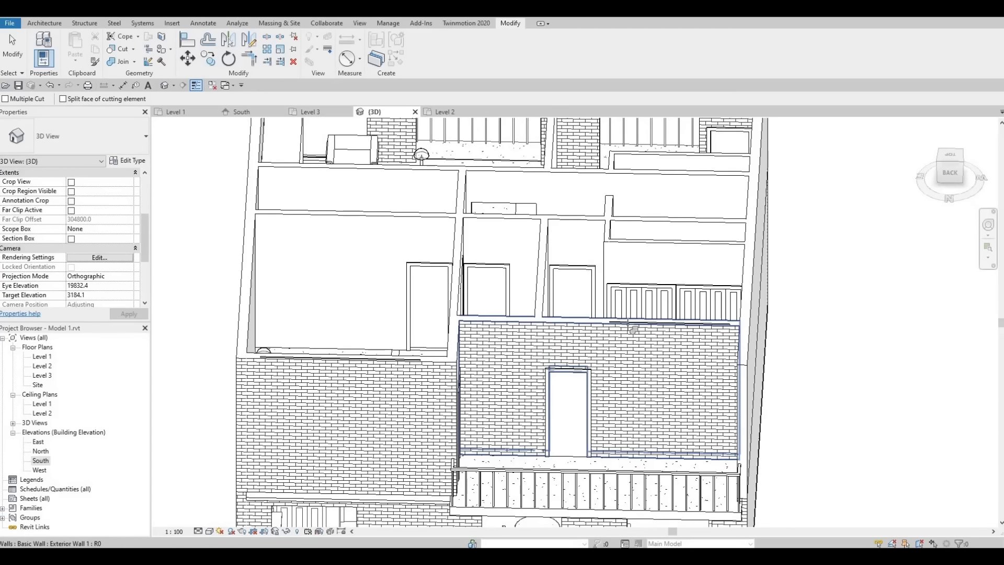
pyautogui.click(412, 363)
pyautogui.click(411, 360)
pyautogui.press('Escape')
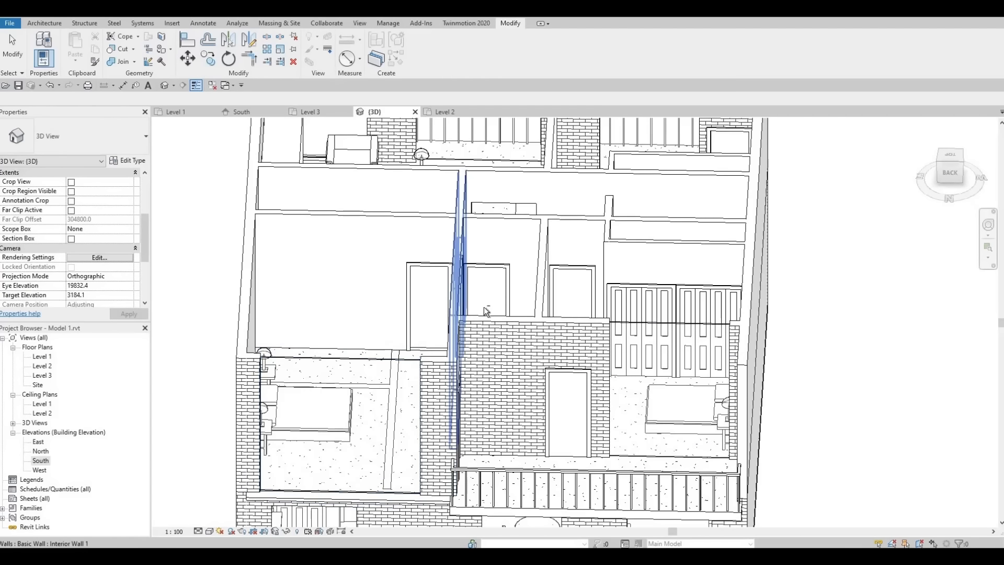
# Step: In the South elevation, align both side edges of the Level 2 curtain wall beyond the balcony with the Level 1 window below
pyautogui.scroll(-2, 486, 308)
pyautogui.keyDown('shift'); pyautogui.moveTo(496, 368); pyautogui.dragTo(157, 403, button='middle'); pyautogui.keyUp('shift')
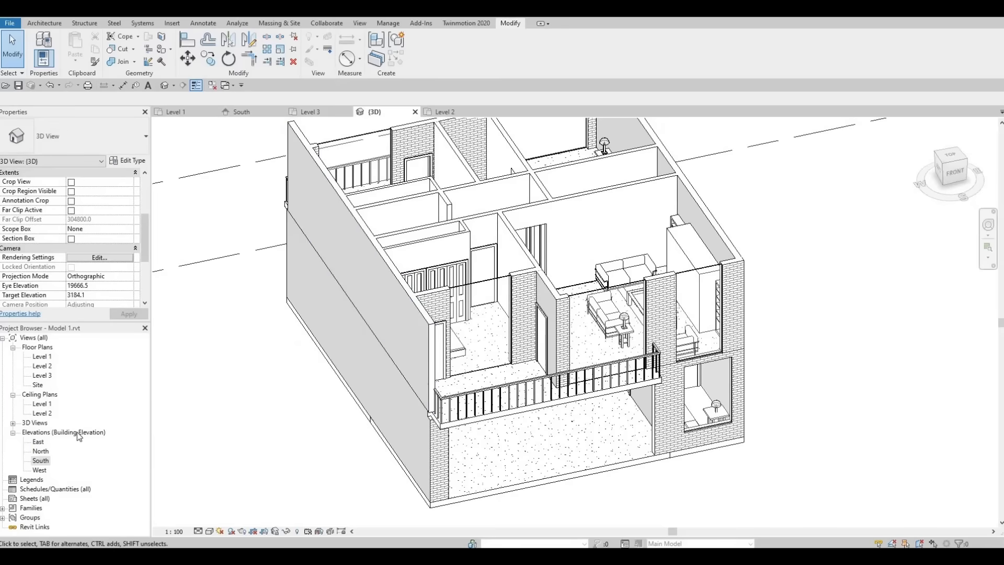
pyautogui.doubleClick(38, 464)
pyautogui.moveTo(319, 374); pyautogui.dragTo(236, 339, button='middle')
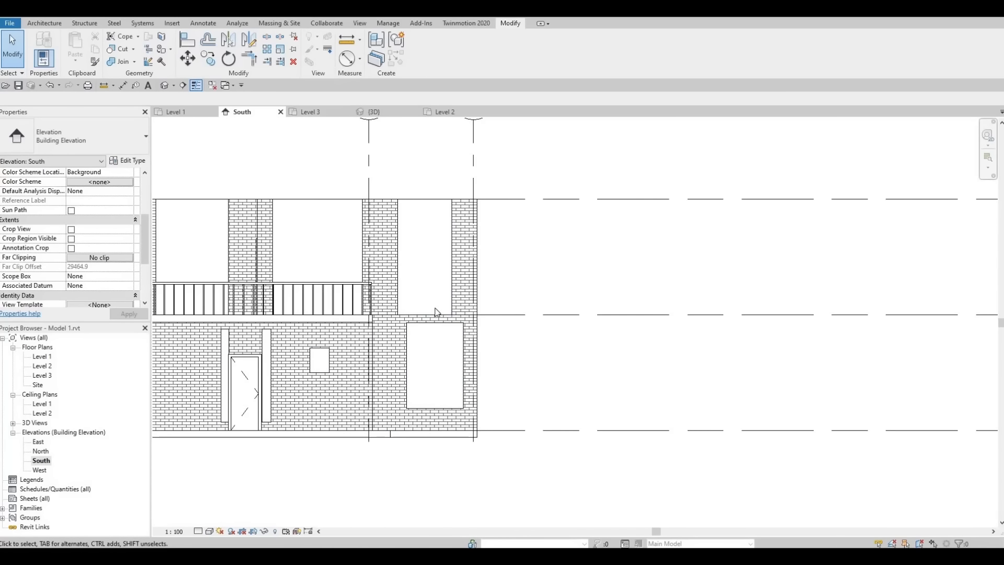
pyautogui.press('a')
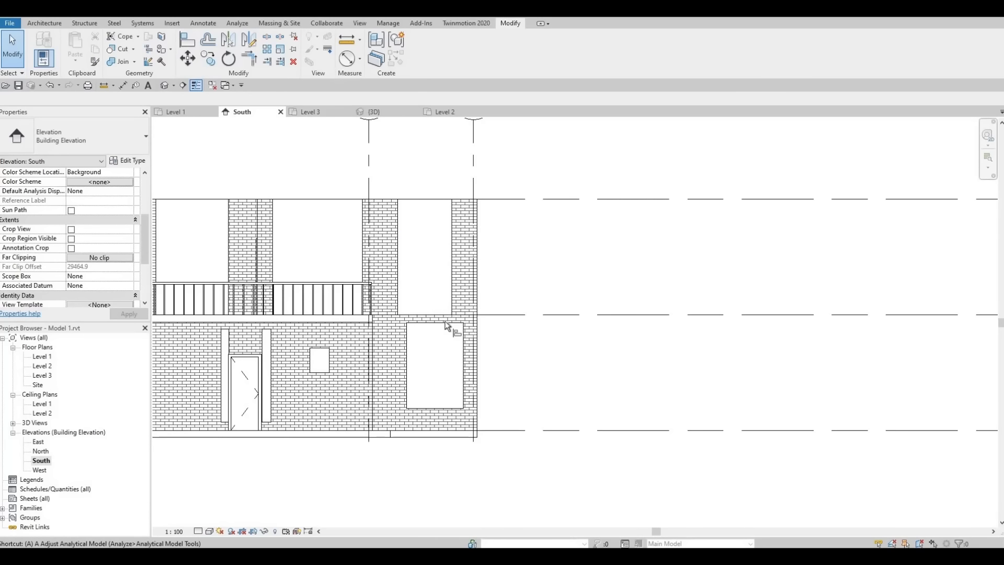
pyautogui.press('l')
pyautogui.click(406, 352)
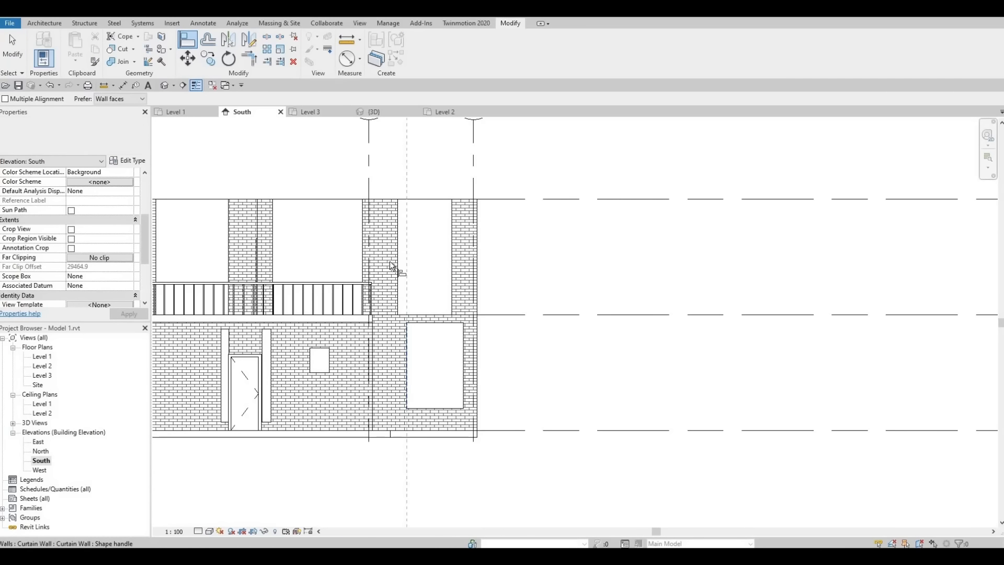
pyautogui.click(394, 258)
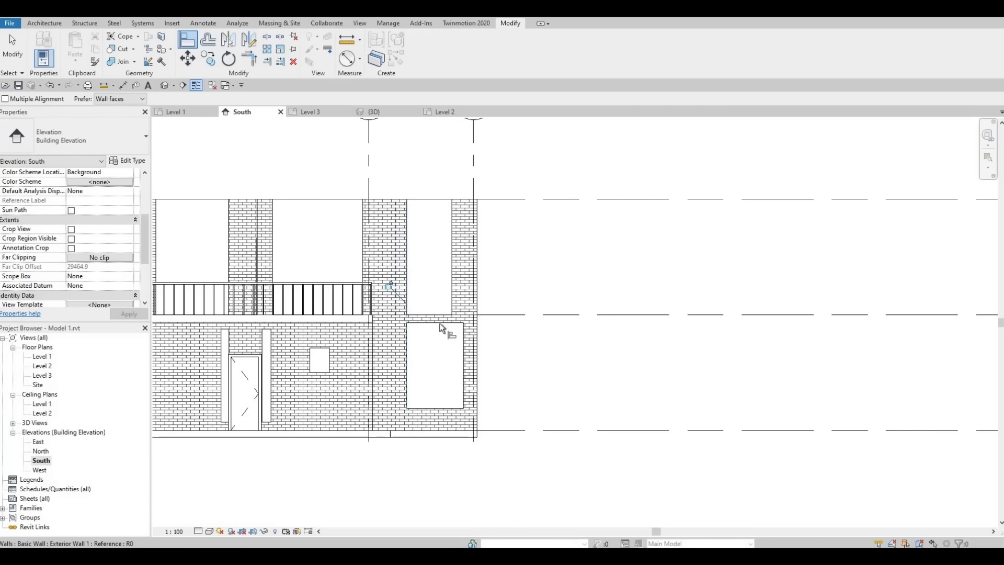
pyautogui.click(453, 264)
pyautogui.click(453, 262)
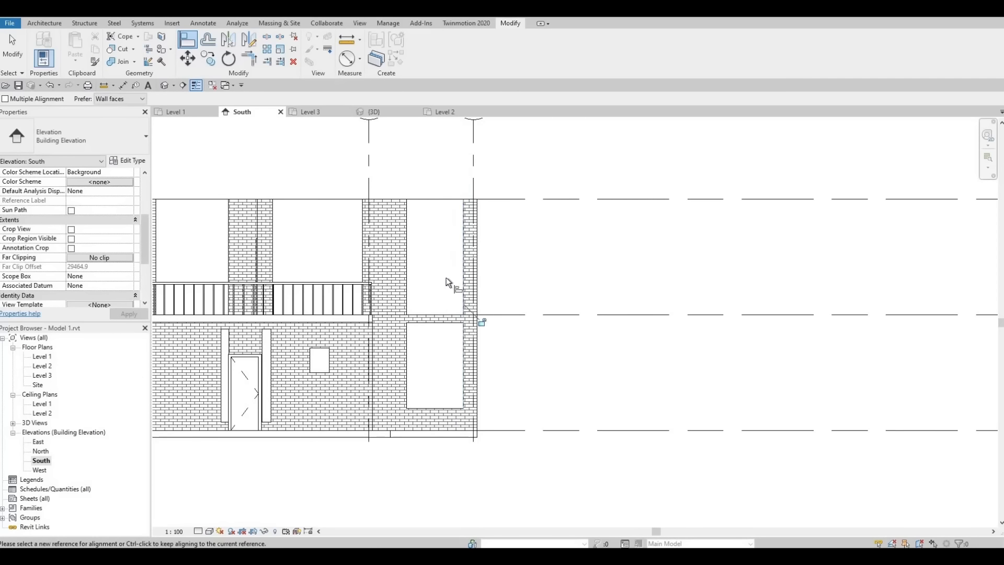
pyautogui.press('Escape')
pyautogui.press('Escape')
# Step: Raise the bottom edge and lower the top edge of the Level 2 curtain wall beyond the balcony
pyautogui.click(435, 312)
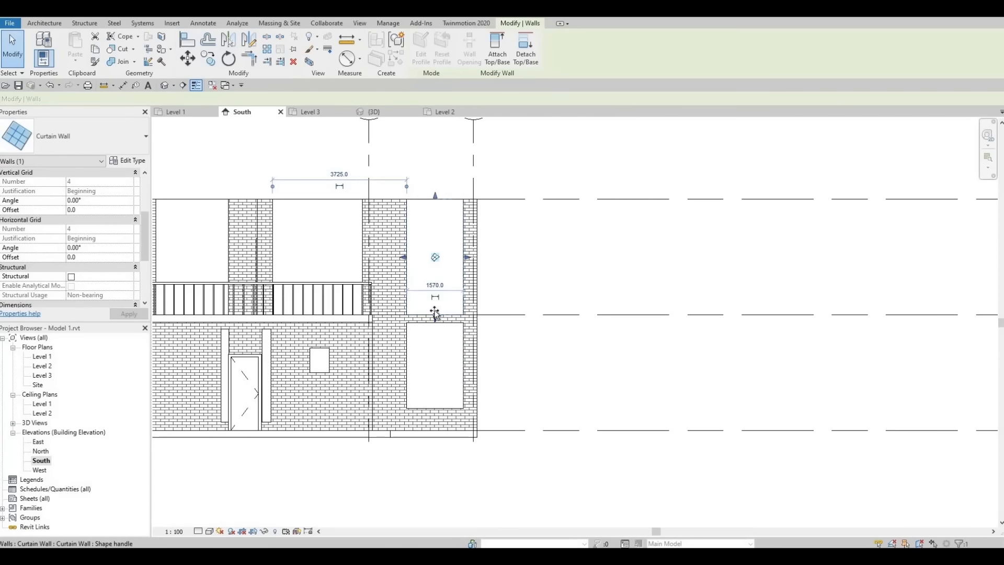
pyautogui.moveTo(434, 314); pyautogui.dragTo(436, 306)
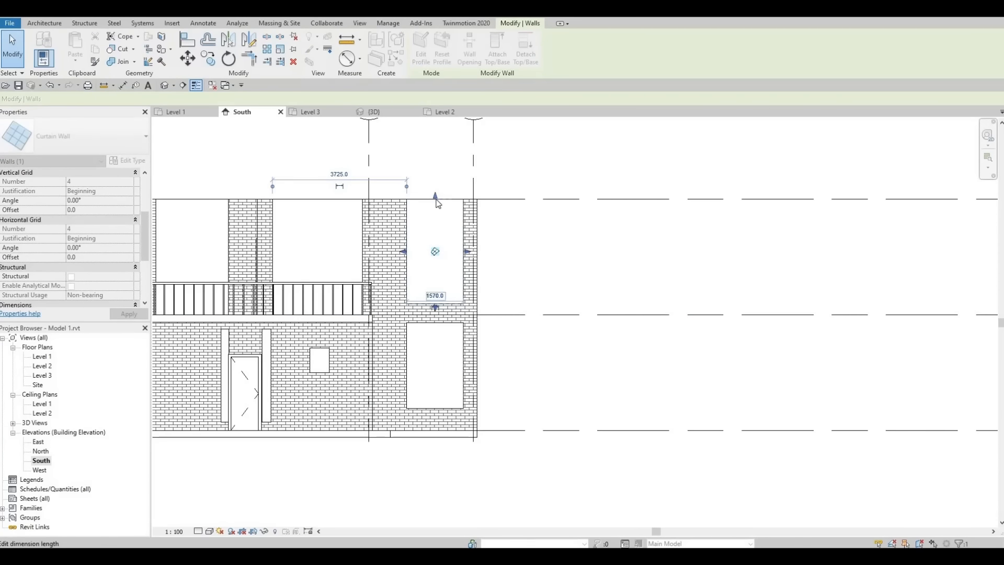
pyautogui.moveTo(434, 196); pyautogui.dragTo(435, 218)
pyautogui.press('Escape')
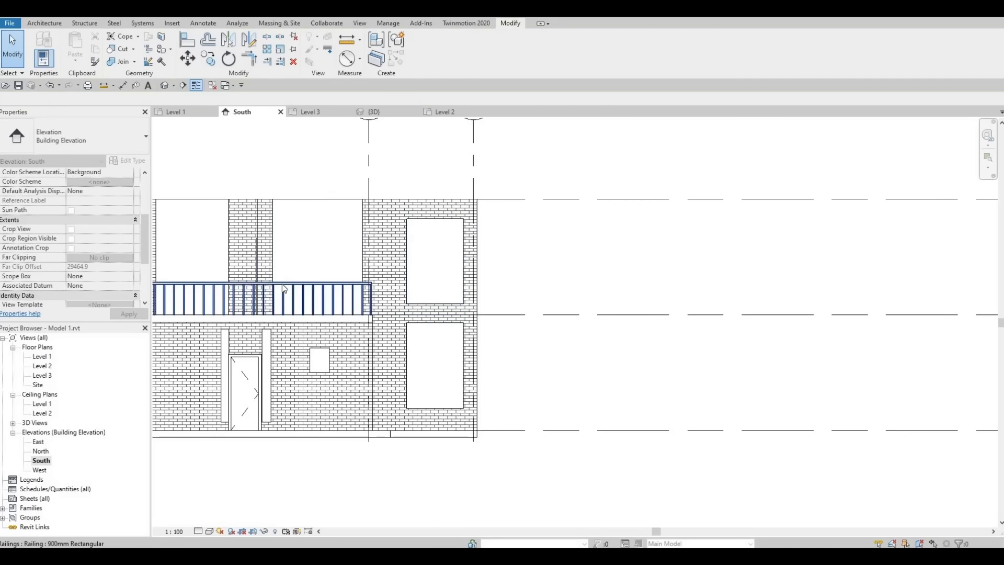
# Step: Align the top edges of the two curtain walls behind the balcony with the top of the curtain wall beyond it
pyautogui.moveTo(353, 303); pyautogui.dragTo(444, 307, button='middle')
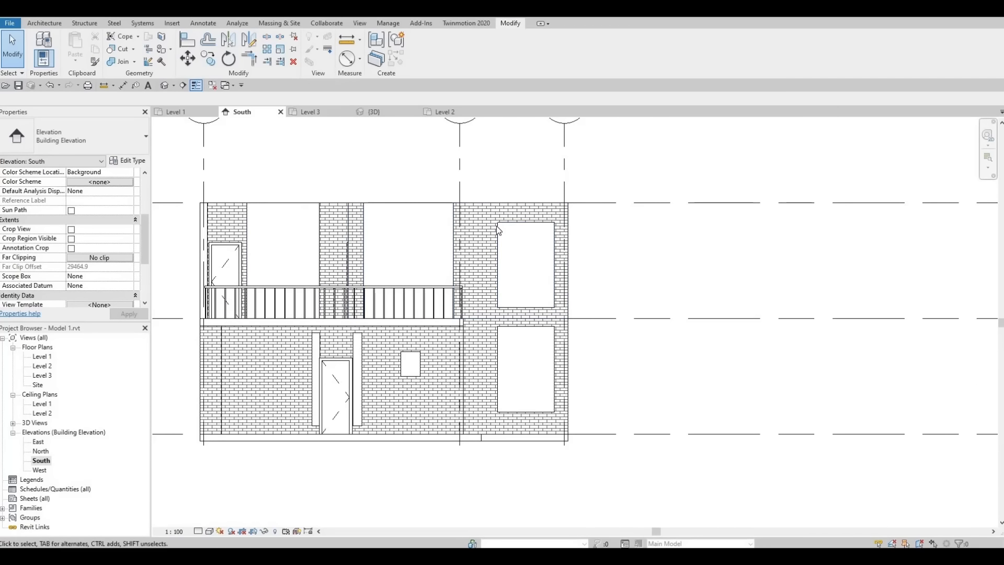
pyautogui.press('a')
pyautogui.press('l')
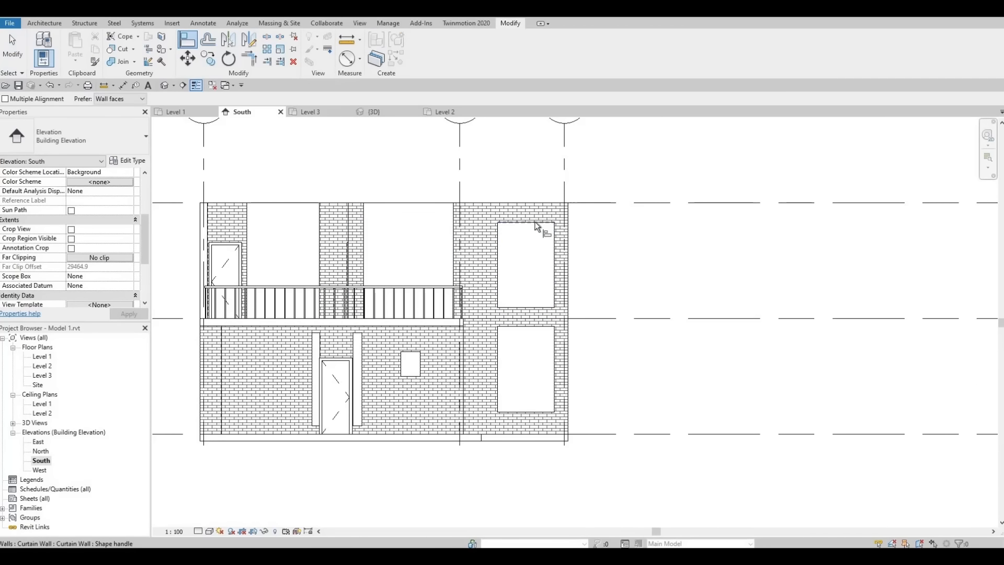
pyautogui.click(541, 222)
pyautogui.click(416, 205)
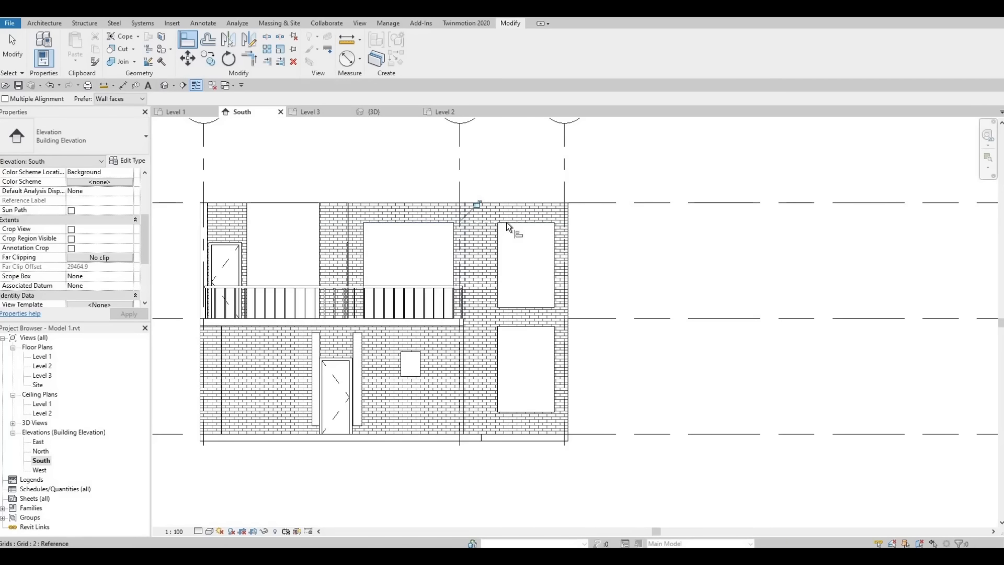
pyautogui.click(306, 204)
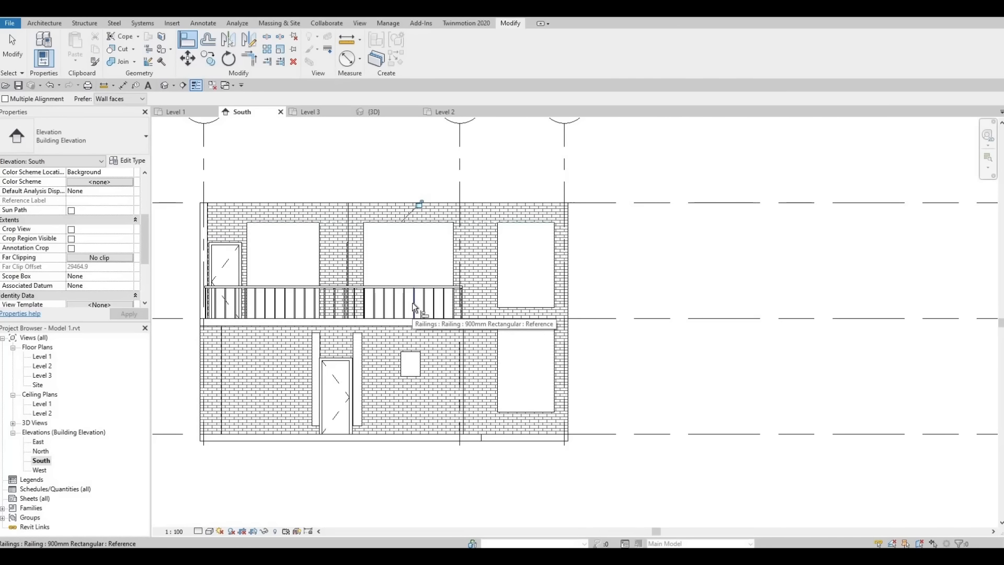
pyautogui.scroll(4, 481, 315)
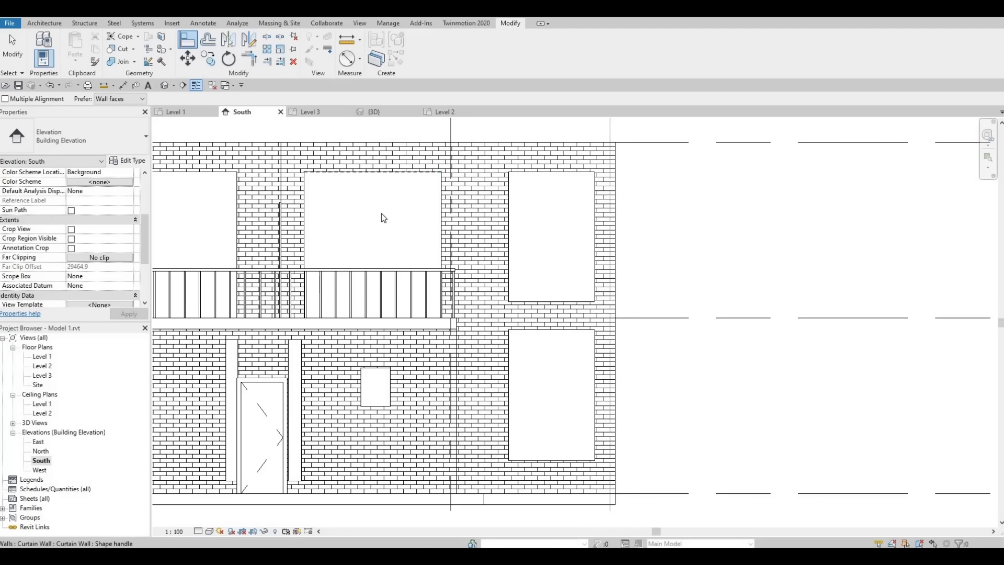
pyautogui.press('Escape')
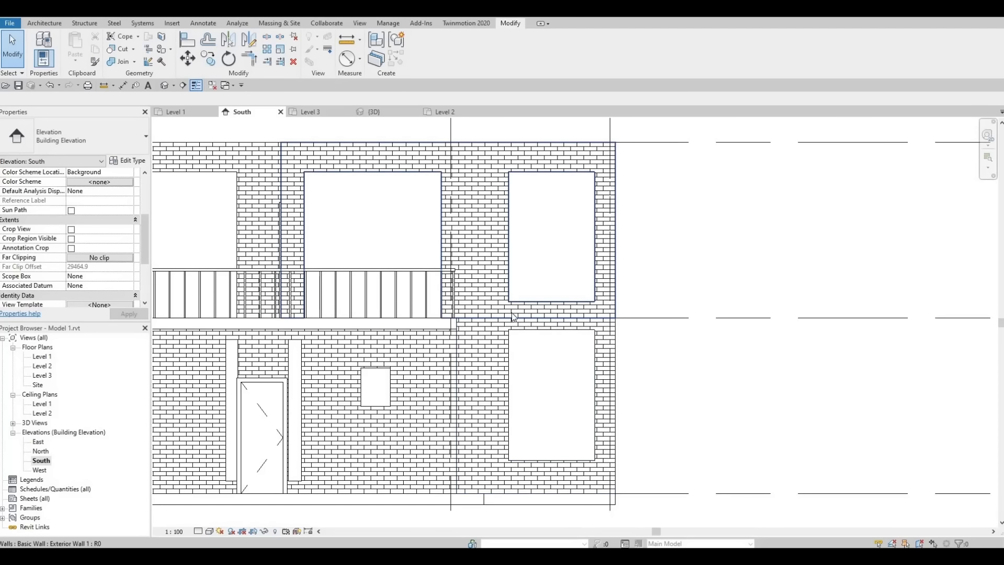
# Step: Extend the base of the curtain wall beyond the balcony down to Level 2 and lower the top edge of the Level 1 window beneath it
pyautogui.click(551, 309)
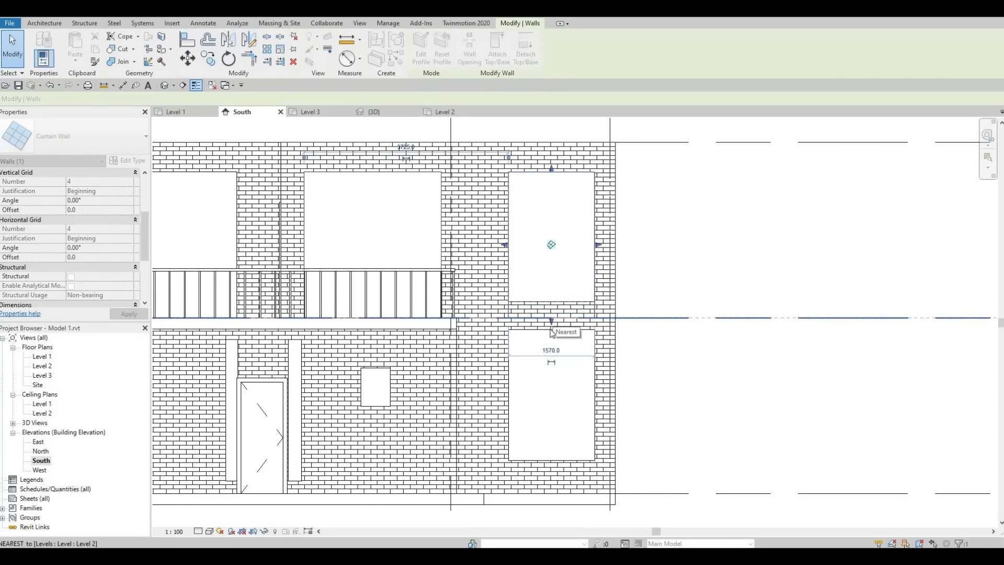
pyautogui.moveTo(552, 333); pyautogui.dragTo(551, 332)
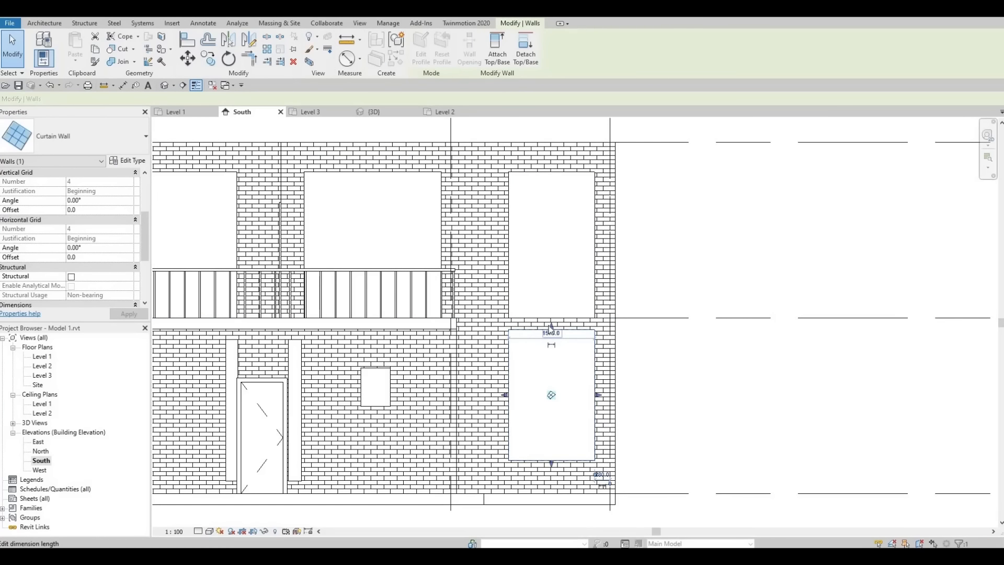
pyautogui.moveTo(551, 328); pyautogui.dragTo(552, 337)
pyautogui.moveTo(559, 462); pyautogui.dragTo(558, 463)
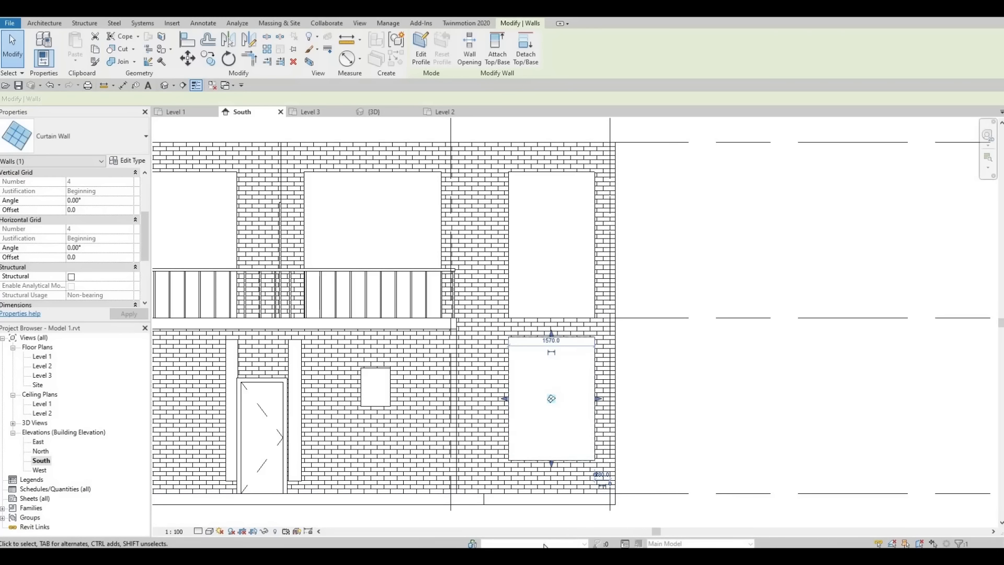
pyautogui.press('Escape')
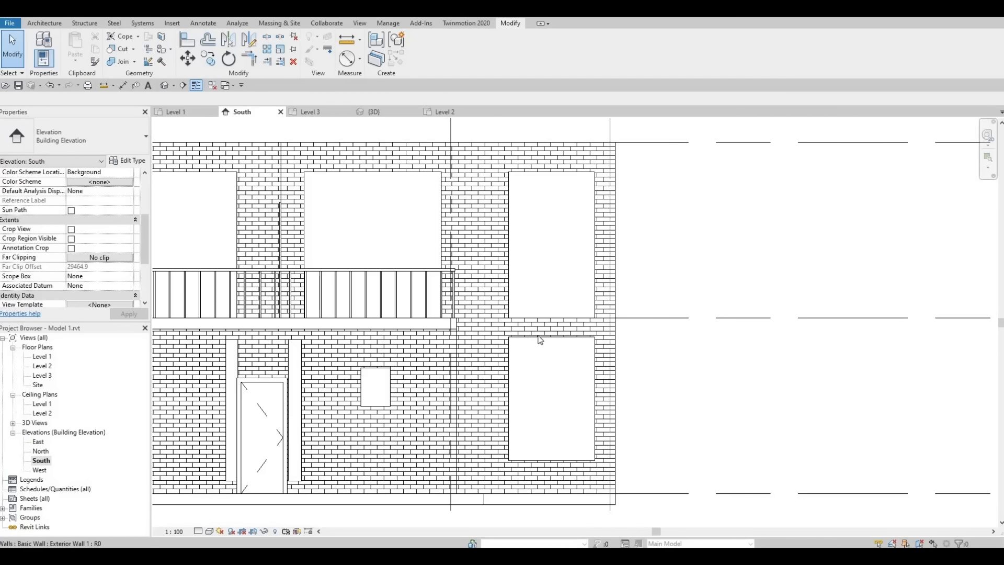
pyautogui.click(542, 340)
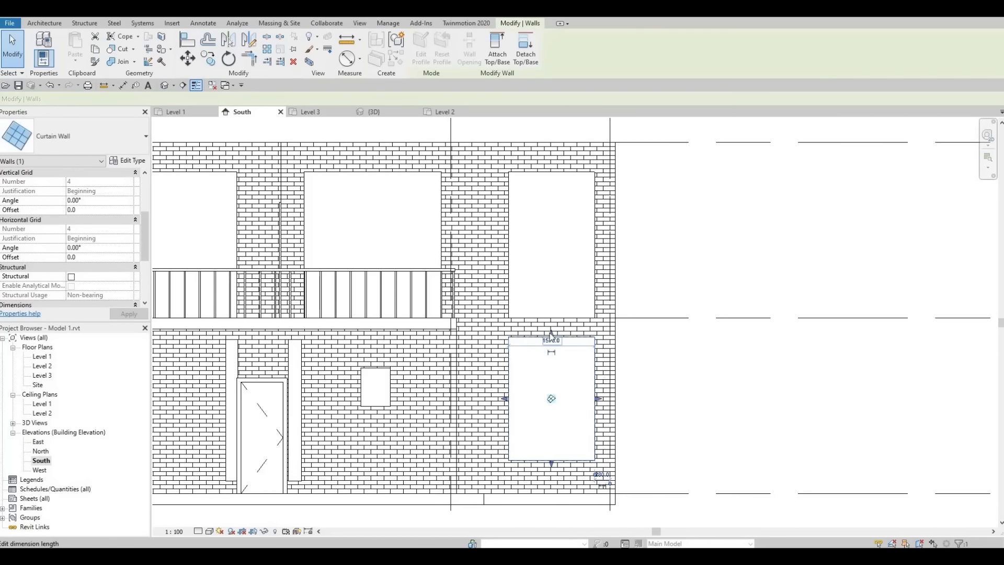
pyautogui.moveTo(550, 333); pyautogui.dragTo(555, 351)
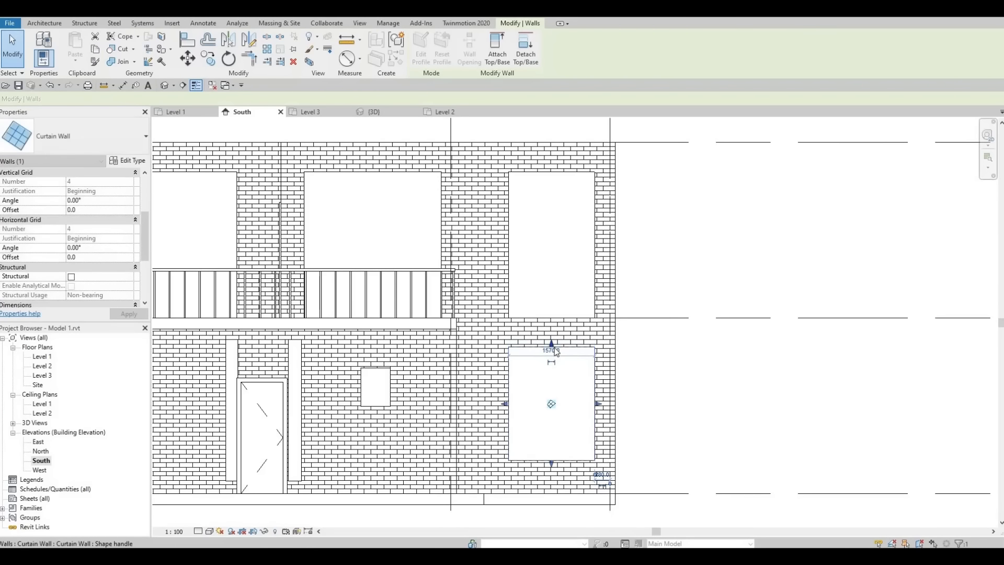
pyautogui.press('Escape')
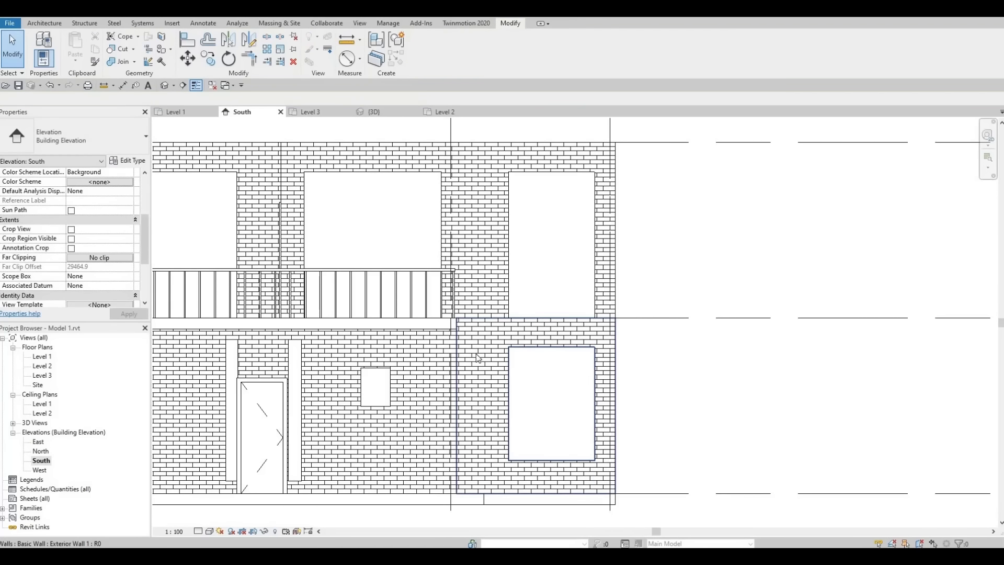
# Step: Review the Level 2 floor plan and the South elevation to examine the room layout, front windows and level lines
pyautogui.scroll(-3, 476, 357)
pyautogui.moveTo(475, 363); pyautogui.dragTo(555, 365, button='middle')
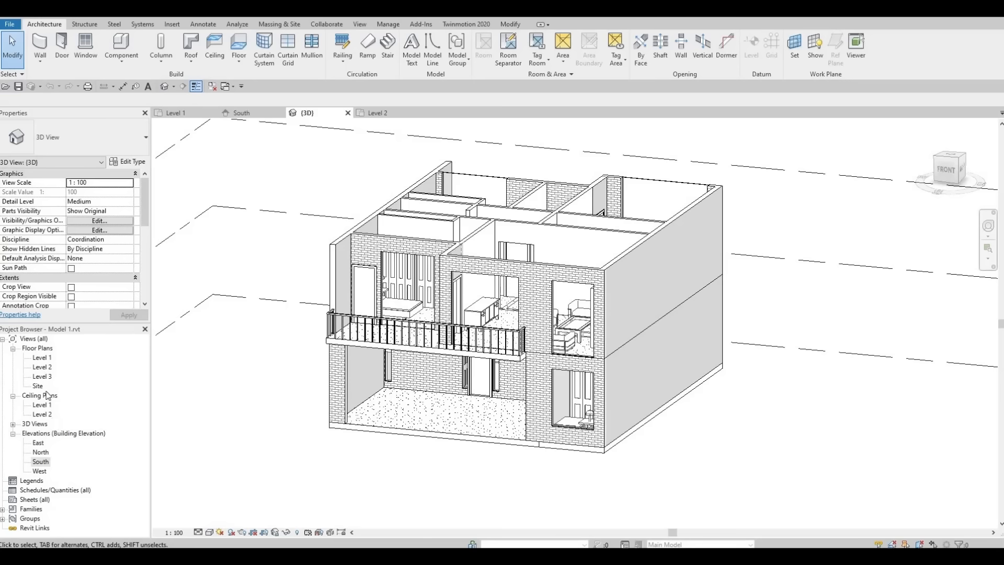
pyautogui.doubleClick(42, 367)
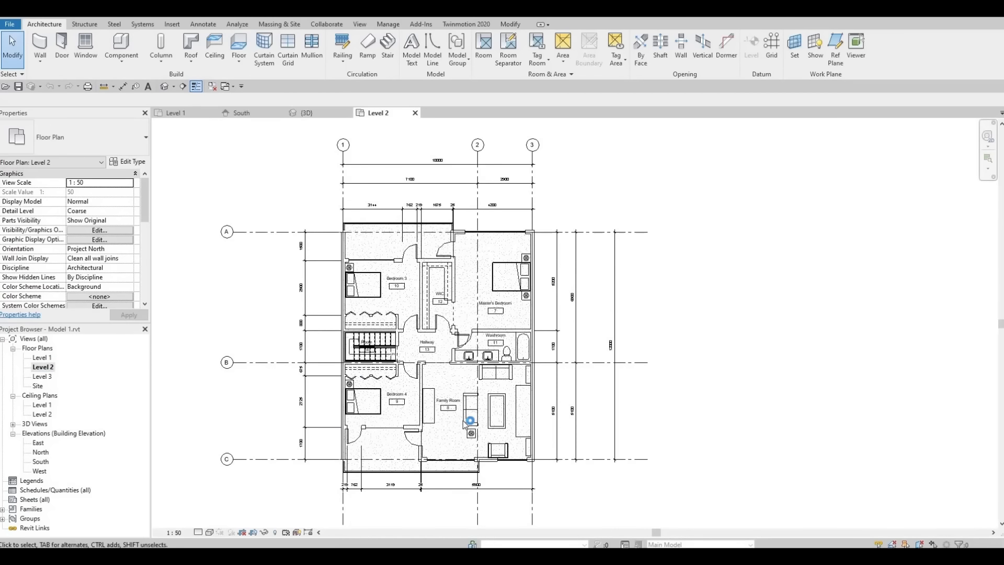
pyautogui.scroll(2, 468, 377)
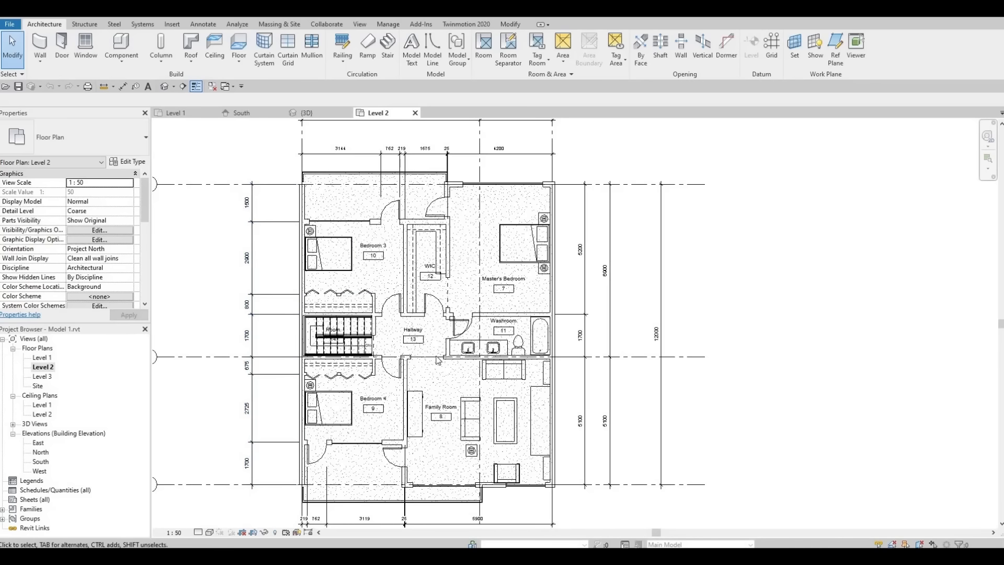
pyautogui.moveTo(448, 370); pyautogui.dragTo(463, 299, button='middle')
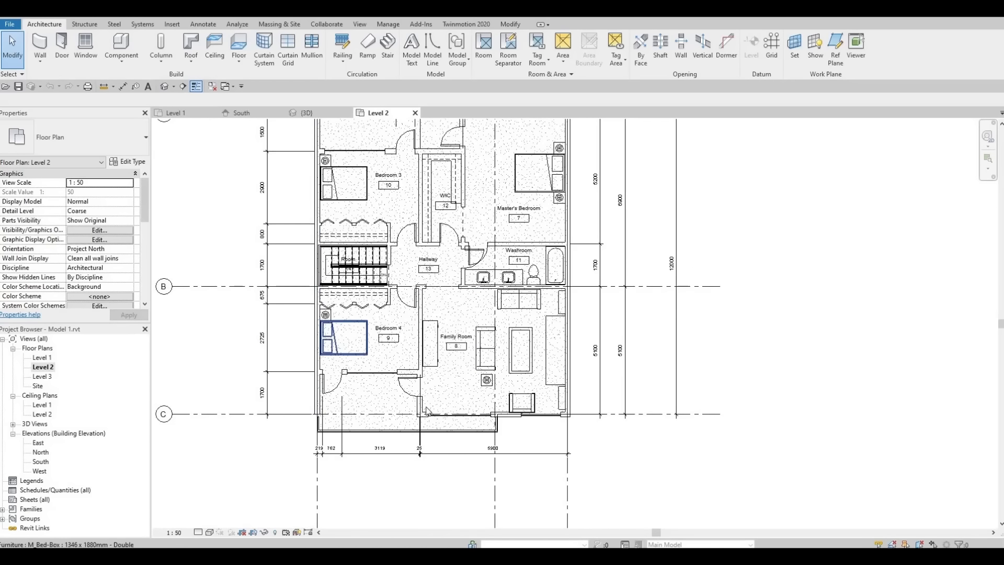
pyautogui.scroll(-1, 453, 437)
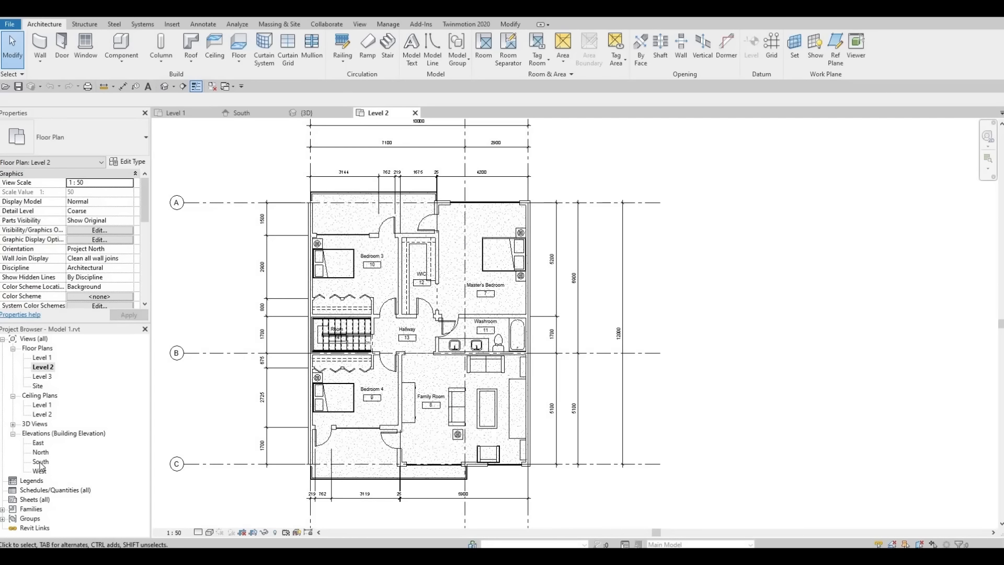
pyautogui.doubleClick(40, 461)
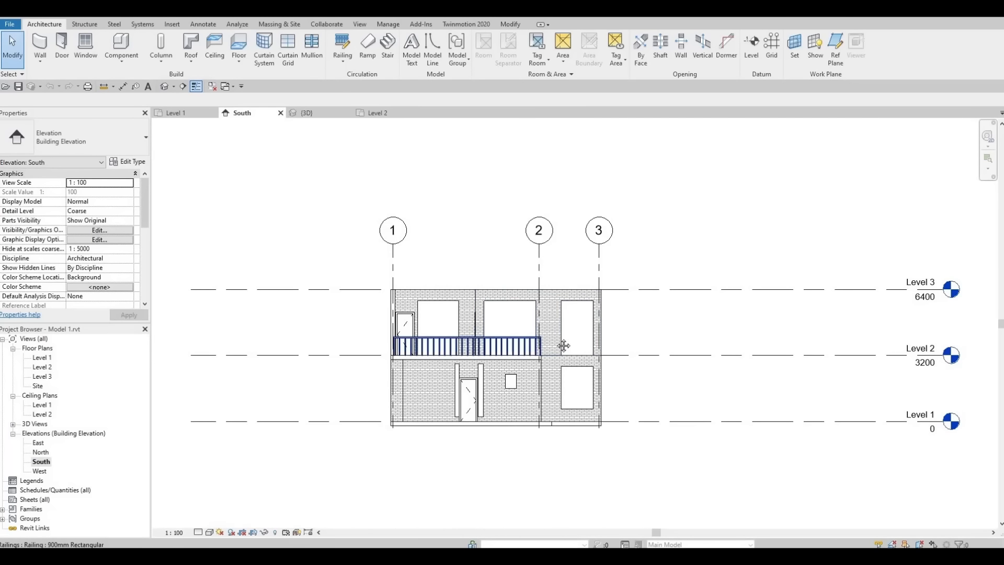
pyautogui.moveTo(466, 345); pyautogui.dragTo(366, 348, button='middle')
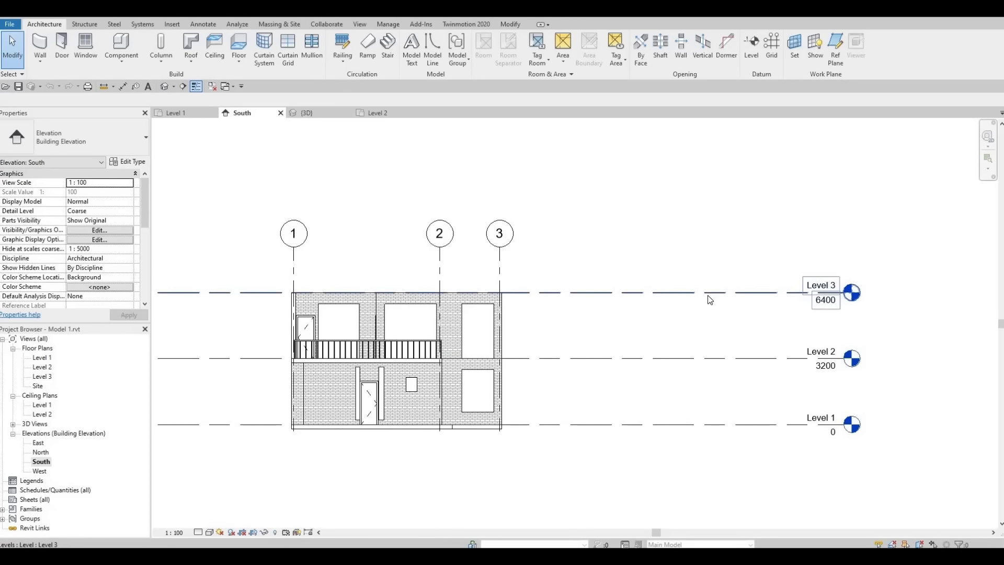
# Step: Copy the Level 3 line 500 mm straight up in the South elevation to make a new level above it
pyautogui.click(672, 294)
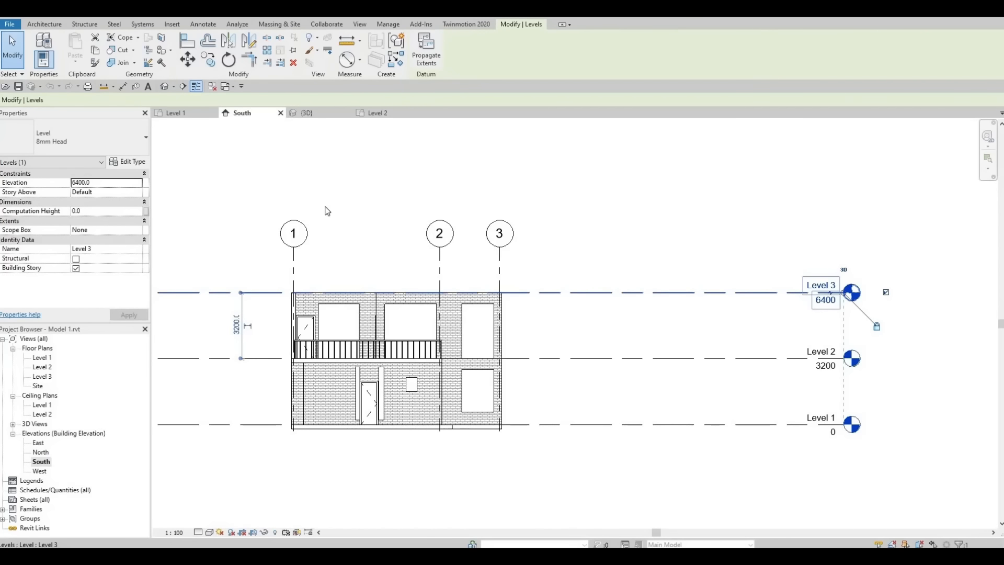
pyautogui.click(208, 60)
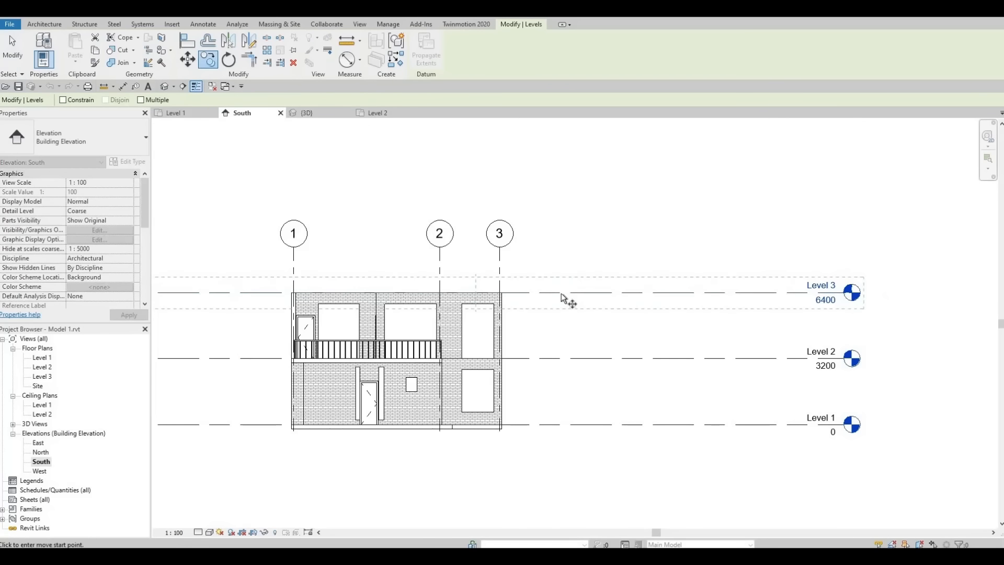
pyautogui.click(561, 275)
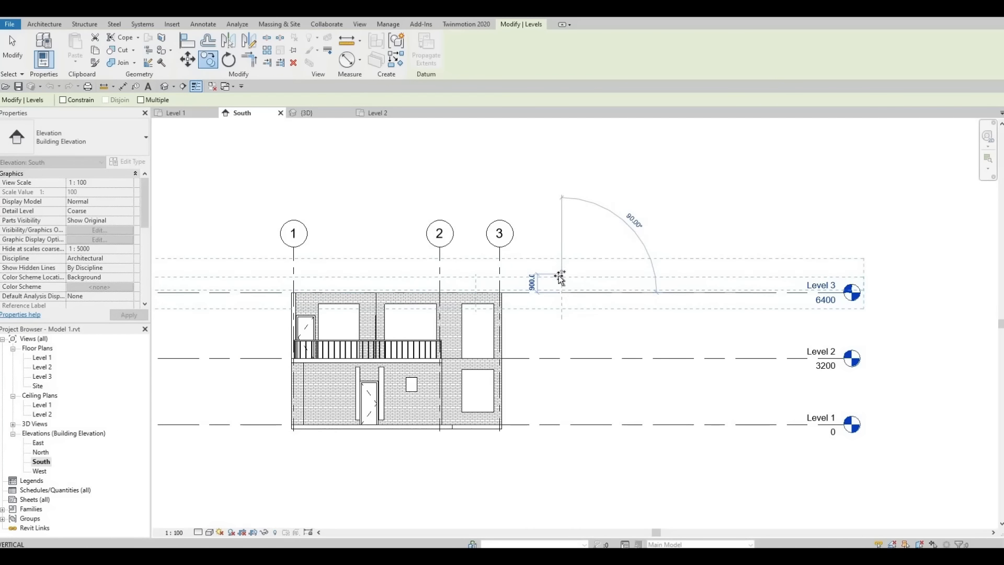
pyautogui.write('500')
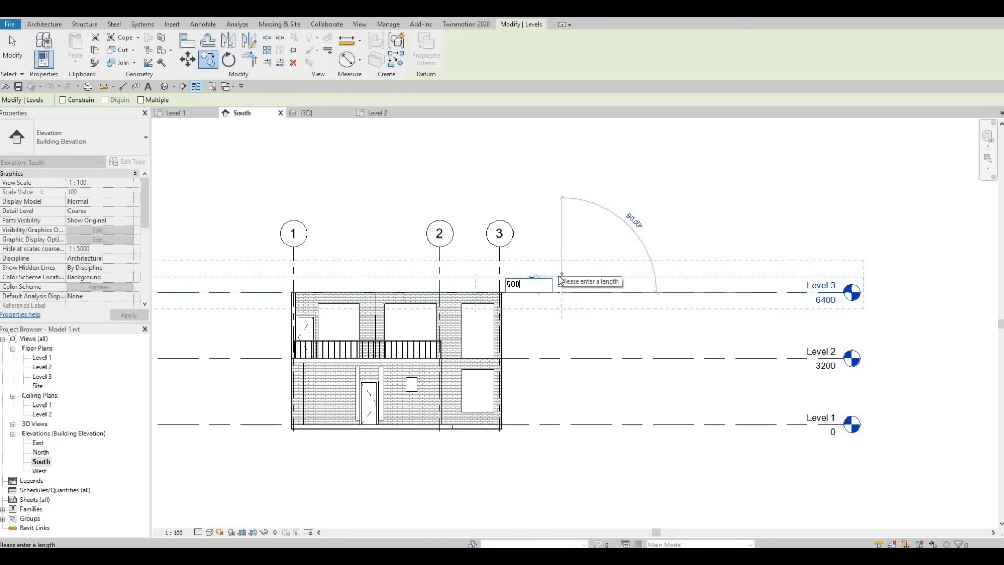
pyautogui.press('Return')
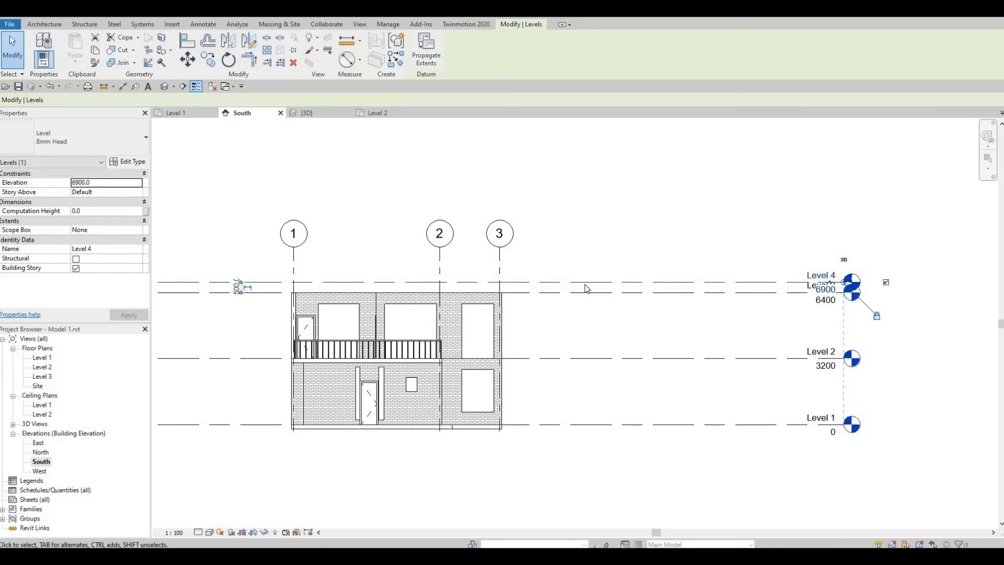
pyautogui.press('Escape')
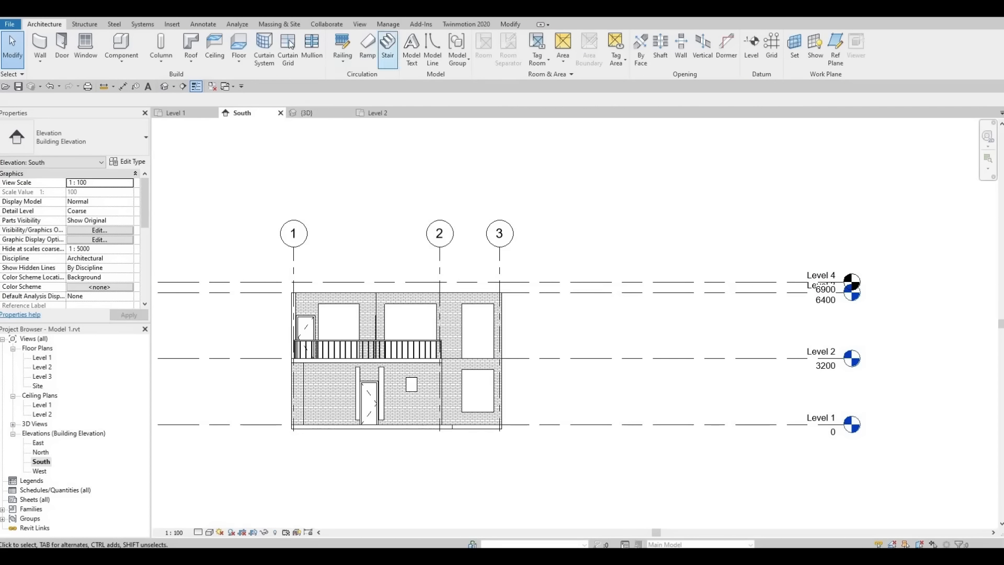
# Step: Create a floor plan view for Level 4
pyautogui.click(362, 24)
pyautogui.click(402, 62)
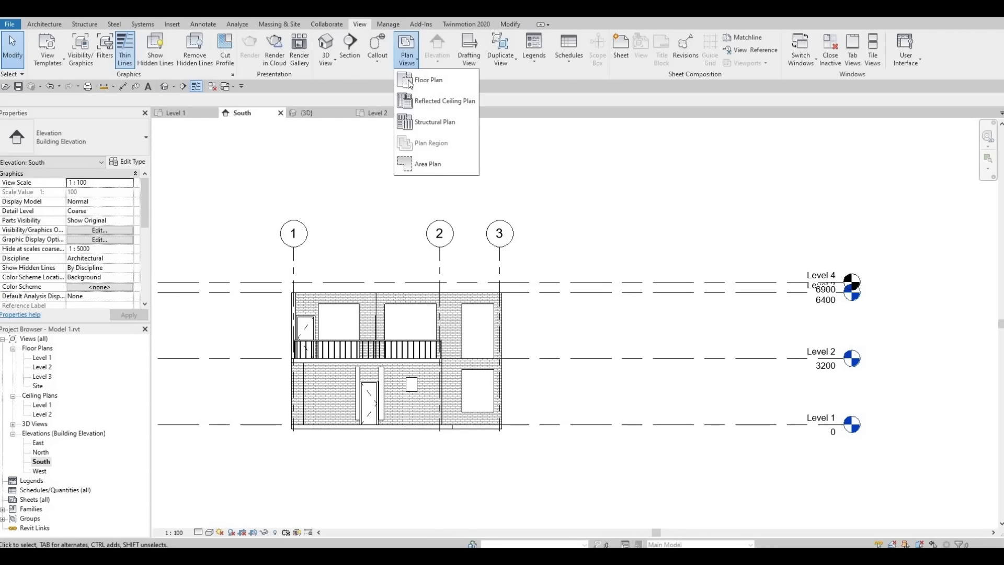
pyautogui.click(413, 79)
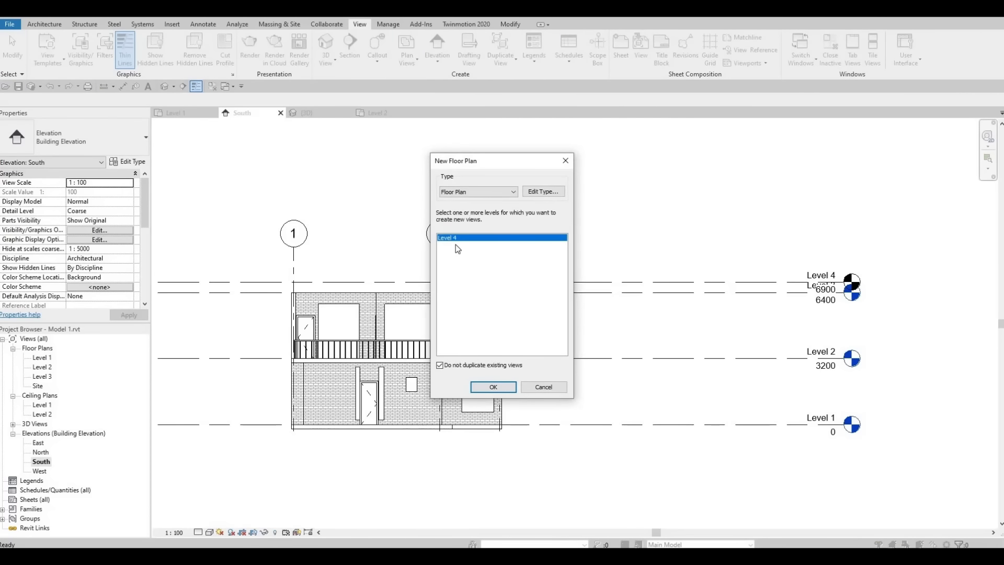
pyautogui.click(491, 387)
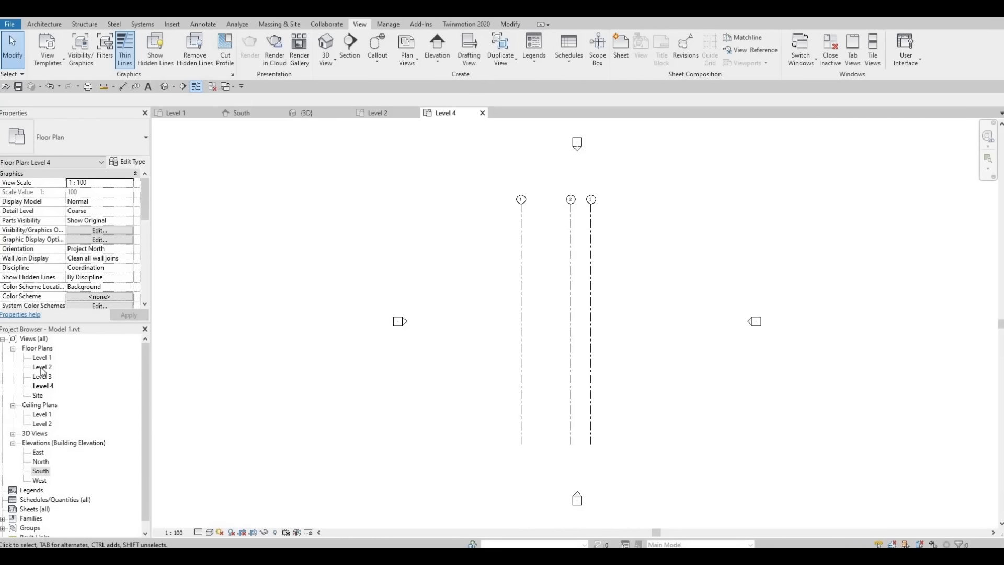
# Step: In the Level 2 floor plan, start a footprint roof and duplicate the Generic Roof - 300mm type as Roof 1
pyautogui.doubleClick(43, 367)
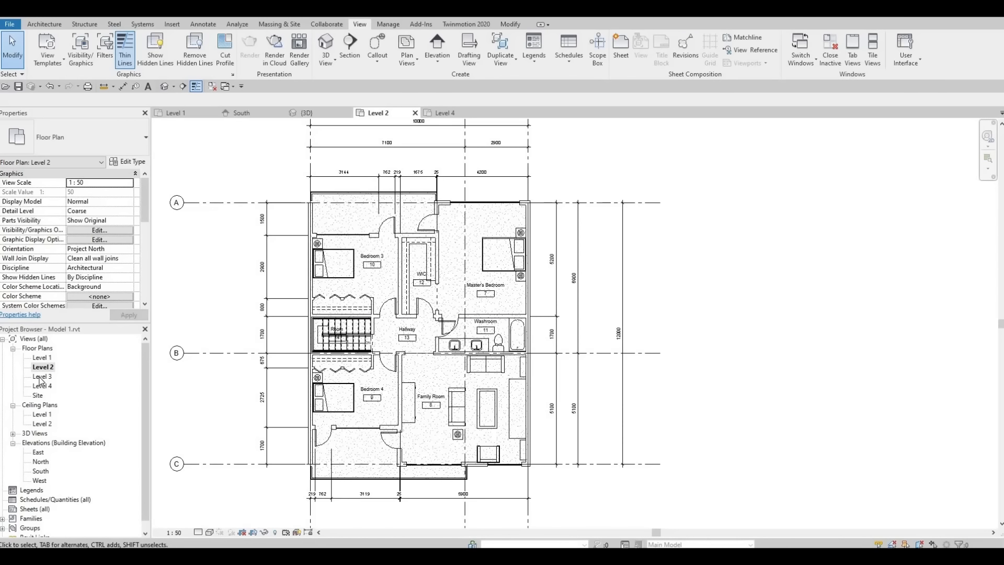
pyautogui.doubleClick(41, 376)
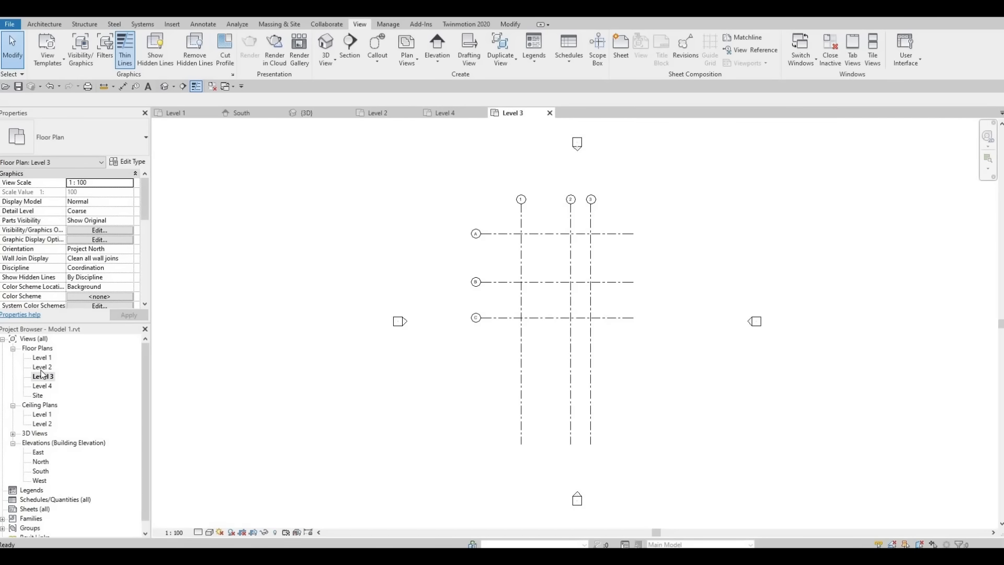
pyautogui.doubleClick(41, 367)
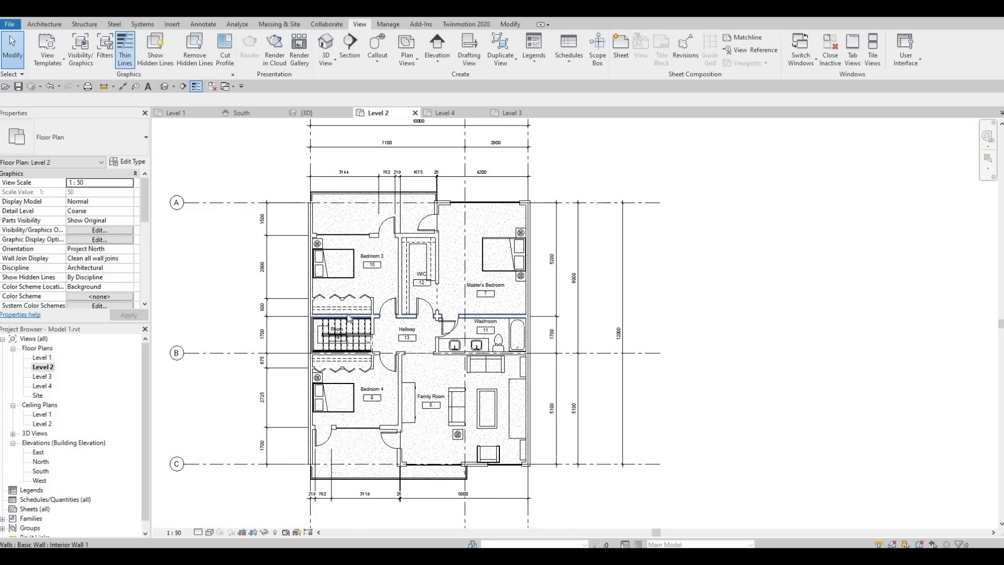
pyautogui.click(46, 25)
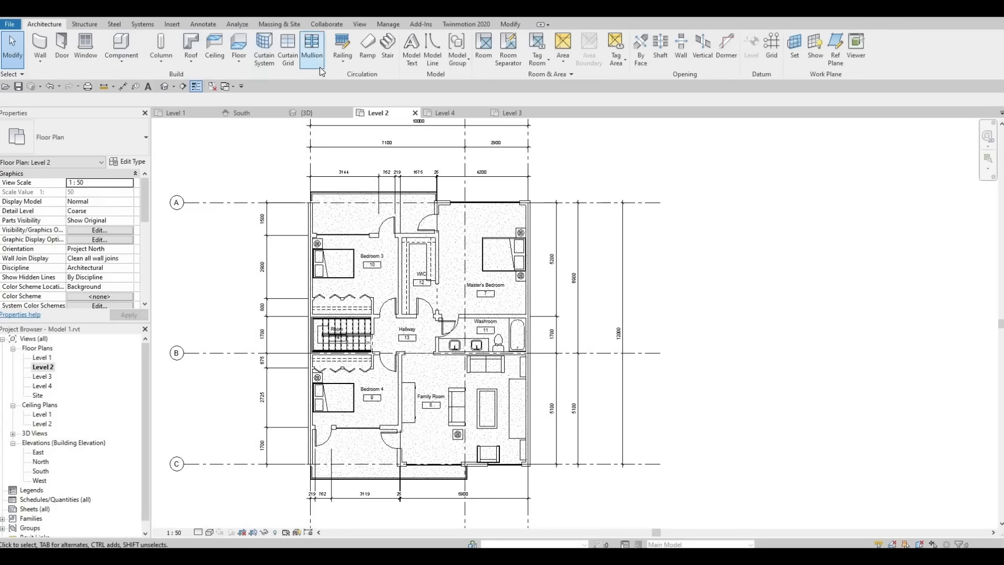
pyautogui.click(195, 46)
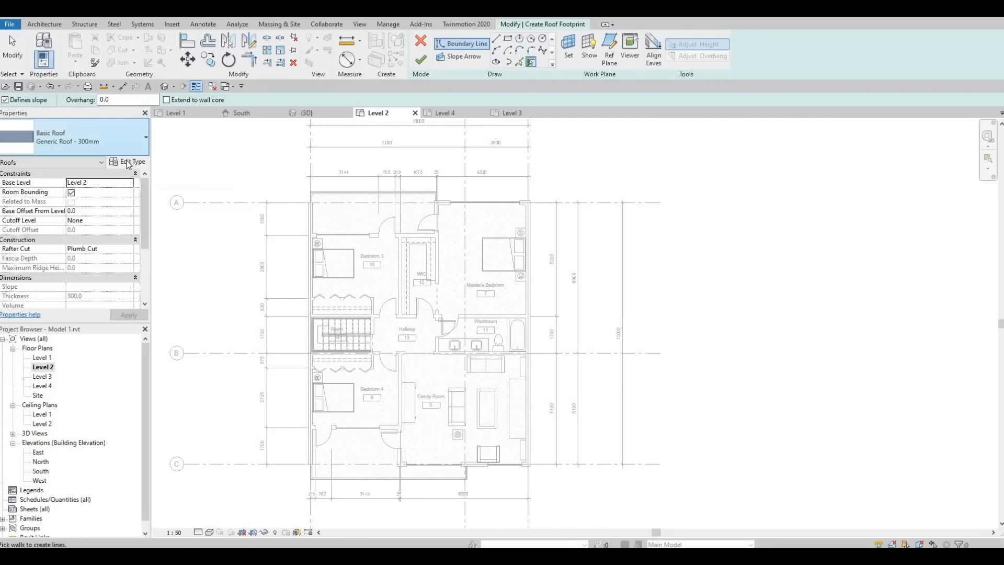
pyautogui.click(128, 162)
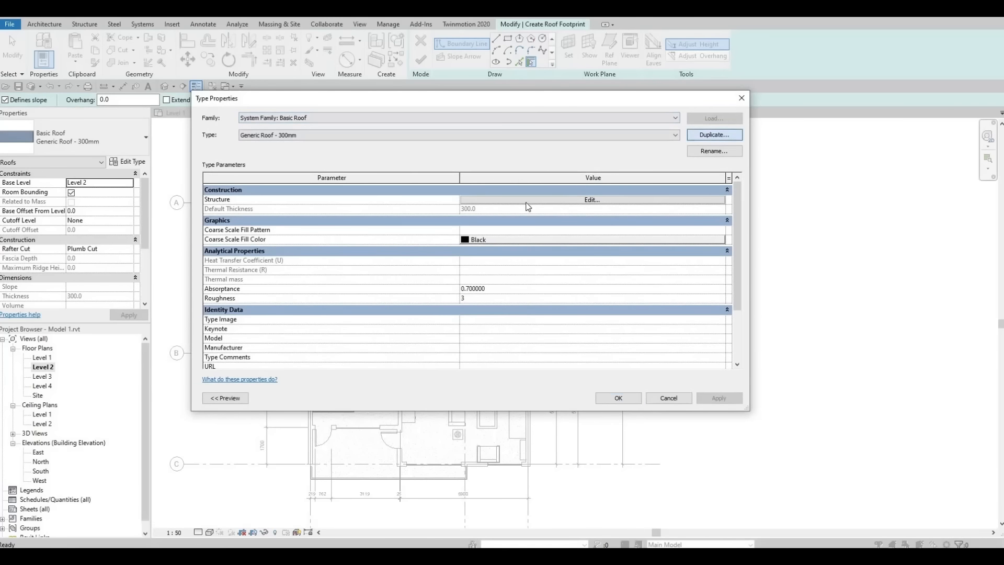
pyautogui.click(708, 136)
pyautogui.write('Roof 1')
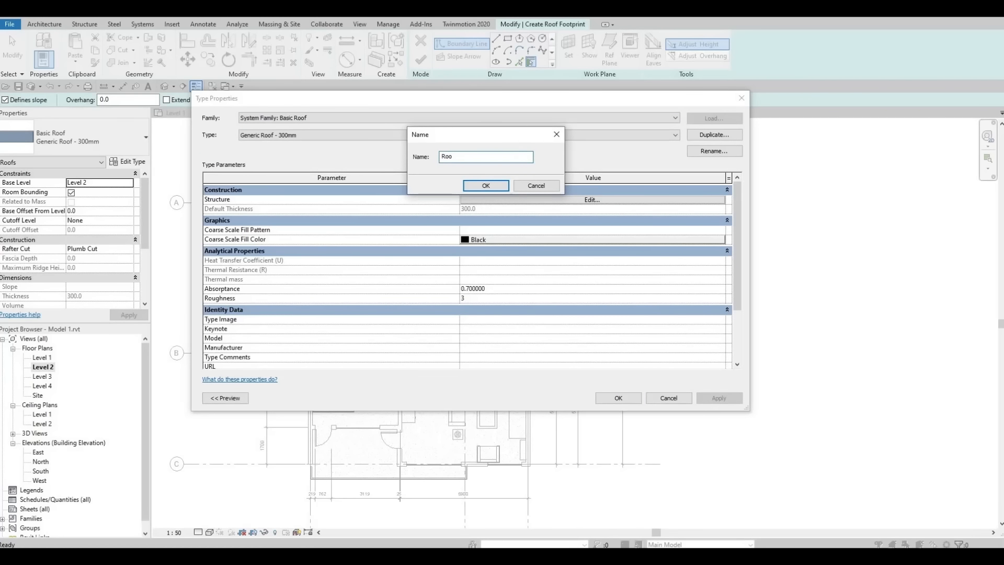
pyautogui.click(486, 186)
# Step: Set the thickness of the structure layer in the Roof 1 assembly to 200 mm
pyautogui.click(495, 199)
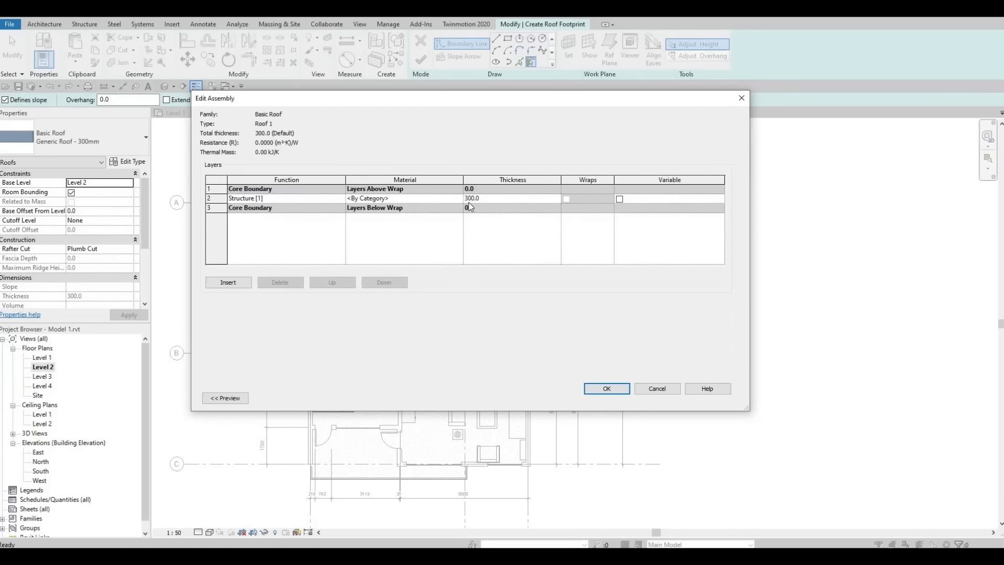
pyautogui.click(514, 202)
pyautogui.write('200')
# Step: Assign the Porcelain, Linen material to the Roof 1 structure layer and accept the type changes
pyautogui.click(456, 200)
pyautogui.click(457, 198)
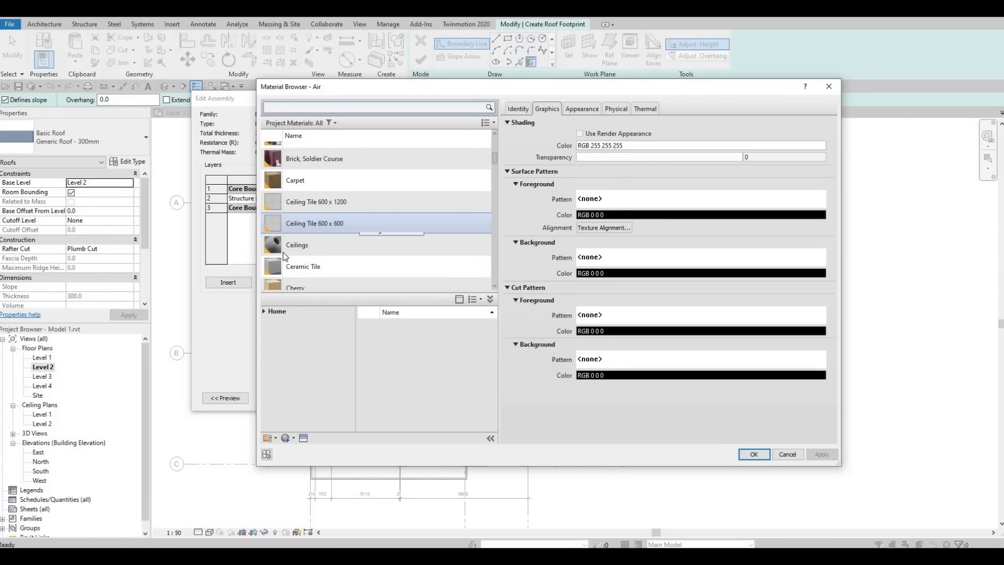
pyautogui.scroll(-5, 307, 243)
pyautogui.scroll(-3, 314, 238)
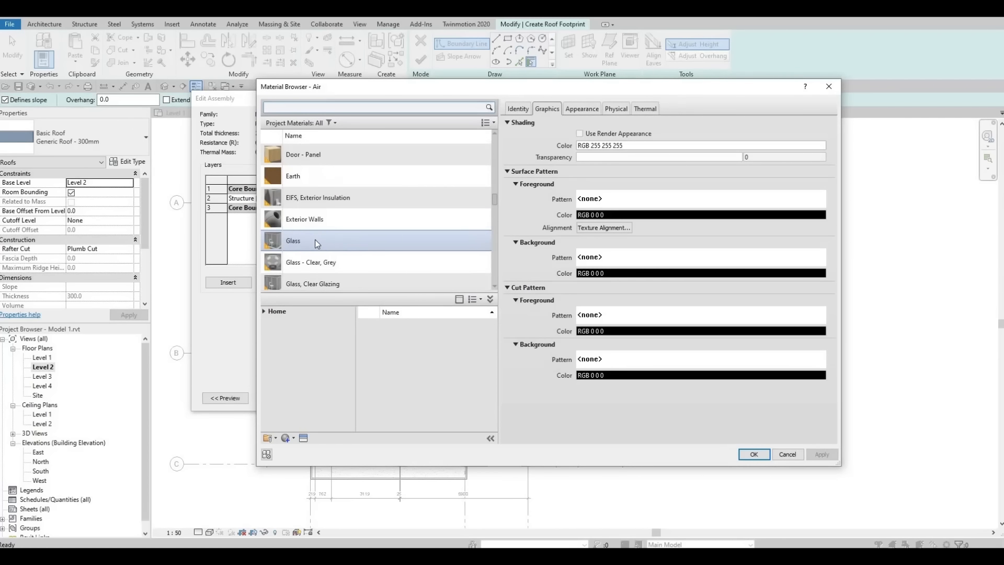
pyautogui.scroll(-3, 313, 238)
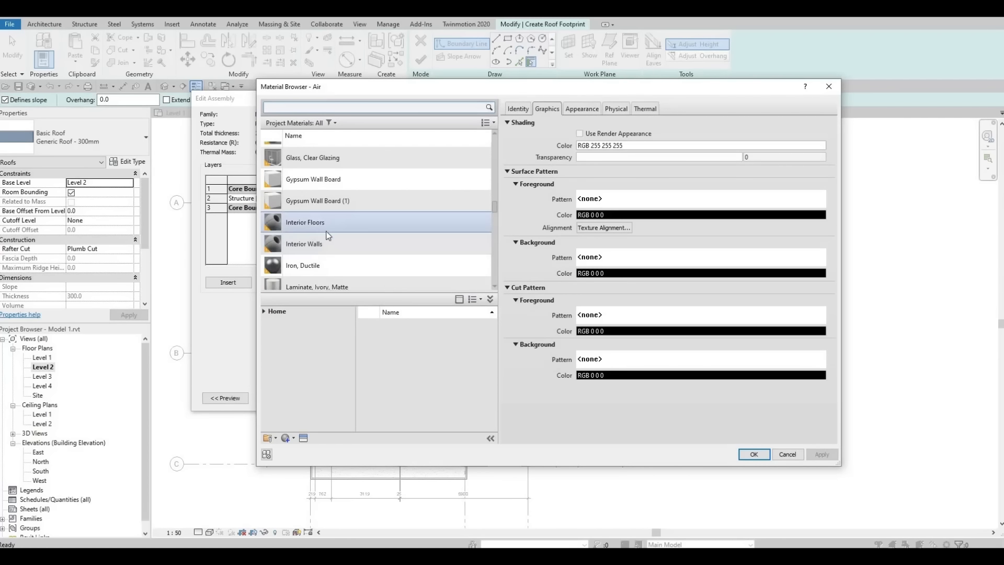
pyautogui.scroll(-10, 327, 238)
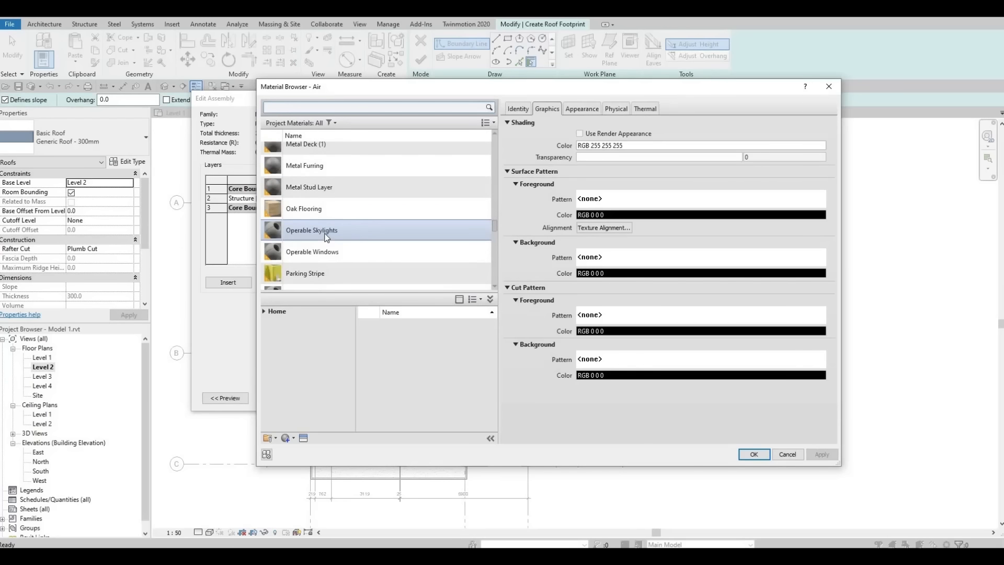
pyautogui.scroll(-5, 329, 238)
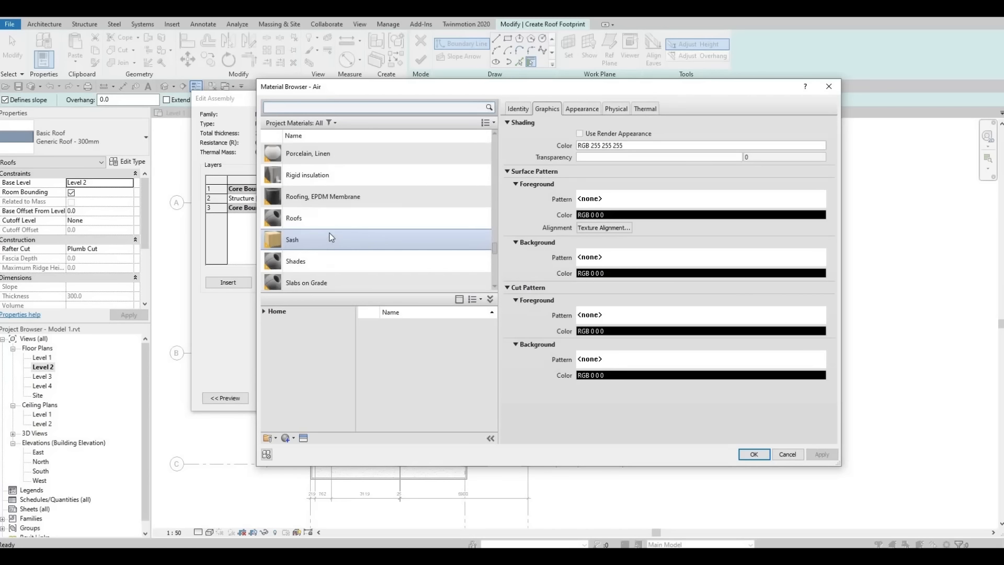
pyautogui.click(329, 159)
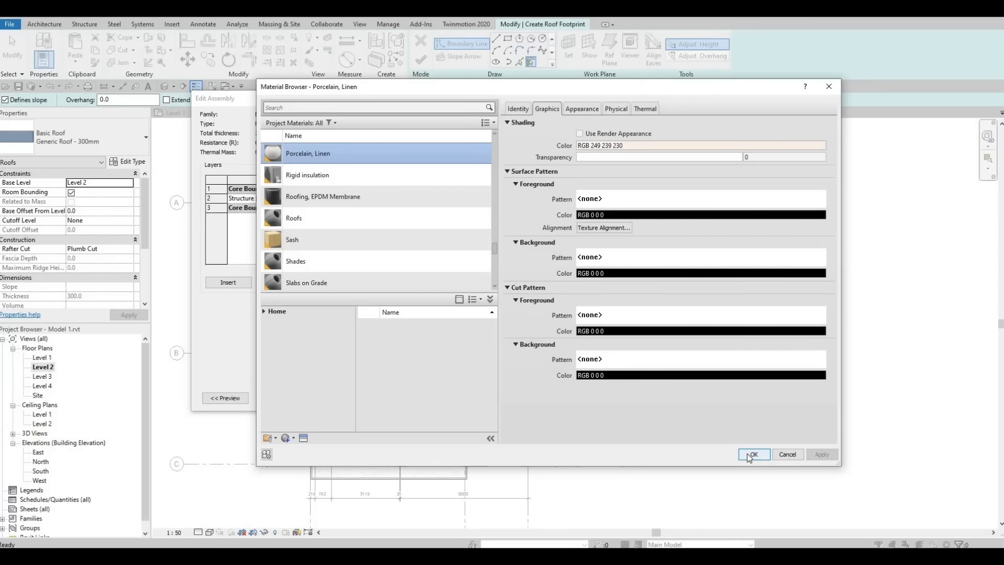
pyautogui.click(753, 454)
pyautogui.click(618, 393)
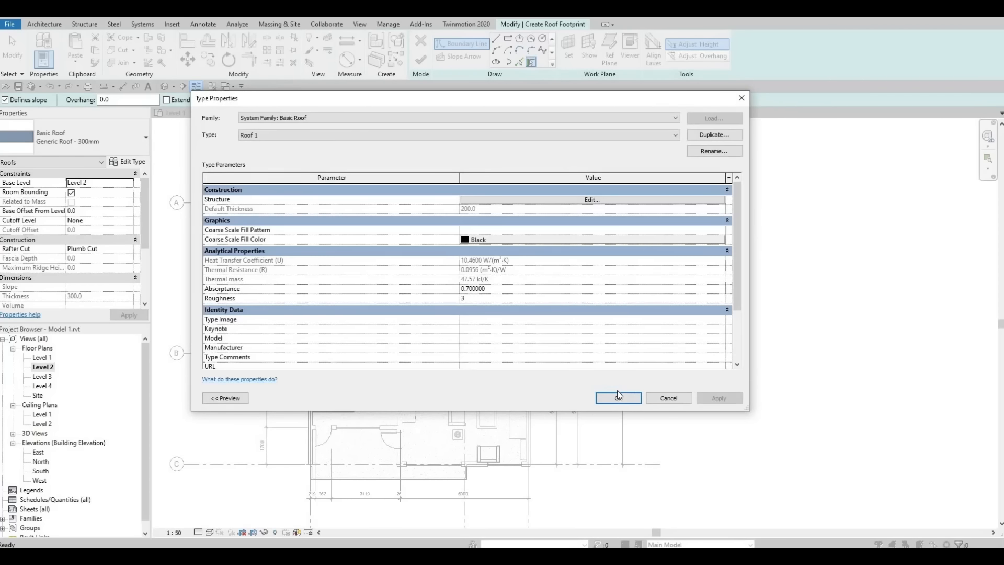
pyautogui.click(618, 398)
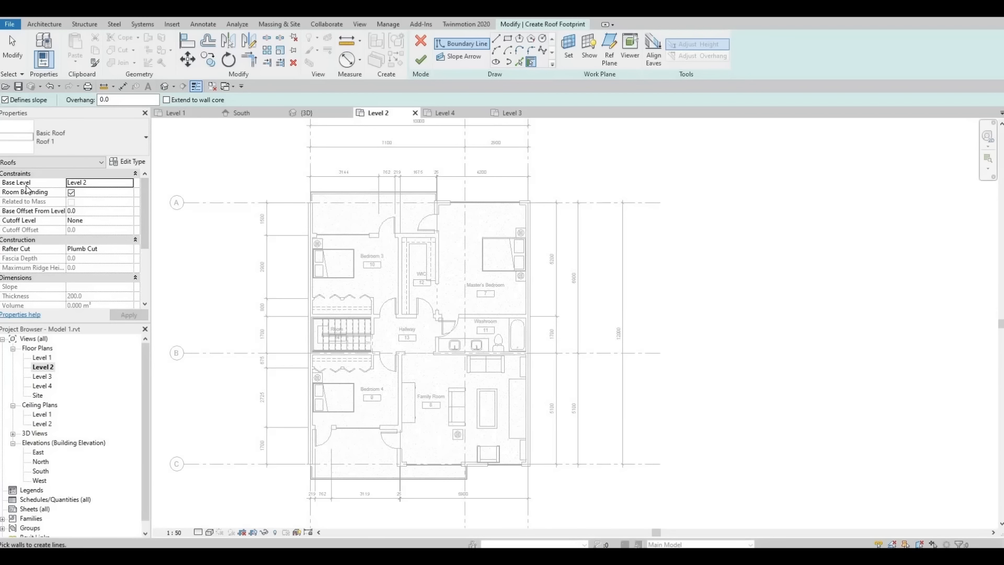
# Step: Set the roof's base level to Level 3 and apply it
pyautogui.click(73, 182)
pyautogui.click(129, 183)
pyautogui.click(90, 207)
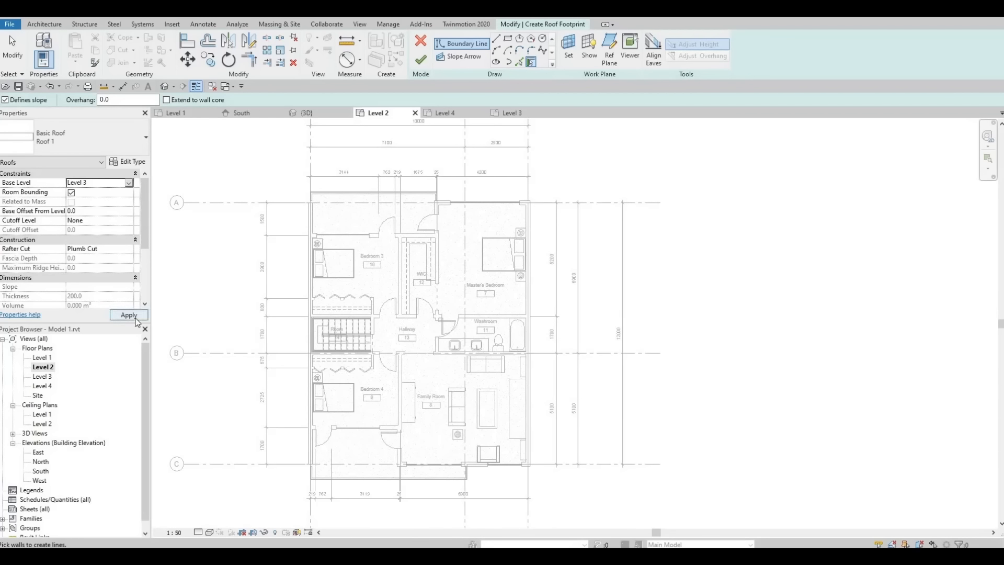
pyautogui.click(128, 315)
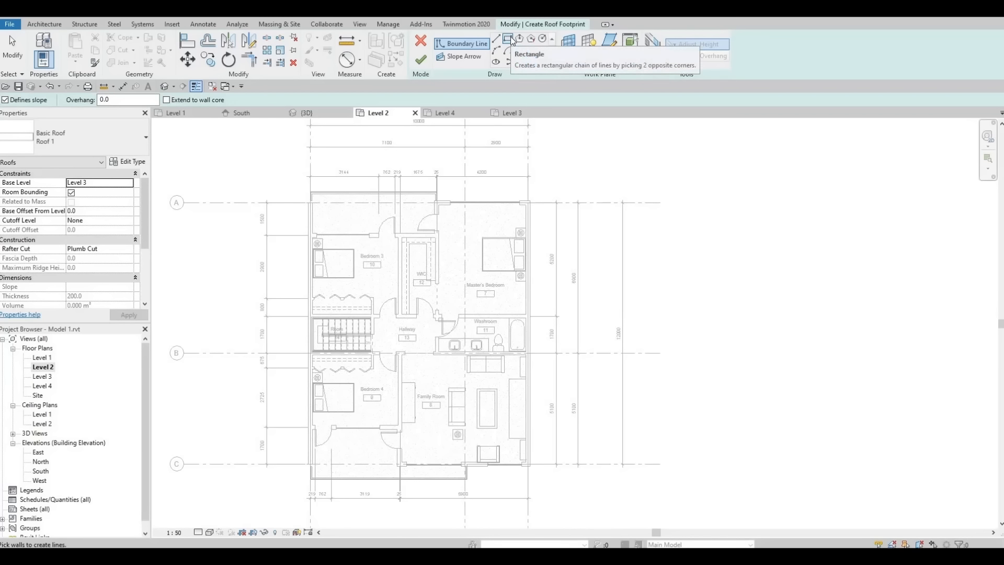
# Step: Turn off slope definition and sketch a rectangular roof boundary around the outer faces of the exterior walls, between opposite building corners
pyautogui.click(508, 39)
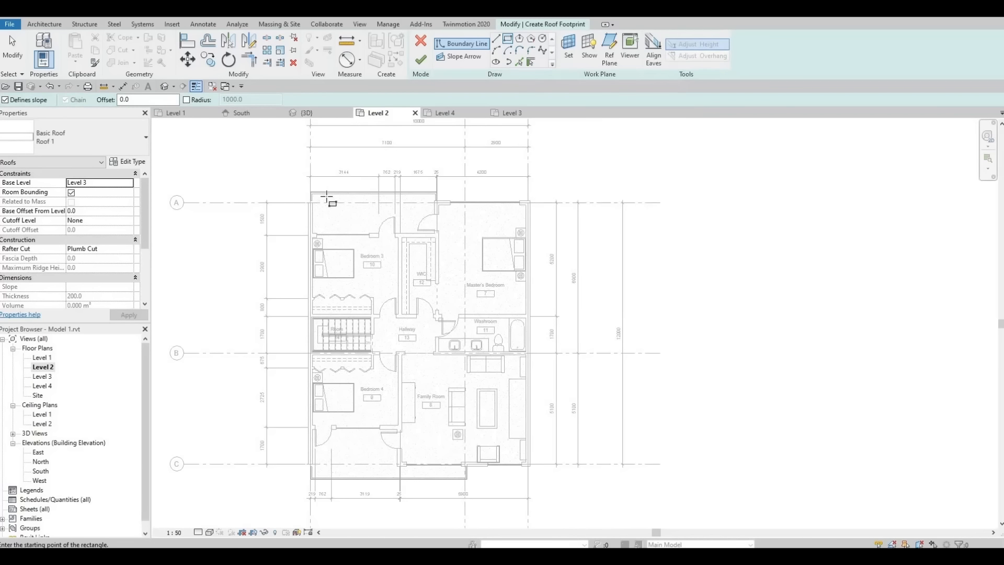
pyautogui.scroll(5, 327, 199)
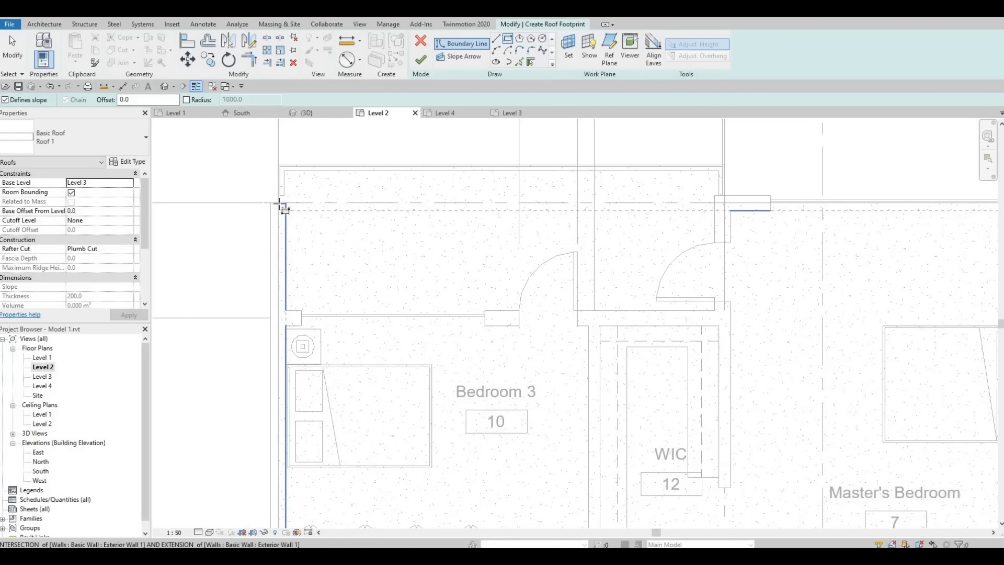
pyautogui.click(279, 203)
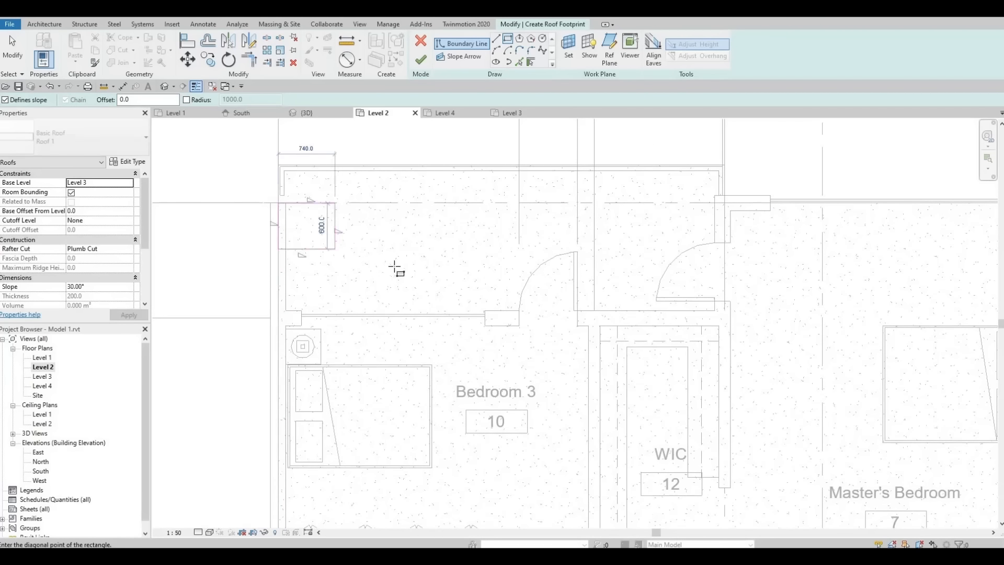
pyautogui.press('Escape')
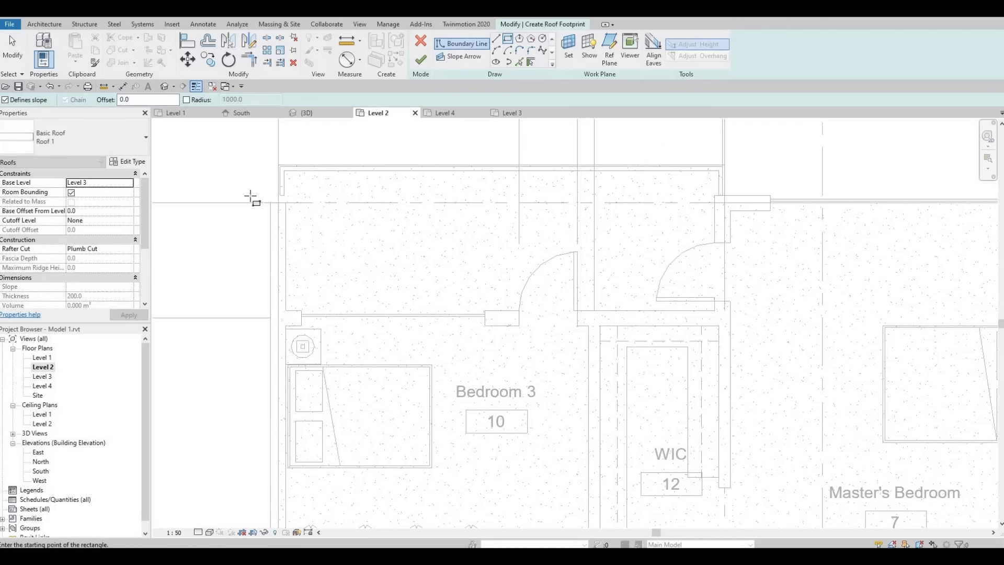
pyautogui.click(5, 100)
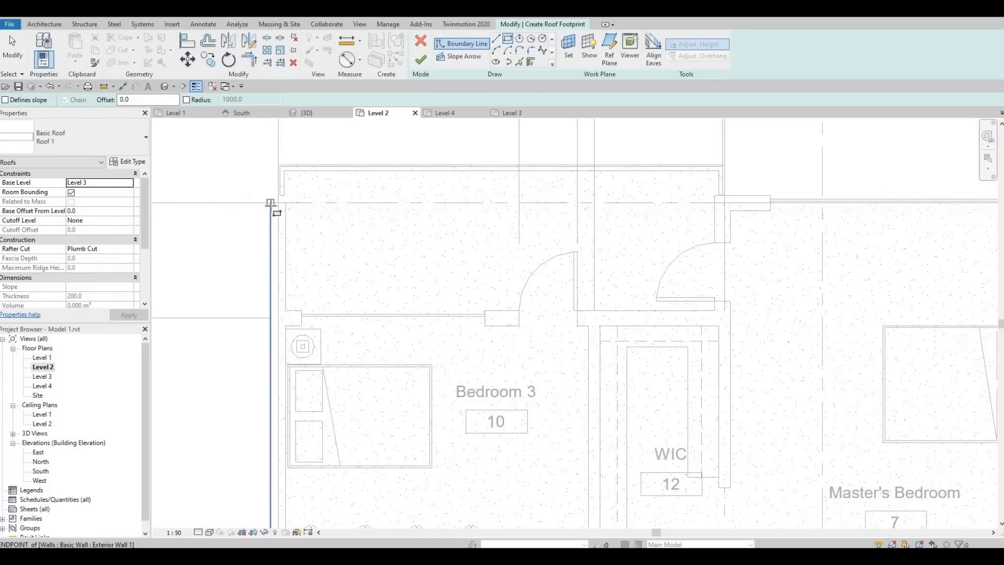
pyautogui.click(271, 203)
pyautogui.scroll(-2, 422, 314)
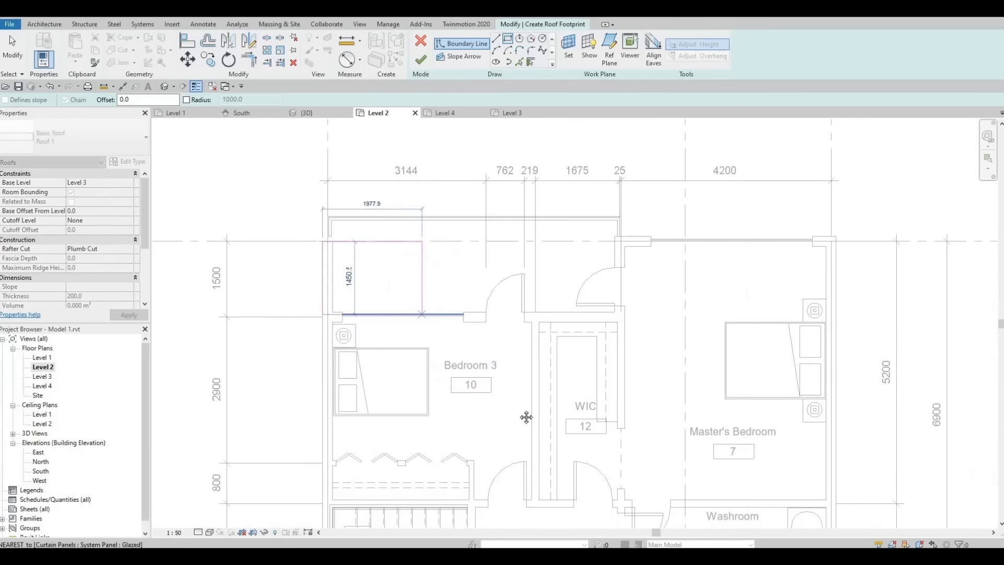
pyautogui.scroll(-2, 436, 204)
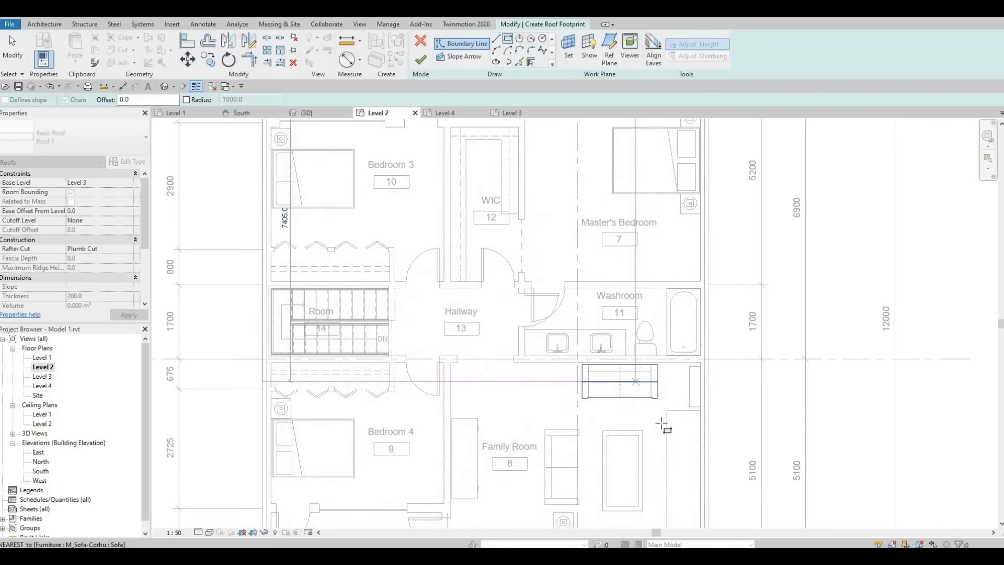
pyautogui.scroll(-1, 660, 418)
pyautogui.moveTo(660, 419); pyautogui.dragTo(605, 303, button='middle')
pyautogui.scroll(2, 635, 379)
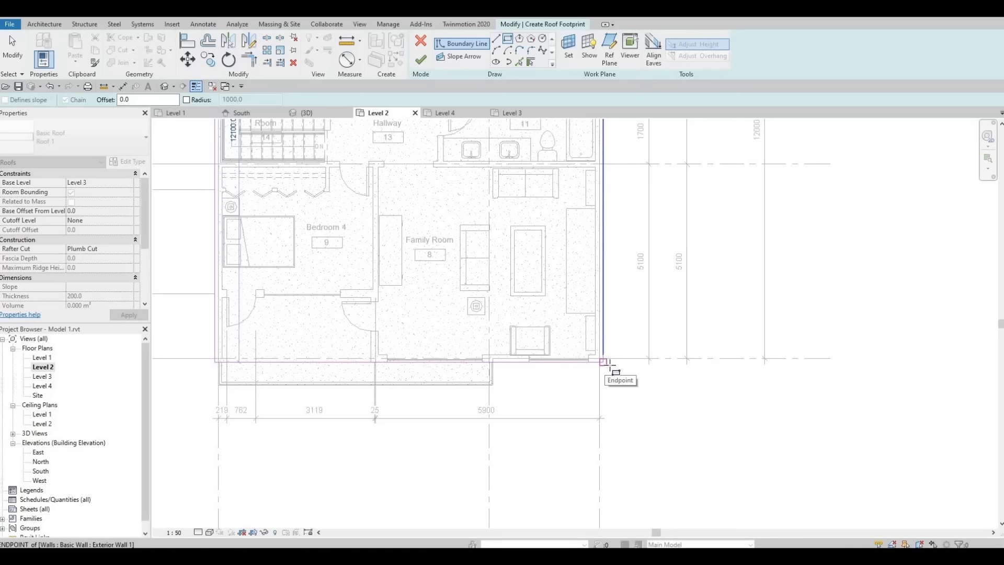
pyautogui.click(604, 361)
pyautogui.scroll(-3, 578, 296)
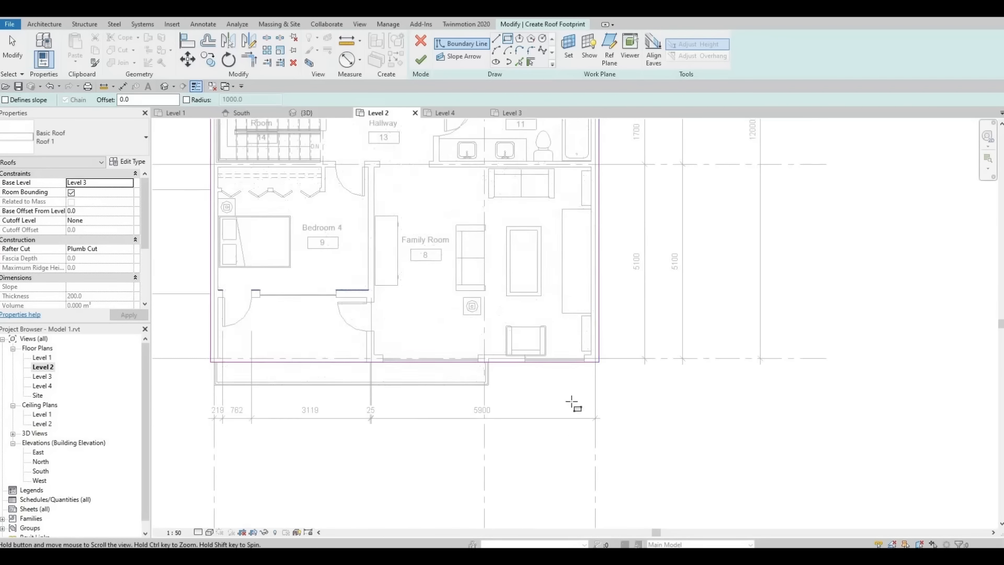
pyautogui.moveTo(556, 417); pyautogui.dragTo(557, 481, button='middle')
pyautogui.scroll(4, 341, 210)
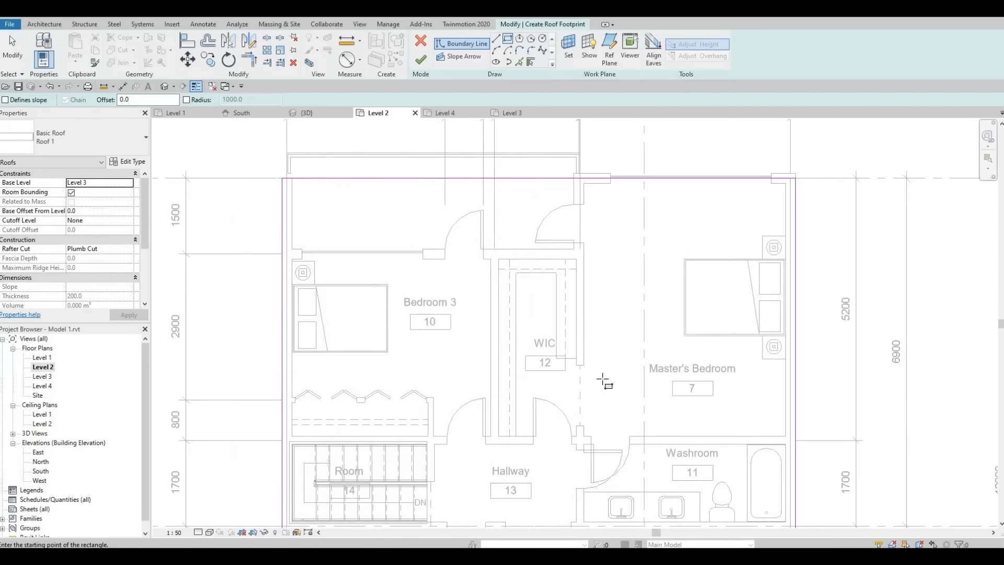
pyautogui.scroll(-5, 601, 379)
pyautogui.moveTo(590, 399); pyautogui.dragTo(554, 300, button='middle')
pyautogui.press('Escape')
pyautogui.press('Escape')
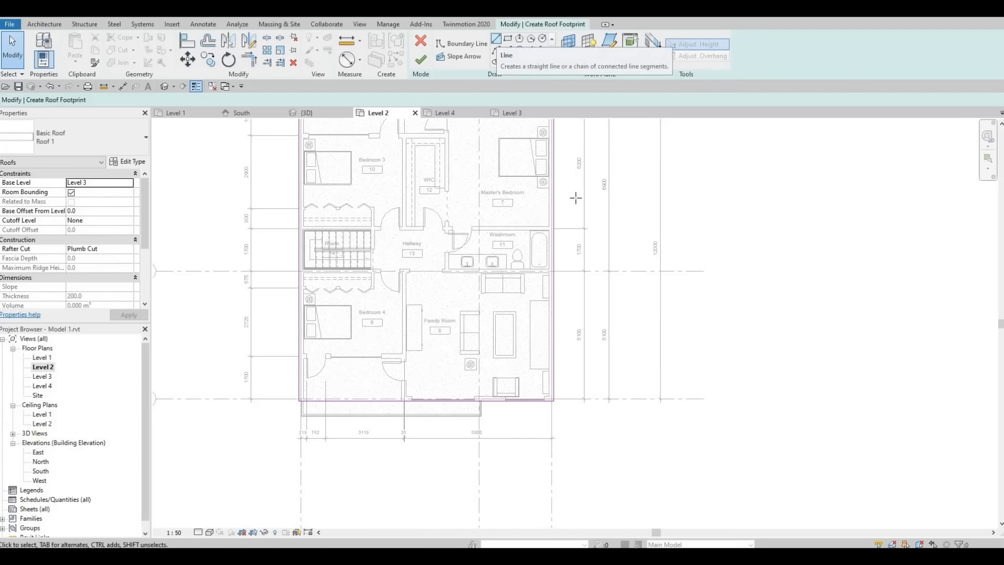
# Step: Sketch boundary lines along the wall above the Family Room and down its wall beside Bedroom 4 to the lower roof edge
pyautogui.click(496, 39)
pyautogui.scroll(3, 546, 271)
pyautogui.scroll(2, 545, 271)
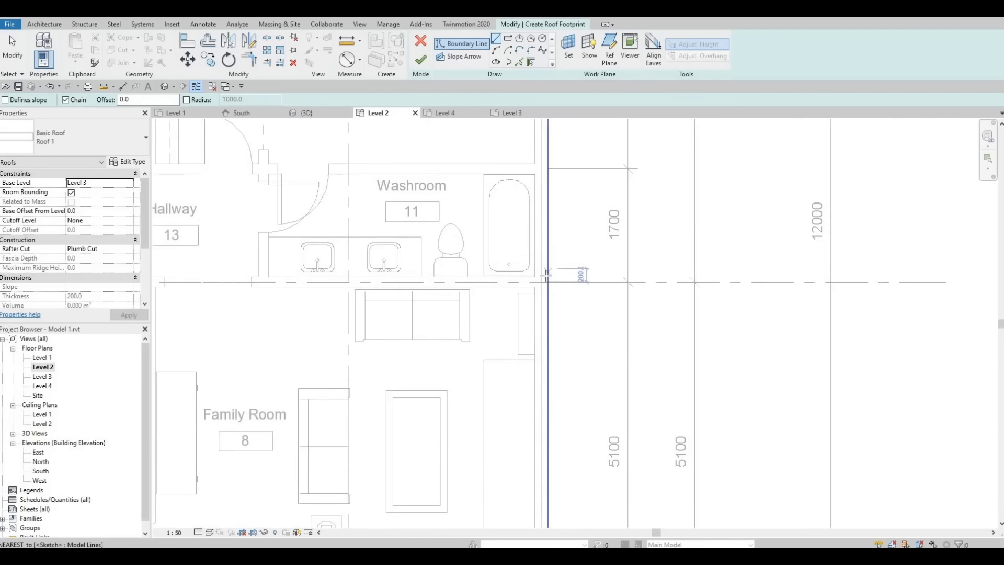
pyautogui.click(545, 275)
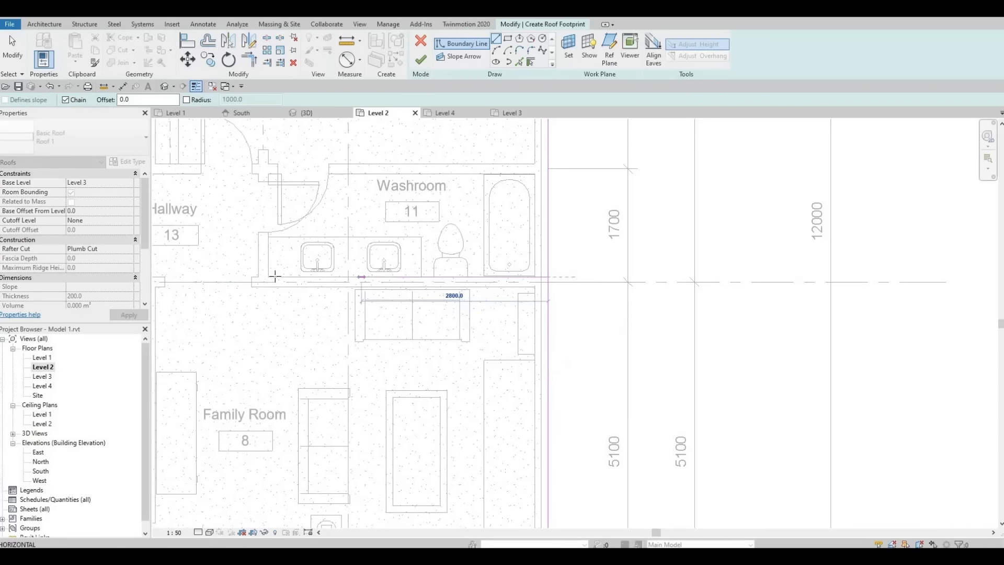
pyautogui.moveTo(269, 280); pyautogui.dragTo(518, 249, button='middle')
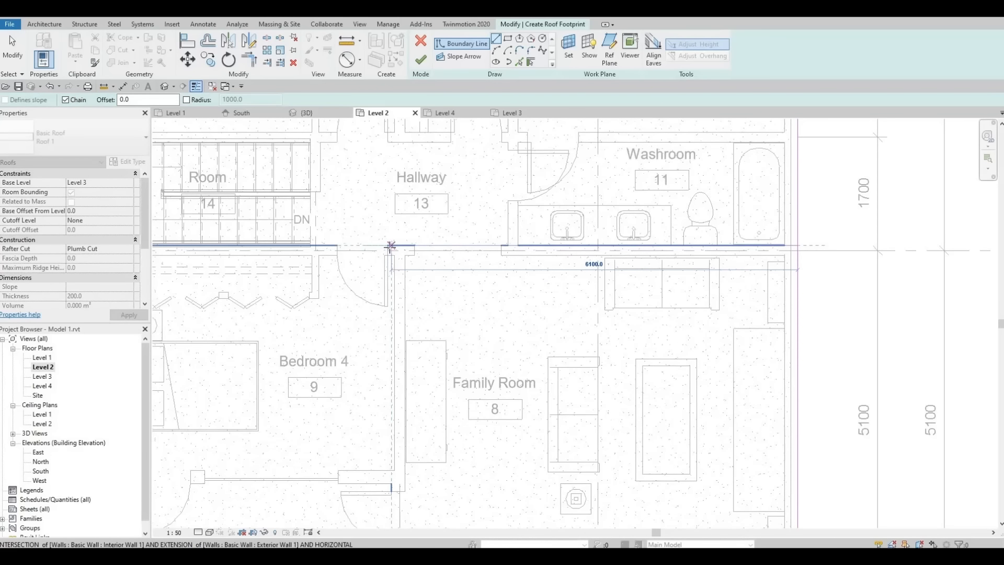
pyautogui.click(390, 247)
pyautogui.scroll(-2, 392, 324)
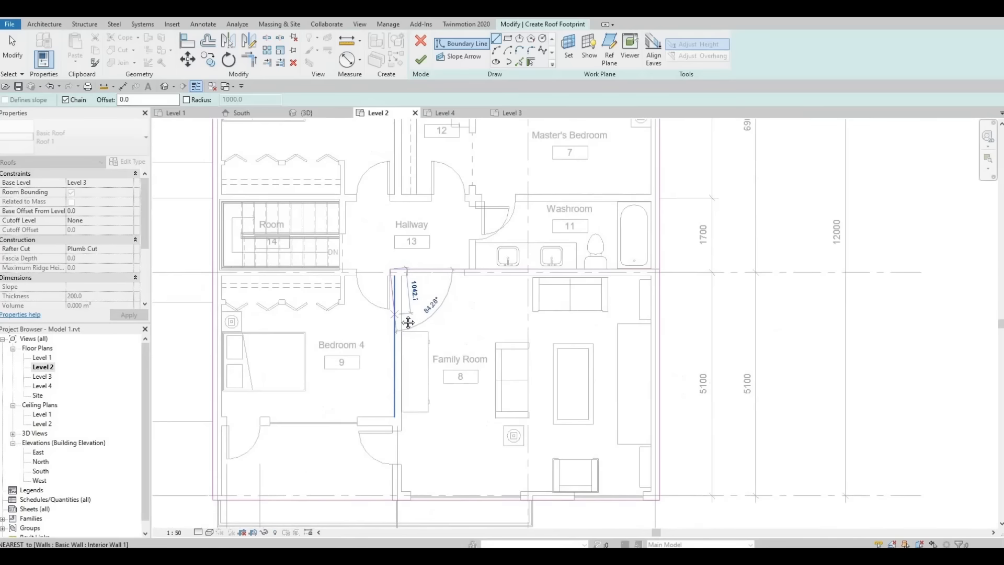
pyautogui.moveTo(401, 434); pyautogui.dragTo(374, 240, button='middle')
pyautogui.scroll(2, 375, 282)
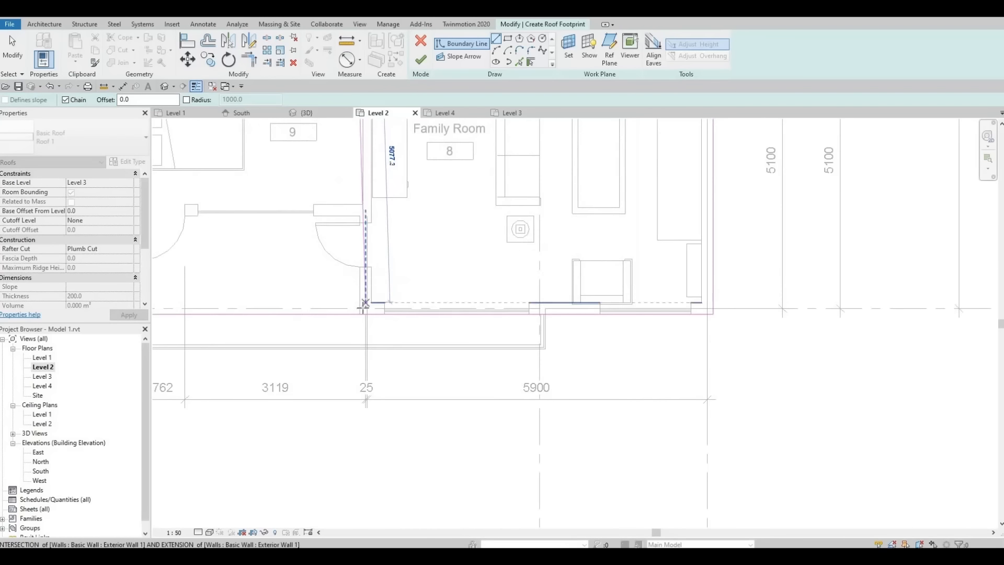
pyautogui.click(364, 303)
pyautogui.click(362, 316)
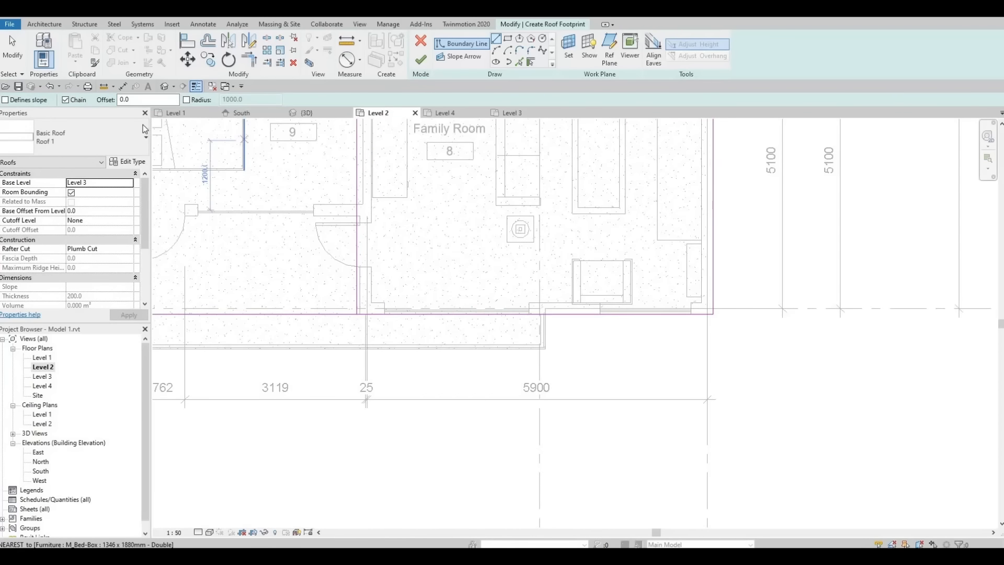
# Step: Align the vertical boundary line between Bedroom 4 and the Family Room with the exterior wall's face
pyautogui.click(186, 42)
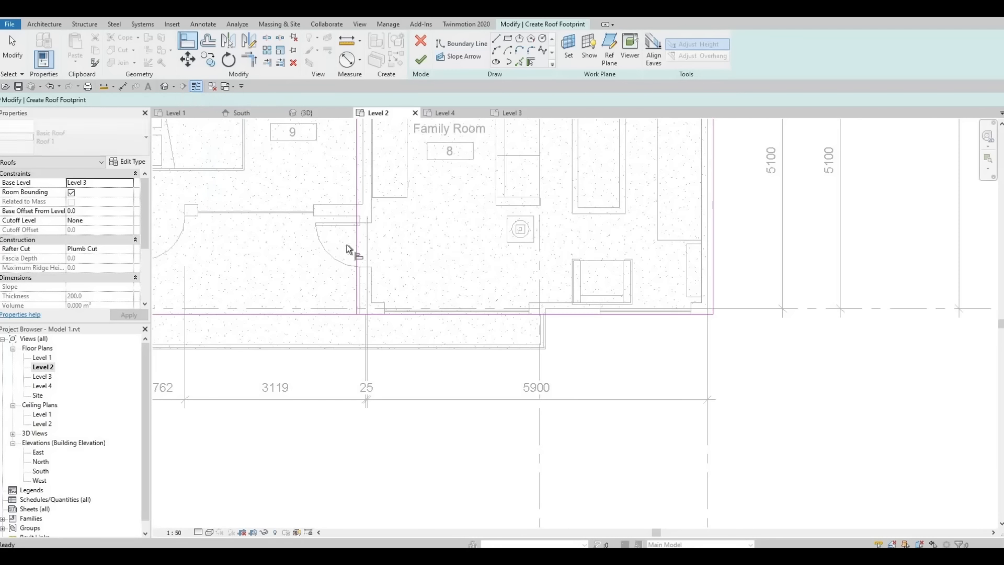
pyautogui.click(356, 282)
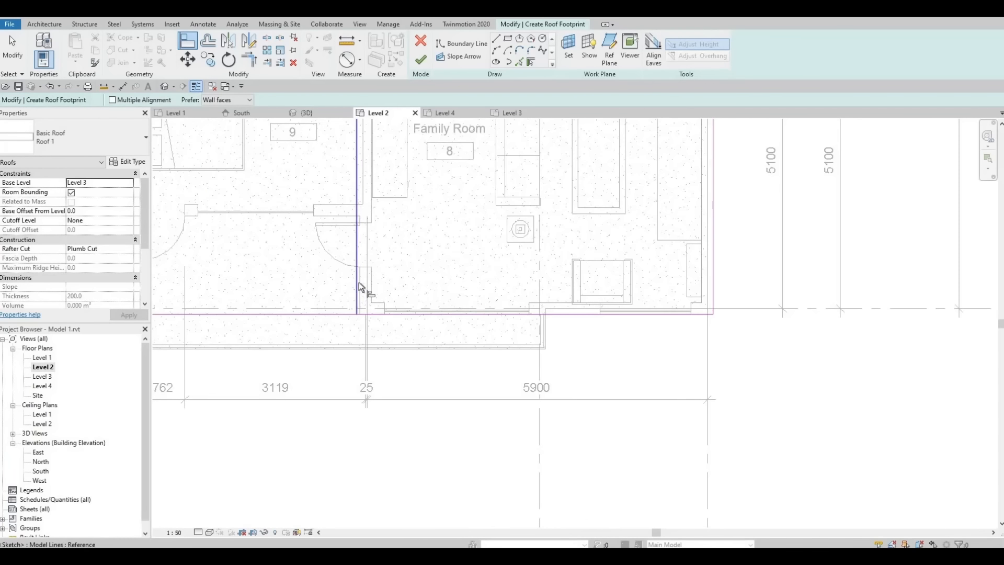
pyautogui.click(359, 281)
pyautogui.click(357, 280)
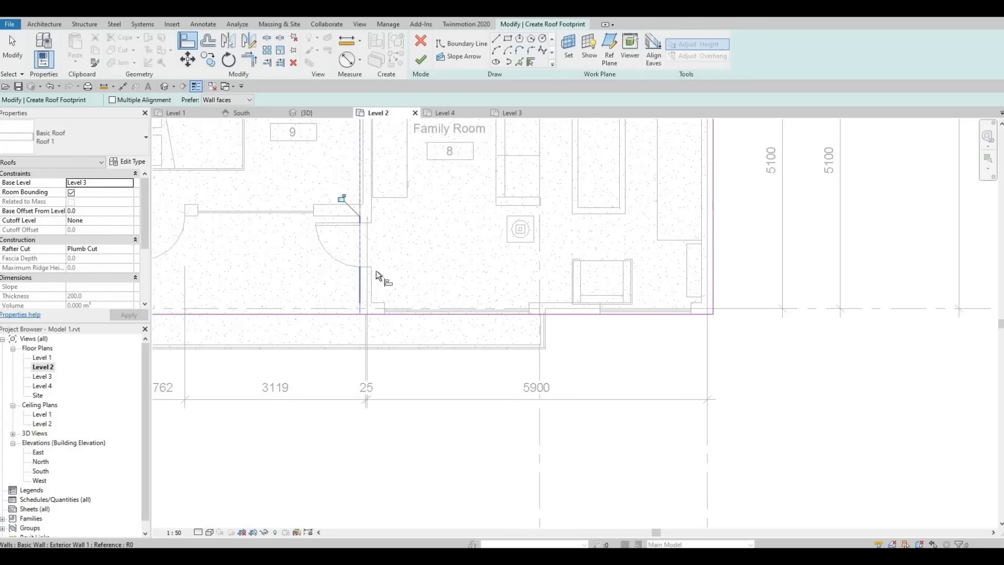
pyautogui.scroll(-3, 398, 262)
pyautogui.scroll(2, 439, 340)
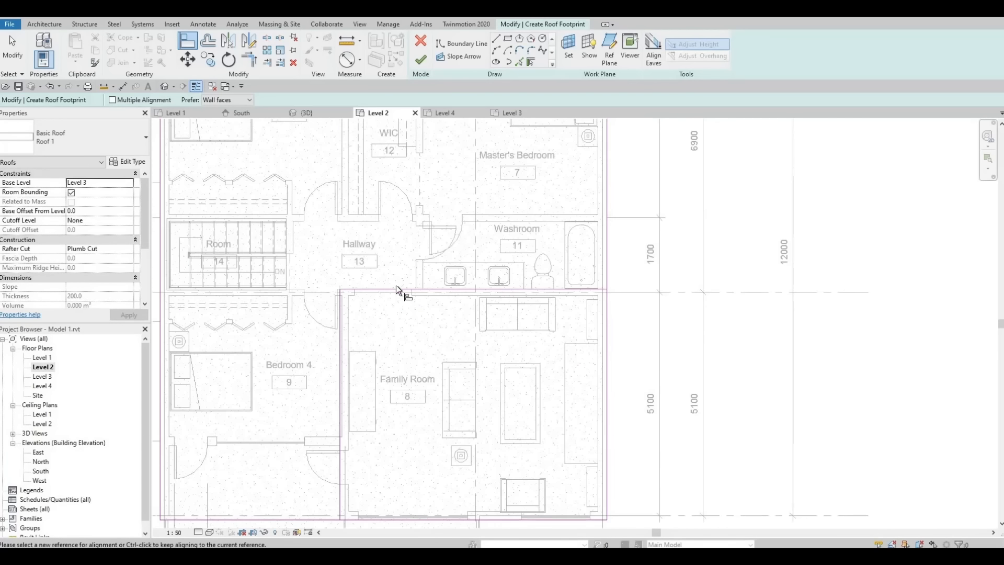
pyautogui.scroll(2, 401, 292)
pyautogui.scroll(3, 447, 302)
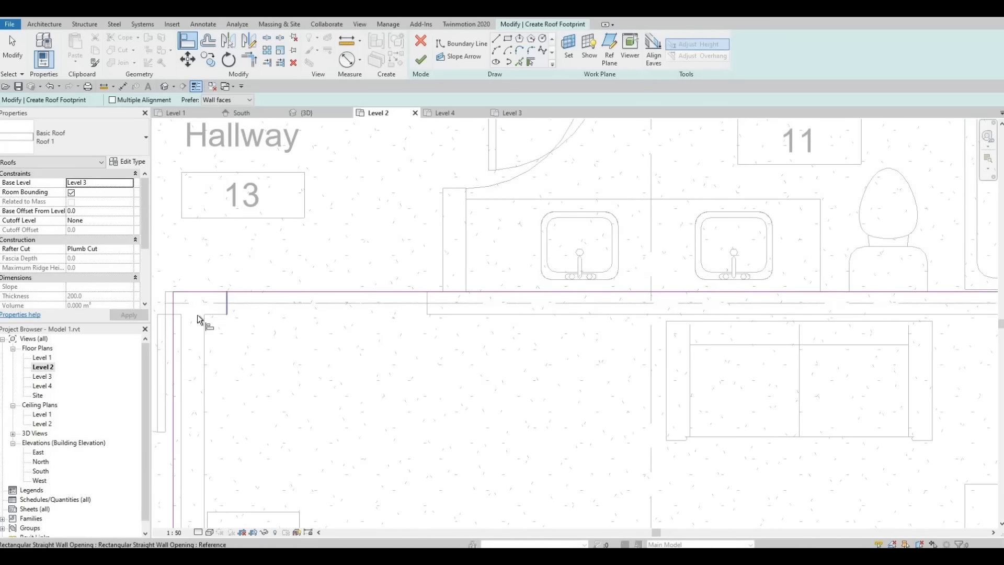
pyautogui.scroll(-4, 395, 284)
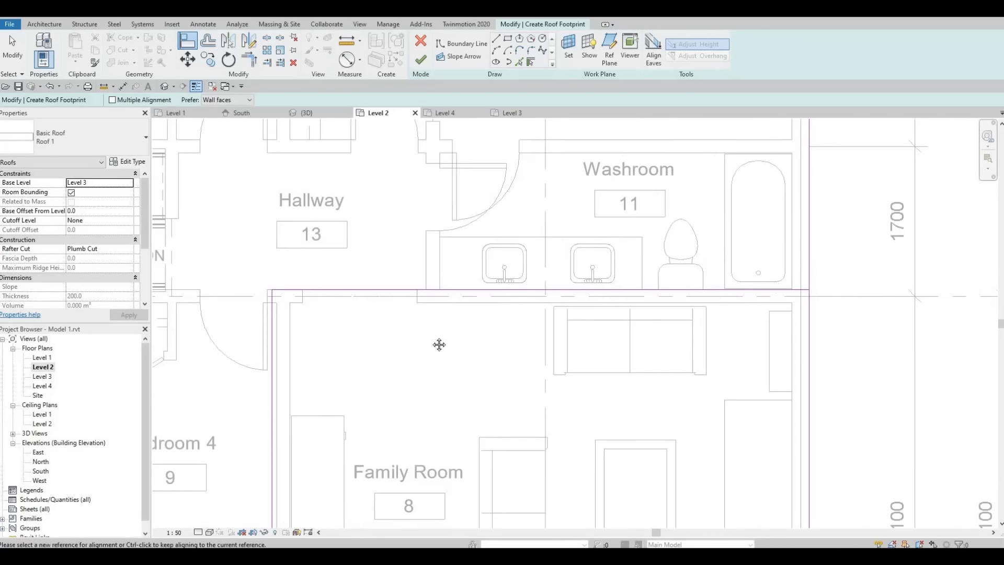
pyautogui.moveTo(420, 331); pyautogui.dragTo(335, 302, button='middle')
pyautogui.scroll(-3, 467, 361)
pyautogui.press('Escape')
pyautogui.moveTo(467, 362); pyautogui.dragTo(408, 320, button='middle')
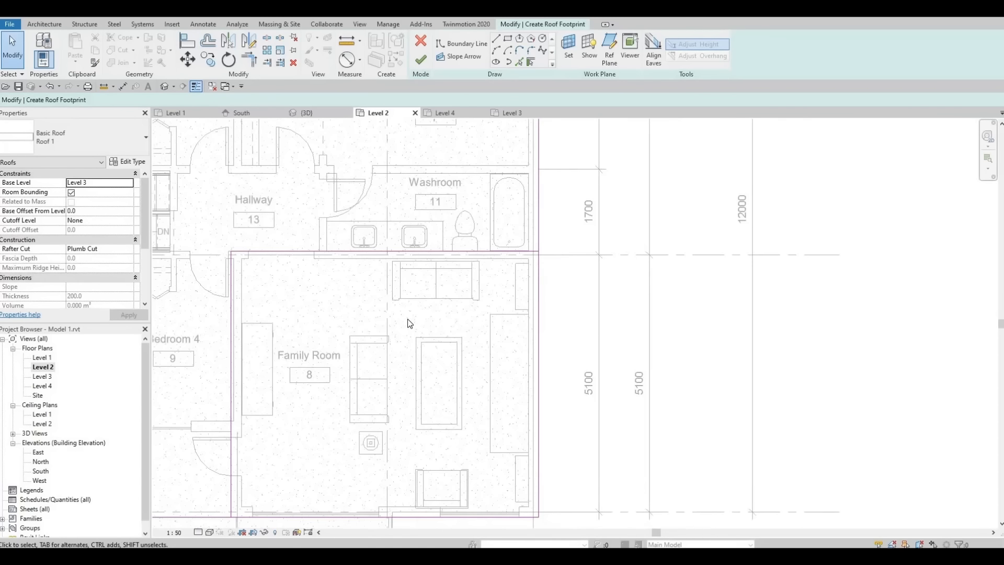
# Step: Trim the boundary lines at the Washroom and Bedroom 4 corners so the outline excludes the Family Room
pyautogui.click(249, 60)
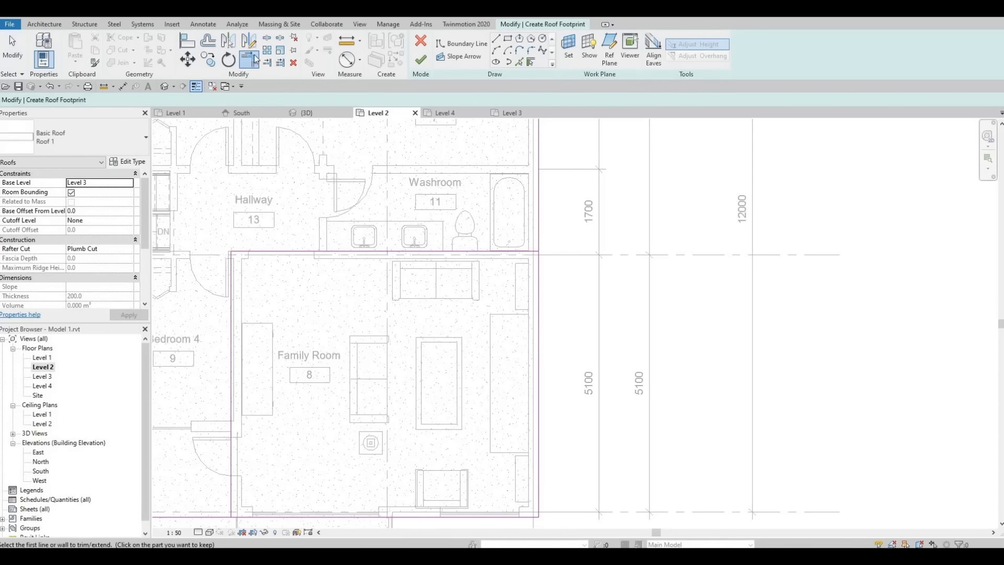
pyautogui.click(524, 253)
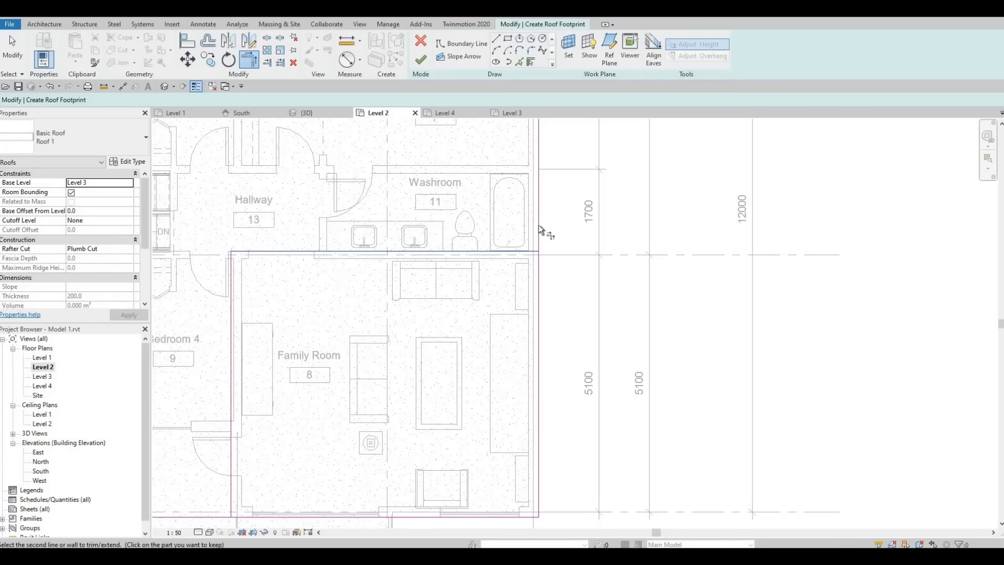
pyautogui.click(539, 231)
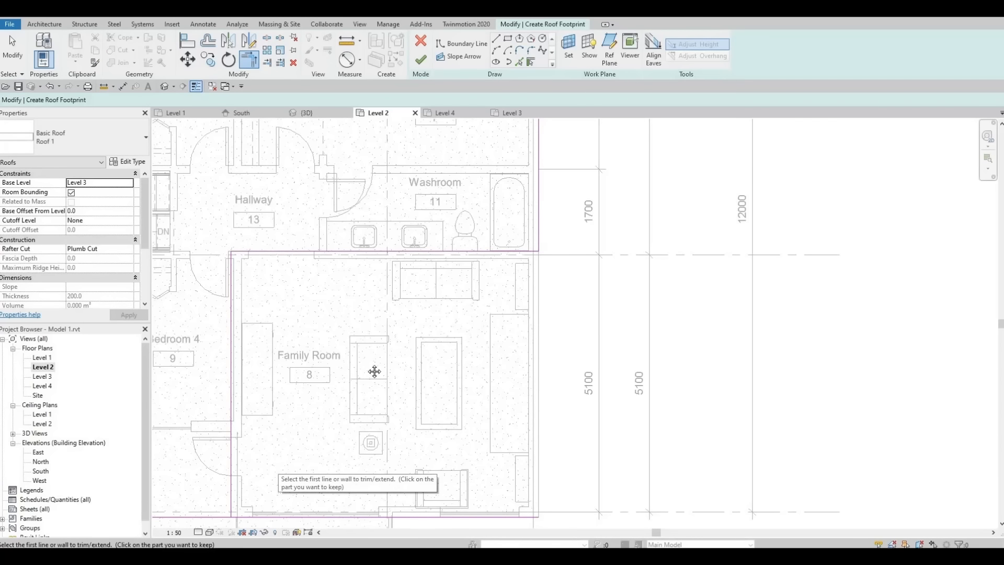
pyautogui.moveTo(278, 459); pyautogui.dragTo(320, 408, button='middle')
pyautogui.click(319, 399)
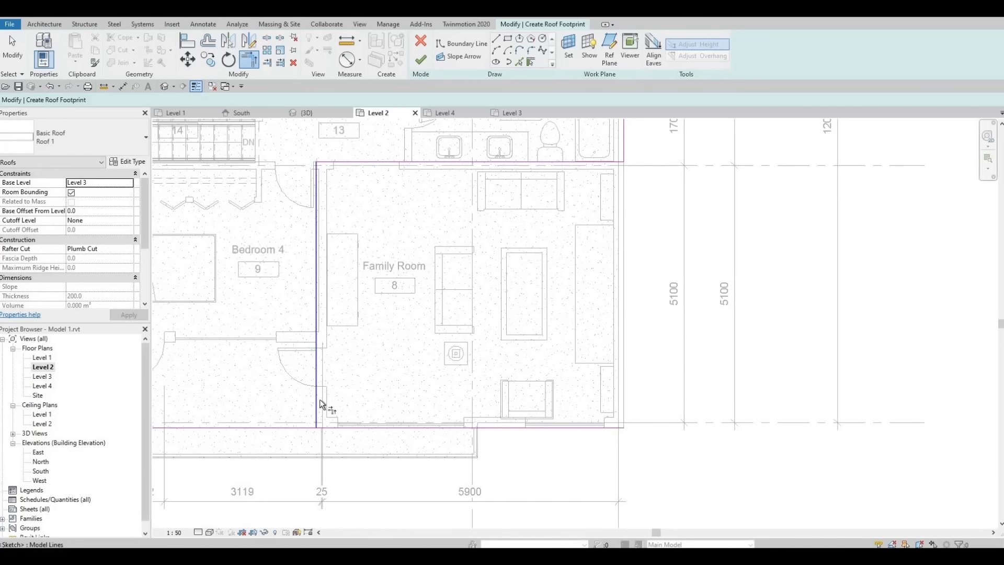
pyautogui.click(312, 426)
pyautogui.scroll(-3, 425, 398)
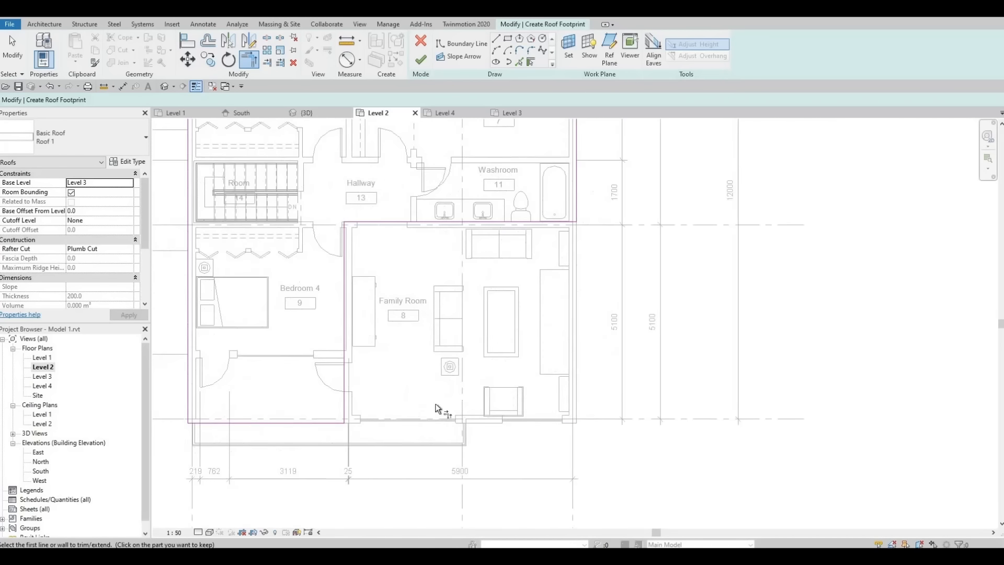
pyautogui.press('Escape')
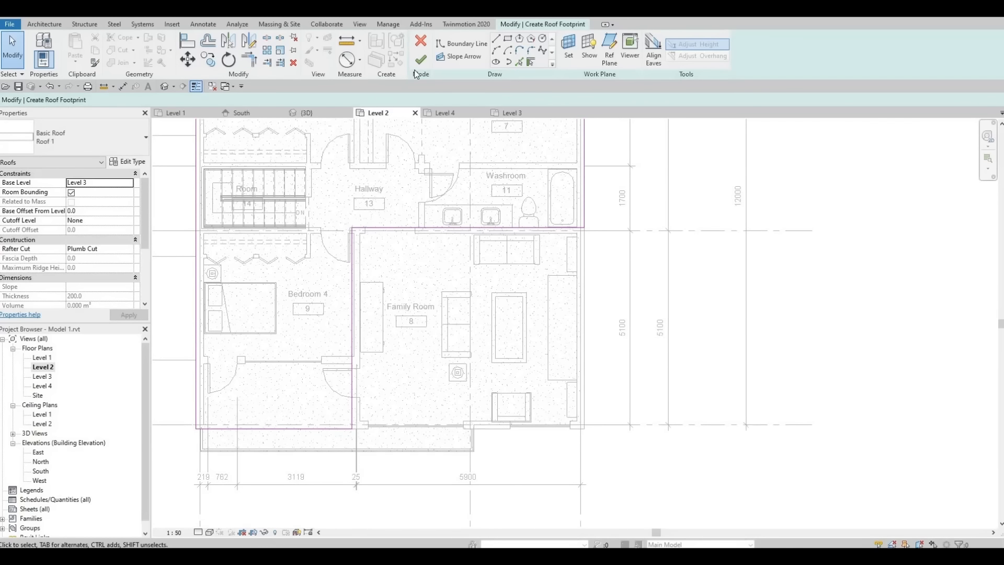
# Step: Finish the roof footprint sketch and inspect the flat roof from the front in the 3D view
pyautogui.click(421, 61)
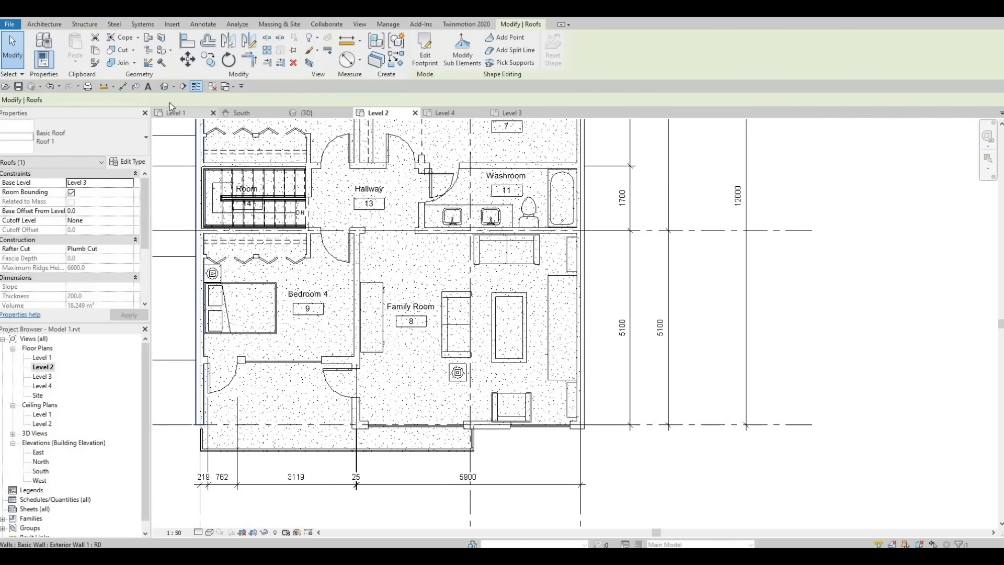
pyautogui.click(165, 87)
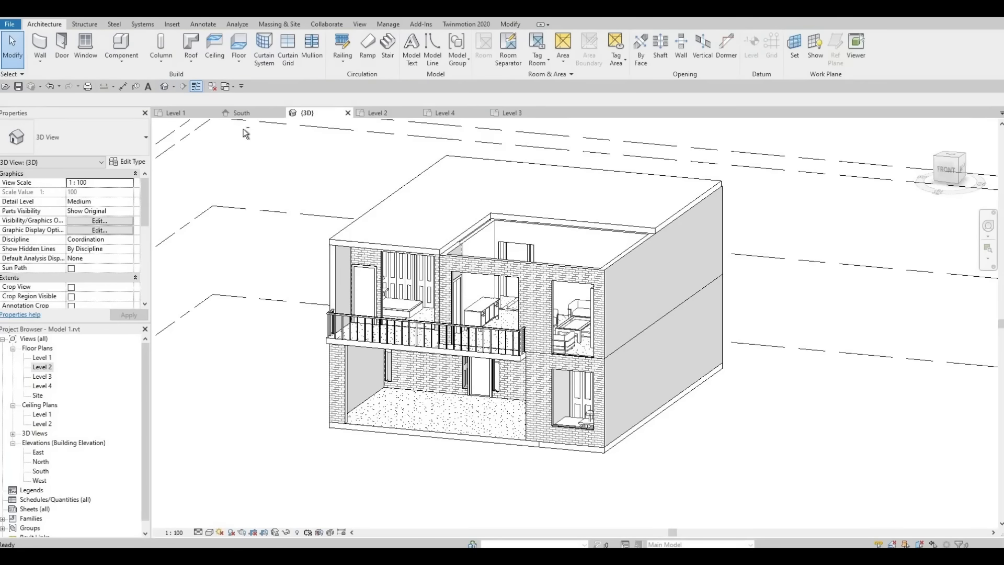
pyautogui.keyDown('shift'); pyautogui.moveTo(293, 159); pyautogui.dragTo(529, 256, button='middle'); pyautogui.keyUp('shift')
pyautogui.keyDown('shift'); pyautogui.moveTo(437, 278); pyautogui.dragTo(392, 285, button='middle'); pyautogui.keyUp('shift')
pyautogui.scroll(1, 392, 285)
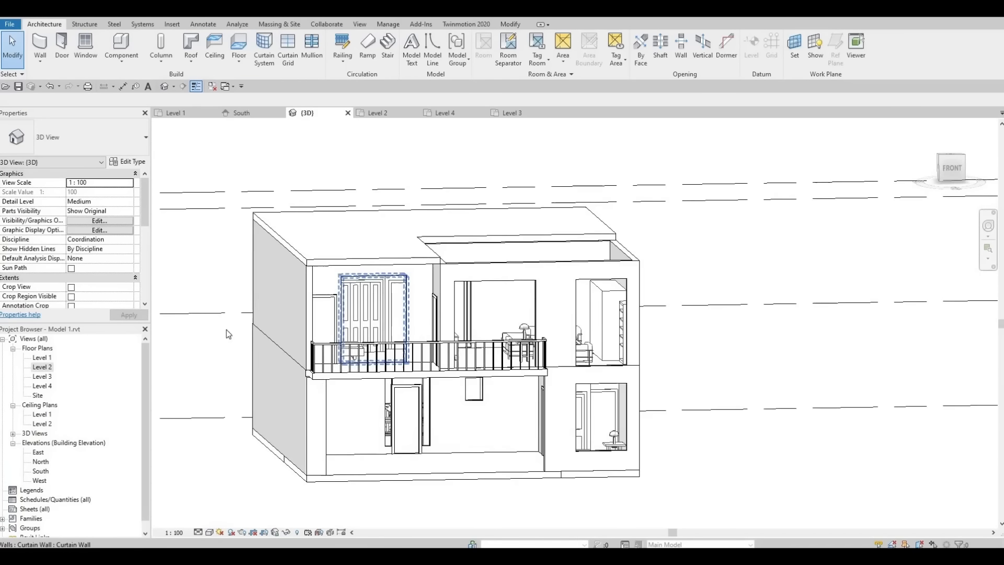
# Step: Open the Level 3 floor plan and start a new wall of type Exterior Wall 1
pyautogui.doubleClick(42, 377)
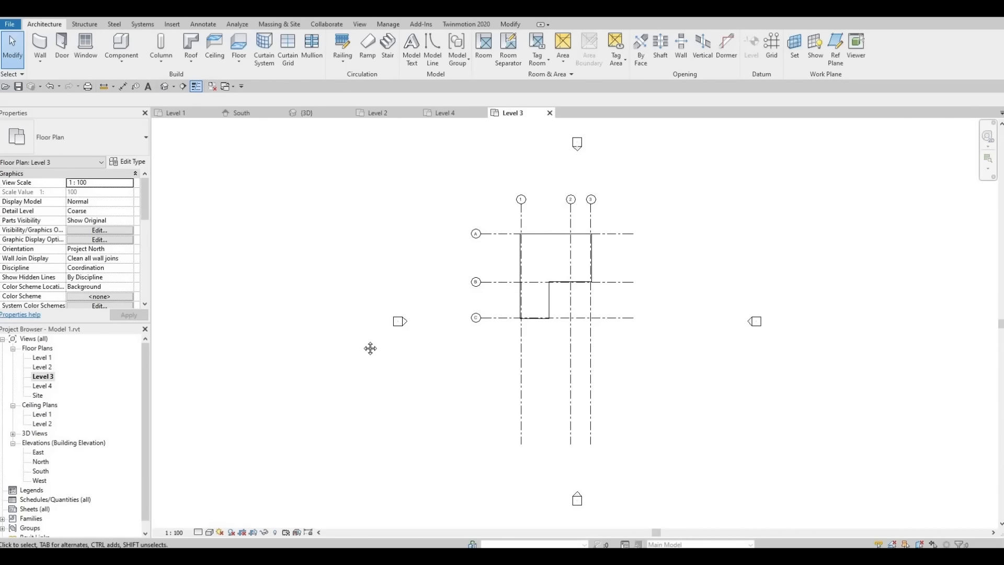
pyautogui.scroll(4, 324, 308)
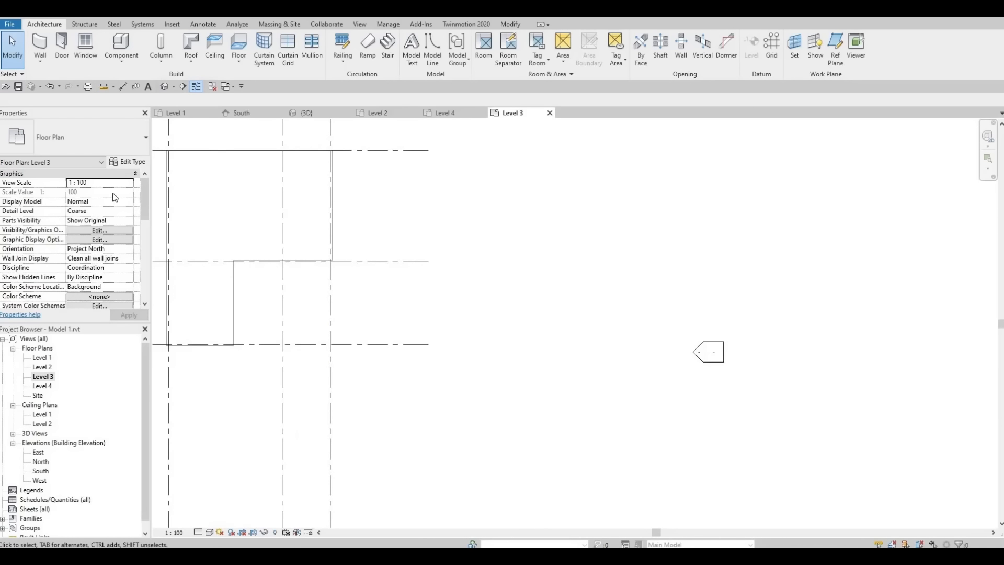
pyautogui.click(46, 41)
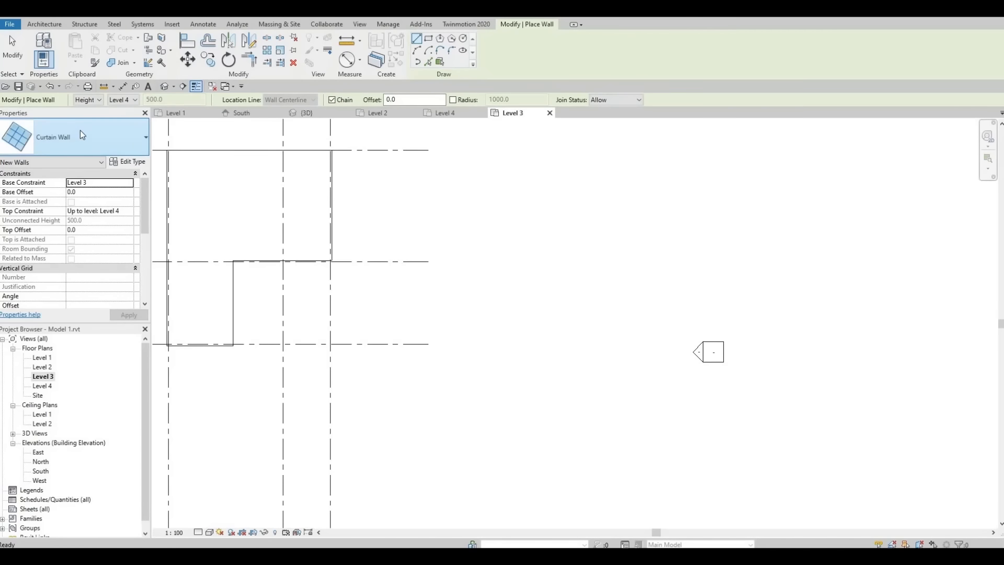
pyautogui.click(80, 130)
pyautogui.scroll(2, 120, 256)
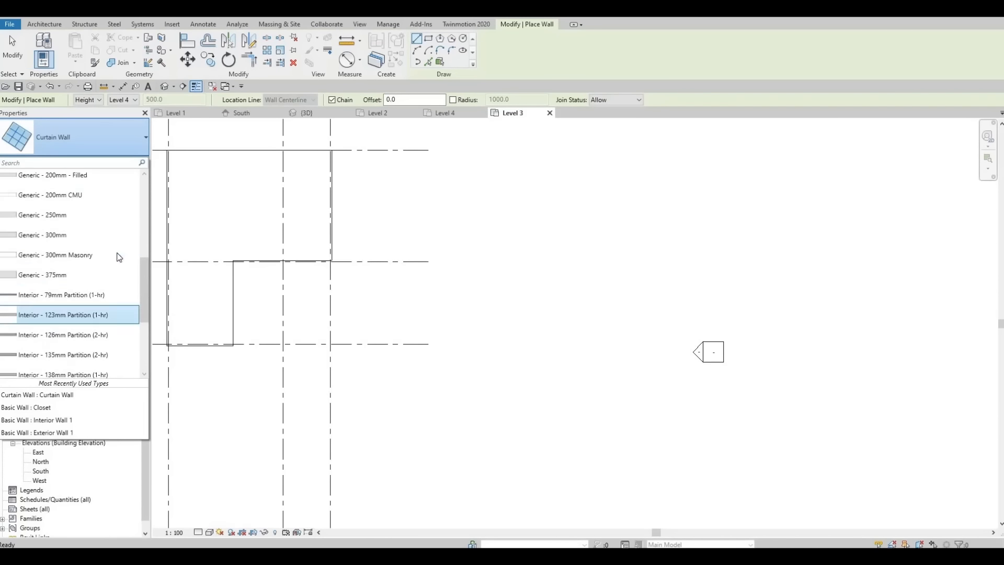
pyautogui.scroll(3, 117, 256)
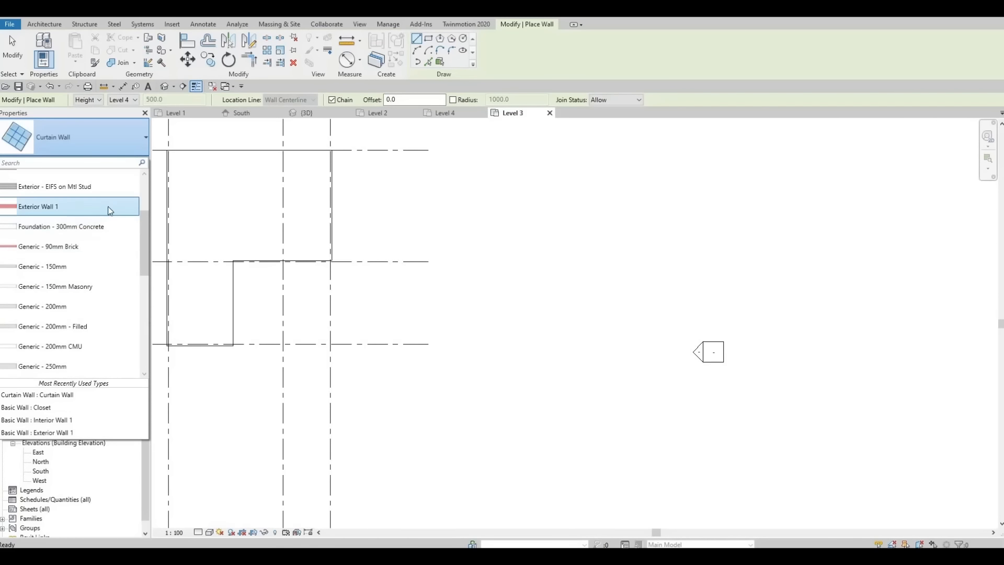
pyautogui.click(108, 207)
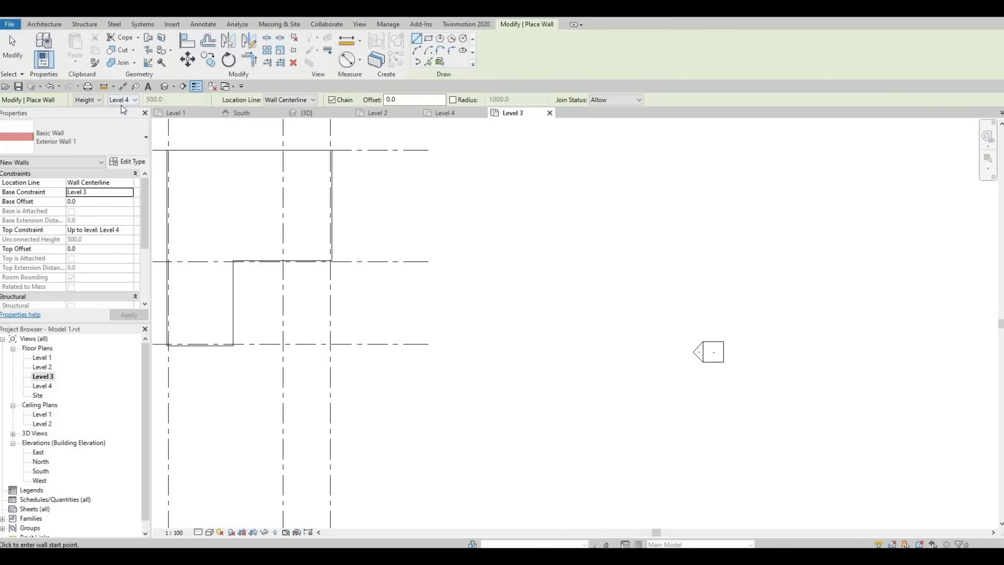
# Step: Draw a rectangle of walls from the existing roof's inner corner to the intersection of grids 3 and C
pyautogui.click(429, 40)
pyautogui.scroll(6, 243, 259)
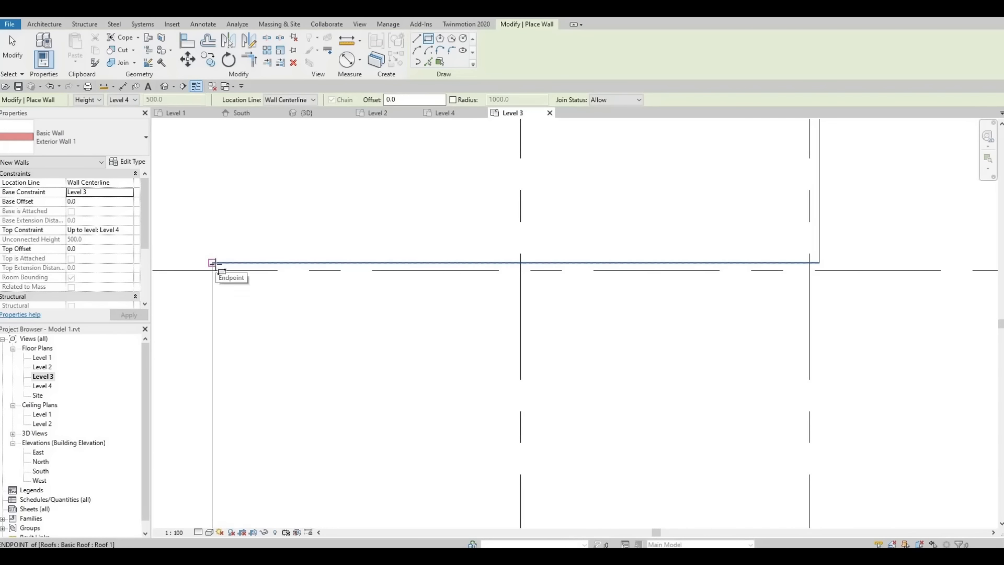
pyautogui.click(213, 263)
pyautogui.scroll(-4, 408, 424)
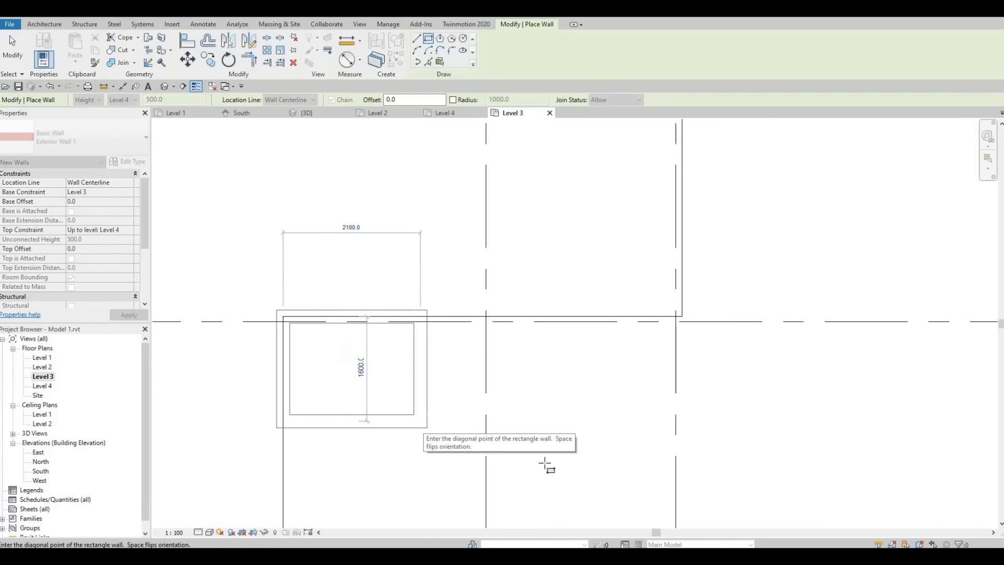
pyautogui.moveTo(317, 202); pyautogui.dragTo(308, 195, button='middle')
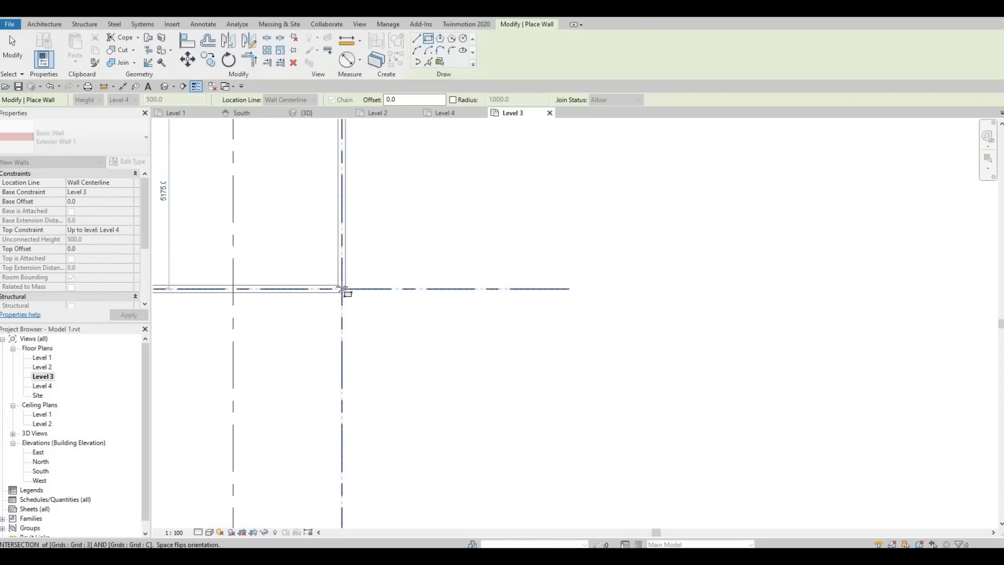
pyautogui.click(342, 288)
pyautogui.press('Escape')
pyautogui.press('Escape')
pyautogui.moveTo(196, 154); pyautogui.dragTo(318, 230, button='middle')
pyautogui.scroll(-1, 304, 168)
pyautogui.moveTo(305, 167); pyautogui.dragTo(328, 213, button='middle')
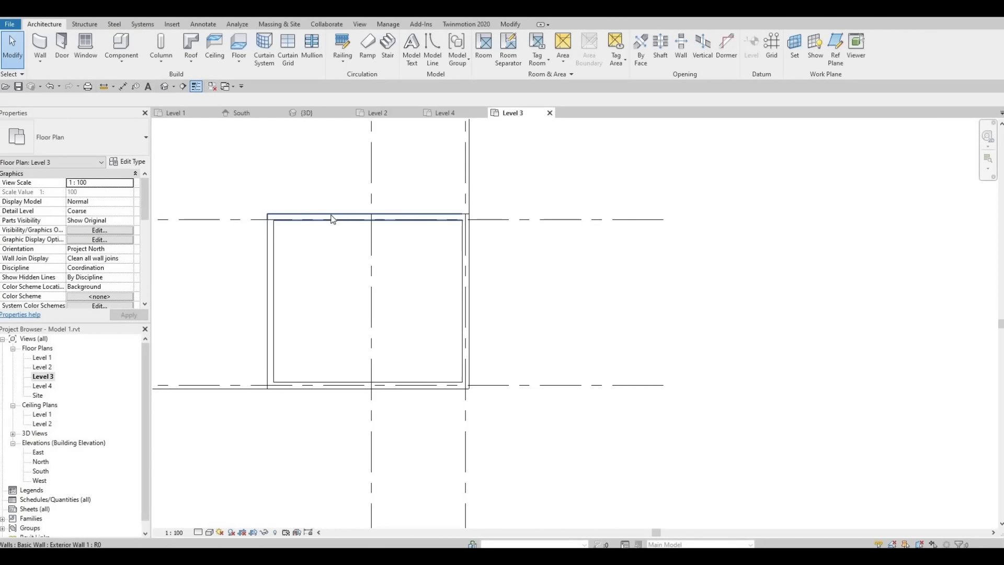
# Step: Align the outer face of the rectangle's north wall with grid line B
pyautogui.click(196, 86)
pyautogui.scroll(1, 263, 225)
pyautogui.click(233, 233)
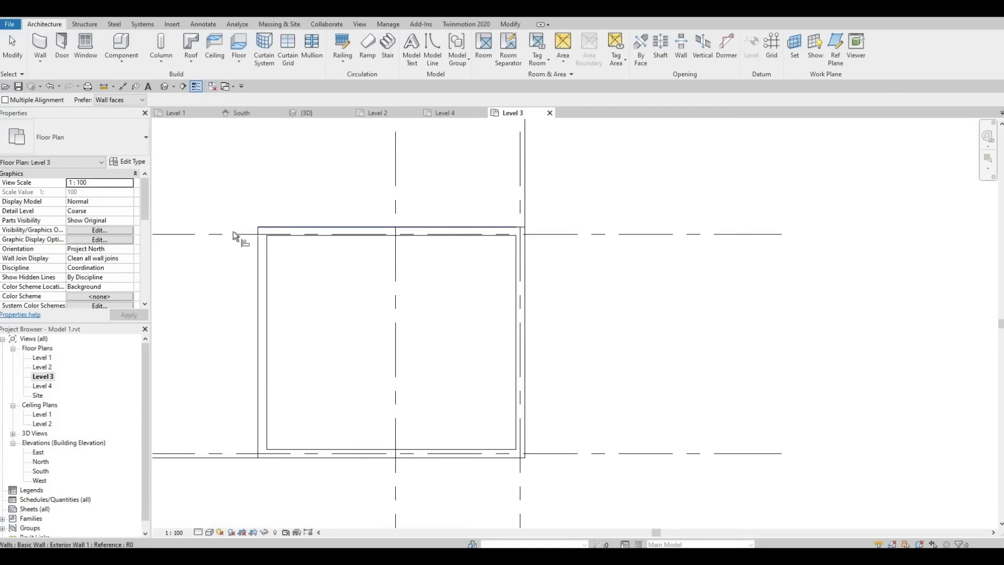
pyautogui.click(312, 227)
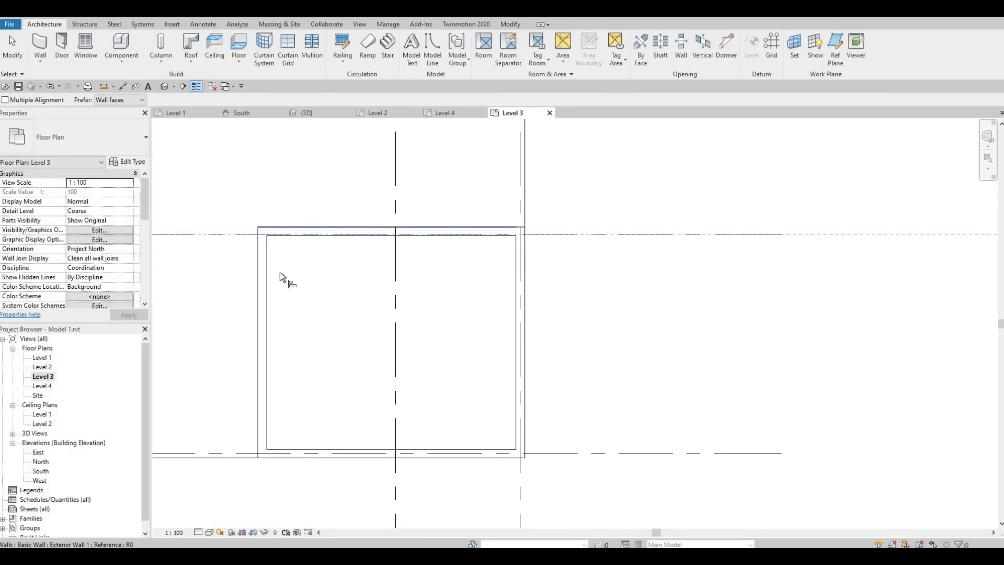
# Step: Align the outer face of the rectangle's north wall with the adjacent edge of the existing roof
pyautogui.moveTo(310, 223); pyautogui.dragTo(341, 204, button='middle')
pyautogui.scroll(3, 314, 224)
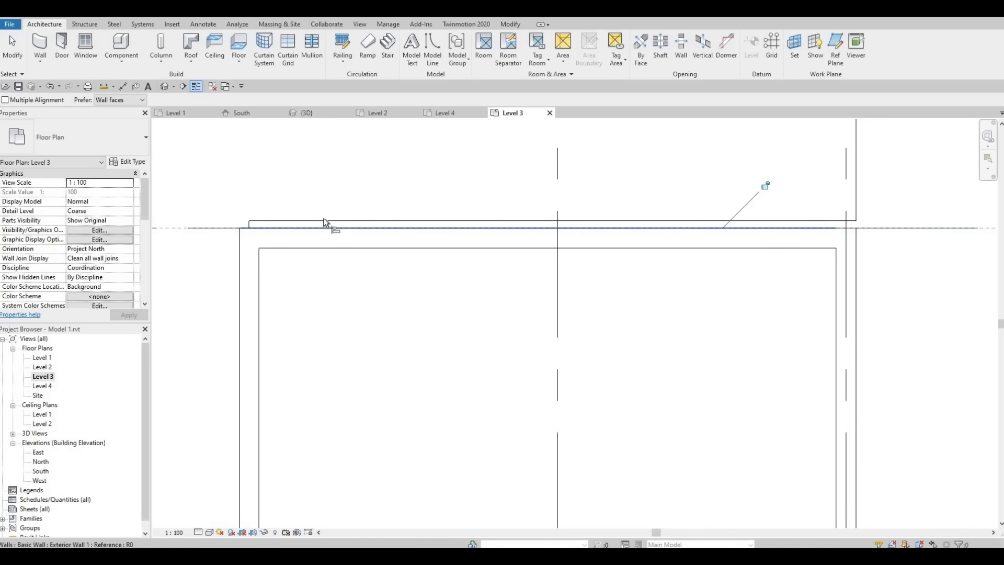
pyautogui.click(323, 219)
pyautogui.click(320, 228)
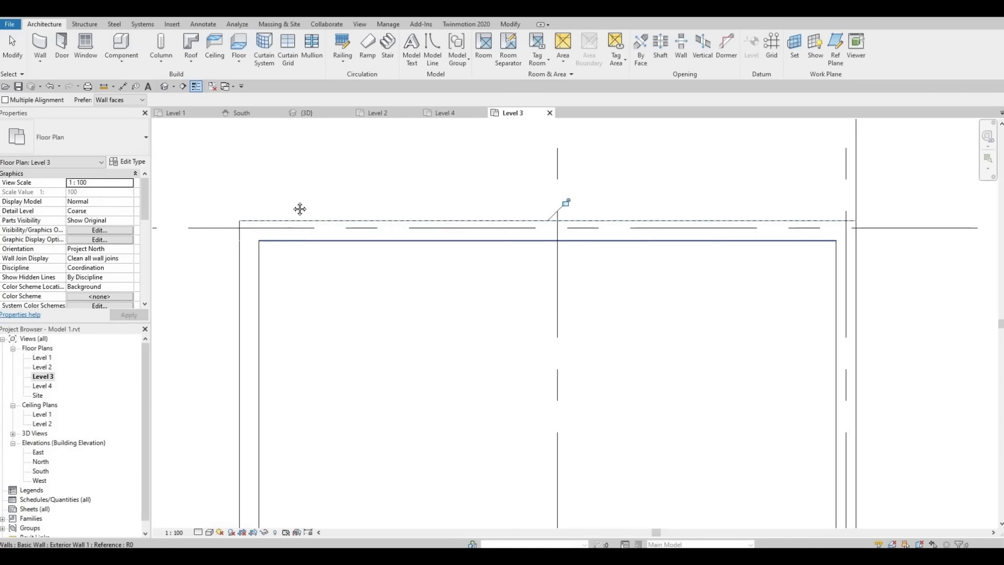
pyautogui.scroll(-3, 293, 245)
pyautogui.scroll(-1, 299, 395)
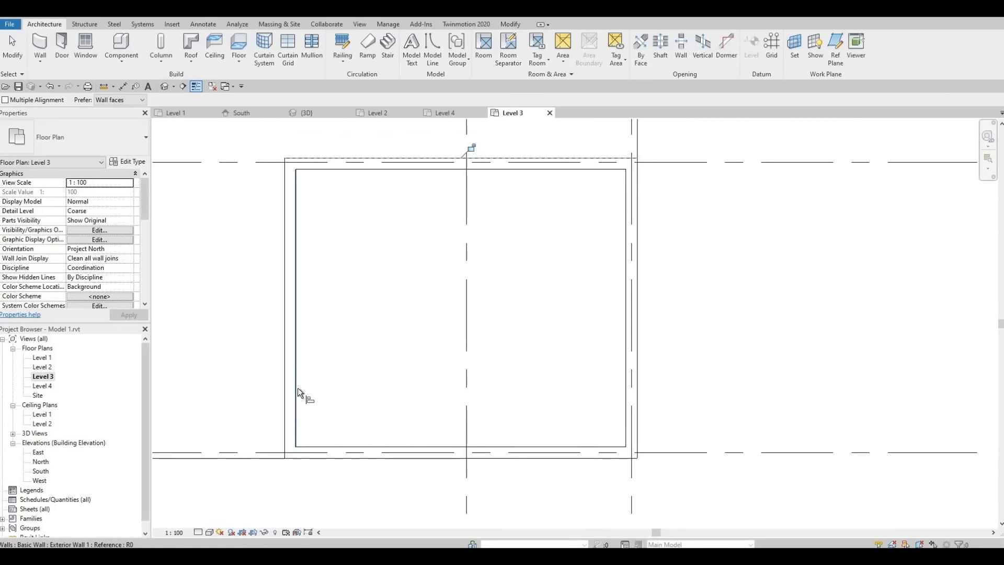
pyautogui.press('Escape')
pyautogui.press('Escape')
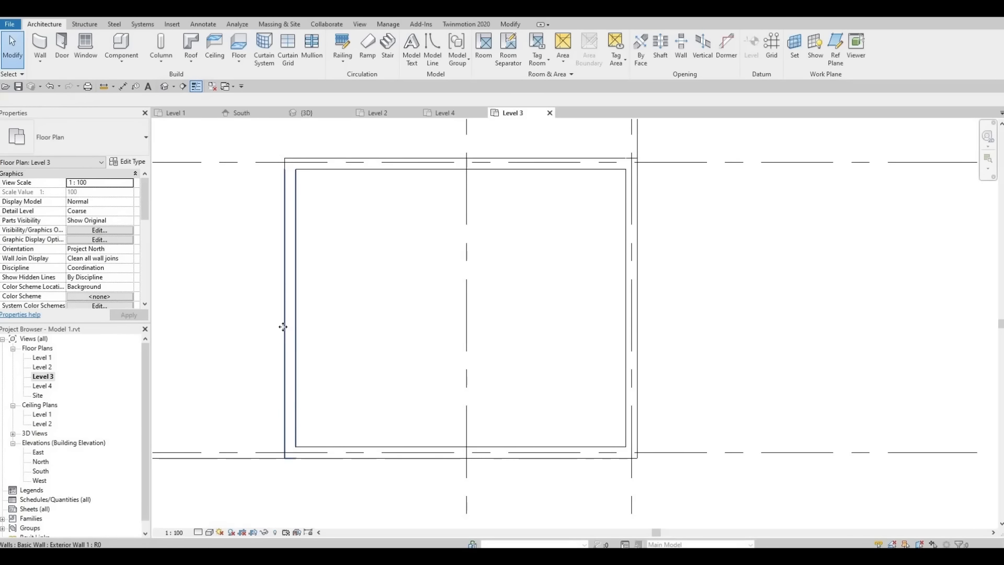
# Step: Nudge the rectangle's west wall inward and align its outer face with the existing roof's edge
pyautogui.click(284, 325)
pyautogui.press('Right')
pyautogui.press('Right')
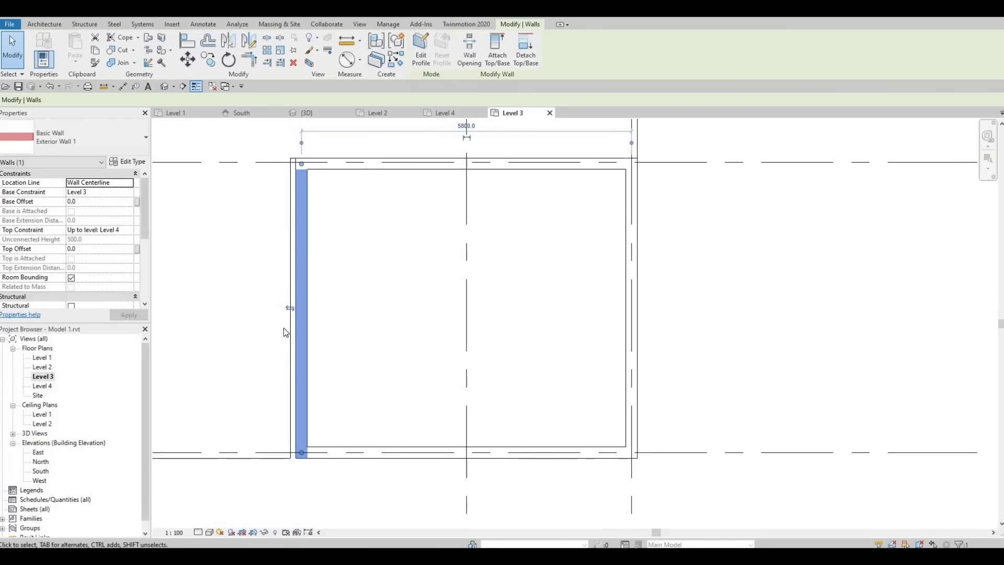
pyautogui.press('Escape')
pyautogui.press('a')
pyautogui.press('l')
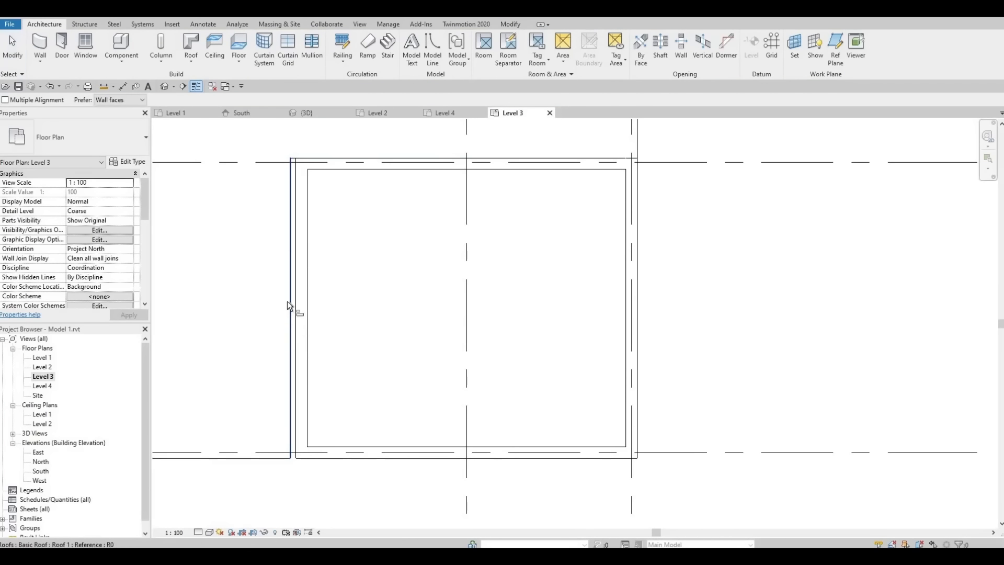
pyautogui.click(290, 295)
pyautogui.click(296, 288)
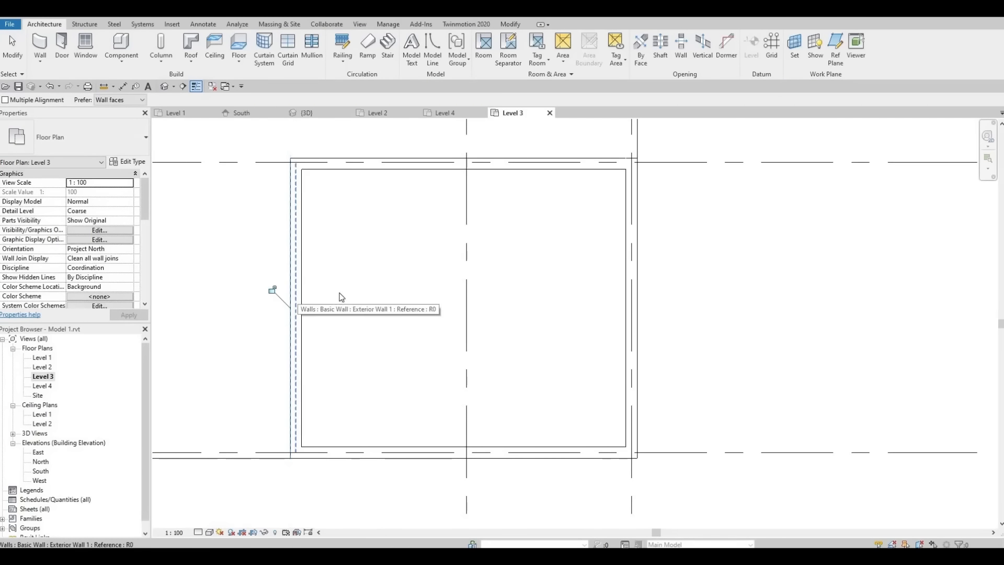
pyautogui.press('Escape')
pyautogui.press('Escape')
# Step: Inspect the new Level 3 walls from several angles in the default 3D view
pyautogui.click(164, 86)
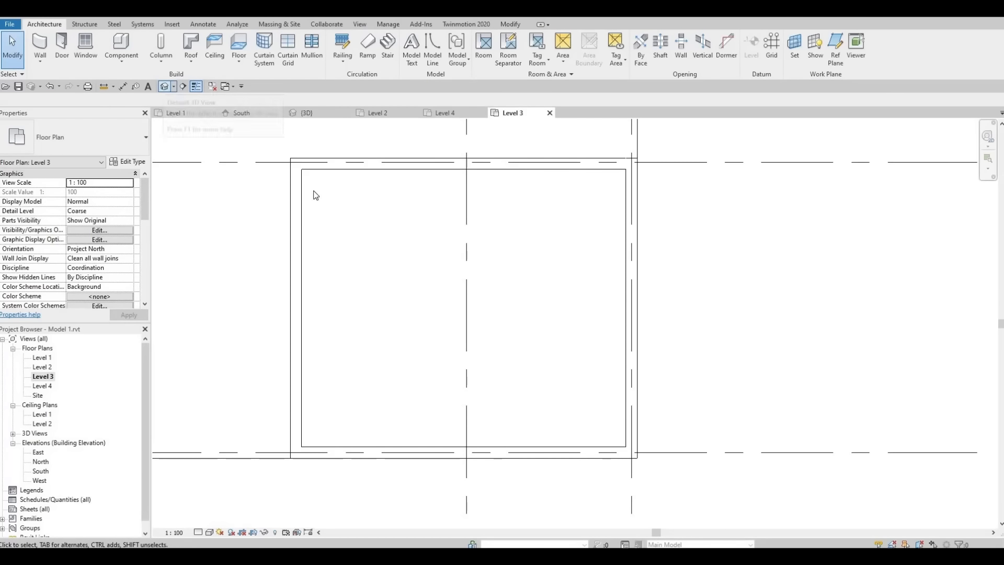
pyautogui.moveTo(433, 302)
pyautogui.keyDown('shift'); pyautogui.mouseDown(button='middle')
pyautogui.moveTo(489, 292)
pyautogui.moveTo(479, 314)
pyautogui.moveTo(578, 275)
pyautogui.moveTo(508, 270)
pyautogui.mouseUp(button='middle'); pyautogui.keyUp('shift')
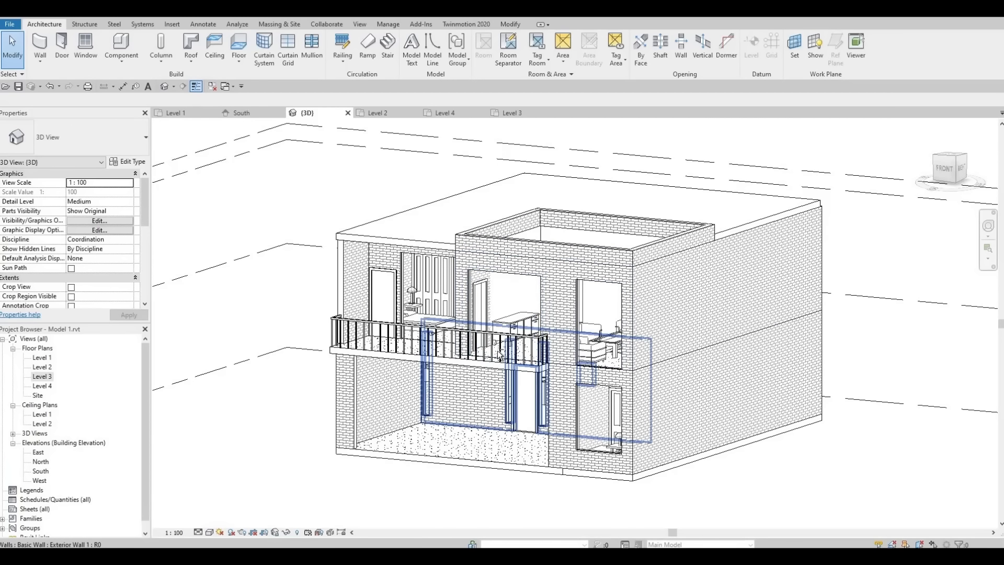
pyautogui.keyDown('shift'); pyautogui.moveTo(612, 320); pyautogui.dragTo(607, 315, button='middle'); pyautogui.keyUp('shift')
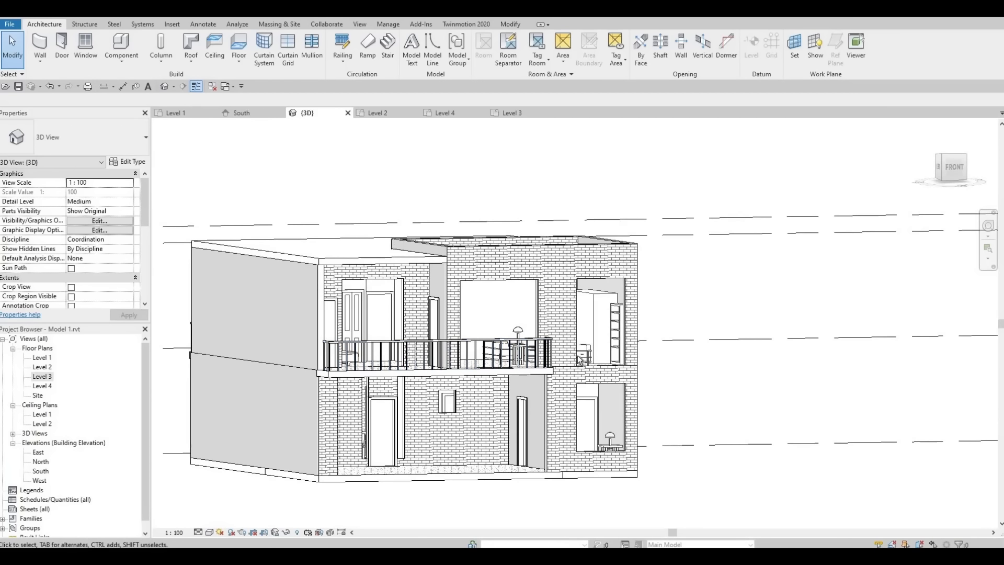
pyautogui.keyDown('shift'); pyautogui.moveTo(578, 360); pyautogui.dragTo(559, 396, button='middle'); pyautogui.keyUp('shift')
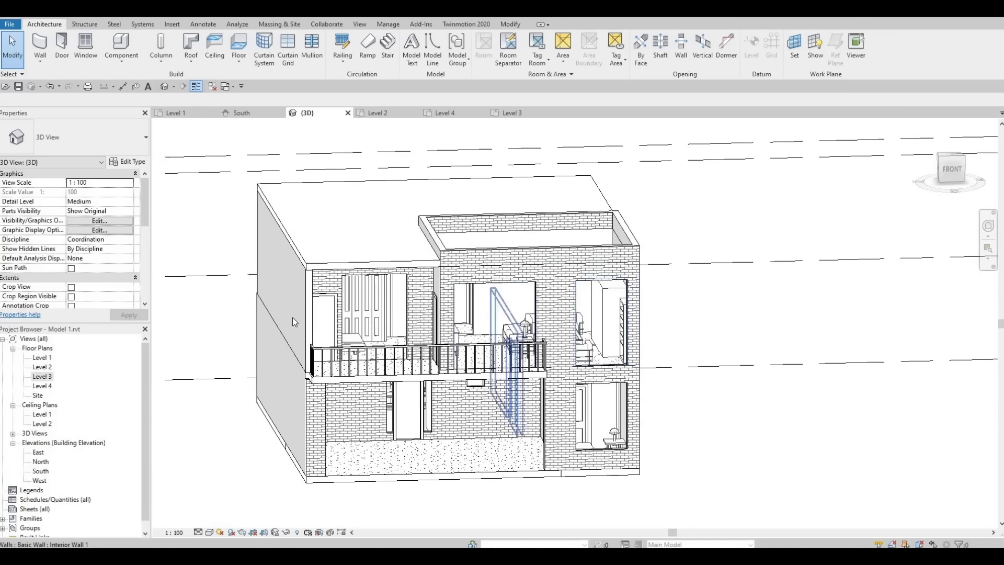
# Step: From the Level 3 plan, create a Roof 1 footprint roof over the new walls' outer rectangle with base level Level 4, and view it in 3D
pyautogui.doubleClick(42, 376)
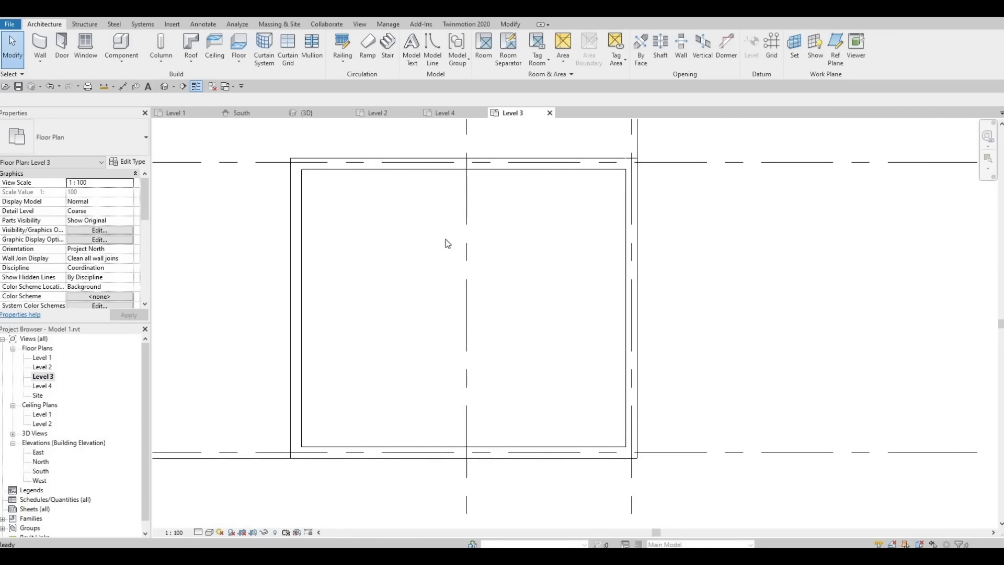
pyautogui.scroll(-3, 423, 251)
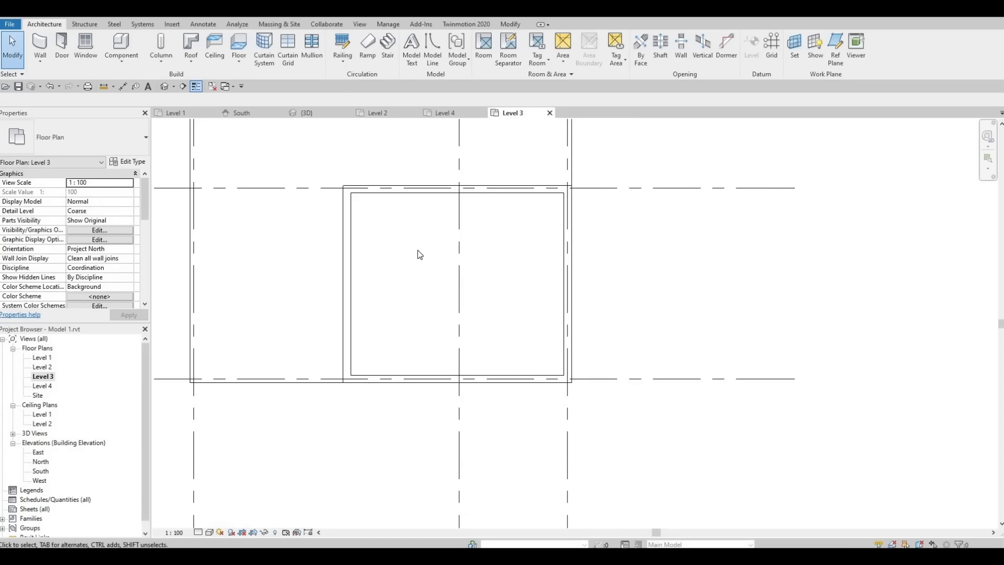
pyautogui.click(193, 43)
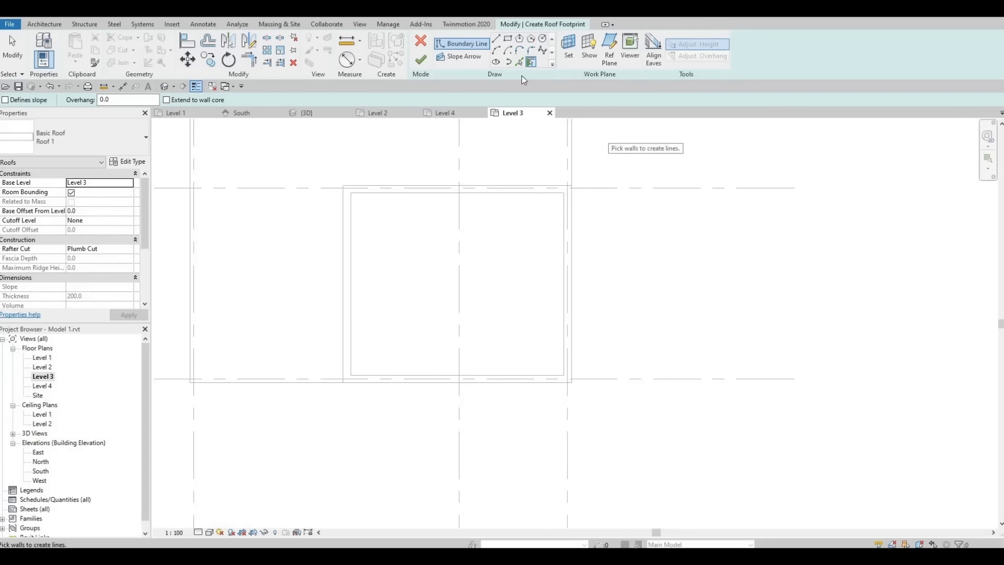
pyautogui.click(507, 41)
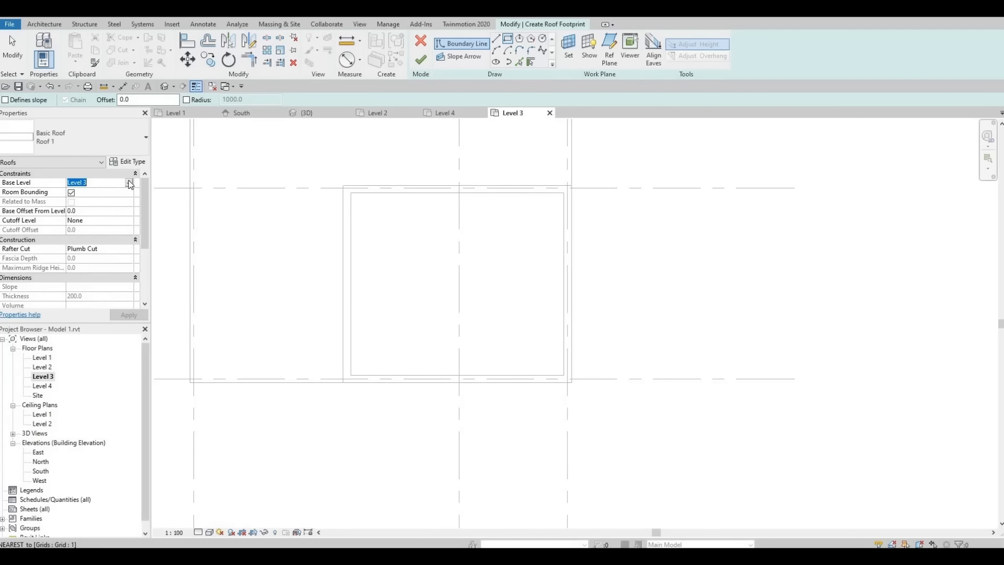
pyautogui.click(128, 182)
pyautogui.click(84, 215)
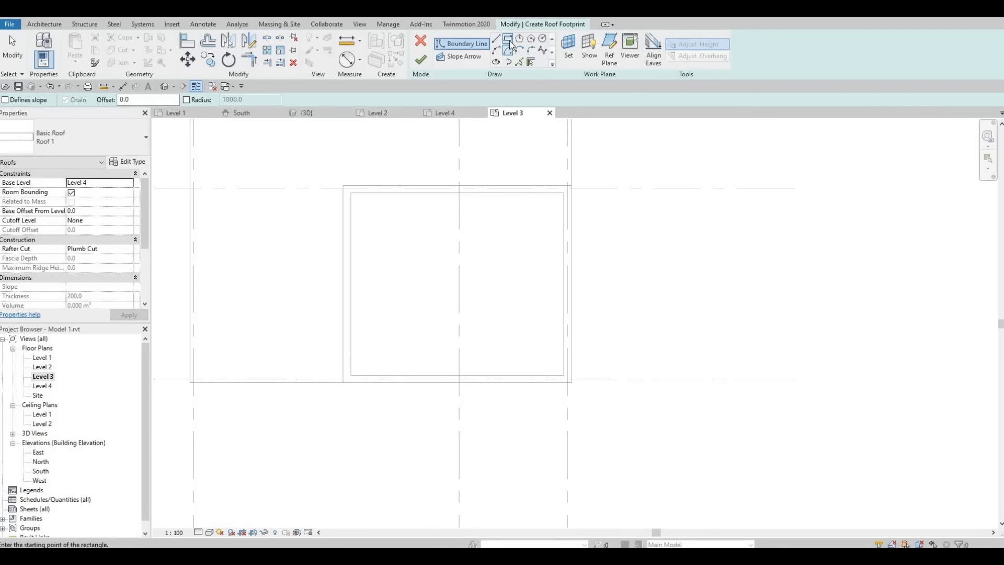
pyautogui.click(343, 186)
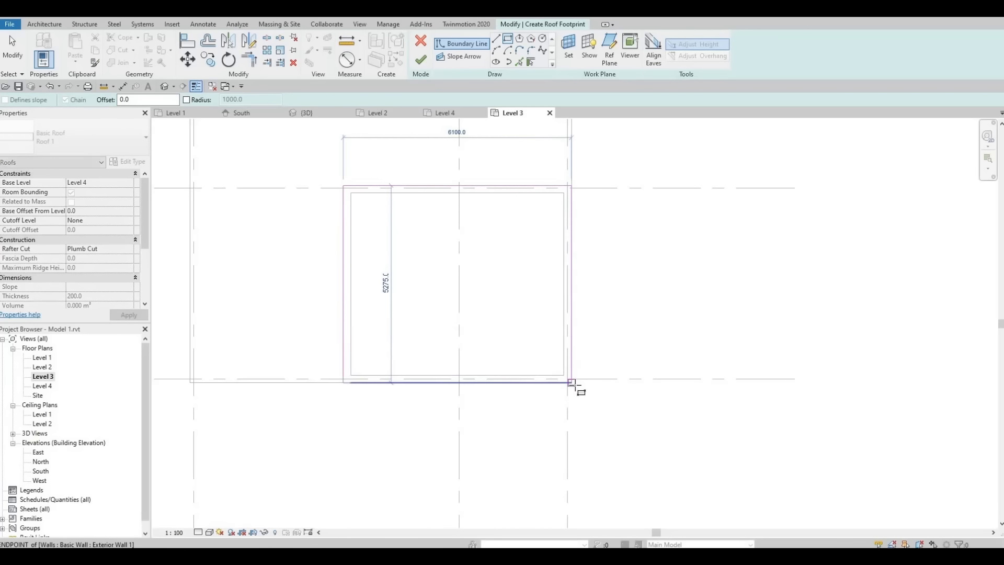
pyautogui.click(571, 383)
pyautogui.click(420, 59)
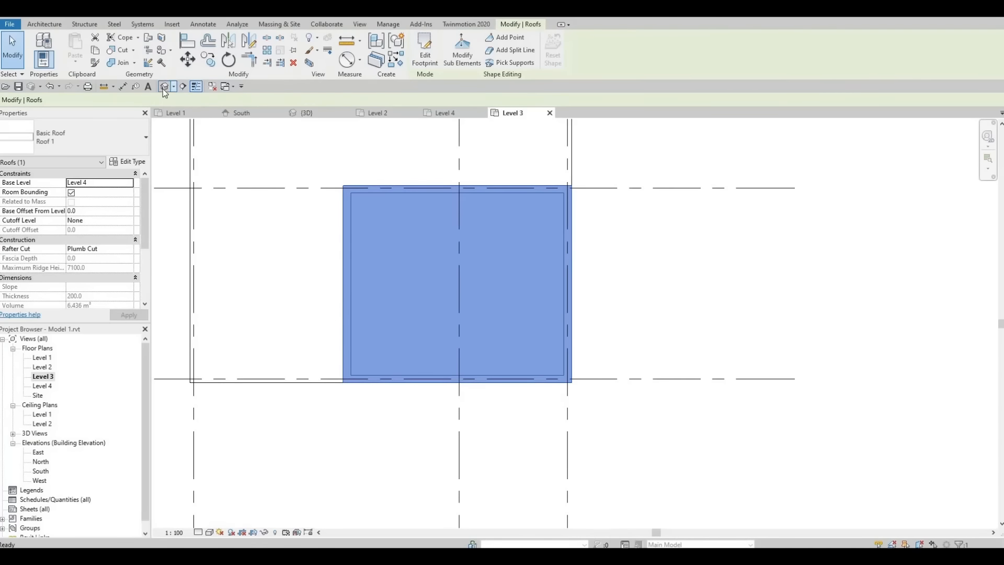
pyautogui.click(164, 87)
pyautogui.moveTo(490, 320)
pyautogui.keyDown('shift'); pyautogui.mouseDown(button='middle')
pyautogui.moveTo(671, 323)
pyautogui.moveTo(648, 343)
pyautogui.moveTo(607, 354)
pyautogui.moveTo(581, 343)
pyautogui.mouseUp(button='middle'); pyautogui.keyUp('shift')
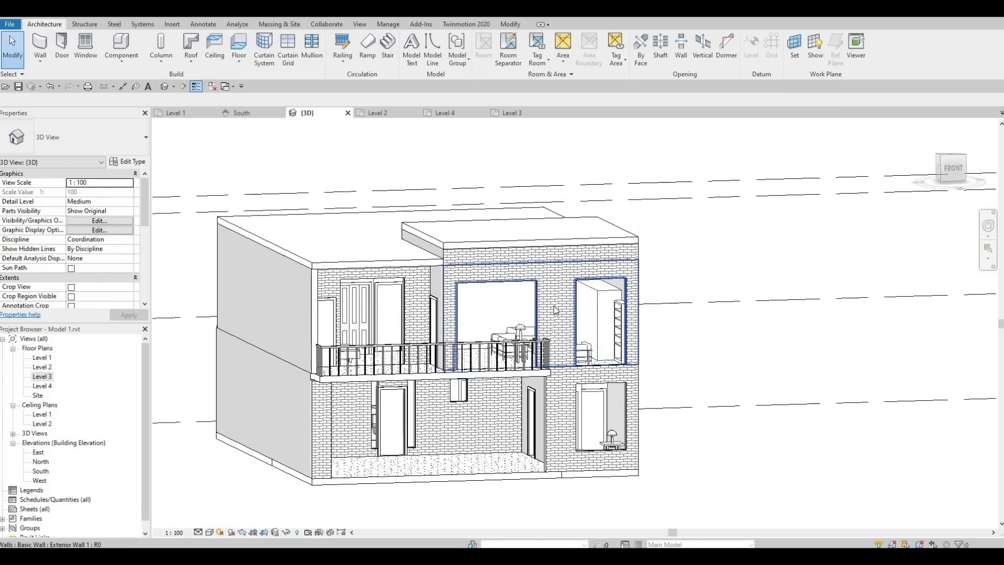
# Step: In the Level 3 plan, draw a Curtain Wall about 2040 mm long up to Level 4 along the western part of the south wall
pyautogui.doubleClick(42, 377)
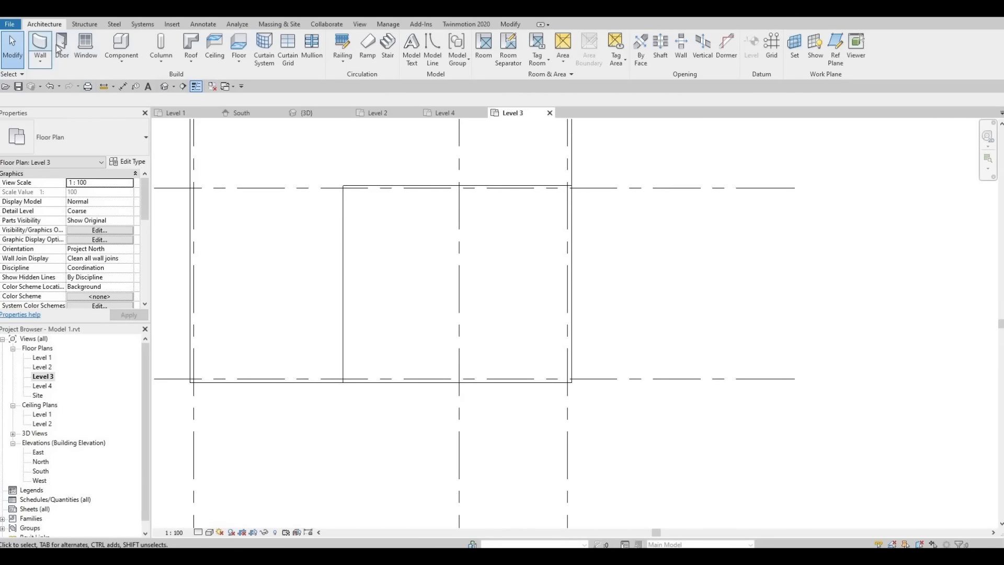
pyautogui.click(40, 46)
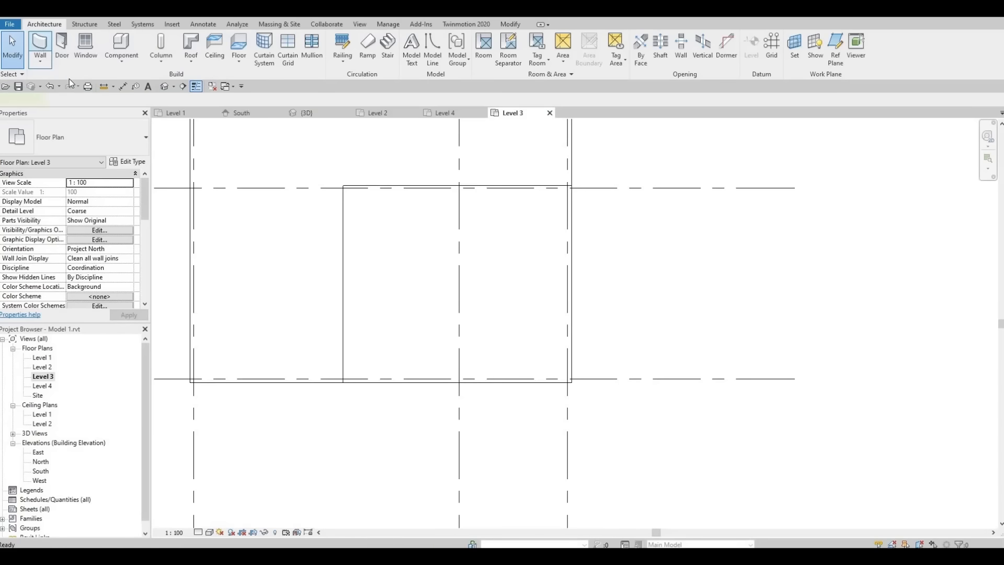
pyautogui.click(99, 130)
pyautogui.scroll(-5, 83, 246)
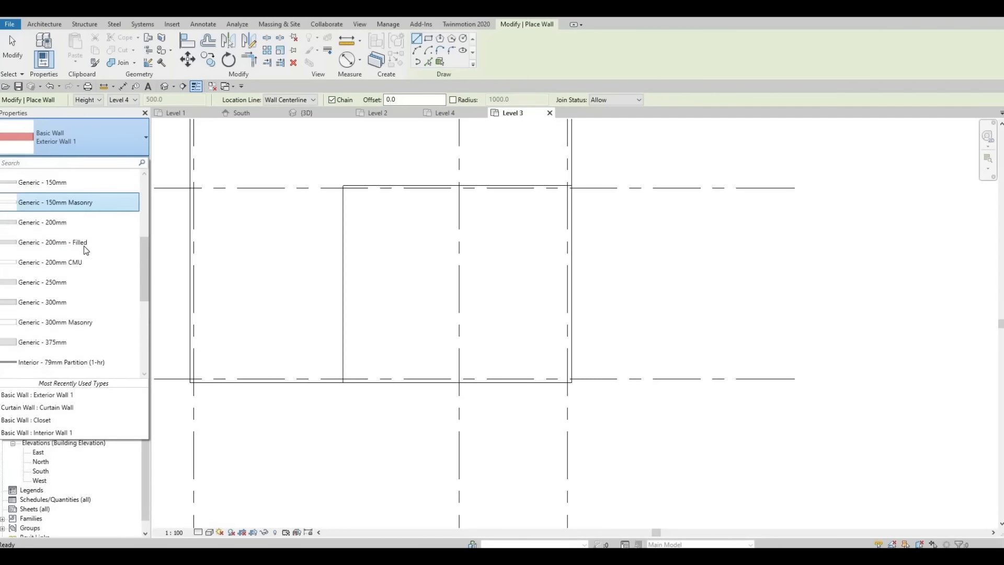
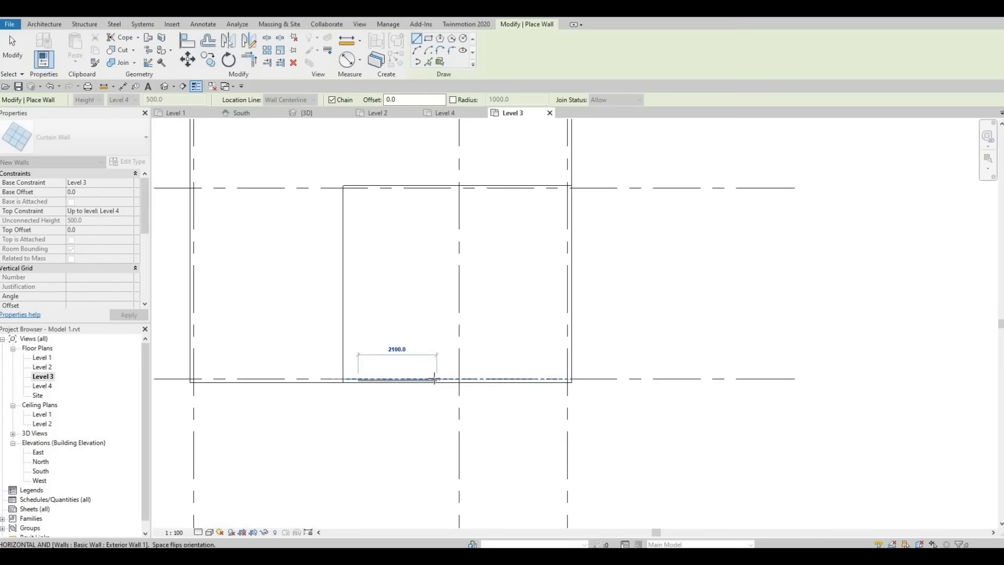
pyautogui.scroll(5, 434, 379)
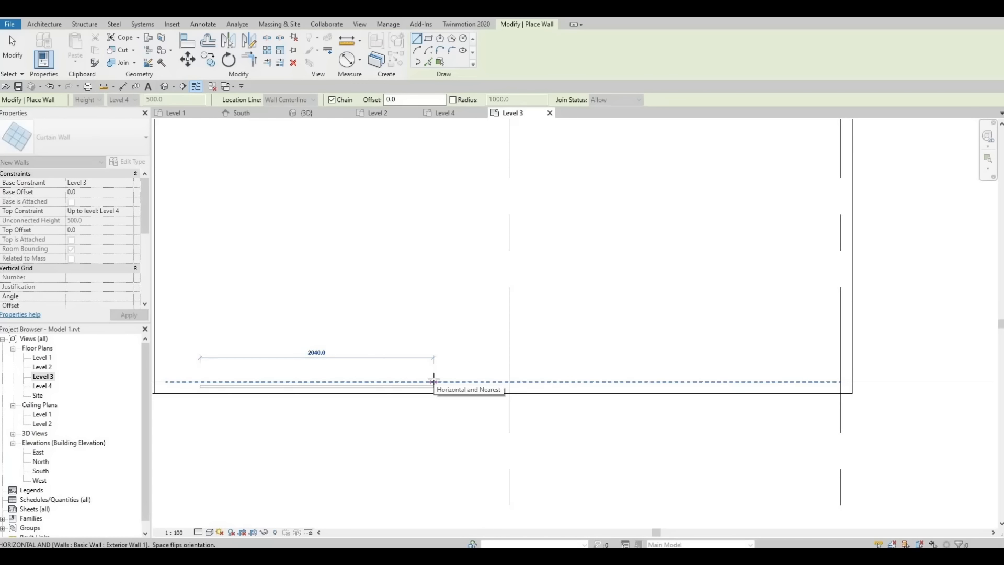
pyautogui.press('space')
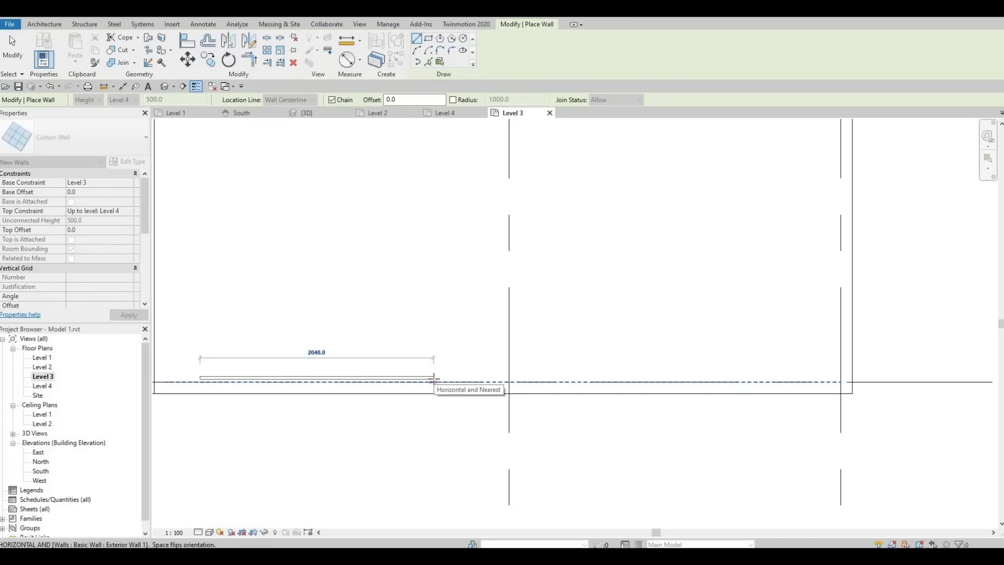
pyautogui.press('space')
pyautogui.click(434, 380)
pyautogui.press('Escape')
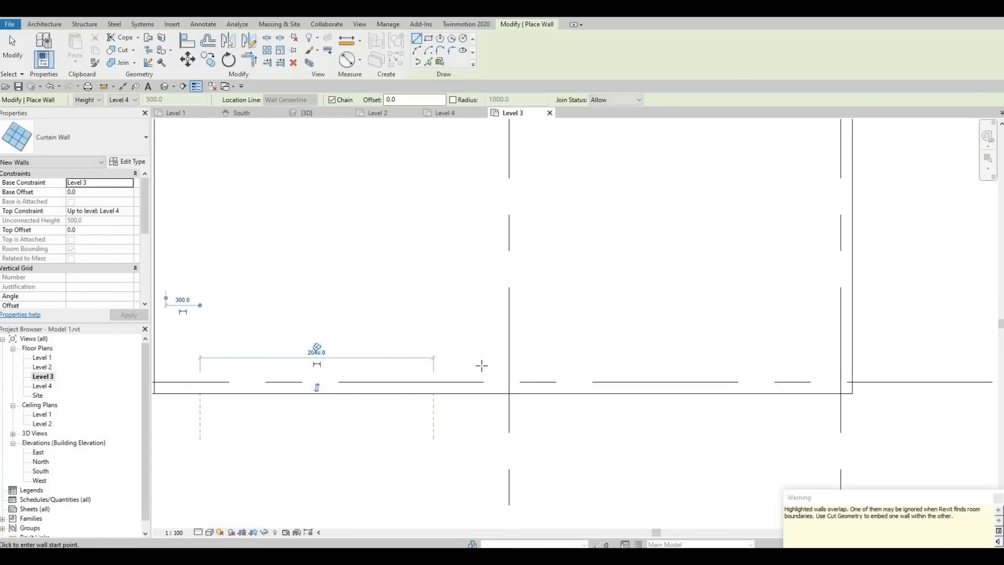
# Step: Draw a second curtain wall about 1220 mm long within the same south wall, east of grid 2
pyautogui.click(616, 390)
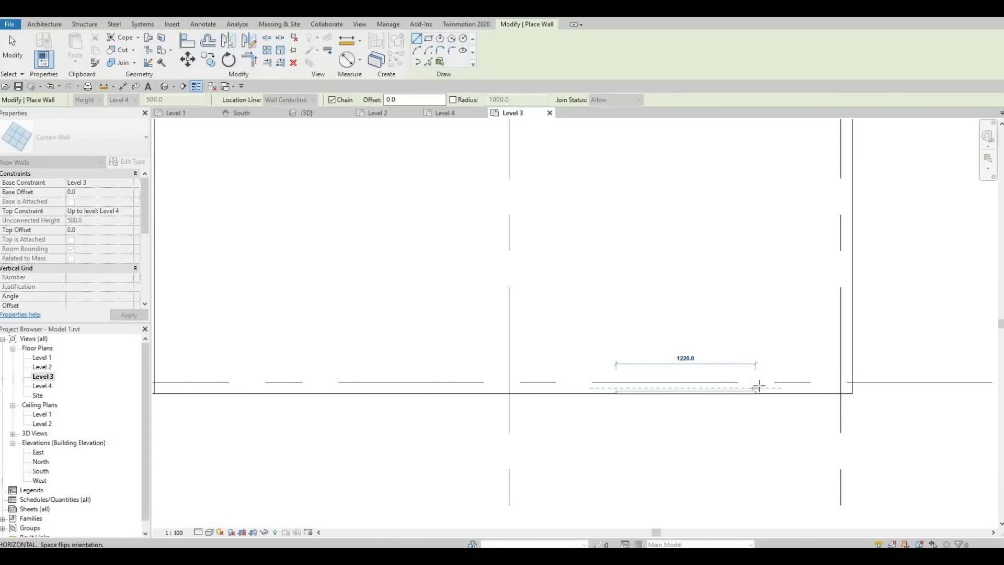
pyautogui.click(758, 387)
pyautogui.press('Escape')
pyautogui.press('Escape')
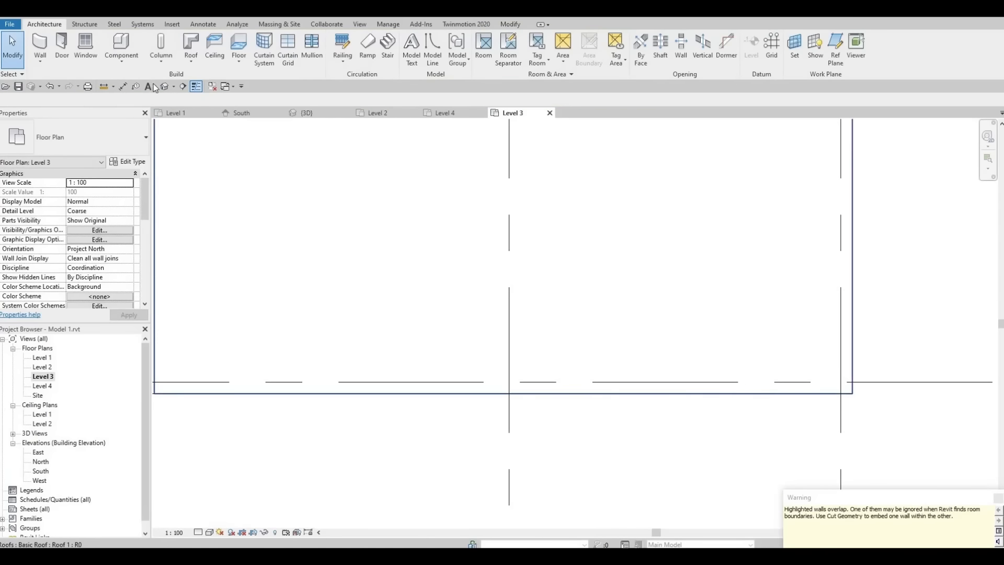
# Step: In the 3D view, use Cut Geometry to cut both new curtain walls out of the upper south brick wall
pyautogui.click(164, 87)
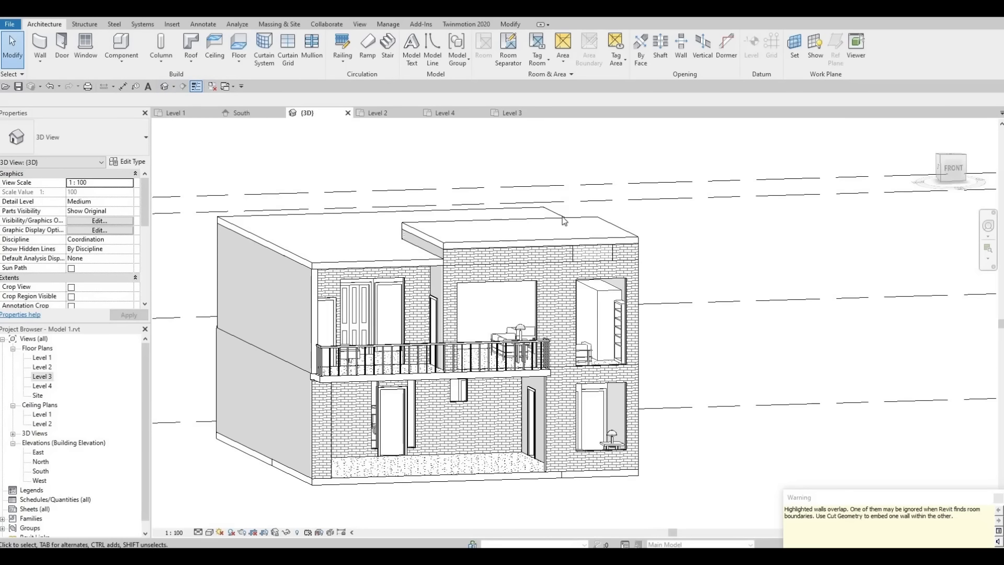
pyautogui.scroll(2, 581, 278)
pyautogui.scroll(2, 581, 278)
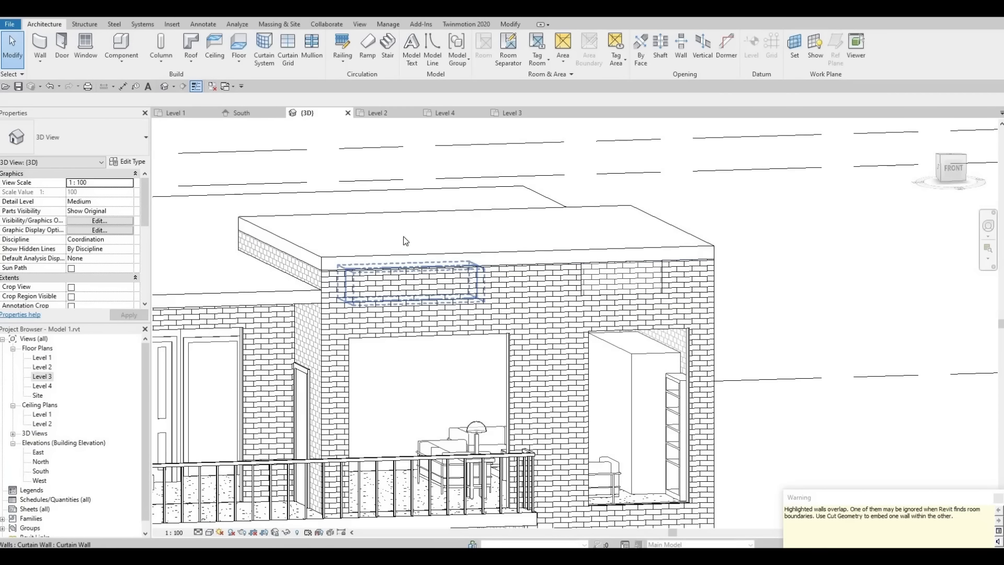
pyautogui.click(510, 24)
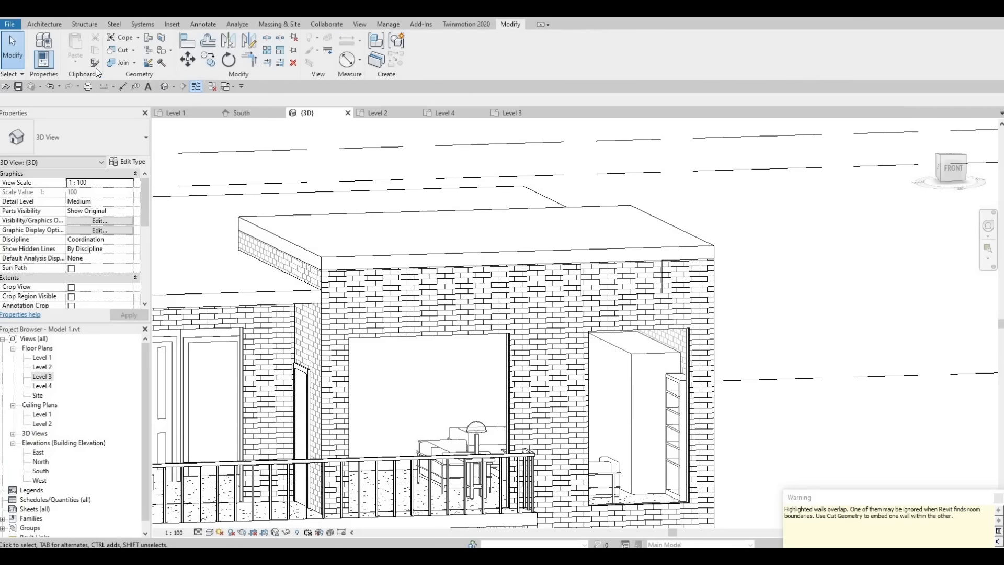
pyautogui.click(118, 50)
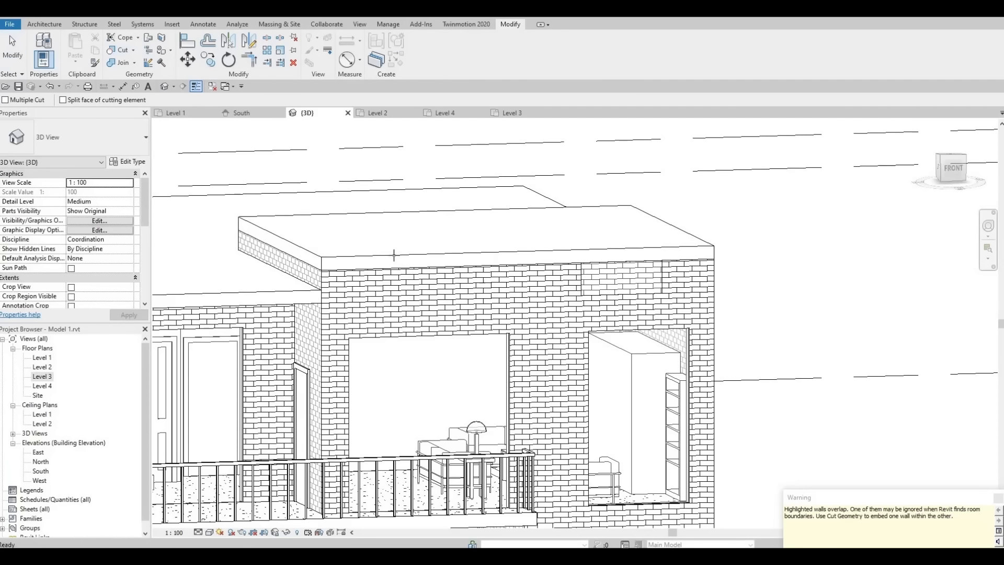
pyautogui.click(368, 277)
pyautogui.click(470, 273)
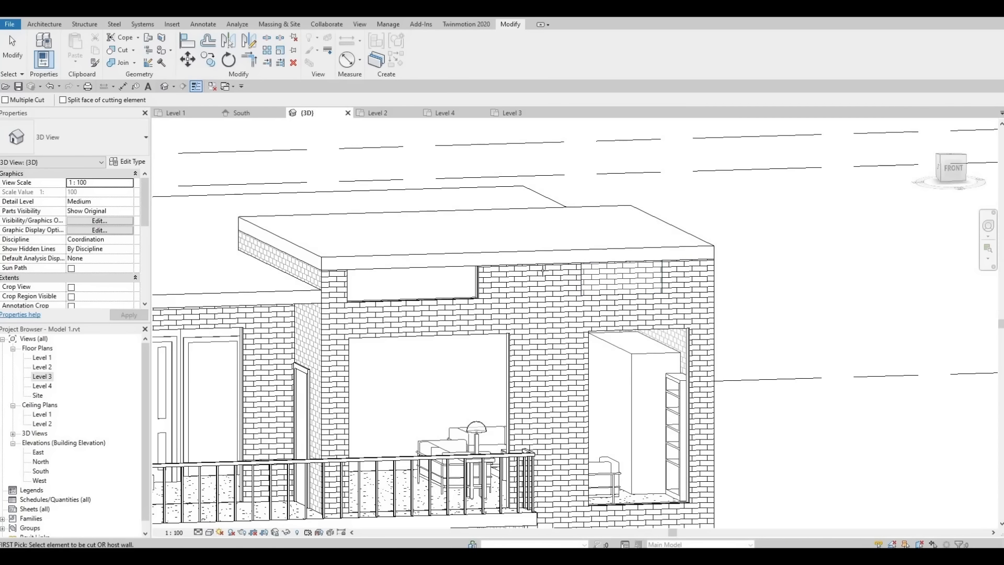
pyautogui.click(482, 277)
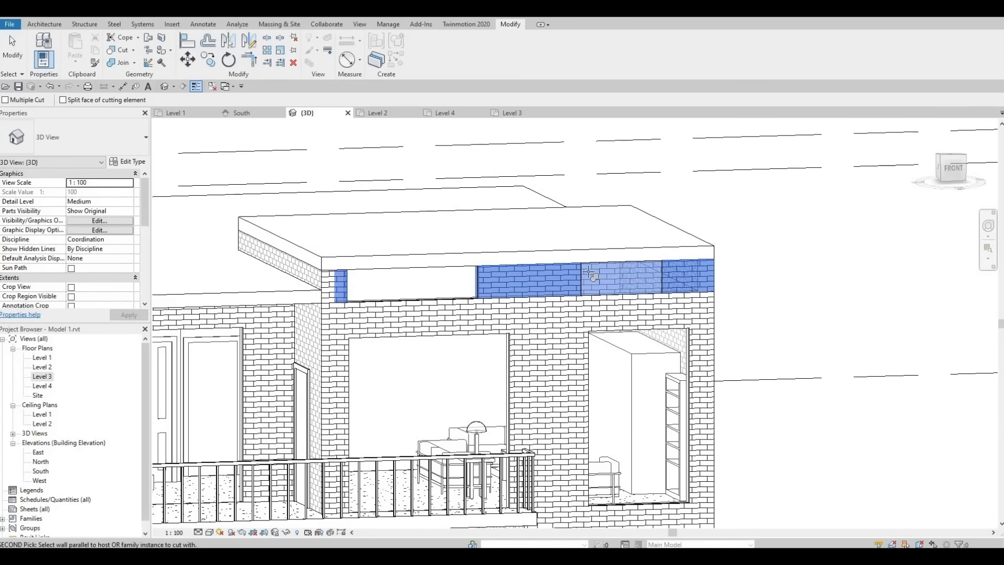
pyautogui.click(585, 270)
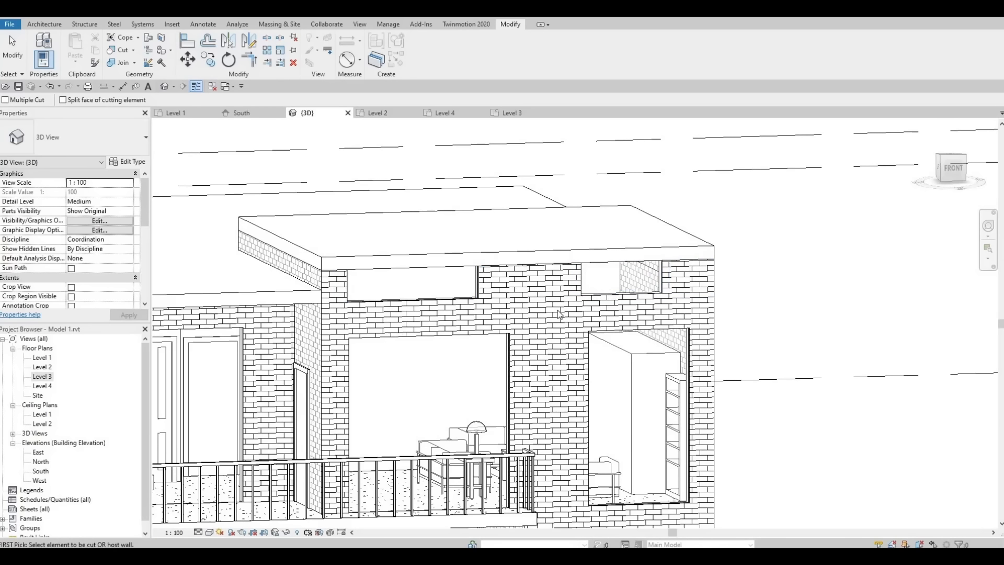
# Step: In the South elevation, align both side edges of the eastern upper curtain wall with the sides of the opening below it
pyautogui.scroll(-2, 550, 315)
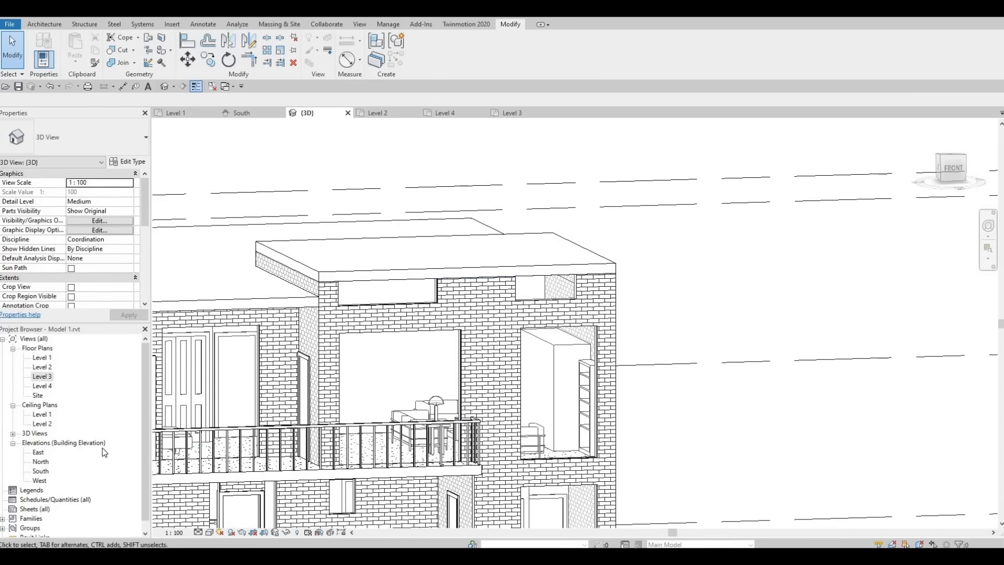
pyautogui.doubleClick(41, 470)
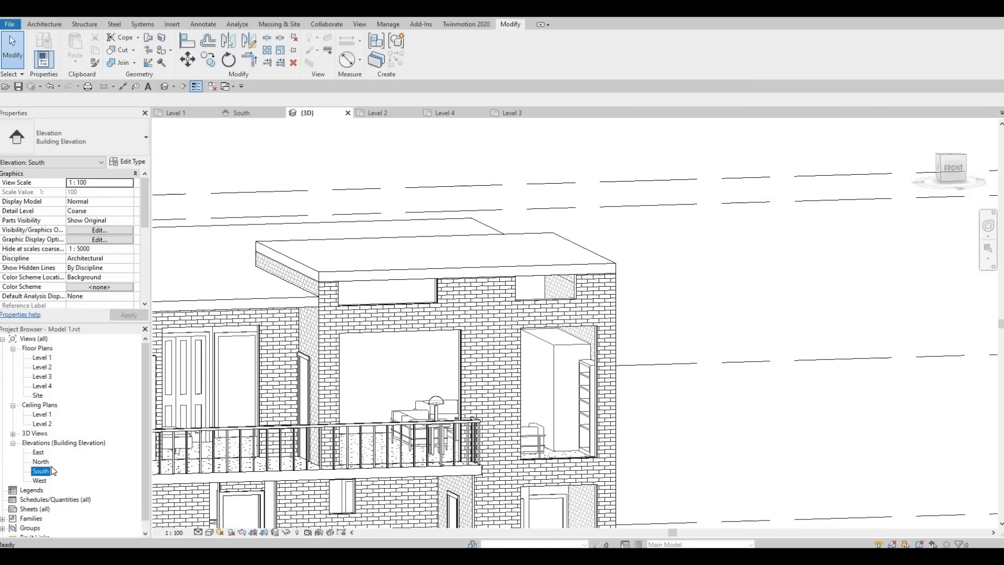
pyautogui.scroll(6, 407, 310)
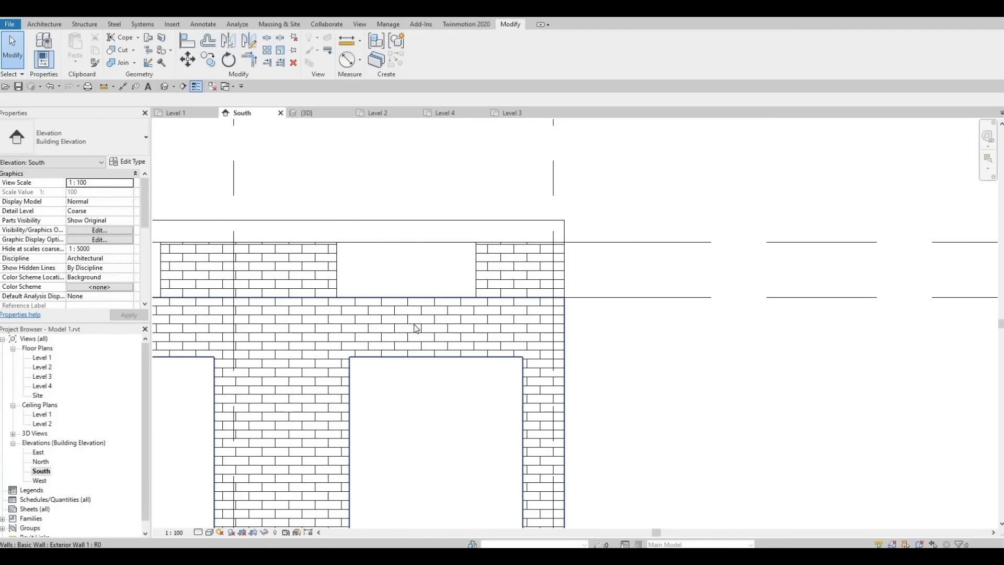
pyautogui.press('a')
pyautogui.press('l')
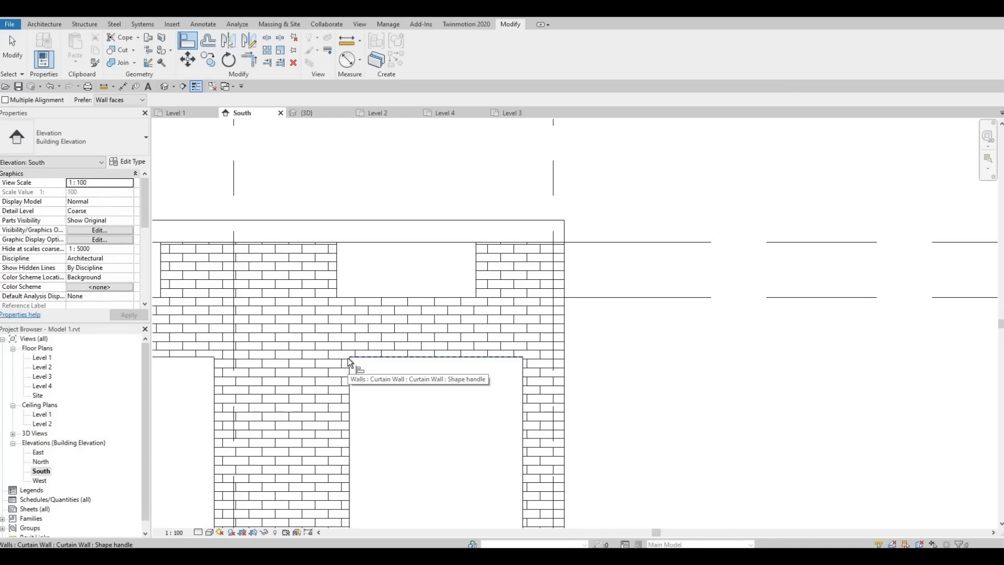
pyautogui.press('Tab')
pyautogui.press('Tab')
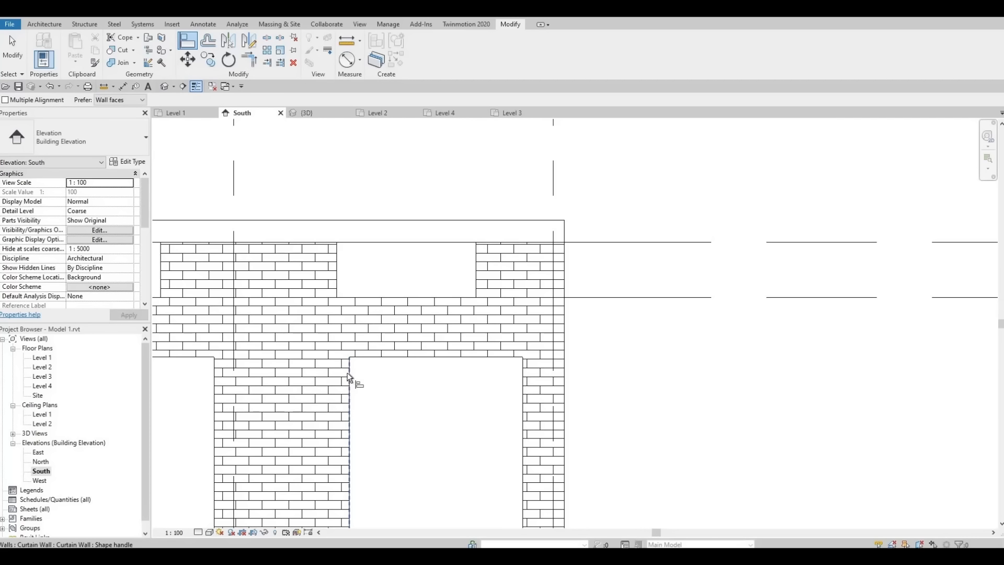
pyautogui.click(337, 274)
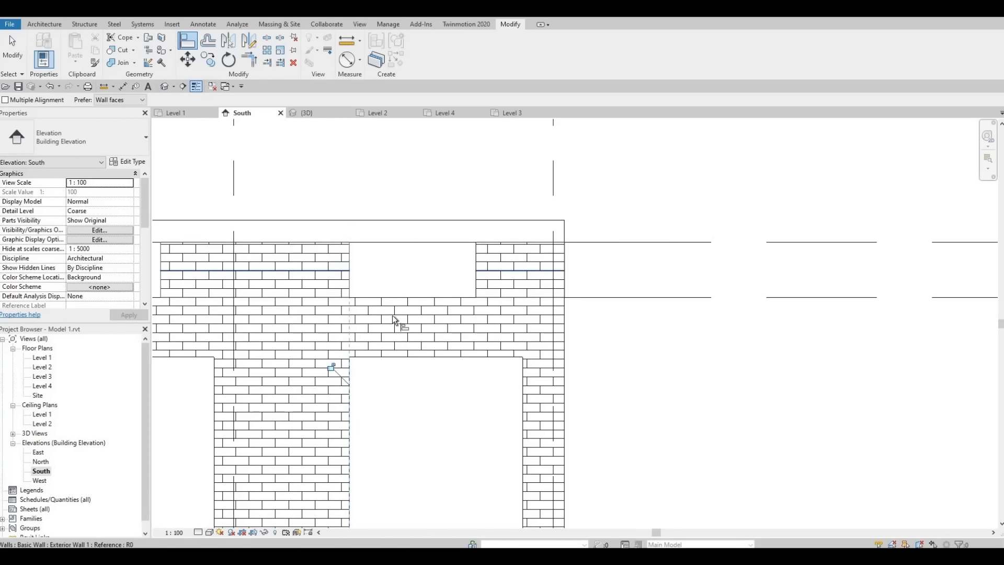
pyautogui.click(521, 398)
pyautogui.click(479, 265)
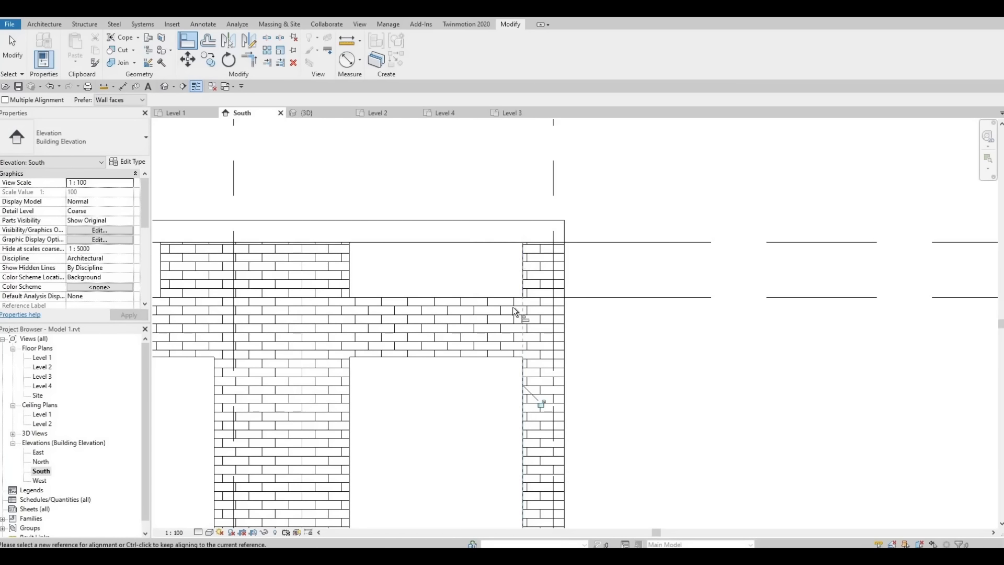
# Step: Align both side edges of the western upper curtain wall with the sides of the wide opening directly below it
pyautogui.scroll(-1, 366, 411)
pyautogui.moveTo(361, 412); pyautogui.dragTo(483, 385, button='middle')
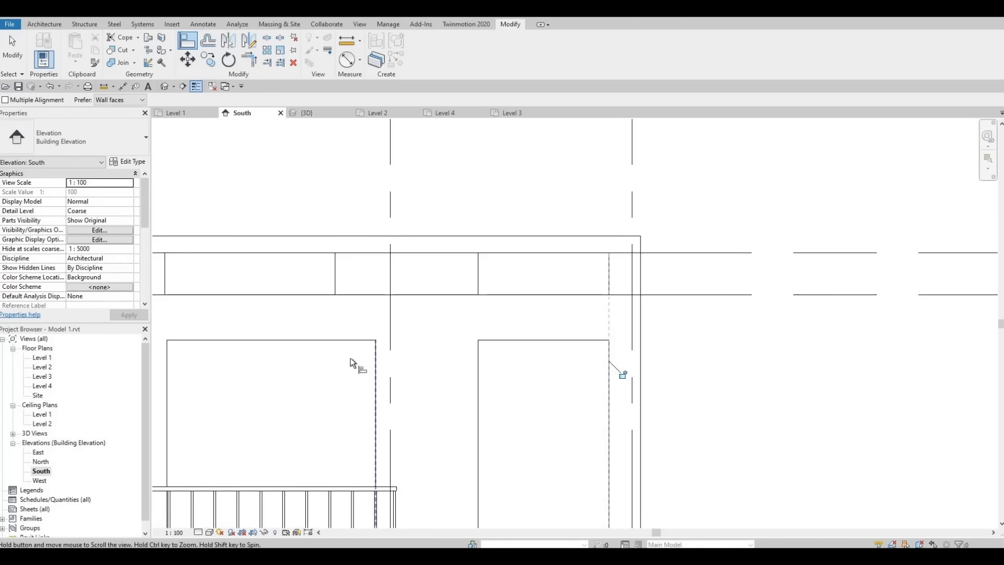
pyautogui.moveTo(347, 357); pyautogui.dragTo(418, 364, button='middle')
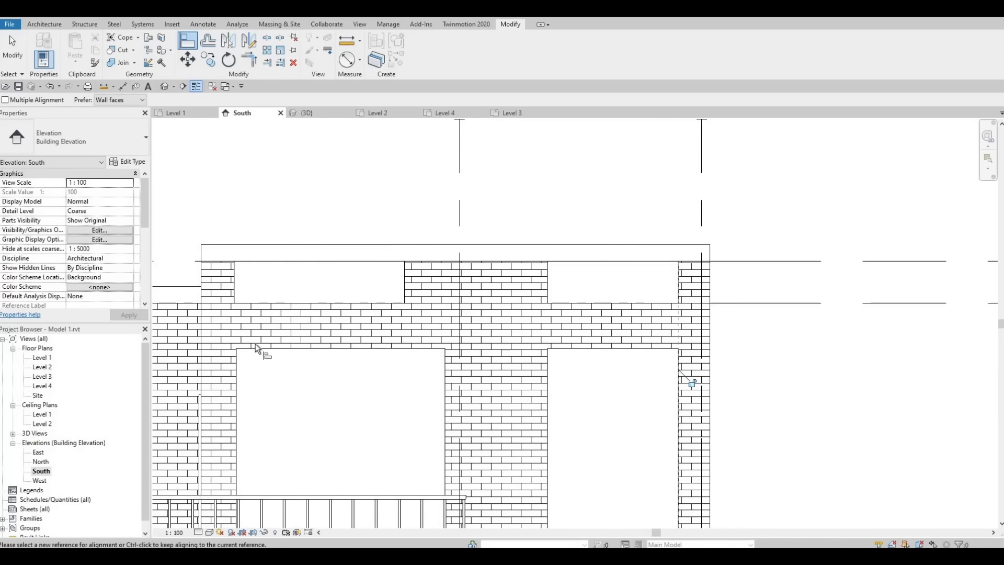
pyautogui.click(237, 366)
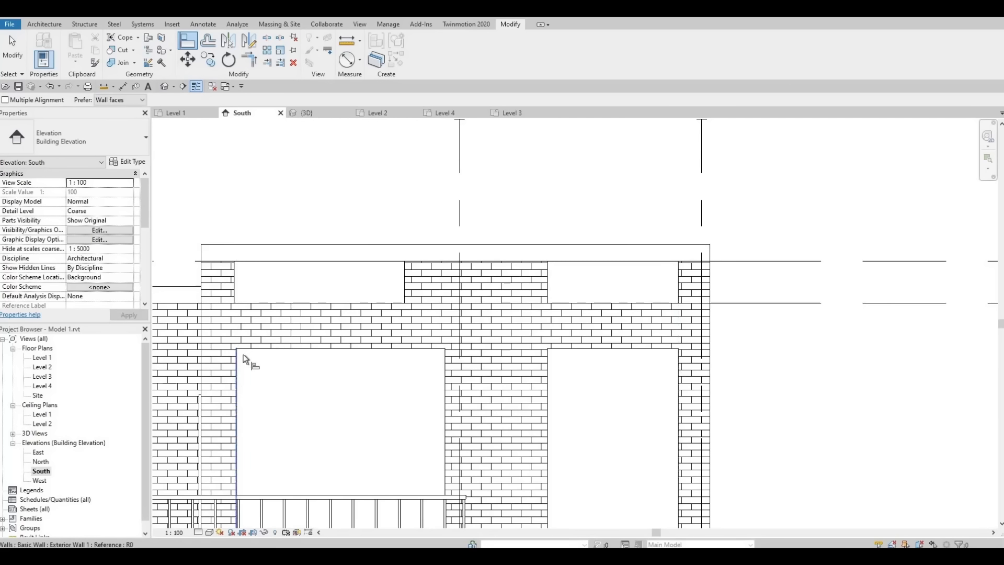
pyautogui.click(233, 276)
pyautogui.click(444, 362)
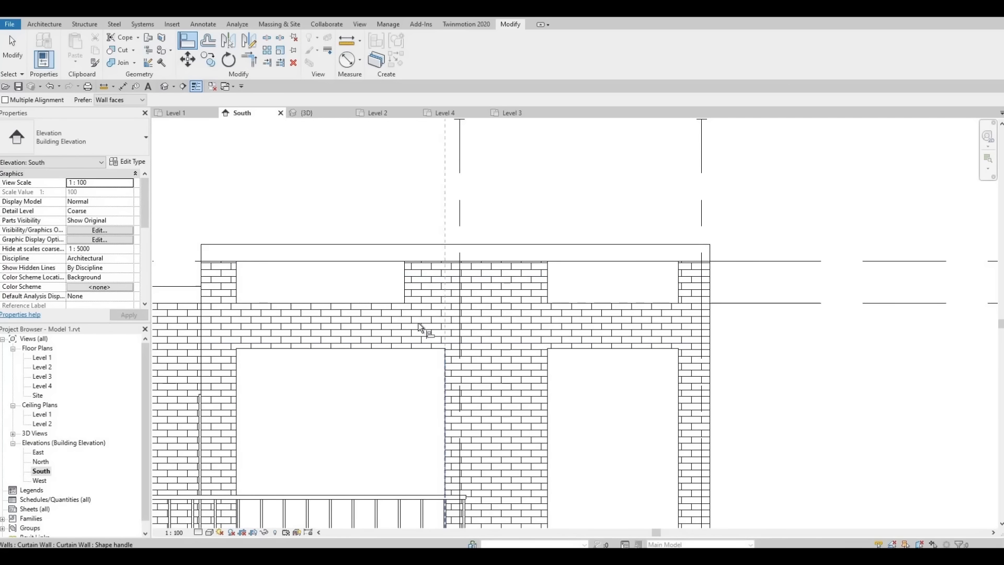
pyautogui.click(404, 284)
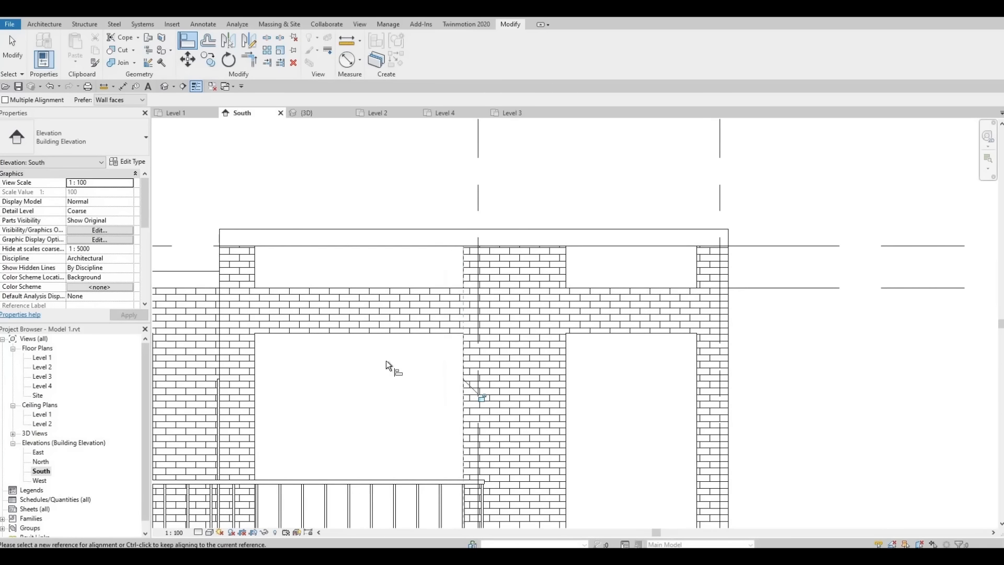
pyautogui.moveTo(407, 403); pyautogui.dragTo(390, 384, button='middle')
pyautogui.moveTo(367, 340); pyautogui.dragTo(470, 343, button='middle')
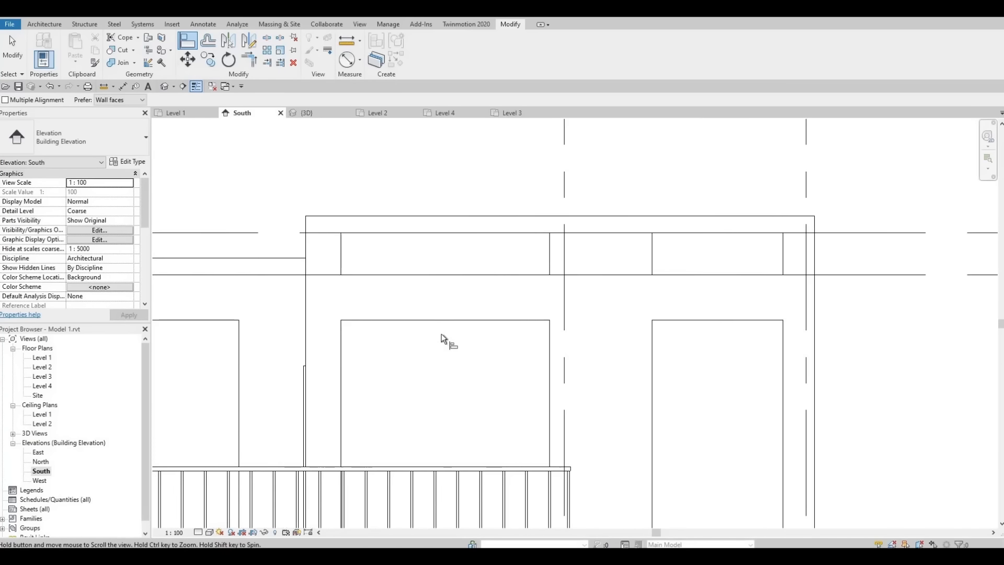
pyautogui.scroll(-2, 440, 333)
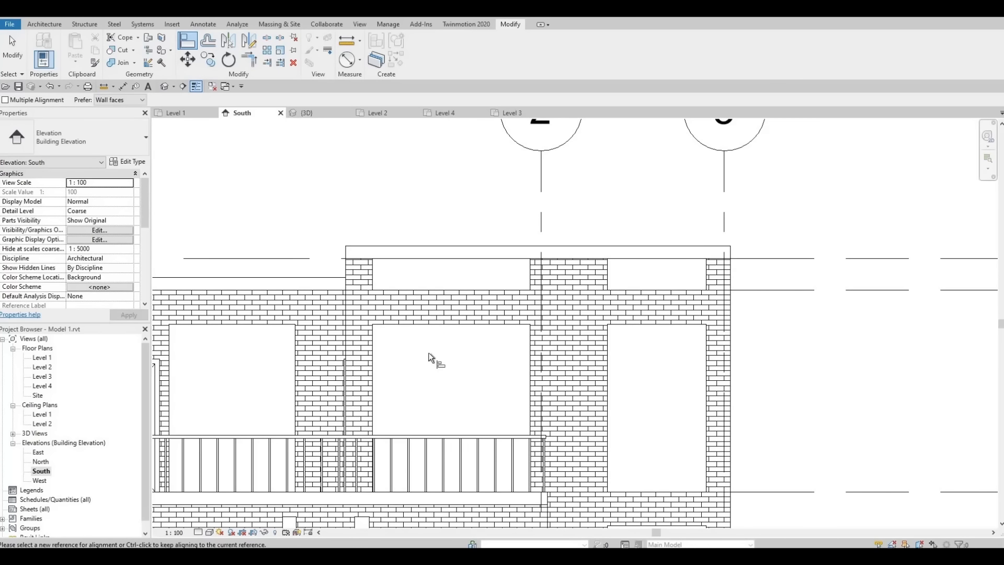
pyautogui.scroll(-3, 428, 358)
pyautogui.moveTo(375, 394); pyautogui.dragTo(376, 378, button='middle')
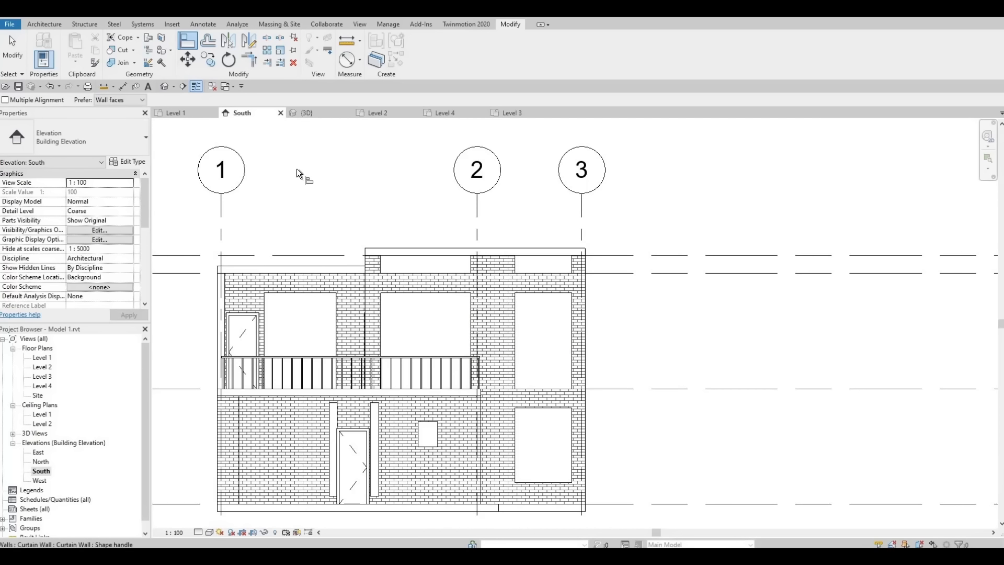
pyautogui.press('Escape')
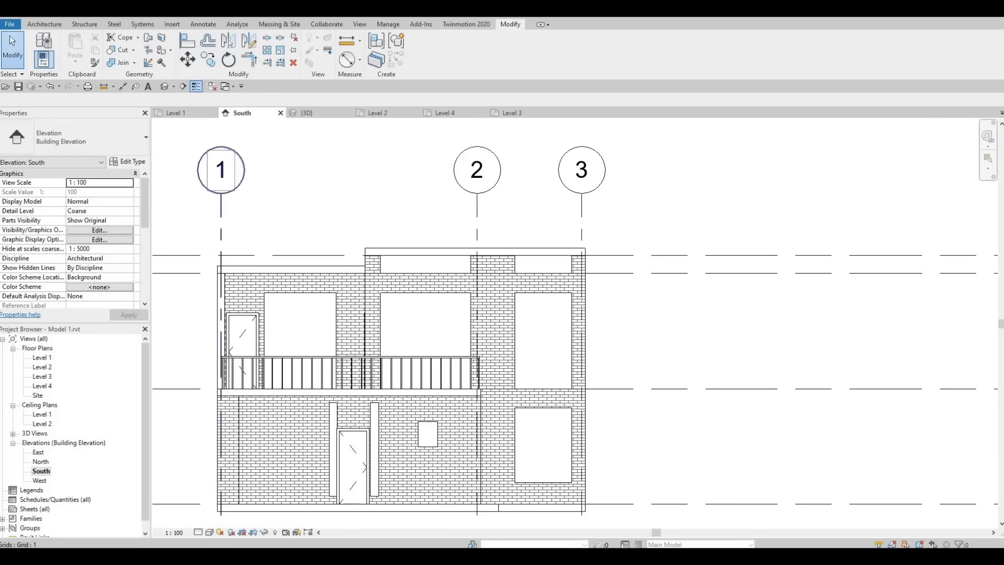
# Step: Add two vertical curtain grid lines at the third points of the wide upper-floor curtain wall just west of grid 2
pyautogui.click(45, 24)
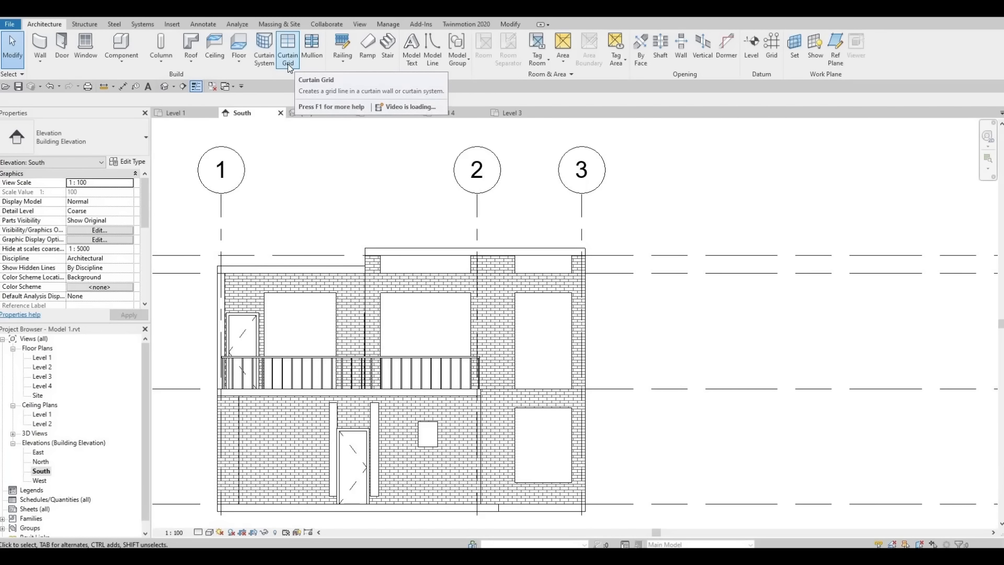
pyautogui.click(287, 50)
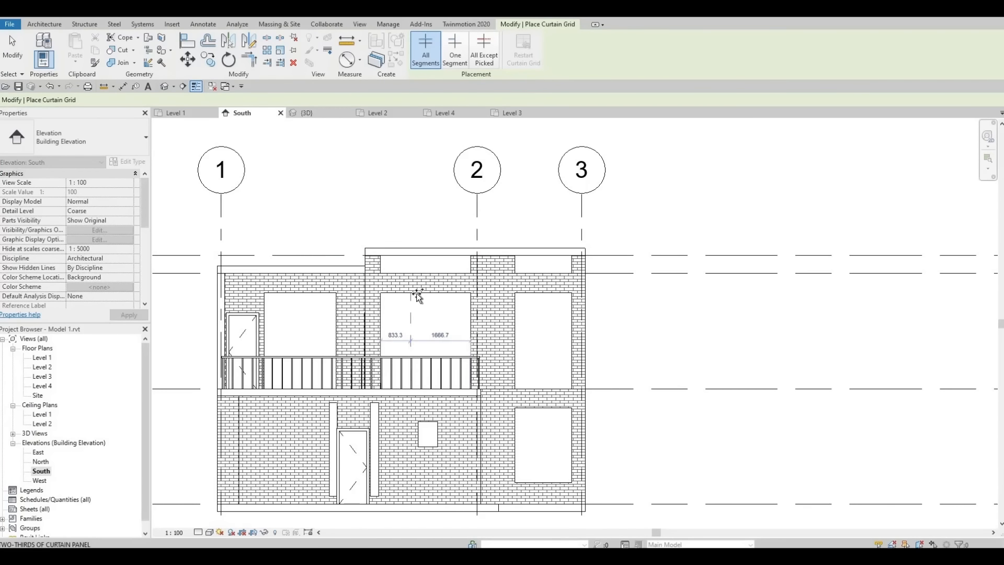
pyautogui.click(417, 294)
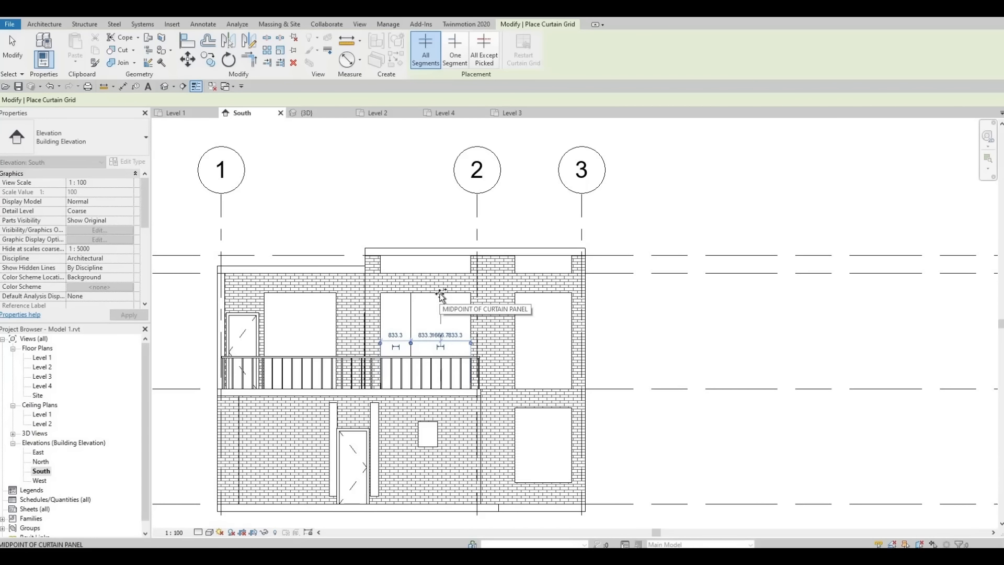
pyautogui.click(441, 296)
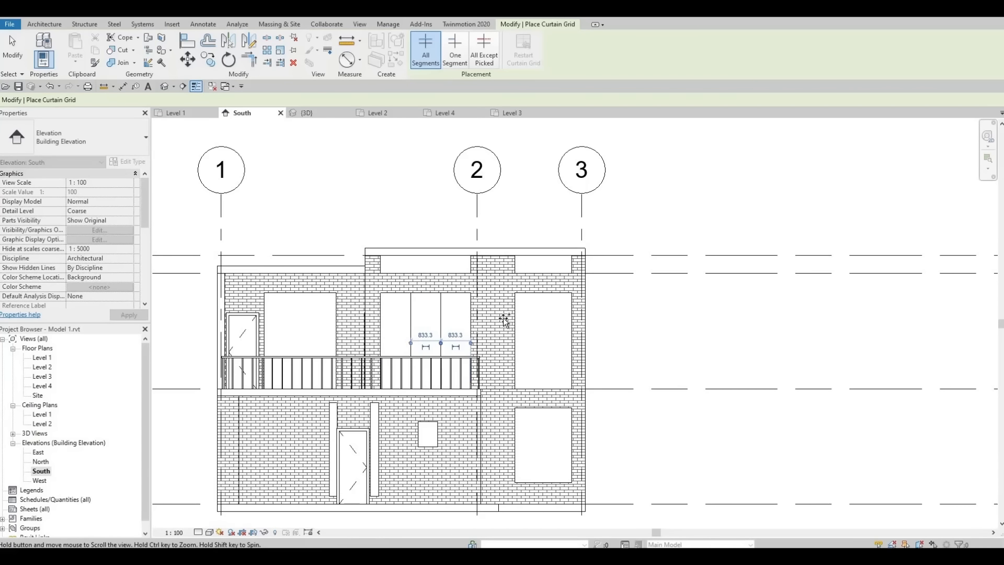
# Step: Add a vertical grid line at the midpoint of each of the three stacked curtain walls between grids 2 and 3
pyautogui.moveTo(537, 338); pyautogui.dragTo(510, 316, button='middle')
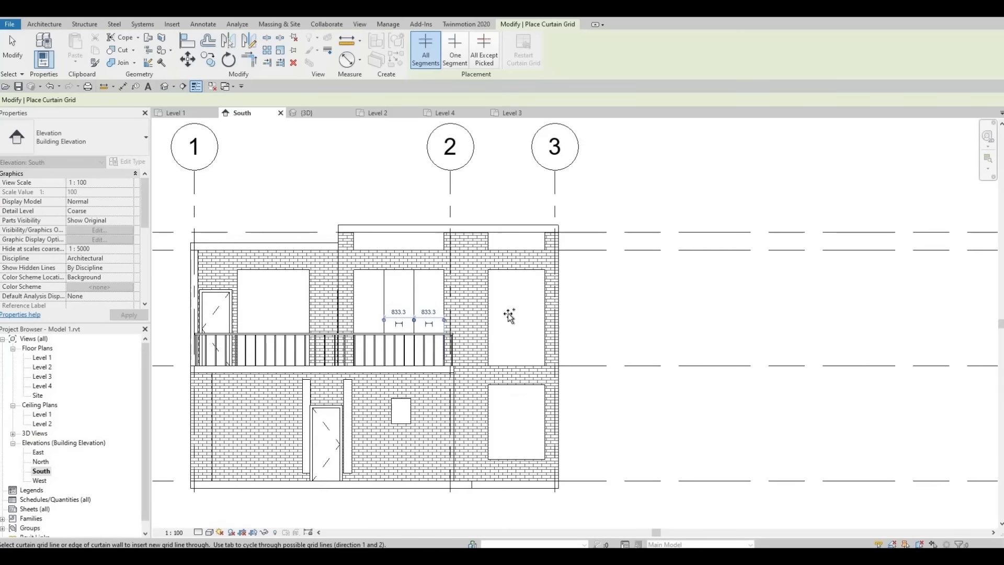
pyautogui.click(520, 272)
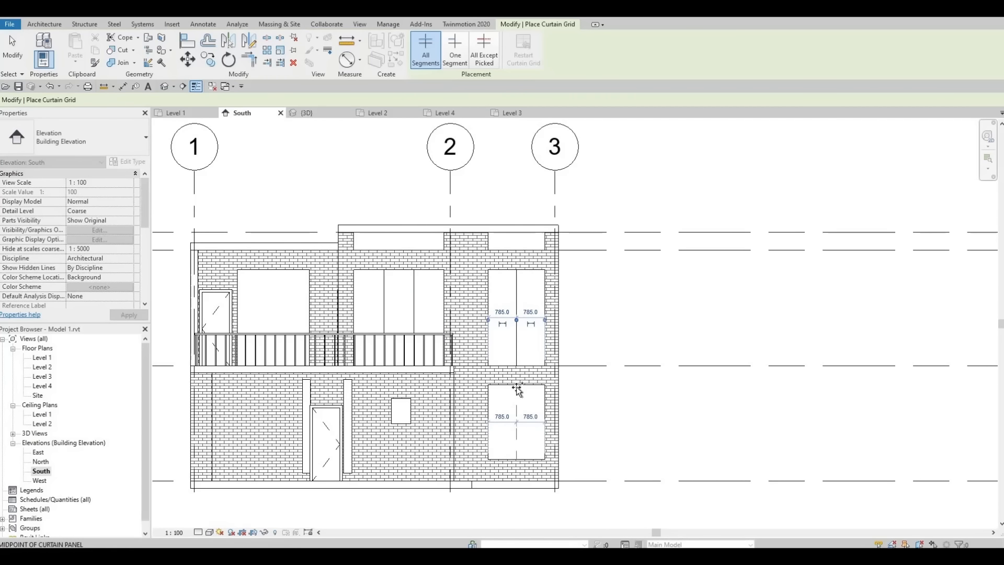
pyautogui.click(516, 415)
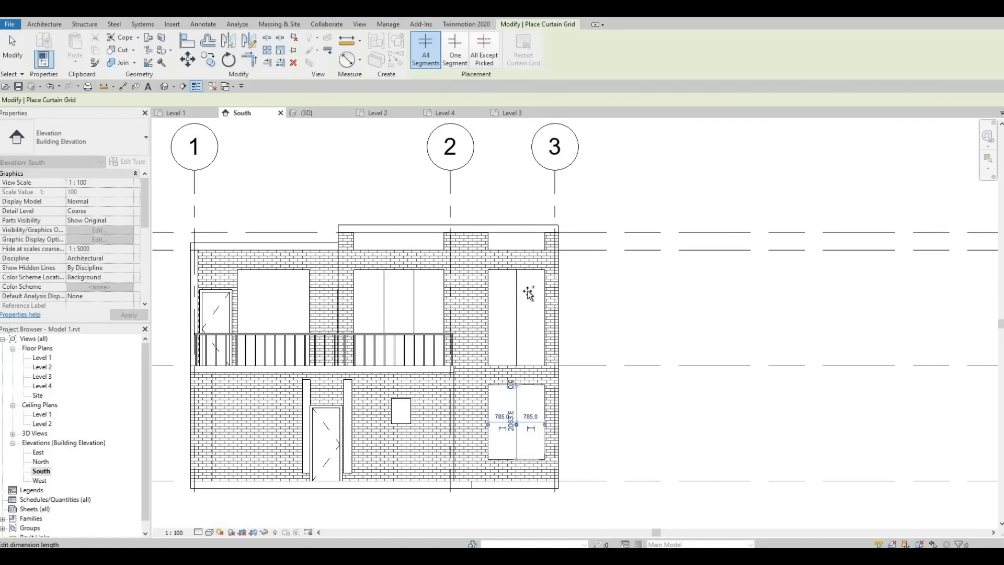
pyautogui.click(520, 237)
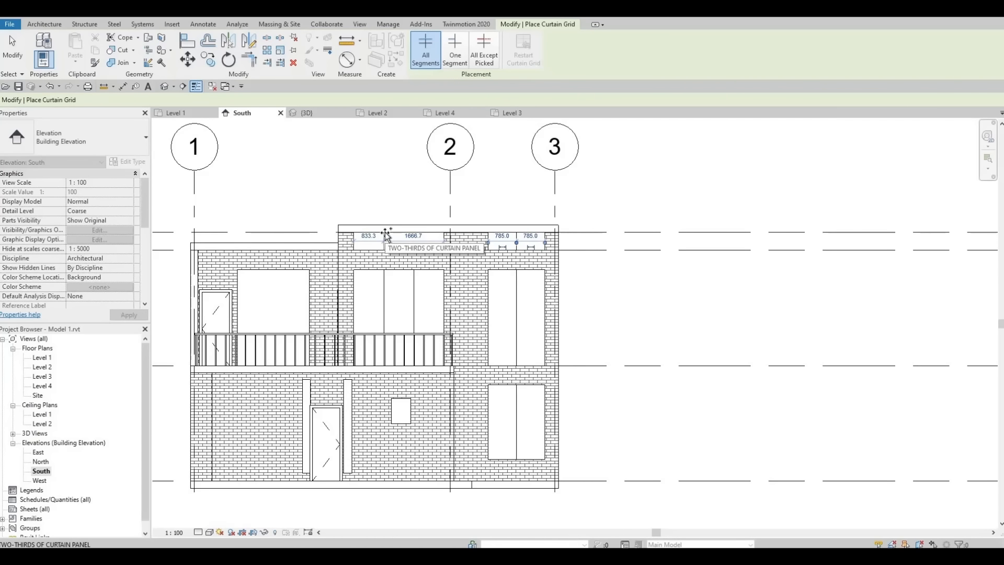
# Step: Divide the western curtain wall under the raised roof vertically into thirds, and the westernmost upper-floor curtain wall vertically at its midpoint
pyautogui.click(386, 234)
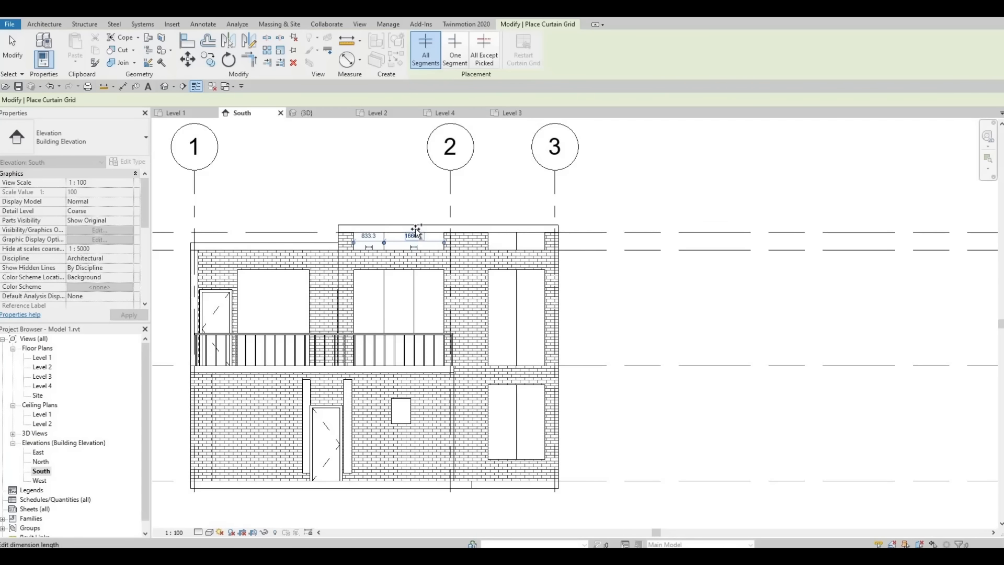
pyautogui.scroll(3, 415, 228)
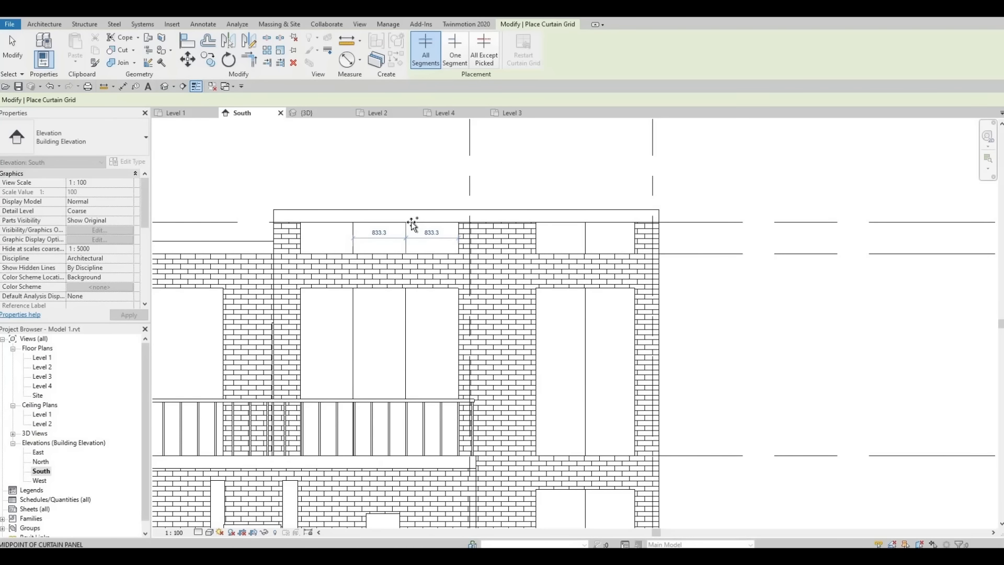
pyautogui.click(413, 224)
pyautogui.scroll(-4, 410, 385)
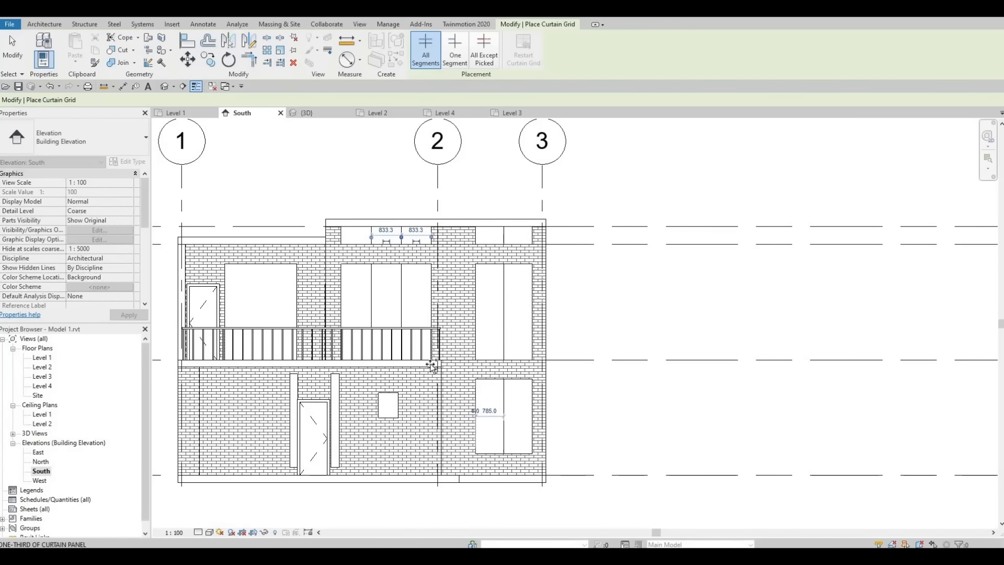
pyautogui.click(259, 265)
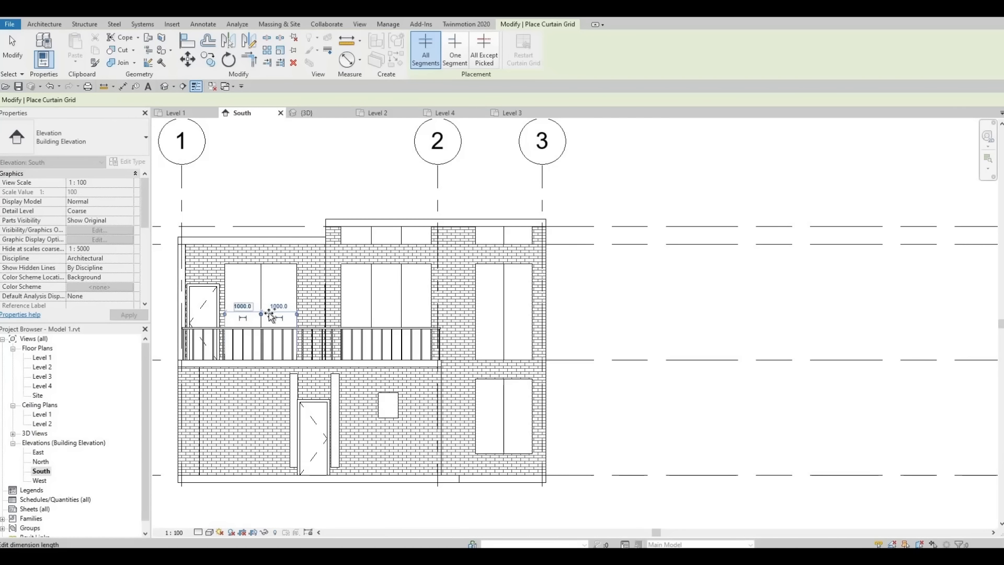
# Step: Add a horizontal grid line 700 mm above the wide upper-floor curtain wall's base, and divide the tall eastern one horizontally into thirds
pyautogui.moveTo(366, 285); pyautogui.dragTo(440, 255, button='middle')
pyautogui.moveTo(389, 330); pyautogui.dragTo(397, 359, button='middle')
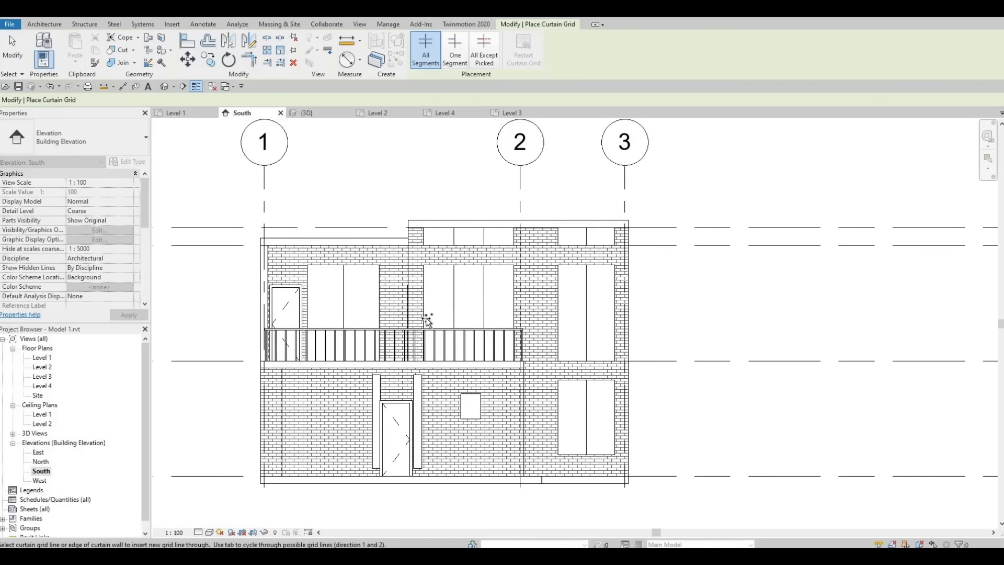
pyautogui.moveTo(432, 324); pyautogui.dragTo(433, 339, button='middle')
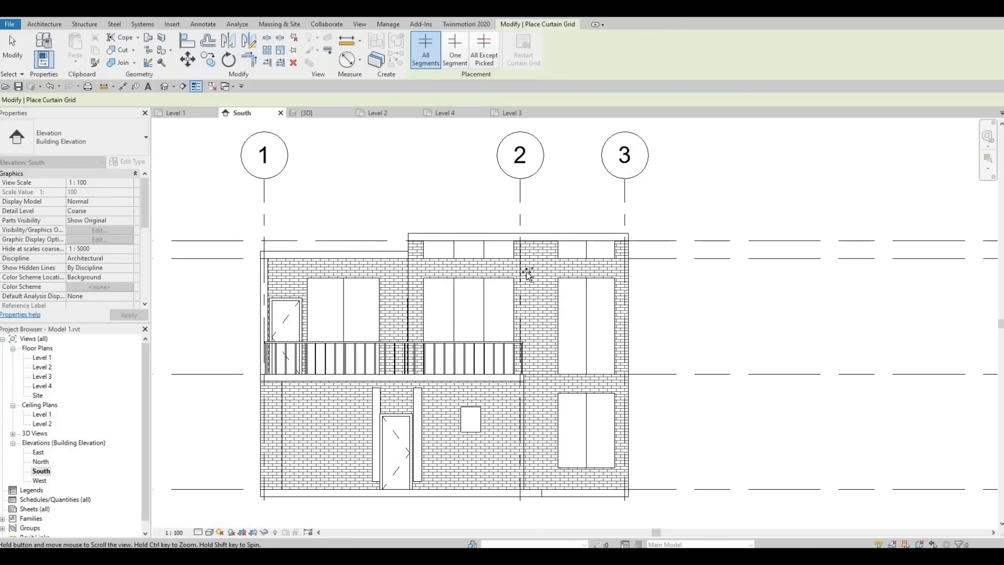
pyautogui.moveTo(527, 274); pyautogui.dragTo(510, 236, button='middle')
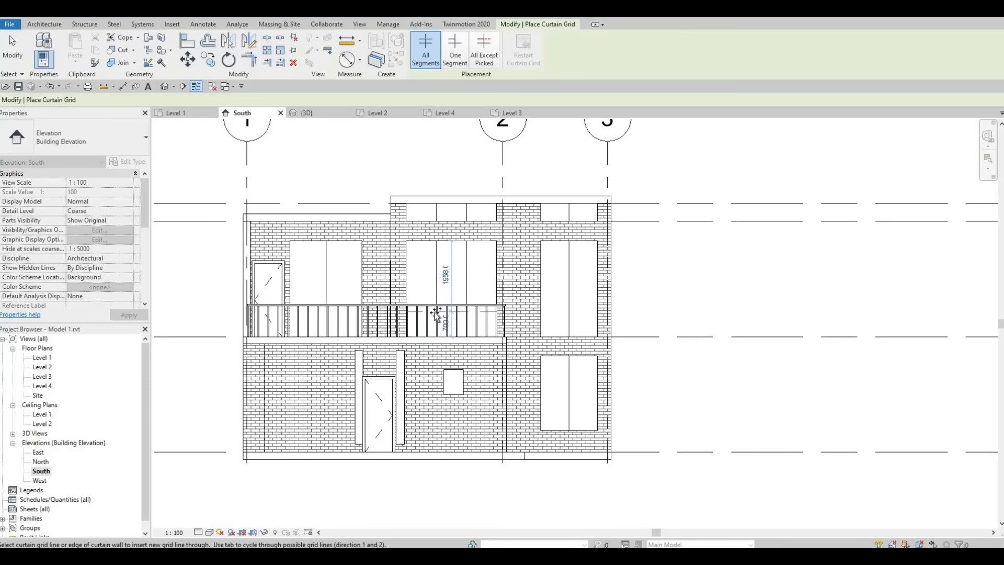
pyautogui.click(436, 314)
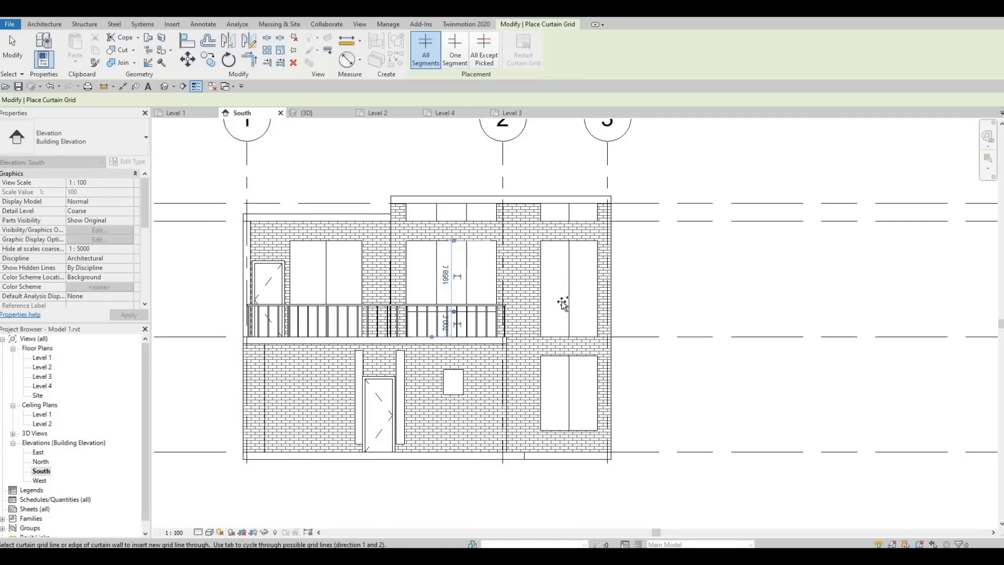
pyautogui.click(538, 270)
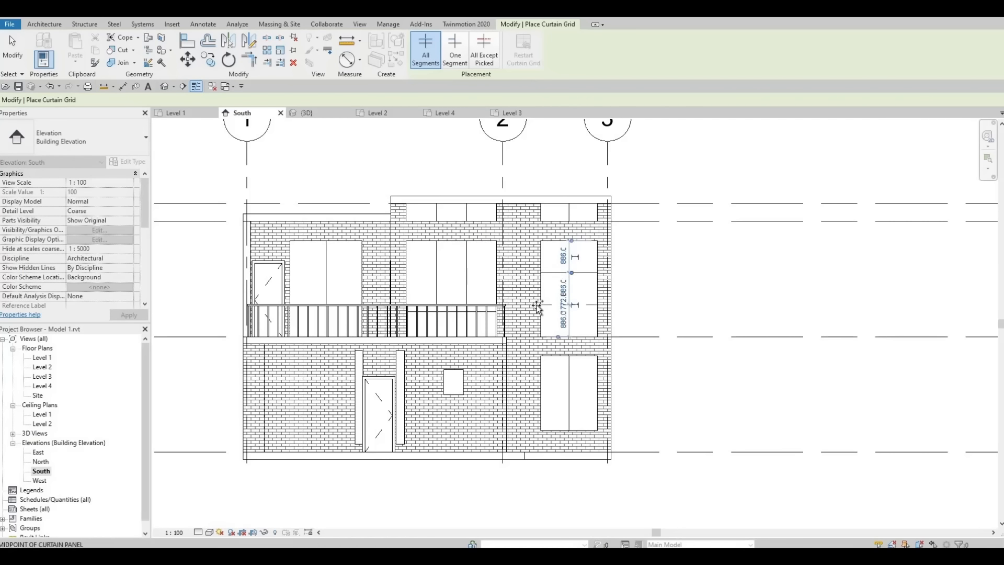
pyautogui.click(542, 306)
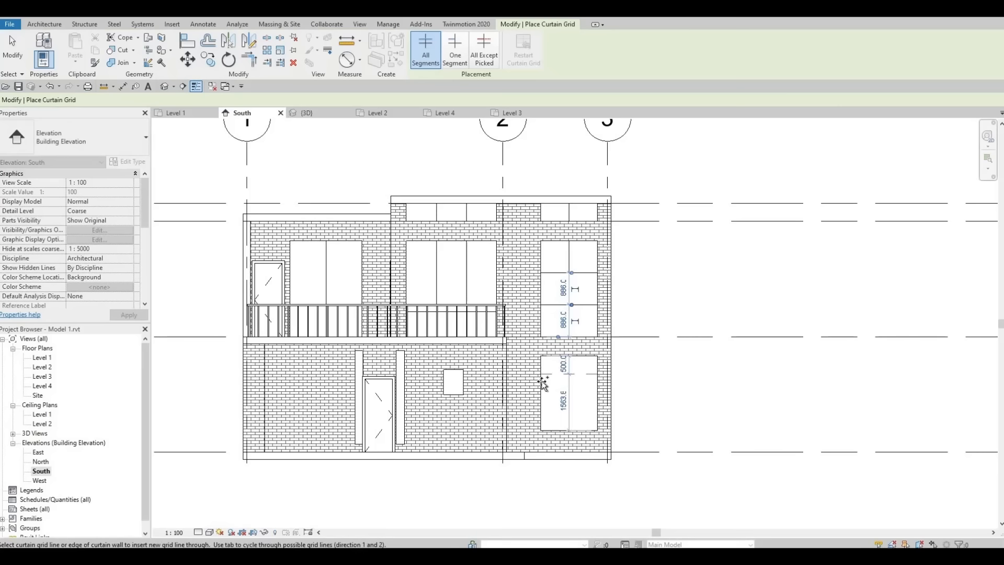
# Step: Add horizontal grid lines to the ground-floor eastern curtain wall, 500 mm below its head and at the midpoint of the remaining panel
pyautogui.click(543, 383)
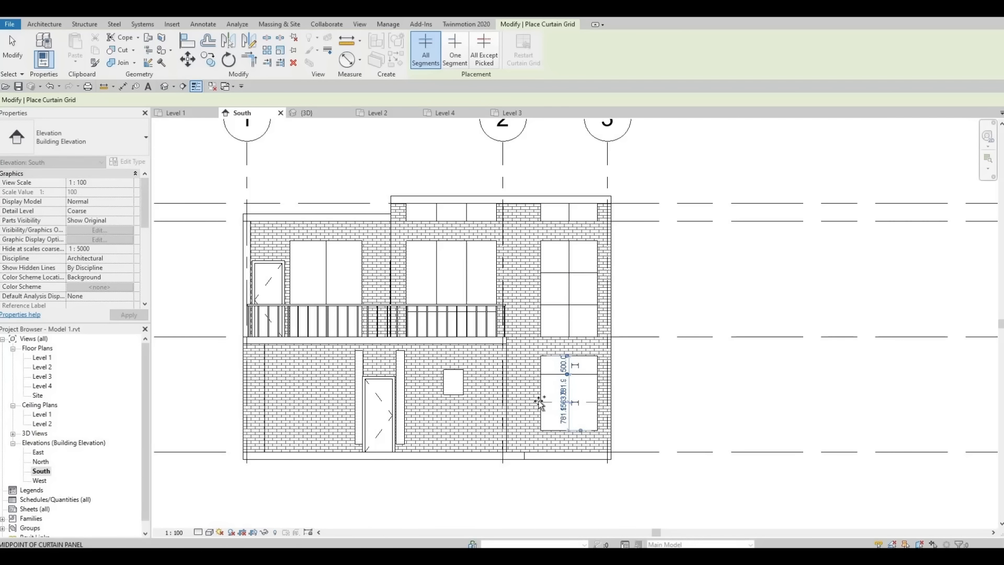
pyautogui.click(539, 402)
pyautogui.click(574, 425)
pyautogui.press('Escape')
pyautogui.moveTo(578, 422); pyautogui.dragTo(569, 395, button='middle')
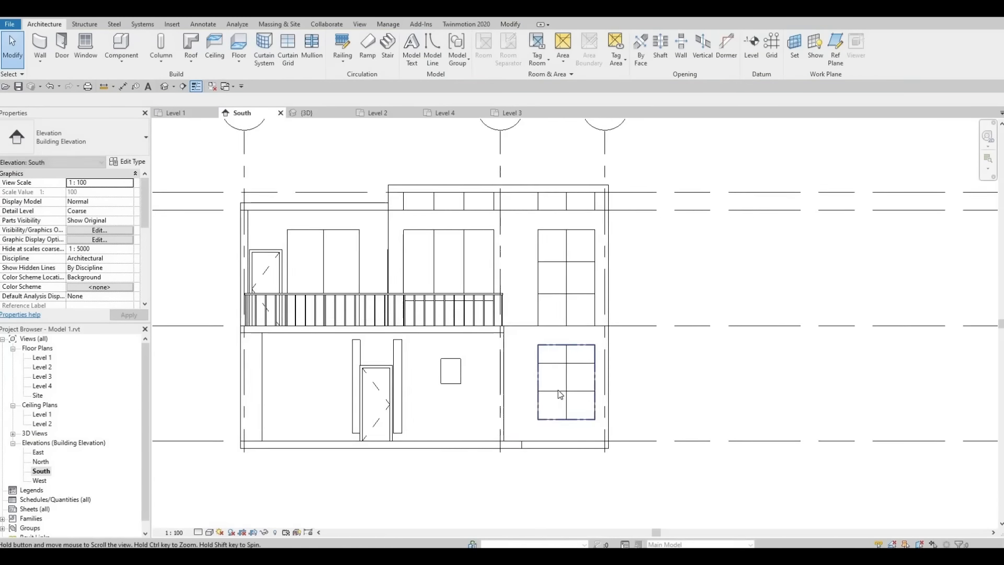
# Step: Make the temporary spacing dimensions of the ground-floor curtain wall's two horizontal grid lines permanent
pyautogui.click(555, 376)
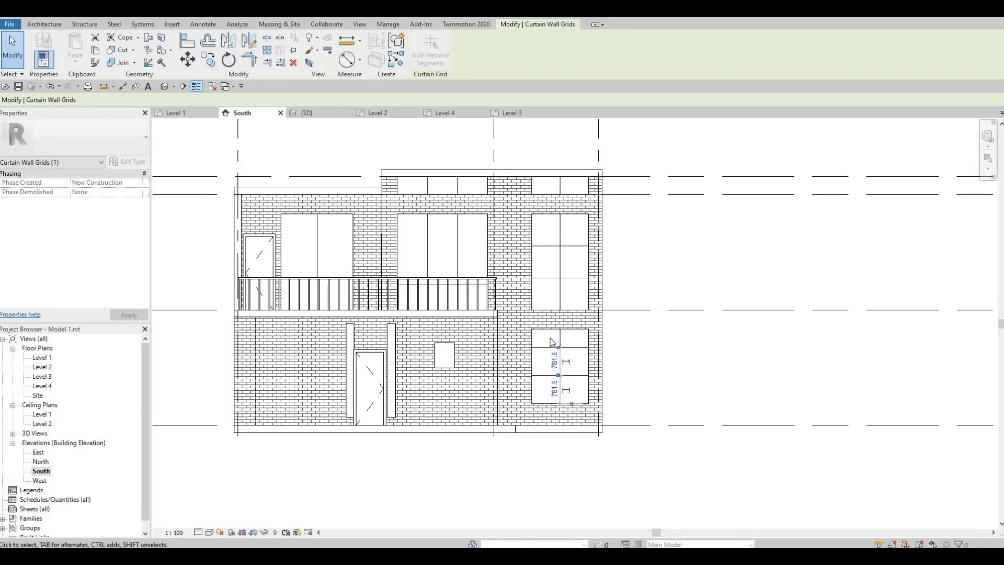
pyautogui.click(567, 368)
pyautogui.click(570, 389)
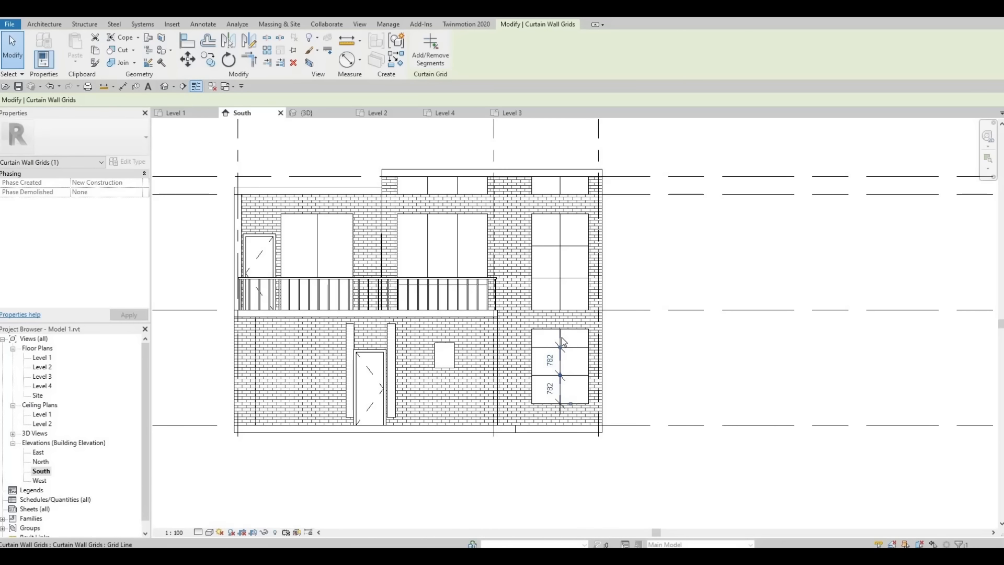
pyautogui.press('Escape')
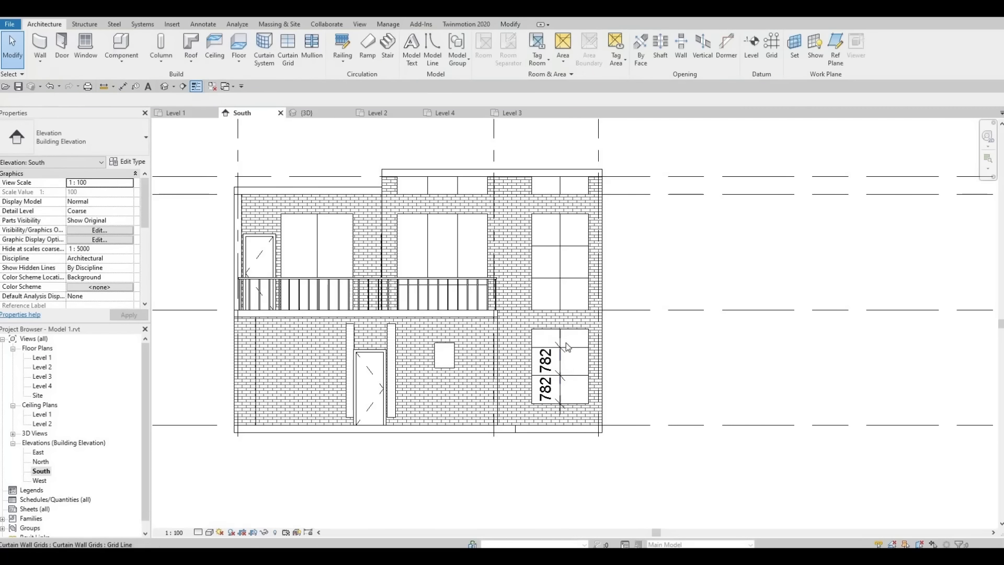
pyautogui.click(570, 349)
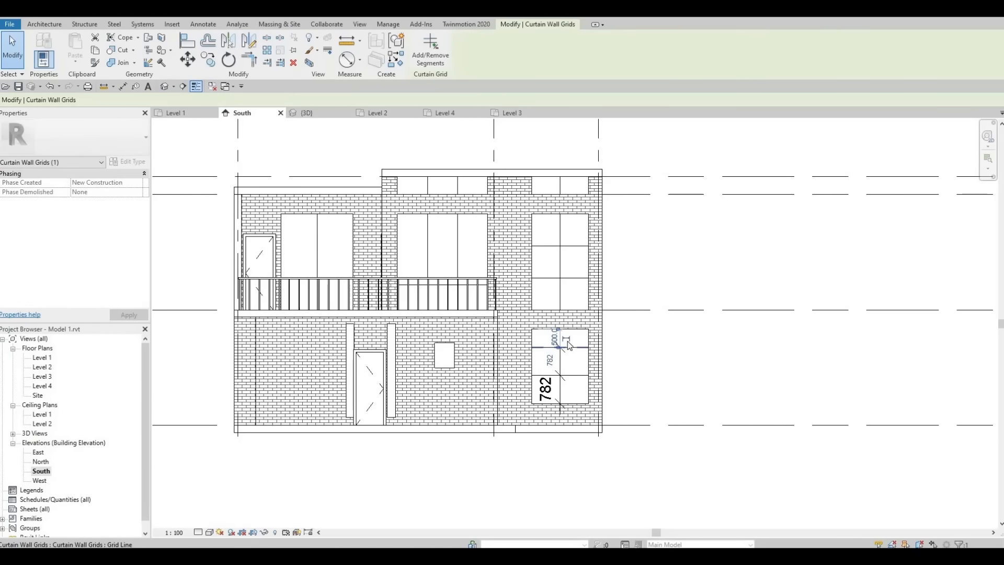
pyautogui.press('Escape')
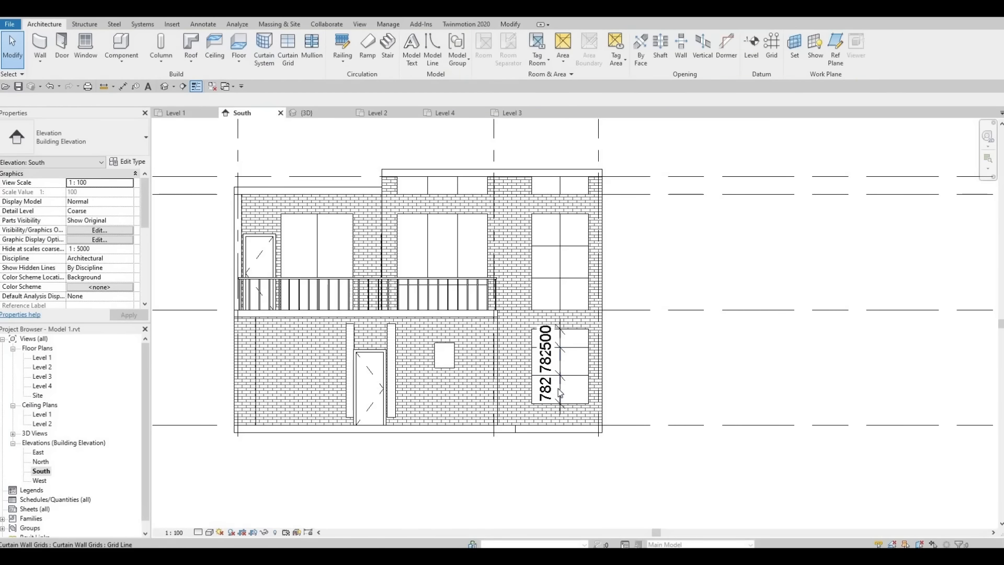
# Step: Delete the permanent spacing dimensions from the ground-floor eastern curtain wall
pyautogui.click(579, 381)
pyautogui.press('Escape')
pyautogui.click(547, 371)
pyautogui.press('Escape')
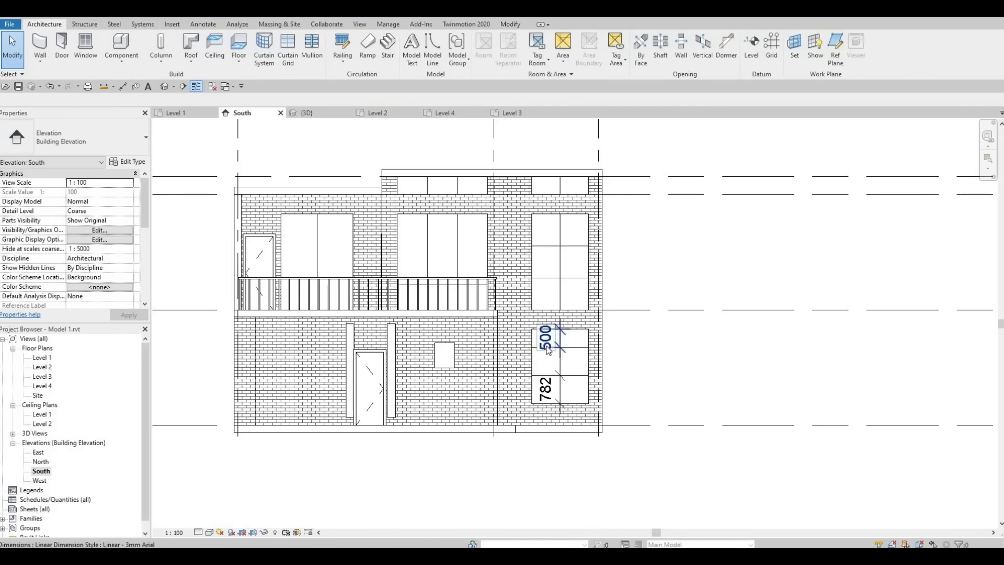
pyautogui.click(544, 363)
pyautogui.press('Delete')
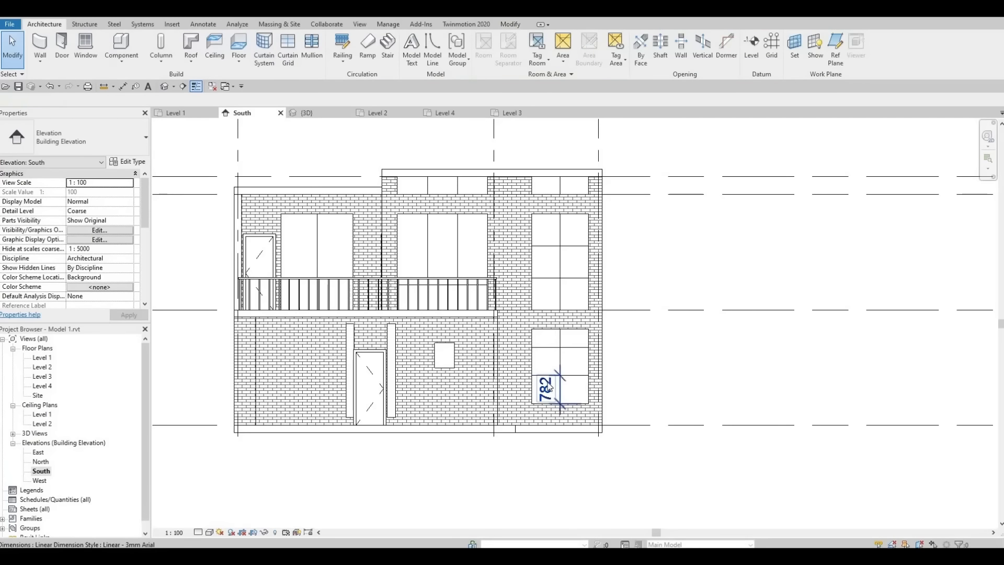
pyautogui.click(546, 390)
pyautogui.press('Delete')
# Step: Nudge the ground-floor curtain wall's lower horizontal grid line down to about 601.5 mm above the base
pyautogui.click(557, 376)
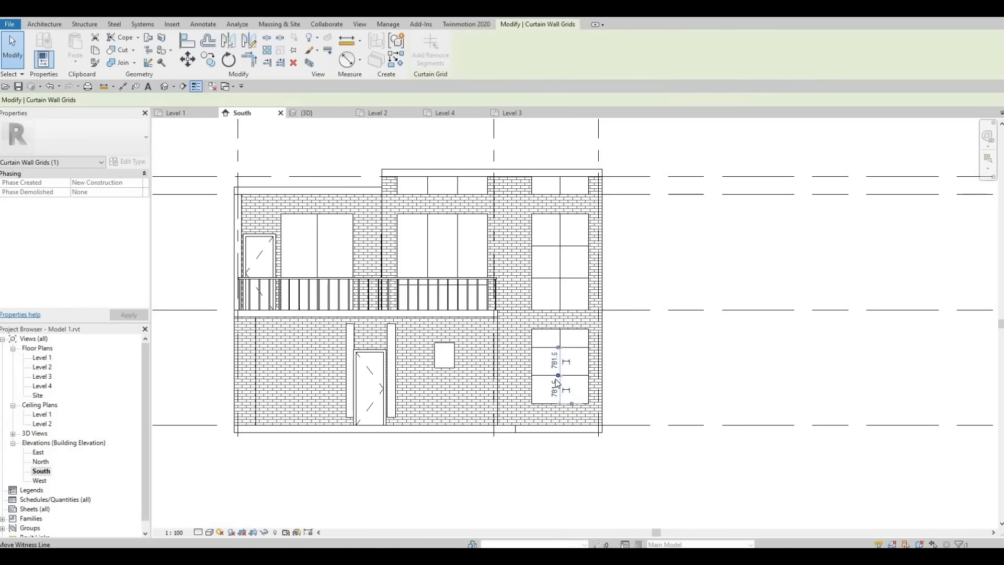
pyautogui.press('Down')
pyautogui.press('Down')
pyautogui.press('Down')
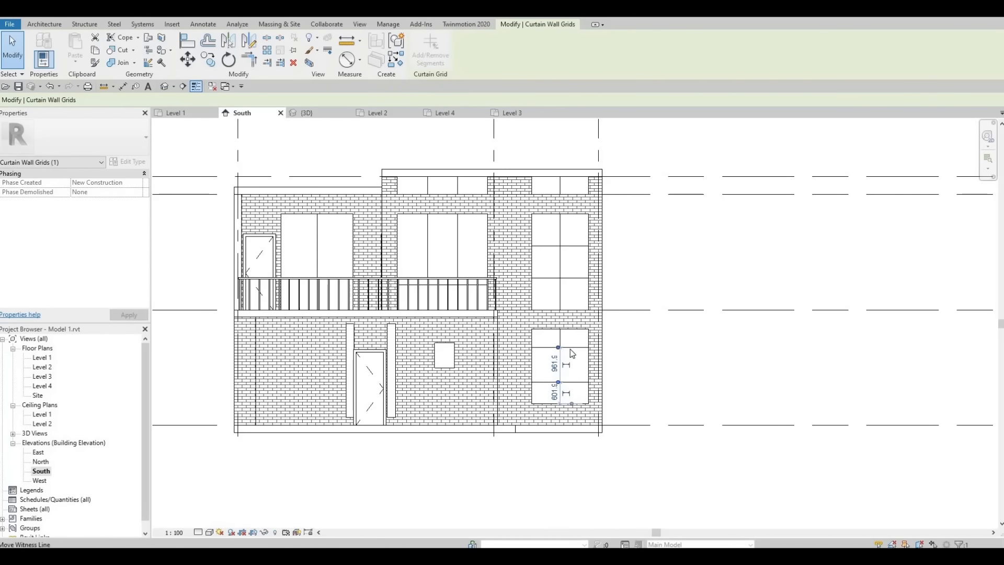
# Step: Nudge the ground-floor curtain wall's upper horizontal grid line down to 740 mm below the head
pyautogui.click(580, 348)
pyautogui.press('Down')
pyautogui.press('Down')
pyautogui.press('Down')
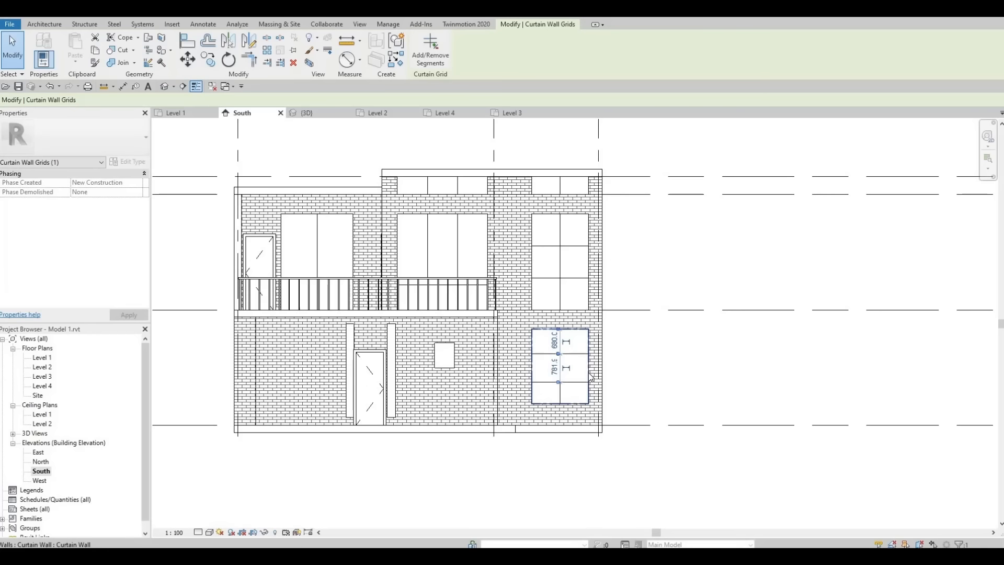
pyautogui.press('Down')
pyautogui.press('Down')
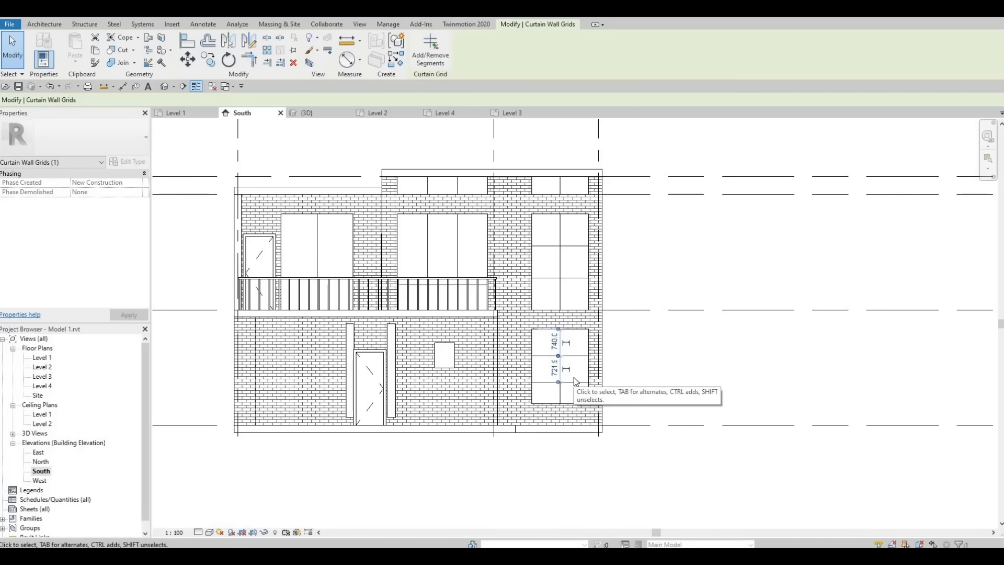
# Step: Nudge both horizontal grid lines of the ground-floor eastern curtain wall up by one increment to make its three panel rows nearly equal
pyautogui.click(572, 384)
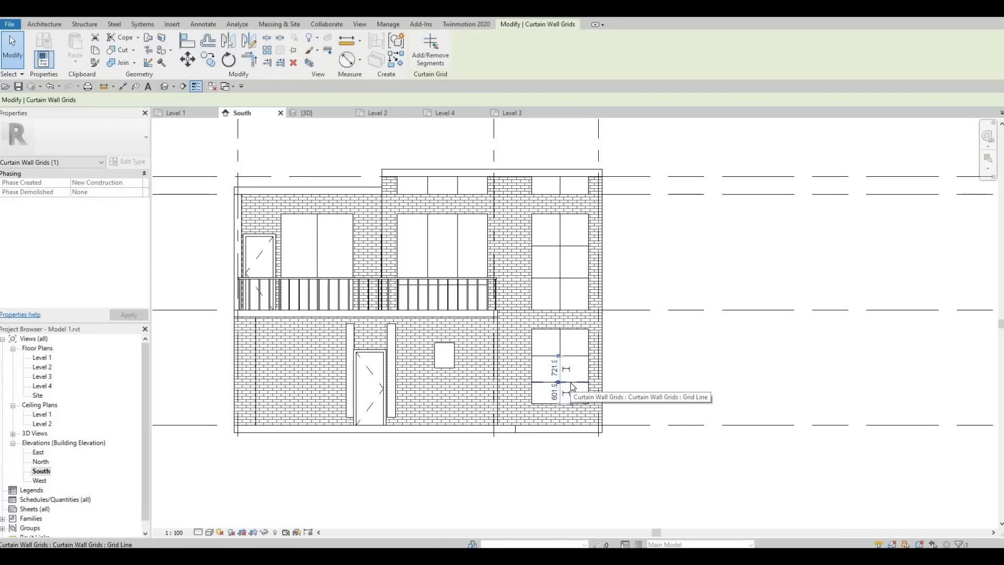
pyautogui.press('Up')
pyautogui.click(573, 356)
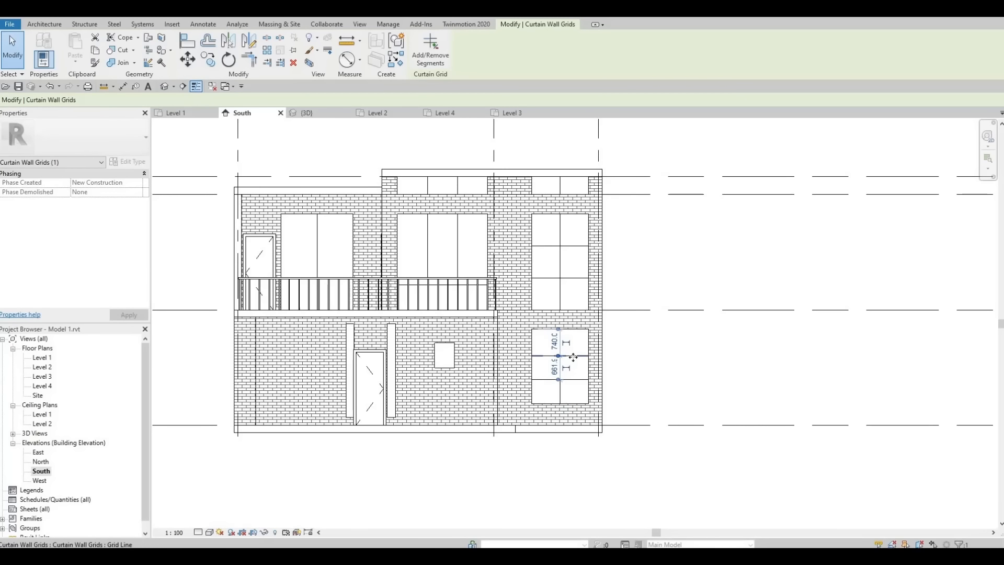
pyautogui.press('Escape')
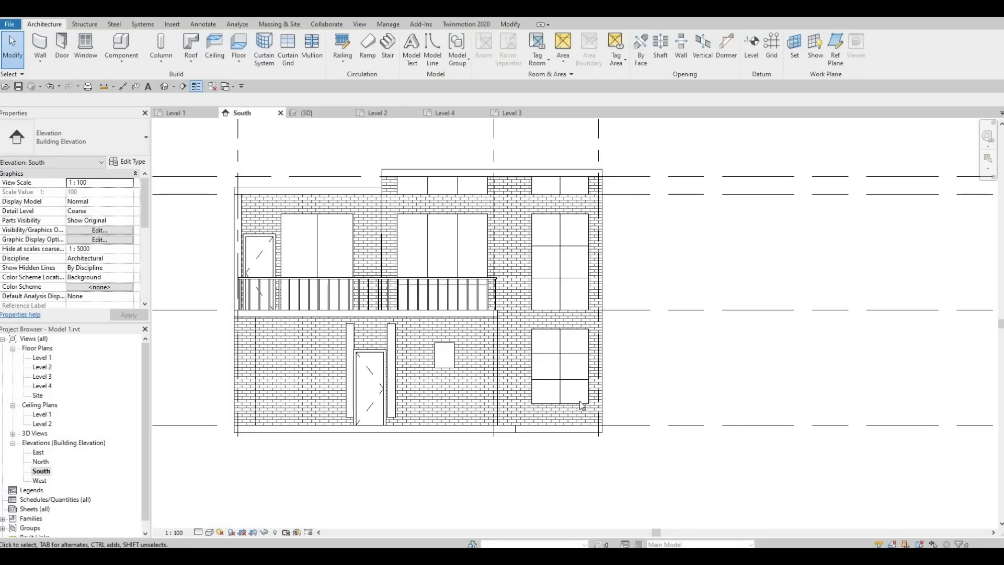
pyautogui.moveTo(555, 362); pyautogui.dragTo(552, 336, button='middle')
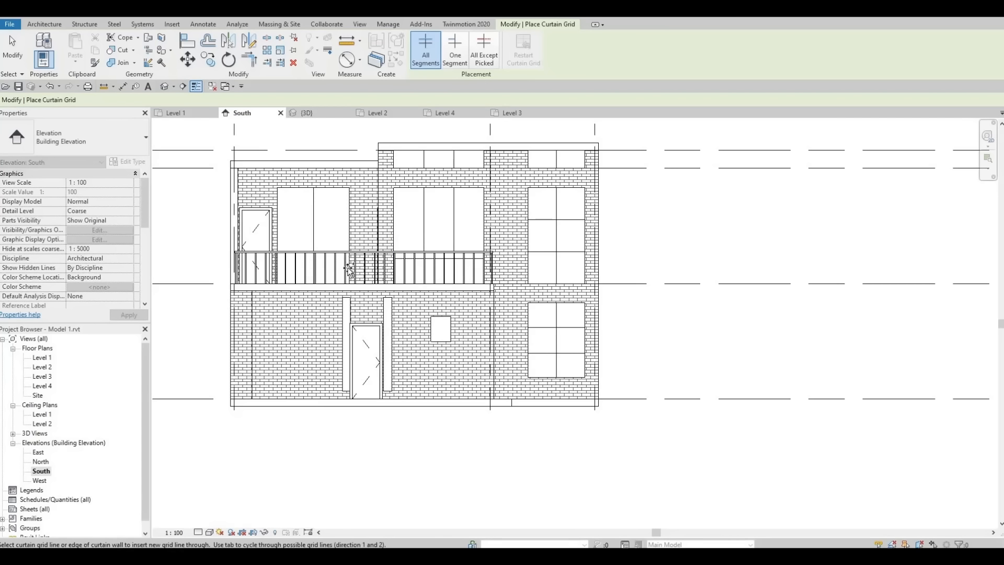
pyautogui.press('Escape')
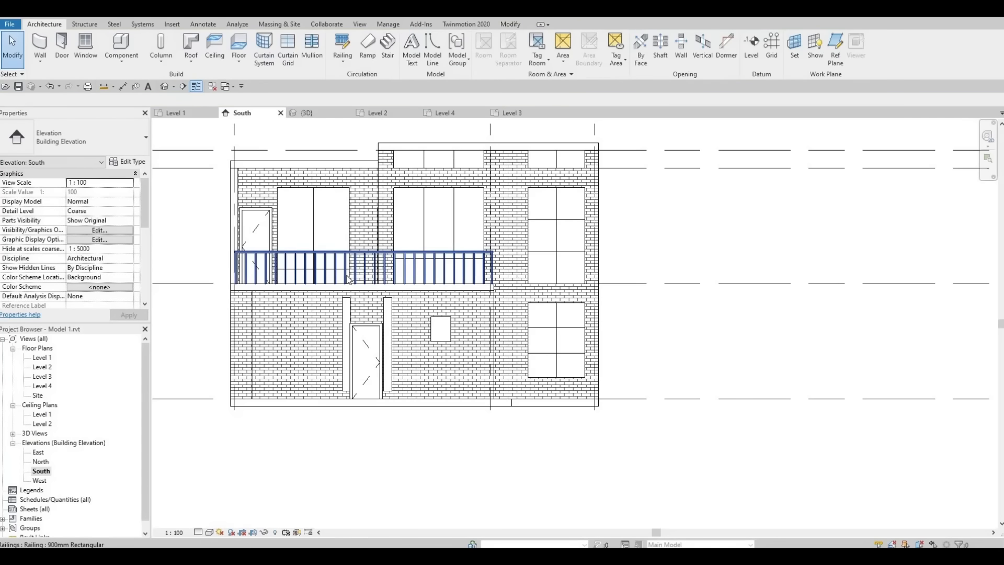
pyautogui.press('a')
pyautogui.press('l')
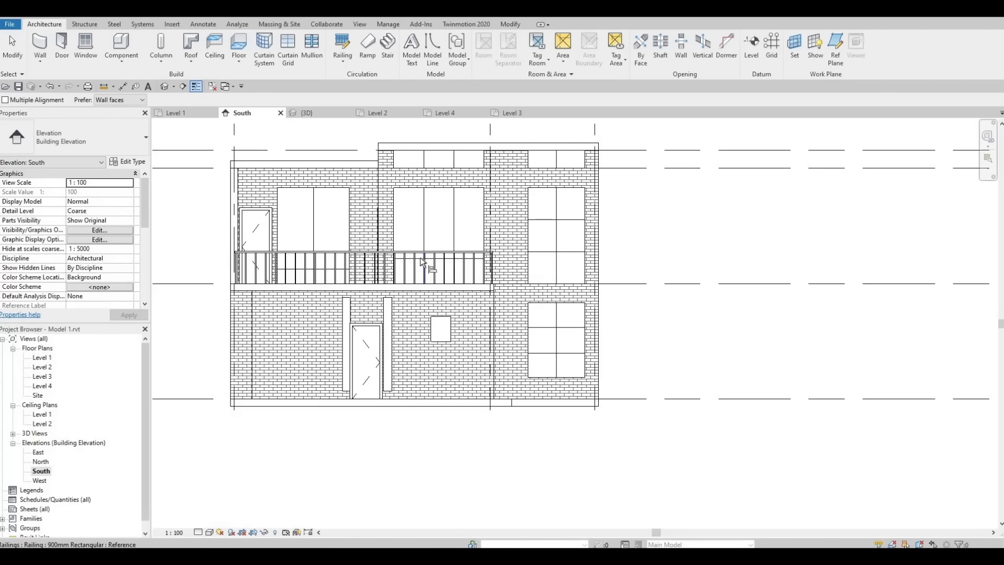
pyautogui.press('Tab')
pyautogui.click(420, 257)
pyautogui.press('Escape')
pyautogui.press('Escape')
pyautogui.click(330, 268)
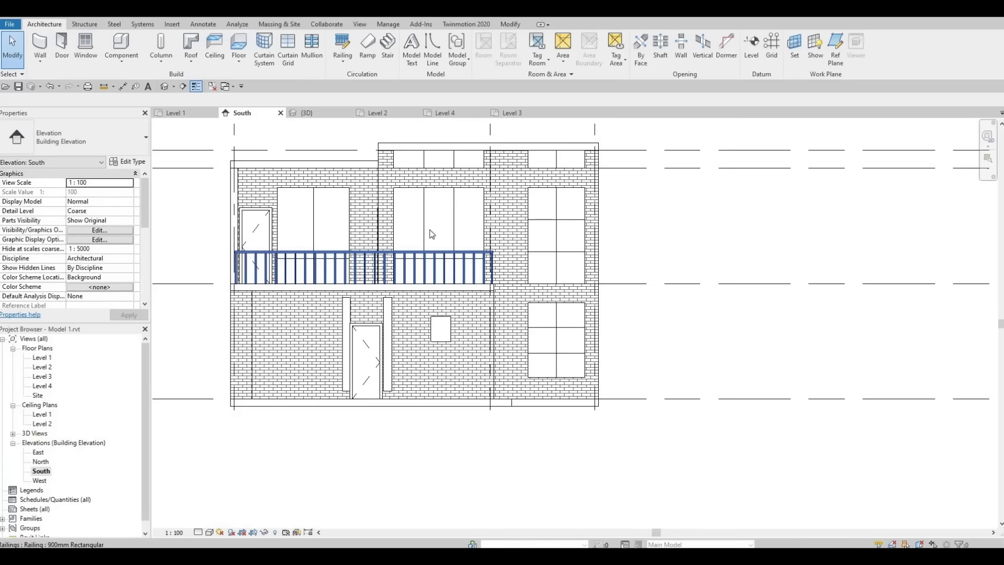
# Step: Place 50mm x 150mm rectangular mullions on all grid lines of the two upper-floor curtain walls behind the balcony and the three-panel clerestory strip
pyautogui.scroll(2, 450, 300)
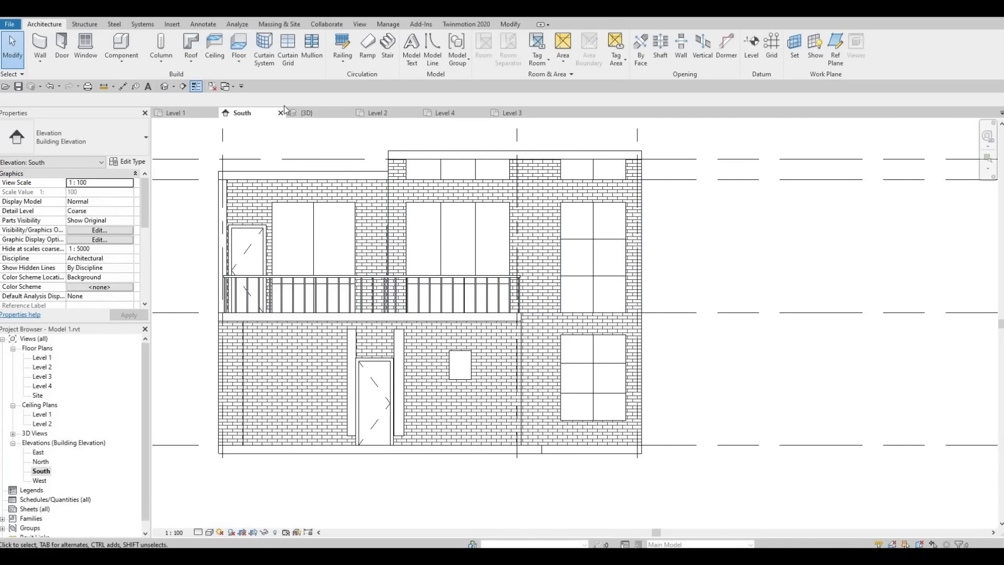
pyautogui.click(309, 52)
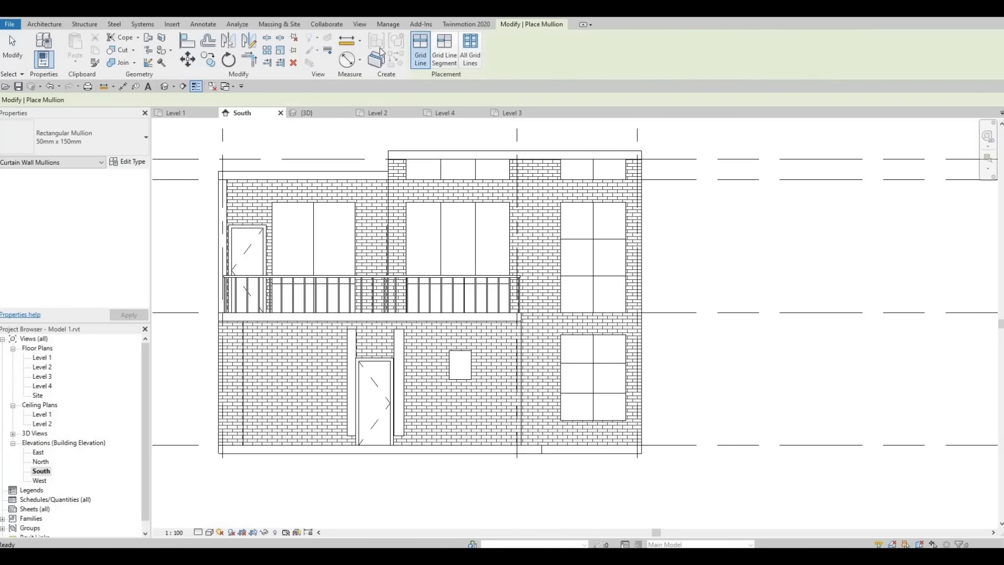
pyautogui.click(476, 58)
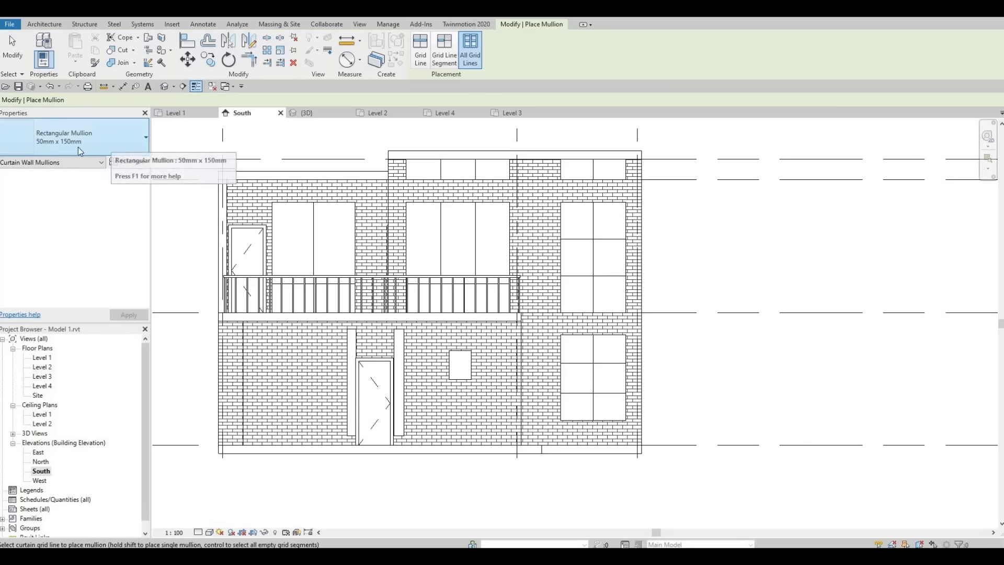
pyautogui.click(301, 203)
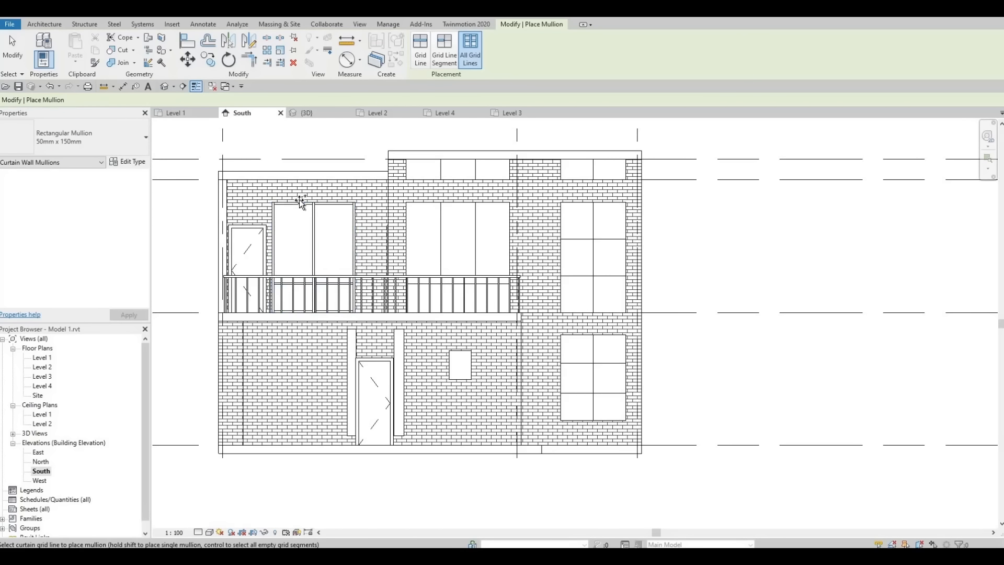
pyautogui.click(406, 208)
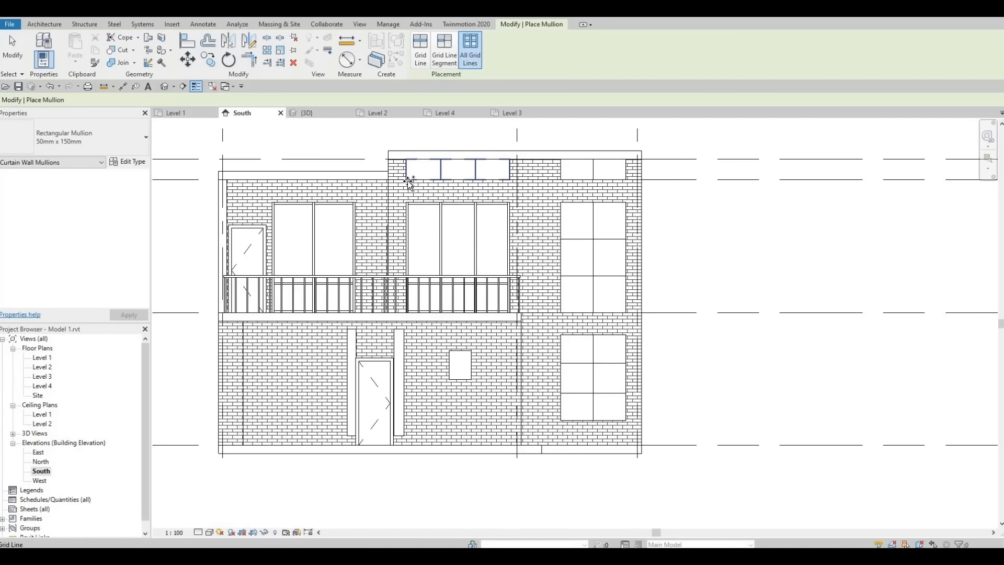
pyautogui.click(521, 183)
# Step: Place 50mm x 150mm rectangular mullions on all grid lines of the eastern two-panel clerestory and the upper-floor and ground-floor curtain walls below it
pyautogui.click(564, 175)
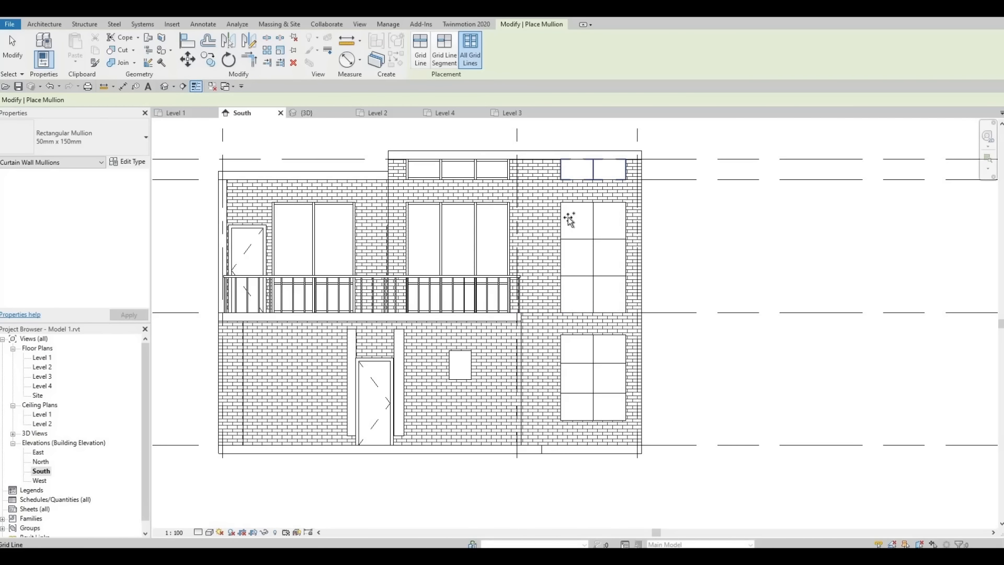
pyautogui.click(558, 213)
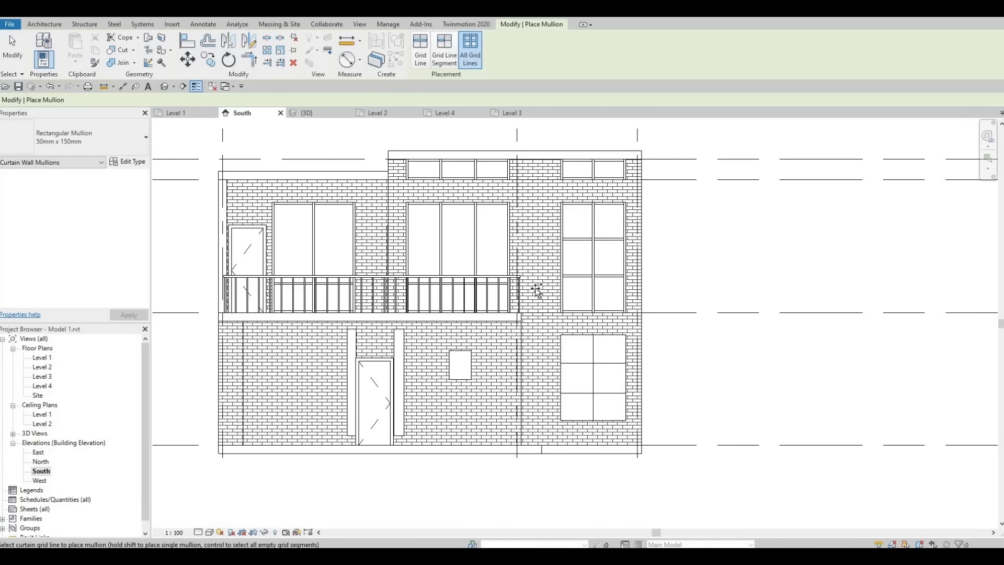
pyautogui.click(568, 341)
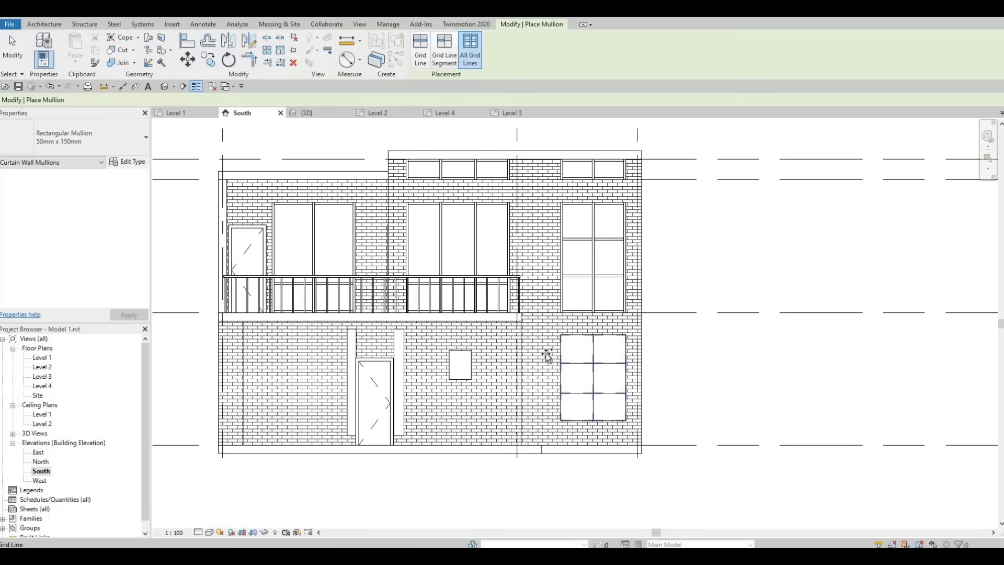
pyautogui.scroll(-2, 530, 340)
pyautogui.press('Escape')
pyautogui.press('Escape')
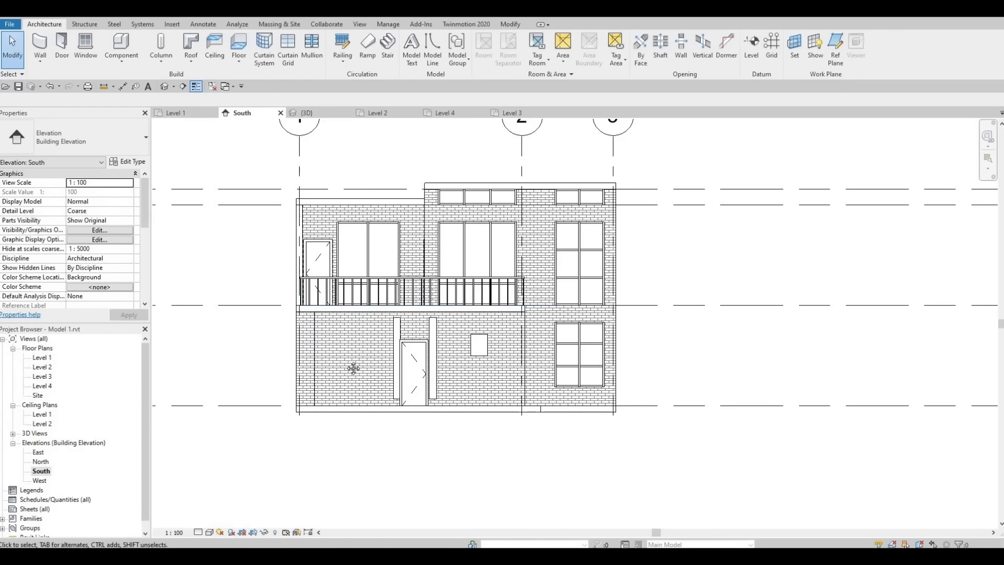
# Step: Add 50mm x 150mm rectangular mullions to the two narrow curtain walls beside the south entrance door and to the small square one
pyautogui.moveTo(348, 385); pyautogui.dragTo(402, 358, button='middle')
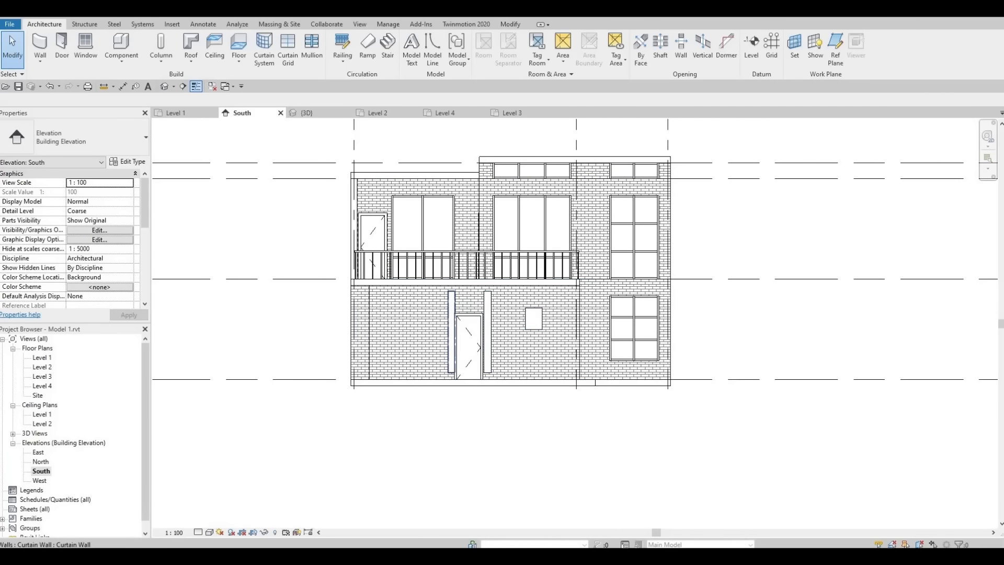
pyautogui.click(312, 46)
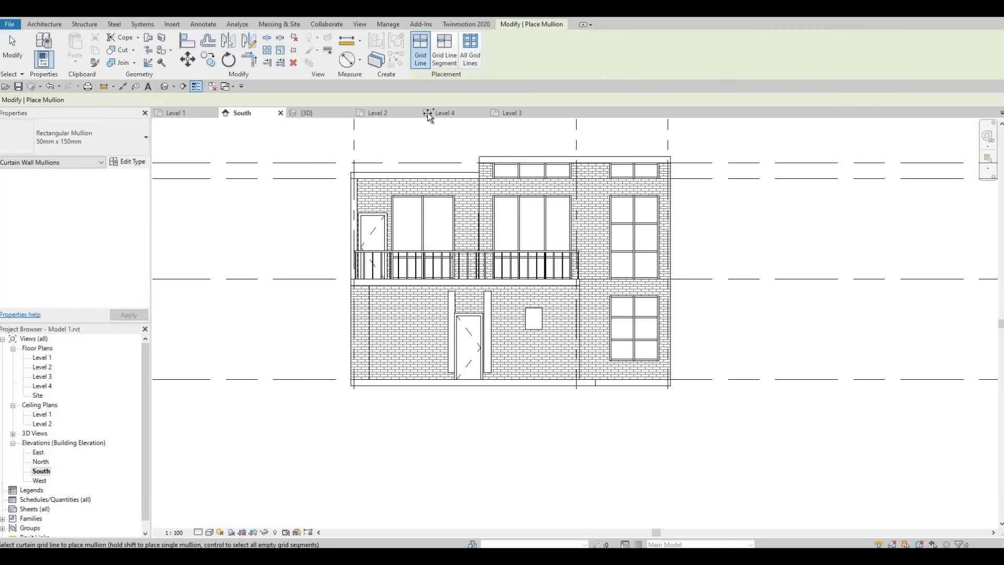
pyautogui.click(477, 47)
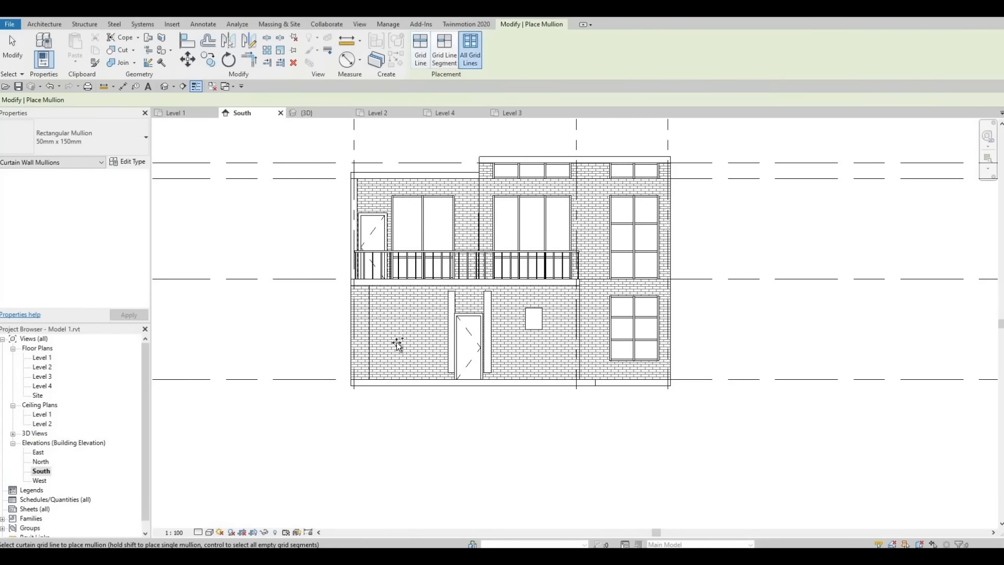
pyautogui.scroll(2, 381, 338)
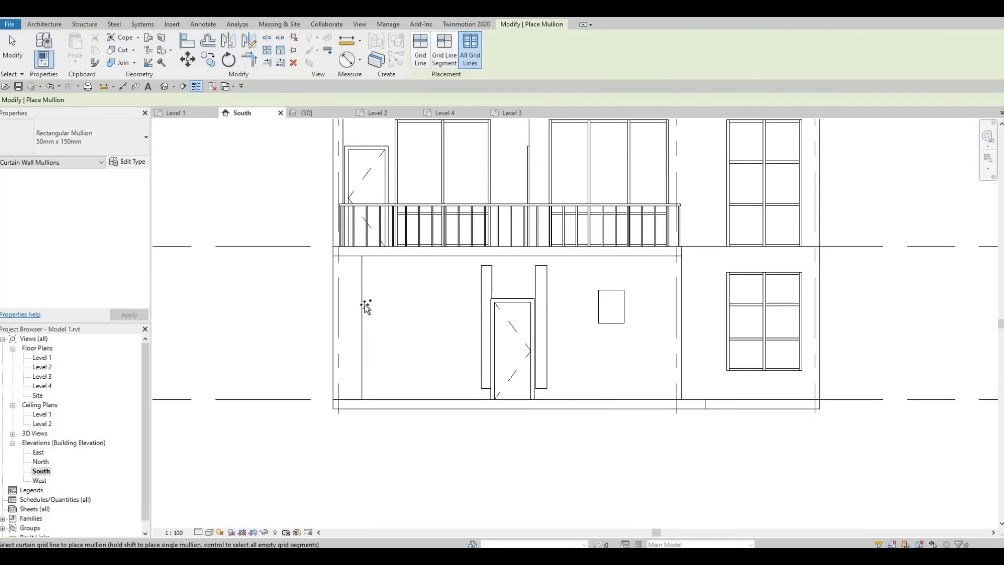
pyautogui.click(491, 276)
pyautogui.click(542, 284)
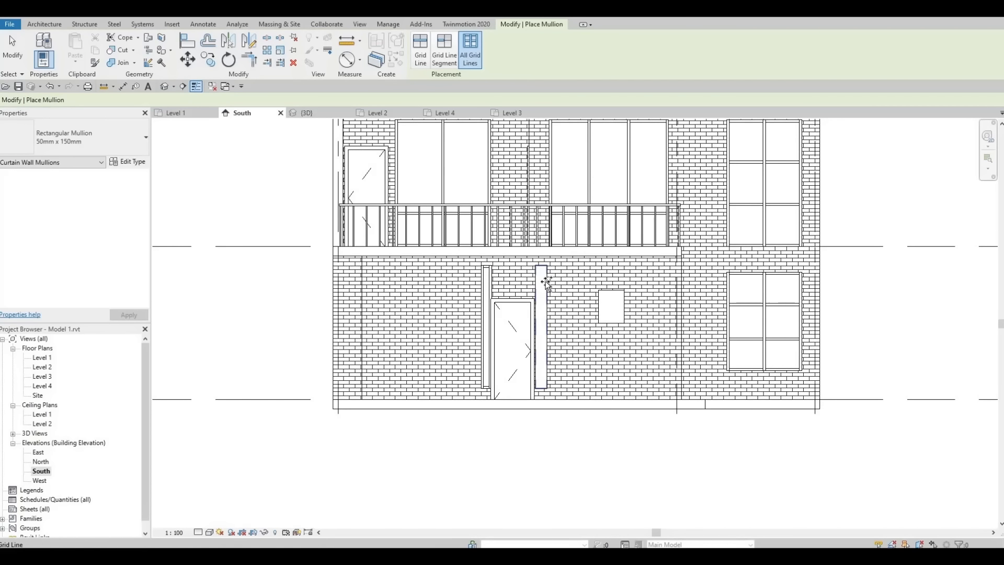
pyautogui.click(601, 303)
pyautogui.moveTo(489, 280); pyautogui.dragTo(490, 240, button='middle')
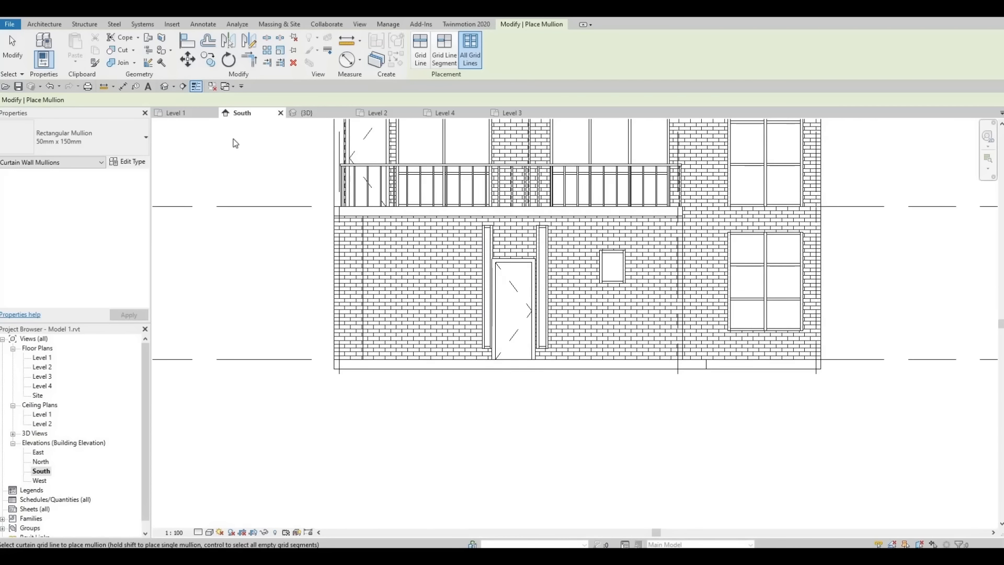
pyautogui.press('Escape')
# Step: In the 3D view, add 50mm x 150mm rectangular mullions to the narrow ground-floor curtain wall hidden behind the western end wall
pyautogui.click(307, 113)
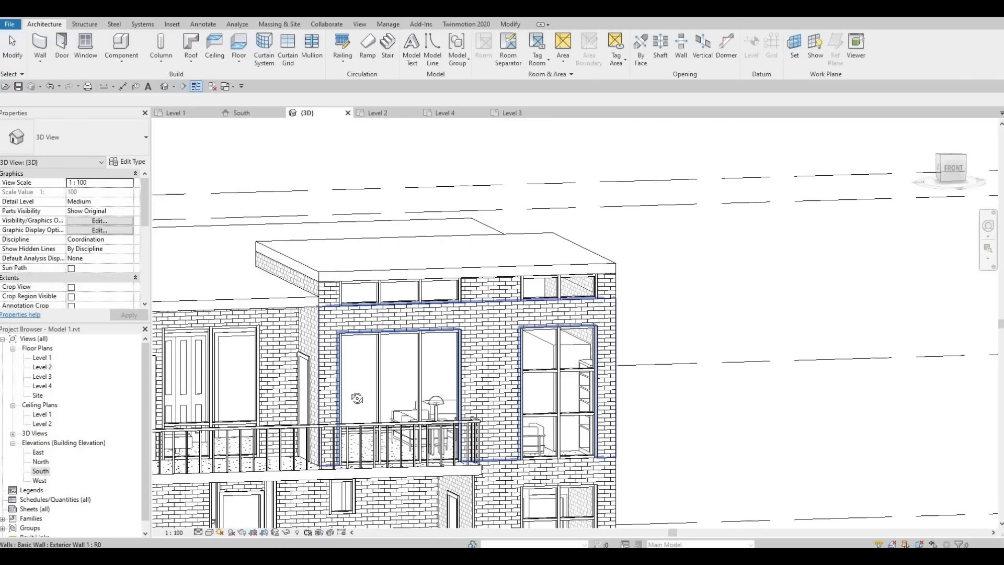
pyautogui.scroll(-3, 290, 367)
pyautogui.keyDown('shift'); pyautogui.moveTo(290, 369); pyautogui.dragTo(271, 396, button='middle'); pyautogui.keyUp('shift')
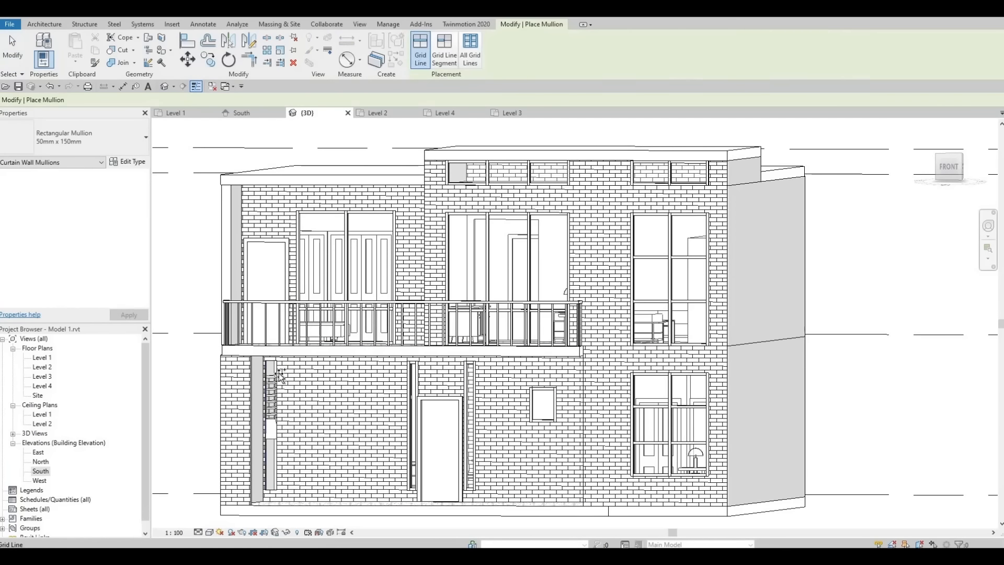
pyautogui.click(470, 49)
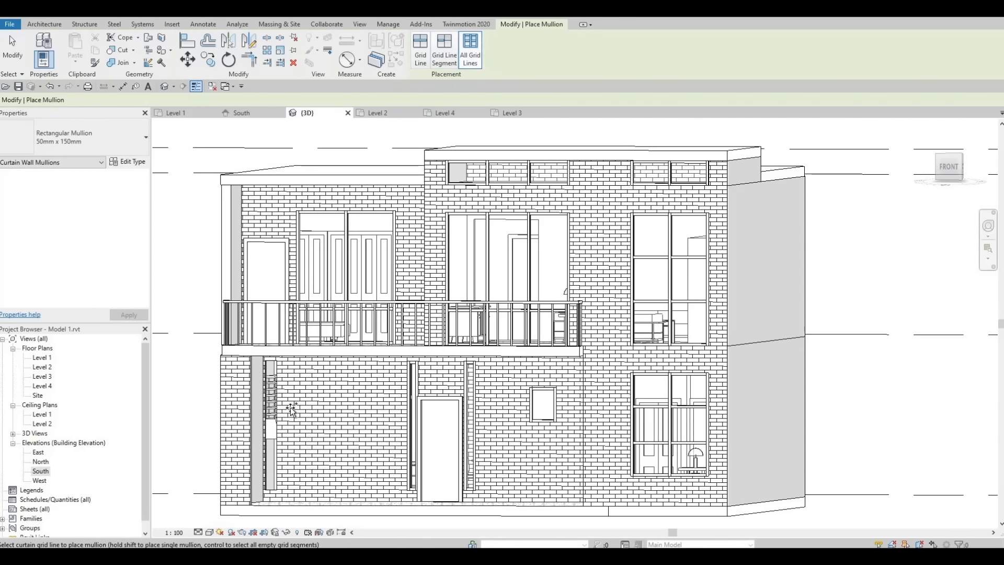
pyautogui.click(274, 372)
pyautogui.press('Escape')
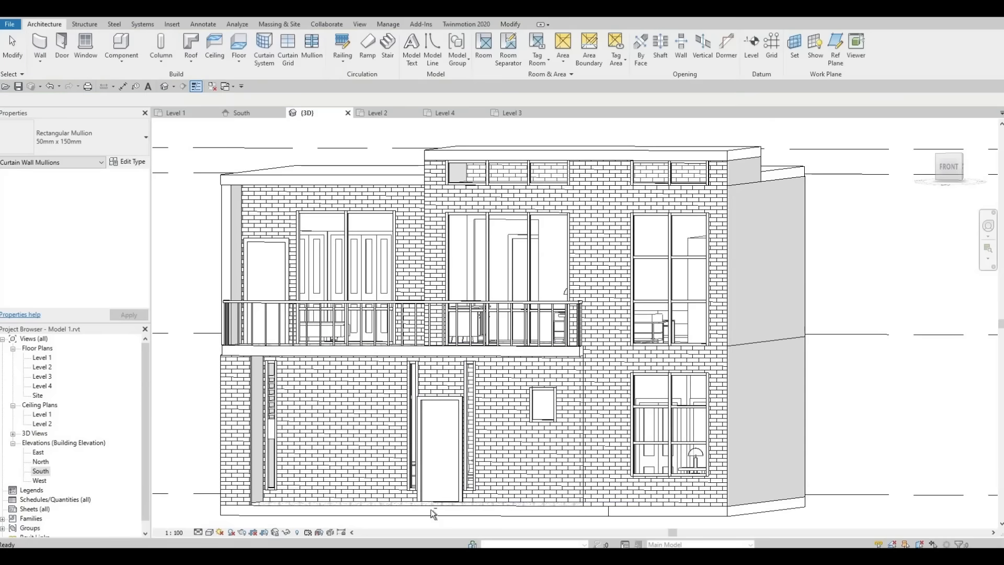
# Step: Check the rear facade in the 3D view and open the North elevation
pyautogui.moveTo(484, 485)
pyautogui.keyDown('shift'); pyautogui.mouseDown(button='middle')
pyautogui.moveTo(498, 391)
pyautogui.moveTo(467, 398)
pyautogui.moveTo(481, 382)
pyautogui.mouseUp(button='middle'); pyautogui.keyUp('shift')
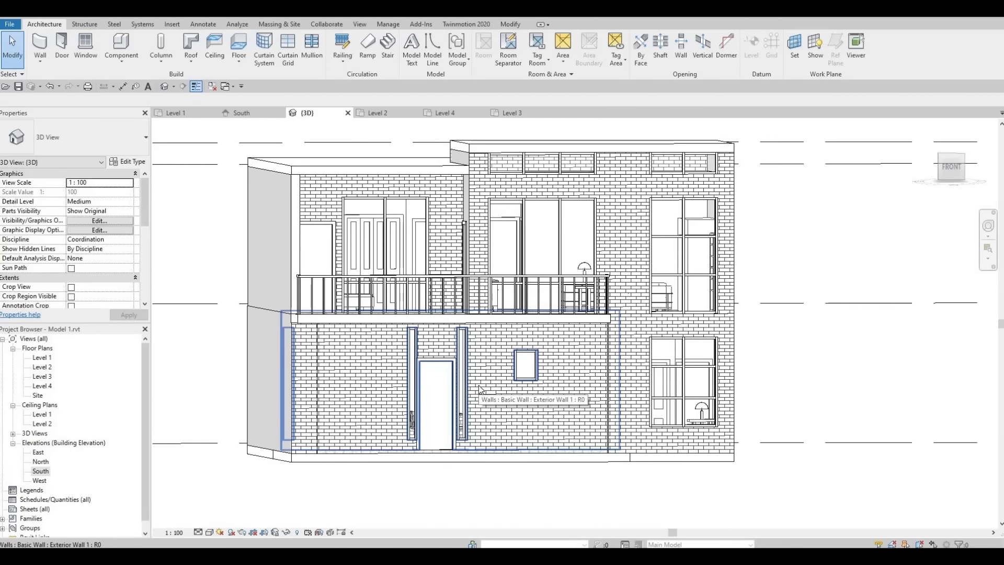
pyautogui.scroll(-3, 480, 389)
pyautogui.keyDown('shift'); pyautogui.moveTo(492, 450); pyautogui.dragTo(675, 464, button='middle'); pyautogui.keyUp('shift')
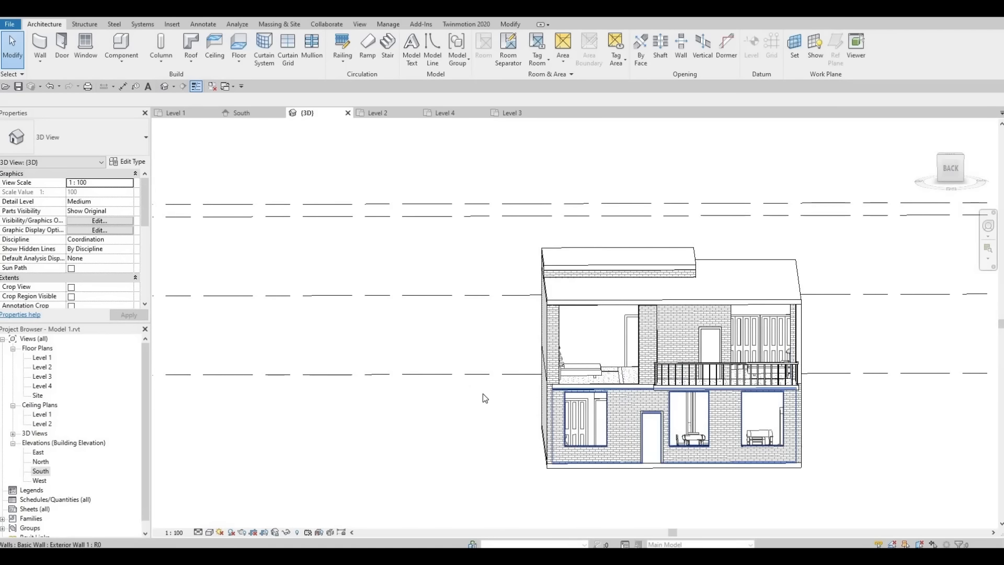
pyautogui.moveTo(623, 441); pyautogui.dragTo(482, 395, button='middle')
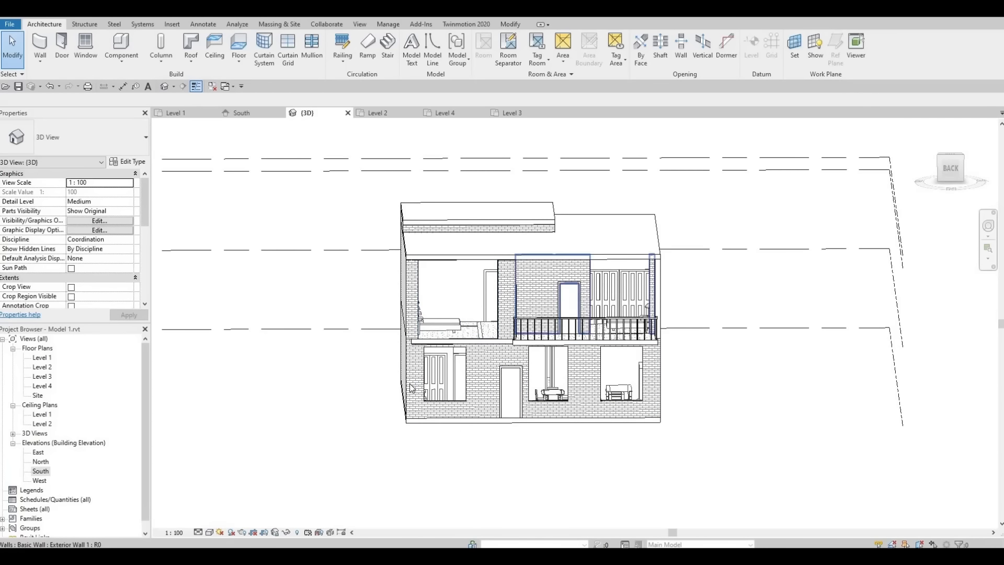
pyautogui.doubleClick(41, 463)
pyautogui.scroll(3, 345, 405)
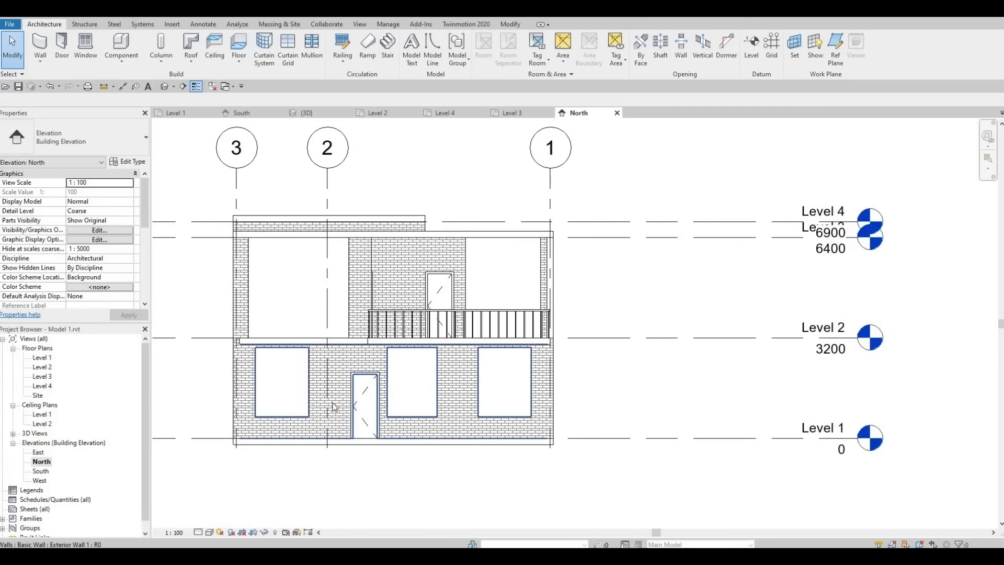
# Step: Narrow the Level 2 curtain wall near grid 3 from both ends to a width of about 2100 mm
pyautogui.click(350, 290)
pyautogui.moveTo(350, 290); pyautogui.dragTo(333, 288)
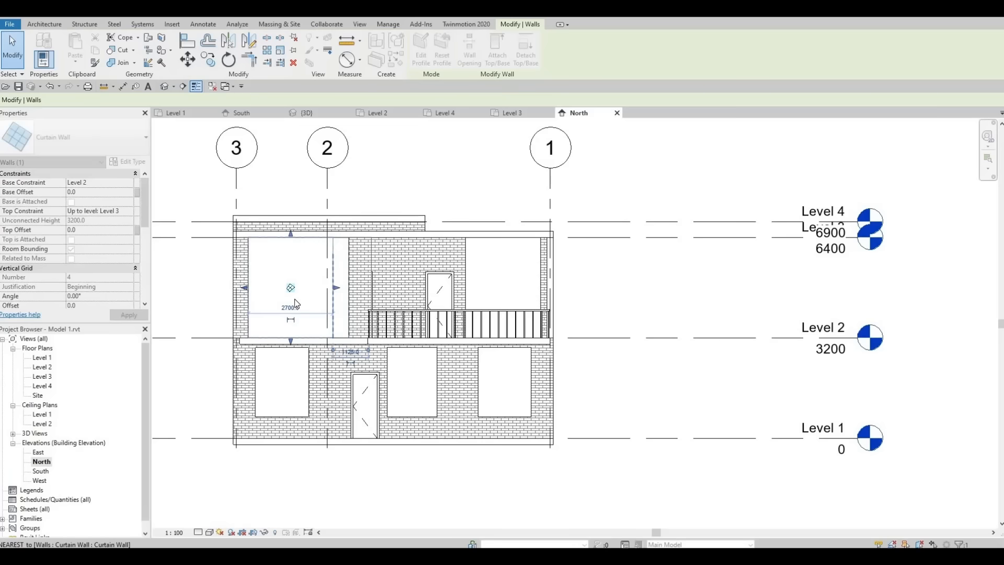
pyautogui.moveTo(246, 287); pyautogui.dragTo(253, 287)
pyautogui.moveTo(331, 288); pyautogui.dragTo(322, 288)
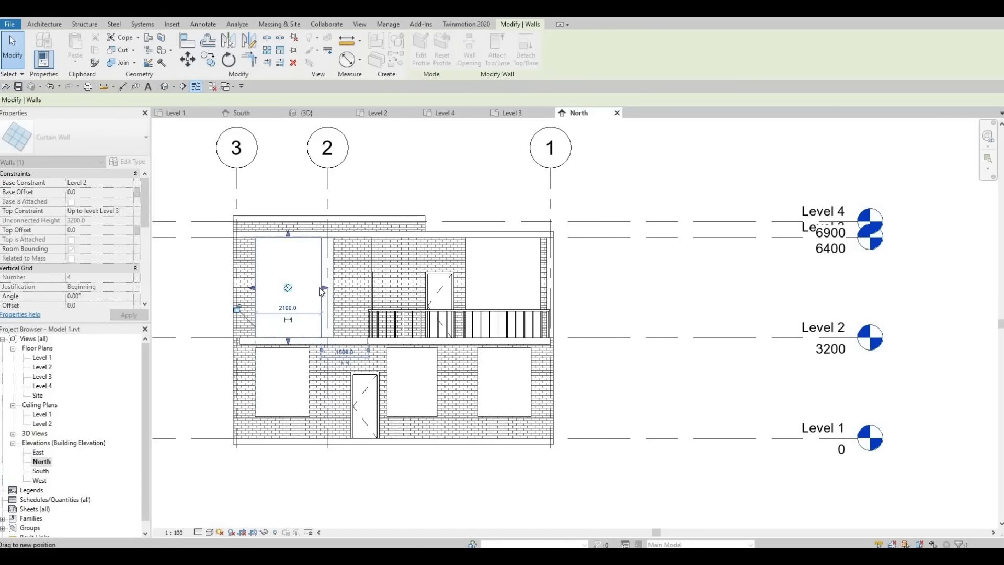
pyautogui.click(416, 386)
# Step: Align both side edges of the ground-floor curtain wall near grid 3 with the edges of the Level 2 curtain wall above it
pyautogui.moveTo(455, 356); pyautogui.dragTo(455, 352, button='middle')
pyautogui.moveTo(332, 346); pyautogui.dragTo(407, 285, button='middle')
pyautogui.moveTo(387, 228); pyautogui.dragTo(382, 256, button='middle')
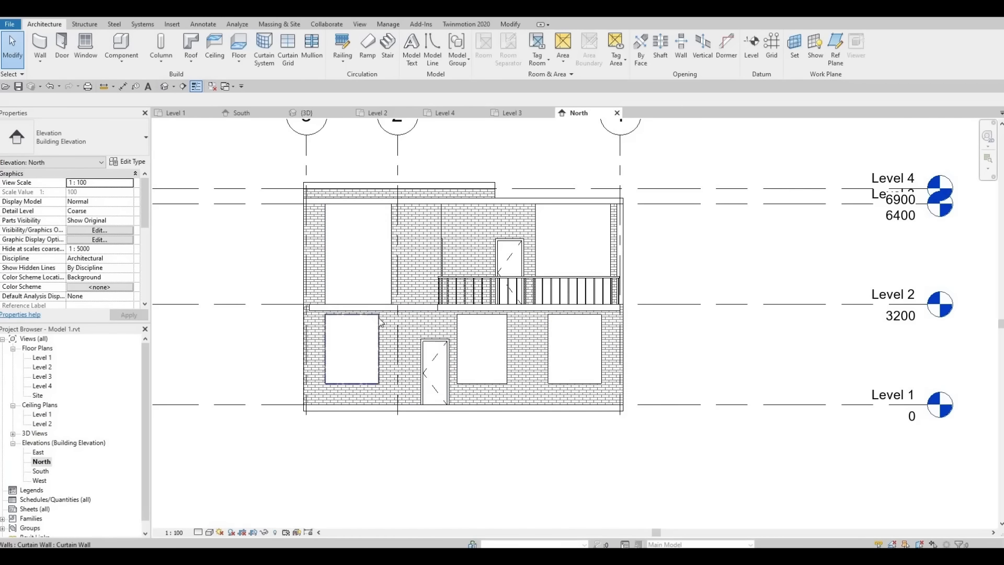
pyautogui.press('a')
pyautogui.press('l')
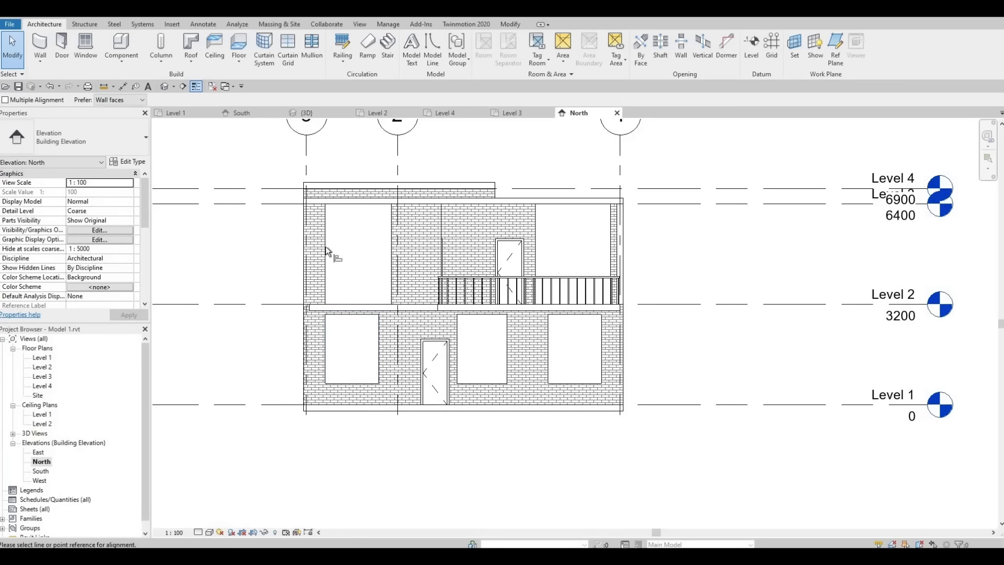
pyautogui.click(324, 252)
pyautogui.click(328, 333)
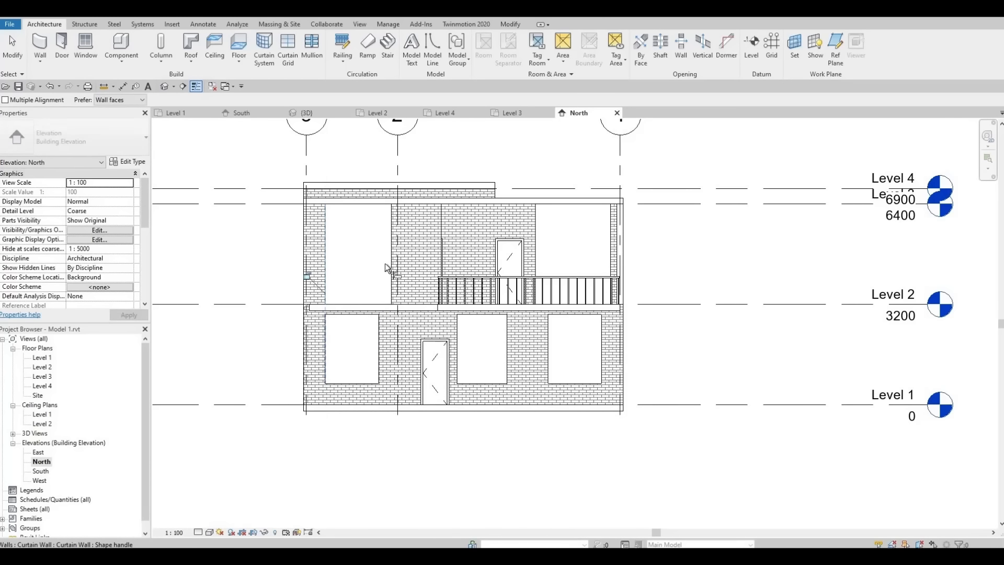
pyautogui.click(381, 339)
# Step: Align both side edges of the Level 2 curtain wall near grid 1 with the edges of the ground-floor curtain wall below it
pyautogui.moveTo(557, 371); pyautogui.dragTo(392, 372, button='middle')
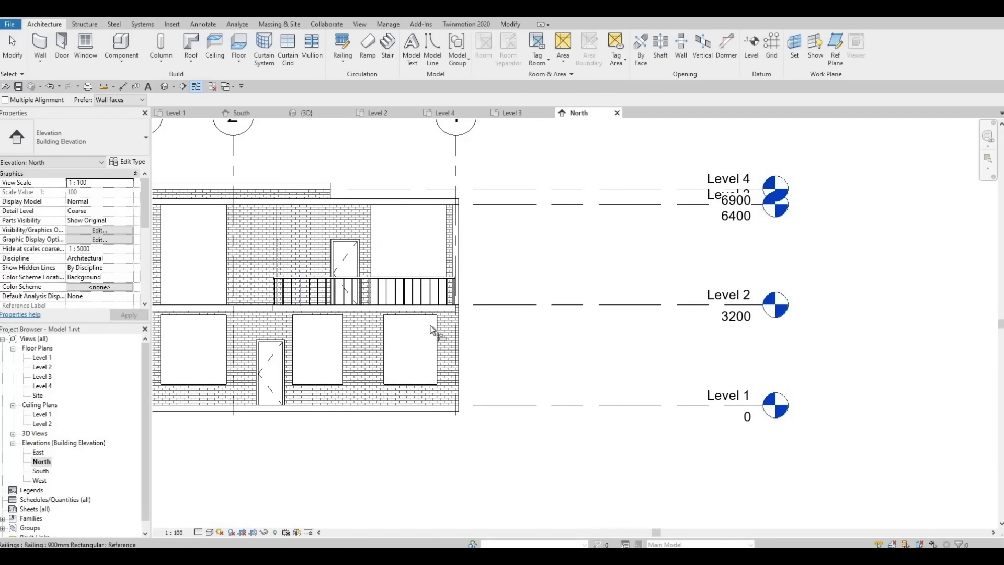
pyautogui.moveTo(361, 338); pyautogui.dragTo(442, 337, button='middle')
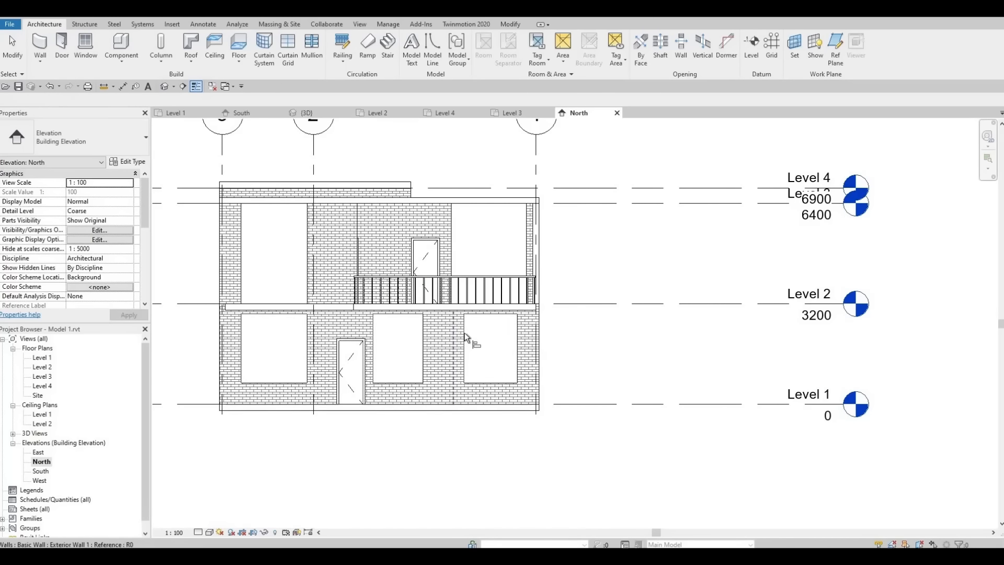
pyautogui.click(450, 237)
pyautogui.click(516, 348)
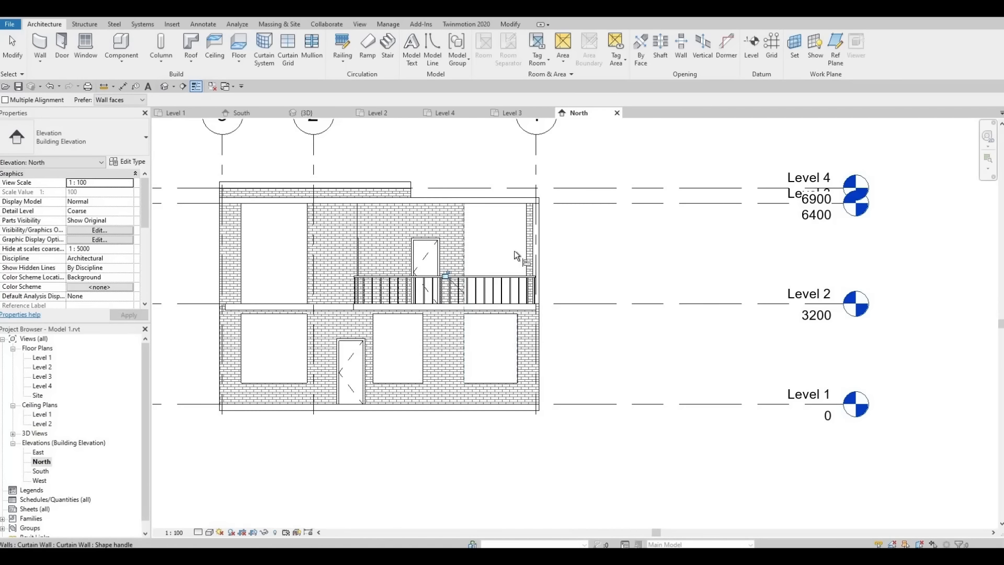
pyautogui.click(525, 242)
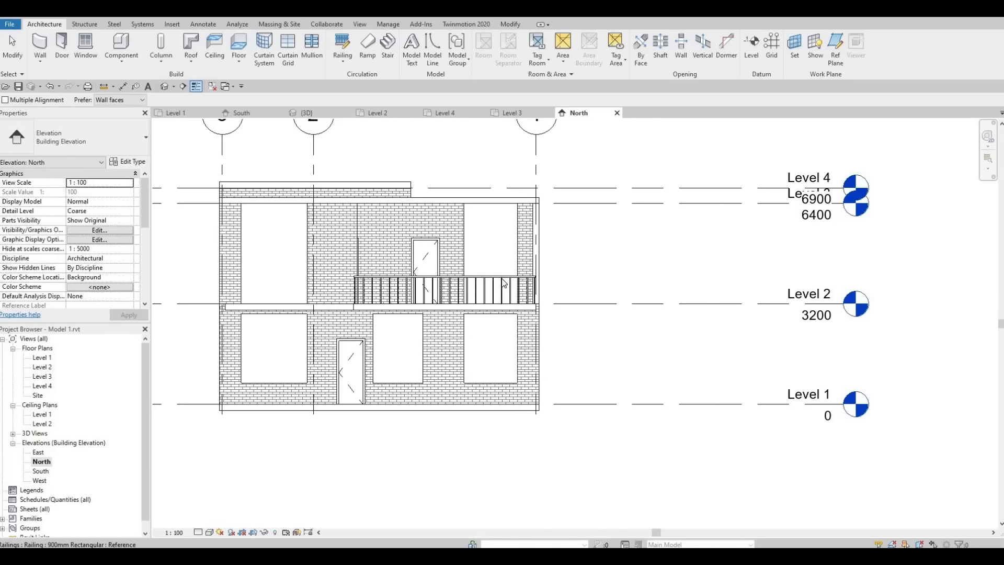
# Step: Lower the top edge of the Level 2 curtain wall near grid 1 to a wall height of about 2660 mm
pyautogui.press('Escape')
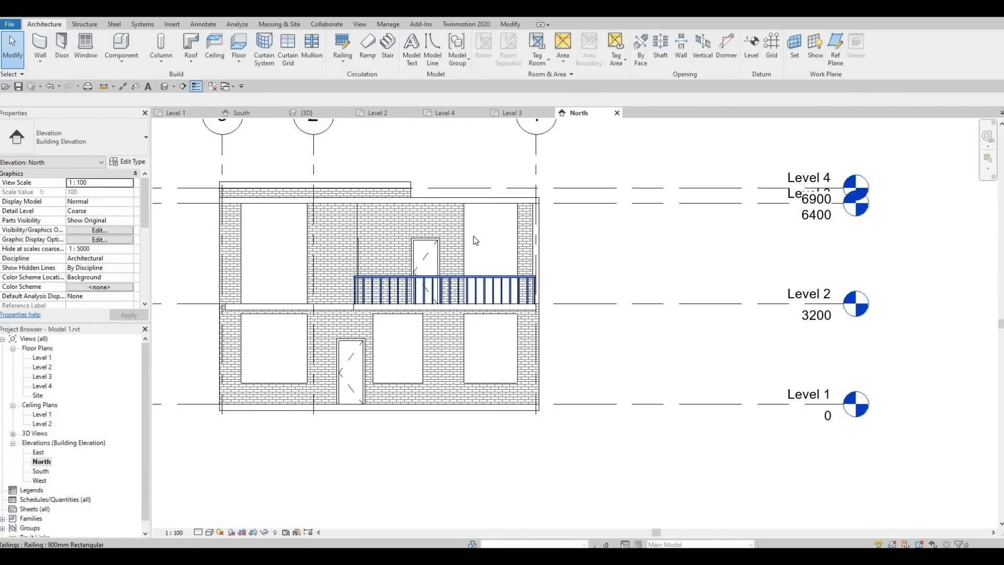
pyautogui.click(470, 211)
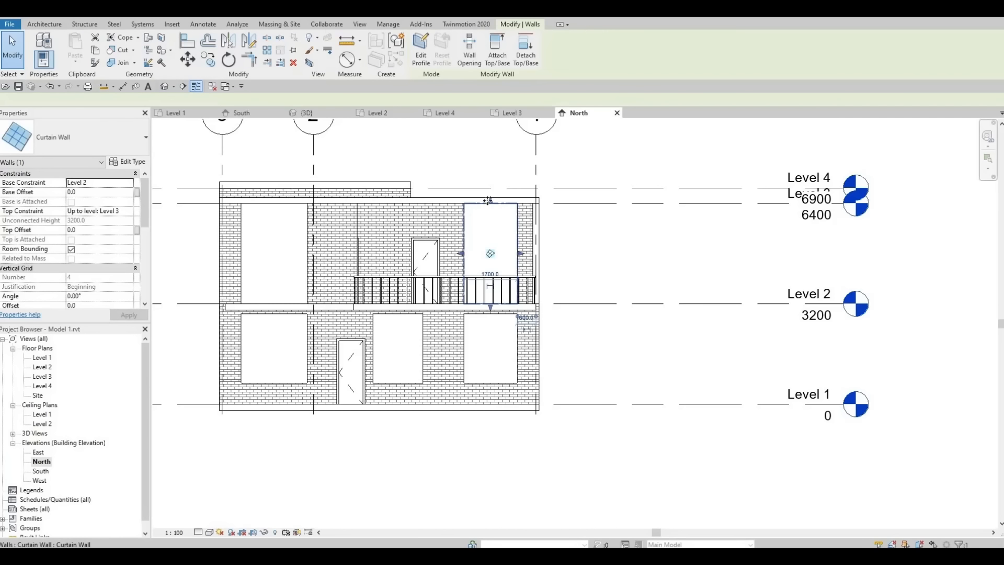
pyautogui.moveTo(492, 219); pyautogui.dragTo(492, 220)
pyautogui.press('Escape')
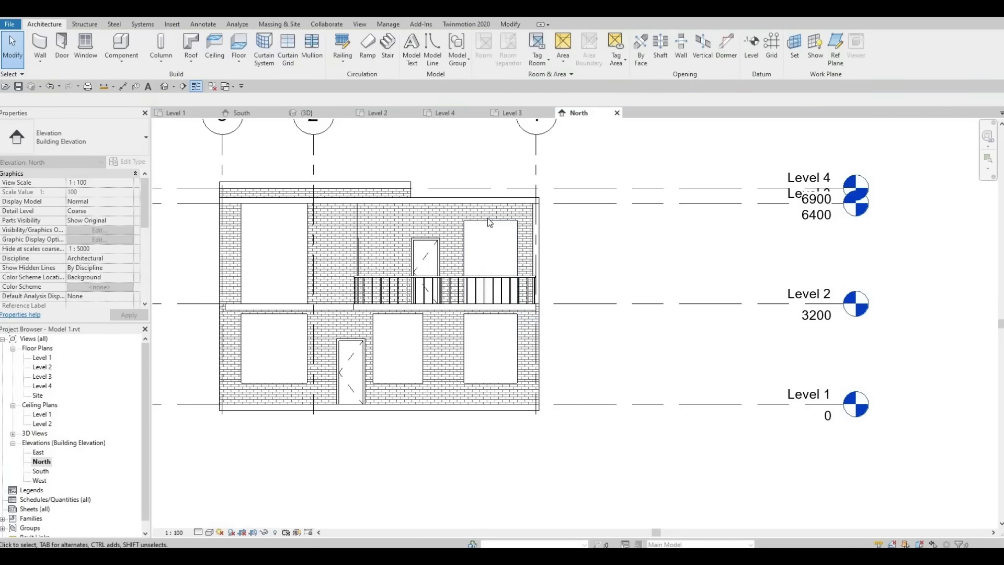
# Step: Align the top edge of the Level 2 curtain wall near grid 3 with the top of the Level 2 curtain wall near grid 1
pyautogui.press('a')
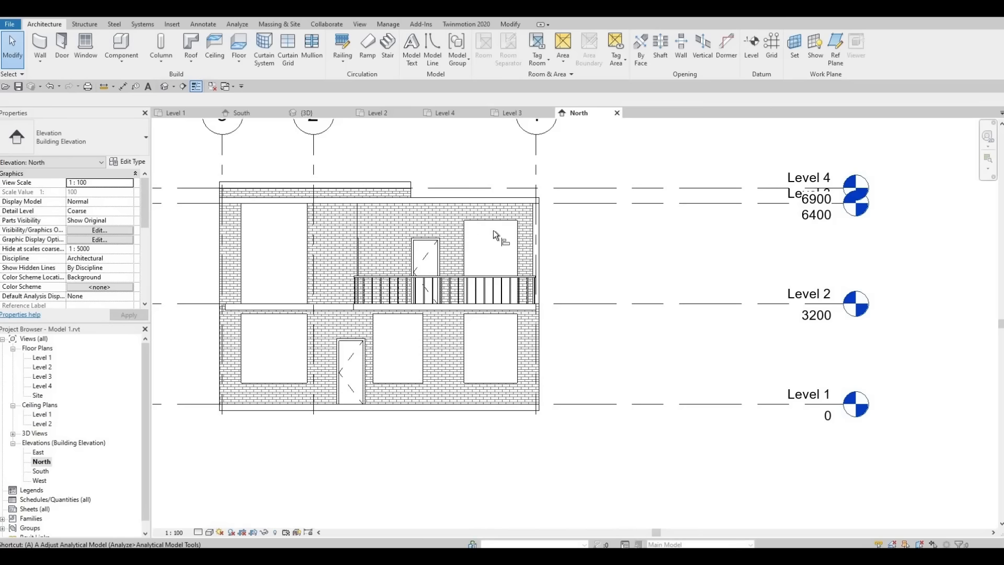
pyautogui.press('l')
pyautogui.click(495, 221)
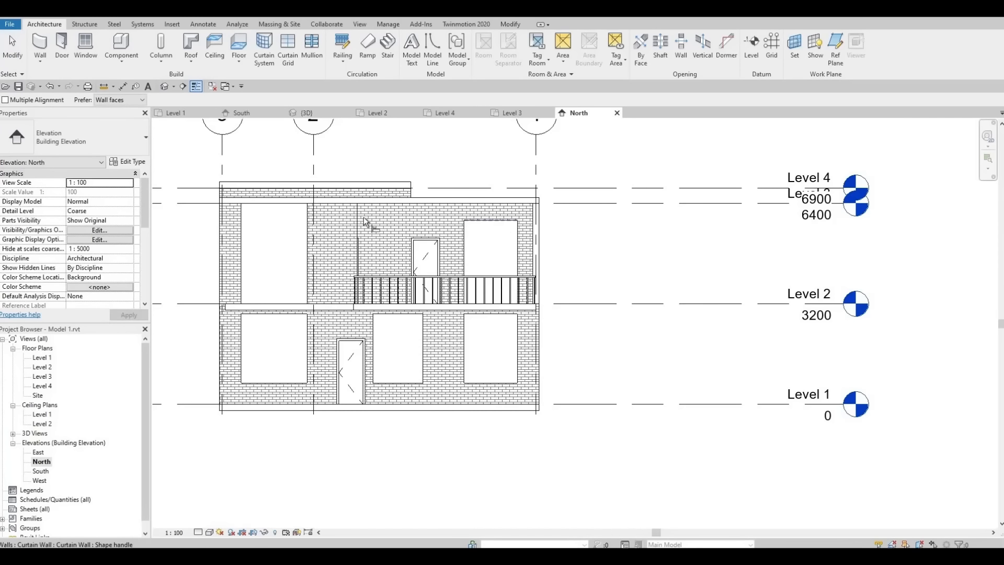
pyautogui.click(294, 203)
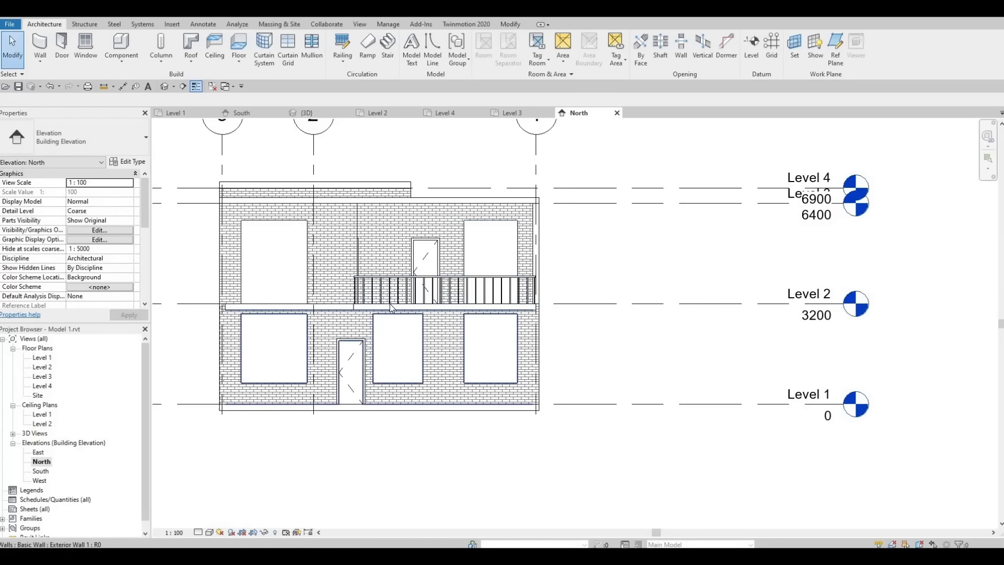
# Step: Lower the top edge of the ground-floor curtain wall near grid 1 to a wall height of about 1930 mm
pyautogui.moveTo(381, 363); pyautogui.dragTo(446, 306, button='middle')
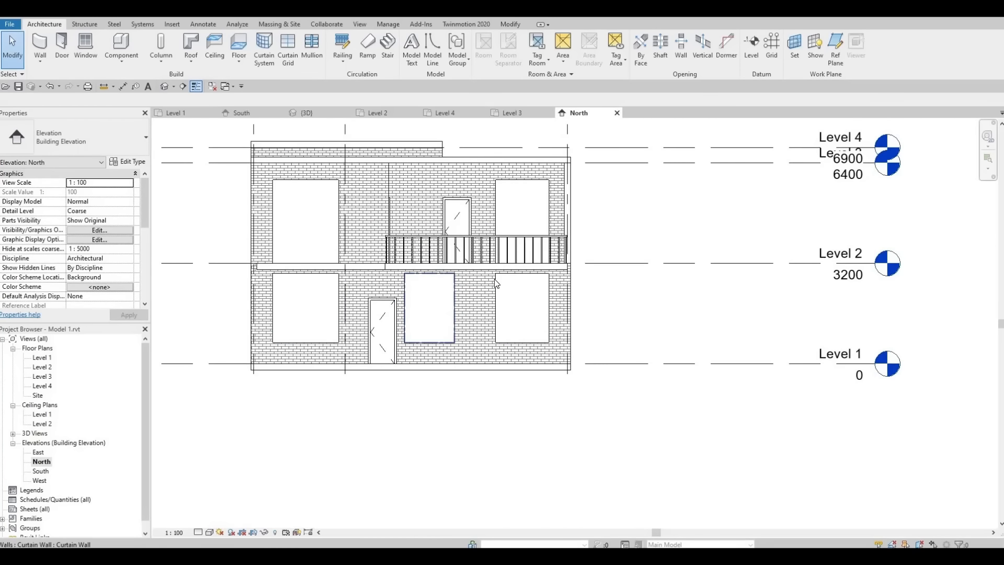
pyautogui.click(522, 272)
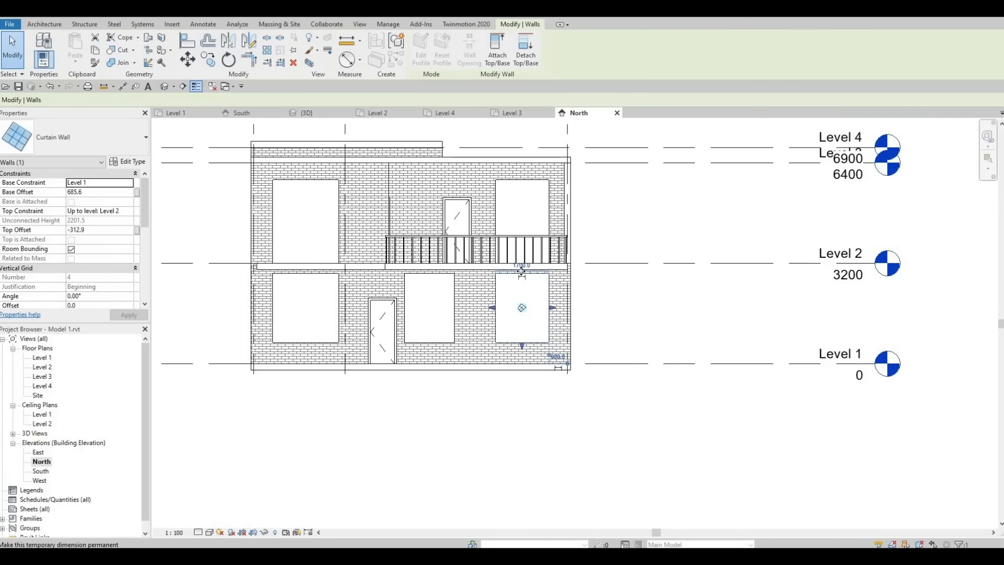
pyautogui.click(521, 271)
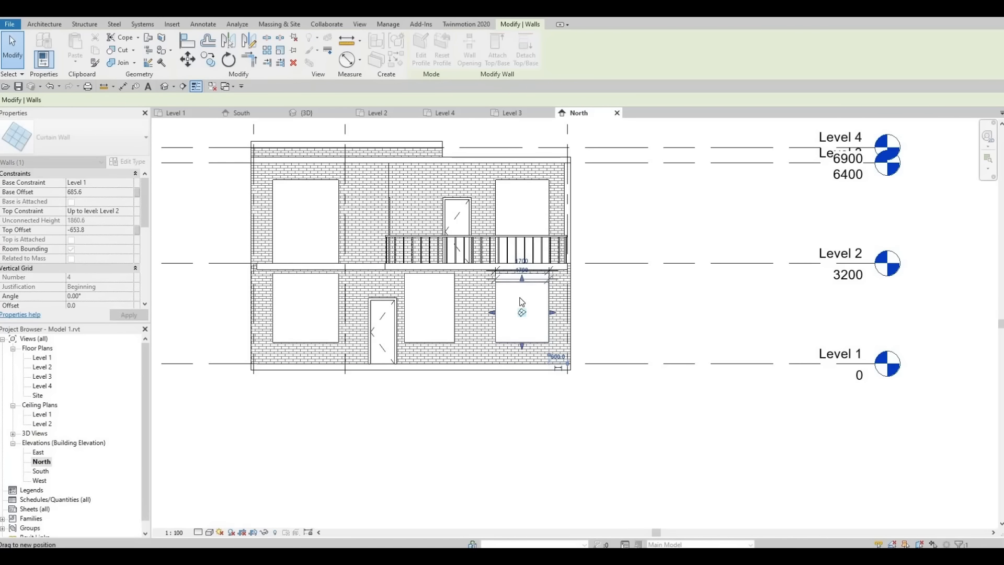
pyautogui.press('Escape')
# Step: Delete the permanent width dimension above the ground-floor curtain wall near grid 1
pyautogui.click(529, 268)
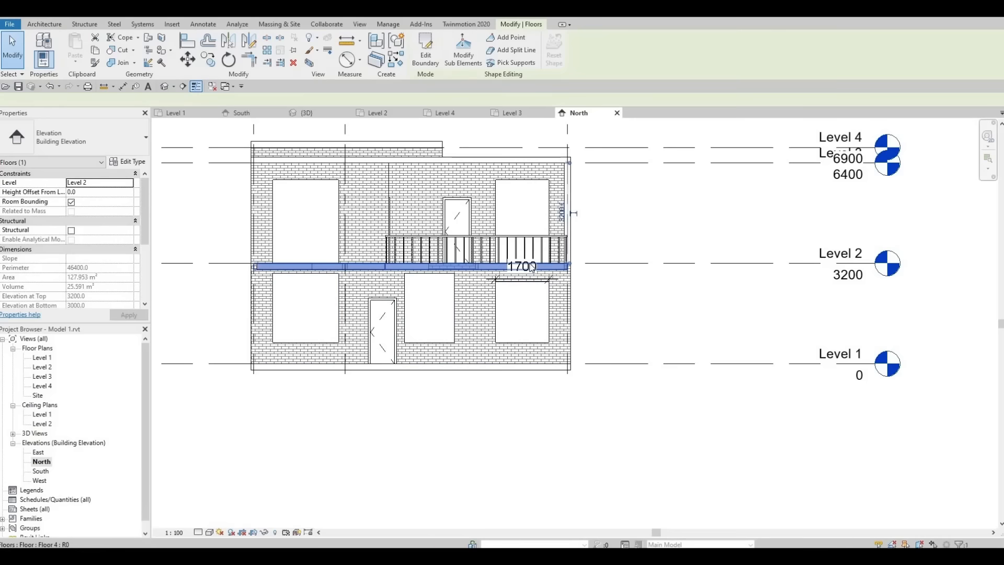
pyautogui.press('Escape')
pyautogui.click(531, 267)
pyautogui.press('Escape')
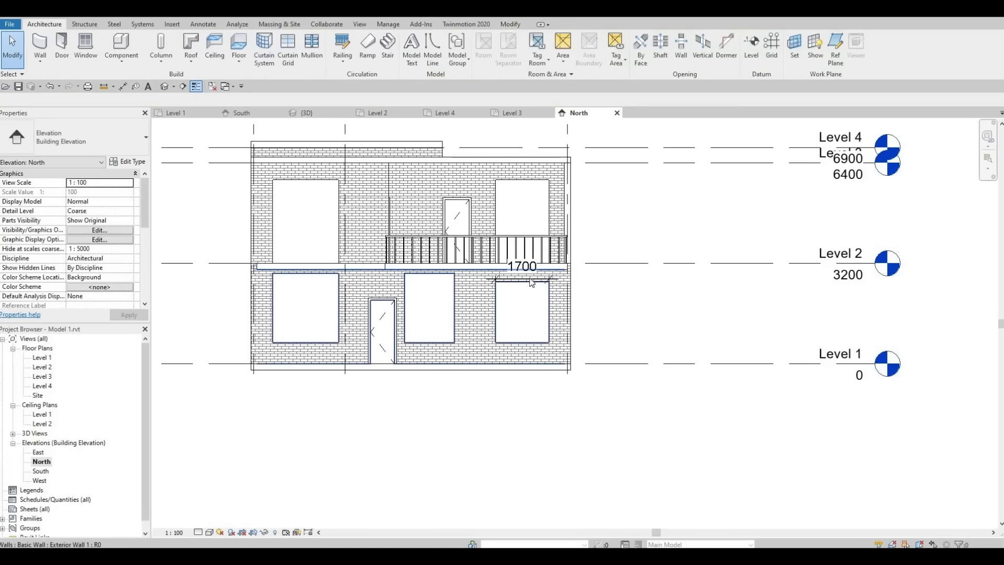
pyautogui.scroll(5, 521, 264)
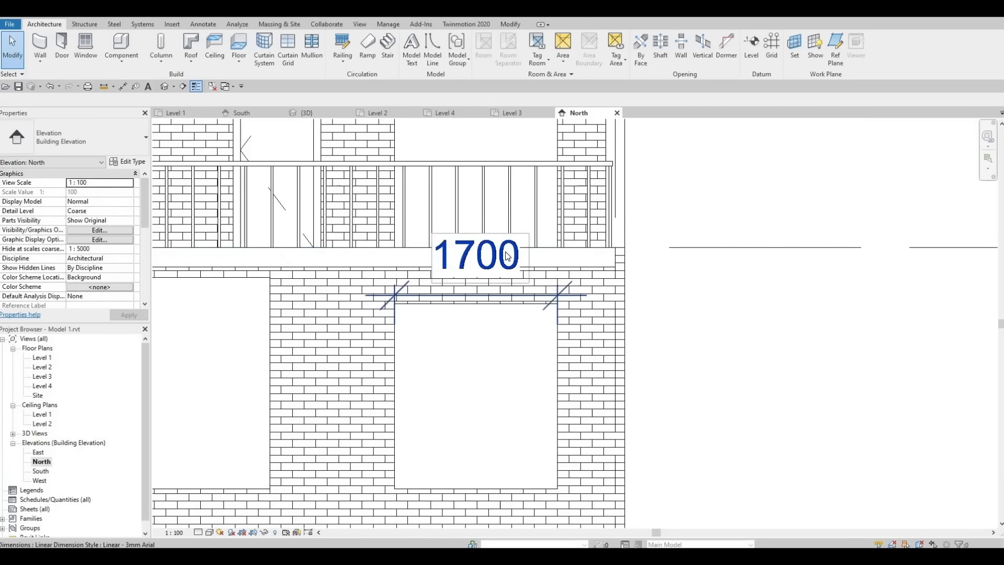
pyautogui.click(507, 255)
pyautogui.press('Escape')
pyautogui.scroll(-3, 539, 285)
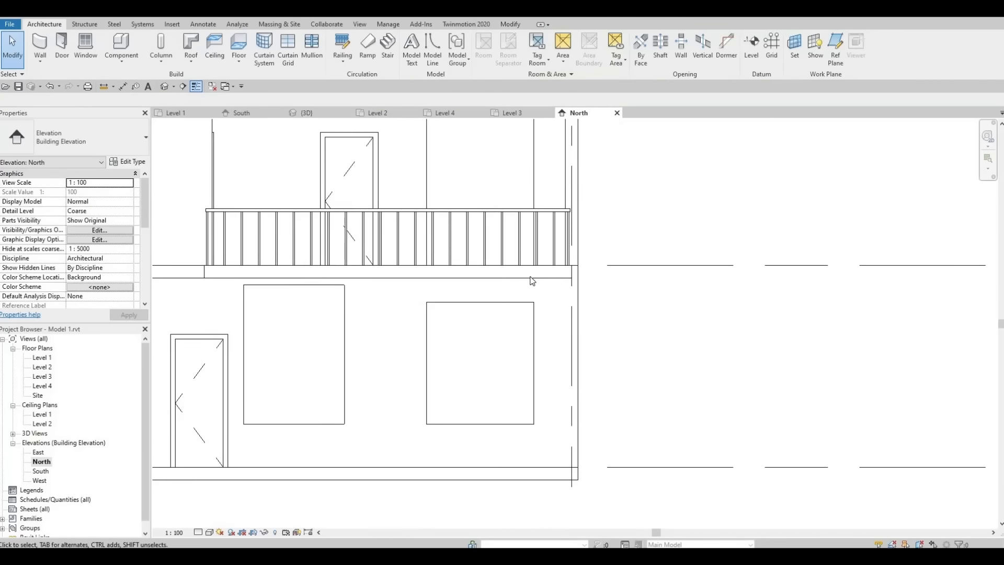
# Step: Align the top edges of the middle and grid 3 ground-floor curtain walls with the top of the one near grid 1
pyautogui.scroll(-1, 541, 287)
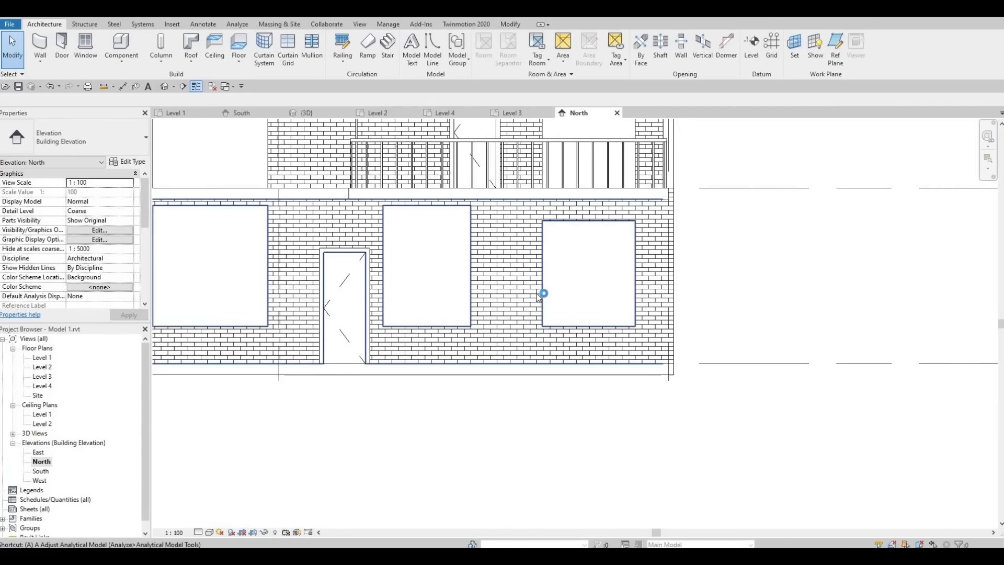
pyautogui.press('l')
pyautogui.click(574, 220)
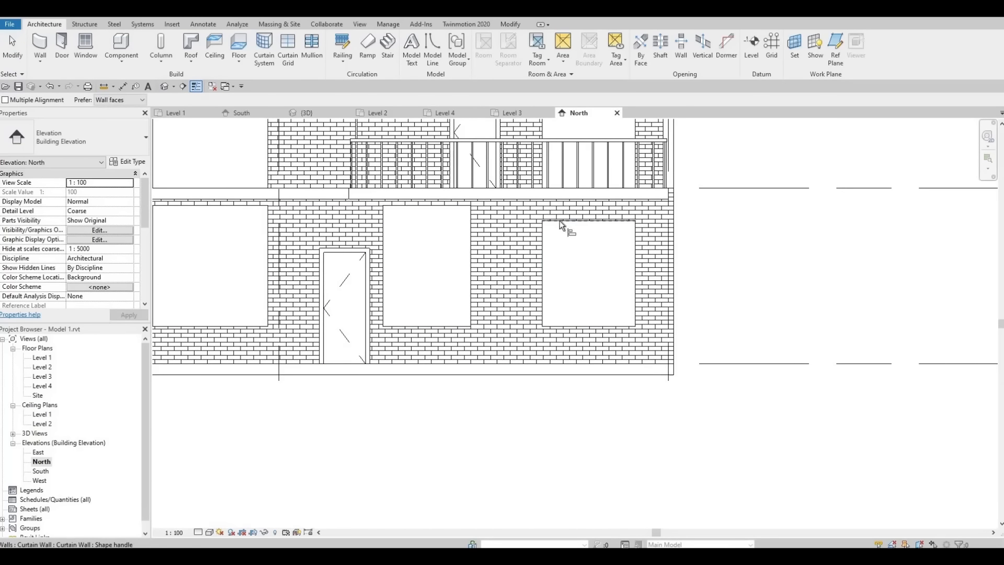
pyautogui.click(463, 207)
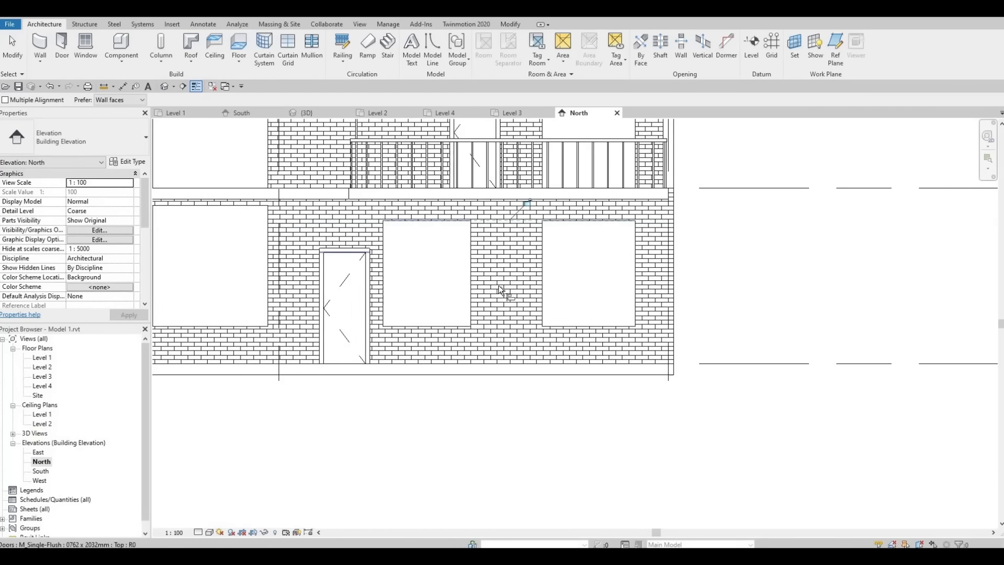
pyautogui.moveTo(380, 229); pyautogui.dragTo(541, 258, button='middle')
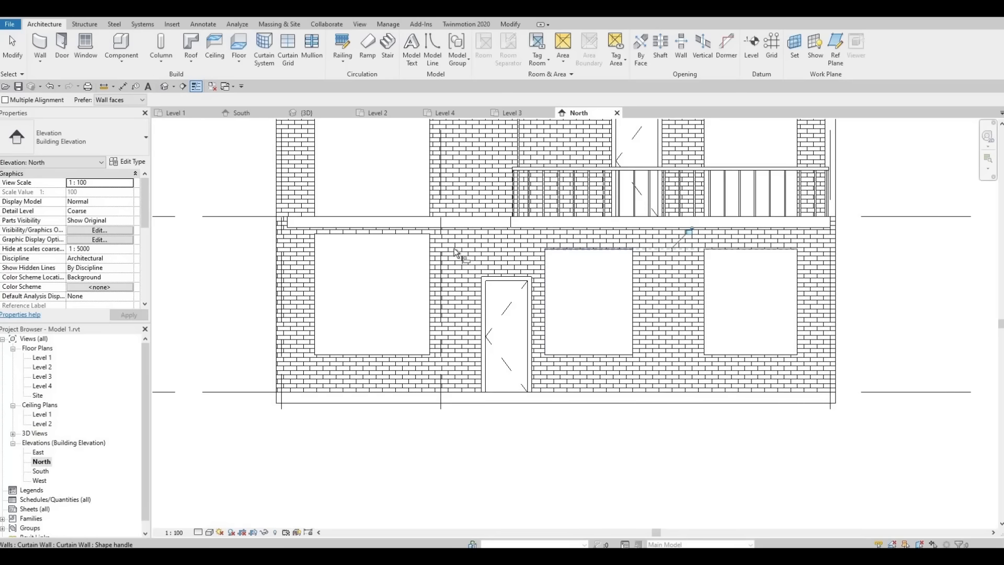
pyautogui.click(425, 236)
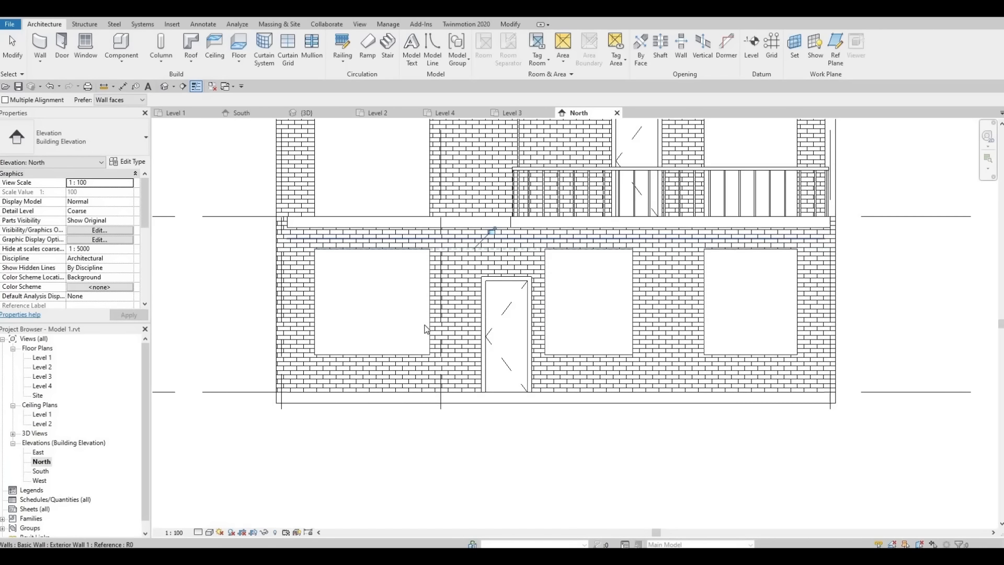
pyautogui.press('Escape')
pyautogui.press('Escape')
pyautogui.scroll(-4, 492, 318)
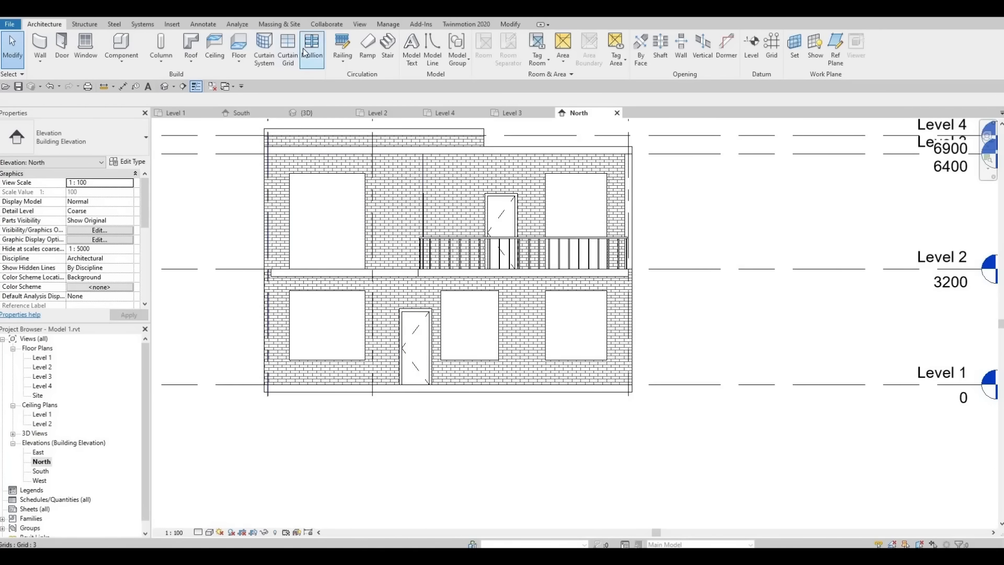
# Step: Split all five north curtain walls with a vertical curtain grid line at the middle of their width
pyautogui.click(285, 54)
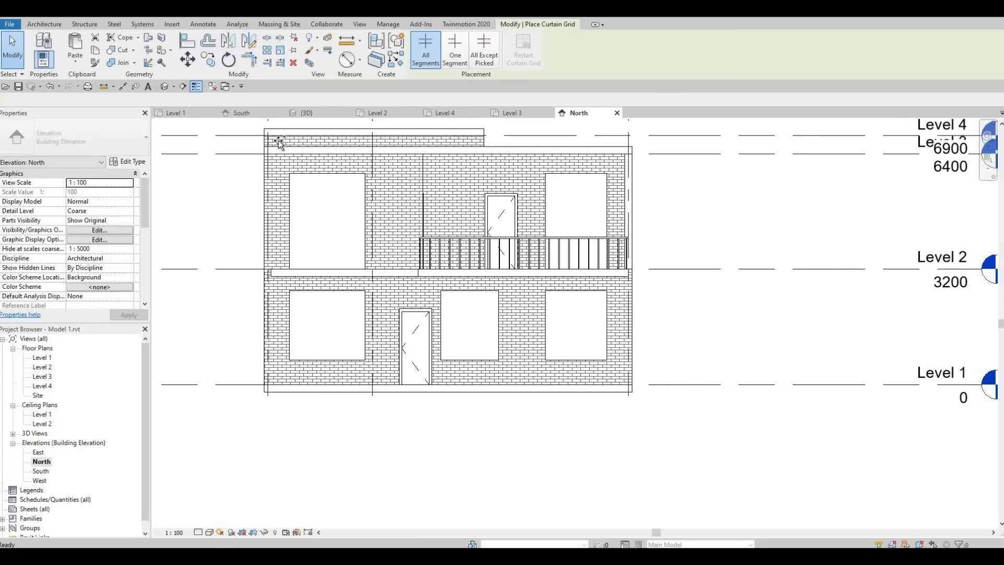
pyautogui.click(325, 175)
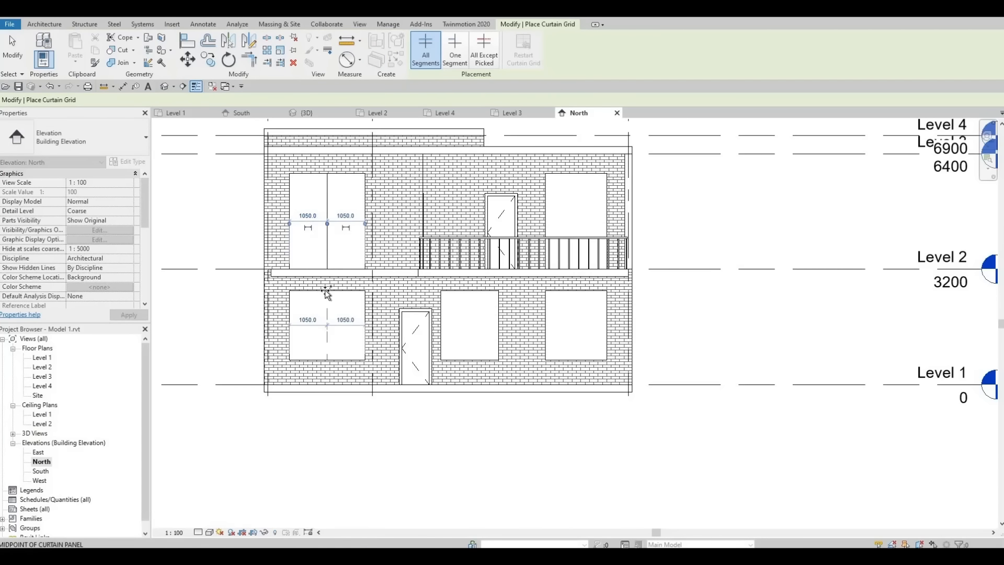
pyautogui.click(326, 294)
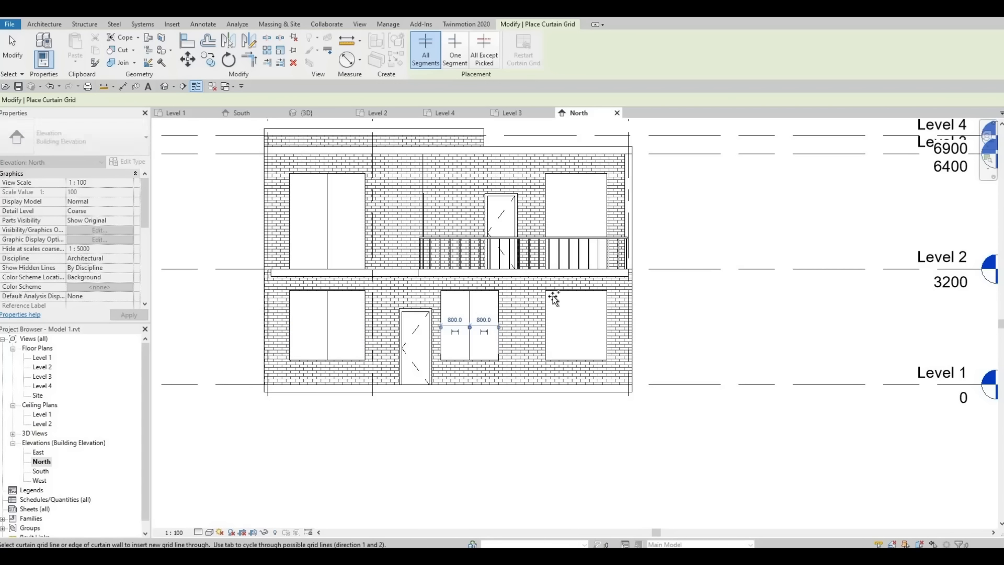
pyautogui.click(469, 293)
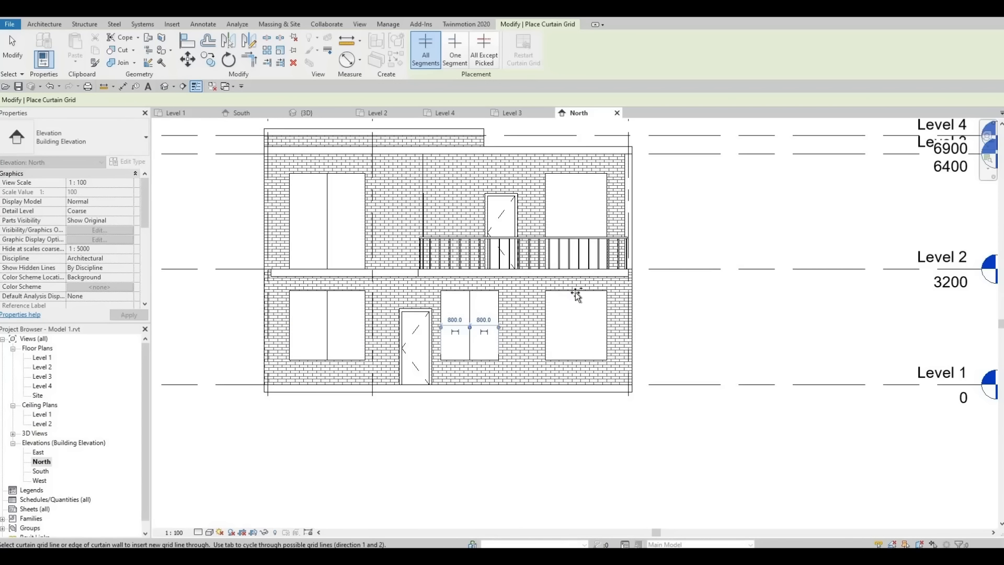
pyautogui.click(573, 175)
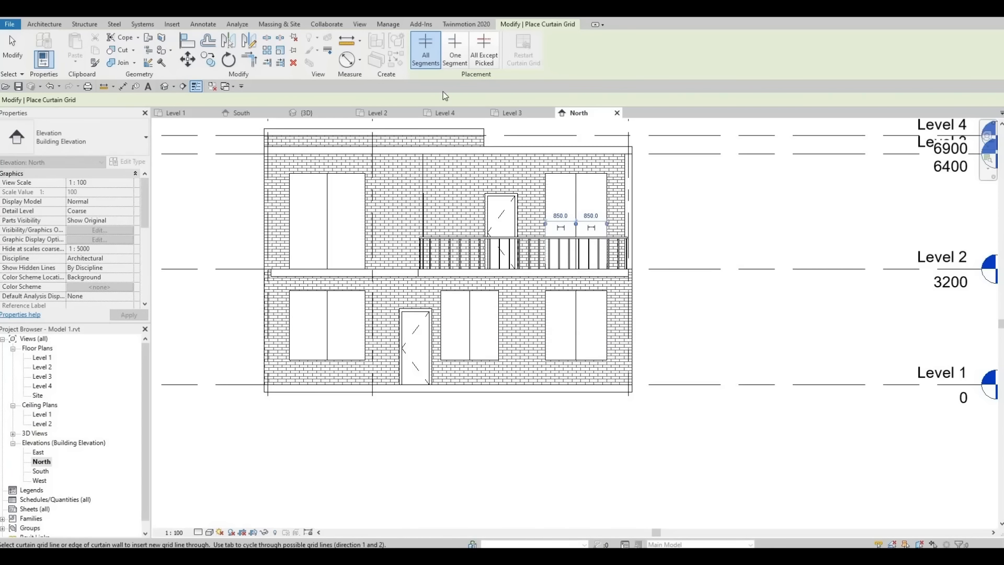
# Step: Near grid 3, divide the Level 2 curtain wall into three equal rows and the ground-floor one into two with horizontal grid lines
pyautogui.click(291, 211)
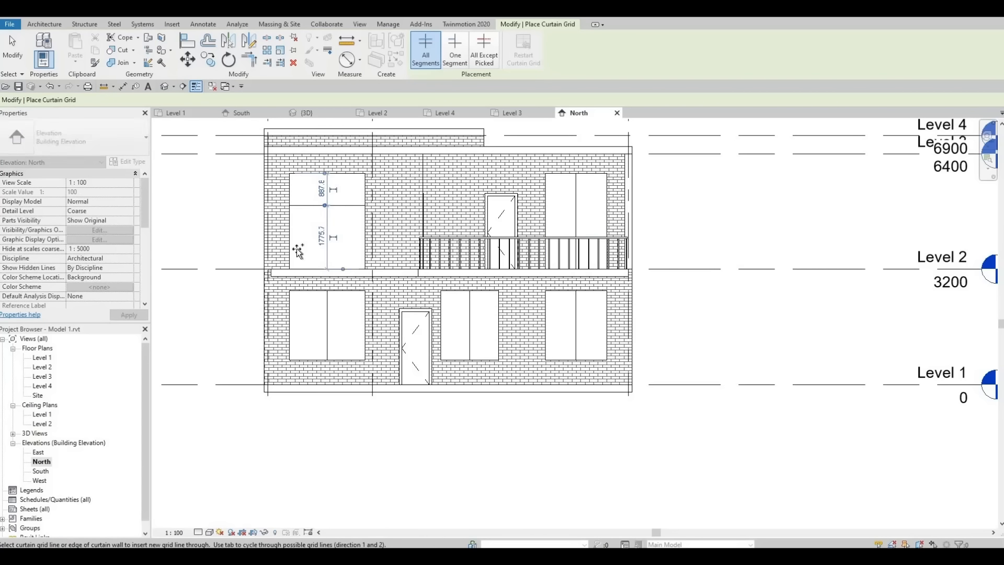
pyautogui.click(293, 275)
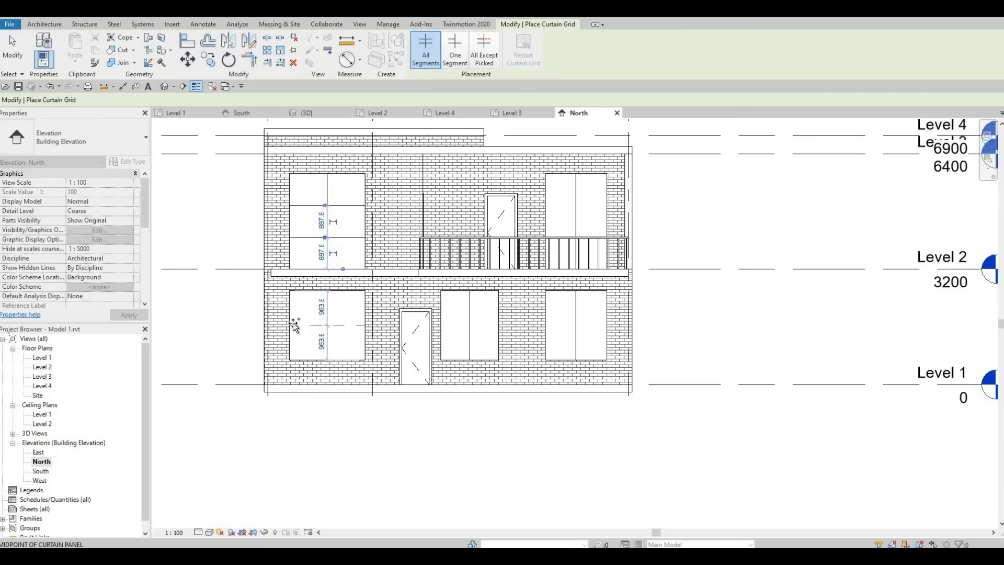
pyautogui.click(295, 325)
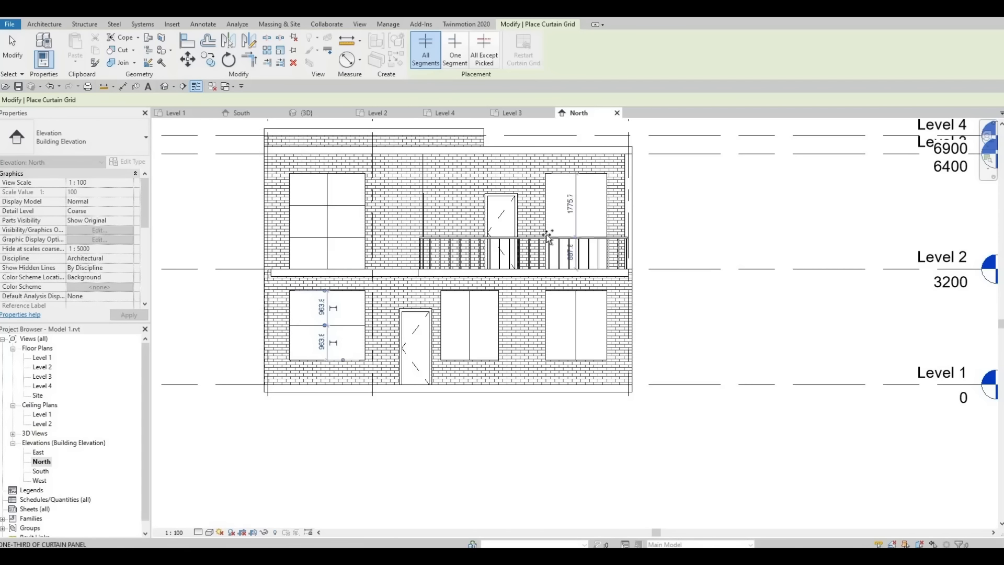
# Step: Add horizontal grid lines 700 mm above the base of the grid 1 Level 2 curtain wall and 642.5 mm above the bases of the two below
pyautogui.scroll(3, 548, 246)
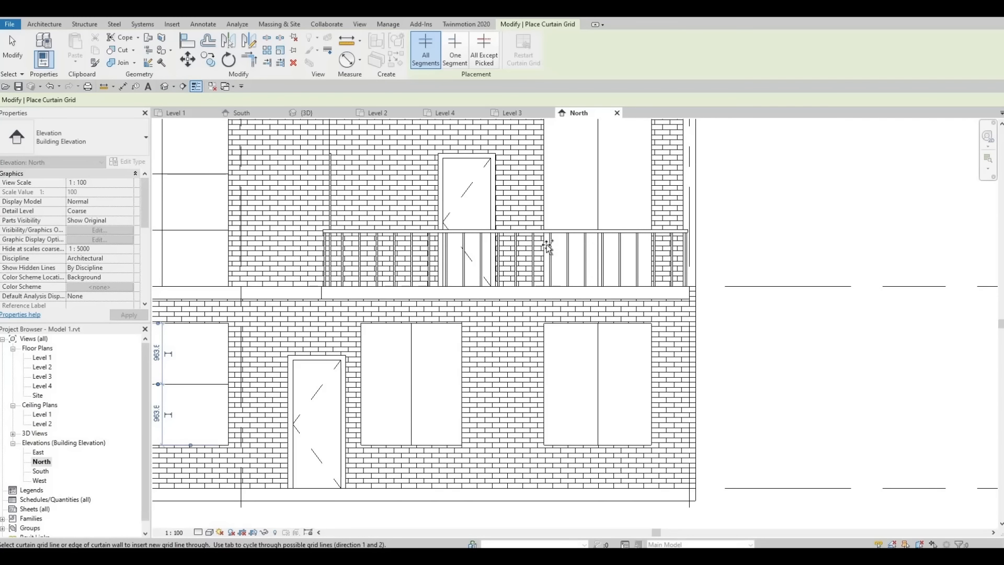
pyautogui.click(547, 243)
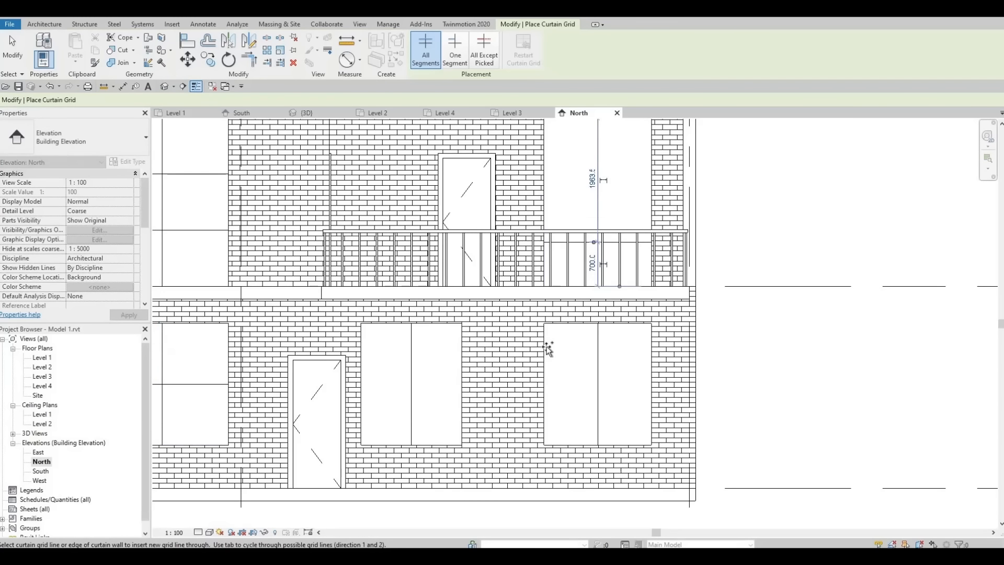
pyautogui.scroll(-2, 548, 349)
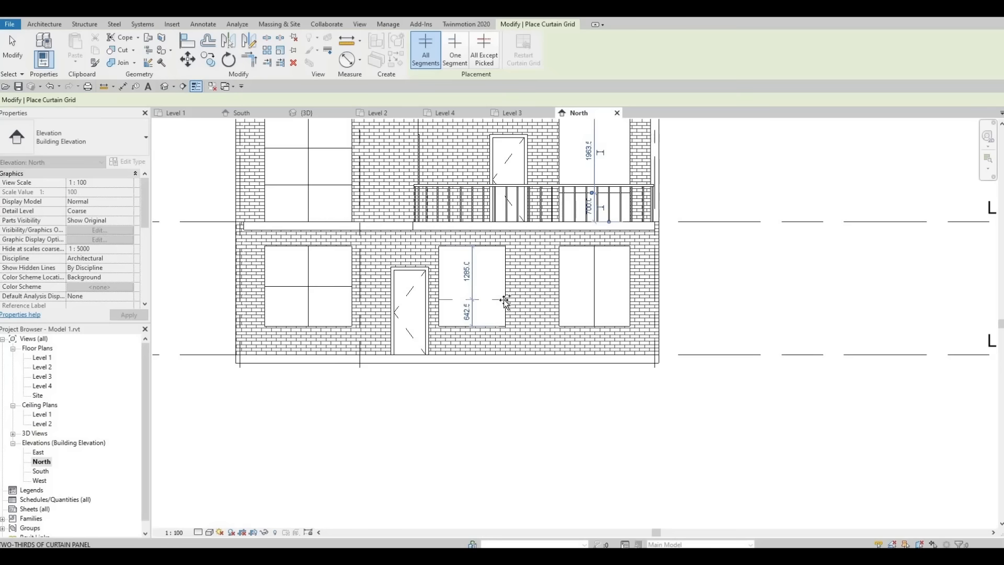
pyautogui.click(505, 300)
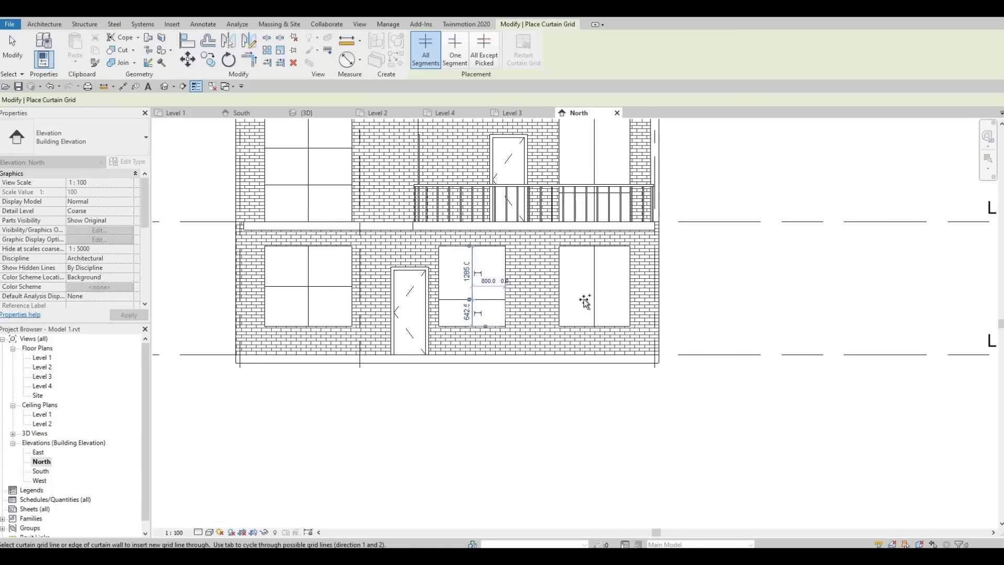
pyautogui.click(632, 305)
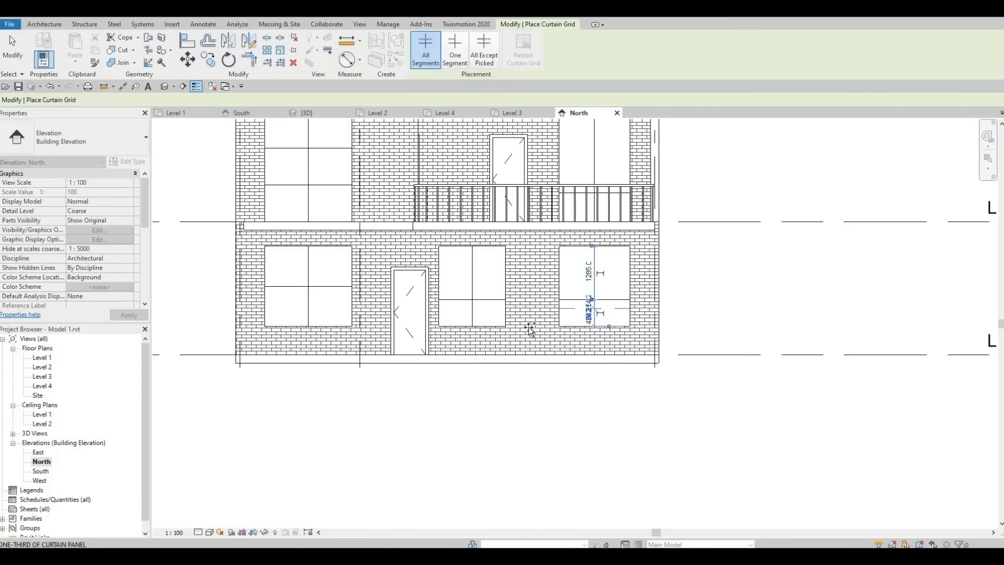
pyautogui.press('Escape')
pyautogui.press('Escape')
# Step: Place 50 x 150 mm rectangular mullions on all grid lines of both Level 2 curtain walls and the middle and grid 1 ground-floor ones
pyautogui.scroll(-2, 482, 289)
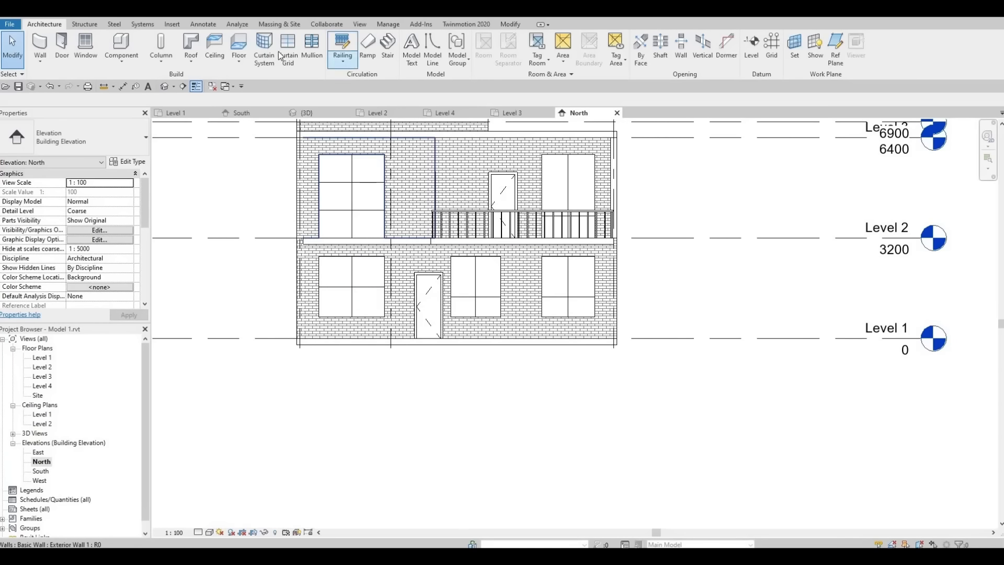
pyautogui.click(319, 50)
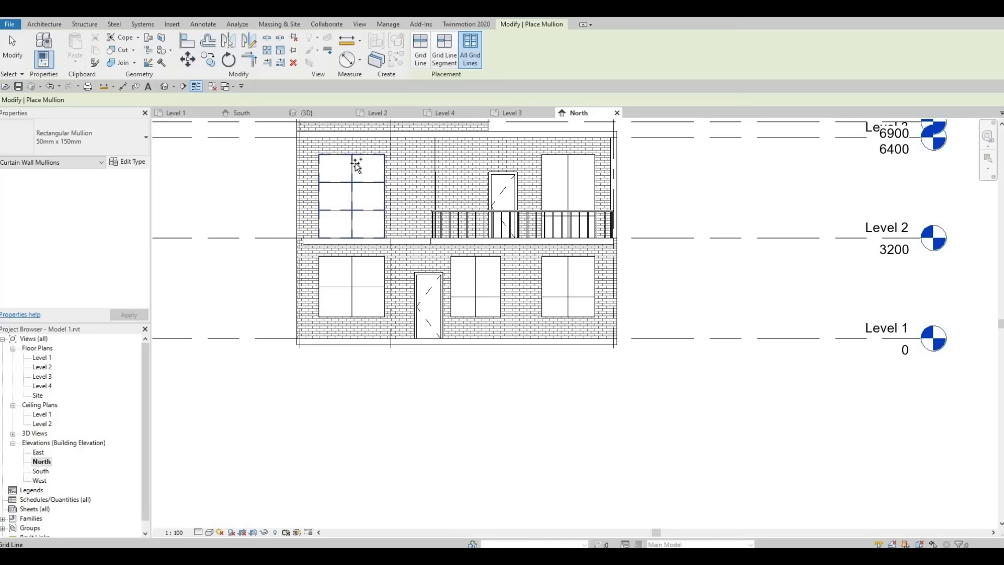
pyautogui.click(356, 162)
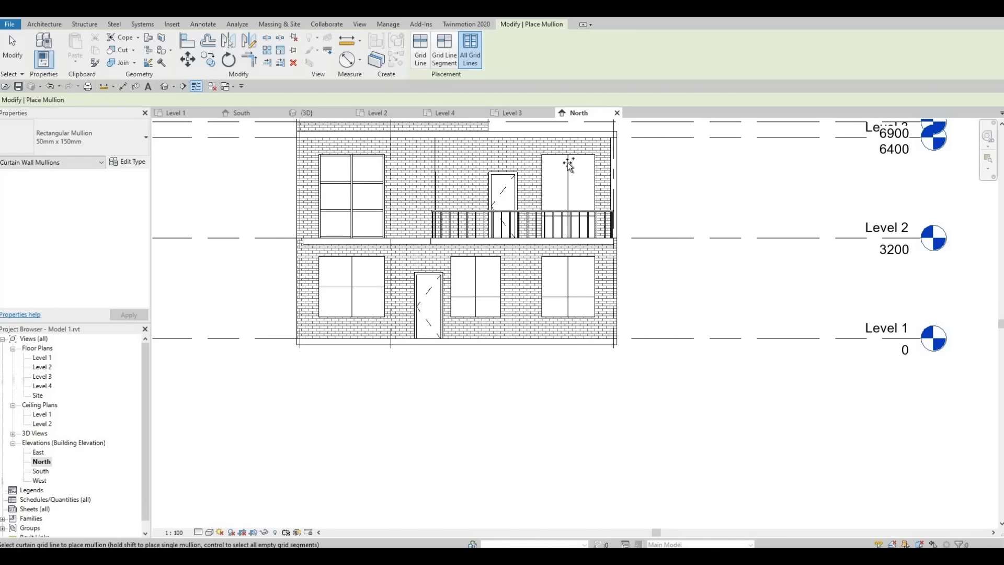
pyautogui.click(568, 164)
pyautogui.click(569, 268)
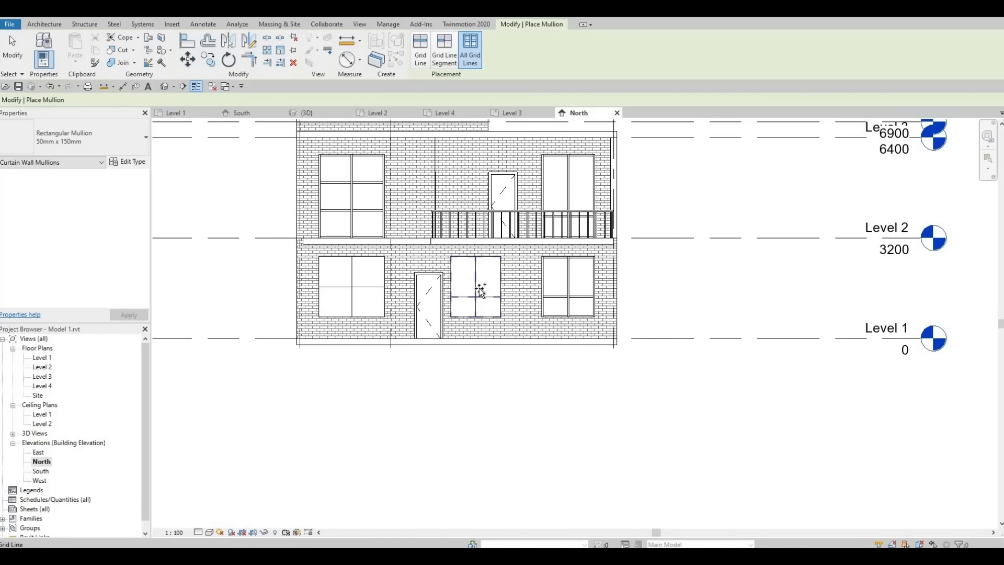
pyautogui.click(479, 288)
pyautogui.moveTo(358, 298); pyautogui.dragTo(457, 287, button='middle')
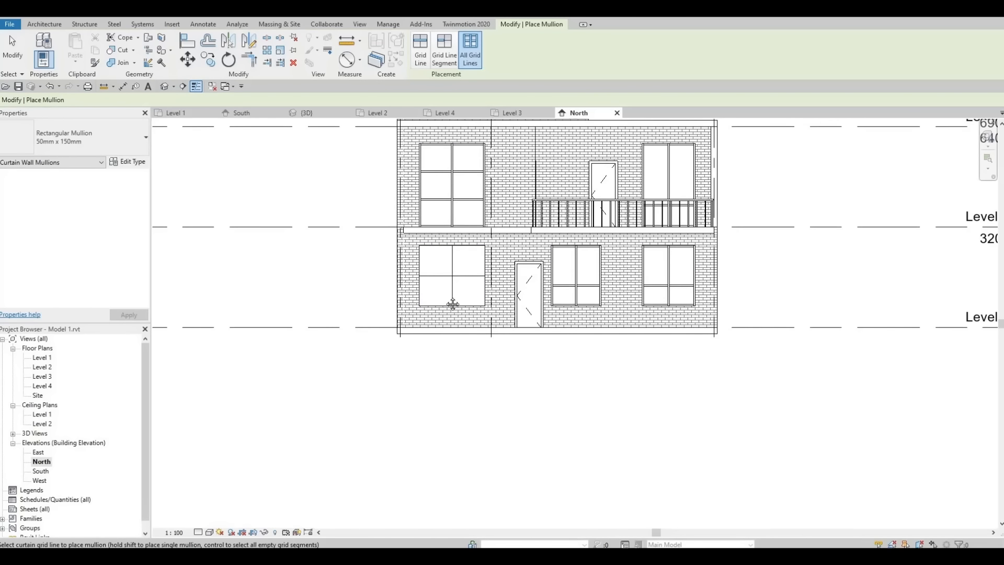
pyautogui.press('Escape')
pyautogui.press('Escape')
# Step: Extend the grid 3 ground-floor curtain wall down to about 214 mm above Level 1 and delete its horizontal grid line
pyautogui.scroll(2, 419, 308)
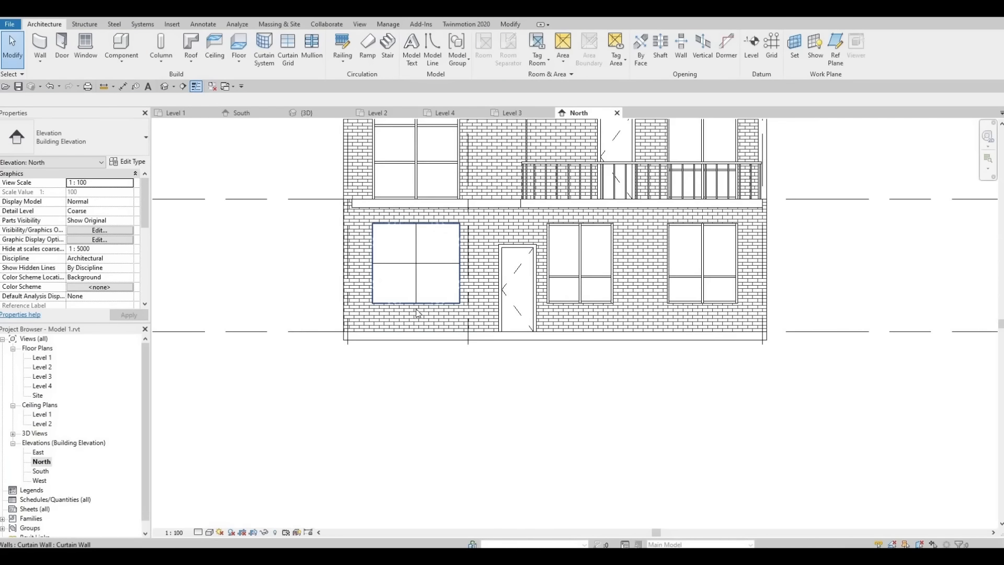
pyautogui.click(417, 309)
pyautogui.moveTo(417, 319); pyautogui.dragTo(444, 336)
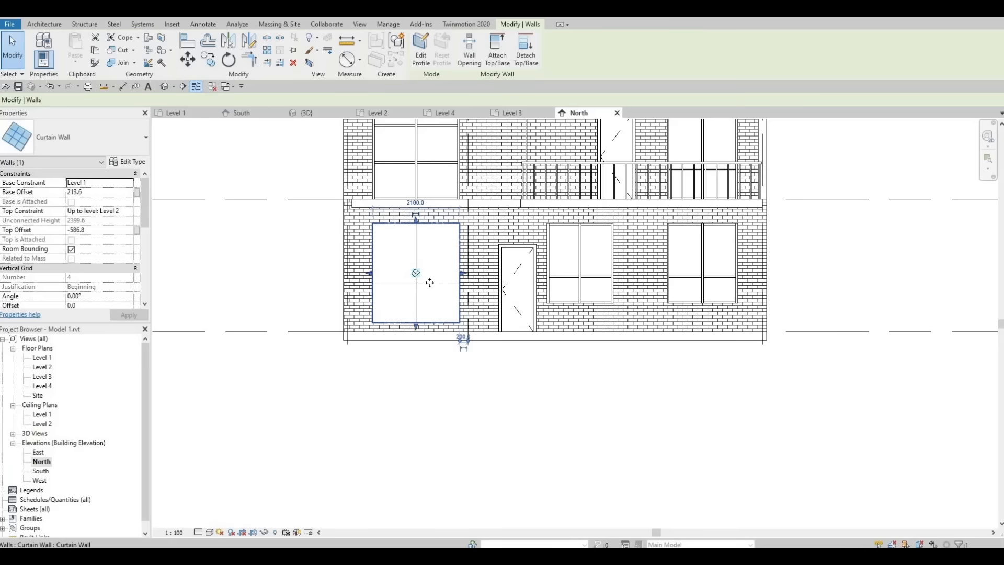
pyautogui.press('Escape')
pyautogui.click(433, 283)
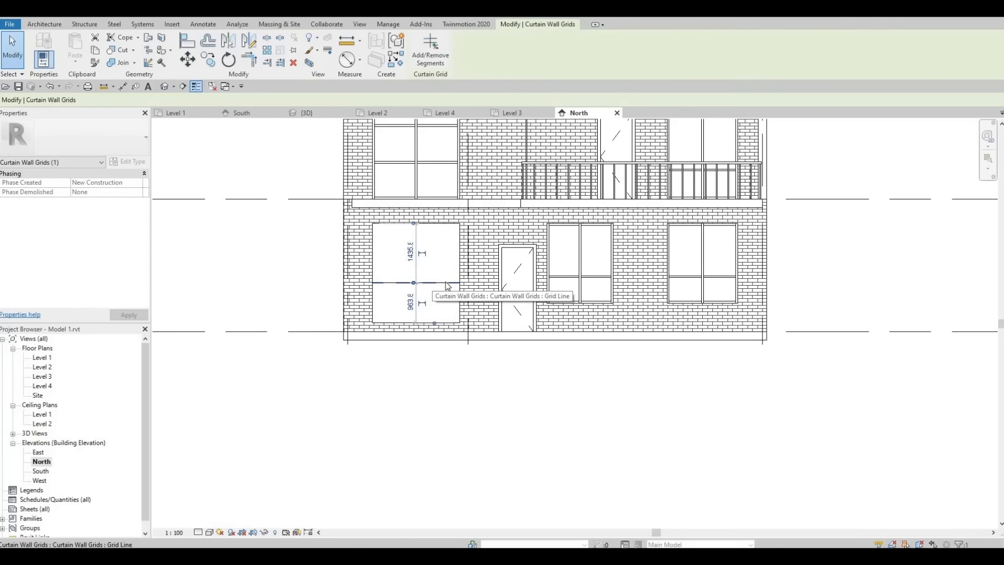
pyautogui.press('Delete')
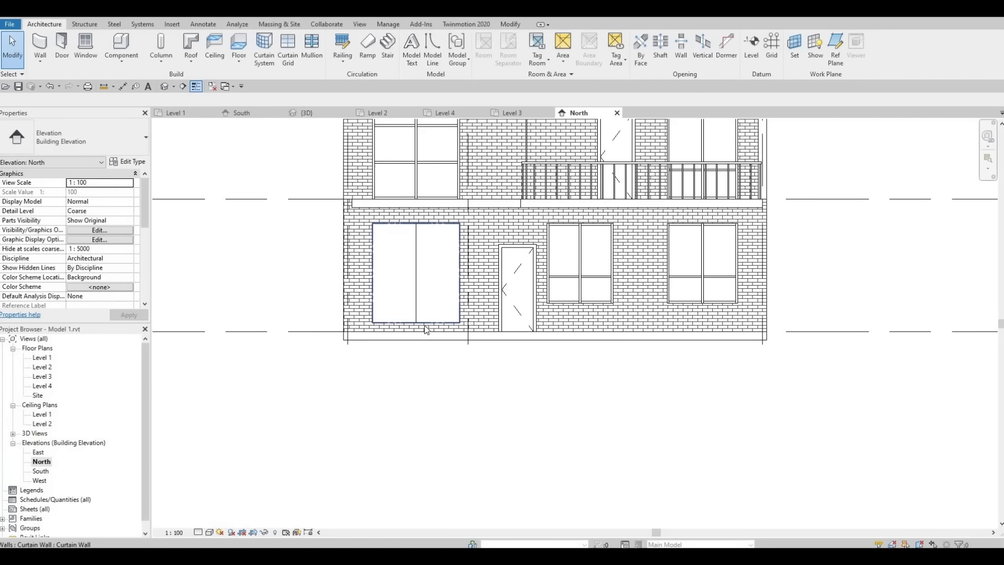
pyautogui.click(426, 329)
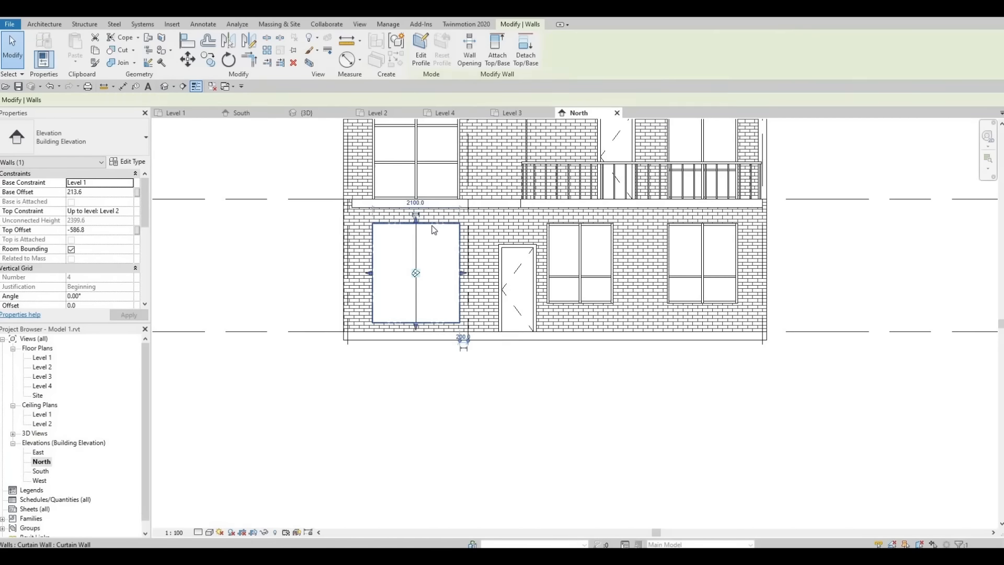
pyautogui.press('Escape')
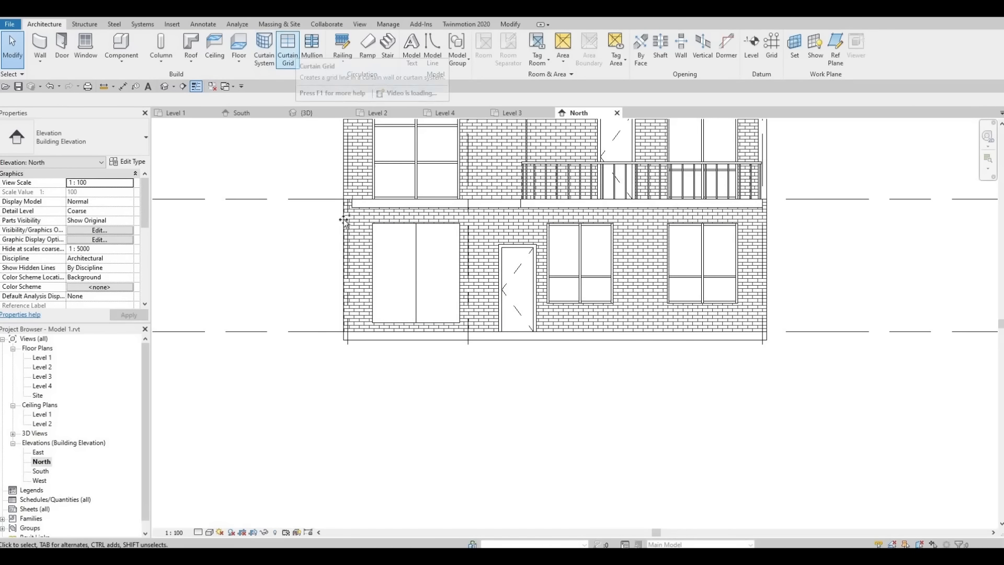
# Step: Add horizontal grid lines to the grid 3 ground-floor curtain wall, 600 mm below its top and at the midpoint of the panel beneath
pyautogui.click(292, 54)
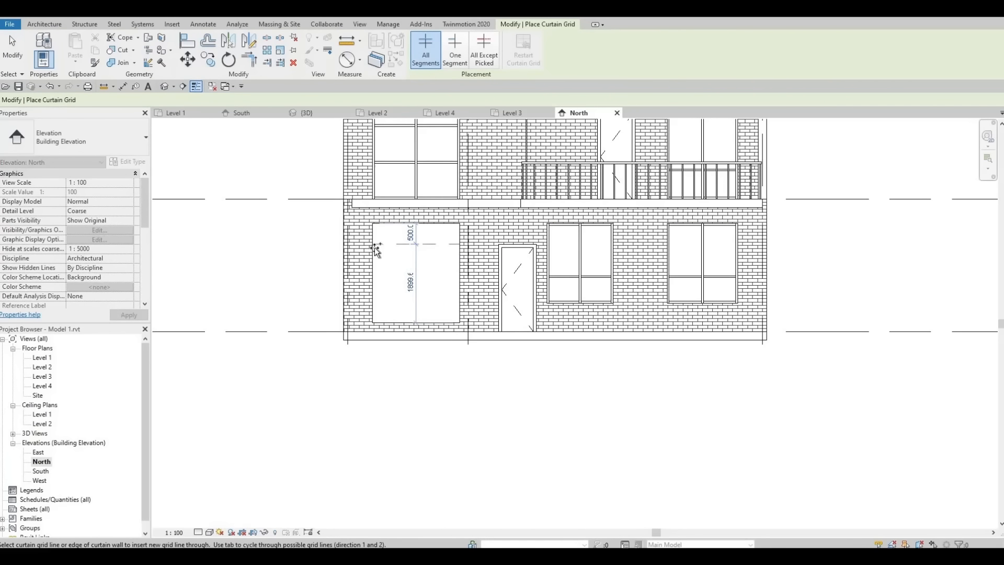
pyautogui.click(374, 248)
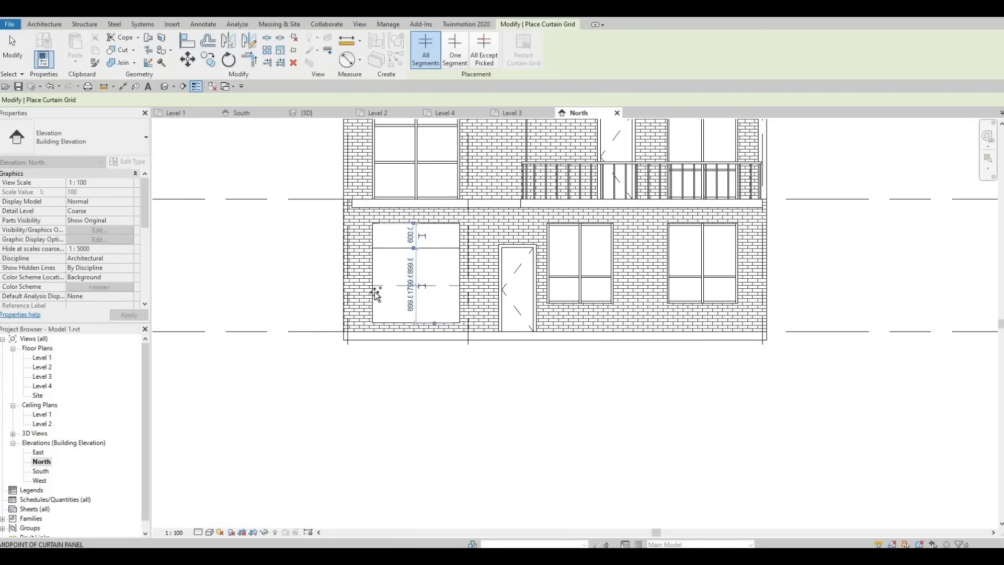
pyautogui.click(374, 293)
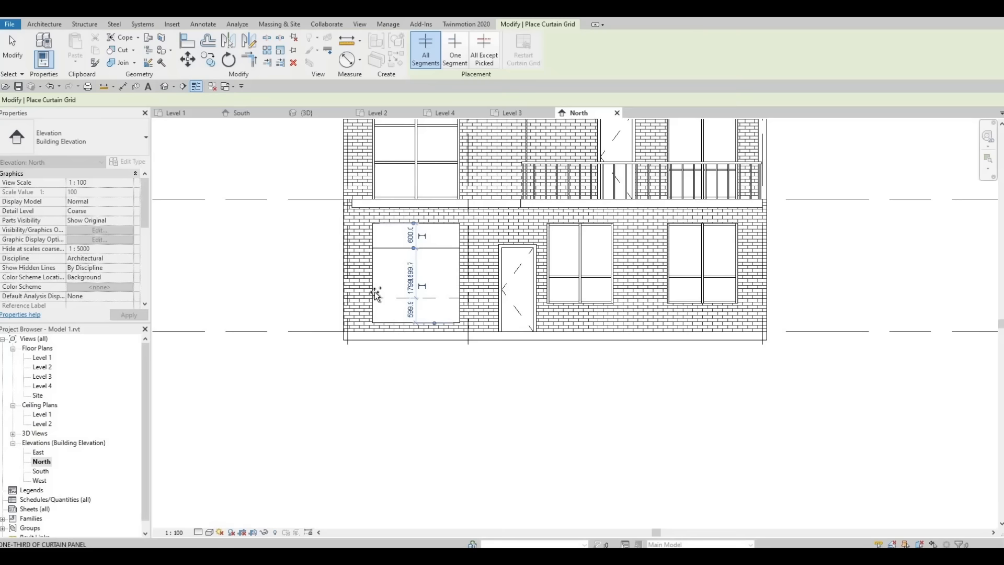
pyautogui.press('Escape')
pyautogui.press('Escape')
# Step: Move the upper horizontal grid line of the grid 3 ground-floor curtain wall to 680 mm below the wall's top
pyautogui.click(391, 249)
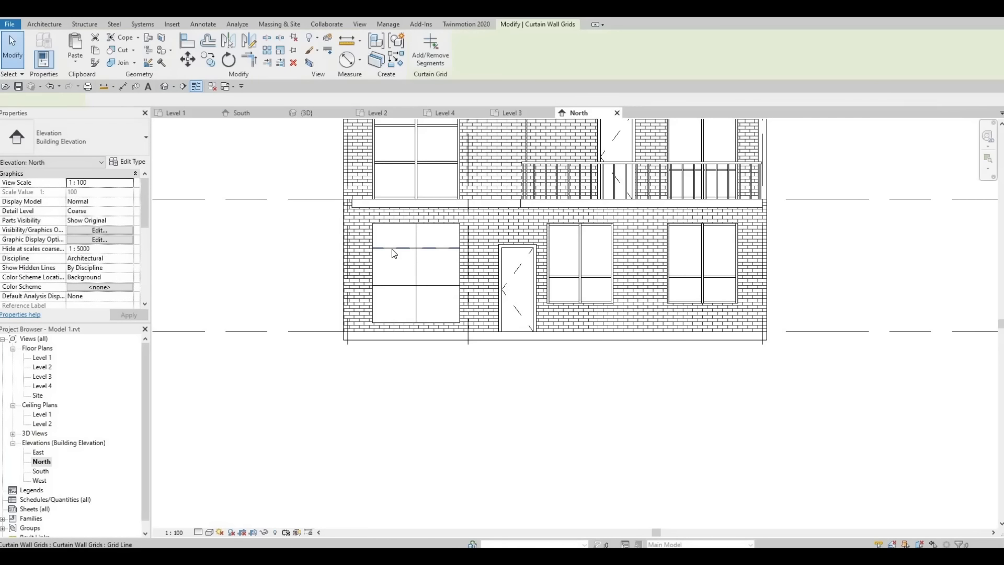
pyautogui.moveTo(391, 249); pyautogui.dragTo(392, 253)
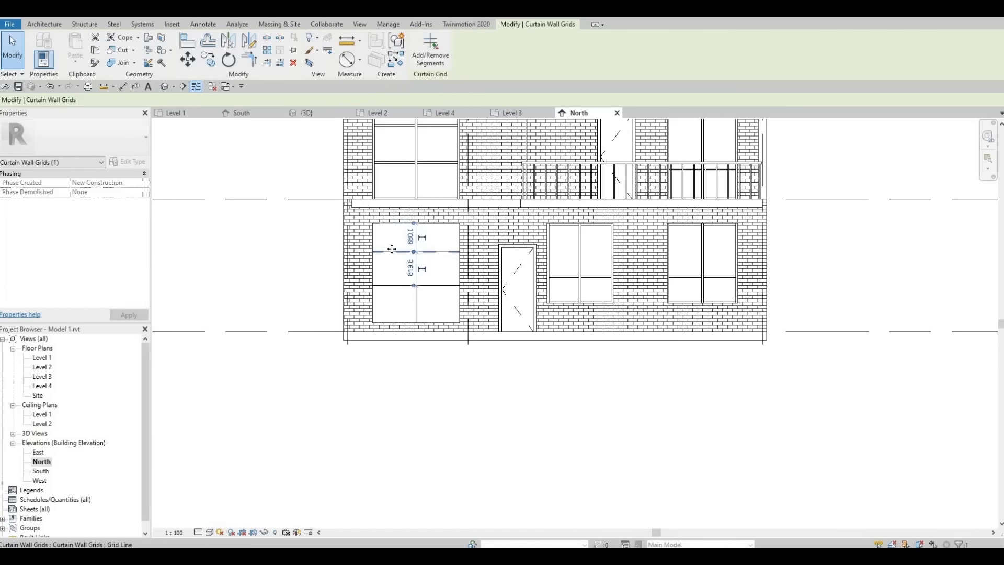
pyautogui.press('Escape')
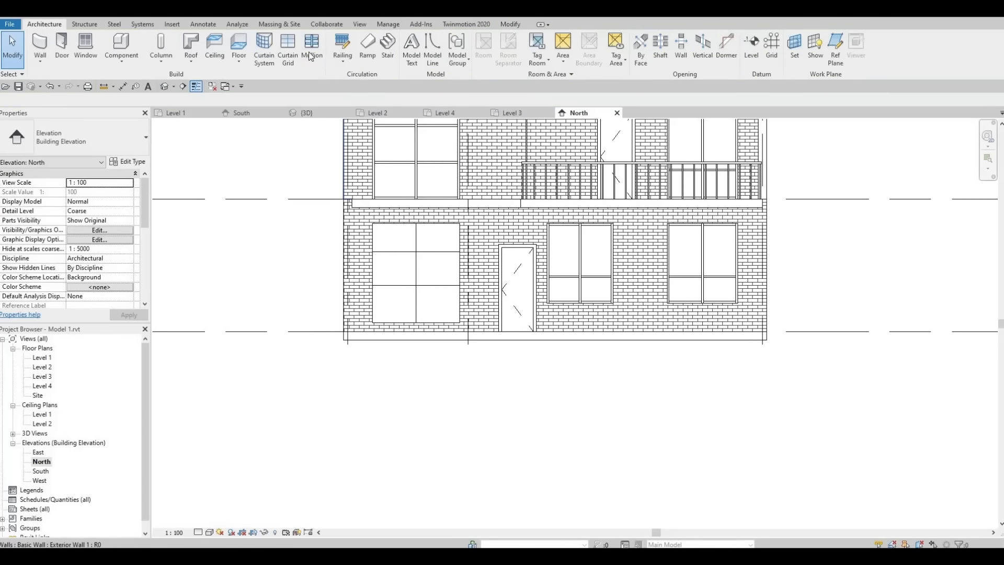
# Step: Place 50 x 150 mm rectangular mullions on all grid lines of the grid 3 ground-floor curtain wall
pyautogui.click(310, 56)
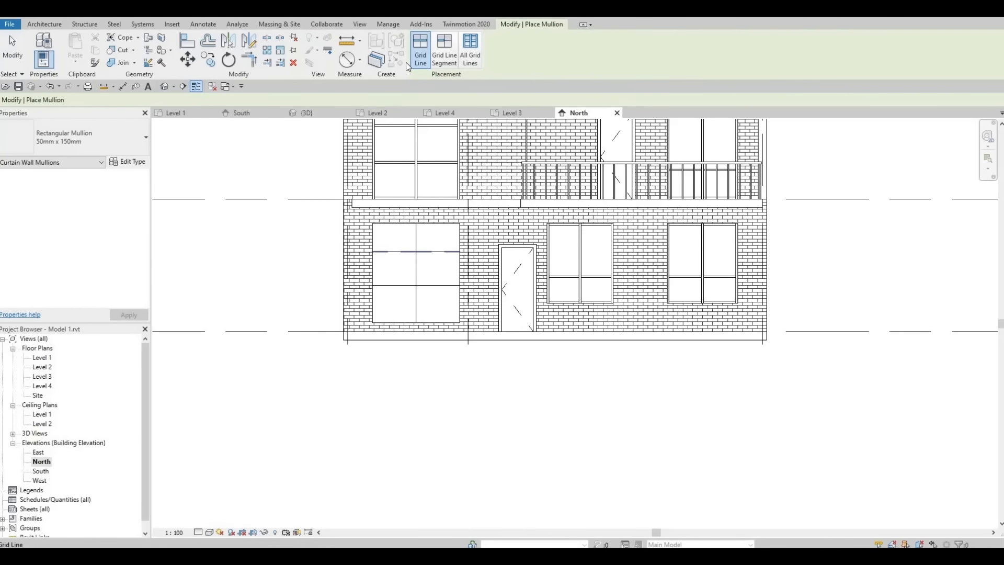
pyautogui.click(470, 49)
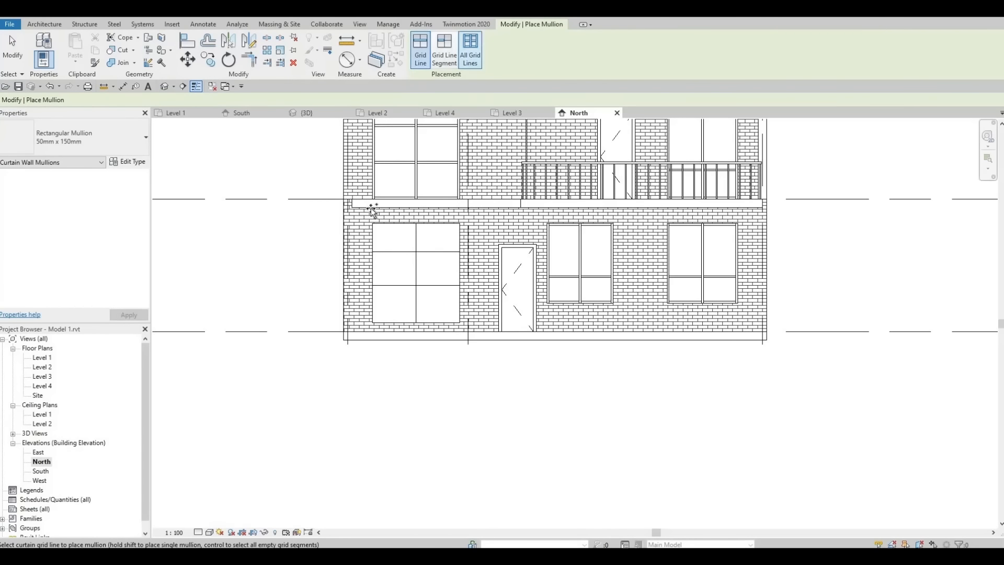
pyautogui.click(391, 258)
pyautogui.scroll(-3, 426, 329)
pyautogui.press('Escape')
pyautogui.press('Escape')
pyautogui.scroll(1, 455, 375)
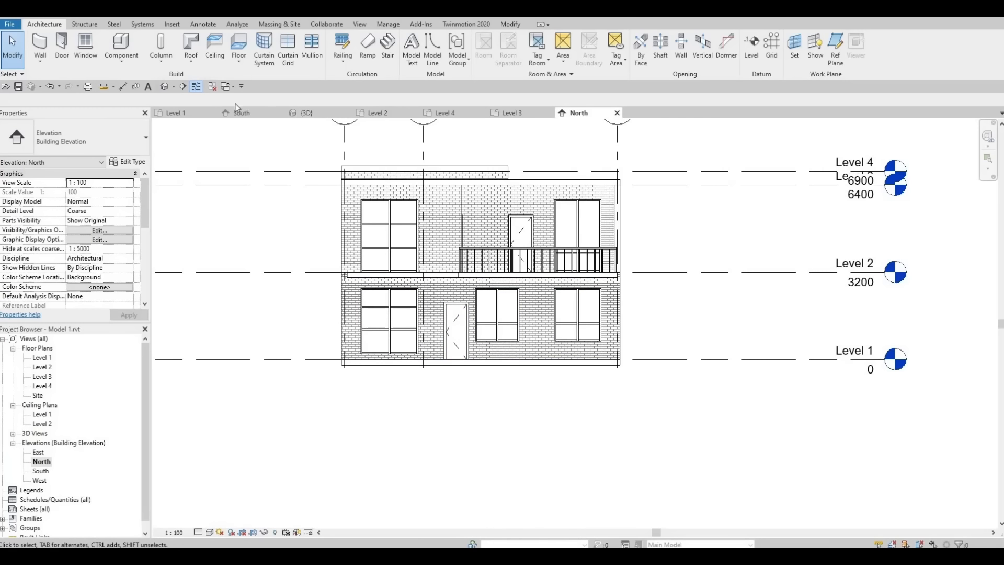
# Step: Open the 3D view and examine the north facade's mullions and where the ground-floor exterior wall meets the floor above
pyautogui.click(315, 113)
pyautogui.keyDown('shift'); pyautogui.moveTo(649, 360); pyautogui.dragTo(619, 458, button='middle'); pyautogui.keyUp('shift')
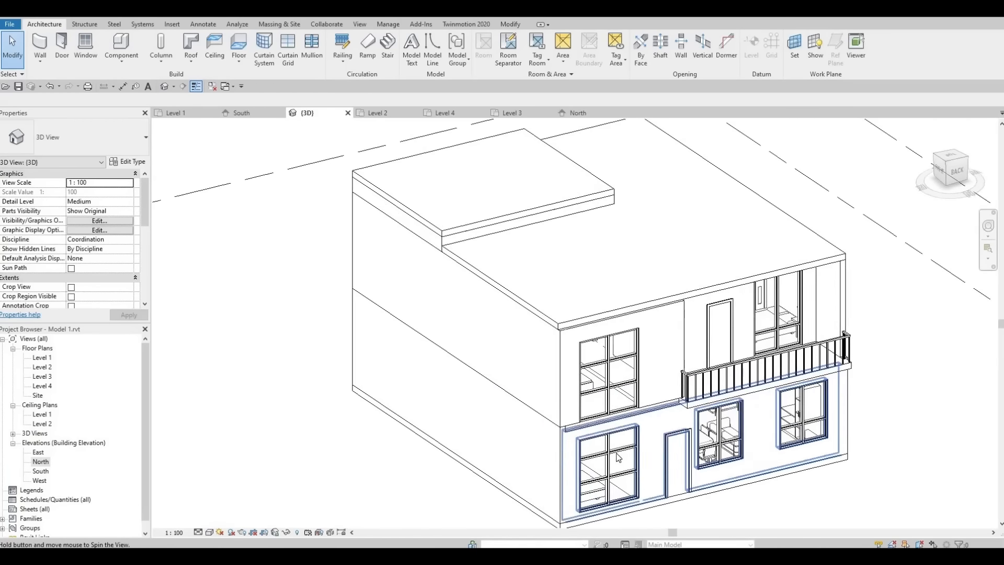
pyautogui.scroll(5, 544, 321)
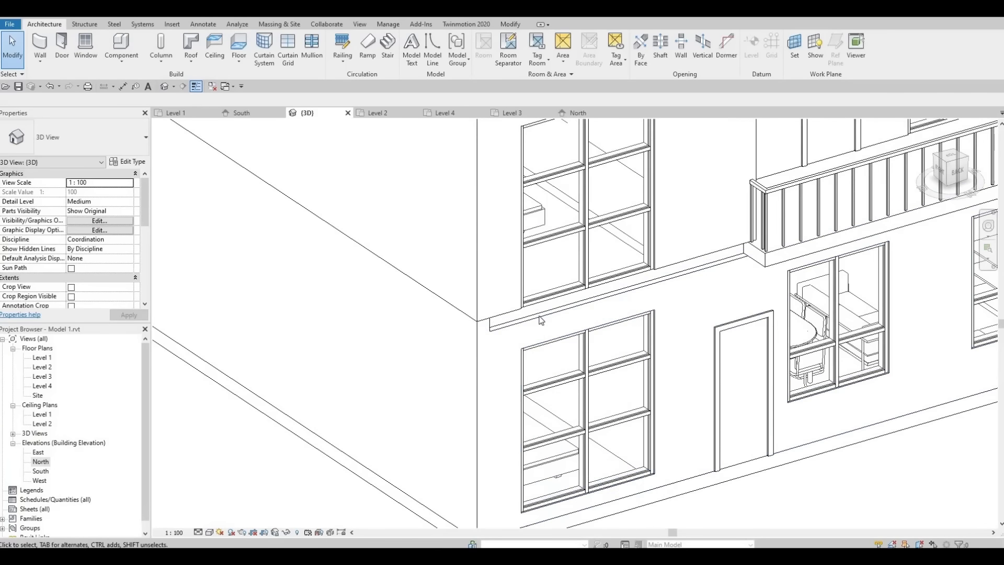
pyautogui.click(496, 336)
pyautogui.scroll(-3, 559, 340)
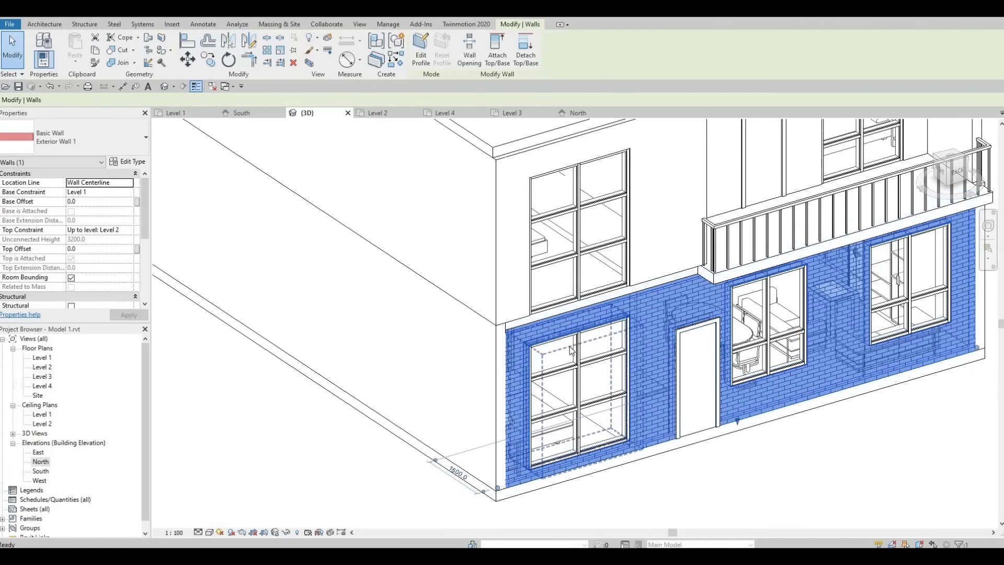
pyautogui.press('Escape')
pyautogui.click(538, 322)
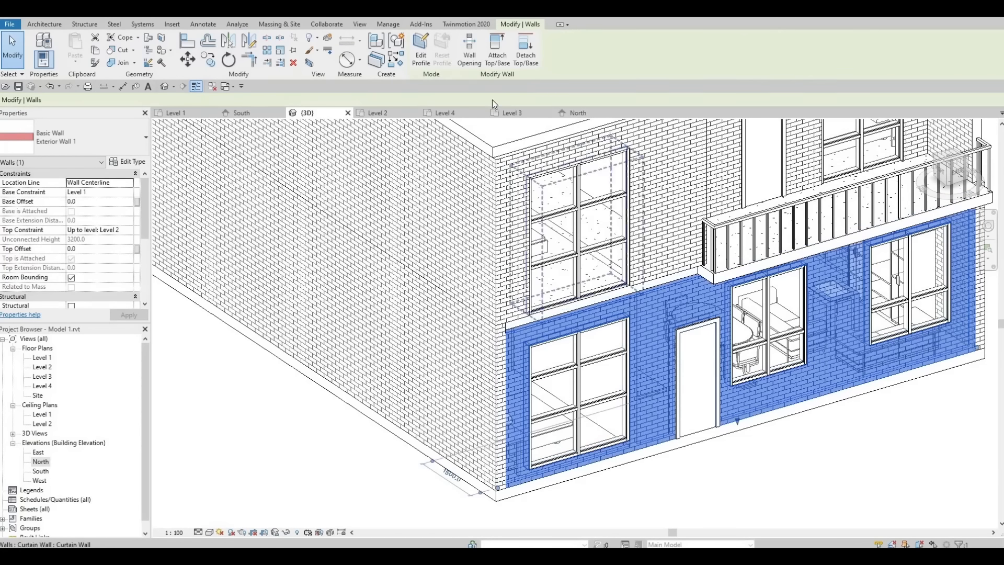
pyautogui.click(524, 325)
pyautogui.press('Escape')
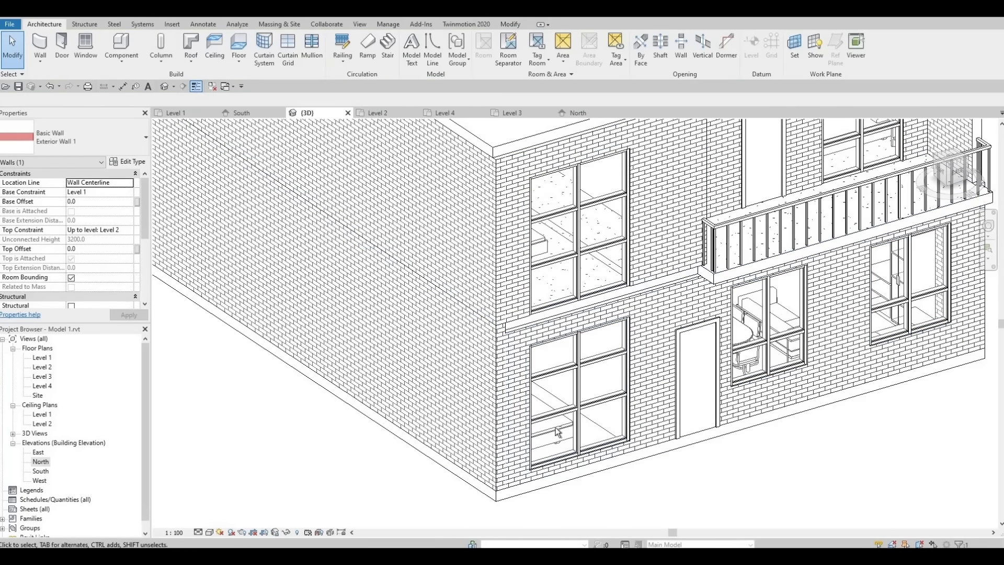
pyautogui.keyDown('shift'); pyautogui.moveTo(565, 352); pyautogui.dragTo(514, 447, button='middle'); pyautogui.keyUp('shift')
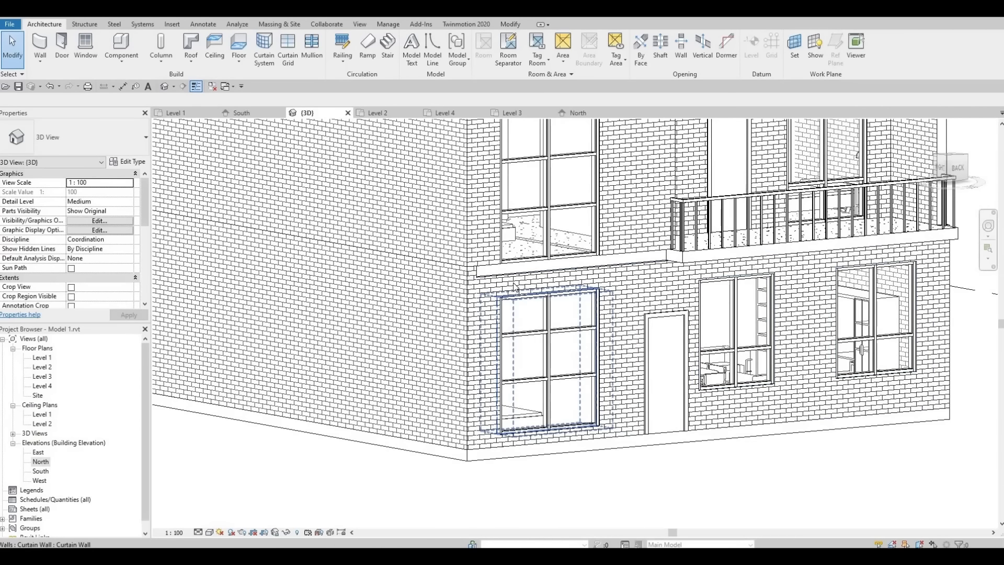
# Step: Check the Top Constraint and Top Offset settings of the ground-floor north exterior wall
pyautogui.click(512, 276)
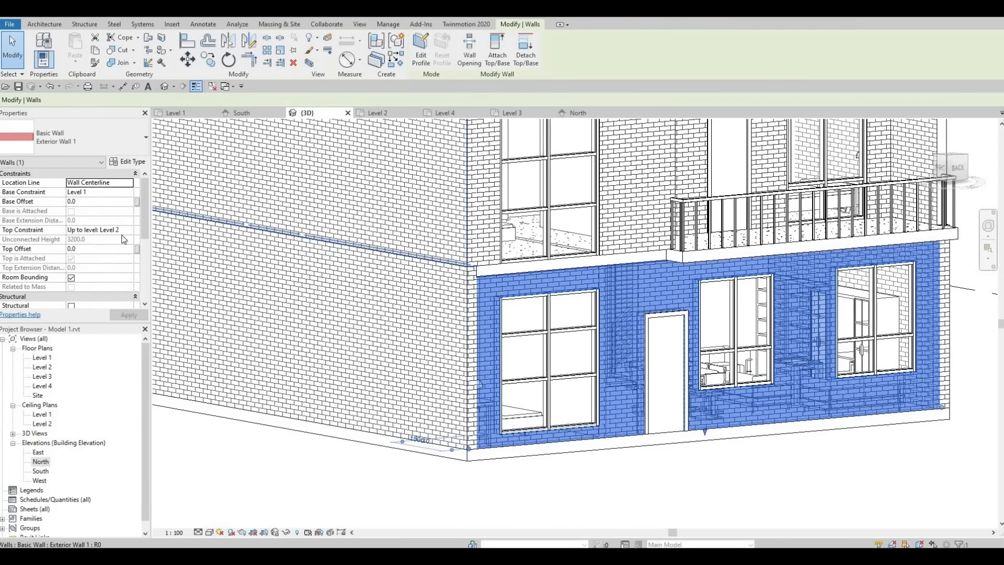
pyautogui.click(102, 247)
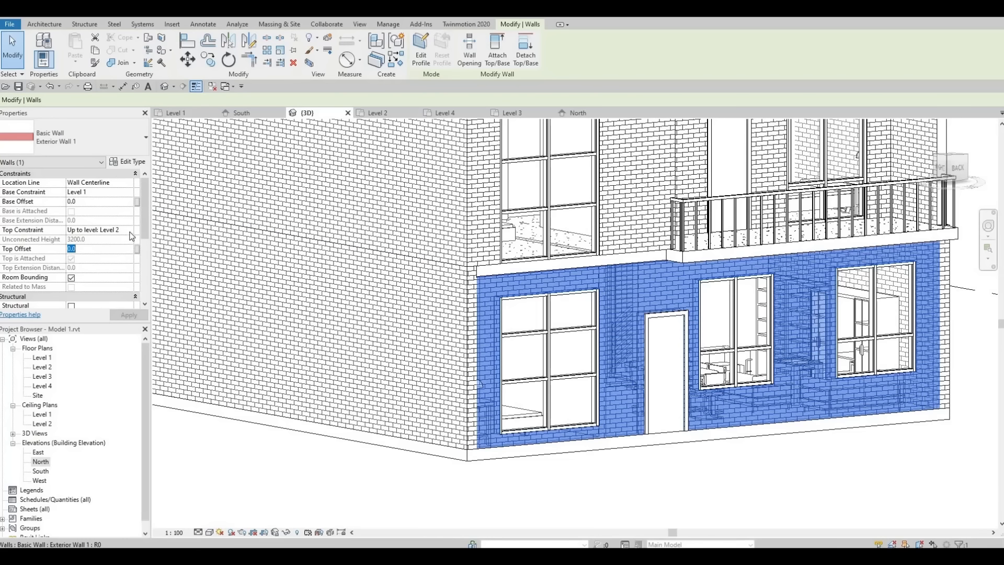
pyautogui.click(129, 230)
pyautogui.click(120, 255)
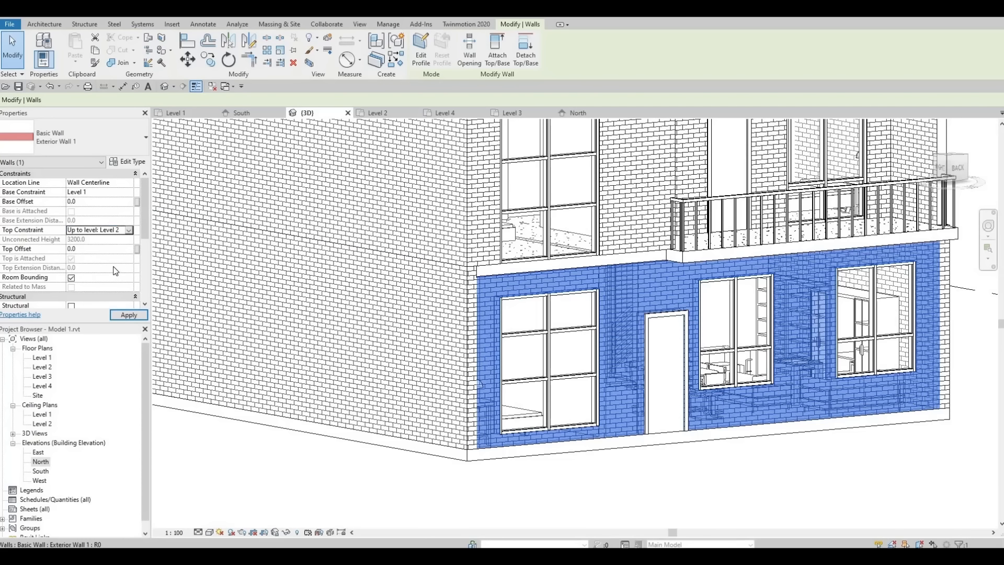
pyautogui.click(296, 369)
# Step: Extend the Level 4 roof over the lower roof by moving its footprint's west edge outward, and finish the footprint
pyautogui.scroll(-4, 537, 385)
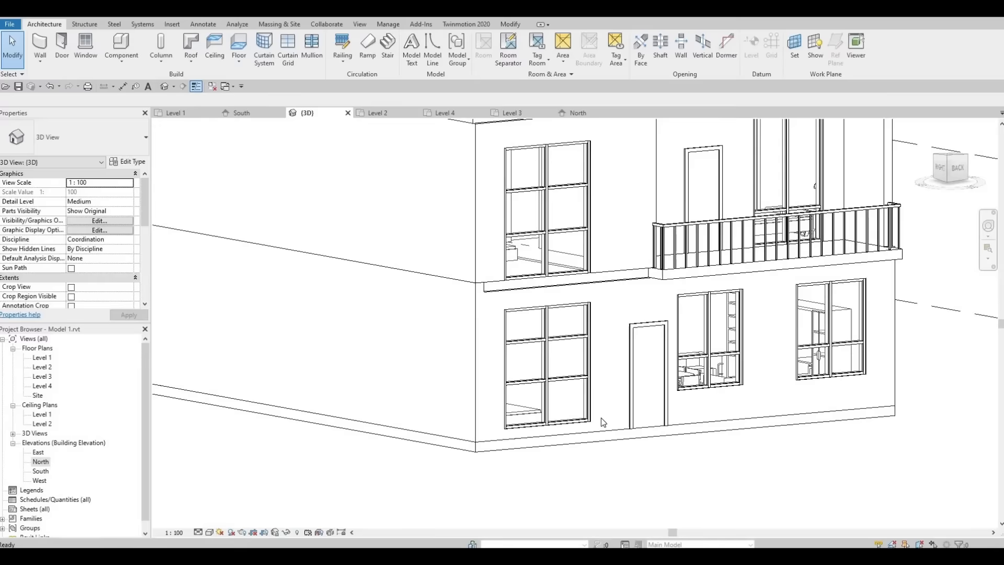
pyautogui.keyDown('shift'); pyautogui.moveTo(604, 455); pyautogui.dragTo(578, 363, button='middle'); pyautogui.keyUp('shift')
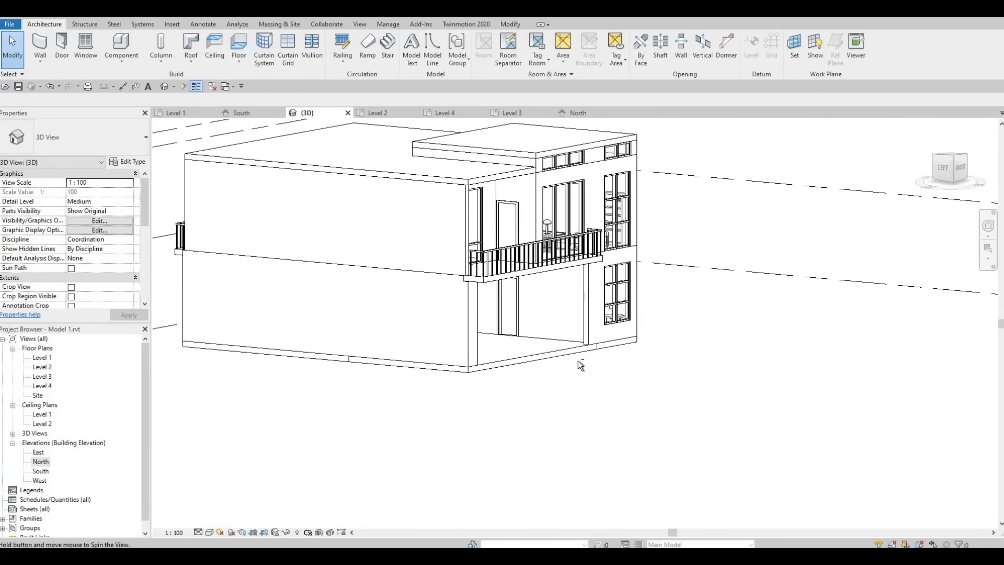
pyautogui.keyDown('shift'); pyautogui.moveTo(522, 349); pyautogui.dragTo(455, 357, button='middle'); pyautogui.keyUp('shift')
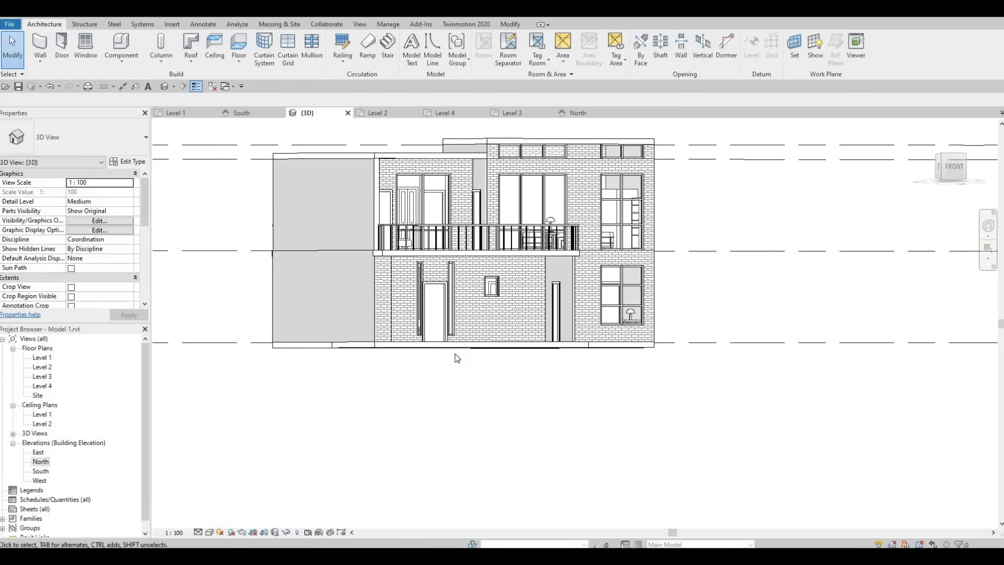
pyautogui.keyDown('shift'); pyautogui.moveTo(465, 407); pyautogui.dragTo(696, 420, button='middle'); pyautogui.keyUp('shift')
pyautogui.keyDown('shift'); pyautogui.moveTo(599, 392); pyautogui.dragTo(458, 385, button='middle'); pyautogui.keyUp('shift')
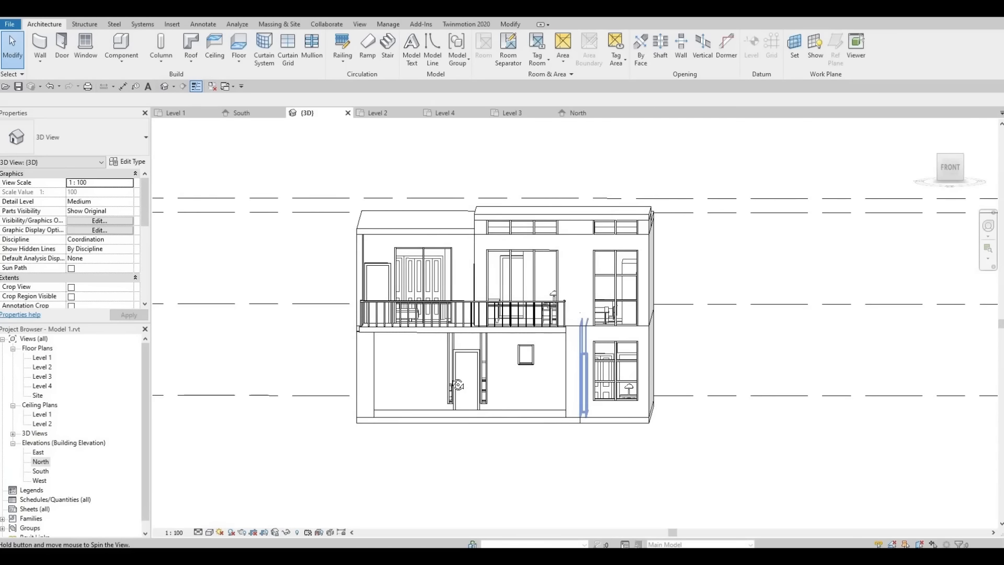
pyautogui.click(483, 214)
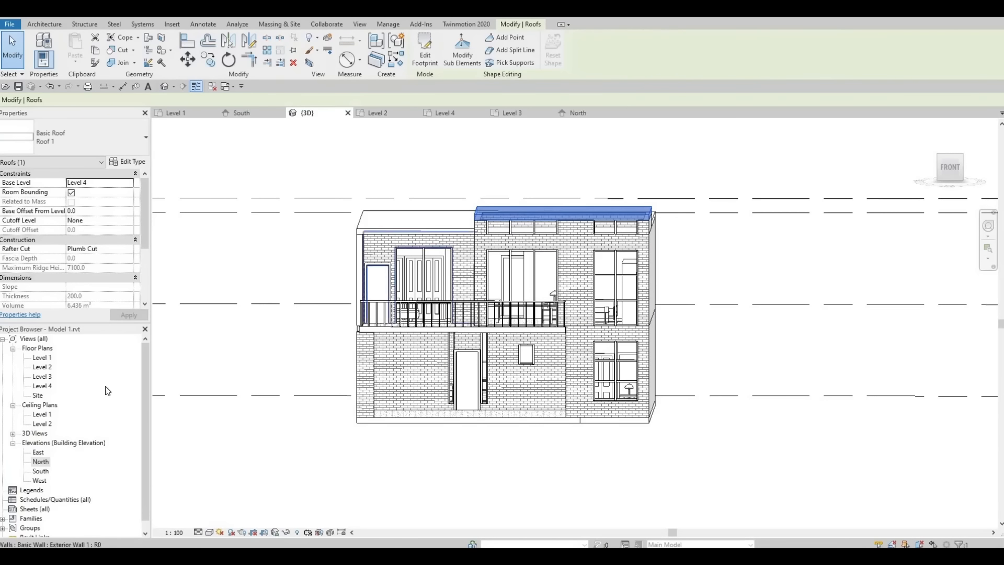
pyautogui.click(434, 64)
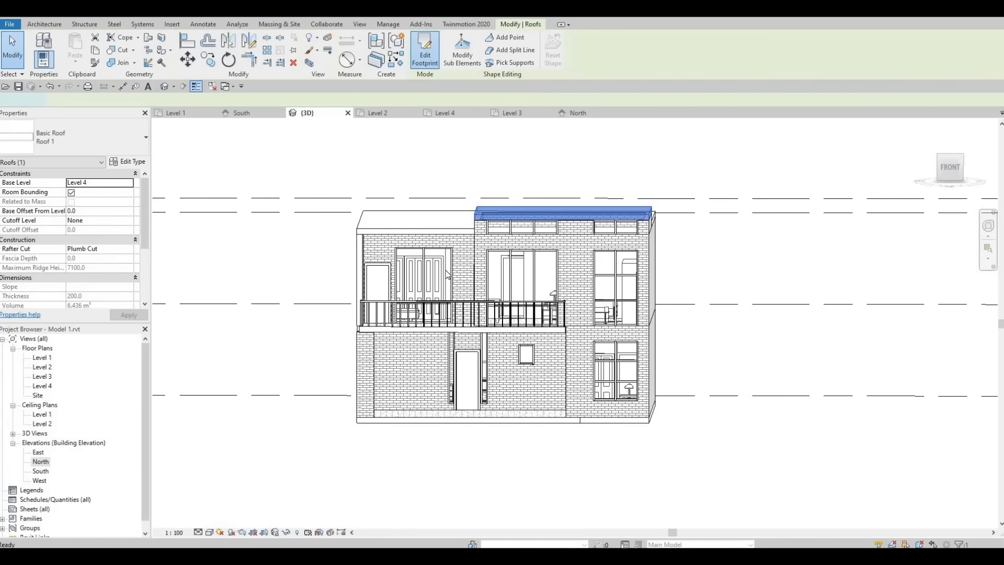
pyautogui.keyDown('shift'); pyautogui.moveTo(553, 415); pyautogui.dragTo(507, 419, button='middle'); pyautogui.keyUp('shift')
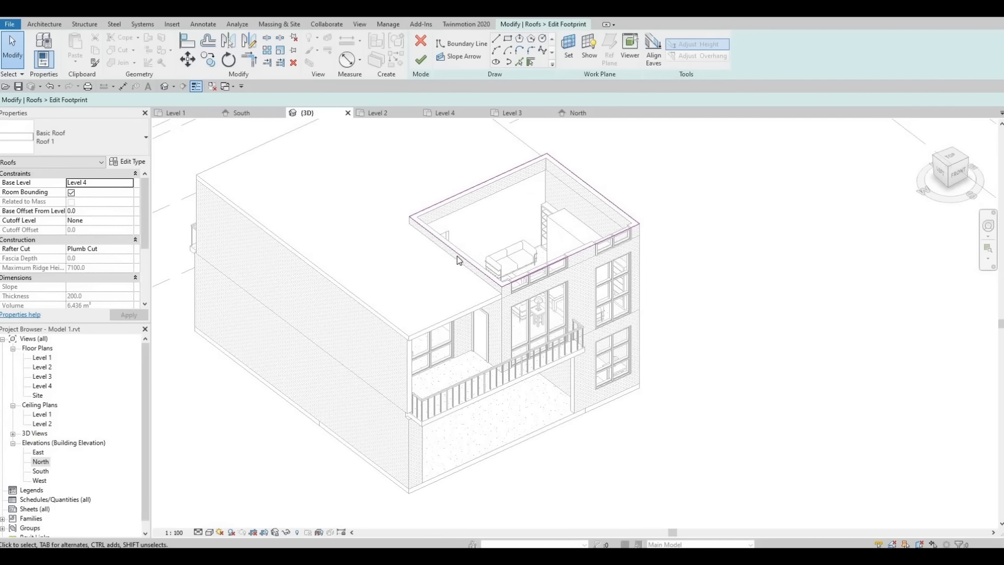
pyautogui.click(456, 257)
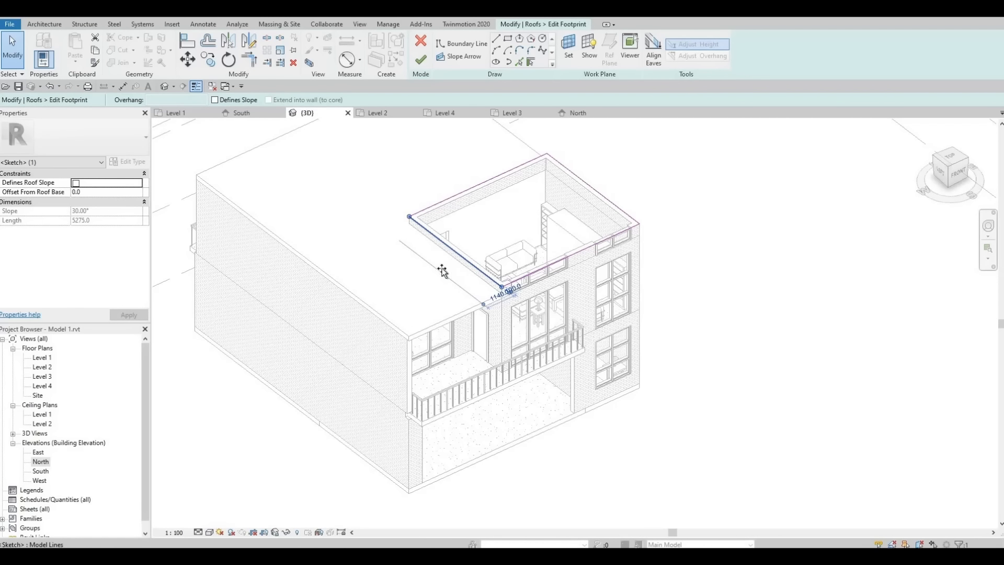
pyautogui.moveTo(441, 271); pyautogui.dragTo(443, 266)
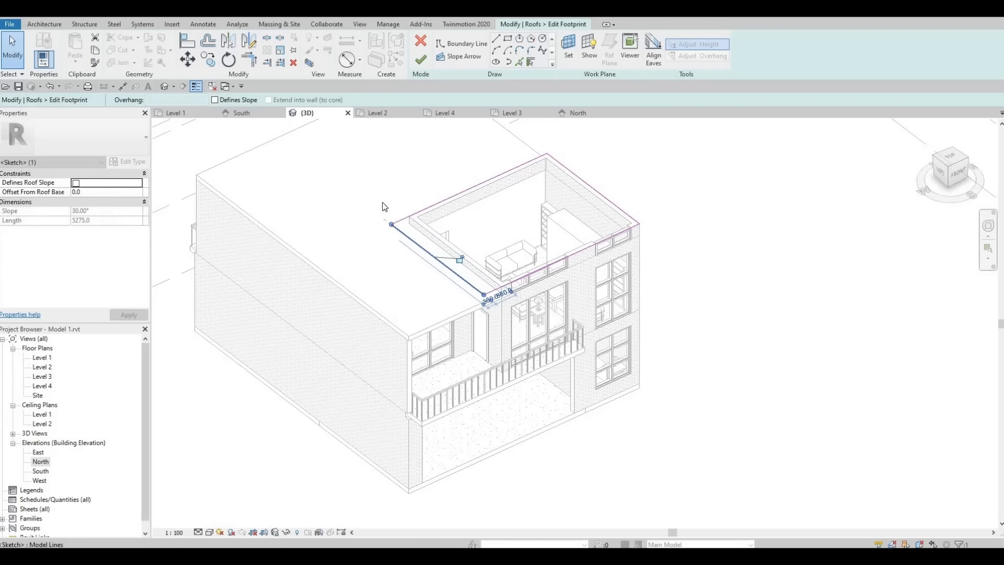
pyautogui.press('Escape')
pyautogui.click(420, 60)
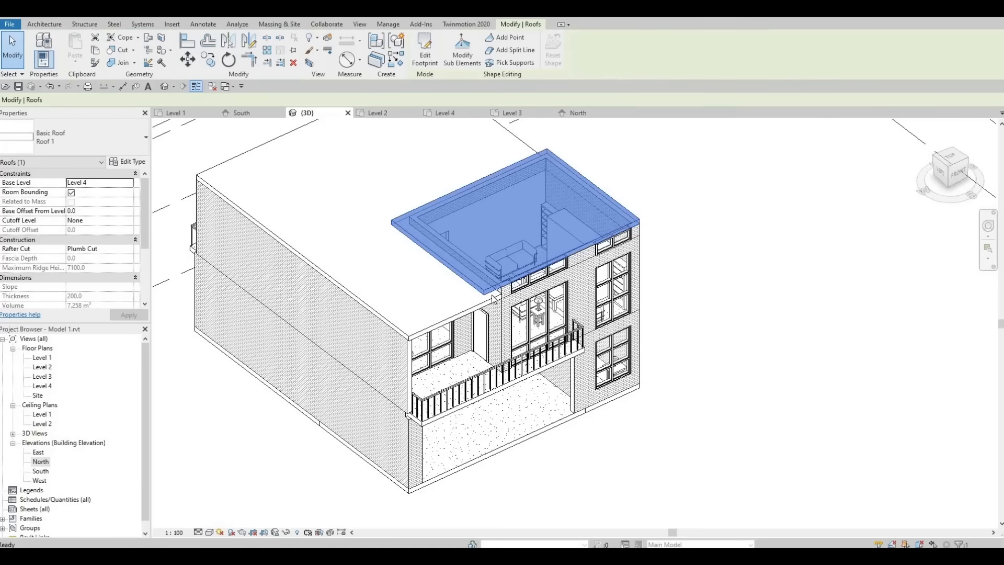
pyautogui.press('Escape')
# Step: Start editing the Level 3 roof's footprint and show its sketch in the Level 2 floor plan
pyautogui.keyDown('shift'); pyautogui.moveTo(532, 264); pyautogui.dragTo(533, 265, button='middle'); pyautogui.keyUp('shift')
pyautogui.keyDown('shift'); pyautogui.moveTo(477, 257); pyautogui.dragTo(509, 255, button='middle'); pyautogui.keyUp('shift')
pyautogui.moveTo(452, 317); pyautogui.dragTo(507, 265, button='middle')
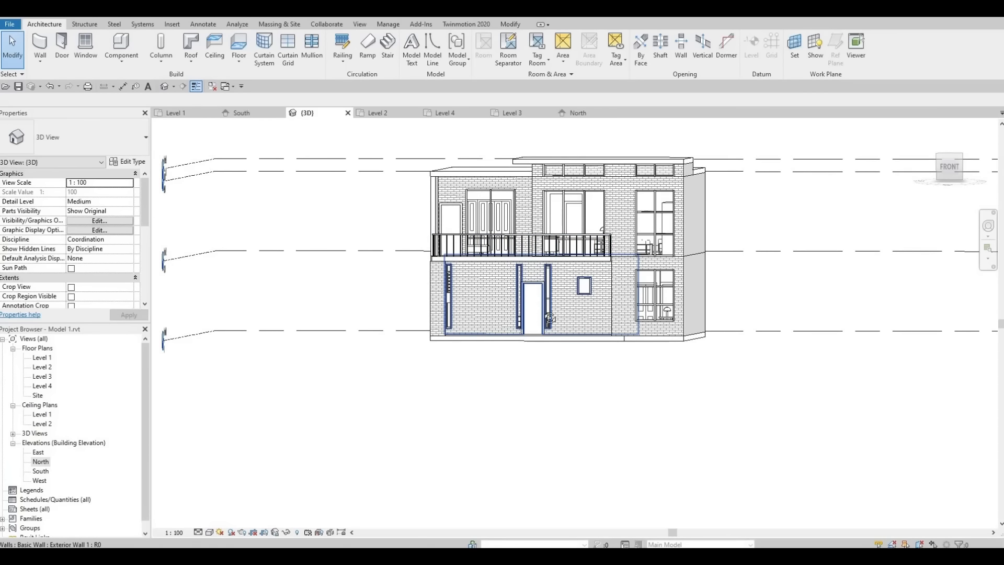
pyautogui.keyDown('shift'); pyautogui.moveTo(549, 318); pyautogui.dragTo(559, 292, button='middle'); pyautogui.keyUp('shift')
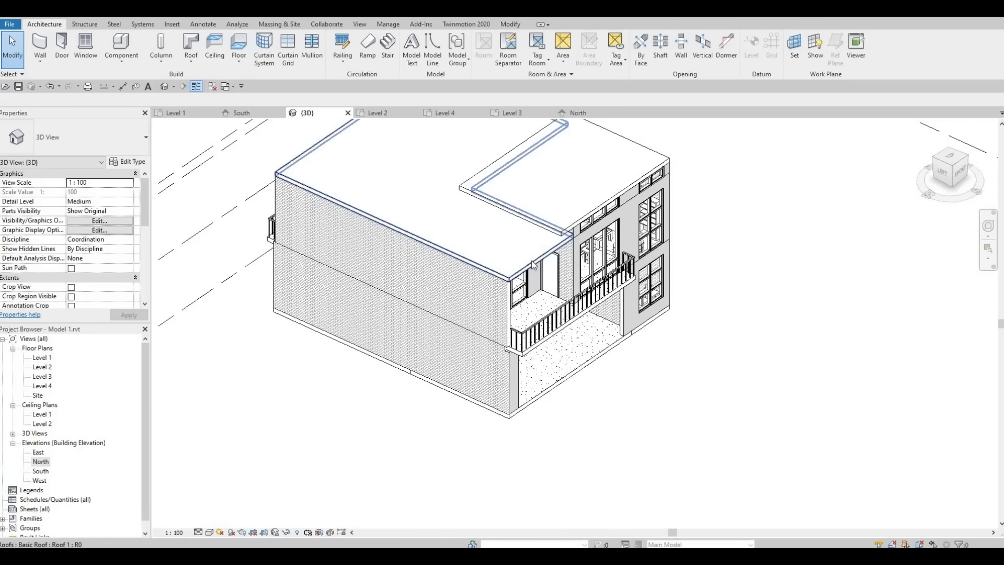
pyautogui.click(534, 264)
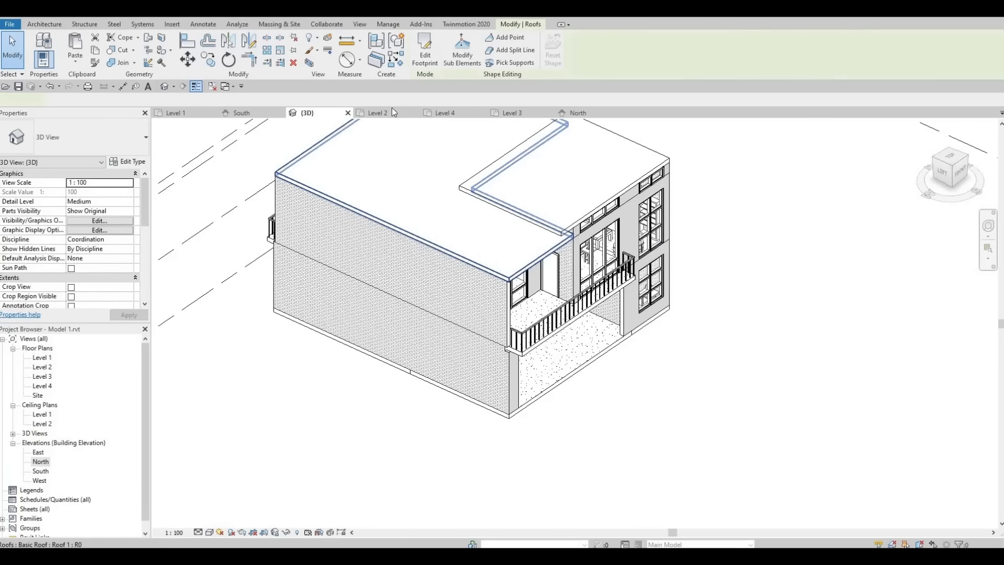
pyautogui.click(419, 63)
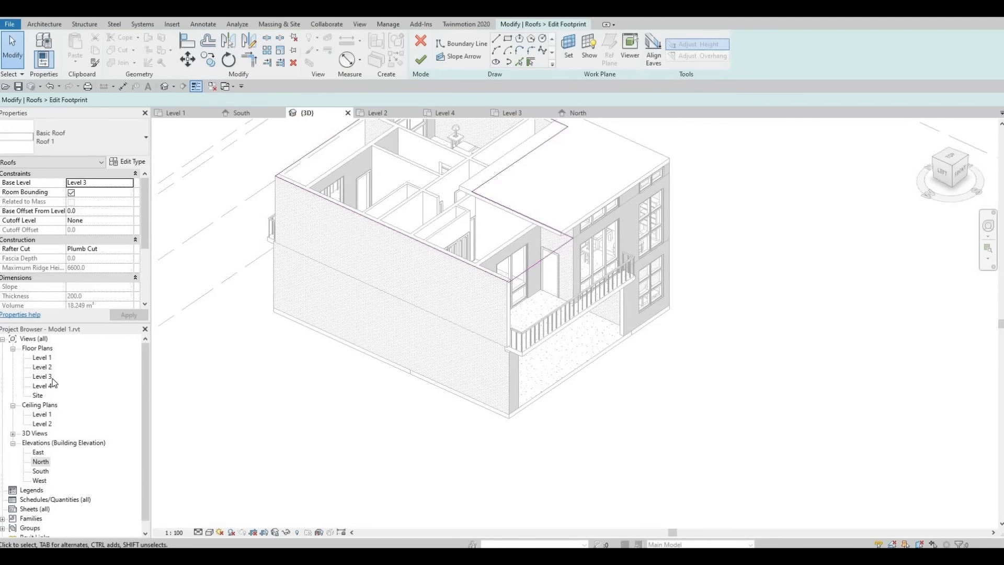
pyautogui.doubleClick(43, 376)
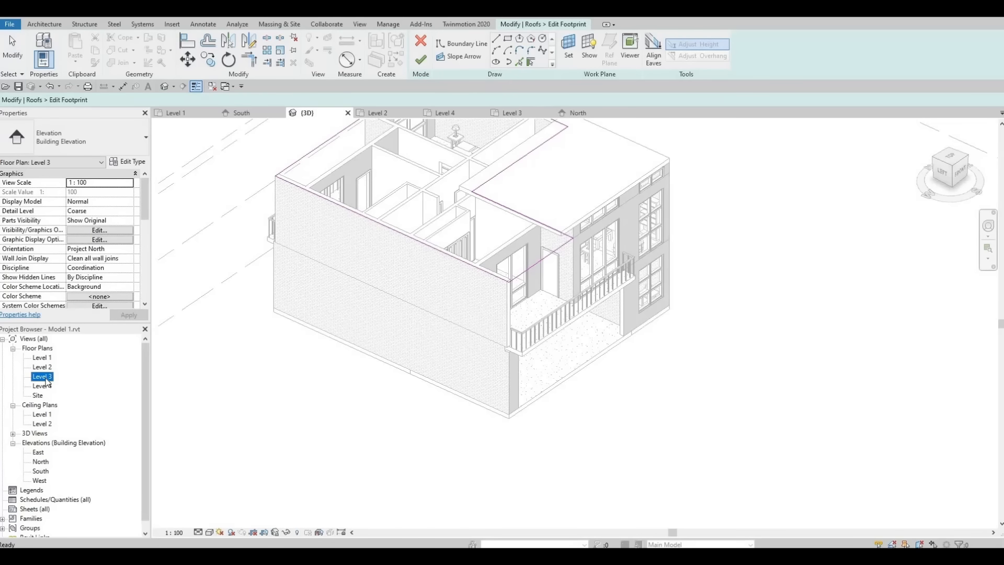
pyautogui.scroll(-4, 498, 323)
pyautogui.moveTo(617, 355); pyautogui.dragTo(789, 369, button='middle')
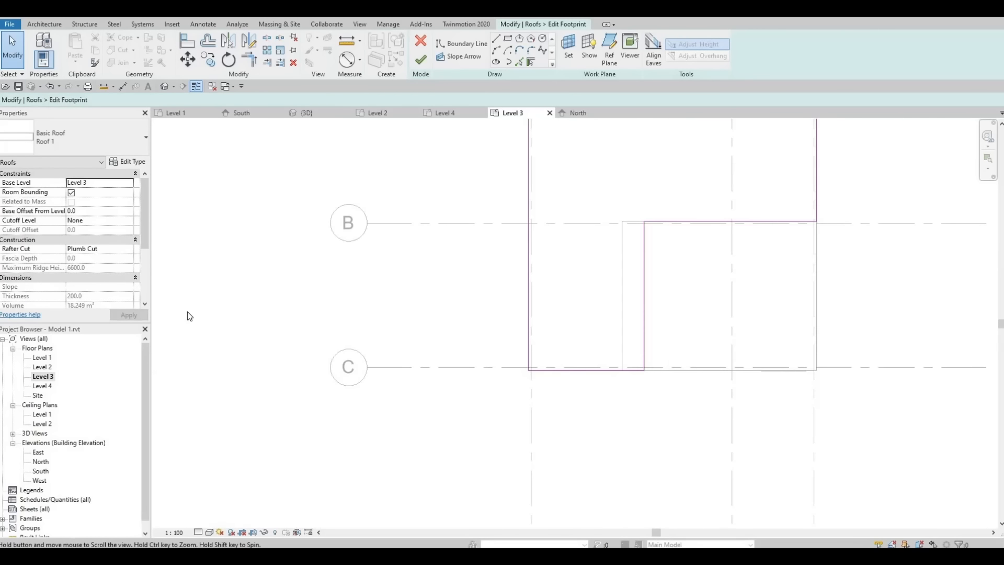
pyautogui.doubleClick(42, 367)
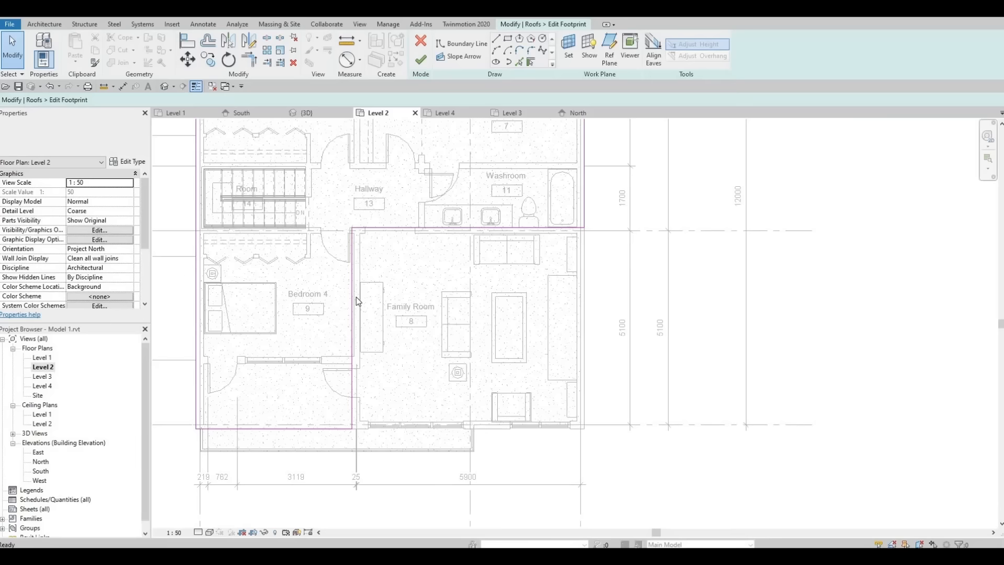
pyautogui.scroll(2, 369, 402)
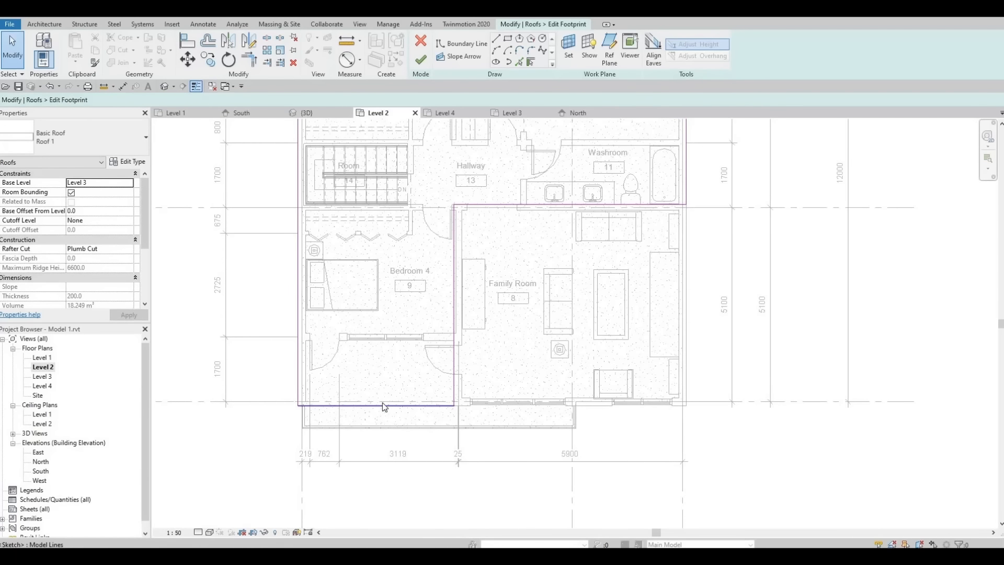
# Step: Move the roof footprint's edge near grid C back to the inner face of Bedroom 4's balcony wall
pyautogui.click(383, 407)
pyautogui.moveTo(383, 405)
pyautogui.mouseDown()
pyautogui.moveTo(392, 336)
pyautogui.moveTo(432, 339)
pyautogui.mouseUp()
pyautogui.scroll(3, 453, 286)
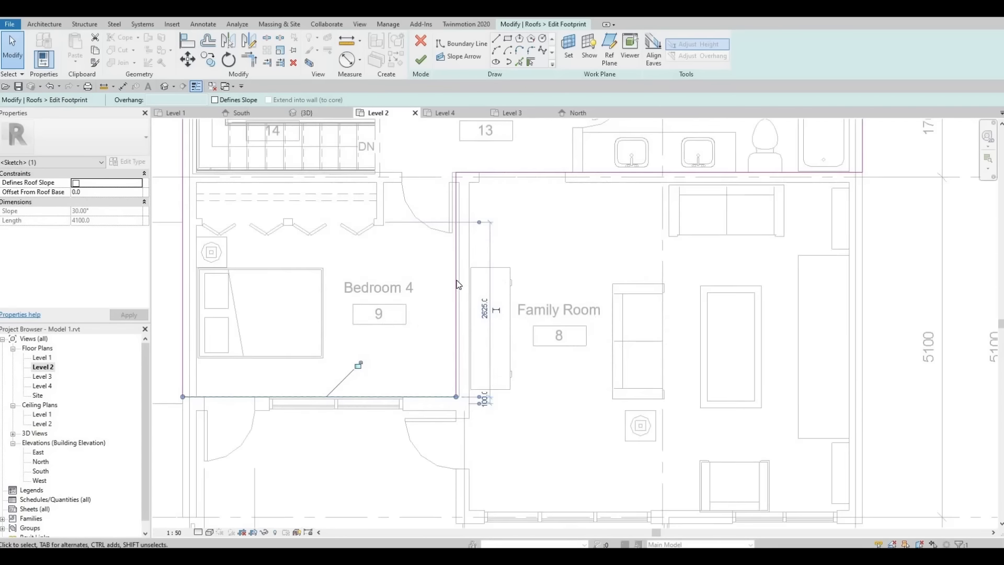
pyautogui.scroll(-1, 445, 322)
pyautogui.scroll(1, 481, 314)
pyautogui.scroll(-1, 481, 309)
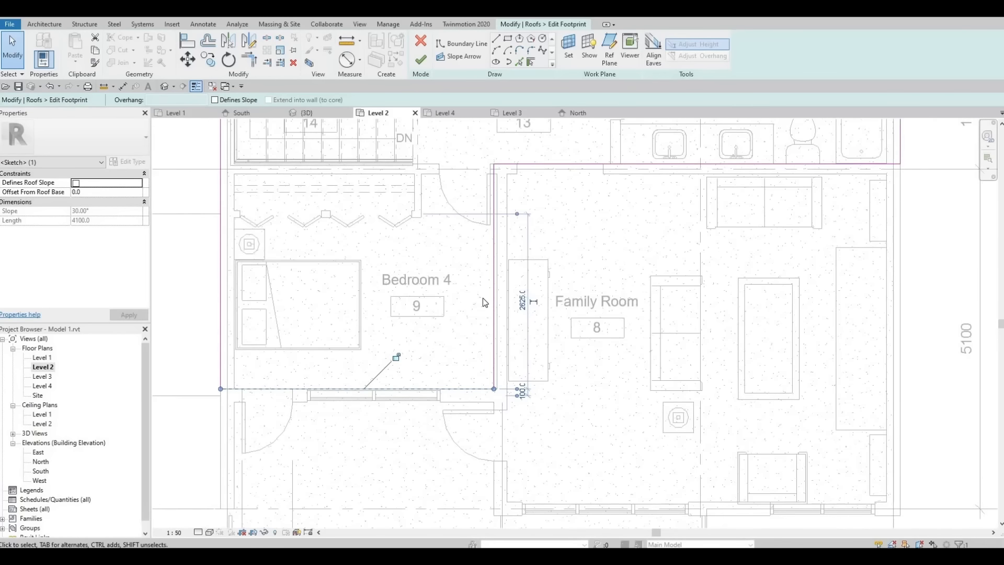
pyautogui.click(492, 287)
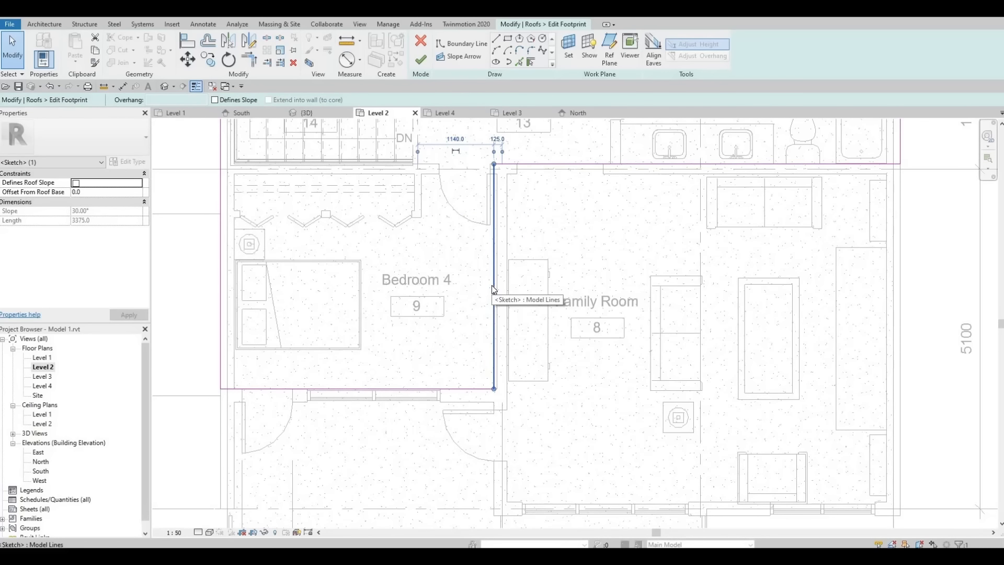
pyautogui.press('Right')
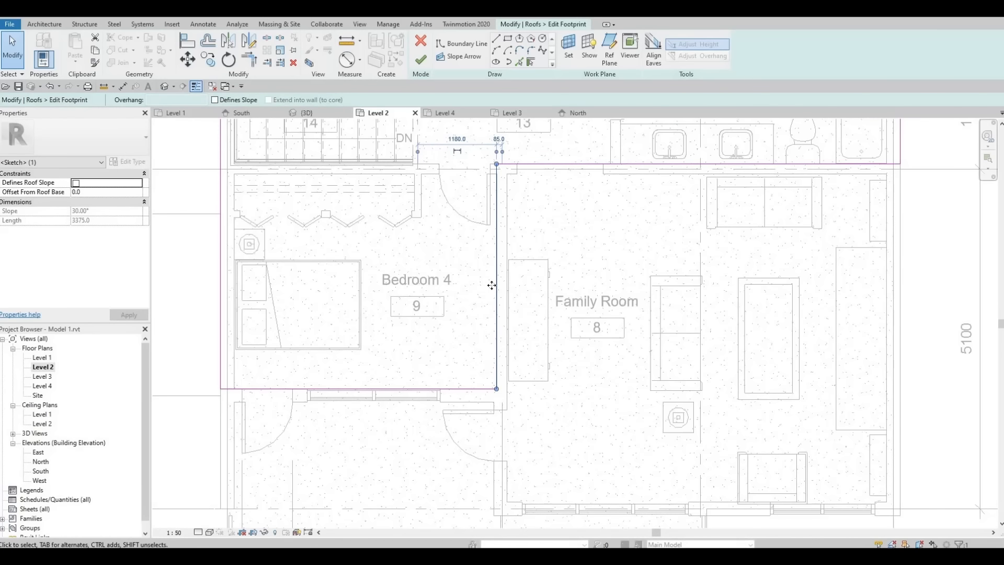
pyautogui.press('Left')
# Step: Align the footprint edge beside Bedroom 4 with the Family Room wall, finish the Level 3 roof, and check it in 3D
pyautogui.press('l')
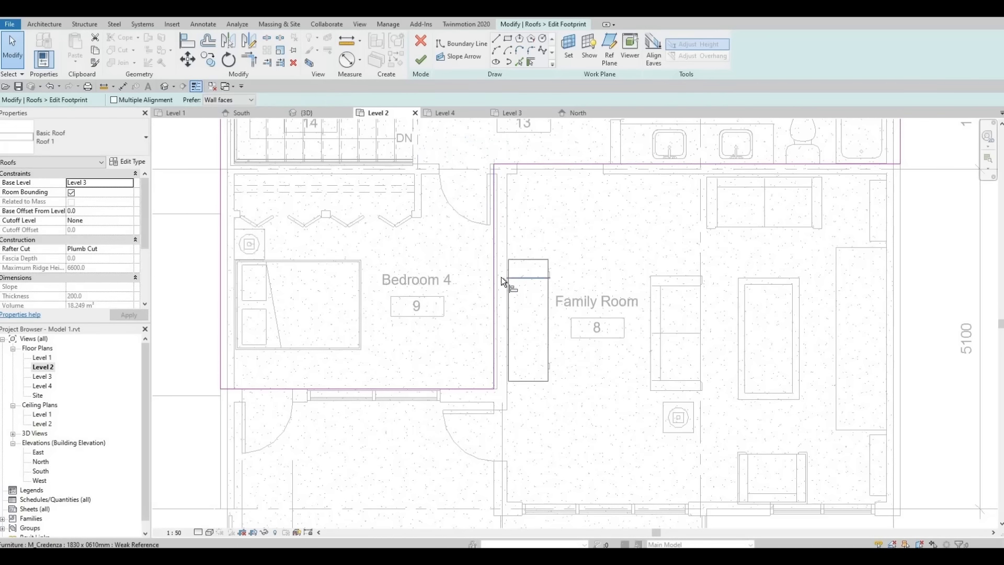
pyautogui.scroll(2, 501, 277)
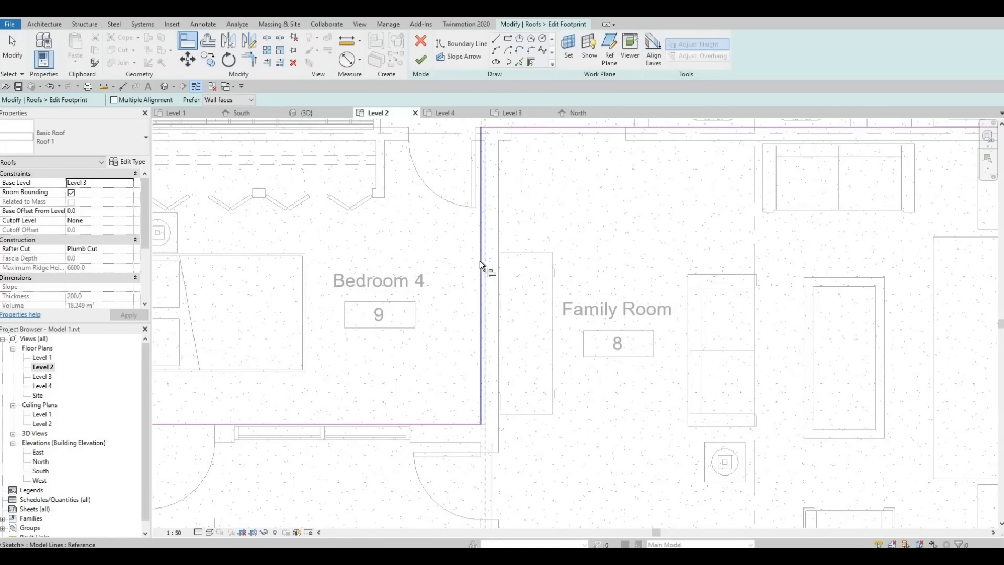
pyautogui.click(479, 260)
pyautogui.click(421, 61)
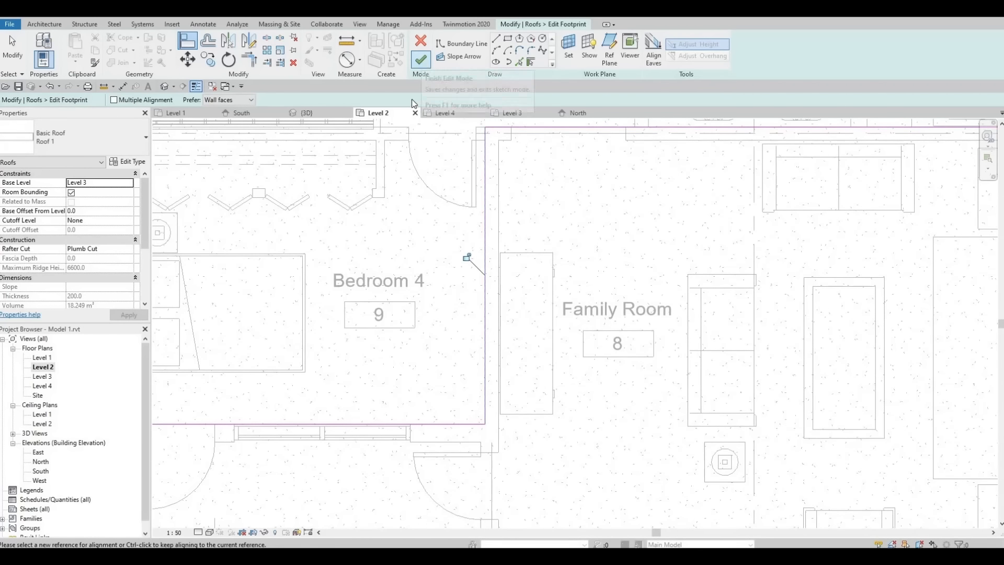
pyautogui.scroll(-4, 453, 320)
pyautogui.click(309, 136)
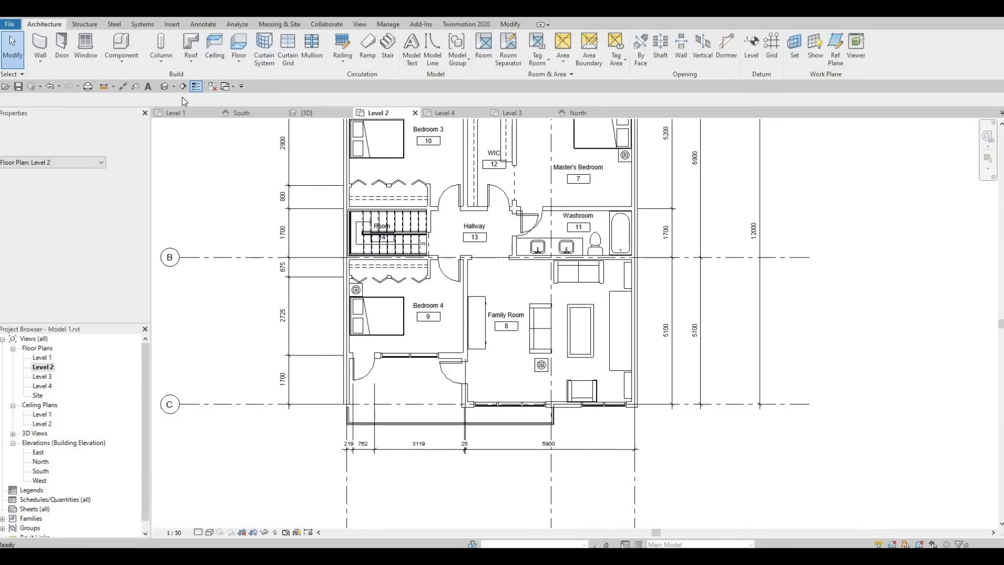
pyautogui.click(164, 87)
pyautogui.keyDown('shift'); pyautogui.moveTo(402, 263); pyautogui.dragTo(453, 194, button='middle'); pyautogui.keyUp('shift')
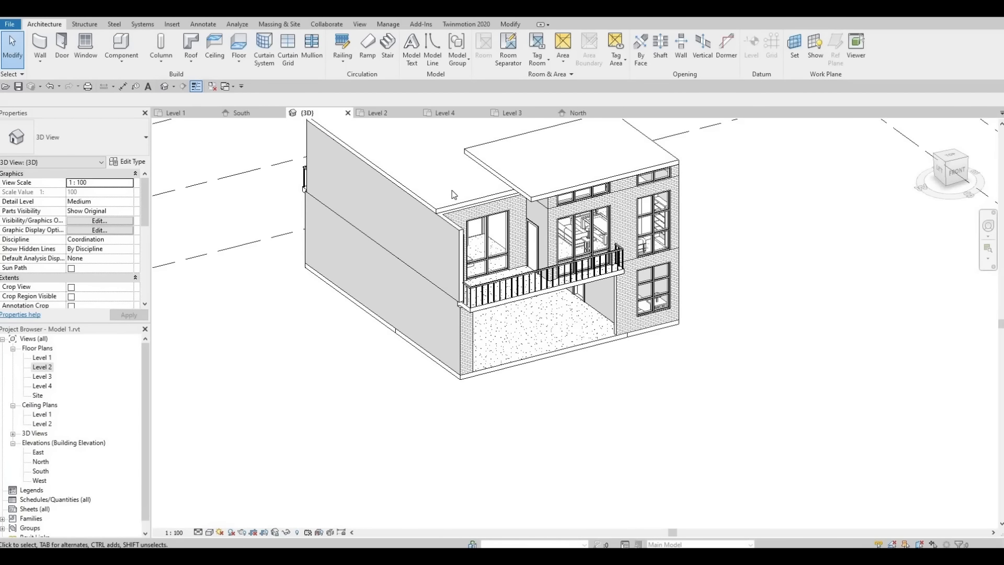
# Step: Reopen the Level 3 roof's footprint in the Level 2 plan and align its west edge with the exterior wall's inner face
pyautogui.click(448, 213)
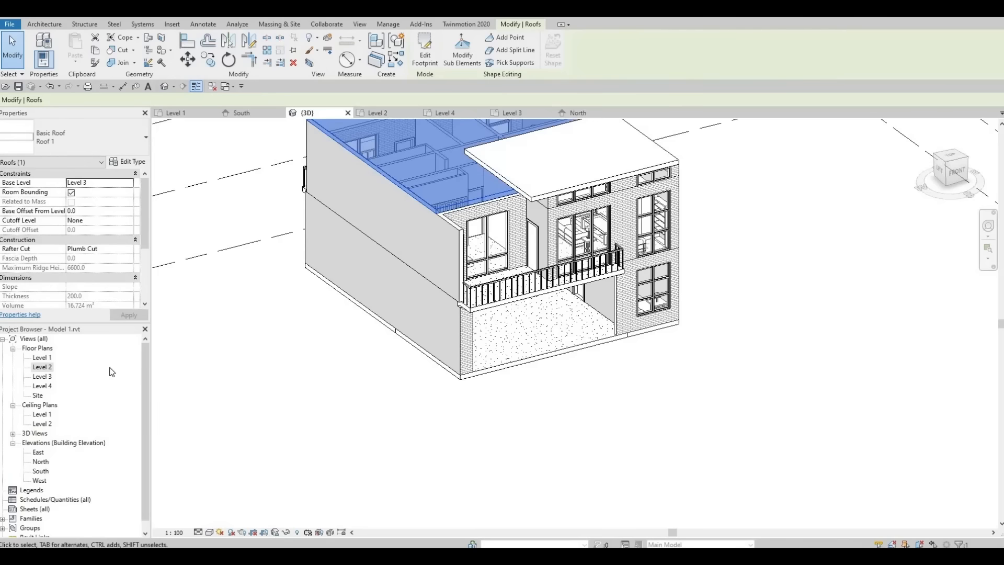
pyautogui.click(425, 52)
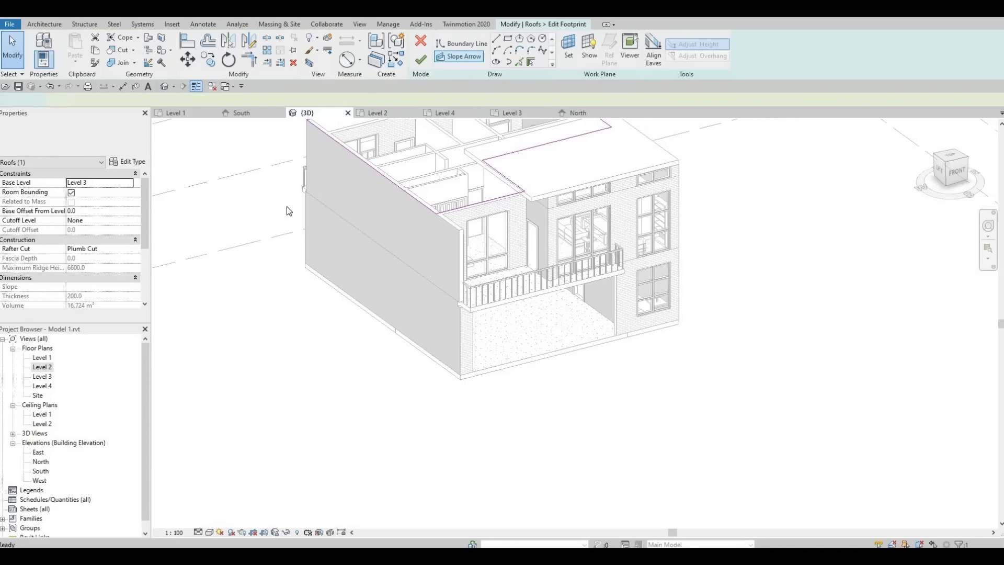
pyautogui.doubleClick(43, 367)
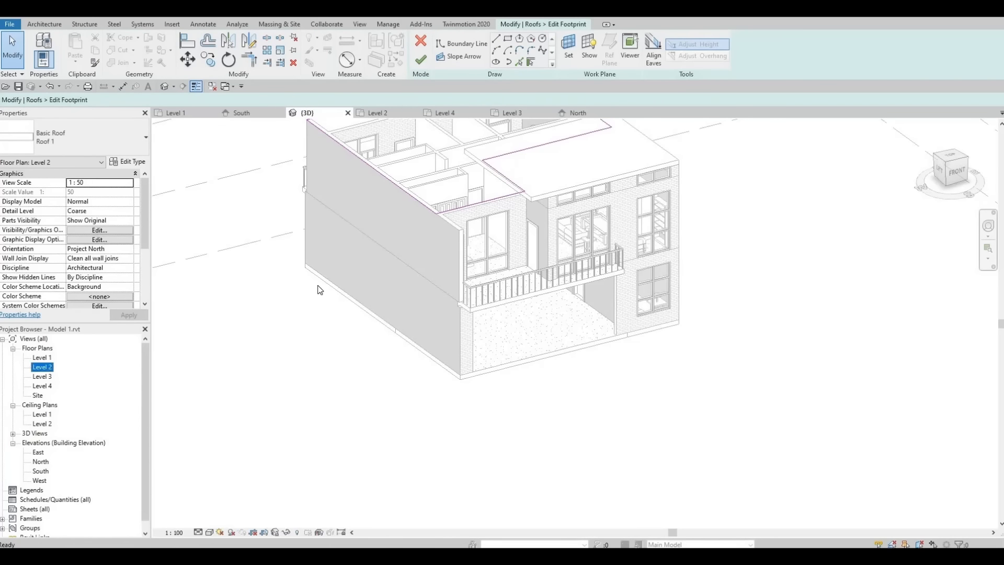
pyautogui.scroll(3, 350, 199)
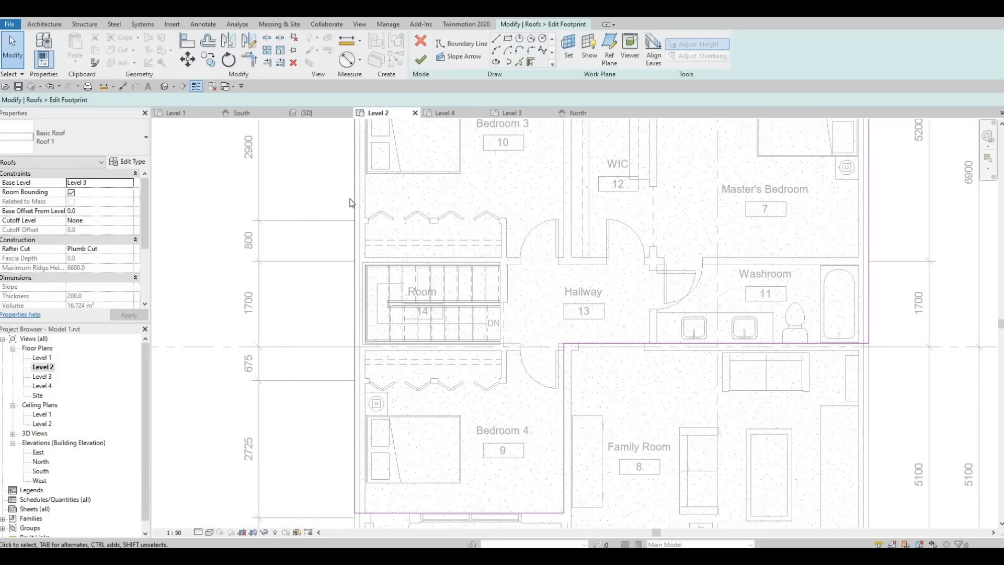
pyautogui.press('a')
pyautogui.press('l')
pyautogui.scroll(2, 354, 194)
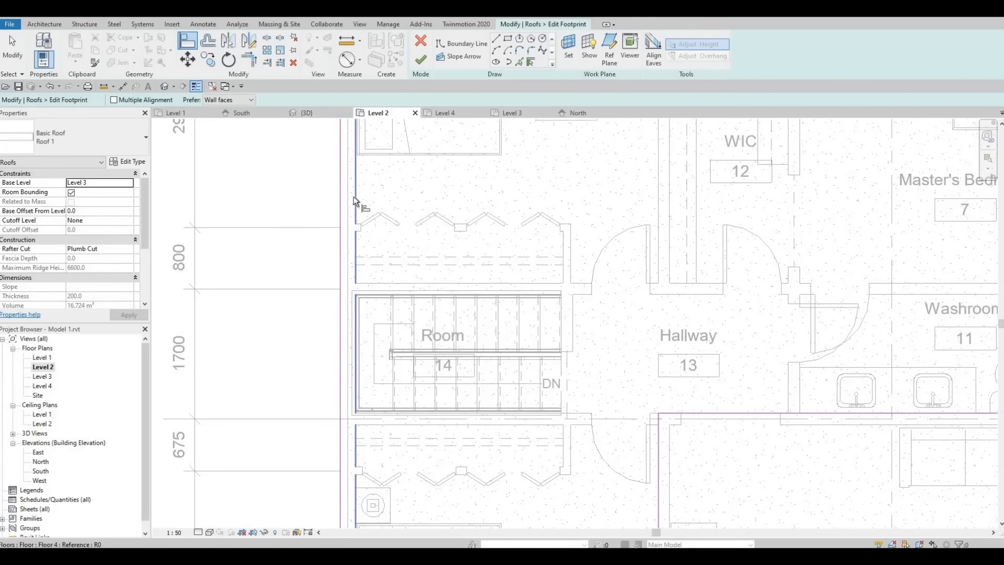
pyautogui.click(353, 197)
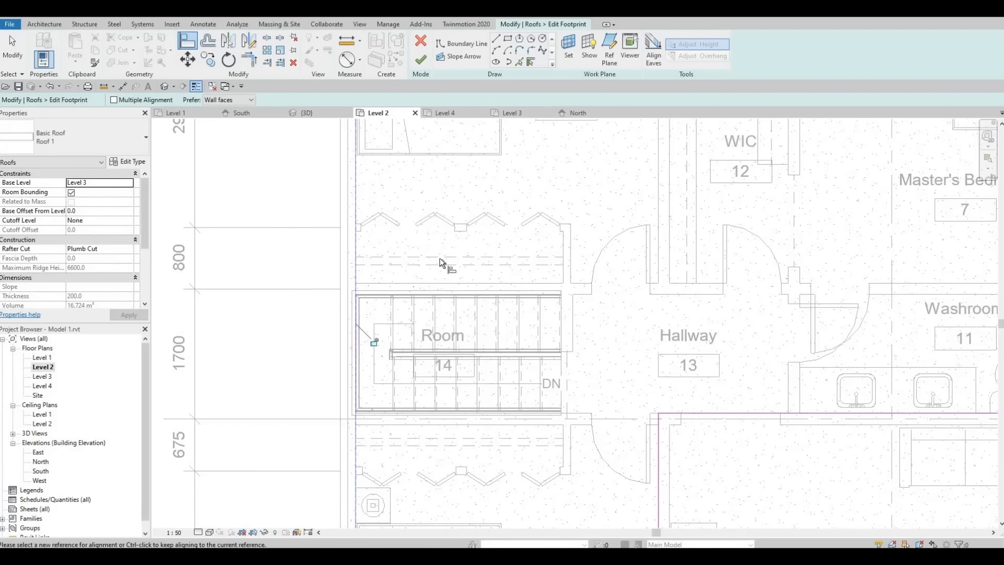
# Step: Align the roof footprint's north and east edges with the inner faces of the exterior walls around the Master's Bedroom
pyautogui.scroll(-2, 440, 258)
pyautogui.moveTo(459, 285); pyautogui.dragTo(438, 515, button='middle')
pyautogui.scroll(1, 463, 246)
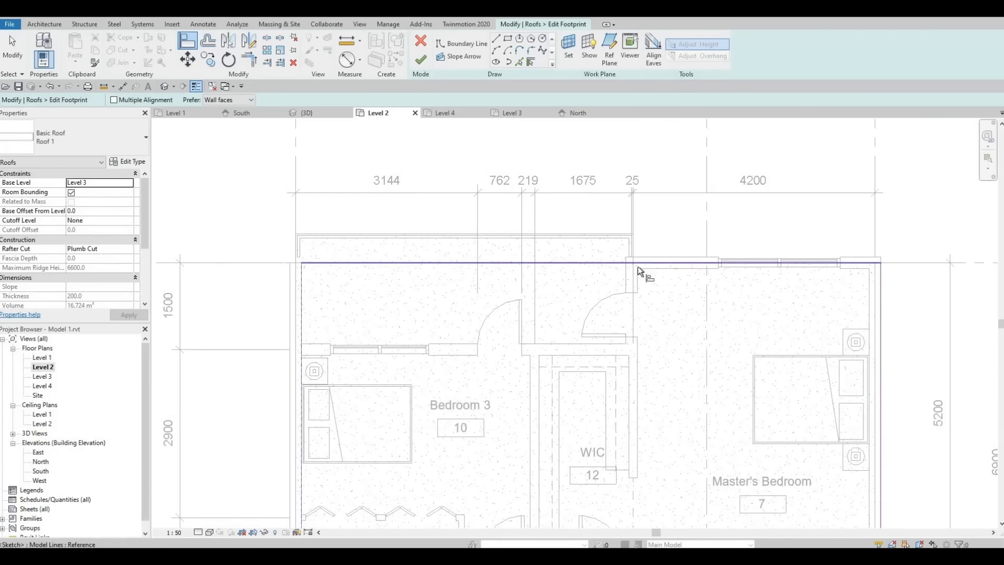
pyautogui.click(659, 265)
pyautogui.click(660, 261)
pyautogui.moveTo(871, 318)
pyautogui.mouseDown(button='middle')
pyautogui.moveTo(653, 309)
pyautogui.moveTo(626, 302)
pyautogui.moveTo(616, 266)
pyautogui.mouseUp(button='middle')
pyautogui.click(629, 296)
pyautogui.click(636, 294)
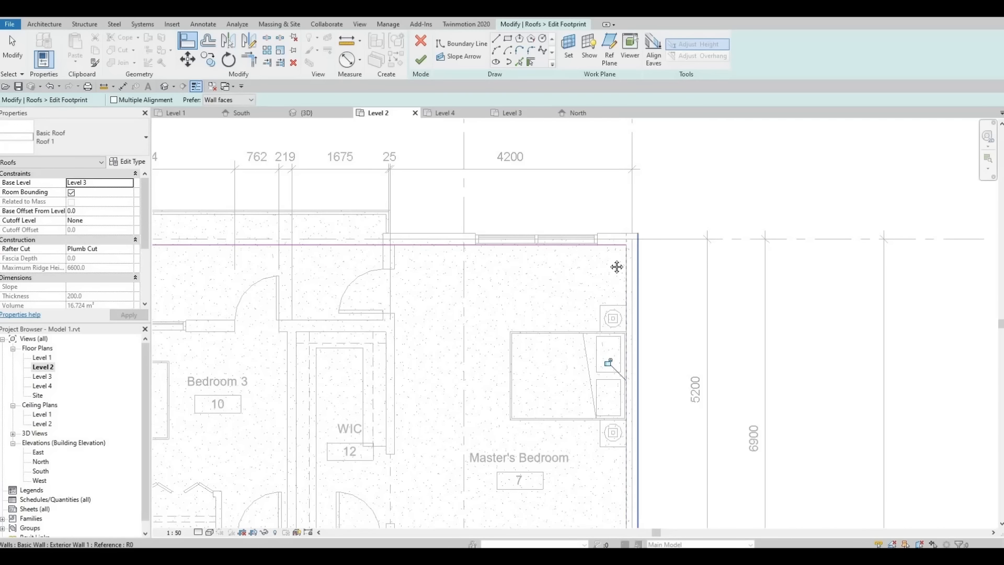
# Step: Finish the Level 3 roof's footprint edit and open the 3D view
pyautogui.scroll(-5, 510, 306)
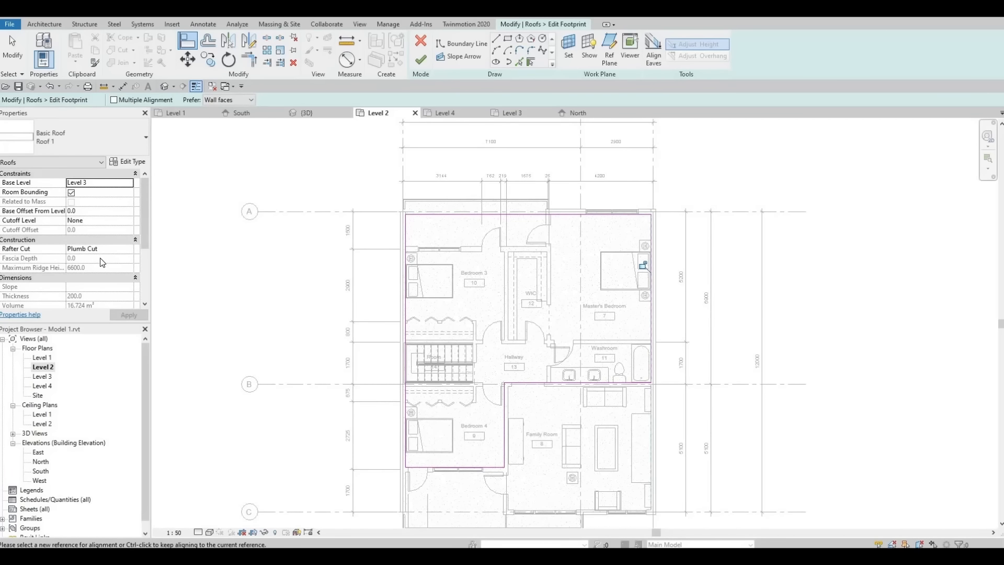
pyautogui.click(426, 62)
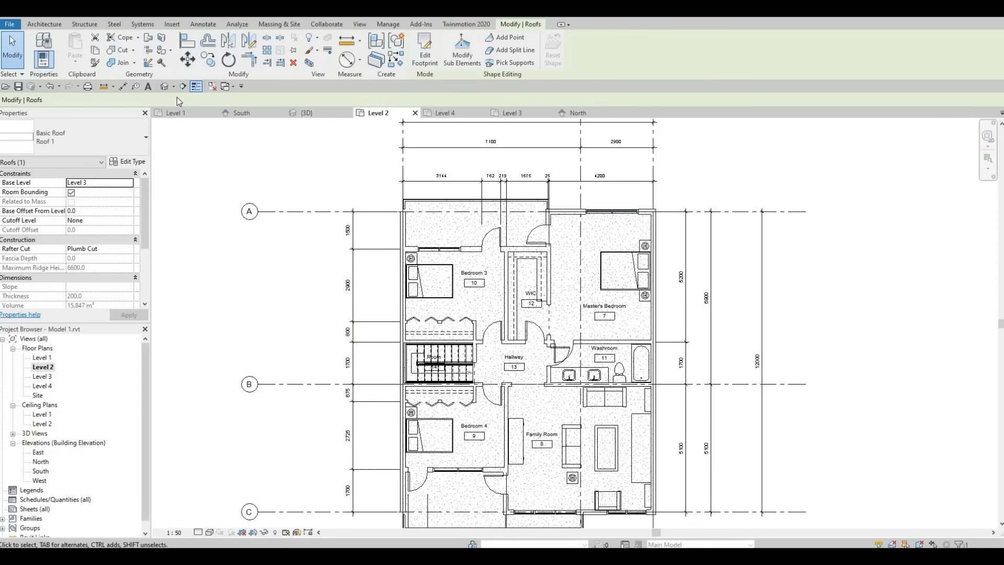
pyautogui.click(165, 86)
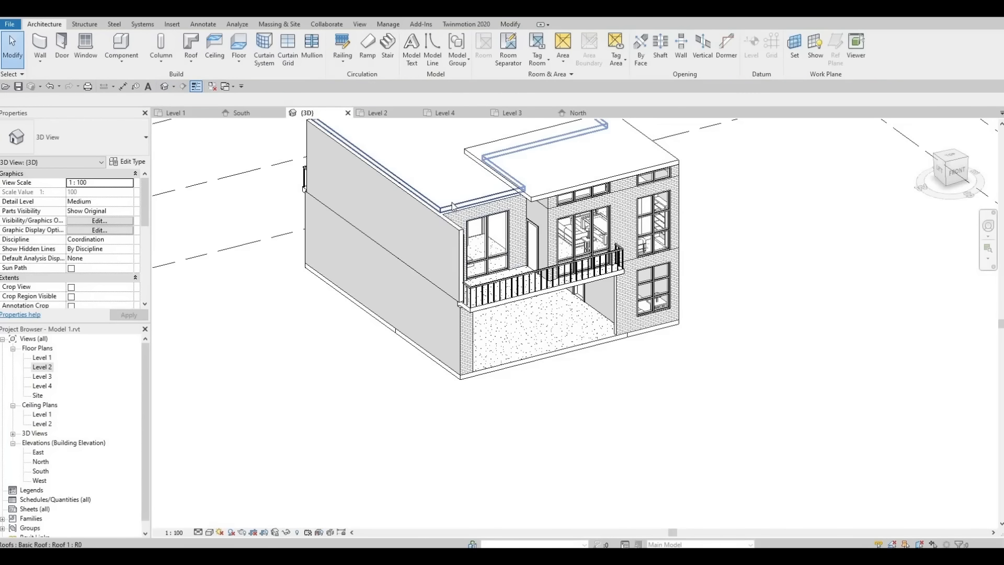
# Step: Set the Level 3 roof's base offset from level to -200
pyautogui.click(451, 208)
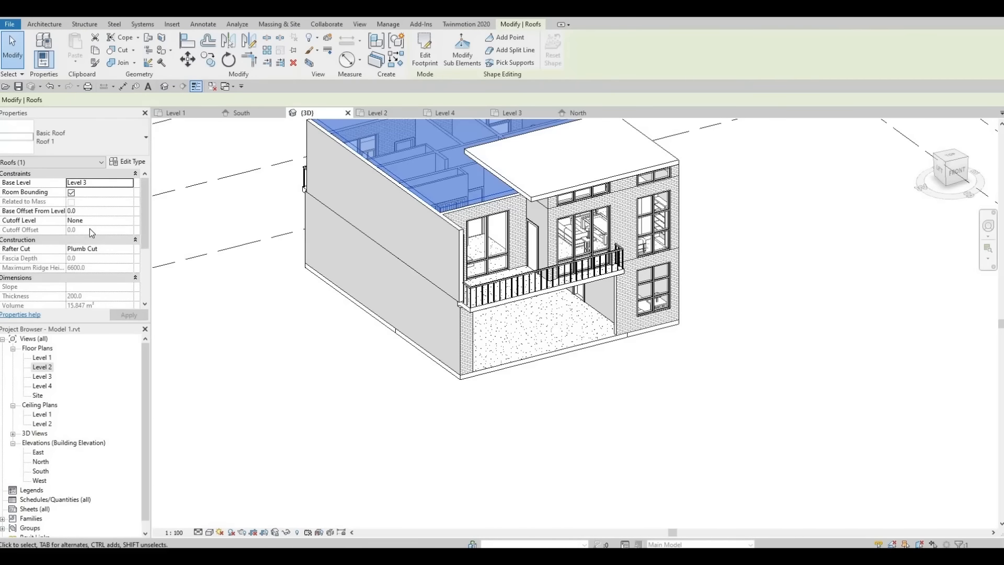
pyautogui.click(85, 208)
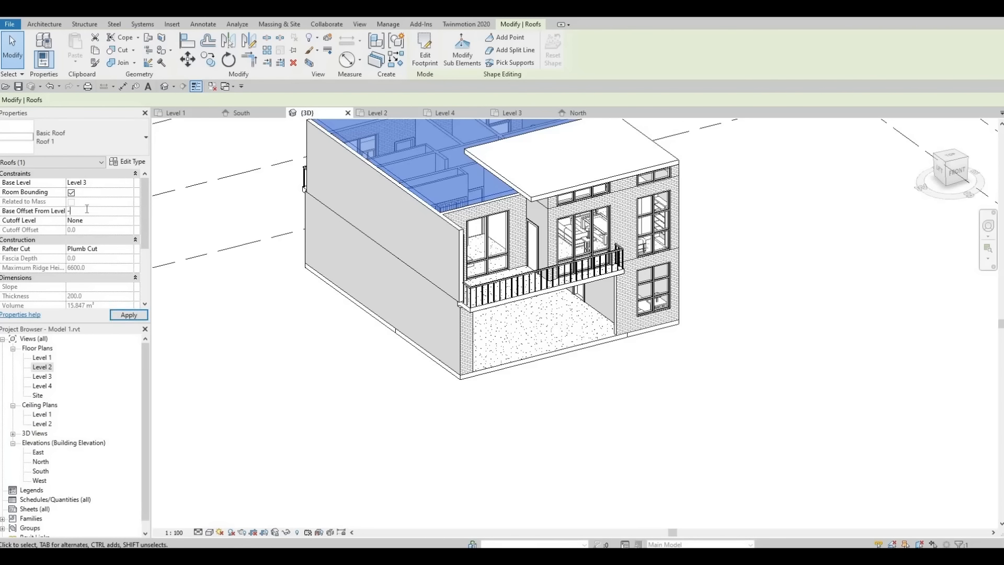
pyautogui.click(136, 319)
pyautogui.press('Escape')
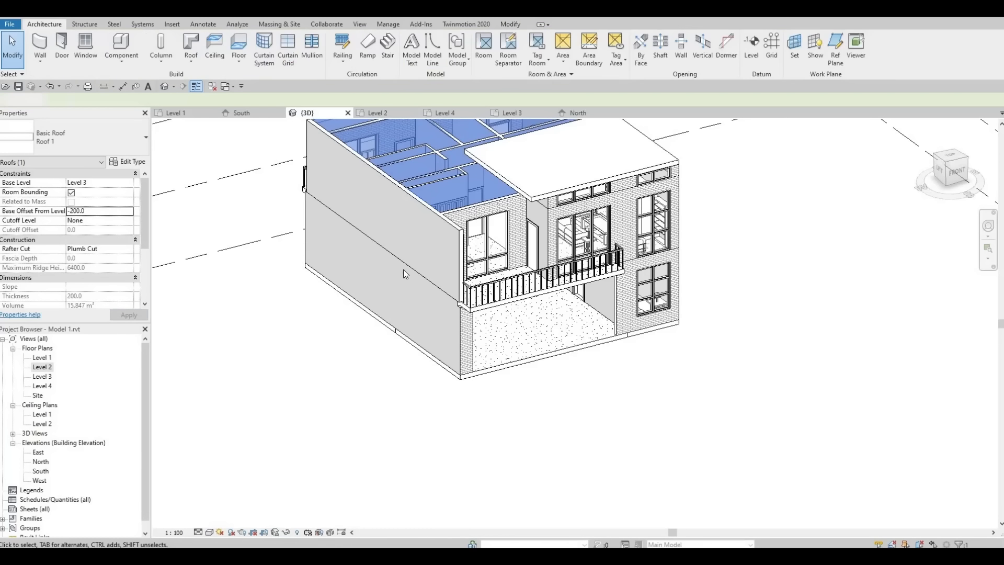
pyautogui.keyDown('shift'); pyautogui.moveTo(444, 339); pyautogui.dragTo(487, 453, button='middle'); pyautogui.keyUp('shift')
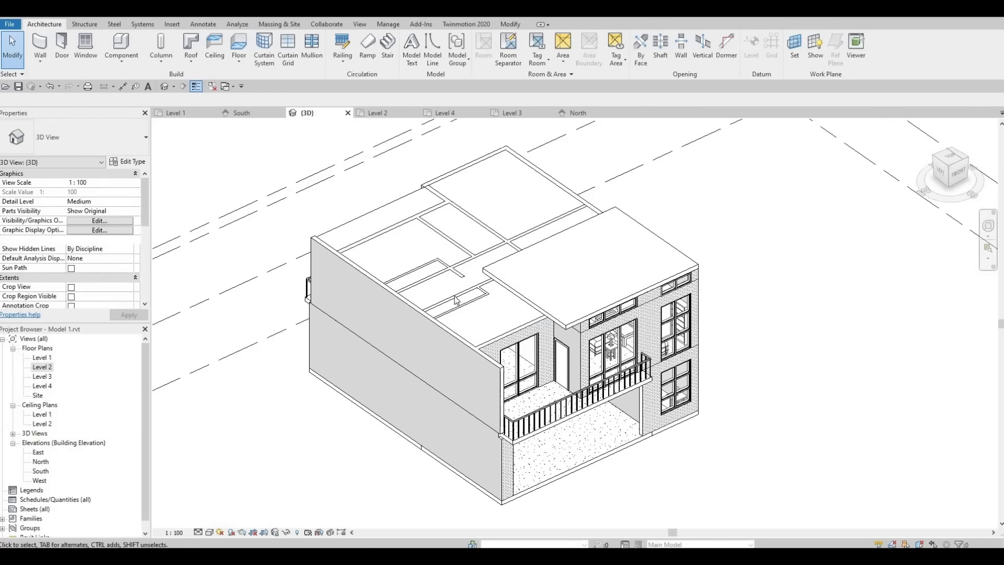
# Step: Try to detach the interior wall at Bedroom 4's closet from the lowered Level 3 roof
pyautogui.click(458, 299)
pyautogui.click(515, 54)
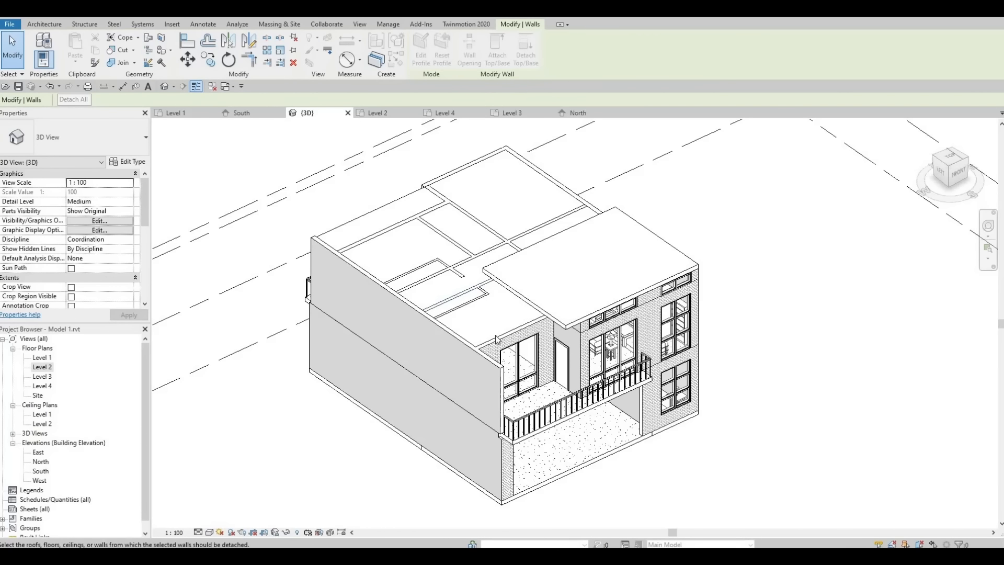
pyautogui.click(496, 339)
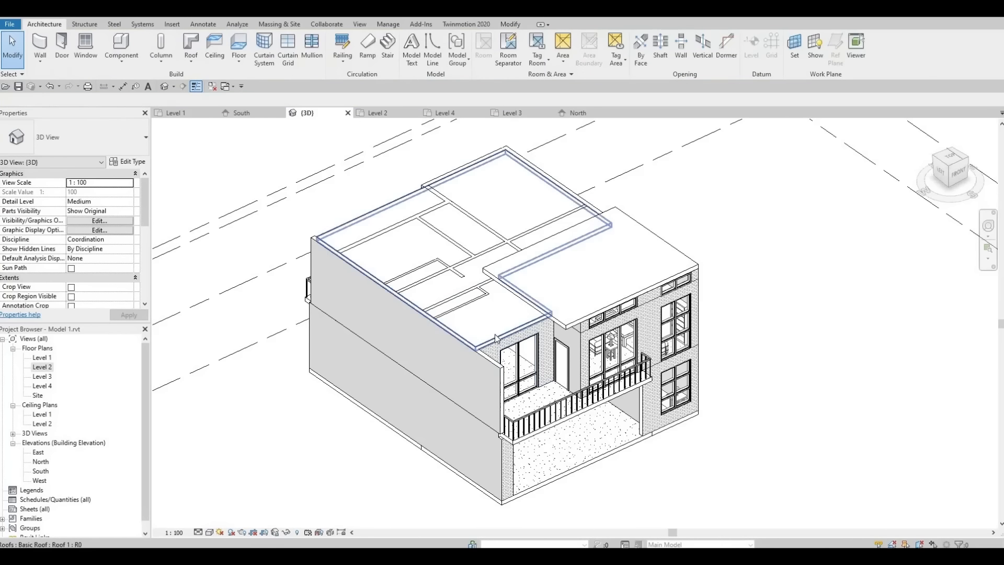
pyautogui.click(496, 337)
pyautogui.press('Escape')
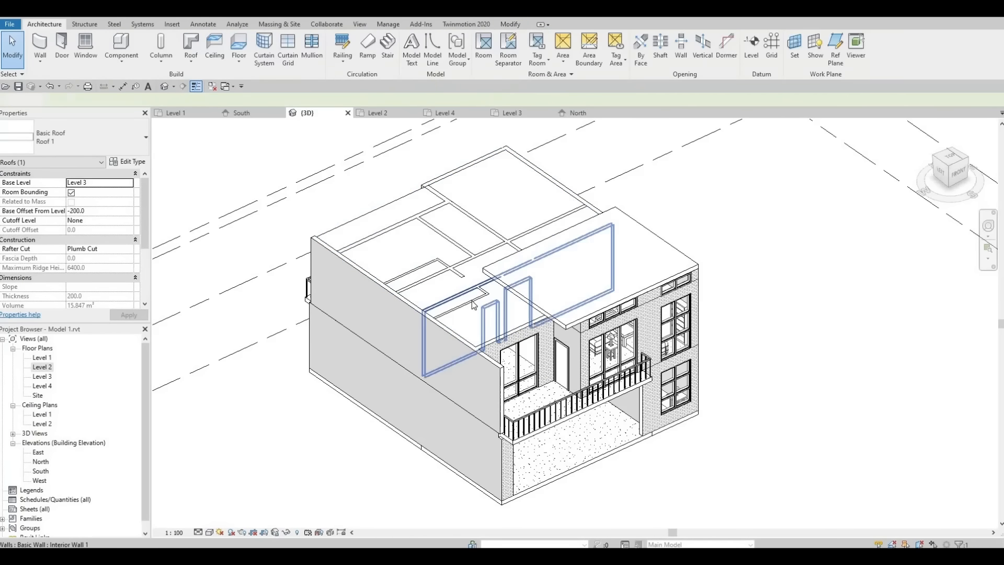
pyautogui.click(473, 297)
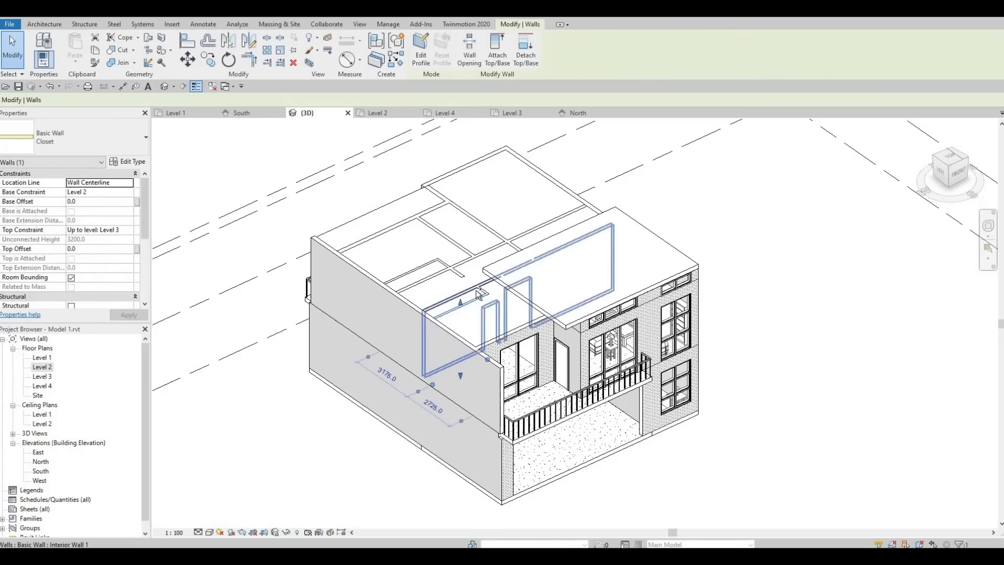
pyautogui.keyDown('ctrl'); pyautogui.click(479, 292); pyautogui.keyUp('ctrl')
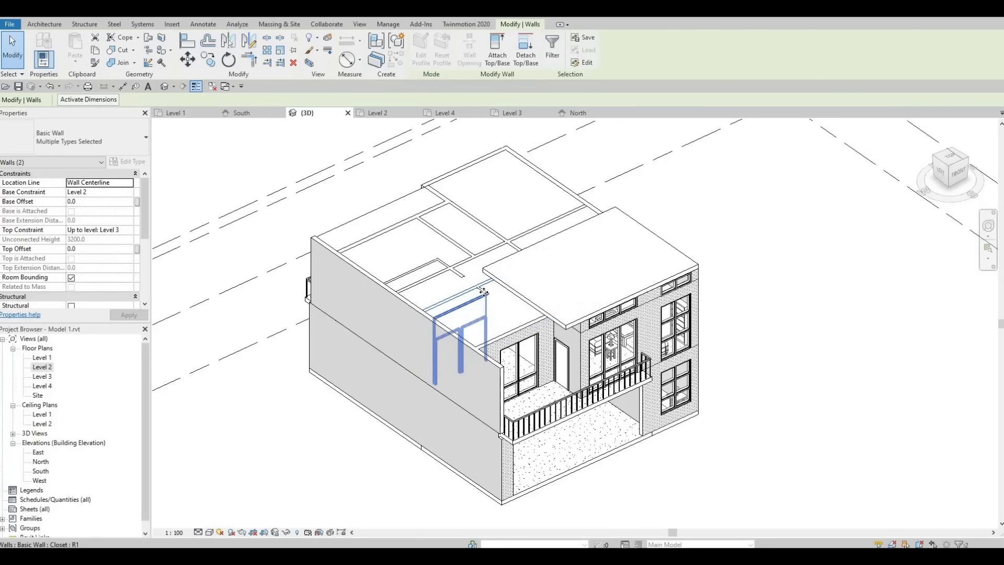
pyautogui.moveTo(504, 189); pyautogui.dragTo(506, 194, button='middle')
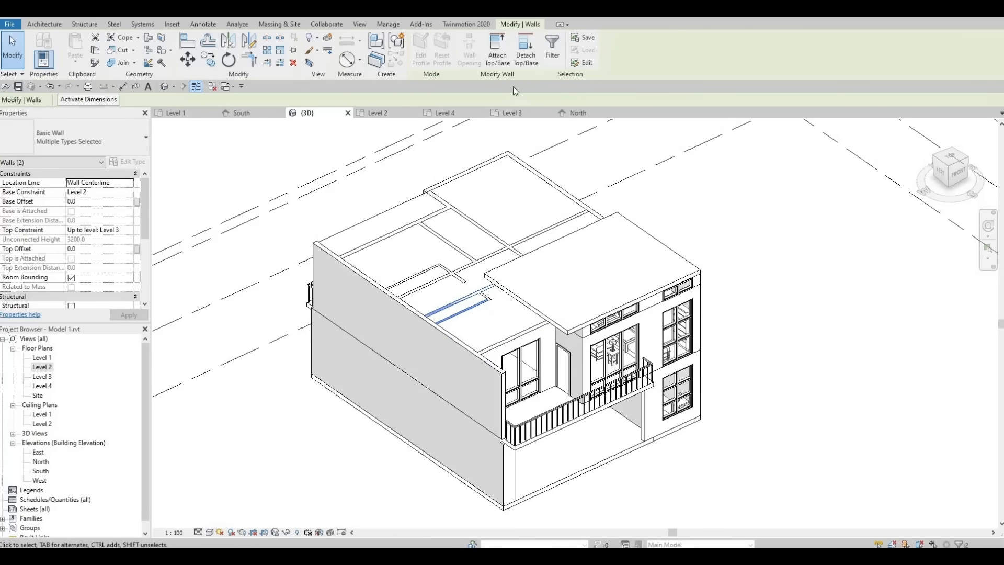
pyautogui.scroll(1, 513, 86)
pyautogui.scroll(1, 495, 99)
pyautogui.scroll(2, 502, 290)
pyautogui.press('Escape')
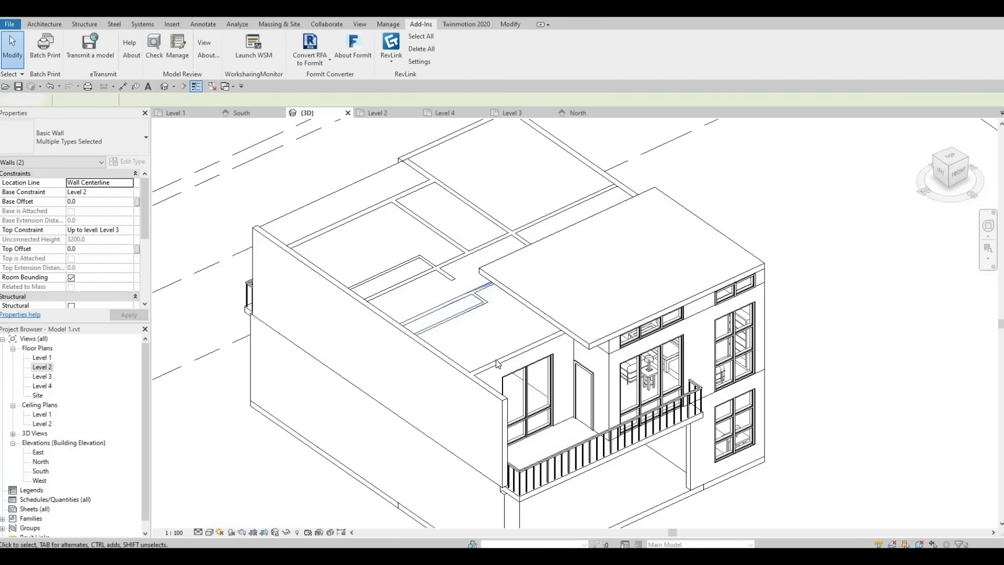
pyautogui.click(499, 351)
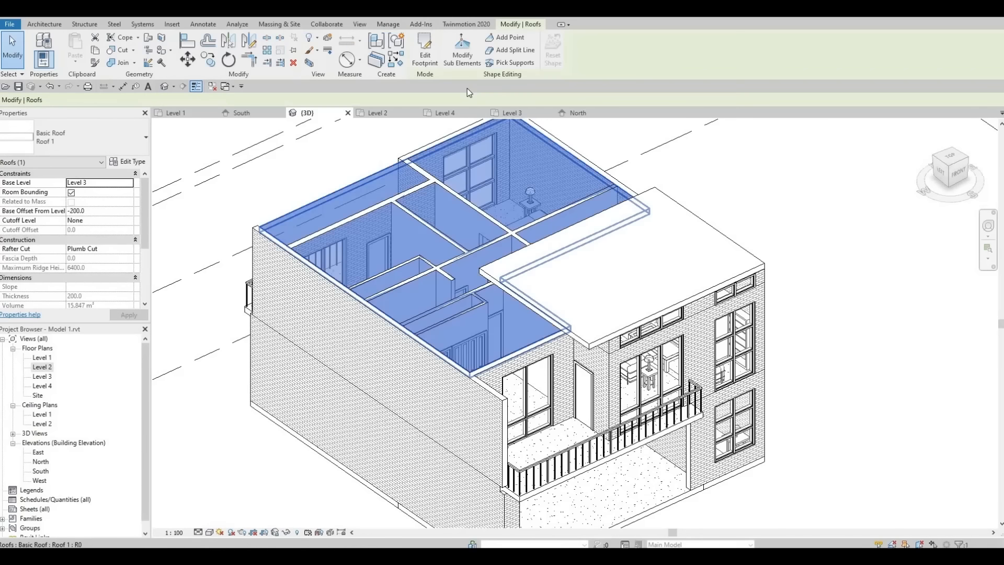
pyautogui.click(463, 49)
pyautogui.press('Escape')
pyautogui.press('Escape')
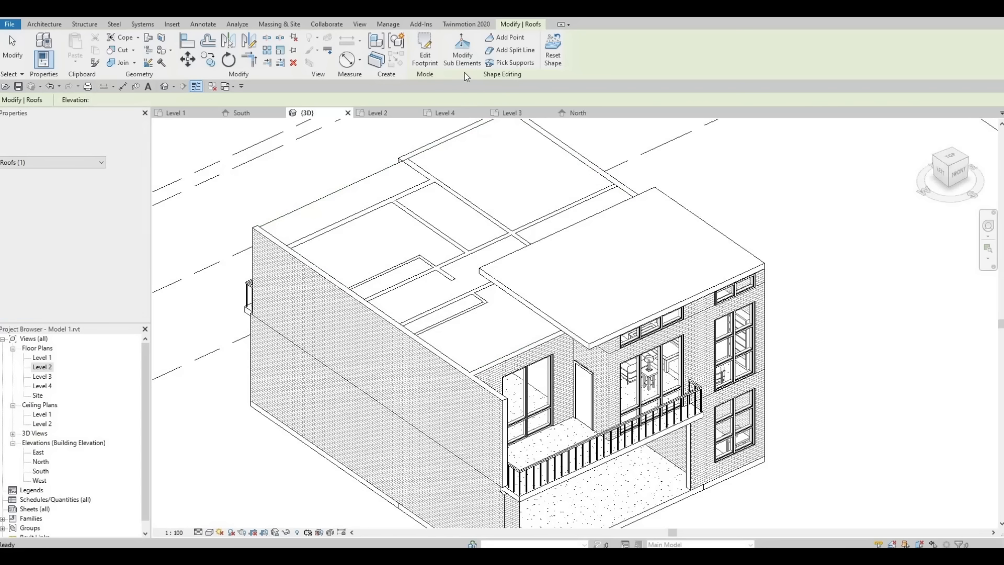
# Step: Try to detach the front wall of Bedroom 4's closet from the roof
pyautogui.click(465, 312)
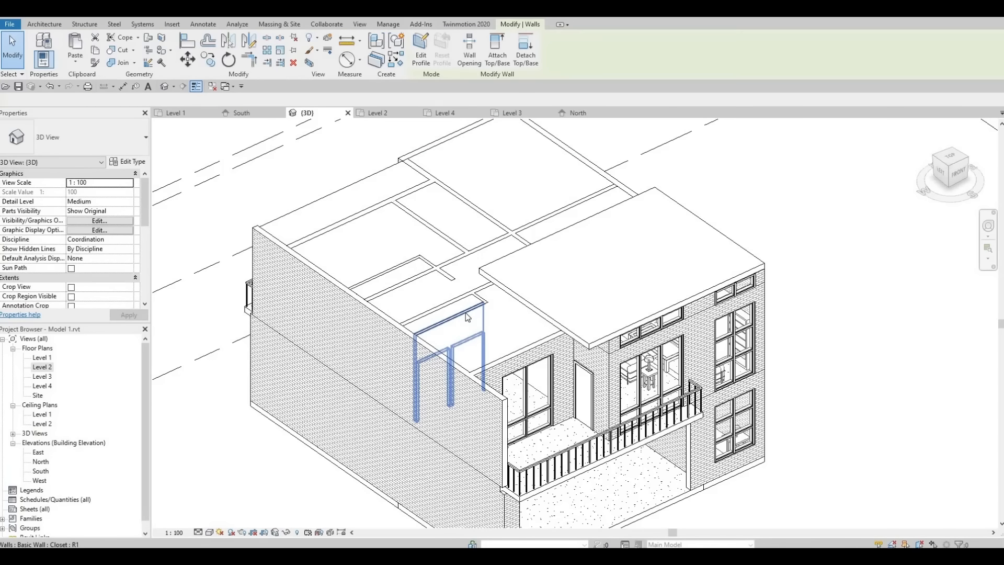
pyautogui.click(525, 52)
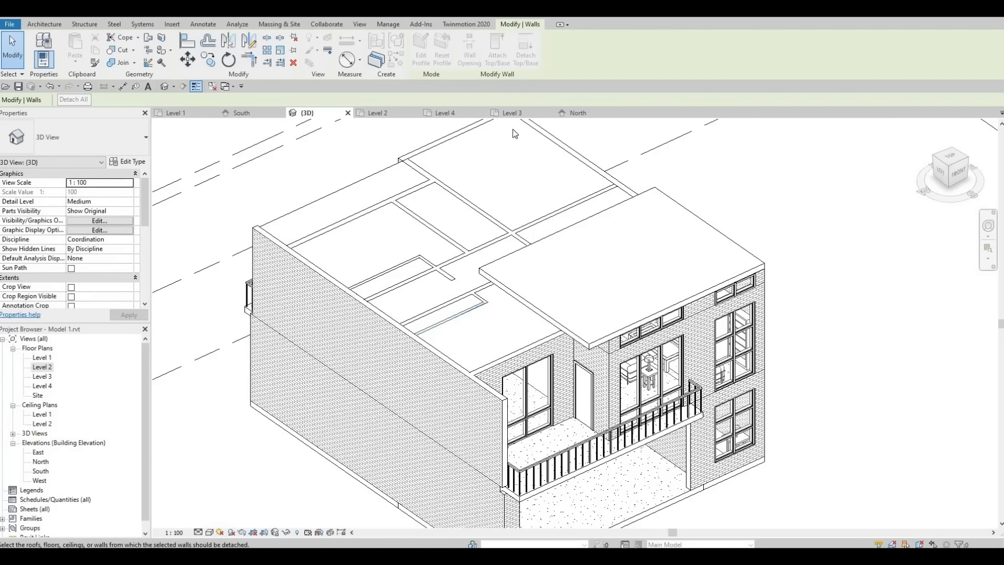
pyautogui.click(496, 309)
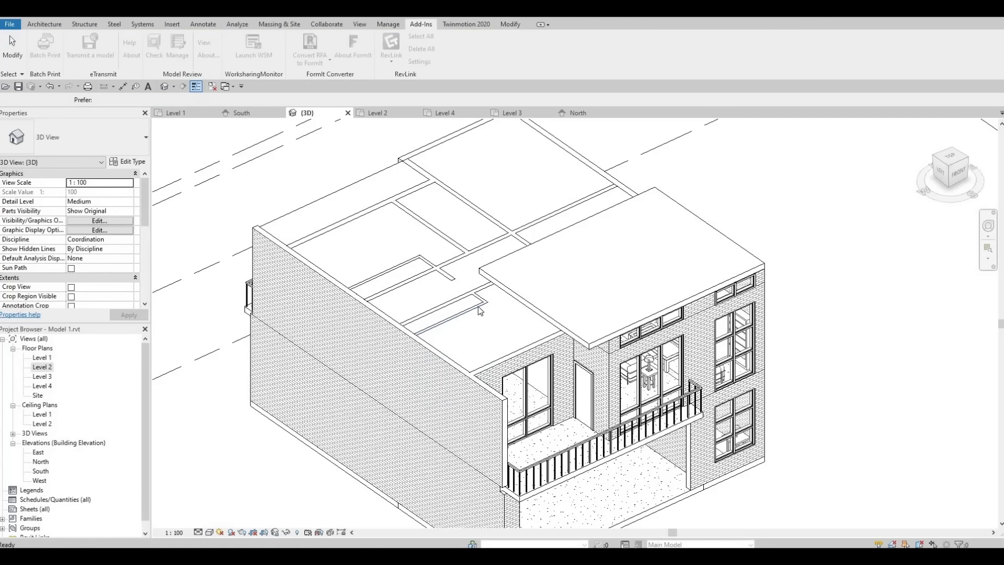
# Step: Attach the top of Bedroom 4's closet front wall to the Level 3 roof
pyautogui.click(478, 307)
pyautogui.click(497, 52)
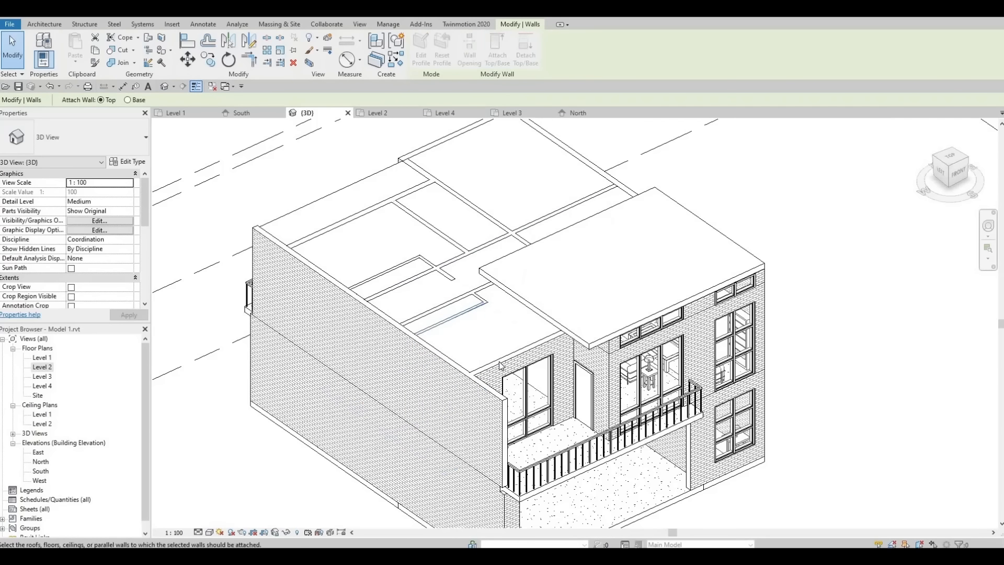
pyautogui.click(482, 314)
pyautogui.press('Escape')
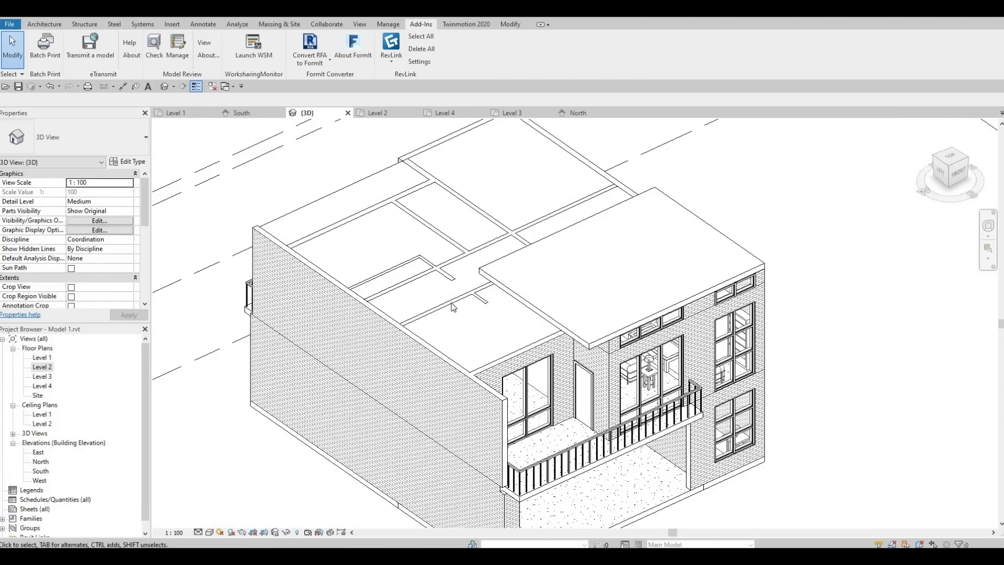
# Step: Attach the tops of the long interior wall behind Bedroom 4's closet and the short closet end wall to the Level 3 roof
pyautogui.click(453, 308)
pyautogui.click(498, 52)
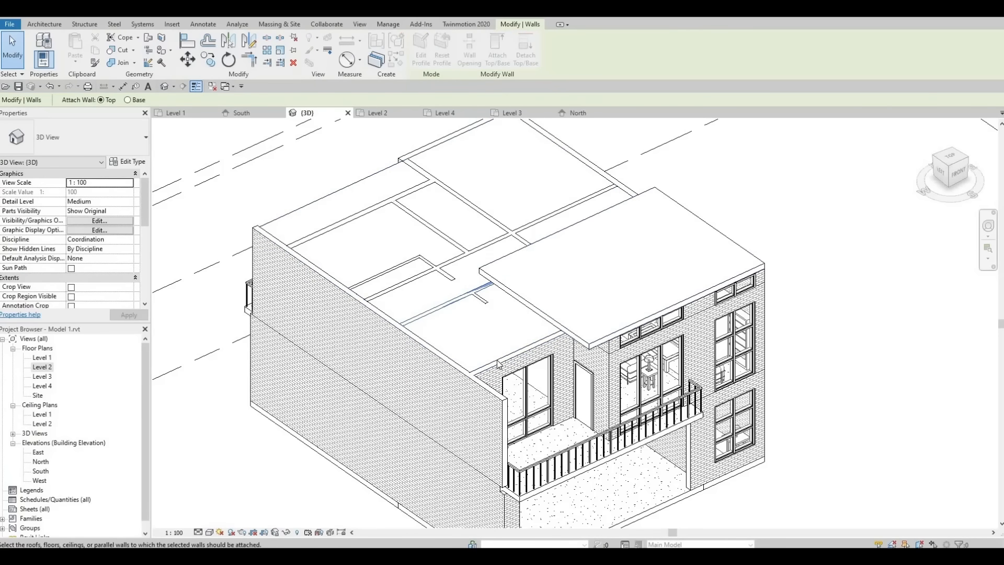
pyautogui.click(495, 337)
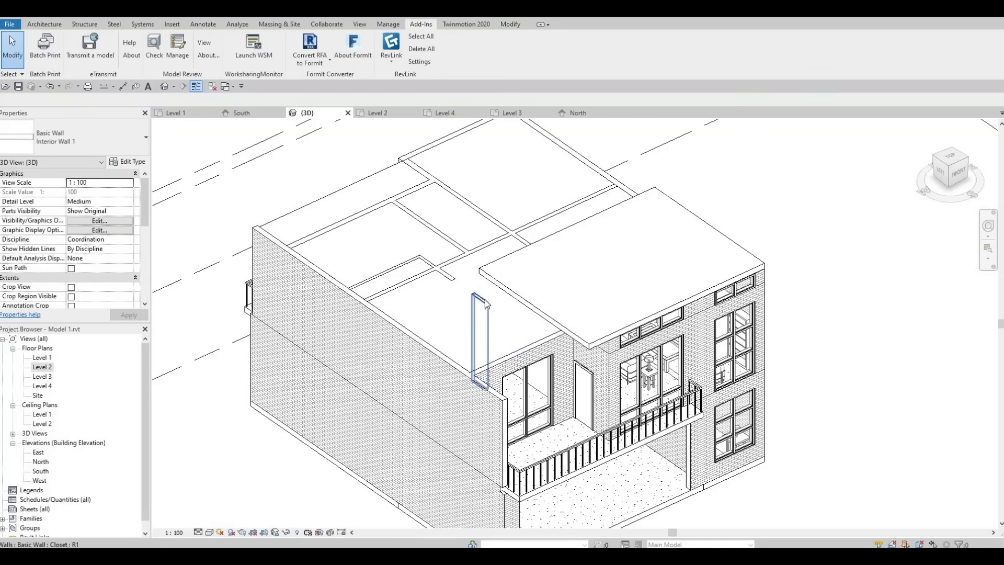
pyautogui.click(496, 55)
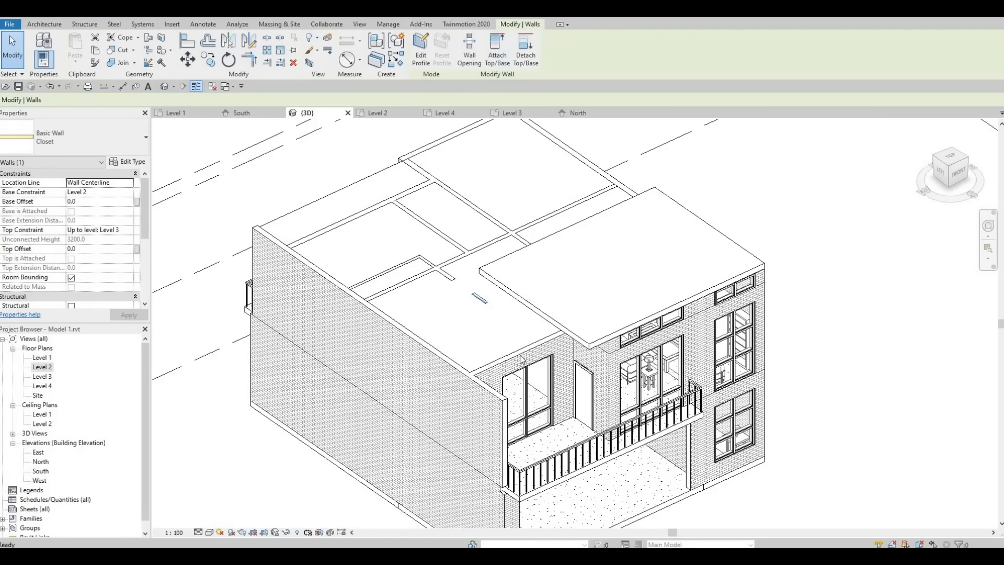
pyautogui.click(496, 351)
pyautogui.click(475, 416)
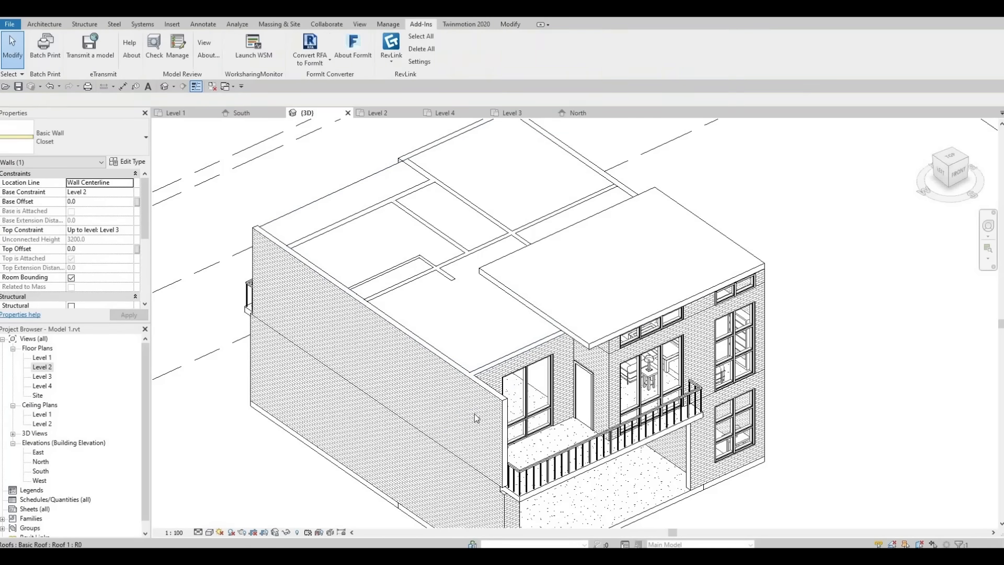
# Step: Select the eight remaining interior walls poking through the Level 3 roof and attach their tops to it
pyautogui.moveTo(424, 277); pyautogui.dragTo(440, 333, button='middle')
pyautogui.click(438, 333)
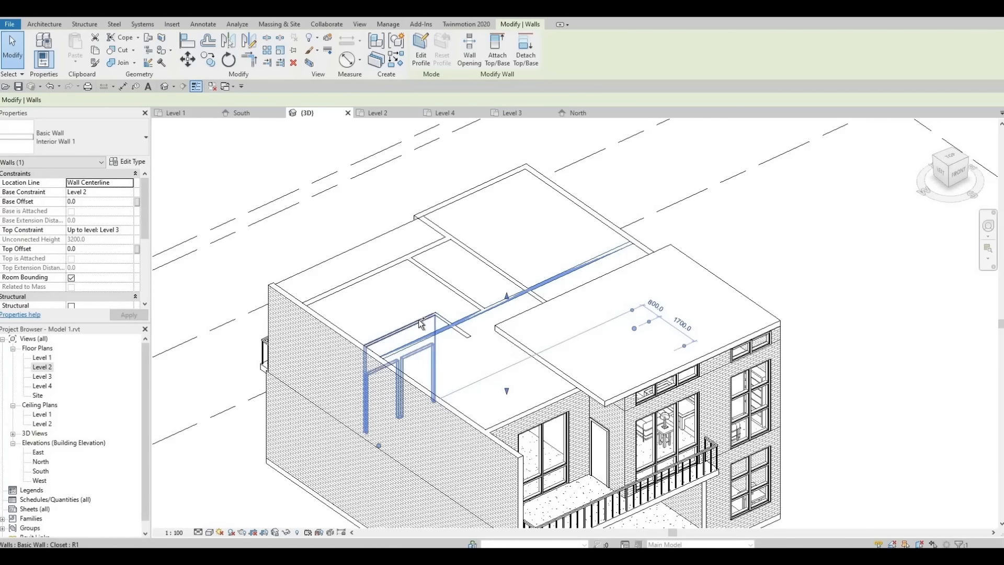
pyautogui.keyDown('ctrl'); pyautogui.click(444, 322); pyautogui.keyUp('ctrl')
pyautogui.keyDown('ctrl'); pyautogui.click(464, 329); pyautogui.keyUp('ctrl')
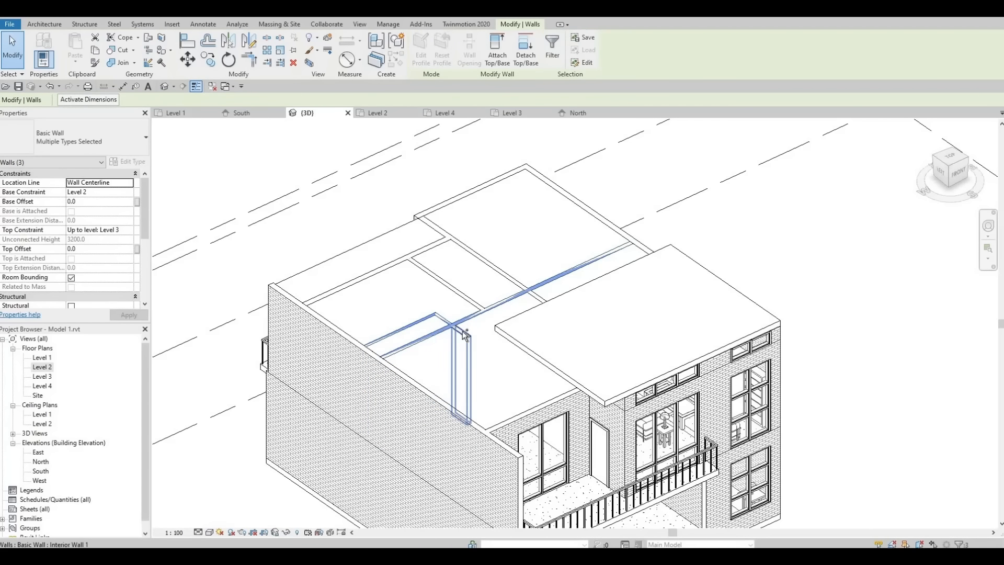
pyautogui.keyDown('ctrl'); pyautogui.click(464, 294); pyautogui.keyUp('ctrl')
pyautogui.keyDown('ctrl'); pyautogui.click(375, 266); pyautogui.keyUp('ctrl')
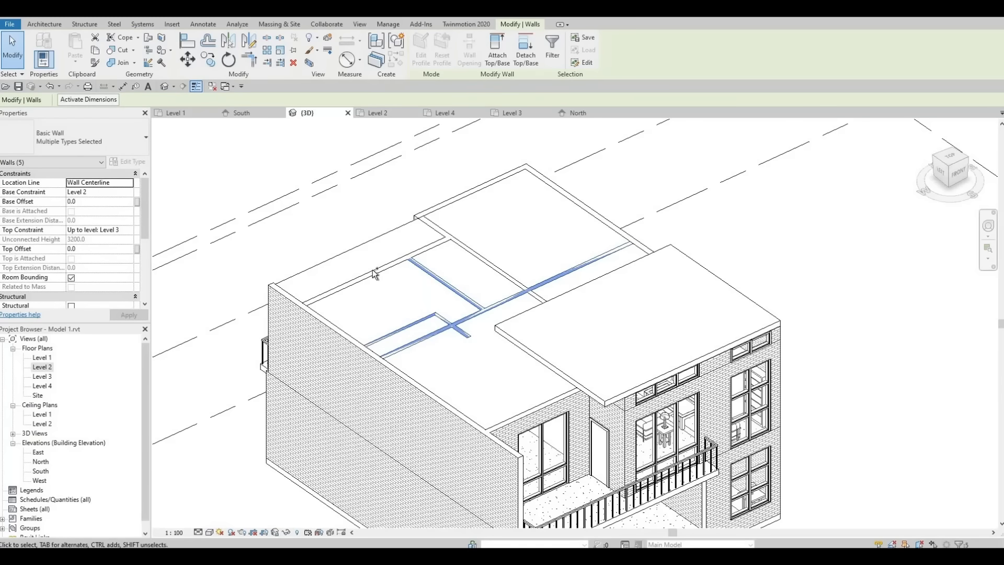
pyautogui.keyDown('ctrl'); pyautogui.click(482, 253); pyautogui.keyUp('ctrl')
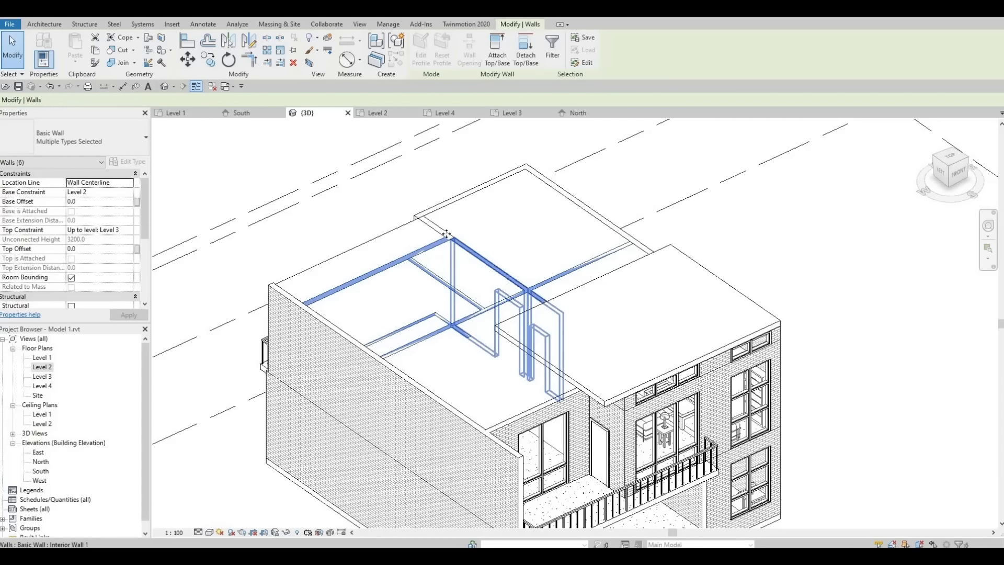
pyautogui.keyDown('ctrl'); pyautogui.click(444, 232); pyautogui.keyUp('ctrl')
pyautogui.keyDown('ctrl'); pyautogui.click(436, 227); pyautogui.keyUp('ctrl')
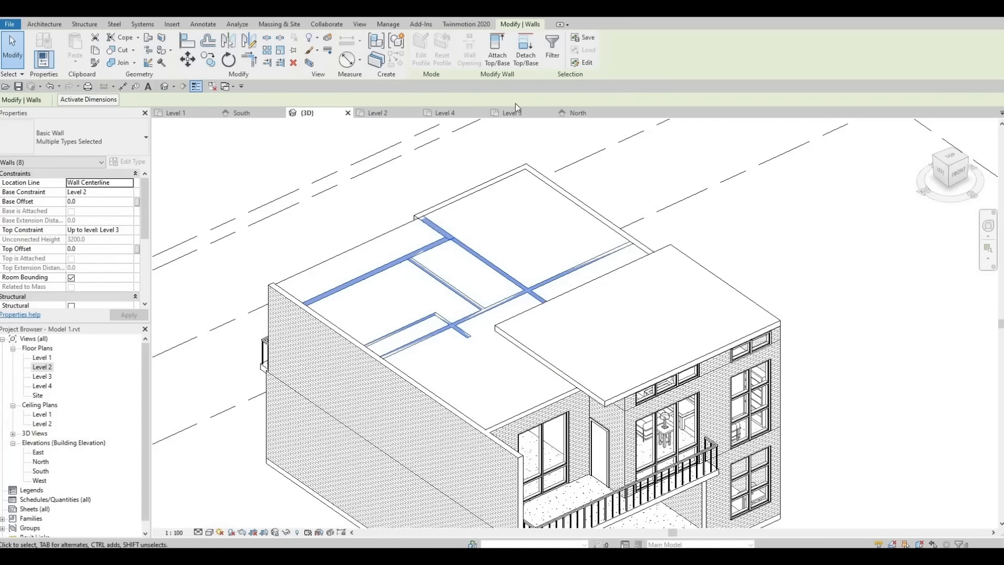
pyautogui.click(496, 57)
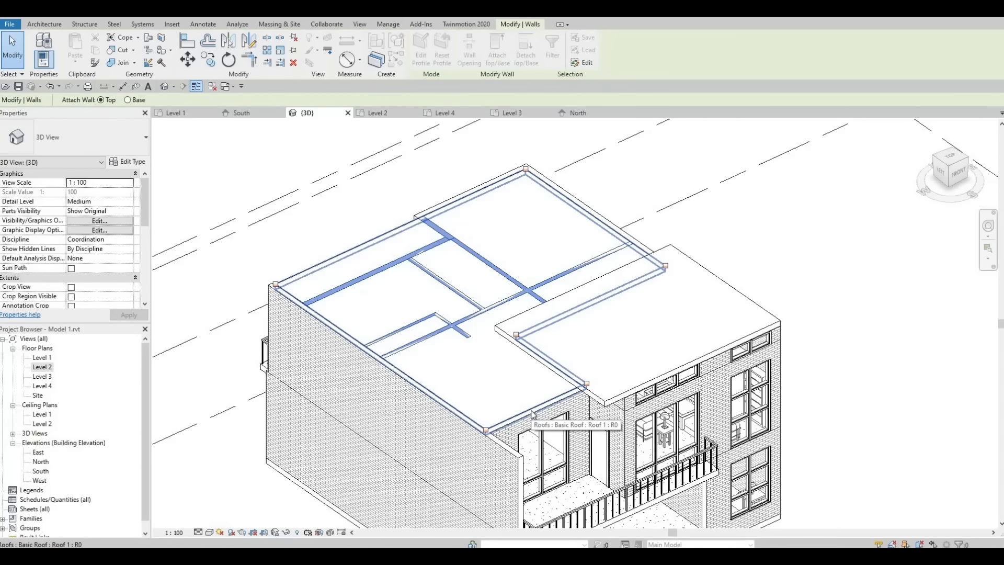
pyautogui.click(531, 413)
pyautogui.press('Escape')
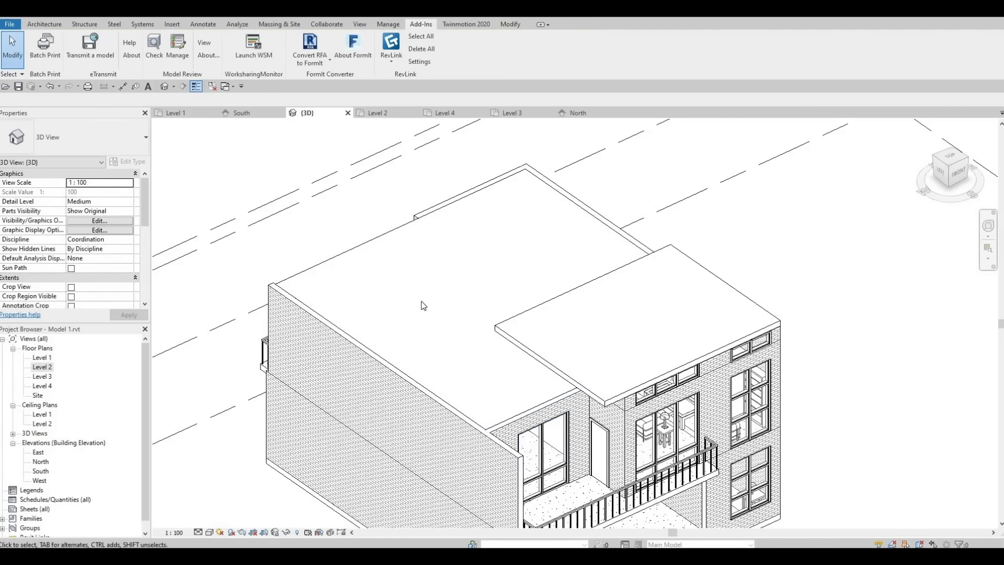
# Step: Inspect the lowered roof and the house's front facade in 3D
pyautogui.keyDown('shift'); pyautogui.moveTo(462, 282); pyautogui.dragTo(497, 440, button='middle'); pyautogui.keyUp('shift')
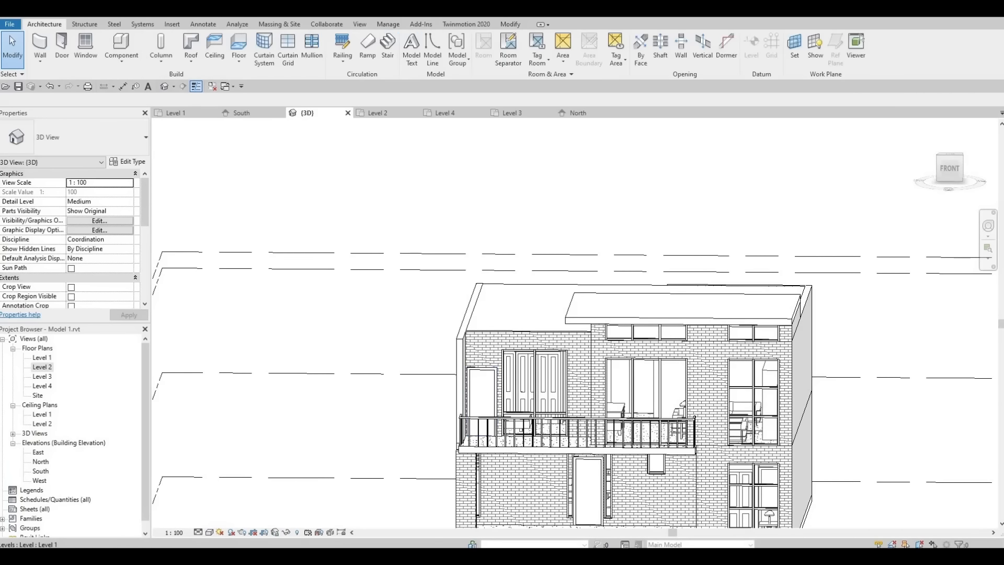
pyautogui.scroll(-3, 453, 345)
pyautogui.scroll(1, 453, 344)
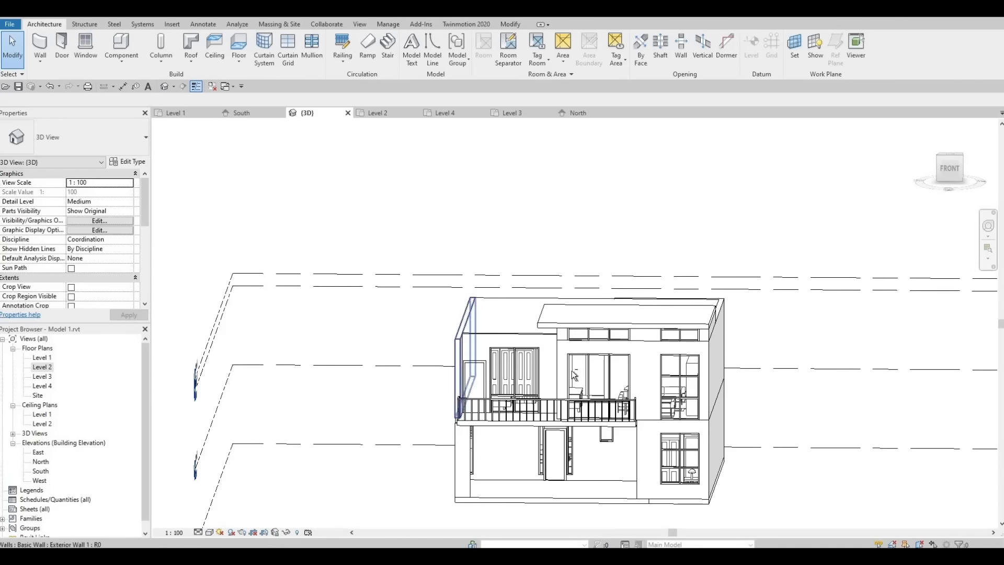
pyautogui.keyDown('shift'); pyautogui.moveTo(555, 417); pyautogui.dragTo(517, 314, button='middle'); pyautogui.keyUp('shift')
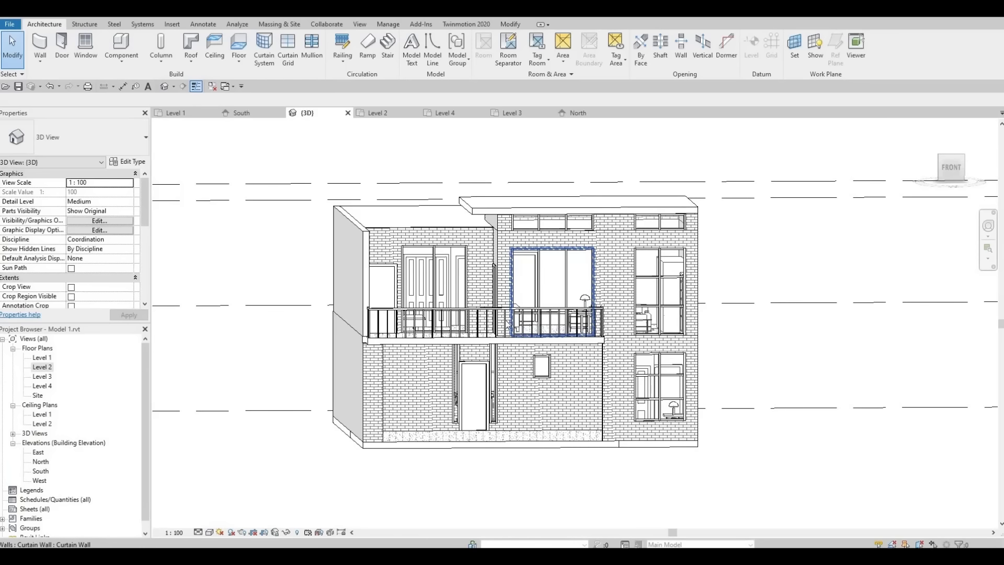
# Step: Look over the house's front facade in 3D and open the South elevation
pyautogui.moveTo(458, 380)
pyautogui.keyDown('shift'); pyautogui.mouseDown(button='middle')
pyautogui.moveTo(733, 381)
pyautogui.moveTo(528, 385)
pyautogui.moveTo(584, 381)
pyautogui.mouseUp(button='middle'); pyautogui.keyUp('shift')
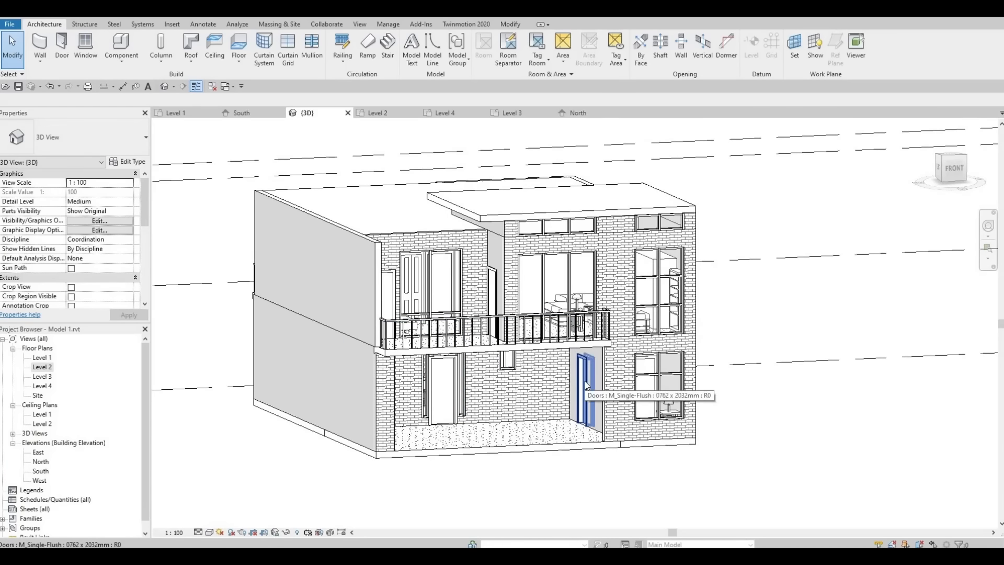
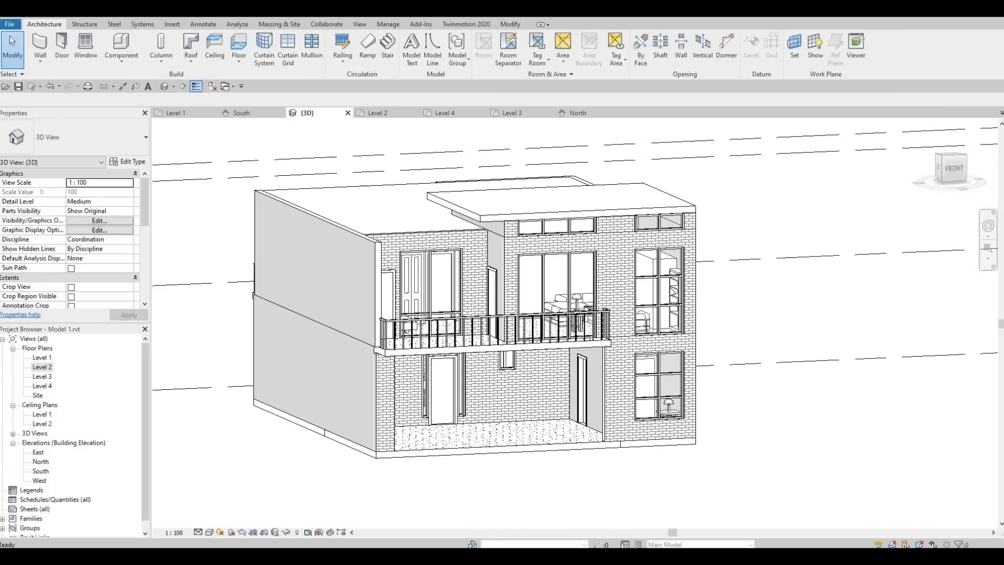
pyautogui.keyDown('shift'); pyautogui.moveTo(452, 296); pyautogui.dragTo(434, 347, button='middle'); pyautogui.keyUp('shift')
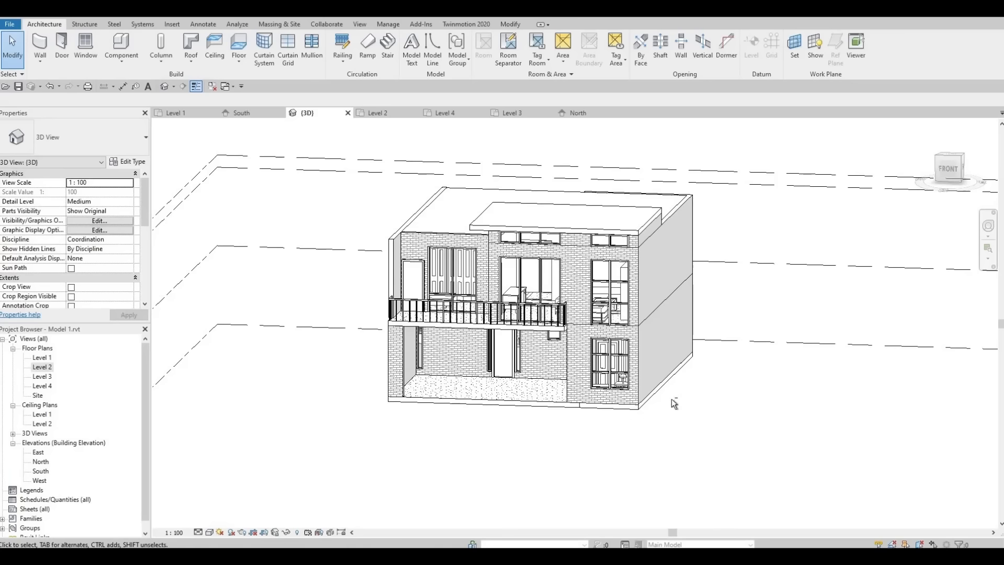
pyautogui.keyDown('shift'); pyautogui.moveTo(717, 389); pyautogui.dragTo(350, 302, button='middle'); pyautogui.keyUp('shift')
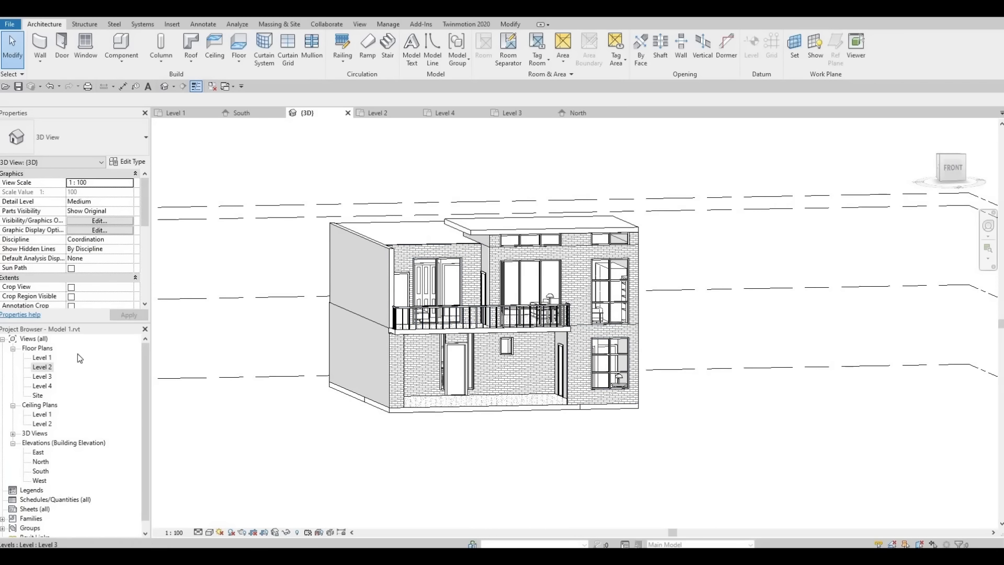
pyautogui.doubleClick(40, 470)
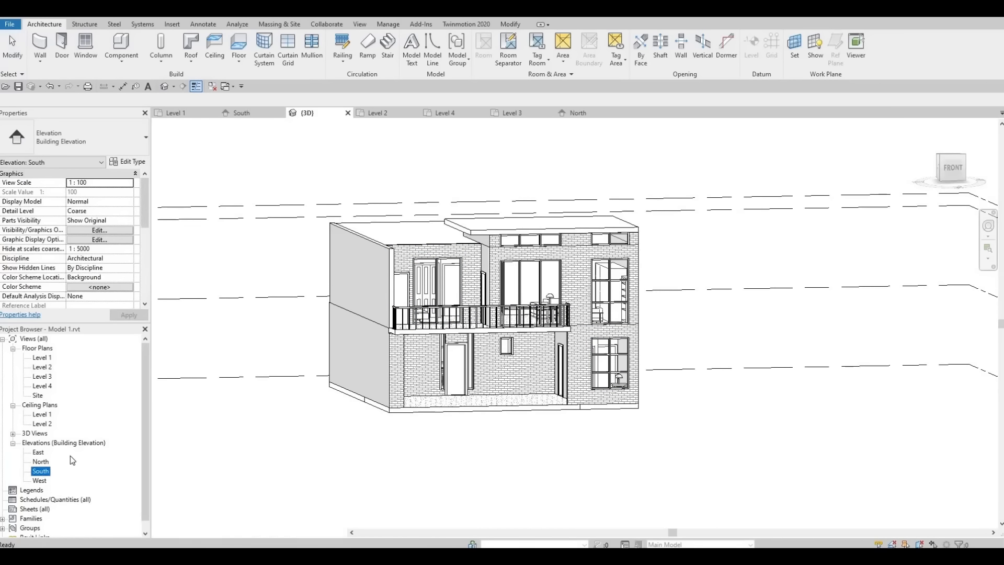
pyautogui.scroll(-3, 393, 380)
pyautogui.moveTo(394, 380); pyautogui.dragTo(367, 454, button='middle')
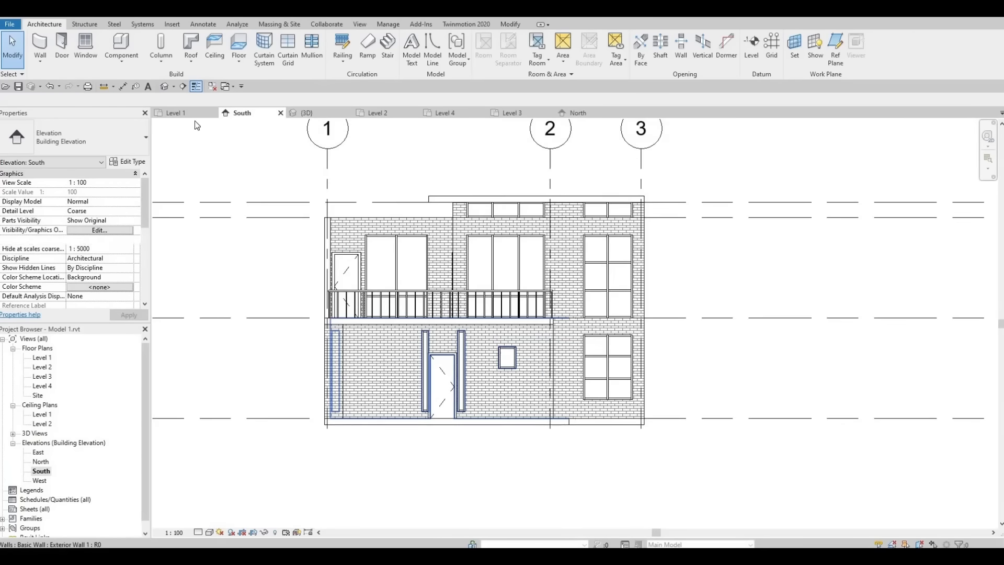
# Step: Start an in-place model in the Generic Models category, keeping the suggested name Generic Models 1
pyautogui.click(121, 62)
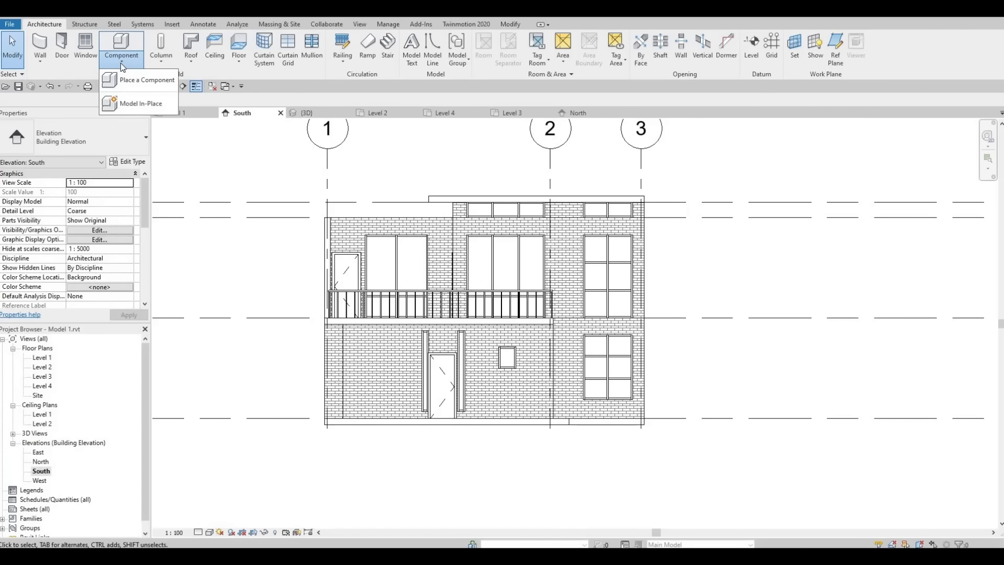
pyautogui.click(126, 104)
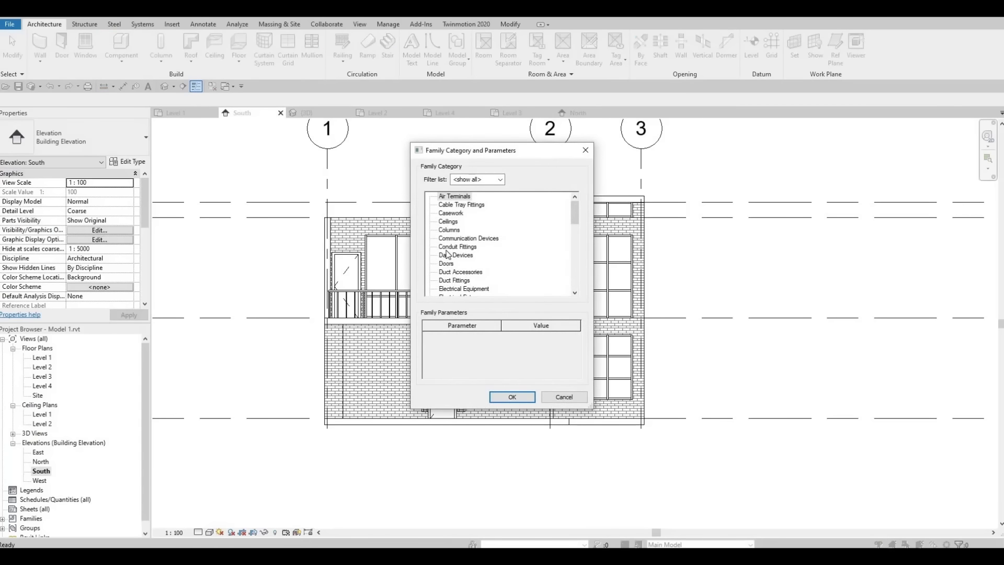
pyautogui.scroll(-4, 459, 261)
pyautogui.scroll(-1, 461, 267)
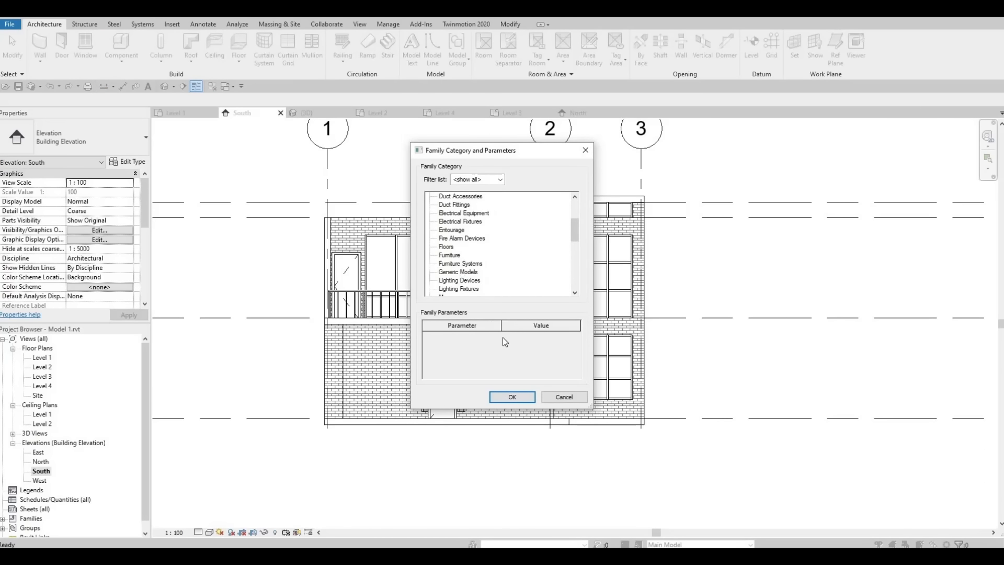
pyautogui.click(458, 272)
pyautogui.click(506, 396)
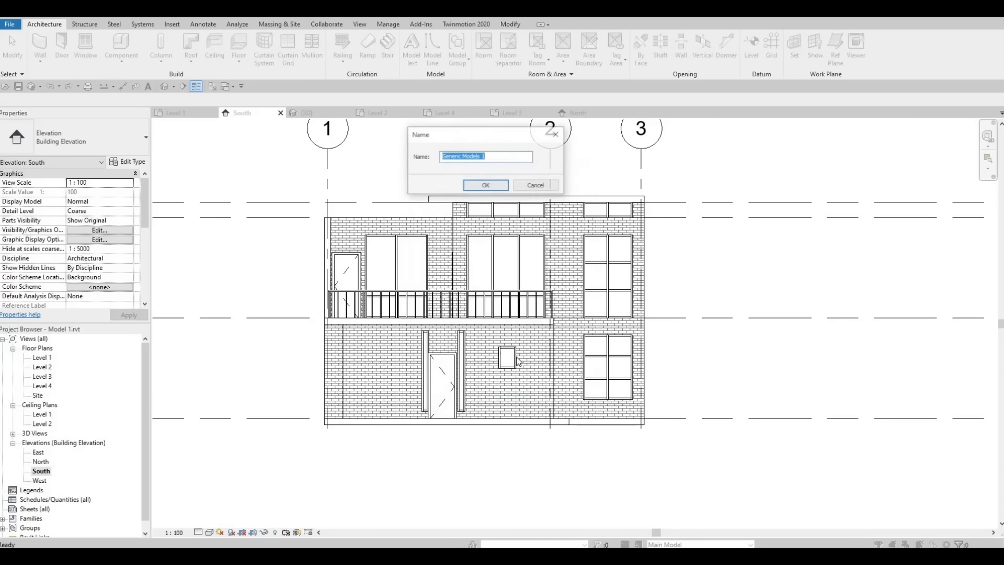
pyautogui.click(481, 188)
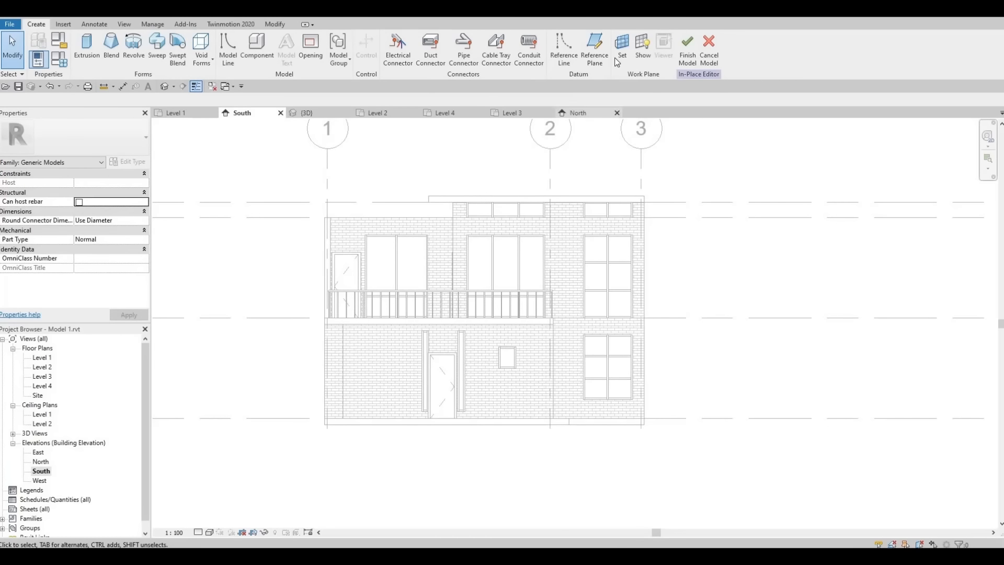
# Step: Set the work plane by picking the face of the upper-floor Exterior Wall 1 around the three-panel window
pyautogui.click(623, 55)
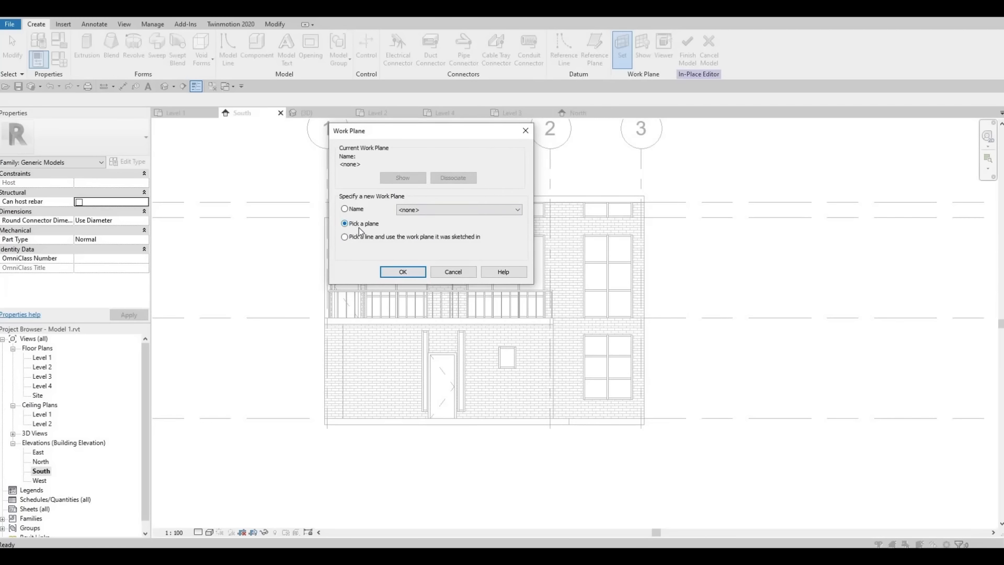
pyautogui.click(405, 271)
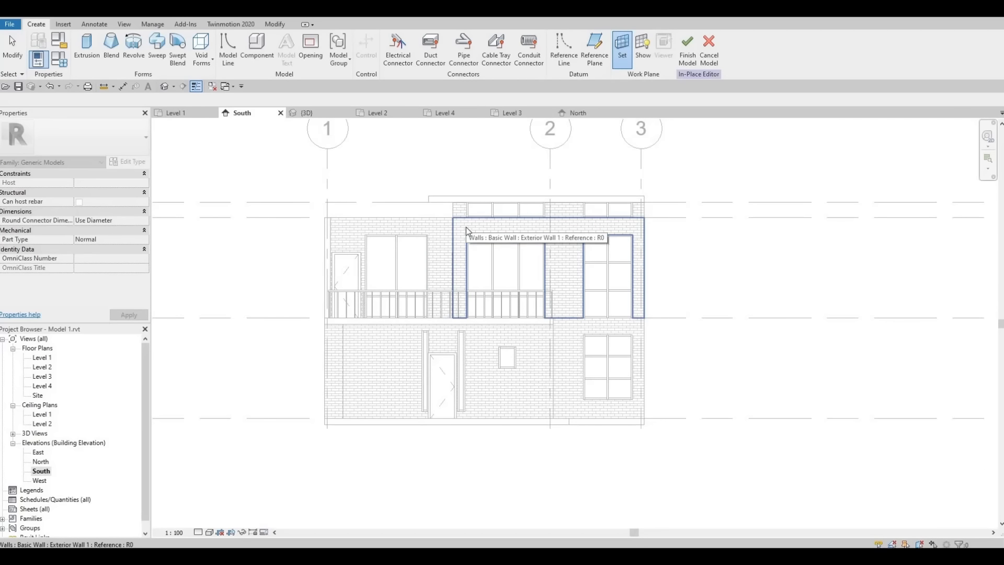
pyautogui.click(466, 227)
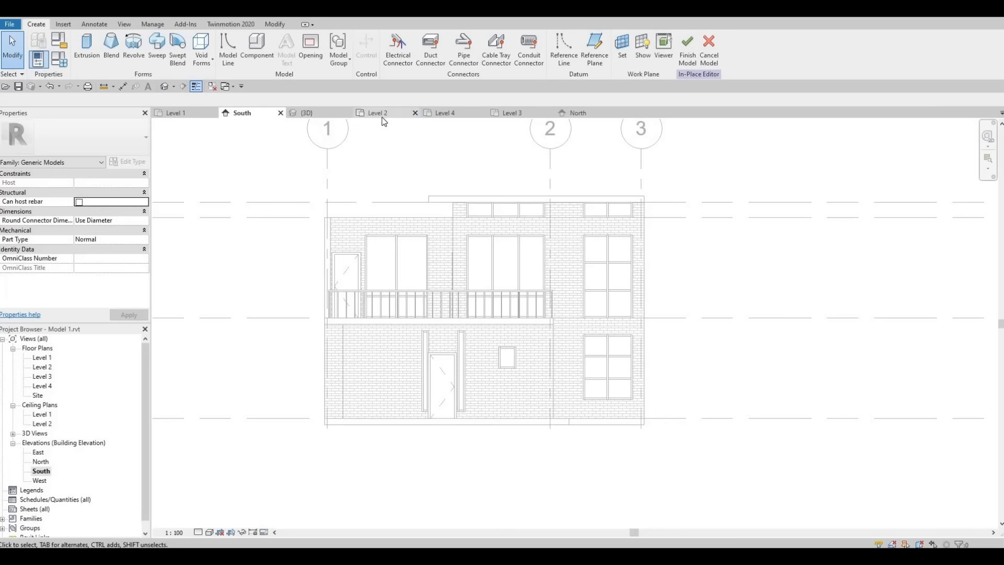
# Step: Start an extrusion and sketch a narrow rectangle about 7100 mm tall beside the balcony's end, from the upper roof's top edge to Level 1
pyautogui.click(87, 55)
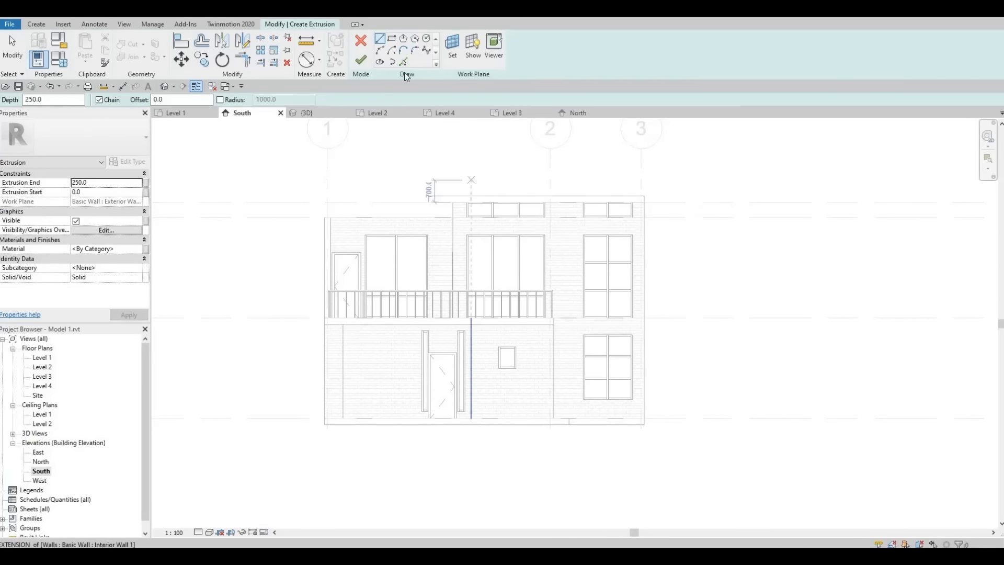
pyautogui.click(393, 40)
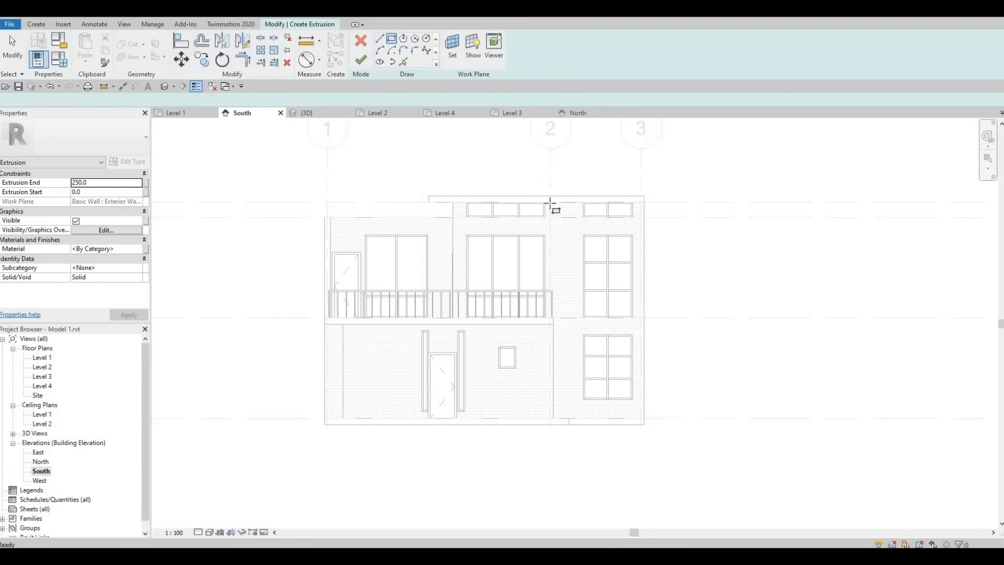
pyautogui.scroll(4, 564, 214)
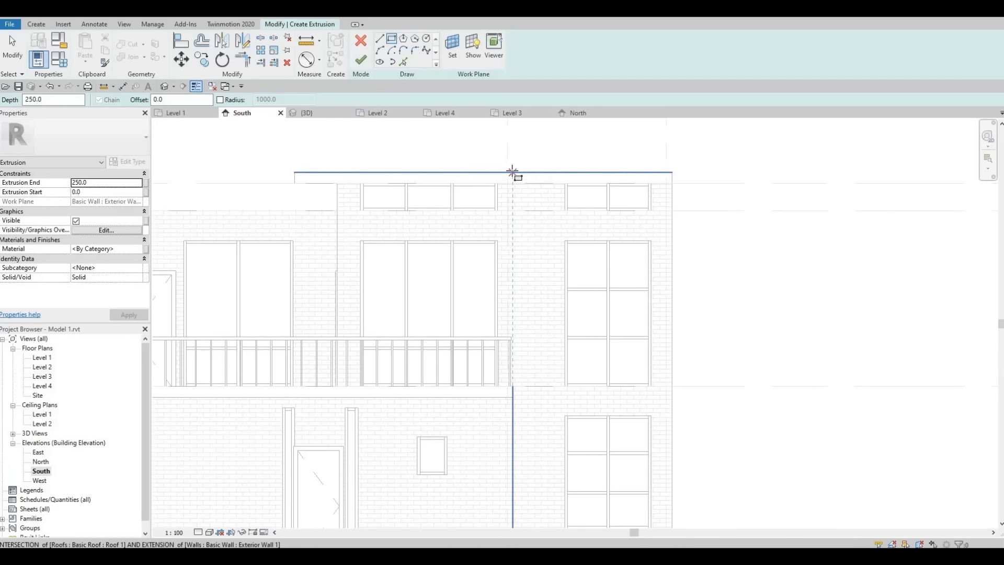
pyautogui.click(512, 171)
pyautogui.moveTo(531, 286); pyautogui.dragTo(524, 204, button='middle')
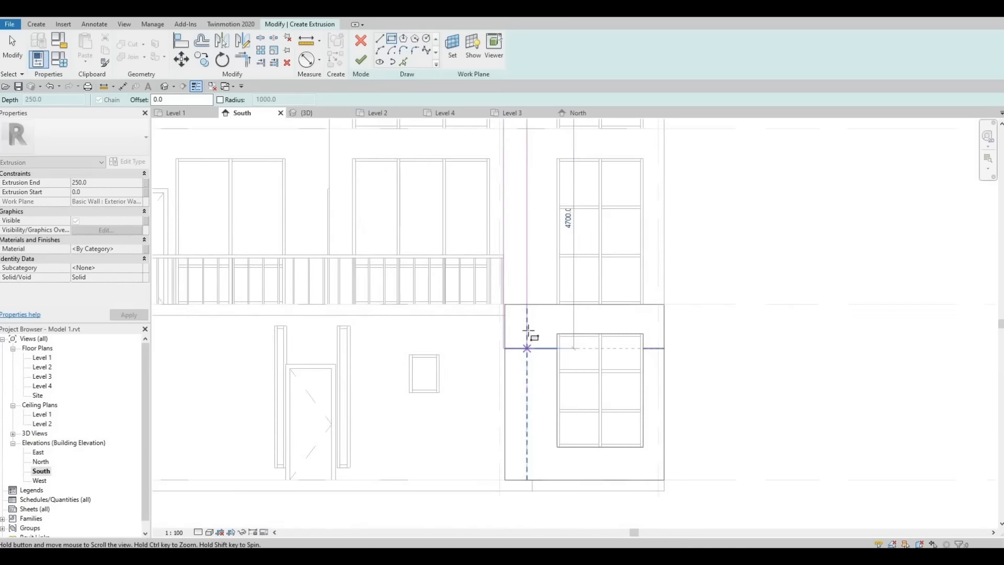
pyautogui.moveTo(533, 404); pyautogui.dragTo(529, 329, button='middle')
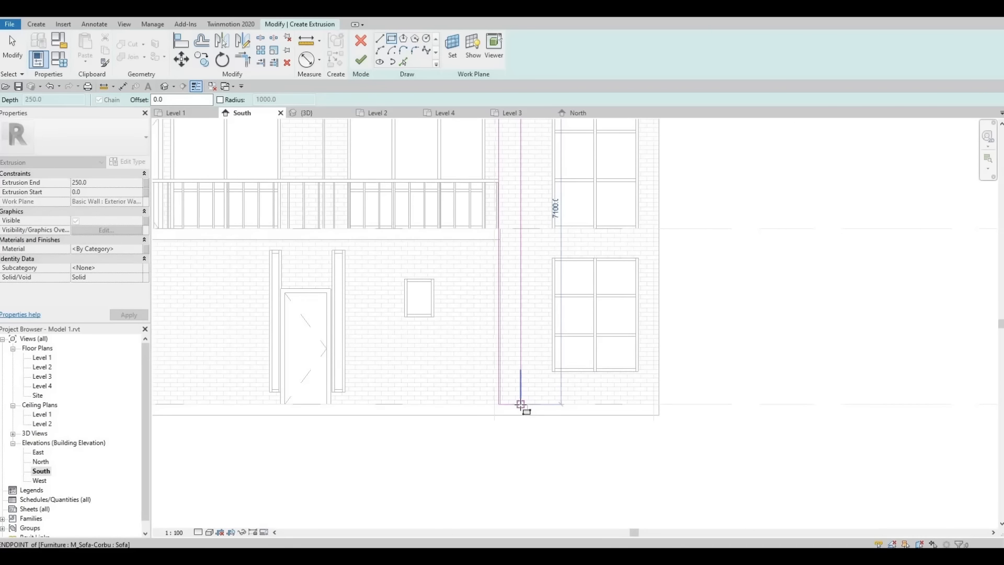
pyautogui.click(521, 404)
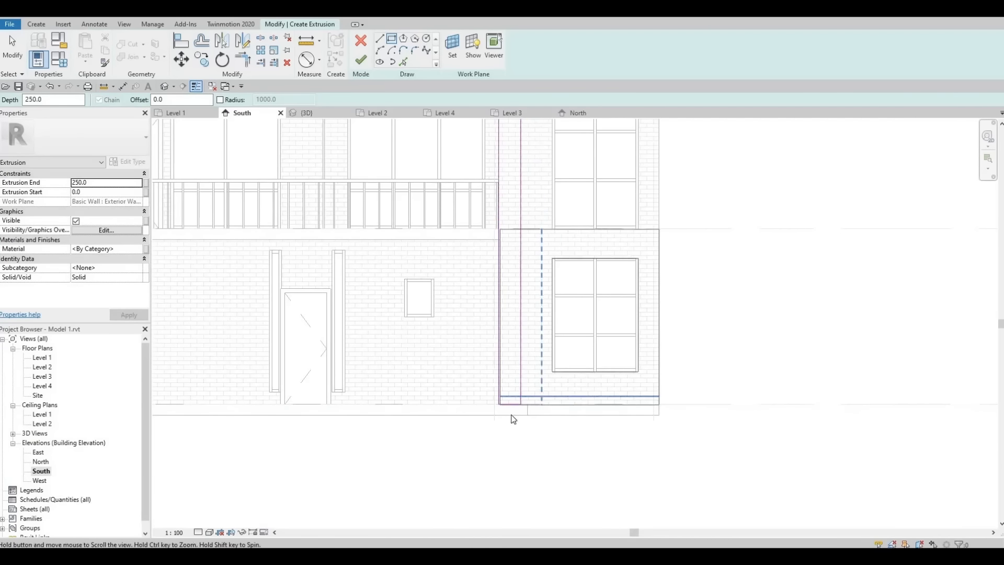
pyautogui.scroll(5, 502, 402)
pyautogui.press('Escape')
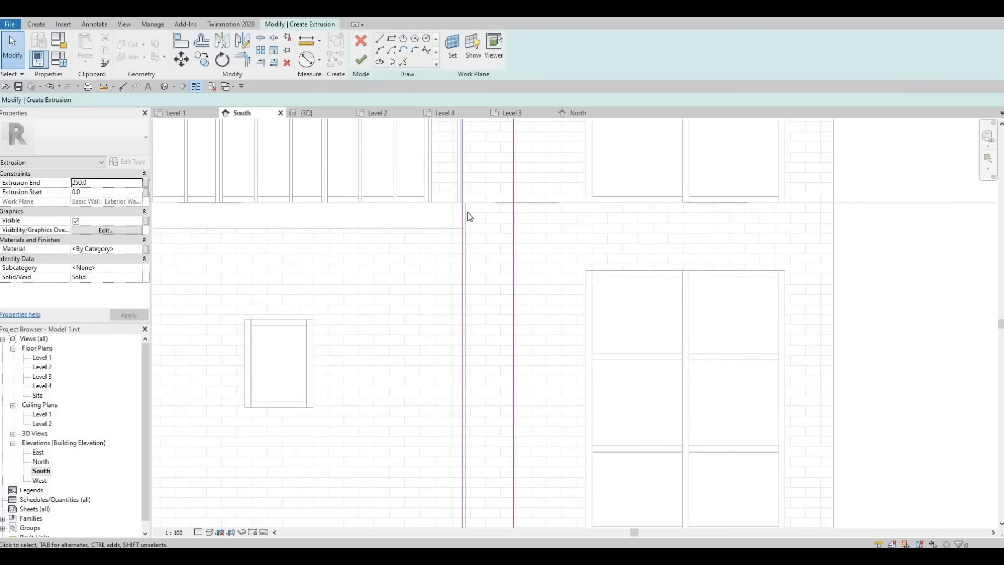
# Step: Align the rectangle's balcony-side vertical line with the end edge of the balcony floor
pyautogui.scroll(3, 465, 214)
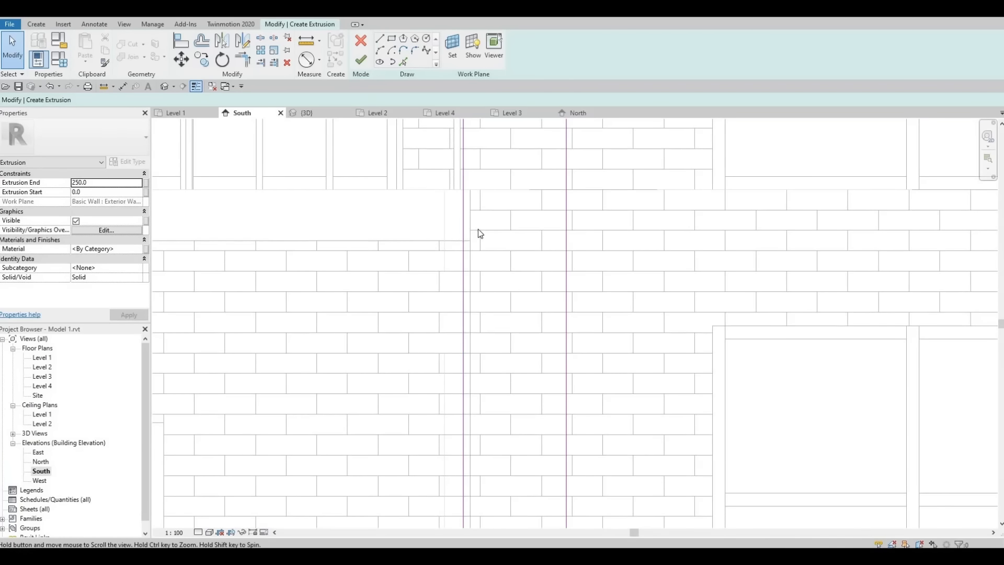
pyautogui.scroll(-5, 472, 241)
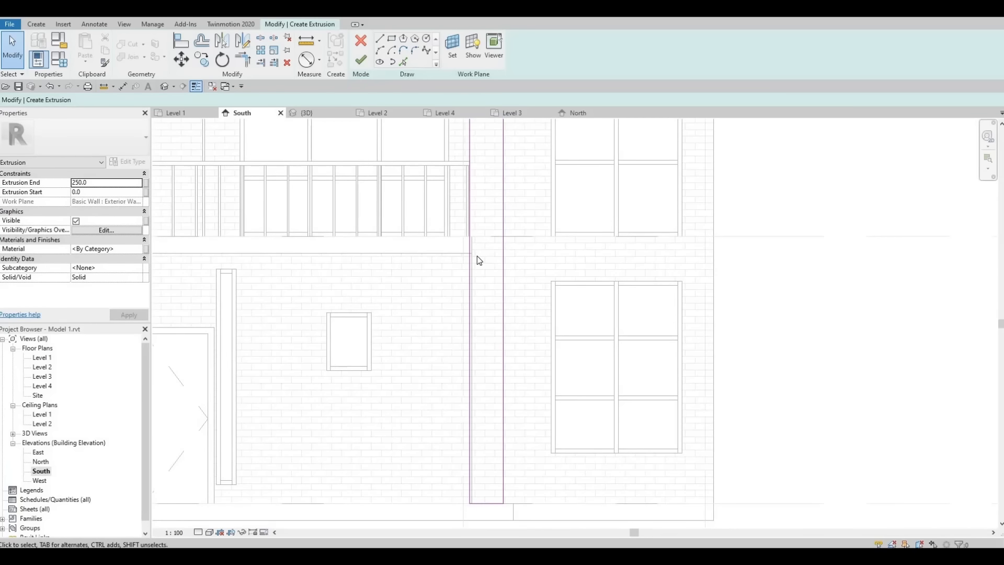
pyautogui.press('a')
pyautogui.press('l')
pyautogui.scroll(1, 478, 241)
pyautogui.scroll(3, 458, 228)
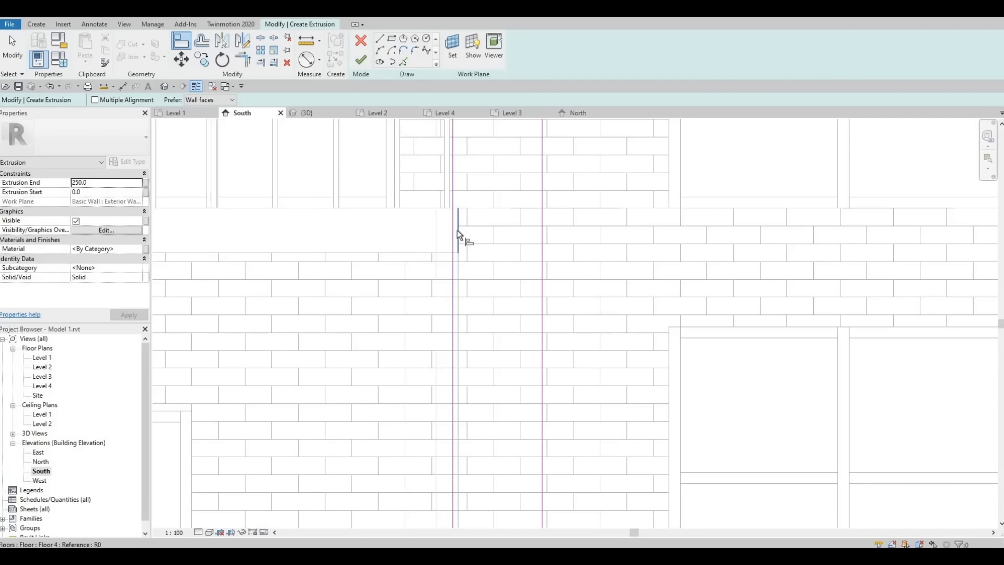
pyautogui.click(457, 230)
pyautogui.click(454, 225)
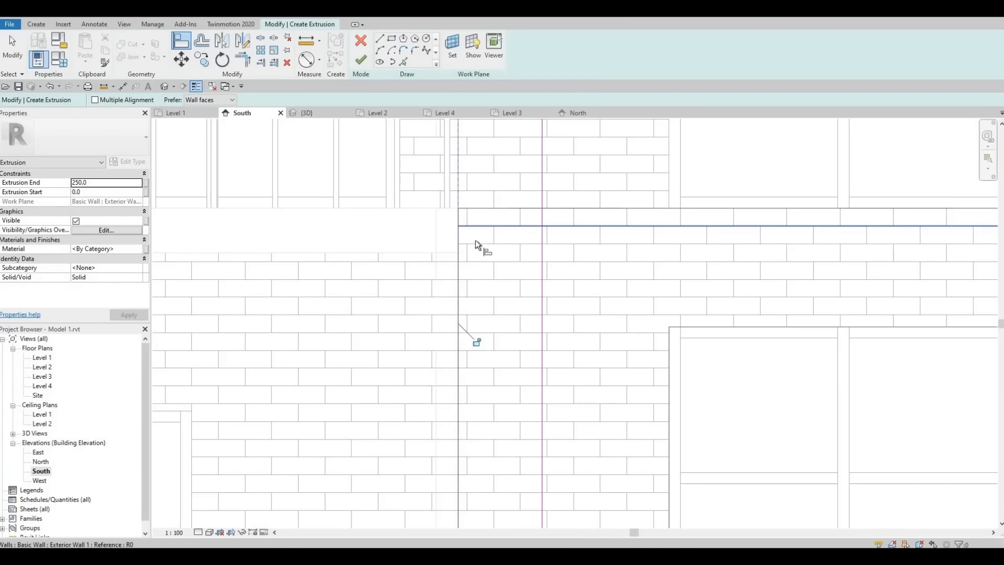
pyautogui.scroll(-8, 476, 245)
pyautogui.press('Escape')
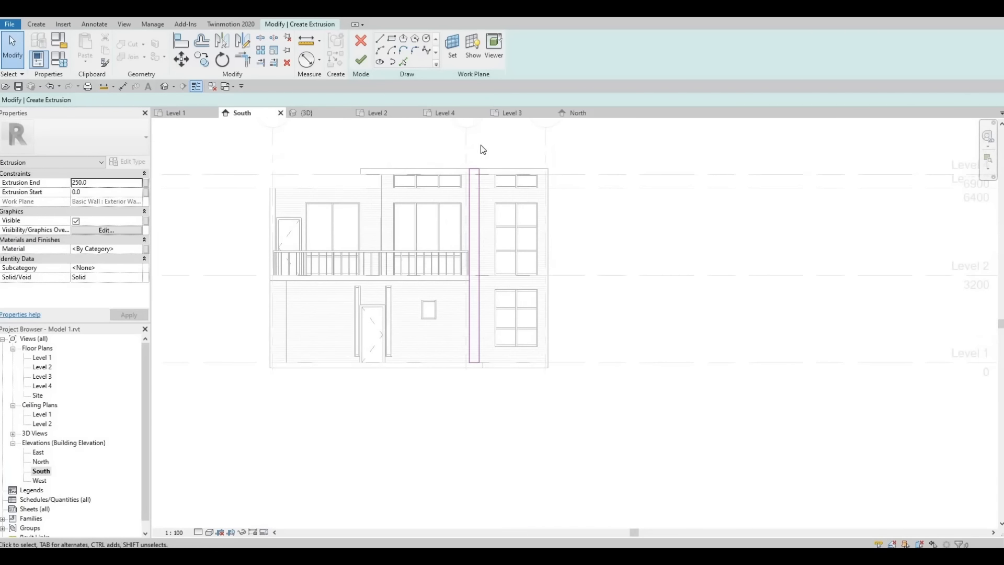
# Step: Raise the rectangle's top line to about 360 mm above the upper roof's top edge
pyautogui.moveTo(477, 295); pyautogui.dragTo(477, 306, button='middle')
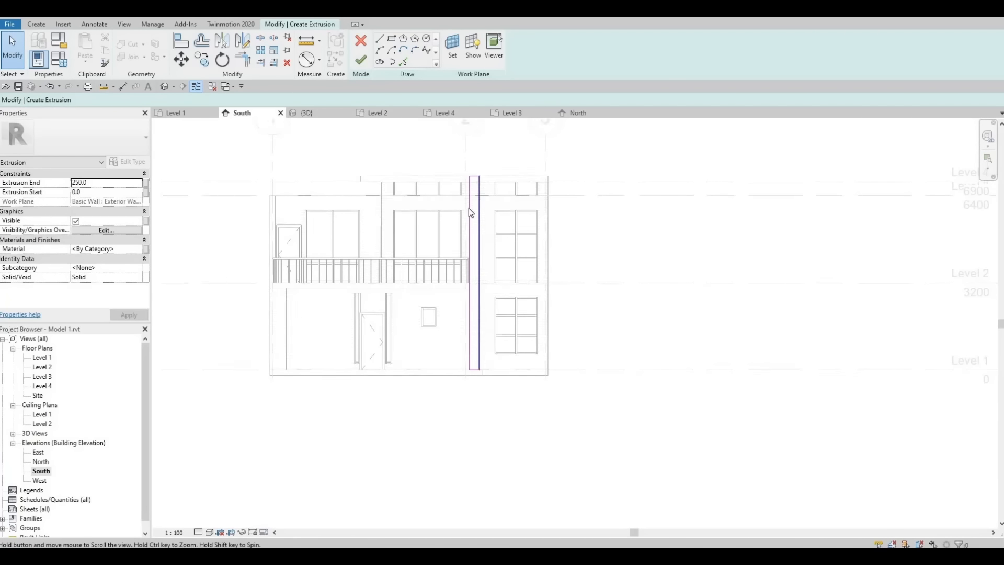
pyautogui.scroll(5, 466, 220)
pyautogui.click(459, 235)
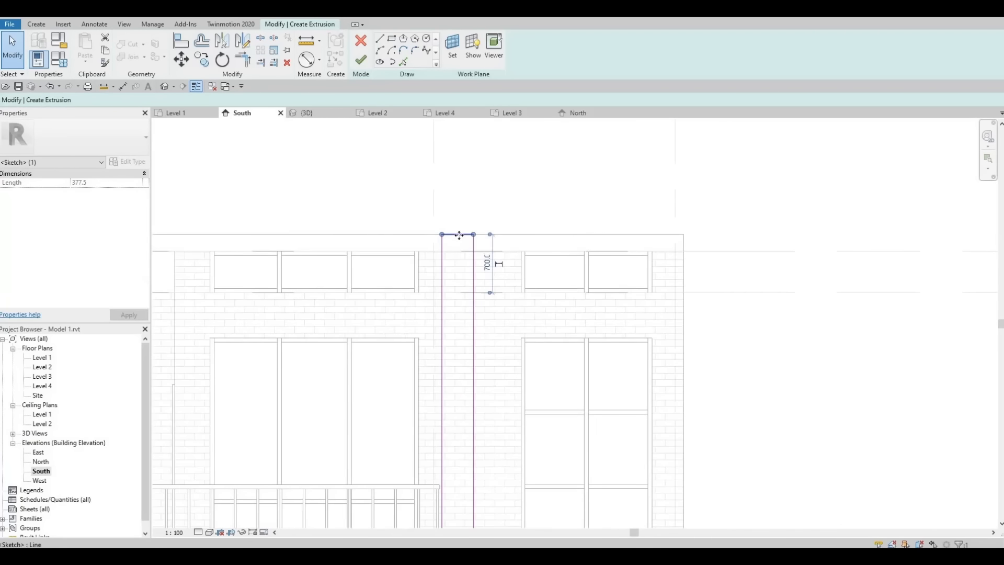
pyautogui.moveTo(459, 235); pyautogui.dragTo(464, 206)
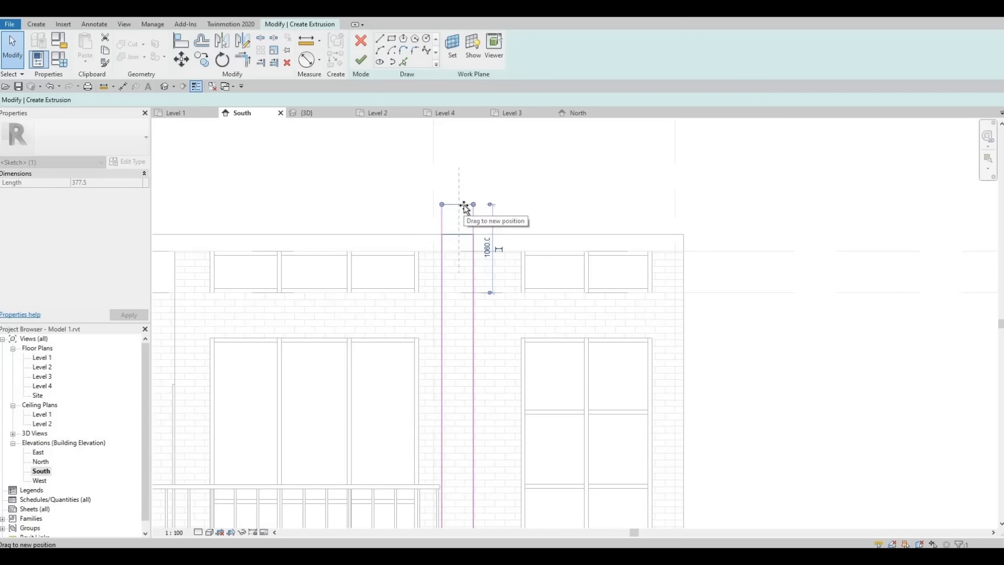
pyautogui.click(287, 130)
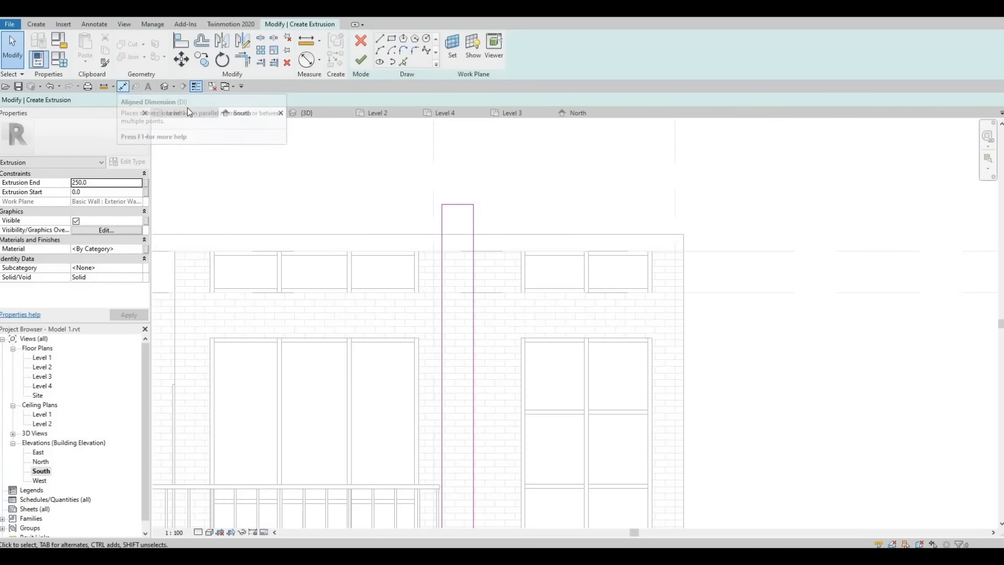
# Step: Measure the distance between the rectangle's top line and the upper roof's top edge
pyautogui.click(123, 86)
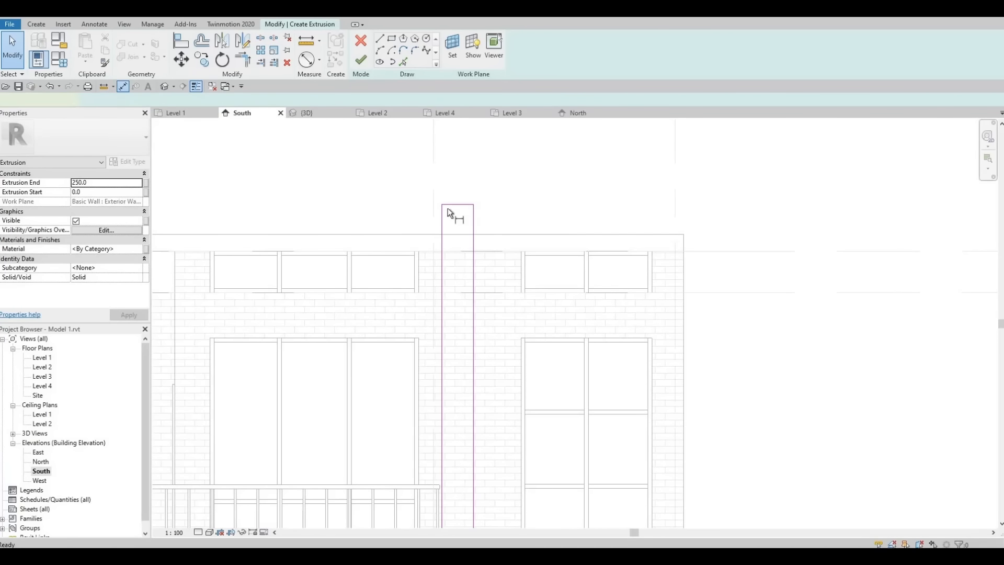
pyautogui.click(460, 232)
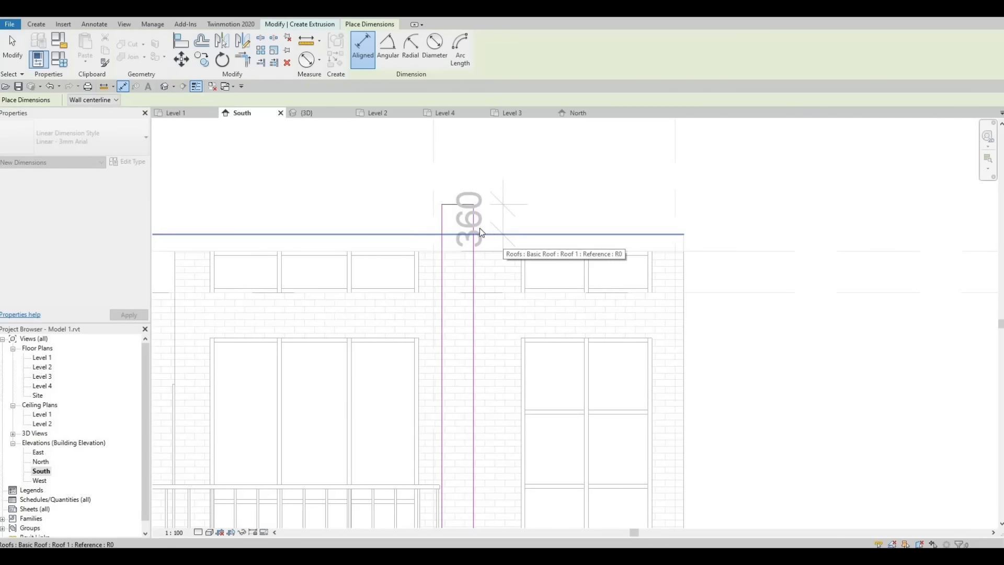
pyautogui.press('Escape')
pyautogui.press('Escape')
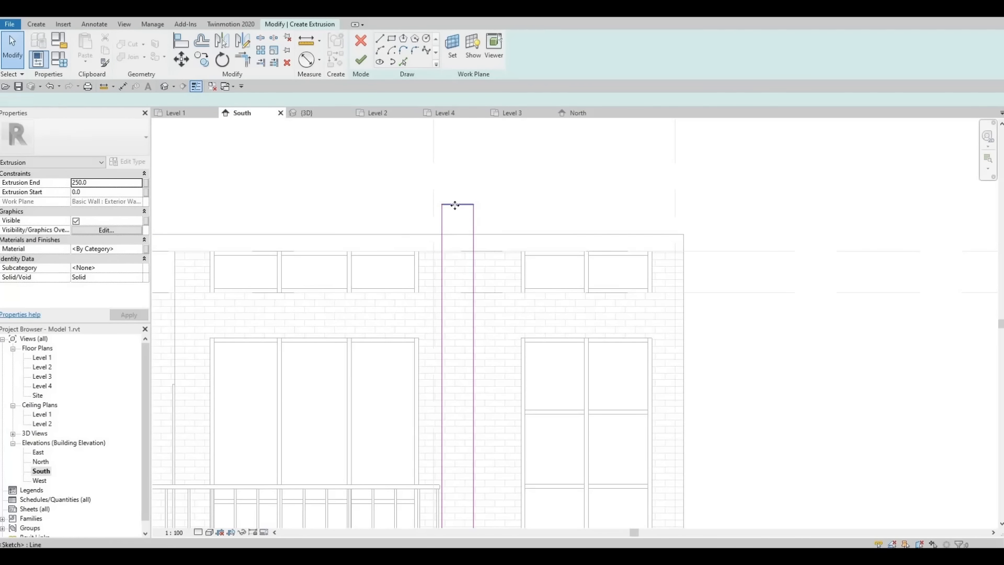
# Step: Set the rectangle's top line 500 mm above the upper roof's top edge and finish the extrusion sketch
pyautogui.click(455, 204)
pyautogui.moveTo(456, 196); pyautogui.dragTo(456, 182)
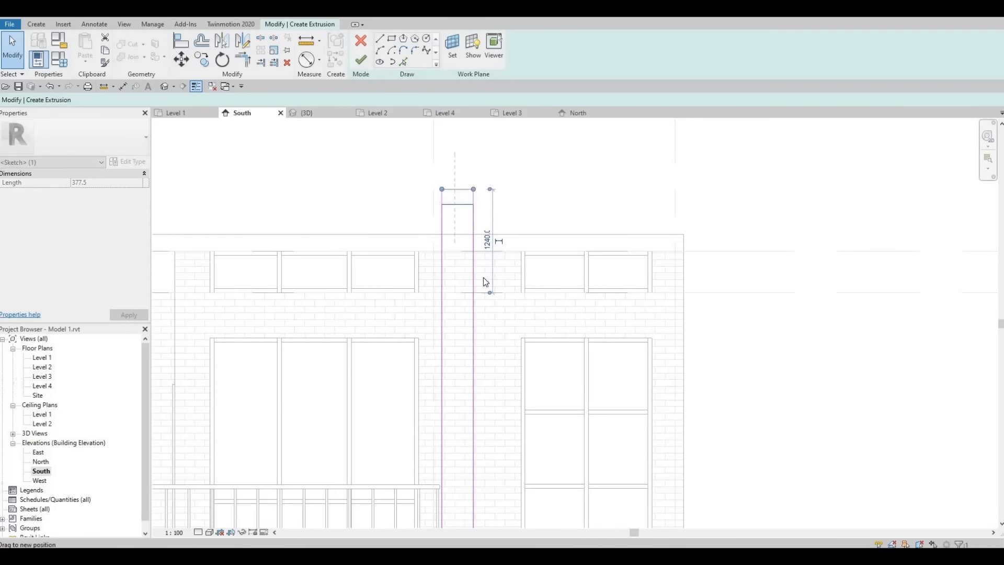
pyautogui.click(480, 231)
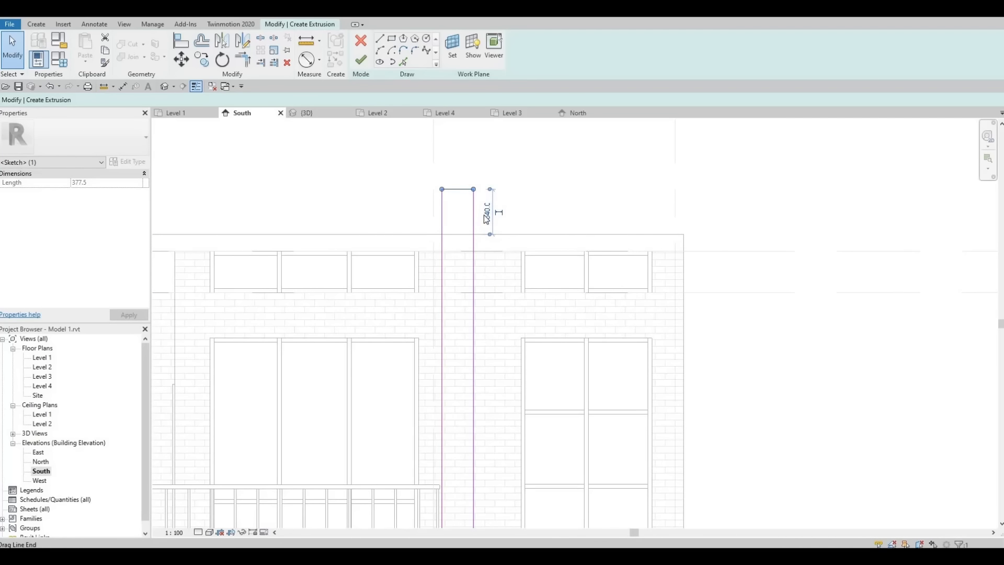
pyautogui.click(488, 214)
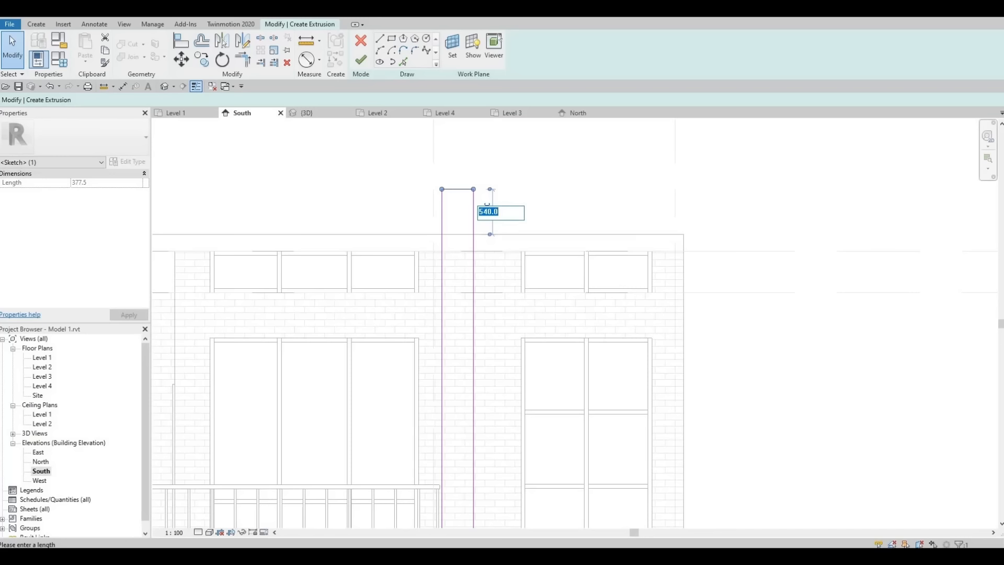
pyautogui.write('500')
pyautogui.press('Return')
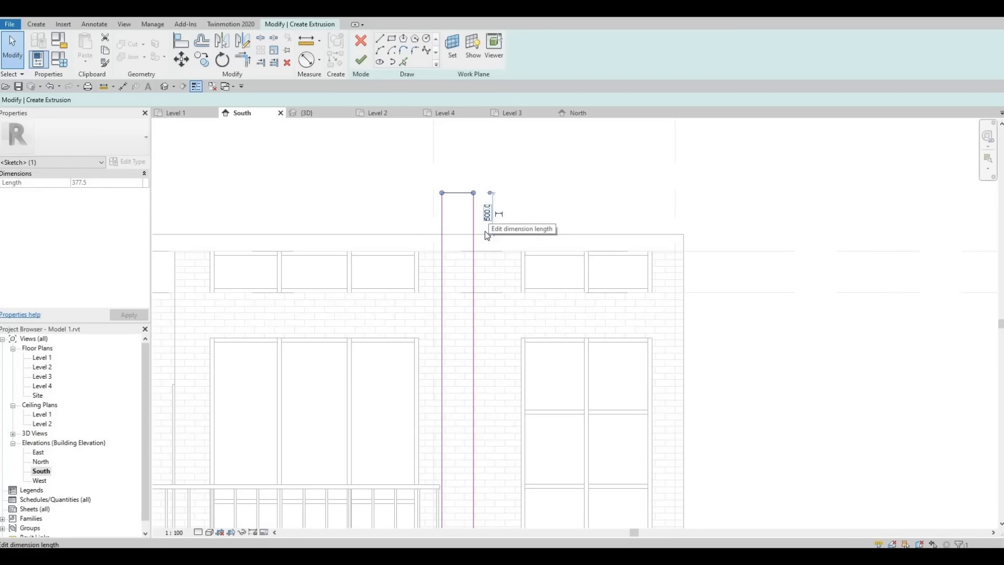
pyautogui.click(362, 61)
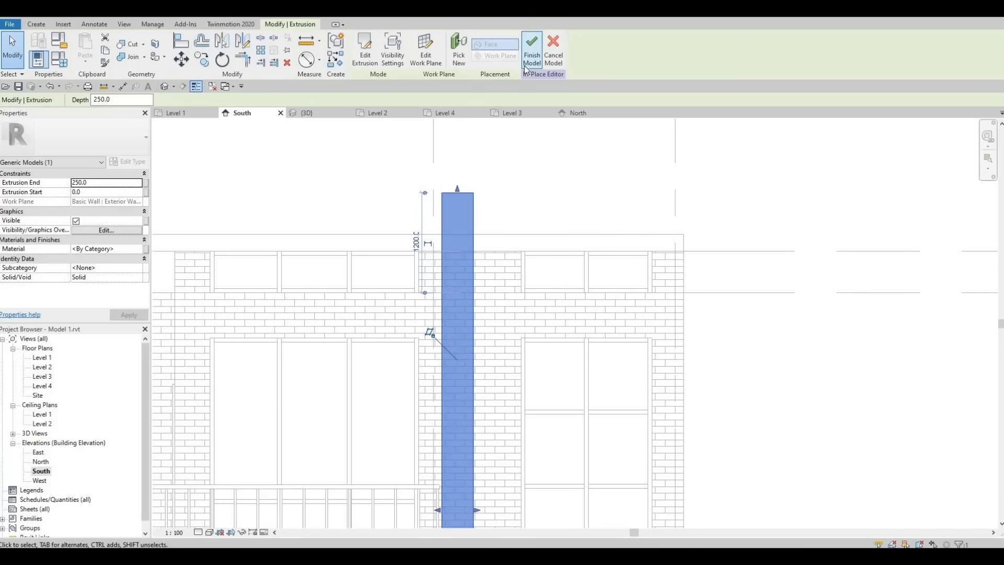
# Step: Open the material choice for the extrusion and browse to the Stone category of the AEC Materials library
pyautogui.click(141, 249)
pyautogui.click(144, 248)
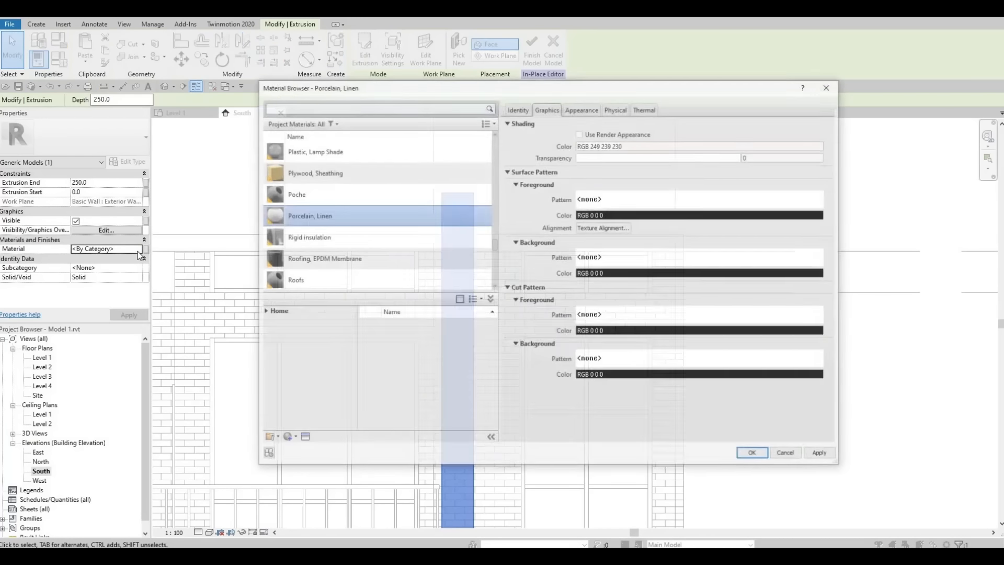
pyautogui.click(272, 311)
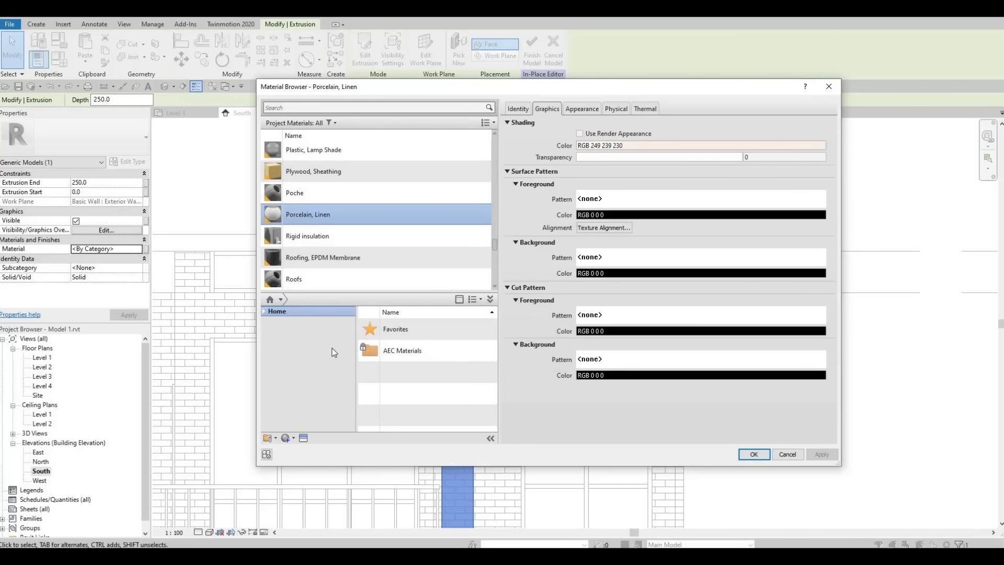
pyautogui.click(275, 332)
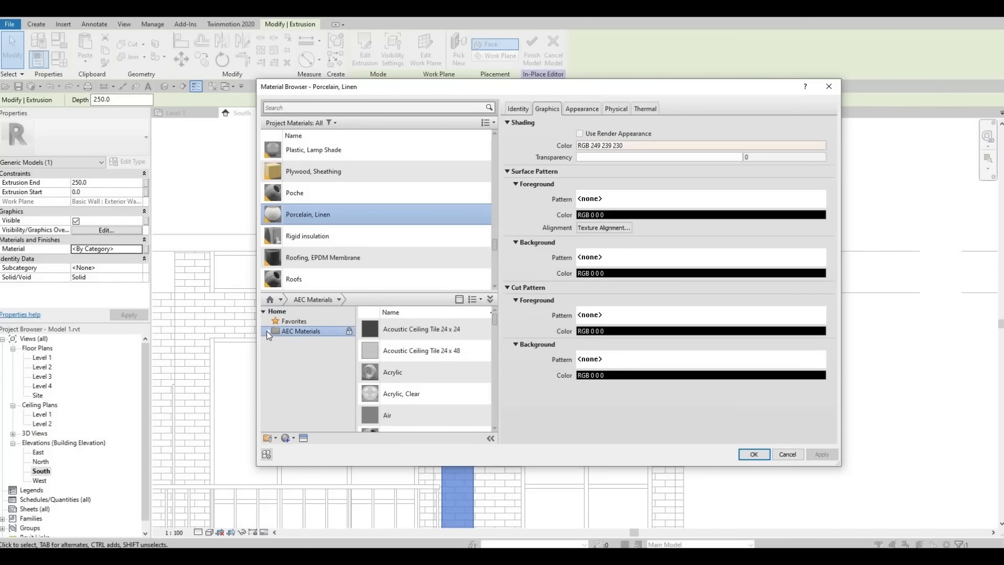
pyautogui.click(267, 331)
pyautogui.scroll(-1, 301, 396)
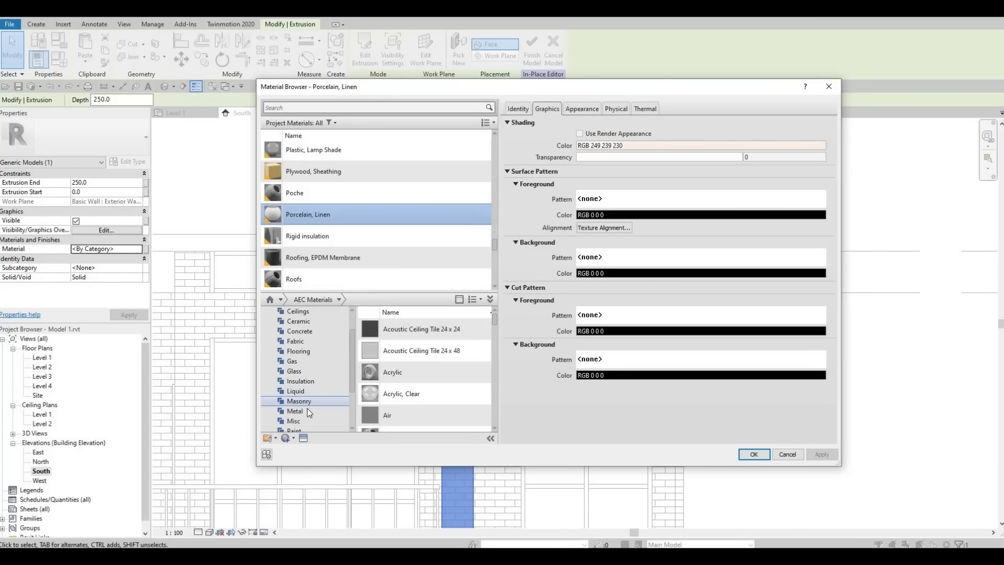
pyautogui.click(305, 399)
pyautogui.scroll(-2, 305, 399)
pyautogui.click(311, 398)
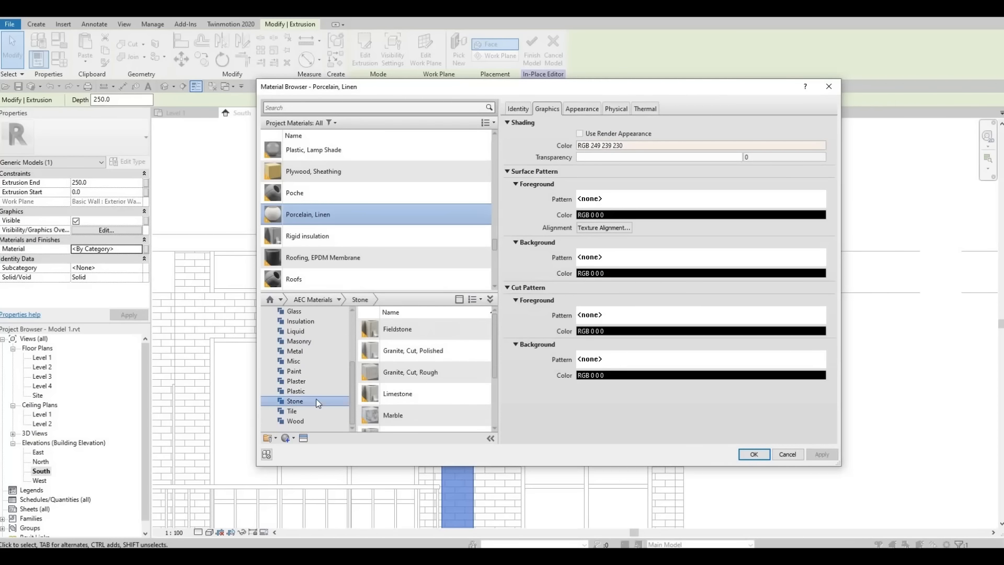
# Step: Add Marble to the project materials, assign it to the extrusion and finish the in-place model
pyautogui.scroll(-2, 455, 361)
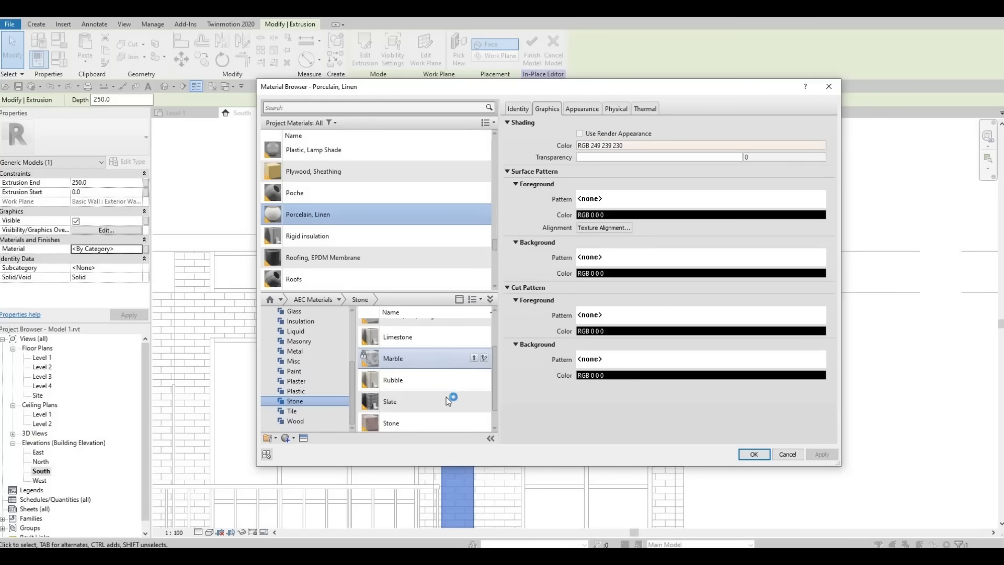
pyautogui.click(446, 398)
pyautogui.click(475, 358)
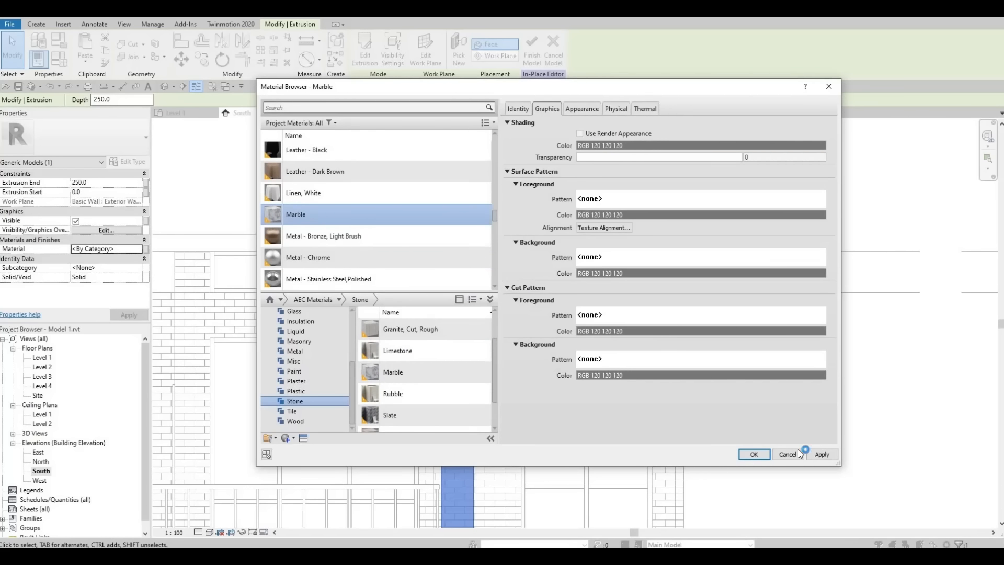
pyautogui.click(756, 454)
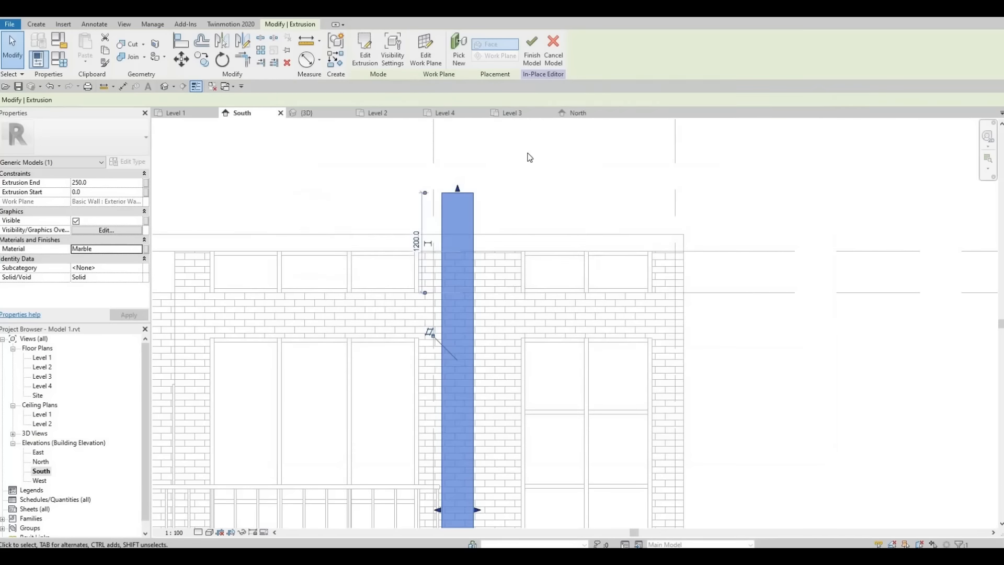
pyautogui.click(531, 56)
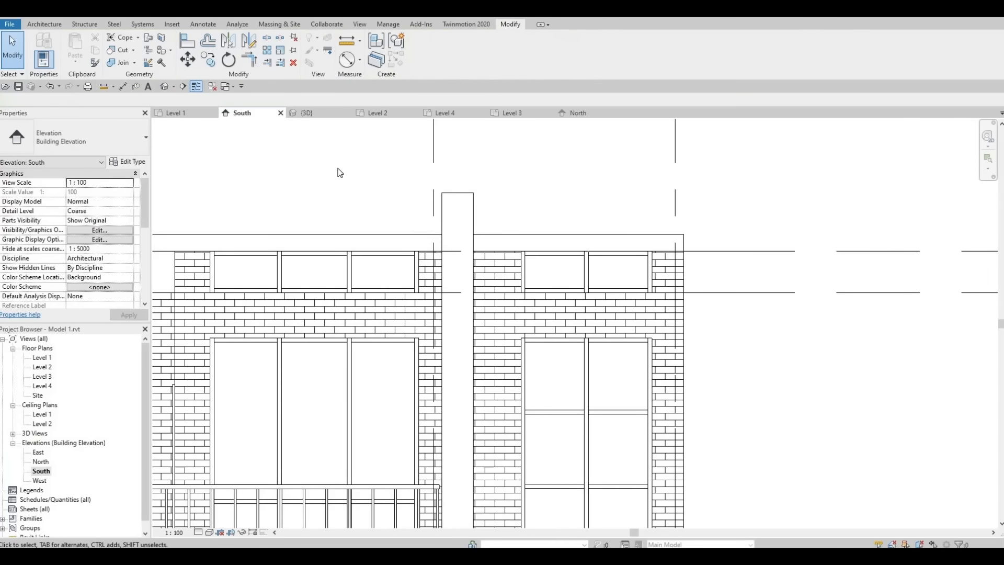
# Step: Inspect the new vertical facade element in the 3D view, then return to the South elevation
pyautogui.click(166, 86)
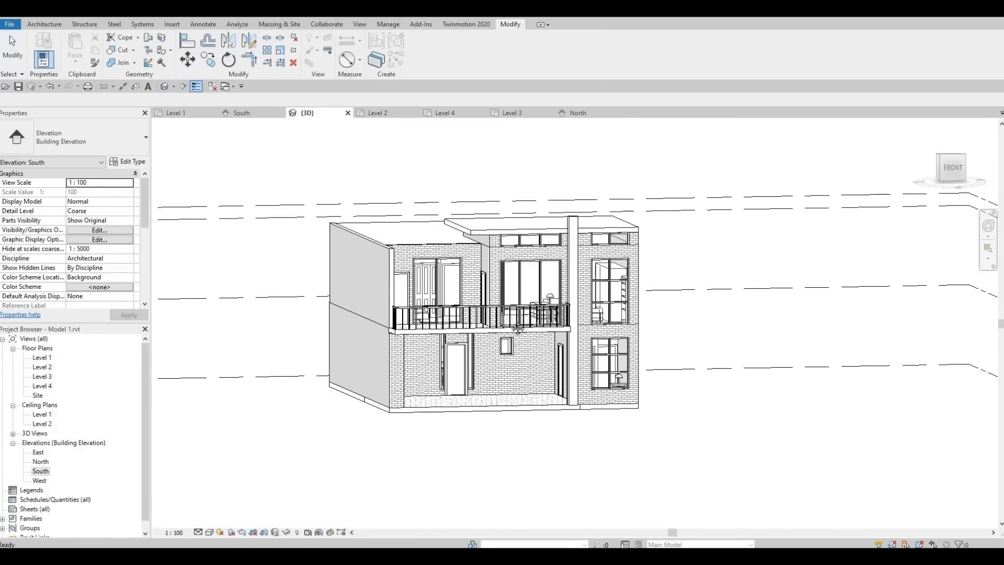
pyautogui.moveTo(561, 333)
pyautogui.keyDown('shift'); pyautogui.mouseDown(button='middle')
pyautogui.moveTo(622, 361)
pyautogui.moveTo(585, 336)
pyautogui.moveTo(552, 339)
pyautogui.moveTo(632, 316)
pyautogui.mouseUp(button='middle'); pyautogui.keyUp('shift')
pyautogui.scroll(1, 583, 260)
pyautogui.keyDown('shift'); pyautogui.moveTo(603, 354); pyautogui.dragTo(558, 314, button='middle'); pyautogui.keyUp('shift')
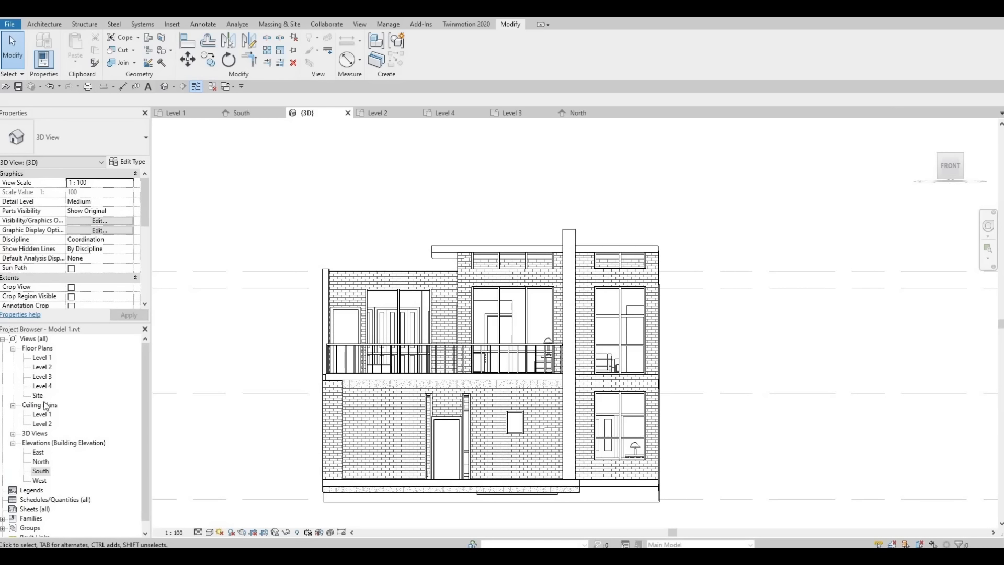
pyautogui.doubleClick(40, 471)
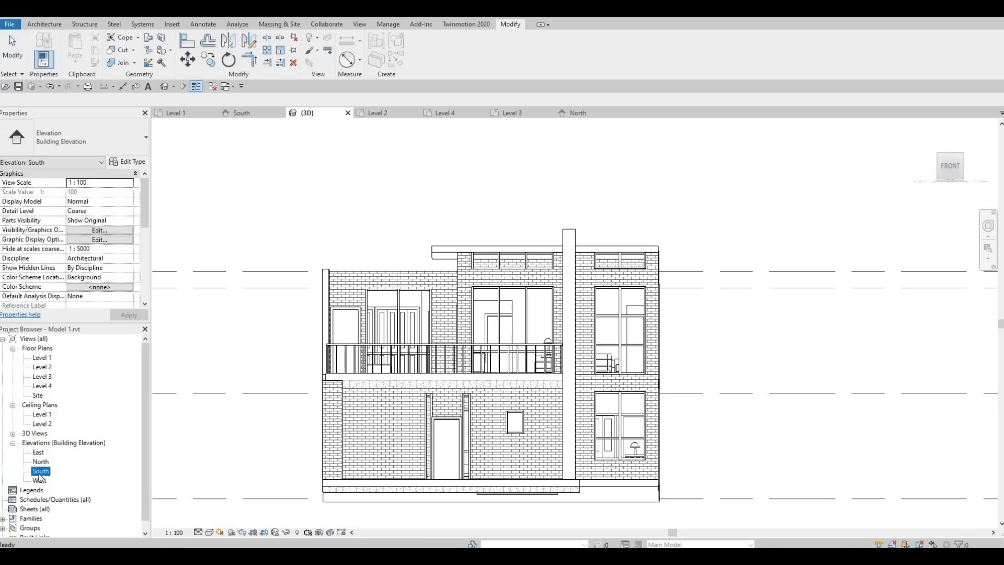
pyautogui.scroll(-5, 242, 363)
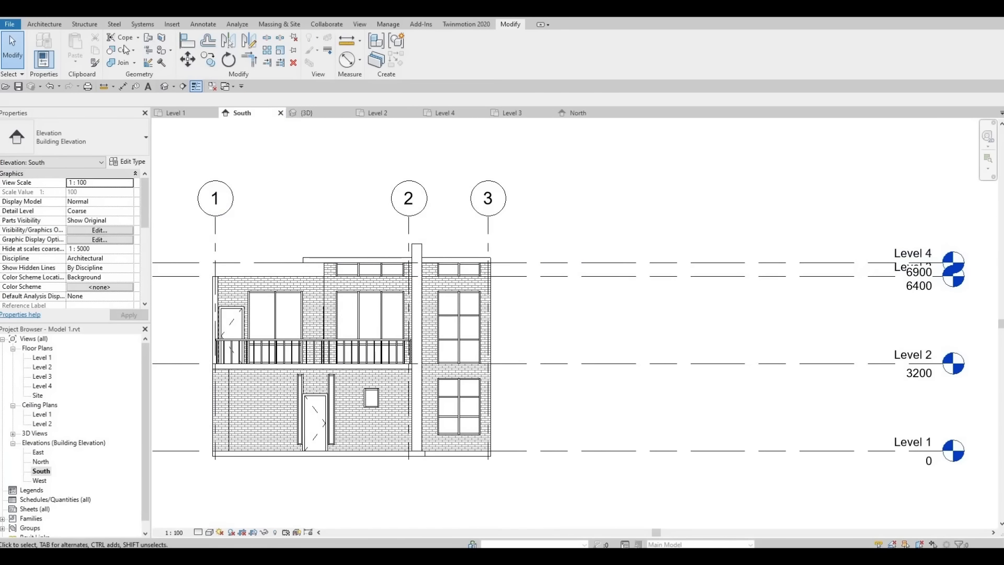
# Step: Create a new in-place component in the Generic Models category, keeping the suggested name
pyautogui.click(48, 27)
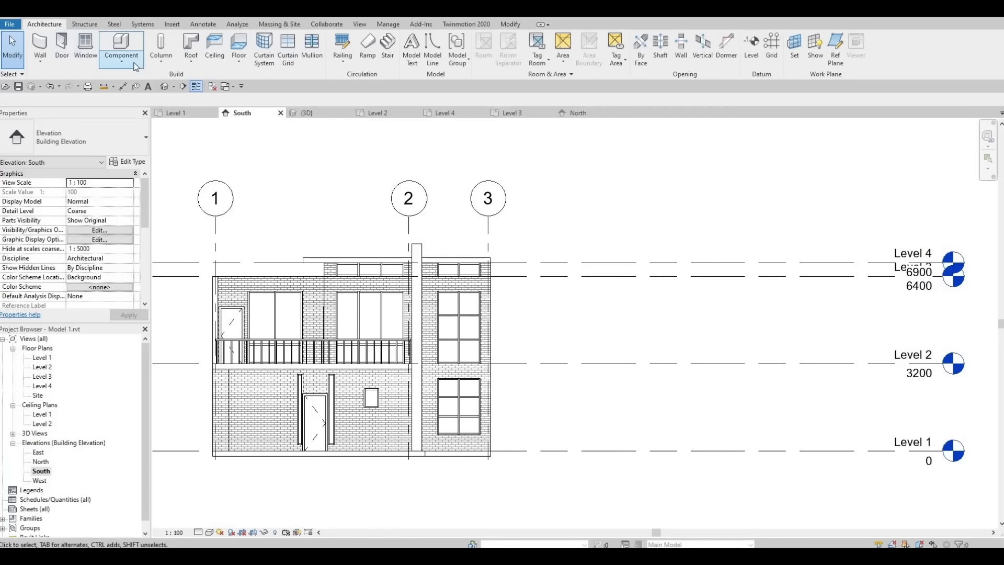
pyautogui.click(142, 103)
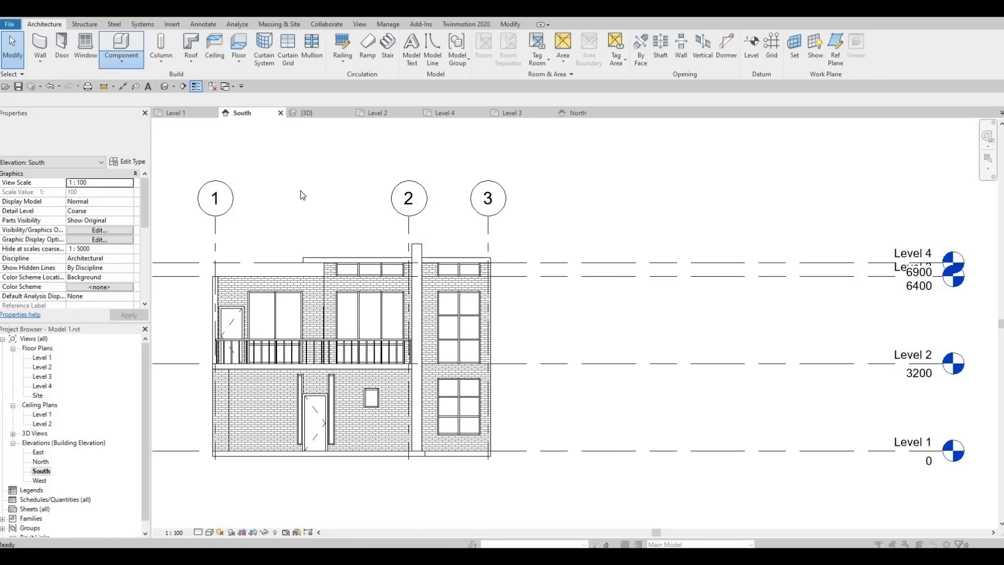
pyautogui.scroll(-4, 482, 245)
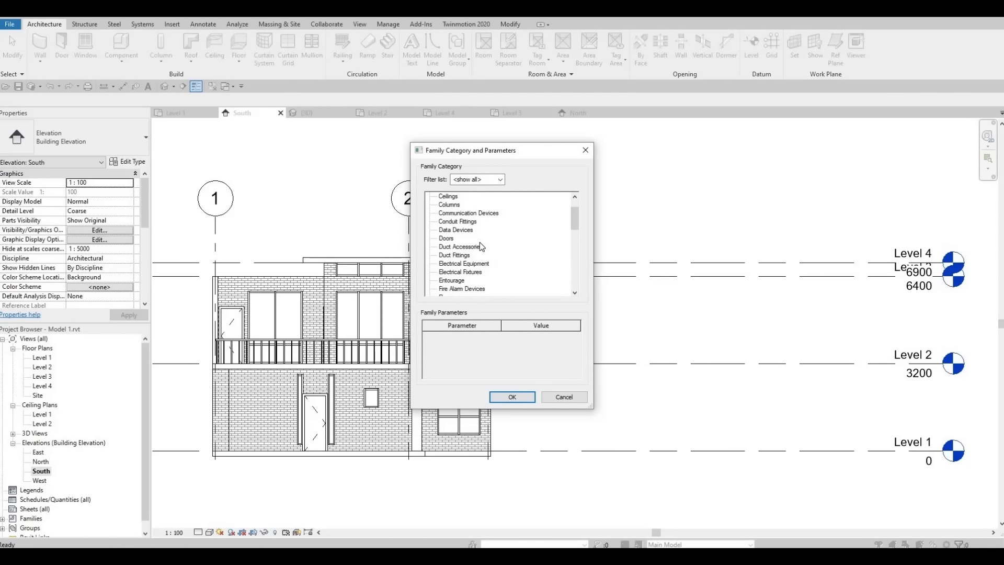
pyautogui.click(512, 397)
pyautogui.click(485, 186)
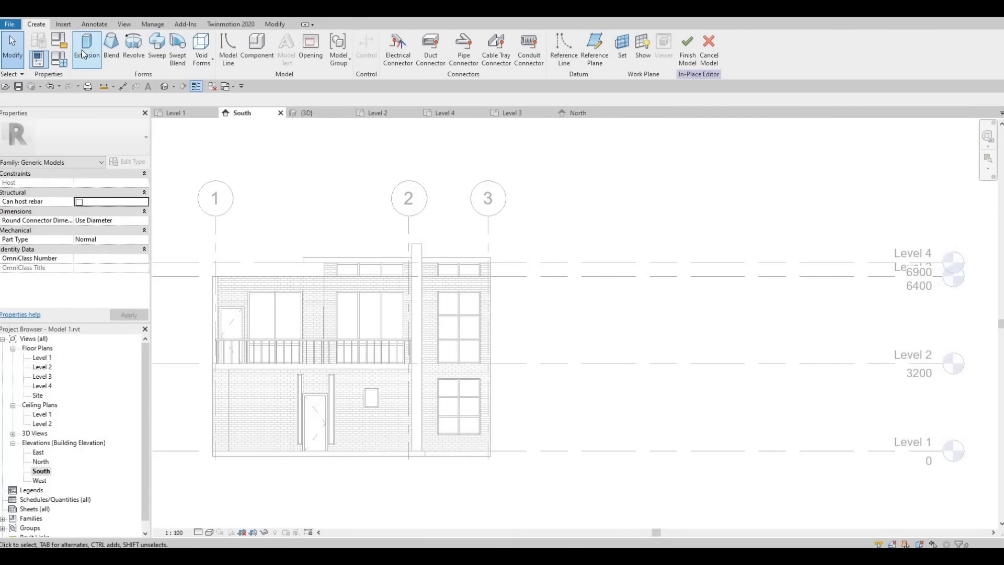
# Step: Start an extrusion on the exterior wall's face and sketch a 2522.5 by 200 mm rectangle over the roof edge, from the vertical element to the roof's end
pyautogui.click(84, 48)
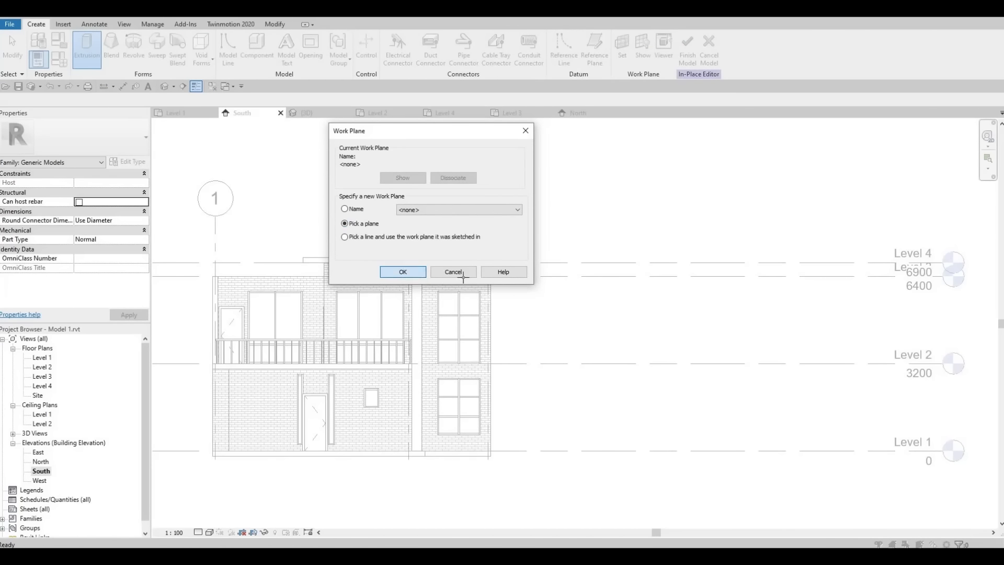
pyautogui.click(409, 273)
pyautogui.click(488, 293)
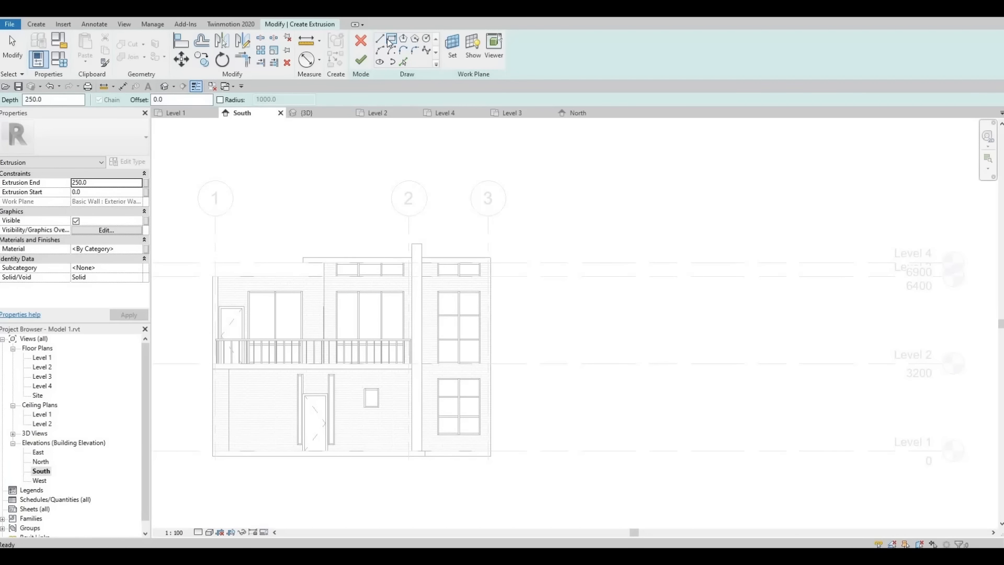
pyautogui.click(391, 39)
pyautogui.scroll(2, 460, 242)
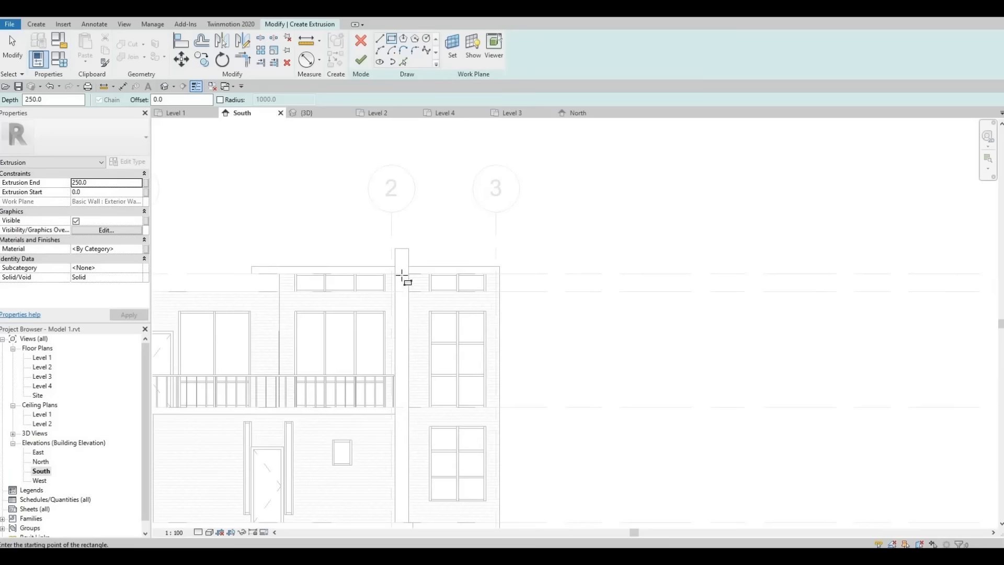
pyautogui.scroll(2, 403, 277)
pyautogui.click(375, 285)
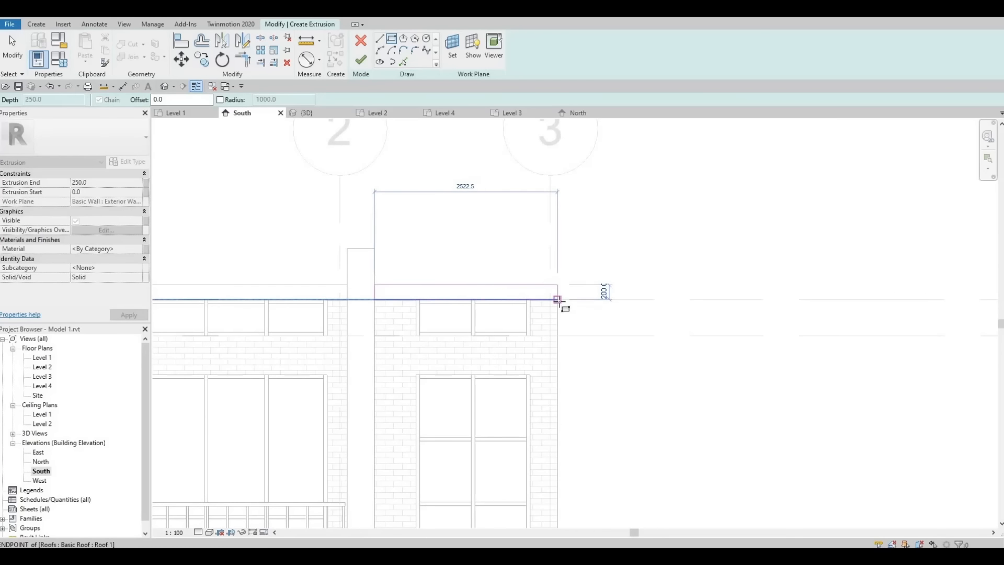
pyautogui.click(558, 300)
# Step: Sketch a narrow vertical rectangle 6900 mm tall along the building's end, from the roof's lower corner down to Level 1
pyautogui.click(558, 300)
pyautogui.moveTo(553, 451); pyautogui.dragTo(491, 160, button='middle')
pyautogui.scroll(-4, 502, 360)
pyautogui.scroll(1, 505, 433)
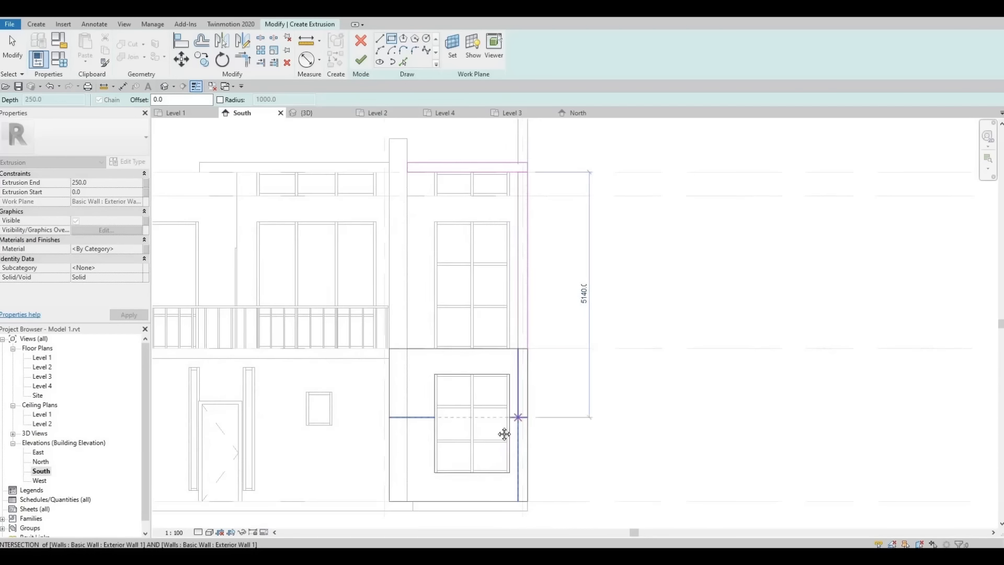
pyautogui.moveTo(524, 442); pyautogui.dragTo(542, 295, button='middle')
pyautogui.scroll(1, 544, 397)
pyautogui.scroll(4, 547, 332)
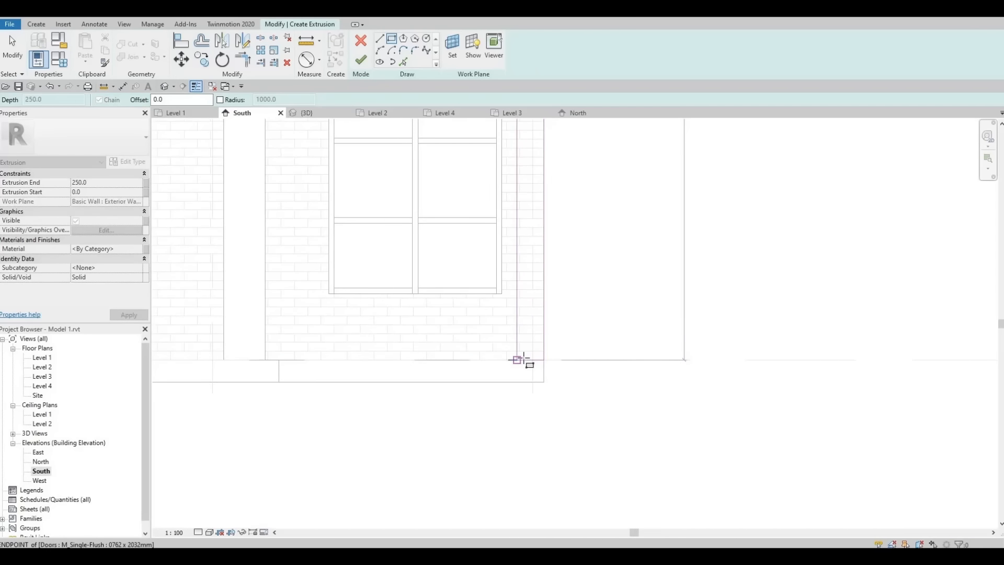
pyautogui.click(523, 359)
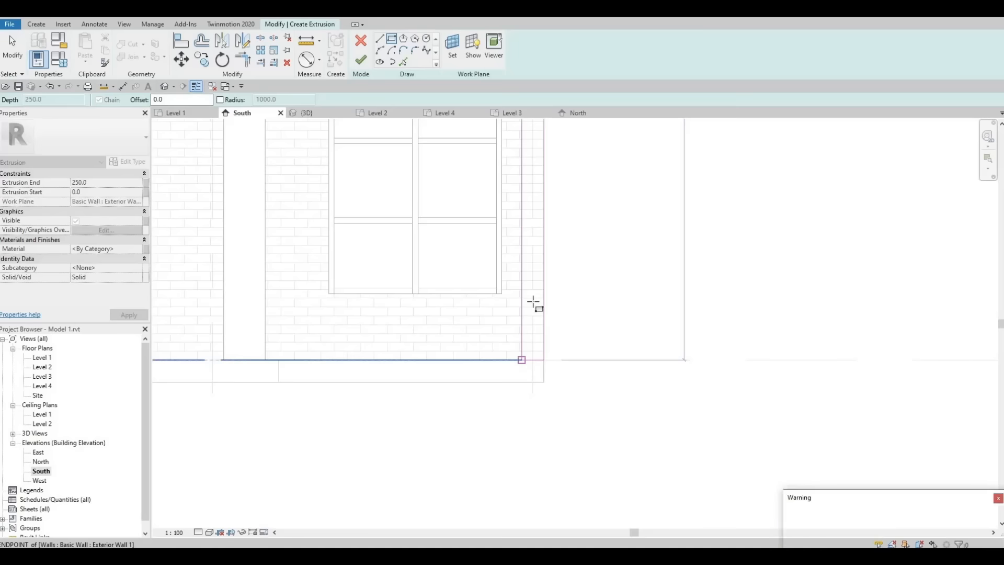
pyautogui.scroll(-4, 536, 303)
pyautogui.press('Escape')
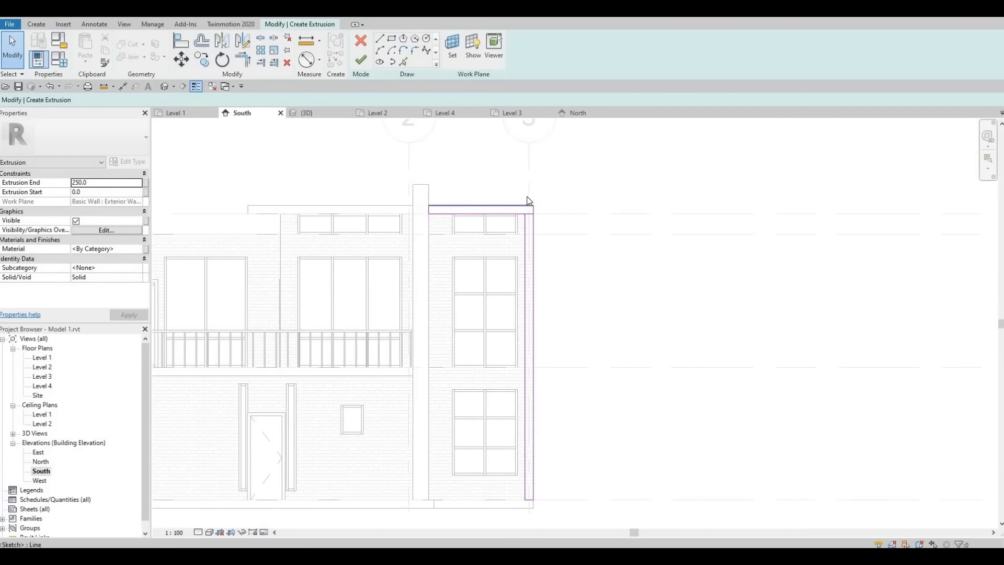
# Step: Trim the overlapping sketch lines at the inner corner so the two rectangles form one continuous L-shaped frame outline
pyautogui.scroll(4, 528, 196)
pyautogui.click(503, 256)
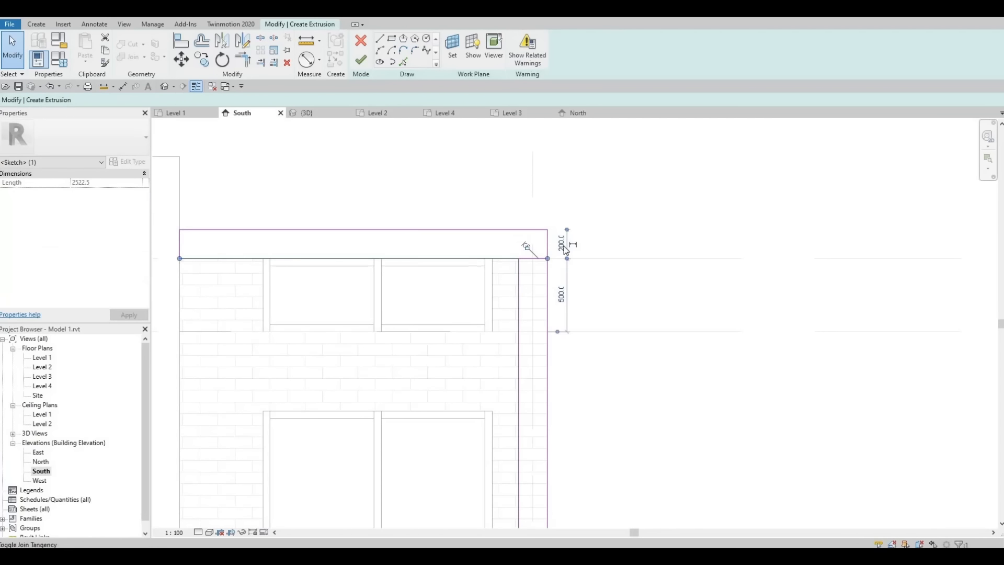
pyautogui.press('Escape')
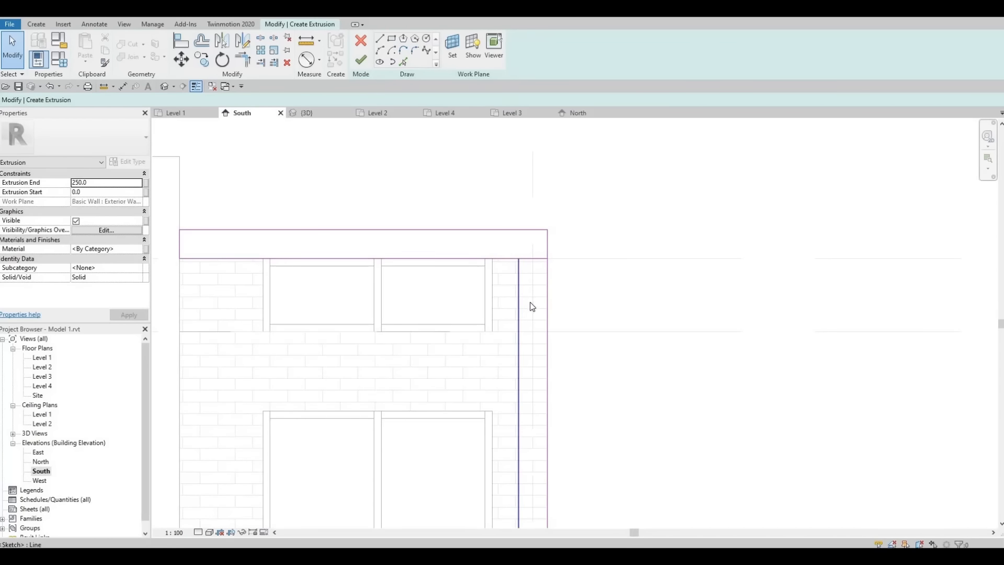
pyautogui.click(518, 300)
pyautogui.scroll(-2, 534, 264)
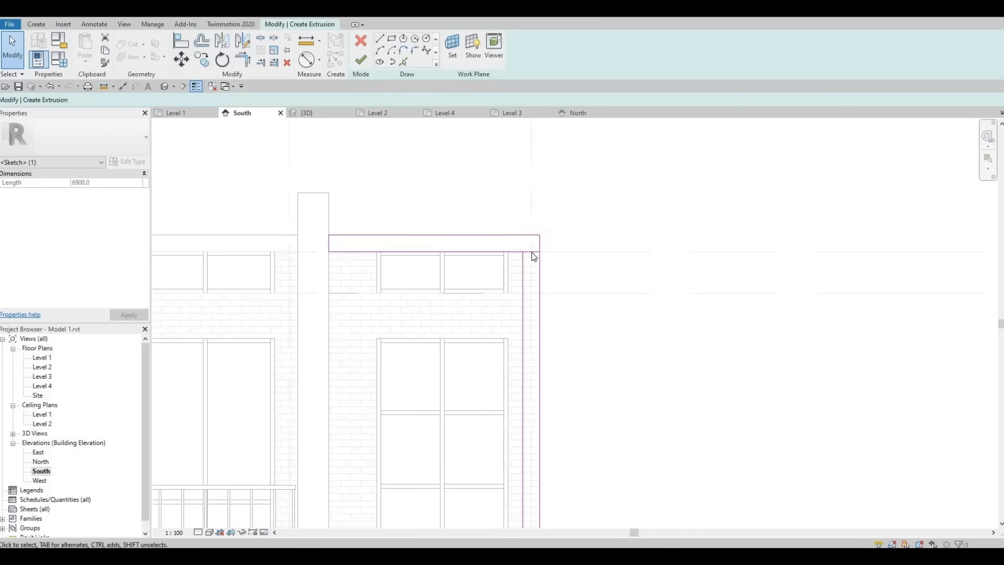
pyautogui.press('Escape')
pyautogui.click(539, 257)
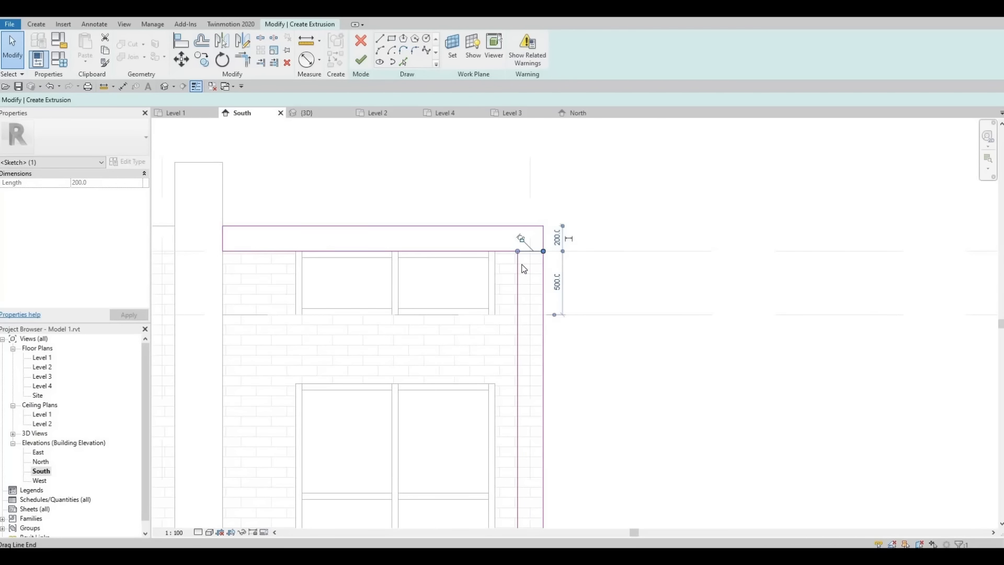
pyautogui.press('Escape')
pyautogui.press('t')
pyautogui.press('r')
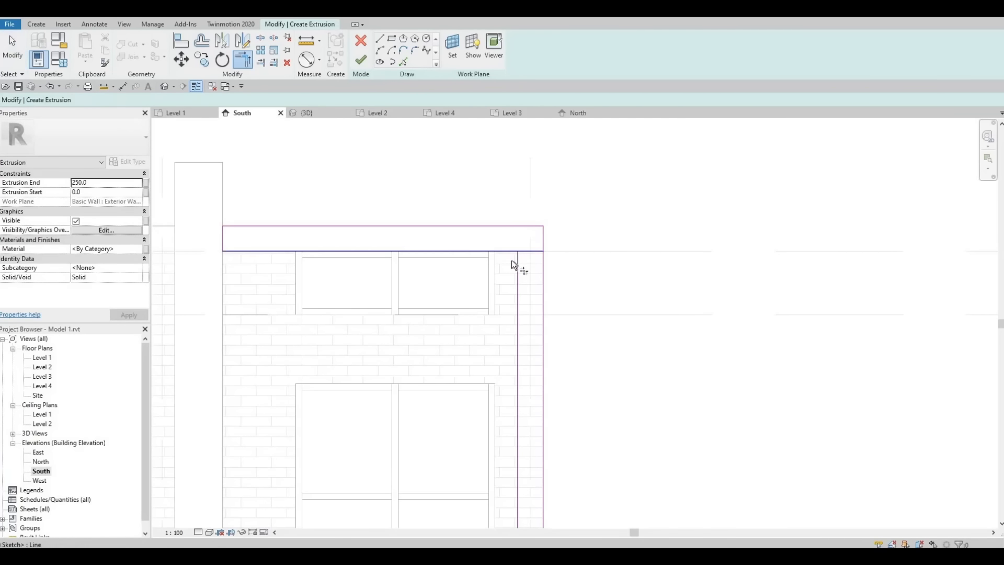
pyautogui.click(517, 263)
pyautogui.press('Escape')
pyautogui.press('Escape')
pyautogui.scroll(-5, 486, 267)
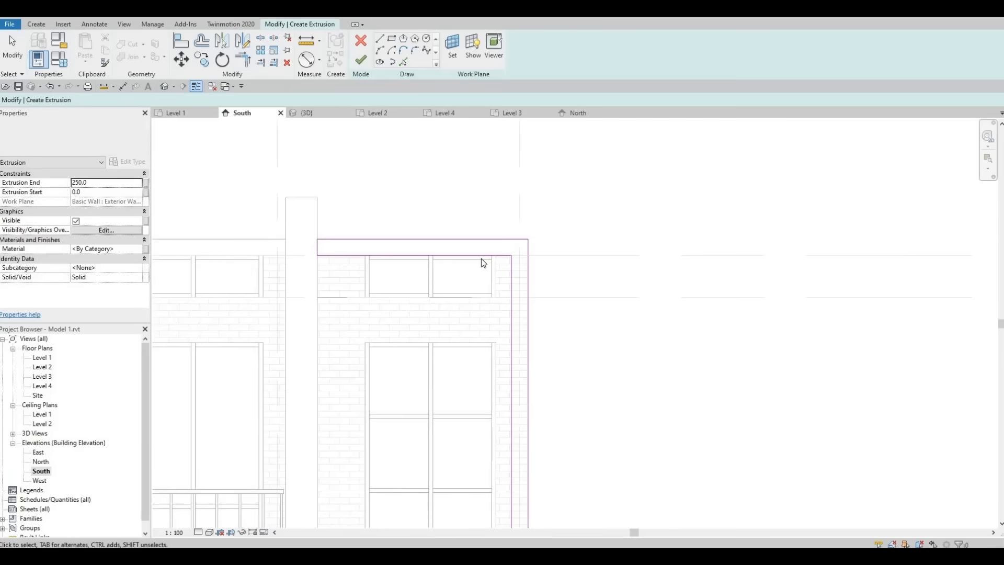
pyautogui.scroll(-2, 470, 279)
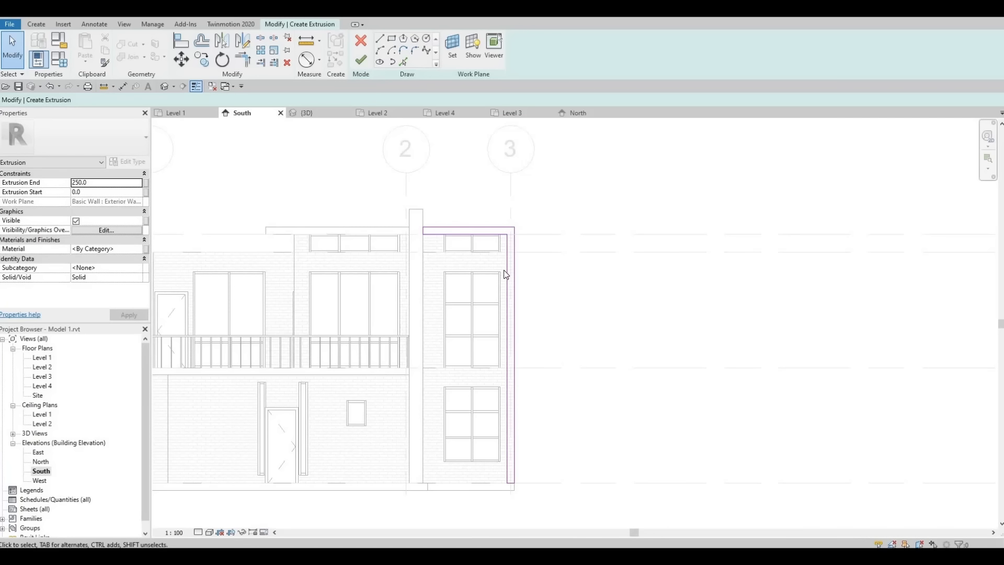
# Step: Move the outline's two horizontal lines down, placing the upper one on the level line beneath the upper windows
pyautogui.click(444, 242)
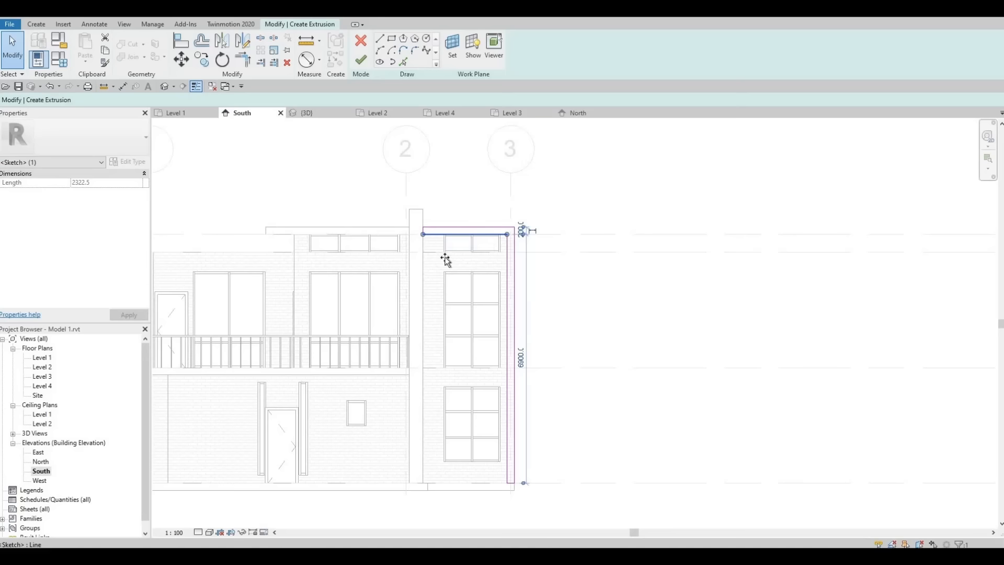
pyautogui.moveTo(445, 260); pyautogui.dragTo(446, 267)
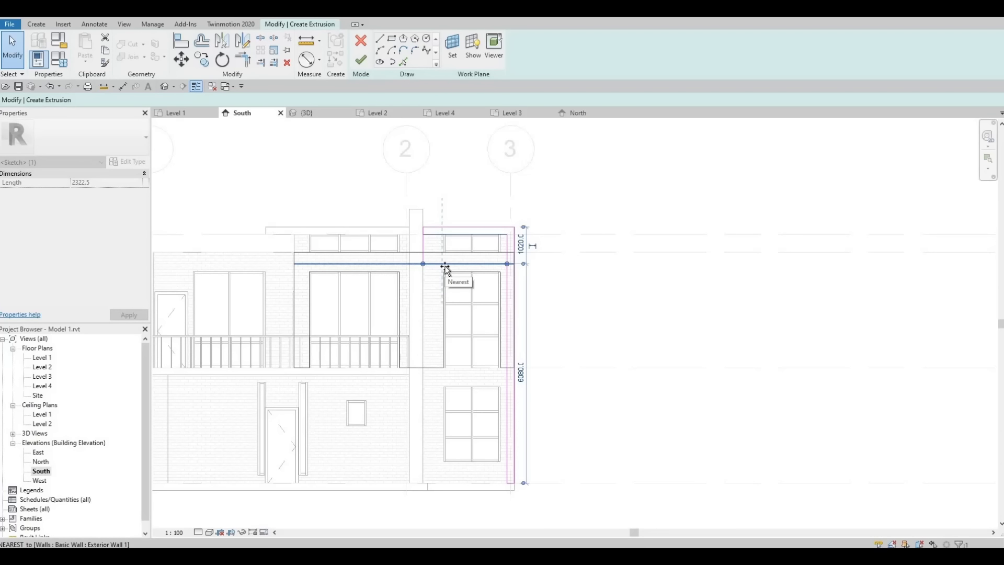
pyautogui.moveTo(436, 228)
pyautogui.mouseDown()
pyautogui.moveTo(438, 250)
pyautogui.moveTo(476, 241)
pyautogui.mouseUp()
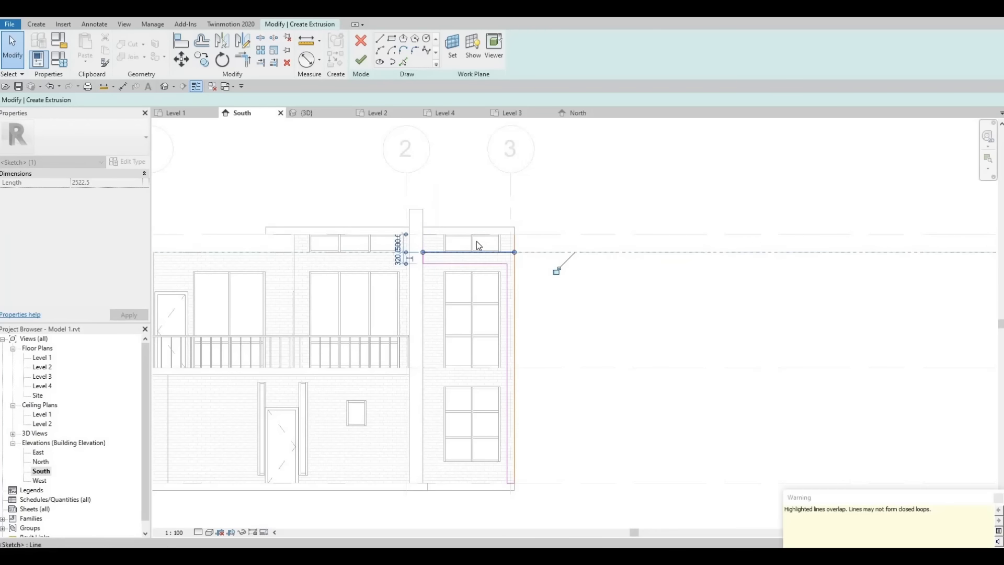
pyautogui.scroll(5, 459, 252)
pyautogui.scroll(3, 481, 259)
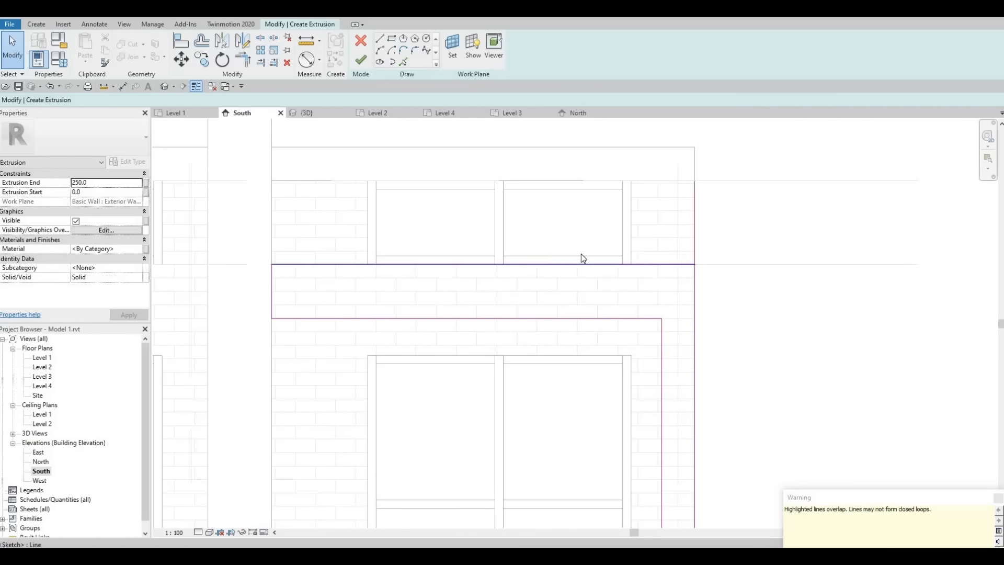
# Step: Set the distance between the frame outline's two horizontal lines to 200 mm
pyautogui.click(587, 319)
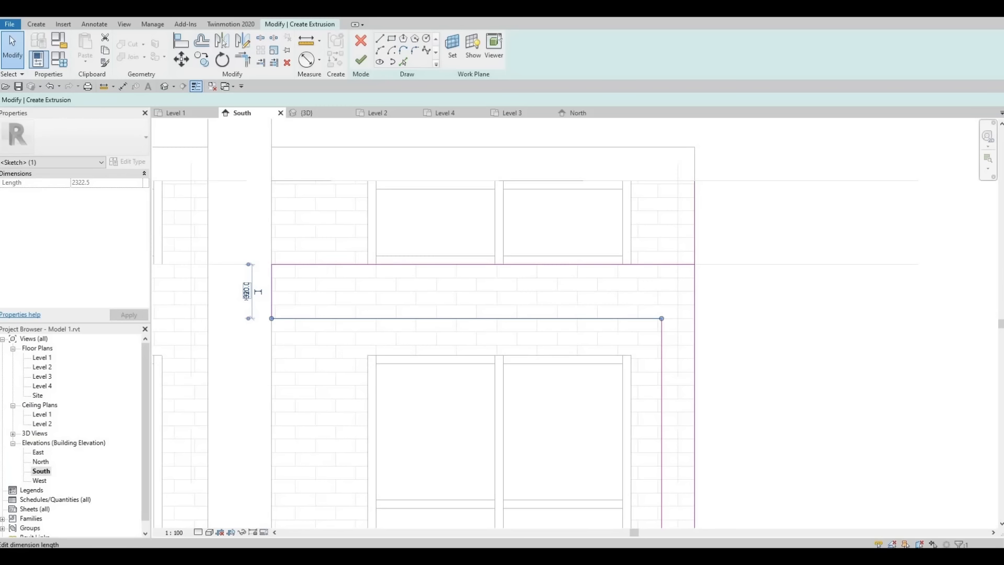
pyautogui.click(246, 292)
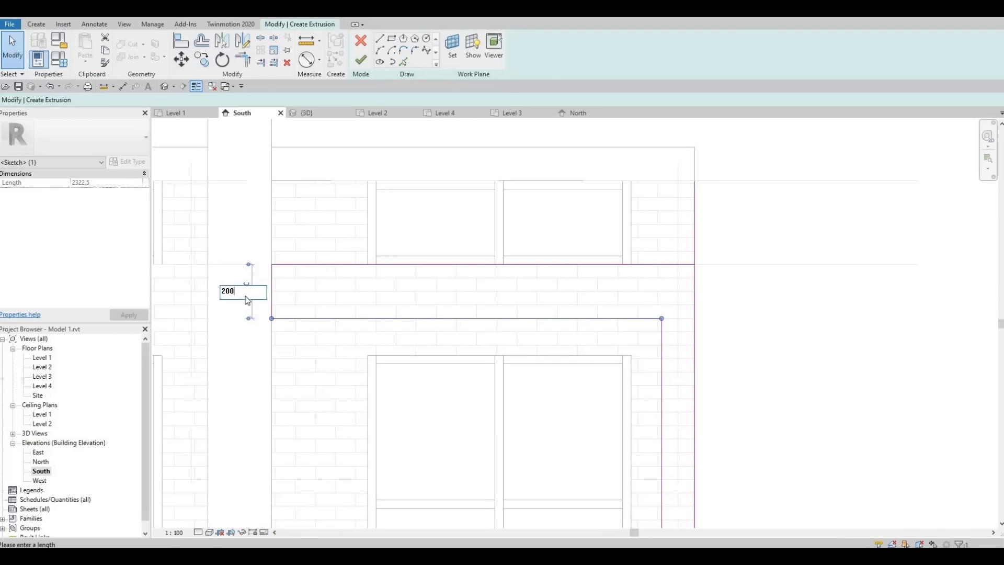
pyautogui.write('200')
pyautogui.press('Return')
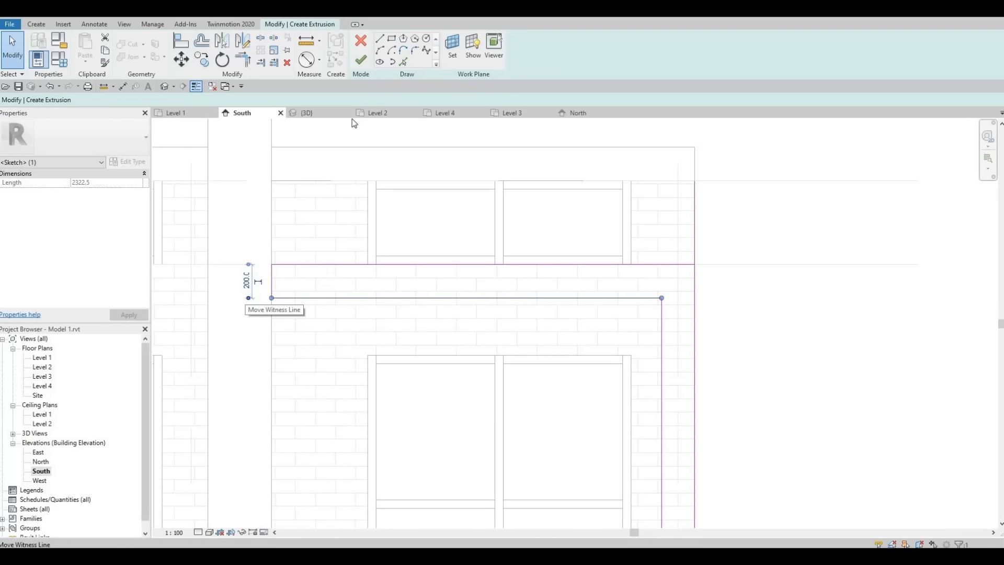
# Step: Try to finish the extrusion sketch, then trim the upper horizontal and outer vertical lines to a corner
pyautogui.click(361, 61)
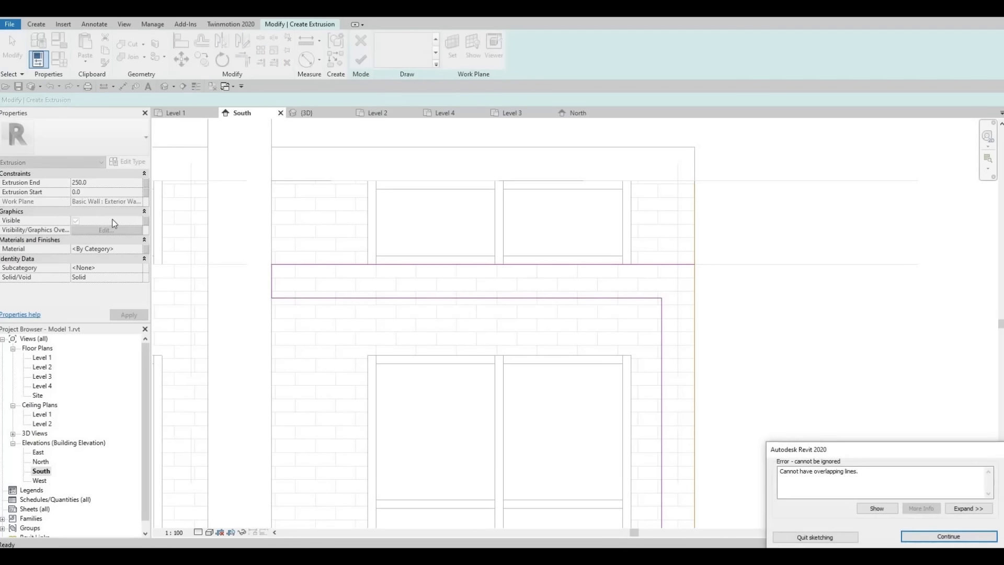
pyautogui.click(138, 248)
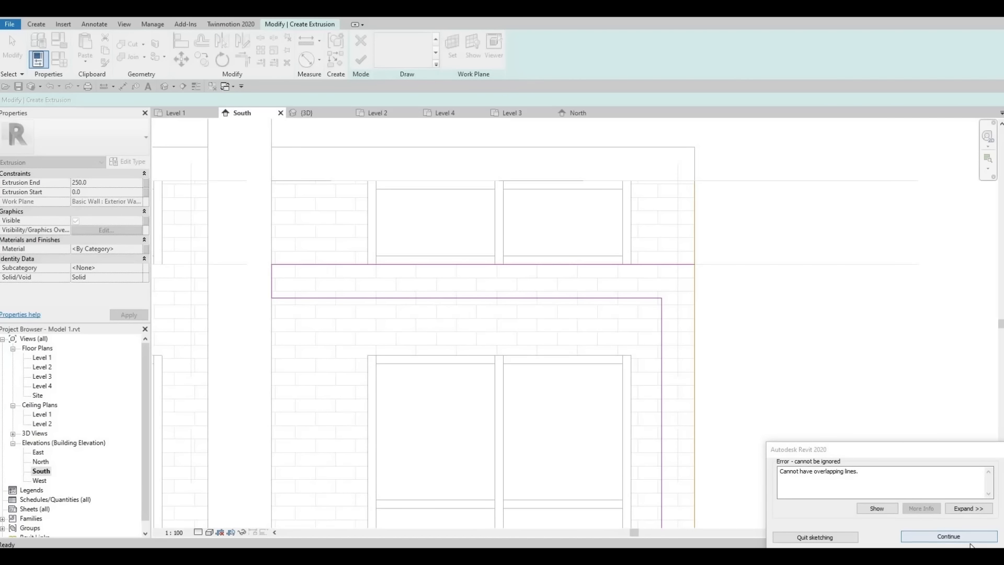
pyautogui.press('Return')
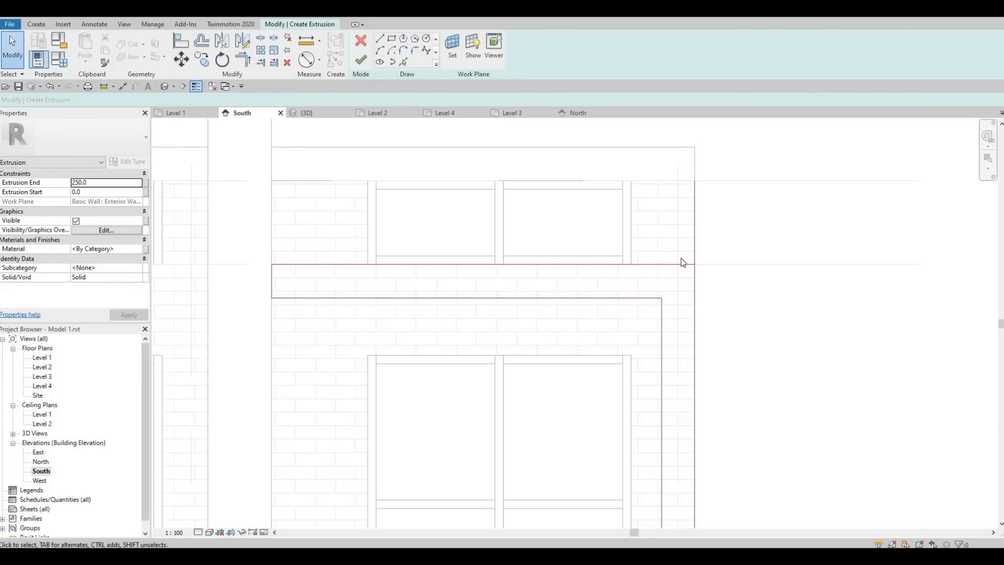
pyautogui.press('t')
pyautogui.press('r')
pyautogui.click(674, 264)
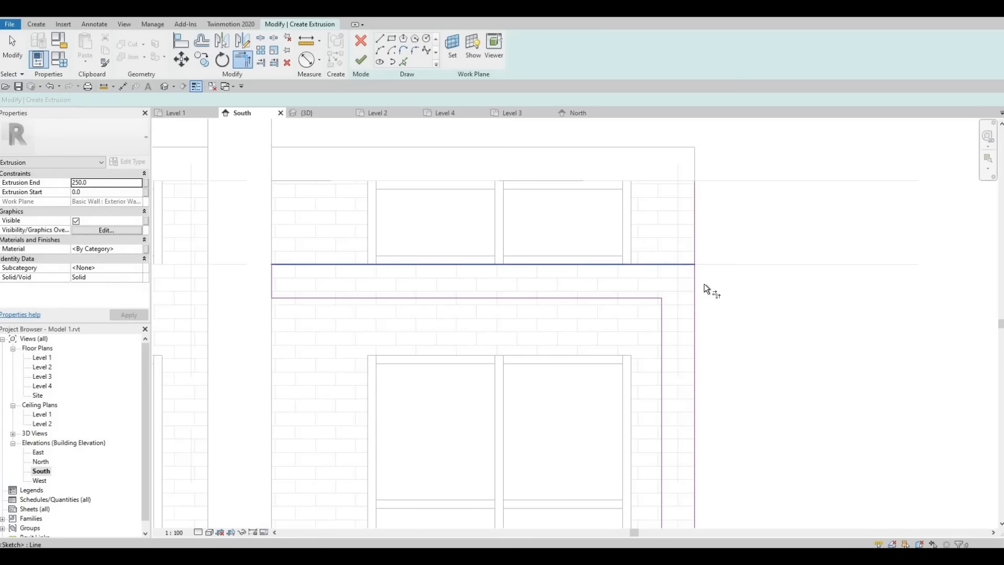
pyautogui.click(696, 285)
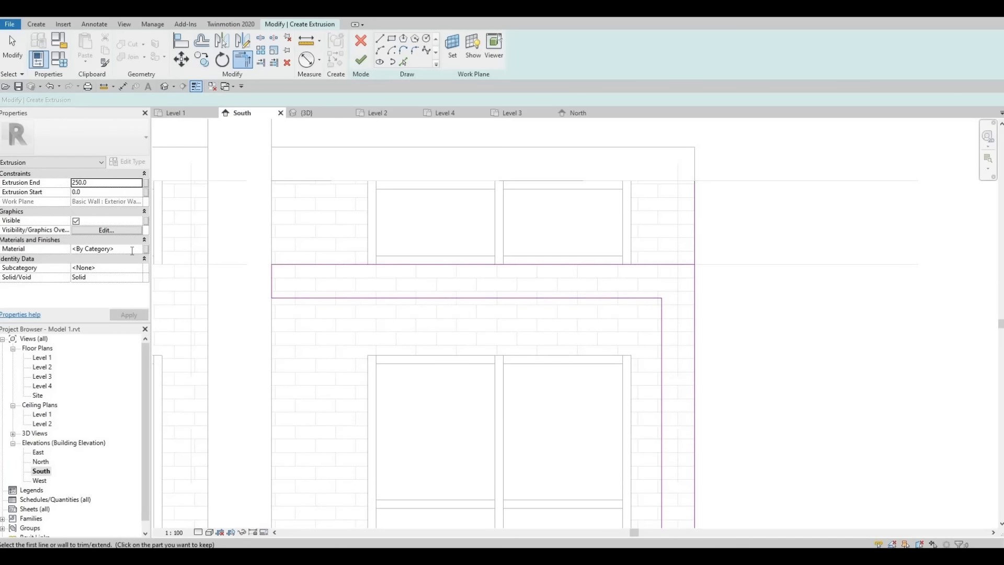
# Step: Assign the Acrylic material from the Plastic category of AEC Materials to the frame extrusion
pyautogui.click(141, 249)
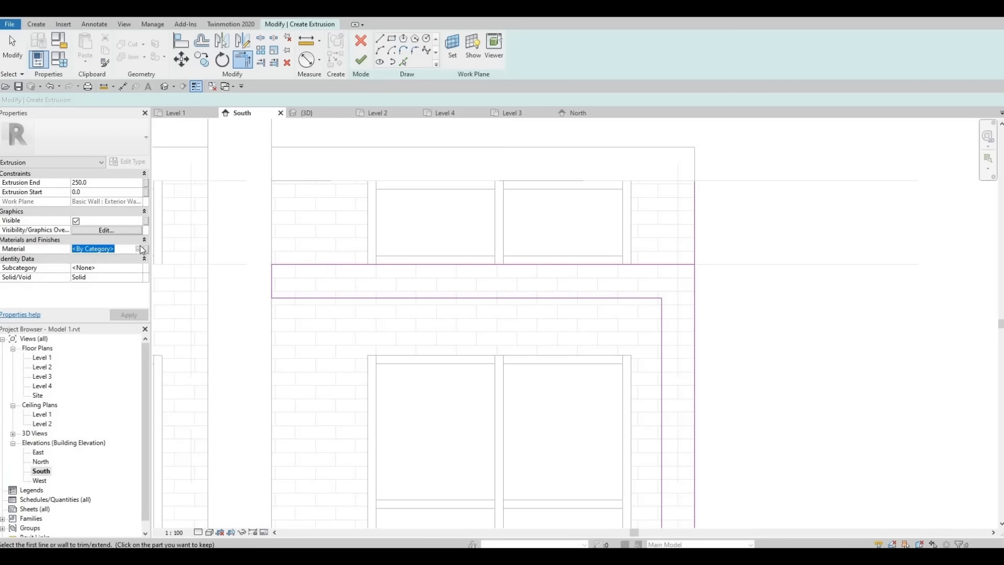
pyautogui.click(139, 249)
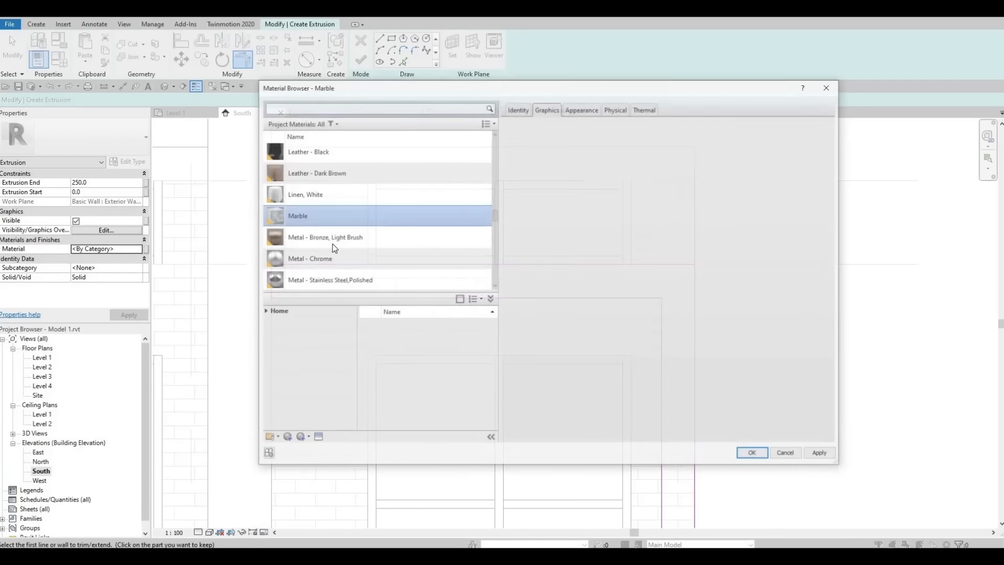
pyautogui.click(268, 313)
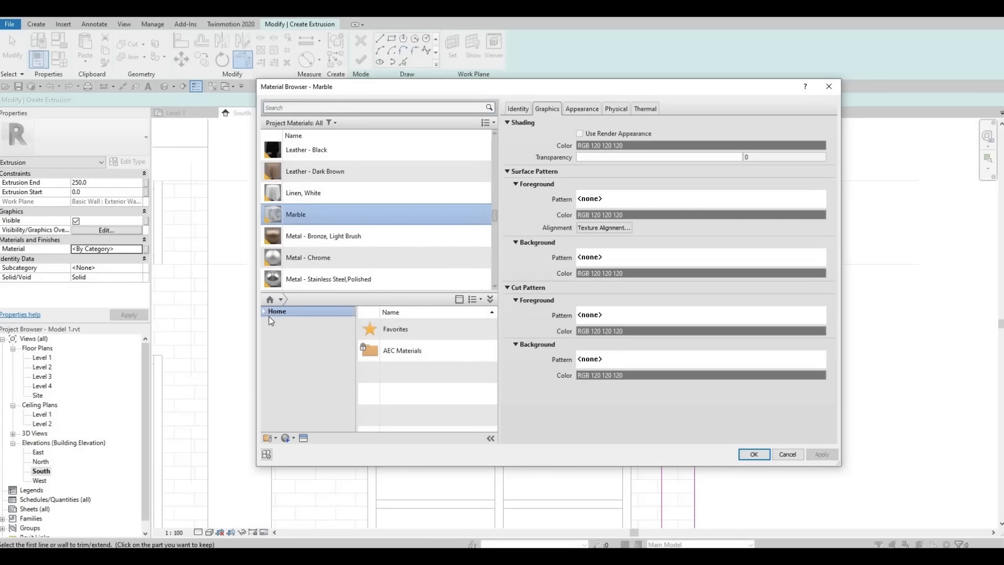
pyautogui.click(268, 331)
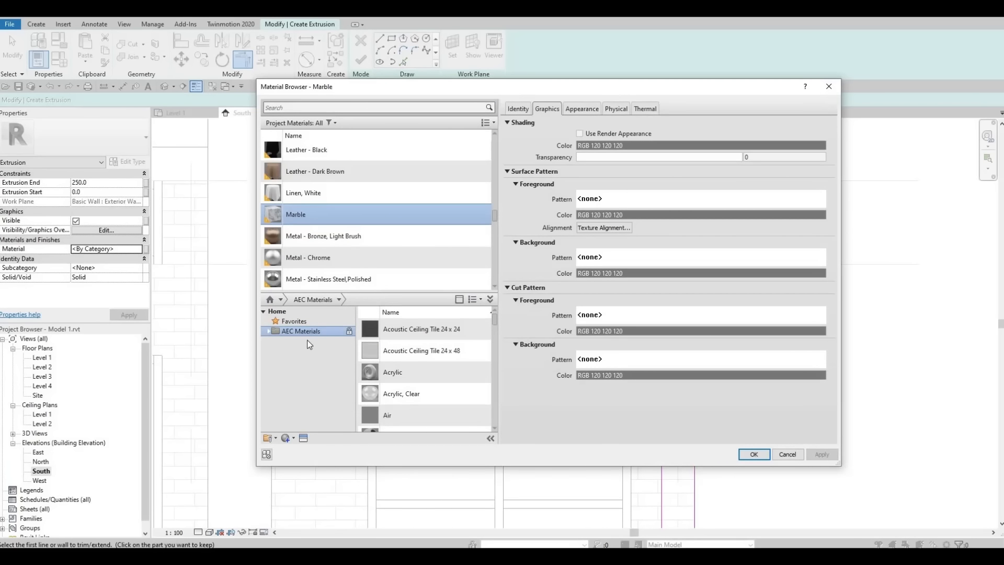
pyautogui.click(269, 332)
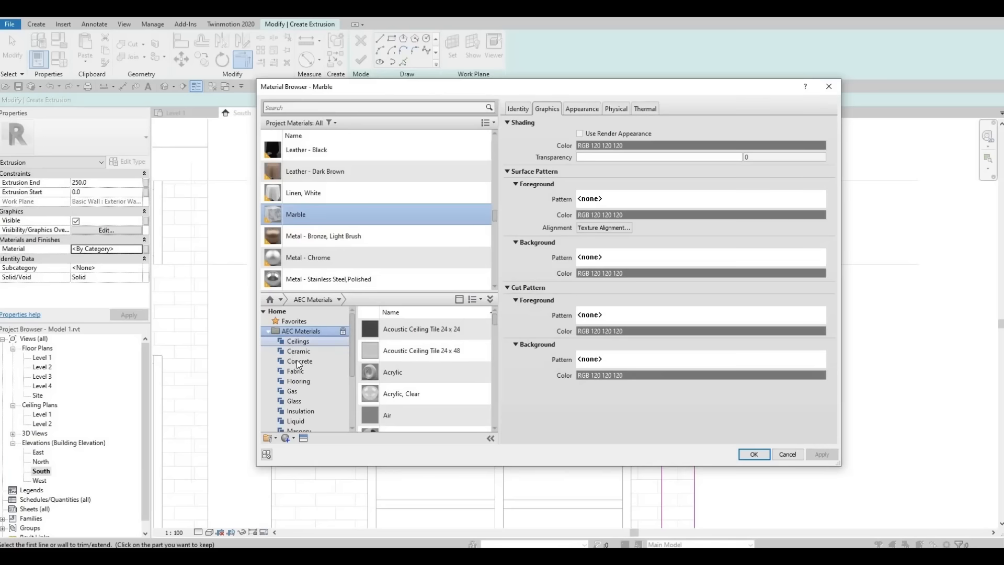
pyautogui.scroll(-1, 303, 360)
pyautogui.scroll(-1, 308, 380)
pyautogui.click(309, 380)
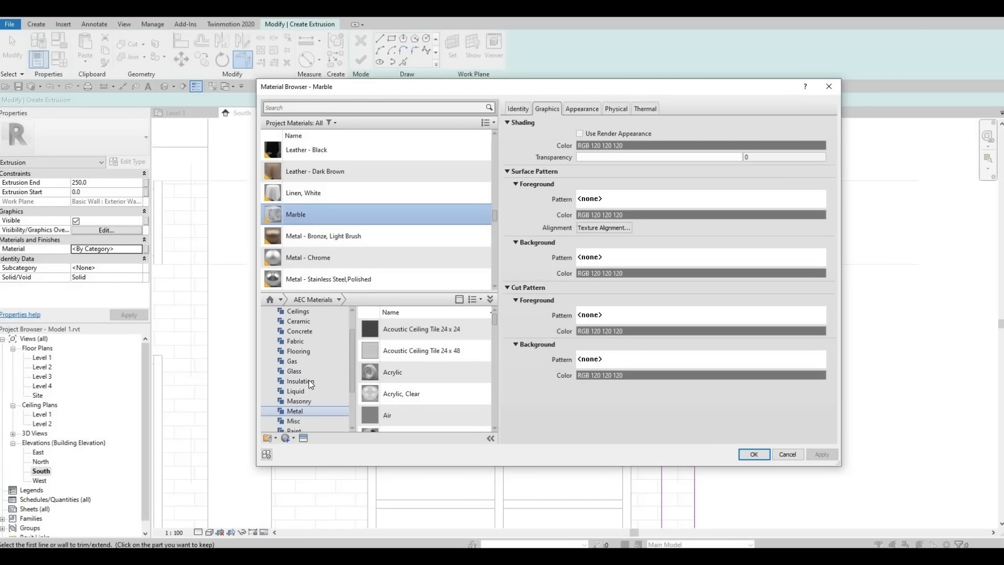
pyautogui.scroll(-2, 308, 379)
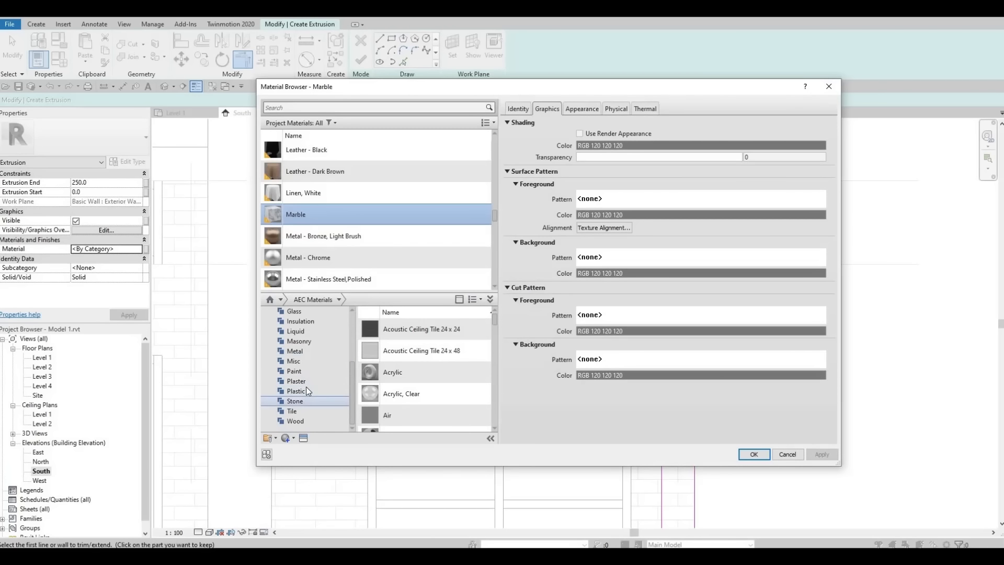
pyautogui.click(307, 386)
pyautogui.click(307, 391)
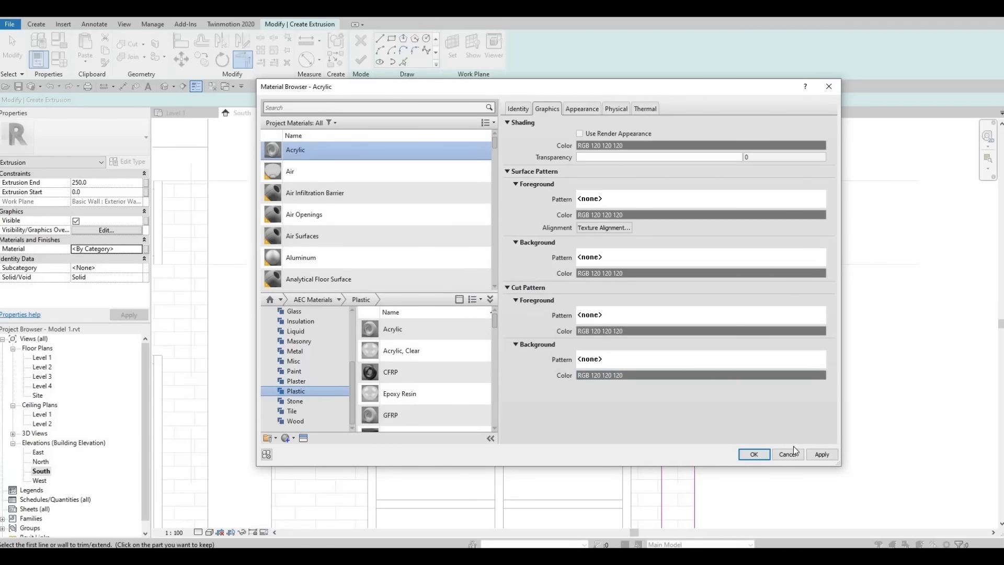
pyautogui.click(743, 457)
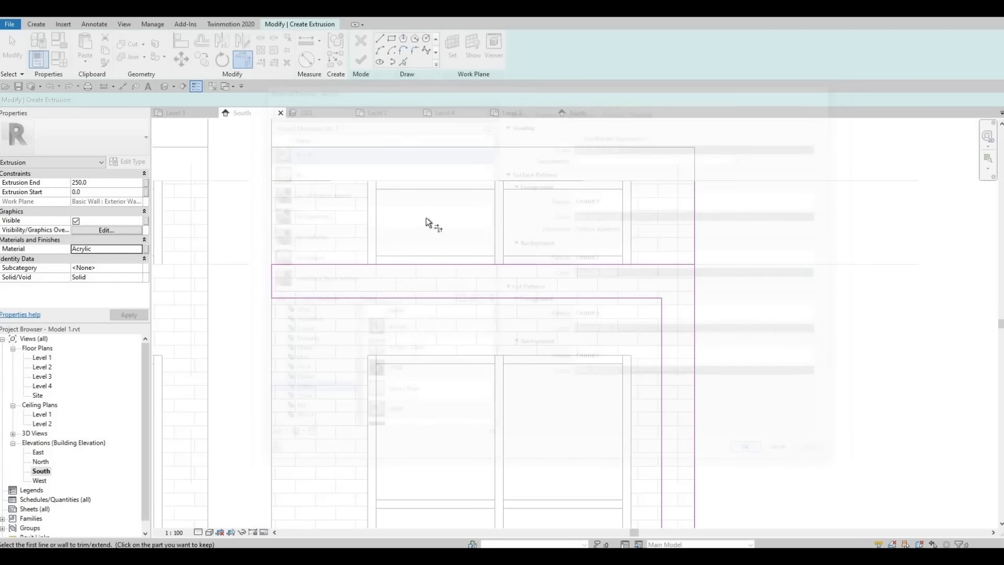
# Step: Delete the leftover vertical line segment above the frame outline's upper outer corner
pyautogui.click(363, 62)
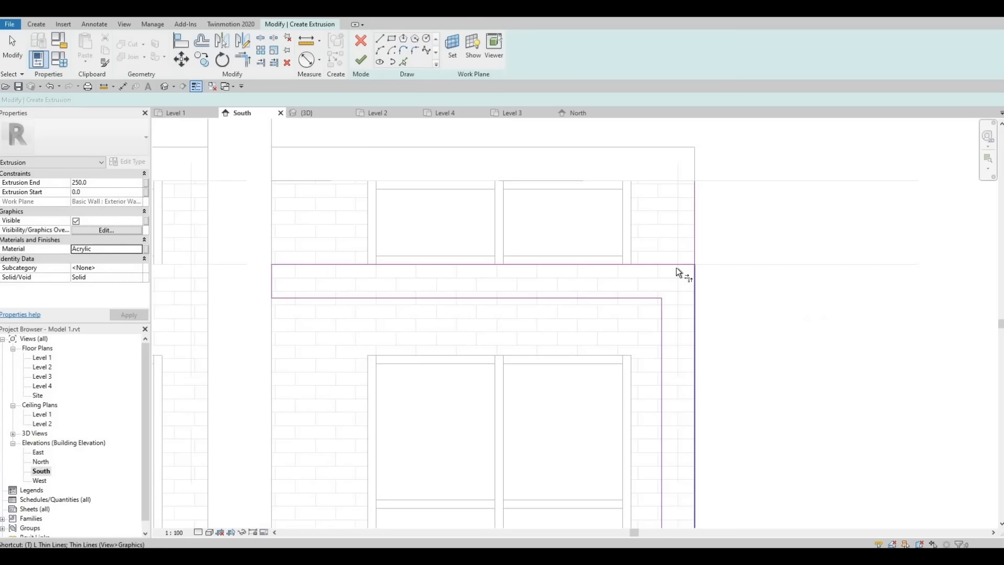
pyautogui.click(676, 267)
pyautogui.click(693, 240)
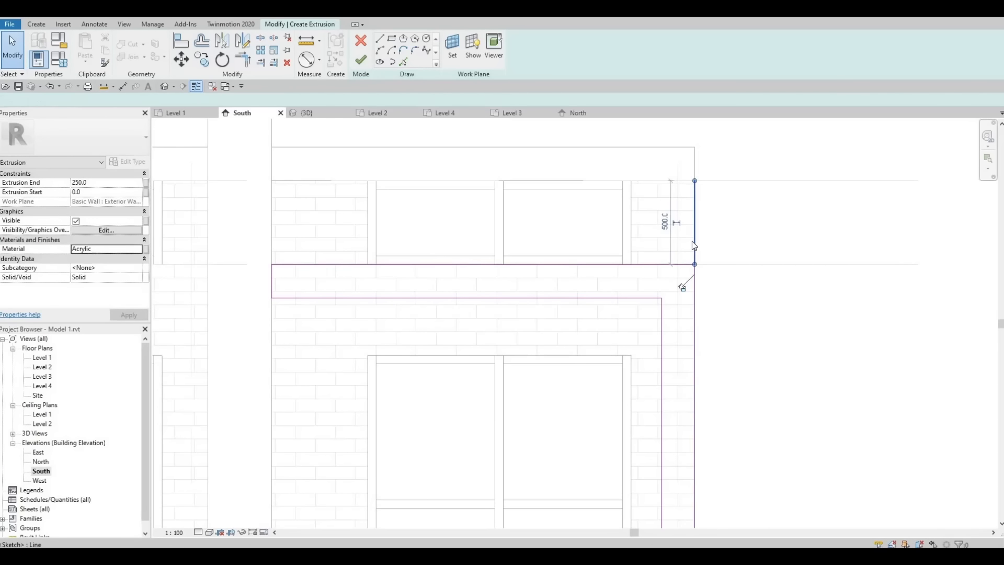
pyautogui.press('Delete')
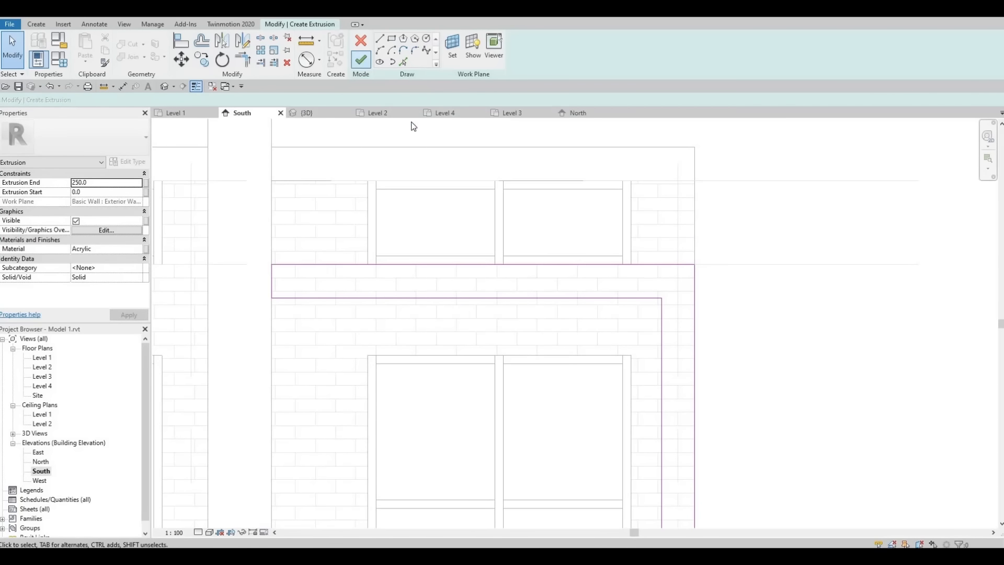
# Step: Finish the L-shaped extrusion sketch and complete the in-place model
pyautogui.scroll(-5, 512, 253)
pyautogui.press('Escape')
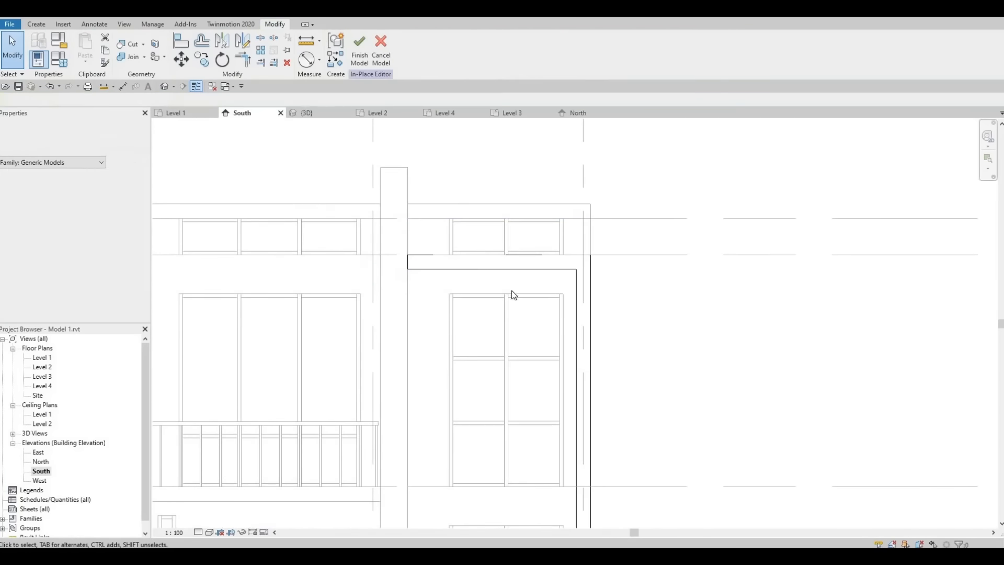
pyautogui.click(358, 54)
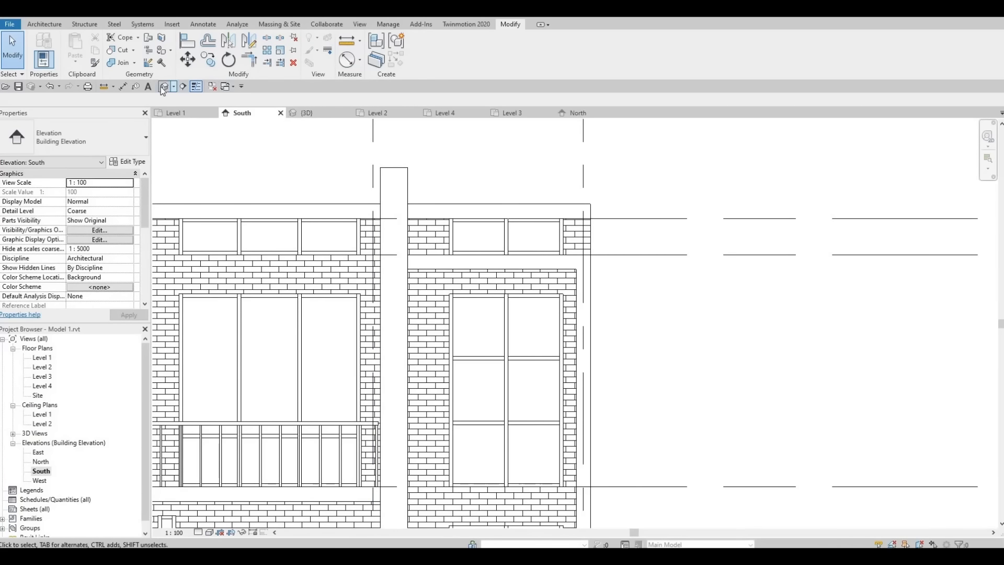
# Step: Open the 3D view, orbit to the building's end, and select the new frame for inspection
pyautogui.click(164, 86)
pyautogui.keyDown('shift'); pyautogui.moveTo(470, 366); pyautogui.dragTo(564, 460, button='middle'); pyautogui.keyUp('shift')
pyautogui.scroll(4, 634, 282)
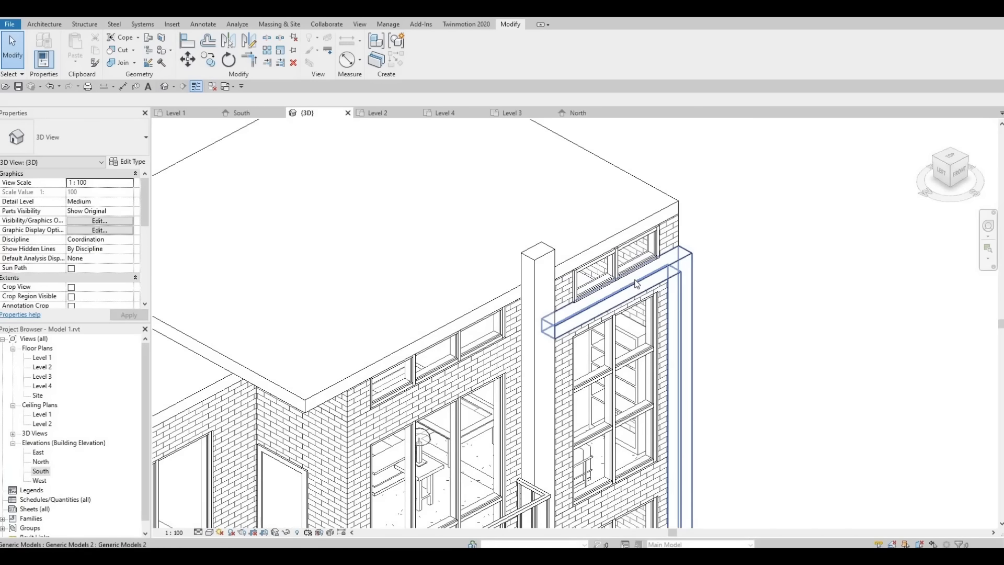
pyautogui.click(637, 283)
pyautogui.scroll(5, 695, 394)
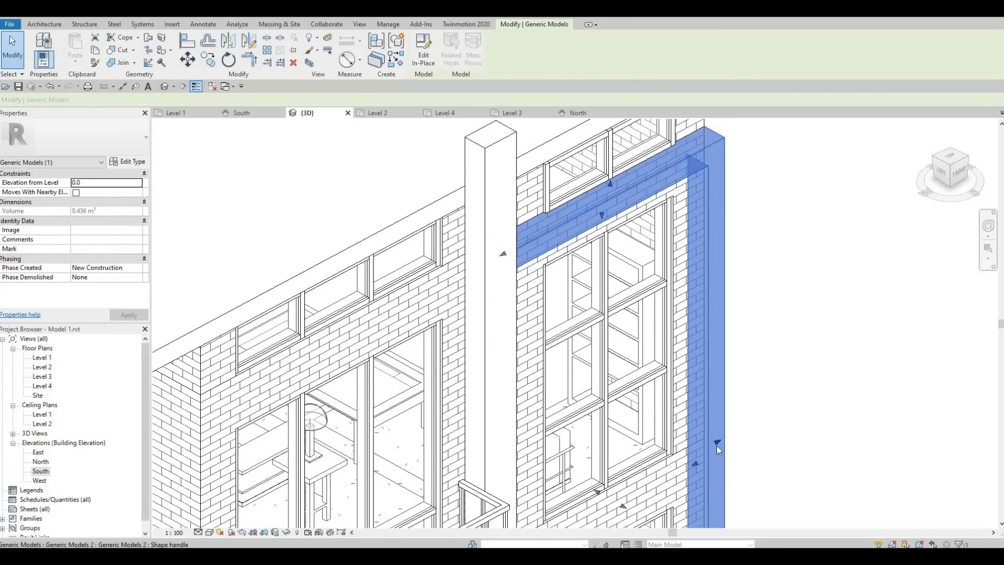
# Step: Slightly reduce the L-shaped frame's projection from the wall, deselect it, and check the facade in 3D
pyautogui.scroll(-5, 707, 350)
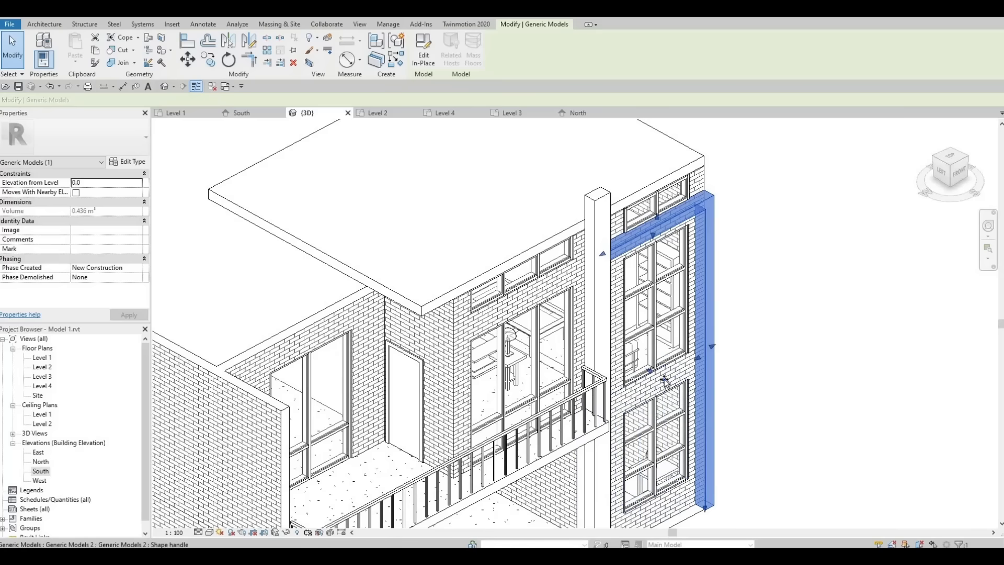
pyautogui.moveTo(663, 381); pyautogui.dragTo(657, 376)
pyautogui.press('Escape')
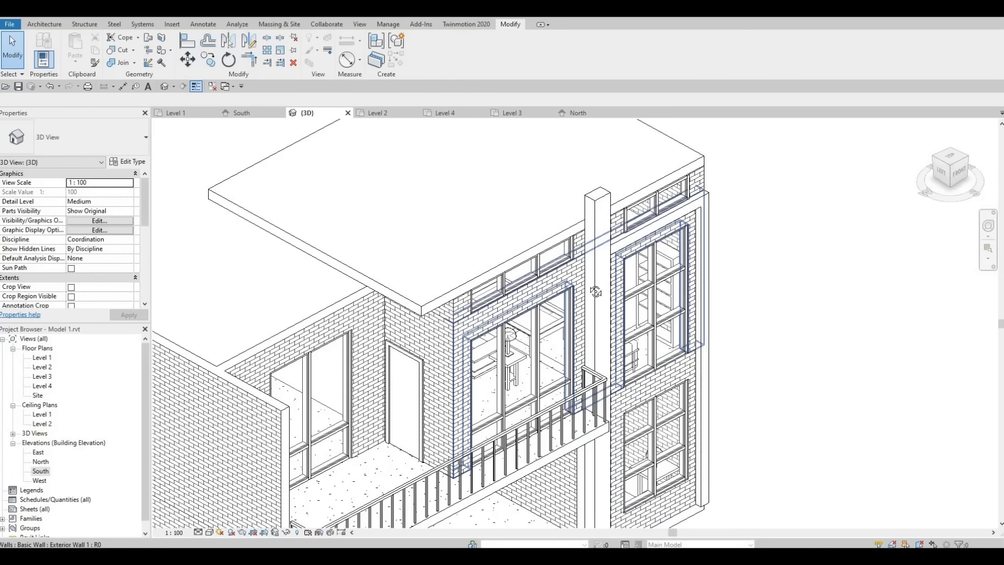
pyautogui.scroll(2, 657, 357)
pyautogui.moveTo(585, 327)
pyautogui.keyDown('shift'); pyautogui.mouseDown(button='middle')
pyautogui.moveTo(570, 308)
pyautogui.moveTo(595, 315)
pyautogui.mouseUp(button='middle'); pyautogui.keyUp('shift')
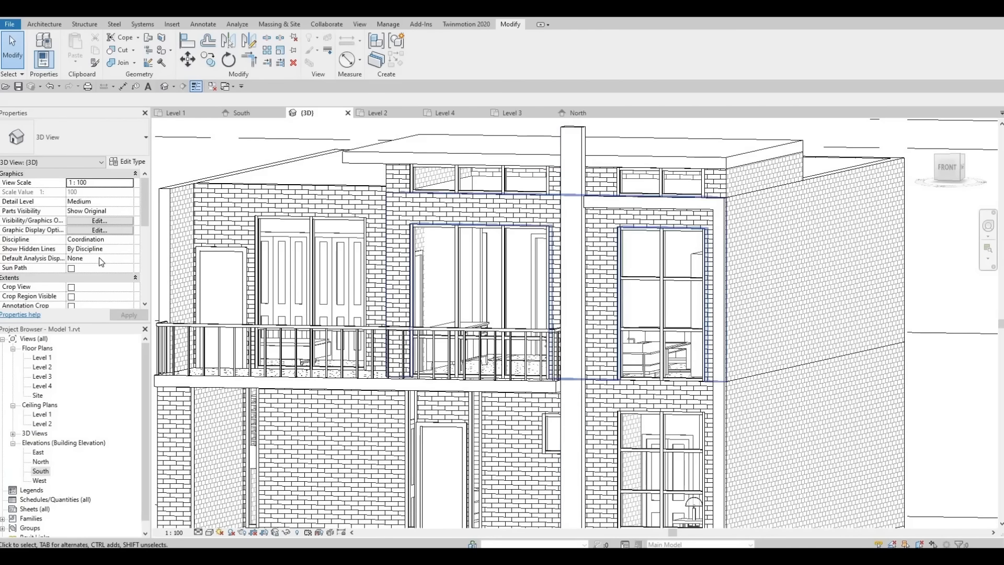
# Step: In the South elevation, start a new in-place component in the Generic Models category with the suggested name
pyautogui.doubleClick(45, 472)
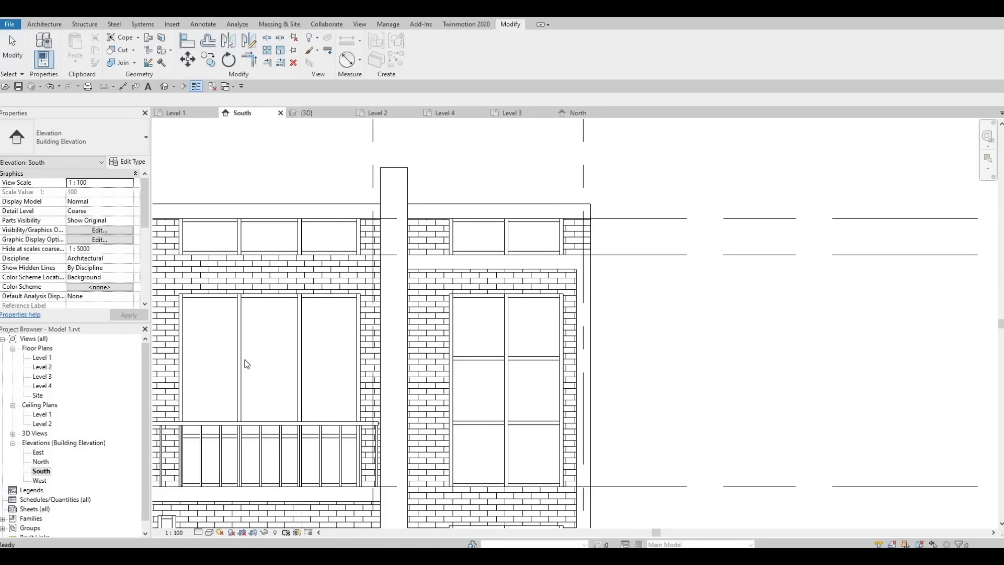
pyautogui.scroll(3, 421, 317)
pyautogui.scroll(-2, 434, 316)
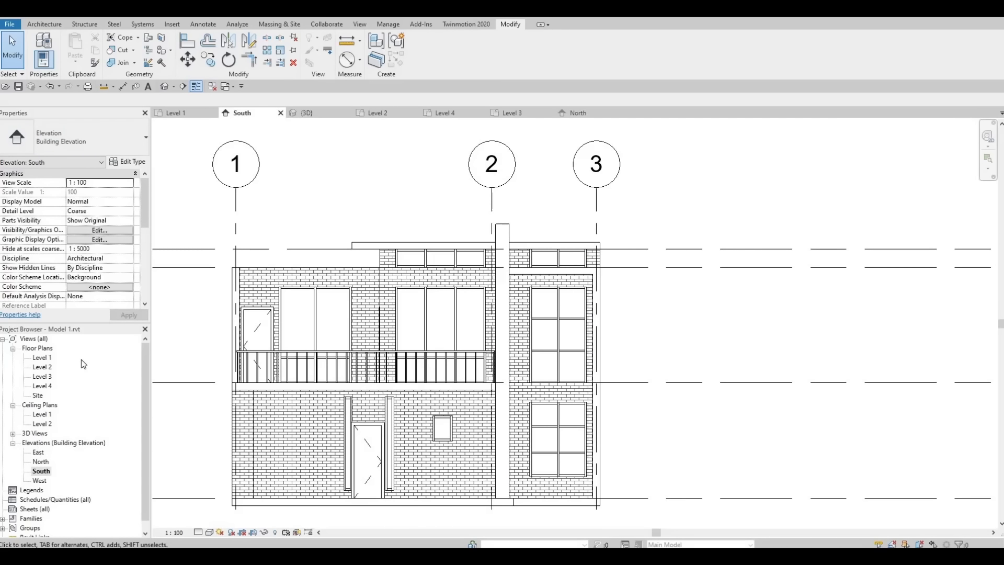
pyautogui.click(36, 24)
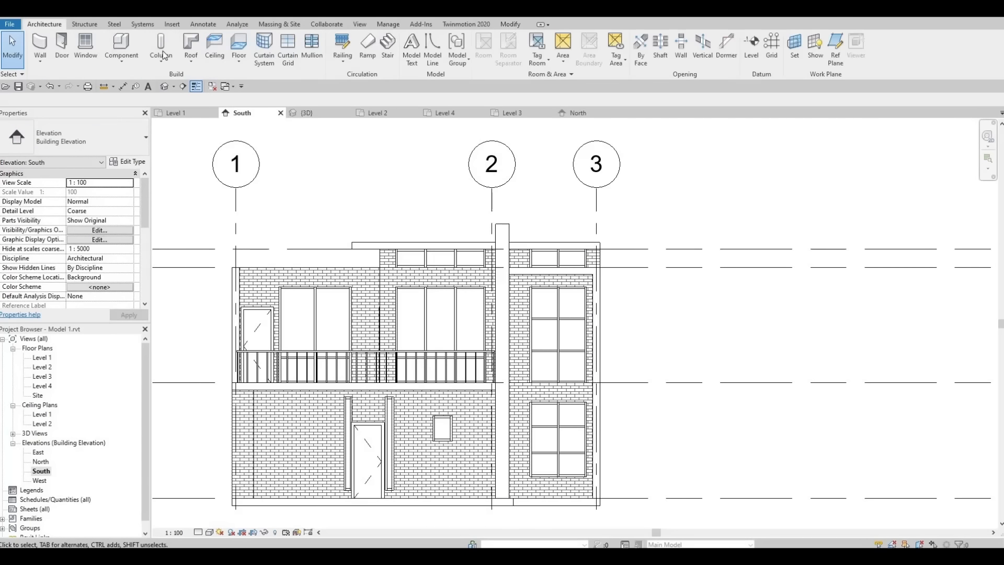
pyautogui.click(122, 59)
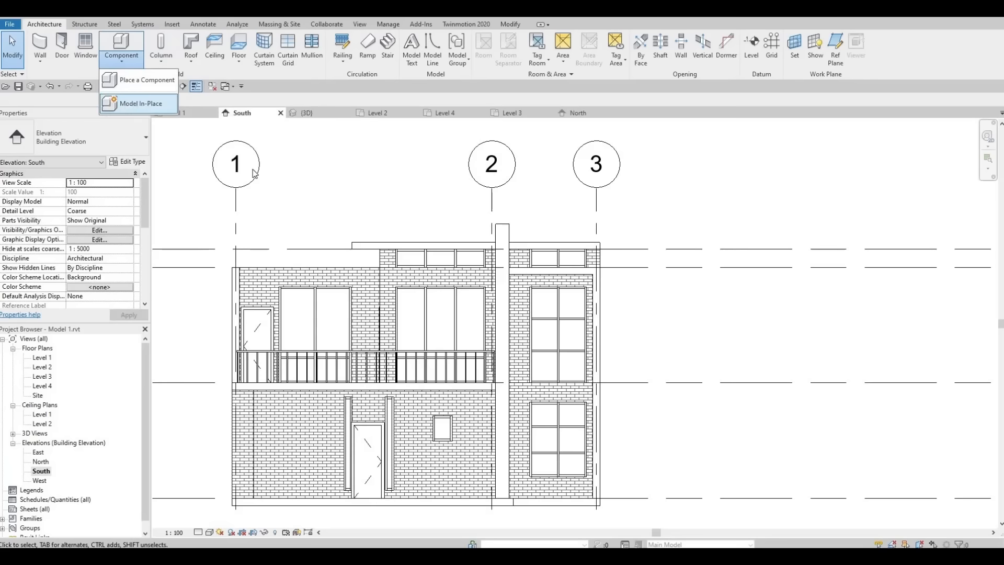
pyautogui.click(135, 104)
pyautogui.scroll(-2, 470, 272)
pyautogui.scroll(-2, 470, 271)
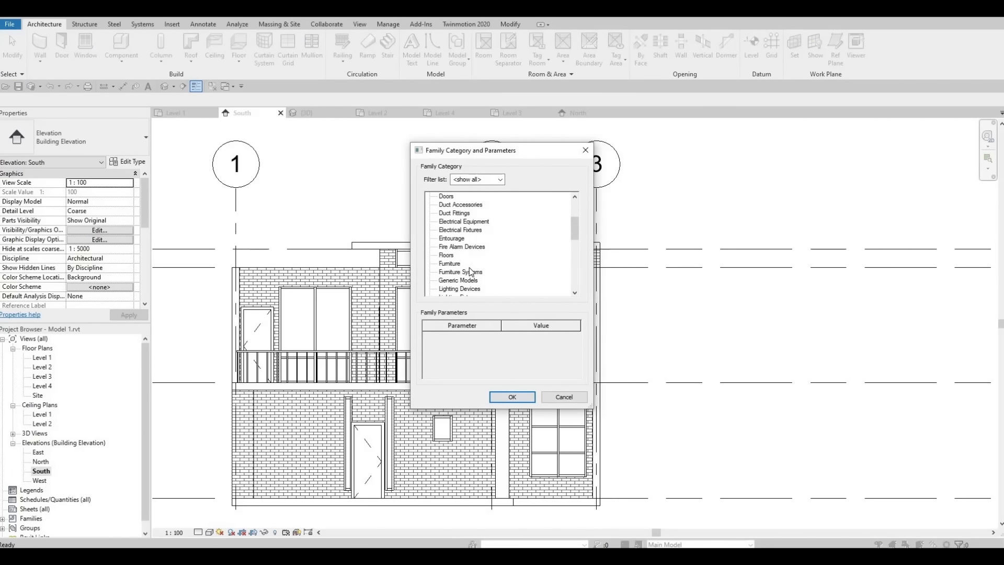
pyautogui.click(458, 271)
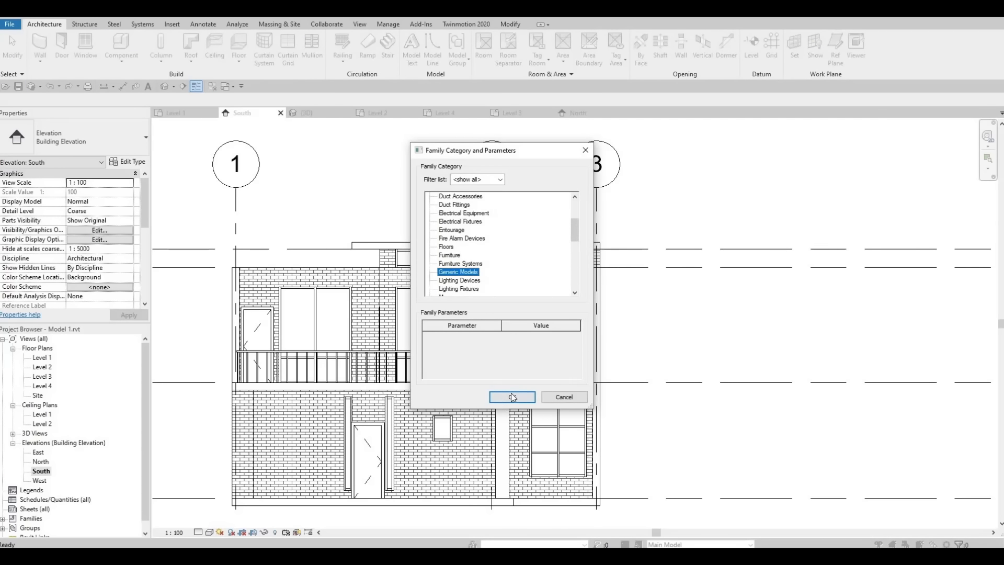
pyautogui.click(511, 397)
pyautogui.click(484, 186)
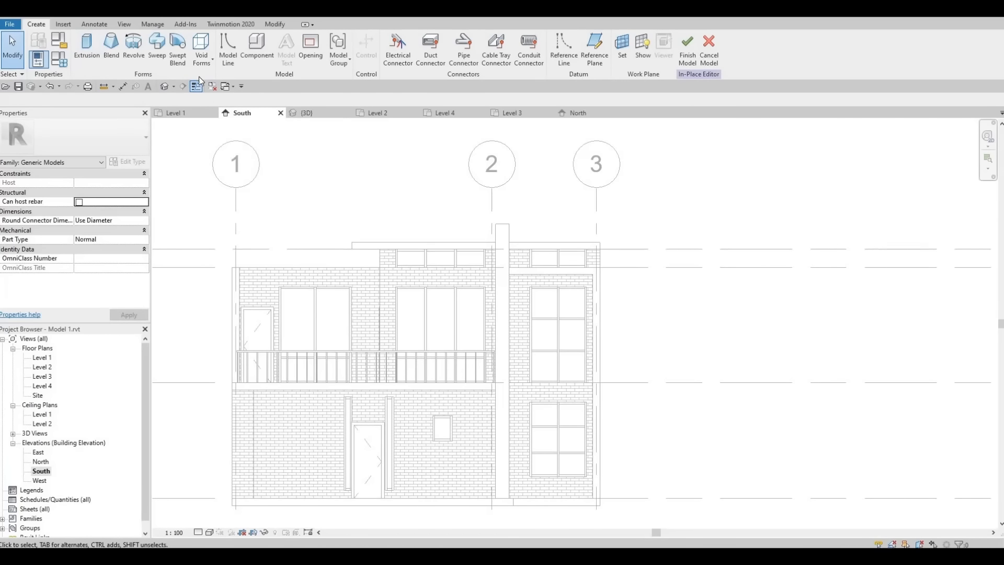
# Step: Start an extrusion on the exterior wall's plane and sketch a long, thin horizontal rectangle above the upper-floor windows beside the vertical element
pyautogui.click(92, 54)
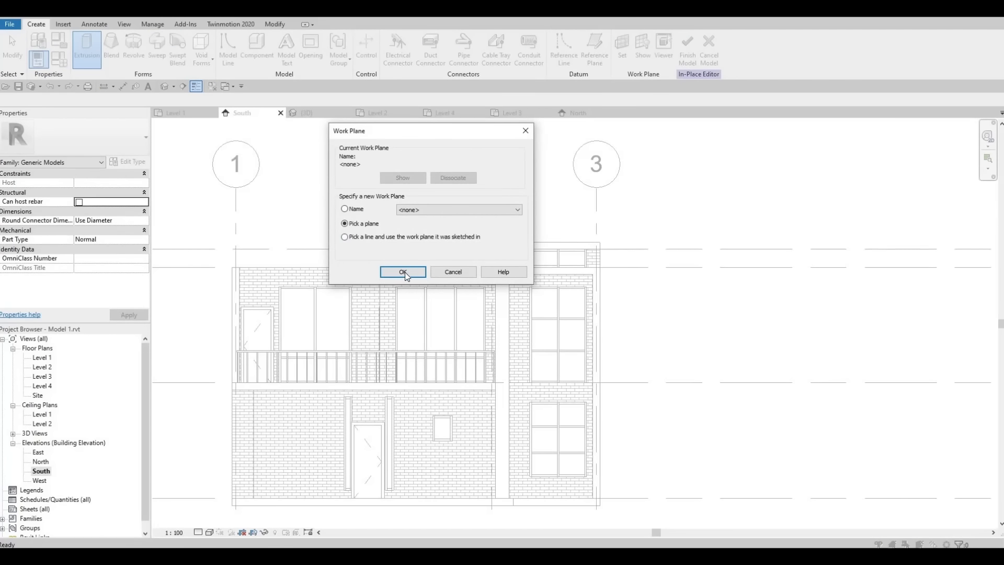
pyautogui.click(403, 271)
pyautogui.click(470, 285)
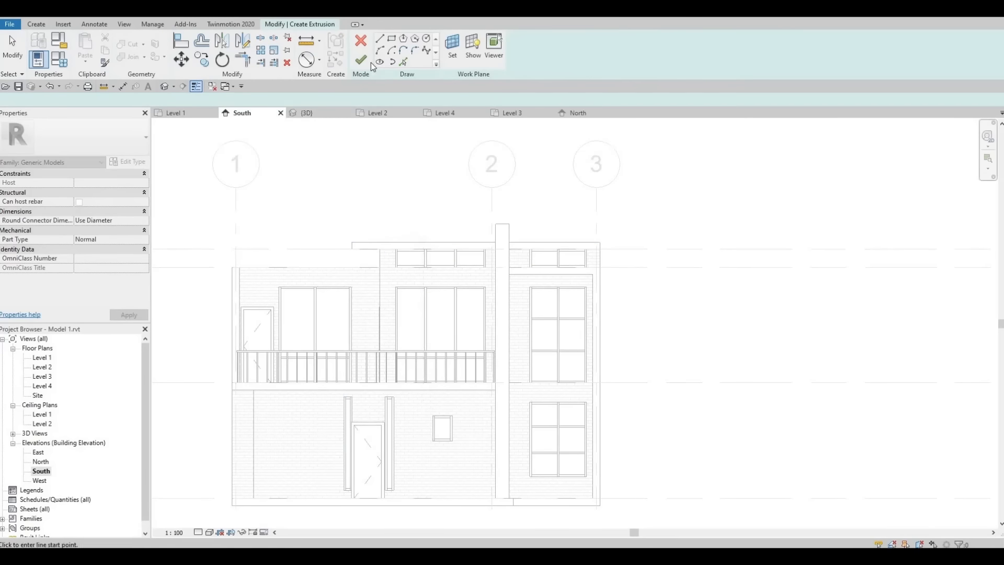
pyautogui.click(391, 38)
pyautogui.scroll(4, 523, 287)
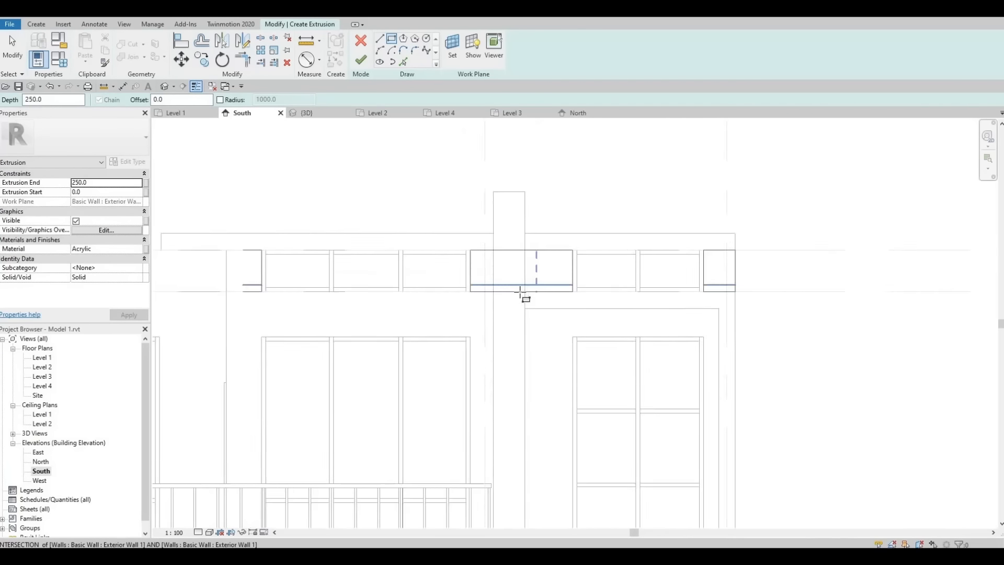
pyautogui.scroll(1, 521, 293)
pyautogui.click(521, 293)
pyautogui.moveTo(358, 333); pyautogui.dragTo(641, 331, button='middle')
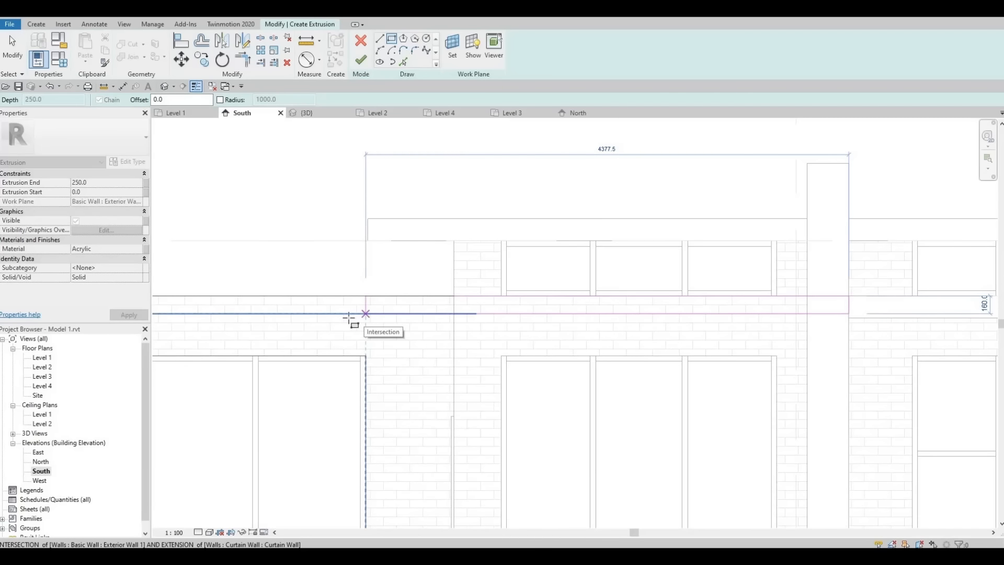
pyautogui.click(293, 322)
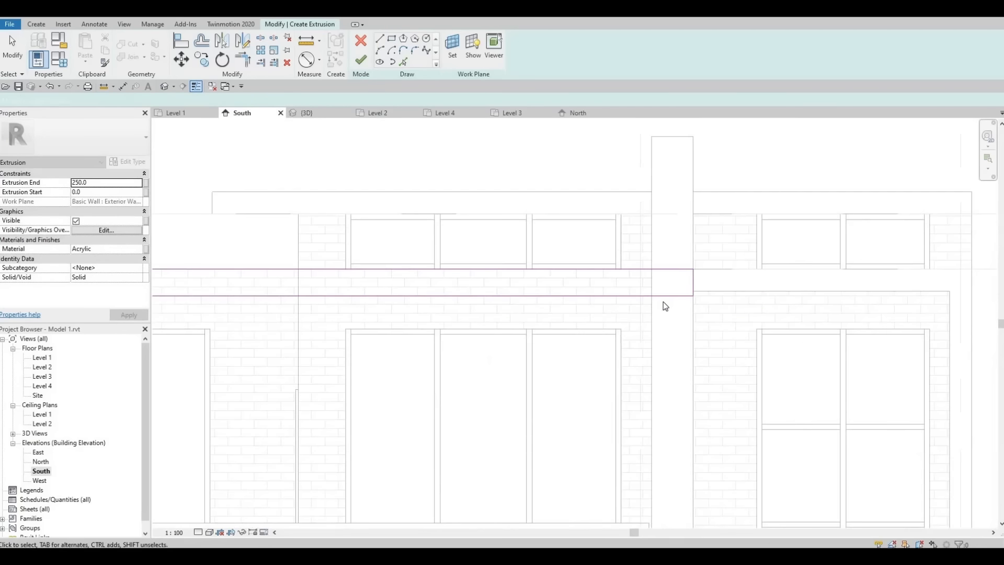
# Step: Align the rectangle's lower edge with the underside of the L-shaped frame's horizontal arm
pyautogui.press('Escape')
pyautogui.press('l')
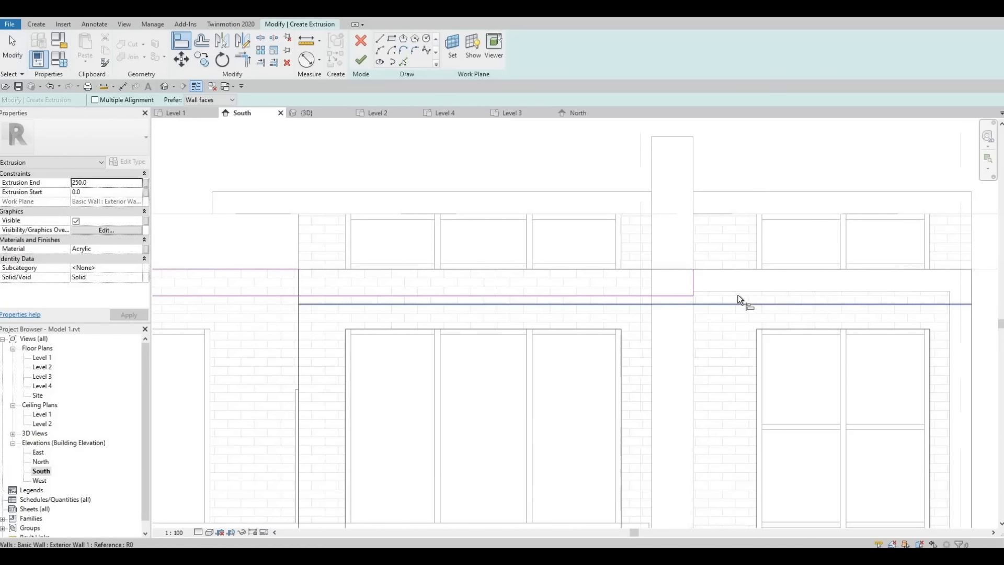
pyautogui.click(729, 289)
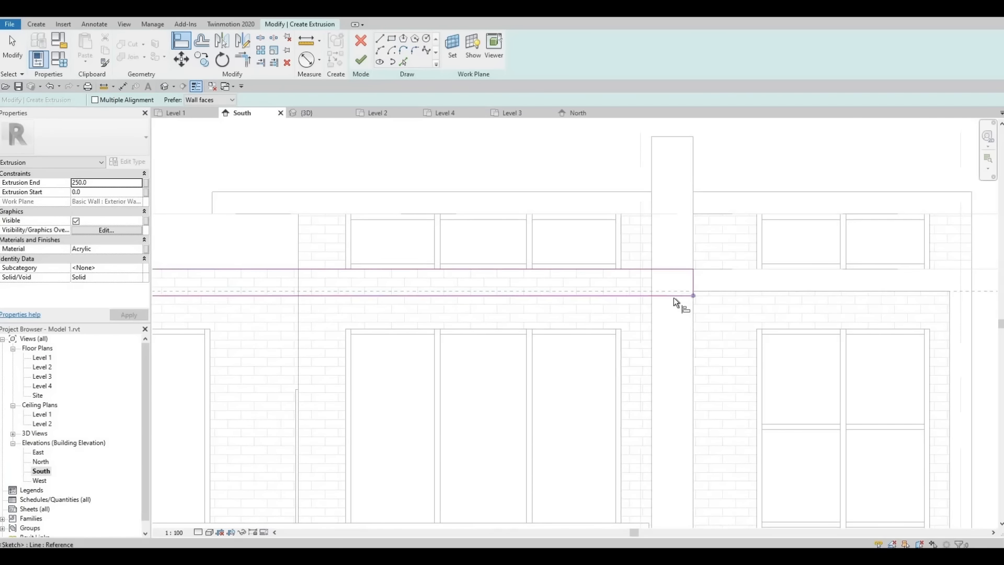
pyautogui.click(673, 296)
pyautogui.press('Escape')
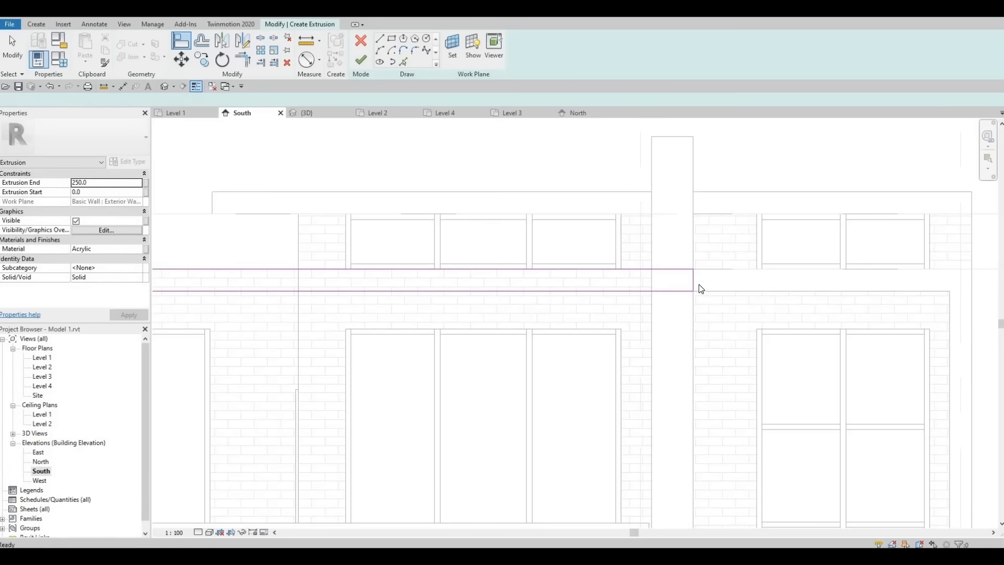
# Step: Align the rectangle's end with the near side of the vertical element so the outline stops there
pyautogui.press('a')
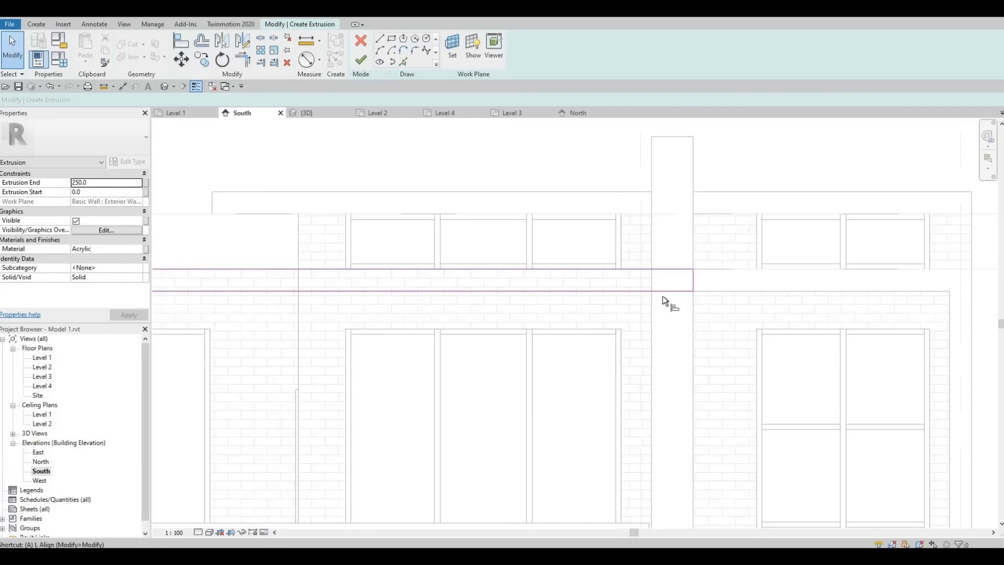
pyautogui.press('l')
pyautogui.click(655, 286)
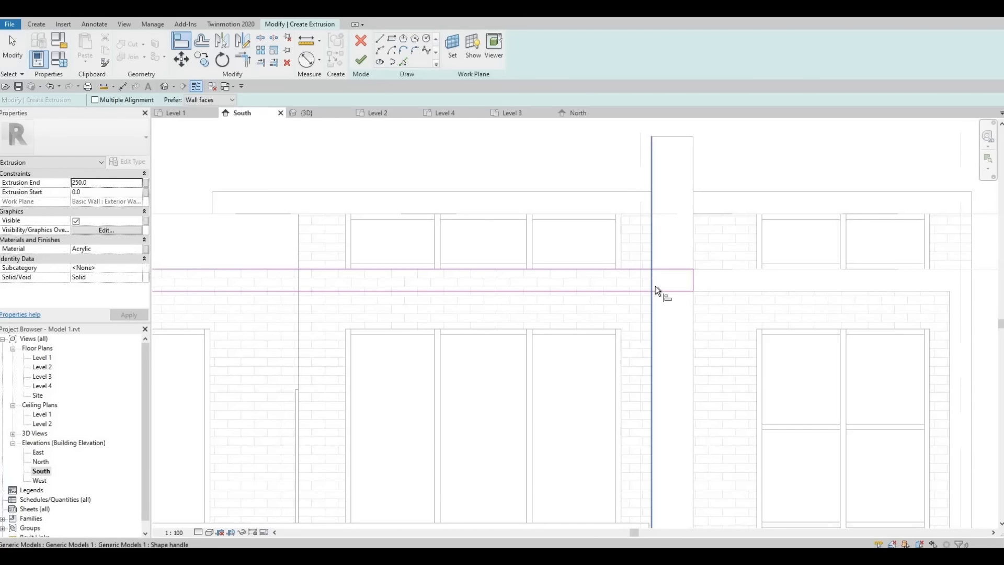
pyautogui.click(692, 280)
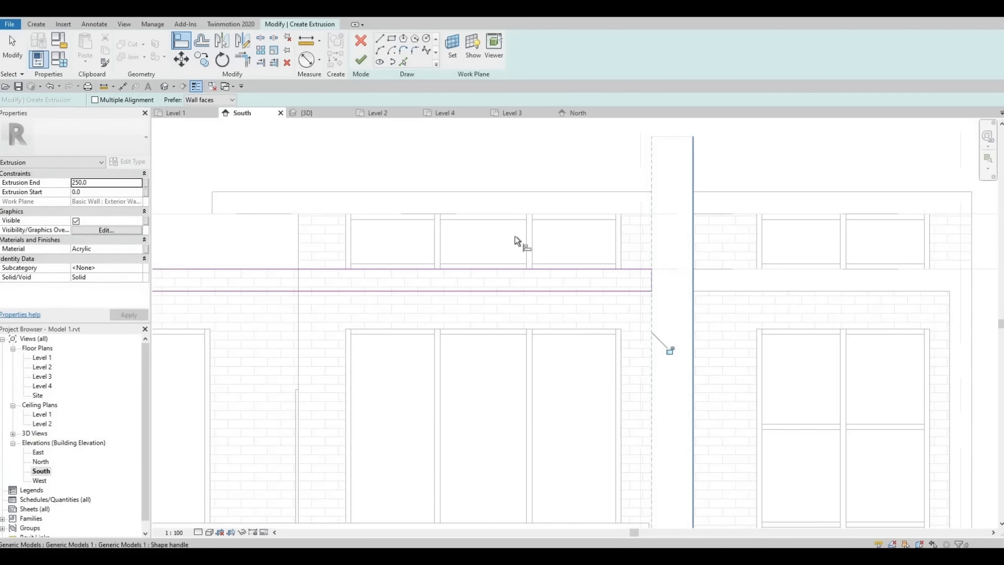
# Step: Finish the horizontal beam's extrusion sketch with a 250 depth and complete the in-place model
pyautogui.click(361, 58)
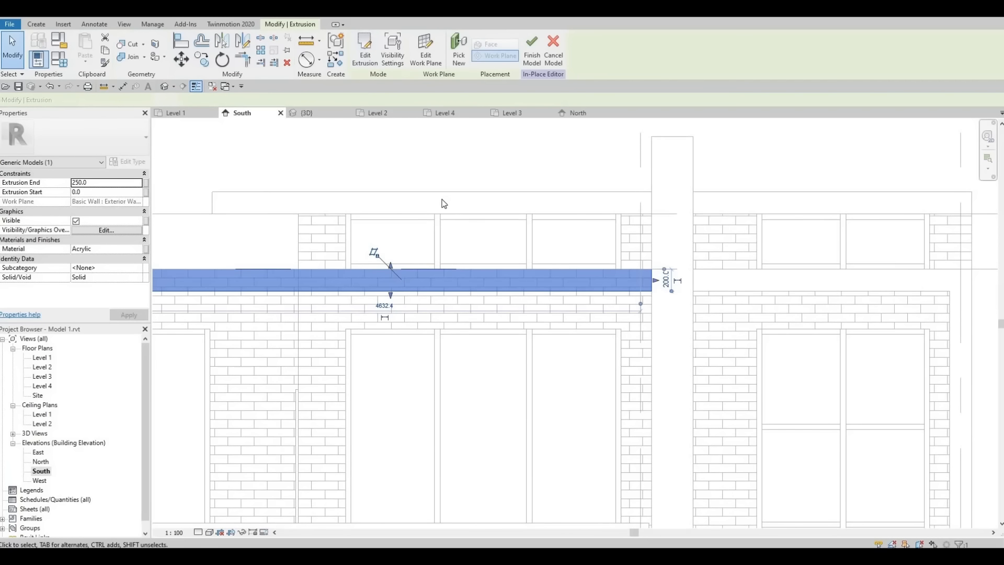
pyautogui.scroll(-2, 442, 198)
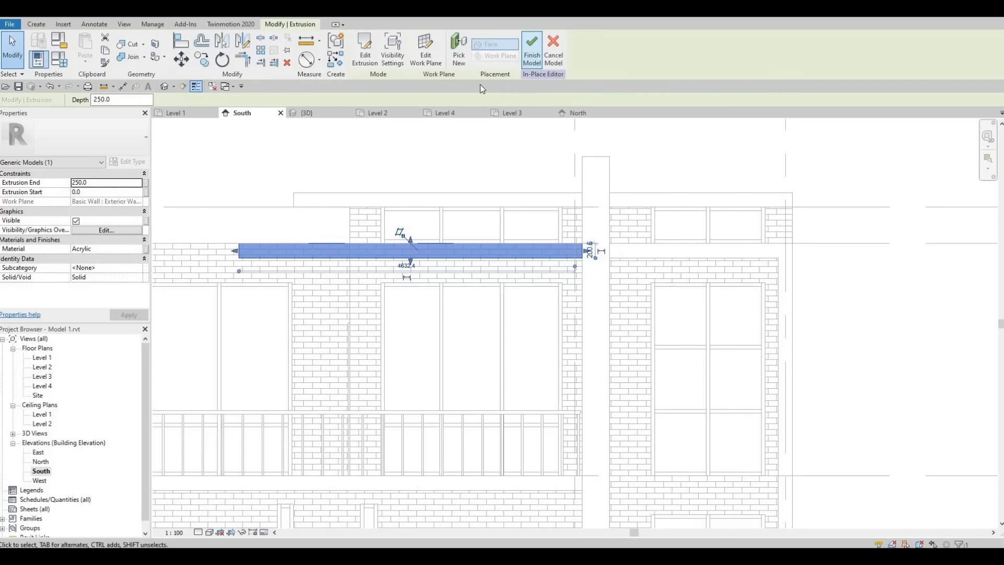
pyautogui.click(532, 51)
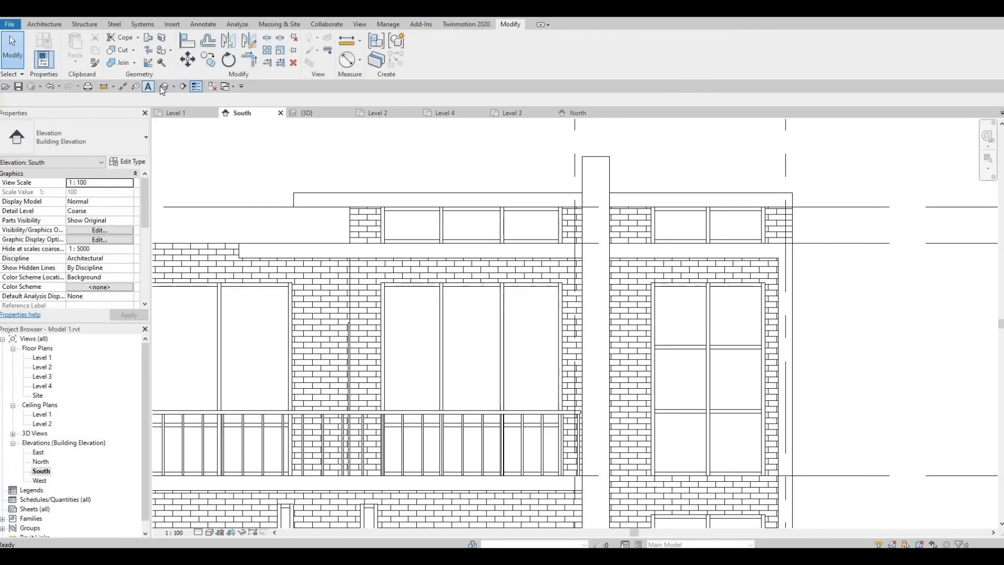
# Step: In the 3D view, align the horizontal beam's front face with the front face of the L-shaped frame
pyautogui.keyDown('shift'); pyautogui.moveTo(351, 291); pyautogui.dragTo(515, 345, button='middle'); pyautogui.keyUp('shift')
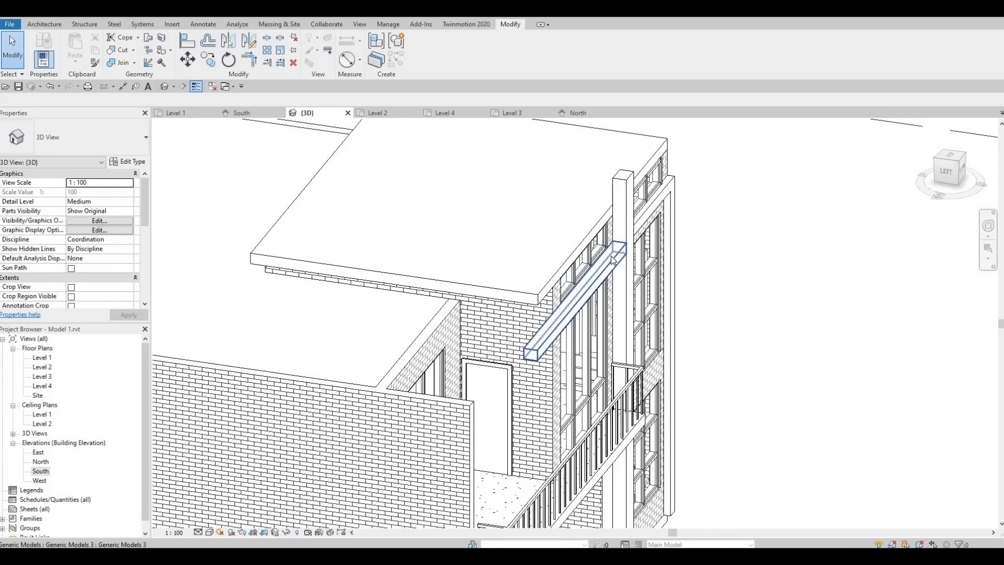
pyautogui.press('a')
pyautogui.press('l')
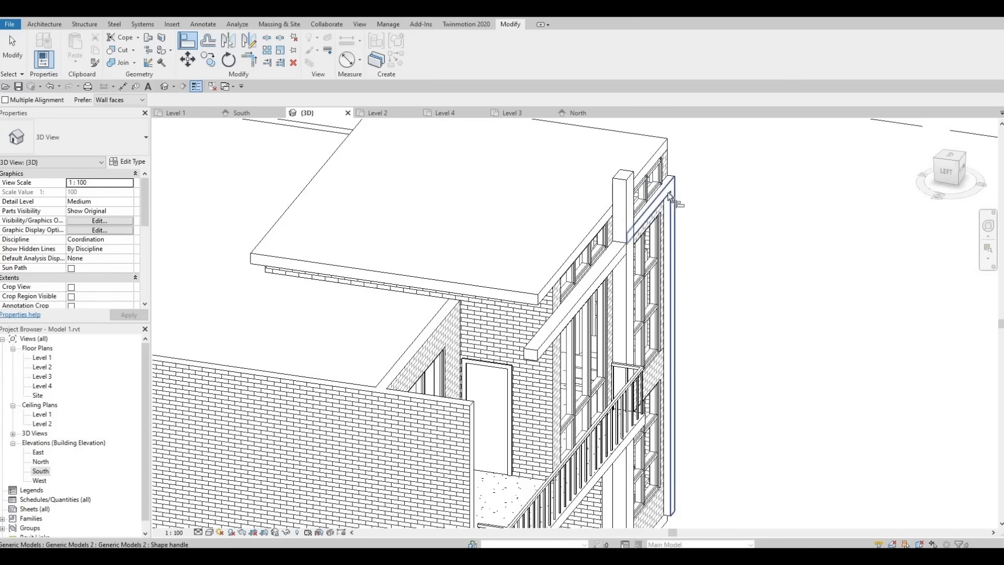
pyautogui.click(671, 206)
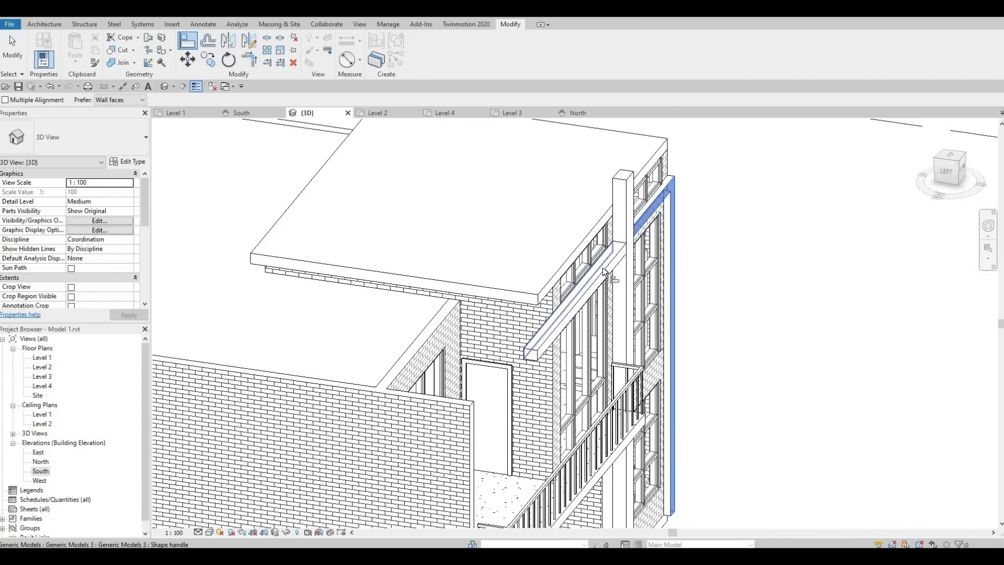
pyautogui.press('Escape')
pyautogui.press('Escape')
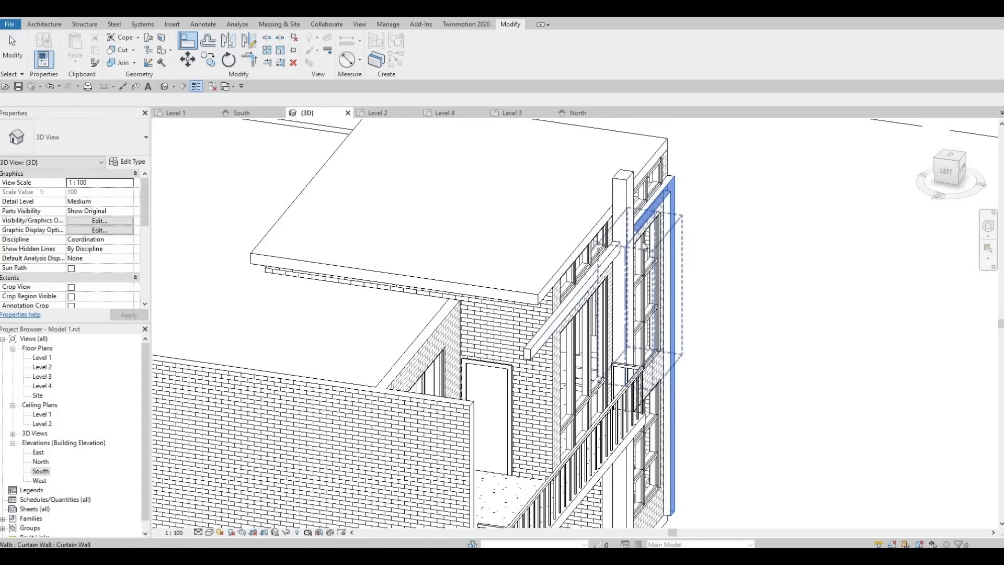
# Step: Examine the beam, vertical element and frame on the facade from the front and the side in 3D
pyautogui.moveTo(638, 512); pyautogui.dragTo(600, 391, button='middle')
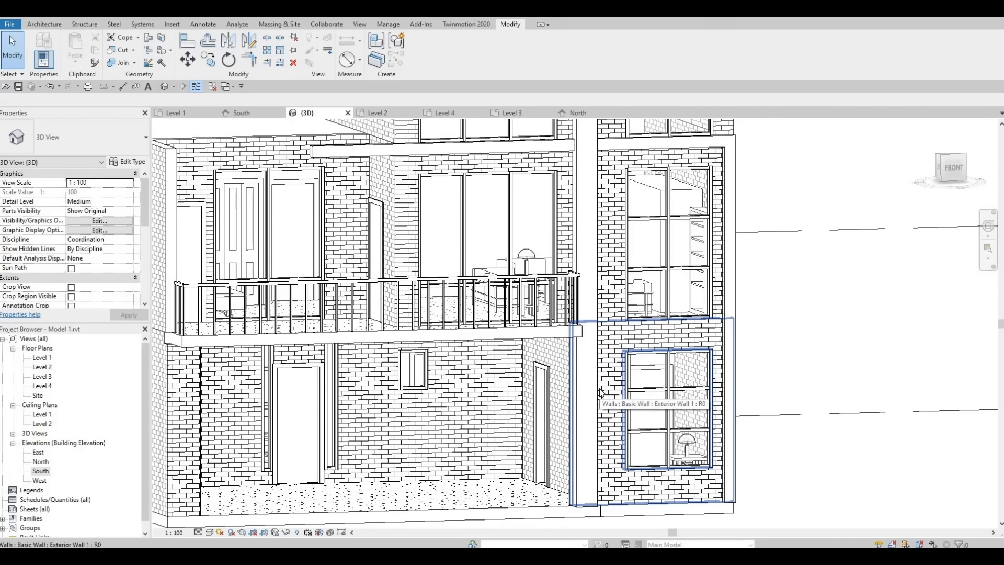
pyautogui.scroll(-3, 601, 391)
pyautogui.keyDown('shift'); pyautogui.moveTo(596, 375); pyautogui.dragTo(629, 238, button='middle'); pyautogui.keyUp('shift')
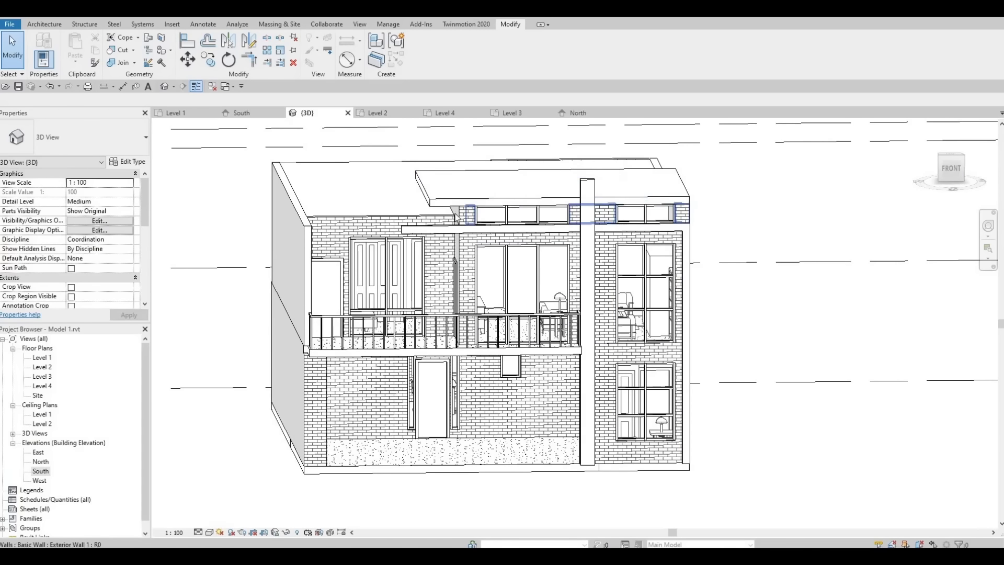
pyautogui.keyDown('shift'); pyautogui.moveTo(456, 260); pyautogui.dragTo(538, 321, button='middle'); pyautogui.keyUp('shift')
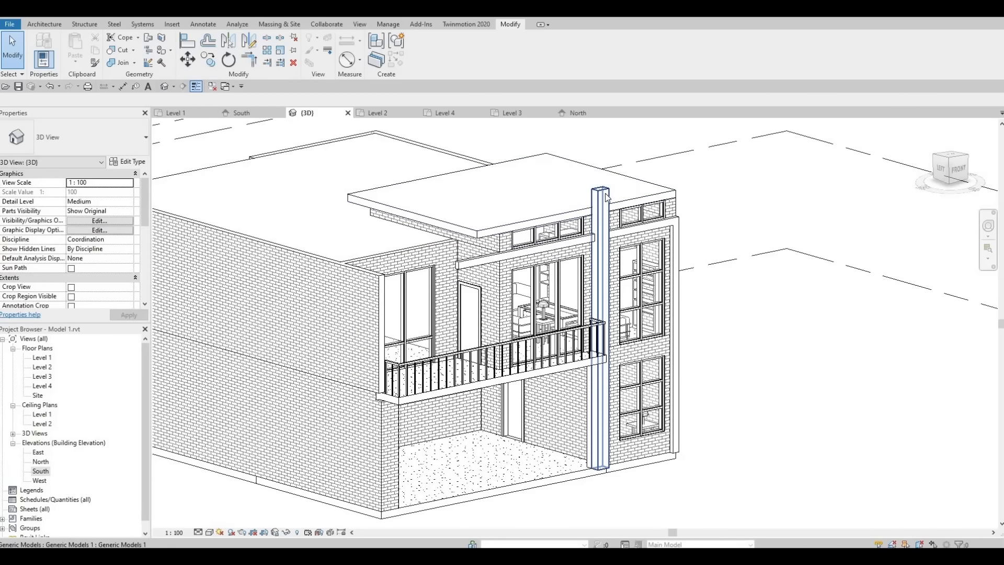
pyautogui.moveTo(600, 278)
pyautogui.keyDown('shift'); pyautogui.mouseDown(button='middle')
pyautogui.moveTo(614, 267)
pyautogui.moveTo(575, 297)
pyautogui.mouseUp(button='middle'); pyautogui.keyUp('shift')
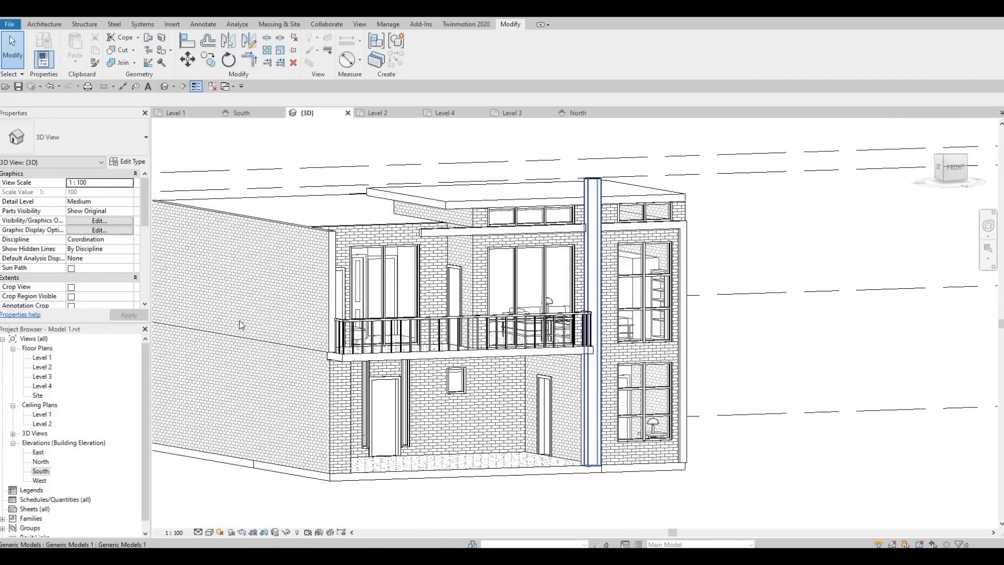
# Step: Return to the South elevation, start another in-place component, and browse the family categories as far as Generic Models
pyautogui.doubleClick(40, 471)
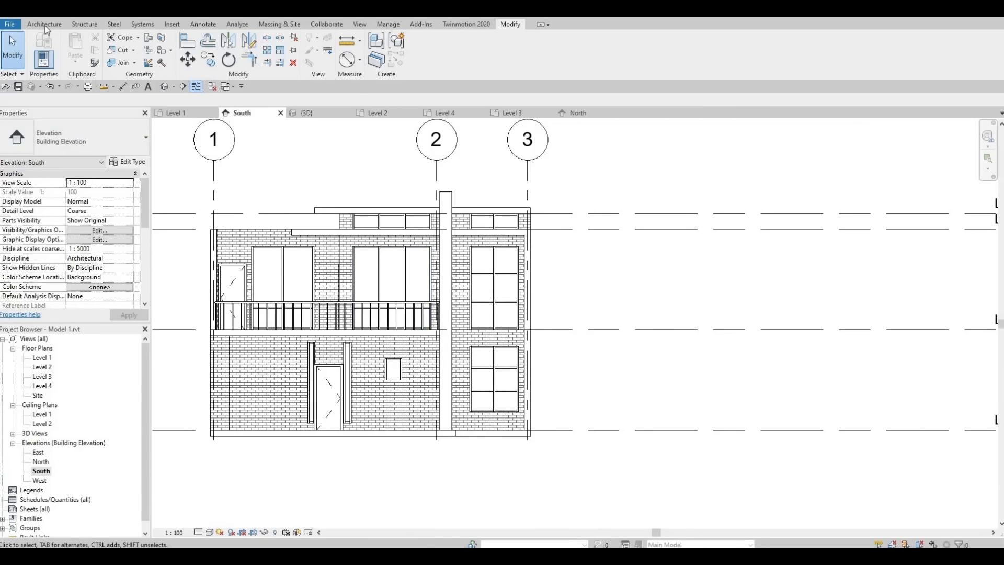
pyautogui.click(45, 24)
pyautogui.click(121, 58)
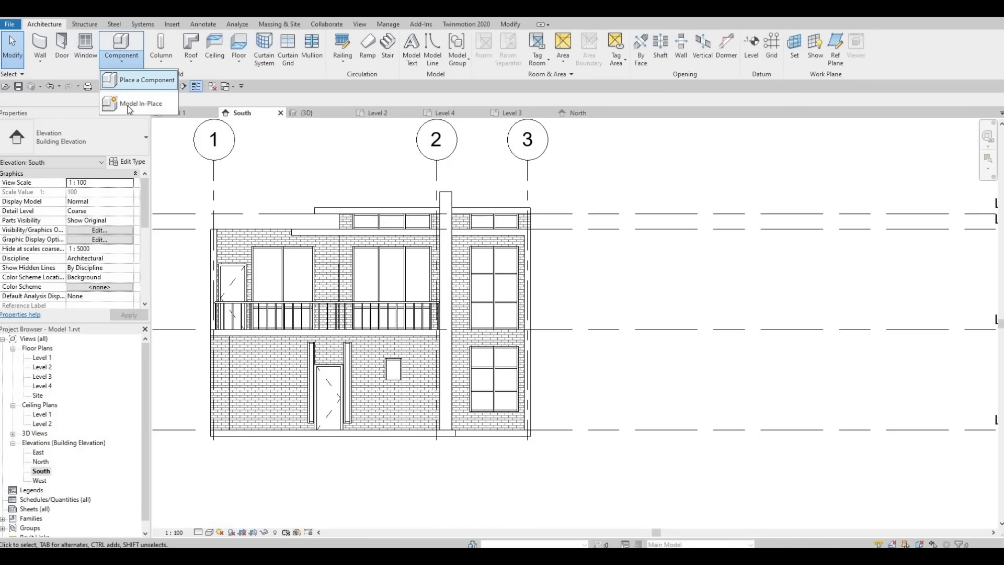
pyautogui.click(130, 104)
pyautogui.scroll(-5, 470, 279)
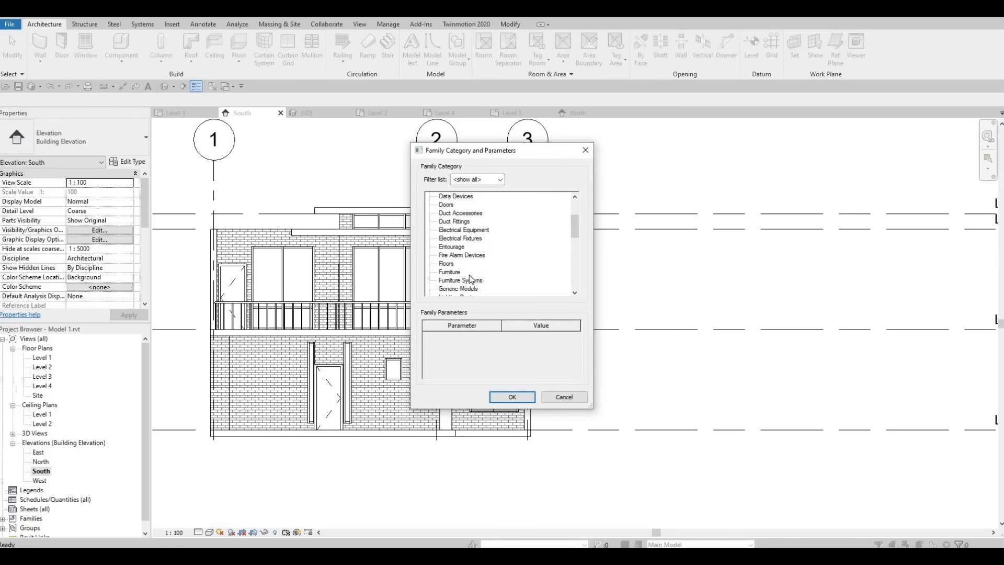
# Step: Create an in-place Generic Models component and start an extrusion using the exterior wall's face as the work plane
pyautogui.scroll(-2, 464, 278)
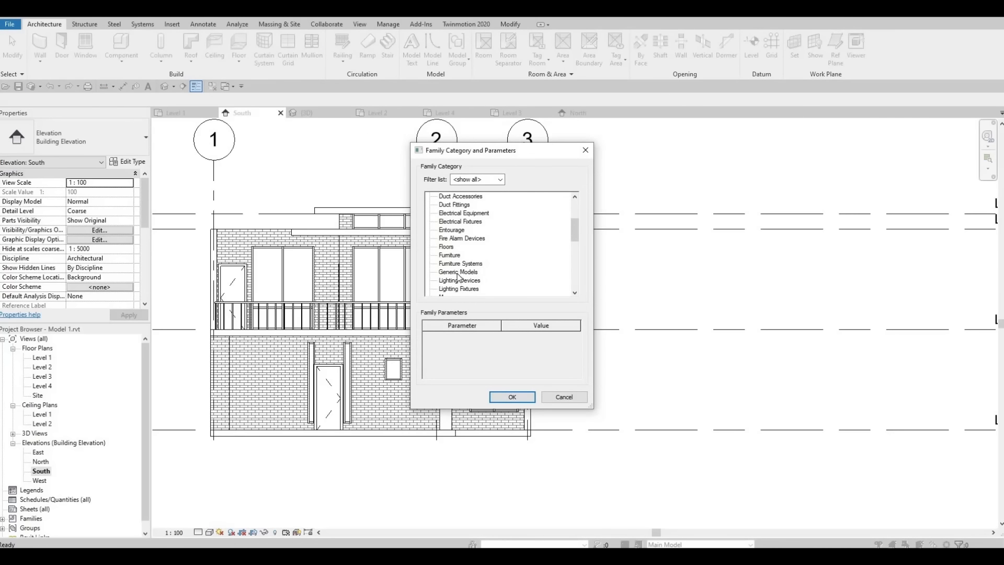
pyautogui.click(505, 401)
pyautogui.click(476, 187)
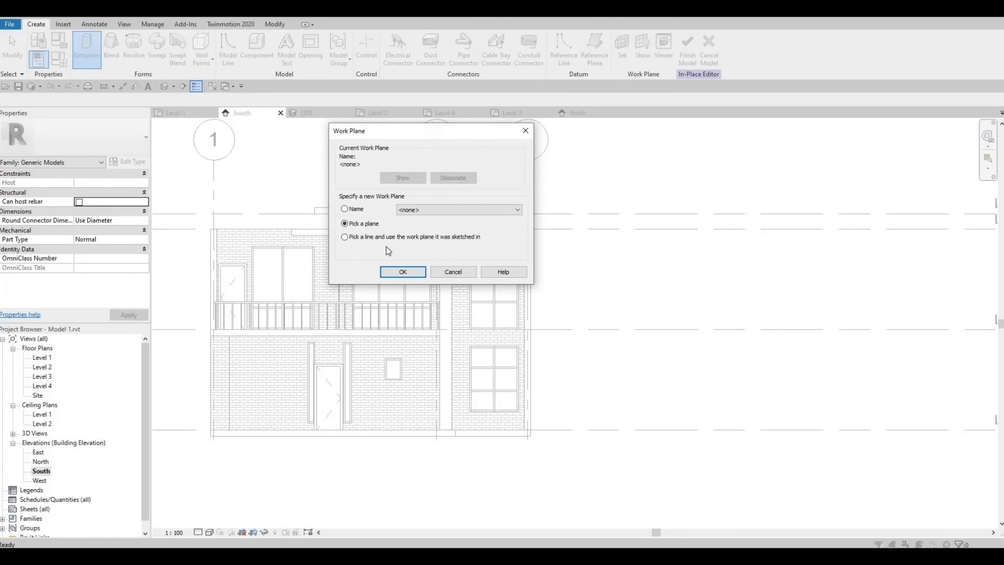
pyautogui.click(394, 269)
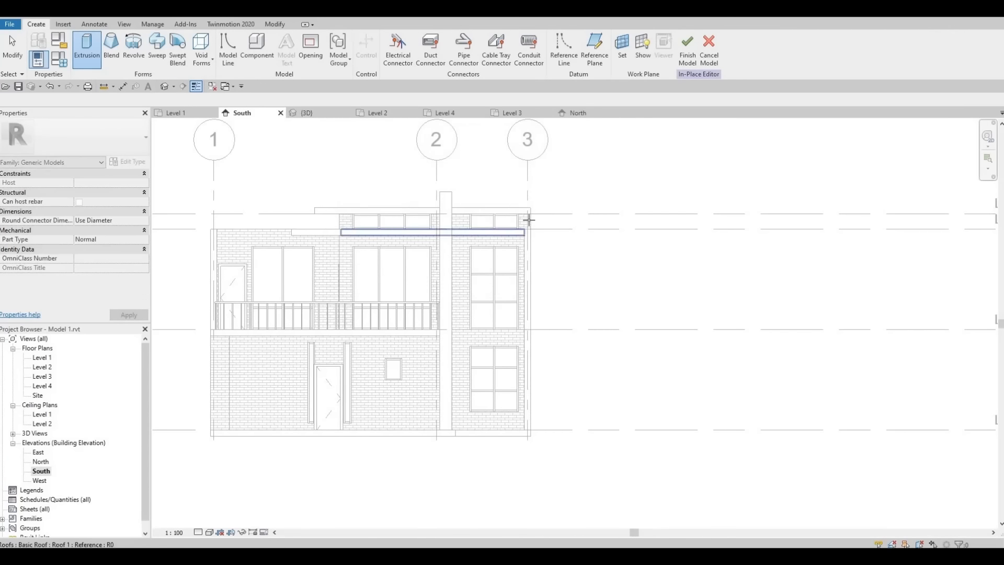
pyautogui.click(440, 157)
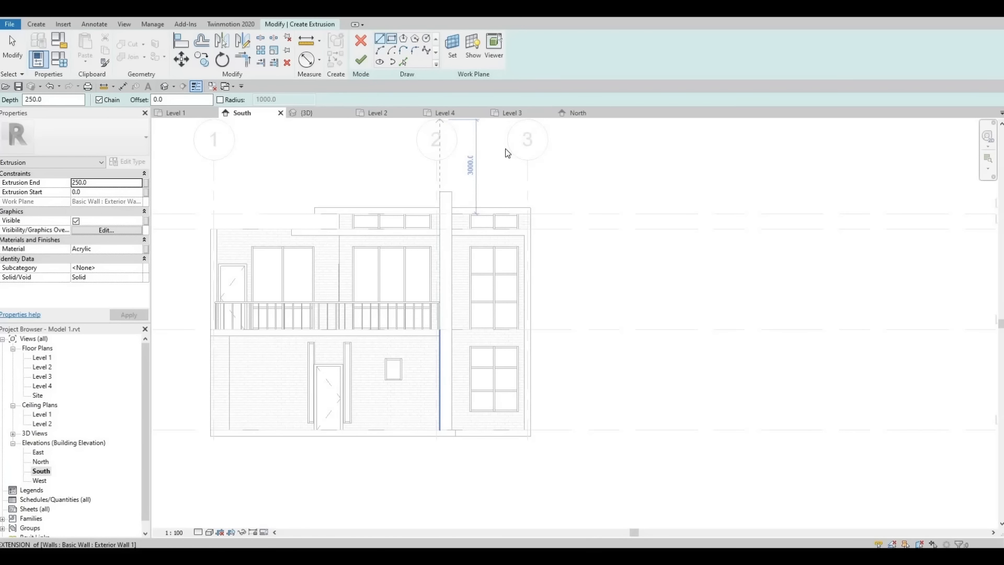
# Step: Sketch a 200 mm high rectangle along the roof edge from the column to the corner, and a 200 by 700 mm rectangle beneath the corner
pyautogui.press('r')
pyautogui.press('c')
pyautogui.scroll(5, 371, 291)
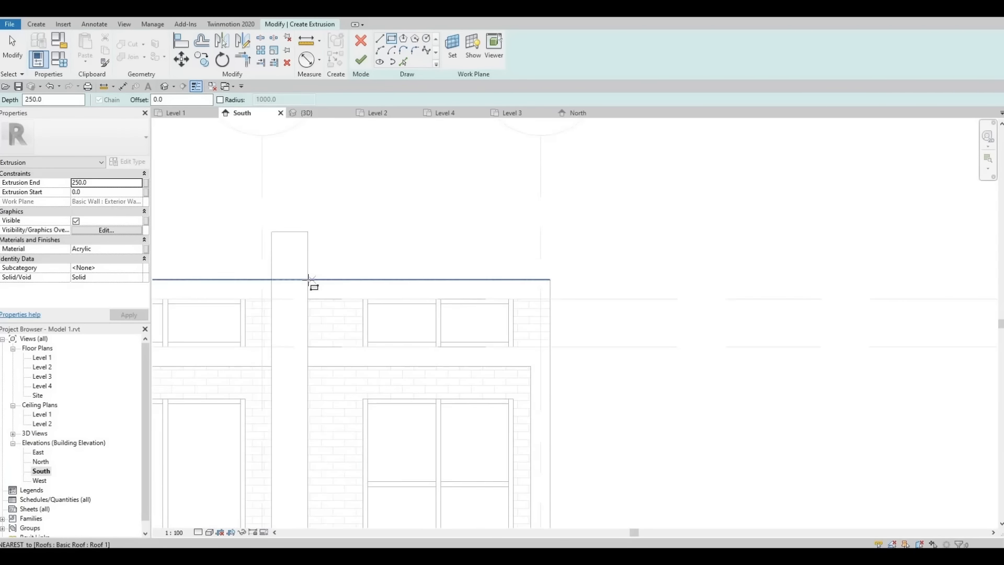
pyautogui.click(308, 280)
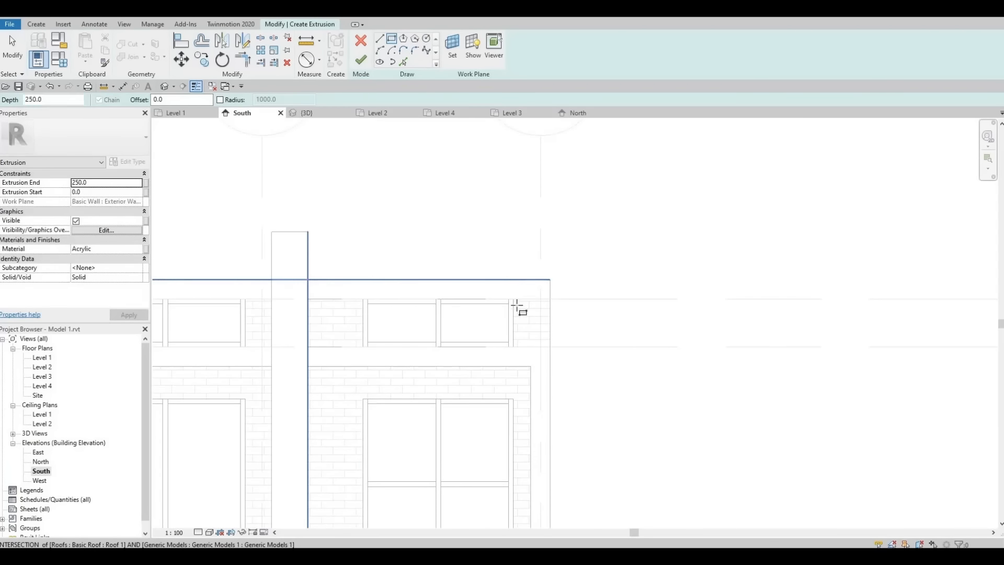
pyautogui.click(550, 299)
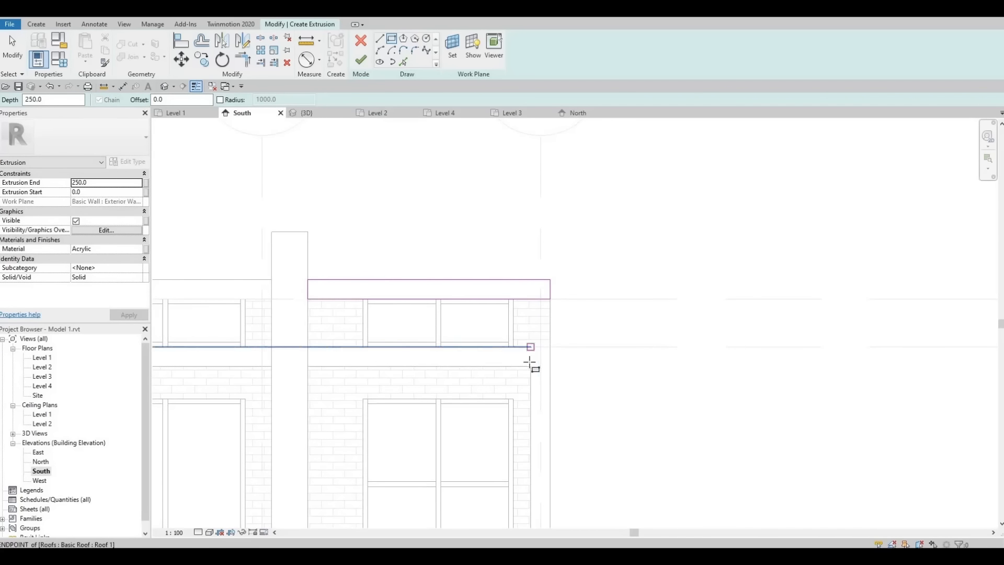
pyautogui.click(539, 309)
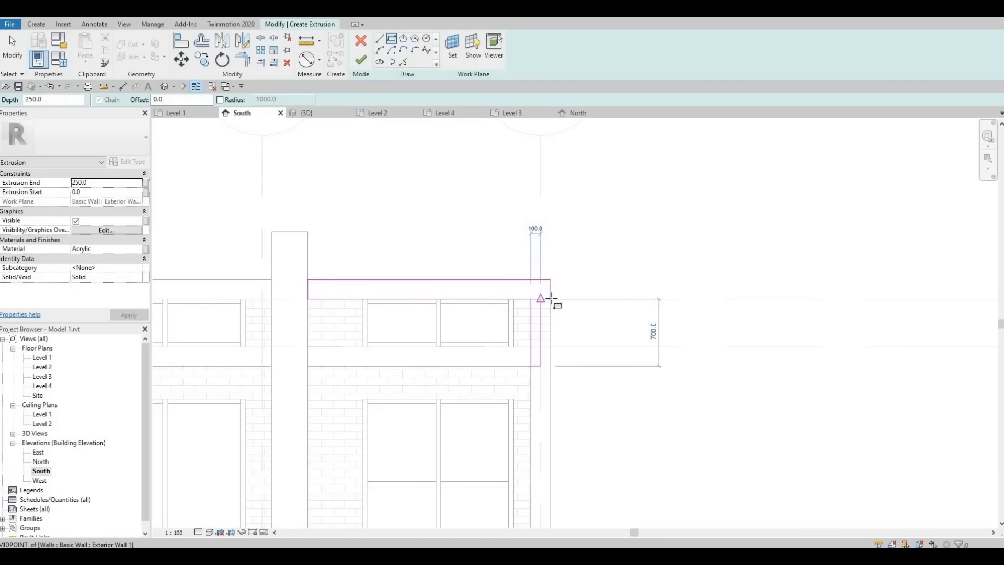
pyautogui.click(550, 299)
pyautogui.press('Escape')
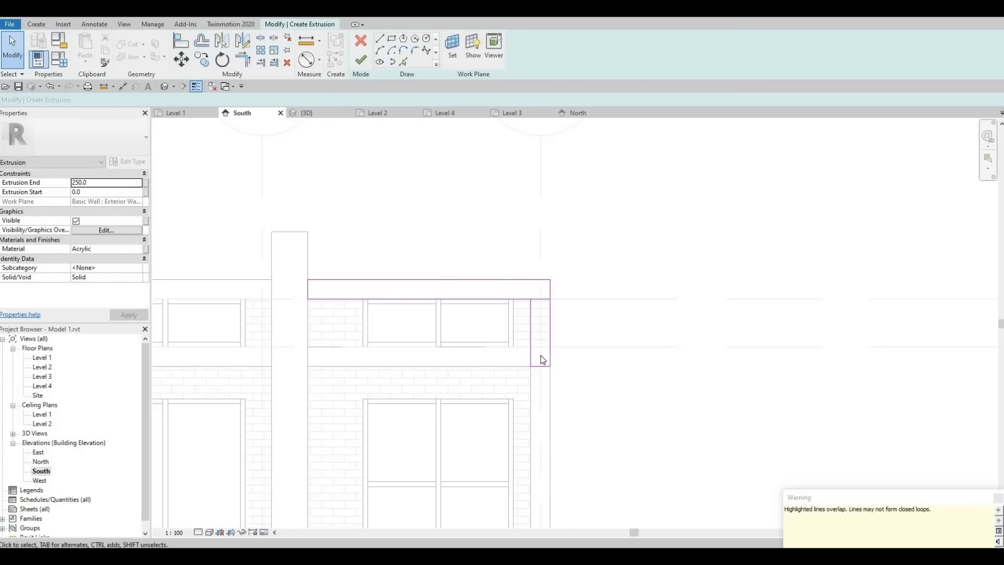
# Step: Align the corner rectangle's lower edge with the top edge of the band below the small windows and try to finish the sketch
pyautogui.press('l')
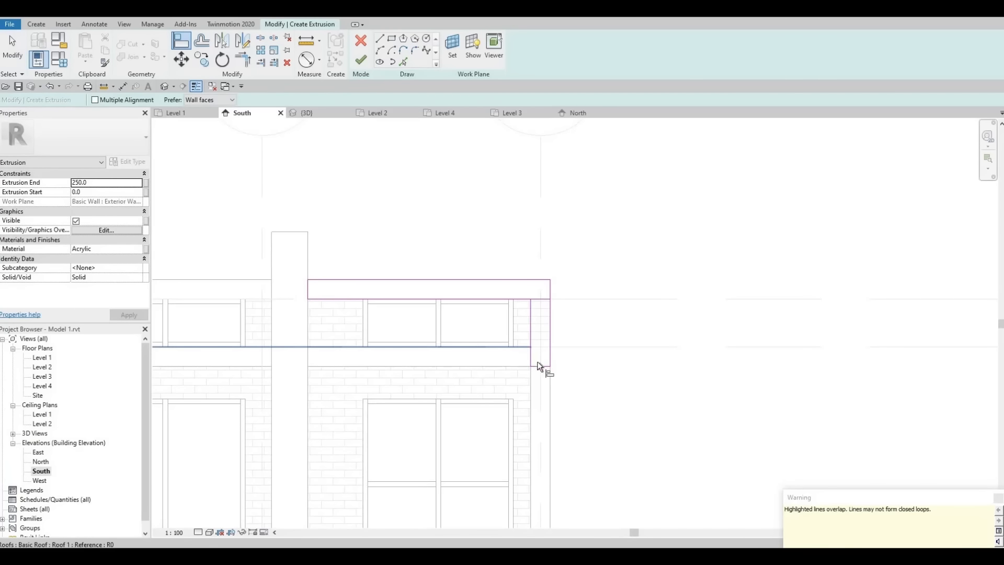
pyautogui.click(524, 364)
pyautogui.moveTo(419, 371); pyautogui.dragTo(565, 324, button='middle')
pyautogui.scroll(-1, 566, 325)
pyautogui.press('Escape')
pyautogui.click(360, 59)
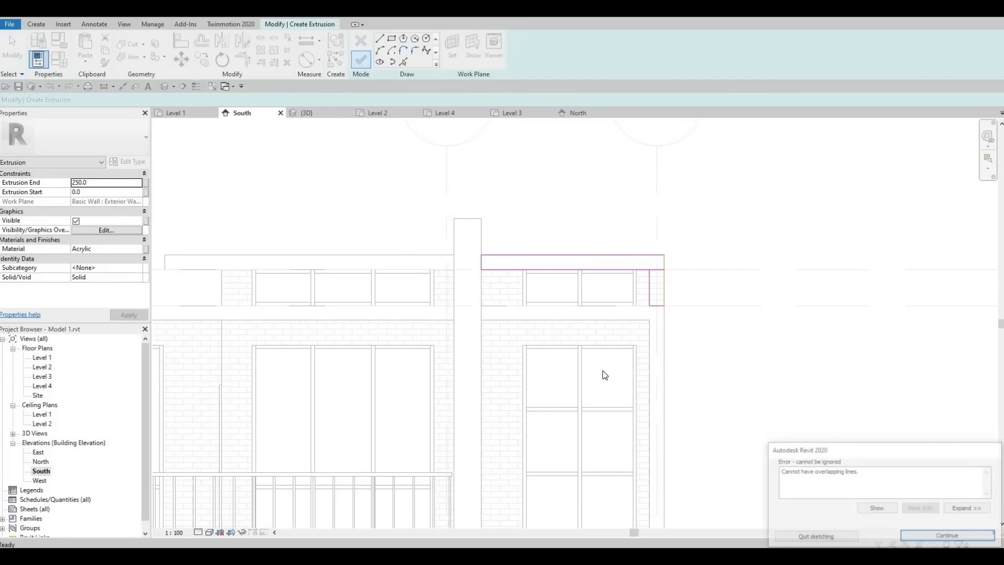
pyautogui.press('Escape')
# Step: Delete the overlapping 200 mm line, trim the two rectangles into one closed L-shaped profile, and finish the extrusion
pyautogui.scroll(2, 665, 273)
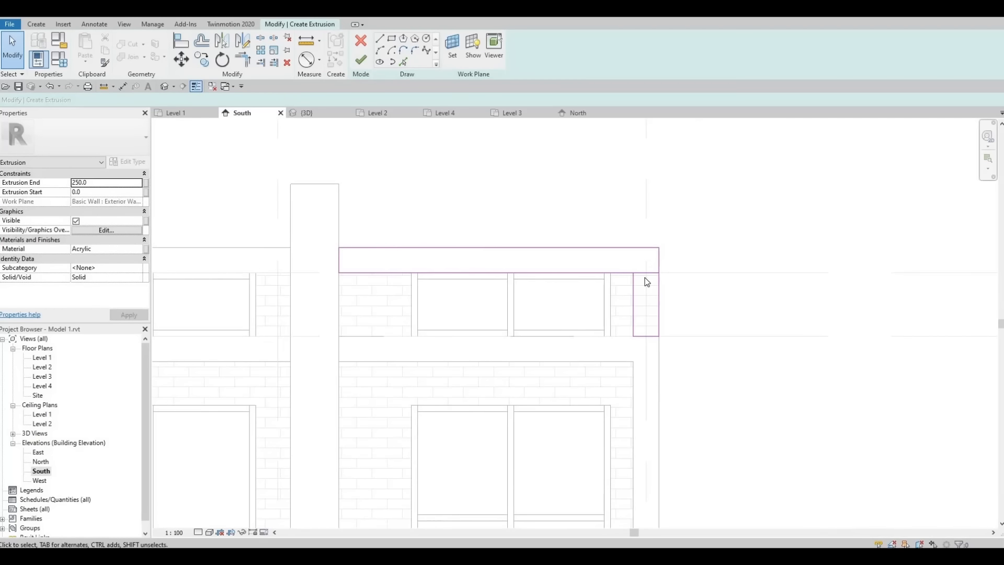
pyautogui.click(646, 274)
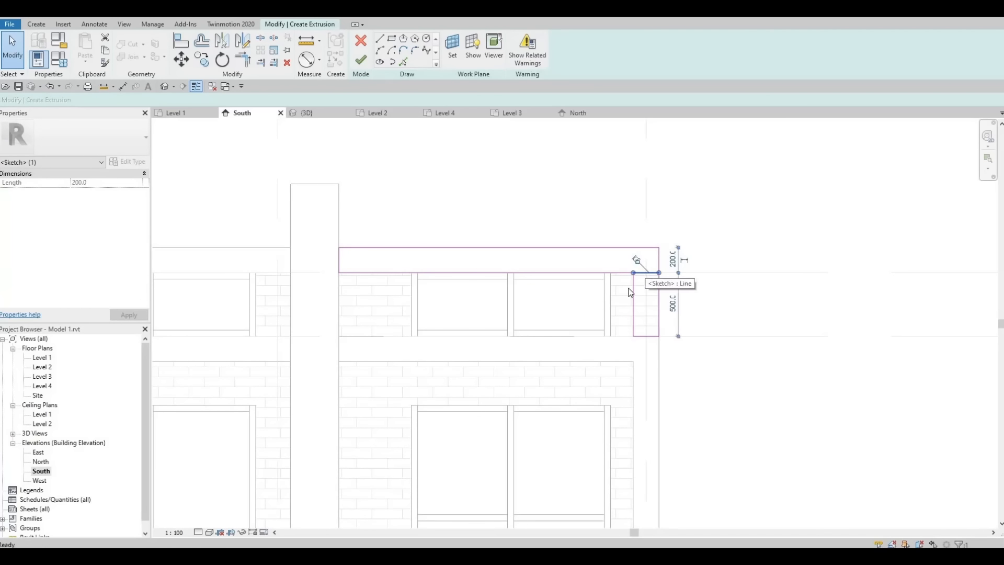
pyautogui.press('Delete')
pyautogui.click(614, 273)
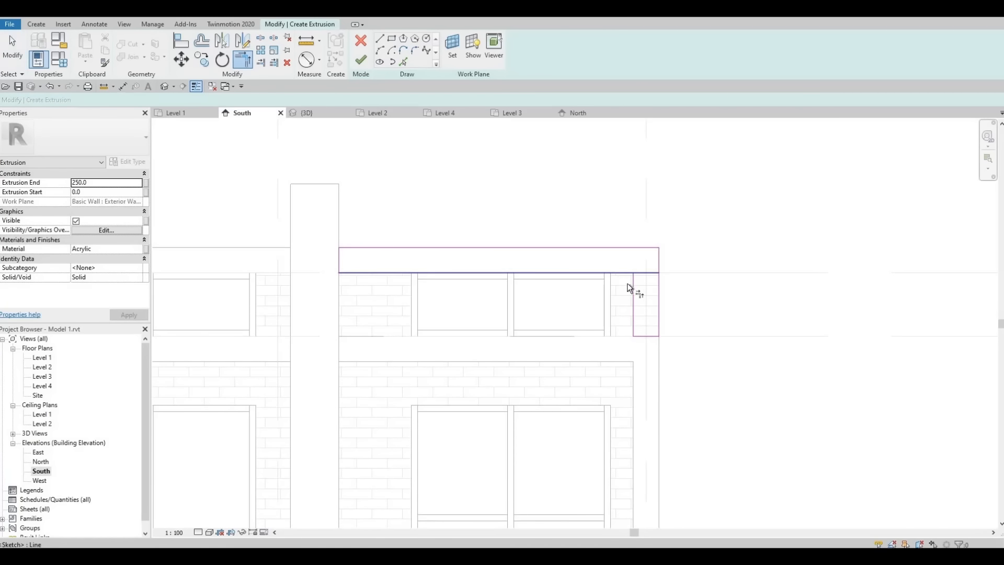
pyautogui.click(632, 285)
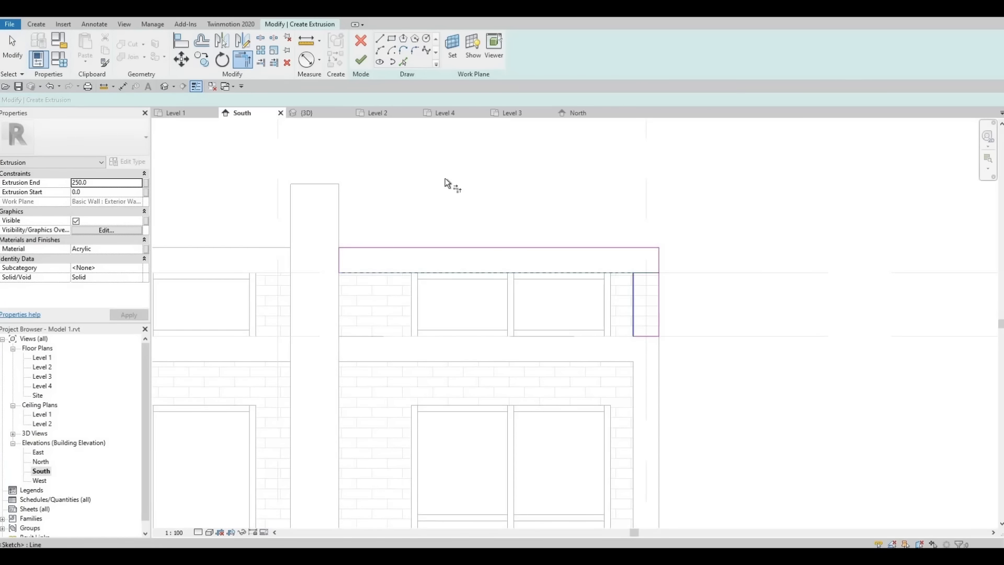
pyautogui.click(363, 64)
pyautogui.click(363, 229)
# Step: Extrude a 3980 by 200 mm rectangle along the roof edge west of the column on the exterior wall plane, and finish the in-place model
pyautogui.moveTo(267, 253); pyautogui.dragTo(420, 263, button='middle')
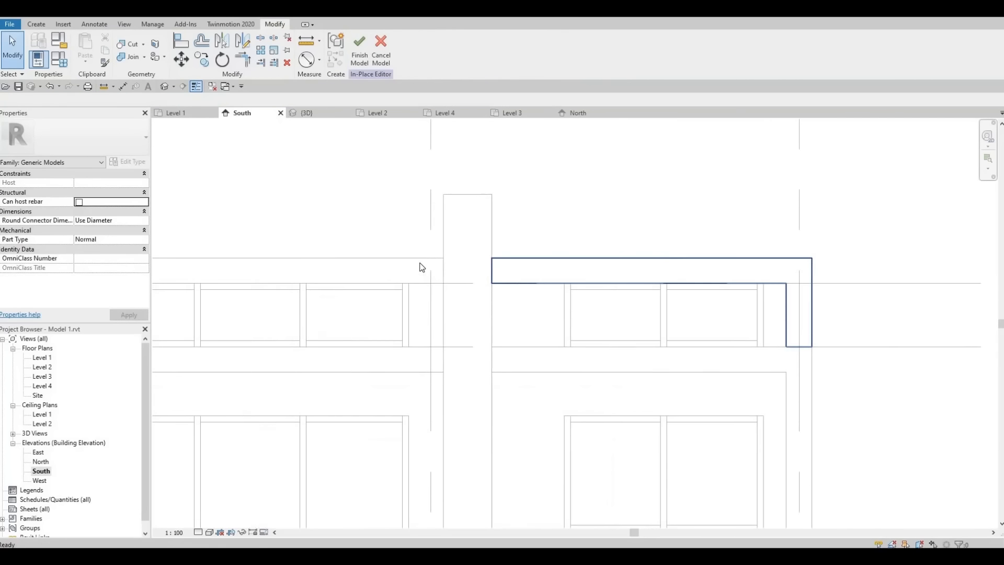
pyautogui.moveTo(473, 235); pyautogui.dragTo(541, 222, button='middle')
pyautogui.scroll(-1, 542, 222)
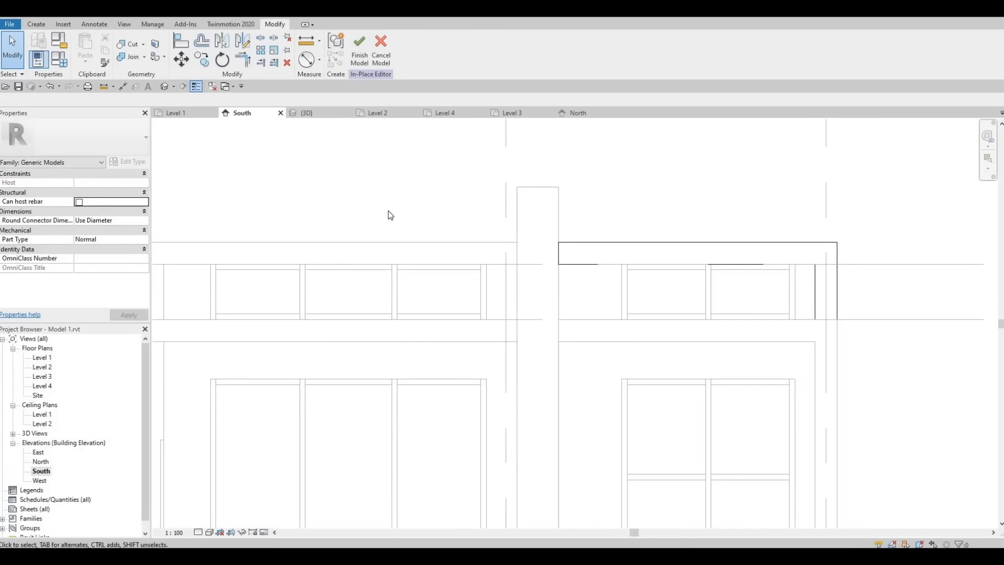
pyautogui.scroll(-1, 426, 240)
pyautogui.click(36, 24)
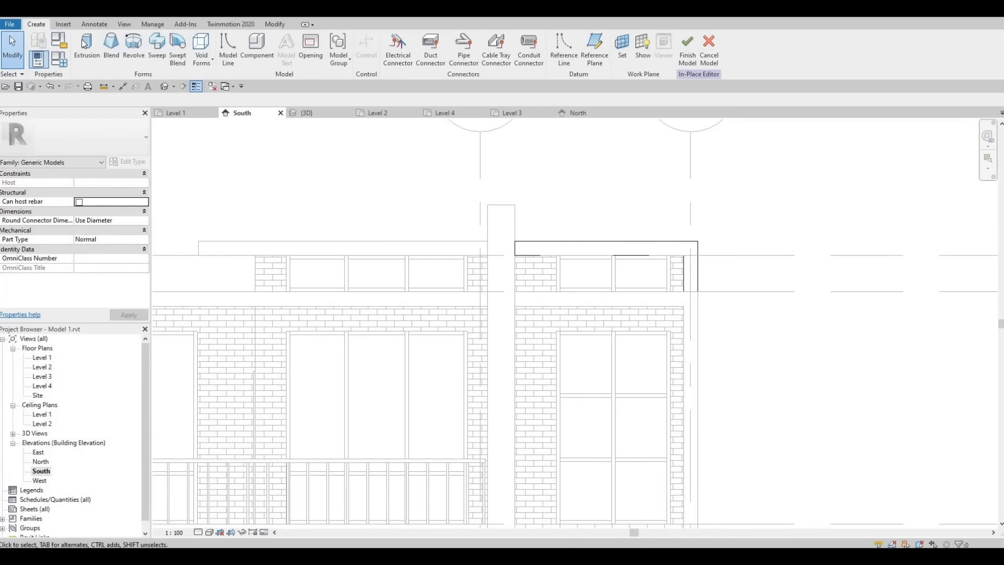
pyautogui.click(86, 44)
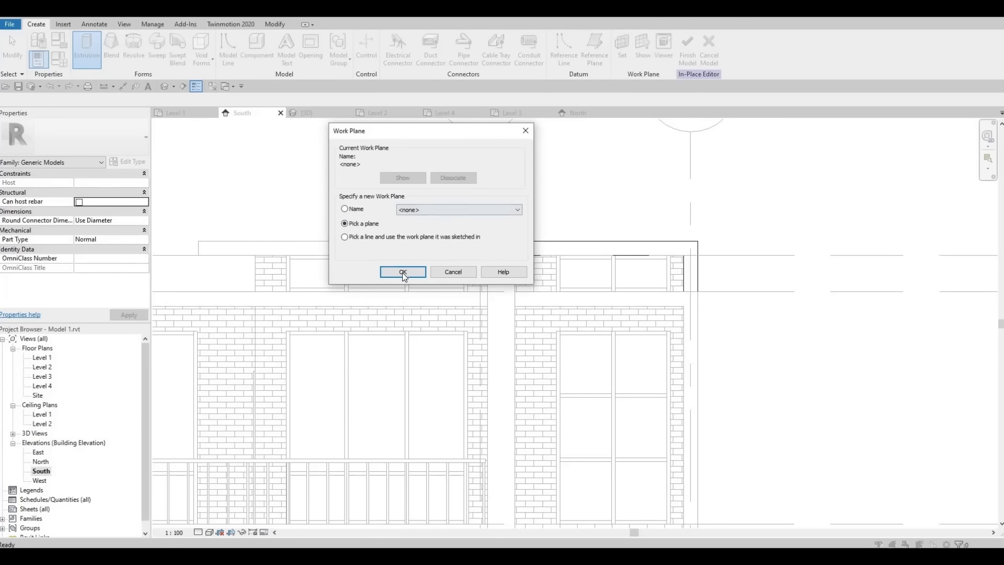
pyautogui.click(402, 272)
pyautogui.click(480, 272)
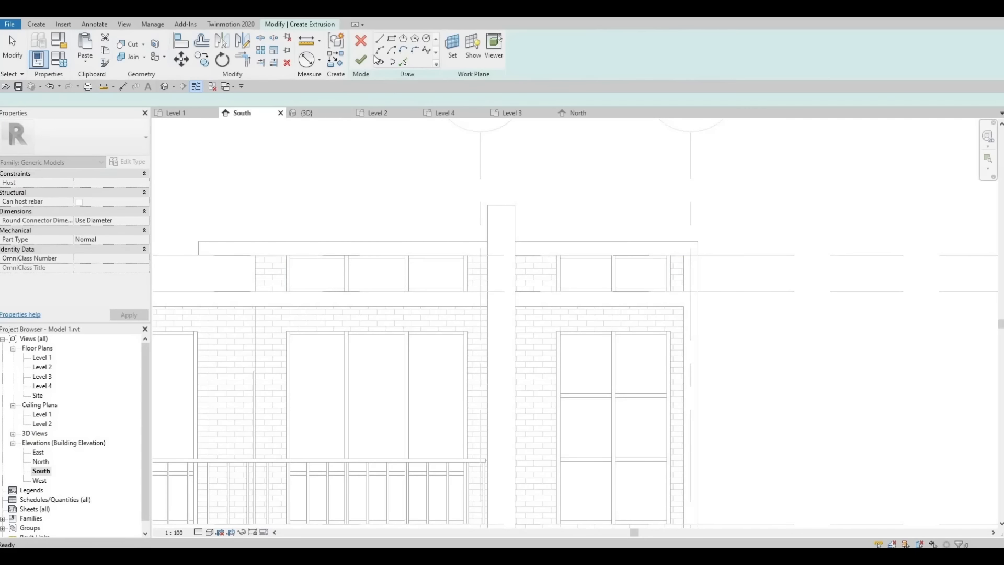
pyautogui.click(391, 39)
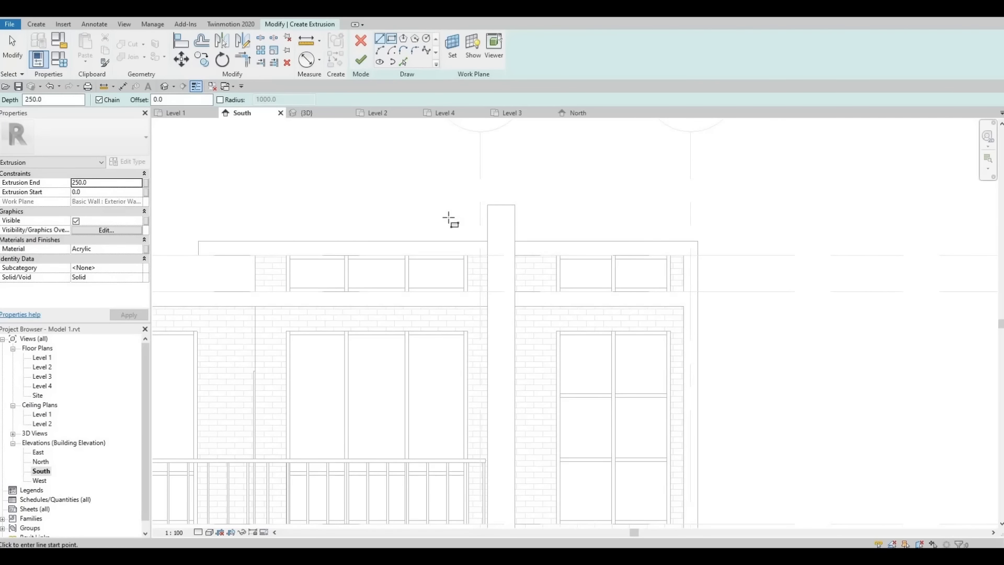
pyautogui.click(487, 241)
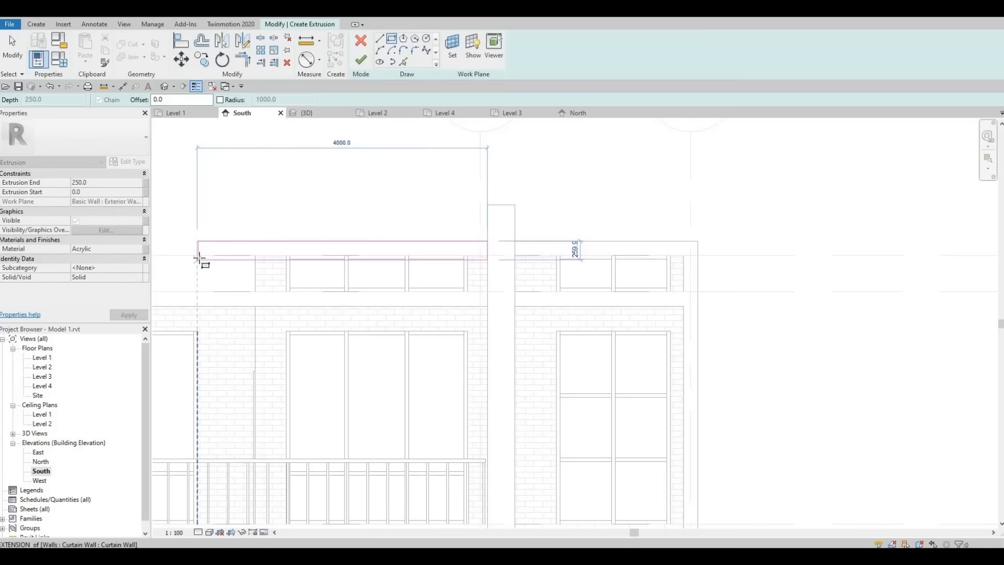
pyautogui.click(198, 256)
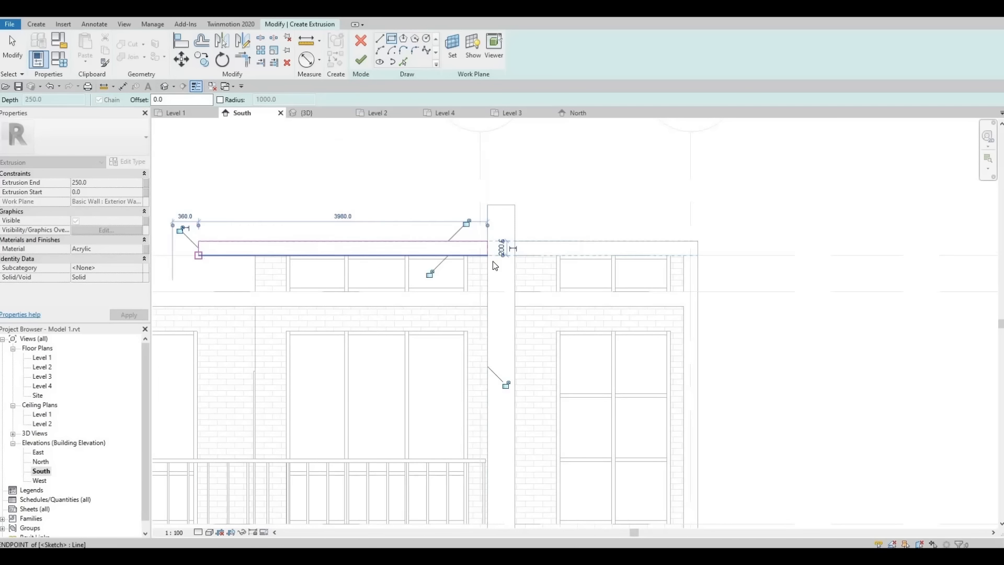
pyautogui.click(361, 60)
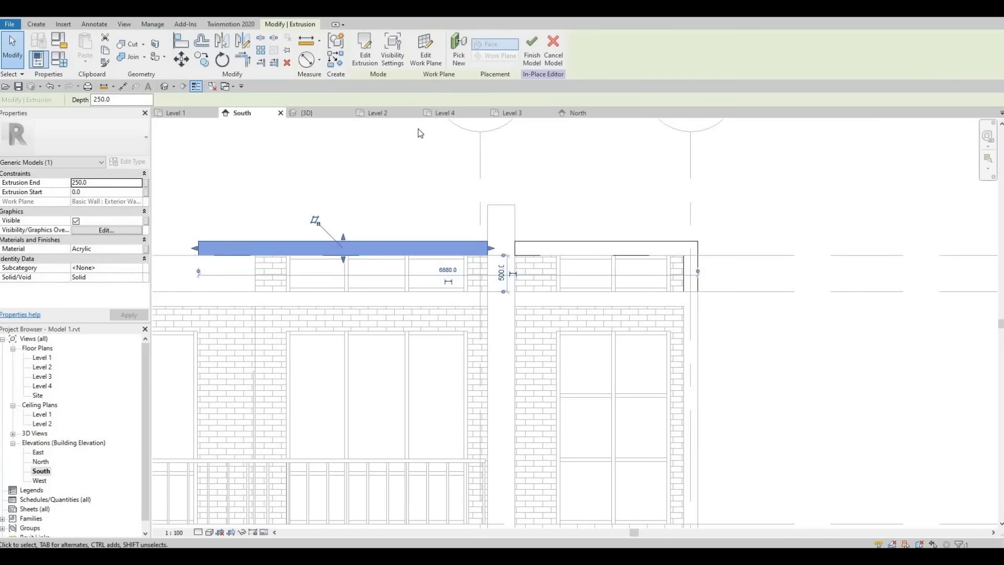
pyautogui.click(532, 57)
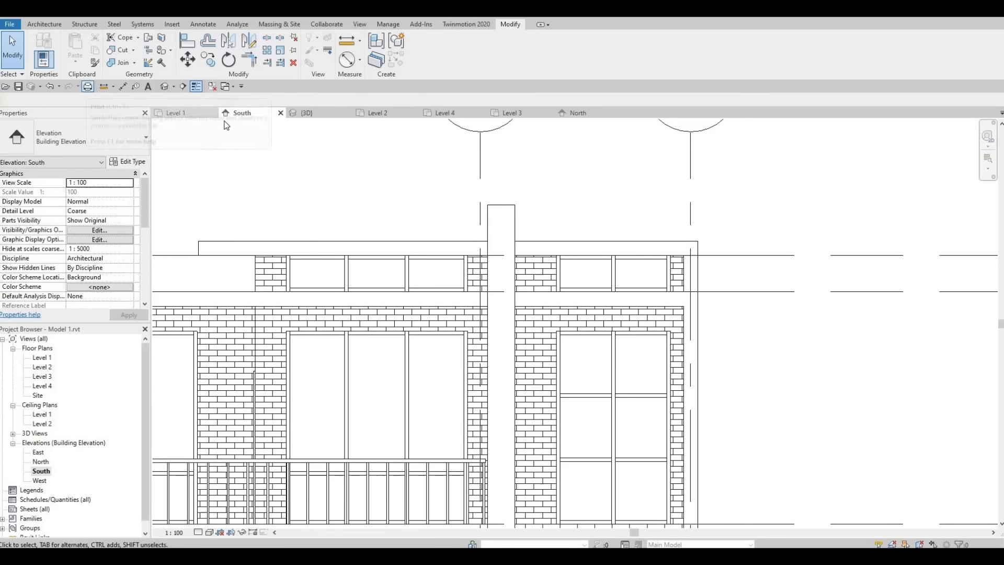
# Step: In the 3D view, align the corner extrusion's front face with the exterior wall and the other roof-edge extrusion with the beam below it
pyautogui.click(308, 113)
pyautogui.keyDown('shift'); pyautogui.moveTo(445, 325); pyautogui.dragTo(552, 439, button='middle'); pyautogui.keyUp('shift')
pyautogui.scroll(5, 674, 209)
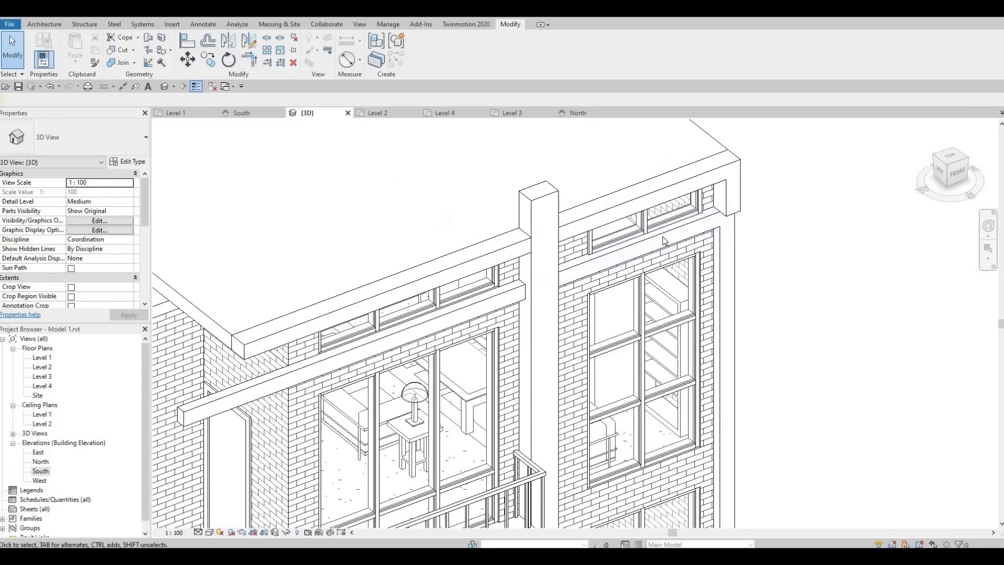
pyautogui.press('l')
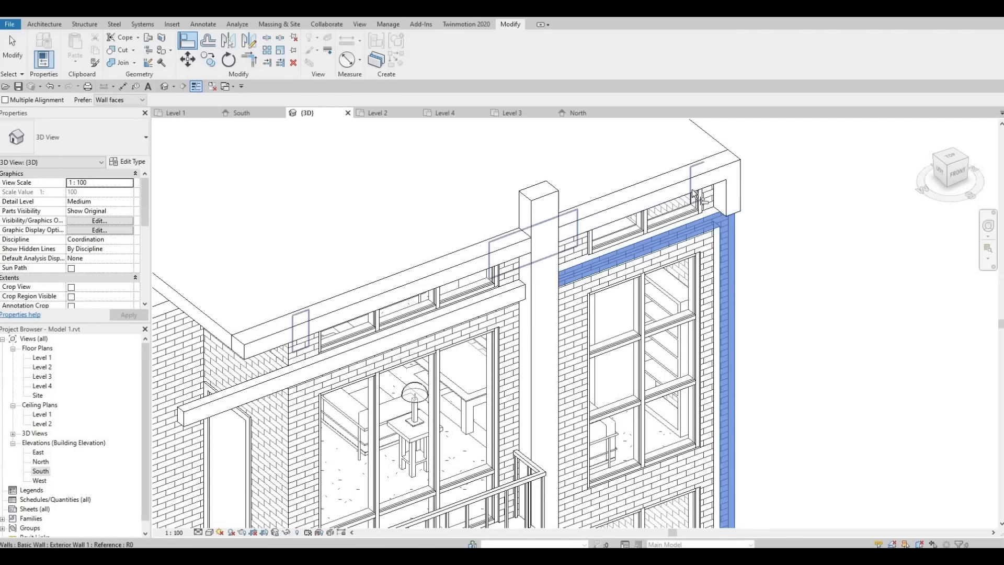
pyautogui.click(560, 268)
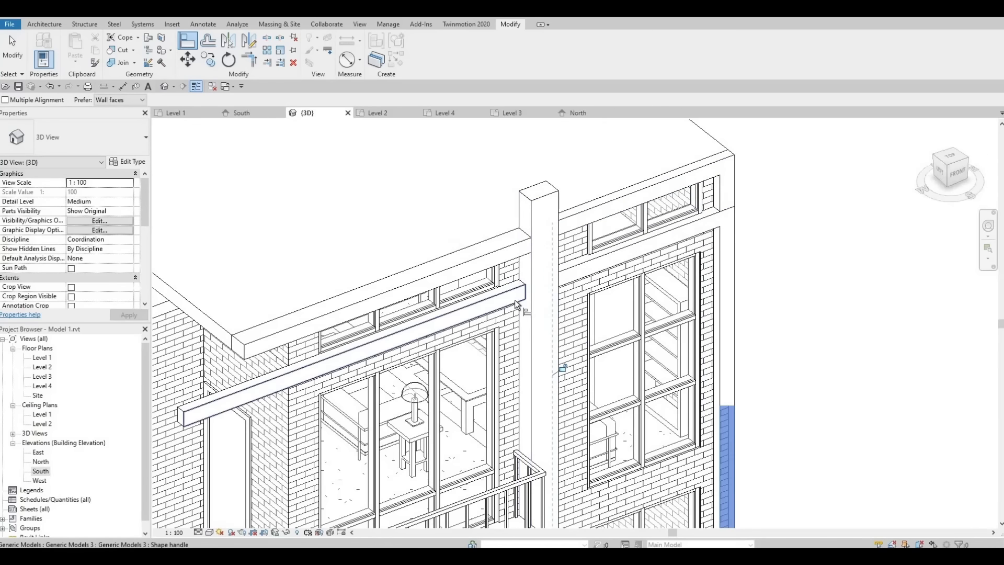
pyautogui.click(520, 287)
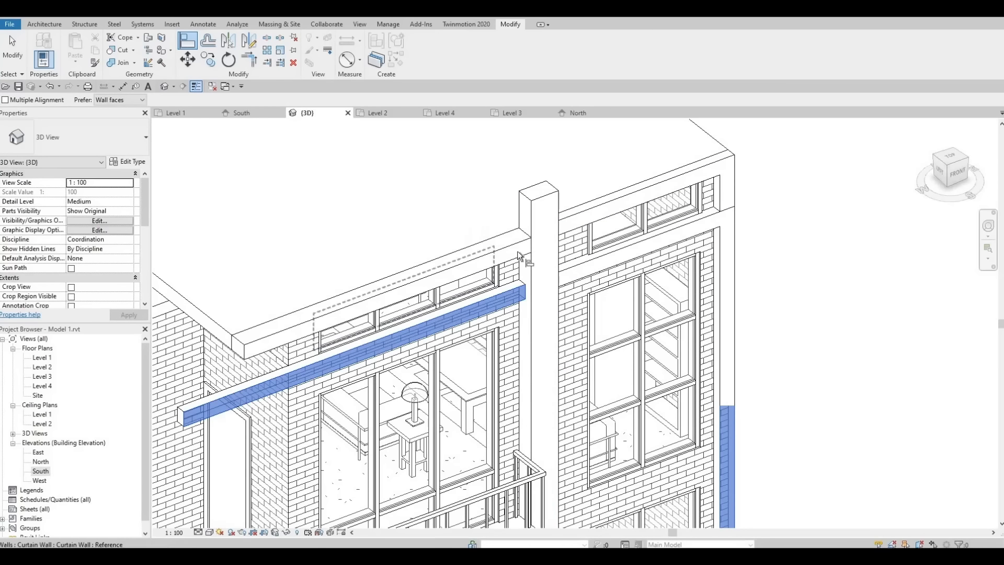
pyautogui.click(511, 259)
pyautogui.press('Escape')
pyautogui.press('Escape')
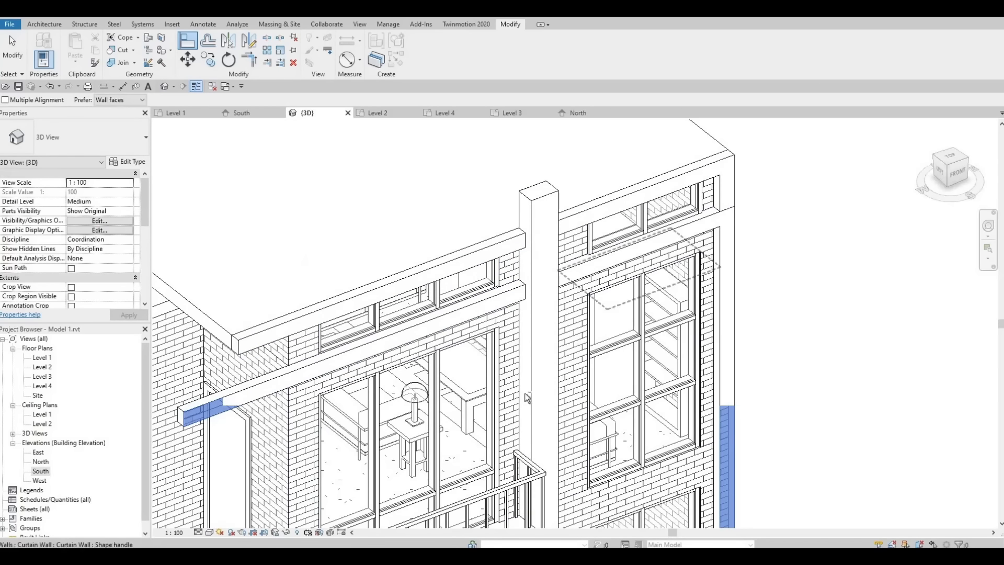
pyautogui.keyDown('shift'); pyautogui.moveTo(525, 394); pyautogui.dragTo(524, 354, button='middle'); pyautogui.keyUp('shift')
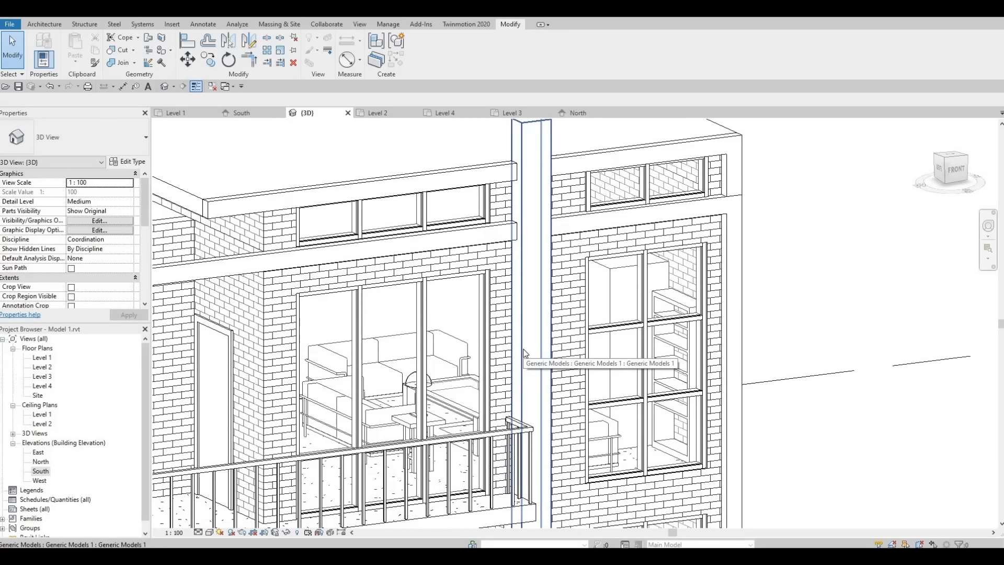
pyautogui.keyDown('shift'); pyautogui.moveTo(596, 360); pyautogui.dragTo(656, 372, button='middle'); pyautogui.keyUp('shift')
pyautogui.keyDown('shift'); pyautogui.moveTo(517, 342); pyautogui.dragTo(631, 360, button='middle'); pyautogui.keyUp('shift')
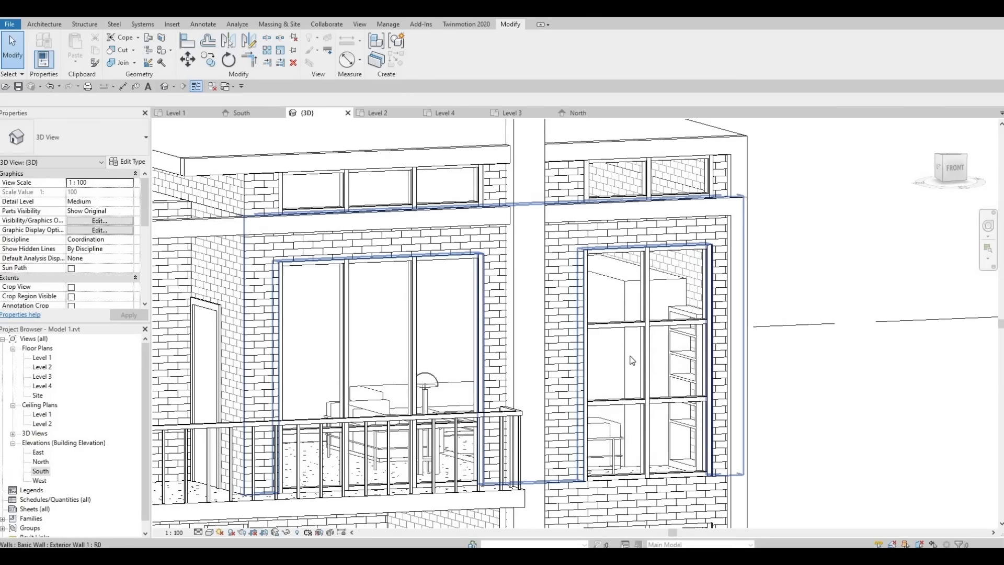
pyautogui.scroll(-4, 632, 360)
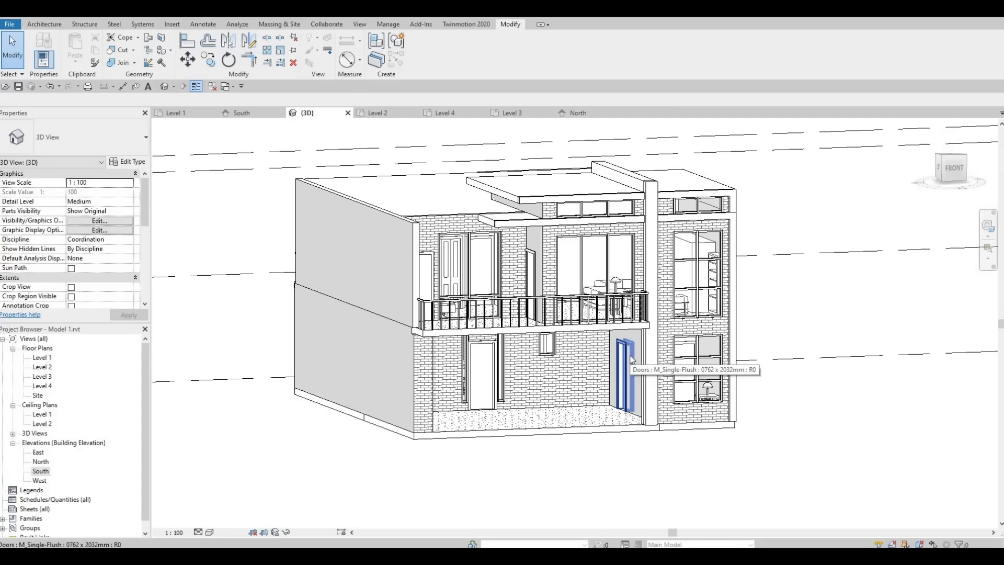
pyautogui.press('Tab')
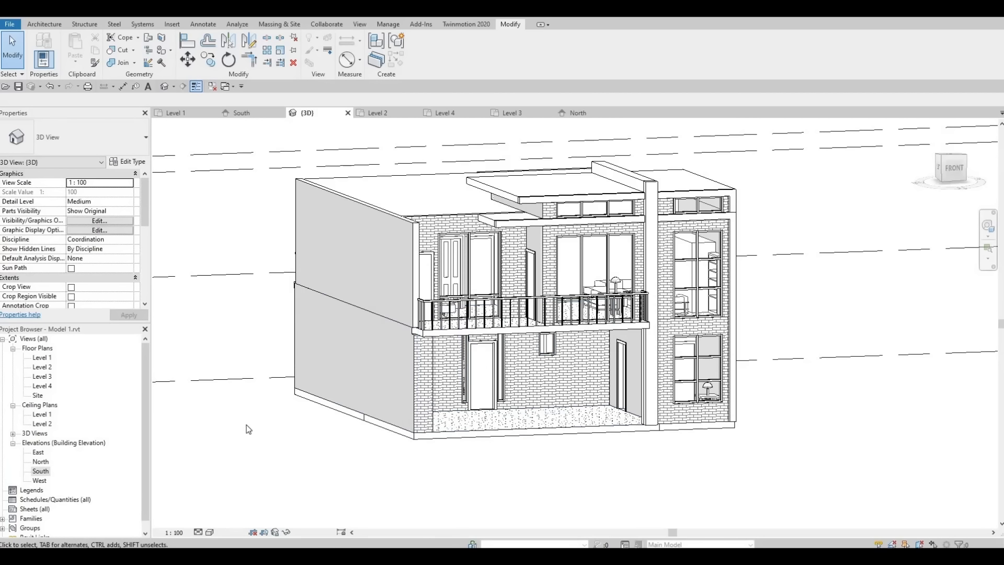
# Step: In the South elevation, stretch the small curtain window east of the column westward to a width of about 1820 mm
pyautogui.doubleClick(42, 471)
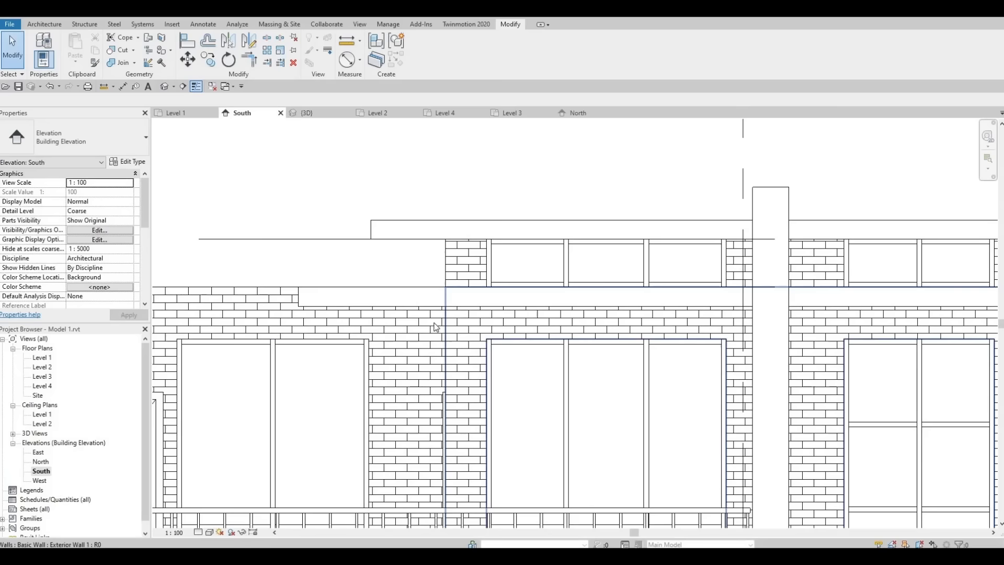
pyautogui.scroll(-5, 465, 337)
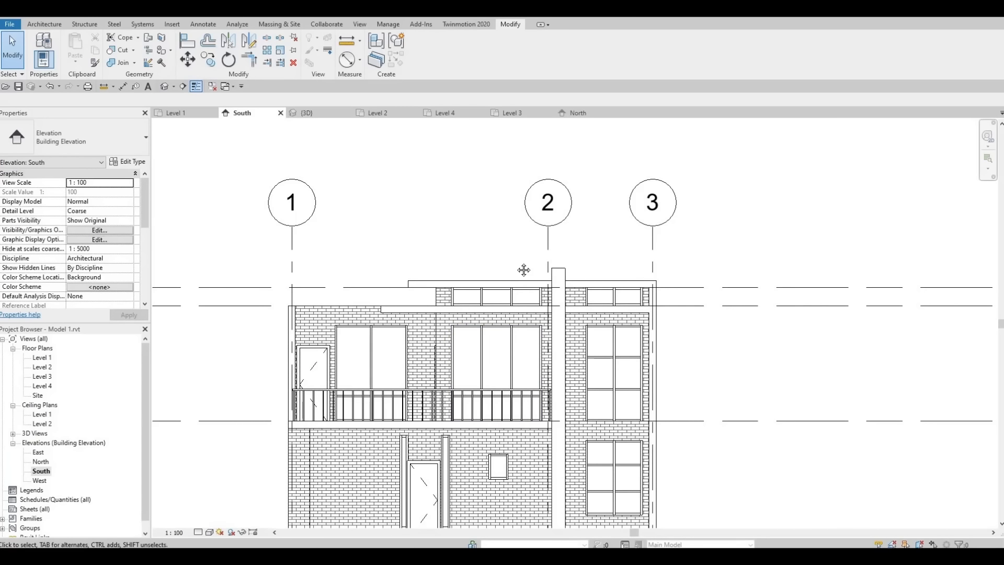
pyautogui.scroll(-2, 525, 271)
pyautogui.moveTo(594, 207); pyautogui.dragTo(587, 251, button='middle')
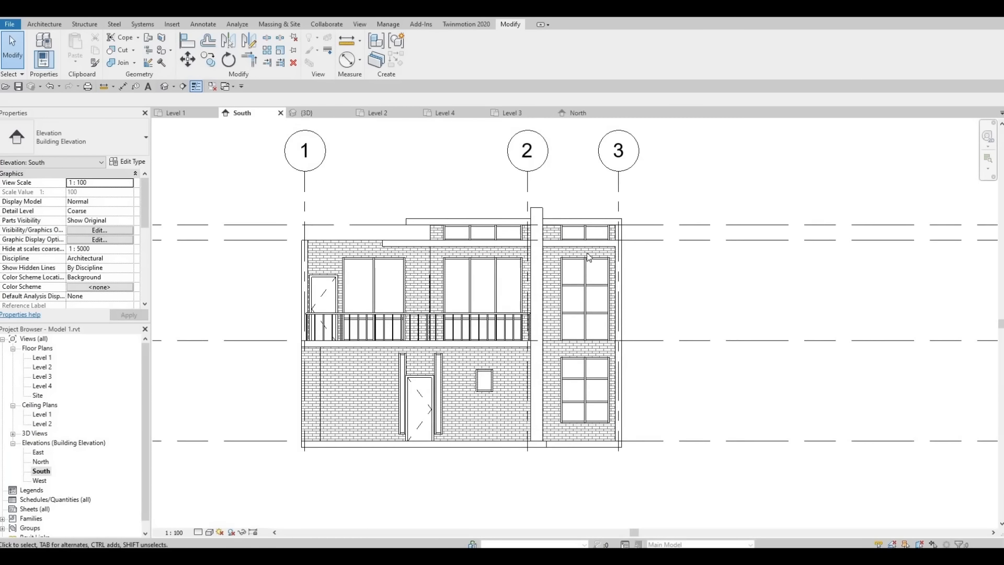
pyautogui.scroll(2, 587, 251)
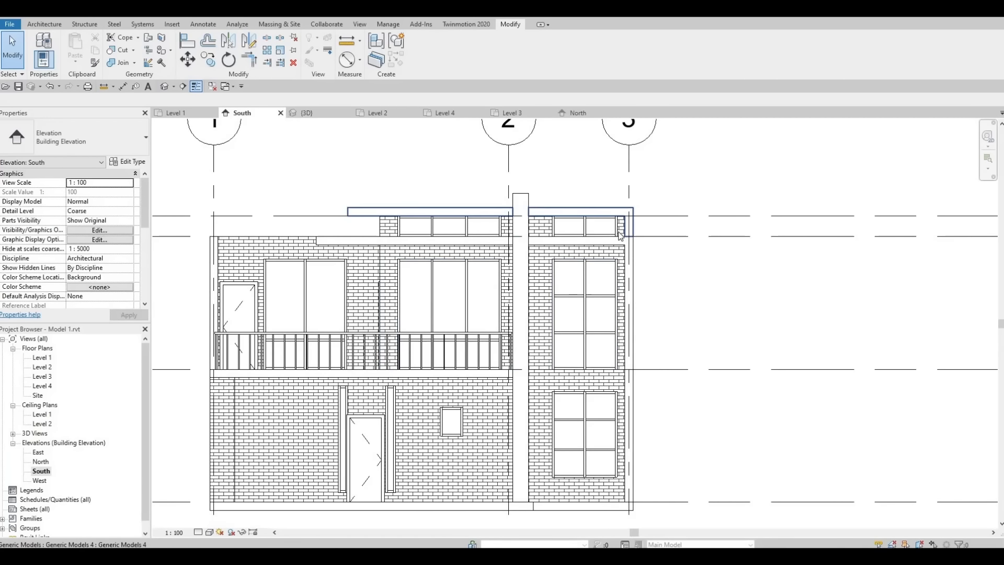
pyautogui.click(554, 233)
pyautogui.moveTo(550, 226); pyautogui.dragTo(538, 228)
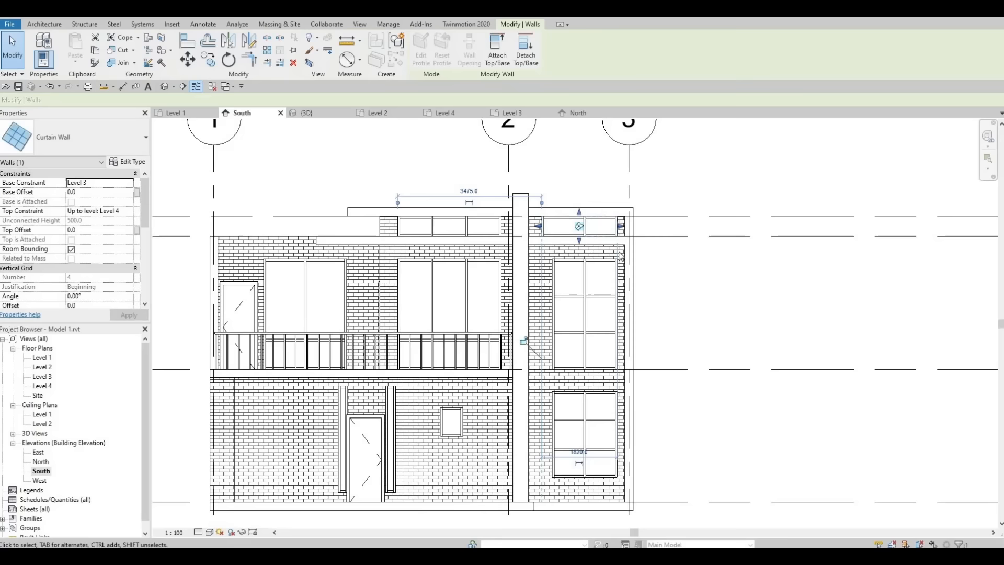
pyautogui.press('Escape')
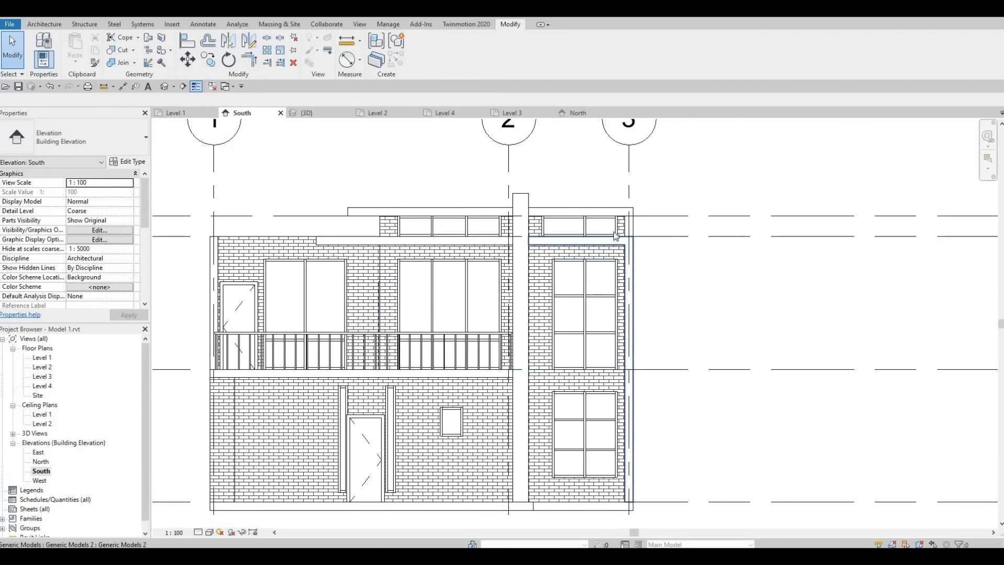
# Step: Delete the vertical centre grid lines and mullions of the three stacked curtain windows east of the column
pyautogui.click(586, 233)
pyautogui.press('Escape')
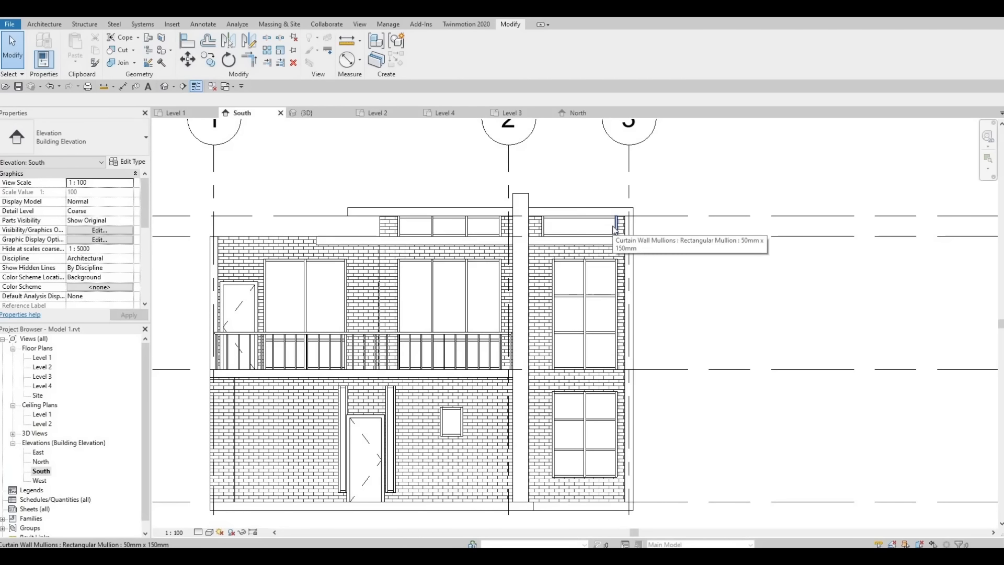
pyautogui.click(586, 306)
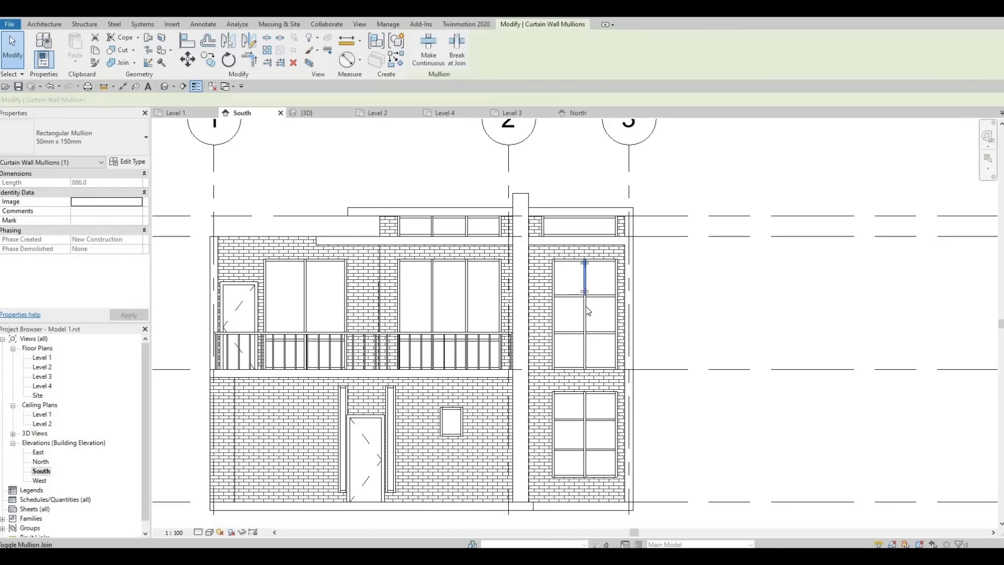
pyautogui.press('Escape')
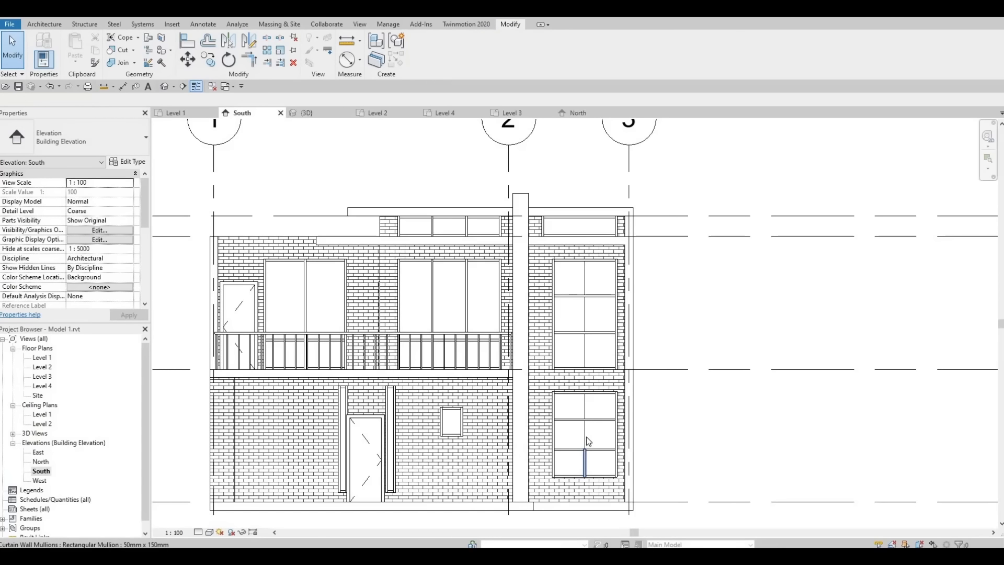
pyautogui.click(586, 322)
pyautogui.press('Delete')
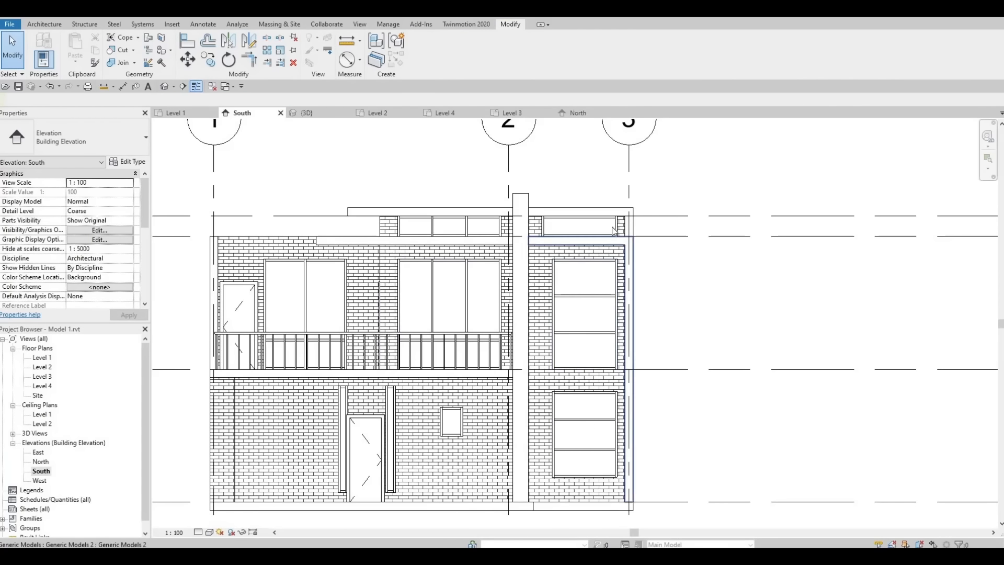
# Step: Shorten the small curtain window east of the column to a width of 1600 mm by moving its east edge
pyautogui.click(621, 232)
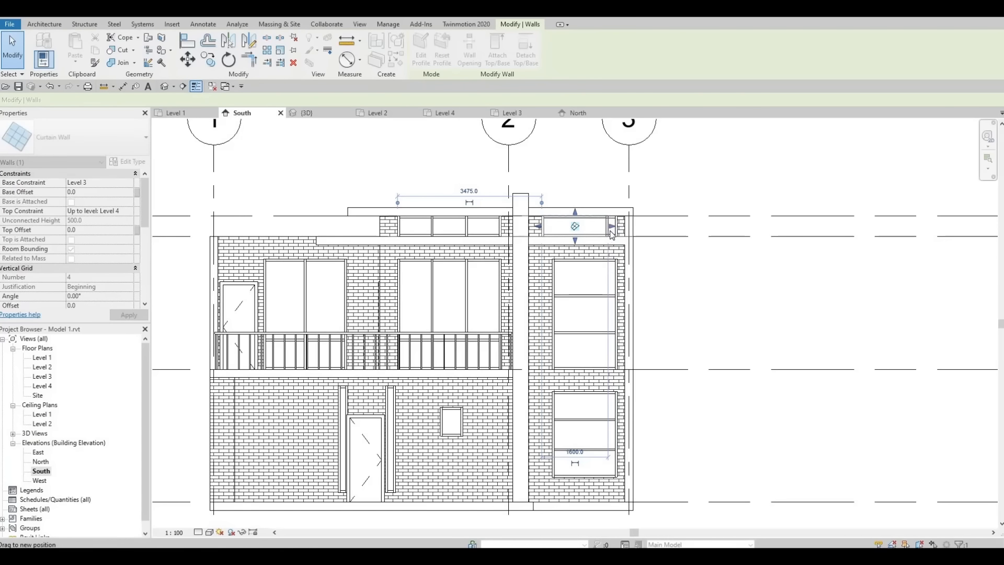
pyautogui.press('Escape')
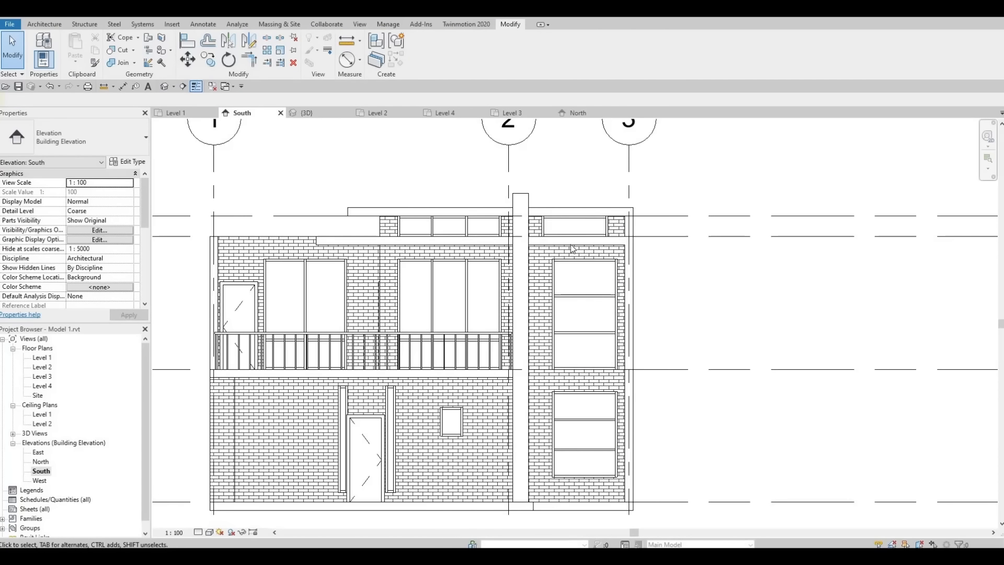
pyautogui.click(611, 230)
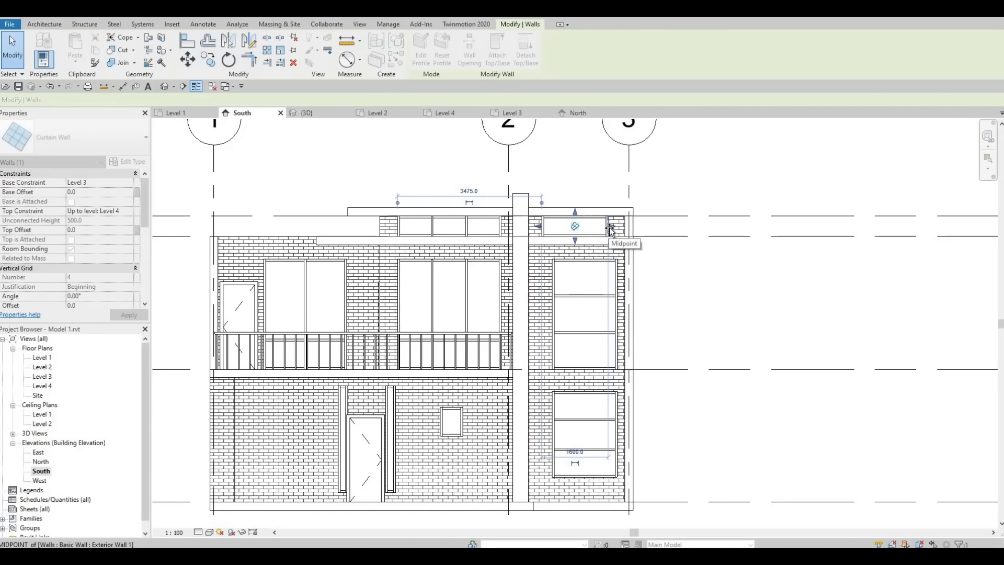
pyautogui.moveTo(611, 228); pyautogui.dragTo(613, 234)
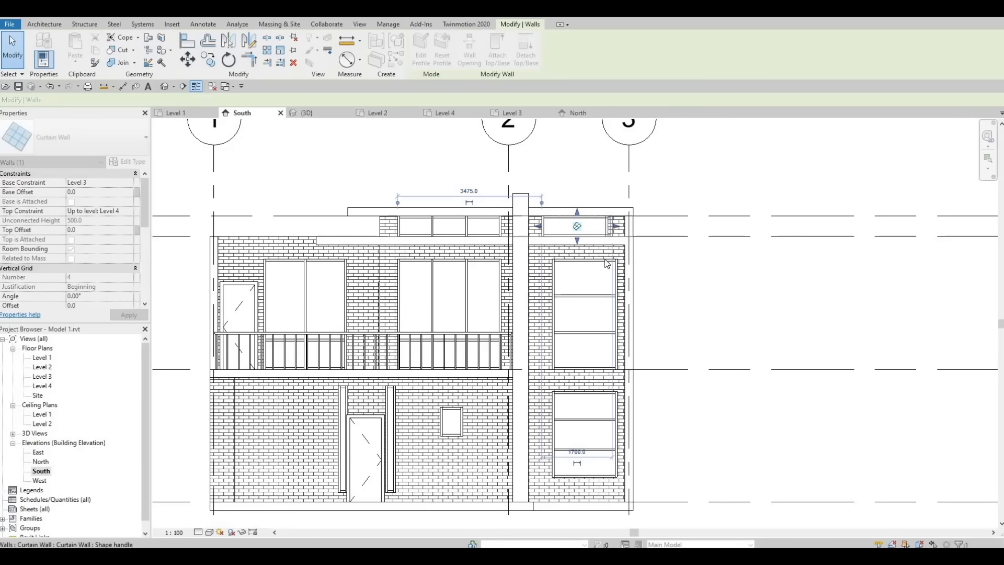
pyautogui.click(580, 267)
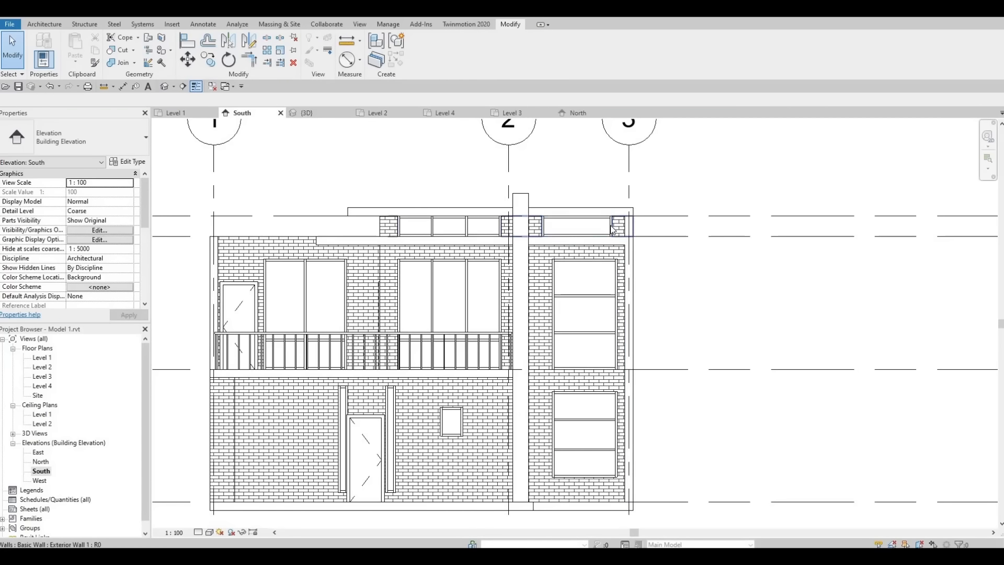
pyautogui.click(615, 229)
pyautogui.moveTo(616, 228); pyautogui.dragTo(609, 228)
pyautogui.click(584, 270)
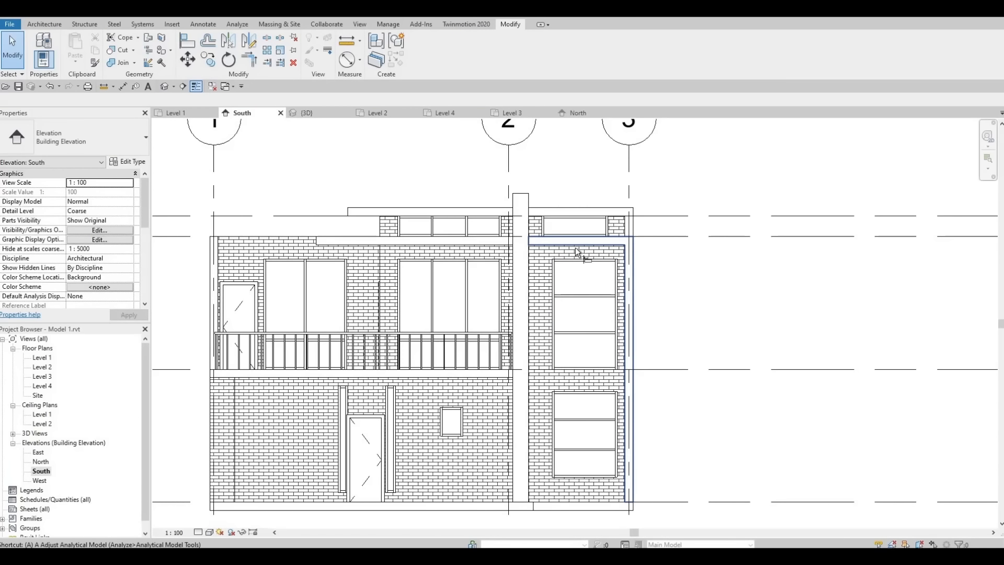
# Step: Align both vertical edges of the Level 2 curtain window east of the column with the small window above it
pyautogui.press('a')
pyautogui.press('l')
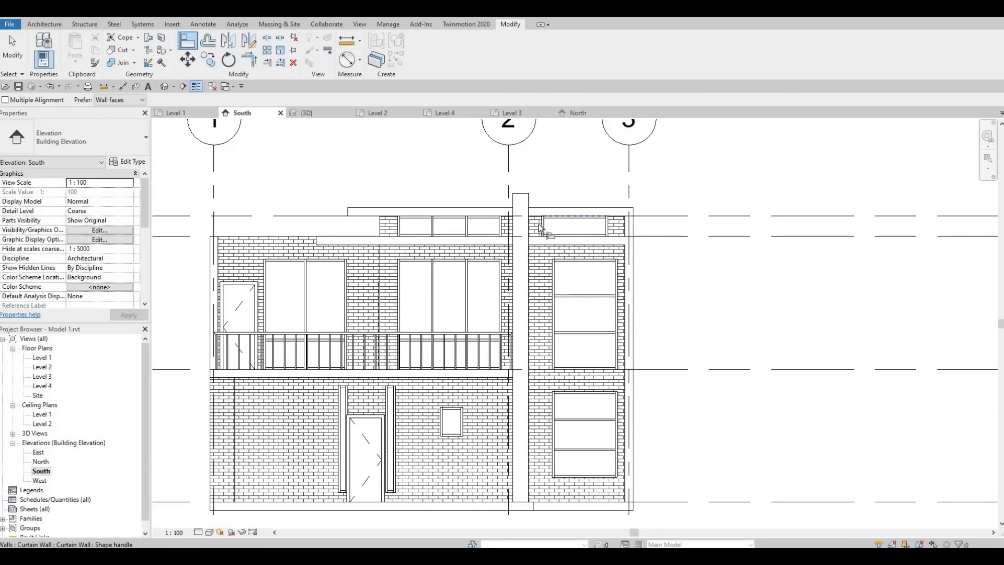
pyautogui.click(554, 280)
pyautogui.click(609, 223)
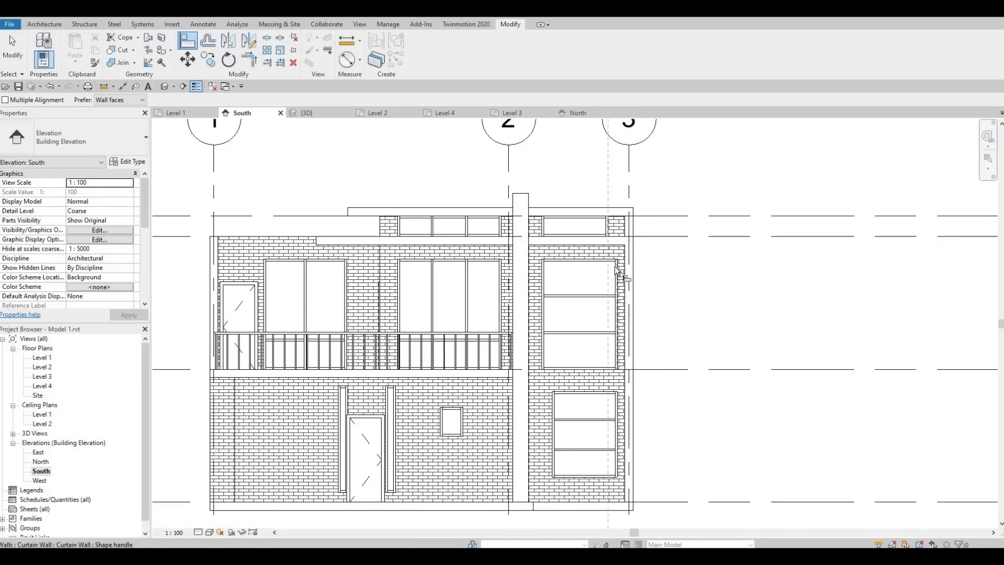
pyautogui.click(616, 267)
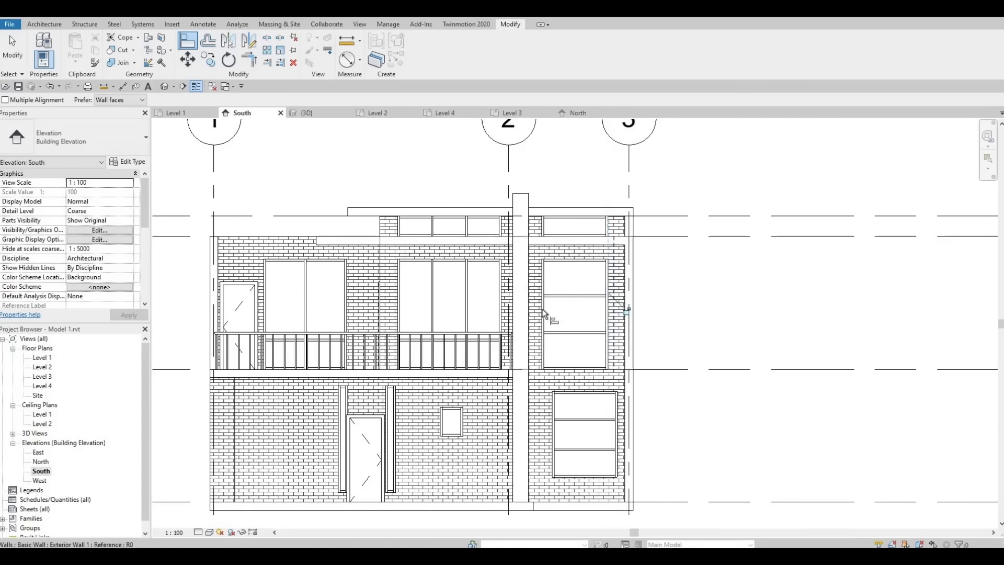
# Step: Align both vertical edges of the ground-floor curtain window with the edges of the windows above it
pyautogui.click(552, 408)
pyautogui.click(608, 401)
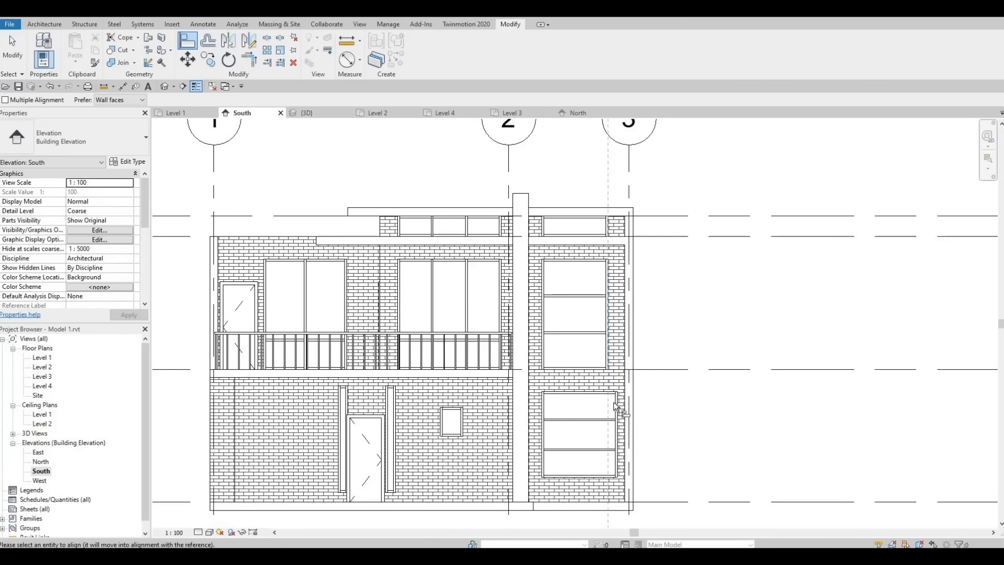
pyautogui.click(617, 408)
pyautogui.press('Escape')
# Step: Place a vertical curtain grid line at the midpoint of each of the three curtain windows east of the column
pyautogui.moveTo(611, 385); pyautogui.dragTo(632, 343, button='middle')
pyautogui.scroll(-1, 631, 344)
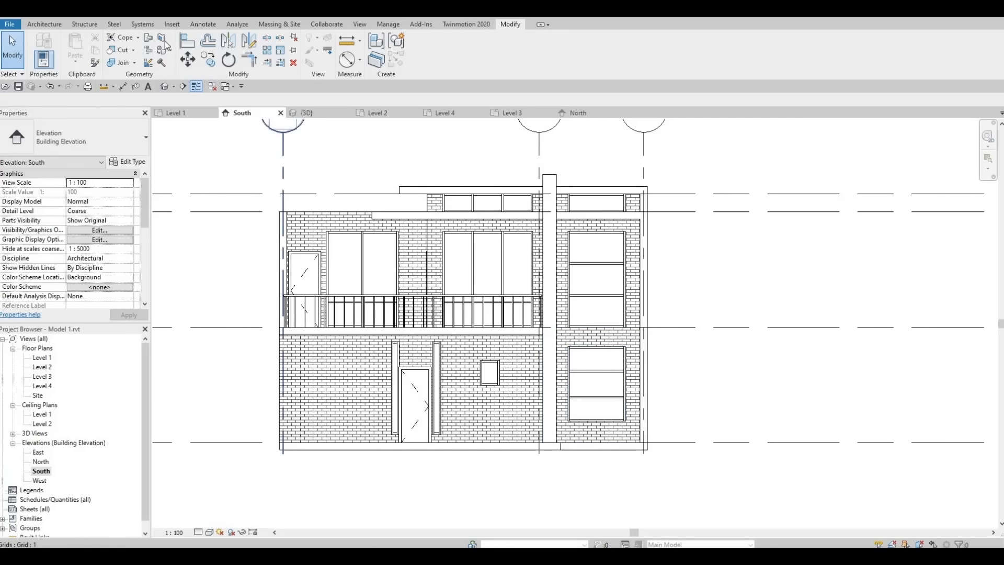
pyautogui.click(46, 23)
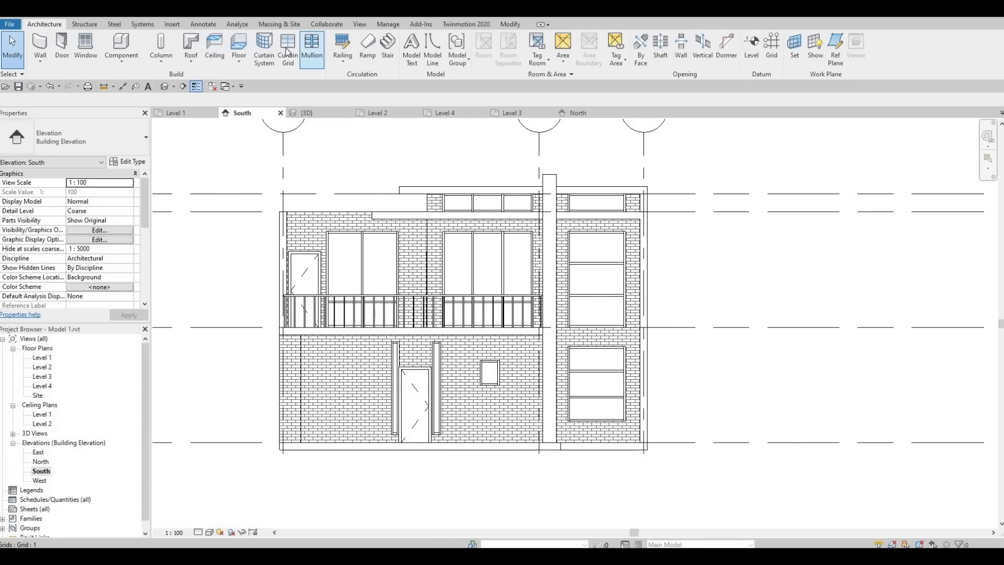
pyautogui.click(287, 51)
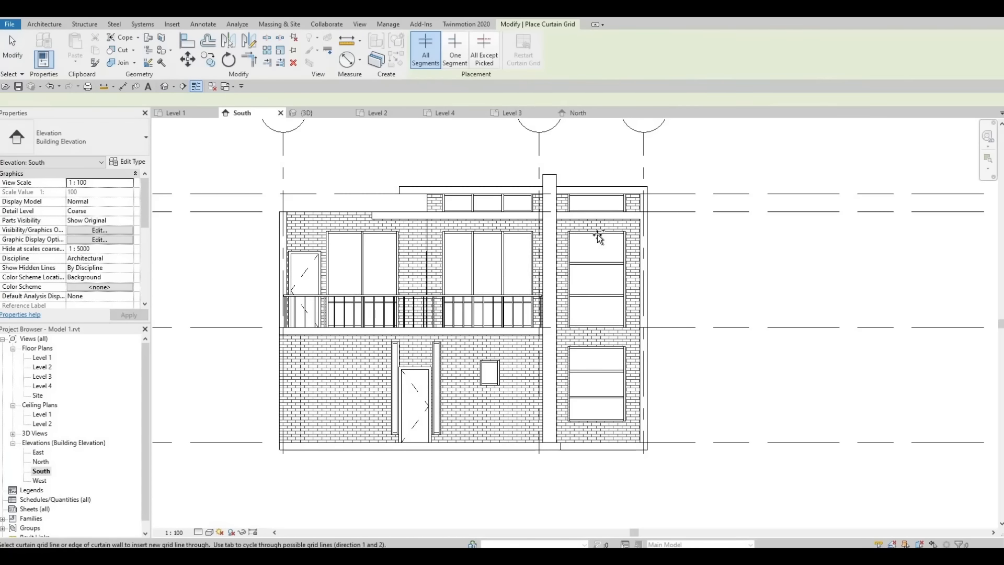
pyautogui.click(598, 206)
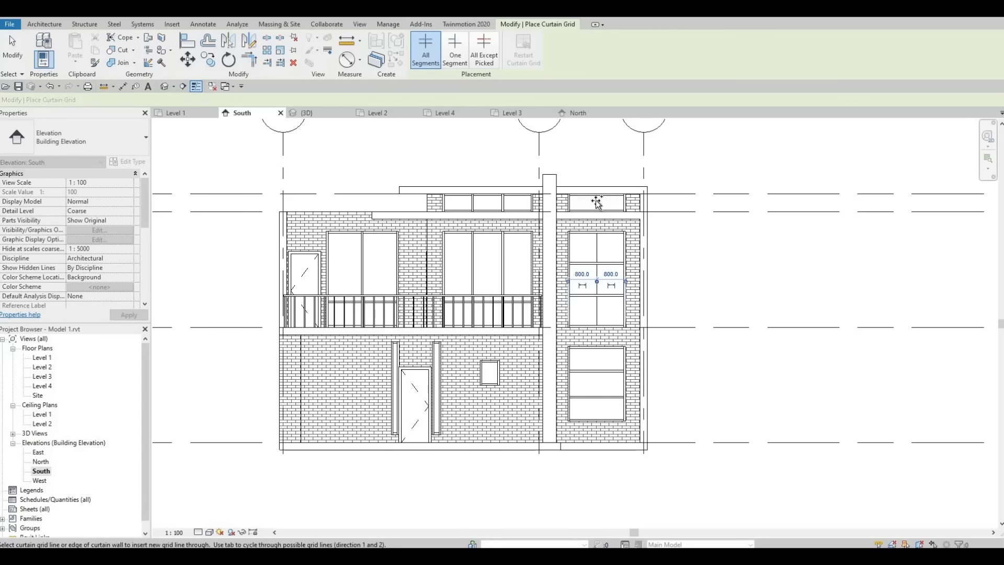
pyautogui.click(604, 228)
pyautogui.click(597, 351)
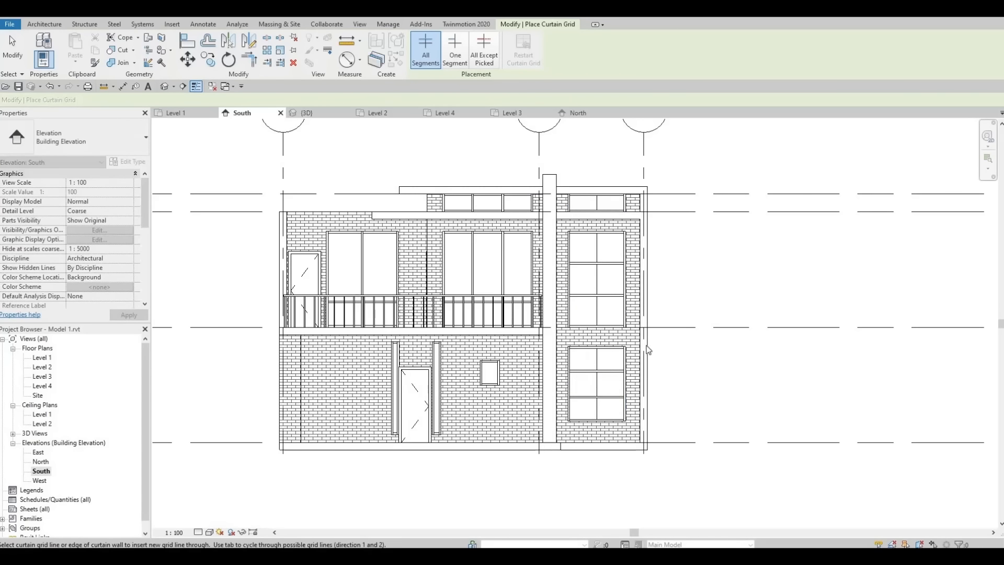
pyautogui.press('Escape')
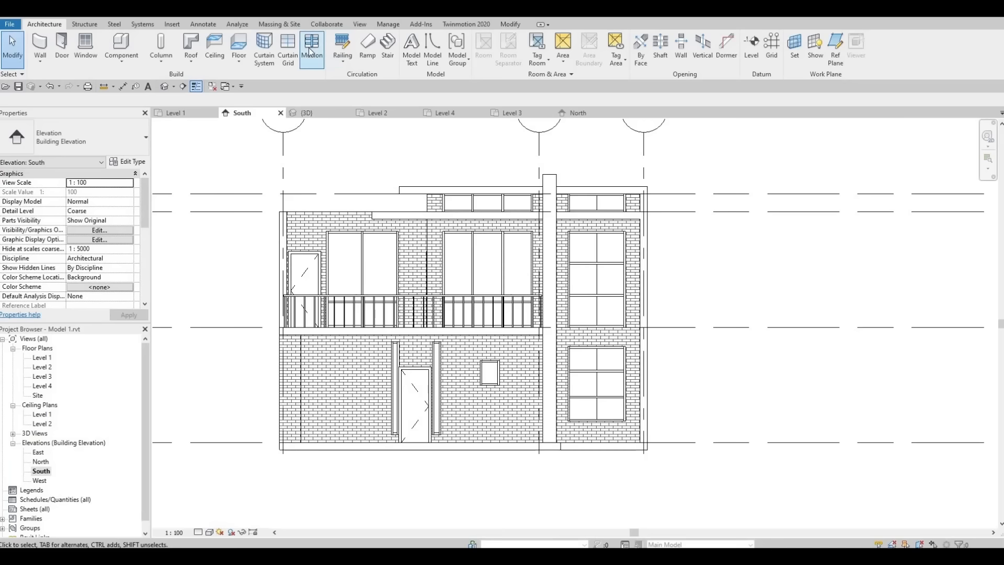
# Step: Place 50mm x 150mm rectangular mullions on the centre grid lines of the three curtain windows east of the column
pyautogui.click(311, 50)
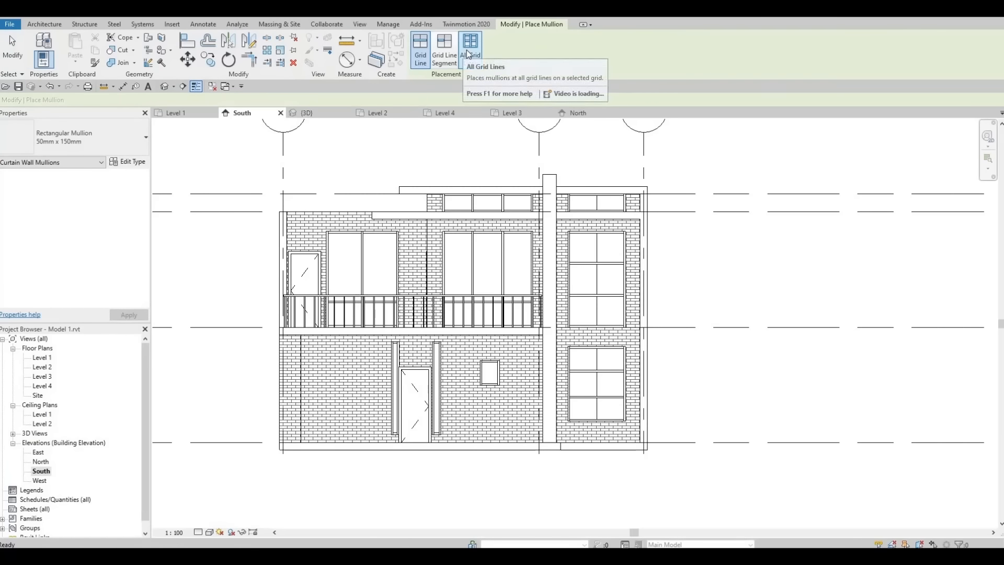
pyautogui.click(417, 57)
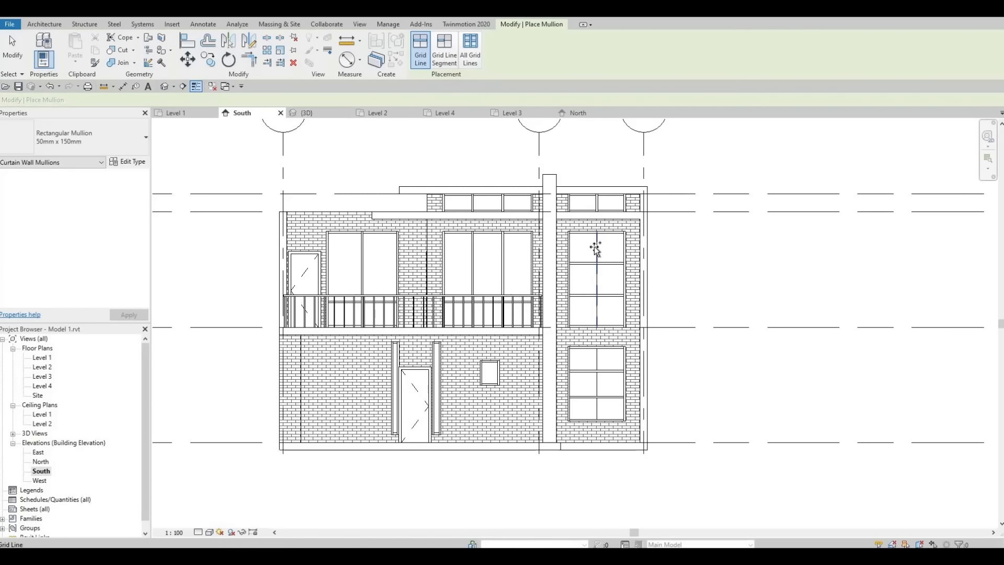
pyautogui.press('Escape')
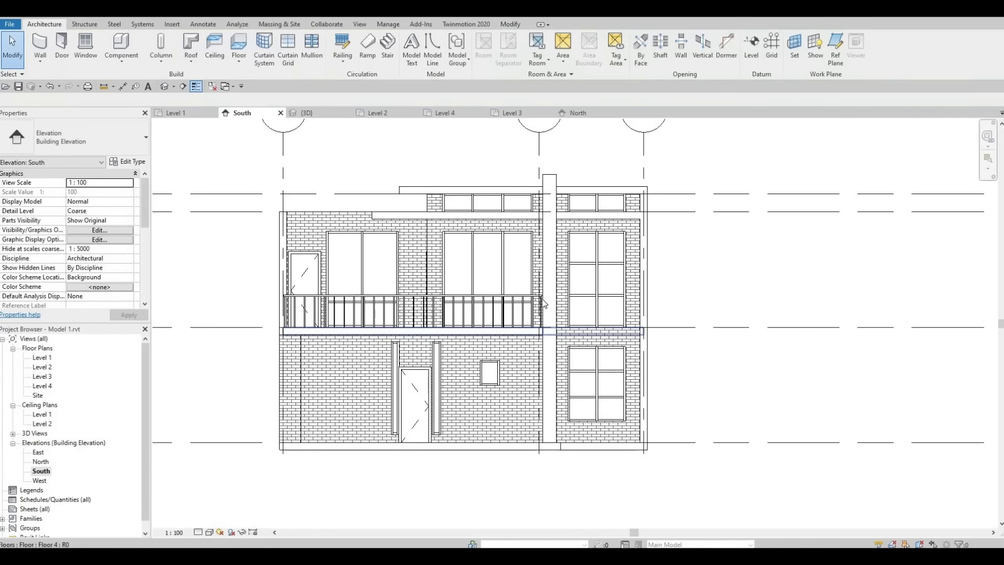
# Step: Duplicate the type of the upper-floor brick wall around grid 2 as Exterior Wall 2
pyautogui.scroll(-2, 544, 293)
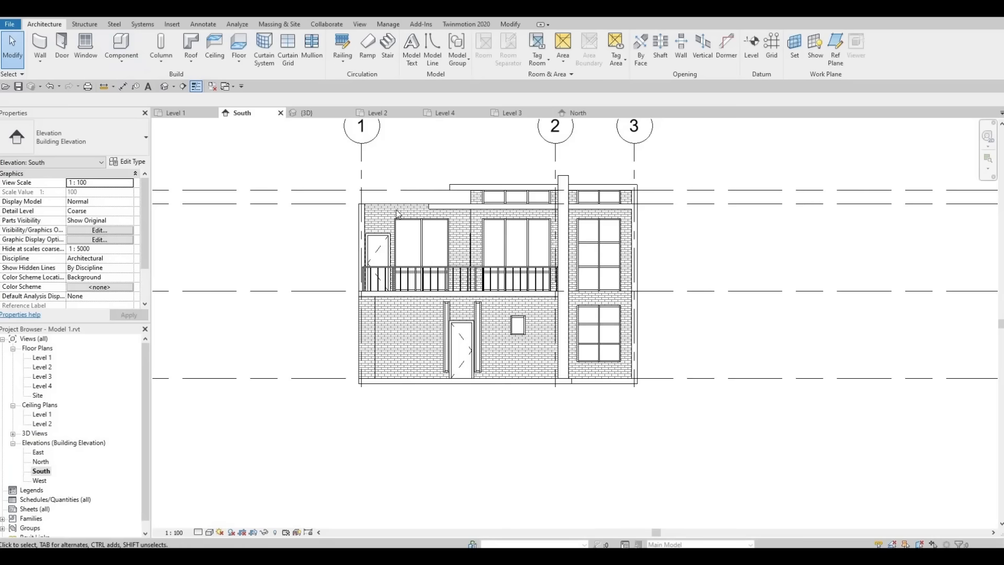
pyautogui.click(480, 218)
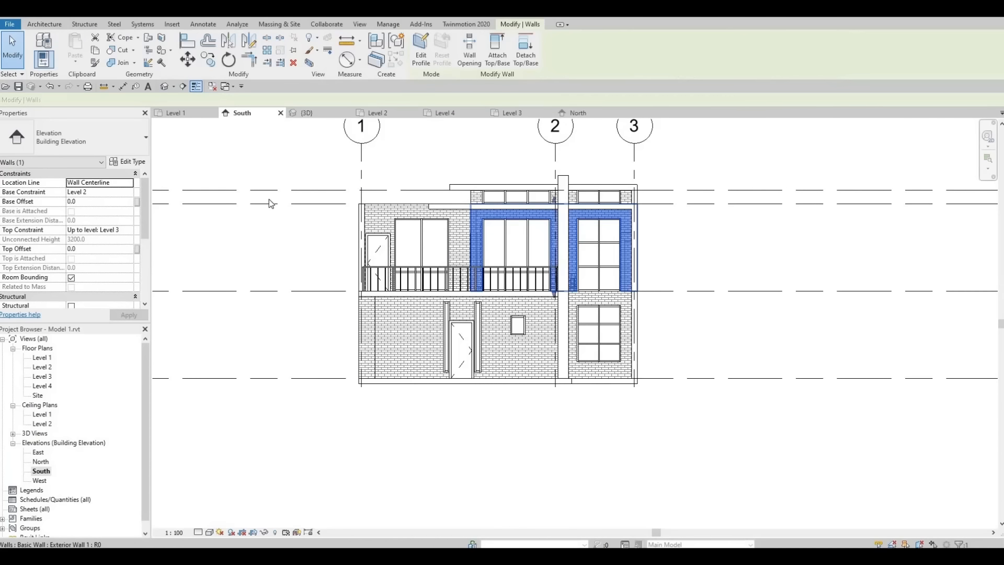
pyautogui.click(133, 161)
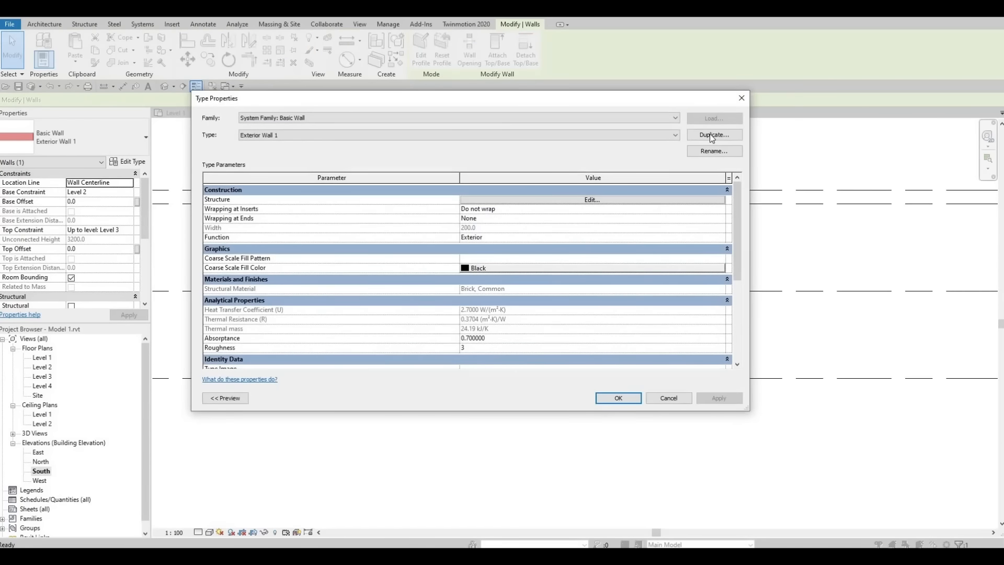
pyautogui.click(714, 134)
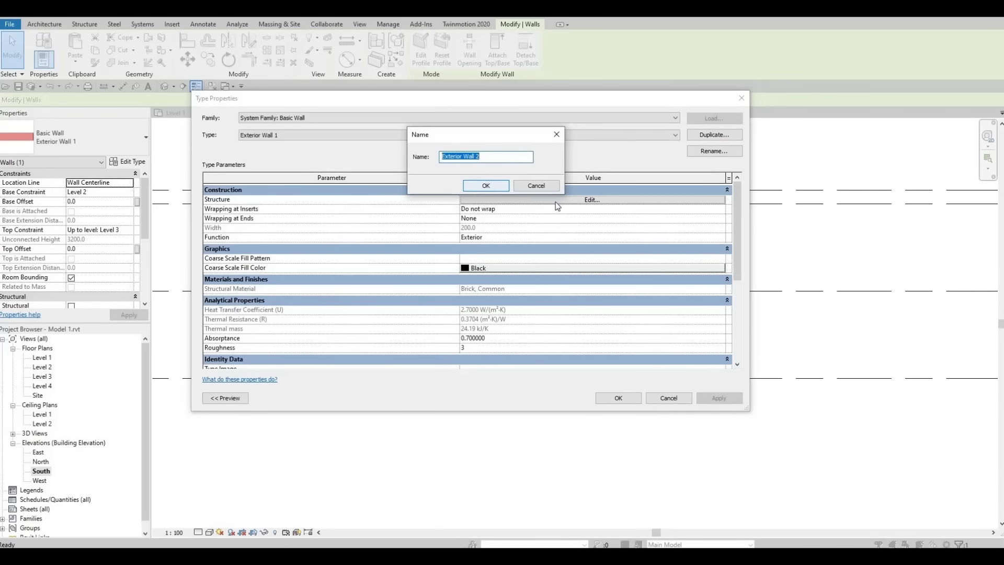
pyautogui.press('Return')
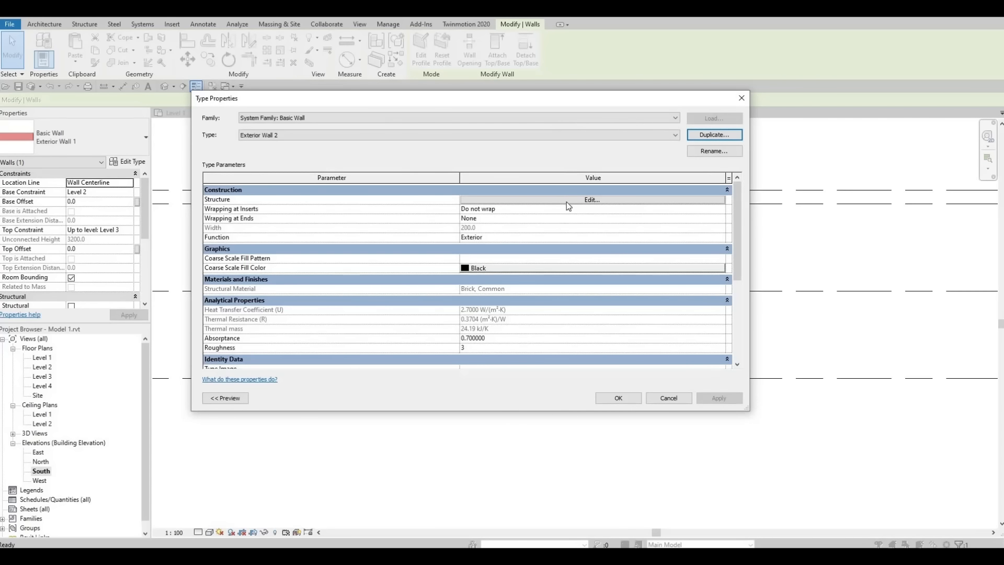
# Step: Set the structure layer material of Exterior Wall 2 to Birch and accept the type for the selected upper-floor wall
pyautogui.click(569, 203)
pyautogui.click(463, 199)
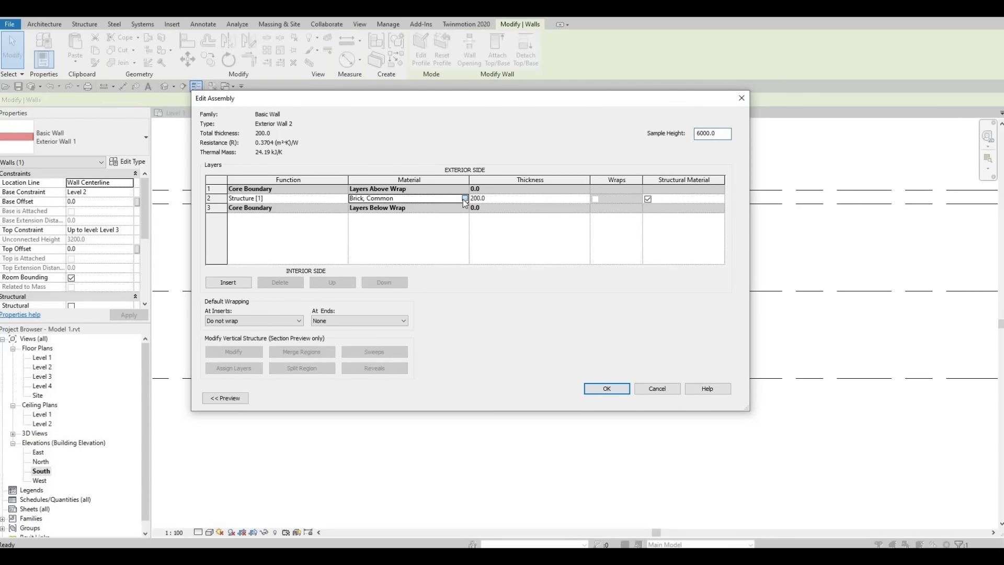
pyautogui.click(463, 199)
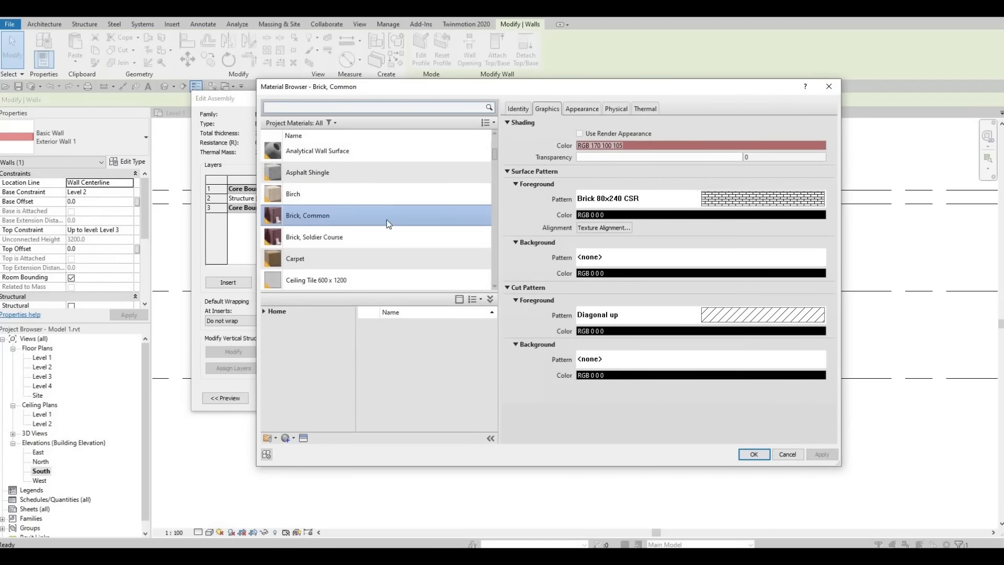
pyautogui.click(403, 198)
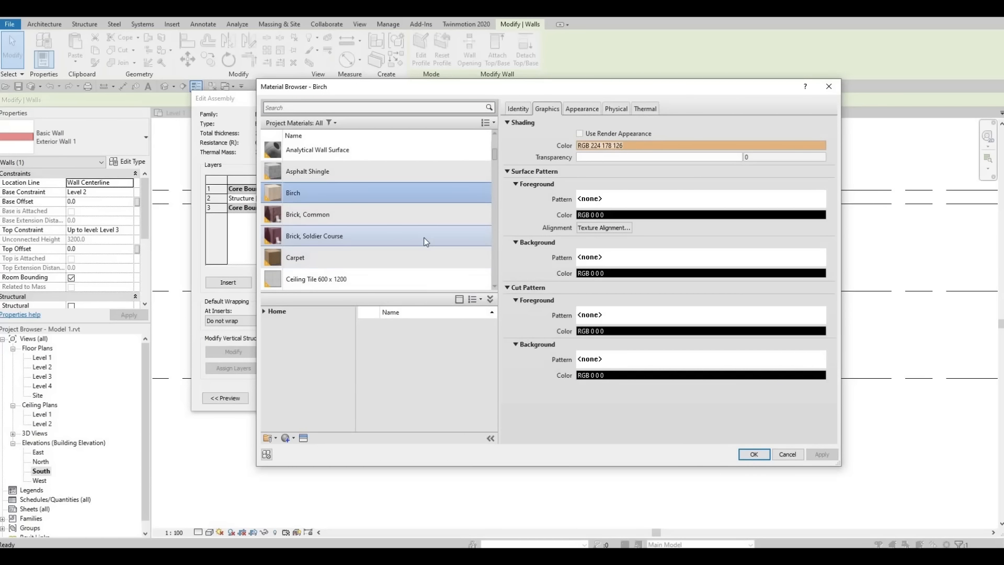
pyautogui.scroll(-3, 424, 237)
pyautogui.scroll(4, 426, 251)
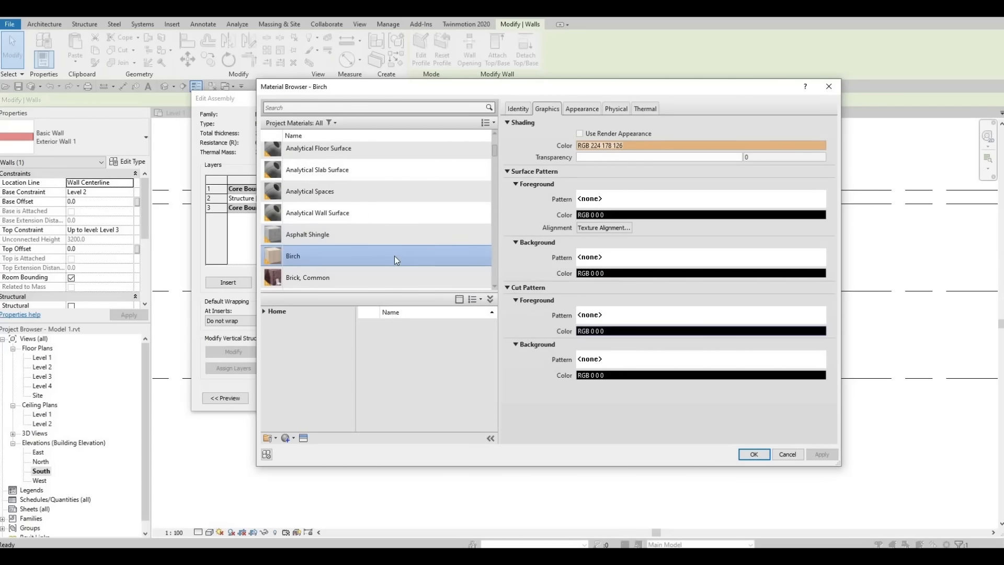
pyautogui.scroll(-3, 394, 260)
pyautogui.scroll(3, 395, 260)
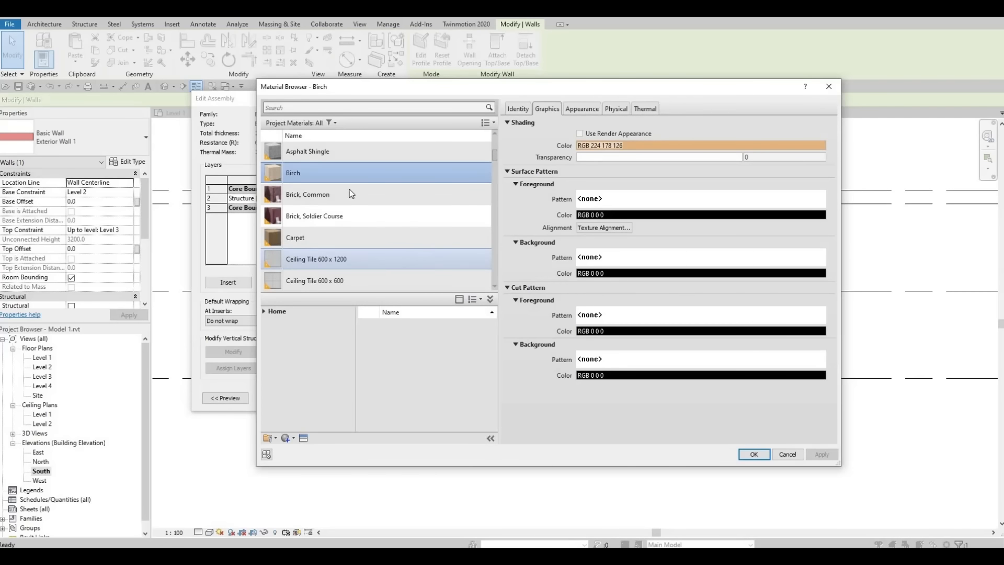
pyautogui.click(753, 454)
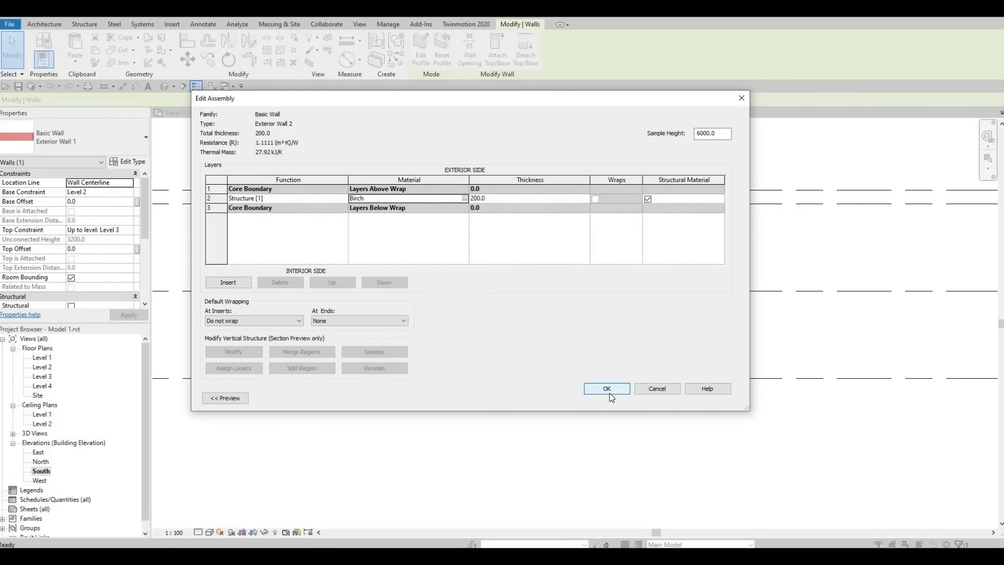
pyautogui.click(609, 393)
pyautogui.click(619, 398)
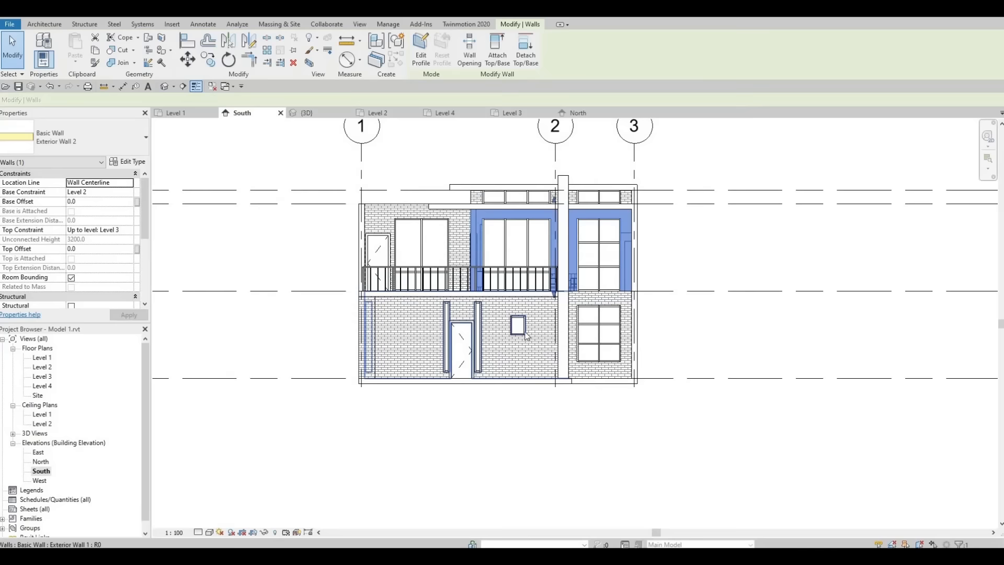
pyautogui.press('Escape')
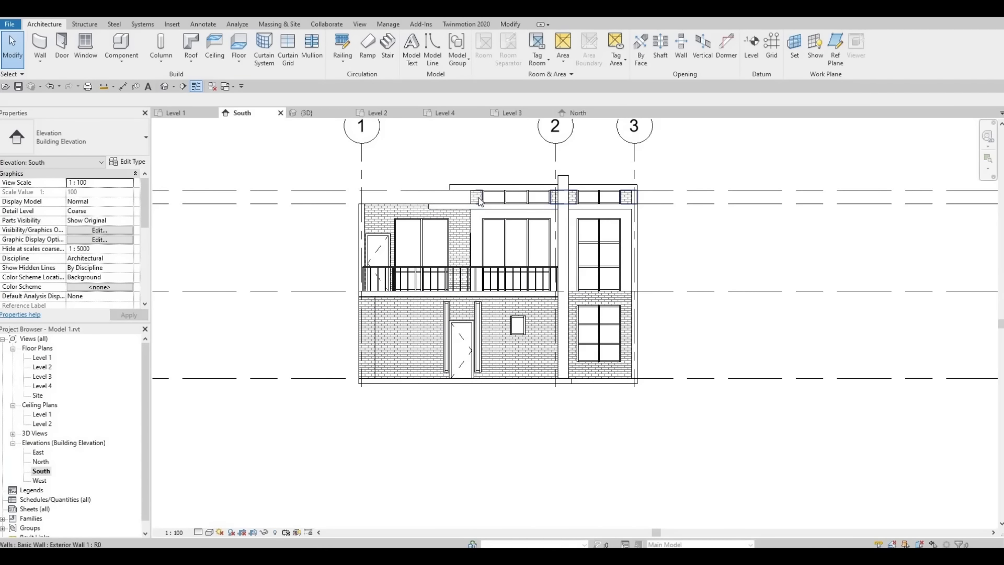
# Step: Change the low Level 3 wall around the clerestory windows on the south side to Exterior Wall 2
pyautogui.click(480, 201)
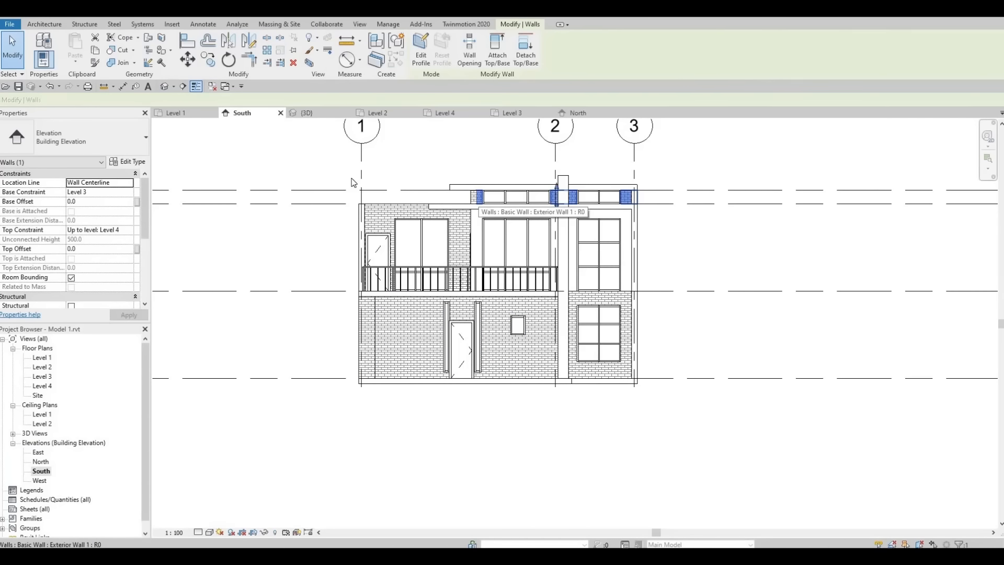
pyautogui.click(139, 146)
pyautogui.click(65, 219)
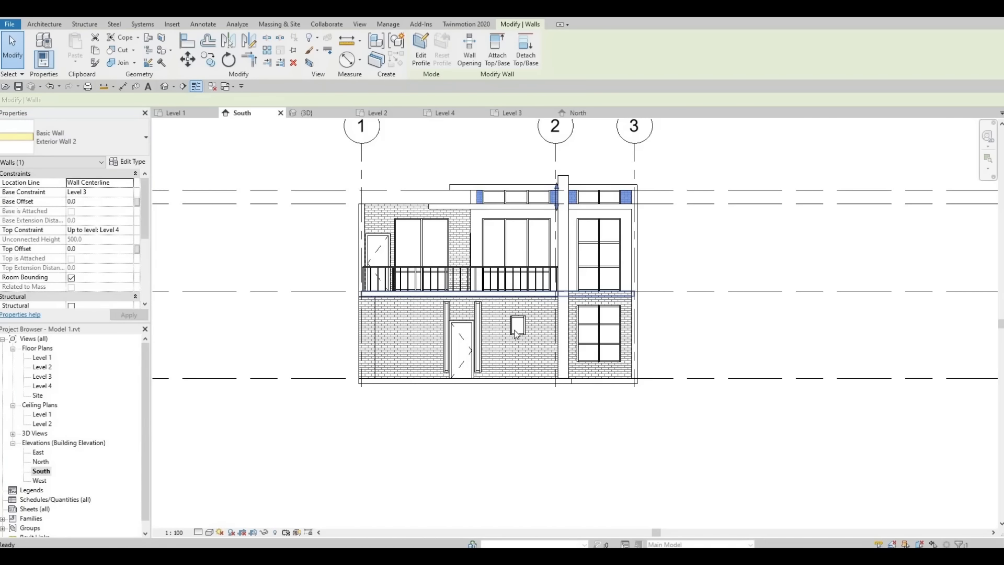
pyautogui.press('Escape')
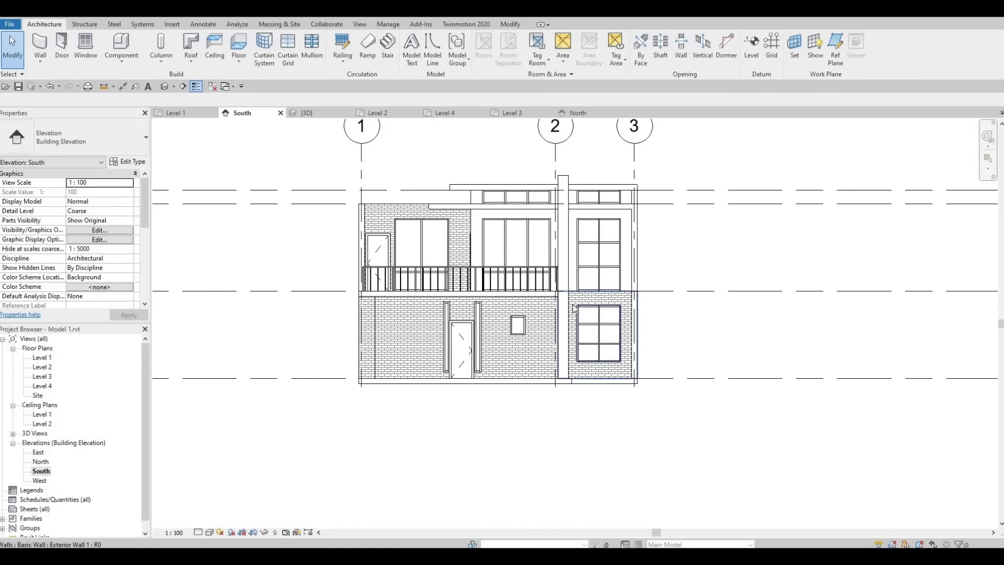
# Step: Change the ground-floor wall between the column and grid 3 to Exterior Wall 2
pyautogui.click(624, 334)
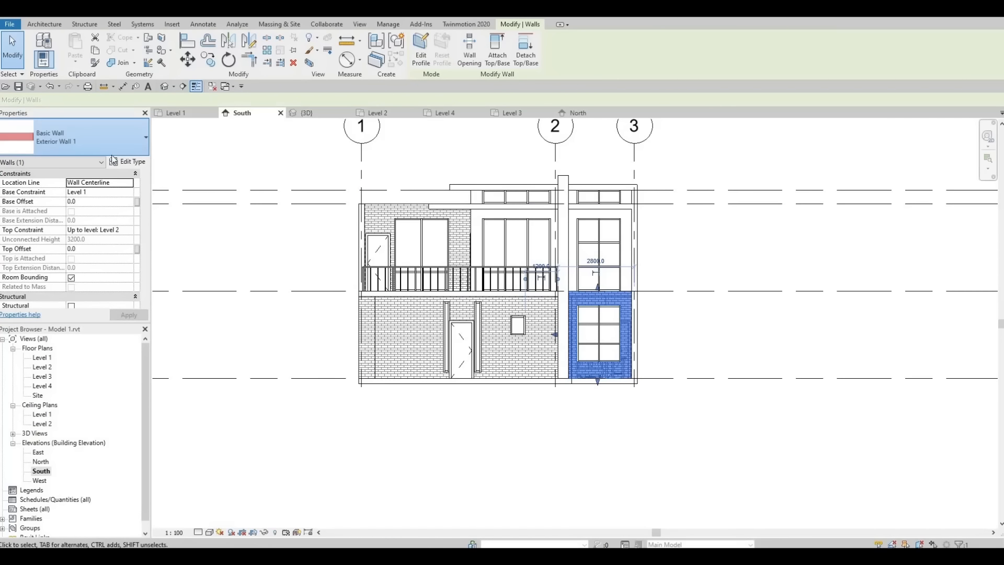
pyautogui.click(145, 137)
pyautogui.click(73, 216)
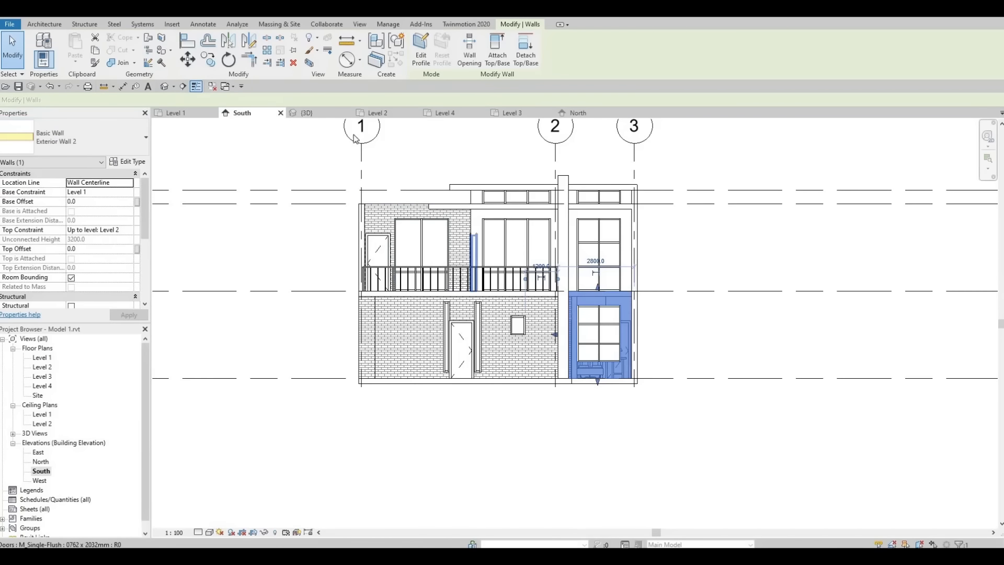
pyautogui.press('Escape')
# Step: In the 3D view, change the balcony side wall with the door and the low Level 3 wall above it to Exterior Wall 2
pyautogui.click(167, 86)
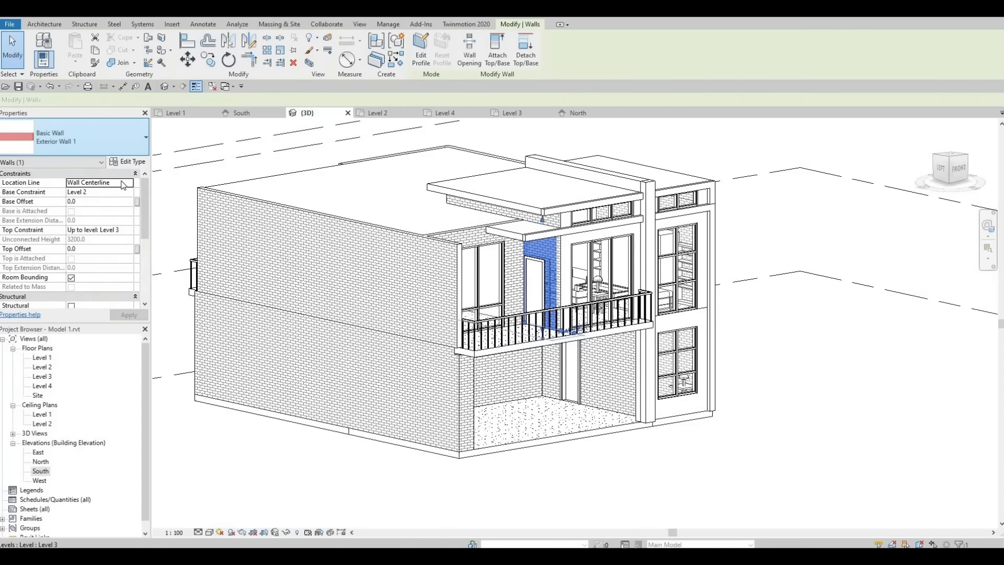
pyautogui.click(126, 136)
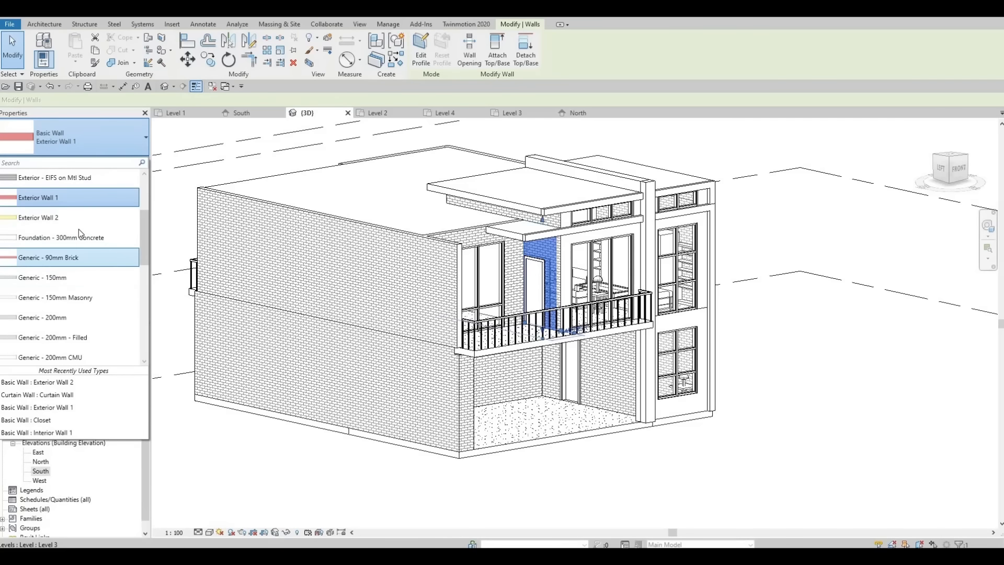
pyautogui.click(78, 218)
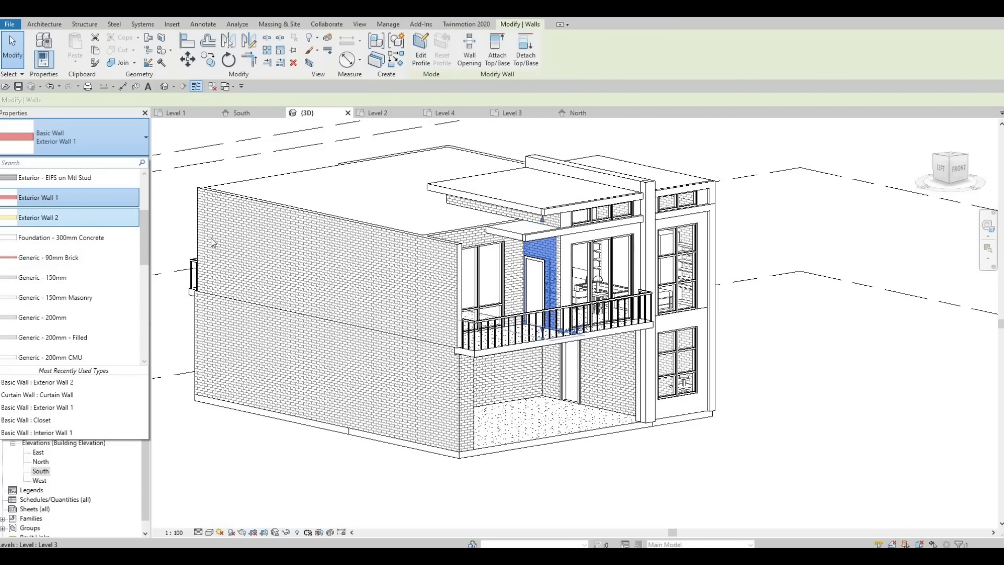
pyautogui.click(561, 224)
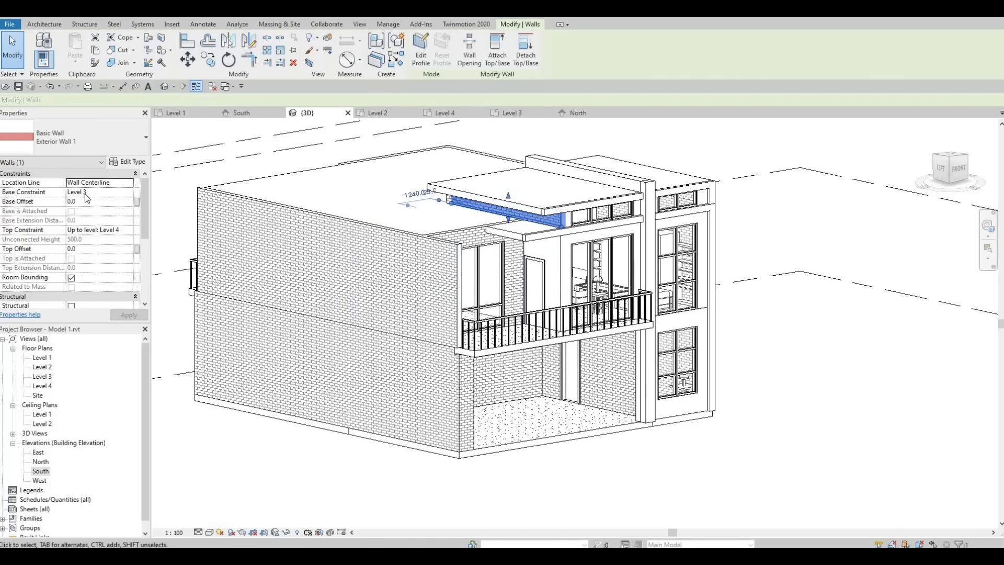
pyautogui.click(110, 143)
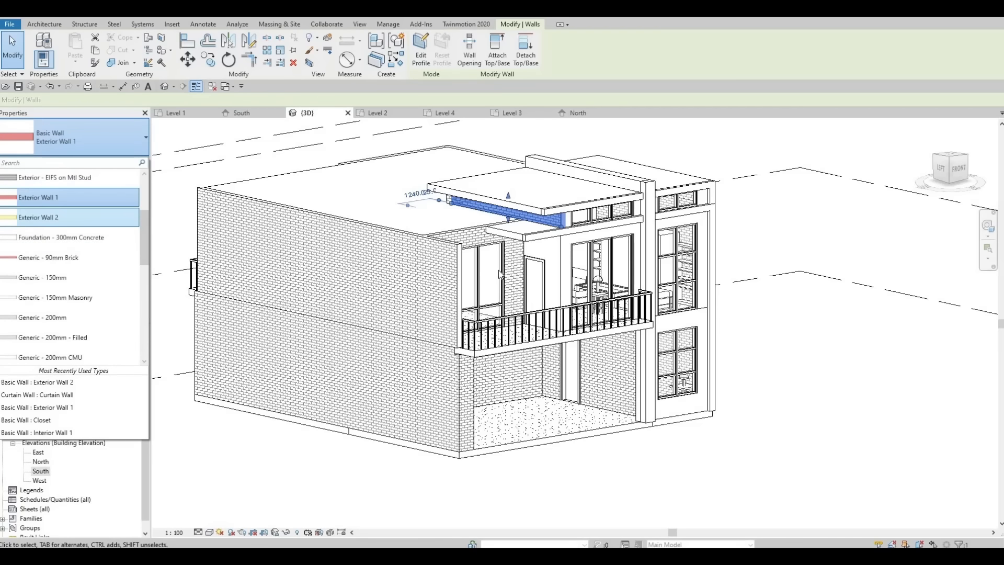
pyautogui.click(76, 219)
pyautogui.press('Escape')
# Step: Change the ground-floor side wall running back from the column along the open porch to Exterior Wall 2
pyautogui.scroll(3, 538, 313)
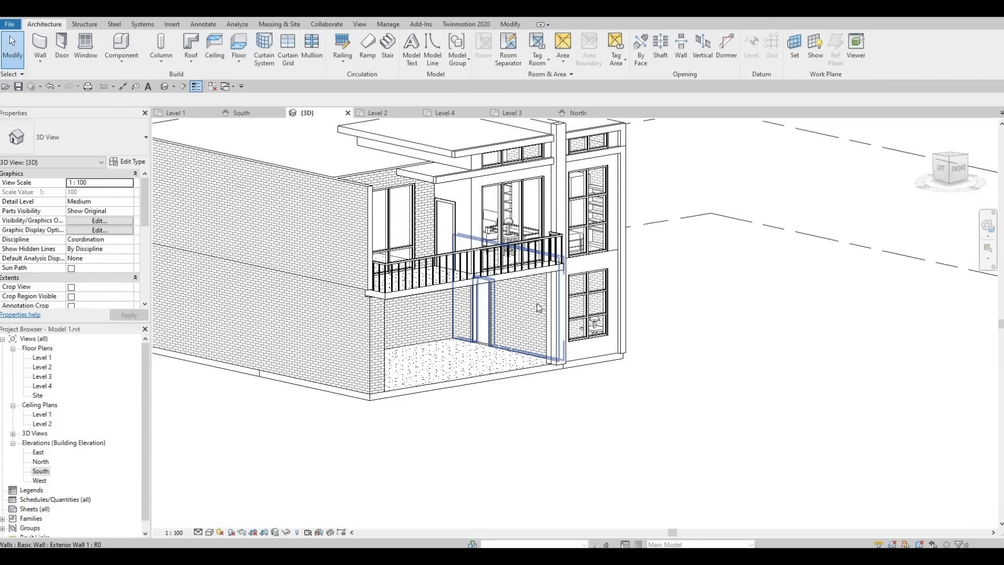
pyautogui.click(535, 348)
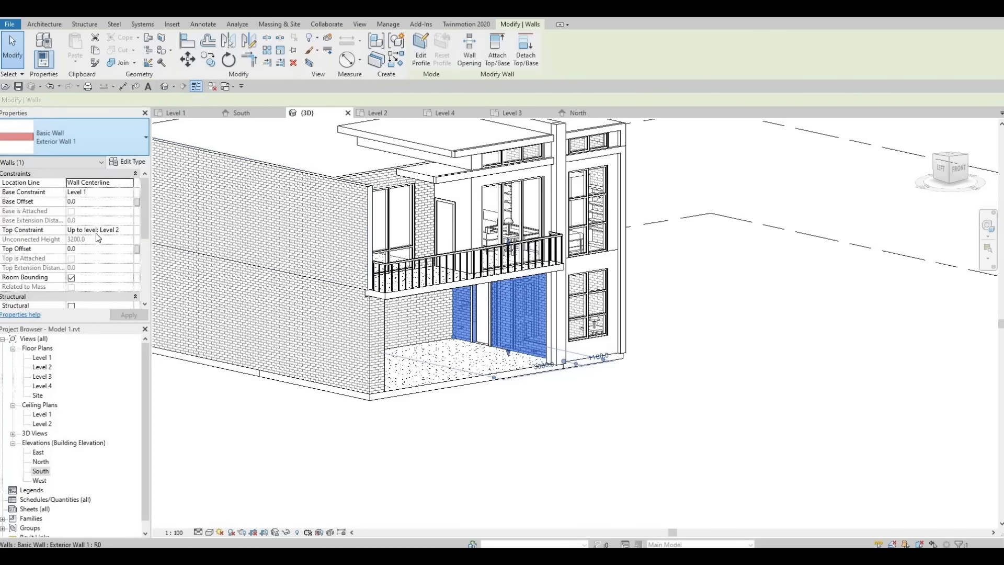
pyautogui.click(120, 137)
pyautogui.click(89, 218)
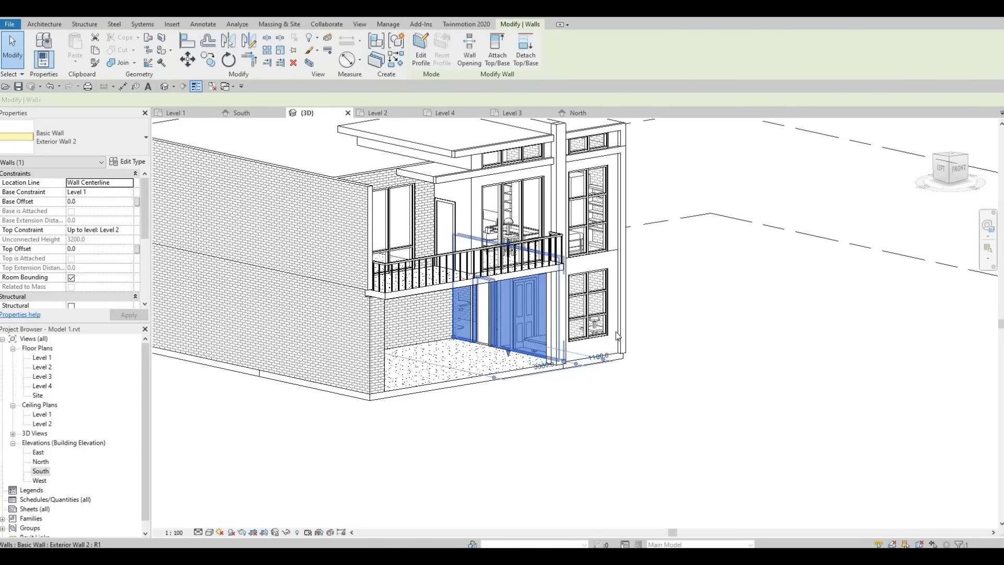
pyautogui.click(570, 379)
# Step: Change the low Level 3 wall on the east side under the raised roof to Exterior Wall 2
pyautogui.keyDown('shift'); pyautogui.moveTo(544, 389); pyautogui.dragTo(446, 365, button='middle'); pyautogui.keyUp('shift')
pyautogui.moveTo(619, 286); pyautogui.dragTo(556, 344, button='middle')
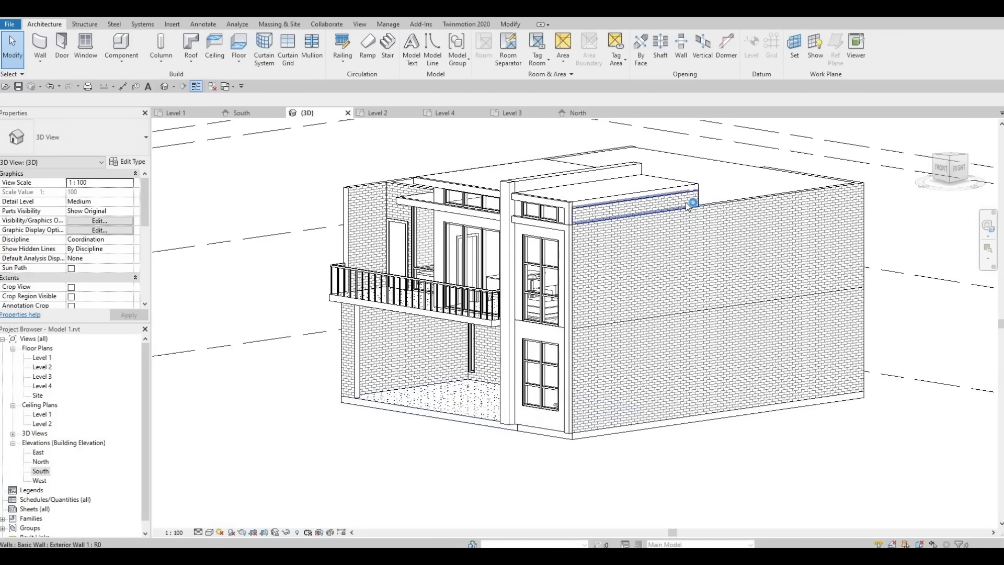
pyautogui.click(685, 202)
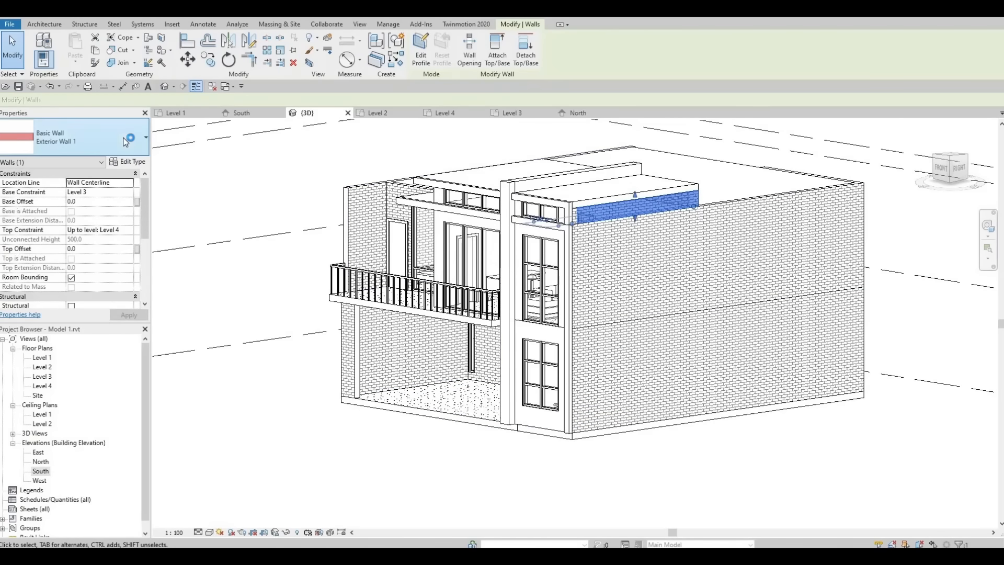
pyautogui.click(107, 139)
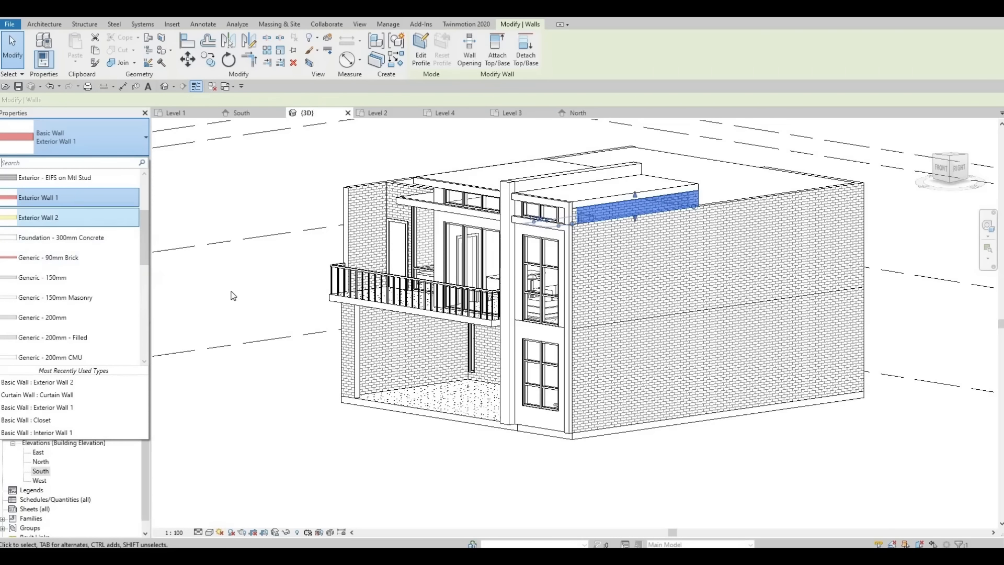
pyautogui.click(274, 340)
# Step: Change the low Level 3 wall at the rear under the raised roof to Exterior Wall 2
pyautogui.keyDown('shift'); pyautogui.moveTo(515, 410); pyautogui.dragTo(516, 307, button='middle'); pyautogui.keyUp('shift')
pyautogui.click(451, 254)
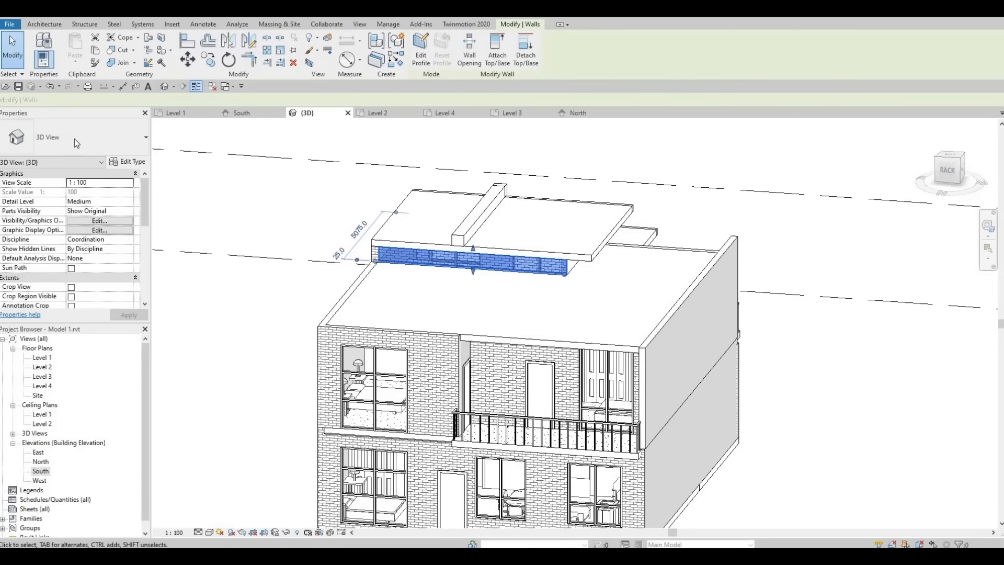
pyautogui.click(81, 138)
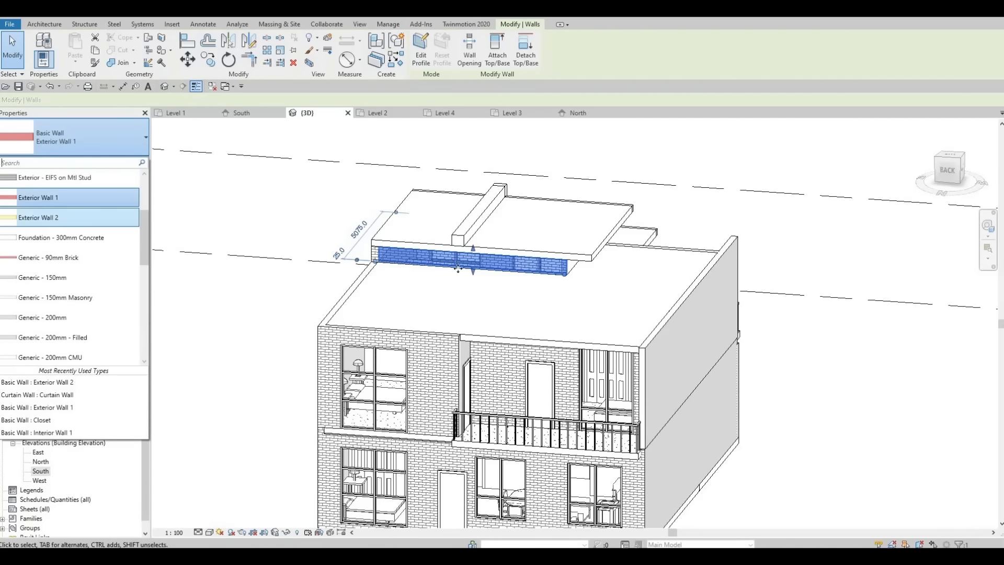
pyautogui.press('Escape')
# Step: Examine the exterior wall finishes around the whole house and the porch in 3D, and return to the South elevation
pyautogui.keyDown('shift'); pyautogui.moveTo(277, 285); pyautogui.dragTo(333, 246, button='middle'); pyautogui.keyUp('shift')
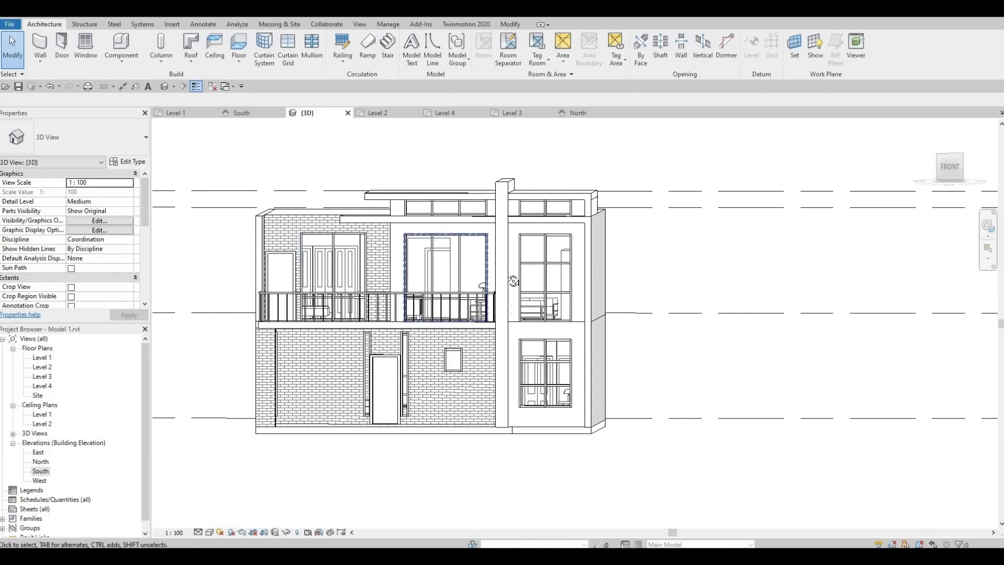
pyautogui.keyDown('shift'); pyautogui.moveTo(475, 293); pyautogui.dragTo(334, 366, button='middle'); pyautogui.keyUp('shift')
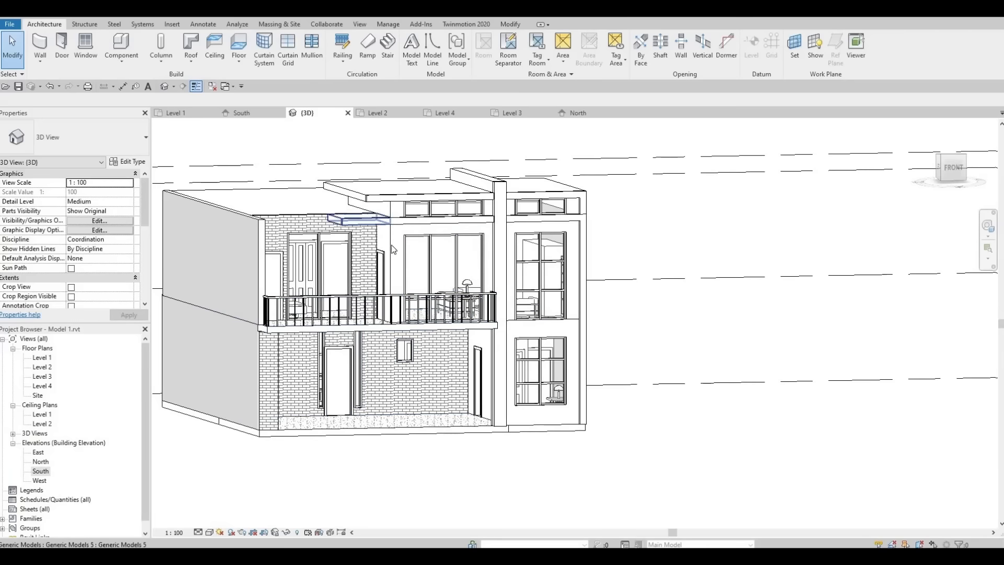
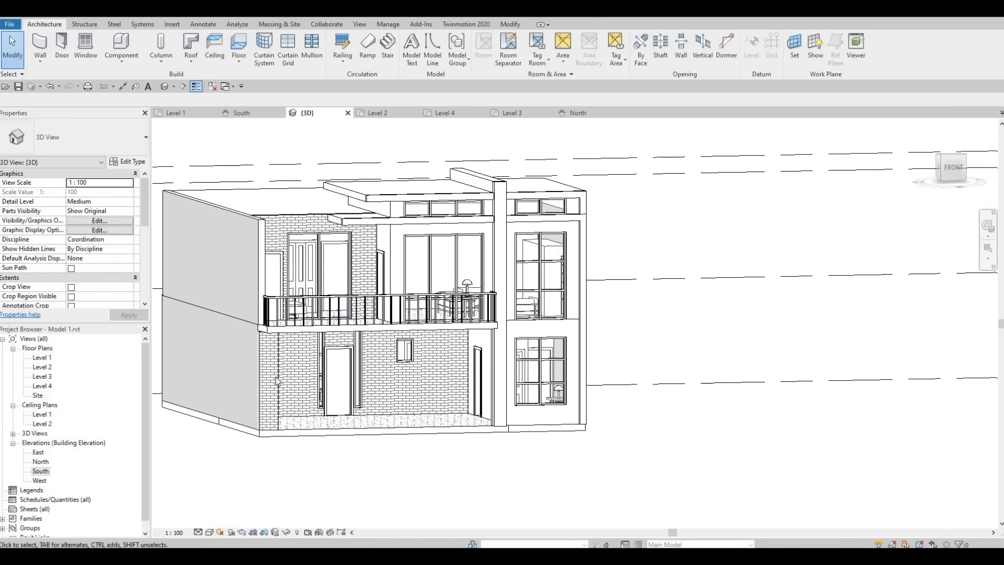
pyautogui.keyDown('shift'); pyautogui.moveTo(465, 375); pyautogui.dragTo(423, 385, button='middle'); pyautogui.keyUp('shift')
pyautogui.moveTo(462, 380)
pyautogui.keyDown('shift'); pyautogui.mouseDown(button='middle')
pyautogui.moveTo(522, 396)
pyautogui.moveTo(540, 390)
pyautogui.moveTo(529, 403)
pyautogui.moveTo(563, 394)
pyautogui.moveTo(490, 395)
pyautogui.moveTo(588, 386)
pyautogui.moveTo(579, 382)
pyautogui.moveTo(493, 455)
pyautogui.moveTo(446, 437)
pyautogui.moveTo(708, 444)
pyautogui.moveTo(620, 434)
pyautogui.moveTo(649, 425)
pyautogui.moveTo(643, 439)
pyautogui.mouseUp(button='middle'); pyautogui.keyUp('shift')
pyautogui.keyDown('shift'); pyautogui.moveTo(563, 438); pyautogui.dragTo(583, 439, button='middle'); pyautogui.keyUp('shift')
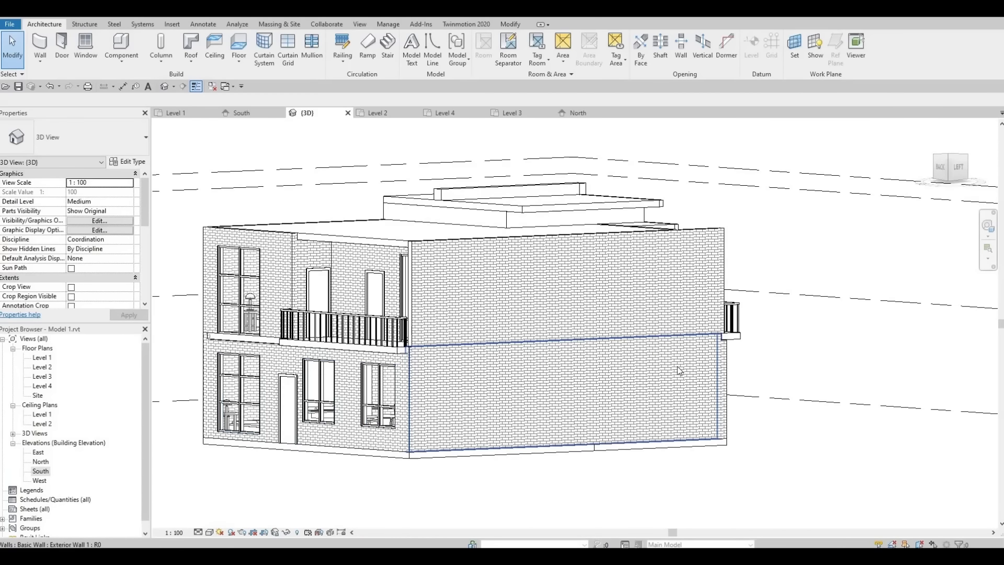
pyautogui.keyDown('shift'); pyautogui.moveTo(679, 370); pyautogui.dragTo(580, 368, button='middle'); pyautogui.keyUp('shift')
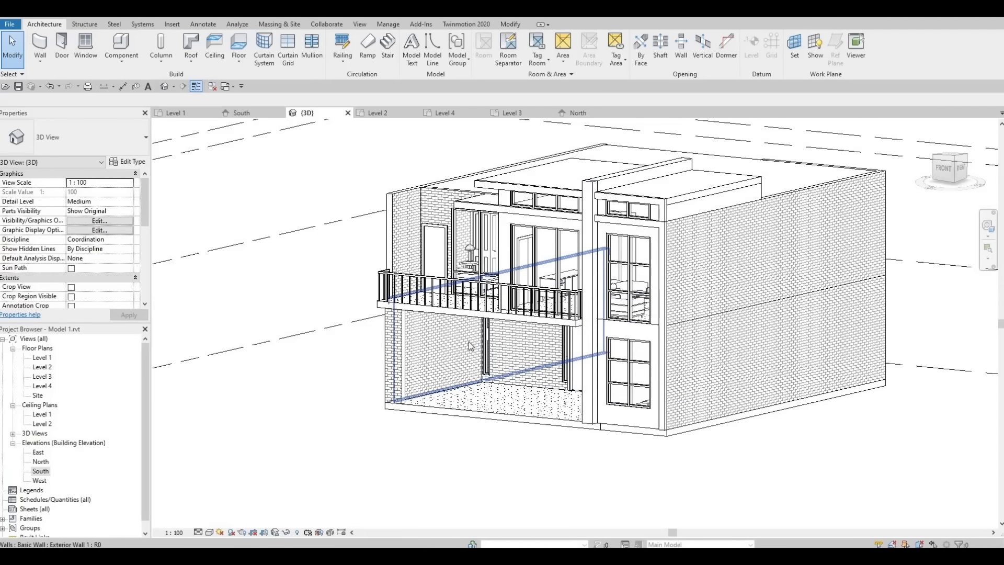
pyautogui.keyDown('shift'); pyautogui.moveTo(469, 345); pyautogui.dragTo(487, 269, button='middle'); pyautogui.keyUp('shift')
pyautogui.keyDown('shift'); pyautogui.moveTo(540, 443); pyautogui.dragTo(542, 463, button='middle'); pyautogui.keyUp('shift')
pyautogui.moveTo(529, 320); pyautogui.dragTo(535, 392, button='middle')
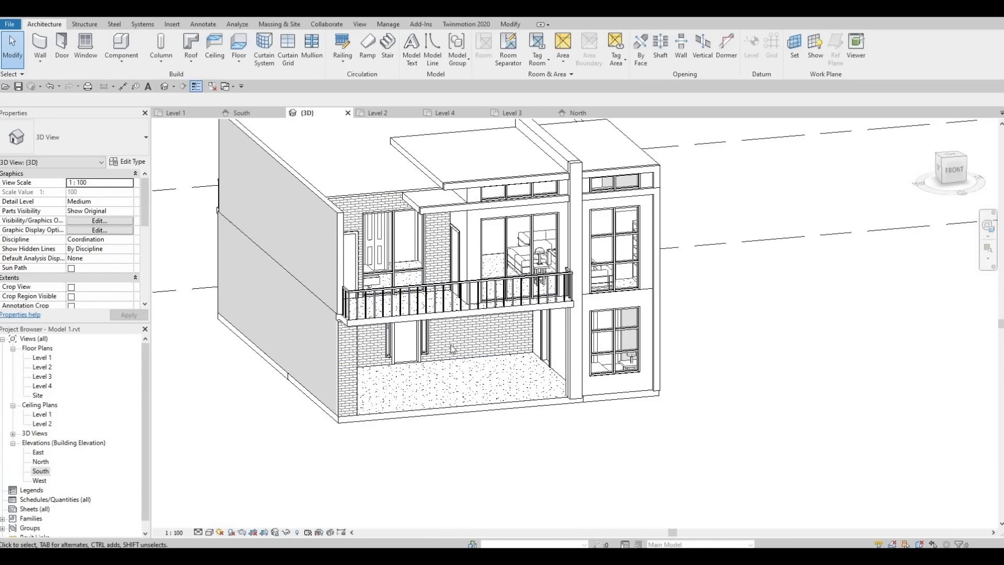
pyautogui.keyDown('shift'); pyautogui.moveTo(452, 348); pyautogui.dragTo(515, 430, button='middle'); pyautogui.keyUp('shift')
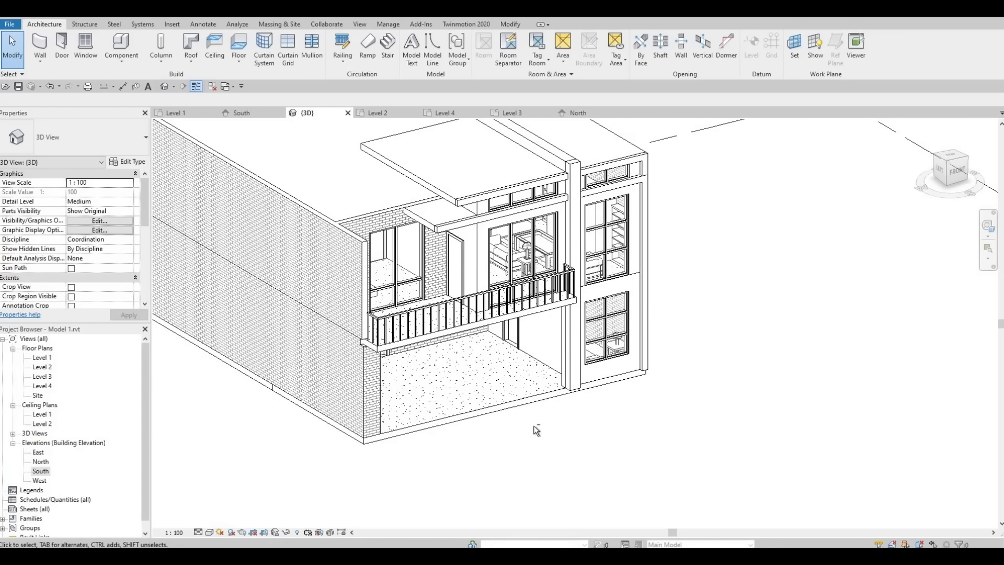
pyautogui.keyDown('shift'); pyautogui.moveTo(493, 372); pyautogui.dragTo(537, 321, button='middle'); pyautogui.keyUp('shift')
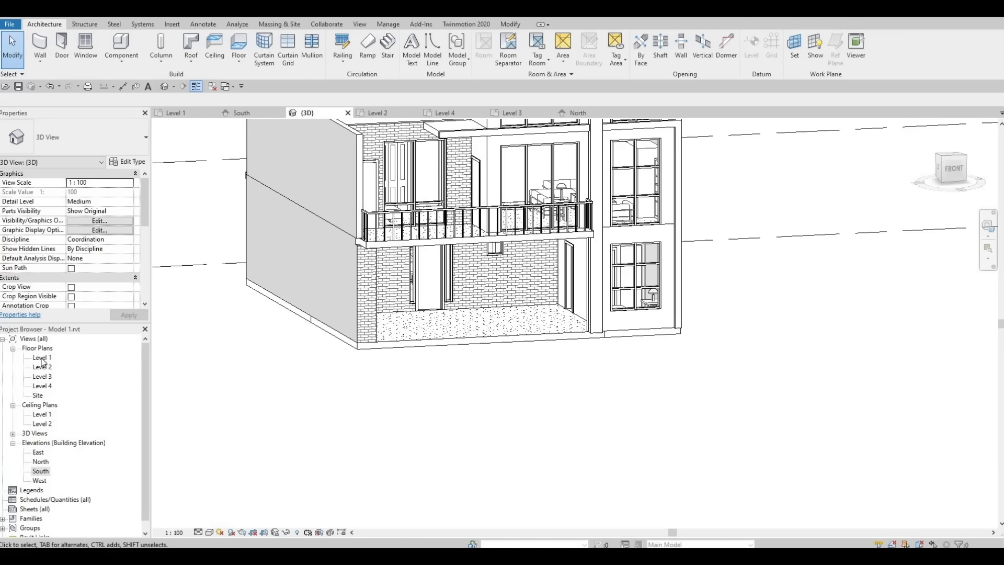
pyautogui.doubleClick(40, 472)
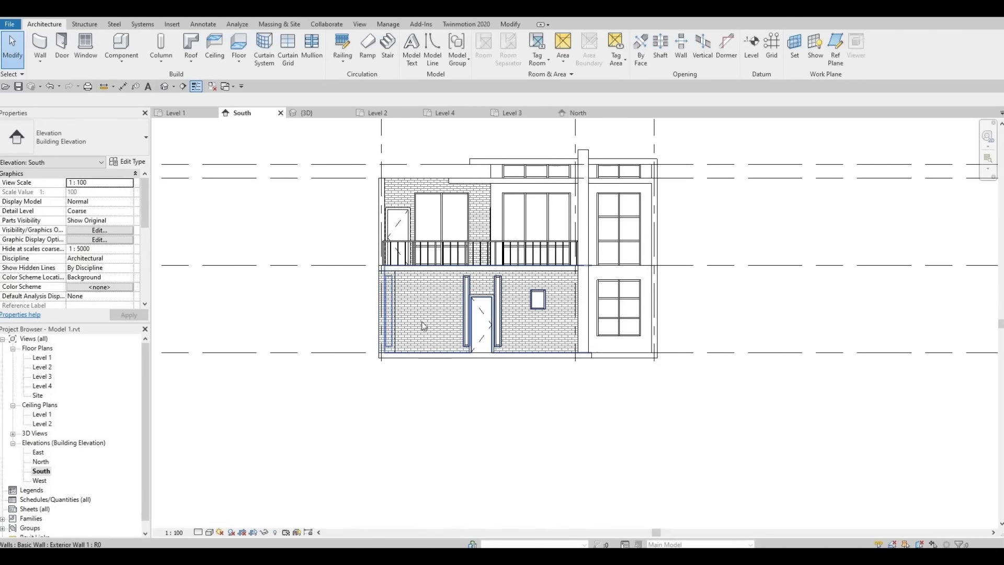
# Step: Create a new in-place model component in the Generic Models category and accept its suggested name
pyautogui.click(126, 57)
pyautogui.click(9, 37)
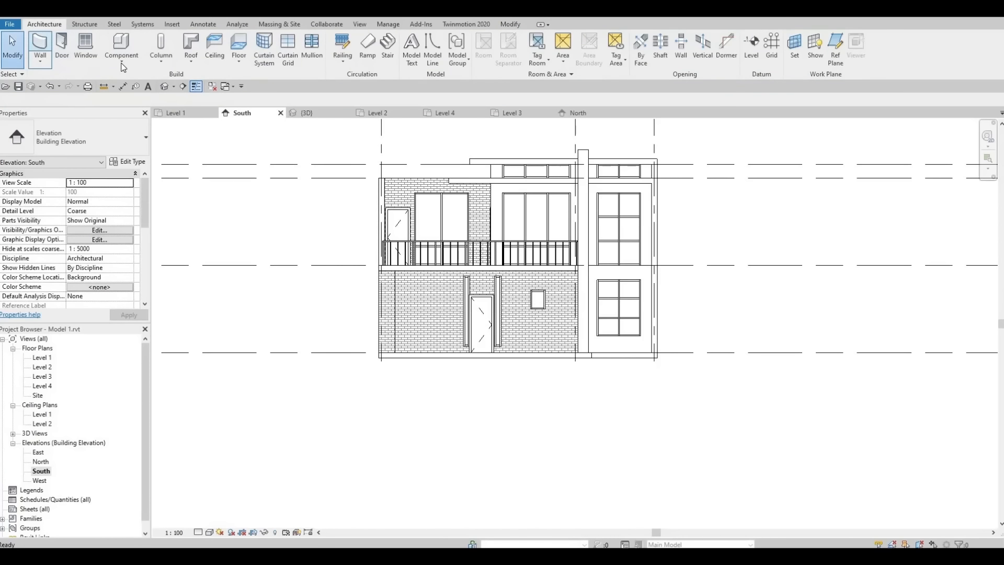
pyautogui.click(121, 61)
pyautogui.click(128, 102)
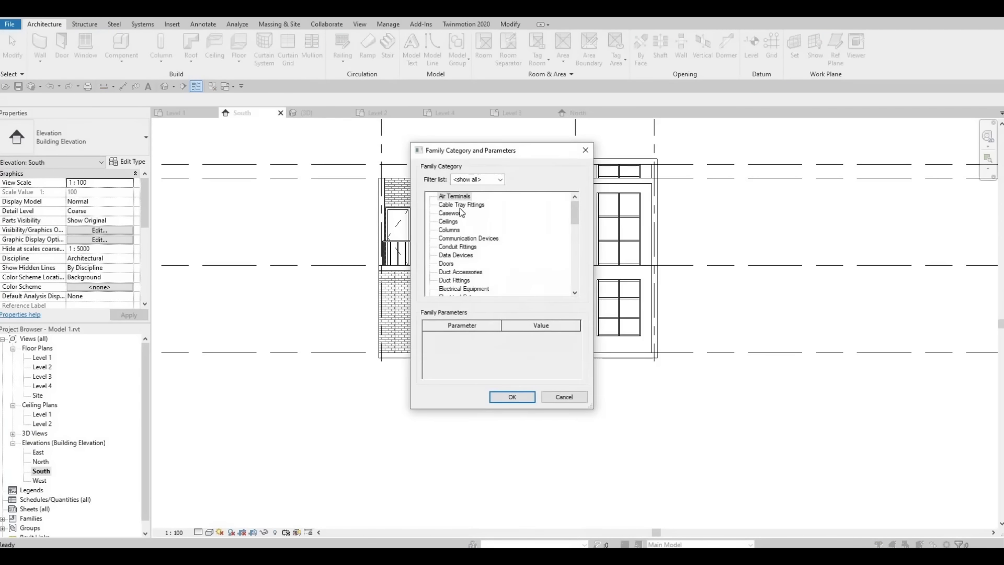
pyautogui.scroll(-4, 464, 276)
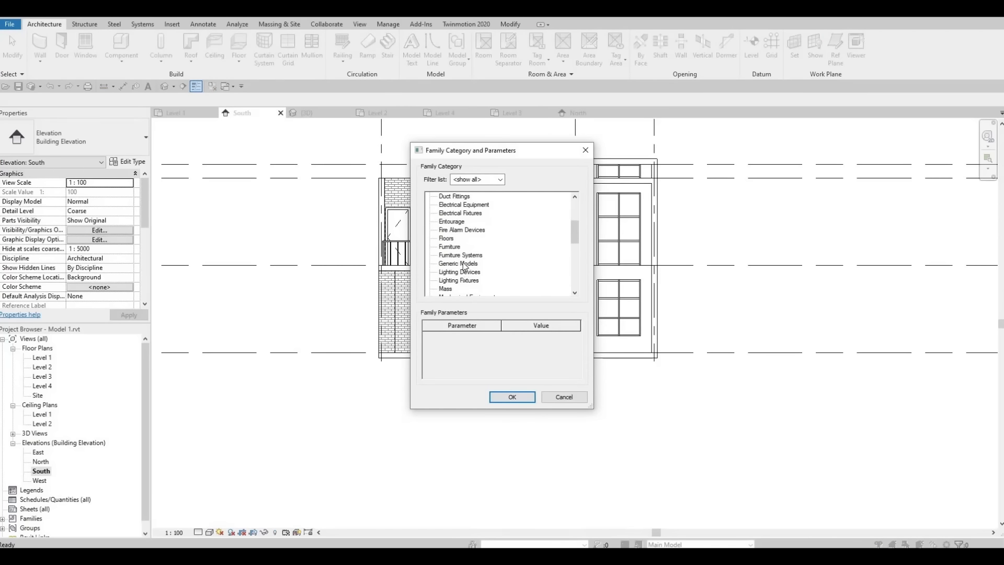
pyautogui.click(499, 396)
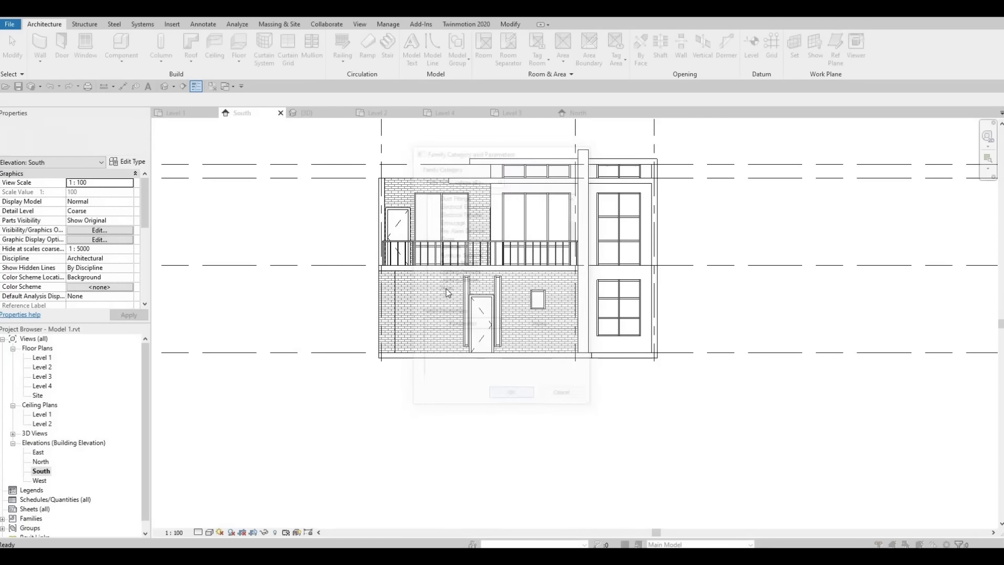
pyautogui.press('Return')
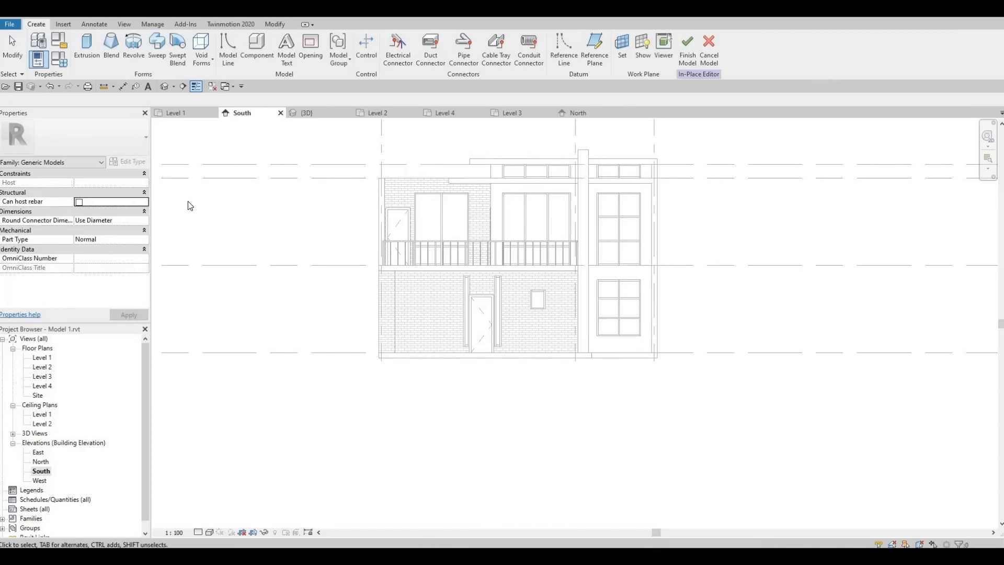
# Step: Sketch a rectangular extrusion outline on the Exterior Wall 1 plane across the ground-floor porch, about 6700 mm wide and 2613 mm high
pyautogui.click(89, 55)
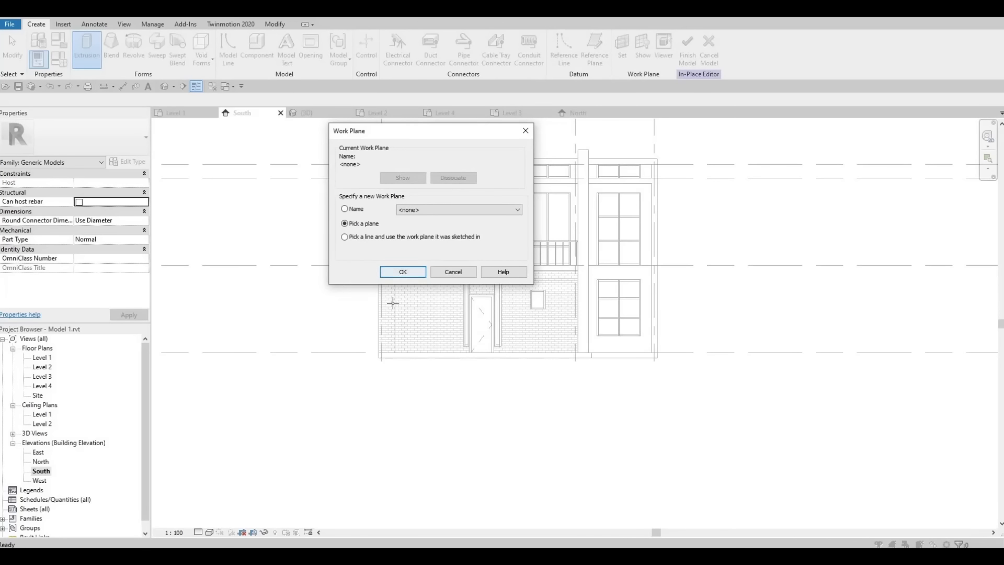
pyautogui.click(402, 272)
pyautogui.click(395, 314)
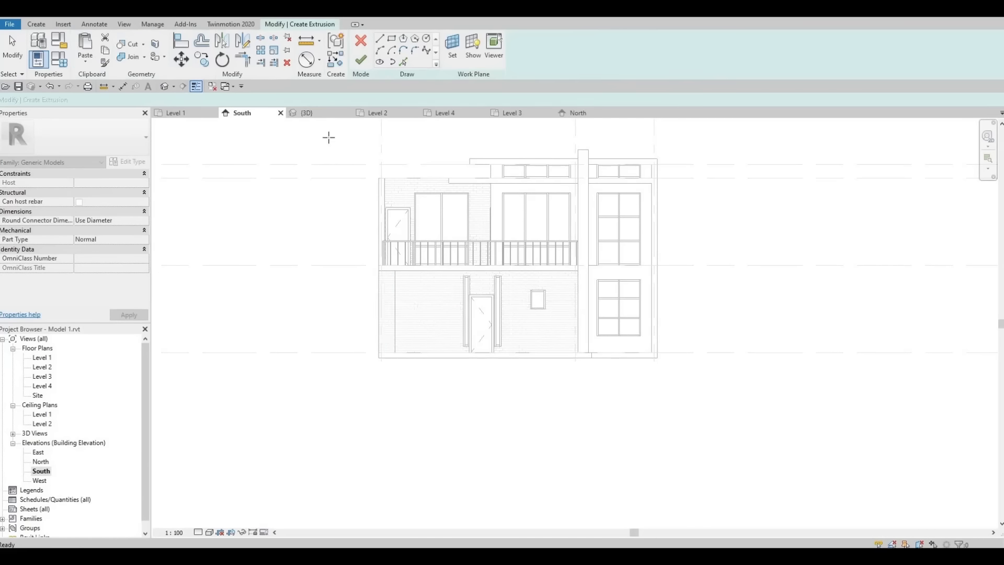
pyautogui.click(395, 353)
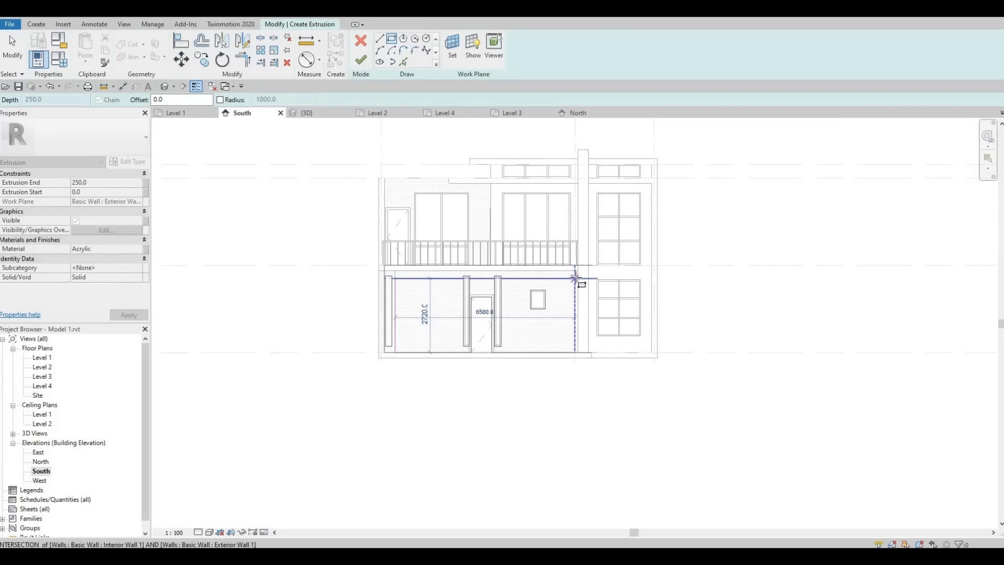
pyautogui.scroll(3, 576, 279)
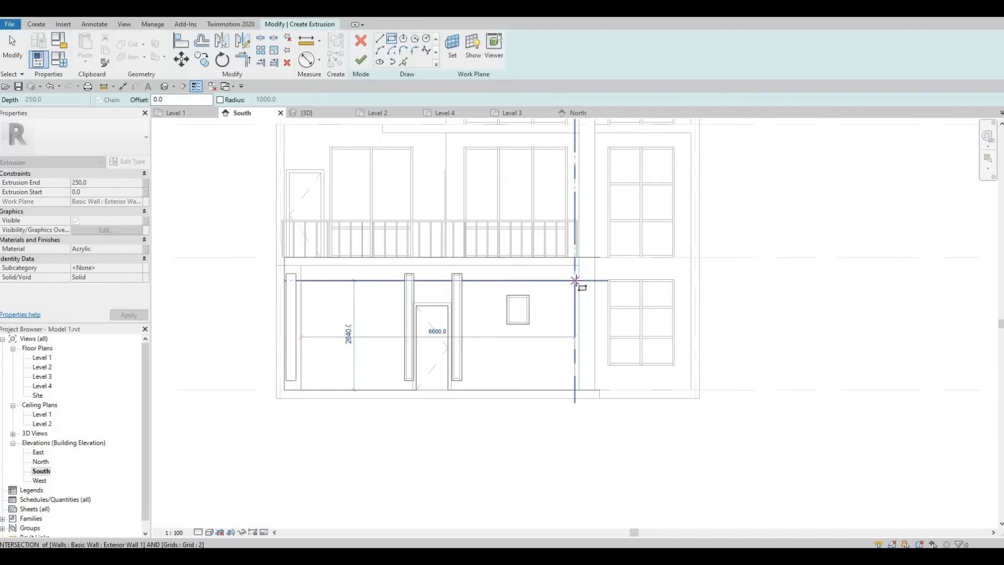
pyautogui.click(577, 288)
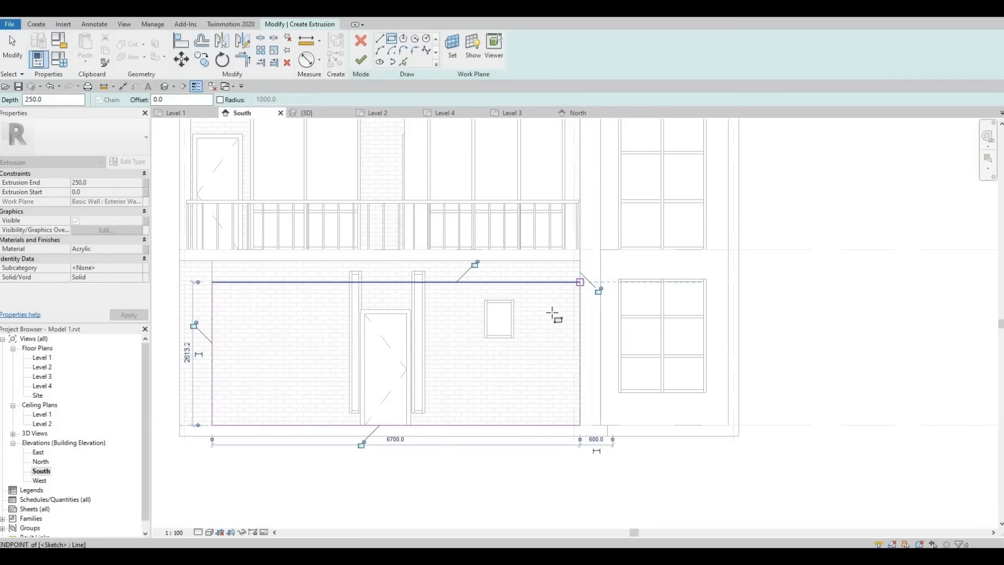
pyautogui.press('Escape')
pyautogui.press('Escape')
pyautogui.moveTo(500, 304)
pyautogui.mouseDown(button='middle')
pyautogui.moveTo(560, 281)
pyautogui.moveTo(503, 306)
pyautogui.mouseUp(button='middle')
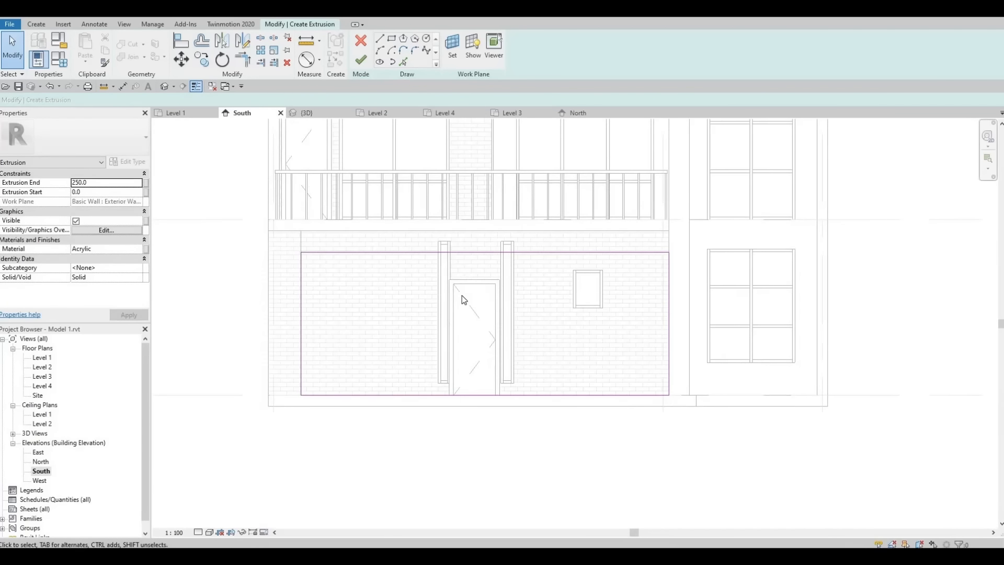
# Step: Draw a vertical centre line in the extrusion sketch from the midpoint of the outline's upper edge down to its base
pyautogui.moveTo(457, 275); pyautogui.dragTo(532, 254, button='middle')
pyautogui.moveTo(467, 281); pyautogui.dragTo(533, 244, button='middle')
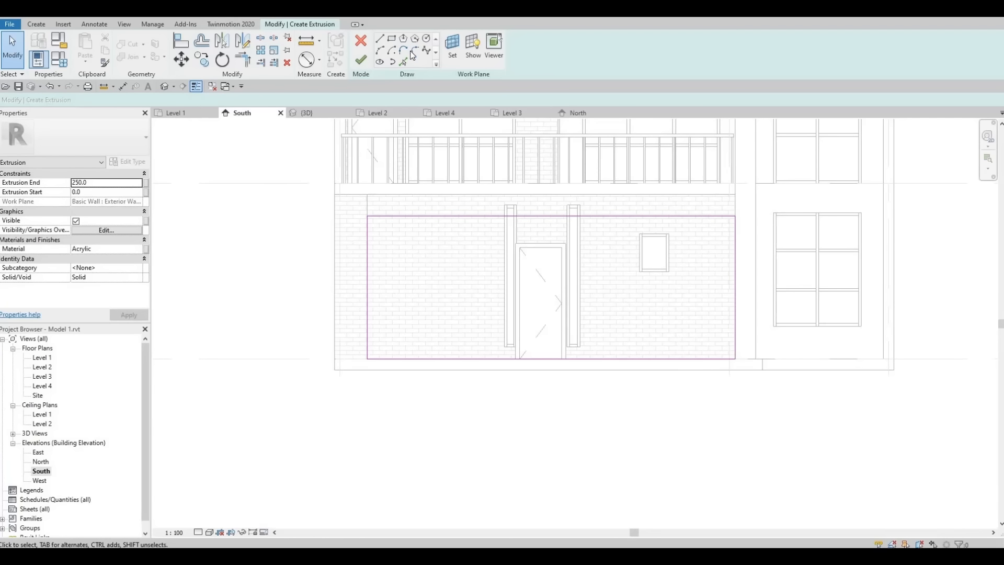
pyautogui.click(380, 38)
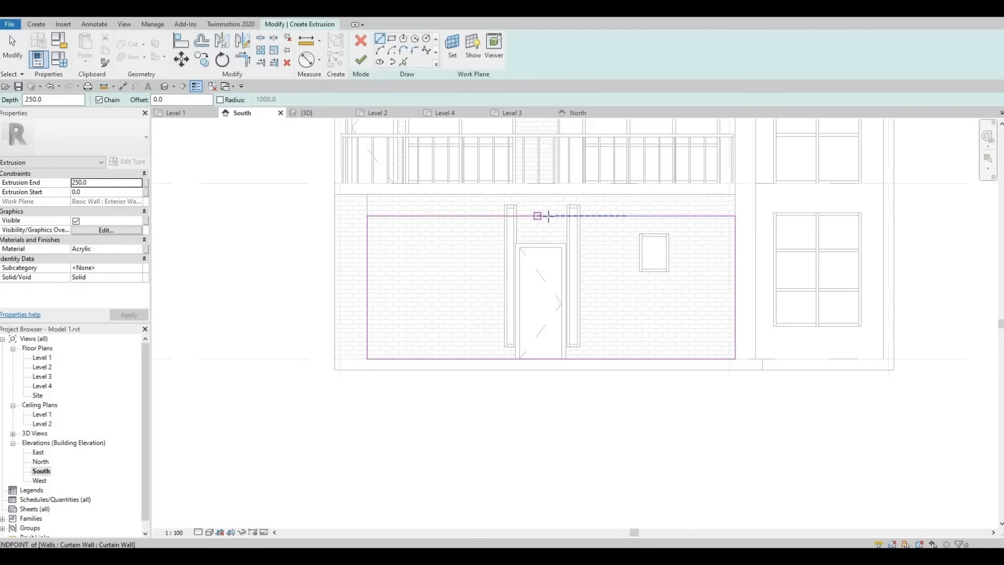
pyautogui.click(551, 254)
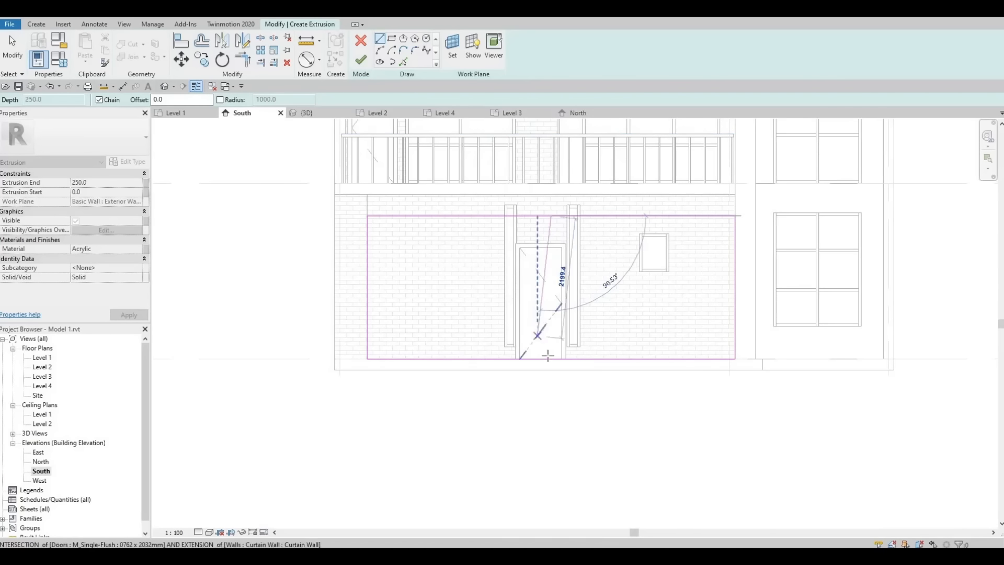
pyautogui.click(575, 320)
pyautogui.press('Escape')
pyautogui.press('Escape')
pyautogui.moveTo(471, 292); pyautogui.dragTo(406, 291, button='middle')
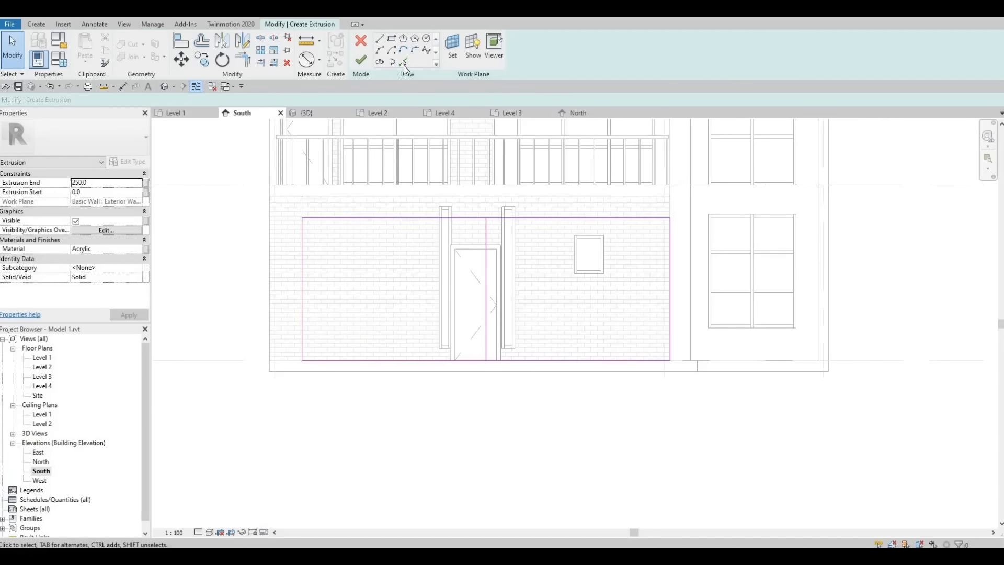
# Step: Offset the sketch's vertical centre line by 200 mm to both sides to form two central divider lines
pyautogui.click(403, 62)
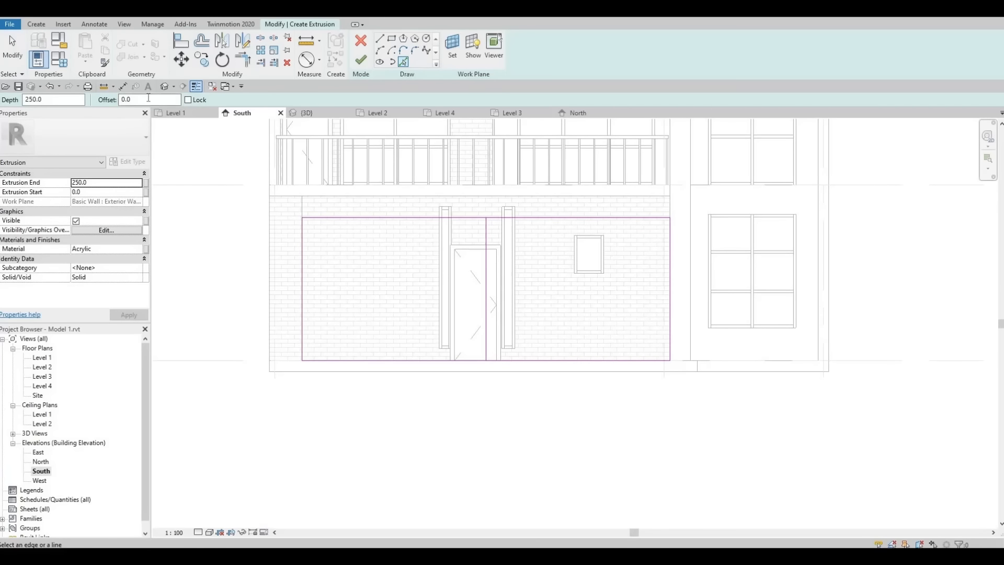
pyautogui.click(148, 98)
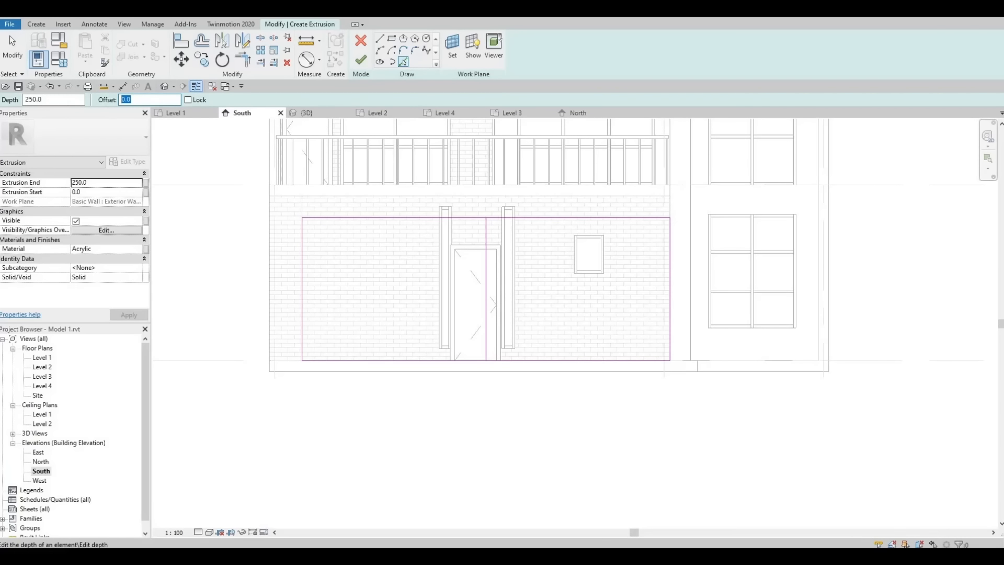
pyautogui.write('50')
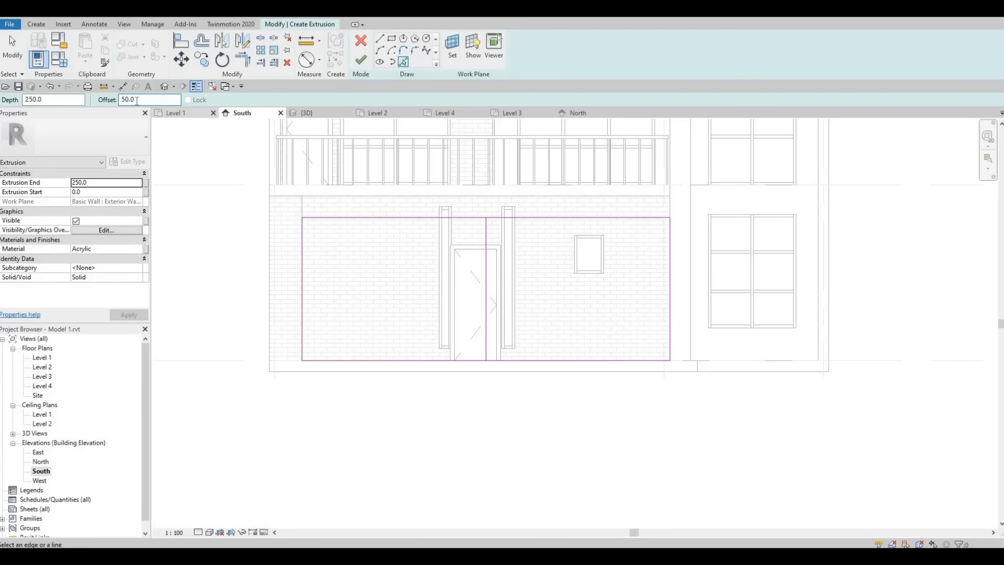
pyautogui.click(131, 100)
pyautogui.write('200')
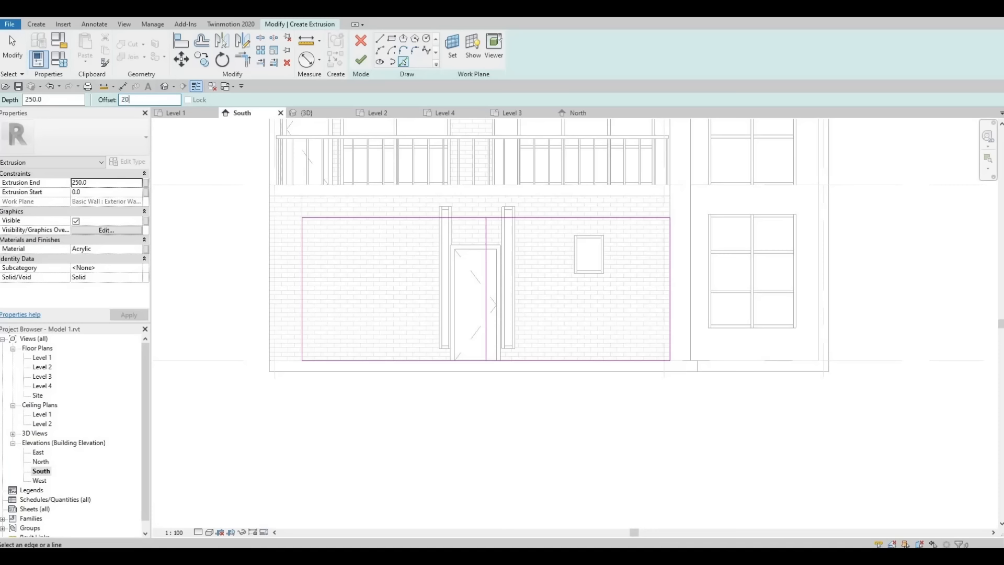
pyautogui.click(491, 266)
pyautogui.click(484, 260)
pyautogui.press('Escape')
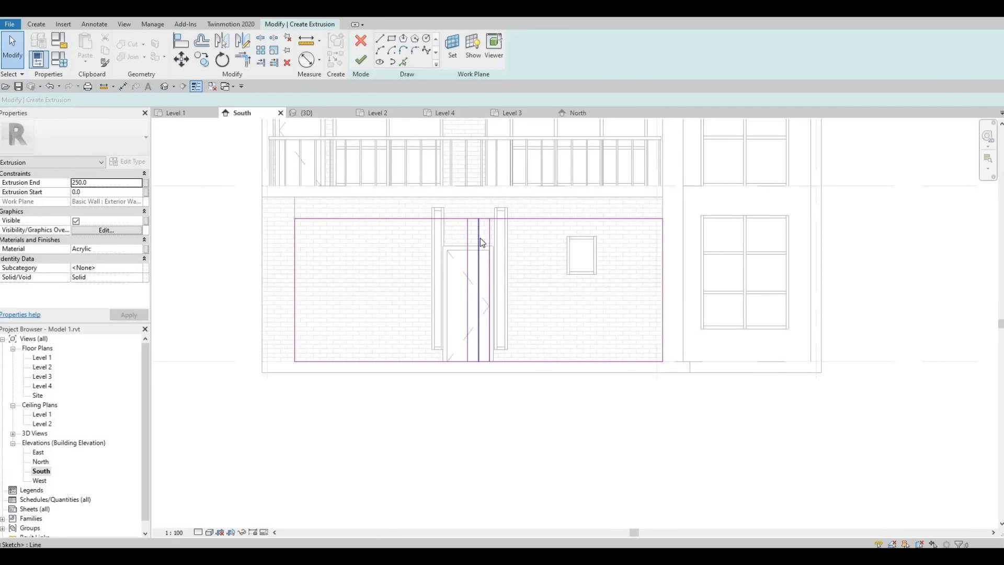
# Step: Sketch an inner rectangle offset 20 mm inward between the centre line and the right divider, over the full outline height
pyautogui.scroll(3, 482, 242)
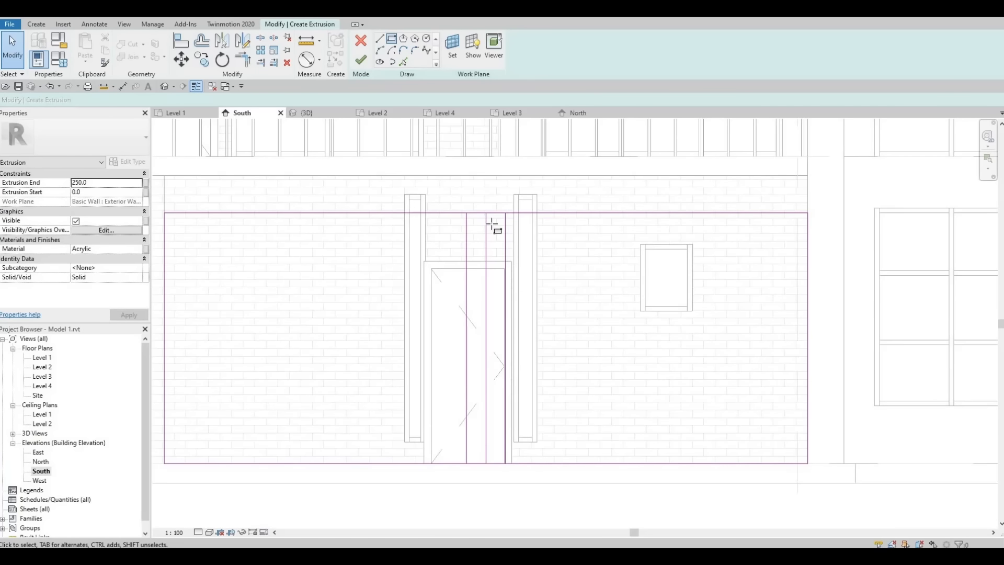
pyautogui.scroll(3, 497, 225)
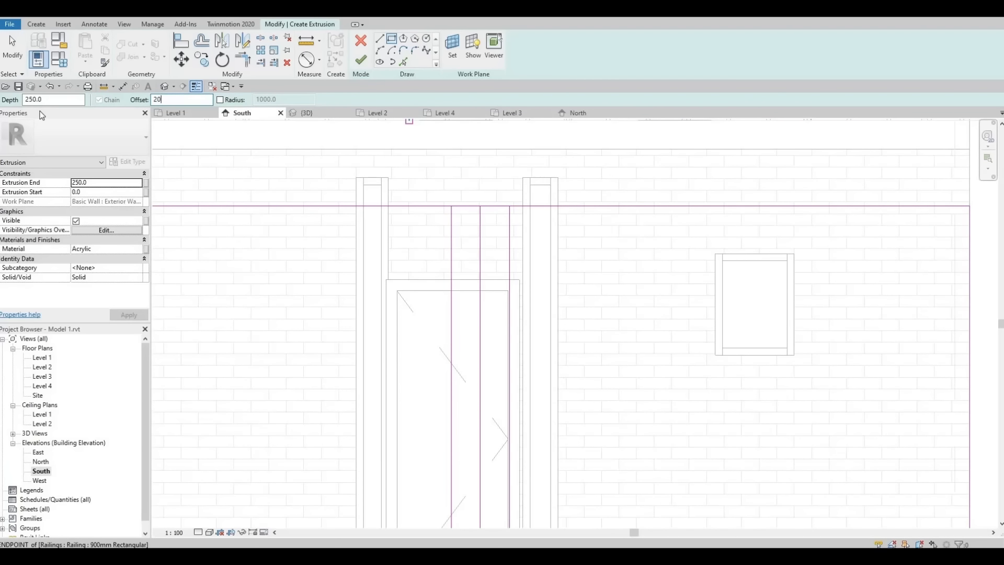
pyautogui.click(480, 206)
pyautogui.scroll(-2, 508, 368)
pyautogui.moveTo(502, 421); pyautogui.dragTo(485, 303, button='middle')
pyautogui.scroll(5, 501, 392)
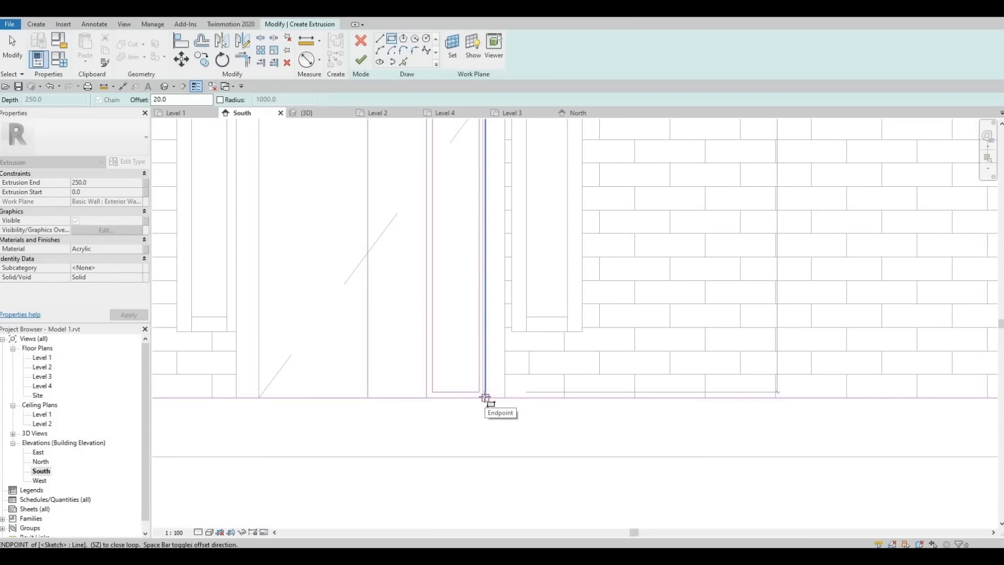
pyautogui.click(485, 398)
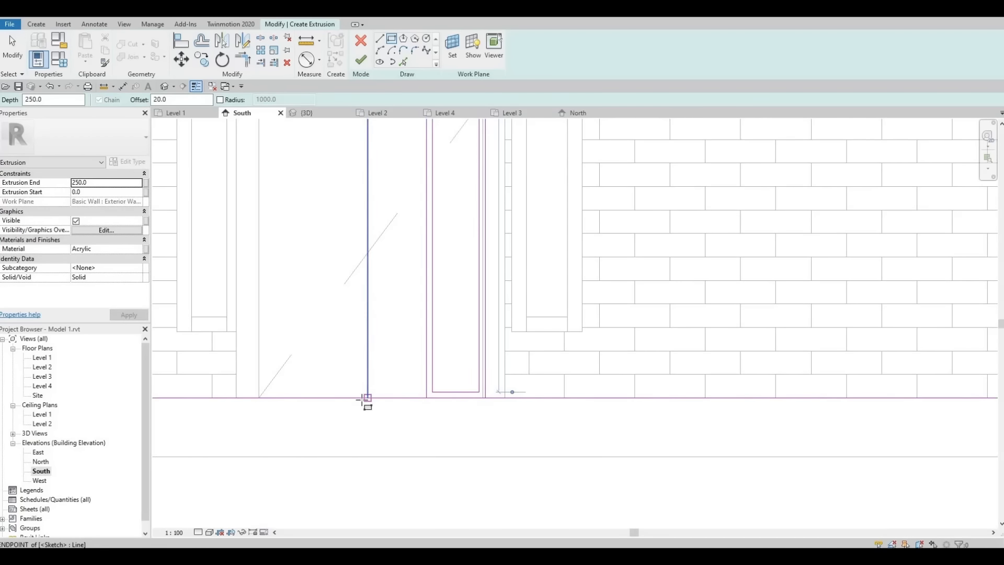
# Step: Sketch a matching inner rectangle offset 20 mm inward between the left divider and the centre line
pyautogui.scroll(-4, 366, 400)
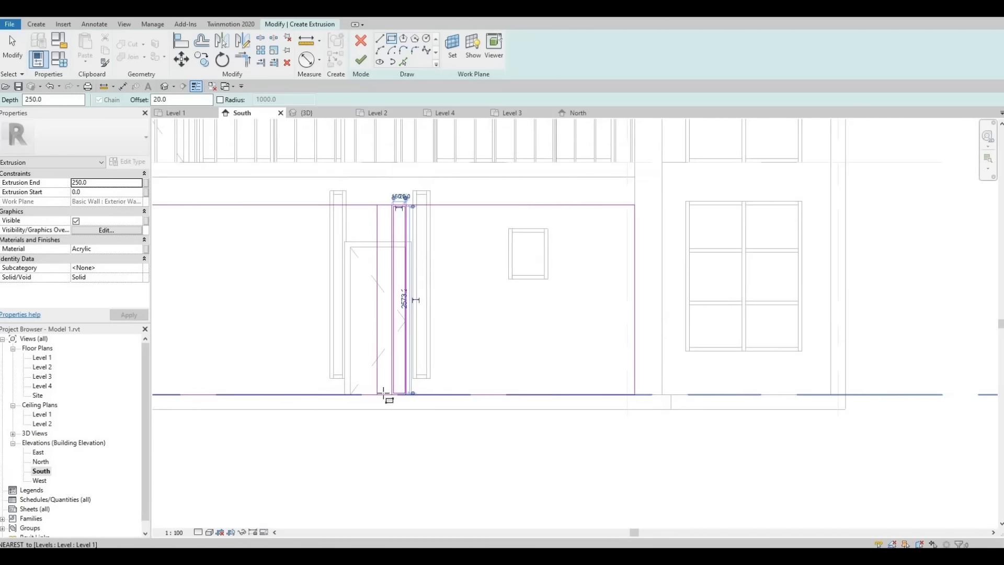
pyautogui.scroll(3, 383, 393)
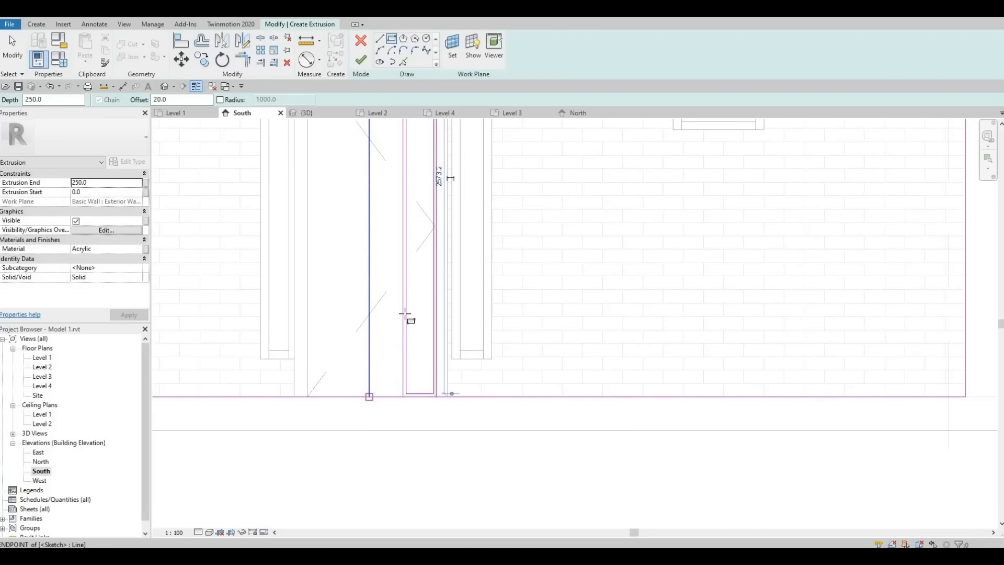
pyautogui.click(369, 397)
pyautogui.scroll(-3, 402, 313)
pyautogui.scroll(3, 399, 203)
pyautogui.scroll(1, 400, 205)
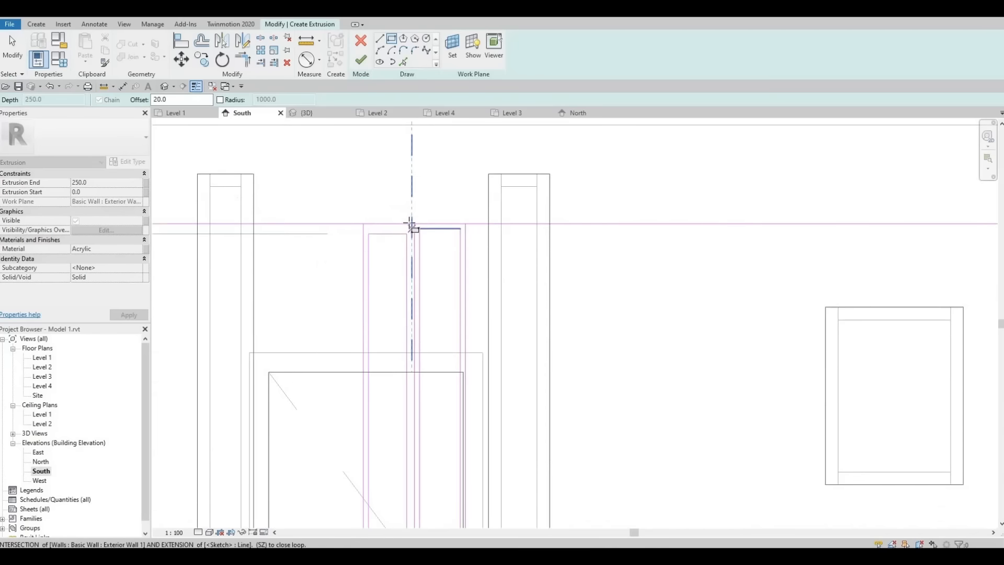
pyautogui.click(412, 226)
pyautogui.press('Escape')
pyautogui.press('Escape')
pyautogui.scroll(-1, 433, 248)
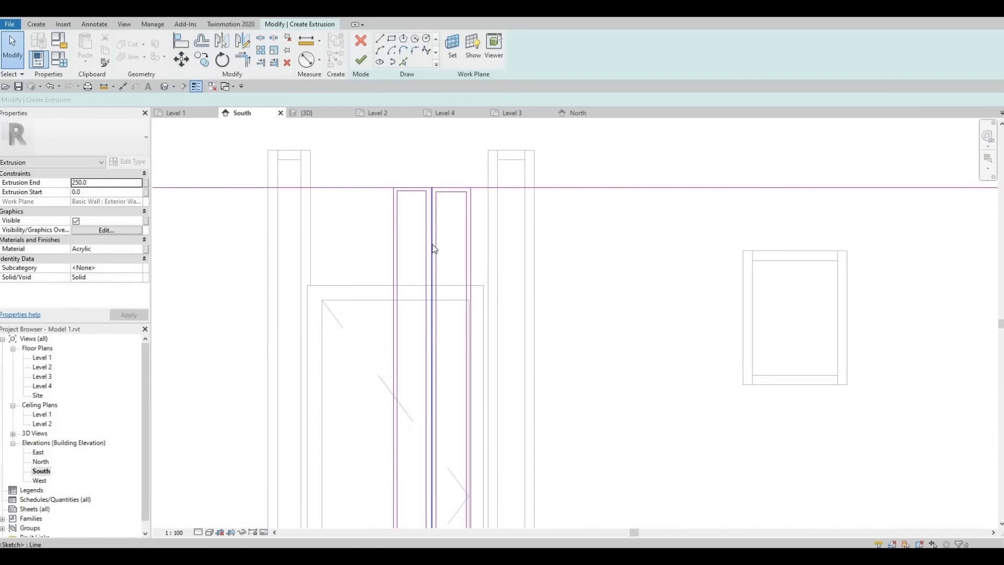
# Step: Sketch an inner rectangle offset 100 mm inward in the left bay, from the outline's upper-left corner to the base of the left divider
pyautogui.scroll(-1, 413, 313)
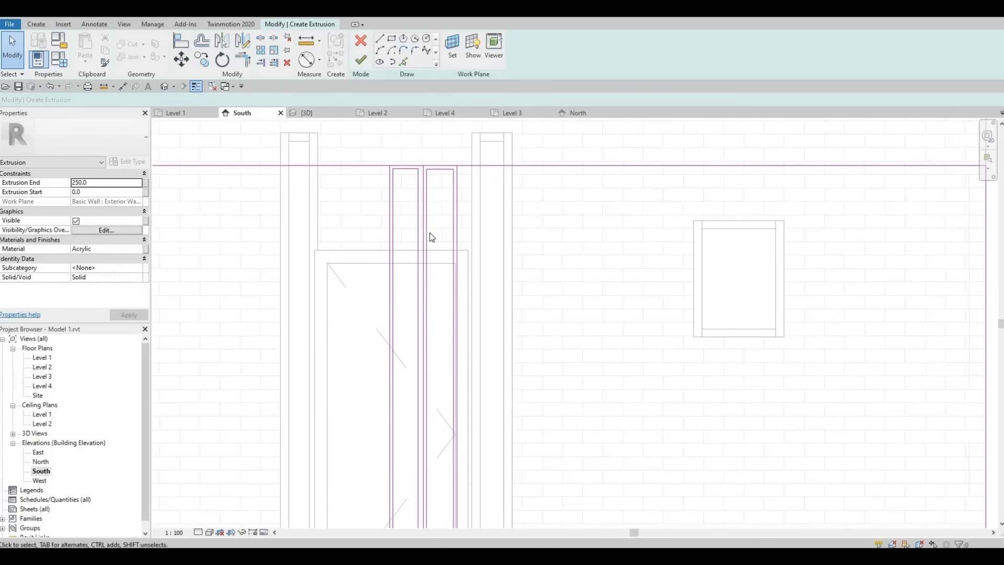
pyautogui.scroll(-3, 430, 236)
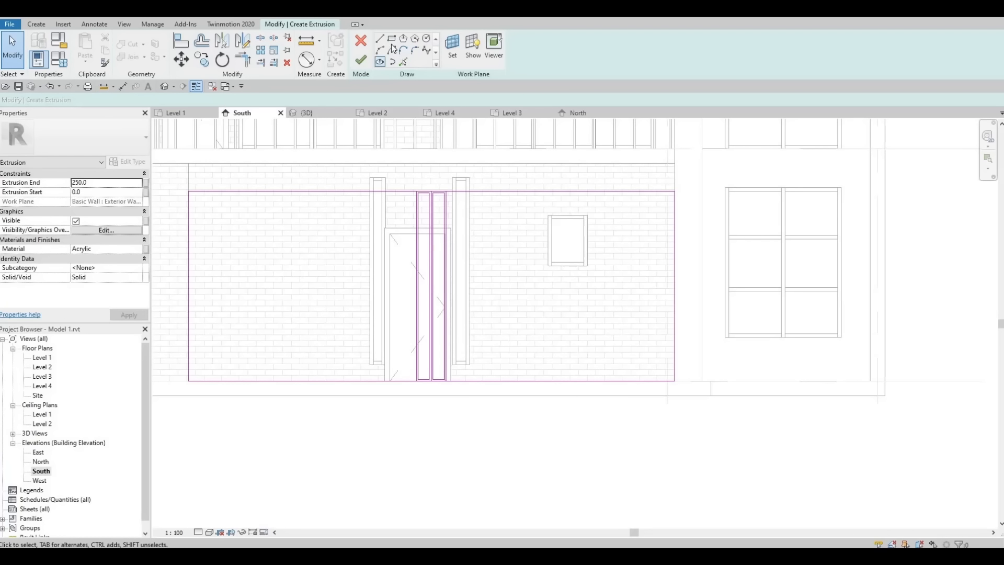
pyautogui.click(392, 54)
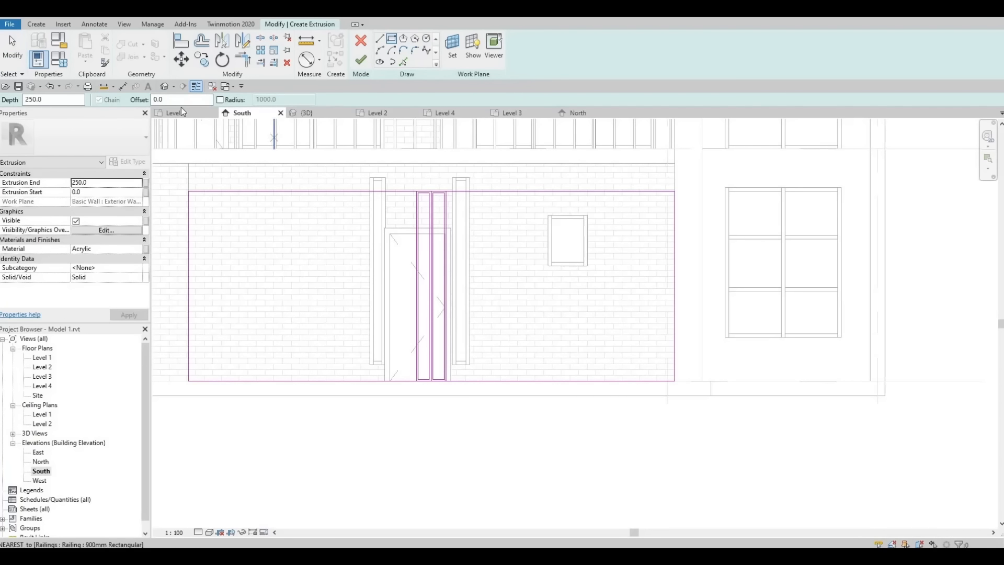
pyautogui.moveTo(165, 99); pyautogui.dragTo(34, 110)
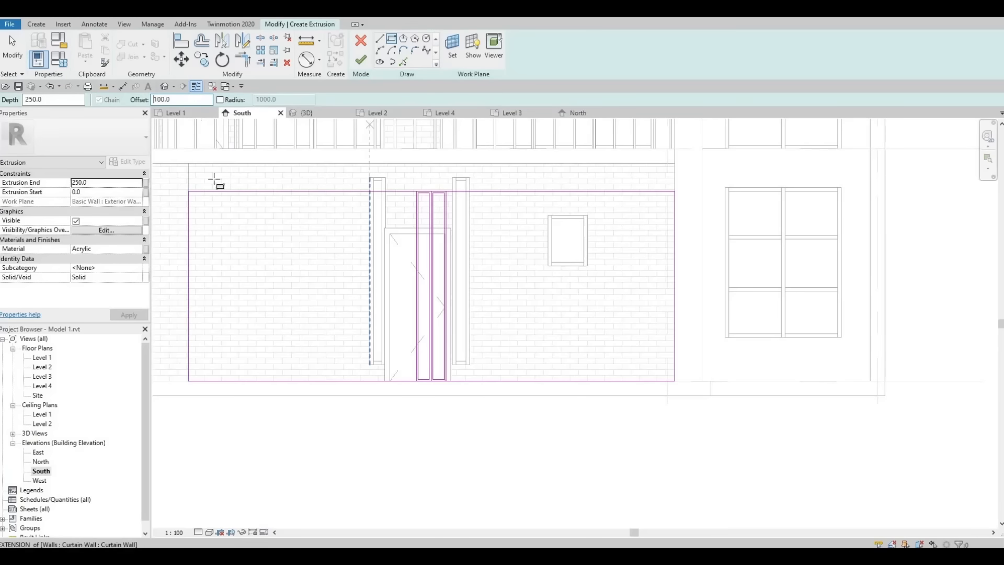
pyautogui.scroll(3, 190, 196)
pyautogui.scroll(2, 189, 196)
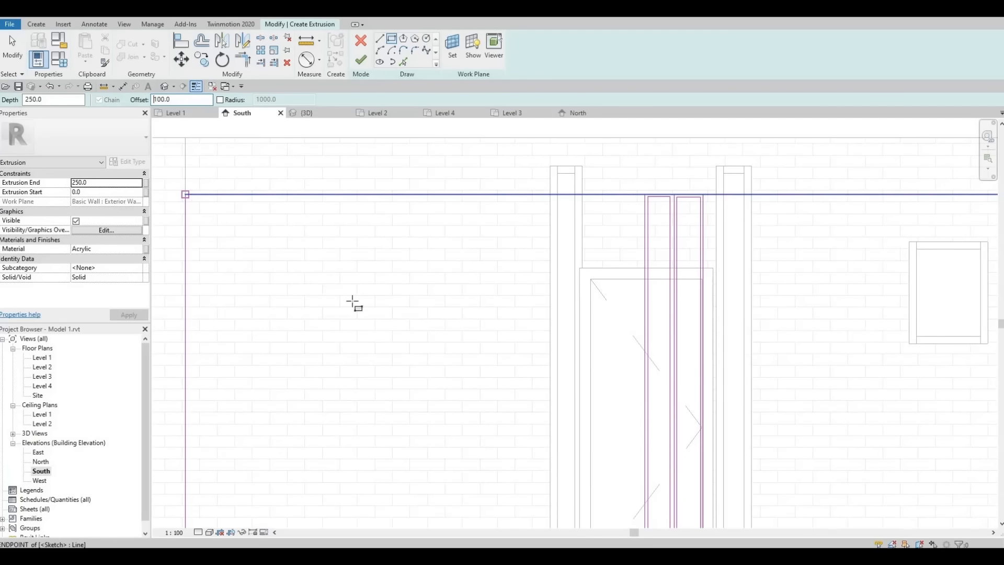
pyautogui.click(185, 194)
pyautogui.press('space')
pyautogui.click(404, 344)
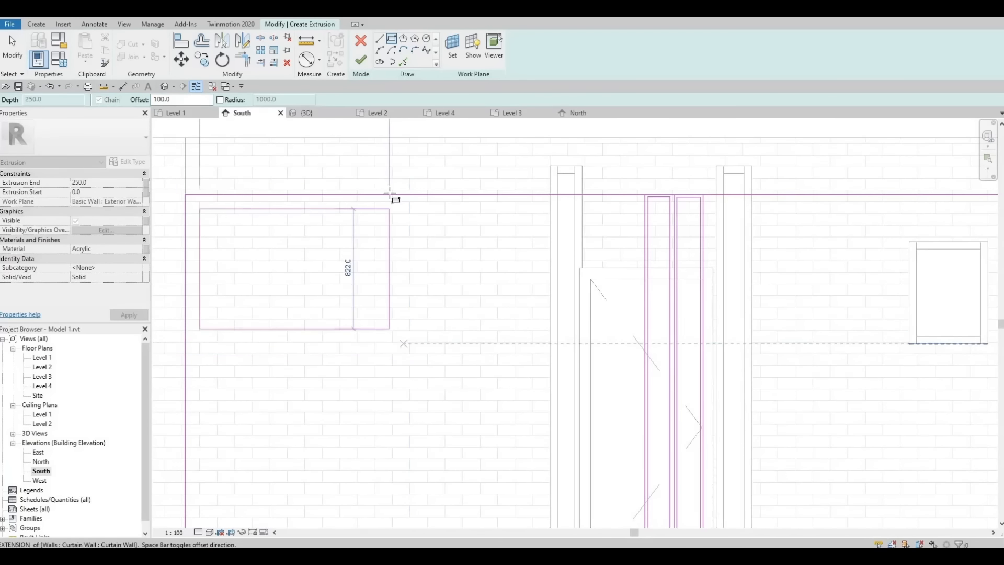
pyautogui.moveTo(558, 519); pyautogui.dragTo(519, 336, button='middle')
pyautogui.scroll(-1, 519, 337)
pyautogui.scroll(2, 586, 360)
pyautogui.scroll(3, 598, 387)
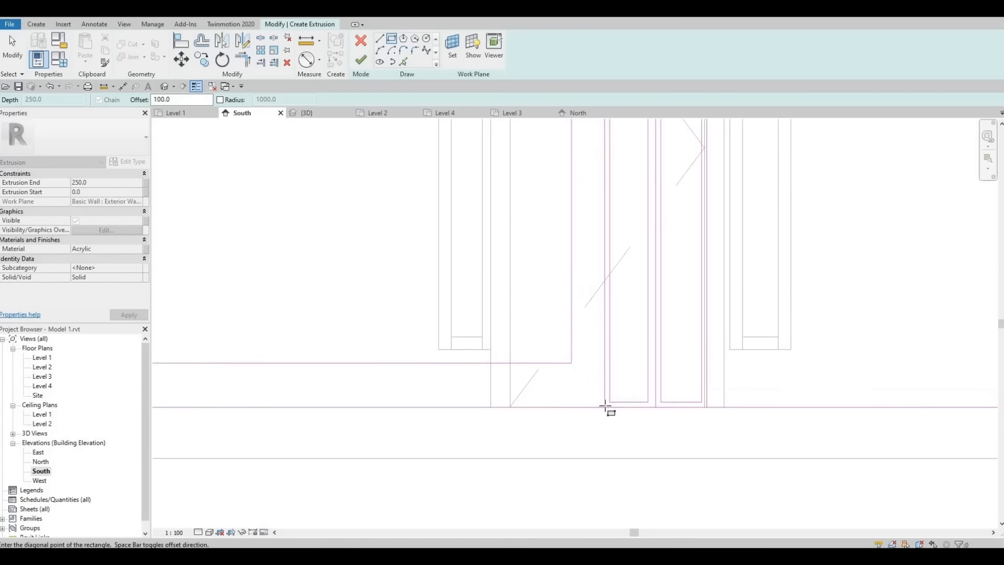
pyautogui.click(604, 407)
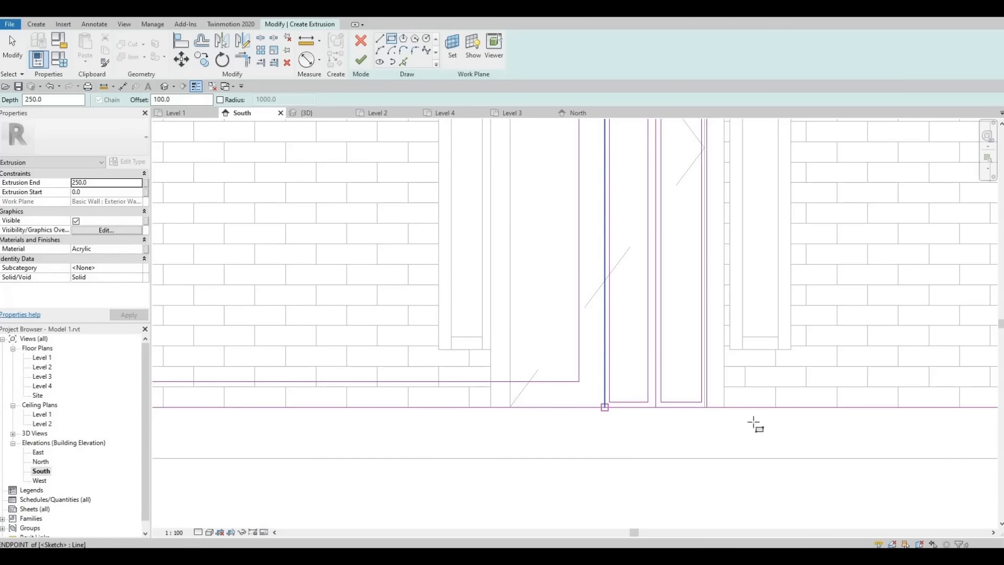
# Step: Sketch a matching rectangle offset 100 mm inward in the right bay, from the base of the right divider to the outline's upper-right corner
pyautogui.click(706, 408)
pyautogui.scroll(-4, 815, 298)
pyautogui.moveTo(816, 298); pyautogui.dragTo(379, 405, button='middle')
pyautogui.scroll(1, 456, 312)
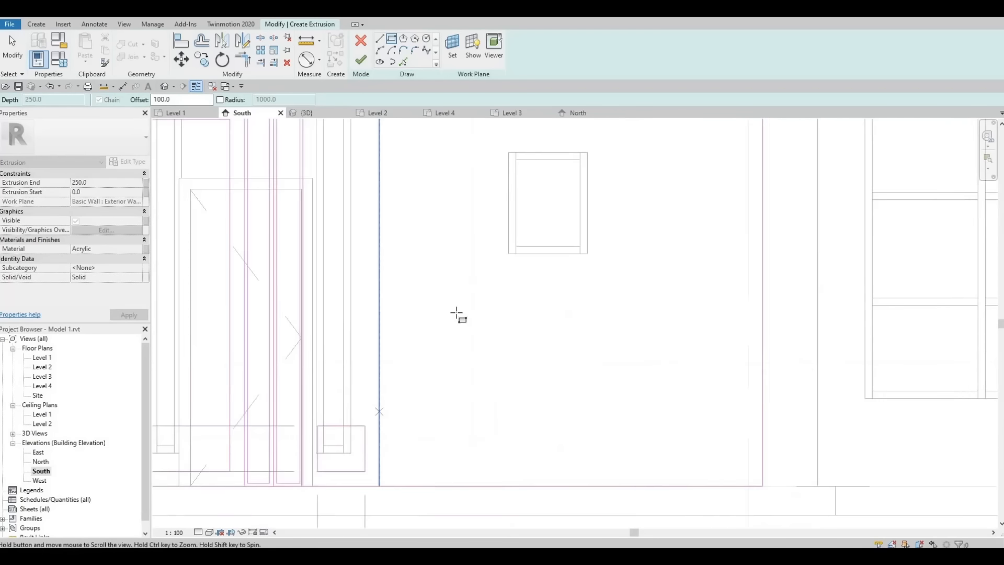
pyautogui.scroll(-2, 457, 313)
pyautogui.moveTo(664, 175); pyautogui.dragTo(537, 229, button='middle')
pyautogui.scroll(2, 537, 229)
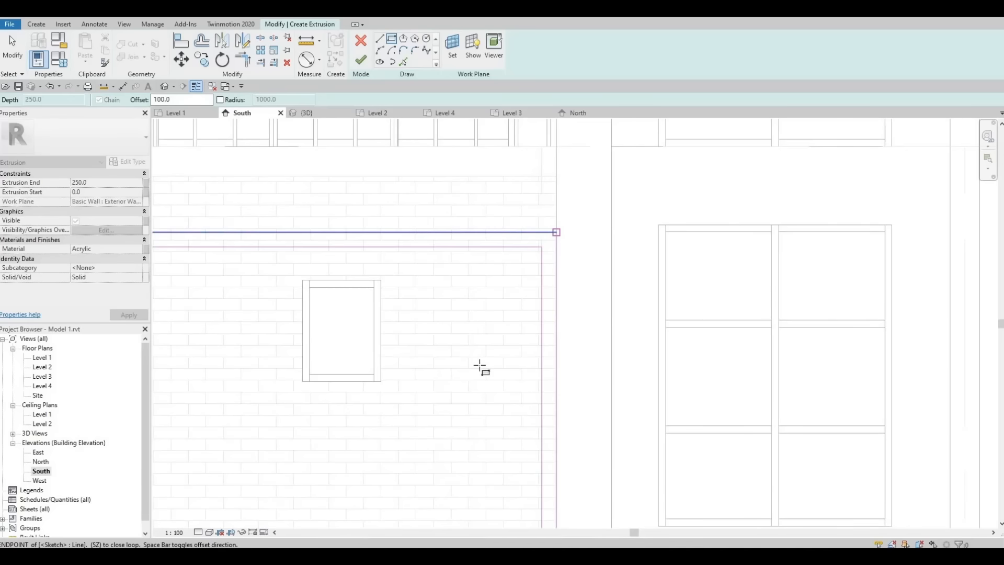
pyautogui.press('Escape')
pyautogui.moveTo(488, 354); pyautogui.dragTo(563, 300, button='middle')
pyautogui.scroll(-2, 562, 300)
pyautogui.moveTo(332, 371)
pyautogui.mouseDown(button='middle')
pyautogui.moveTo(421, 329)
pyautogui.moveTo(508, 315)
pyautogui.mouseUp(button='middle')
pyautogui.scroll(-1, 507, 314)
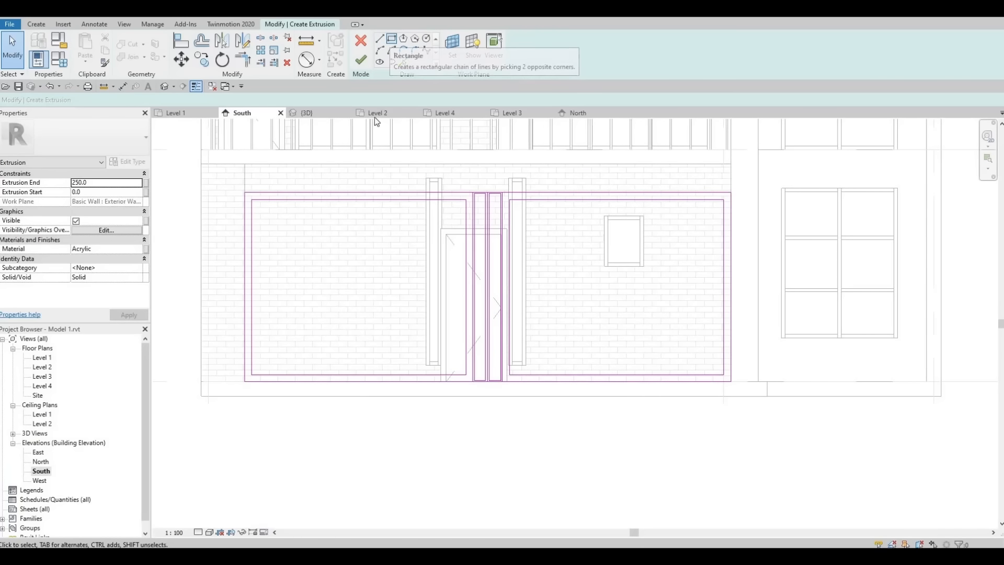
pyautogui.click(392, 40)
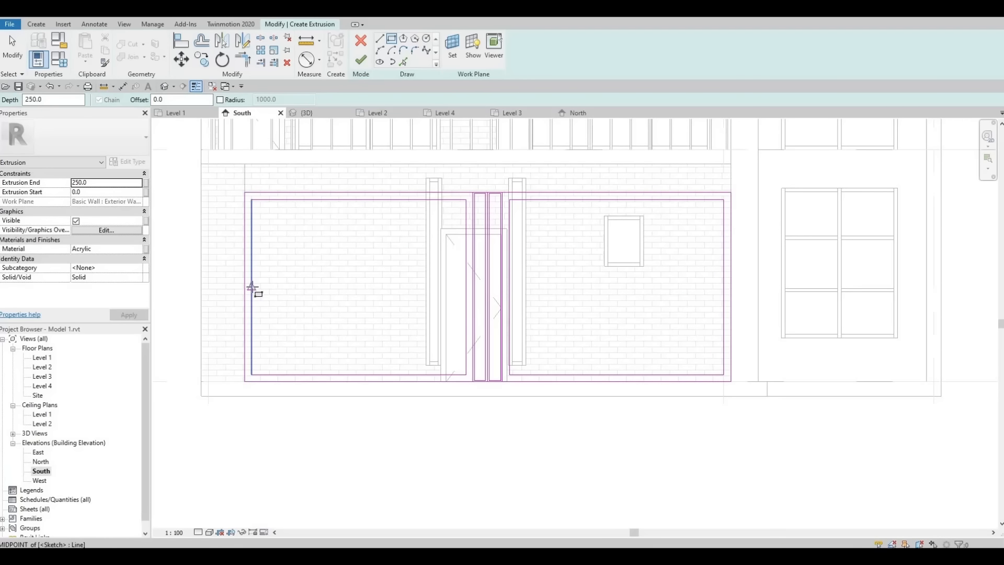
pyautogui.click(251, 287)
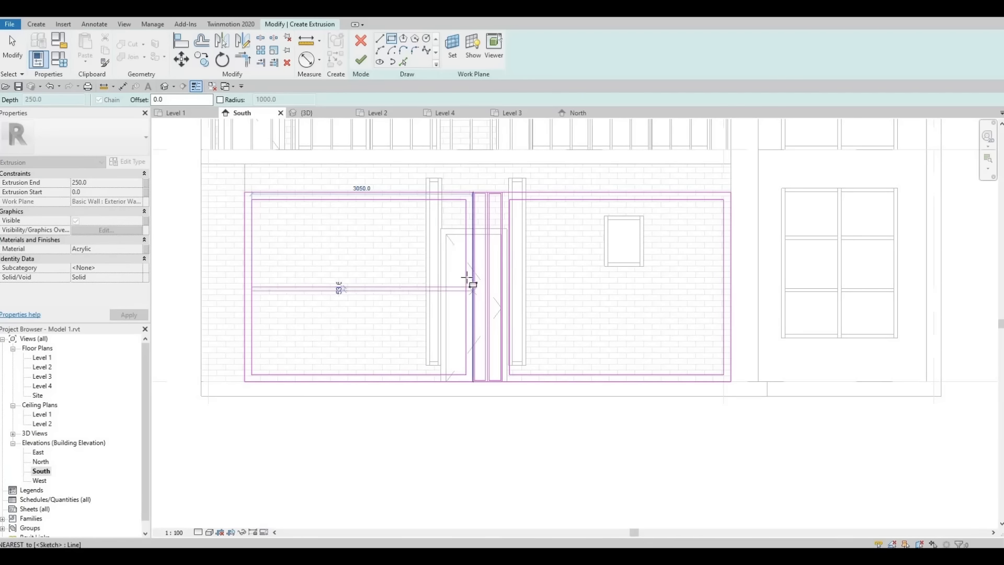
pyautogui.scroll(2, 464, 286)
pyautogui.click(458, 290)
pyautogui.hotkey('ctrl', 'z')
pyautogui.press('Escape')
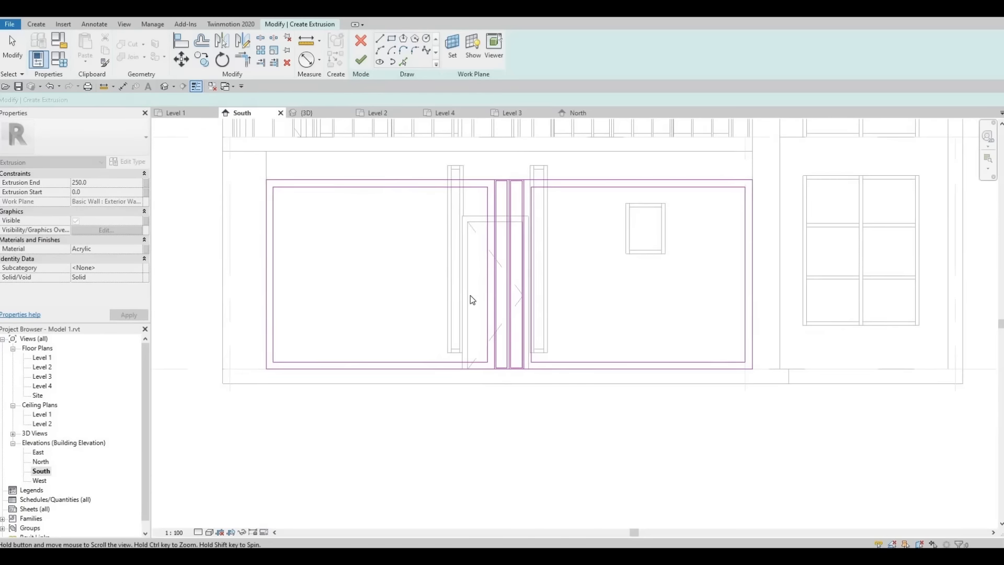
# Step: Delete the vertical centre line and both divider lines around the two narrow central rectangles in the sketch
pyautogui.scroll(-2, 473, 294)
pyautogui.scroll(3, 506, 213)
pyautogui.scroll(3, 527, 250)
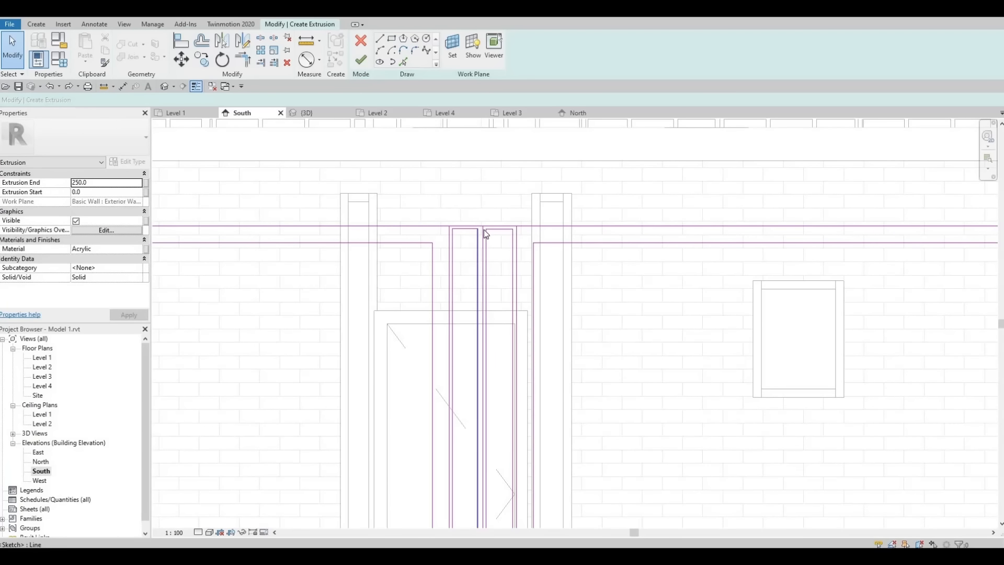
pyautogui.scroll(2, 482, 228)
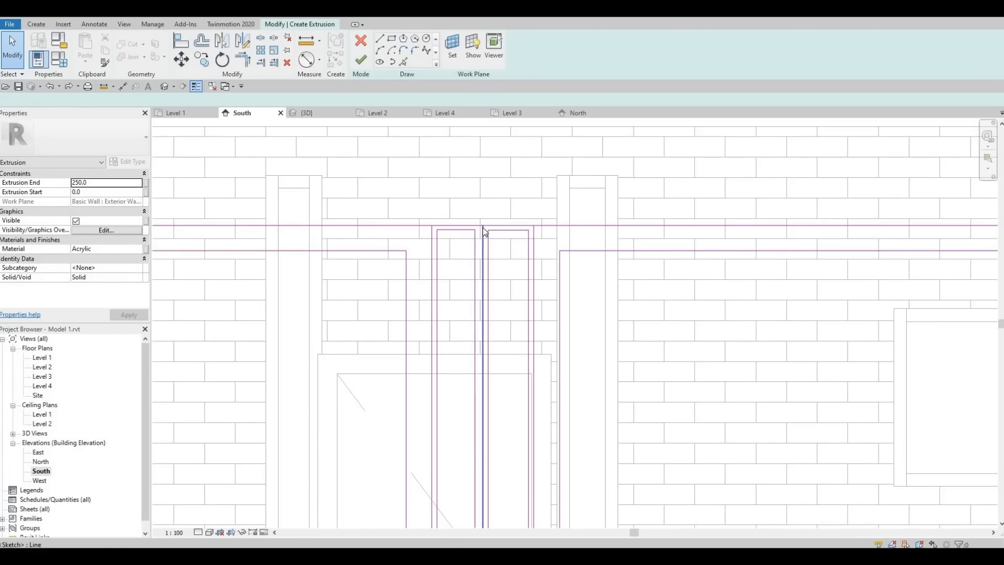
pyautogui.click(482, 227)
pyautogui.press('Delete')
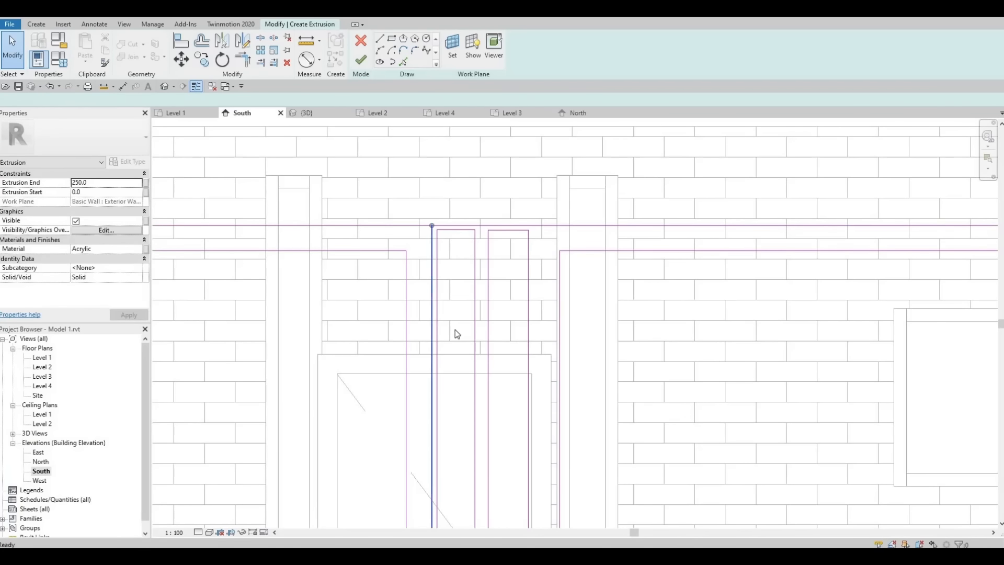
# Step: Offset the upper edge of the left bay's inner rectangle downward in successive 100 mm steps to create nine horizontal lines
pyautogui.scroll(-5, 480, 269)
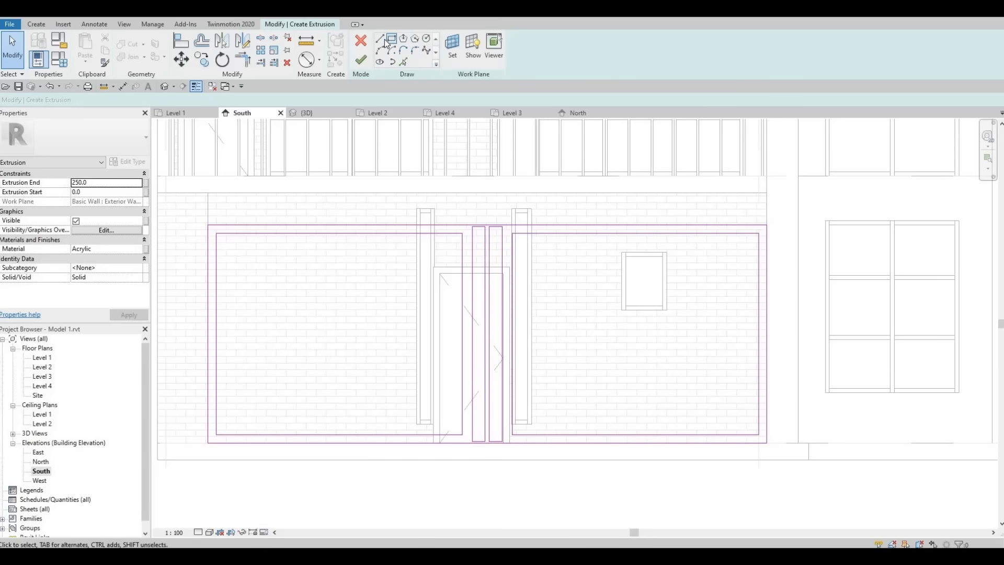
pyautogui.click(403, 63)
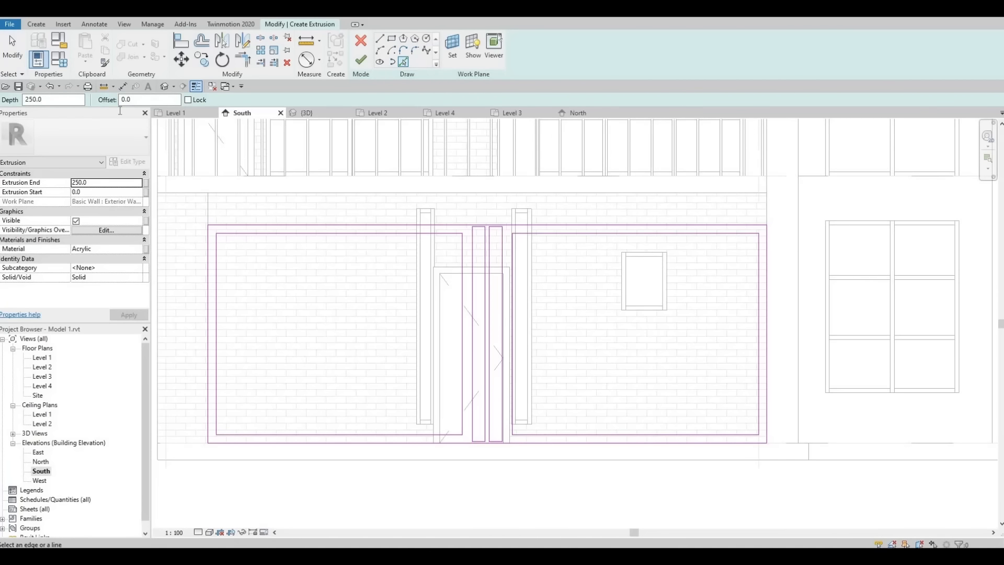
pyautogui.write('10')
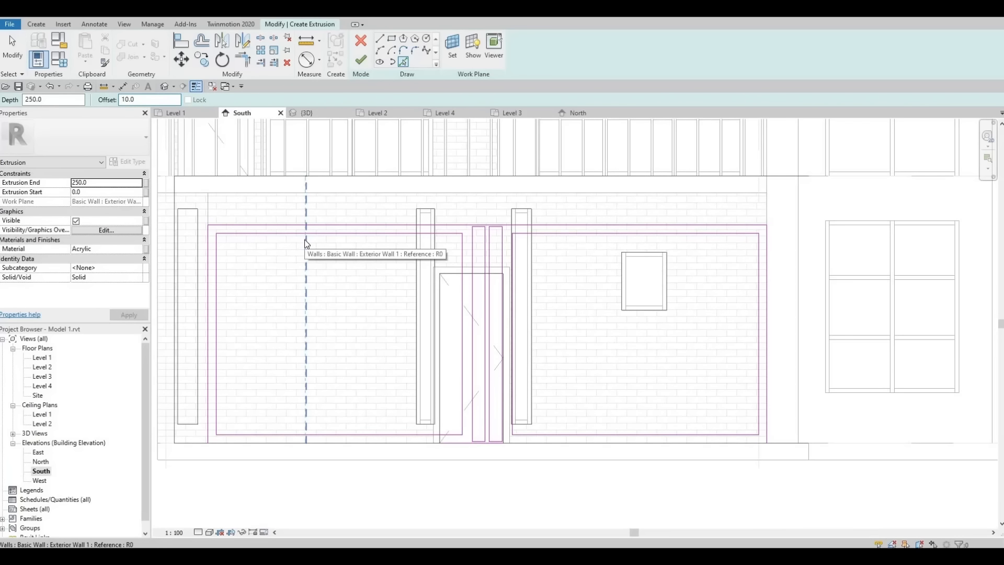
pyautogui.write('0')
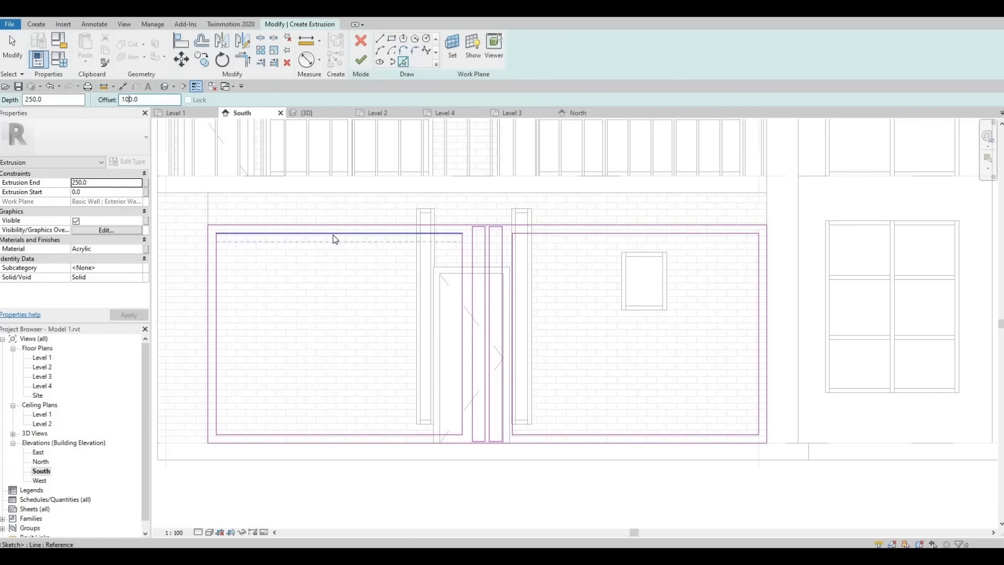
pyautogui.click(334, 244)
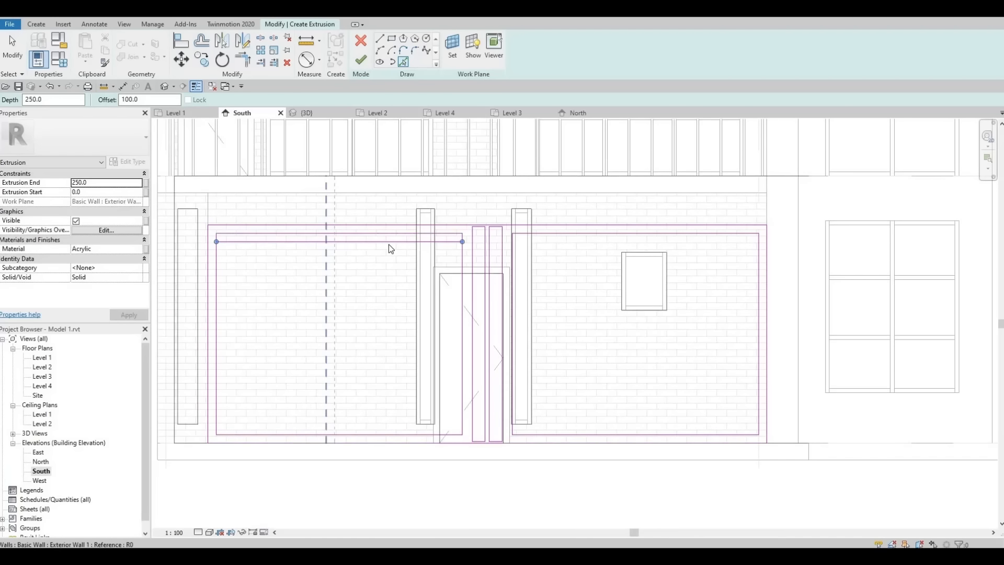
pyautogui.scroll(2, 333, 245)
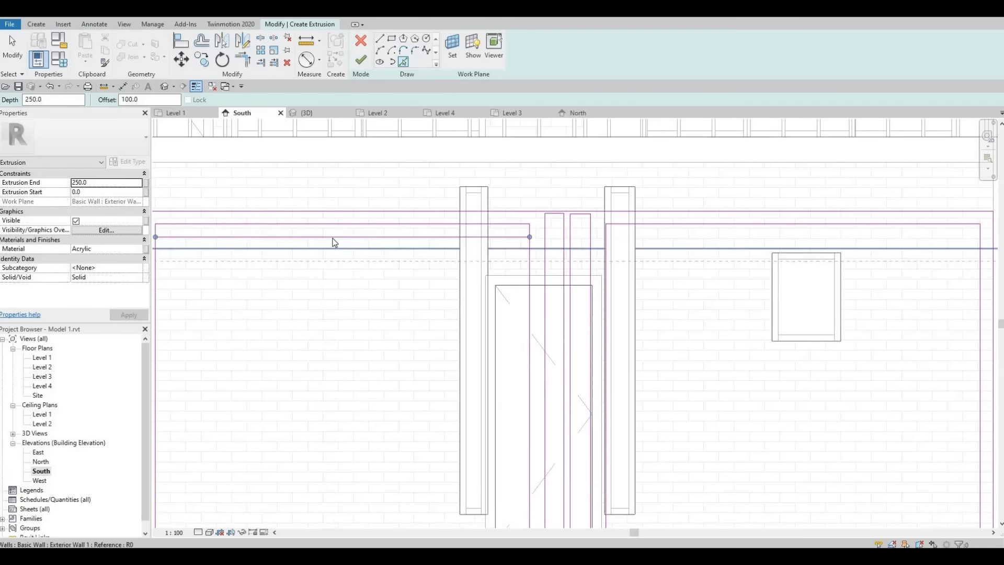
pyautogui.click(334, 250)
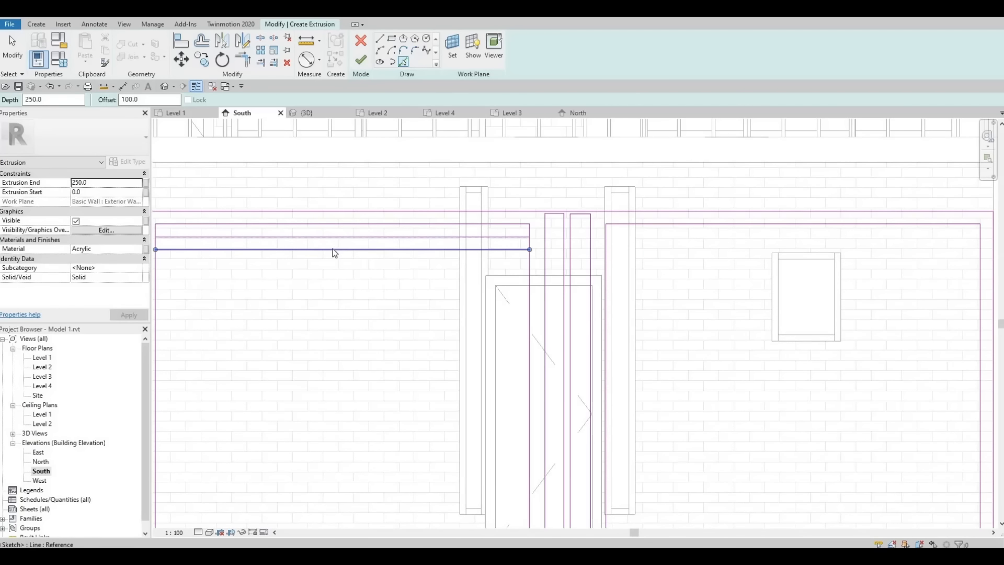
pyautogui.click(334, 262)
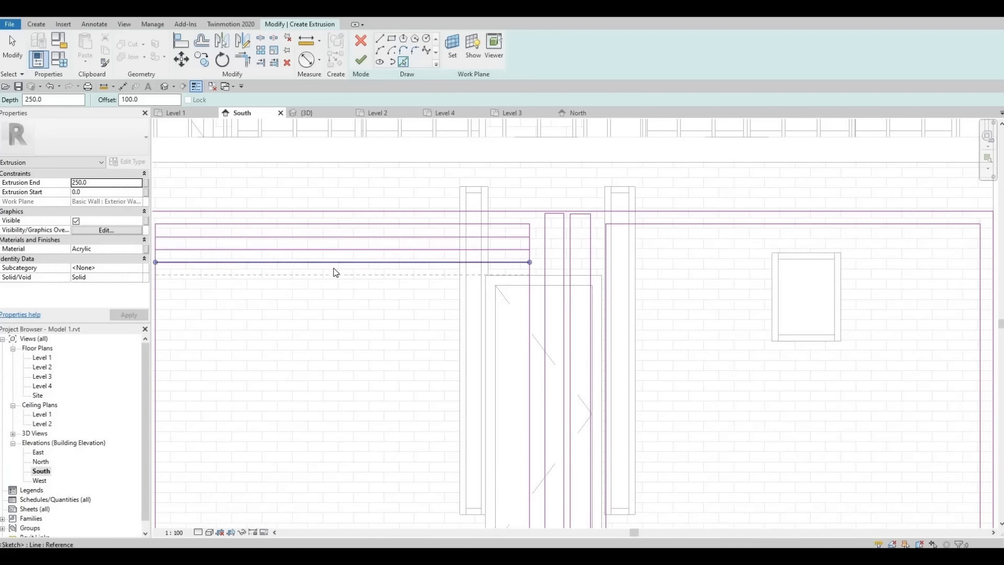
pyautogui.click(334, 276)
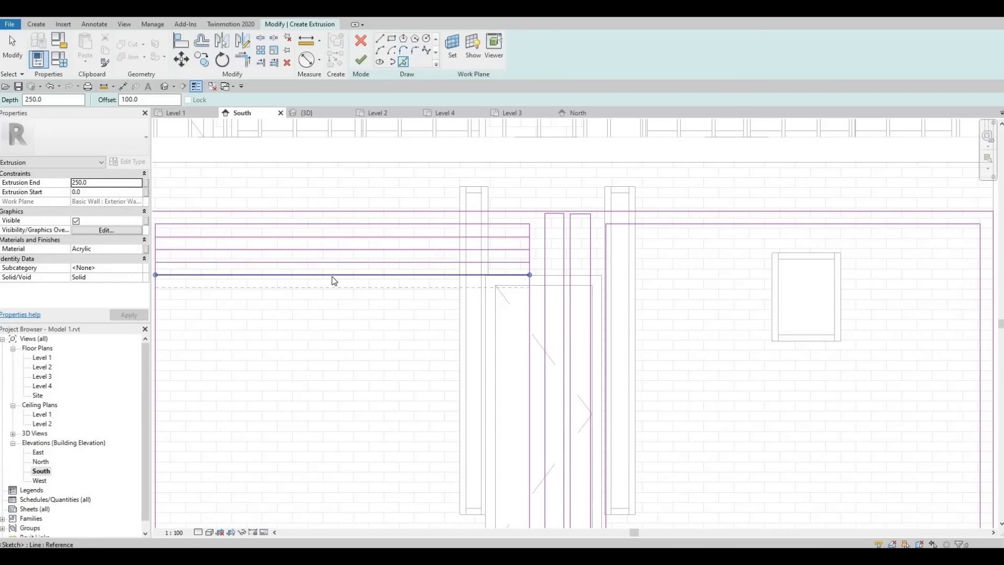
pyautogui.click(330, 290)
pyautogui.click(326, 301)
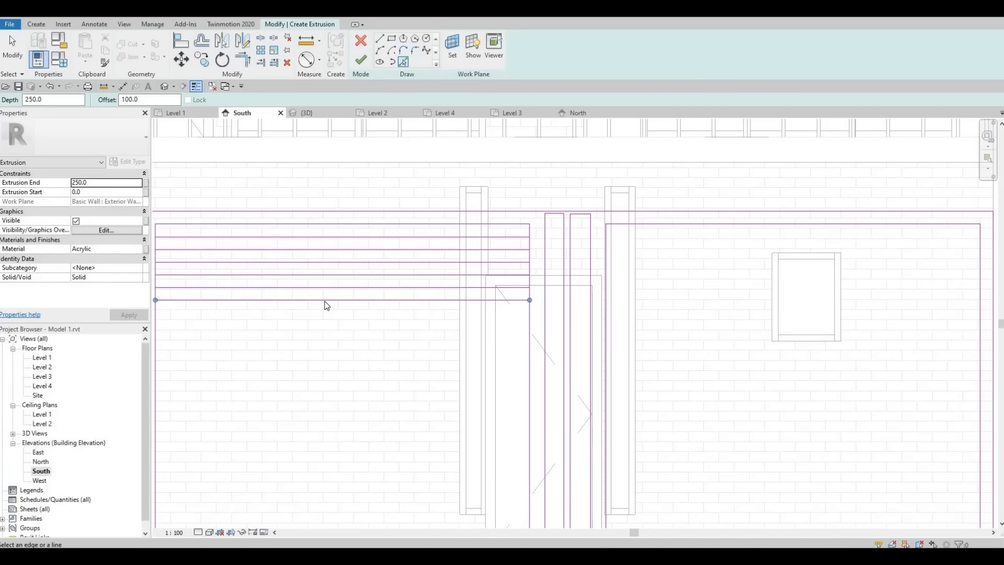
pyautogui.click(324, 317)
pyautogui.click(327, 331)
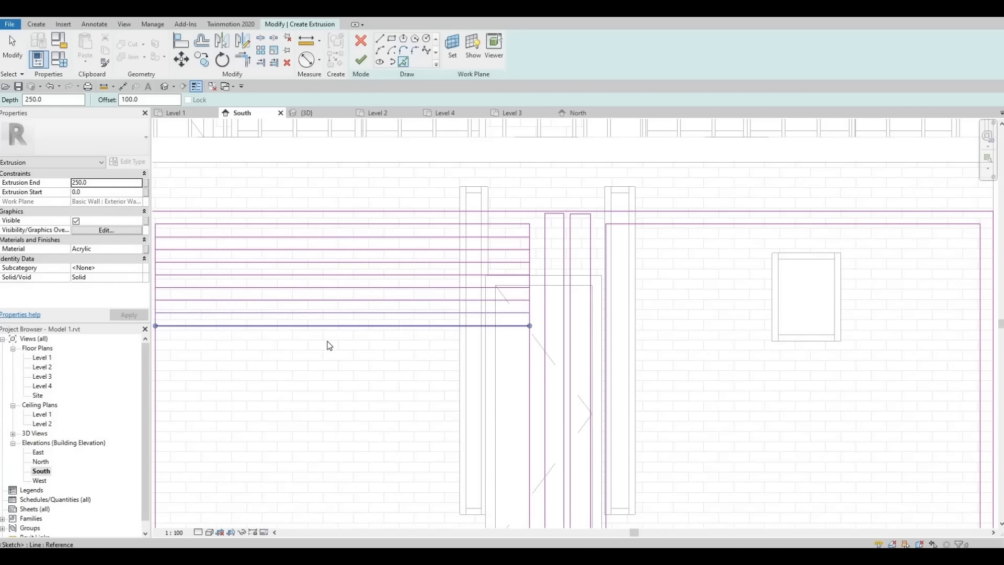
pyautogui.click(331, 344)
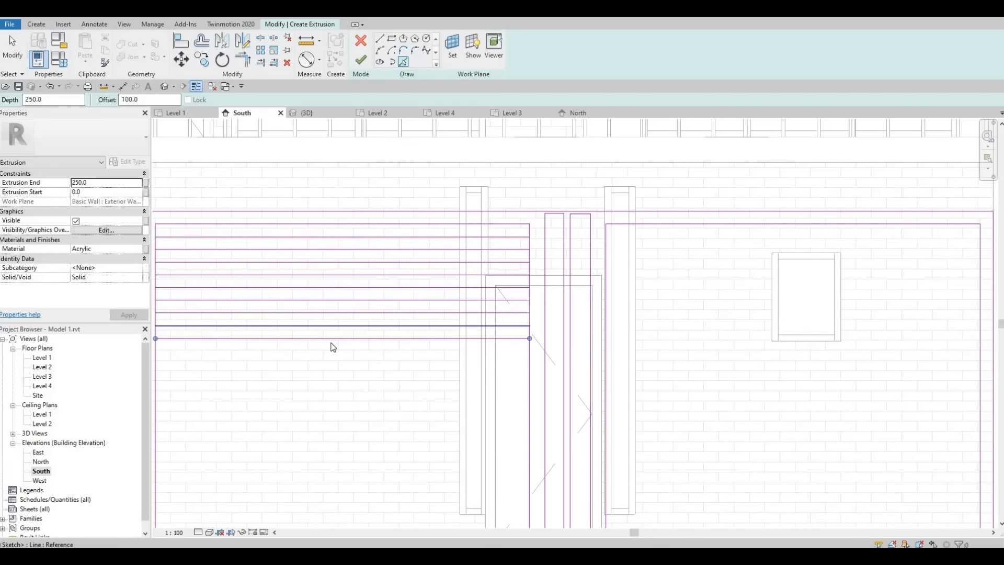
pyautogui.click(333, 358)
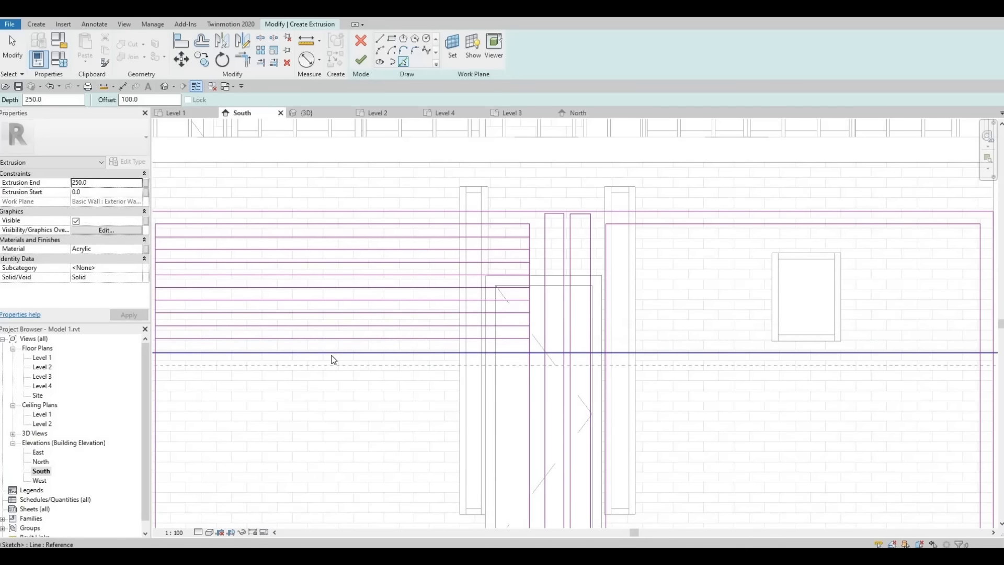
pyautogui.click(329, 371)
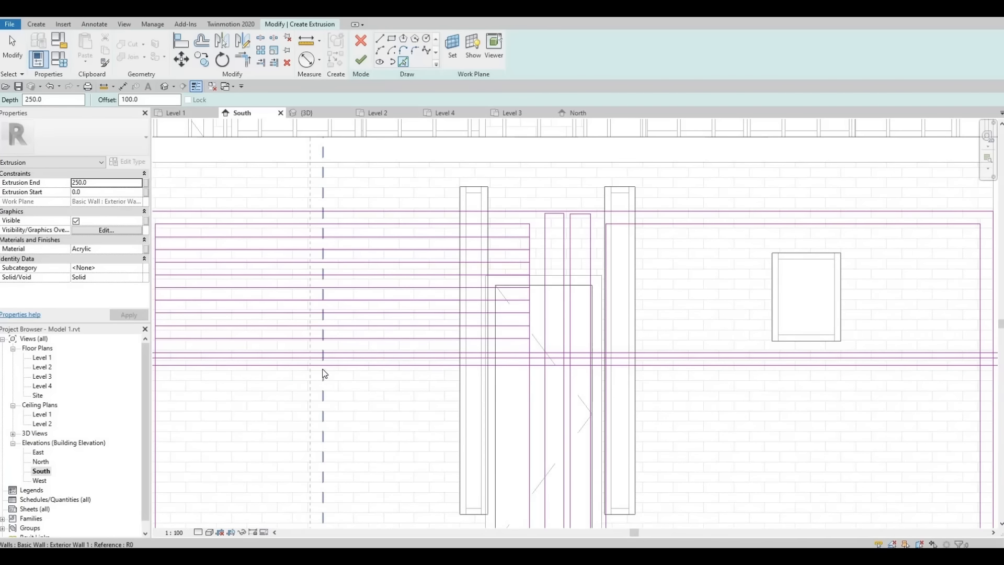
pyautogui.click(328, 383)
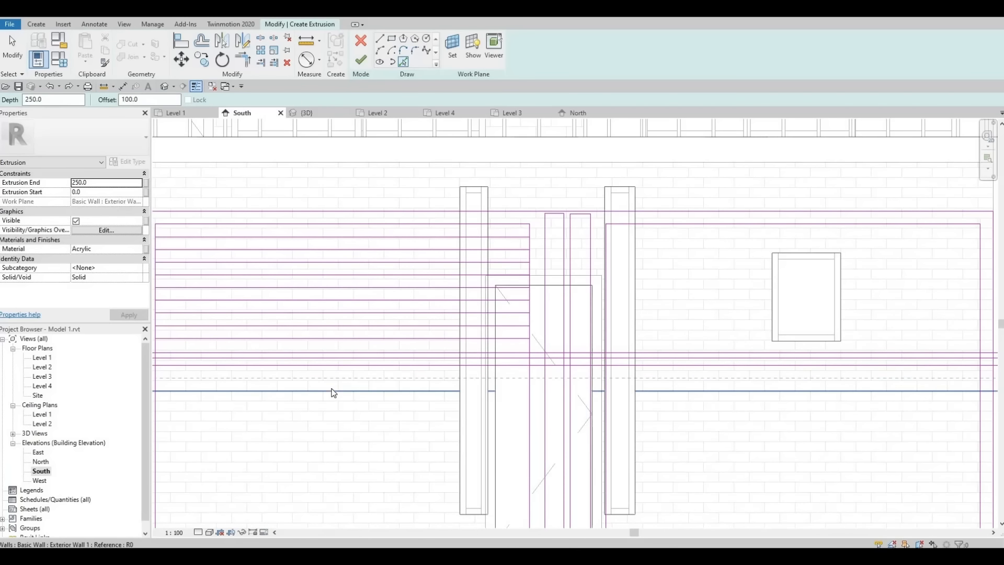
pyautogui.hotkey('ctrl', 'z')
pyautogui.hotkey('ctrl', 'z')
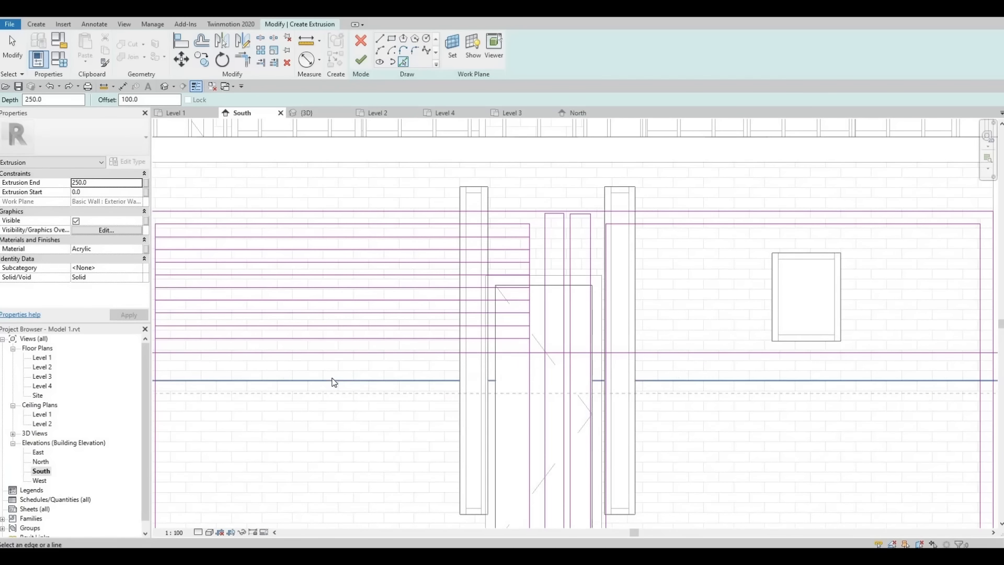
pyautogui.hotkey('ctrl', 'z')
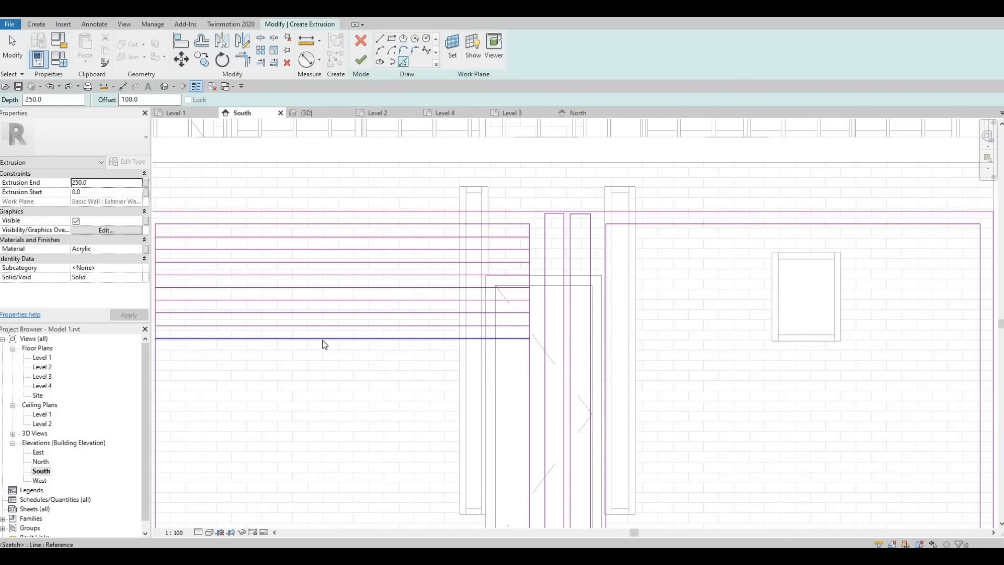
# Step: Offset the left bay's lowest horizontal line downward in successive 100 mm steps until the slat lines fill the inner rectangle to its base
pyautogui.click(322, 356)
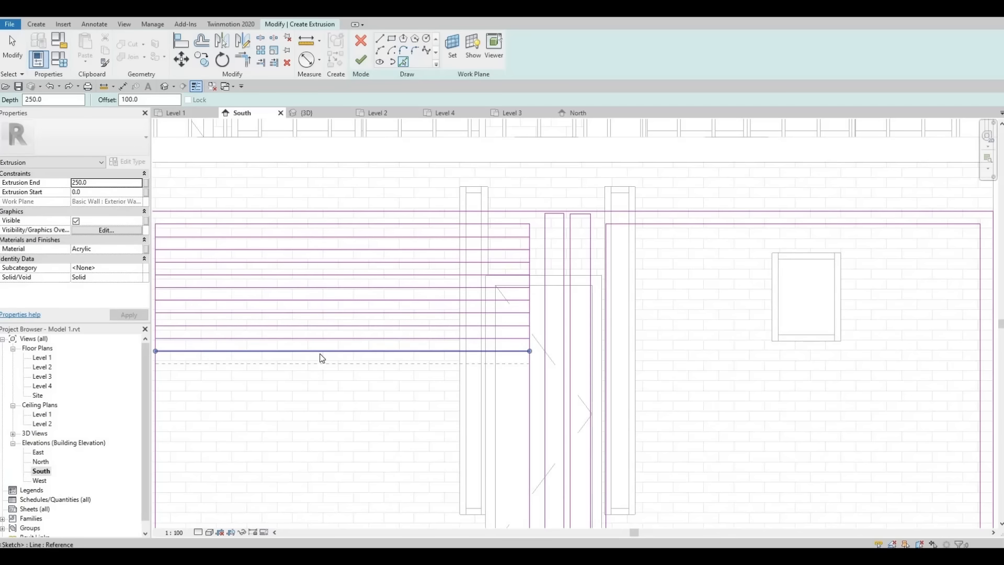
pyautogui.click(321, 367)
pyautogui.click(322, 380)
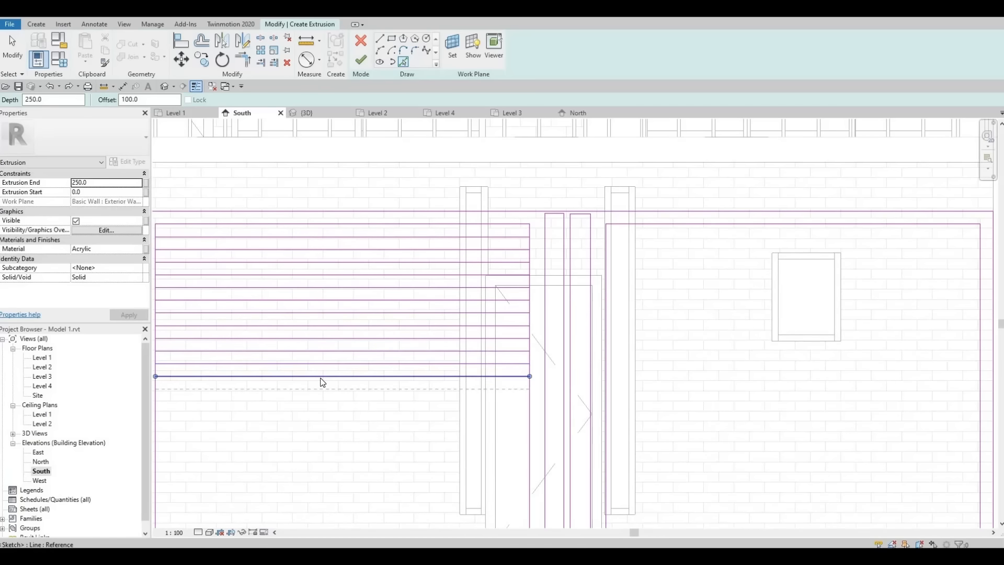
pyautogui.click(320, 392)
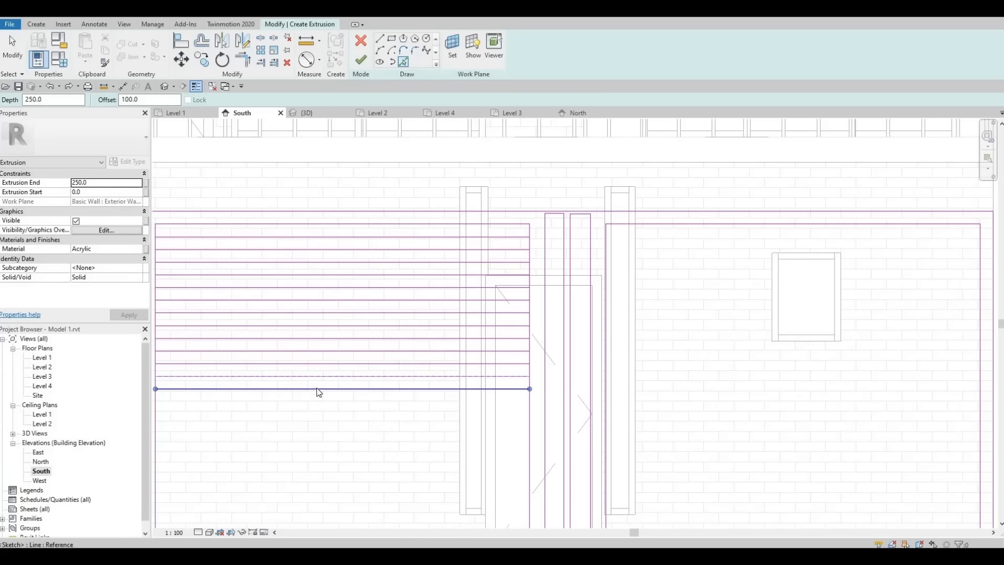
pyautogui.click(317, 389)
pyautogui.click(315, 403)
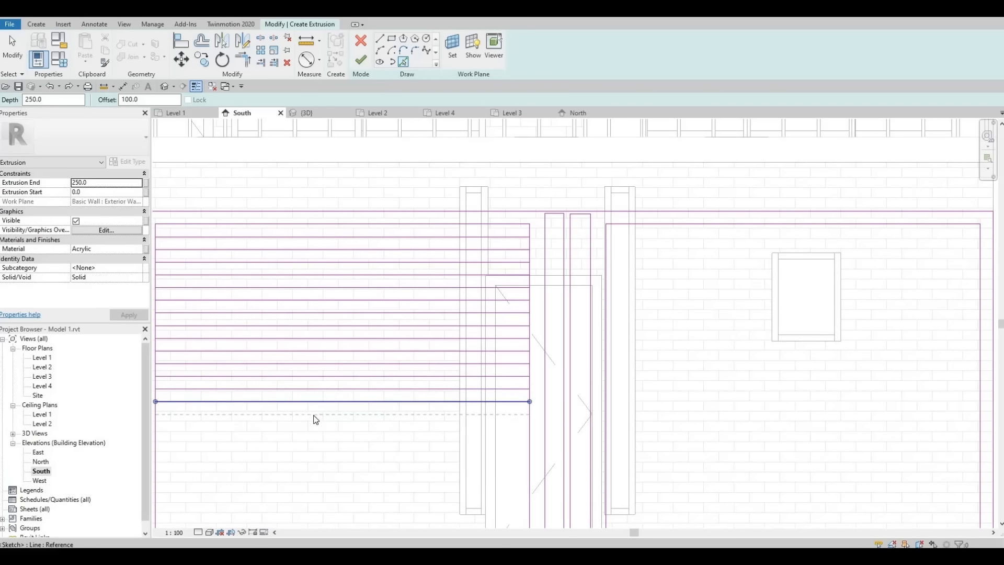
pyautogui.click(315, 419)
pyautogui.click(313, 433)
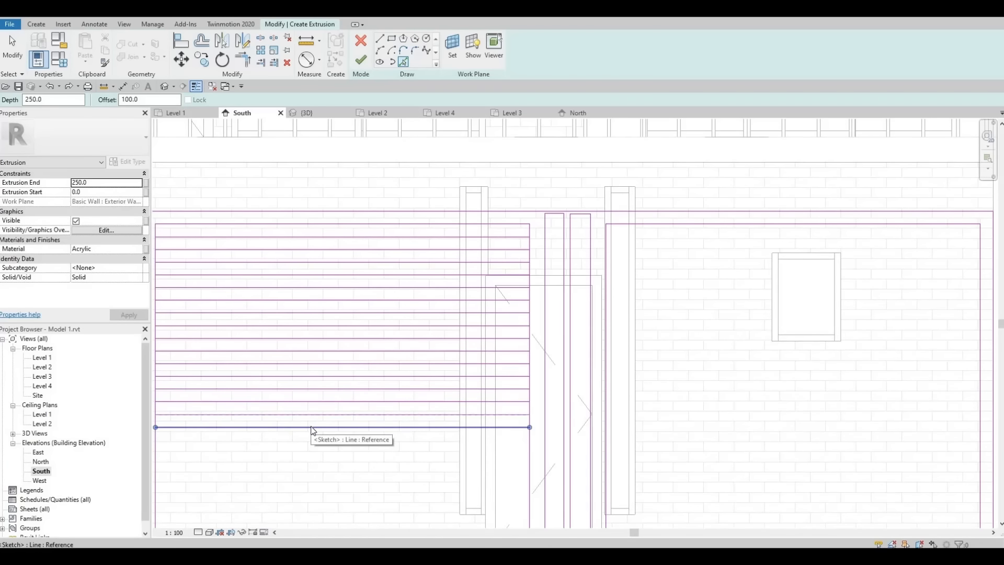
pyautogui.click(308, 443)
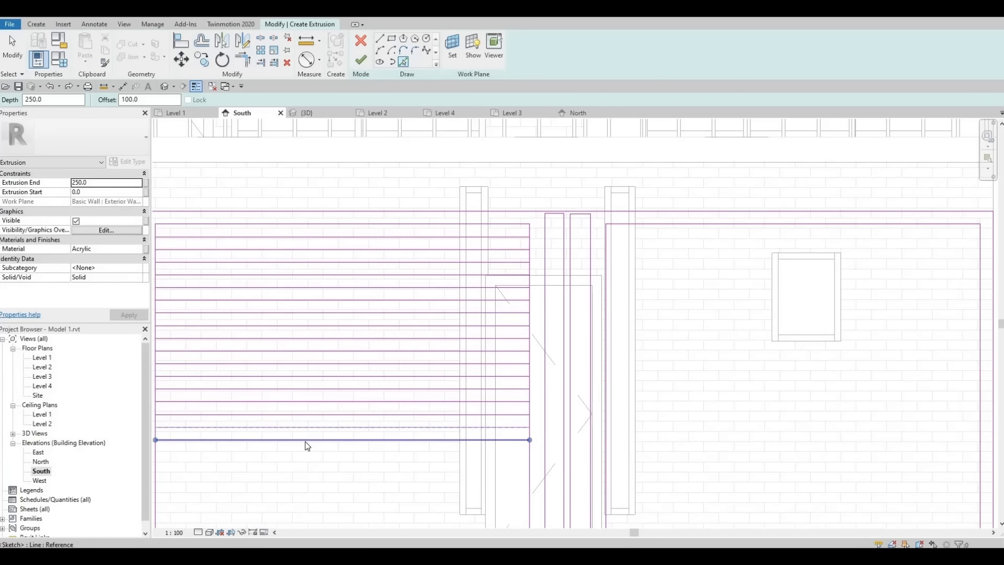
pyautogui.click(305, 443)
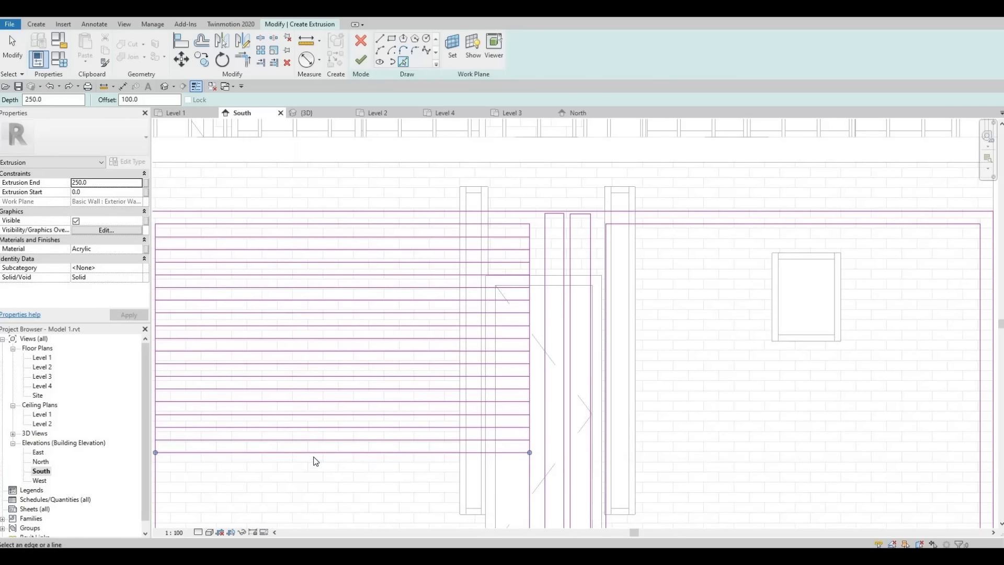
pyautogui.click(314, 453)
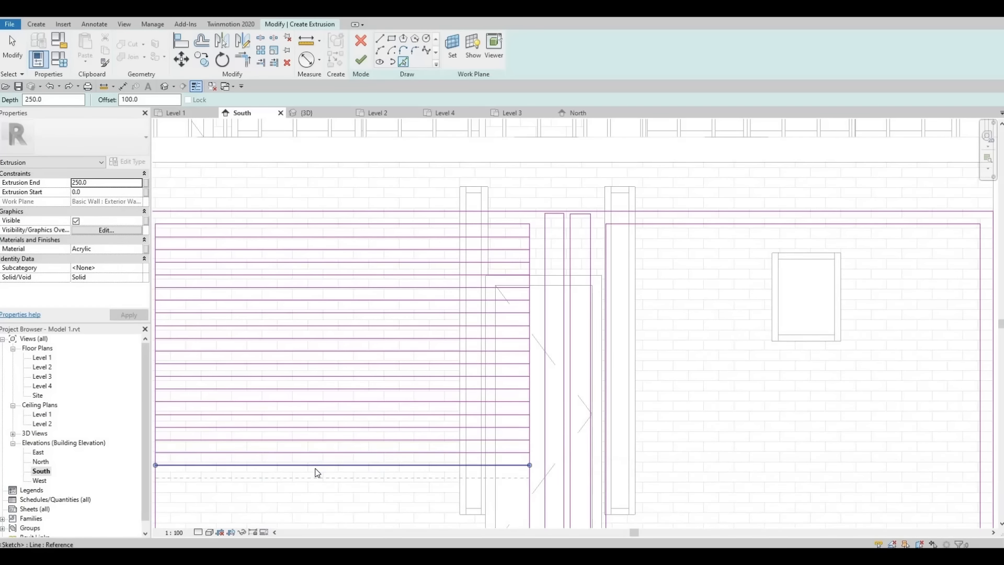
pyautogui.scroll(-2, 323, 475)
pyautogui.scroll(4, 433, 372)
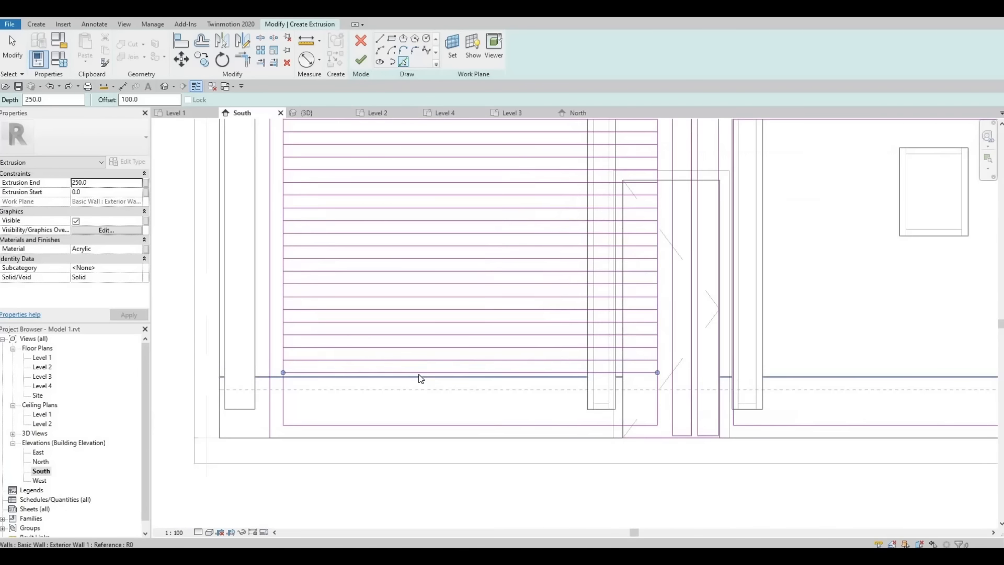
pyautogui.click(421, 388)
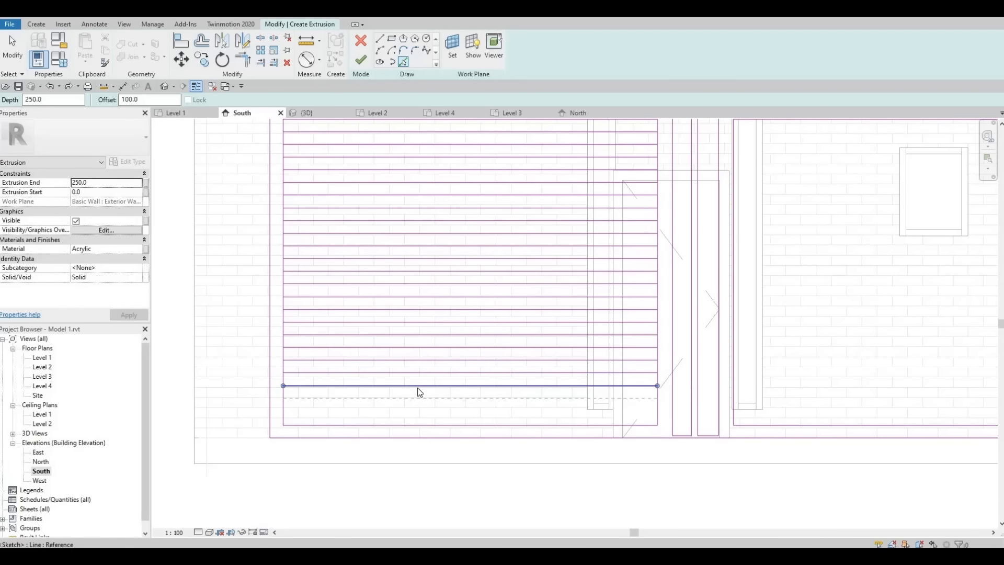
pyautogui.click(419, 394)
pyautogui.click(415, 405)
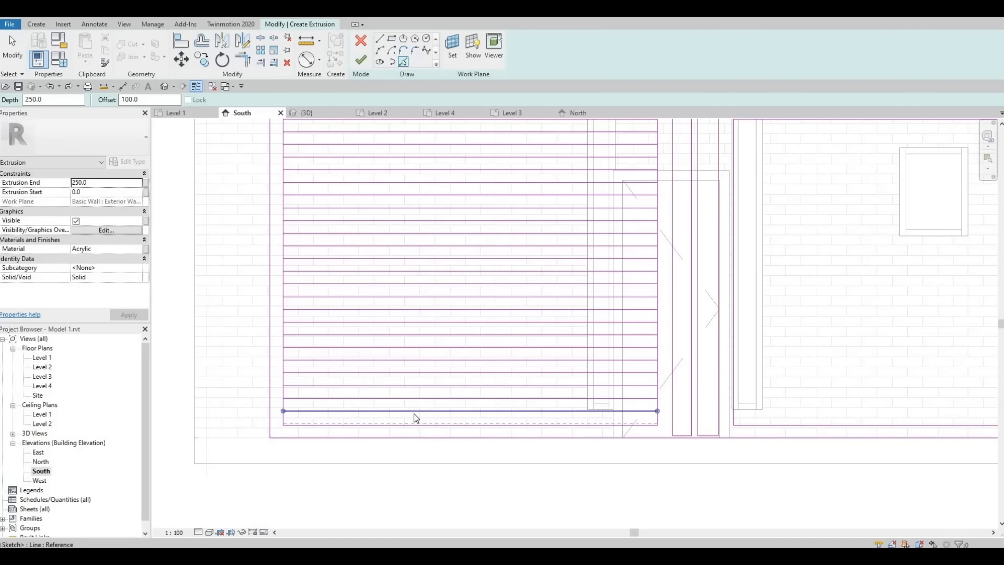
pyautogui.press('Escape')
pyautogui.scroll(-2, 419, 389)
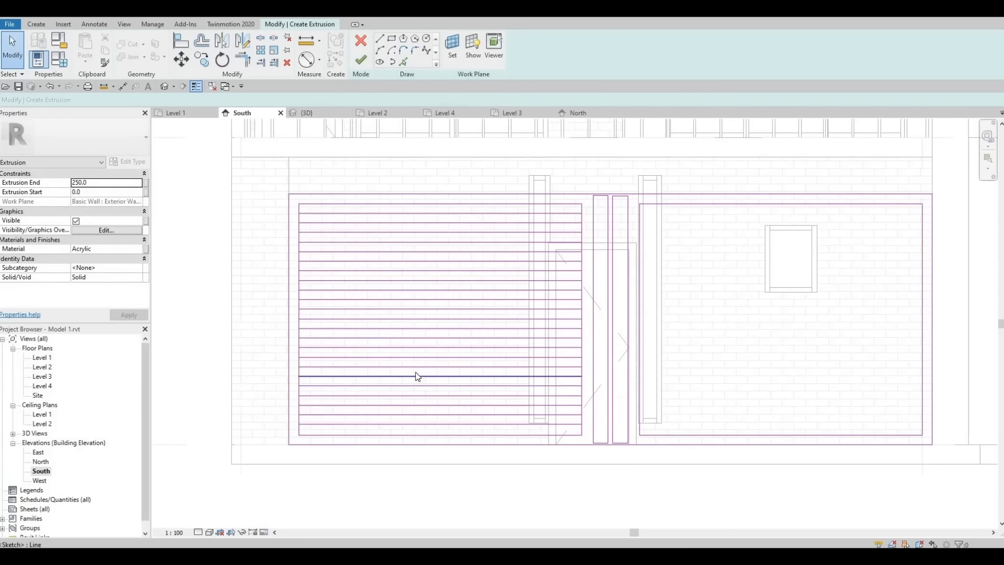
# Step: Split the left bay inner rectangle's left edge at points between slat lines from top to base, plus its right edge once near the top
pyautogui.scroll(2, 350, 222)
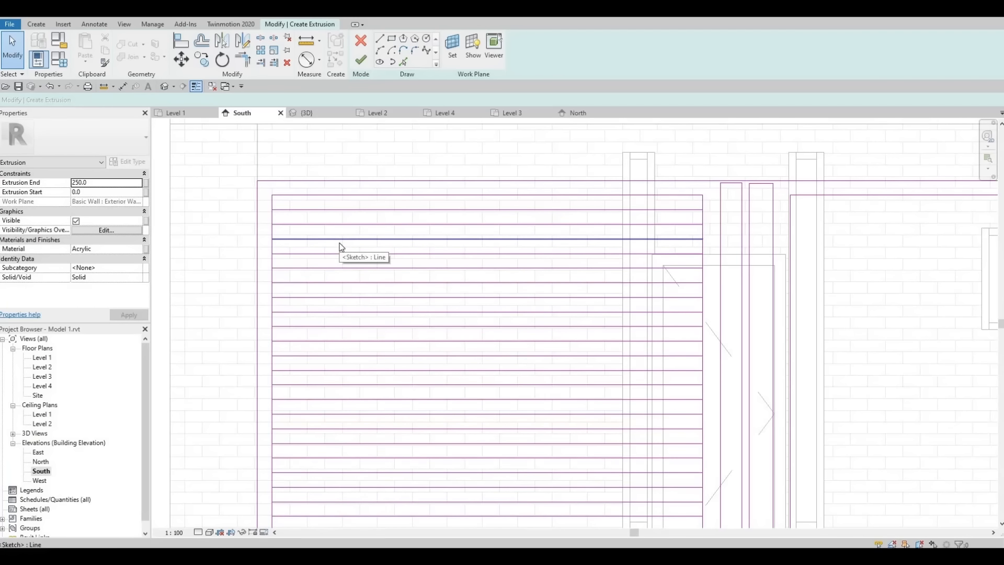
pyautogui.click(260, 41)
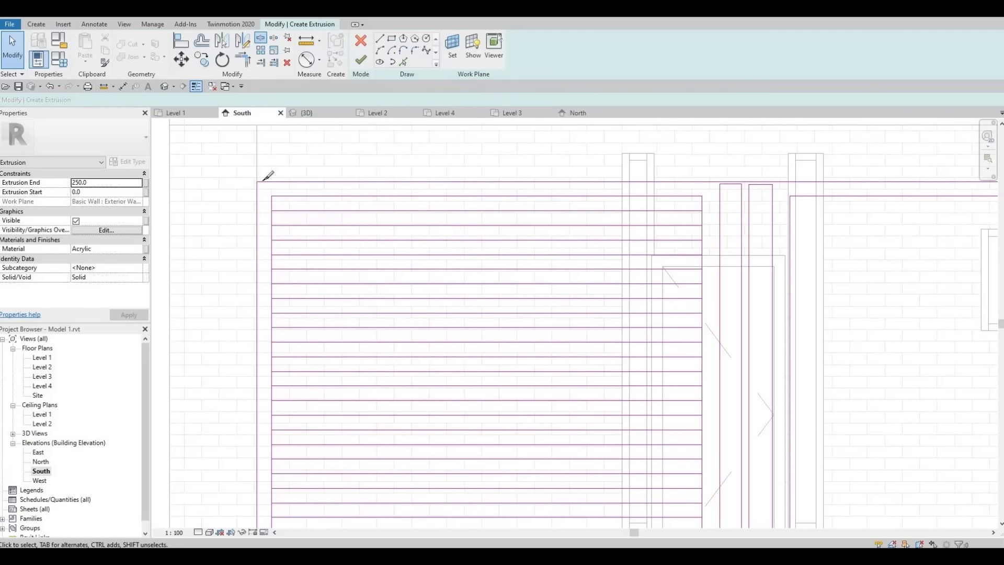
pyautogui.click(272, 216)
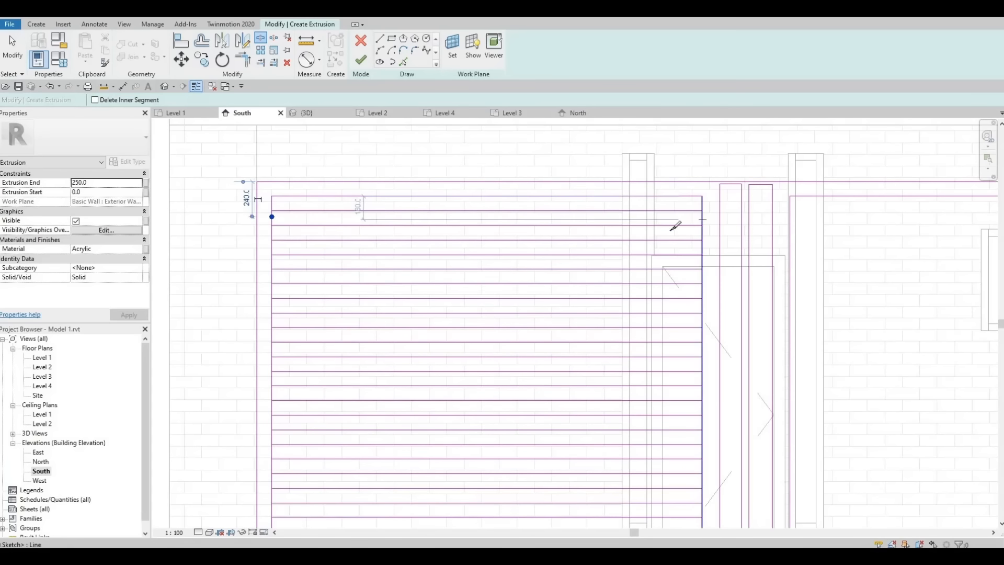
pyautogui.click(702, 219)
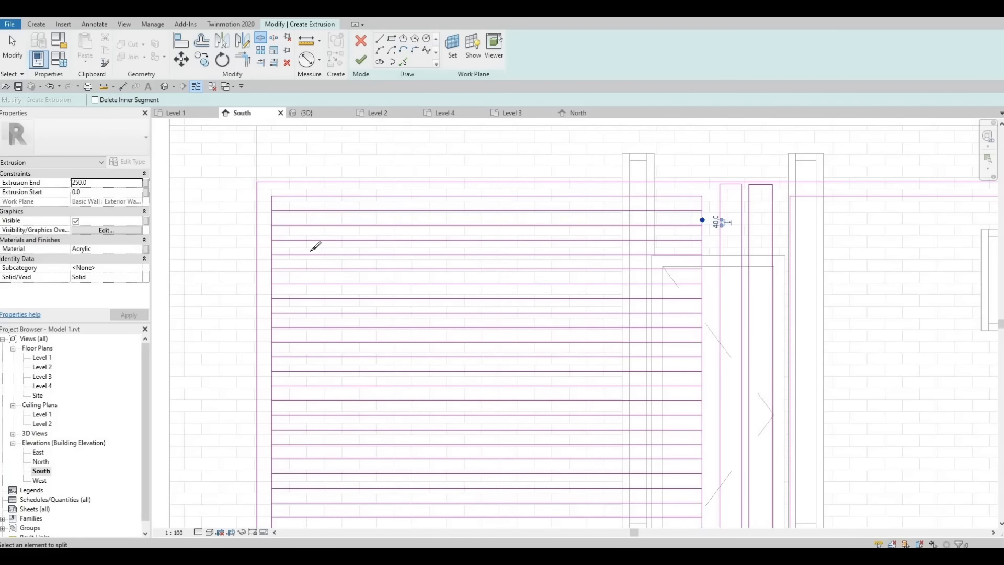
pyautogui.click(271, 235)
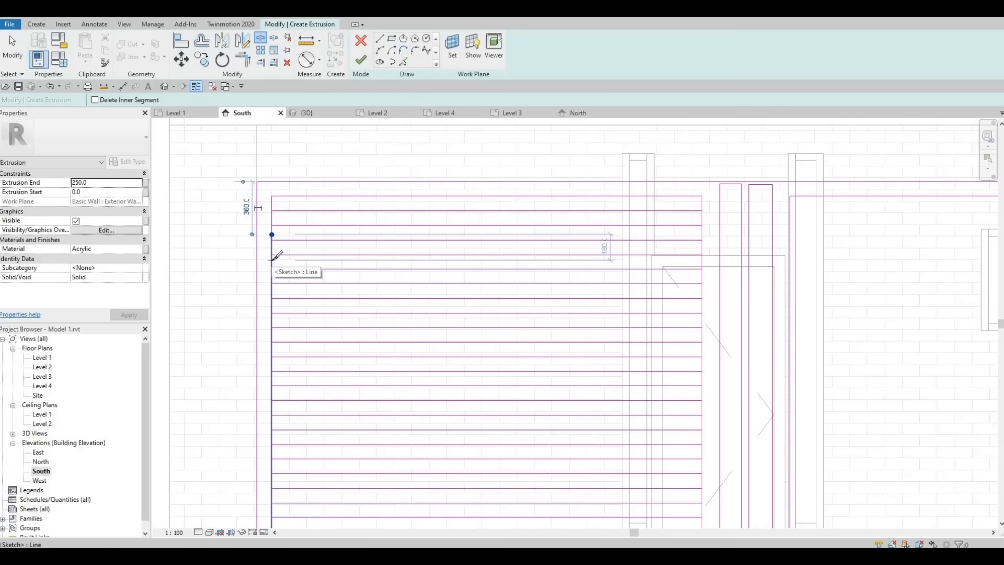
pyautogui.click(272, 260)
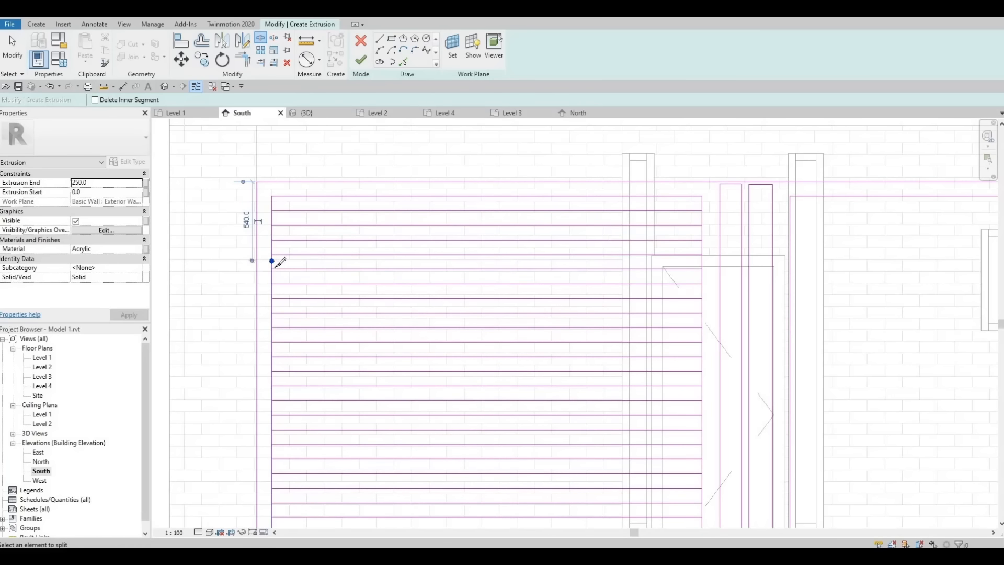
pyautogui.click(272, 293)
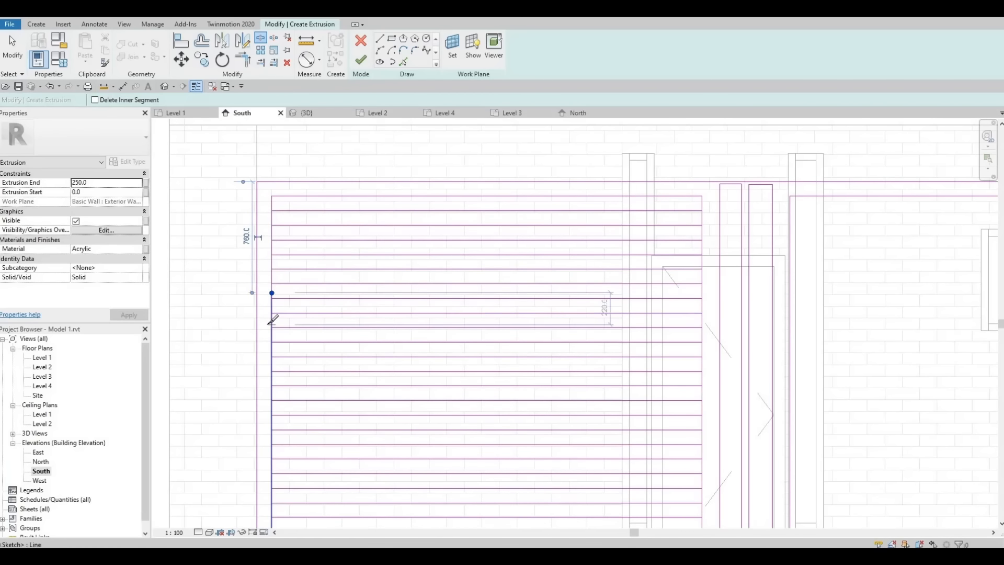
pyautogui.click(272, 321)
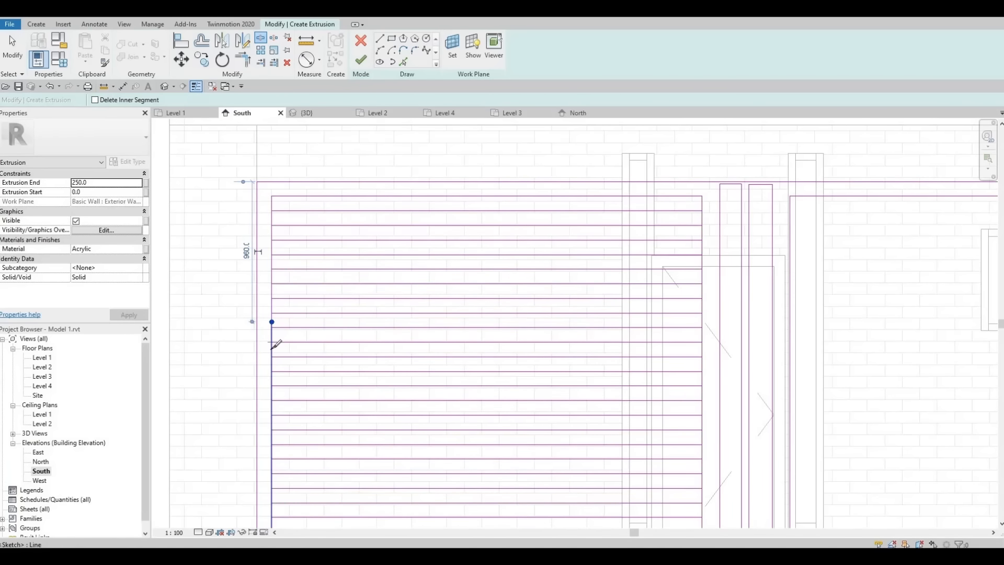
pyautogui.click(272, 348)
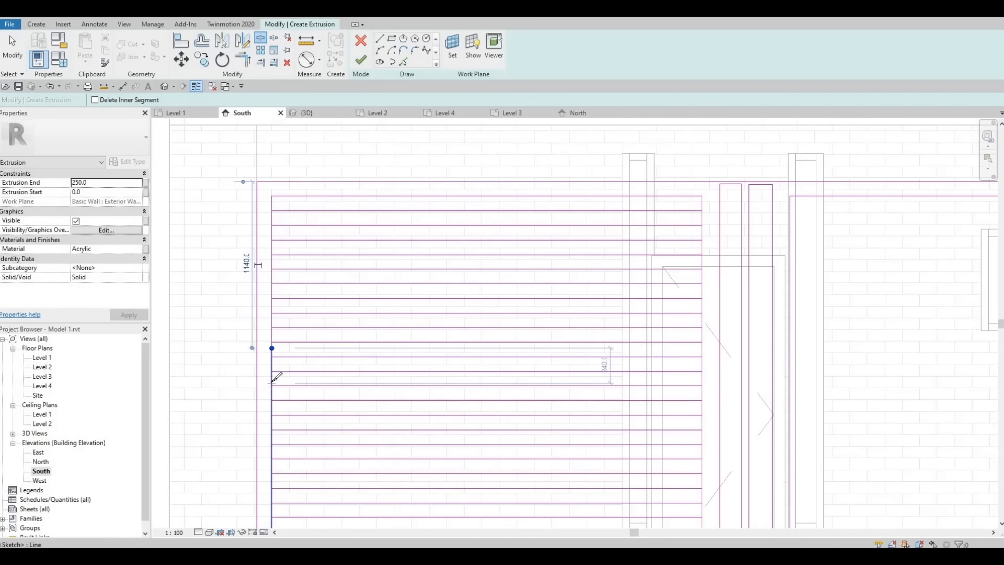
pyautogui.click(272, 383)
pyautogui.click(271, 409)
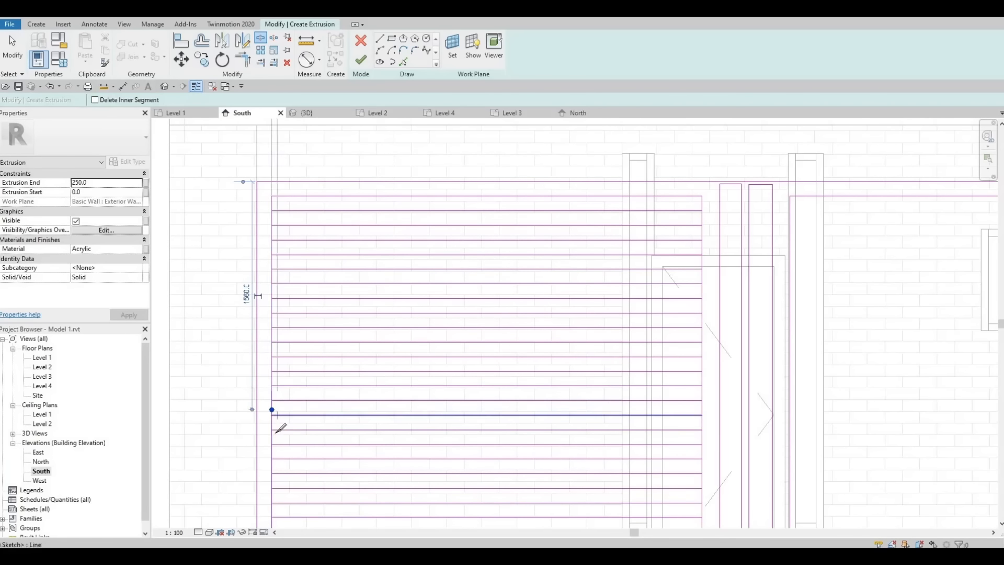
pyautogui.click(272, 467)
pyautogui.moveTo(294, 444); pyautogui.dragTo(316, 312, button='middle')
pyautogui.scroll(-1, 307, 341)
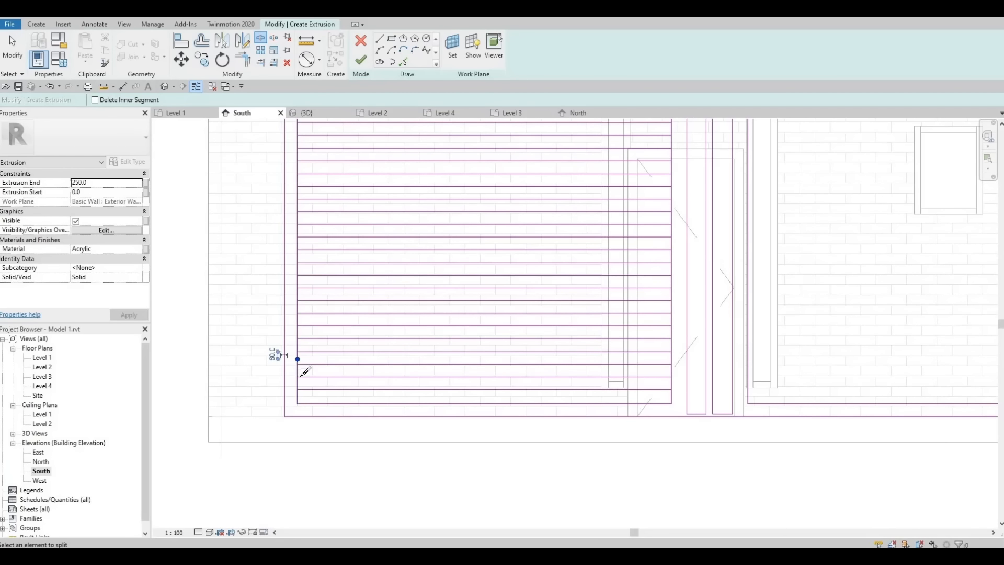
pyautogui.click(298, 383)
# Step: Split the left bay inner rectangle's right edge at points between slat lines, working upward from the base
pyautogui.click(671, 384)
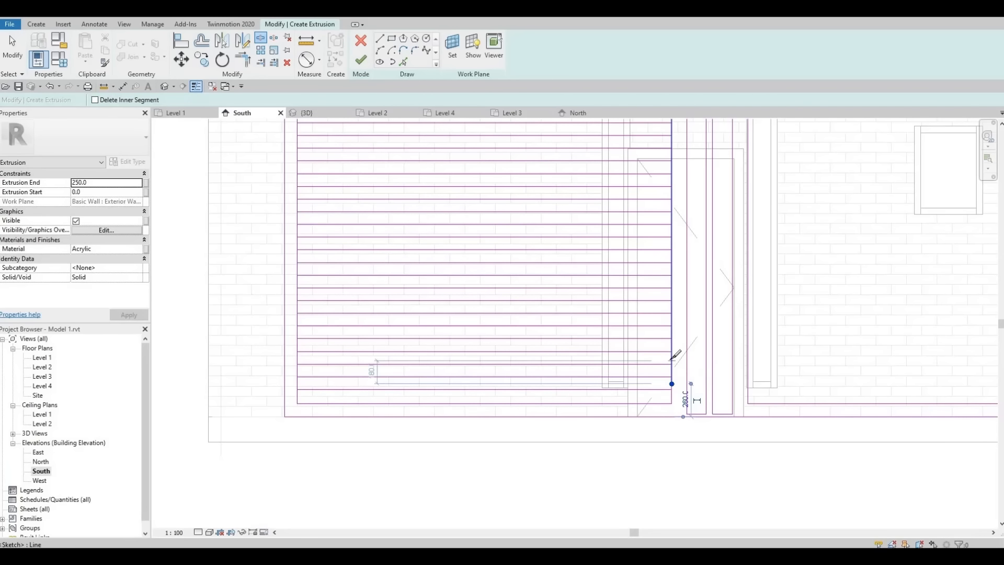
pyautogui.click(671, 358)
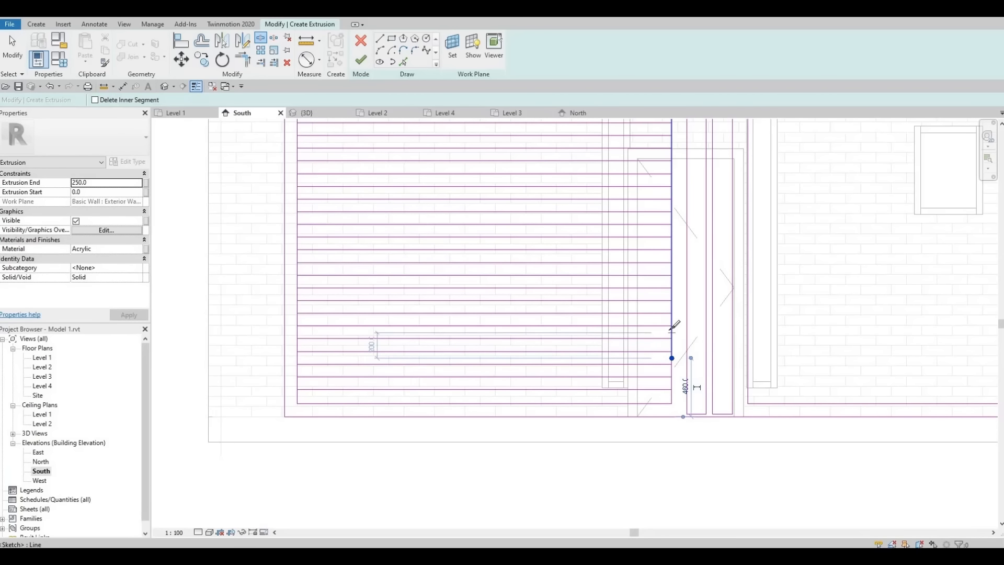
pyautogui.click(672, 333)
pyautogui.click(672, 307)
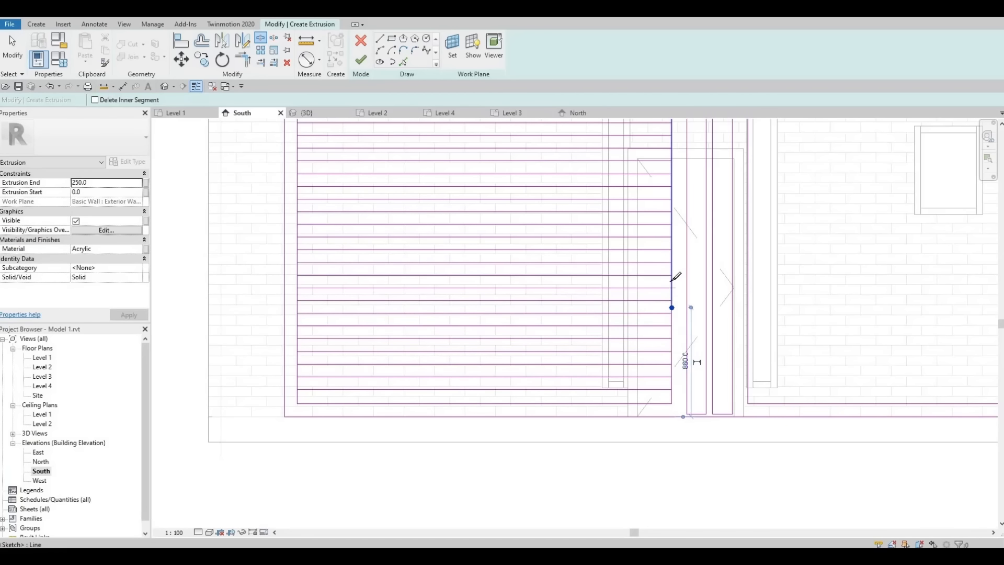
pyautogui.click(672, 282)
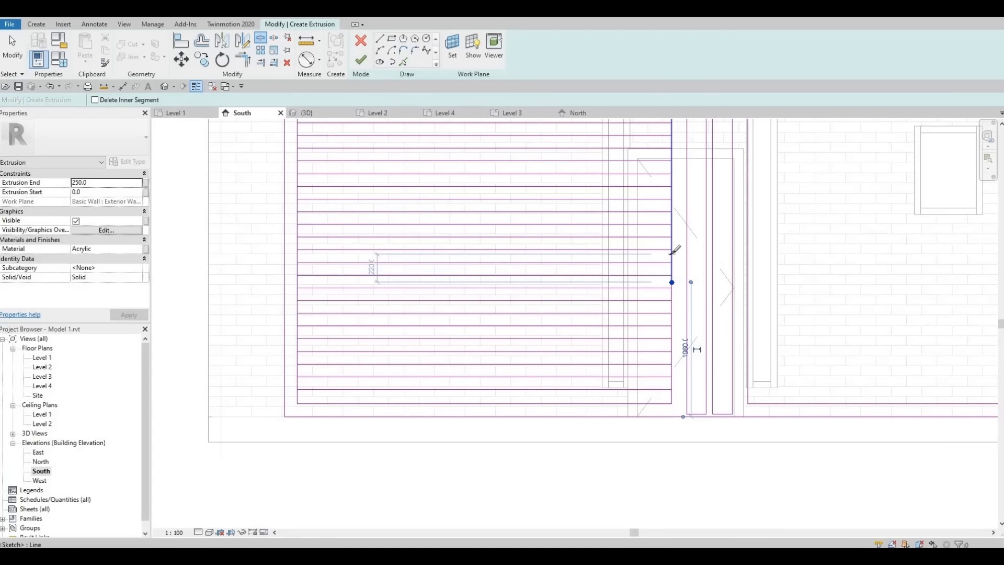
pyautogui.click(672, 254)
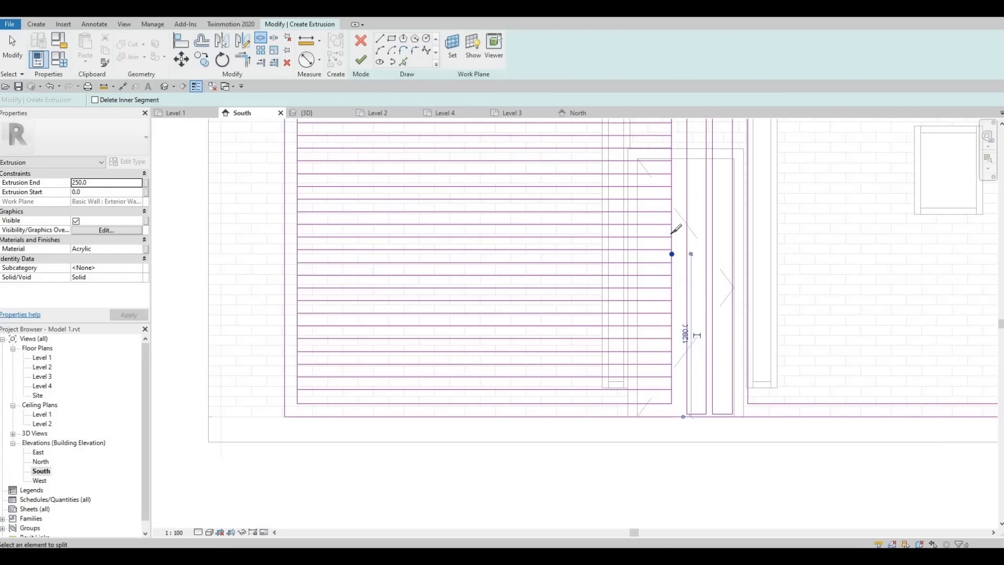
pyautogui.click(671, 204)
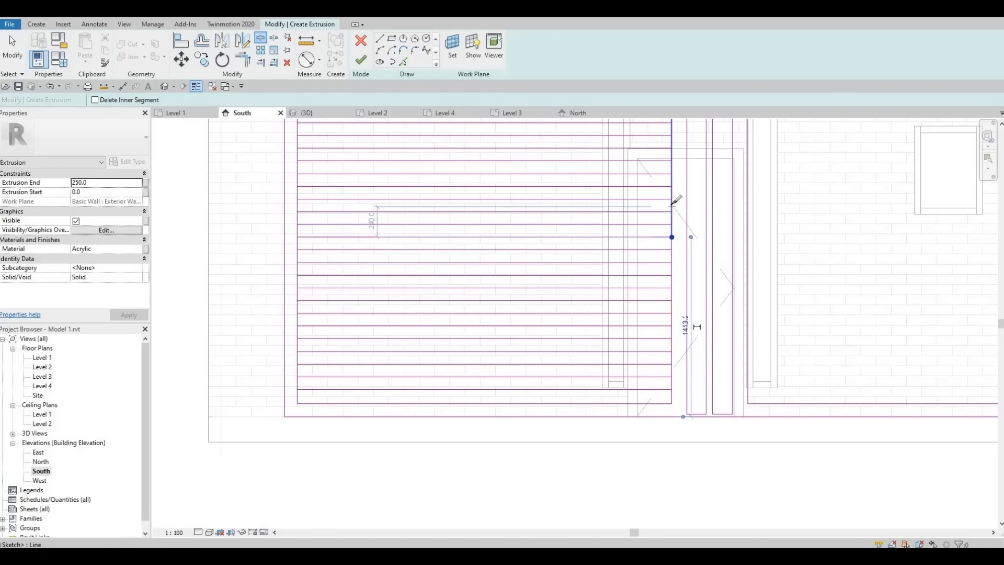
pyautogui.click(672, 178)
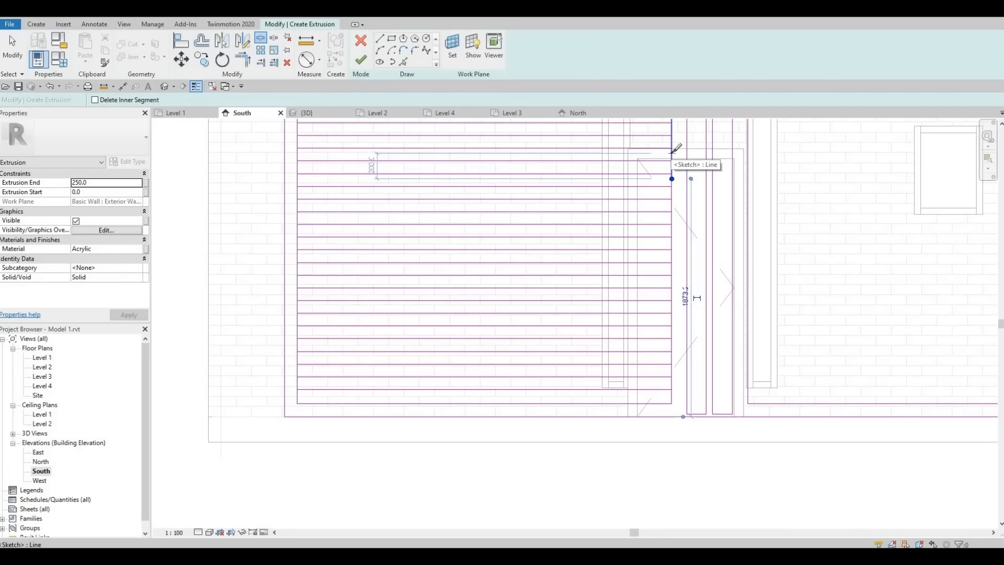
pyautogui.click(672, 155)
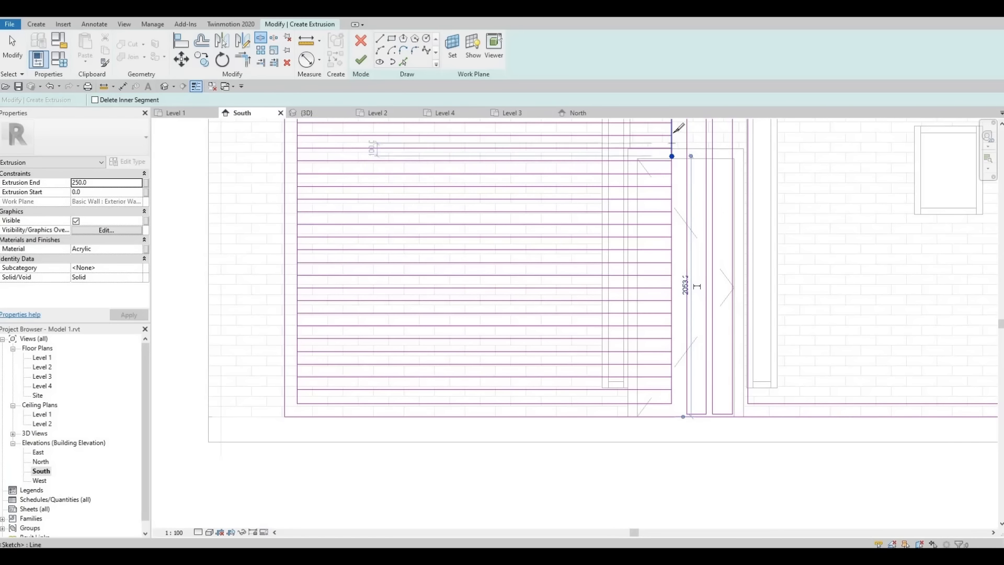
pyautogui.click(672, 130)
pyautogui.moveTo(678, 225); pyautogui.dragTo(696, 335, button='middle')
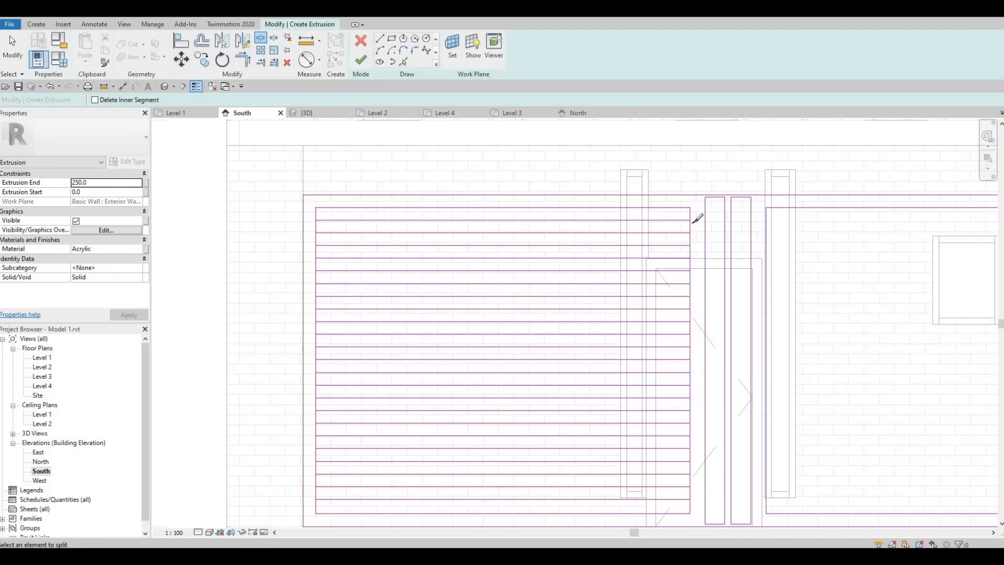
pyautogui.press('Escape')
# Step: Trim the left bay's first slat closed at its left end and trim the second slat's upper line to the left edge
pyautogui.scroll(1, 390, 228)
pyautogui.scroll(3, 320, 235)
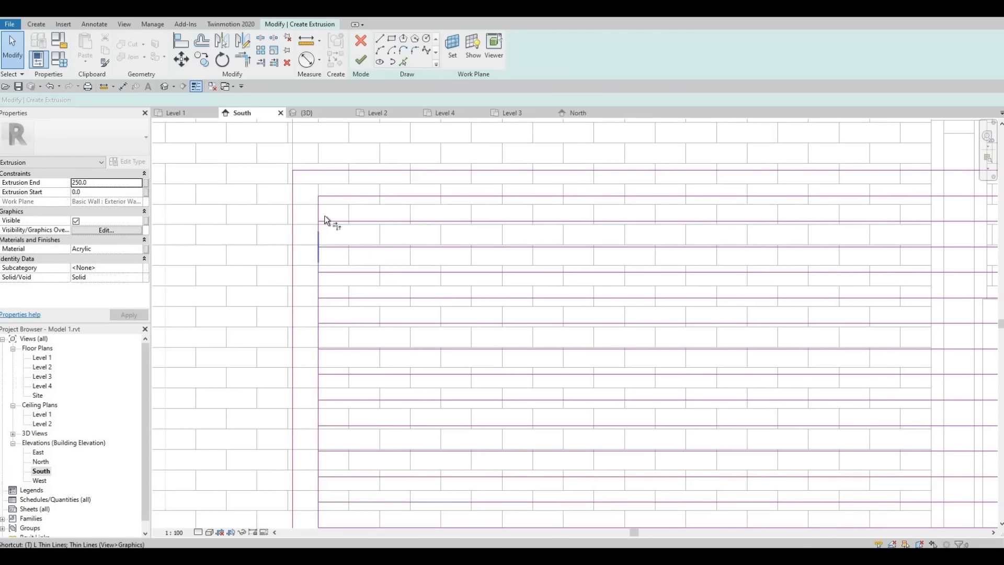
pyautogui.press('t')
pyautogui.press('r')
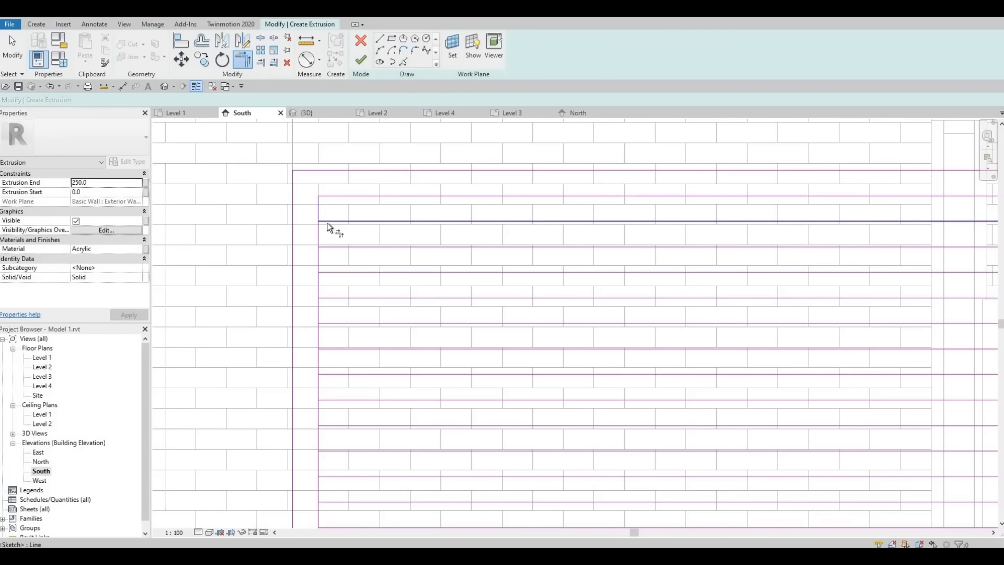
pyautogui.click(321, 211)
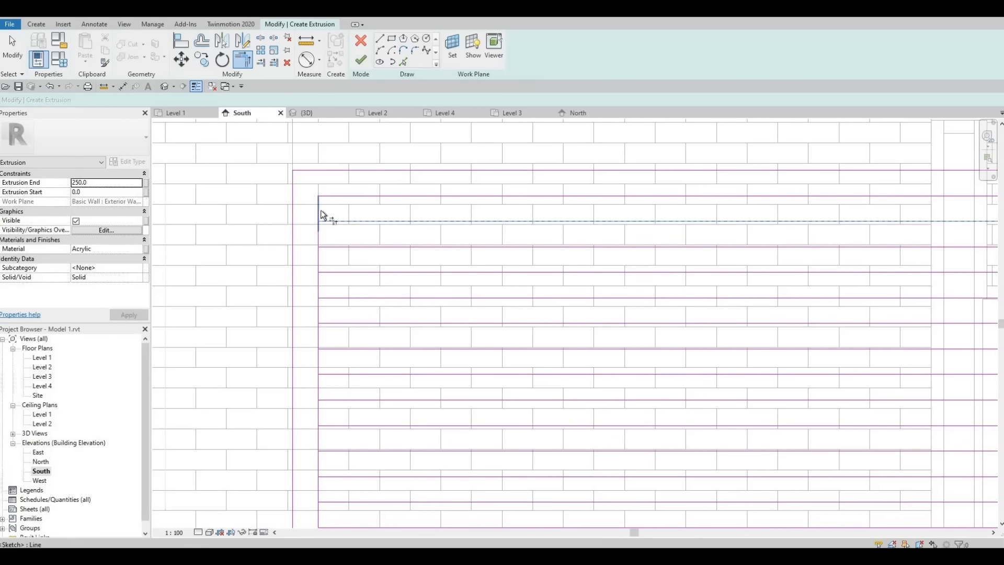
pyautogui.click(321, 255)
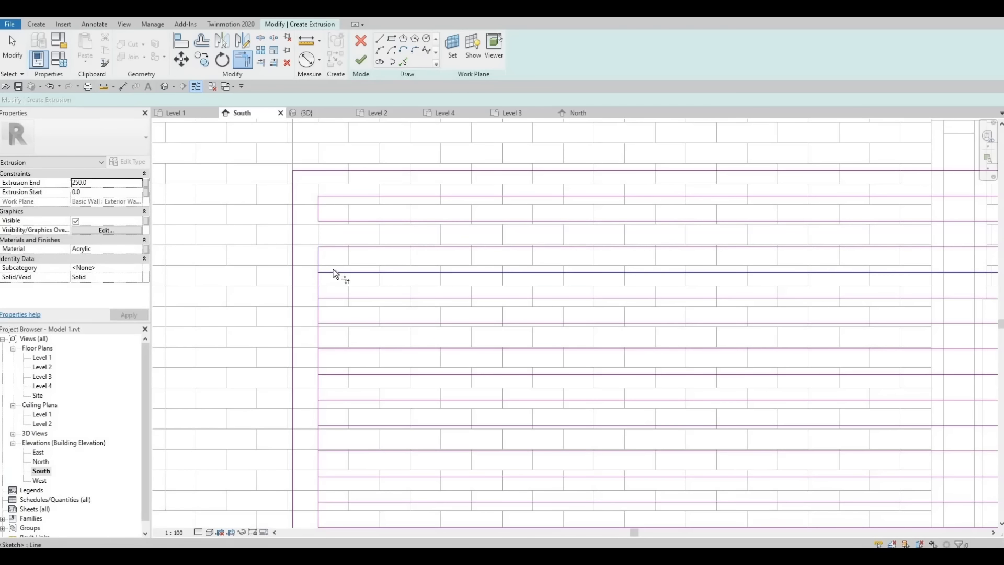
# Step: Try to trim the second slat's lower line to the left edge segment
pyautogui.click(320, 267)
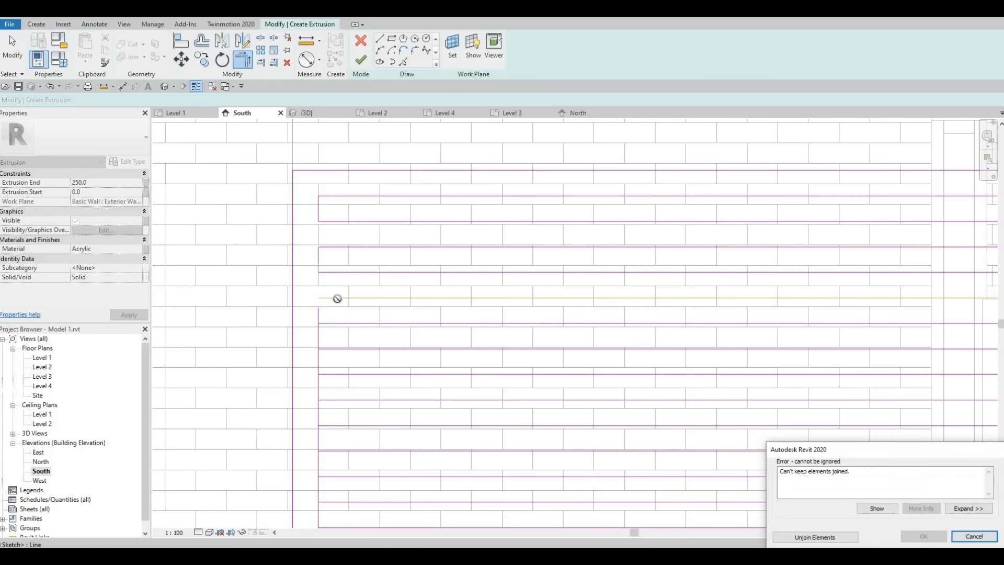
pyautogui.press('Escape')
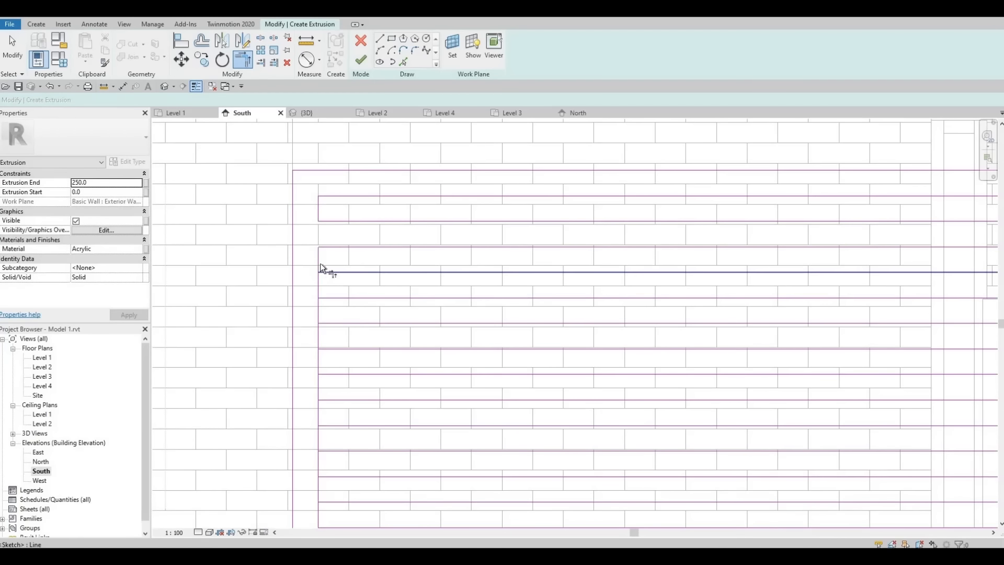
pyautogui.click(337, 299)
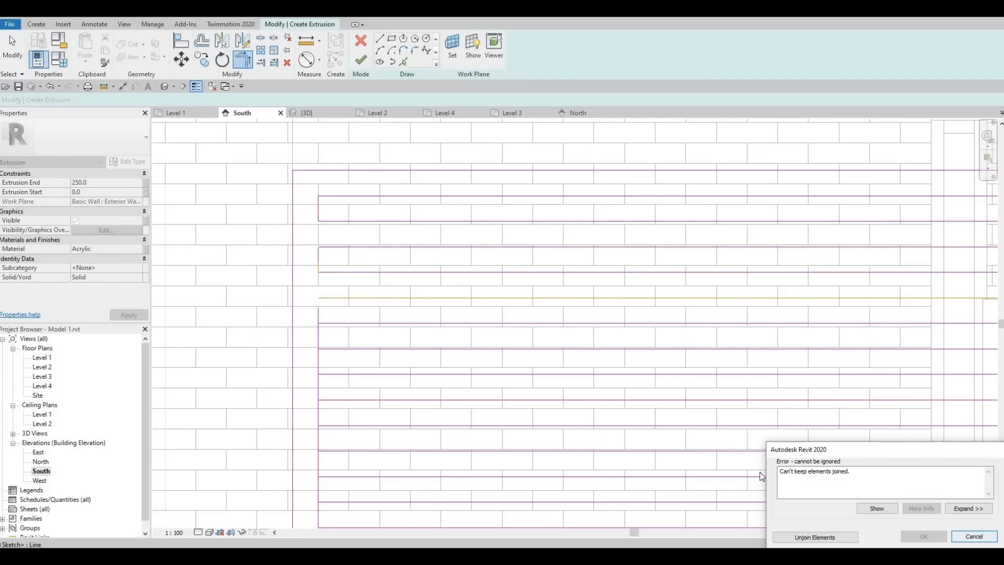
pyautogui.press('Escape')
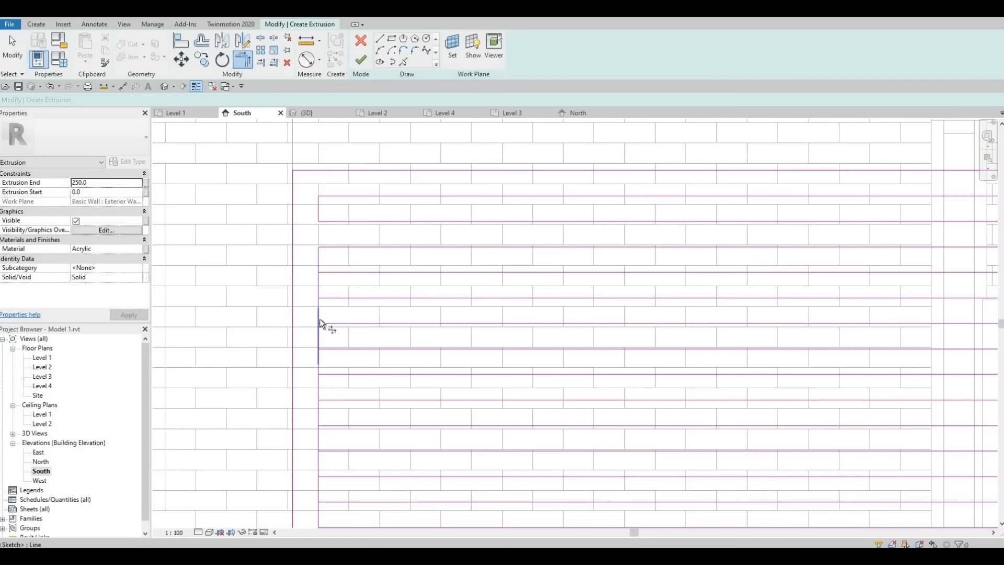
pyautogui.click(325, 271)
pyautogui.click(318, 267)
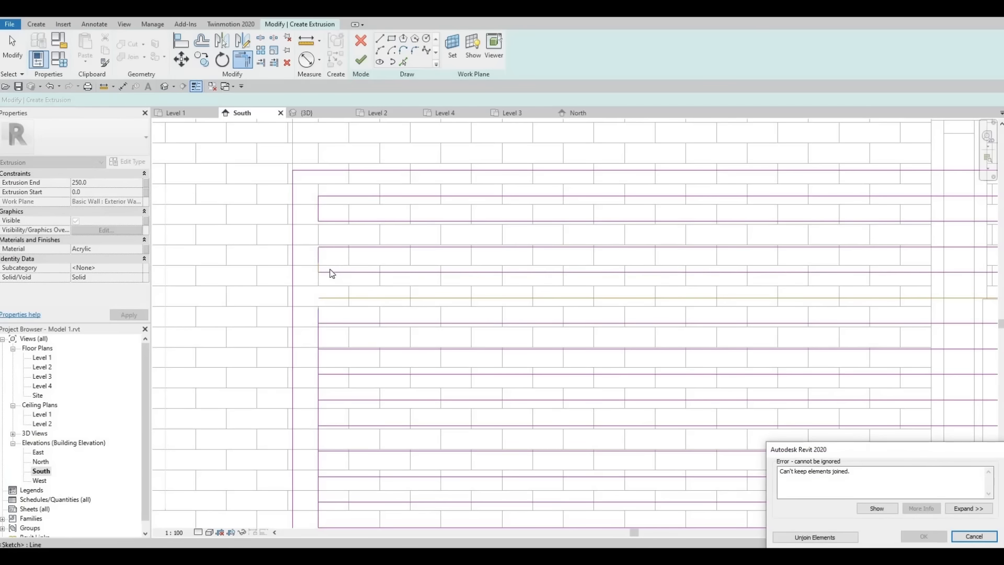
pyautogui.press('Escape')
pyautogui.press('Escape')
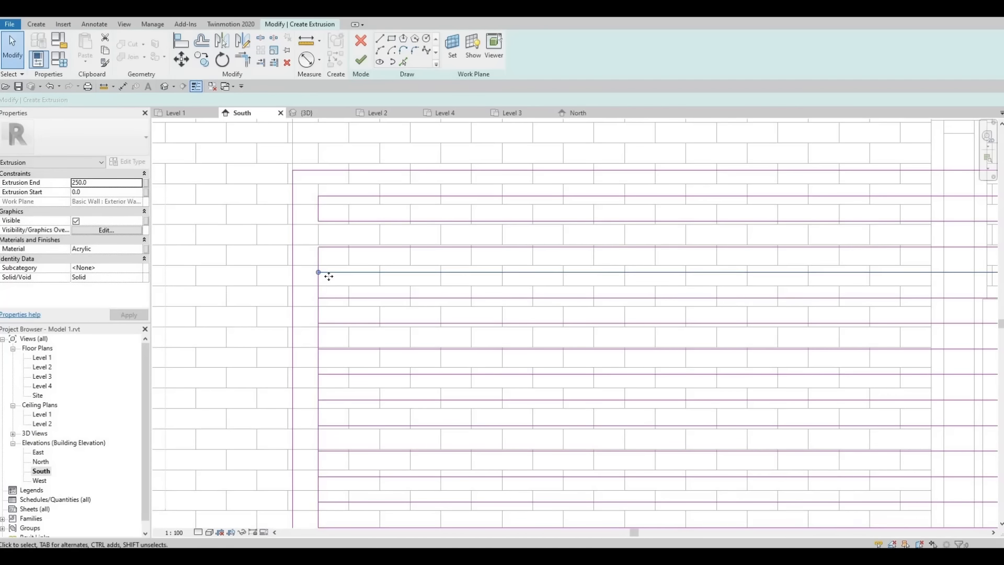
pyautogui.click(324, 296)
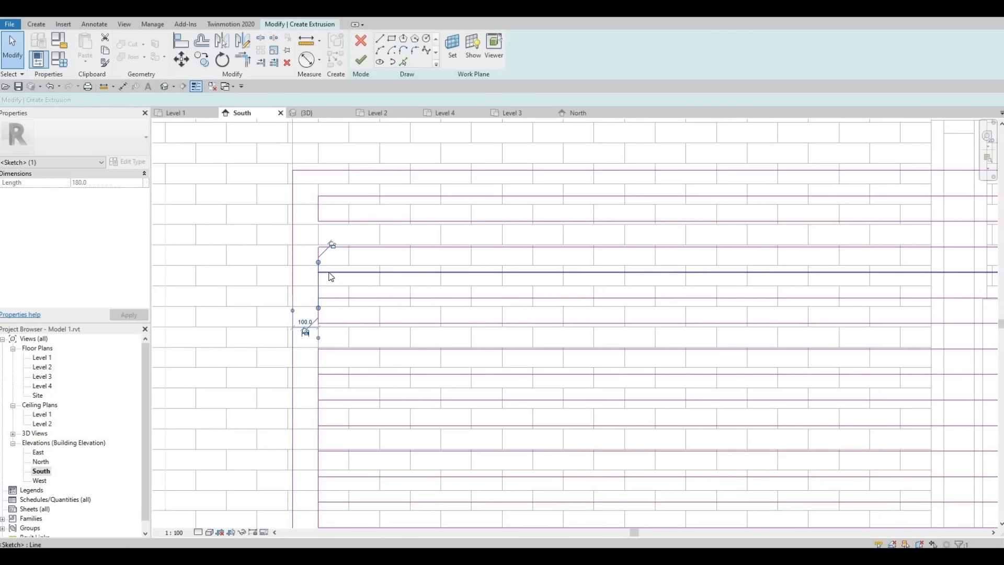
pyautogui.press('Escape')
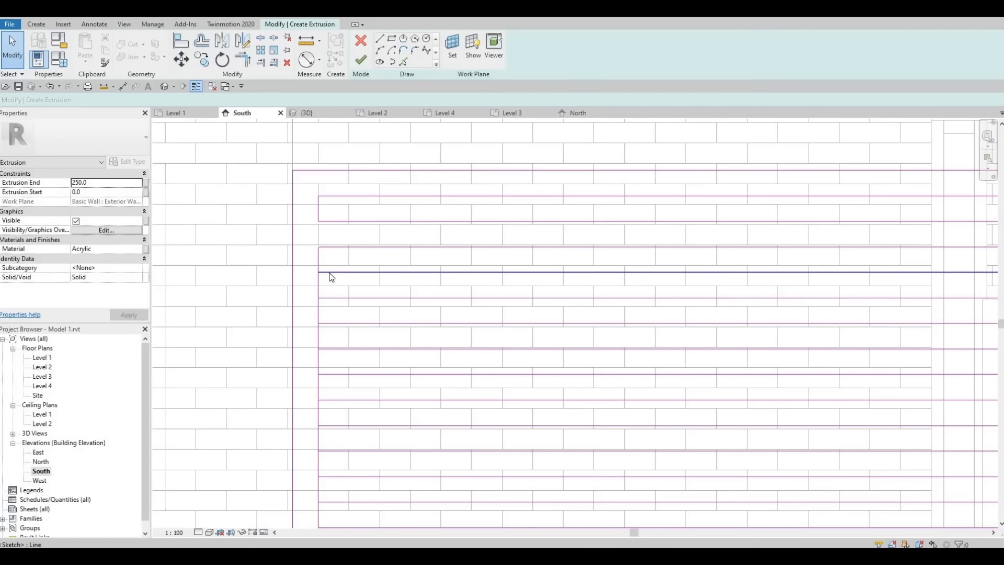
# Step: Close the second slat's left end, trim the third slat's upper-left corner, and delete the overlapping 180 mm left-edge segment
pyautogui.click(329, 272)
pyautogui.press('t')
pyautogui.press('r')
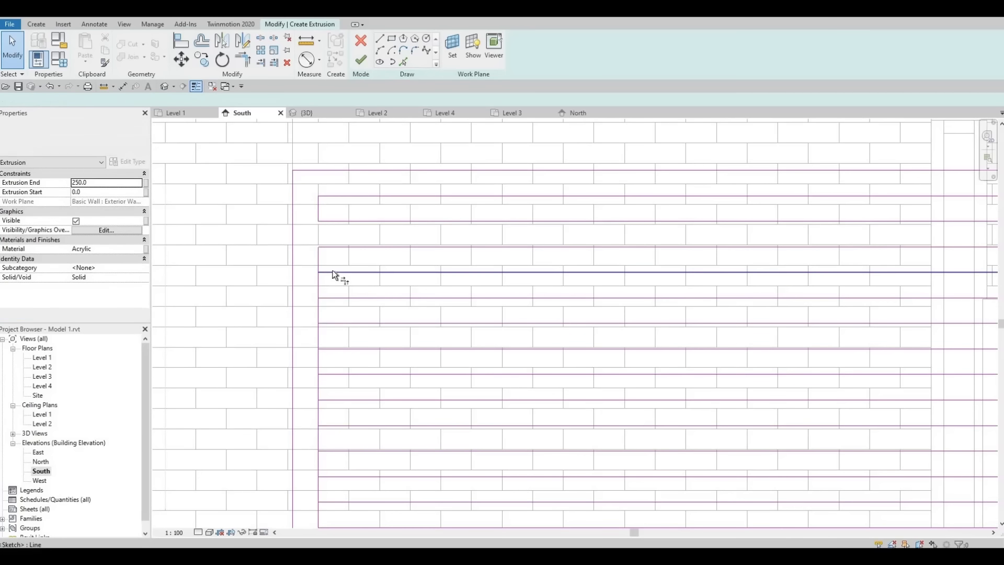
pyautogui.click(331, 270)
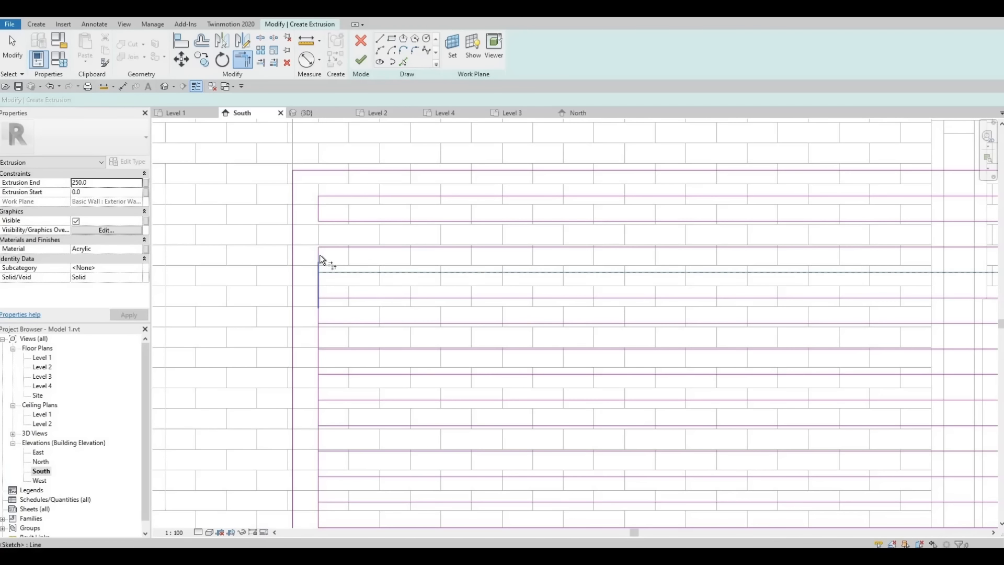
pyautogui.click(319, 261)
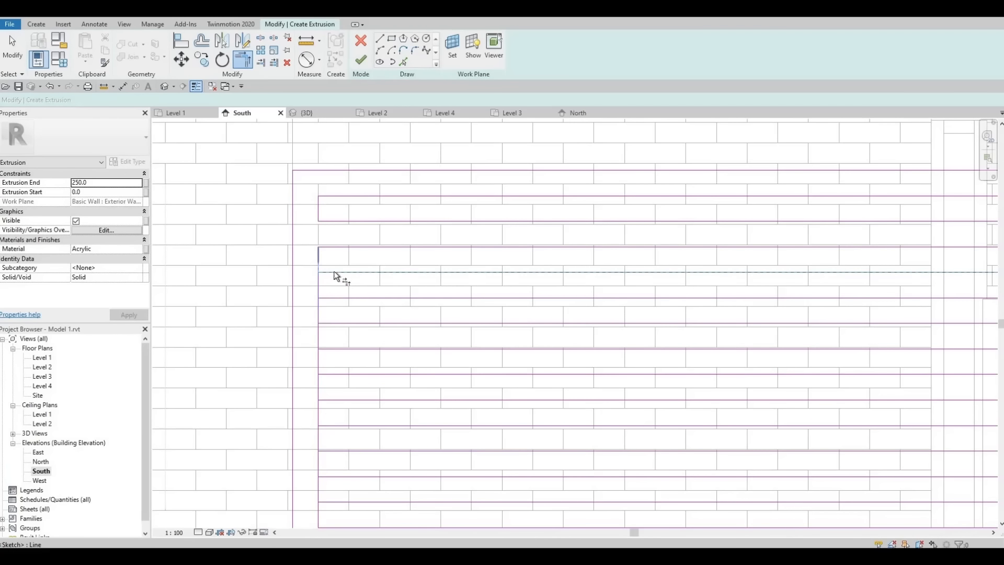
pyautogui.click(325, 305)
pyautogui.click(320, 315)
pyautogui.press('Escape')
pyautogui.click(319, 285)
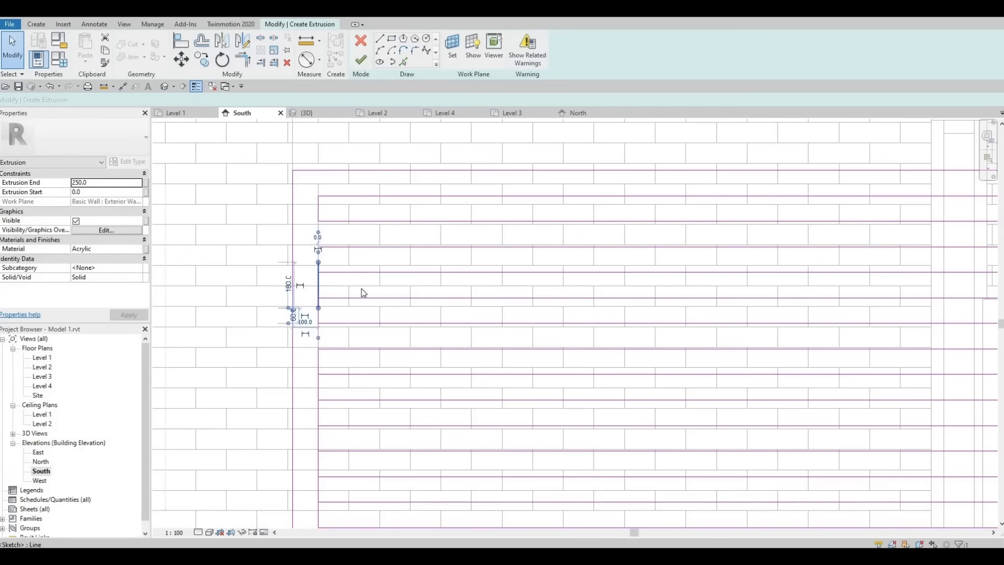
pyautogui.press('Delete')
pyautogui.scroll(-1, 341, 300)
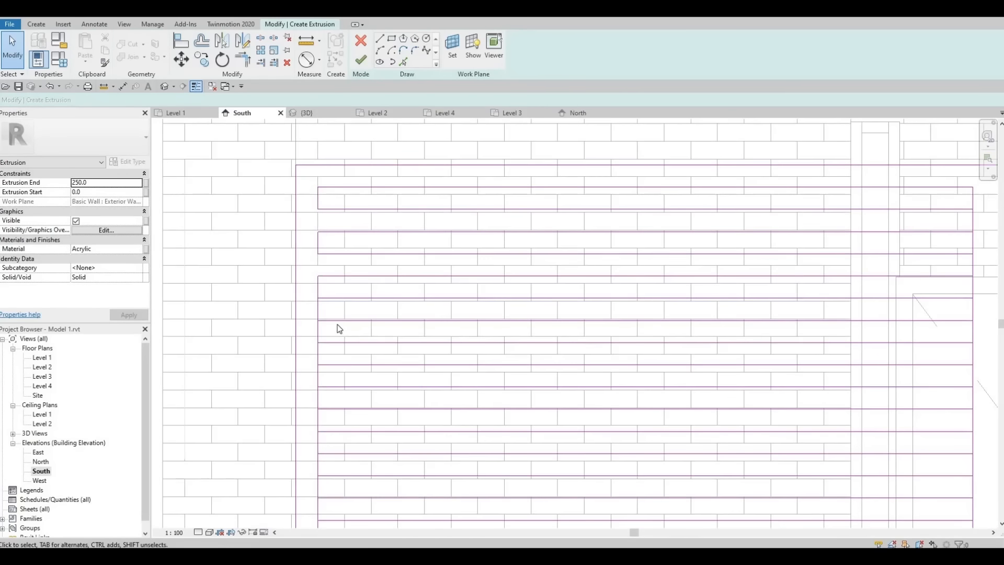
# Step: Trim the third and fourth slats' lines to their left edge segments to close both left ends, unjoining the conflicting elements
pyautogui.scroll(2, 322, 304)
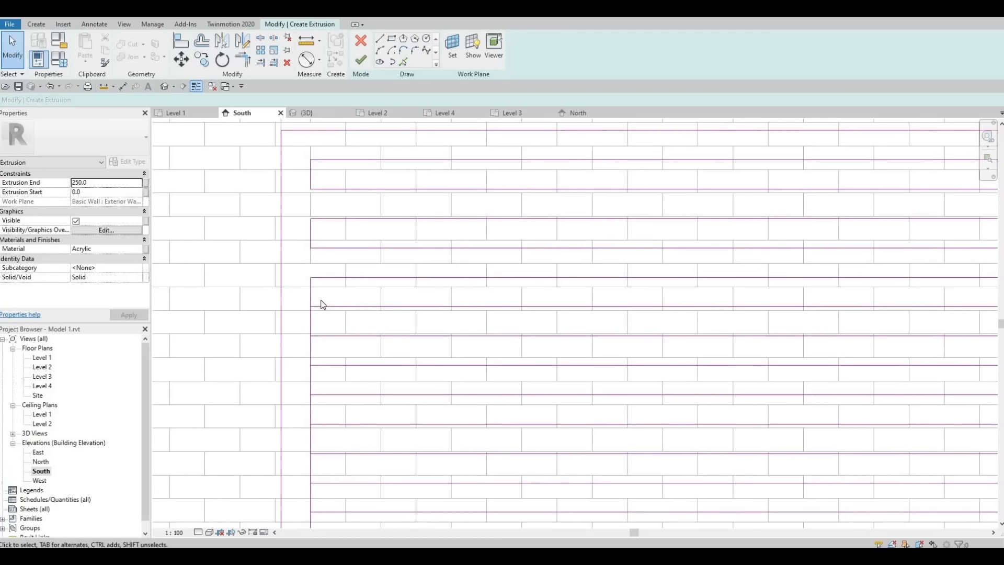
pyautogui.press('t')
pyautogui.press('r')
pyautogui.click(325, 307)
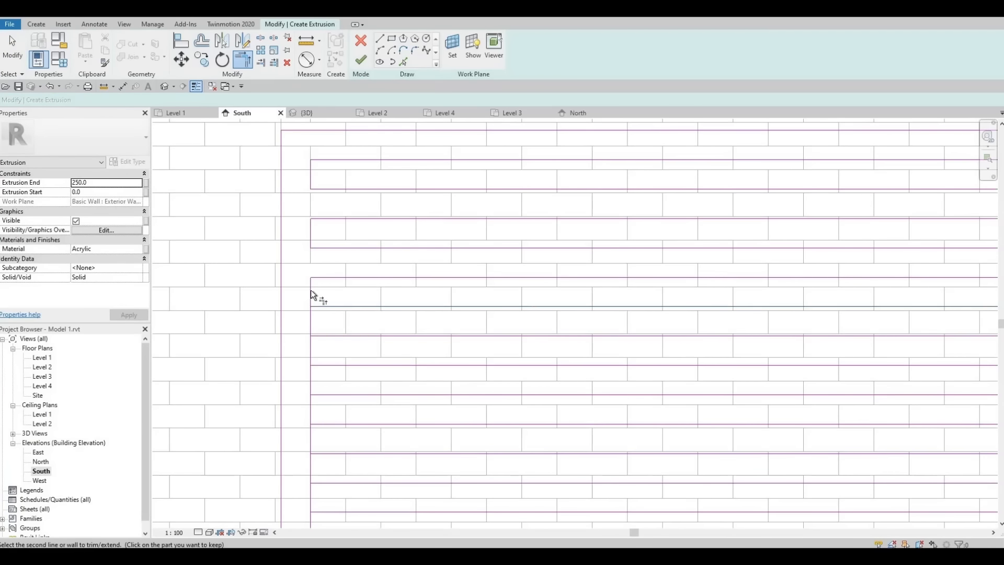
pyautogui.click(310, 289)
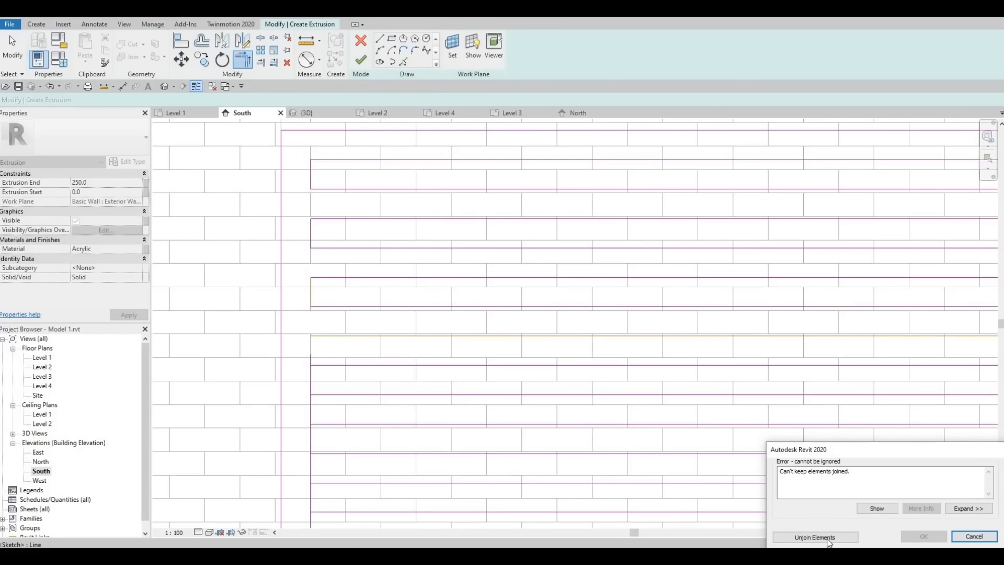
pyautogui.click(829, 542)
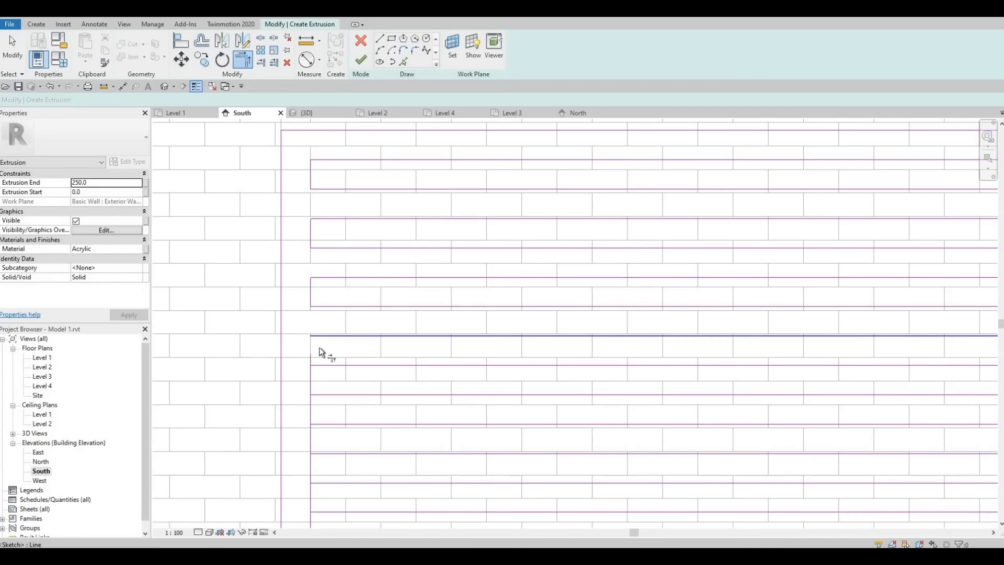
pyautogui.click(311, 376)
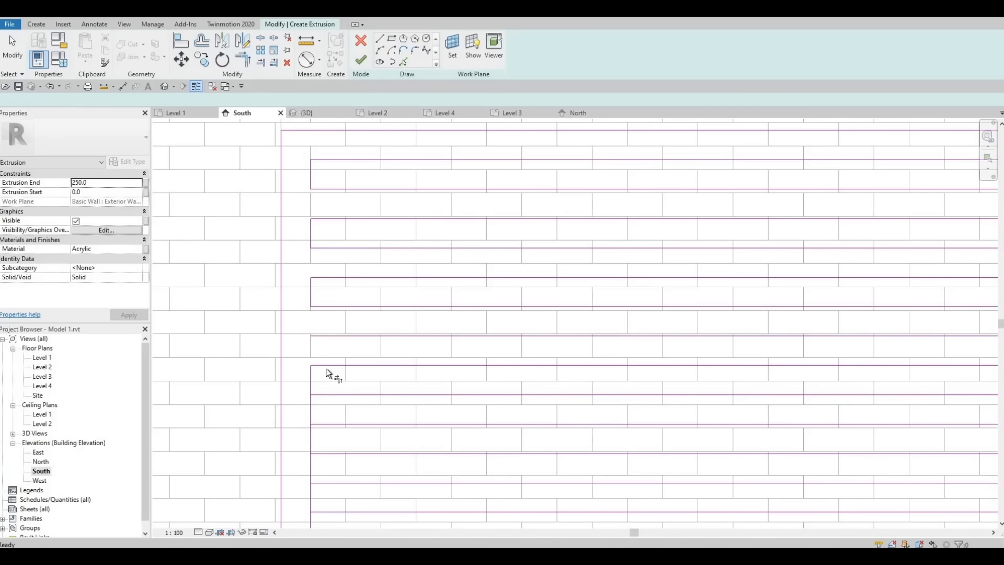
pyautogui.click(311, 351)
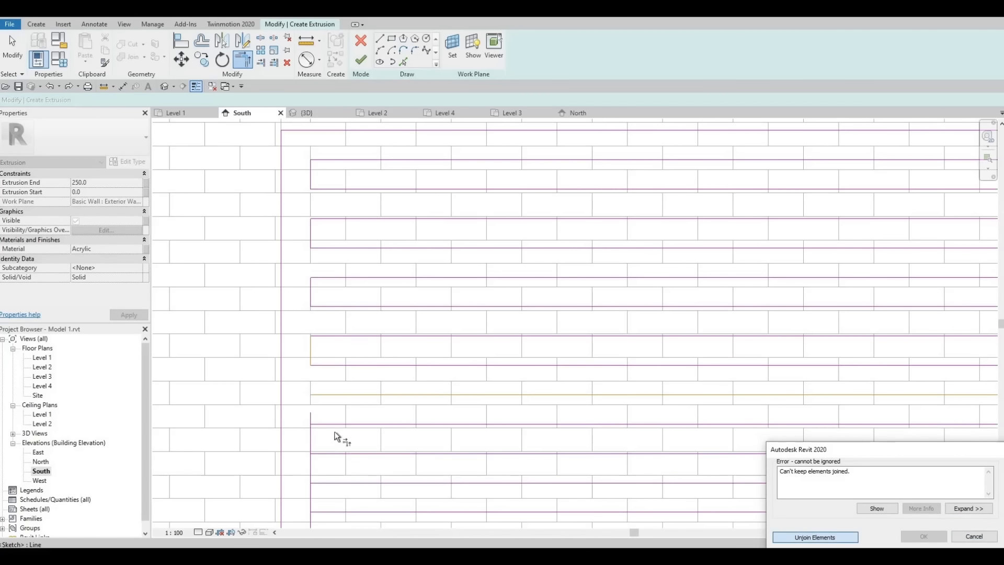
pyautogui.press('Escape')
# Step: Trim the upper and lower left corners of the fifth and sixth slats to close their left ends
pyautogui.moveTo(327, 431); pyautogui.dragTo(322, 350, button='middle')
pyautogui.scroll(-2, 384, 373)
pyautogui.scroll(3, 321, 351)
pyautogui.click(312, 331)
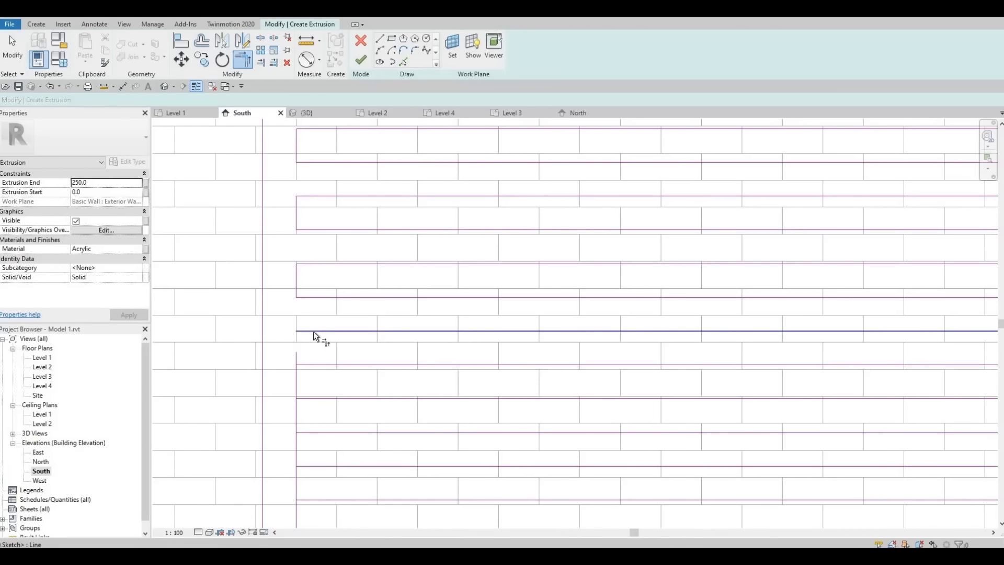
pyautogui.click(299, 354)
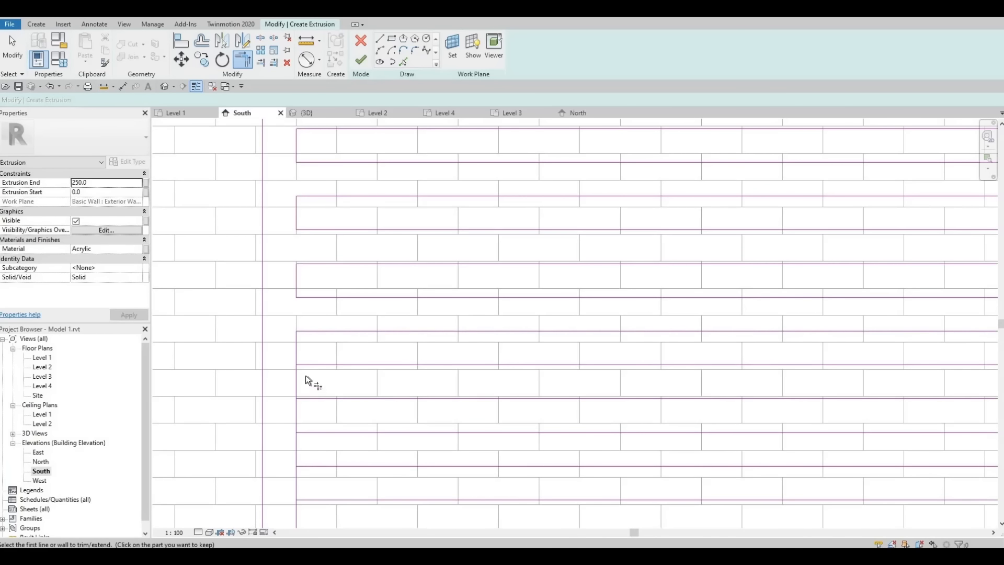
pyautogui.click(312, 398)
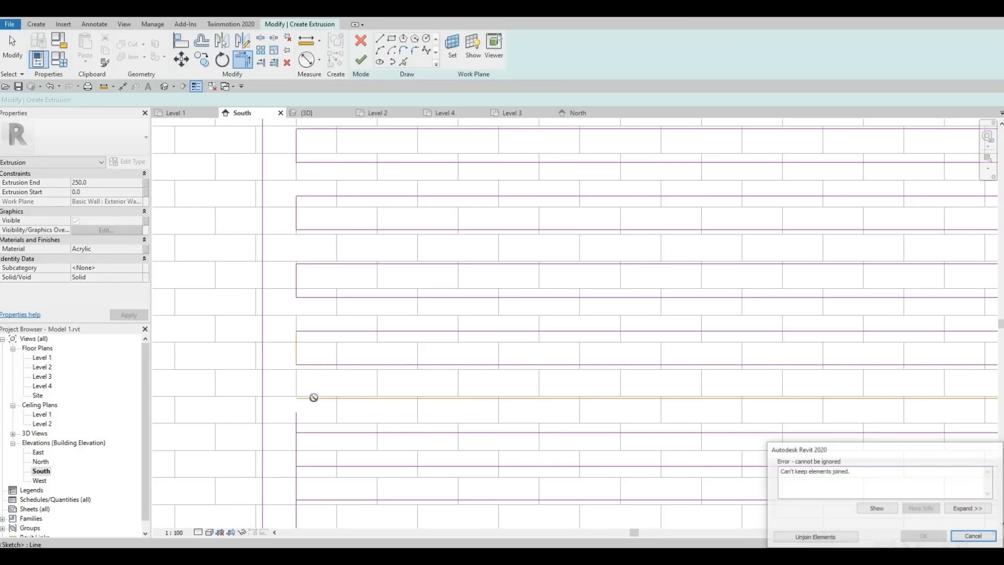
pyautogui.press('Escape')
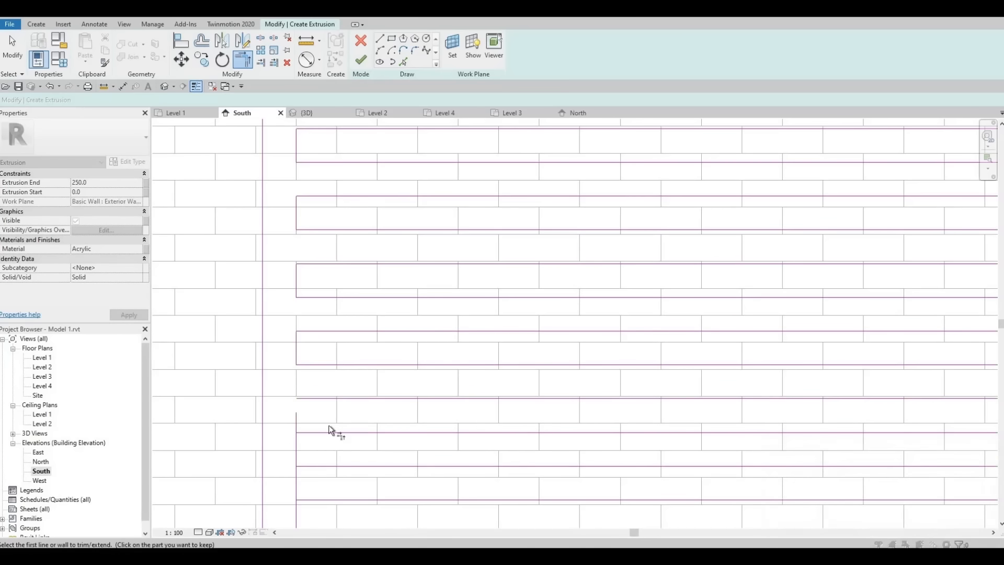
pyautogui.click(317, 398)
pyautogui.click(296, 417)
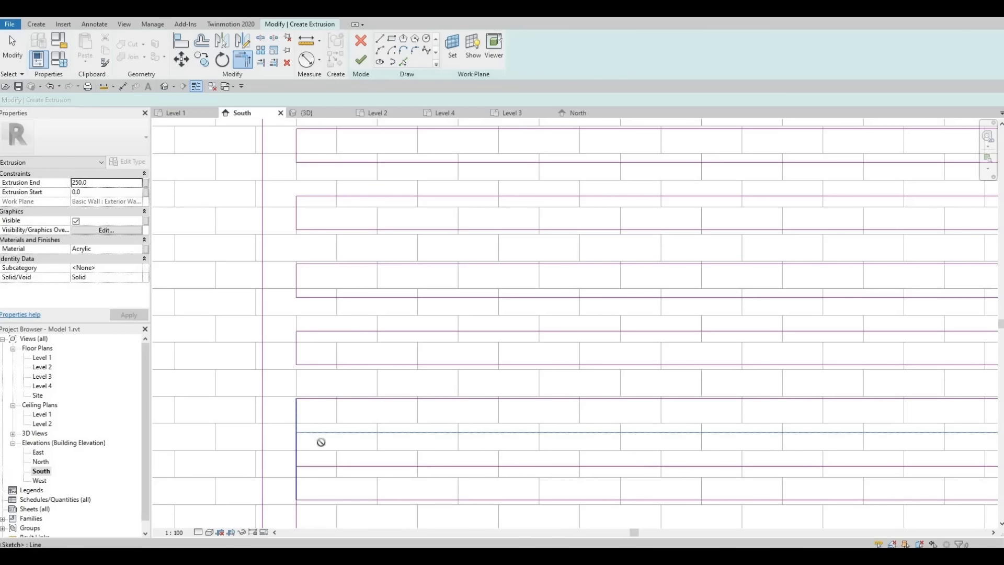
pyautogui.click(317, 435)
pyautogui.press('Escape')
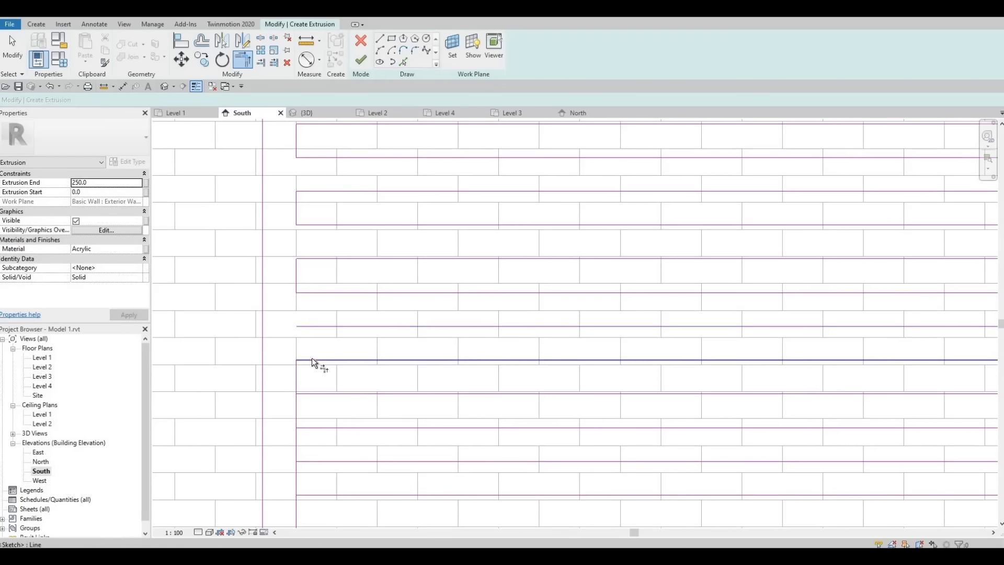
# Step: Trim the upper and lower left corners of the seventh and eighth slats, unjoining the conflicting elements
pyautogui.click(321, 326)
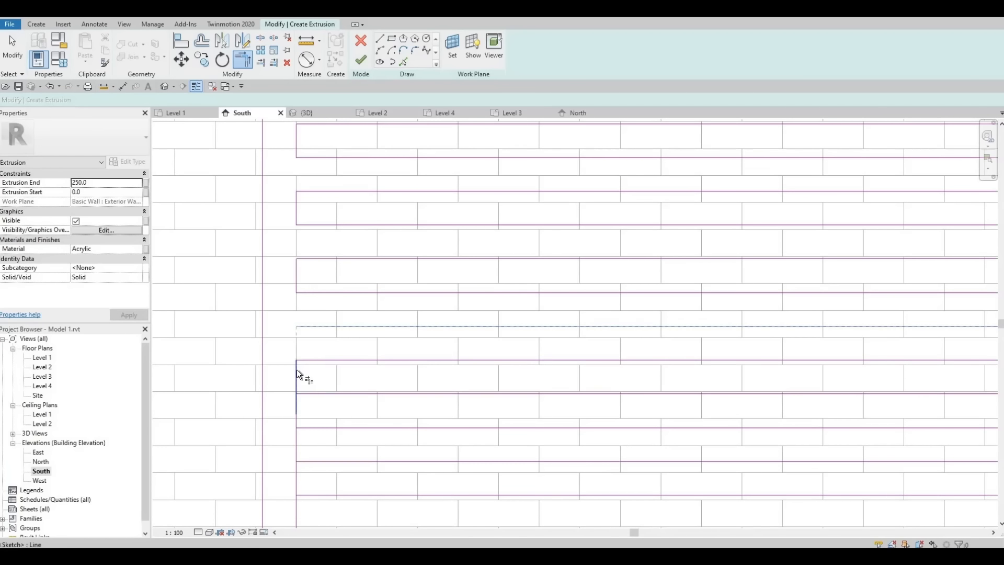
pyautogui.click(320, 360)
pyautogui.click(297, 346)
pyautogui.press('Escape')
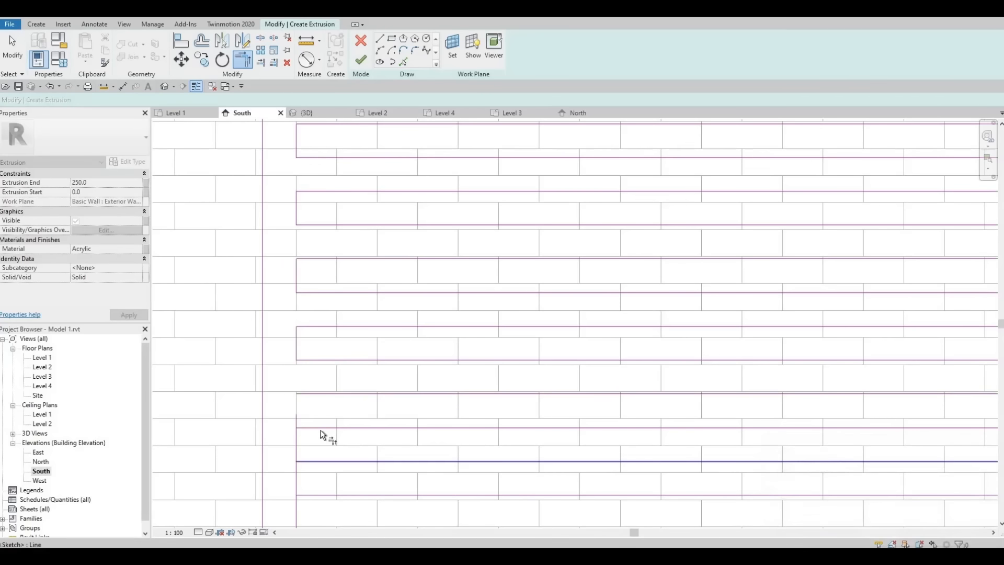
pyautogui.click(312, 396)
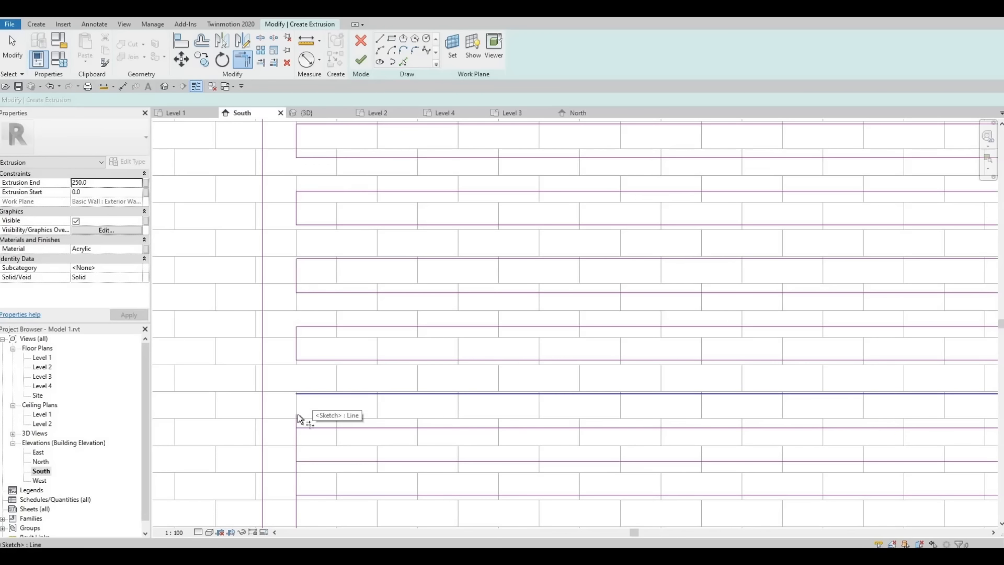
pyautogui.click(297, 413)
pyautogui.click(295, 415)
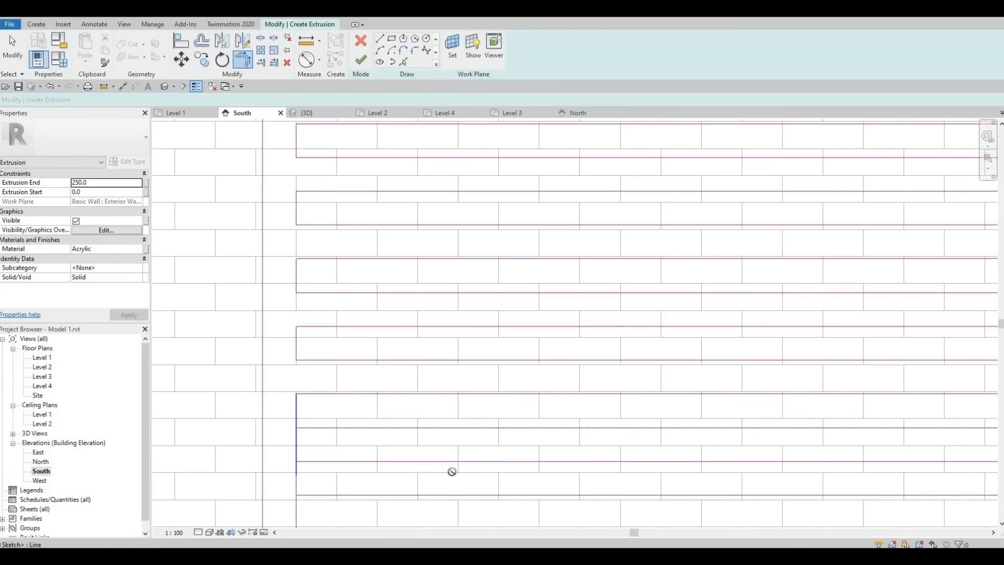
pyautogui.click(810, 537)
# Step: Trim the upper and lower left corners of the next two slats down to close their left ends, unjoining the conflicting elements
pyautogui.moveTo(327, 352); pyautogui.dragTo(307, 230, button='middle')
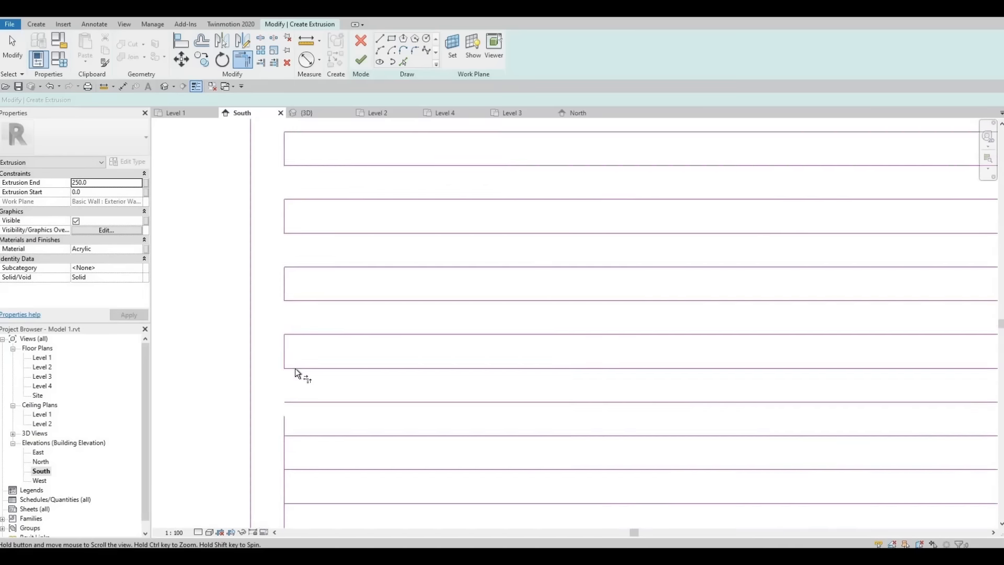
pyautogui.click(276, 360)
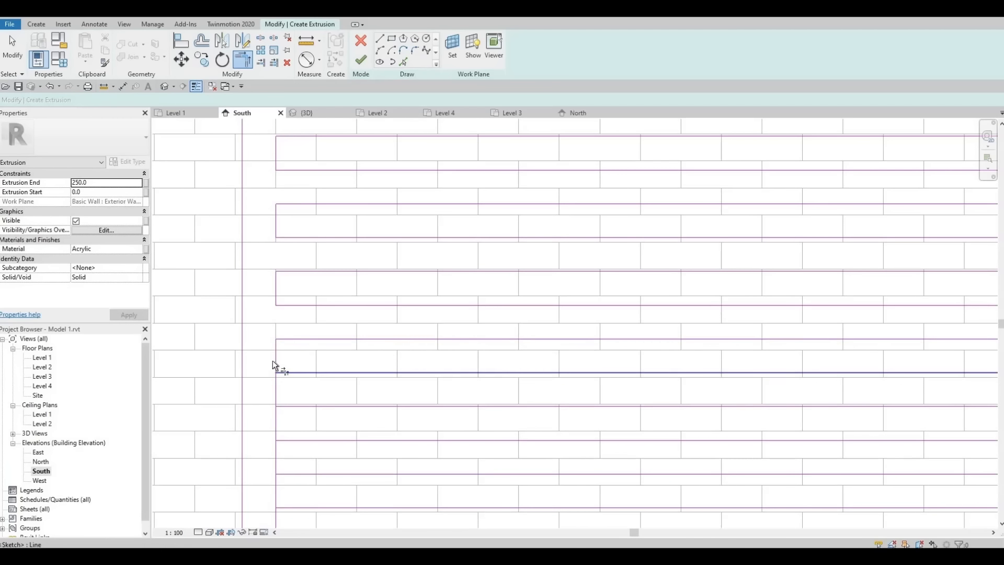
pyautogui.click(302, 409)
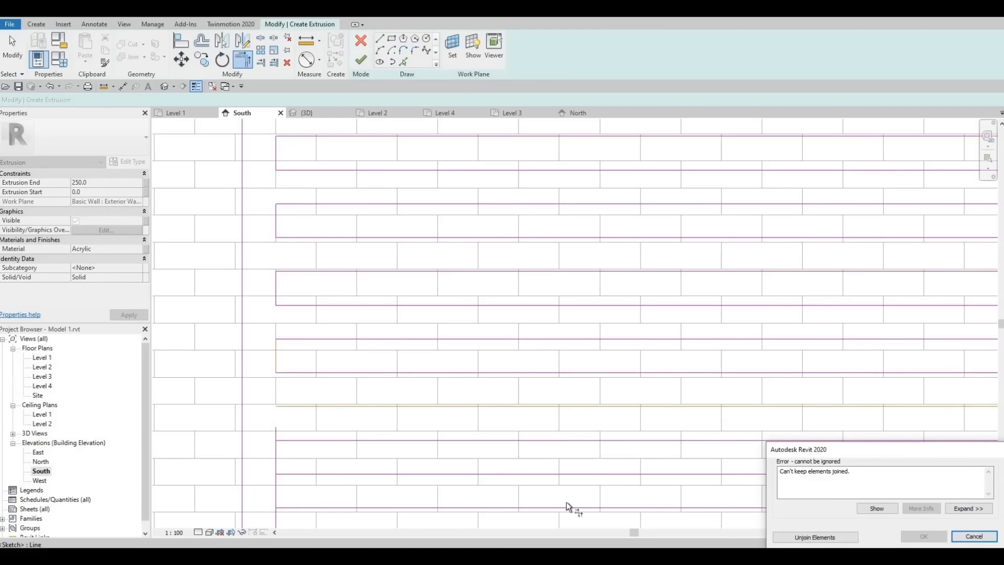
pyautogui.press('Escape')
pyautogui.click(278, 431)
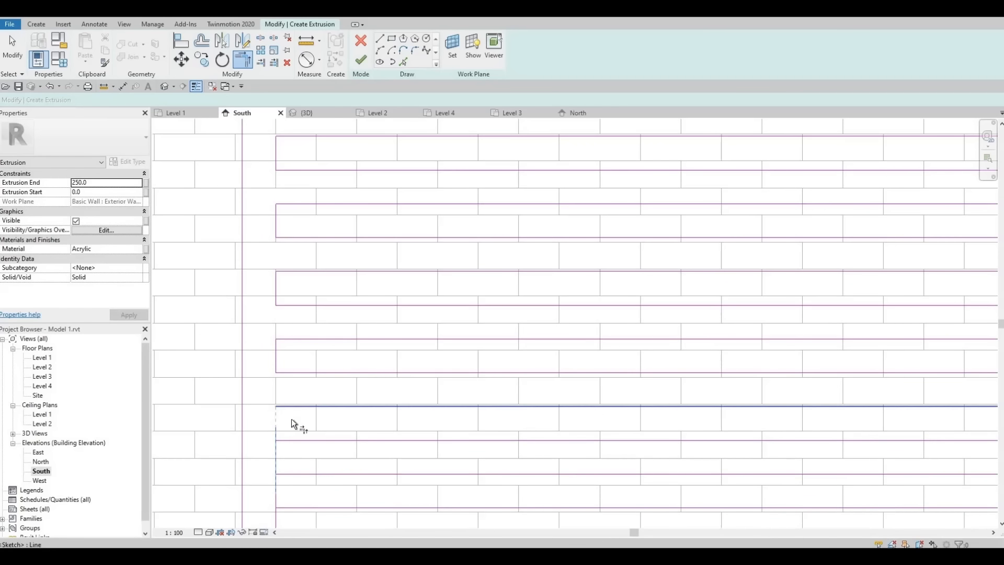
pyautogui.click(291, 421)
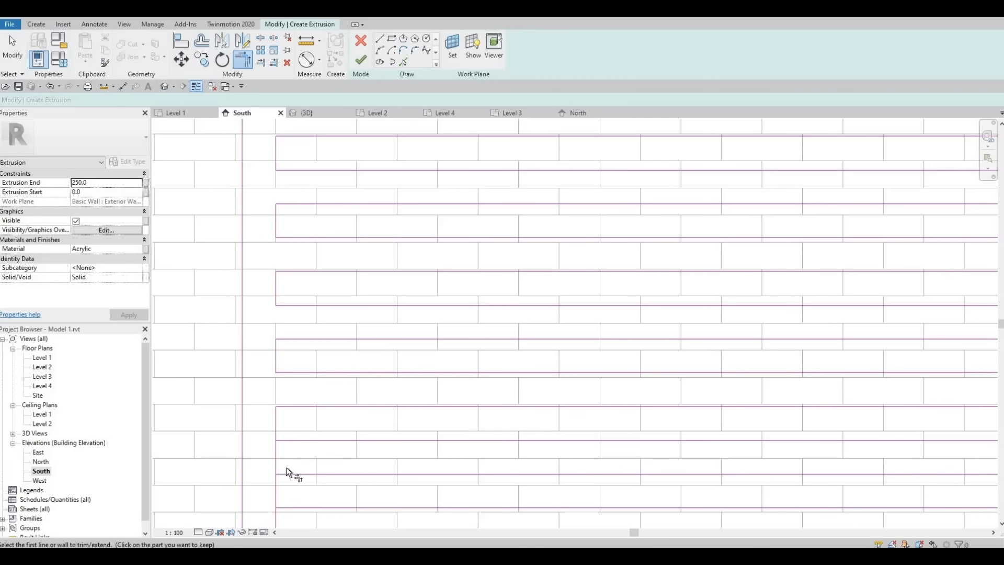
pyautogui.click(291, 440)
pyautogui.click(276, 426)
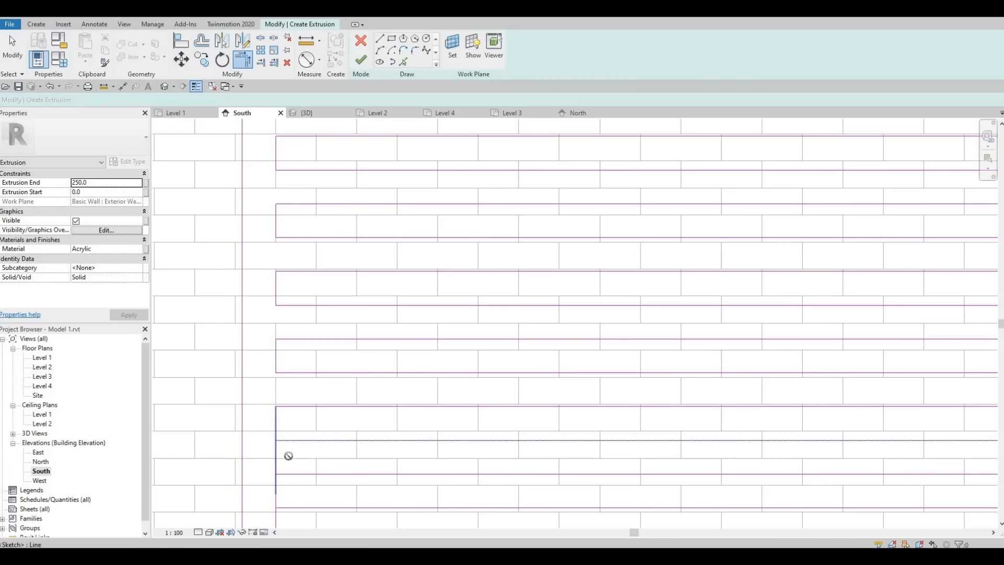
pyautogui.click(800, 538)
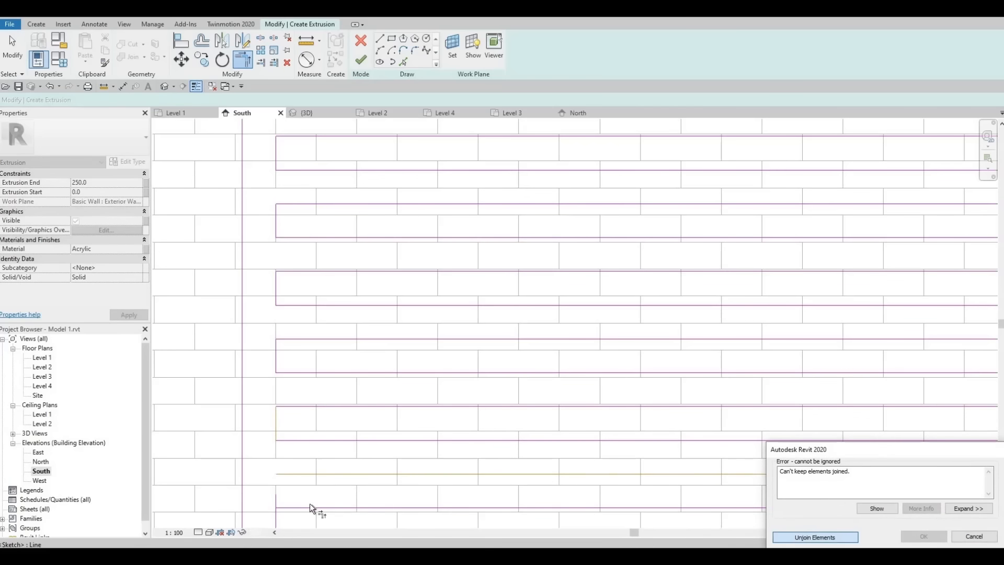
# Step: Trim the left corners of the last two full-height slats near the wall base to close them, unjoining the conflicting elements
pyautogui.click(278, 494)
pyautogui.click(287, 474)
pyautogui.moveTo(328, 489); pyautogui.dragTo(322, 324, button='middle')
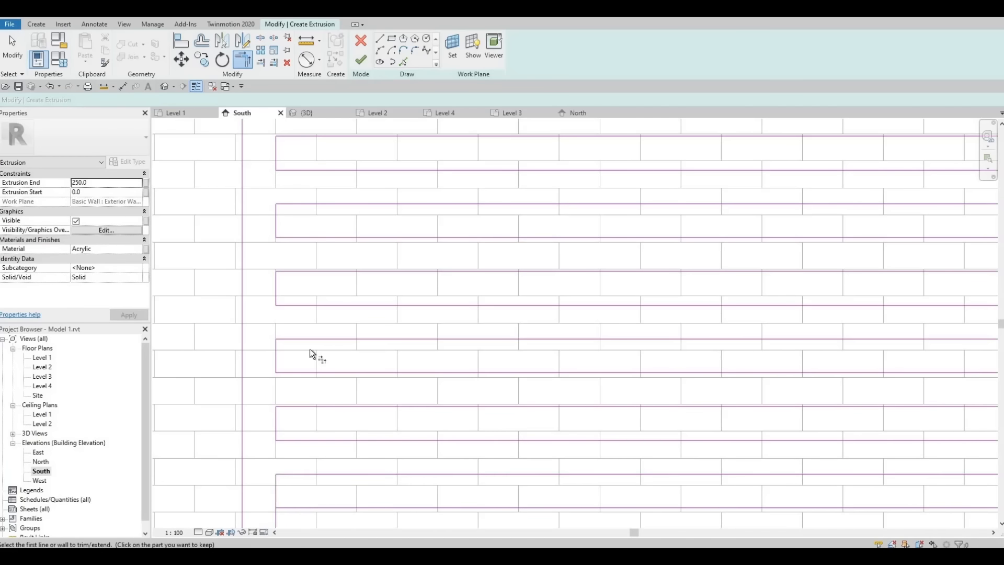
pyautogui.click(287, 343)
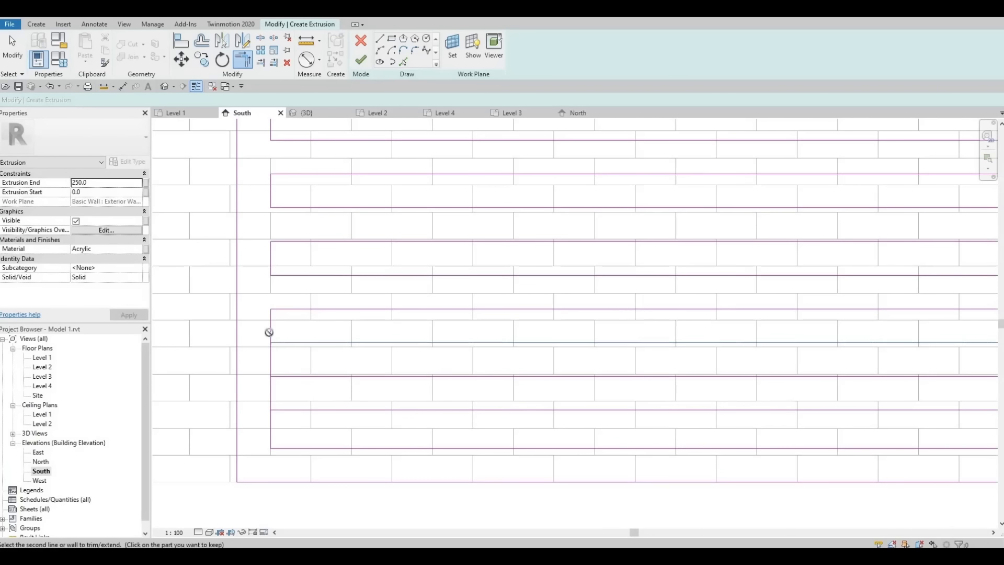
pyautogui.click(272, 361)
pyautogui.click(815, 538)
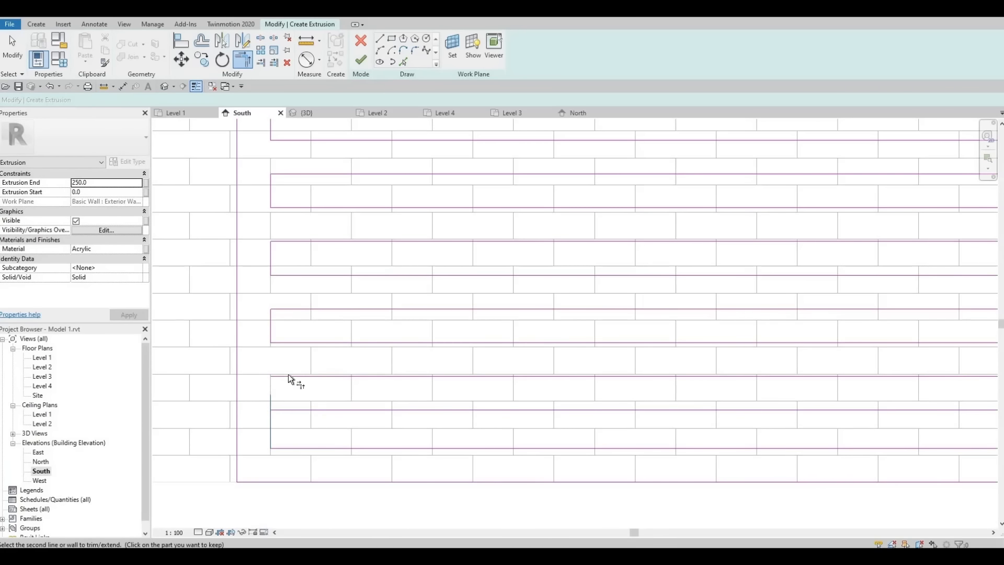
pyautogui.click(283, 408)
pyautogui.click(272, 397)
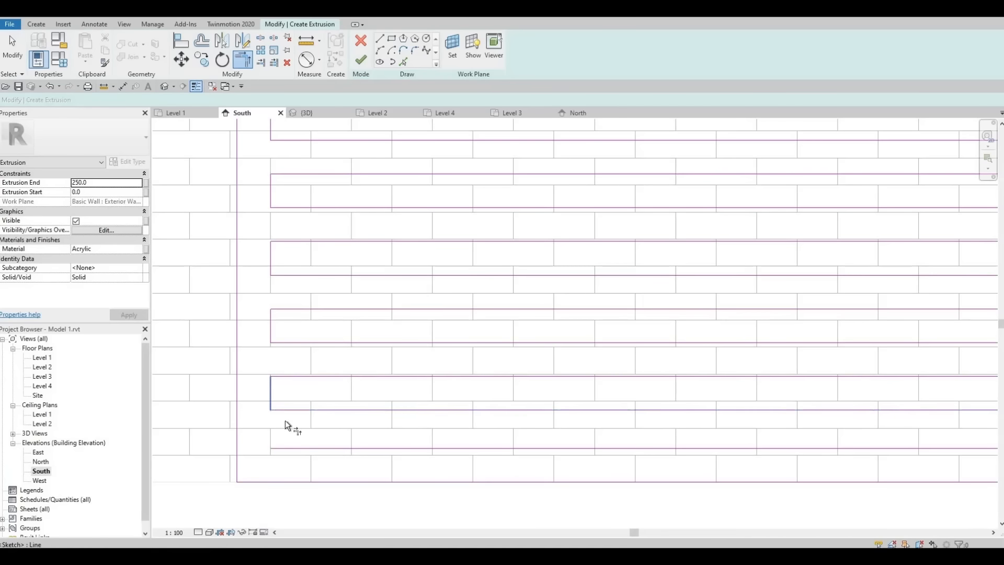
pyautogui.click(320, 450)
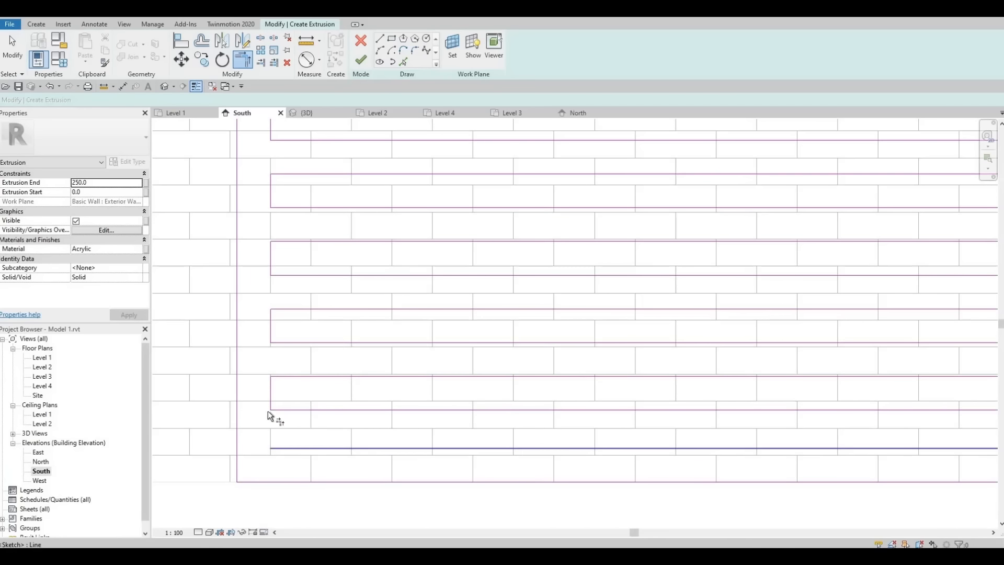
pyautogui.scroll(-1, 269, 411)
pyautogui.moveTo(343, 423); pyautogui.dragTo(389, 448, button='middle')
pyautogui.scroll(-2, 489, 406)
pyautogui.scroll(-1, 652, 419)
pyautogui.press('Escape')
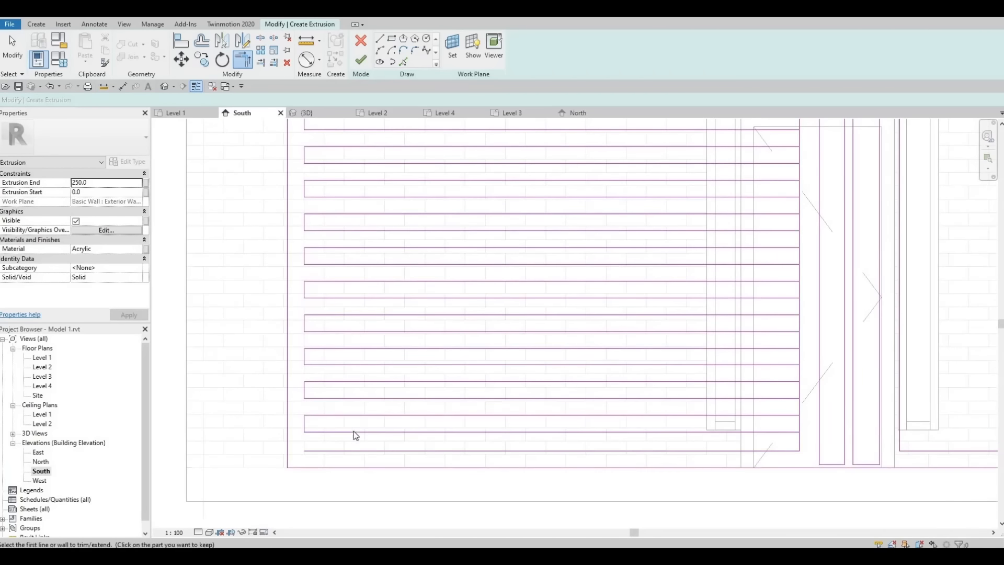
pyautogui.press('Escape')
pyautogui.moveTo(319, 435); pyautogui.dragTo(316, 447, button='middle')
pyautogui.scroll(2, 324, 445)
pyautogui.scroll(-1, 316, 461)
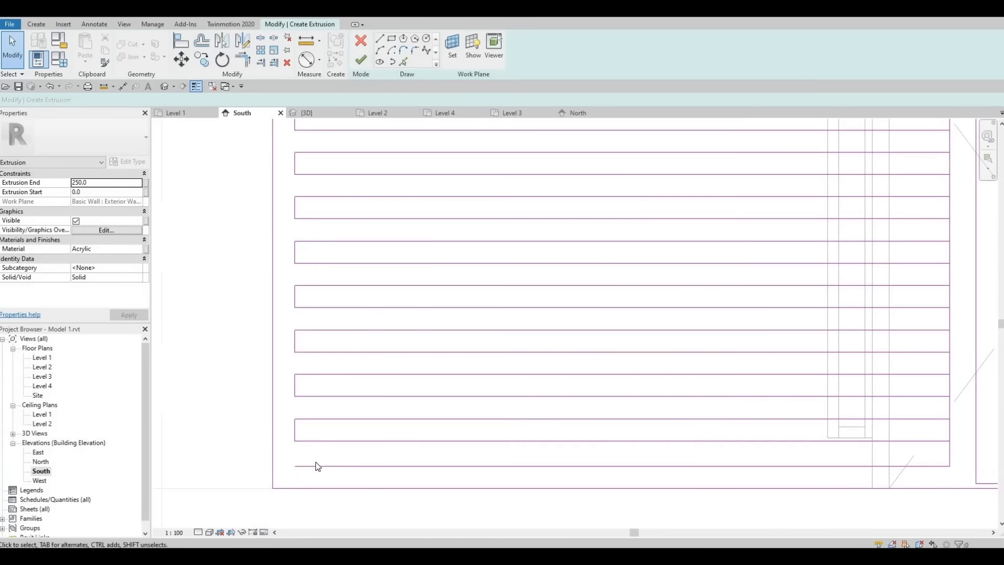
pyautogui.click(361, 466)
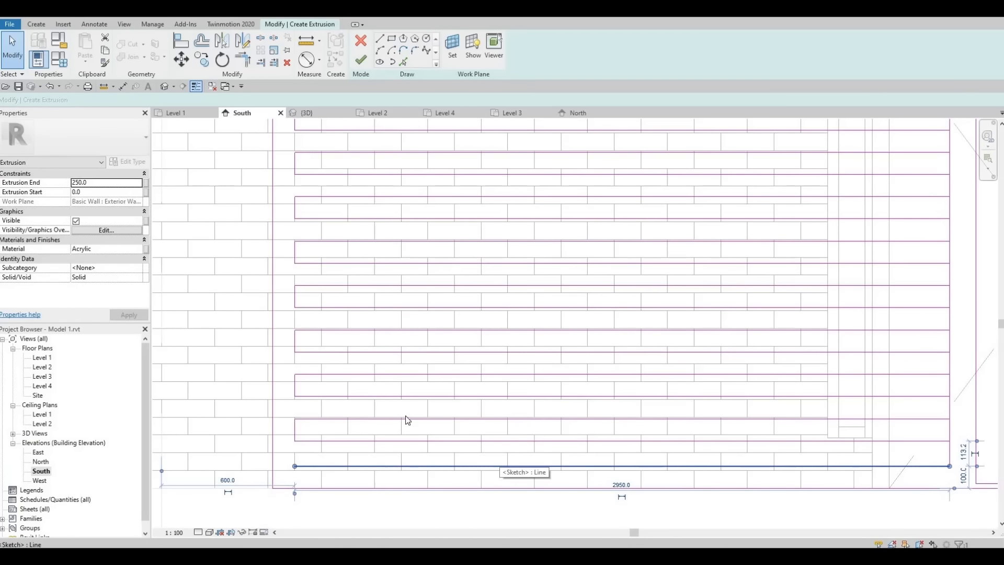
pyautogui.press('Escape')
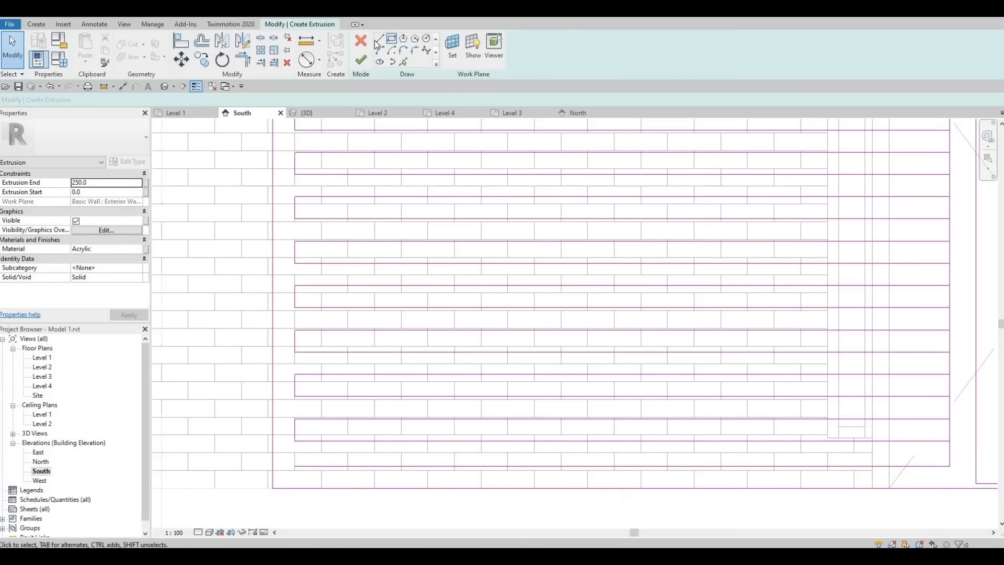
# Step: Draw a short left edge and a horizontal top line to the right edge, forming a thin slat above the lowest slat line
pyautogui.click(381, 40)
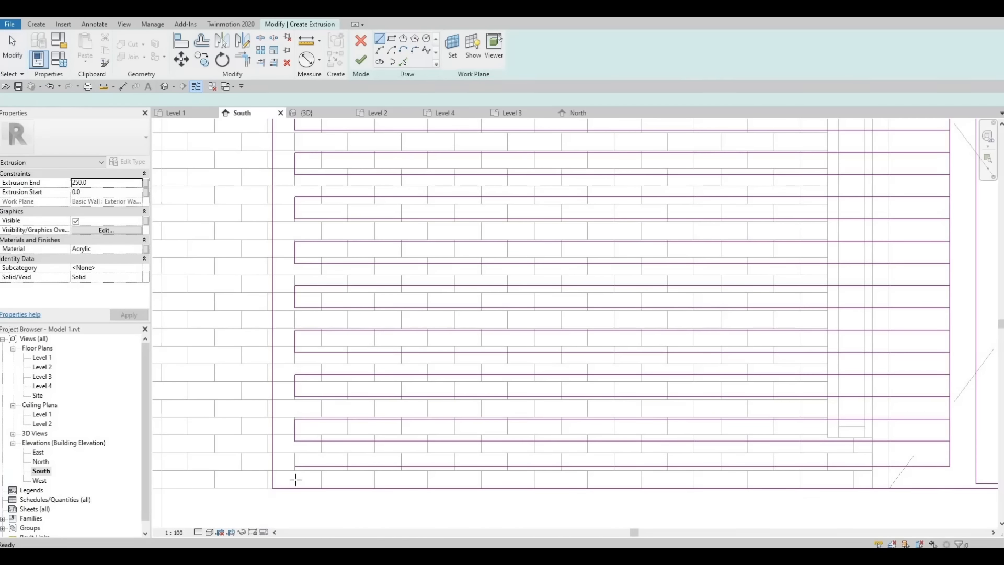
pyautogui.click(294, 466)
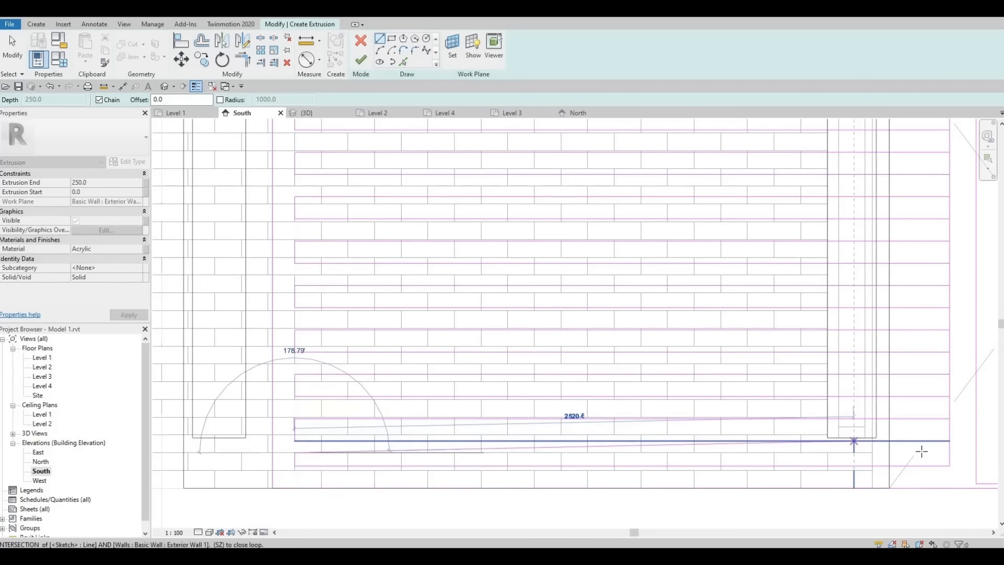
pyautogui.press('Escape')
pyautogui.press('Escape')
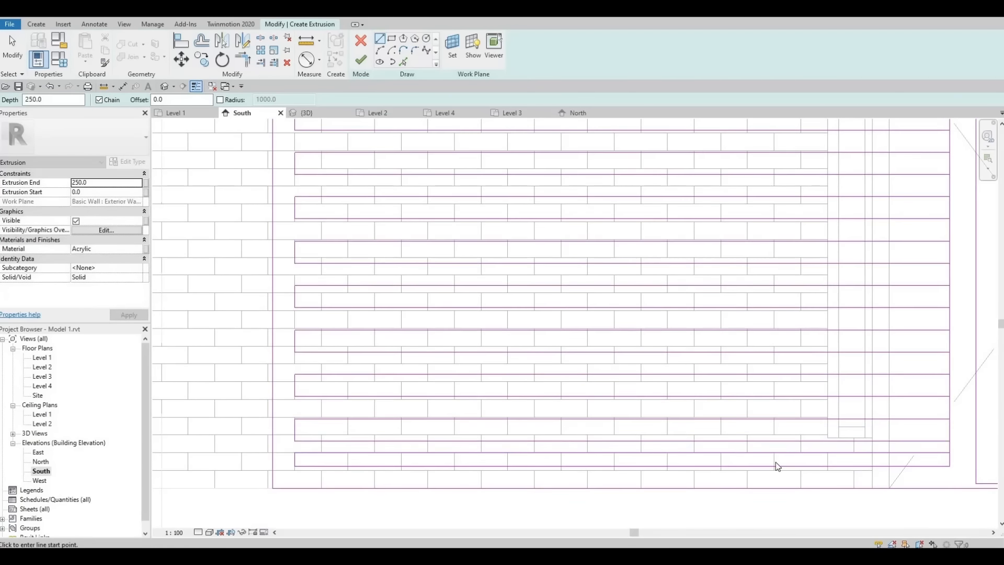
# Step: Trim the right corners of the thin bottom slat and the slat above it to close both right ends, unjoining the conflicting elements
pyautogui.scroll(3, 776, 462)
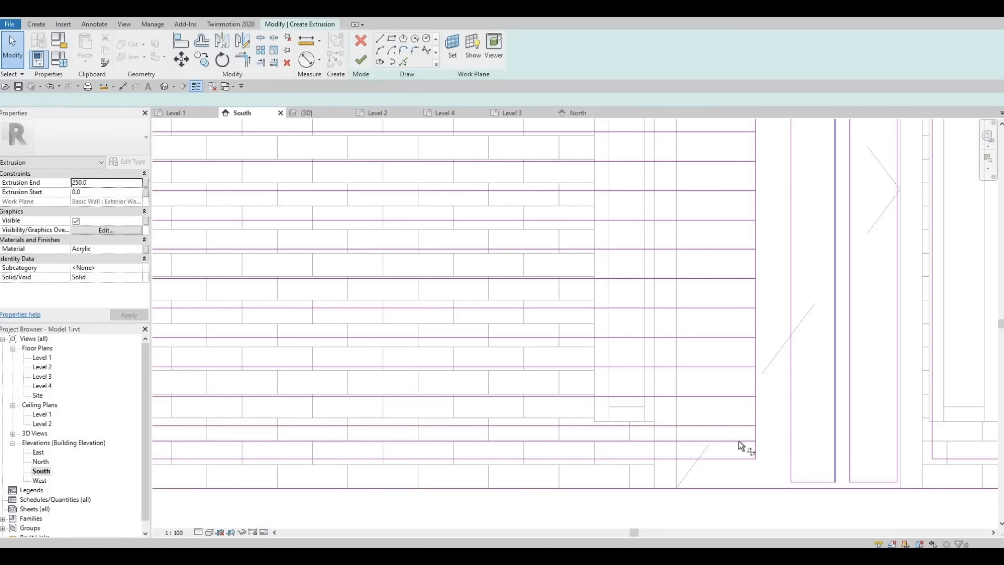
pyautogui.click(740, 442)
pyautogui.click(756, 447)
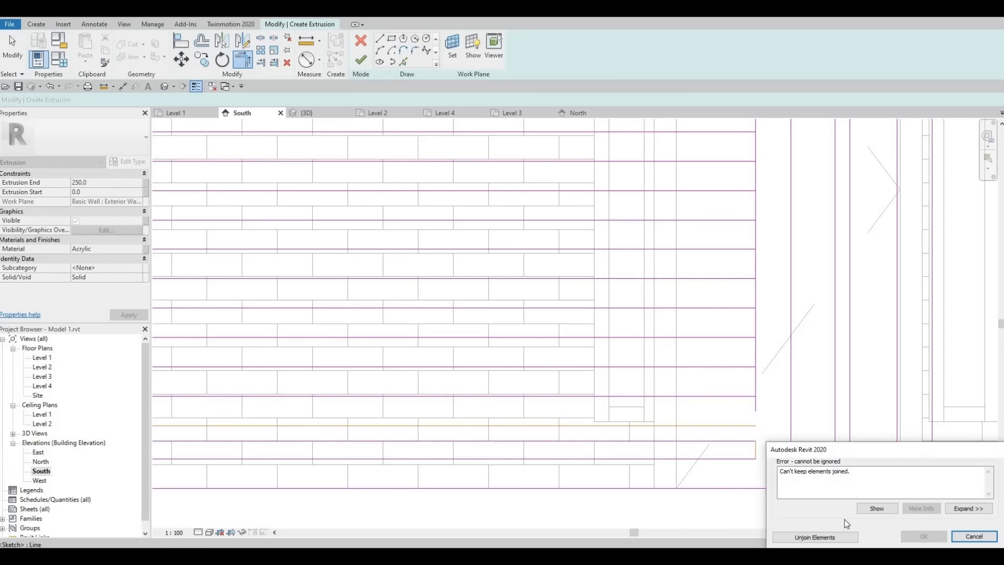
pyautogui.click(815, 537)
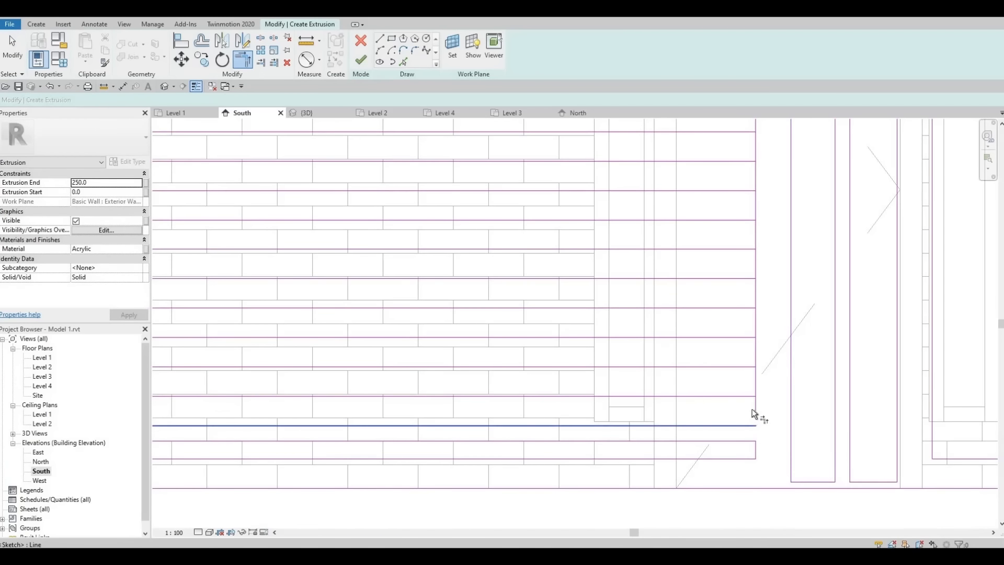
pyautogui.moveTo(753, 409); pyautogui.dragTo(747, 396)
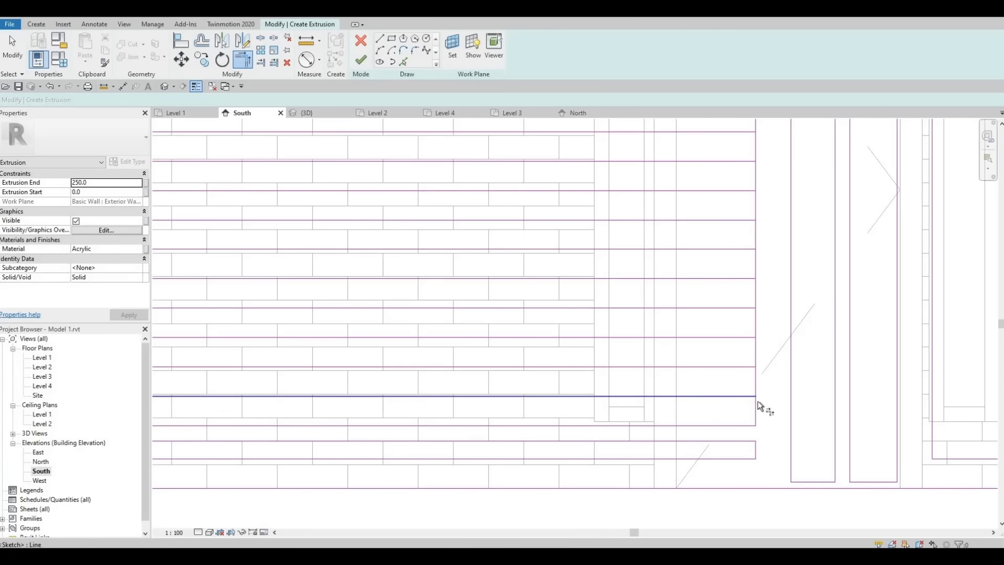
pyautogui.click(756, 399)
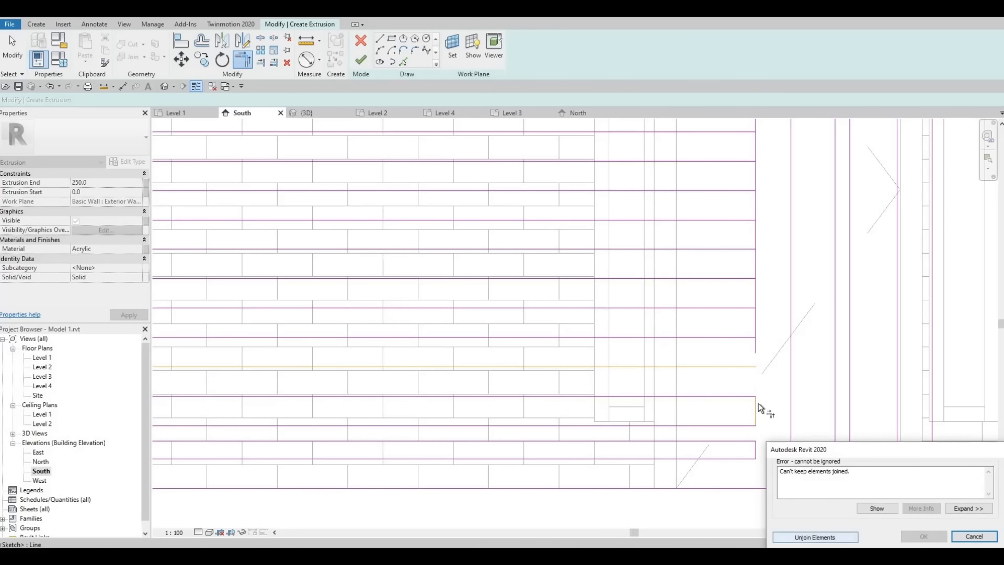
pyautogui.click(814, 536)
# Step: Close the right ends of the third and fourth slats from the bottom by trimming their corners, unjoining the conflicting elements
pyautogui.click(741, 367)
pyautogui.moveTo(818, 407); pyautogui.dragTo(869, 417, button='middle')
pyautogui.scroll(-1, 869, 417)
pyautogui.click(809, 391)
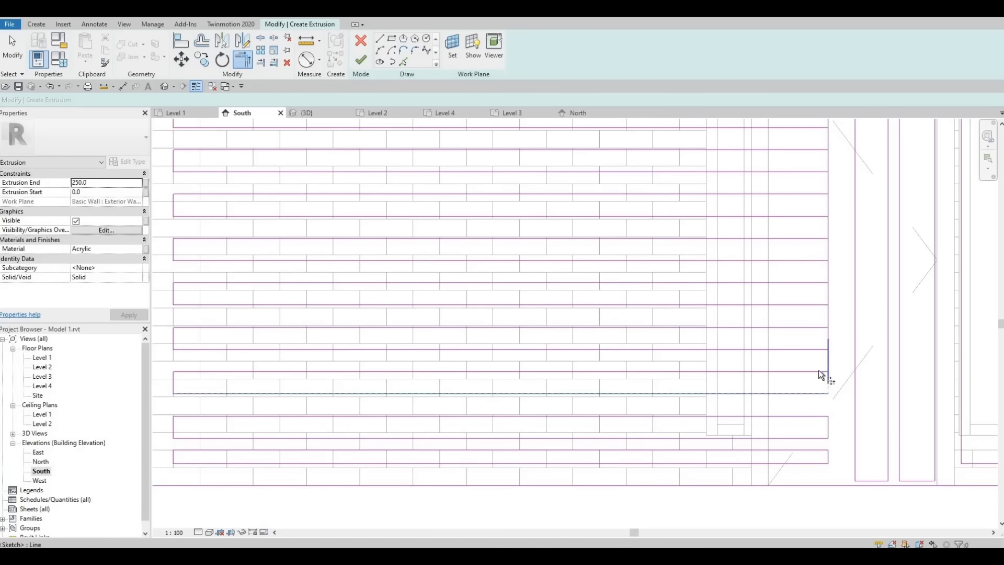
pyautogui.click(827, 374)
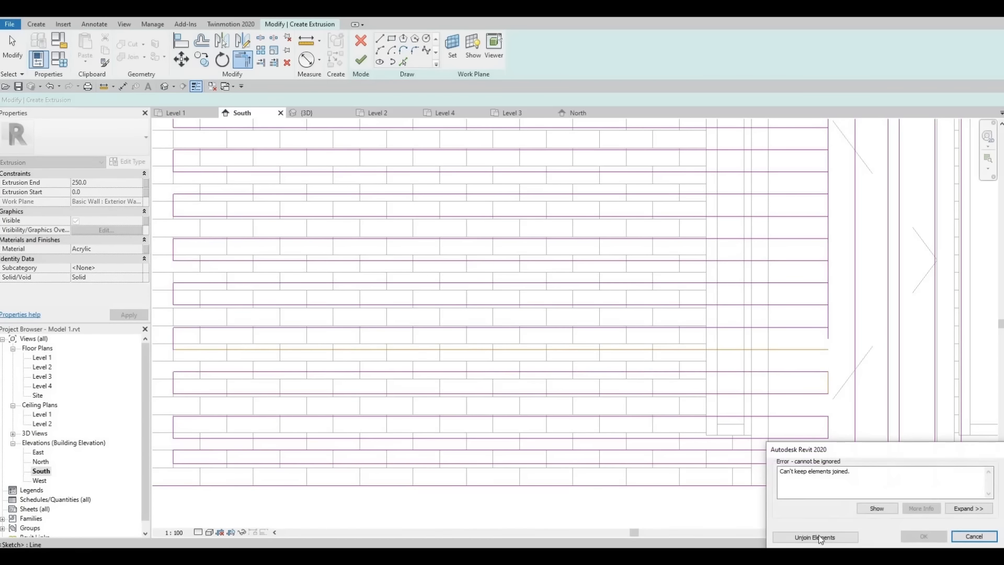
pyautogui.click(815, 350)
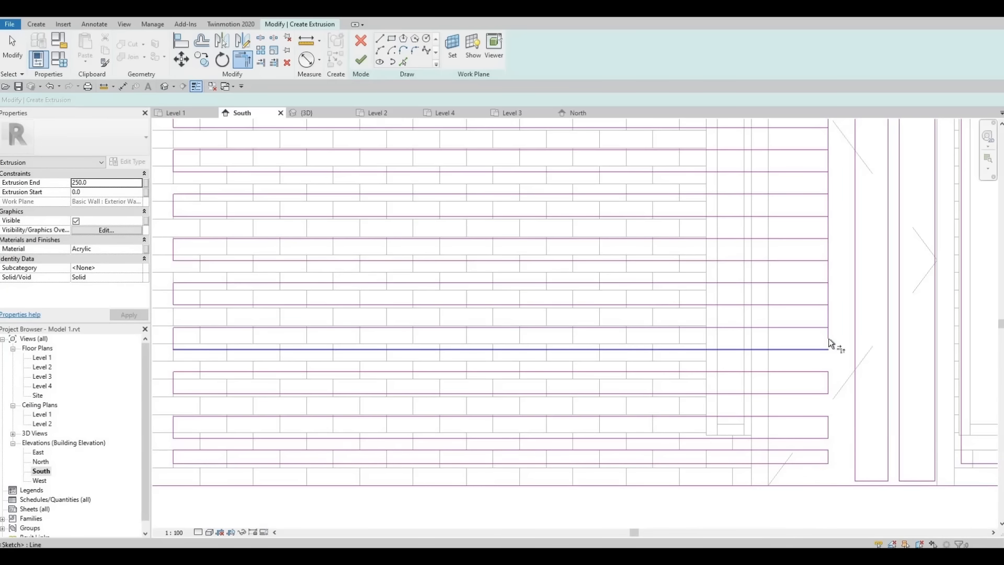
pyautogui.click(829, 331)
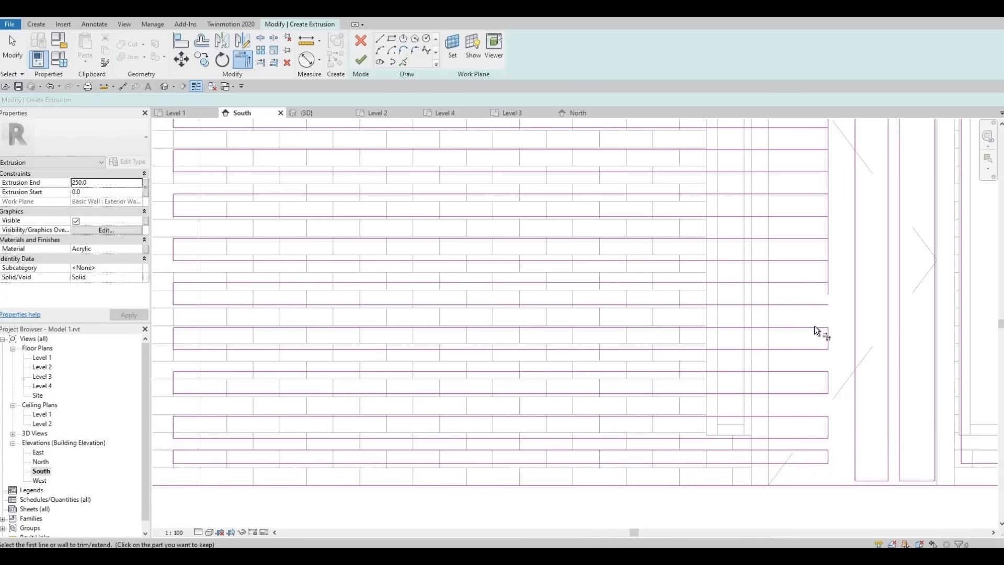
# Step: Close the right ends of the fifth and sixth slats from the bottom by trimming their corners, unjoining the conflicting elements
pyautogui.moveTo(733, 401); pyautogui.dragTo(818, 362, button='middle')
pyautogui.scroll(-1, 811, 366)
pyautogui.click(818, 344)
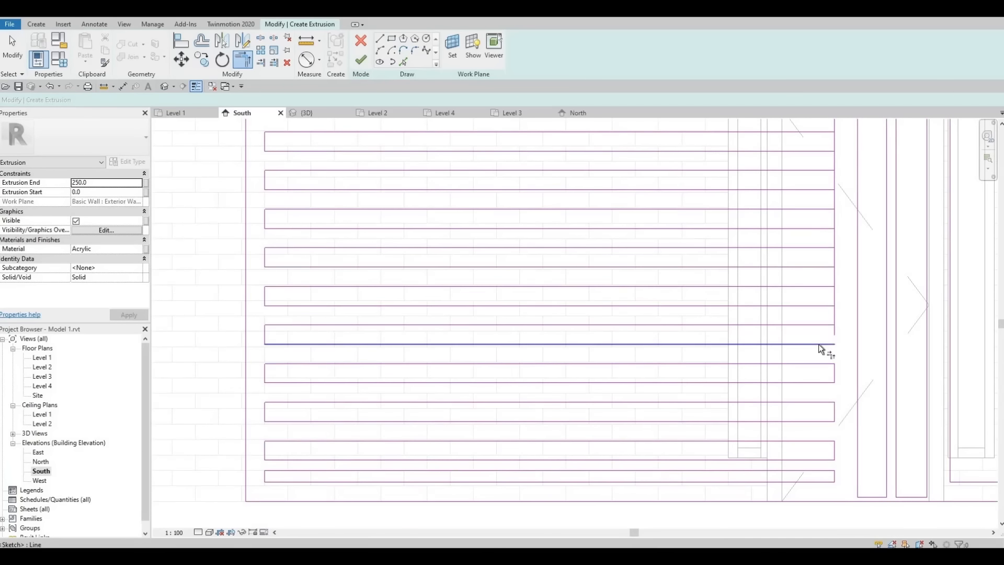
pyautogui.click(830, 363)
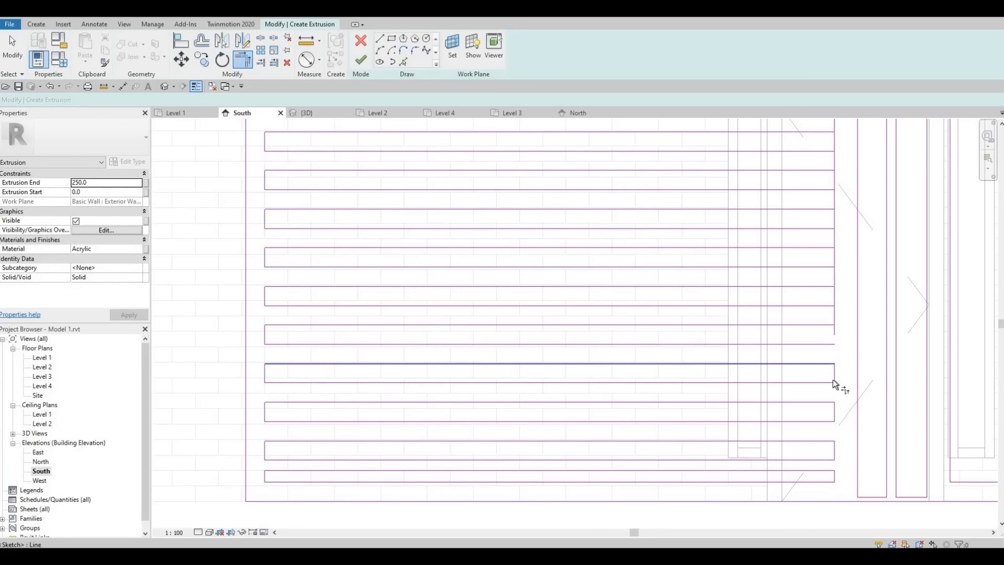
pyautogui.click(834, 334)
pyautogui.click(827, 332)
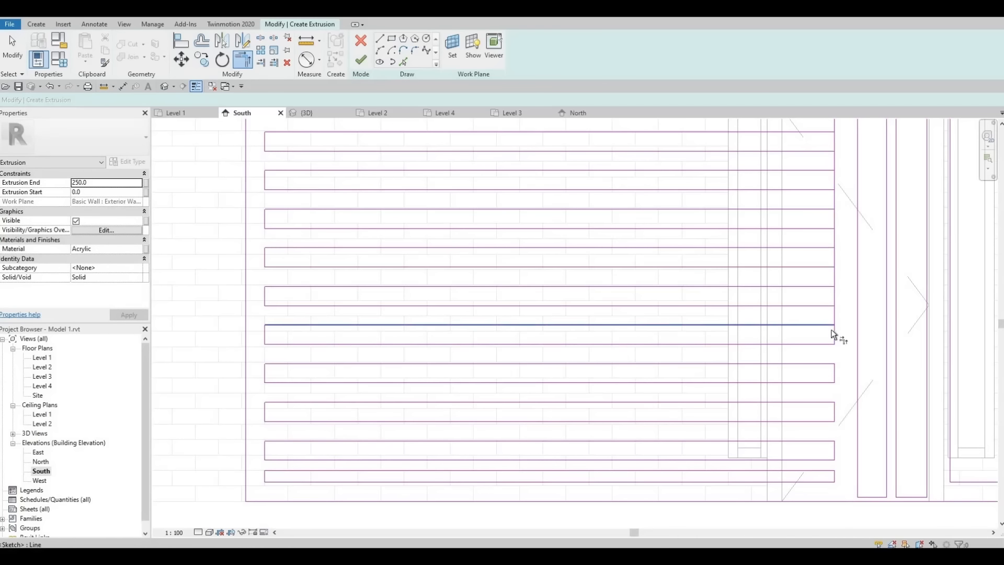
pyautogui.click(834, 320)
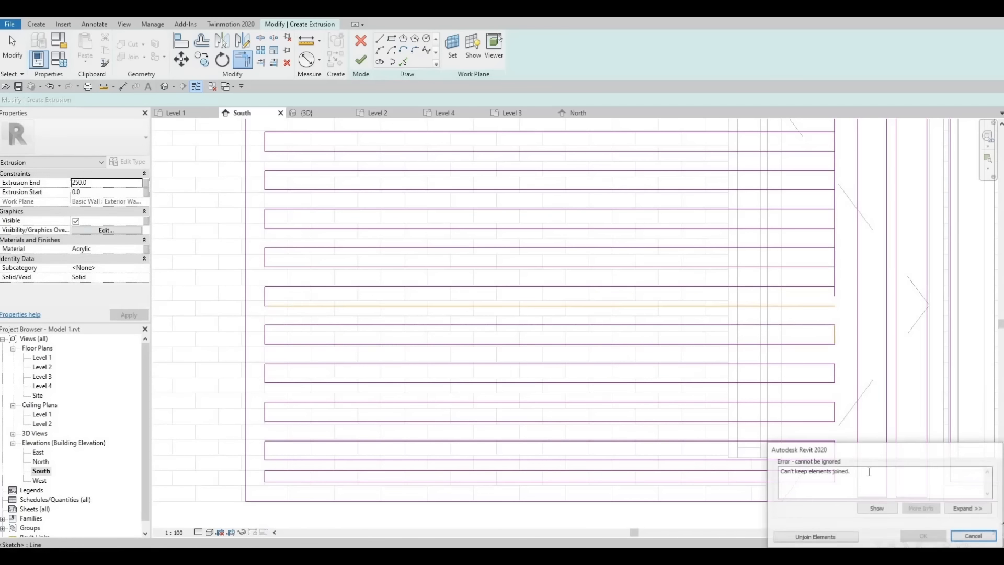
pyautogui.click(837, 538)
pyautogui.click(832, 292)
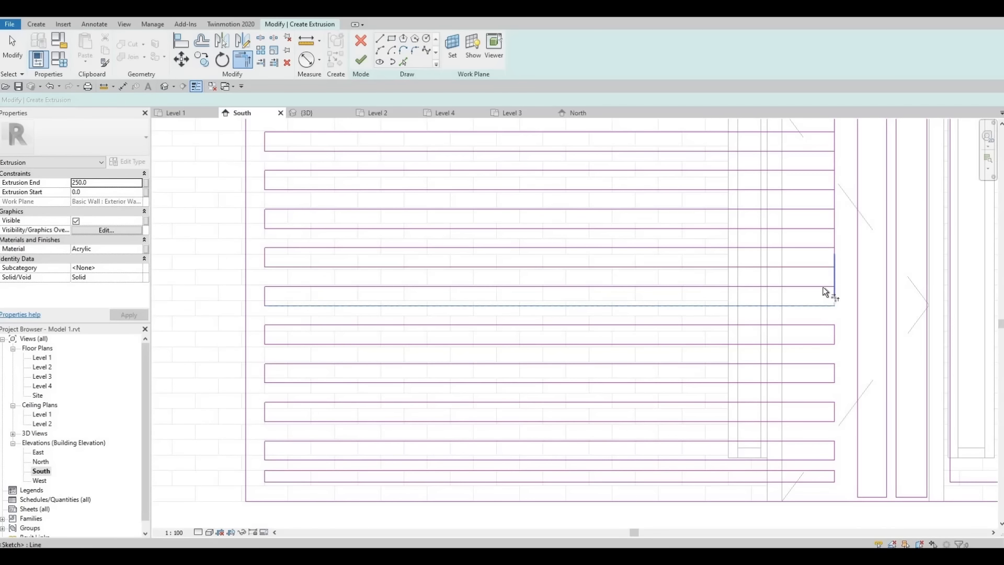
pyautogui.click(832, 290)
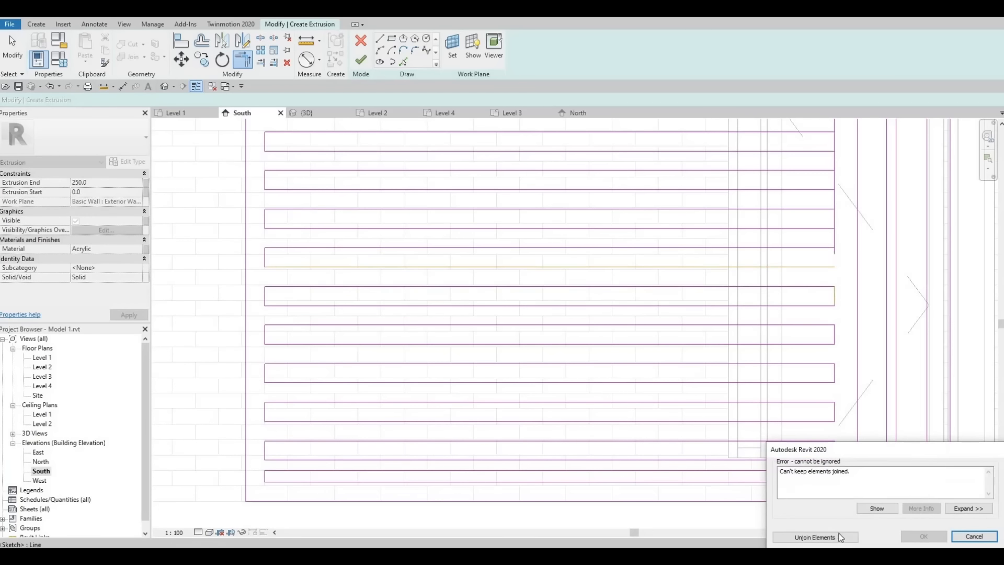
pyautogui.press('Escape')
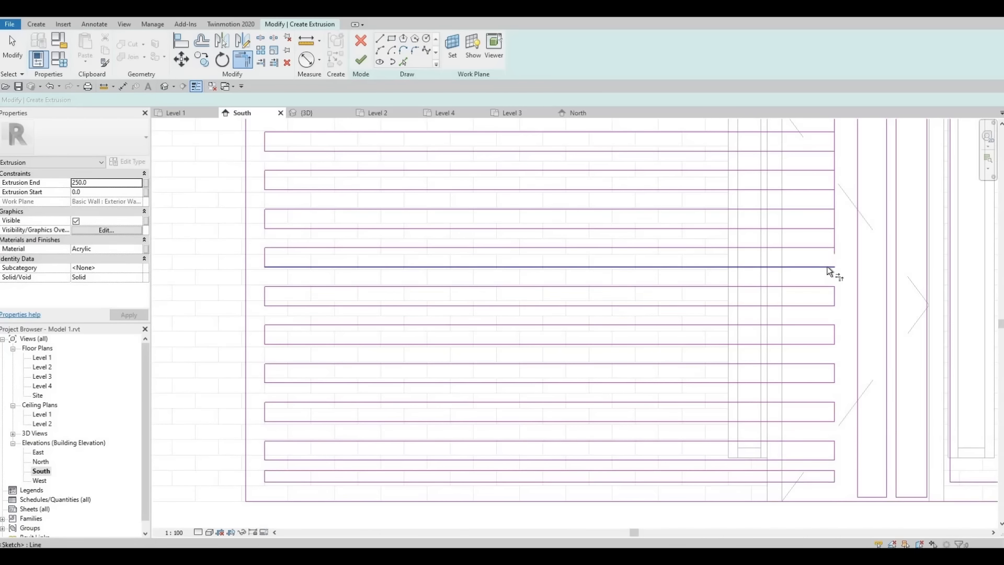
pyautogui.click(827, 265)
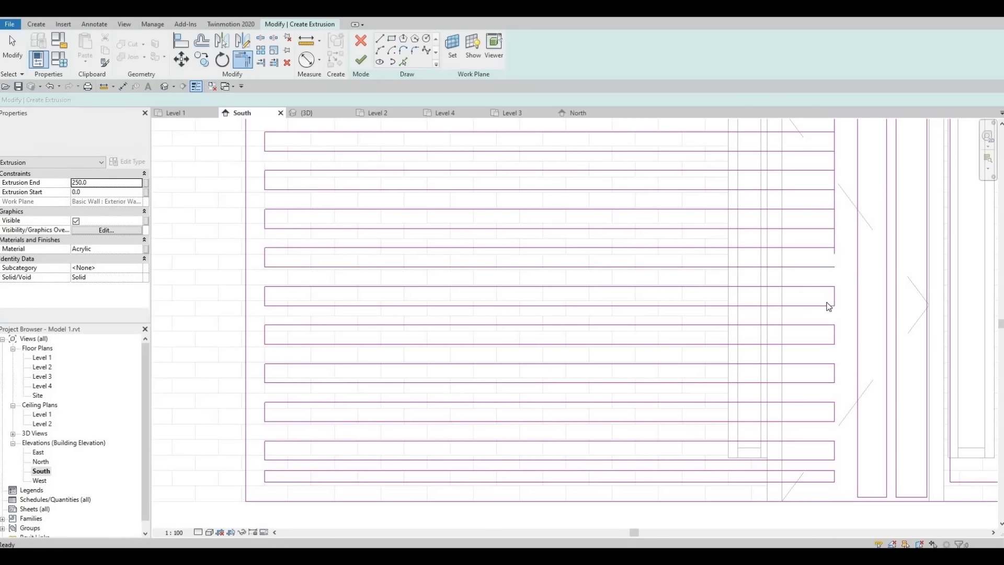
pyautogui.press('Escape')
pyautogui.press('Escape')
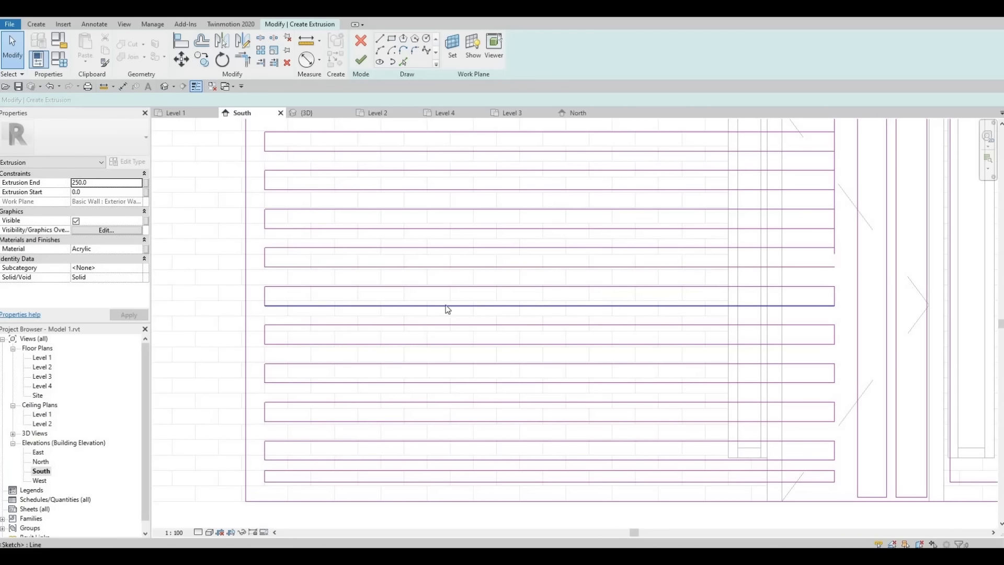
pyautogui.click(828, 266)
pyautogui.click(828, 254)
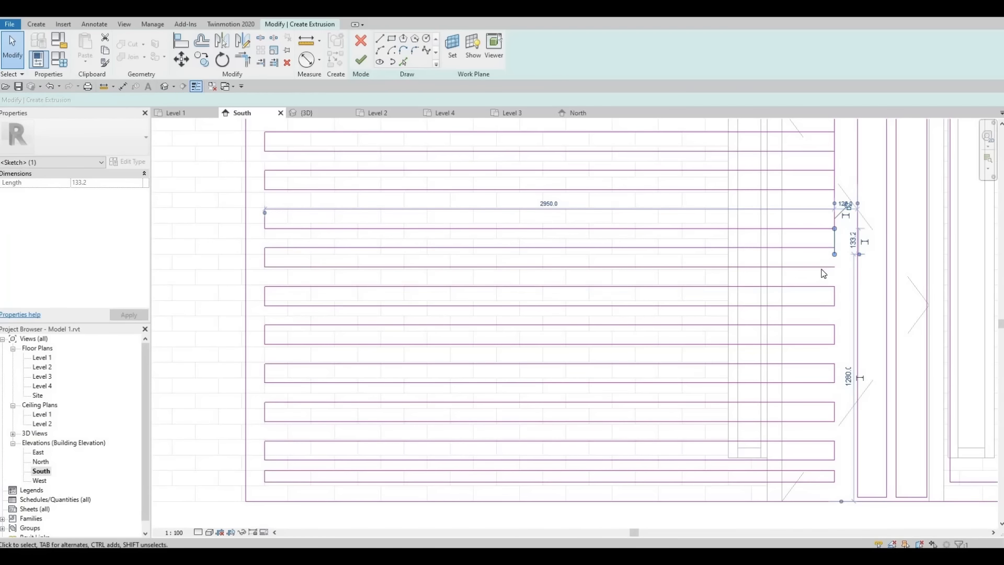
pyautogui.click(834, 258)
pyautogui.click(835, 250)
pyautogui.click(826, 330)
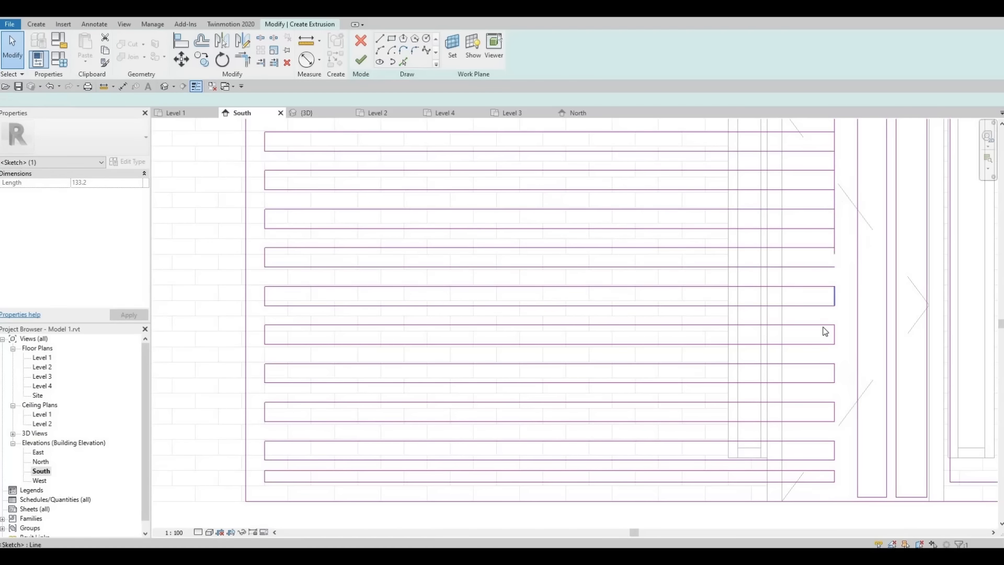
# Step: Close the right ends of the seventh and eighth slats from the bottom by trimming their corners, unjoining the conflicting elements
pyautogui.moveTo(838, 261); pyautogui.dragTo(827, 271, button='middle')
pyautogui.press('t')
pyautogui.press('r')
pyautogui.scroll(2, 827, 272)
pyautogui.click(808, 279)
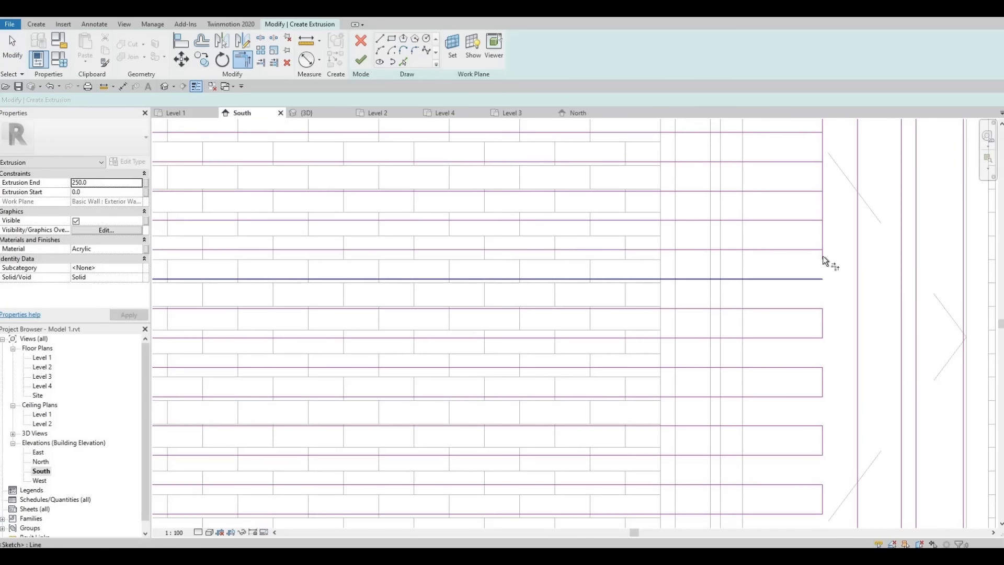
pyautogui.click(820, 259)
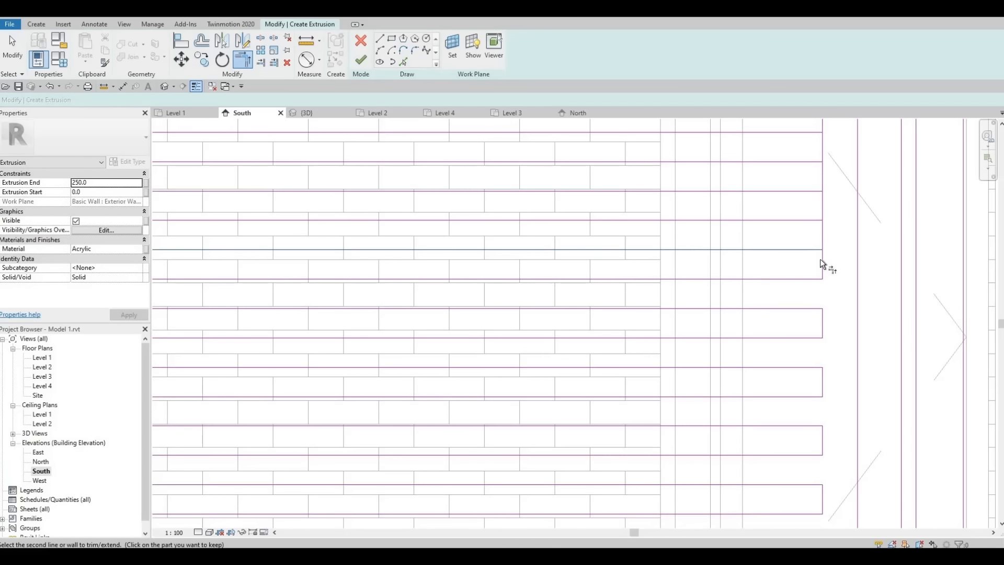
pyautogui.click(819, 259)
pyautogui.moveTo(817, 258); pyautogui.dragTo(848, 359, button='middle')
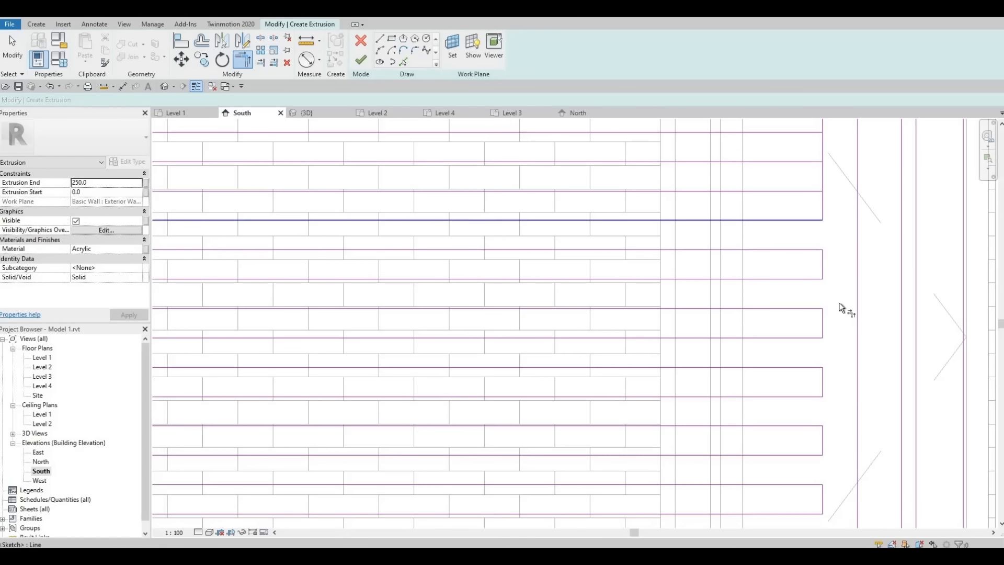
pyautogui.click(838, 291)
pyautogui.click(854, 296)
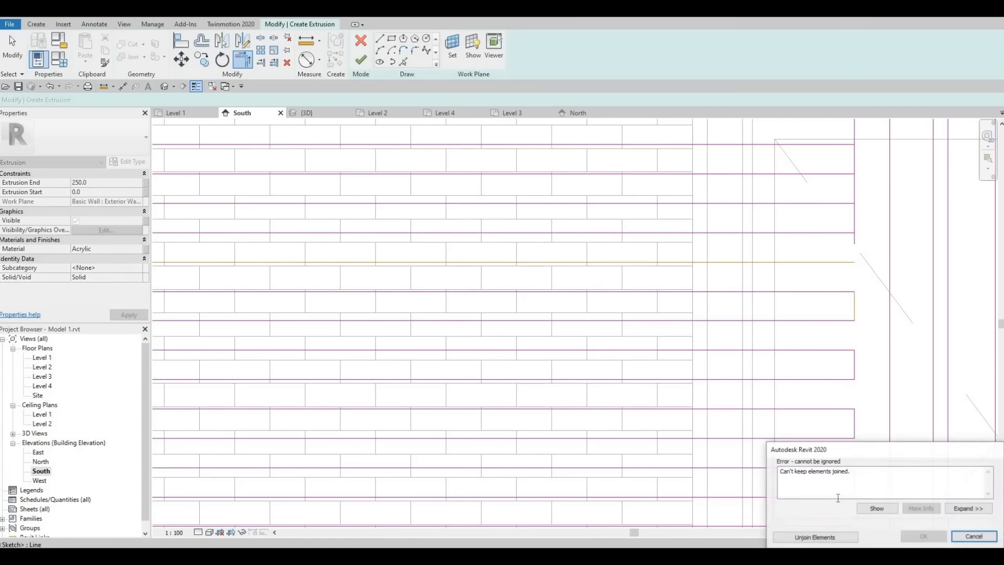
pyautogui.click(823, 538)
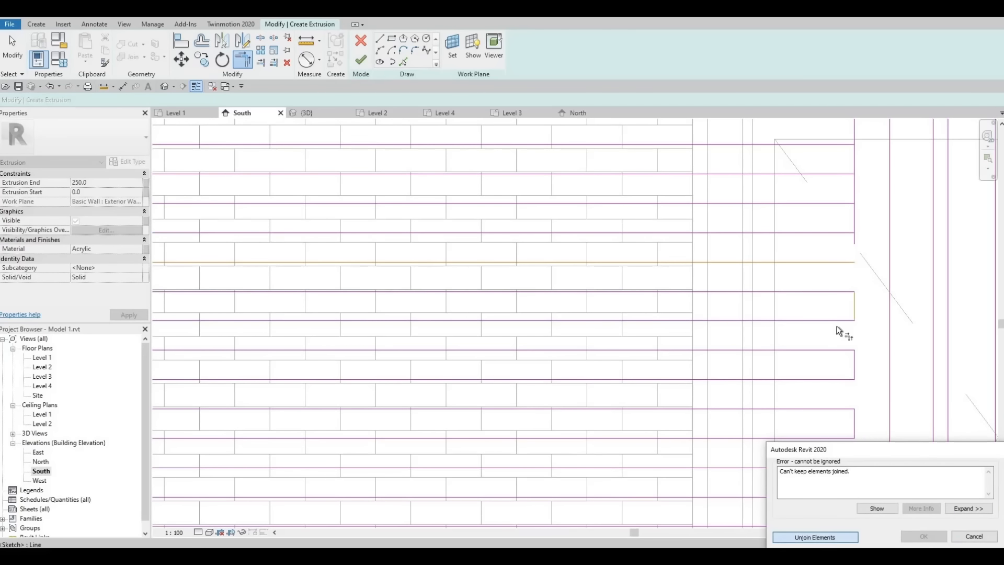
# Step: Close the right ends of the ninth and tenth slats from the bottom by trimming their corners, unjoining the conflicting elements
pyautogui.click(845, 233)
pyautogui.click(852, 242)
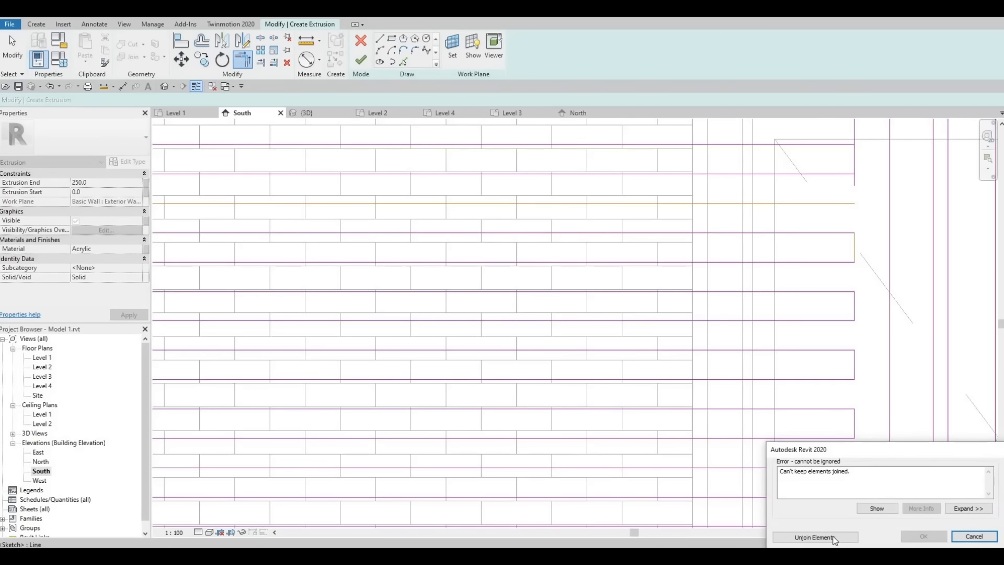
pyautogui.press('Return')
pyautogui.click(836, 204)
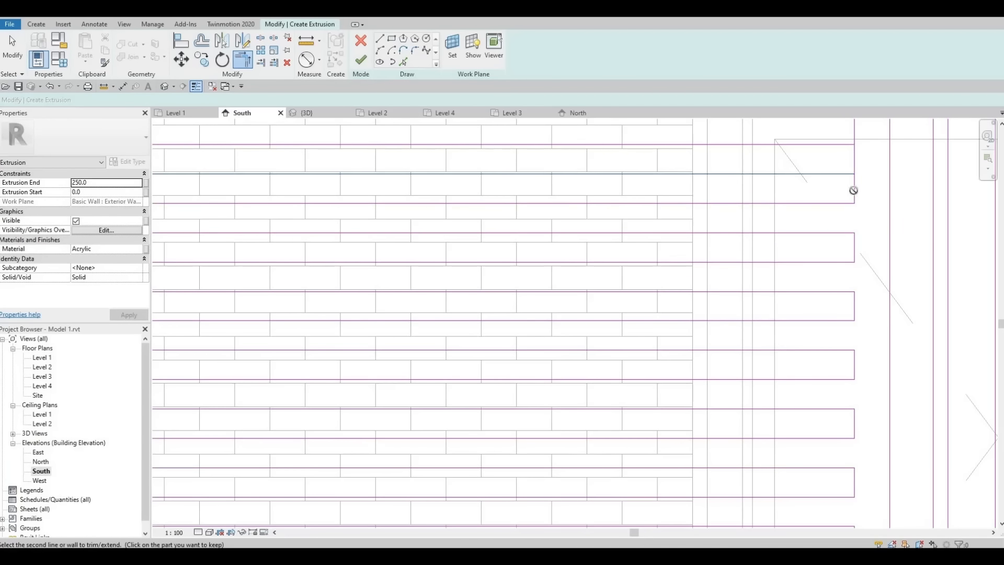
pyautogui.click(852, 184)
pyautogui.scroll(1, 852, 184)
pyautogui.click(814, 536)
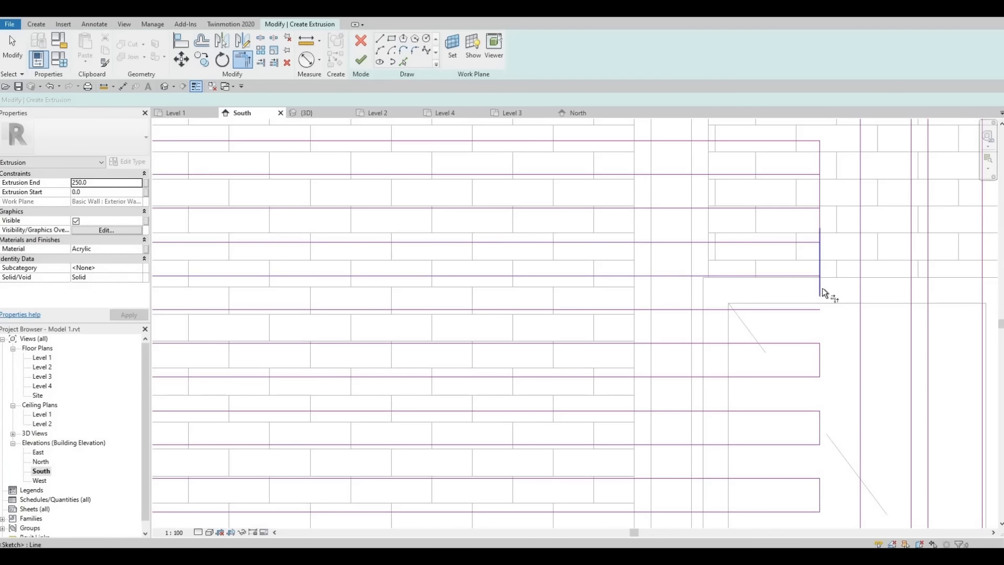
# Step: Close the right ends of the top three slats by trimming their corners, unjoining the conflicting elements, and end the trimming
pyautogui.click(809, 308)
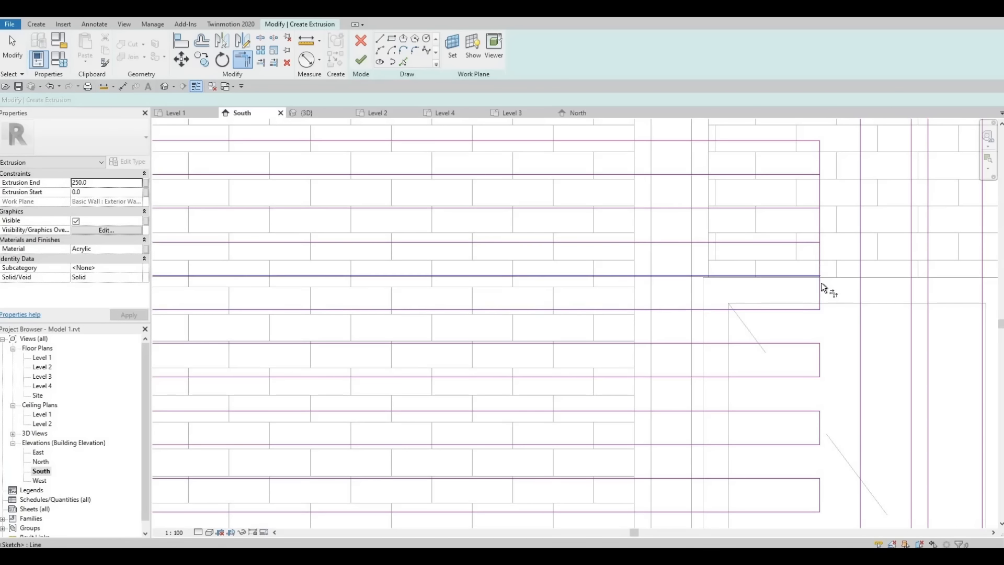
pyautogui.click(827, 283)
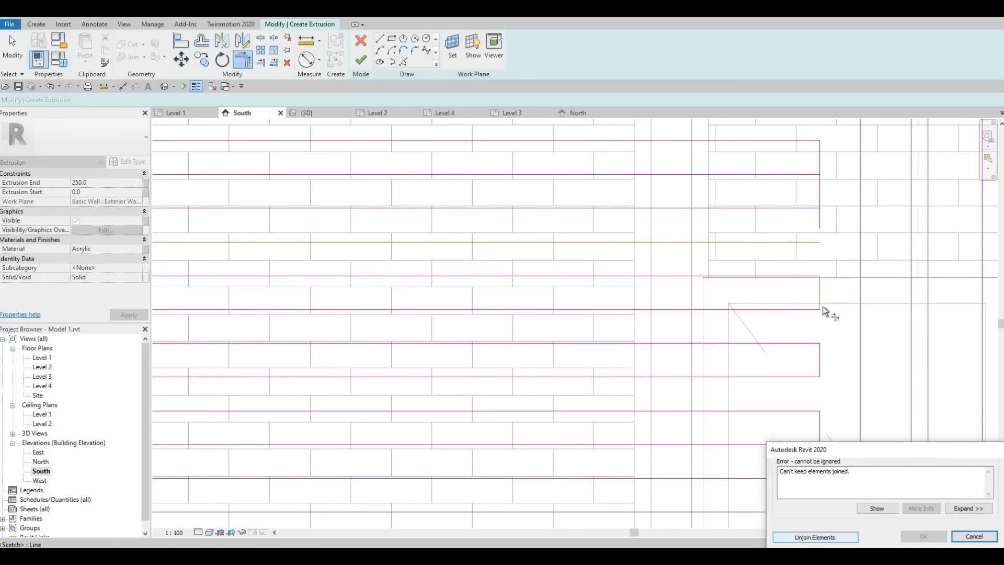
pyautogui.click(803, 241)
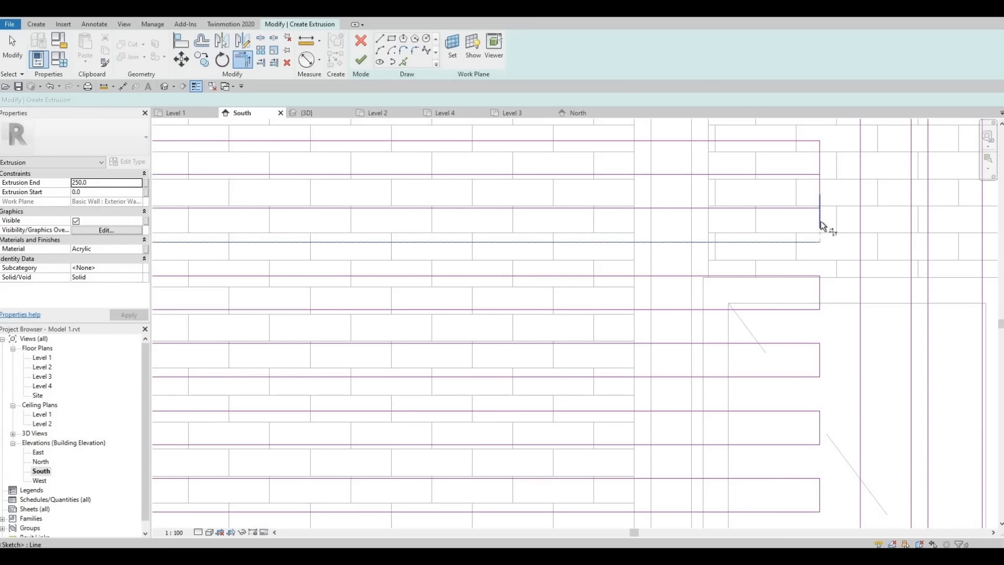
pyautogui.click(821, 221)
pyautogui.click(820, 221)
pyautogui.click(808, 205)
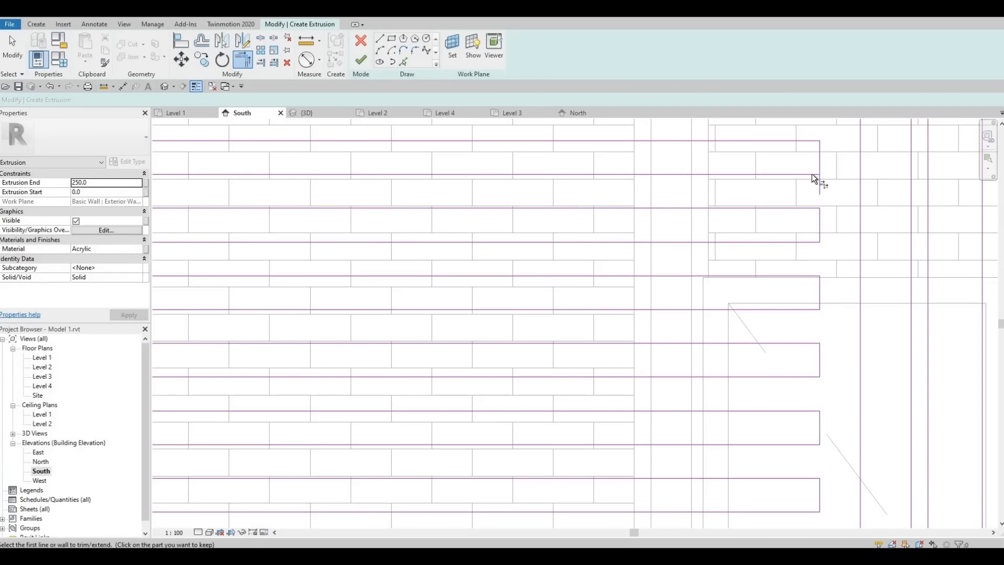
pyautogui.click(819, 167)
pyautogui.click(803, 176)
pyautogui.scroll(-2, 853, 332)
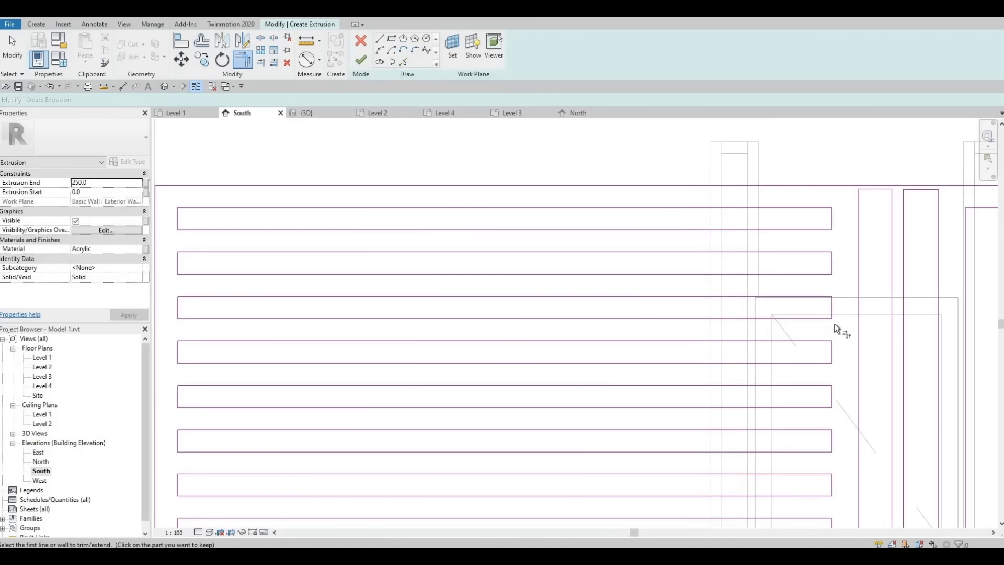
pyautogui.scroll(-5, 834, 329)
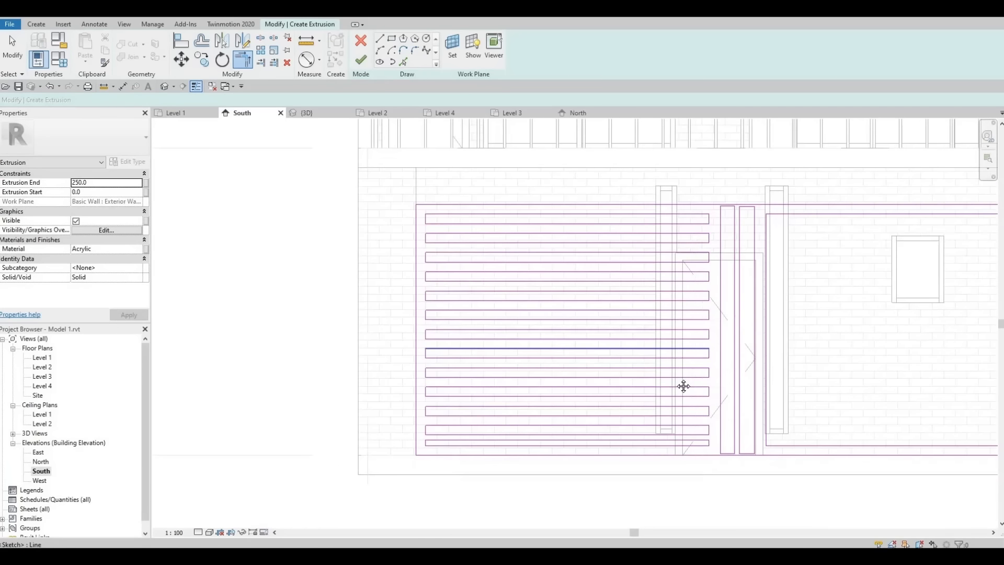
pyautogui.moveTo(683, 386); pyautogui.dragTo(670, 381, button='middle')
pyautogui.press('Escape')
# Step: Delete the inner rectangle of the right-hand bay from the sketch, keeping the outer frame and the two narrow vertical openings
pyautogui.moveTo(730, 399); pyautogui.dragTo(696, 402, button='middle')
pyautogui.moveTo(748, 249); pyautogui.dragTo(740, 244, button='middle')
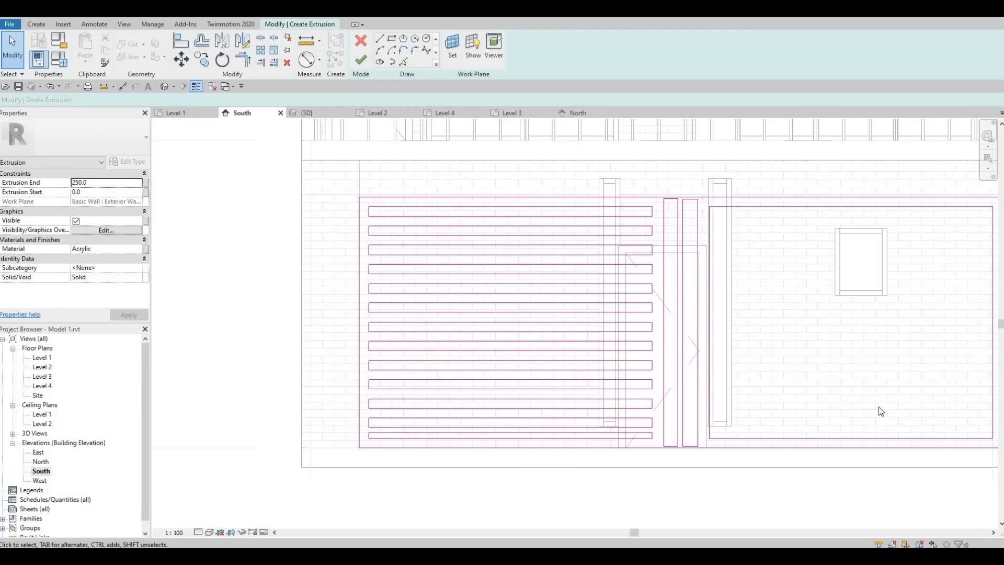
pyautogui.moveTo(702, 201)
pyautogui.mouseDown()
pyautogui.moveTo(926, 432)
pyautogui.moveTo(995, 444)
pyautogui.mouseUp()
pyautogui.press('Delete')
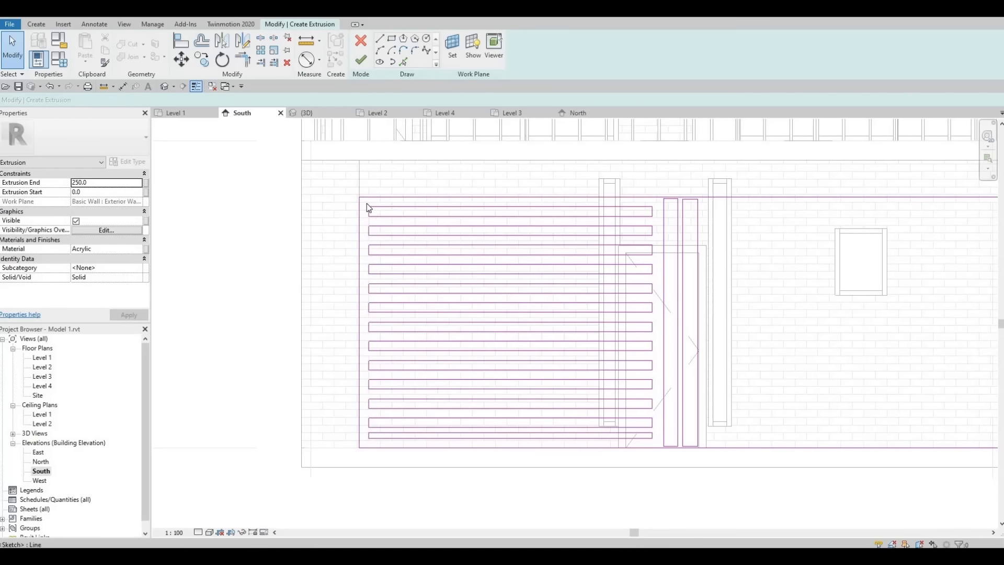
# Step: Mirror a copy of all the left bay's slats into the right bay about a vertical axis drawn from the wall's midpoint
pyautogui.moveTo(366, 203)
pyautogui.mouseDown()
pyautogui.moveTo(511, 345)
pyautogui.moveTo(654, 444)
pyautogui.mouseUp()
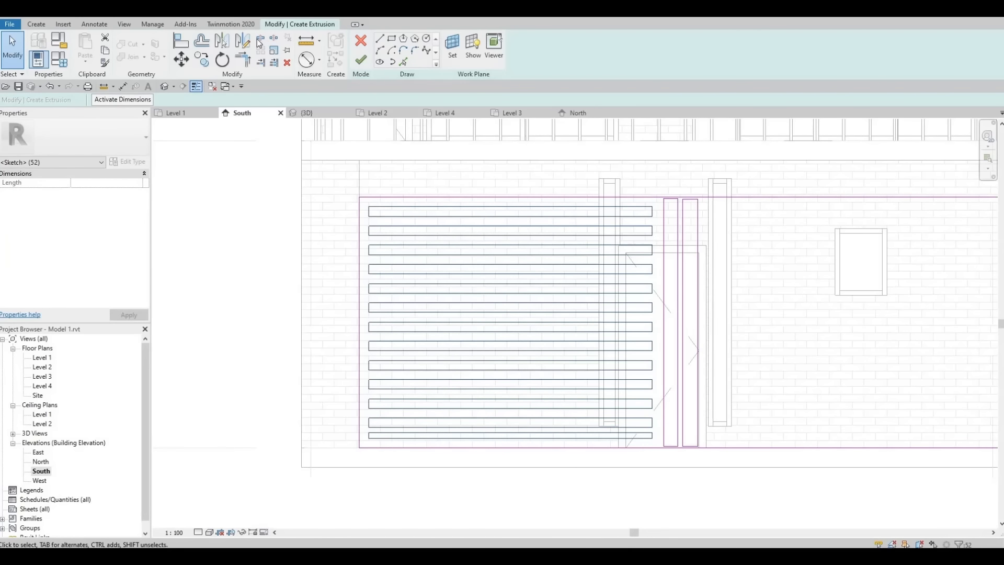
pyautogui.press('m')
pyautogui.press('v')
pyautogui.scroll(5, 695, 183)
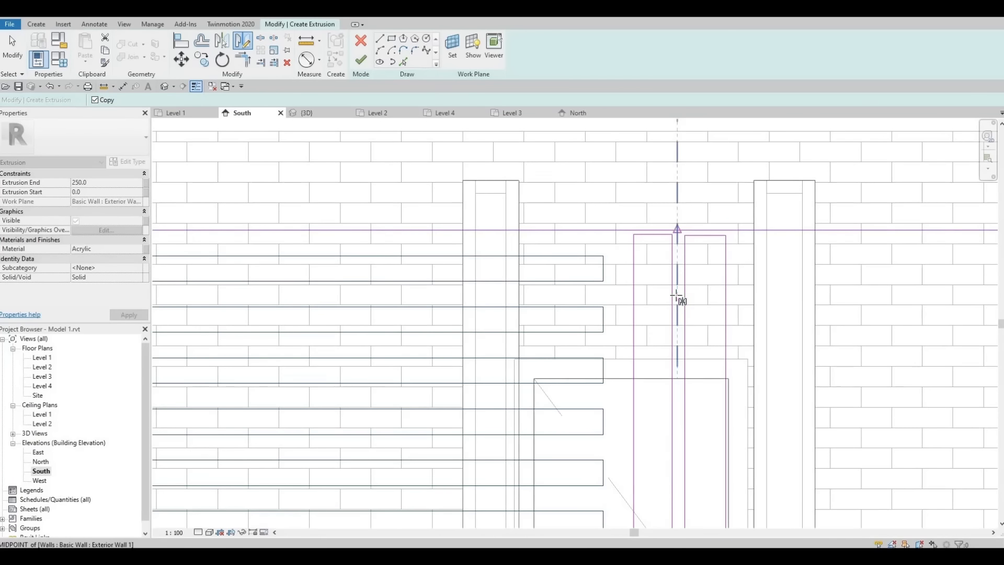
pyautogui.click(677, 298)
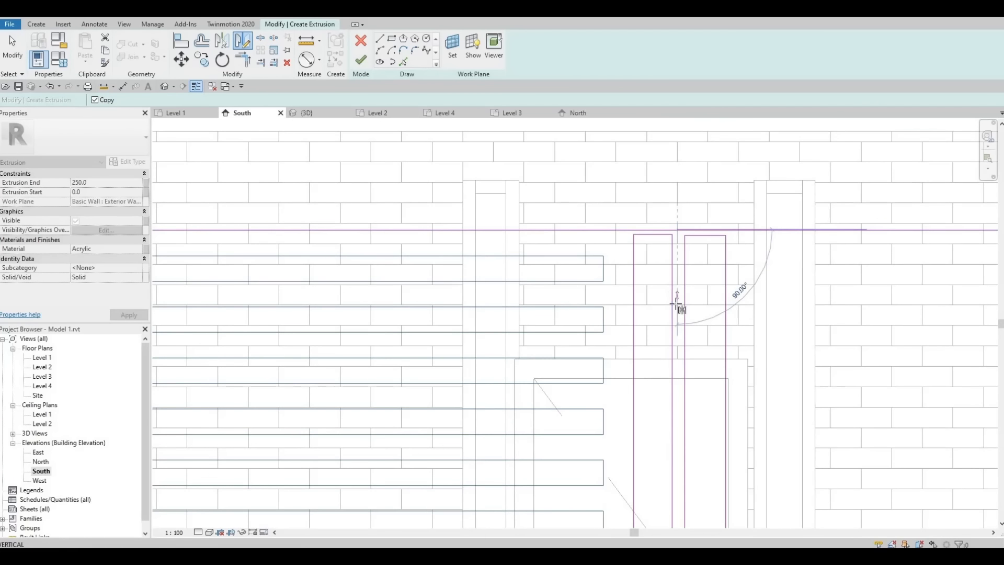
pyautogui.click(678, 347)
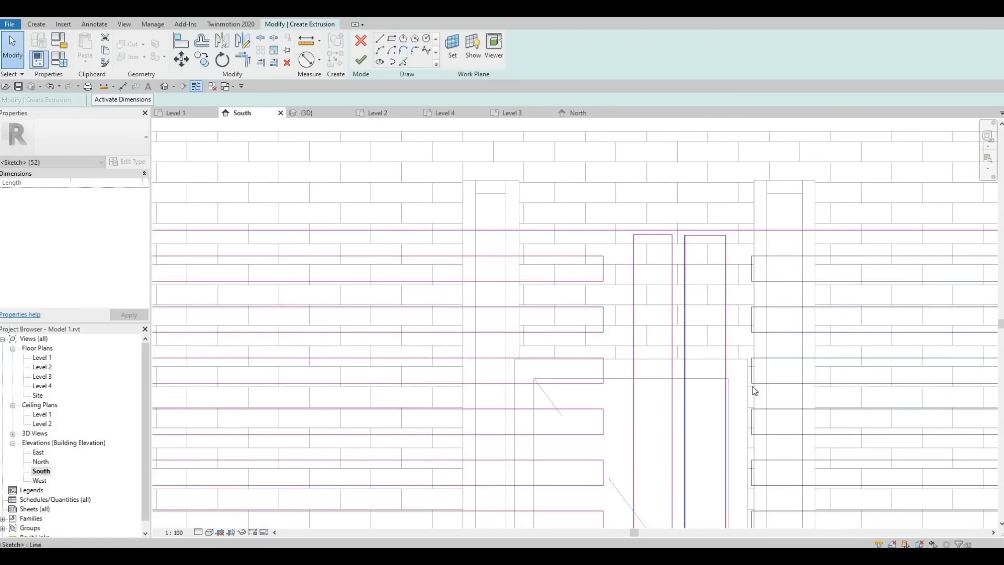
# Step: Finish the extrusion sketch of the frame with its two slatted bays
pyautogui.scroll(-4, 645, 256)
pyautogui.scroll(-3, 630, 298)
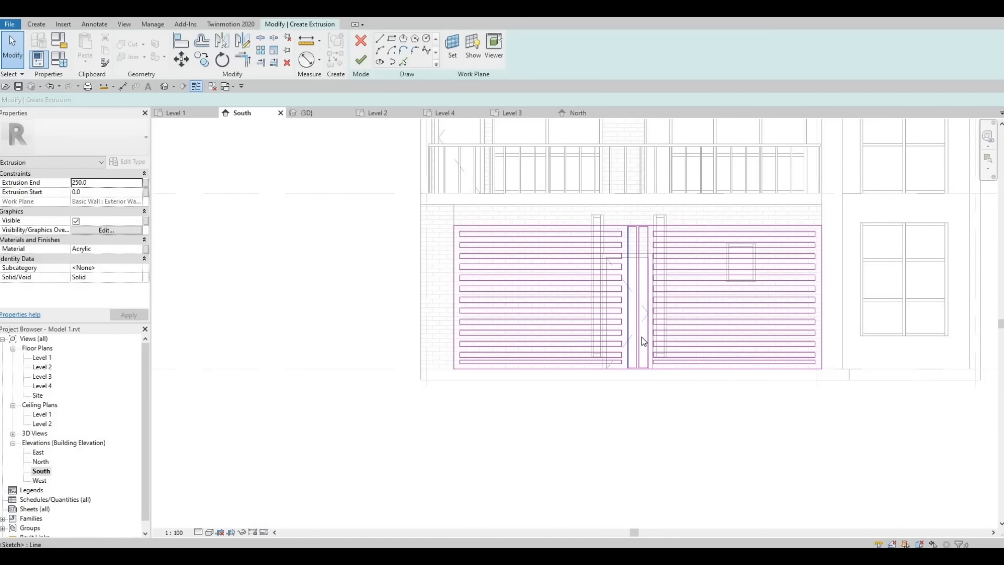
pyautogui.scroll(2, 644, 341)
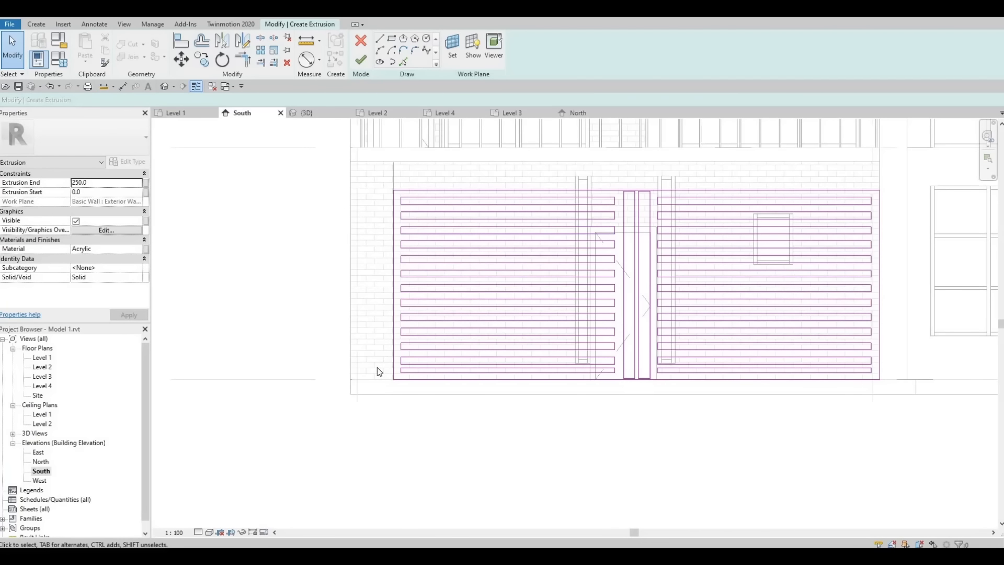
pyautogui.scroll(3, 491, 384)
pyautogui.click(473, 354)
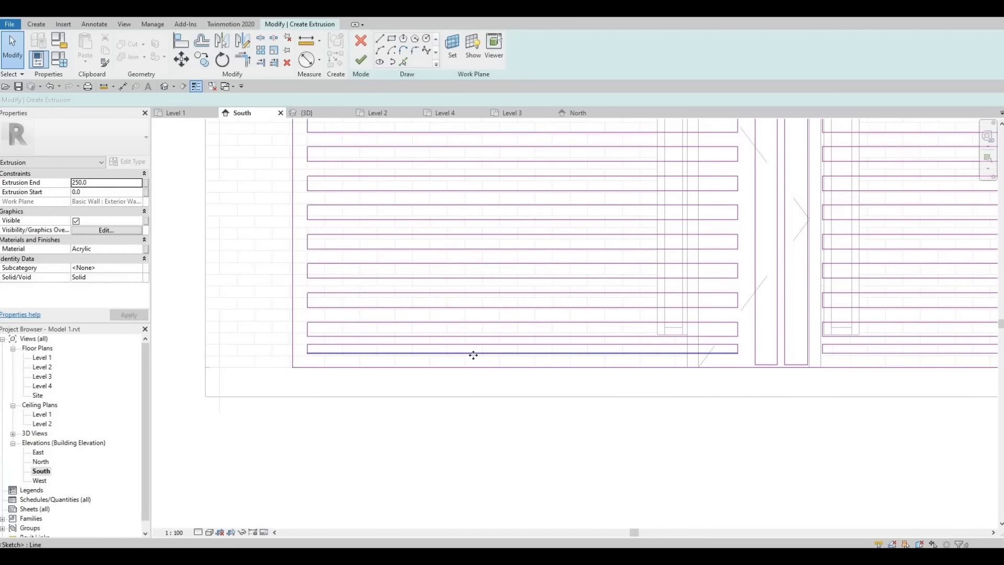
pyautogui.click(628, 361)
pyautogui.click(366, 61)
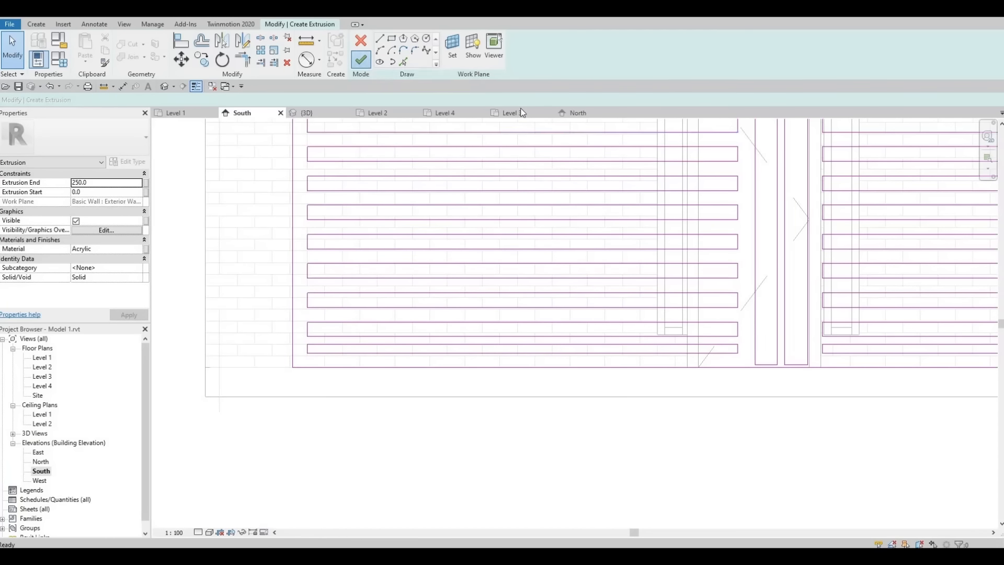
pyautogui.scroll(-1, 522, 179)
pyautogui.press('Escape')
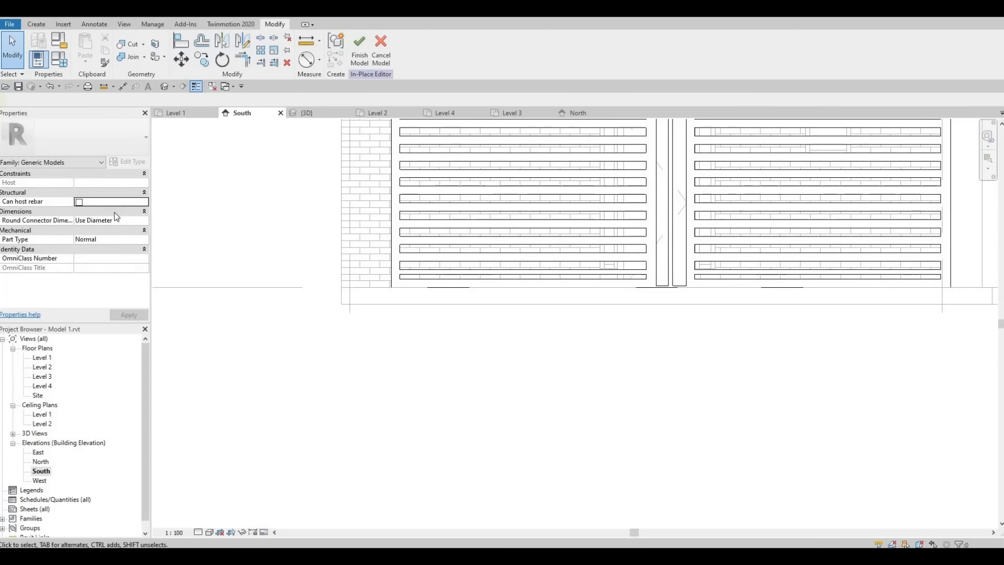
# Step: Assign the Iron, Ductile material to the slatted facade extrusion
pyautogui.click(405, 208)
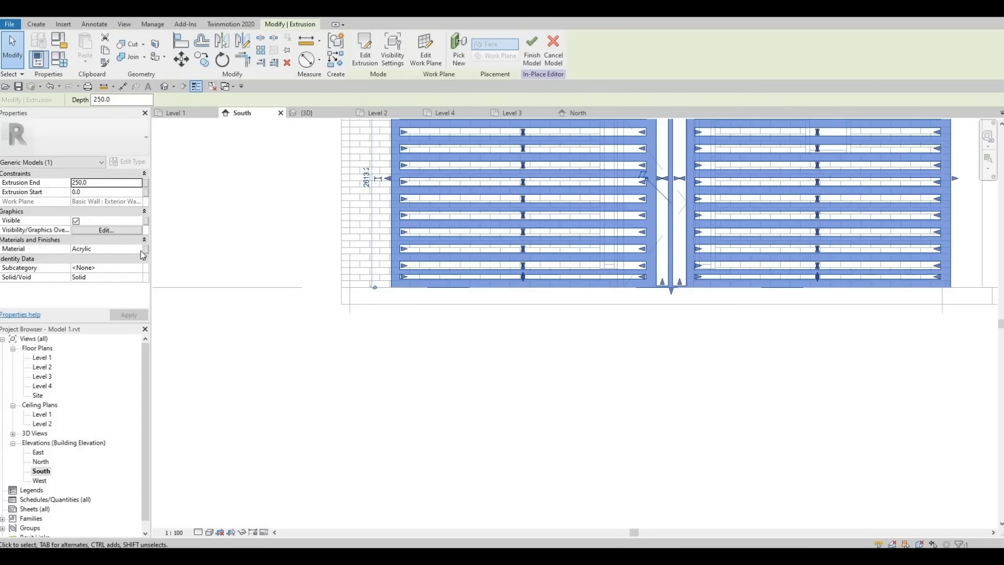
pyautogui.click(140, 250)
pyautogui.click(139, 249)
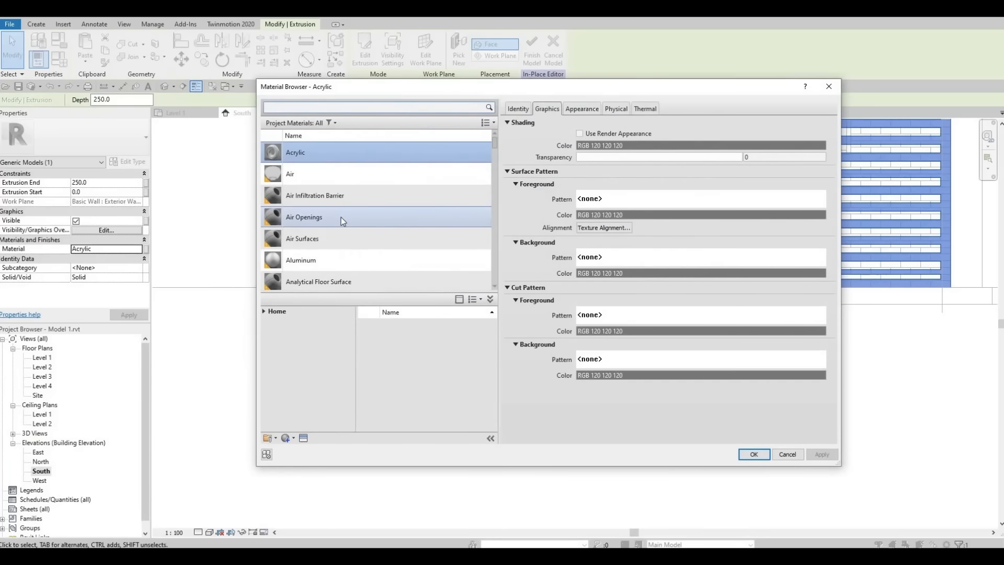
pyautogui.scroll(-5, 341, 218)
pyautogui.scroll(-5, 322, 261)
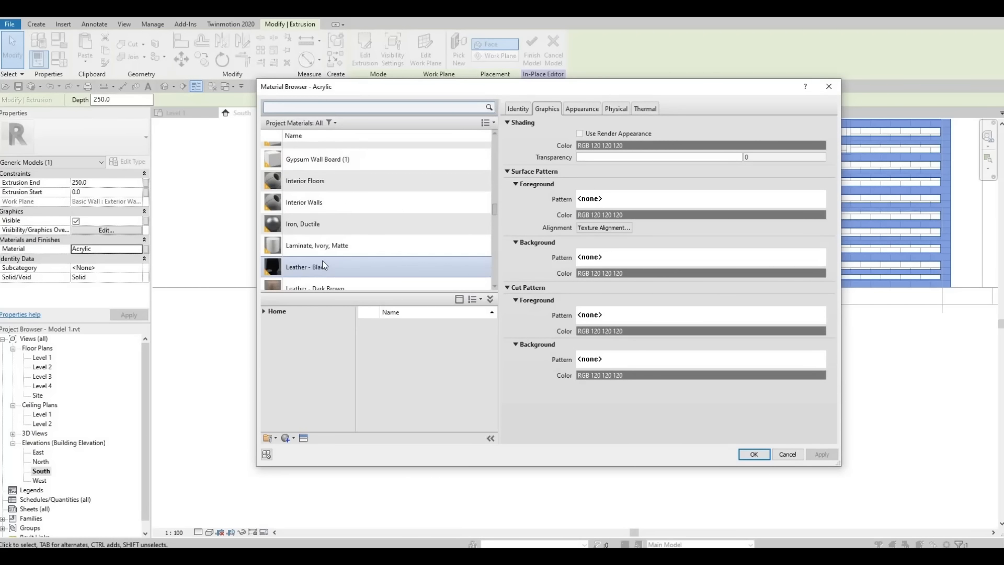
pyautogui.scroll(-1, 322, 260)
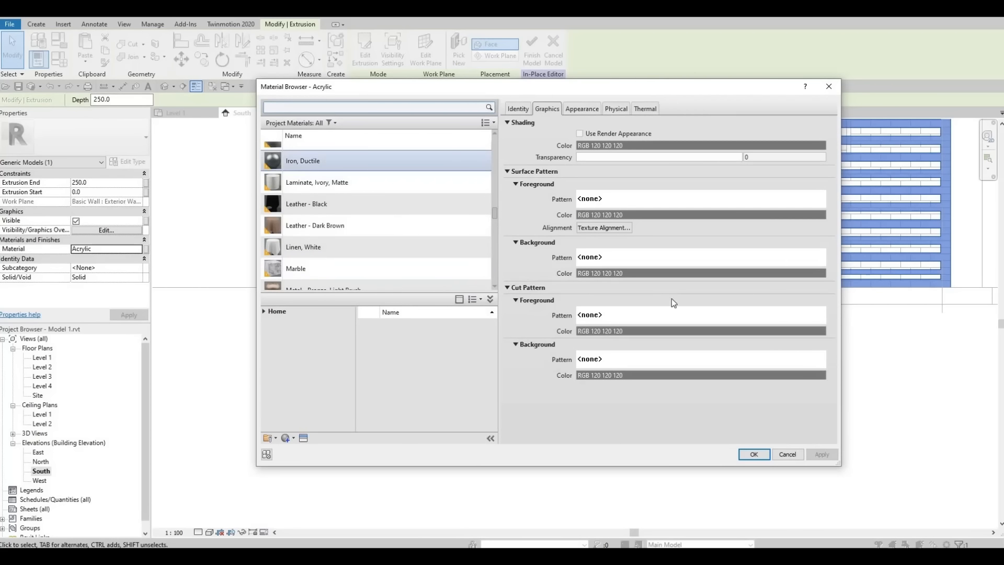
pyautogui.click(303, 162)
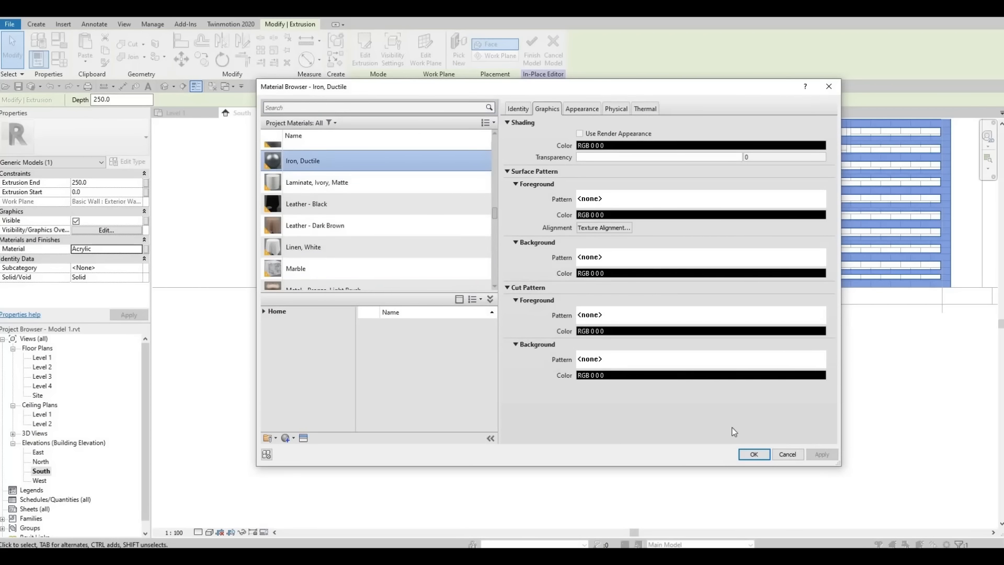
pyautogui.click(750, 454)
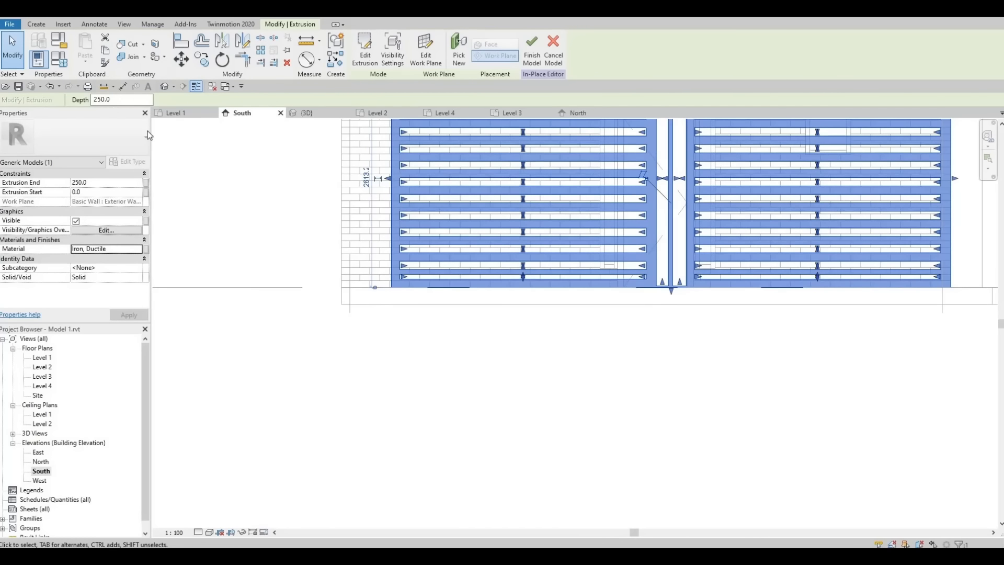
# Step: Finish the in-place model of the slatted facade and bring it into close view in the 3D view
pyautogui.click(315, 116)
pyautogui.keyDown('shift'); pyautogui.moveTo(430, 359); pyautogui.dragTo(445, 334, button='middle'); pyautogui.keyUp('shift')
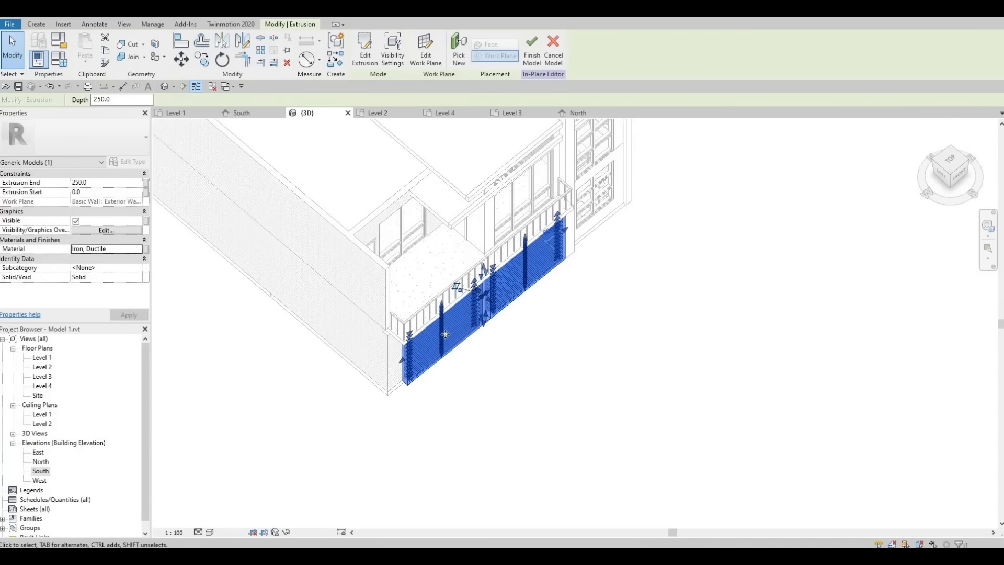
pyautogui.scroll(6, 445, 333)
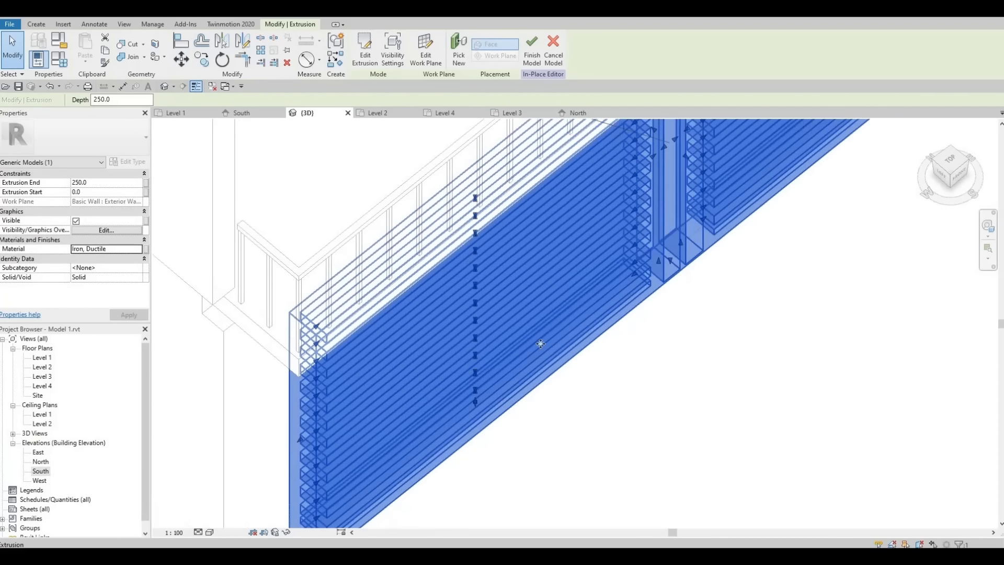
pyautogui.moveTo(576, 297)
pyautogui.keyDown('shift'); pyautogui.mouseDown(button='middle')
pyautogui.moveTo(522, 319)
pyautogui.moveTo(507, 242)
pyautogui.moveTo(507, 340)
pyautogui.moveTo(547, 373)
pyautogui.moveTo(592, 286)
pyautogui.moveTo(585, 269)
pyautogui.mouseUp(button='middle'); pyautogui.keyUp('shift')
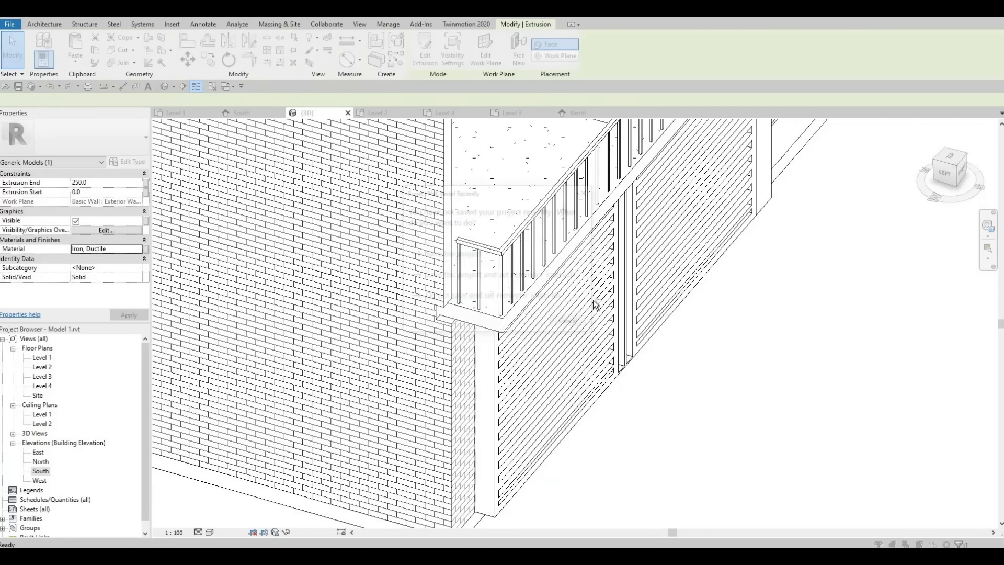
pyautogui.keyDown('shift'); pyautogui.moveTo(563, 351); pyautogui.dragTo(539, 336, button='middle'); pyautogui.keyUp('shift')
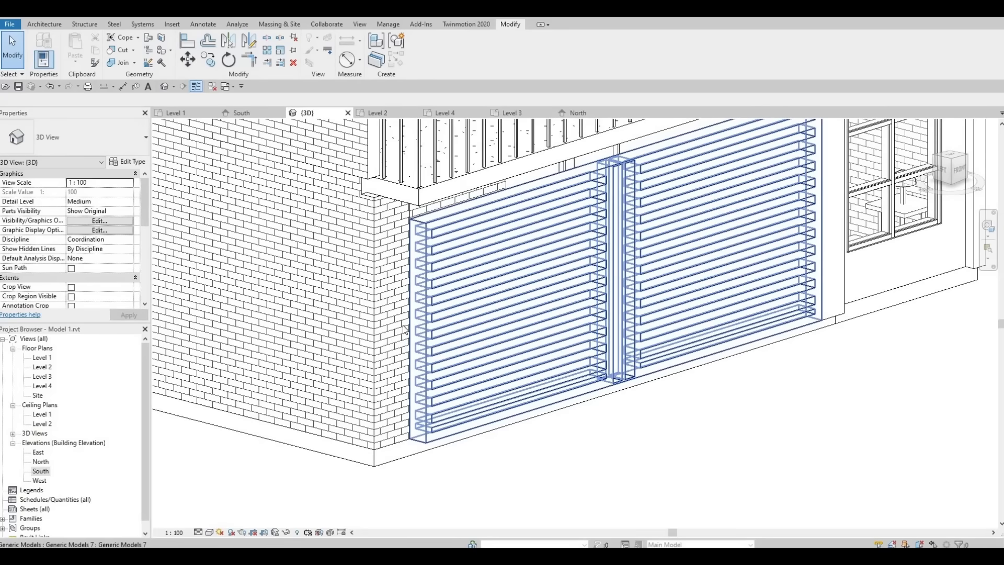
# Step: Adjust the slatted facade's depth by stretching its front and back faces with the shape handles
pyautogui.keyDown('shift'); pyautogui.moveTo(405, 329); pyautogui.dragTo(601, 270, button='middle'); pyautogui.keyUp('shift')
pyautogui.click(608, 275)
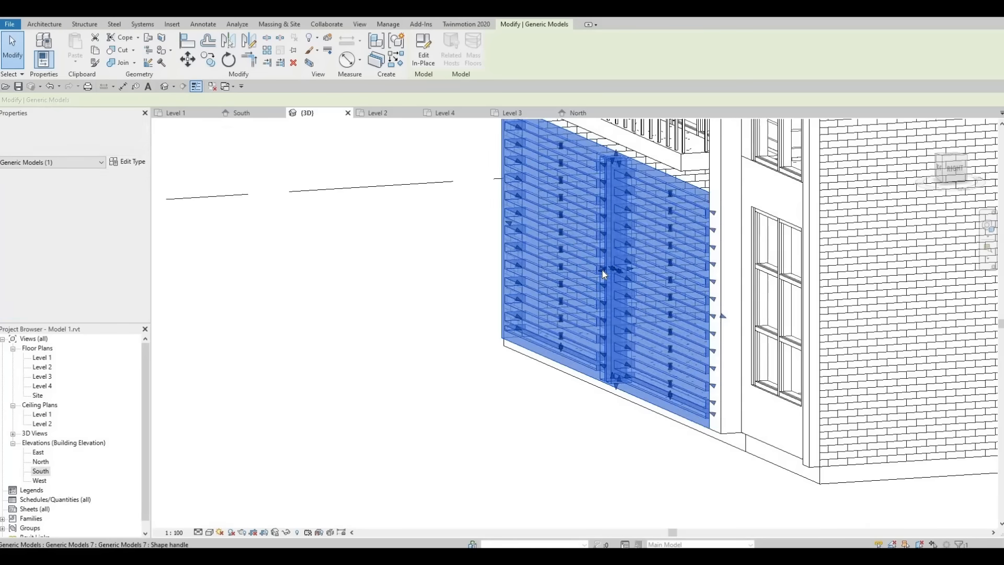
pyautogui.scroll(5, 601, 270)
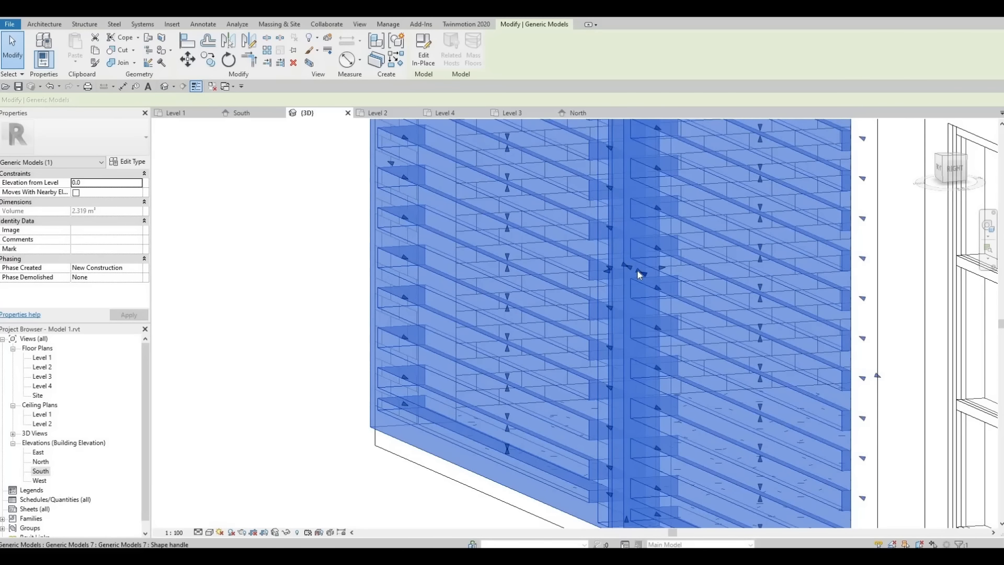
pyautogui.scroll(4, 638, 268)
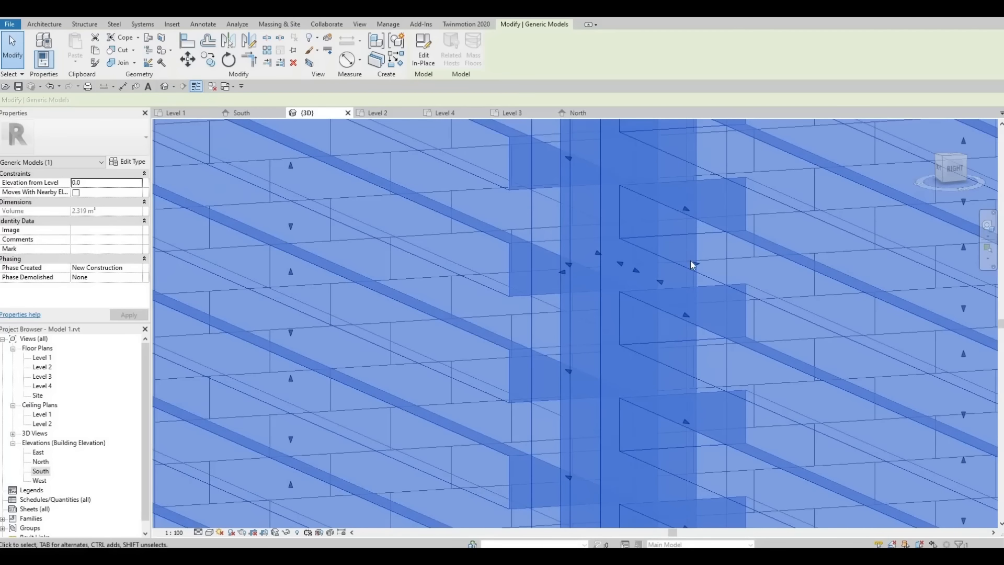
pyautogui.moveTo(694, 264); pyautogui.dragTo(733, 260)
pyautogui.scroll(-3, 690, 261)
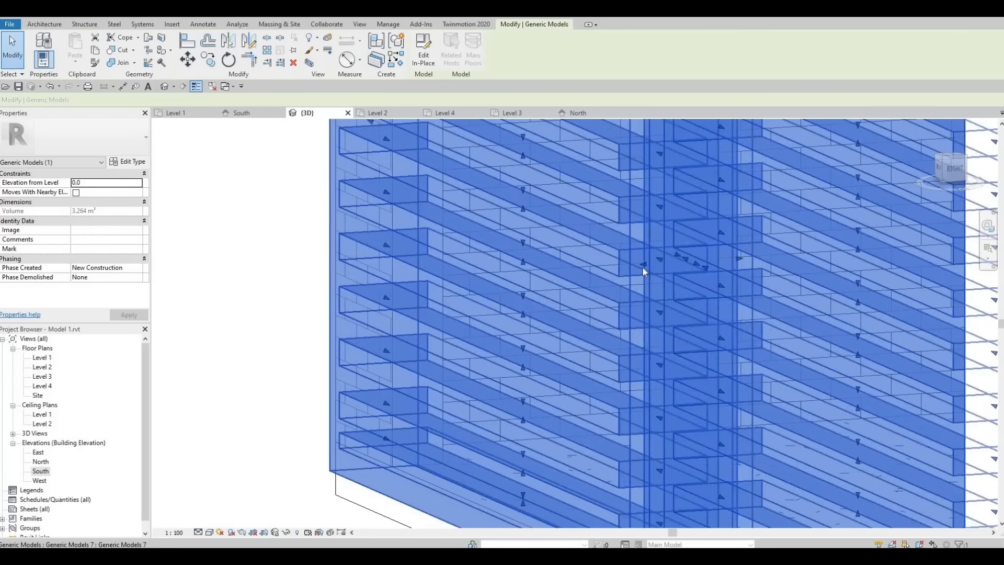
pyautogui.moveTo(643, 265); pyautogui.dragTo(696, 274)
pyautogui.scroll(-2, 696, 274)
pyautogui.press('Escape')
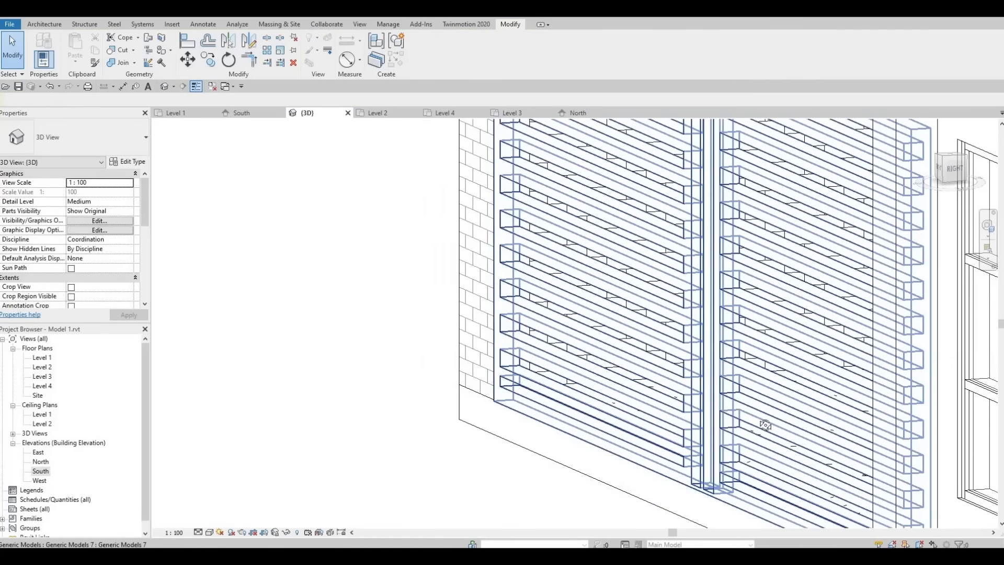
# Step: Align the slatted facade's face with the face of the adjacent brick exterior wall
pyautogui.keyDown('shift'); pyautogui.moveTo(765, 425); pyautogui.dragTo(773, 350, button='middle'); pyautogui.keyUp('shift')
pyautogui.keyDown('shift'); pyautogui.moveTo(812, 287); pyautogui.dragTo(686, 409, button='middle'); pyautogui.keyUp('shift')
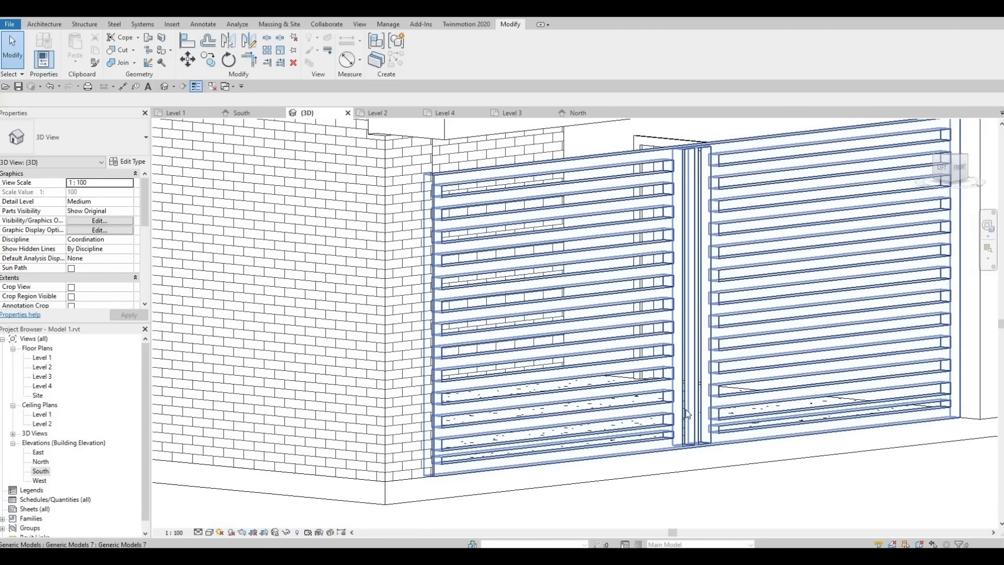
pyautogui.moveTo(855, 216)
pyautogui.keyDown('shift'); pyautogui.mouseDown(button='middle')
pyautogui.moveTo(819, 311)
pyautogui.moveTo(610, 342)
pyautogui.mouseUp(button='middle'); pyautogui.keyUp('shift')
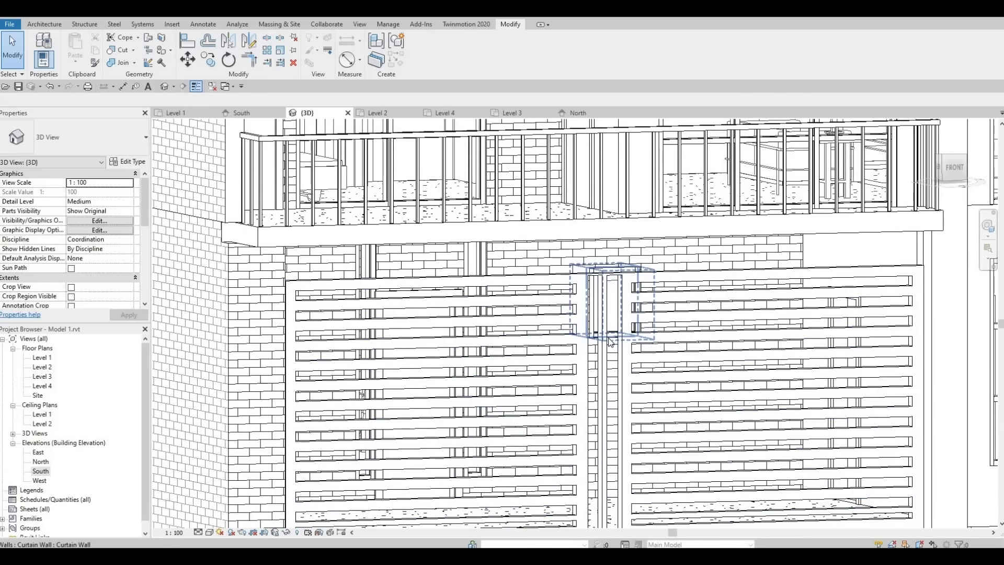
pyautogui.press('a')
pyautogui.press('l')
pyautogui.click(273, 269)
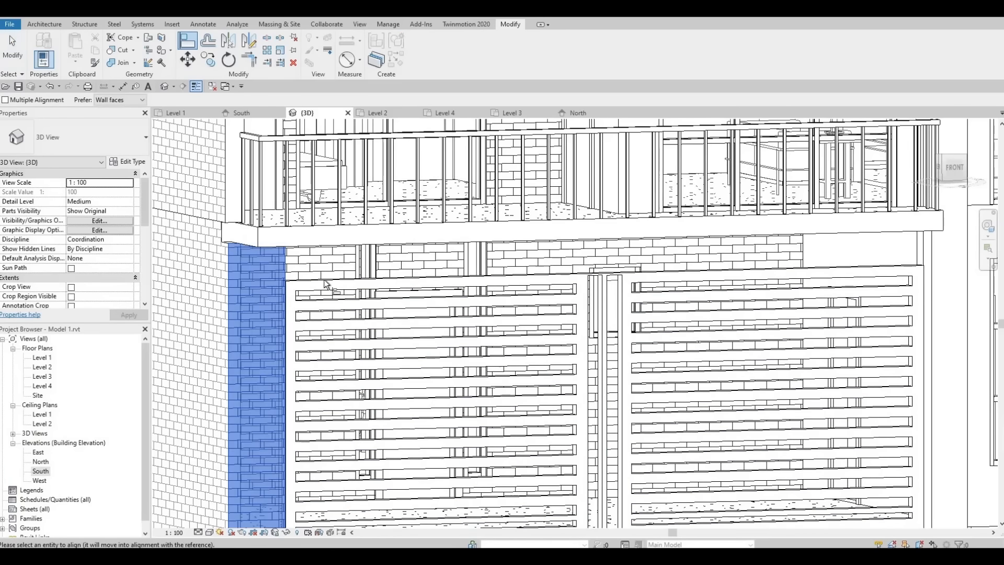
pyautogui.click(434, 310)
pyautogui.press('Escape')
pyautogui.press('Escape')
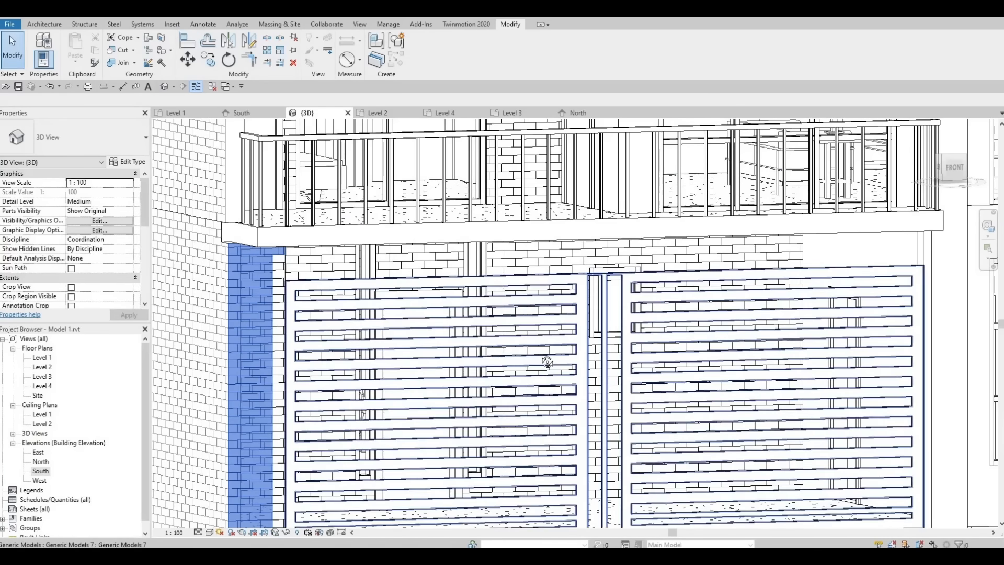
# Step: Thicken the slatted facade by stretching its depth with a shape handle
pyautogui.keyDown('shift'); pyautogui.moveTo(546, 362); pyautogui.dragTo(569, 346, button='middle'); pyautogui.keyUp('shift')
pyautogui.keyDown('shift'); pyautogui.moveTo(544, 447); pyautogui.dragTo(614, 237, button='middle'); pyautogui.keyUp('shift')
pyautogui.click(623, 237)
pyautogui.scroll(10, 623, 238)
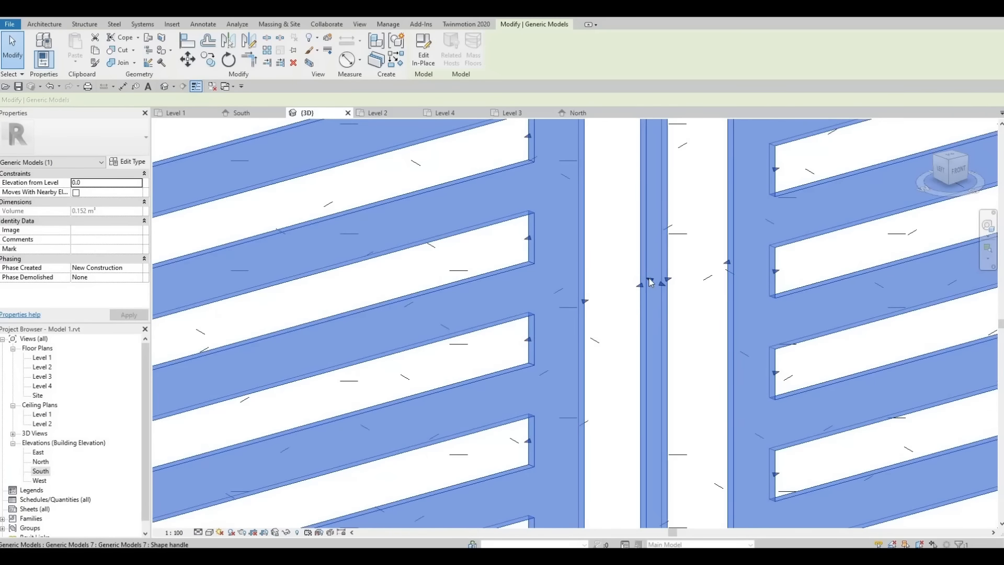
pyautogui.moveTo(633, 272); pyautogui.dragTo(633, 267)
pyautogui.press('Escape')
pyautogui.scroll(-7, 641, 281)
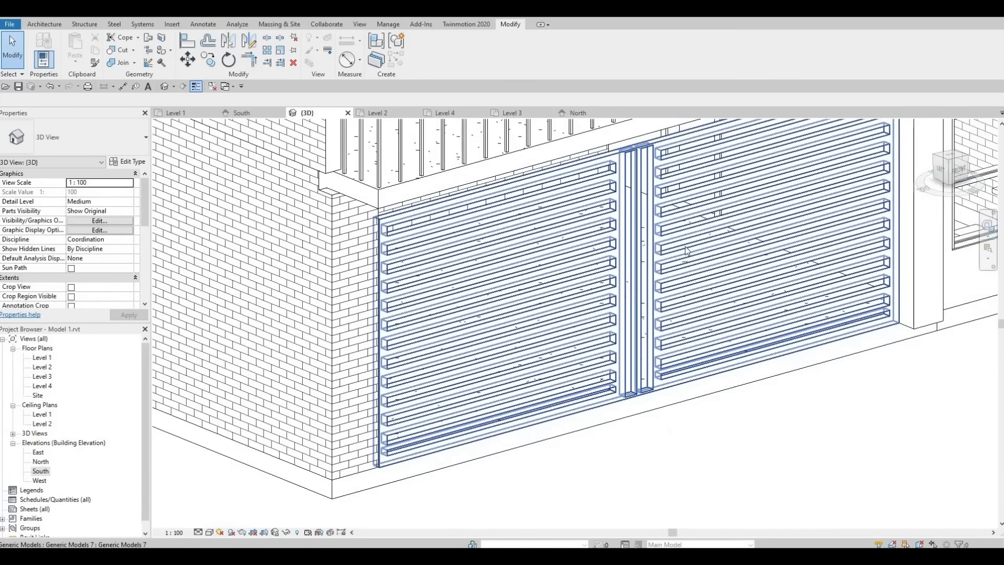
# Step: Examine the slatted facade from several angles and the whole house from the front in 3D
pyautogui.keyDown('shift'); pyautogui.moveTo(684, 235); pyautogui.dragTo(345, 241, button='middle'); pyautogui.keyUp('shift')
pyautogui.scroll(-3, 345, 241)
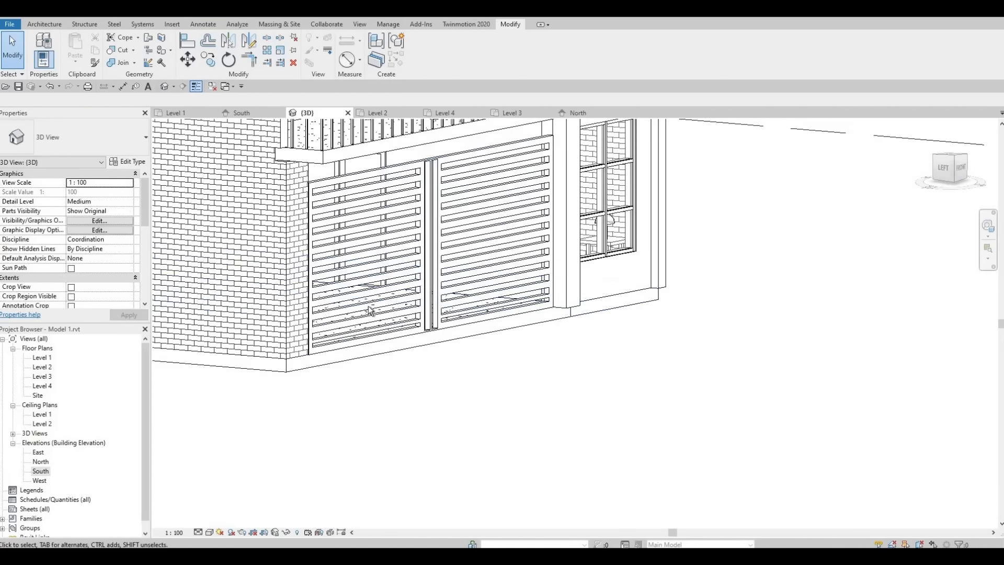
pyautogui.keyDown('shift'); pyautogui.moveTo(370, 311); pyautogui.dragTo(534, 400, button='middle'); pyautogui.keyUp('shift')
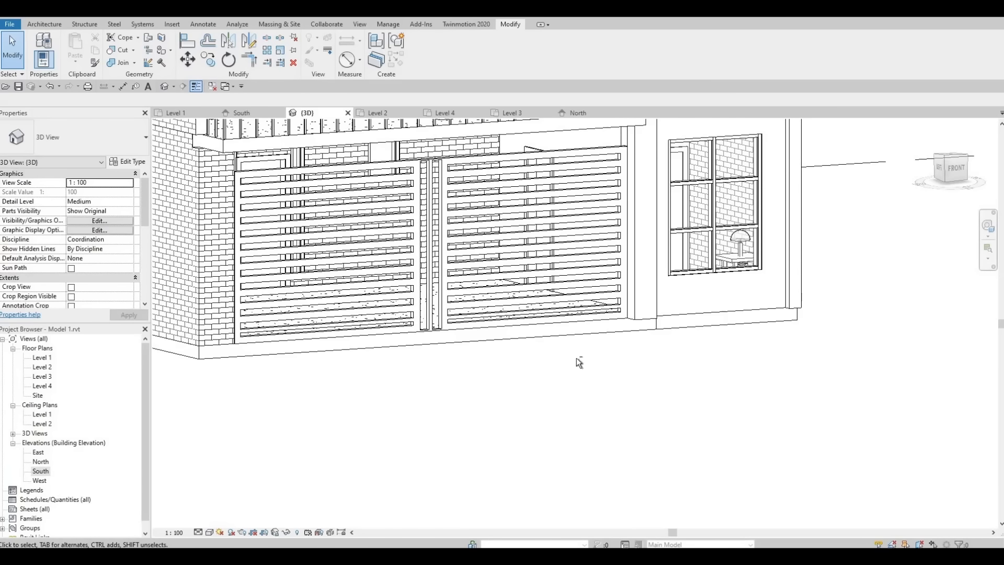
pyautogui.keyDown('shift'); pyautogui.moveTo(578, 360); pyautogui.dragTo(560, 233, button='middle'); pyautogui.keyUp('shift')
pyautogui.scroll(-4, 561, 230)
pyautogui.moveTo(610, 283); pyautogui.dragTo(615, 365, button='middle')
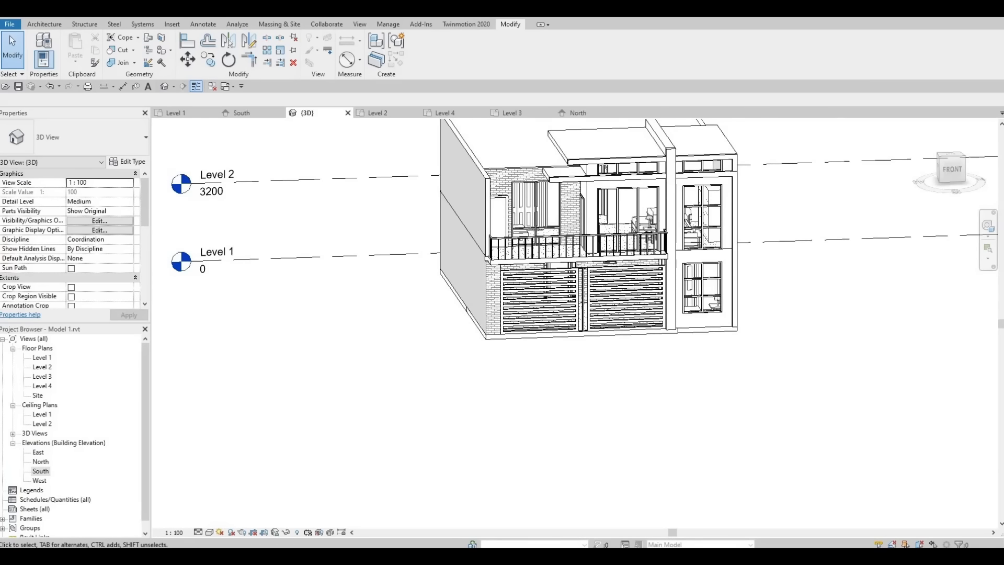
pyautogui.scroll(-1, 428, 482)
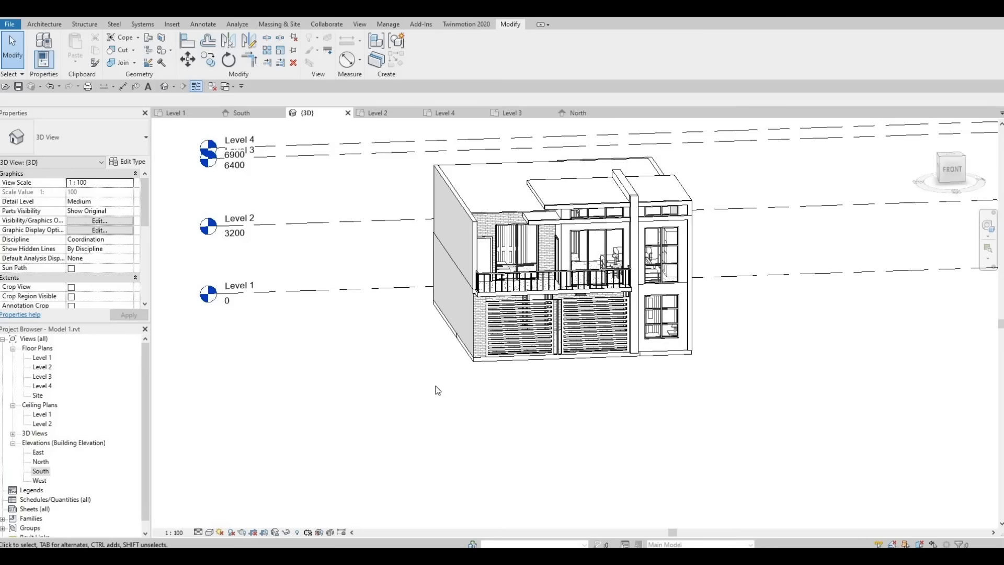
pyautogui.keyDown('shift'); pyautogui.moveTo(438, 391); pyautogui.dragTo(645, 351, button='middle'); pyautogui.keyUp('shift')
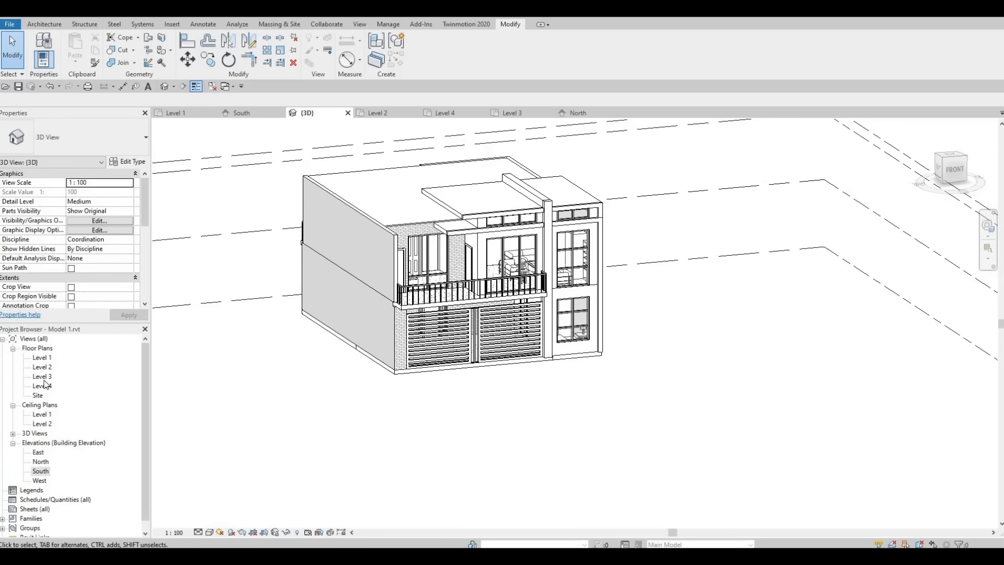
# Step: Start a new floor in the Level 1 plan and duplicate the Floor 4 type as Floor 5
pyautogui.doubleClick(46, 357)
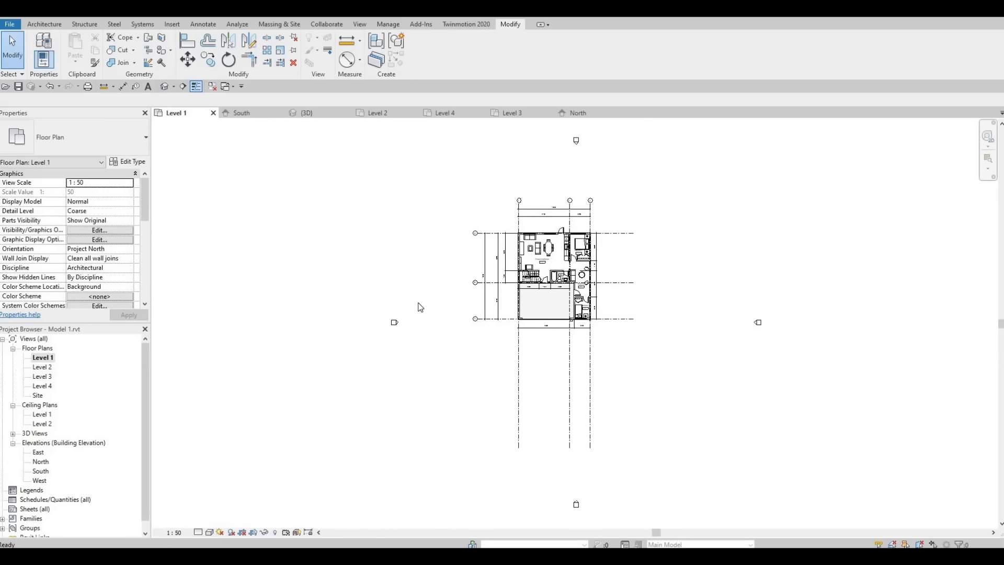
pyautogui.click(51, 21)
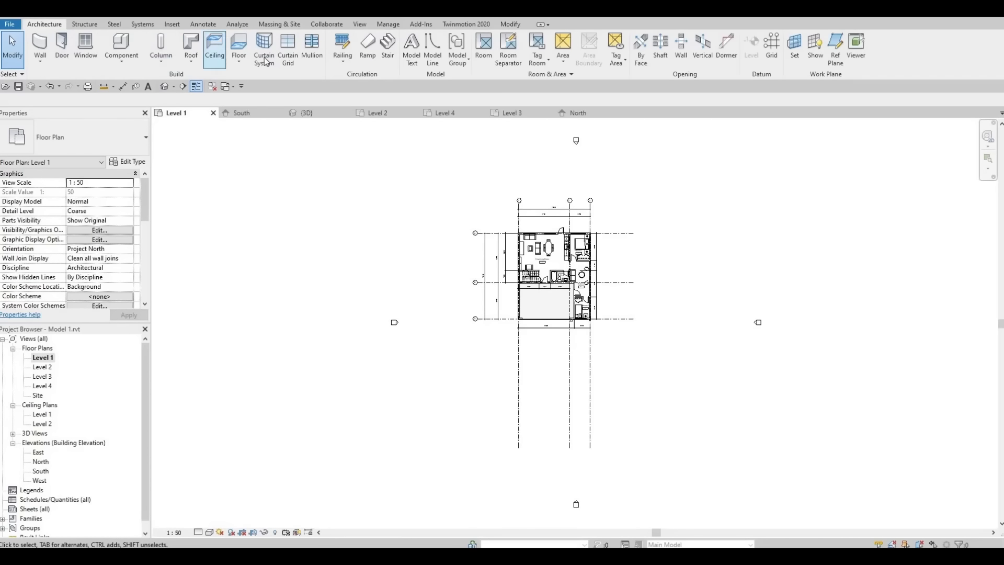
pyautogui.click(239, 46)
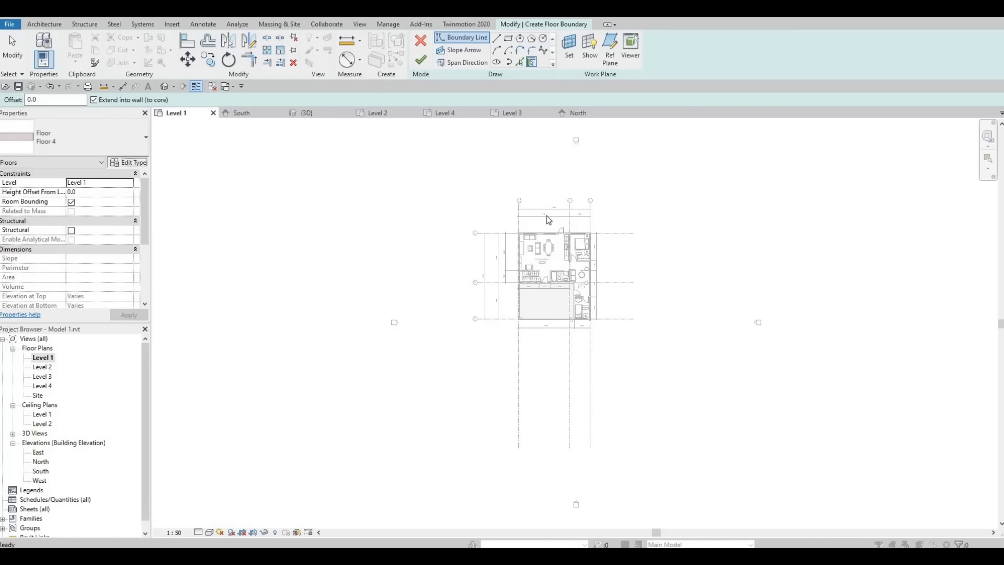
pyautogui.click(128, 162)
pyautogui.click(711, 135)
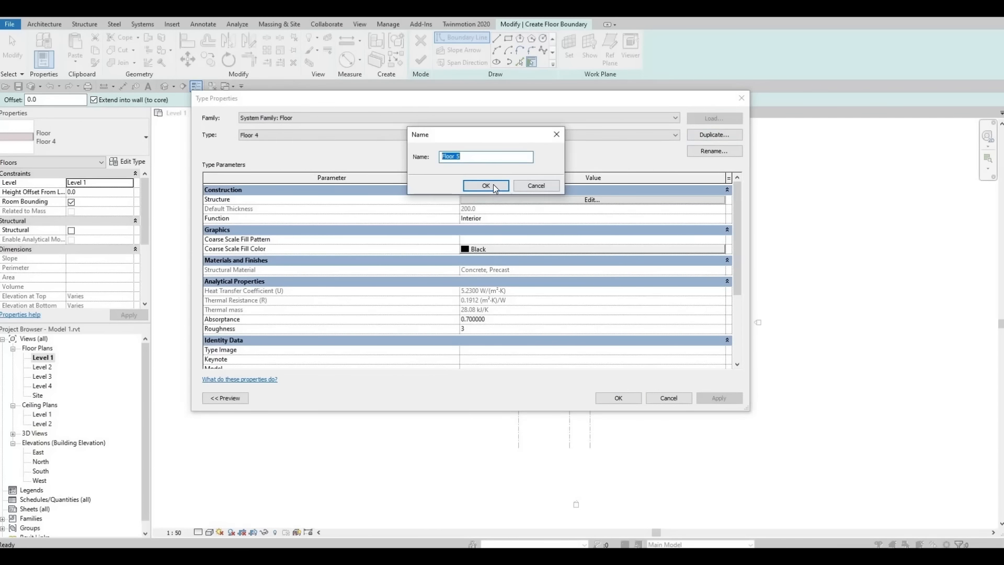
pyautogui.click(494, 184)
# Step: Change the structure layer material of the Floor 5 type to Oak Flooring and apply the type
pyautogui.click(534, 202)
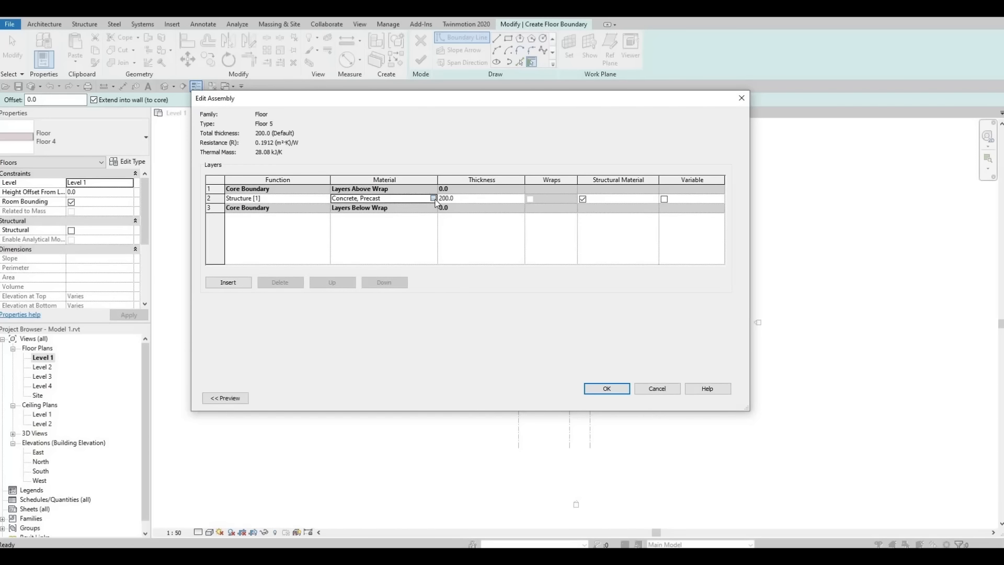
pyautogui.click(433, 198)
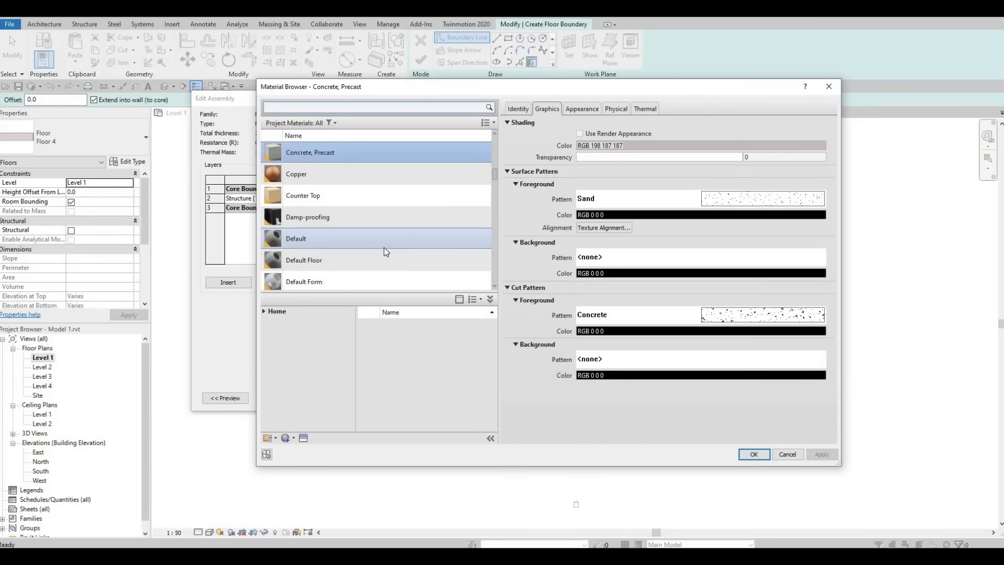
pyautogui.scroll(-8, 384, 248)
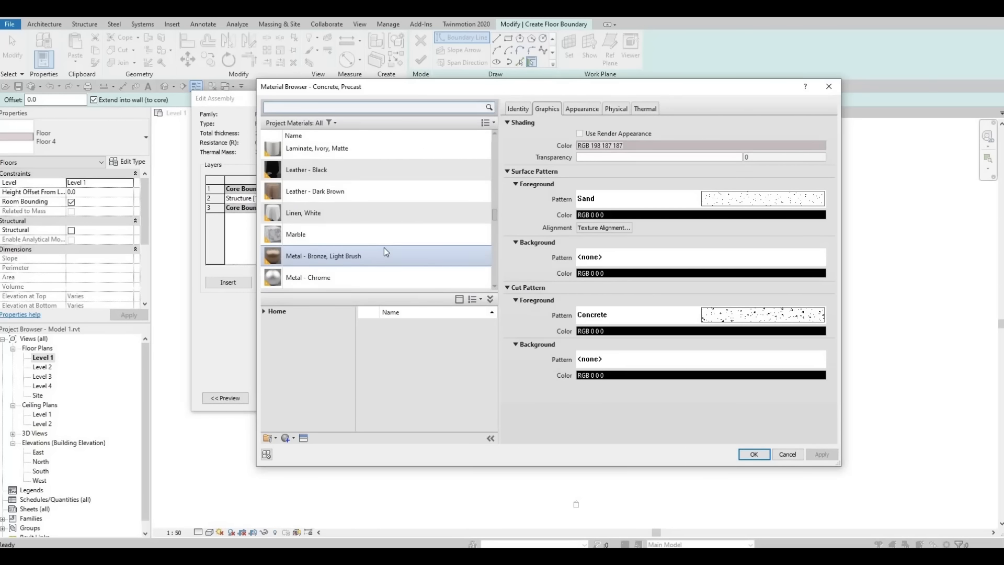
pyautogui.scroll(-2, 384, 248)
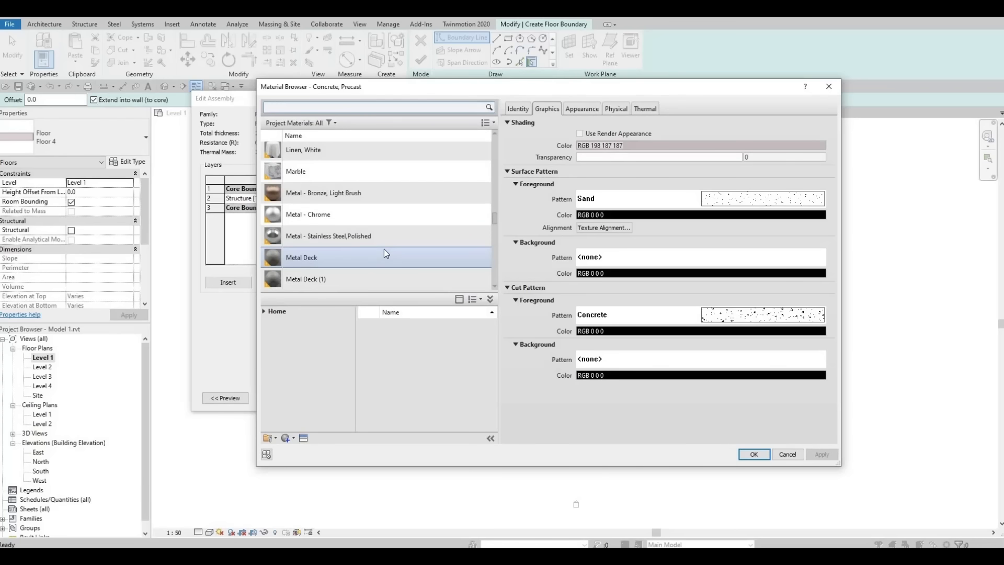
pyautogui.scroll(-1, 384, 249)
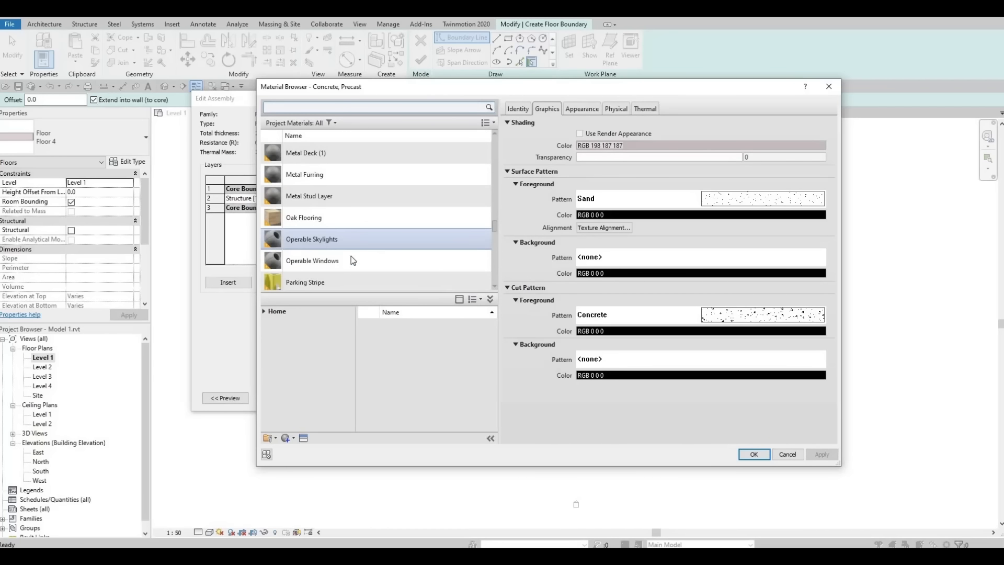
pyautogui.click(362, 219)
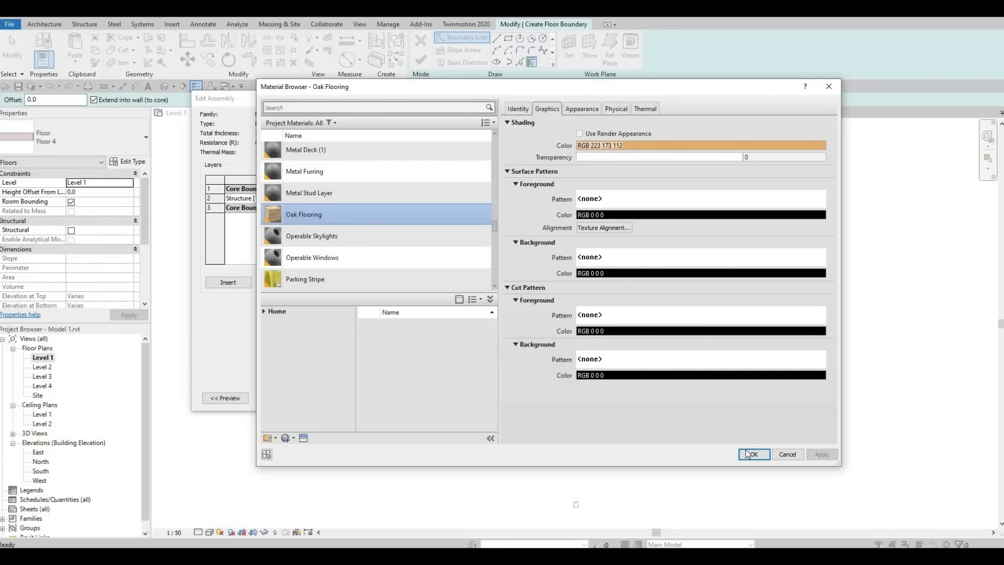
pyautogui.click(753, 454)
pyautogui.click(617, 389)
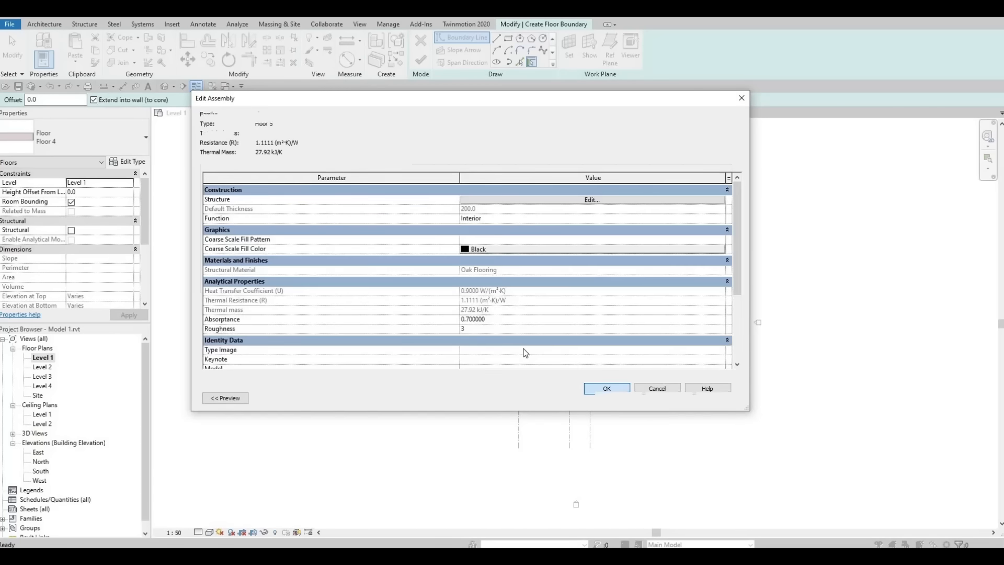
pyautogui.press('Return')
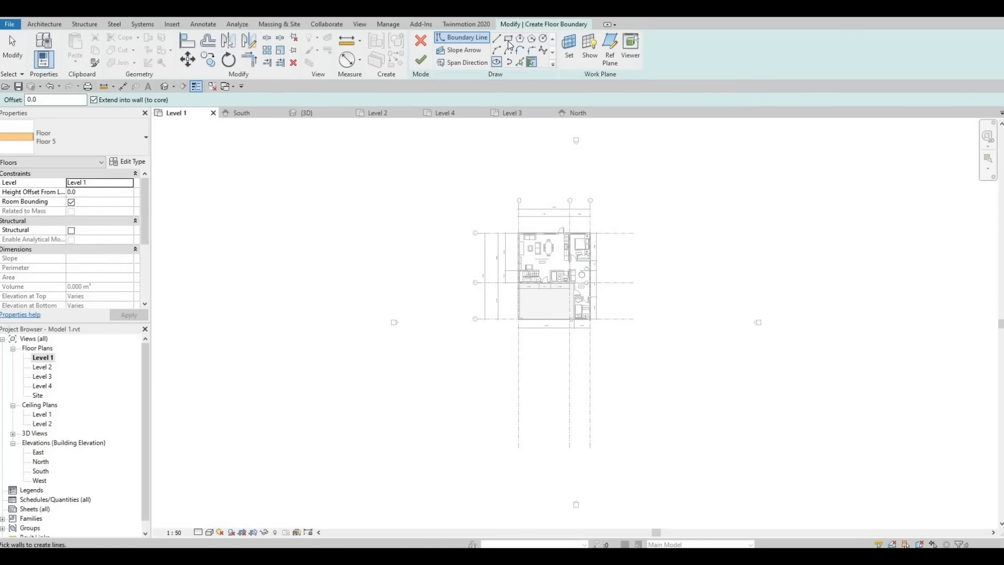
# Step: Sketch a rectangular floor boundary about 2000 mm deep along the house front, starting at the exterior wall corner and extending well past the house
pyautogui.scroll(5, 536, 326)
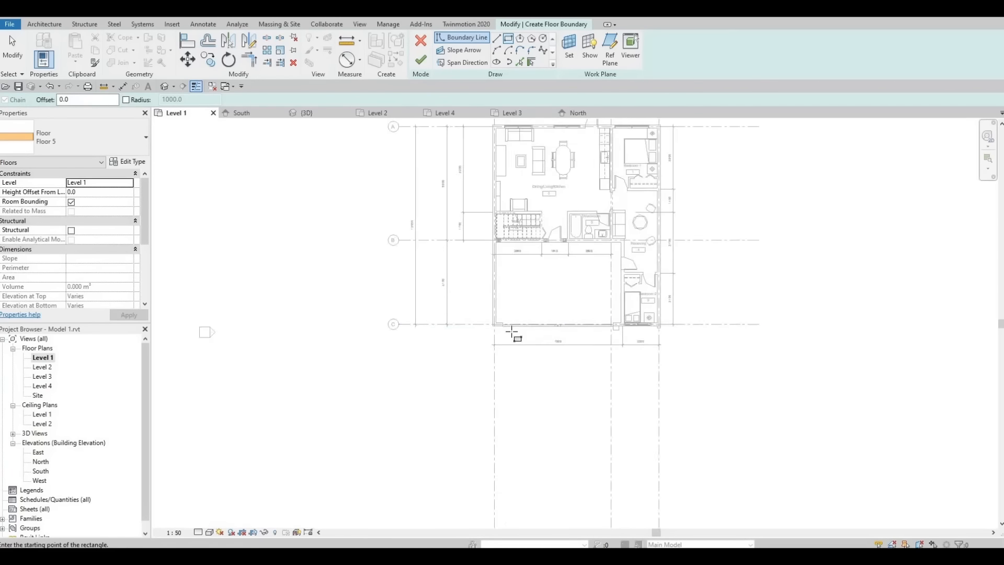
pyautogui.scroll(2, 461, 325)
pyautogui.click(448, 317)
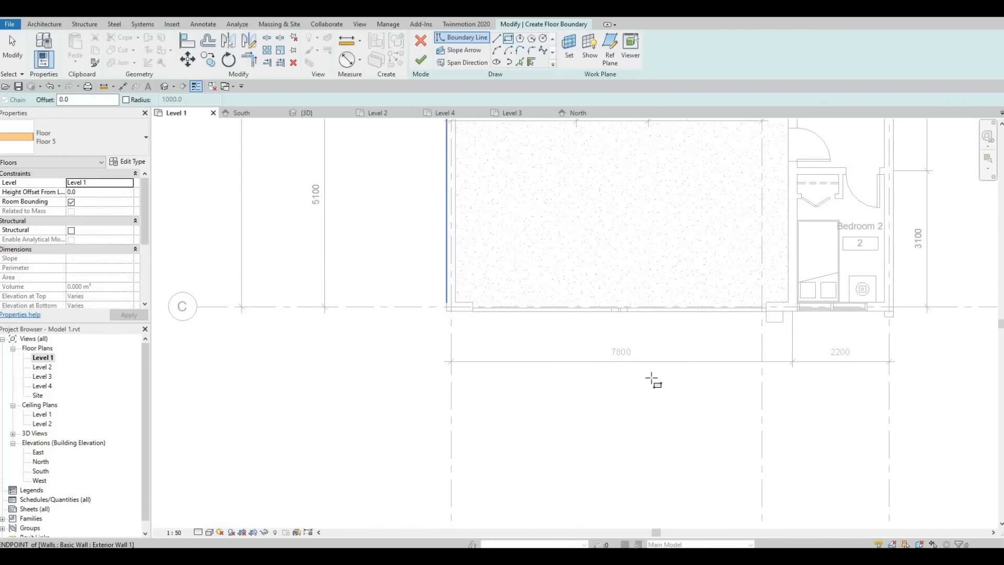
pyautogui.scroll(-1, 654, 381)
pyautogui.scroll(-2, 817, 416)
pyautogui.moveTo(817, 416); pyautogui.dragTo(416, 347, button='middle')
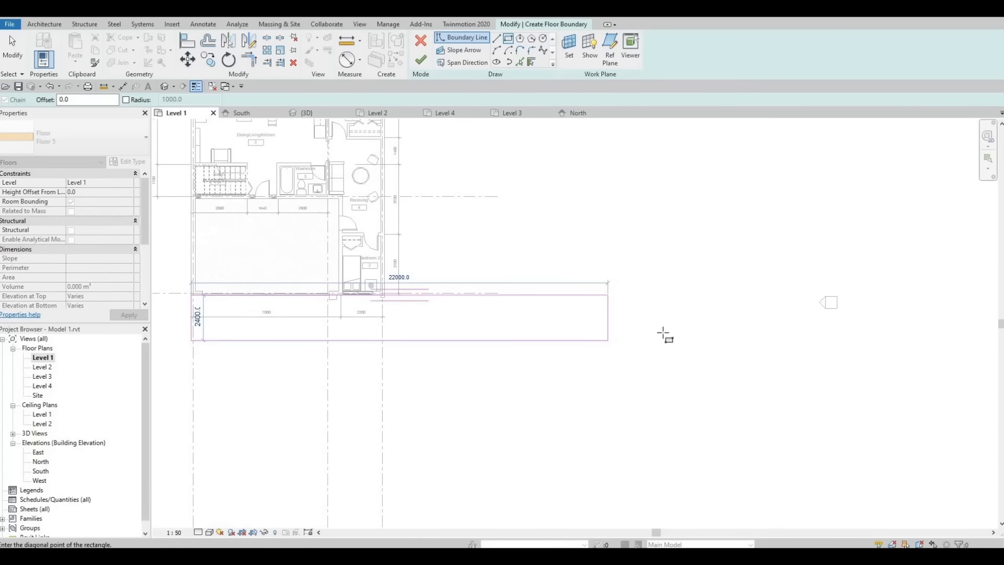
pyautogui.click(814, 332)
pyautogui.press('Escape')
pyautogui.press('Escape')
# Step: Stretch the west end of the floor boundary far beyond the house and finish the Floor 5 sketch
pyautogui.moveTo(202, 333); pyautogui.dragTo(441, 339, button='middle')
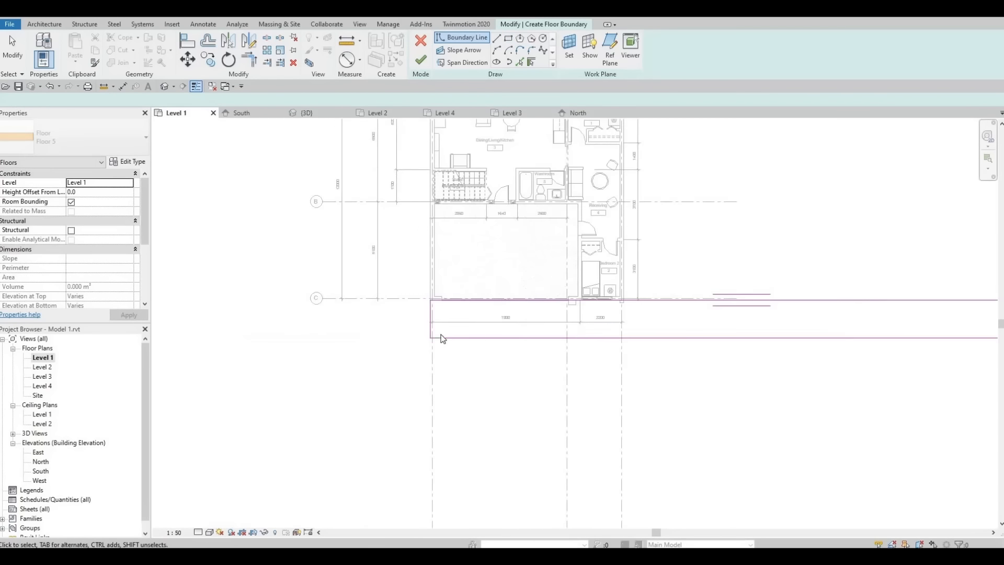
pyautogui.click(431, 317)
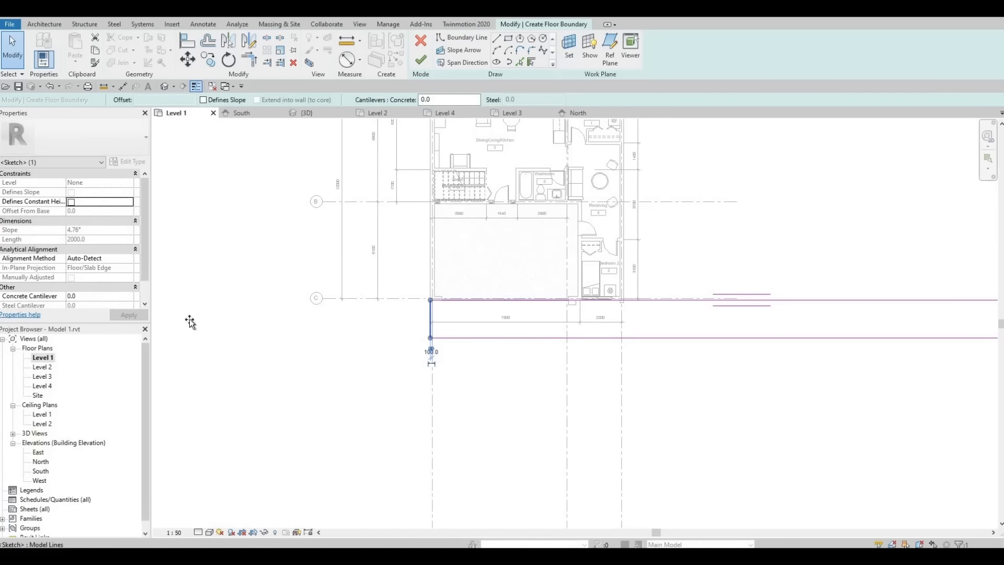
pyautogui.moveTo(189, 321); pyautogui.dragTo(189, 322)
pyautogui.scroll(-1, 251, 326)
pyautogui.moveTo(221, 324); pyautogui.dragTo(375, 323, button='middle')
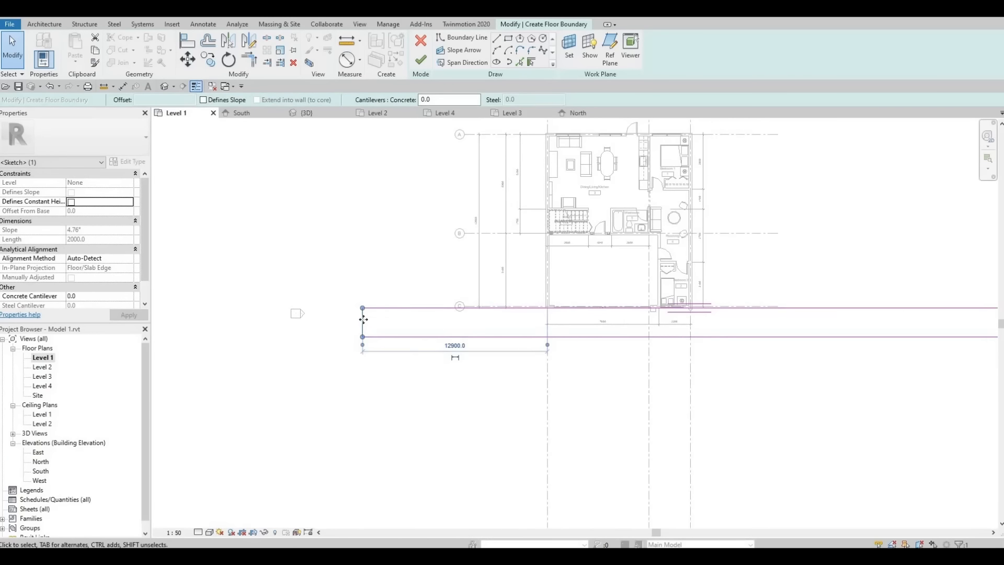
pyautogui.moveTo(362, 319); pyautogui.dragTo(190, 321)
pyautogui.click(635, 395)
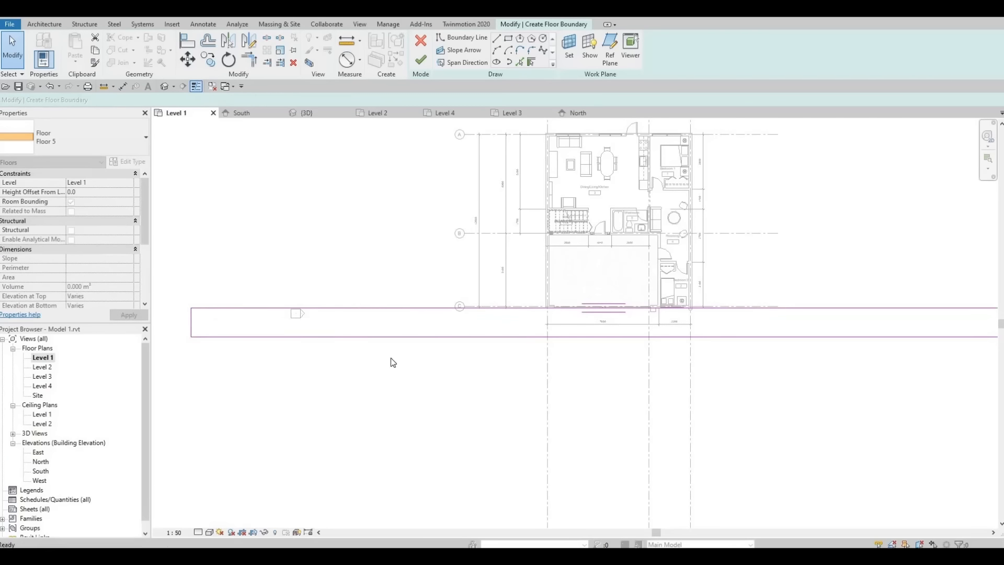
pyautogui.scroll(-1, 392, 356)
pyautogui.moveTo(639, 383); pyautogui.dragTo(517, 354, button='middle')
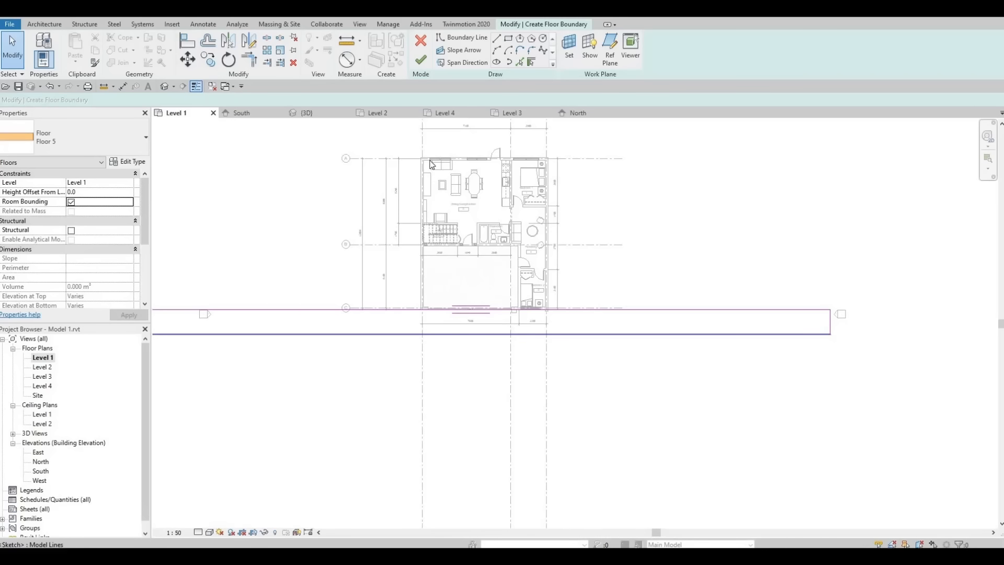
pyautogui.click(421, 59)
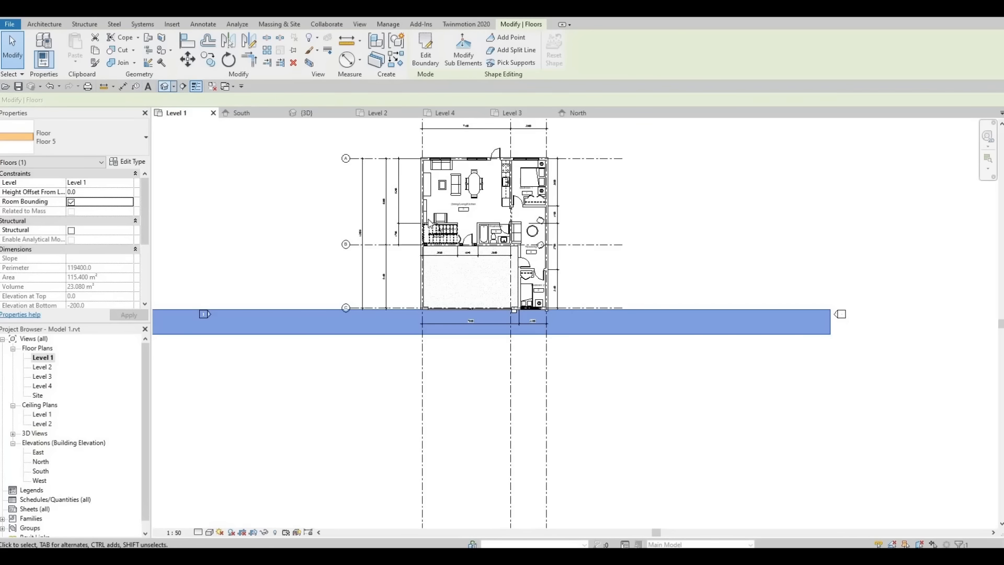
# Step: Examine the new floor strip in front of the slatted facade in the 3D view
pyautogui.hotkey('ctrl', 'Tab')
pyautogui.scroll(5, 434, 396)
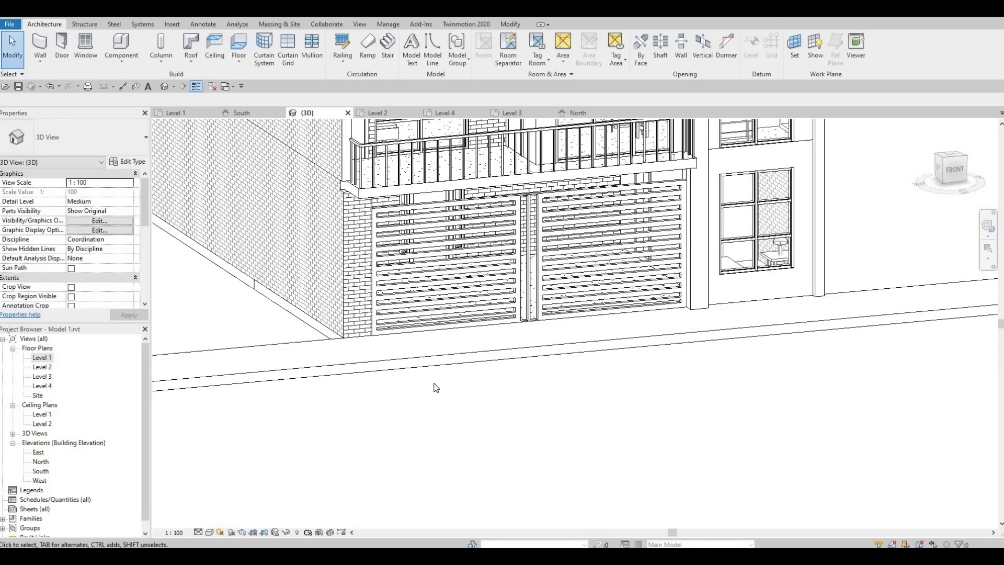
pyautogui.keyDown('shift'); pyautogui.moveTo(456, 380); pyautogui.dragTo(545, 338, button='middle'); pyautogui.keyUp('shift')
pyautogui.scroll(-1, 547, 356)
# Step: Try to change the structure layer thickness of the front floor's Floor 5 type to 300
pyautogui.click(533, 335)
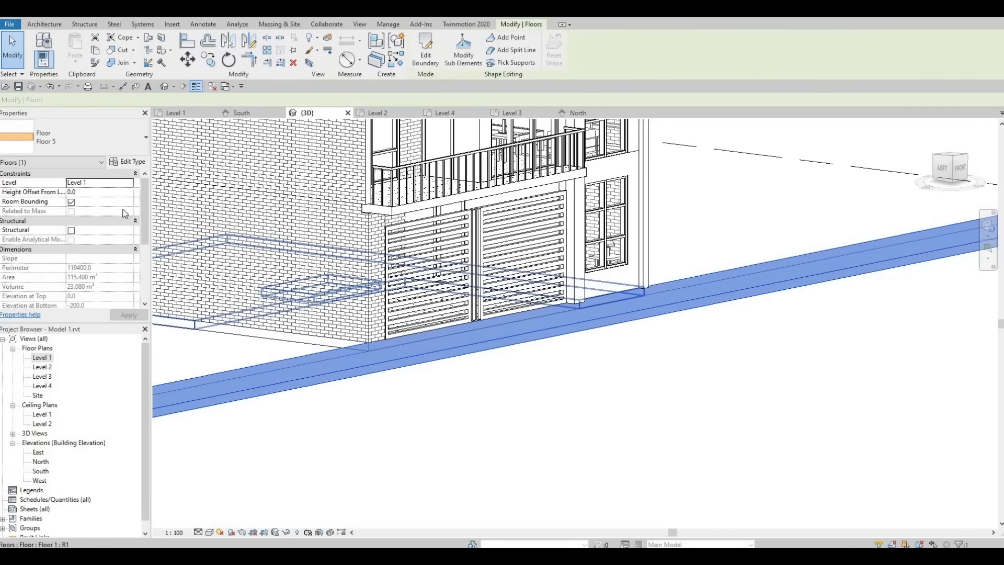
pyautogui.click(129, 161)
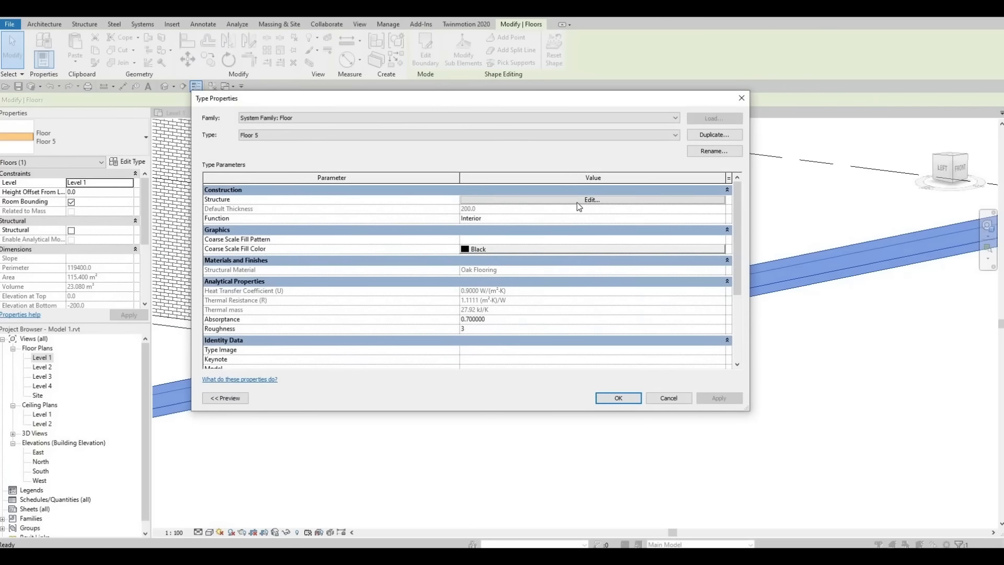
pyautogui.click(578, 204)
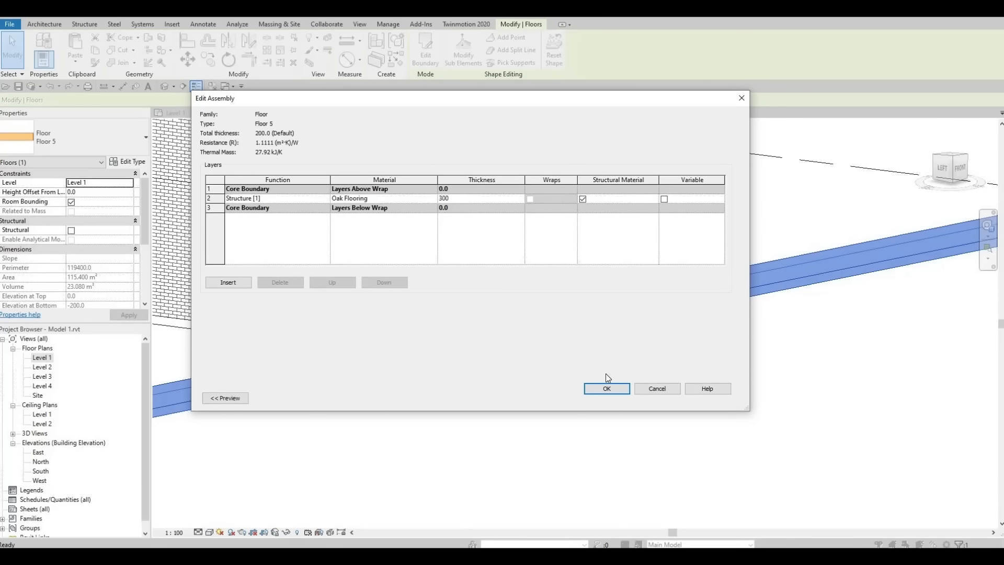
pyautogui.click(607, 388)
pyautogui.click(608, 397)
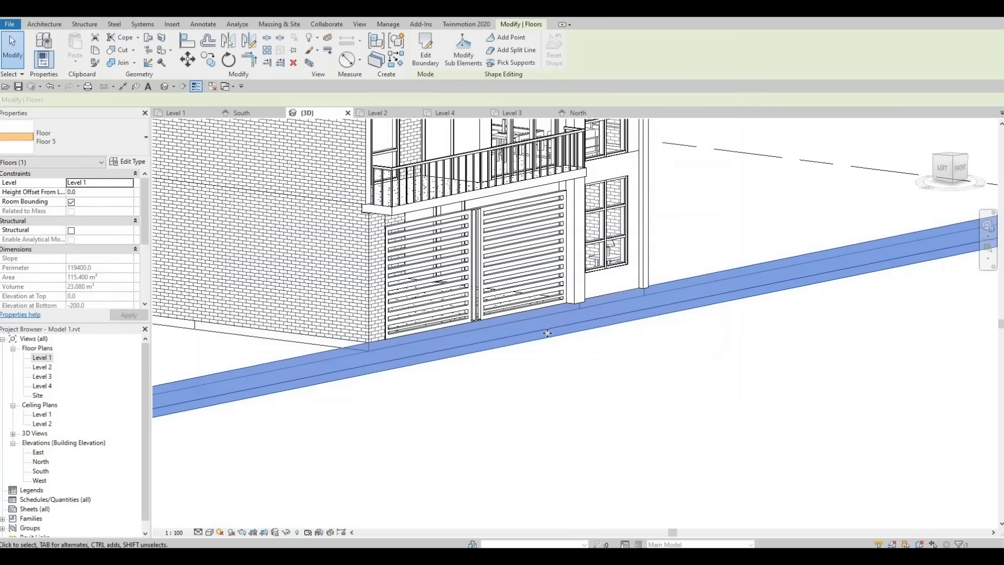
pyautogui.click(558, 361)
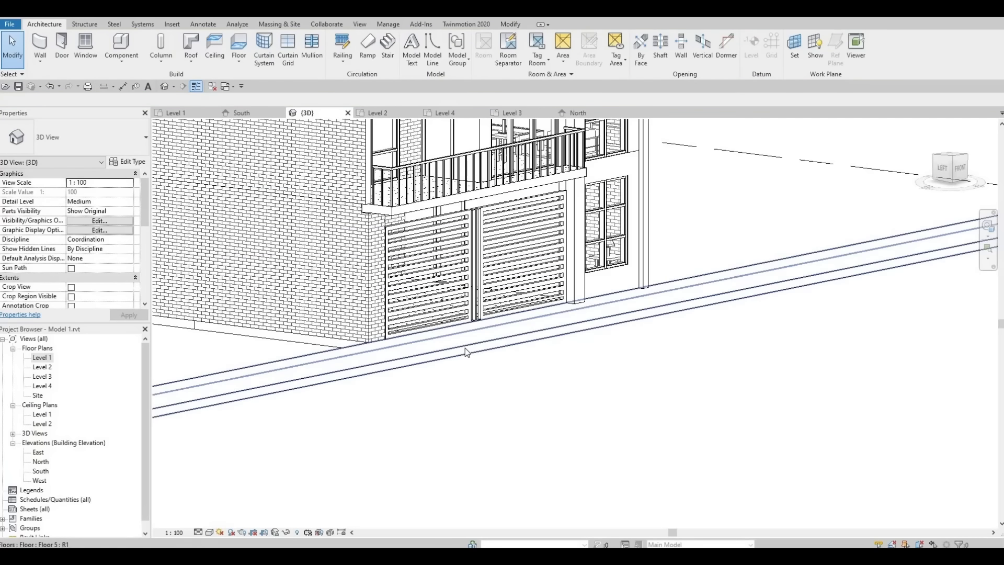
# Step: Set the thickness of the Oak Flooring structure layer in the Floor 5 type to 300 and apply it
pyautogui.click(465, 347)
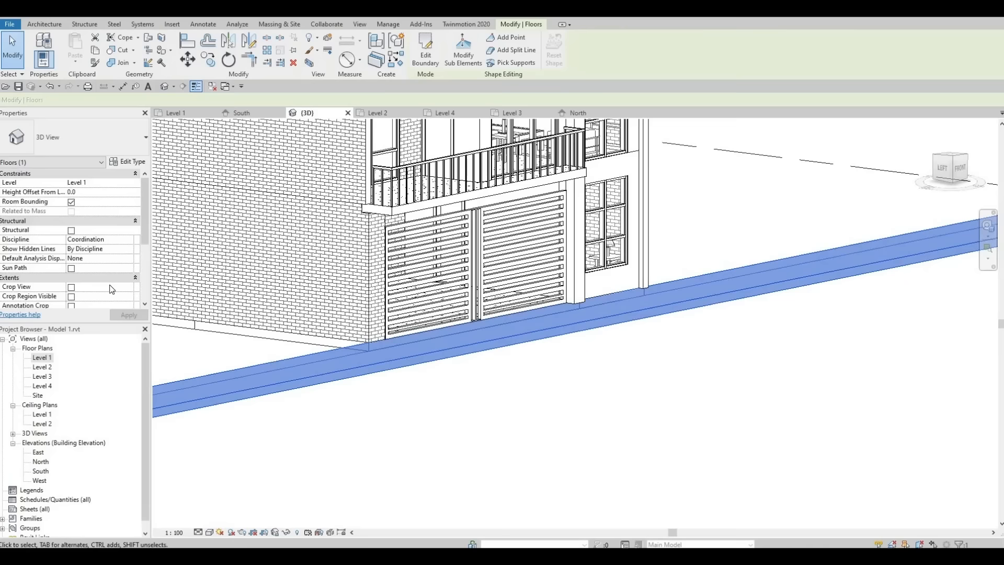
pyautogui.click(130, 163)
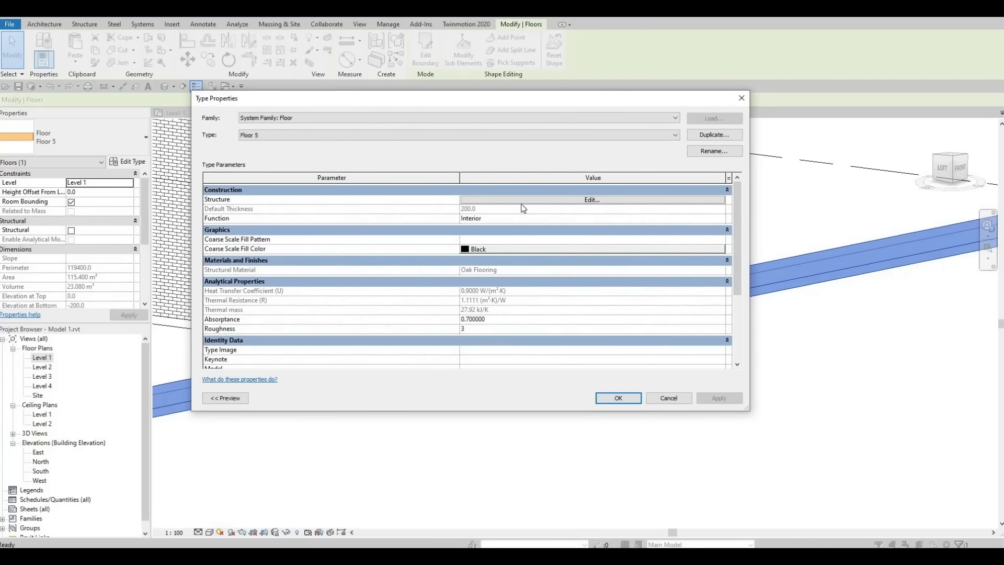
pyautogui.click(527, 202)
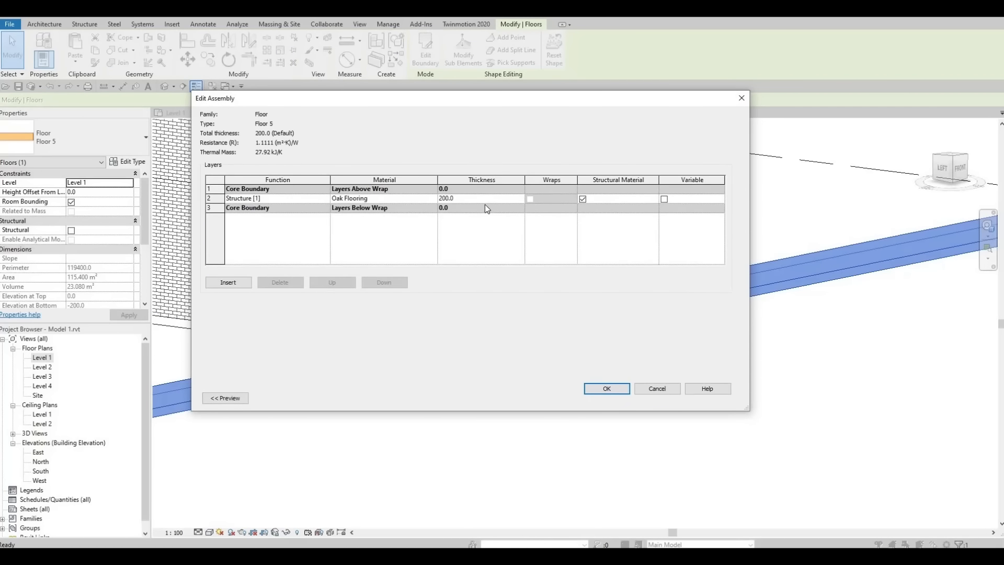
pyautogui.click(485, 200)
pyautogui.click(605, 390)
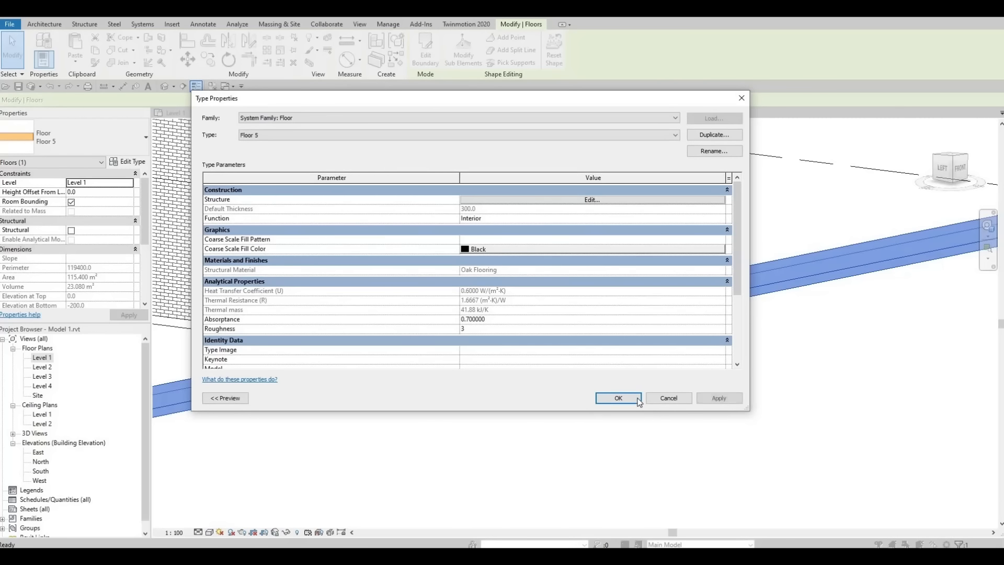
pyautogui.click(618, 398)
pyautogui.click(614, 343)
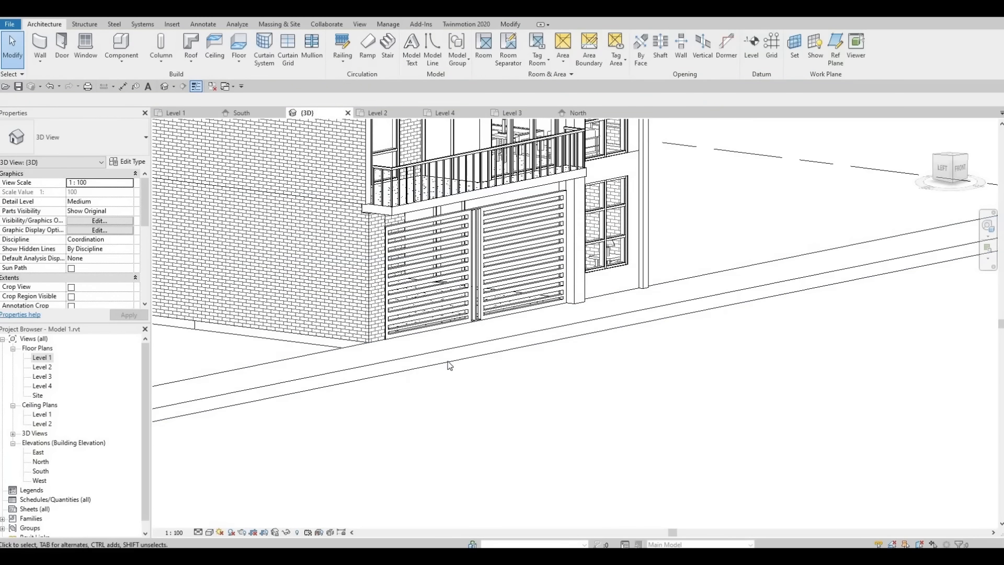
# Step: Add a 2000 mm split line across the front floor, perpendicular to the facade, from the column edge beside the slatted facade
pyautogui.scroll(-2, 511, 336)
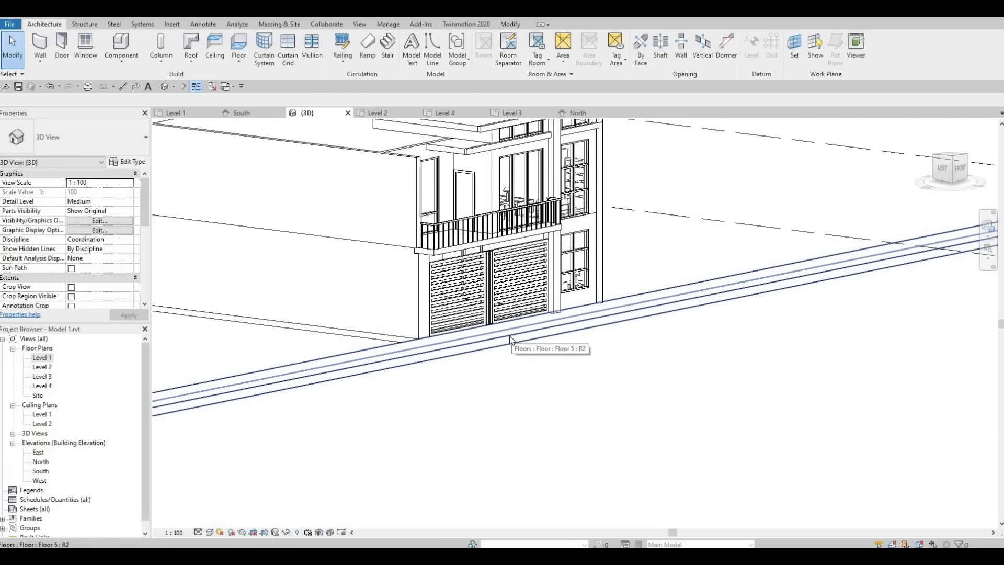
pyautogui.click(499, 327)
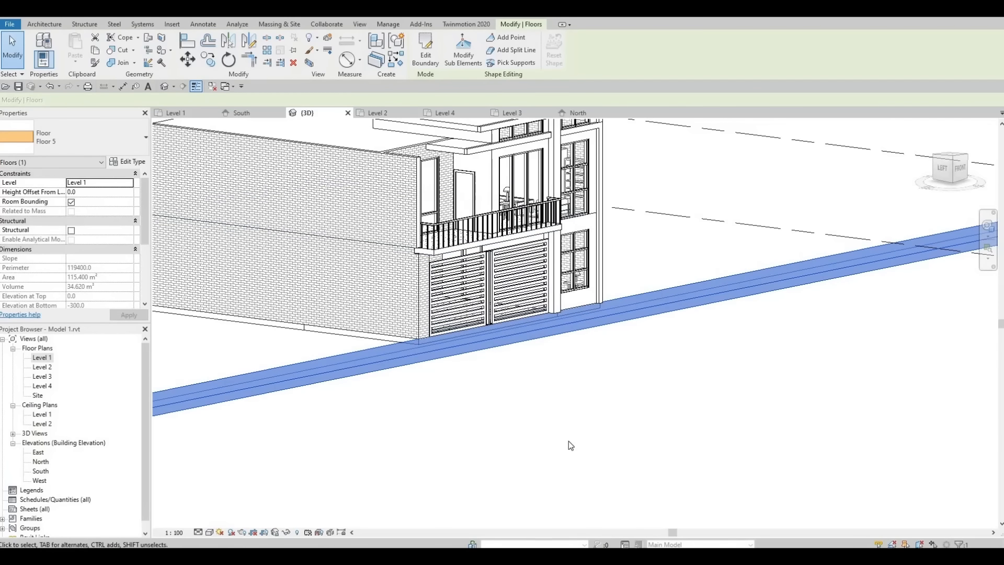
pyautogui.keyDown('shift'); pyautogui.moveTo(575, 449); pyautogui.dragTo(413, 448, button='middle'); pyautogui.keyUp('shift')
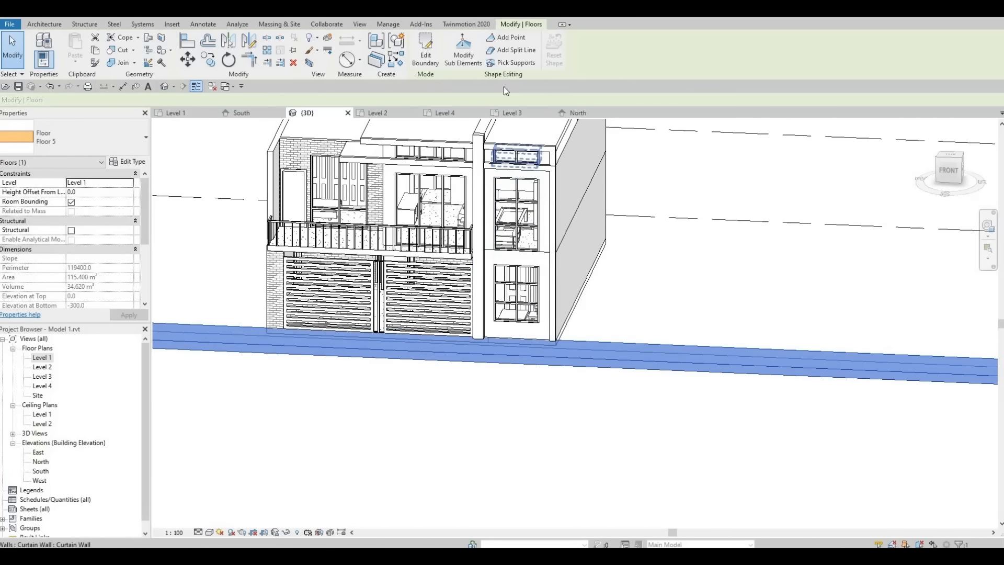
pyautogui.click(520, 53)
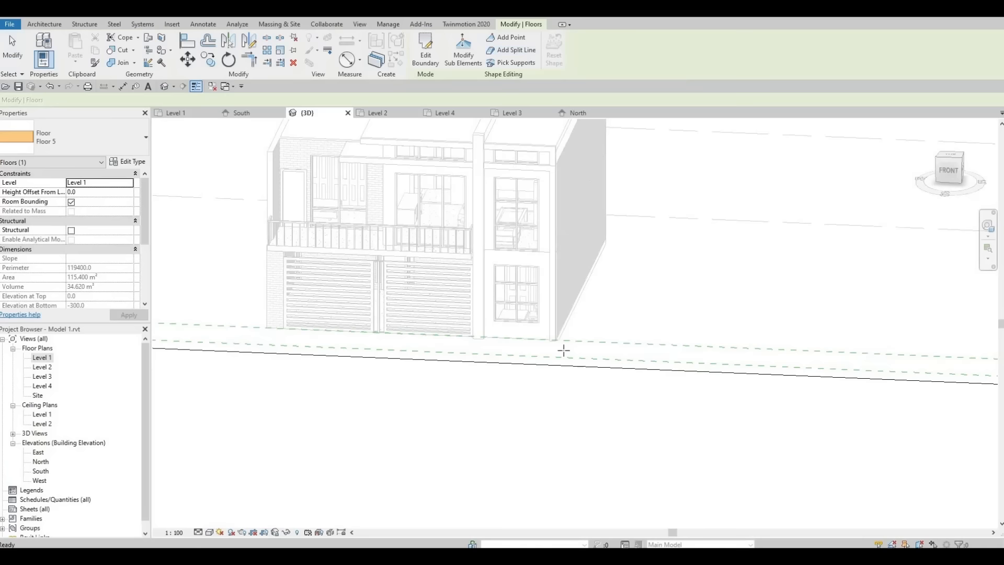
pyautogui.scroll(2, 562, 361)
pyautogui.scroll(2, 562, 358)
pyautogui.keyDown('shift'); pyautogui.moveTo(517, 345); pyautogui.dragTo(542, 366, button='middle'); pyautogui.keyUp('shift')
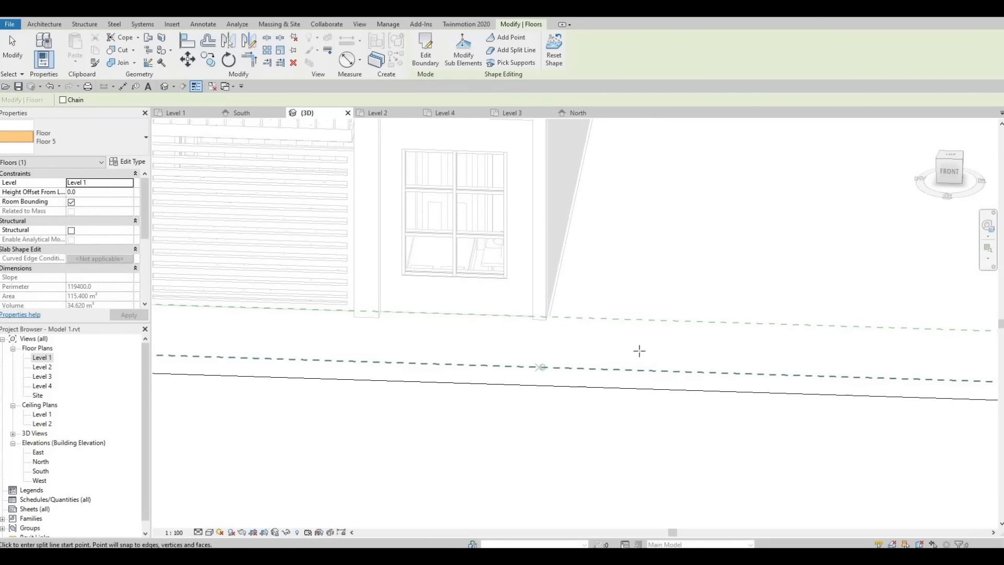
pyautogui.moveTo(478, 358); pyautogui.dragTo(614, 365, button='middle')
pyautogui.moveTo(504, 337); pyautogui.dragTo(596, 343, button='middle')
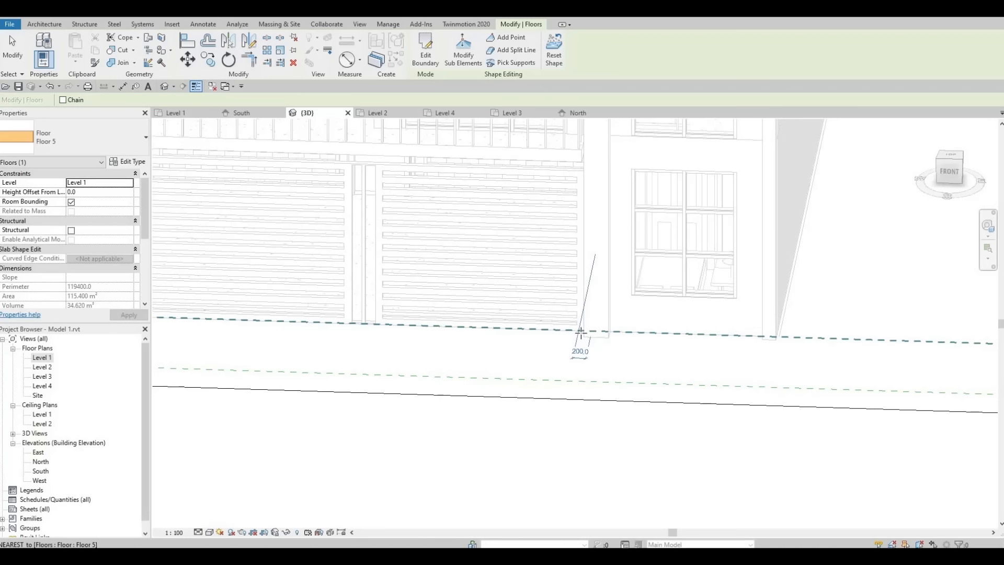
pyautogui.scroll(3, 582, 330)
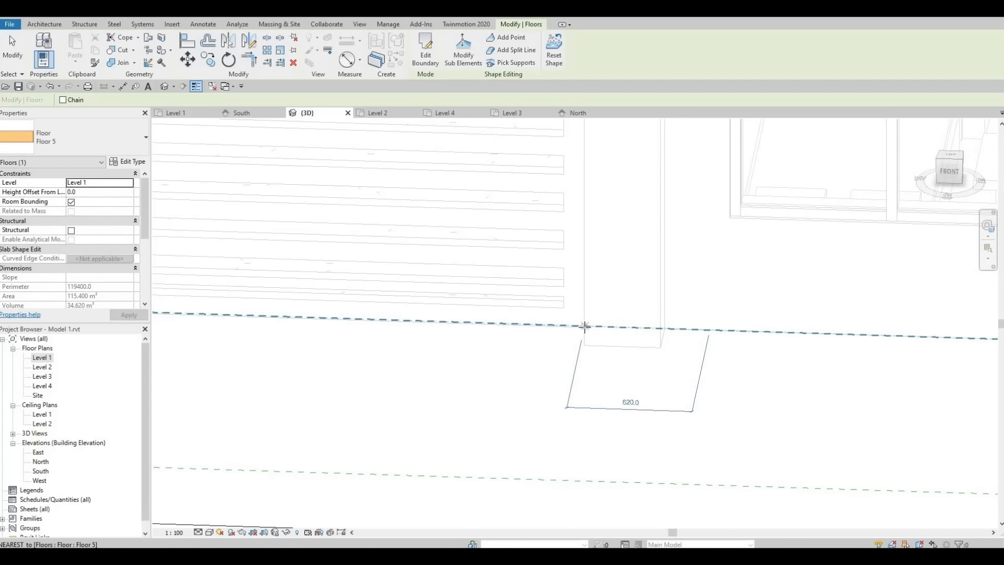
pyautogui.click(584, 326)
pyautogui.moveTo(556, 479); pyautogui.dragTo(579, 396, button='middle')
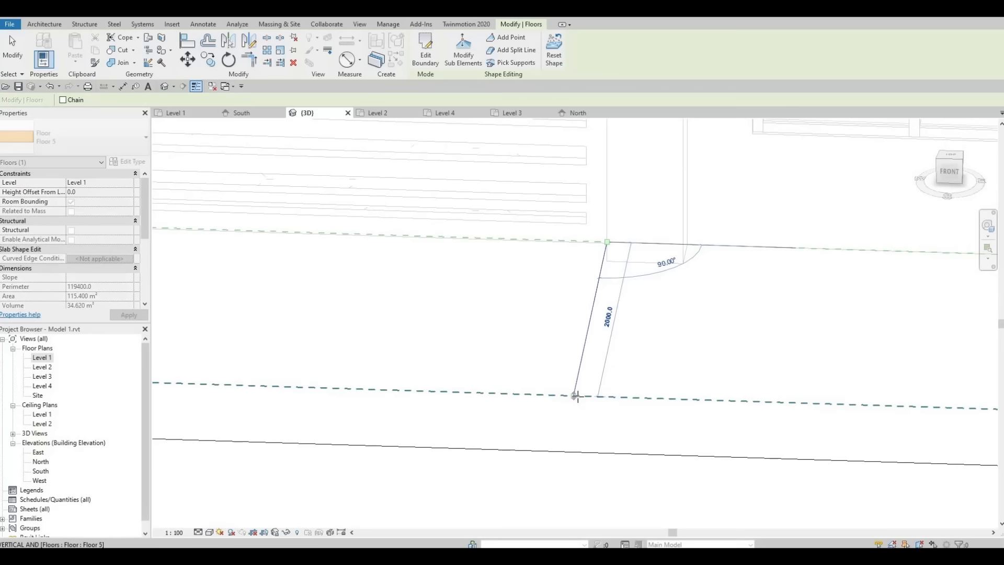
pyautogui.click(573, 395)
pyautogui.press('Escape')
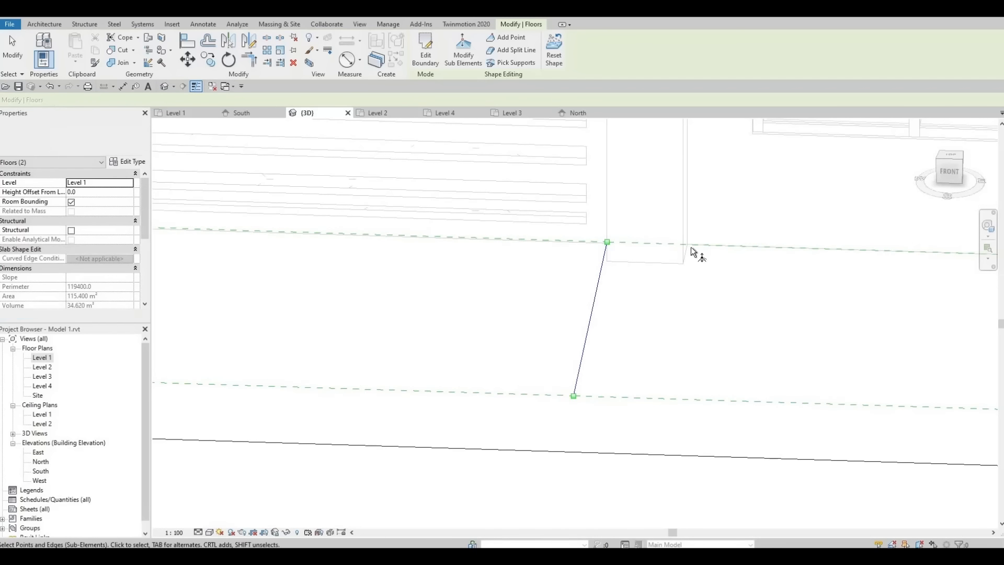
pyautogui.click(505, 52)
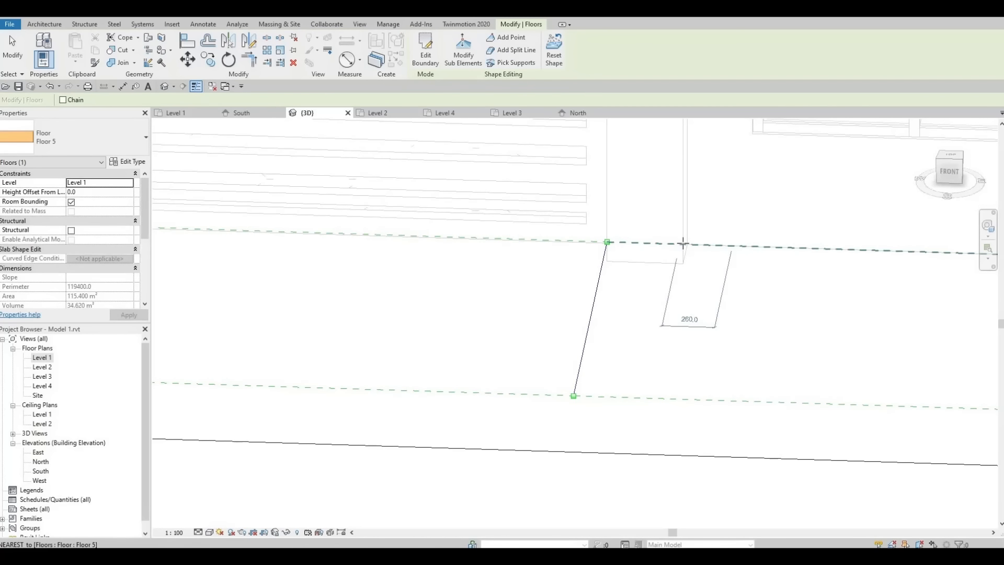
pyautogui.press('Escape')
pyautogui.press('Escape')
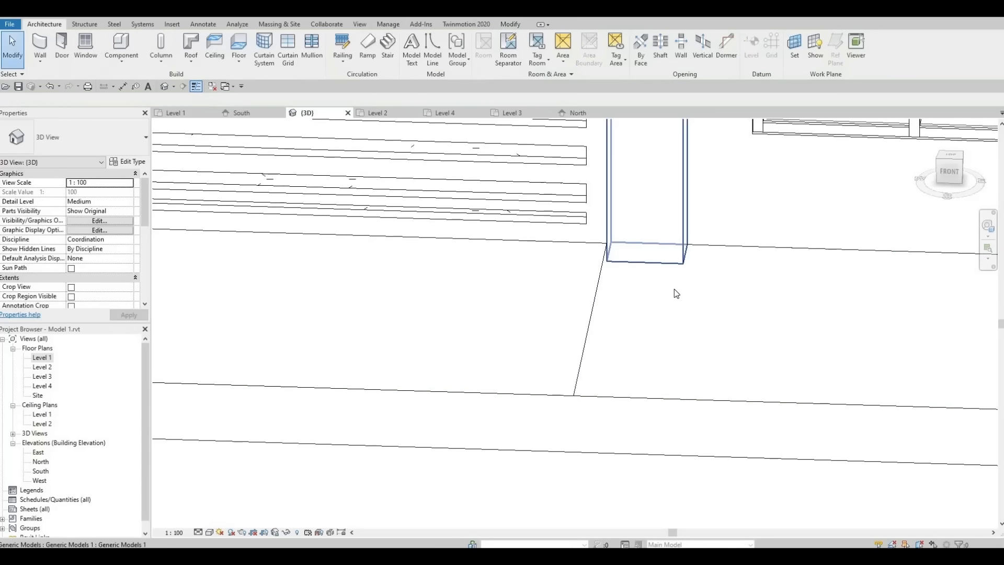
# Step: Add a 2000 mm split line across the front floor, perpendicular to the facade, from the column edge on the window side
pyautogui.scroll(-3, 654, 341)
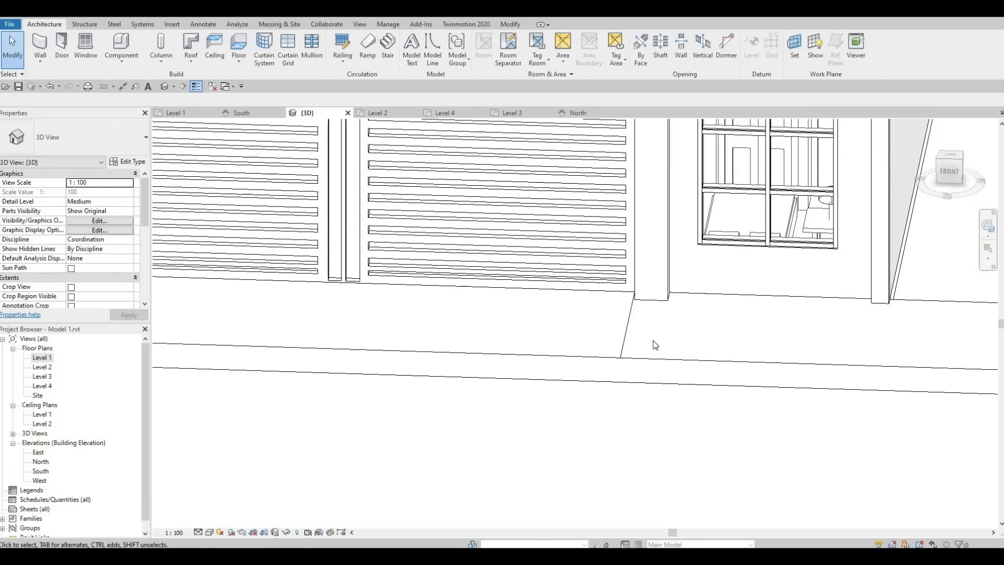
pyautogui.moveTo(682, 329)
pyautogui.keyDown('shift'); pyautogui.mouseDown(button='middle')
pyautogui.moveTo(697, 312)
pyautogui.moveTo(670, 319)
pyautogui.mouseUp(button='middle'); pyautogui.keyUp('shift')
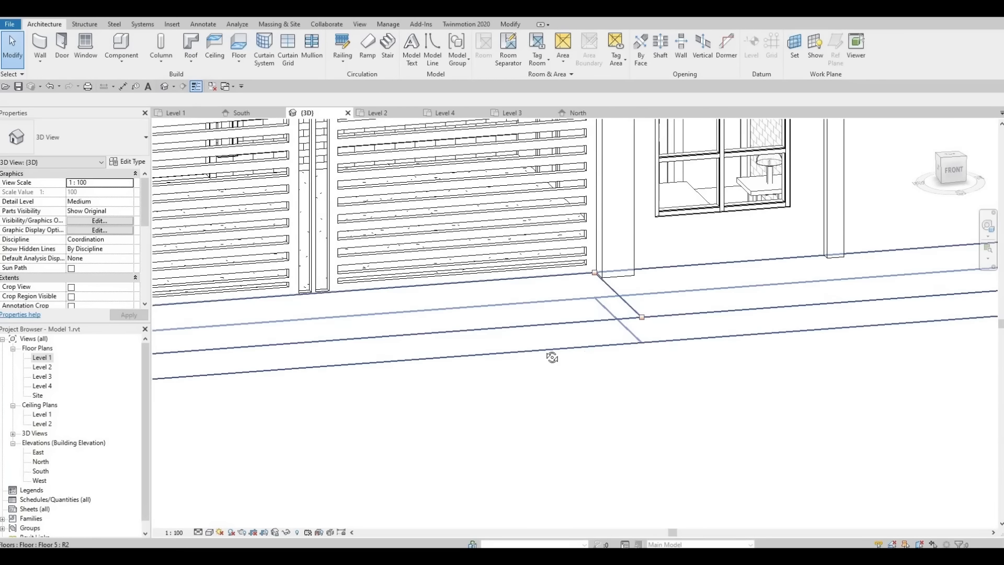
pyautogui.keyDown('shift'); pyautogui.moveTo(549, 352); pyautogui.dragTo(555, 424, button='middle'); pyautogui.keyUp('shift')
pyautogui.click(548, 426)
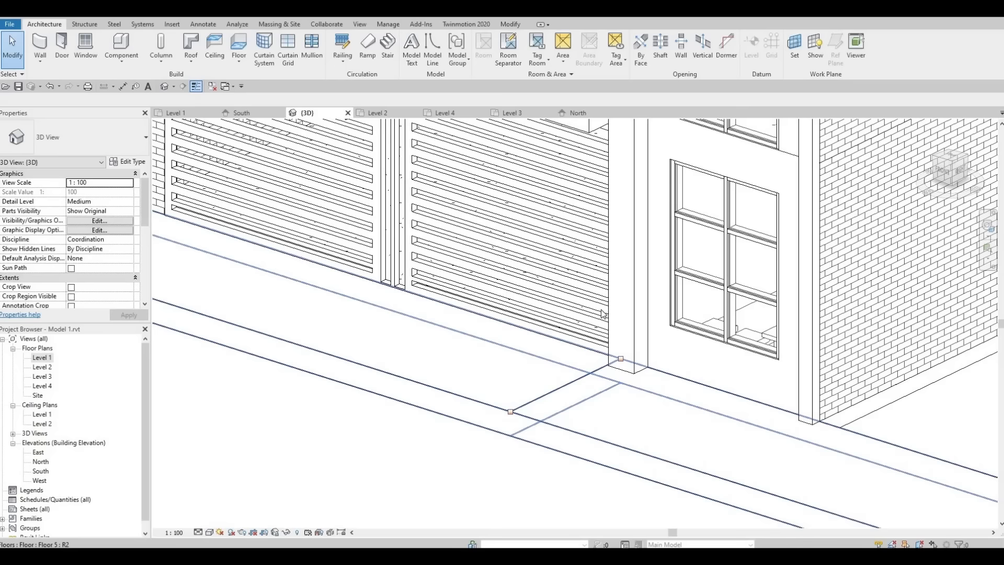
pyautogui.click(510, 51)
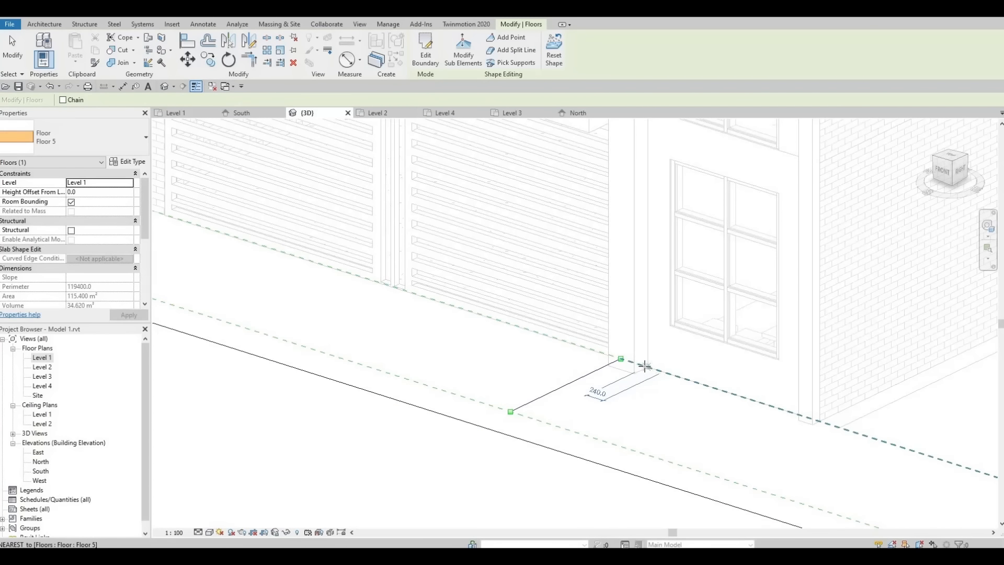
pyautogui.scroll(4, 655, 383)
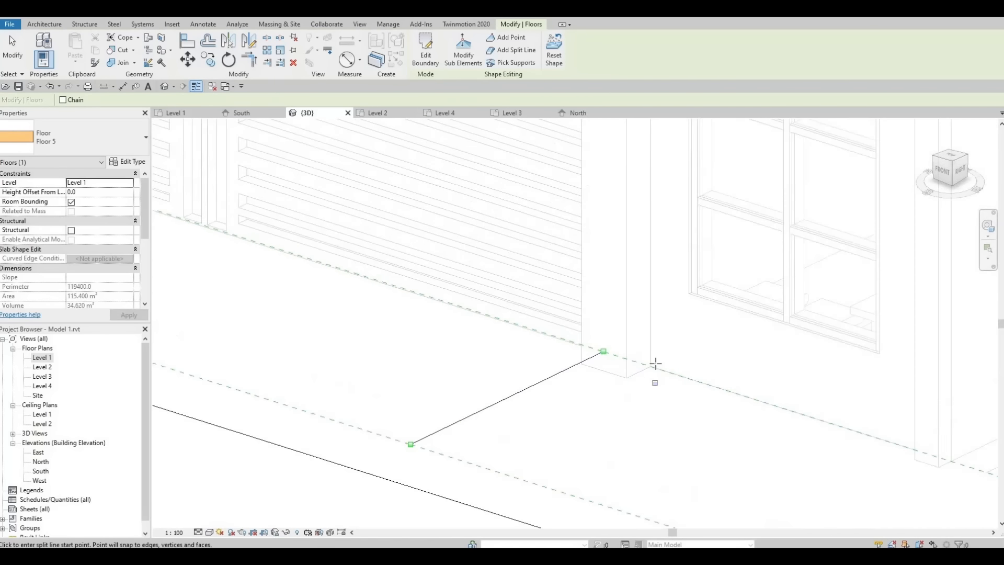
pyautogui.click(648, 357)
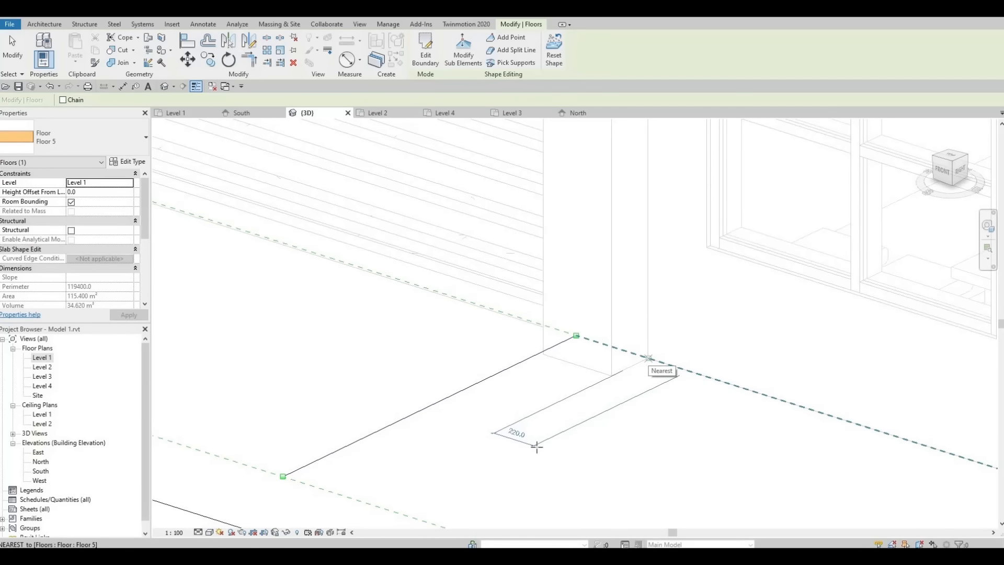
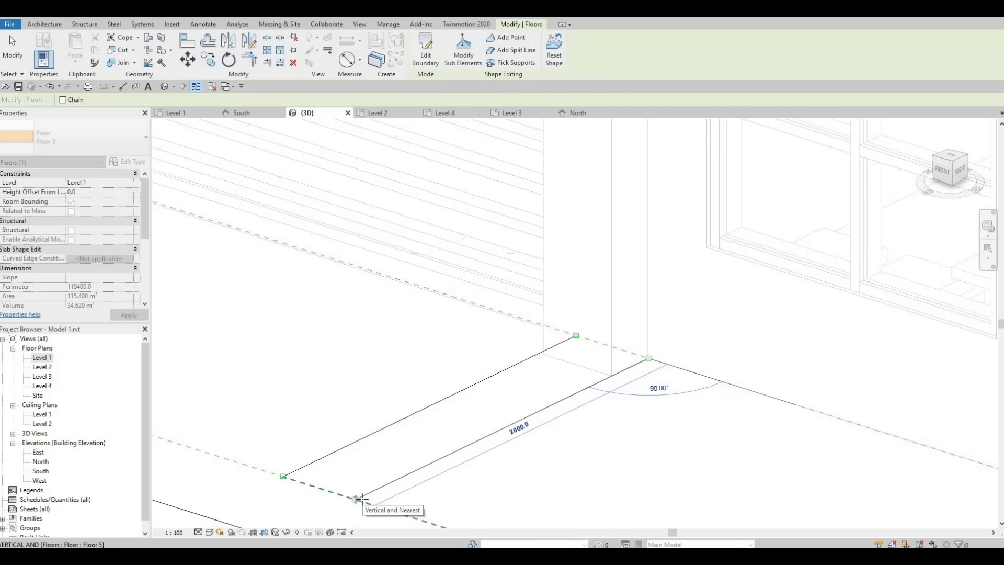
pyautogui.click(361, 499)
pyautogui.press('Escape')
# Step: Add a split line across the front floor, perpendicular to the facade, from where the brick pier meets the slatted facade
pyautogui.scroll(-4, 432, 431)
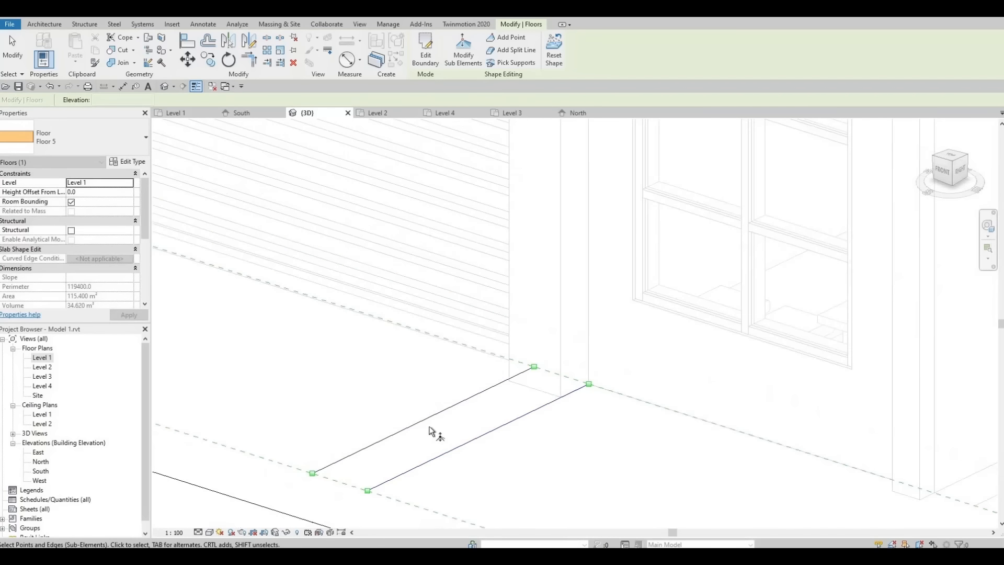
pyautogui.moveTo(432, 427); pyautogui.dragTo(377, 416, button='middle')
pyautogui.scroll(-2, 439, 423)
pyautogui.moveTo(157, 309); pyautogui.dragTo(661, 389, button='middle')
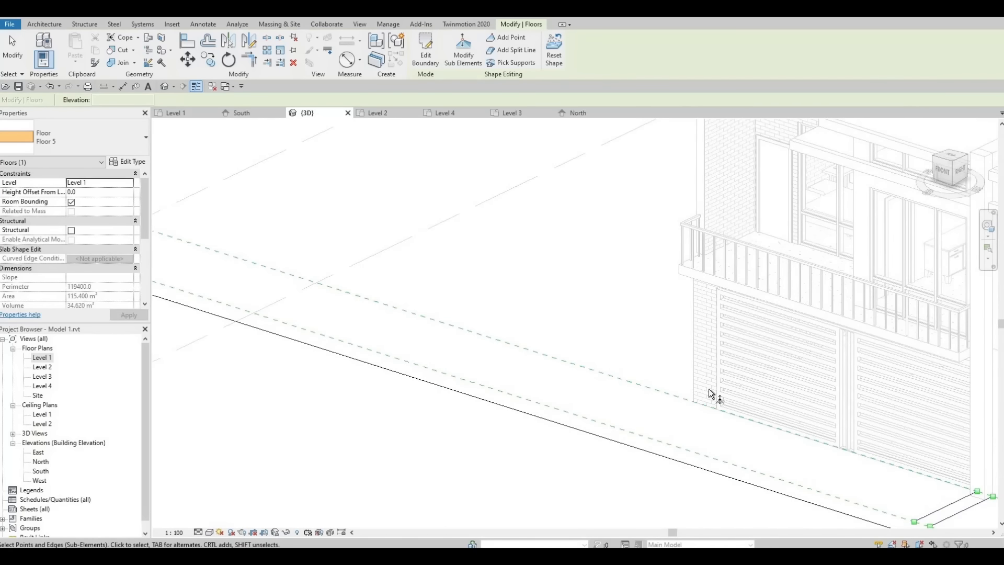
pyautogui.scroll(4, 710, 403)
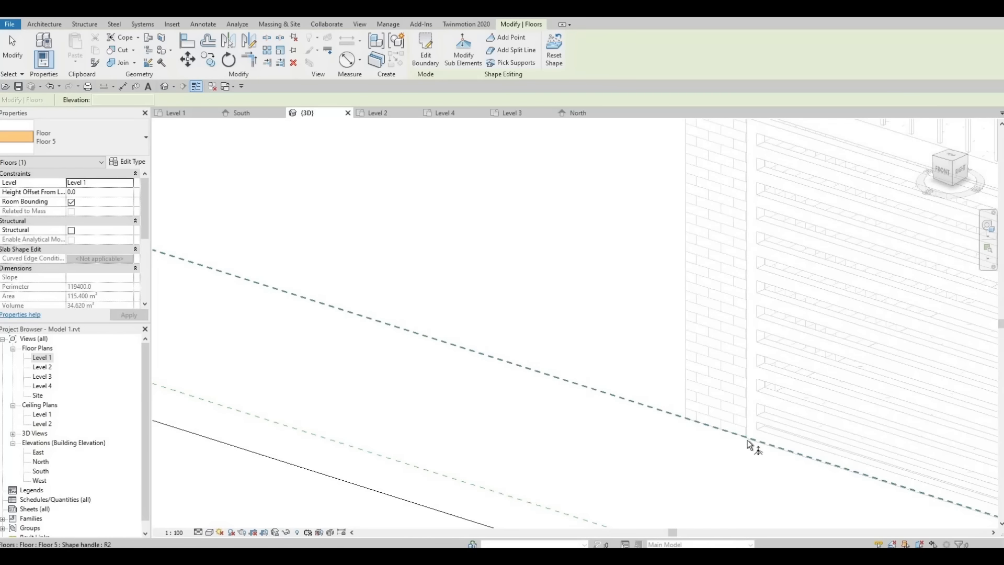
pyautogui.click(515, 50)
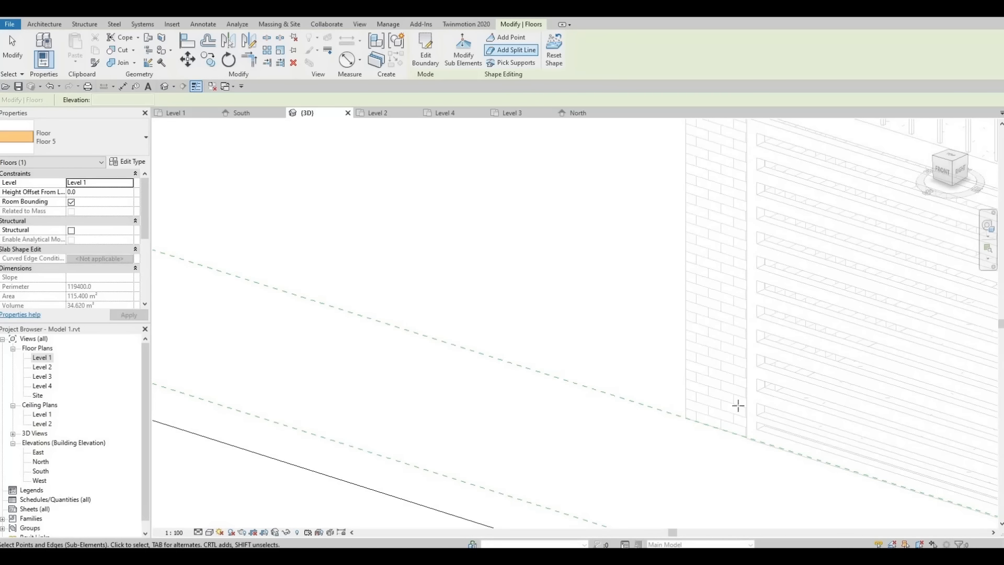
pyautogui.click(746, 436)
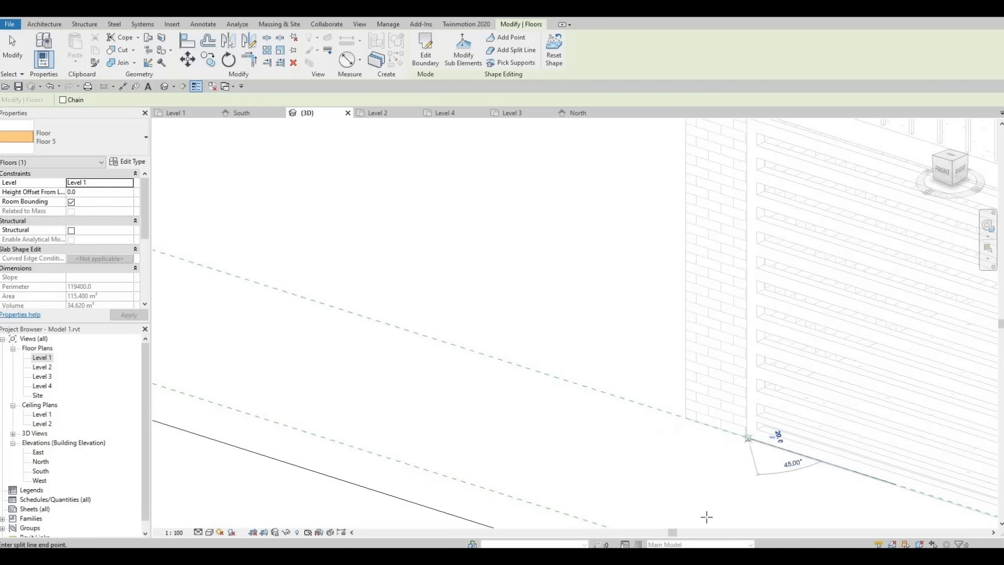
pyautogui.moveTo(706, 515); pyautogui.dragTo(706, 385, button='middle')
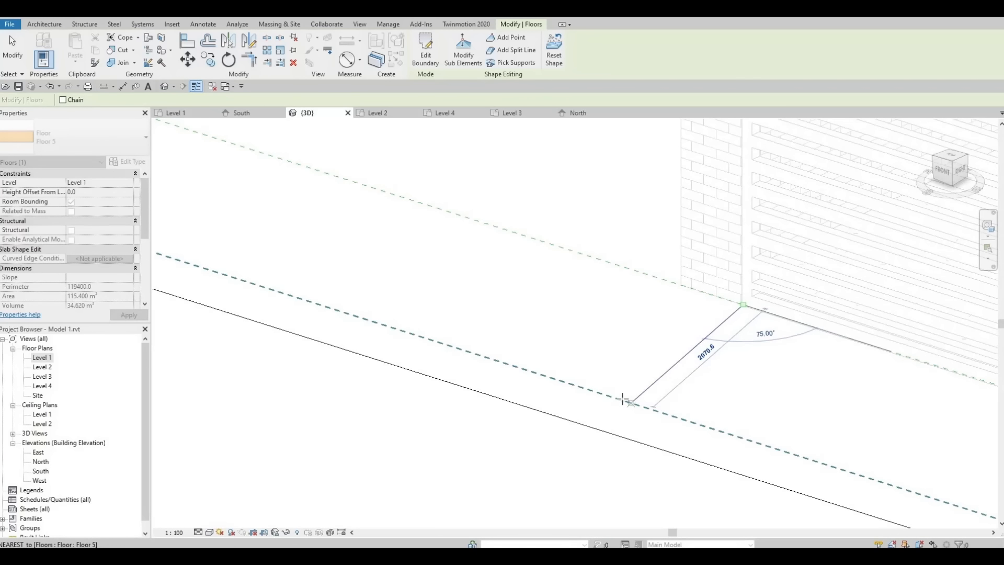
pyautogui.click(574, 385)
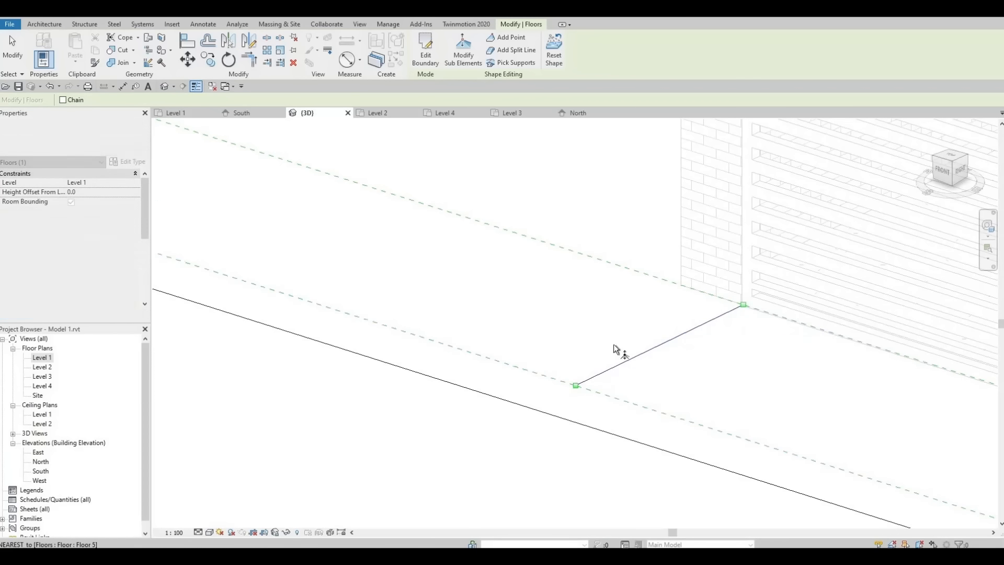
# Step: Add a 2000 mm split line across the front floor, perpendicular to the facade, from the brick pier's outer corner, and finish shape editing
pyautogui.click(507, 52)
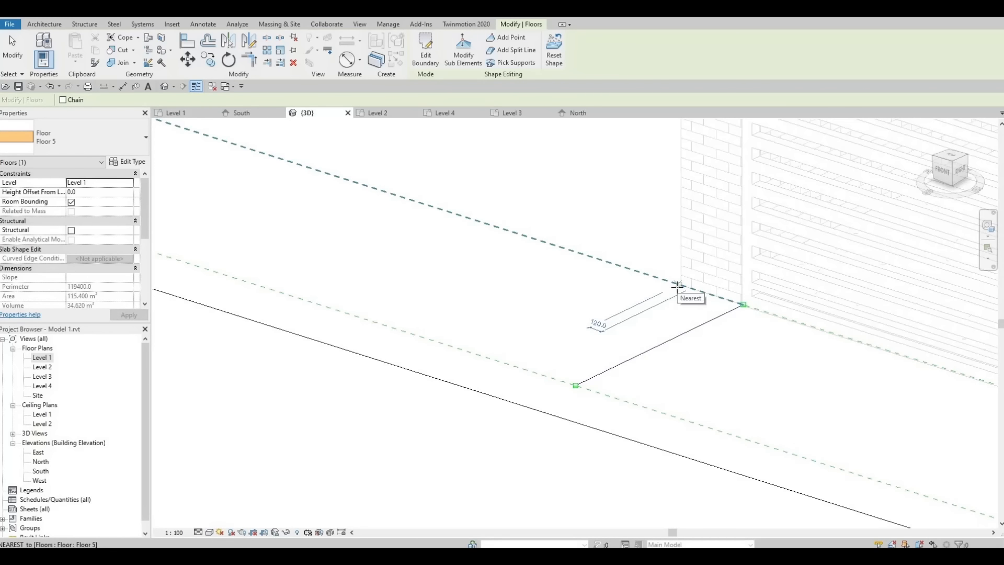
pyautogui.click(678, 285)
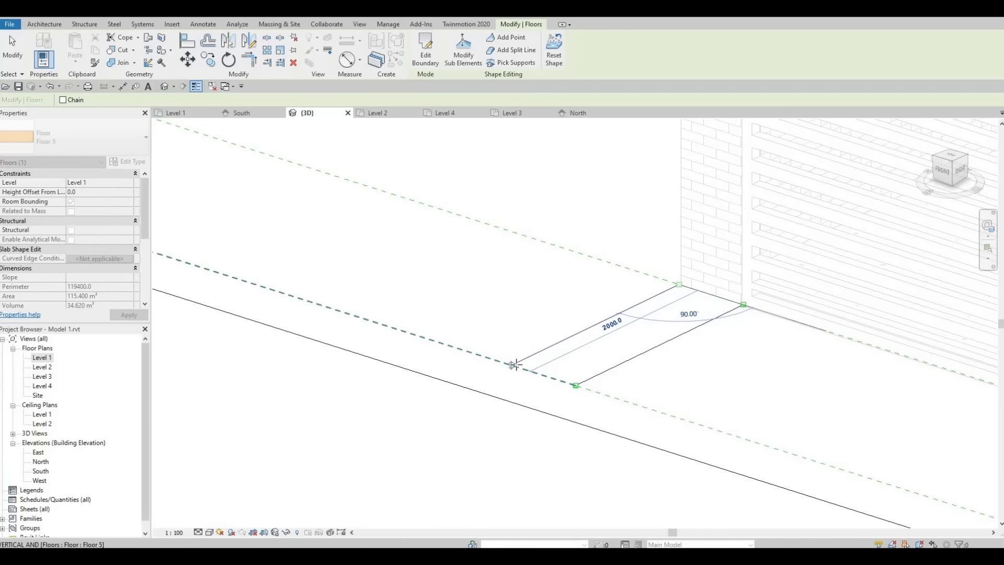
pyautogui.click(530, 373)
pyautogui.press('Escape')
pyautogui.press('Escape')
# Step: Set the elevation of the street-side endpoint of the split line between brick pier and slatted facade to -100
pyautogui.scroll(8, 556, 422)
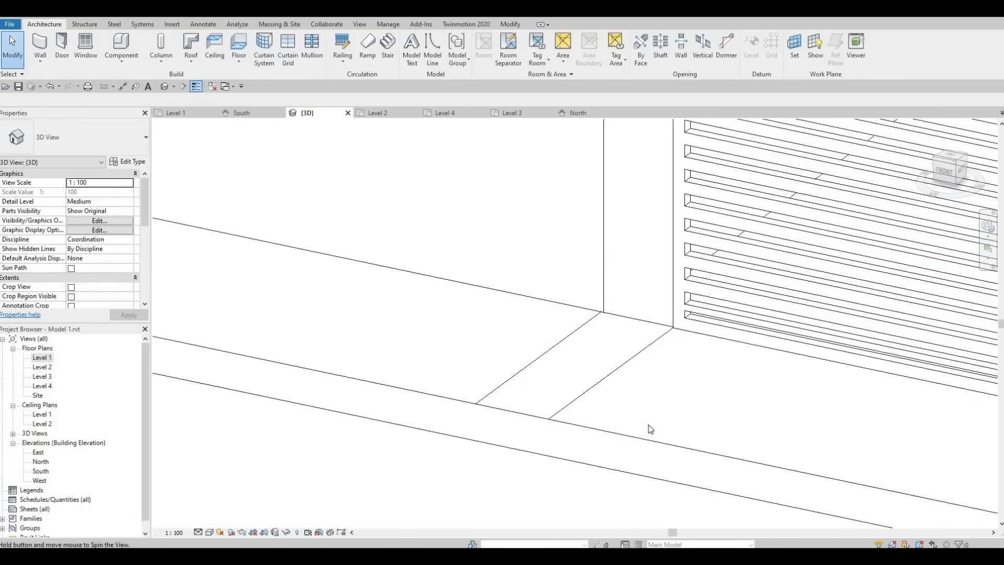
pyautogui.moveTo(575, 478); pyautogui.dragTo(503, 266, button='middle')
pyautogui.scroll(-3, 504, 277)
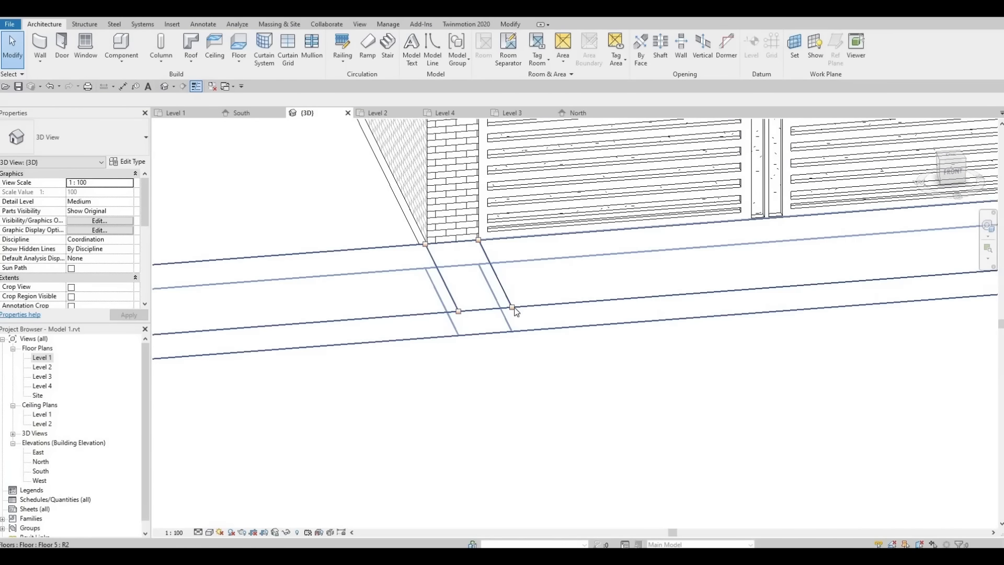
pyautogui.click(511, 309)
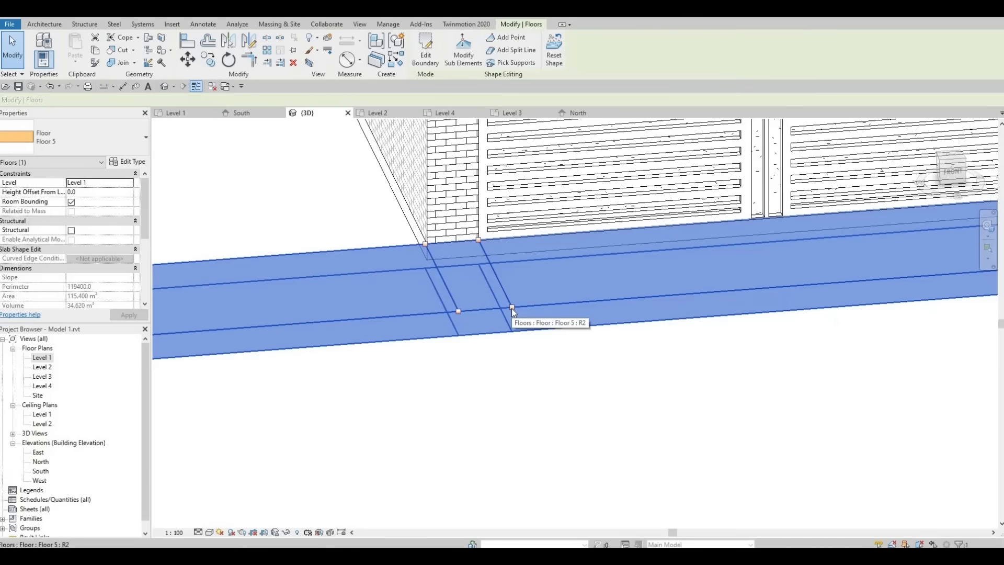
pyautogui.press('Escape')
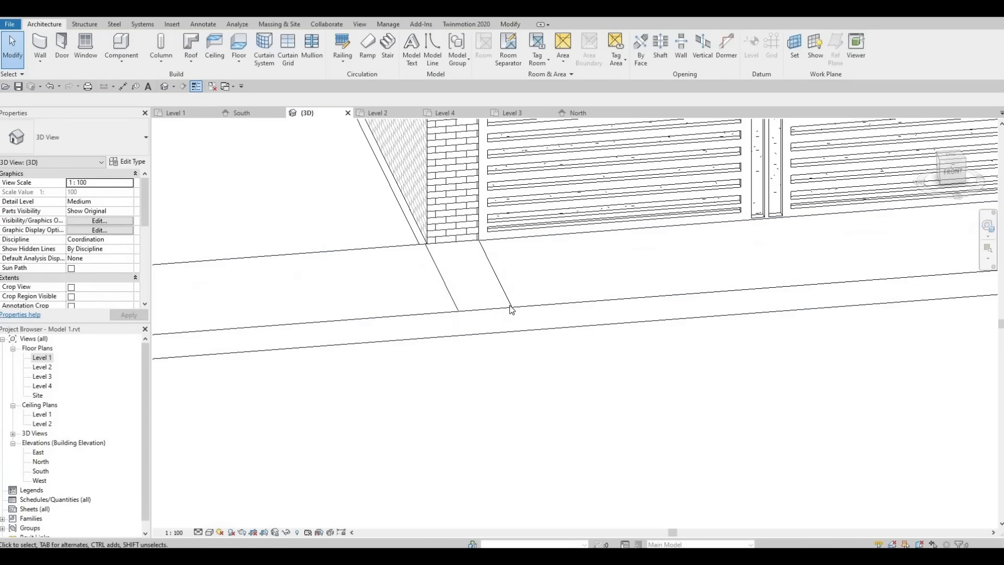
pyautogui.click(511, 305)
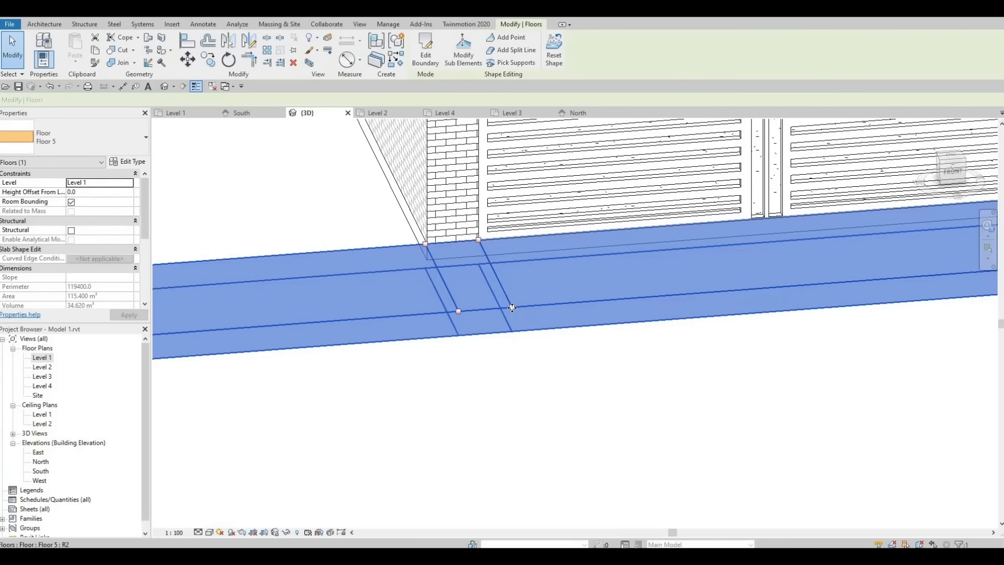
pyautogui.click(462, 52)
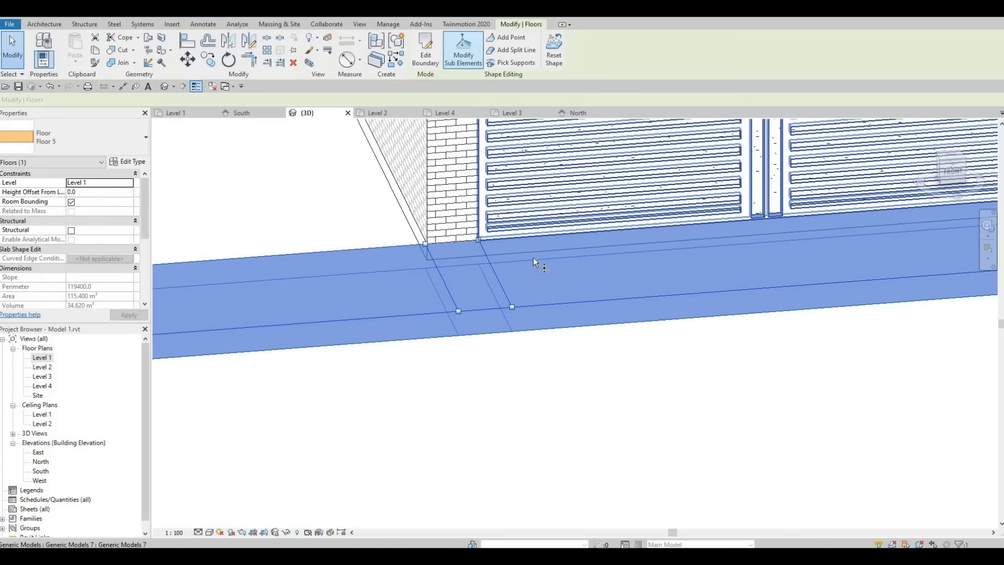
pyautogui.click(512, 309)
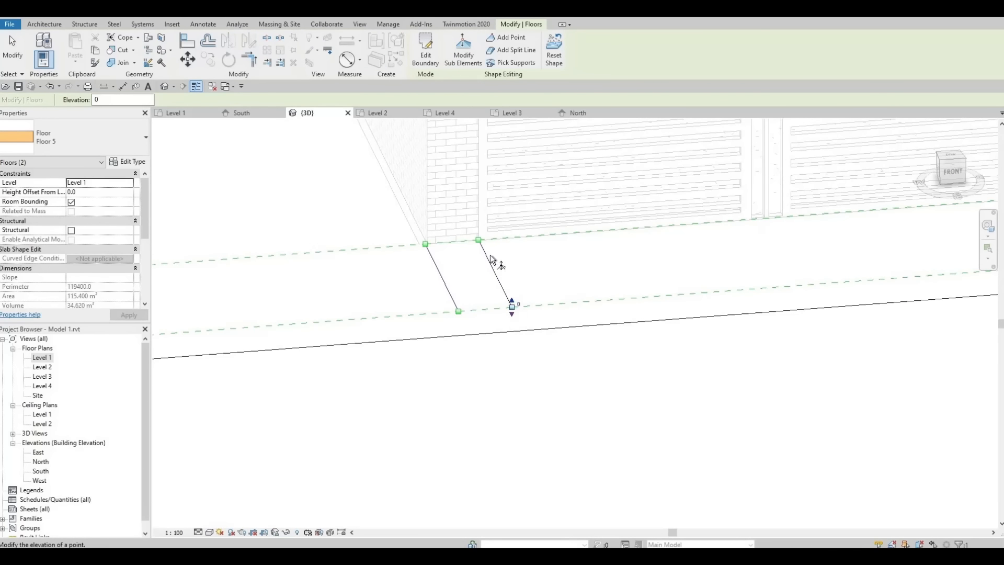
pyautogui.click(520, 304)
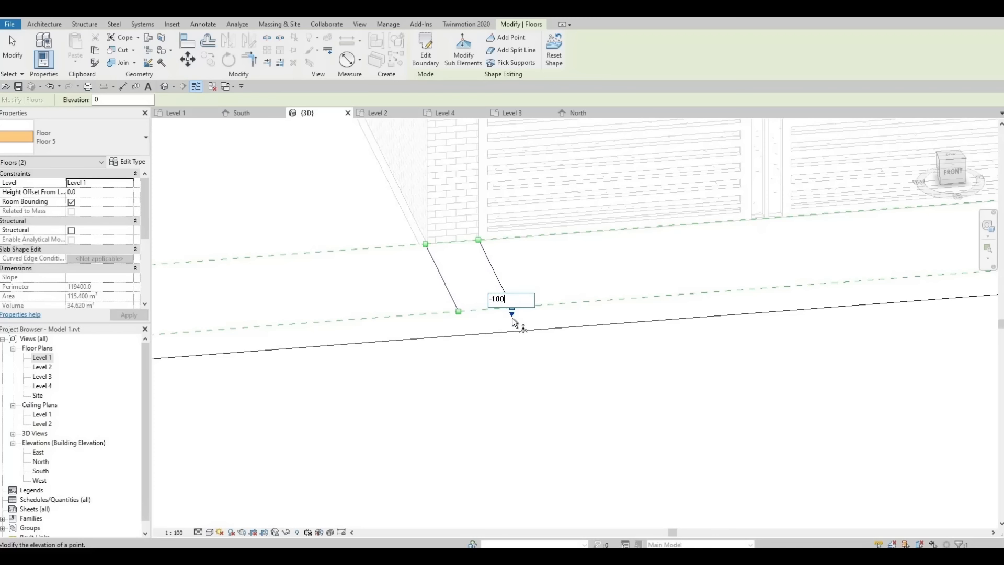
pyautogui.press('Return')
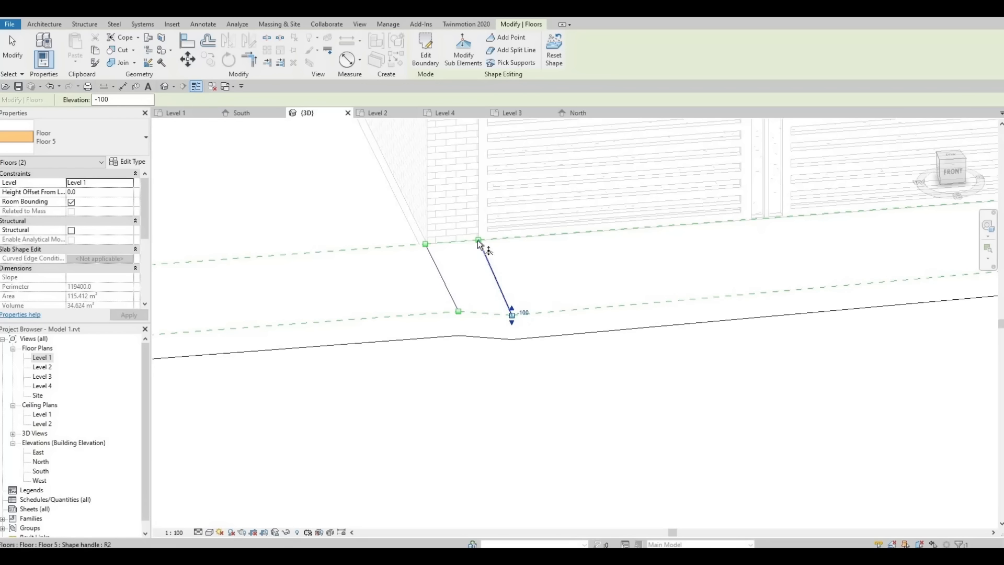
# Step: Set the elevation of the same split line's facade-side endpoint to -100
pyautogui.click(478, 241)
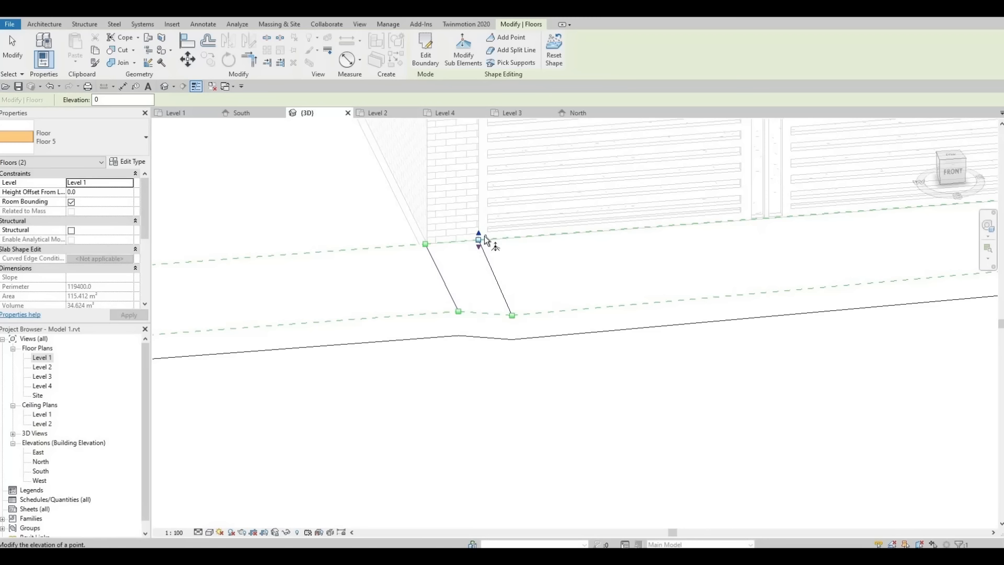
pyautogui.click(486, 237)
pyautogui.press('Return')
# Step: Set the elevation of the split line at the column edge beside the slatted facade to 40
pyautogui.scroll(-2, 629, 275)
pyautogui.moveTo(708, 314); pyautogui.dragTo(535, 317, button='middle')
pyautogui.moveTo(826, 310); pyautogui.dragTo(587, 329, button='middle')
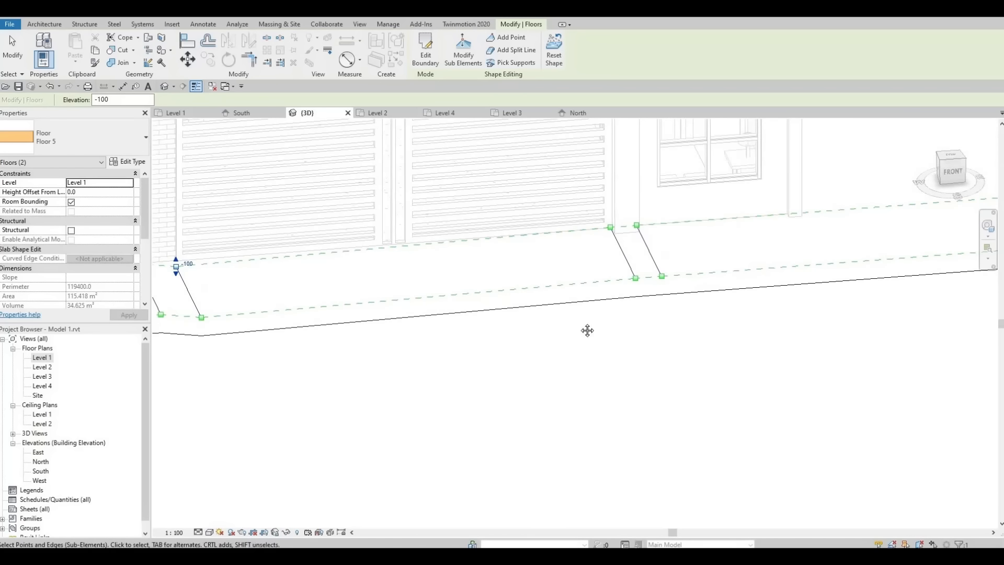
pyautogui.scroll(2, 565, 243)
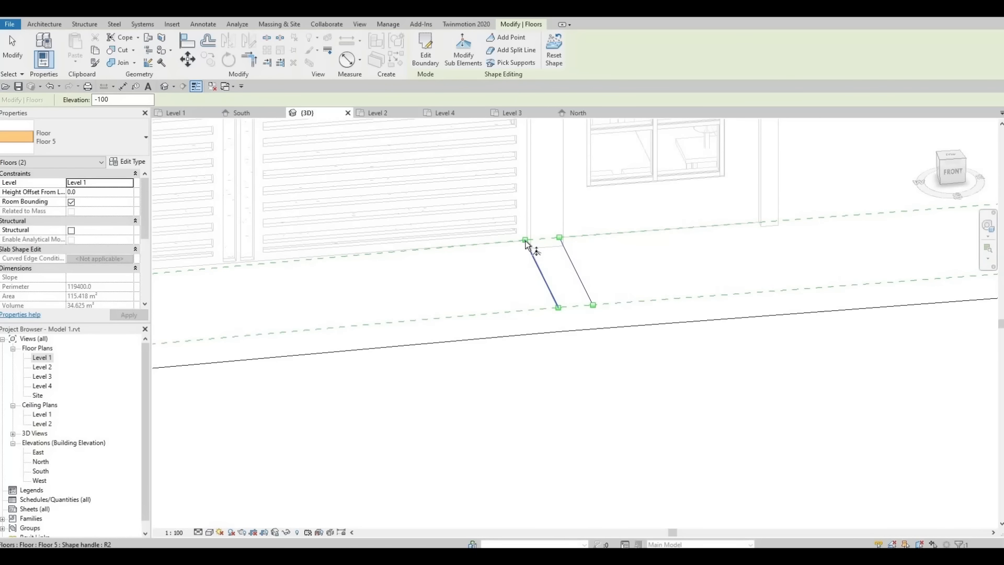
pyautogui.click(549, 271)
pyautogui.write('40')
pyautogui.press('Return')
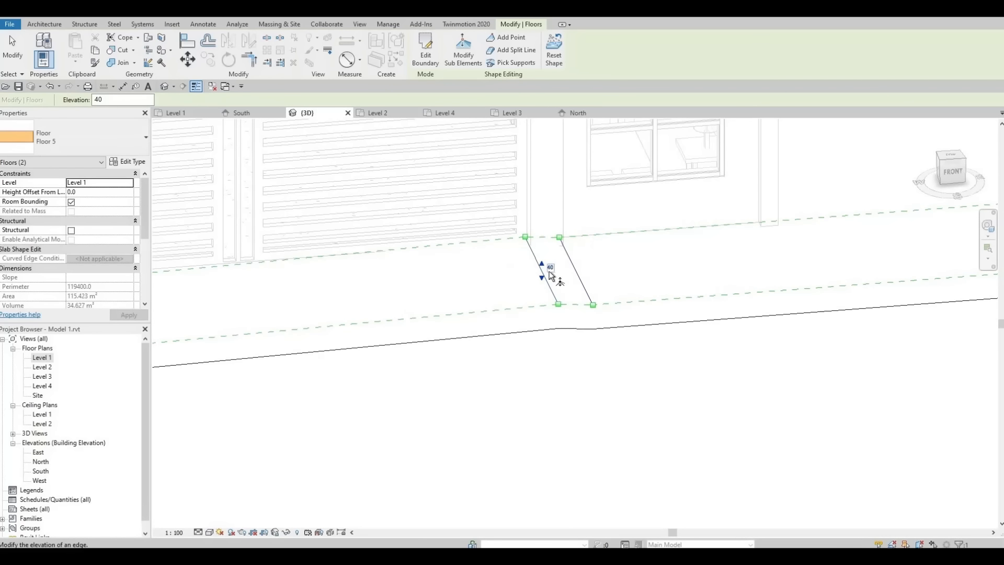
# Step: Set the selected column-edge split line's elevation to -100 and leave shape editing
pyautogui.click(551, 267)
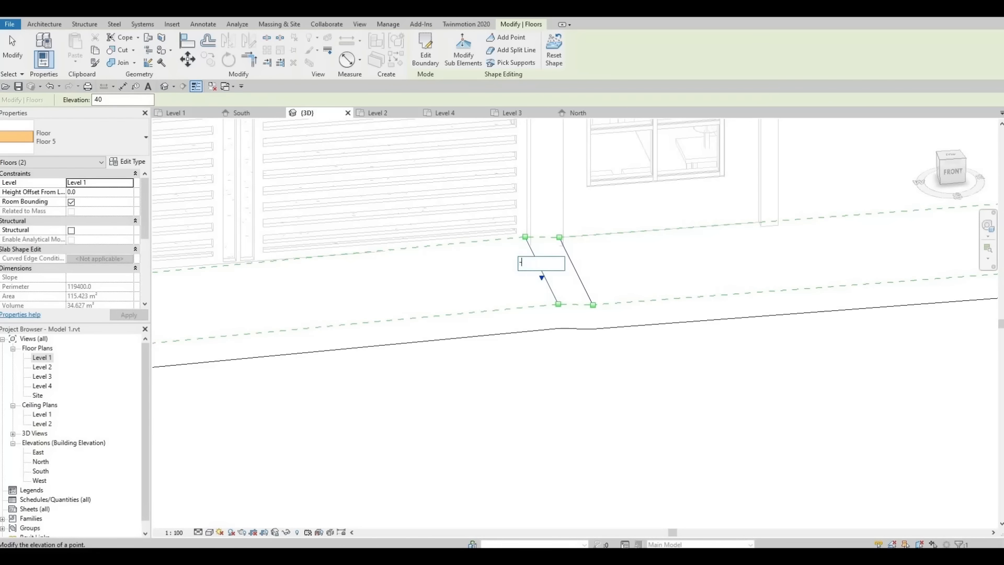
pyautogui.write('-100')
pyautogui.press('Return')
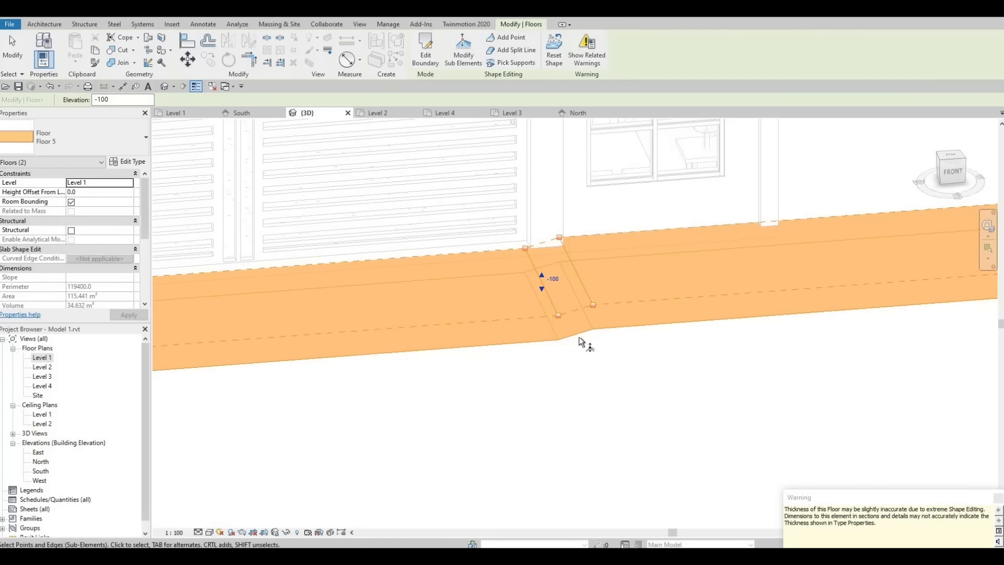
pyautogui.press('Escape')
pyautogui.press('Escape')
# Step: Examine the reshaped floor strip in front of the slatted facade in the 3D view
pyautogui.moveTo(581, 351); pyautogui.dragTo(643, 314, button='middle')
pyautogui.scroll(-2, 660, 315)
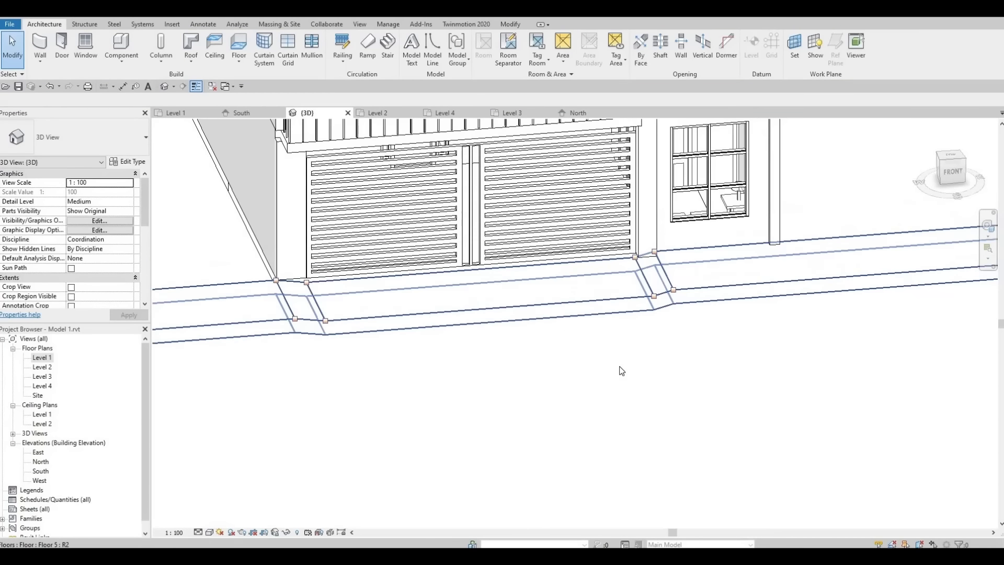
pyautogui.scroll(-2, 627, 373)
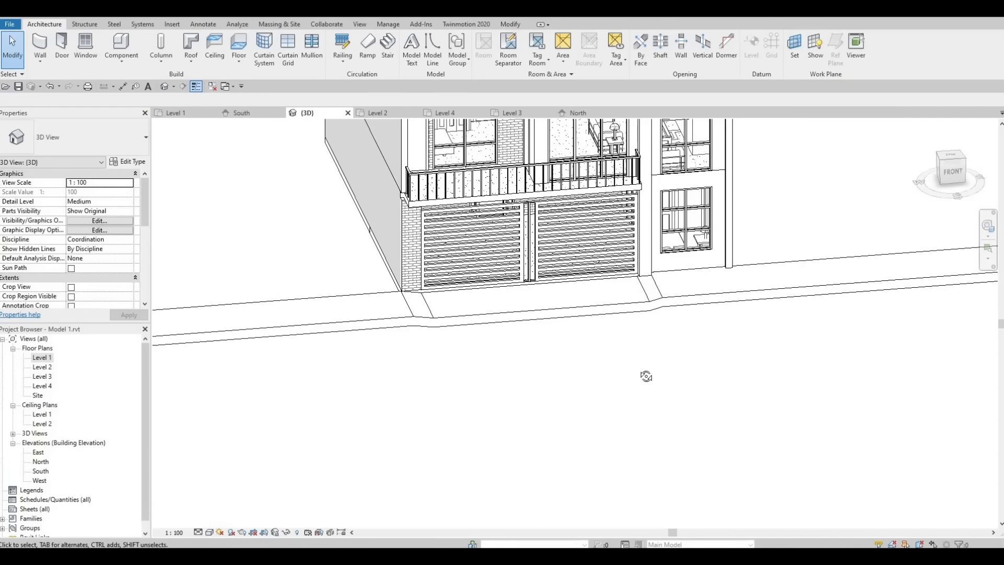
pyautogui.keyDown('shift'); pyautogui.moveTo(647, 377); pyautogui.dragTo(669, 321, button='middle'); pyautogui.keyUp('shift')
pyautogui.scroll(3, 670, 321)
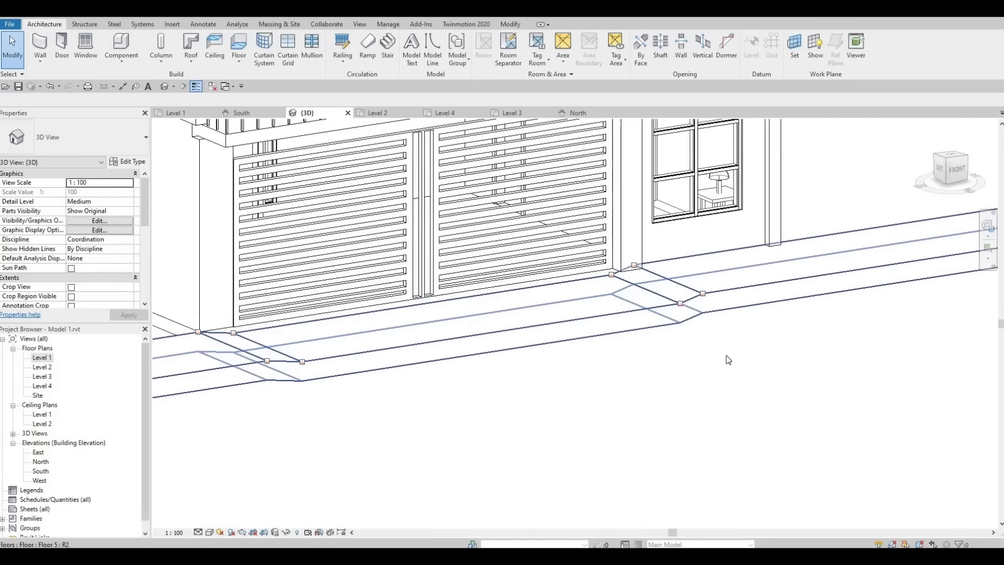
# Step: Widen the Floor 5 sidewalk slab by moving its street-side boundary line farther from the house in the Level 1 plan
pyautogui.scroll(2, 729, 359)
pyautogui.keyDown('shift'); pyautogui.moveTo(734, 371); pyautogui.dragTo(616, 306, button='middle'); pyautogui.keyUp('shift')
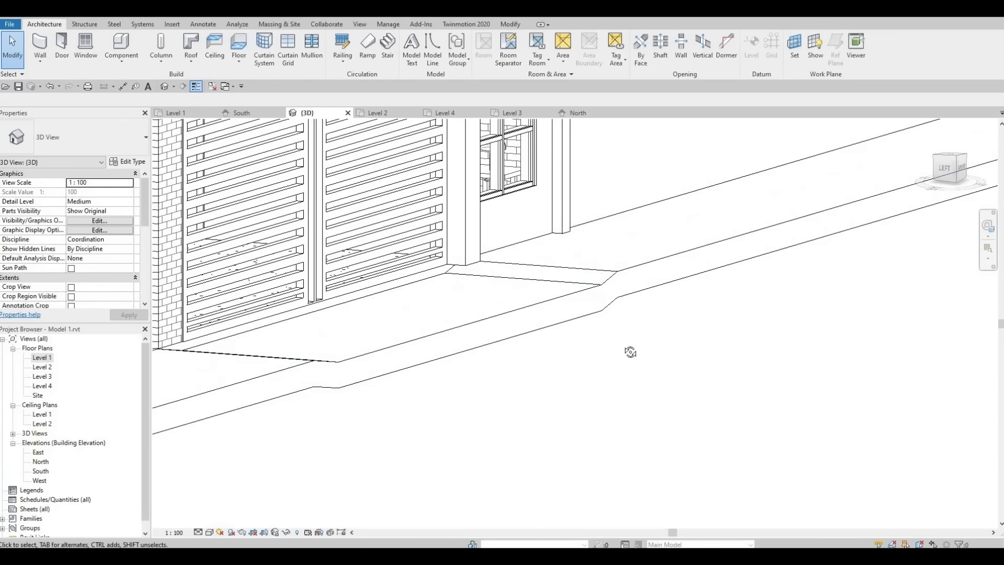
pyautogui.keyDown('shift'); pyautogui.moveTo(628, 362); pyautogui.dragTo(580, 385, button='middle'); pyautogui.keyUp('shift')
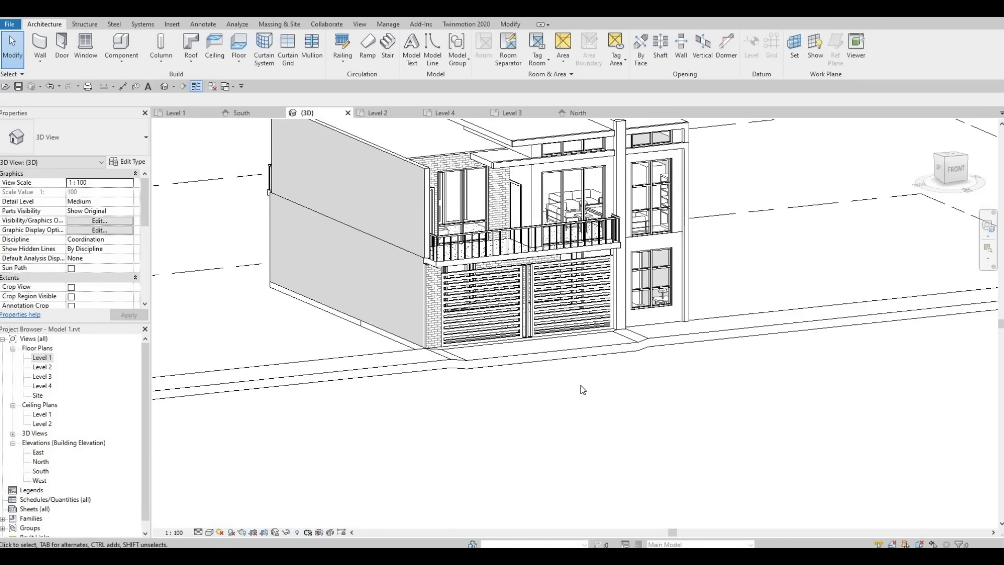
pyautogui.click(614, 352)
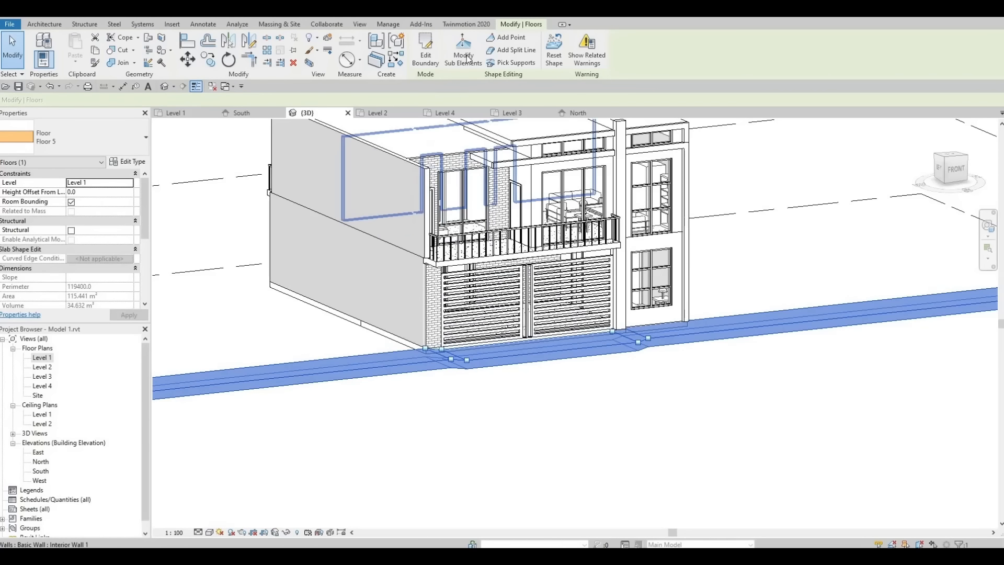
pyautogui.click(430, 62)
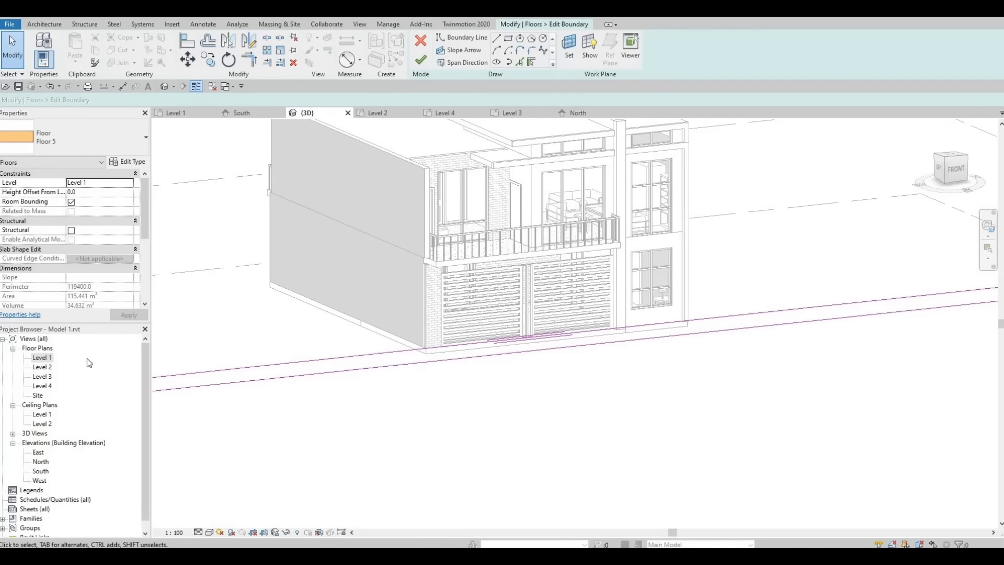
pyautogui.doubleClick(42, 357)
pyautogui.click(381, 333)
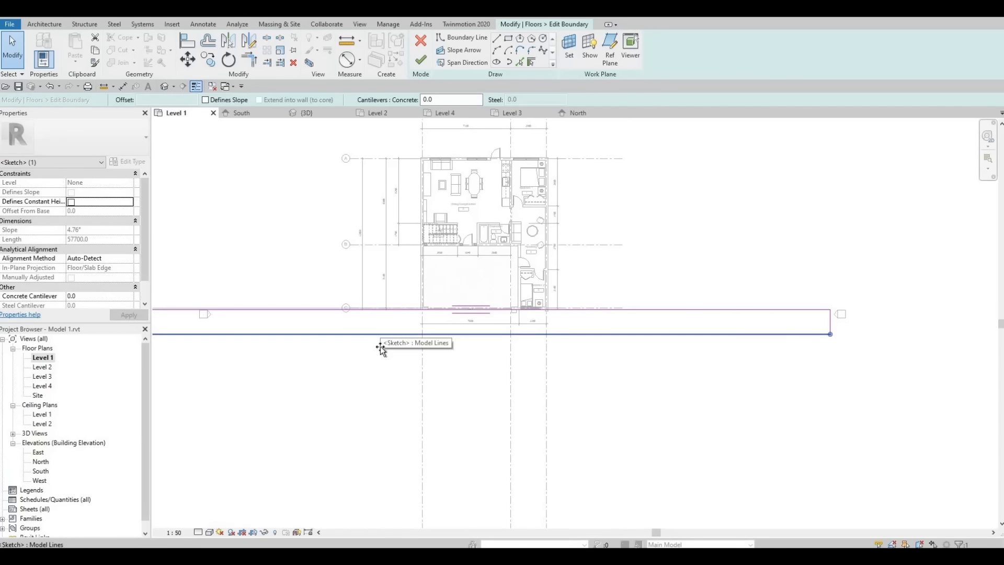
pyautogui.moveTo(380, 347); pyautogui.dragTo(380, 351)
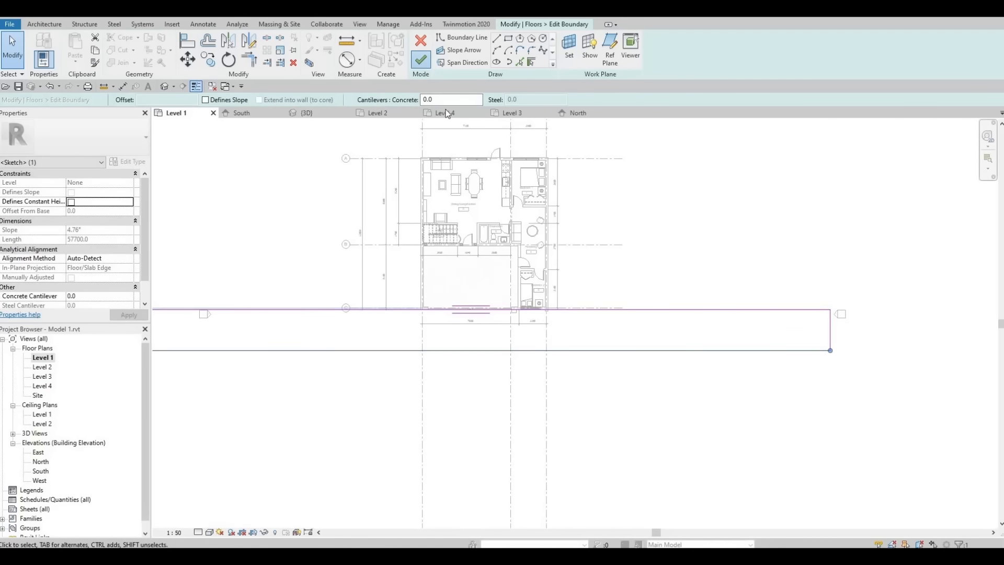
pyautogui.click(421, 59)
pyautogui.click(355, 136)
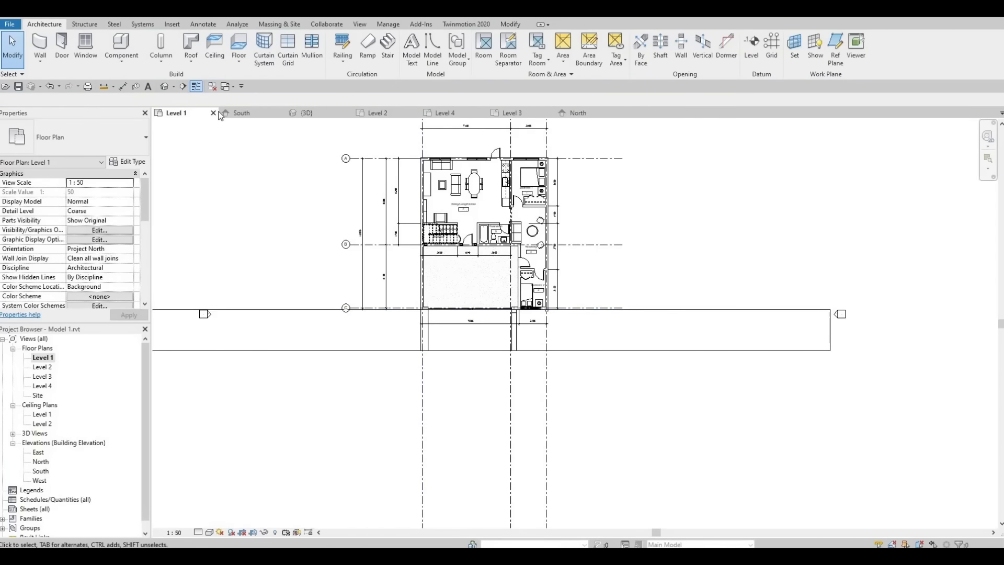
pyautogui.click(165, 87)
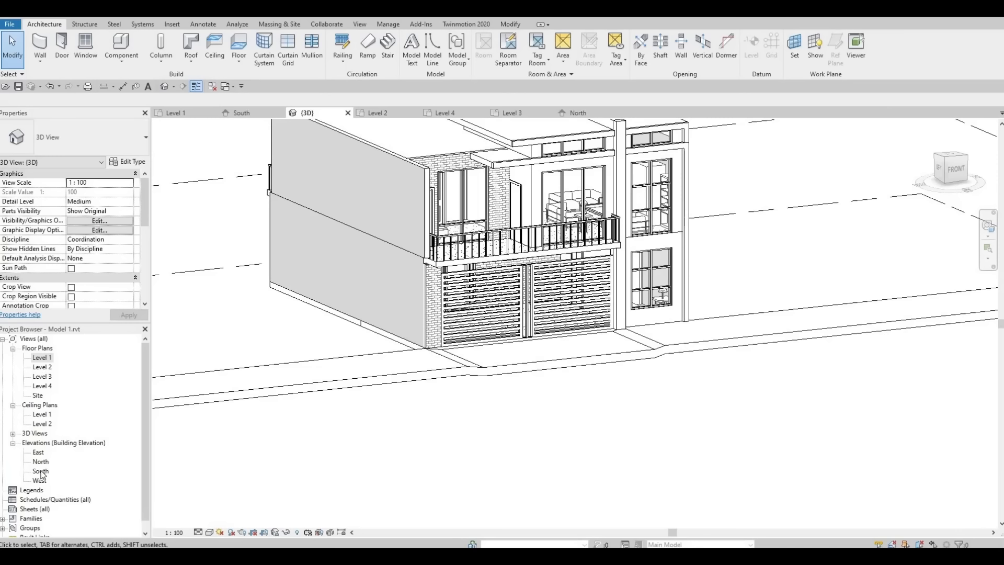
# Step: Start a model in-place component in the Generic Models category from the South elevation
pyautogui.doubleClick(41, 472)
pyautogui.scroll(-4, 679, 312)
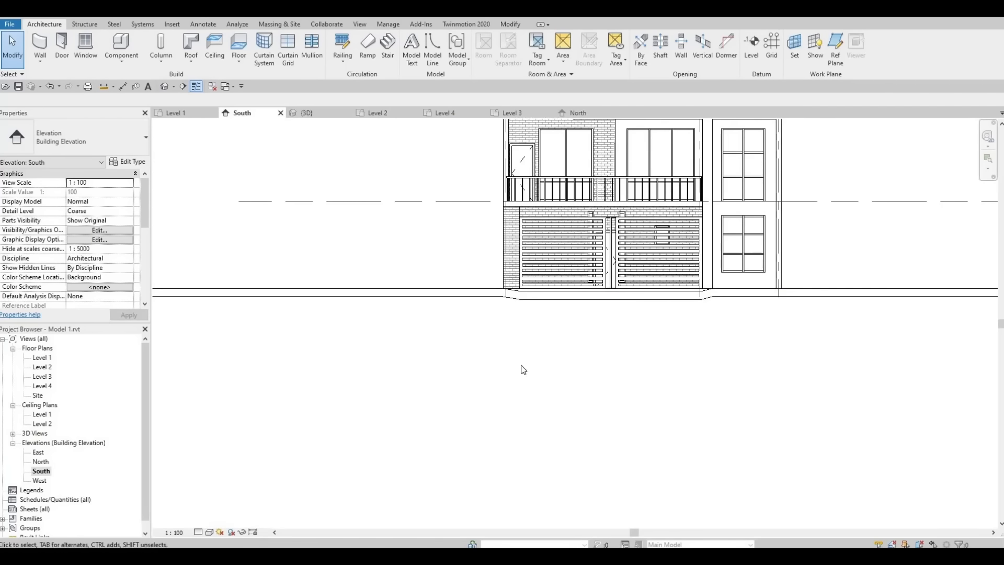
pyautogui.moveTo(737, 198); pyautogui.dragTo(480, 262, button='middle')
pyautogui.scroll(3, 553, 270)
pyautogui.scroll(1, 480, 262)
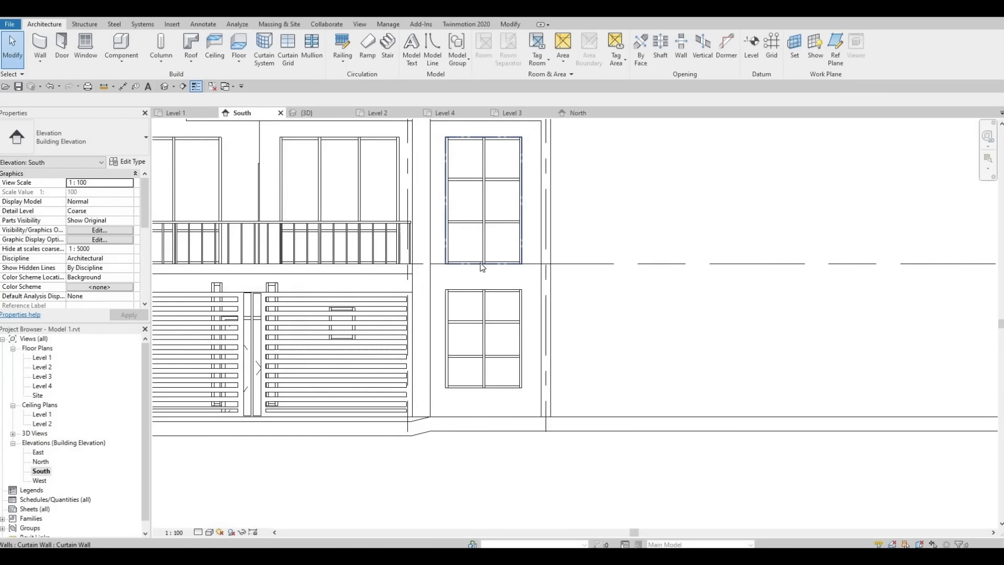
pyautogui.scroll(1, 480, 262)
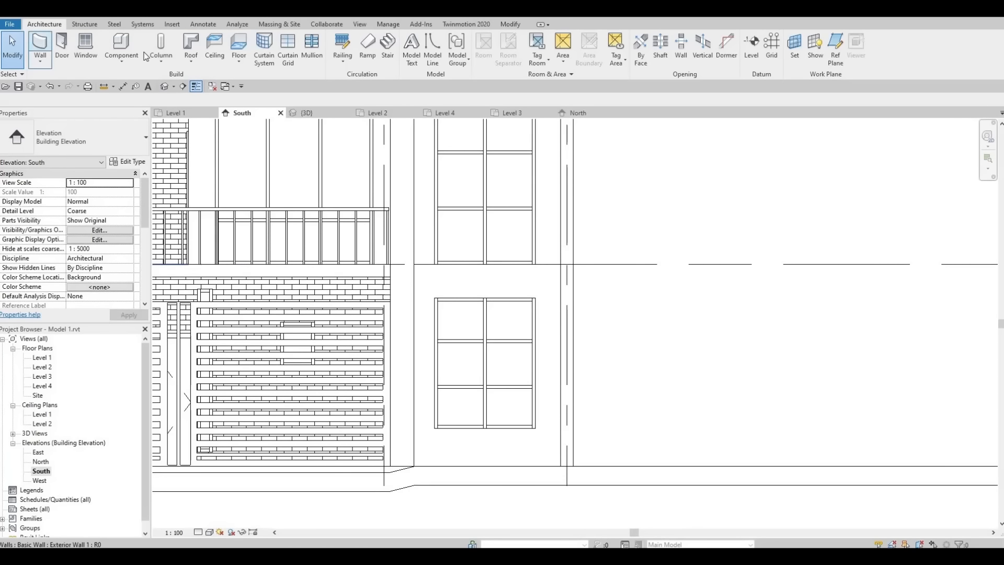
pyautogui.click(121, 58)
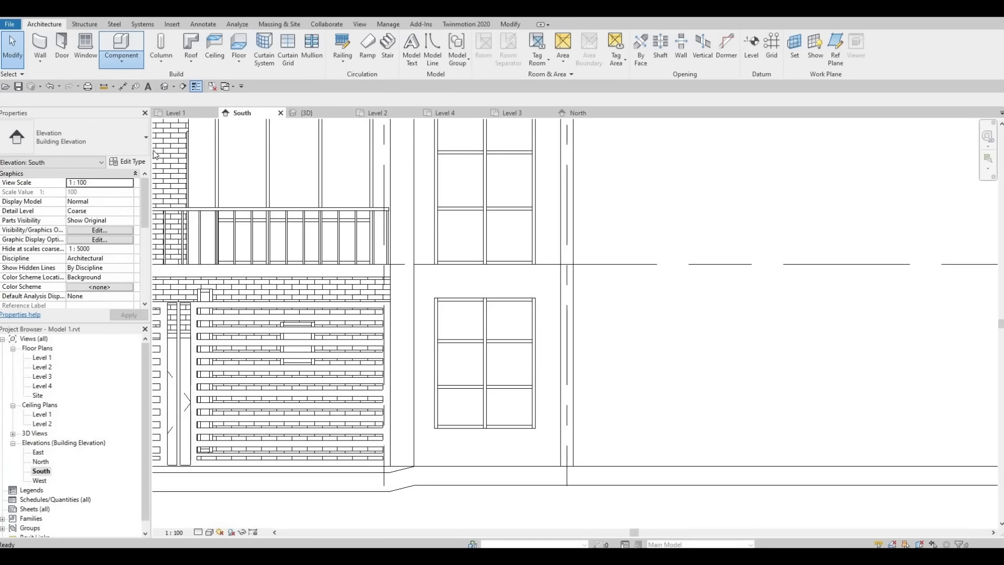
pyautogui.scroll(-4, 473, 274)
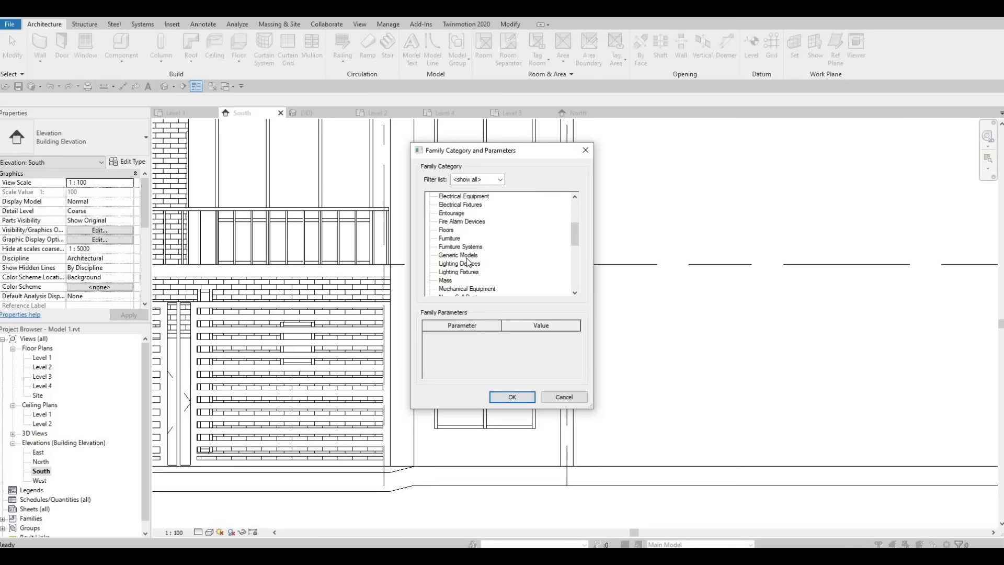
pyautogui.click(468, 256)
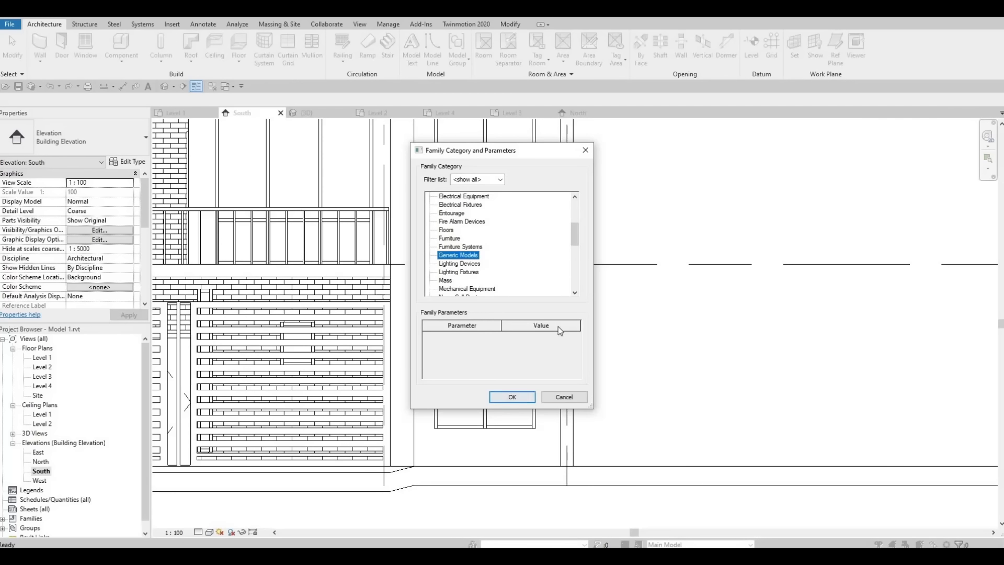
pyautogui.click(512, 397)
pyautogui.click(477, 186)
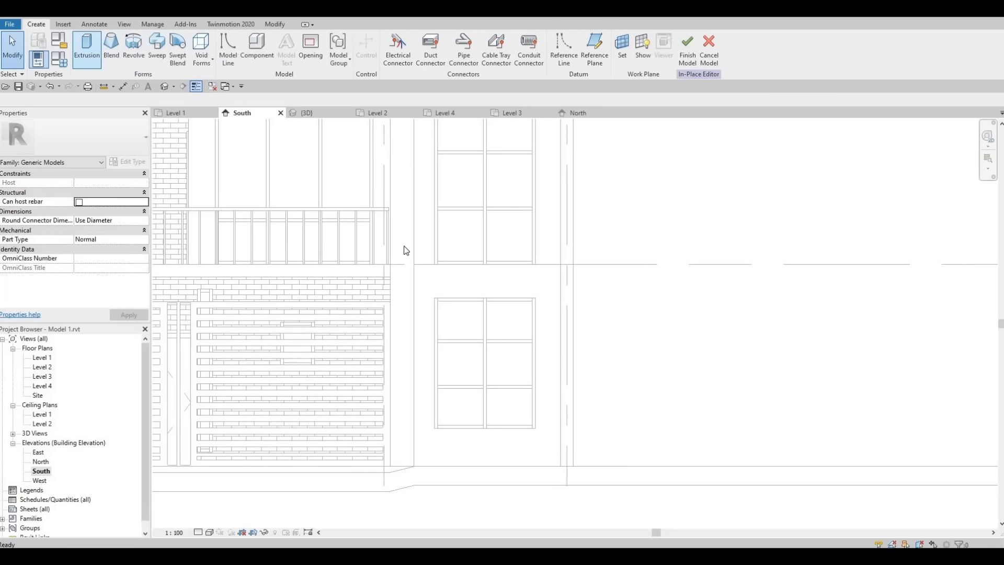
# Step: Start an extrusion on the Exterior Wall 2 face and sketch a rectangle filling the gap between the upper and lower windows
pyautogui.click(89, 50)
pyautogui.click(390, 272)
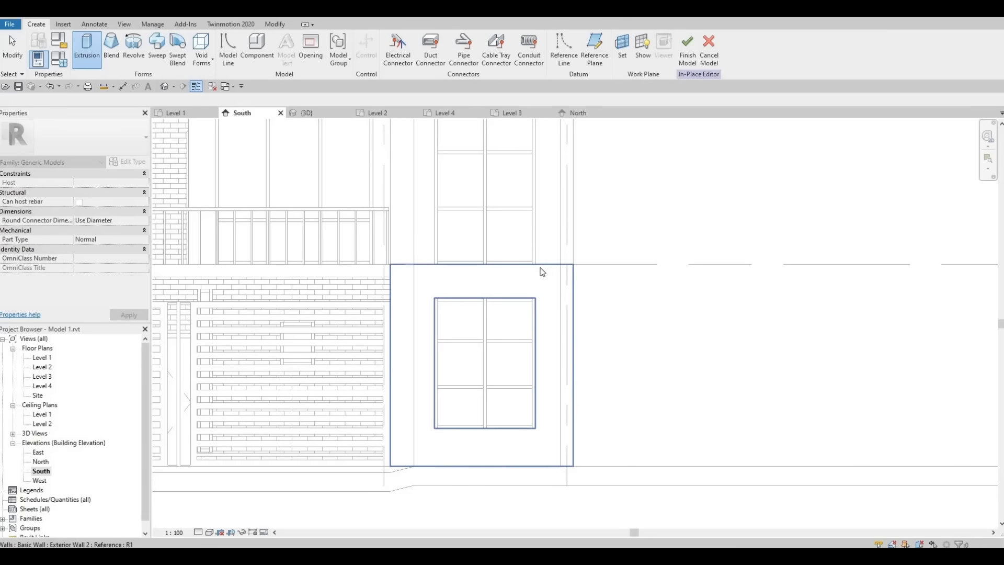
pyautogui.click(541, 271)
pyautogui.click(465, 125)
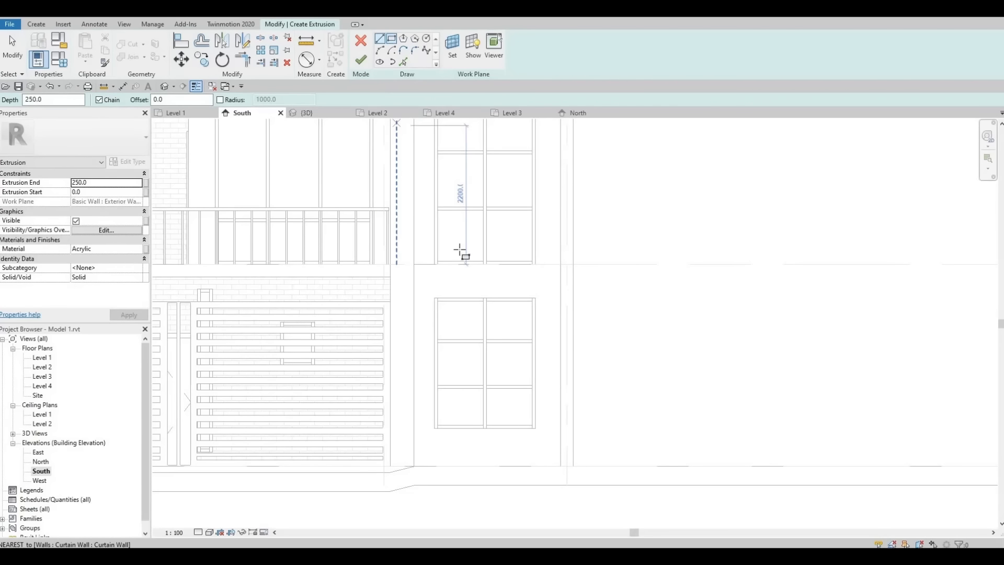
pyautogui.press('Escape')
pyautogui.scroll(3, 455, 272)
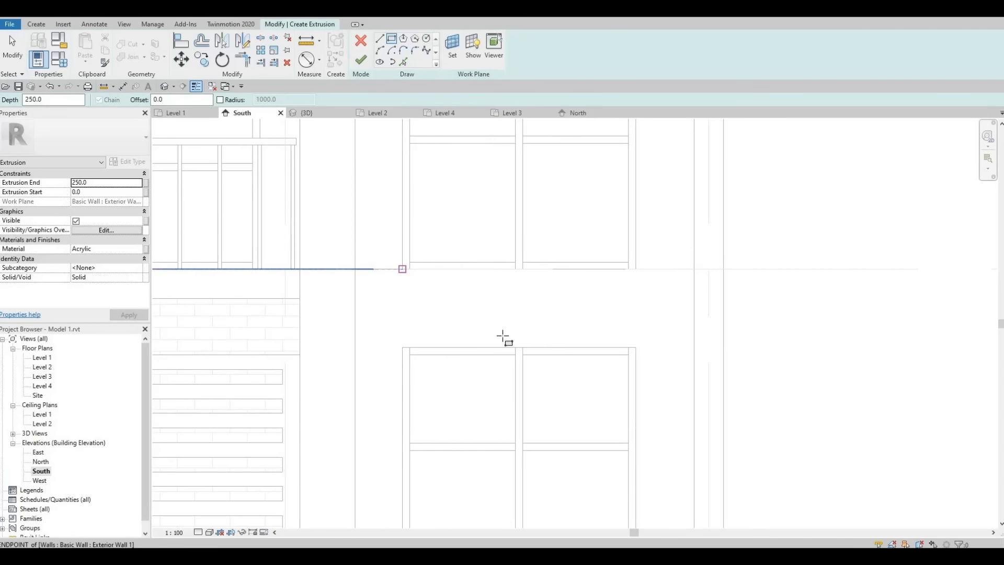
pyautogui.click(403, 269)
pyautogui.click(635, 347)
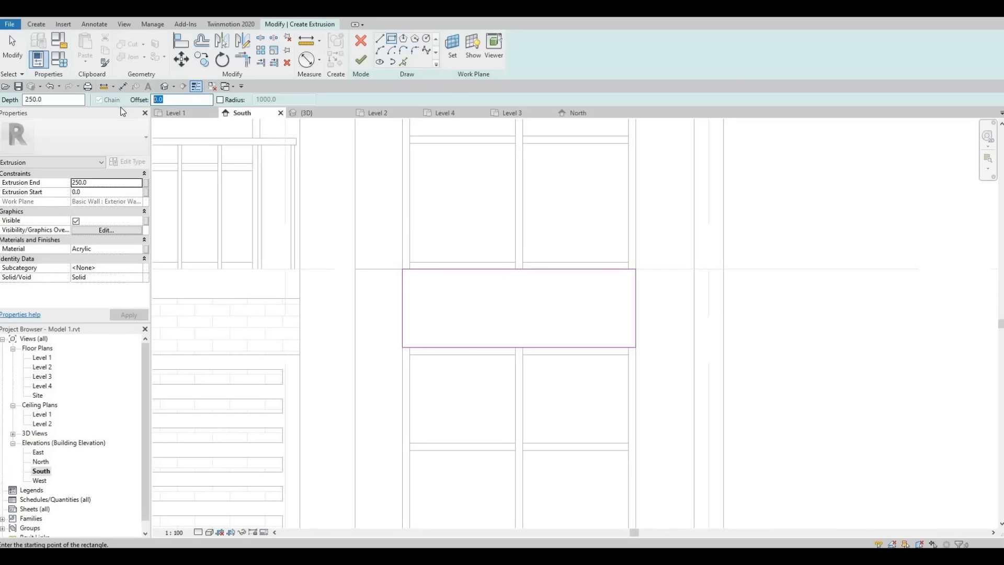
# Step: Sketch a second rectangle offset 50 inward from the first to form a frame profile
pyautogui.write('50')
pyautogui.click(402, 268)
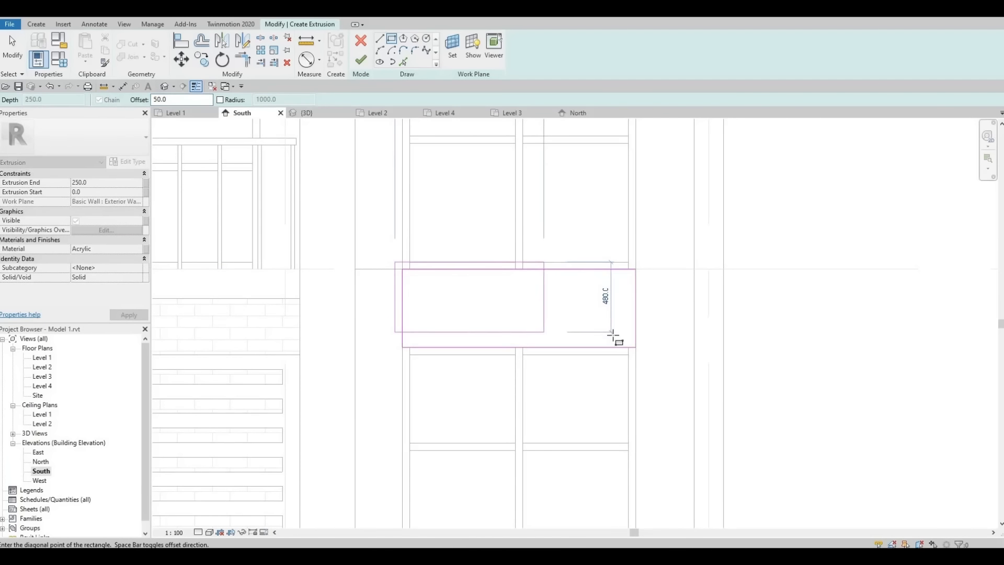
pyautogui.press('space')
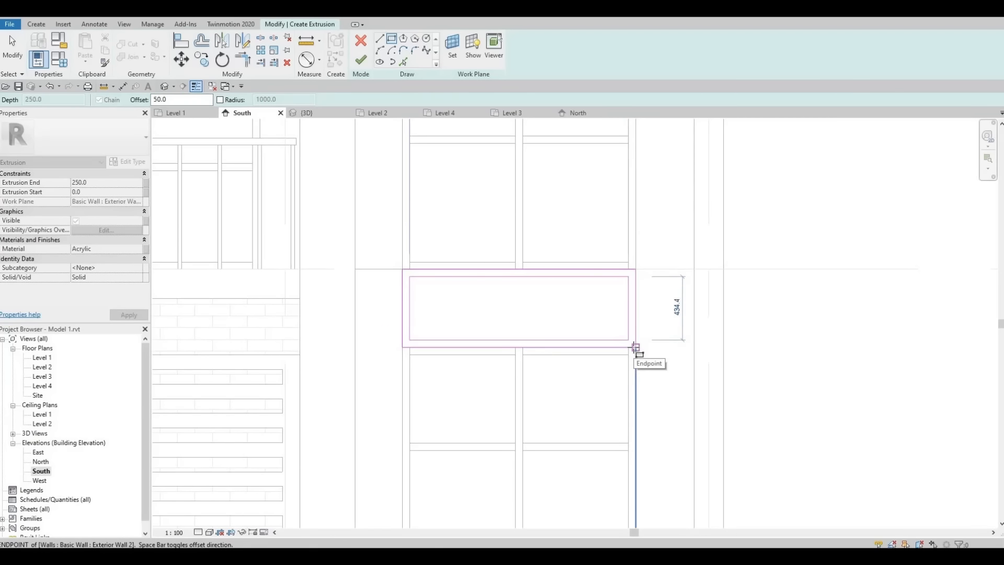
pyautogui.click(633, 348)
pyautogui.press('Escape')
pyautogui.press('Escape')
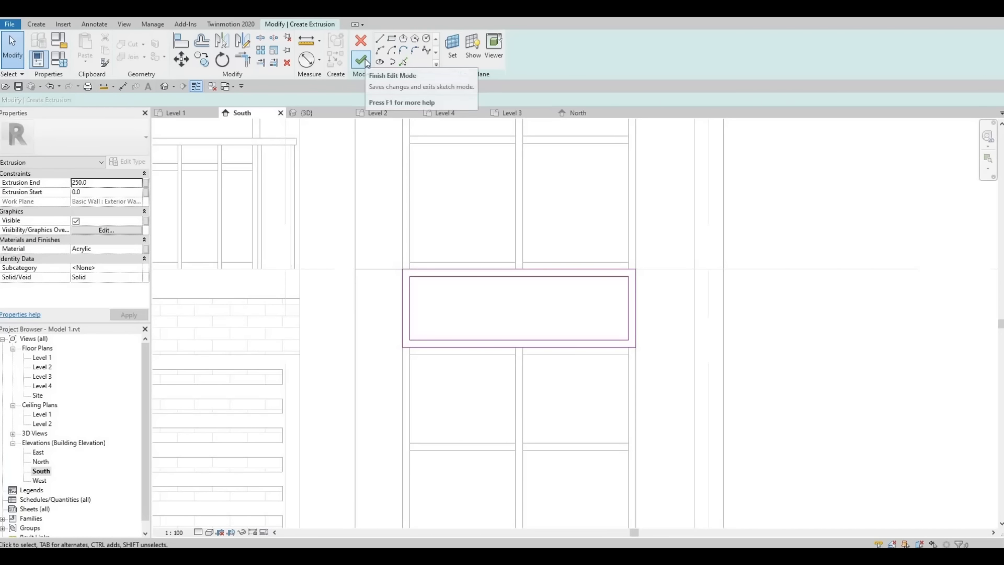
# Step: Assign the Softwood, Lumber material to the frame extrusion and finish its sketch
pyautogui.click(138, 250)
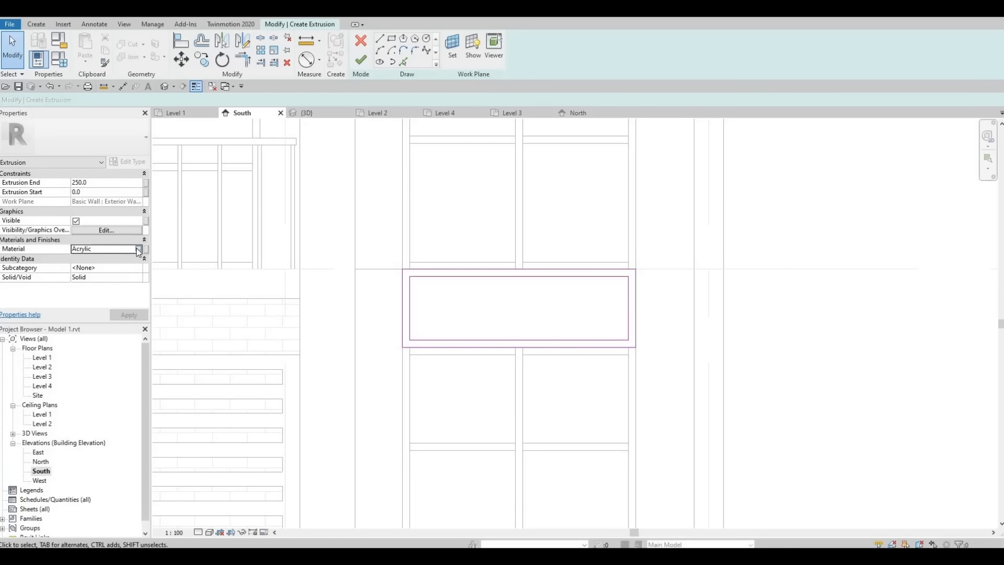
pyautogui.click(138, 249)
pyautogui.scroll(-6, 312, 234)
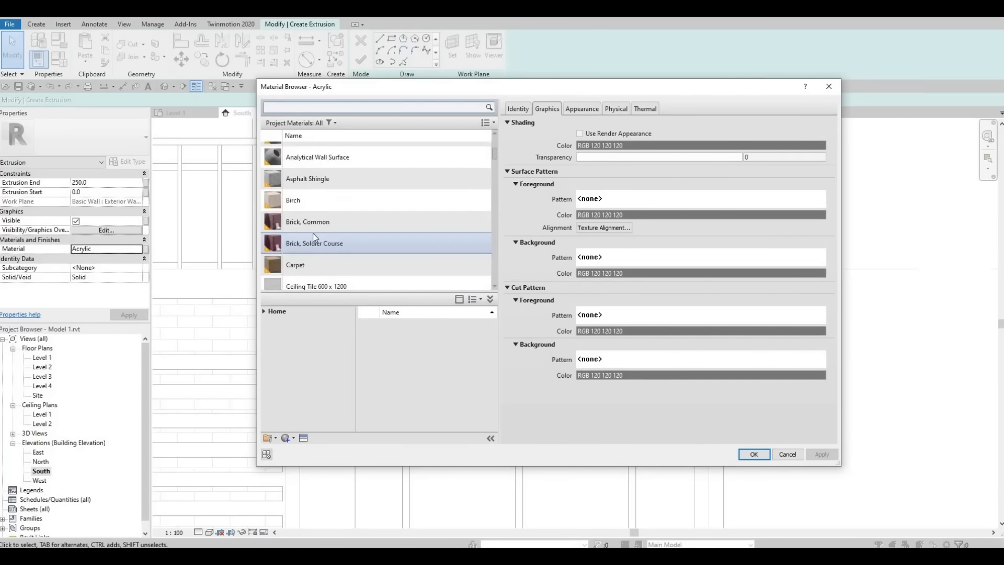
pyautogui.scroll(-15, 312, 233)
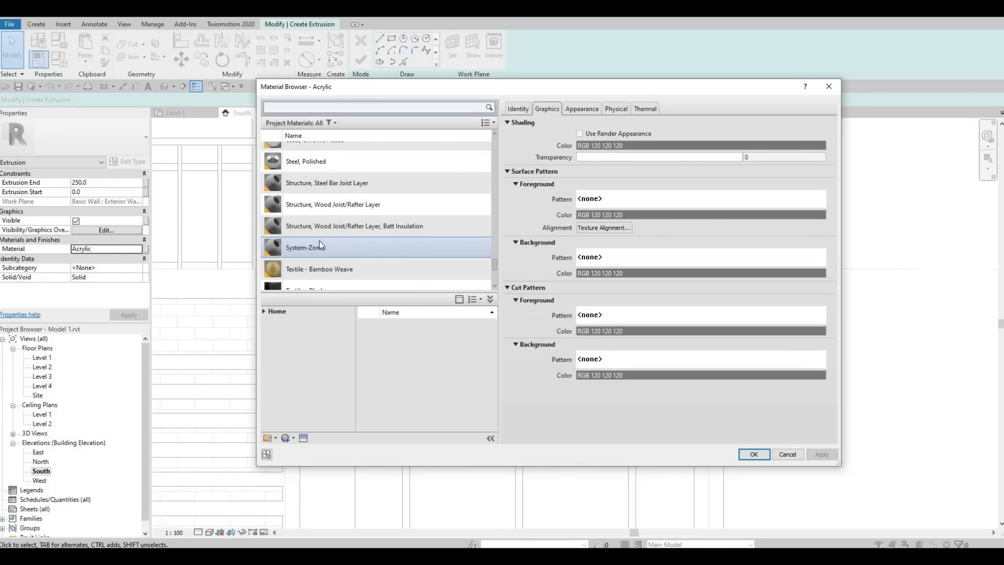
pyautogui.scroll(2, 321, 244)
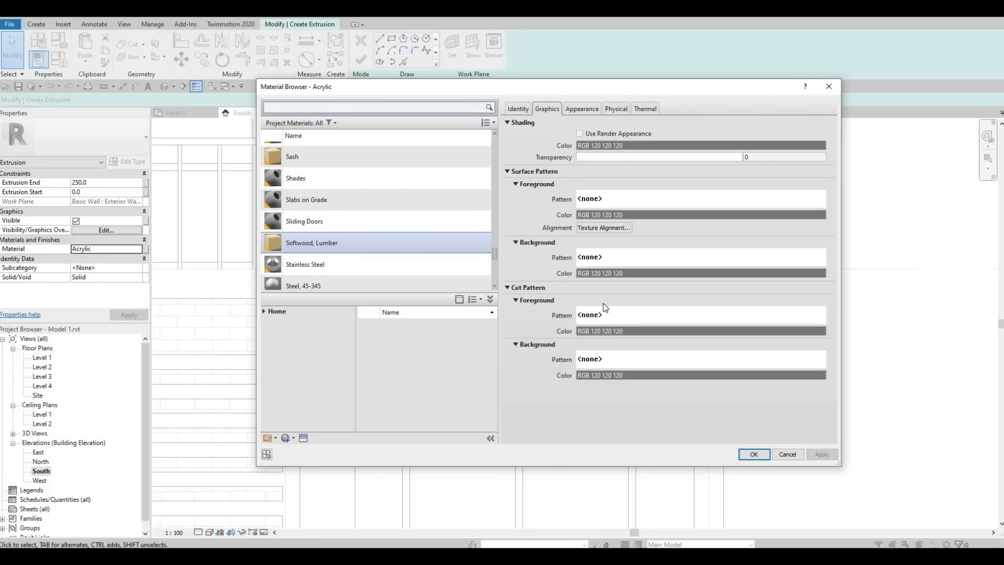
pyautogui.click(752, 454)
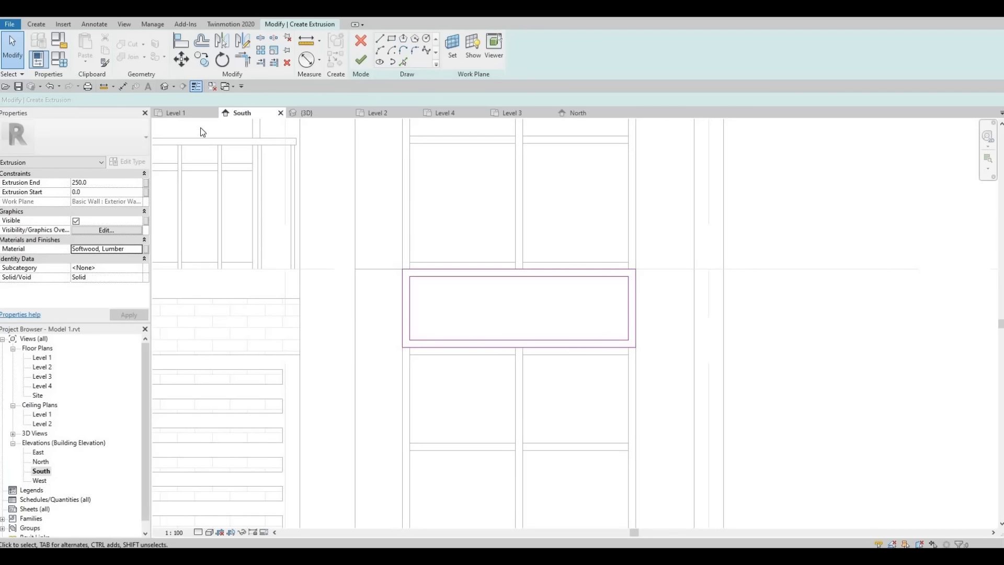
pyautogui.click(362, 61)
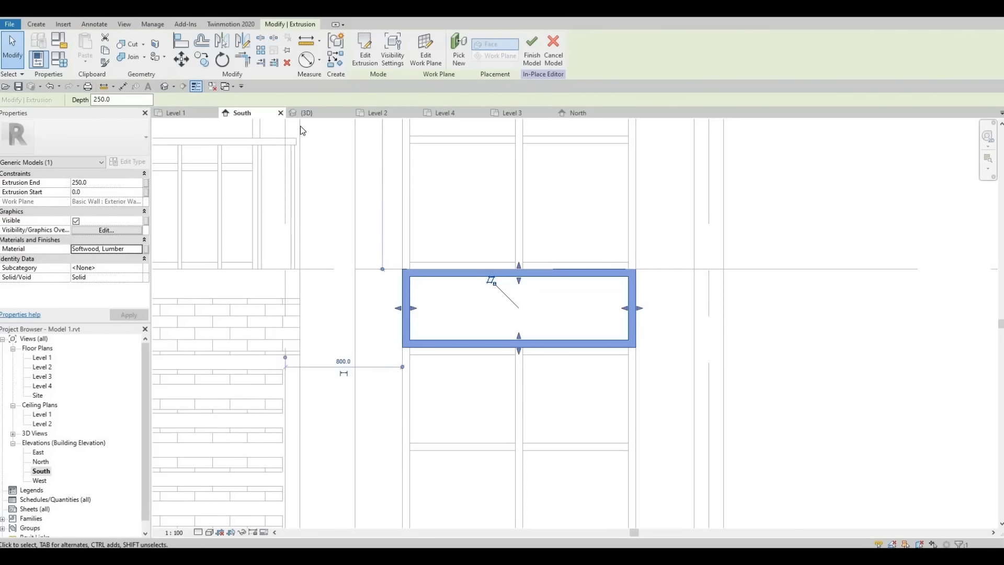
# Step: Reduce the frame extrusion's depth in the 3D view by pulling its front face back toward the wall
pyautogui.click(165, 87)
pyautogui.scroll(3, 642, 251)
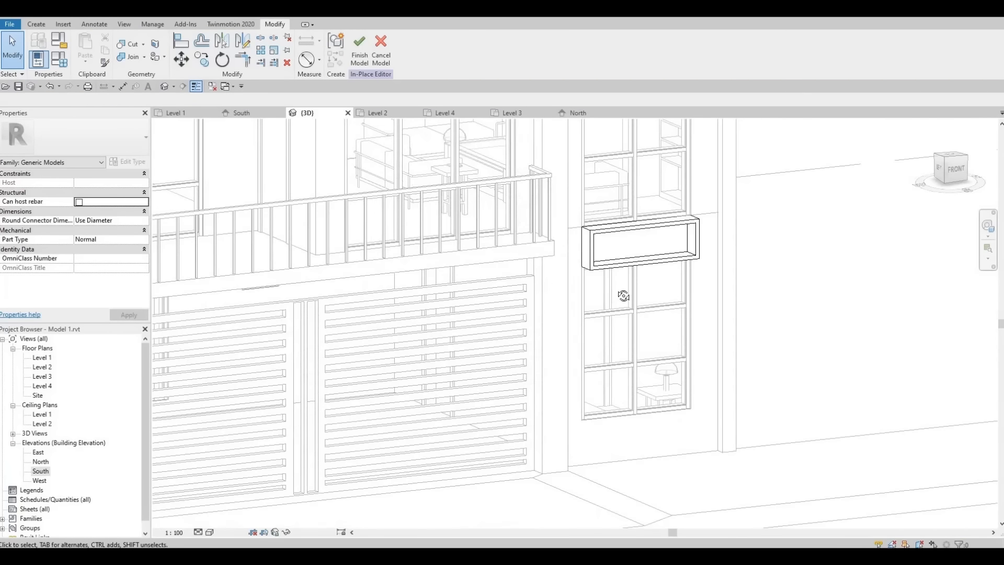
pyautogui.keyDown('shift'); pyautogui.moveTo(633, 309); pyautogui.dragTo(575, 232, button='middle'); pyautogui.keyUp('shift')
pyautogui.scroll(2, 574, 232)
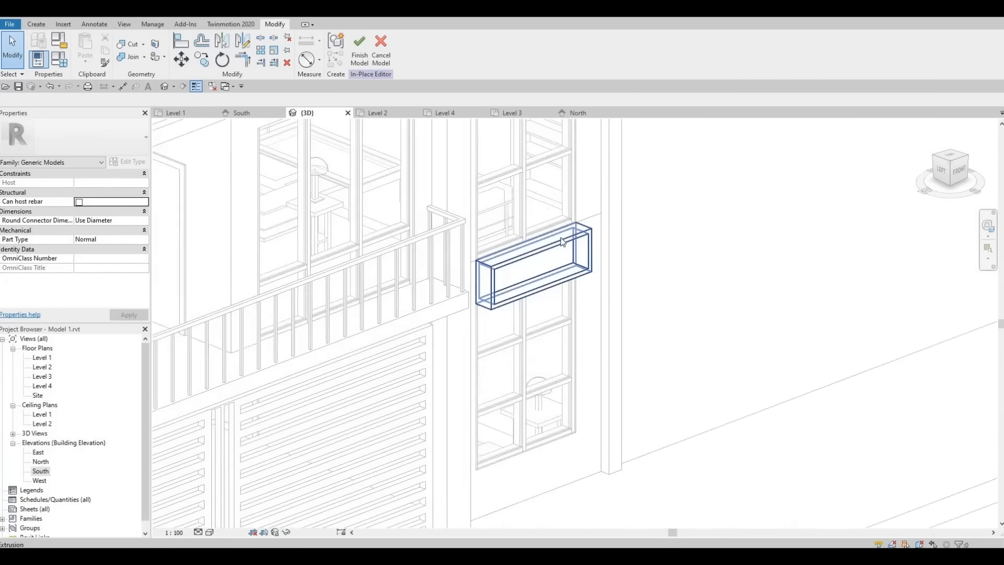
pyautogui.click(558, 244)
pyautogui.click(566, 264)
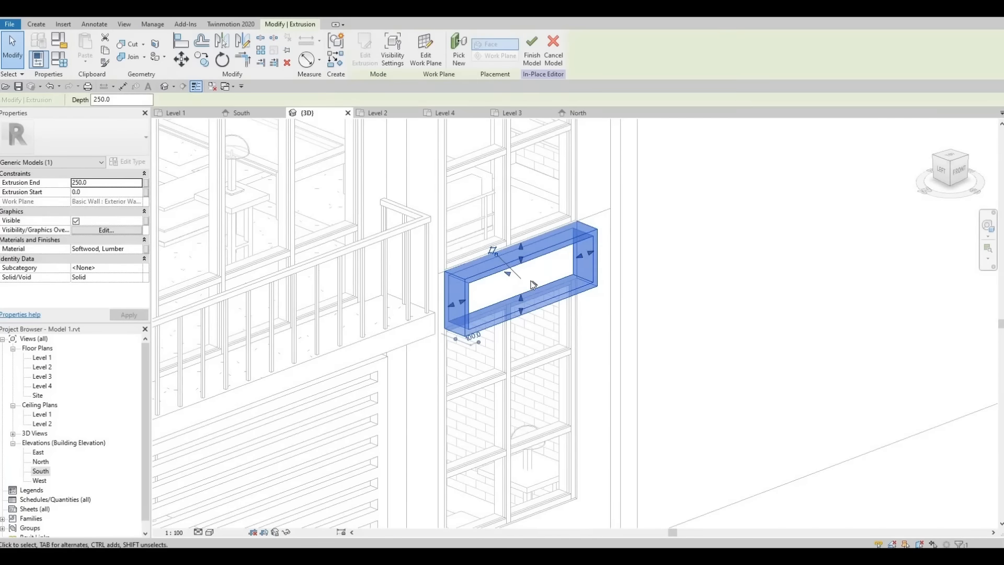
pyautogui.moveTo(534, 285)
pyautogui.mouseDown()
pyautogui.moveTo(520, 278)
pyautogui.moveTo(525, 285)
pyautogui.mouseUp()
pyautogui.click(542, 265)
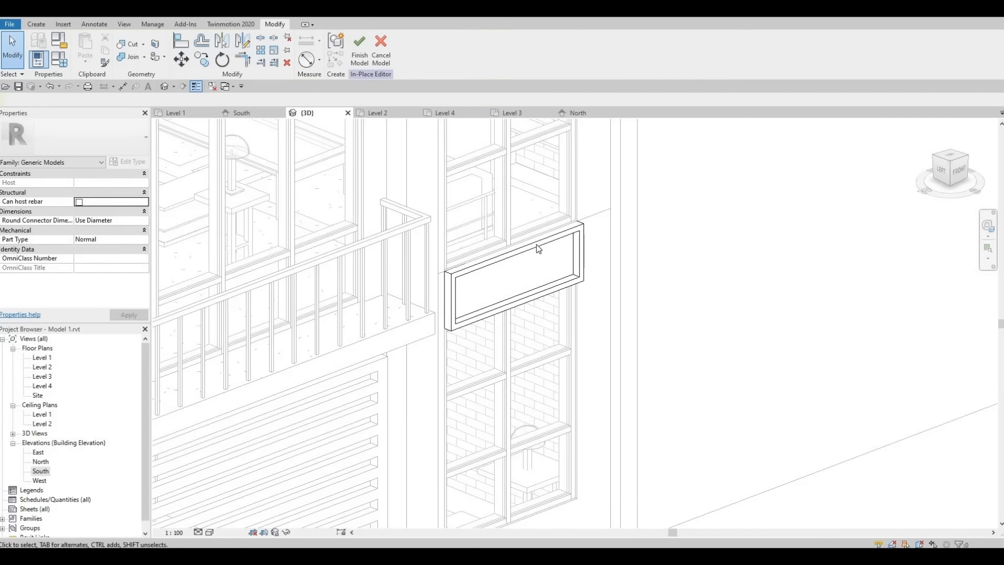
pyautogui.click(536, 244)
pyautogui.press('Escape')
# Step: Start a new extrusion with the inner side face of the frame's right member picked as its work plane
pyautogui.click(36, 24)
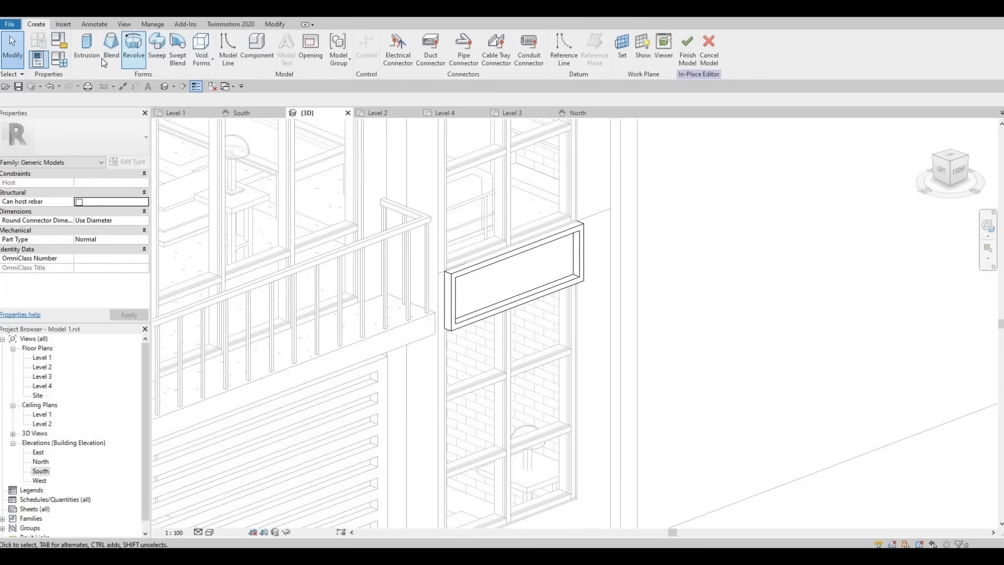
pyautogui.click(87, 52)
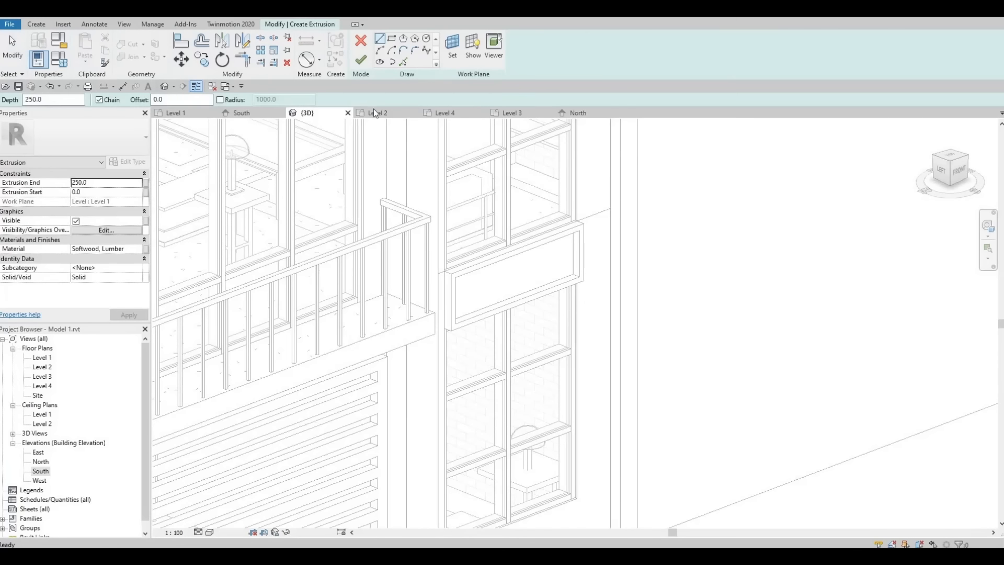
pyautogui.click(453, 52)
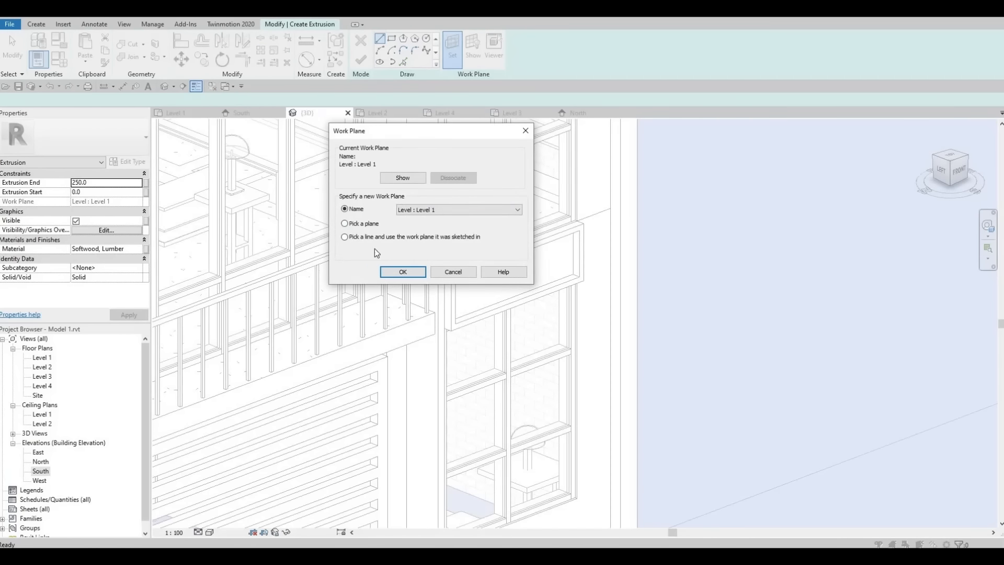
pyautogui.click(397, 272)
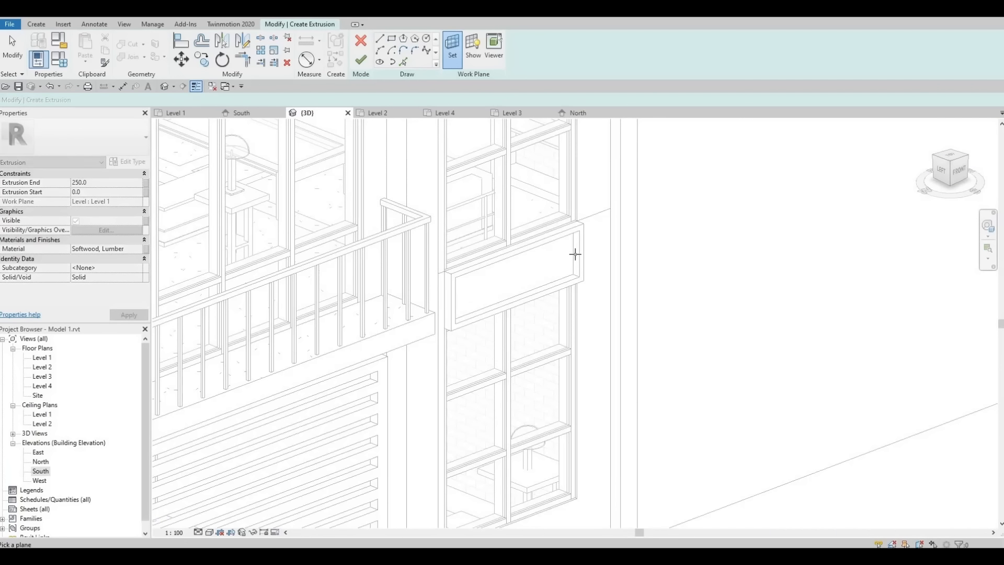
pyautogui.click(554, 271)
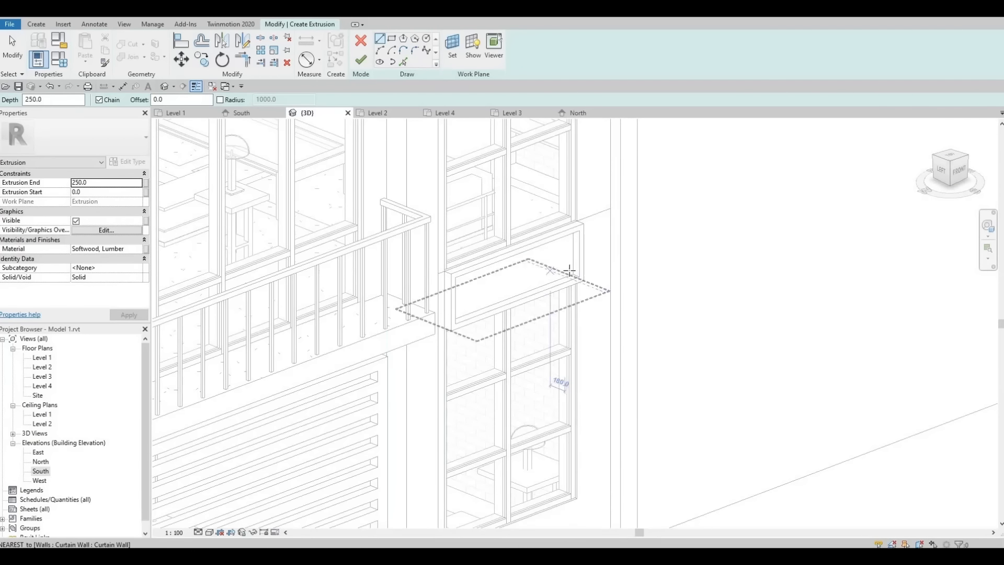
pyautogui.scroll(3, 575, 262)
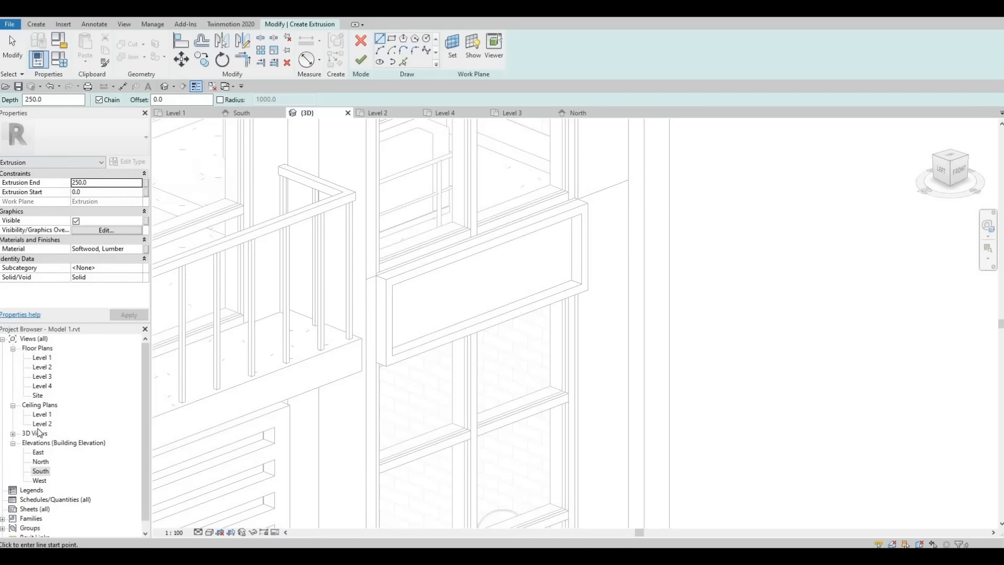
# Step: Examine the West and East elevations for a usable side view of the frame, returning to the 3D view
pyautogui.doubleClick(43, 482)
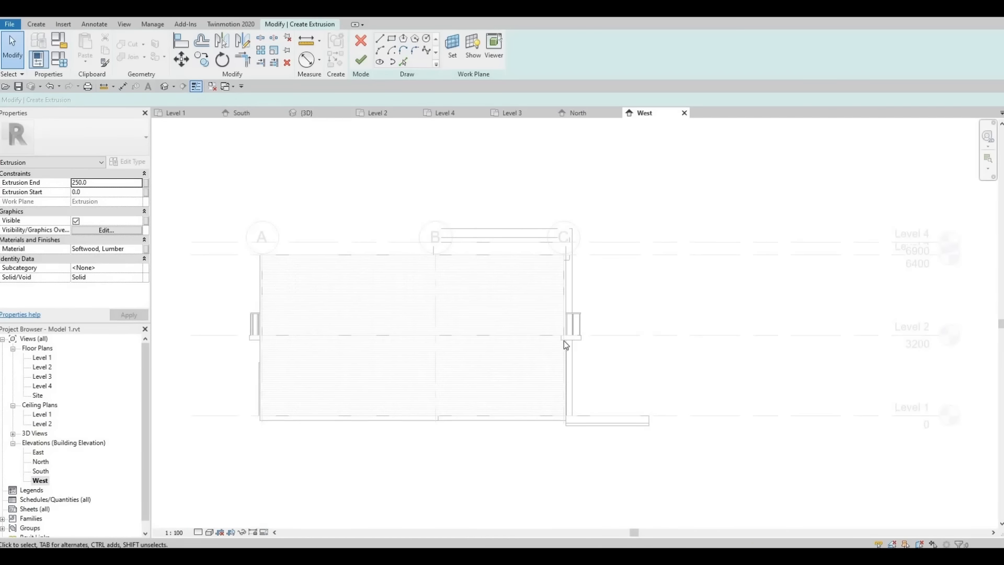
pyautogui.scroll(3, 349, 363)
pyautogui.scroll(-2, 595, 368)
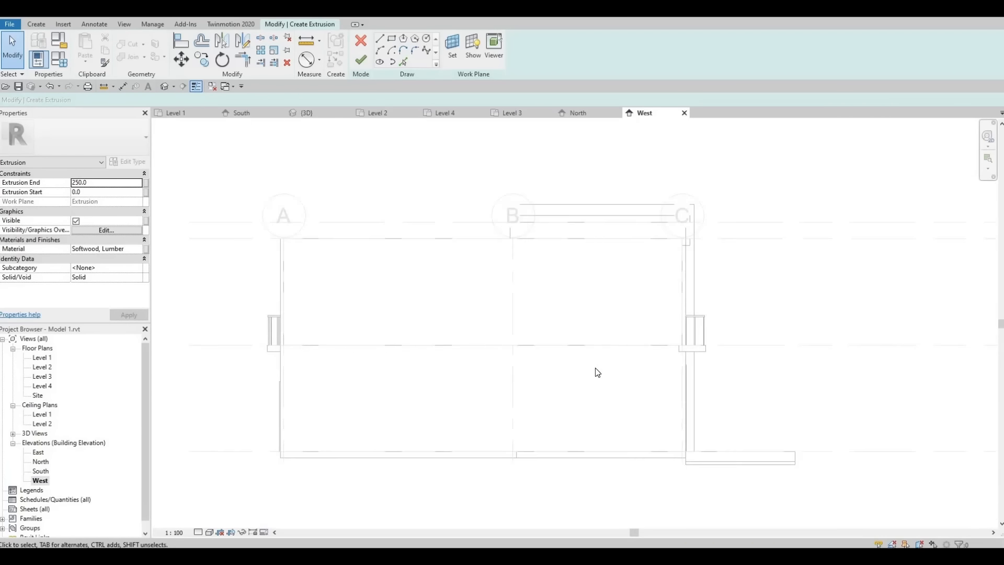
pyautogui.scroll(3, 555, 339)
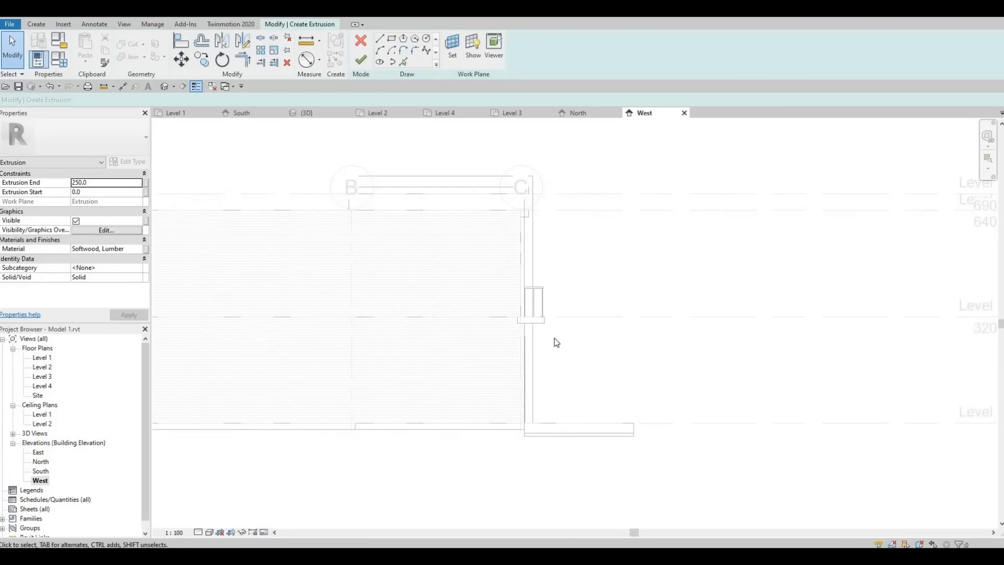
pyautogui.scroll(4, 505, 343)
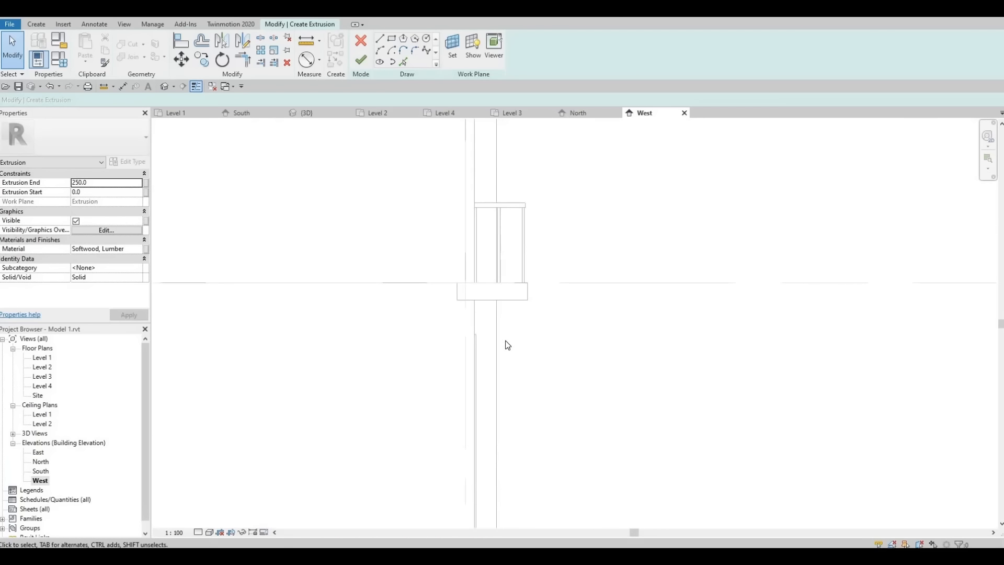
pyautogui.doubleClick(39, 453)
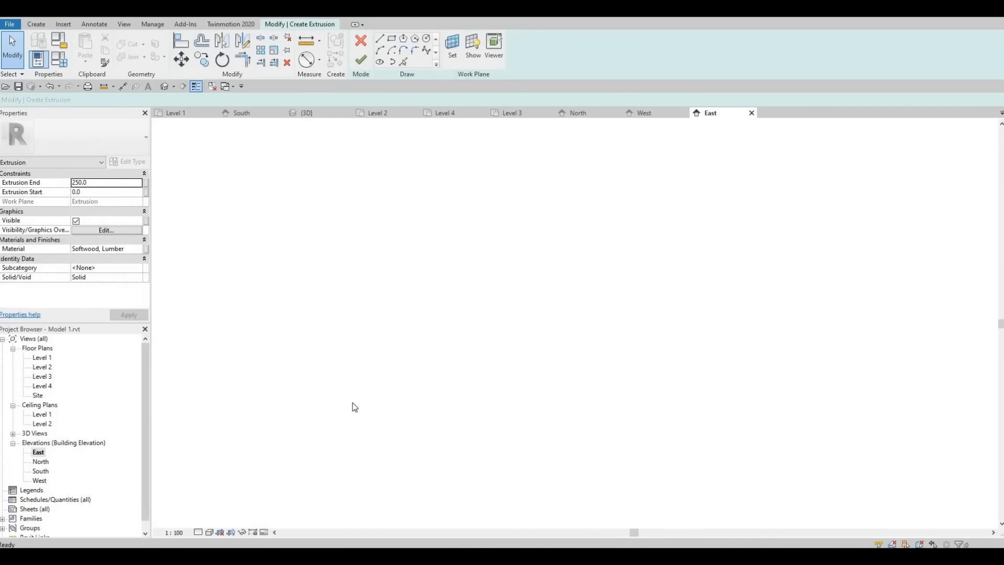
pyautogui.scroll(4, 562, 362)
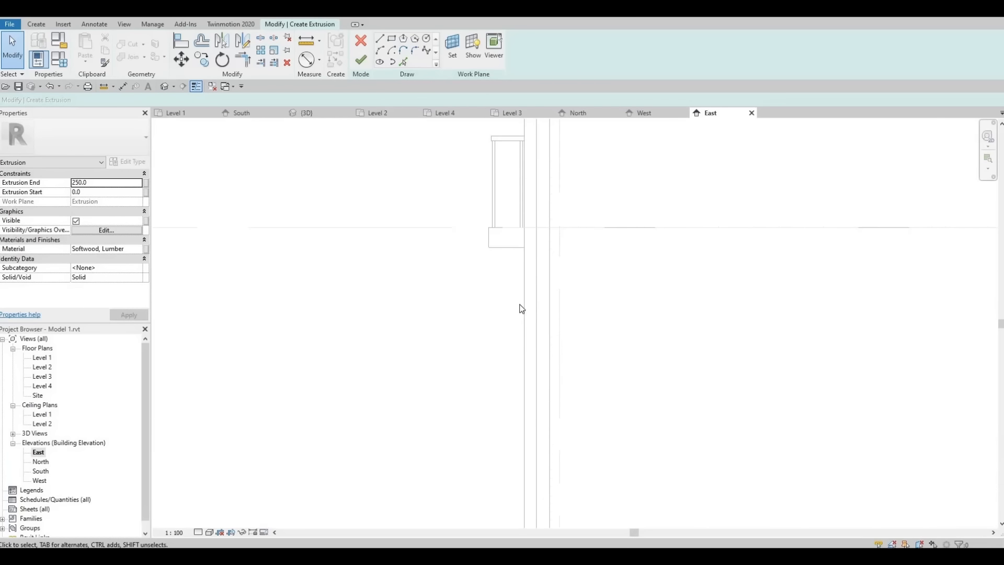
pyautogui.scroll(-5, 532, 336)
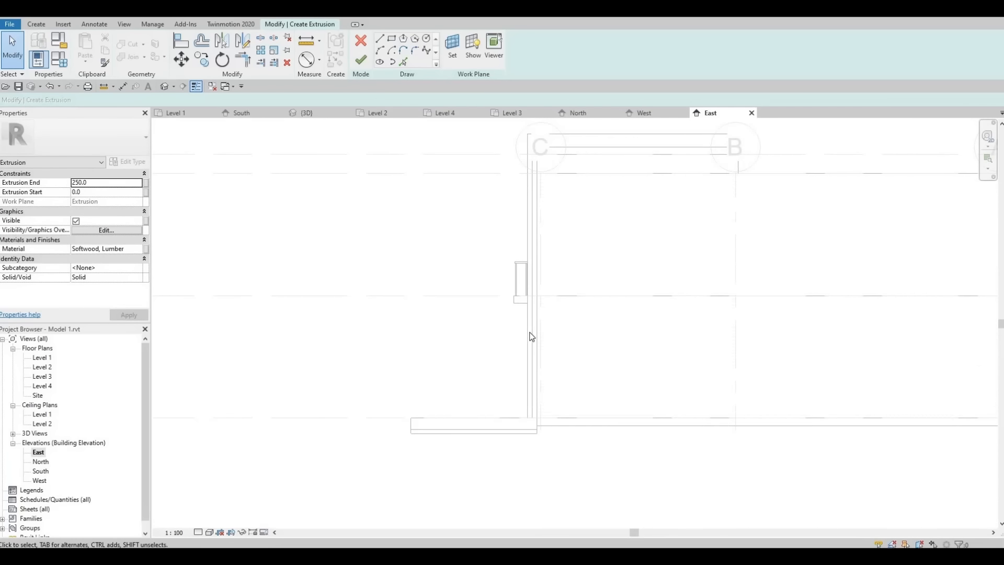
pyautogui.scroll(5, 483, 333)
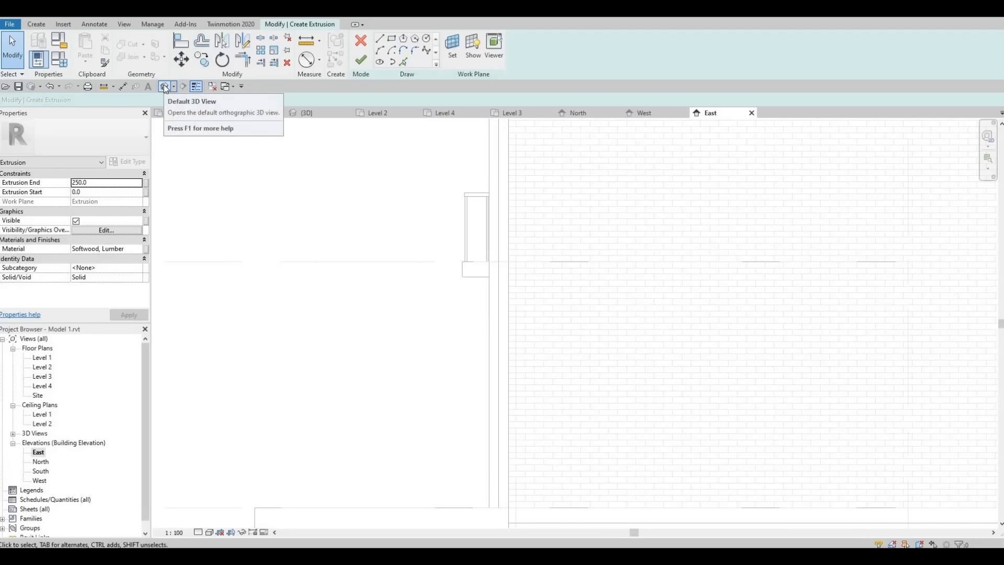
pyautogui.click(165, 87)
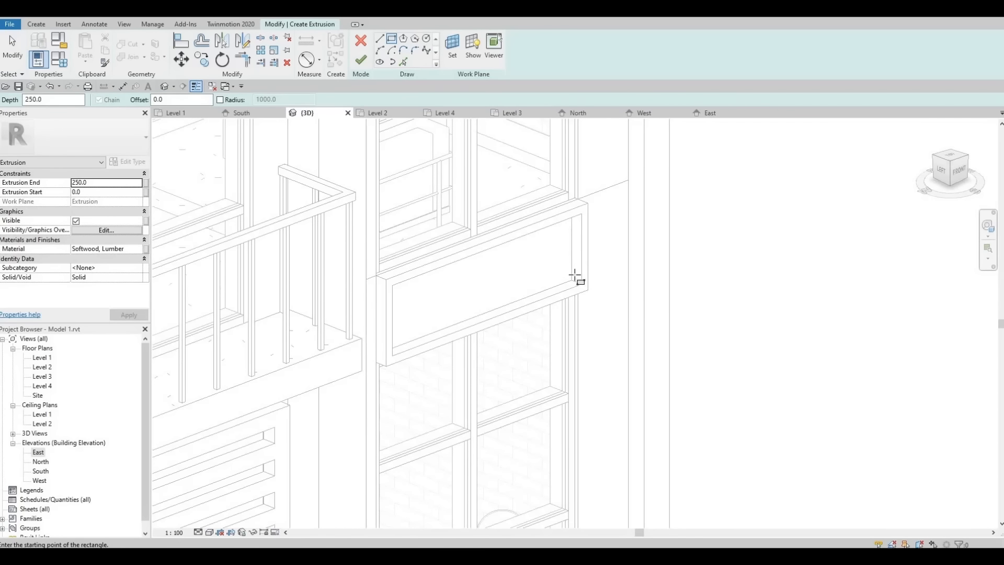
# Step: Create sketch lines from the four edges of the frame's inner right side face
pyautogui.moveTo(607, 223)
pyautogui.keyDown('shift'); pyautogui.mouseDown(button='middle')
pyautogui.moveTo(439, 336)
pyautogui.moveTo(803, 212)
pyautogui.mouseUp(button='middle'); pyautogui.keyUp('shift')
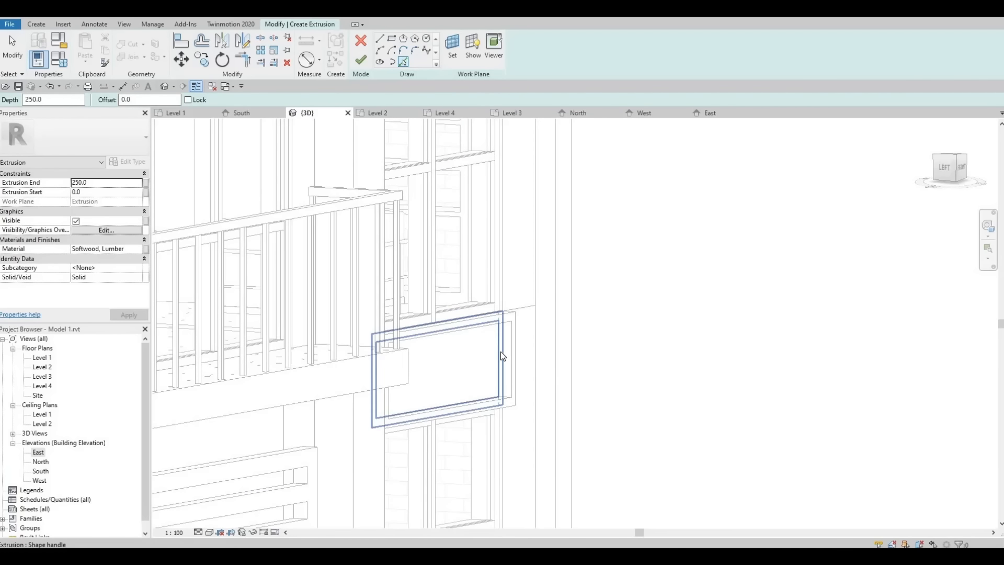
pyautogui.click(500, 351)
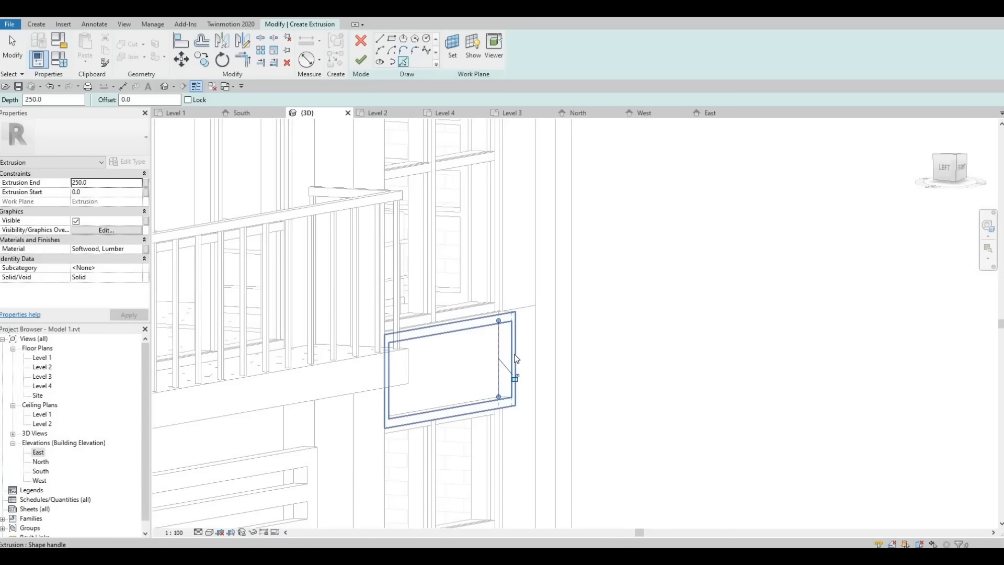
pyautogui.click(506, 400)
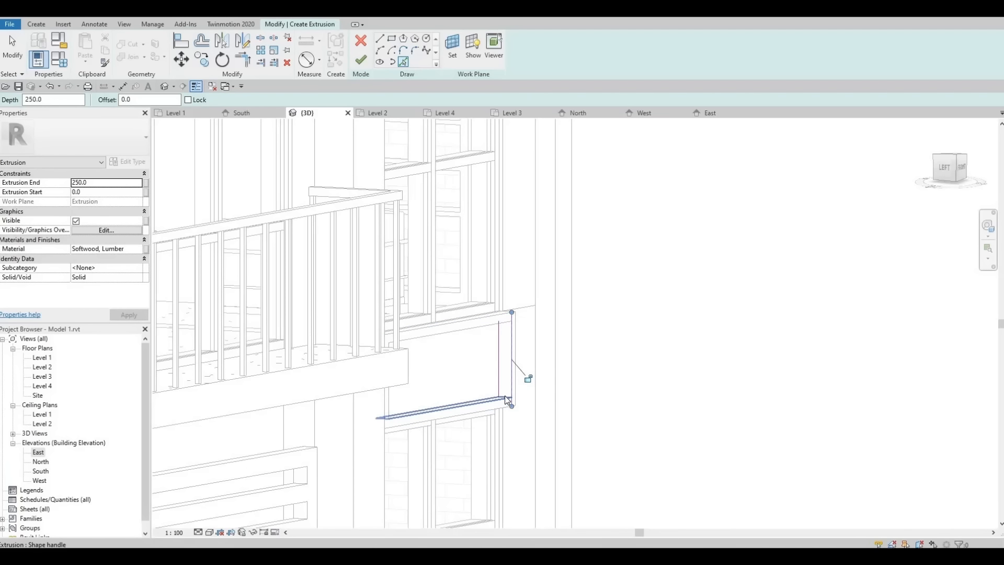
pyautogui.click(504, 396)
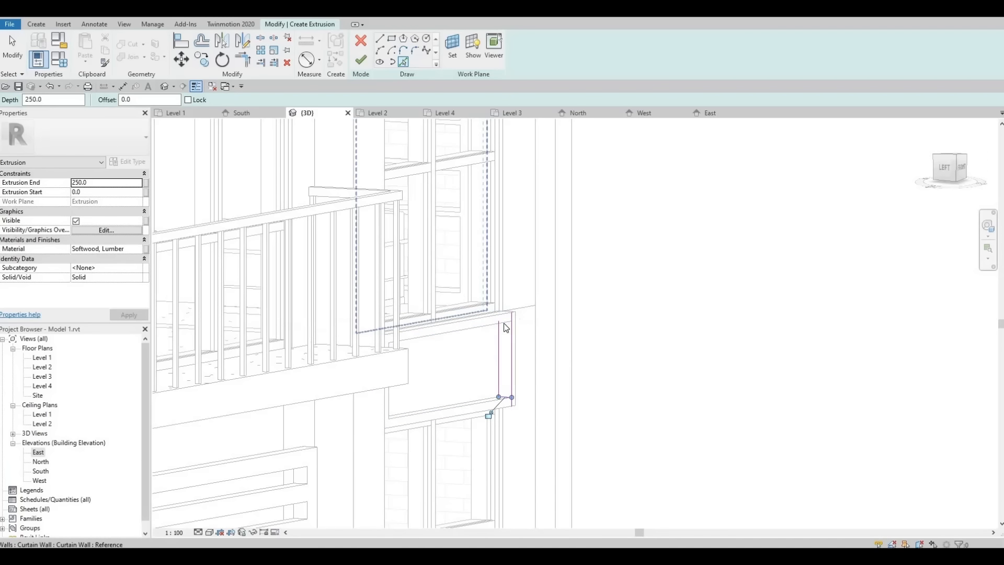
pyautogui.click(504, 322)
pyautogui.press('Escape')
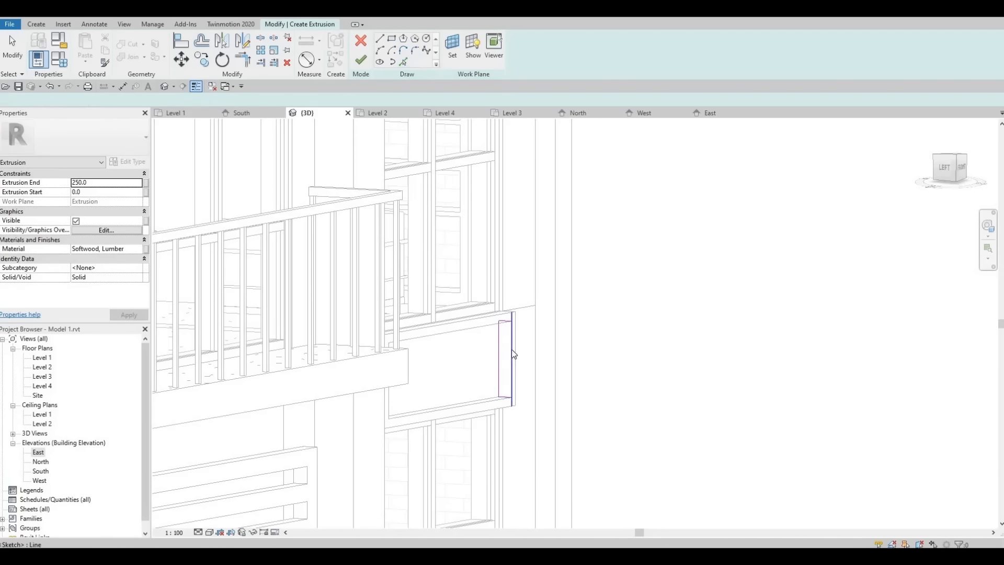
# Step: Trim the overlong vertical sketch line at its upper and lower corners to close the rectangle on the frame's inner side face
pyautogui.press('t')
pyautogui.press('r')
pyautogui.scroll(3, 511, 335)
pyautogui.moveTo(511, 335)
pyautogui.keyDown('shift'); pyautogui.mouseDown(button='middle')
pyautogui.moveTo(528, 307)
pyautogui.moveTo(472, 387)
pyautogui.moveTo(509, 415)
pyautogui.moveTo(503, 406)
pyautogui.mouseUp(button='middle'); pyautogui.keyUp('shift')
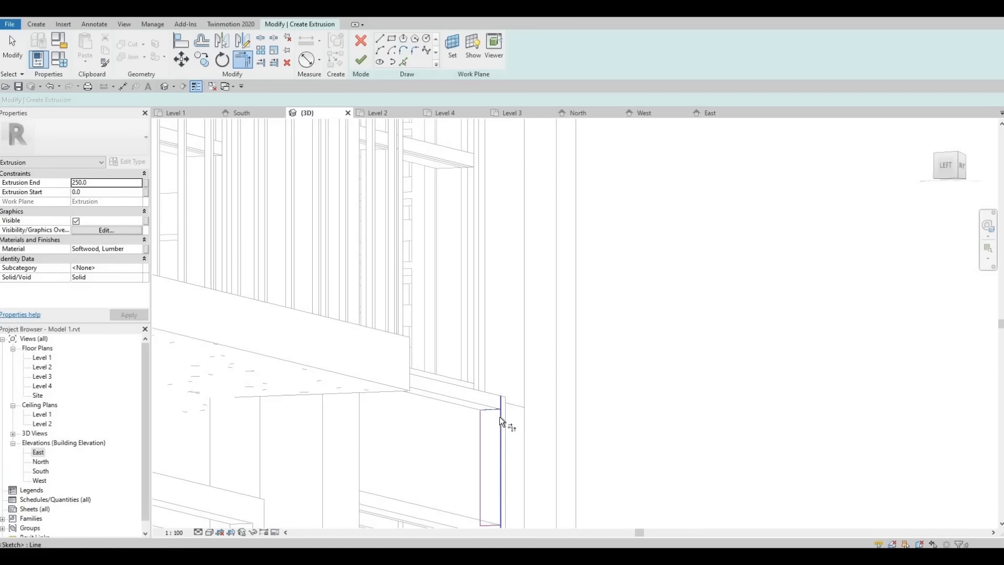
pyautogui.click(500, 417)
pyautogui.moveTo(493, 497); pyautogui.dragTo(540, 391, button='middle')
pyautogui.keyDown('shift'); pyautogui.moveTo(525, 485); pyautogui.dragTo(594, 228, button='middle'); pyautogui.keyUp('shift')
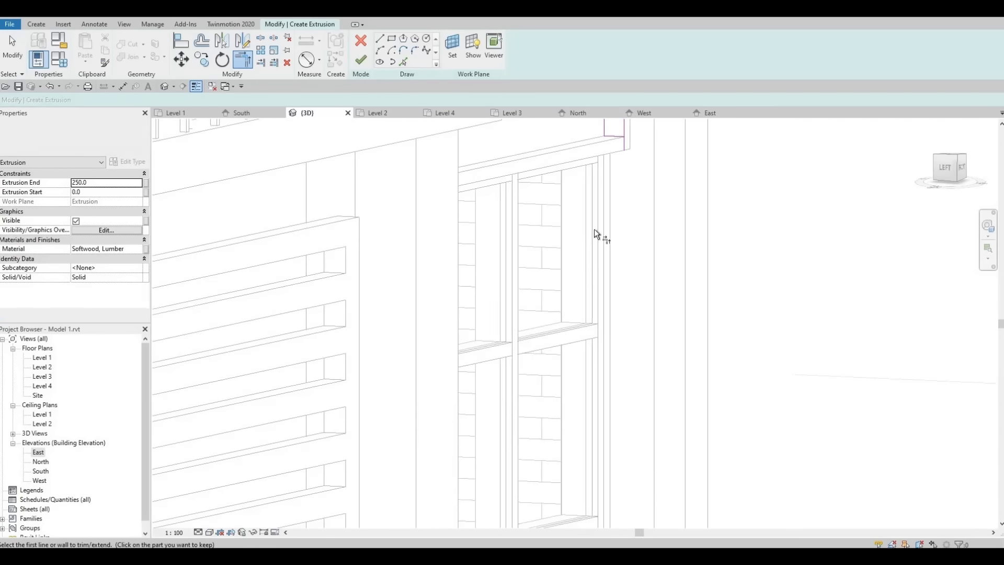
pyautogui.click(621, 139)
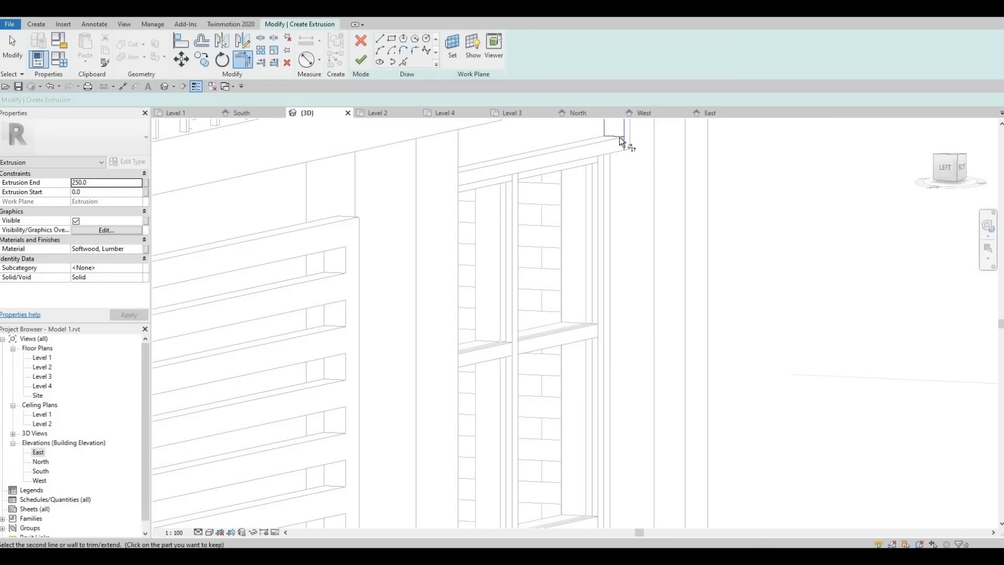
pyautogui.click(619, 137)
pyautogui.moveTo(619, 173); pyautogui.dragTo(584, 278, button='middle')
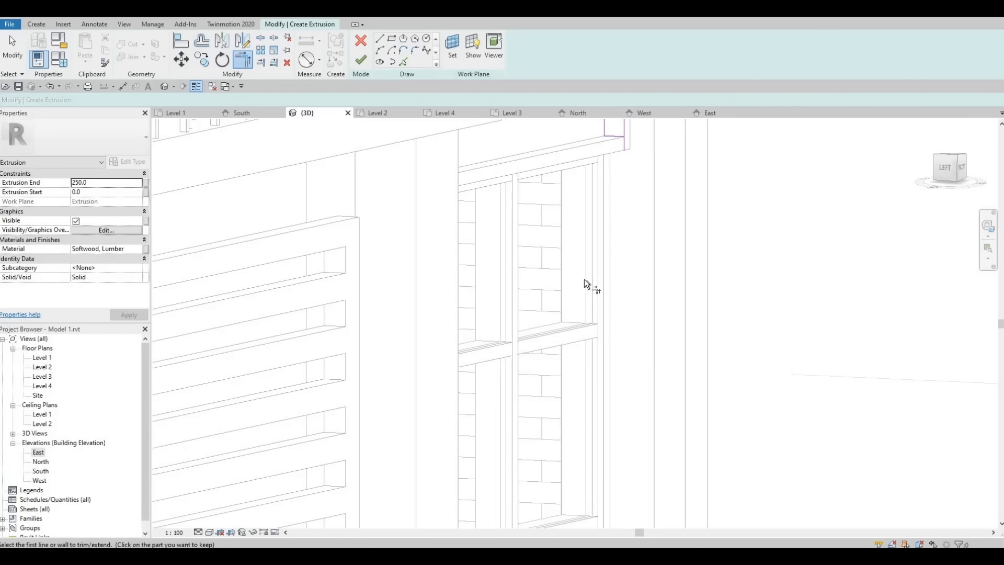
pyautogui.press('Escape')
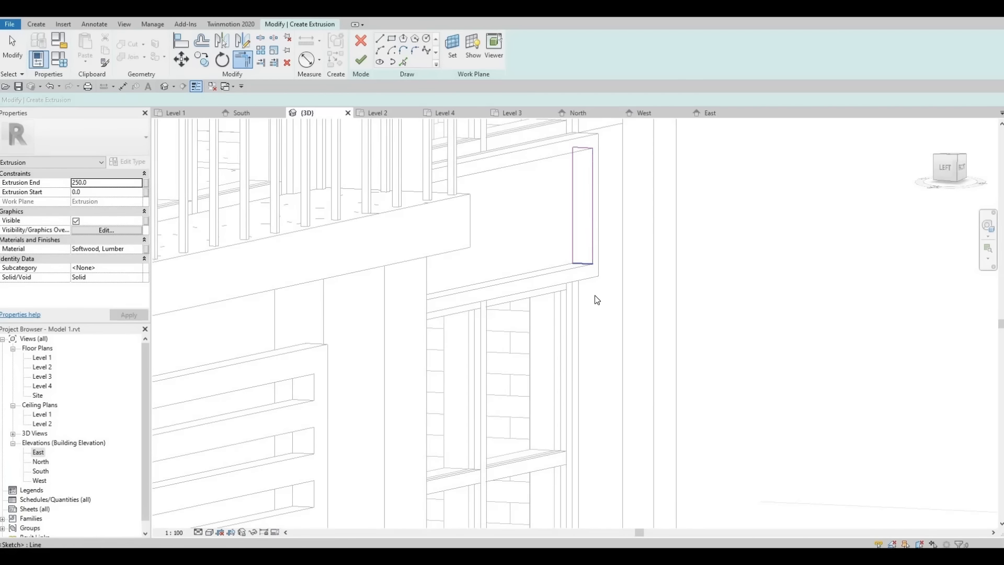
# Step: Sketch a square about 35 wide near the upper end of the inner side face, against its front edge
pyautogui.scroll(5, 583, 219)
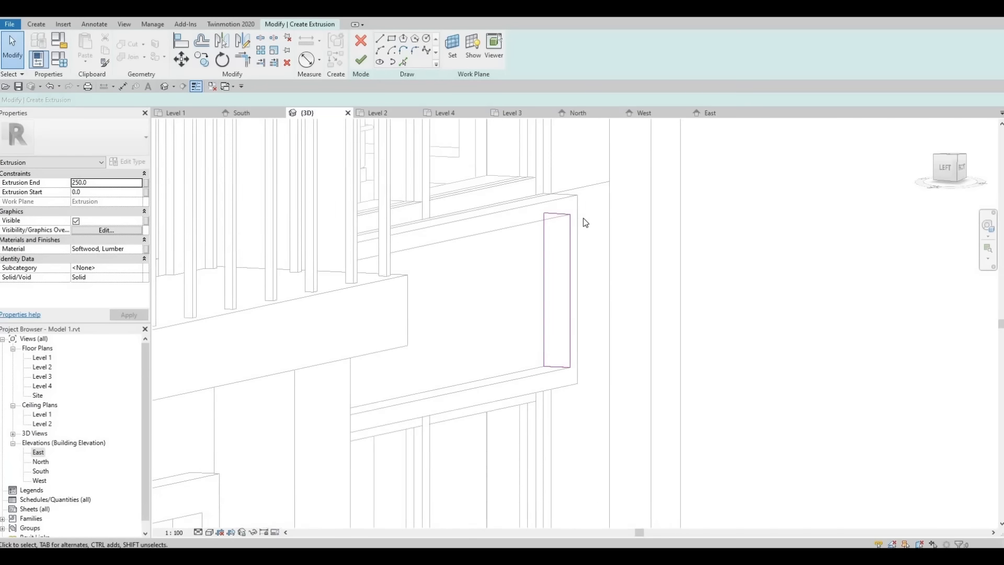
pyautogui.click(395, 39)
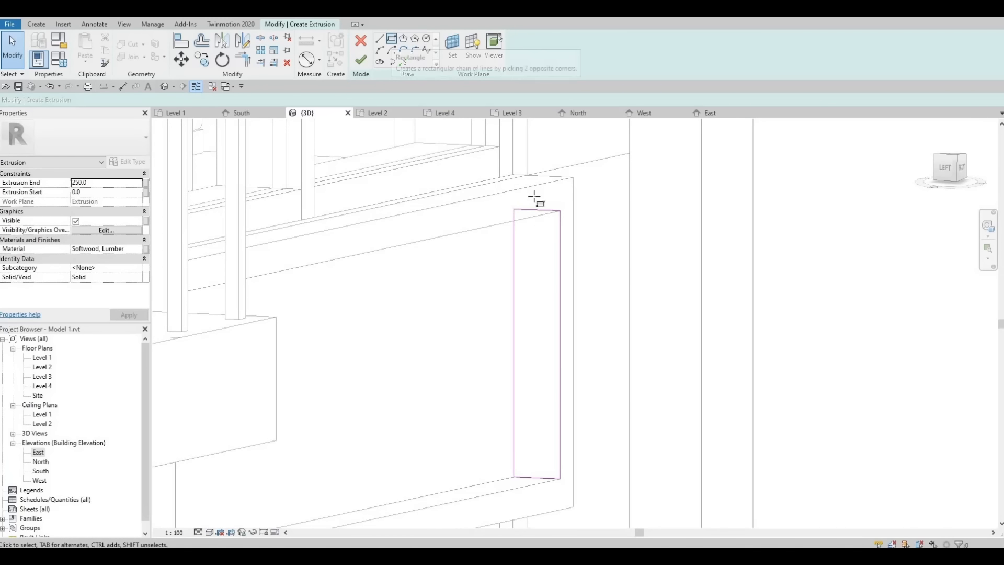
pyautogui.click(550, 232)
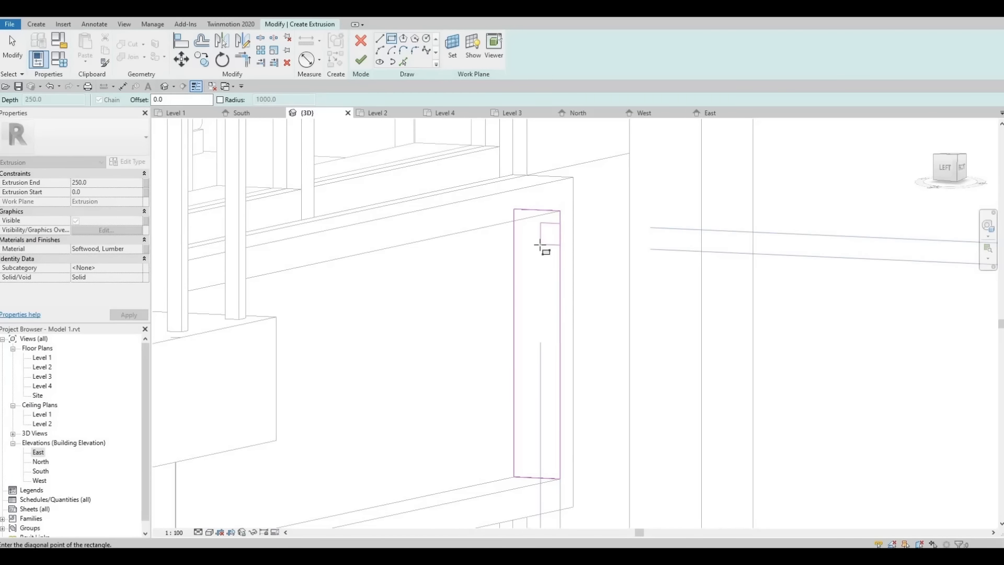
pyautogui.click(541, 246)
pyautogui.press('Escape')
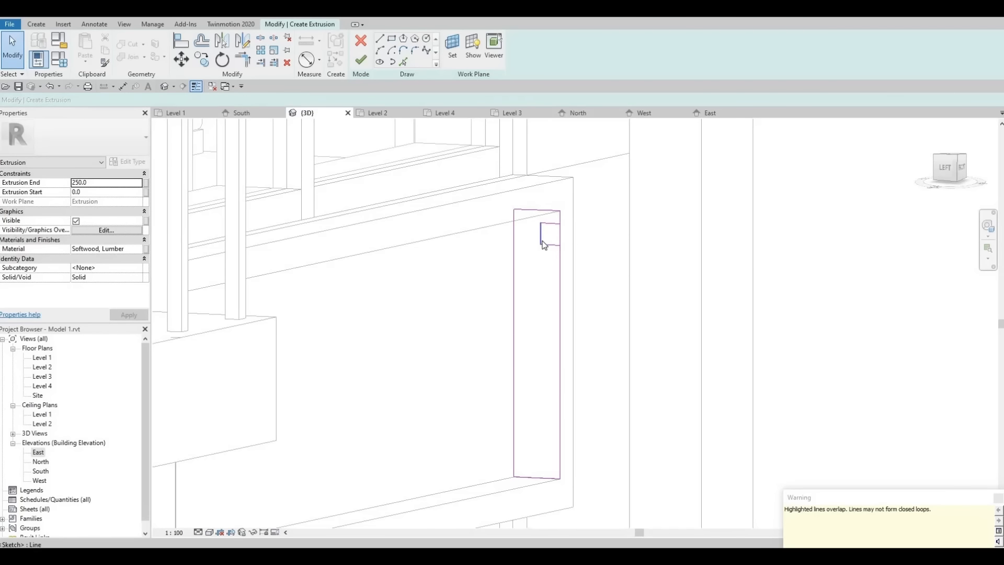
pyautogui.press('Tab')
pyautogui.click(542, 242)
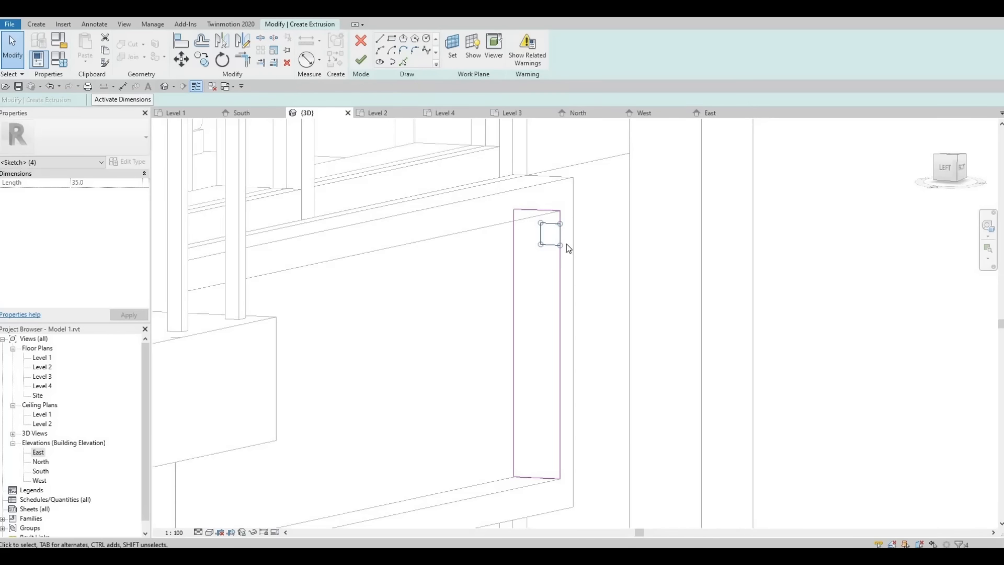
pyautogui.click(568, 267)
pyautogui.moveTo(515, 312); pyautogui.dragTo(461, 428, button='middle')
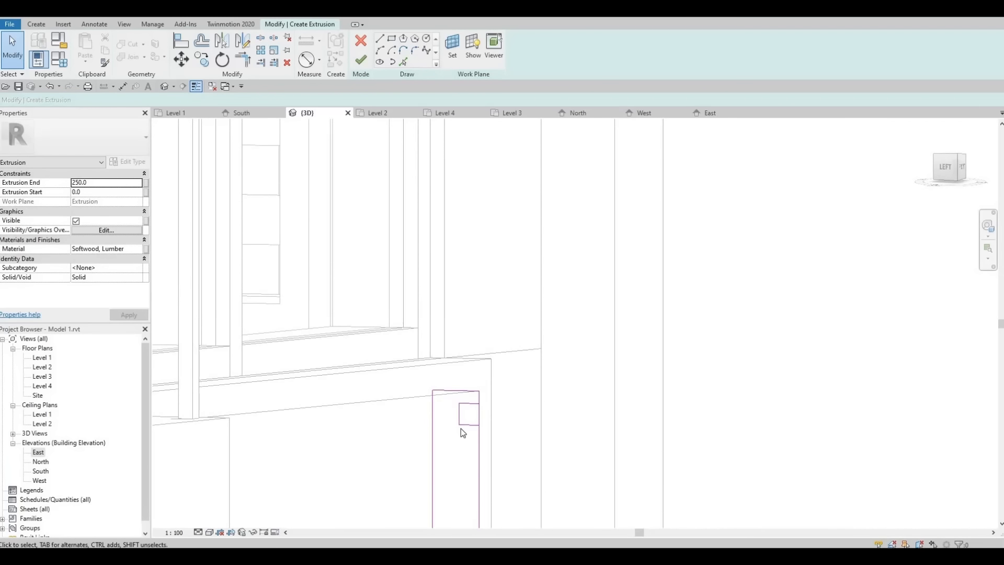
# Step: Copy the small square sketch outline 65 straight down along the front edge of the frame's inner side face
pyautogui.press('Tab')
pyautogui.click(462, 425)
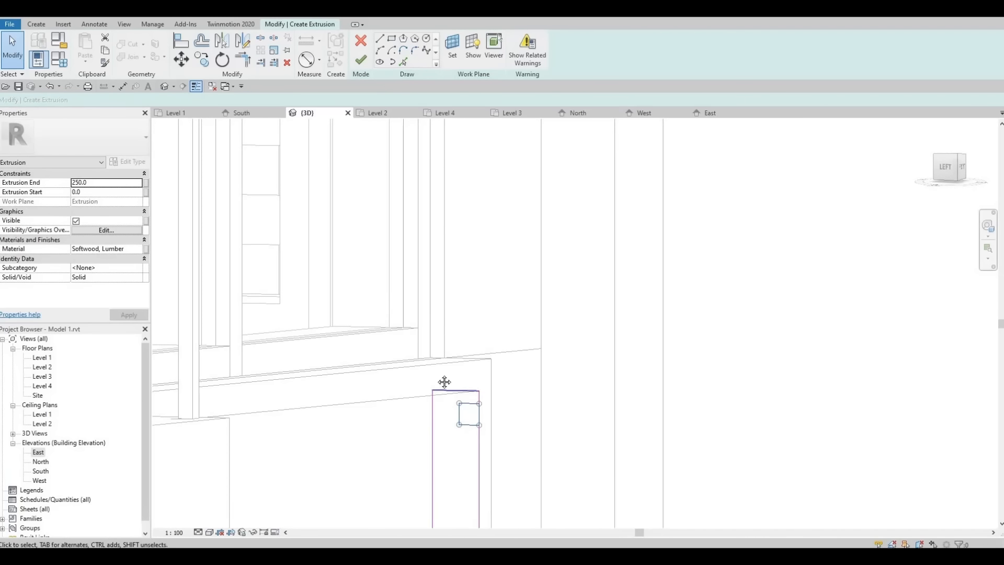
pyautogui.scroll(-1, 484, 439)
pyautogui.moveTo(483, 440); pyautogui.dragTo(580, 287, button='middle')
pyautogui.scroll(-2, 580, 286)
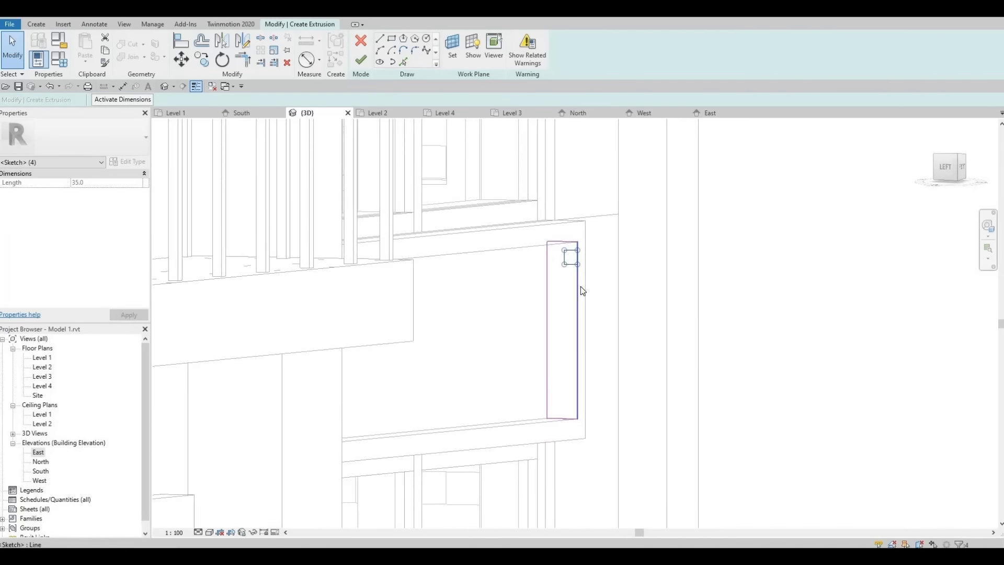
pyautogui.click(202, 60)
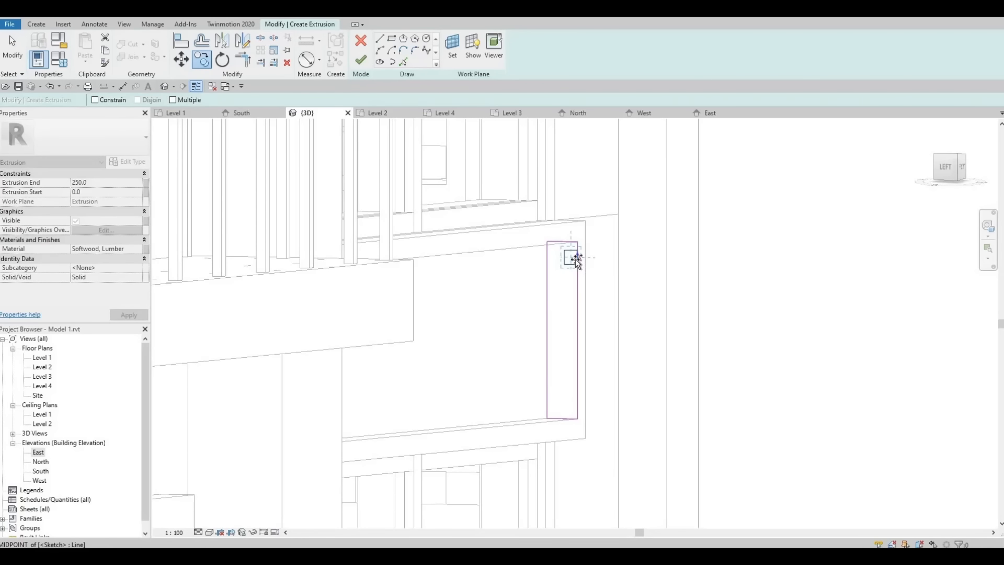
pyautogui.click(575, 259)
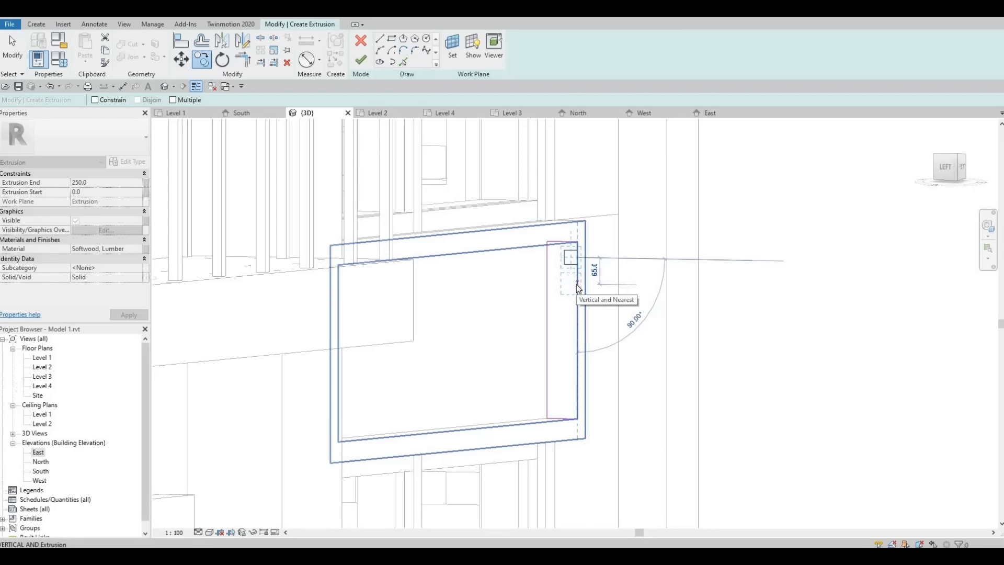
pyautogui.click(577, 286)
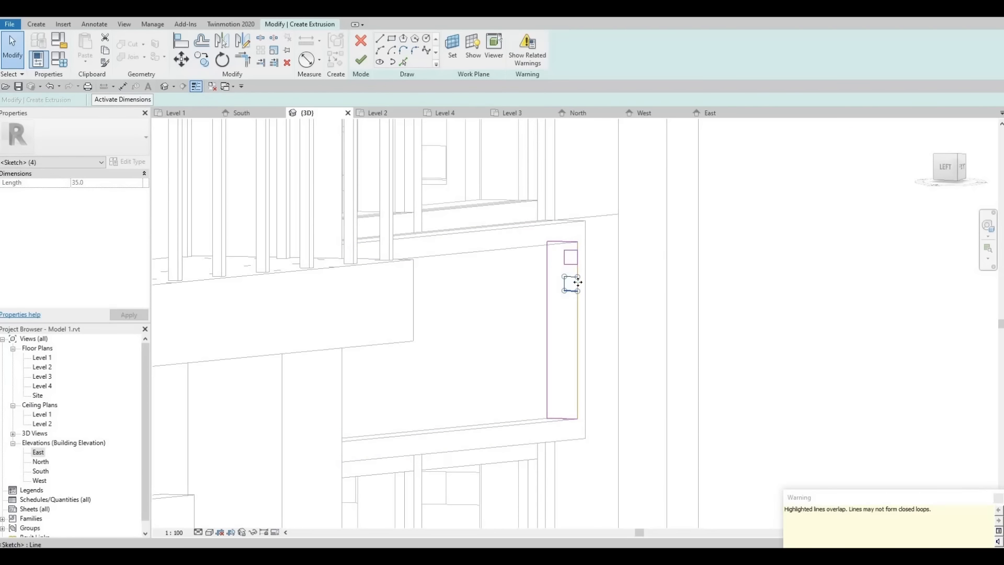
# Step: Make multiple copies of the second square down the front edge, four spaced 65 apart and a final one about 50 below
pyautogui.click(205, 61)
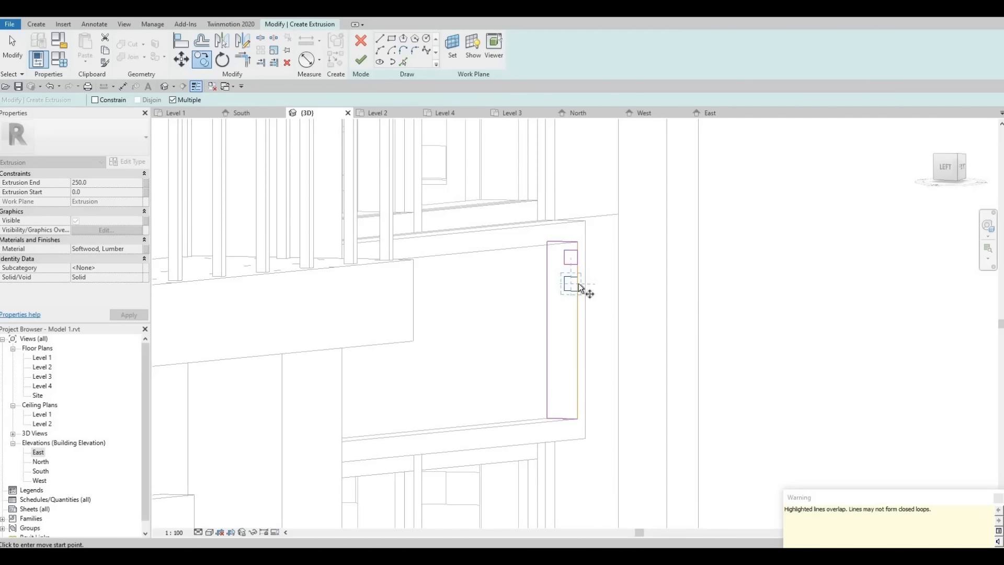
pyautogui.click(579, 300)
pyautogui.write('65')
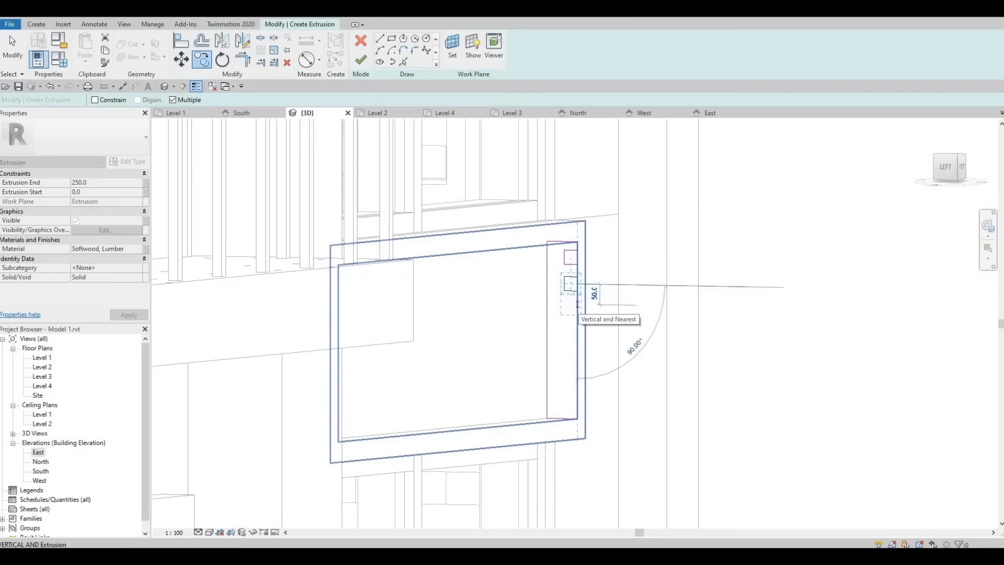
pyautogui.press('Return')
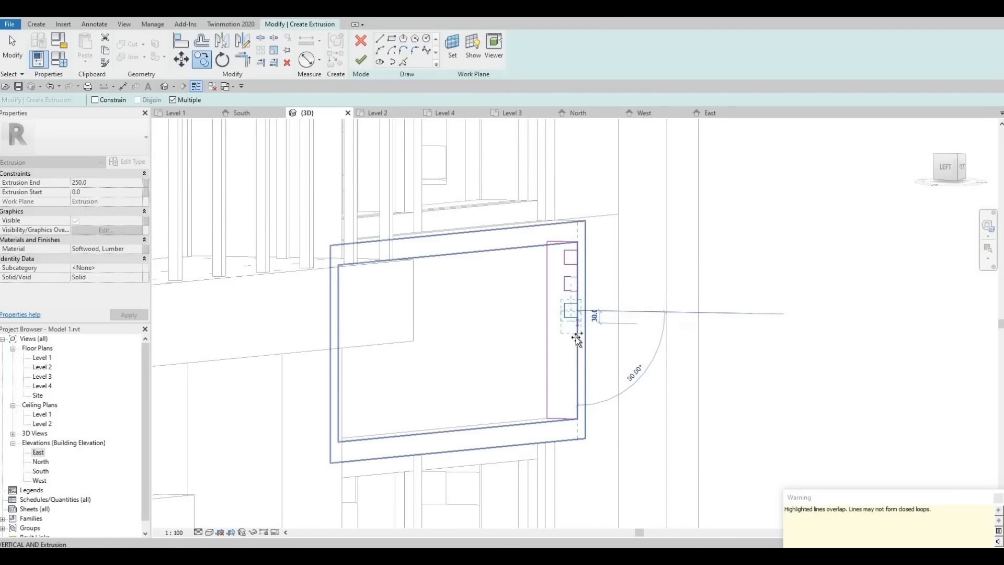
pyautogui.write('65')
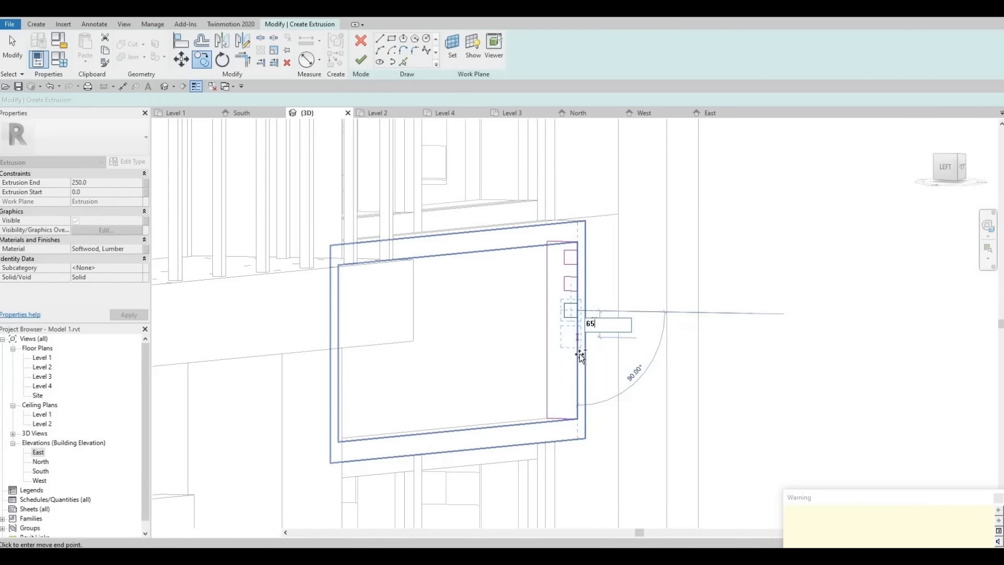
pyautogui.press('Return')
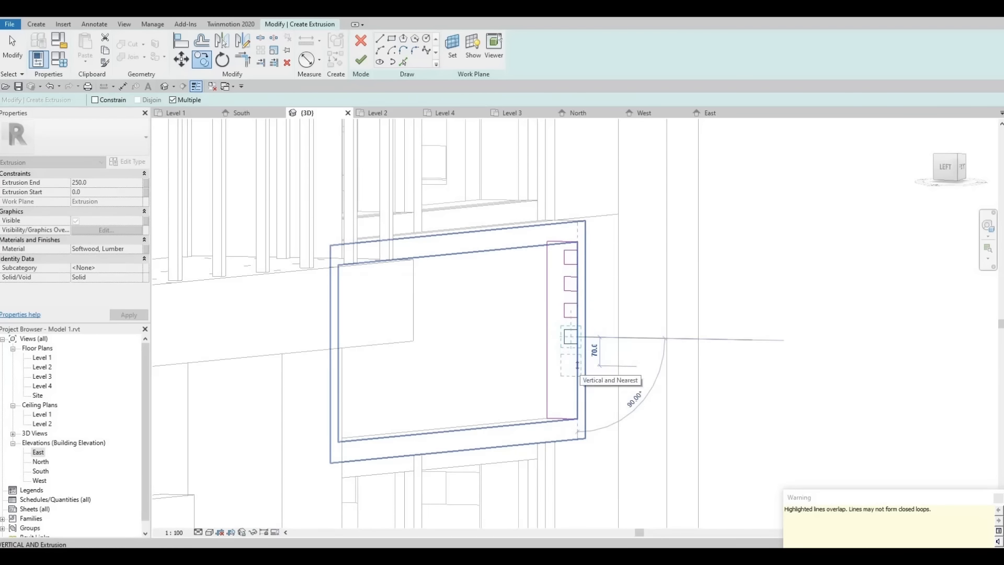
pyautogui.write('65')
pyautogui.press('Return')
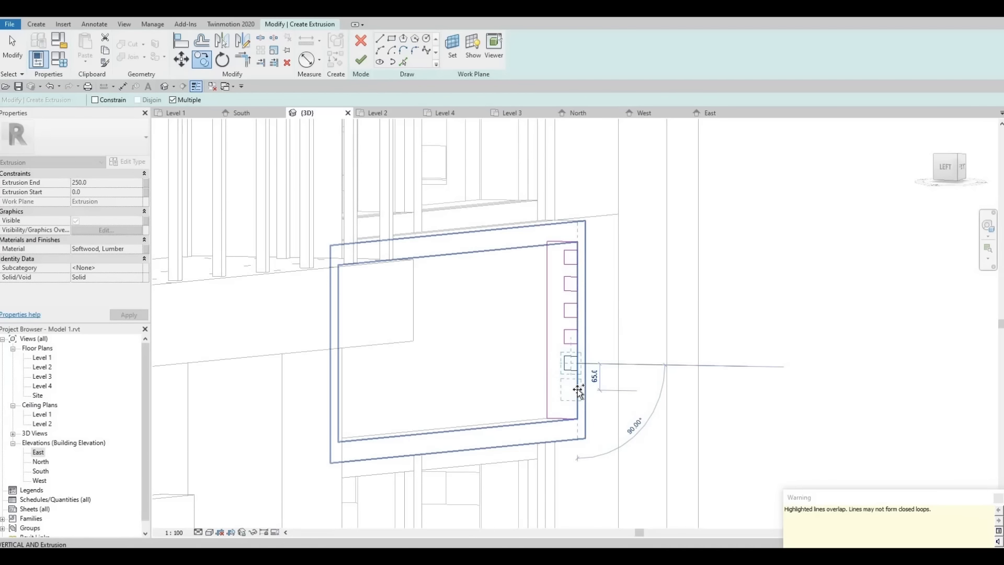
pyautogui.write('65')
pyautogui.press('Return')
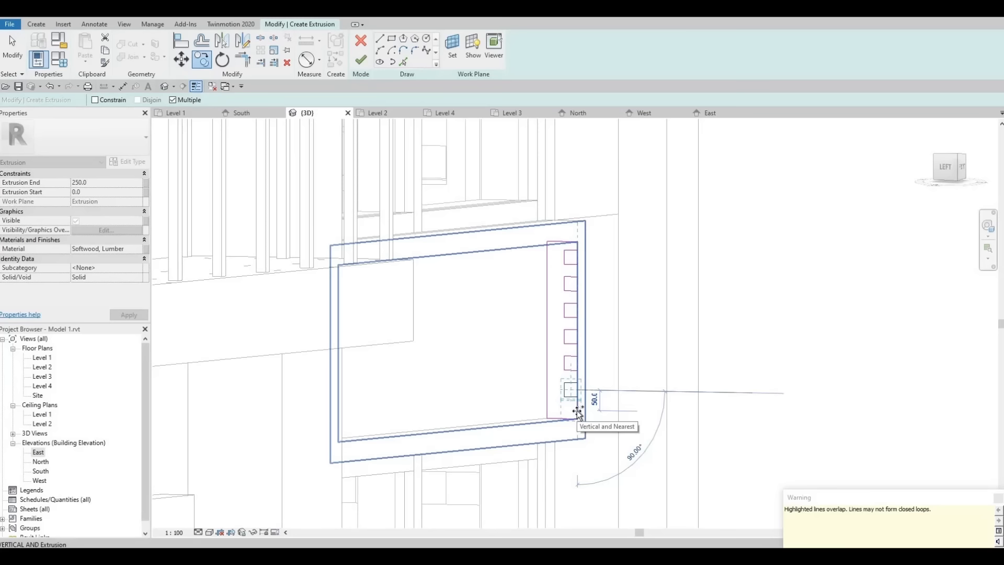
pyautogui.click(576, 410)
pyautogui.press('Escape')
# Step: Move the lower and upper edges of the lowest square upward, making the outline about 22.5 high and clear of the frame's bottom
pyautogui.scroll(1, 580, 422)
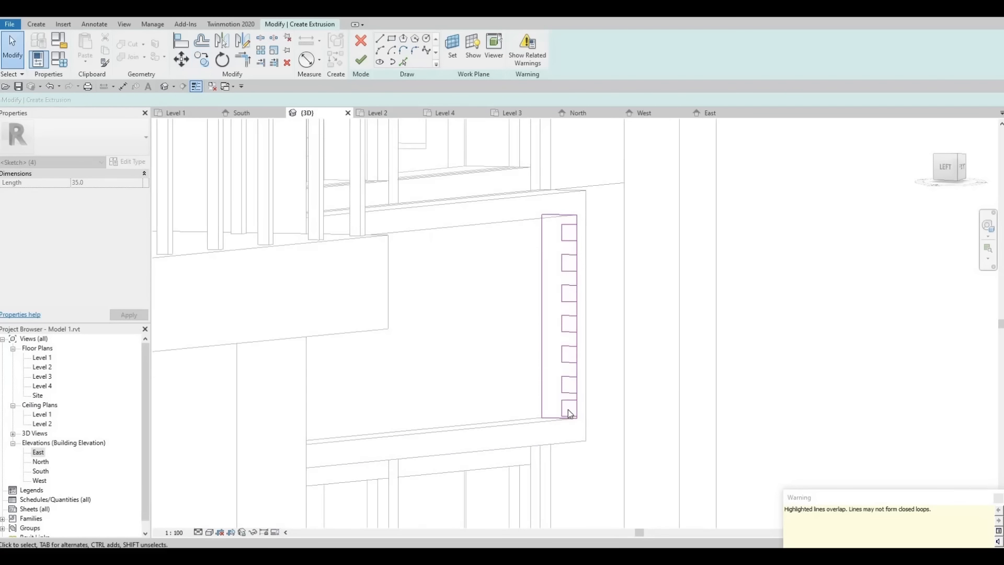
pyautogui.scroll(2, 568, 409)
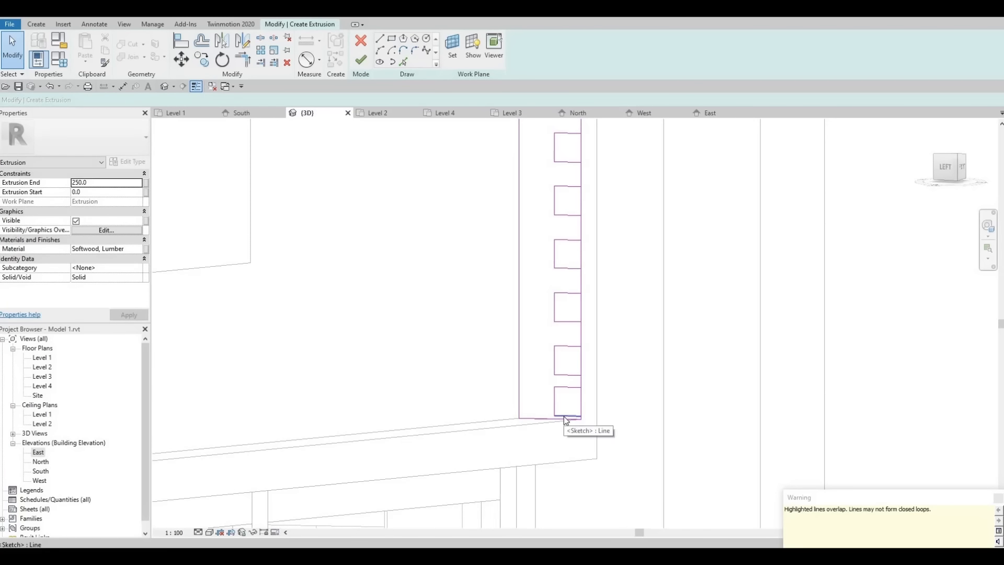
pyautogui.click(566, 419)
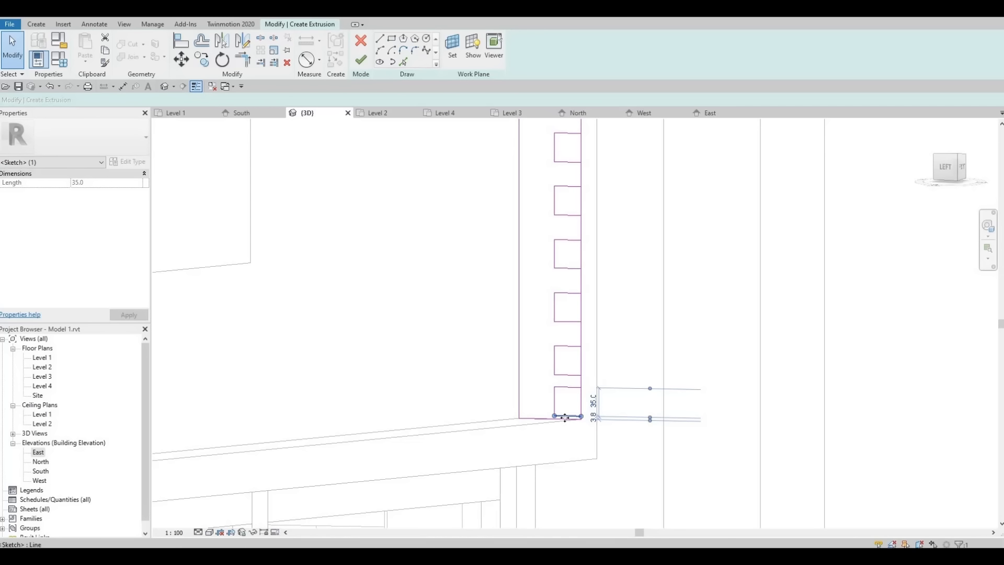
pyautogui.moveTo(575, 417); pyautogui.dragTo(569, 393)
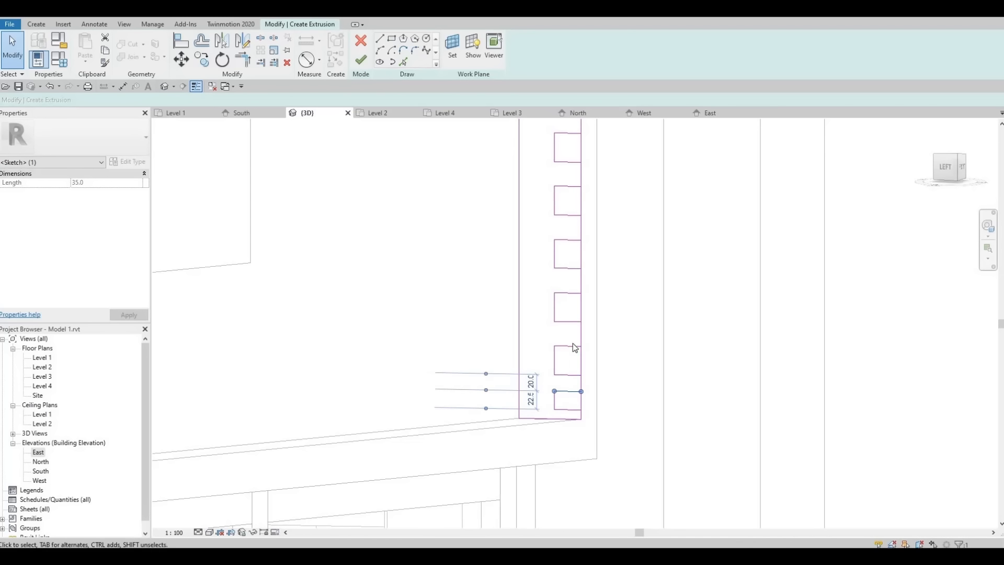
pyautogui.scroll(-2, 573, 344)
pyautogui.moveTo(574, 305); pyautogui.dragTo(573, 357, button='middle')
pyautogui.click(582, 323)
pyautogui.moveTo(570, 447); pyautogui.dragTo(574, 410, button='middle')
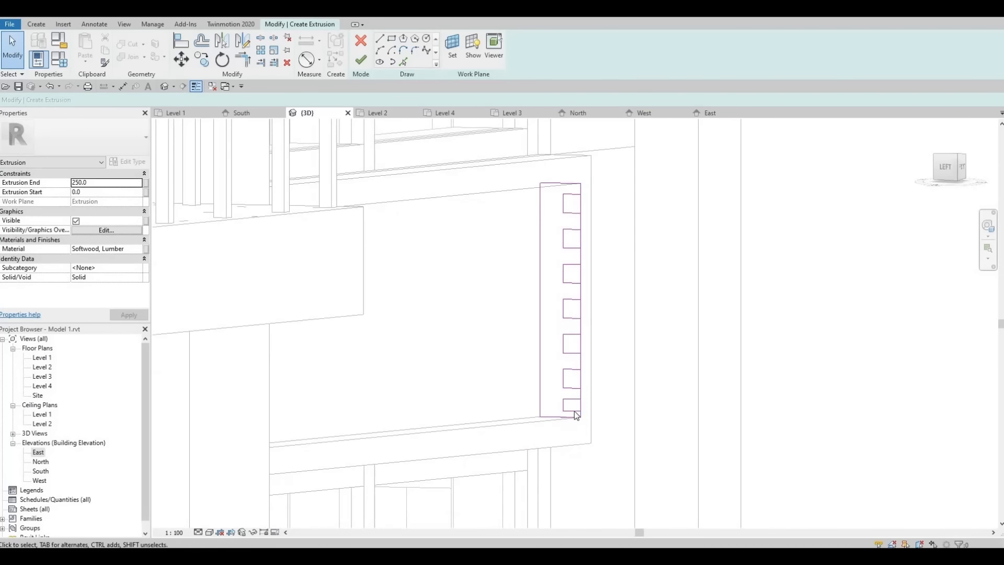
# Step: Delete the front vertical edge of each of the seven slat outlines where it overlaps the long front sketch line
pyautogui.scroll(1, 577, 406)
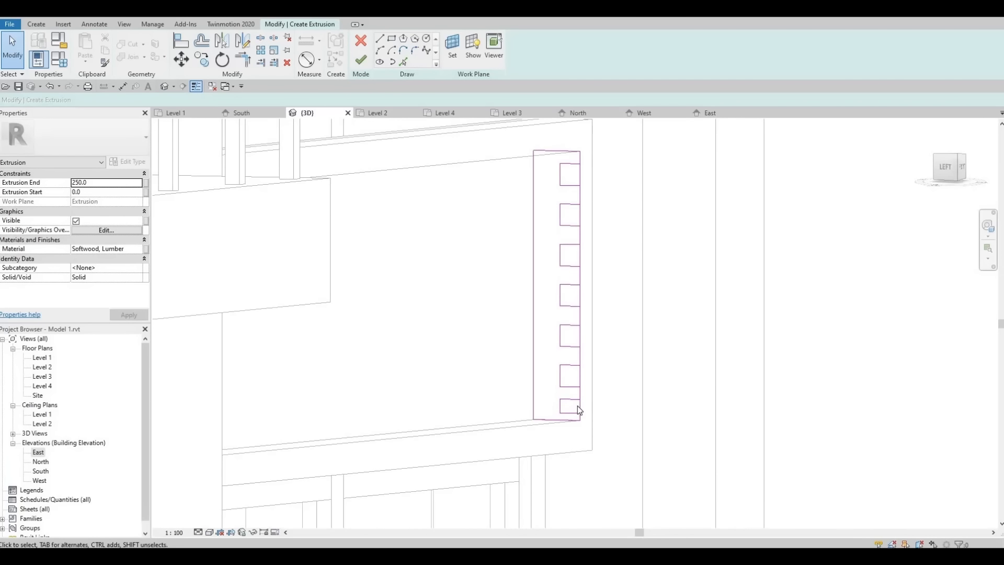
pyautogui.click(578, 406)
pyautogui.press('Delete')
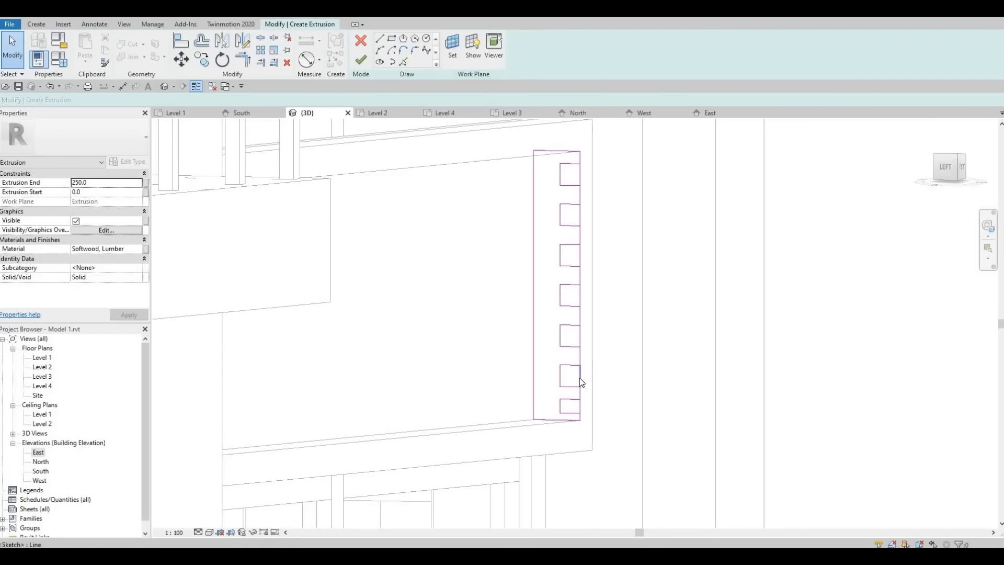
pyautogui.click(579, 377)
pyautogui.press('Delete')
pyautogui.click(579, 335)
pyautogui.press('Delete')
pyautogui.click(579, 296)
pyautogui.press('Delete')
pyautogui.click(578, 248)
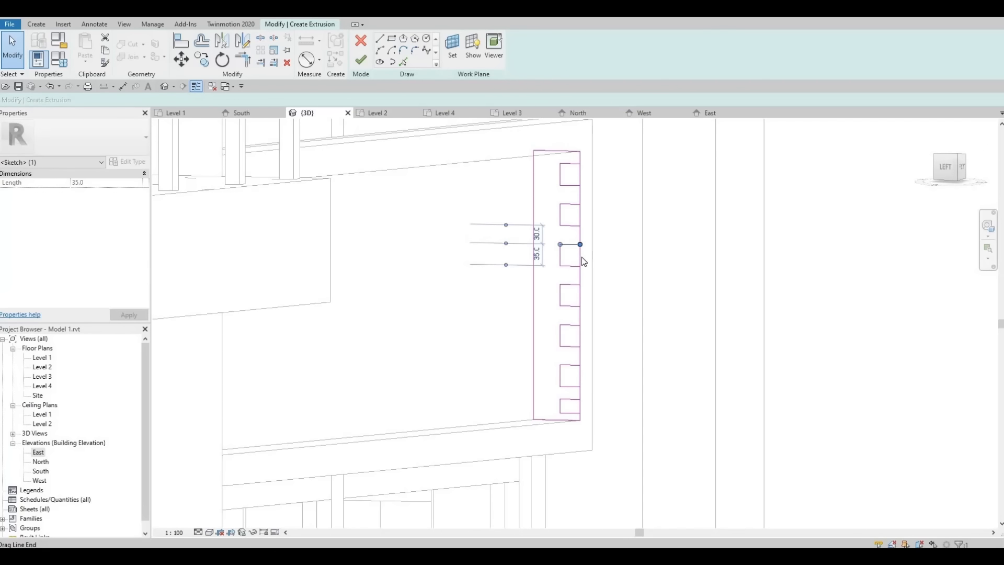
pyautogui.press('Escape')
pyautogui.click(579, 215)
pyautogui.press('Delete')
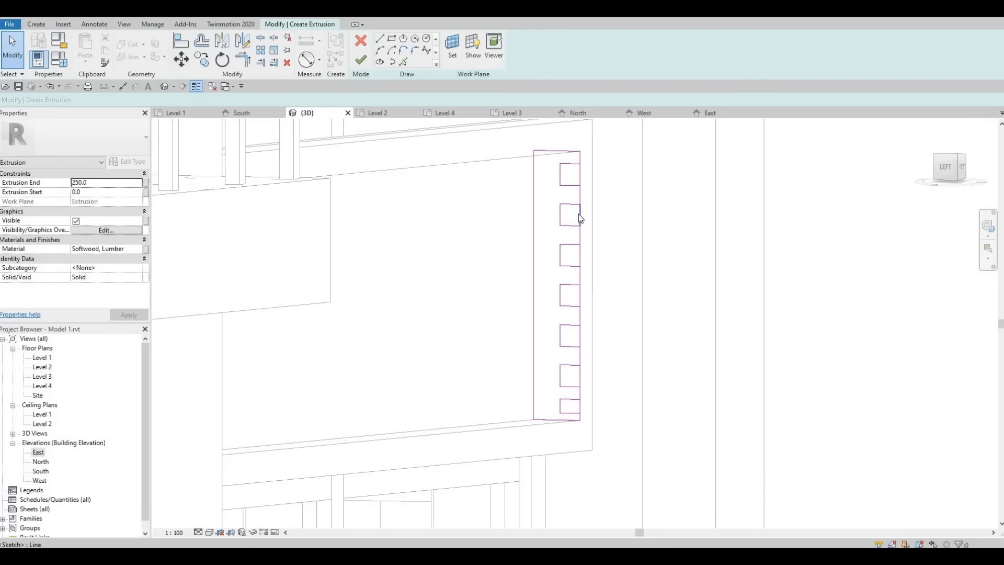
pyautogui.click(578, 214)
pyautogui.press('Delete')
pyautogui.click(578, 178)
pyautogui.press('Delete')
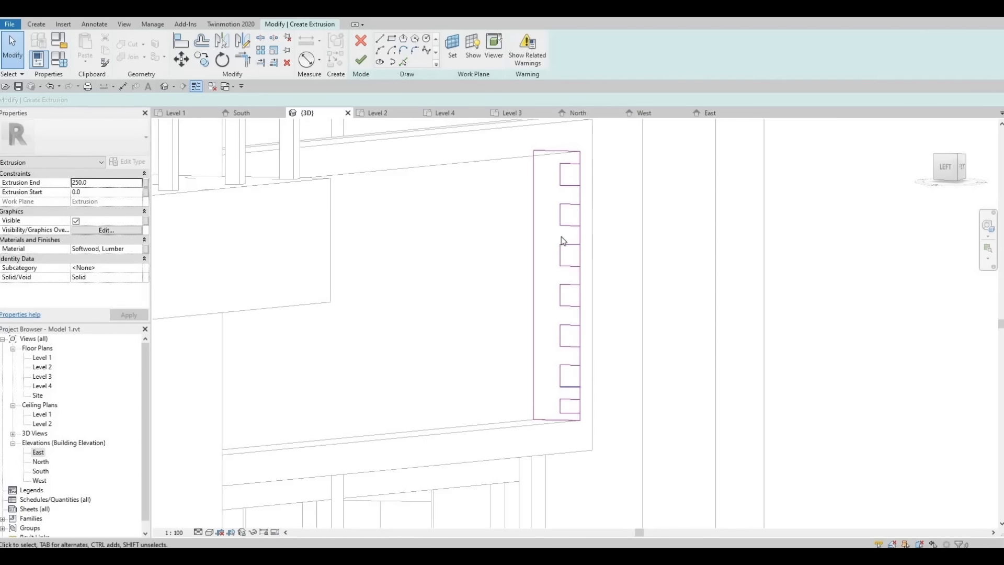
# Step: Nudge all seven slat outlines slightly upward together along the front edge
pyautogui.moveTo(615, 427); pyautogui.dragTo(619, 404)
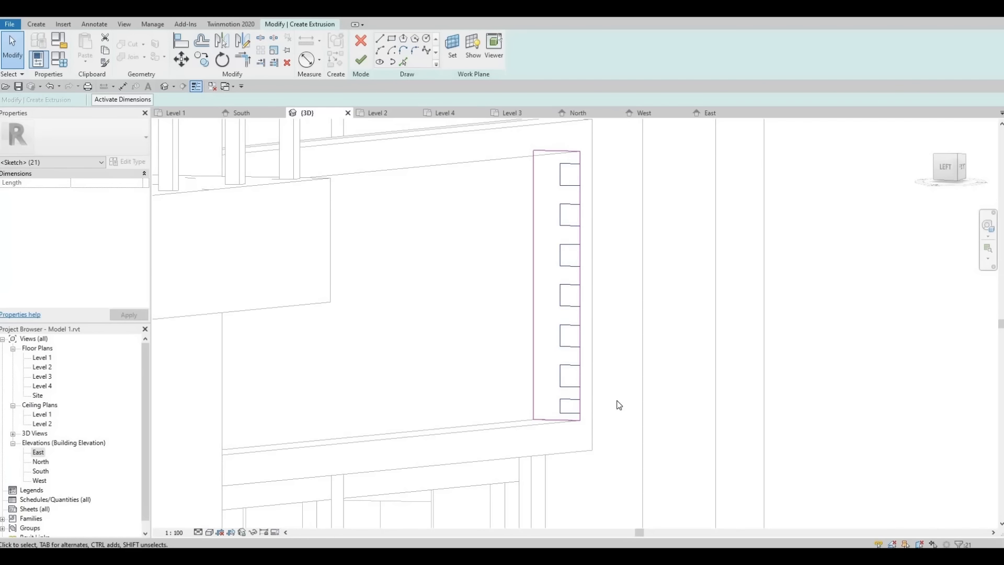
pyautogui.press('Up')
pyautogui.press('Up')
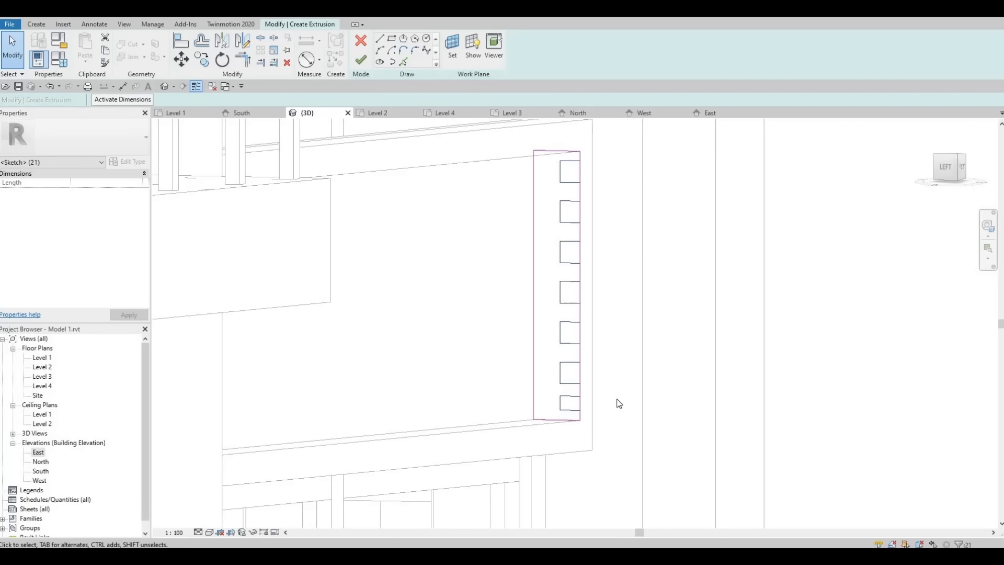
pyautogui.press('Escape')
# Step: Raise the upper edge of the lowest slat outline to make the outline about 32.5 high
pyautogui.click(573, 412)
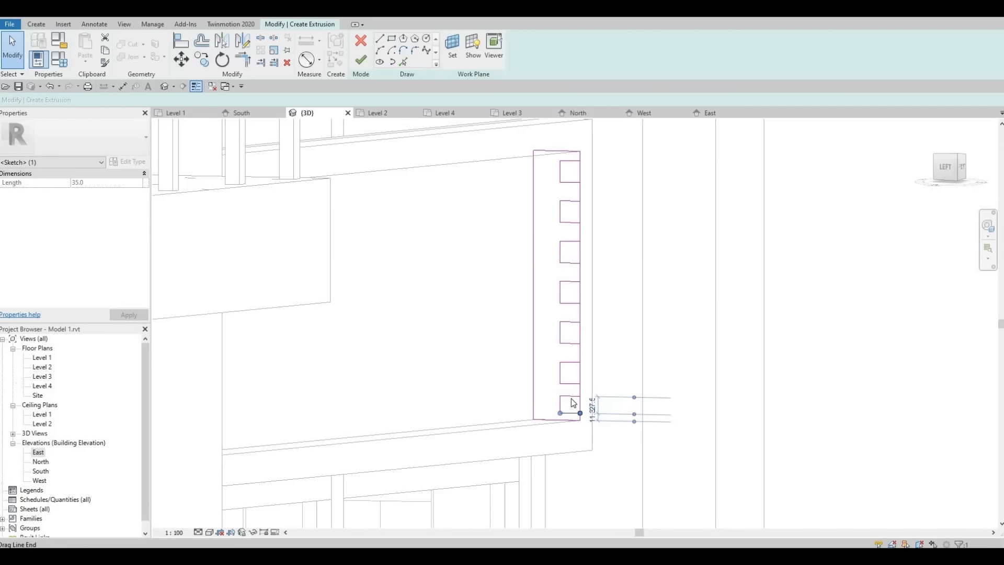
pyautogui.moveTo(570, 396); pyautogui.dragTo(569, 396)
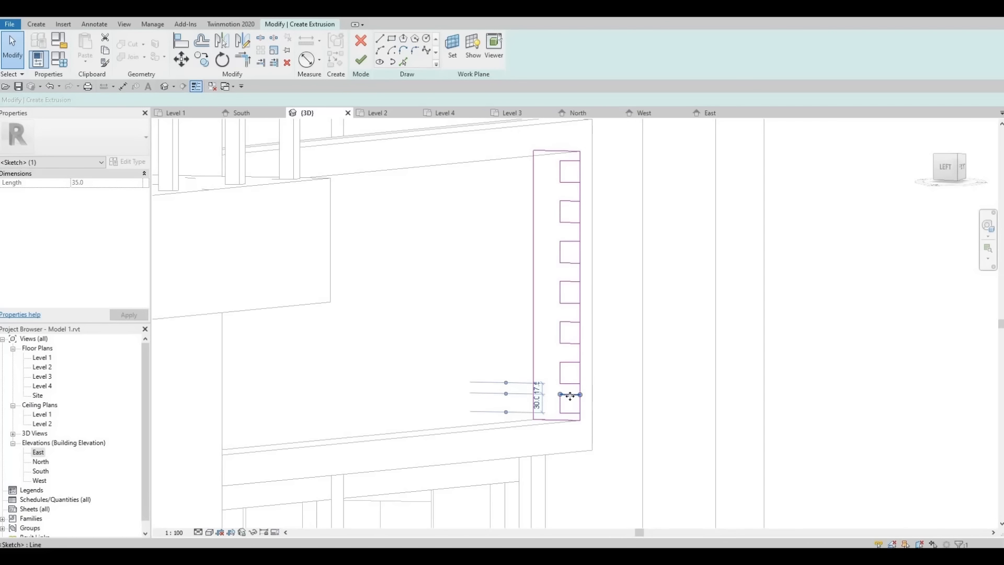
pyautogui.click(609, 440)
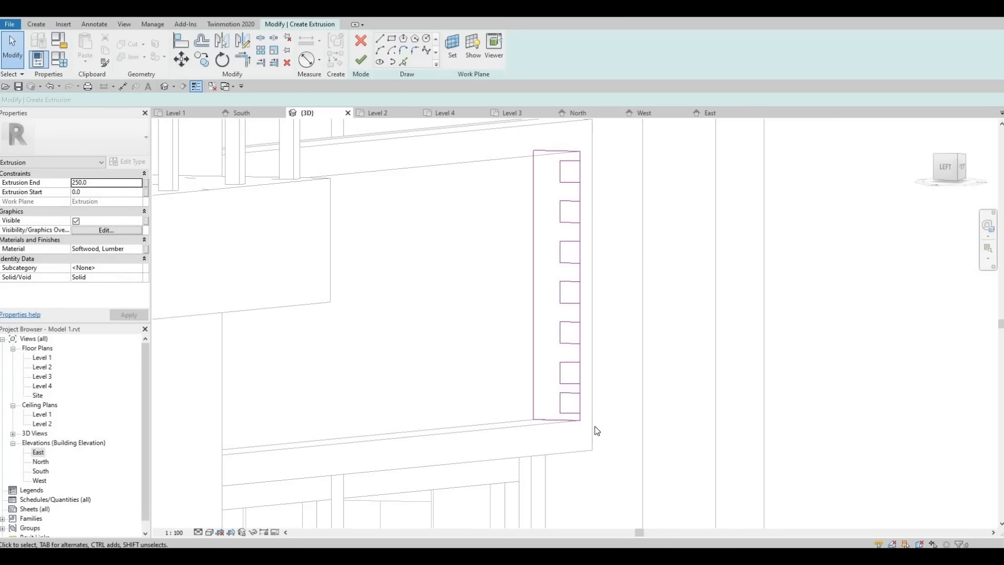
# Step: Split the long front sketch line alongside each slat outline, from the lowest up to the uppermost
pyautogui.press('s')
pyautogui.press('l')
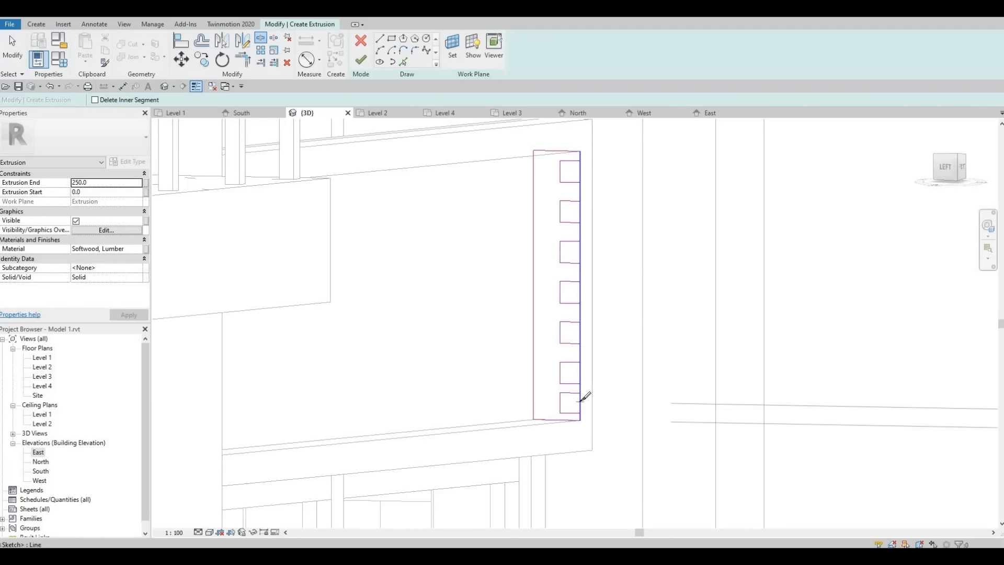
pyautogui.click(581, 401)
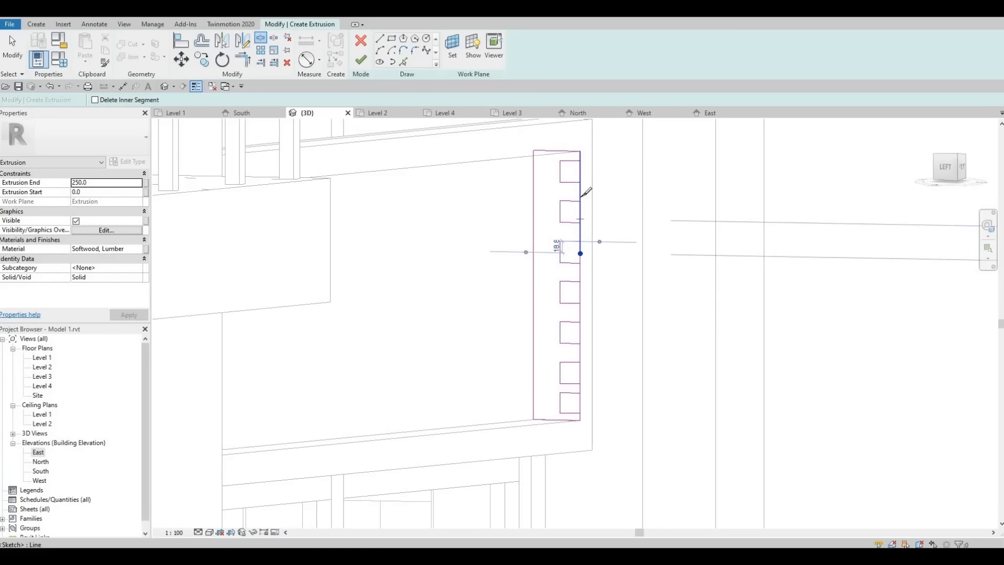
pyautogui.click(579, 173)
pyautogui.press('Escape')
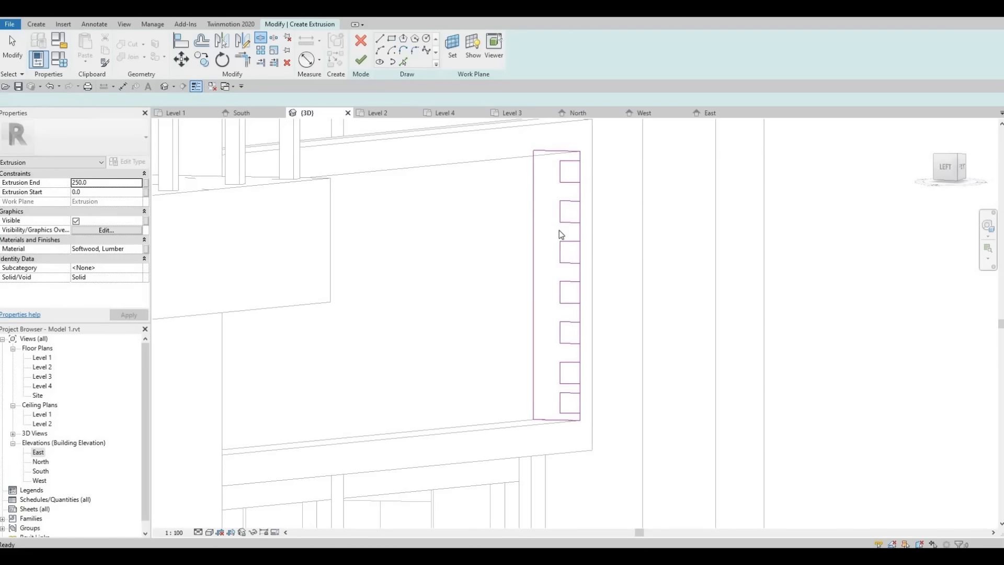
# Step: Trim the split front line segments to the slat outlines' horizontal edges, forming one continuous notched profile
pyautogui.press('t')
pyautogui.press('r')
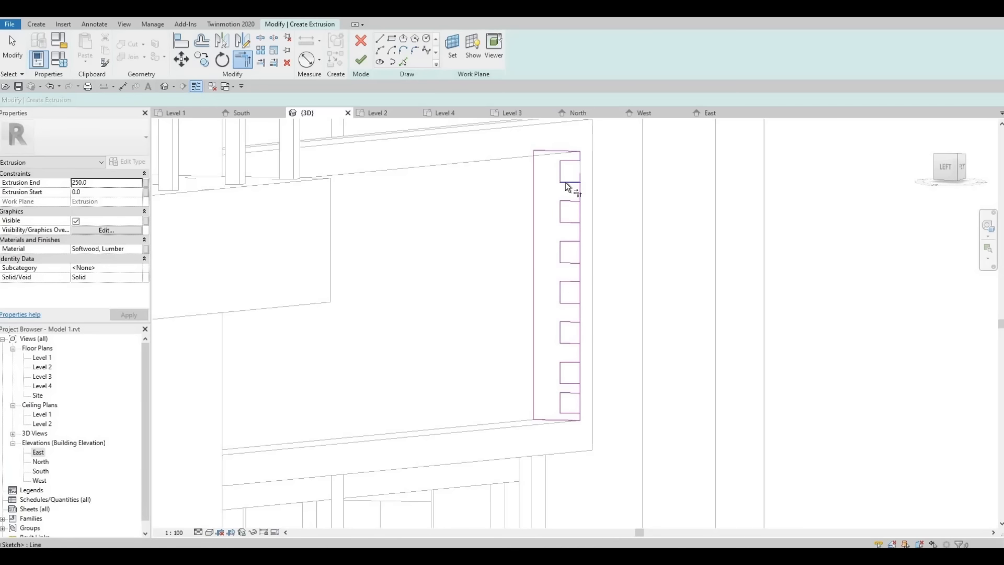
pyautogui.click(567, 182)
pyautogui.click(578, 360)
pyautogui.scroll(3, 580, 382)
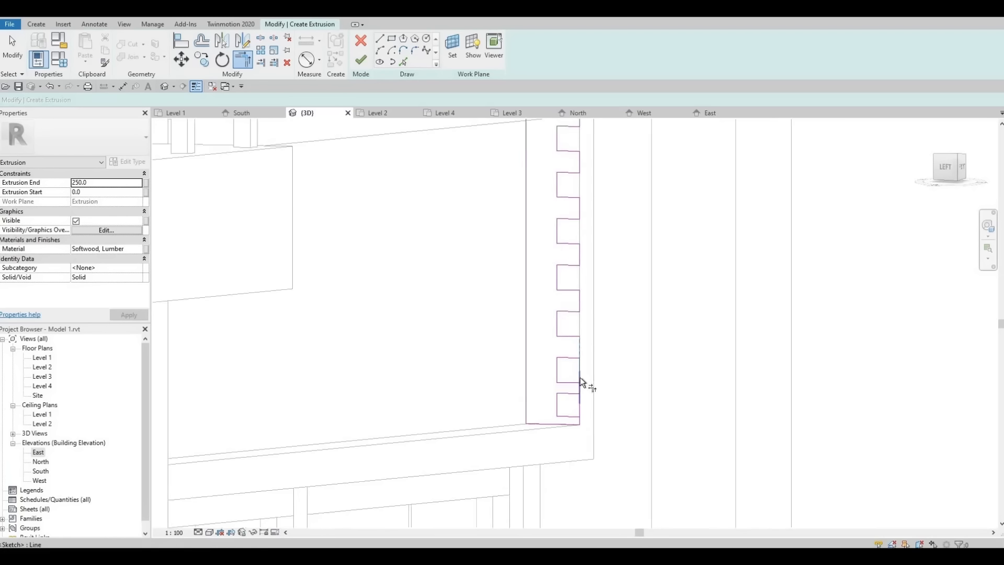
pyautogui.scroll(-2, 582, 375)
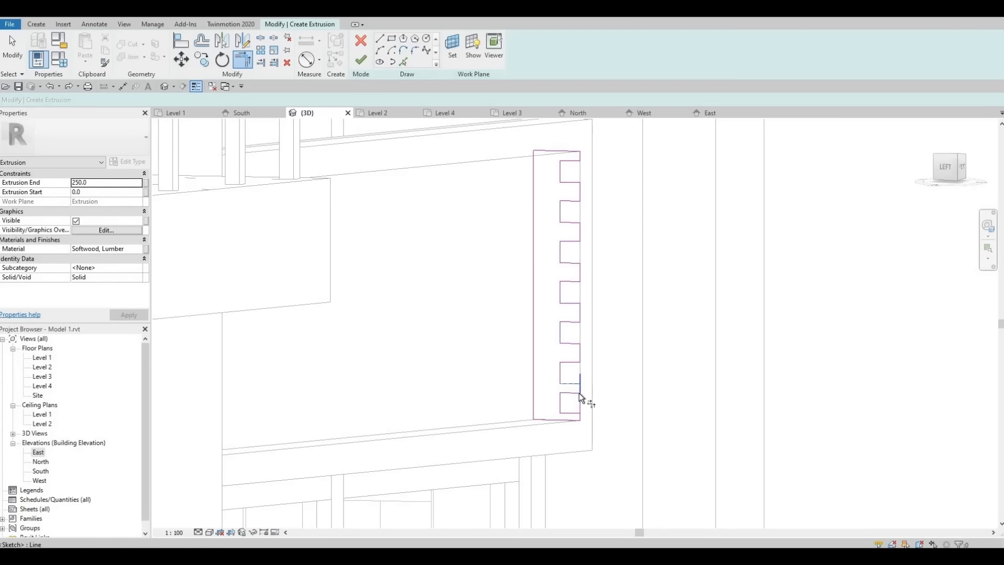
pyautogui.press('t')
pyautogui.press('r')
pyautogui.click(579, 415)
pyautogui.click(579, 416)
pyautogui.press('Escape')
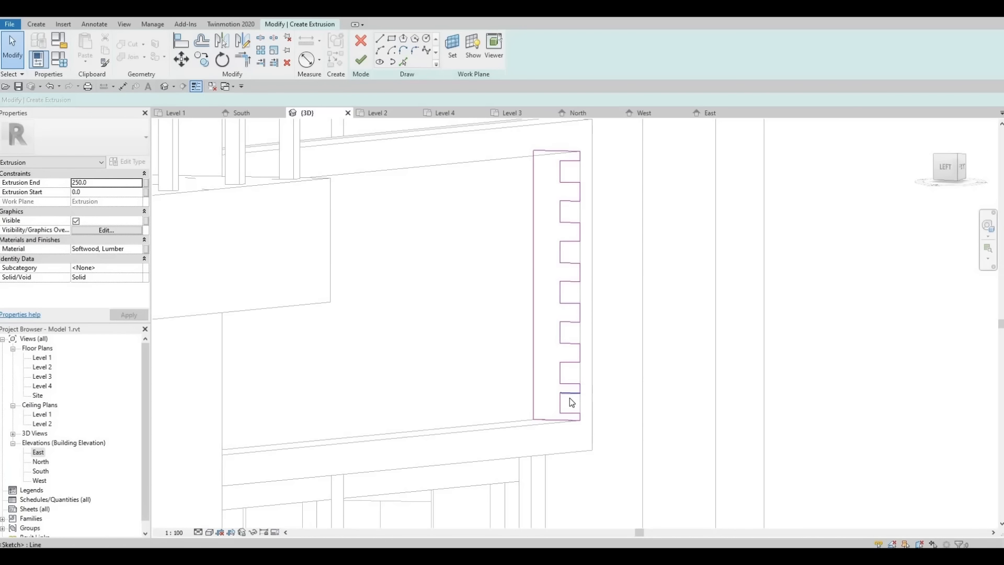
# Step: Lower the upper edge of the lowest notch to make it about 27.5 high, and finish the extrusion sketch
pyautogui.click(574, 394)
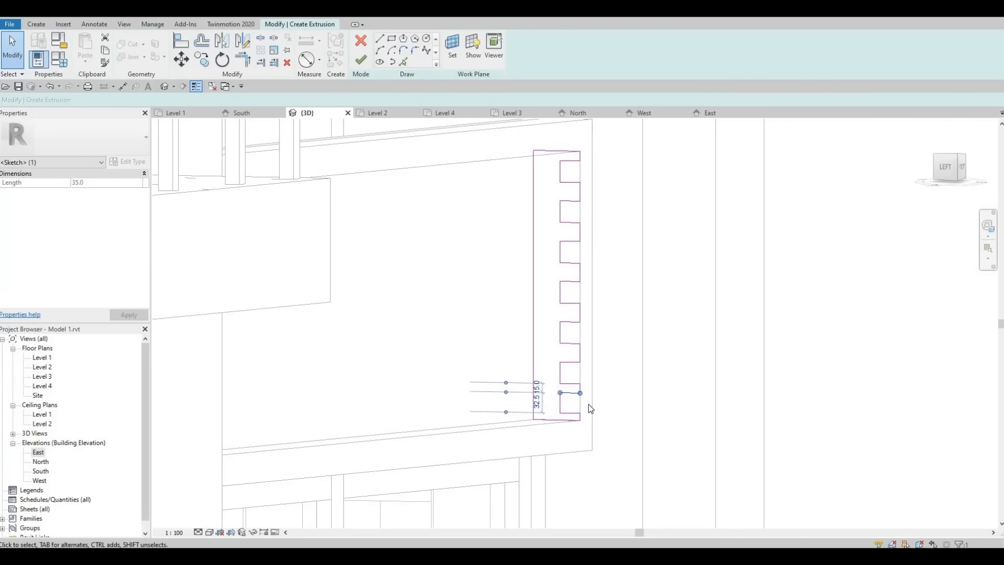
pyautogui.press('Down')
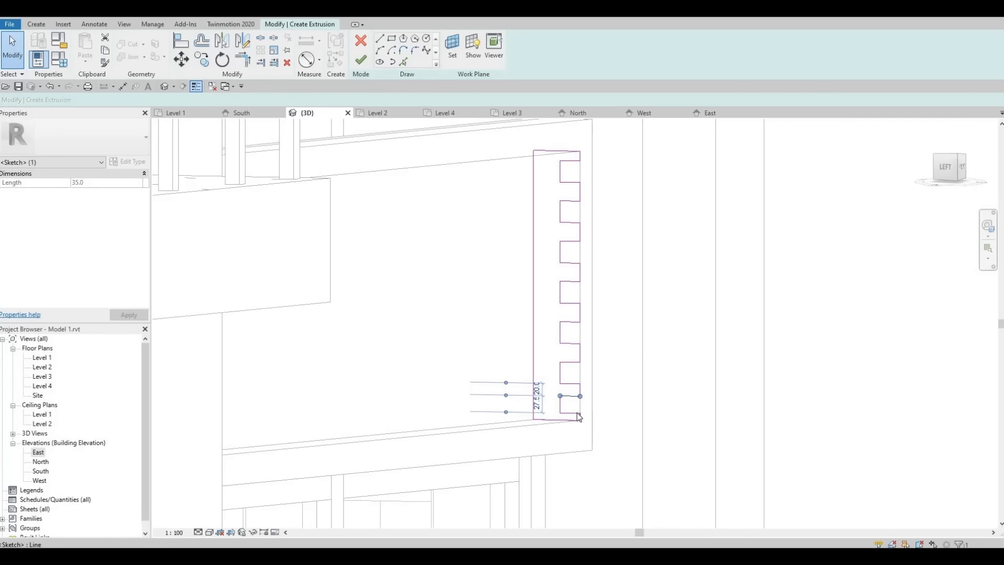
pyautogui.click(579, 416)
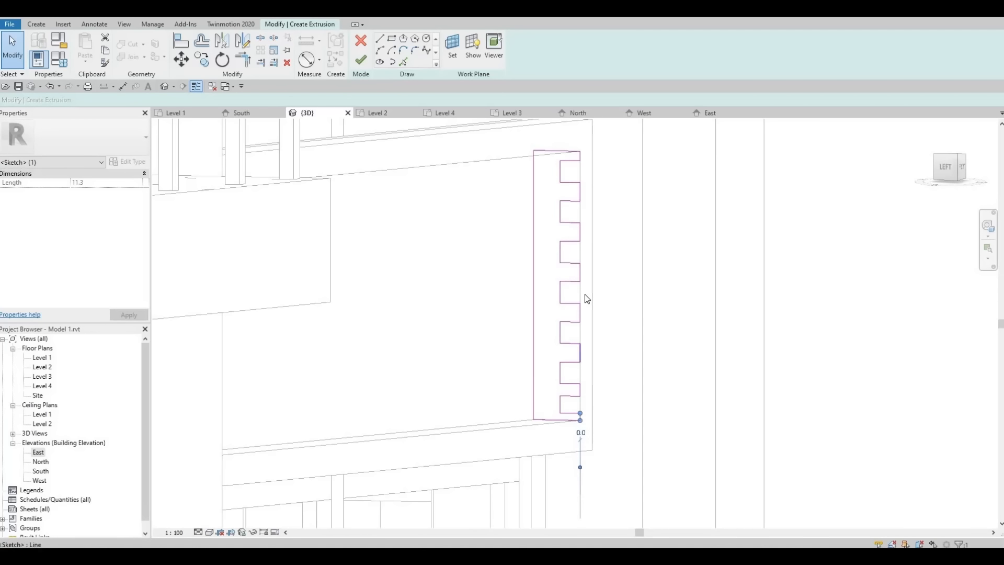
pyautogui.press('Escape')
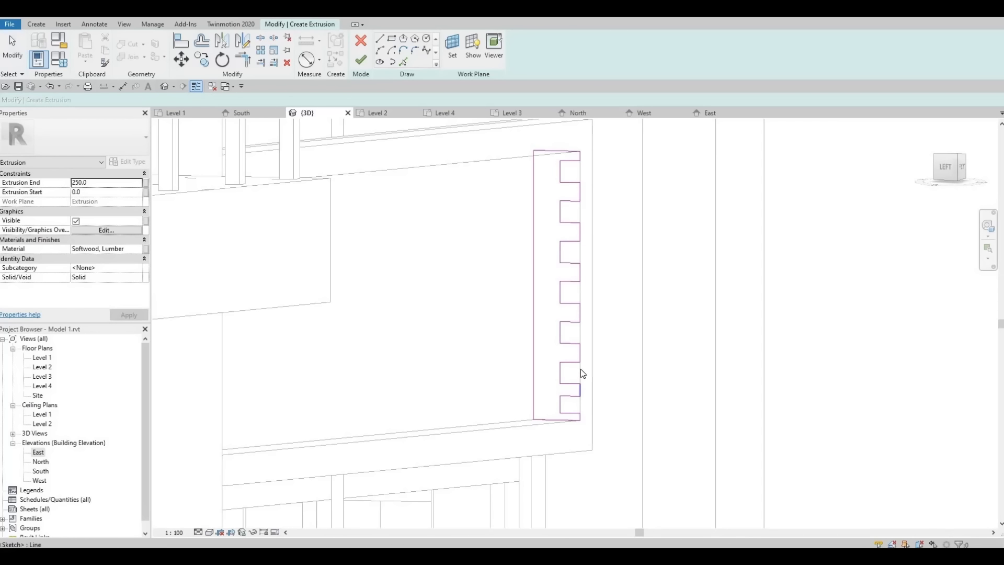
pyautogui.click(361, 61)
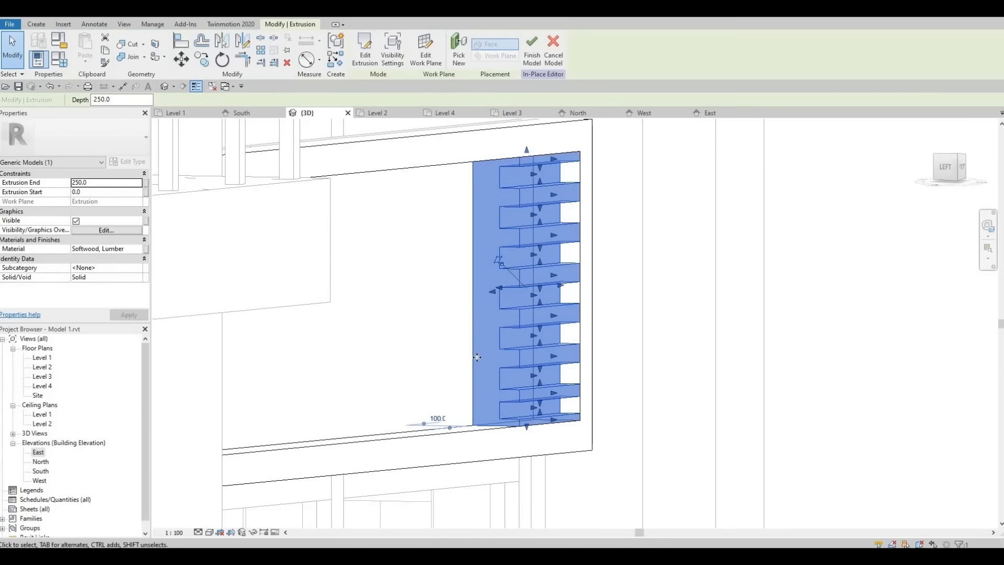
# Step: Assign the Textile - Bamboo Weave material to the slat extrusion
pyautogui.scroll(-3, 496, 363)
pyautogui.keyDown('shift'); pyautogui.moveTo(422, 411); pyautogui.dragTo(224, 402, button='middle'); pyautogui.keyUp('shift')
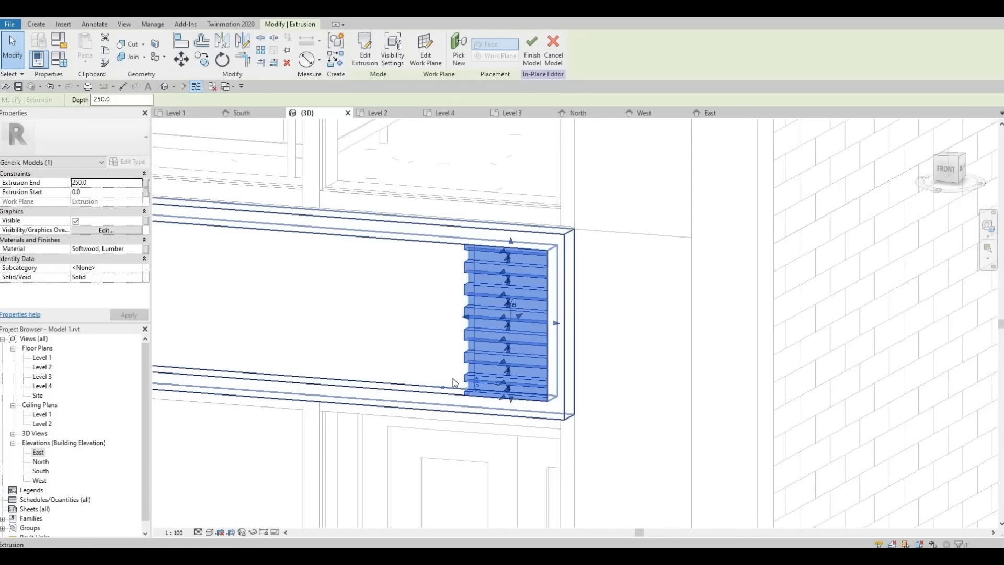
pyautogui.moveTo(284, 377); pyautogui.dragTo(423, 377, button='middle')
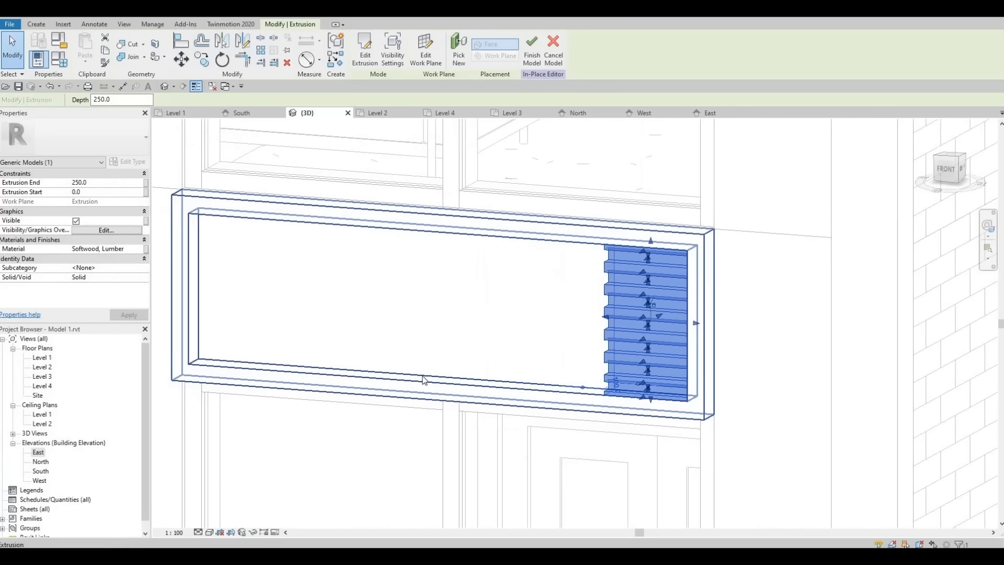
pyautogui.click(139, 250)
pyautogui.click(139, 249)
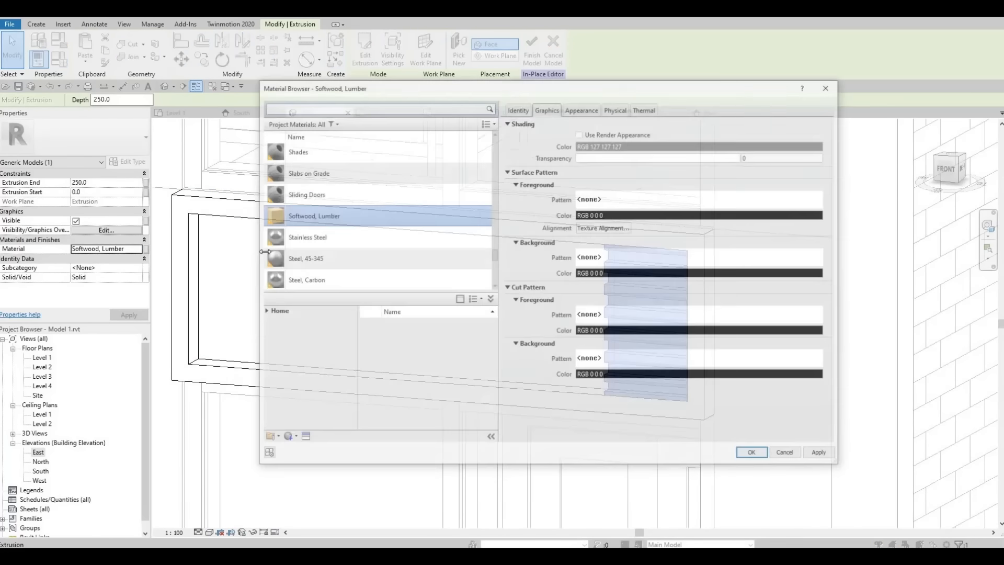
pyautogui.scroll(-3, 326, 263)
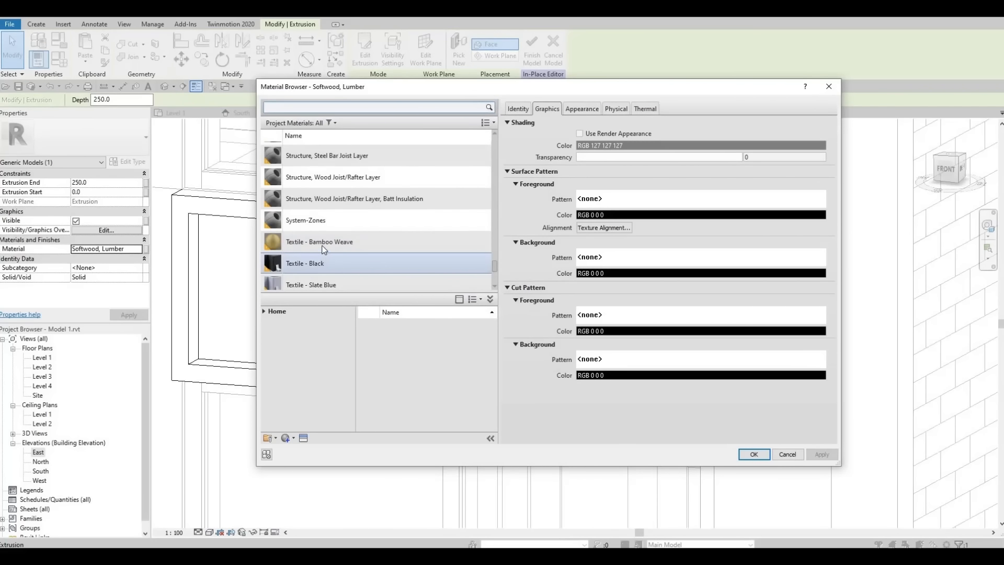
pyautogui.click(323, 244)
pyautogui.click(753, 453)
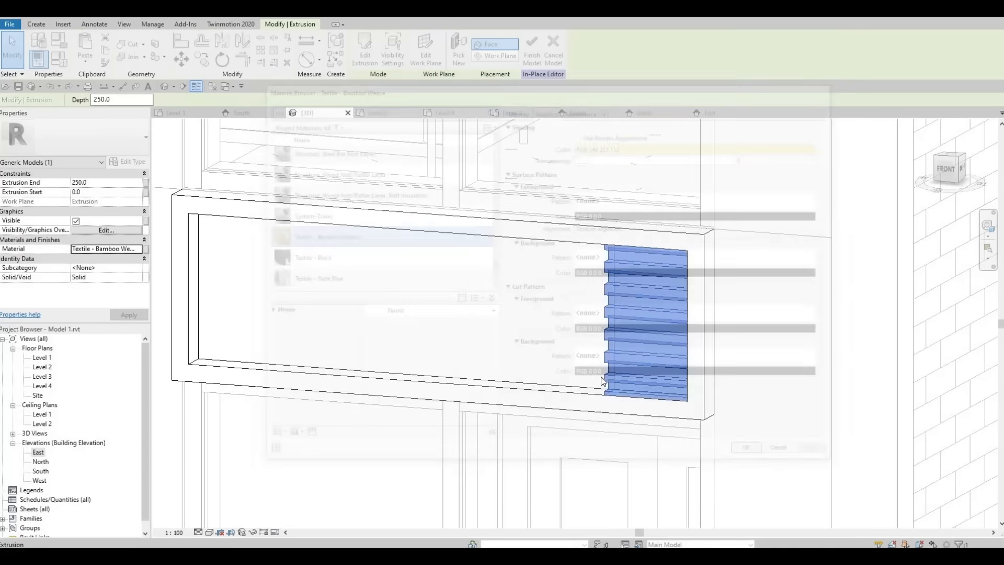
# Step: Stretch the slat extrusion across the opening to the frame's opposite inner side, and finish the in-place model
pyautogui.moveTo(605, 320); pyautogui.dragTo(198, 286)
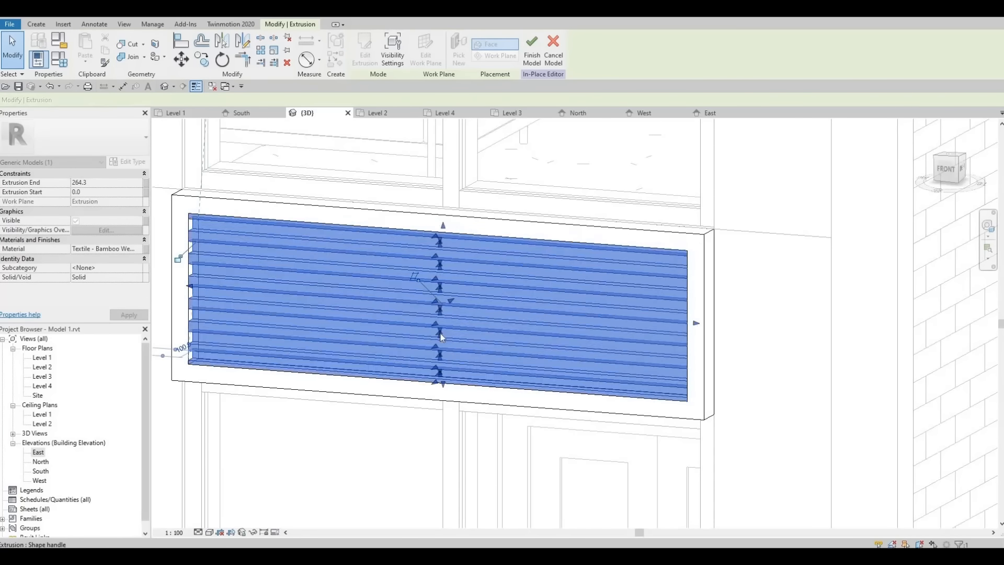
pyautogui.press('Escape')
pyautogui.keyDown('shift'); pyautogui.moveTo(615, 349); pyautogui.dragTo(576, 345, button='middle'); pyautogui.keyUp('shift')
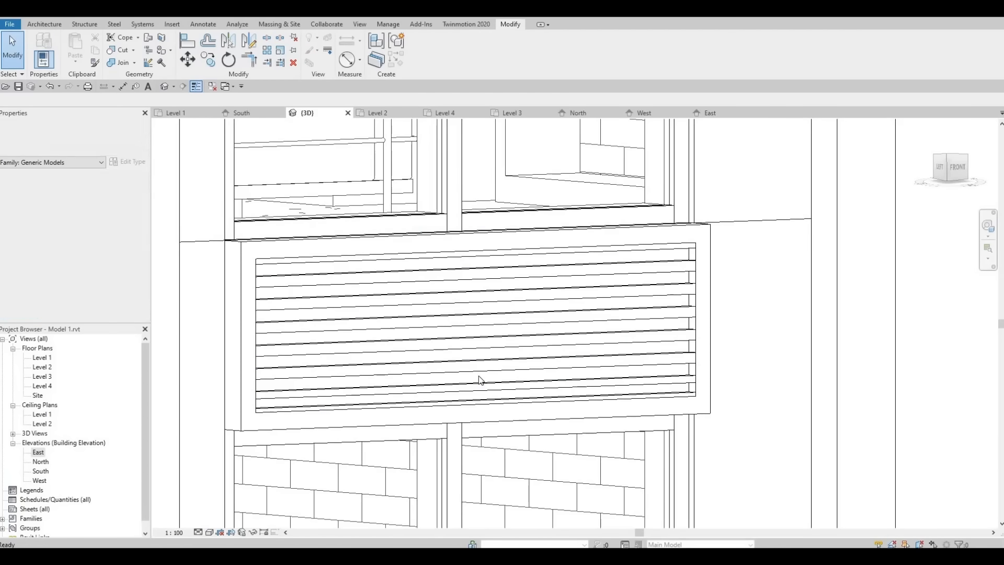
pyautogui.scroll(-5, 539, 410)
pyautogui.keyDown('shift'); pyautogui.moveTo(537, 462); pyautogui.dragTo(485, 388, button='middle'); pyautogui.keyUp('shift')
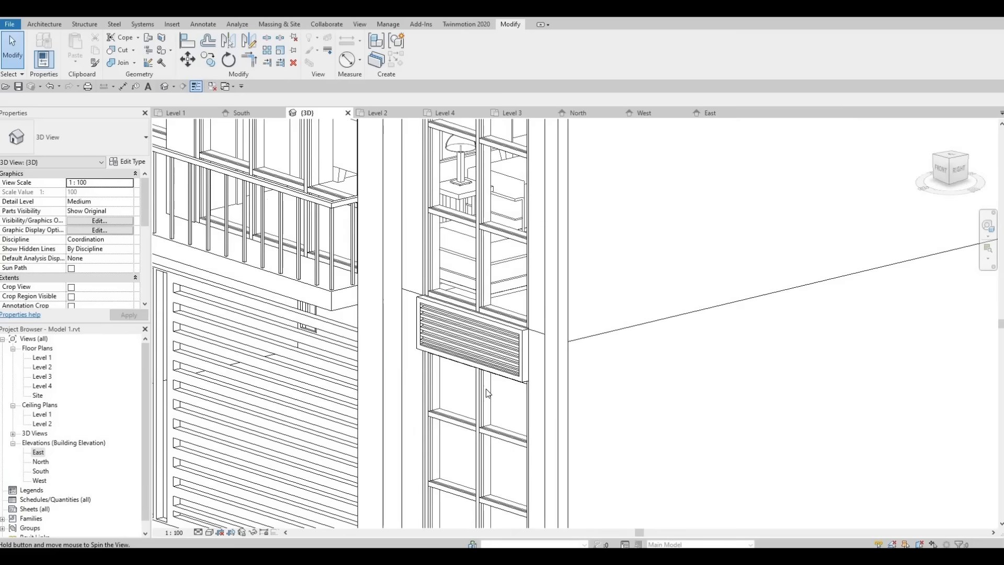
# Step: Try to push the frame's front face back toward the wall so the slats project in front of it
pyautogui.scroll(3, 540, 348)
pyautogui.scroll(3, 540, 348)
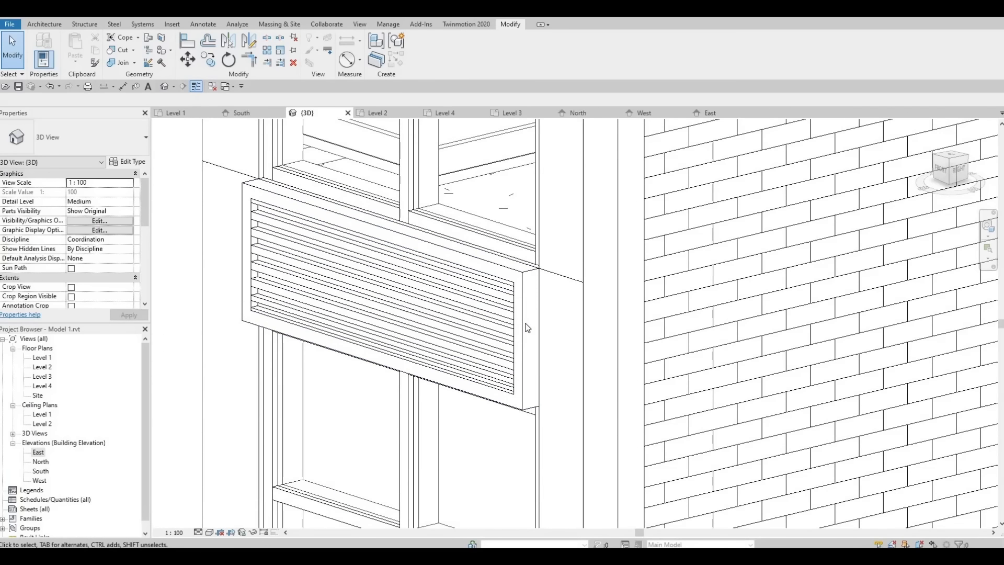
pyautogui.click(398, 303)
pyautogui.scroll(5, 390, 306)
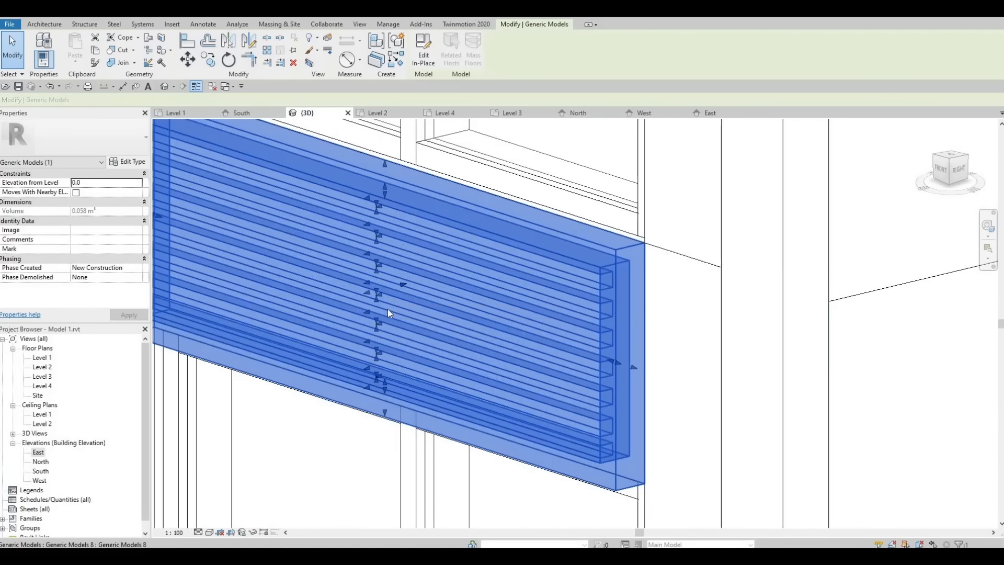
pyautogui.scroll(-3, 352, 283)
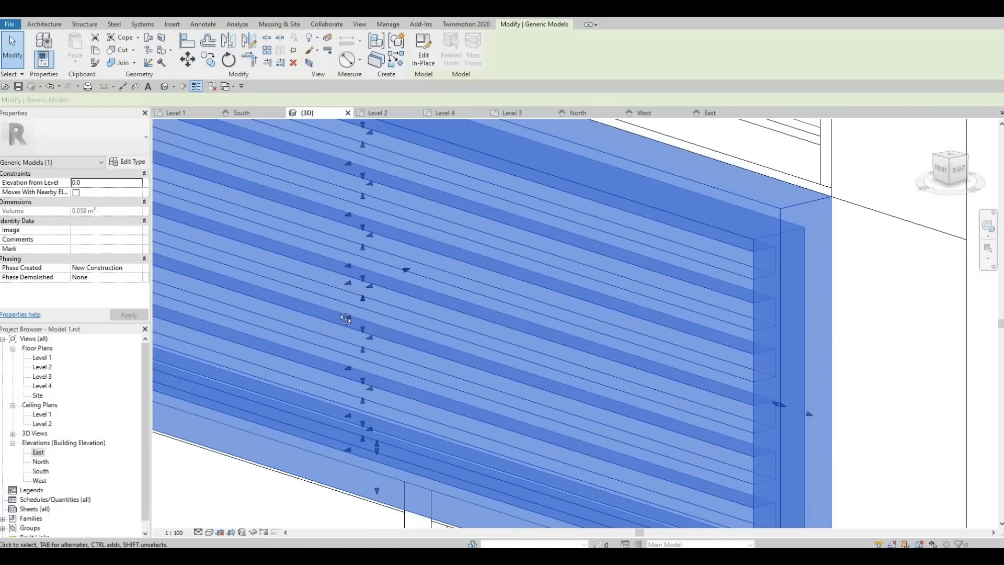
pyautogui.keyDown('shift'); pyautogui.moveTo(362, 291); pyautogui.dragTo(344, 278, button='middle'); pyautogui.keyUp('shift')
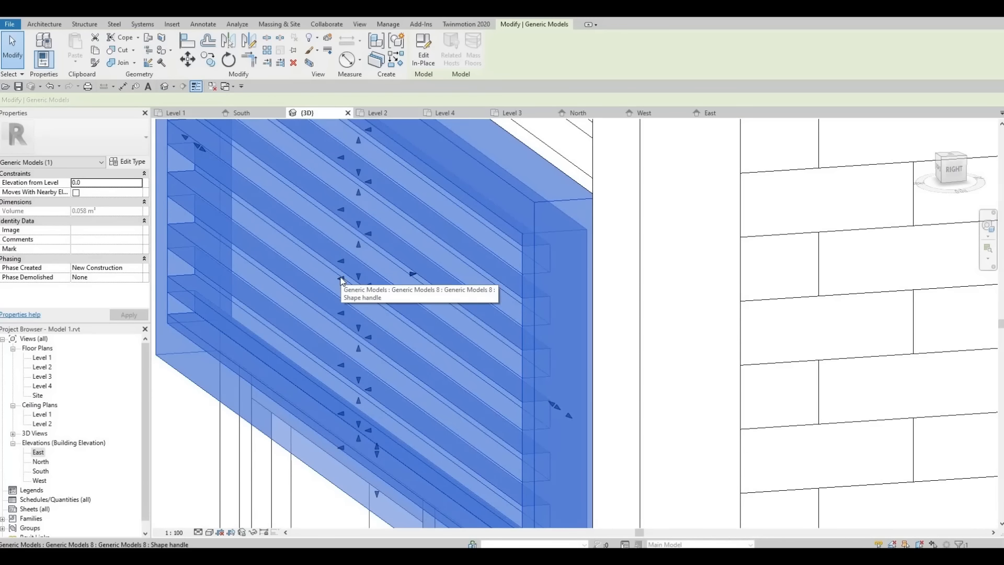
pyautogui.moveTo(347, 280); pyautogui.dragTo(384, 279)
pyautogui.press('Escape')
pyautogui.scroll(-3, 400, 294)
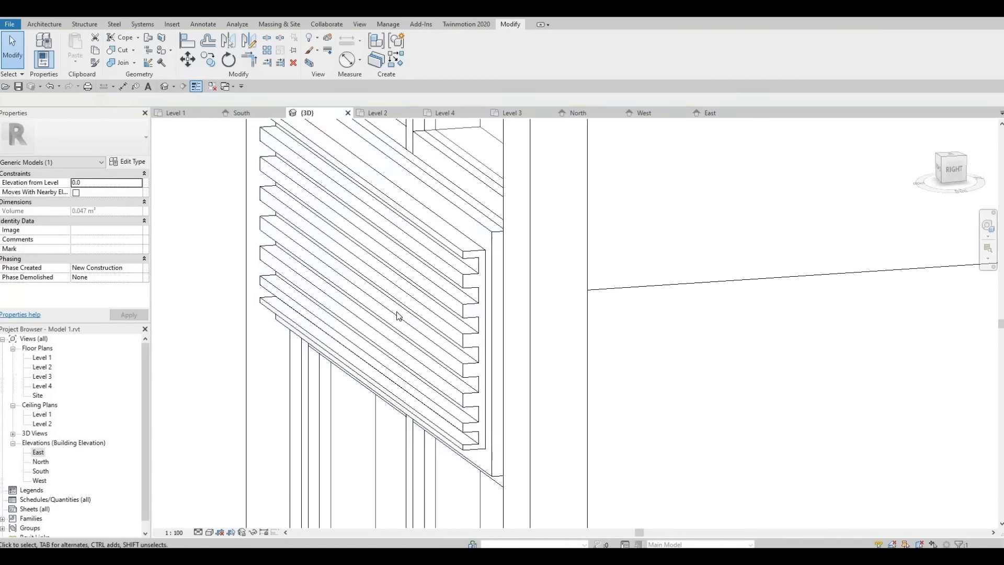
# Step: Try a small further adjustment of the slatted component's depth, and undo the depth changes
pyautogui.scroll(-1, 455, 303)
pyautogui.click(447, 295)
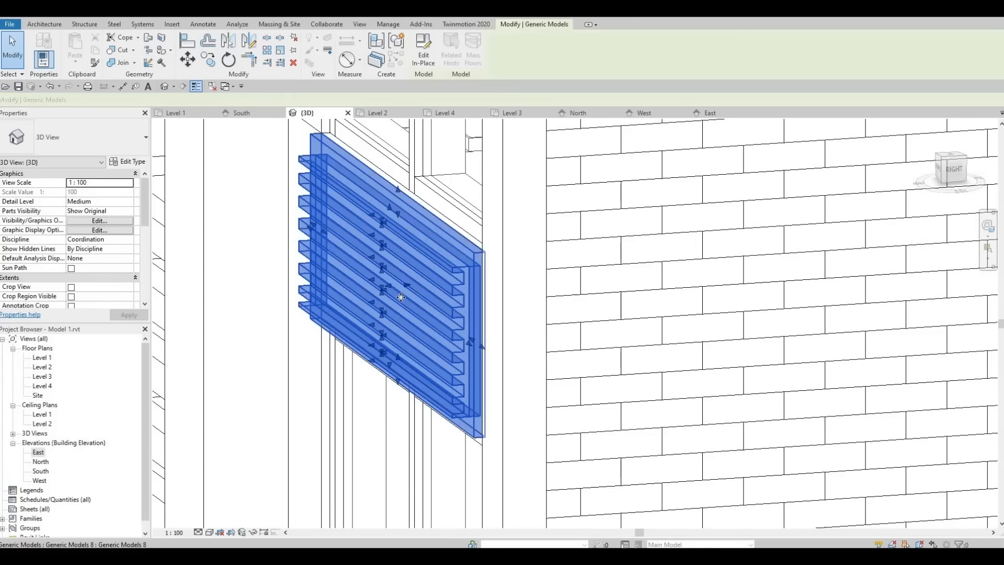
pyautogui.scroll(2, 387, 282)
pyautogui.moveTo(383, 279); pyautogui.dragTo(390, 281)
pyautogui.press('Escape')
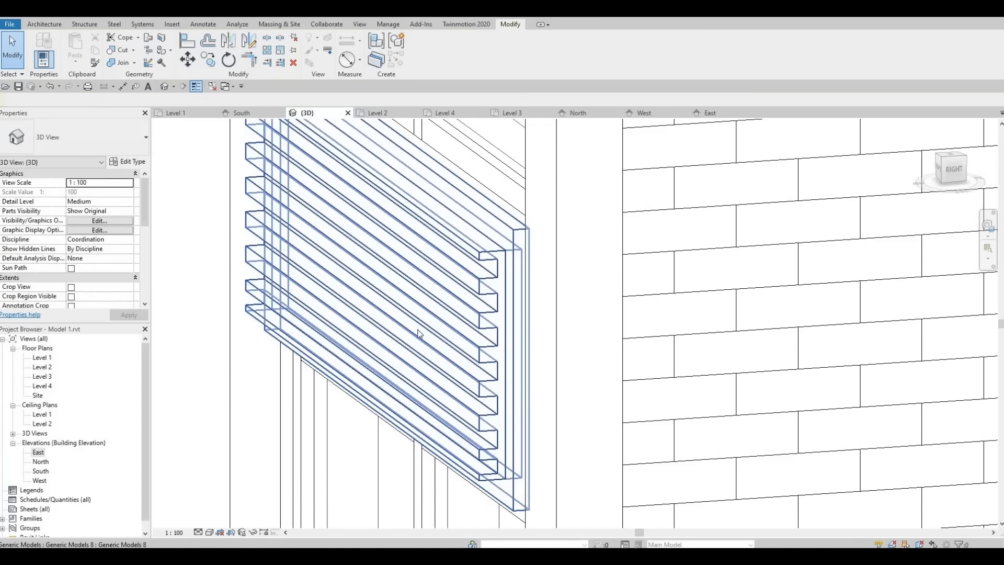
pyautogui.scroll(-2, 425, 351)
pyautogui.scroll(4, 425, 351)
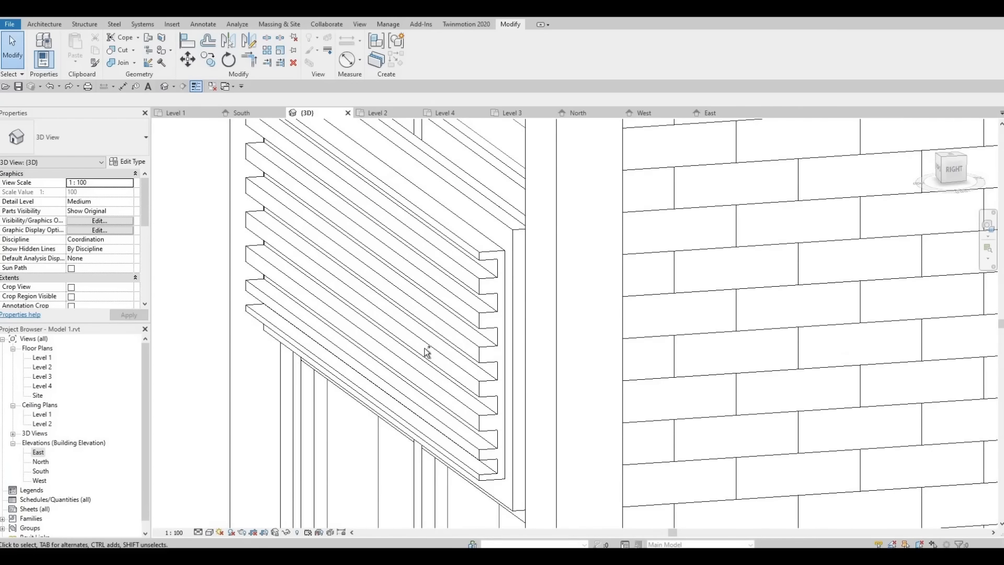
pyautogui.scroll(-4, 425, 353)
pyautogui.keyDown('shift'); pyautogui.moveTo(426, 353); pyautogui.dragTo(581, 322, button='middle'); pyautogui.keyUp('shift')
pyautogui.scroll(-3, 557, 420)
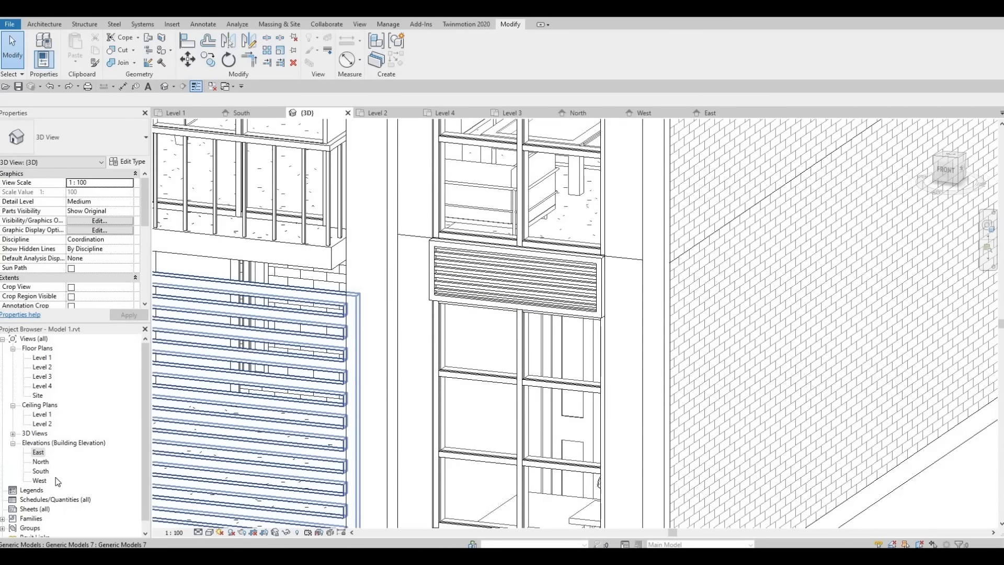
# Step: Open the South elevation and select the slatted panel, removing the curtain wall mullions above it from the selection
pyautogui.doubleClick(41, 471)
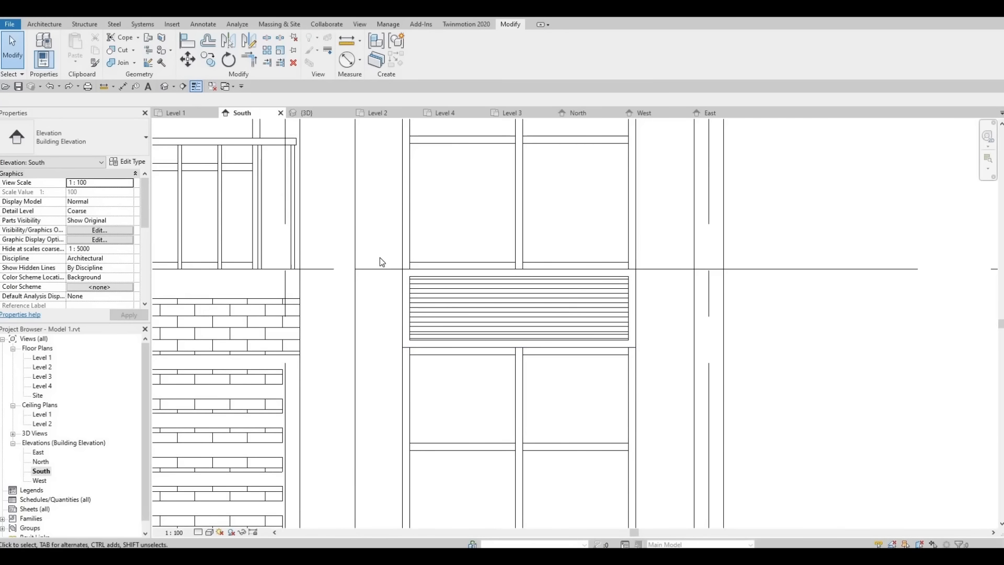
pyautogui.moveTo(379, 257); pyautogui.dragTo(656, 350)
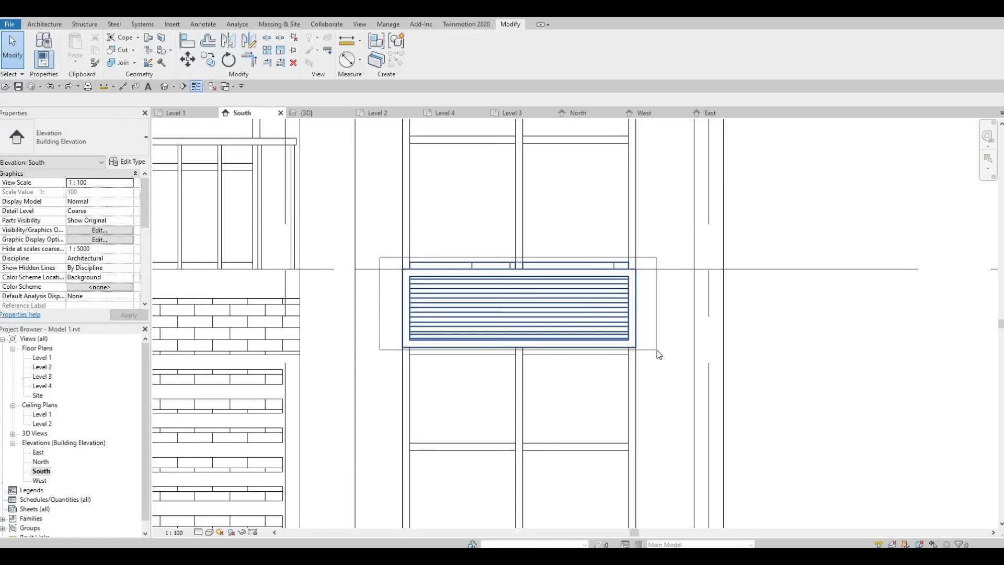
pyautogui.moveTo(630, 303); pyautogui.dragTo(631, 303)
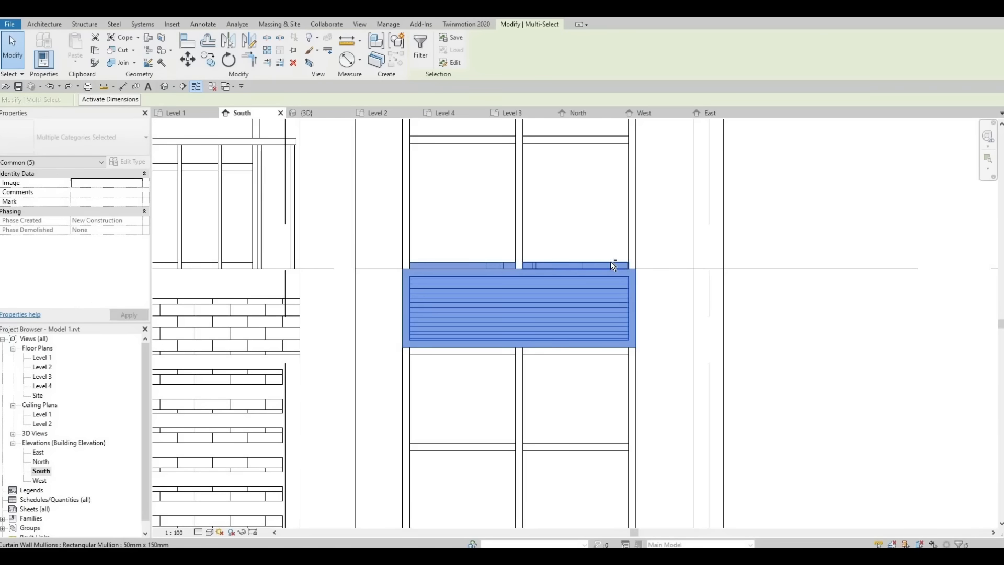
pyautogui.keyDown('shift'); pyautogui.click(562, 264); pyautogui.keyUp('shift')
pyautogui.keyDown('shift'); pyautogui.click(490, 263); pyautogui.keyUp('shift')
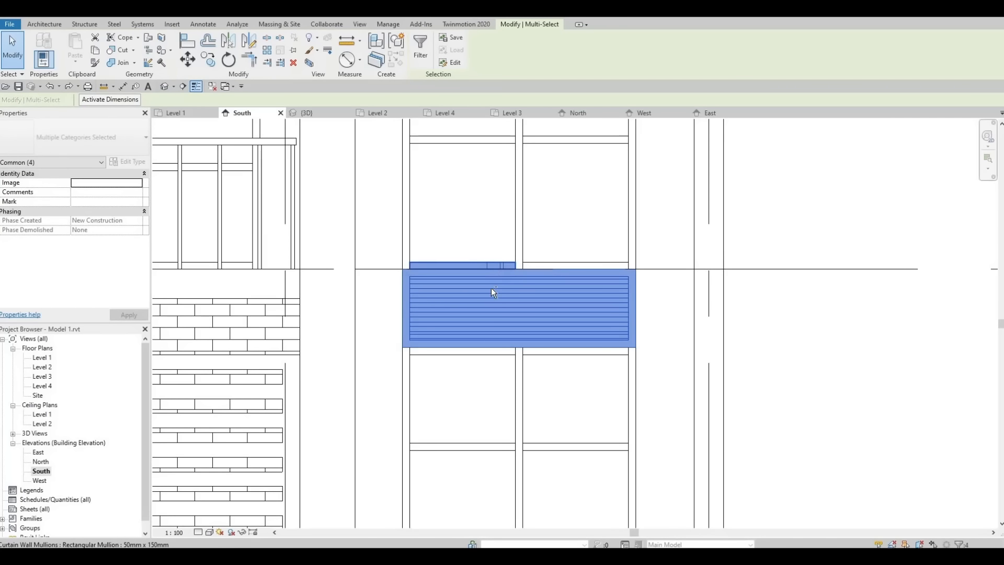
# Step: Try to copy the selected slatted panel from its upper-left corner down to the lower-left corner of the window
pyautogui.scroll(-3, 495, 295)
pyautogui.moveTo(507, 408); pyautogui.dragTo(474, 283, button='middle')
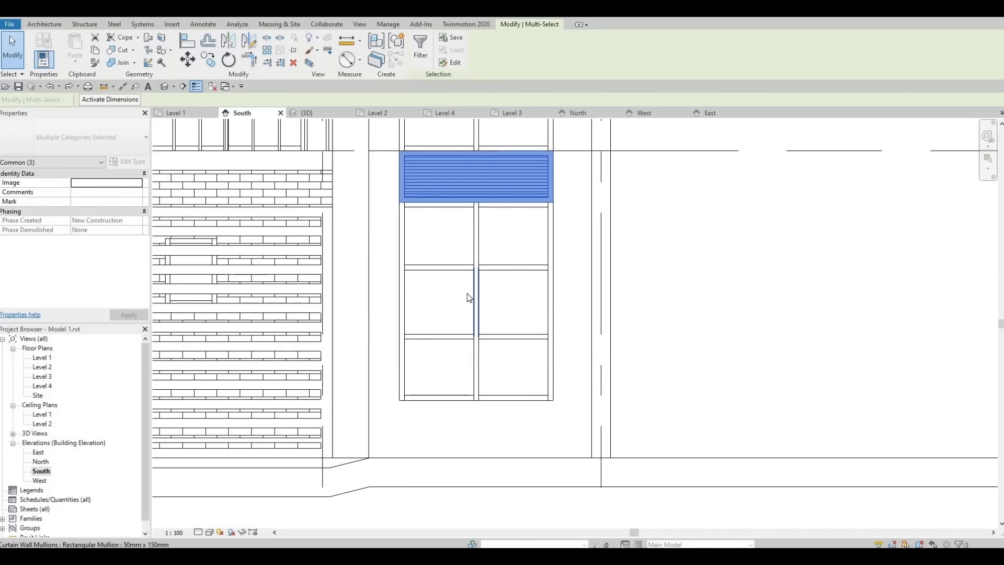
pyautogui.scroll(-1, 357, 187)
pyautogui.moveTo(357, 187); pyautogui.dragTo(377, 238, button='middle')
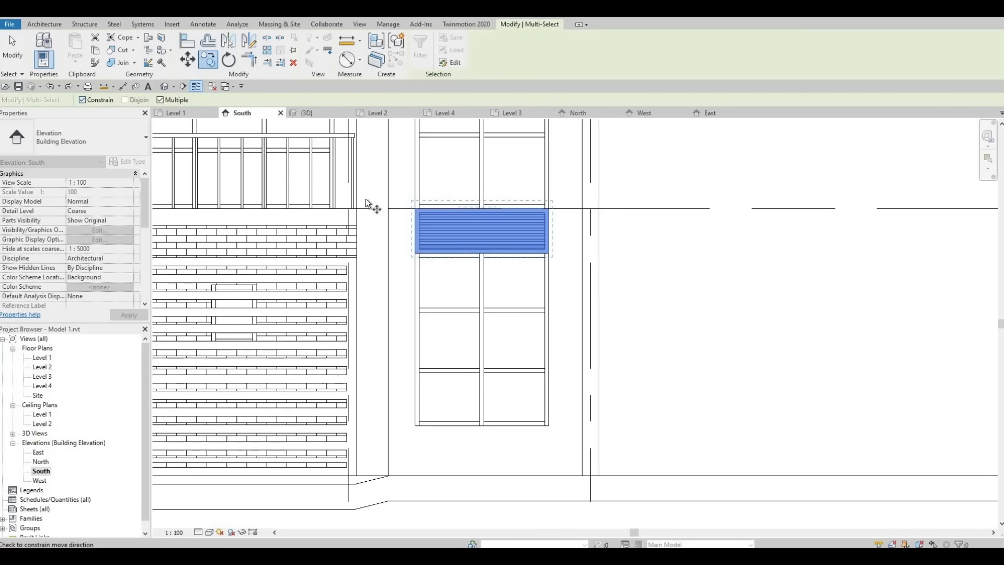
pyautogui.click(412, 208)
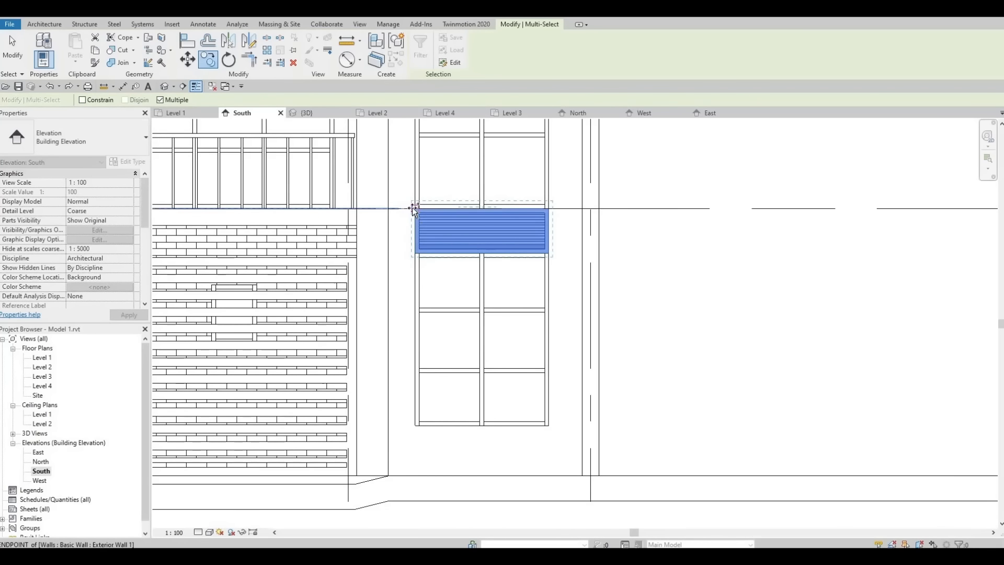
pyautogui.click(417, 424)
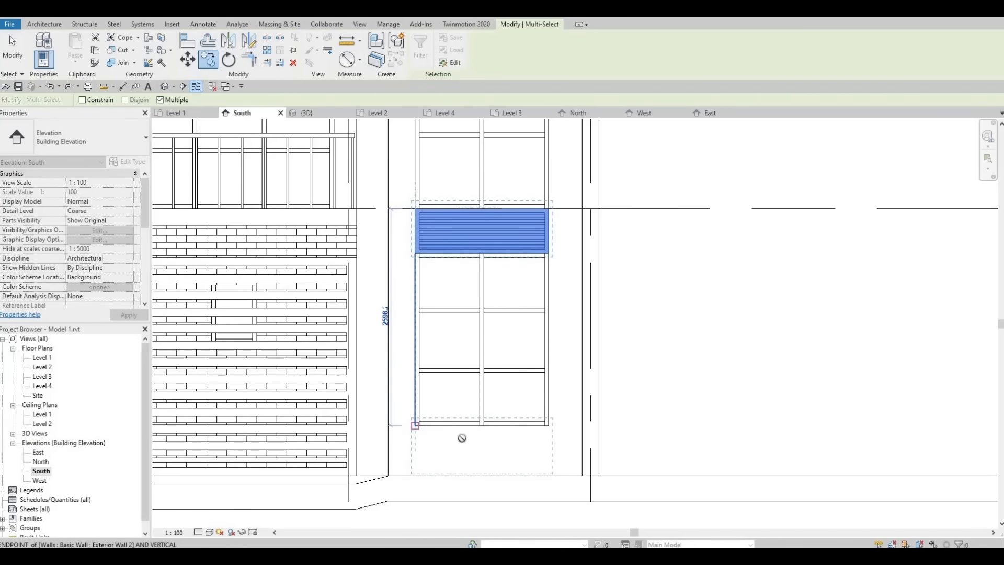
pyautogui.click(890, 511)
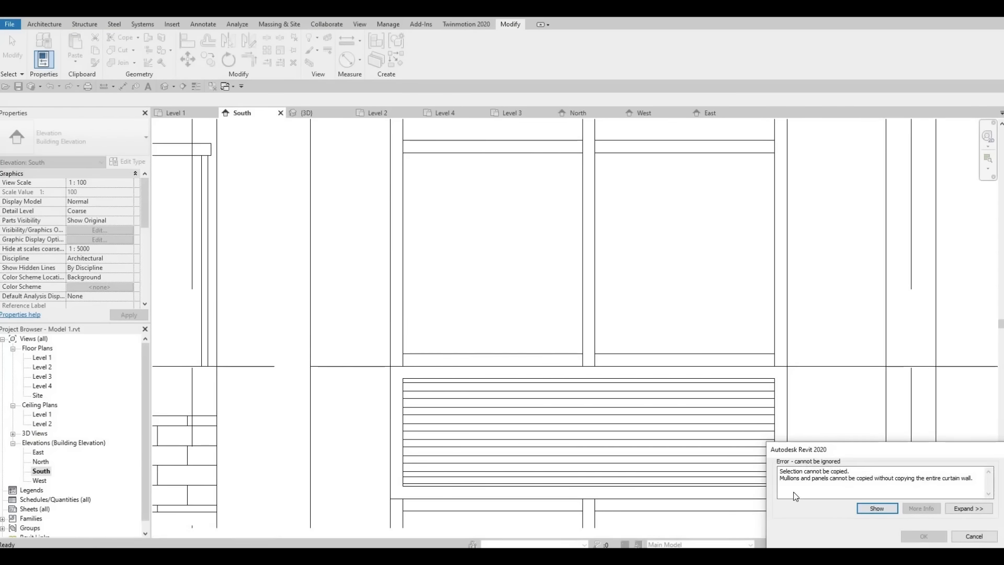
pyautogui.press('Escape')
# Step: Copy the slatted panel alone from its upper-left corner down to the lower-left corner of the window
pyautogui.scroll(-1, 679, 442)
pyautogui.moveTo(687, 440); pyautogui.dragTo(655, 300, button='middle')
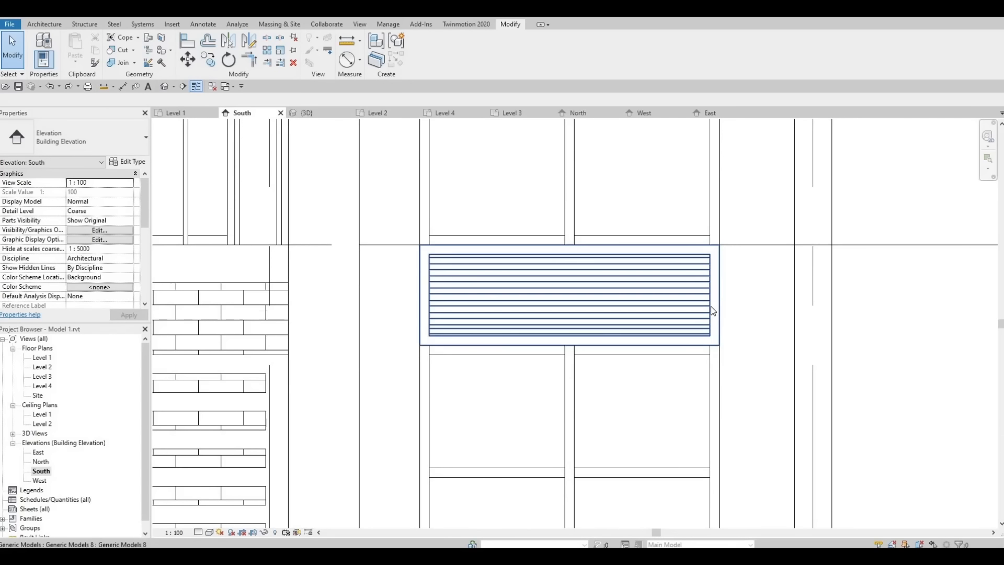
pyautogui.click(712, 310)
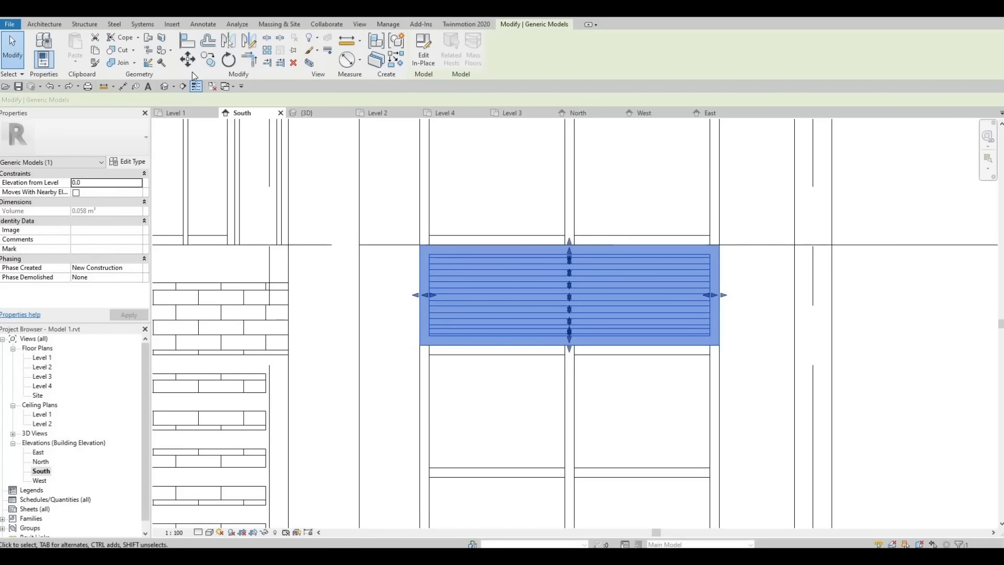
pyautogui.click(208, 61)
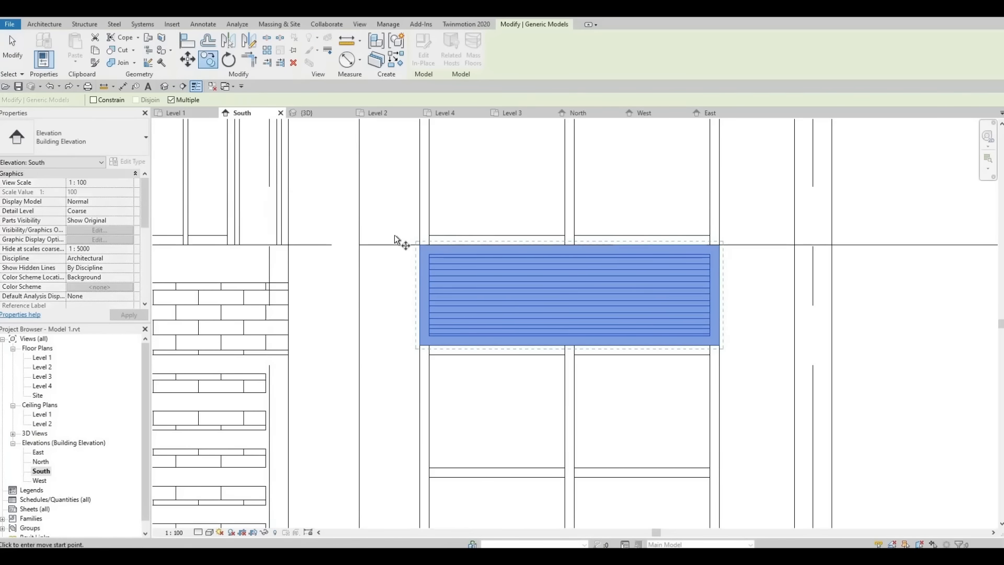
pyautogui.click(422, 244)
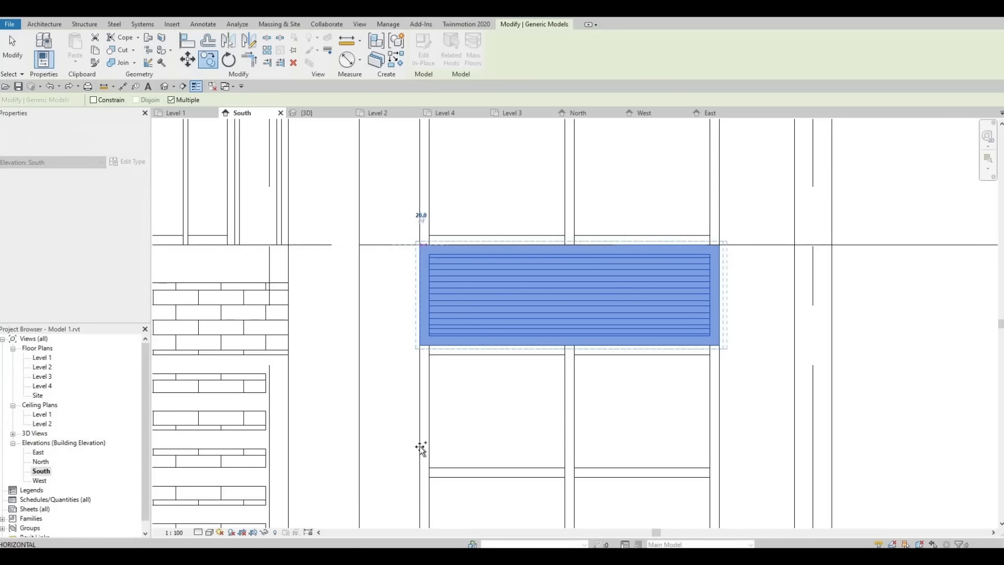
pyautogui.moveTo(434, 482); pyautogui.dragTo(433, 230, button='middle')
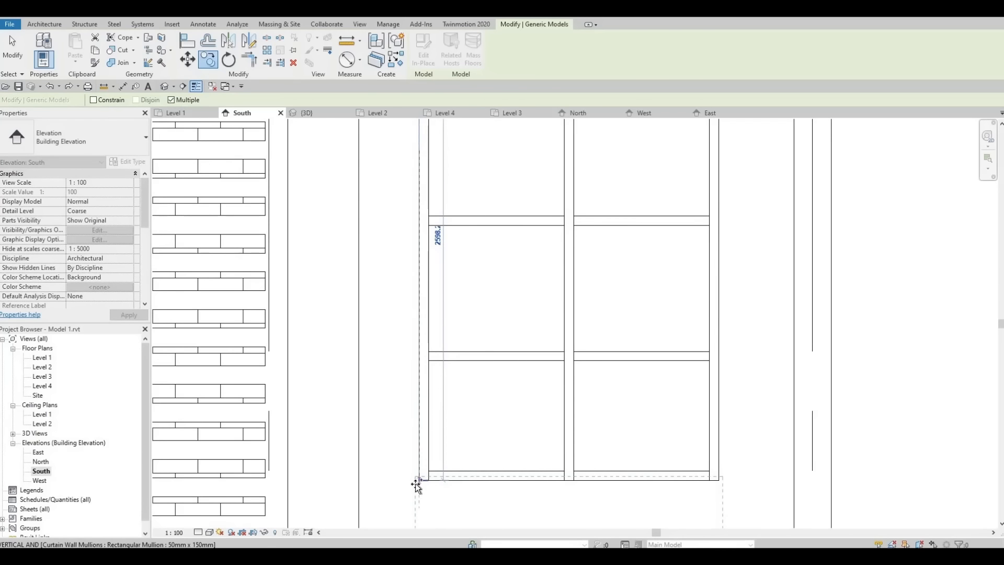
pyautogui.click(419, 484)
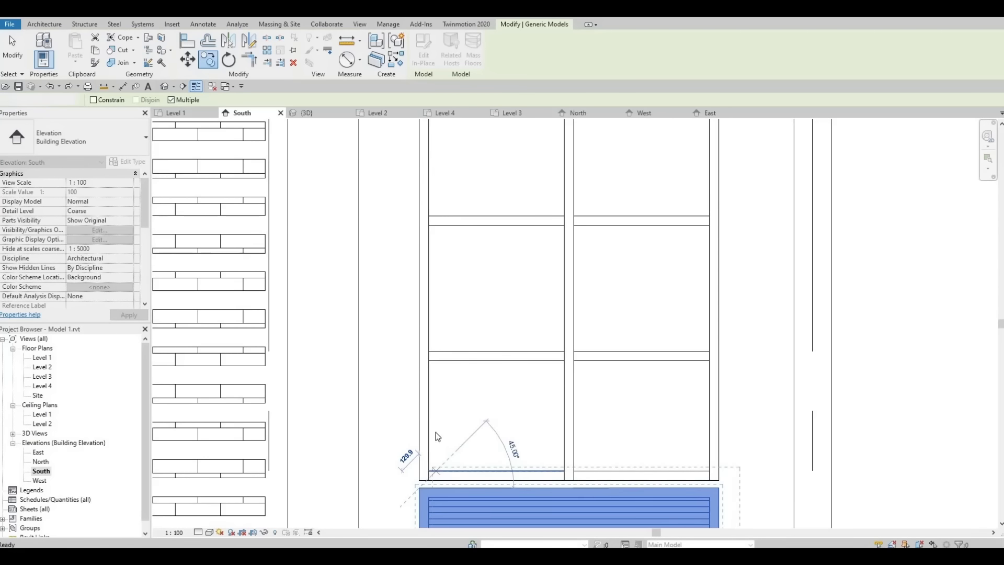
pyautogui.press('Escape')
pyautogui.press('Escape')
# Step: Try to align the copied slatted panel's top edge with the bottom edge of the window
pyautogui.scroll(-1, 438, 454)
pyautogui.moveTo(489, 496); pyautogui.dragTo(461, 356, button='middle')
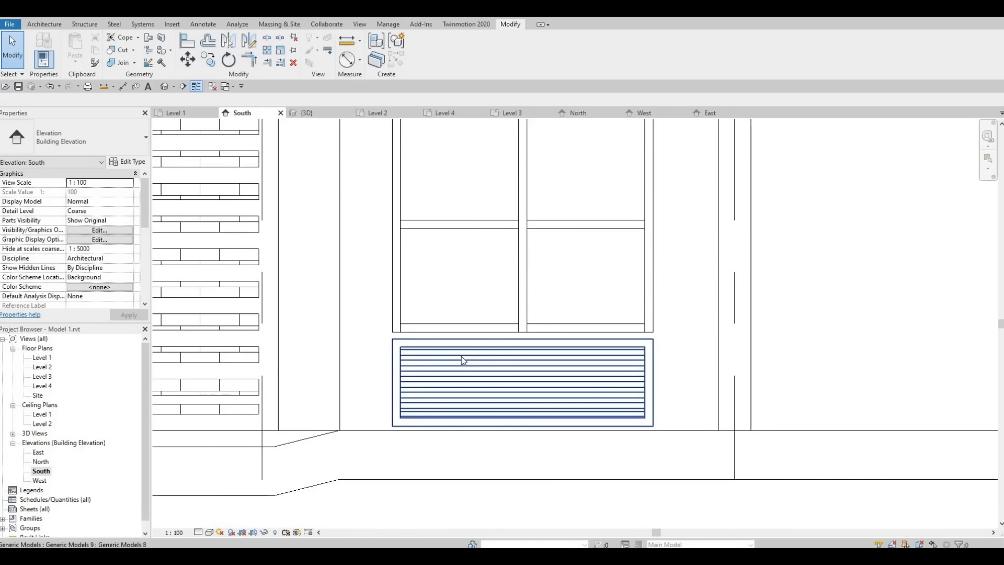
pyautogui.press('a')
pyautogui.press('l')
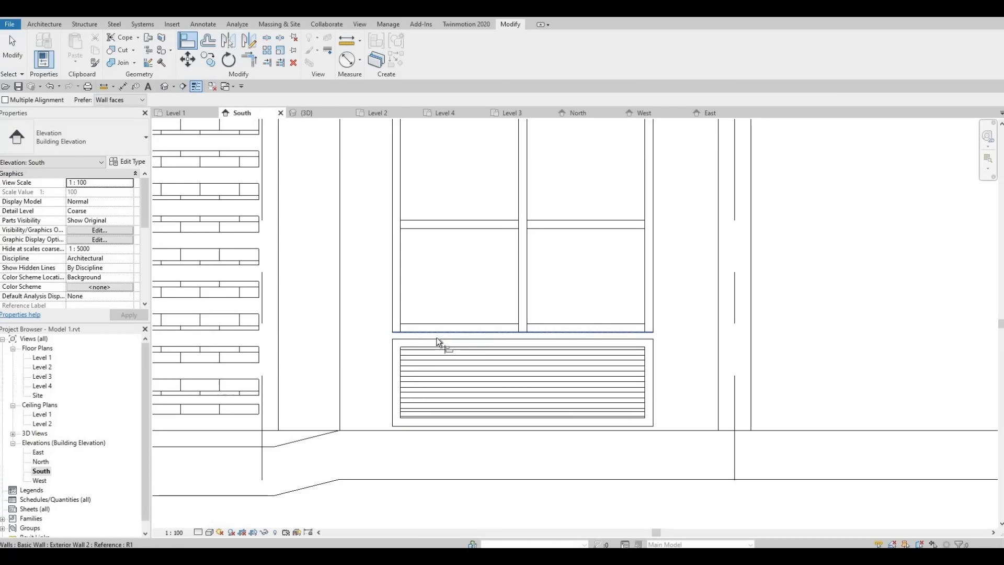
pyautogui.click(437, 338)
pyautogui.click(472, 348)
pyautogui.press('Escape')
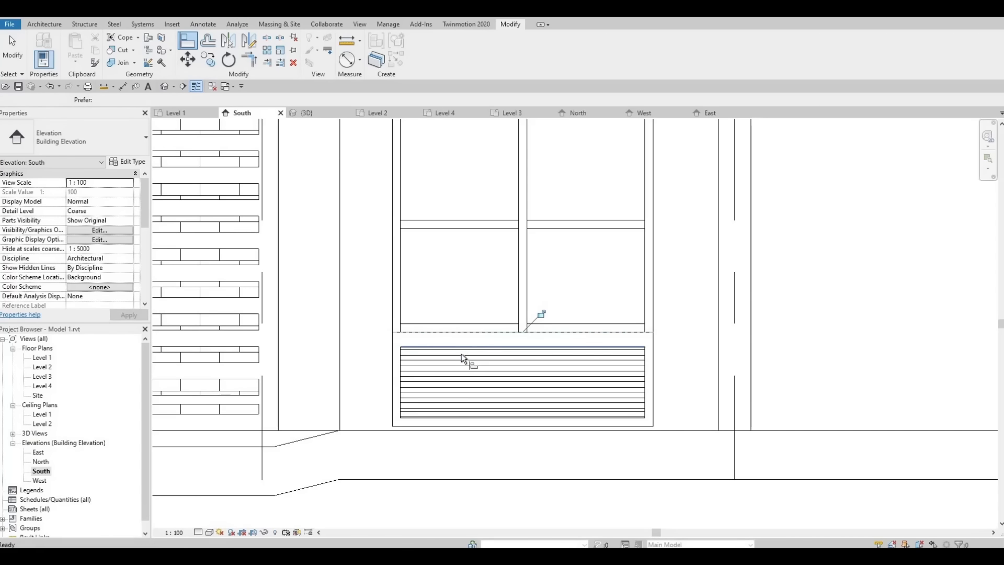
pyautogui.press('a')
pyautogui.press('l')
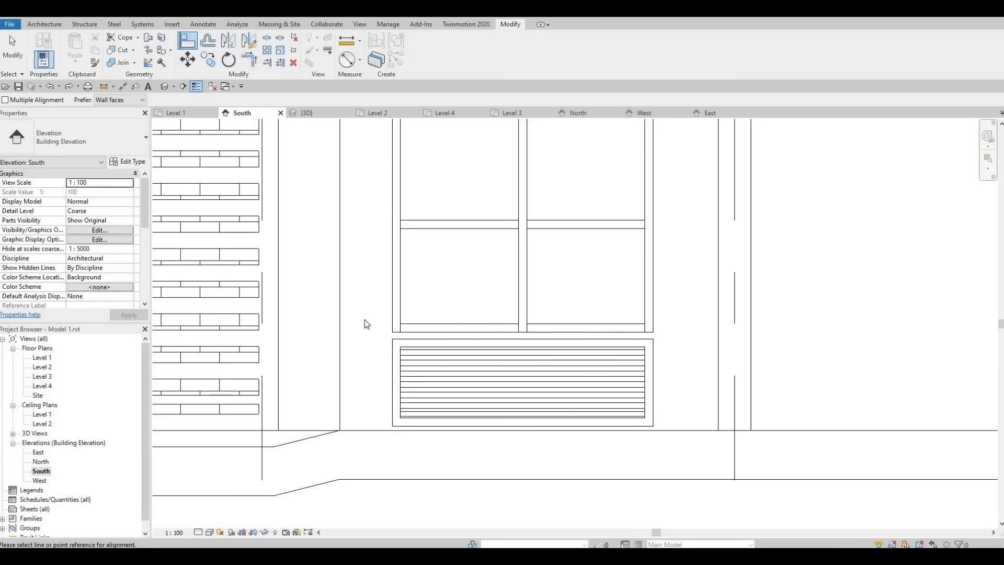
pyautogui.press('Escape')
# Step: Nudge the copied slatted panel up against the window's bottom edge, to an elevation from level of -2600
pyautogui.moveTo(365, 319); pyautogui.dragTo(680, 441)
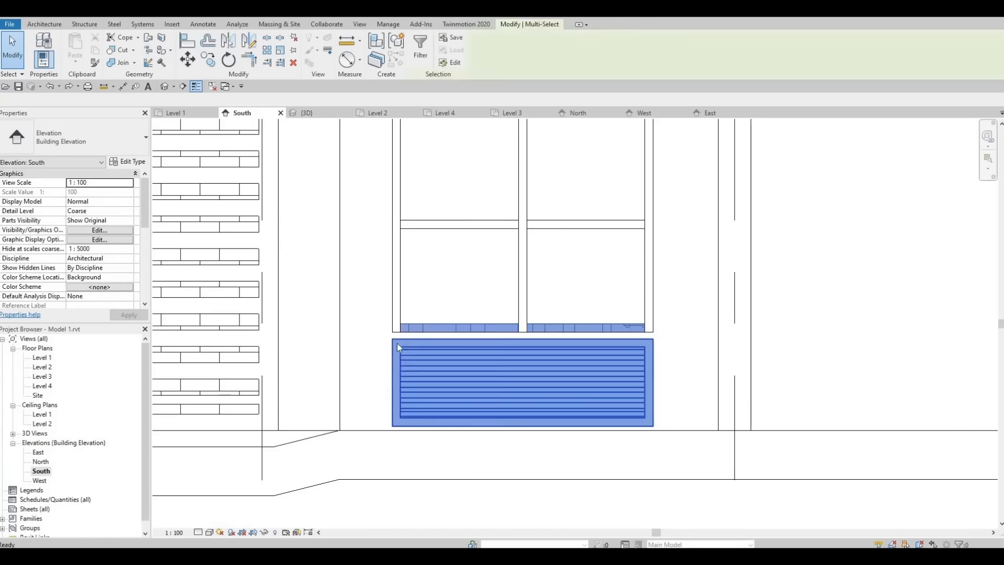
pyautogui.click(384, 337)
pyautogui.click(405, 352)
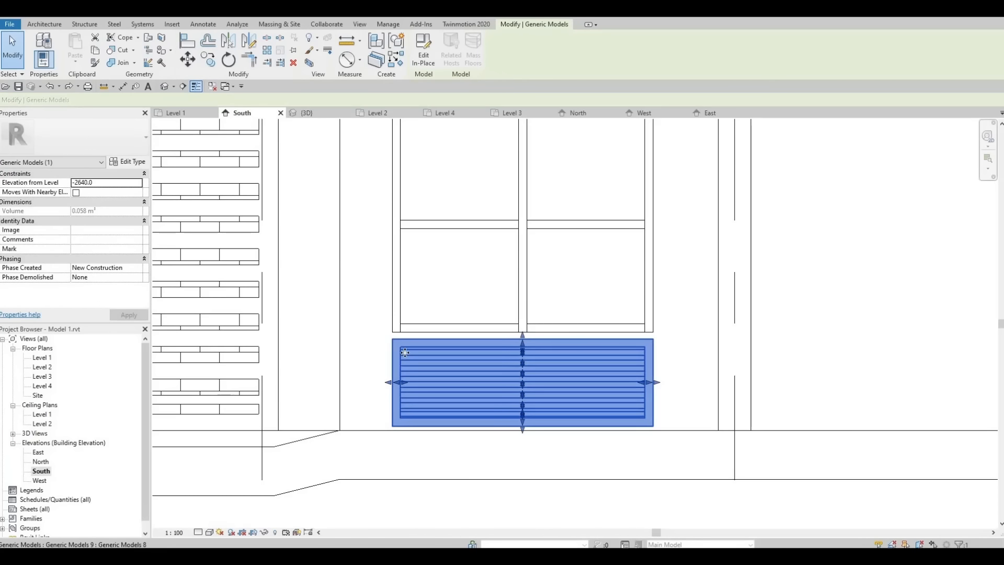
pyautogui.press('Up')
pyautogui.press('Up')
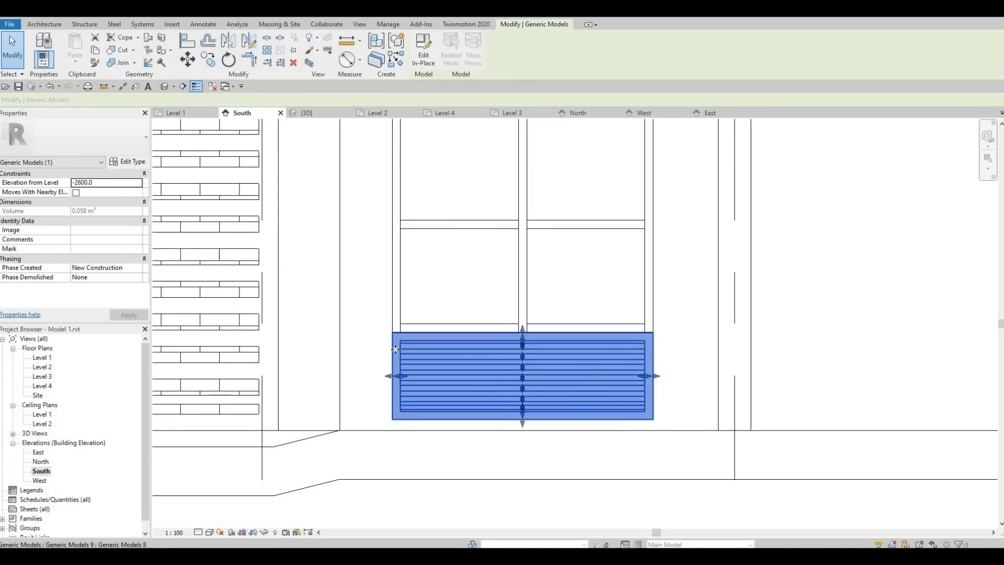
pyautogui.click(332, 359)
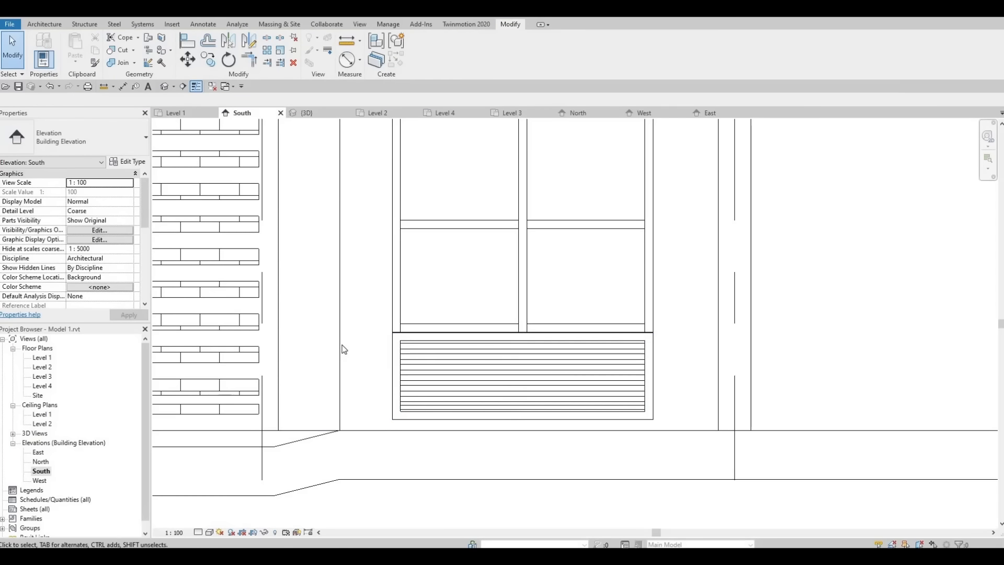
# Step: Inspect both slatted panels and the whole front facade in the 3D view
pyautogui.scroll(-2, 344, 354)
pyautogui.scroll(-2, 345, 354)
pyautogui.scroll(-2, 385, 394)
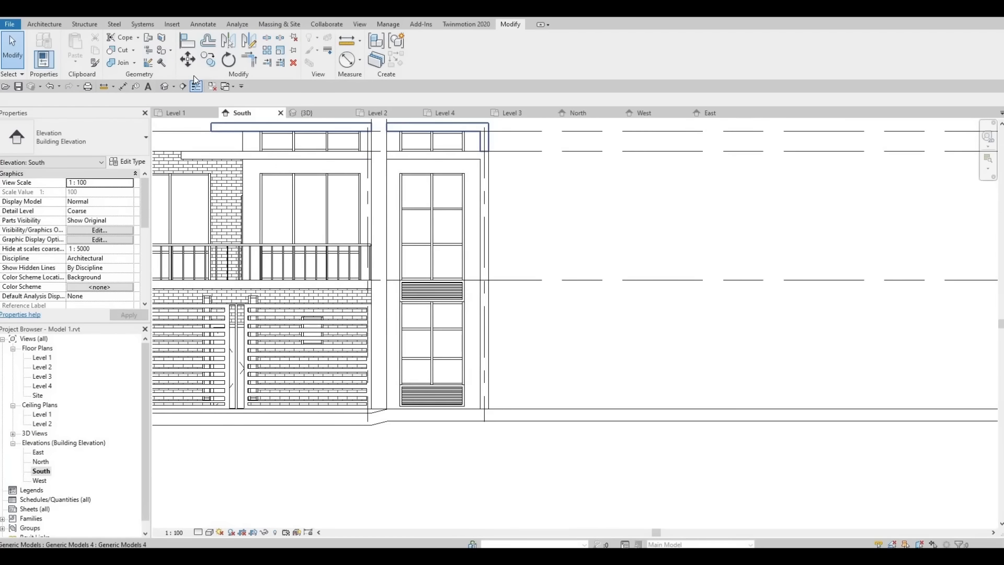
pyautogui.click(164, 87)
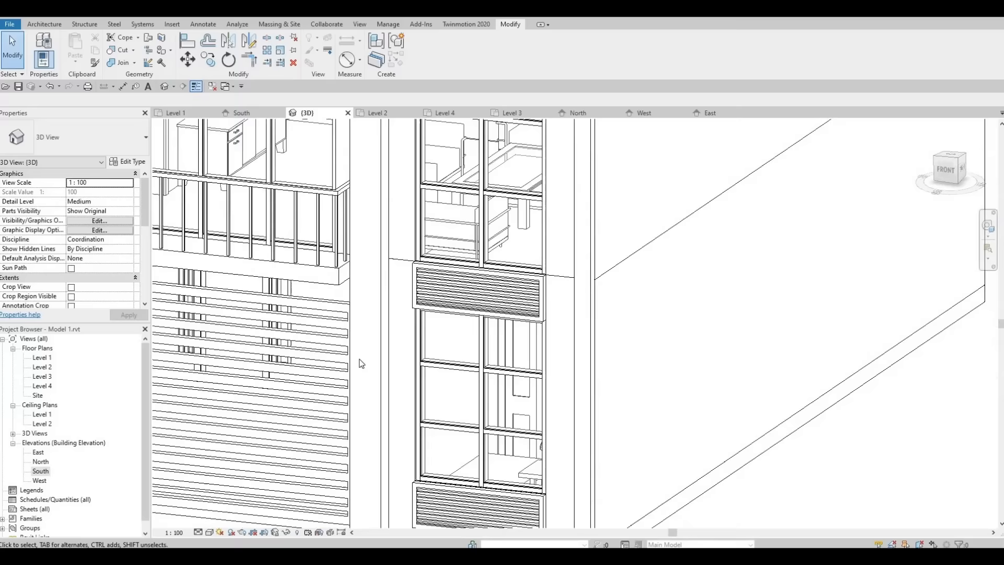
pyautogui.keyDown('shift'); pyautogui.moveTo(359, 359); pyautogui.dragTo(621, 287, button='middle'); pyautogui.keyUp('shift')
pyautogui.scroll(-1, 538, 318)
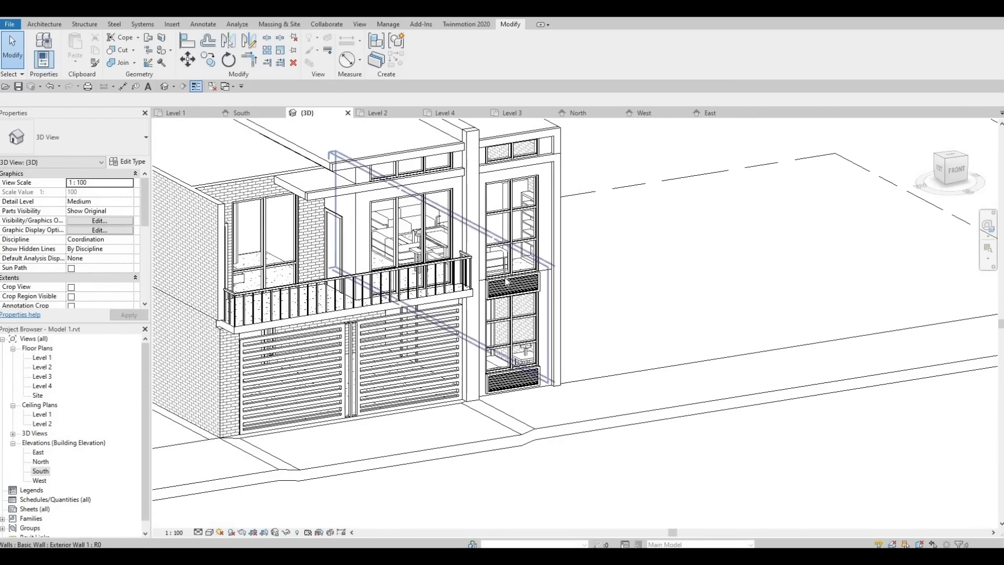
pyautogui.scroll(3, 494, 287)
pyautogui.scroll(-5, 529, 322)
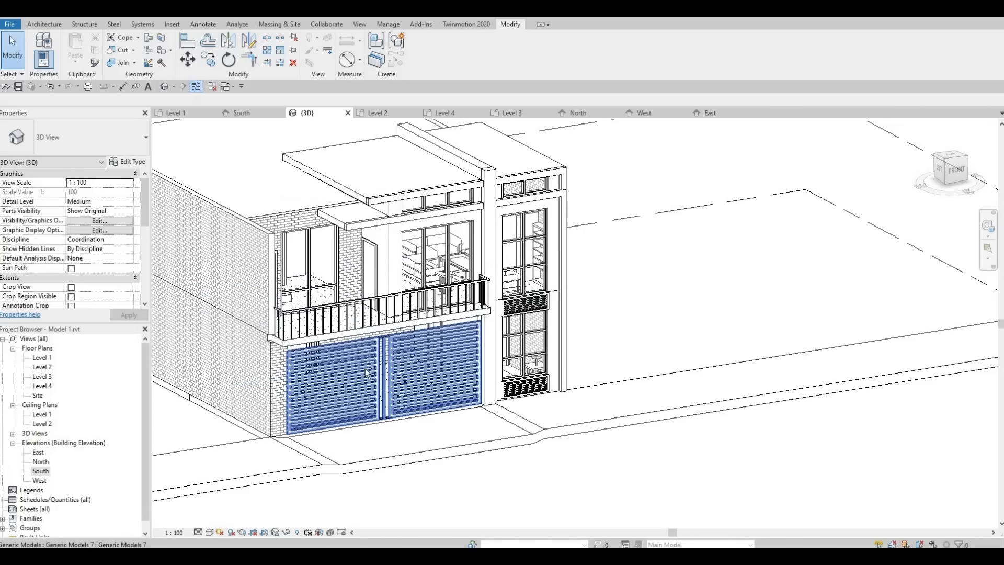
pyautogui.keyDown('shift'); pyautogui.moveTo(448, 370); pyautogui.dragTo(413, 382, button='middle'); pyautogui.keyUp('shift')
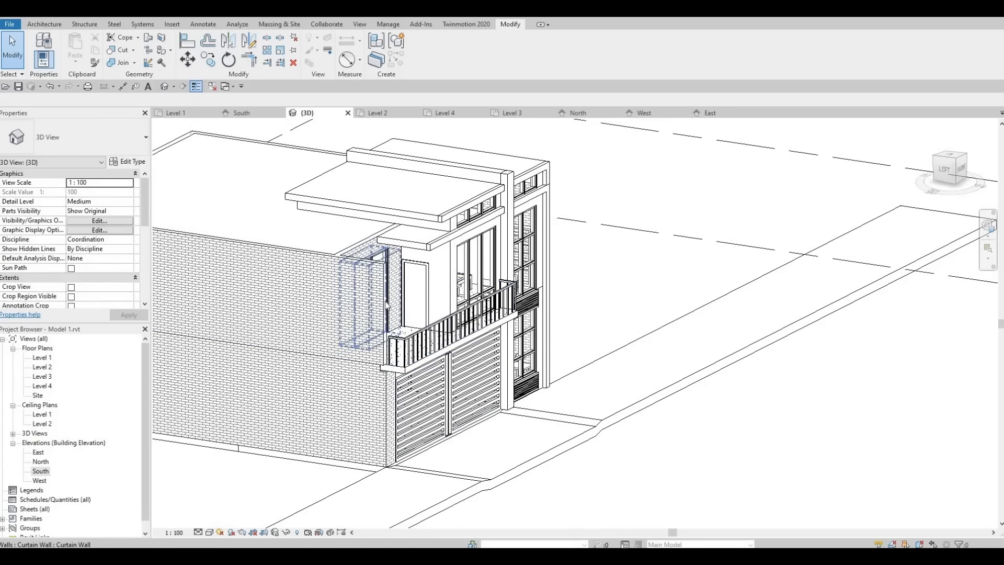
pyautogui.click(386, 312)
pyautogui.scroll(3, 386, 316)
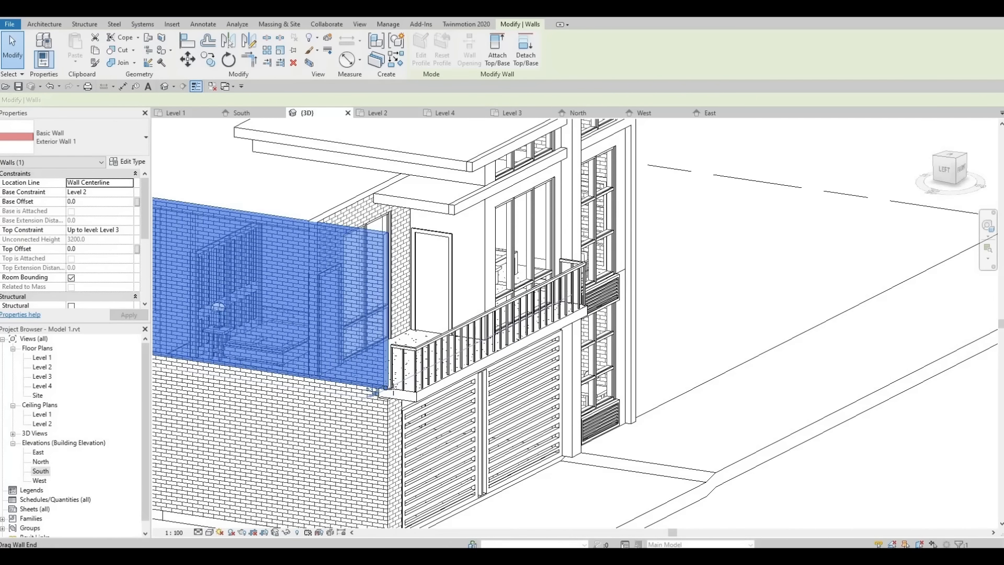
pyautogui.click(376, 391)
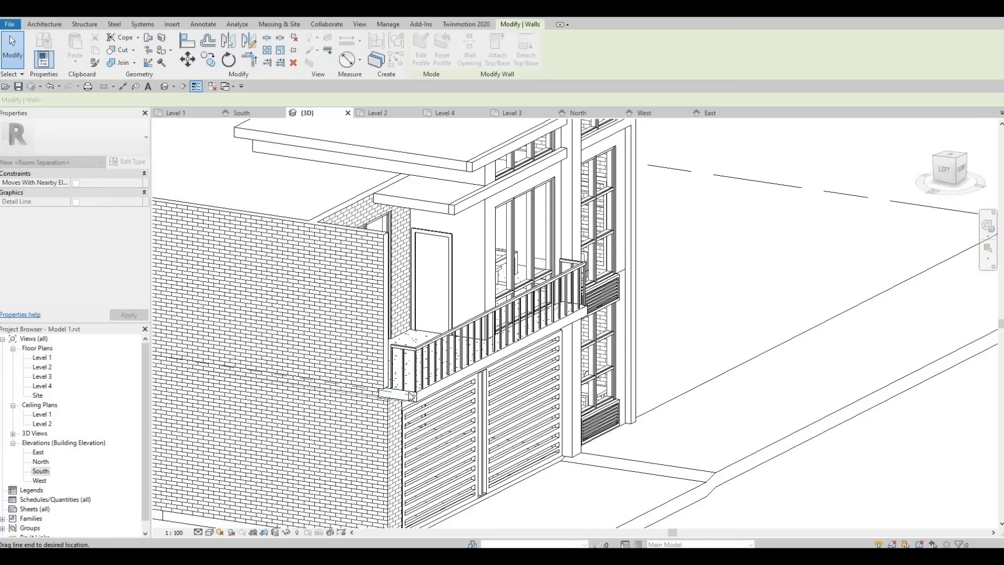
pyautogui.press('Escape')
pyautogui.press('Escape')
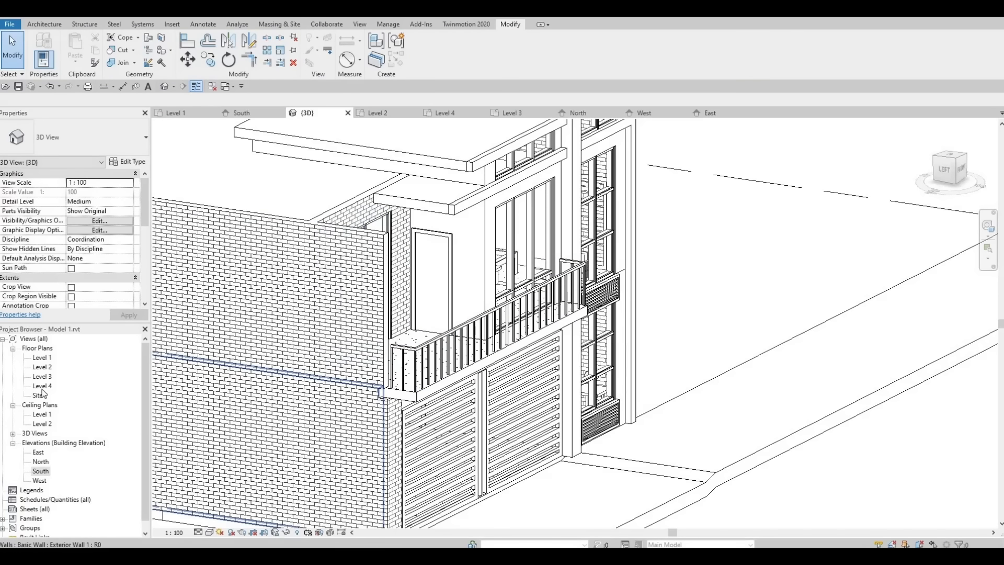
# Step: In the Level 2 plan, delete the short side segment next to the exterior wall from the front balcony railing's path
pyautogui.doubleClick(42, 367)
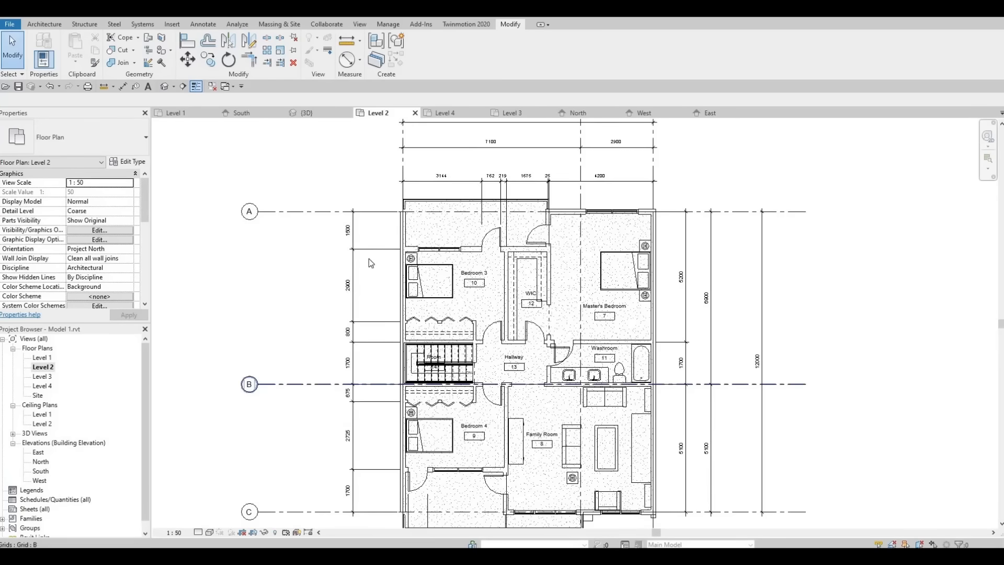
pyautogui.scroll(5, 397, 330)
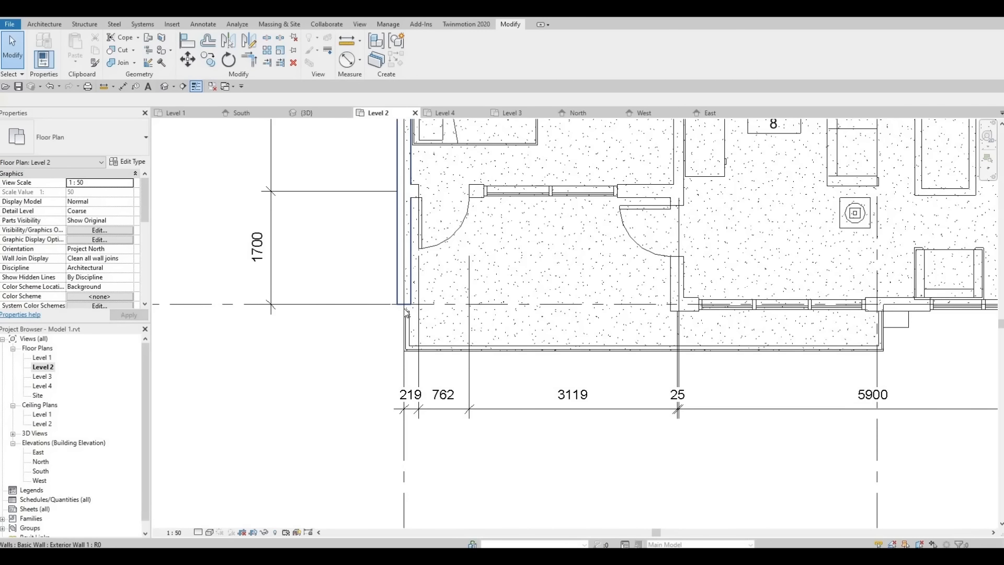
pyautogui.click(407, 310)
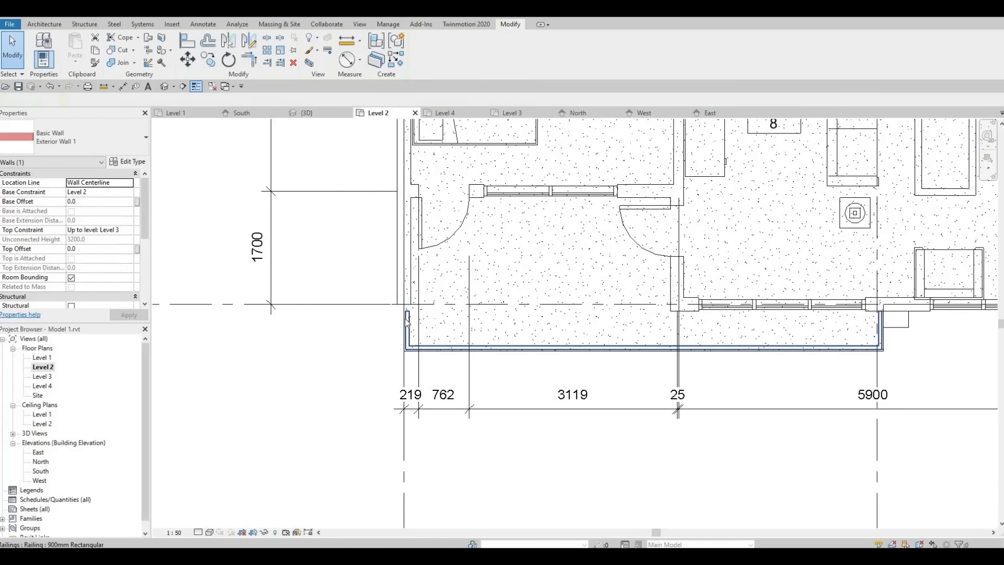
pyautogui.press('Escape')
pyautogui.click(408, 321)
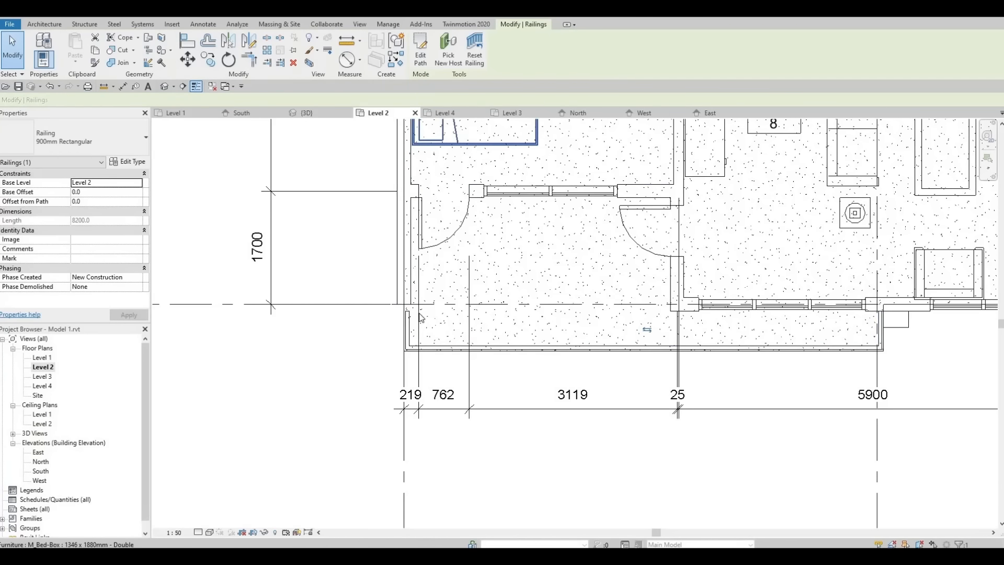
pyautogui.click(420, 52)
pyautogui.click(407, 331)
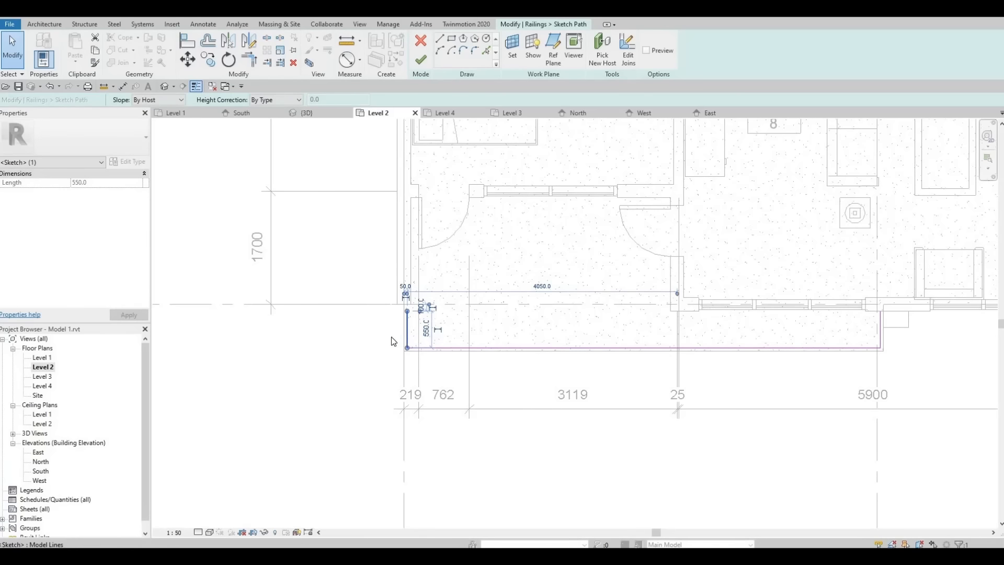
pyautogui.press('Delete')
pyautogui.click(421, 59)
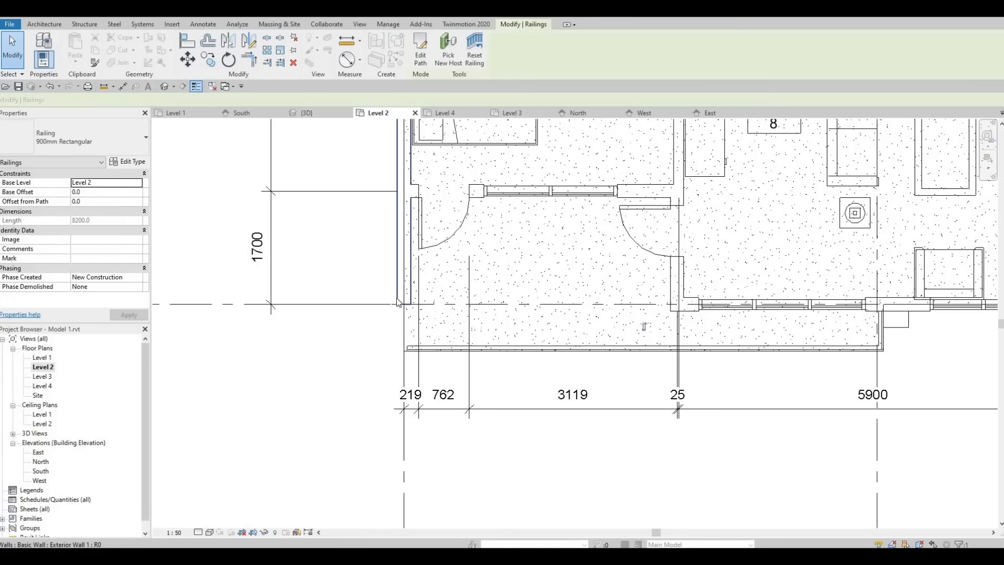
# Step: Extend the end of the Level 2 exterior side wall to the front edge of the balcony
pyautogui.click(406, 312)
pyautogui.moveTo(404, 304); pyautogui.dragTo(406, 366)
pyautogui.press('Escape')
# Step: Shorten the front balcony railing's path to 7050 mm so it starts at the extended wall's inner face
pyautogui.click(423, 347)
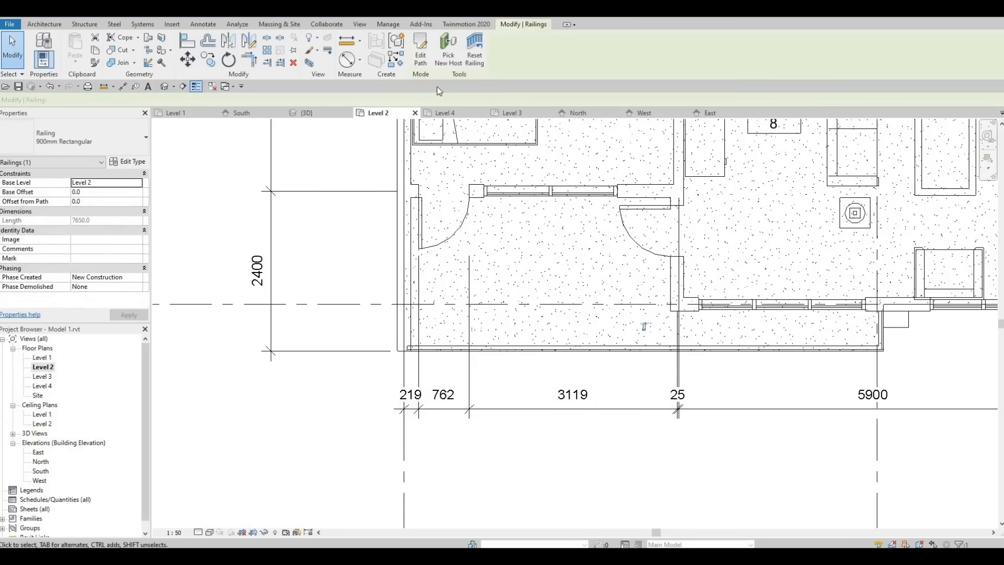
pyautogui.click(421, 59)
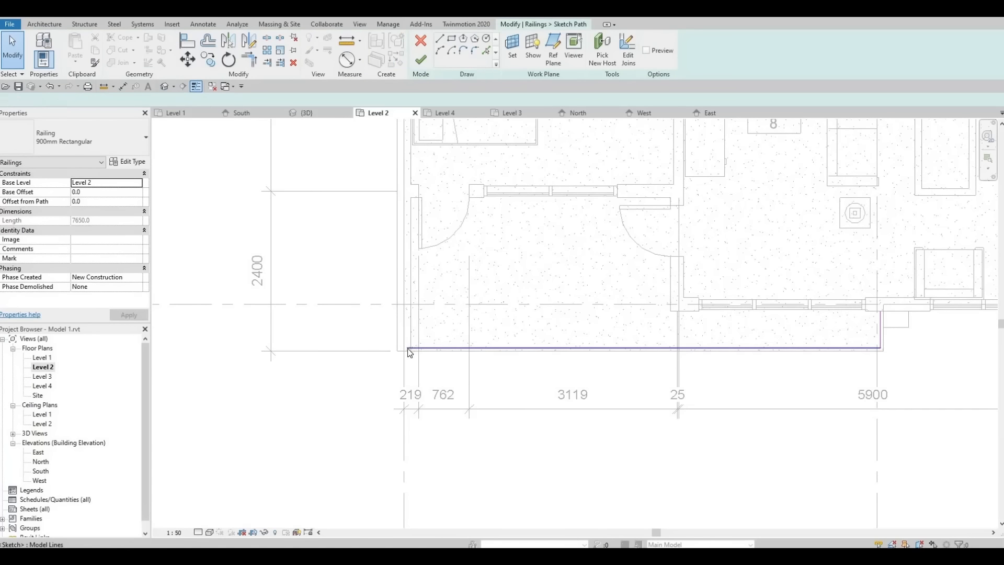
pyautogui.click(409, 348)
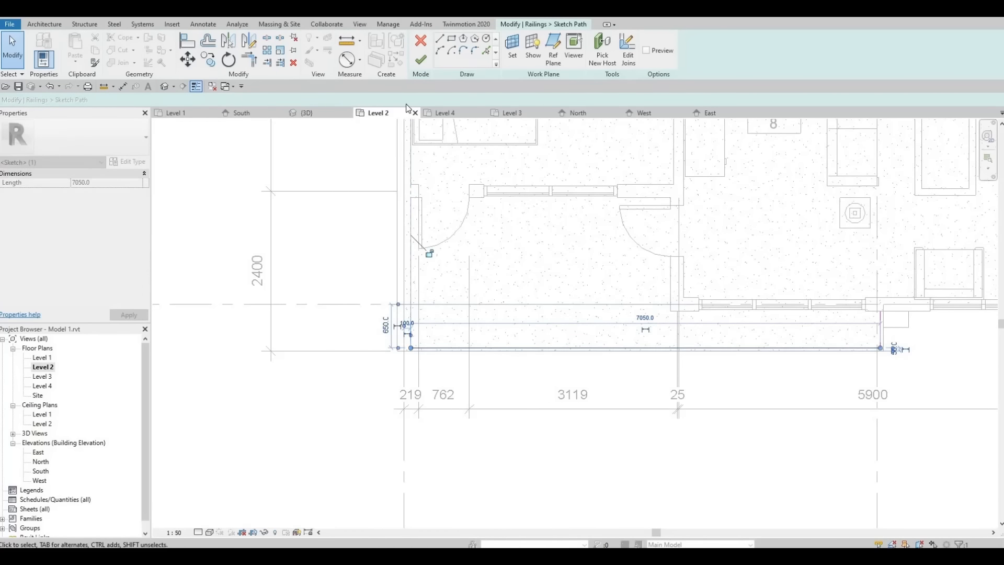
pyautogui.click(419, 60)
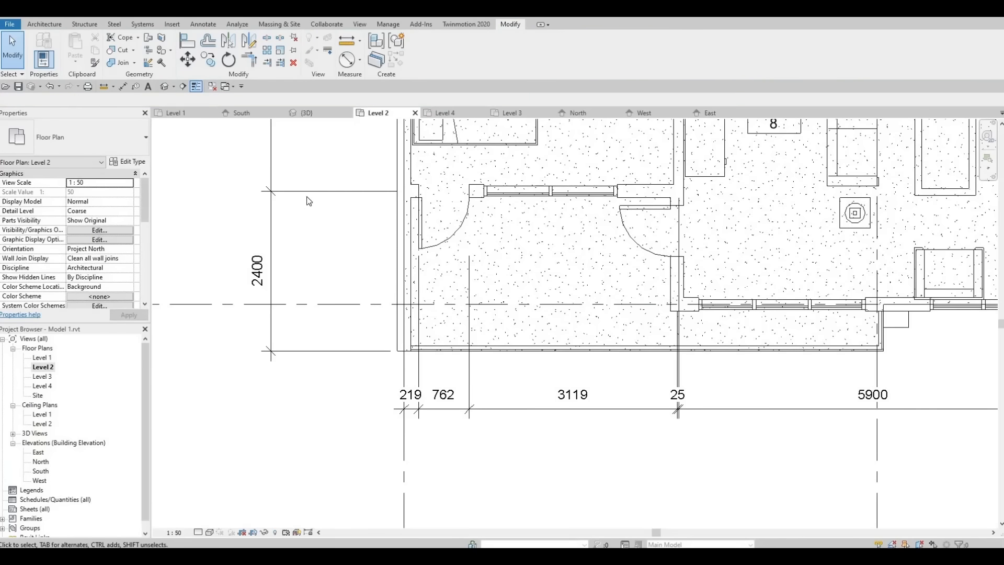
# Step: Examine in the 3D view how the extended Level 2 side wall meets the balcony slab and the Level 1 wall below
pyautogui.click(165, 86)
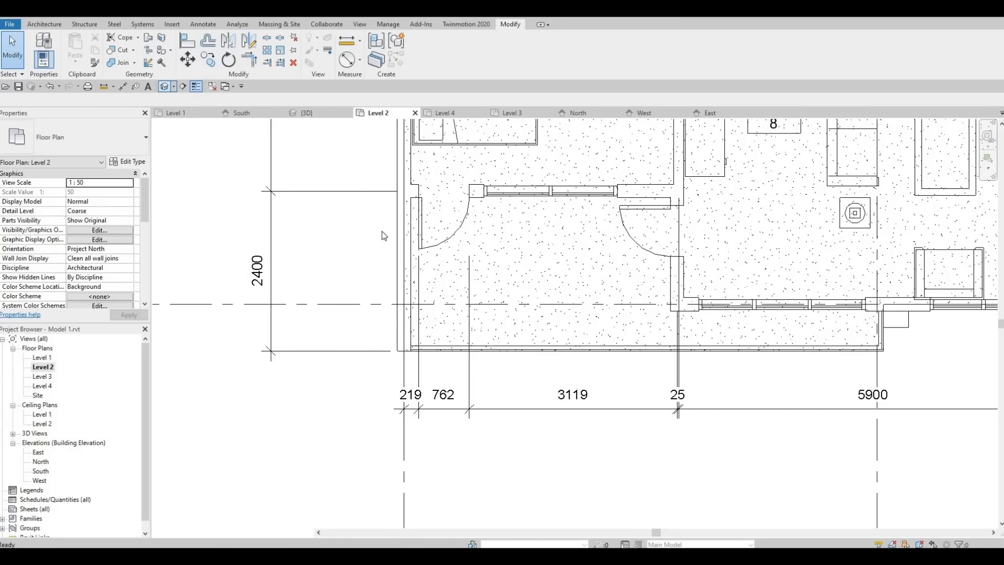
pyautogui.keyDown('shift'); pyautogui.moveTo(286, 400); pyautogui.dragTo(260, 376, button='middle'); pyautogui.keyUp('shift')
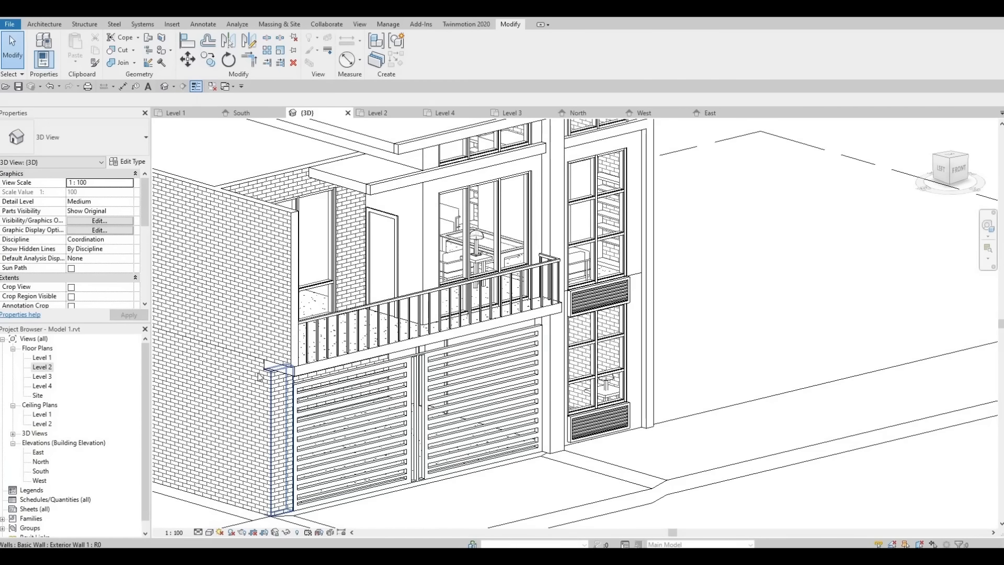
pyautogui.keyDown('shift'); pyautogui.moveTo(239, 341); pyautogui.dragTo(536, 327, button='middle'); pyautogui.keyUp('shift')
pyautogui.scroll(3, 536, 327)
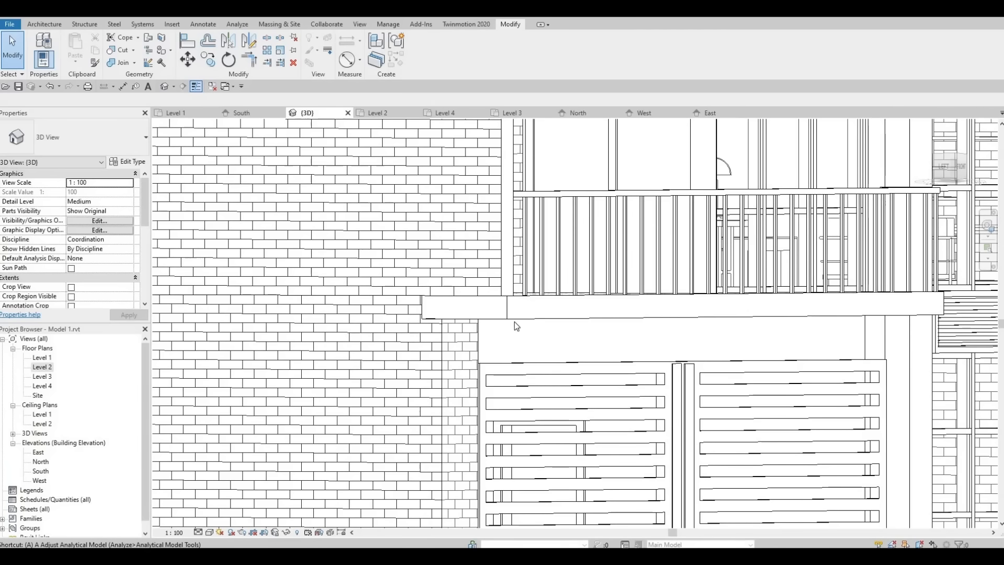
pyautogui.press('a')
pyautogui.press('l')
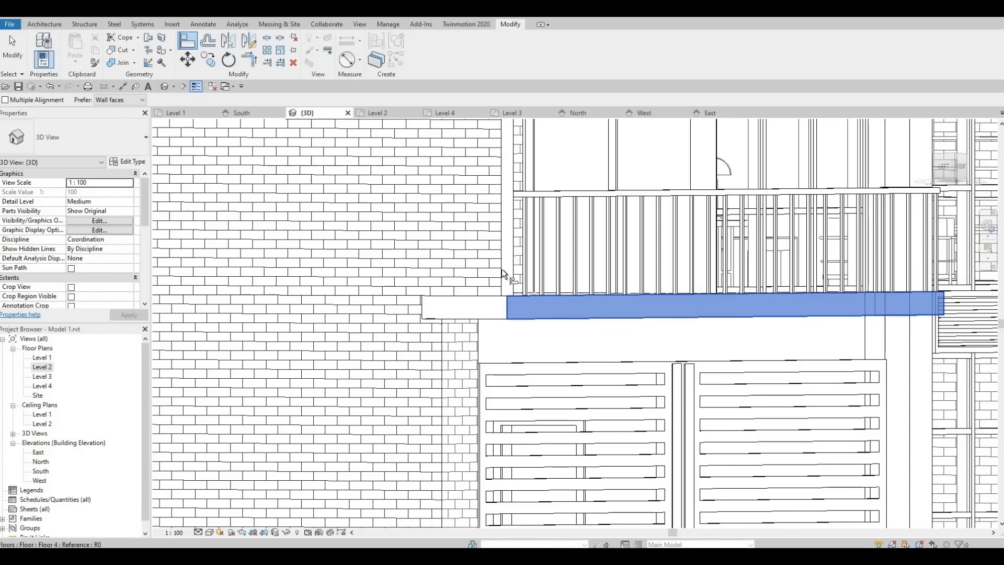
pyautogui.press('Escape')
# Step: Try to detach the top of the short Level 1 exterior wall beside the slatted gate
pyautogui.scroll(-4, 573, 374)
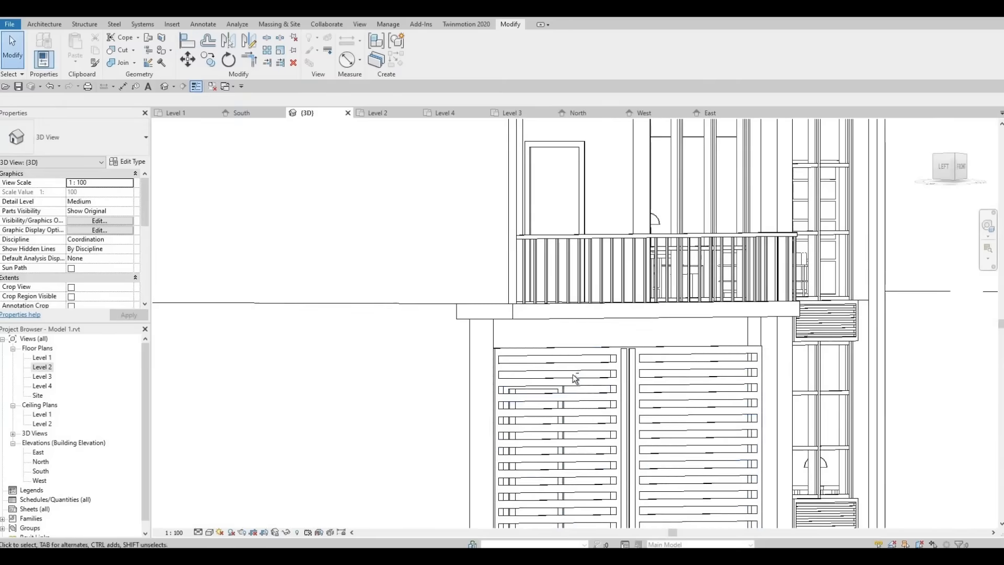
pyautogui.scroll(2, 571, 340)
pyautogui.keyDown('shift'); pyautogui.moveTo(480, 359); pyautogui.dragTo(455, 332, button='middle'); pyautogui.keyUp('shift')
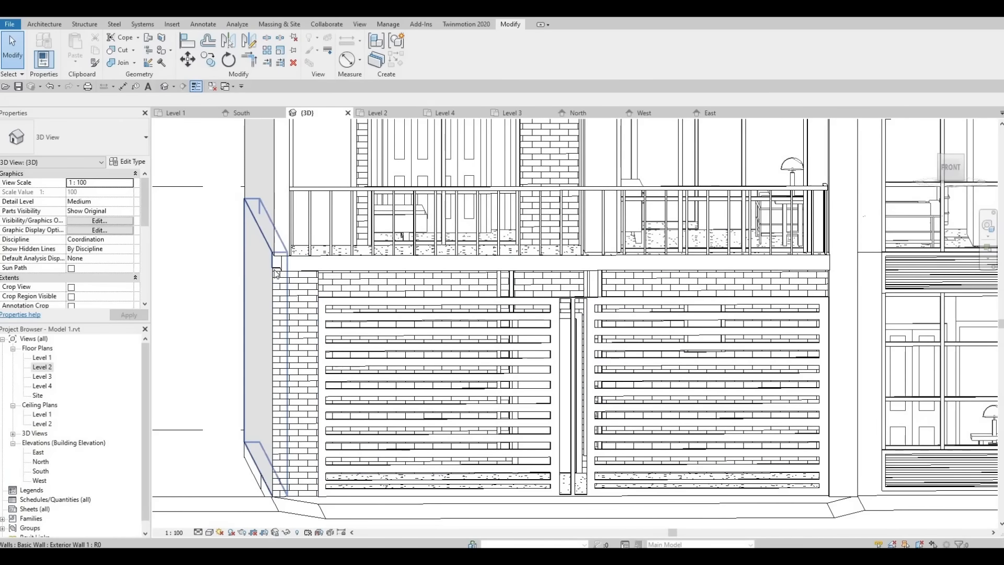
pyautogui.keyDown('shift'); pyautogui.moveTo(346, 302); pyautogui.dragTo(417, 320, button='middle'); pyautogui.keyUp('shift')
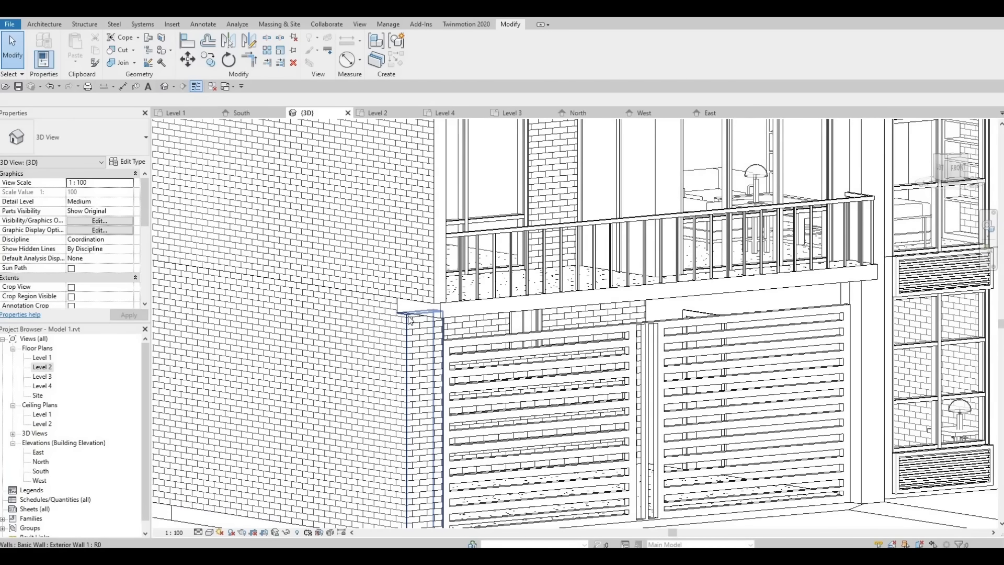
pyautogui.click(410, 318)
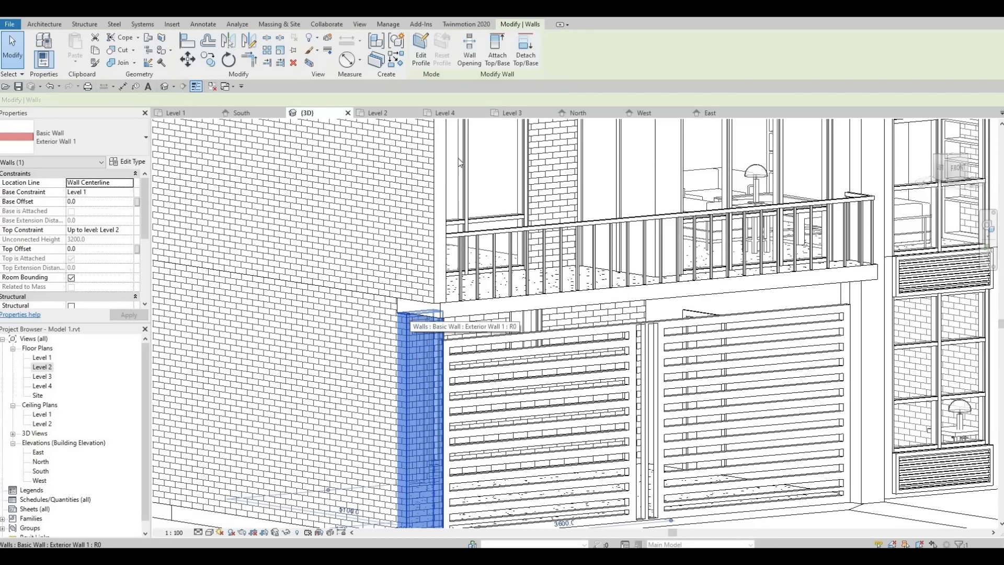
pyautogui.click(525, 56)
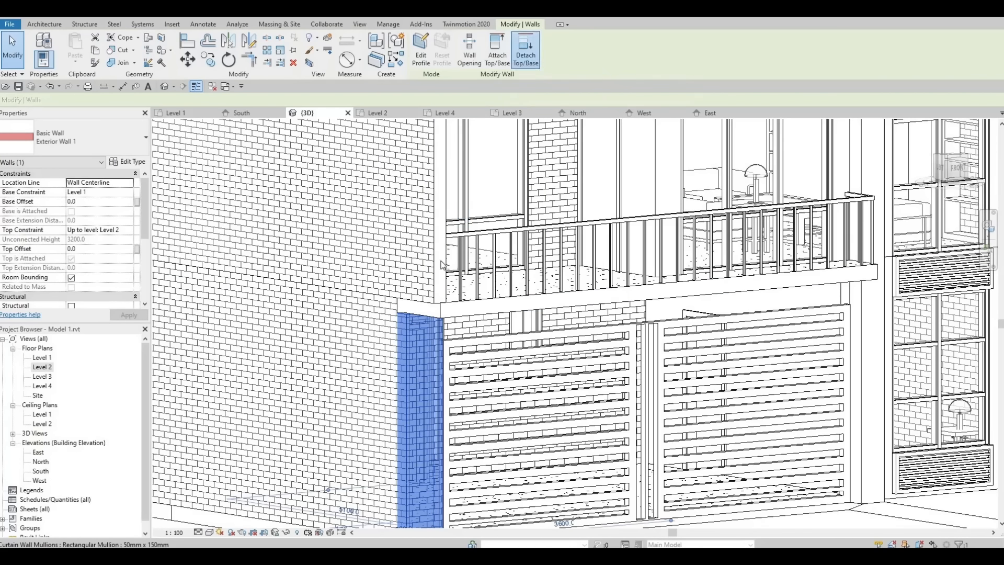
pyautogui.click(411, 320)
pyautogui.click(409, 323)
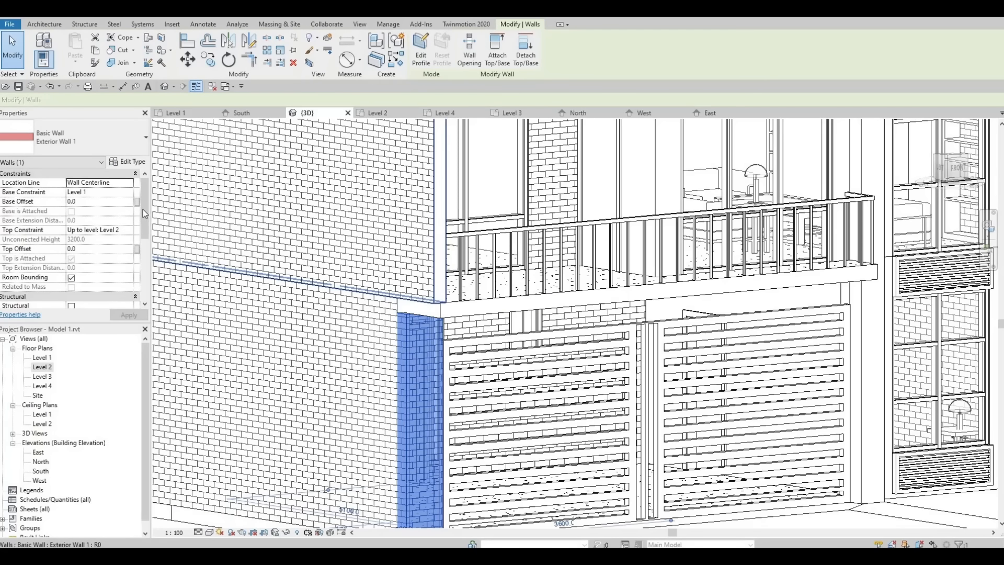
pyautogui.moveTo(143, 233)
pyautogui.mouseDown()
pyautogui.moveTo(132, 235)
pyautogui.moveTo(130, 270)
pyautogui.moveTo(137, 242)
pyautogui.mouseUp()
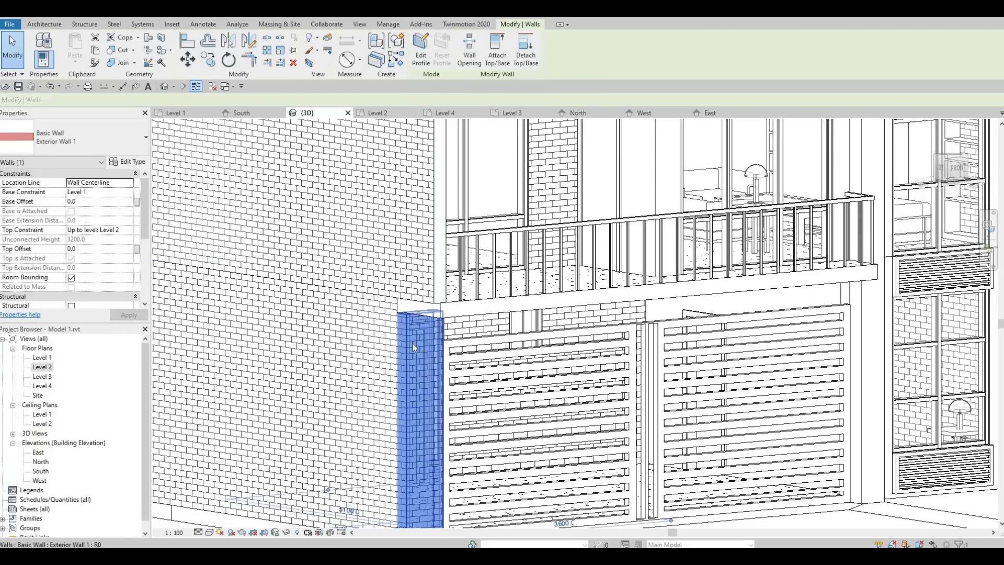
pyautogui.press('Escape')
# Step: Attach the top of the short Level 1 exterior wall beside the gate to the Level 2 floor slab
pyautogui.click(406, 312)
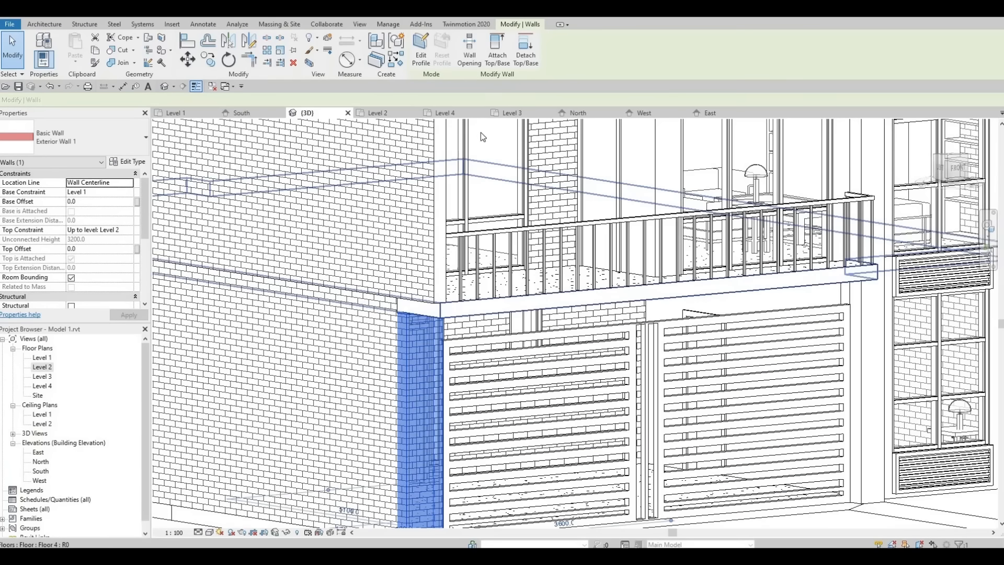
pyautogui.click(492, 56)
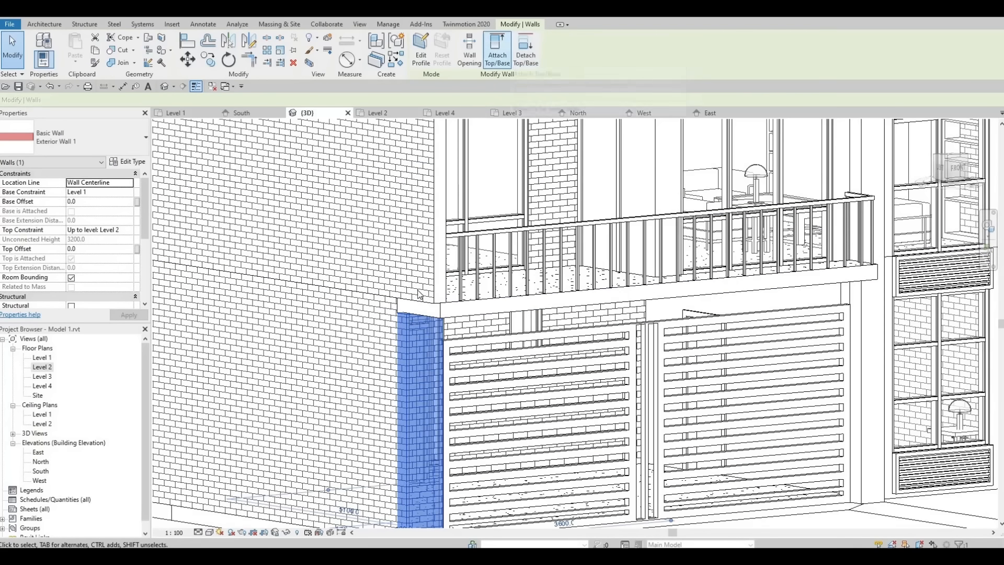
pyautogui.click(439, 309)
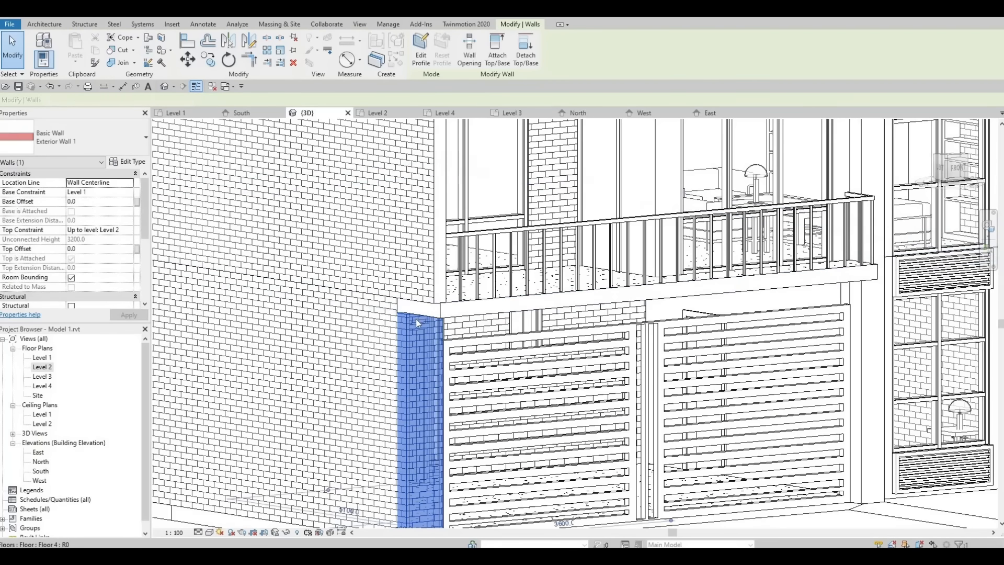
pyautogui.press('Escape')
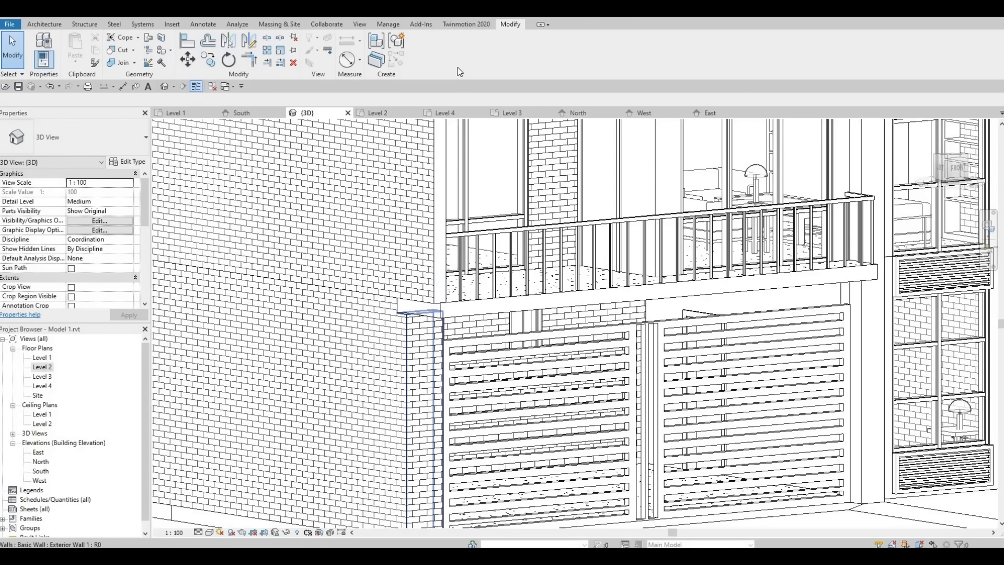
# Step: Detach the top of the short Level 1 exterior wall beside the gate from the Level 2 floor slab
pyautogui.click(421, 334)
pyautogui.click(525, 54)
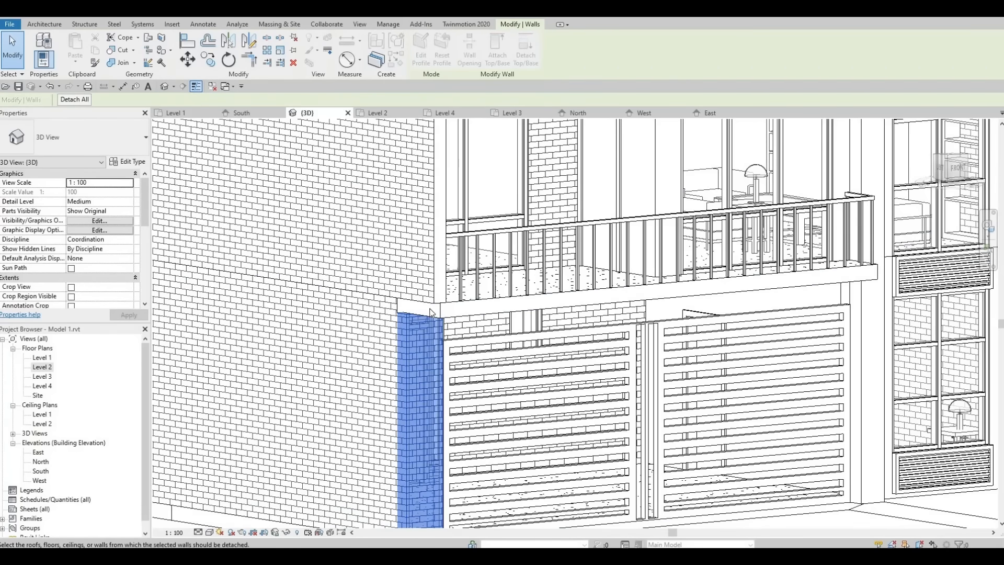
pyautogui.click(440, 316)
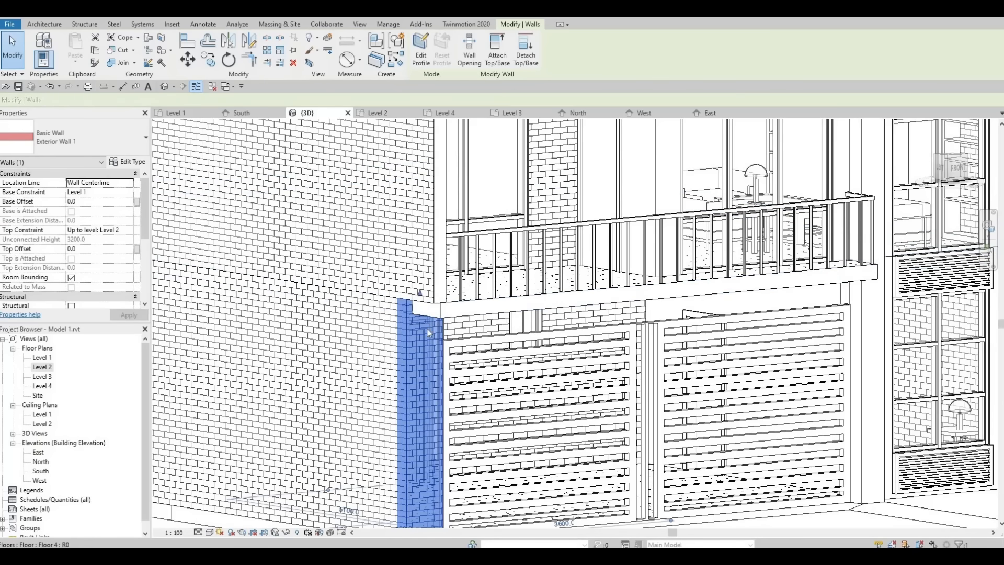
pyautogui.press('Escape')
# Step: Examine the corner where the Level 2 floor slab meets the exterior walls in the 3D view and the West elevation
pyautogui.scroll(-2, 492, 442)
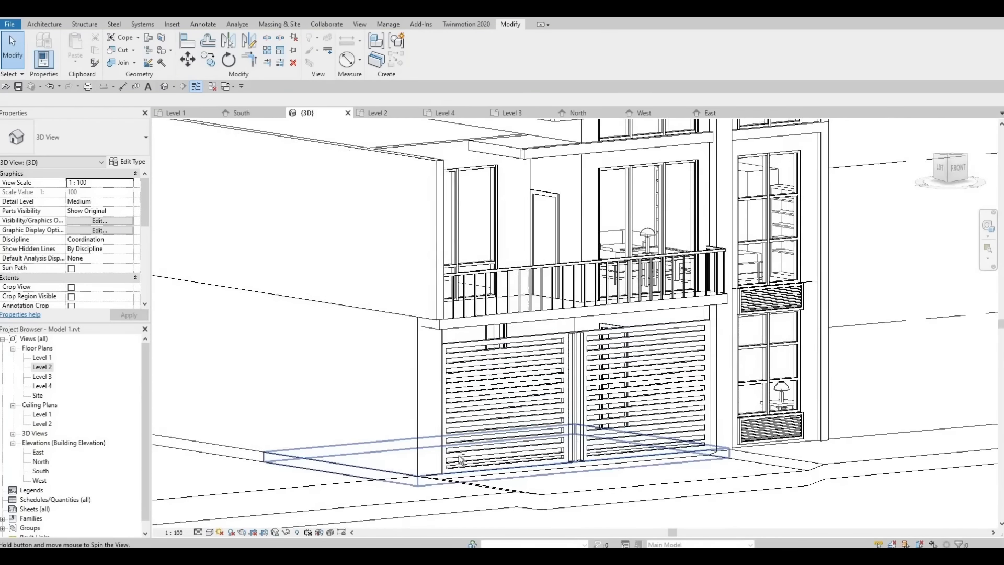
pyautogui.keyDown('shift'); pyautogui.moveTo(494, 443); pyautogui.dragTo(464, 457, button='middle'); pyautogui.keyUp('shift')
pyautogui.scroll(1, 385, 342)
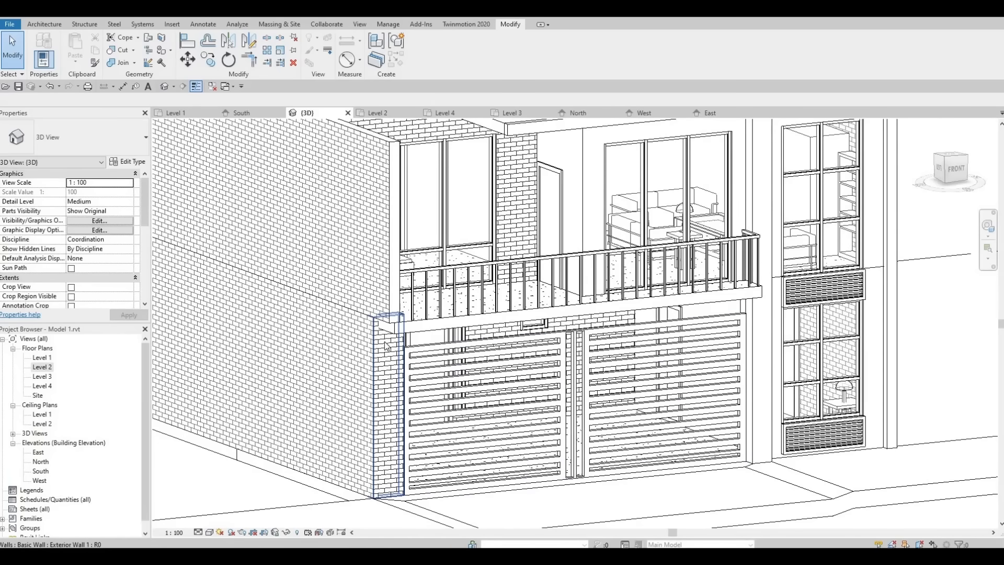
pyautogui.scroll(3, 387, 339)
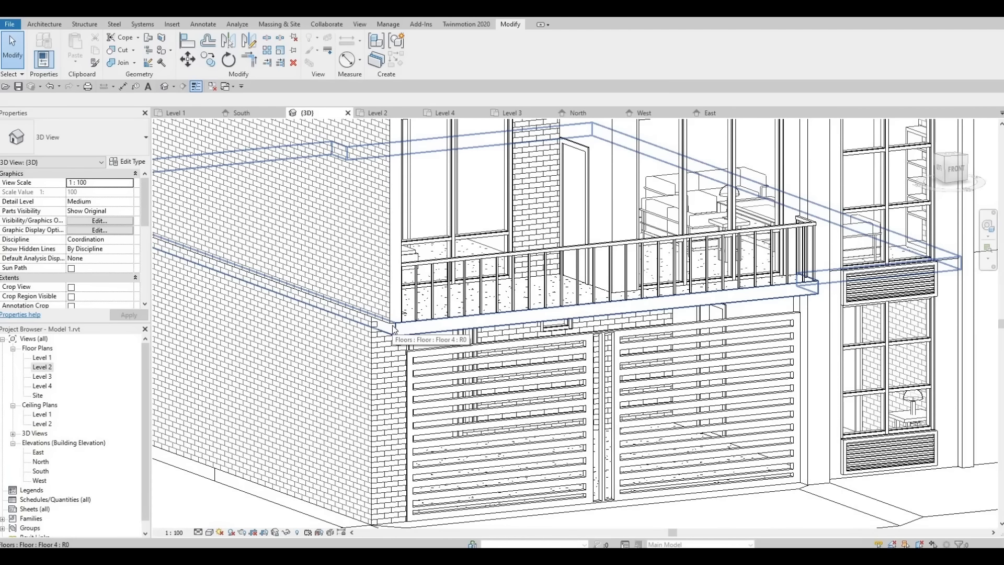
pyautogui.click(394, 328)
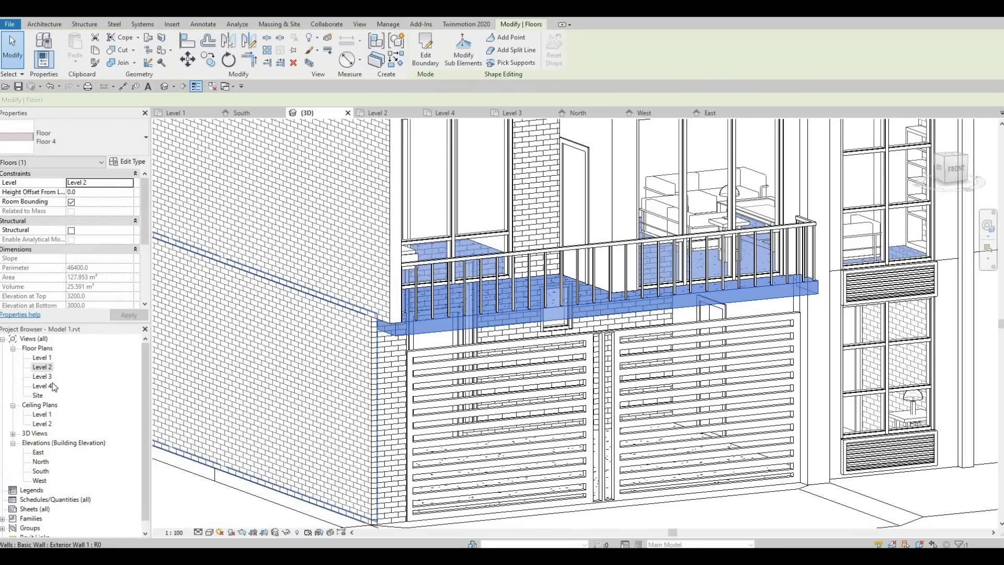
pyautogui.press('Escape')
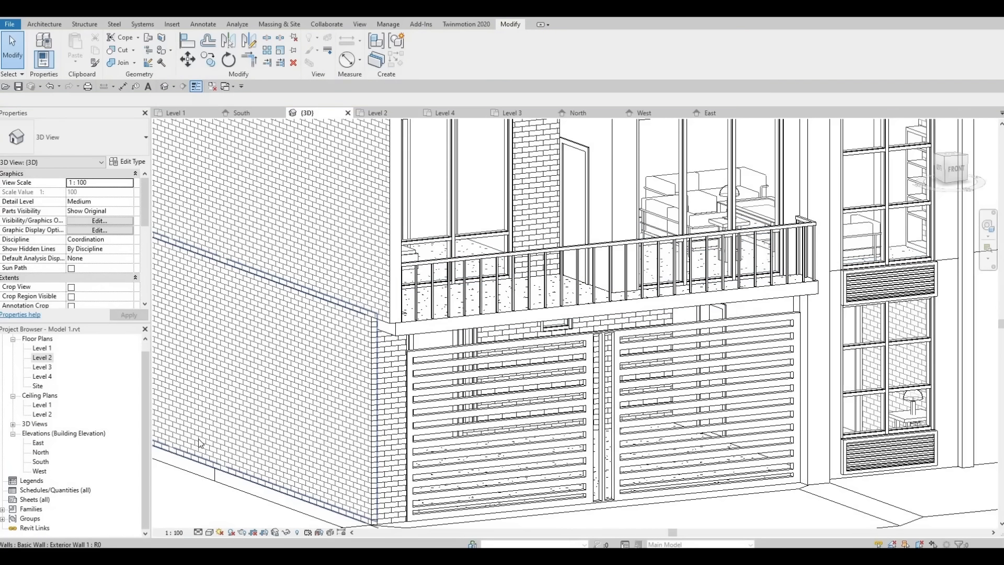
pyautogui.doubleClick(40, 471)
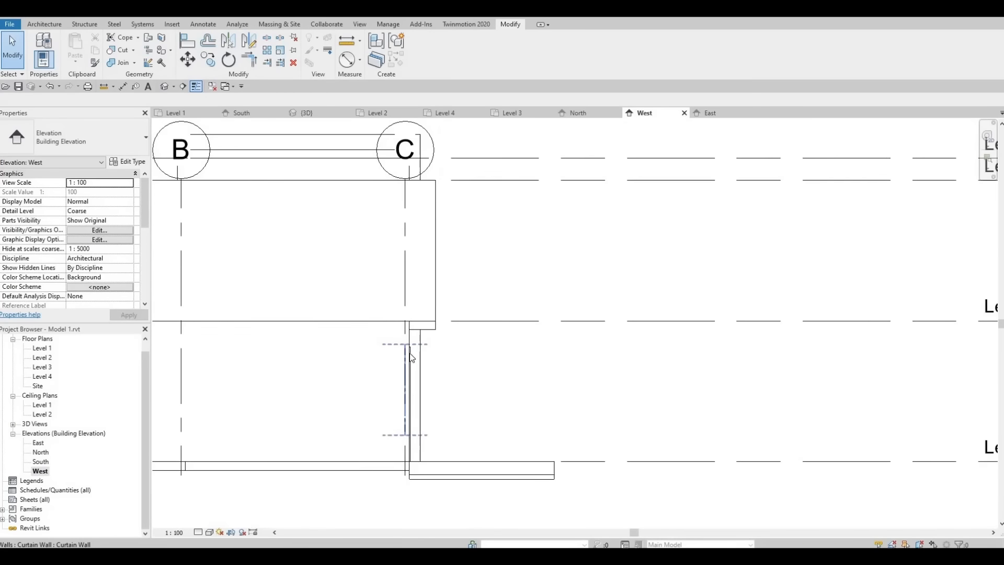
# Step: In the South elevation, create an in-place model in the Generic Models category, keeping the suggested name
pyautogui.doubleClick(39, 461)
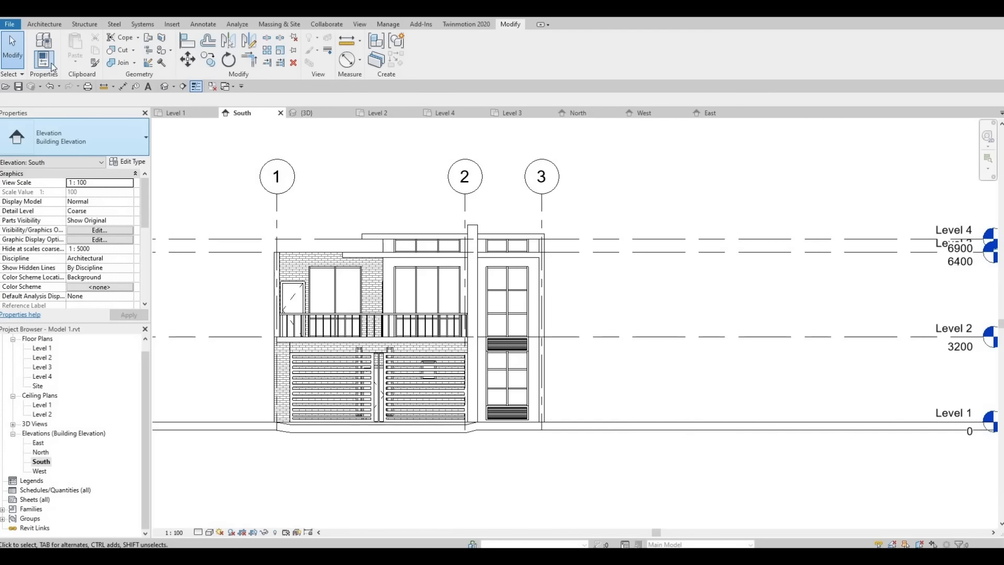
pyautogui.click(47, 24)
pyautogui.click(118, 71)
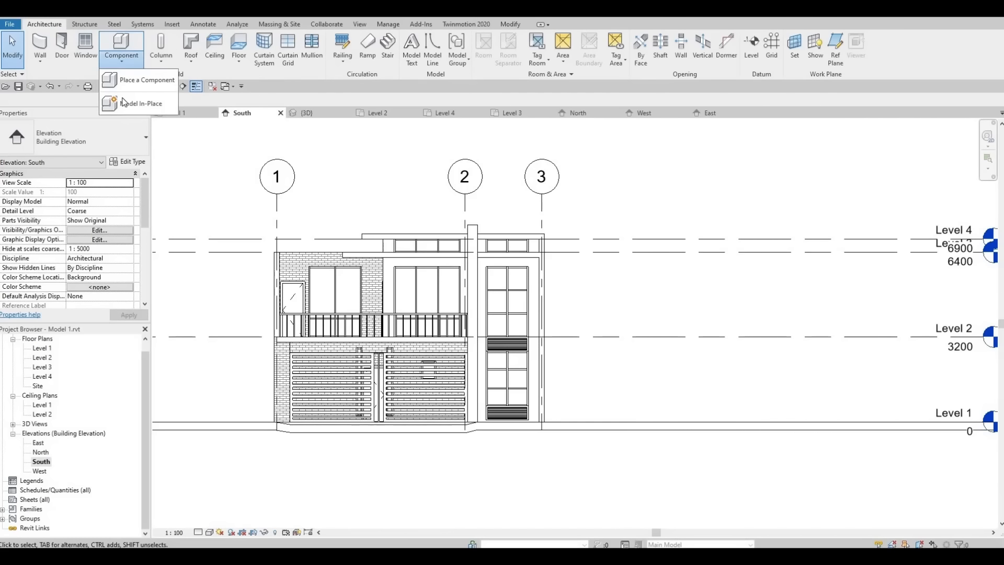
pyautogui.click(147, 109)
pyautogui.scroll(-3, 492, 242)
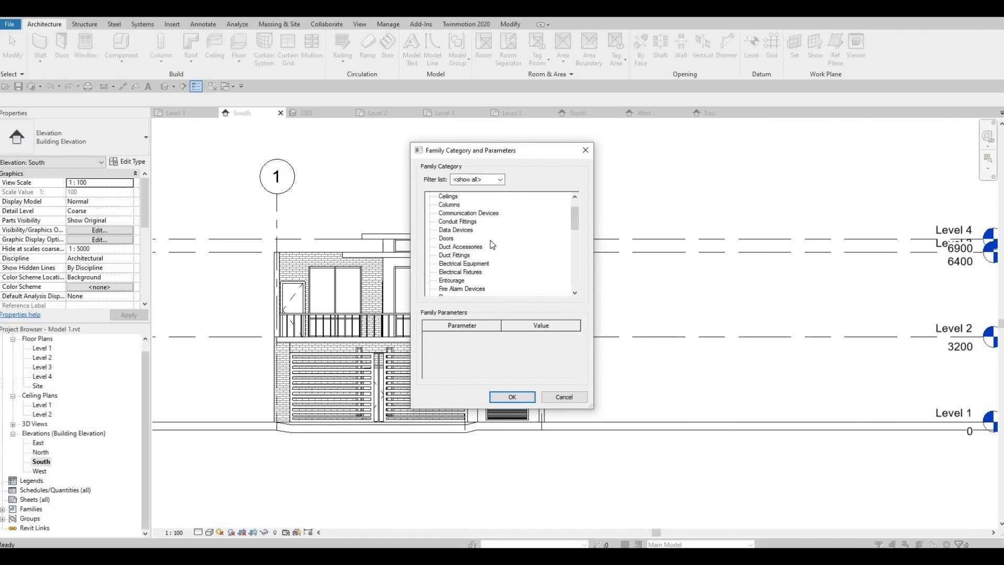
pyautogui.press('g')
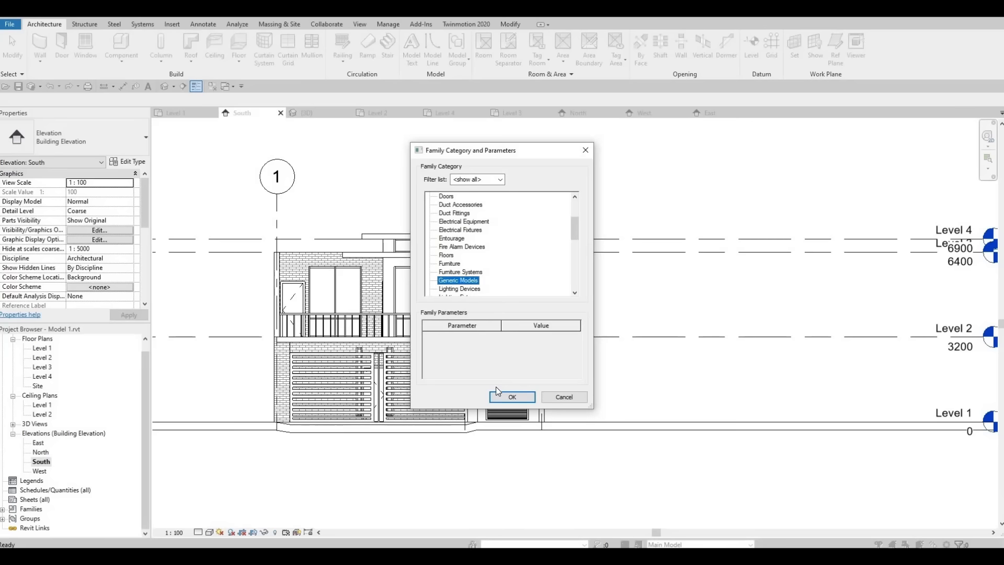
pyautogui.click(498, 395)
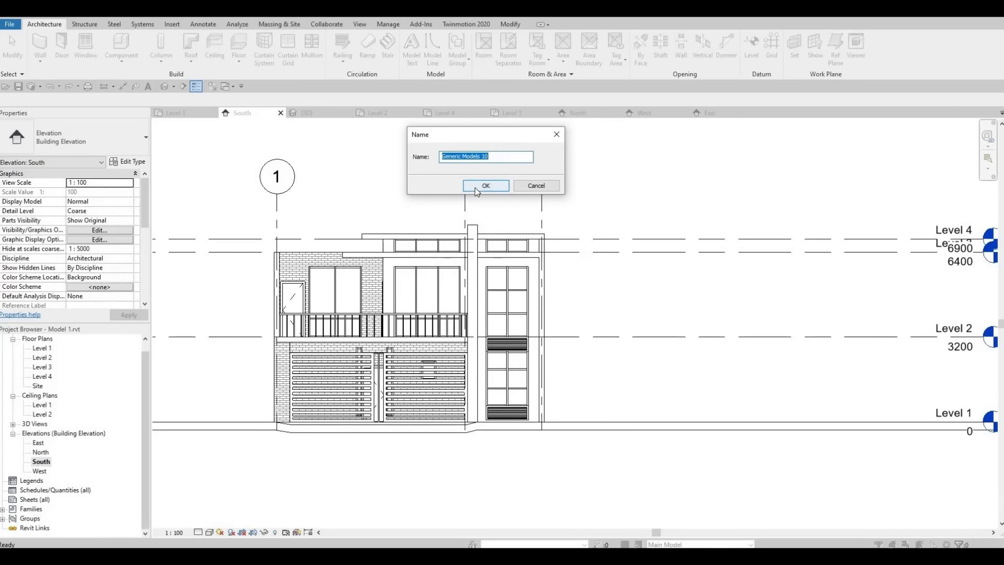
pyautogui.click(475, 187)
# Step: On the Level 2 floor's front face, sketch a 3400 mm high extrusion rectangle over the side wall's end, from its top to the slab's underside
pyautogui.click(87, 50)
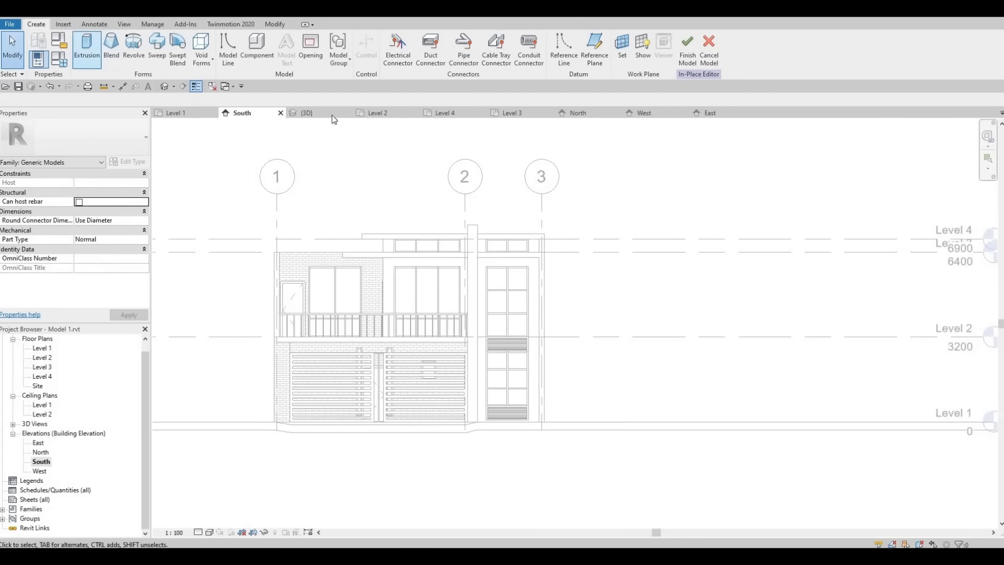
pyautogui.click(401, 272)
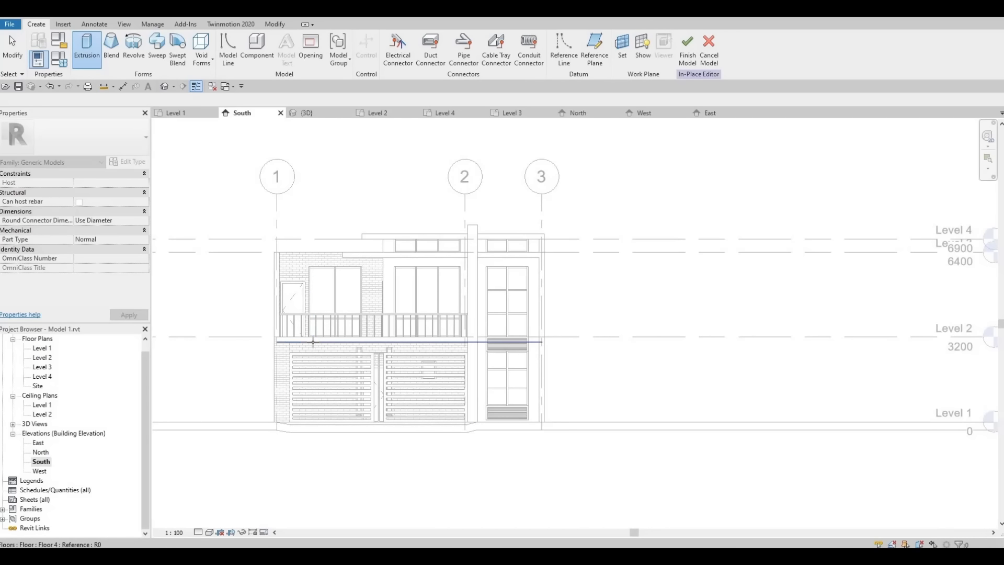
pyautogui.click(324, 329)
pyautogui.click(395, 38)
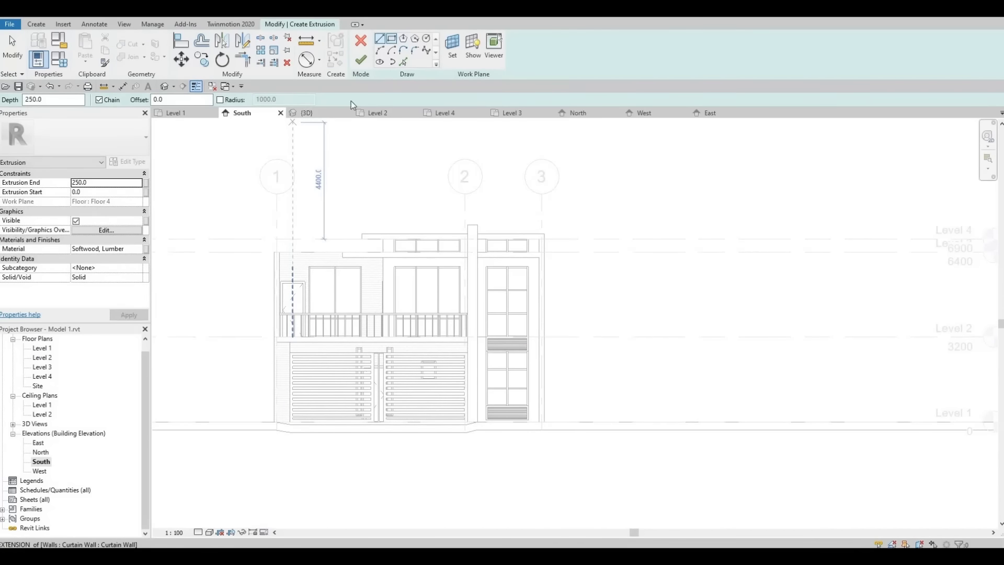
pyautogui.scroll(2, 291, 277)
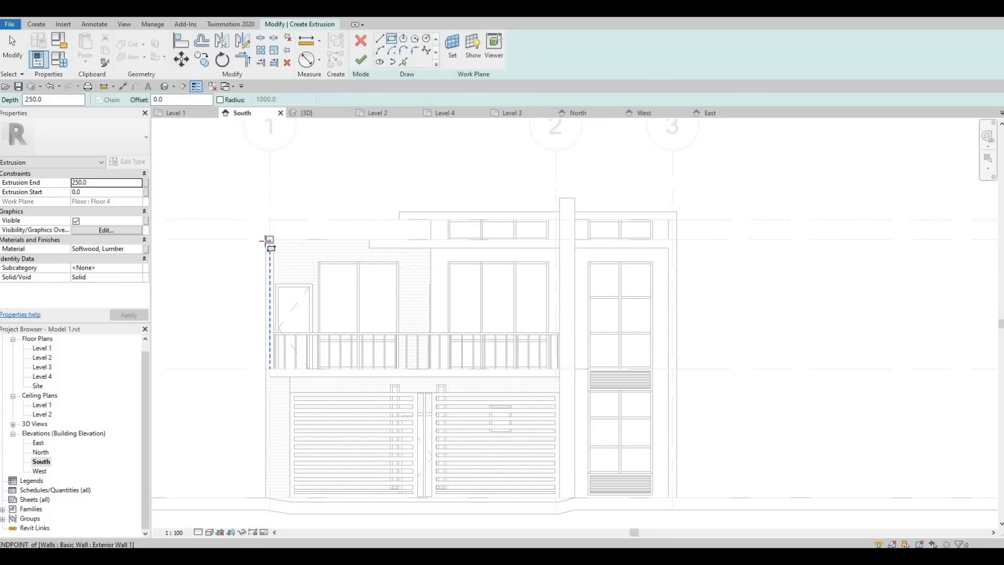
pyautogui.click(266, 239)
pyautogui.scroll(2, 277, 390)
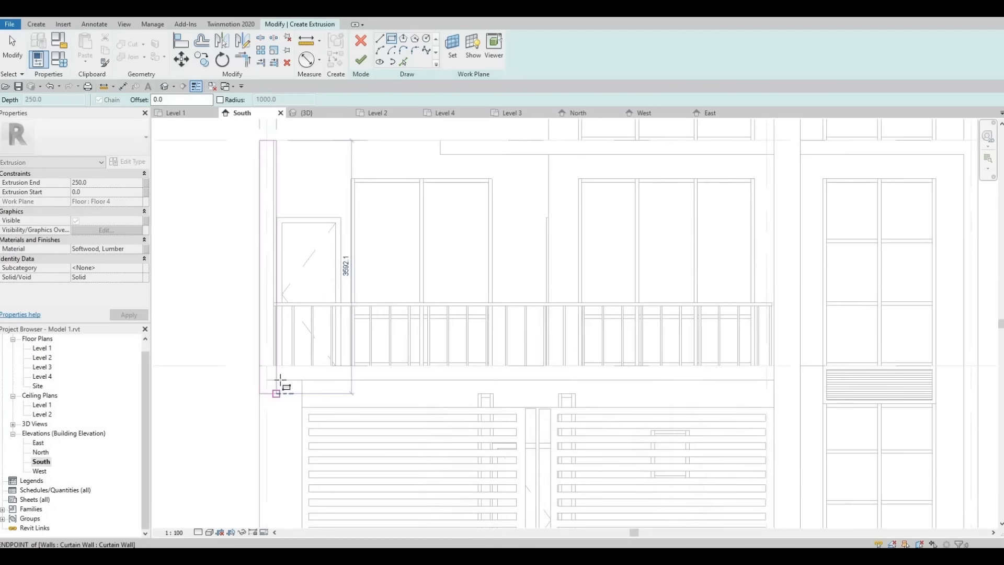
pyautogui.scroll(2, 277, 383)
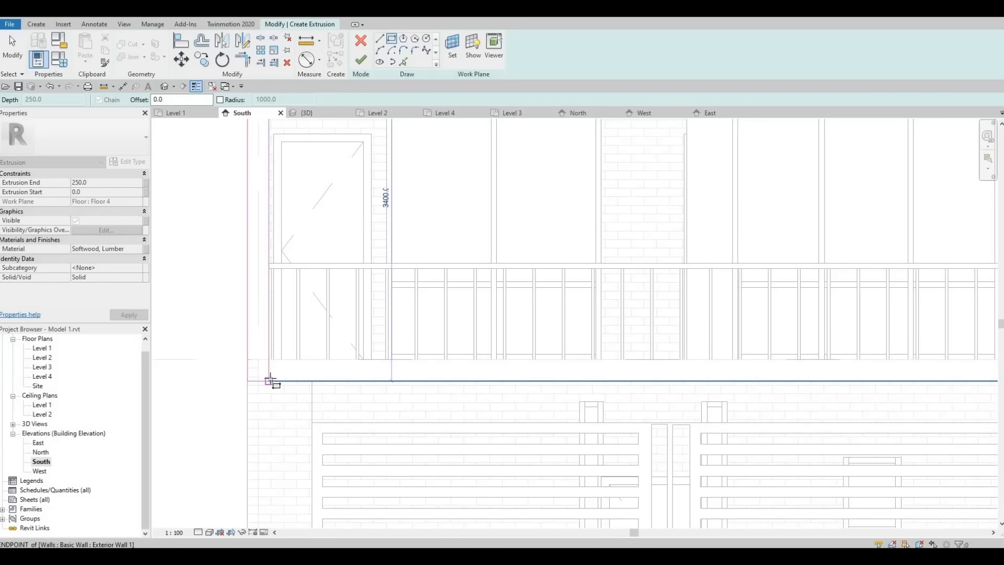
pyautogui.click(265, 380)
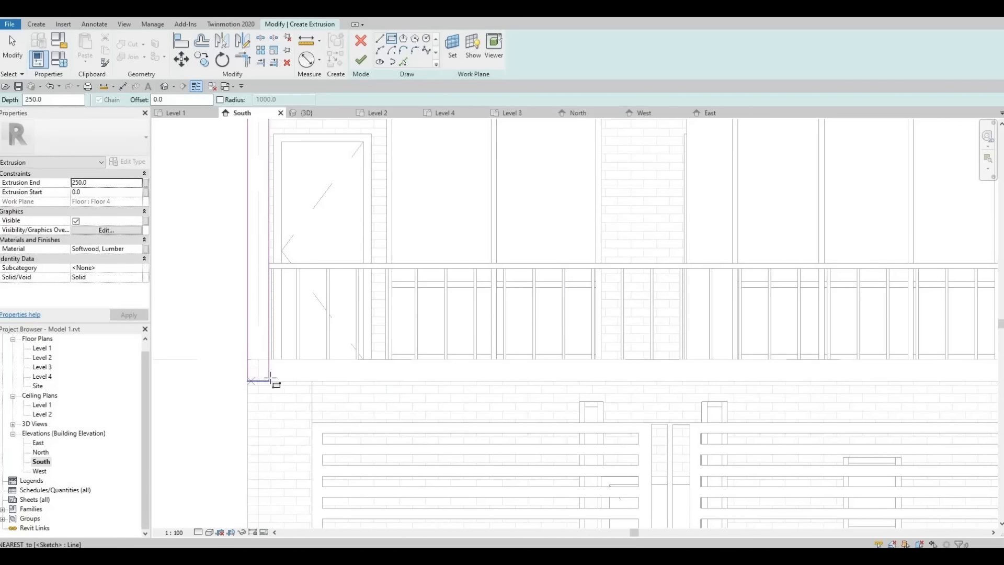
# Step: Sketch a second extrusion rectangle along the Level 2 floor slab's front edge, from the side wall's inner face to the slab's far end
pyautogui.click(268, 380)
pyautogui.scroll(-2, 502, 324)
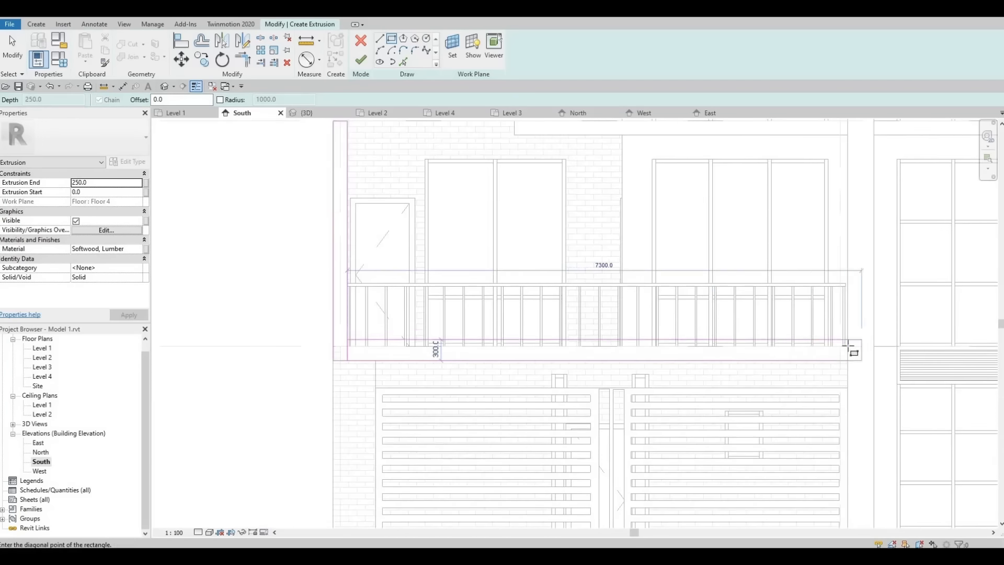
pyautogui.scroll(2, 860, 341)
pyautogui.click(842, 347)
pyautogui.press('Escape')
pyautogui.press('Escape')
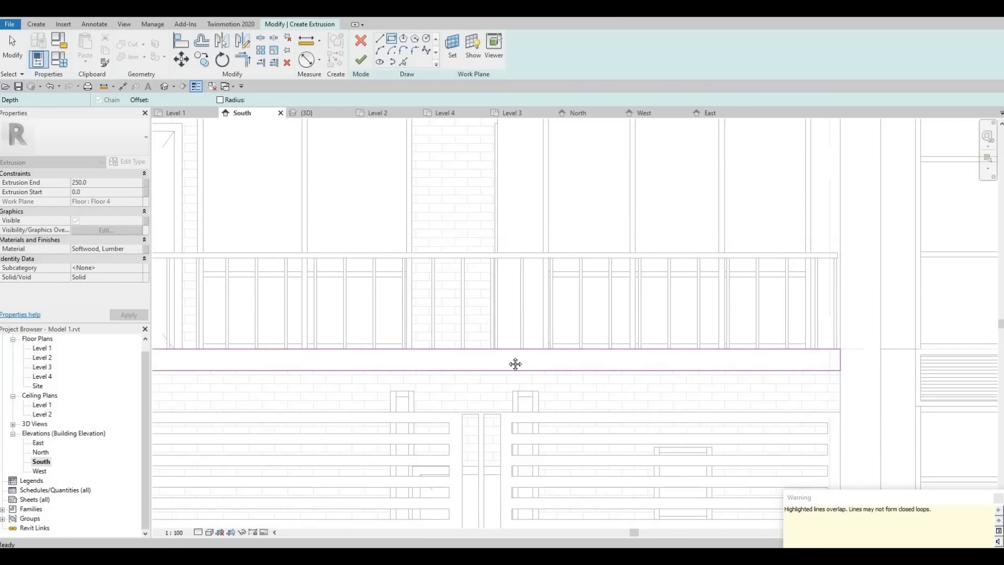
# Step: Merge the two rectangles into one L-shaped profile by removing the overlapping lines and trimming the inner corner
pyautogui.moveTo(515, 363); pyautogui.dragTo(630, 361, button='middle')
pyautogui.scroll(-2, 630, 361)
pyautogui.scroll(2, 360, 362)
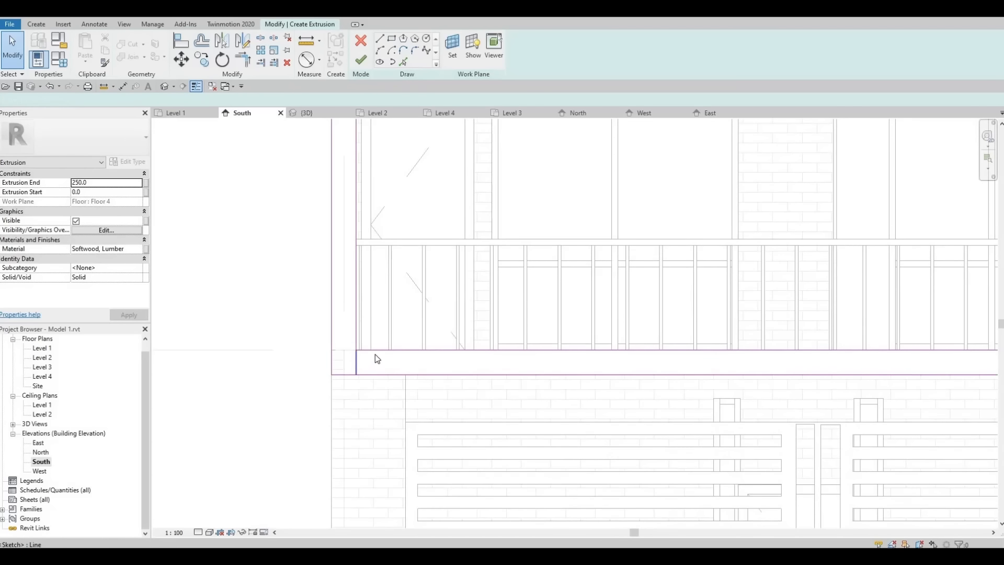
pyautogui.click(375, 354)
pyautogui.press('Delete')
pyautogui.press('t')
pyautogui.press('r')
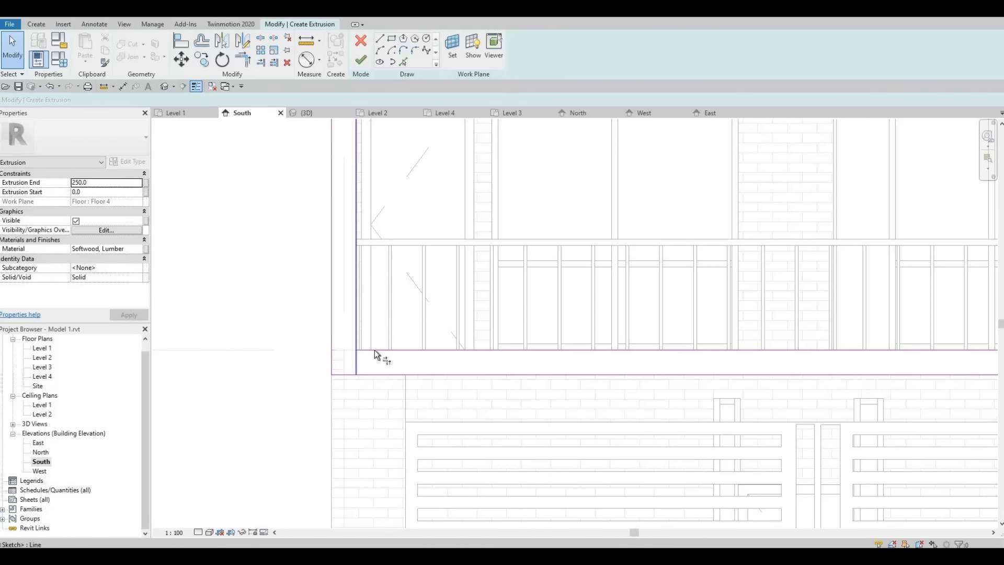
pyautogui.click(374, 350)
pyautogui.click(357, 331)
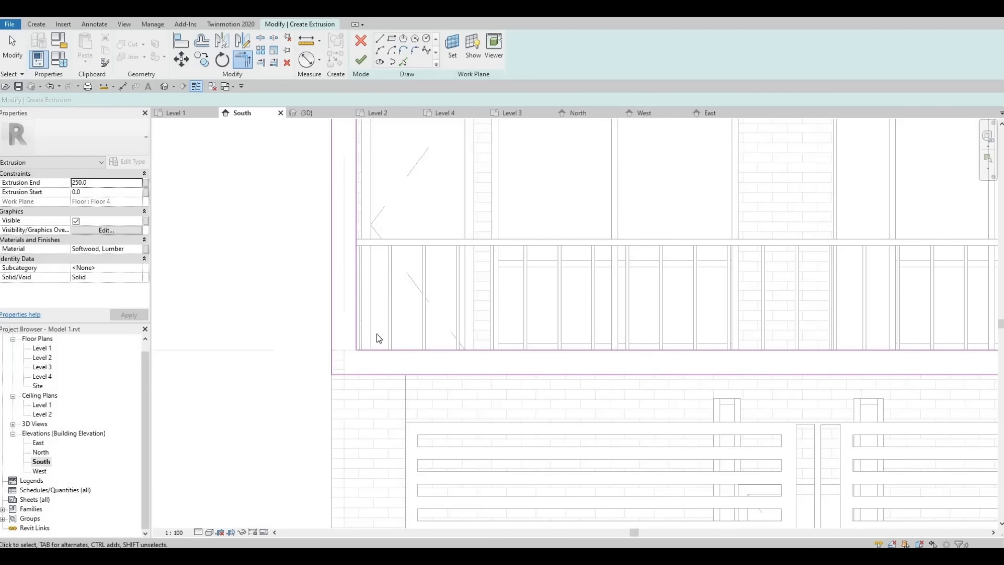
pyautogui.press('Escape')
pyautogui.scroll(-4, 377, 340)
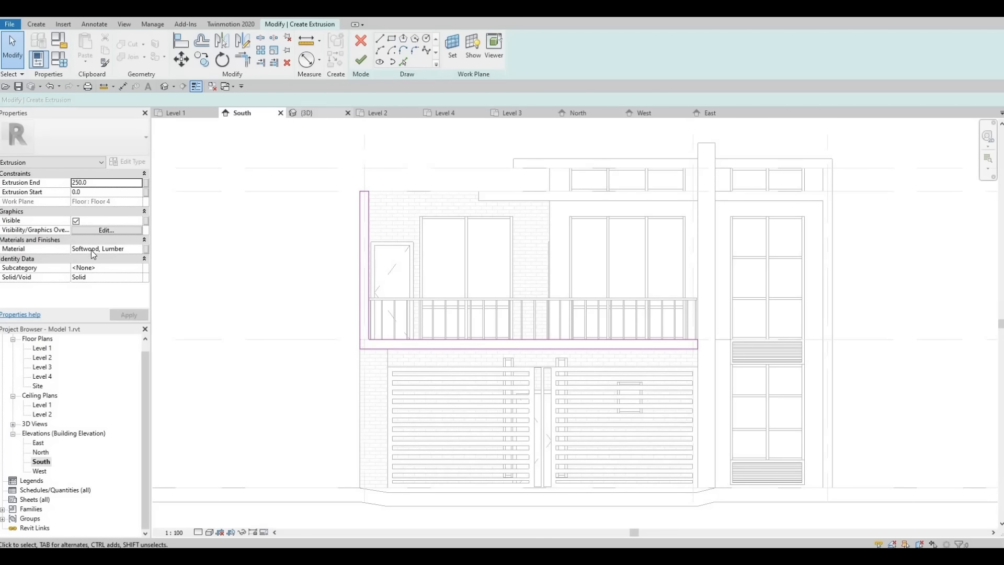
# Step: Set the extrusion's material to Vinyl Composition Tile and finish the extrusion sketch
pyautogui.click(138, 251)
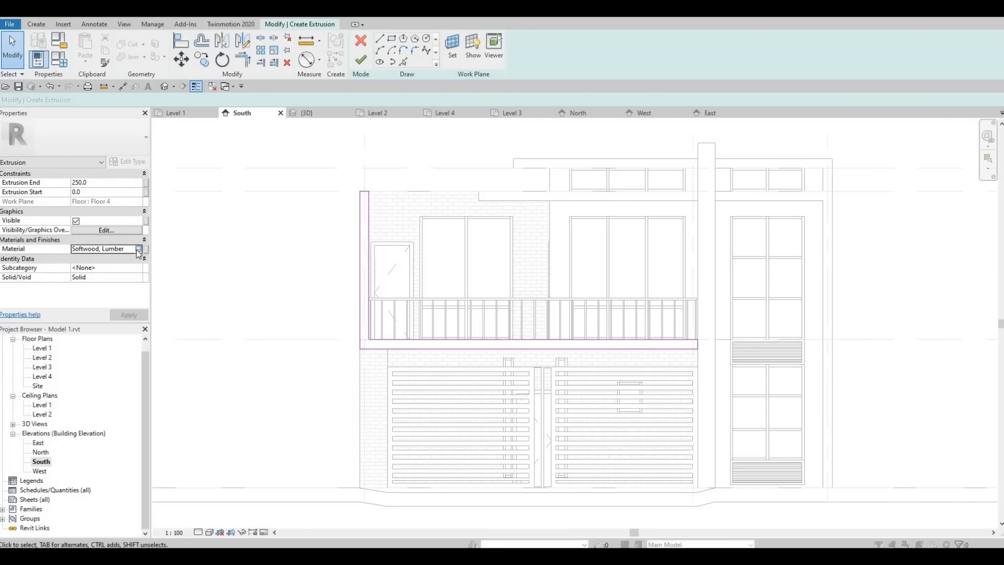
pyautogui.scroll(-2, 333, 256)
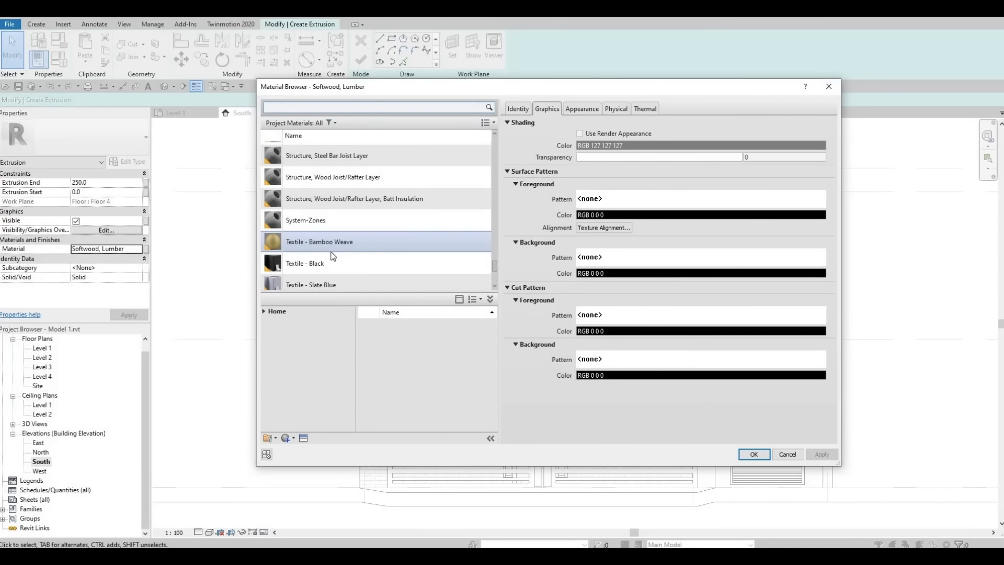
pyautogui.scroll(-2, 333, 256)
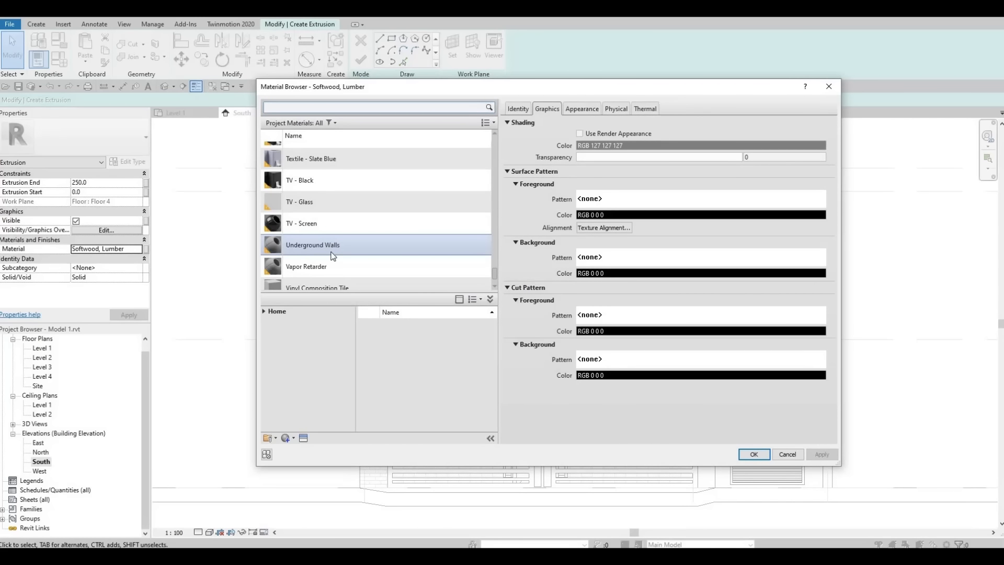
pyautogui.scroll(1, 333, 256)
pyautogui.scroll(-3, 340, 259)
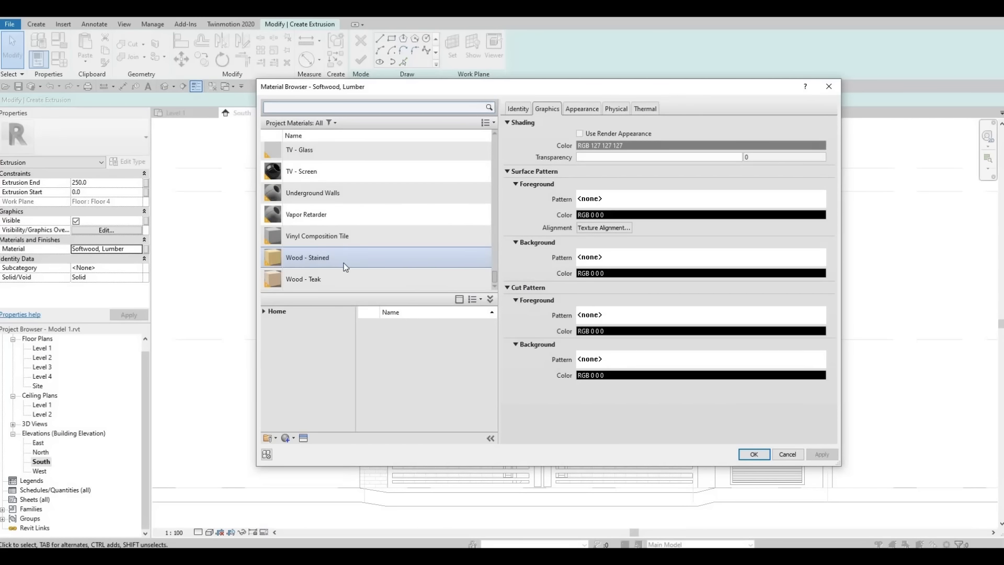
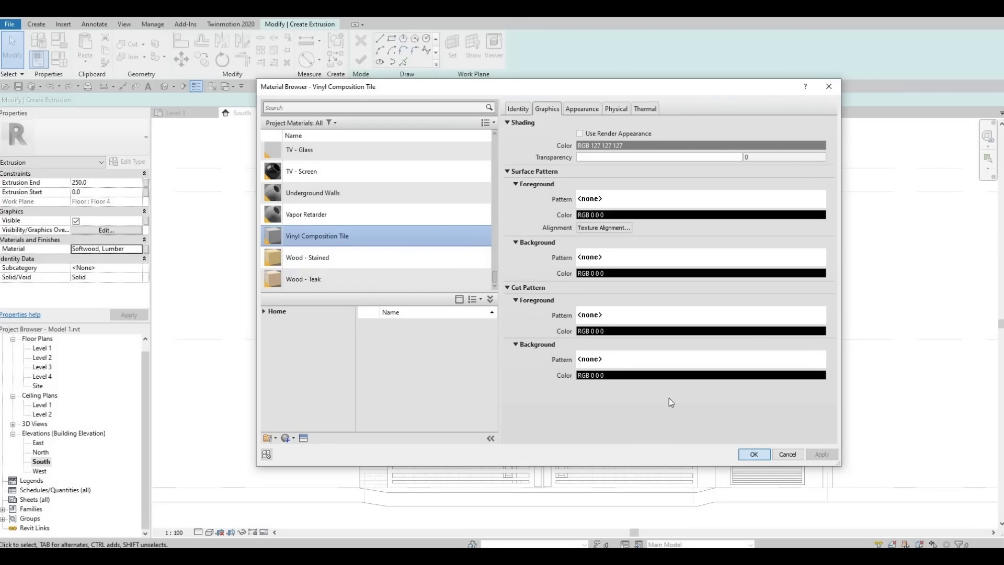
pyautogui.press('Return')
pyautogui.click(361, 63)
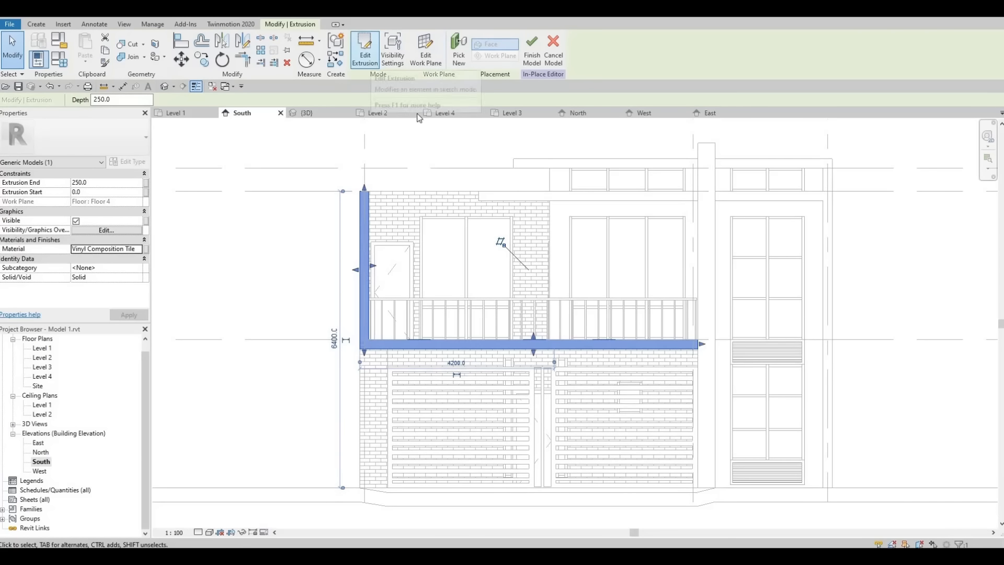
# Step: Check the L-shaped extrusion from both sides in the 3D view and finish the in-place model
pyautogui.click(165, 87)
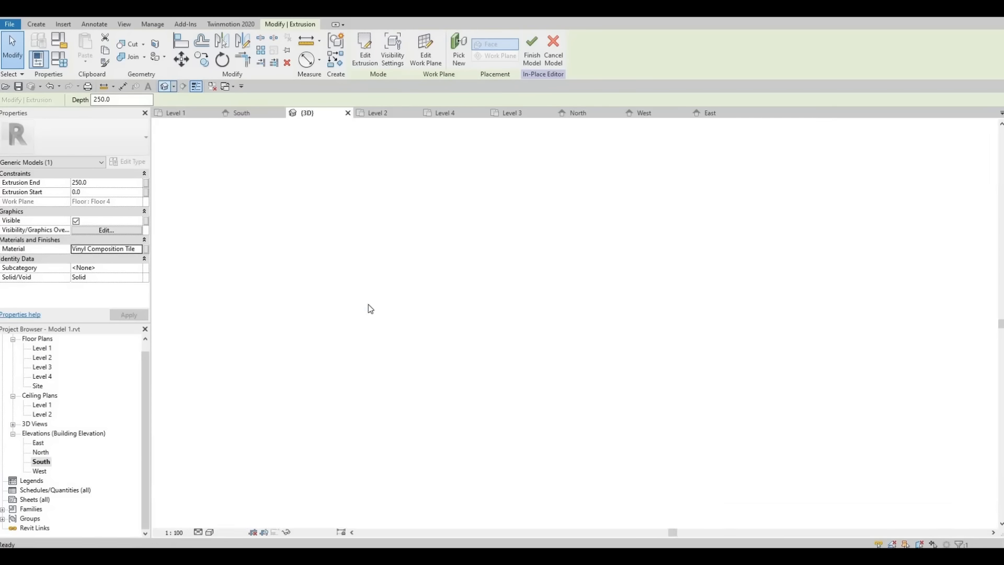
pyautogui.click(369, 305)
pyautogui.scroll(-3, 430, 348)
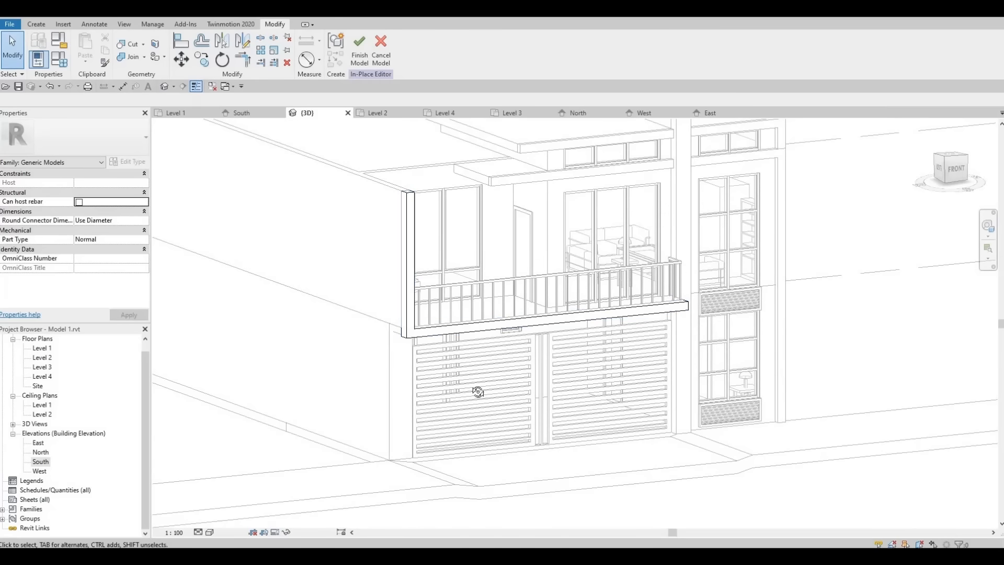
pyautogui.keyDown('shift'); pyautogui.moveTo(477, 390); pyautogui.dragTo(557, 406, button='middle'); pyautogui.keyUp('shift')
pyautogui.keyDown('shift'); pyautogui.moveTo(361, 383); pyautogui.dragTo(401, 282, button='middle'); pyautogui.keyUp('shift')
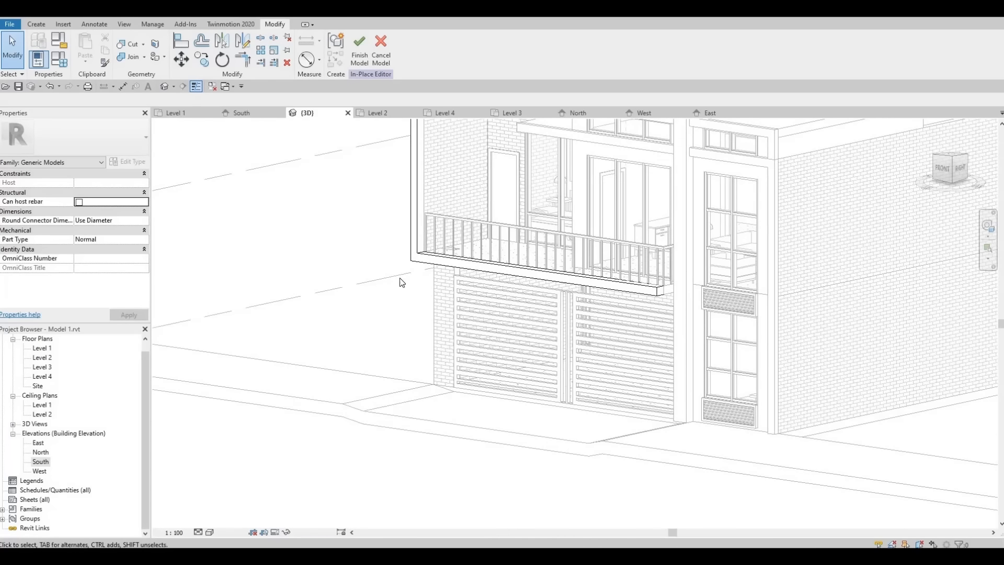
pyautogui.click(355, 53)
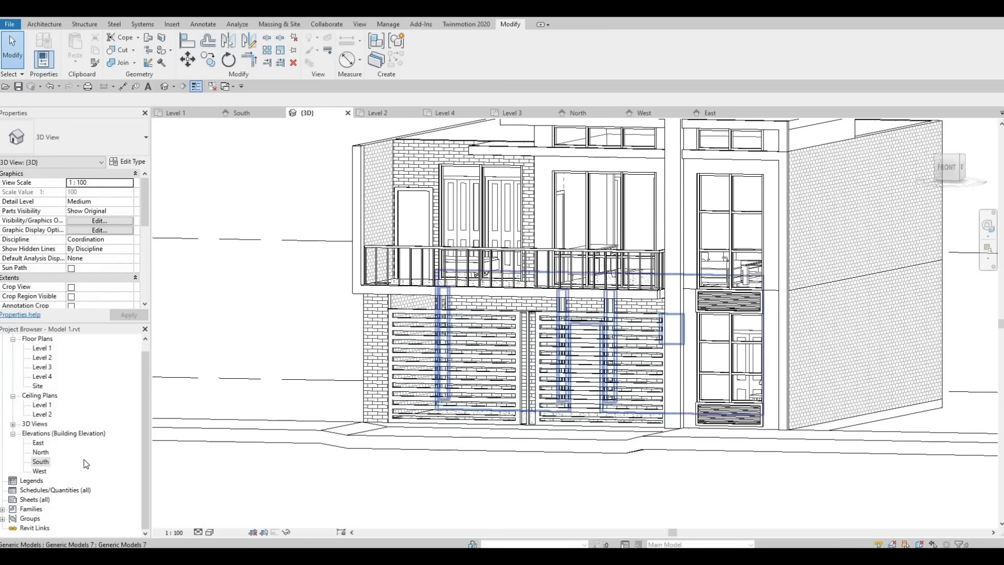
# Step: Examine the completed front facade in the South elevation and from several angles in the 3D view
pyautogui.doubleClick(41, 461)
pyautogui.scroll(-2, 293, 400)
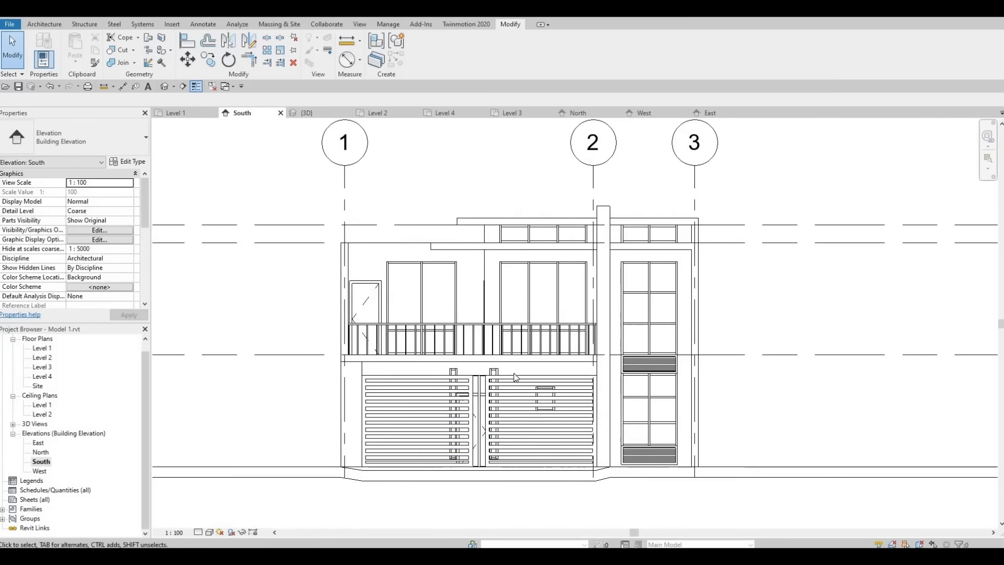
pyautogui.moveTo(506, 315); pyautogui.dragTo(388, 264, button='middle')
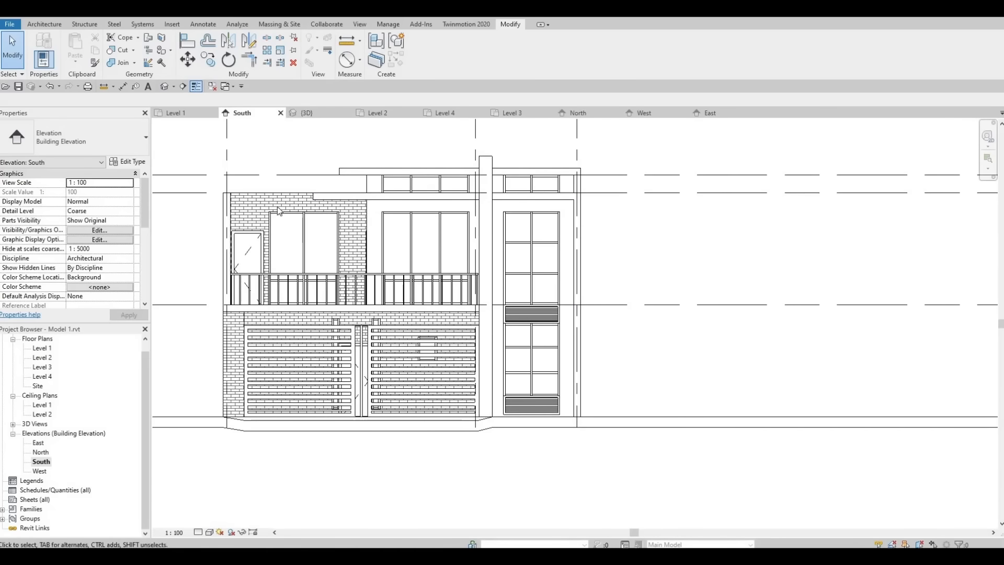
pyautogui.moveTo(365, 306); pyautogui.dragTo(463, 291, button='middle')
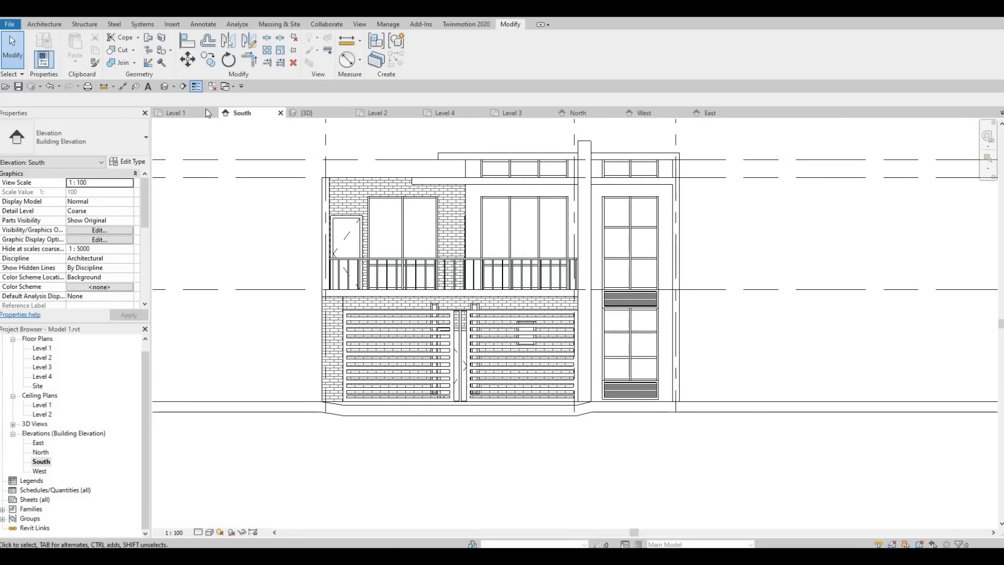
pyautogui.click(164, 86)
pyautogui.keyDown('shift'); pyautogui.moveTo(487, 340); pyautogui.dragTo(540, 462, button='middle'); pyautogui.keyUp('shift')
pyautogui.keyDown('shift'); pyautogui.moveTo(586, 412); pyautogui.dragTo(567, 379, button='middle'); pyautogui.keyUp('shift')
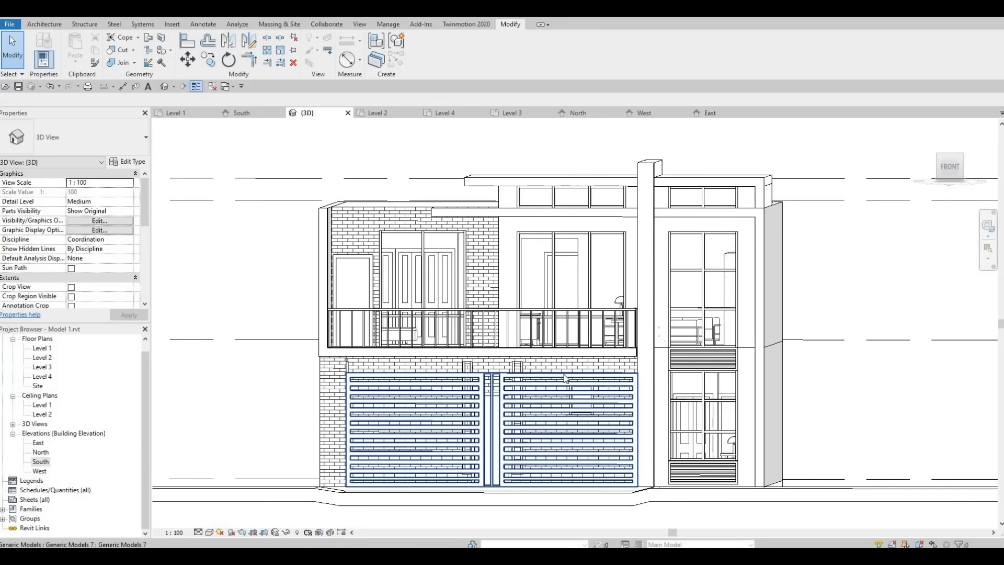
pyautogui.keyDown('shift'); pyautogui.moveTo(411, 427); pyautogui.dragTo(488, 451, button='middle'); pyautogui.keyUp('shift')
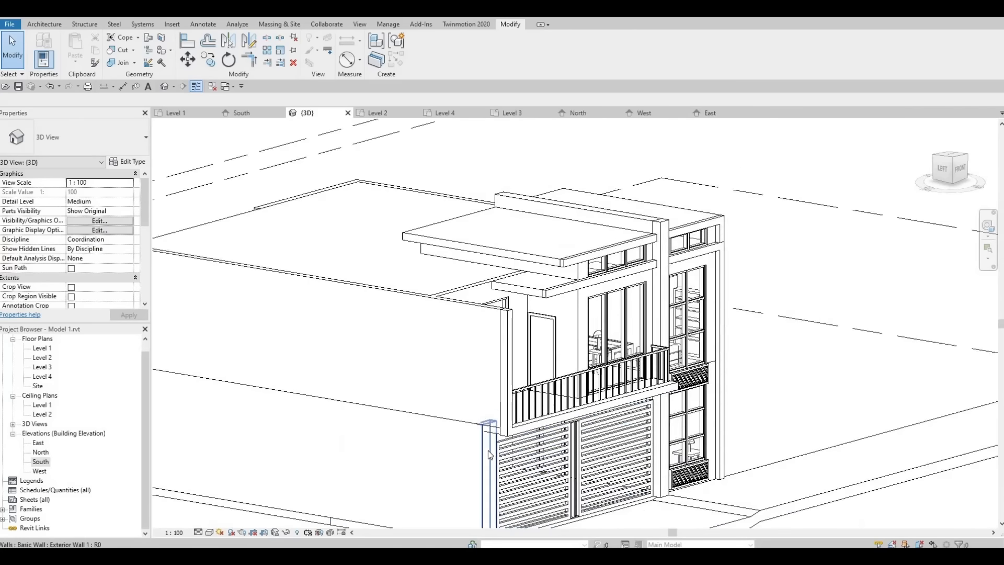
pyautogui.scroll(-5, 488, 451)
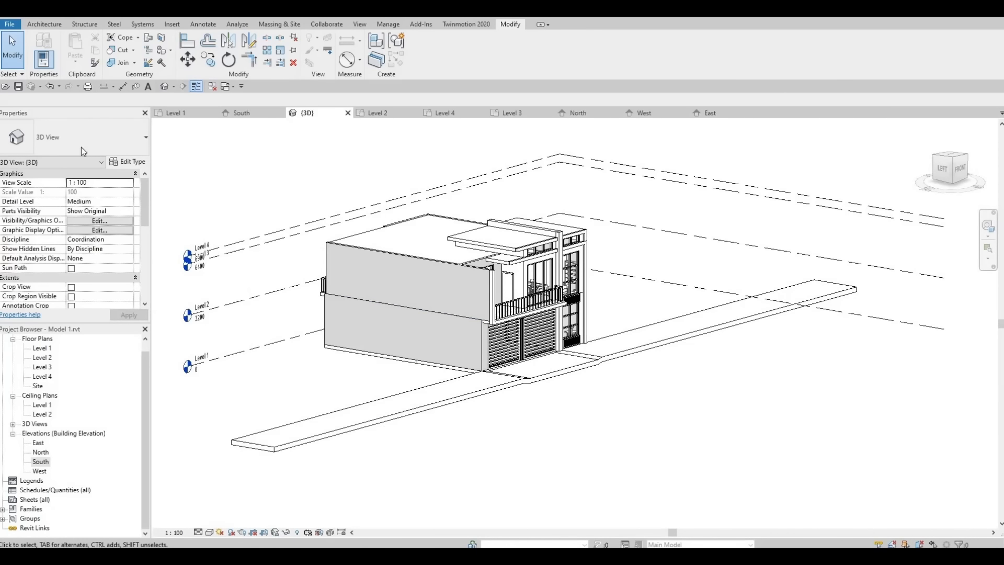
# Step: In the Level 1 plan, start a new floor and duplicate the Floor 5 type as Floor 6
pyautogui.doubleClick(41, 348)
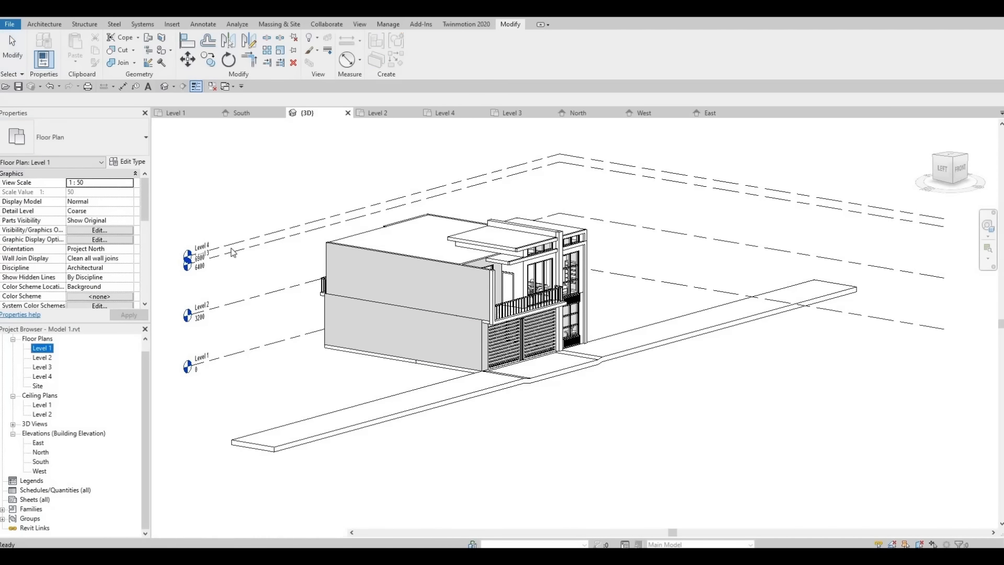
pyautogui.press('Escape')
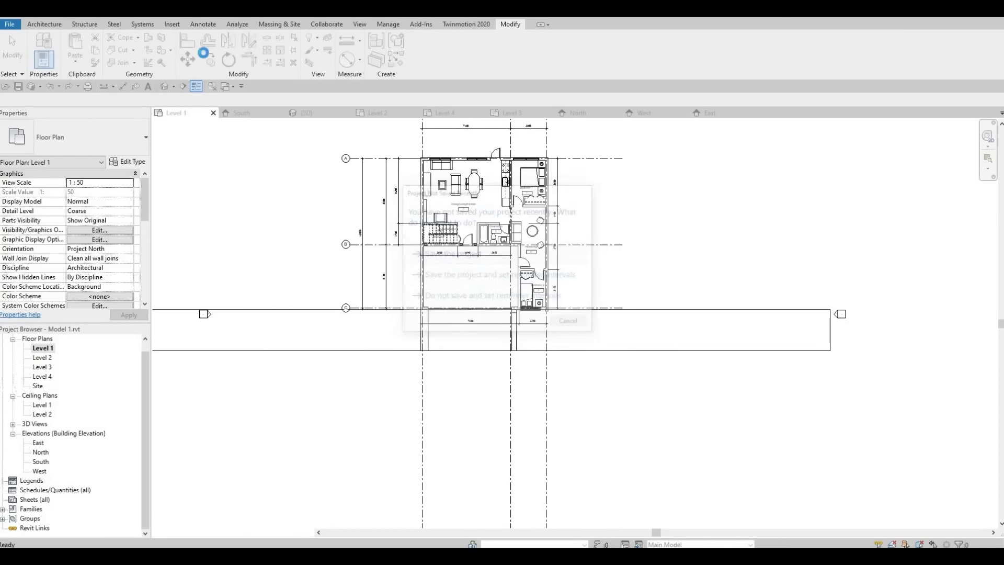
pyautogui.click(44, 25)
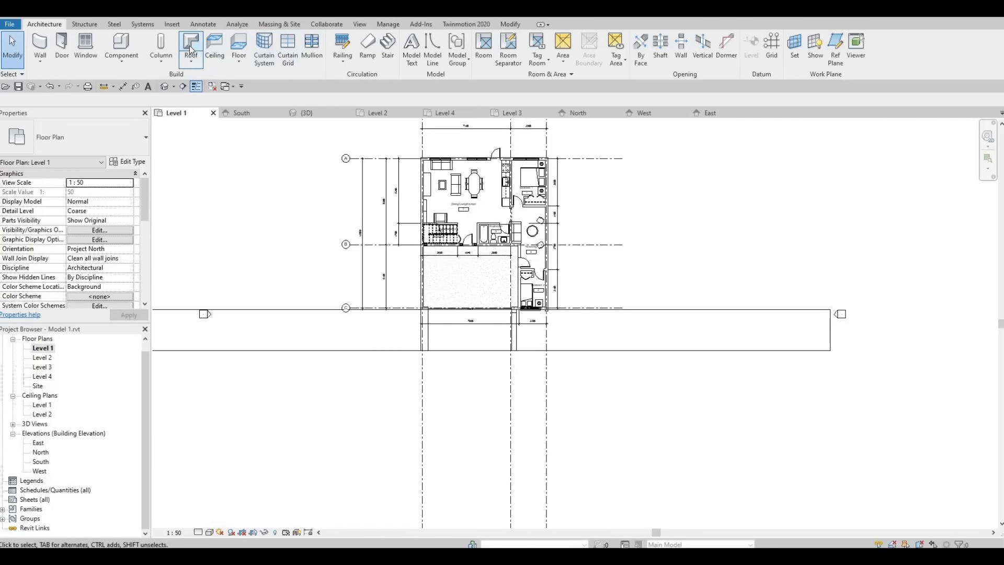
pyautogui.click(238, 46)
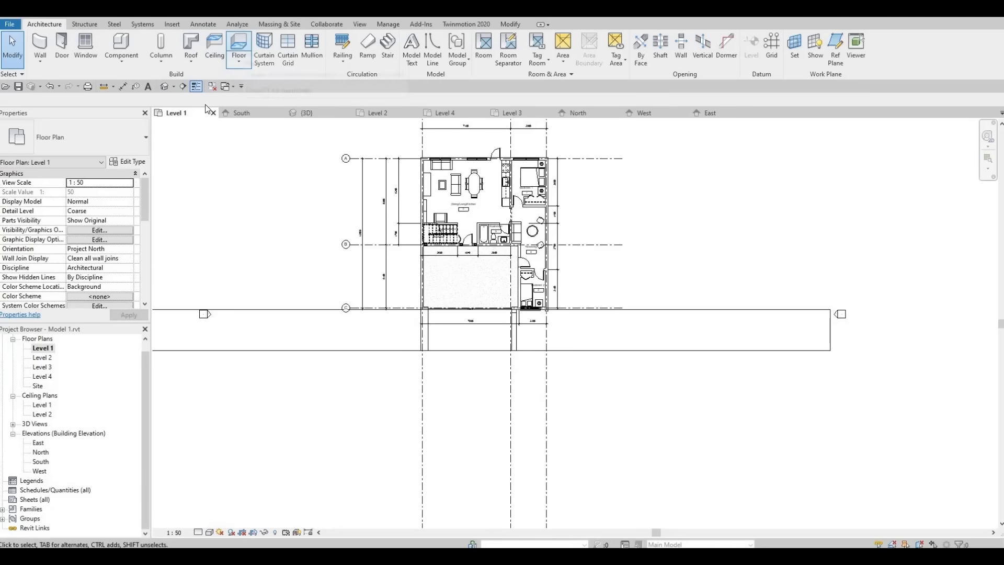
pyautogui.click(114, 143)
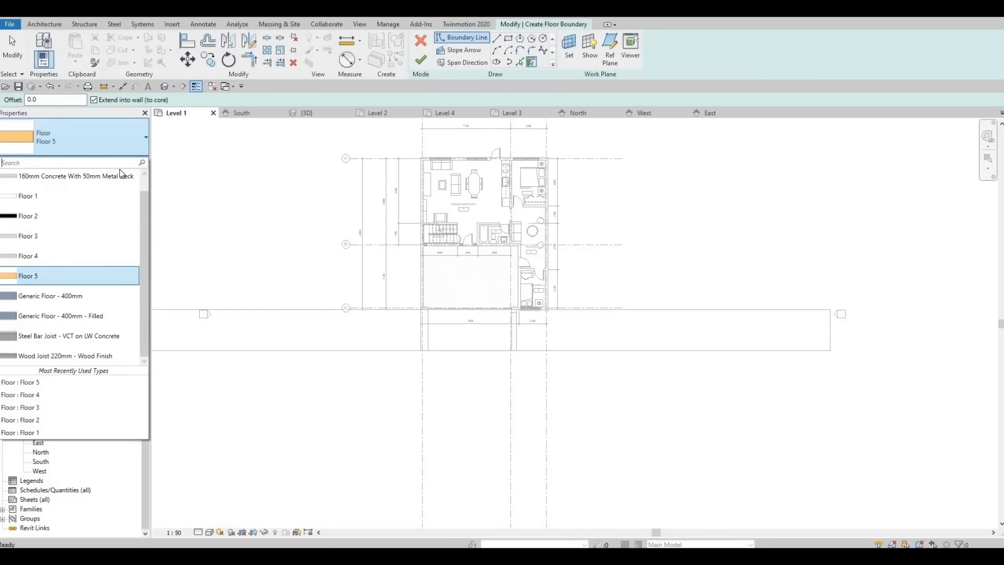
pyautogui.click(135, 153)
pyautogui.click(135, 161)
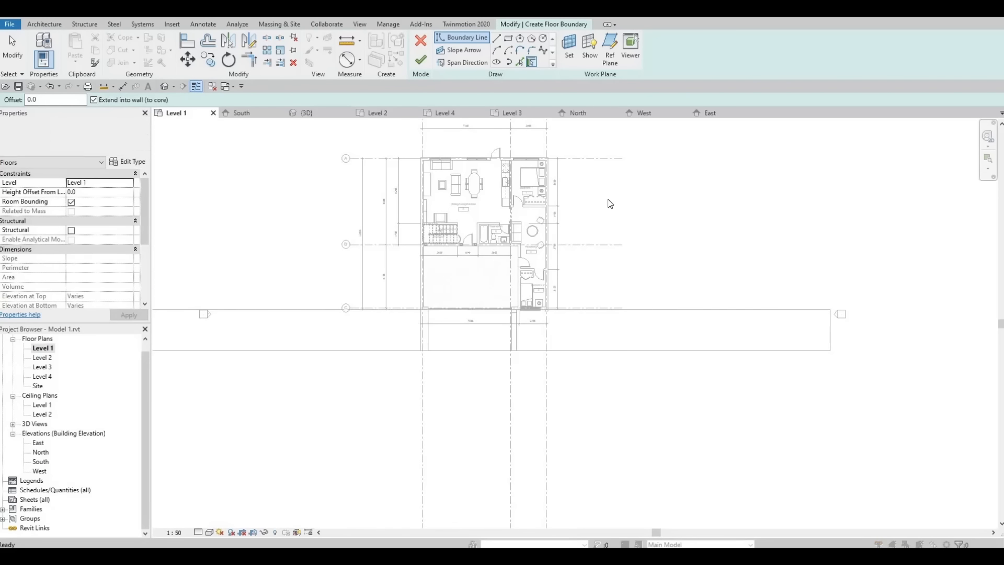
pyautogui.click(719, 134)
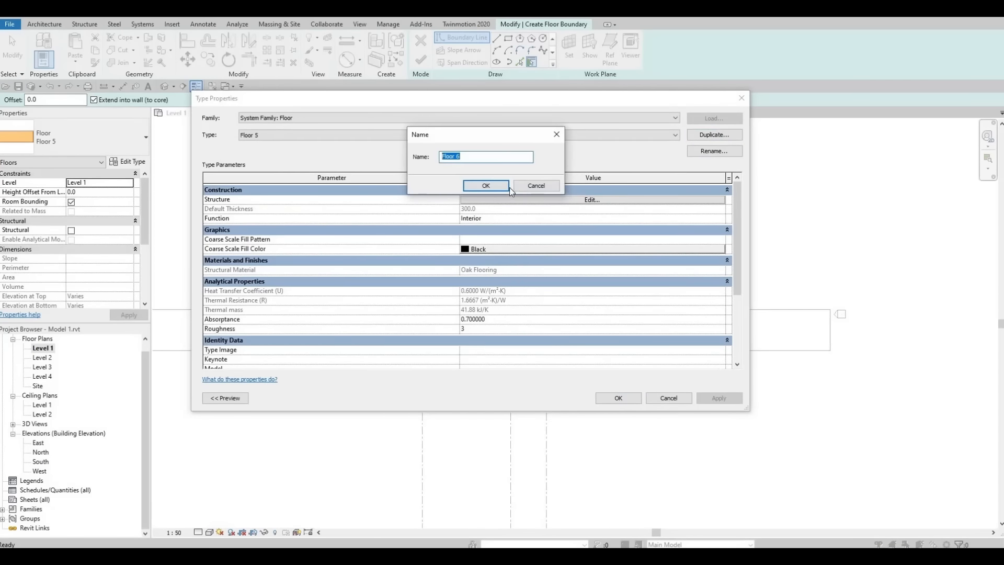
pyautogui.click(490, 186)
# Step: Set the structure layer of Floor 6 to 200 mm thick with the Wood - Teak material
pyautogui.click(533, 200)
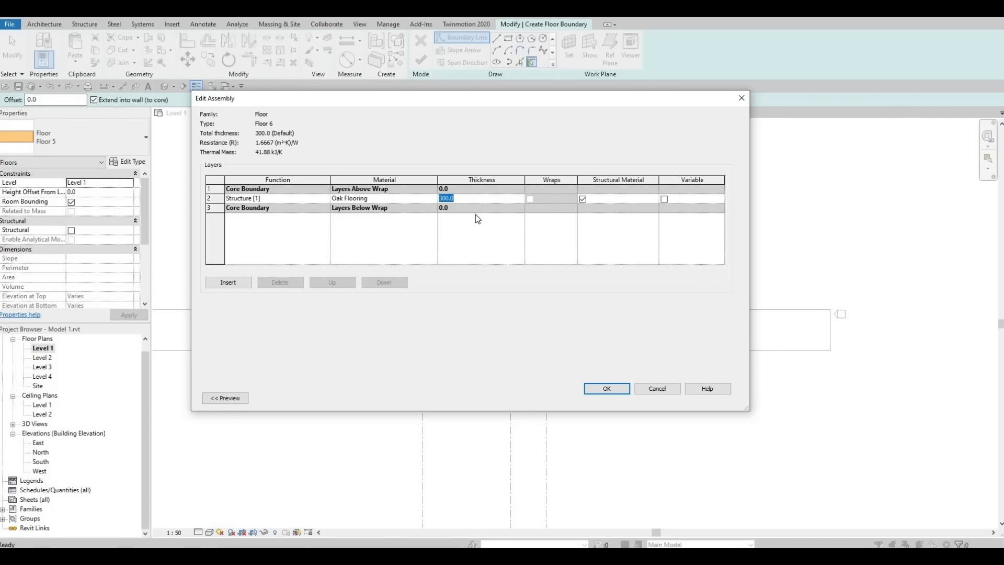
pyautogui.write('200')
pyautogui.click(418, 198)
pyautogui.click(432, 198)
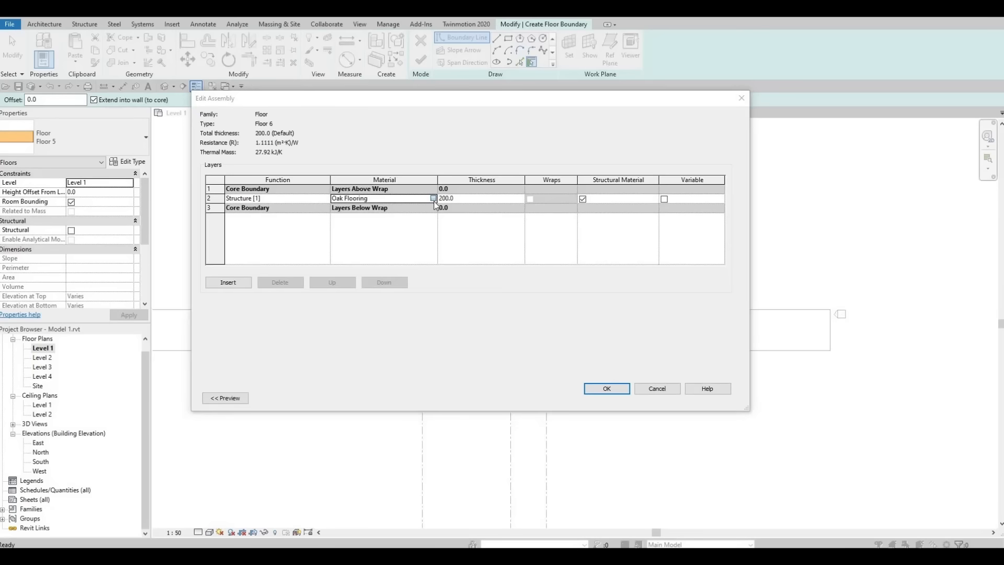
pyautogui.scroll(-5, 366, 248)
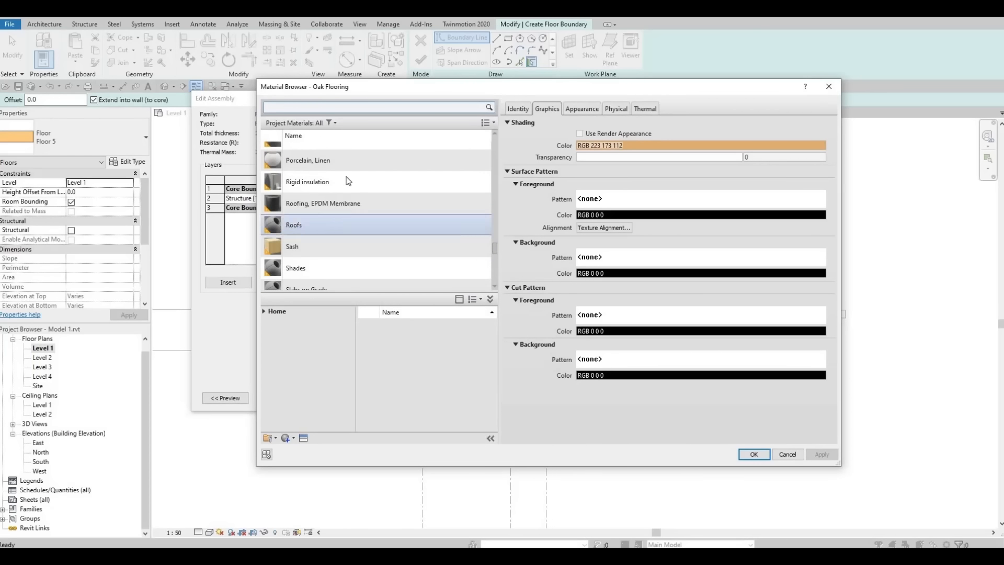
pyautogui.scroll(-1, 345, 248)
pyautogui.scroll(-5, 343, 249)
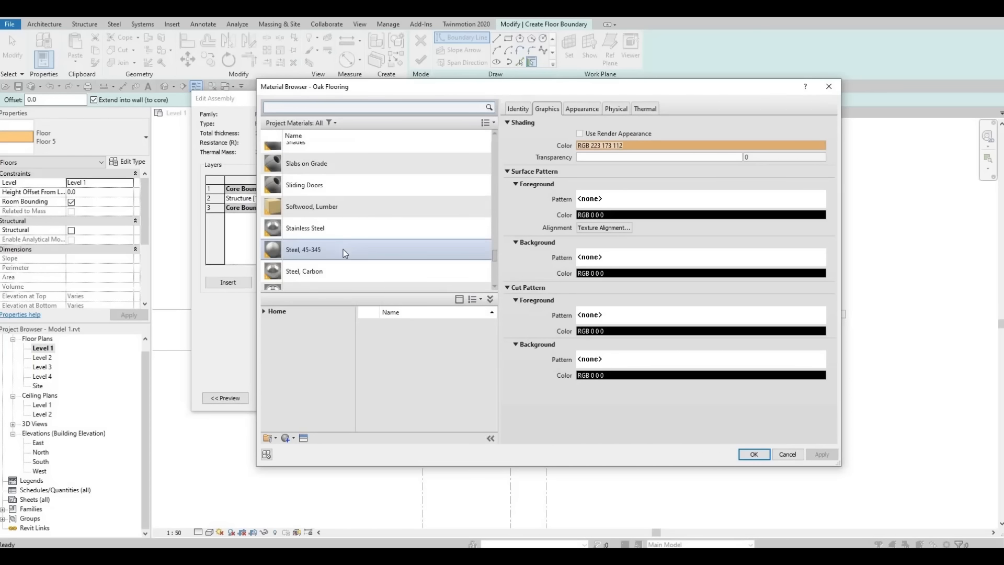
pyautogui.scroll(-5, 344, 252)
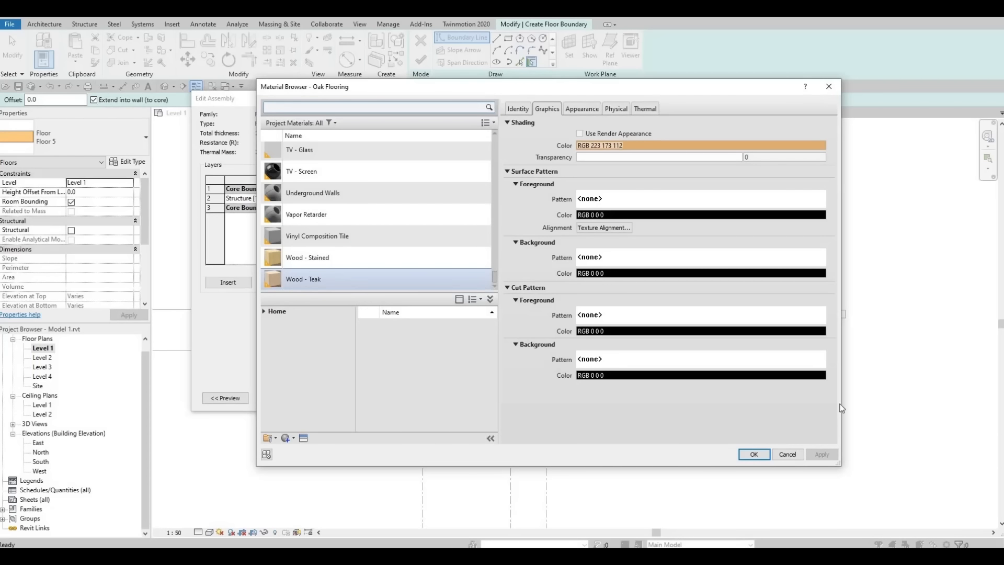
pyautogui.click(753, 454)
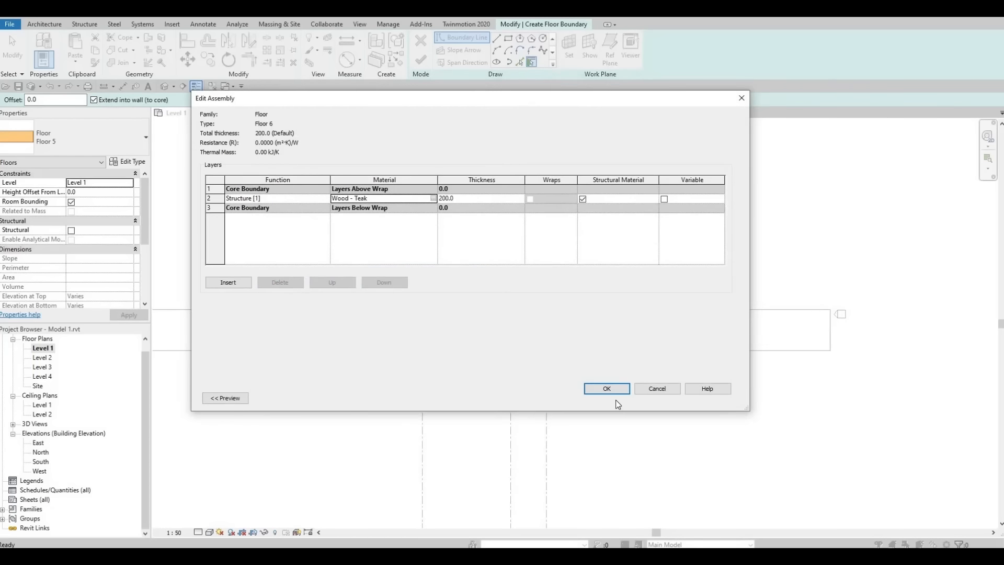
# Step: Apply the Floor 6 type and create a rectangular floor about 57700 by 10700 mm along the front edge of the existing Floor 5 strip
pyautogui.click(617, 393)
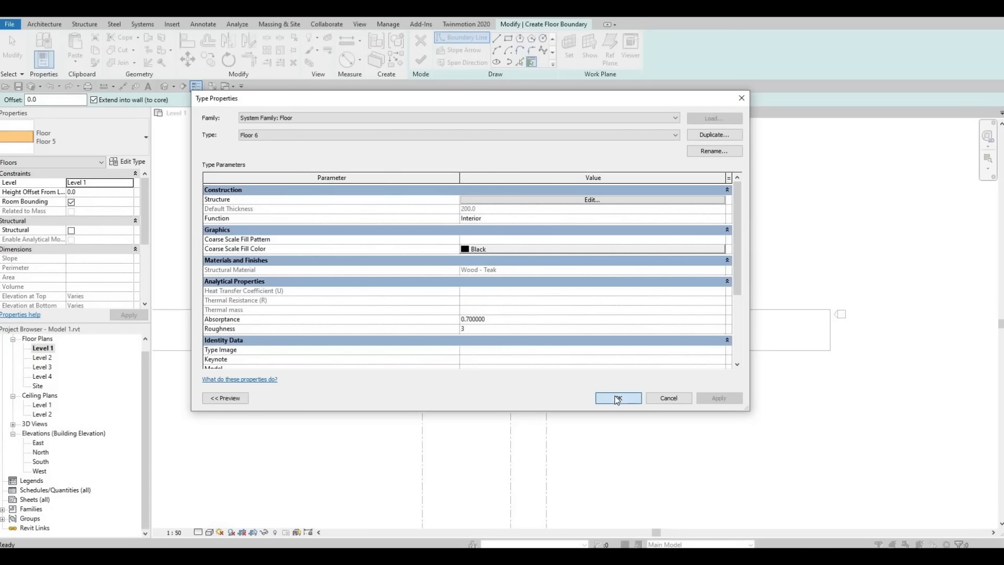
pyautogui.click(617, 399)
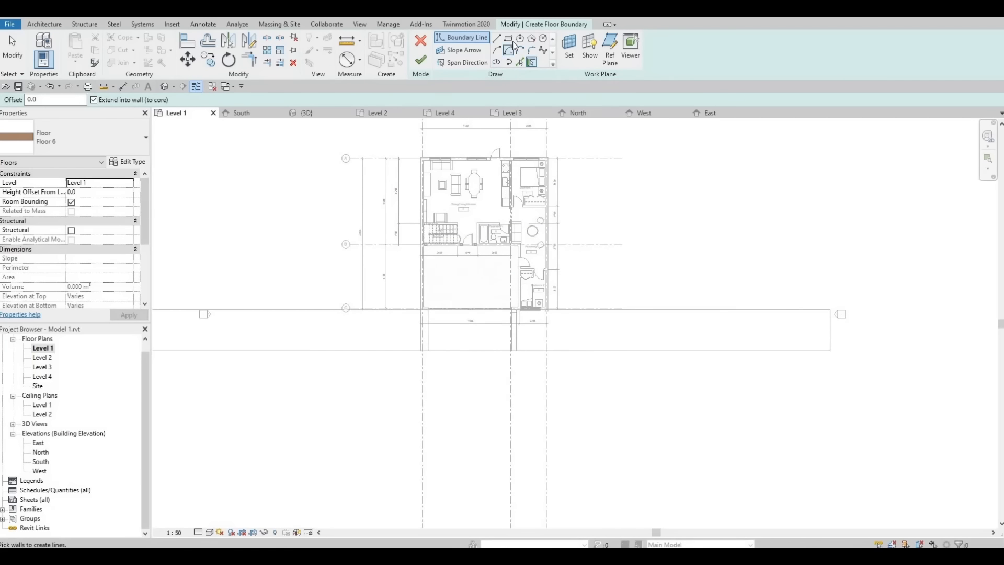
pyautogui.moveTo(387, 373); pyautogui.dragTo(571, 321, button='middle')
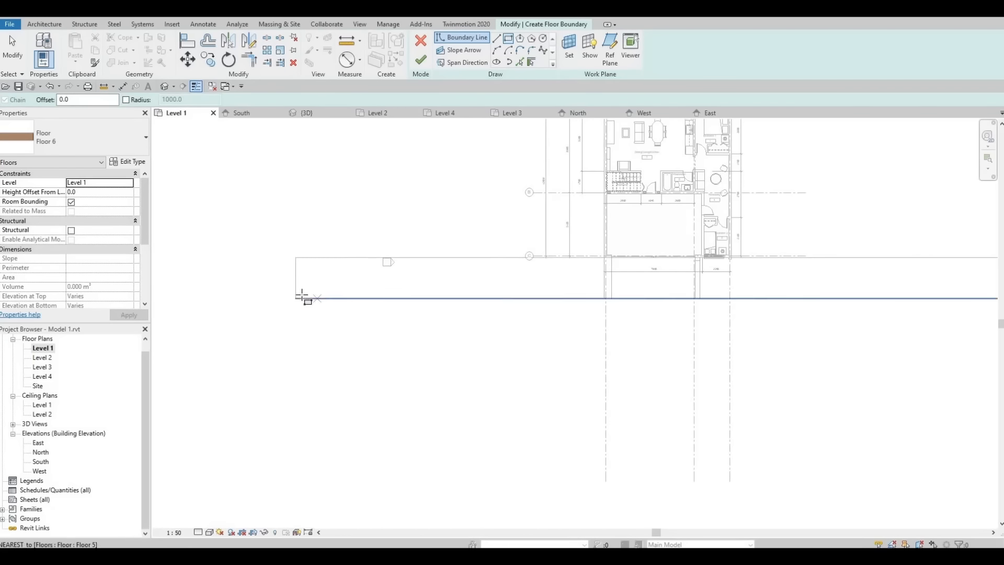
pyautogui.click(296, 296)
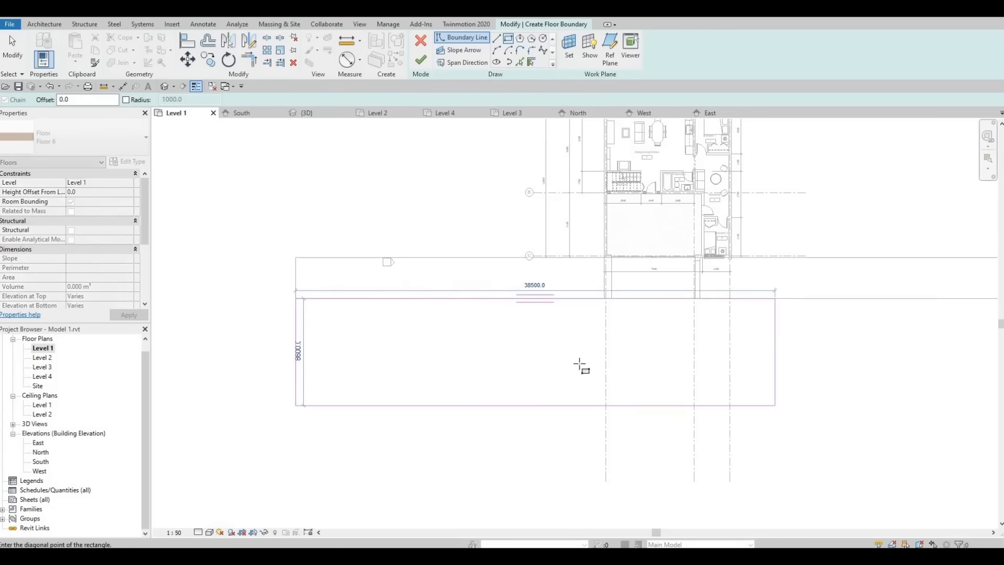
pyautogui.moveTo(580, 366); pyautogui.dragTo(350, 333, button='middle')
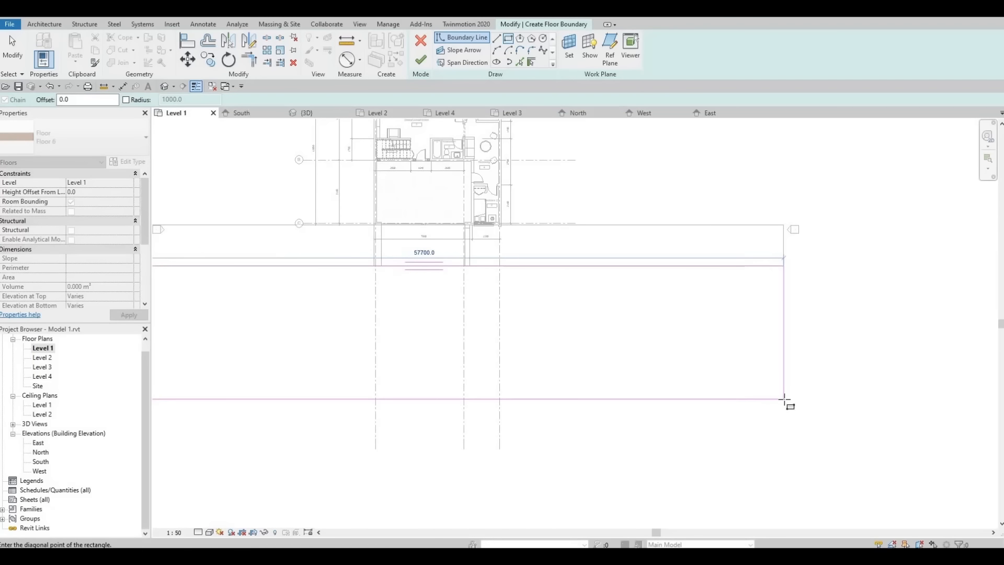
pyautogui.click(784, 399)
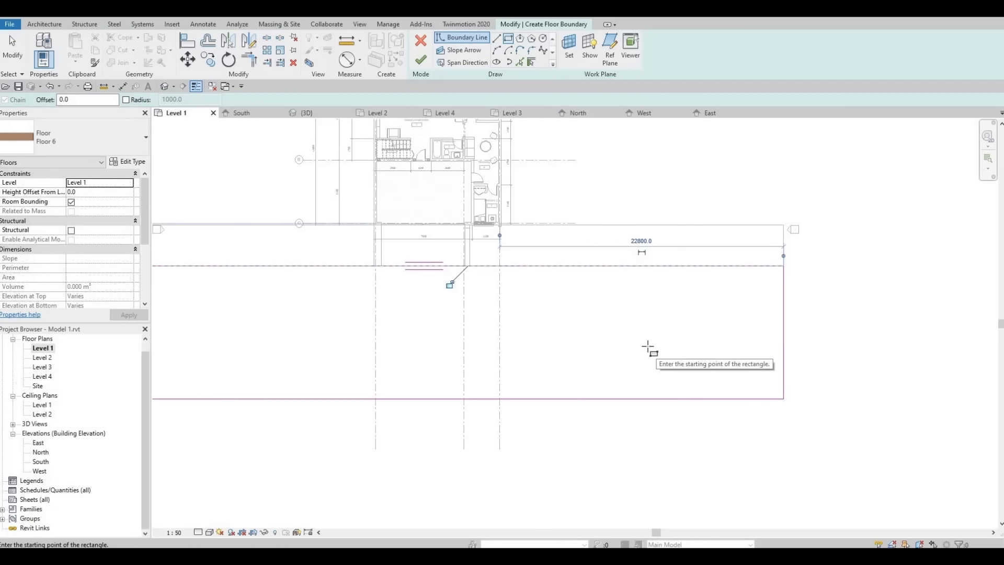
pyautogui.scroll(-3, 583, 342)
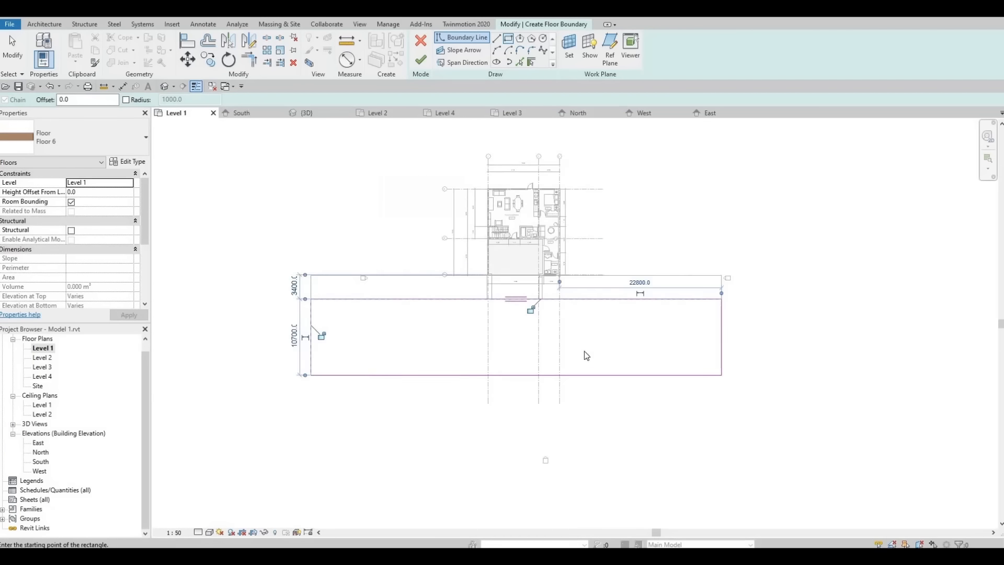
pyautogui.scroll(2, 559, 349)
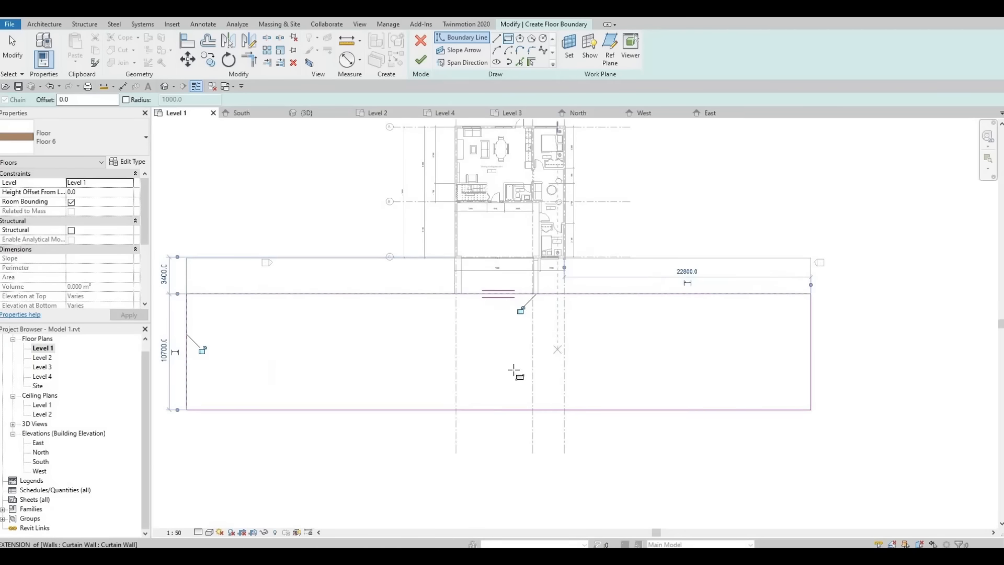
pyautogui.press('Escape')
pyautogui.press('Escape')
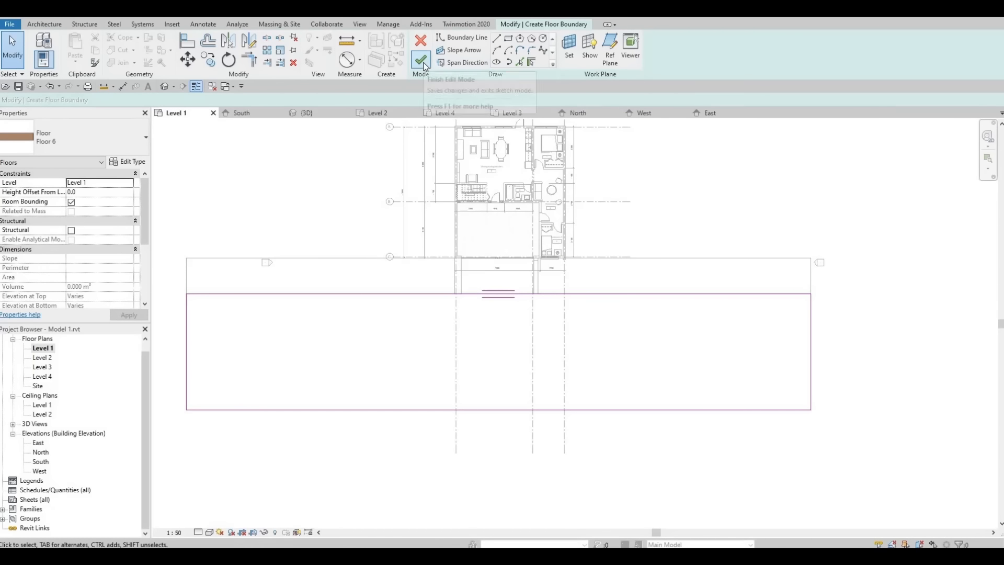
pyautogui.click(422, 61)
pyautogui.click(218, 249)
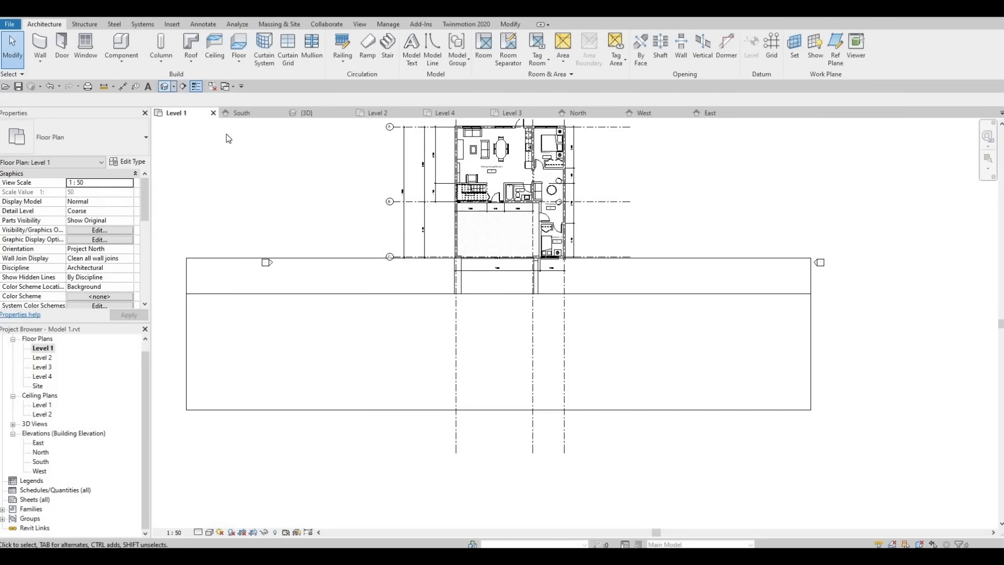
# Step: In the 3D view, set the height offset from level of the new Floor 6 slab to -100
pyautogui.click(166, 86)
pyautogui.scroll(2, 421, 349)
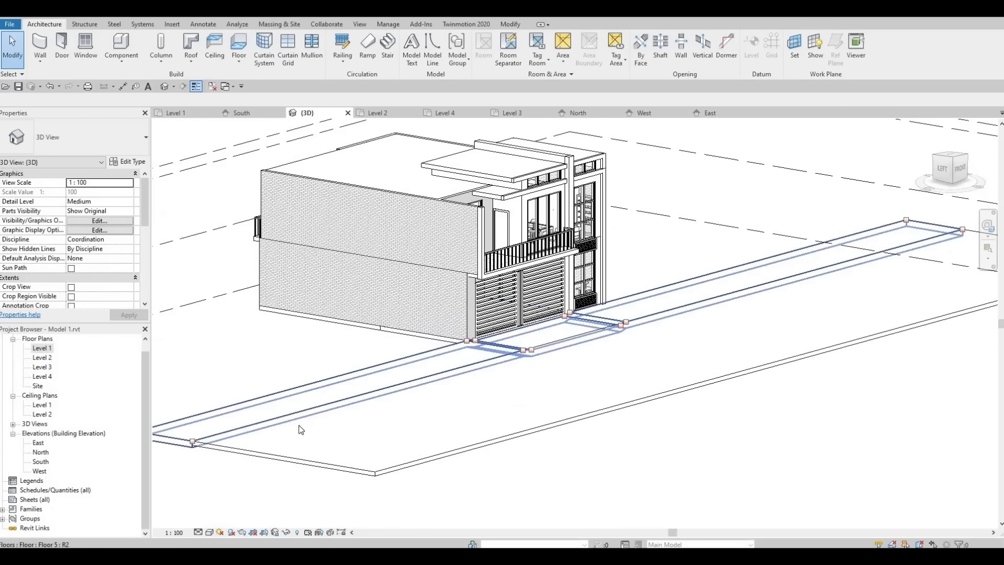
pyautogui.click(282, 392)
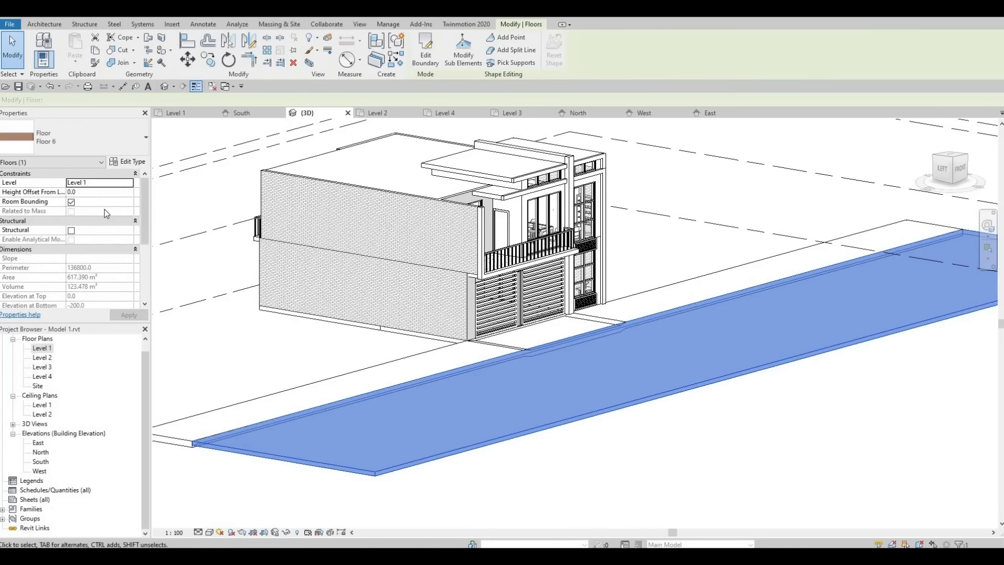
pyautogui.click(101, 194)
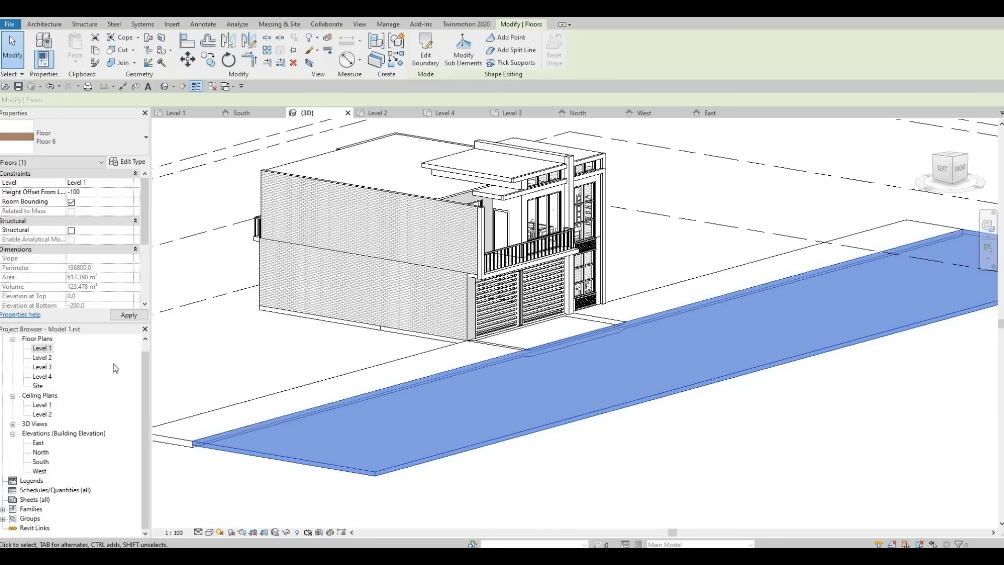
pyautogui.click(112, 316)
pyautogui.click(261, 403)
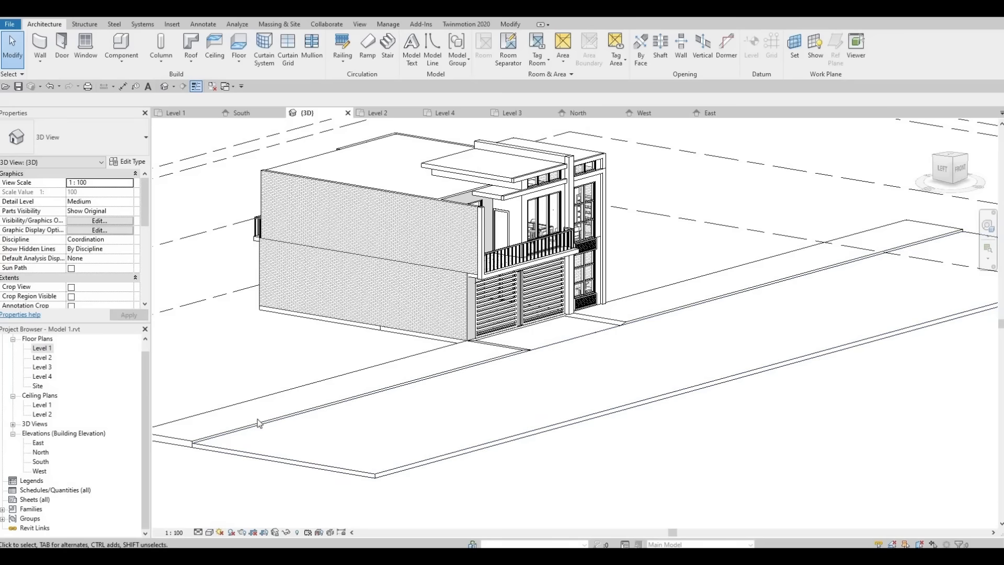
# Step: In the Level 1 plan, start another floor and duplicate the Floor 6 type as Floor 7
pyautogui.doubleClick(47, 352)
pyautogui.moveTo(394, 398)
pyautogui.mouseDown(button='middle')
pyautogui.moveTo(393, 369)
pyautogui.moveTo(401, 392)
pyautogui.mouseUp(button='middle')
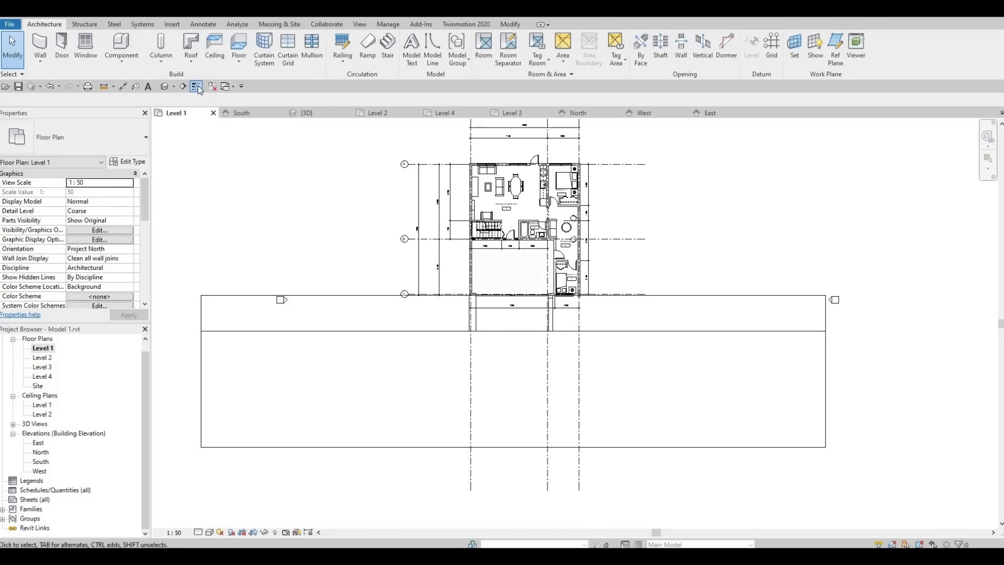
pyautogui.click(164, 87)
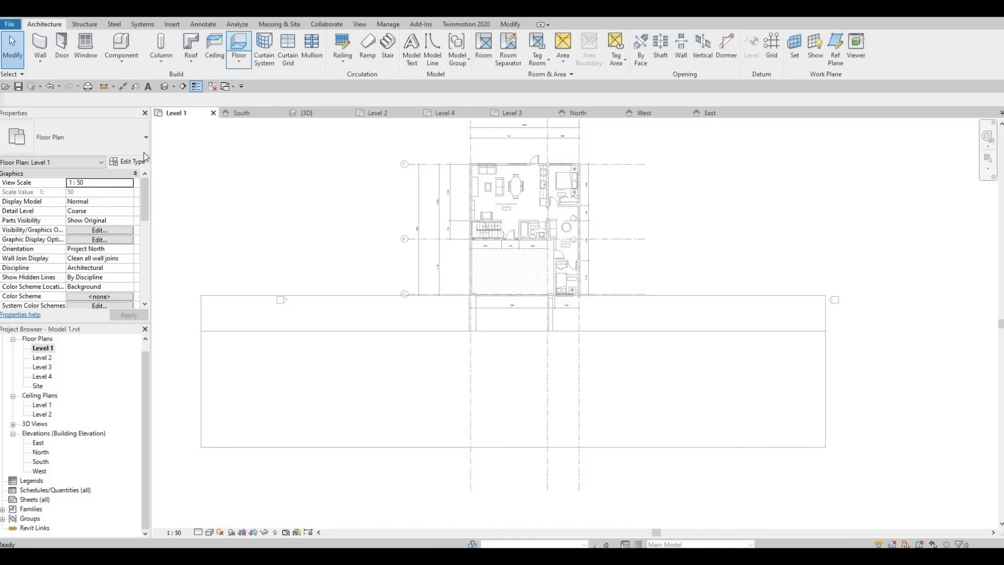
pyautogui.click(128, 162)
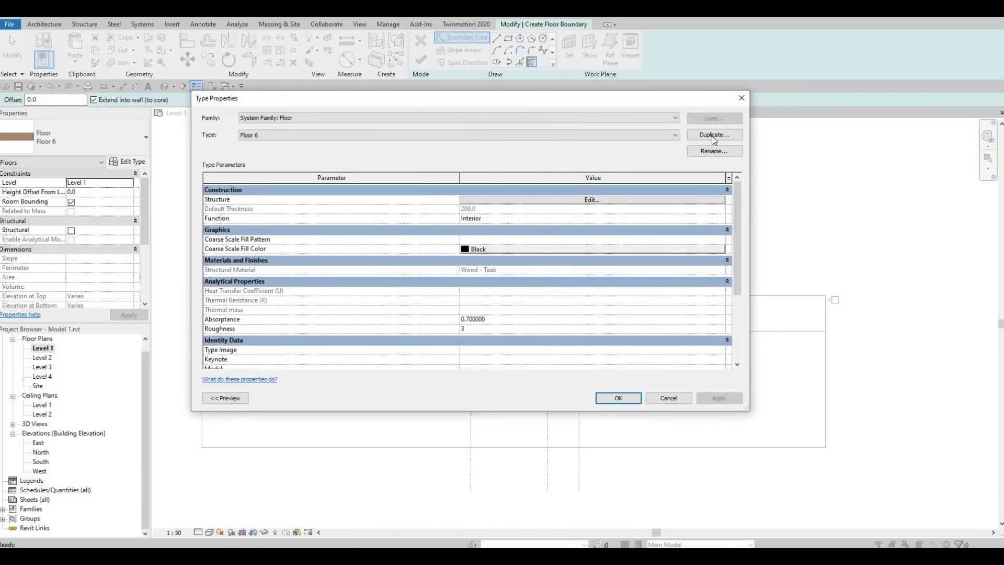
pyautogui.click(711, 136)
pyautogui.click(490, 186)
# Step: Assign the Steel, Polished material to the structure layer of Floor 7 and apply the type
pyautogui.click(507, 199)
pyautogui.click(419, 198)
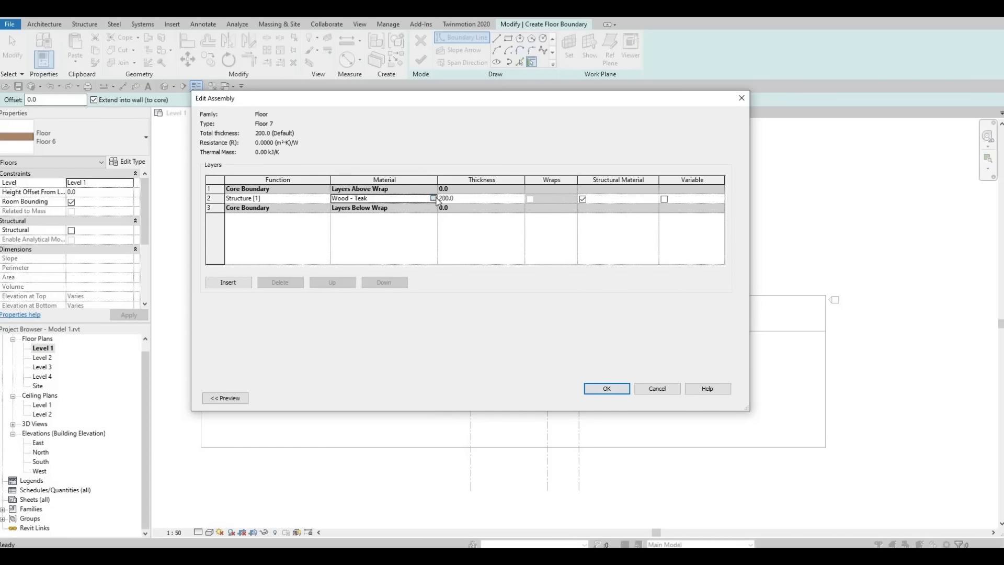
pyautogui.click(432, 198)
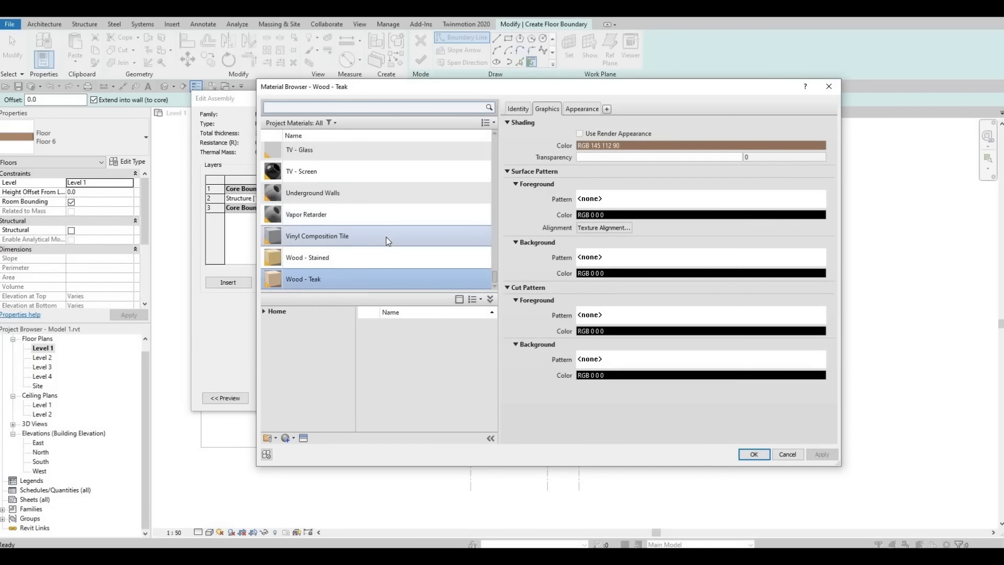
pyautogui.scroll(5, 386, 237)
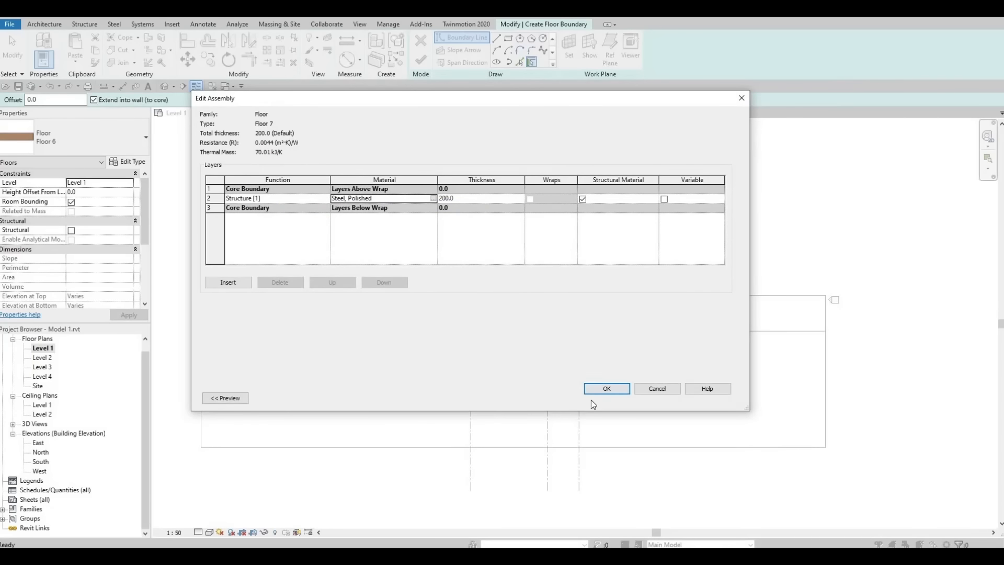
pyautogui.click(608, 391)
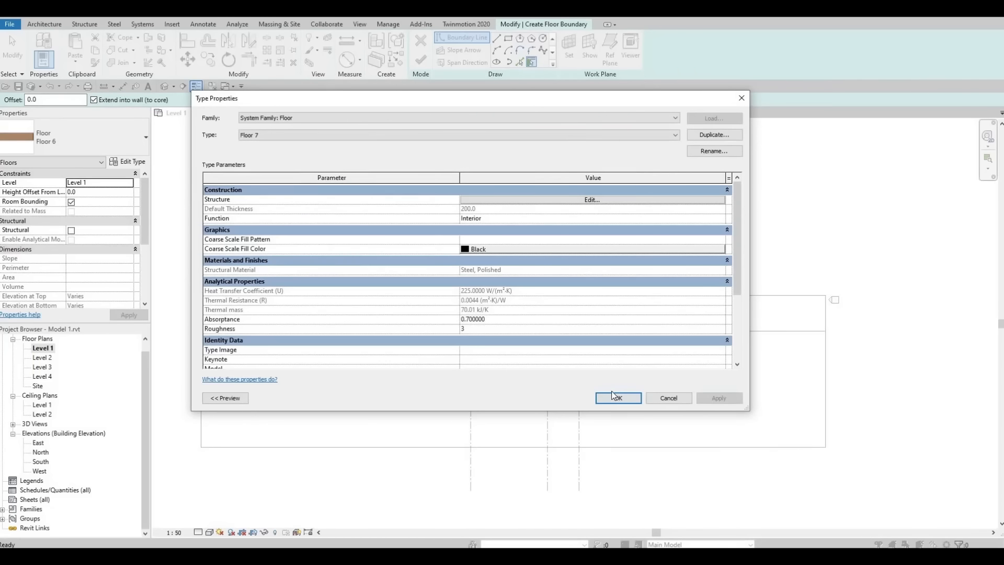
pyautogui.click(607, 397)
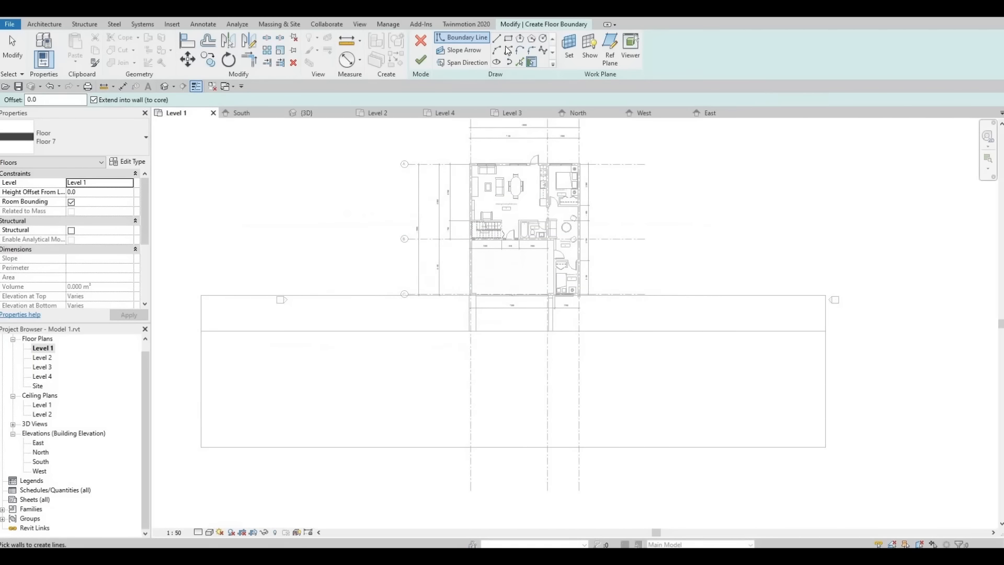
# Step: Sketch a rectangular floor boundary about 24670 mm wide from the house's left front corner out to the strip's end and up to grid A
pyautogui.click(509, 41)
pyautogui.scroll(6, 473, 298)
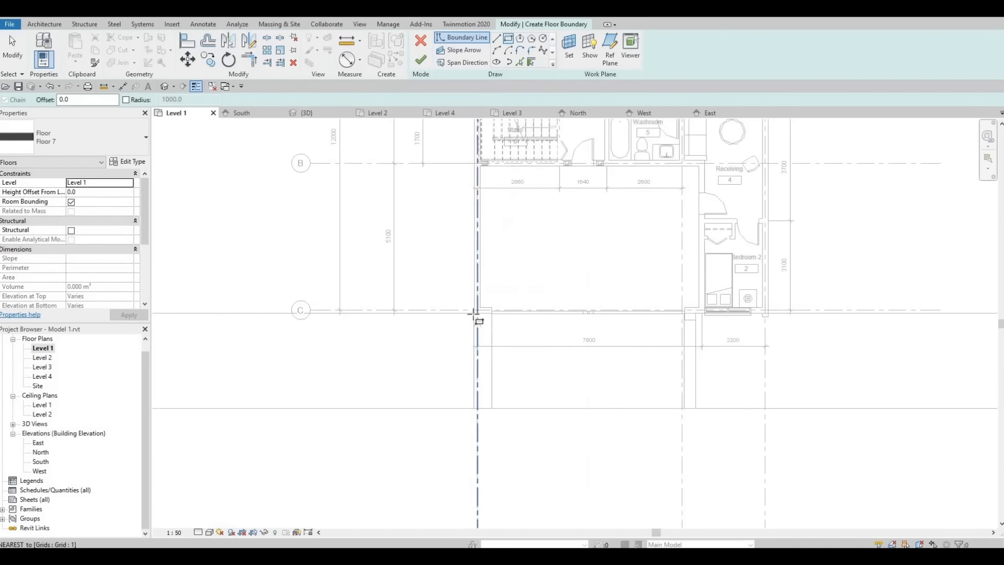
pyautogui.scroll(3, 470, 306)
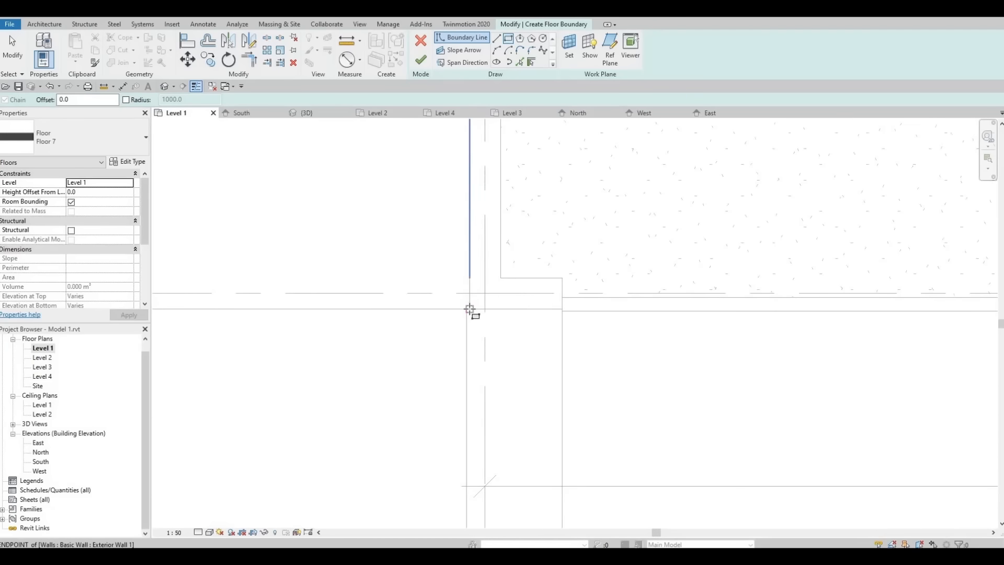
pyautogui.click(417, 257)
pyautogui.scroll(-8, 417, 257)
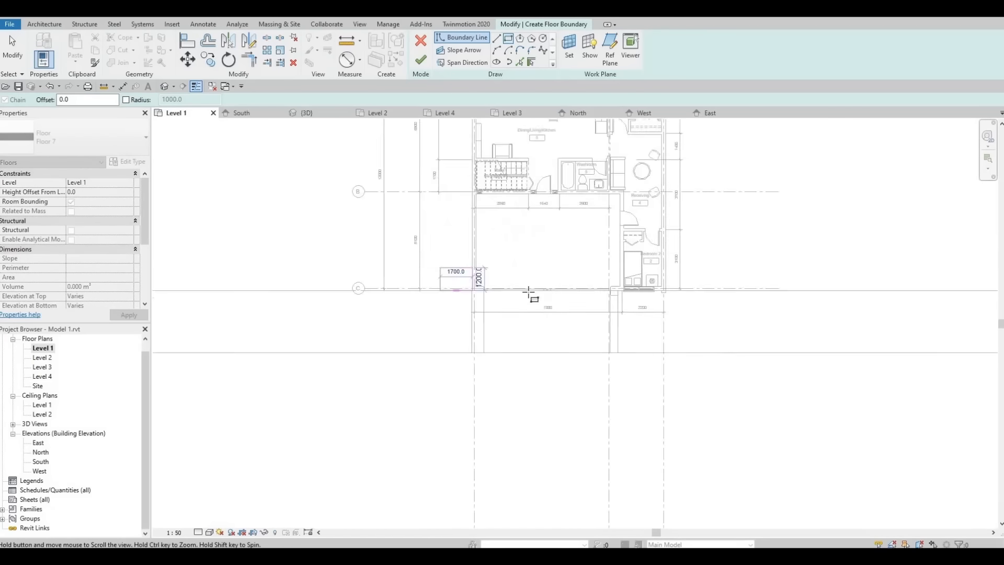
pyautogui.scroll(-2, 430, 242)
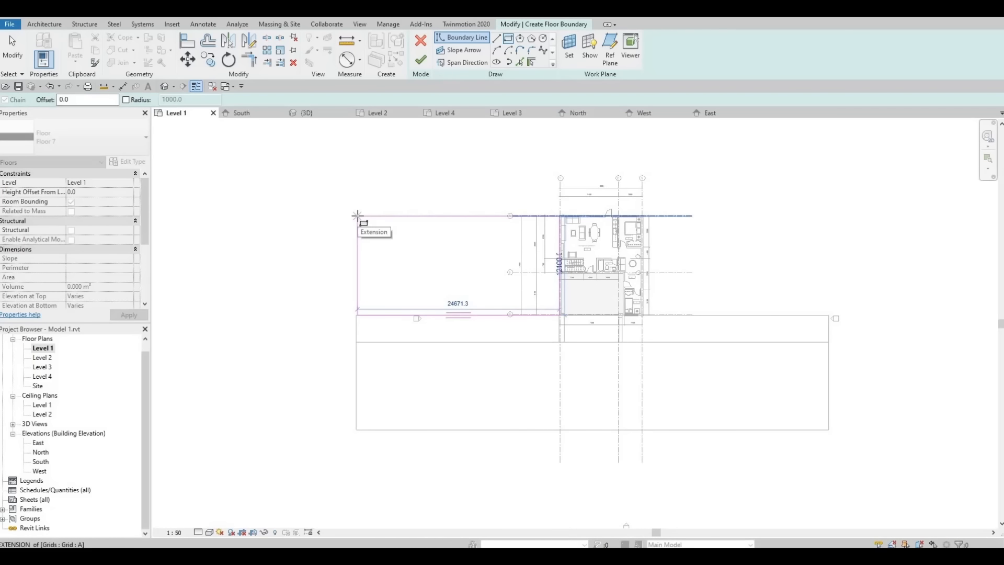
pyautogui.click(357, 216)
# Step: Sketch a second rectangle about 22670 by 12200 mm between the house's right wall and the strip's end, and finish the floor
pyautogui.scroll(6, 533, 330)
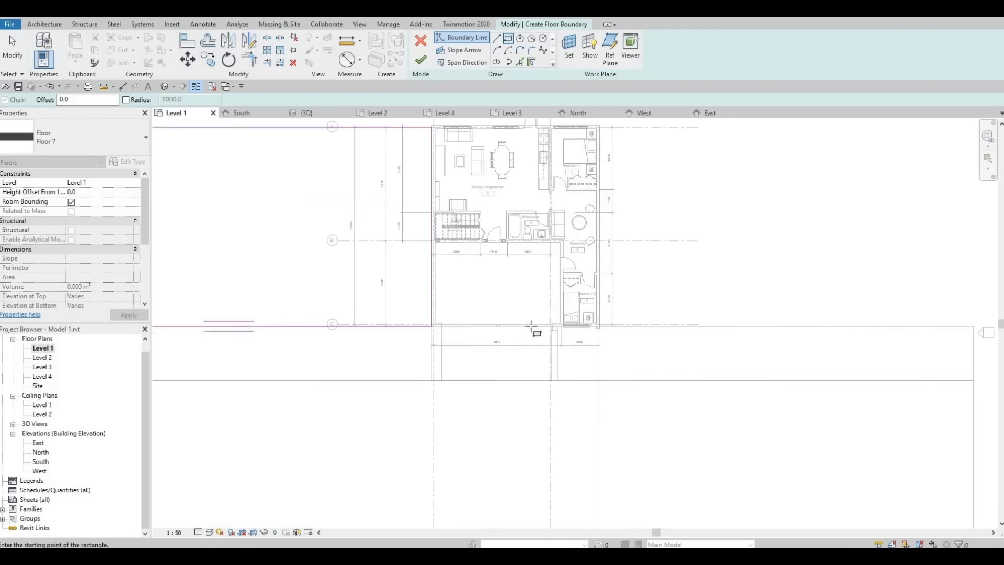
pyautogui.scroll(4, 497, 387)
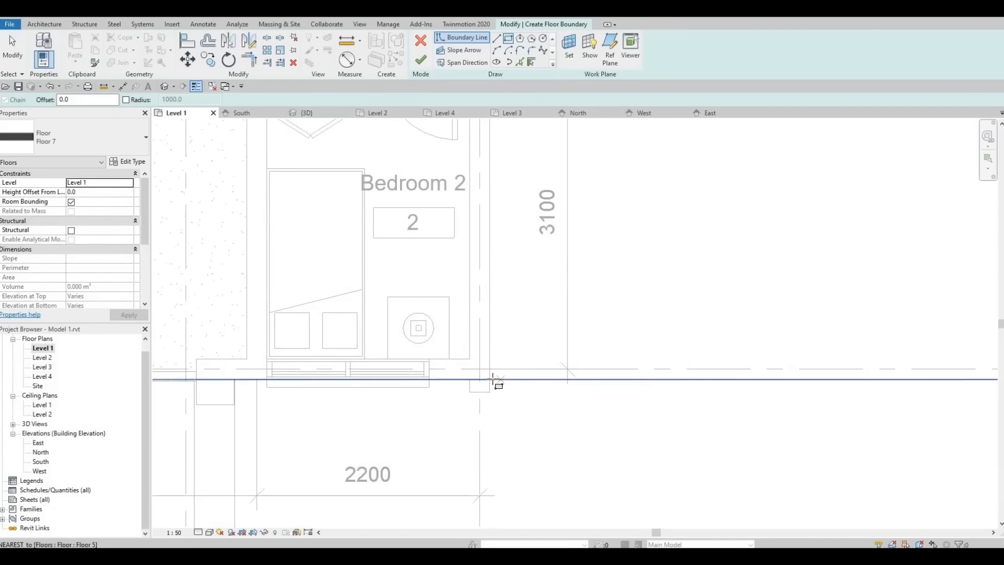
pyautogui.scroll(-8, 798, 260)
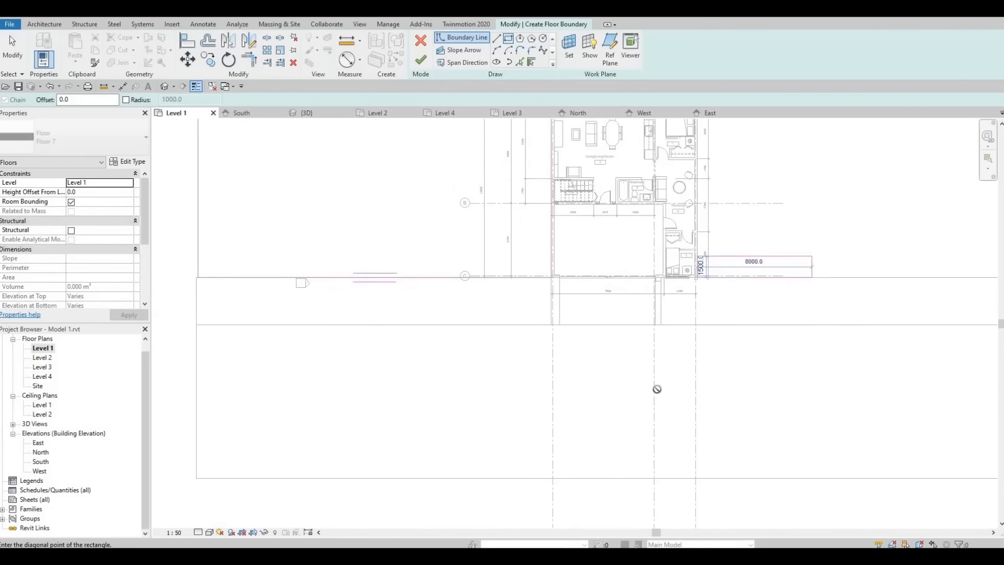
pyautogui.moveTo(776, 268); pyautogui.dragTo(596, 358, button='middle')
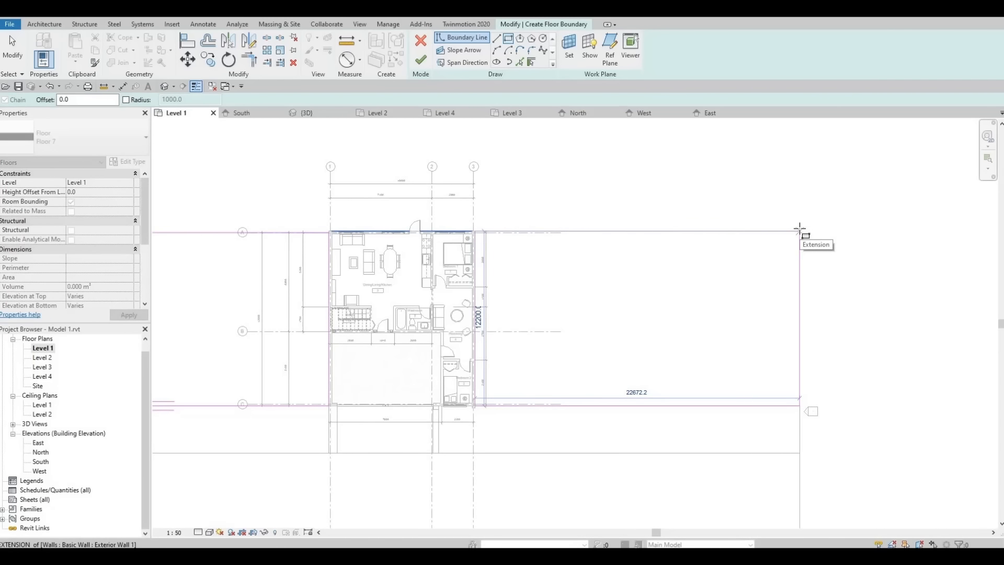
pyautogui.click(800, 229)
pyautogui.click(420, 59)
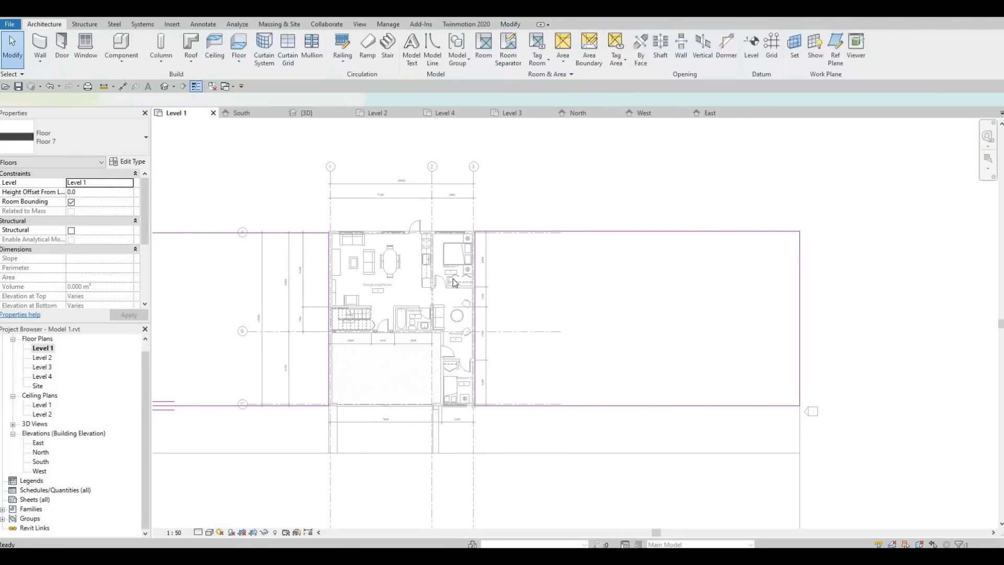
pyautogui.press('Escape')
# Step: Examine the new ground floors around the house from the front in the 3D view
pyautogui.moveTo(204, 178); pyautogui.dragTo(298, 141, button='middle')
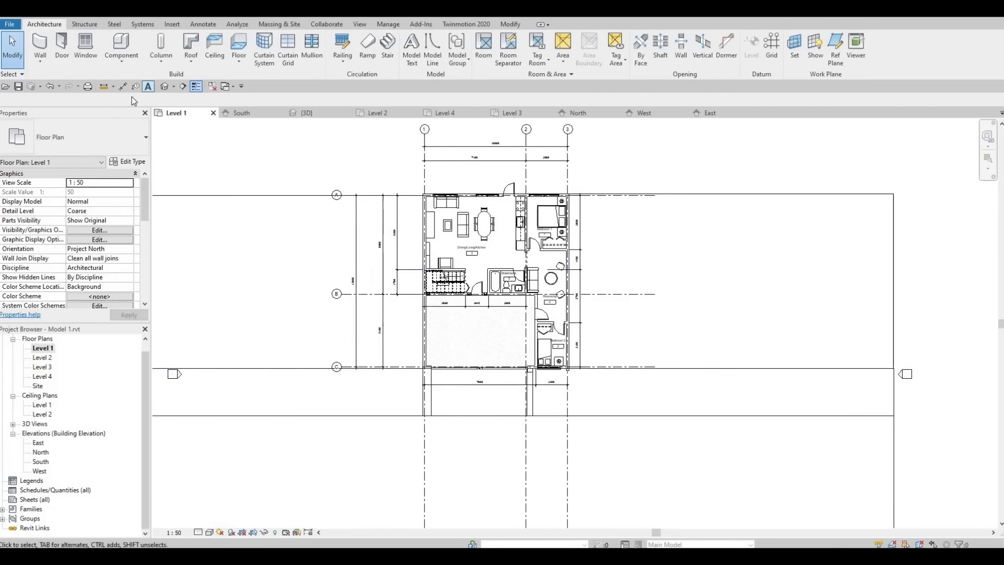
pyautogui.click(164, 87)
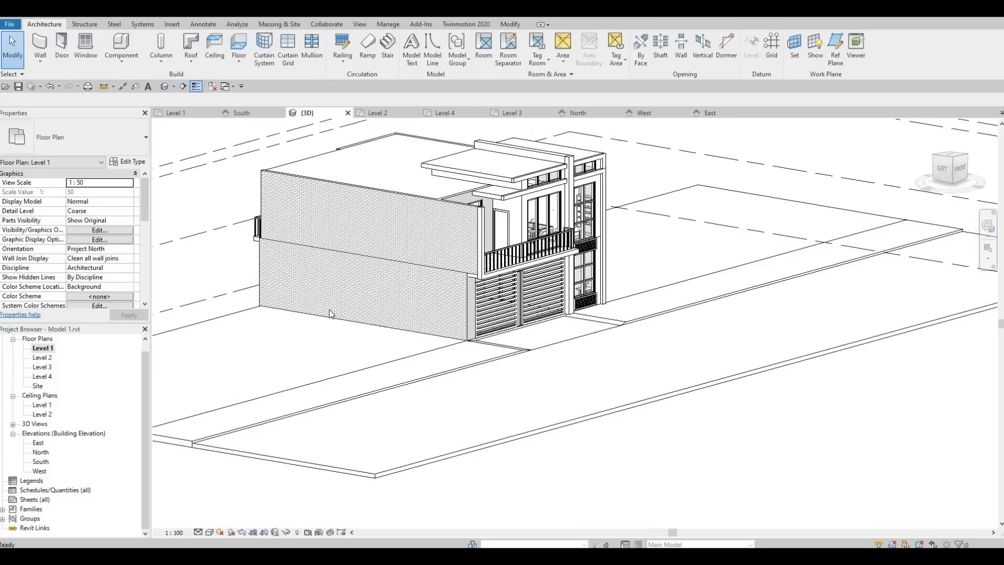
pyautogui.moveTo(410, 287); pyautogui.dragTo(448, 280, button='middle')
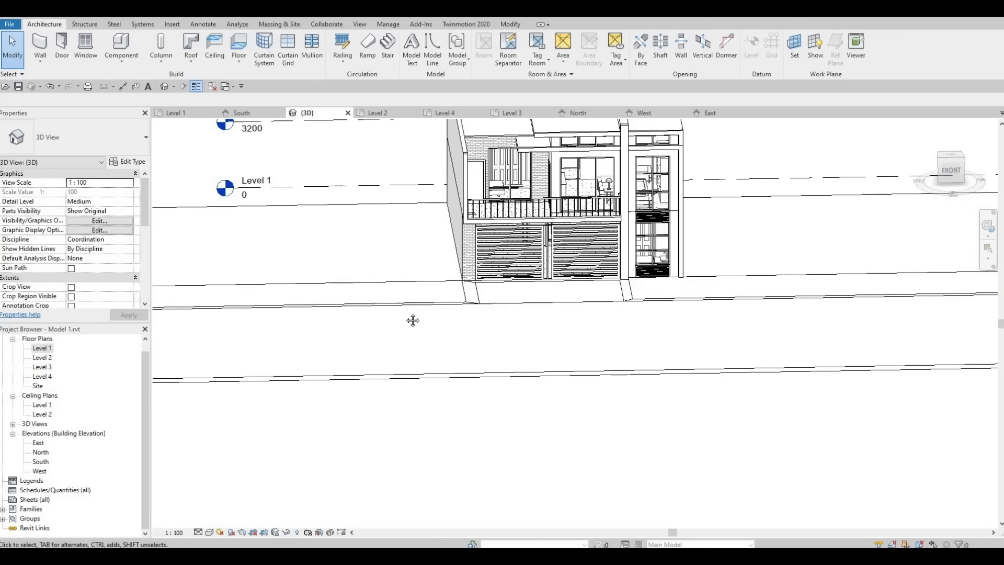
pyautogui.moveTo(408, 311); pyautogui.dragTo(449, 352, button='middle')
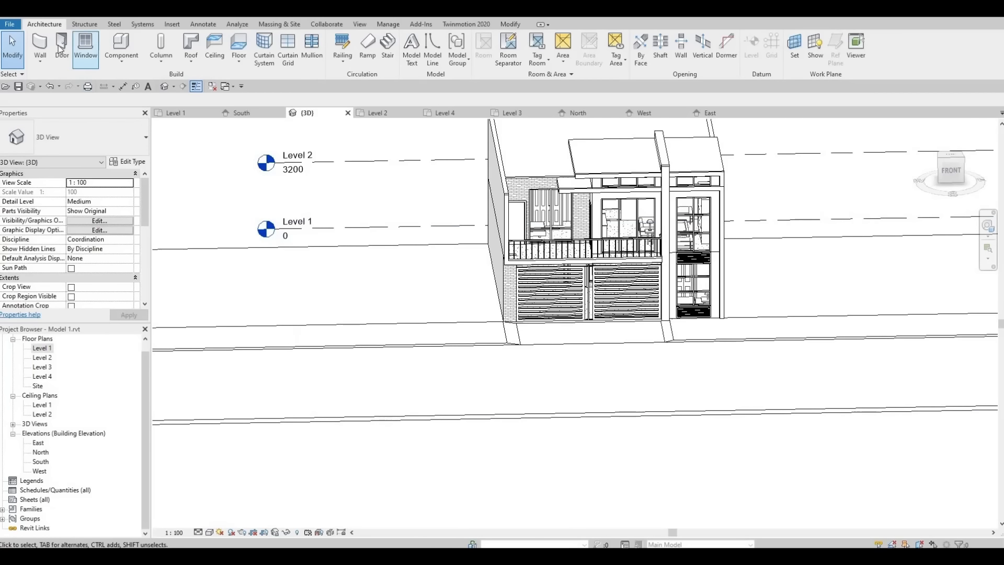
# Step: Duplicate the basic wall type Exterior Wall 2 as Exterior Wall 3
pyautogui.click(40, 46)
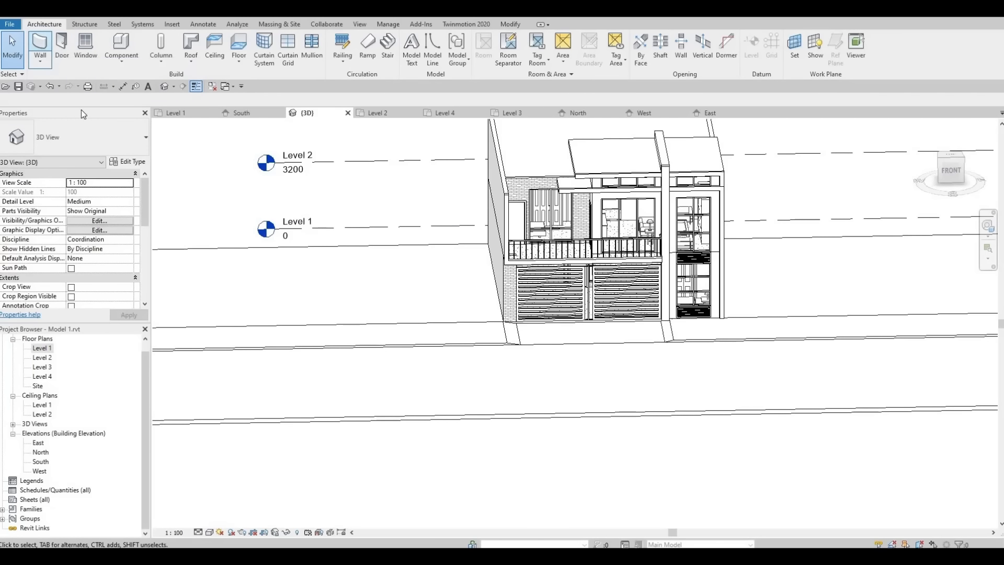
pyautogui.click(92, 152)
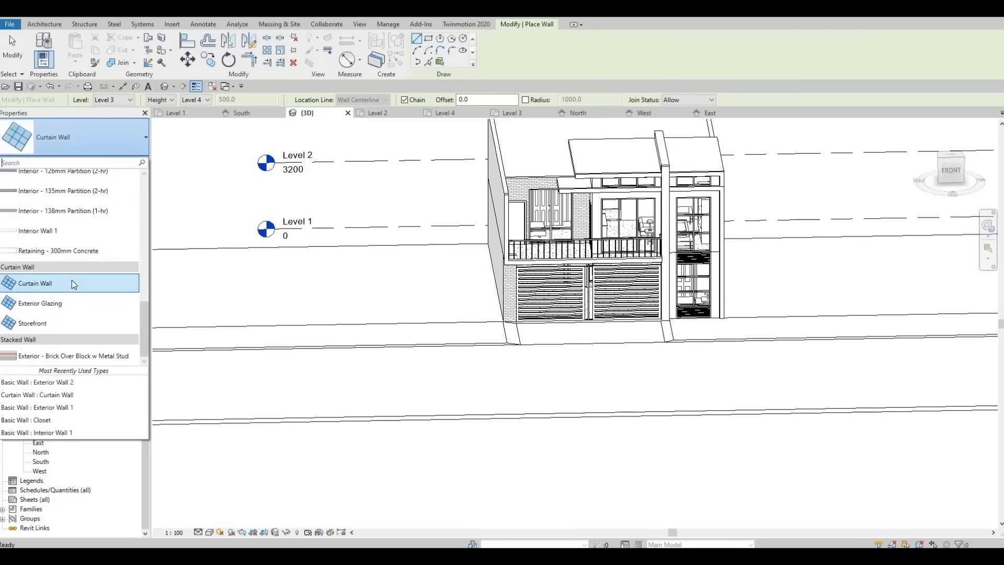
pyautogui.scroll(-5, 71, 280)
pyautogui.scroll(3, 74, 283)
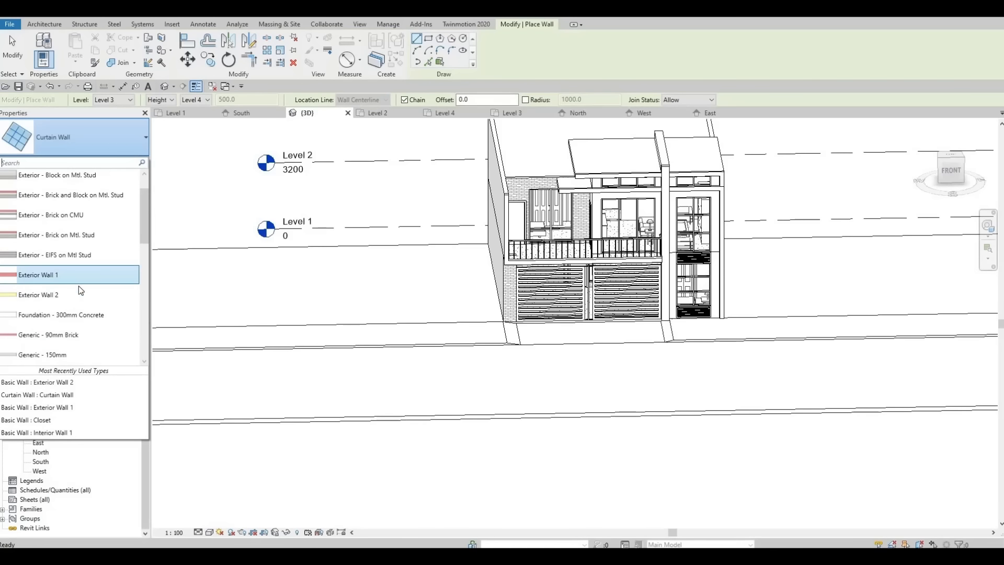
pyautogui.click(71, 294)
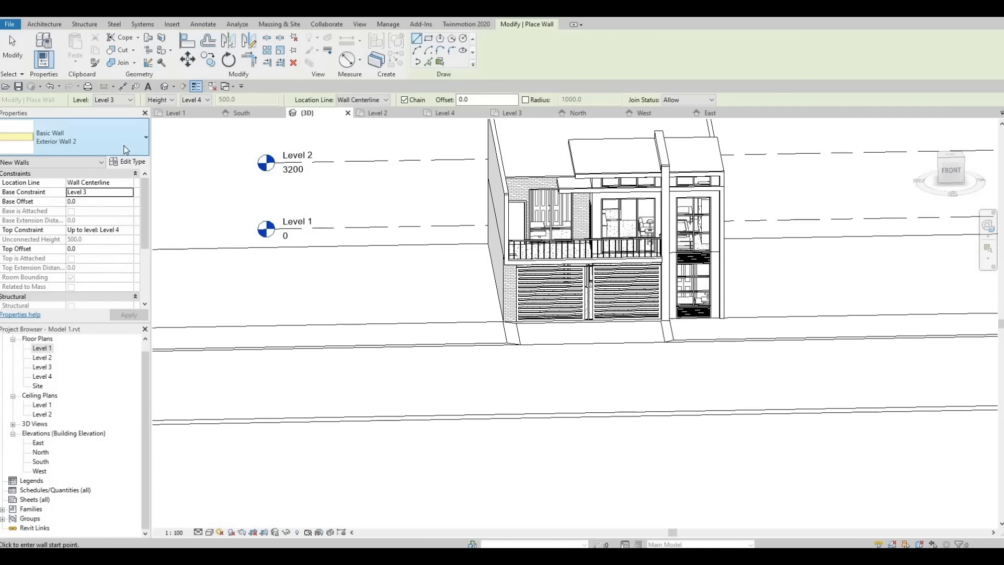
pyautogui.click(133, 154)
pyautogui.click(134, 156)
pyautogui.click(128, 162)
pyautogui.click(715, 135)
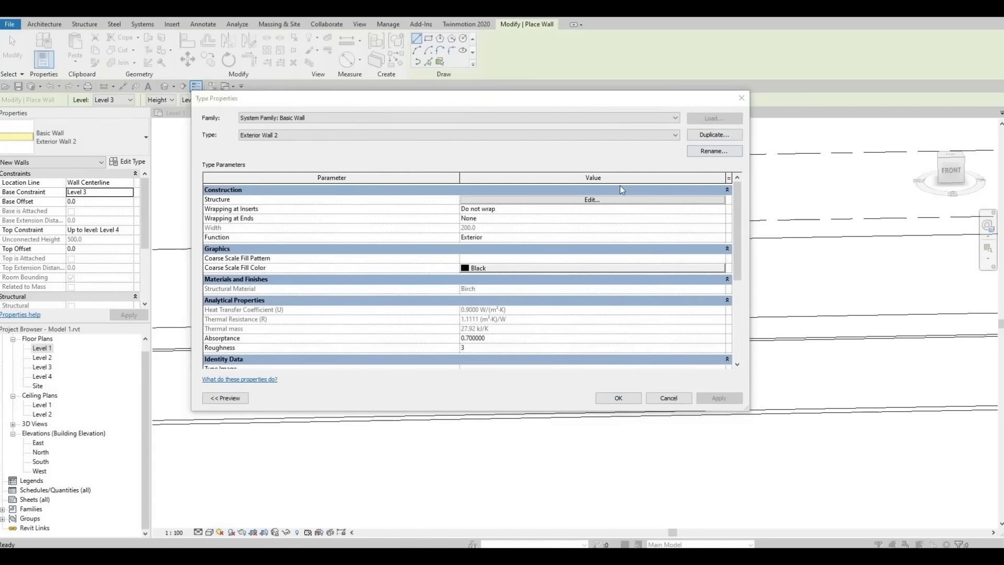
pyautogui.click(494, 188)
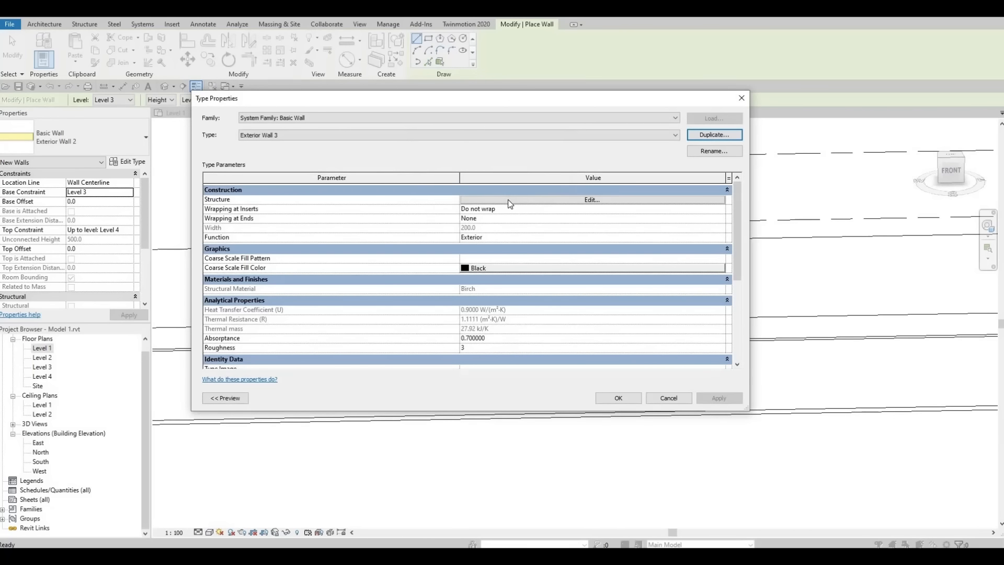
# Step: Assign the Brick, Soldier Course material to the structure layer of Exterior Wall 3 and apply the type
pyautogui.click(507, 199)
pyautogui.click(464, 201)
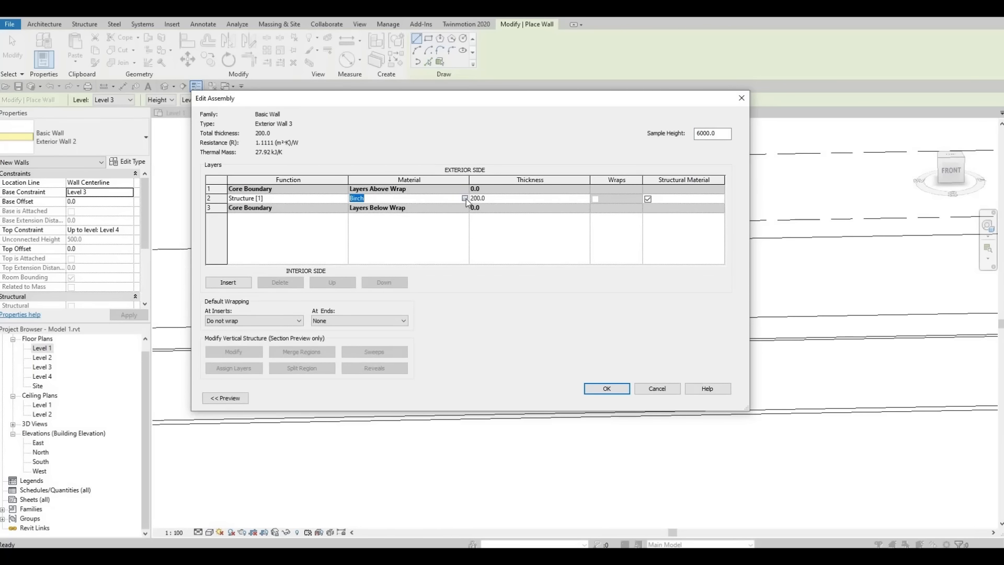
pyautogui.click(465, 198)
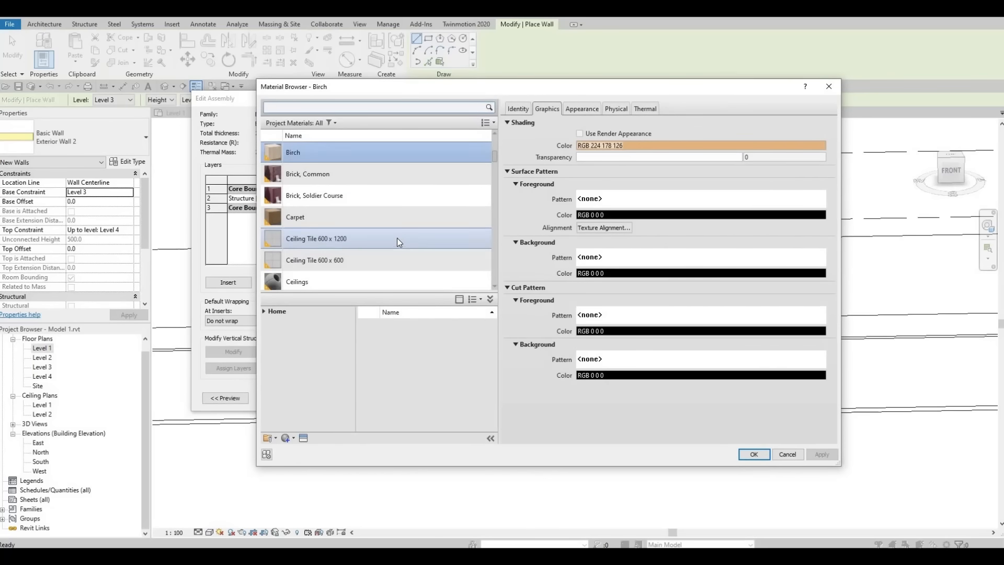
pyautogui.click(383, 197)
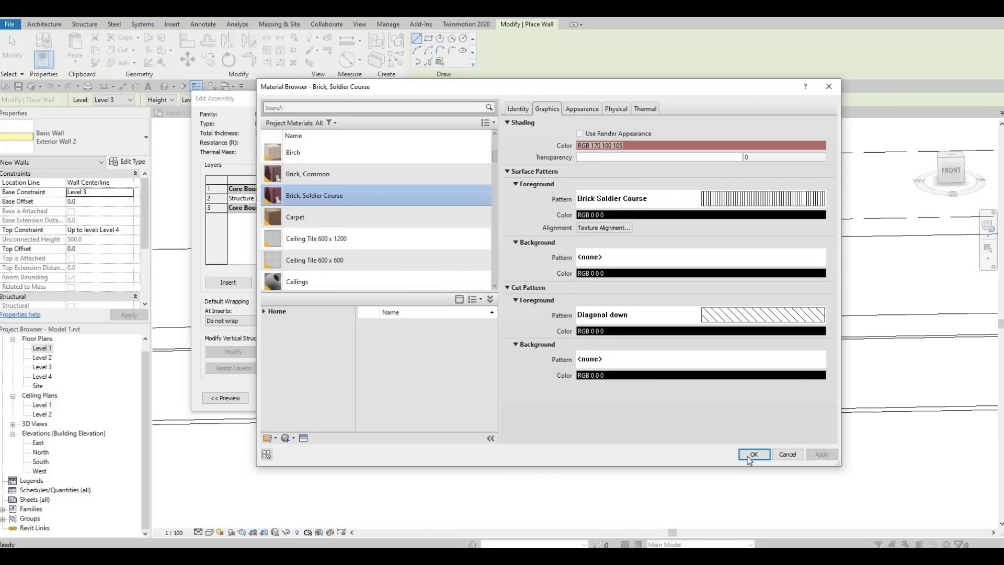
pyautogui.click(751, 454)
pyautogui.click(600, 387)
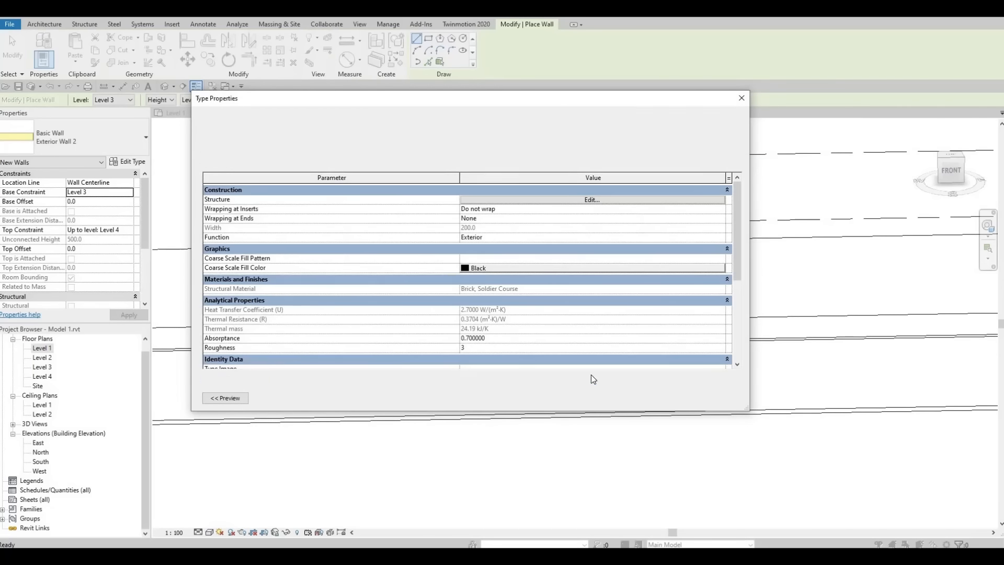
pyautogui.press('Return')
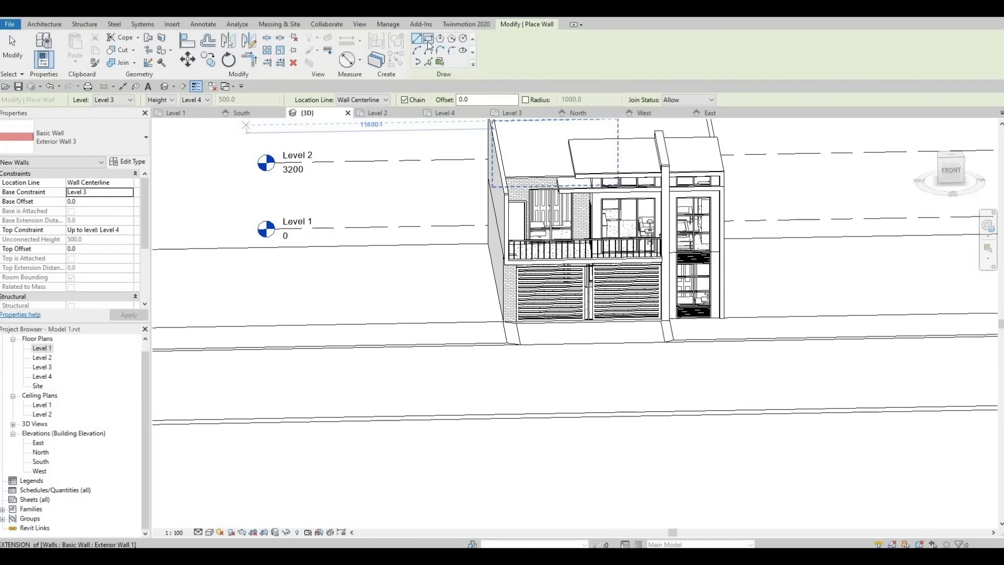
# Step: In the Level 1 plan, draw an Exterior Wall 3 about 15 m long from the house's left wall outwards, between grids B and C
pyautogui.click(9, 35)
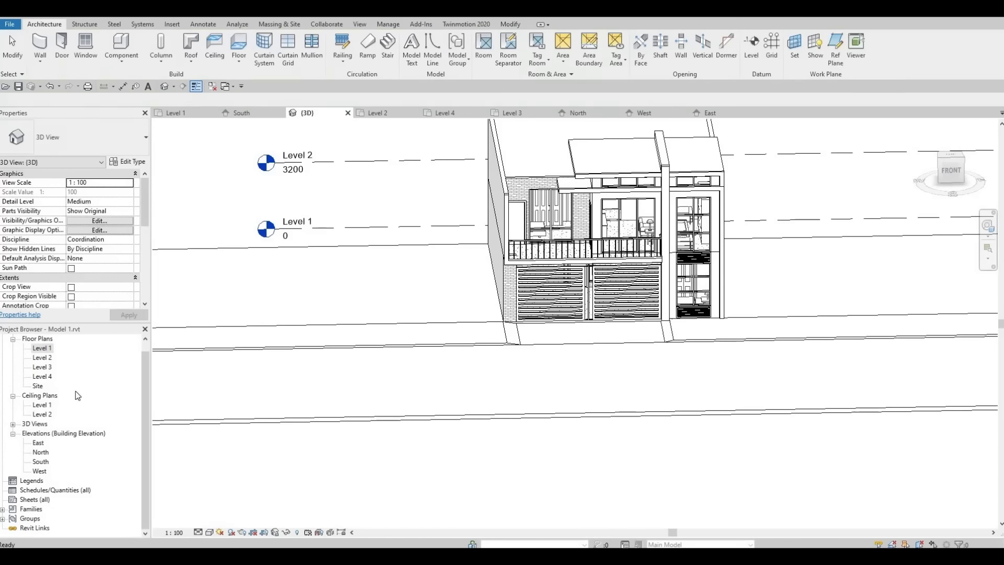
pyautogui.doubleClick(42, 348)
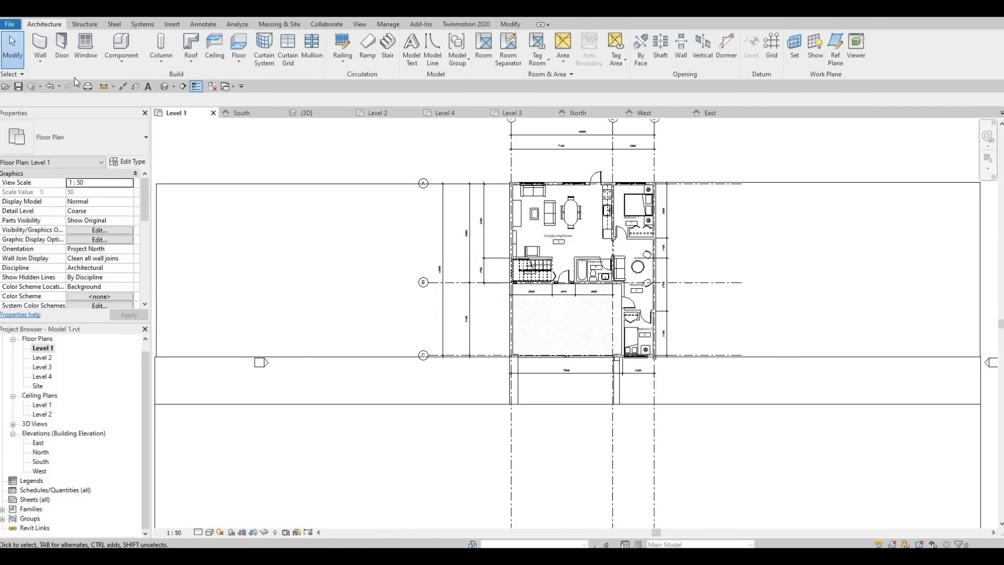
pyautogui.click(40, 45)
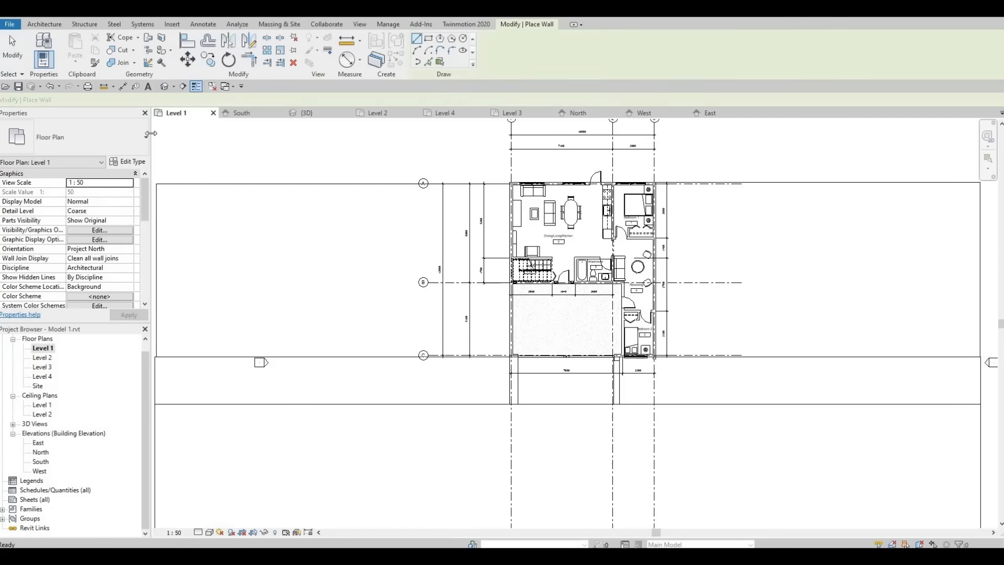
pyautogui.scroll(5, 497, 363)
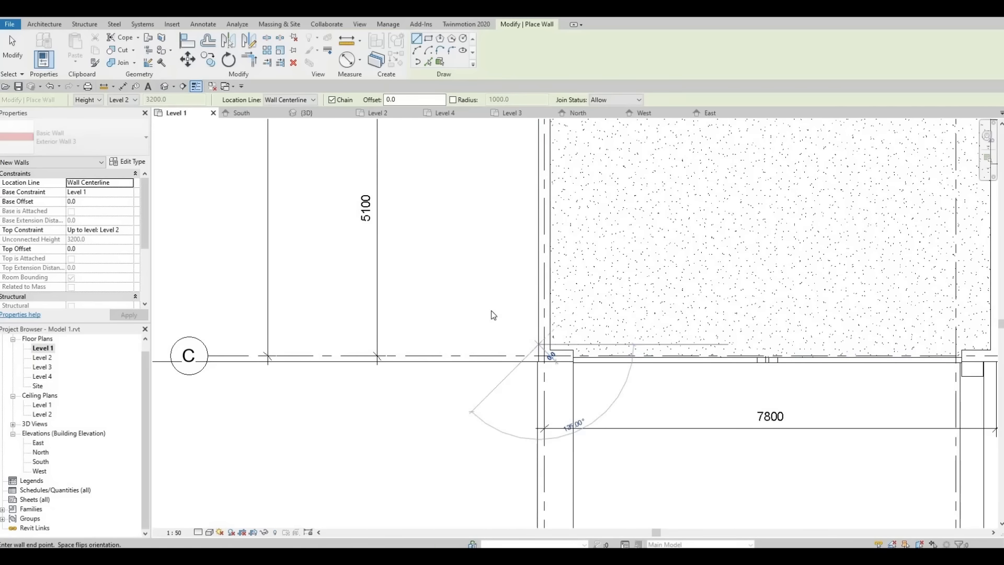
pyautogui.click(538, 282)
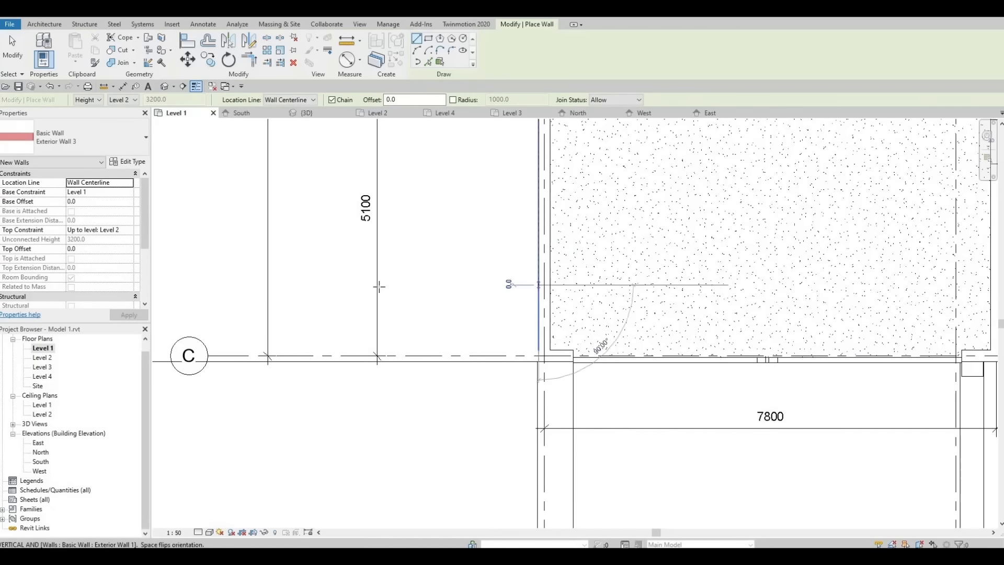
pyautogui.scroll(-2, 385, 284)
pyautogui.moveTo(362, 293); pyautogui.dragTo(585, 315, button='middle')
pyautogui.scroll(-1, 447, 291)
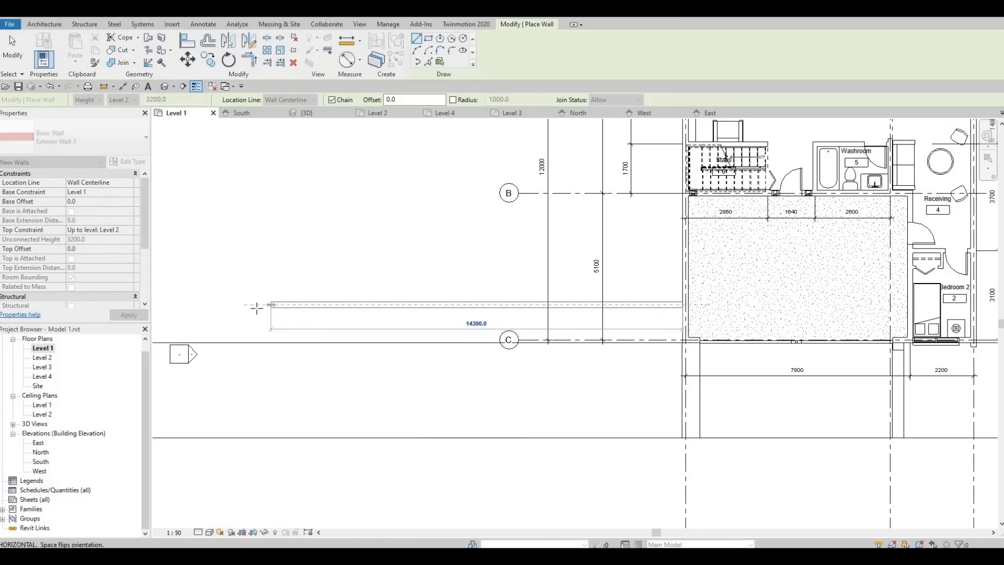
pyautogui.click(257, 303)
pyautogui.press('Escape')
pyautogui.press('Escape')
pyautogui.scroll(-2, 330, 311)
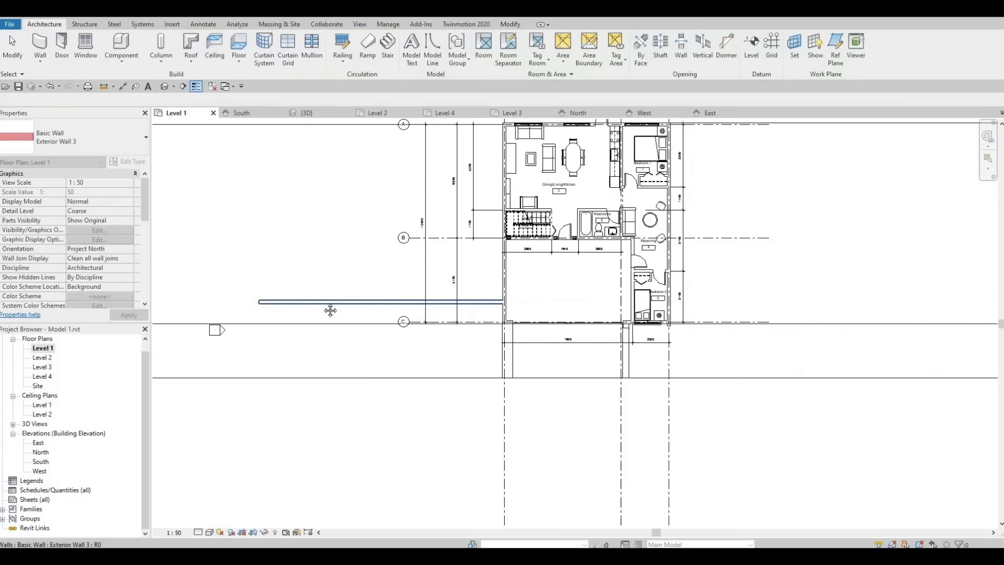
# Step: Duplicate the wall type Exterior Wall 3 as Exterior Wall 4
pyautogui.click(39, 44)
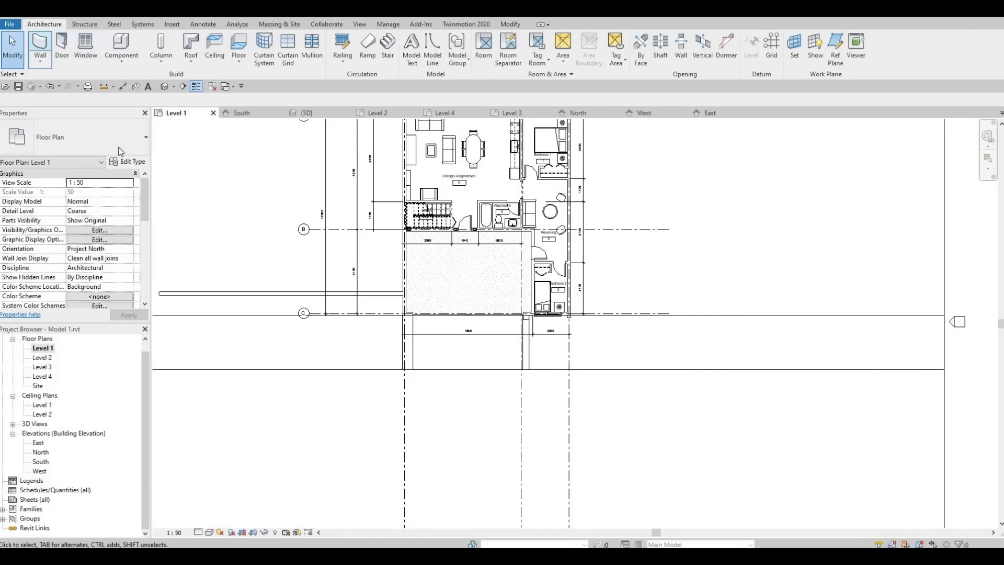
pyautogui.click(128, 162)
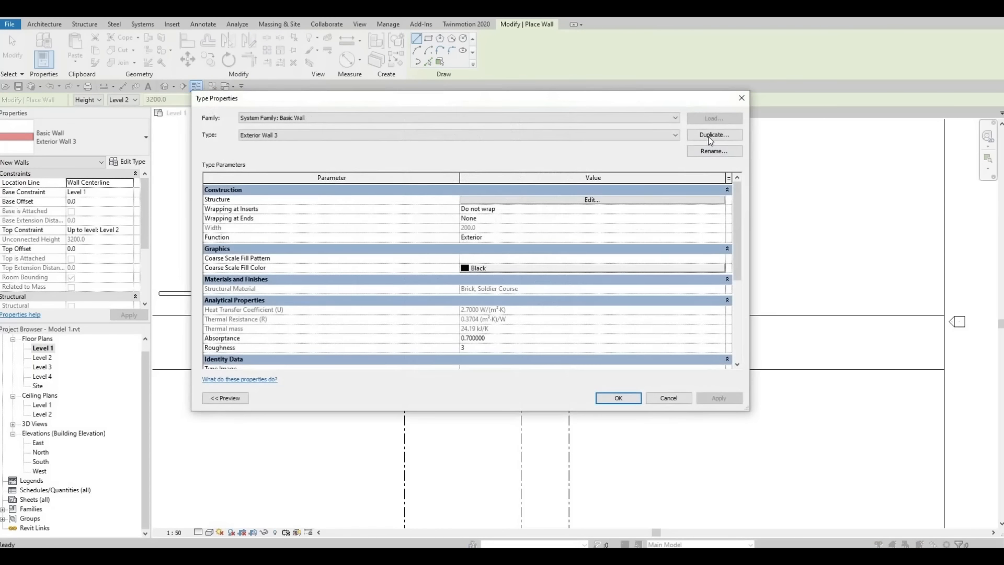
pyautogui.click(708, 135)
pyautogui.press('Return')
# Step: Assign the EIFS, Exterior Insulation material to the structure layer of Exterior Wall 4 and apply the type
pyautogui.click(554, 202)
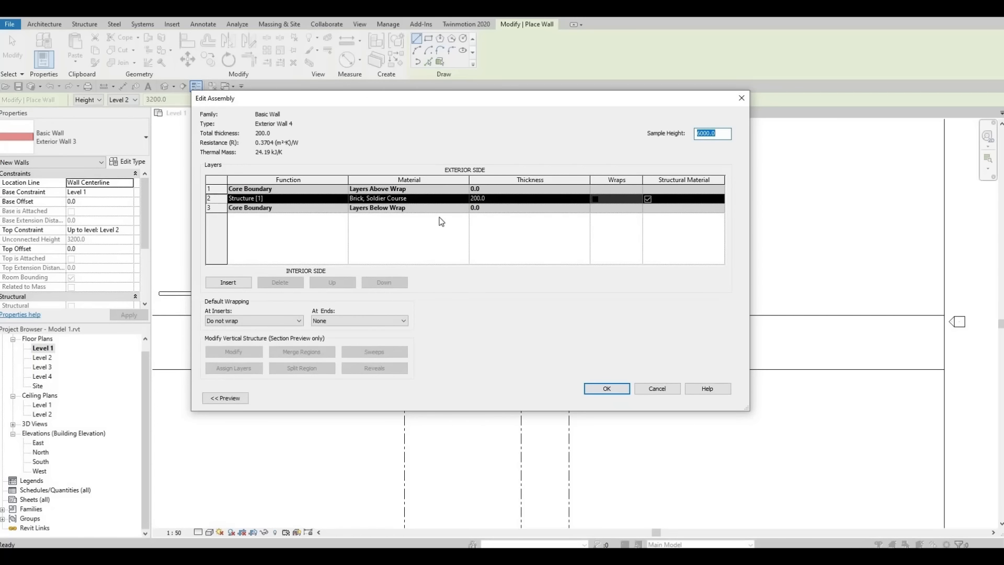
pyautogui.click(464, 202)
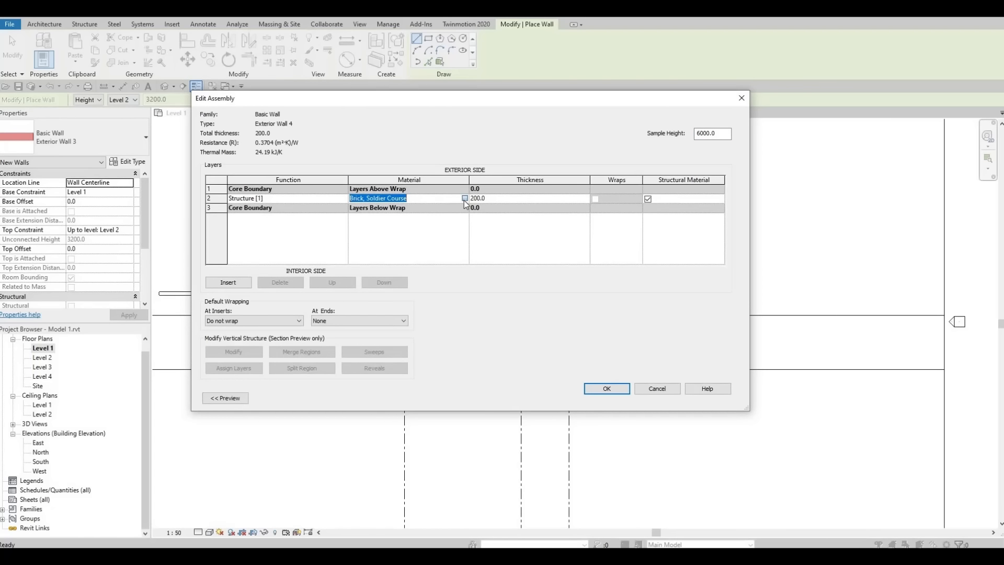
pyautogui.click(464, 199)
pyautogui.scroll(-2, 381, 236)
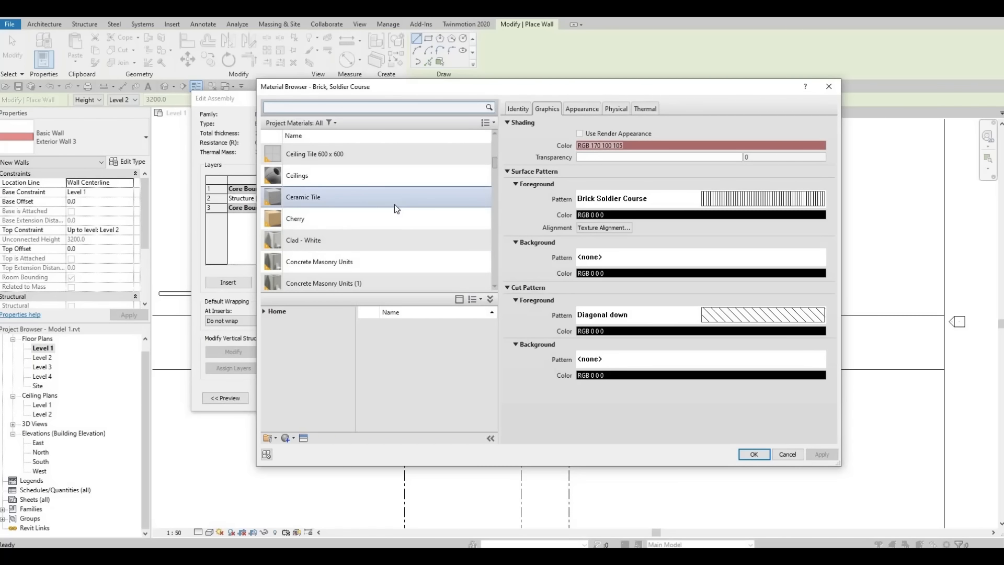
pyautogui.scroll(-3, 395, 210)
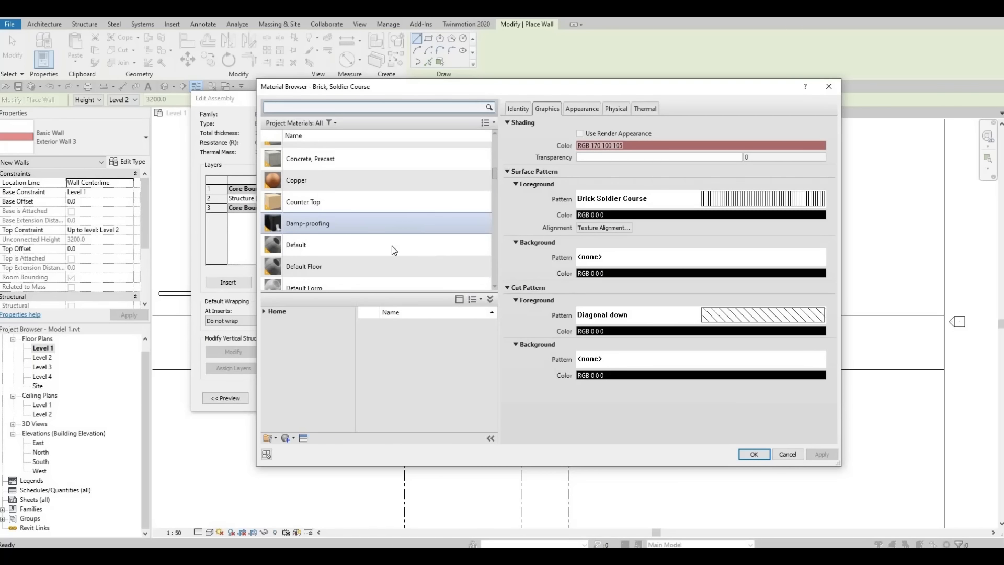
pyautogui.scroll(-4, 391, 247)
pyautogui.scroll(-3, 391, 253)
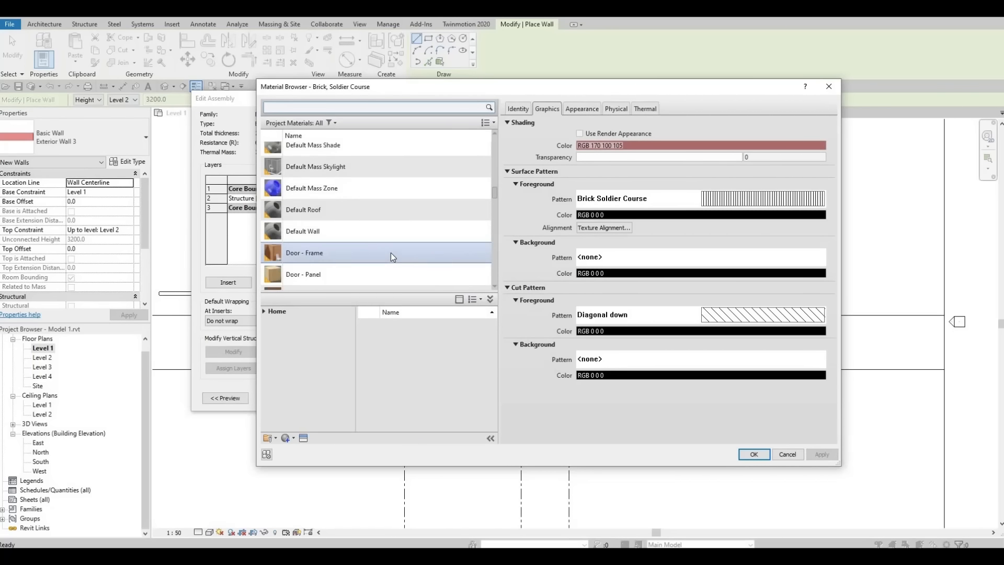
pyautogui.scroll(-1, 379, 253)
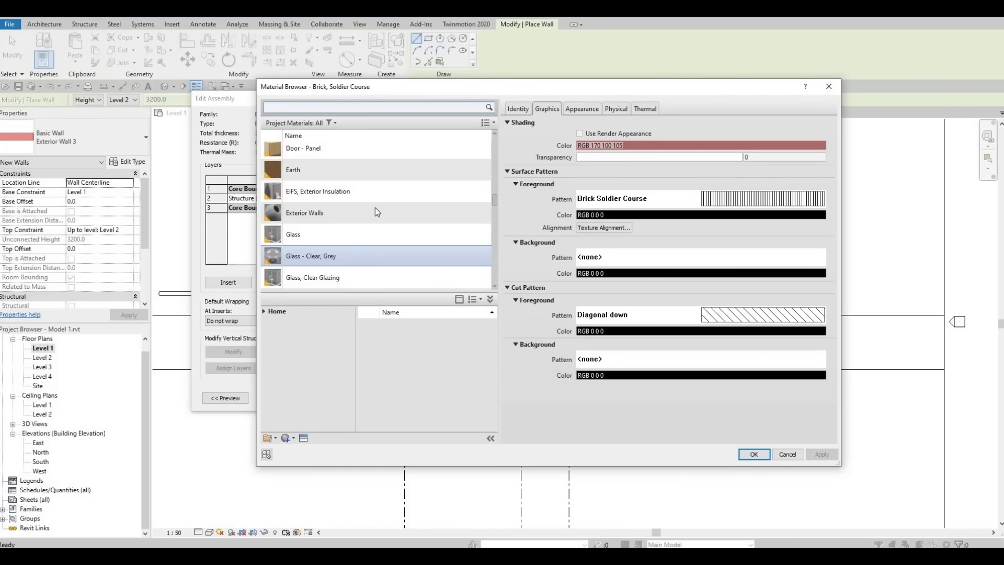
pyautogui.click(374, 191)
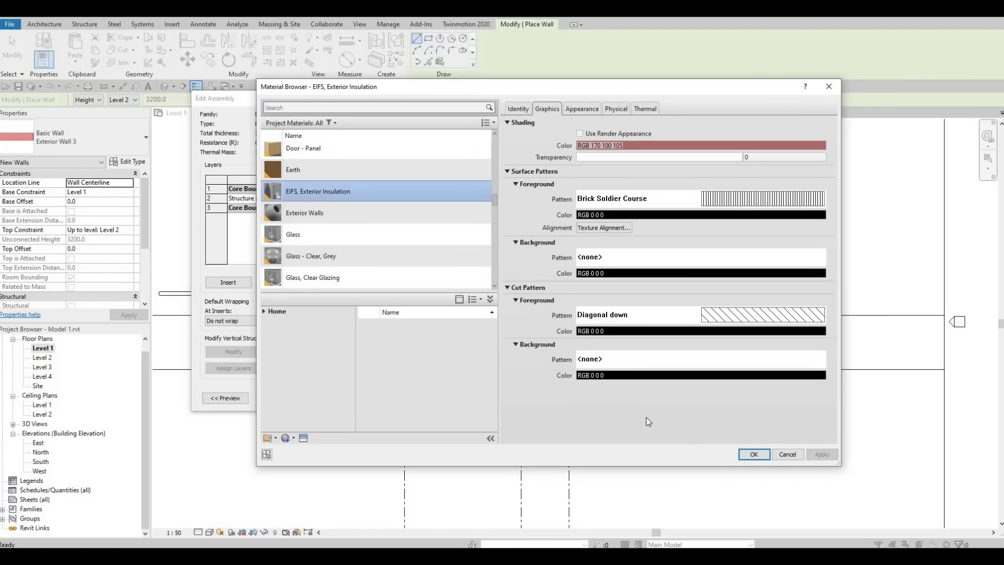
pyautogui.click(751, 454)
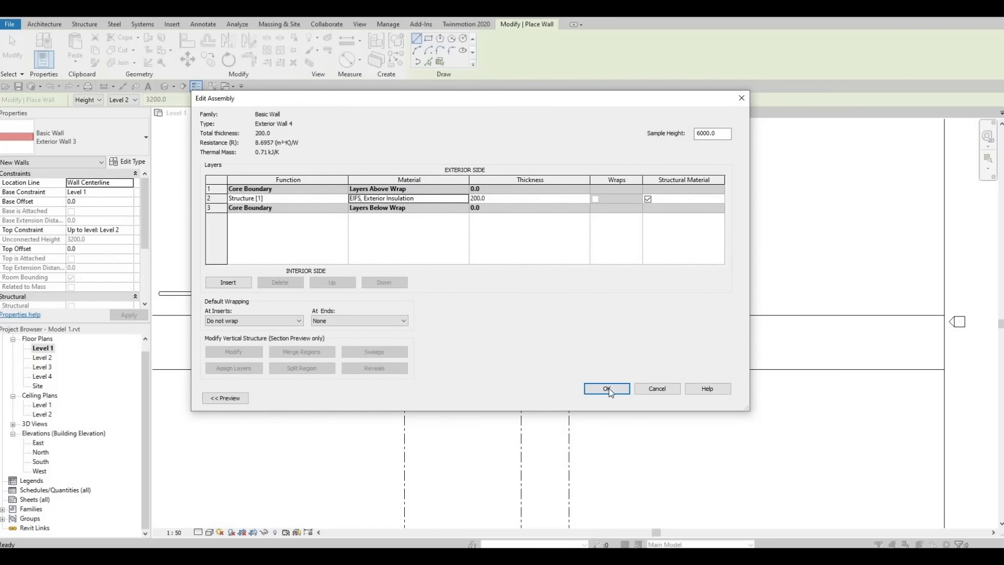
pyautogui.click(609, 388)
pyautogui.click(618, 397)
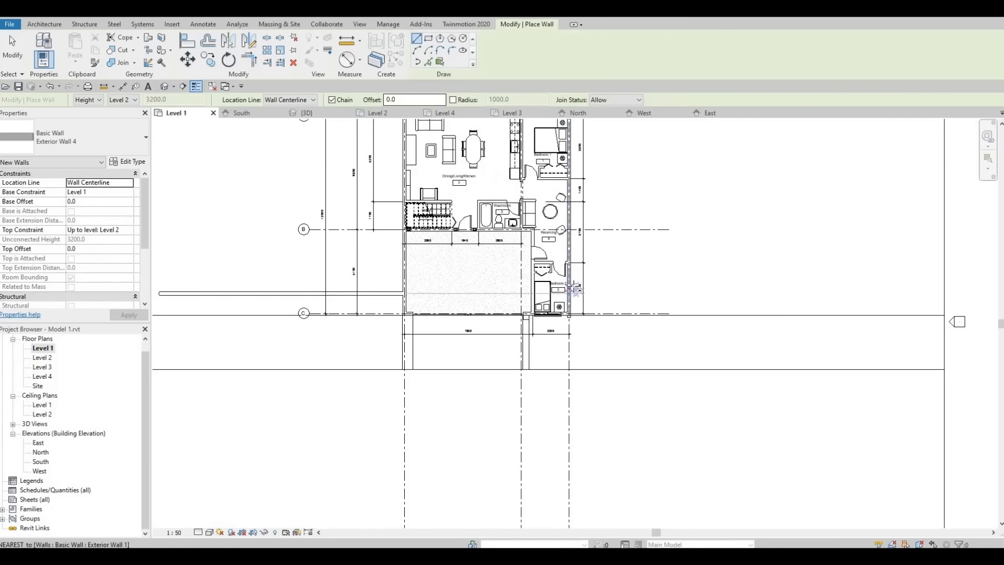
# Step: Draw an Exterior Wall 4 about 12600 mm long from the house's right wall outwards beside Bedroom 2
pyautogui.scroll(3, 574, 284)
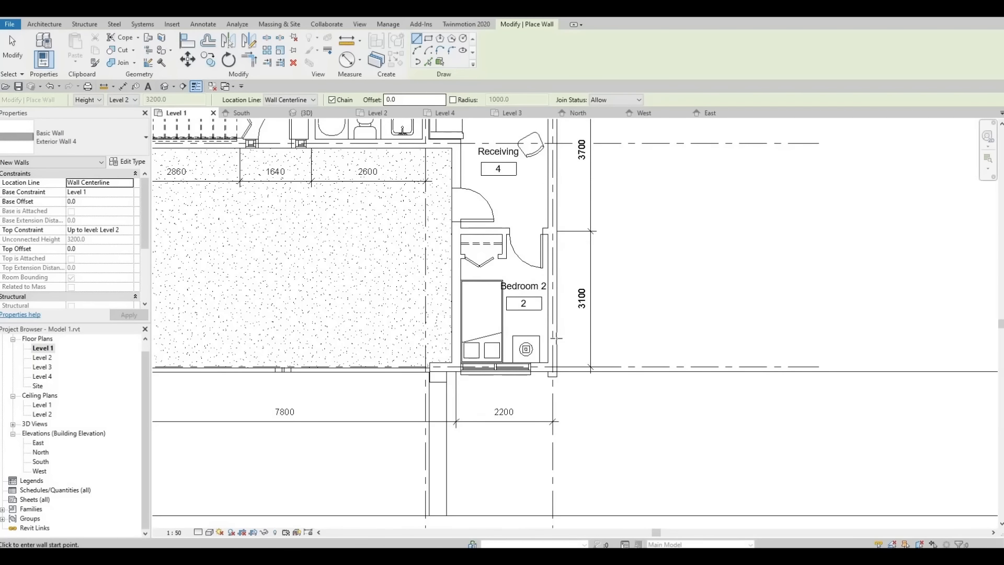
pyautogui.click(556, 291)
pyautogui.scroll(-3, 861, 294)
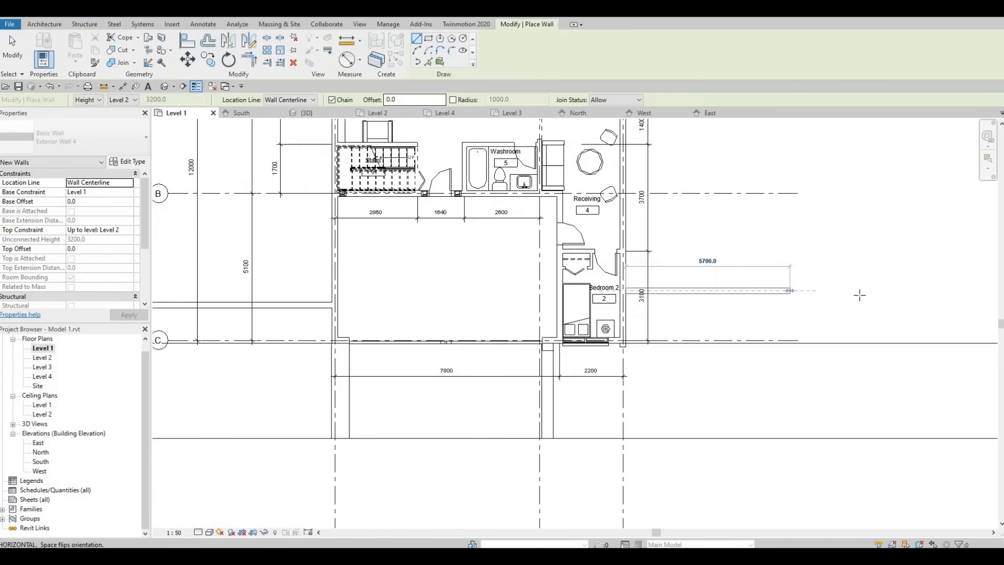
pyautogui.click(943, 286)
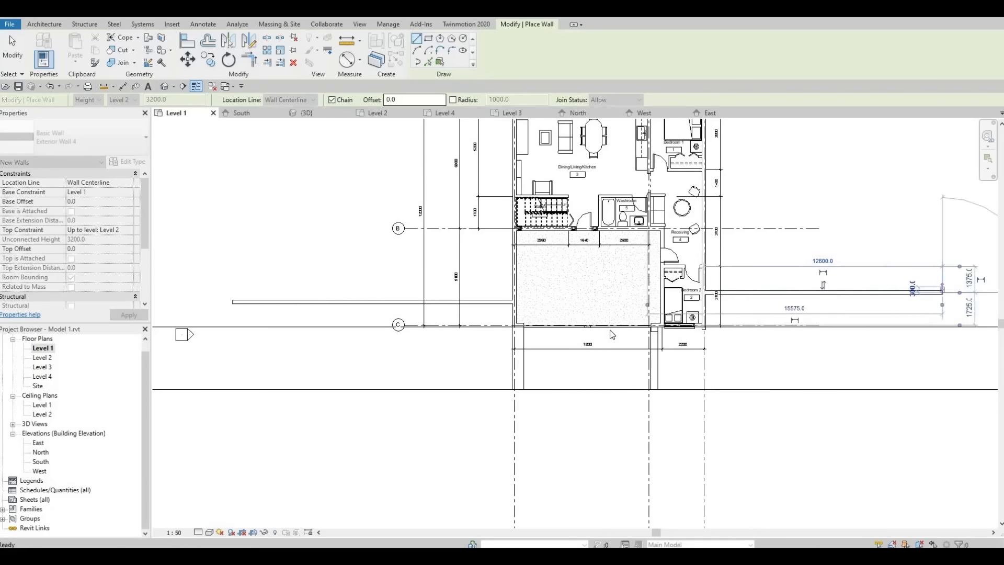
pyautogui.press('Escape')
pyautogui.press('Escape')
pyautogui.scroll(-2, 582, 337)
pyautogui.moveTo(515, 305); pyautogui.dragTo(476, 268, button='middle')
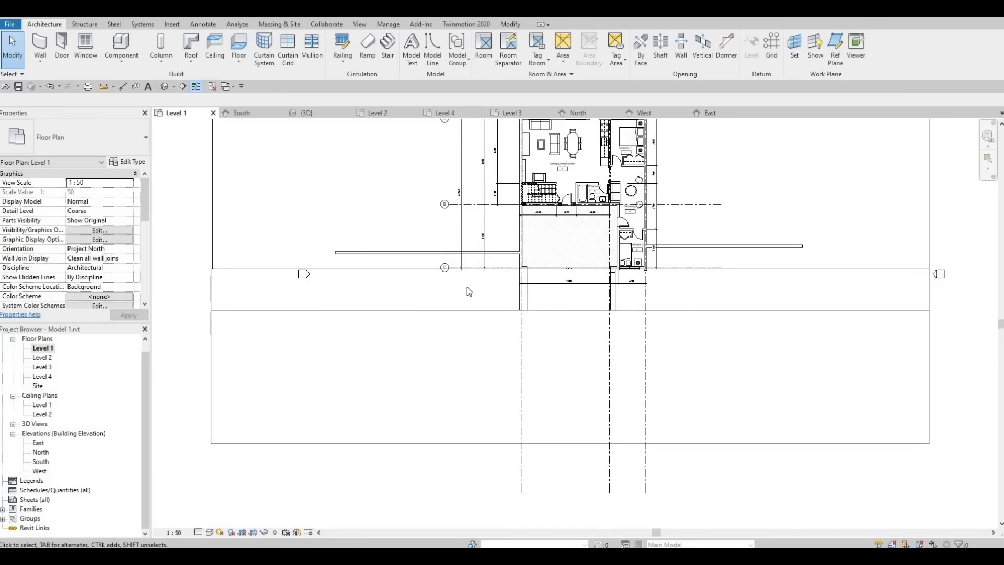
# Step: Duplicate the wall type Exterior Wall 4 as Exterior Wall 5
pyautogui.click(40, 44)
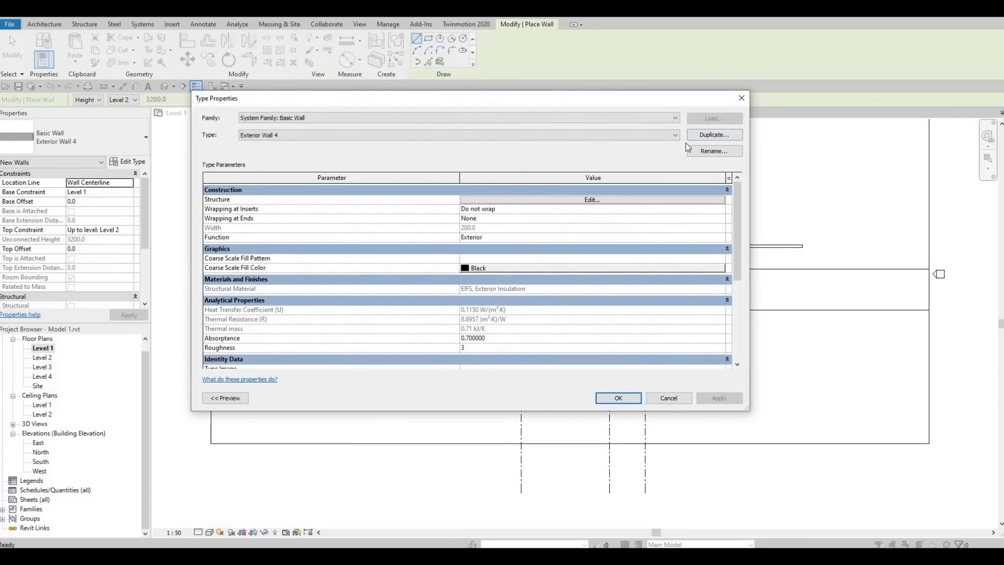
pyautogui.click(703, 135)
pyautogui.click(486, 186)
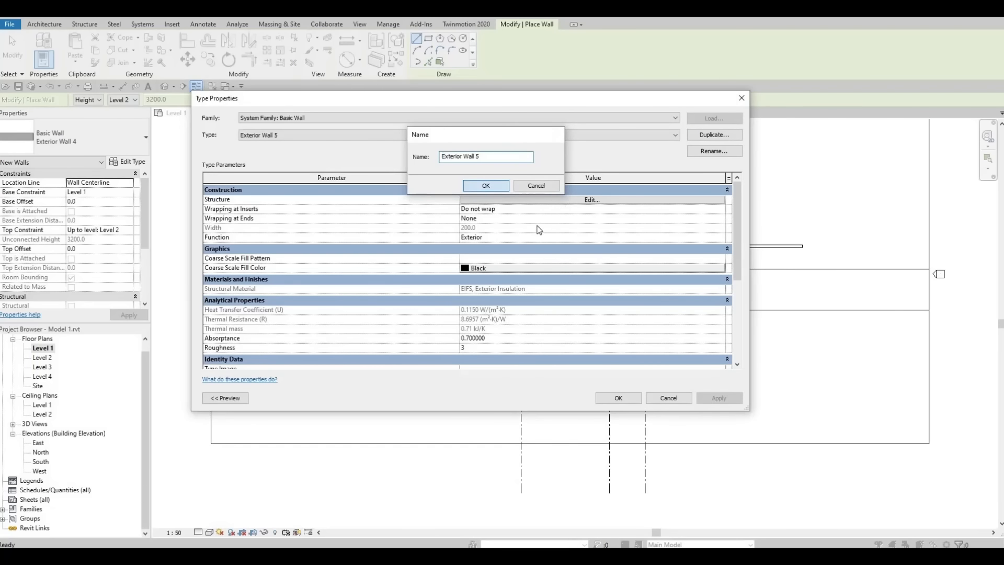
# Step: Assign the Leather - Black material to the structure layer of Exterior Wall 5 and apply the type
pyautogui.click(577, 199)
pyautogui.click(466, 199)
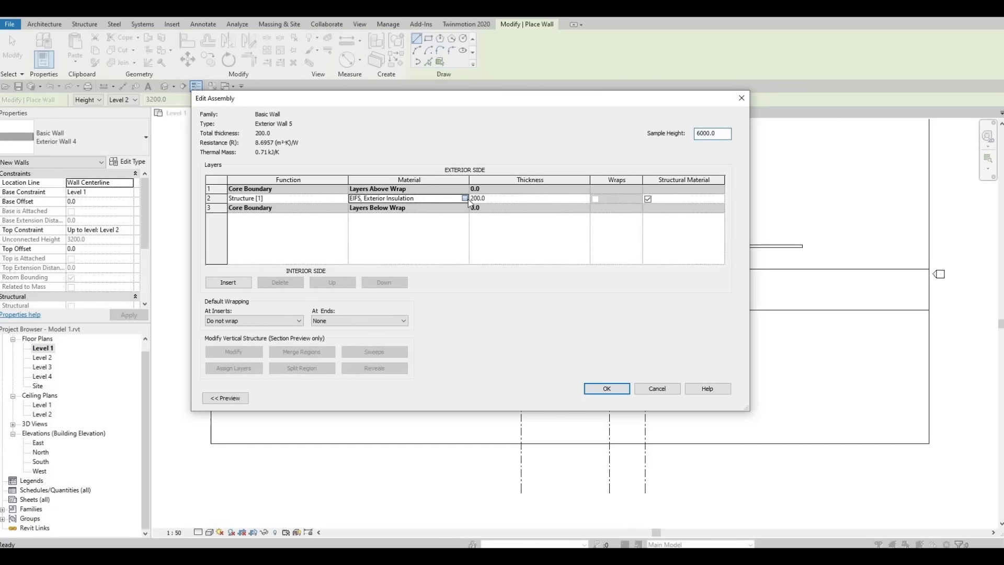
pyautogui.click(467, 199)
pyautogui.scroll(-2, 368, 240)
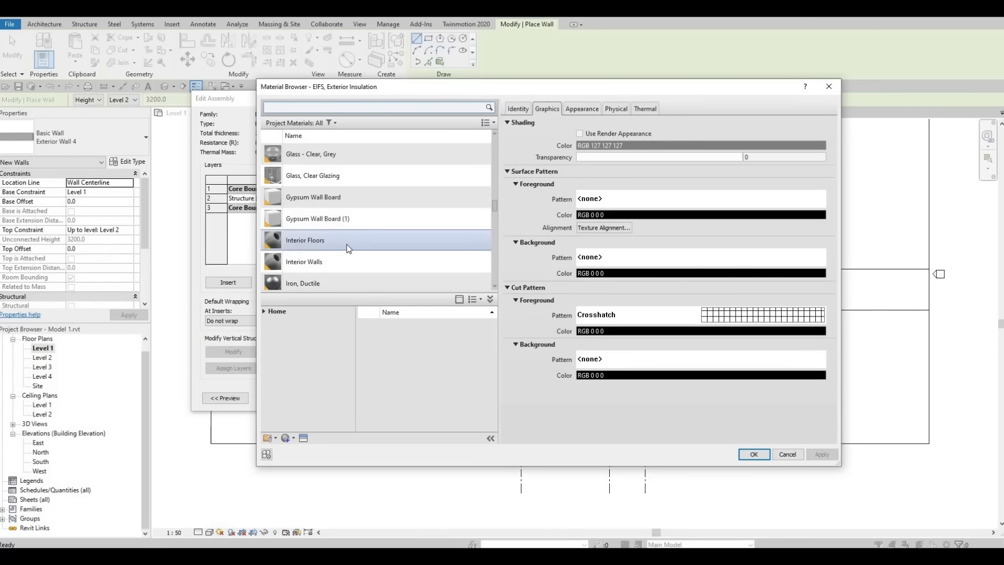
pyautogui.scroll(-1, 335, 241)
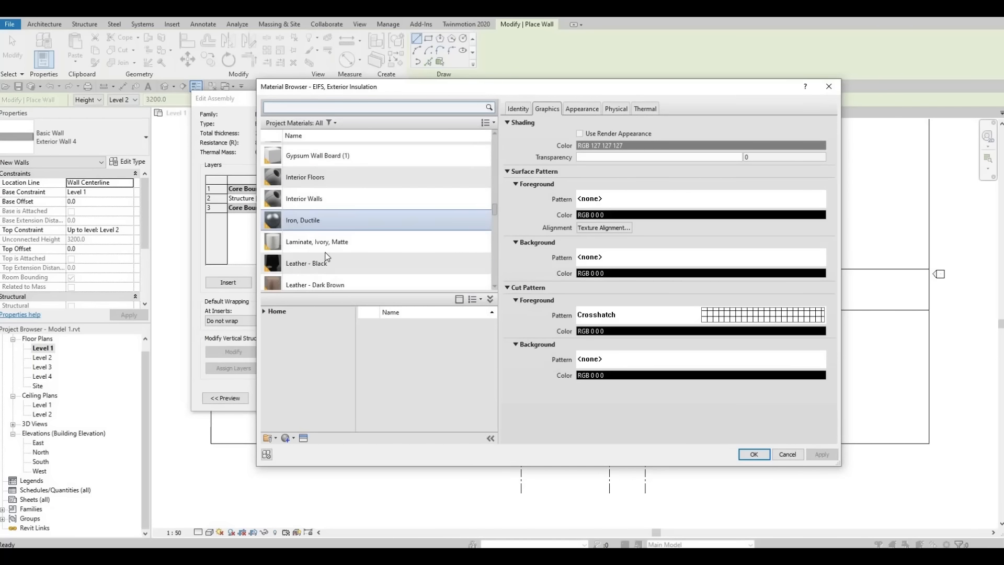
pyautogui.click(424, 264)
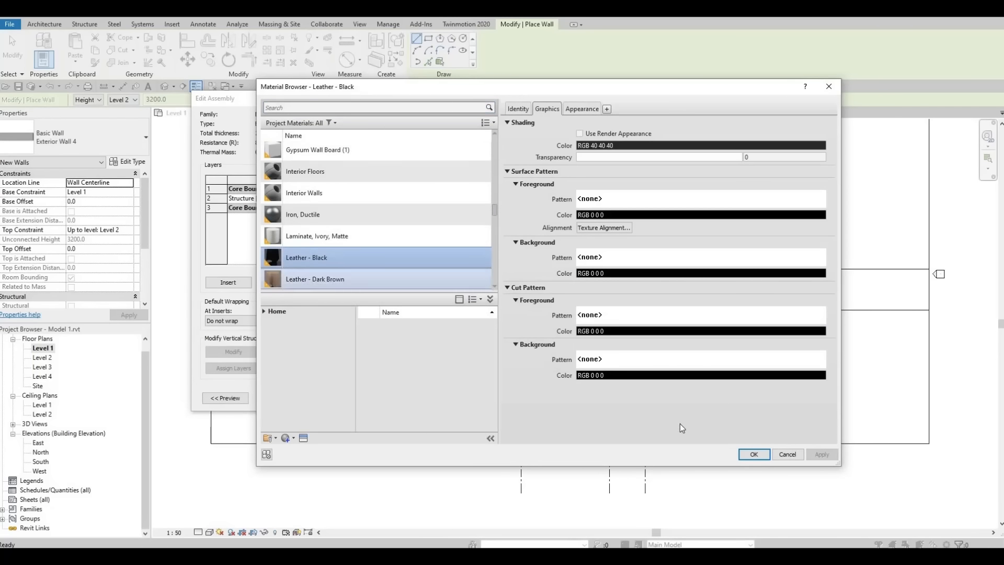
pyautogui.click(753, 454)
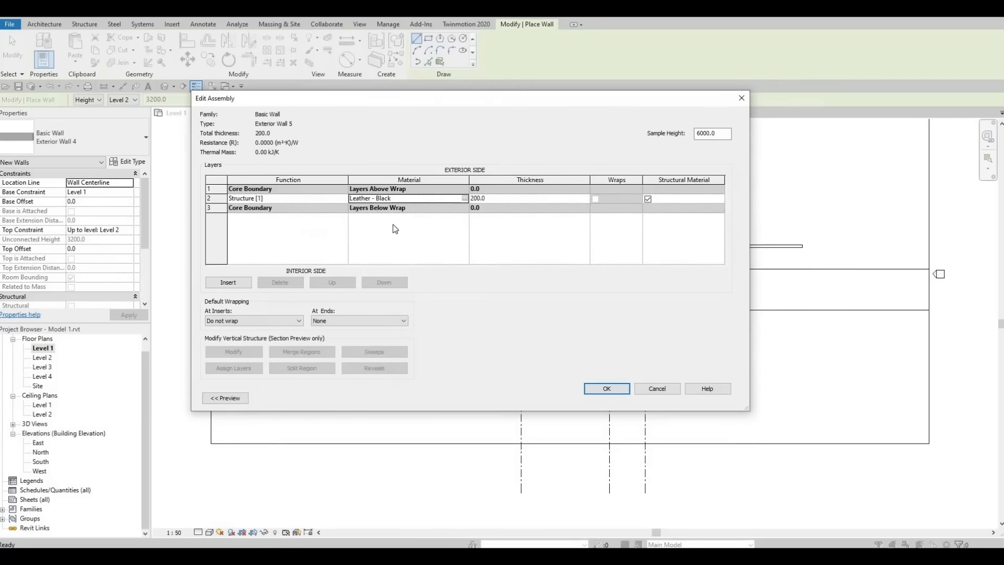
pyautogui.click(606, 389)
pyautogui.click(607, 397)
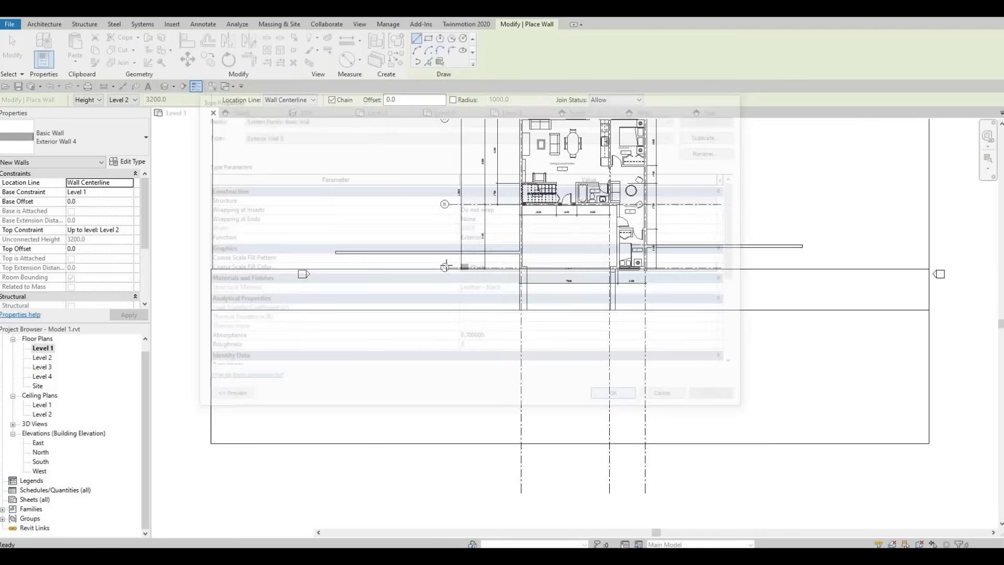
# Step: Draw a rectangle of Exterior Wall 5 walls, about 10800 mm wide, in the open area on the left side of the house
pyautogui.click(428, 38)
pyautogui.moveTo(396, 158); pyautogui.dragTo(392, 242, button='middle')
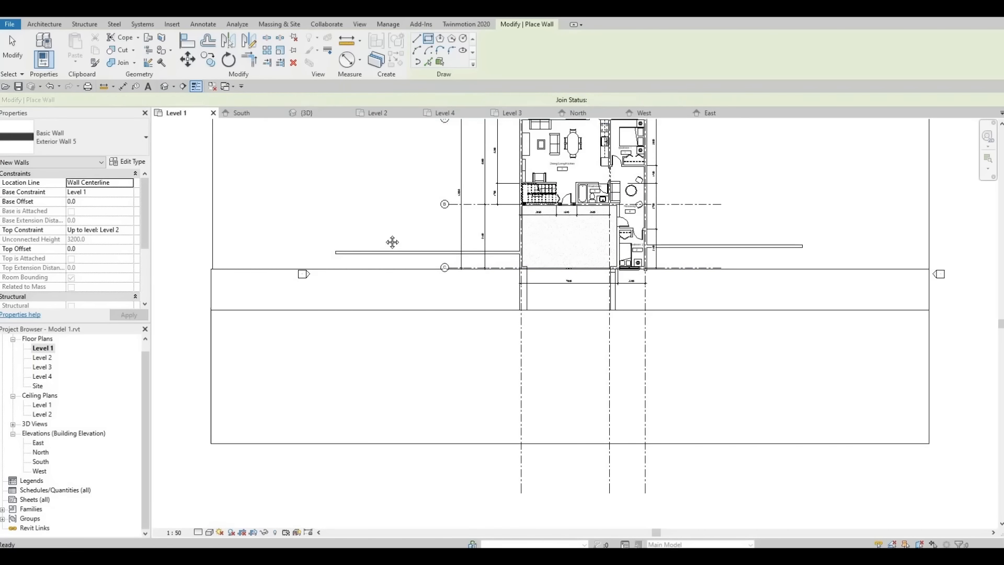
pyautogui.click(363, 208)
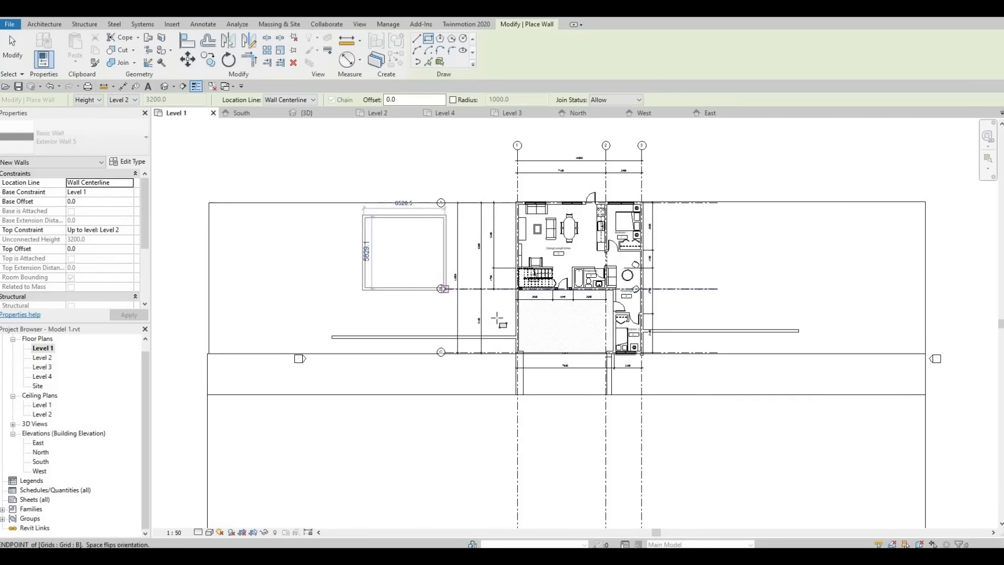
pyautogui.press('Escape')
pyautogui.press('Escape')
# Step: Shift the rectangle's left wall outwards and nudge its right wall away from the house, leaving the two about 10800 mm apart
pyautogui.click(364, 263)
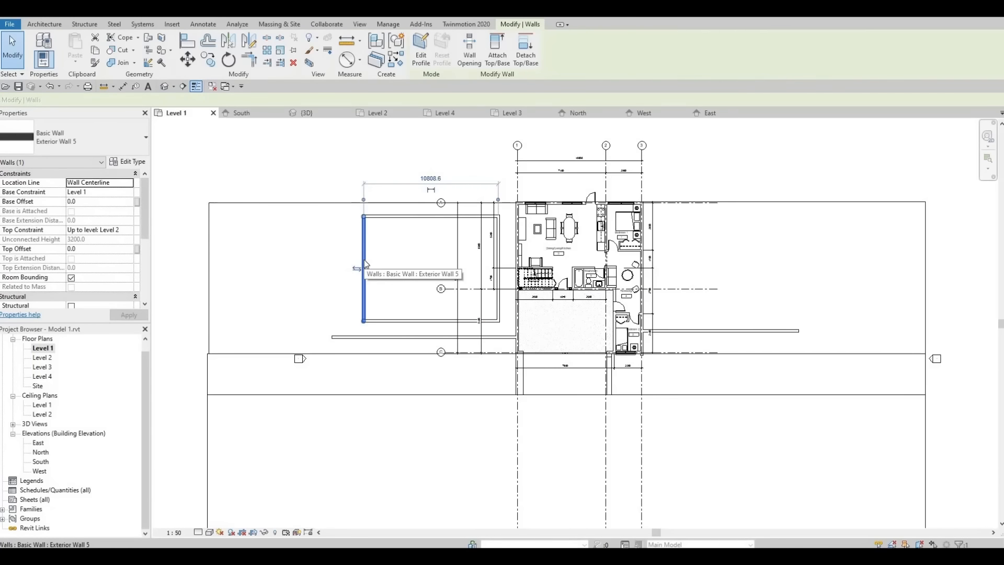
pyautogui.moveTo(365, 258)
pyautogui.mouseDown()
pyautogui.moveTo(343, 261)
pyautogui.moveTo(350, 262)
pyautogui.mouseUp()
pyautogui.click(499, 251)
pyautogui.press('Left')
pyautogui.press('Left')
pyautogui.press('Left')
pyautogui.press('Left')
pyautogui.press('Left')
pyautogui.press('Left')
pyautogui.press('Left')
pyautogui.press('Left')
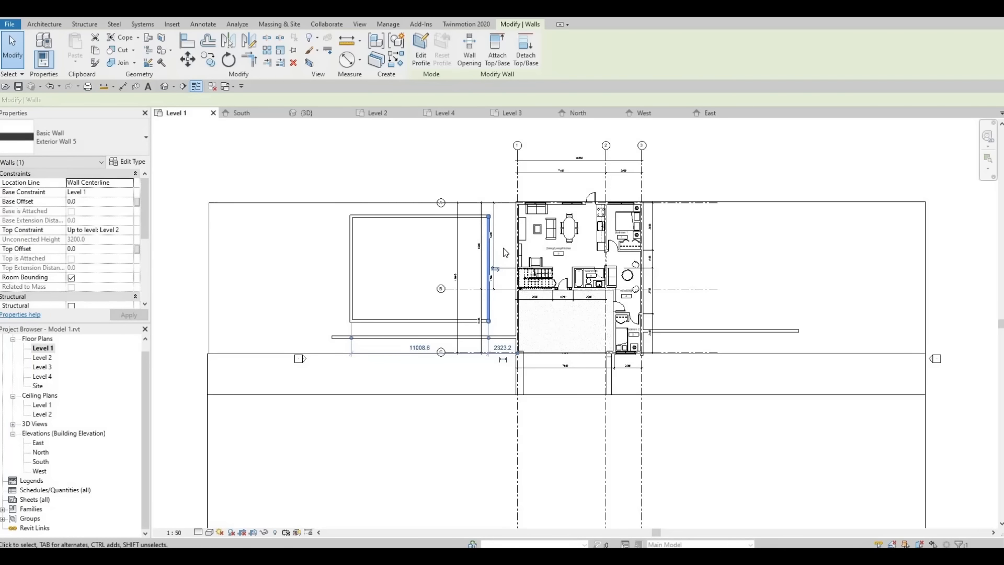
pyautogui.press('Left')
pyautogui.press('Left')
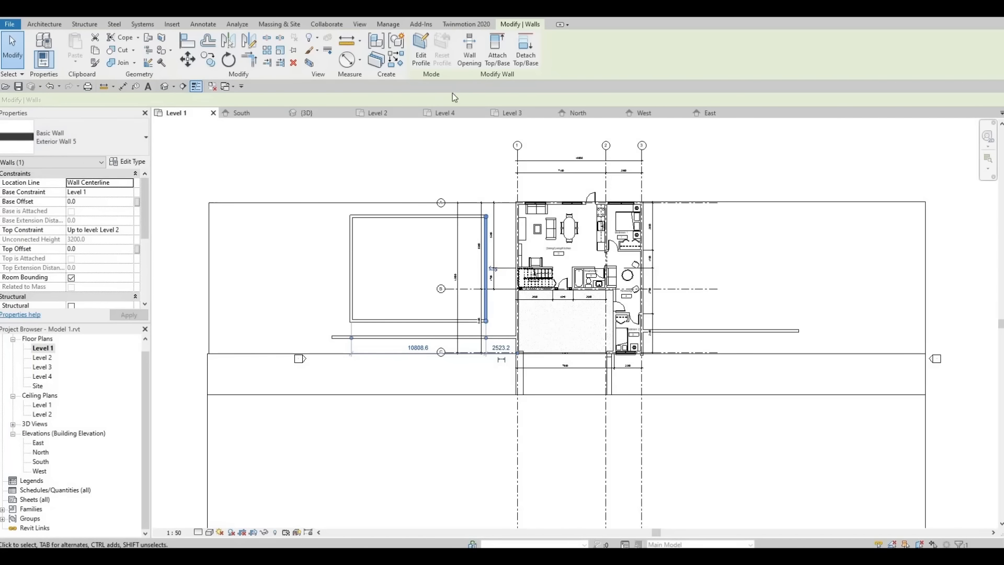
pyautogui.click(396, 249)
# Step: Duplicate the wall type Exterior Wall 5 as Exterior Wall 6
pyautogui.moveTo(376, 258); pyautogui.dragTo(263, 245, button='middle')
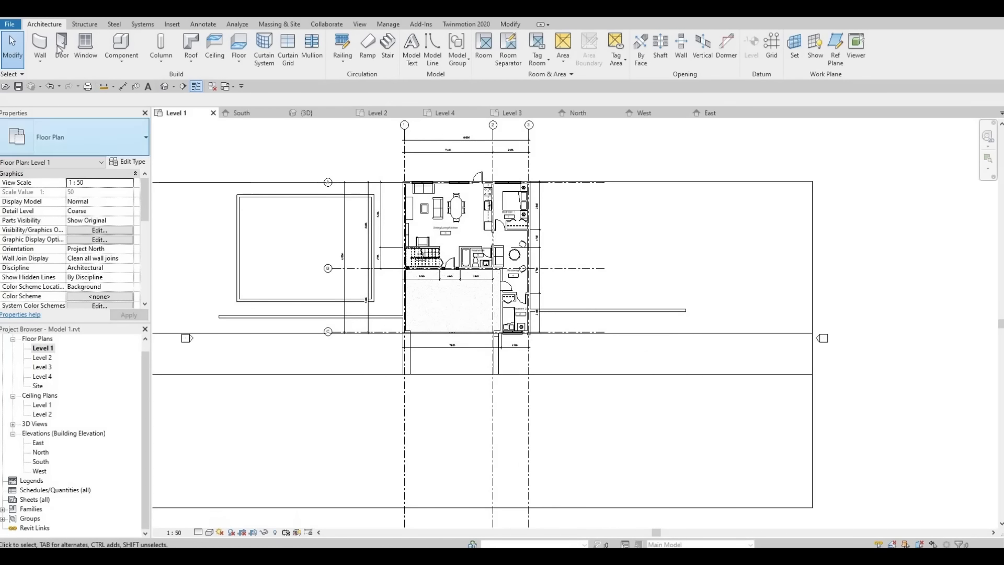
pyautogui.click(37, 45)
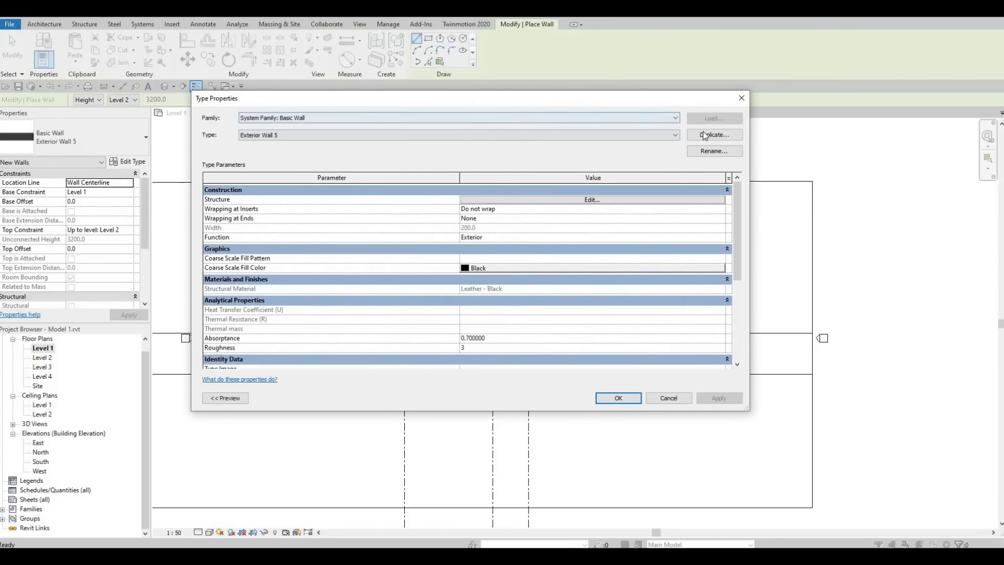
pyautogui.click(500, 189)
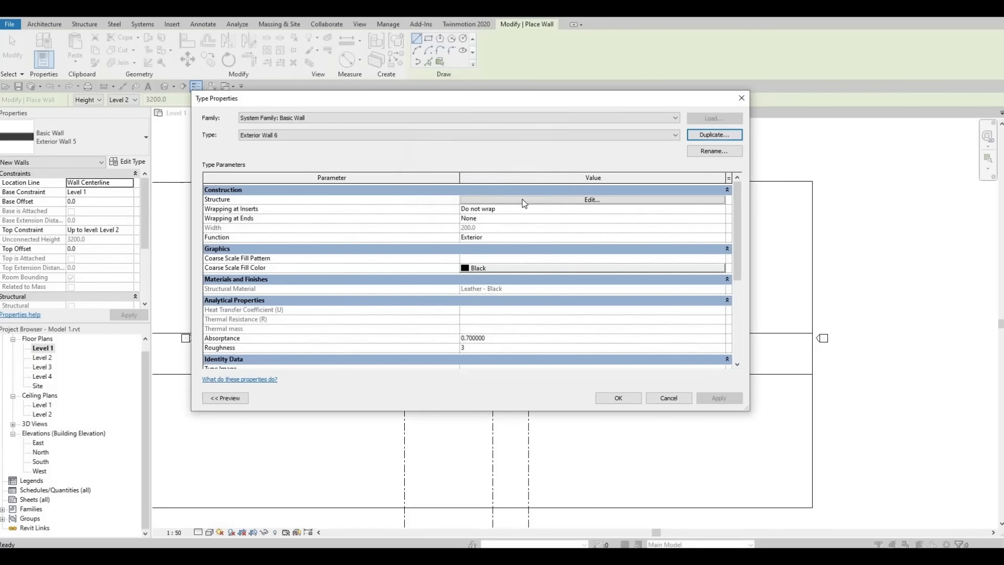
# Step: Assign the Linen, White material to the structure layer of Exterior Wall 6 and apply the type
pyautogui.click(524, 200)
pyautogui.click(465, 200)
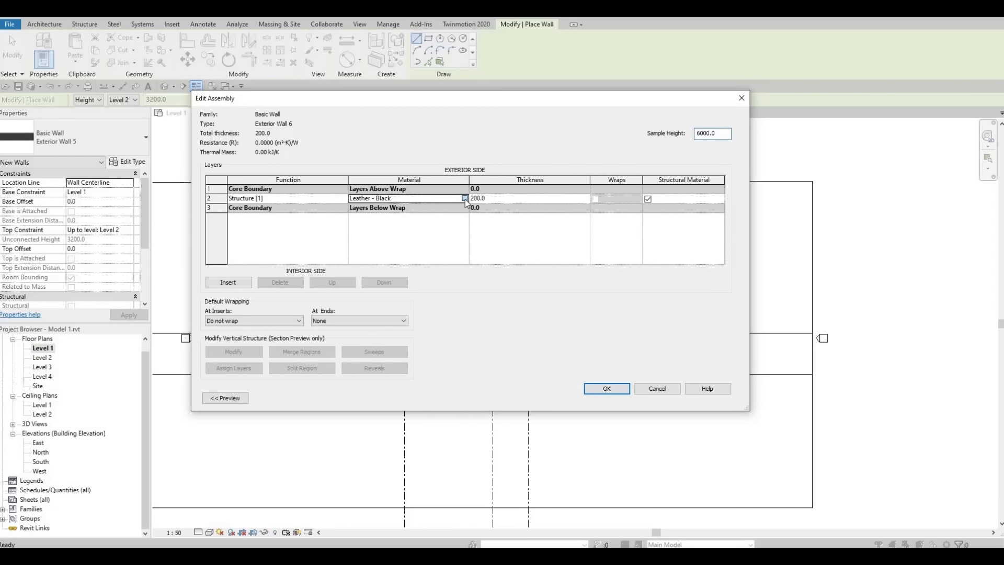
pyautogui.click(466, 199)
pyautogui.click(375, 258)
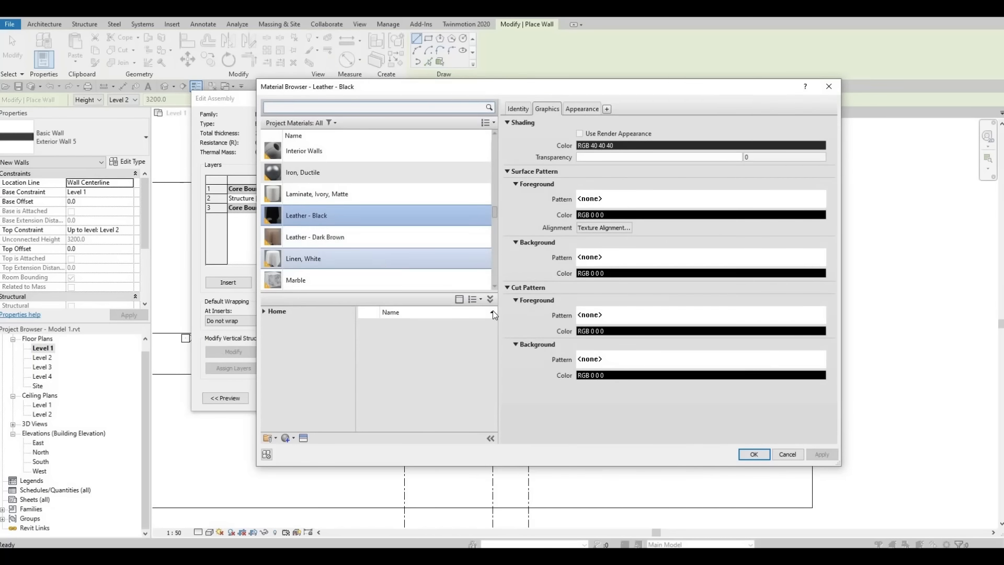
pyautogui.click(748, 454)
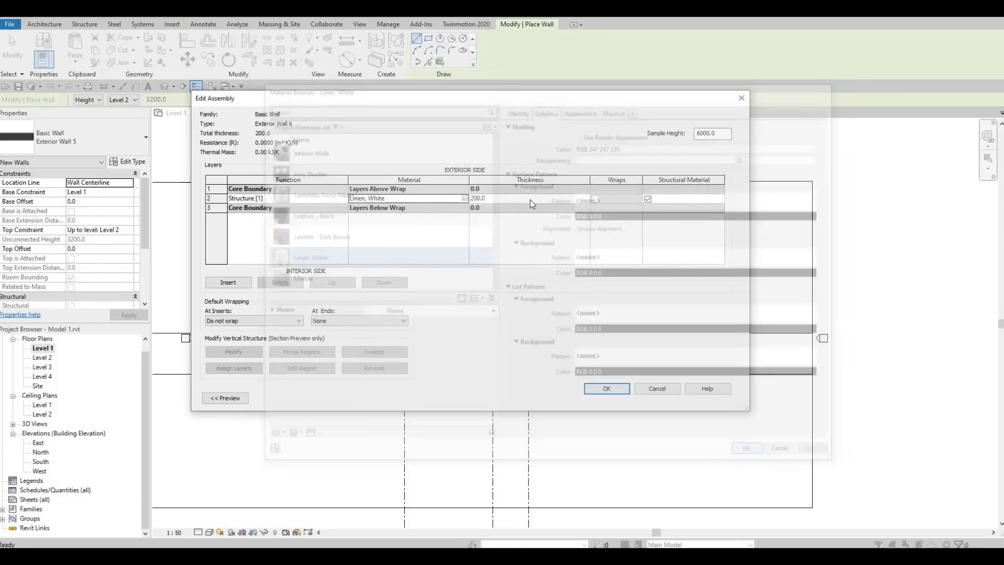
pyautogui.click(607, 387)
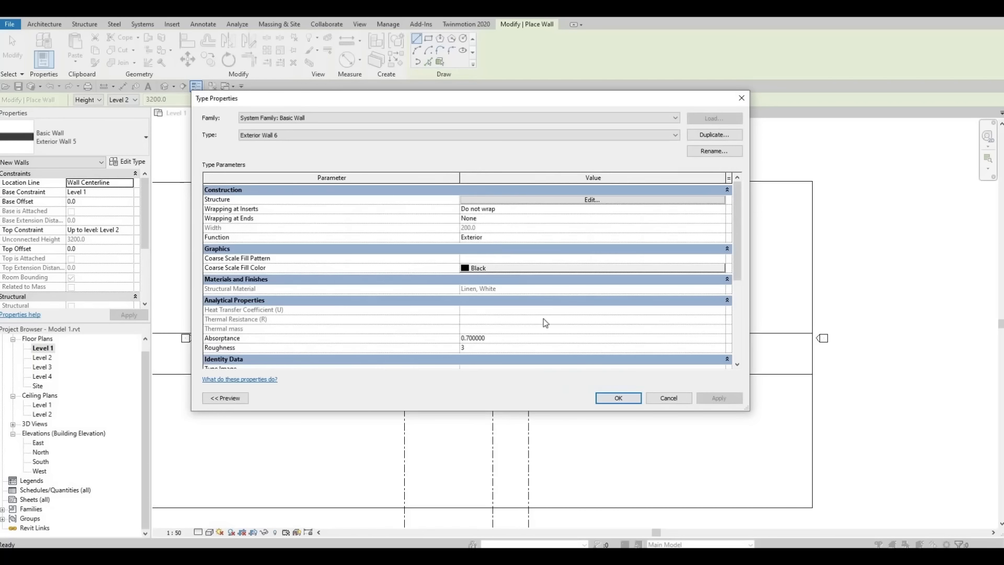
pyautogui.click(618, 398)
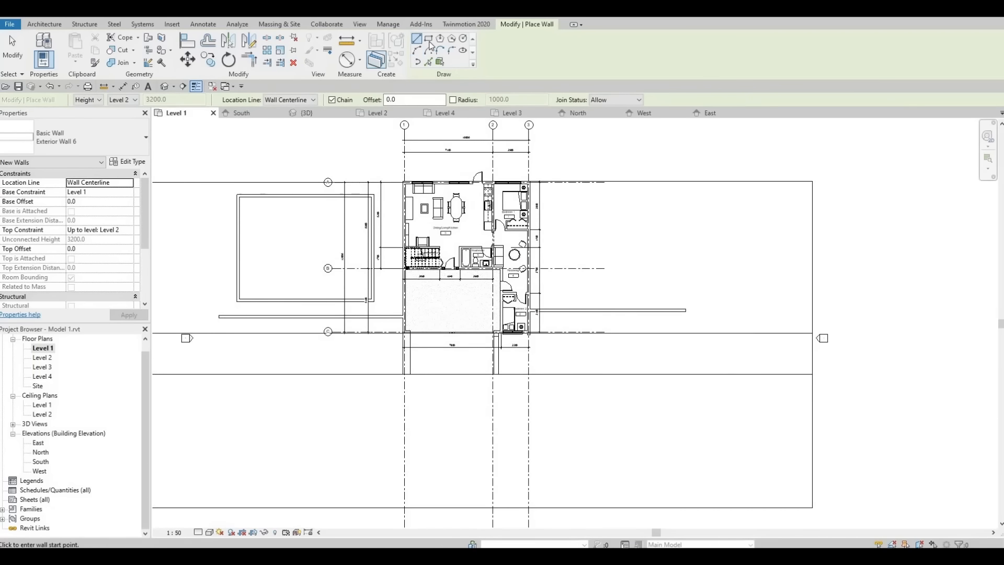
# Step: Draw two adjoining rectangles of Exterior Wall 6 walls on the right side of the house, about 9200 mm and 6400 mm wide
pyautogui.click(563, 196)
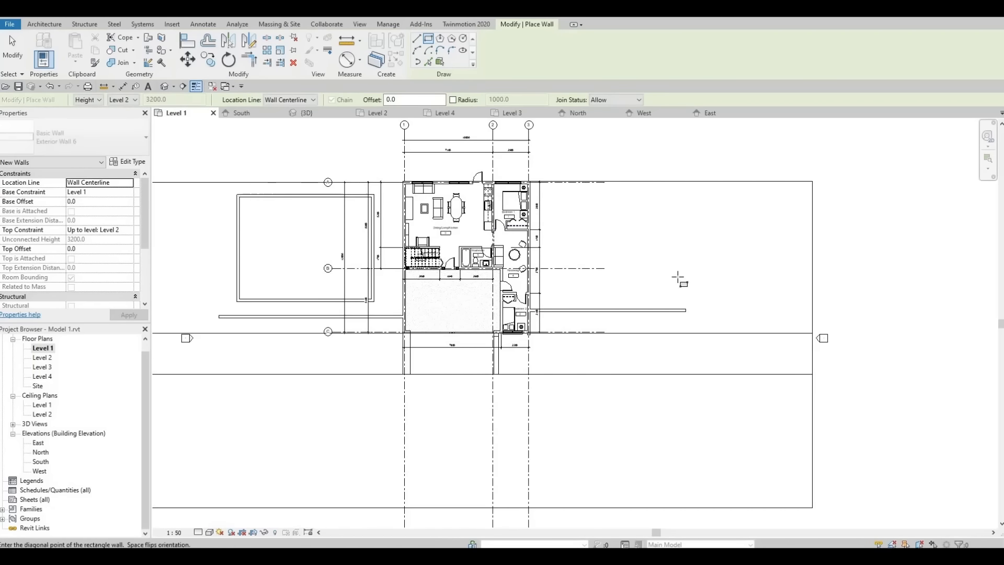
pyautogui.click(679, 282)
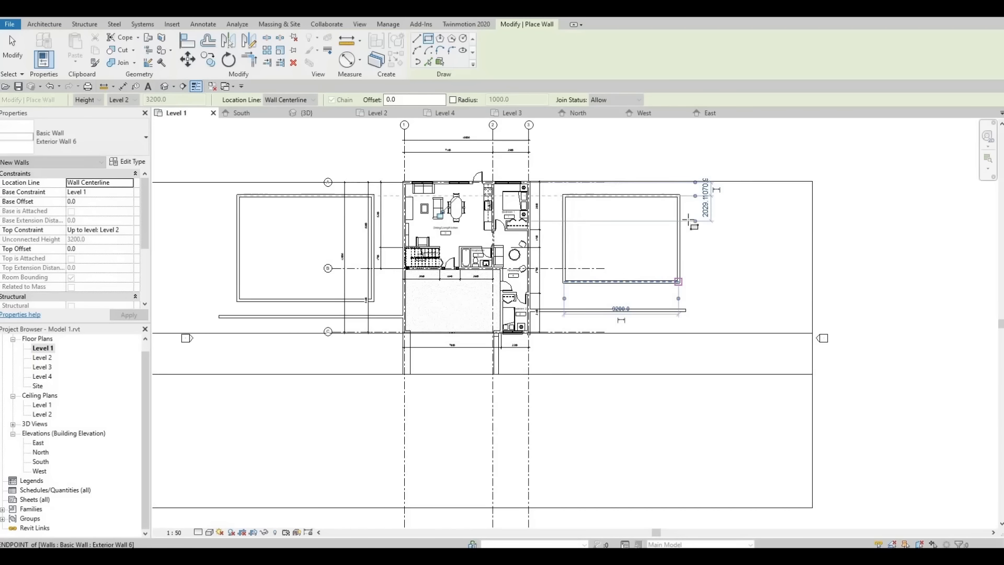
pyautogui.click(680, 194)
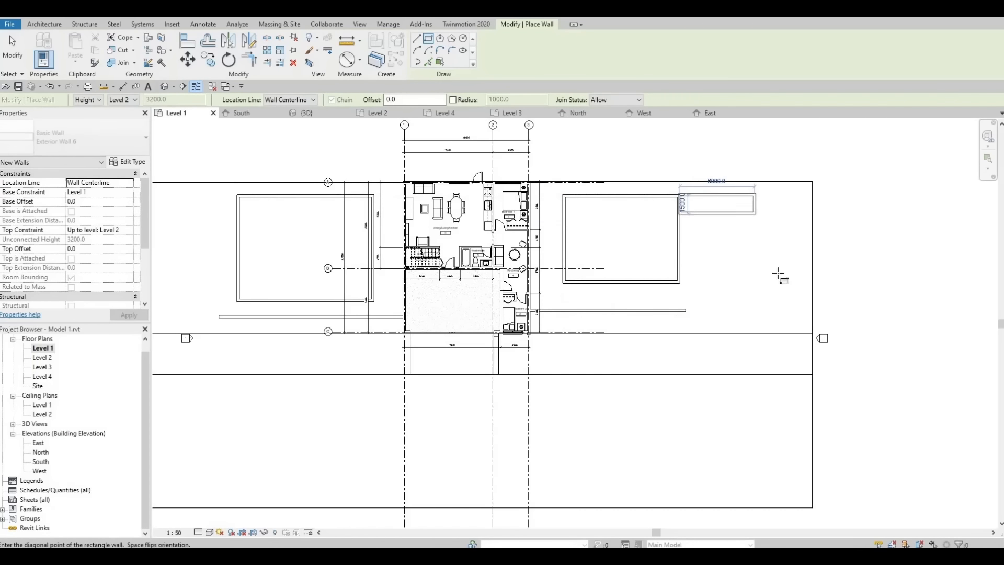
pyautogui.click(761, 297)
pyautogui.press('Escape')
pyautogui.press('Escape')
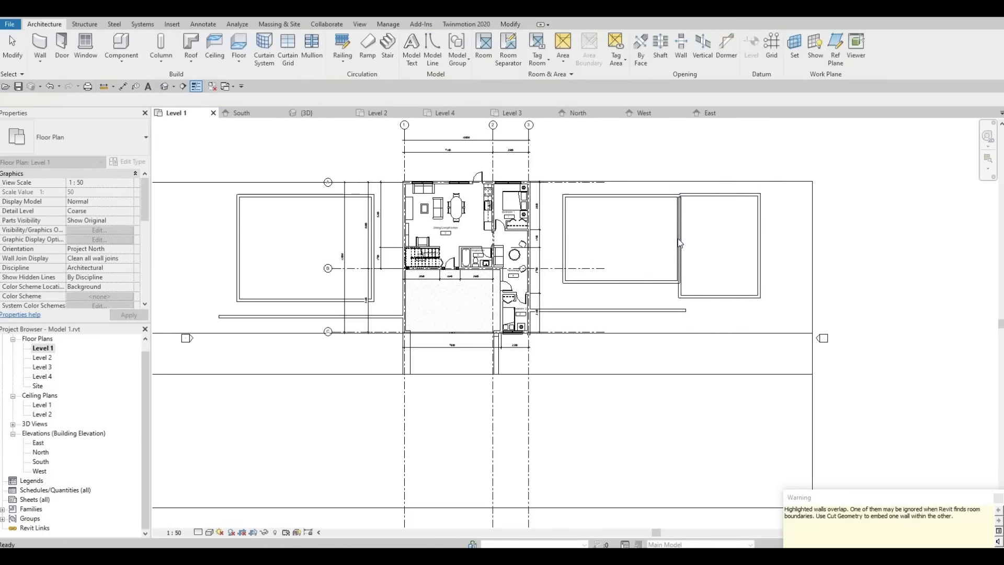
# Step: Delete the overlapping wall between the two rectangles and extend the remaining shared wall to the outer rectangle's lower wall
pyautogui.click(677, 239)
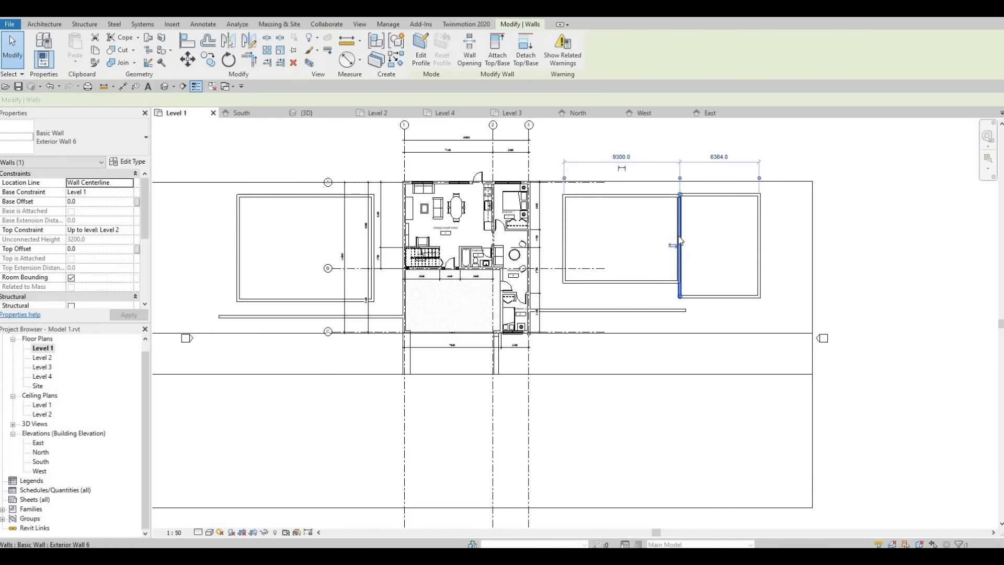
pyautogui.press('Delete')
pyautogui.click(678, 219)
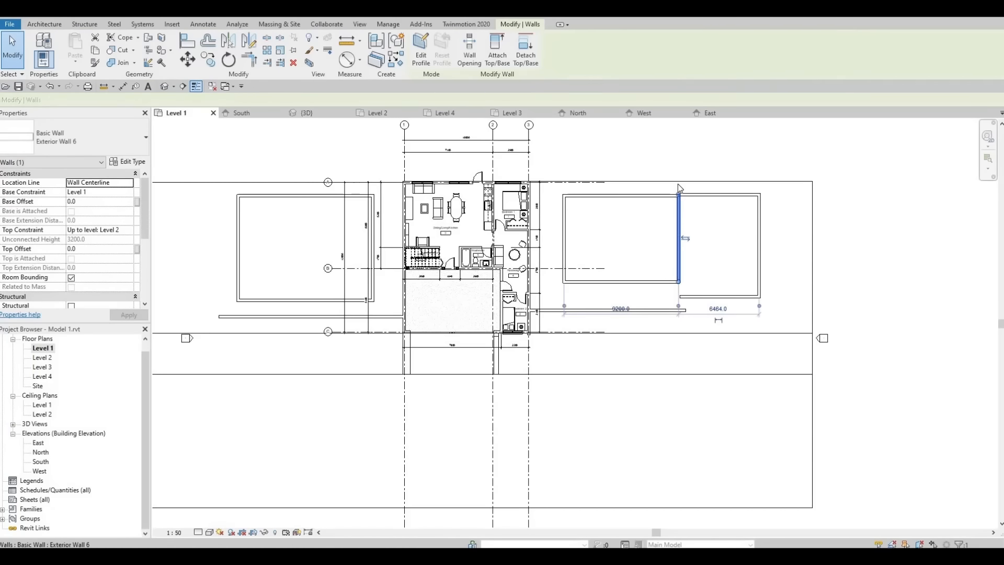
pyautogui.scroll(4, 678, 205)
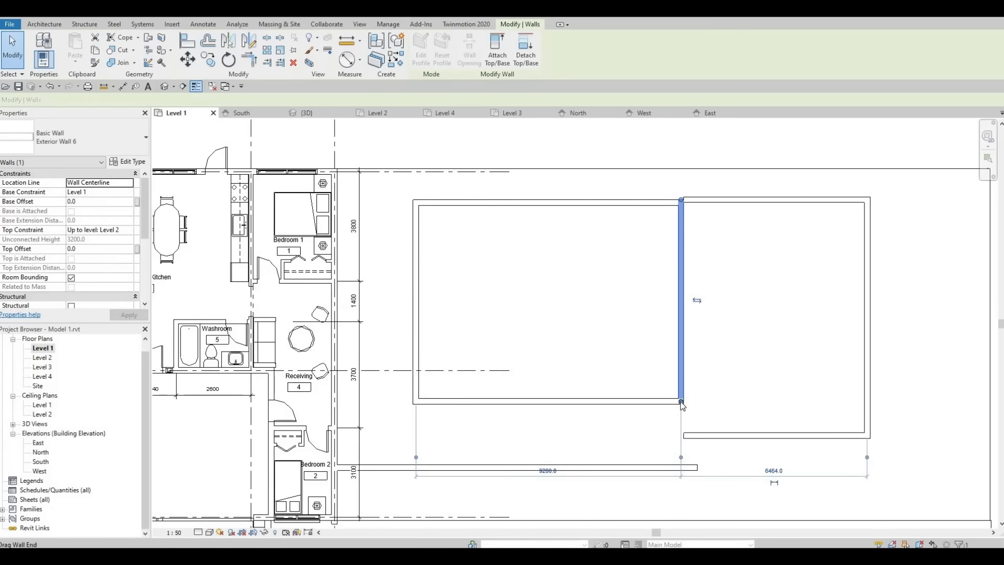
pyautogui.moveTo(678, 436); pyautogui.dragTo(681, 435)
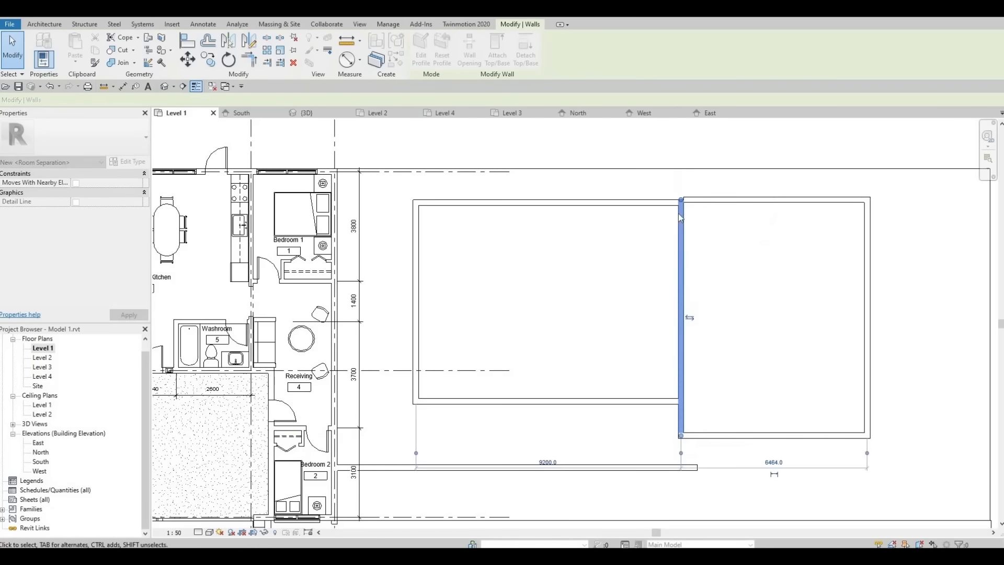
pyautogui.press('Escape')
# Step: Nudge the outer rectangle's upper wall upwards and shorten it to about 5700 mm by pulling its end off the shared corner
pyautogui.scroll(3, 682, 197)
pyautogui.click(720, 211)
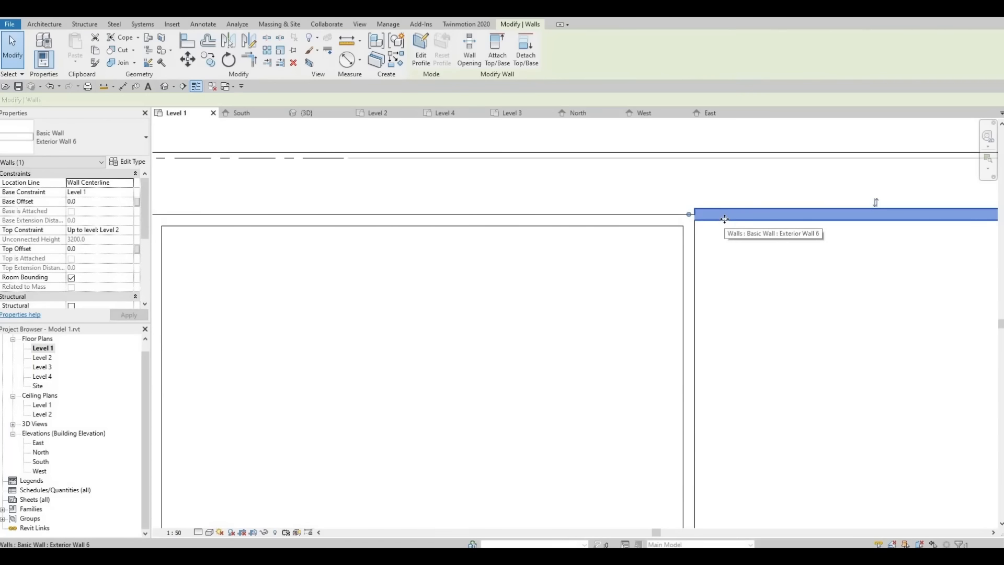
pyautogui.press('Up')
pyautogui.press('Up')
pyautogui.press('Up')
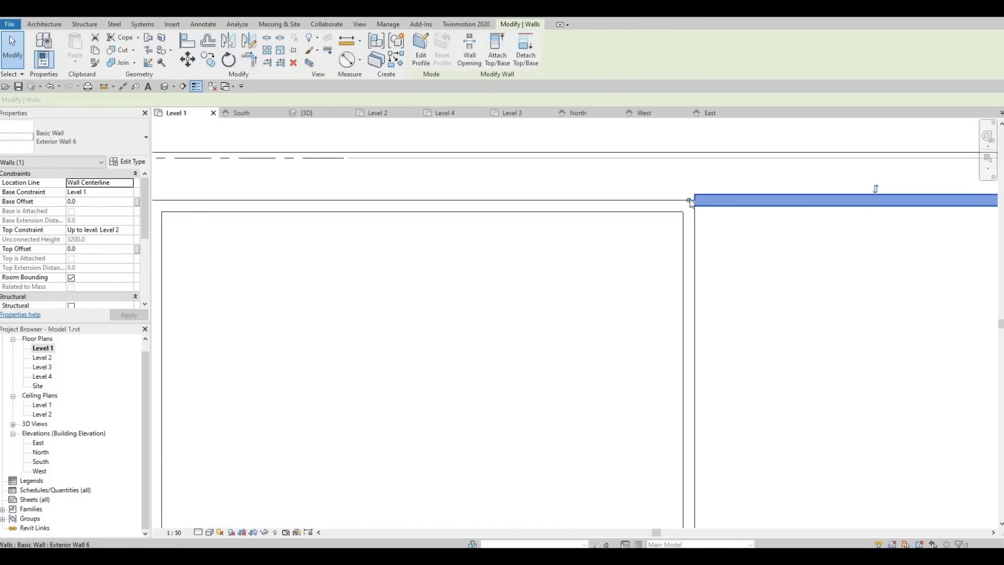
pyautogui.moveTo(689, 199); pyautogui.dragTo(732, 201)
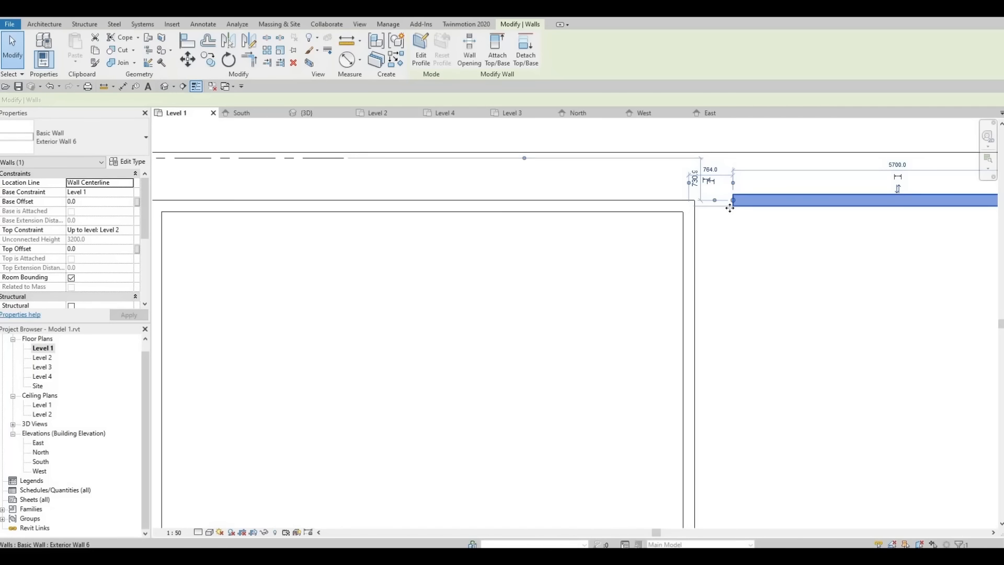
# Step: Align the outer face of the shortened upper wall with the first rectangle's upper wall
pyautogui.press('a')
pyautogui.press('l')
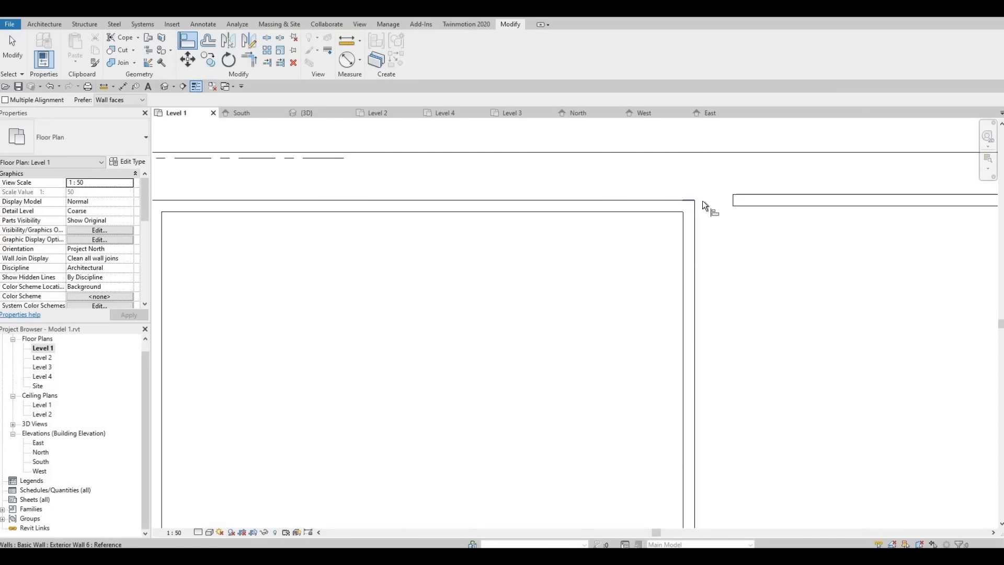
pyautogui.click(740, 195)
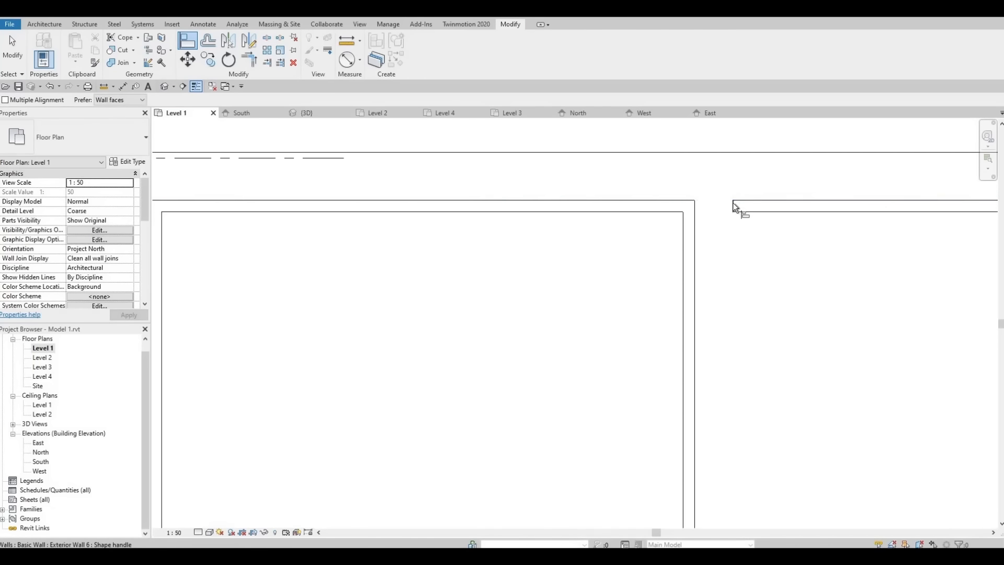
pyautogui.press('Escape')
pyautogui.press('Escape')
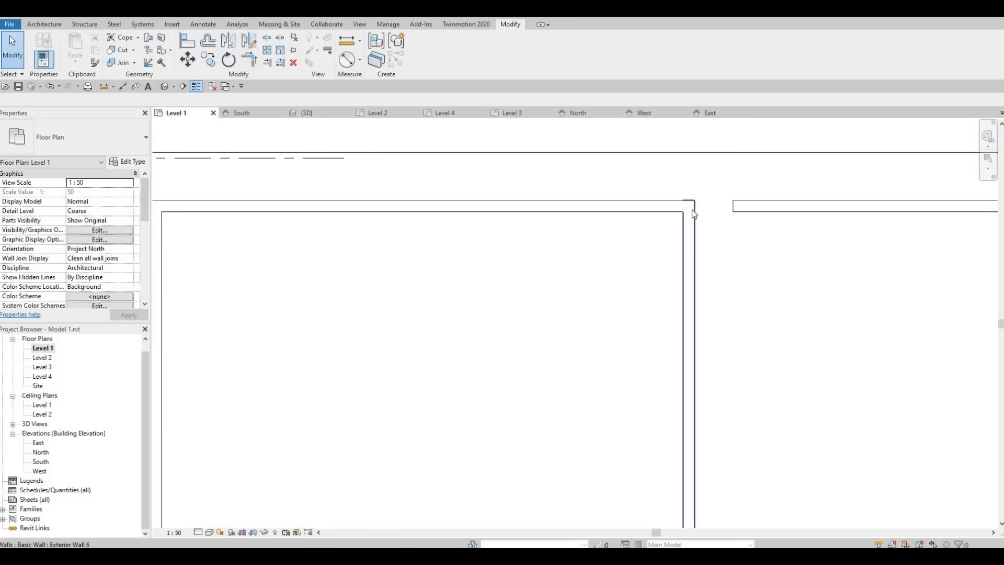
# Step: Align the shortened upper wall's free end with the face of the shared wall to close the outer rectangle
pyautogui.press('a')
pyautogui.press('l')
pyautogui.click(695, 214)
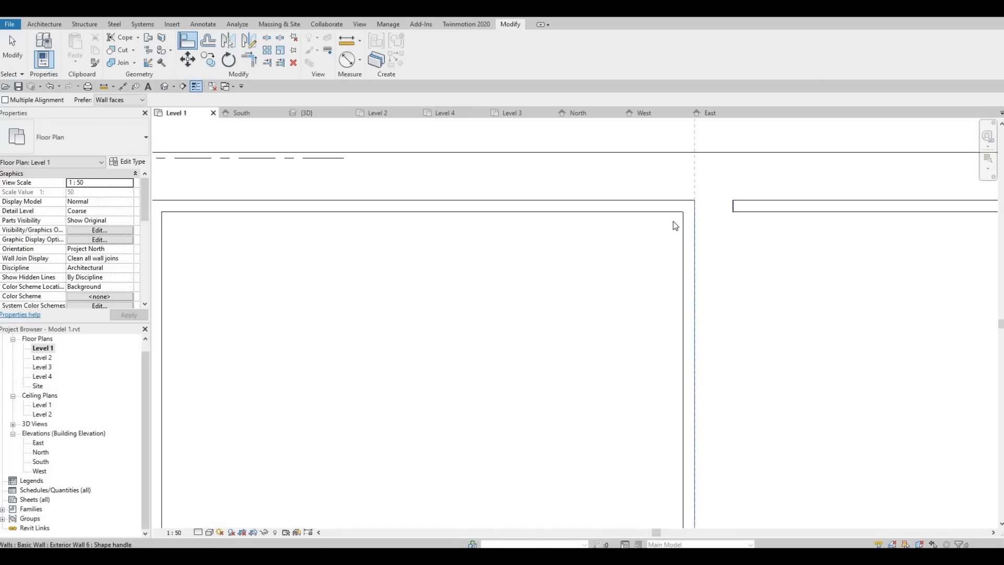
pyautogui.click(733, 207)
pyautogui.press('Escape')
pyautogui.press('Escape')
pyautogui.scroll(-5, 630, 235)
pyautogui.moveTo(717, 339); pyautogui.dragTo(720, 327, button='middle')
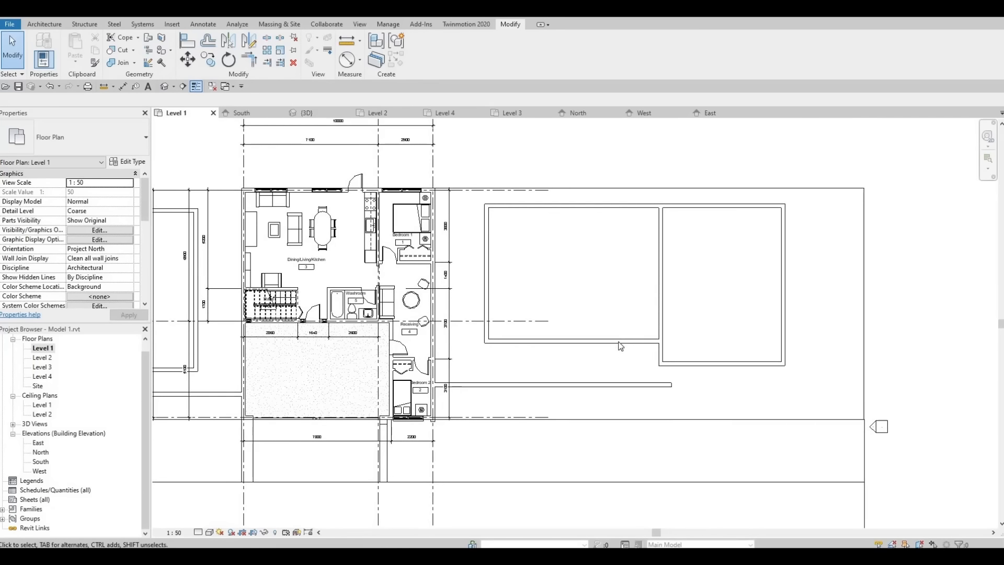
# Step: Move the lower walls of both adjoining neighbour rectangles on the house's right side slightly upwards
pyautogui.click(619, 341)
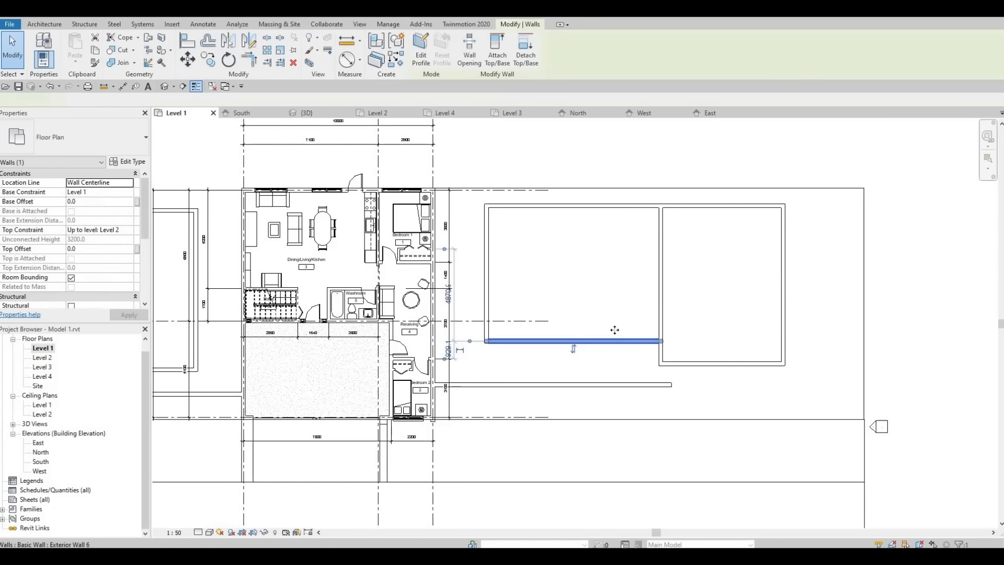
pyautogui.click(687, 350)
pyautogui.click(705, 362)
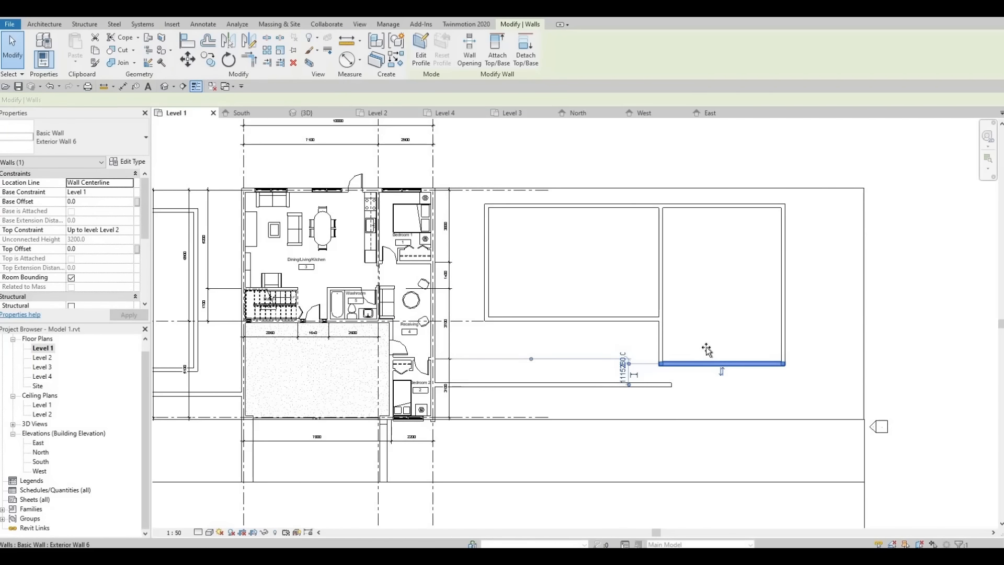
pyautogui.moveTo(706, 346); pyautogui.dragTo(706, 347)
# Step: Shorten the single boundary wall on the house's right side to about 11500 mm by pulling its free end inwards
pyautogui.click(647, 390)
pyautogui.click(671, 386)
pyautogui.moveTo(672, 384); pyautogui.dragTo(650, 384)
pyautogui.click(565, 352)
pyautogui.moveTo(565, 351); pyautogui.dragTo(578, 333, button='middle')
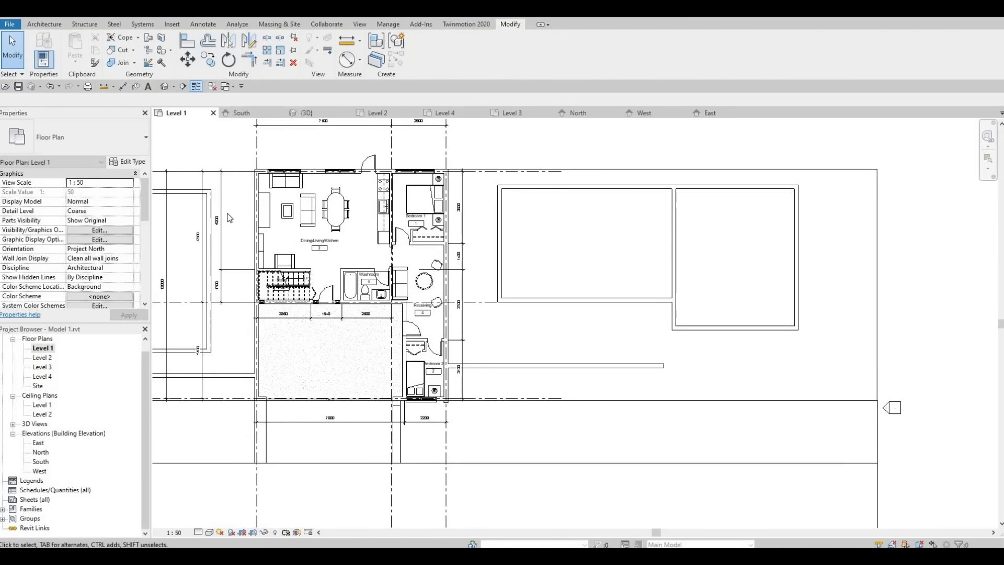
pyautogui.moveTo(344, 253); pyautogui.dragTo(363, 250, button='middle')
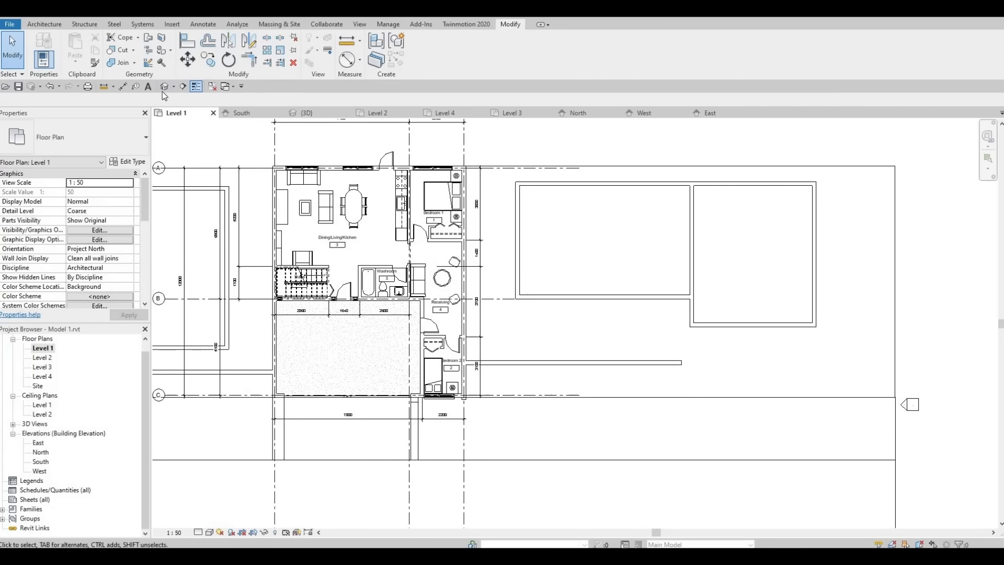
# Step: In the 3D view, lower the top of the ribbed boundary wall on the house's left side
pyautogui.click(163, 90)
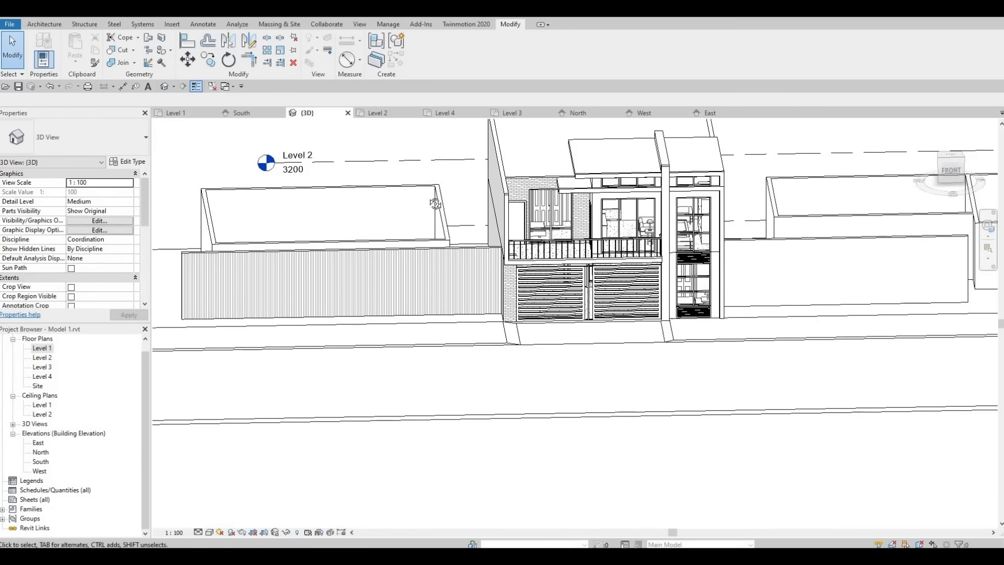
pyautogui.keyDown('shift'); pyautogui.moveTo(408, 239); pyautogui.dragTo(418, 251, button='middle'); pyautogui.keyUp('shift')
pyautogui.click(412, 291)
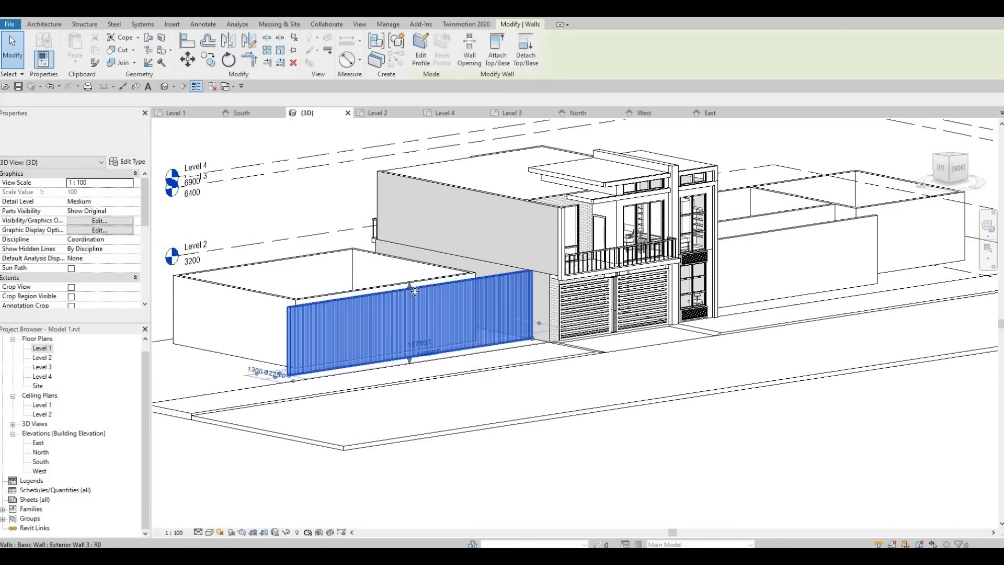
pyautogui.moveTo(411, 291); pyautogui.dragTo(412, 308)
pyautogui.press('Escape')
# Step: Lower the top of the front boundary wall on the house's right side in the 3D view
pyautogui.click(780, 226)
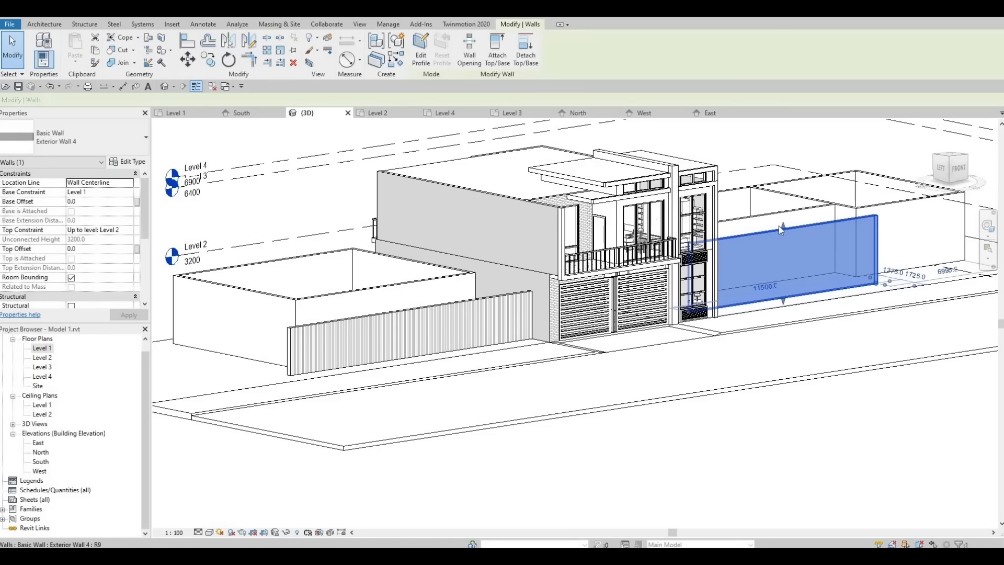
pyautogui.moveTo(782, 226); pyautogui.dragTo(786, 260)
pyautogui.press('Escape')
pyautogui.keyDown('shift'); pyautogui.moveTo(744, 294); pyautogui.dragTo(829, 203, button='middle'); pyautogui.keyUp('shift')
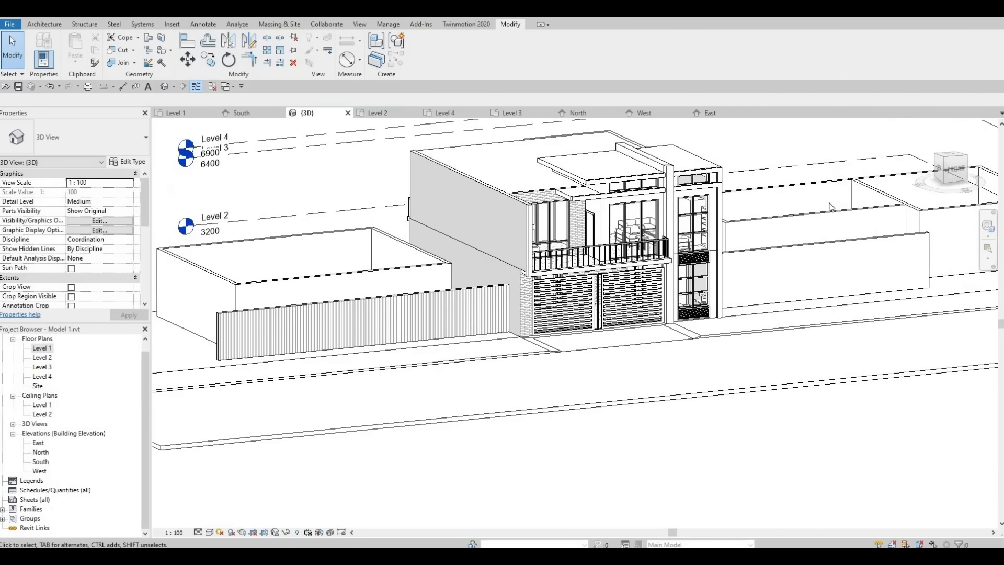
pyautogui.moveTo(754, 221)
pyautogui.keyDown('shift'); pyautogui.mouseDown(button='middle')
pyautogui.moveTo(775, 222)
pyautogui.moveTo(705, 252)
pyautogui.moveTo(764, 264)
pyautogui.moveTo(801, 256)
pyautogui.moveTo(776, 245)
pyautogui.mouseUp(button='middle'); pyautogui.keyUp('shift')
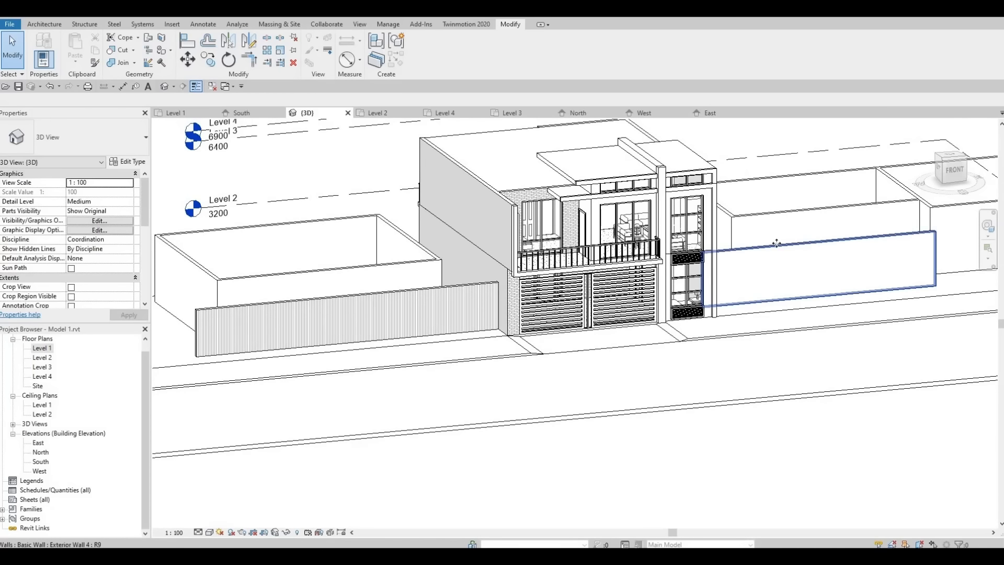
pyautogui.click(775, 241)
pyautogui.press('Escape')
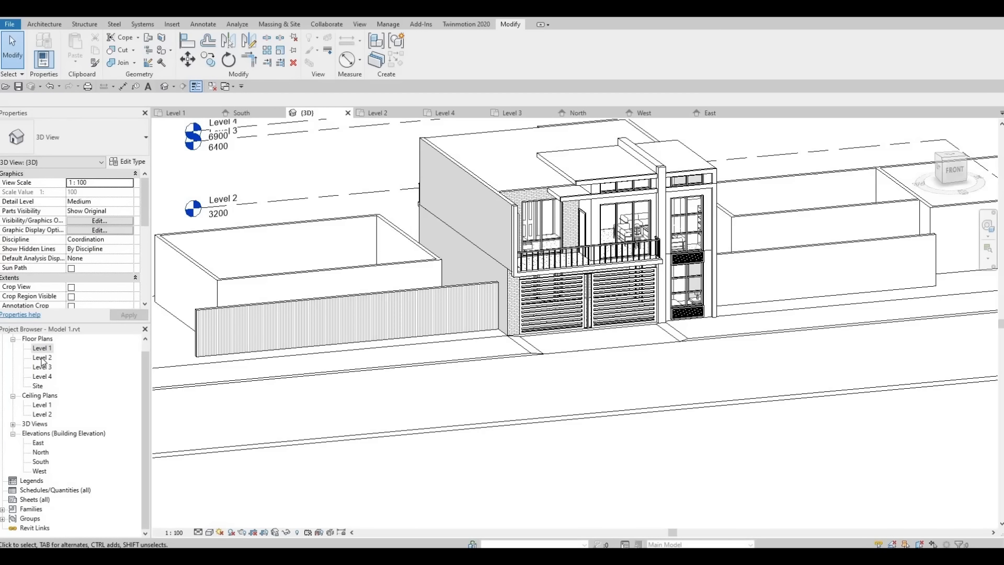
pyautogui.doubleClick(42, 358)
pyautogui.scroll(-5, 343, 318)
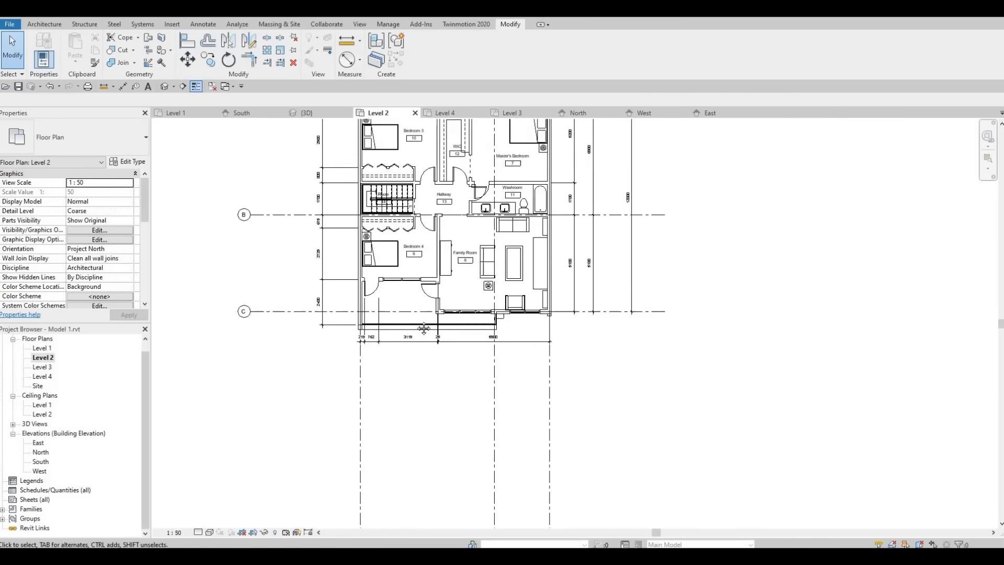
pyautogui.scroll(-3, 424, 329)
# Step: From the Level 1 plan, create a sloped footprint roof based on Level 2 over the left neighbouring building, offset 200 mm outside its four walls
pyautogui.doubleClick(42, 349)
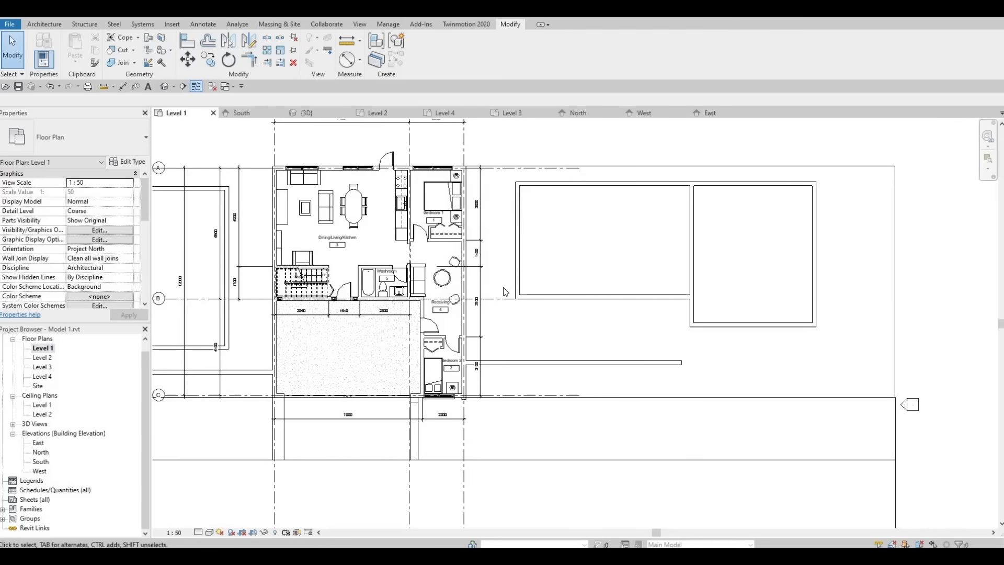
pyautogui.moveTo(169, 245); pyautogui.dragTo(417, 266, button='middle')
pyautogui.scroll(-1, 417, 266)
pyautogui.click(31, 24)
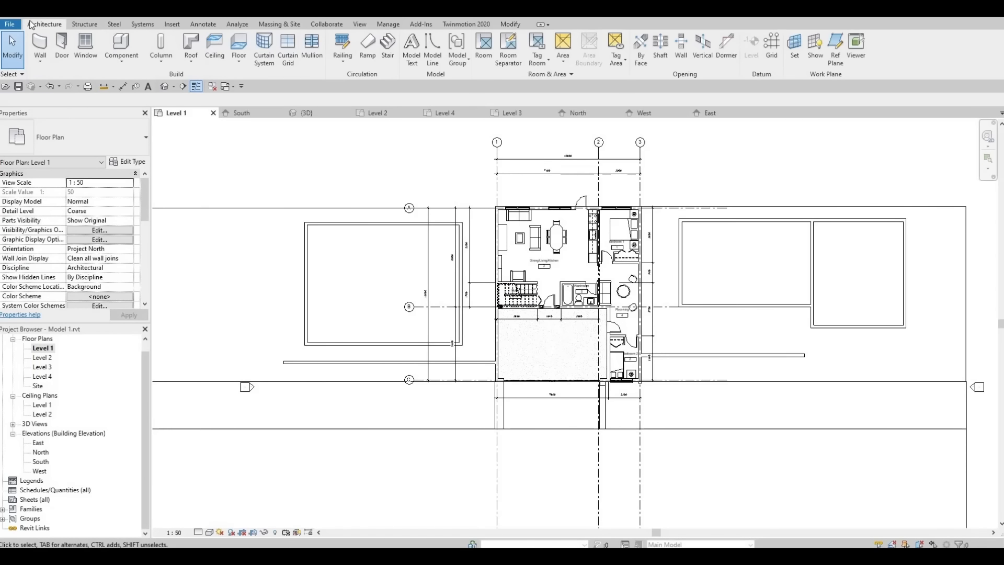
pyautogui.click(191, 46)
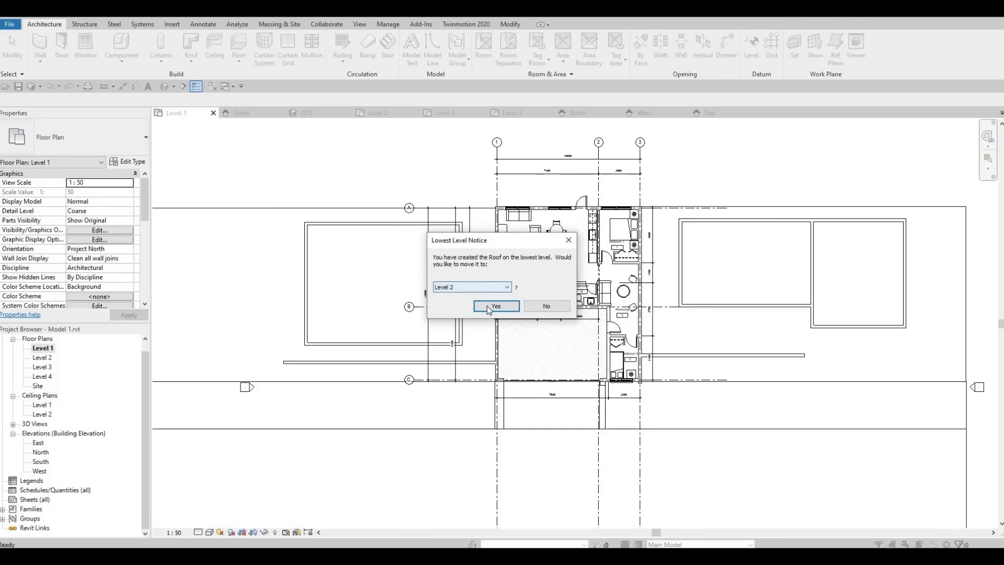
pyautogui.click(488, 305)
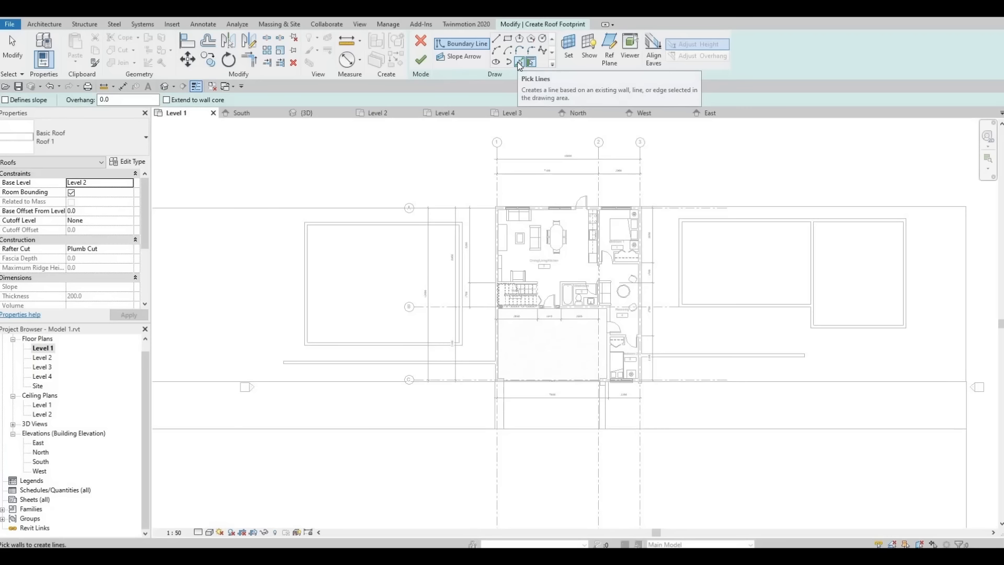
pyautogui.click(519, 63)
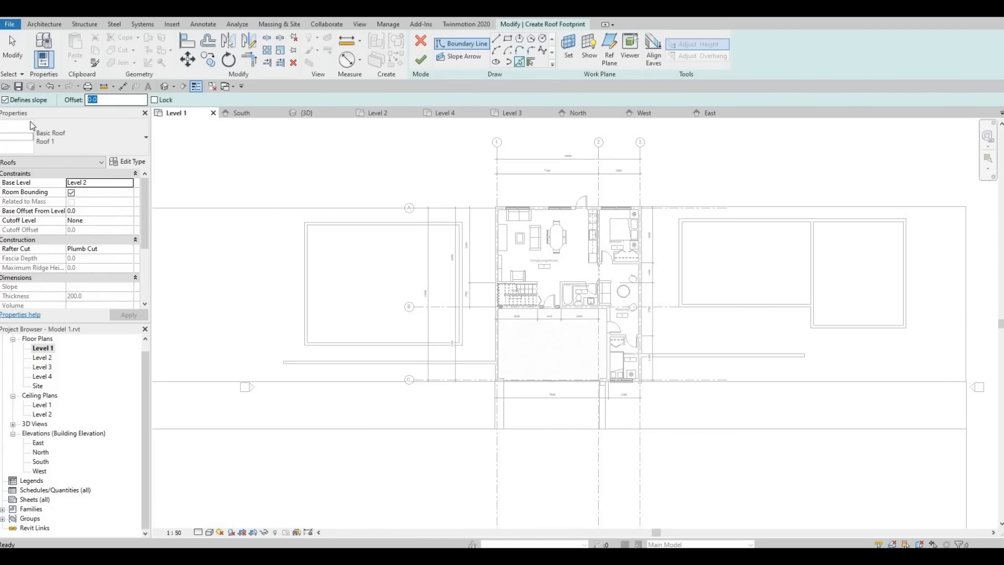
pyautogui.write('20')
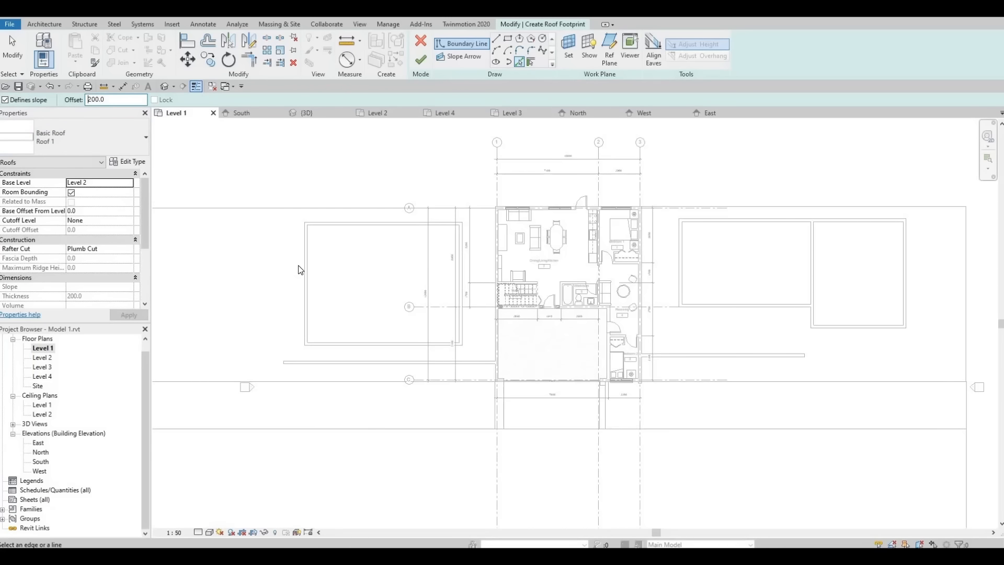
pyautogui.click(302, 261)
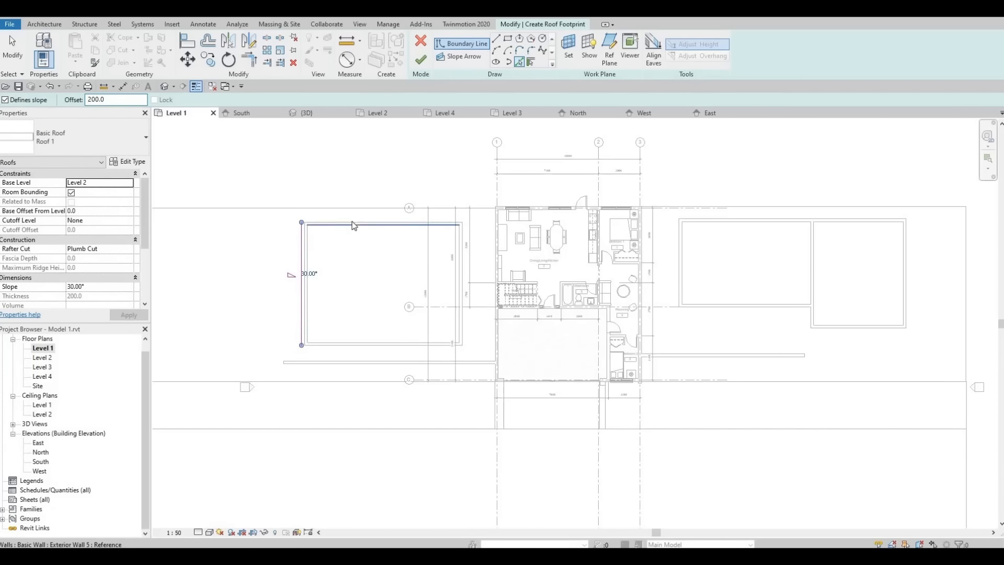
pyautogui.click(455, 240)
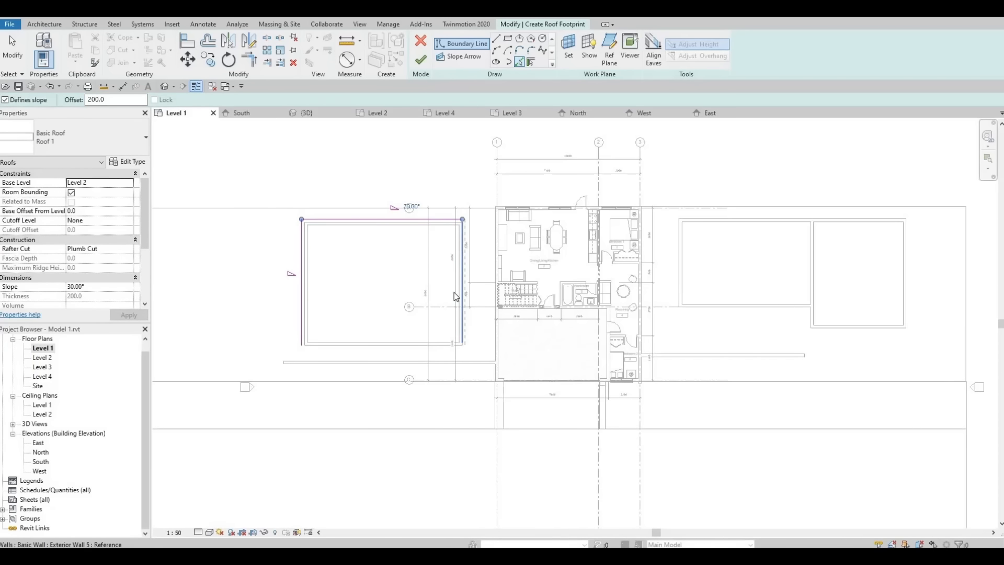
pyautogui.click(400, 347)
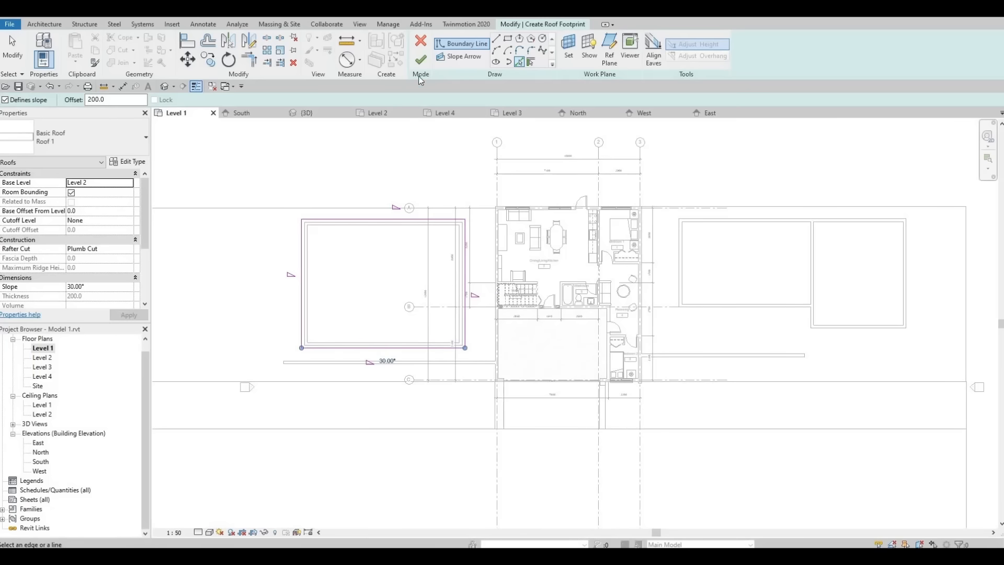
pyautogui.click(421, 63)
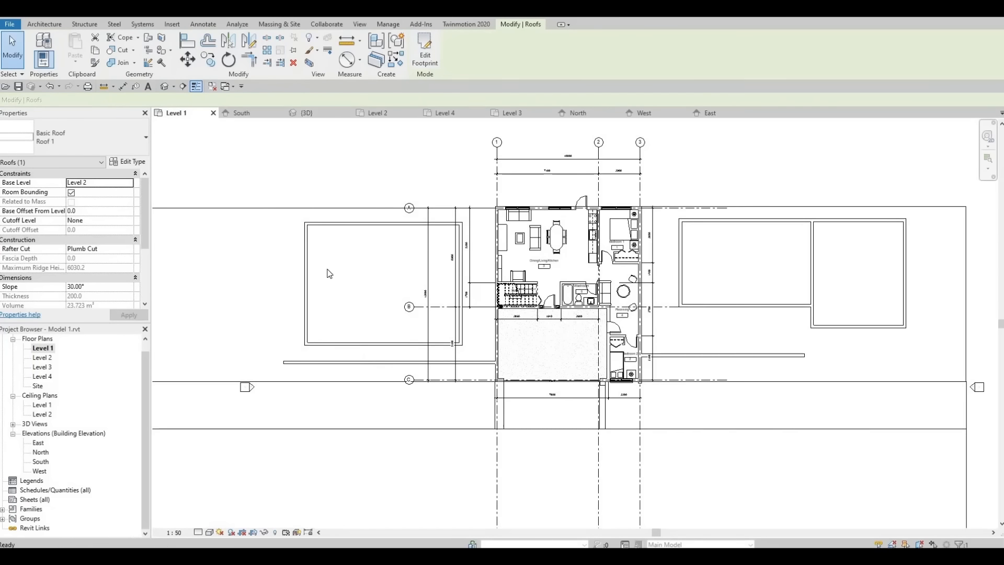
# Step: In the 3D view, duplicate the left neighbour's roof type as Roof 2
pyautogui.click(166, 87)
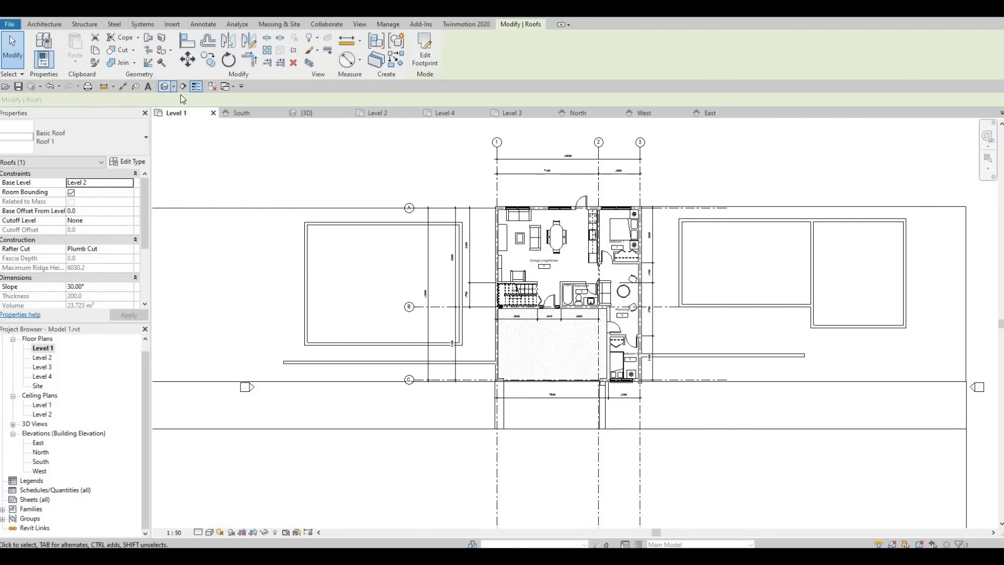
pyautogui.click(248, 234)
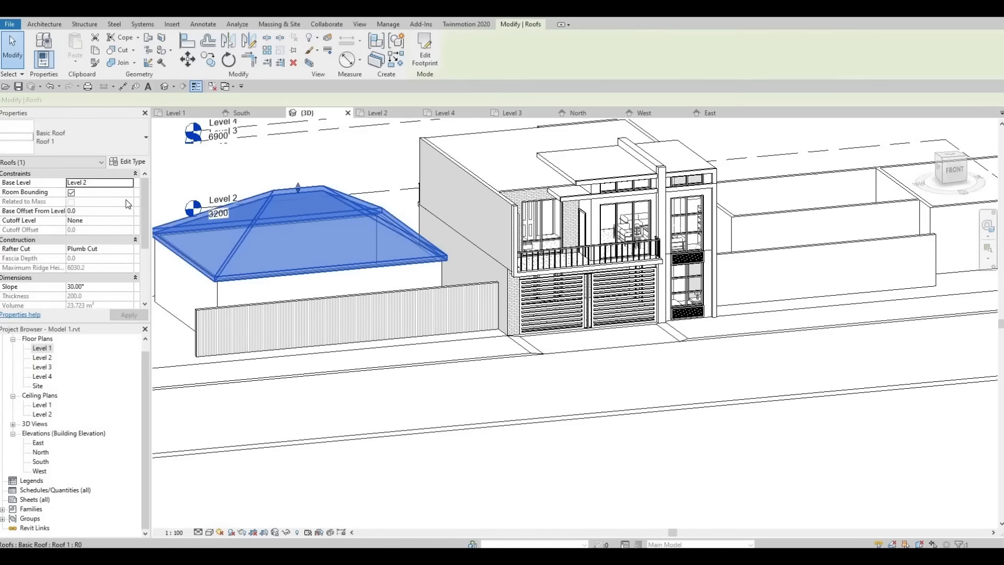
pyautogui.click(128, 162)
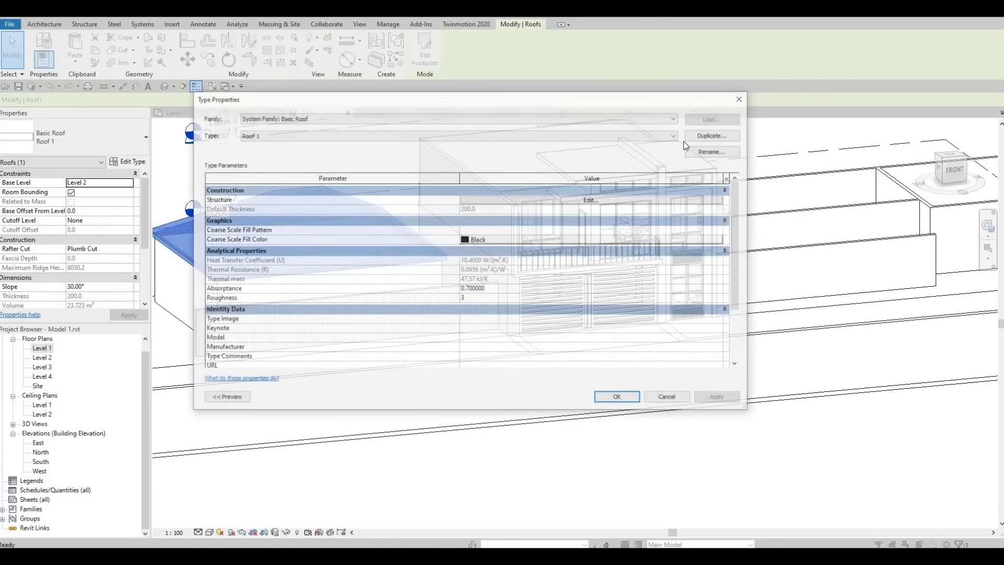
pyautogui.click(714, 134)
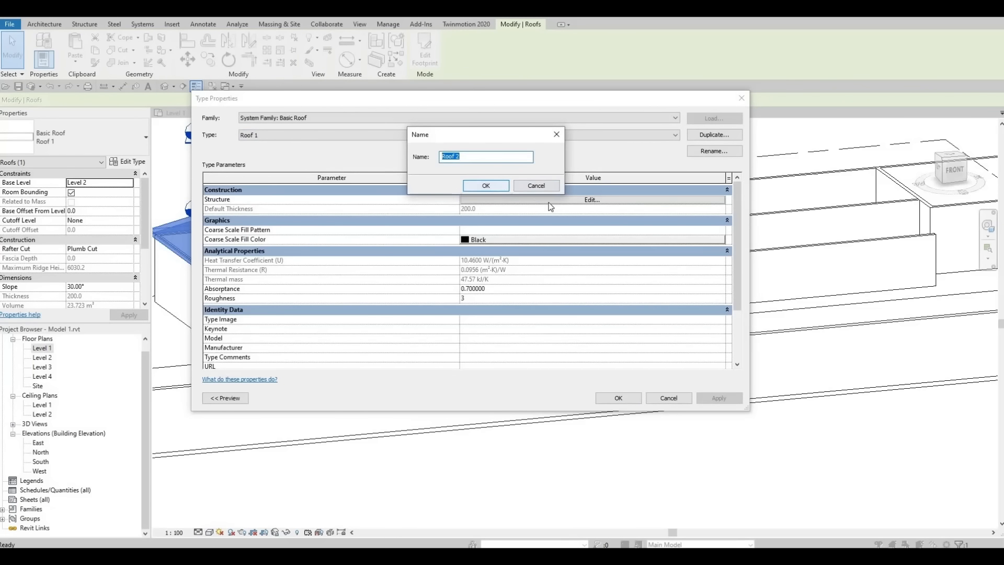
pyautogui.press('Return')
# Step: Set the Roof 2 structure layer's material to Roofing, EPDM Membrane and apply the type changes
pyautogui.click(523, 199)
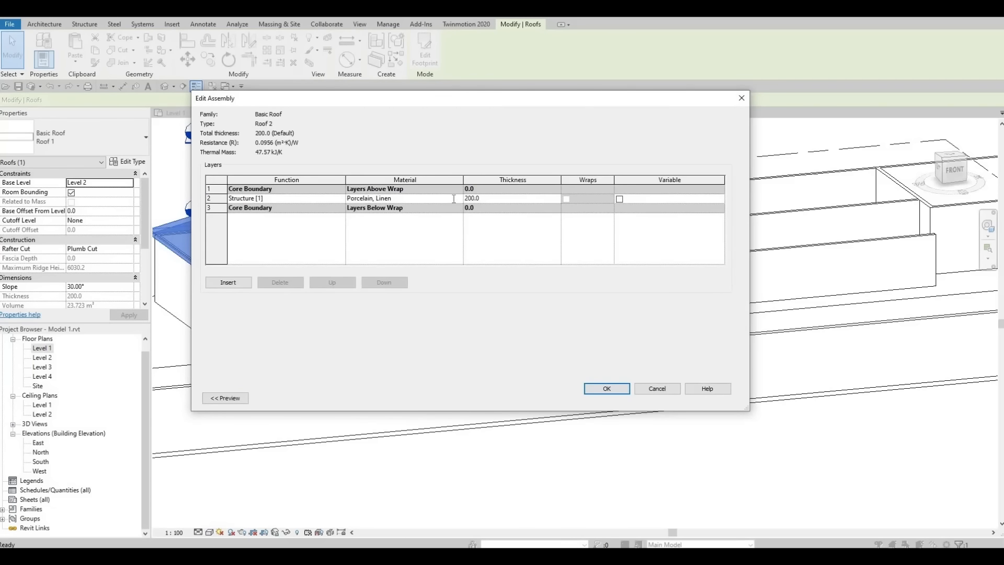
pyautogui.click(453, 199)
pyautogui.click(459, 198)
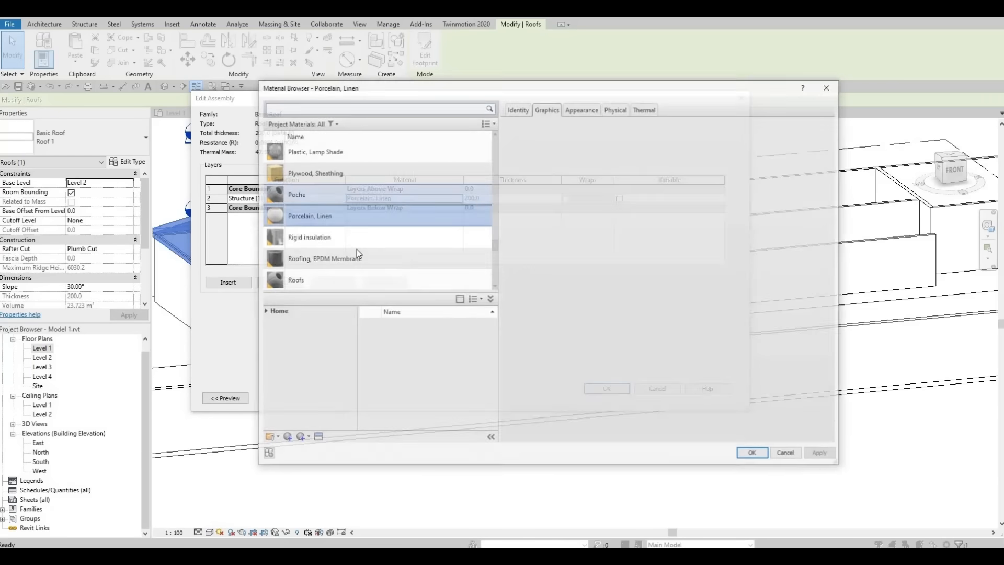
pyautogui.scroll(-3, 366, 201)
pyautogui.click(366, 200)
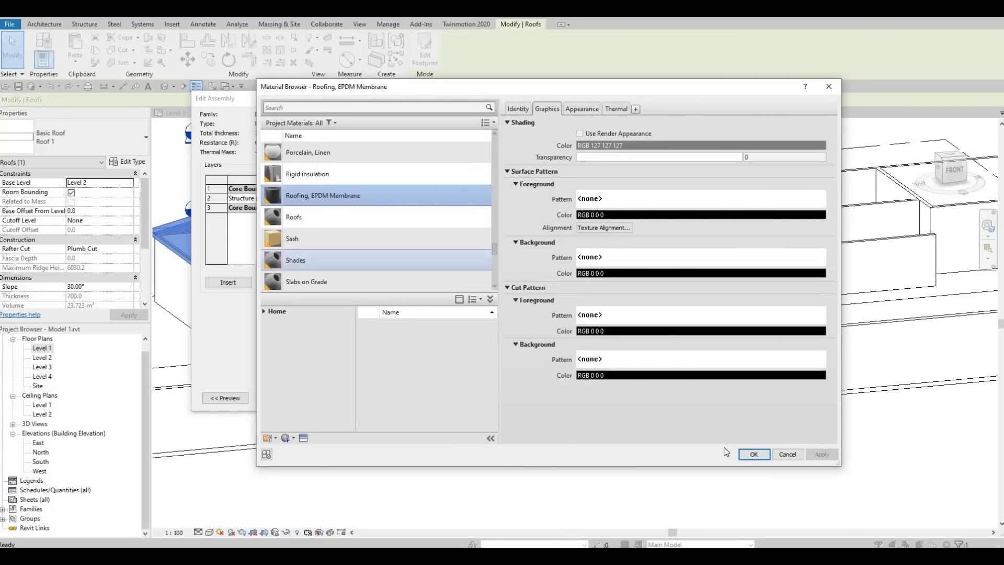
pyautogui.click(753, 454)
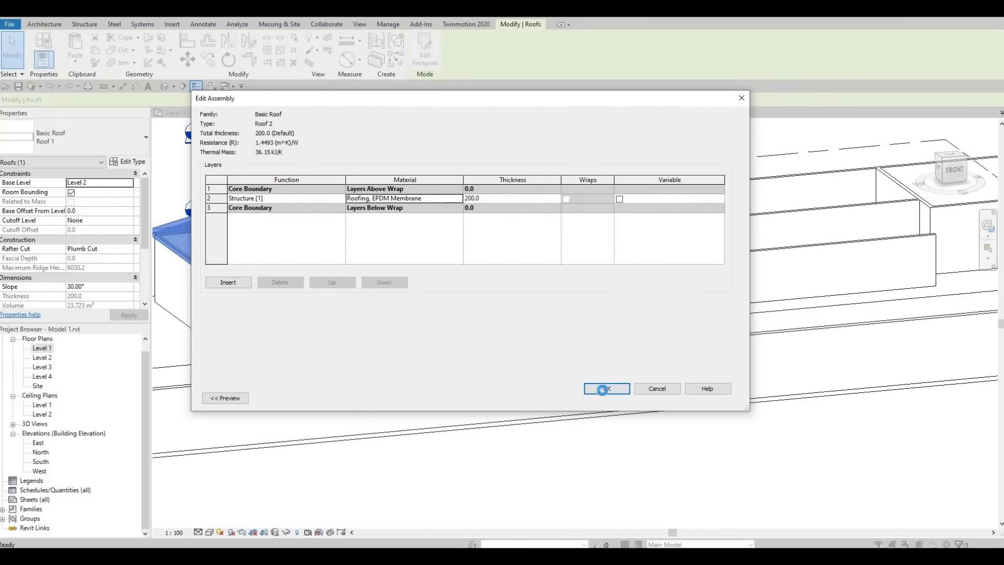
pyautogui.click(598, 390)
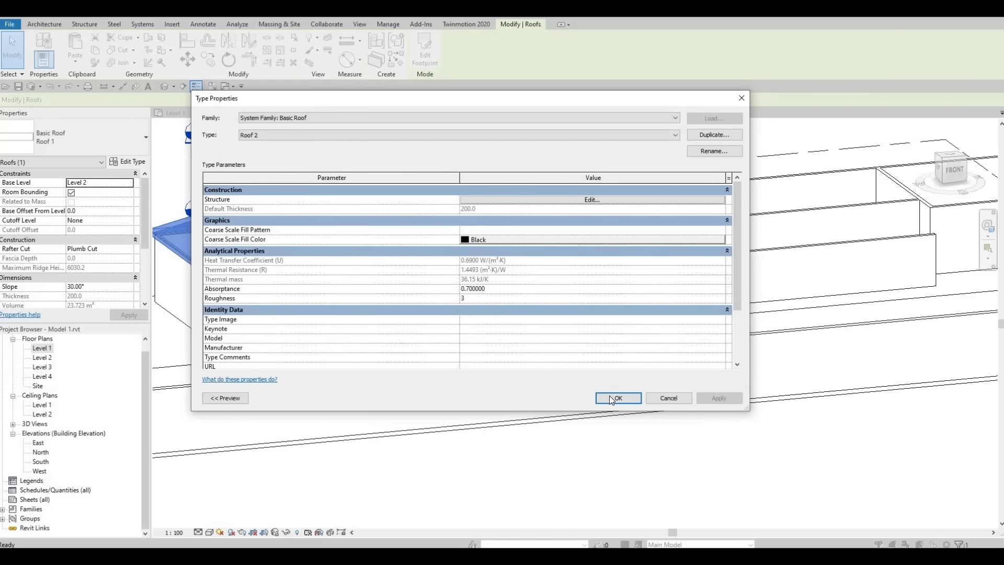
pyautogui.click(610, 395)
pyautogui.press('Escape')
# Step: Flatten the left neighbour's hip roof by pulling its ridge down in the 3D view
pyautogui.moveTo(296, 189); pyautogui.dragTo(445, 244, button='middle')
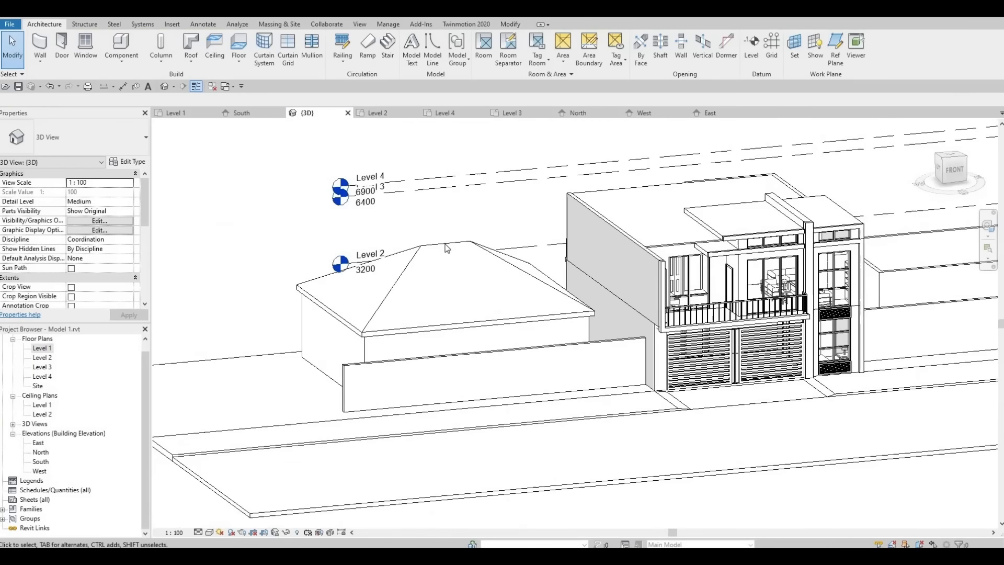
pyautogui.click(445, 247)
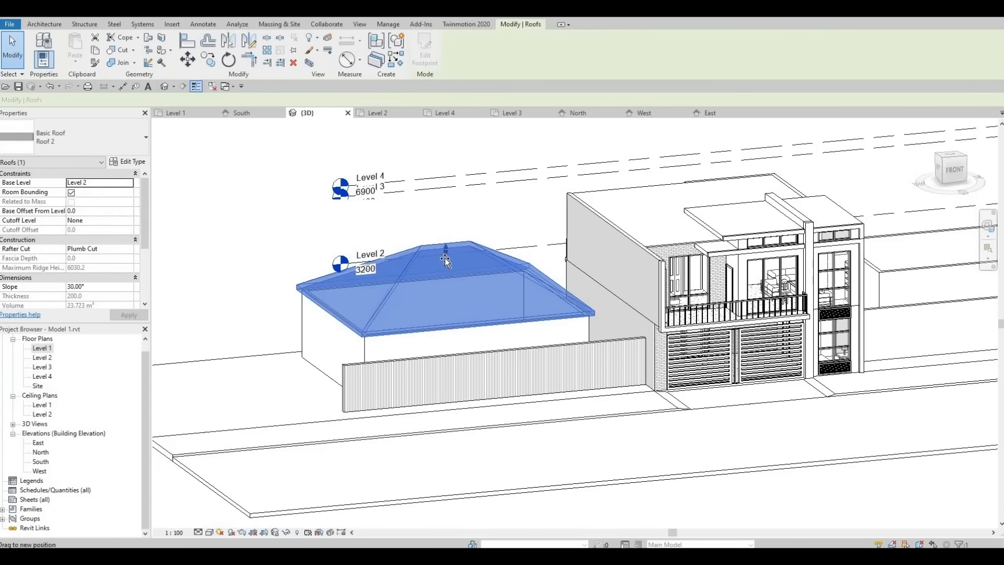
pyautogui.moveTo(445, 260)
pyautogui.mouseDown()
pyautogui.moveTo(458, 266)
pyautogui.moveTo(448, 259)
pyautogui.mouseUp()
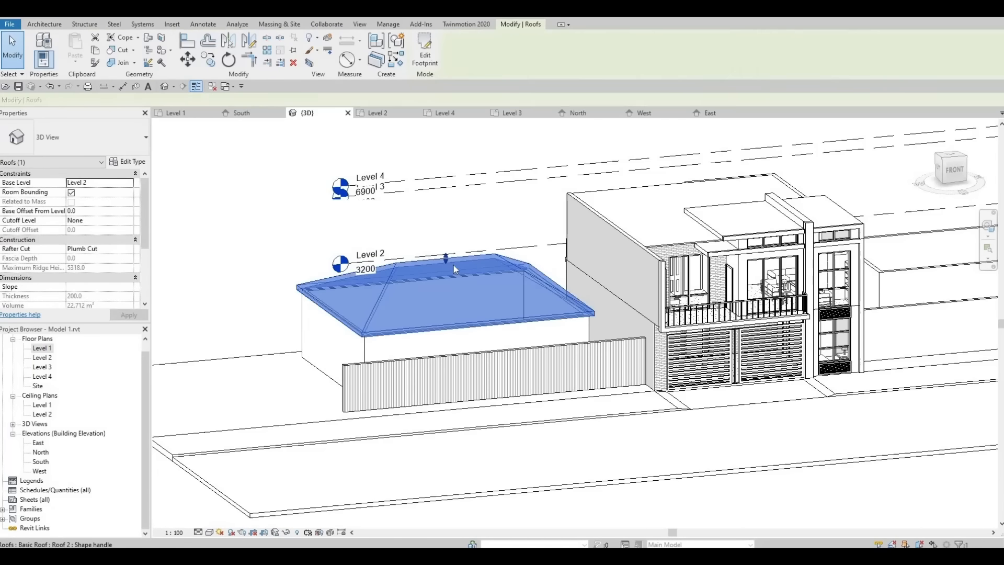
pyautogui.press('Escape')
pyautogui.click(479, 265)
pyautogui.press('Escape')
# Step: From the Level 1 plan, start a footprint roof based on Level 2 for the right neighbouring building, using line picking for its boundary
pyautogui.moveTo(639, 269); pyautogui.dragTo(263, 273, button='middle')
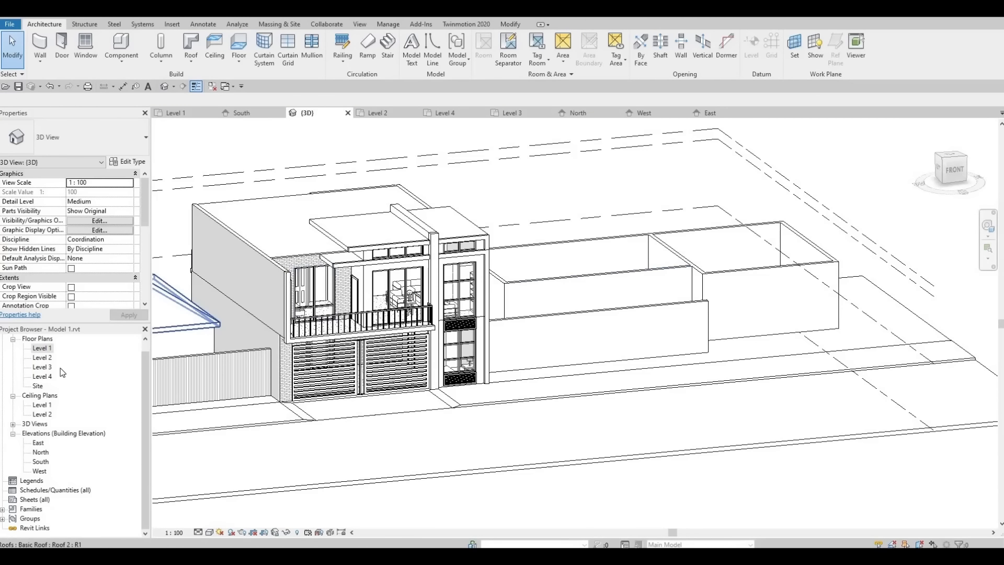
pyautogui.doubleClick(46, 352)
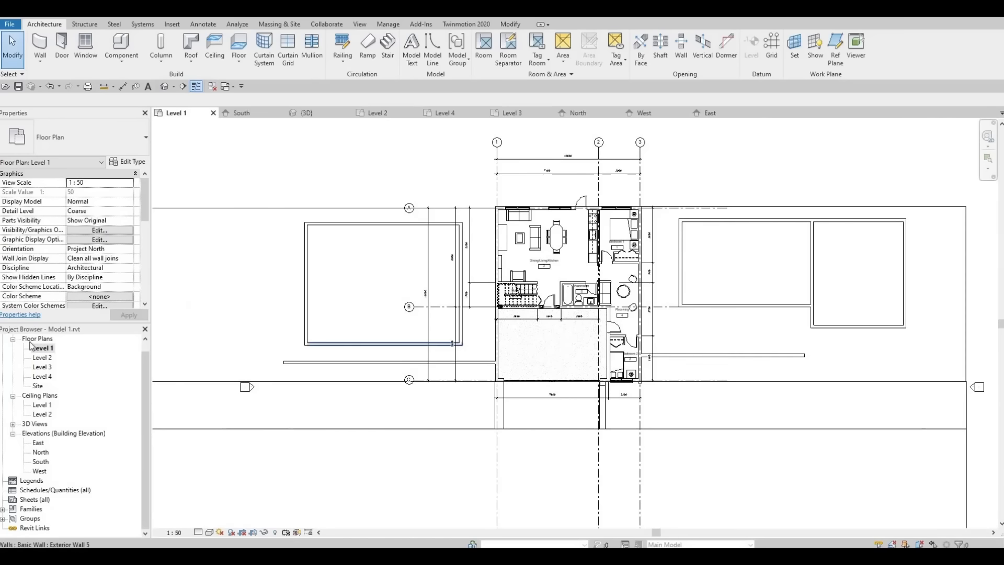
pyautogui.moveTo(457, 219); pyautogui.dragTo(85, 219, button='middle')
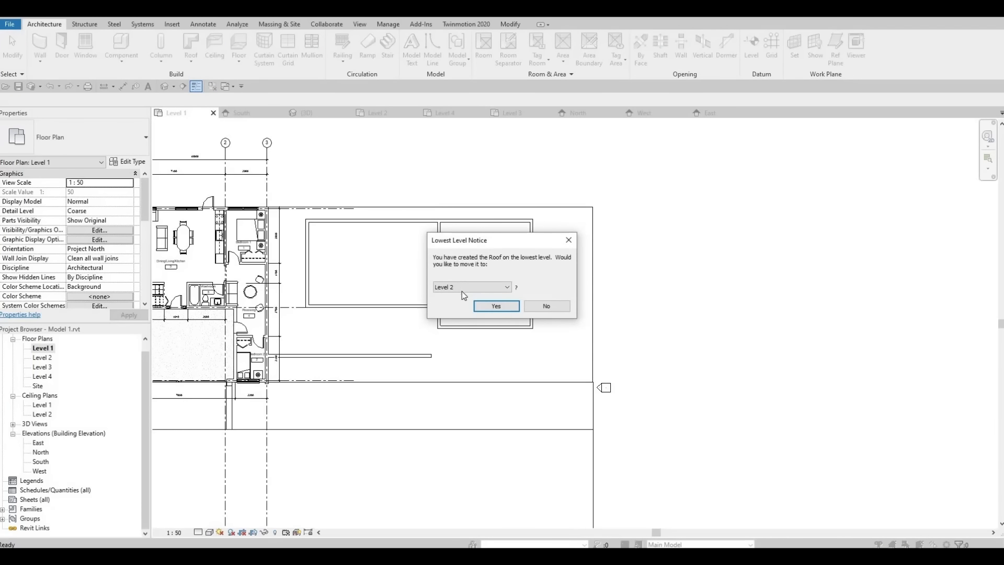
pyautogui.press('Return')
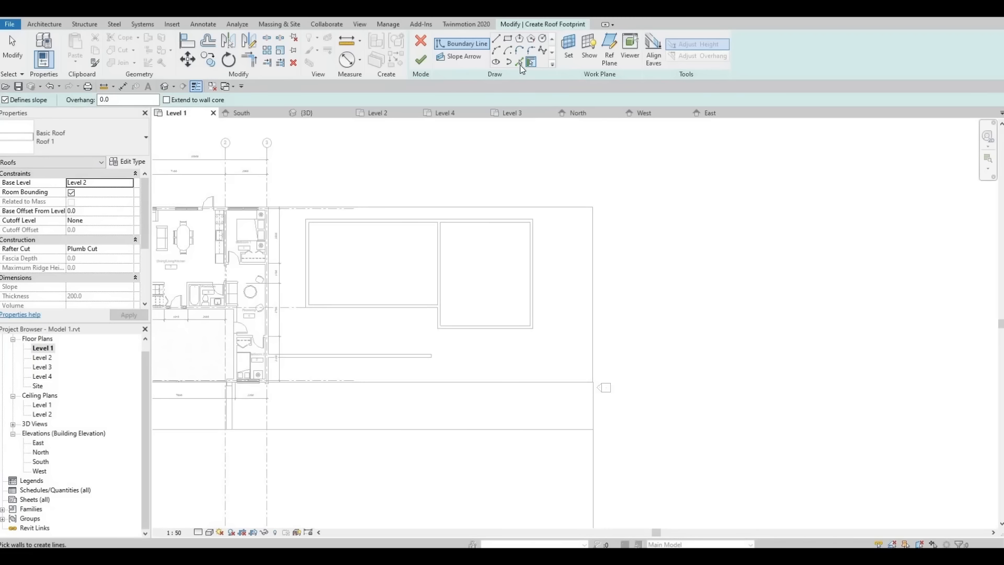
pyautogui.click(519, 62)
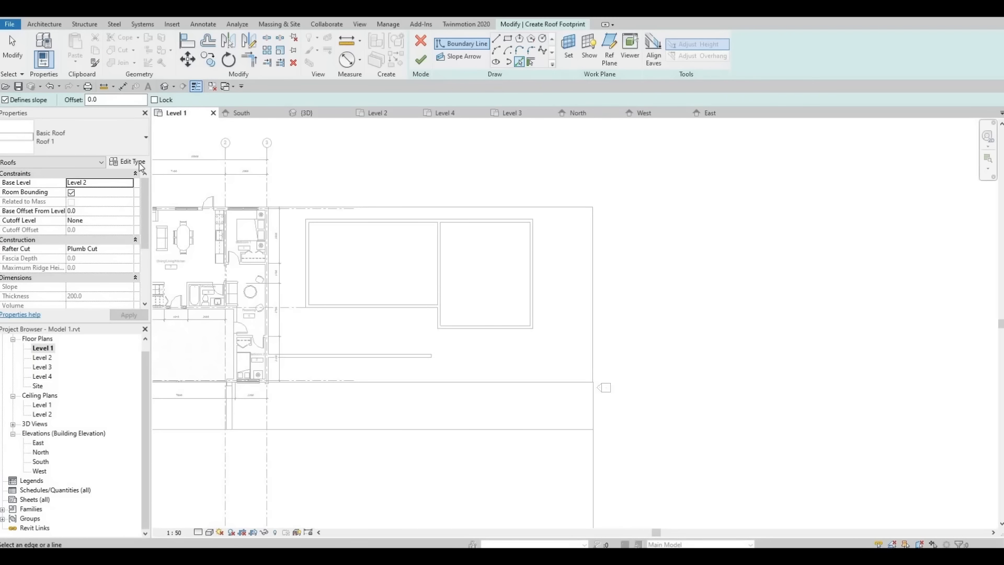
# Step: Duplicate the roof type as Roof 3 and set its structure layer's material to Steel, Carbon
pyautogui.click(709, 136)
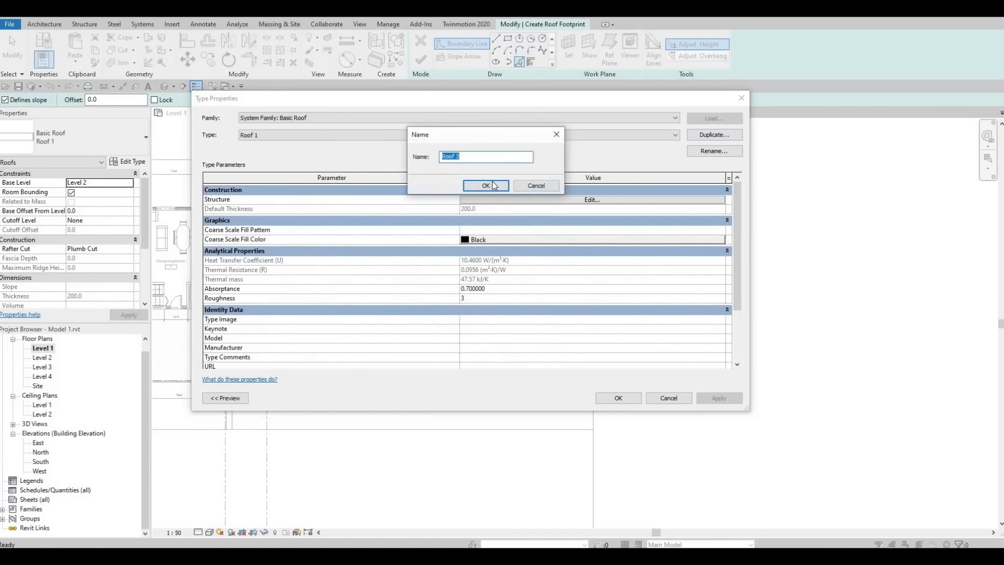
pyautogui.press('Return')
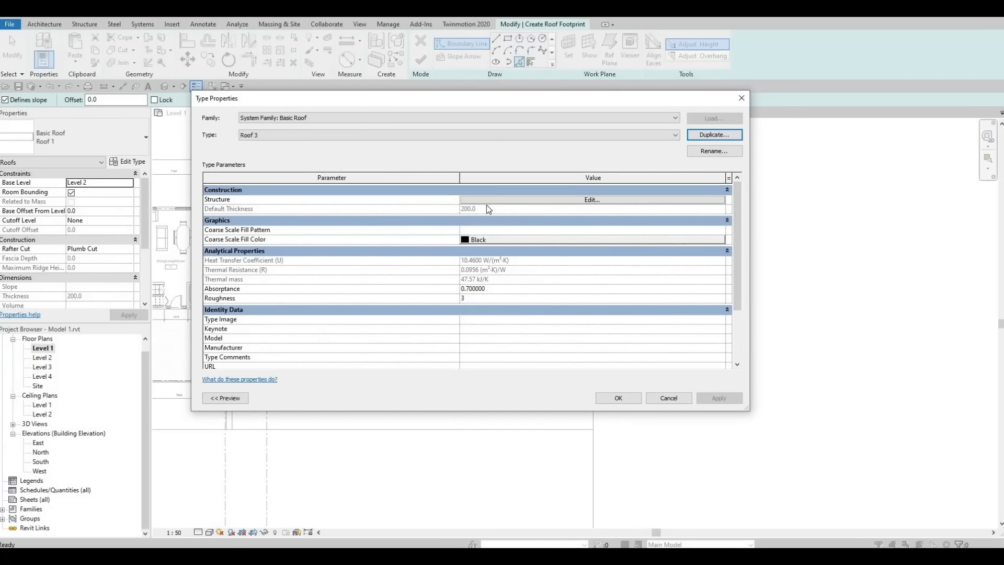
pyautogui.click(483, 200)
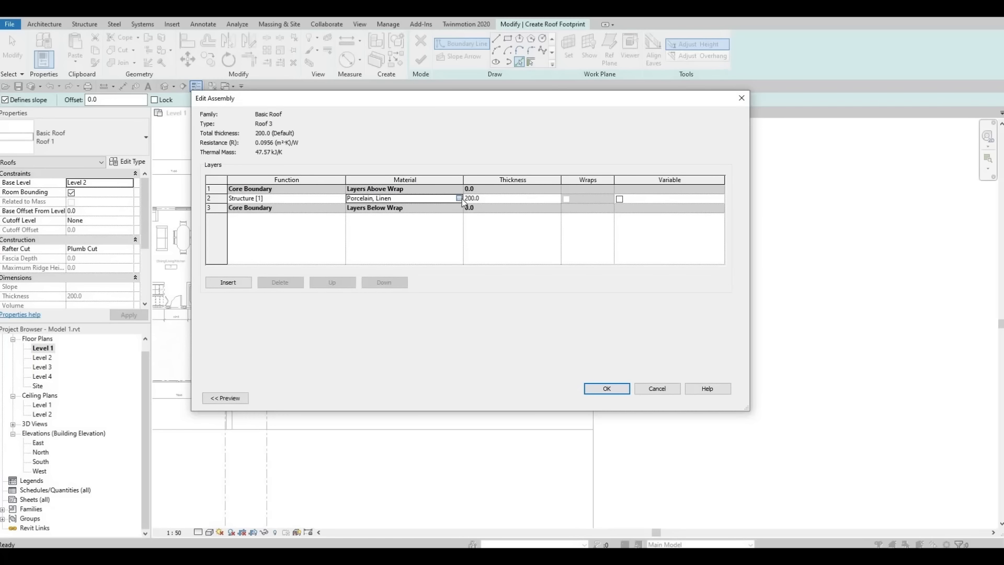
pyautogui.click(460, 198)
pyautogui.scroll(-2, 389, 270)
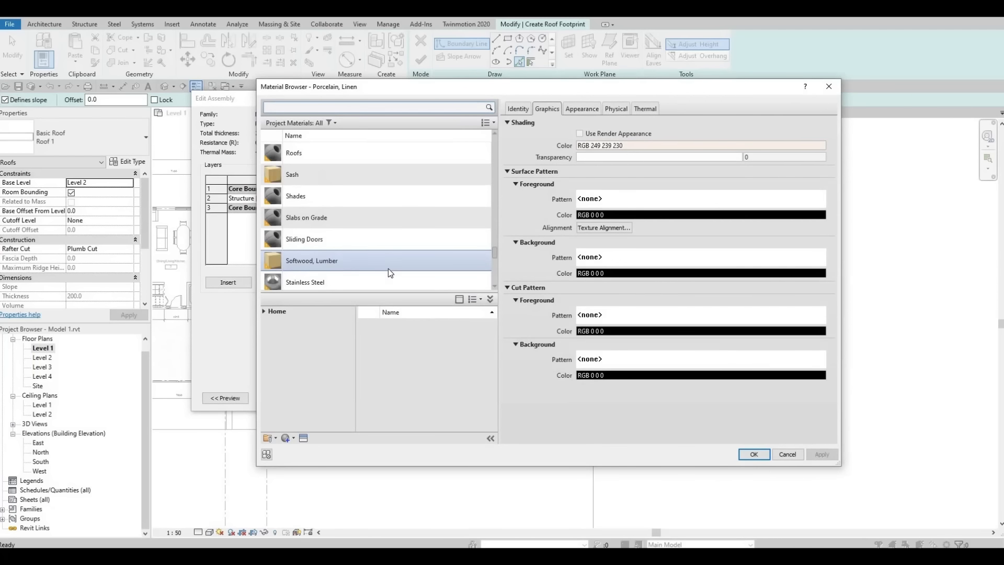
pyautogui.scroll(-2, 378, 236)
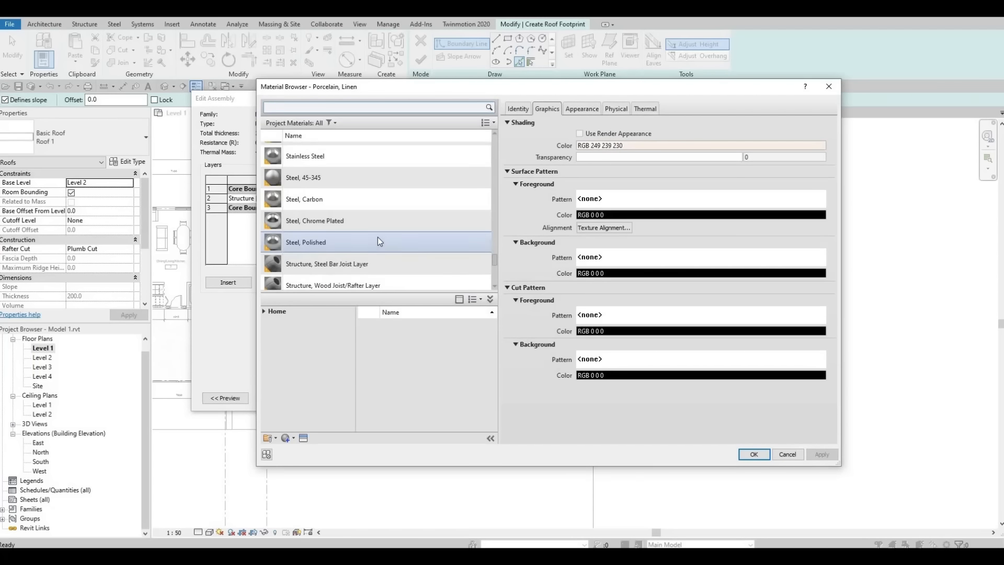
pyautogui.click(385, 203)
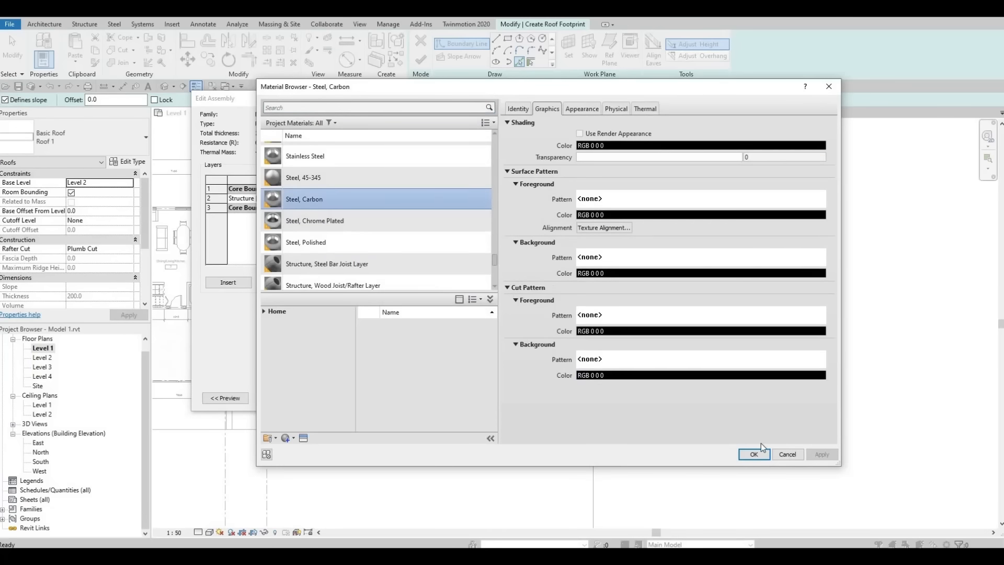
pyautogui.click(734, 455)
pyautogui.click(611, 390)
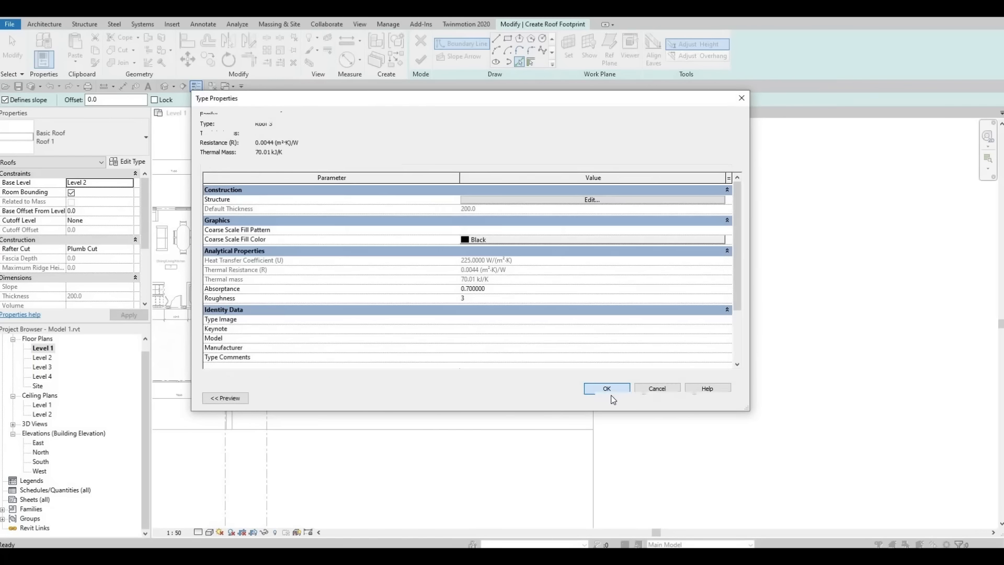
pyautogui.click(605, 396)
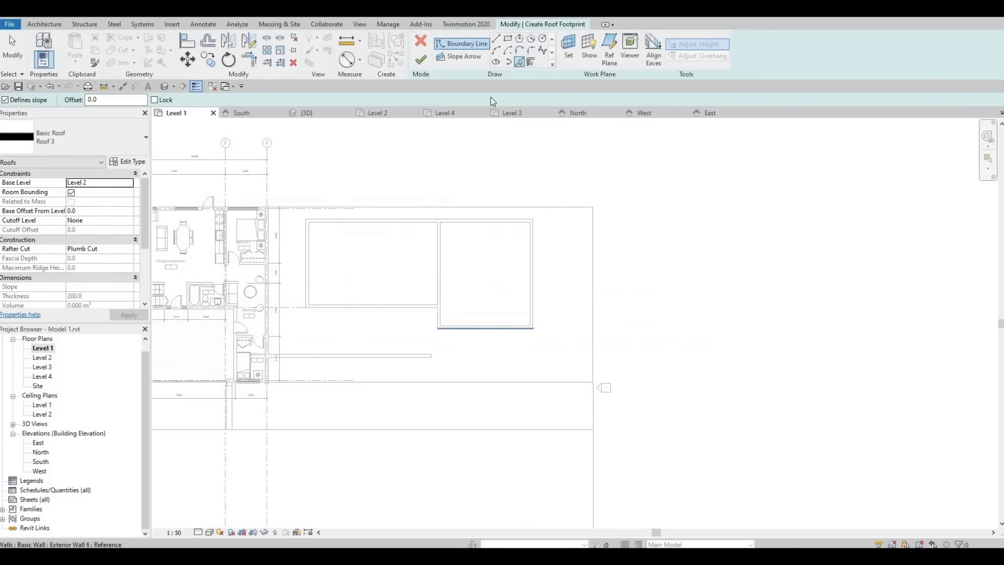
# Step: Create sloped roof boundary lines around the right neighbouring building by picking its outer wall edges with a 300 mm offset
pyautogui.click(93, 99)
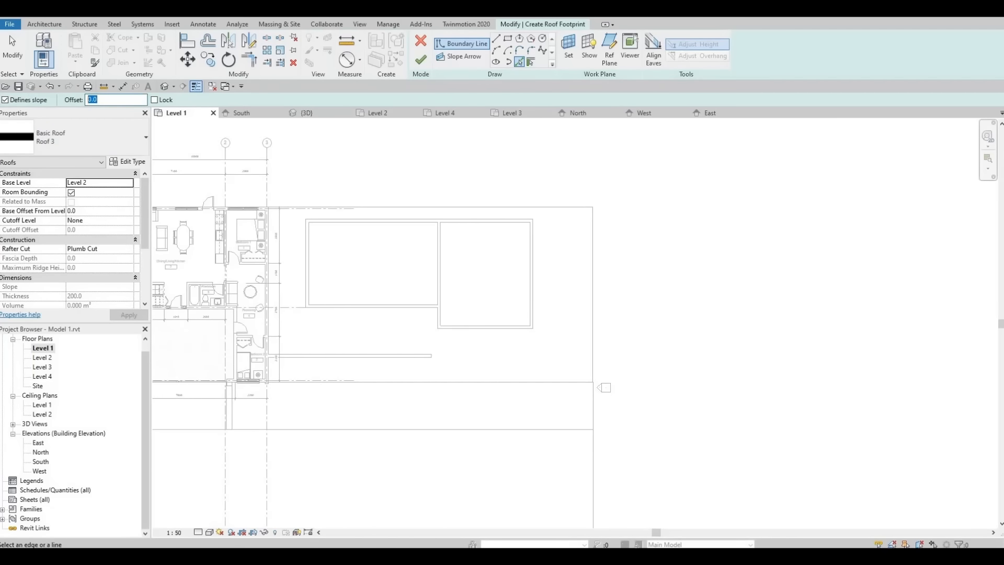
pyautogui.write('300.0')
pyautogui.click(338, 226)
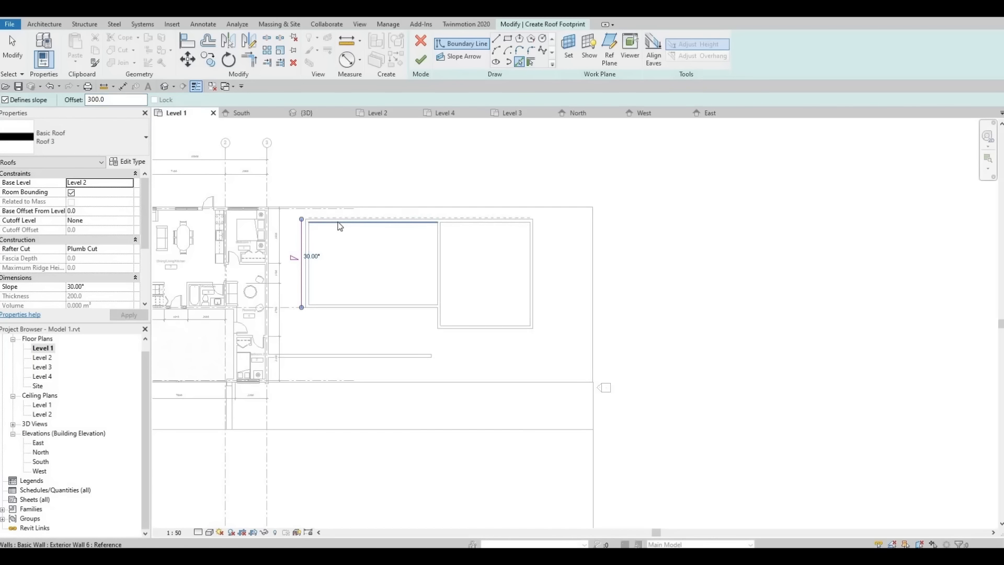
pyautogui.click(340, 225)
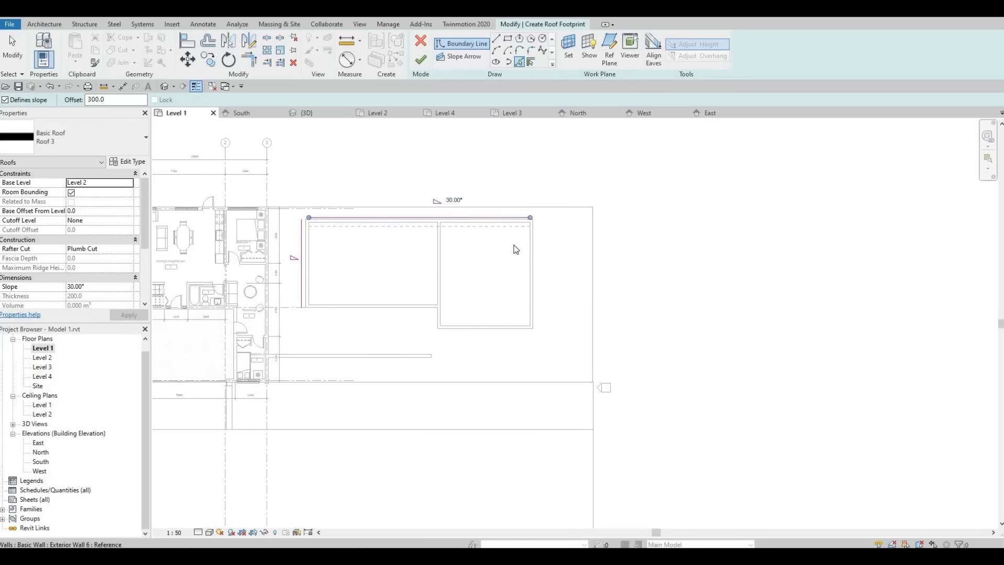
pyautogui.click(391, 308)
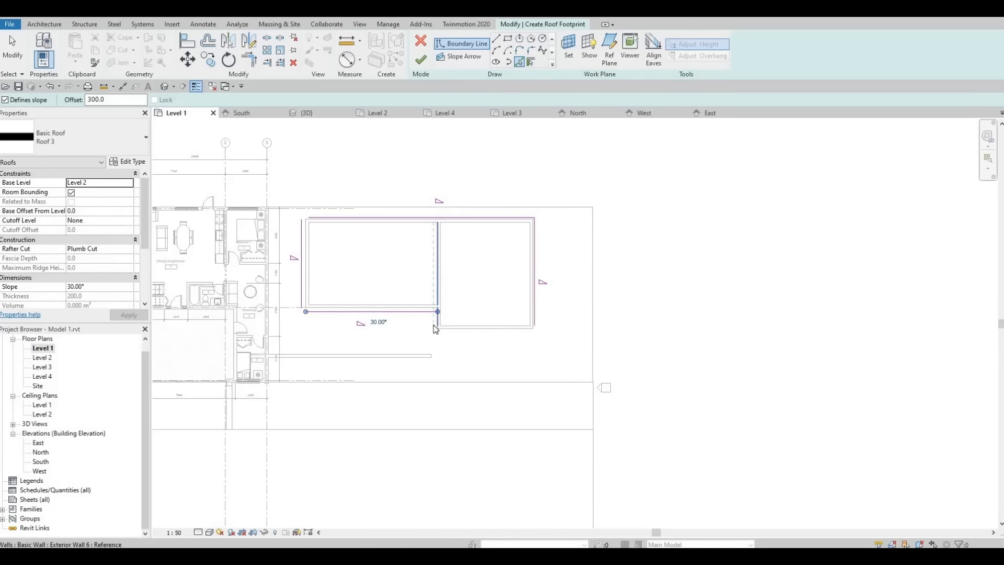
pyautogui.scroll(2, 436, 328)
pyautogui.click(462, 348)
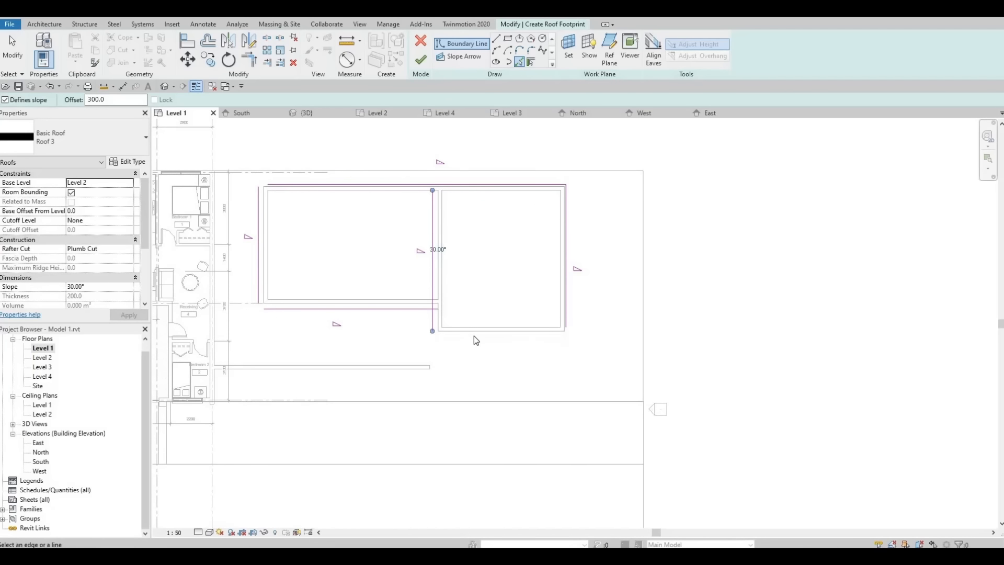
pyautogui.click(475, 334)
pyautogui.press('Escape')
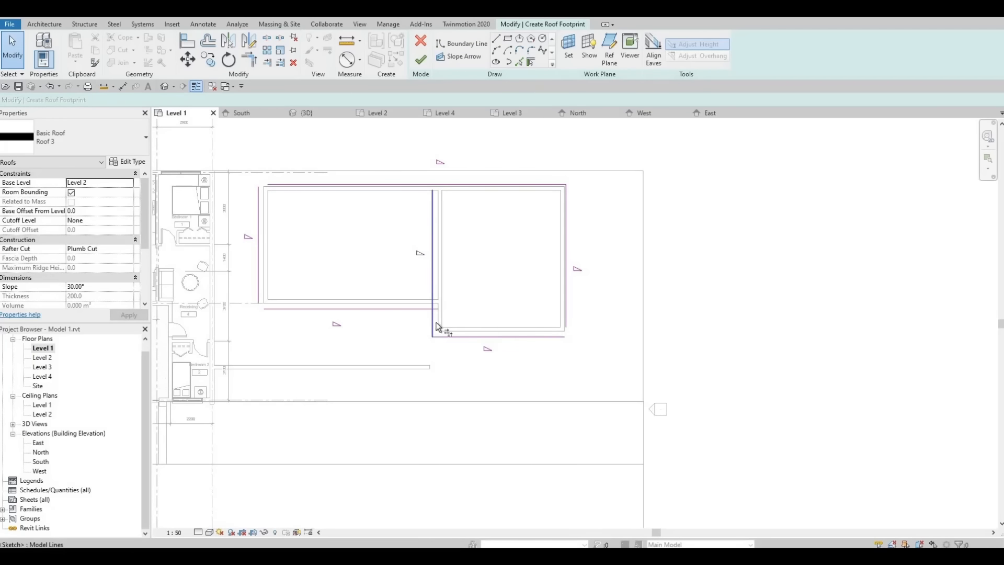
# Step: Trim the roof boundary lines into clean corners at the front step and at both corners of the side facing the house
pyautogui.press('t')
pyautogui.press('r')
pyautogui.click(429, 316)
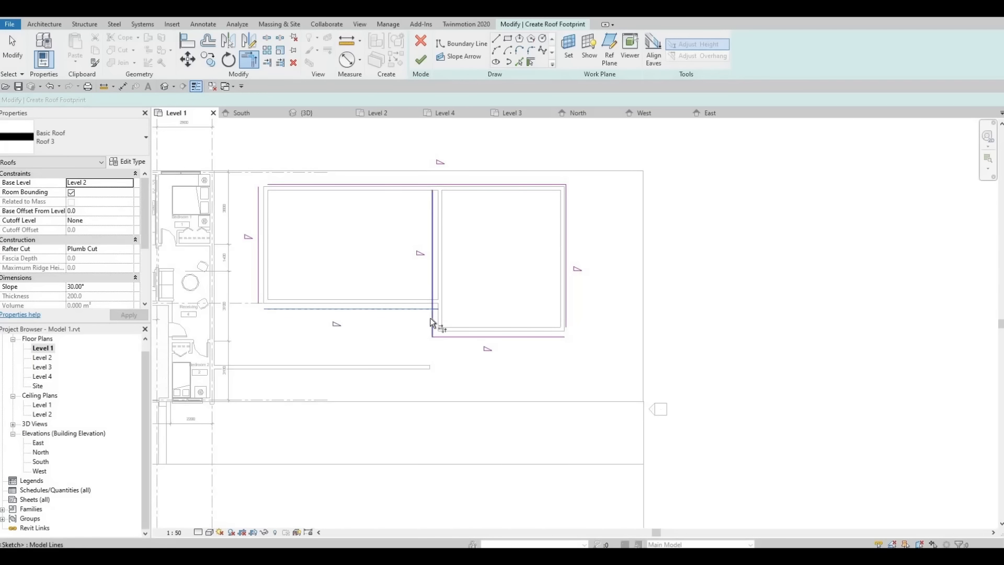
pyautogui.click(430, 318)
pyautogui.press('Escape')
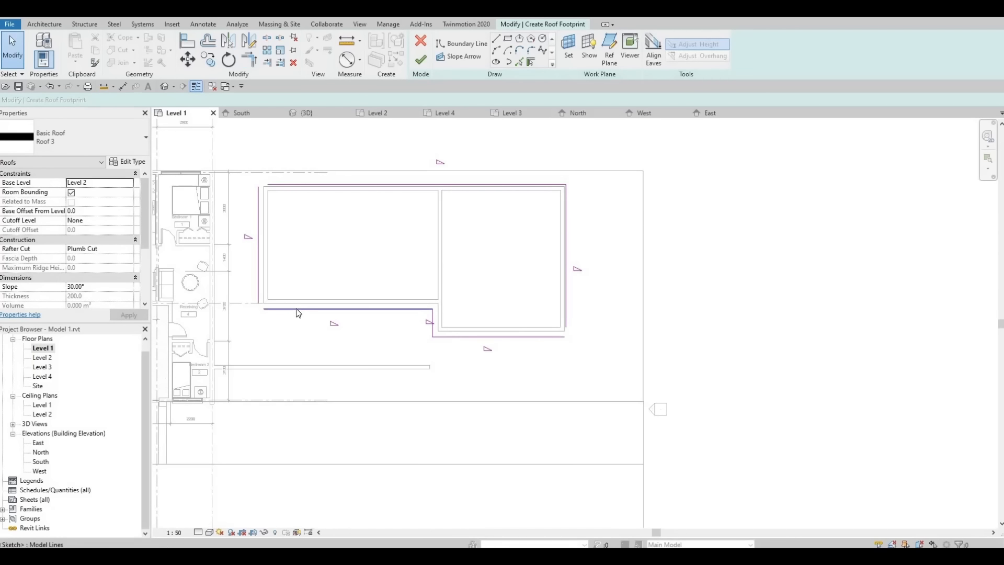
pyautogui.click(294, 309)
pyautogui.press('t')
pyautogui.press('r')
pyautogui.click(293, 309)
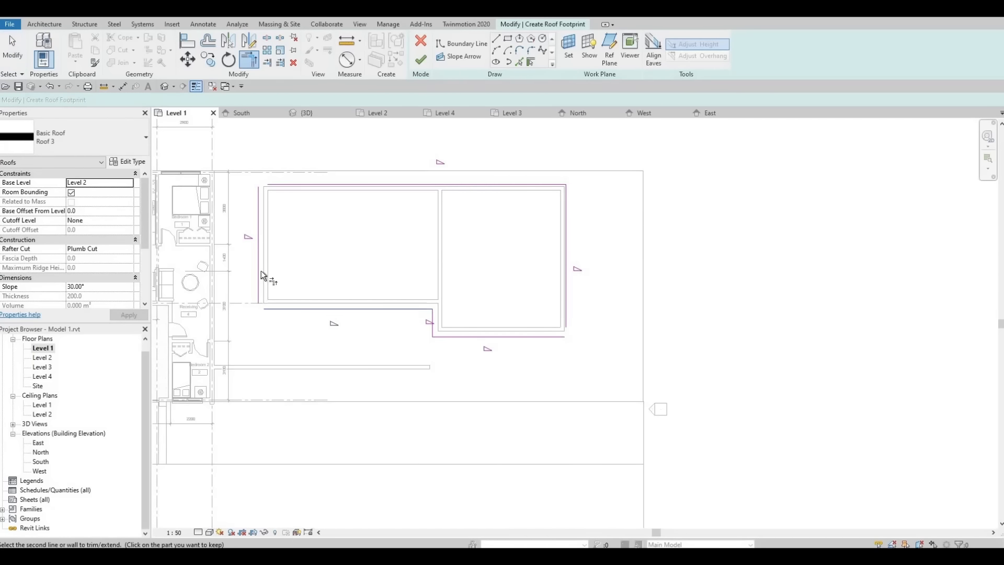
pyautogui.click(262, 225)
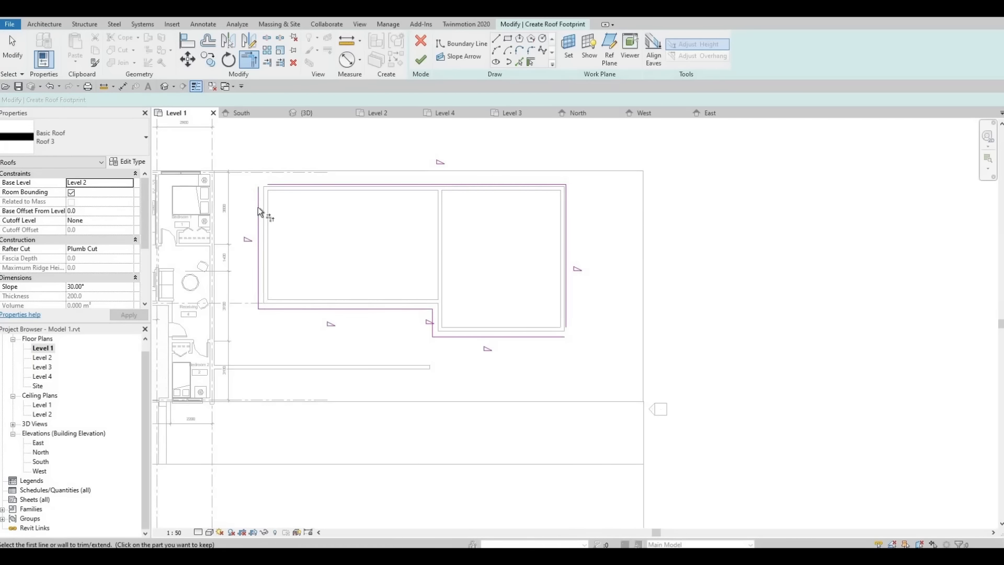
pyautogui.click(275, 185)
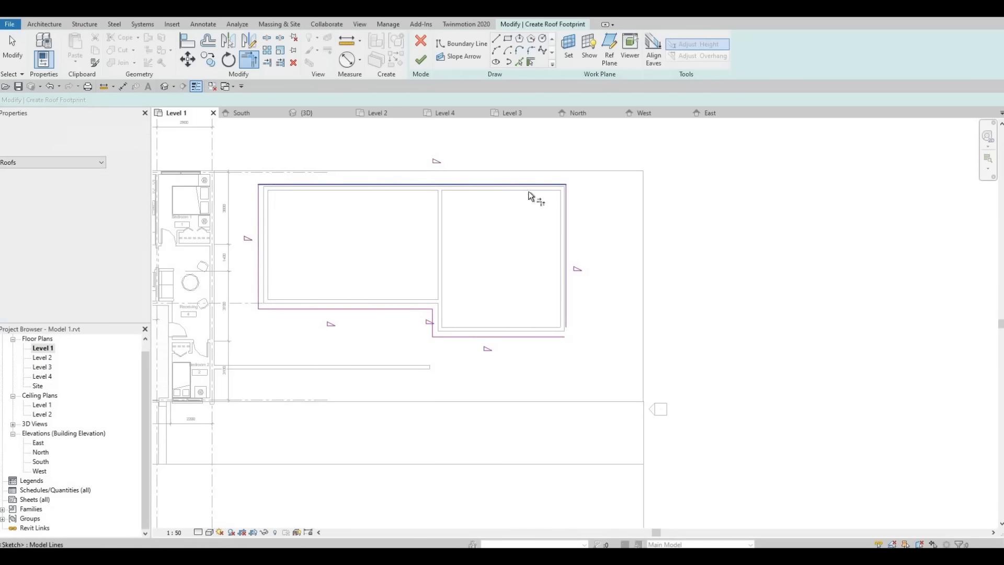
pyautogui.press('Escape')
# Step: Delete the roof sketch's rear boundary line and the boundary line on the side farthest from the house
pyautogui.click(566, 288)
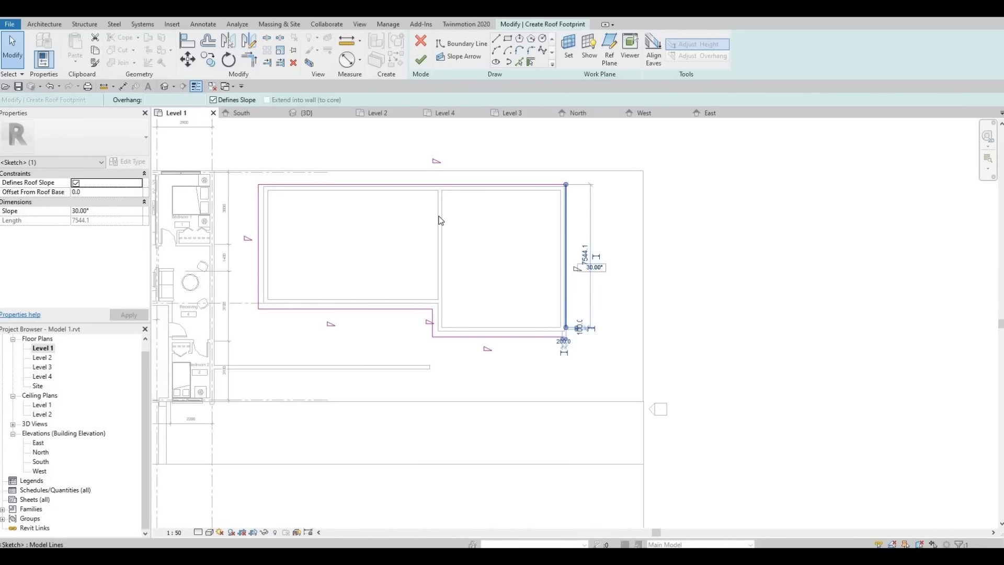
pyautogui.press('Escape')
pyautogui.click(442, 186)
pyautogui.press('Delete')
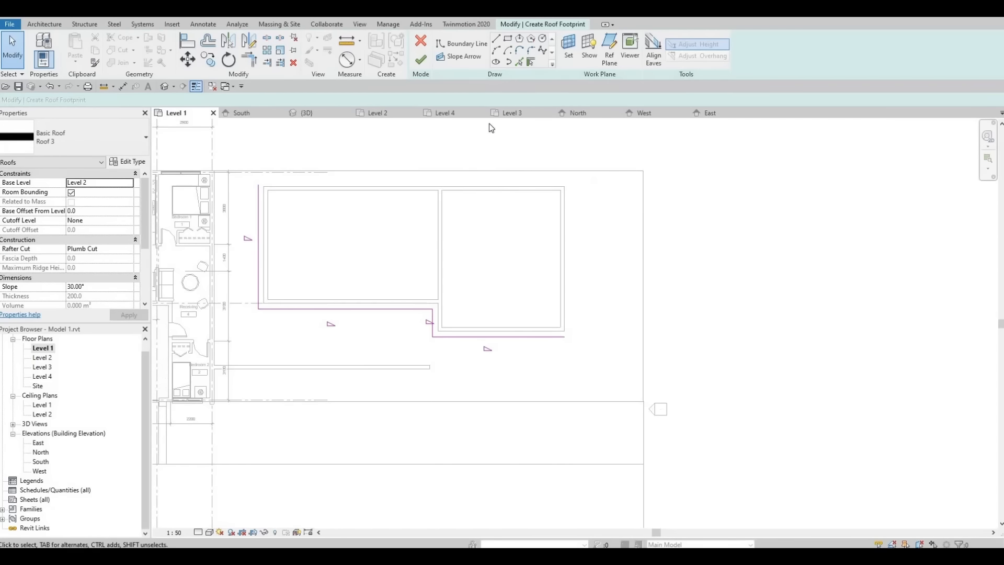
# Step: Start picking replacement boundary lines for the roof footprint with the offset set to 30 mm
pyautogui.click(518, 62)
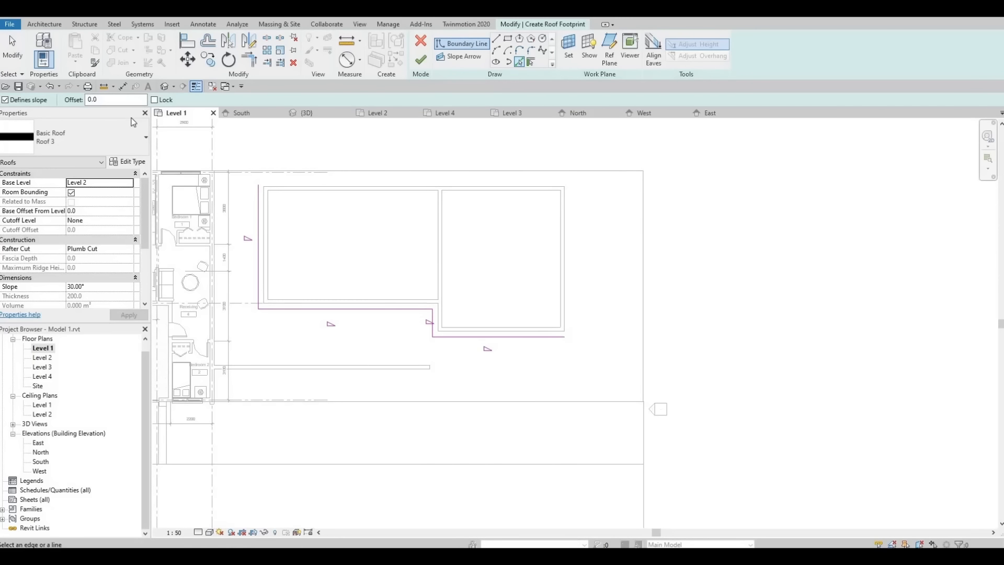
pyautogui.moveTo(108, 99); pyautogui.dragTo(33, 104)
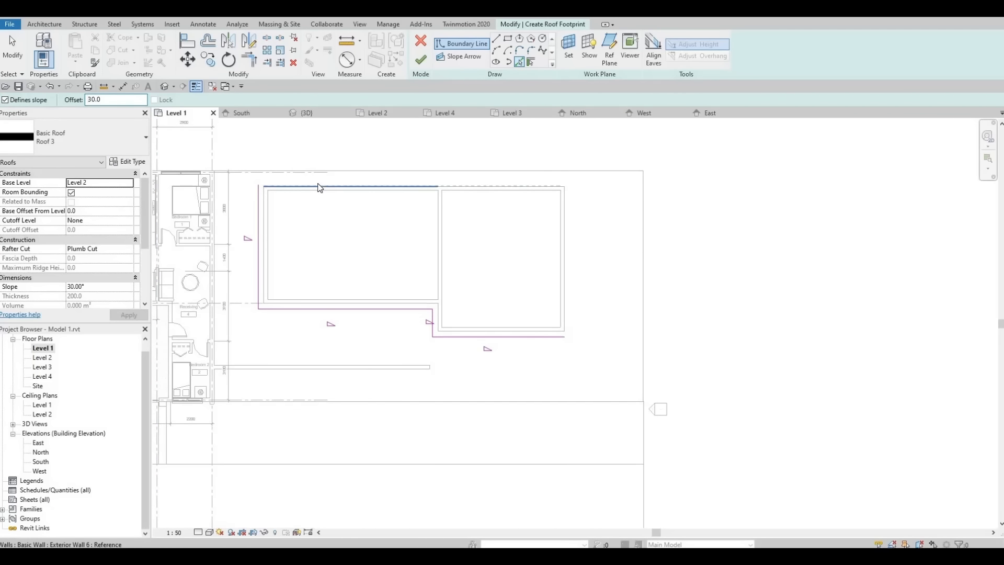
# Step: Add sloped roof boundary lines along the neighbouring house's north and east exterior walls with a 300 mm offset
pyautogui.click(96, 99)
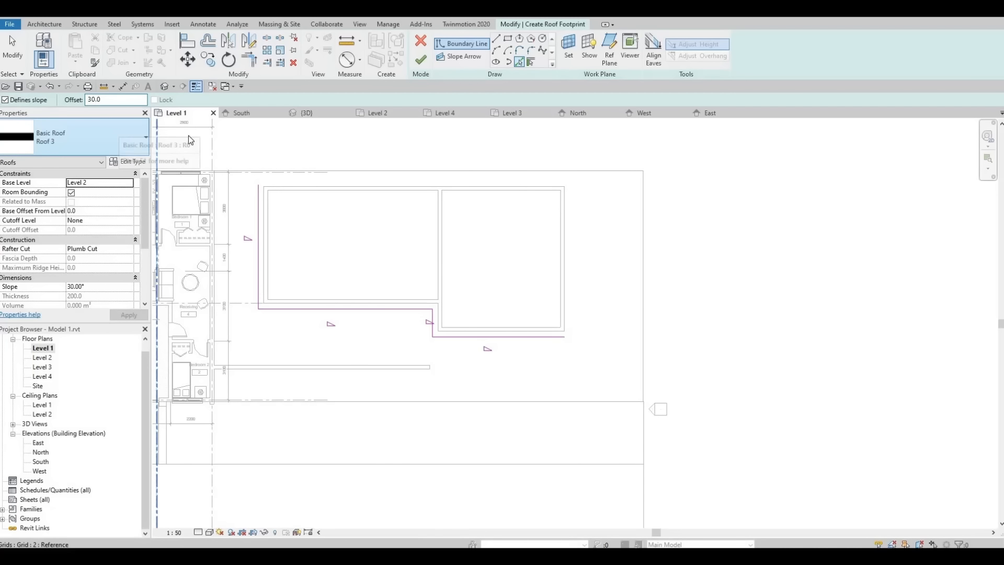
pyautogui.write('0')
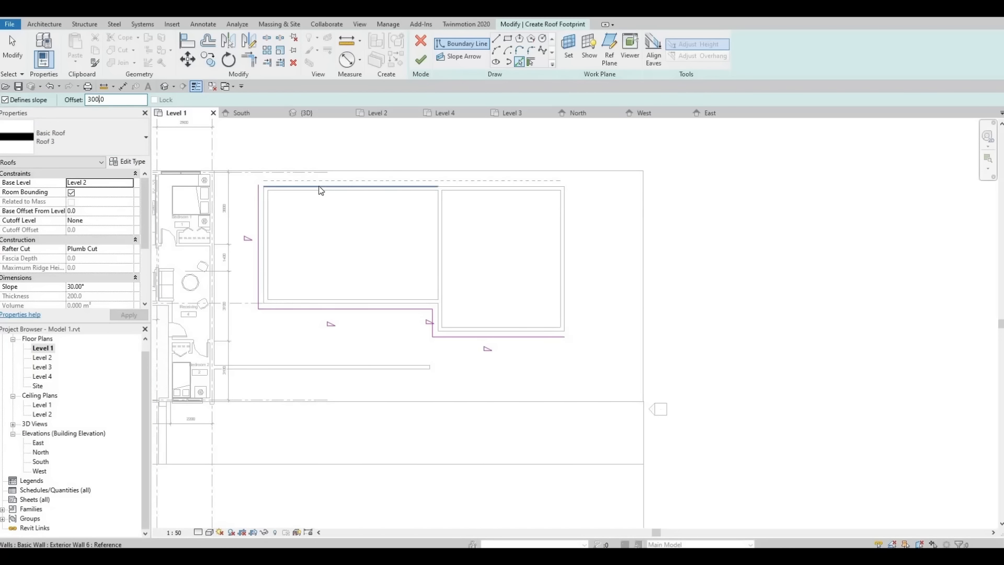
pyautogui.click(525, 234)
pyautogui.click(566, 233)
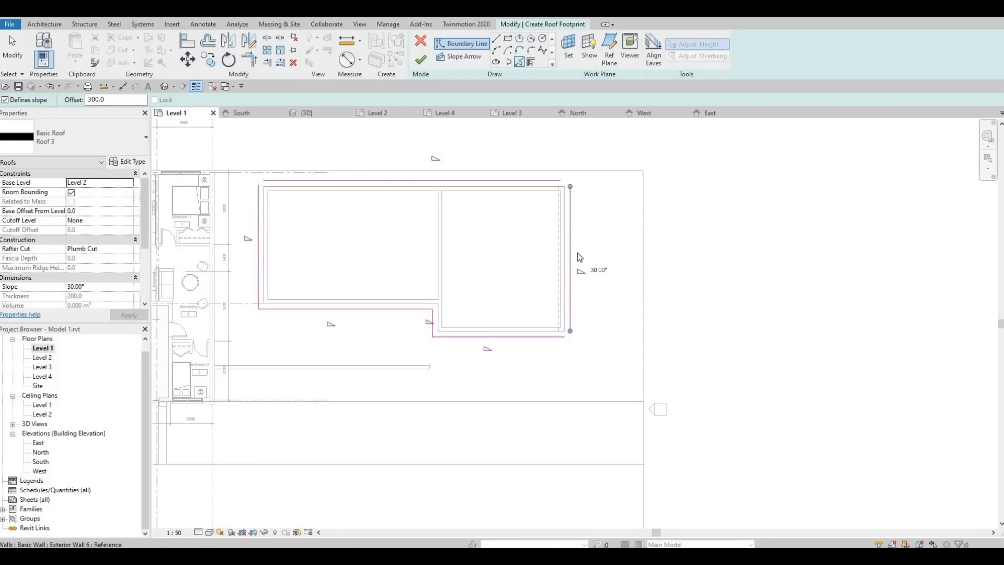
pyautogui.press('Escape')
pyautogui.press('Escape')
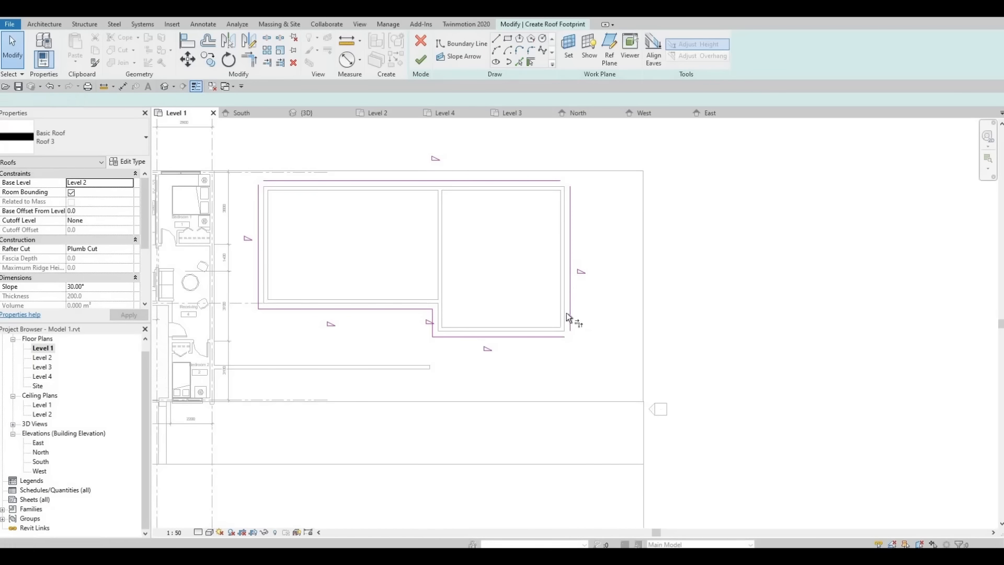
# Step: Trim the roof boundary lines into closed corners at the southeast, northeast and northwest of the footprint
pyautogui.click(569, 312)
pyautogui.click(553, 336)
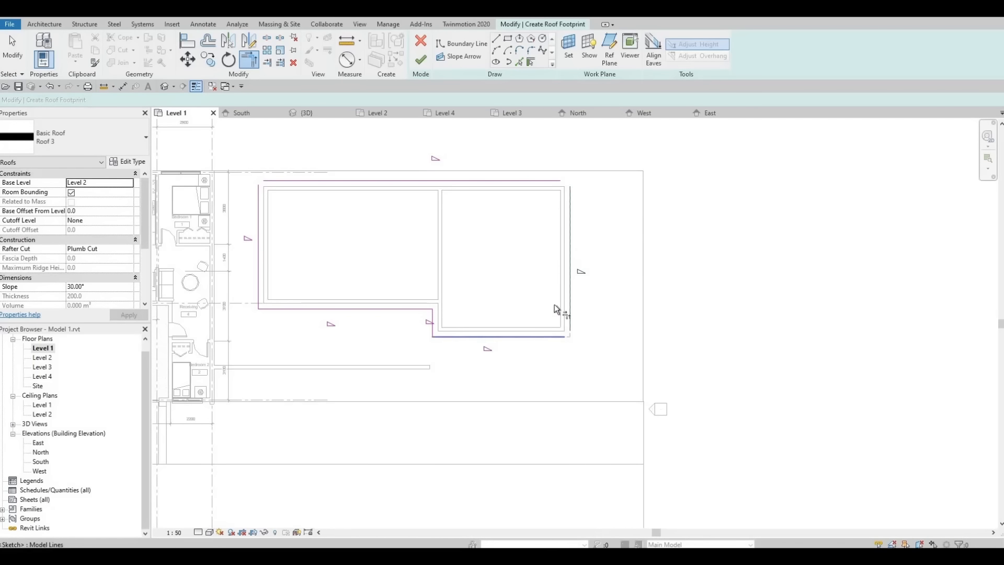
pyautogui.click(547, 183)
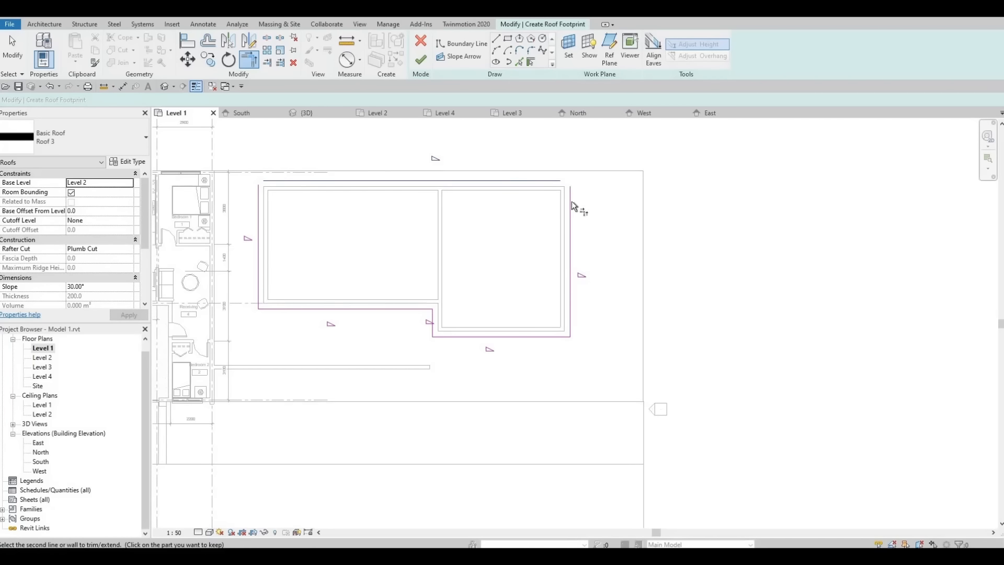
pyautogui.click(571, 209)
pyautogui.click(285, 181)
pyautogui.click(256, 194)
pyautogui.press('Escape')
pyautogui.press('Escape')
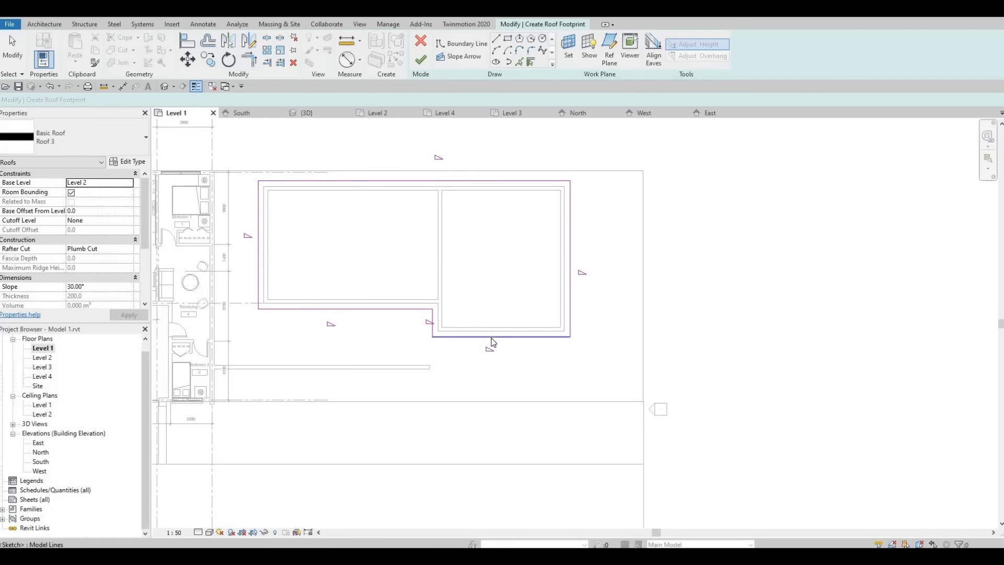
# Step: Remove the slope definition from the southernmost boundary line of the projecting wing and finish the roof sketch
pyautogui.click(491, 337)
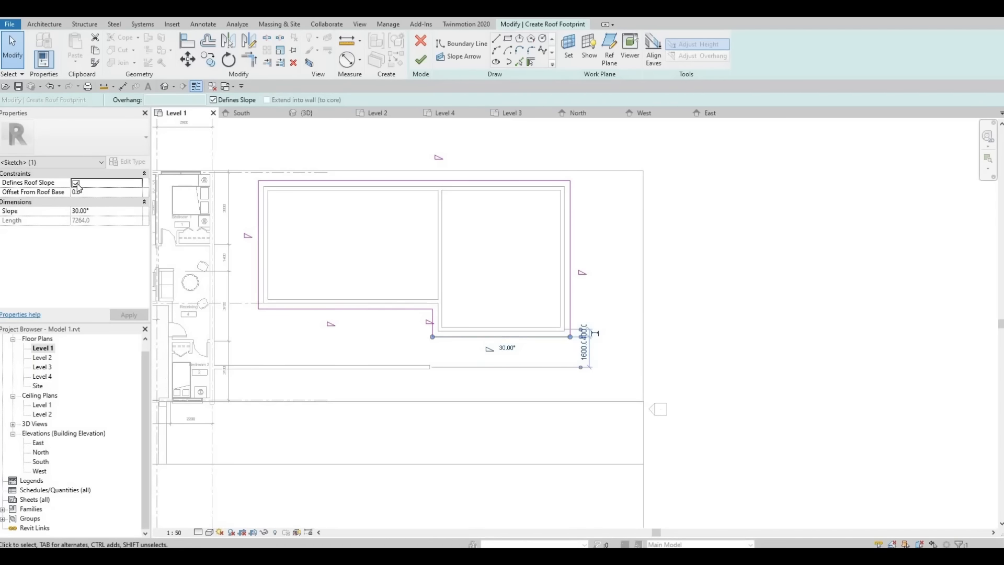
pyautogui.click(213, 100)
pyautogui.click(421, 59)
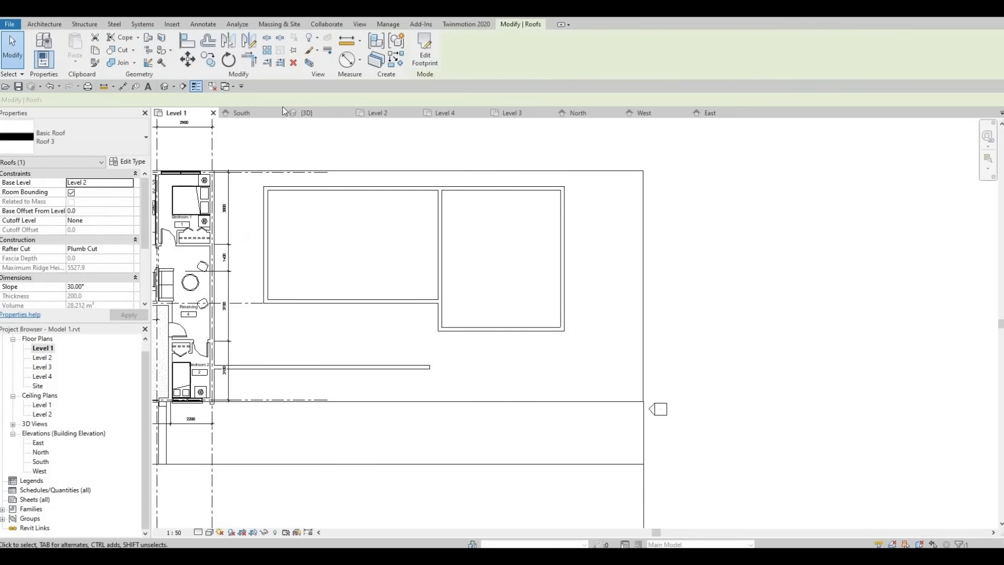
# Step: In the 3D view, adjust the new roof's ridges downward with its shape handles, including the front gable ridge
pyautogui.click(165, 86)
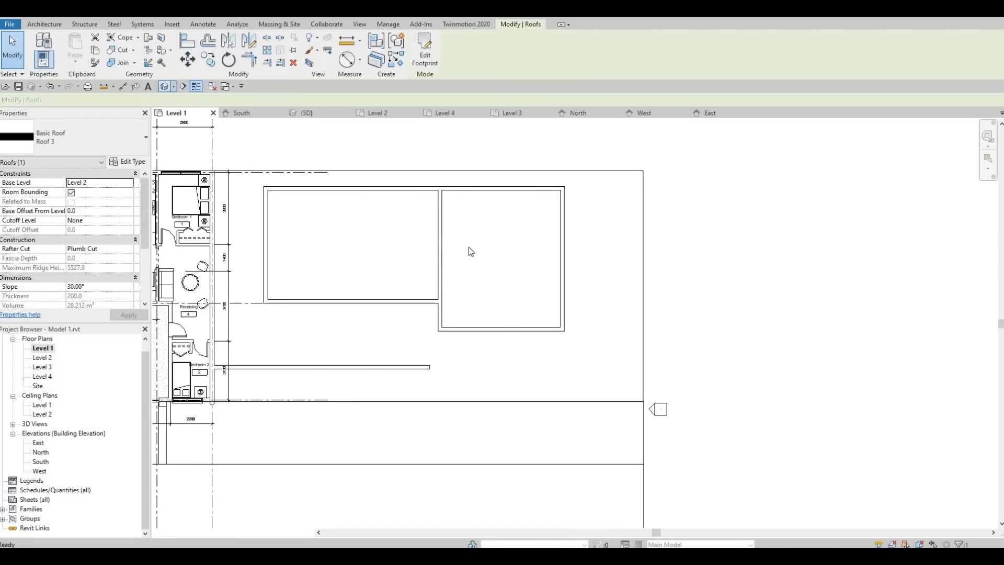
pyautogui.keyDown('shift'); pyautogui.moveTo(573, 266); pyautogui.dragTo(763, 265, button='middle'); pyautogui.keyUp('shift')
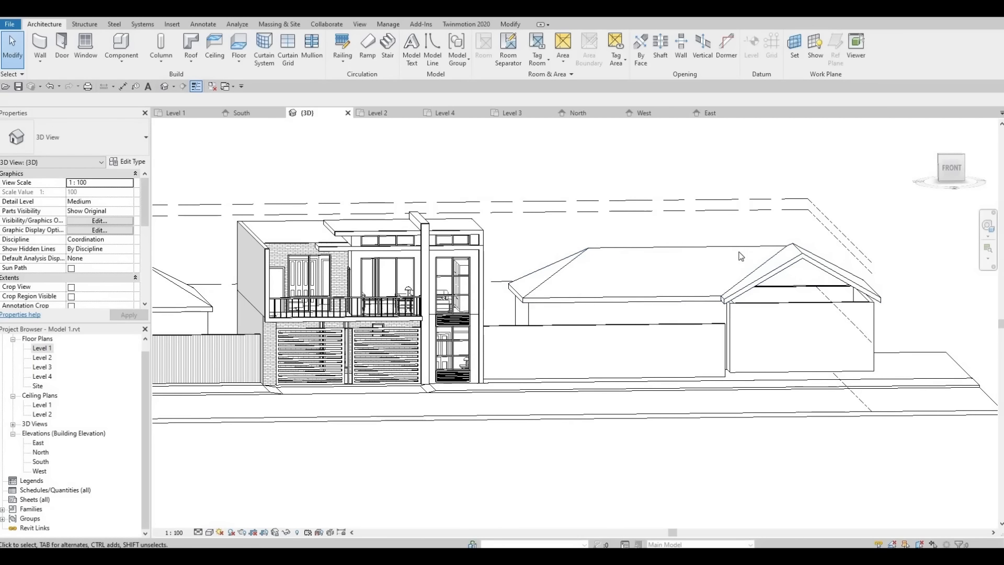
pyautogui.click(689, 244)
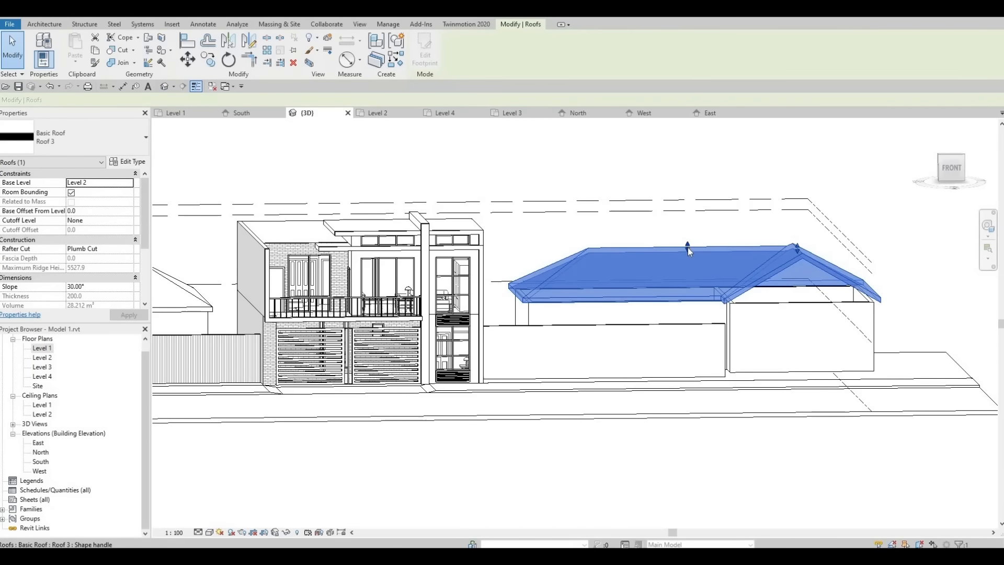
pyautogui.moveTo(686, 251); pyautogui.dragTo(691, 267)
pyautogui.click(798, 331)
pyautogui.keyDown('shift'); pyautogui.moveTo(902, 404); pyautogui.dragTo(656, 236, button='middle'); pyautogui.keyUp('shift')
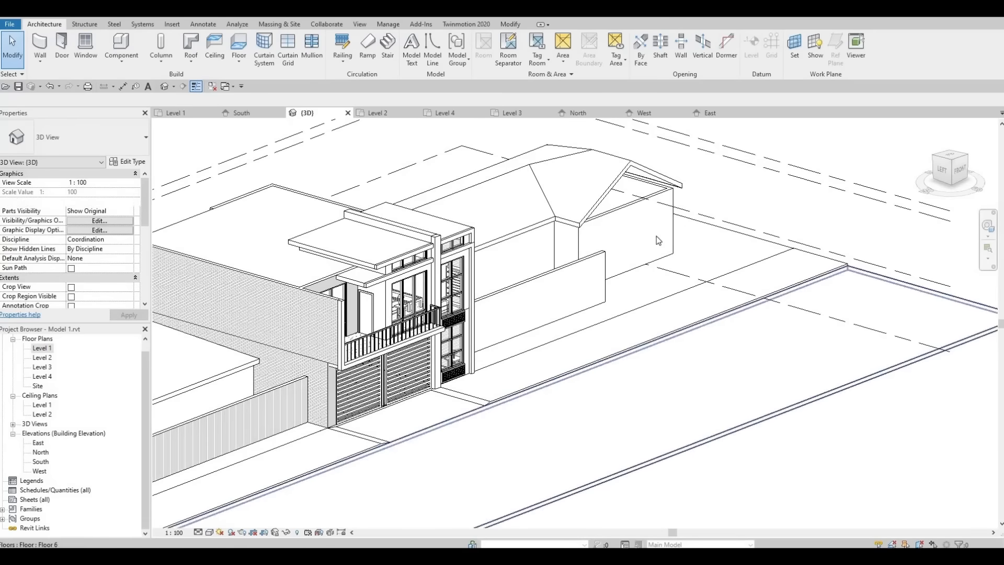
pyautogui.click(614, 167)
pyautogui.moveTo(611, 166); pyautogui.dragTo(612, 176)
pyautogui.click(662, 286)
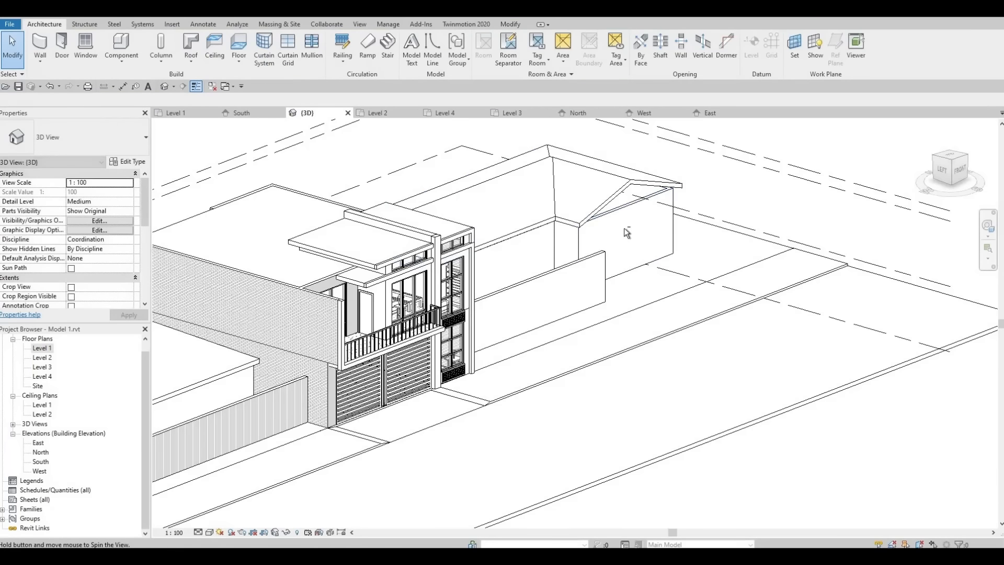
# Step: Attach the top of the wall beneath the front gable to the new roof
pyautogui.keyDown('shift'); pyautogui.moveTo(663, 289); pyautogui.dragTo(513, 276, button='middle'); pyautogui.keyUp('shift')
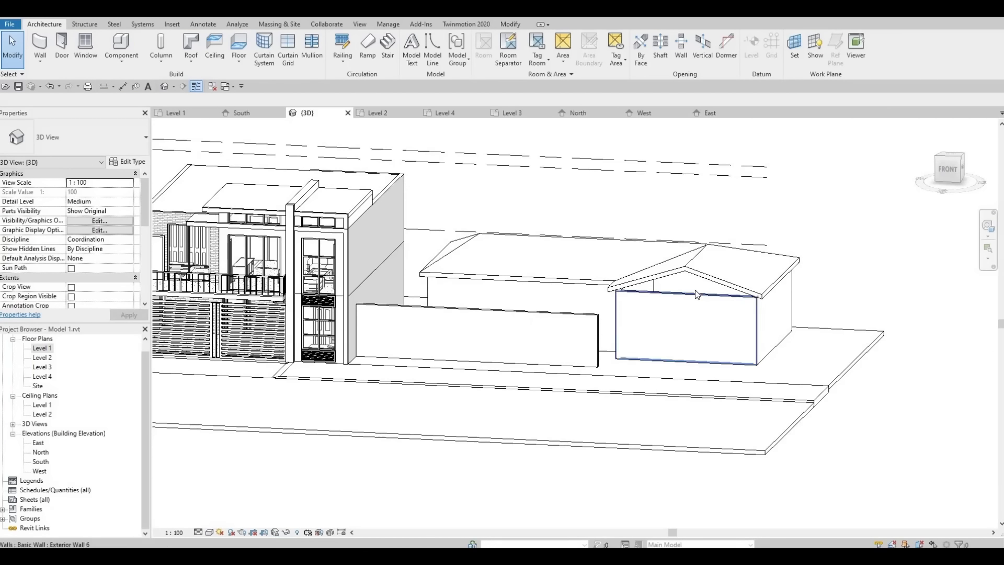
pyautogui.click(693, 294)
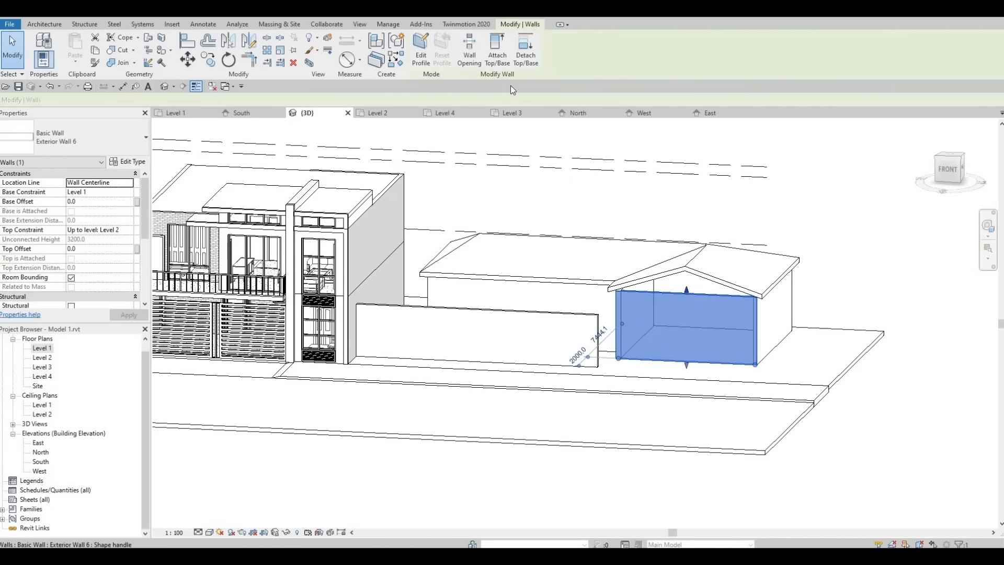
pyautogui.click(497, 57)
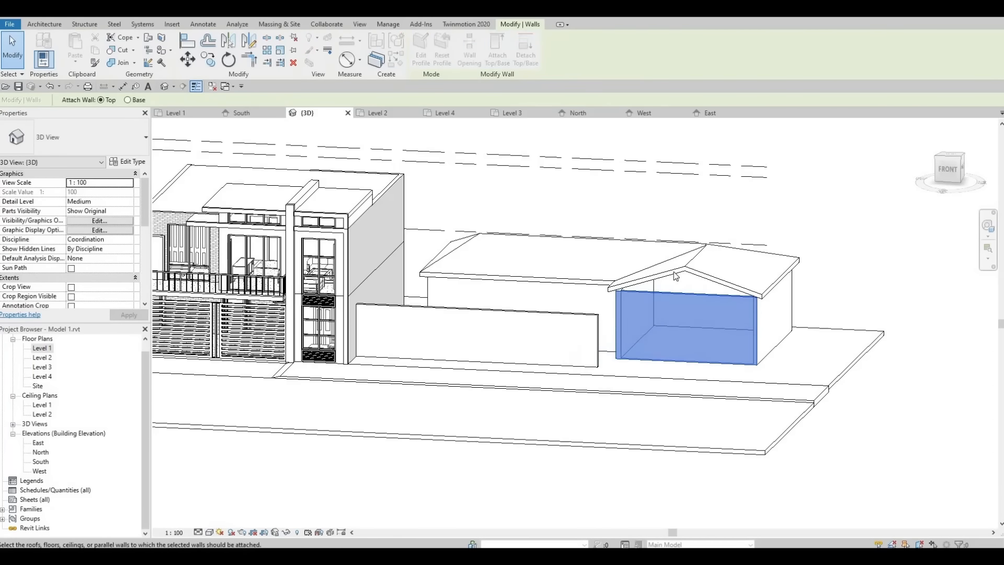
pyautogui.click(658, 288)
pyautogui.press('Escape')
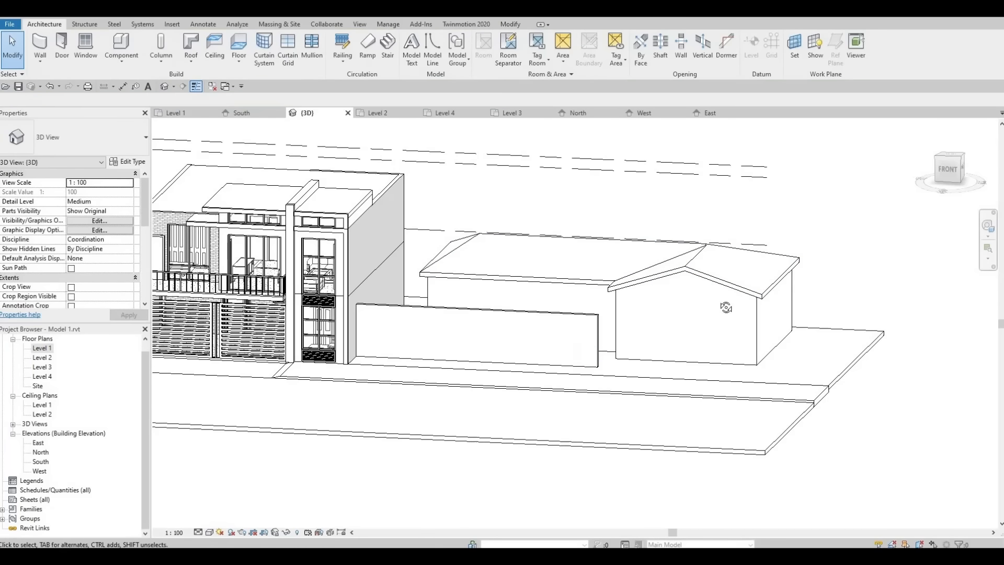
# Step: Place an M_Window-Casement-Double 1400 x 1800mm window in the street-facing wall of the other neighbouring house, near its west end
pyautogui.keyDown('shift'); pyautogui.moveTo(706, 285); pyautogui.dragTo(754, 287, button='middle'); pyautogui.keyUp('shift')
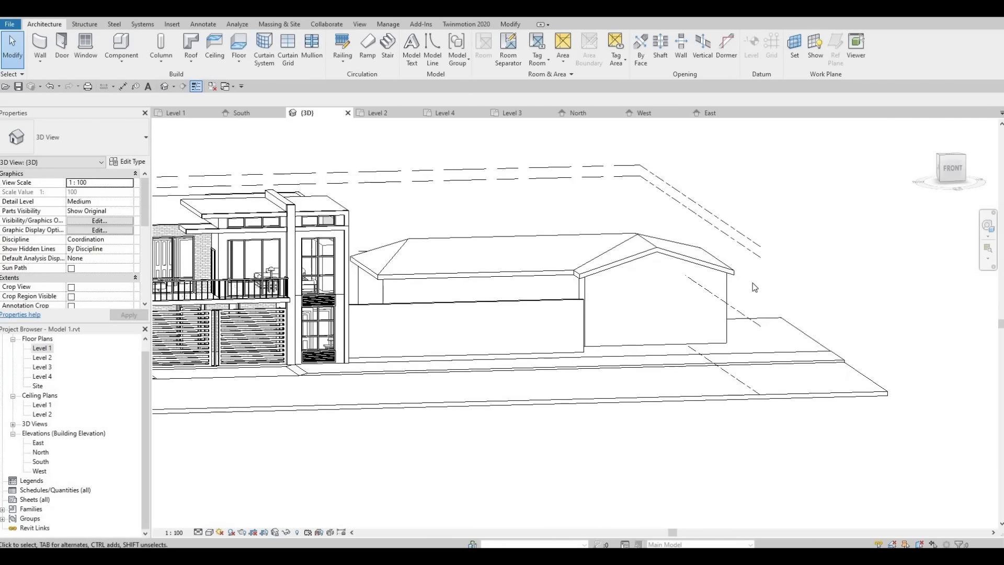
pyautogui.moveTo(666, 347); pyautogui.dragTo(828, 319, button='middle')
pyautogui.scroll(-1, 732, 309)
pyautogui.moveTo(717, 334); pyautogui.dragTo(779, 362, button='middle')
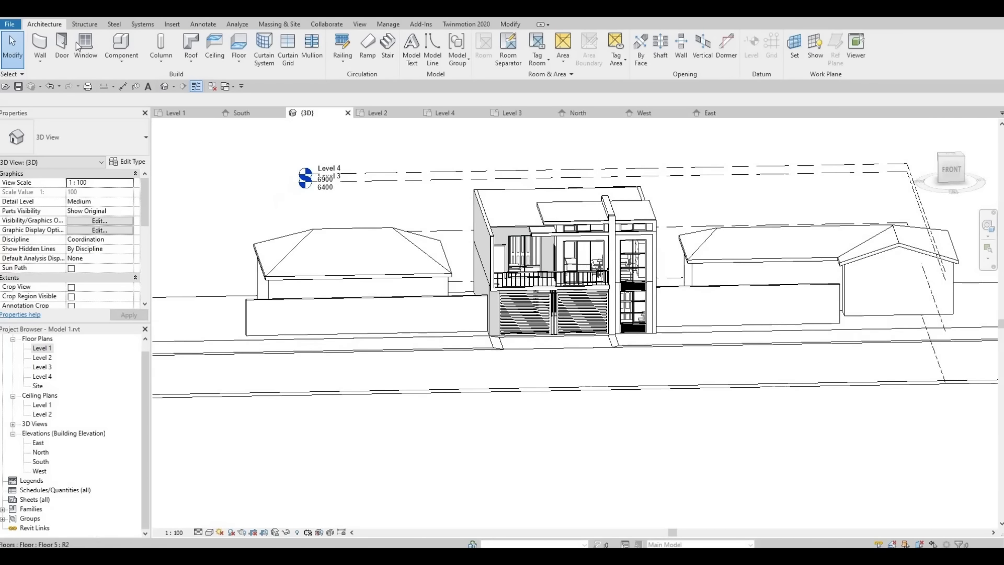
pyautogui.click(87, 44)
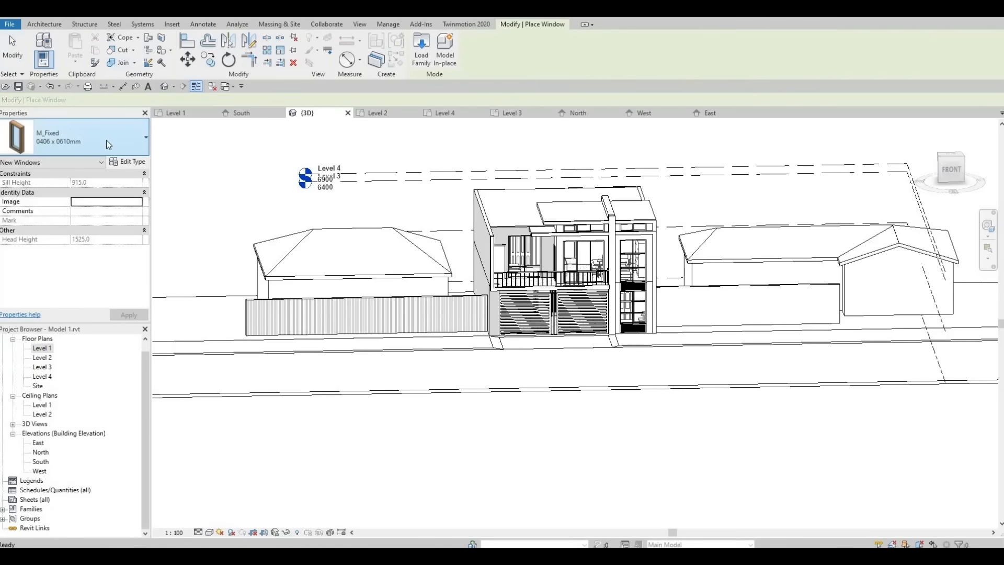
pyautogui.click(105, 139)
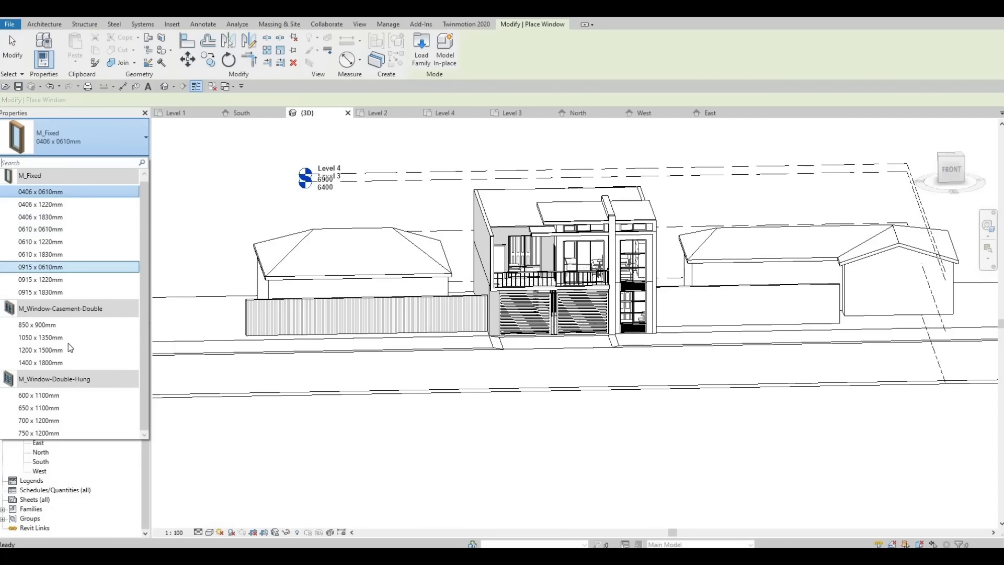
pyautogui.click(70, 433)
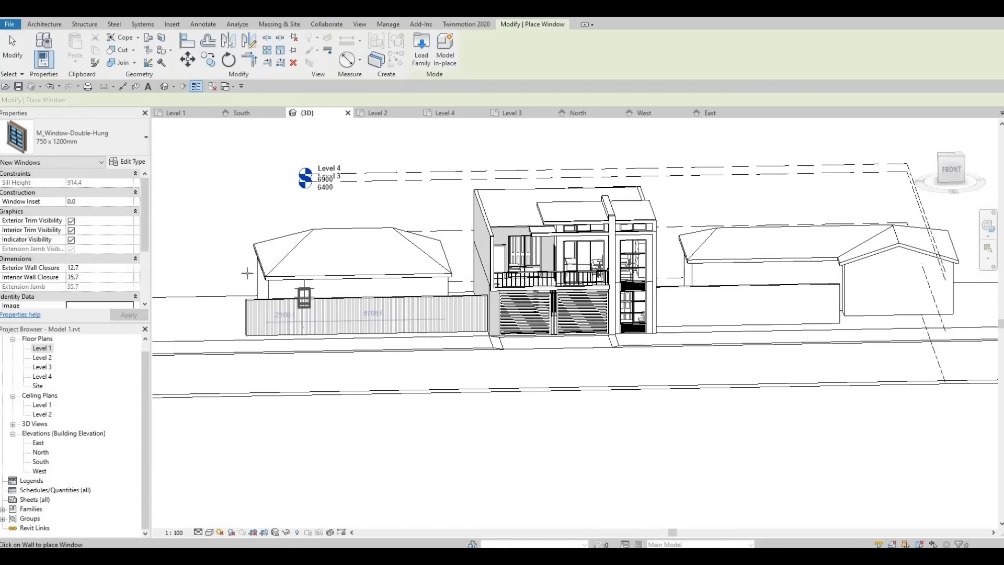
pyautogui.click(104, 139)
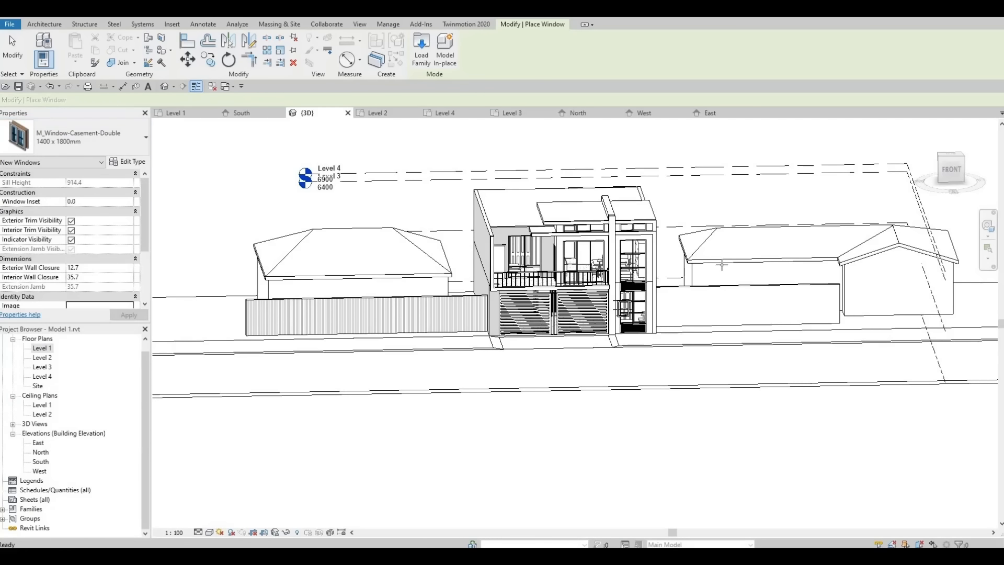
pyautogui.scroll(2, 722, 264)
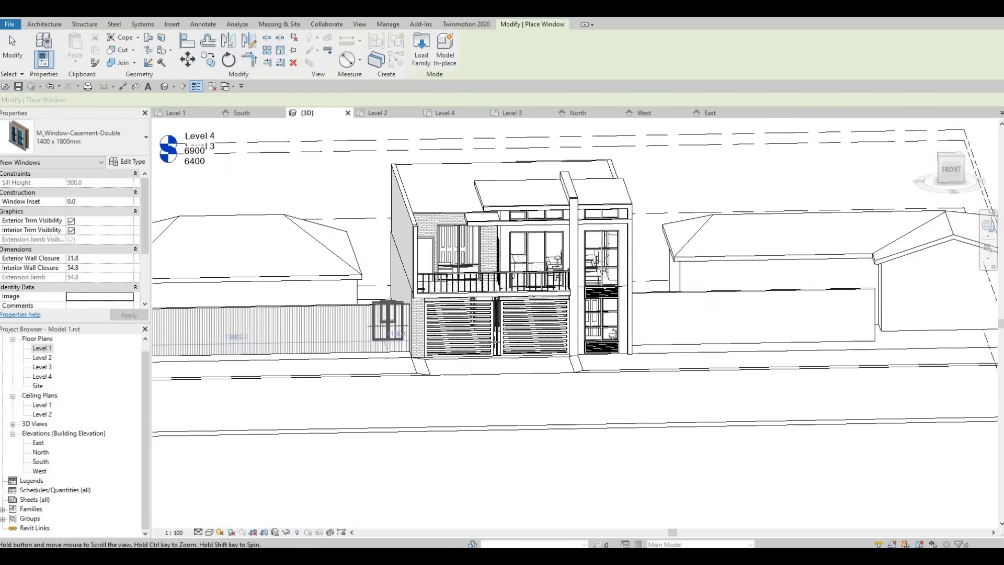
pyautogui.keyDown('shift'); pyautogui.moveTo(388, 321); pyautogui.dragTo(544, 419, button='middle'); pyautogui.keyUp('shift')
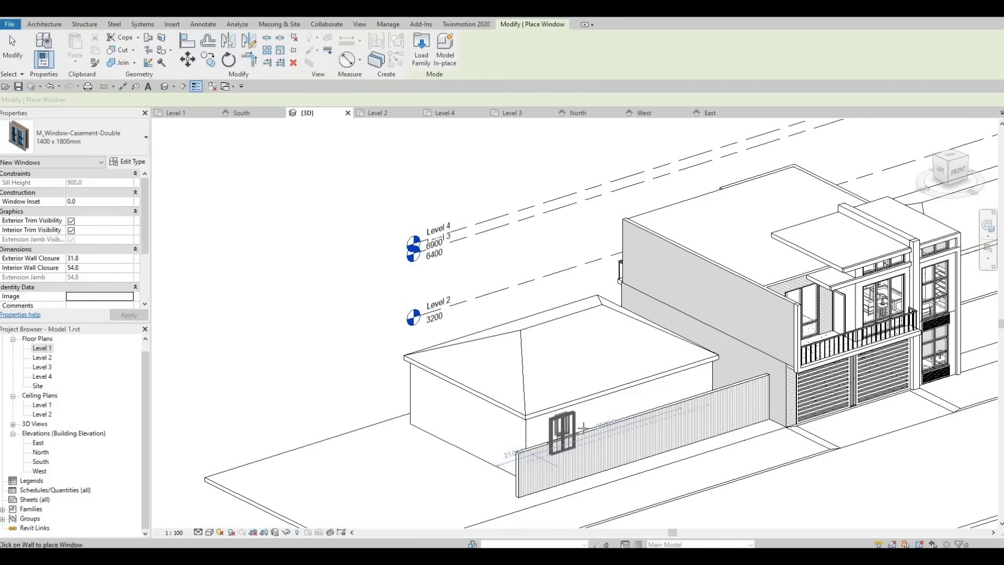
pyautogui.click(570, 423)
pyautogui.press('Escape')
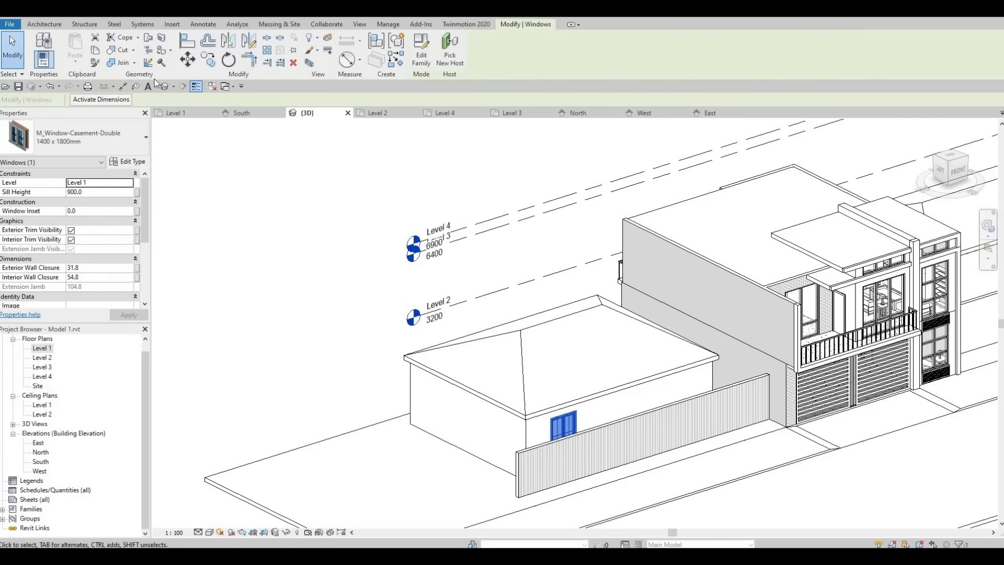
# Step: Copy the casement window twice along the same wall, spacing the copies about 3700 mm and then about 3000 mm
pyautogui.click(564, 425)
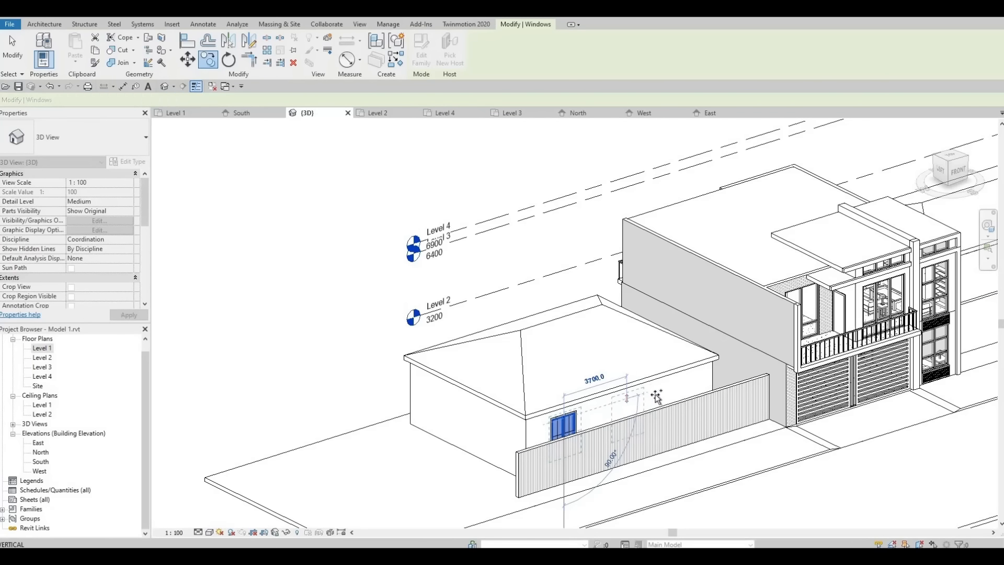
pyautogui.click(627, 400)
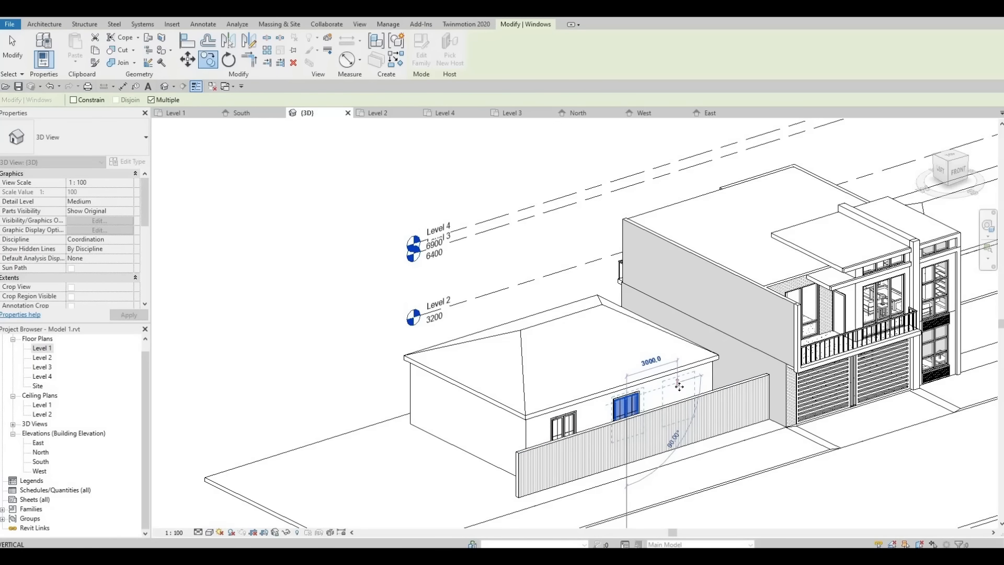
pyautogui.click(678, 387)
pyautogui.press('Escape')
pyautogui.press('Escape')
pyautogui.moveTo(616, 382)
pyautogui.mouseDown(button='middle')
pyautogui.moveTo(594, 383)
pyautogui.moveTo(566, 349)
pyautogui.moveTo(575, 366)
pyautogui.moveTo(489, 372)
pyautogui.mouseUp(button='middle')
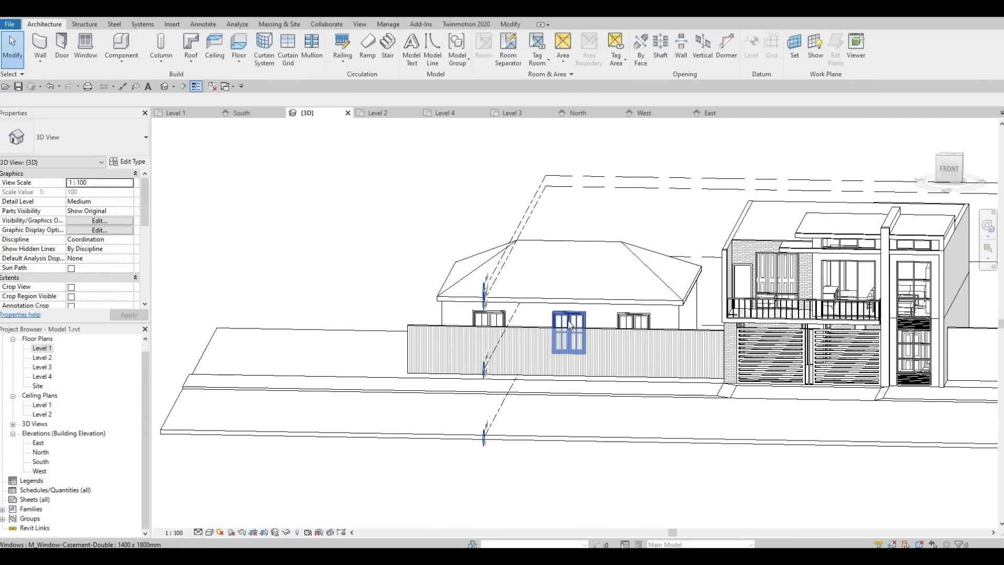
# Step: Nudge the middle casement window slightly west to even out the spacing between the three windows
pyautogui.click(570, 324)
pyautogui.press('Left')
pyautogui.press('Left')
pyautogui.press('Left')
pyautogui.press('Left')
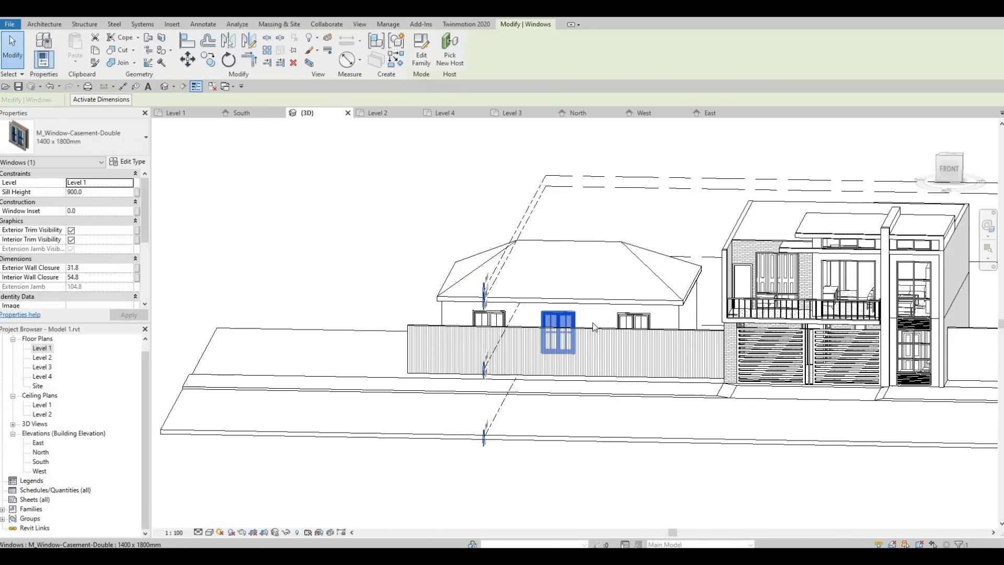
pyautogui.press('Escape')
pyautogui.moveTo(566, 406); pyautogui.dragTo(344, 382, button='middle')
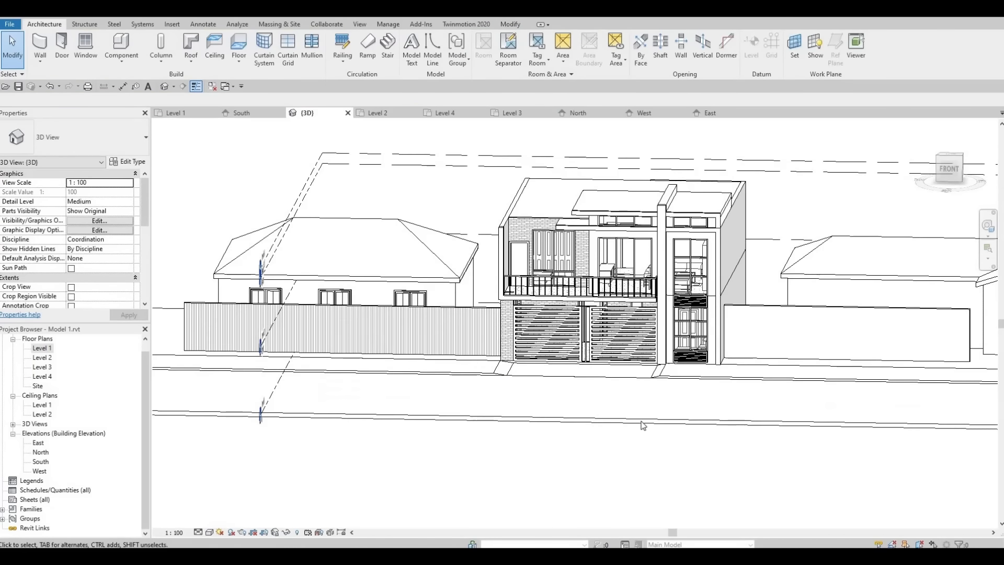
pyautogui.keyDown('shift'); pyautogui.moveTo(643, 424); pyautogui.dragTo(316, 332, button='middle'); pyautogui.keyUp('shift')
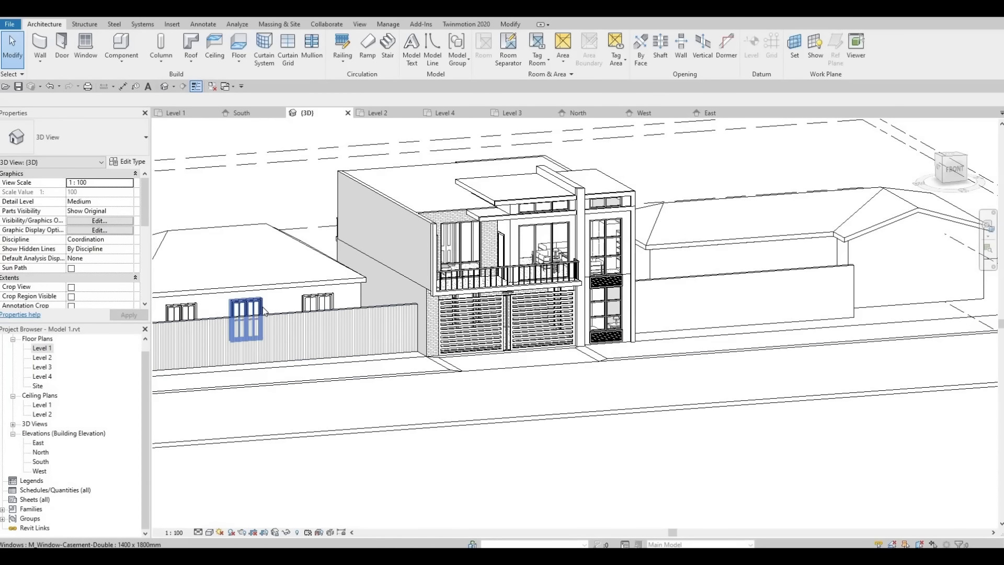
pyautogui.click(264, 310)
pyautogui.press('Escape')
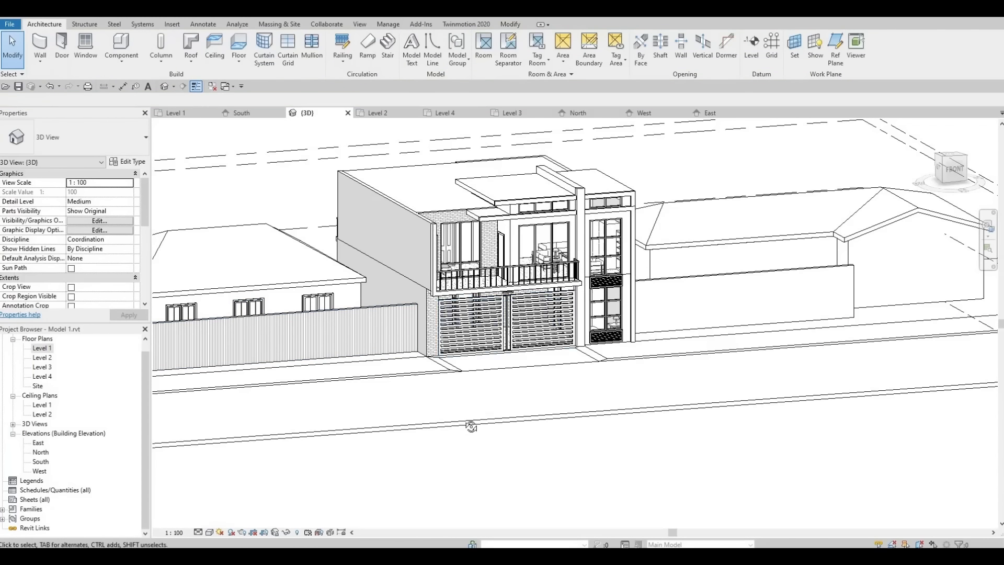
pyautogui.keyDown('shift'); pyautogui.moveTo(471, 427); pyautogui.dragTo(213, 126, button='middle'); pyautogui.keyUp('shift')
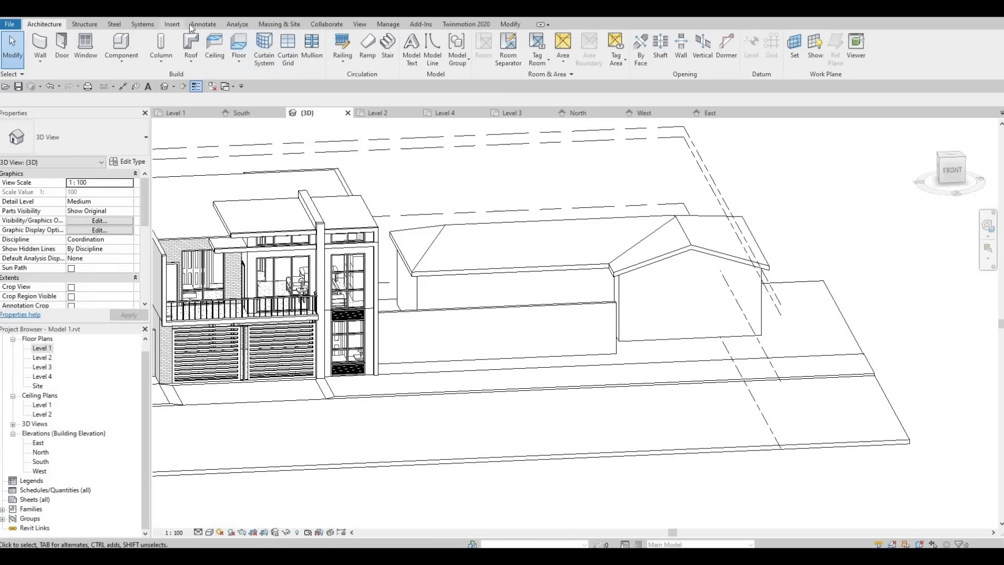
# Step: Open the library's Windows folder for loading a family and preview the fixed, skylight and awning window families
pyautogui.click(172, 24)
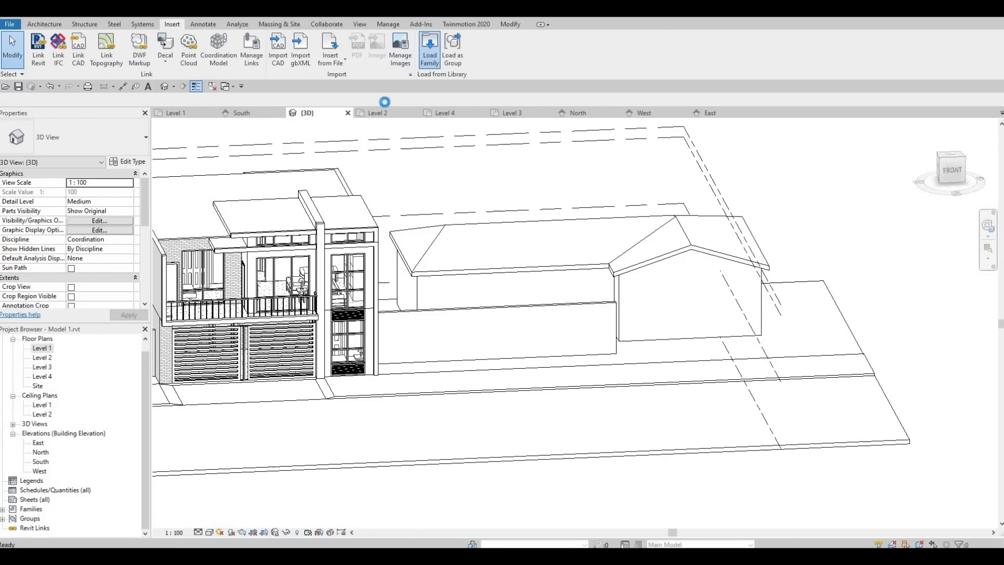
pyautogui.scroll(-8, 367, 335)
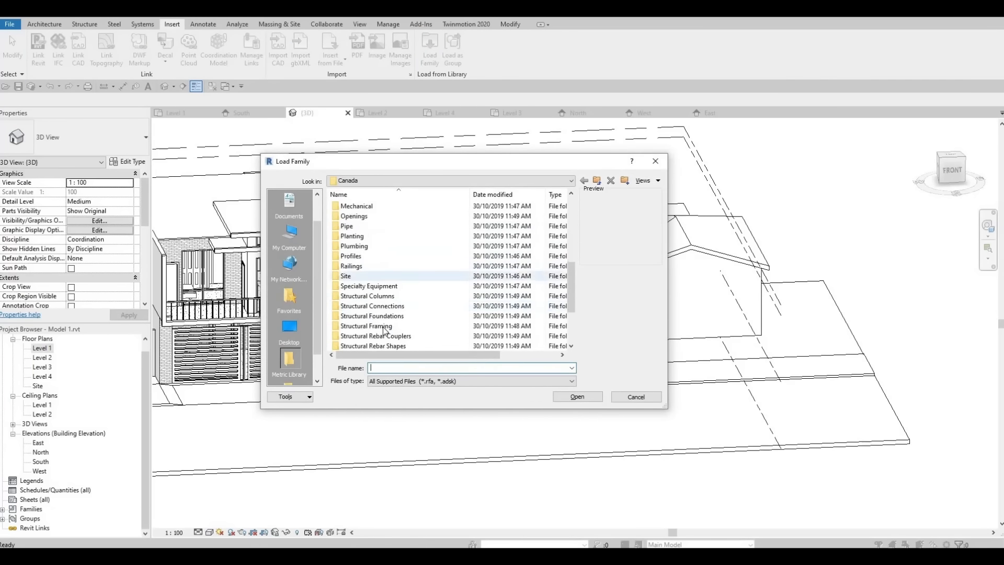
pyautogui.doubleClick(366, 336)
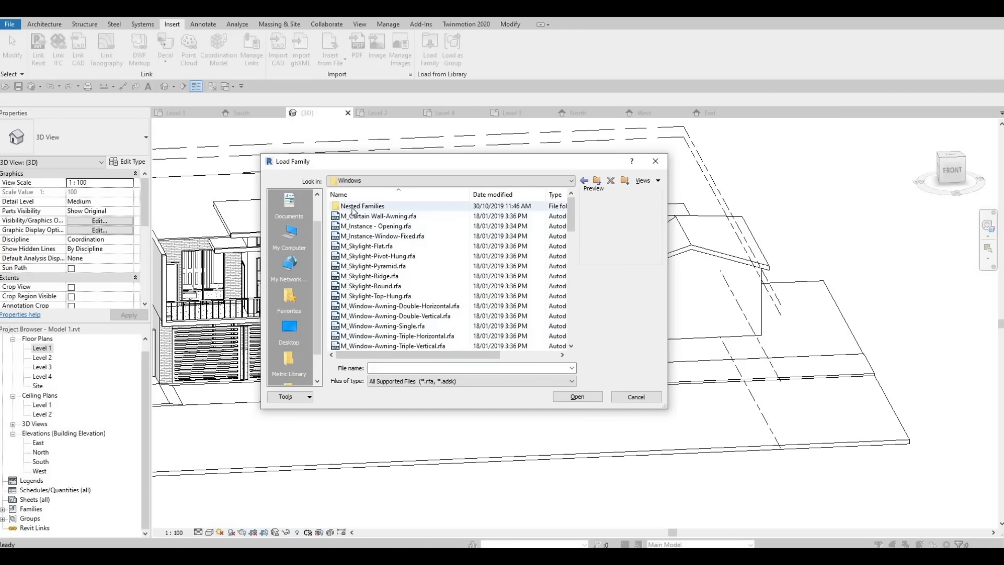
pyautogui.click(349, 215)
pyautogui.click(349, 235)
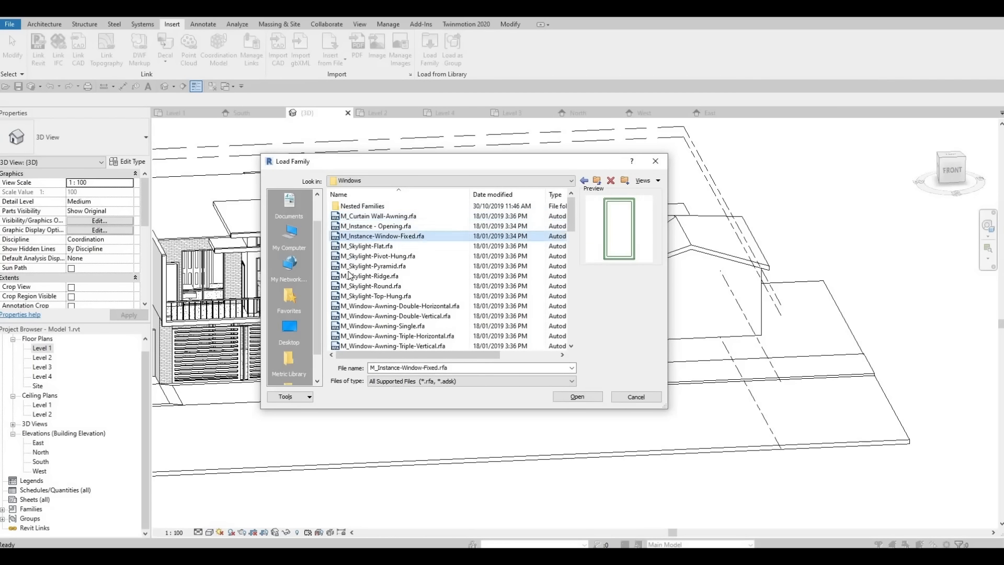
pyautogui.click(349, 256)
pyautogui.click(349, 296)
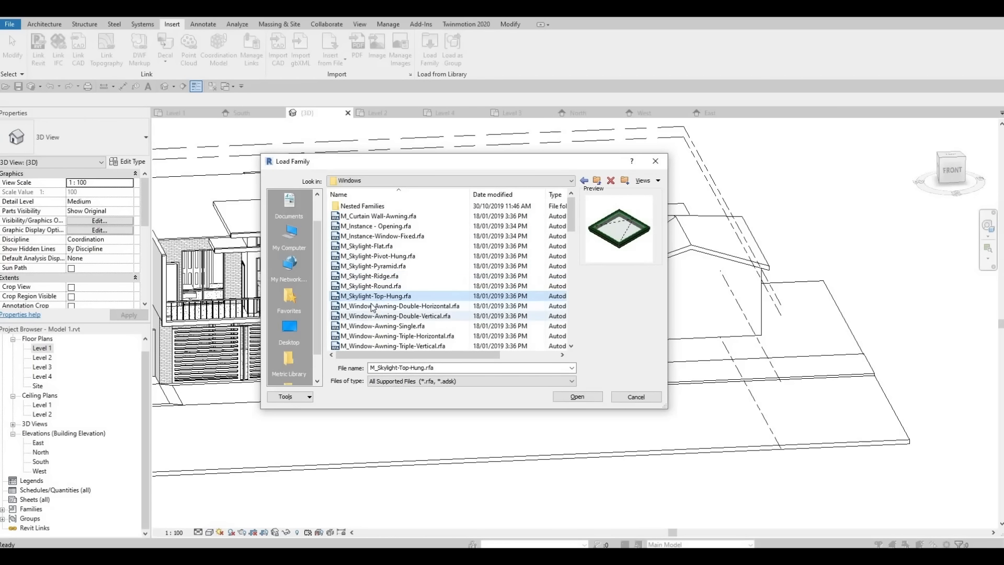
pyautogui.click(373, 306)
pyautogui.click(375, 316)
pyautogui.click(374, 326)
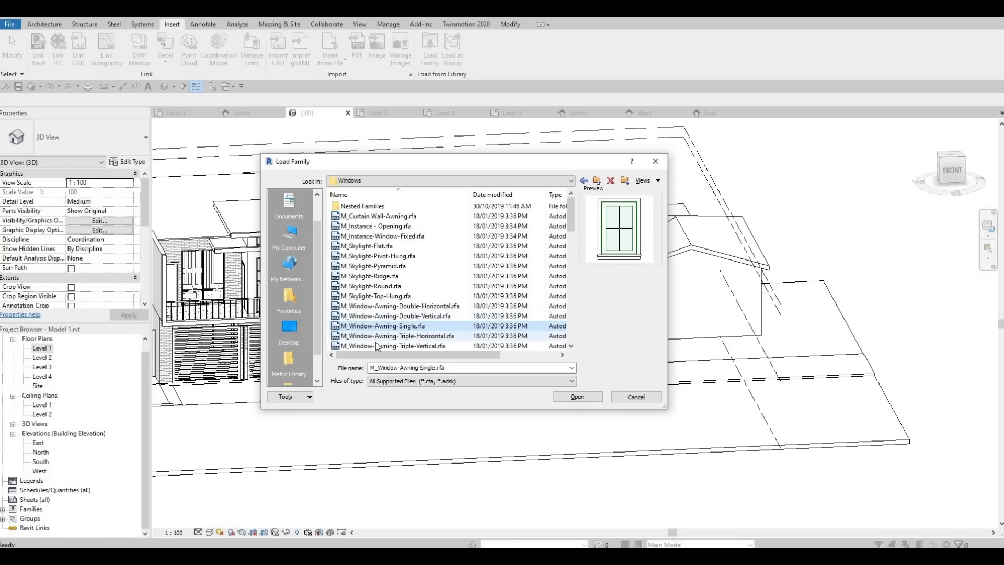
pyautogui.click(375, 335)
pyautogui.click(375, 348)
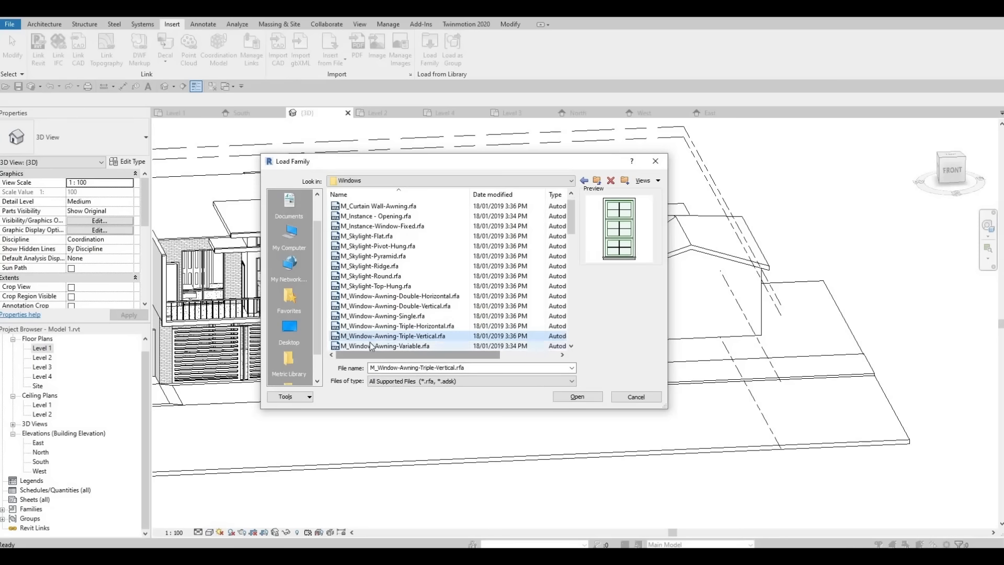
pyautogui.scroll(-1, 370, 343)
# Step: Compare the bay and casement window families, and load M_Window-Bay-Casement-10_Degree_Angle and M_Window-Casement-Double-Transom into the project
pyautogui.click(379, 327)
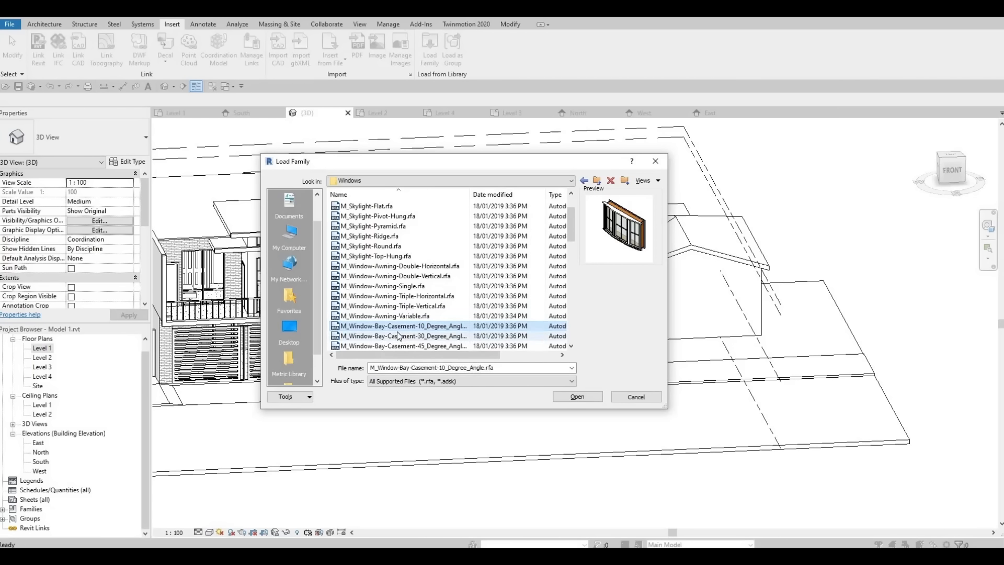
pyautogui.scroll(-3, 397, 334)
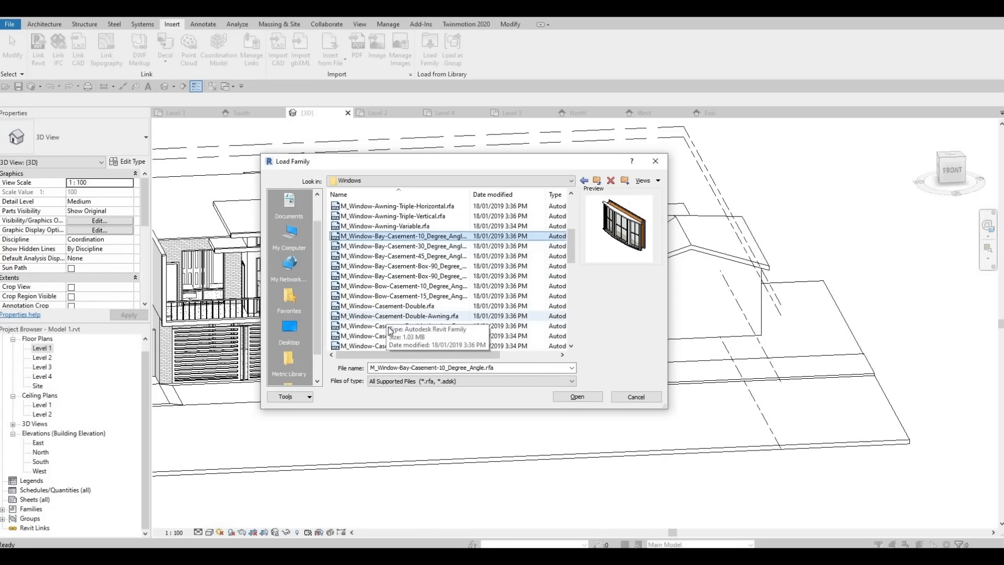
pyautogui.click(387, 327)
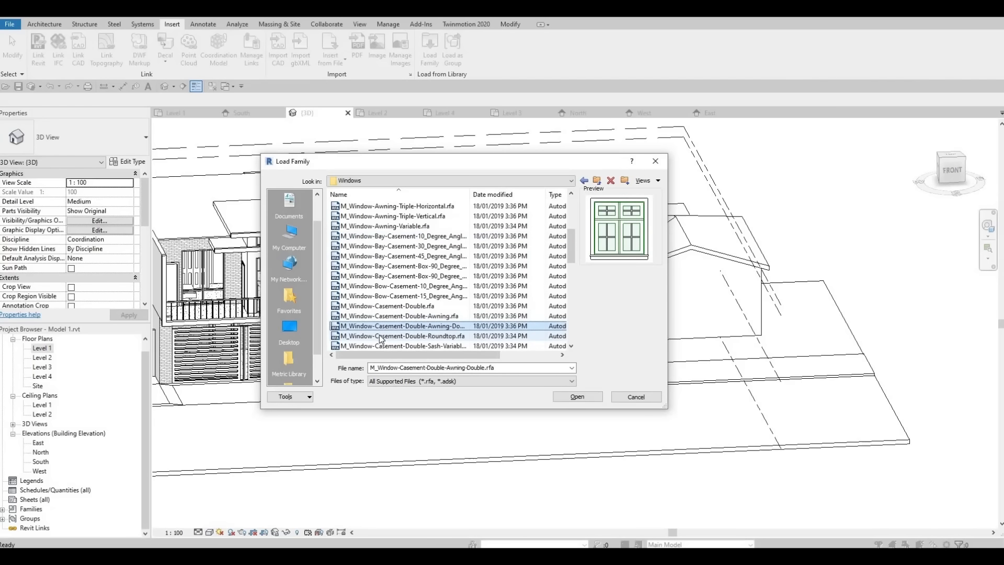
pyautogui.click(381, 336)
pyautogui.scroll(-2, 384, 335)
pyautogui.click(388, 306)
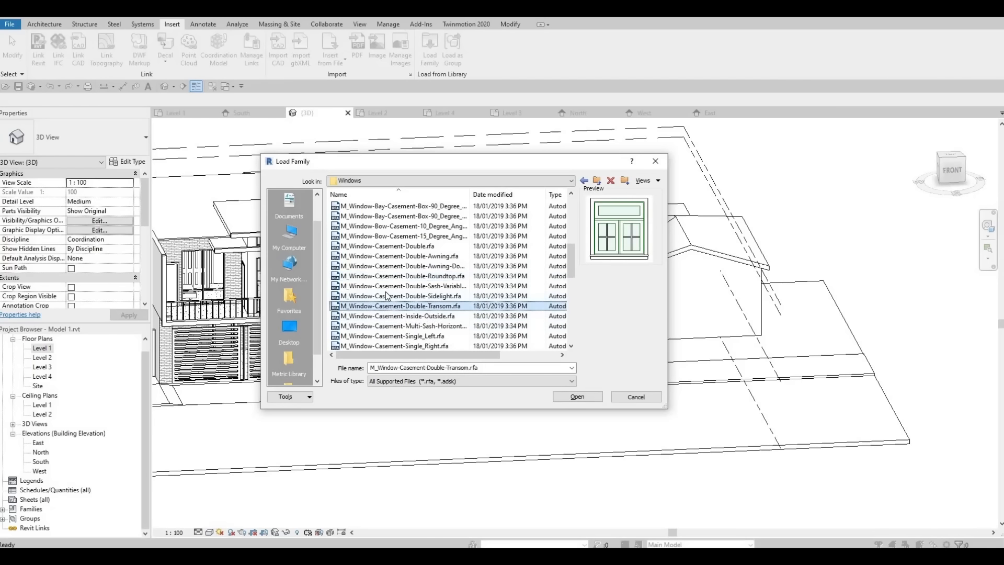
pyautogui.scroll(3, 395, 308)
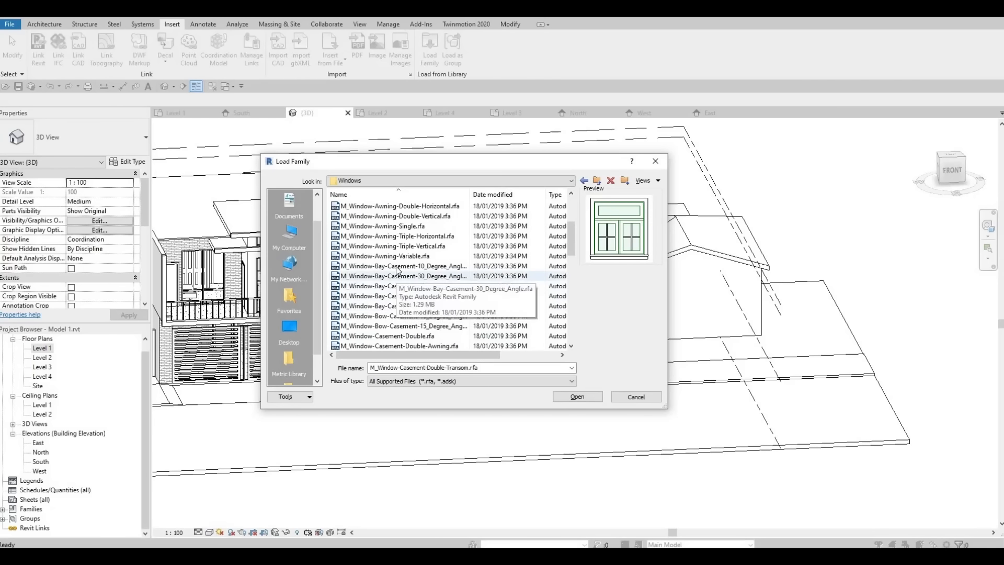
pyautogui.click(573, 398)
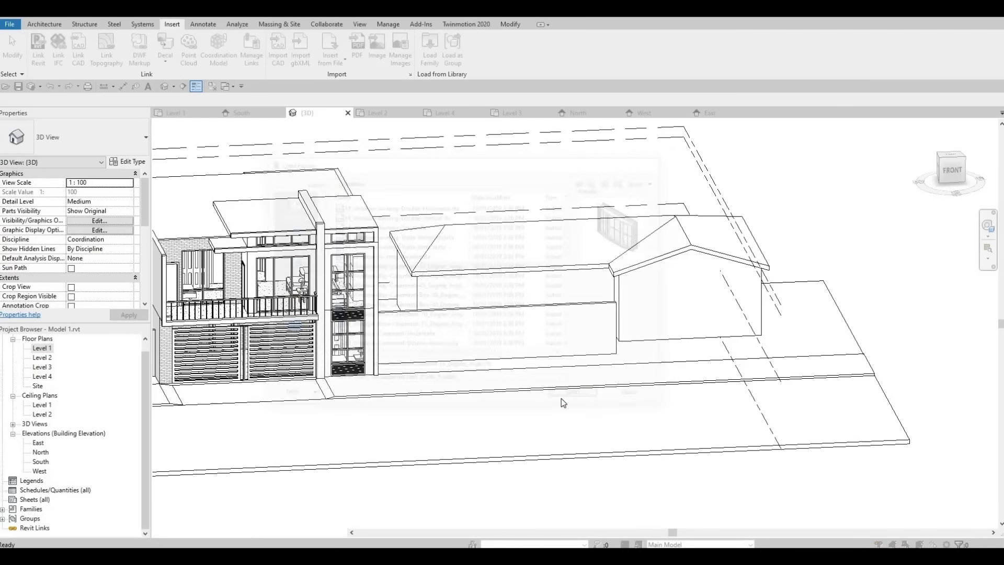
pyautogui.click(552, 336)
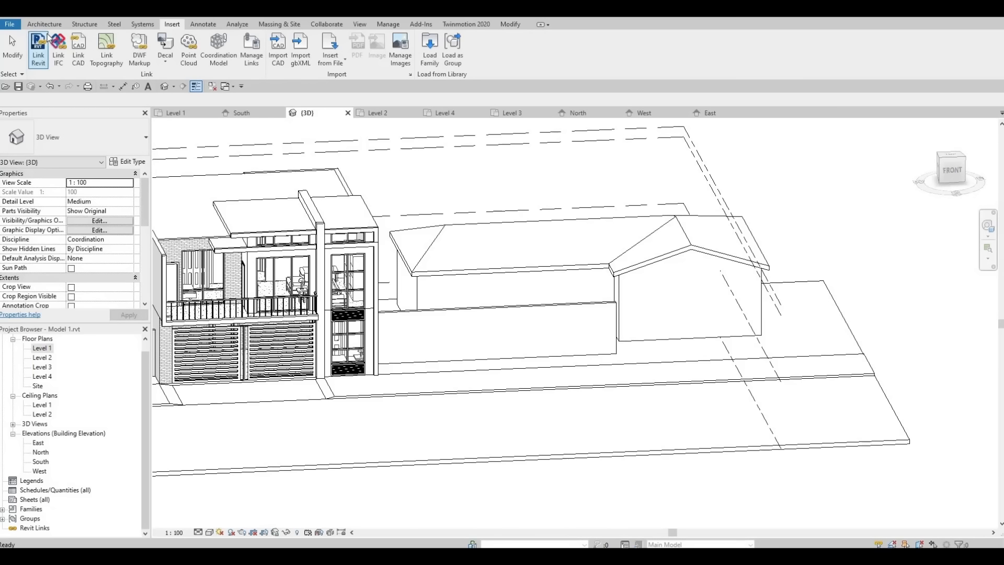
# Step: Place an M_Window-Bay-Casement-10_Degree_Angle 2300 x 1500 x 150mm window roughly midway along the east house's front gable wall
pyautogui.click(54, 26)
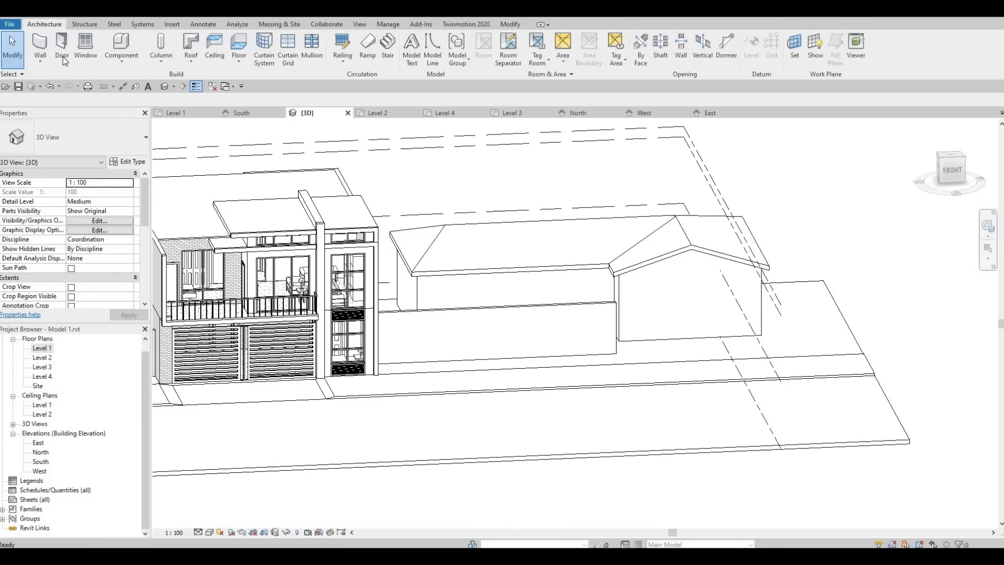
pyautogui.click(84, 64)
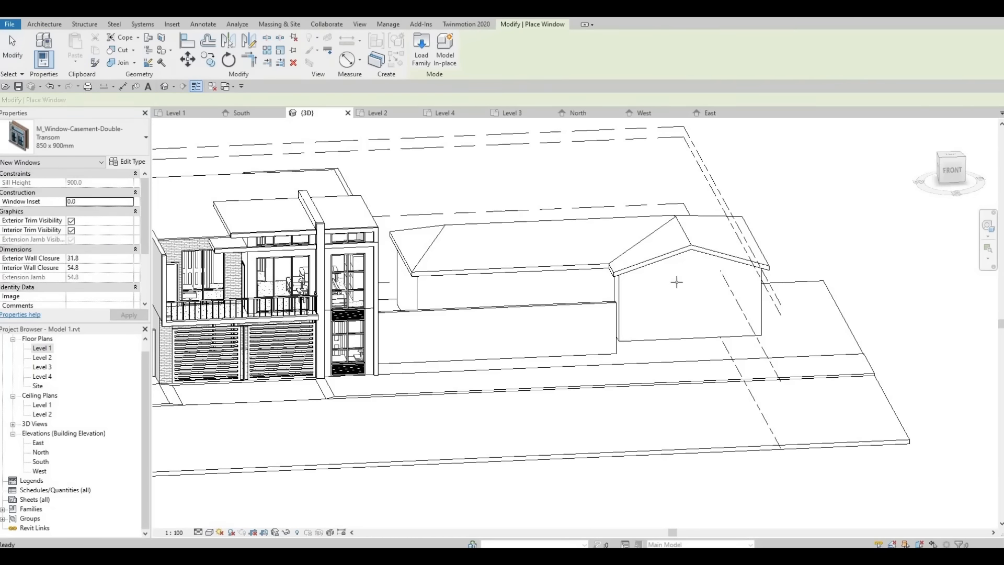
pyautogui.click(125, 134)
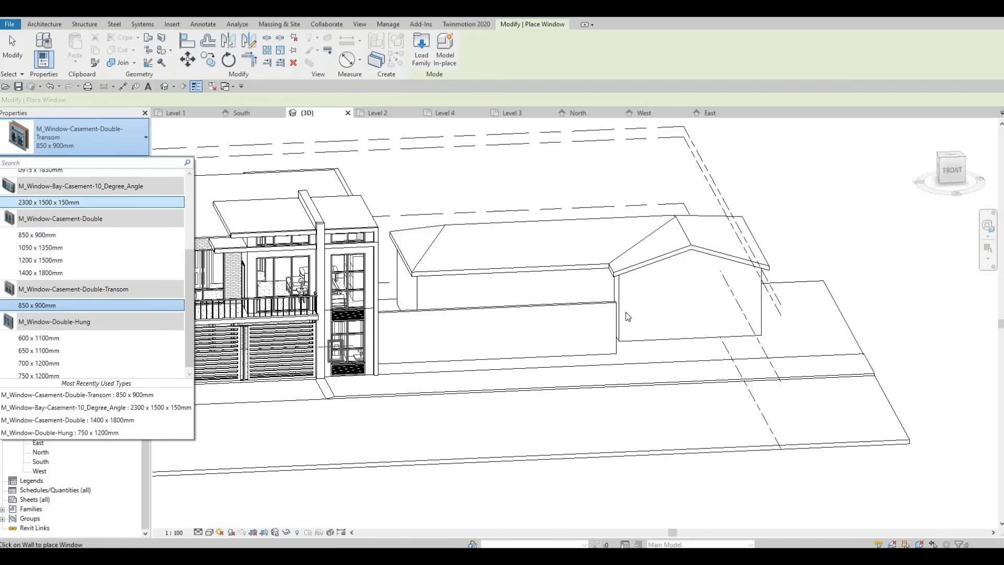
pyautogui.click(52, 201)
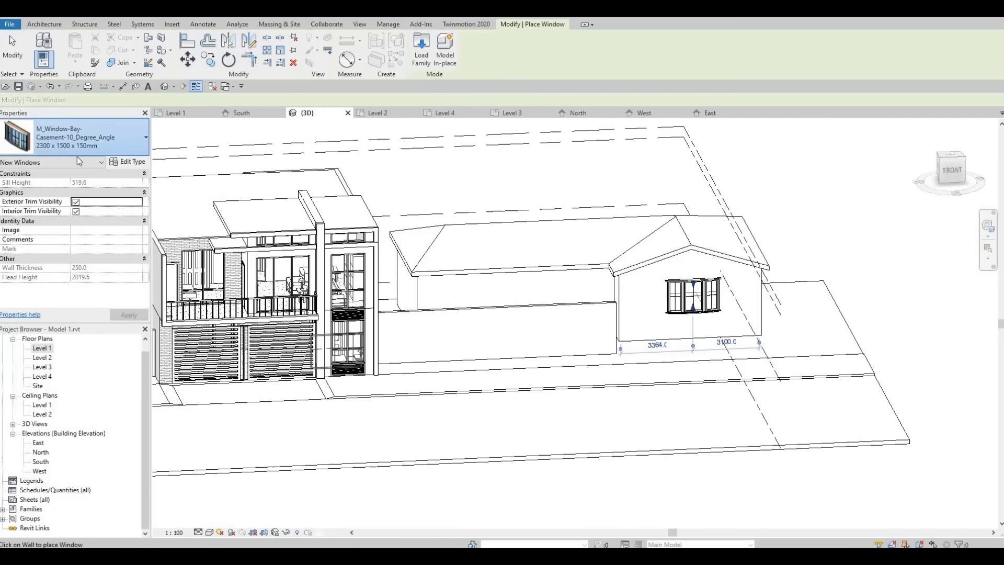
# Step: Try the Double-Hung 750 x 1200mm, Casement-Double 1400 x 1800mm and Casement-Double-Transom 850 x 900mm window types for the east house's long wall
pyautogui.click(74, 137)
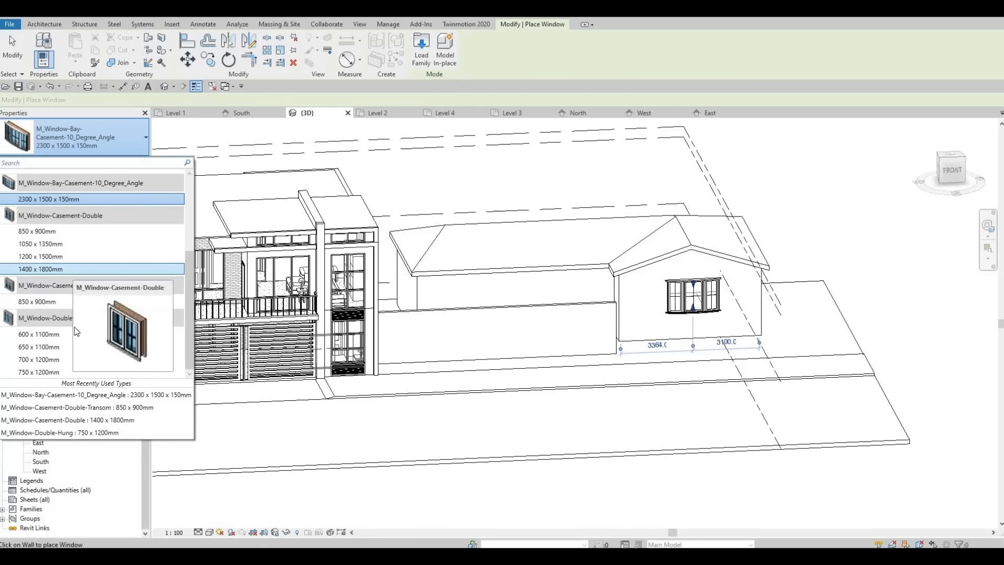
pyautogui.click(53, 372)
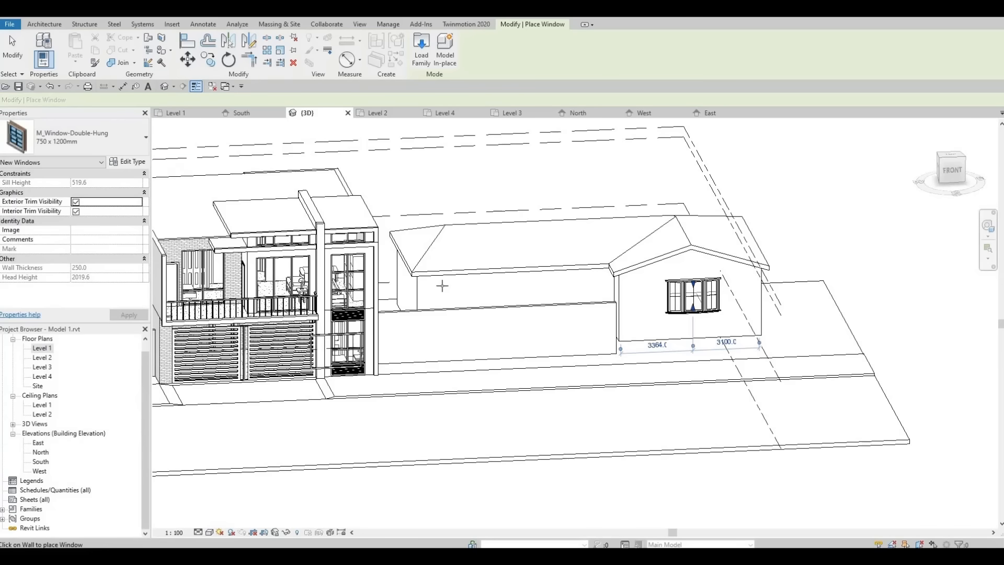
pyautogui.click(97, 141)
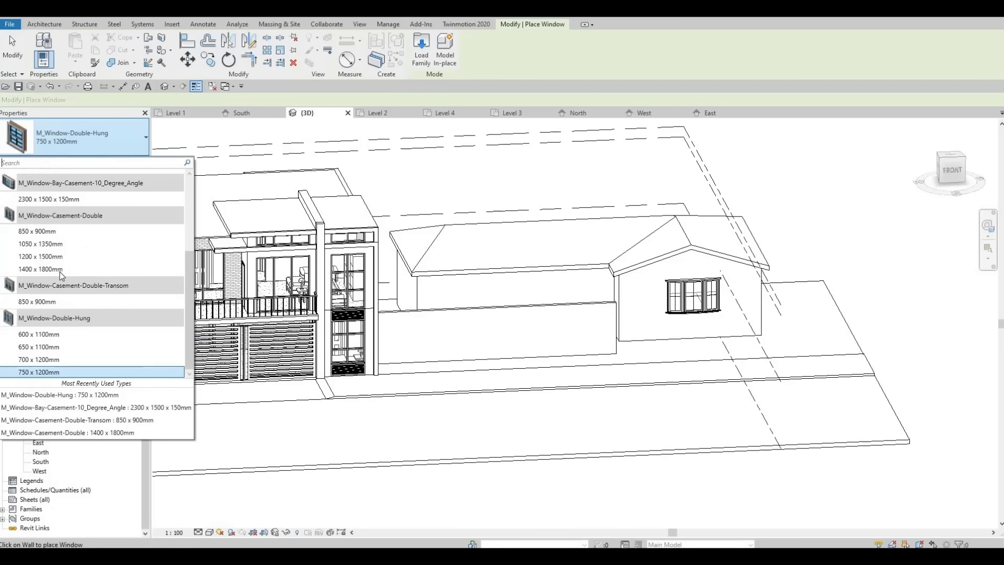
pyautogui.click(41, 268)
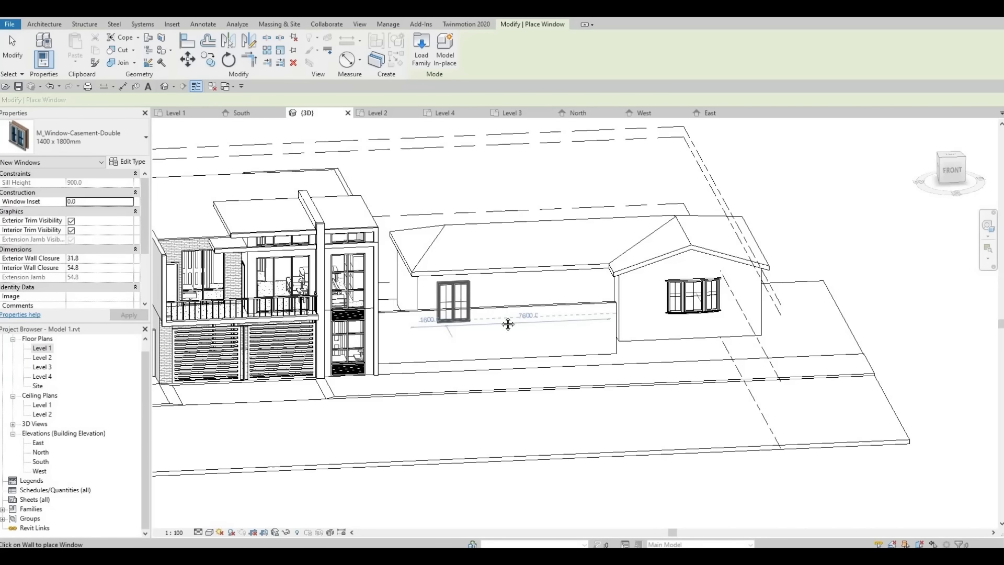
pyautogui.scroll(-3, 439, 317)
pyautogui.moveTo(464, 328); pyautogui.dragTo(666, 330, button='middle')
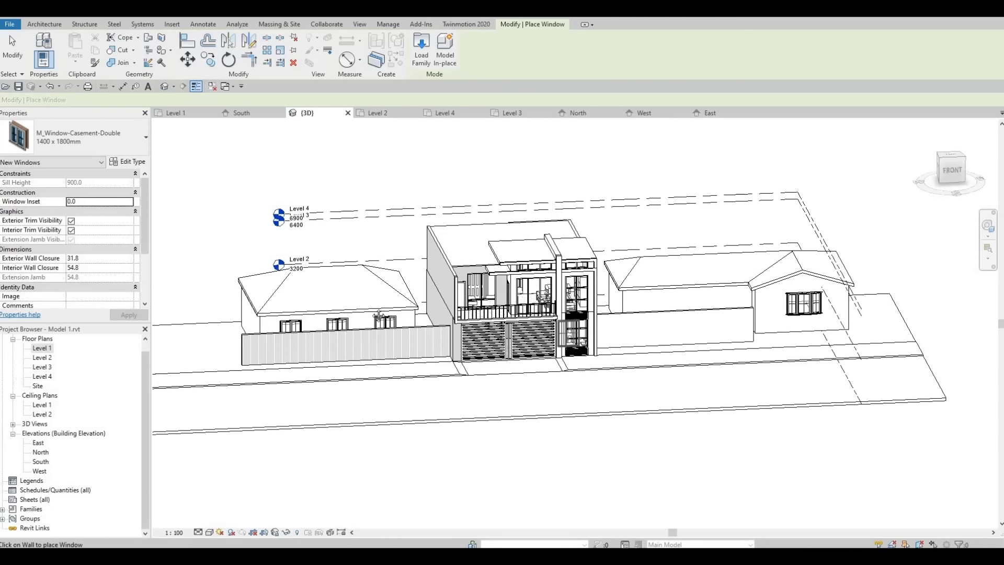
pyautogui.moveTo(378, 314); pyautogui.dragTo(214, 313, button='middle')
pyautogui.click(95, 139)
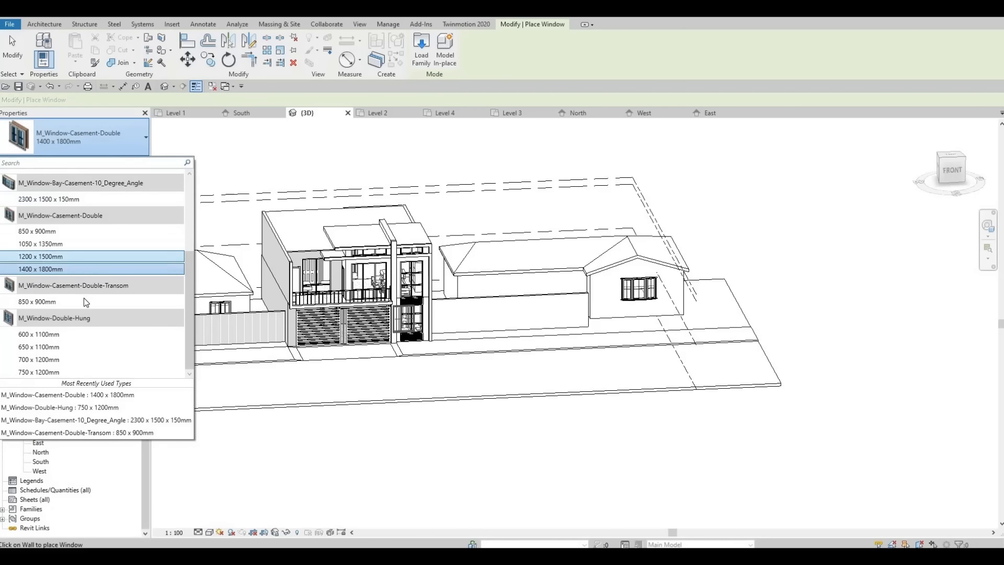
pyautogui.click(84, 301)
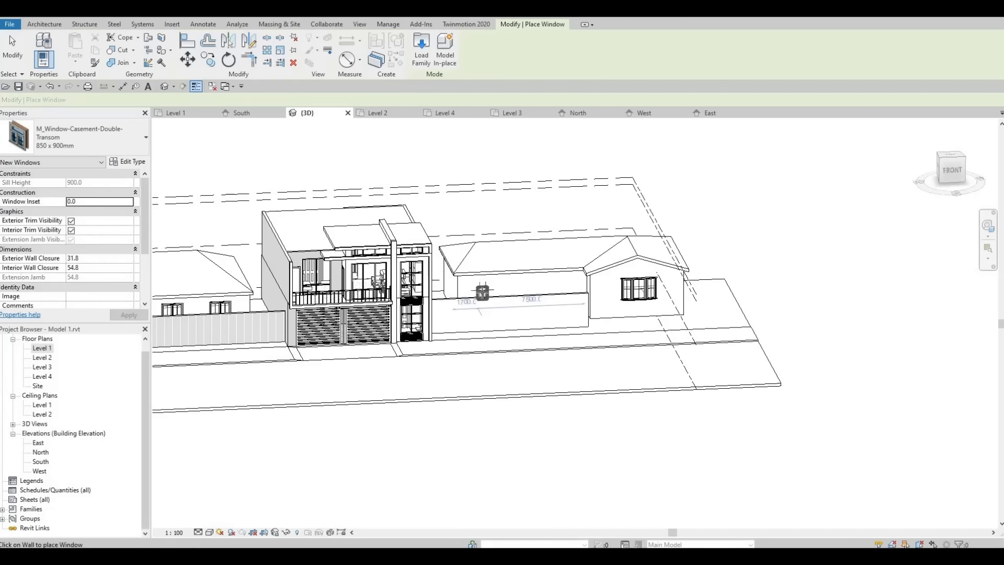
pyautogui.click(79, 142)
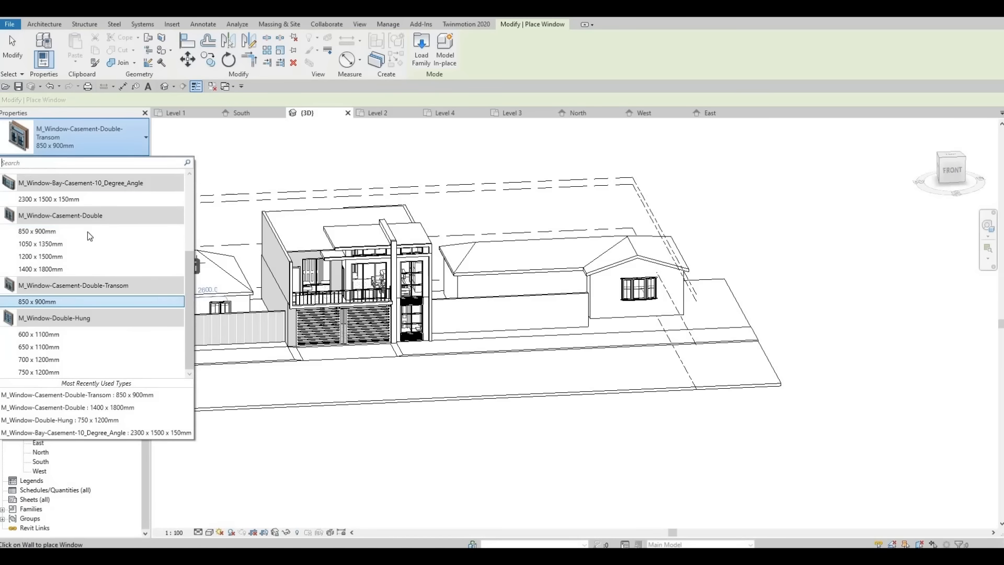
pyautogui.scroll(5, 86, 234)
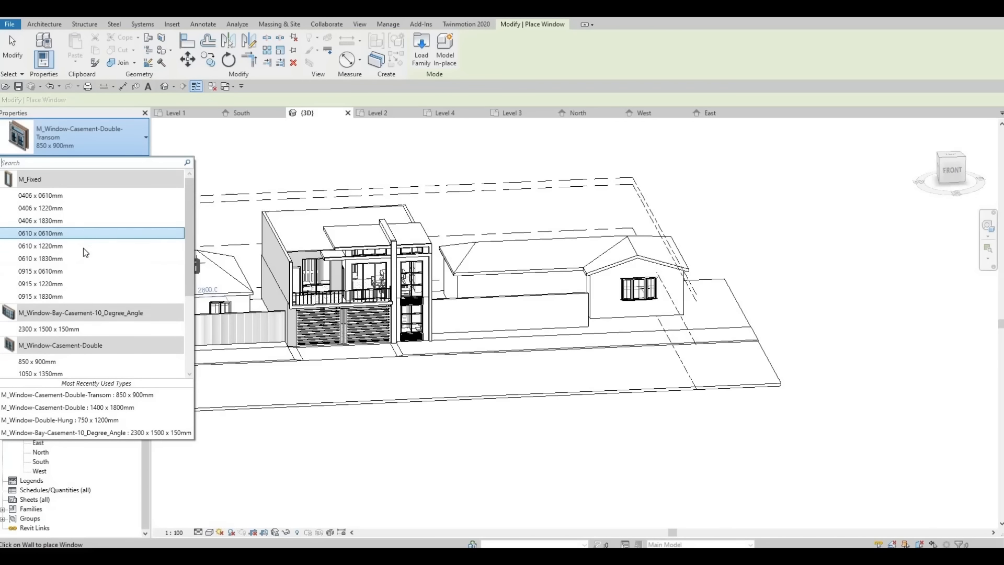
pyautogui.scroll(-3, 81, 261)
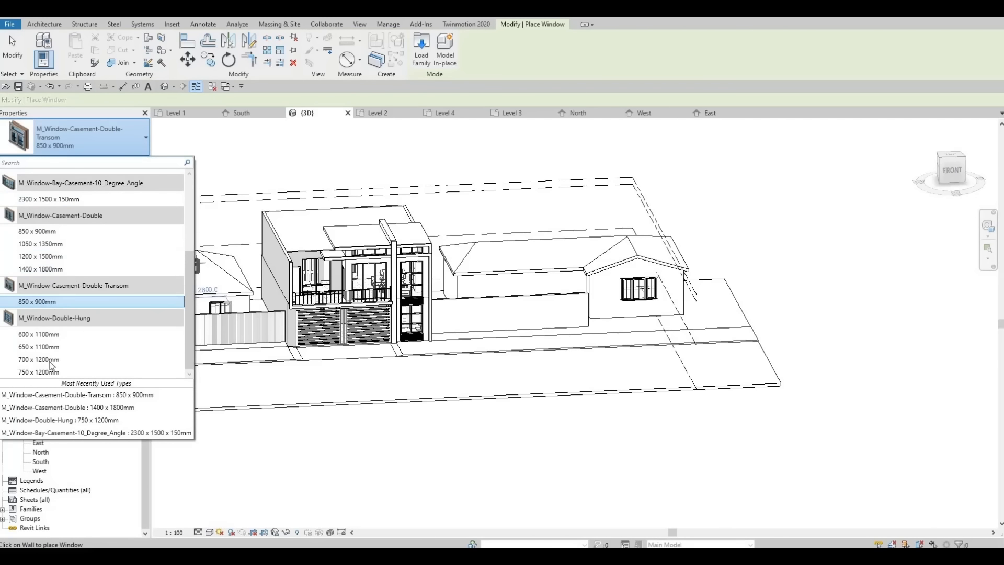
# Step: Place an M_Window-Casement-Double 1400 x 1800mm window in the east house's long front wall, about 1700 mm from its west end
pyautogui.click(59, 270)
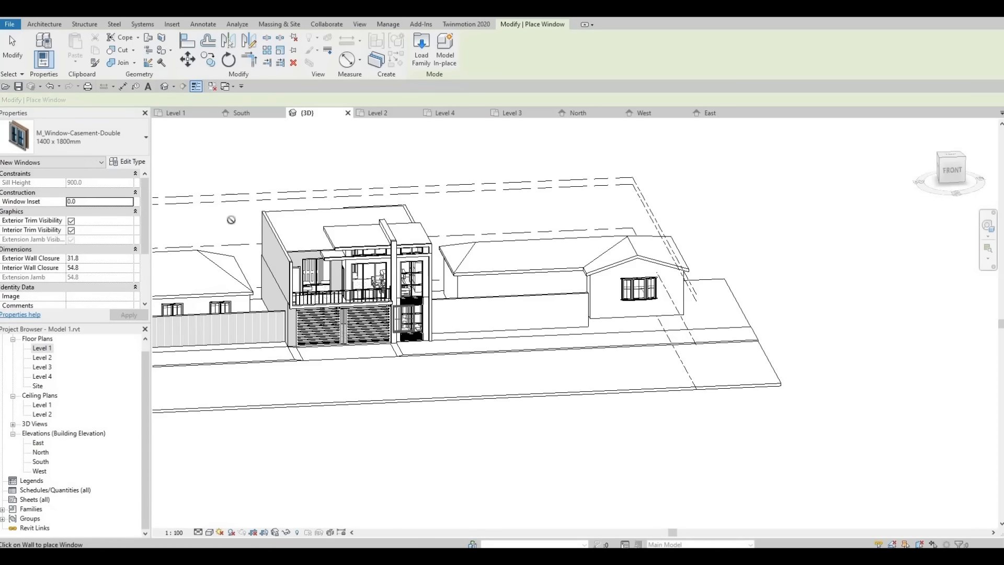
pyautogui.scroll(2, 519, 271)
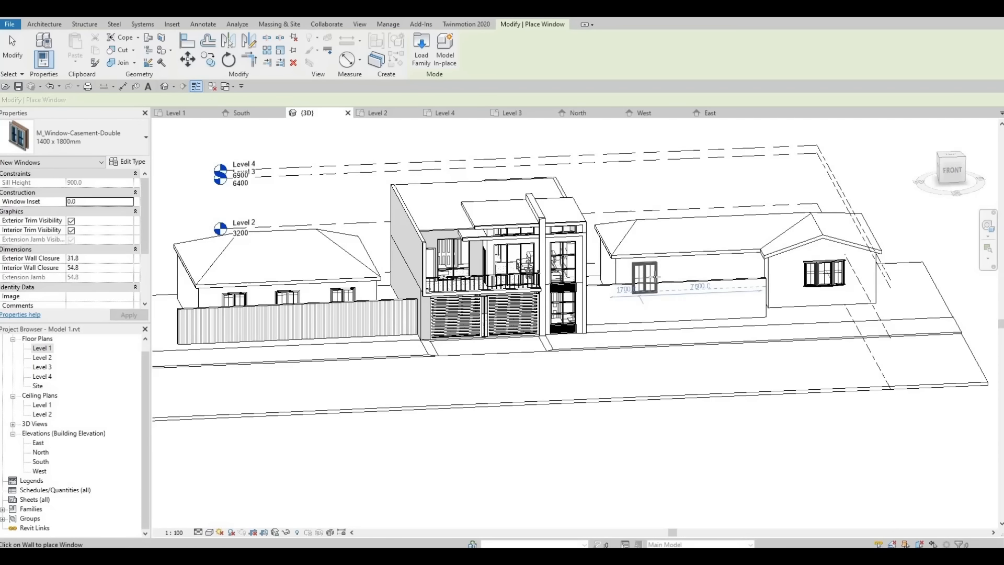
pyautogui.click(644, 277)
pyautogui.press('Escape')
pyautogui.press('Escape')
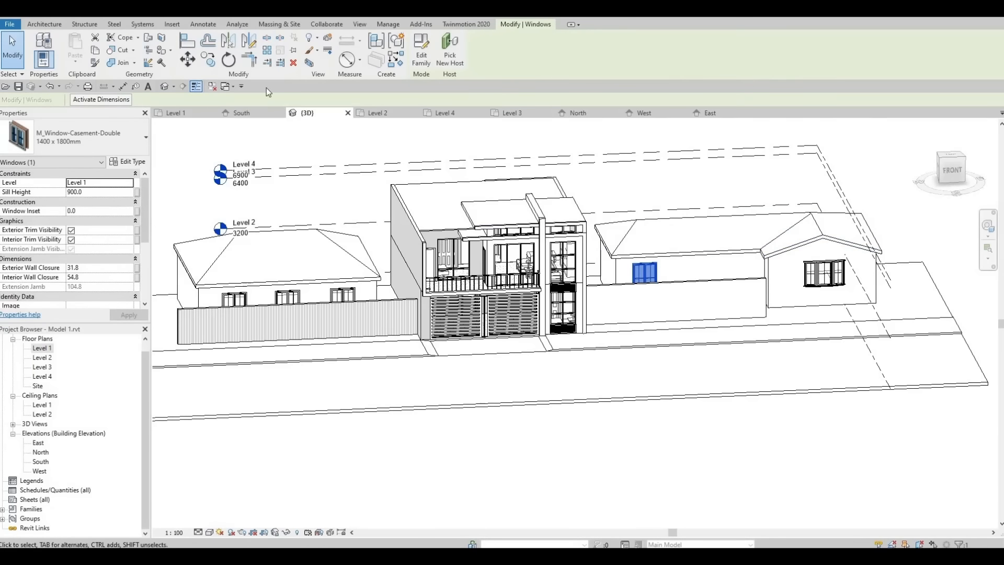
# Step: Copy the casement window about 4200 mm east along the same wall, and nudge the original slightly east
pyautogui.click(644, 268)
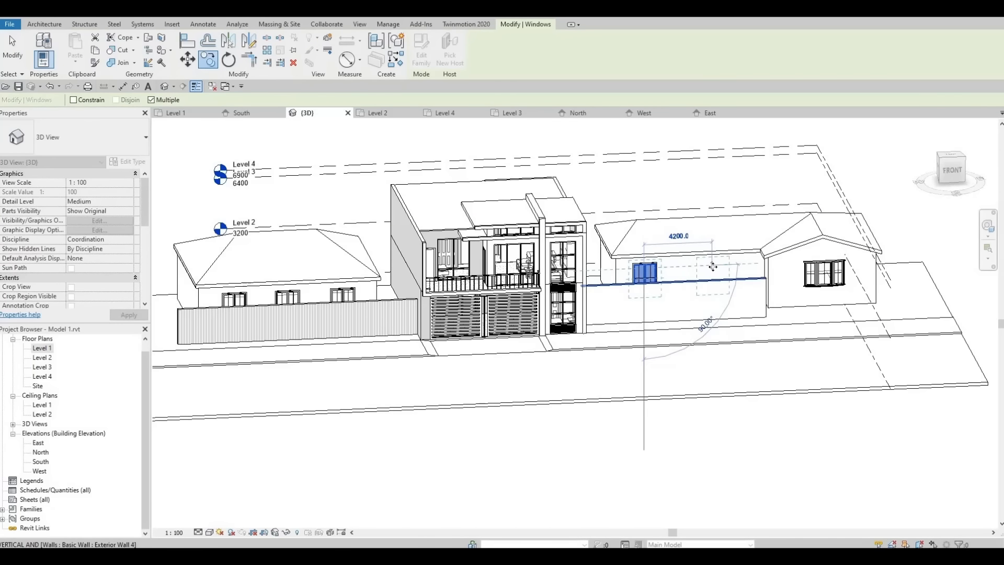
pyautogui.click(714, 268)
pyautogui.press('Escape')
pyautogui.press('Escape')
pyautogui.click(655, 267)
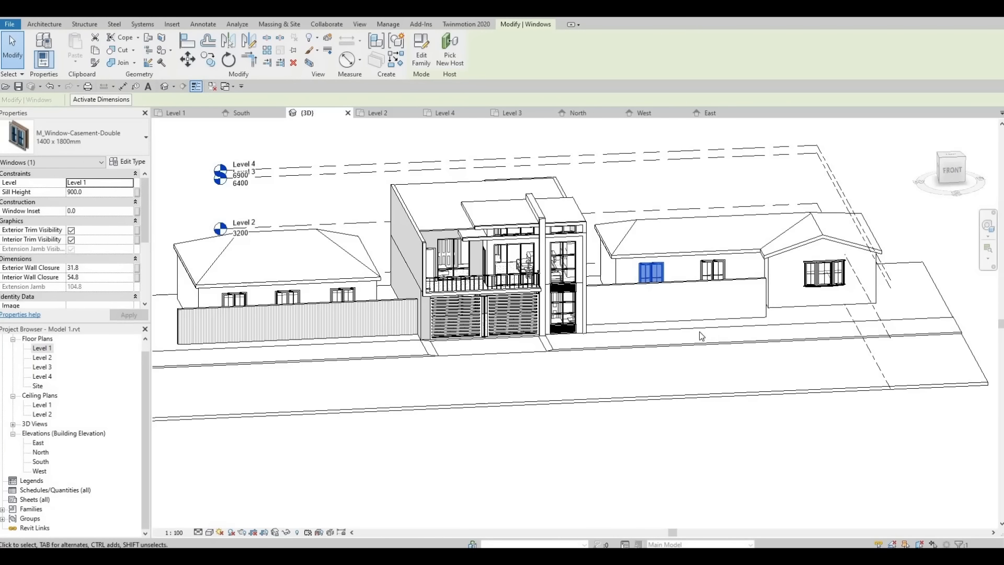
pyautogui.press('Escape')
# Step: In the Level 1 plan, shorten the west front boundary wall so its west end lines up with the west house's outer wall
pyautogui.keyDown('shift'); pyautogui.moveTo(703, 336); pyautogui.dragTo(802, 332, button='middle'); pyautogui.keyUp('shift')
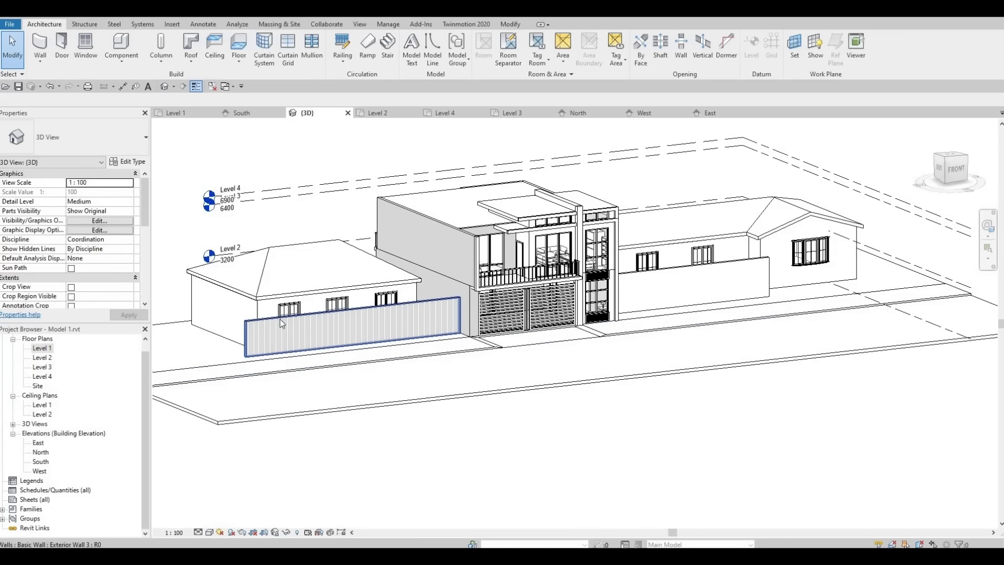
pyautogui.click(251, 329)
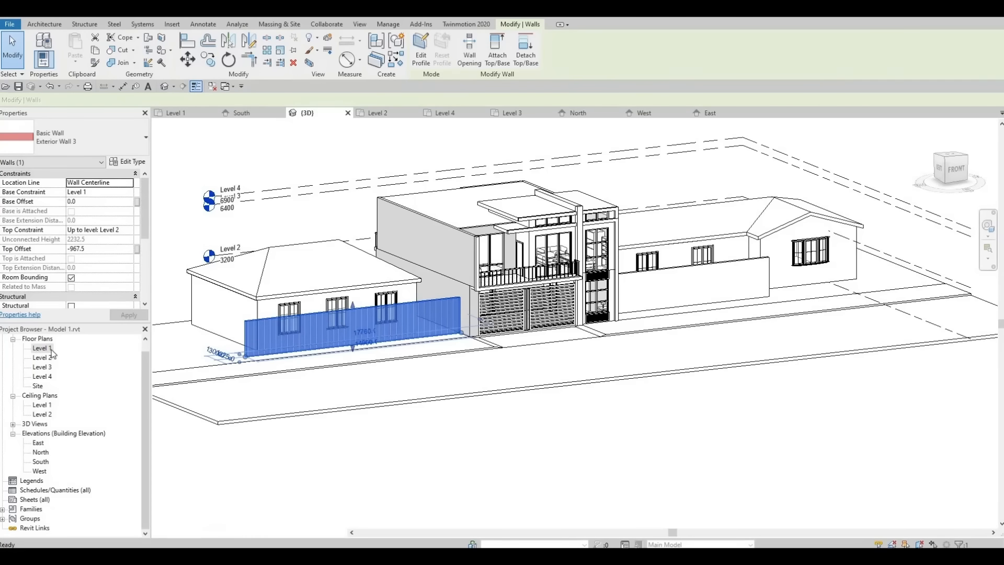
pyautogui.doubleClick(42, 348)
pyautogui.moveTo(225, 360); pyautogui.dragTo(844, 338, button='middle')
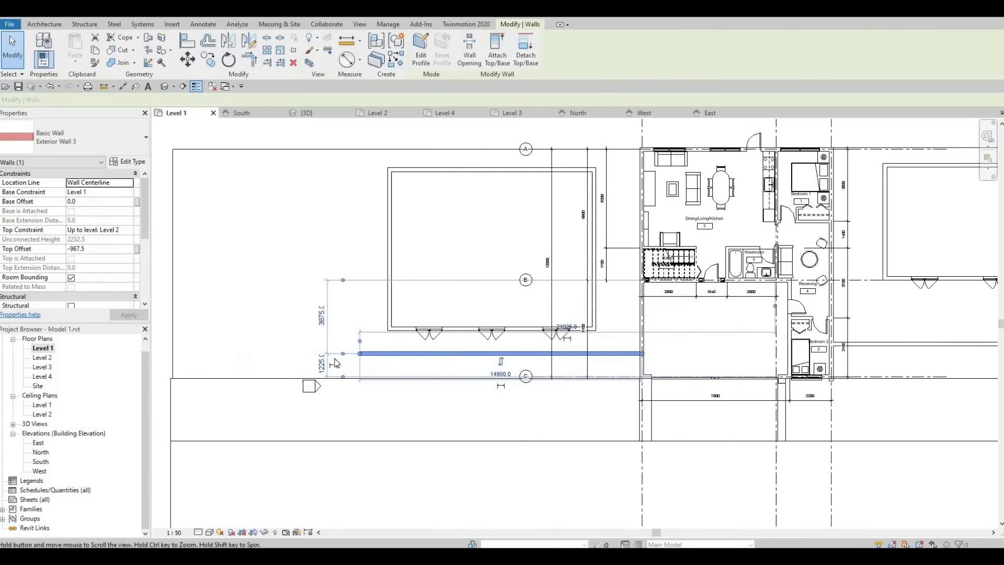
pyautogui.moveTo(379, 351); pyautogui.dragTo(389, 354)
pyautogui.press('Escape')
pyautogui.moveTo(297, 141); pyautogui.dragTo(138, 112, button='middle')
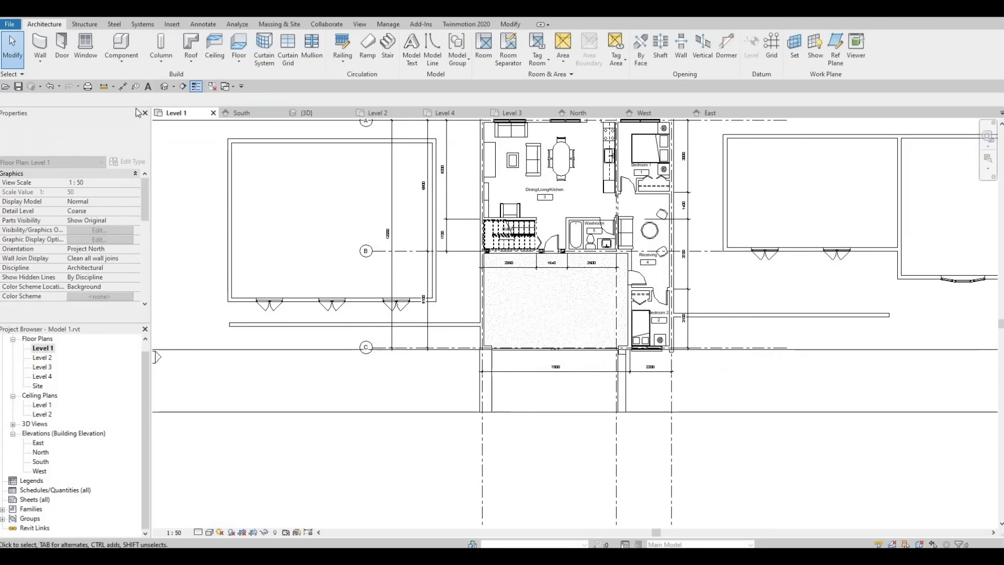
# Step: Return to the 3D view and examine the main house, the neighbouring houses, boundary walls and street from several angles
pyautogui.click(166, 88)
pyautogui.keyDown('shift'); pyautogui.moveTo(457, 316); pyautogui.dragTo(479, 352, button='middle'); pyautogui.keyUp('shift')
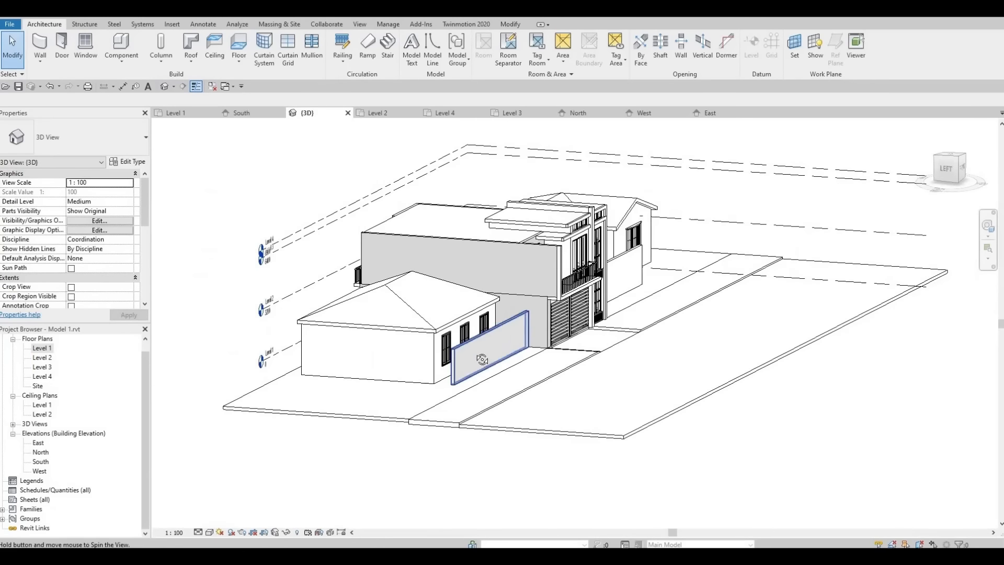
pyautogui.keyDown('shift'); pyautogui.moveTo(396, 345); pyautogui.dragTo(357, 349, button='middle'); pyautogui.keyUp('shift')
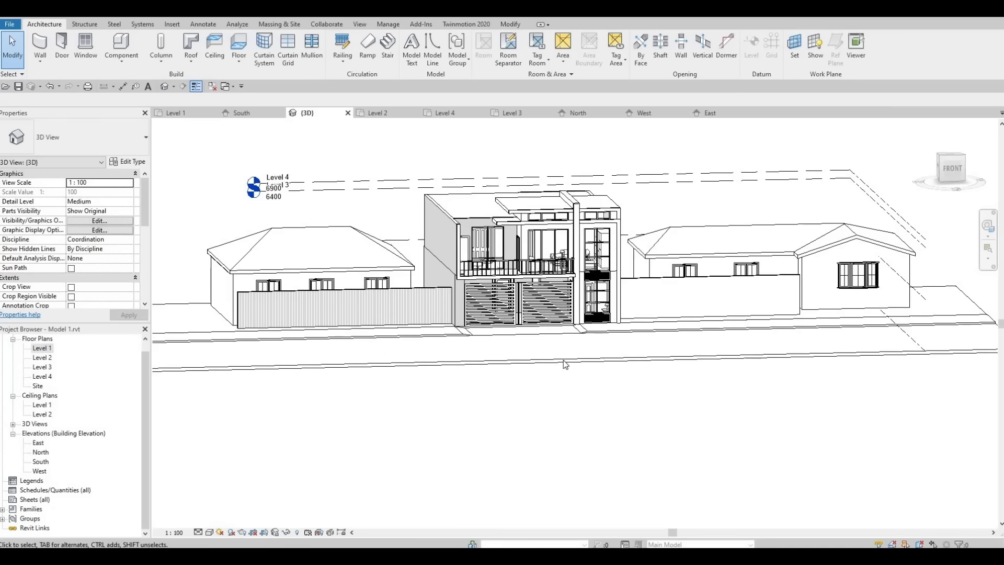
pyautogui.keyDown('shift'); pyautogui.moveTo(660, 443); pyautogui.dragTo(635, 347, button='middle'); pyautogui.keyUp('shift')
pyautogui.scroll(2, 472, 382)
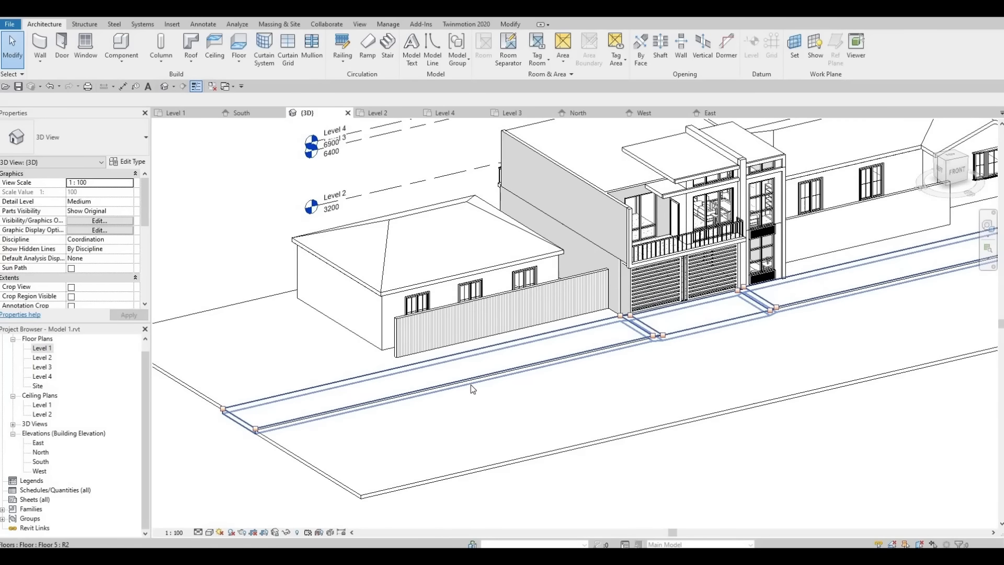
pyautogui.click(472, 388)
pyautogui.press('Escape')
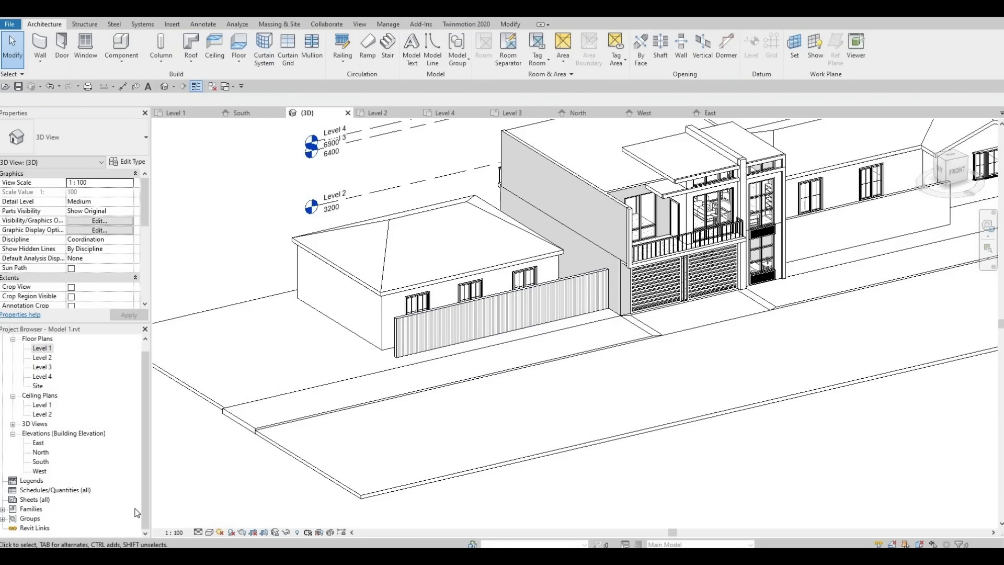
pyautogui.scroll(-3, 468, 433)
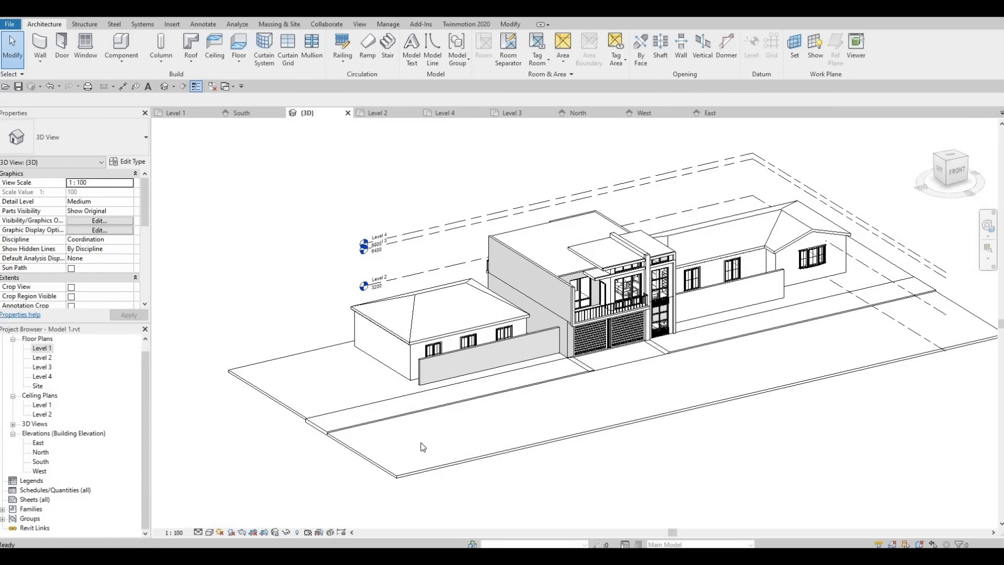
pyautogui.moveTo(472, 433); pyautogui.dragTo(384, 443, button='middle')
pyautogui.scroll(1, 430, 411)
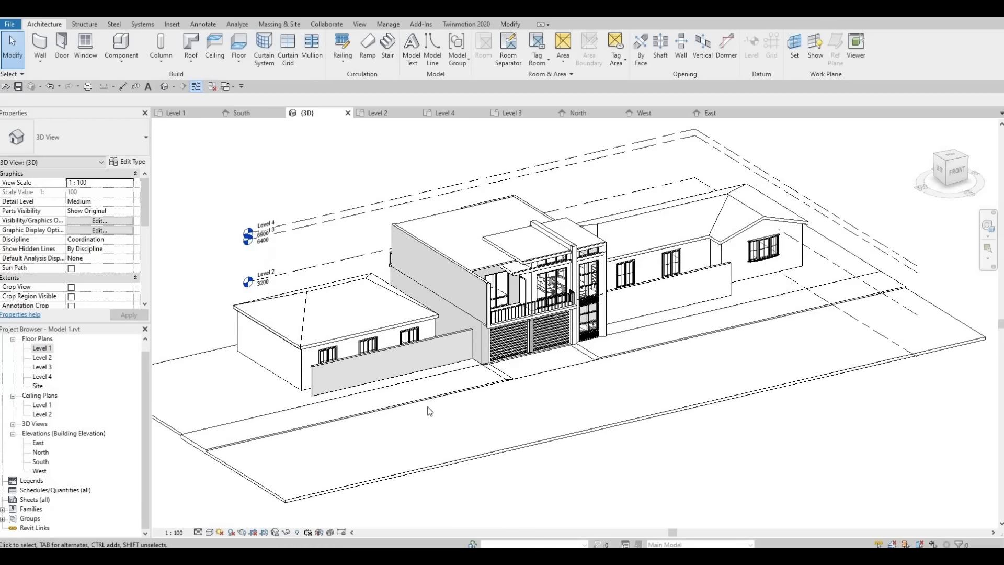
pyautogui.scroll(1, 434, 405)
pyautogui.keyDown('shift'); pyautogui.moveTo(433, 399); pyautogui.dragTo(435, 396, button='middle'); pyautogui.keyUp('shift')
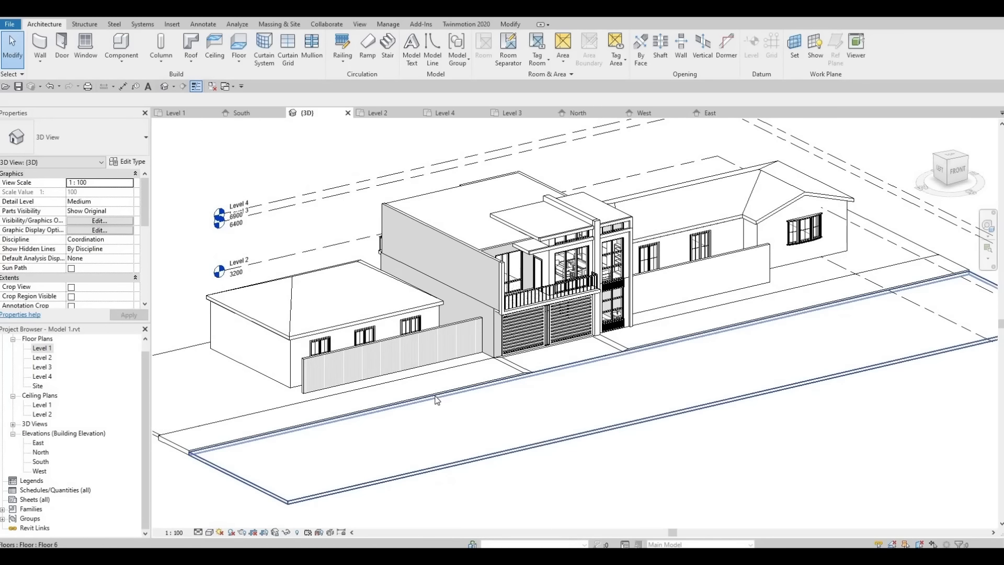
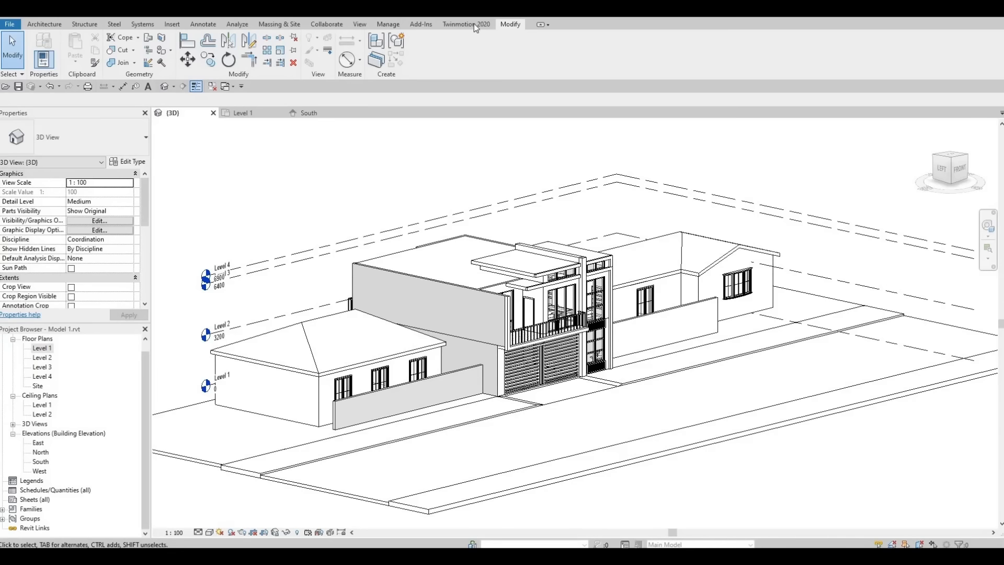
# Step: Send the 3D model to Twinmotion through the direct link and maximise the Twinmotion window
pyautogui.click(466, 24)
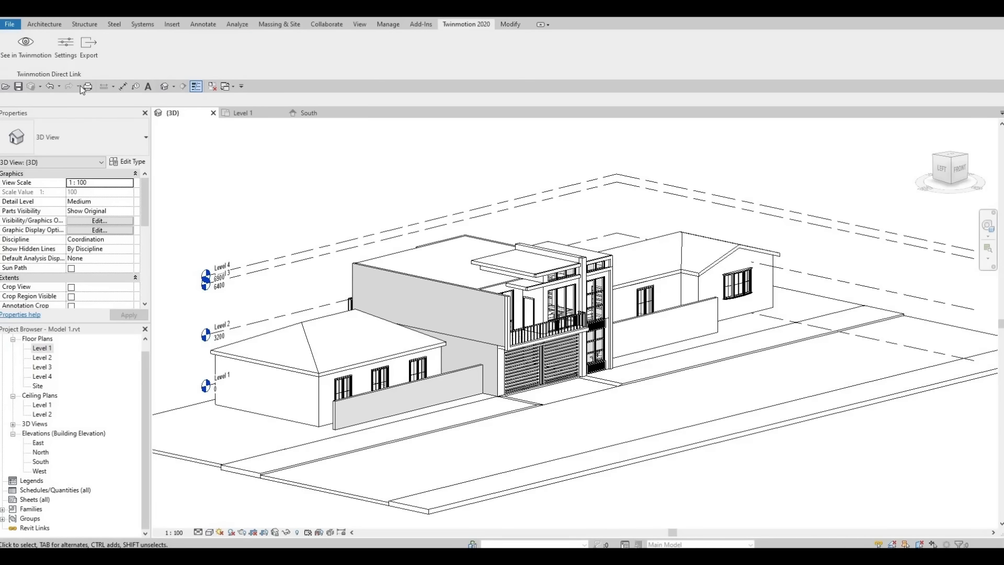
pyautogui.click(26, 44)
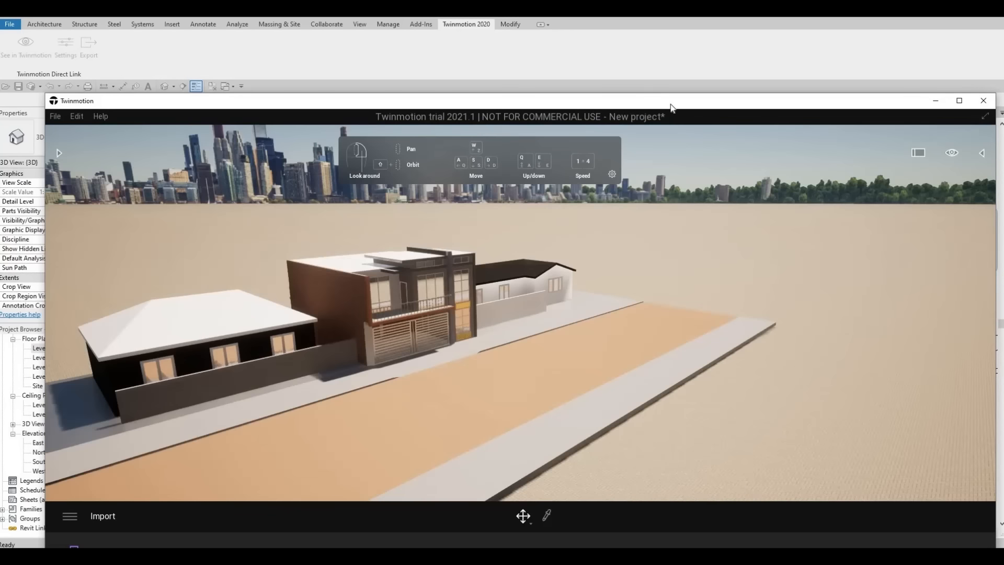
pyautogui.doubleClick(671, 105)
# Step: Frame a straight-on, street-level view of the main house front with the neighbouring houses on both sides
pyautogui.scroll(-3, 511, 199)
pyautogui.moveTo(510, 200); pyautogui.dragTo(608, 227, button='middle')
pyautogui.scroll(6, 616, 226)
pyautogui.moveTo(608, 227); pyautogui.dragTo(664, 199, button='right')
pyautogui.press('d')
pyautogui.press('e')
pyautogui.press('d')
pyautogui.press('q')
pyautogui.press('s')
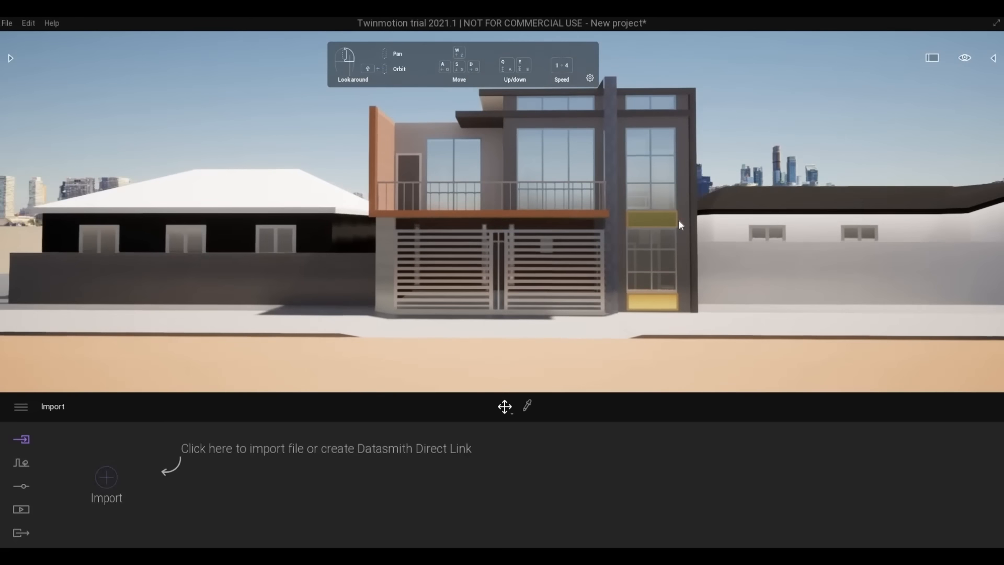
pyautogui.press('a')
# Step: Apply the Blue Tint color gradient to the camera's visual effects
pyautogui.click(24, 488)
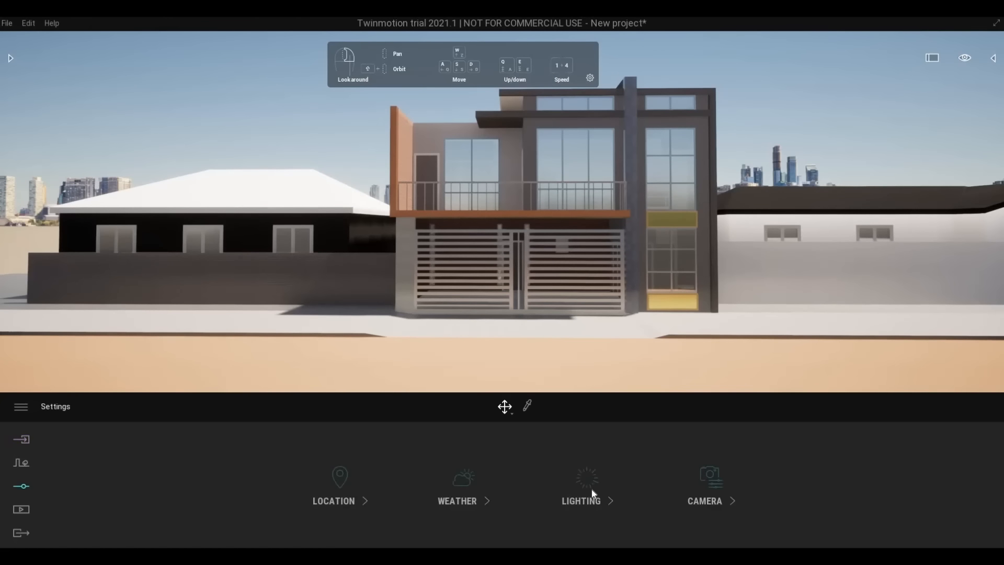
pyautogui.click(704, 496)
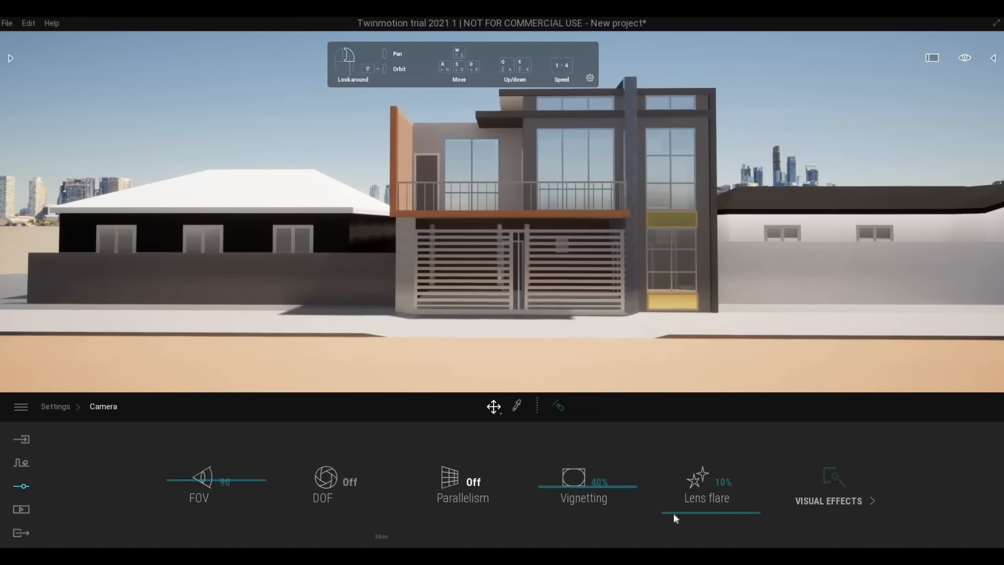
pyautogui.click(831, 478)
pyautogui.click(369, 498)
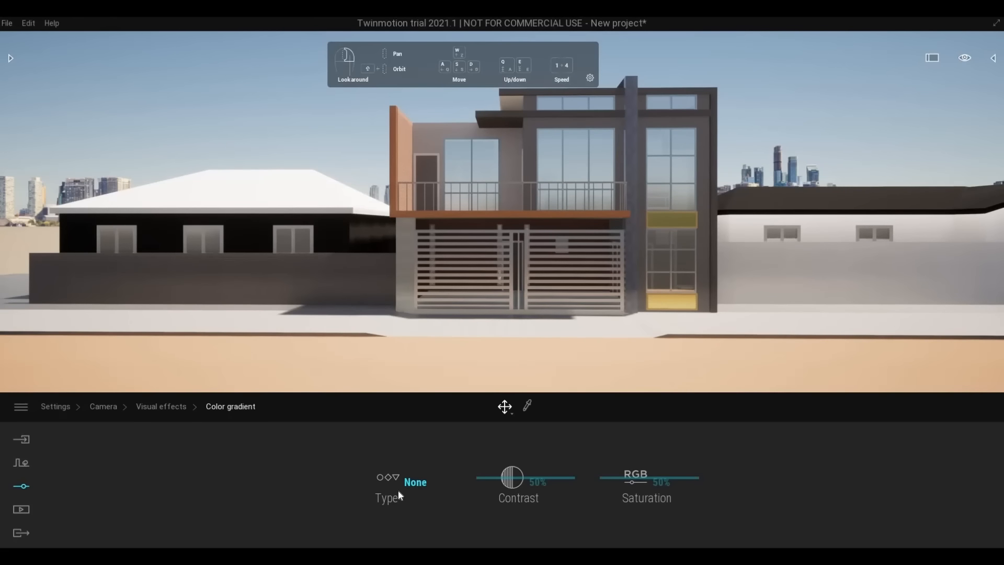
pyautogui.click(398, 489)
pyautogui.scroll(2, 460, 407)
pyautogui.scroll(-1, 458, 406)
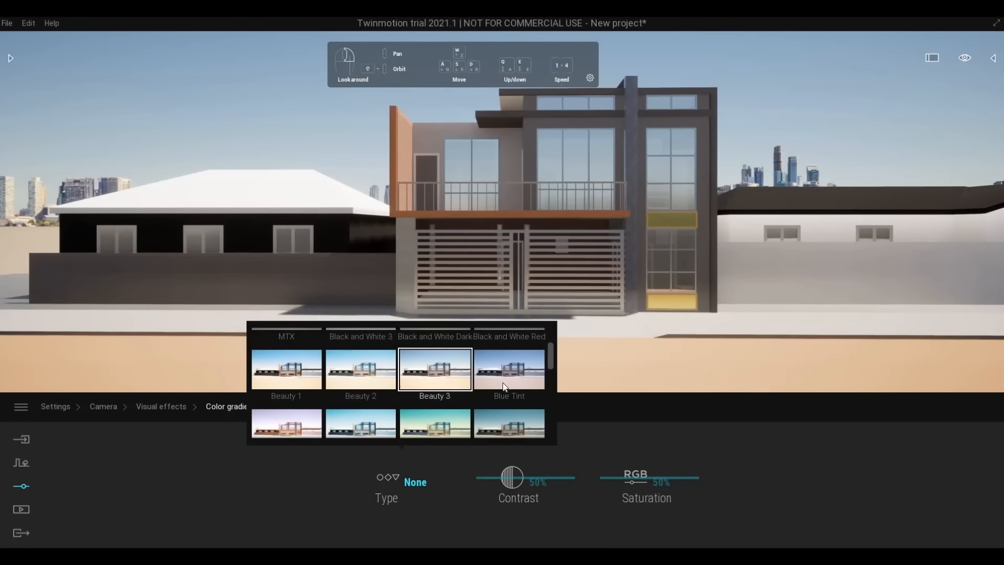
pyautogui.scroll(-3, 483, 399)
pyautogui.scroll(1, 428, 414)
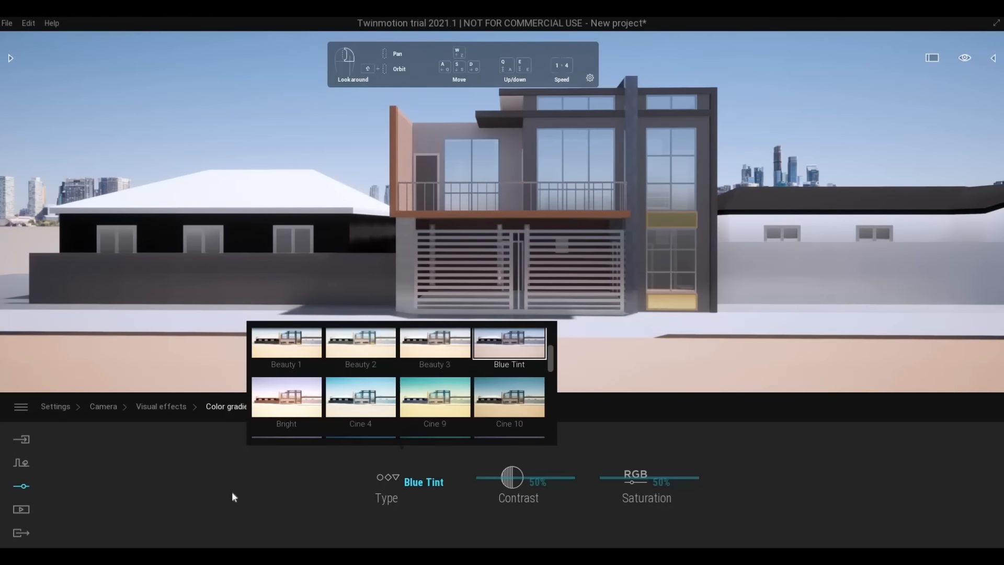
pyautogui.click(231, 494)
# Step: Set the location's background picture to None to remove the city skyline
pyautogui.click(148, 415)
pyautogui.click(57, 409)
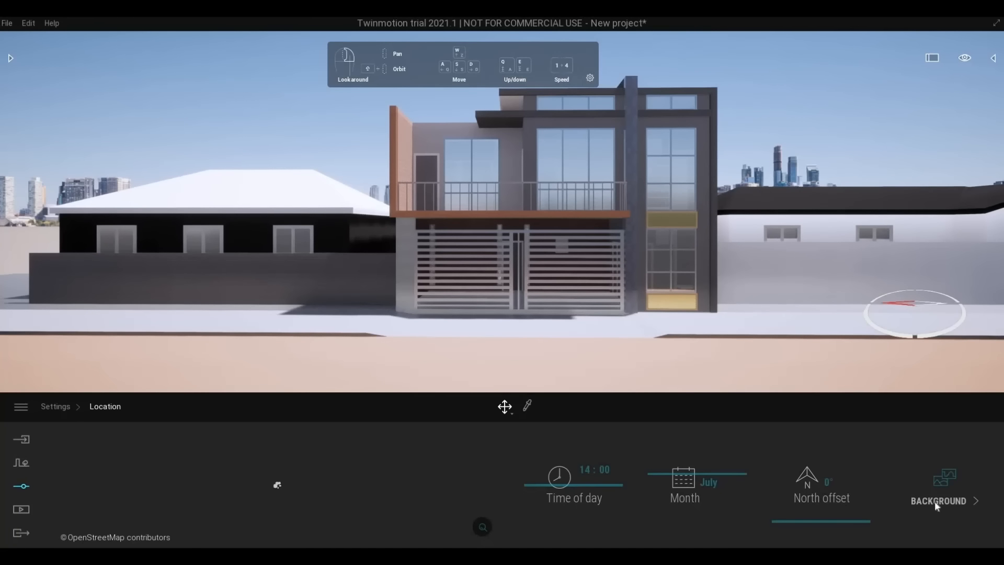
pyautogui.click(937, 502)
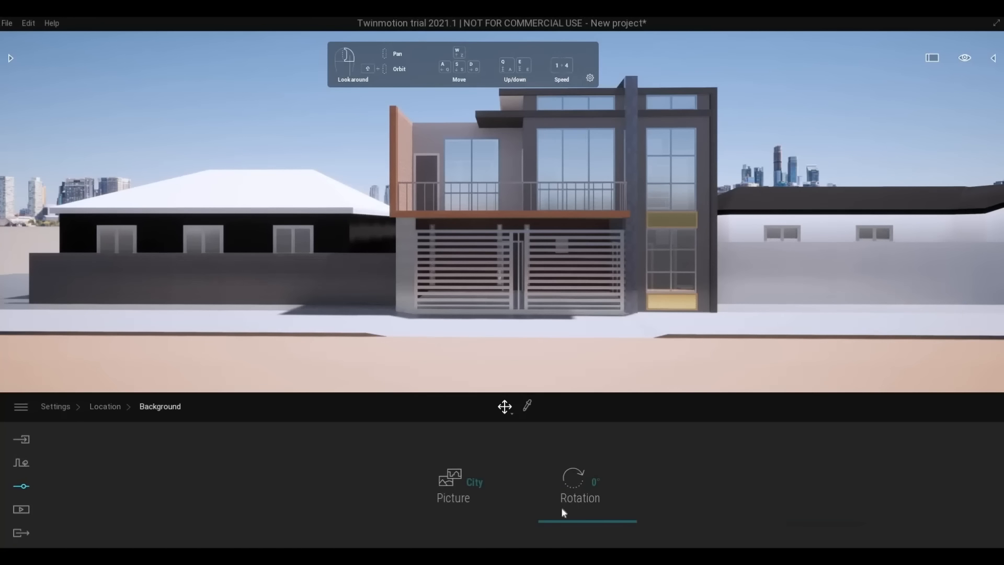
pyautogui.click(462, 491)
pyautogui.click(327, 279)
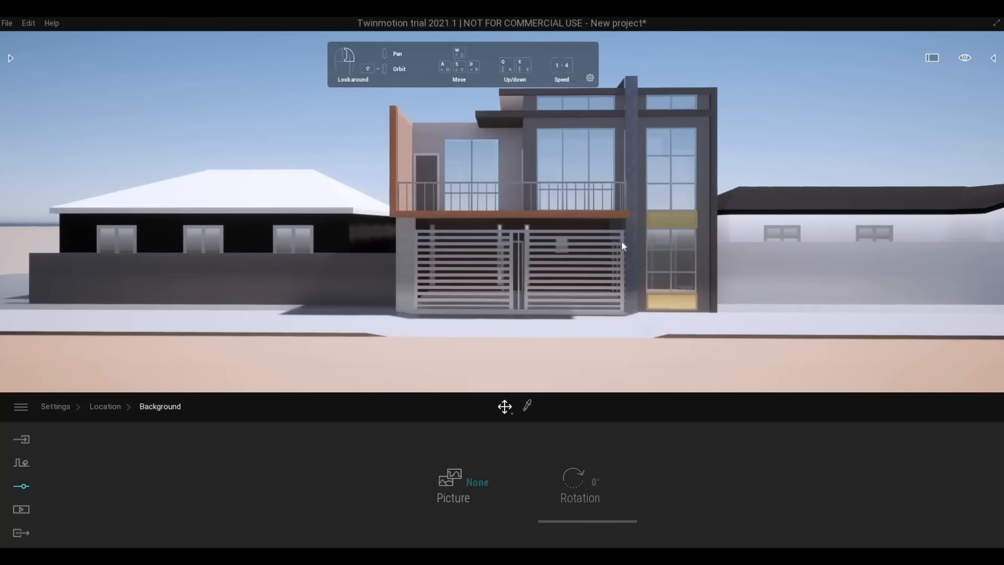
# Step: Reframe the house front slightly farther back and shift the weather a little from clear sun towards cloudy
pyautogui.moveTo(622, 240); pyautogui.dragTo(636, 231, button='right')
pyautogui.press('s')
pyautogui.press('d')
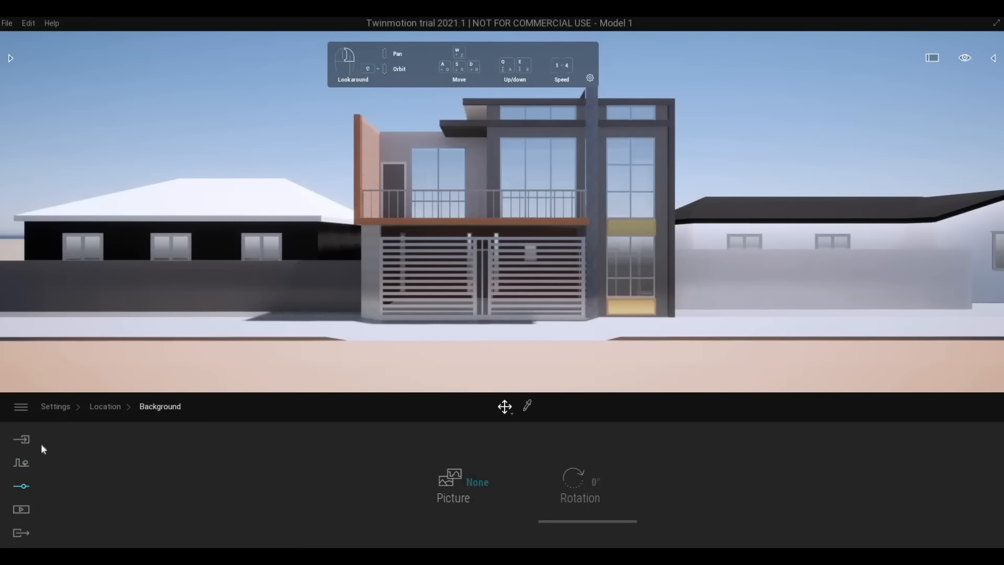
pyautogui.click(56, 407)
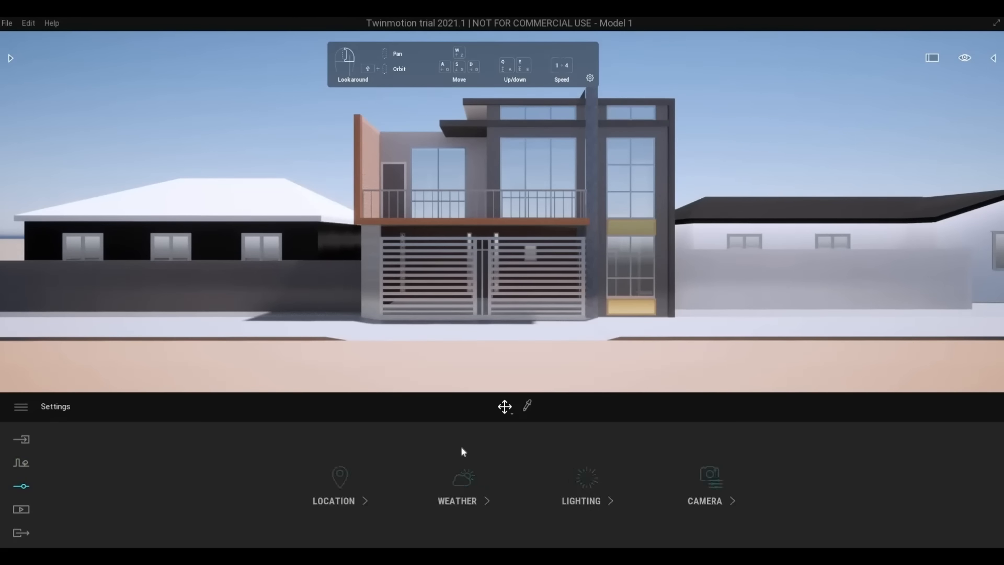
pyautogui.click(455, 510)
pyautogui.moveTo(111, 481); pyautogui.dragTo(147, 480)
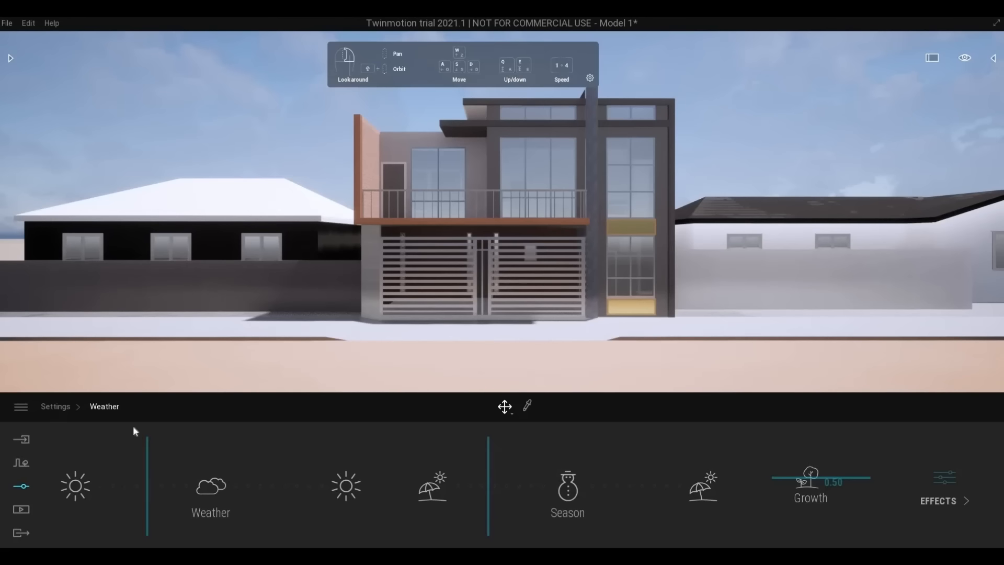
# Step: Set the sun and location to 17:33, May and a 244° north offset, with the map pin near the Gulf of Mexico
pyautogui.click(55, 407)
pyautogui.click(332, 501)
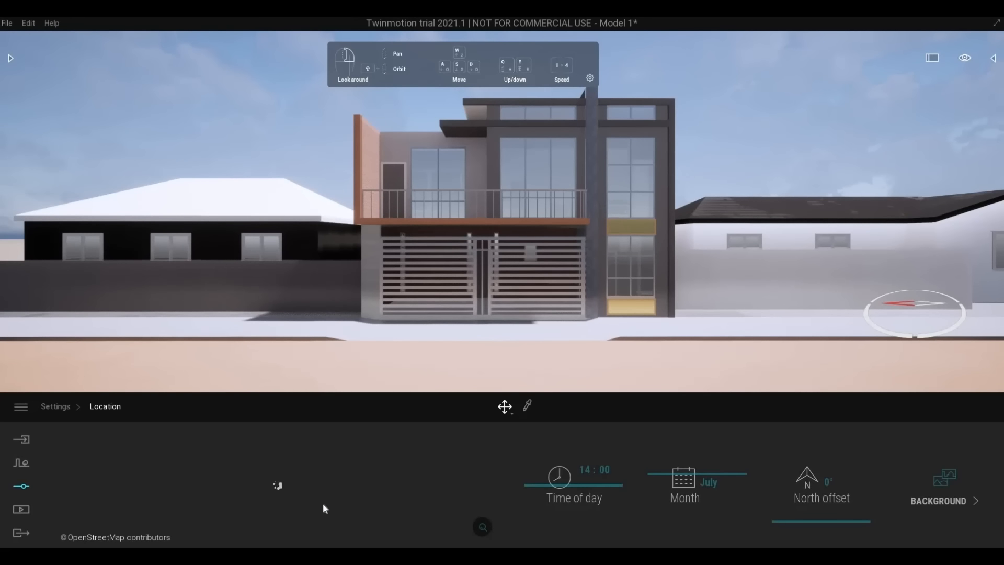
pyautogui.moveTo(582, 494); pyautogui.dragTo(585, 498)
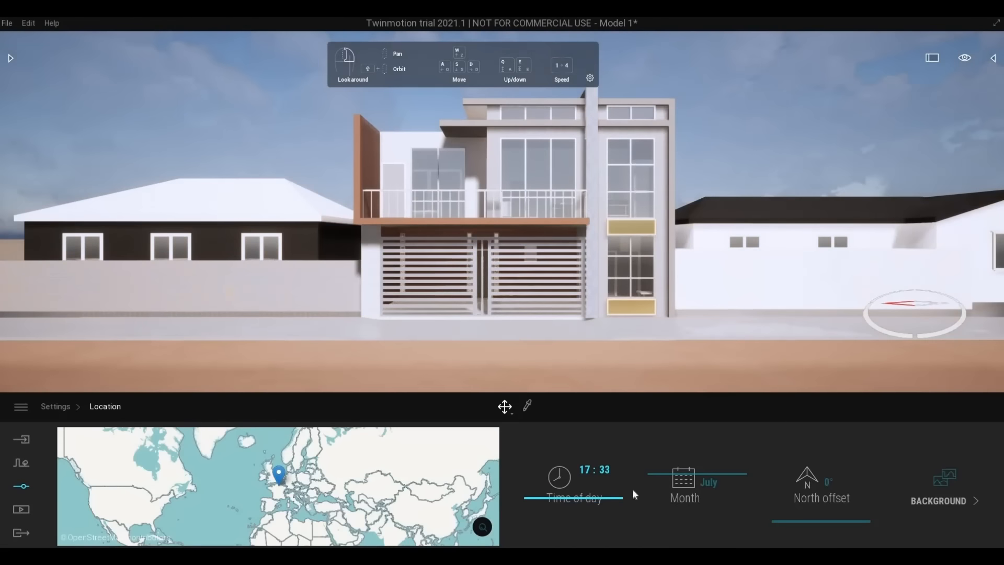
pyautogui.moveTo(664, 486); pyautogui.dragTo(663, 492)
pyautogui.moveTo(814, 518); pyautogui.dragTo(809, 535)
pyautogui.moveTo(821, 484); pyautogui.dragTo(820, 462)
pyautogui.click(150, 518)
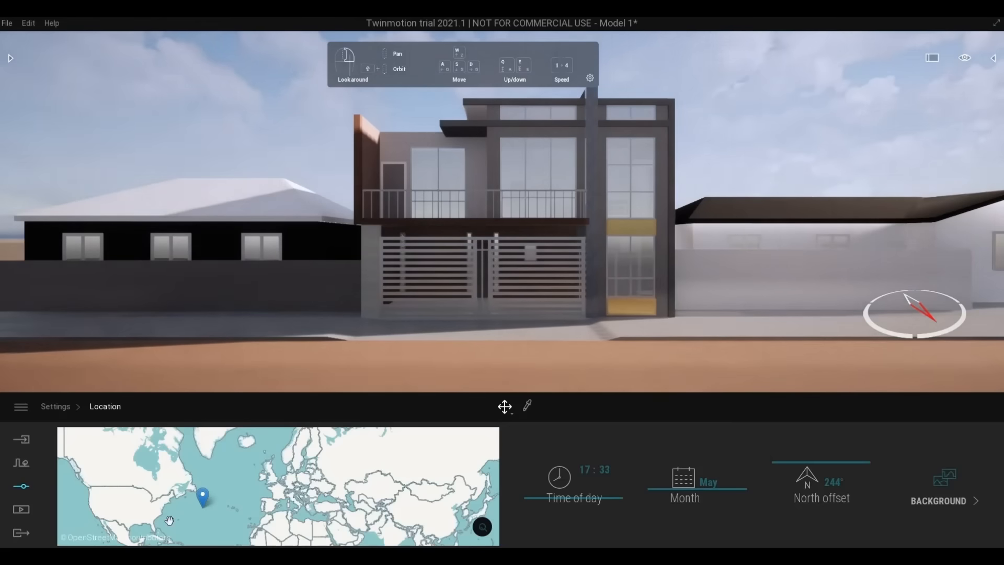
pyautogui.click(155, 531)
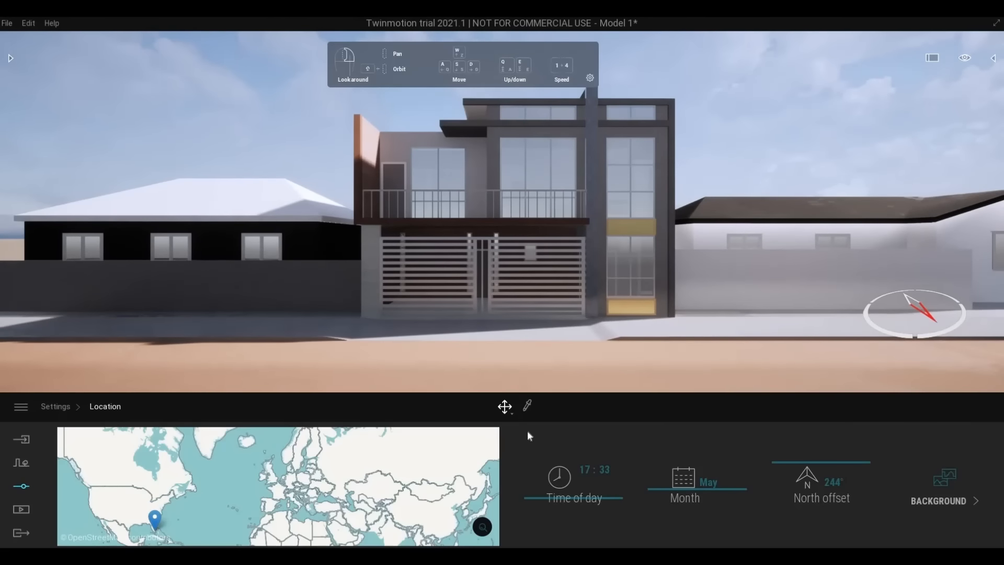
# Step: Readjust the sun lighting to a time of day of 16:49, the month of September and a north offset of 212°
pyautogui.moveTo(586, 489); pyautogui.dragTo(585, 493)
pyautogui.moveTo(821, 468)
pyautogui.mouseDown()
pyautogui.moveTo(821, 458)
pyautogui.moveTo(807, 471)
pyautogui.mouseUp()
pyautogui.moveTo(591, 494); pyautogui.dragTo(593, 494)
pyautogui.moveTo(672, 476); pyautogui.dragTo(674, 455)
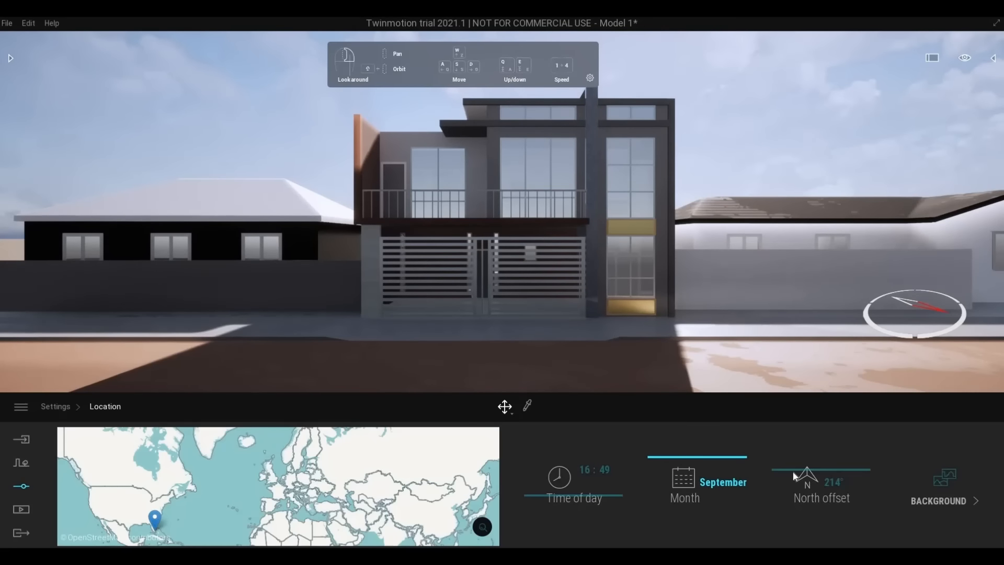
pyautogui.moveTo(793, 476)
pyautogui.mouseDown()
pyautogui.moveTo(779, 538)
pyautogui.moveTo(793, 449)
pyautogui.moveTo(784, 467)
pyautogui.mouseUp()
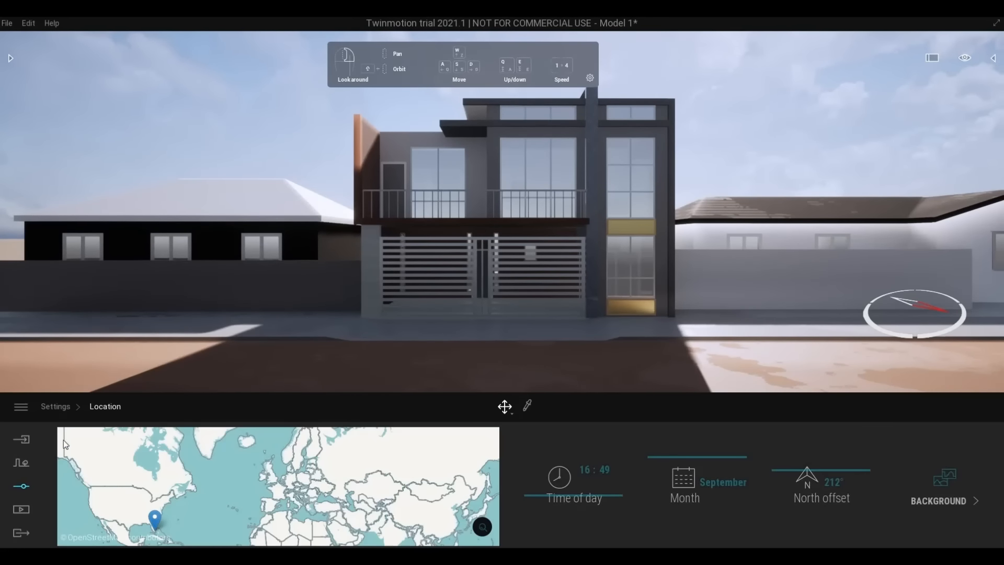
# Step: Shift the weather slightly back towards clear sun
pyautogui.click(55, 406)
pyautogui.click(460, 483)
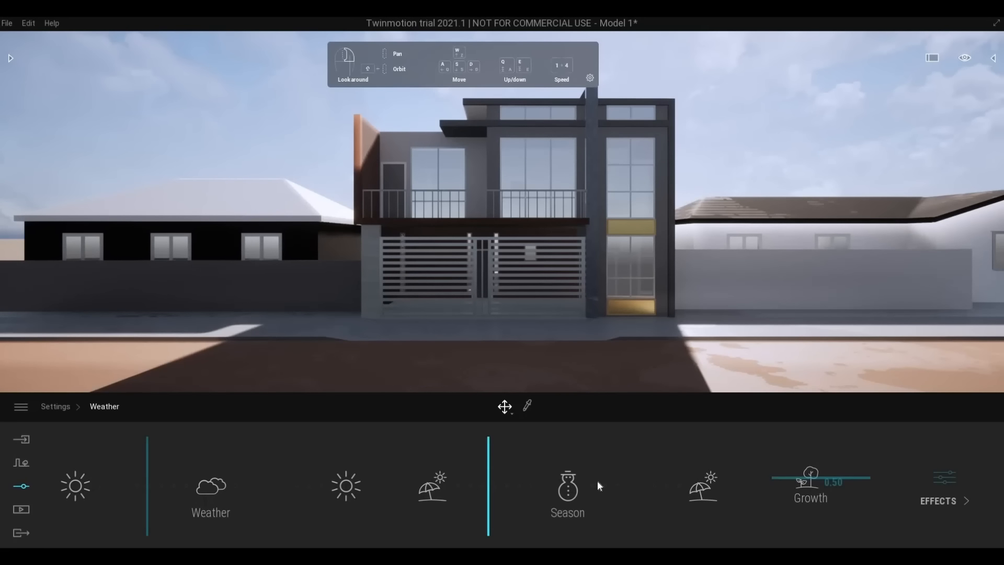
pyautogui.moveTo(143, 478); pyautogui.dragTo(138, 477)
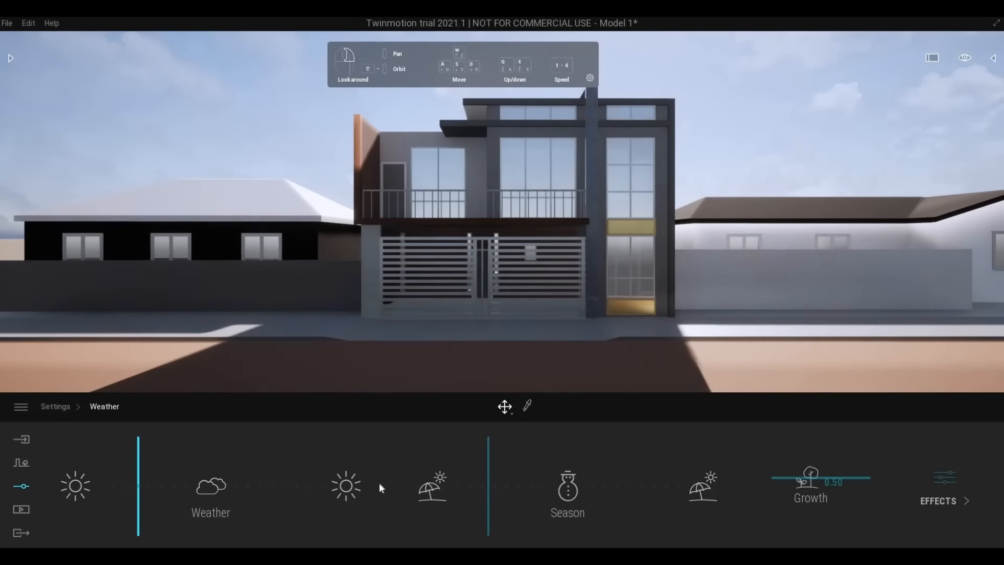
pyautogui.click(127, 466)
# Step: Set the weather effects to a wind speed of 1.70, a wind direction of 97° and 30% smog
pyautogui.click(944, 495)
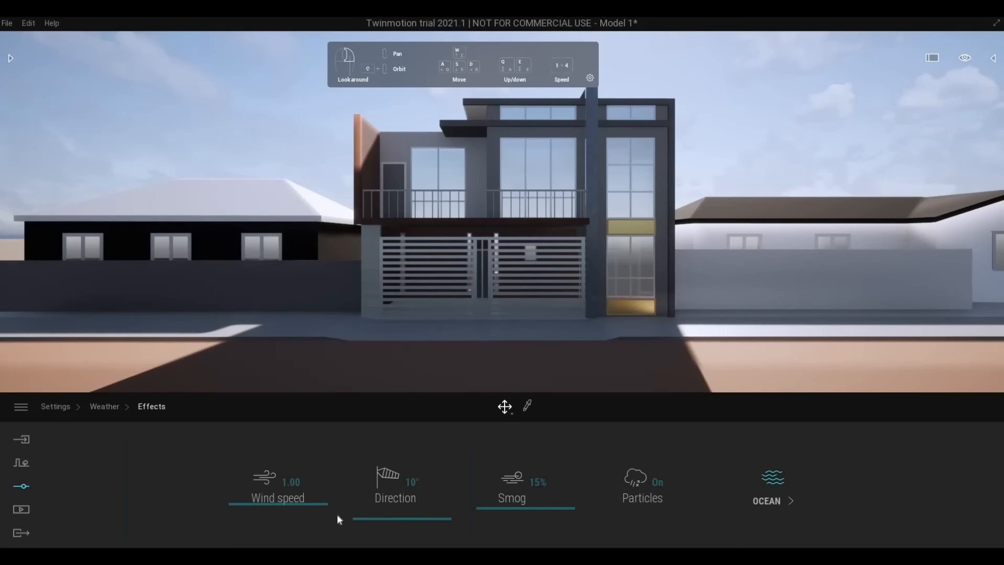
pyautogui.moveTo(309, 492); pyautogui.dragTo(307, 483)
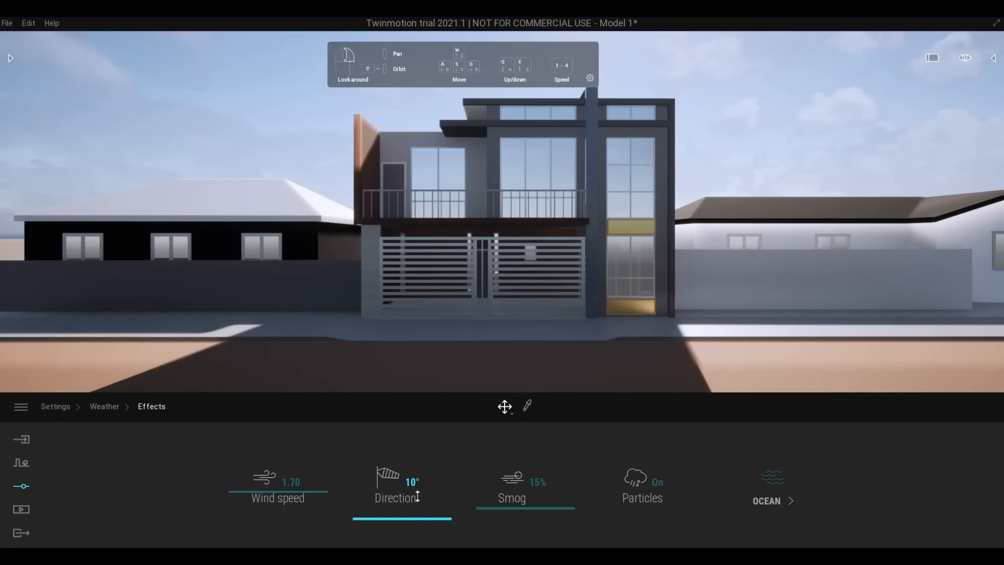
pyautogui.moveTo(415, 488); pyautogui.dragTo(416, 473)
pyautogui.moveTo(503, 495); pyautogui.dragTo(503, 491)
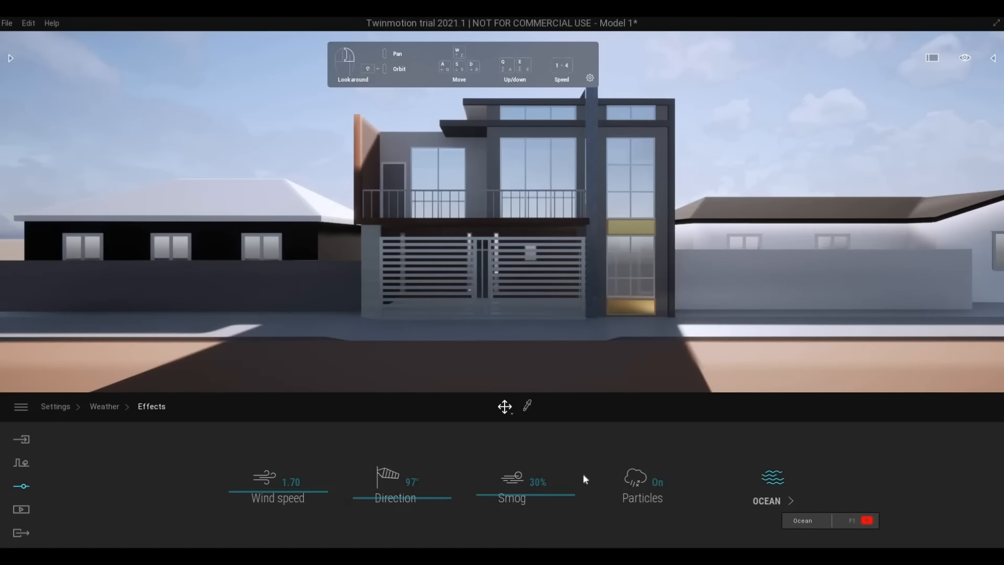
# Step: Set the weather between clear sun and cloudy, nearer to cloudy, and move the season a little closer to summer
pyautogui.click(103, 406)
pyautogui.moveTo(150, 474); pyautogui.dragTo(189, 474)
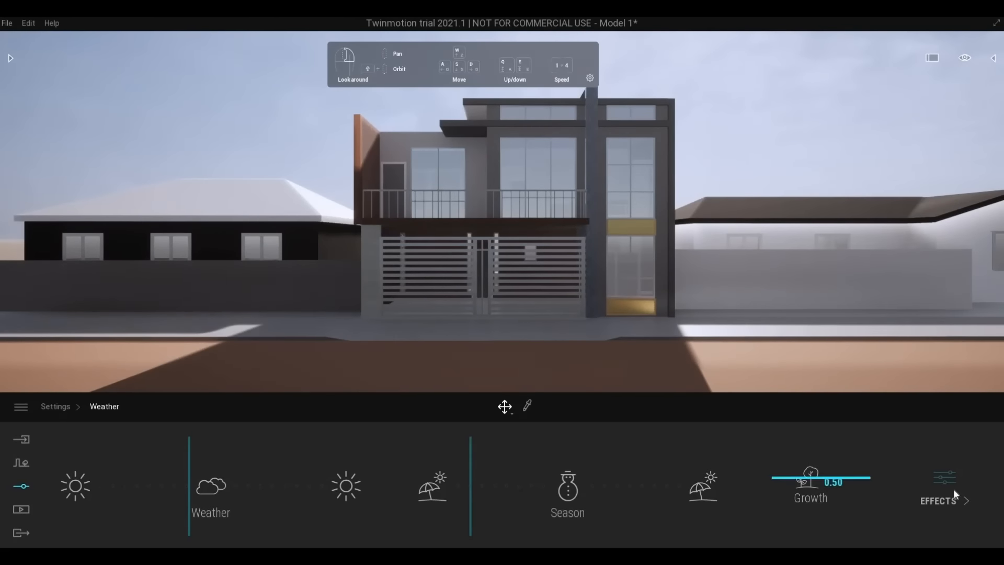
pyautogui.moveTo(488, 489); pyautogui.dragTo(457, 491)
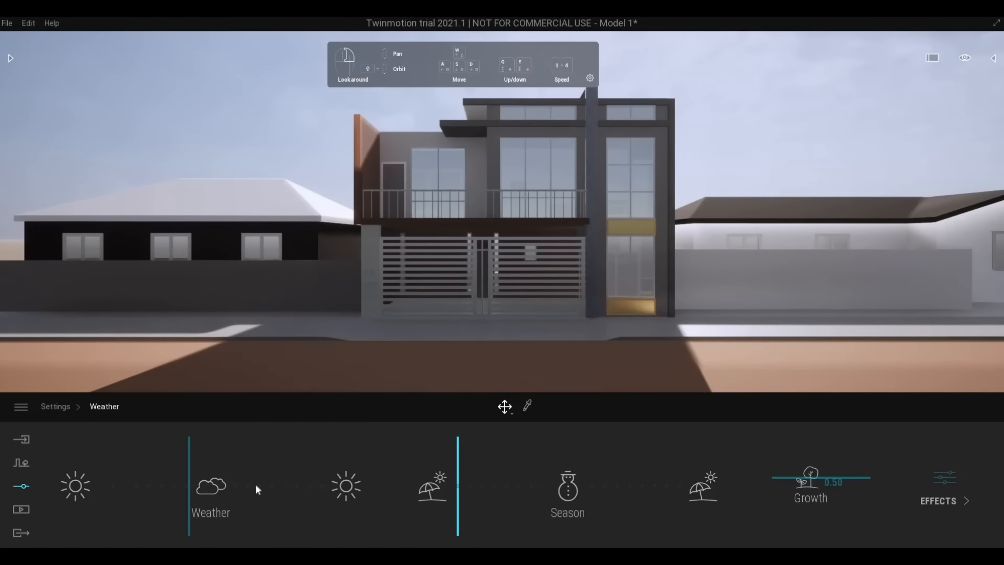
pyautogui.moveTo(194, 472); pyautogui.dragTo(184, 470)
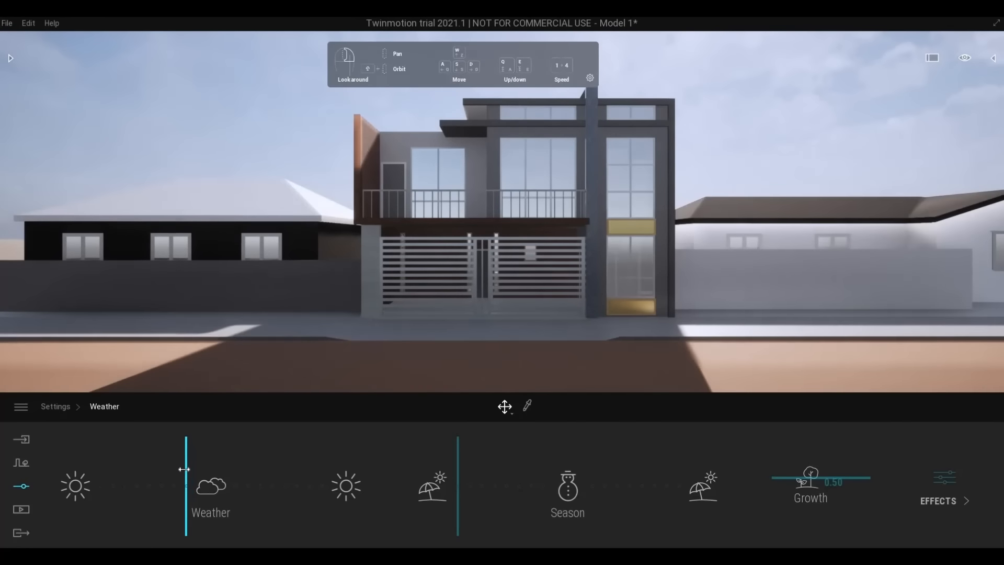
pyautogui.moveTo(286, 472); pyautogui.dragTo(167, 480)
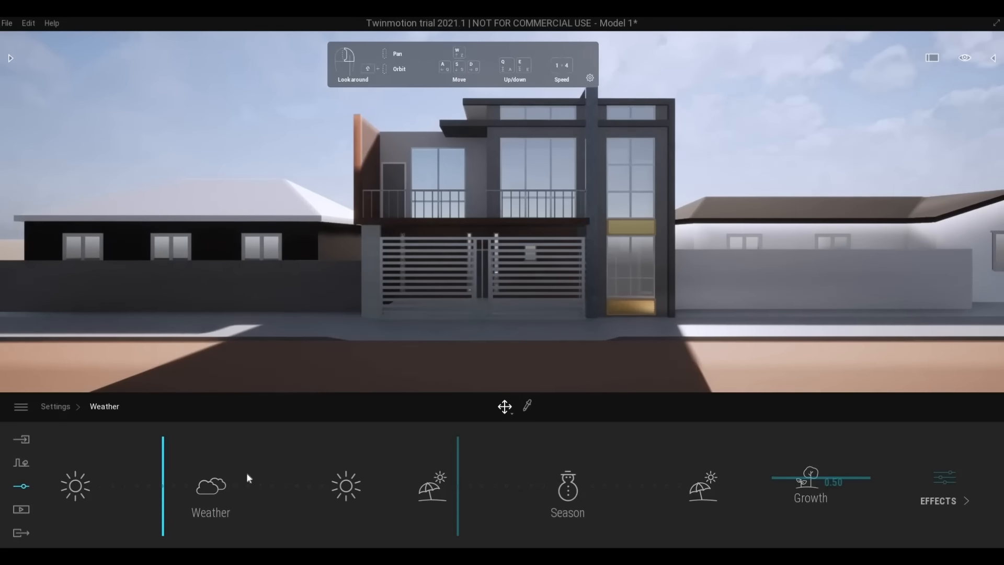
# Step: Set the lighting to an exposure of -0.44, a white balance of 8949K and a shadow distance of 2342 m
pyautogui.click(574, 498)
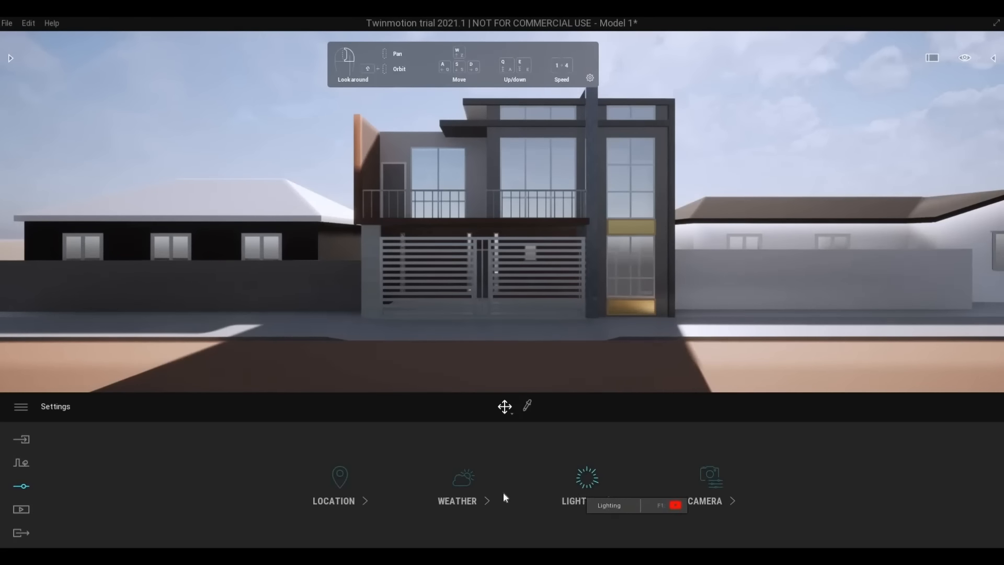
pyautogui.moveTo(268, 484); pyautogui.dragTo(269, 485)
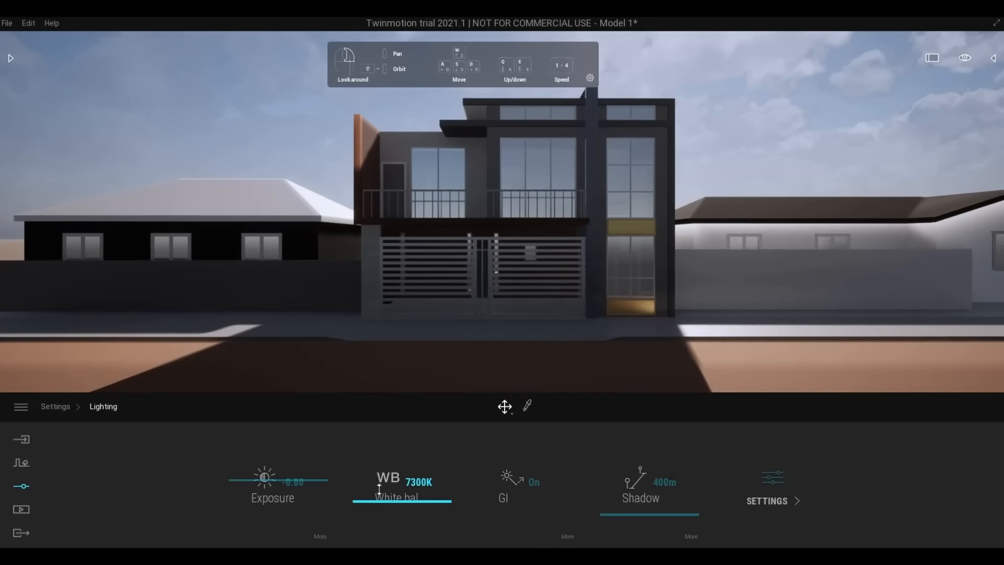
pyautogui.moveTo(378, 491); pyautogui.dragTo(378, 477)
pyautogui.moveTo(265, 479); pyautogui.dragTo(264, 483)
pyautogui.moveTo(638, 477); pyautogui.dragTo(635, 481)
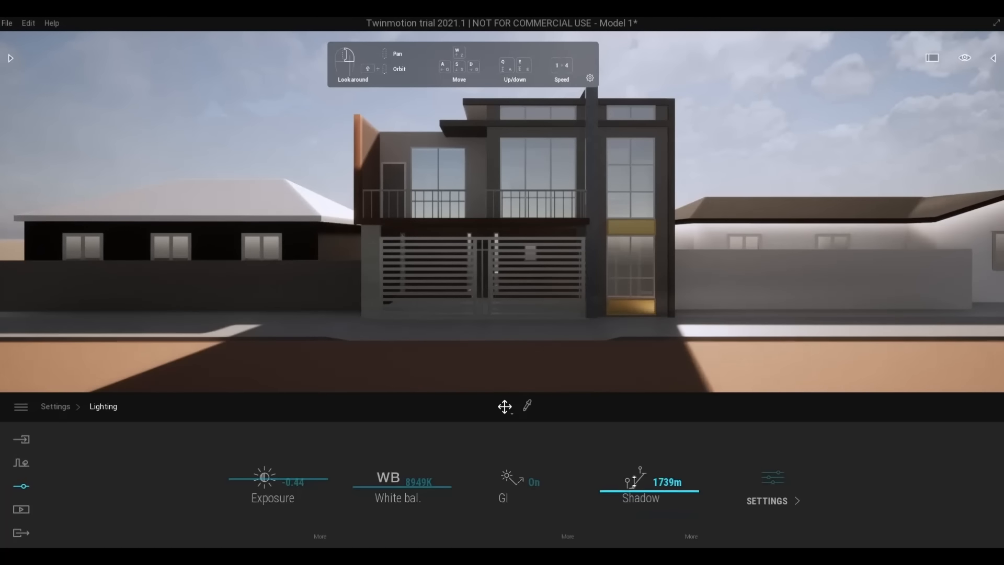
# Step: Set the ambient light to 0.60, the sun reflection to 0.48 and the sun intensity to 23
pyautogui.click(773, 477)
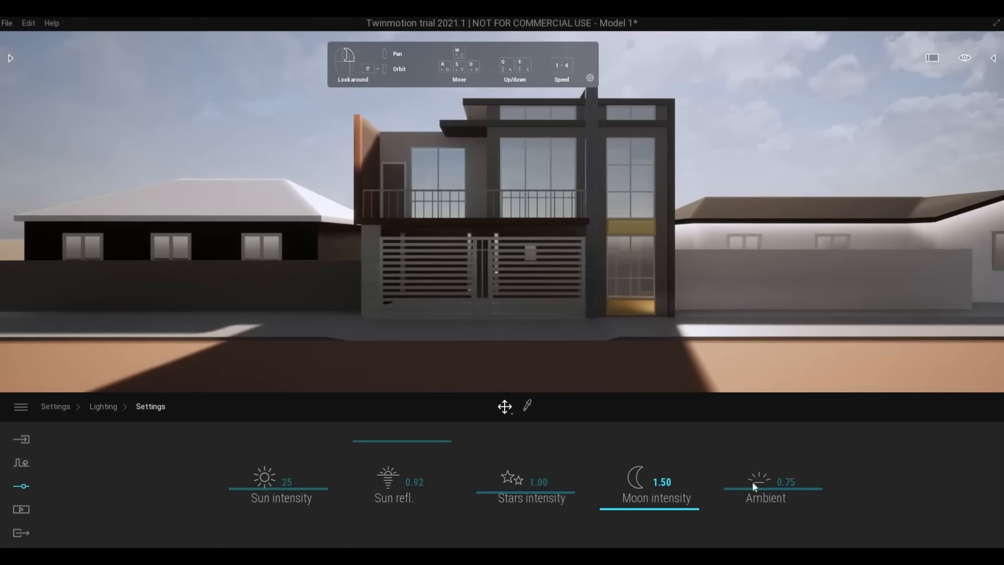
pyautogui.moveTo(754, 486); pyautogui.dragTo(753, 495)
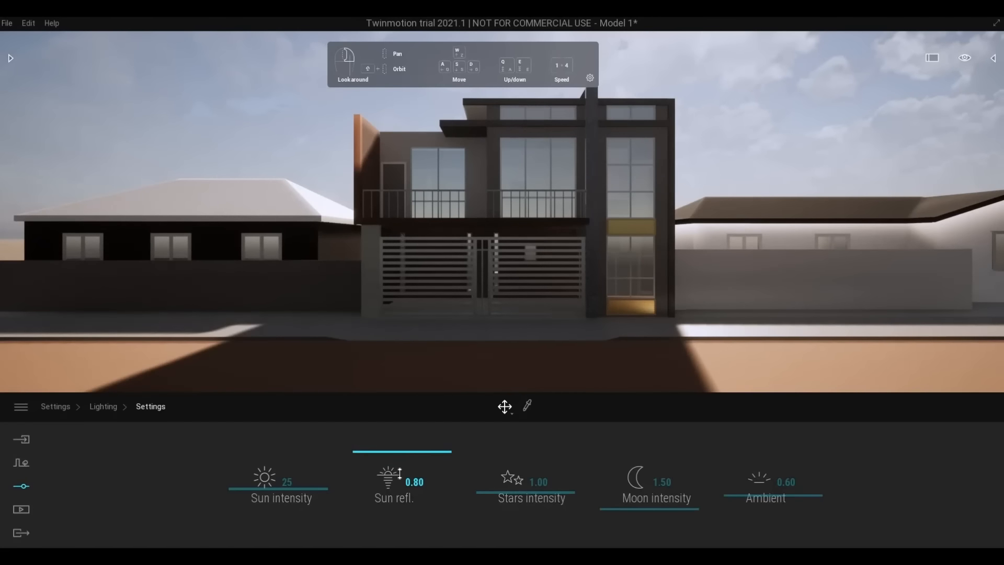
pyautogui.moveTo(394, 475); pyautogui.dragTo(385, 486)
pyautogui.moveTo(270, 490); pyautogui.dragTo(269, 486)
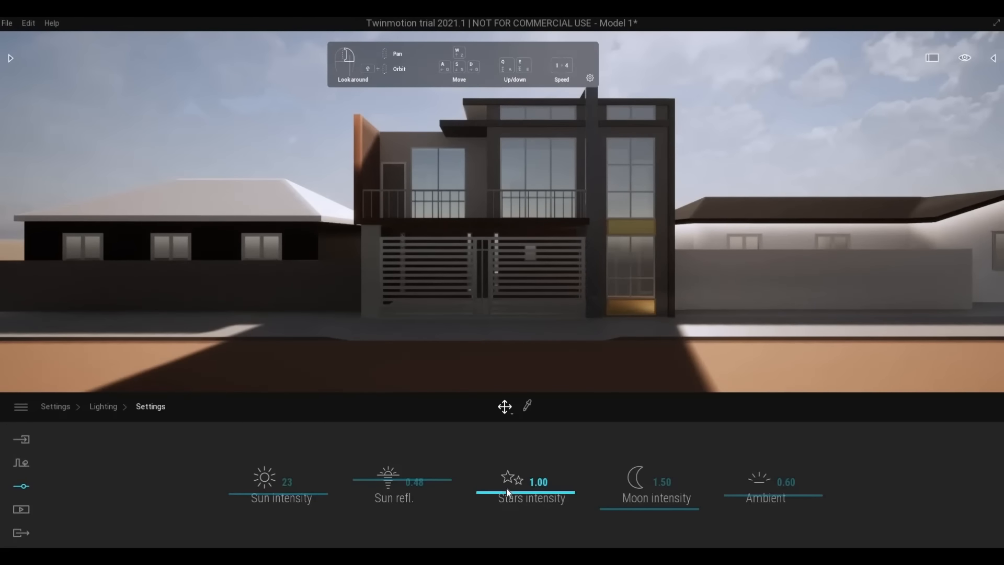
pyautogui.click(104, 407)
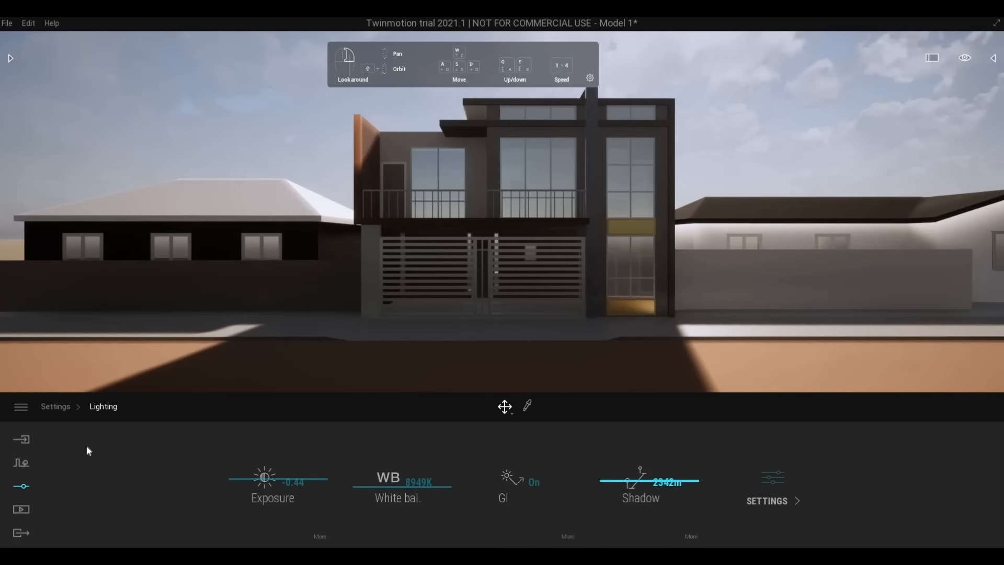
# Step: Set the contrast of the camera's color gradient to 35% and reduce its saturation slightly
pyautogui.click(56, 406)
pyautogui.click(710, 478)
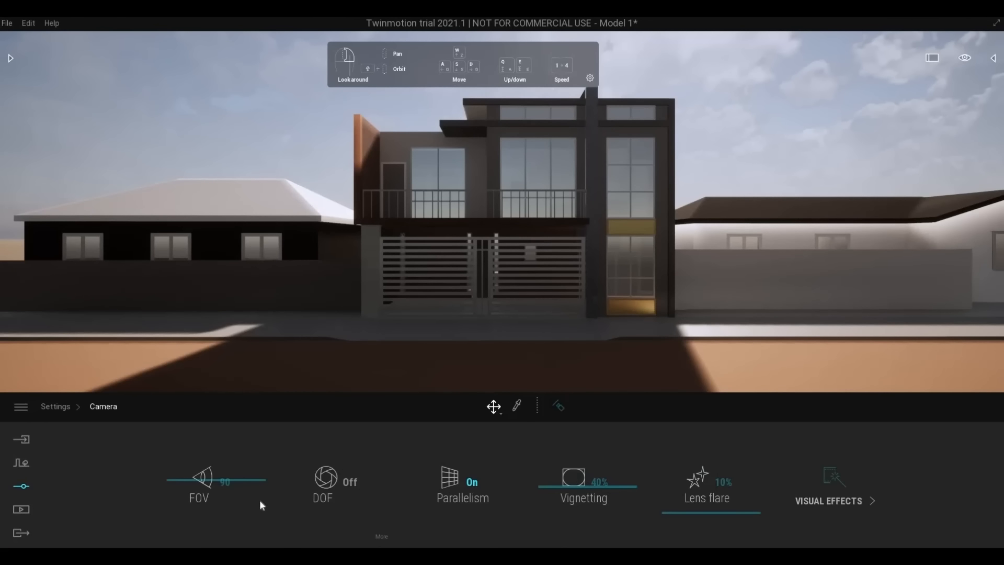
pyautogui.click(811, 503)
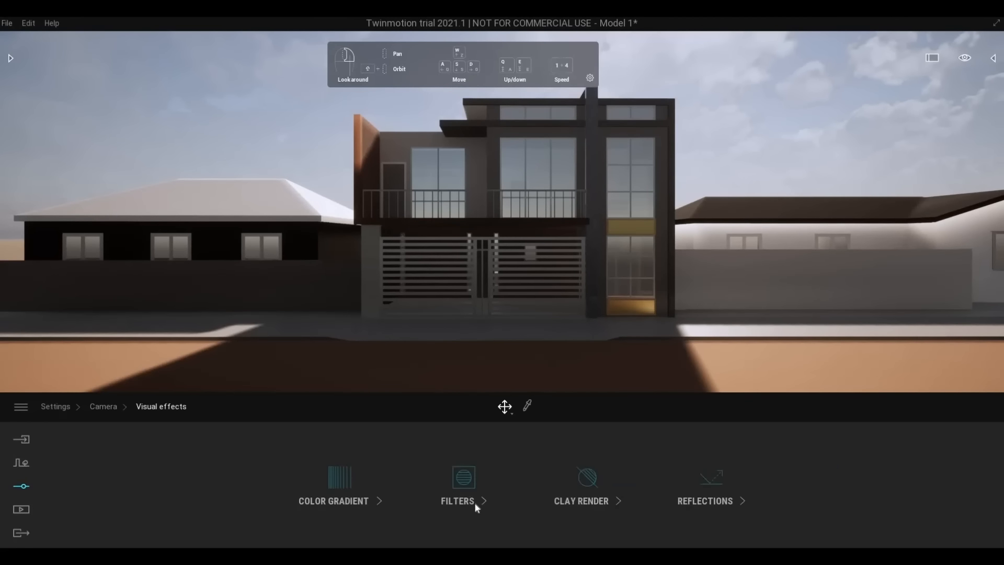
pyautogui.click(369, 506)
pyautogui.moveTo(510, 478); pyautogui.dragTo(509, 489)
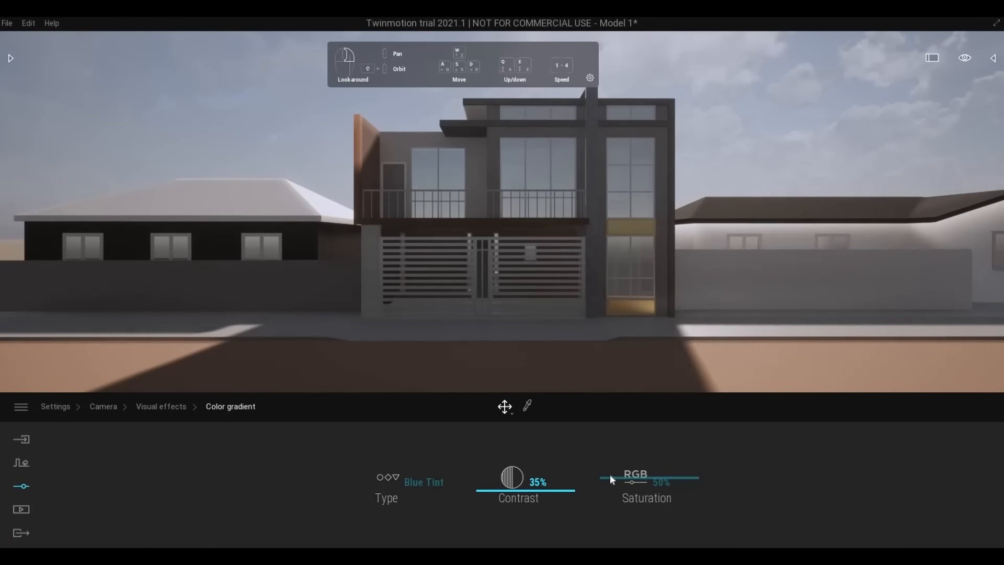
pyautogui.moveTo(612, 479); pyautogui.dragTo(609, 482)
pyautogui.click(161, 407)
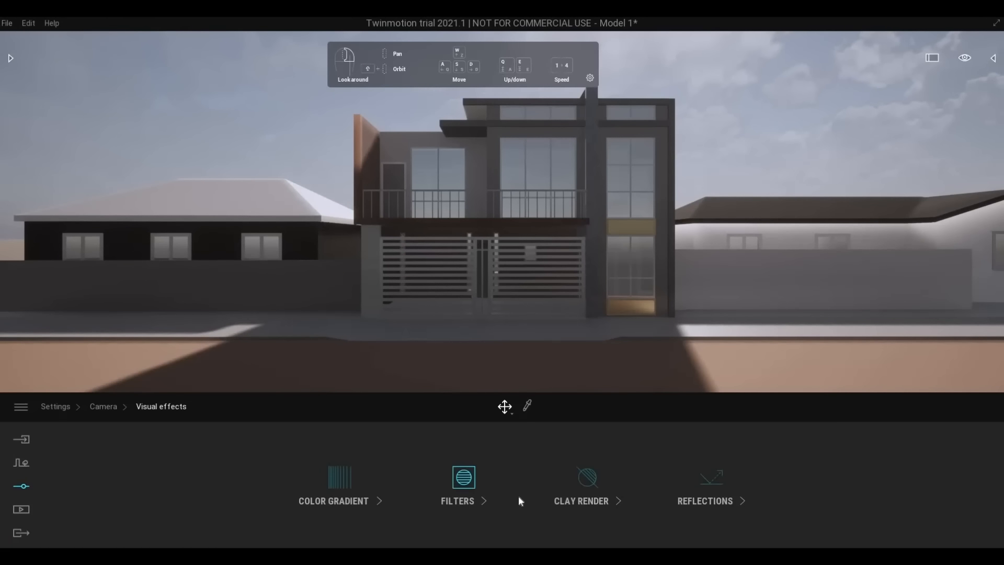
# Step: Turn on SSR in the reflections of the camera's visual effects
pyautogui.click(692, 492)
pyautogui.click(158, 413)
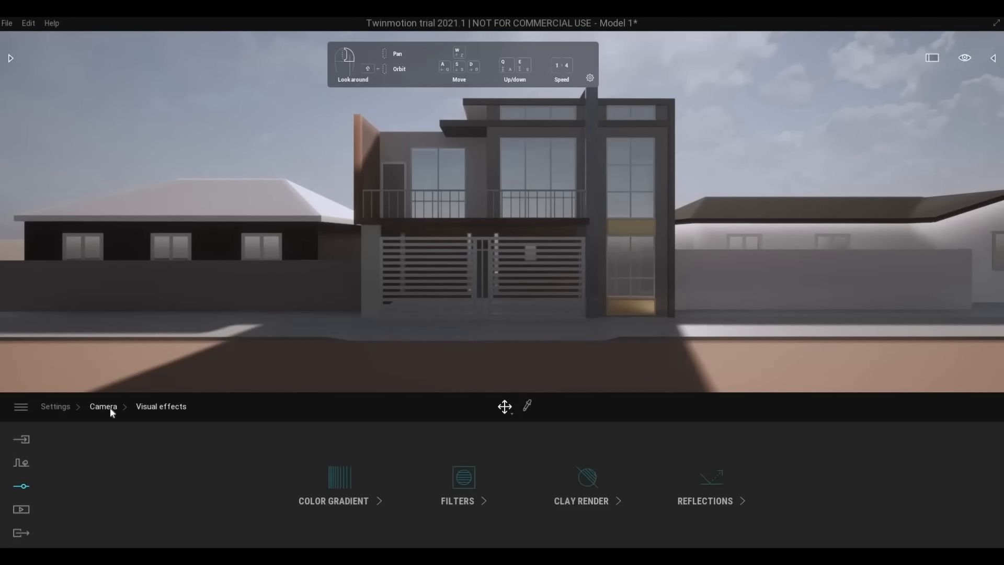
pyautogui.click(111, 409)
pyautogui.click(836, 497)
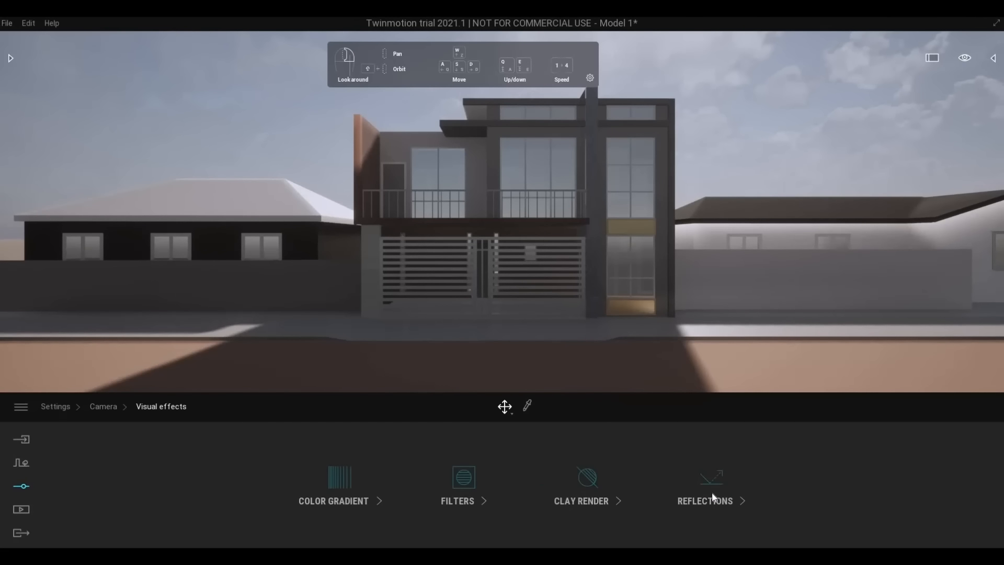
pyautogui.click(711, 493)
pyautogui.click(543, 486)
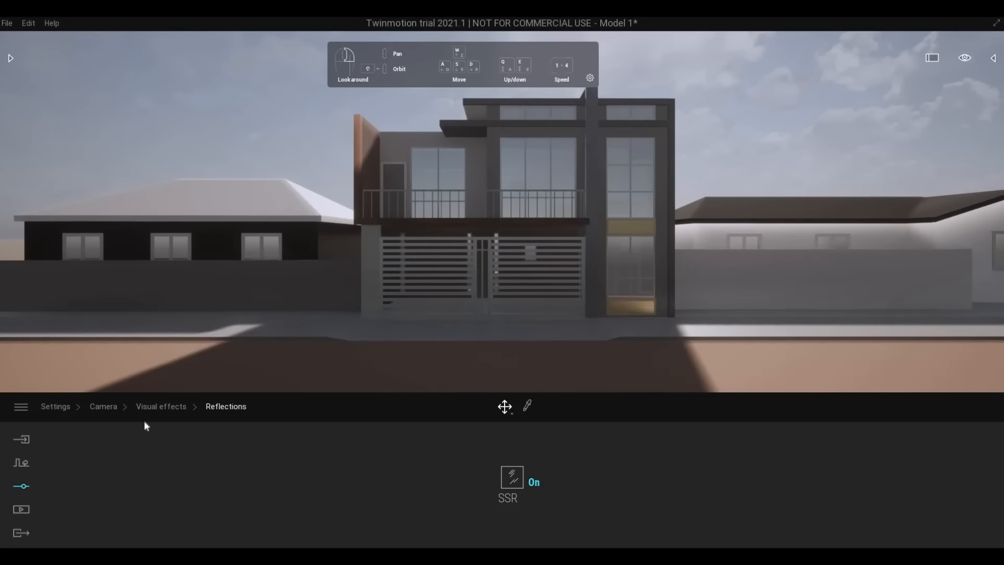
# Step: Set the camera's lens flare to 24% and its vignetting to 49%
pyautogui.click(103, 408)
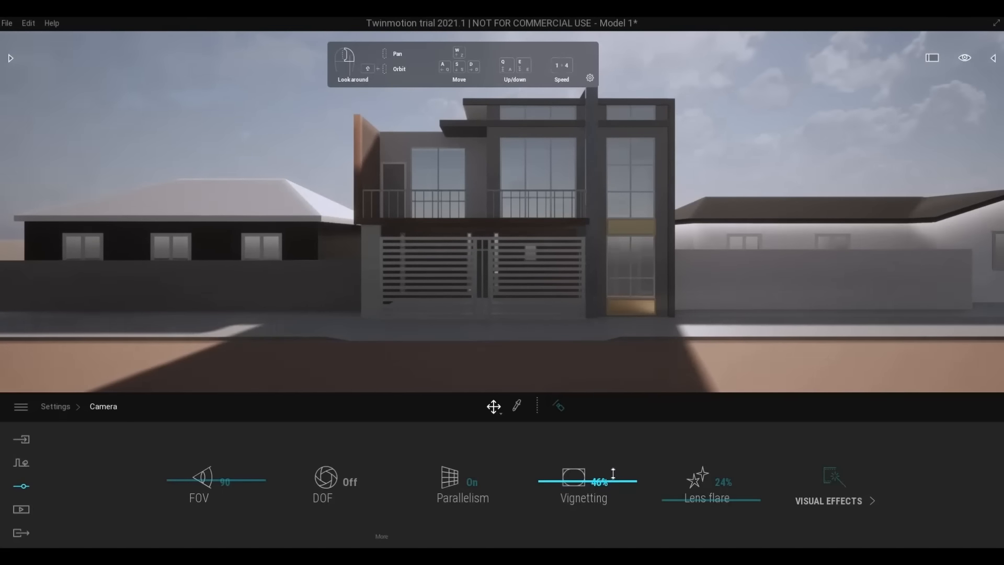
pyautogui.moveTo(613, 473); pyautogui.dragTo(566, 480)
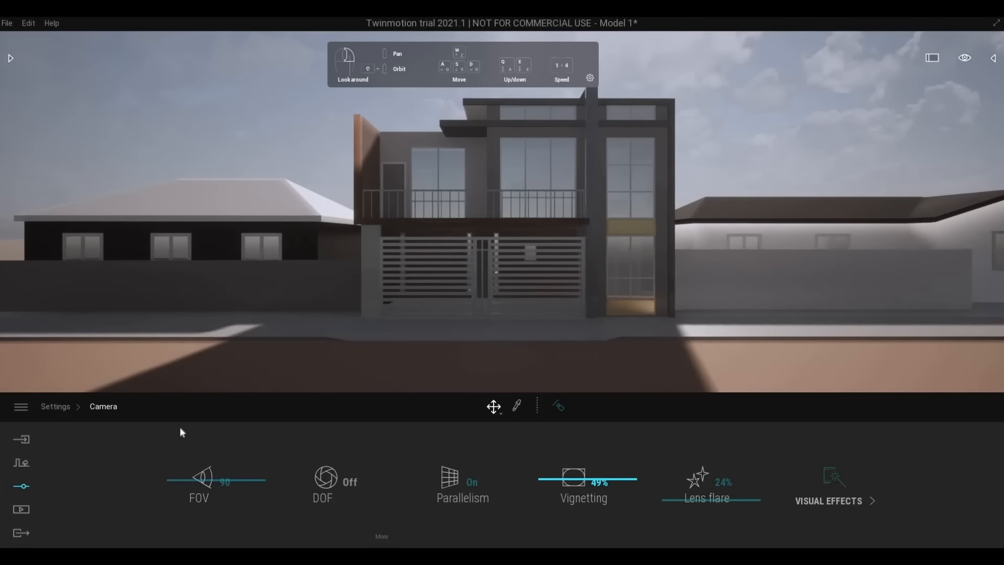
pyautogui.click(62, 407)
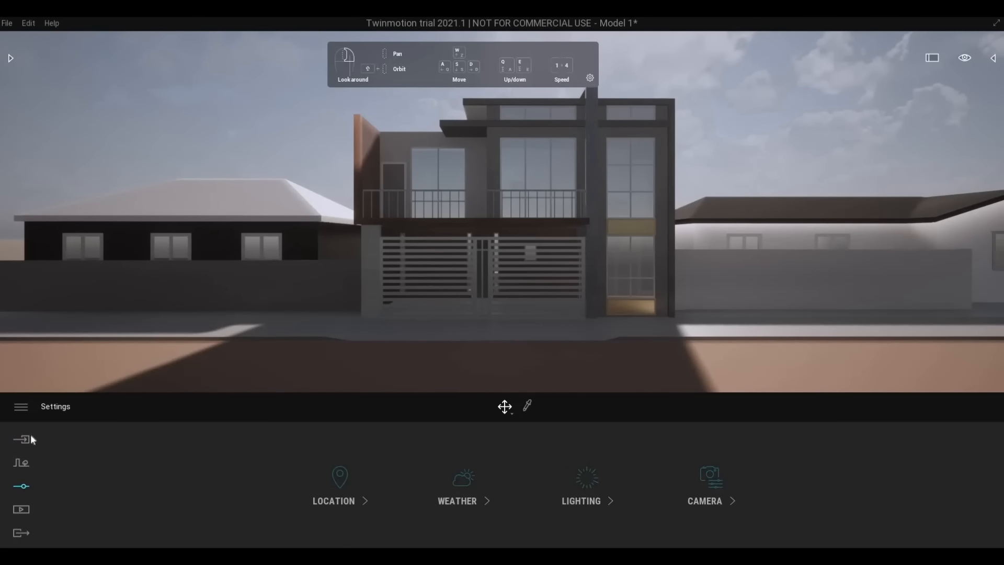
# Step: Save the scene Model 1
pyautogui.click(6, 23)
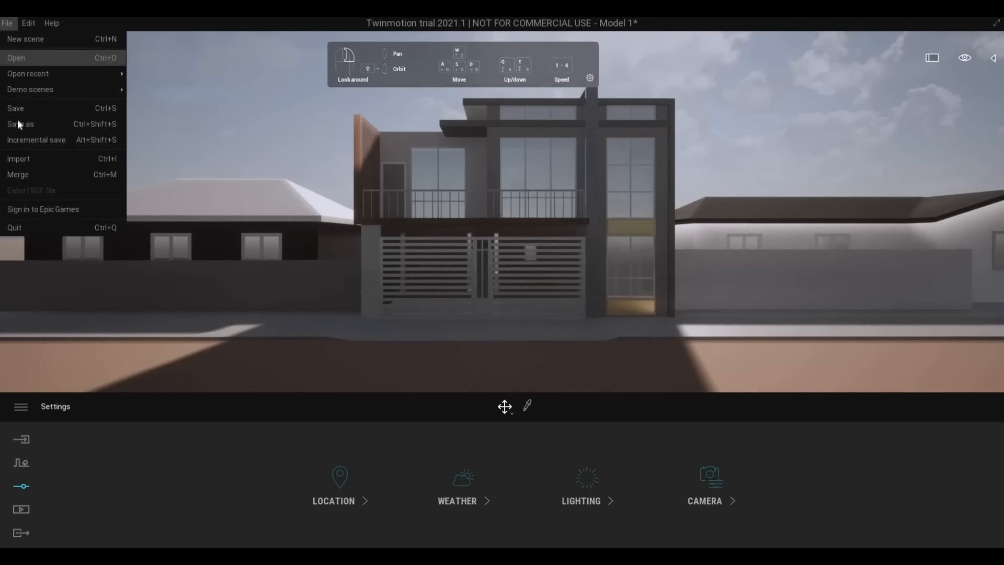
pyautogui.click(16, 109)
pyautogui.click(21, 408)
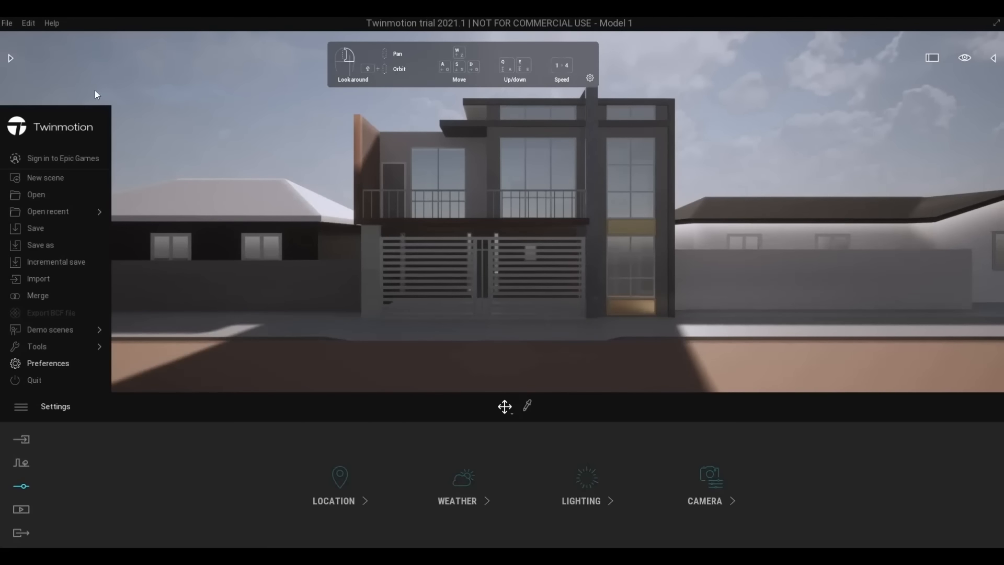
# Step: Browse the concrete materials in the library for a suitable surface
pyautogui.click(11, 57)
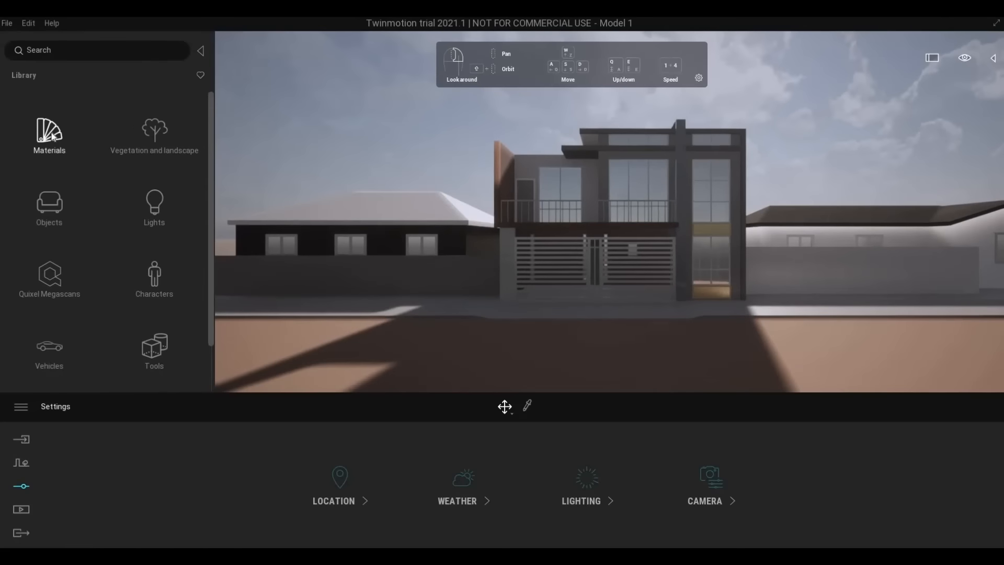
pyautogui.click(122, 158)
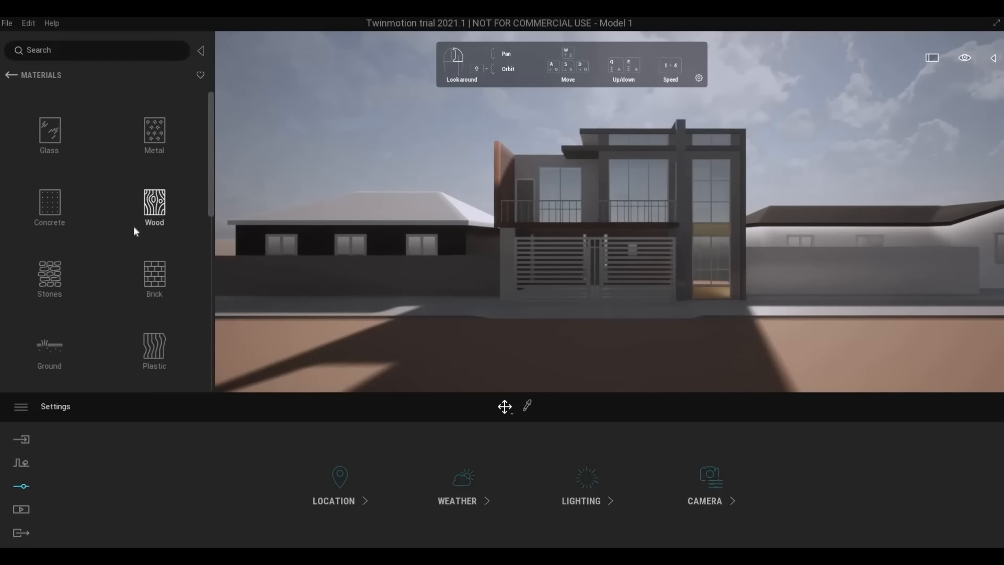
pyautogui.click(52, 218)
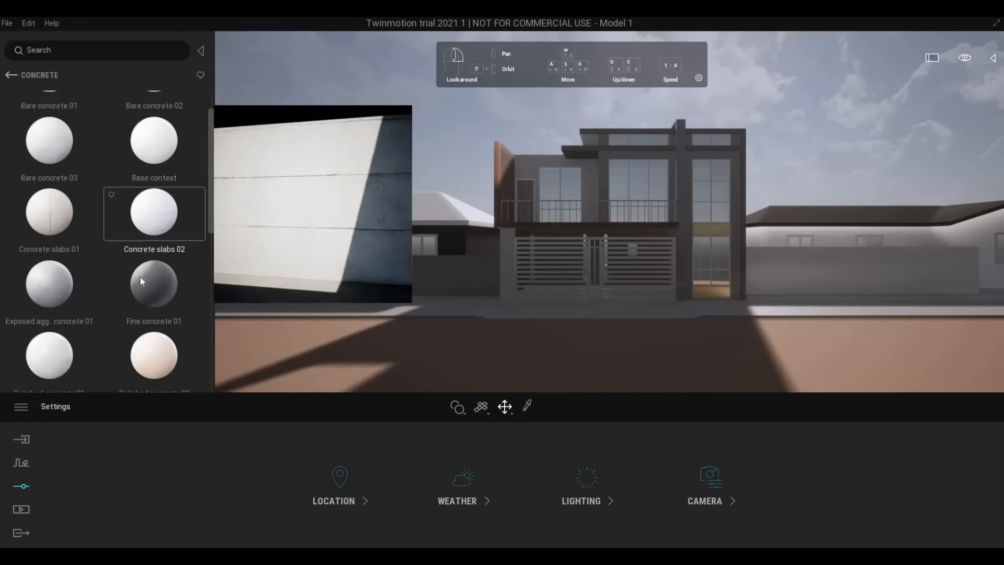
pyautogui.scroll(-3, 140, 278)
pyautogui.scroll(-4, 141, 283)
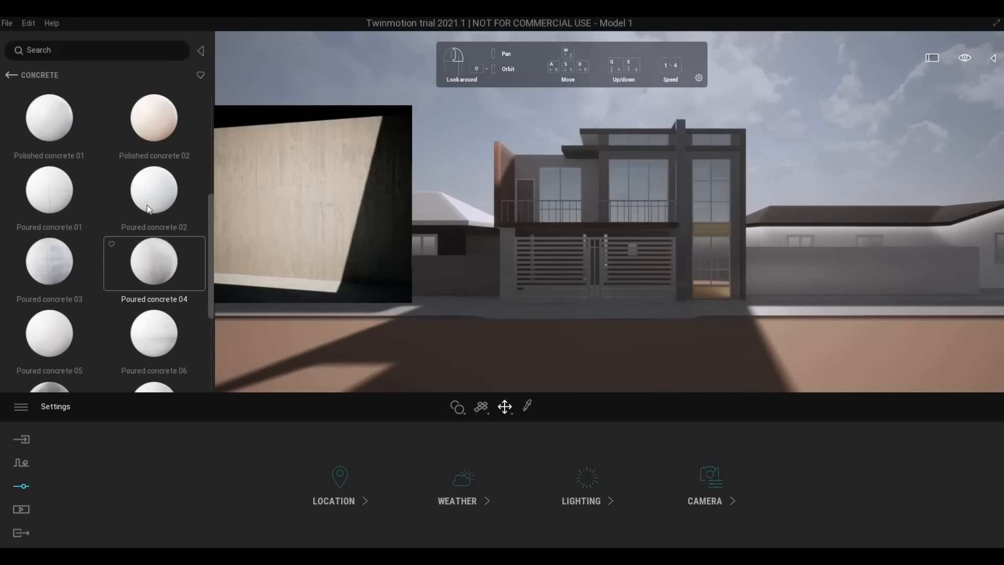
pyautogui.scroll(4, 134, 262)
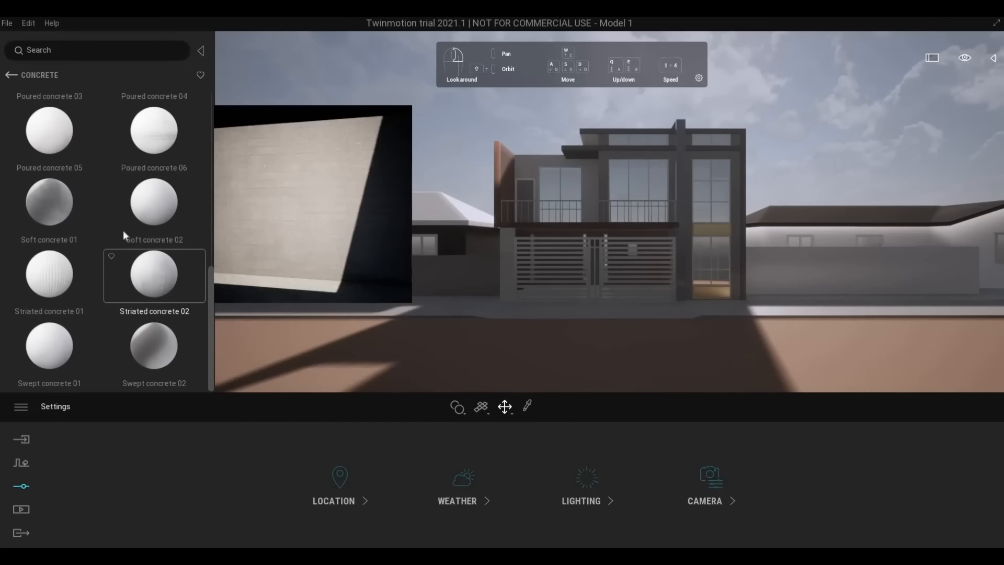
pyautogui.click(10, 75)
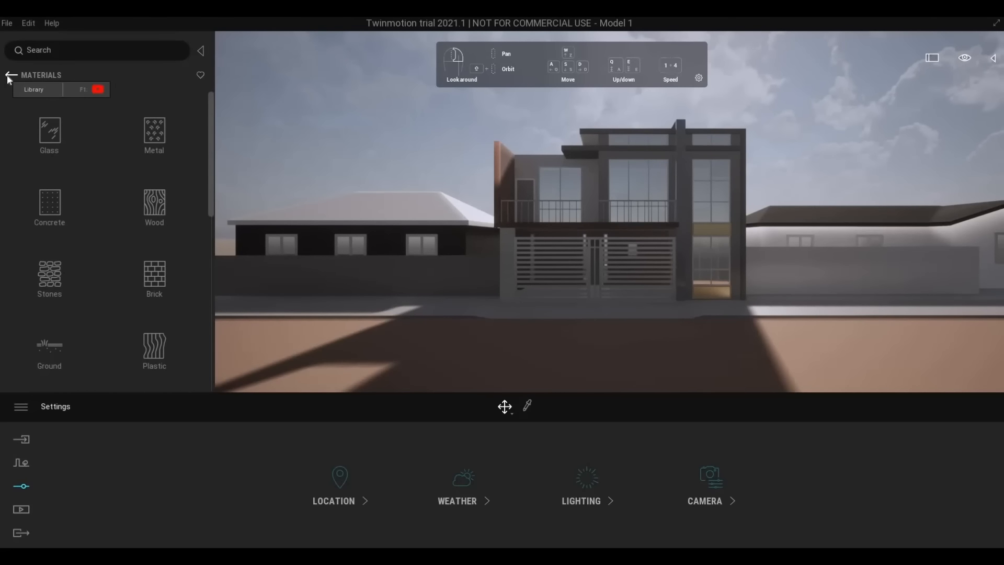
# Step: Apply the man-made ground material Concrete road 2 to the street and Concrete road 3 to the sidewalk in front of the house
pyautogui.click(46, 353)
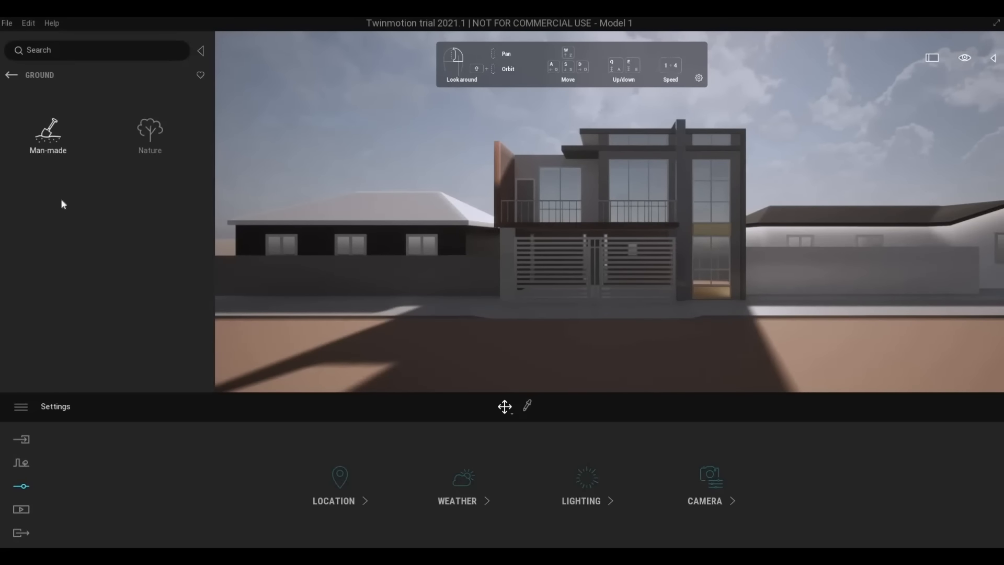
pyautogui.click(48, 135)
pyautogui.scroll(-3, 108, 277)
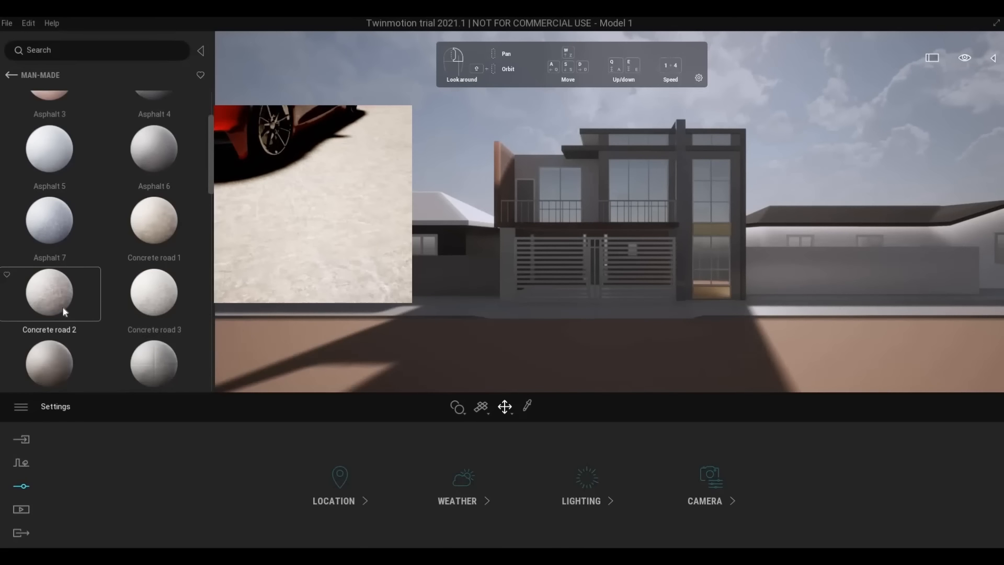
pyautogui.moveTo(65, 312); pyautogui.dragTo(300, 352)
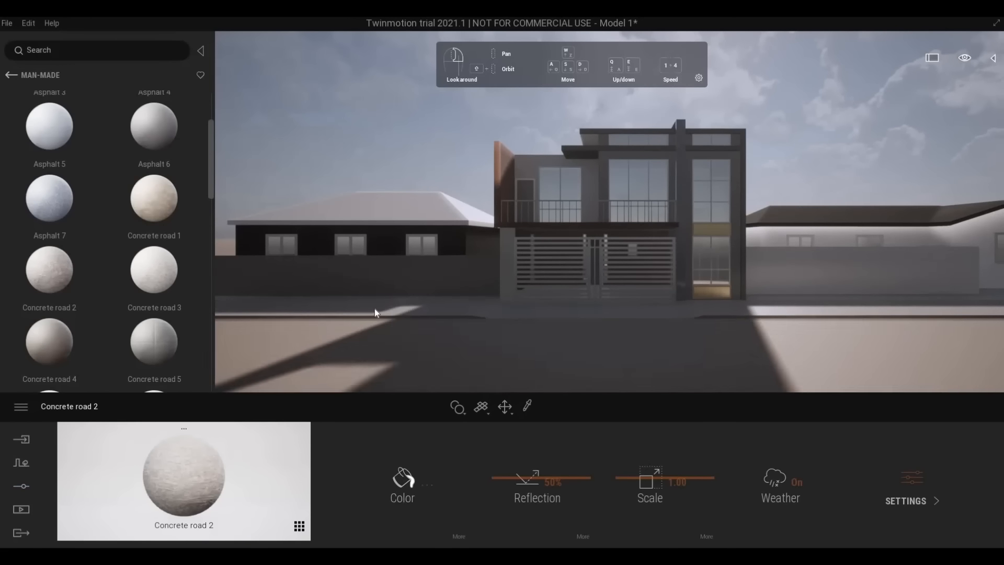
pyautogui.moveTo(374, 309); pyautogui.dragTo(374, 308)
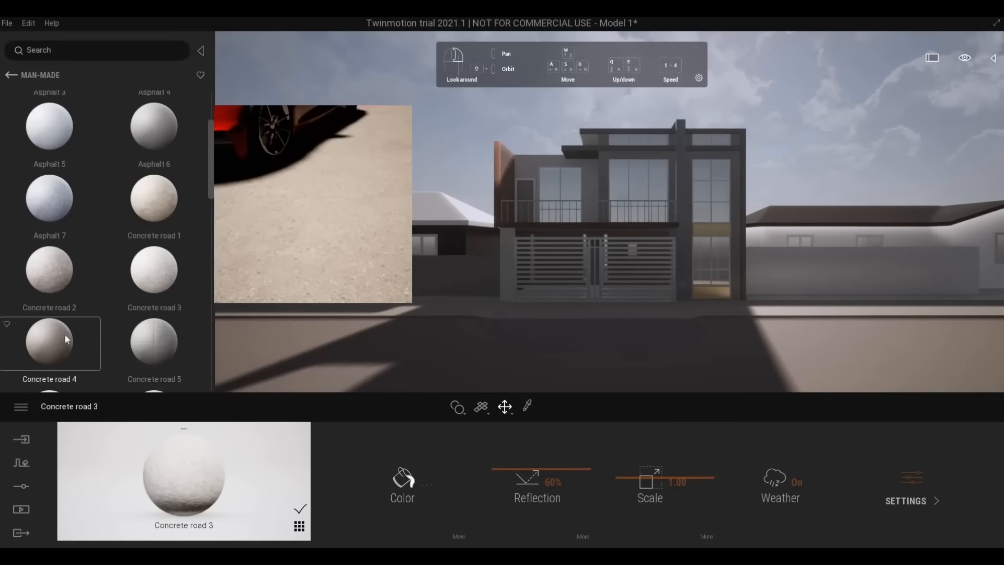
pyautogui.moveTo(65, 334); pyautogui.dragTo(336, 343)
pyautogui.scroll(-8, 105, 246)
pyautogui.scroll(1, 106, 225)
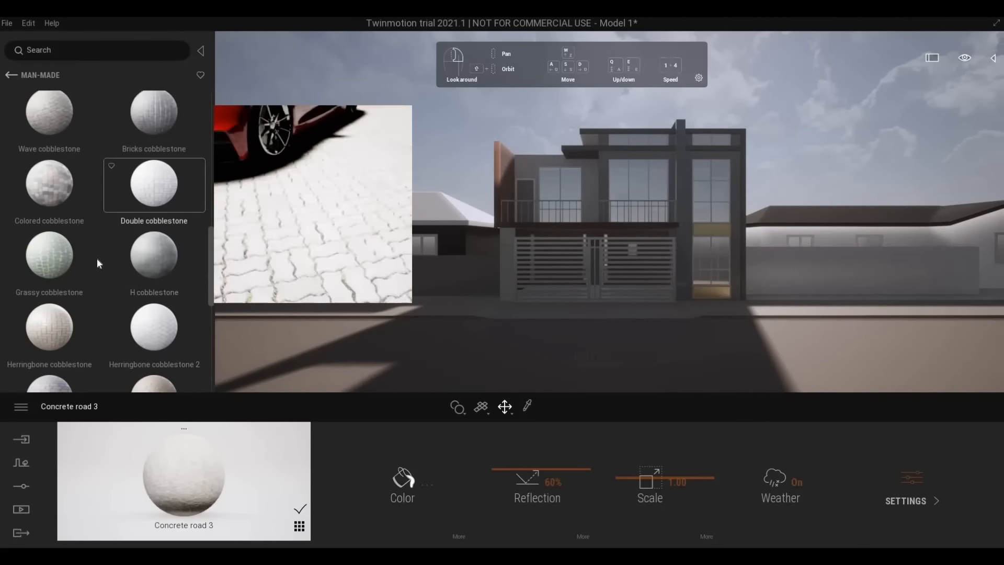
pyautogui.scroll(6, 98, 264)
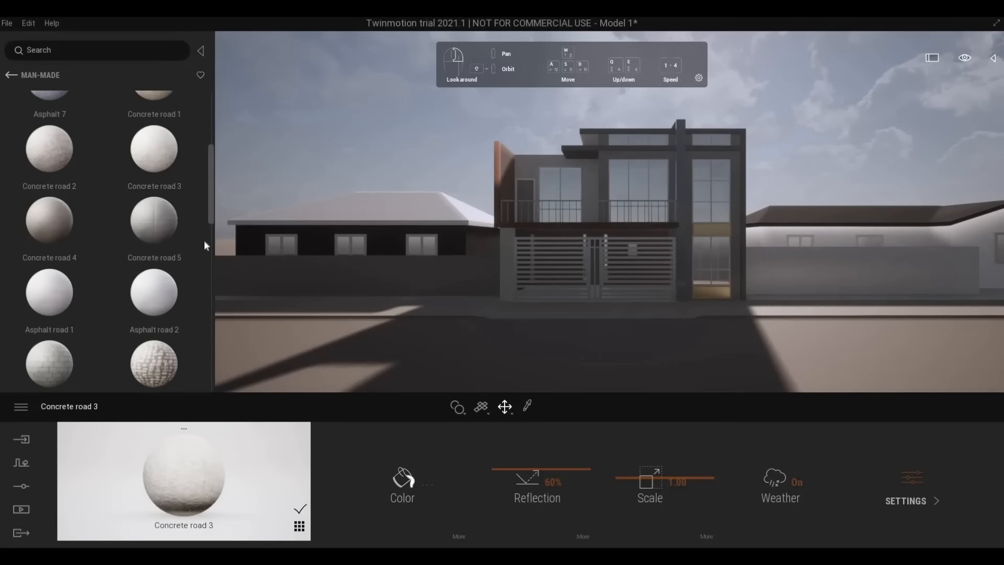
# Step: Apply the nature ground material Grass 1 to the open ground behind the neighbouring house
pyautogui.click(10, 76)
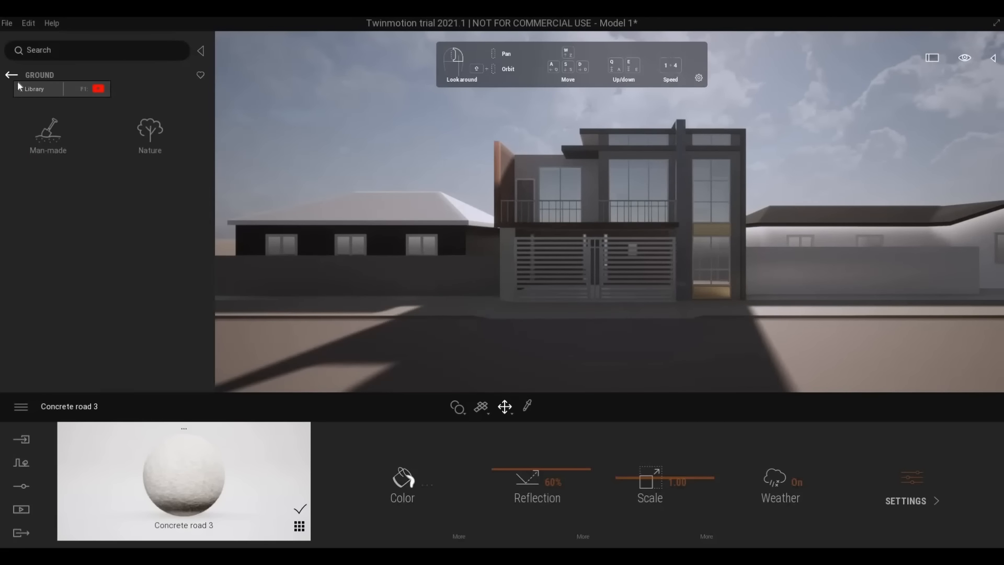
pyautogui.click(146, 137)
pyautogui.moveTo(380, 313); pyautogui.dragTo(515, 377, button='middle')
pyautogui.moveTo(56, 124); pyautogui.dragTo(331, 264)
pyautogui.press('d')
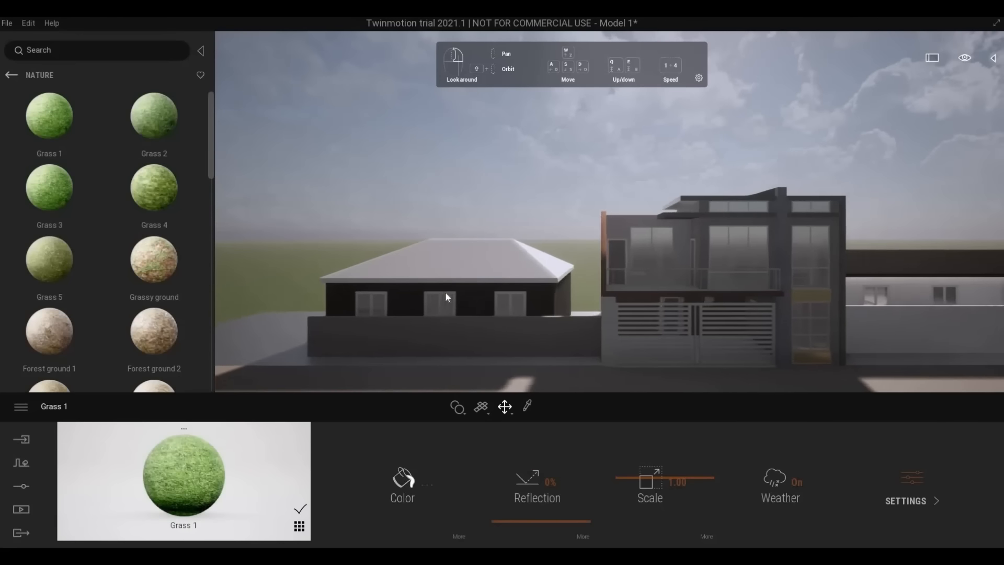
pyautogui.press('q')
pyautogui.press('d')
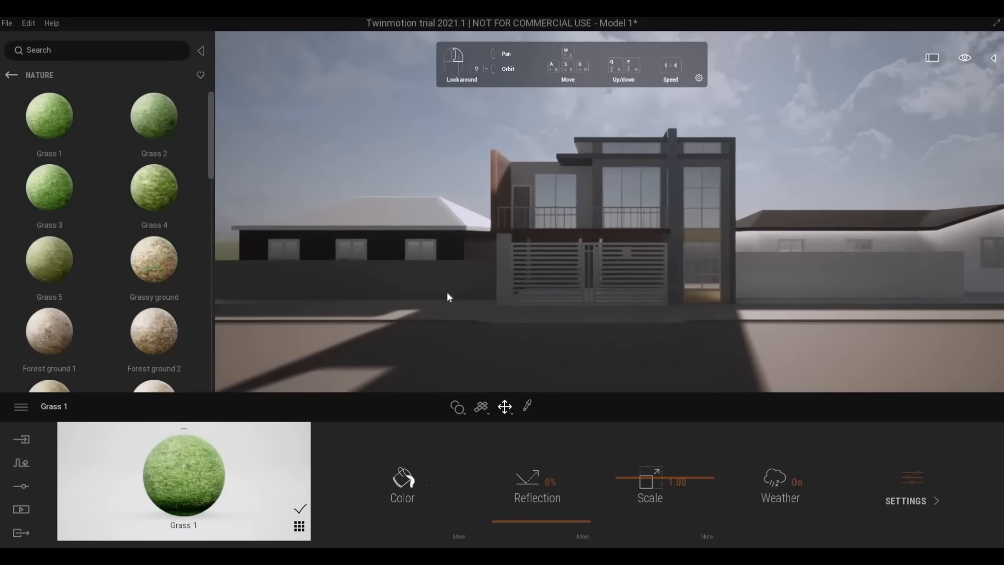
pyautogui.press('a')
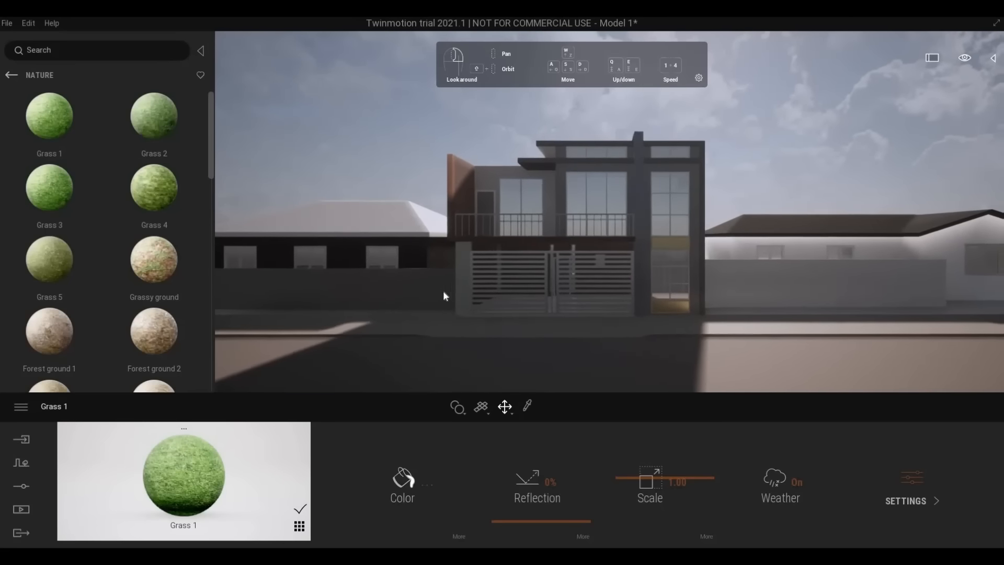
# Step: Open the plank materials among the Quixel Megascans wood surfaces in the library
pyautogui.click(10, 75)
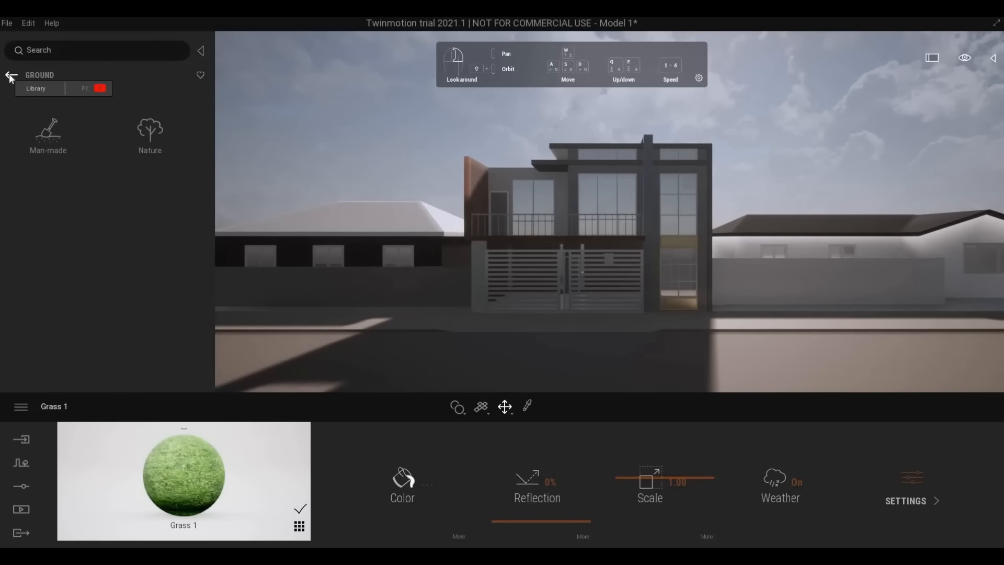
pyautogui.click(11, 75)
pyautogui.click(62, 145)
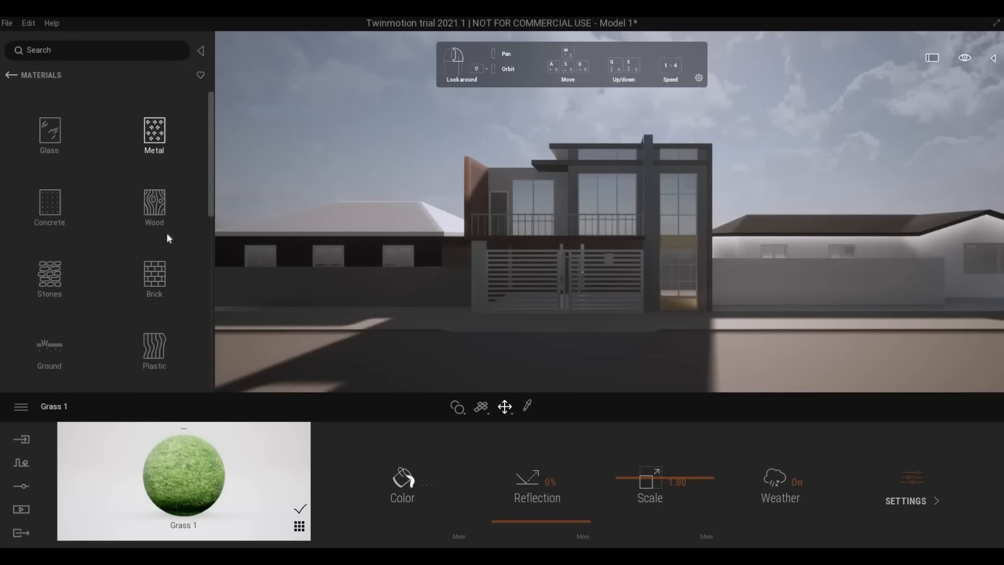
pyautogui.click(17, 74)
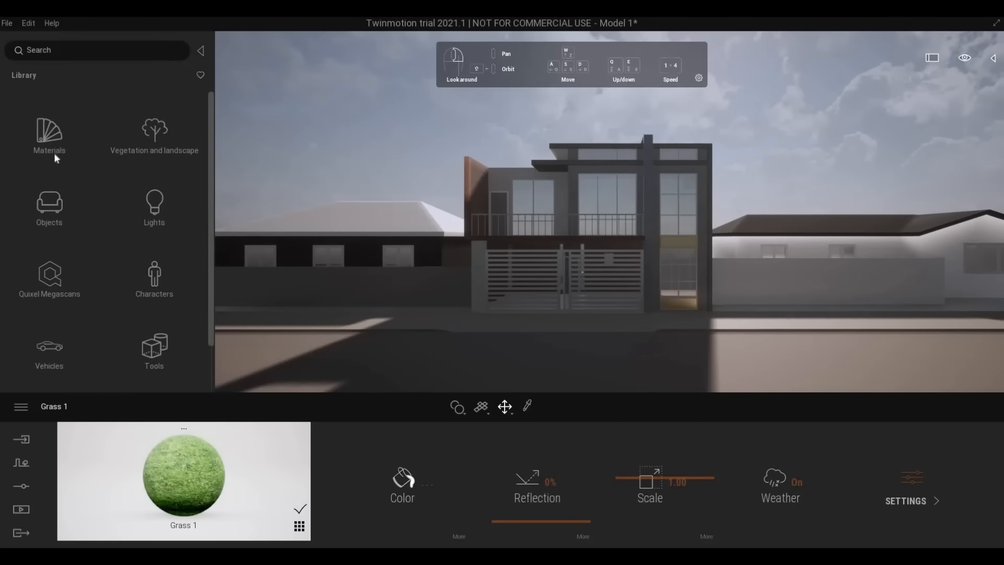
pyautogui.click(49, 275)
pyautogui.click(142, 147)
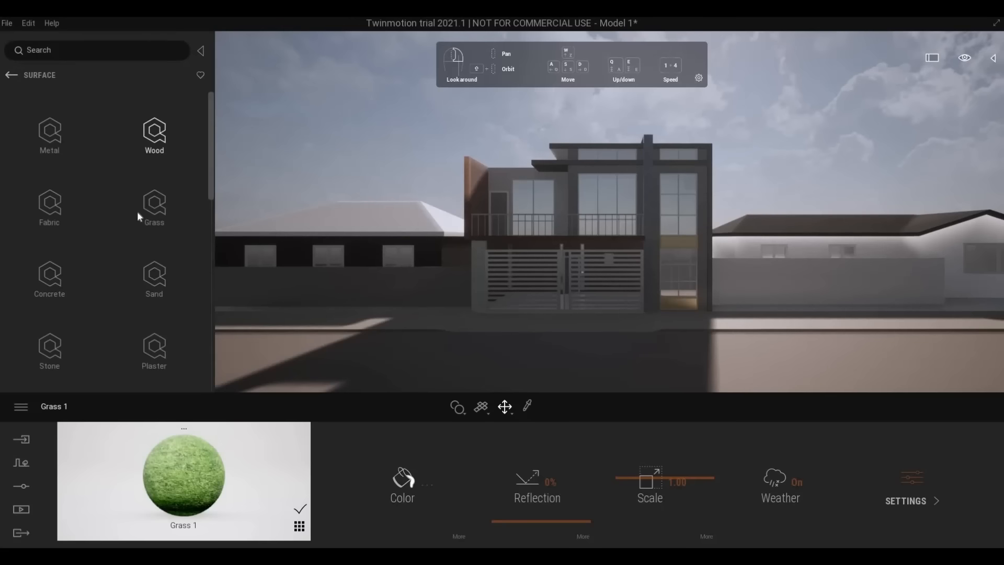
pyautogui.click(154, 145)
pyautogui.click(45, 278)
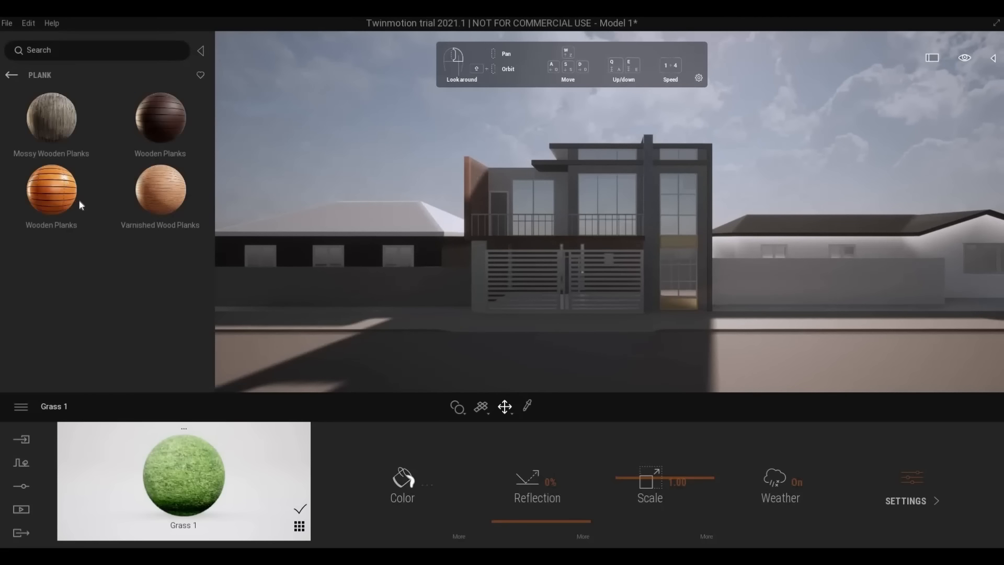
# Step: Apply the orange Wooden Planks material to the facade walls around the large windows and set its scale to 3.99
pyautogui.press('d')
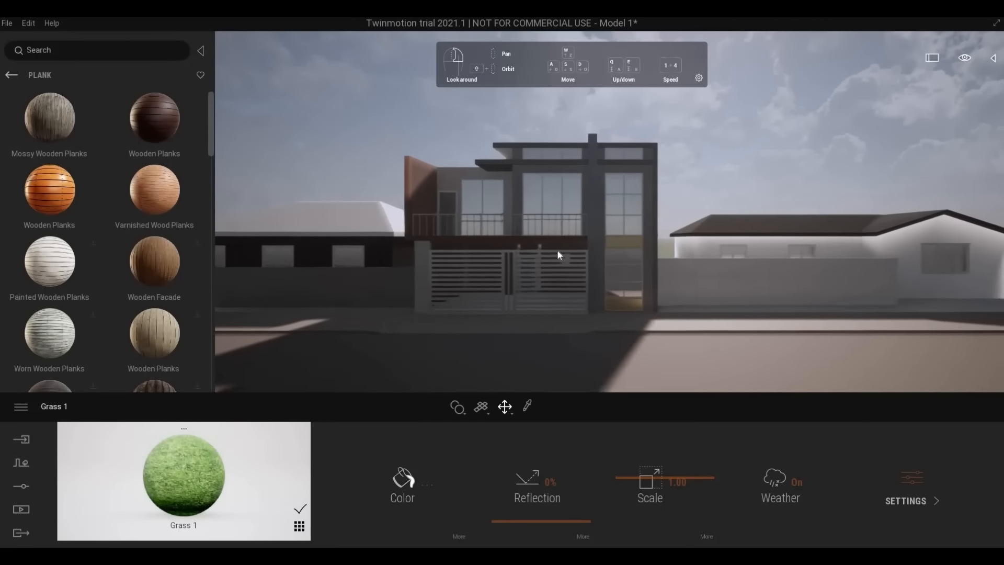
pyautogui.press('e')
pyautogui.press('w')
pyautogui.press('w')
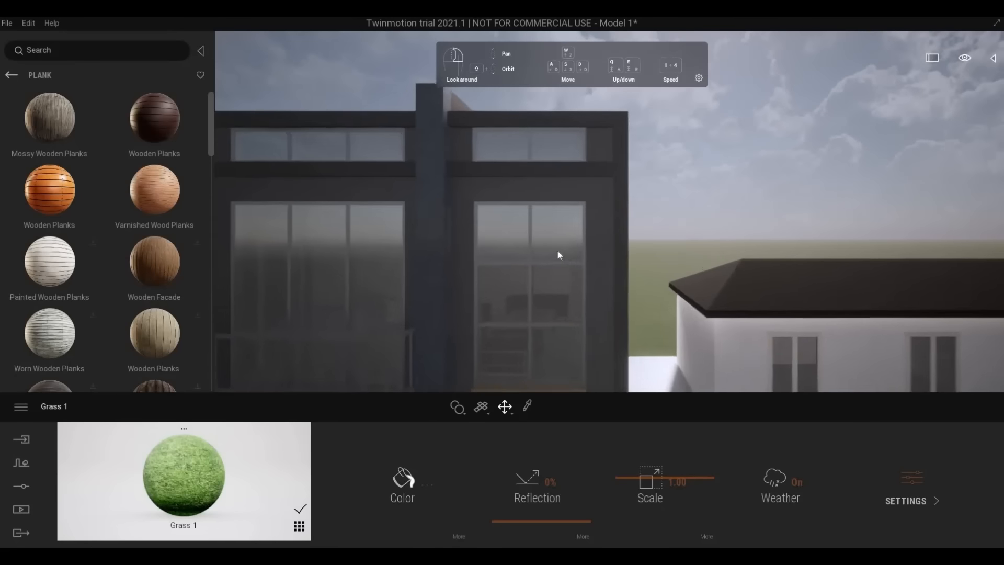
pyautogui.moveTo(51, 206); pyautogui.dragTo(479, 197)
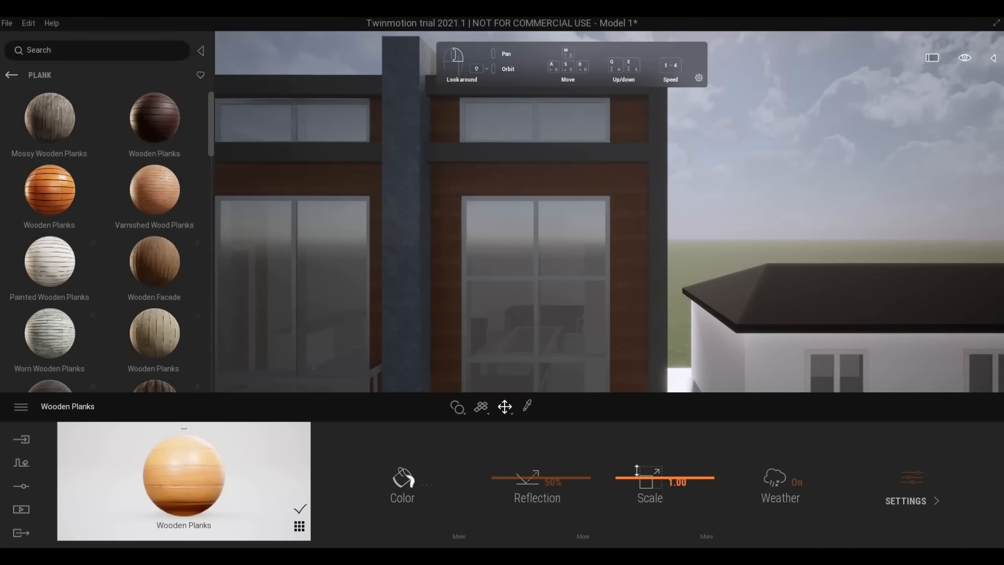
pyautogui.moveTo(640, 468); pyautogui.dragTo(634, 463)
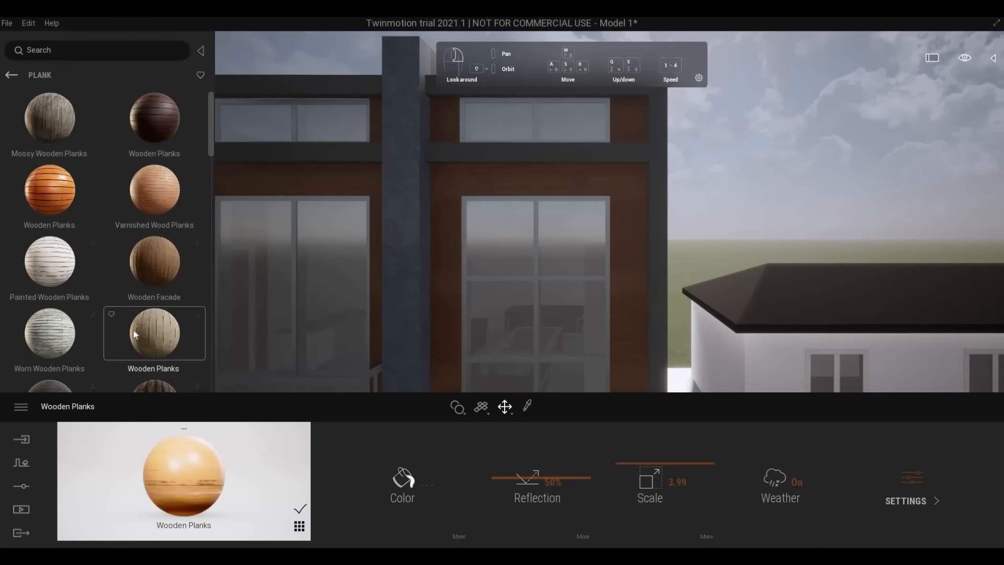
# Step: Examine the other plank materials in the library and compare them with the house's front facade
pyautogui.scroll(-5, 93, 324)
pyautogui.scroll(-8, 94, 324)
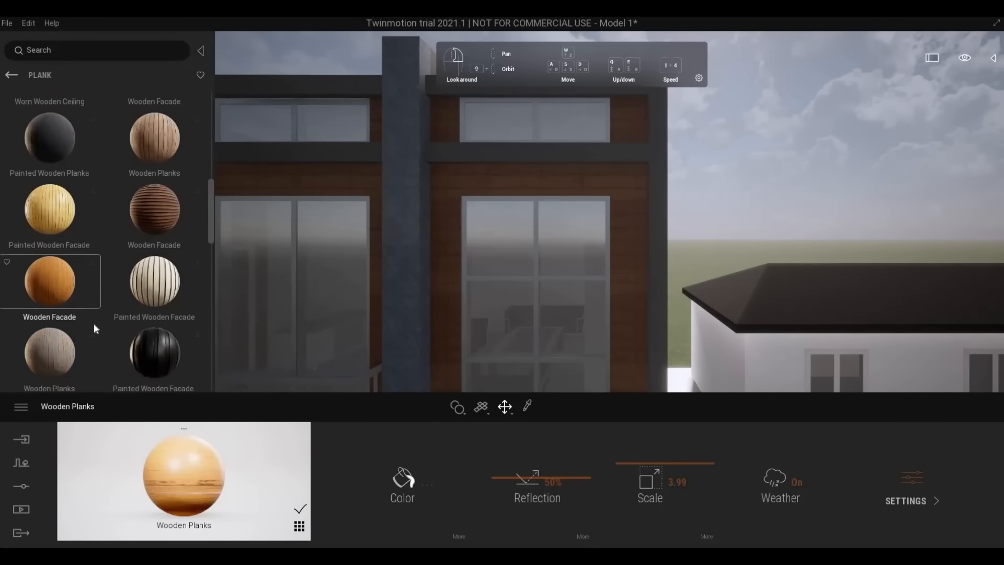
pyautogui.scroll(-5, 94, 328)
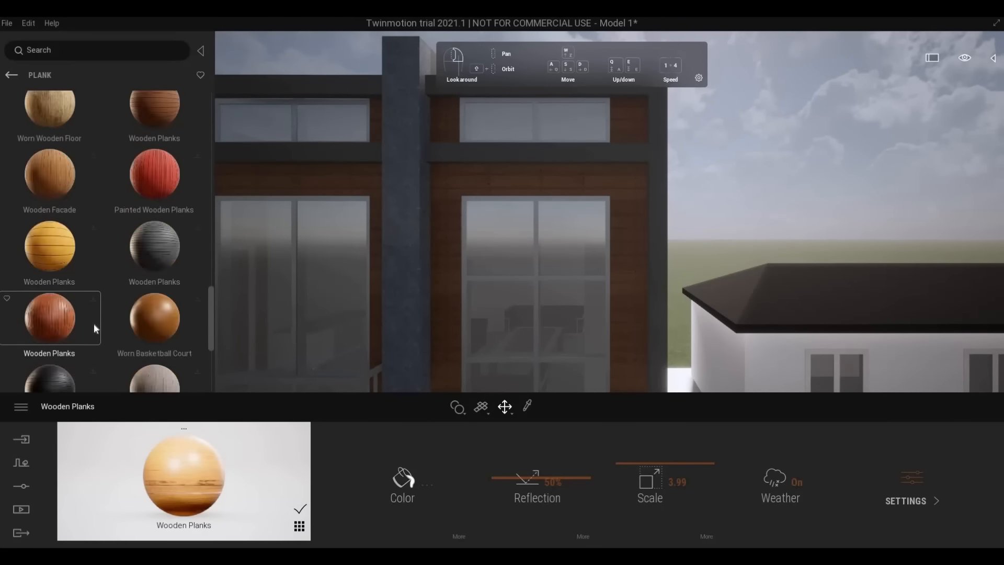
pyautogui.scroll(-4, 445, 302)
pyautogui.moveTo(445, 303); pyautogui.dragTo(502, 246, button='middle')
pyautogui.scroll(-3, 445, 303)
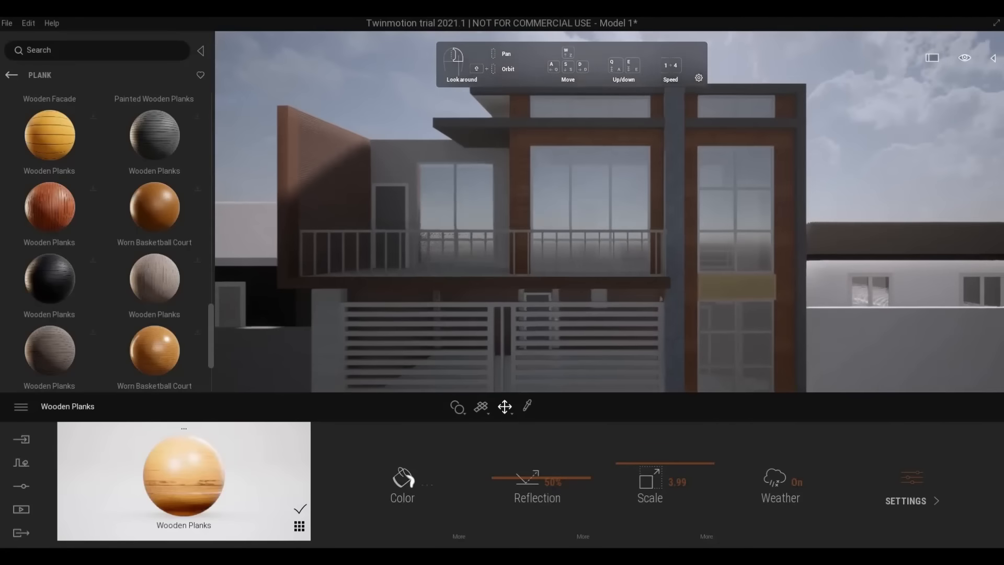
pyautogui.moveTo(446, 303)
pyautogui.keyDown('shift'); pyautogui.mouseDown(button='middle')
pyautogui.moveTo(493, 309)
pyautogui.moveTo(439, 300)
pyautogui.mouseUp(button='middle'); pyautogui.keyUp('shift')
pyautogui.scroll(-2, 493, 309)
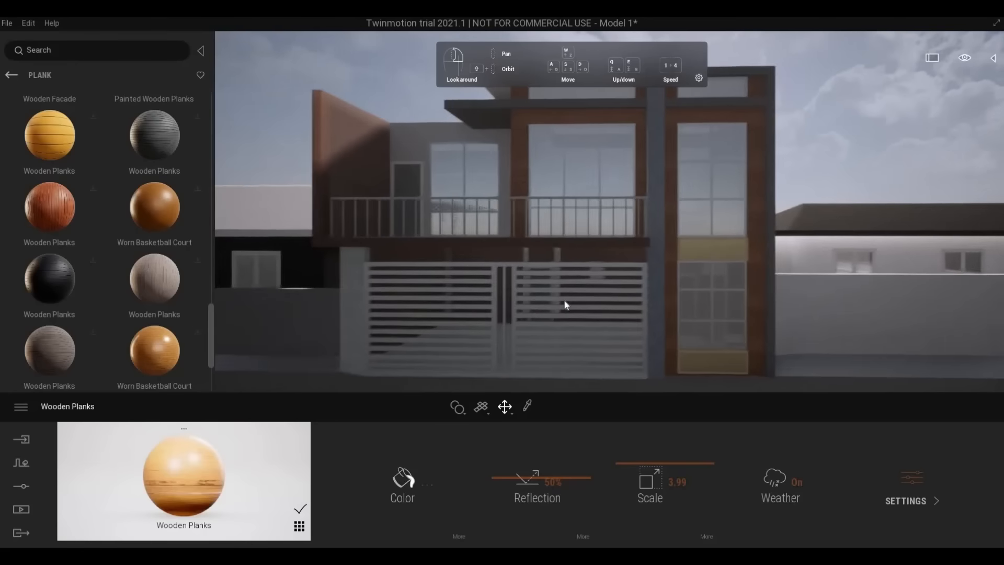
pyautogui.scroll(3, 564, 303)
pyautogui.scroll(2, 615, 300)
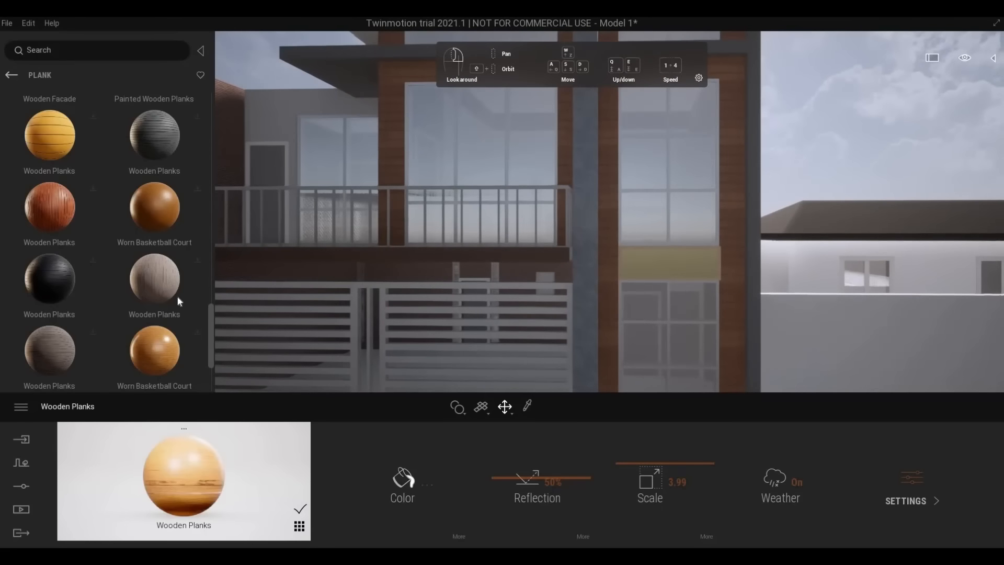
pyautogui.scroll(5, 145, 314)
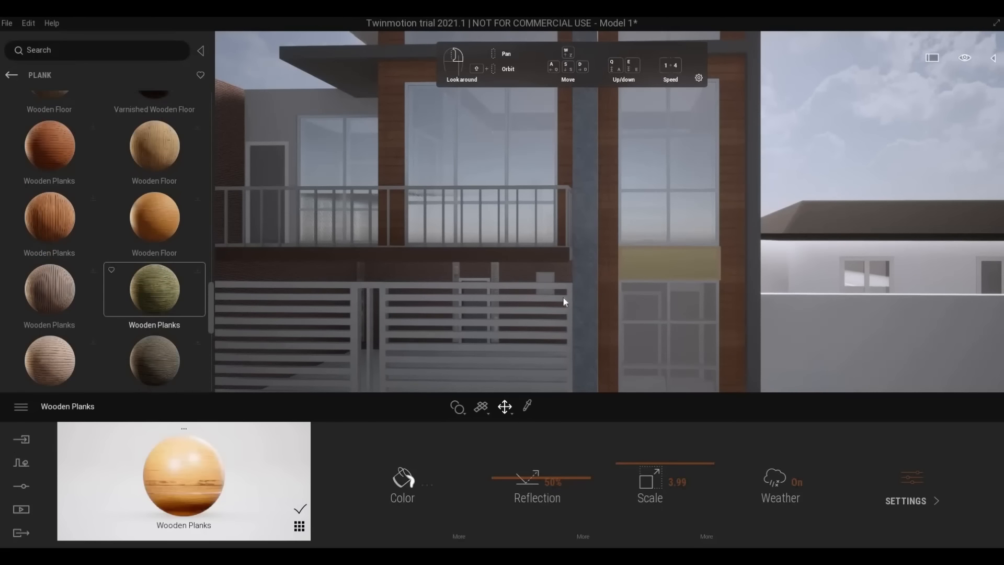
pyautogui.scroll(-1, 563, 297)
pyautogui.scroll(-2, 563, 297)
# Step: Examine the limestone, castle and cobblestone materials among the Quixel Megascans stone surfaces and compare them with the front facade
pyautogui.click(15, 75)
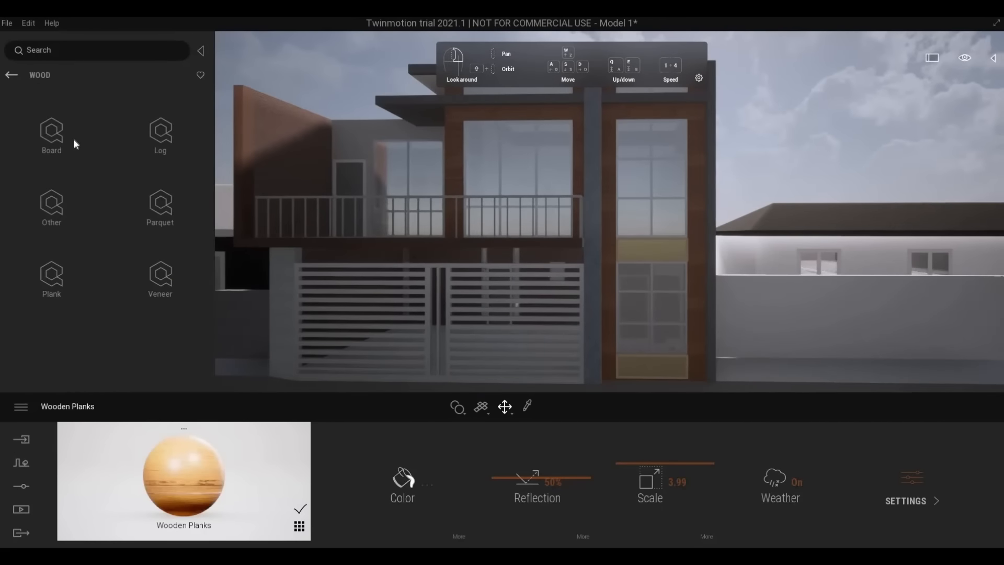
pyautogui.click(22, 75)
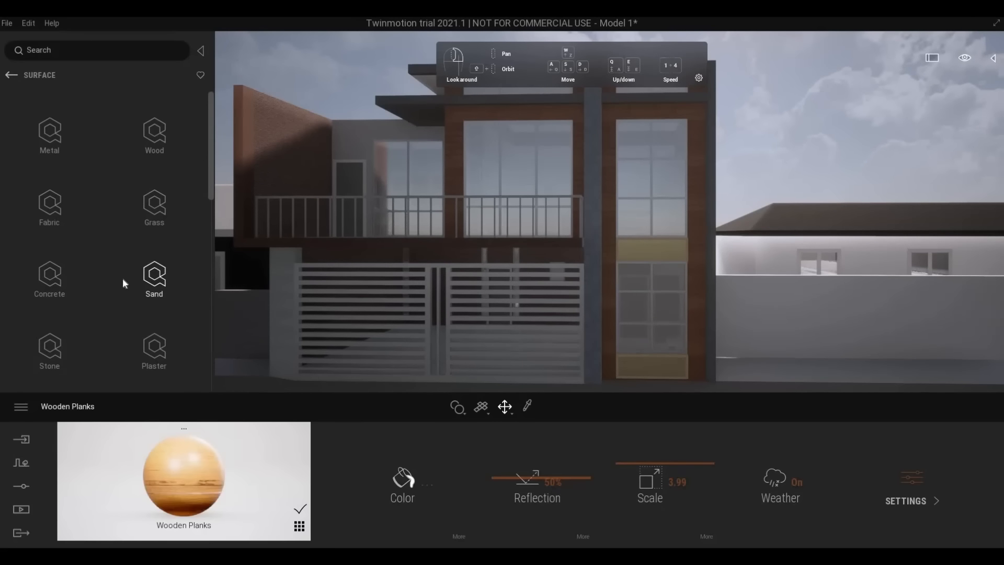
pyautogui.scroll(-2, 126, 269)
pyautogui.click(59, 287)
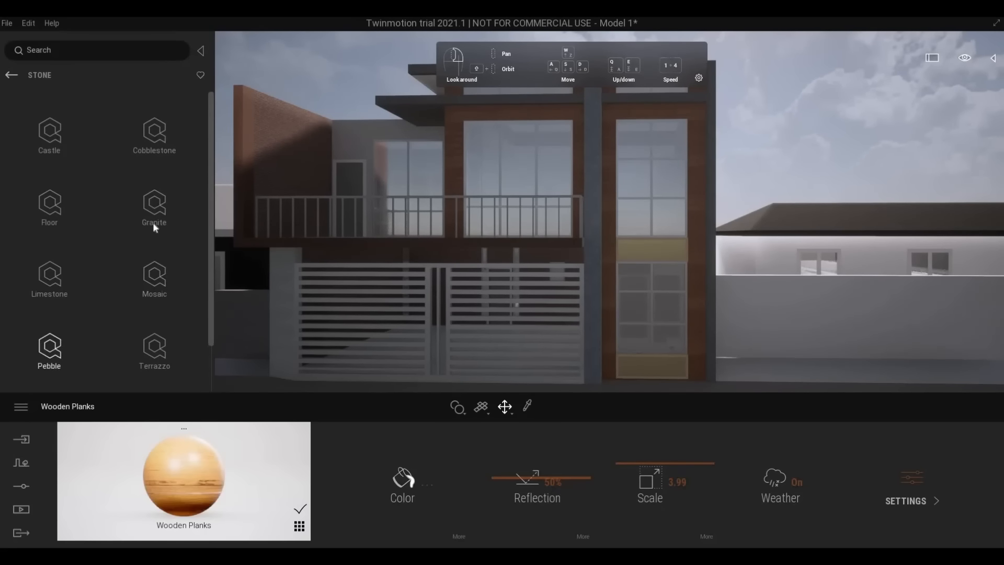
pyautogui.scroll(-1, 78, 313)
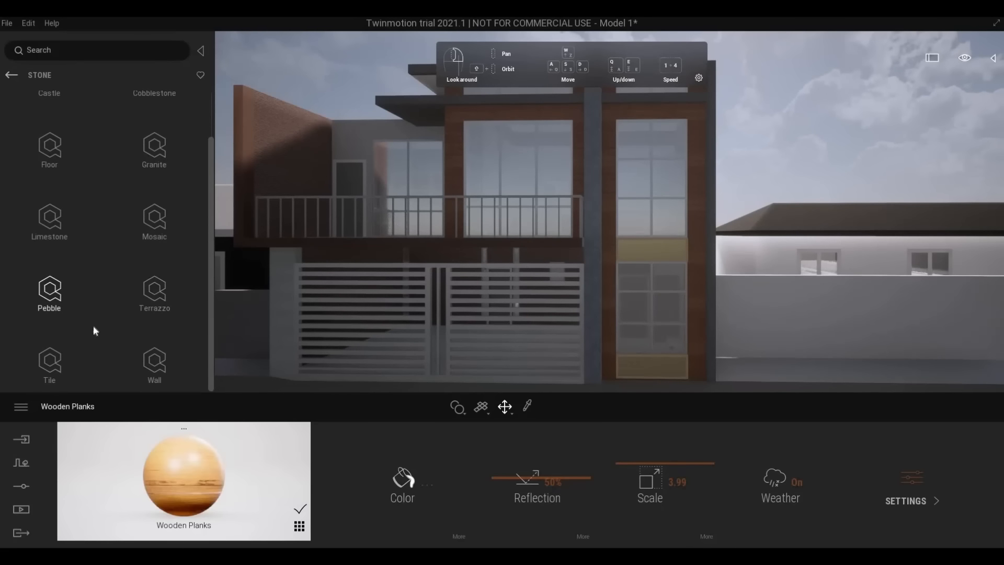
pyautogui.click(49, 223)
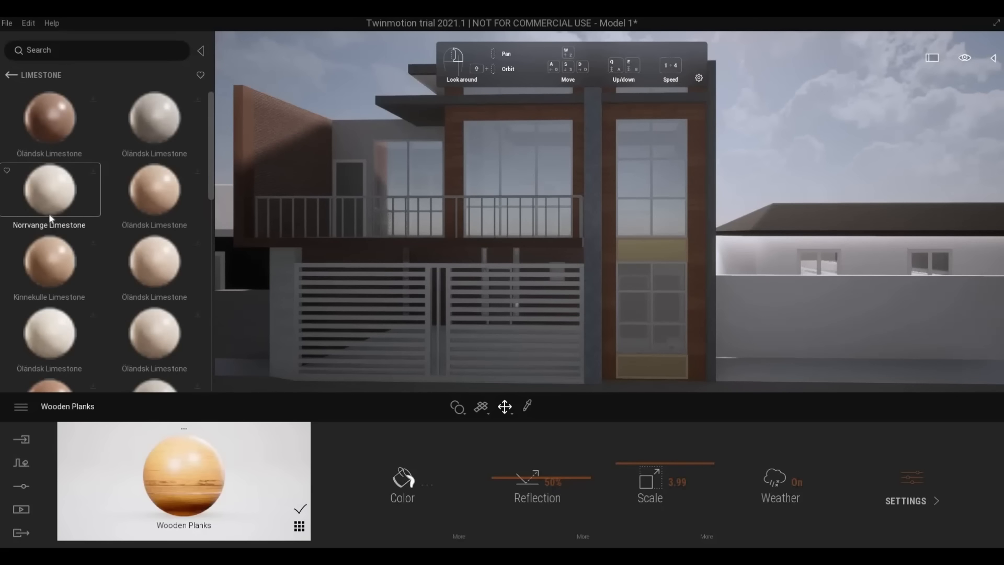
pyautogui.click(13, 77)
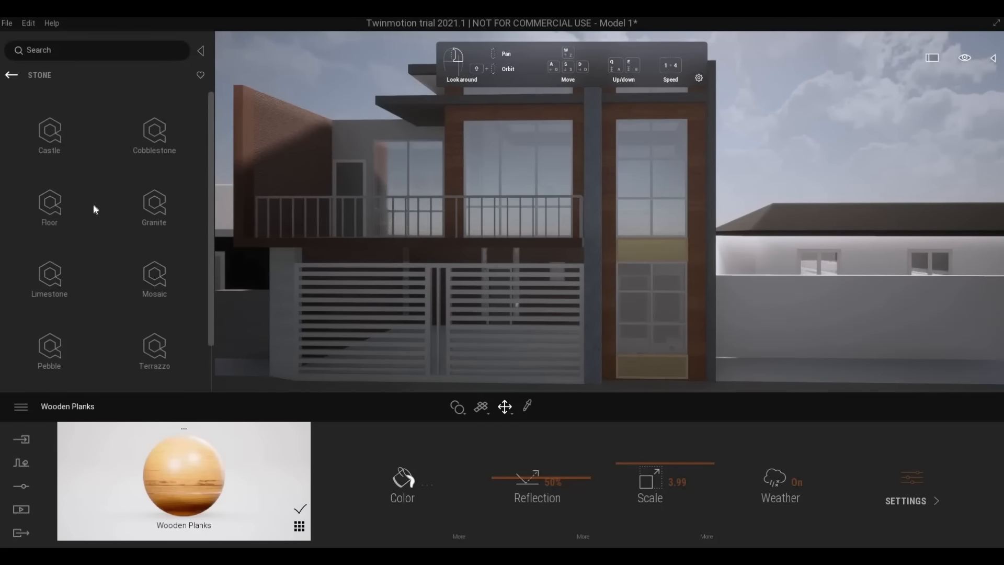
pyautogui.click(50, 136)
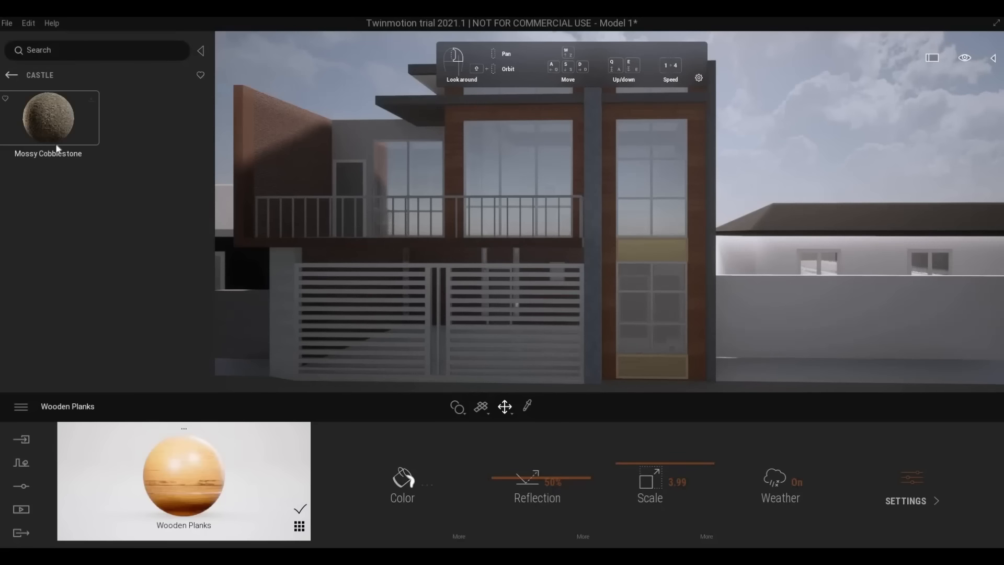
pyautogui.click(12, 75)
pyautogui.click(145, 146)
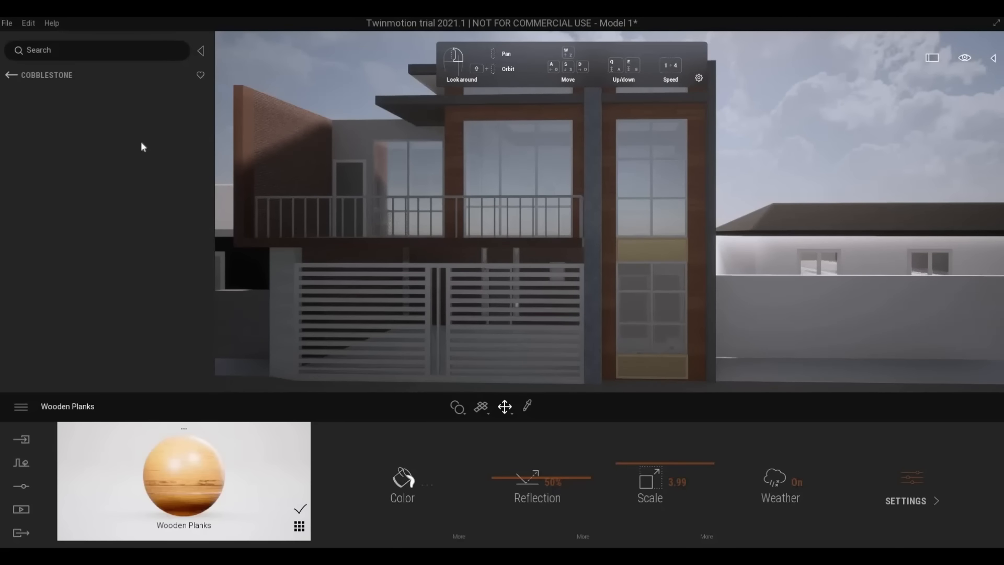
pyautogui.scroll(5, 500, 221)
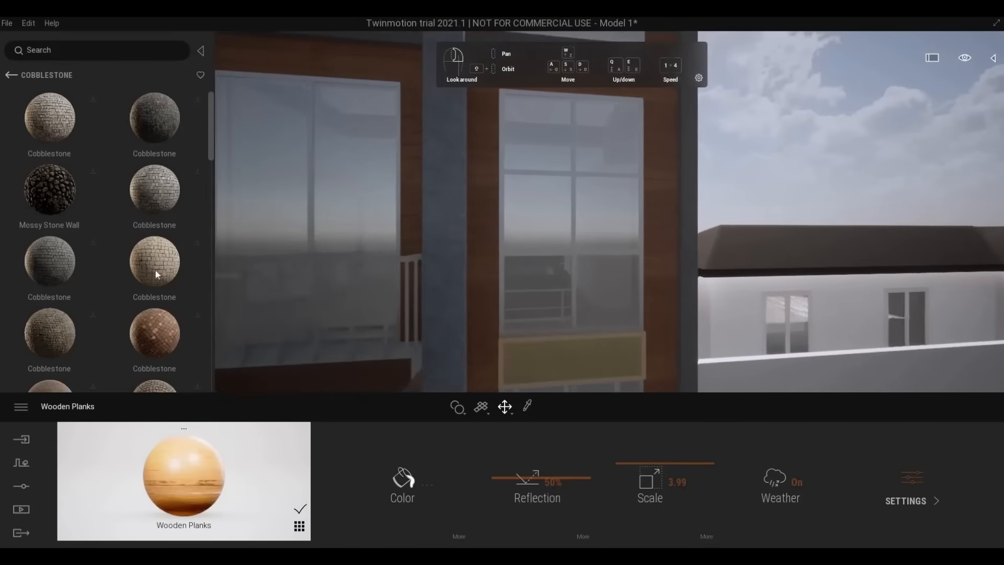
pyautogui.scroll(-5, 117, 278)
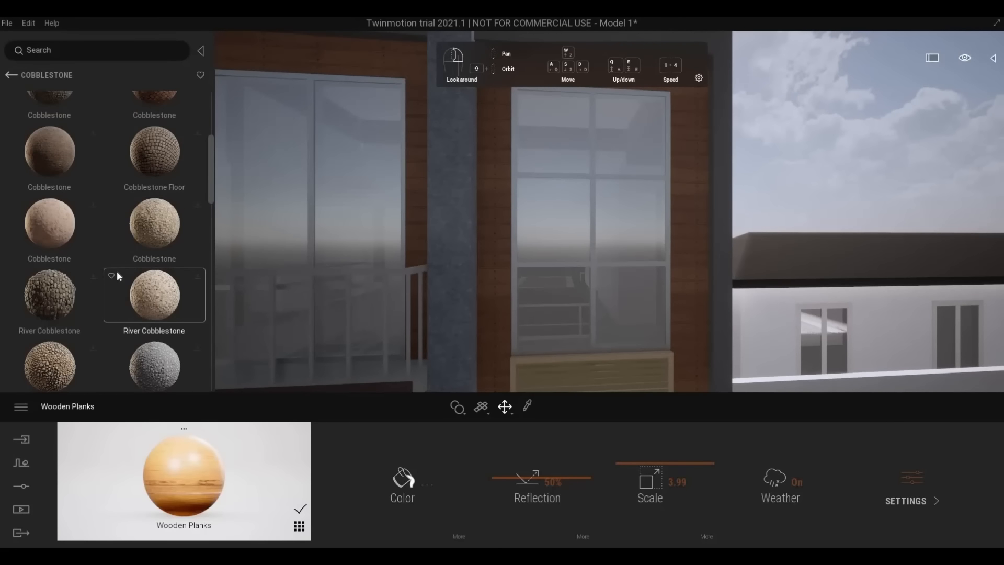
pyautogui.scroll(-2, 86, 306)
pyautogui.scroll(-8, 134, 259)
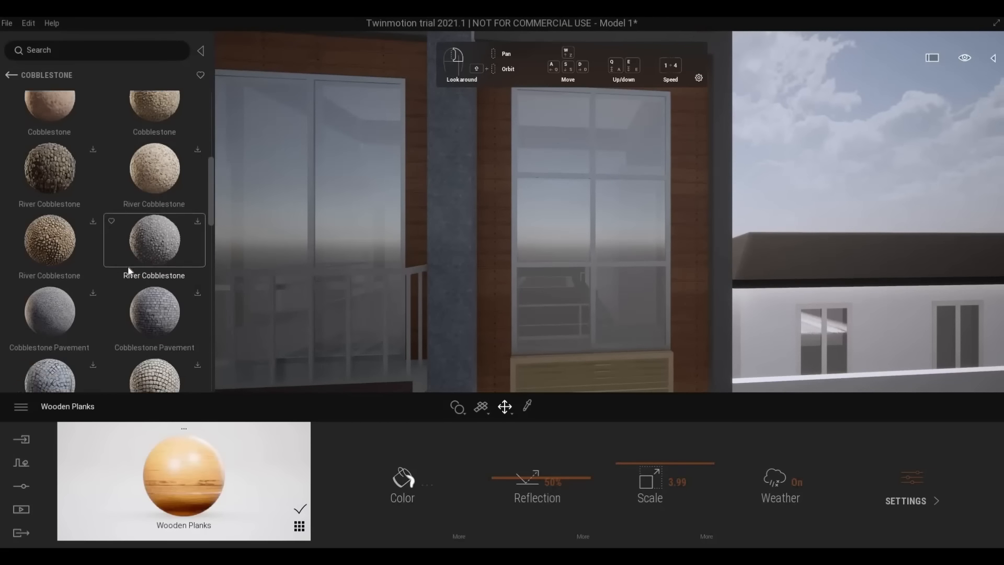
pyautogui.press('s')
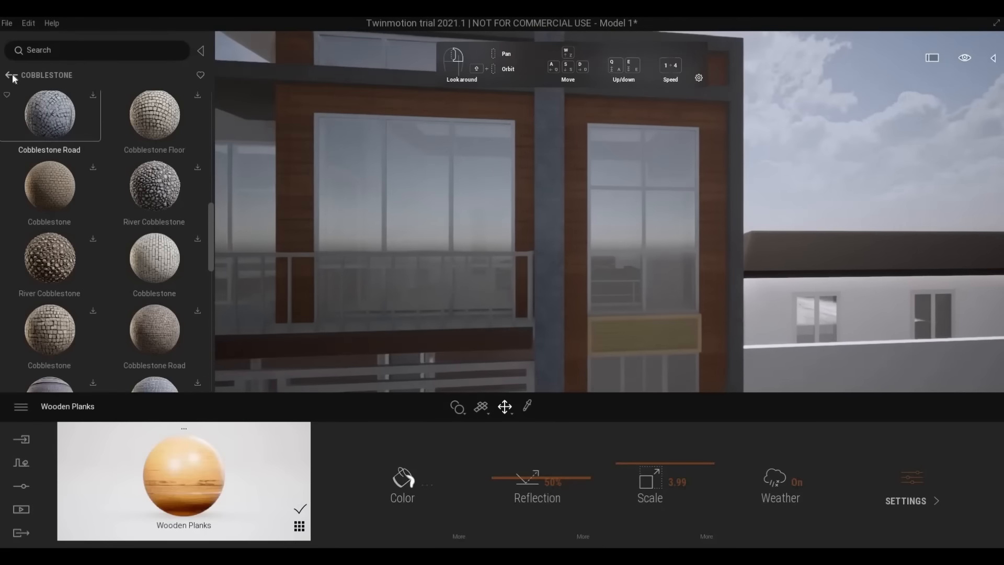
# Step: Look through the mosaic and granite materials among the Megascans stone surfaces
pyautogui.click(11, 75)
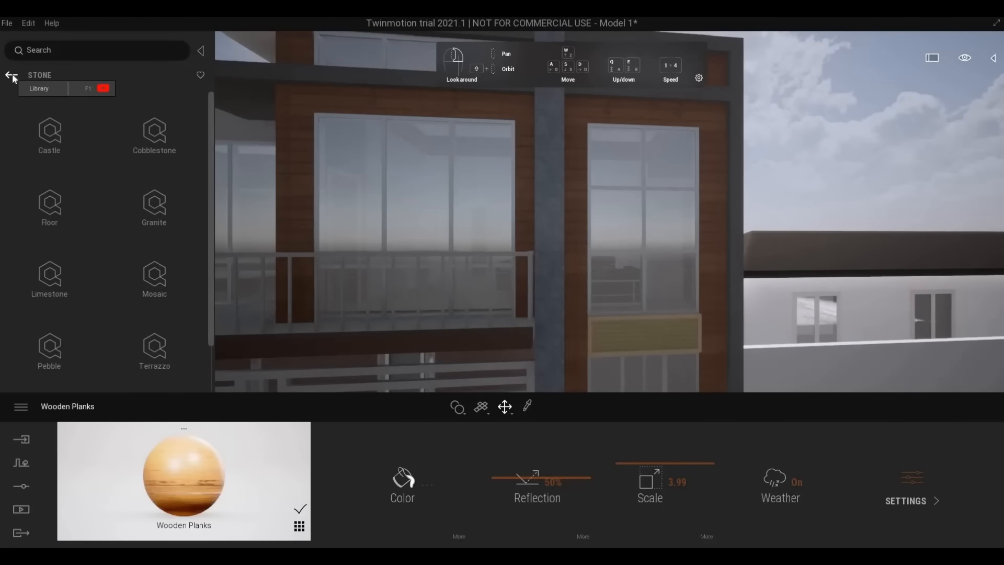
pyautogui.click(142, 263)
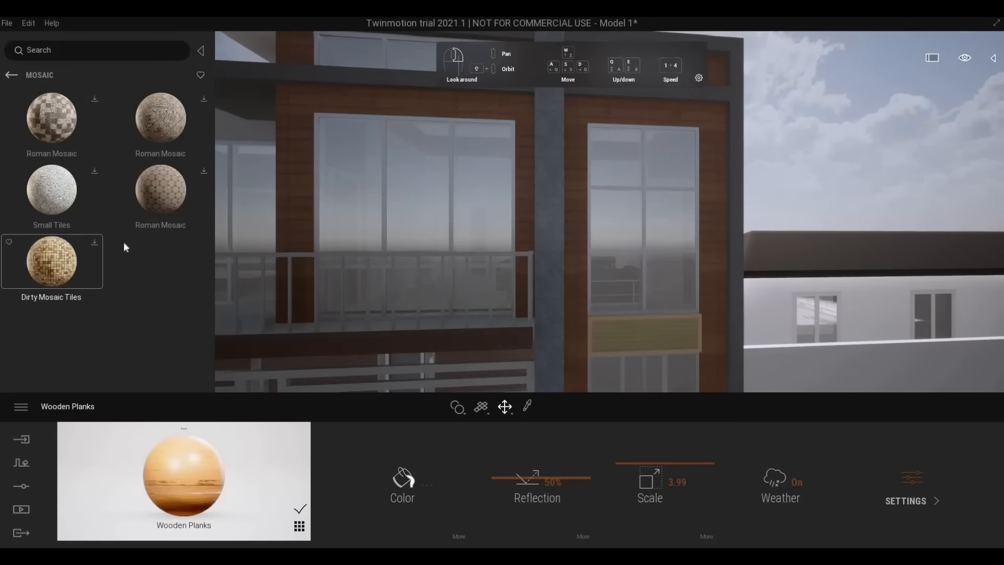
pyautogui.click(12, 75)
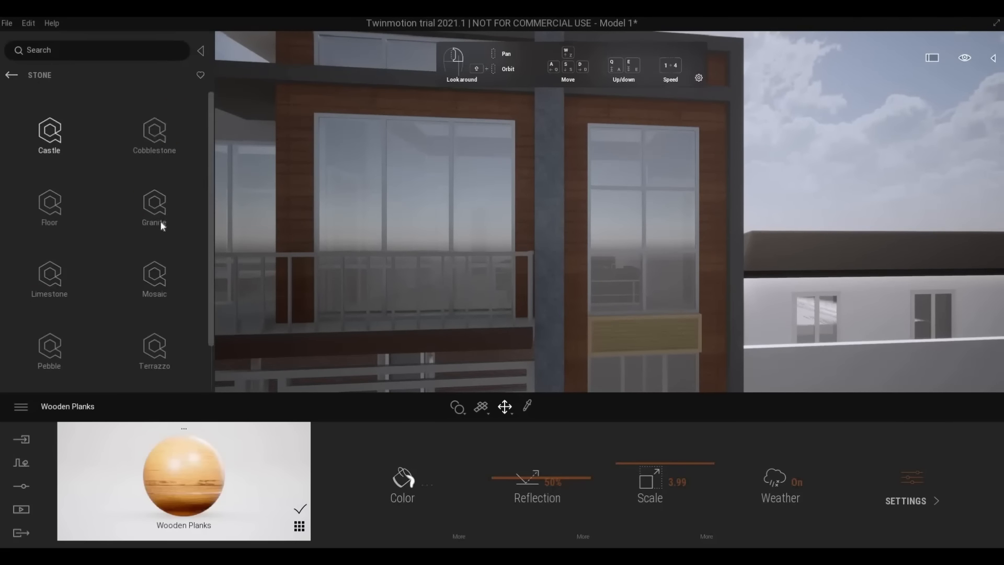
pyautogui.click(156, 218)
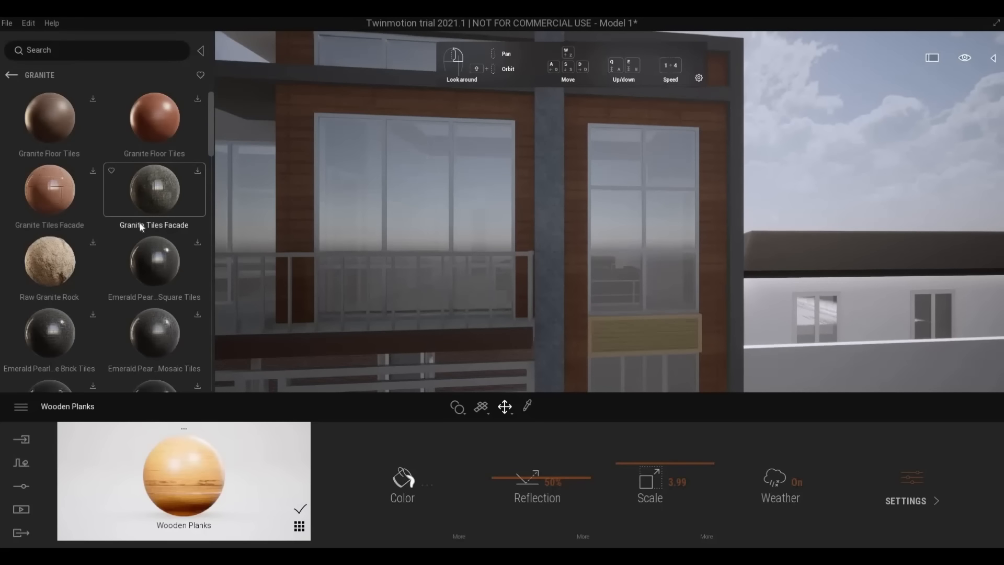
pyautogui.scroll(-3, 134, 231)
pyautogui.click(12, 75)
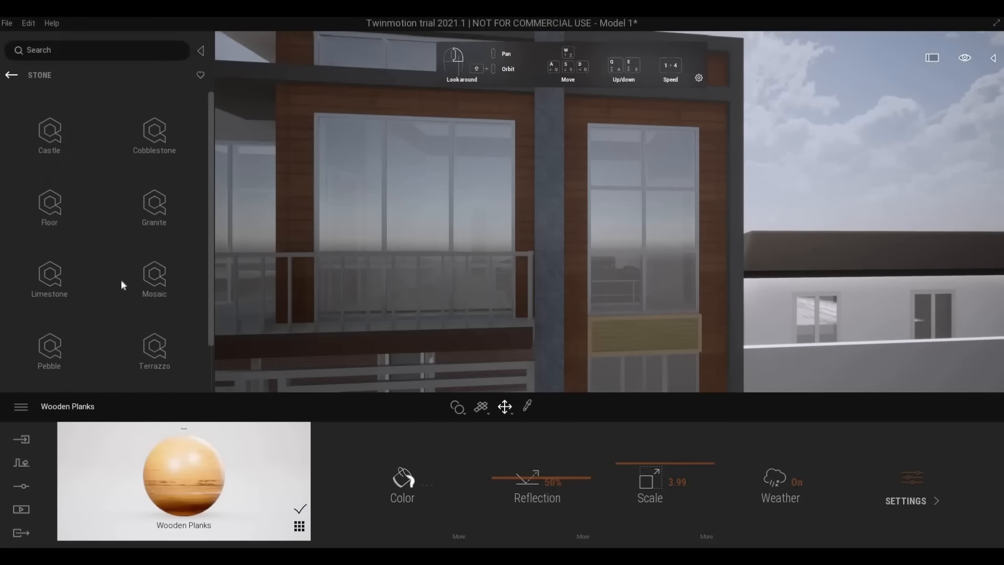
# Step: Open the wall materials among the Megascans stone surfaces and download the light-coloured Stone Wall with irregular thin stones
pyautogui.scroll(-3, 136, 293)
pyautogui.click(151, 347)
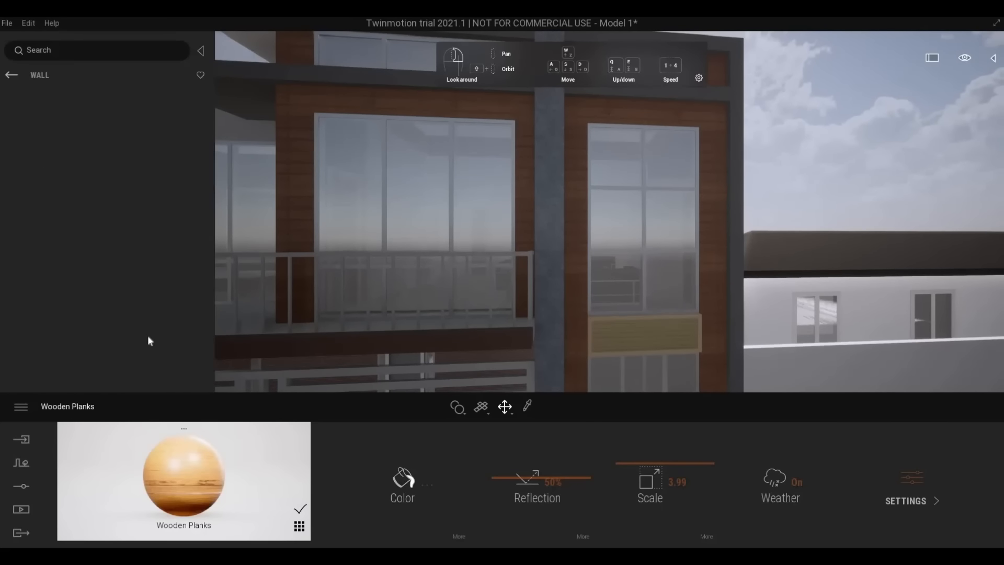
pyautogui.scroll(-1, 133, 313)
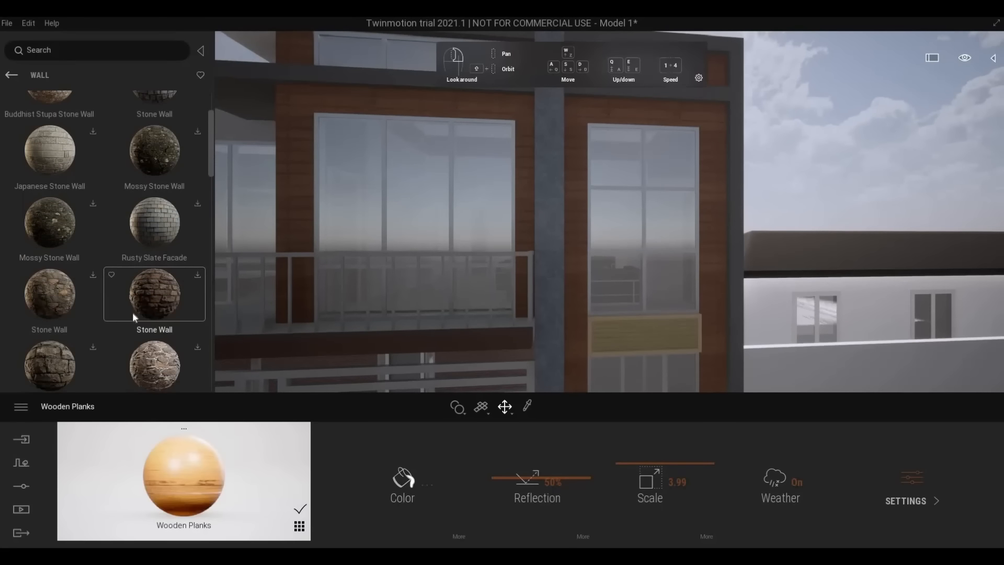
pyautogui.scroll(-3, 133, 312)
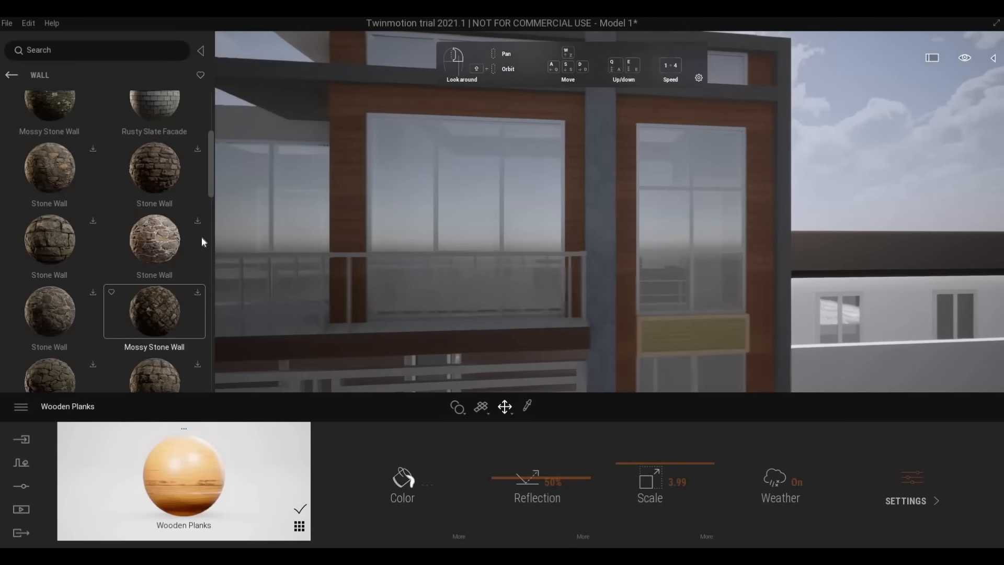
pyautogui.press('a')
pyautogui.click(196, 223)
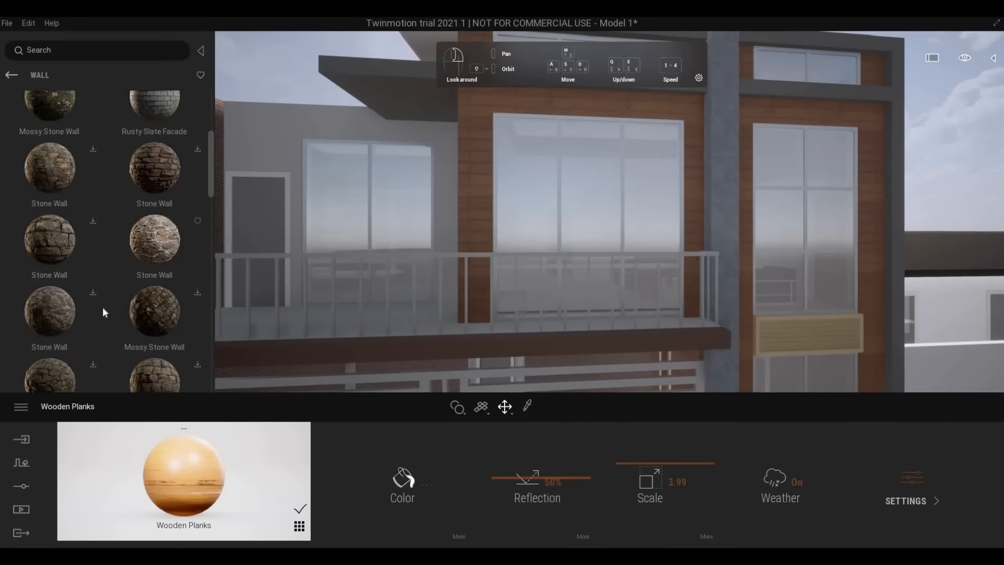
# Step: Apply the downloaded Stone Wall material to the upper-floor wall behind the balcony, around the door and window
pyautogui.press('a')
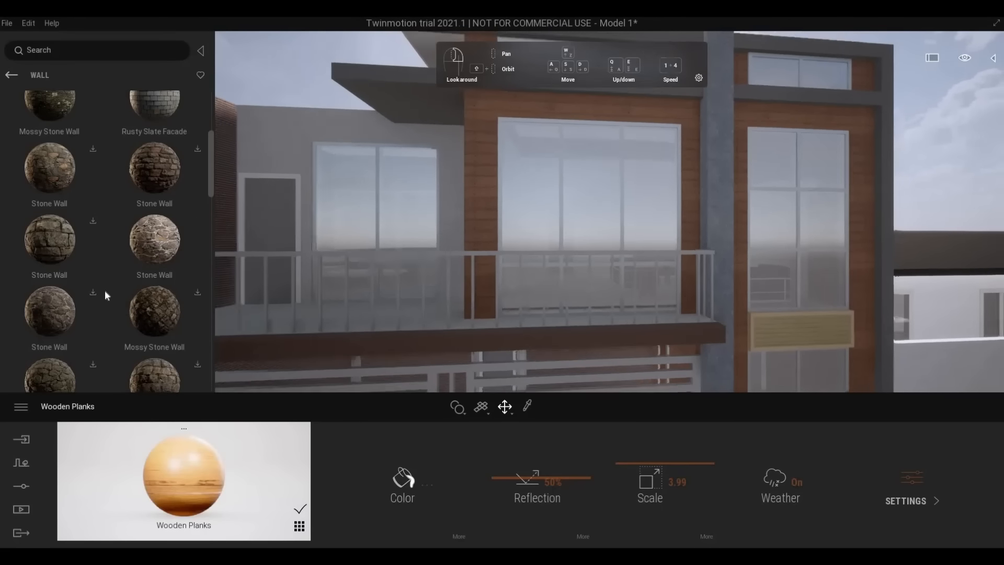
pyautogui.scroll(-2, 157, 251)
pyautogui.press('w')
pyautogui.moveTo(172, 172); pyautogui.dragTo(390, 146)
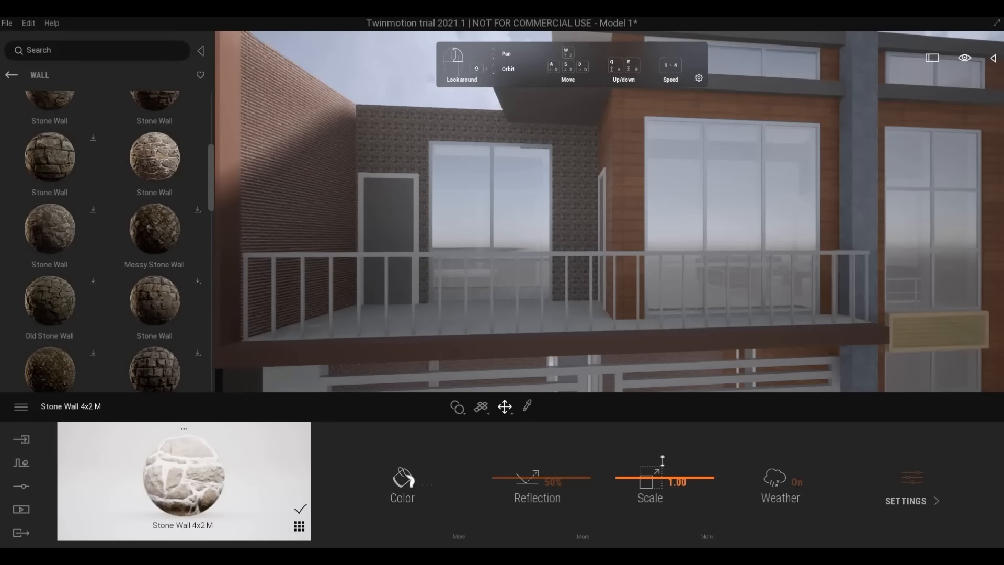
# Step: Set the scale of the balcony wall's stone material to 3.02
pyautogui.moveTo(662, 460); pyautogui.dragTo(660, 468)
pyautogui.press('w')
pyautogui.press('e')
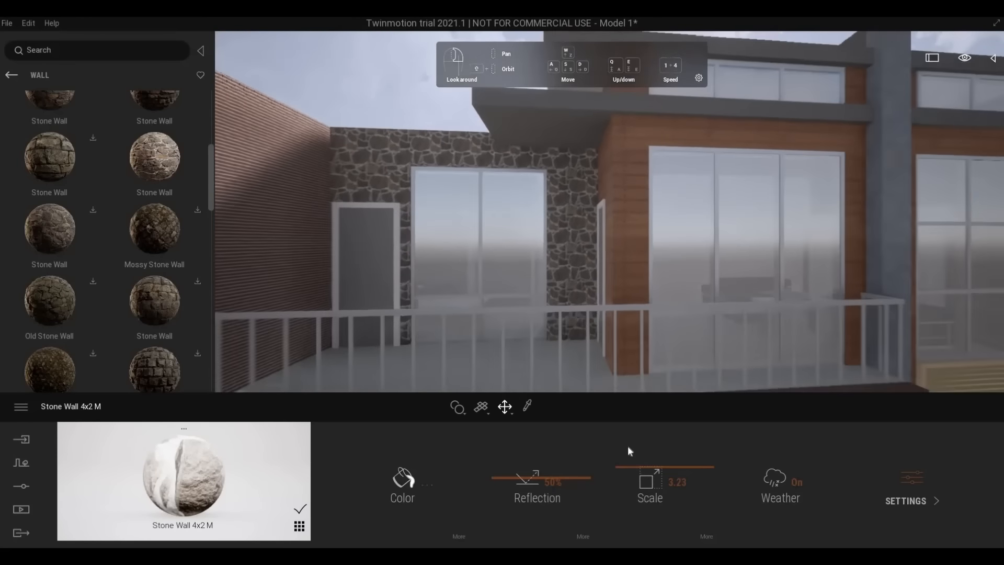
pyautogui.press('s')
pyautogui.moveTo(630, 467); pyautogui.dragTo(631, 469)
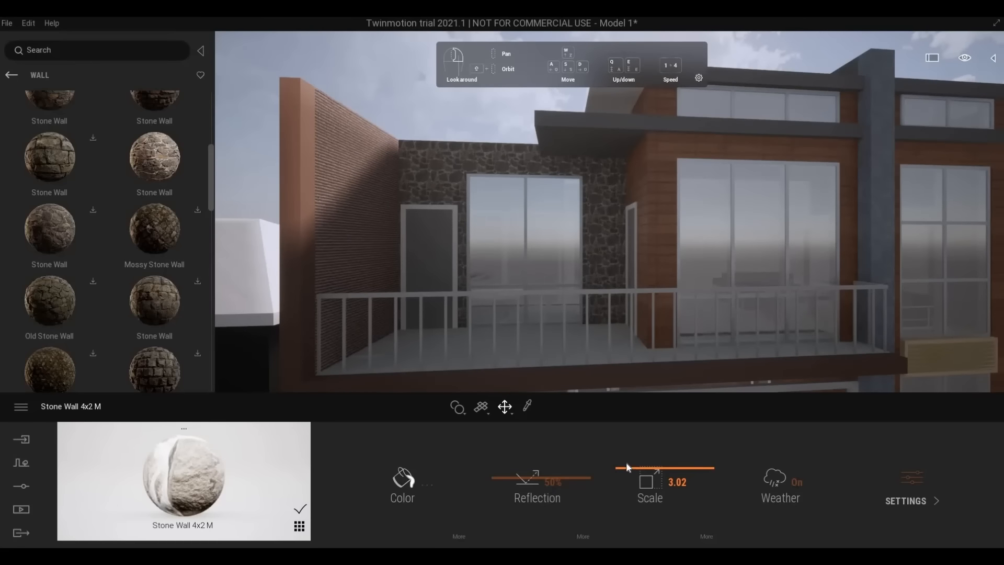
# Step: Examine the stone balcony wall together with the adjoining brick wall, wood facade and roof edges from several viewpoints
pyautogui.press('s')
pyautogui.press('e')
pyautogui.press('w')
pyautogui.press('a')
pyautogui.press('q')
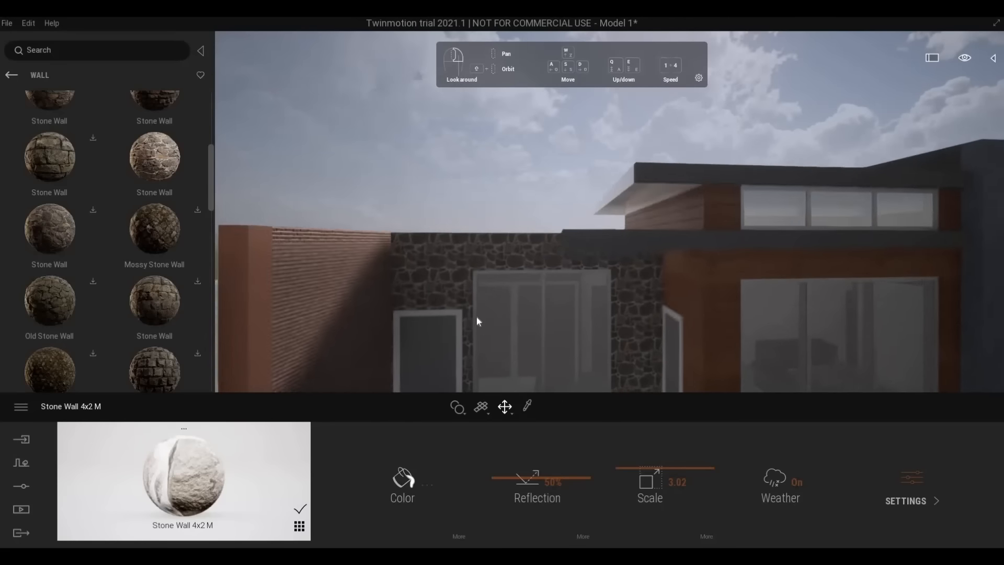
pyautogui.press('s')
pyautogui.press('d')
pyautogui.press('w')
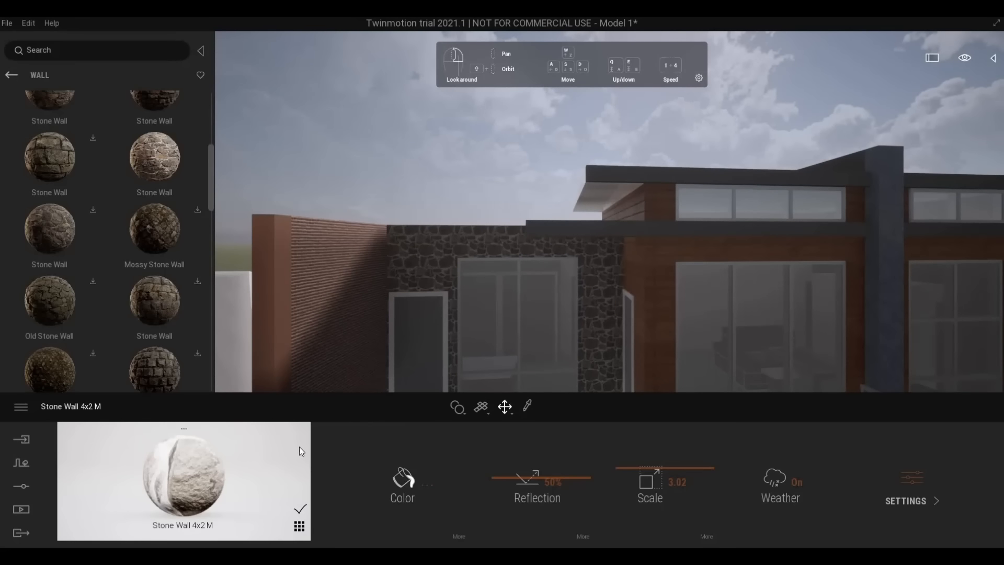
# Step: Activate the material picker and examine the remaining stone wall materials and the stone tile materials in the library
pyautogui.click(528, 406)
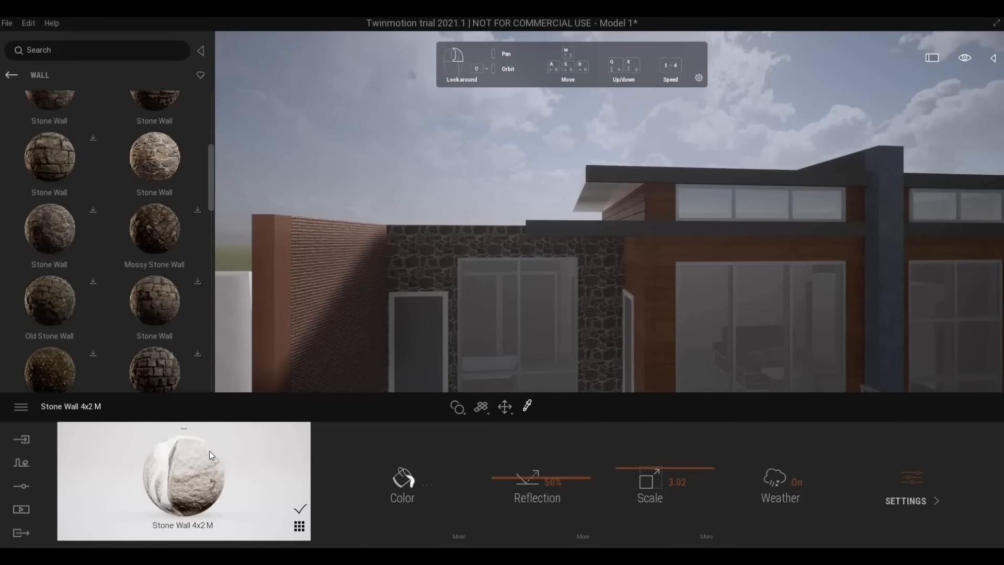
pyautogui.scroll(-4, 151, 290)
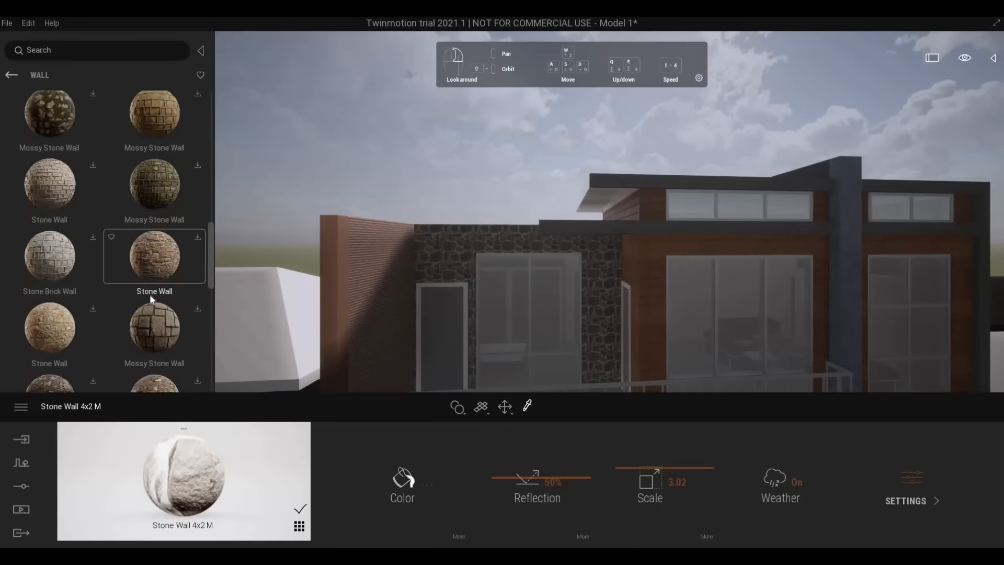
pyautogui.scroll(-5, 149, 298)
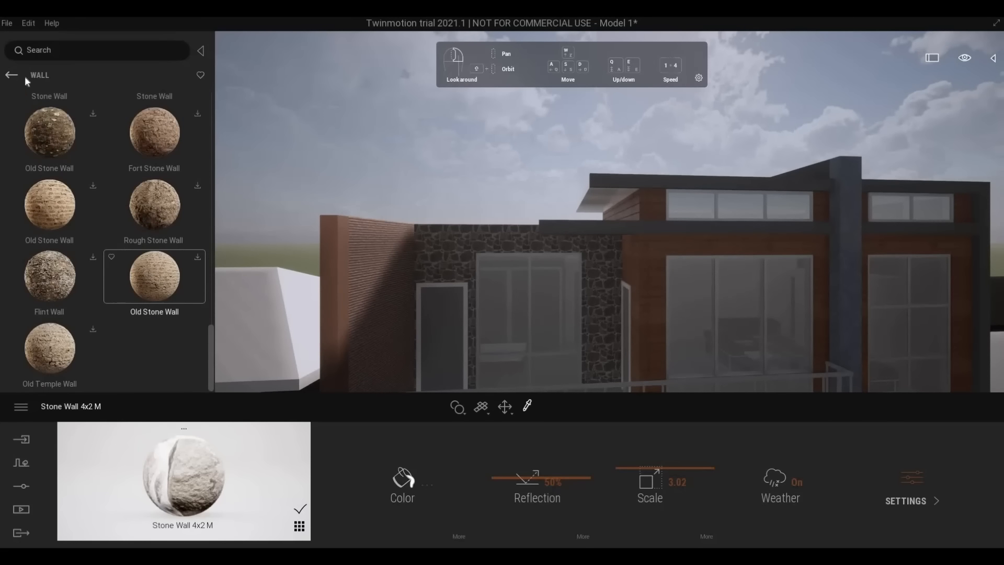
pyautogui.click(12, 75)
pyautogui.scroll(-2, 95, 355)
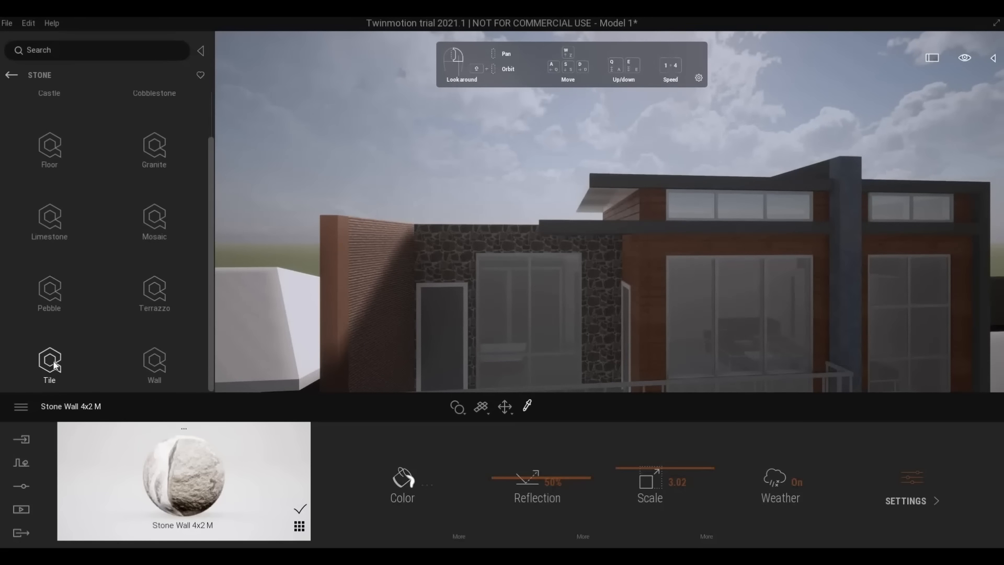
pyautogui.click(55, 364)
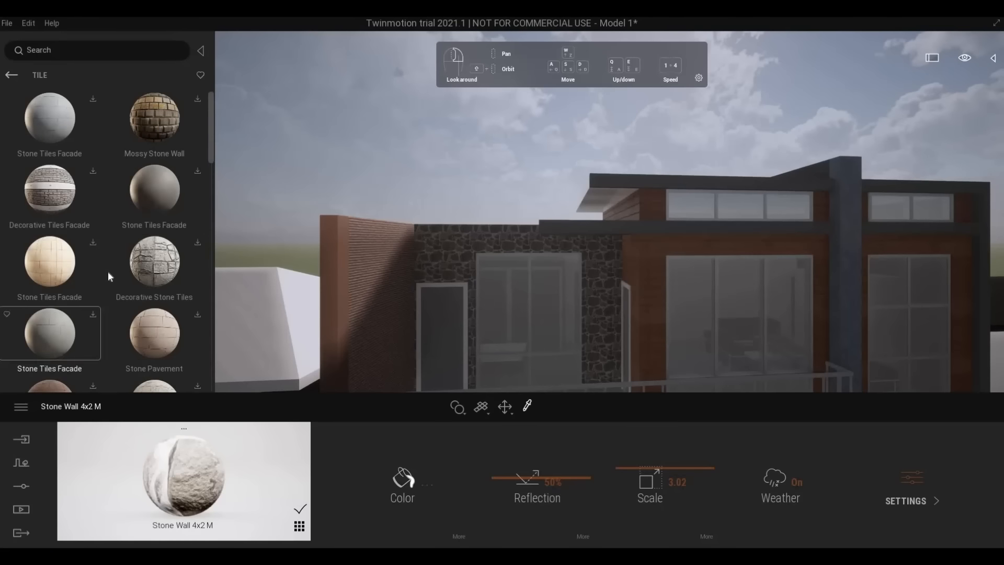
pyautogui.scroll(-5, 109, 276)
pyautogui.scroll(-2, 110, 276)
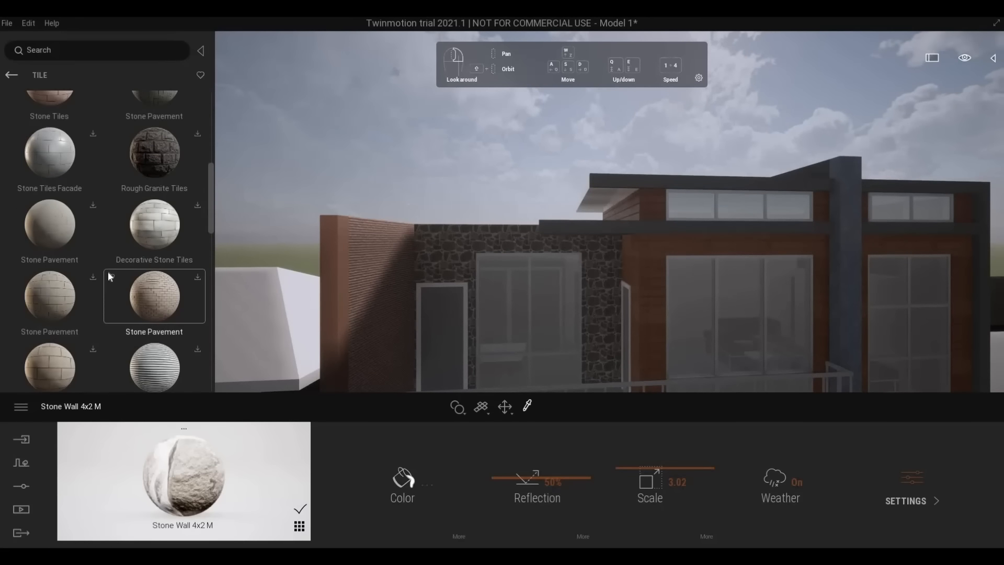
pyautogui.scroll(-5, 110, 276)
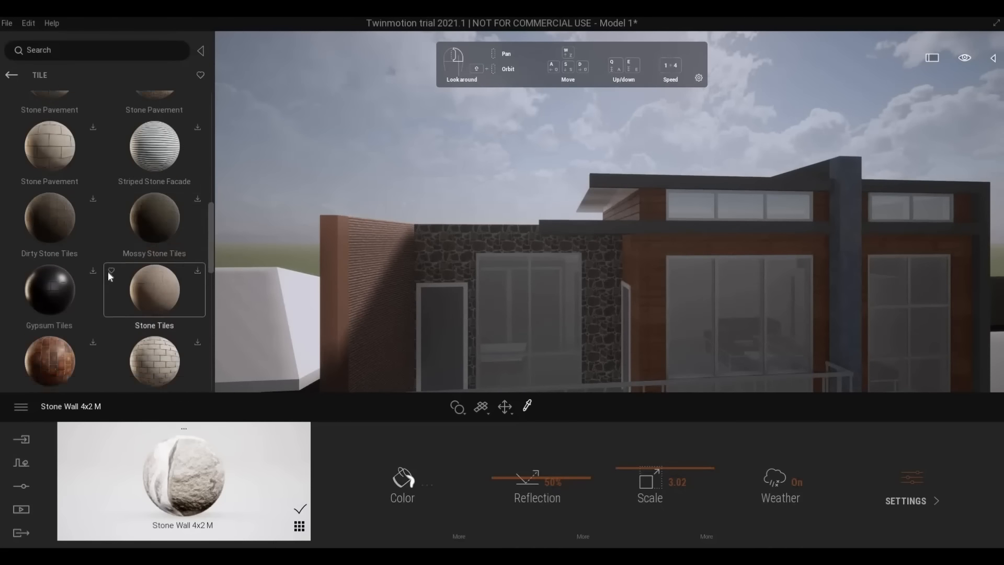
pyautogui.scroll(-6, 107, 274)
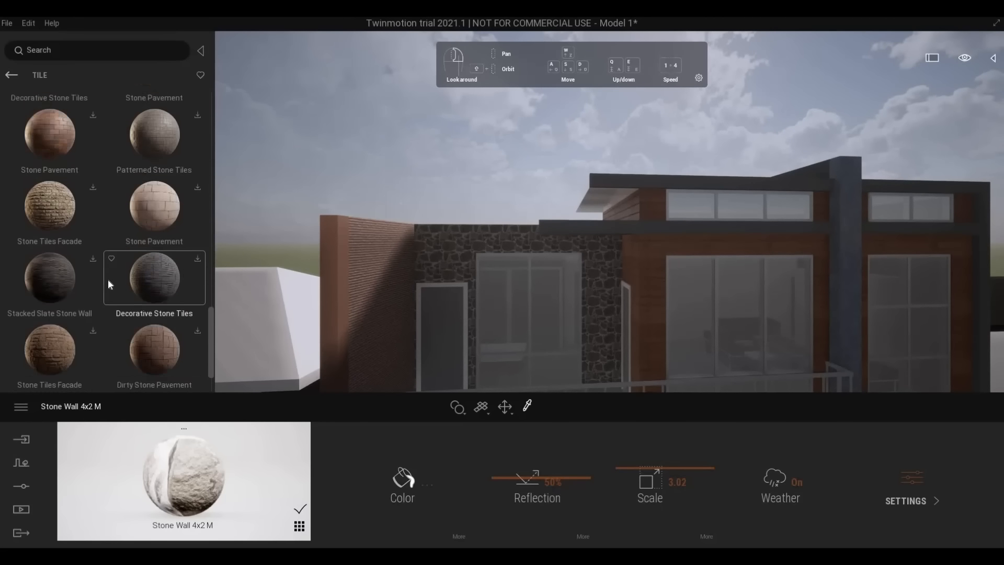
# Step: Download the Slate Stone Facade material from the stone tile category and apply it to the tall vertical column on the facade
pyautogui.scroll(-6, 106, 277)
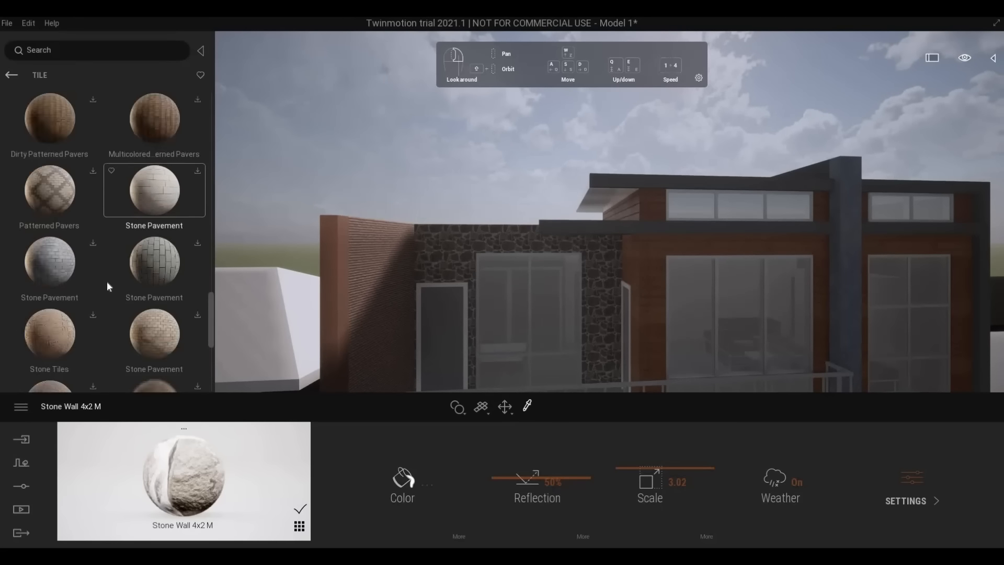
pyautogui.scroll(-4, 109, 287)
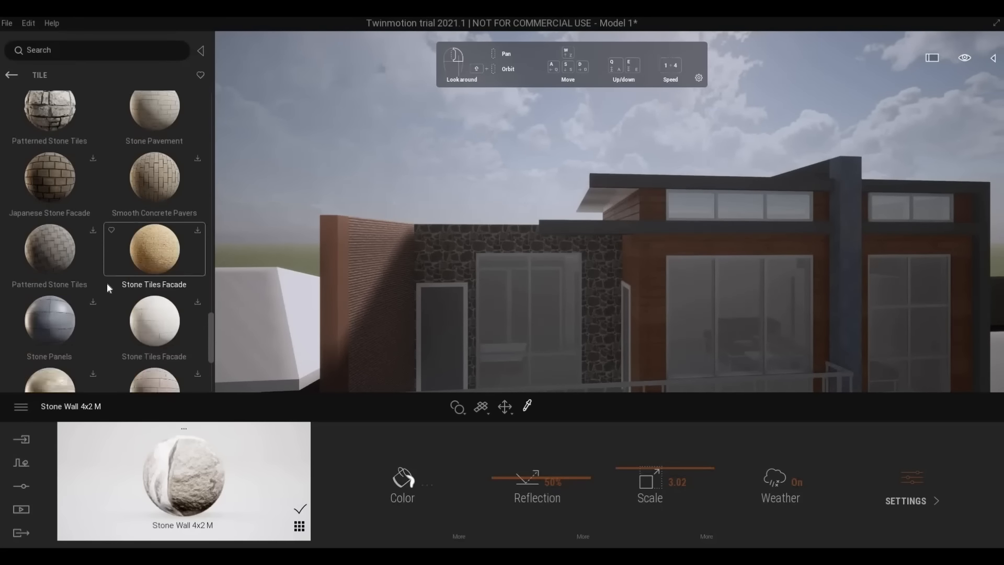
pyautogui.scroll(-6, 107, 288)
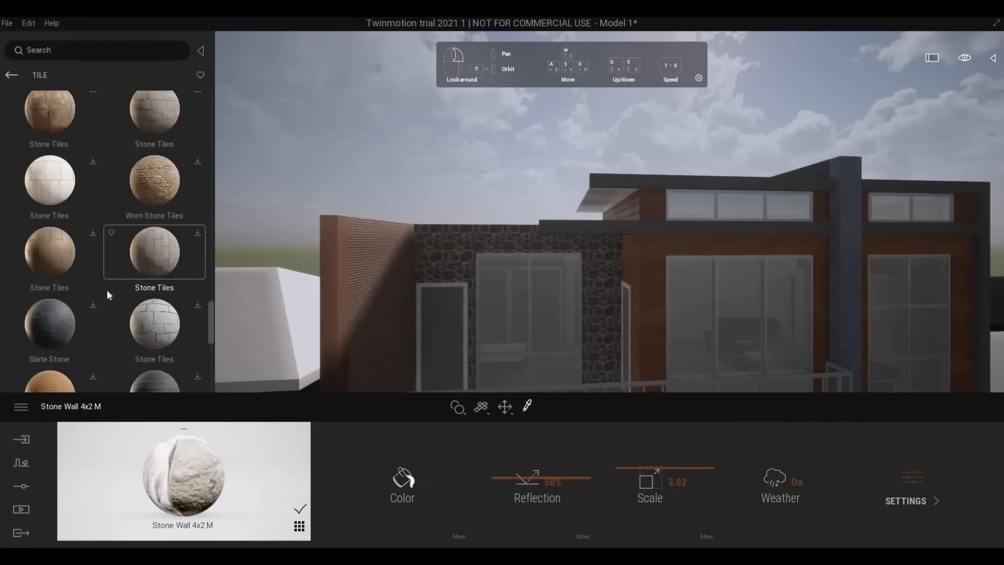
pyautogui.scroll(-3, 107, 289)
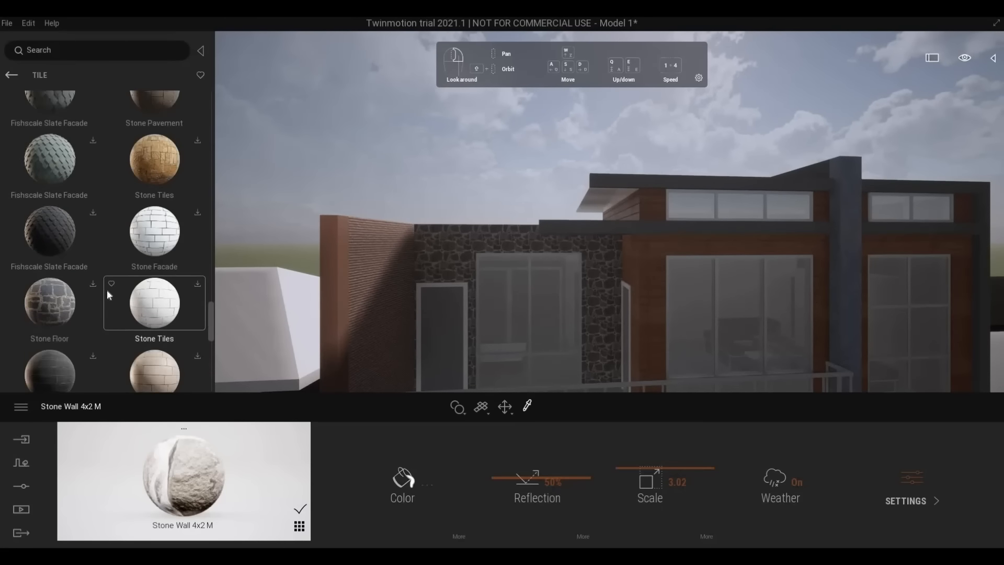
pyautogui.scroll(-5, 107, 290)
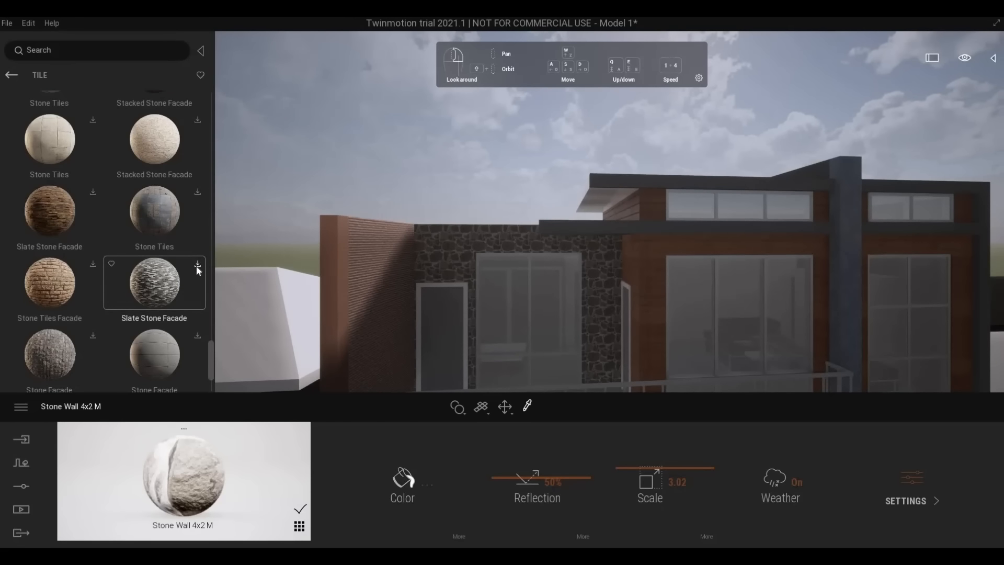
pyautogui.click(197, 266)
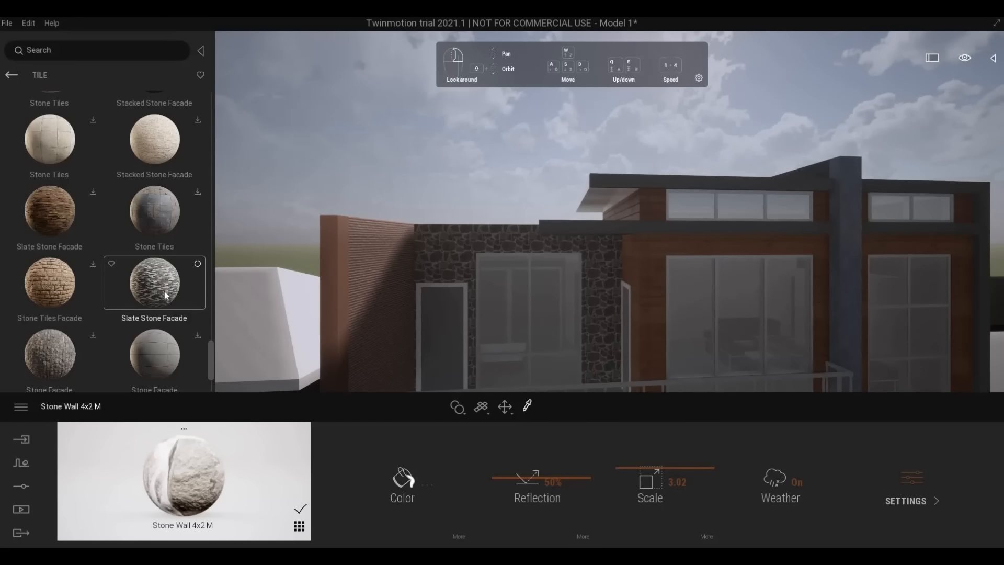
pyautogui.moveTo(163, 292); pyautogui.dragTo(845, 255)
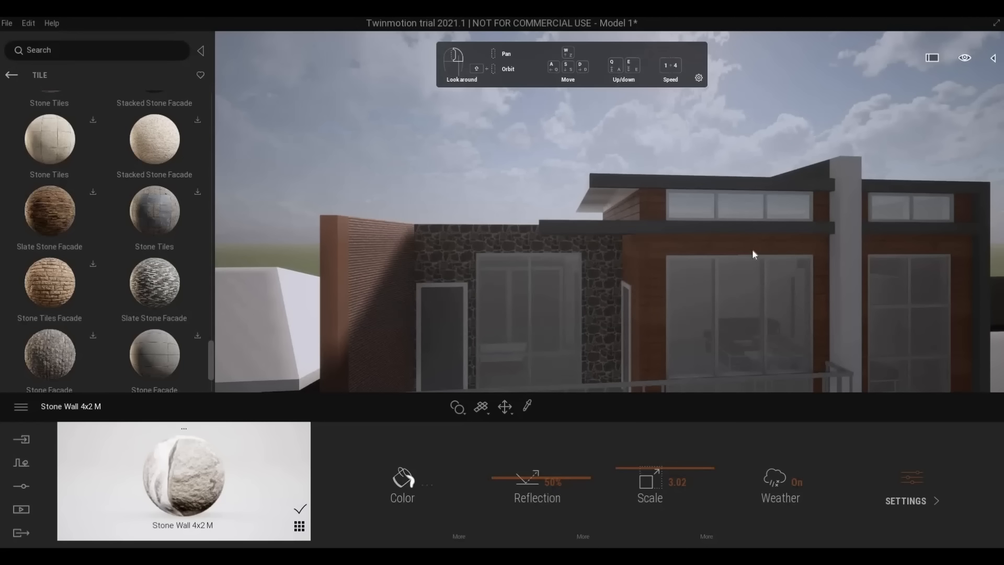
# Step: Examine the slate stone column up close, including its extension across the roof
pyautogui.press('w')
pyautogui.press('q')
pyautogui.press('d')
pyautogui.press('w')
pyautogui.press('d')
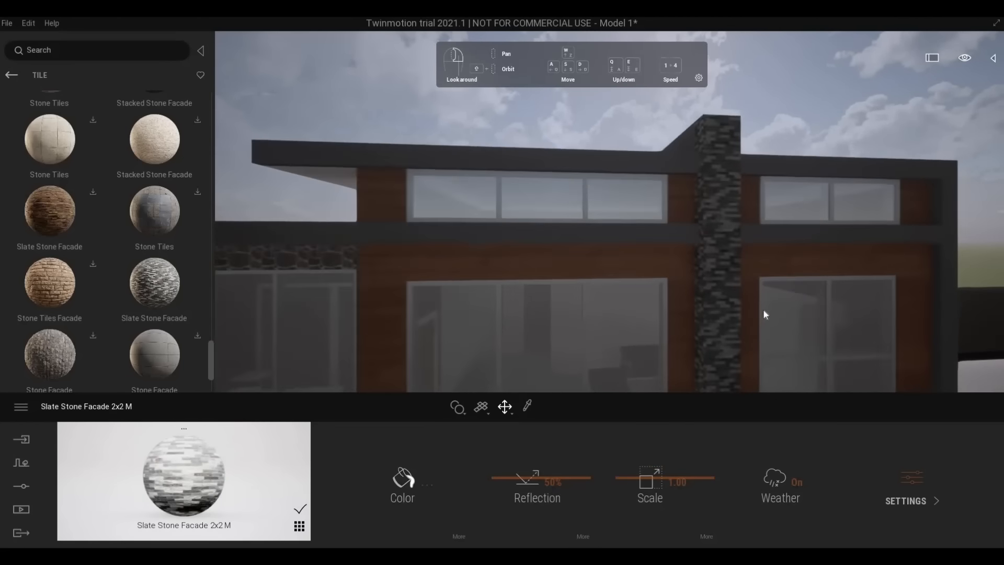
pyautogui.press('a')
pyautogui.press('q')
pyautogui.press('q')
pyautogui.moveTo(627, 381); pyautogui.dragTo(569, 361, button='right')
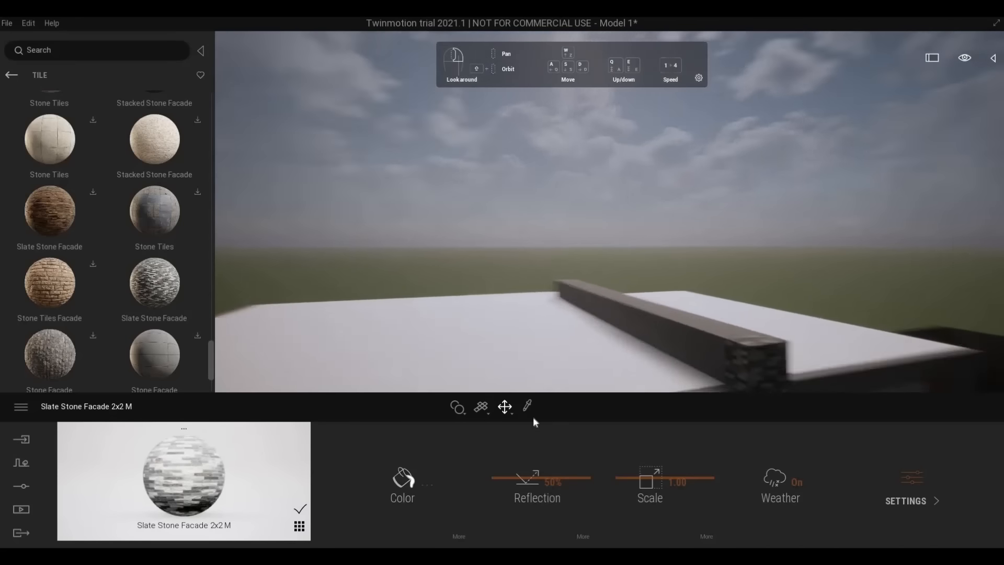
pyautogui.press('s')
# Step: Try the Slate Stone Facade material on the roof extension and roof edges, and undo it
pyautogui.moveTo(178, 474); pyautogui.dragTo(528, 334)
pyautogui.hotkey('ctrl', 'z')
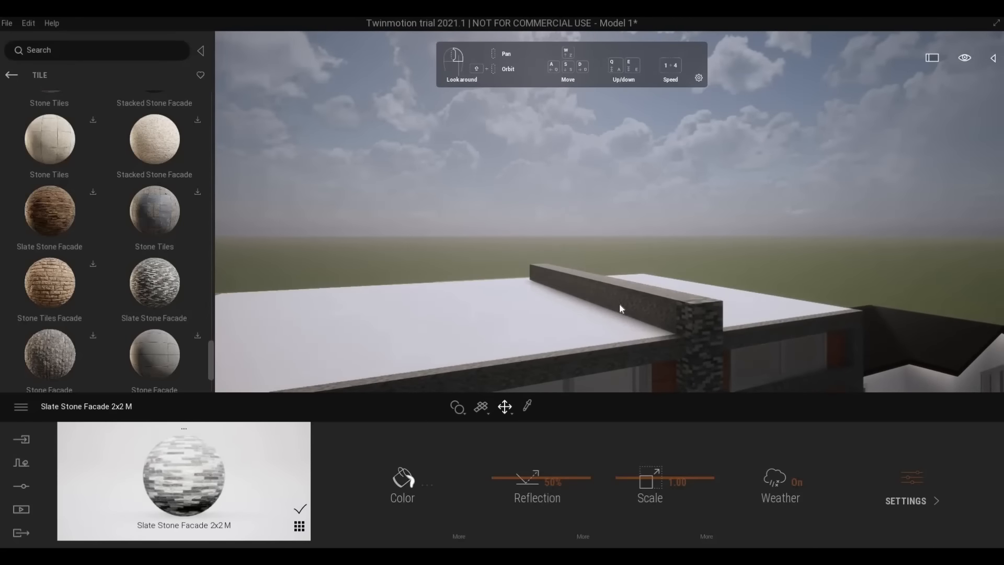
pyautogui.press('s')
pyautogui.press('d')
pyautogui.press('e')
pyautogui.press('a')
pyautogui.press('e')
pyautogui.press('w')
pyautogui.press('d')
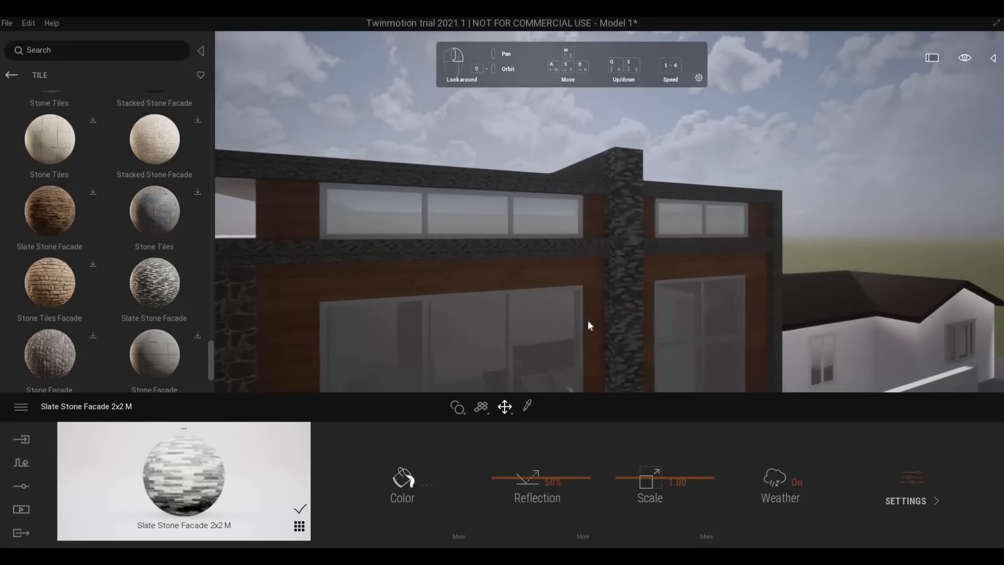
pyautogui.press('a')
pyautogui.moveTo(572, 323); pyautogui.dragTo(529, 315, button='right')
pyautogui.press('s')
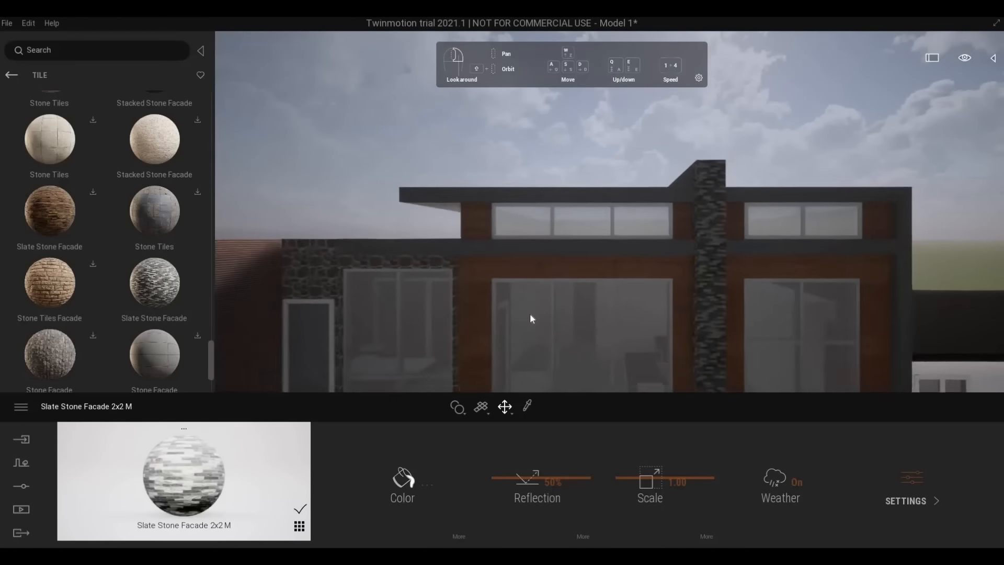
pyautogui.press('d')
pyautogui.press('e')
pyautogui.press('a')
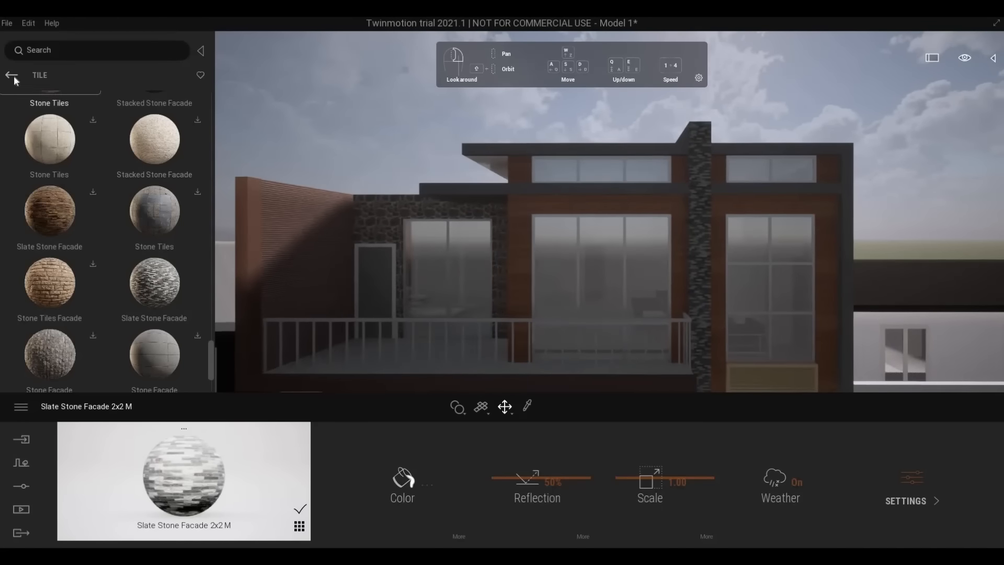
# Step: Download the White Facade material from the painted plaster surfaces and apply it to the roof edges and facade frame
pyautogui.click(12, 76)
pyautogui.click(12, 76)
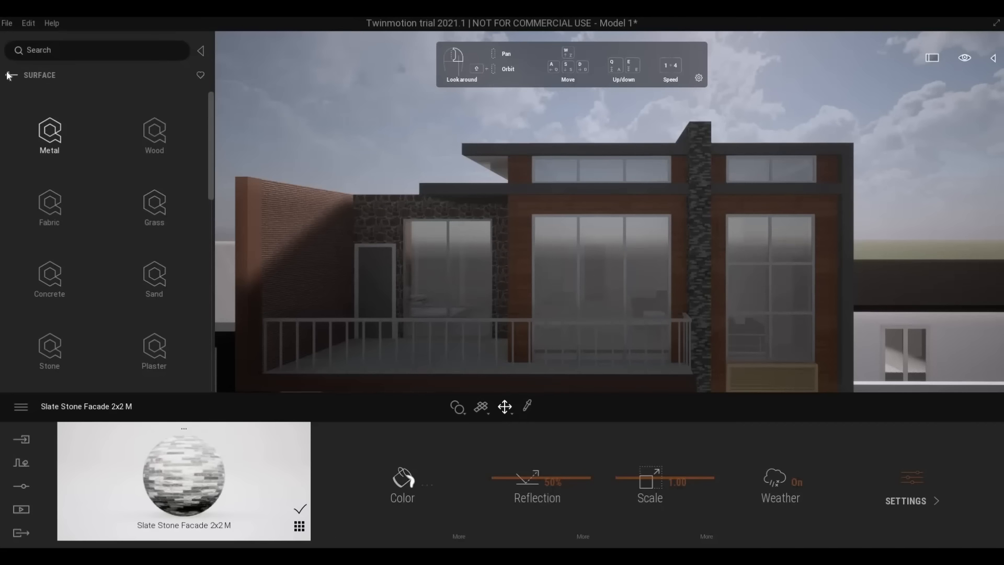
pyautogui.click(8, 76)
pyautogui.click(150, 136)
pyautogui.scroll(-2, 145, 241)
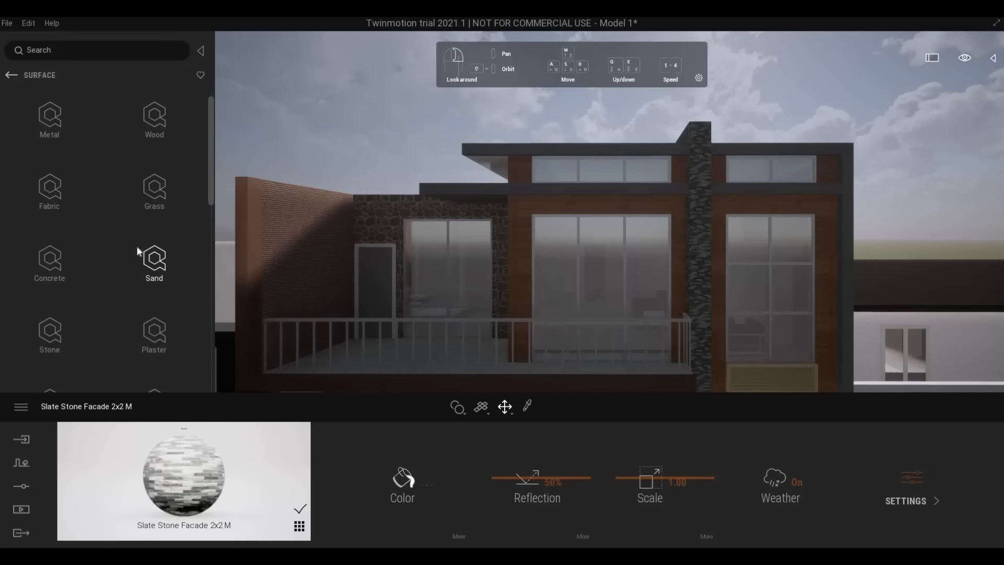
pyautogui.click(152, 272)
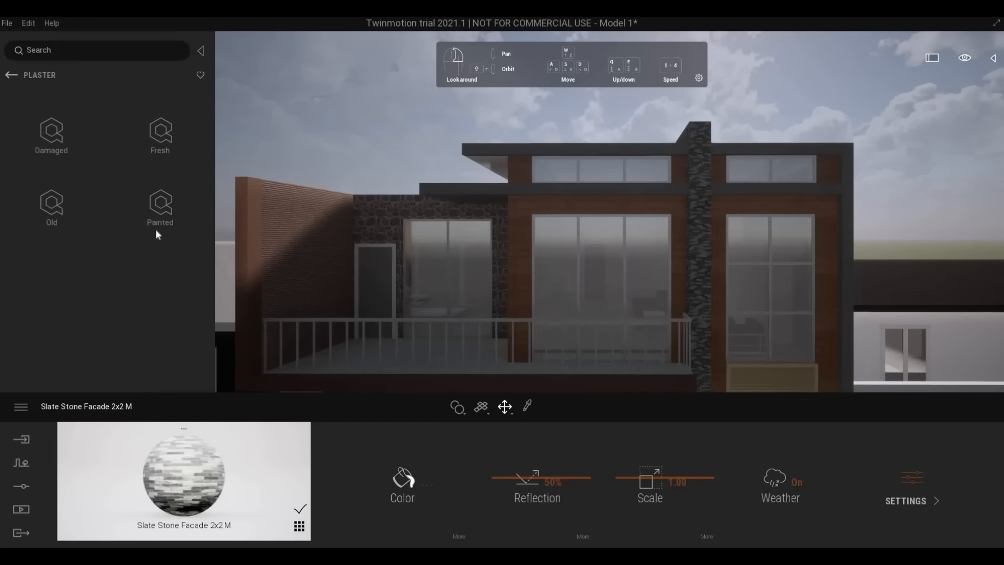
pyautogui.click(155, 228)
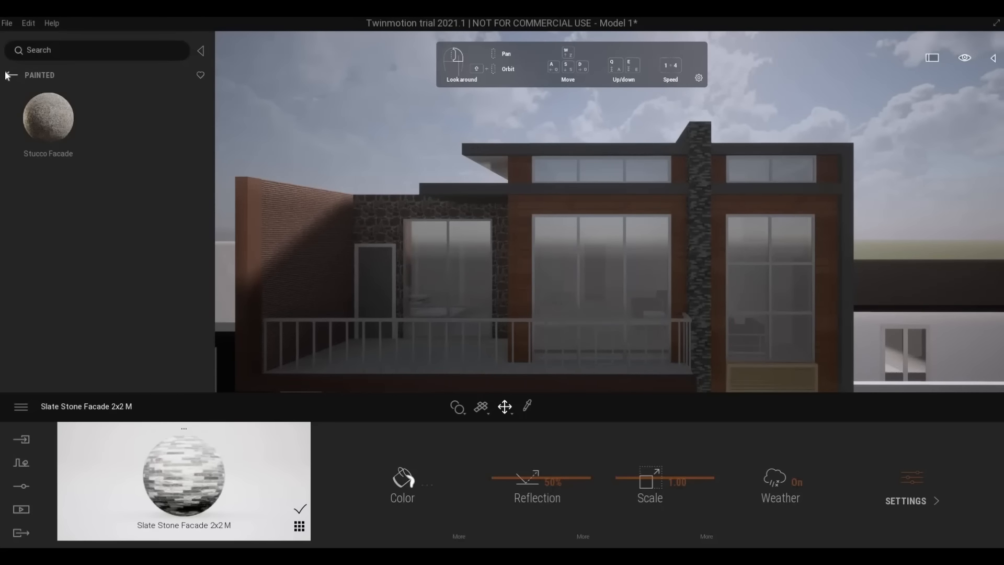
pyautogui.scroll(-2, 155, 293)
pyautogui.scroll(-5, 155, 293)
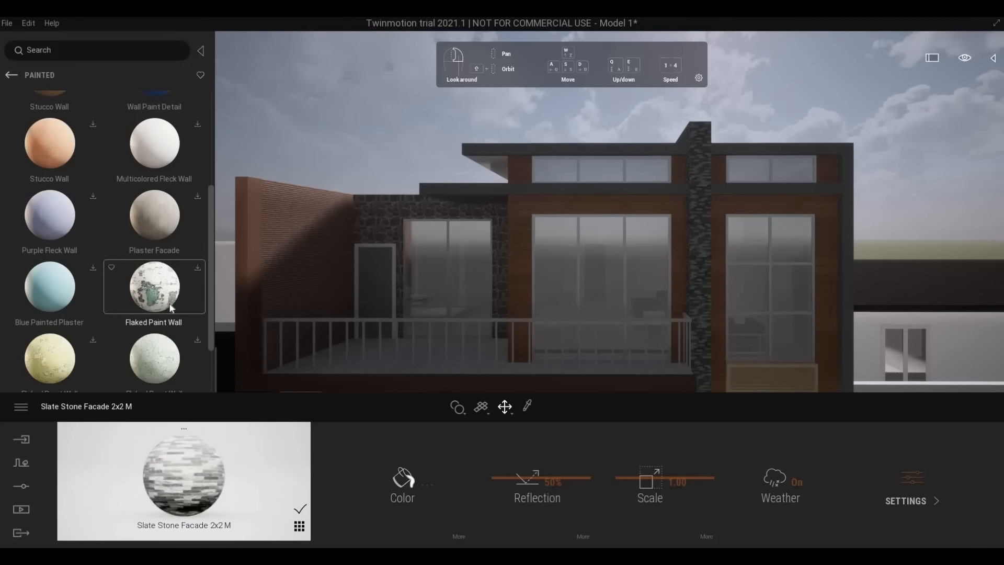
pyautogui.scroll(-5, 176, 322)
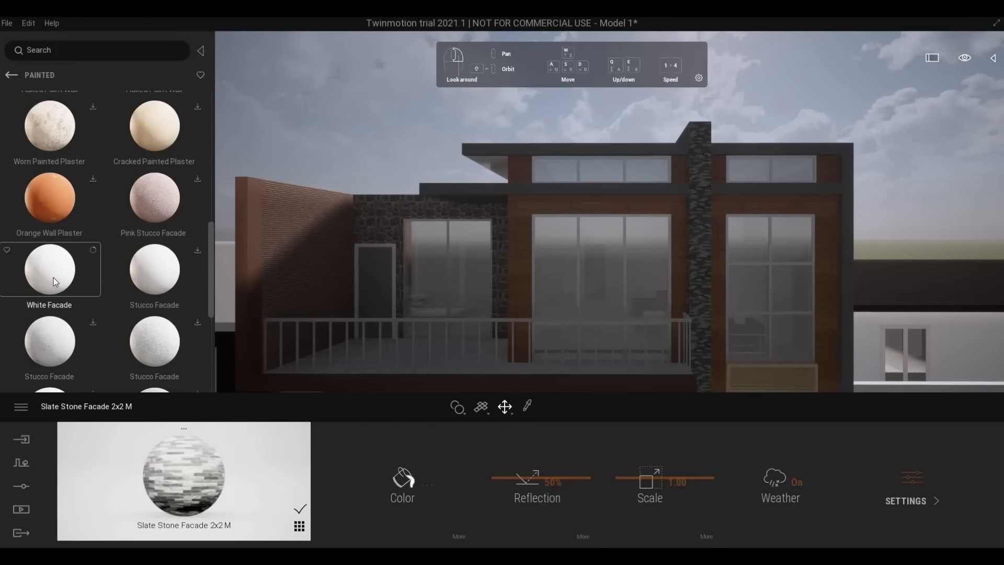
pyautogui.moveTo(55, 277); pyautogui.dragTo(436, 188)
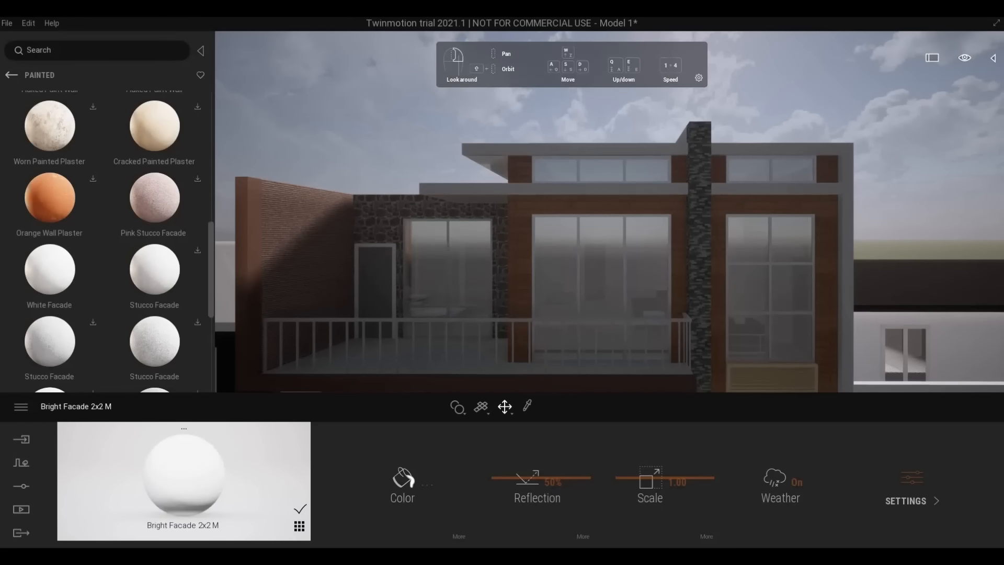
# Step: Apply the White Facade material to the inner face of the brick side wall beside the balcony
pyautogui.keyDown('shift'); pyautogui.moveTo(442, 246); pyautogui.dragTo(465, 262, button='middle'); pyautogui.keyUp('shift')
pyautogui.scroll(4, 464, 266)
pyautogui.scroll(-3, 460, 255)
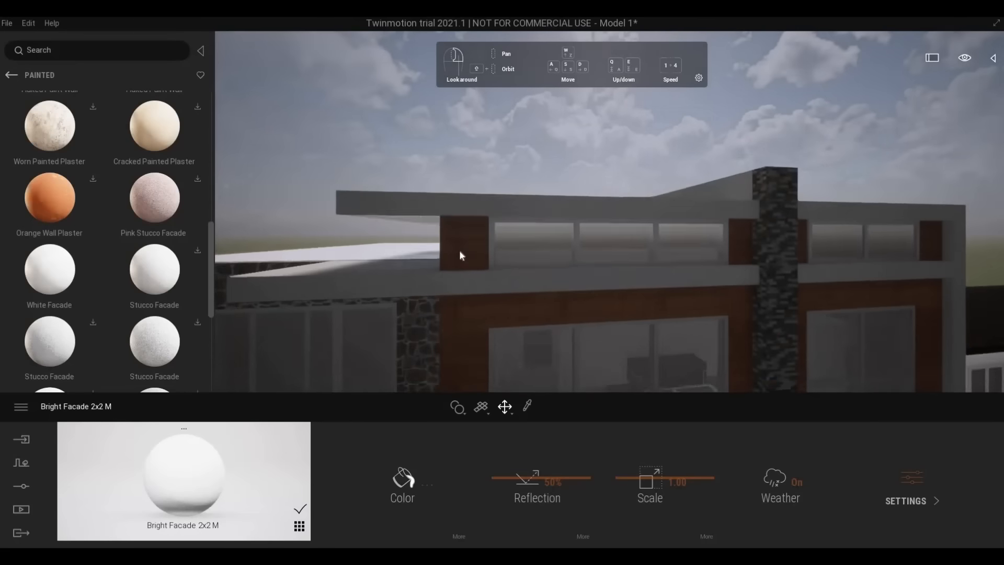
pyautogui.press('w')
pyautogui.press('s')
pyautogui.press('q')
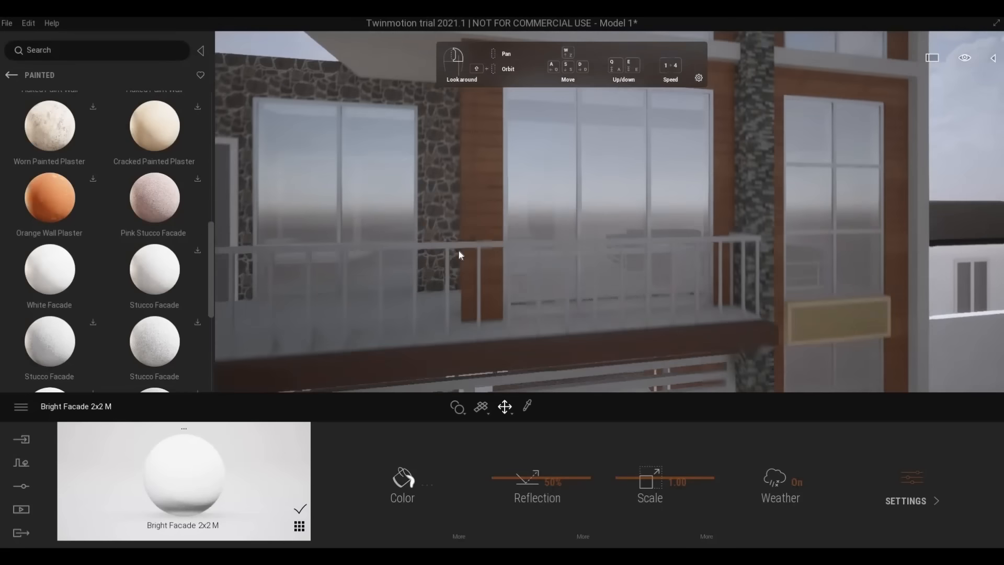
pyautogui.press('s')
pyautogui.press('a')
pyautogui.press('w')
pyautogui.moveTo(469, 249); pyautogui.dragTo(121, 302, button='right')
pyautogui.press('d')
pyautogui.moveTo(293, 261); pyautogui.dragTo(162, 261, button='right')
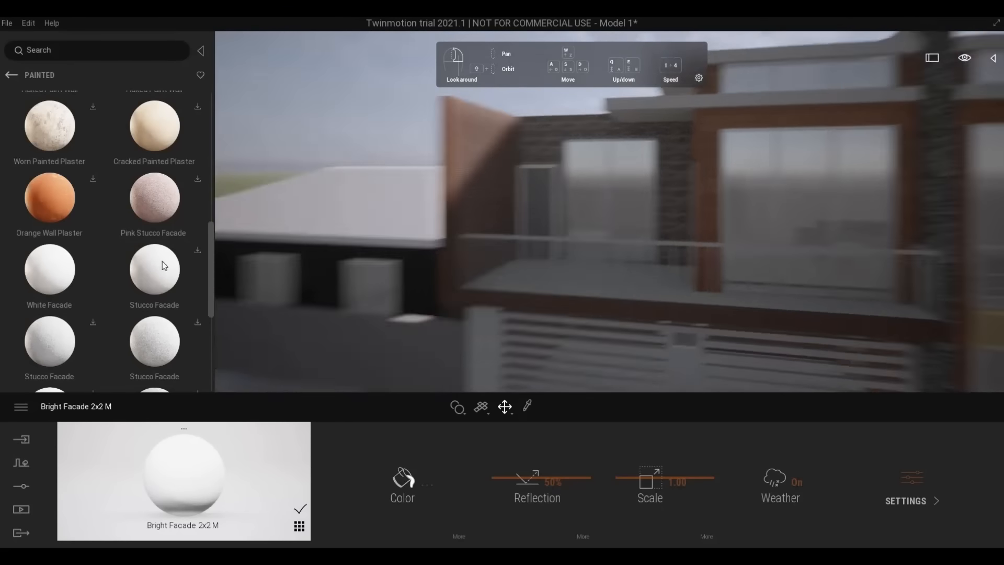
pyautogui.moveTo(50, 269); pyautogui.dragTo(532, 152)
pyautogui.press('s')
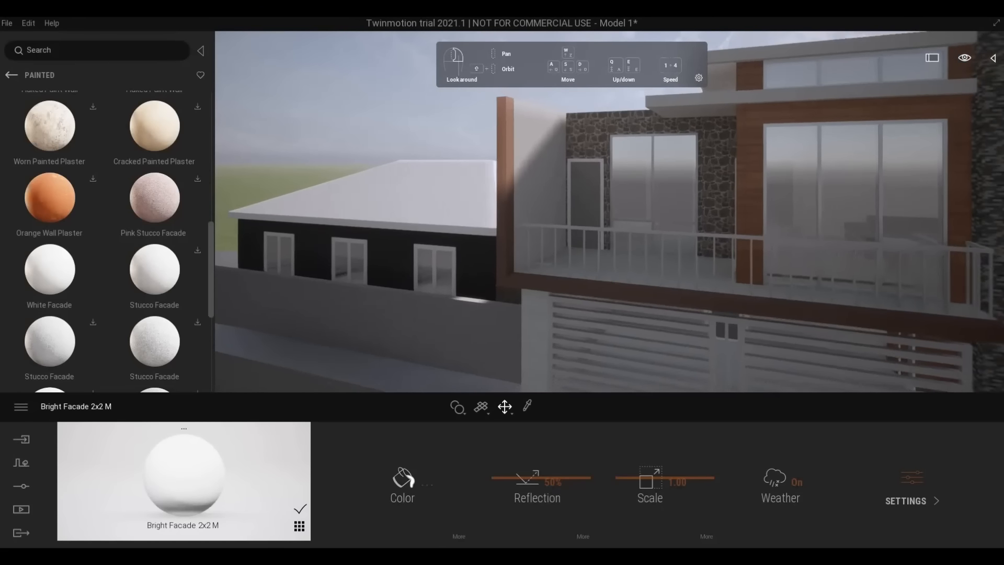
# Step: Apply the White Facade material to the front edge of the balcony side wall and the balcony slab edge
pyautogui.press('s')
pyautogui.moveTo(532, 189); pyautogui.dragTo(564, 204, button='right')
pyautogui.press('d')
pyautogui.press('s')
pyautogui.press('s')
pyautogui.press('a')
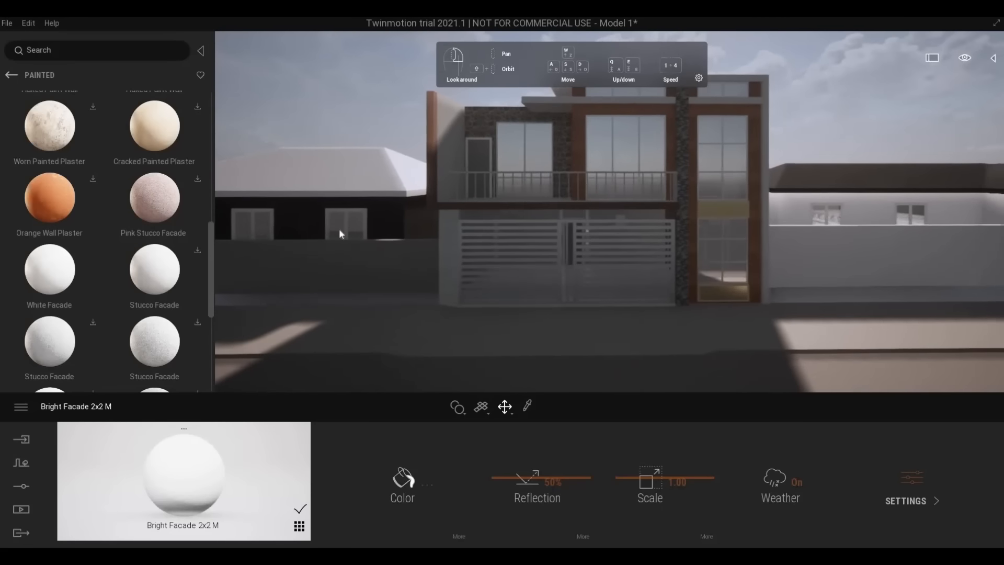
pyautogui.press('w')
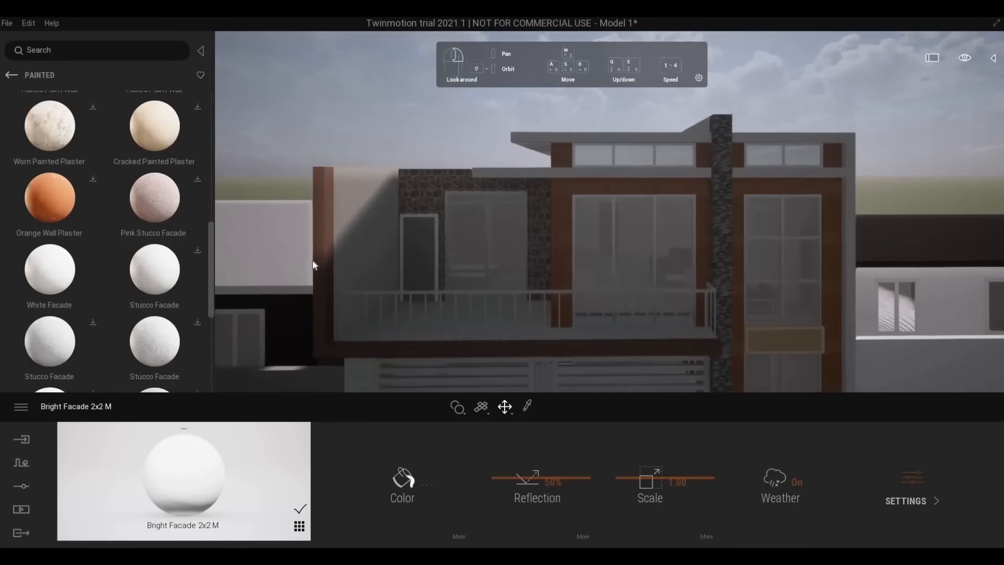
pyautogui.press('q')
pyautogui.moveTo(50, 269); pyautogui.dragTo(306, 223)
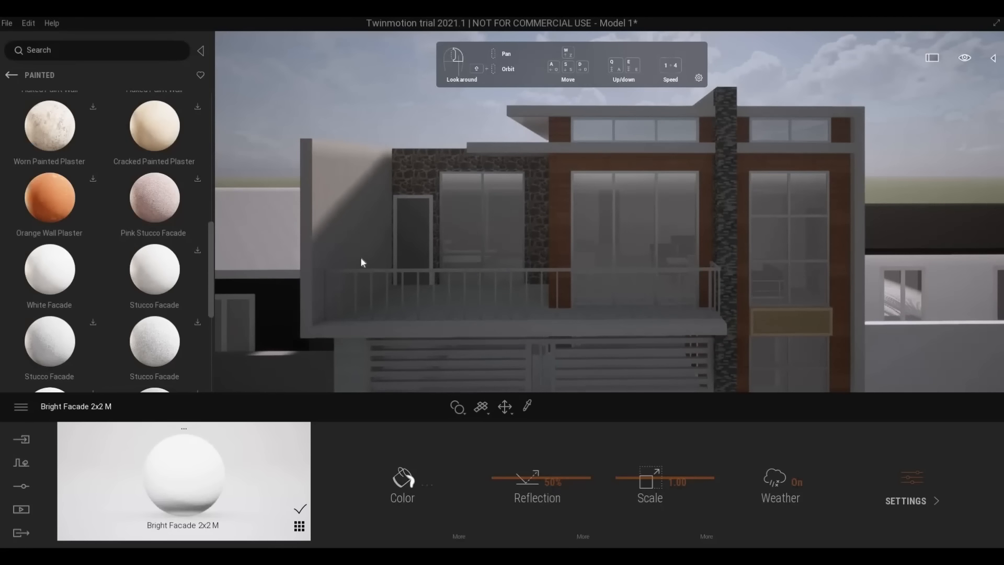
# Step: Examine the Megascans painted and treated metal materials for one that suits the front gate
pyautogui.press('s')
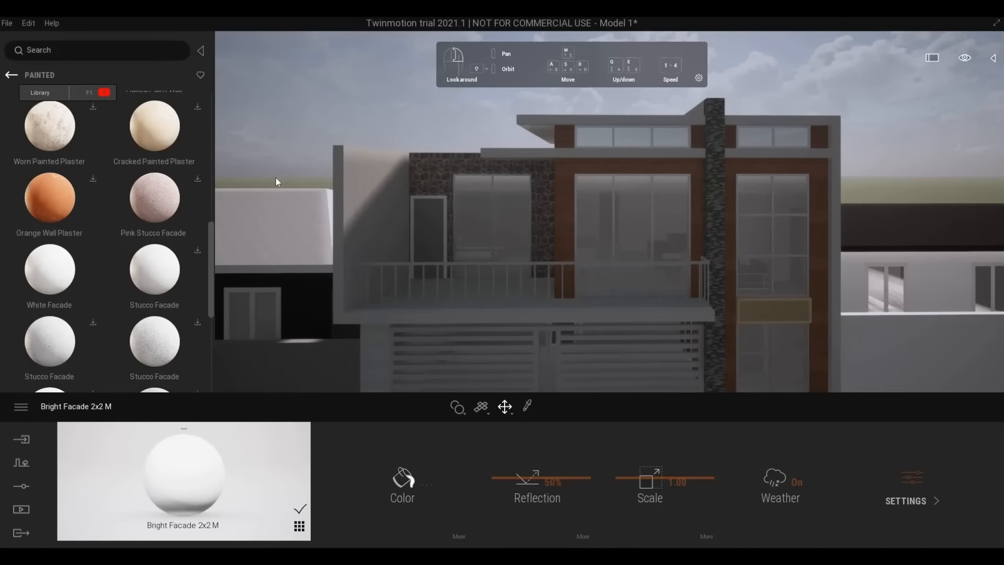
pyautogui.press('s')
pyautogui.press('q')
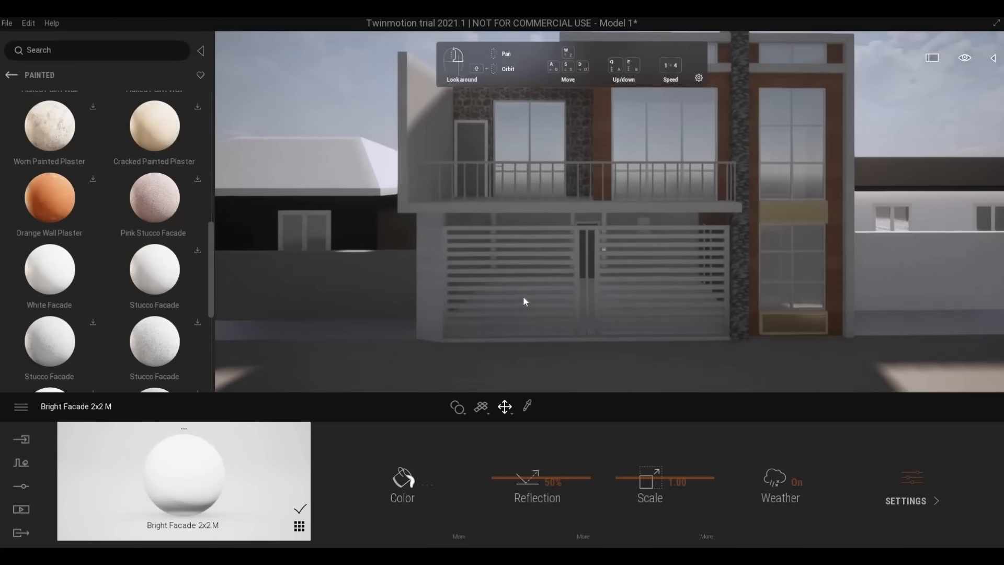
pyautogui.press('w')
pyautogui.click(14, 76)
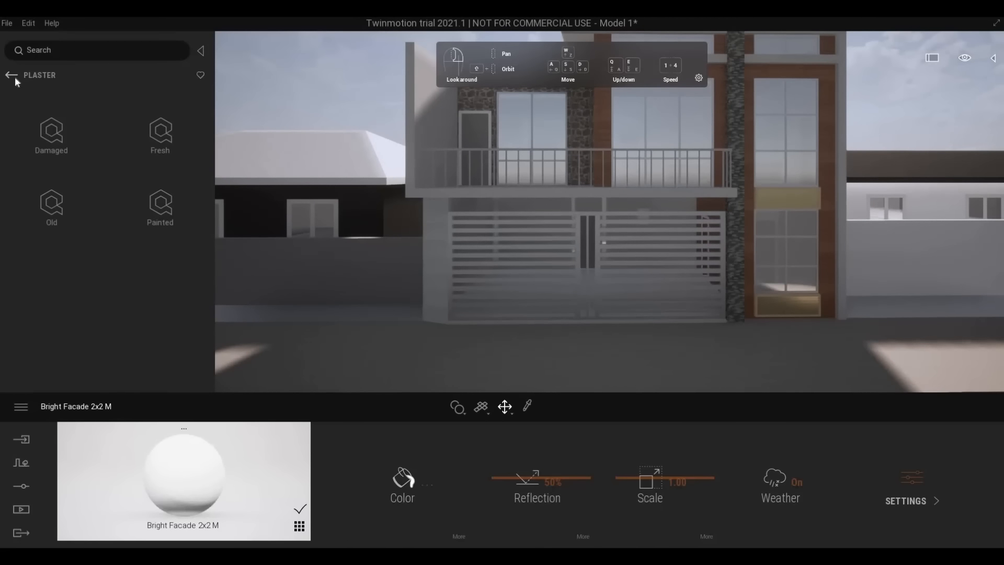
pyautogui.click(14, 76)
pyautogui.click(63, 125)
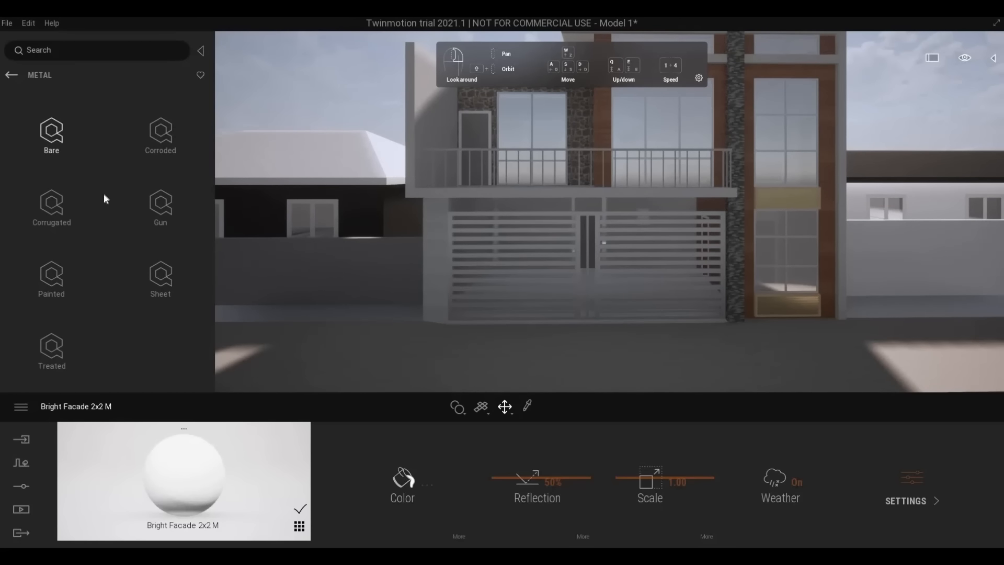
pyautogui.click(51, 282)
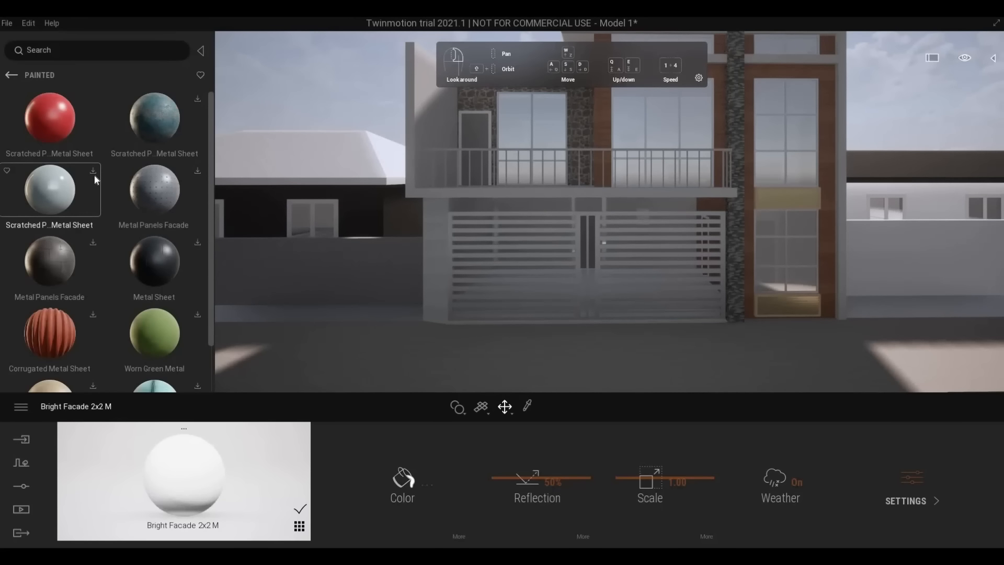
pyautogui.scroll(-2, 92, 261)
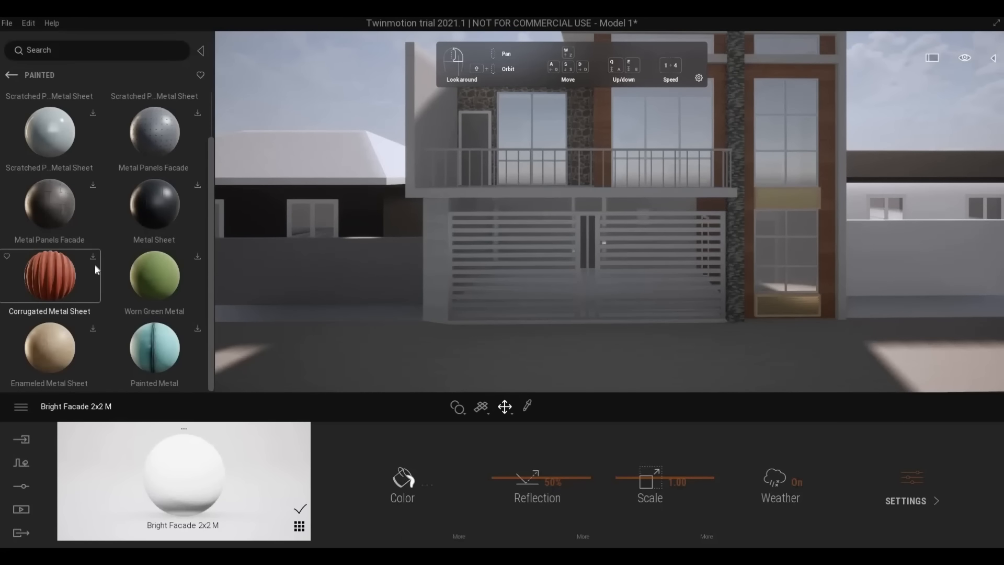
pyautogui.scroll(2, 115, 250)
pyautogui.click(11, 75)
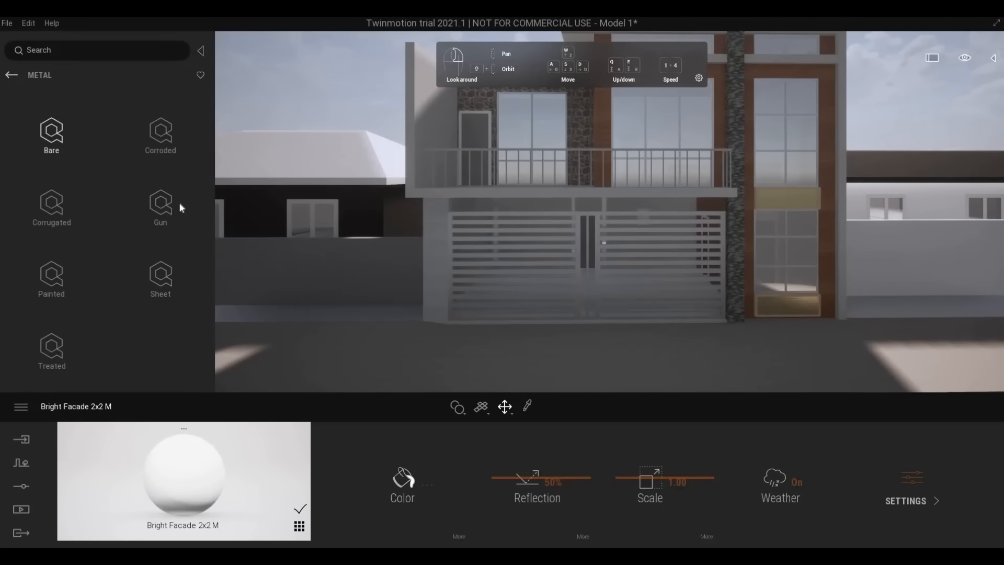
pyautogui.click(63, 345)
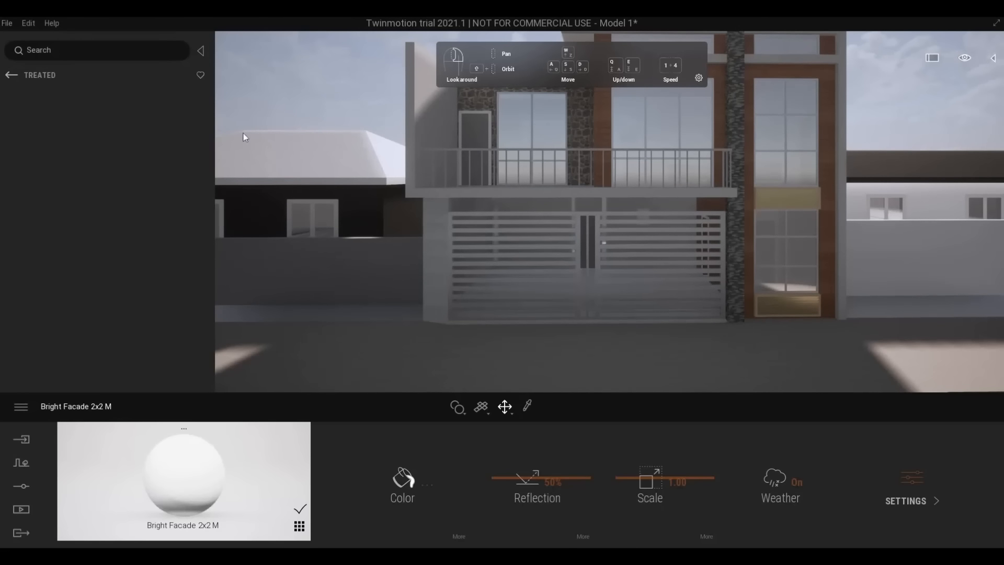
pyautogui.click(11, 74)
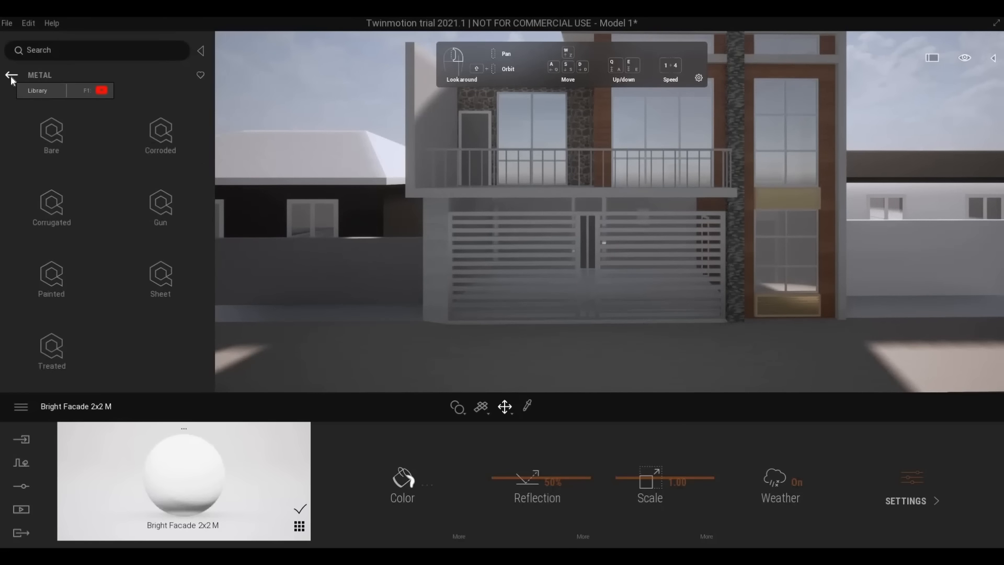
# Step: Apply the Brushed aluminium 01 material from the library's metals to the slatted front gate
pyautogui.click(11, 77)
pyautogui.click(11, 77)
pyautogui.click(15, 78)
pyautogui.click(56, 134)
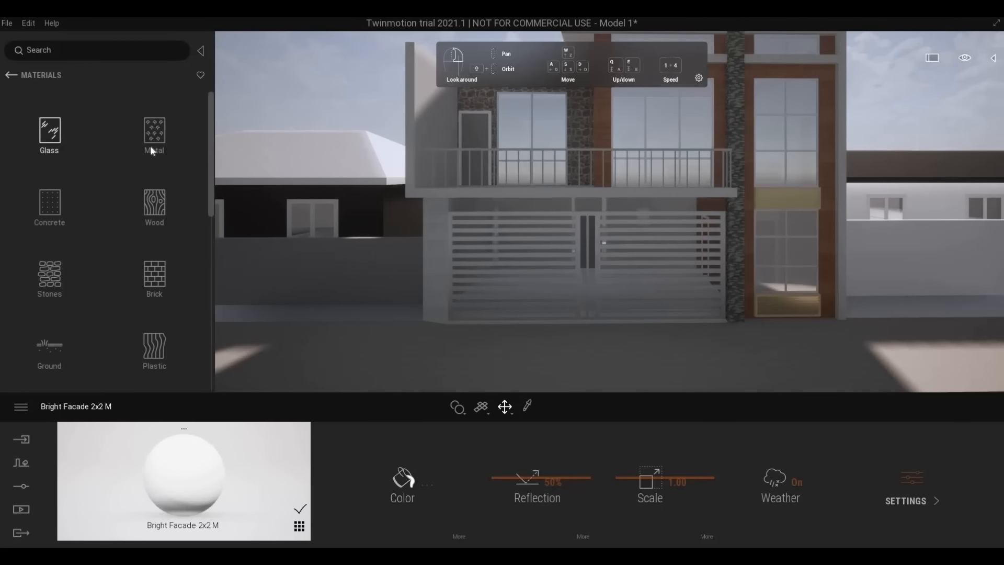
pyautogui.click(147, 159)
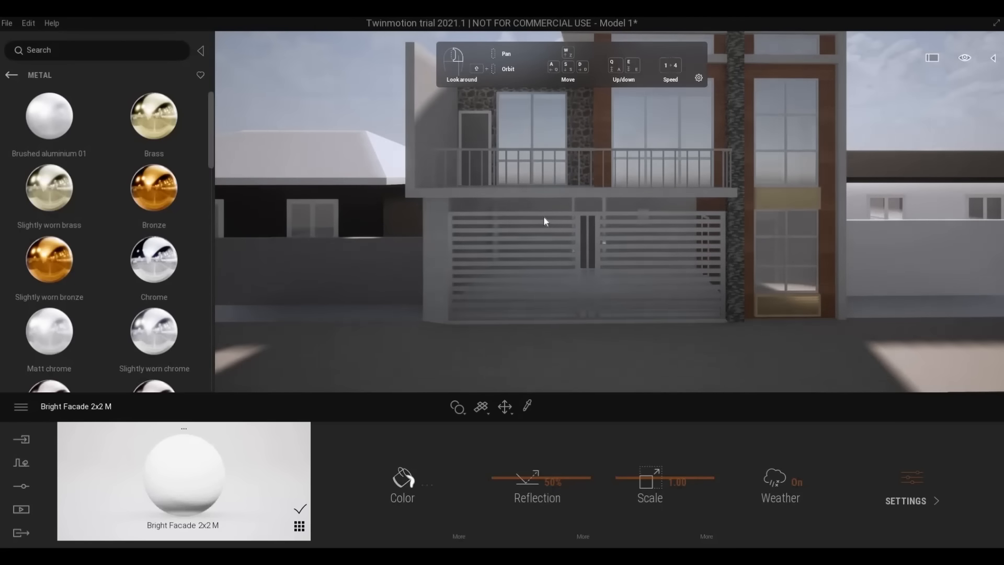
pyautogui.moveTo(544, 215)
pyautogui.mouseDown()
pyautogui.moveTo(548, 233)
pyautogui.moveTo(602, 249)
pyautogui.mouseUp()
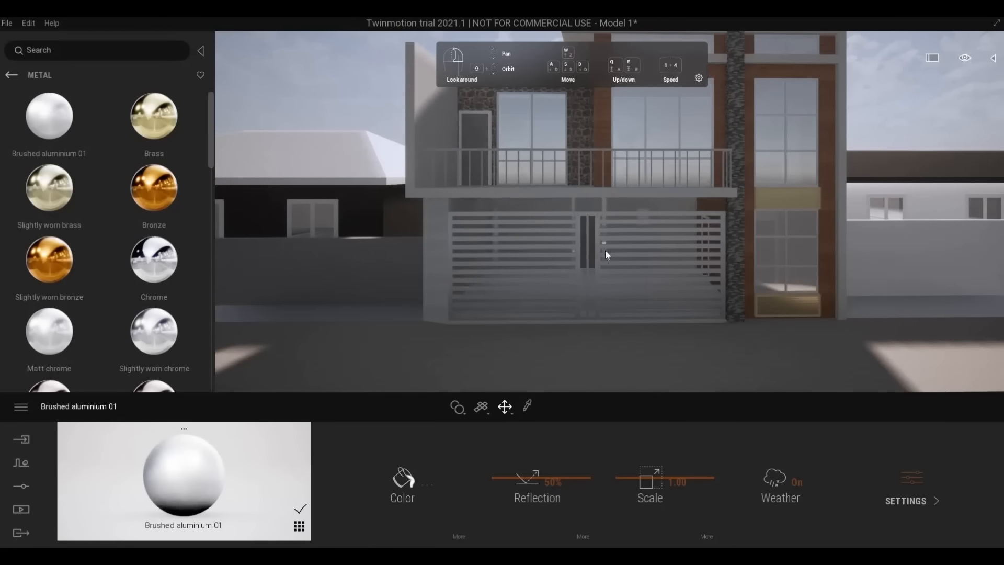
# Step: Set the color of the gate's Brushed aluminium 01 material to black
pyautogui.click(413, 484)
pyautogui.moveTo(488, 315); pyautogui.dragTo(490, 351)
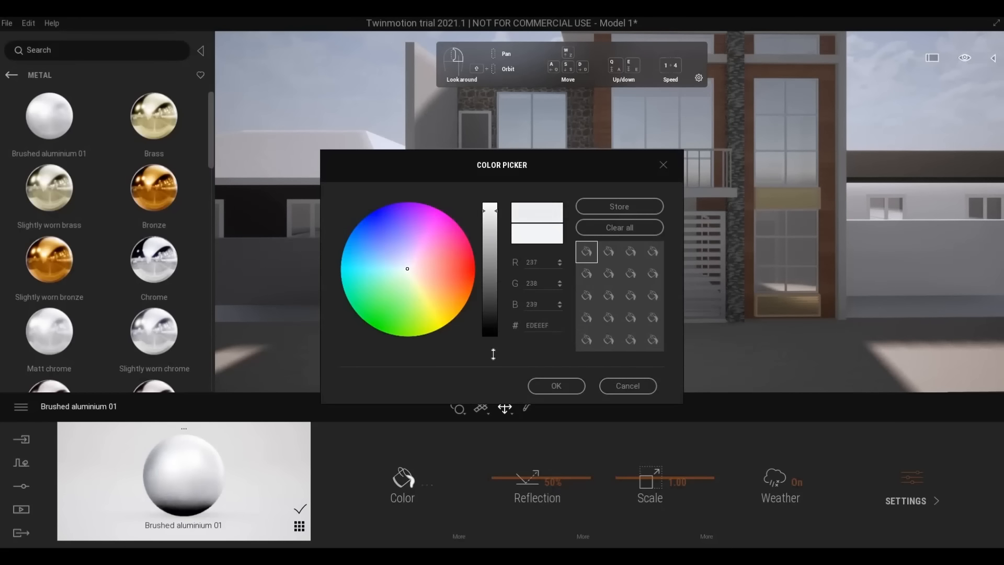
pyautogui.click(544, 382)
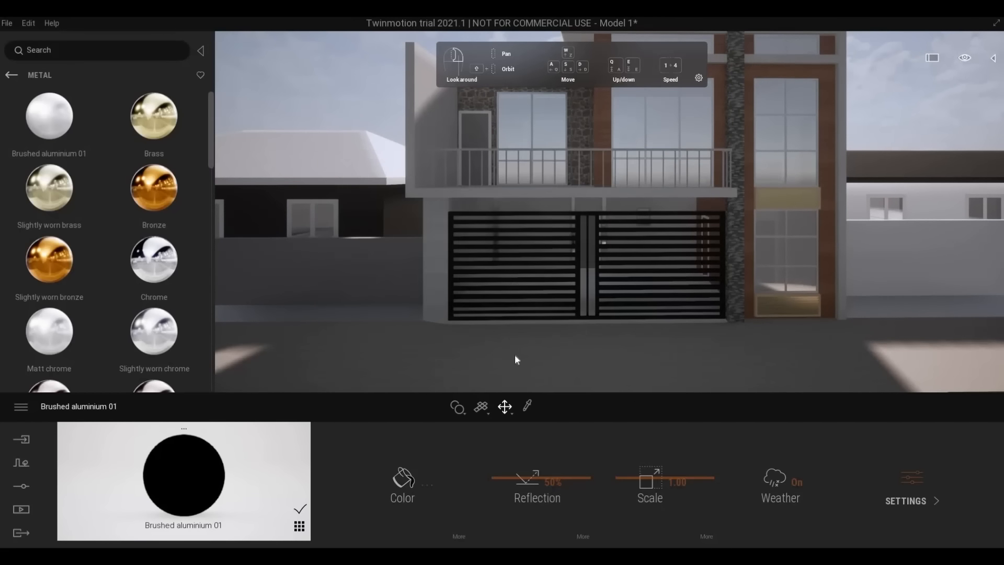
# Step: Apply the black Brushed aluminium 01 material to the balcony railing
pyautogui.press('w')
pyautogui.press('e')
pyautogui.moveTo(191, 472); pyautogui.dragTo(429, 171)
pyautogui.press('w')
pyautogui.press('e')
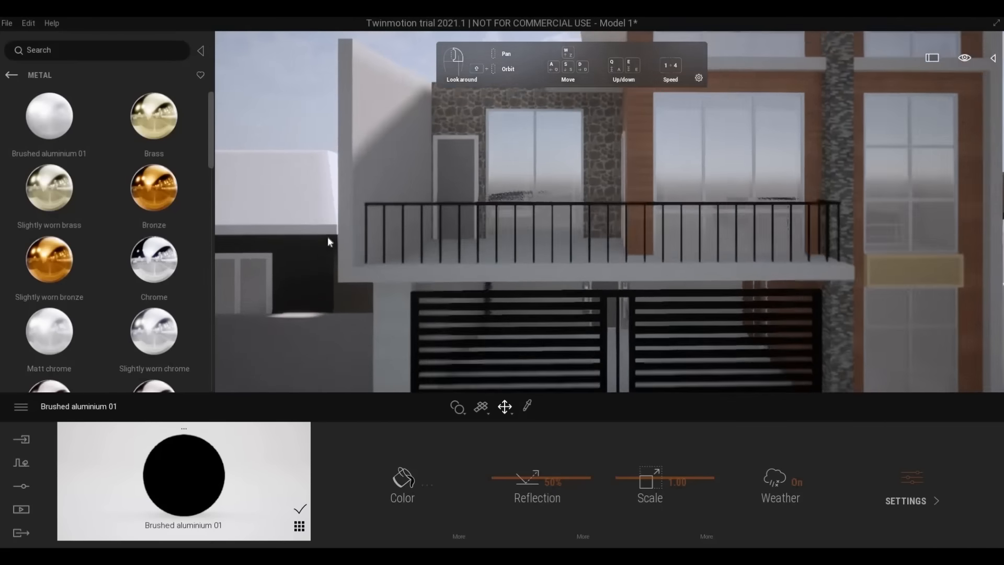
# Step: Examine the balcony, its side wall and the upper facade with the applied materials from several angles
pyautogui.press('a')
pyautogui.moveTo(315, 243); pyautogui.dragTo(400, 236, button='right')
pyautogui.press('w')
pyautogui.press('e')
pyautogui.press('s')
pyautogui.press('a')
pyautogui.press('w')
pyautogui.press('w')
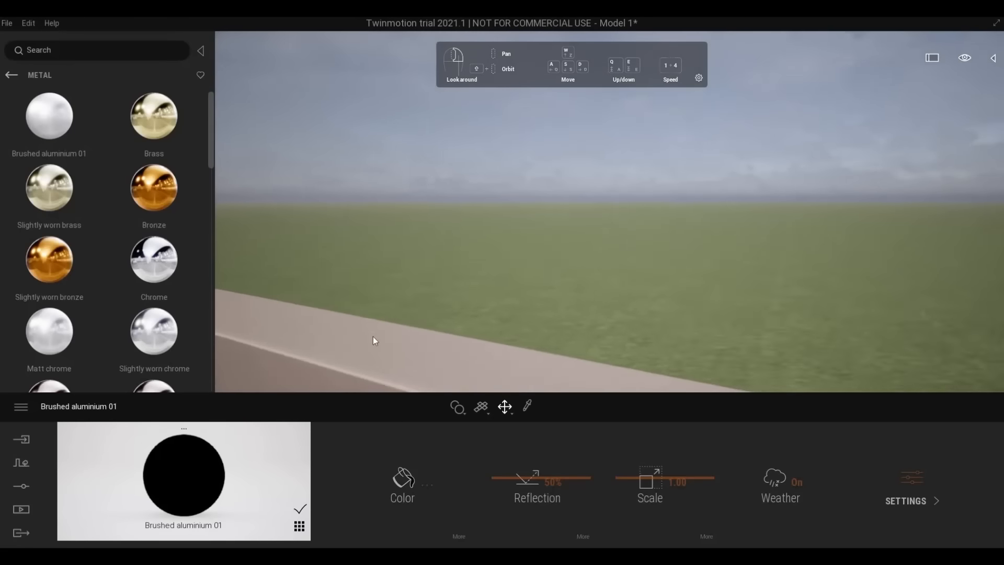
pyautogui.moveTo(374, 340); pyautogui.dragTo(699, 325, button='right')
pyautogui.press('w')
pyautogui.press('d')
pyautogui.press('w')
pyautogui.press('s')
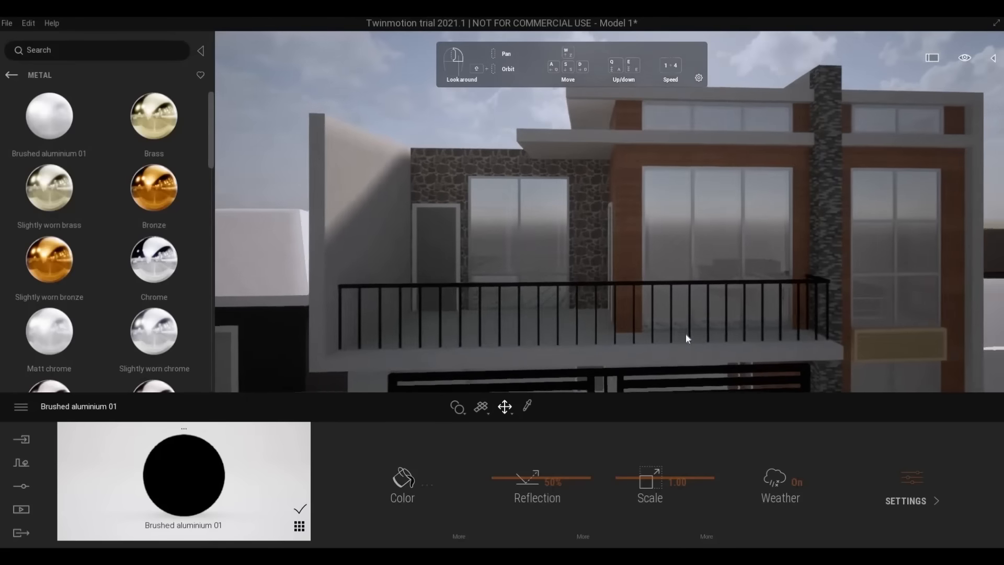
pyautogui.press('a')
# Step: Open object replacement for the M_Single-Flush door group in the scene graph
pyautogui.click(992, 58)
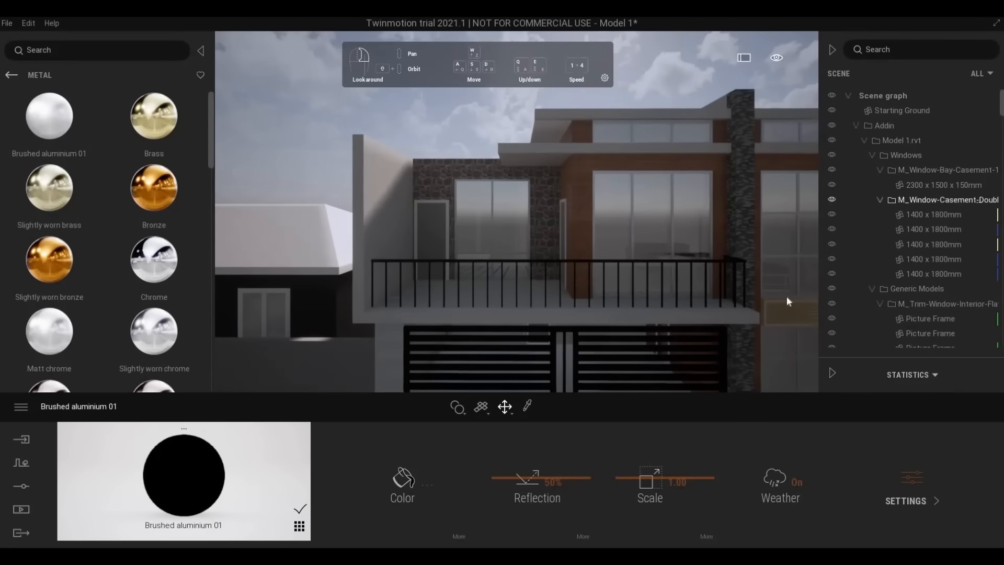
pyautogui.scroll(-5, 933, 219)
pyautogui.click(919, 212)
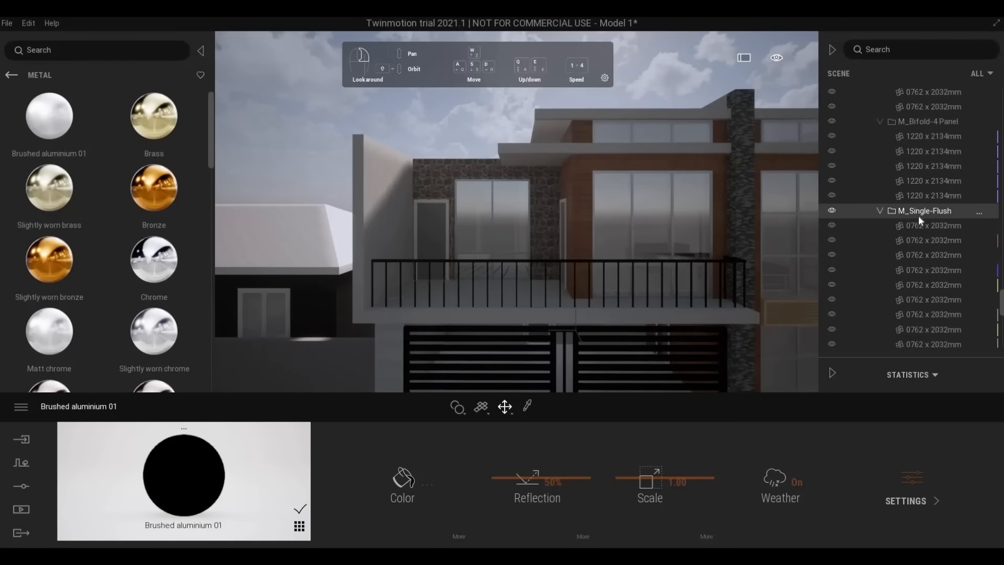
pyautogui.rightClick(918, 211)
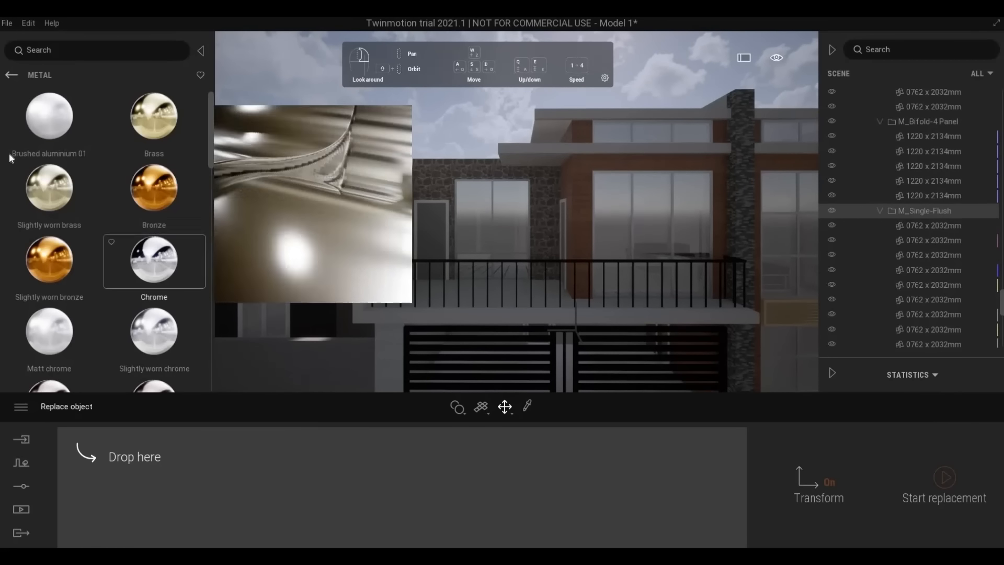
# Step: Choose the Simple Rotating 02 door from the library's rotating doors as the replacement object
pyautogui.click(11, 74)
pyautogui.click(12, 75)
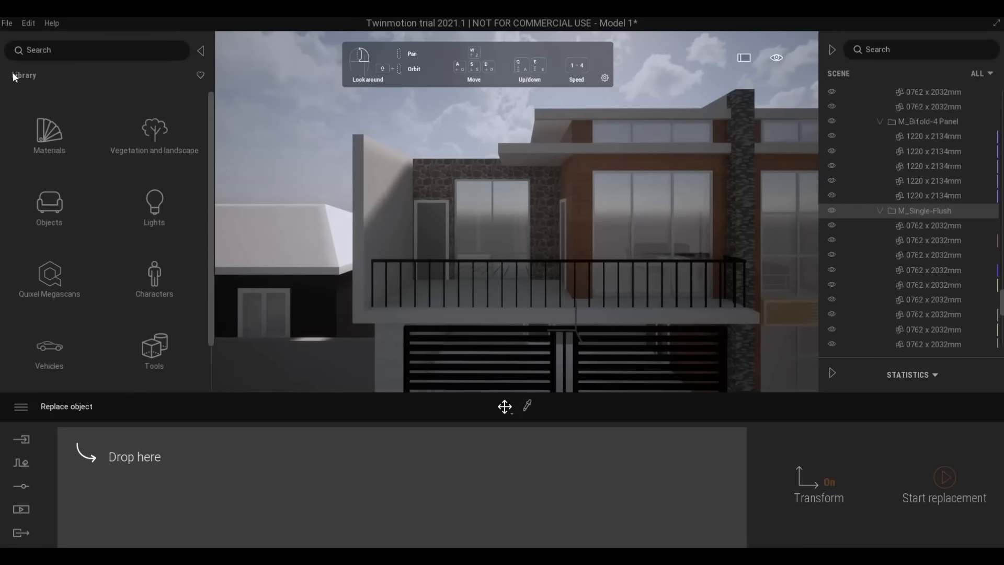
pyautogui.scroll(-1, 92, 285)
pyautogui.scroll(1, 92, 286)
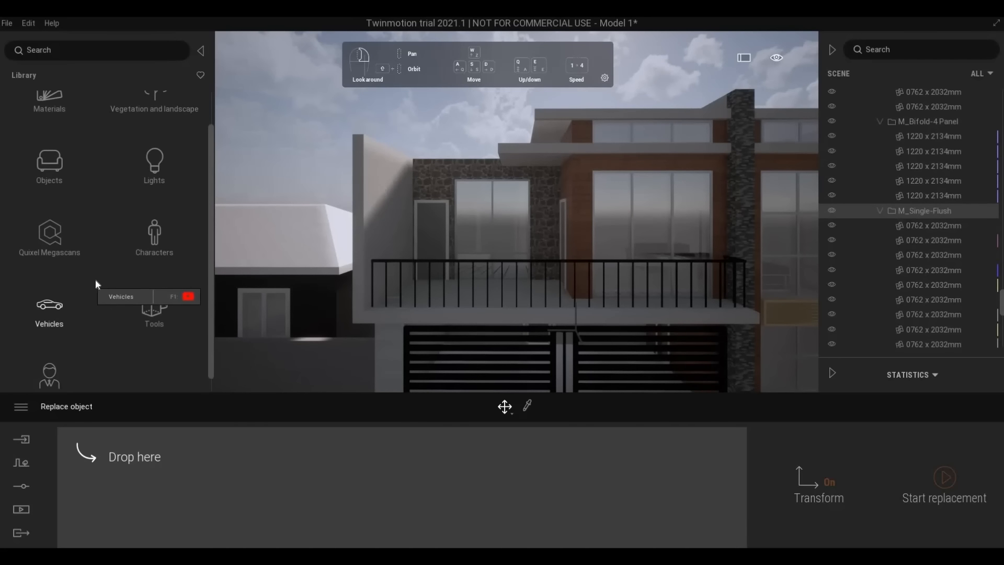
pyautogui.click(49, 194)
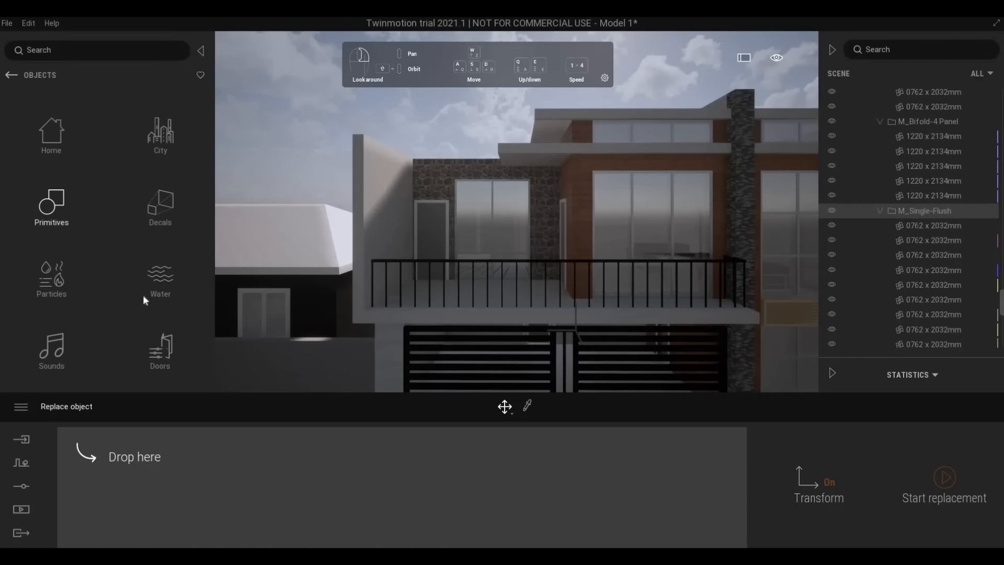
pyautogui.click(166, 340)
pyautogui.click(58, 135)
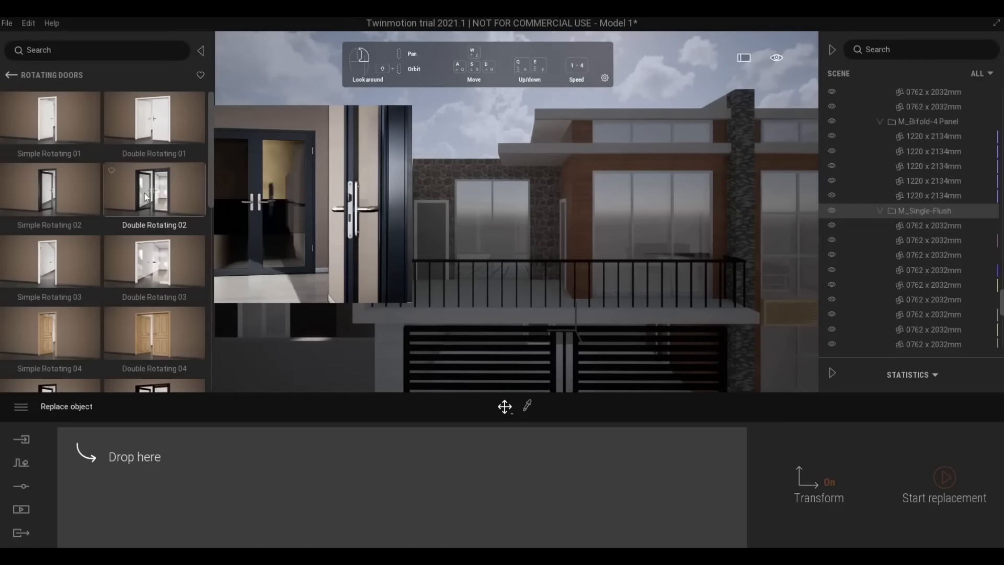
pyautogui.moveTo(55, 192); pyautogui.dragTo(165, 499)
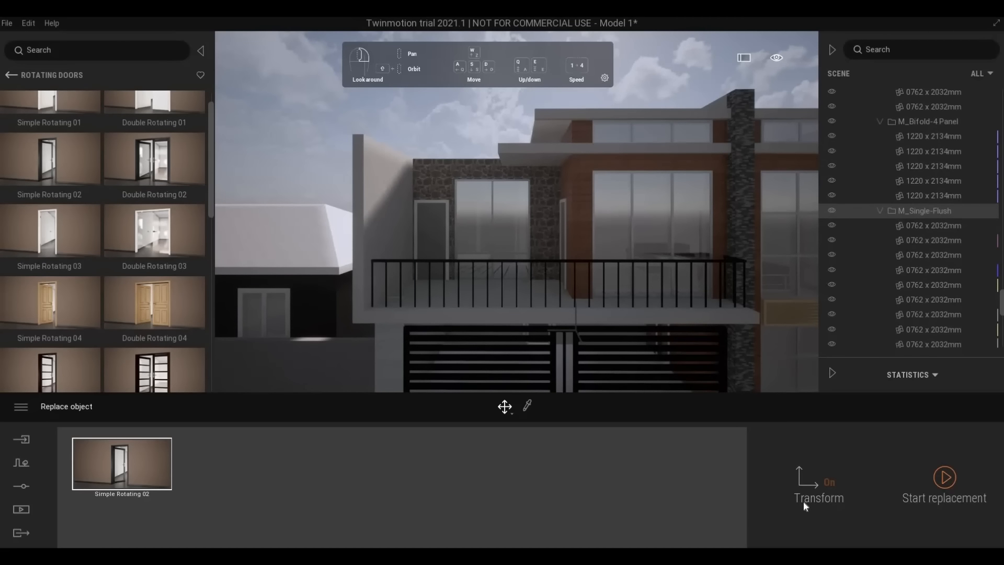
# Step: Hide and show the M_Single-Flush group to identify its doors, and select all of its 0762 x 2032mm doors
pyautogui.click(832, 210)
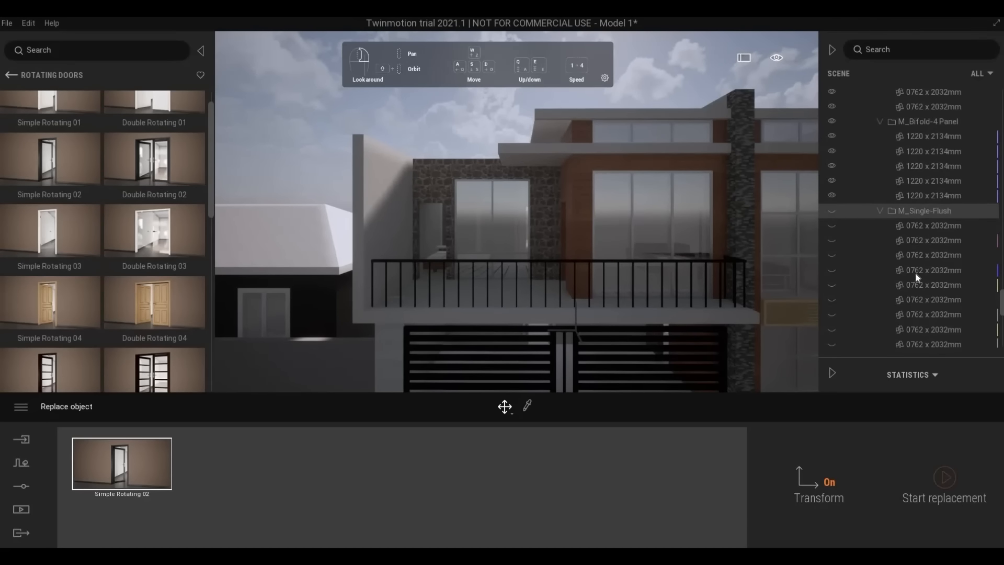
pyautogui.click(832, 210)
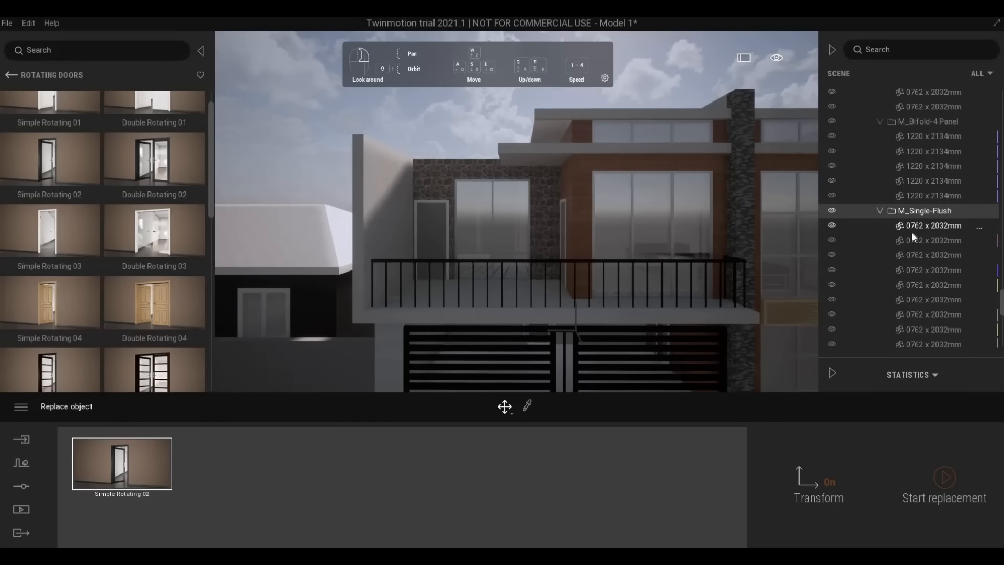
pyautogui.click(914, 223)
pyautogui.scroll(-5, 920, 251)
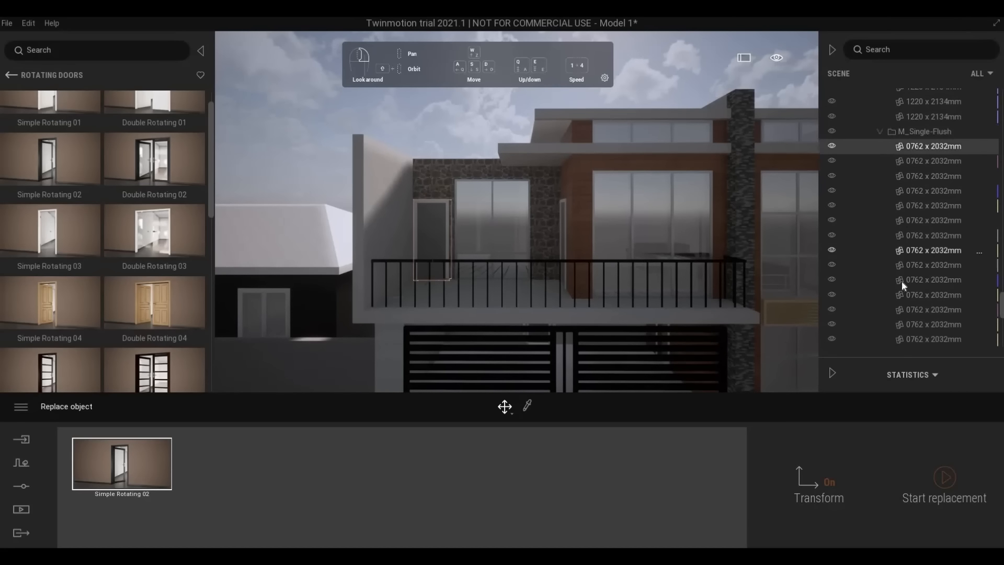
pyautogui.scroll(-4, 909, 246)
pyautogui.scroll(1, 905, 248)
pyautogui.keyDown('shift'); pyautogui.click(903, 248); pyautogui.keyUp('shift')
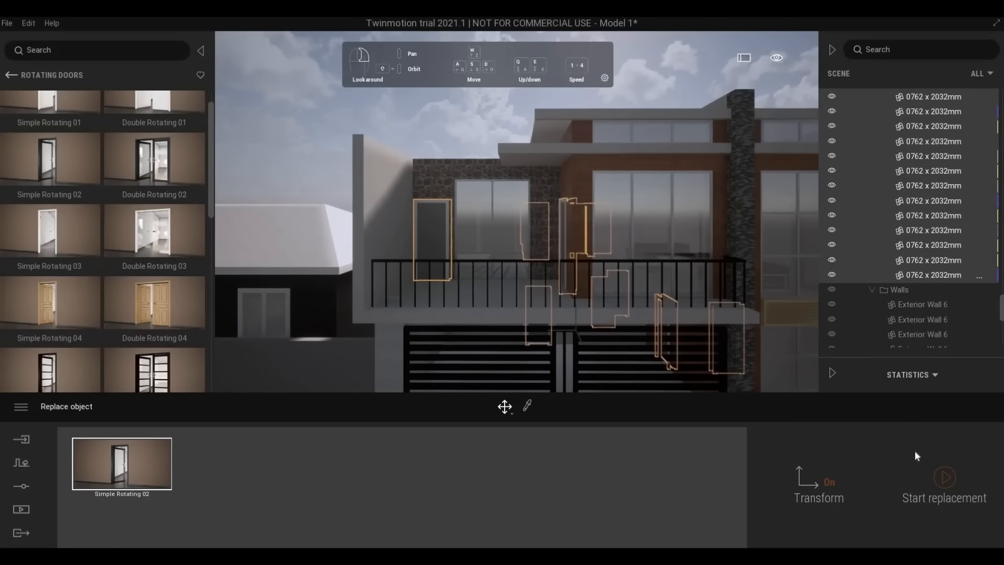
# Step: Try to replace the selected 0762 x 2032mm doors with Simple Rotating 02, and clear the selection
pyautogui.scroll(2, 899, 338)
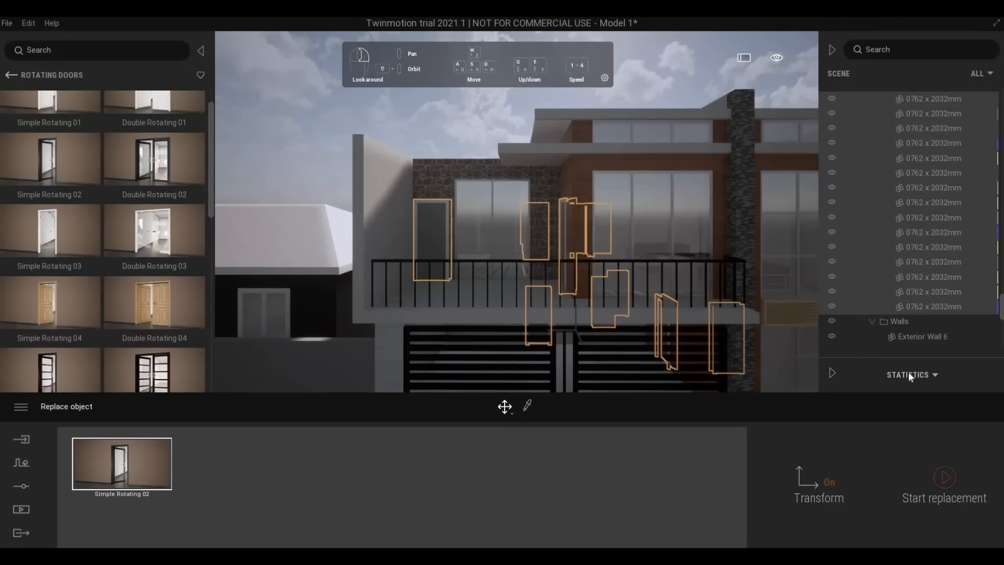
pyautogui.scroll(6, 909, 246)
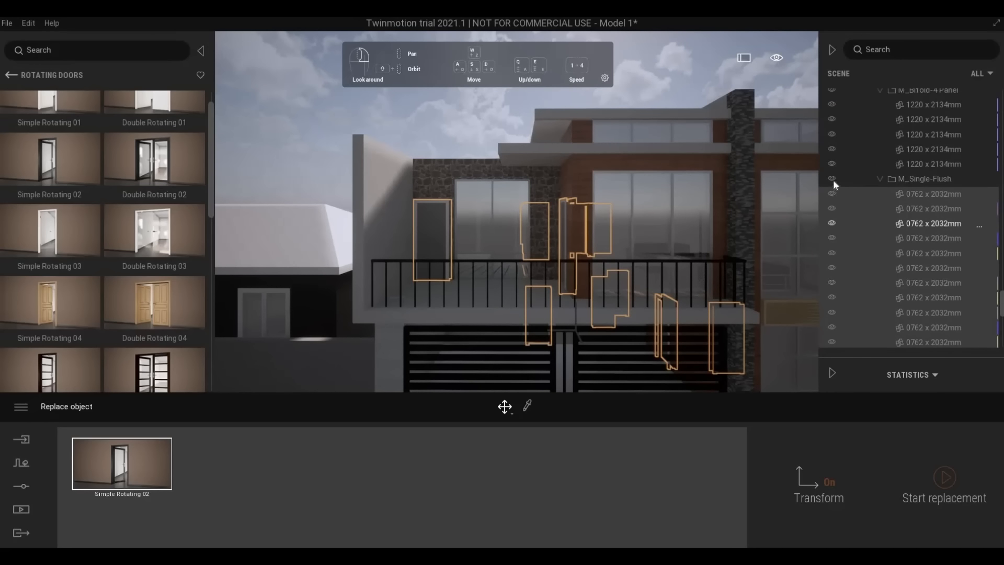
pyautogui.click(832, 179)
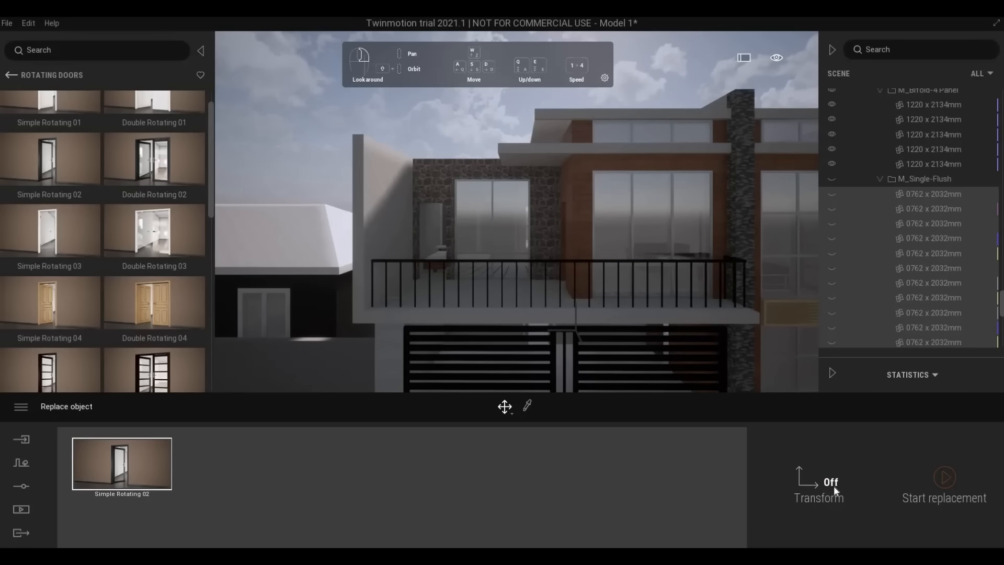
pyautogui.click(944, 477)
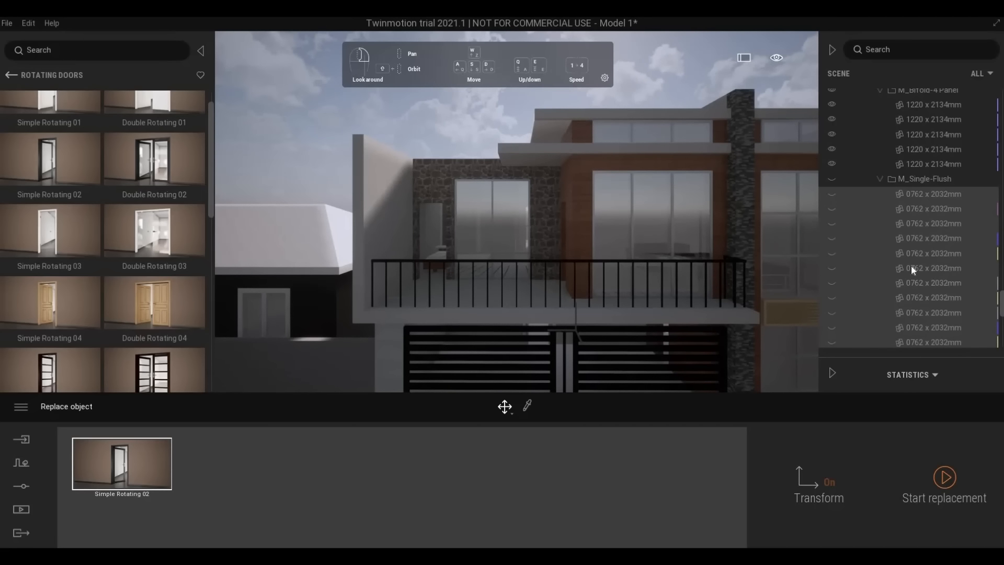
pyautogui.scroll(3, 603, 277)
pyautogui.press('Escape')
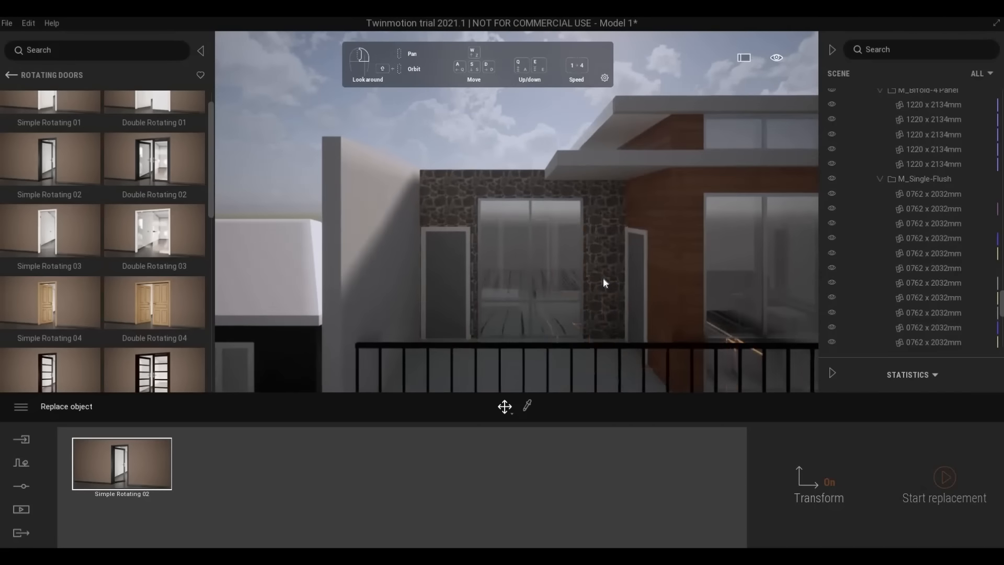
pyautogui.keyDown('shift'); pyautogui.moveTo(603, 277); pyautogui.dragTo(823, 228, button='middle'); pyautogui.keyUp('shift')
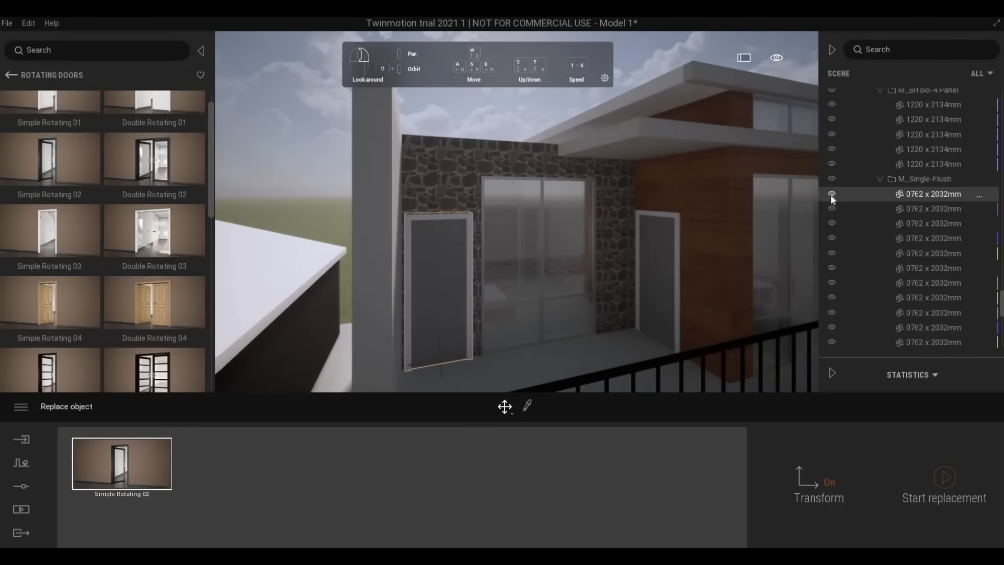
# Step: Hide the two 0762 x 2032mm balcony doors and place a Simple Rotating 02 door in each opening
pyautogui.click(832, 193)
pyautogui.click(831, 209)
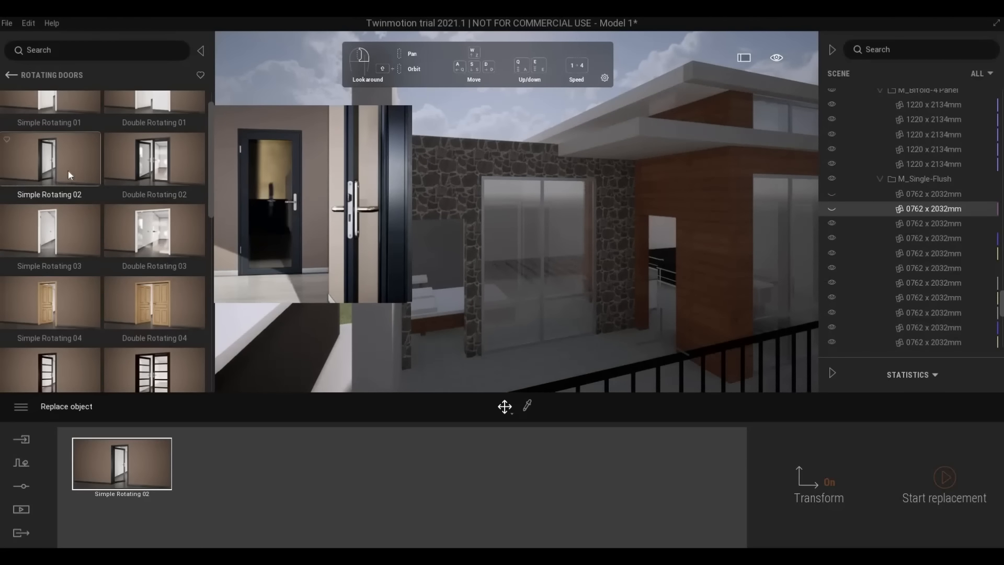
pyautogui.moveTo(68, 171); pyautogui.dragTo(438, 347)
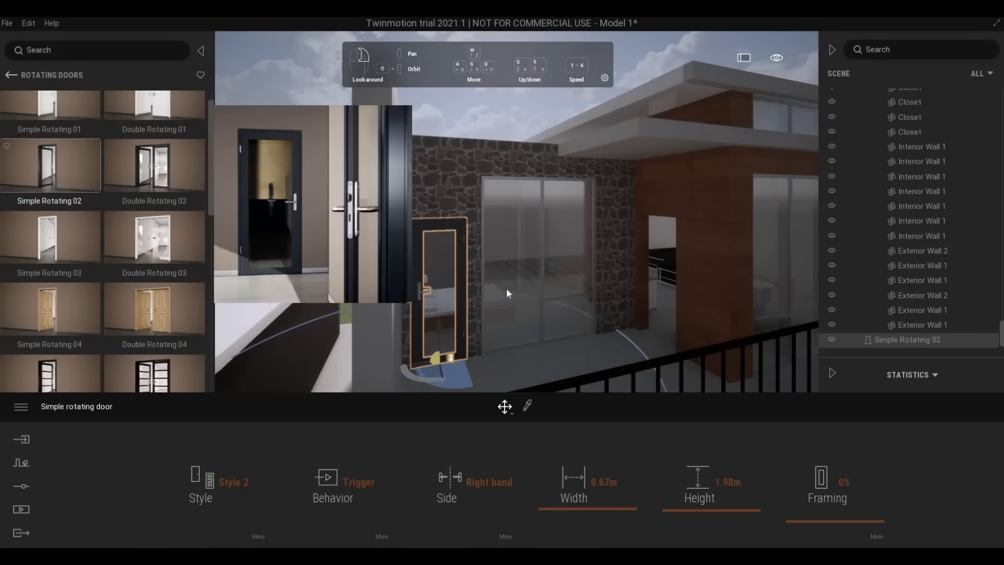
pyautogui.click(654, 332)
pyautogui.press('Escape')
# Step: Hide the 0762 x 2032mm doors in the room's white wall and wood-clad wall
pyautogui.press('q')
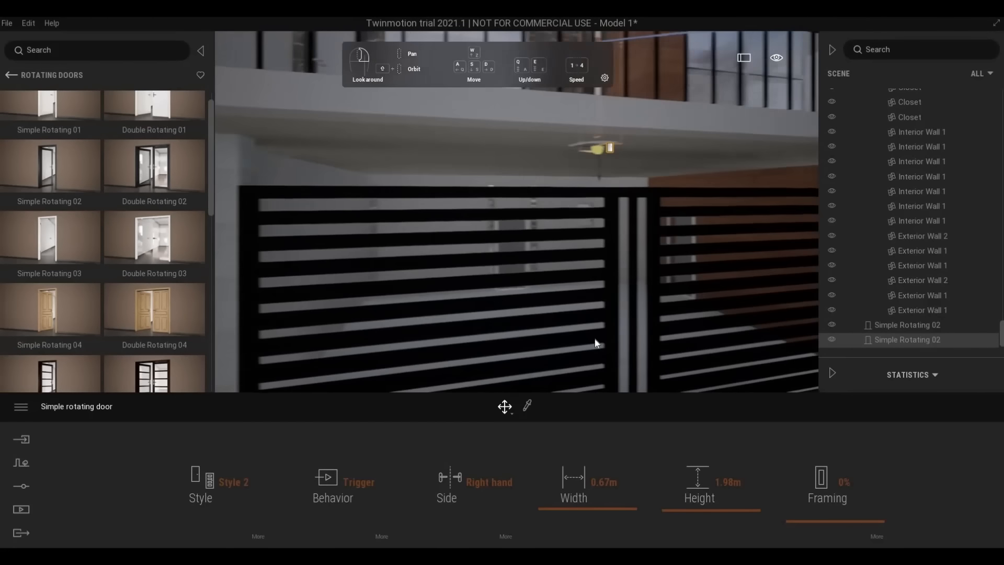
pyautogui.press('w')
pyautogui.click(529, 239)
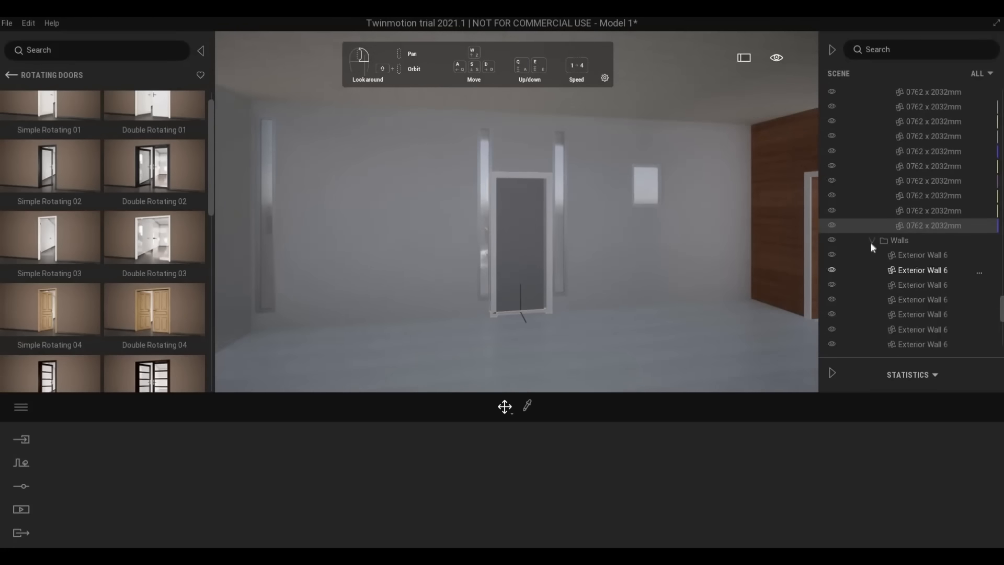
pyautogui.click(832, 225)
pyautogui.moveTo(794, 237); pyautogui.dragTo(726, 227)
pyautogui.click(726, 227)
pyautogui.click(832, 181)
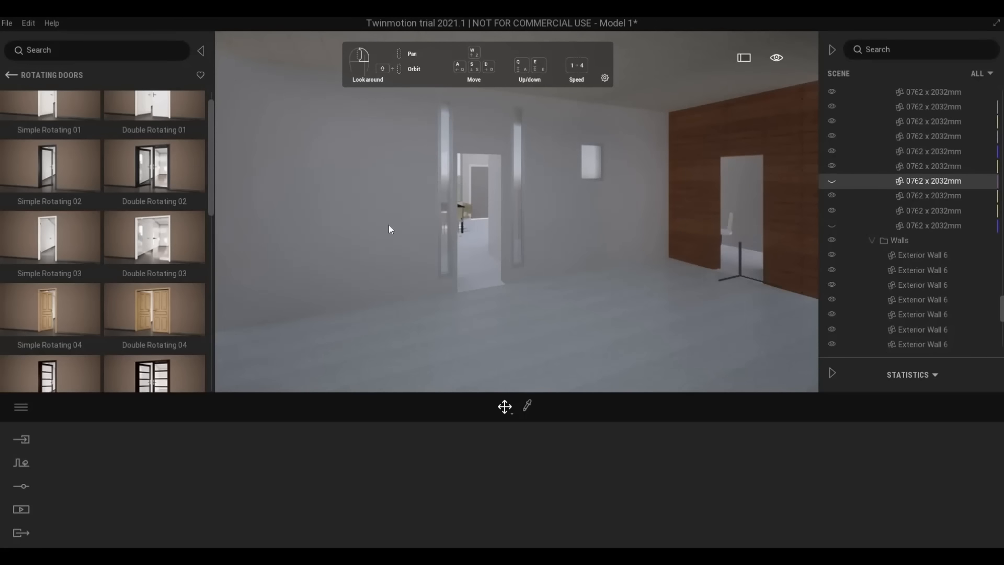
# Step: Place a Simple Rotating 05 door in the white wall's opening and lower it to the floor
pyautogui.scroll(-2, 119, 282)
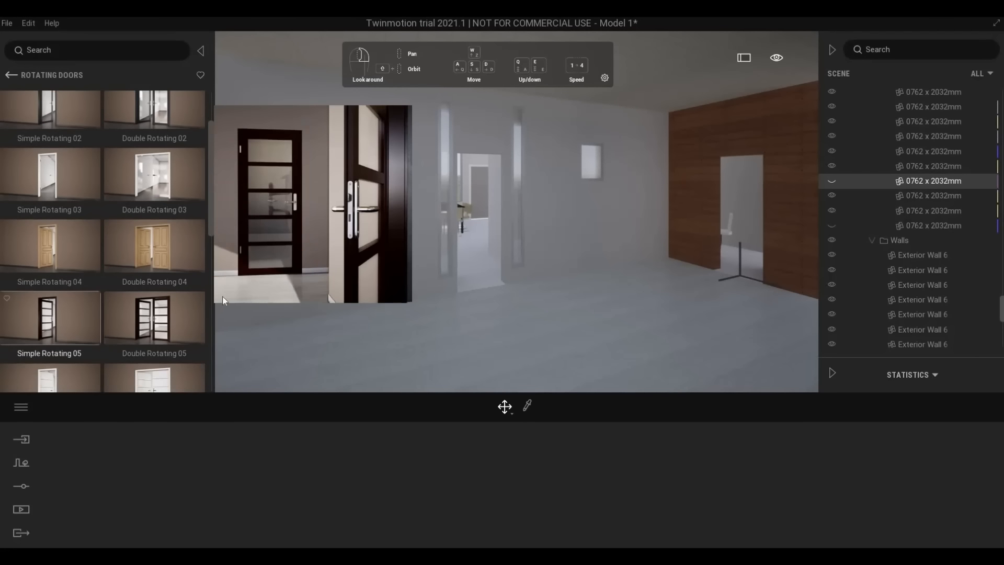
pyautogui.moveTo(55, 327); pyautogui.dragTo(474, 244)
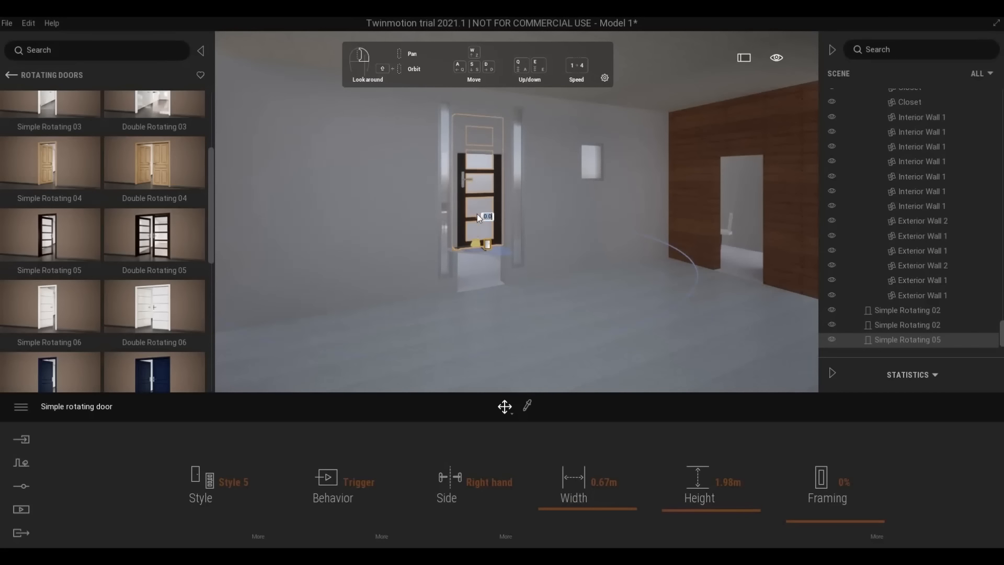
pyautogui.moveTo(477, 239)
pyautogui.mouseDown()
pyautogui.moveTo(482, 266)
pyautogui.moveTo(481, 251)
pyautogui.mouseUp()
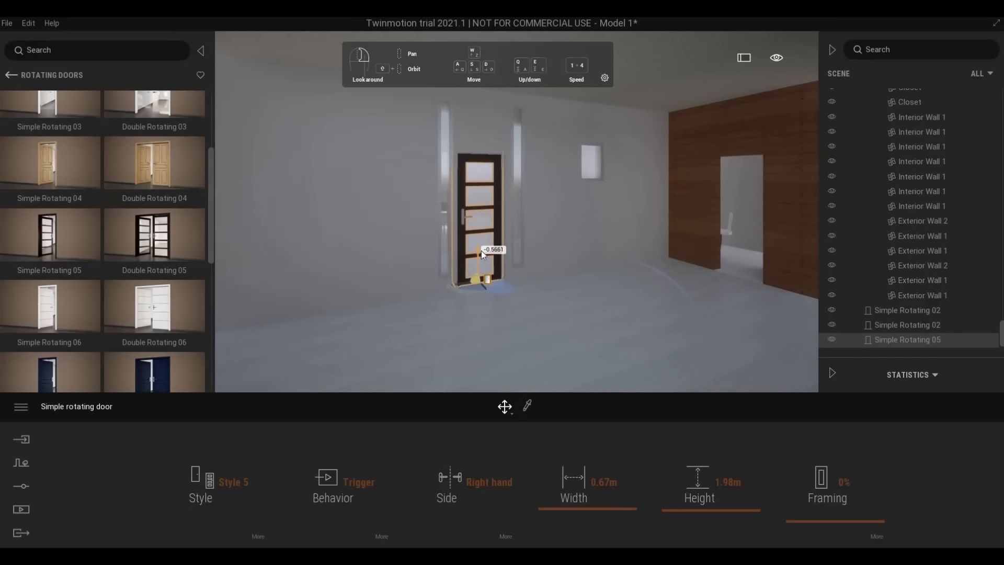
pyautogui.click(511, 297)
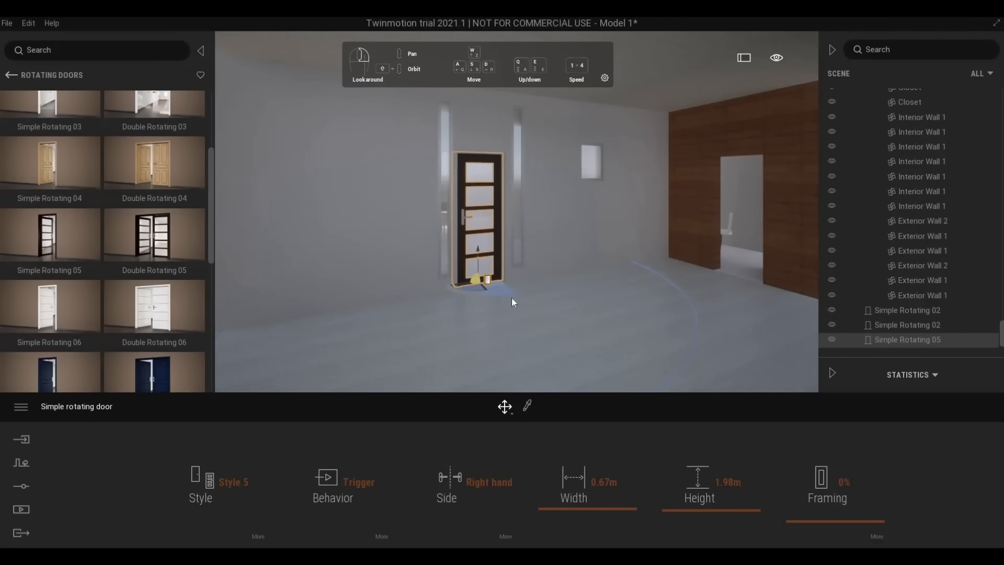
pyautogui.click(485, 253)
pyautogui.moveTo(478, 256); pyautogui.dragTo(480, 257)
pyautogui.click(560, 317)
# Step: Reposition the Simple Rotating 05 door within the white wall's opening and align it vertically with the floor
pyautogui.press('w')
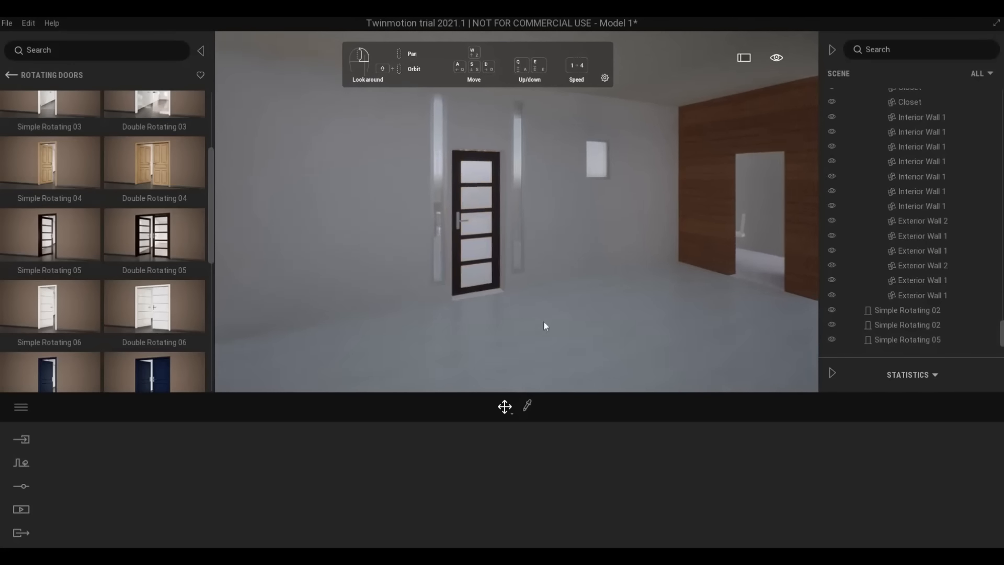
pyautogui.moveTo(543, 321); pyautogui.dragTo(526, 327, button='right')
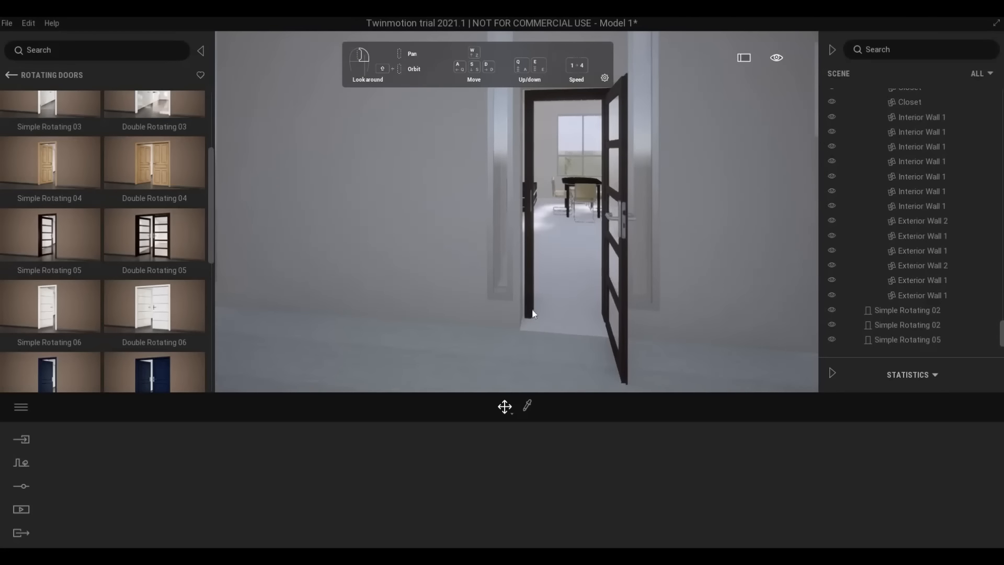
pyautogui.click(558, 328)
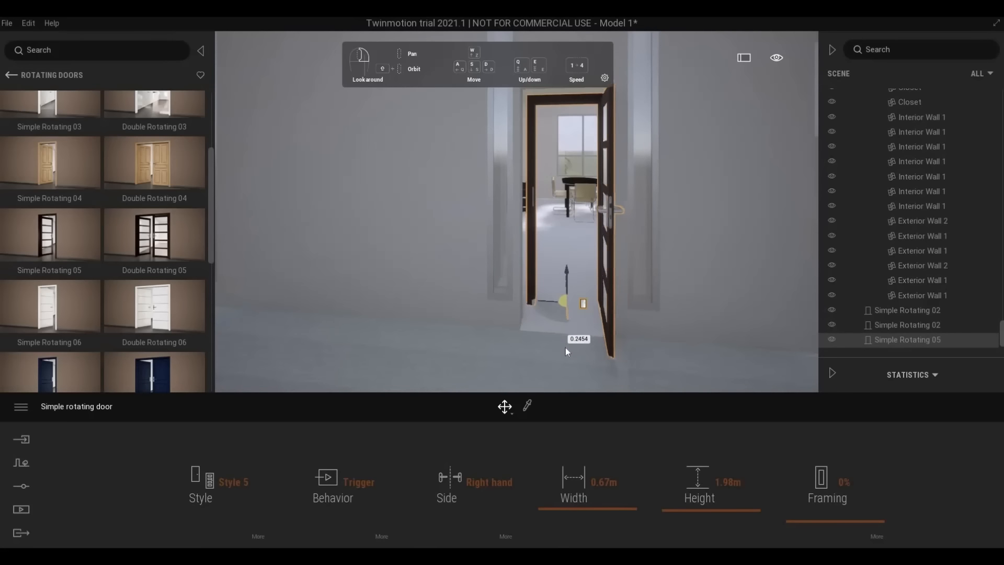
pyautogui.moveTo(566, 280); pyautogui.dragTo(575, 373)
pyautogui.moveTo(586, 305); pyautogui.dragTo(541, 304, button='right')
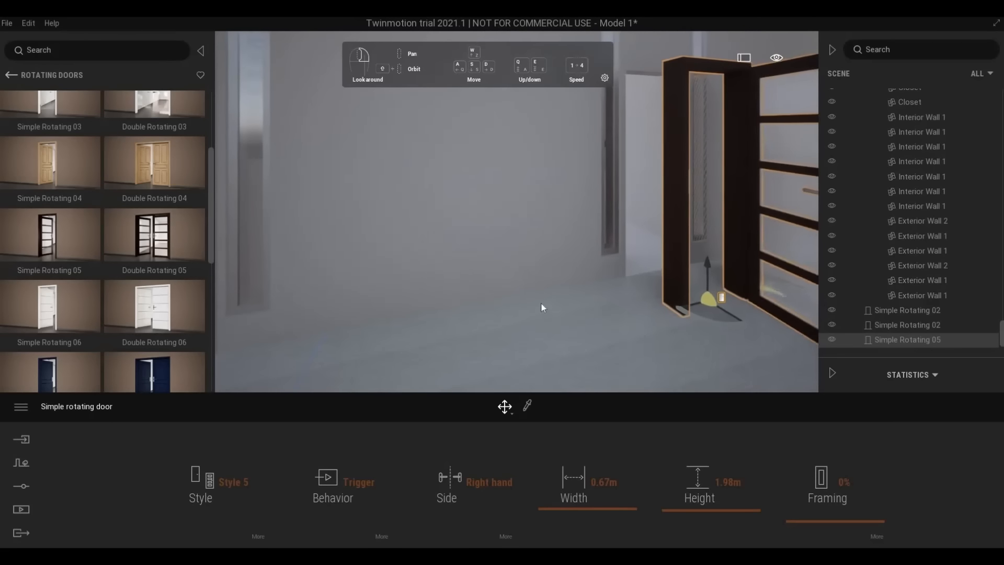
pyautogui.moveTo(721, 308); pyautogui.dragTo(637, 211)
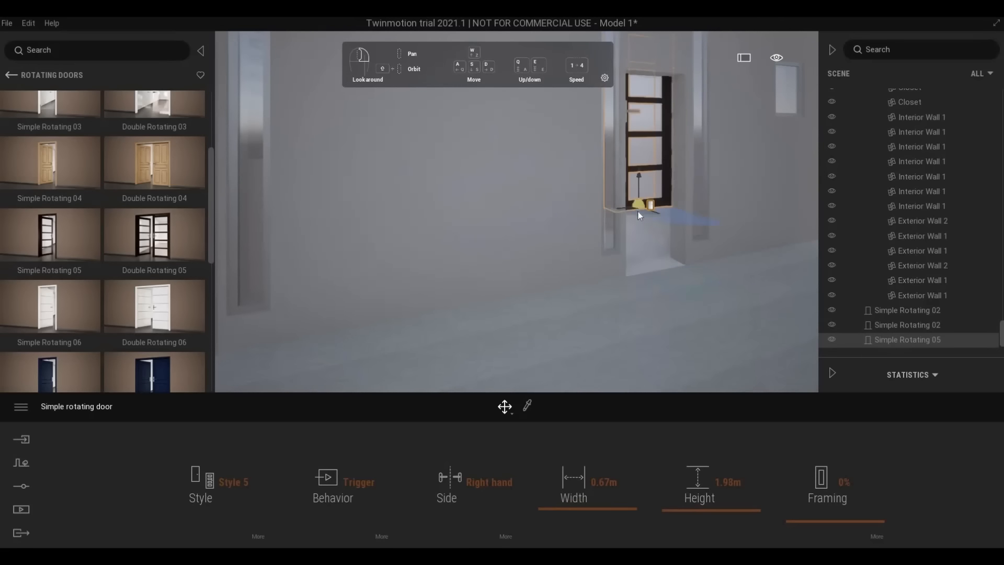
pyautogui.moveTo(660, 270); pyautogui.dragTo(643, 179)
pyautogui.moveTo(647, 214); pyautogui.dragTo(650, 240)
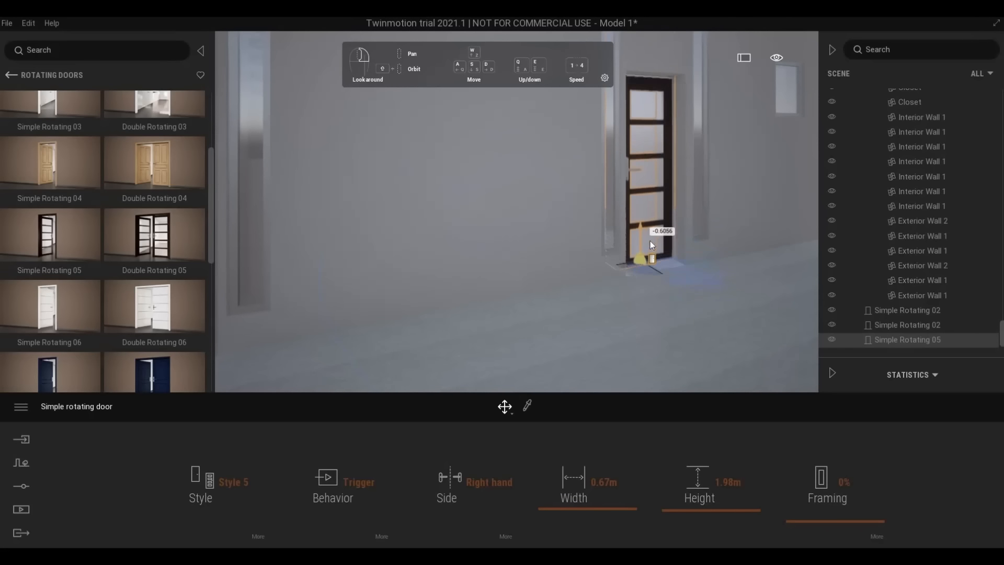
pyautogui.press('Escape')
# Step: Set the Simple Rotating 05 door's behavior to Close
pyautogui.press('w')
pyautogui.moveTo(691, 285); pyautogui.dragTo(596, 207, button='right')
pyautogui.click(596, 207)
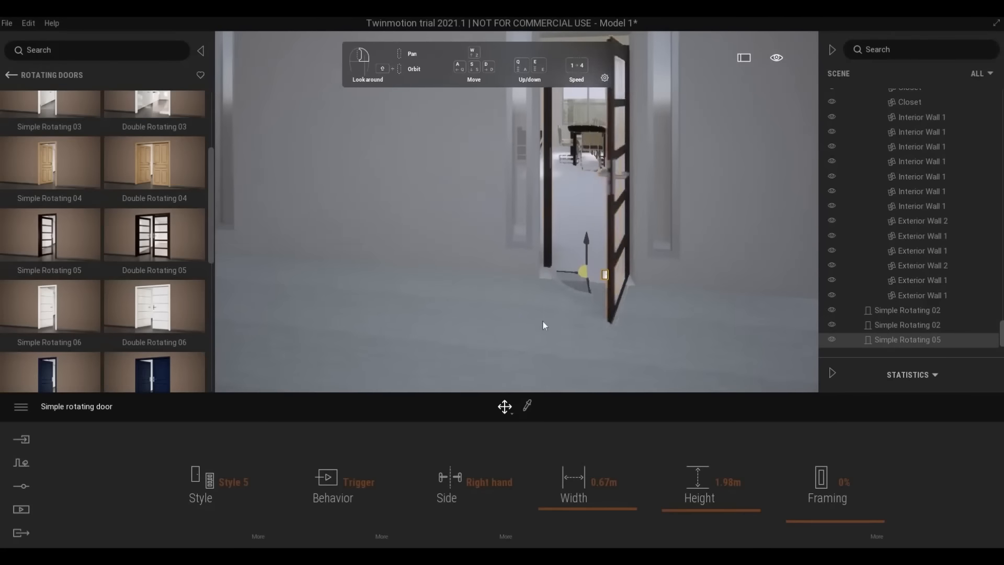
pyautogui.click(336, 429)
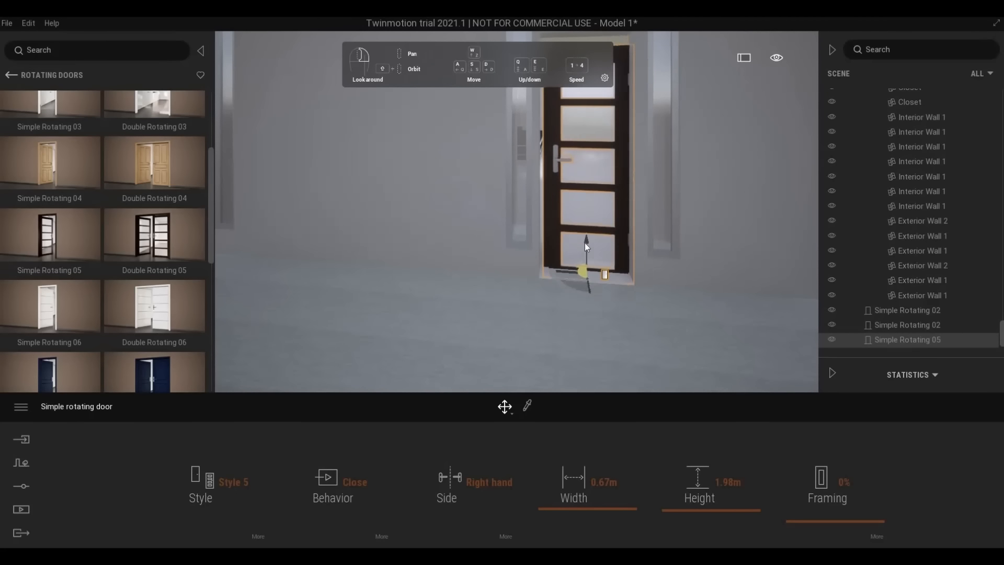
# Step: Place a Simple Rotating 02 door in the wood-clad wall's opening and set its behavior to Close
pyautogui.moveTo(597, 285)
pyautogui.mouseDown(button='right')
pyautogui.moveTo(634, 328)
pyautogui.moveTo(604, 291)
pyautogui.mouseUp(button='right')
pyautogui.press('d')
pyautogui.moveTo(603, 293); pyautogui.dragTo(592, 304)
pyautogui.moveTo(592, 304); pyautogui.dragTo(732, 306, button='right')
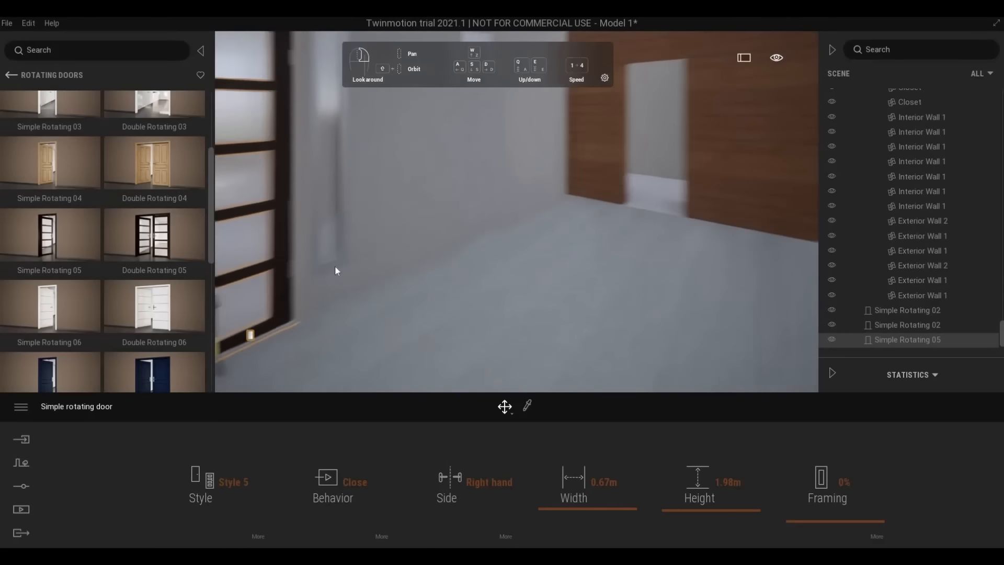
pyautogui.scroll(3, 109, 239)
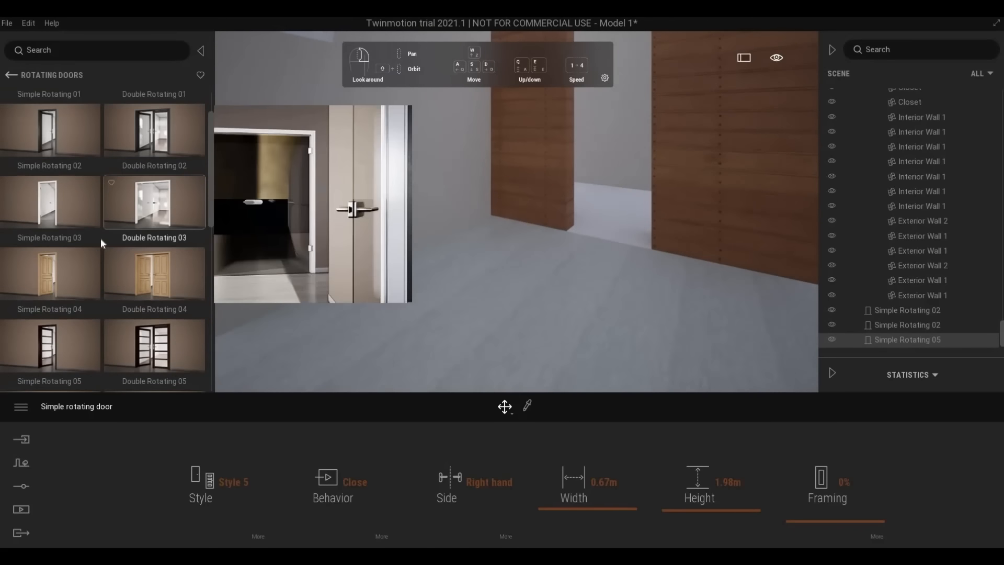
pyautogui.moveTo(49, 200); pyautogui.dragTo(598, 229)
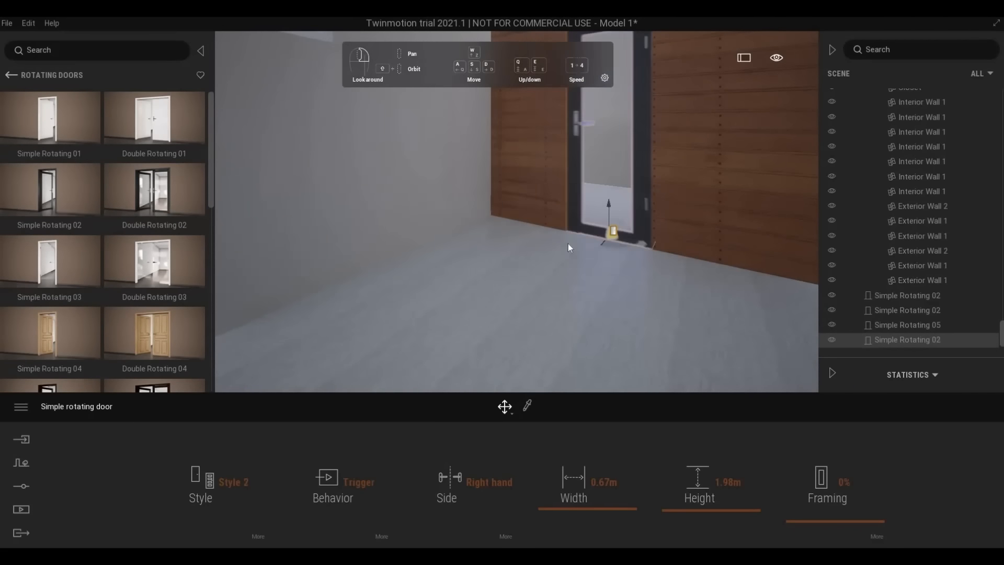
pyautogui.click(364, 472)
pyautogui.click(335, 431)
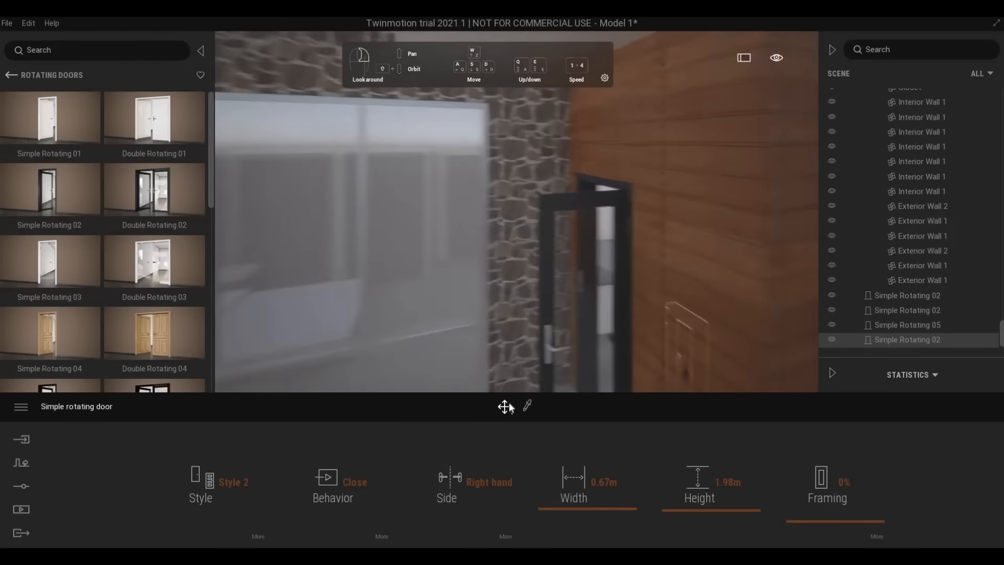
# Step: Set the behavior of both Simple Rotating 02 doors on the balcony to Close
pyautogui.press('s')
pyautogui.moveTo(510, 406); pyautogui.dragTo(571, 206, button='right')
pyautogui.click(571, 206)
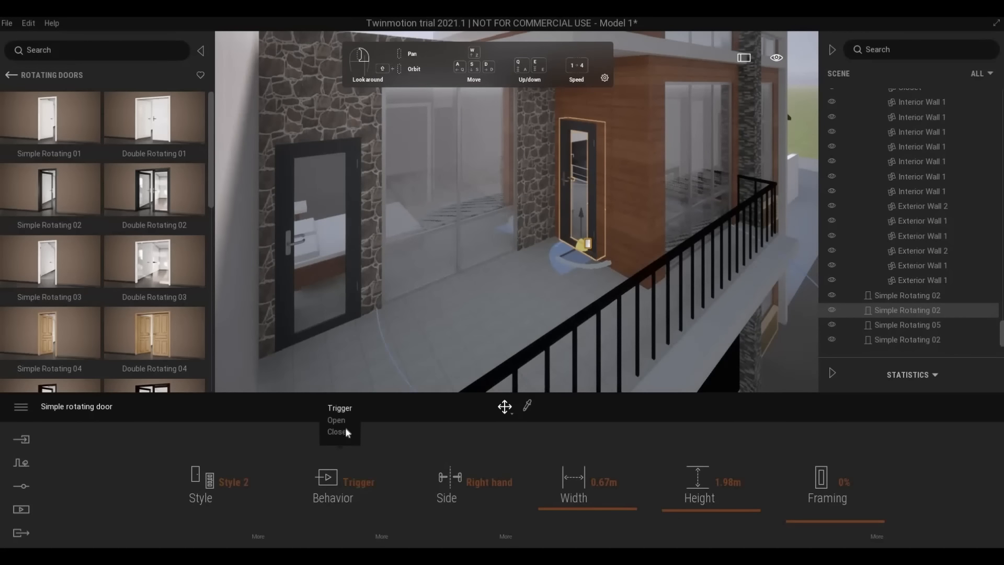
pyautogui.click(345, 430)
pyautogui.click(344, 302)
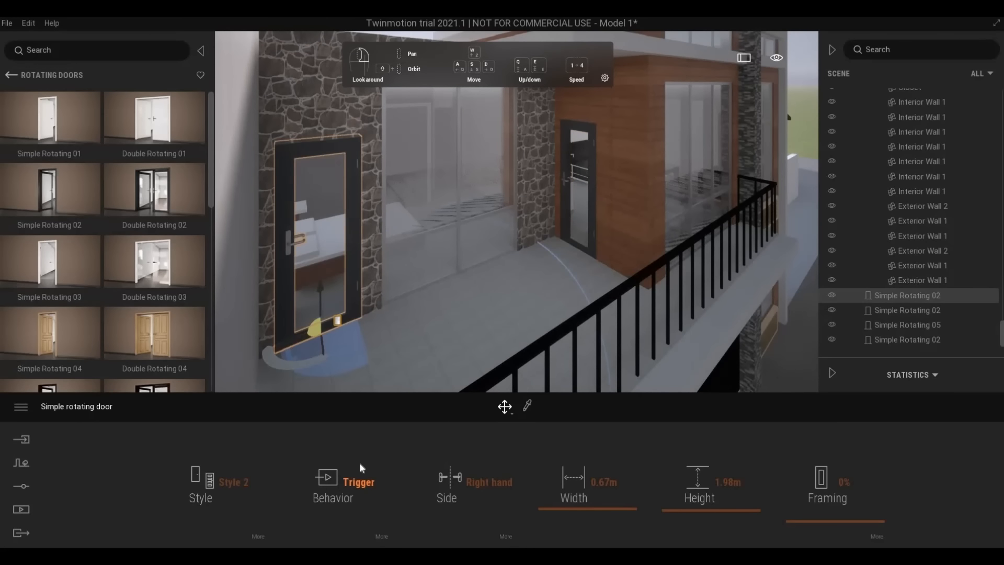
pyautogui.click(335, 432)
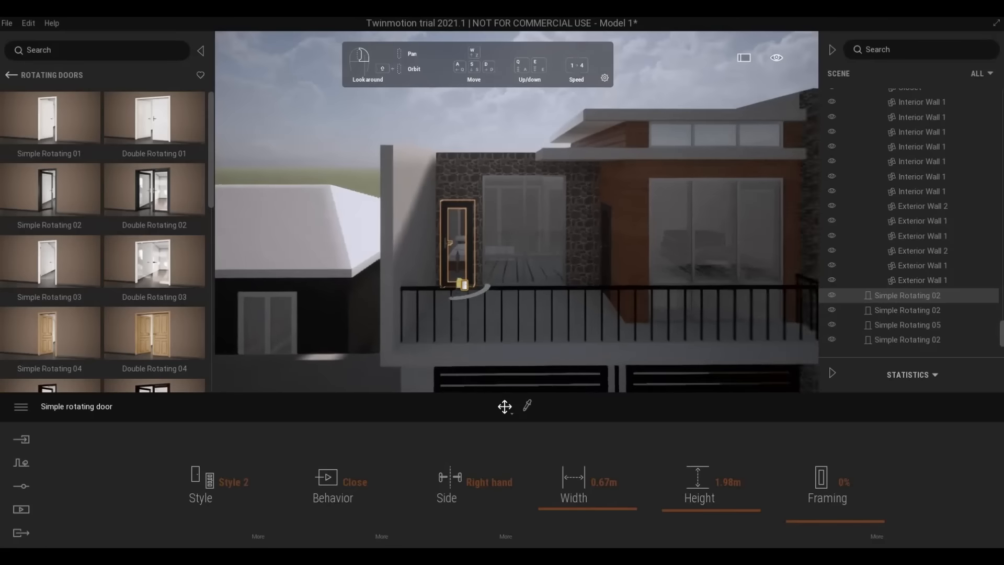
pyautogui.press('Escape')
# Step: Set the window frames' Aluminum material to a scale of 2.58 and a black color (000000)
pyautogui.press('d')
pyautogui.press('w')
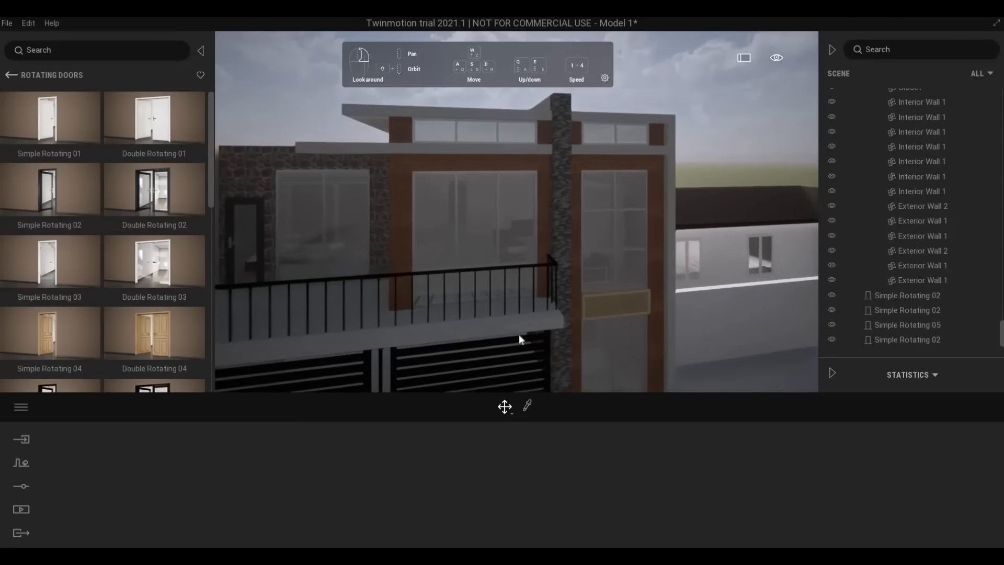
pyautogui.moveTo(519, 335); pyautogui.dragTo(375, 291, button='right')
pyautogui.press('w')
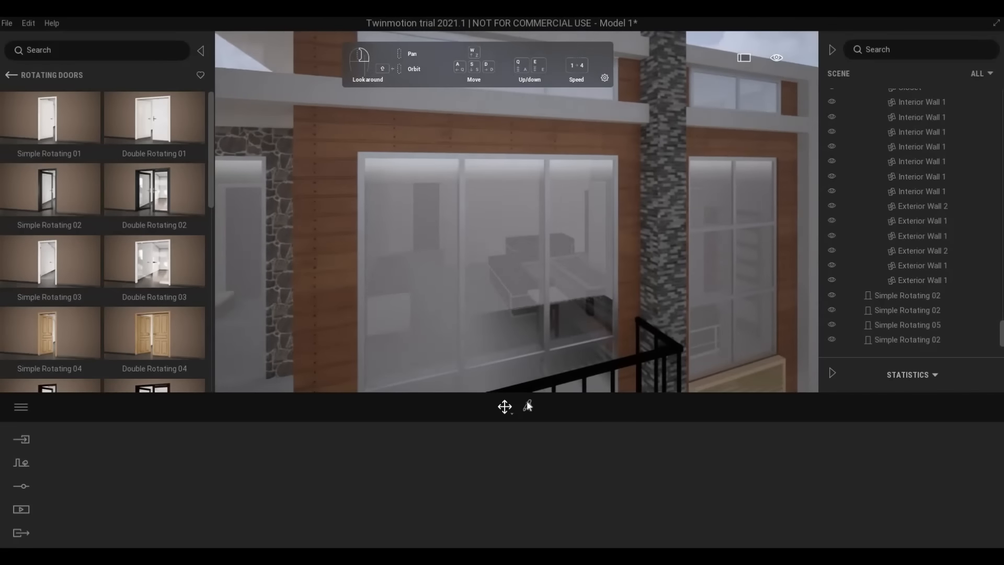
pyautogui.click(468, 163)
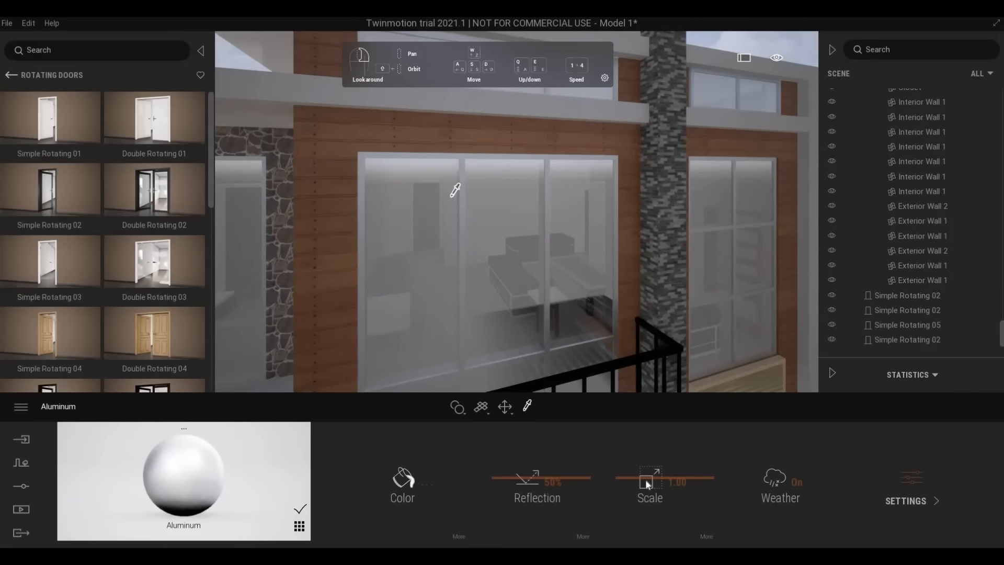
pyautogui.moveTo(651, 469); pyautogui.dragTo(651, 469)
pyautogui.click(415, 483)
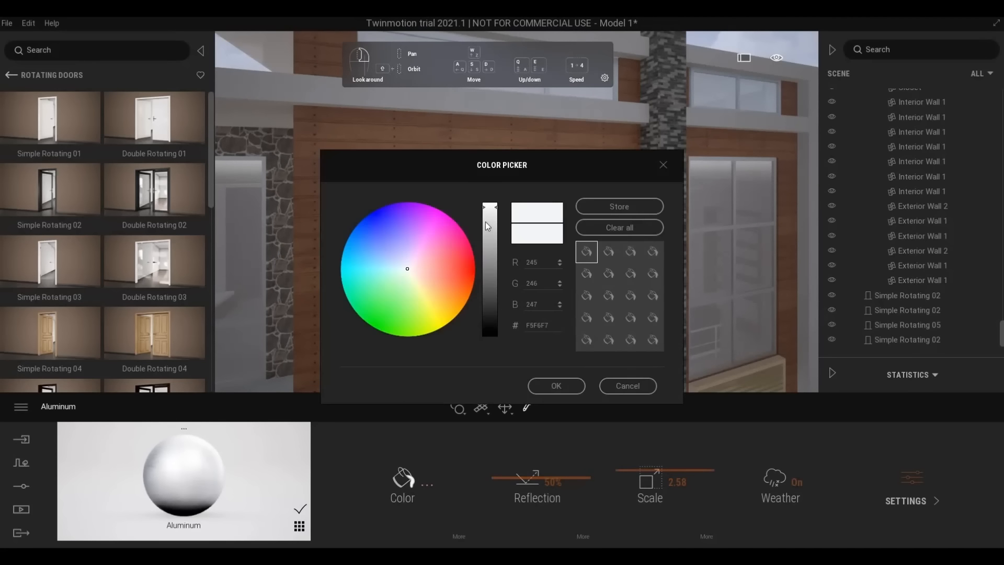
pyautogui.click(488, 315)
pyautogui.moveTo(492, 346); pyautogui.dragTo(493, 356)
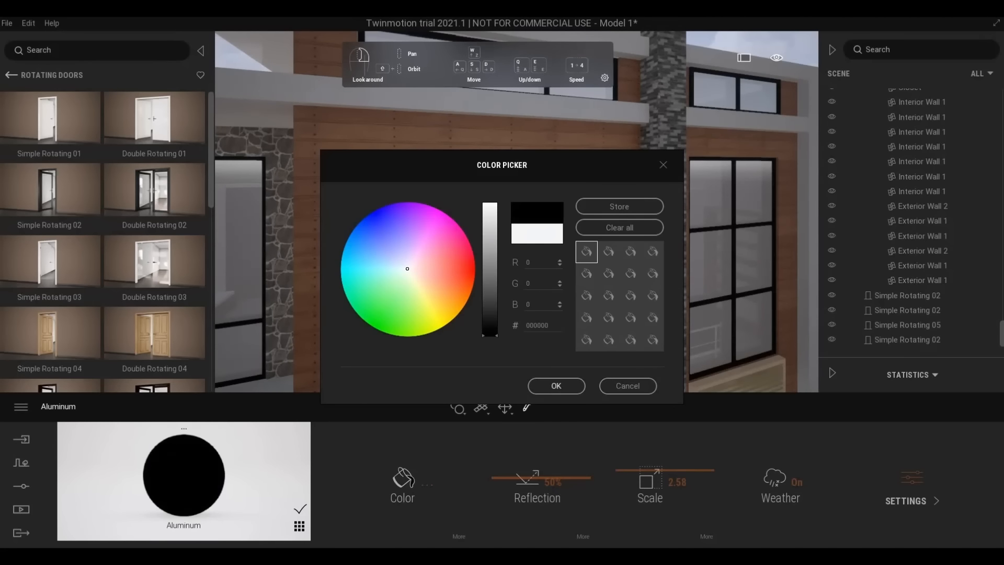
pyautogui.click(556, 386)
pyautogui.press('s')
pyautogui.moveTo(594, 316); pyautogui.dragTo(559, 316, button='right')
pyautogui.press('Escape')
# Step: Sample the Slate Stone Facade 2x2 M material from the facade column and apply it to the wall at the gate's other end
pyautogui.press('w')
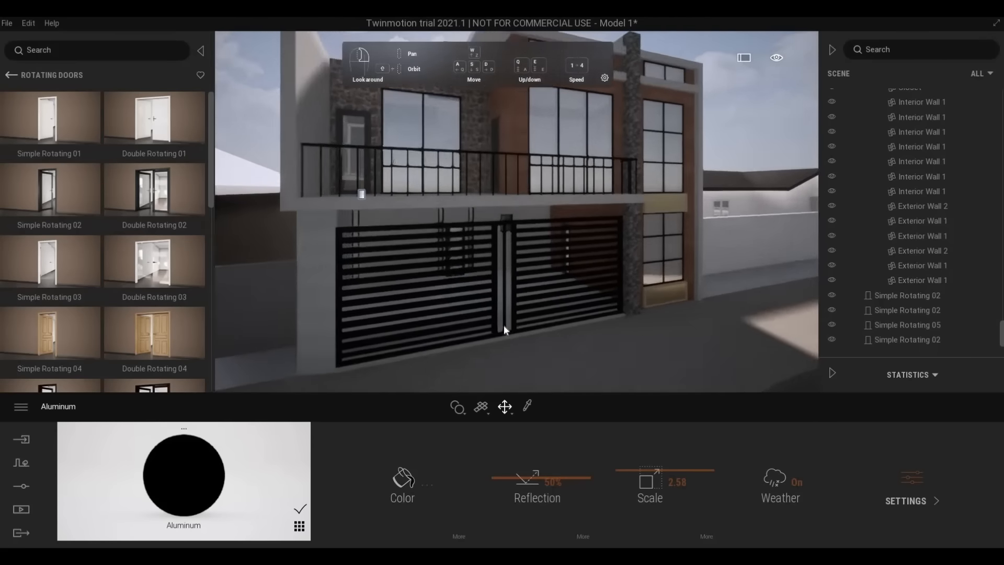
pyautogui.press('d')
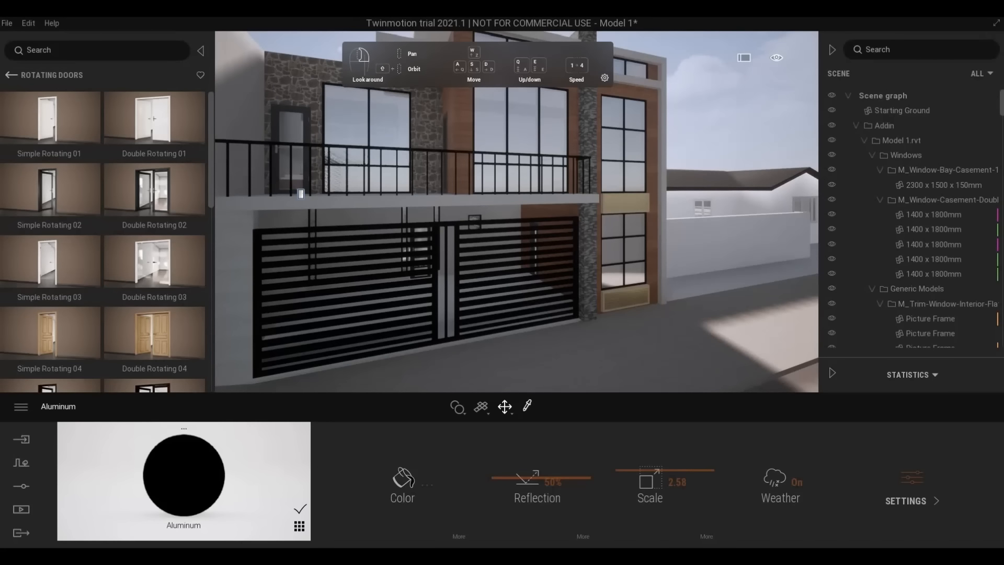
pyautogui.click(527, 406)
pyautogui.click(589, 278)
pyautogui.press('s')
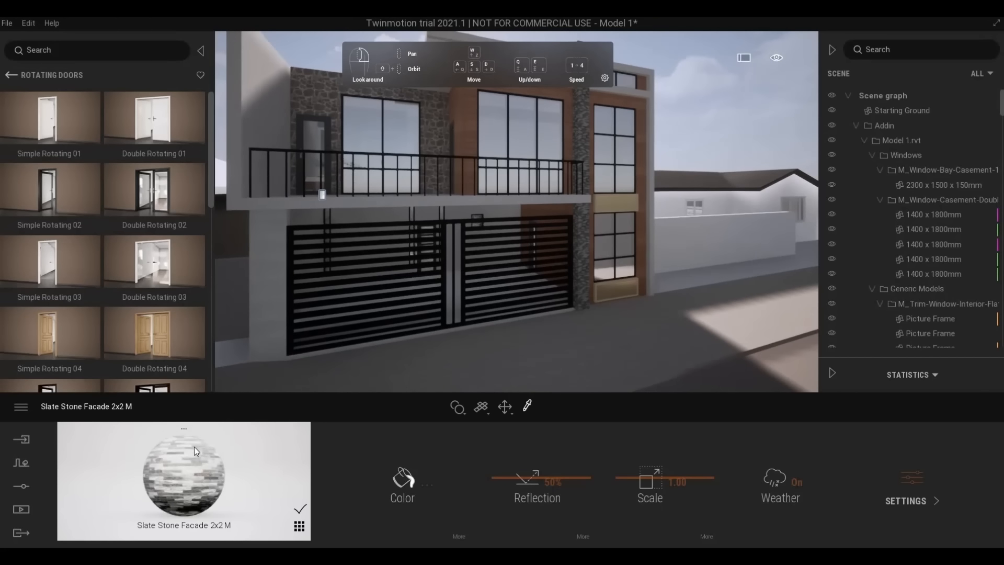
pyautogui.moveTo(193, 451); pyautogui.dragTo(264, 335)
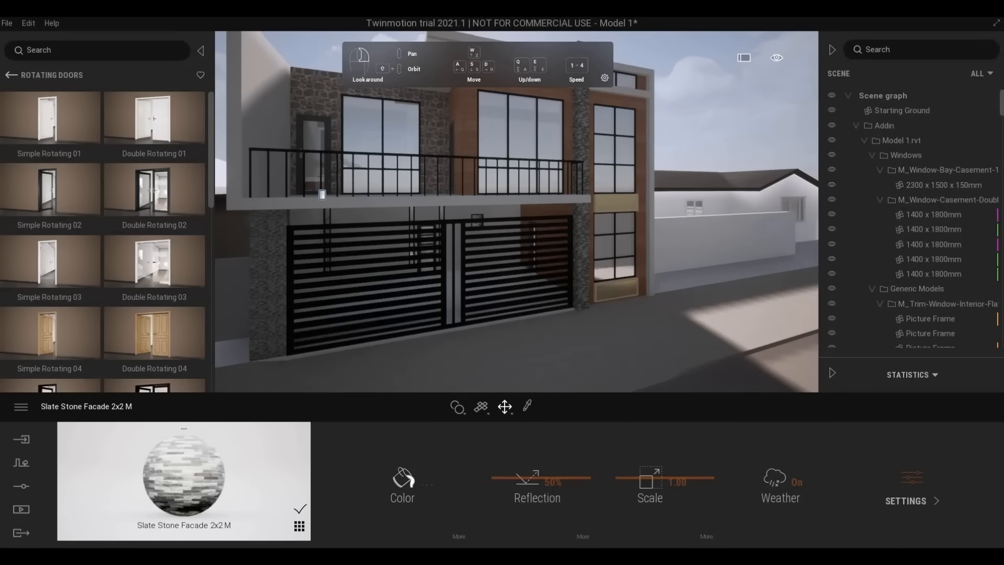
# Step: Apply the Slate Stone Facade 2x2 M material to the side of the stone wall rising above the roof
pyautogui.press('e')
pyautogui.press('w')
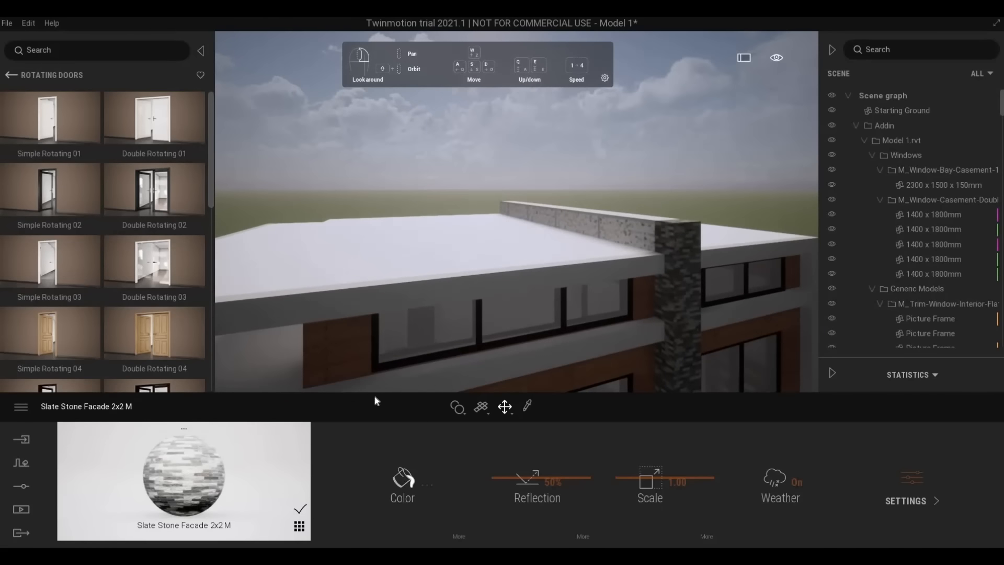
pyautogui.moveTo(183, 470); pyautogui.dragTo(639, 240)
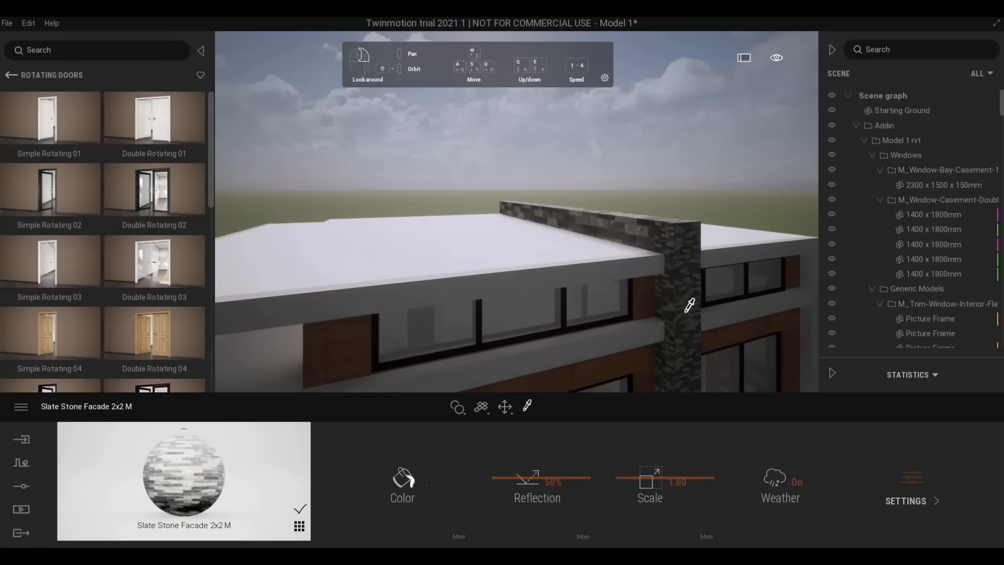
# Step: Sample the gate's Brushed aluminium 01 material and set its color to grey (797979)
pyautogui.press('q')
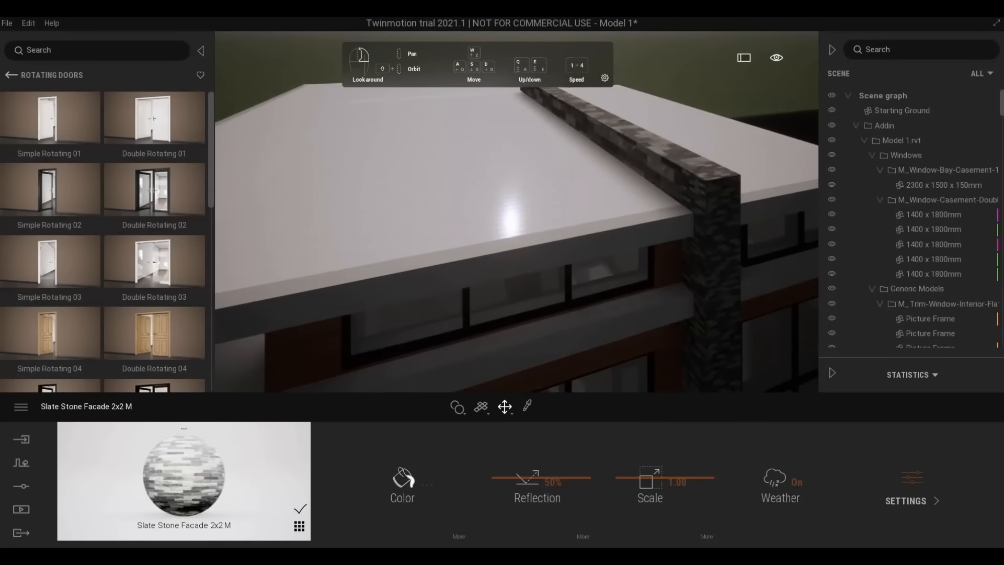
pyautogui.press('s')
pyautogui.press('q')
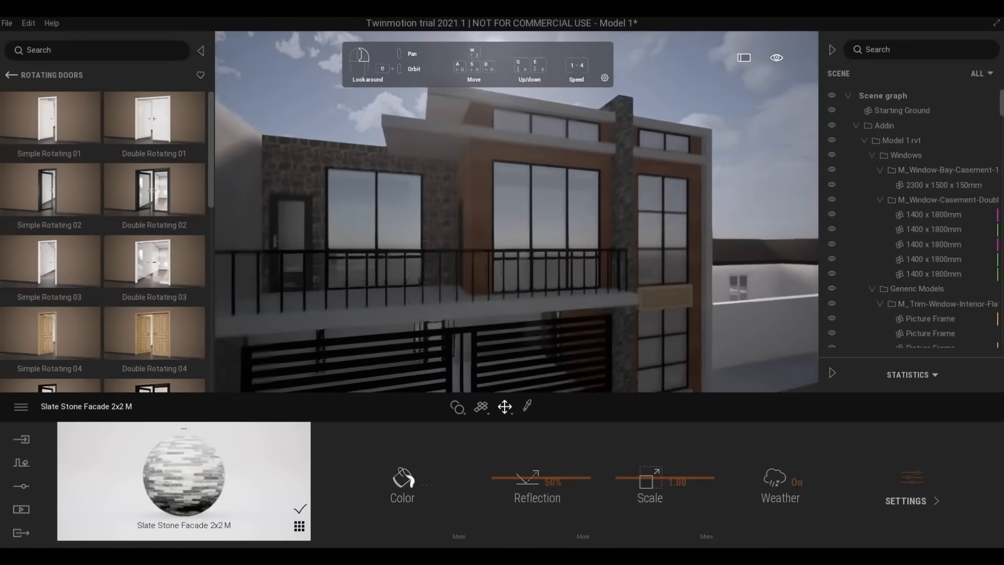
pyautogui.press('w')
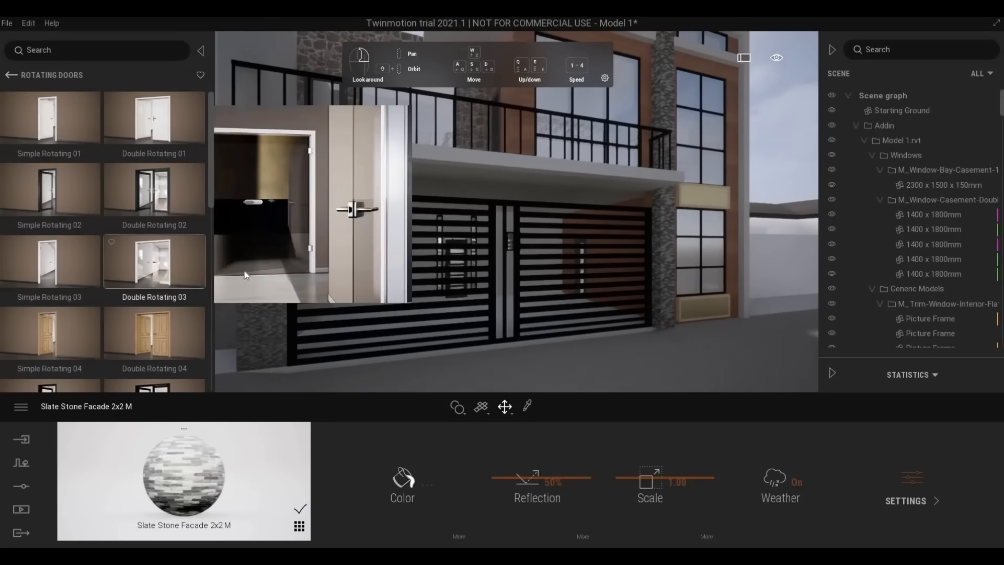
pyautogui.press('a')
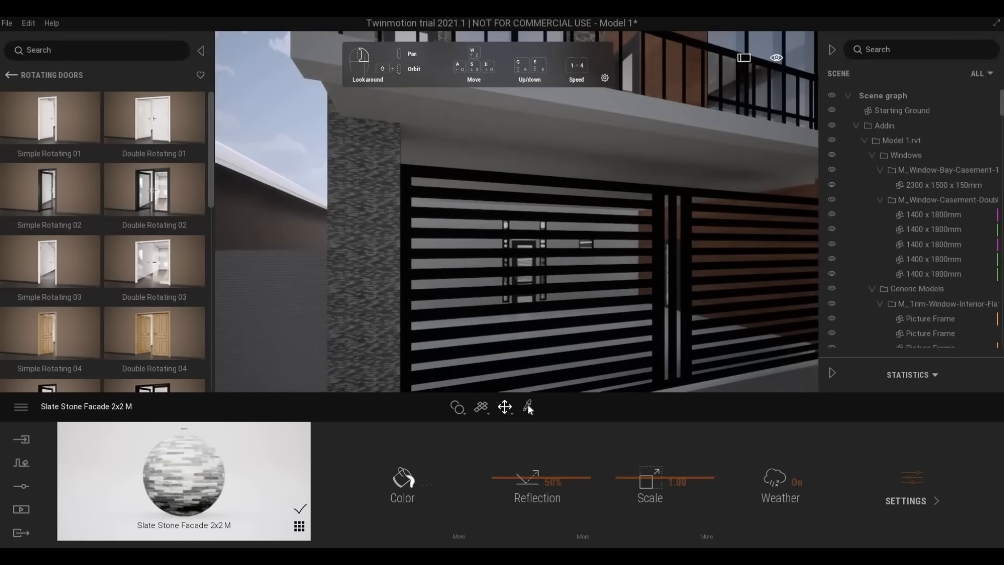
pyautogui.click(527, 323)
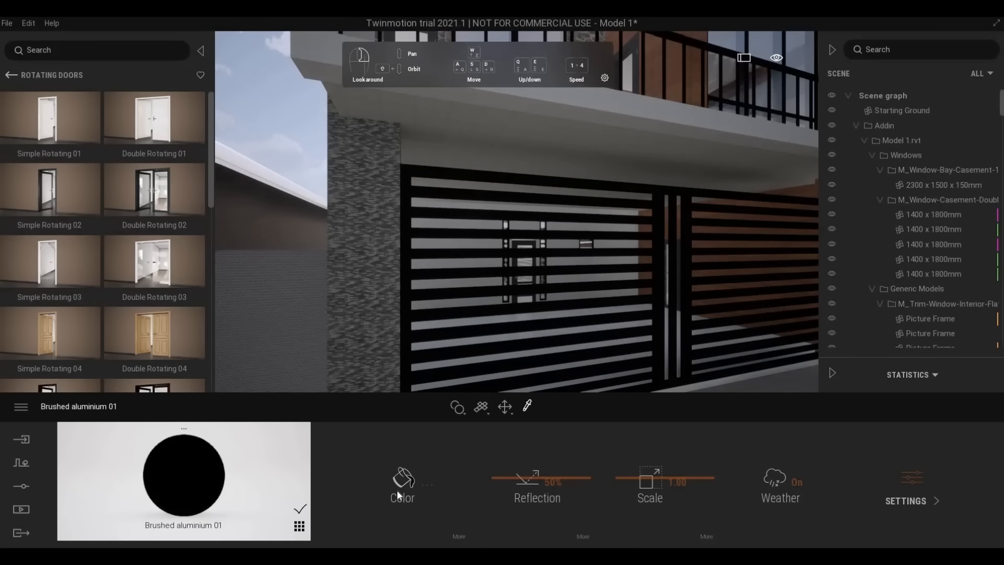
pyautogui.click(403, 478)
pyautogui.moveTo(486, 319); pyautogui.dragTo(495, 271)
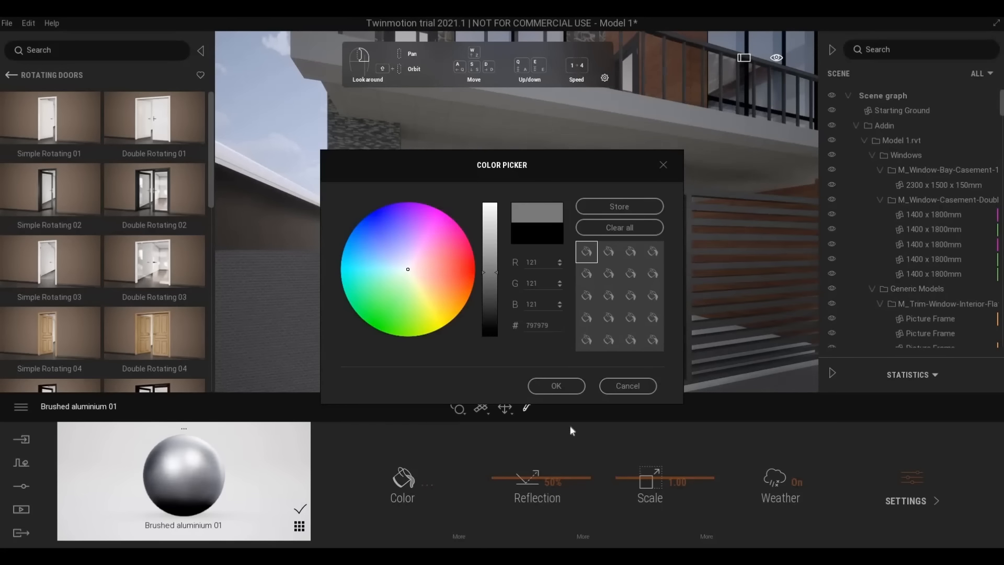
pyautogui.click(553, 386)
# Step: Apply the Two sided glass material from the Glass library to the facade's window panes
pyautogui.press('s')
pyautogui.press('q')
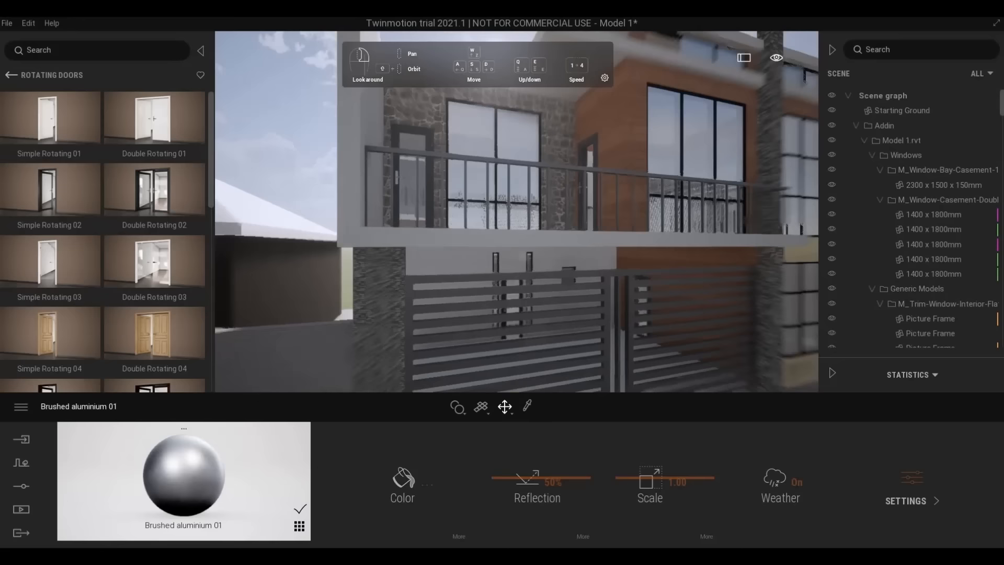
pyautogui.press('w')
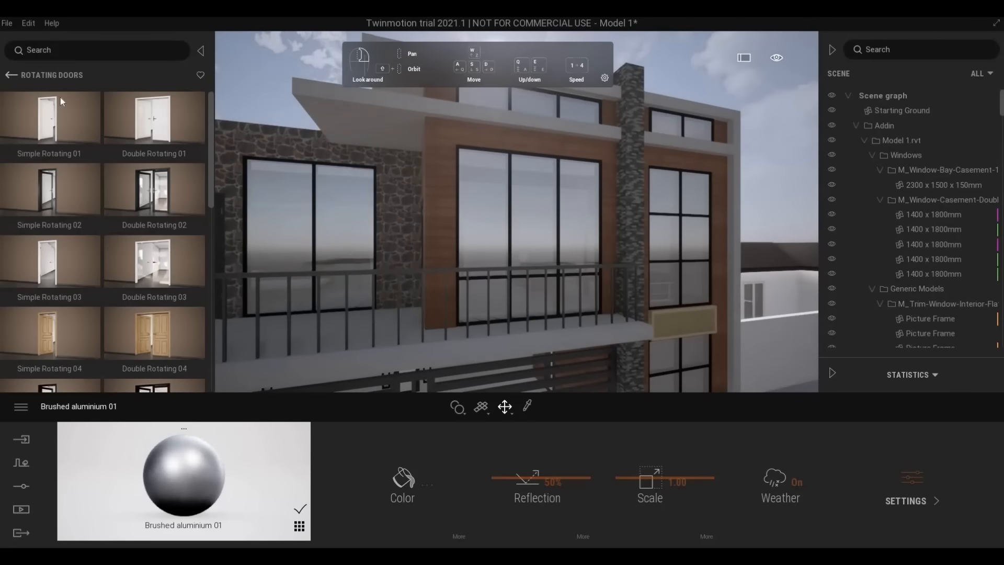
pyautogui.click(10, 75)
pyautogui.click(11, 75)
pyautogui.click(55, 136)
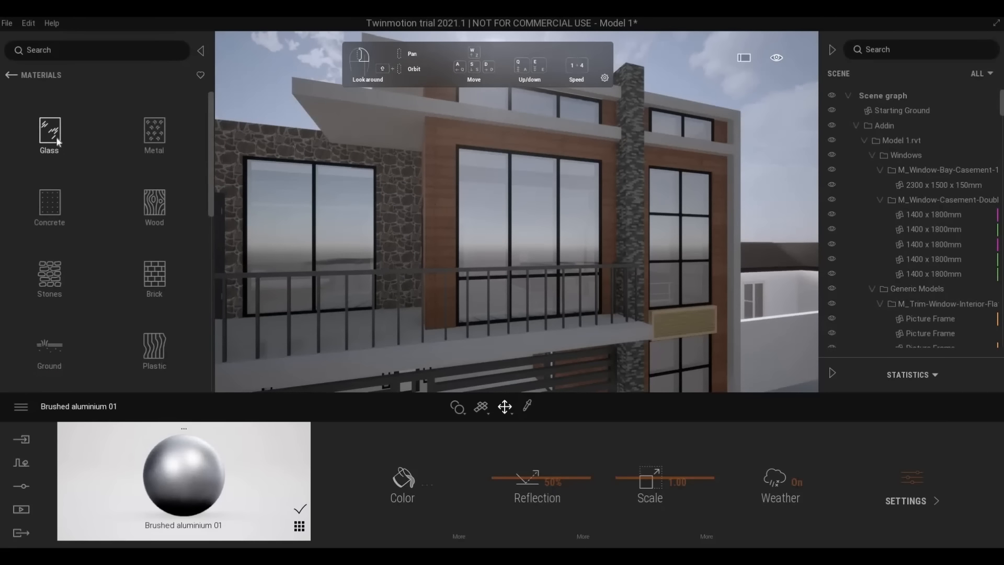
pyautogui.click(74, 137)
pyautogui.moveTo(66, 190); pyautogui.dragTo(473, 233)
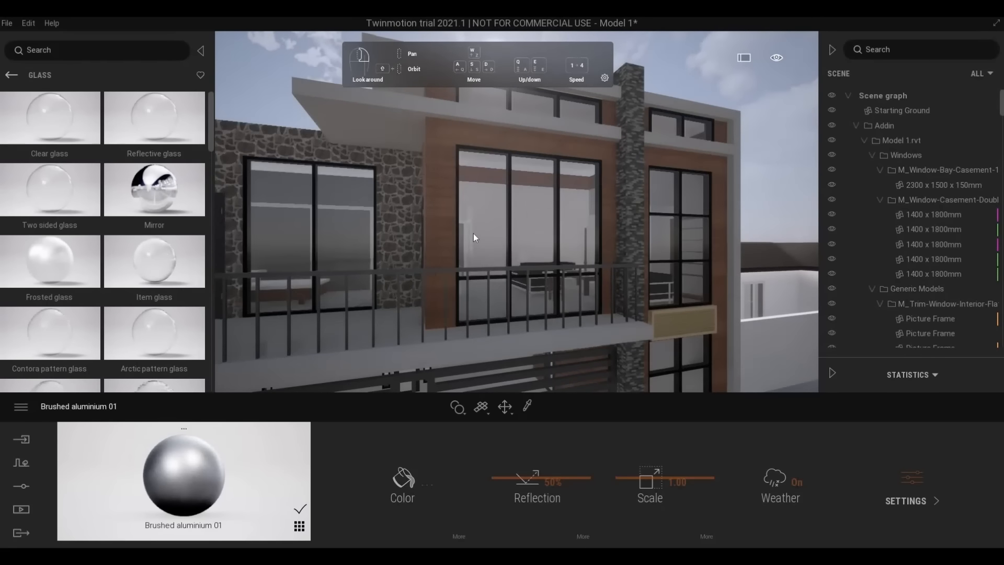
# Step: Set the opacity of the windows' Two sided glass material to 21%
pyautogui.press('s')
pyautogui.press('a')
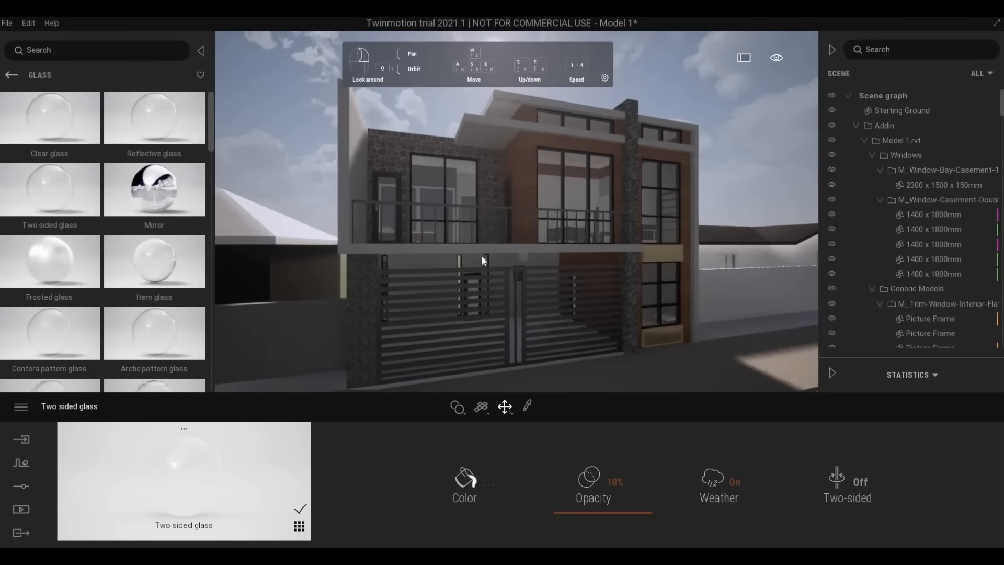
pyautogui.press('s')
pyautogui.press('a')
pyautogui.moveTo(506, 262); pyautogui.dragTo(519, 274, button='right')
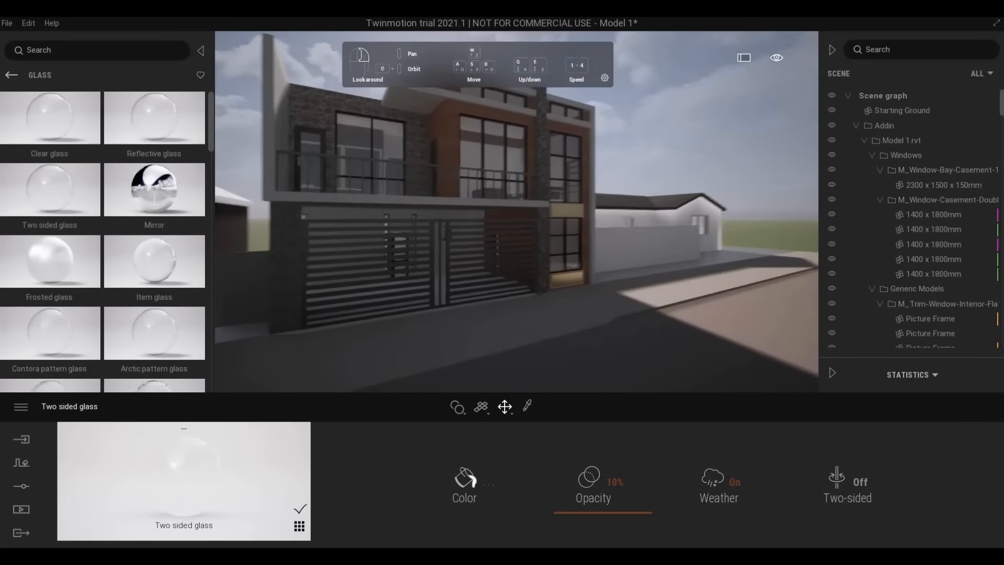
pyautogui.press('w')
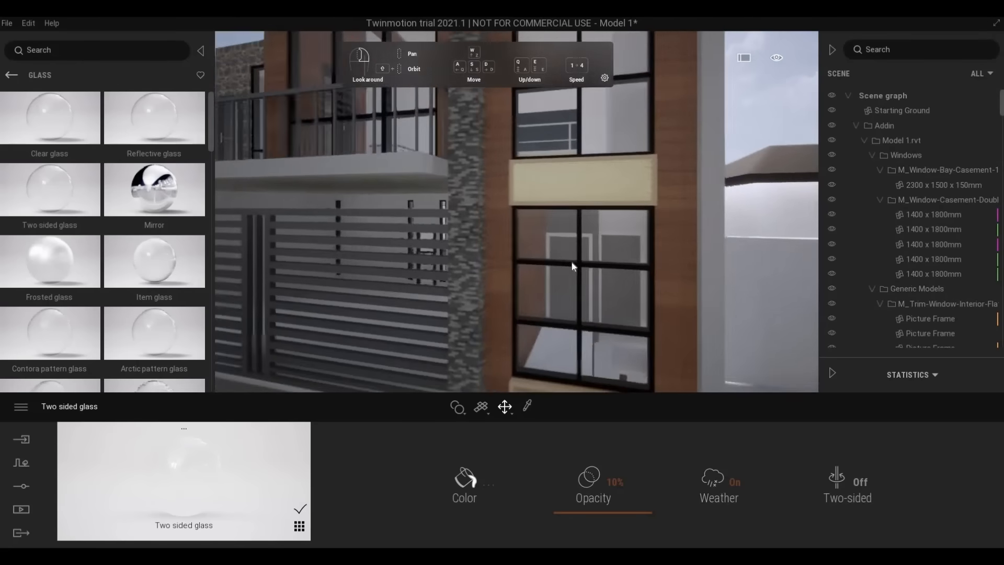
pyautogui.press('w')
pyautogui.press('d')
pyautogui.press('q')
pyautogui.press('a')
pyautogui.press('d')
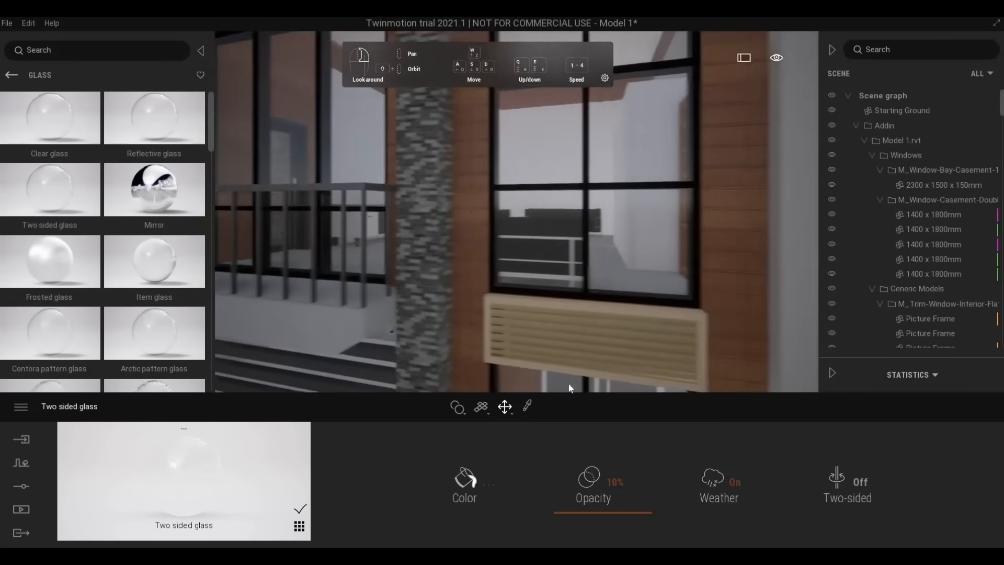
pyautogui.click(584, 490)
pyautogui.press('a')
pyautogui.moveTo(585, 491); pyautogui.dragTo(591, 500)
pyautogui.press('s')
pyautogui.press('e')
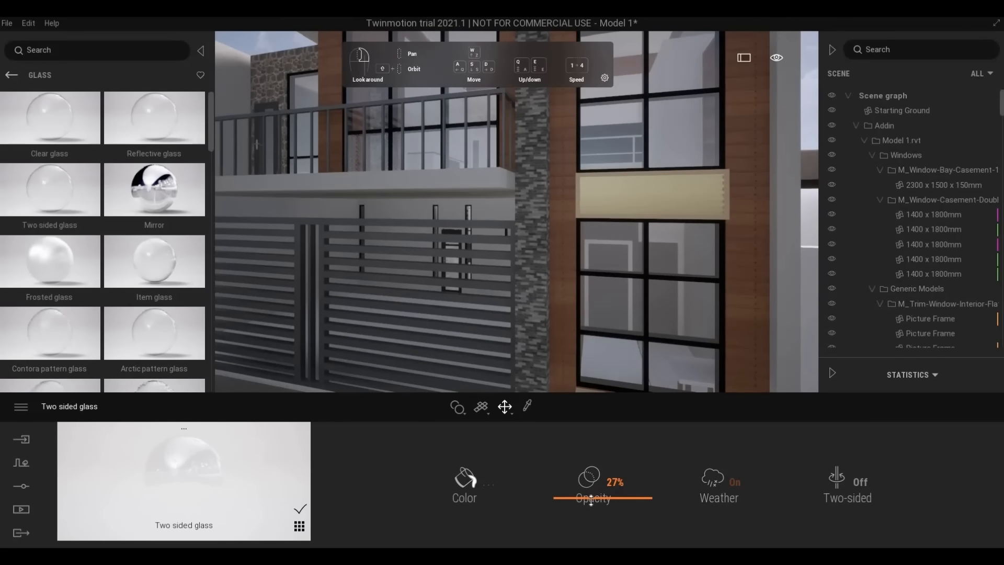
pyautogui.press('d')
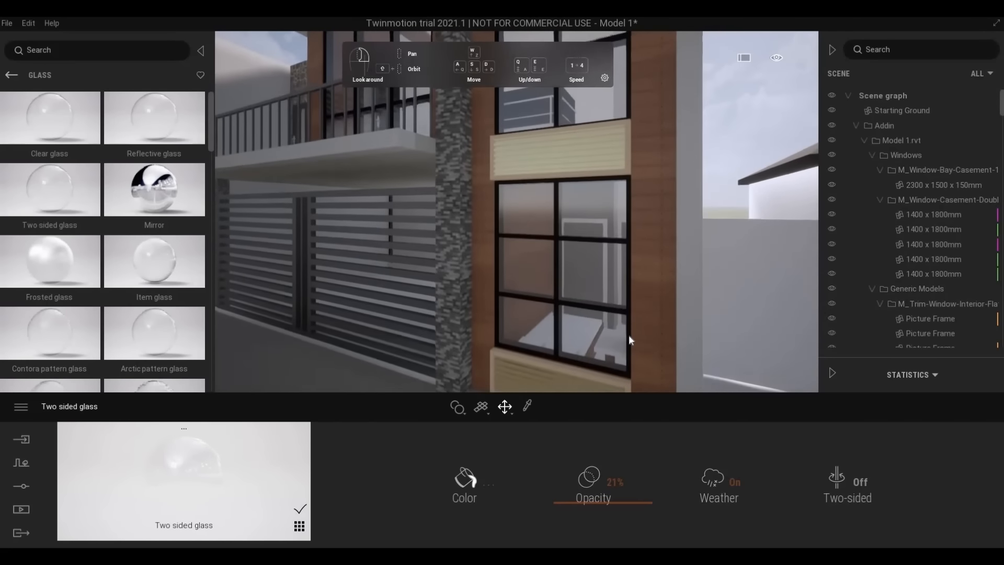
# Step: Try the Ipe 02 C, Chestnut 02 C and Maple 03 C wood materials on the louvred panel between the stacked windows
pyautogui.press('a')
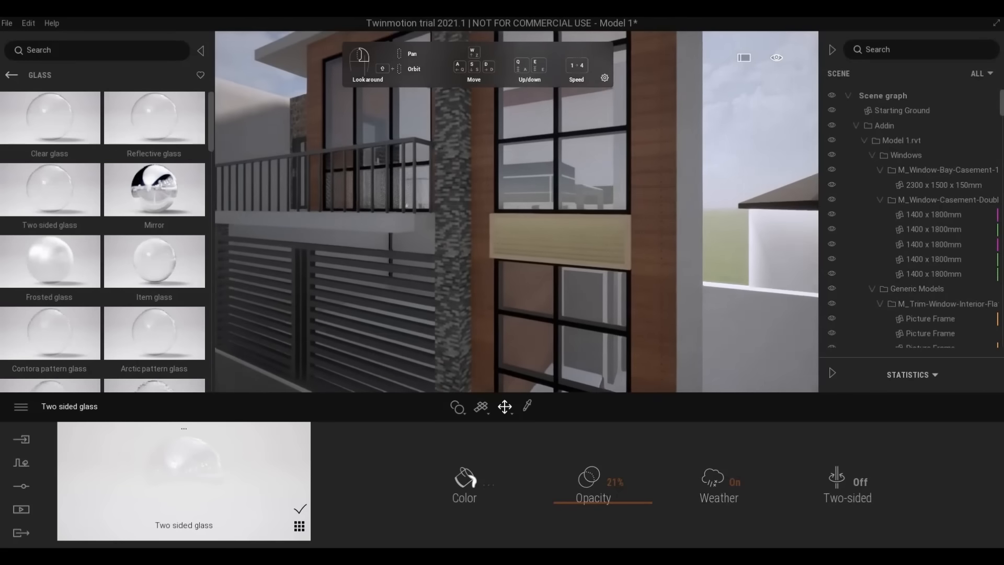
pyautogui.press('w')
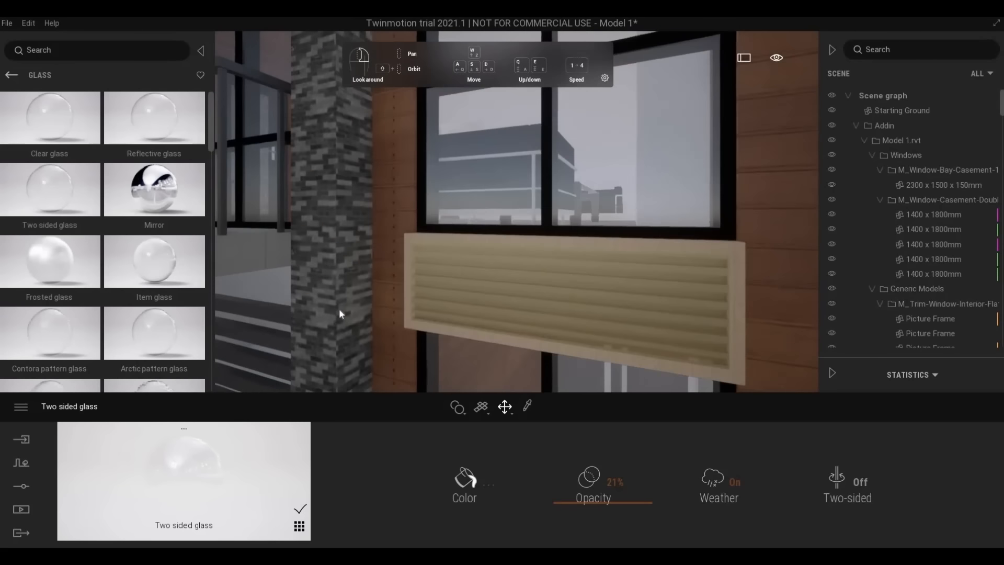
pyautogui.click(14, 73)
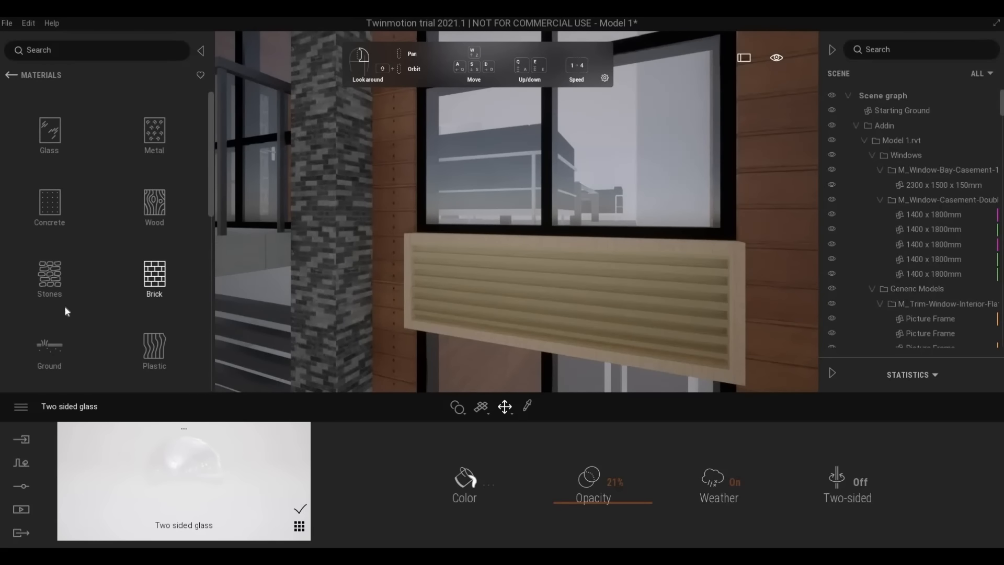
pyautogui.click(152, 346)
pyautogui.click(11, 75)
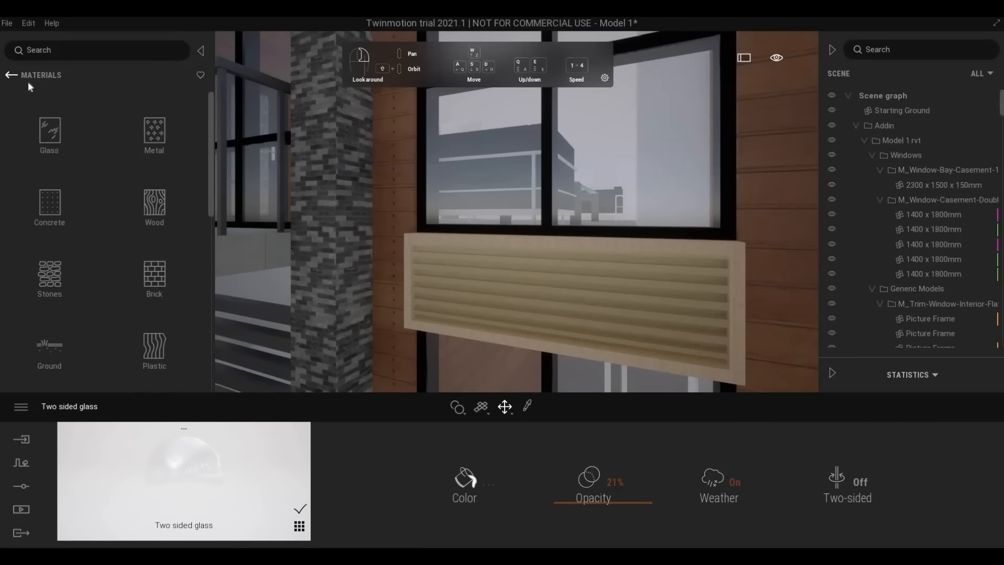
pyautogui.click(148, 210)
pyautogui.scroll(-3, 105, 298)
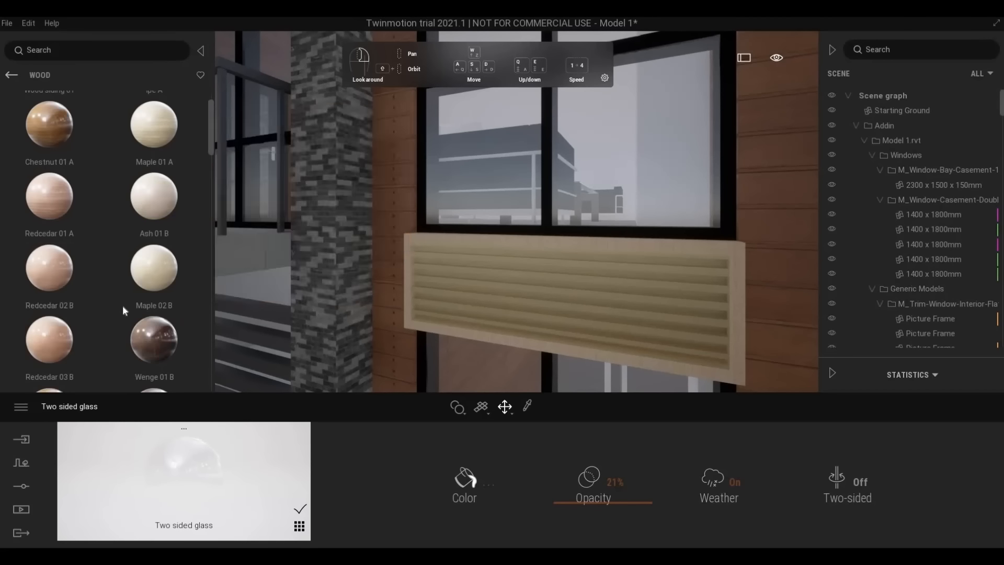
pyautogui.moveTo(124, 307); pyautogui.dragTo(538, 312)
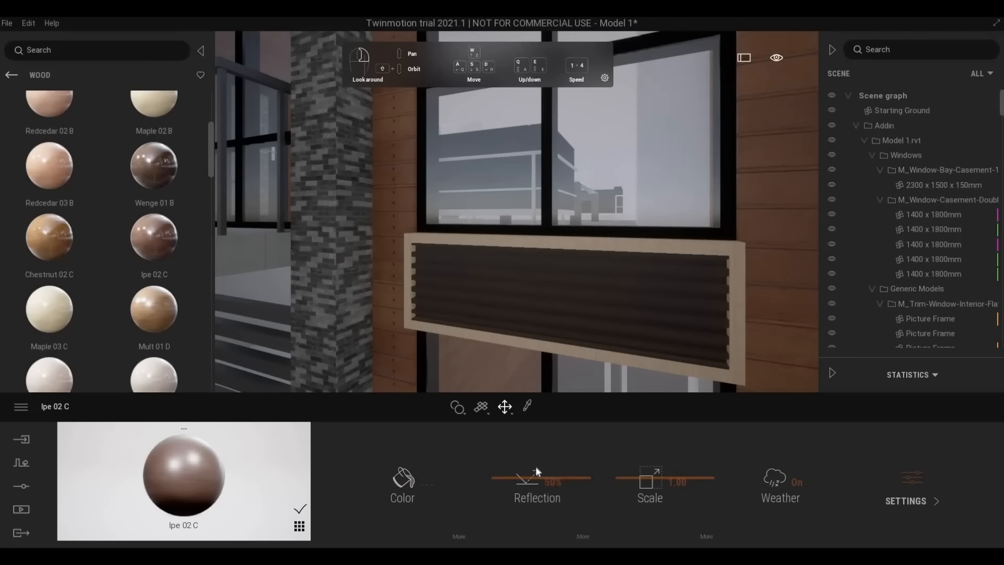
pyautogui.moveTo(70, 259); pyautogui.dragTo(480, 323)
pyautogui.press('s')
pyautogui.scroll(-1, 99, 309)
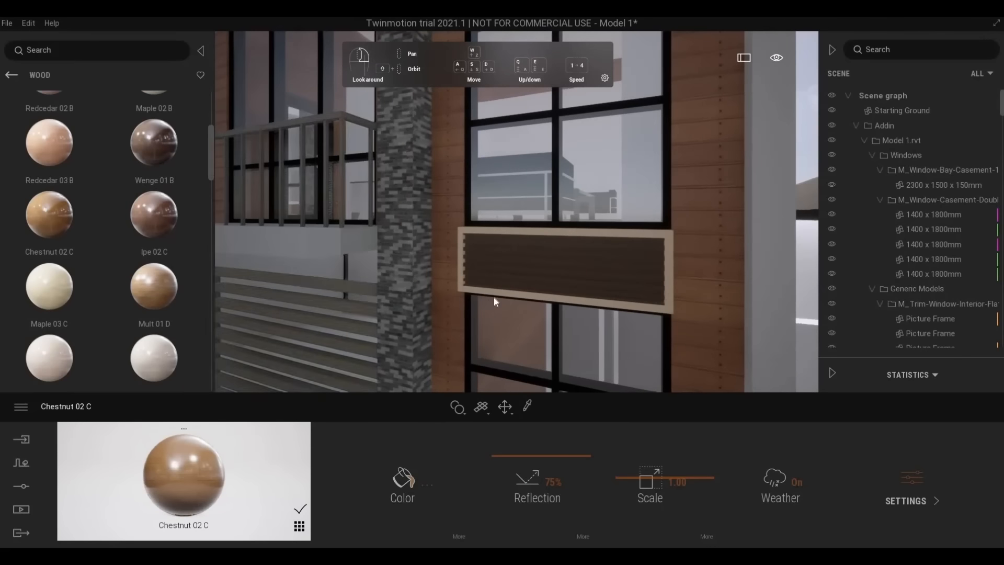
pyautogui.moveTo(514, 275); pyautogui.dragTo(516, 272)
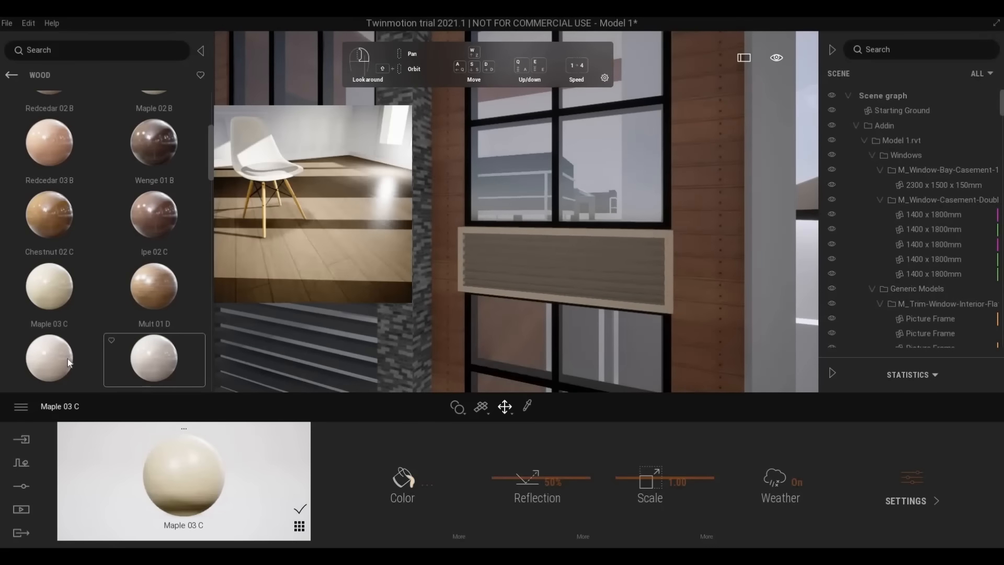
# Step: Apply the Wenge 01 B wood material to the louvred panel's frame and Mult 02 D to its slats
pyautogui.moveTo(68, 358); pyautogui.dragTo(350, 328)
pyautogui.press('w')
pyautogui.moveTo(183, 160); pyautogui.dragTo(436, 250)
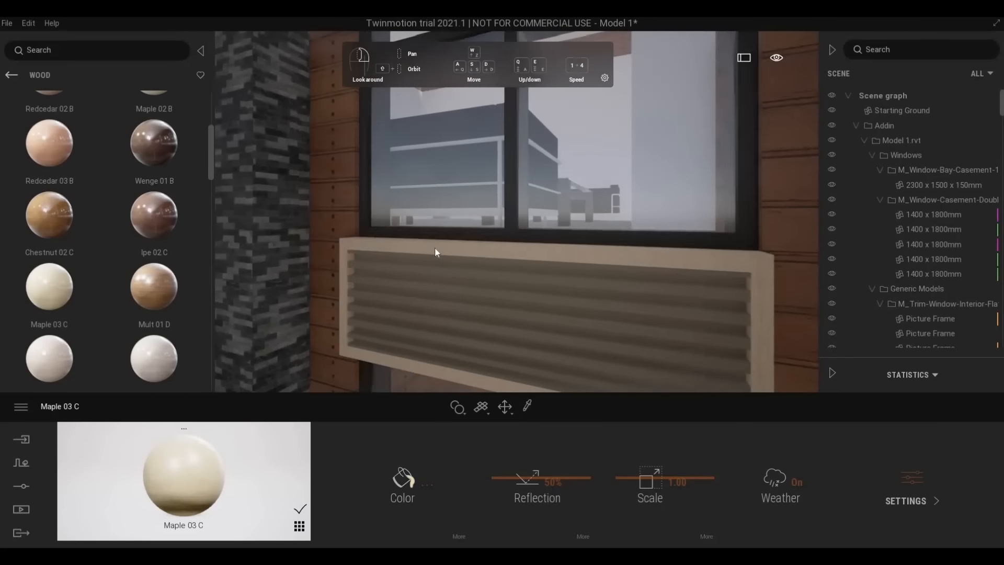
pyautogui.scroll(-1, 78, 335)
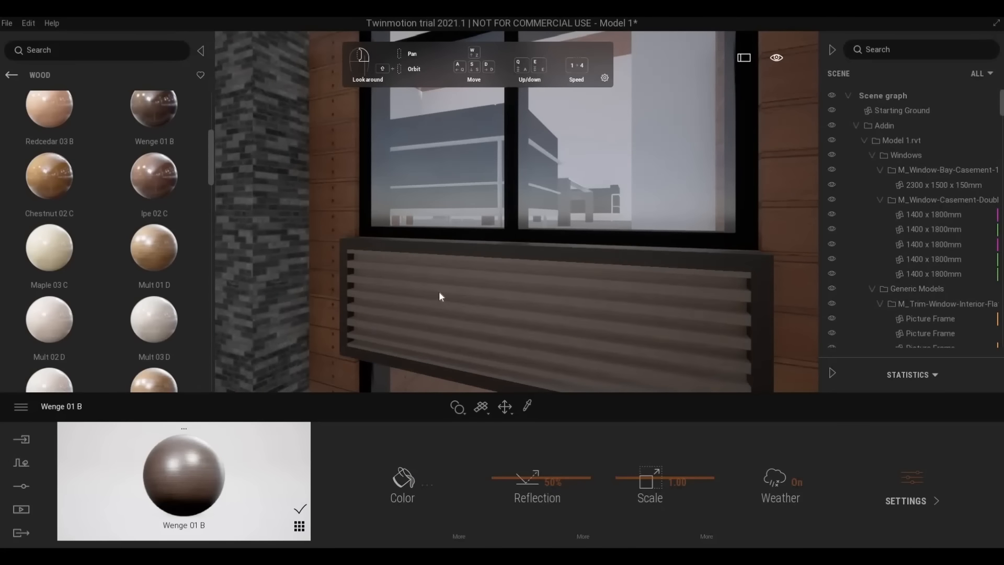
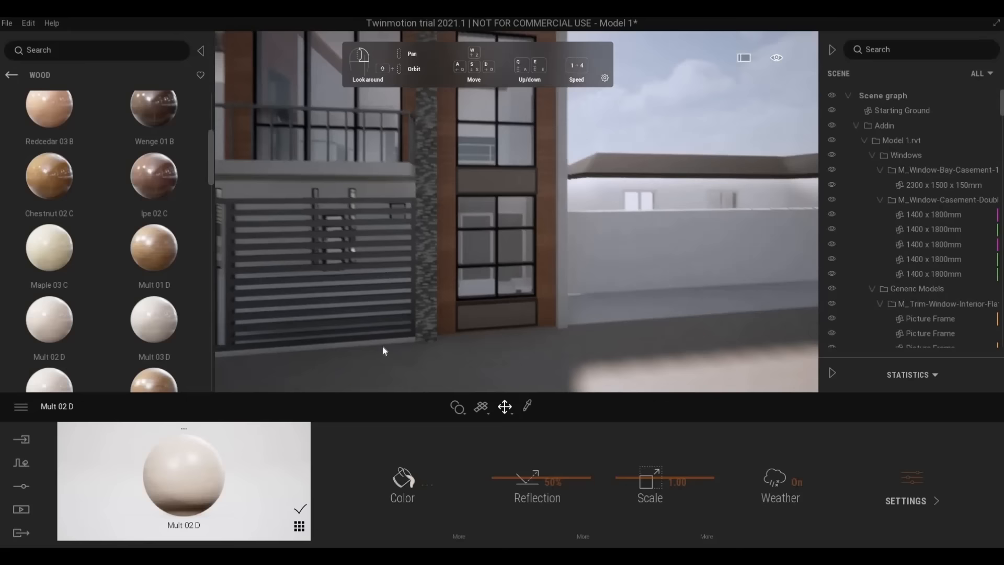
# Step: Sample the Concrete, Lightweight material from the floor behind the gate and set its reflection to 75% and scale to 3.13
pyautogui.press('s')
pyautogui.moveTo(384, 351); pyautogui.dragTo(416, 362, button='right')
pyautogui.press('w')
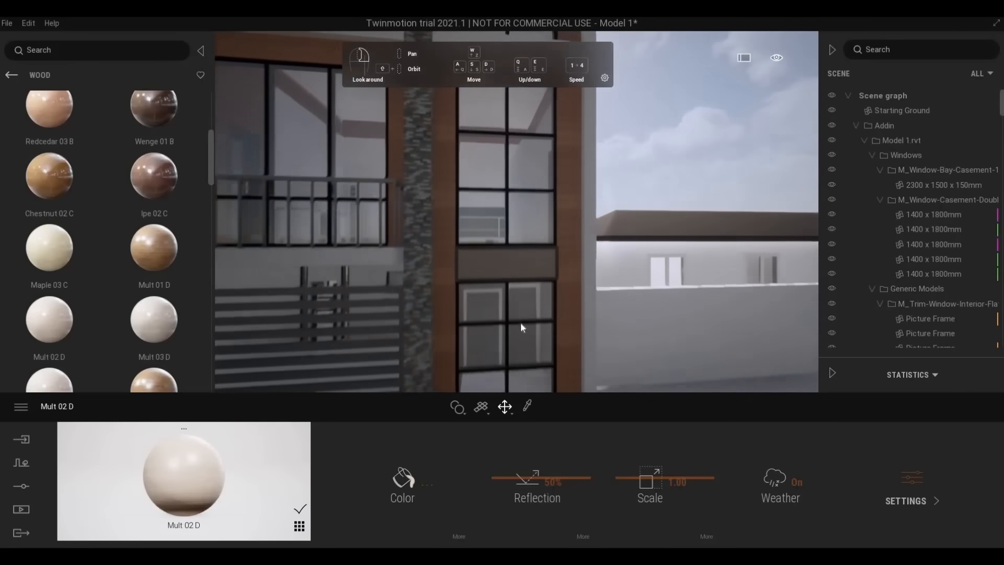
pyautogui.moveTo(468, 324)
pyautogui.mouseDown(button='right')
pyautogui.moveTo(413, 325)
pyautogui.moveTo(454, 329)
pyautogui.mouseUp(button='right')
pyautogui.press('s')
pyautogui.press('s')
pyautogui.press('a')
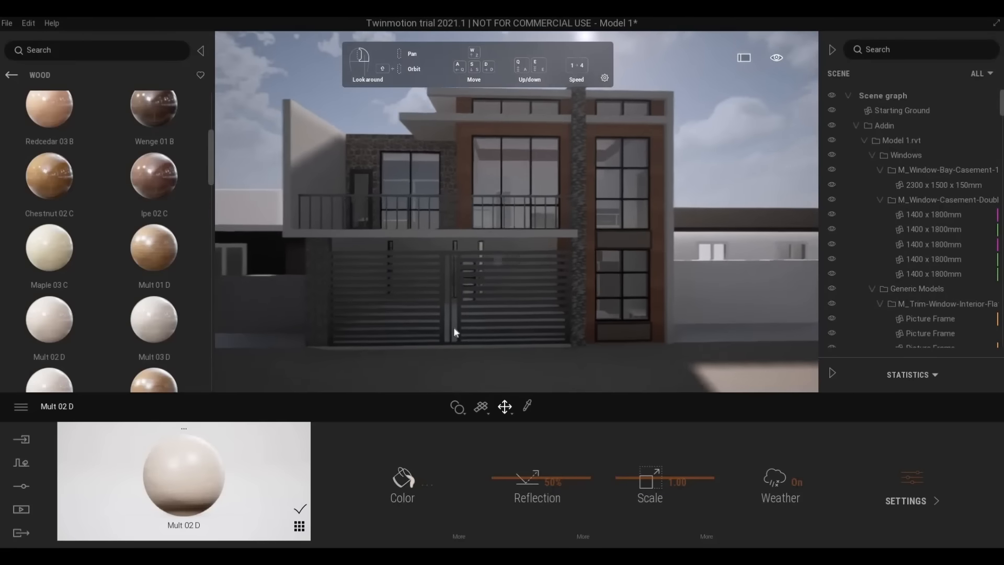
pyautogui.scroll(8, 485, 335)
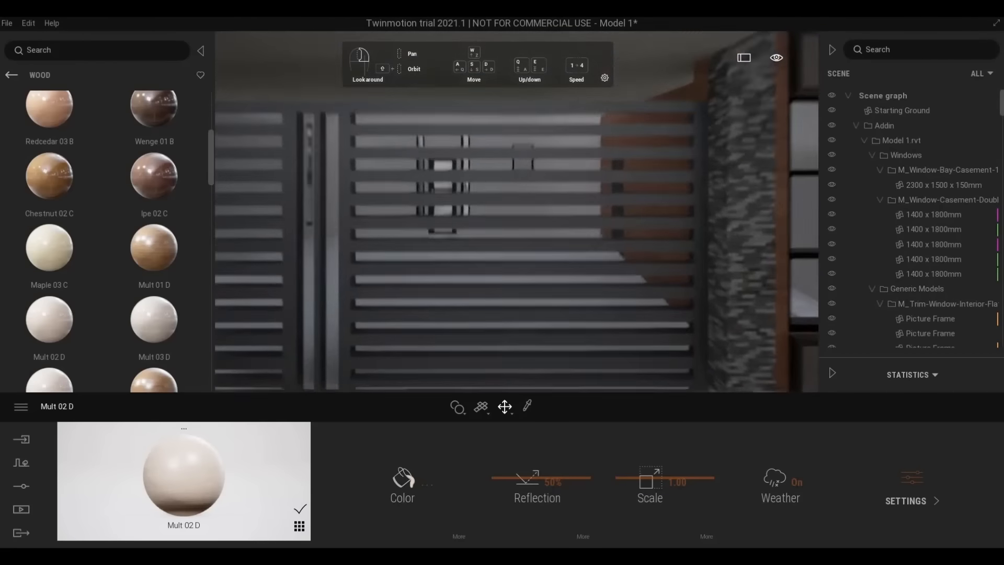
pyautogui.scroll(3, 484, 330)
pyautogui.moveTo(482, 316); pyautogui.dragTo(440, 343, button='right')
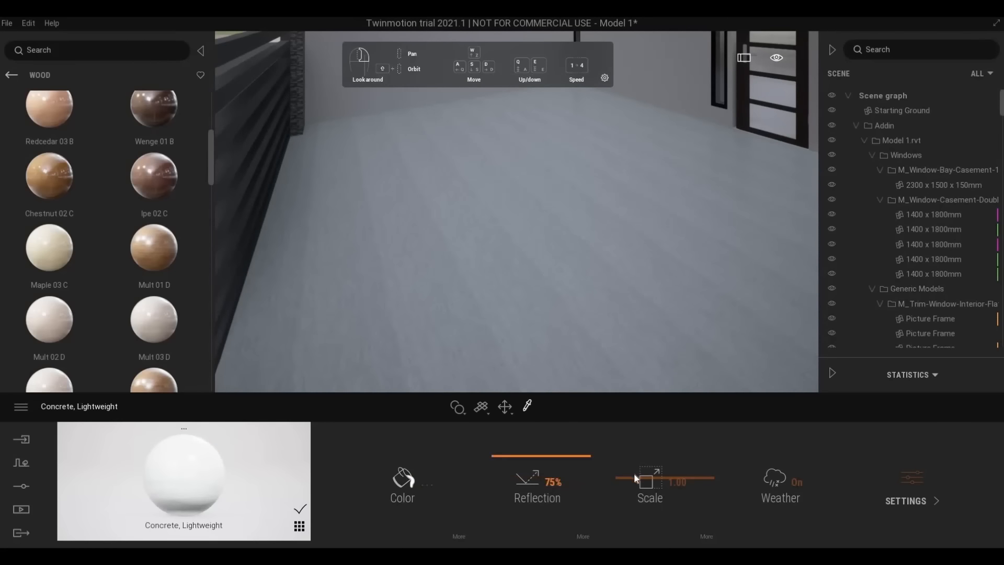
pyautogui.moveTo(664, 468); pyautogui.dragTo(664, 466)
# Step: Apply the Poured concrete 04 material to the ground outside the house and set its scale to 2.80
pyautogui.scroll(-4, 587, 293)
pyautogui.moveTo(587, 293); pyautogui.dragTo(562, 366, button='right')
pyautogui.press('Escape')
pyautogui.scroll(-3, 567, 287)
pyautogui.scroll(3, 577, 261)
pyautogui.scroll(3, 560, 387)
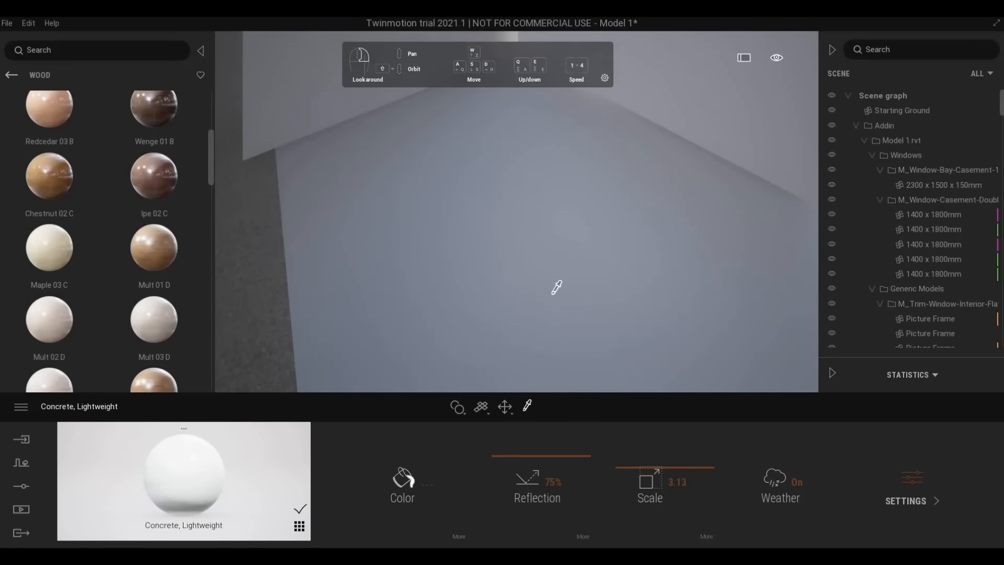
pyautogui.moveTo(554, 287); pyautogui.dragTo(433, 295, button='right')
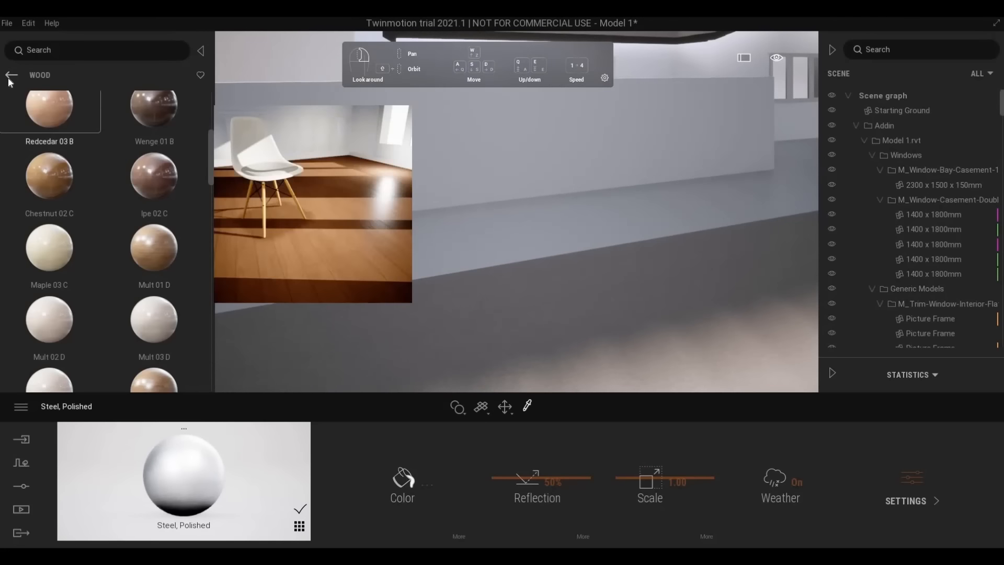
pyautogui.click(9, 79)
pyautogui.click(42, 191)
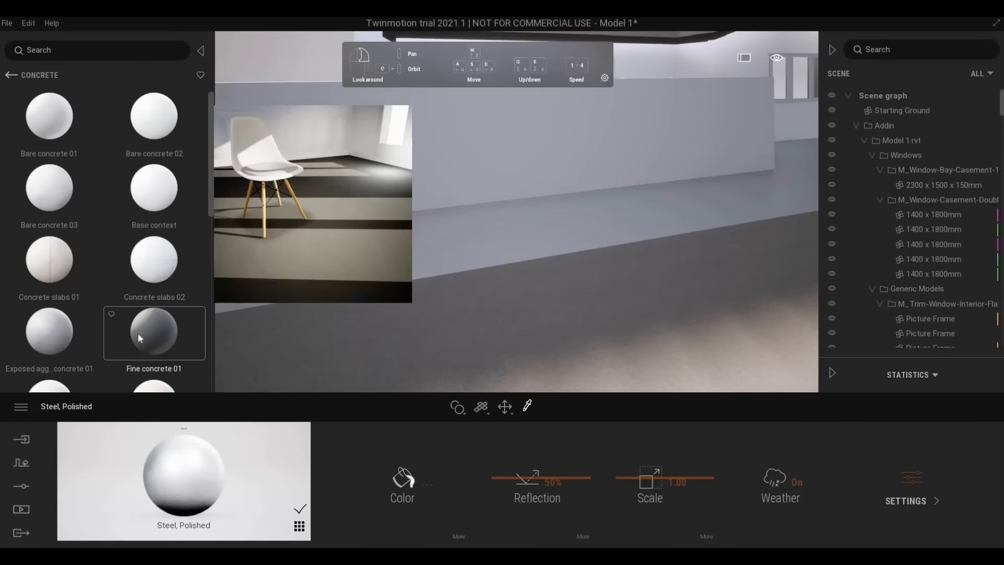
pyautogui.scroll(-3, 96, 315)
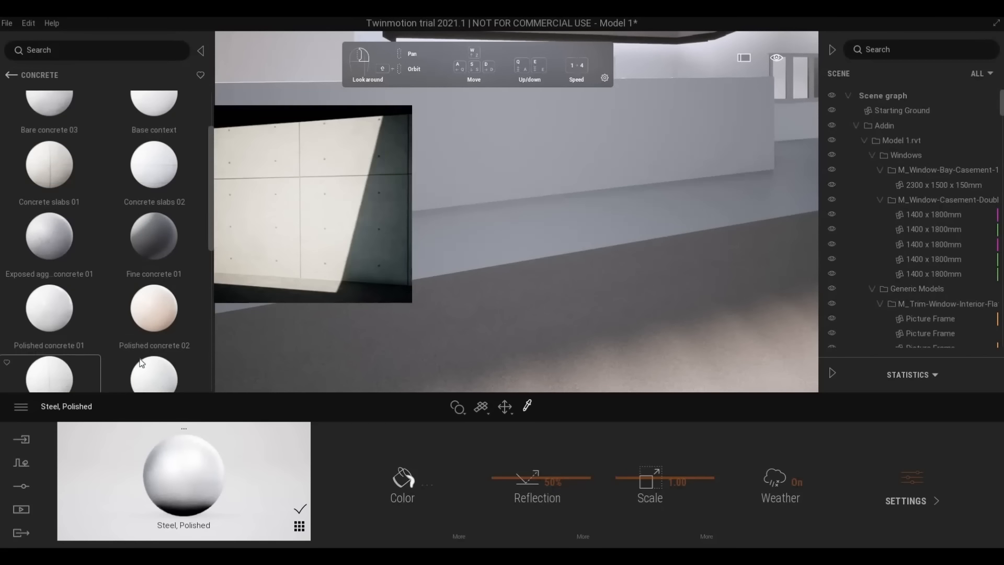
pyautogui.scroll(-1, 149, 343)
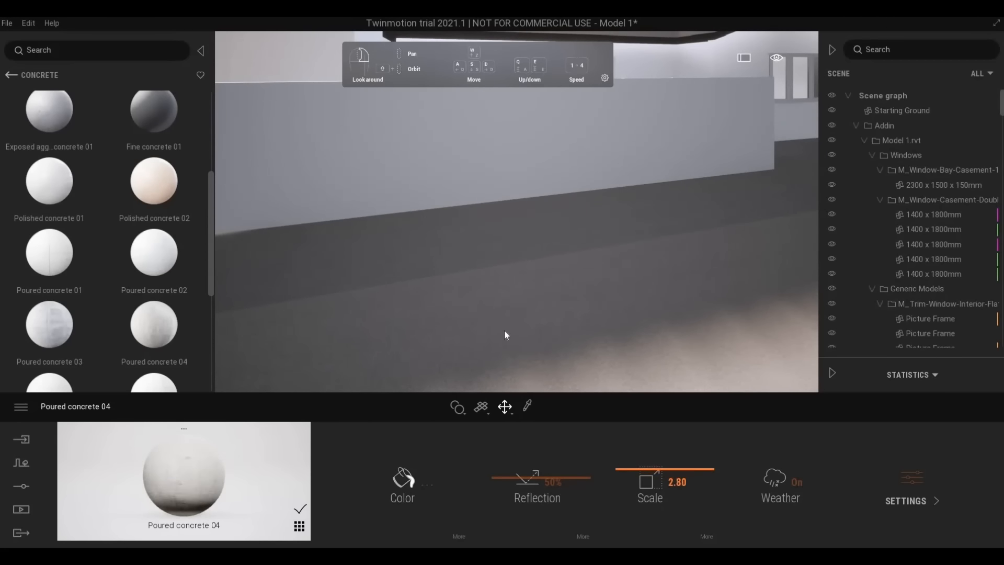
# Step: Adjust the colour of the outside ground's Poured concrete 04 material
pyautogui.scroll(-3, 504, 330)
pyautogui.moveTo(504, 330)
pyautogui.mouseDown(button='right')
pyautogui.moveTo(476, 322)
pyautogui.moveTo(515, 319)
pyautogui.mouseUp(button='right')
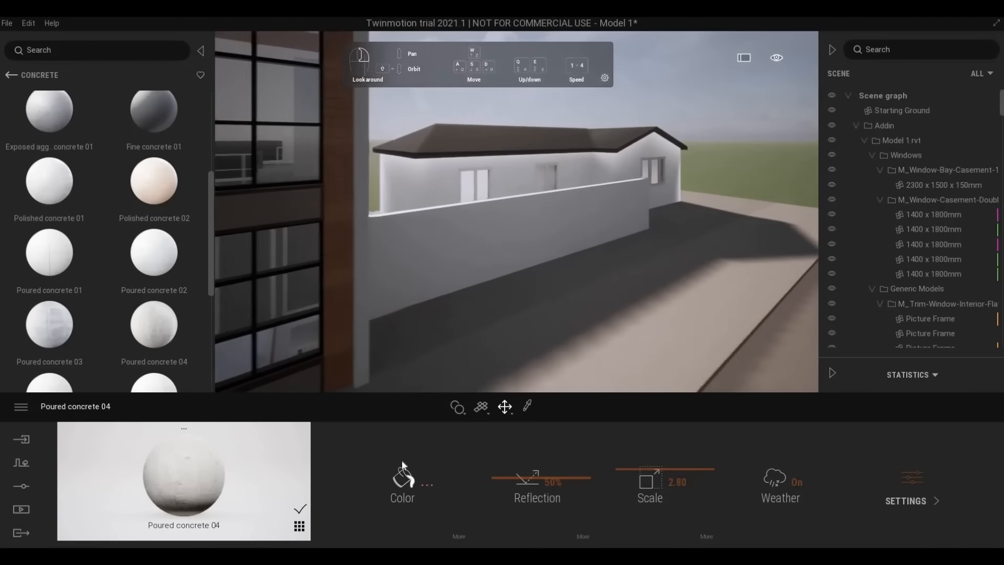
pyautogui.click(402, 460)
pyautogui.click(557, 390)
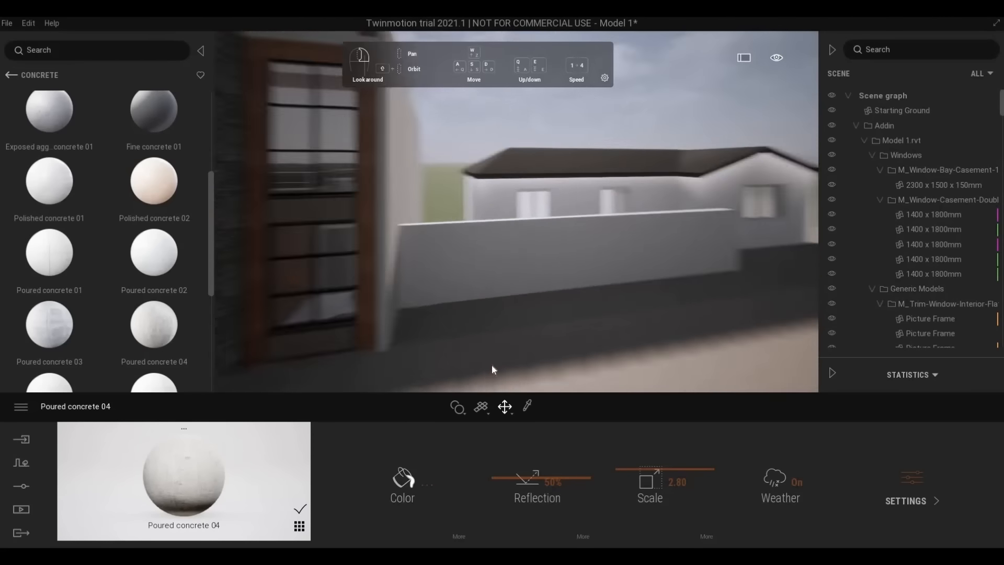
# Step: Apply the Round brick 01 material to the neighbouring bungalow's walls and set its scale to 4.32
pyautogui.moveTo(491, 364); pyautogui.dragTo(471, 339, button='right')
pyautogui.scroll(-3, 391, 349)
pyautogui.scroll(5, 354, 365)
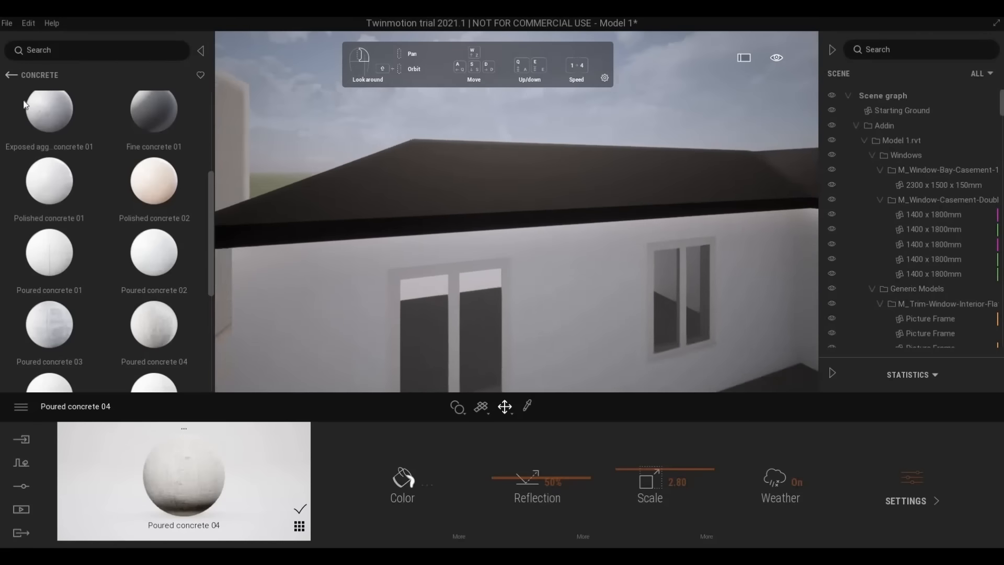
pyautogui.click(11, 75)
pyautogui.click(164, 287)
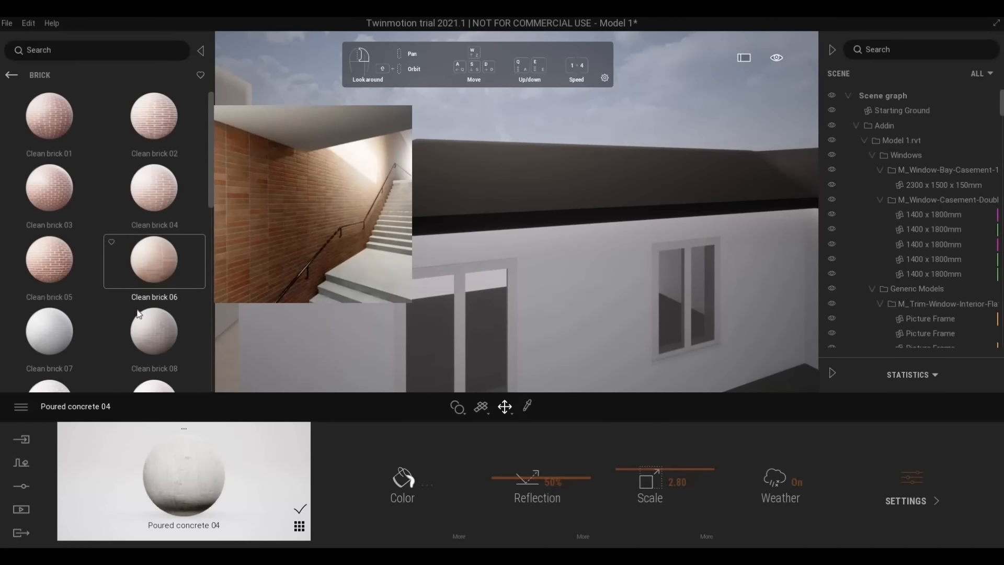
pyautogui.scroll(-4, 71, 325)
pyautogui.scroll(-2, 123, 334)
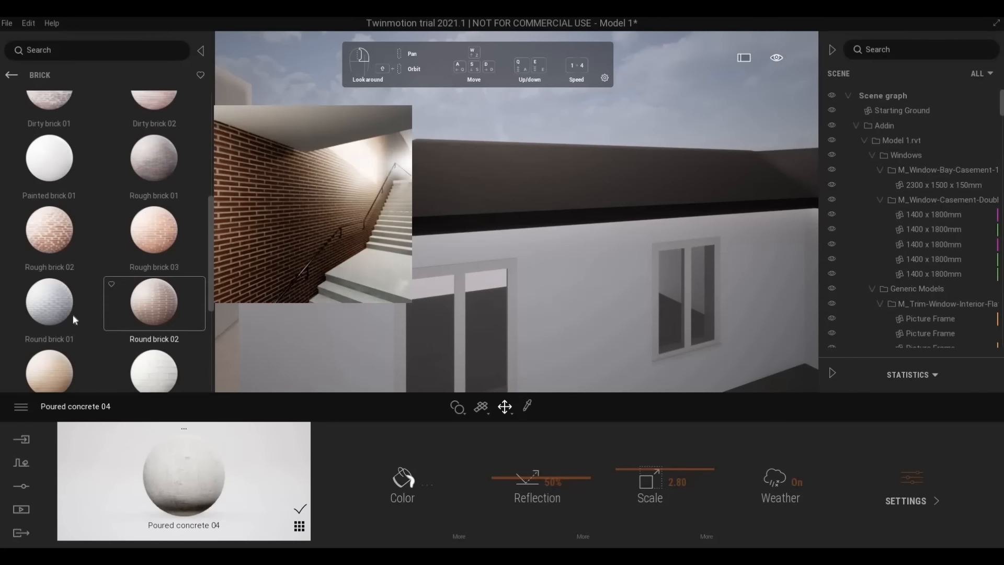
pyautogui.moveTo(73, 315); pyautogui.dragTo(313, 350)
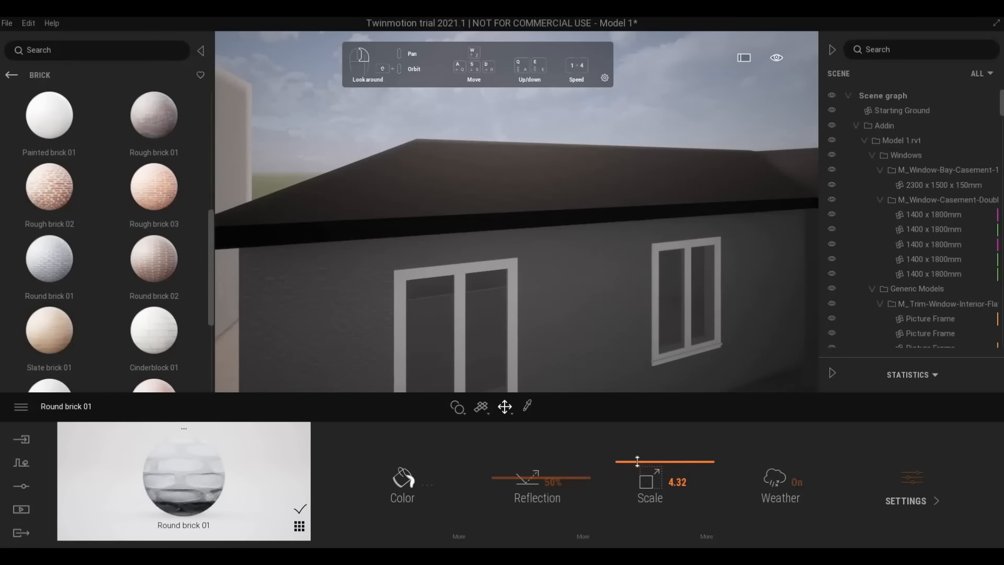
# Step: Apply the Roof covering 01 material to the brick bungalow's roof and set its scale to 4.76
pyautogui.click(11, 75)
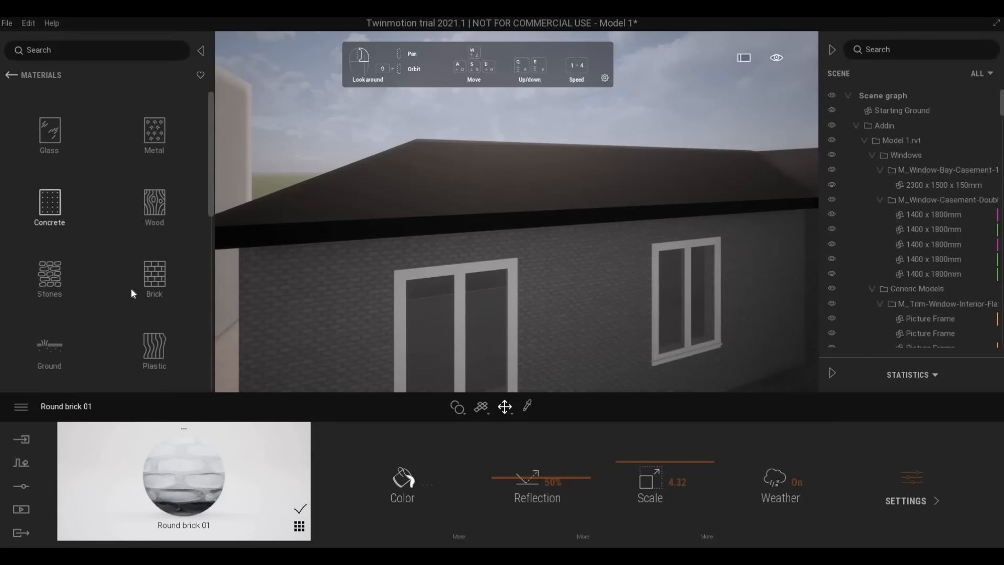
pyautogui.scroll(-5, 135, 298)
pyautogui.click(148, 238)
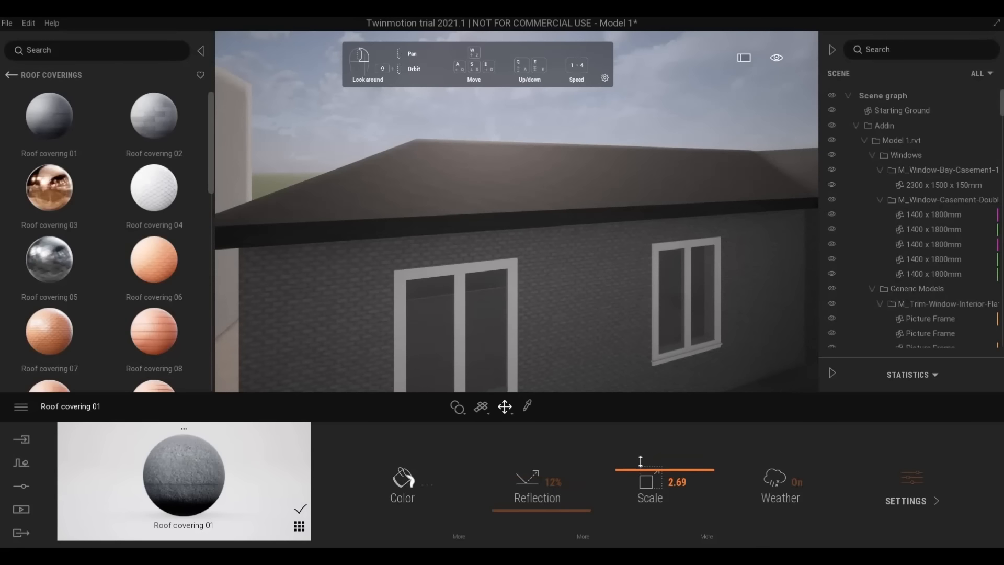
pyautogui.moveTo(640, 461); pyautogui.dragTo(639, 451)
# Step: Try the Roof covering 04 material at a scale of 2.91 on the roof of the bungalow on the house's other side
pyautogui.press('s')
pyautogui.press('a')
pyautogui.press('q')
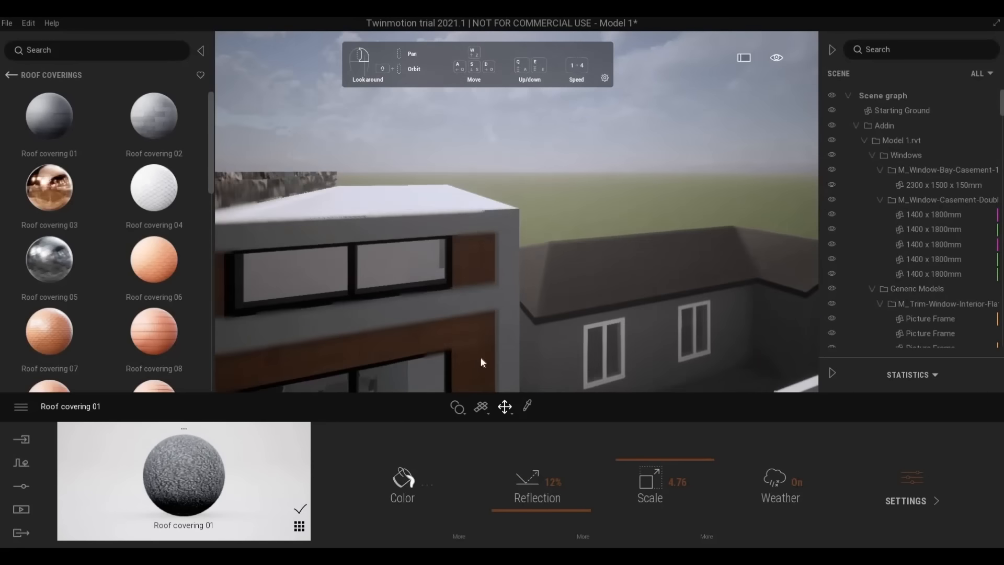
pyautogui.press('s')
pyautogui.moveTo(481, 357); pyautogui.dragTo(391, 346, button='right')
pyautogui.press('s')
pyautogui.press('e')
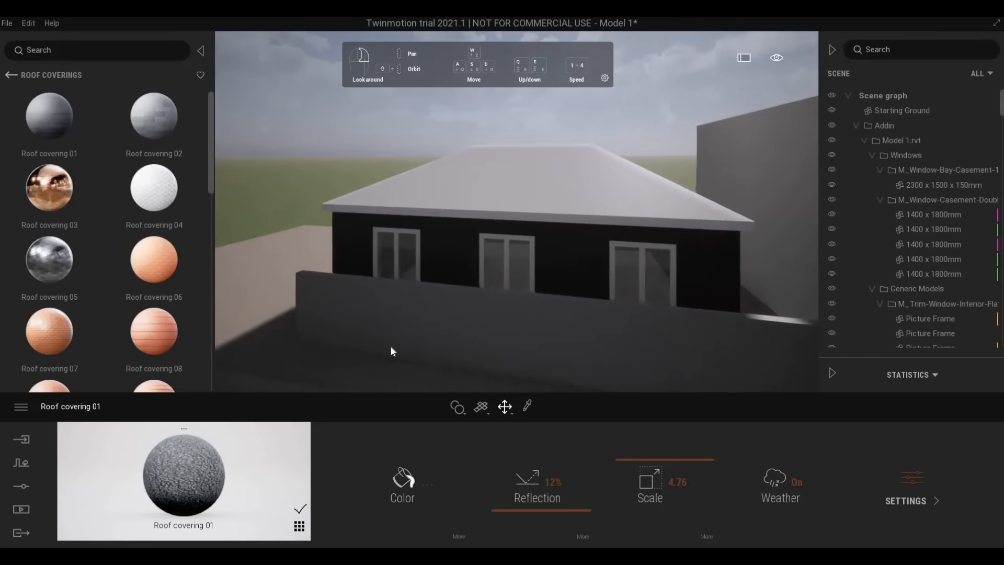
pyautogui.press('w')
pyautogui.scroll(-2, 62, 299)
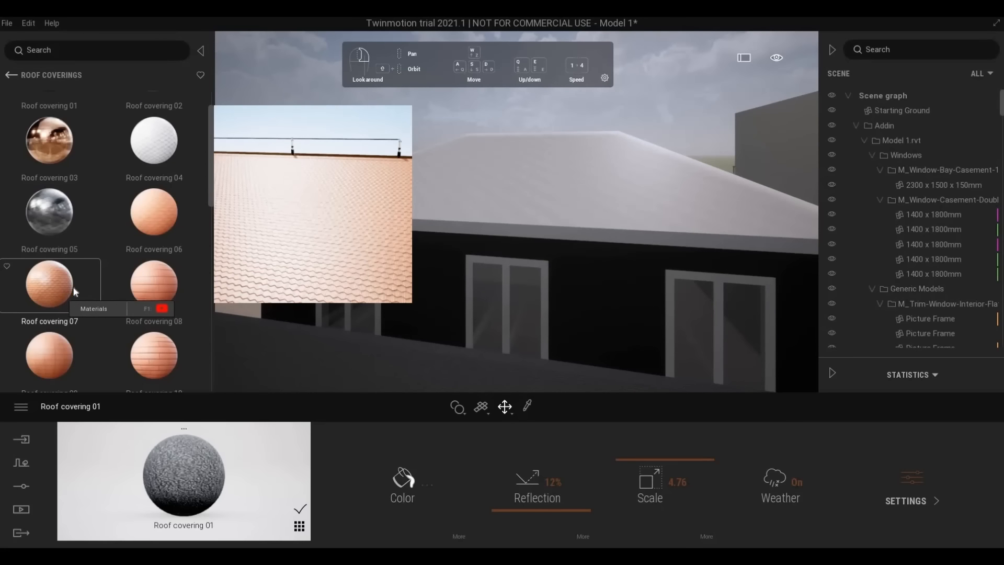
pyautogui.scroll(1, 125, 236)
pyautogui.moveTo(166, 167); pyautogui.dragTo(481, 207)
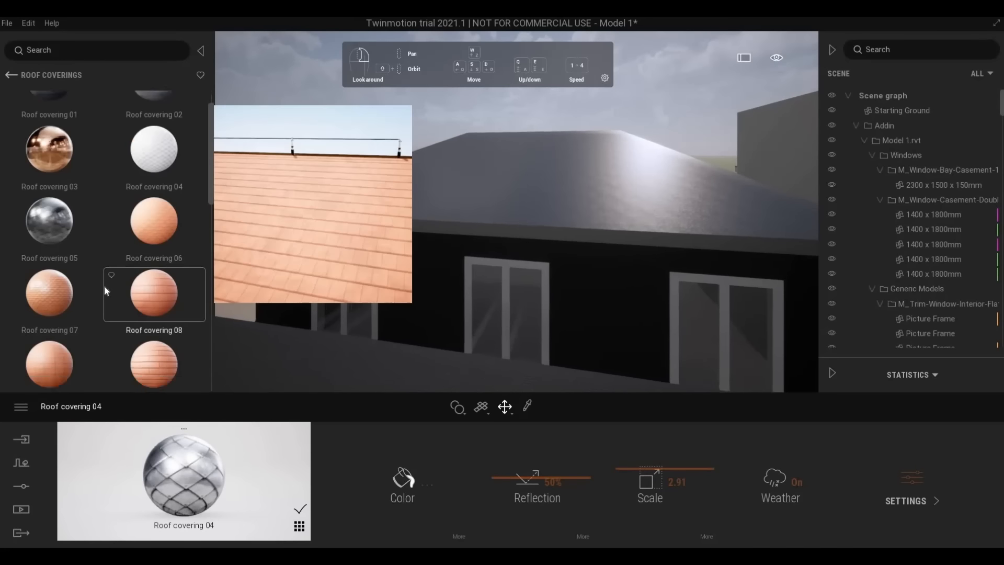
# Step: Apply Roof covering 11 at scale 5.84 to the second bungalow's roof and Stacked stone 03 at scale 3.89 to its walls
pyautogui.scroll(-4, 74, 324)
pyautogui.moveTo(49, 230); pyautogui.dragTo(522, 193)
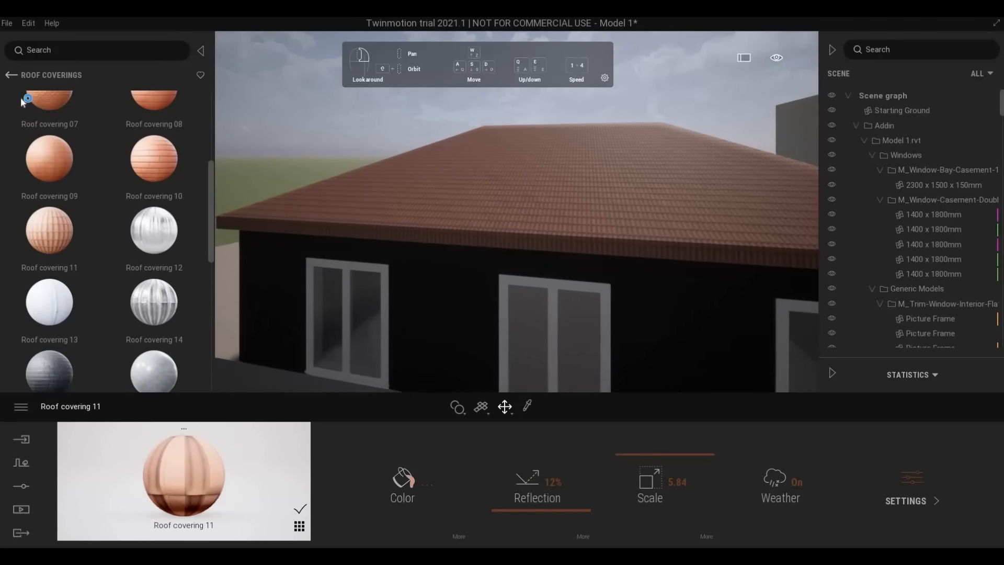
pyautogui.click(11, 75)
pyautogui.scroll(-1, 94, 309)
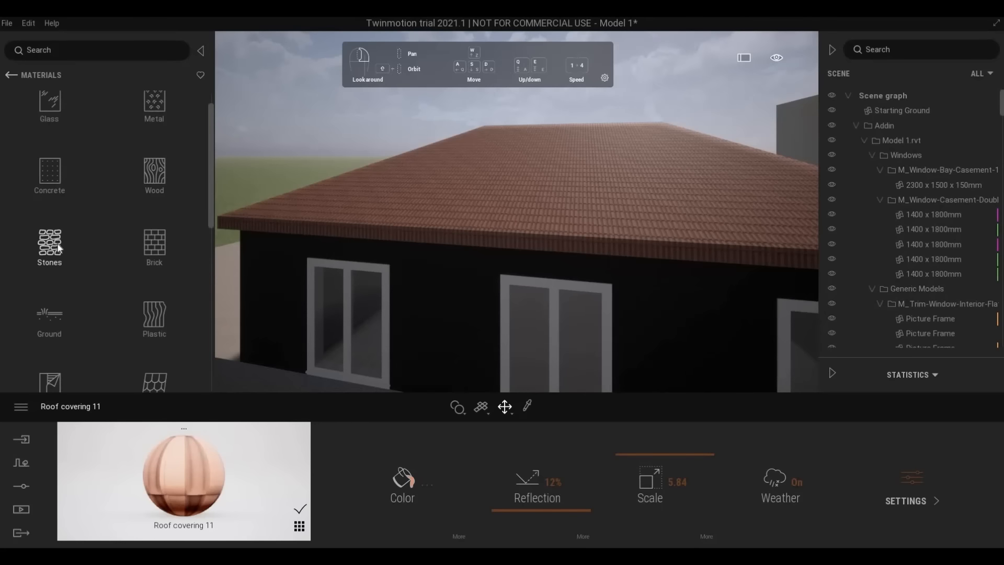
pyautogui.click(82, 253)
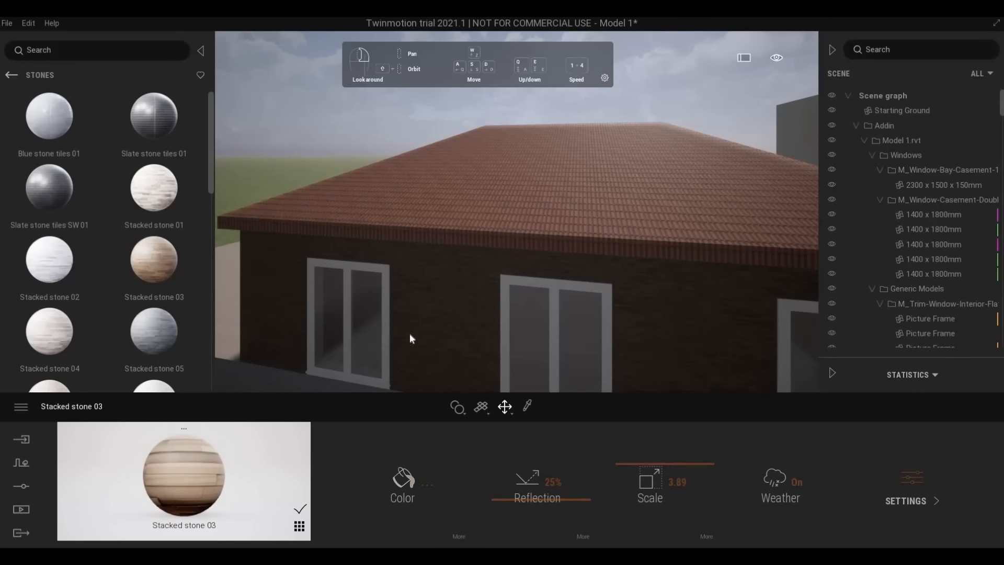
# Step: Apply the Chrome metal material to the second bungalow's window frames and darken its colour to grey
pyautogui.moveTo(346, 296); pyautogui.dragTo(349, 295, button='right')
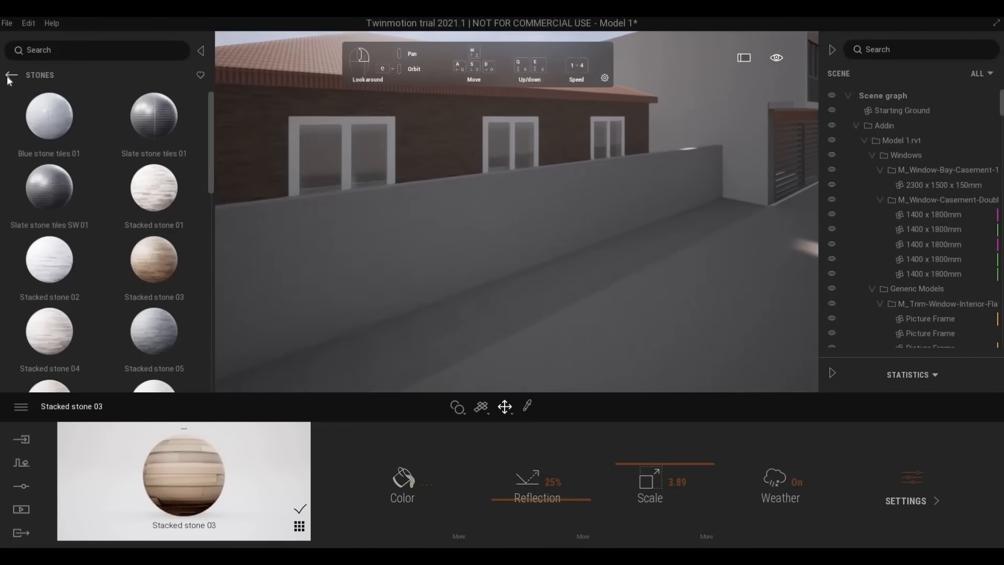
pyautogui.click(10, 75)
pyautogui.click(148, 137)
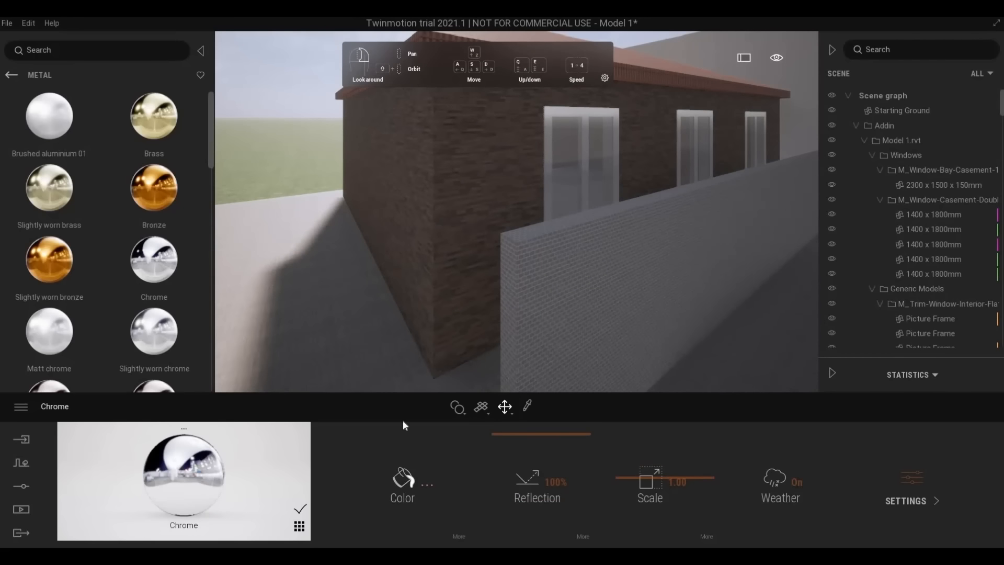
pyautogui.click(403, 477)
pyautogui.click(490, 269)
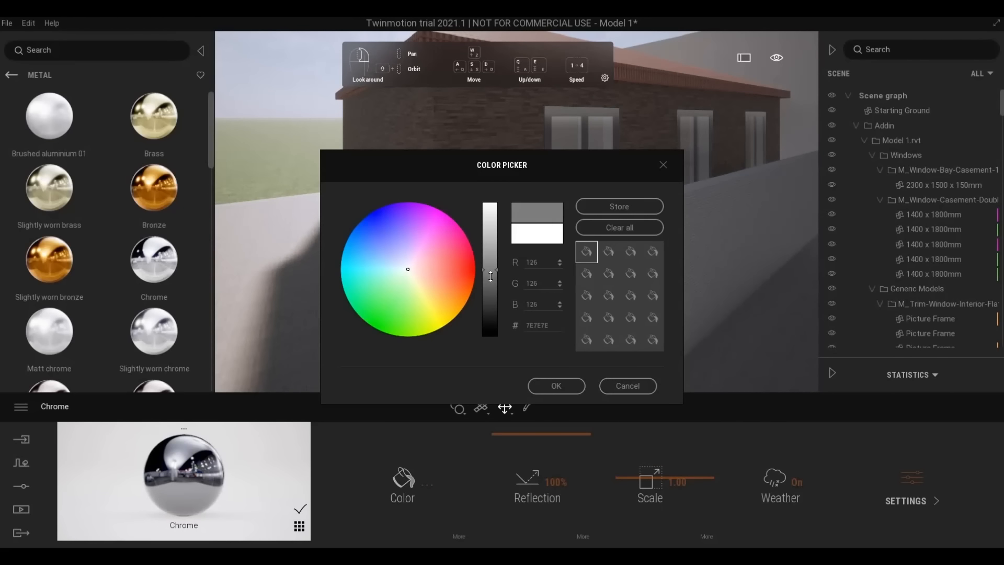
pyautogui.moveTo(490, 276); pyautogui.dragTo(491, 282)
pyautogui.click(557, 391)
# Step: Place the Coupe 01 car on the garage floor behind the gate and rotate it to face the gate
pyautogui.moveTo(592, 336); pyautogui.dragTo(465, 361, button='right')
pyautogui.press('d')
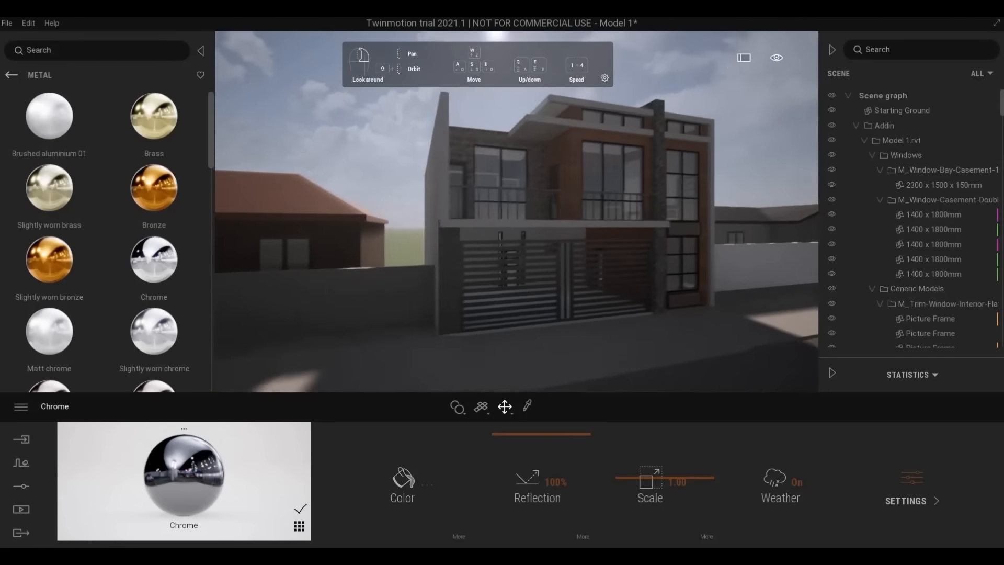
pyautogui.moveTo(550, 362); pyautogui.dragTo(497, 327, button='right')
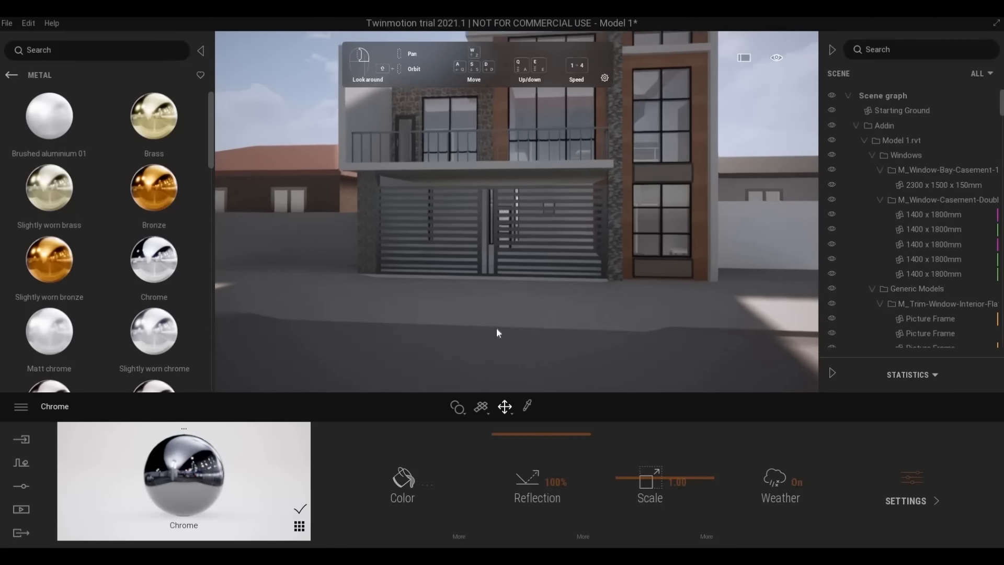
pyautogui.click(11, 75)
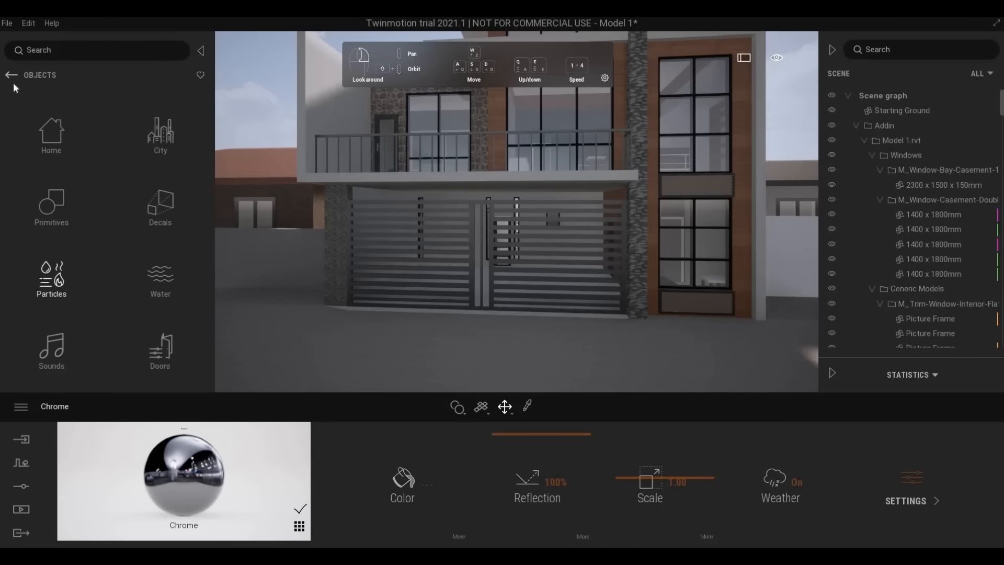
pyautogui.scroll(-2, 91, 251)
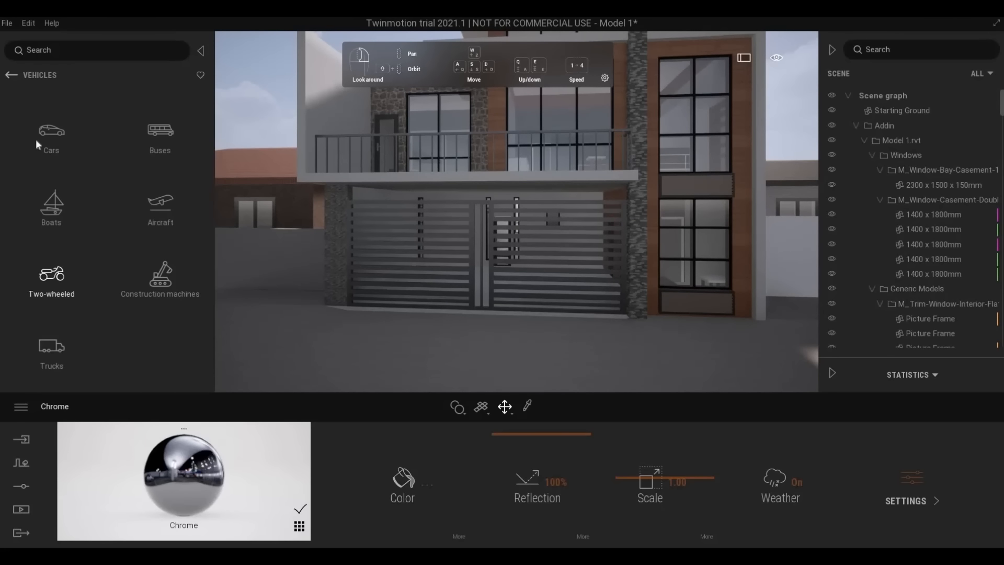
pyautogui.click(47, 137)
pyautogui.scroll(10, 534, 332)
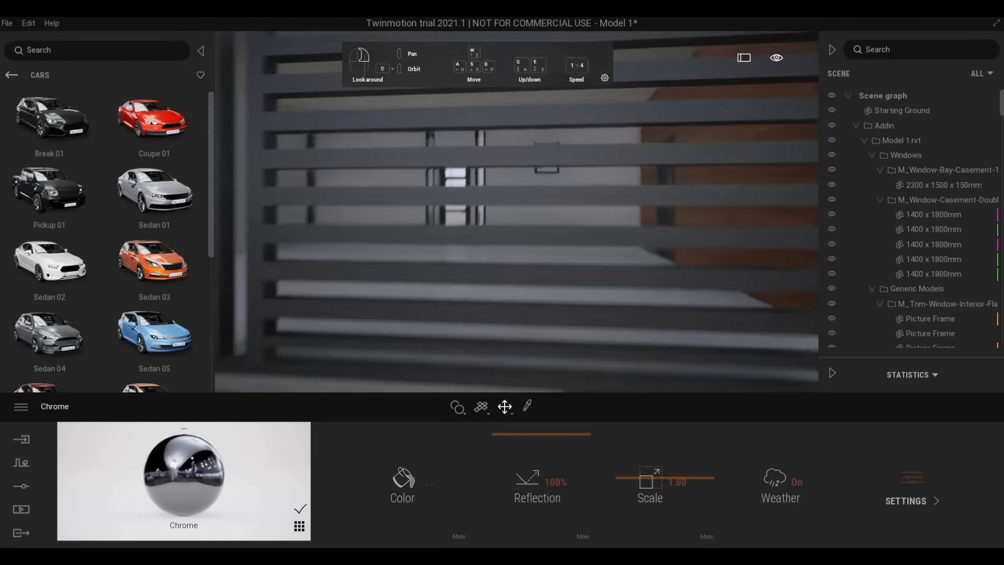
pyautogui.moveTo(525, 337); pyautogui.dragTo(302, 301, button='right')
pyautogui.moveTo(145, 125); pyautogui.dragTo(535, 291)
pyautogui.write('0')
pyautogui.press('Return')
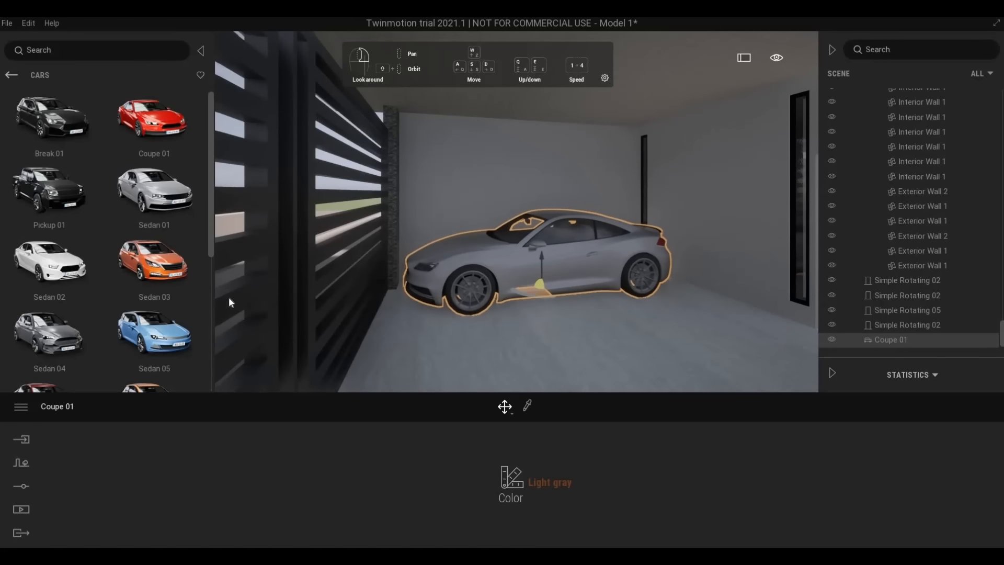
# Step: Set the colour of the Coupe 01 car to Vivid red
pyautogui.click(511, 486)
pyautogui.scroll(-3, 583, 386)
pyautogui.click(477, 391)
pyautogui.click(437, 490)
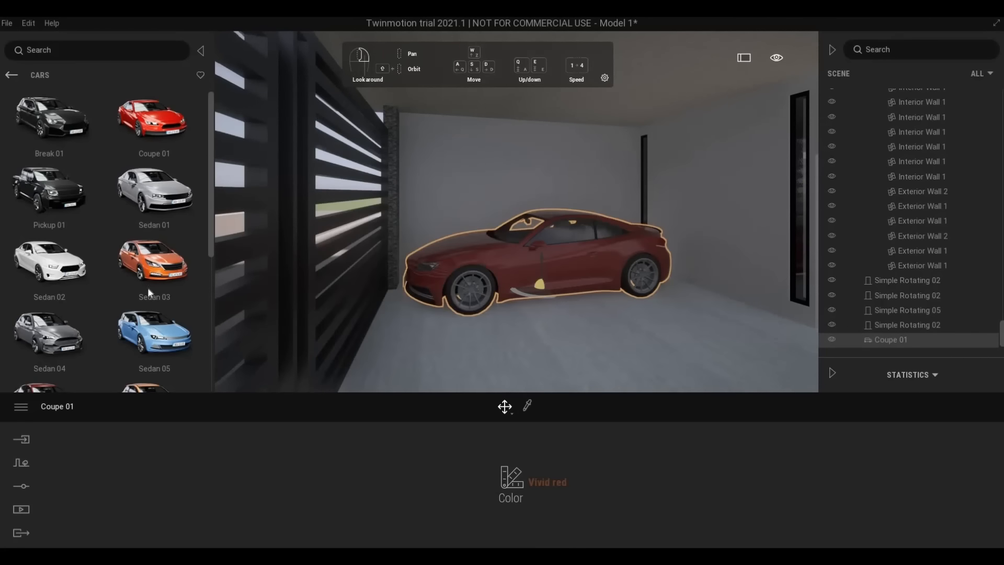
# Step: Place the white Sedan 04 car in the garage and rotate it 90 degrees
pyautogui.moveTo(65, 319); pyautogui.dragTo(539, 388)
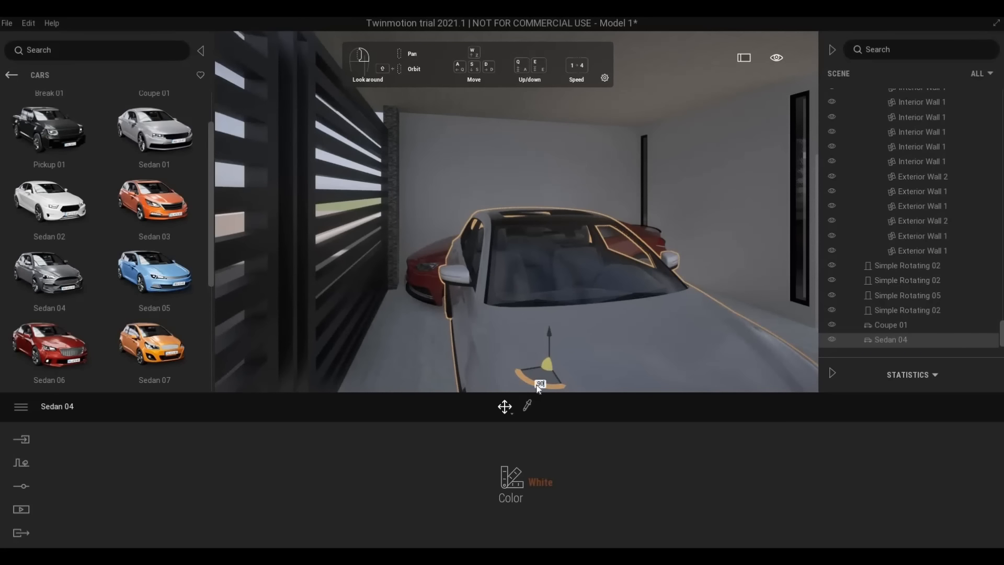
pyautogui.write('90')
pyautogui.press('Return')
# Step: Arrange the white sedan and the red coupe side by side in the garage, leaving a gap between them
pyautogui.moveTo(613, 378); pyautogui.dragTo(605, 340)
pyautogui.moveTo(605, 340)
pyautogui.keyDown('shift'); pyautogui.mouseDown(button='middle')
pyautogui.moveTo(607, 327)
pyautogui.moveTo(666, 331)
pyautogui.moveTo(604, 325)
pyautogui.mouseUp(button='middle'); pyautogui.keyUp('shift')
pyautogui.scroll(-2, 603, 326)
pyautogui.scroll(5, 603, 326)
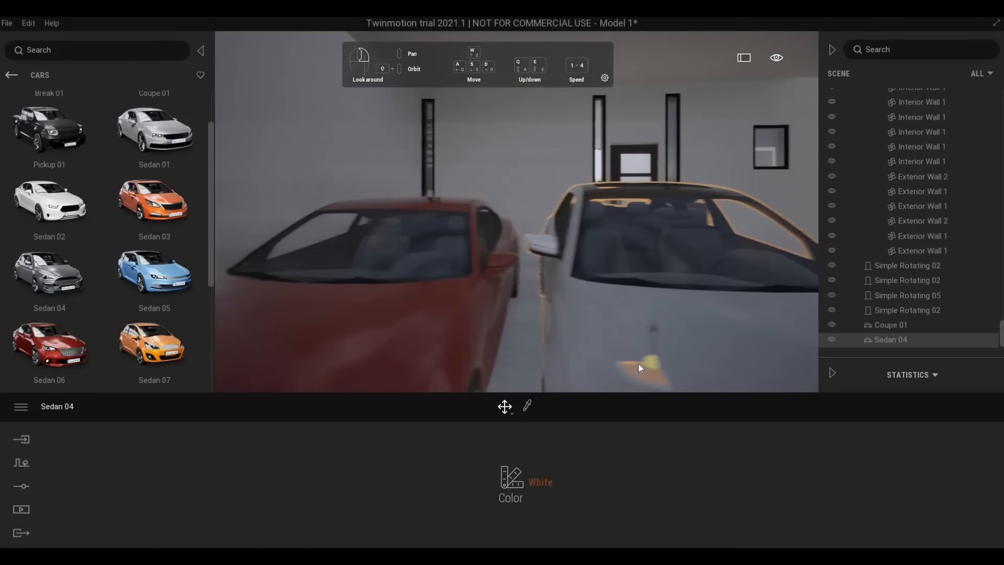
pyautogui.moveTo(638, 362); pyautogui.dragTo(683, 356)
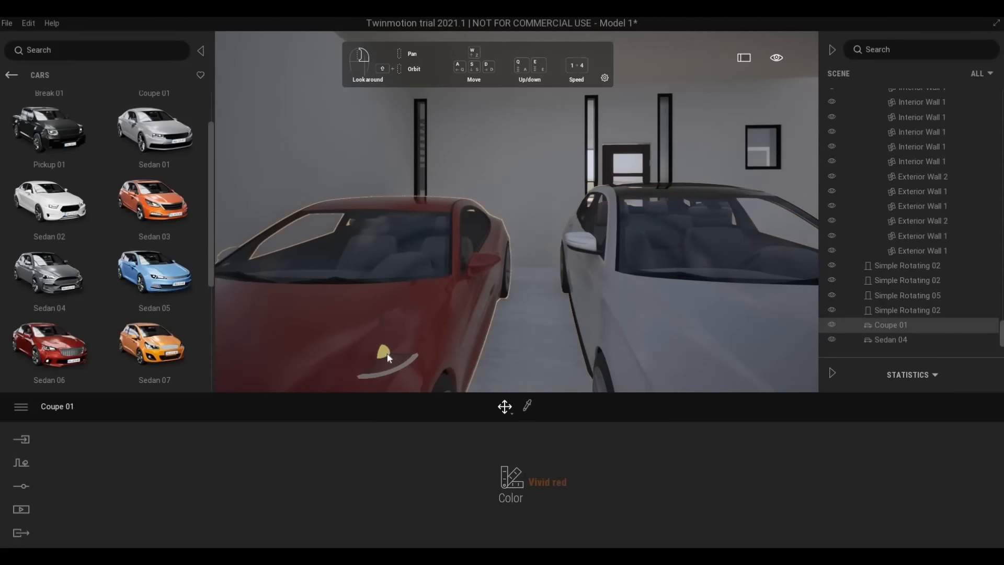
pyautogui.moveTo(387, 354); pyautogui.dragTo(413, 356)
# Step: Place the dark blue Suv 01 car in the garage beside the white sedan and position it facing the gate
pyautogui.keyDown('shift'); pyautogui.moveTo(412, 356); pyautogui.dragTo(494, 335, button='middle'); pyautogui.keyUp('shift')
pyautogui.scroll(-2, 157, 343)
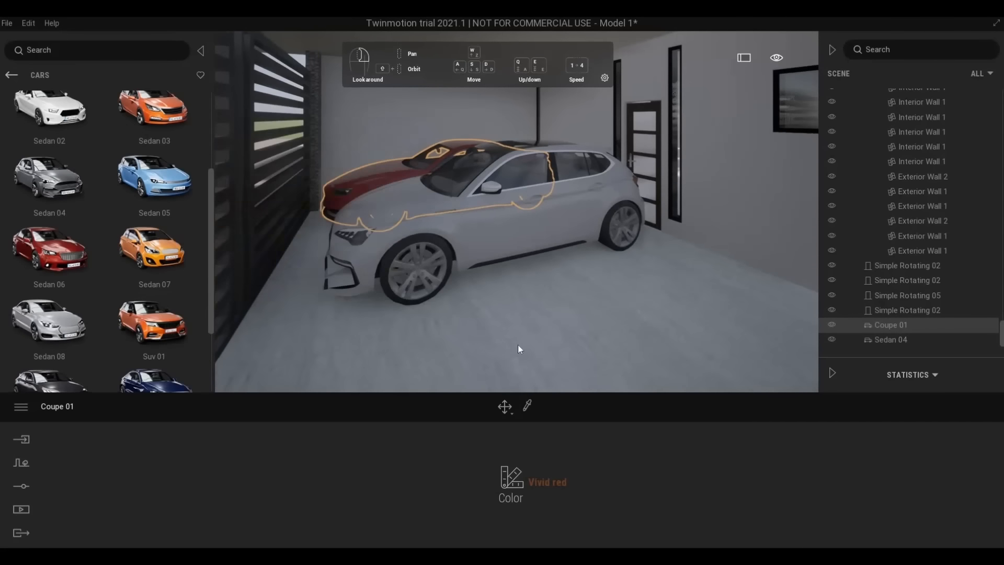
pyautogui.moveTo(517, 349); pyautogui.dragTo(518, 343)
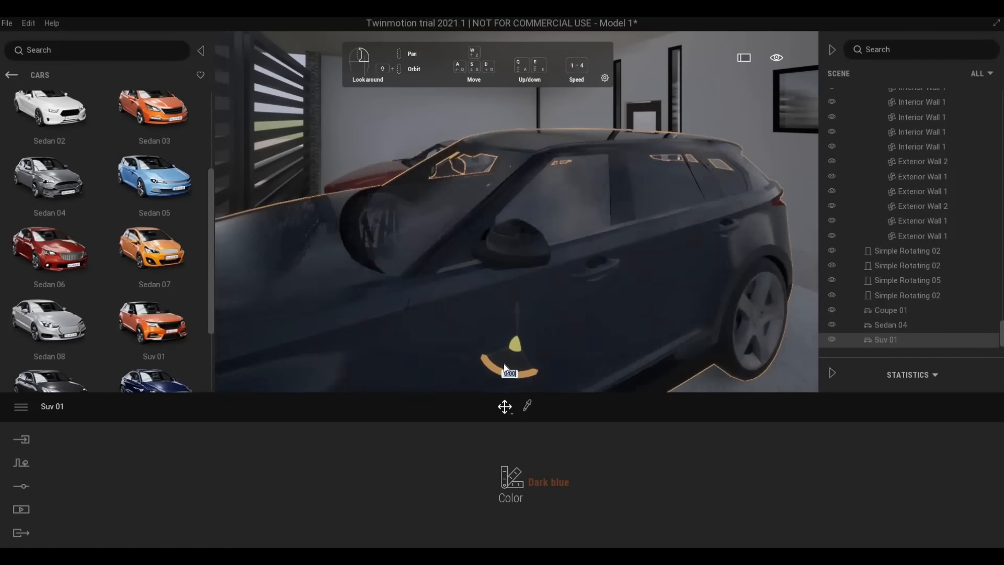
pyautogui.keyDown('shift'); pyautogui.moveTo(592, 358); pyautogui.dragTo(497, 306, button='middle'); pyautogui.keyUp('shift')
pyautogui.scroll(-3, 494, 263)
pyautogui.scroll(-5, 506, 258)
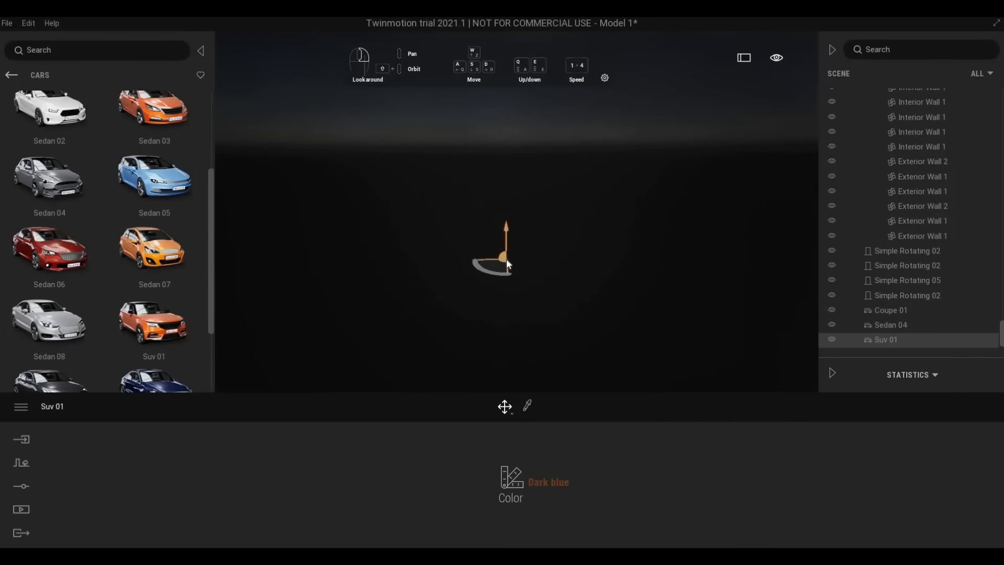
pyautogui.scroll(5, 505, 263)
pyautogui.moveTo(489, 278); pyautogui.dragTo(543, 257)
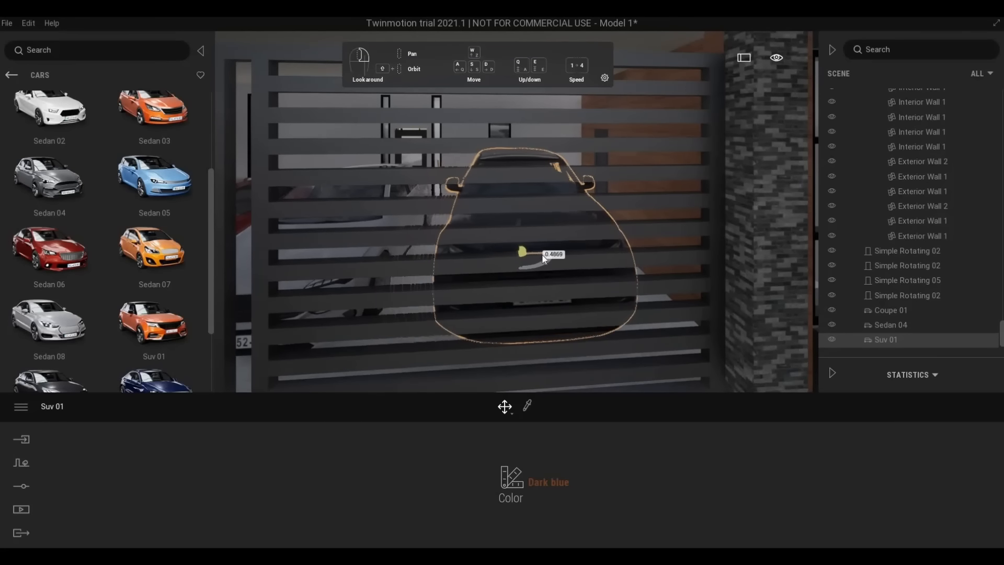
pyautogui.moveTo(488, 274); pyautogui.dragTo(438, 274, button='middle')
pyautogui.press('Escape')
# Step: Shift the white Sedan 04 sideways by about 0.2 m to adjust its spacing between the coupe and the SUV
pyautogui.scroll(-2, 433, 261)
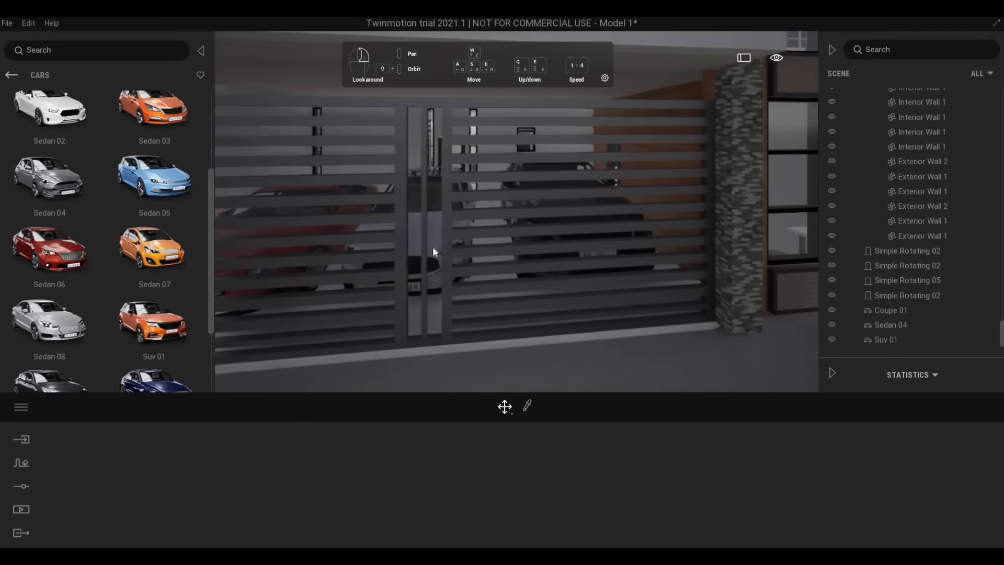
pyautogui.click(434, 279)
pyautogui.moveTo(459, 246); pyautogui.dragTo(454, 247)
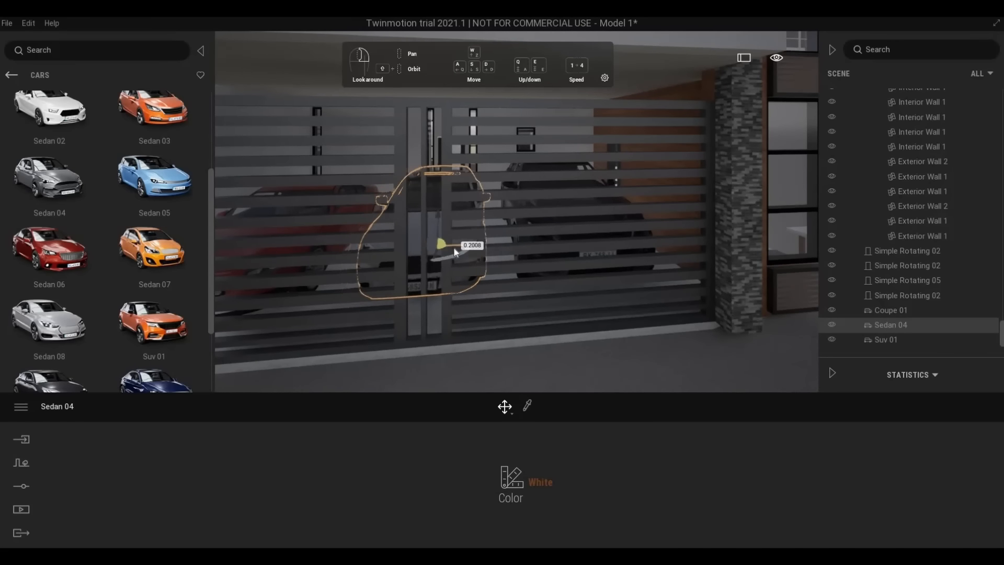
pyautogui.press('a')
pyautogui.press('s')
pyautogui.press('d')
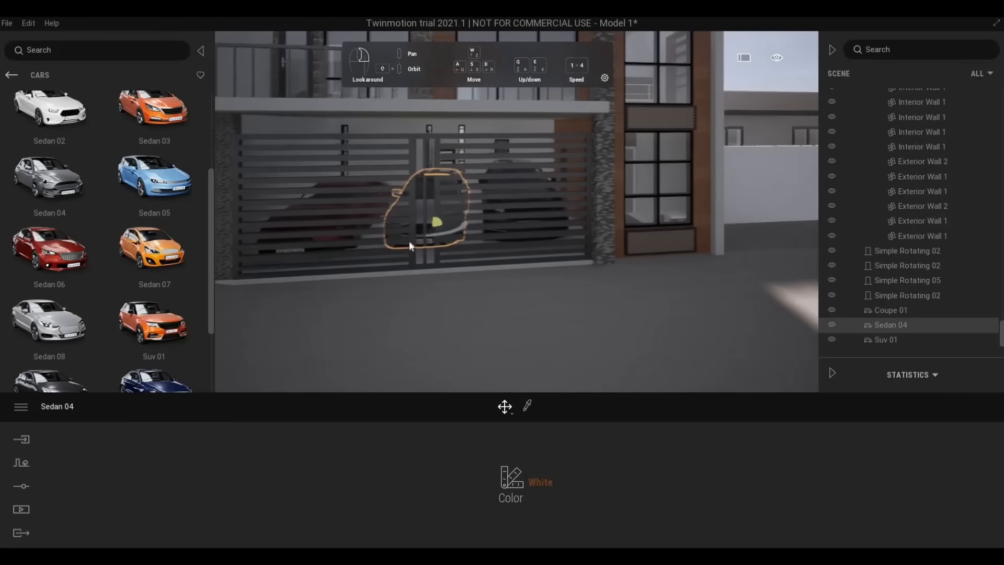
pyautogui.press('s')
pyautogui.click(399, 229)
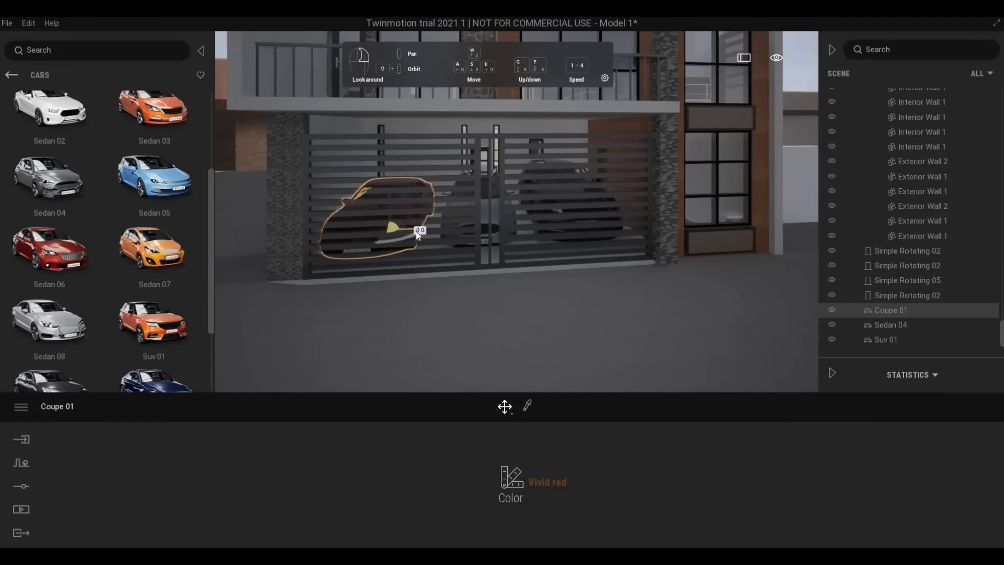
pyautogui.press('s')
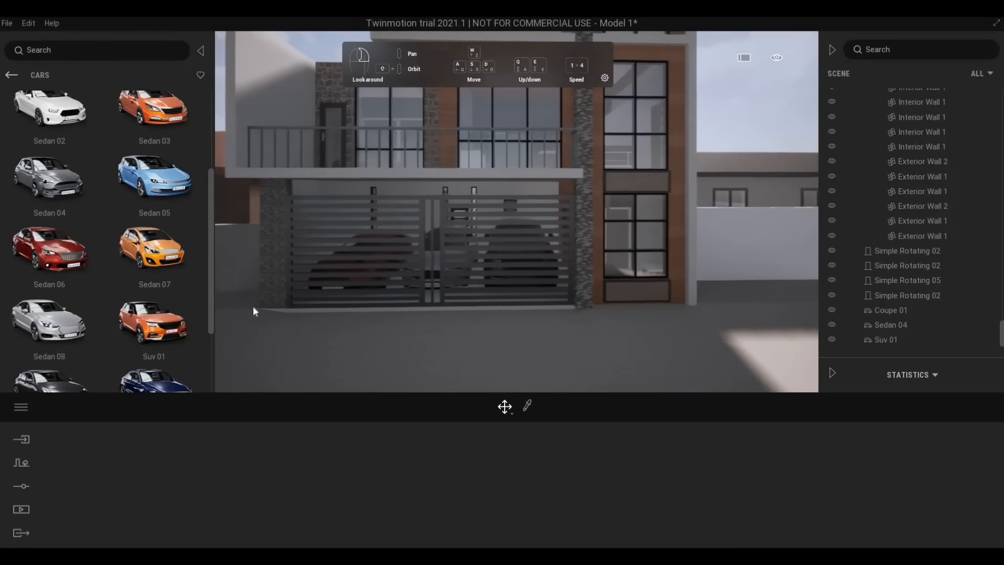
# Step: Apply the Cinderblock 01 material to the boundary wall right of the house with a scale of 6.82
pyautogui.click(11, 74)
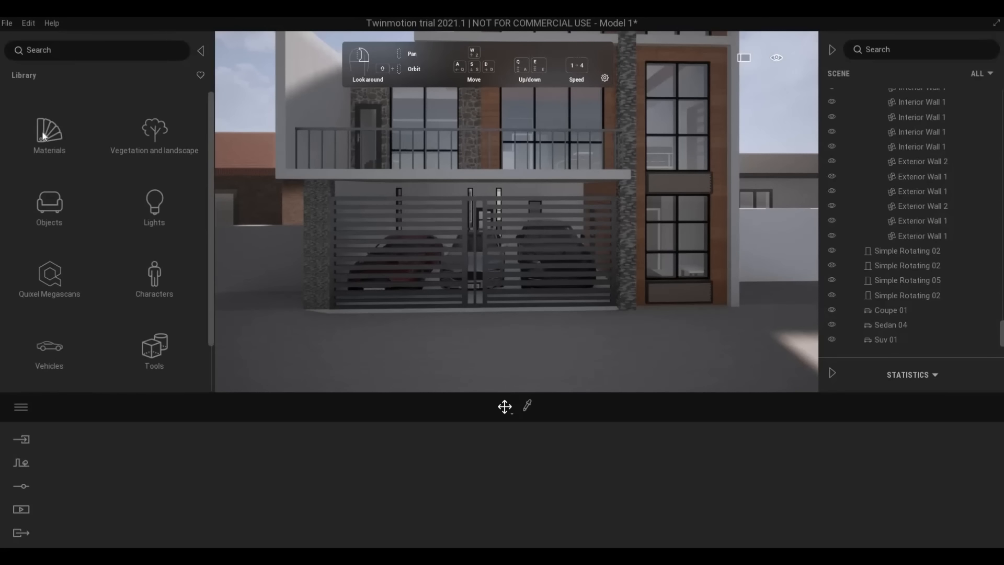
pyautogui.click(148, 274)
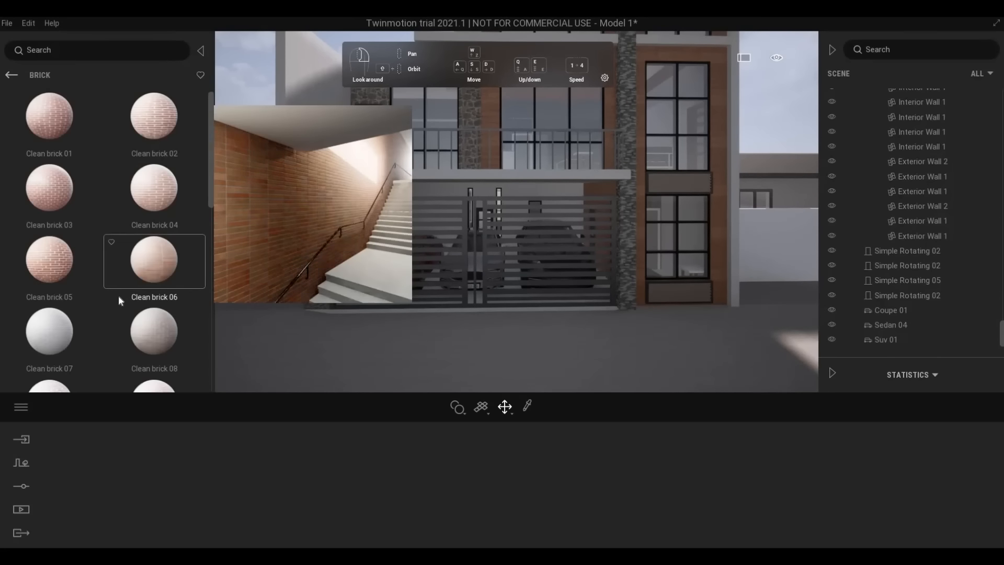
pyautogui.scroll(-10, 108, 301)
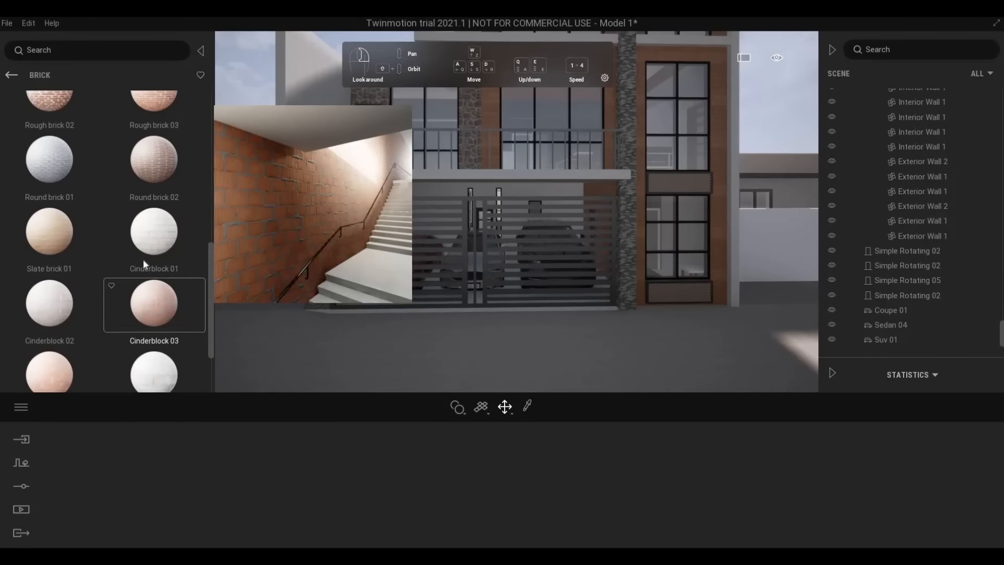
pyautogui.press('d')
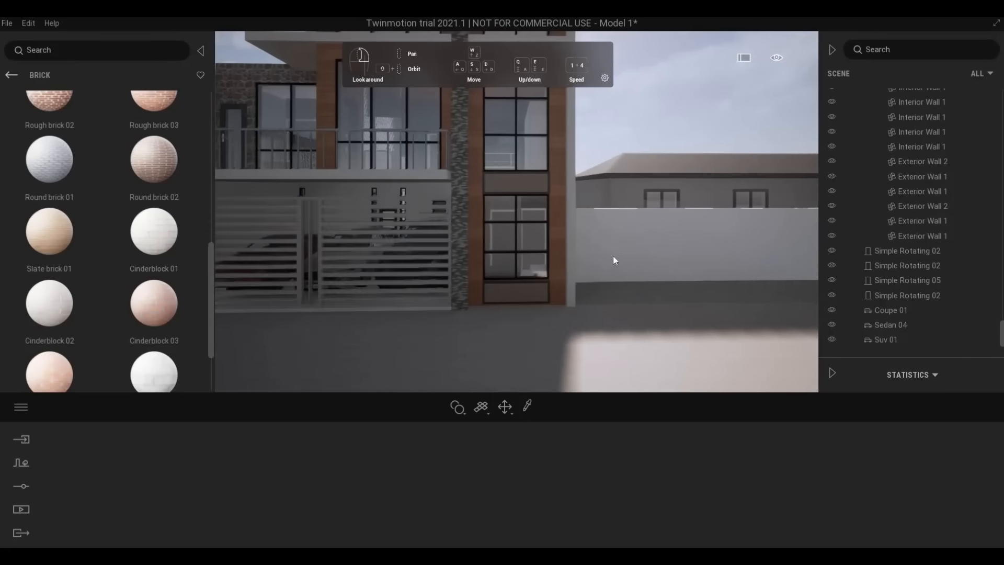
pyautogui.moveTo(613, 256); pyautogui.dragTo(613, 255)
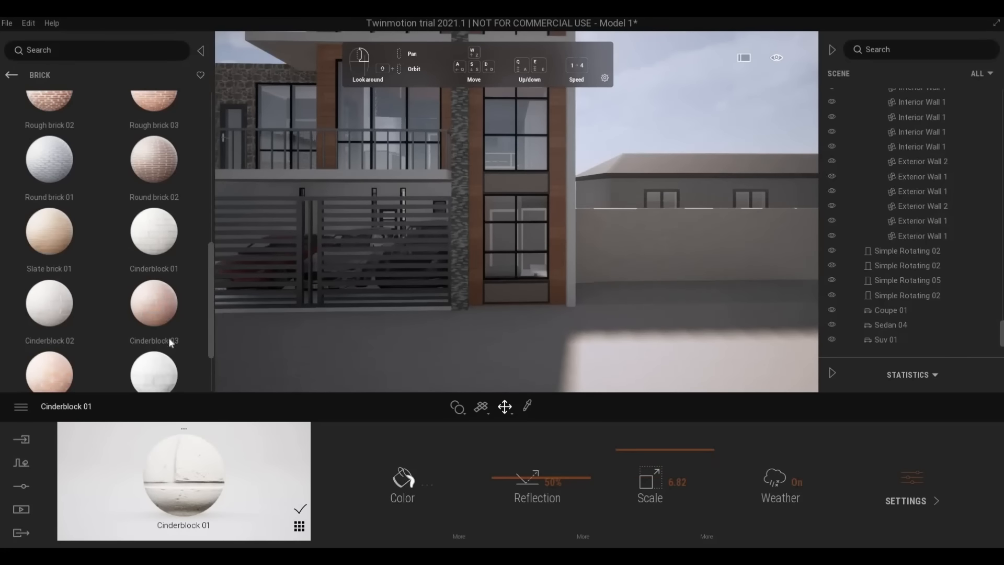
# Step: Apply the Concrete block 01 material to the boundary wall left of the house and set its scale to 0.97
pyautogui.scroll(-1, 169, 339)
pyautogui.moveTo(169, 340); pyautogui.dragTo(282, 274)
pyautogui.press('a')
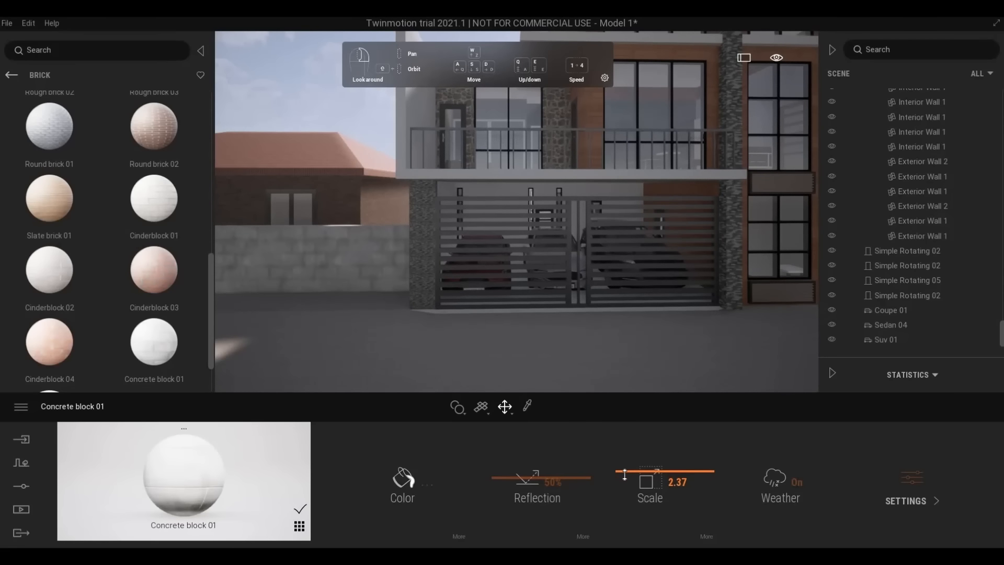
pyautogui.press('d')
pyautogui.press('s')
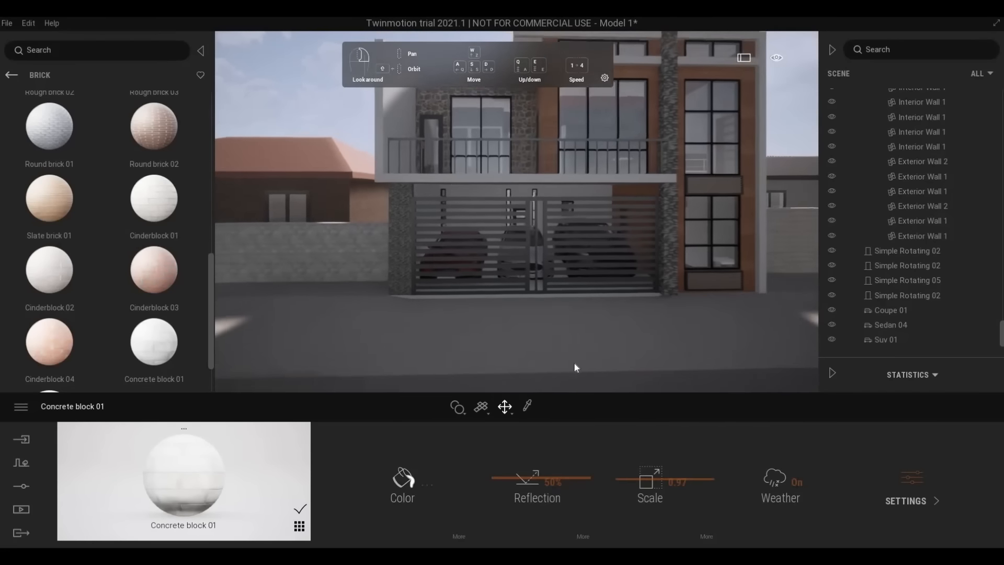
# Step: Examine the block textures on the boundary walls on both sides of the house from the street
pyautogui.click(573, 361)
pyautogui.scroll(-1, 126, 305)
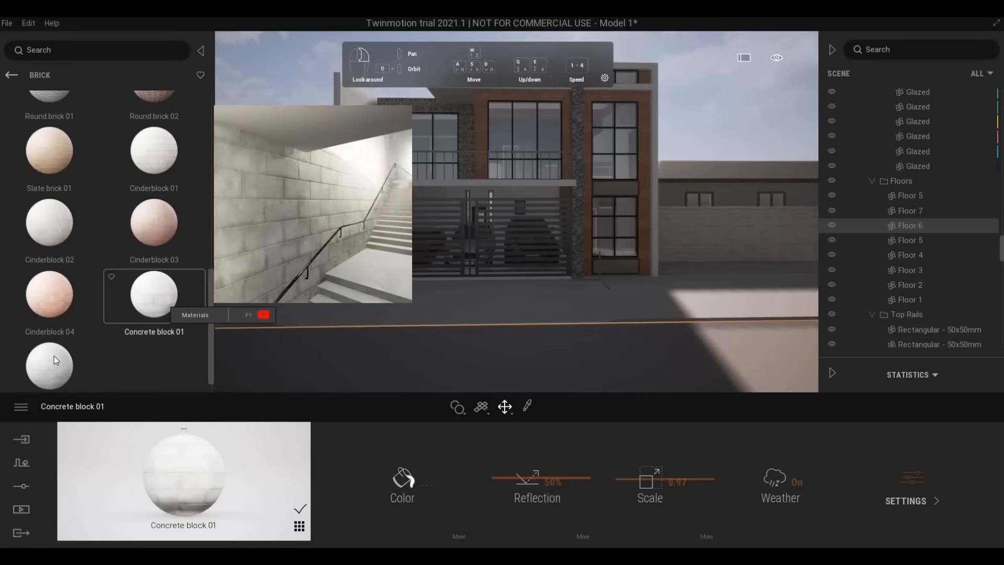
pyautogui.scroll(-1, 56, 352)
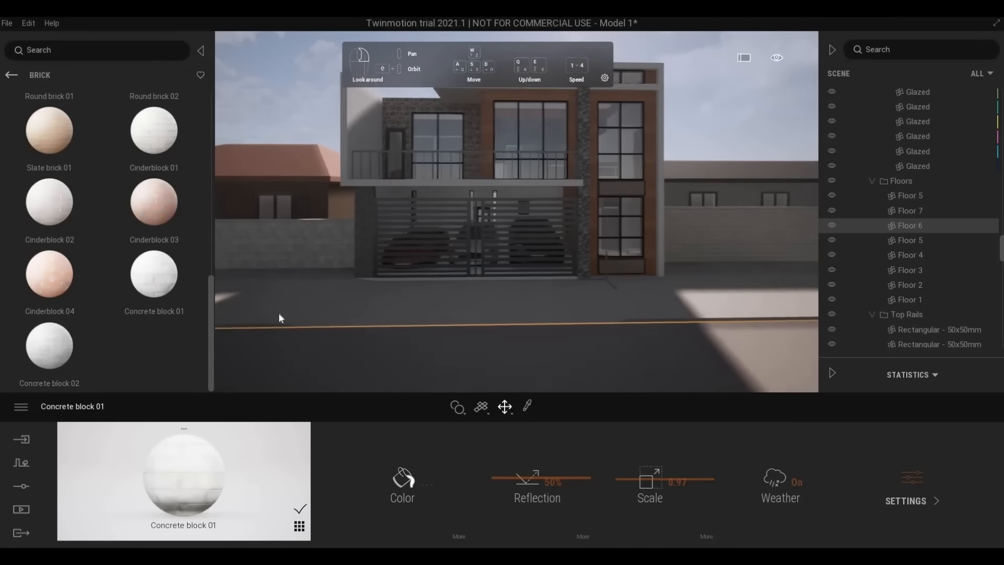
pyautogui.moveTo(279, 313); pyautogui.dragTo(369, 312, button='right')
pyautogui.press('s')
pyautogui.press('d')
pyautogui.press('w')
pyautogui.press('w')
pyautogui.press('a')
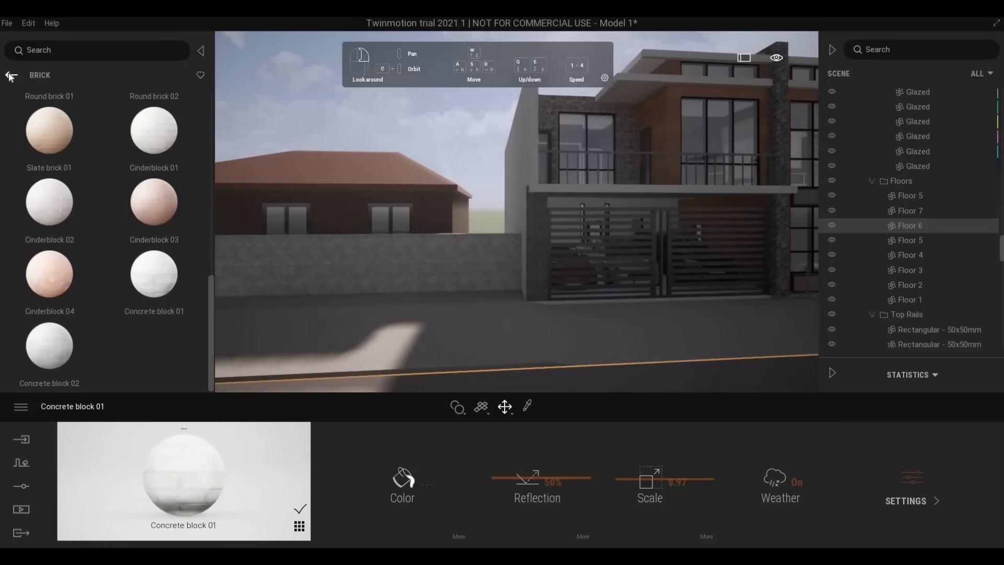
# Step: Bring up the Trees collection of the Vegetation and landscape library for planting beside the house
pyautogui.click(10, 76)
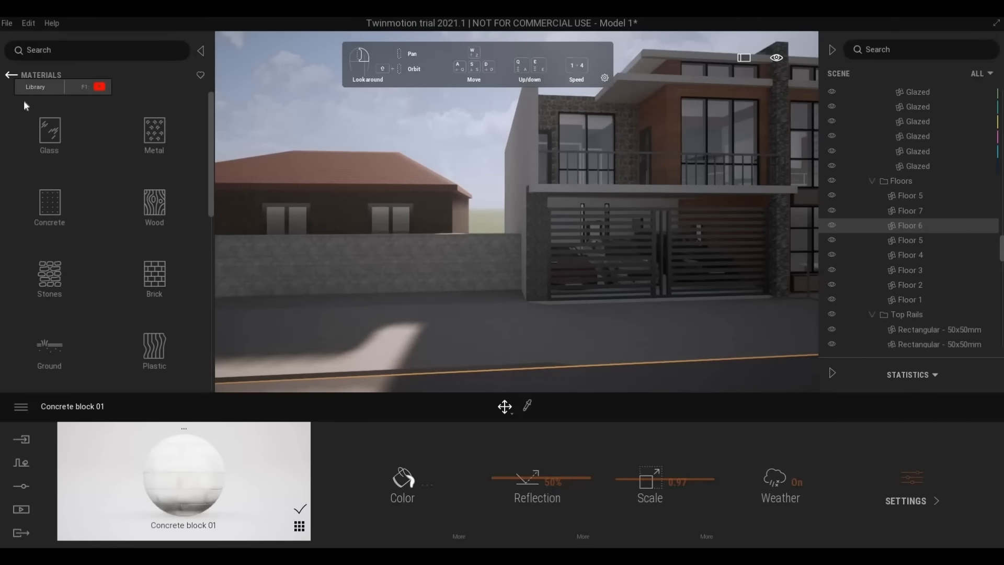
pyautogui.click(12, 76)
pyautogui.click(146, 145)
pyautogui.press('q')
pyautogui.moveTo(414, 304); pyautogui.dragTo(410, 299, button='right')
pyautogui.press('w')
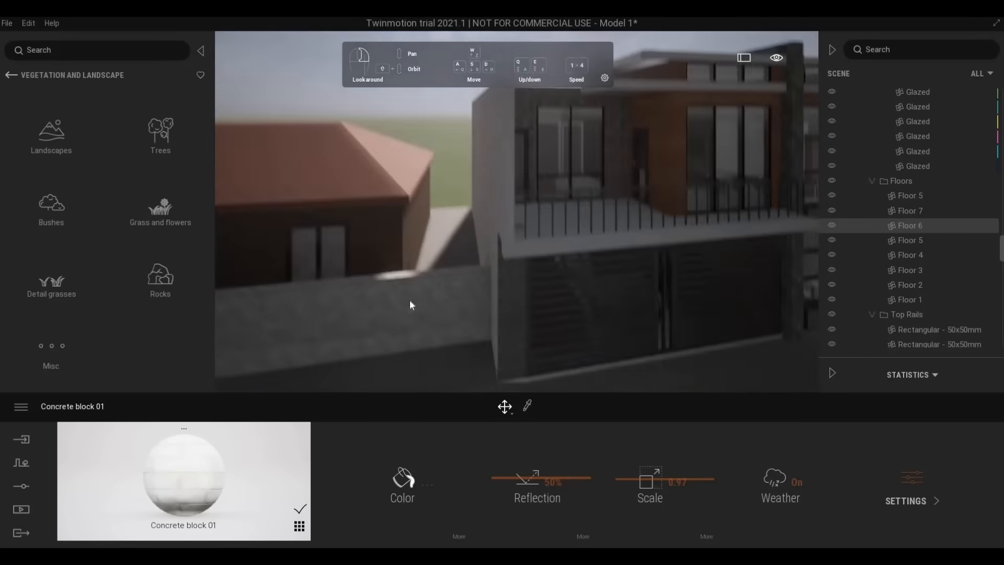
pyautogui.click(159, 137)
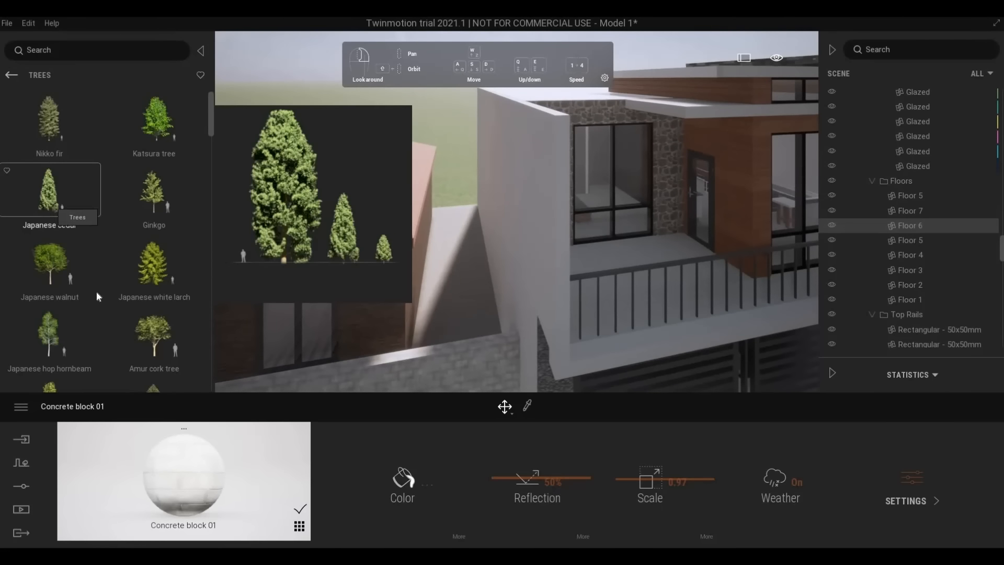
# Step: Try a Japanese hop hornbeam at 29% age behind the left boundary wall beside the house, and delete it
pyautogui.moveTo(57, 338); pyautogui.dragTo(450, 327)
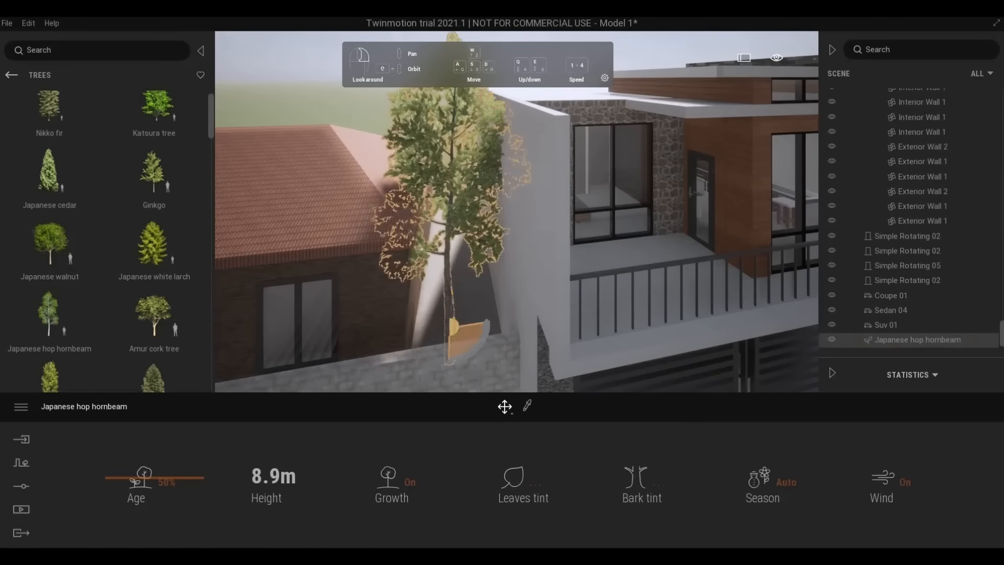
pyautogui.keyDown('shift'); pyautogui.moveTo(449, 327); pyautogui.dragTo(480, 316, button='middle'); pyautogui.keyUp('shift')
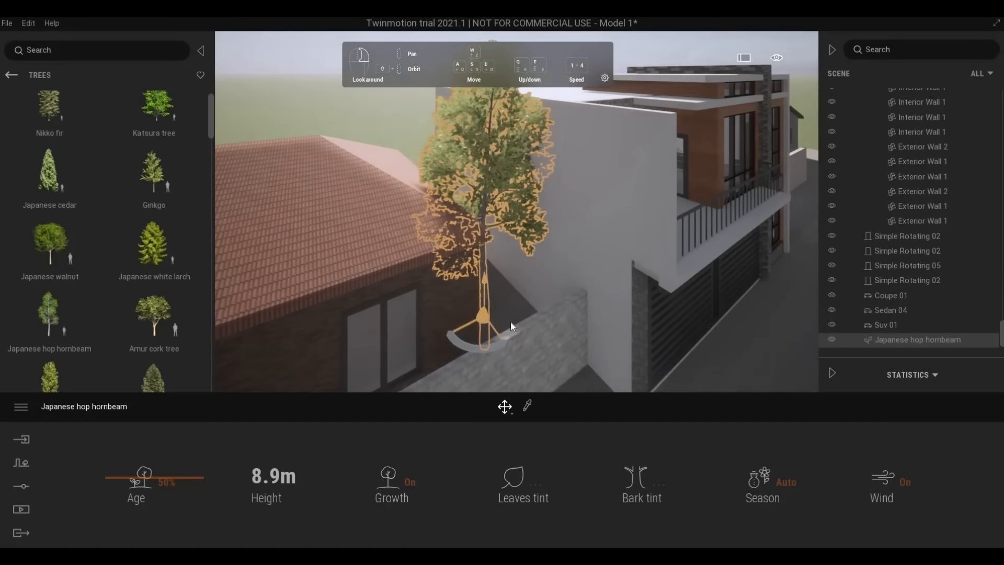
pyautogui.press('d')
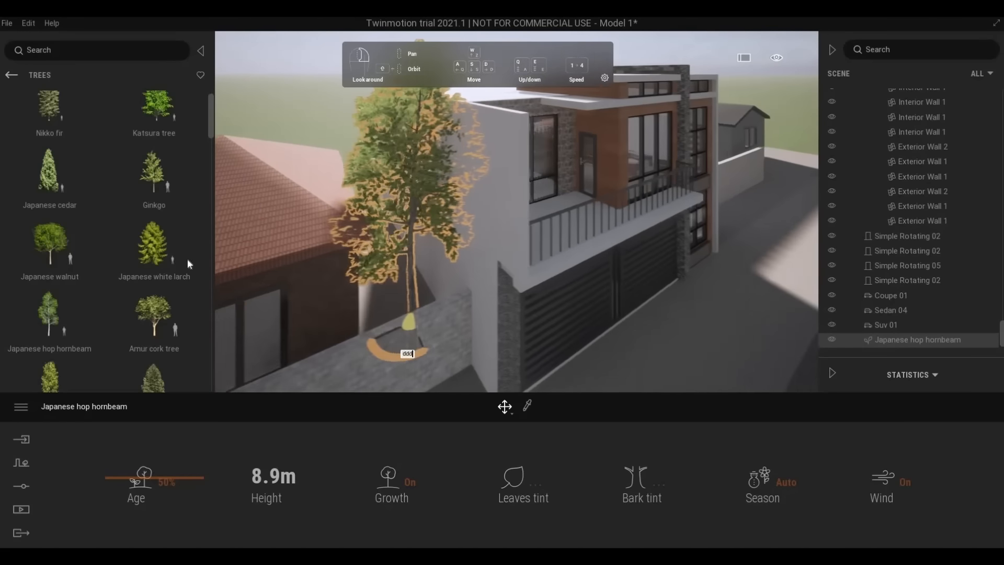
pyautogui.scroll(-1, 188, 262)
pyautogui.click(155, 496)
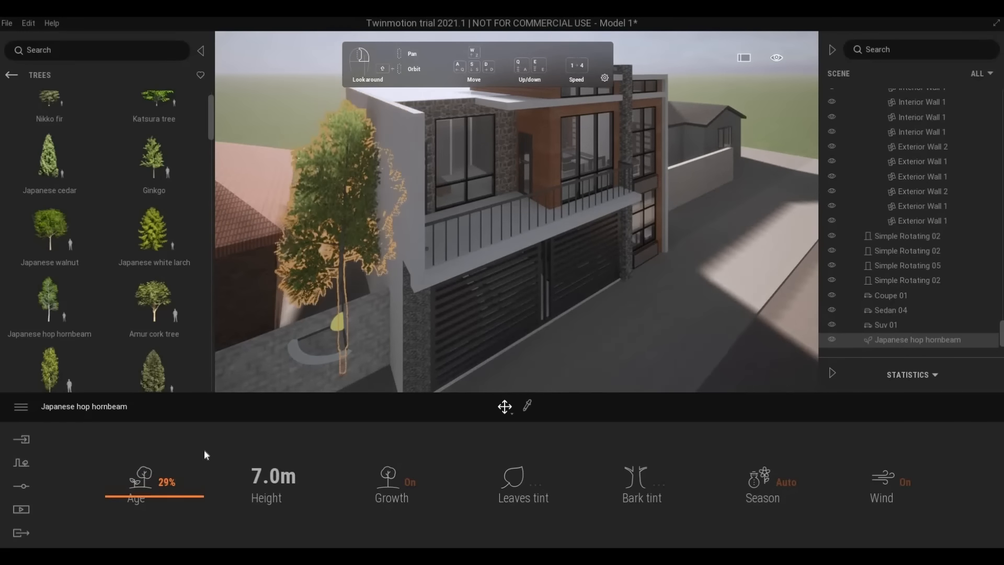
pyautogui.press('Delete')
# Step: Plant a Hachiku bamboo behind the left boundary wall beside the house, setting its age to about 60% and adjusting its position
pyautogui.scroll(-3, 137, 315)
pyautogui.moveTo(80, 275); pyautogui.dragTo(325, 298)
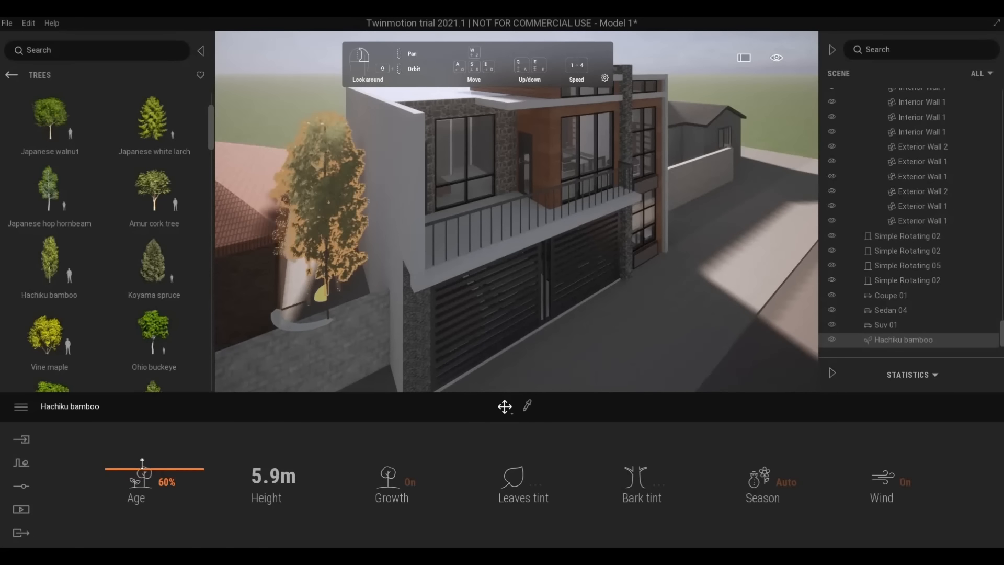
pyautogui.keyDown('shift'); pyautogui.moveTo(460, 334); pyautogui.dragTo(356, 264, button='middle'); pyautogui.keyUp('shift')
pyautogui.moveTo(356, 264); pyautogui.dragTo(427, 301)
pyautogui.press('w')
pyautogui.press('a')
pyautogui.press('w')
pyautogui.keyDown('shift'); pyautogui.moveTo(554, 314); pyautogui.dragTo(505, 317, button='middle'); pyautogui.keyUp('shift')
pyautogui.click(505, 316)
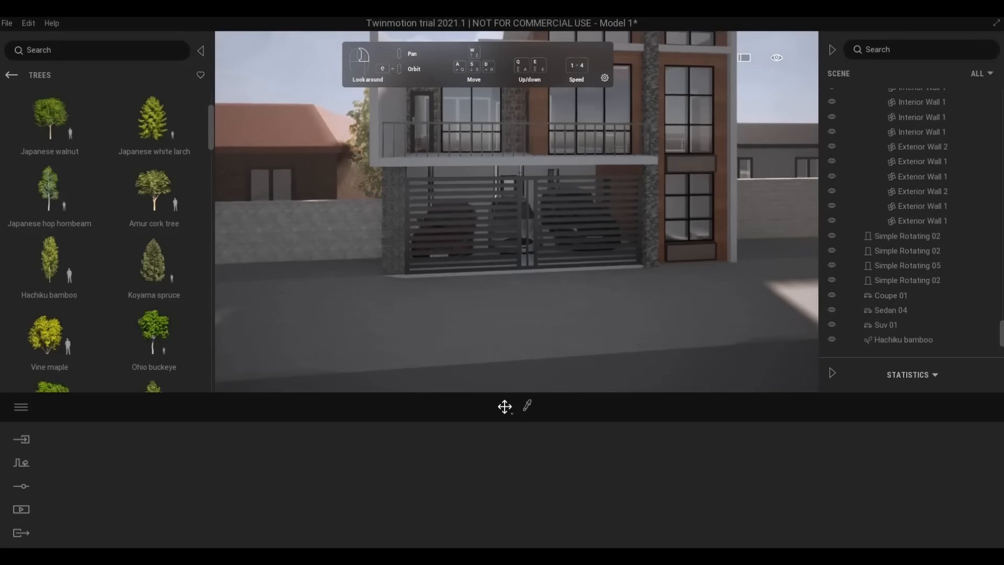
# Step: Plant a Vine maple at the boundary wall right of the house and create 7 instances of it spaced 2.45 m apart
pyautogui.moveTo(505, 315); pyautogui.dragTo(555, 311, button='right')
pyautogui.press('a')
pyautogui.scroll(-2, 91, 311)
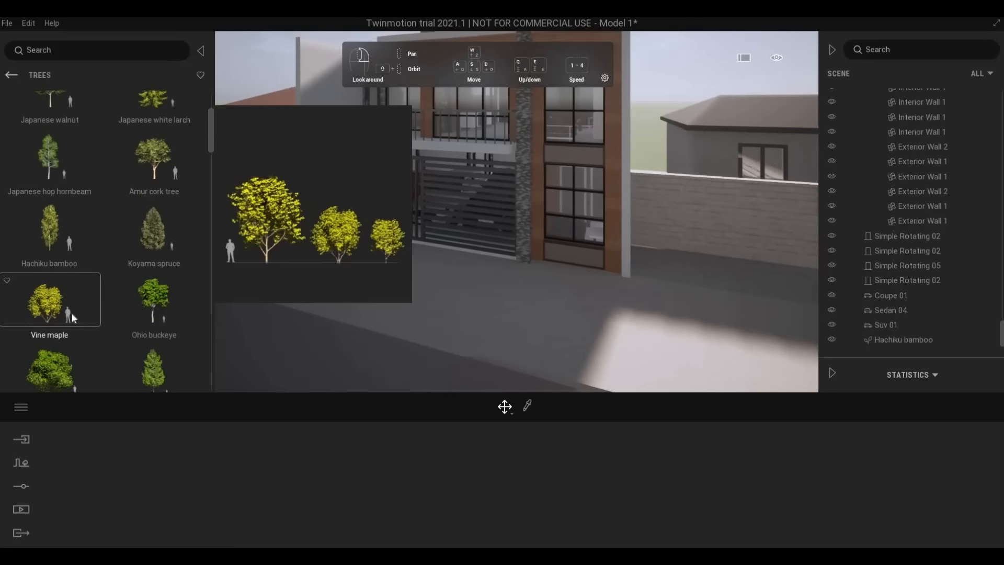
pyautogui.moveTo(70, 314); pyautogui.dragTo(779, 276)
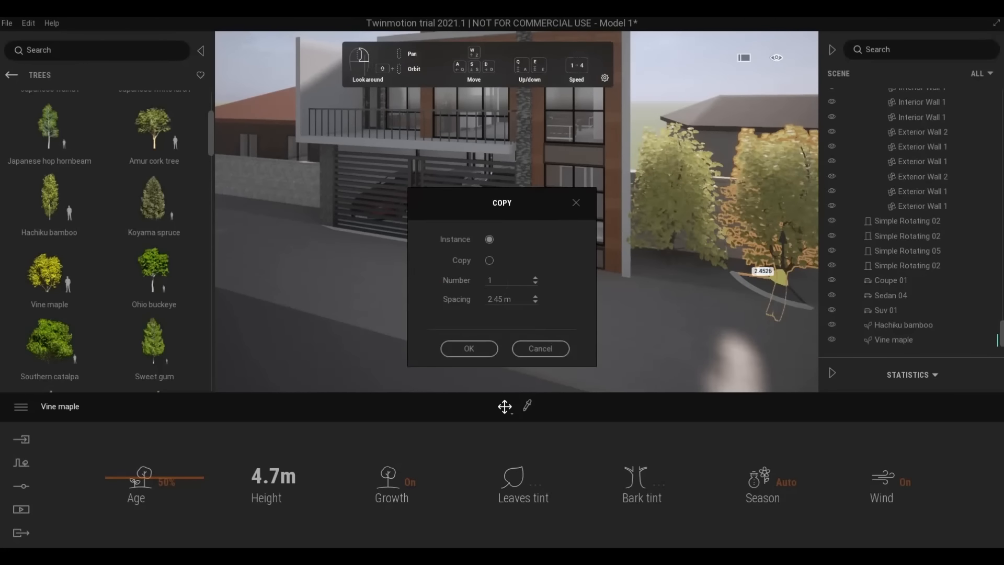
pyautogui.write('7')
pyautogui.click(466, 347)
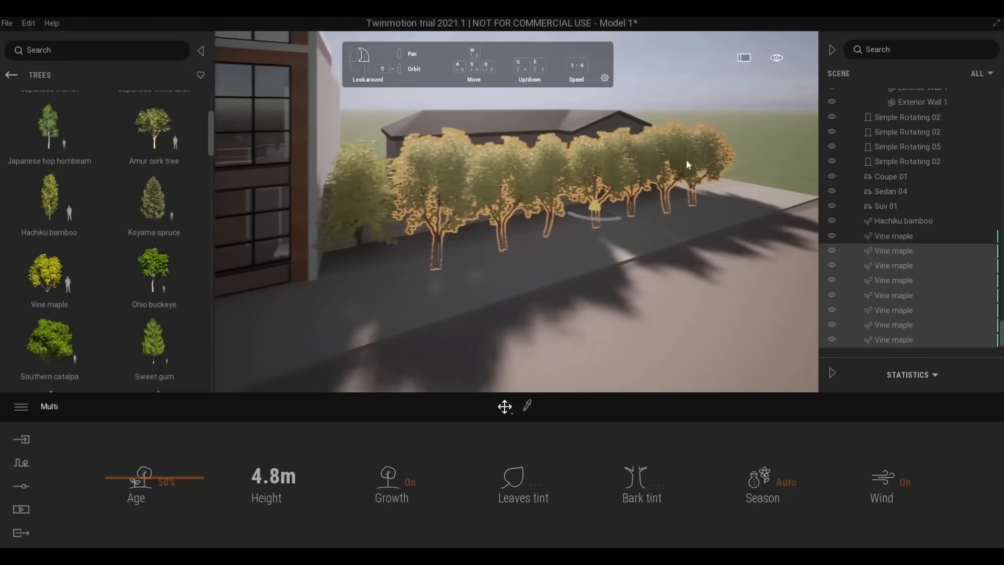
# Step: Thin the Vine maple row right of the house to five trees and adjust the placement of the farthest and second trees
pyautogui.moveTo(685, 152); pyautogui.dragTo(545, 212)
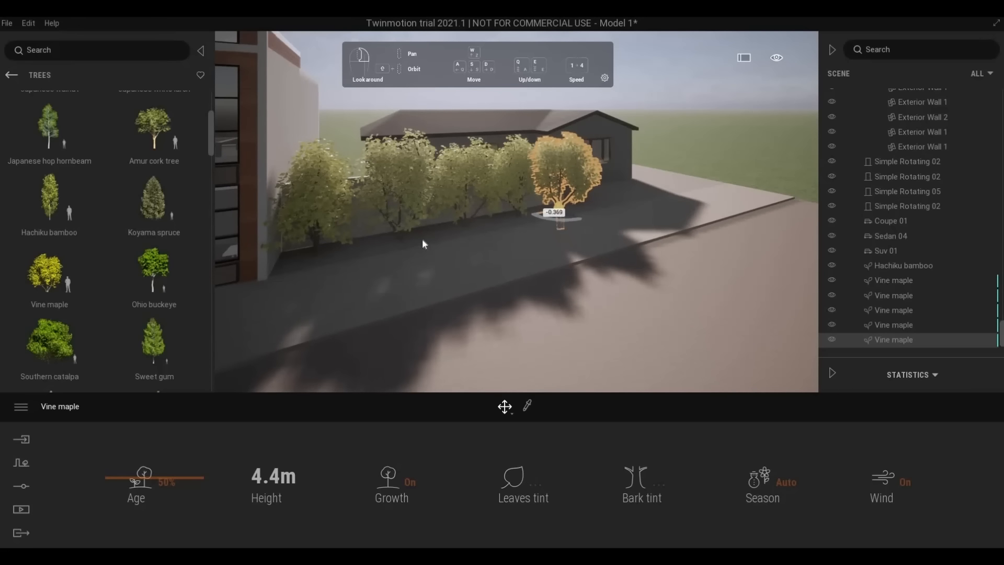
pyautogui.click(398, 236)
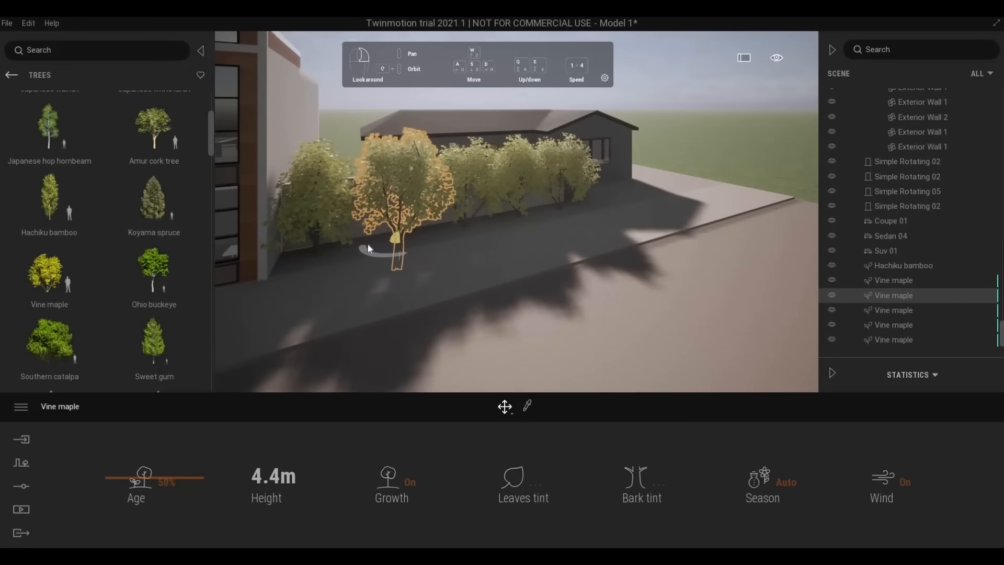
pyautogui.click(368, 244)
pyautogui.moveTo(402, 198); pyautogui.dragTo(368, 244)
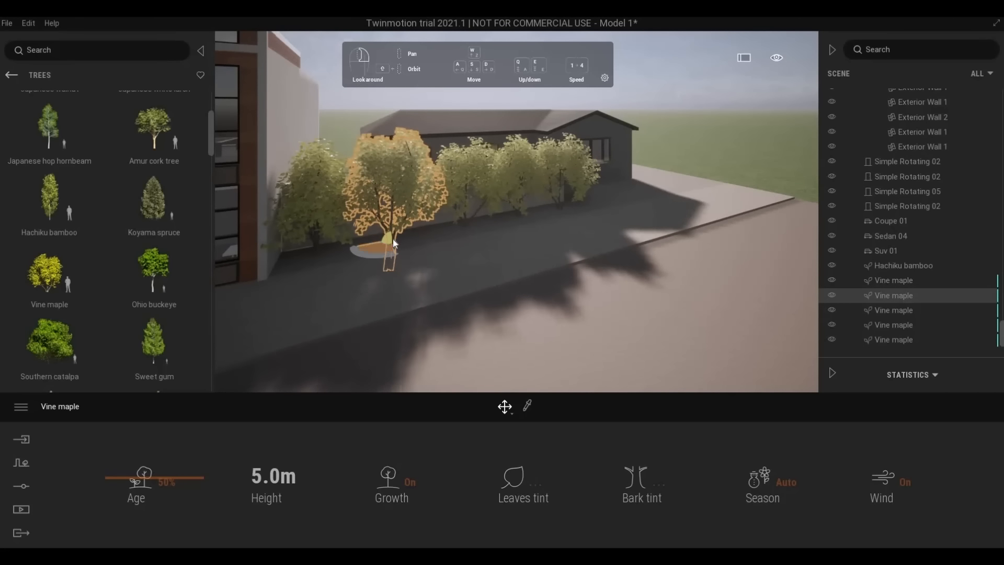
pyautogui.hotkey('ctrl', 'z')
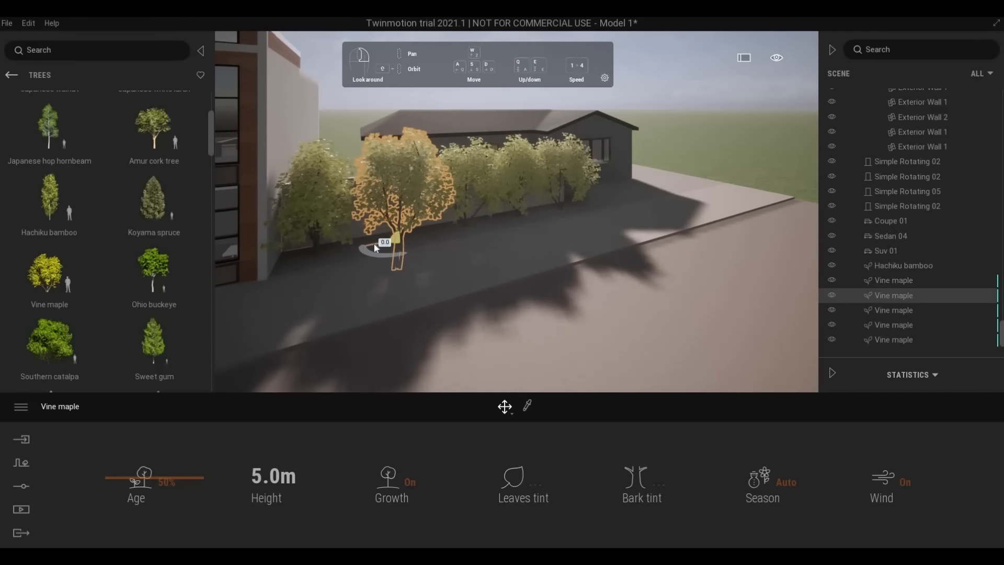
pyautogui.moveTo(374, 244); pyautogui.dragTo(375, 256)
pyautogui.press('Escape')
# Step: Set the age of the Vine maple nearest the house to 0%
pyautogui.moveTo(375, 255); pyautogui.dragTo(492, 246, button='right')
pyautogui.click(509, 220)
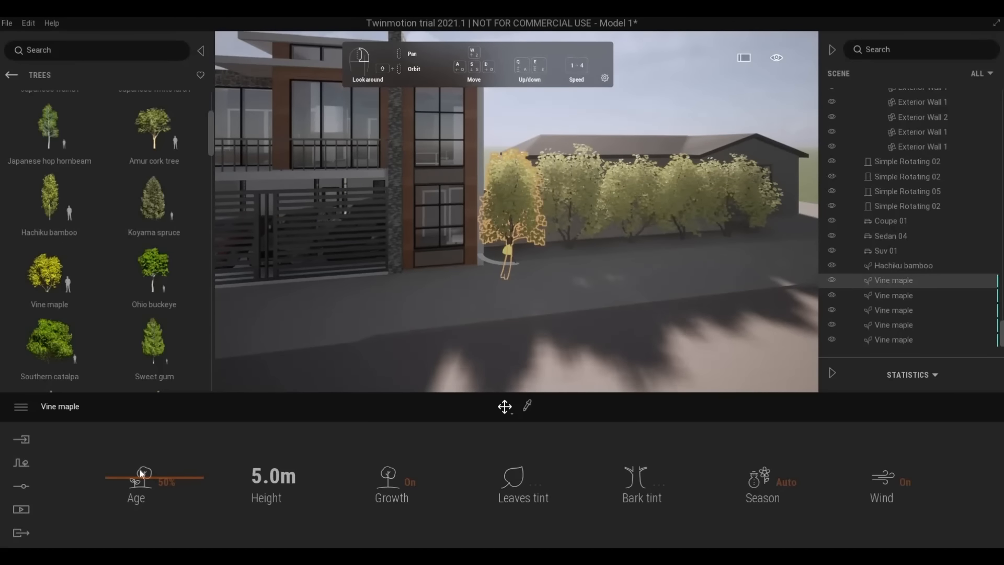
pyautogui.moveTo(135, 482); pyautogui.dragTo(145, 528)
# Step: Shift the three farthest Vine maples slightly toward the house to even out the spacing along the boundary wall
pyautogui.press('w')
pyautogui.press('d')
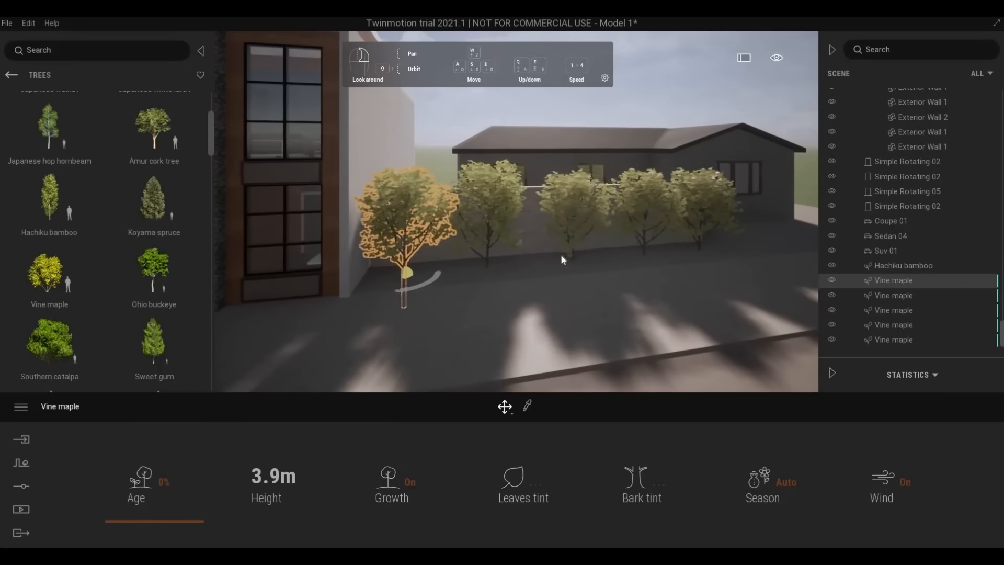
pyautogui.click(559, 258)
pyautogui.moveTo(556, 263); pyautogui.dragTo(647, 219)
pyautogui.click(646, 229)
pyautogui.moveTo(634, 260); pyautogui.dragTo(623, 260)
pyautogui.click(720, 216)
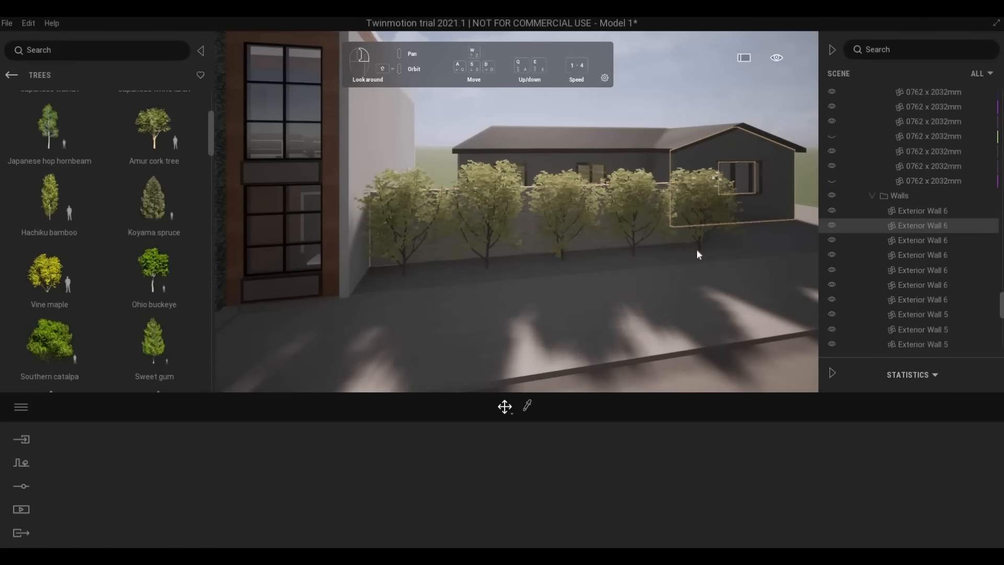
pyautogui.click(682, 256)
pyautogui.moveTo(676, 256); pyautogui.dragTo(670, 257)
pyautogui.press('Escape')
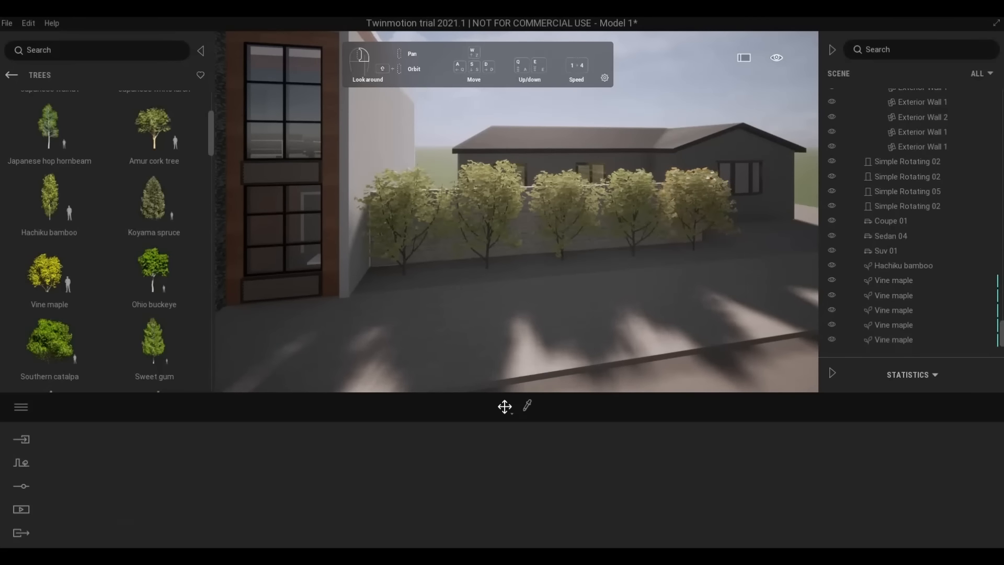
# Step: Examine the planting from the street, across the house front and over to the left boundary wall
pyautogui.press('a')
pyautogui.moveTo(597, 277); pyautogui.dragTo(509, 315, button='right')
pyautogui.press('s')
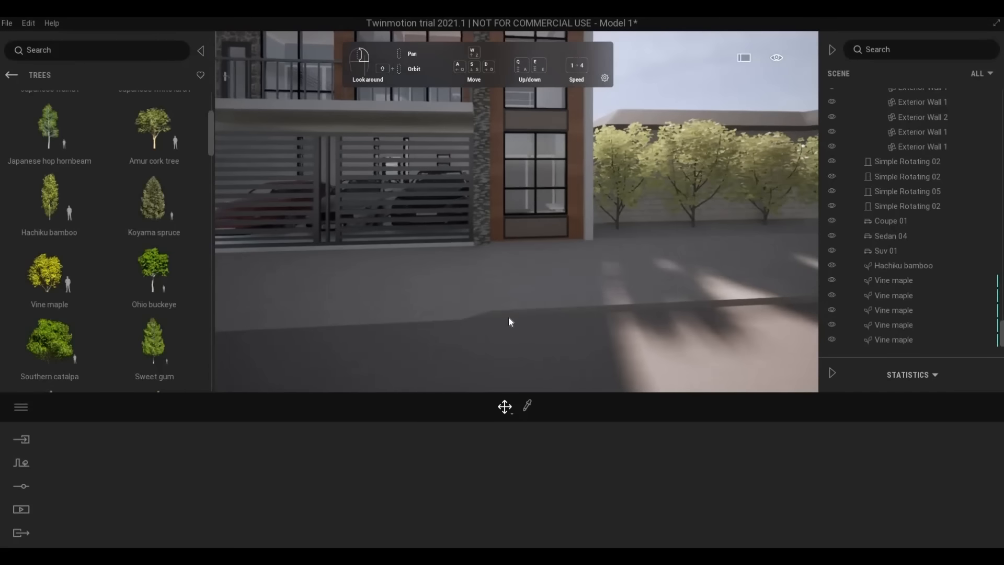
pyautogui.press('s')
pyautogui.moveTo(543, 273); pyautogui.dragTo(560, 302, button='right')
pyautogui.press('a')
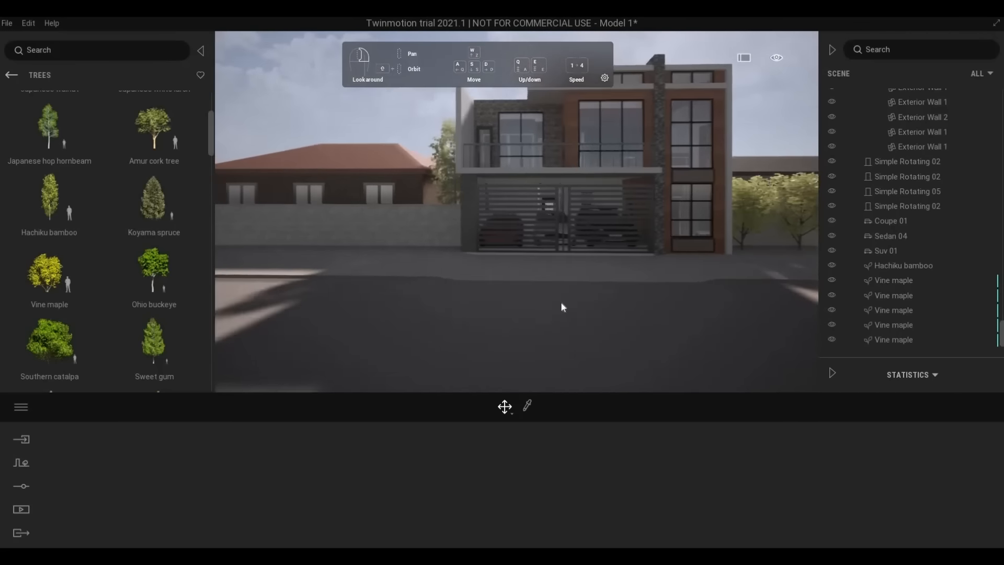
pyautogui.press('a')
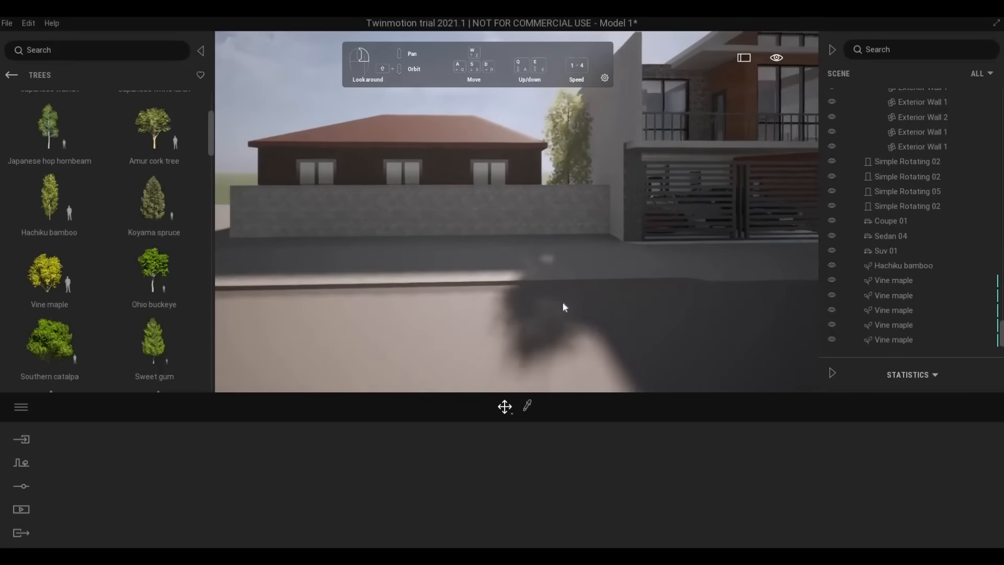
# Step: Create four copies of the Hachiku bamboo in a row along the strip between the brick house and the tall side wall
pyautogui.press('w')
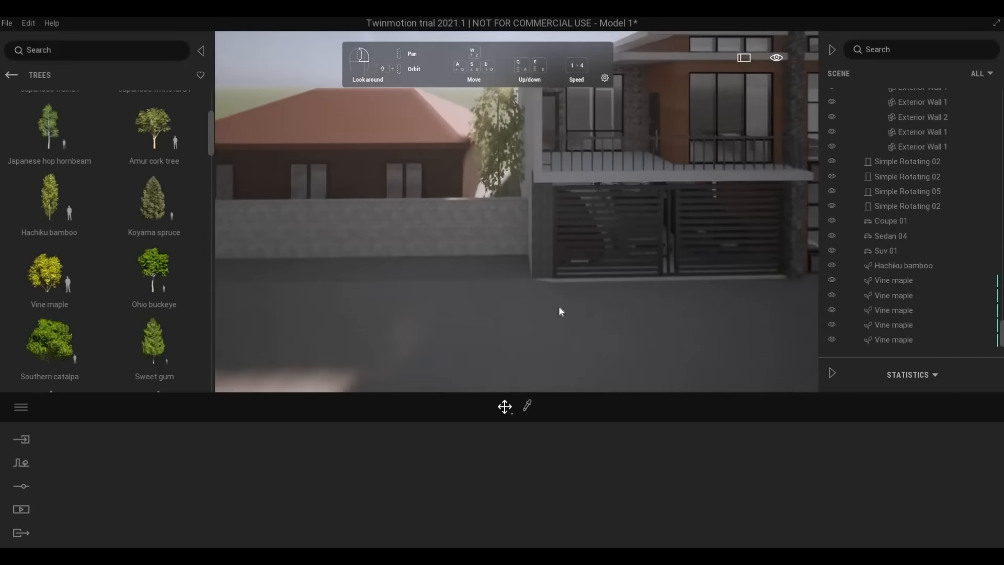
pyautogui.press('e')
pyautogui.moveTo(574, 302); pyautogui.dragTo(540, 203, button='right')
pyautogui.press('w')
pyautogui.click(541, 203)
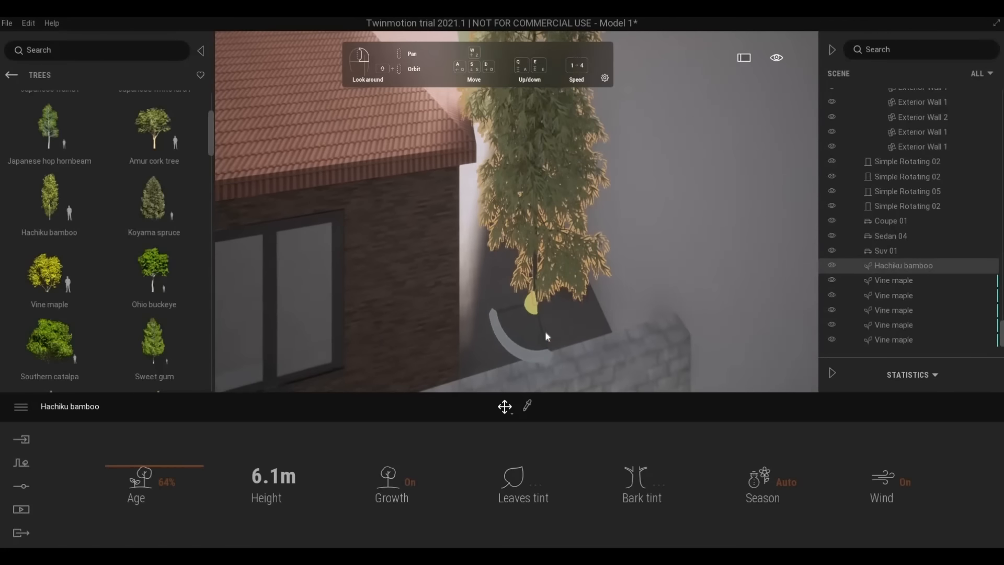
pyautogui.moveTo(543, 343); pyautogui.dragTo(521, 261)
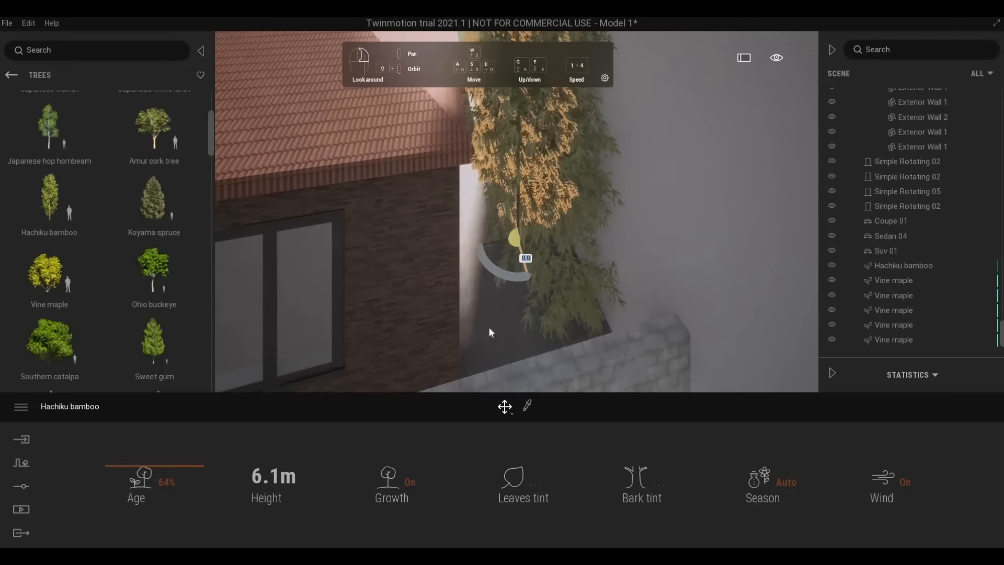
pyautogui.click(453, 351)
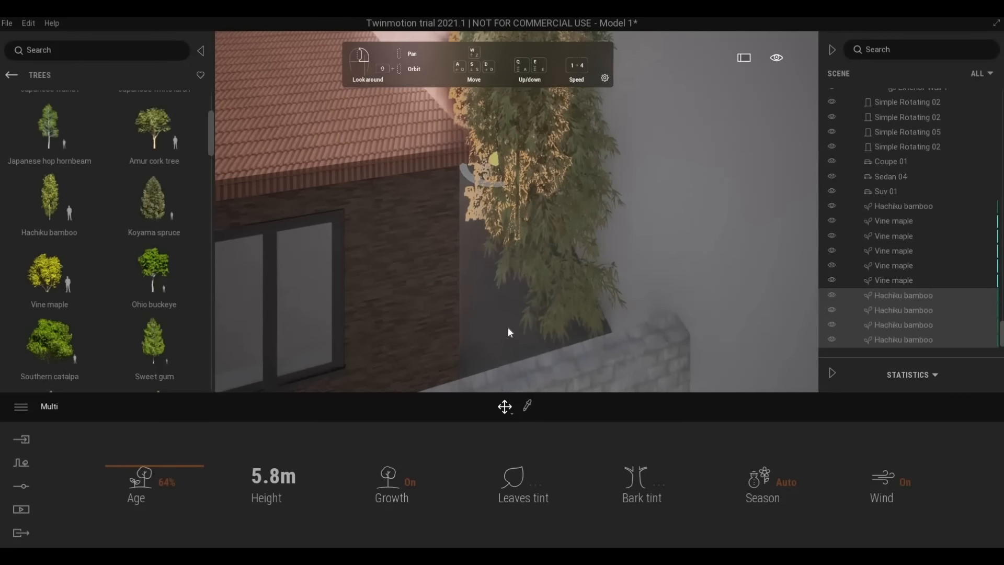
pyautogui.press('s')
pyautogui.moveTo(507, 327)
pyautogui.mouseDown(button='right')
pyautogui.moveTo(549, 329)
pyautogui.moveTo(524, 335)
pyautogui.mouseUp(button='right')
pyautogui.press('Escape')
# Step: Browse the Quixel Megascans street assets, checking the sidewalk pieces and the traffic cones
pyautogui.press('s')
pyautogui.press('d')
pyautogui.press('s')
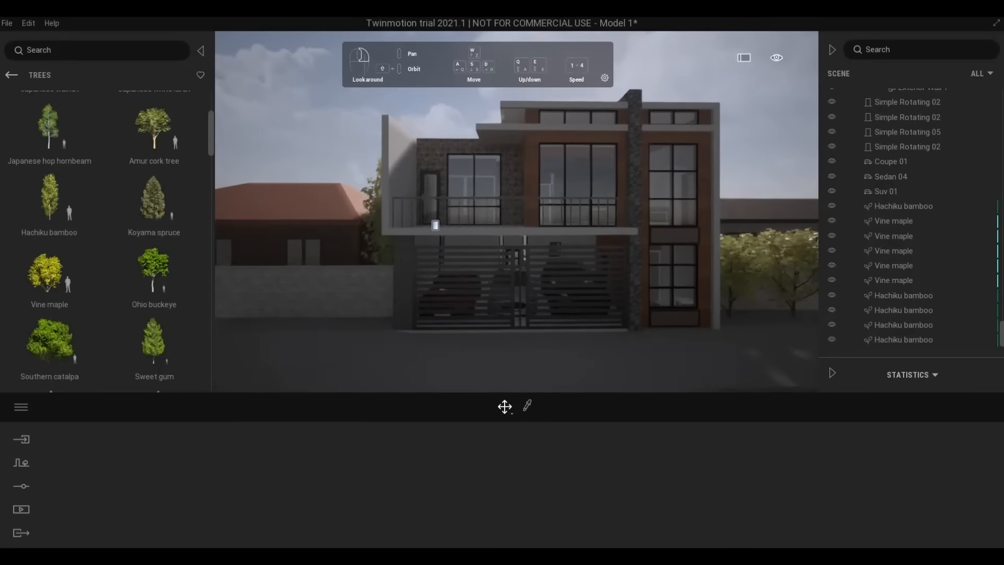
pyautogui.moveTo(530, 369); pyautogui.dragTo(532, 368, button='right')
pyautogui.press('s')
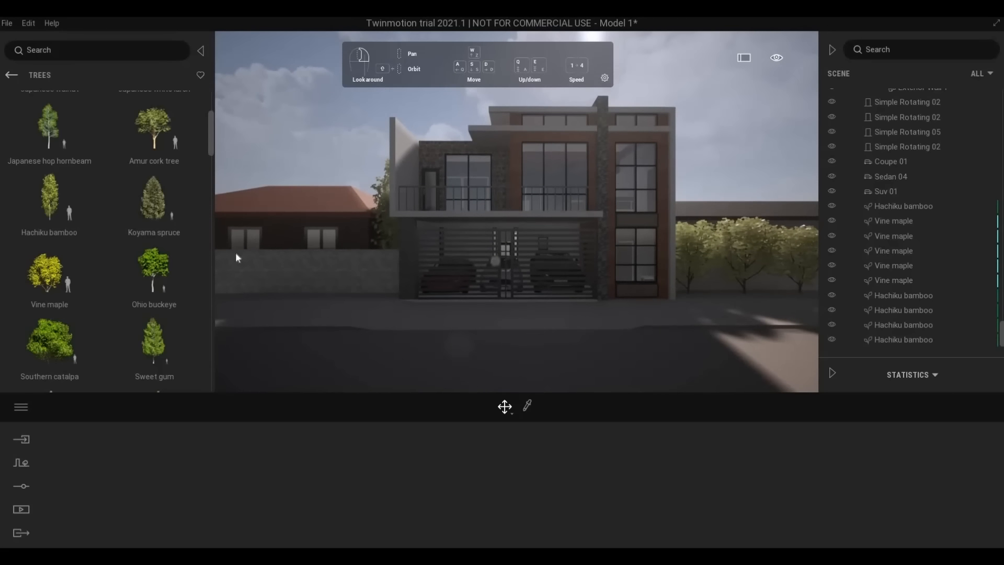
pyautogui.click(11, 76)
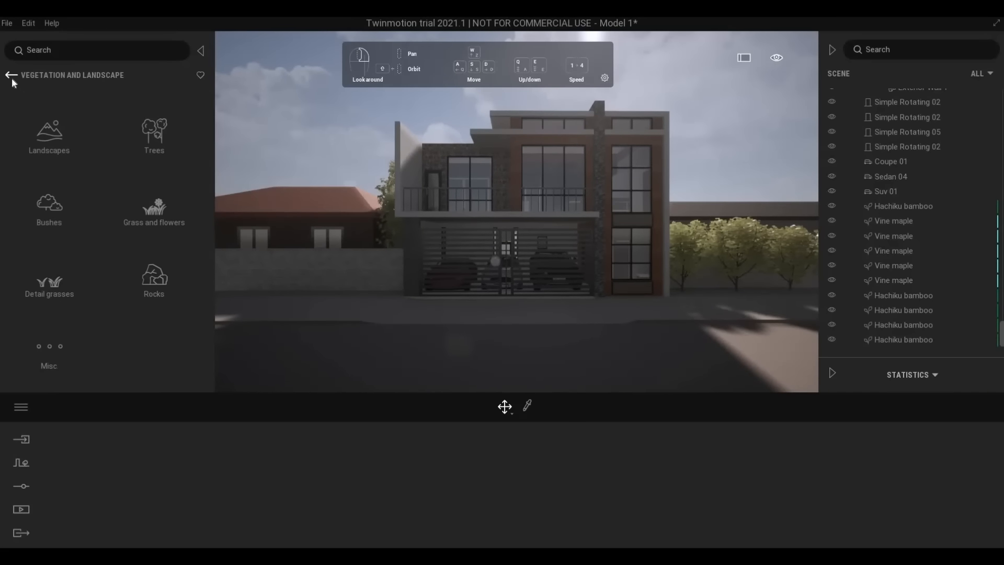
pyautogui.click(11, 76)
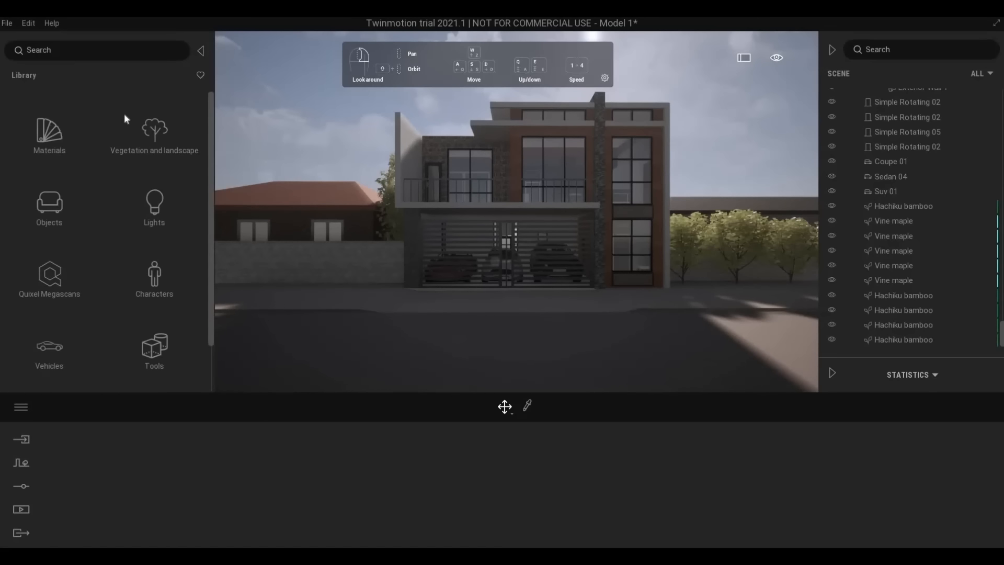
pyautogui.click(49, 274)
pyautogui.click(52, 131)
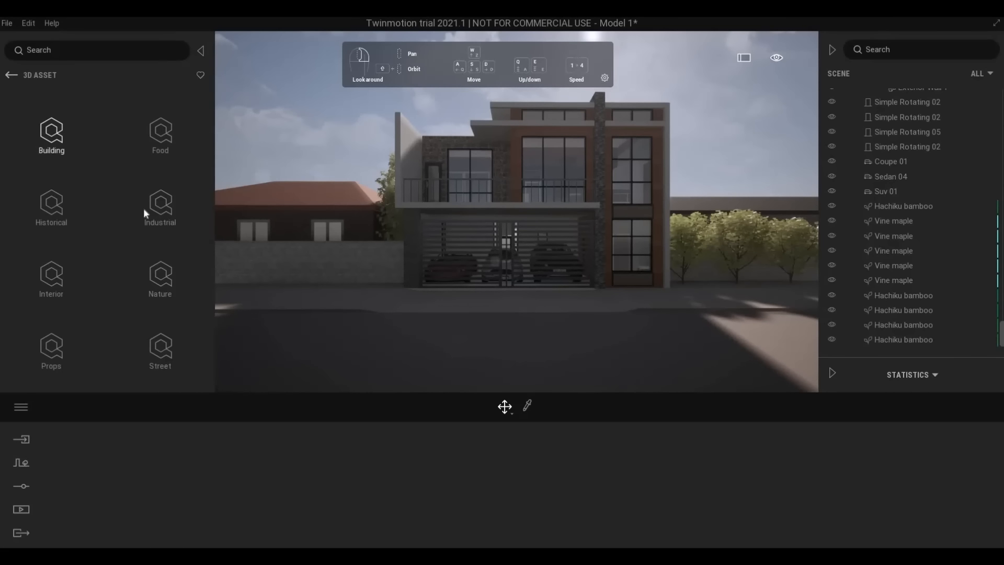
pyautogui.click(161, 342)
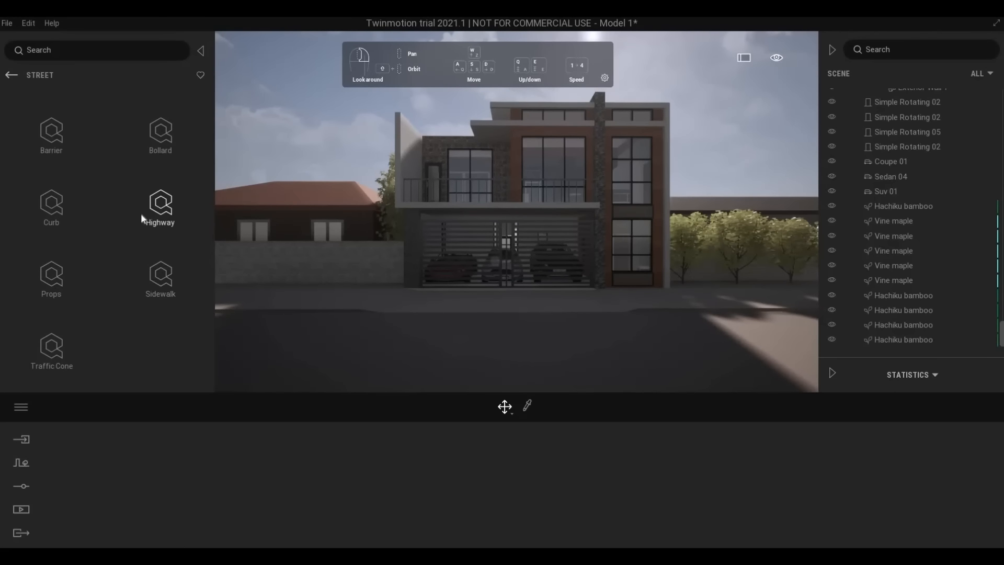
pyautogui.click(147, 277)
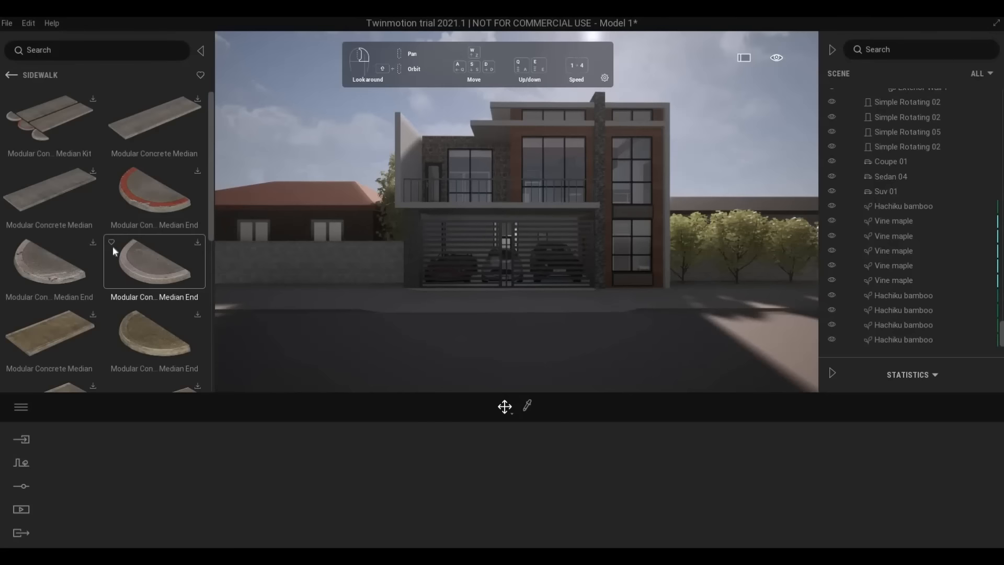
pyautogui.scroll(-3, 95, 276)
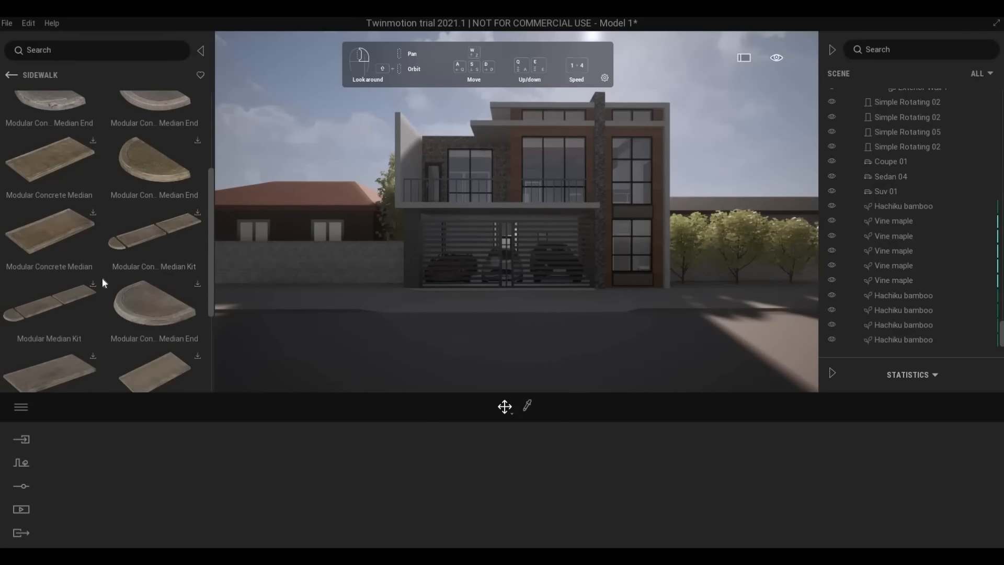
pyautogui.scroll(-3, 132, 314)
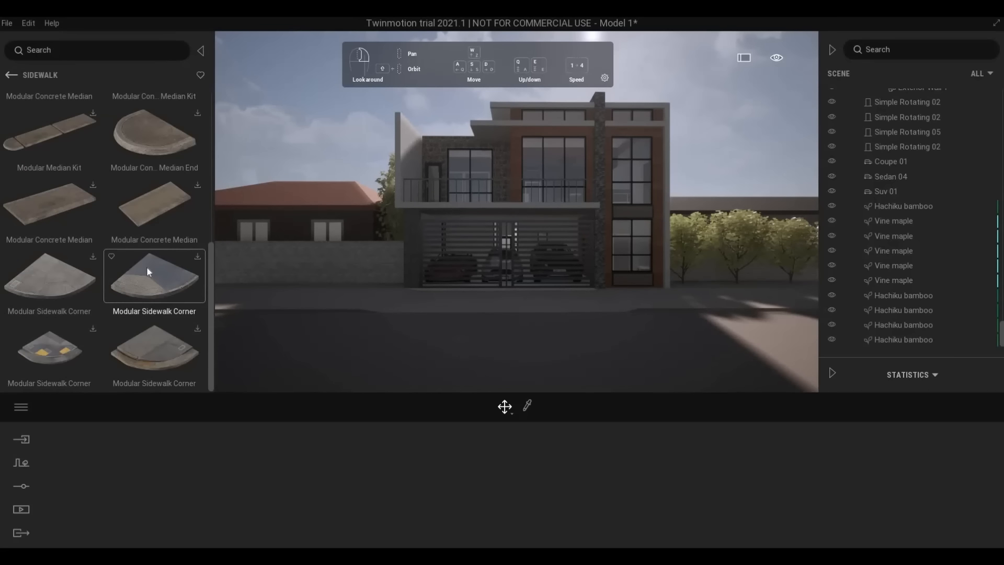
pyautogui.scroll(2, 131, 242)
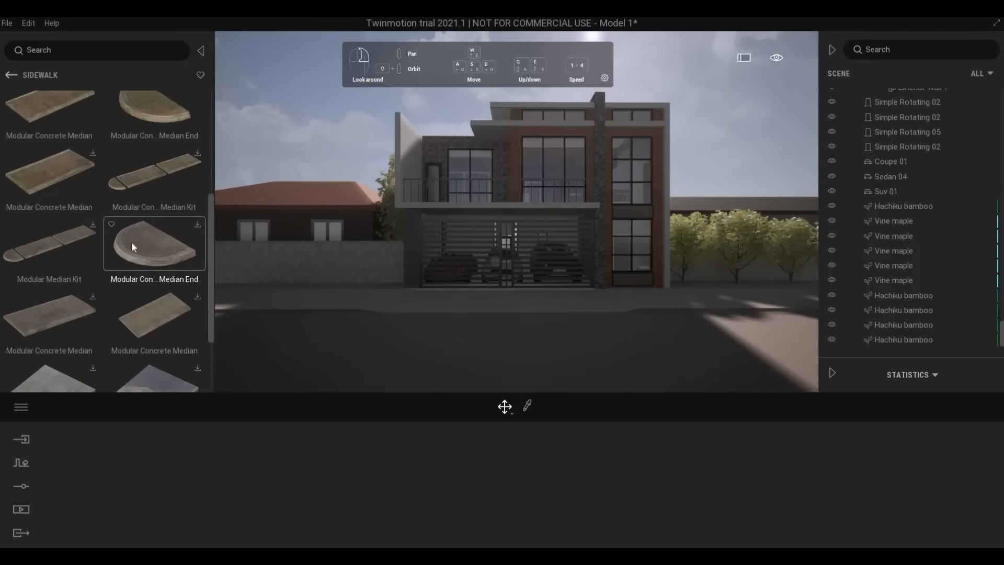
pyautogui.scroll(1, 130, 241)
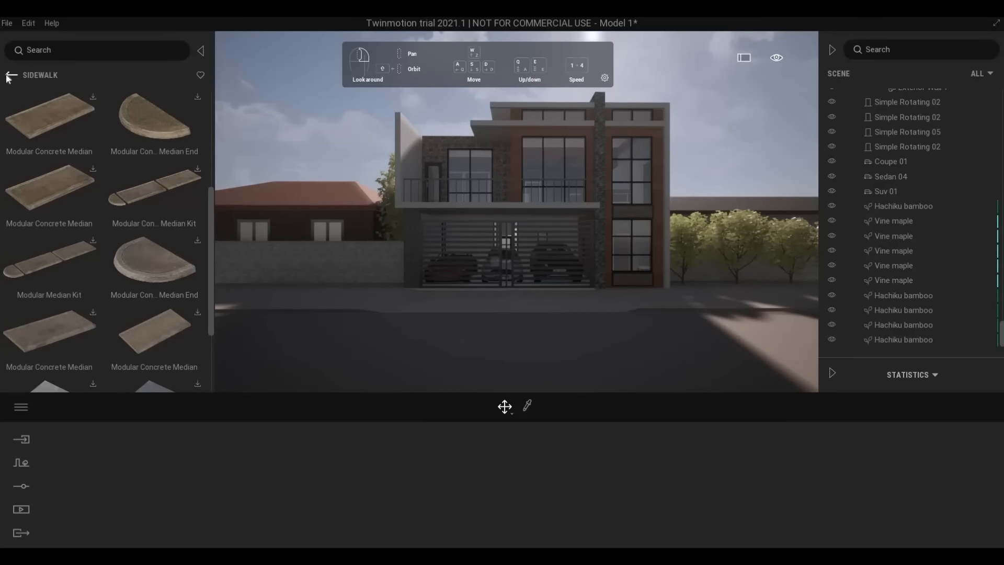
pyautogui.click(10, 75)
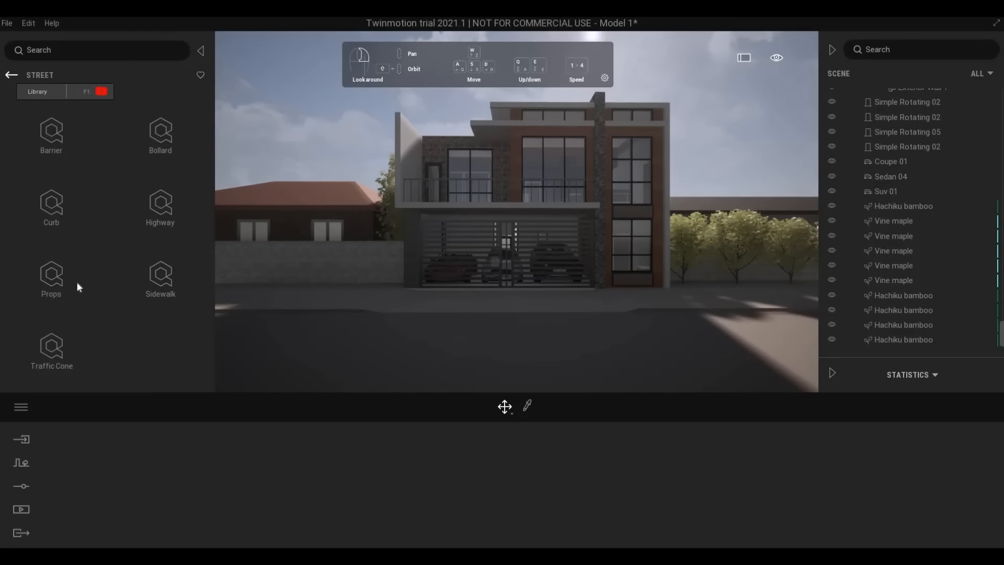
pyautogui.click(58, 352)
pyautogui.click(11, 75)
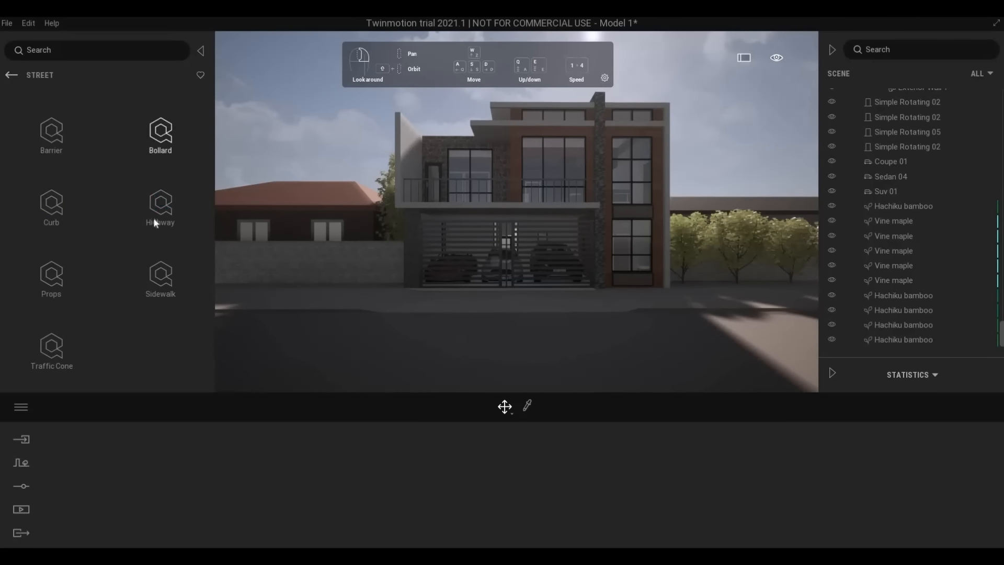
# Step: Download the black Trash Can with a separate lid from the Megascans street props
pyautogui.click(65, 270)
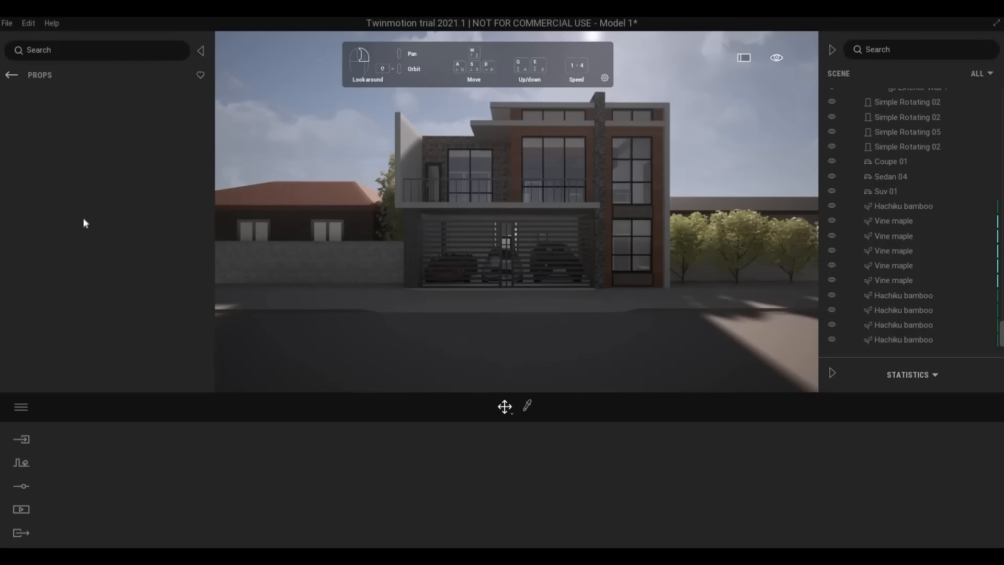
pyautogui.scroll(-5, 93, 259)
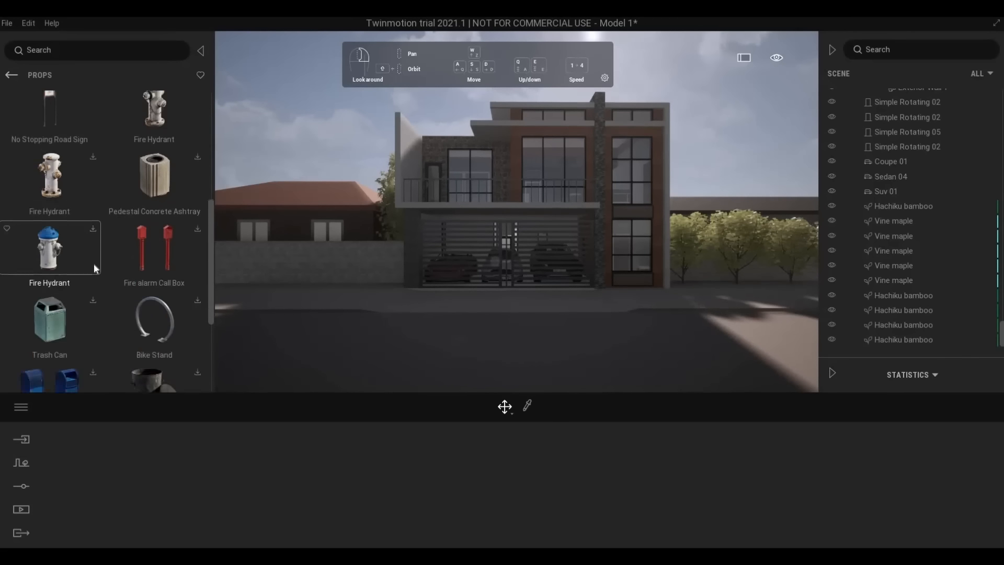
pyautogui.scroll(-2, 95, 266)
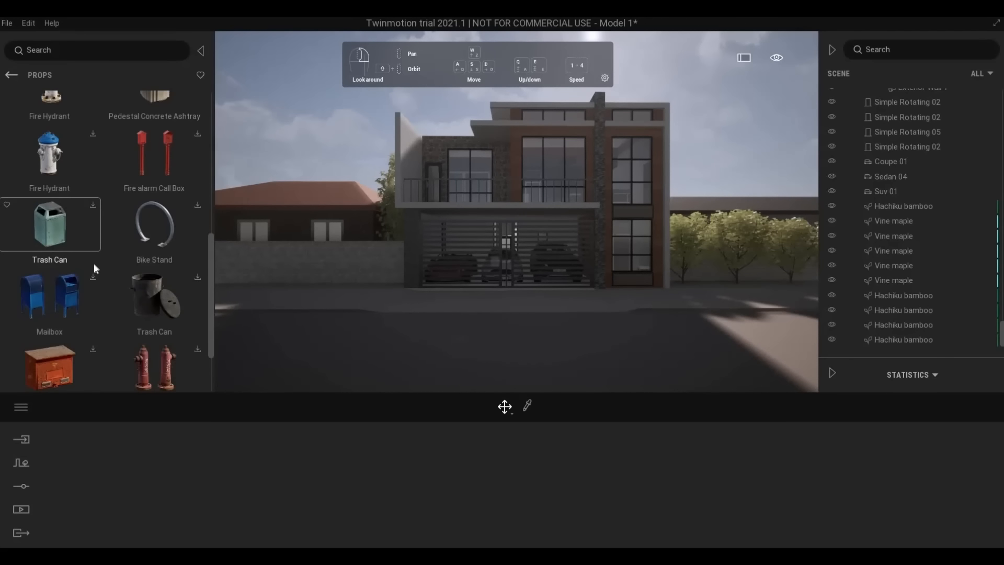
pyautogui.click(127, 275)
pyautogui.click(197, 278)
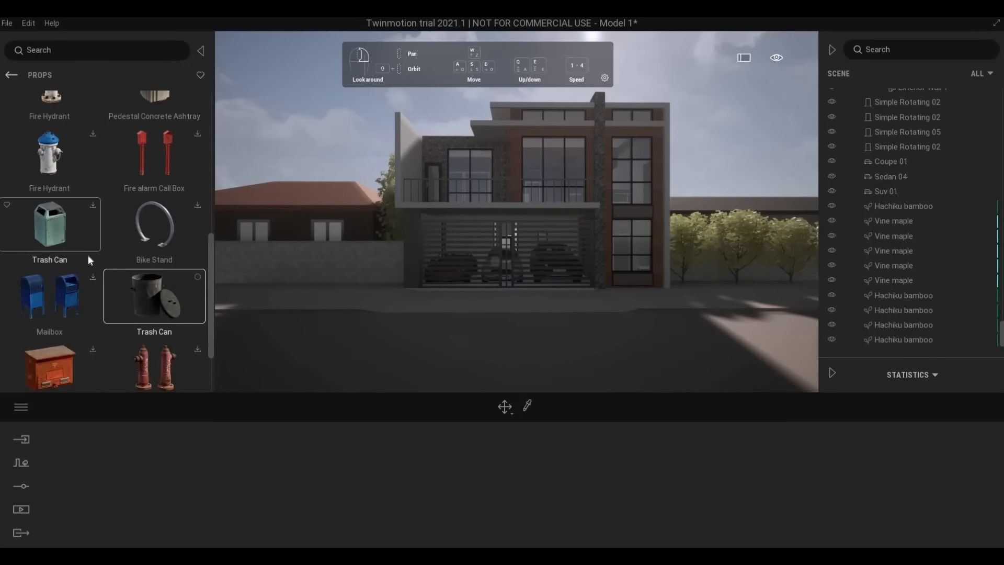
pyautogui.scroll(-2, 88, 256)
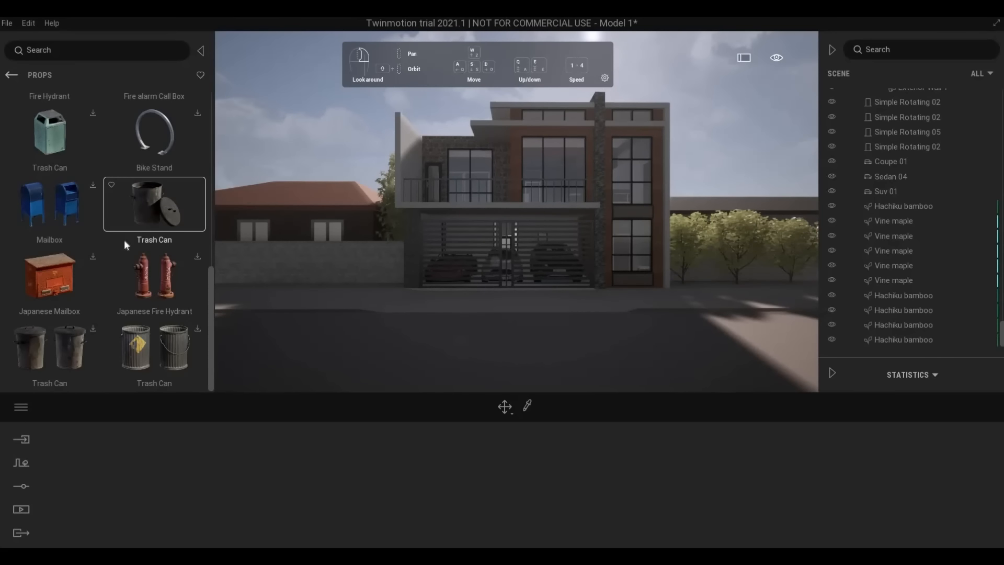
# Step: Place the black trash can with separate lid on the ground beside the block wall, near the gate
pyautogui.moveTo(155, 205); pyautogui.dragTo(309, 325)
pyautogui.press('w')
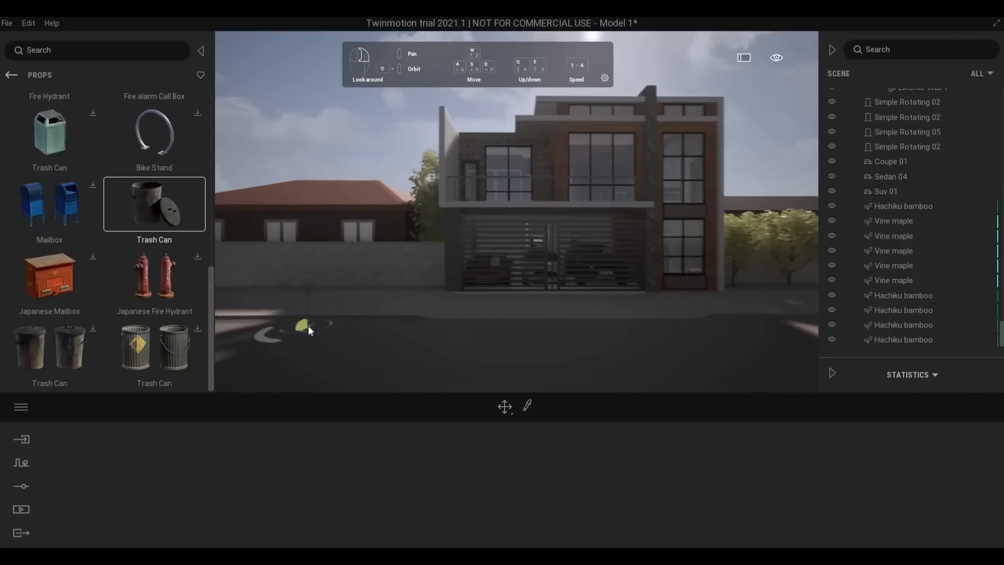
pyautogui.moveTo(309, 325); pyautogui.dragTo(366, 314, button='right')
pyautogui.moveTo(162, 212); pyautogui.dragTo(362, 267)
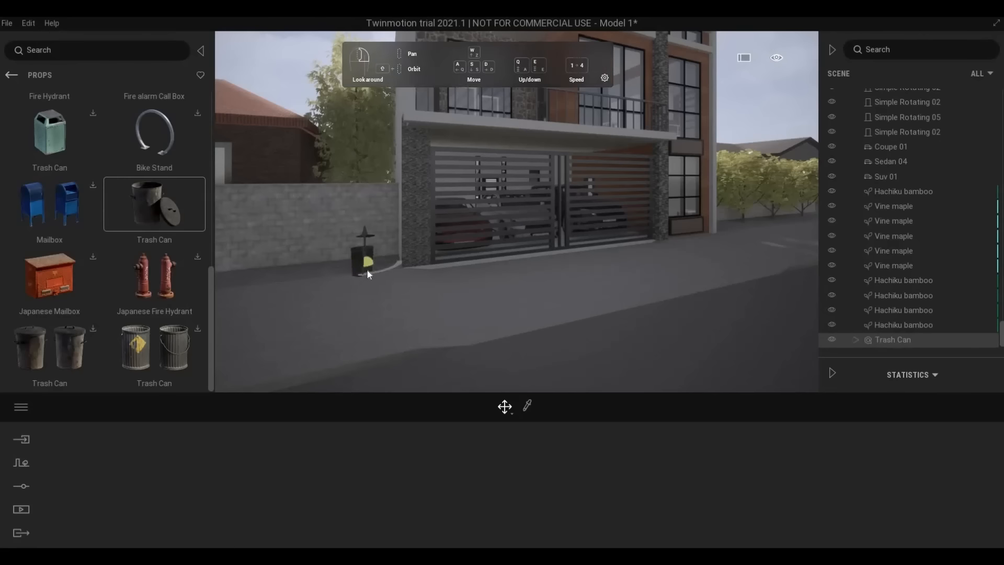
pyautogui.moveTo(366, 272)
pyautogui.mouseDown(button='right')
pyautogui.moveTo(423, 291)
pyautogui.moveTo(370, 265)
pyautogui.mouseUp(button='right')
pyautogui.press('w')
# Step: Move the trash can's lid and bin separately into the corner between the block wall and the house wall
pyautogui.doubleClick(368, 262)
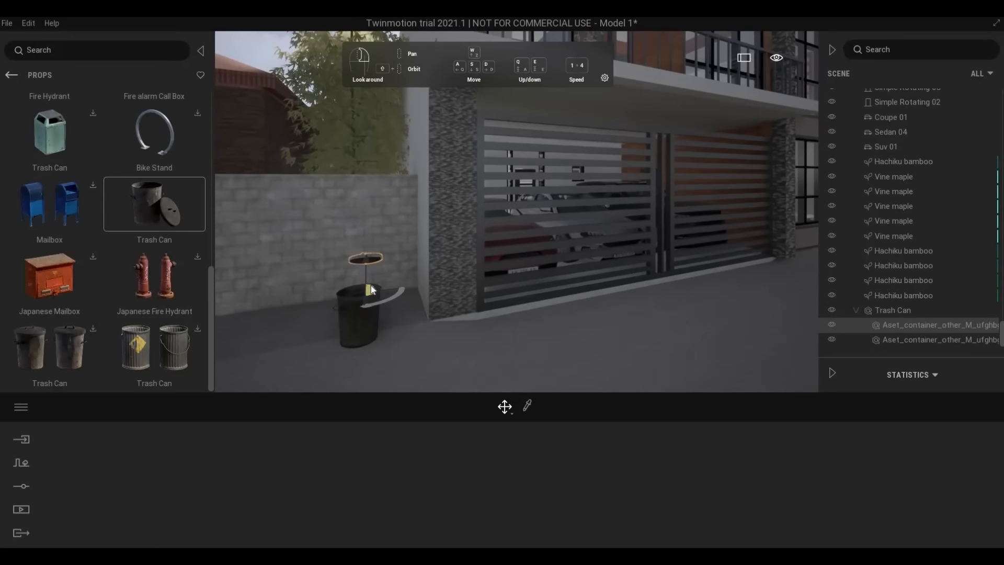
pyautogui.press('a')
pyautogui.moveTo(341, 330); pyautogui.dragTo(367, 306, button='right')
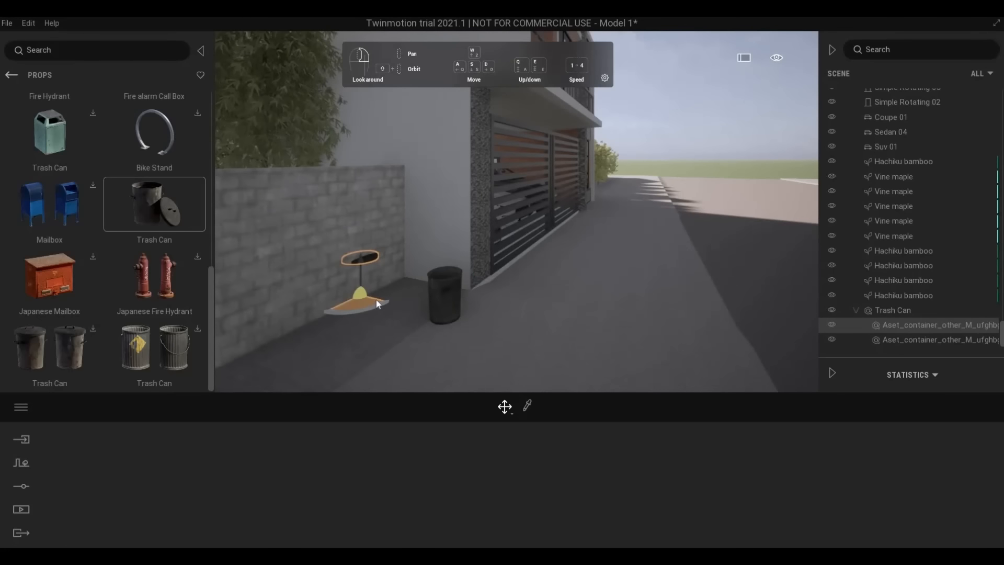
pyautogui.moveTo(376, 303); pyautogui.dragTo(406, 290)
pyautogui.click(455, 315)
pyautogui.click(444, 282)
pyautogui.press('Escape')
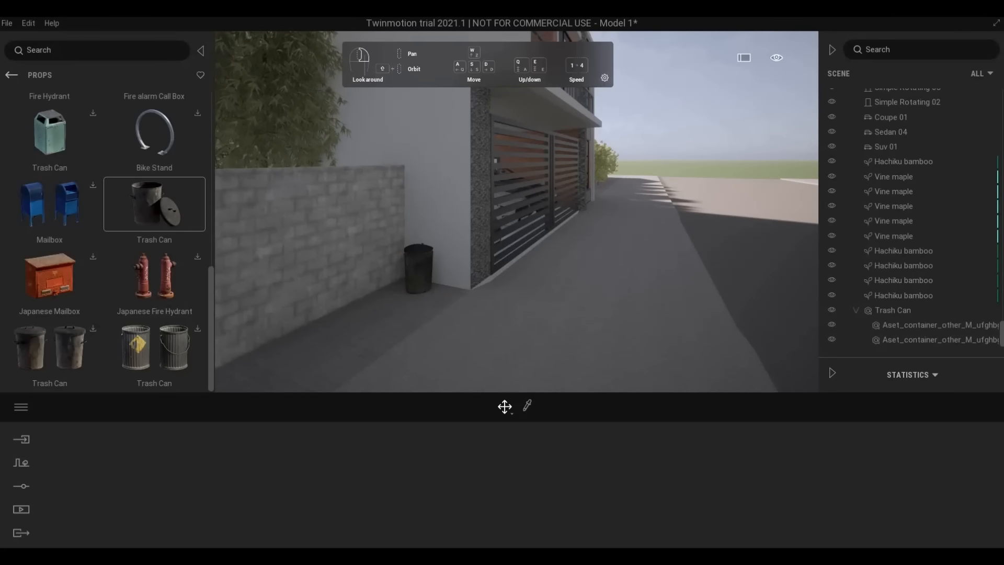
# Step: Adjust the lid so that it sits over the bin in the wall corner
pyautogui.press('d')
pyautogui.moveTo(695, 334); pyautogui.dragTo(353, 304, button='right')
pyautogui.moveTo(352, 304); pyautogui.dragTo(447, 343, button='middle')
pyautogui.scroll(3, 447, 343)
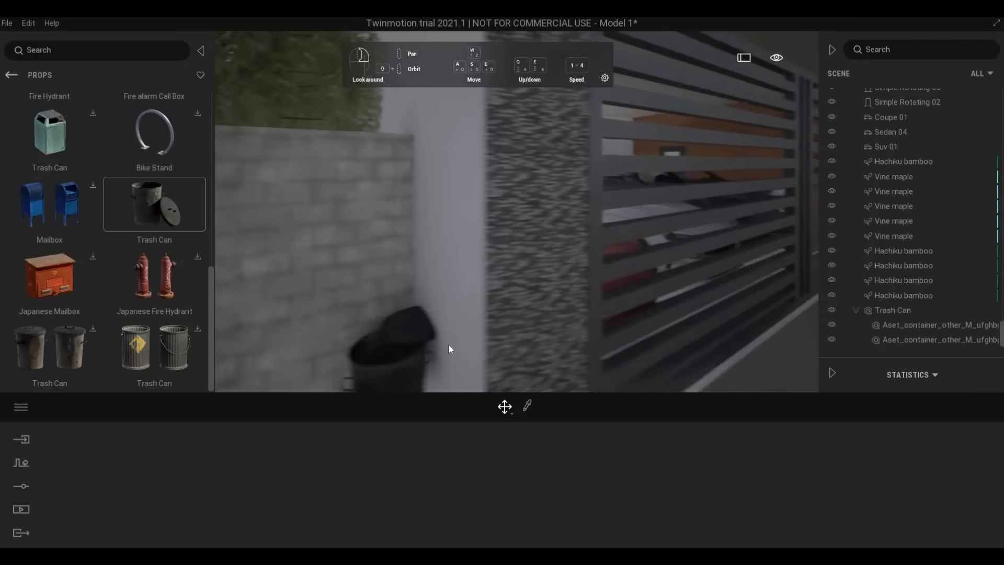
pyautogui.click(447, 343)
pyautogui.scroll(-3, 459, 362)
pyautogui.moveTo(460, 338); pyautogui.dragTo(481, 362)
pyautogui.press('Escape')
# Step: Delete the bin and the lid of the trash can in the wall corner
pyautogui.moveTo(482, 362); pyautogui.dragTo(519, 304, button='right')
pyautogui.press('a')
pyautogui.press('s')
pyautogui.press('w')
pyautogui.press('d')
pyautogui.click(509, 304)
pyautogui.press('Delete')
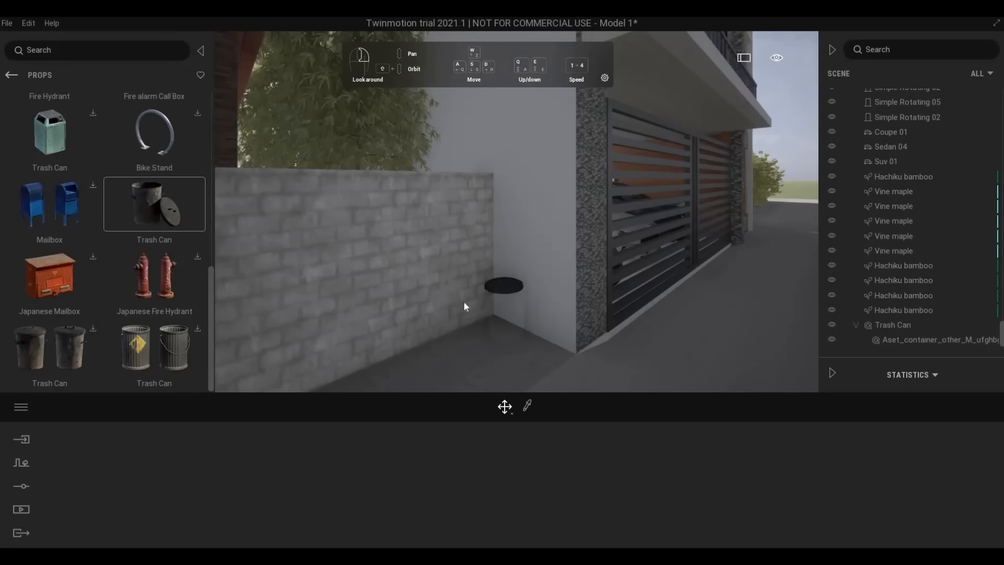
pyautogui.click(495, 286)
pyautogui.press('Delete')
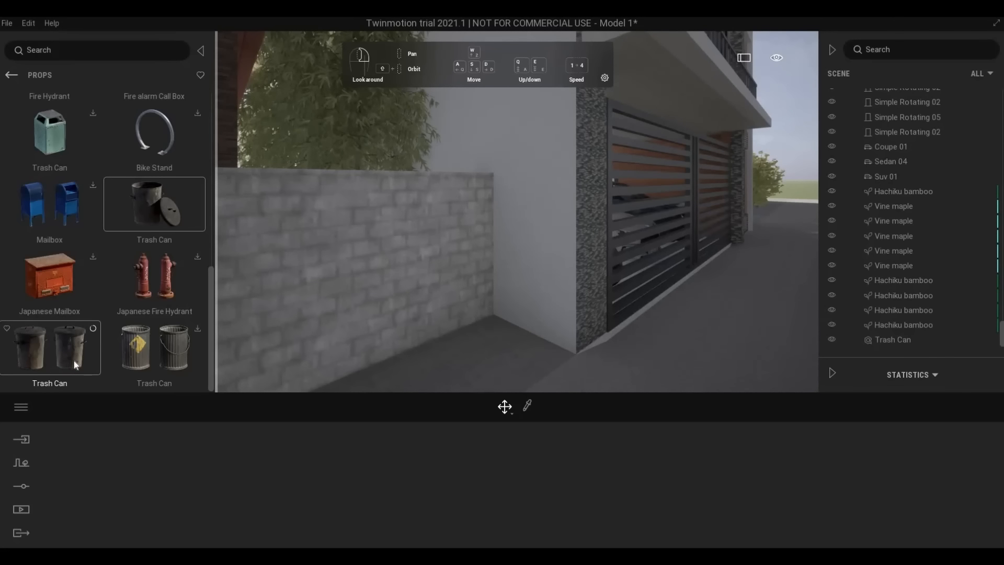
# Step: Download the other dark Trash Can, place it in the wall corner beside the gate and add a copy next to it
pyautogui.moveTo(58, 353); pyautogui.dragTo(486, 352)
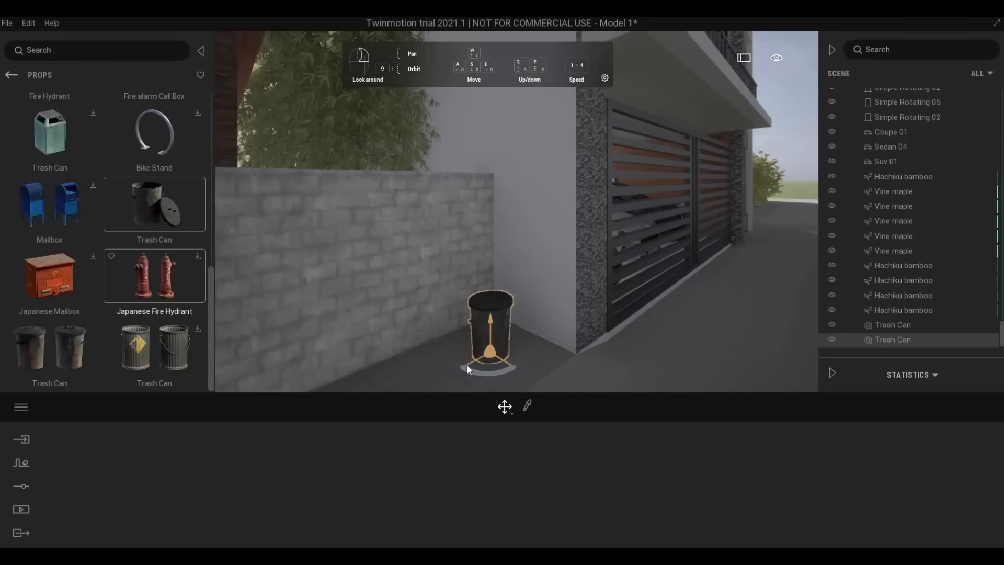
pyautogui.moveTo(489, 338); pyautogui.dragTo(440, 369)
pyautogui.click(464, 351)
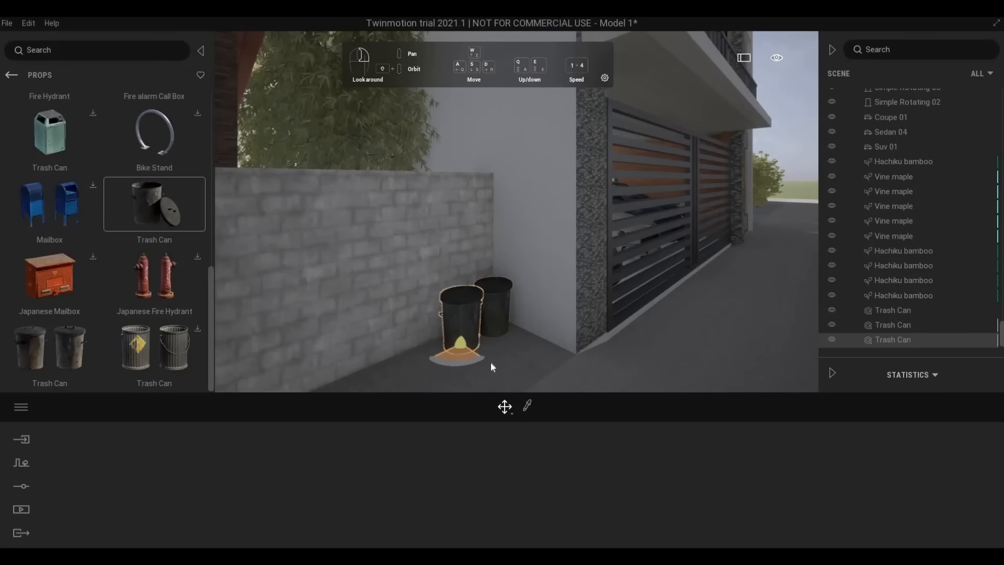
pyautogui.click(592, 357)
pyautogui.press('s')
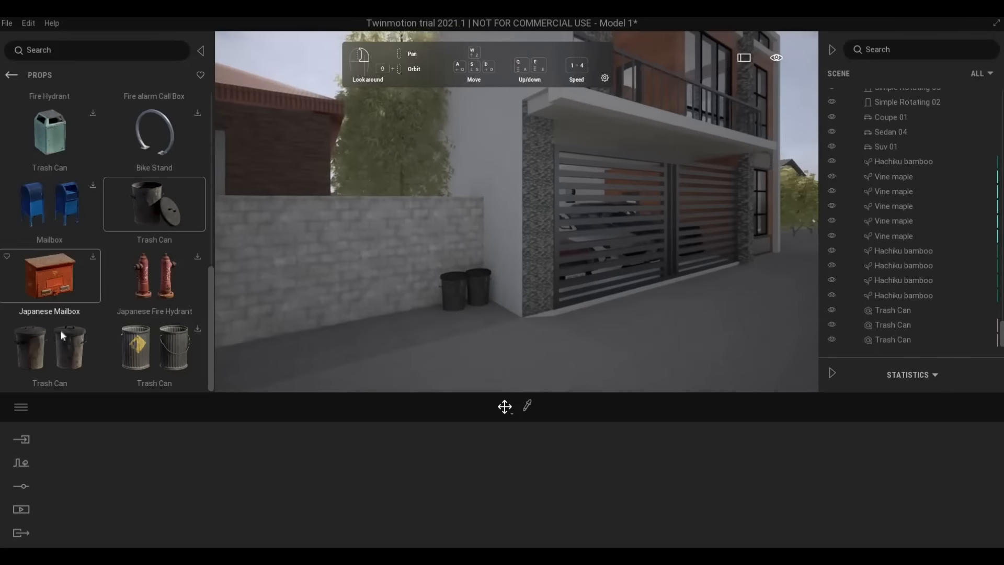
# Step: Place the white Fire Hydrant from the street props in front of the trash cans at the wall corner
pyautogui.scroll(3, 125, 301)
pyautogui.scroll(3, 124, 300)
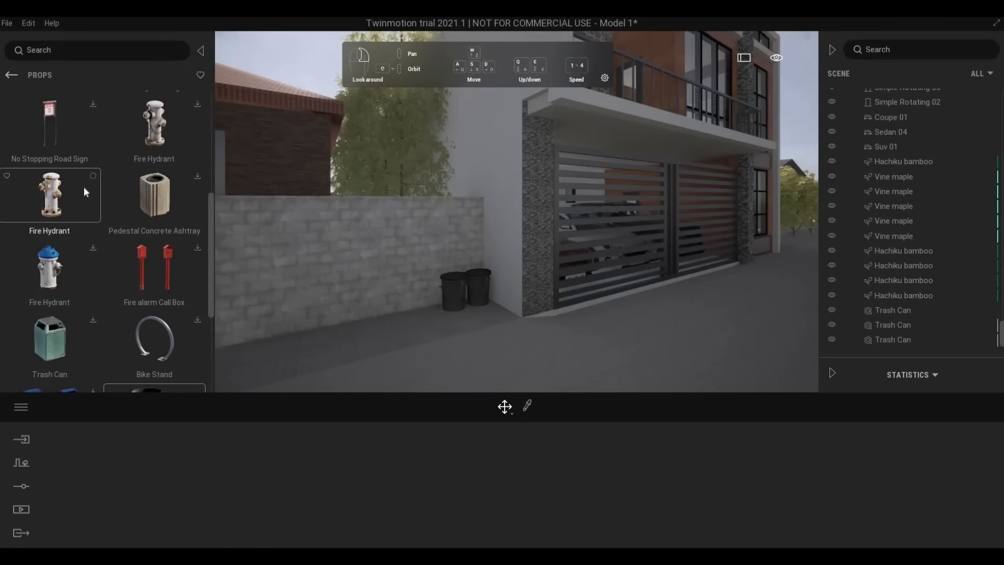
pyautogui.click(75, 203)
pyautogui.moveTo(267, 274); pyautogui.dragTo(484, 325)
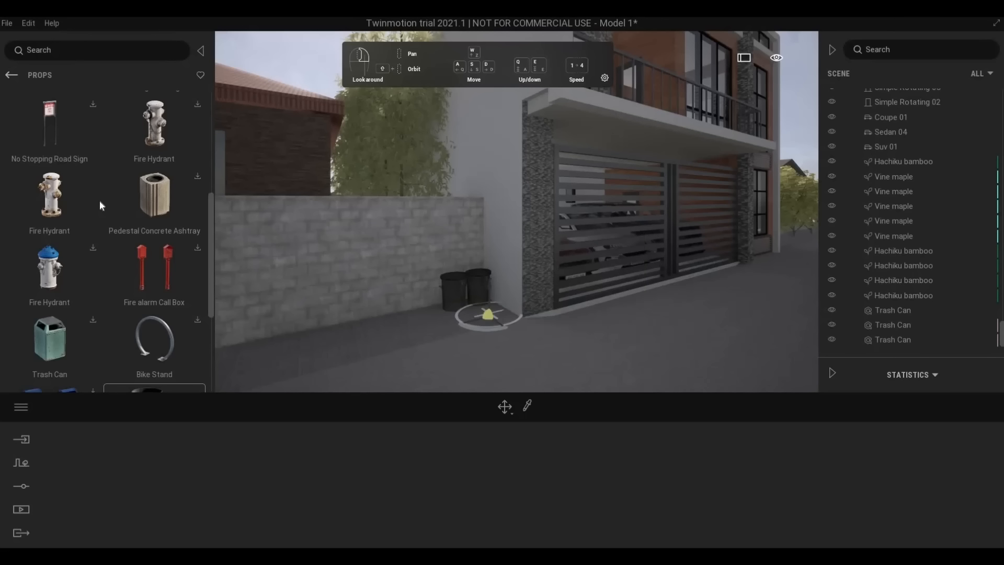
# Step: Browse the street Curb category and place the solid yellow Cement Curbs piece on the road in front of the gate
pyautogui.click(11, 76)
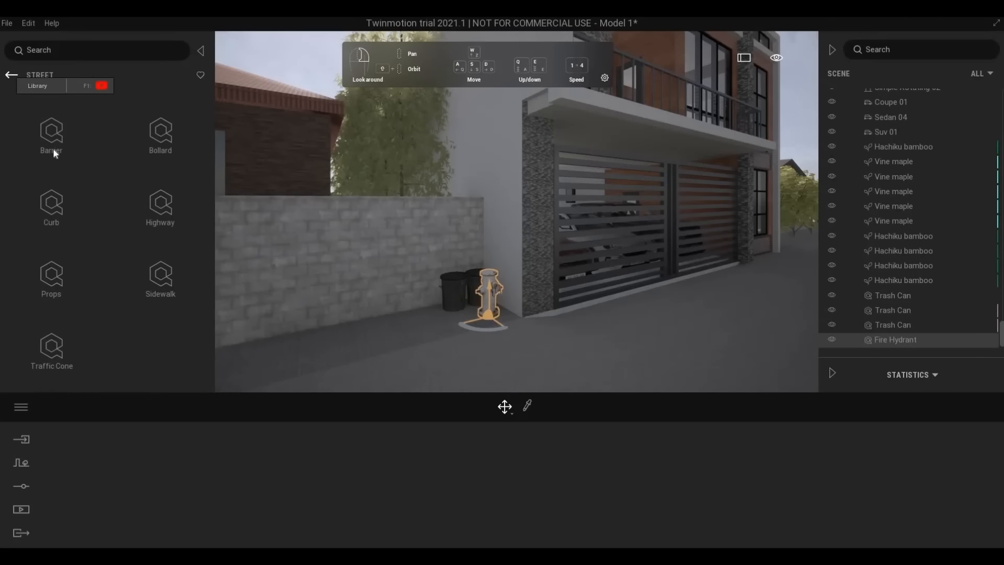
pyautogui.click(51, 194)
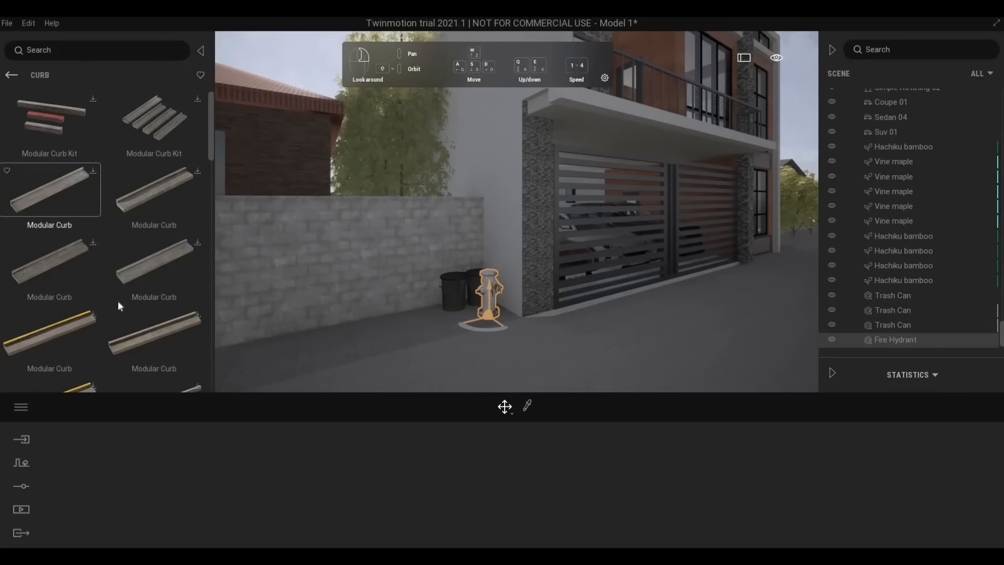
pyautogui.scroll(-2, 66, 339)
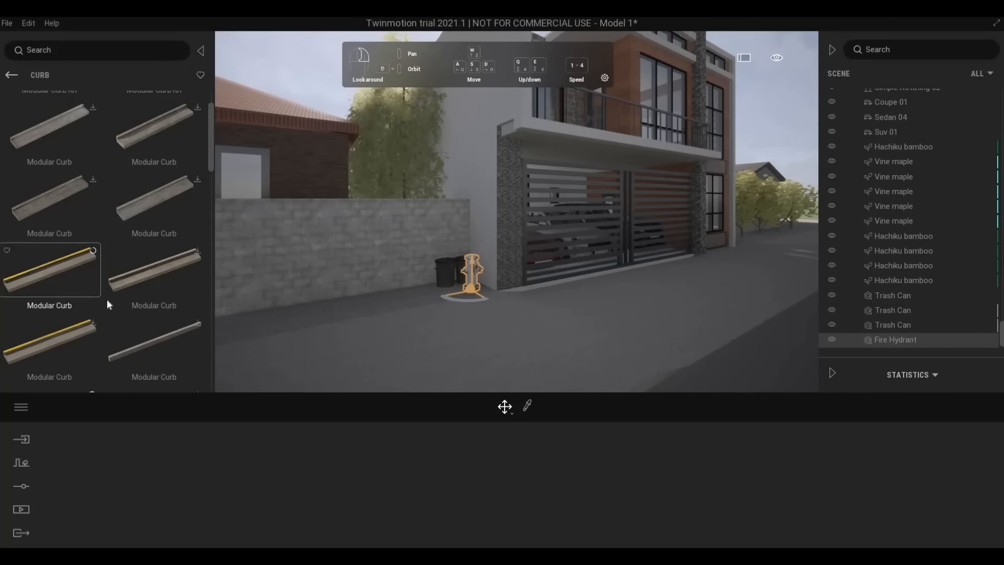
pyautogui.scroll(-4, 107, 300)
pyautogui.scroll(-10, 124, 311)
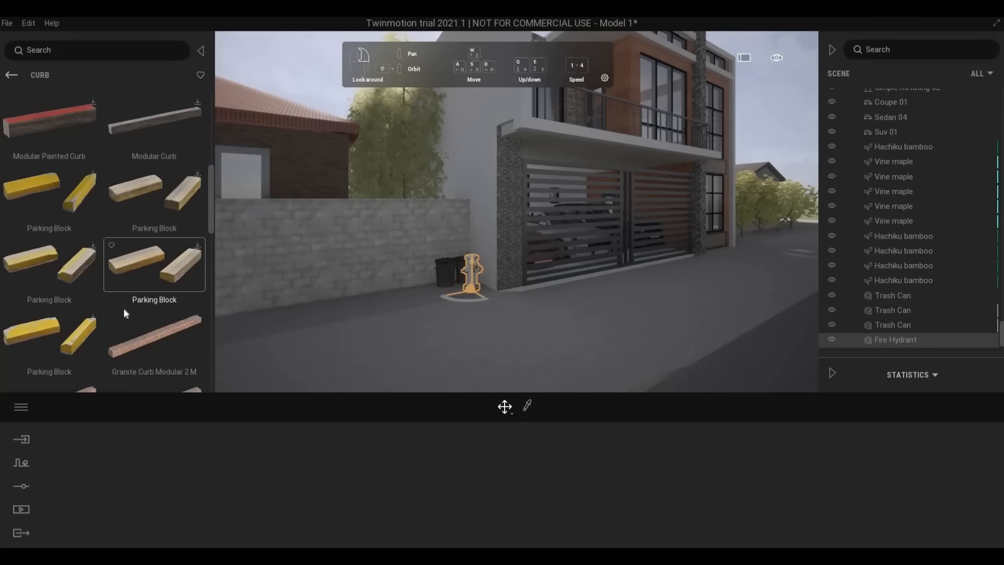
pyautogui.scroll(-6, 125, 313)
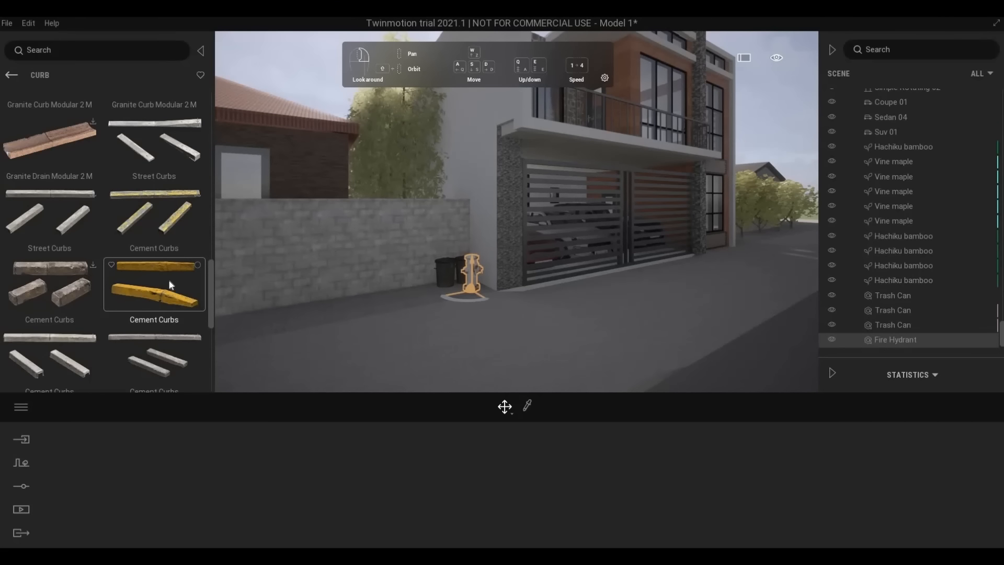
pyautogui.scroll(3, 170, 285)
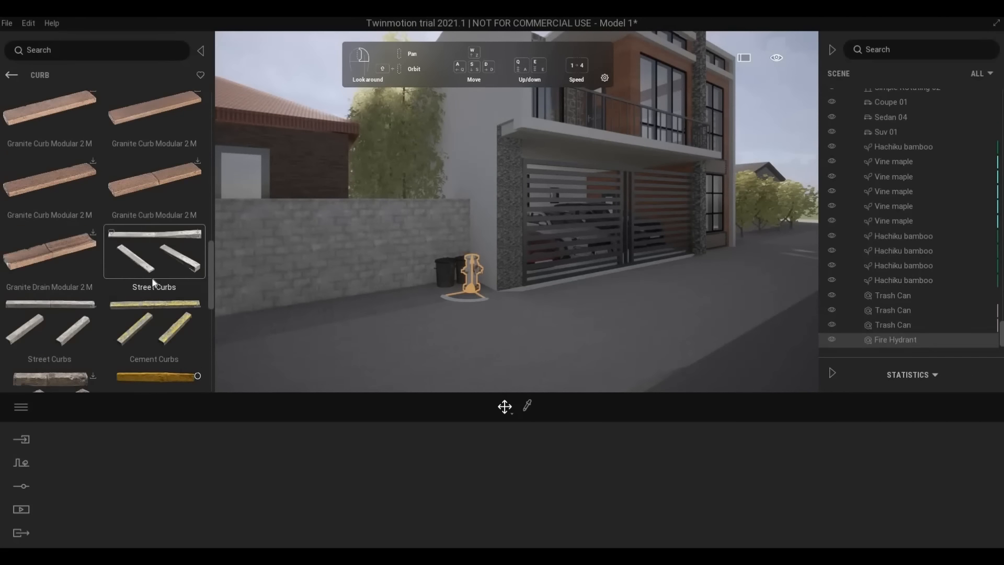
pyautogui.scroll(-2, 155, 283)
pyautogui.press('d')
pyautogui.moveTo(565, 308); pyautogui.dragTo(470, 308, button='right')
pyautogui.moveTo(187, 295); pyautogui.dragTo(427, 314)
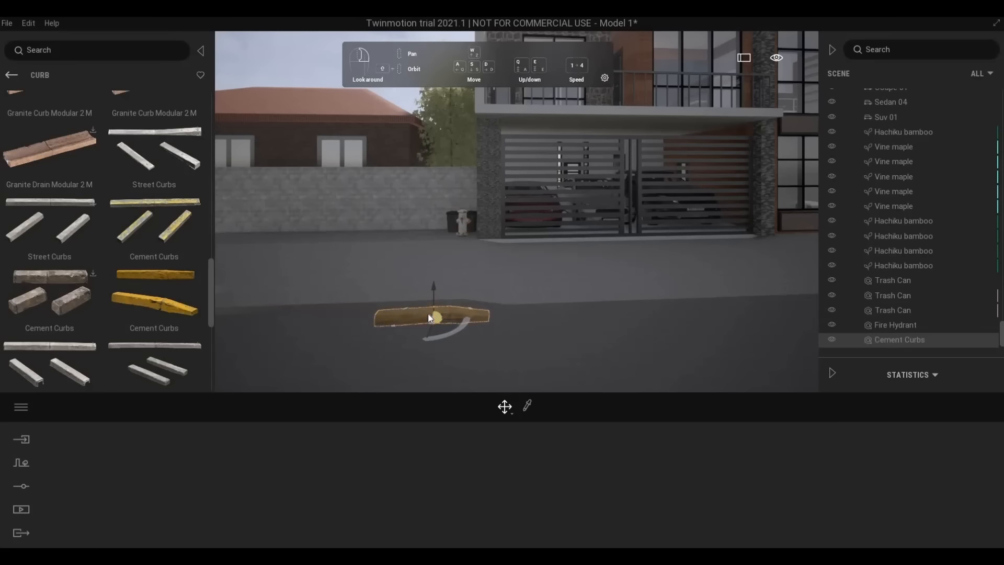
pyautogui.moveTo(428, 322); pyautogui.dragTo(420, 326)
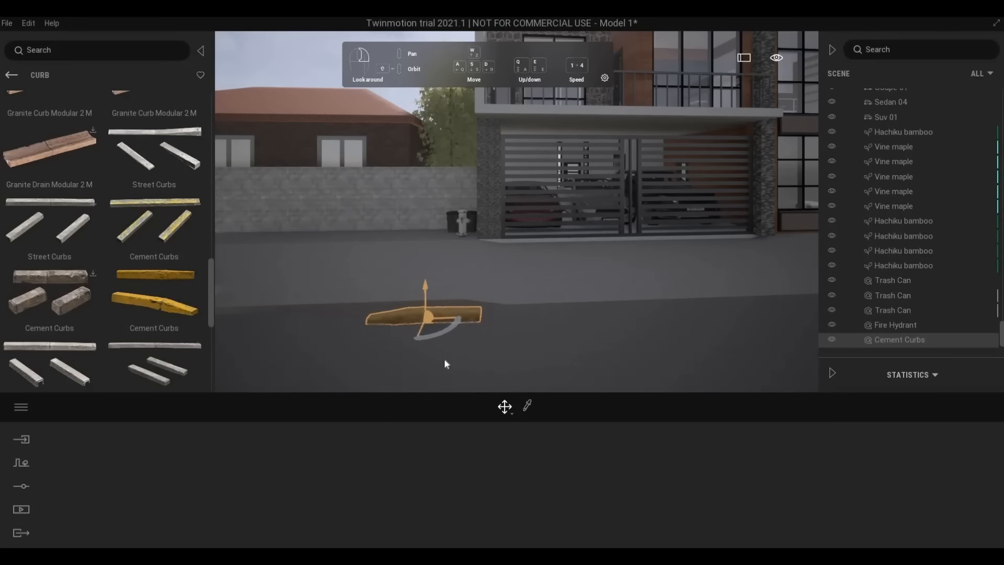
# Step: Move the yellow cement curb along the pavement edge to beyond the gate, in front of the brick end of the house
pyautogui.click(444, 359)
pyautogui.click(440, 327)
pyautogui.moveTo(443, 343); pyautogui.dragTo(336, 294, button='middle')
pyautogui.moveTo(652, 295); pyautogui.dragTo(742, 296)
pyautogui.press('d')
pyautogui.press('Escape')
pyautogui.press('d')
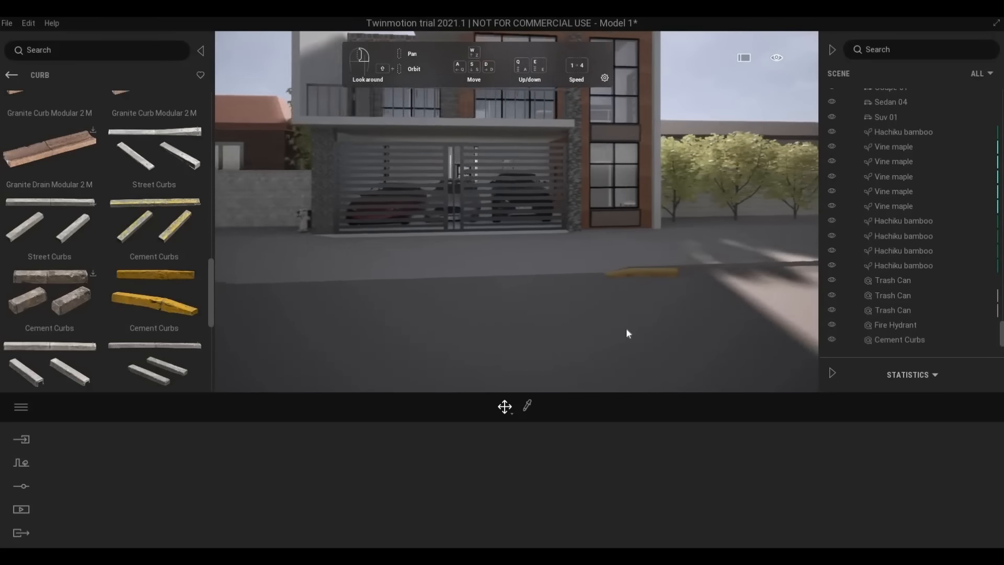
# Step: Shift the yellow cement curb about 0.19 toward the house so it sits against the pavement edge
pyautogui.press('w')
pyautogui.moveTo(674, 227); pyautogui.dragTo(701, 283, button='right')
pyautogui.click(674, 228)
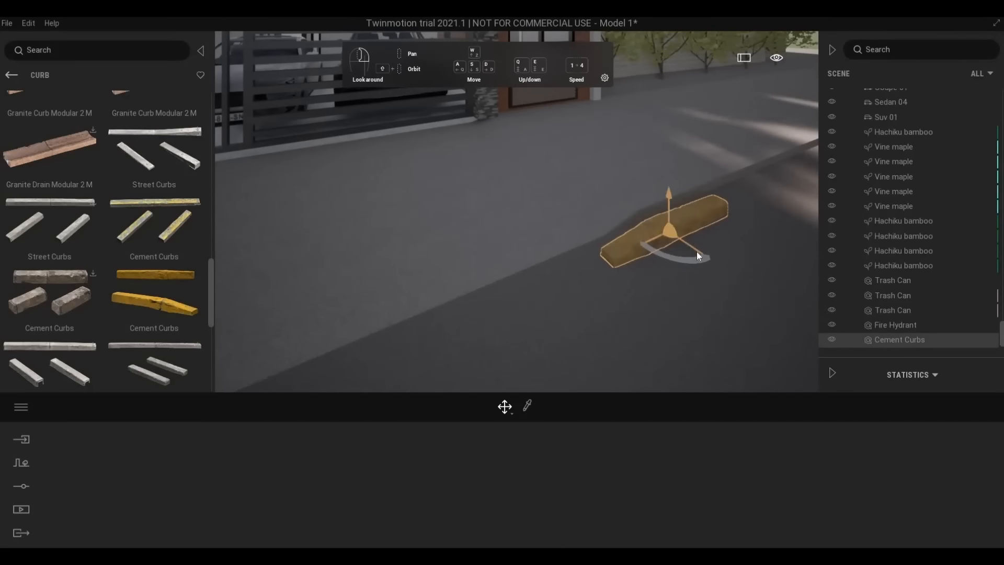
pyautogui.moveTo(696, 252); pyautogui.dragTo(669, 220)
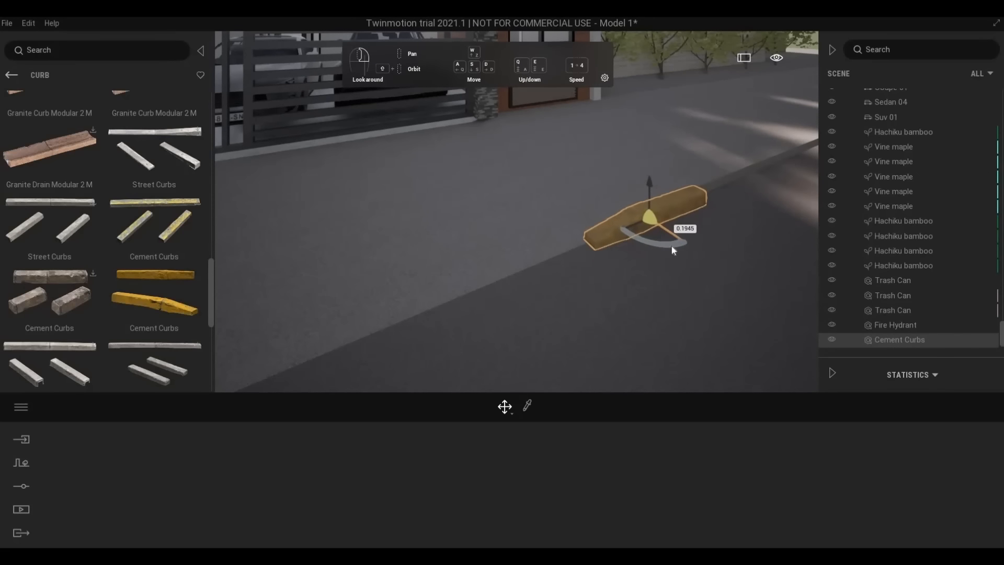
pyautogui.press('d')
pyautogui.moveTo(635, 275); pyautogui.dragTo(630, 313, button='right')
pyautogui.click(570, 341)
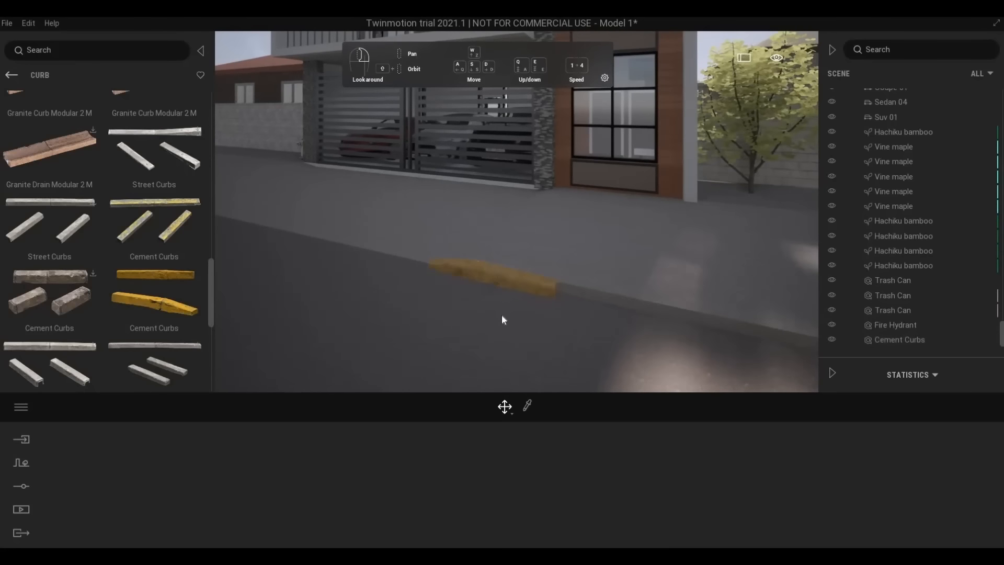
# Step: Find the Modular Curb with the yellow top edge and place it on the road beside the cement curb
pyautogui.scroll(8, 93, 243)
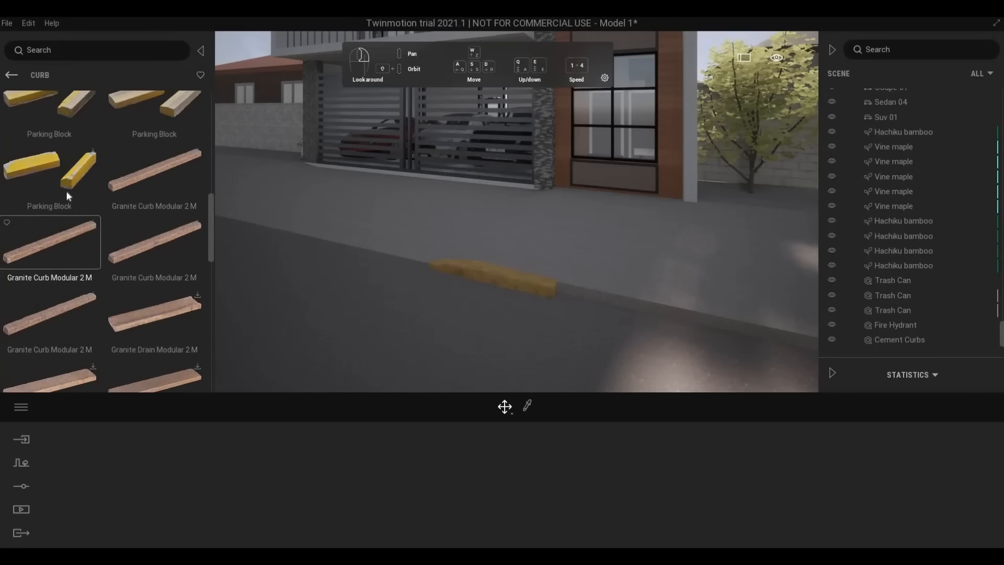
pyautogui.scroll(10, 72, 229)
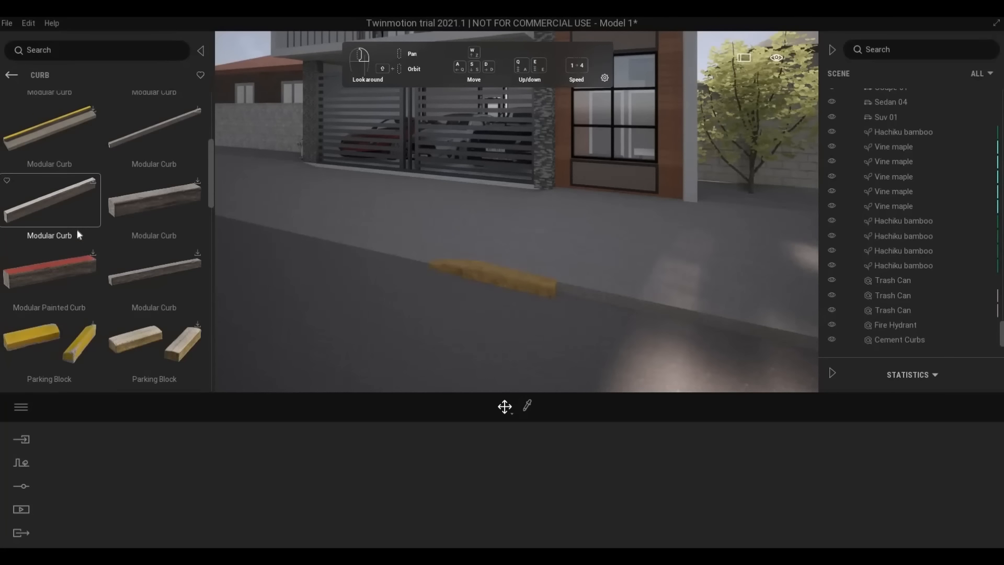
pyautogui.moveTo(89, 167); pyautogui.dragTo(548, 342)
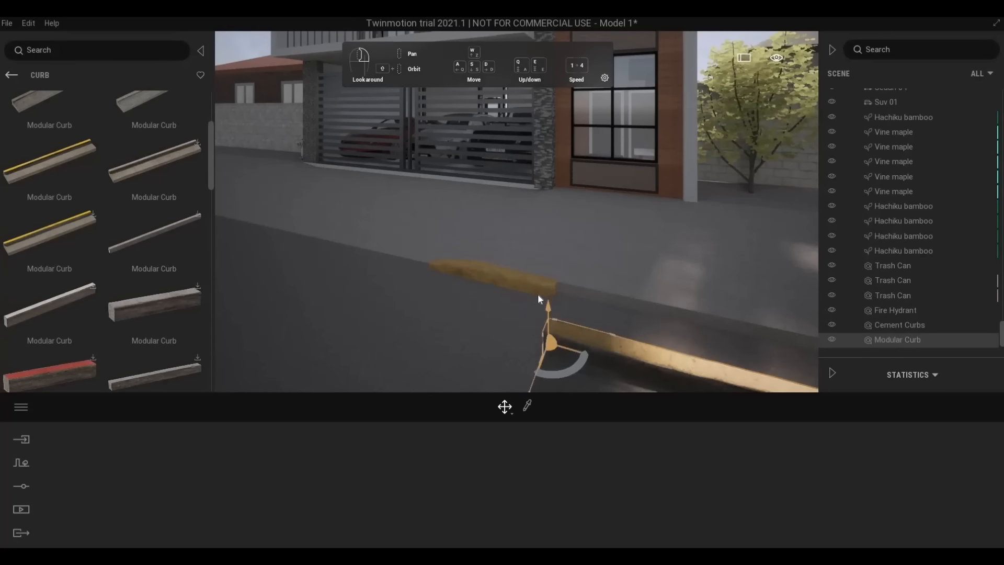
# Step: Rotate the modular curb 180 degrees and move it along the pavement edge away from the gate
pyautogui.scroll(-3, 541, 296)
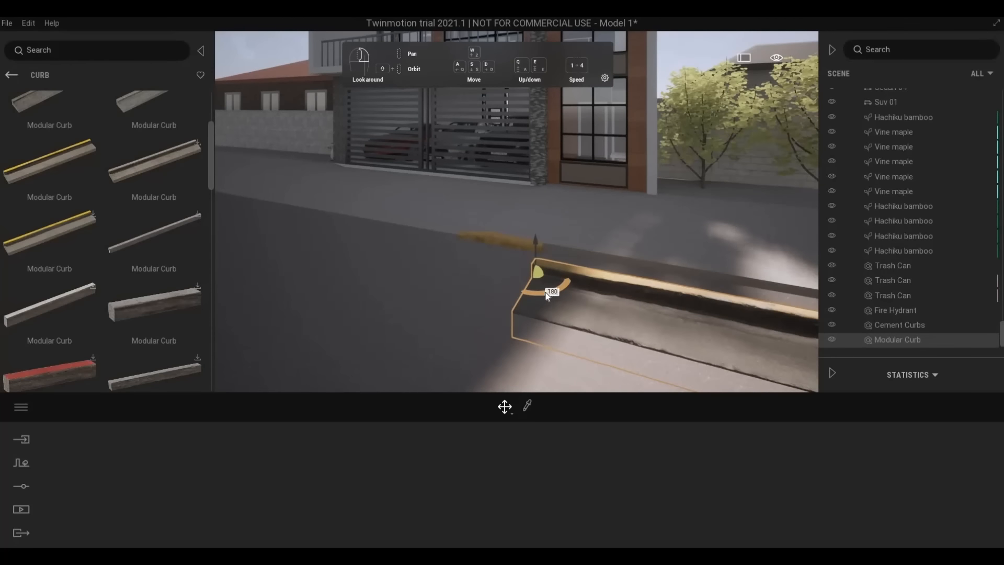
pyautogui.press('Return')
pyautogui.moveTo(536, 275); pyautogui.dragTo(704, 340)
pyautogui.scroll(-1, 678, 310)
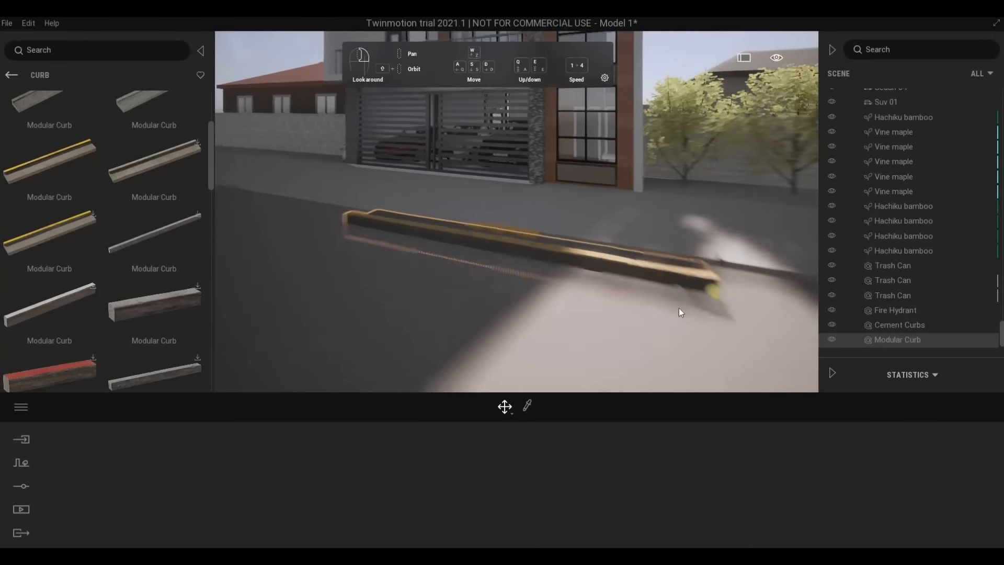
pyautogui.scroll(-2, 679, 308)
pyautogui.moveTo(573, 259); pyautogui.dragTo(874, 315)
pyautogui.scroll(-1, 708, 289)
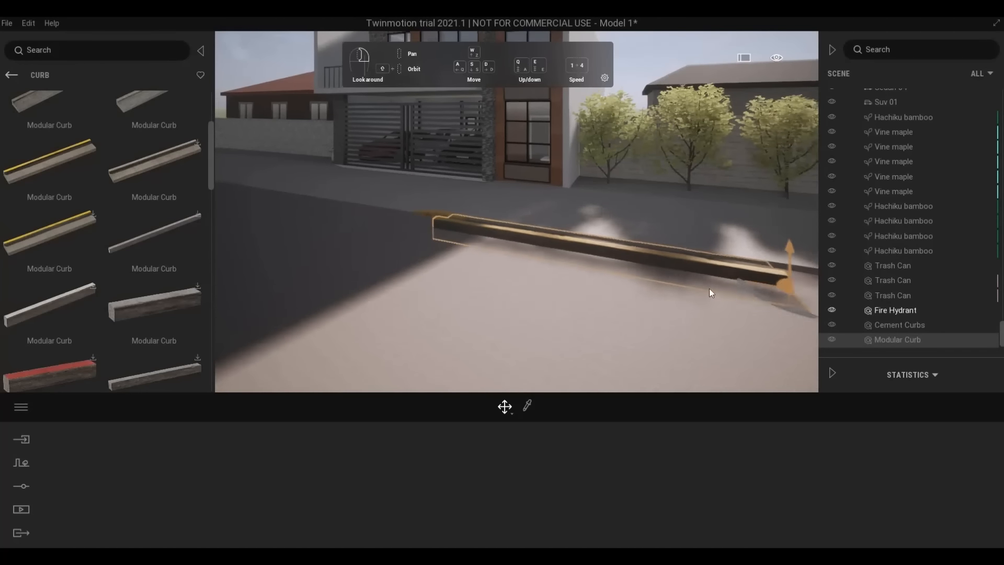
# Step: Align the modular curb end to end with the cement curb against the pavement edge and lower it to match
pyautogui.press('s')
pyautogui.press('d')
pyautogui.moveTo(683, 287); pyautogui.dragTo(701, 273)
pyautogui.press('a')
pyautogui.scroll(3, 420, 245)
pyautogui.moveTo(420, 244); pyautogui.dragTo(544, 309, button='right')
pyautogui.press('d')
pyautogui.moveTo(713, 184); pyautogui.dragTo(702, 187)
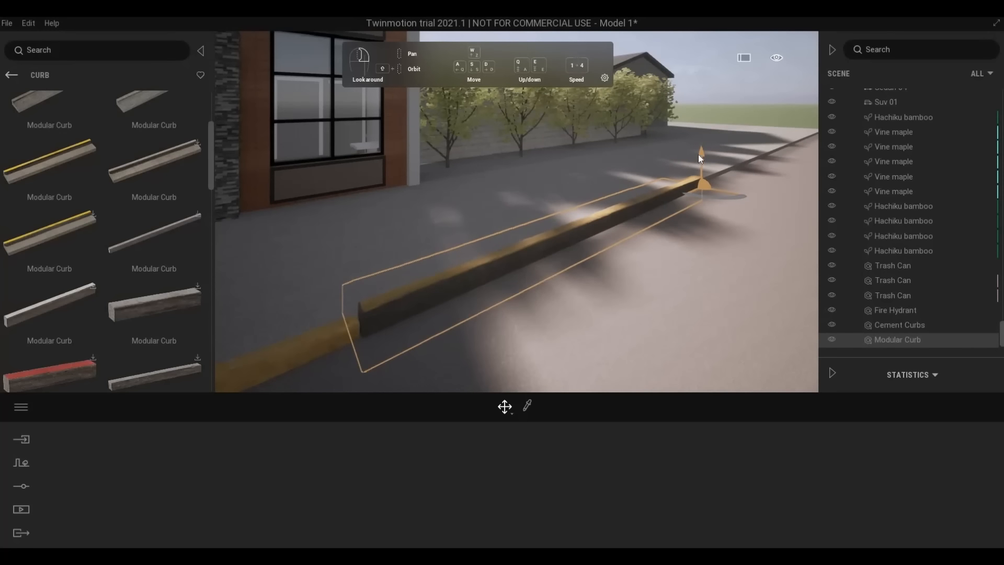
pyautogui.moveTo(701, 151); pyautogui.dragTo(694, 163)
pyautogui.moveTo(692, 198); pyautogui.dragTo(691, 191)
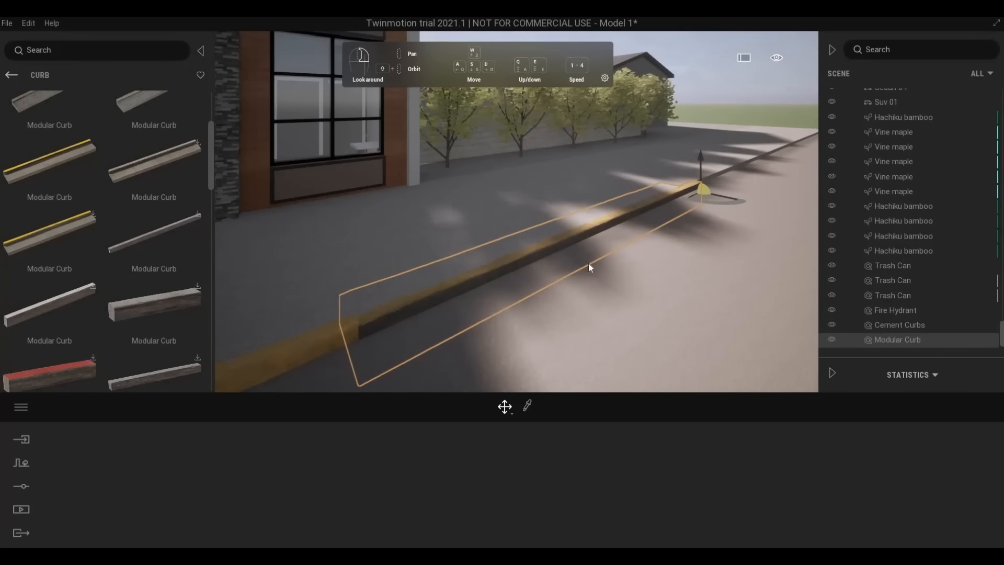
# Step: Copy the modular curb further along the pavement edge, past its far end in front of the row of trees
pyautogui.moveTo(588, 263); pyautogui.dragTo(554, 275, button='right')
pyautogui.press('Escape')
pyautogui.press('s')
pyautogui.press('d')
pyautogui.moveTo(649, 277); pyautogui.dragTo(566, 297, button='right')
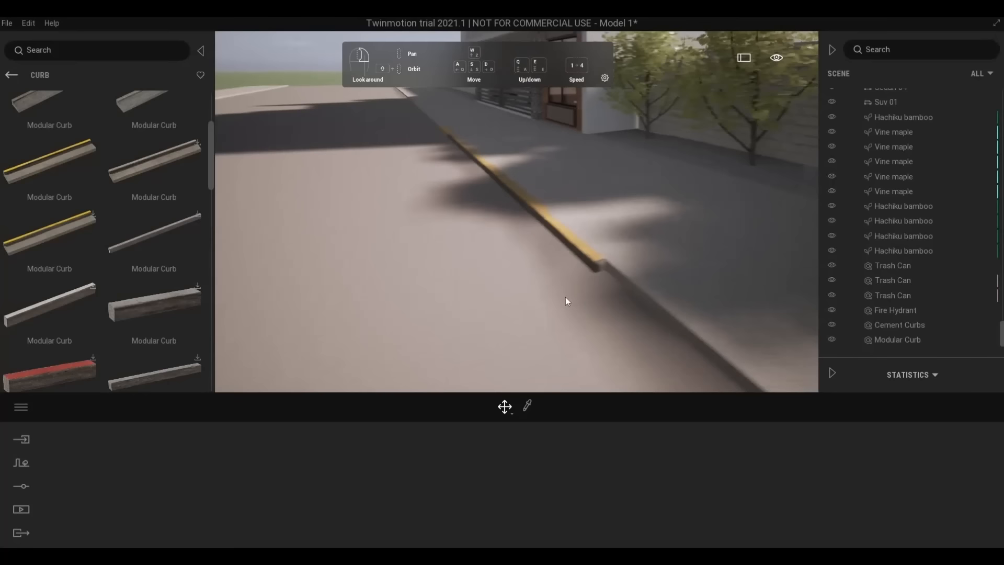
pyautogui.doubleClick(517, 254)
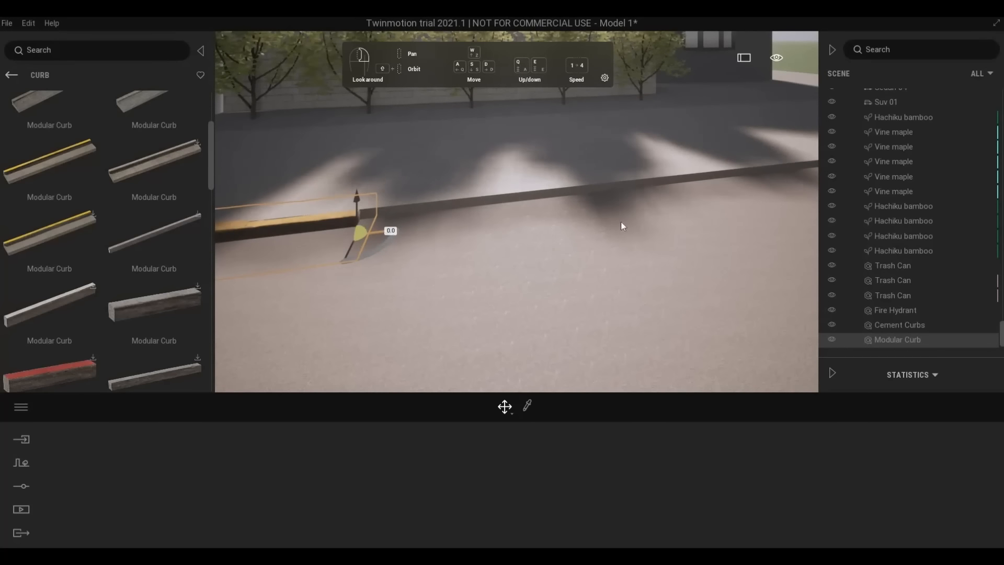
pyautogui.keyDown('shift'); pyautogui.moveTo(384, 231); pyautogui.dragTo(745, 210); pyautogui.keyUp('shift')
pyautogui.click(472, 347)
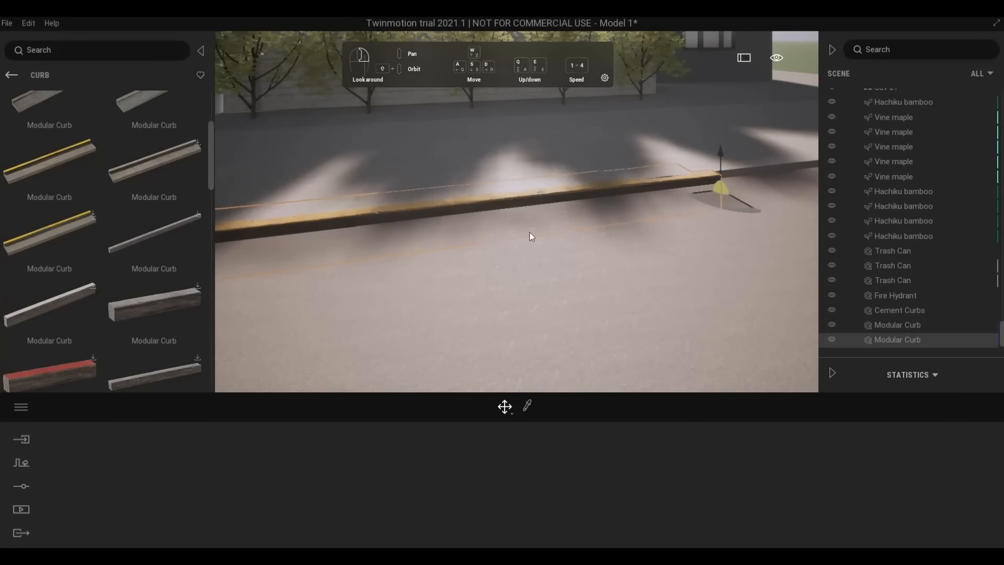
# Step: Slide the copied modular curb along the pavement edge until it joins the end of the first one
pyautogui.scroll(-3, 657, 185)
pyautogui.moveTo(667, 177); pyautogui.dragTo(713, 165)
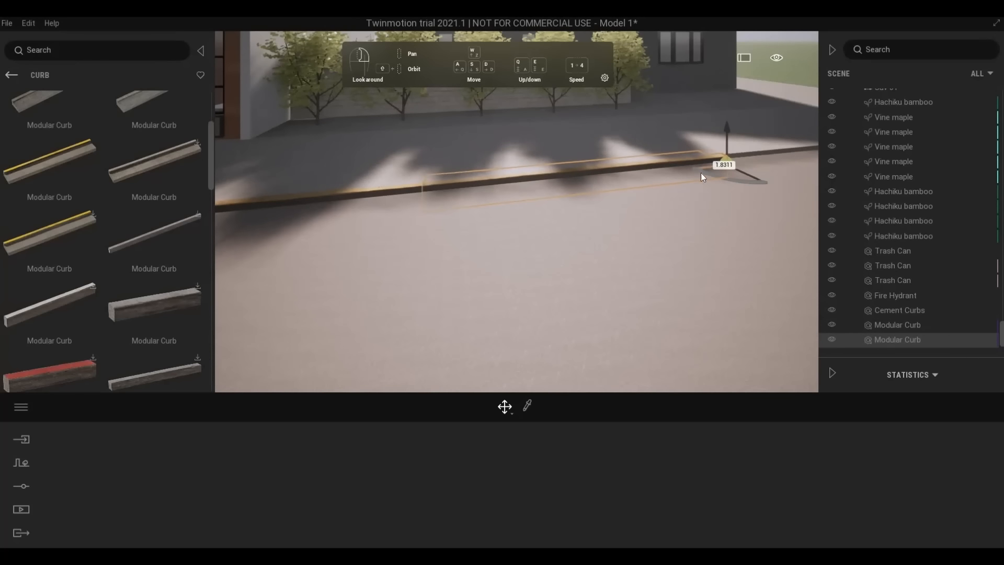
pyautogui.click(579, 234)
pyautogui.moveTo(579, 234); pyautogui.dragTo(576, 183, button='right')
pyautogui.scroll(3, 553, 246)
pyautogui.press('s')
pyautogui.click(576, 183)
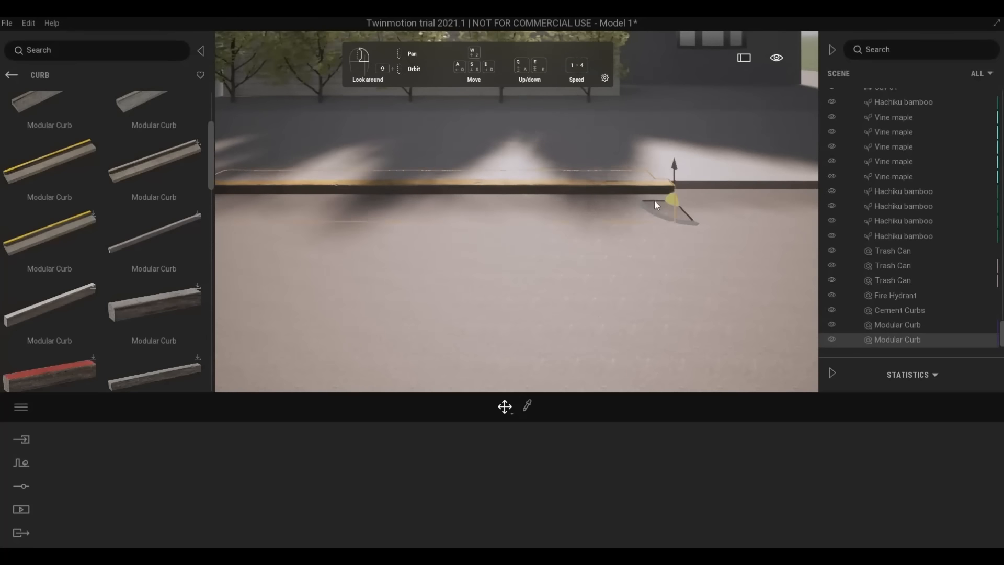
# Step: Create one instance of the modular curb, offset about 4.5 back along the pavement edge toward the gate
pyautogui.click(406, 218)
pyautogui.keyDown('shift'); pyautogui.moveTo(407, 218); pyautogui.dragTo(285, 214); pyautogui.keyUp('shift')
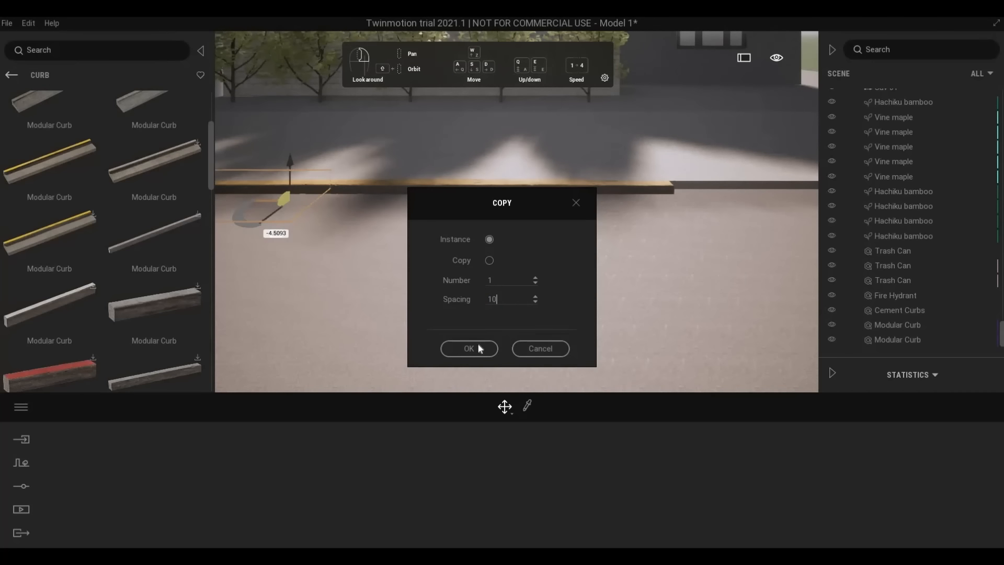
pyautogui.click(479, 348)
# Step: Move the new modular curb past the driveway to the pavement edge on the fire hydrant side of the gate
pyautogui.moveTo(445, 283); pyautogui.dragTo(444, 308, button='right')
pyautogui.keyDown('shift'); pyautogui.moveTo(571, 187); pyautogui.dragTo(347, 201); pyautogui.keyUp('shift')
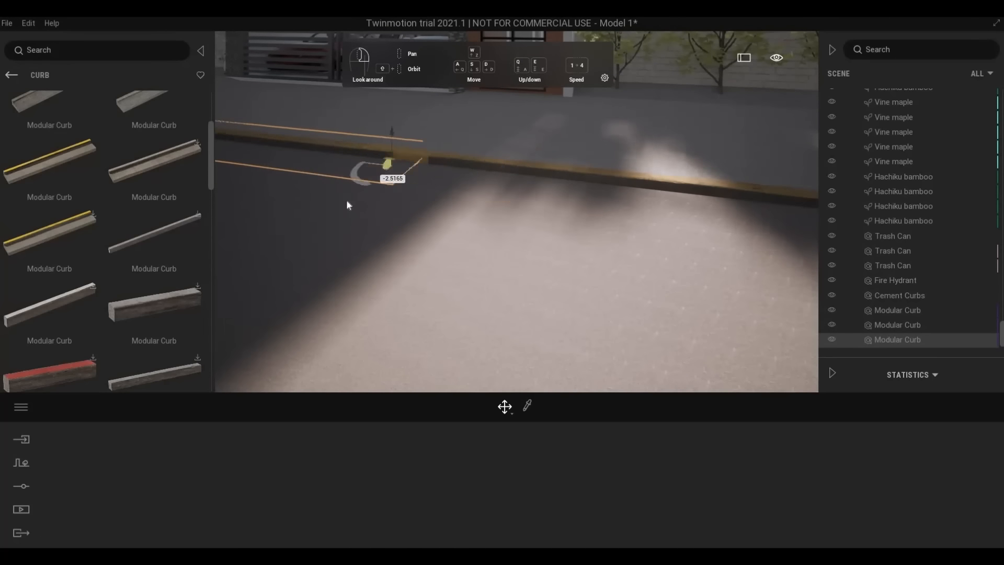
pyautogui.keyDown('shift'); pyautogui.moveTo(347, 202); pyautogui.dragTo(446, 169, button='middle'); pyautogui.keyUp('shift')
pyautogui.moveTo(460, 167); pyautogui.dragTo(283, 193)
pyautogui.press('a')
pyautogui.press('s')
pyautogui.click(611, 159)
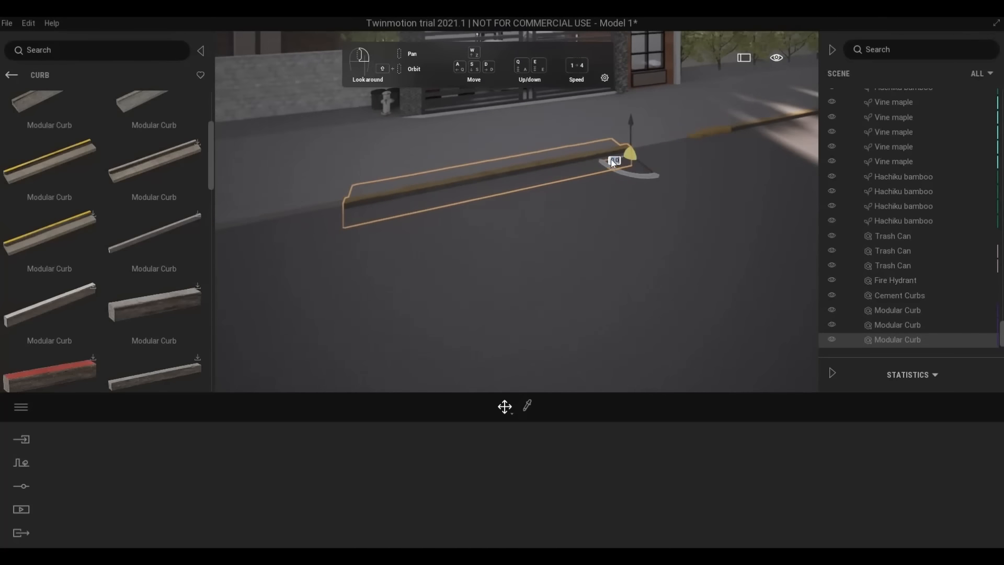
pyautogui.moveTo(611, 159); pyautogui.dragTo(304, 247)
# Step: Copy the yellow cement curb along the pavement edge to the opposite side of the driveway
pyautogui.press('d')
pyautogui.press('w')
pyautogui.click(639, 139)
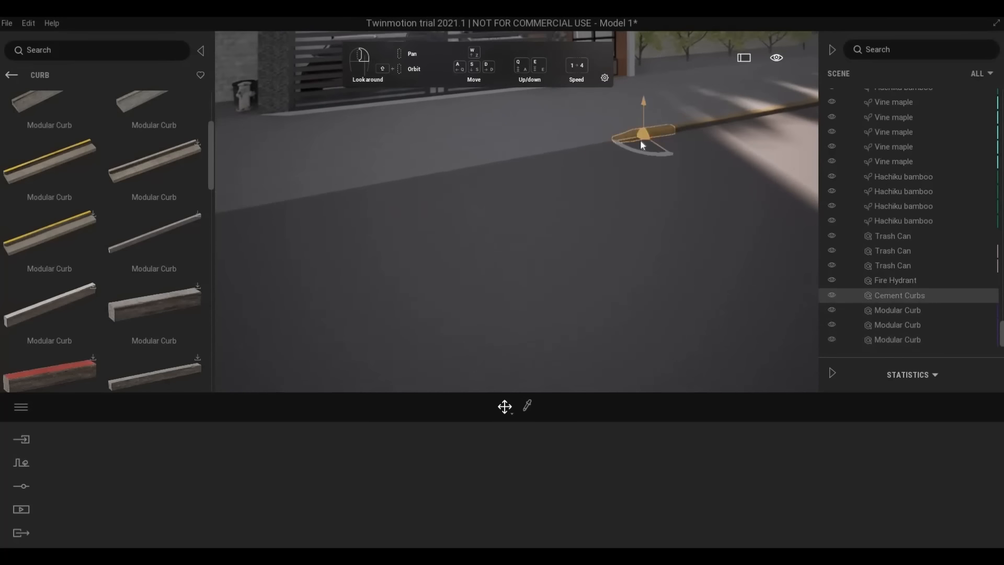
pyautogui.keyDown('shift'); pyautogui.moveTo(629, 141); pyautogui.dragTo(309, 245); pyautogui.keyUp('shift')
pyautogui.click(476, 345)
# Step: Lower the original yellow cement curb by about 0.015 where it meets the modular curb
pyautogui.press('d')
pyautogui.press('w')
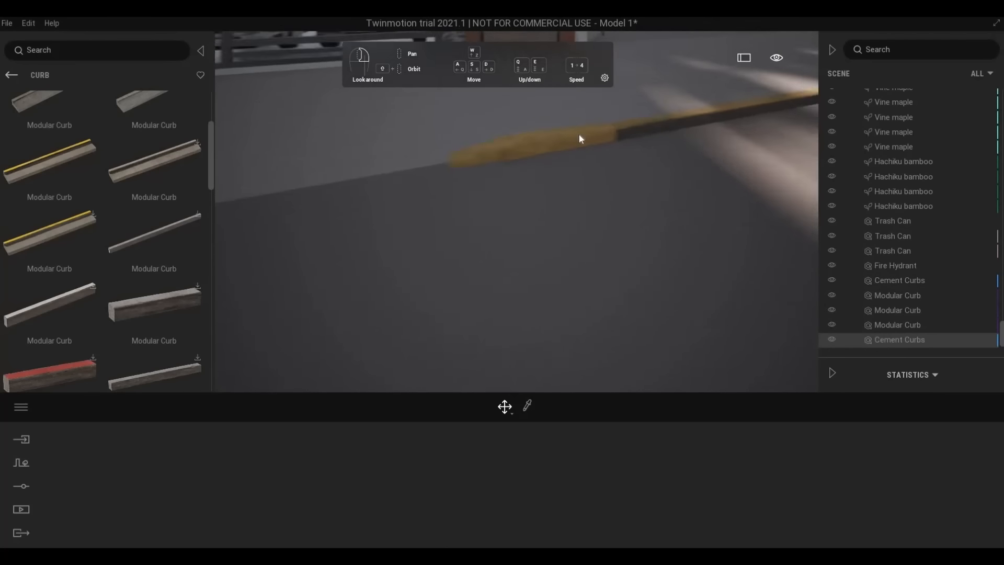
pyautogui.click(502, 148)
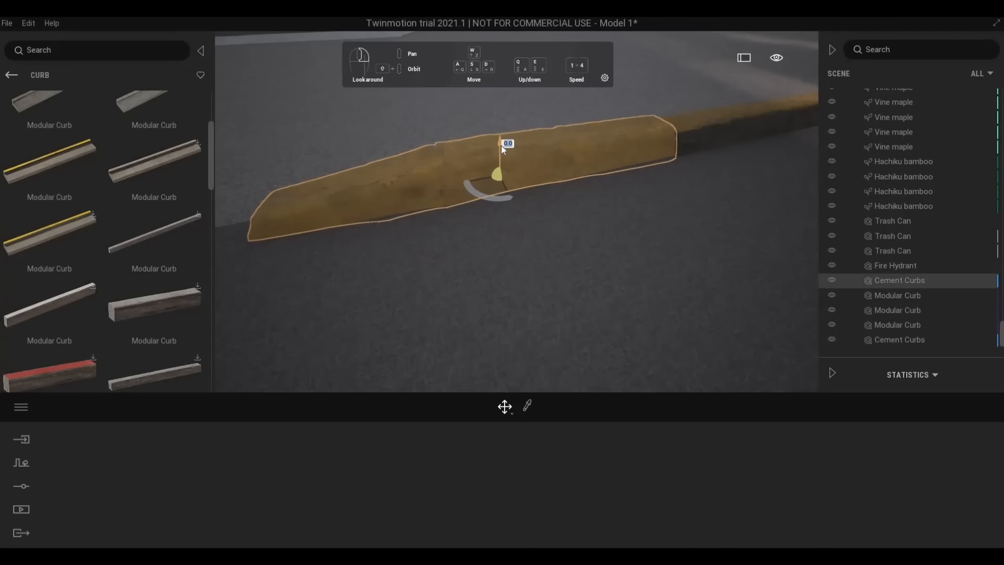
pyautogui.moveTo(501, 145); pyautogui.dragTo(500, 148)
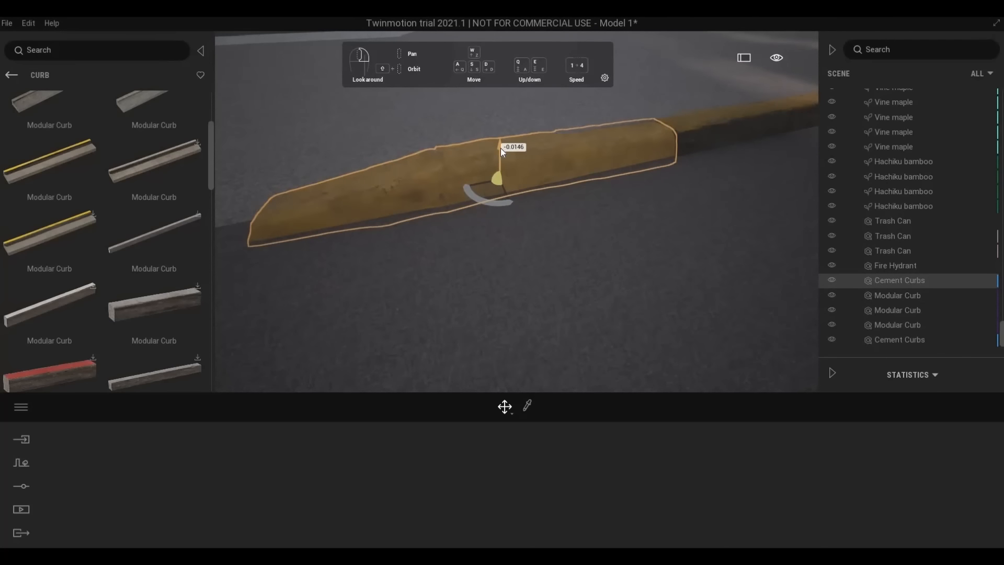
pyautogui.press('Escape')
pyautogui.press('s')
pyautogui.press('a')
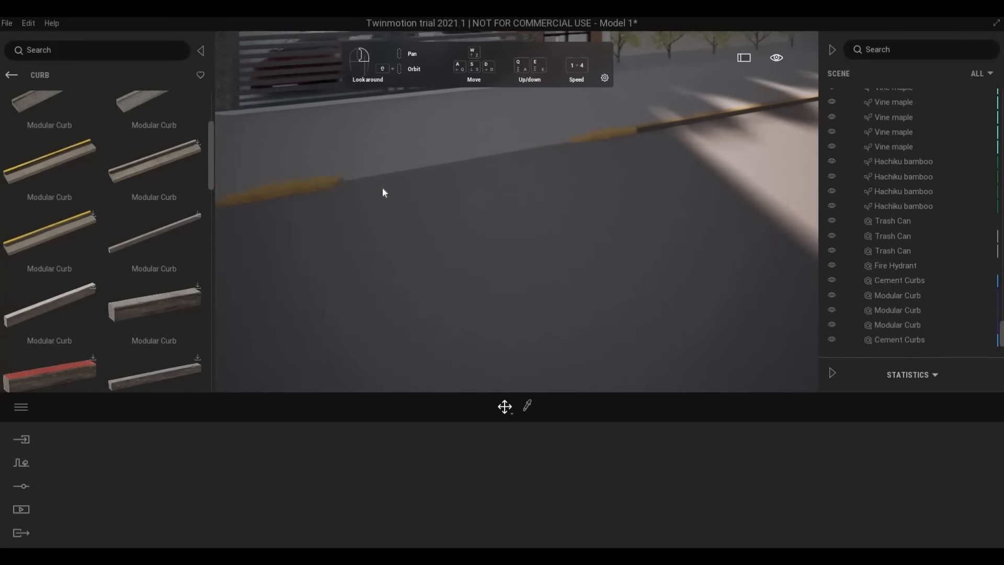
# Step: Delete the cement curb copy on the fire hydrant side and copy the lowered original across the driveway in its place
pyautogui.click(370, 195)
pyautogui.press('Escape')
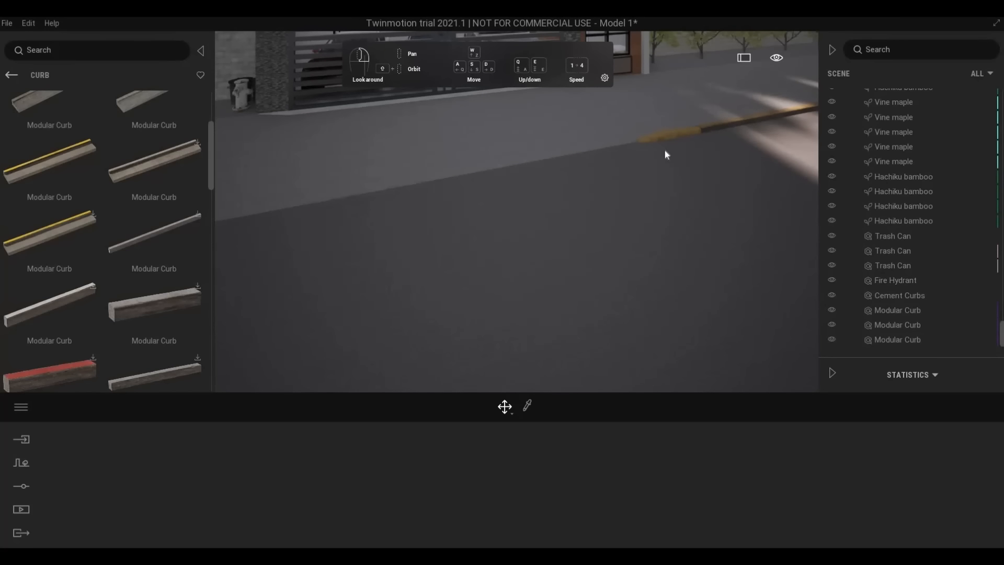
pyautogui.click(661, 151)
pyautogui.keyDown('shift'); pyautogui.moveTo(642, 143); pyautogui.dragTo(252, 245); pyautogui.keyUp('shift')
pyautogui.click(476, 348)
pyautogui.press('a')
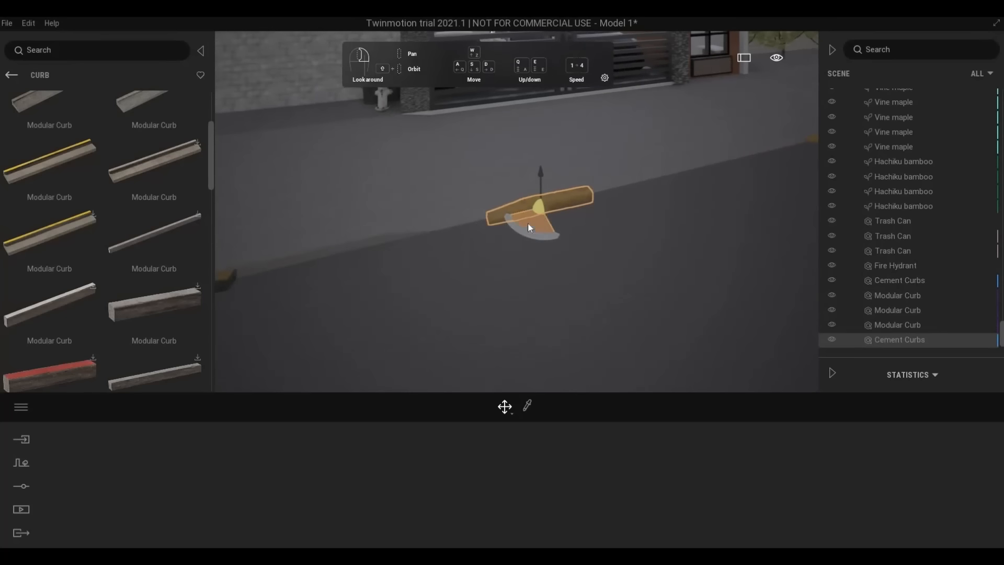
# Step: Rotate the copied cement curb 180 degrees and move it about 2.2 along the pavement edge toward the modular curb
pyautogui.click(516, 226)
pyautogui.write('180')
pyautogui.press('Return')
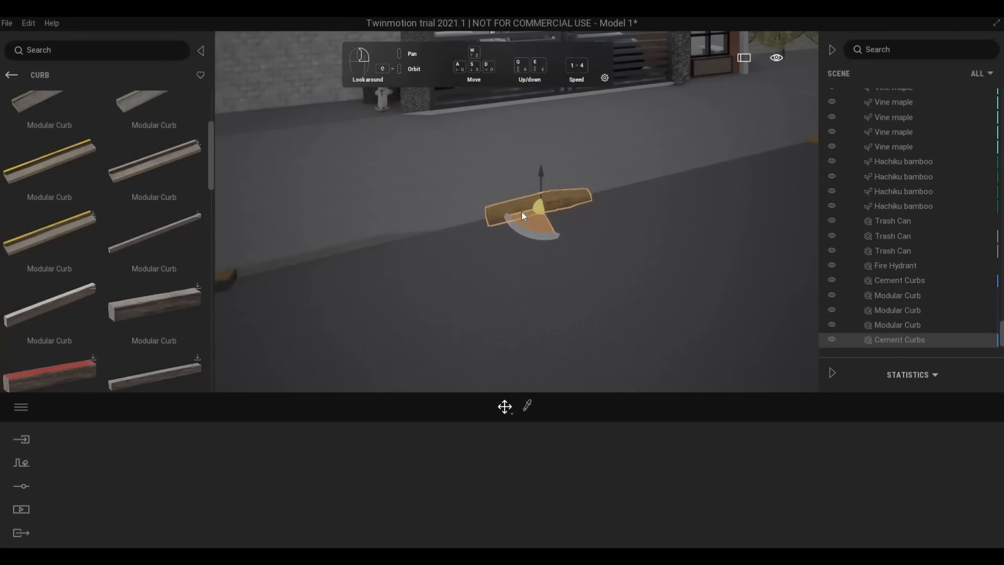
pyautogui.moveTo(522, 212); pyautogui.dragTo(321, 284)
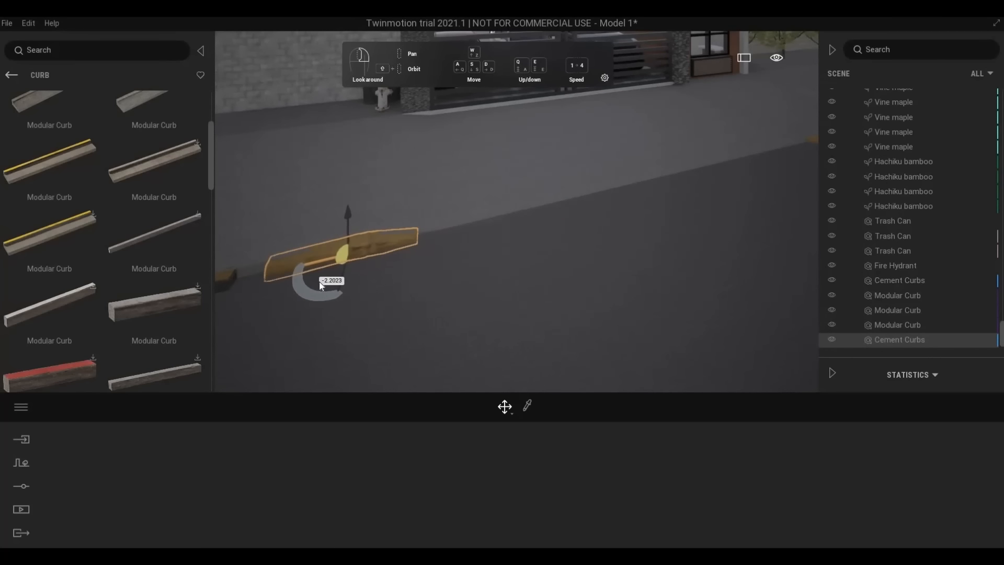
pyautogui.click(343, 300)
pyautogui.press('a')
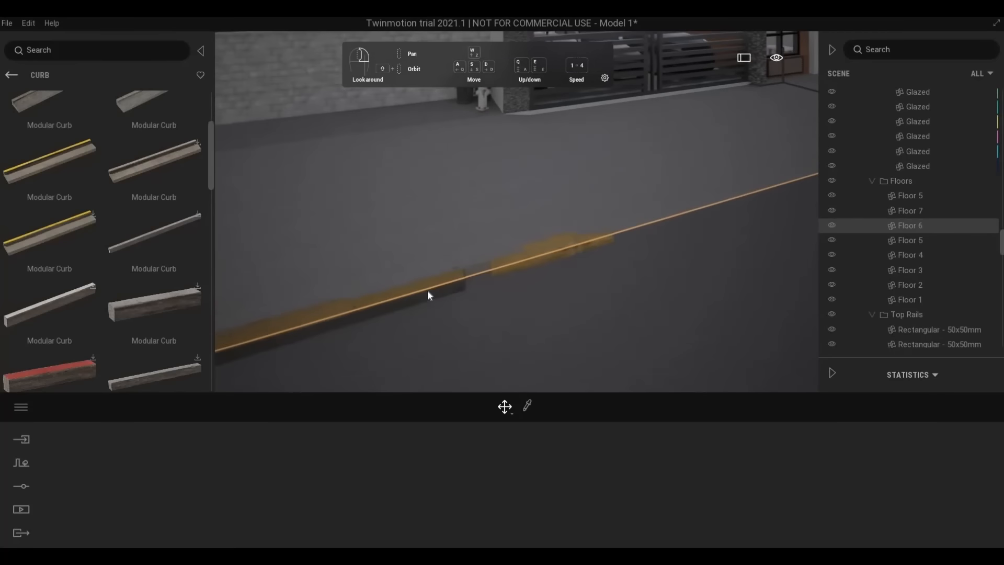
# Step: Slide the modular curb on the fire hydrant side along the pavement edge until its end meets the copied cement curb
pyautogui.click(428, 291)
pyautogui.moveTo(438, 313); pyautogui.dragTo(498, 318)
pyautogui.press('Escape')
pyautogui.click(480, 282)
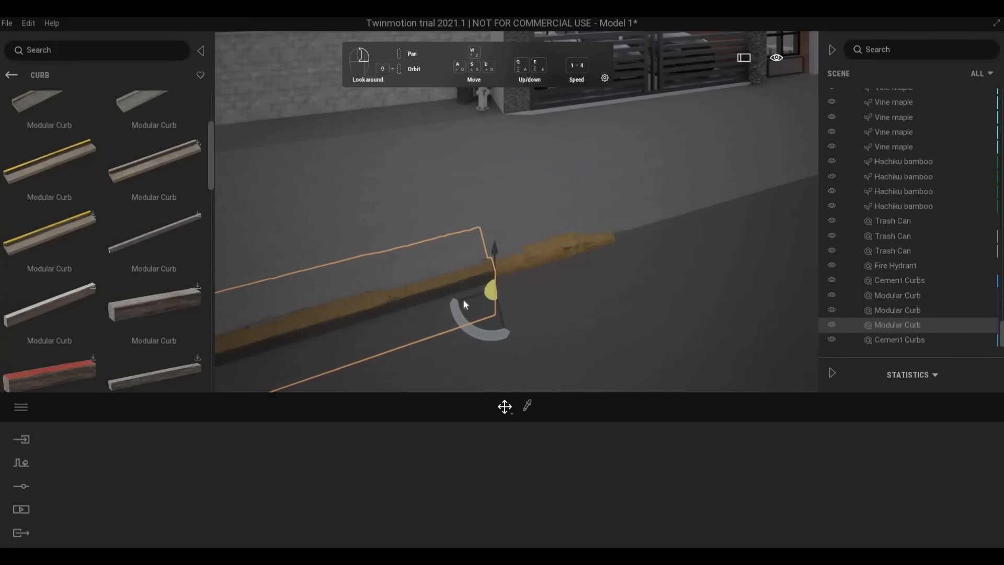
pyautogui.click(479, 287)
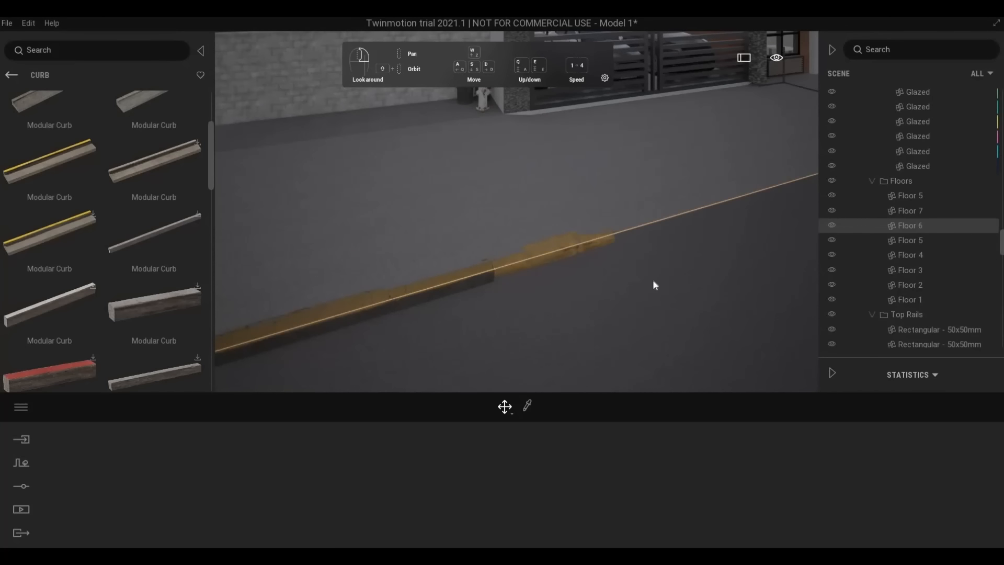
pyautogui.press('d')
pyautogui.press('Escape')
# Step: Copy that modular curb along the pavement edge, extending the yellow curb away from the gate
pyautogui.moveTo(662, 265)
pyautogui.mouseDown(button='right')
pyautogui.moveTo(732, 215)
pyautogui.moveTo(724, 204)
pyautogui.moveTo(660, 259)
pyautogui.mouseUp(button='right')
pyautogui.press('s')
pyautogui.press('a')
pyautogui.moveTo(431, 296); pyautogui.dragTo(431, 318, button='right')
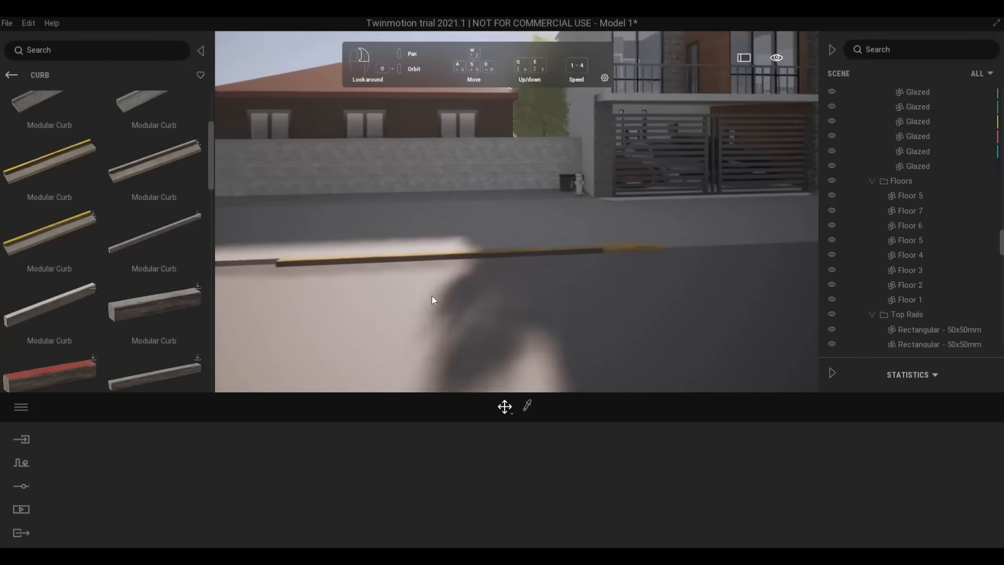
pyautogui.press('w')
pyautogui.press('a')
pyautogui.click(538, 317)
pyautogui.press('d')
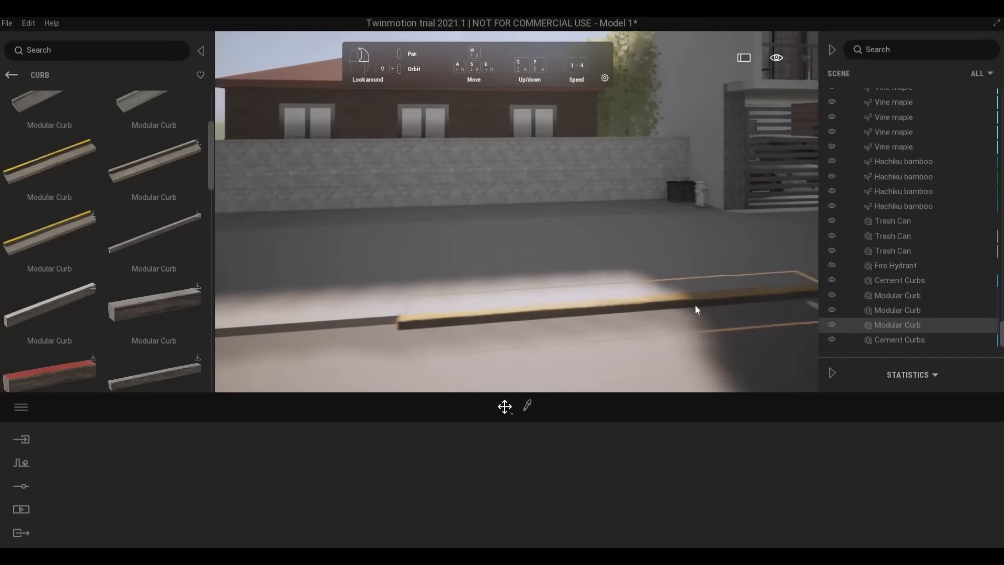
pyautogui.press('s')
pyautogui.moveTo(664, 284)
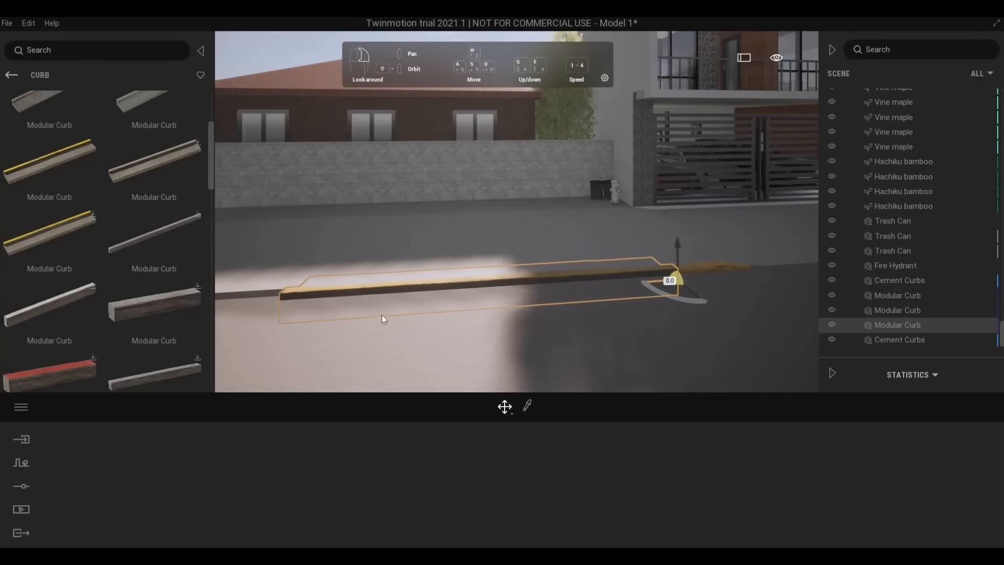
pyautogui.keyDown('shift'); pyautogui.moveTo(382, 315); pyautogui.dragTo(251, 334); pyautogui.keyUp('shift')
pyautogui.click(467, 347)
pyautogui.press('a')
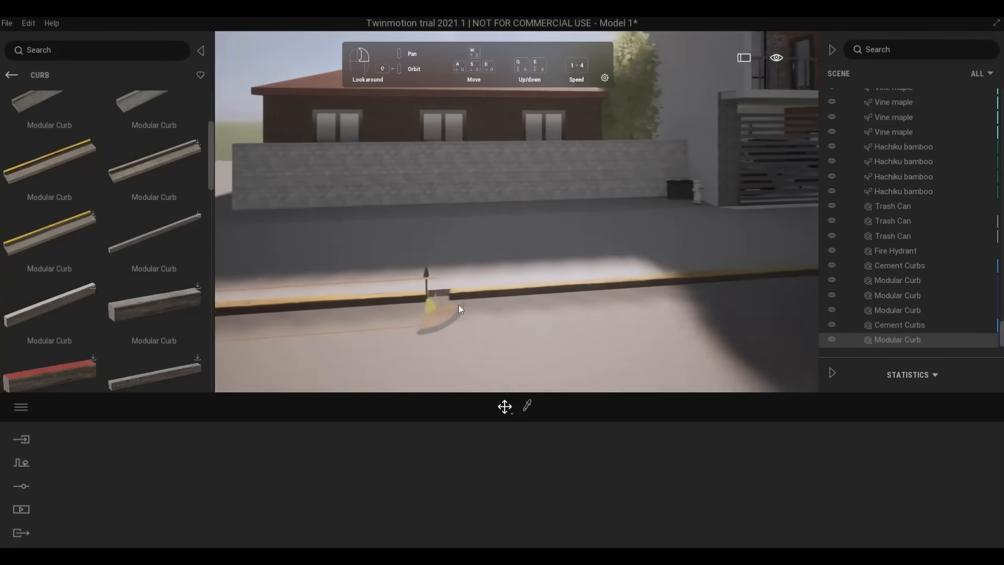
# Step: Move the new modular curb about 0.29 toward its neighbour and nudge it slightly further to close the joint
pyautogui.moveTo(463, 307); pyautogui.dragTo(479, 310)
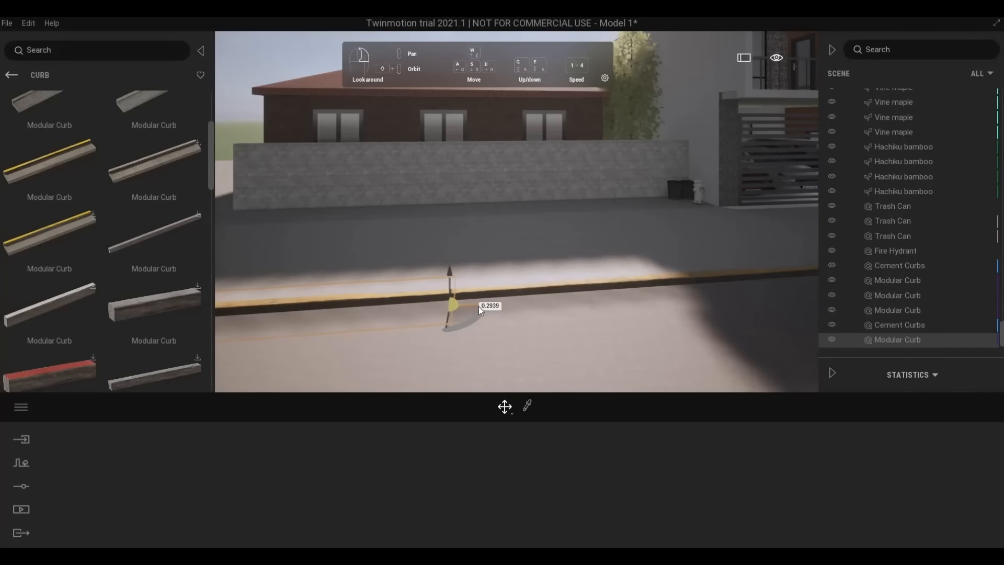
pyautogui.click(438, 335)
pyautogui.scroll(3, 442, 340)
pyautogui.moveTo(450, 375); pyautogui.dragTo(498, 350, button='middle')
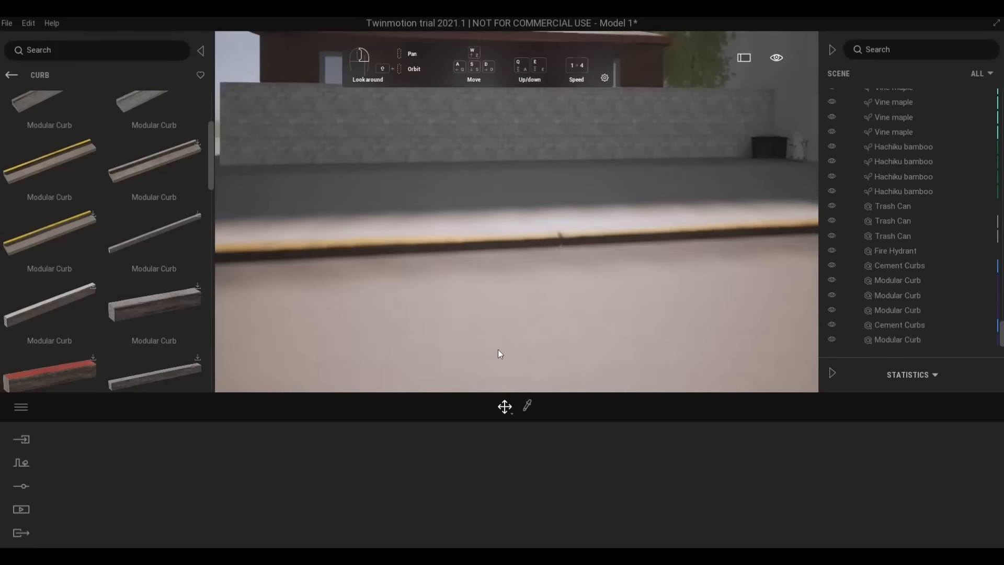
pyautogui.scroll(4, 544, 336)
pyautogui.click(576, 338)
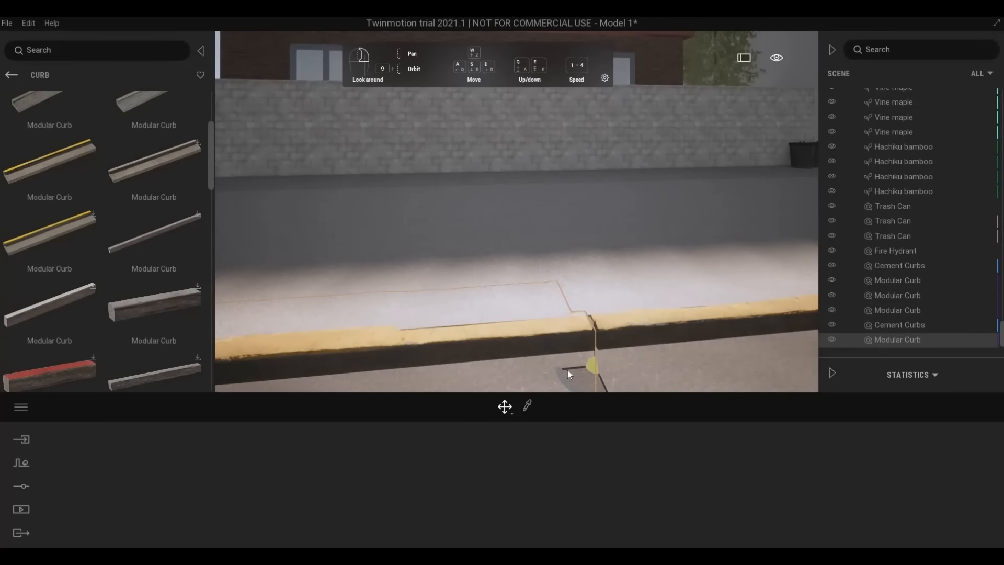
pyautogui.moveTo(567, 370); pyautogui.dragTo(574, 371)
pyautogui.press('Escape')
# Step: Nudge the cement curb on the fire hydrant side slightly toward the road to line it up with the adjoining modular curb
pyautogui.press('d')
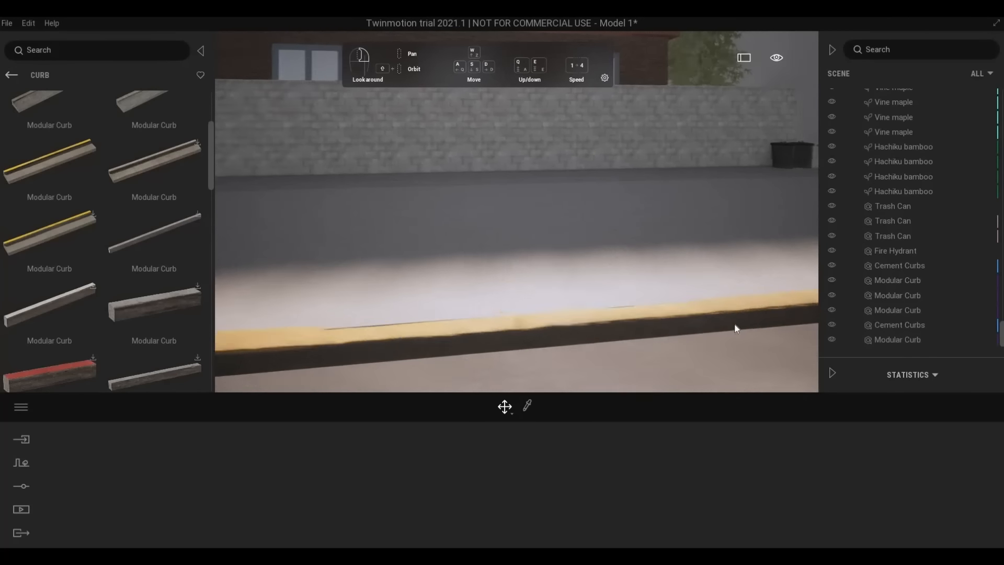
pyautogui.press('s')
pyautogui.moveTo(735, 329); pyautogui.dragTo(784, 335, button='right')
pyautogui.moveTo(699, 336); pyautogui.dragTo(669, 330, button='right')
pyautogui.press('s')
pyautogui.press('d')
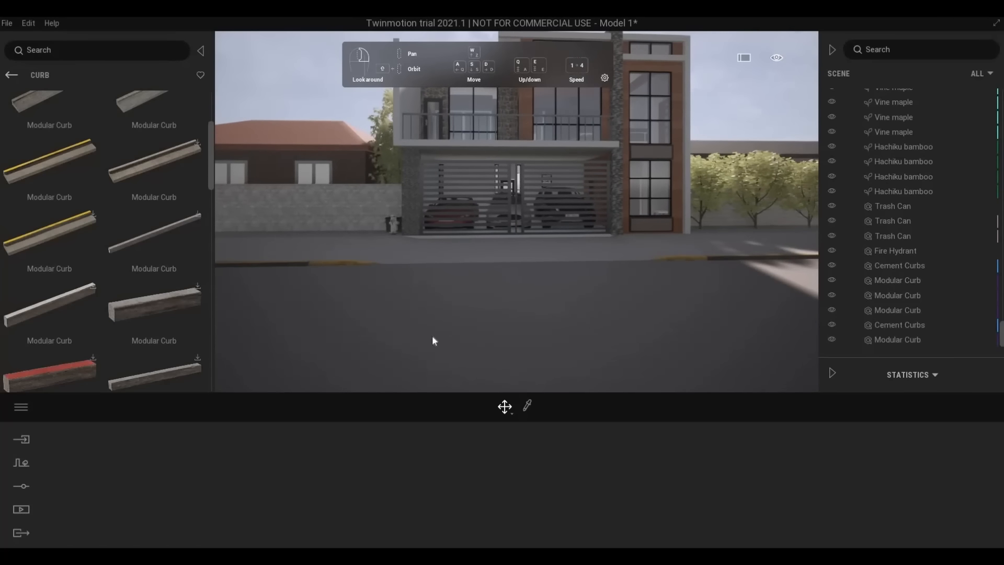
pyautogui.moveTo(448, 336); pyautogui.dragTo(420, 312, button='right')
pyautogui.press('w')
pyautogui.press('s')
pyautogui.click(359, 290)
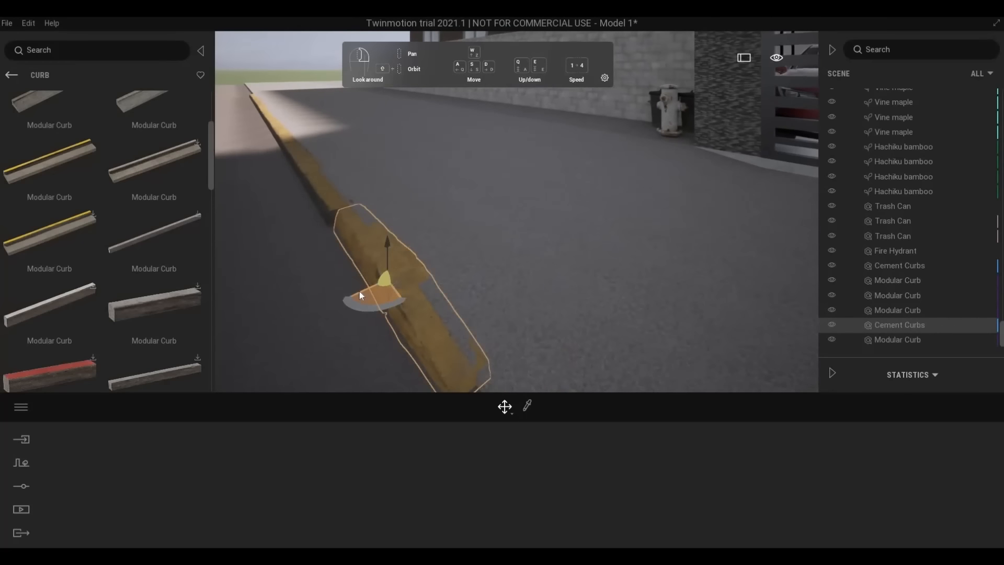
pyautogui.moveTo(357, 295); pyautogui.dragTo(351, 302)
pyautogui.press('Escape')
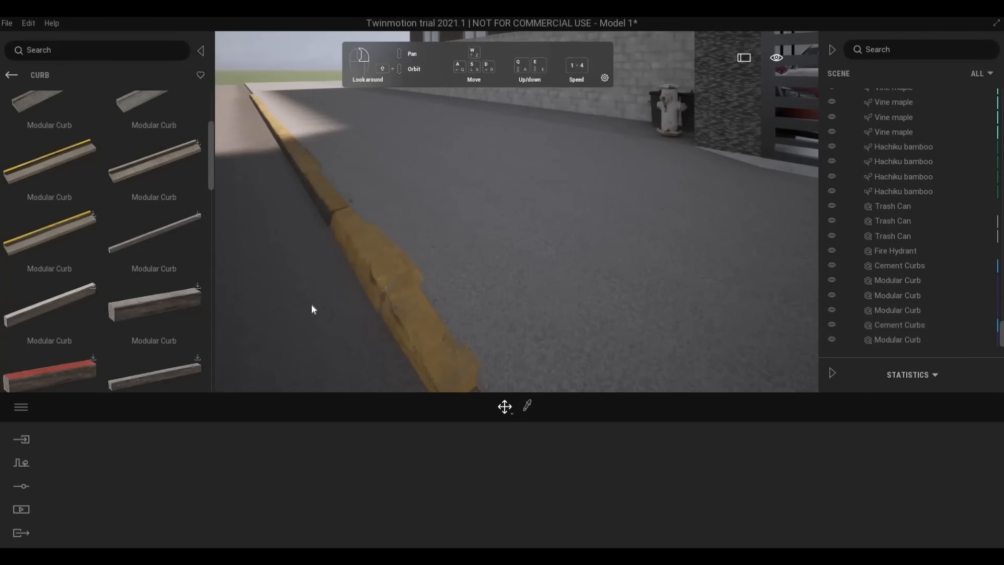
pyautogui.press('a')
pyautogui.moveTo(312, 306); pyautogui.dragTo(456, 314, button='right')
pyautogui.click(456, 310)
pyautogui.moveTo(430, 293); pyautogui.dragTo(430, 298)
pyautogui.press('d')
pyautogui.moveTo(430, 297); pyautogui.dragTo(612, 297, button='right')
pyautogui.press('Escape')
# Step: Examine the finished curbs, the trash cans and the fire hydrant along the street front from near and far
pyautogui.press('s')
pyautogui.press('s')
pyautogui.press('s')
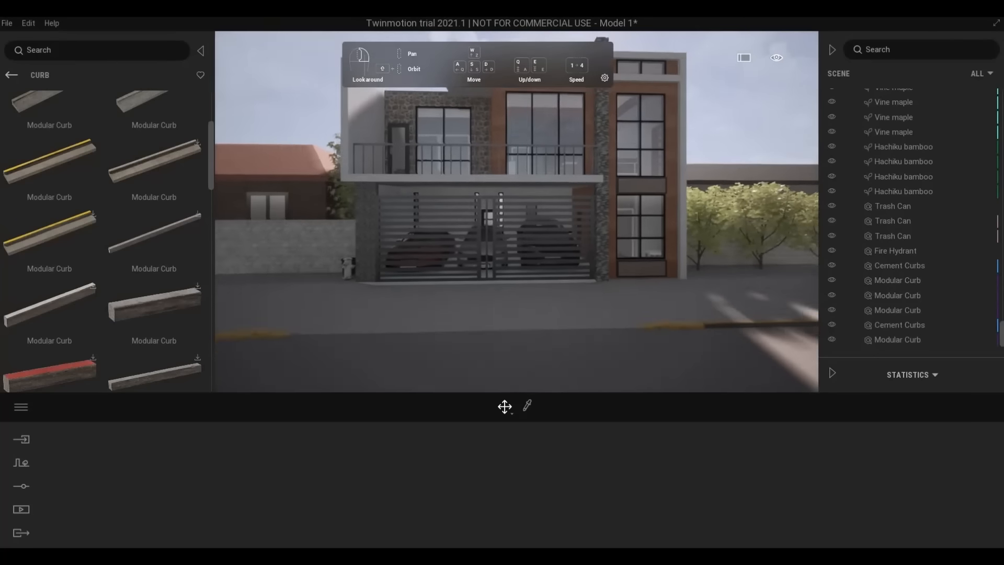
pyautogui.press('w')
pyautogui.press('a')
pyautogui.press('s')
pyautogui.press('a')
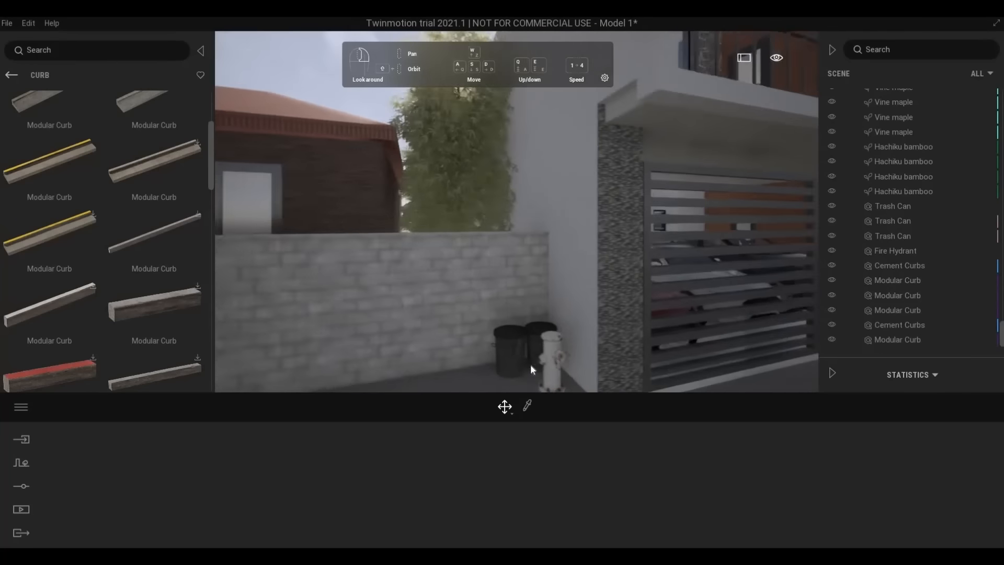
pyautogui.press('w')
pyautogui.press('d')
pyautogui.moveTo(547, 374)
pyautogui.mouseDown(button='right')
pyautogui.moveTo(567, 374)
pyautogui.moveTo(533, 373)
pyautogui.moveTo(552, 368)
pyautogui.mouseUp(button='right')
pyautogui.press('s')
pyautogui.press('s')
pyautogui.press('d')
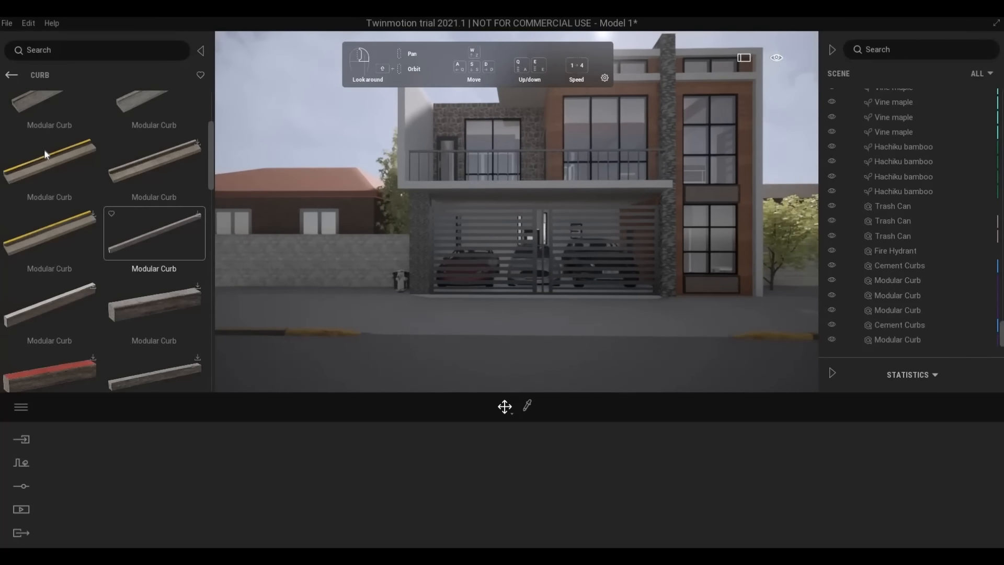
# Step: Look through the Barrier assets and the Building 3D assets, including Beam, Door, Roof and Pillar, for more props
pyautogui.click(11, 75)
pyautogui.click(64, 140)
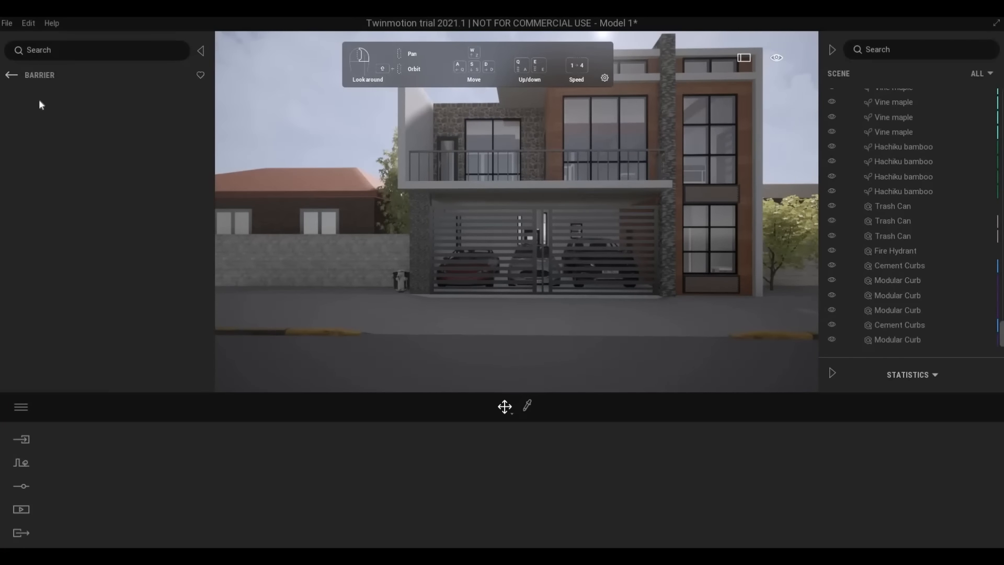
pyautogui.click(11, 79)
pyautogui.click(11, 75)
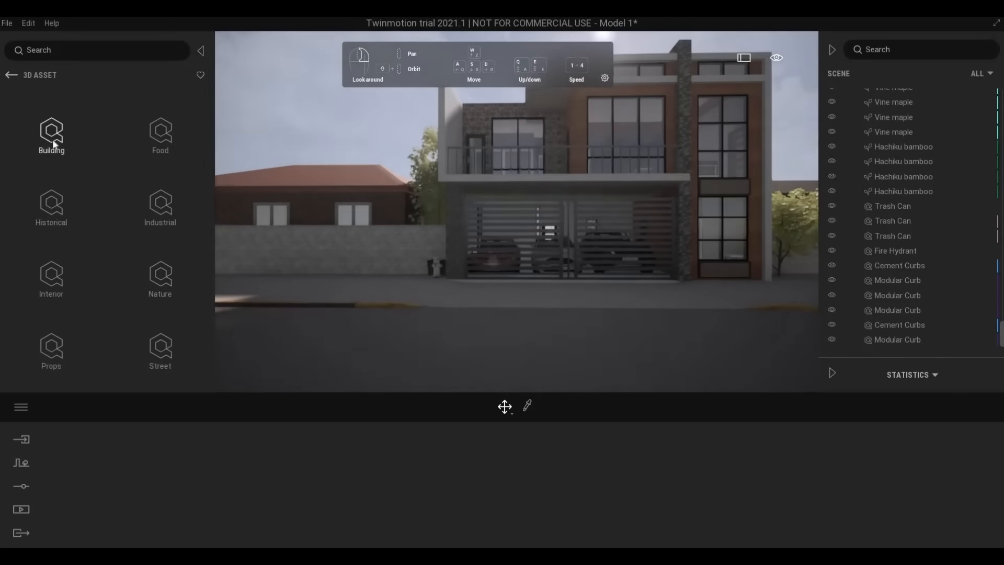
pyautogui.click(50, 149)
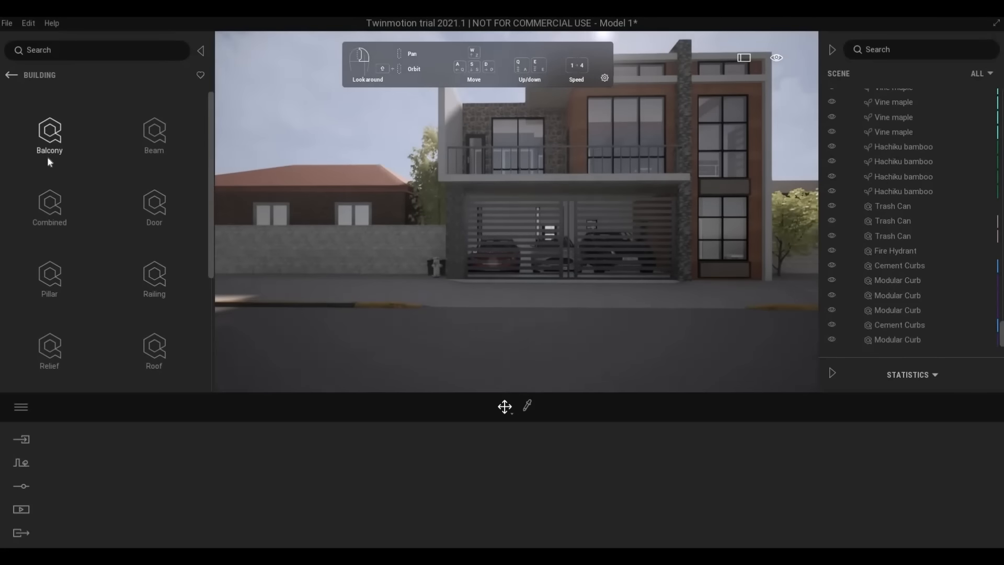
pyautogui.click(147, 137)
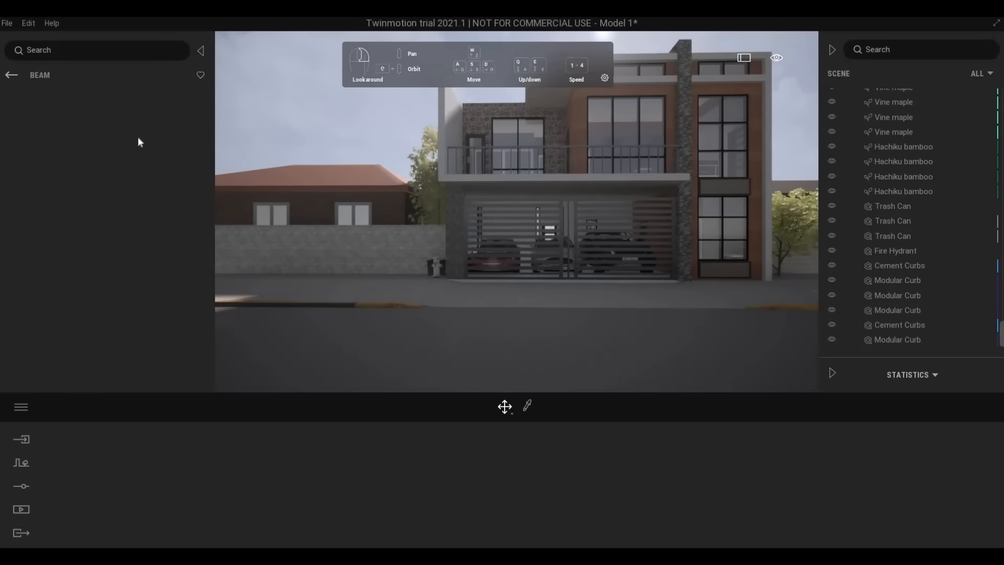
pyautogui.click(12, 76)
pyautogui.click(157, 220)
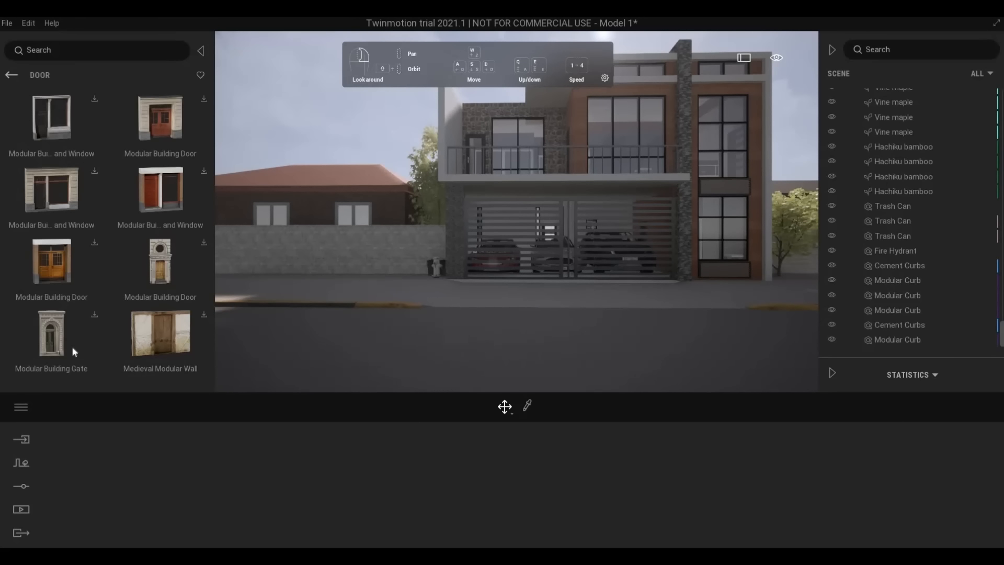
pyautogui.click(12, 75)
pyautogui.click(154, 347)
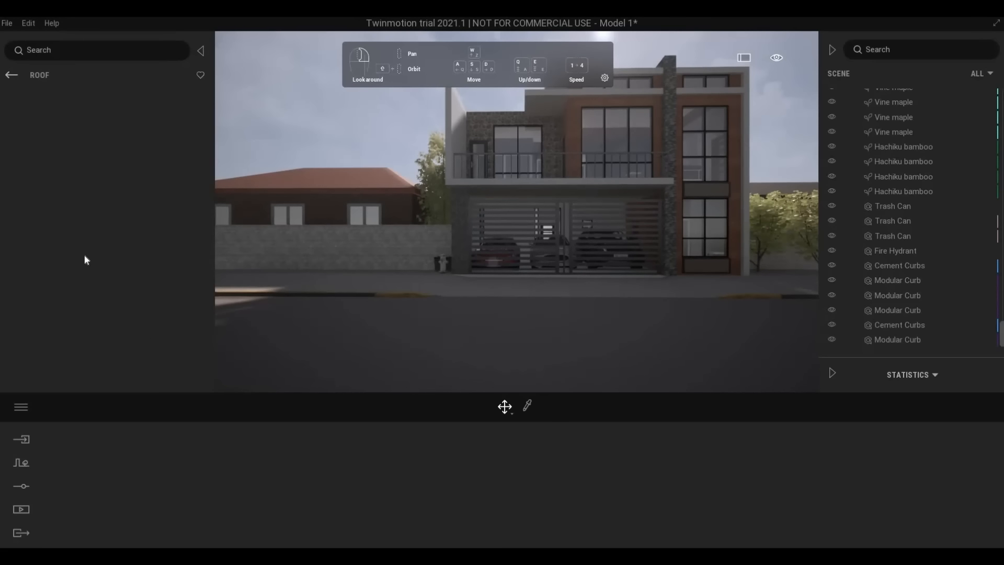
pyautogui.click(12, 76)
pyautogui.click(58, 279)
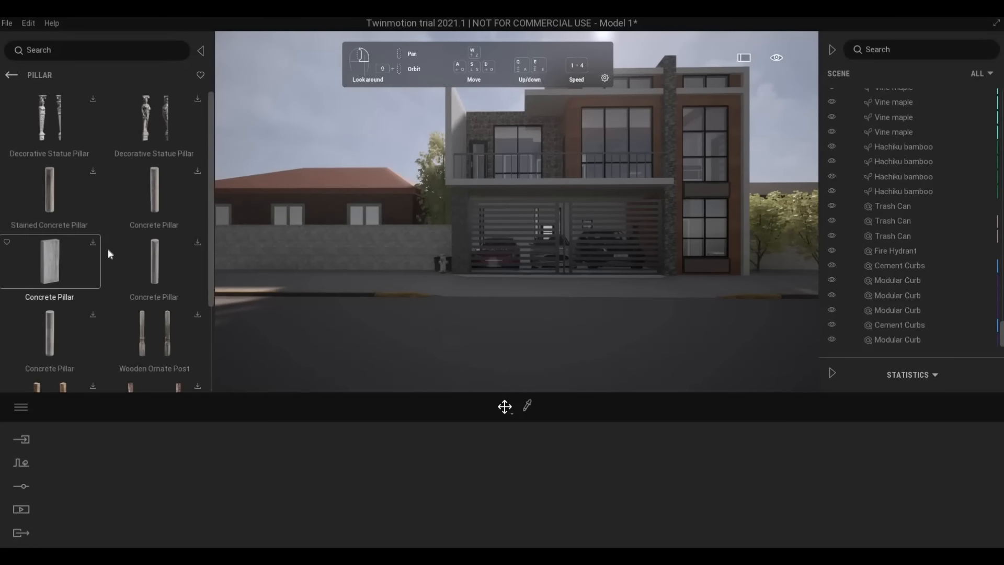
pyautogui.press('a')
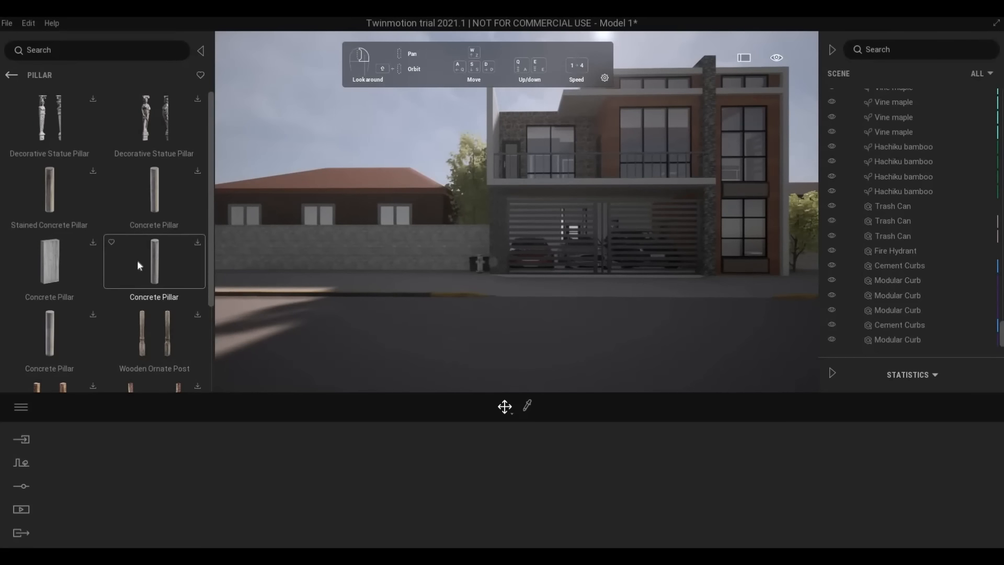
pyautogui.scroll(-2, 61, 272)
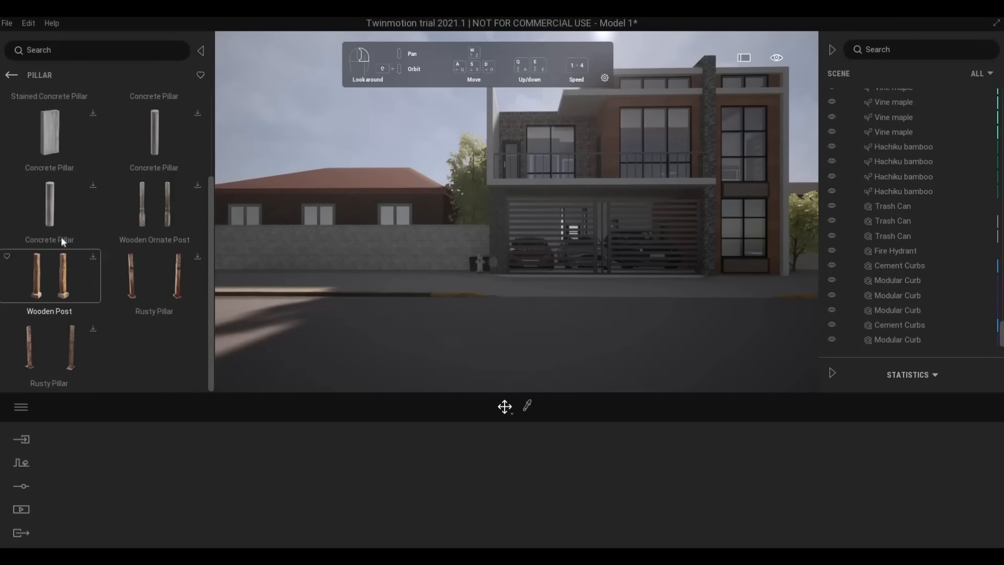
pyautogui.click(12, 75)
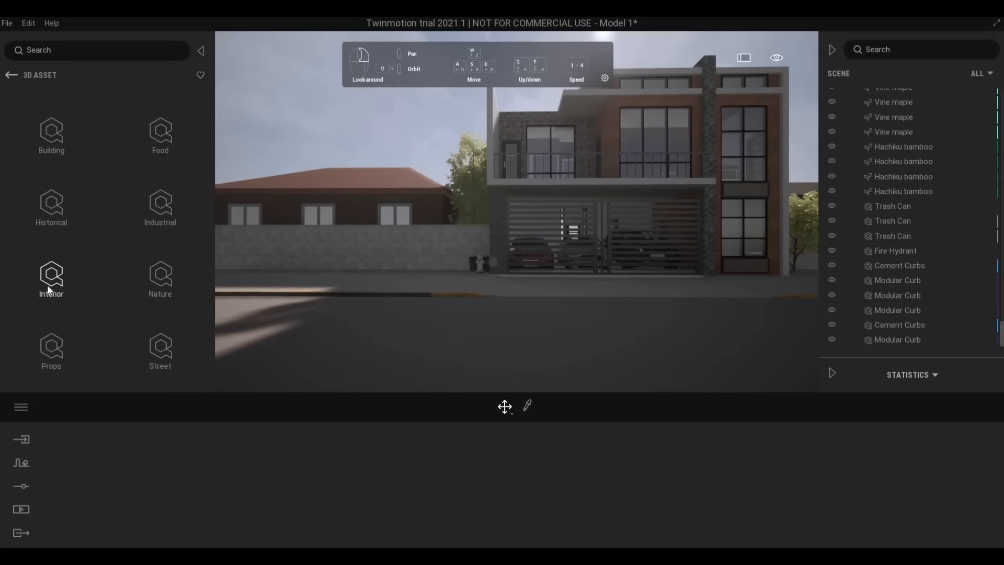
# Step: Look through the Interior 3D assets, including Seating and Wall, for further props
pyautogui.click(50, 285)
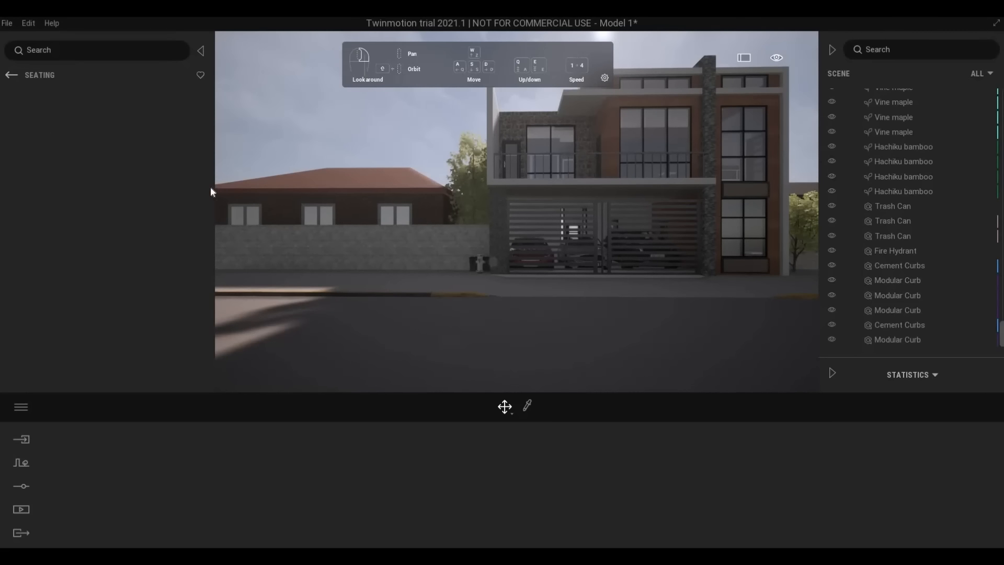
pyautogui.click(11, 75)
pyautogui.click(11, 74)
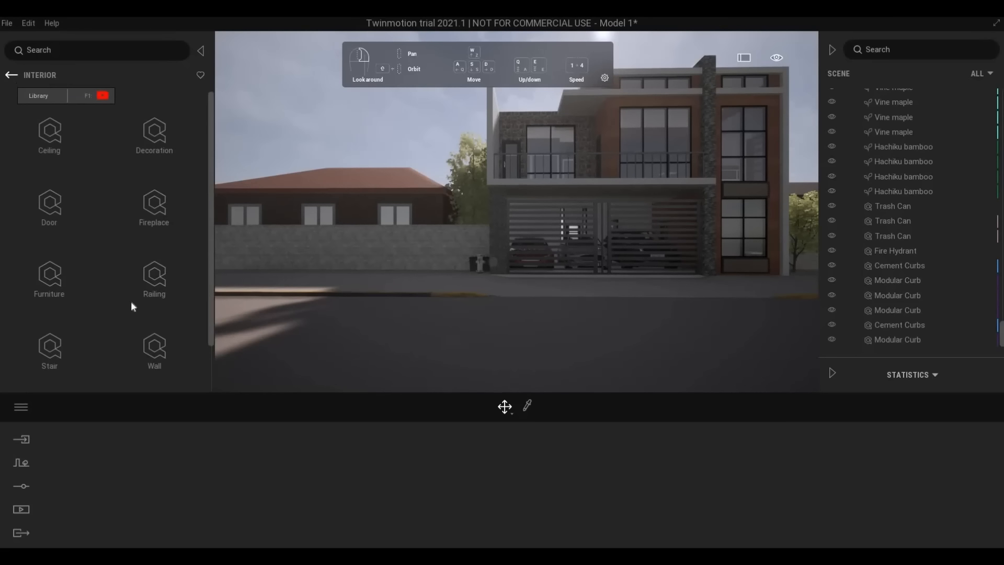
pyautogui.click(149, 344)
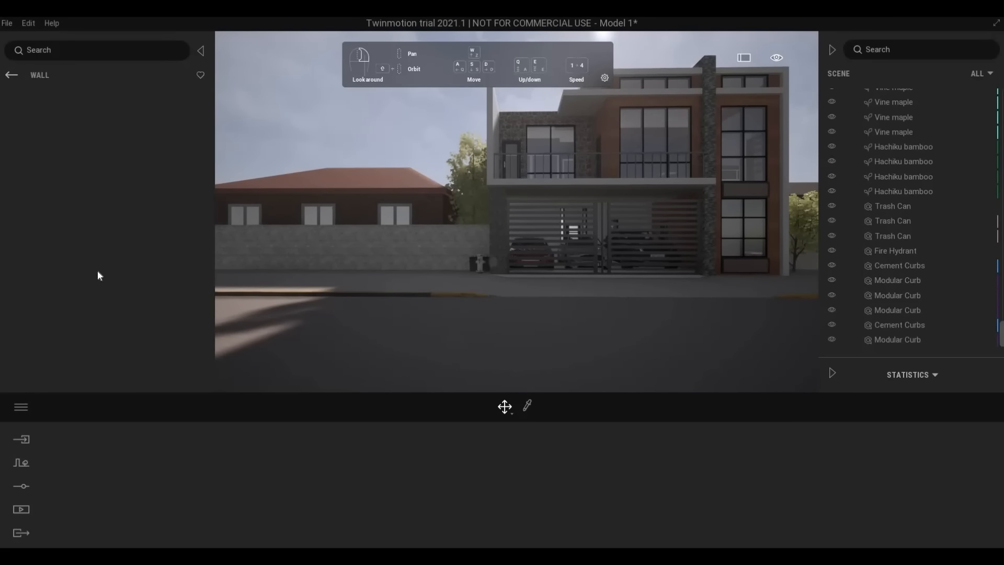
pyautogui.click(11, 75)
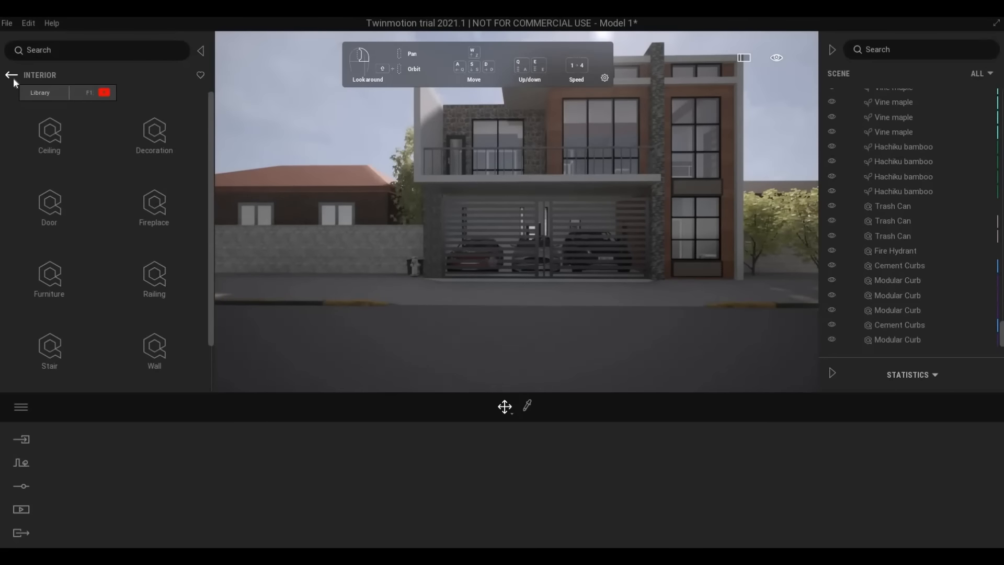
# Step: Look through the Interior Decoration assets, including Ornament, Bowl and Plant Pot, for props
pyautogui.click(11, 75)
pyautogui.click(51, 275)
pyautogui.click(160, 150)
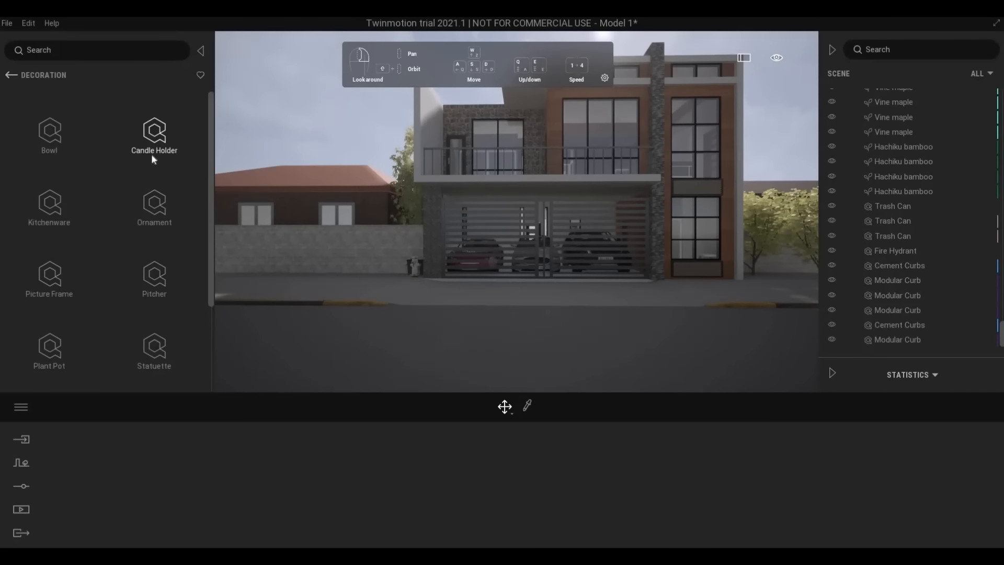
pyautogui.click(139, 205)
pyautogui.click(11, 76)
pyautogui.click(66, 146)
pyautogui.scroll(-1, 35, 99)
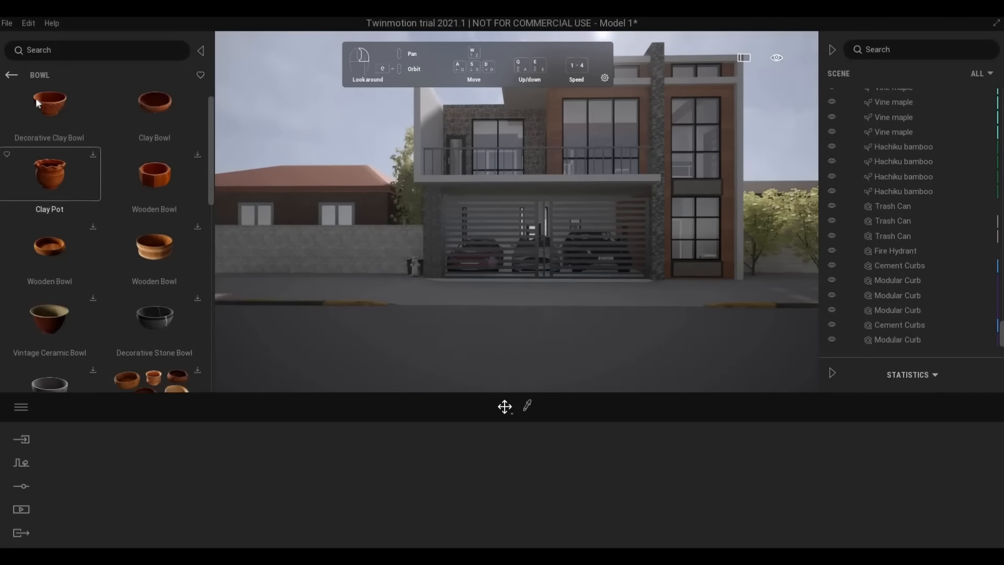
pyautogui.click(10, 75)
pyautogui.click(67, 359)
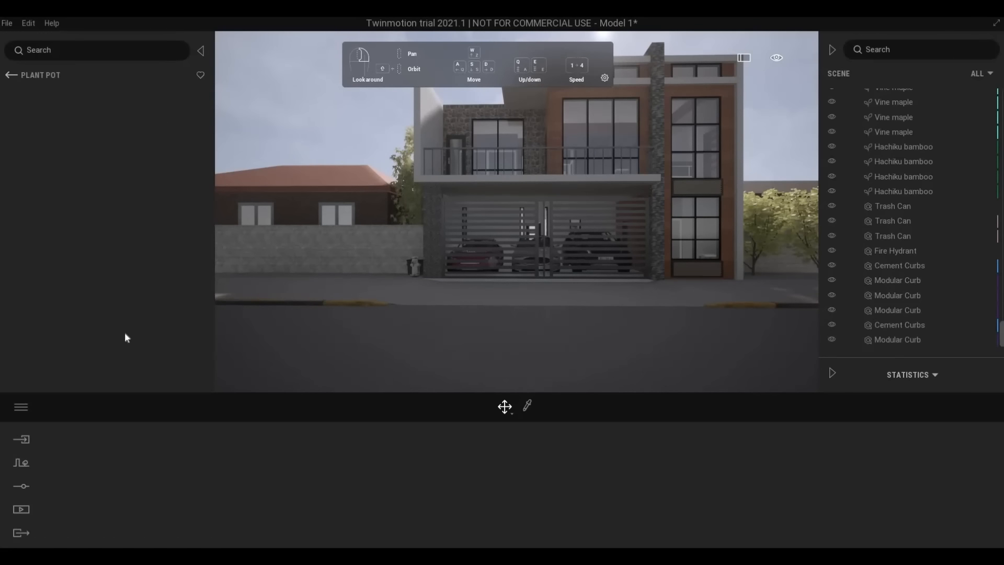
# Step: Examine the upper balcony and look through the Plant Pot assets for something suitable to put on it
pyautogui.press('w')
pyautogui.press('e')
pyautogui.keyDown('shift'); pyautogui.moveTo(439, 255); pyautogui.dragTo(409, 285, button='middle'); pyautogui.keyUp('shift')
pyautogui.scroll(3, 336, 286)
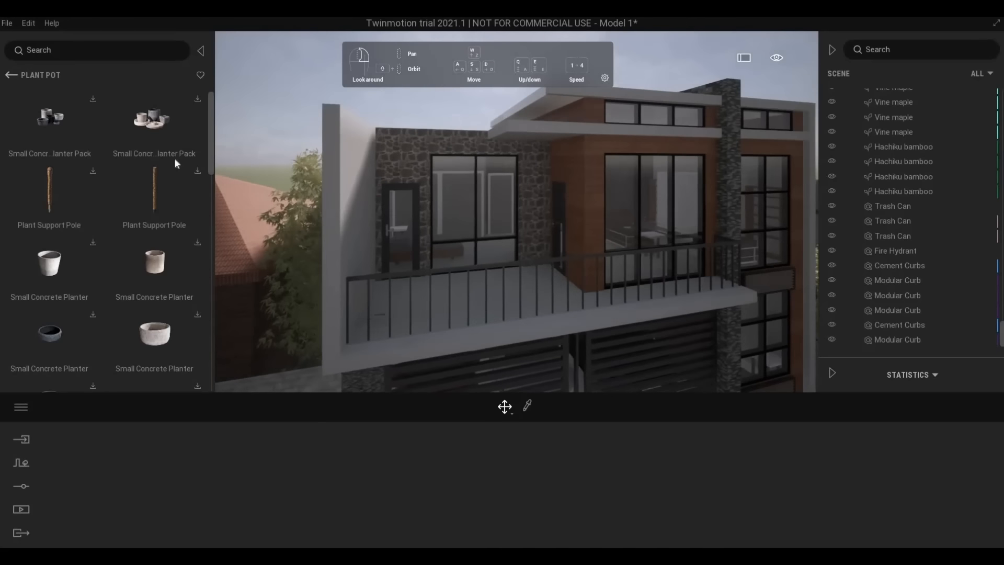
pyautogui.click(11, 75)
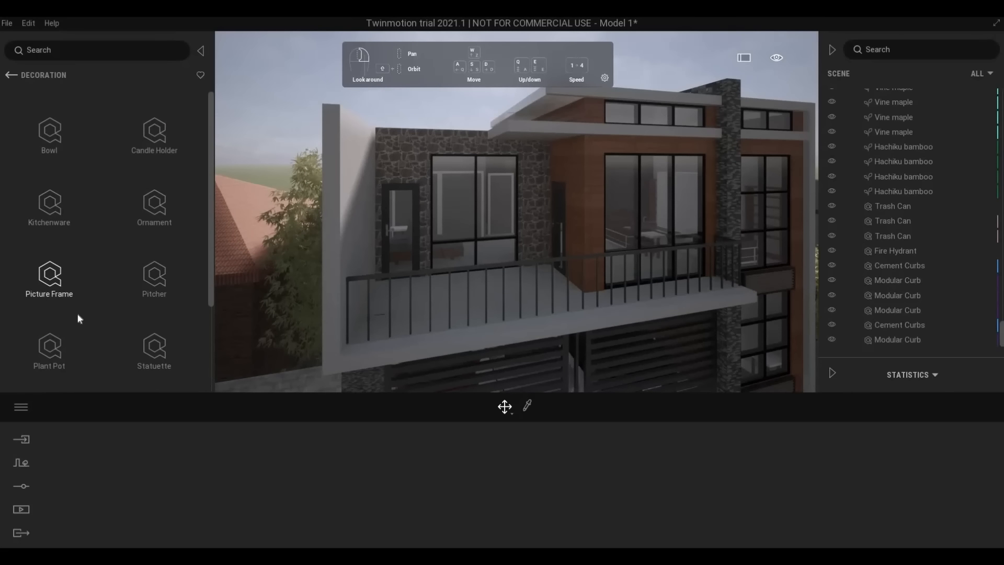
pyautogui.click(65, 352)
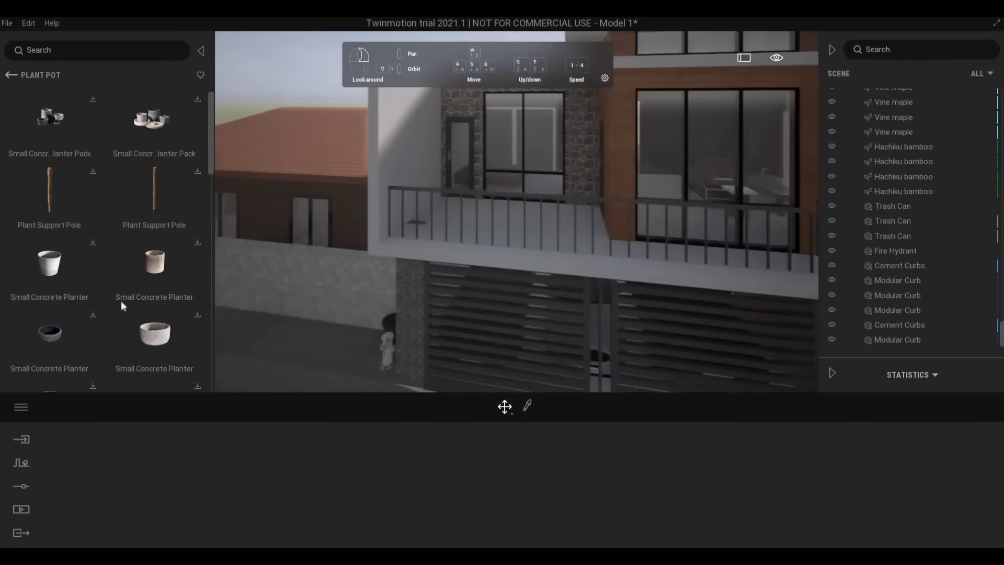
pyautogui.scroll(-10, 117, 300)
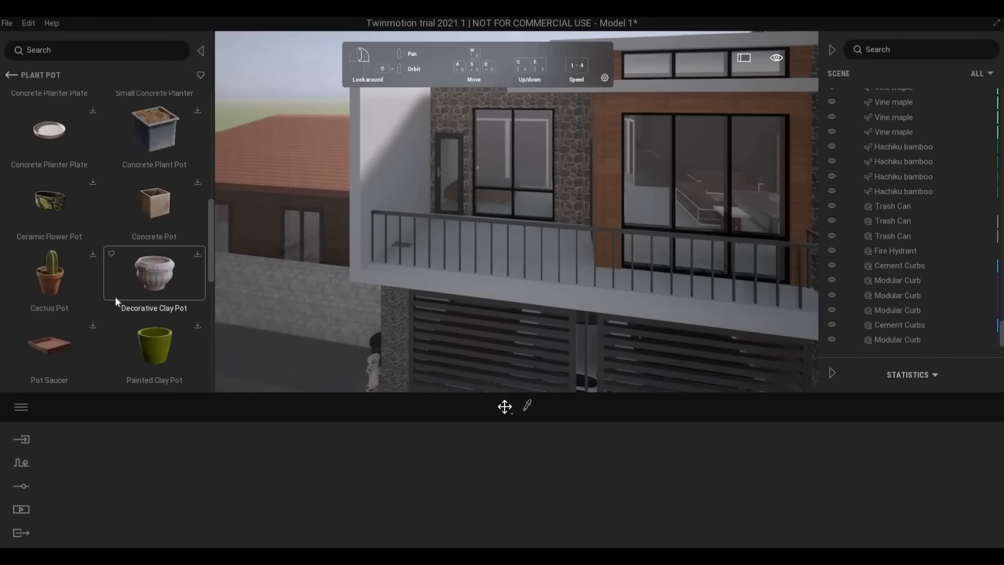
pyautogui.scroll(-12, 115, 296)
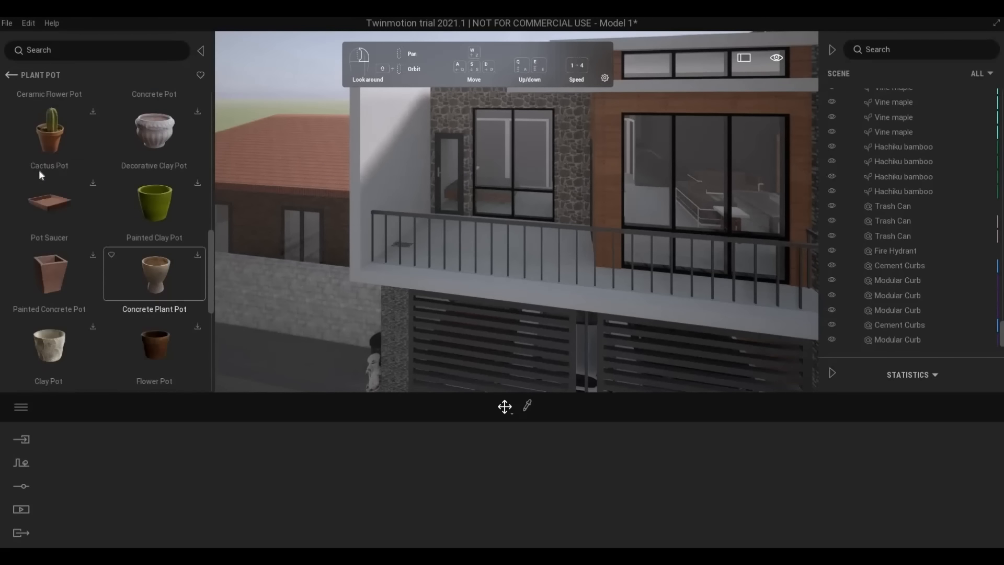
pyautogui.click(12, 75)
pyautogui.click(11, 75)
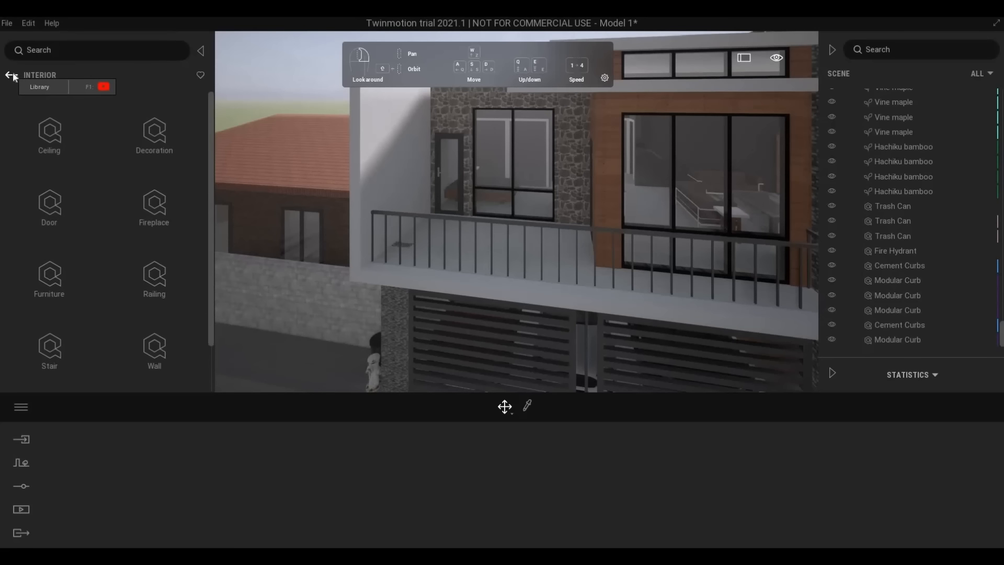
# Step: Look through the Street Workout assets in the Home objects for further props
pyautogui.click(12, 75)
pyautogui.click(12, 74)
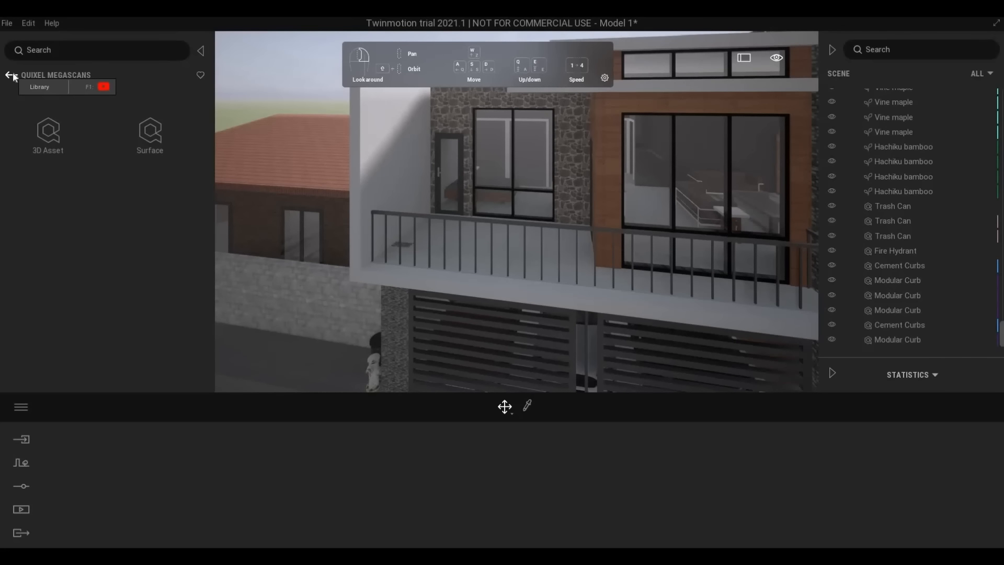
pyautogui.click(12, 75)
pyautogui.click(50, 198)
pyautogui.click(50, 133)
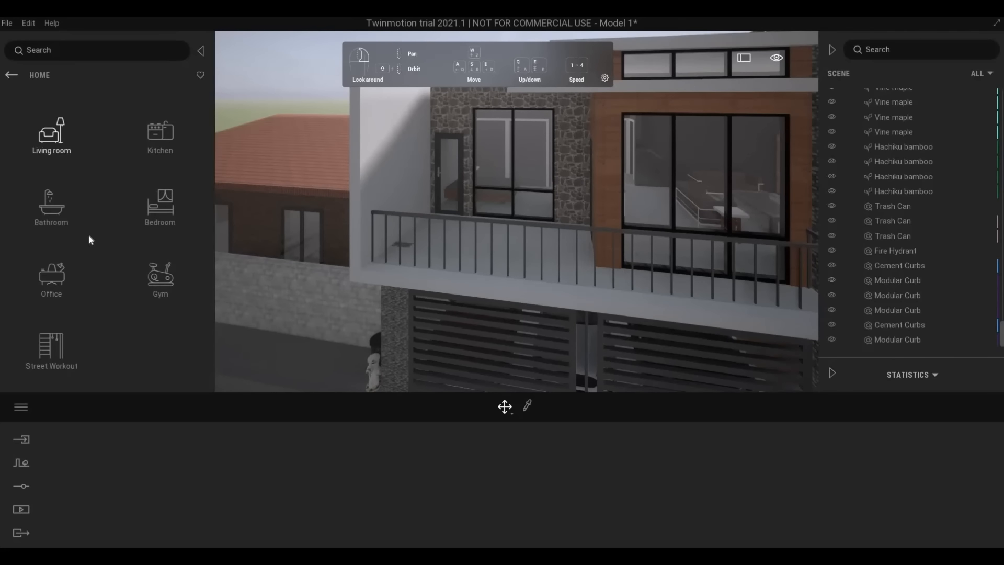
pyautogui.click(51, 346)
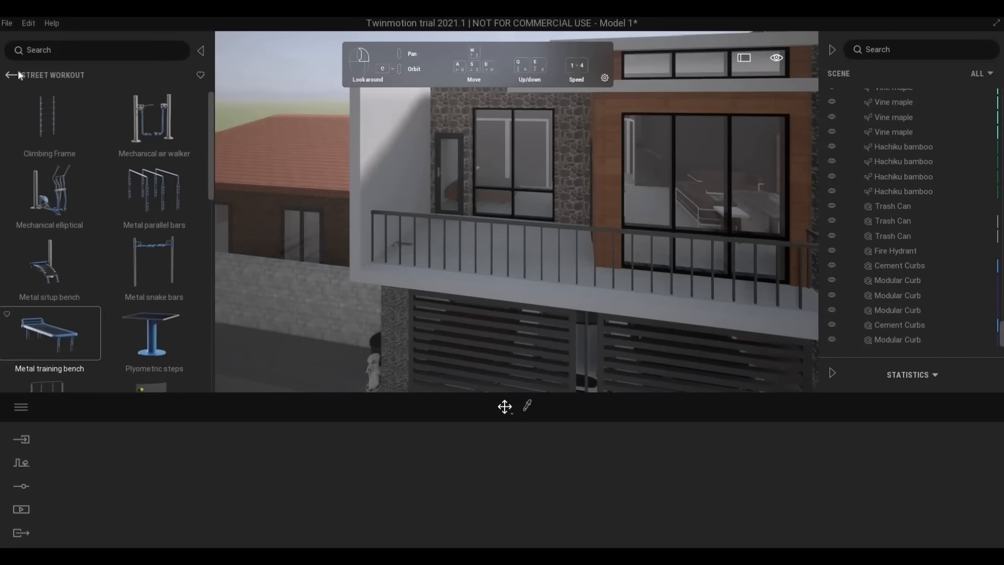
pyautogui.click(10, 75)
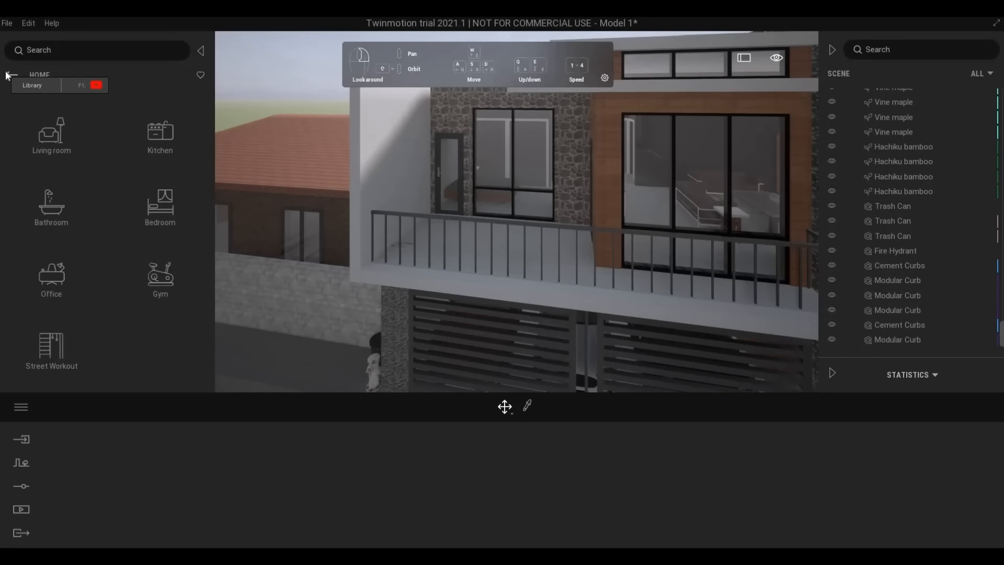
# Step: Place a Monstera and a Gladiolus from the living room plants side by side along the balcony's side wall
pyautogui.click(10, 74)
pyautogui.click(59, 147)
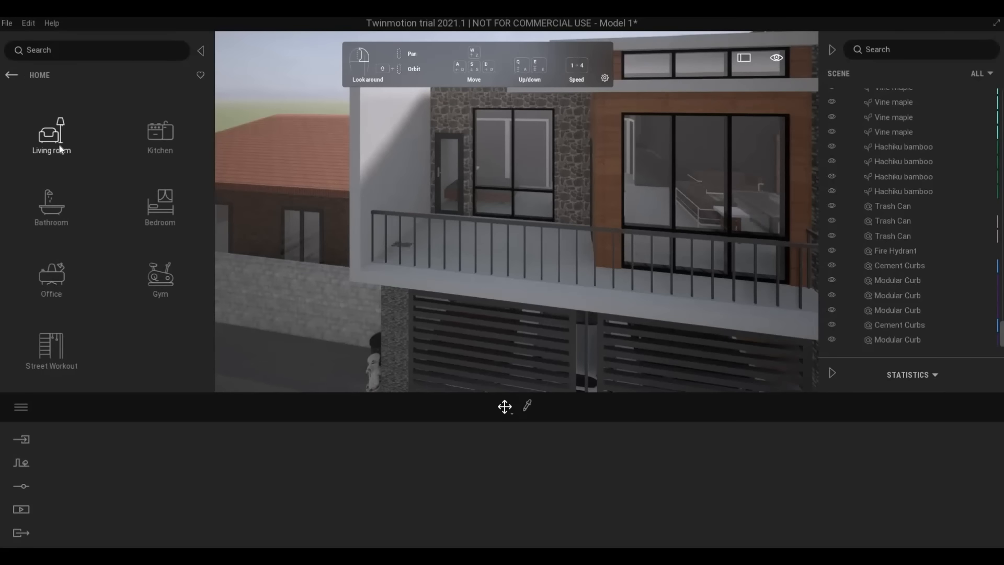
pyautogui.click(60, 145)
pyautogui.click(160, 208)
pyautogui.moveTo(284, 210); pyautogui.dragTo(335, 295, button='right')
pyautogui.scroll(-1, 155, 274)
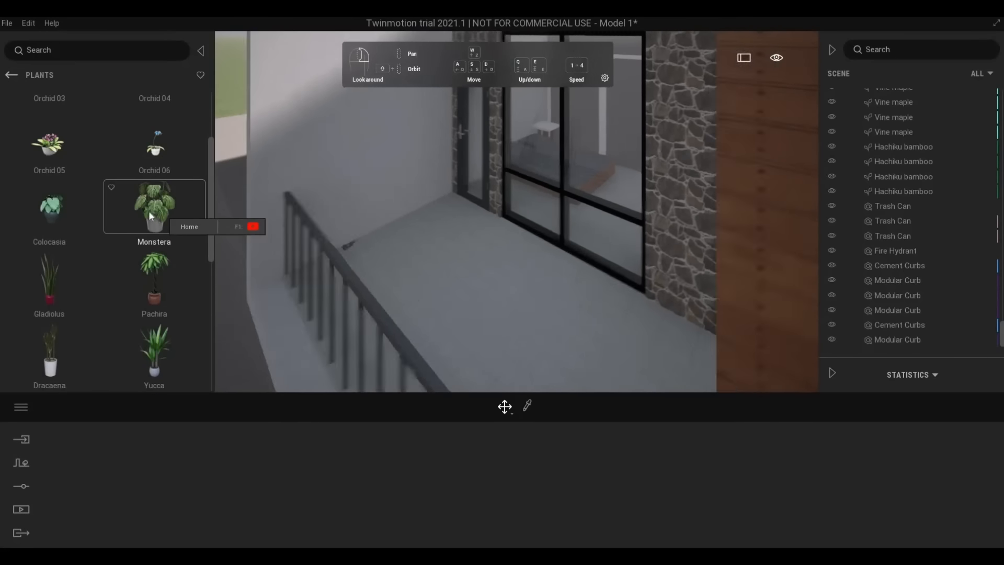
pyautogui.moveTo(149, 211); pyautogui.dragTo(306, 280)
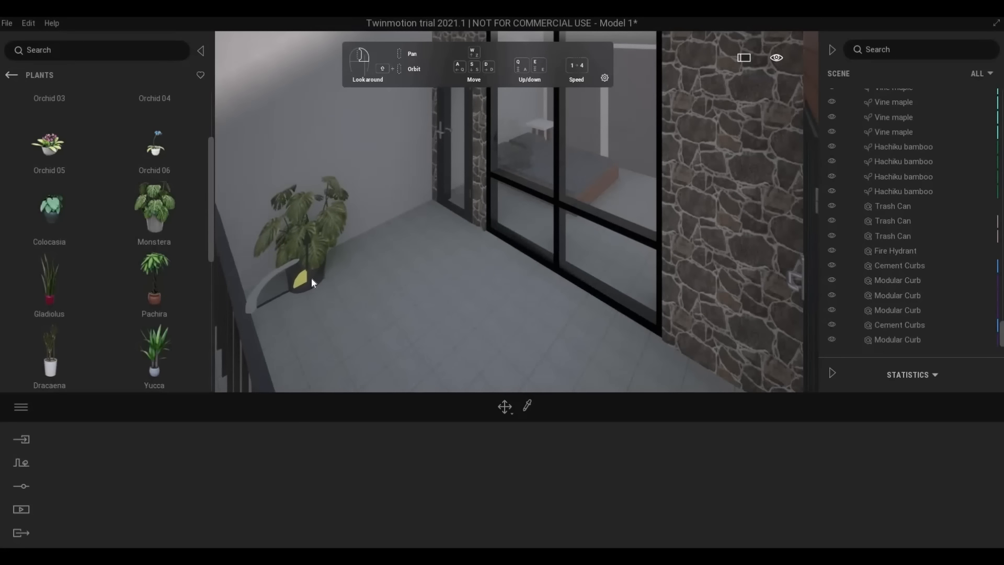
pyautogui.scroll(-1, 65, 303)
pyautogui.moveTo(65, 303)
pyautogui.mouseDown()
pyautogui.moveTo(352, 255)
pyautogui.moveTo(275, 283)
pyautogui.moveTo(271, 297)
pyautogui.moveTo(320, 290)
pyautogui.moveTo(360, 268)
pyautogui.mouseUp()
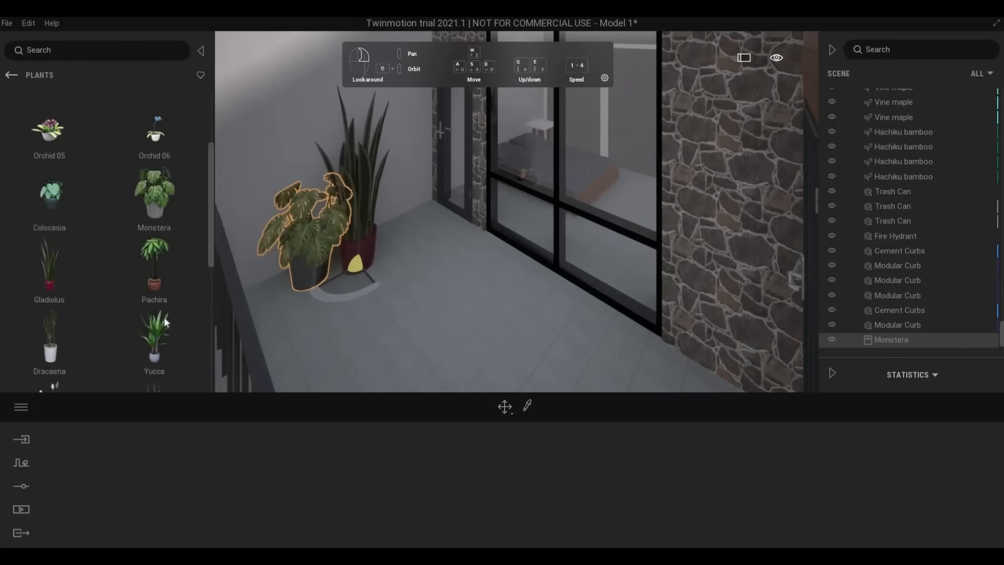
# Step: Place a Kentia plant on the balcony floor against the wood-clad wall near the door
pyautogui.scroll(-3, 165, 318)
pyautogui.press('a')
pyautogui.moveTo(387, 266); pyautogui.dragTo(484, 291, button='right')
pyautogui.press('s')
pyautogui.press('w')
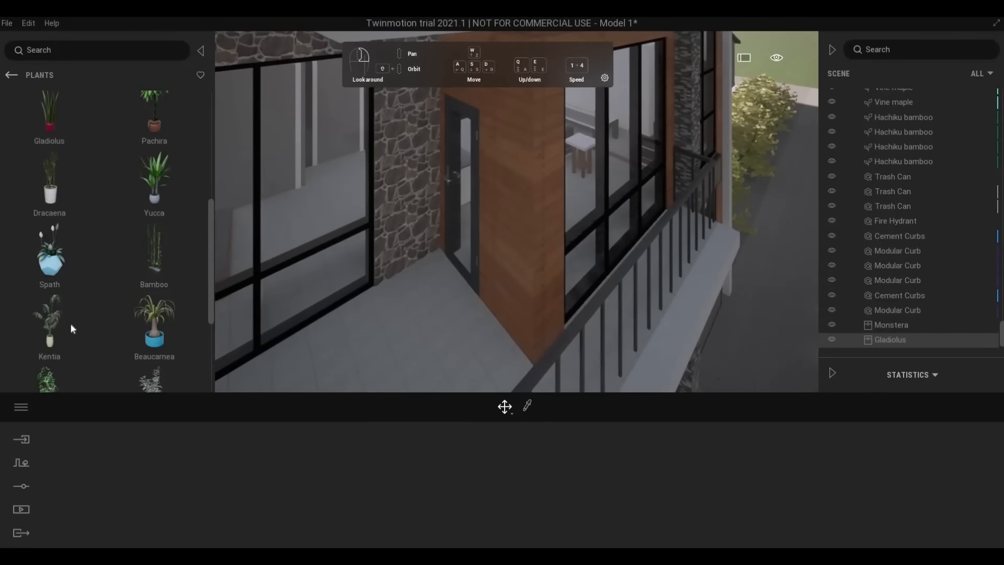
pyautogui.scroll(-2, 71, 329)
pyautogui.moveTo(71, 319)
pyautogui.mouseDown()
pyautogui.moveTo(265, 352)
pyautogui.moveTo(385, 355)
pyautogui.moveTo(485, 336)
pyautogui.moveTo(475, 338)
pyautogui.mouseUp()
# Step: Place two Beaucarnea plants inside the upper-floor room, one at each end of the large balcony window
pyautogui.press('s')
pyautogui.moveTo(474, 337); pyautogui.dragTo(565, 251, button='right')
pyautogui.press('d')
pyautogui.press('w')
pyautogui.press('w')
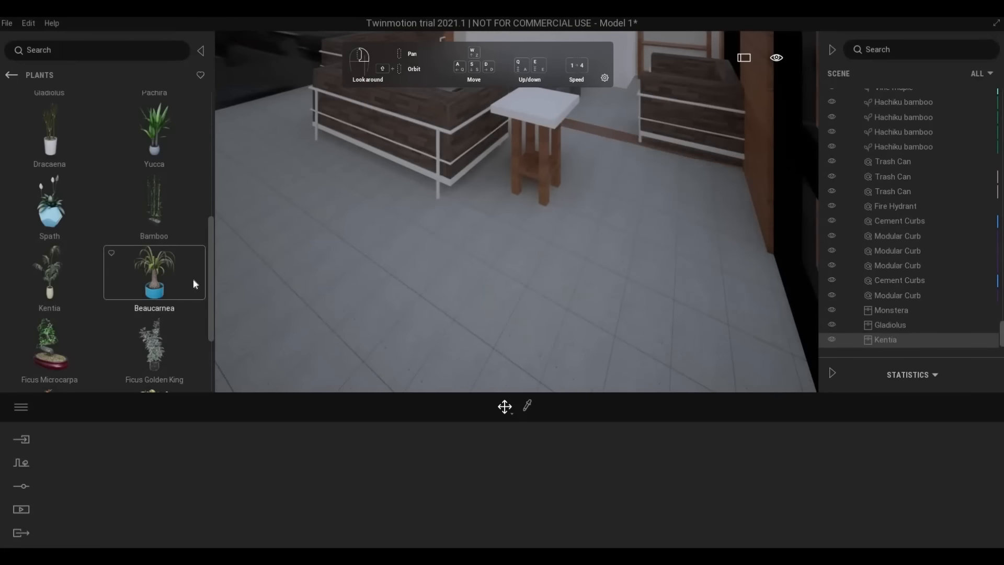
pyautogui.moveTo(181, 282); pyautogui.dragTo(703, 214)
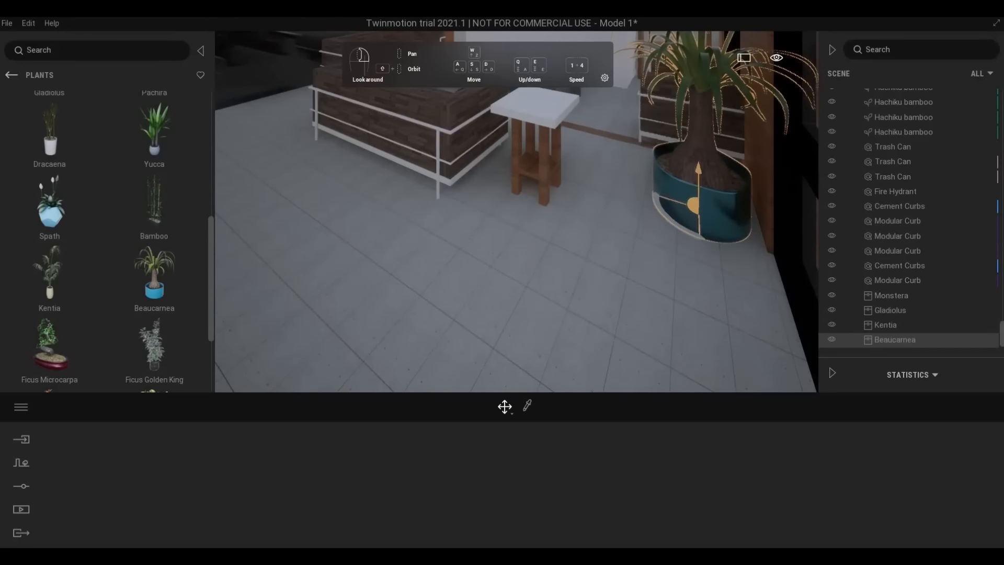
pyautogui.moveTo(702, 213); pyautogui.dragTo(565, 238, button='right')
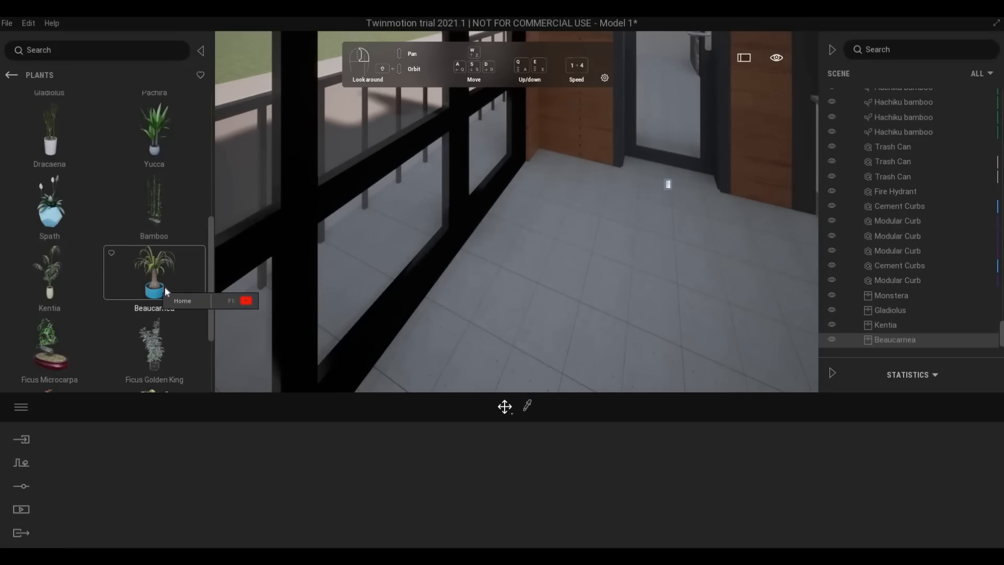
pyautogui.moveTo(166, 291); pyautogui.dragTo(569, 204)
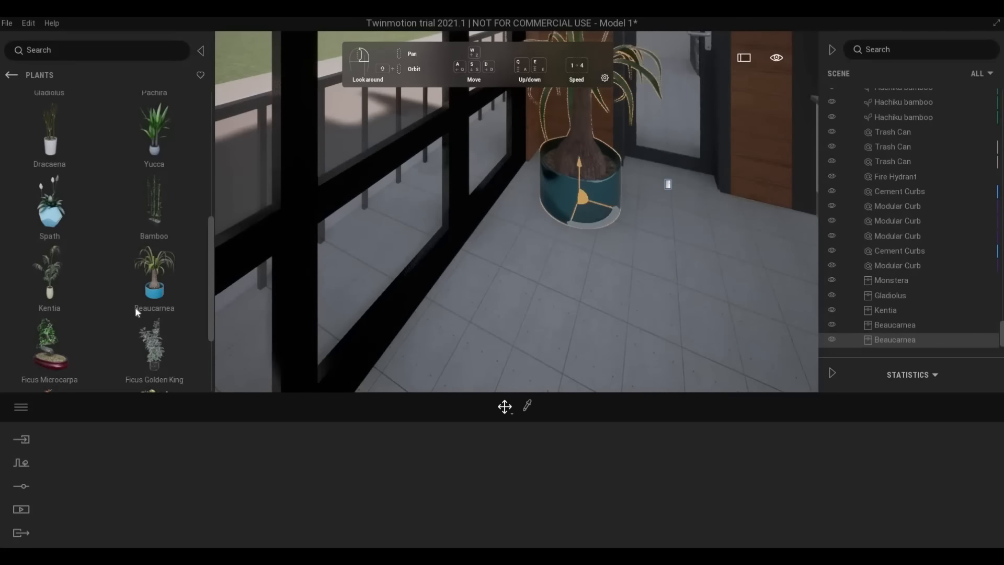
# Step: Examine the two Beaucarnea plants and the balcony window from inside and outside
pyautogui.moveTo(413, 311); pyautogui.dragTo(508, 259, button='right')
pyautogui.press('s')
pyautogui.press('Escape')
pyautogui.press('w')
pyautogui.press('w')
pyautogui.press('s')
pyautogui.press('e')
pyautogui.press('w')
pyautogui.press('w')
pyautogui.press('s')
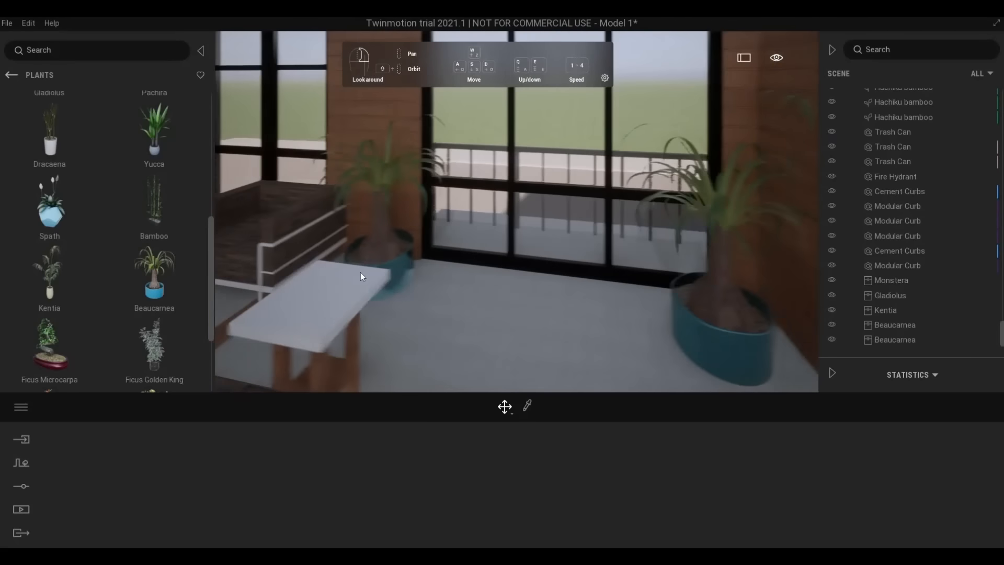
# Step: Shift both Beaucarnea plants slightly to line them up better beside the large window
pyautogui.click(349, 290)
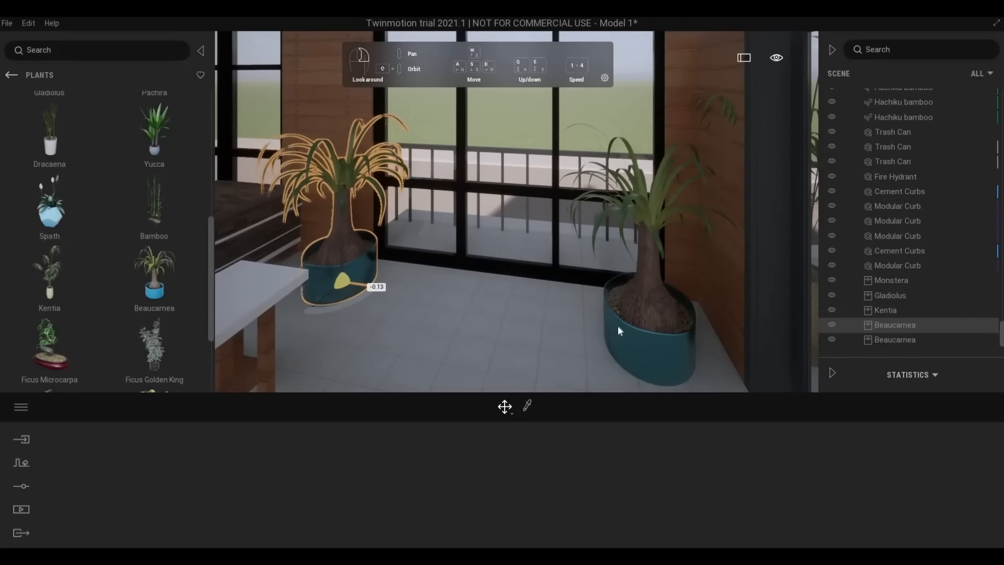
pyautogui.click(648, 360)
pyautogui.moveTo(650, 363); pyautogui.dragTo(628, 334)
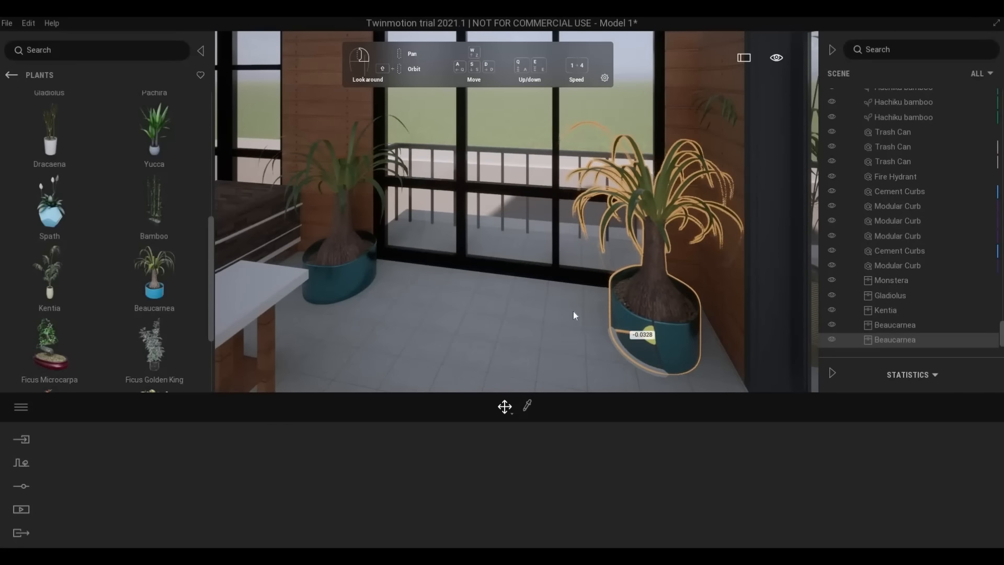
# Step: Place an Orchid 04 from the living room plants on the white surface inside the ground-floor front window
pyautogui.press('w')
pyautogui.moveTo(573, 311); pyautogui.dragTo(521, 283, button='right')
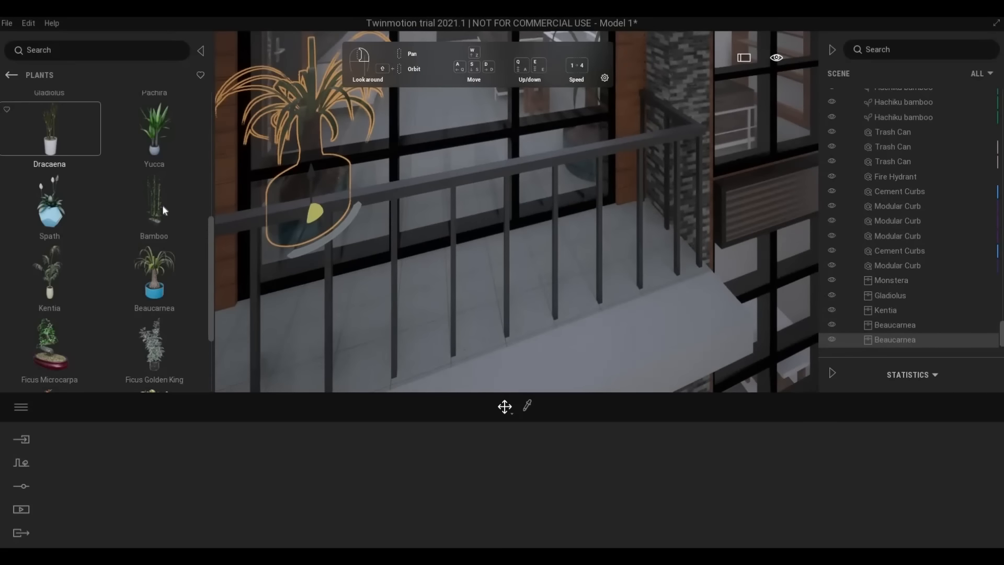
pyautogui.scroll(-3, 118, 258)
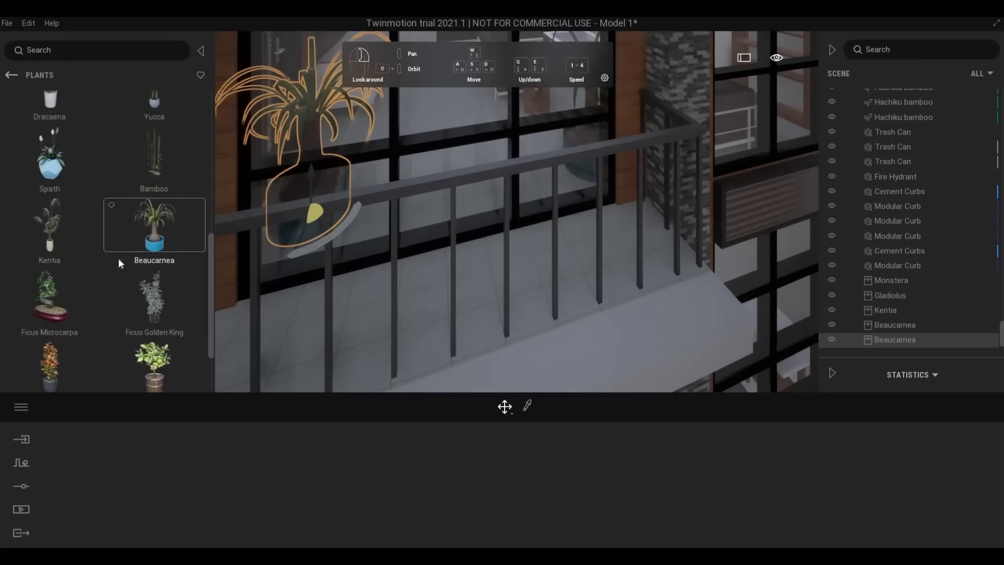
pyautogui.click(15, 80)
pyautogui.press('s')
pyautogui.moveTo(448, 231); pyautogui.dragTo(685, 219, button='right')
pyautogui.press('w')
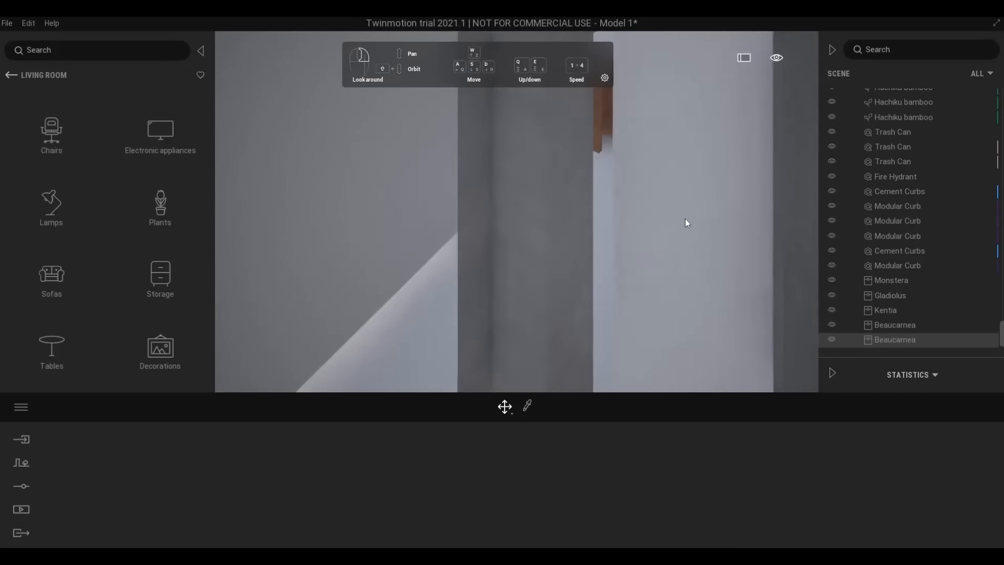
pyautogui.press('s')
pyautogui.click(153, 212)
pyautogui.moveTo(154, 219); pyautogui.dragTo(674, 149)
pyautogui.press('w')
pyautogui.press('s')
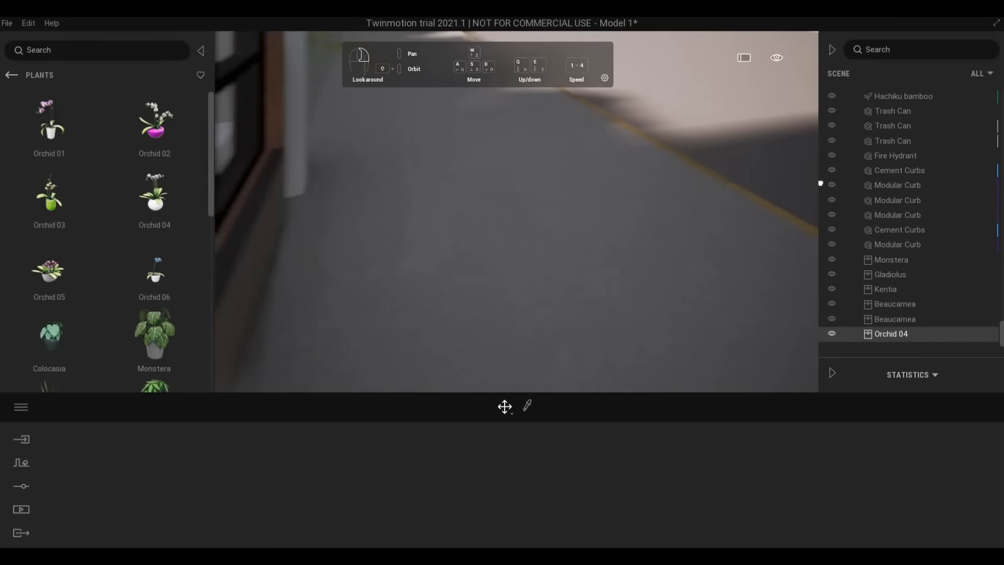
# Step: Examine the ground-floor window from the street and the orchid from inside the room
pyautogui.press('Escape')
pyautogui.press('s')
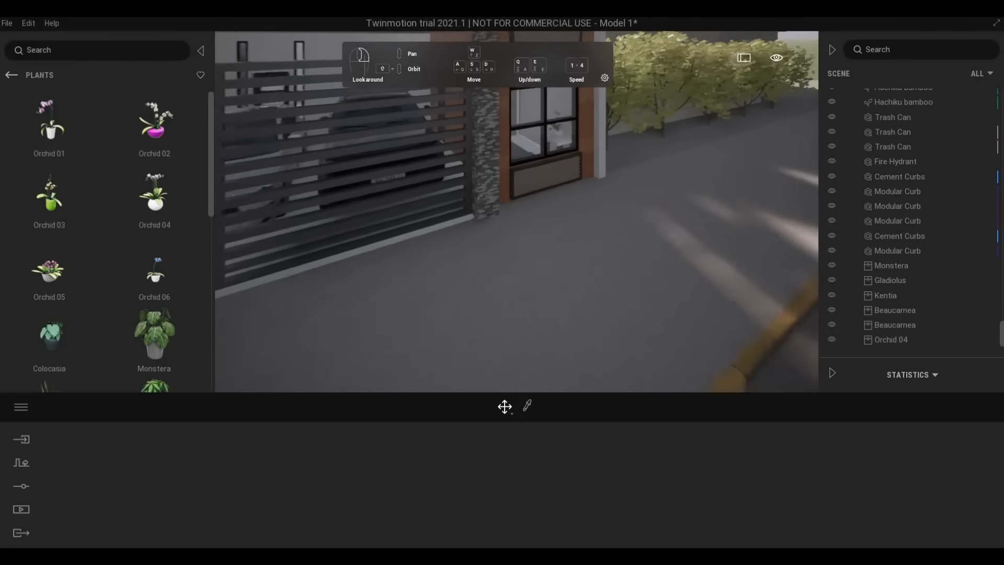
pyautogui.moveTo(595, 171); pyautogui.dragTo(545, 166, button='right')
pyautogui.press('d')
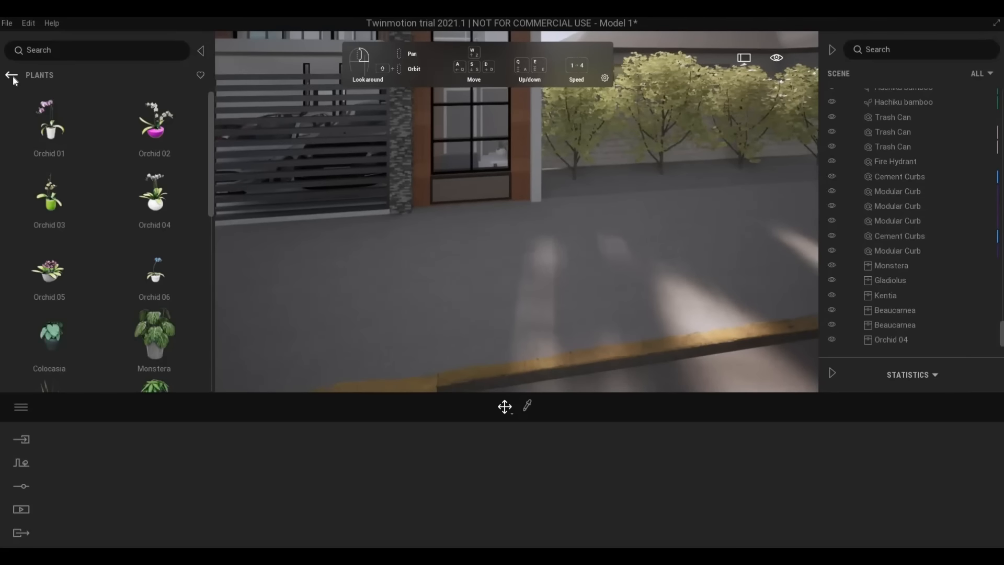
pyautogui.click(12, 75)
pyautogui.click(13, 78)
pyautogui.click(13, 77)
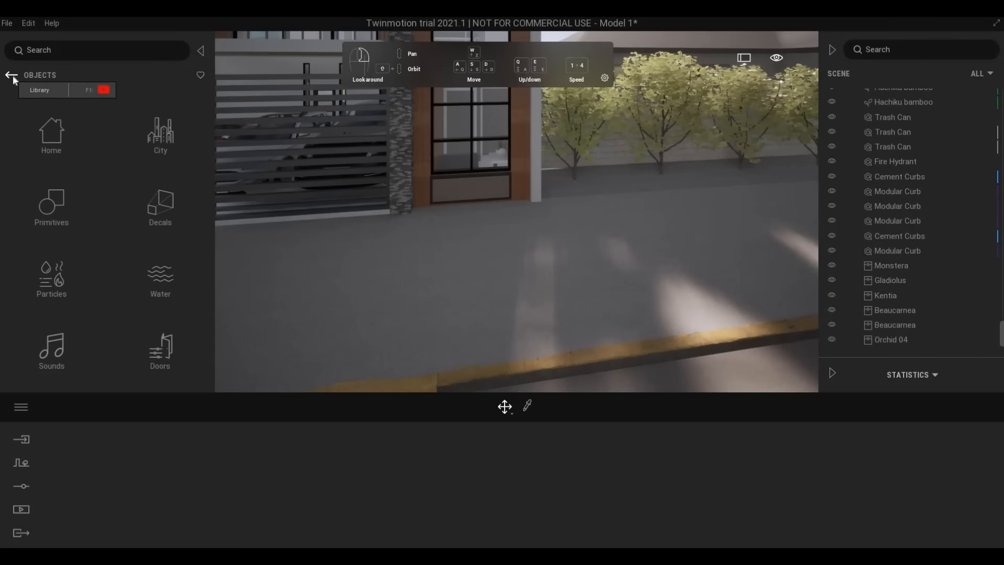
pyautogui.press('q')
pyautogui.moveTo(421, 242); pyautogui.dragTo(361, 287, button='right')
pyautogui.press('w')
pyautogui.press('s')
# Step: Save the project and return to the library's top-level categories
pyautogui.click(10, 78)
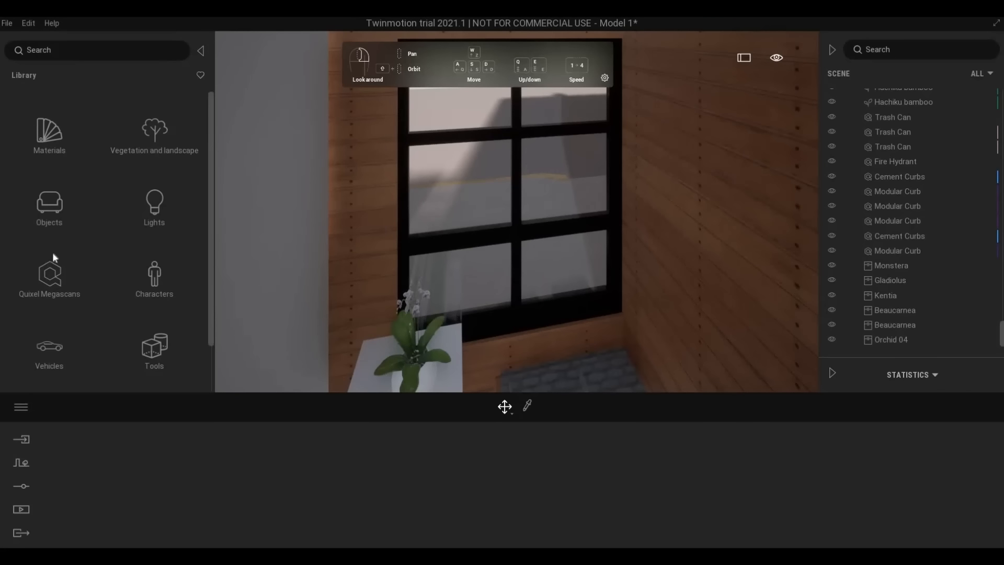
pyautogui.hotkey('ctrl', 's')
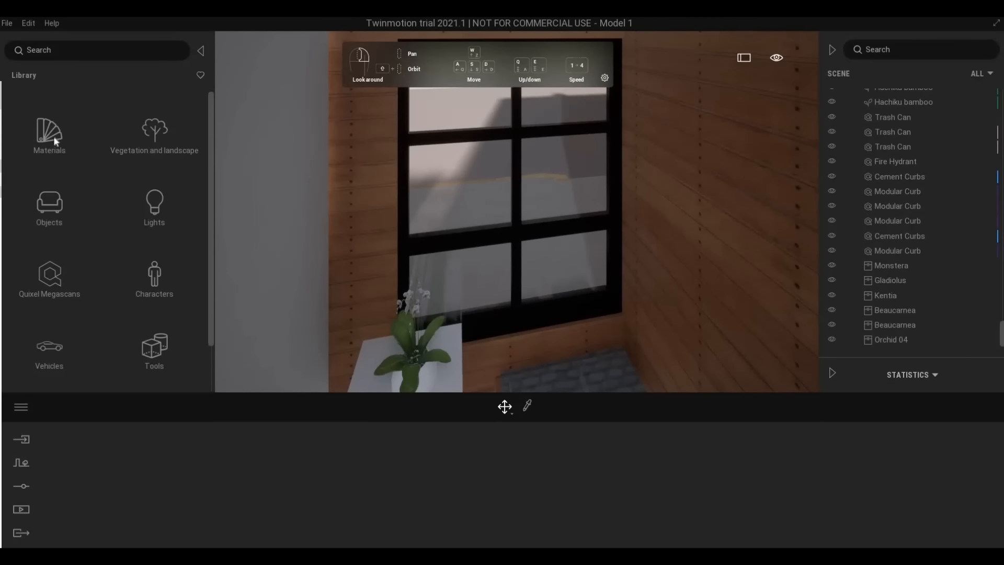
pyautogui.scroll(-2, 83, 358)
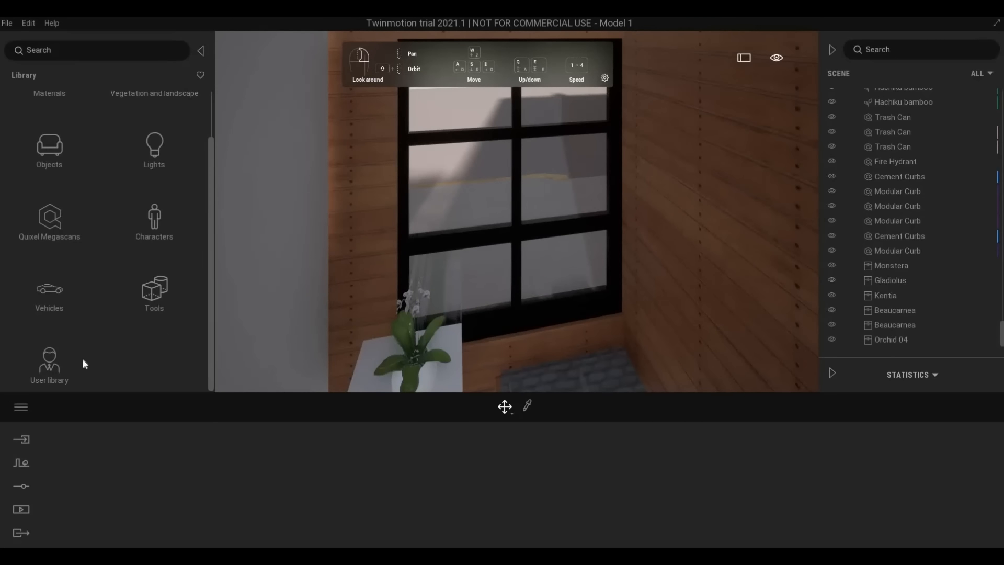
# Step: Browse the user library and open its 3D Assets folder
pyautogui.click(66, 366)
pyautogui.scroll(-5, 83, 341)
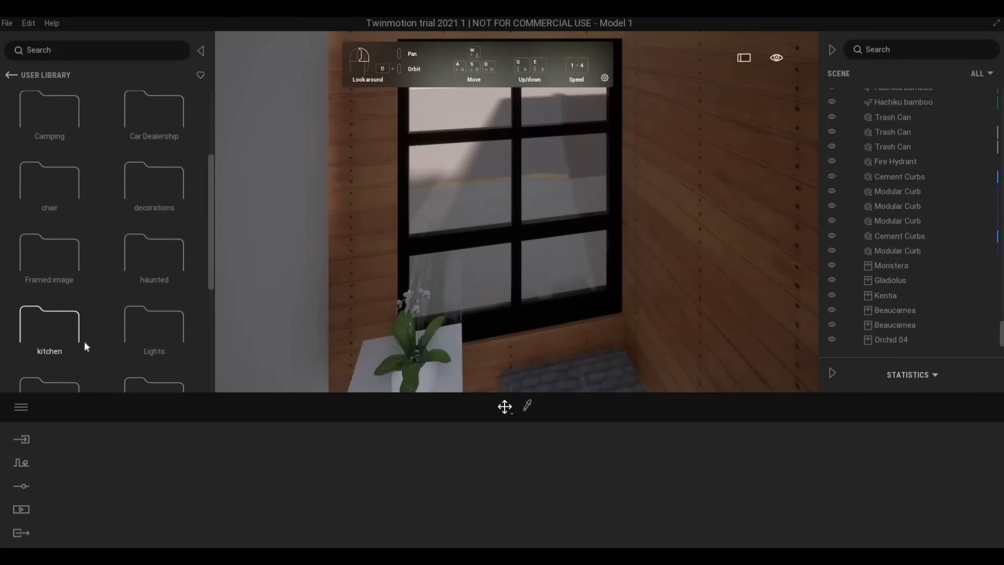
pyautogui.scroll(3, 85, 347)
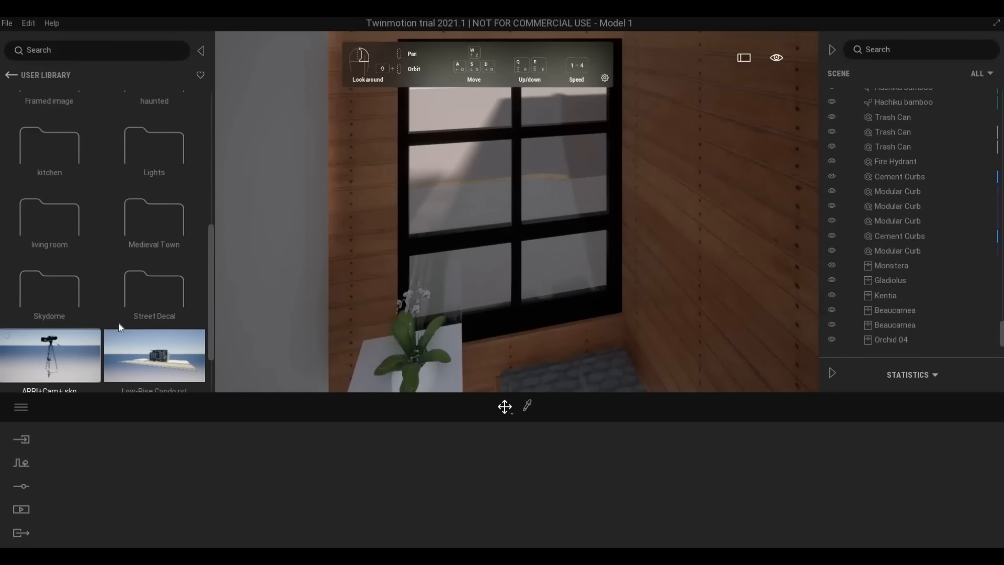
pyautogui.scroll(3, 118, 322)
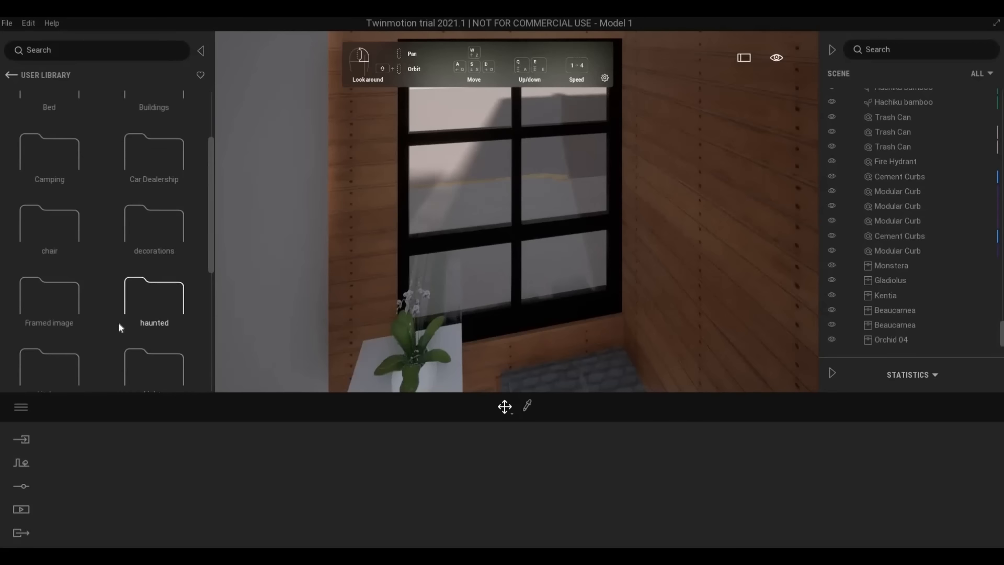
pyautogui.click(155, 140)
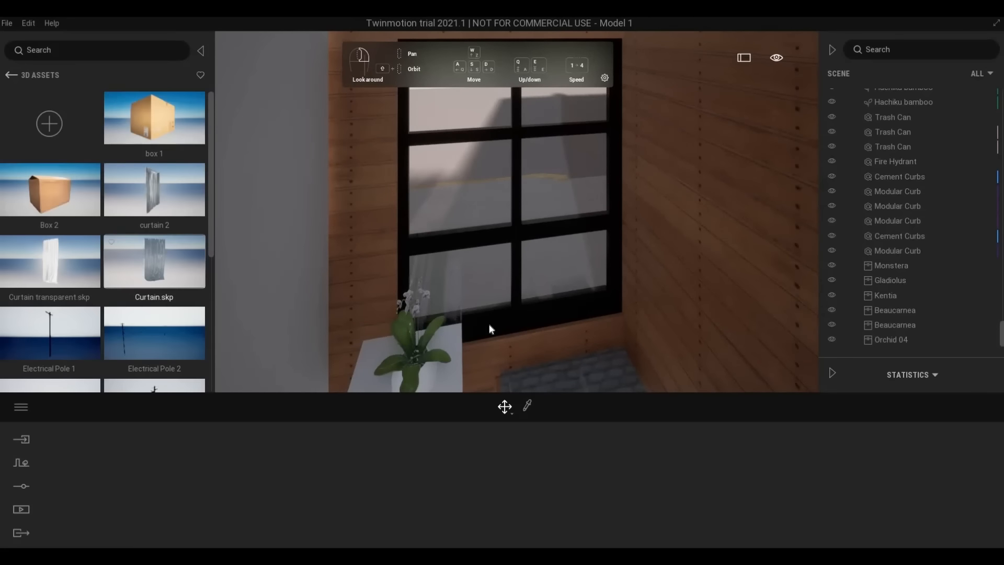
pyautogui.press('s')
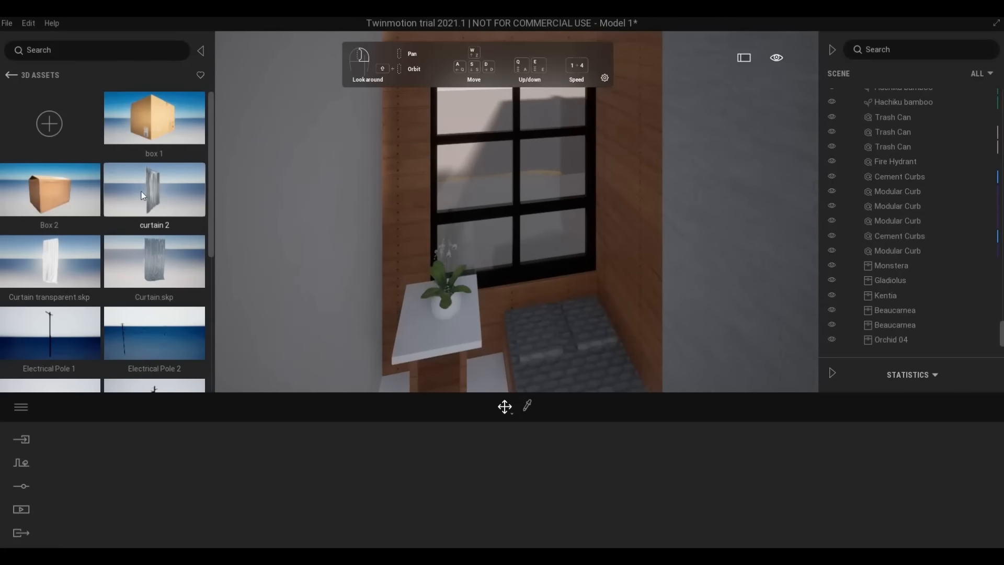
# Step: Place the Curtain transparent.skp asset inside the ground-floor front window and rotate it parallel to the window
pyautogui.moveTo(141, 191); pyautogui.dragTo(466, 225)
pyautogui.moveTo(546, 314); pyautogui.dragTo(481, 378)
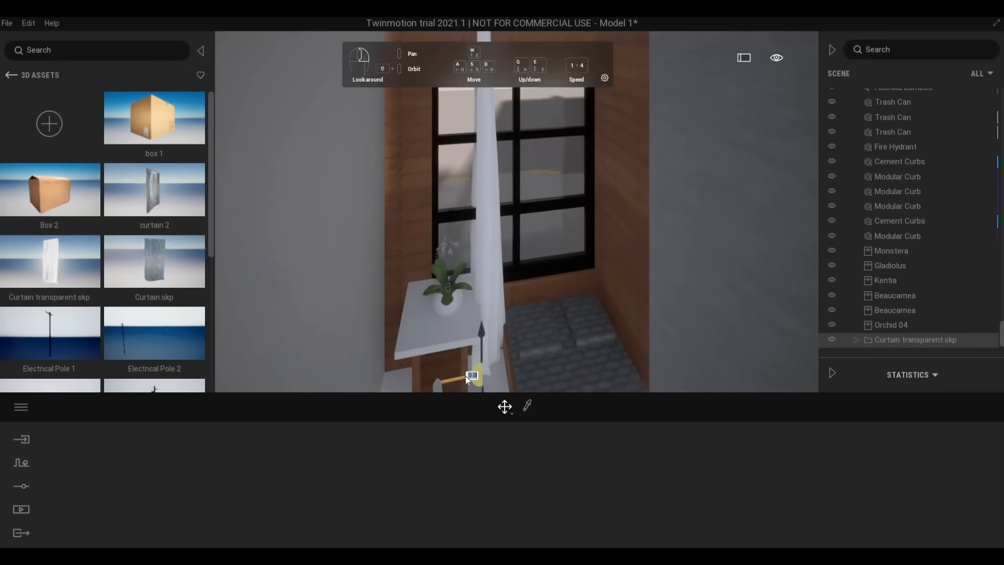
pyautogui.scroll(-2, 466, 376)
pyautogui.scroll(2, 466, 377)
pyautogui.scroll(-1, 454, 381)
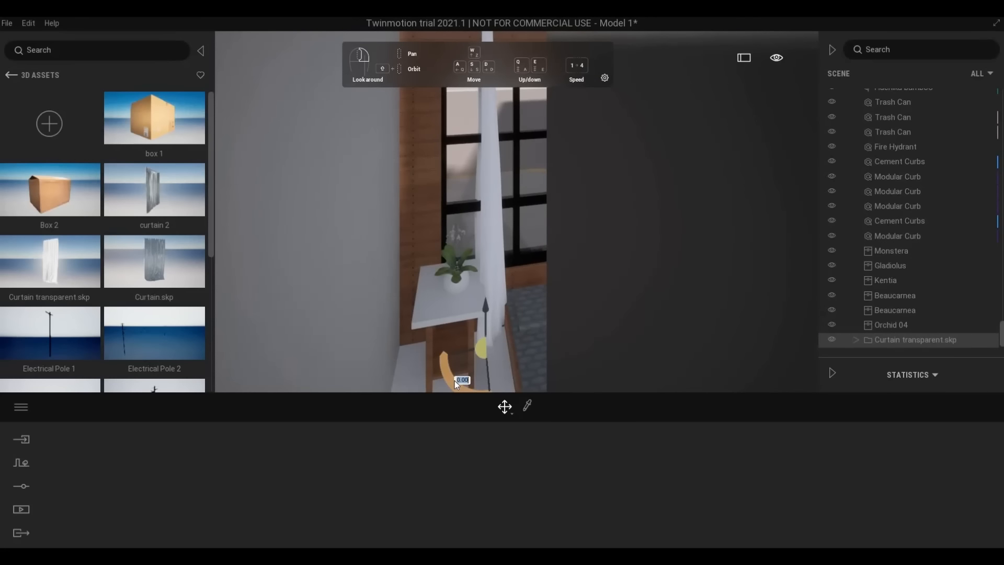
pyautogui.scroll(4, 455, 373)
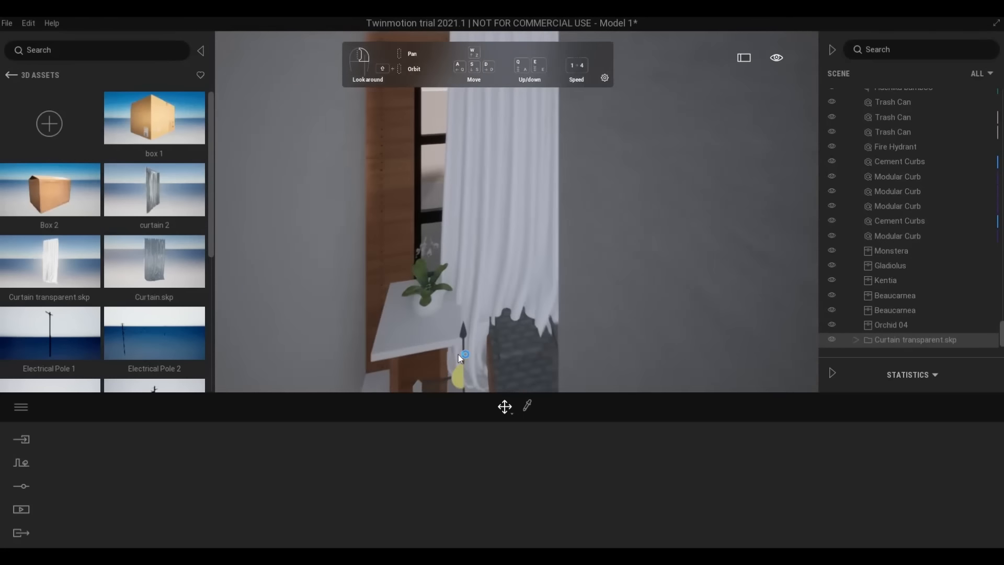
pyautogui.scroll(-3, 483, 294)
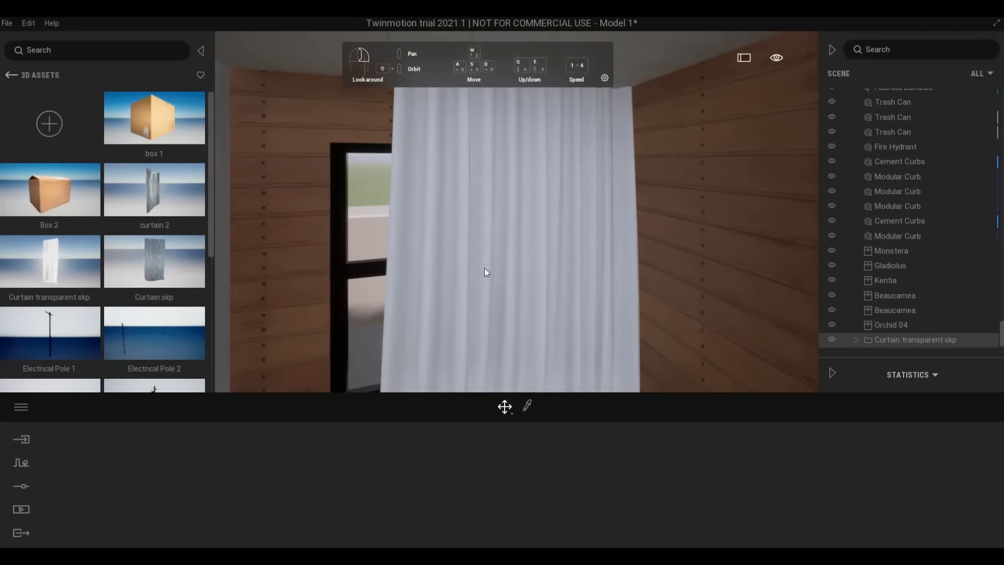
# Step: Select the DefaultMaterial mesh inside Curtain transparent.skp and scale the curtain's height down to about 0.70
pyautogui.scroll(-2, 484, 271)
pyautogui.click(855, 339)
pyautogui.click(868, 342)
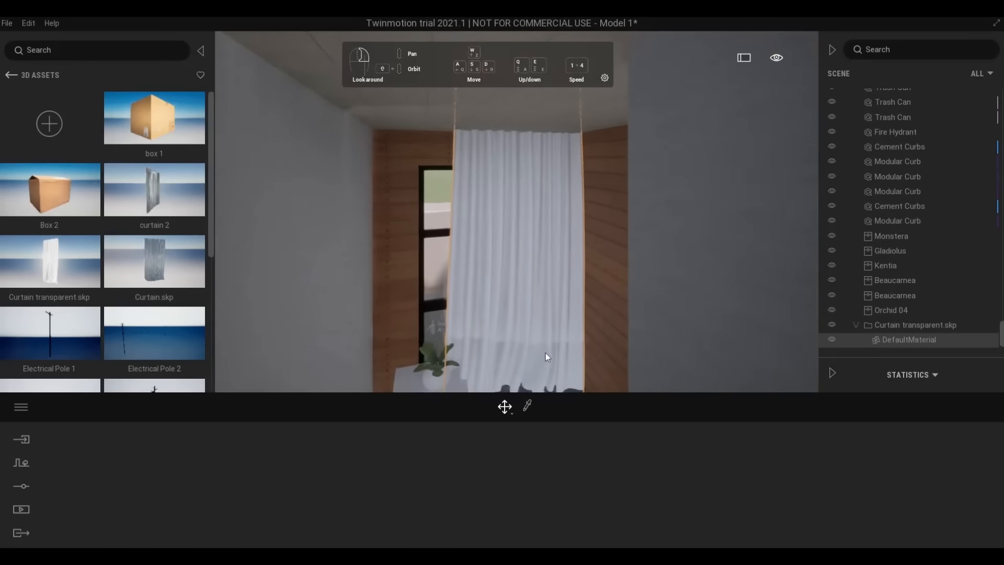
pyautogui.press('Tab')
pyautogui.press('Tab')
pyautogui.moveTo(545, 353); pyautogui.dragTo(515, 384, button='right')
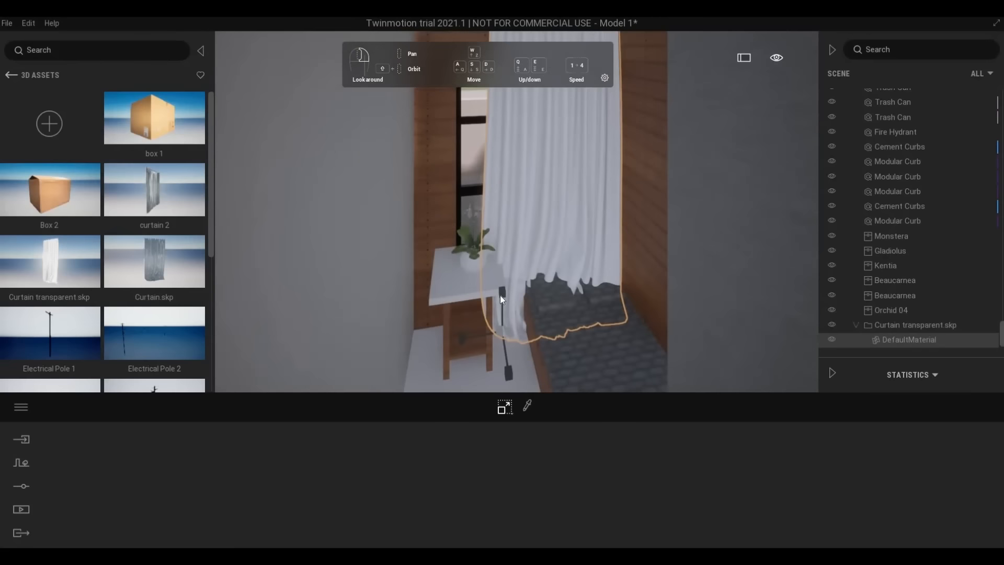
pyautogui.moveTo(501, 296); pyautogui.dragTo(618, 334)
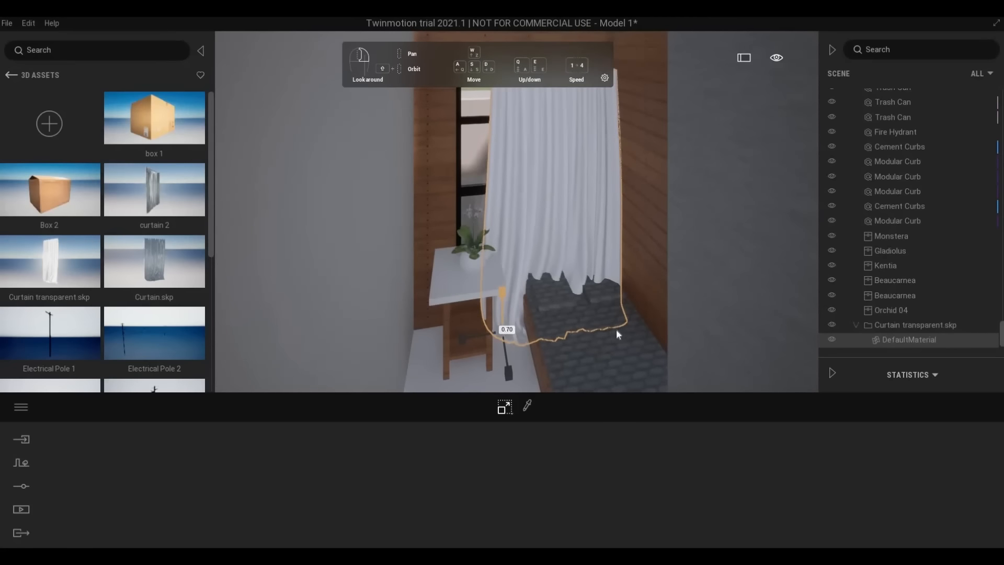
# Step: Shift the curtain against the window and stretch its height slightly so it covers the opening
pyautogui.press('a')
pyautogui.press('Tab')
pyautogui.moveTo(565, 362); pyautogui.dragTo(559, 345)
pyautogui.press('Tab')
pyautogui.press('Tab')
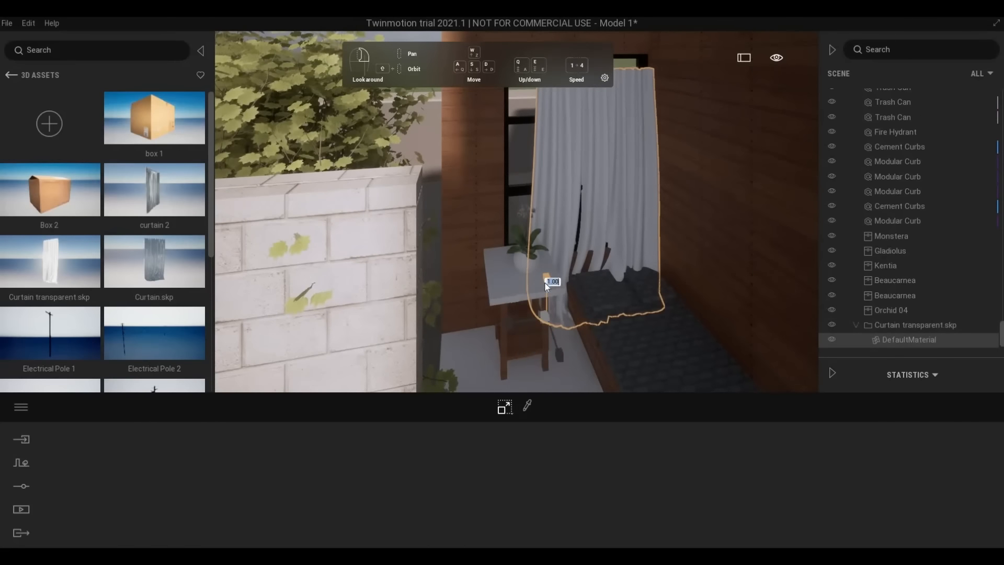
pyautogui.moveTo(544, 283); pyautogui.dragTo(545, 273)
pyautogui.press('Tab')
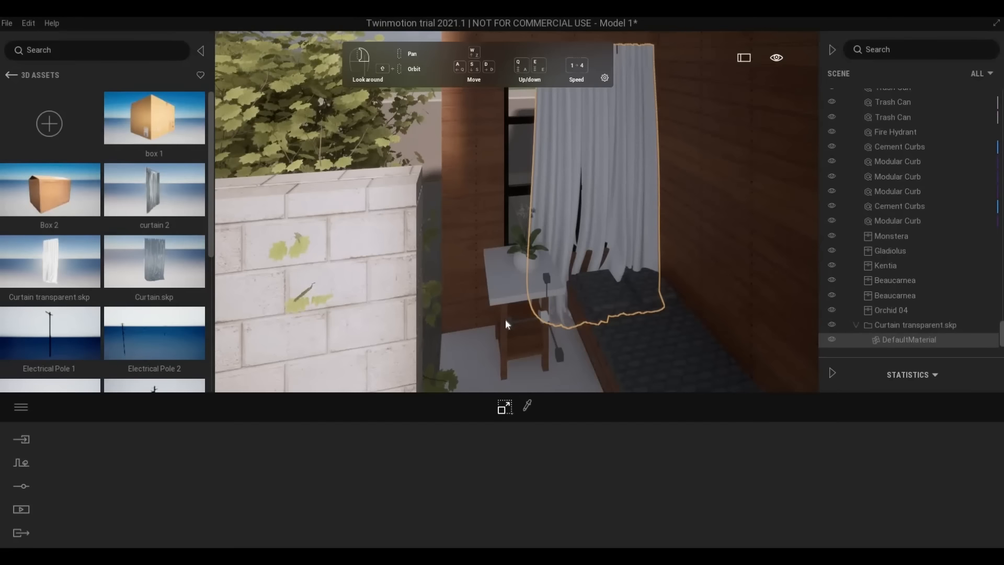
# Step: Duplicate the curtain once beside the original to cover the other half of the ground-floor window
pyautogui.moveTo(505, 322); pyautogui.dragTo(564, 328)
pyautogui.press('Tab')
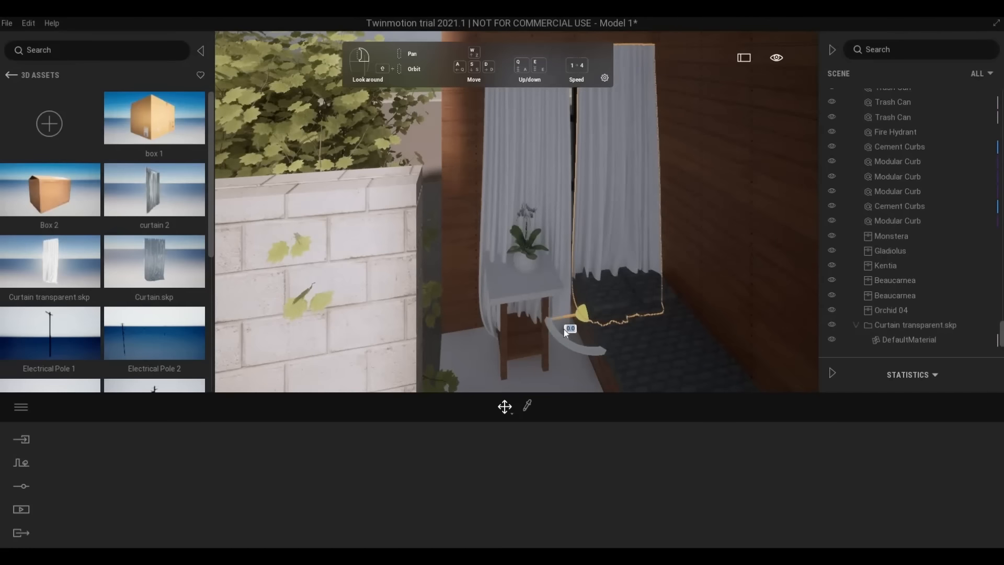
pyautogui.click(482, 349)
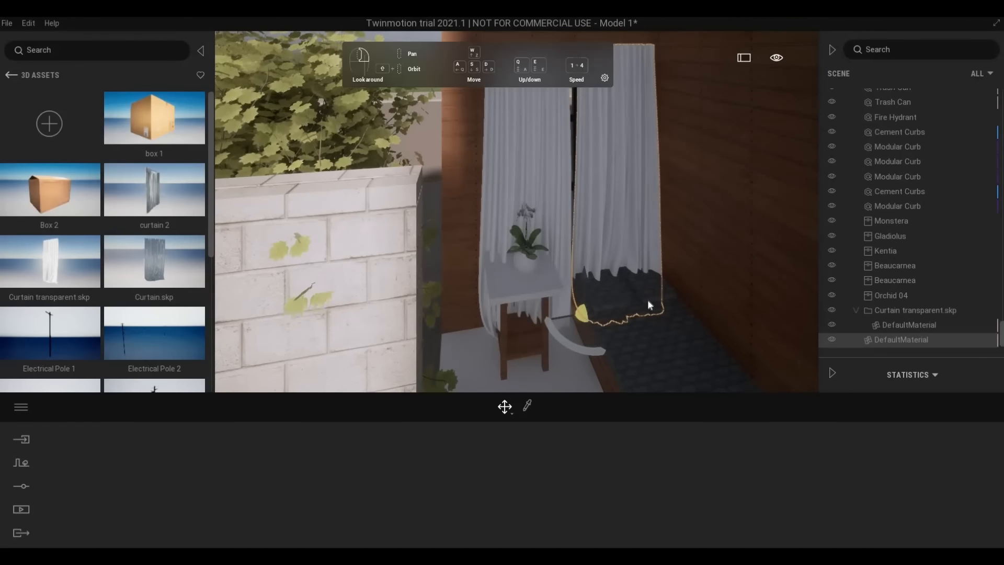
# Step: From the street side, adjust the duplicated curtain to fit the left half of the ground-floor window
pyautogui.scroll(5, 640, 299)
pyautogui.scroll(-6, 634, 294)
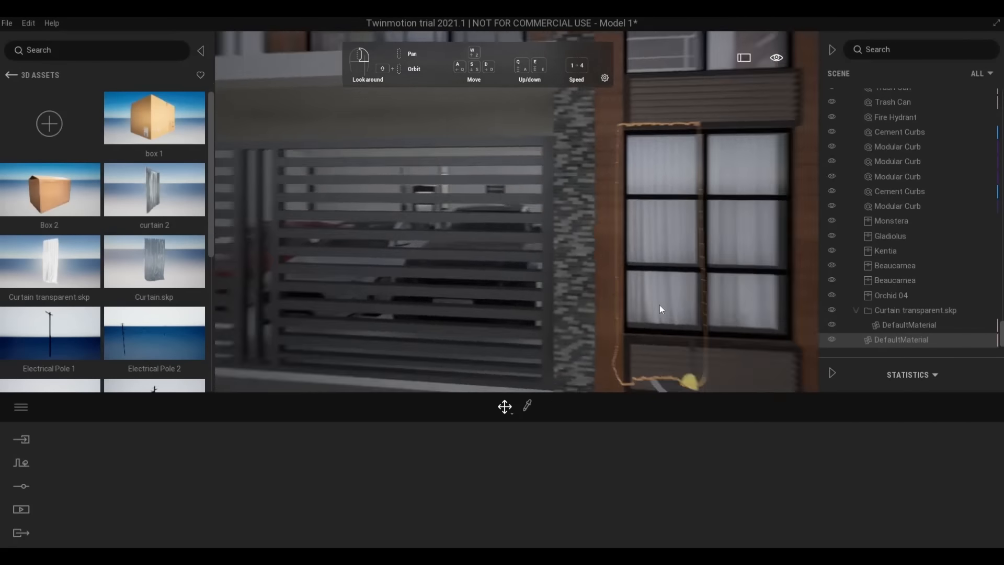
pyautogui.moveTo(650, 299); pyautogui.dragTo(546, 301, button='middle')
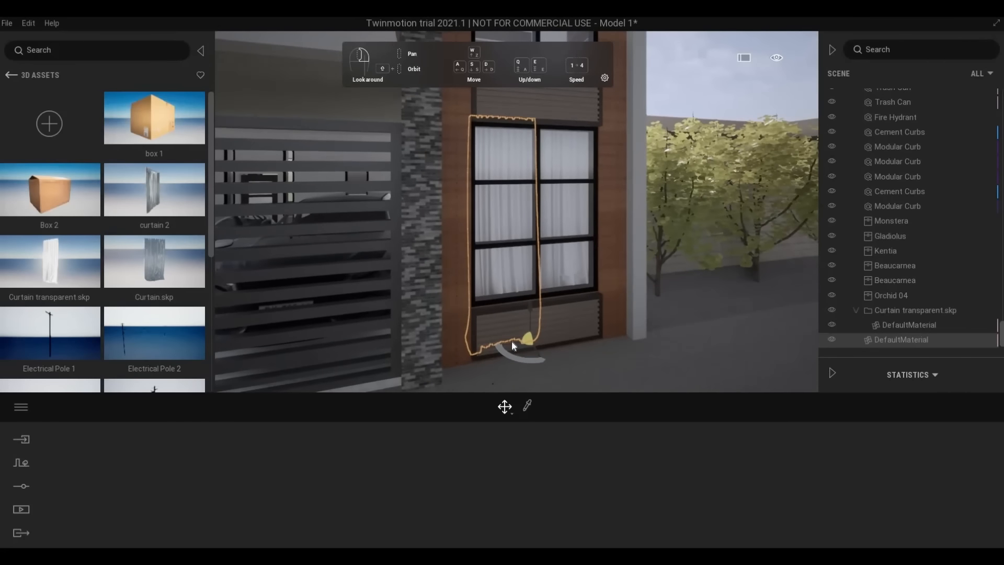
pyautogui.press('space')
pyautogui.press('space')
pyautogui.moveTo(506, 343); pyautogui.dragTo(498, 348)
# Step: Select the original curtain in the right half of the ground-floor window and narrow it slightly
pyautogui.click(573, 258)
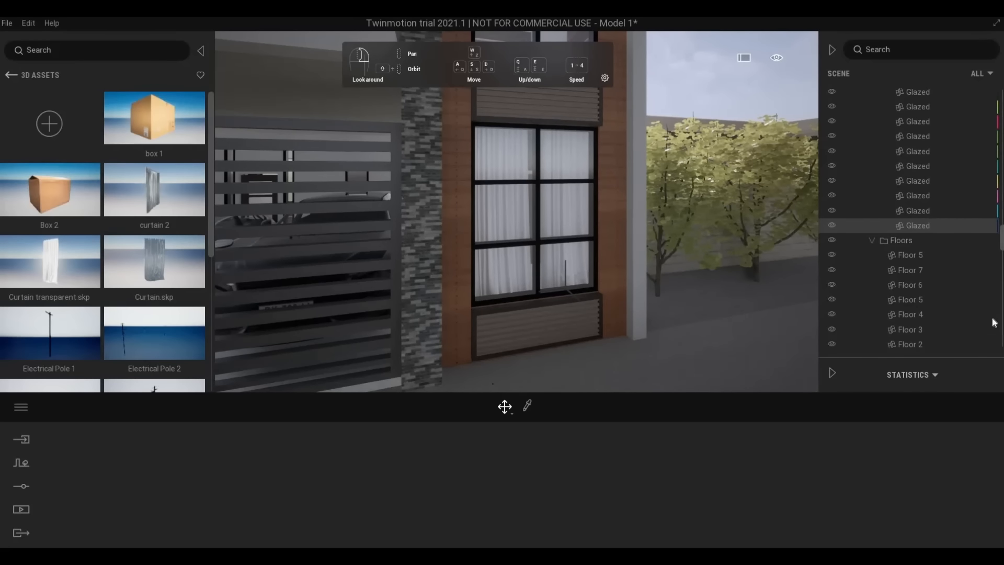
pyautogui.scroll(-10, 994, 322)
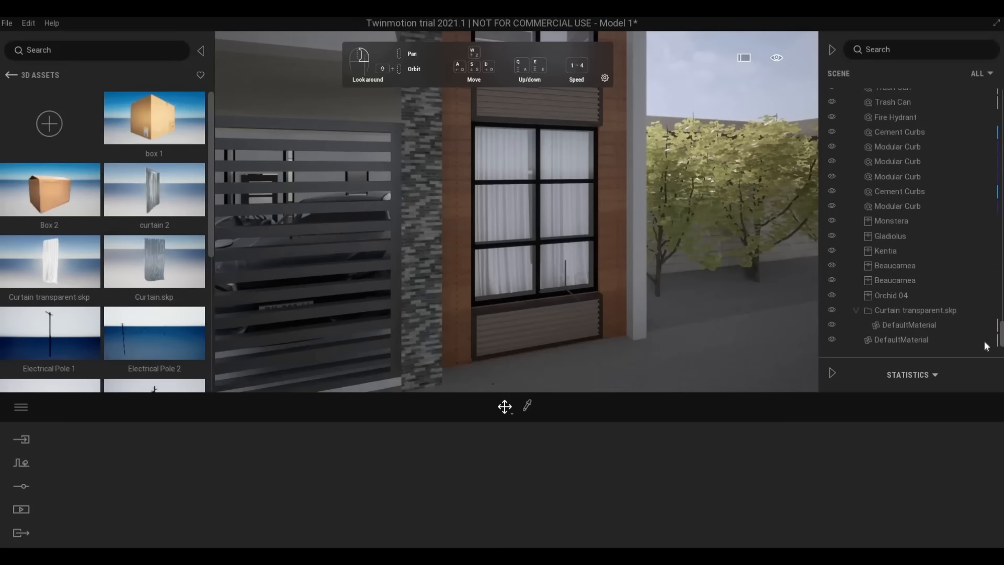
pyautogui.click(888, 327)
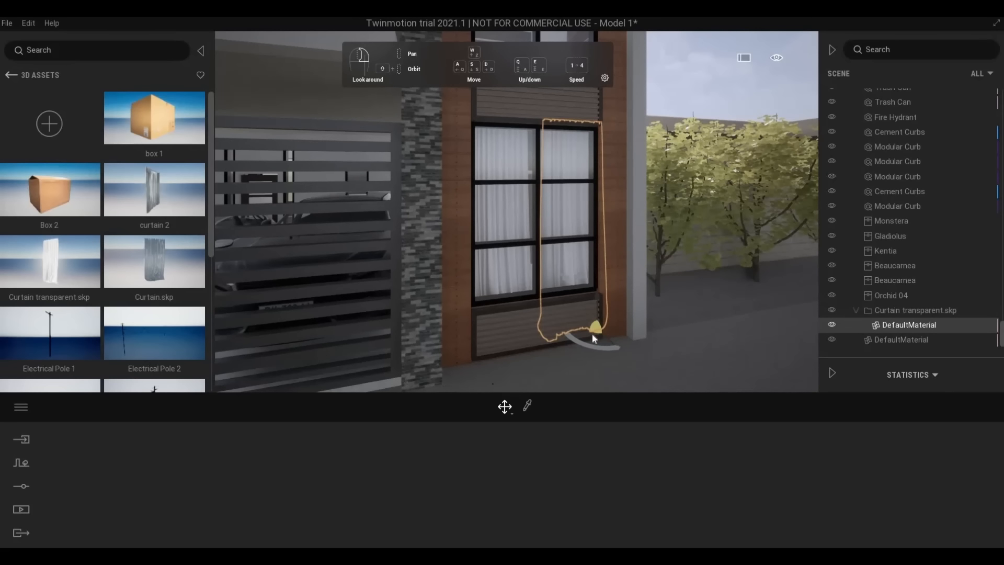
pyautogui.press('space')
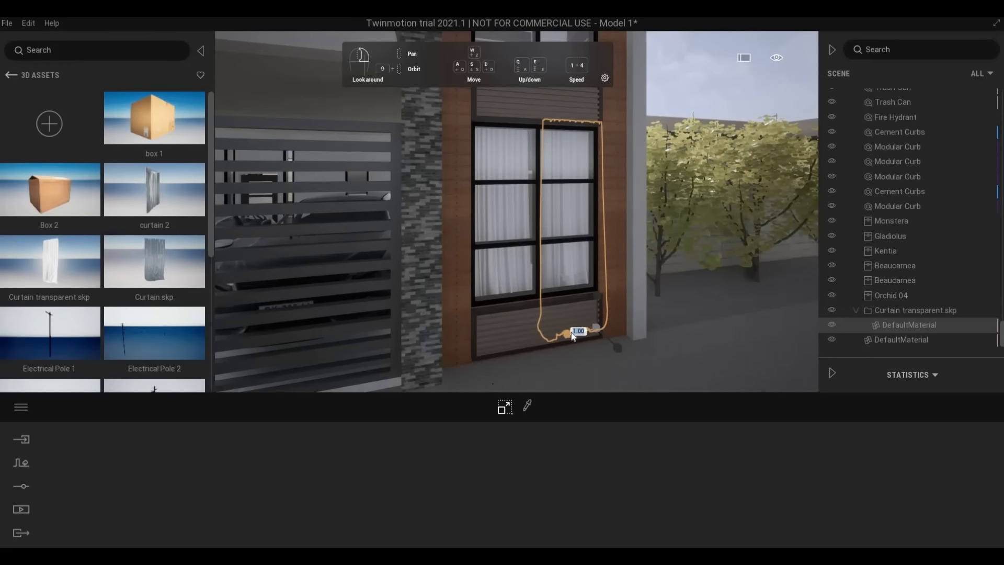
pyautogui.moveTo(576, 336); pyautogui.dragTo(581, 337)
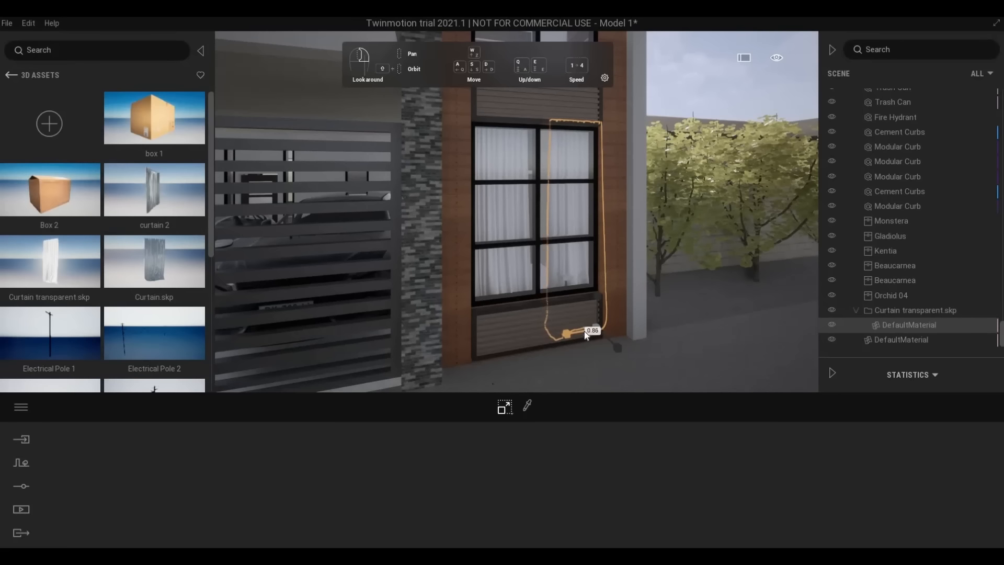
pyautogui.moveTo(582, 332); pyautogui.dragTo(579, 333)
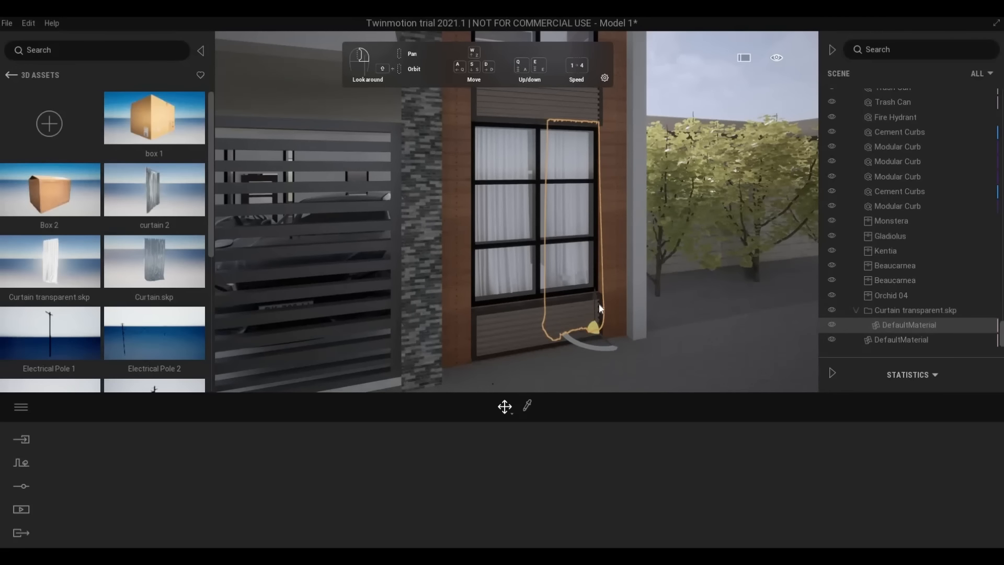
# Step: Copy the right-hand curtain up to the upper-floor window as one instance with 2.99 m spacing
pyautogui.moveTo(594, 305); pyautogui.dragTo(589, 81)
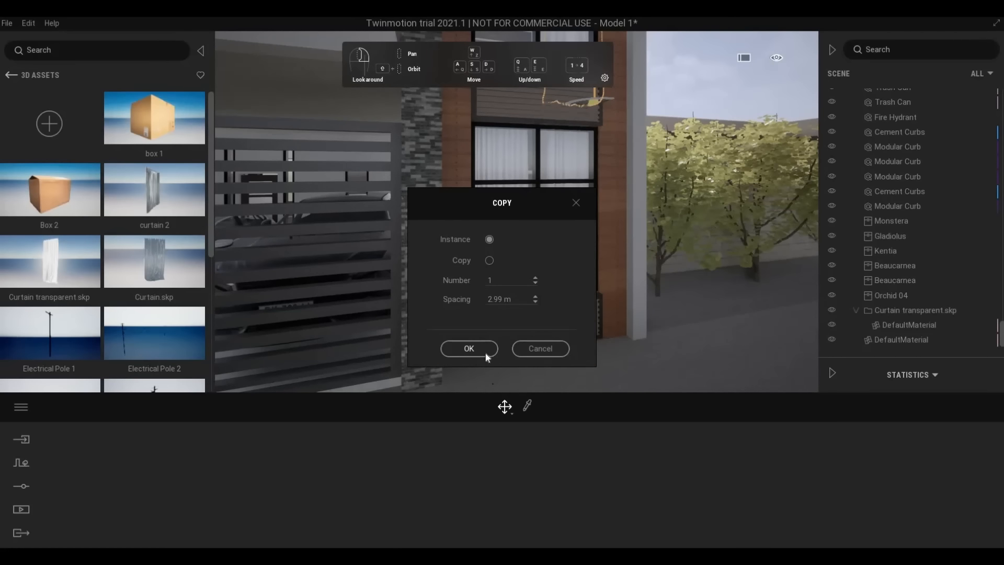
pyautogui.click(484, 352)
pyautogui.moveTo(584, 84); pyautogui.dragTo(574, 288, button='middle')
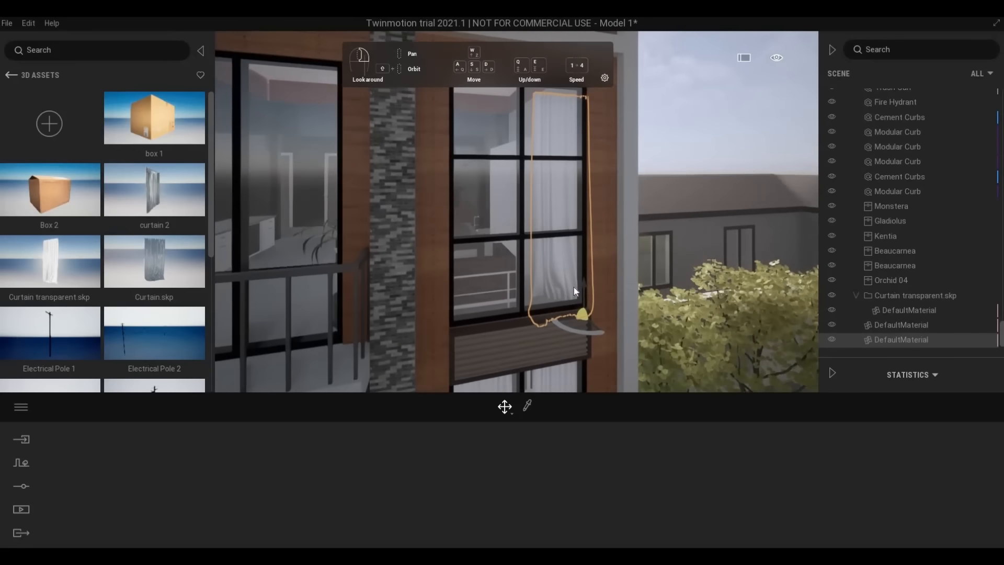
# Step: Adjust the upper-floor curtain's vertical position and stretch its height to cover the taller window
pyautogui.moveTo(585, 280); pyautogui.dragTo(586, 263)
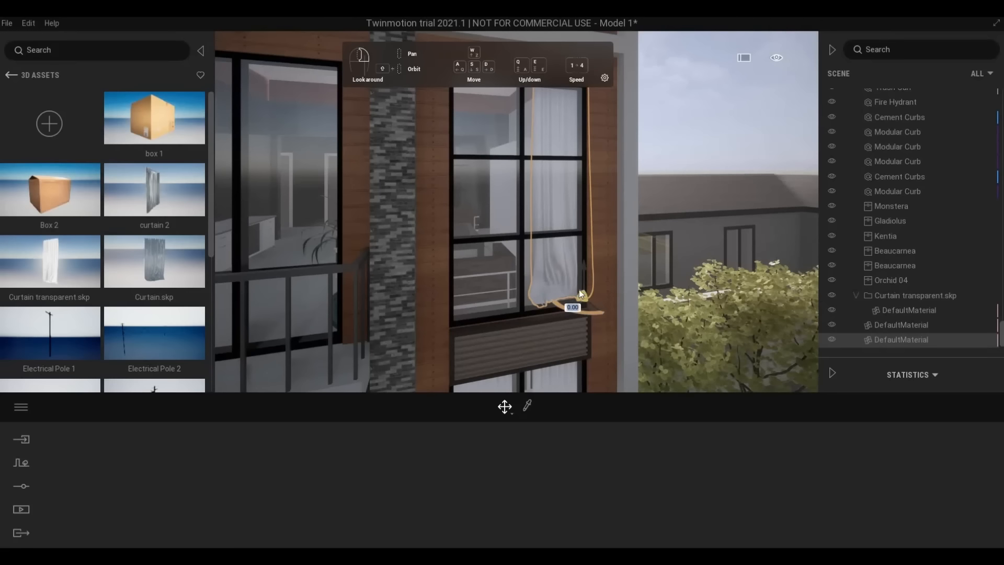
pyautogui.press('Tab')
pyautogui.press('Tab')
pyautogui.moveTo(585, 265); pyautogui.dragTo(588, 291)
pyautogui.press('Tab')
pyautogui.press('Escape')
# Step: Copy the upper-floor curtain to the window's left half as one instance with 1.21 m spacing
pyautogui.scroll(-10, 554, 339)
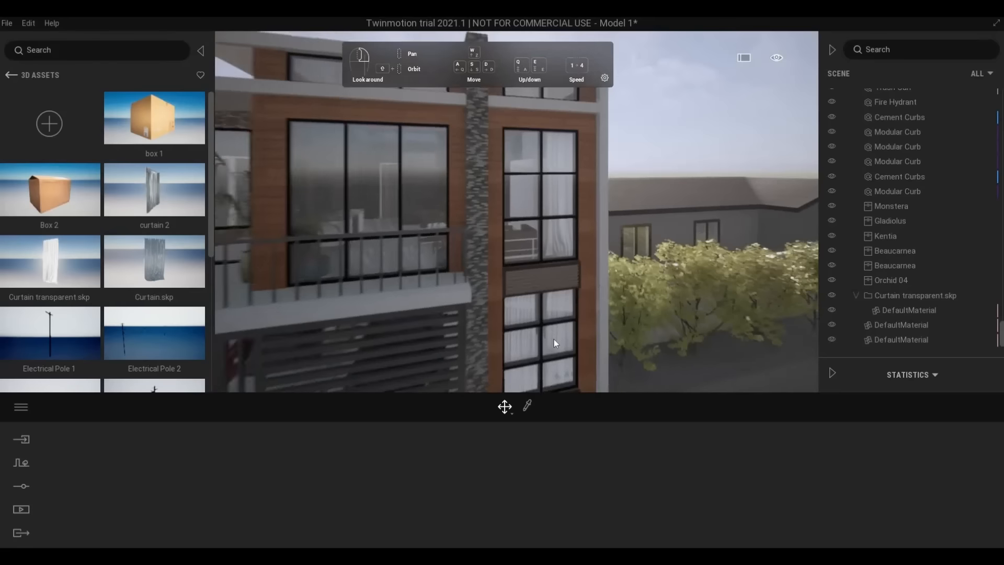
pyautogui.scroll(10, 544, 349)
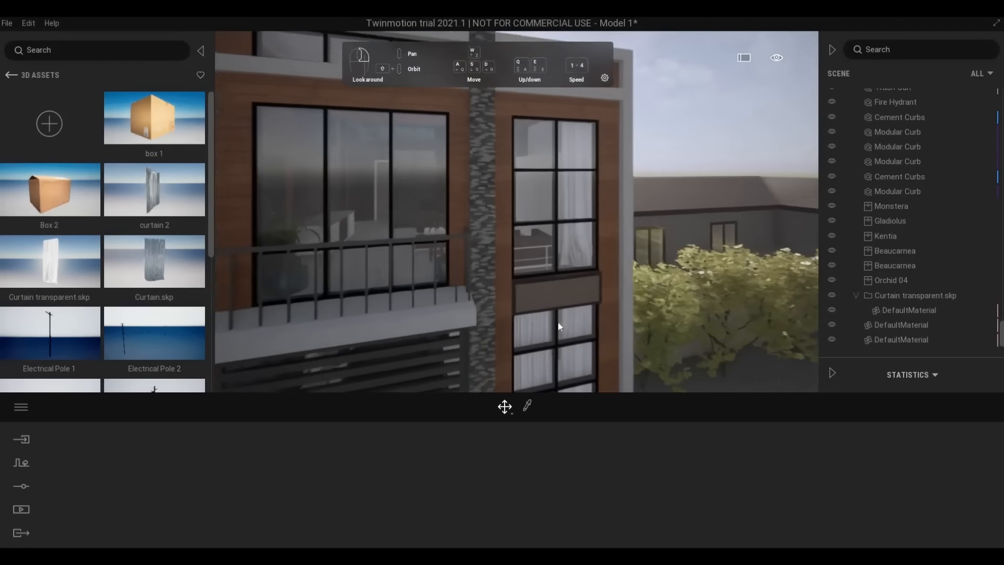
pyautogui.scroll(-5, 539, 376)
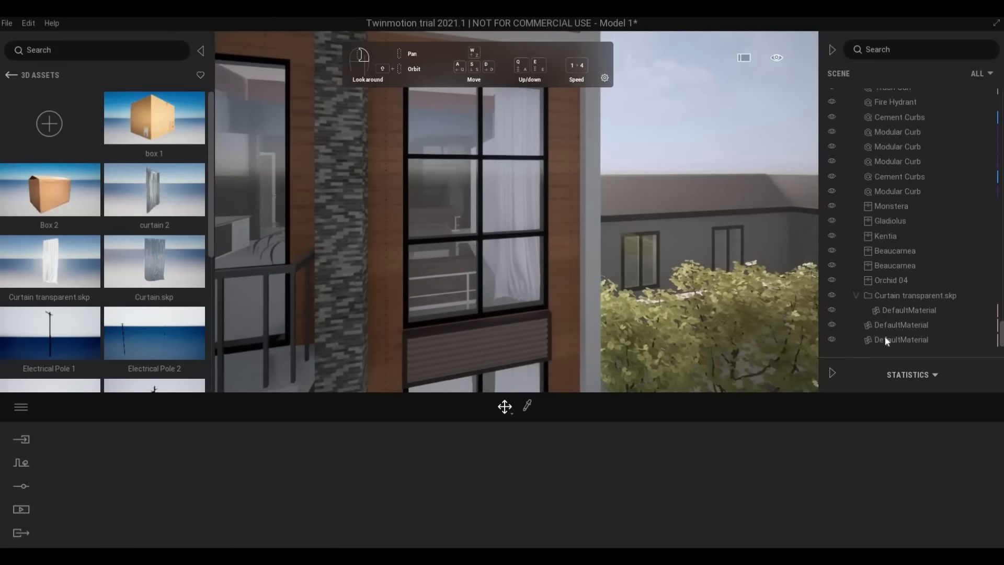
pyautogui.click(889, 340)
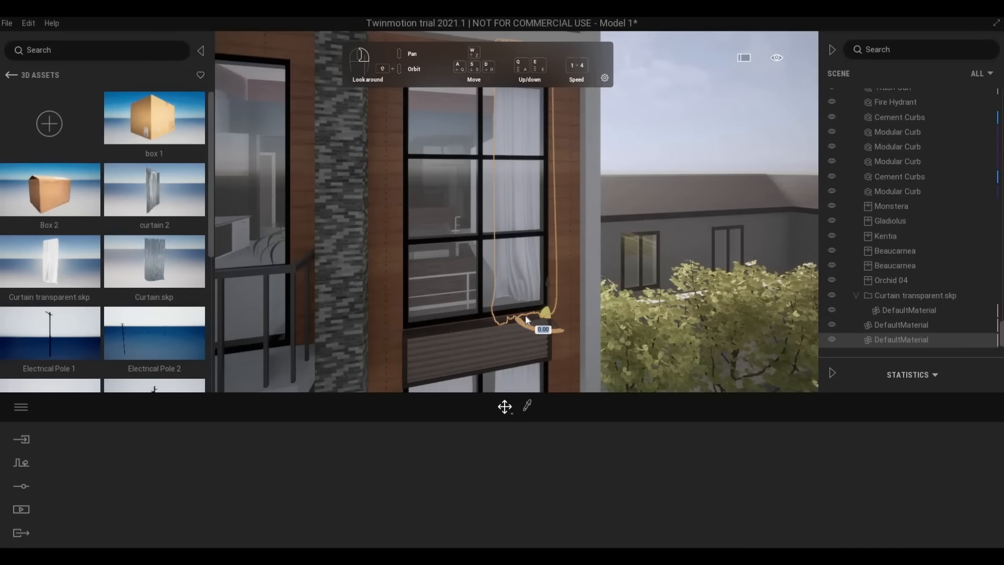
pyautogui.moveTo(531, 320); pyautogui.dragTo(431, 341)
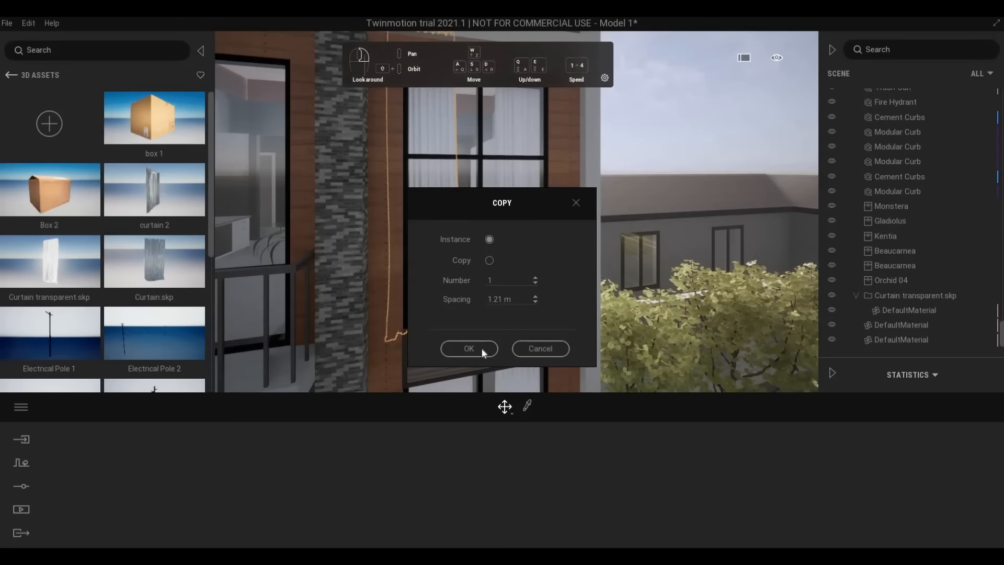
pyautogui.click(474, 348)
# Step: Try to reposition the left upper-floor curtain, and undo the move
pyautogui.click(880, 341)
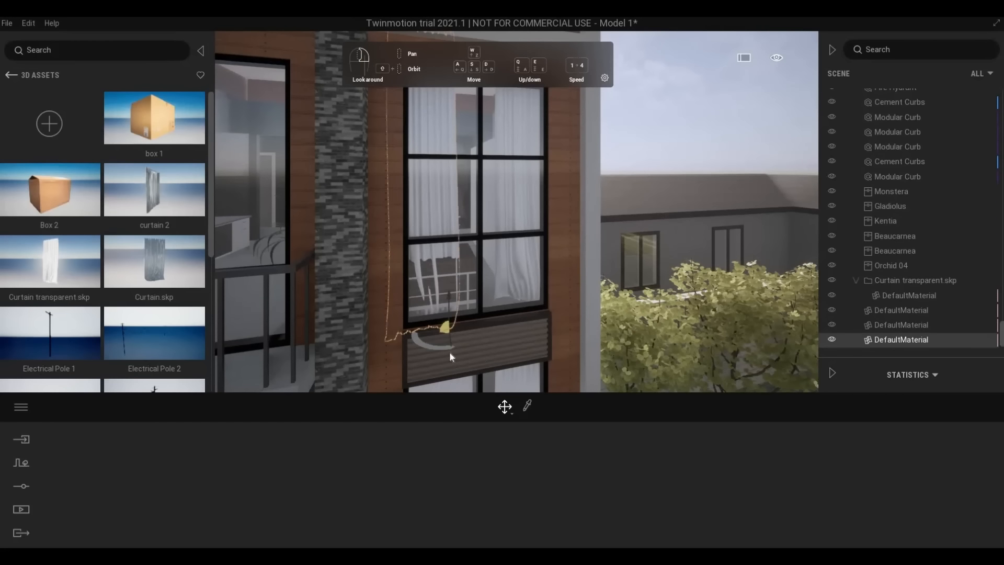
pyautogui.moveTo(451, 343); pyautogui.dragTo(463, 325)
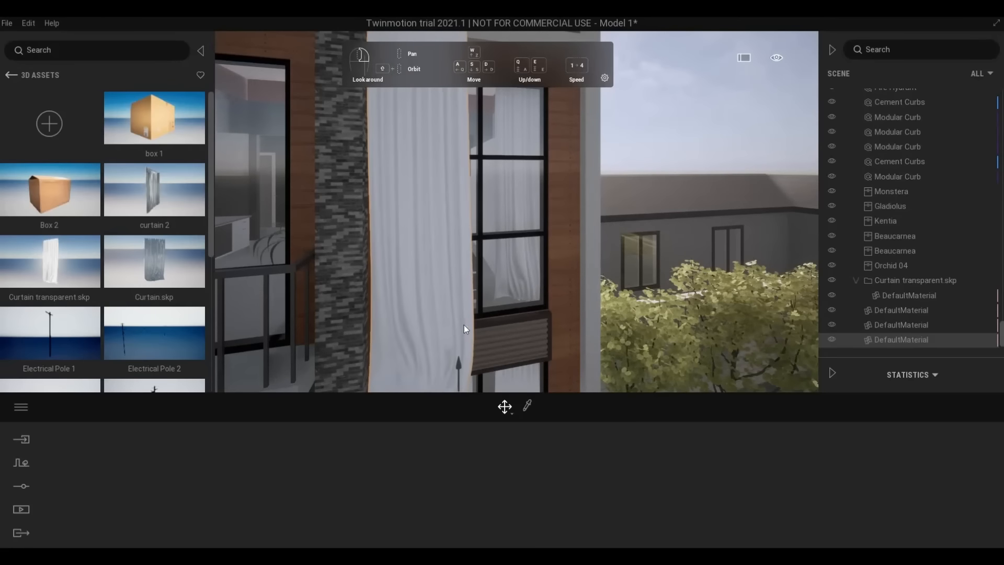
pyautogui.hotkey('ctrl', 'z')
pyautogui.hotkey('ctrl', 'z')
pyautogui.press('a')
pyautogui.press('w')
pyautogui.moveTo(473, 324)
pyautogui.mouseDown(button='right')
pyautogui.moveTo(539, 325)
pyautogui.moveTo(475, 330)
pyautogui.mouseUp(button='right')
pyautogui.press('s')
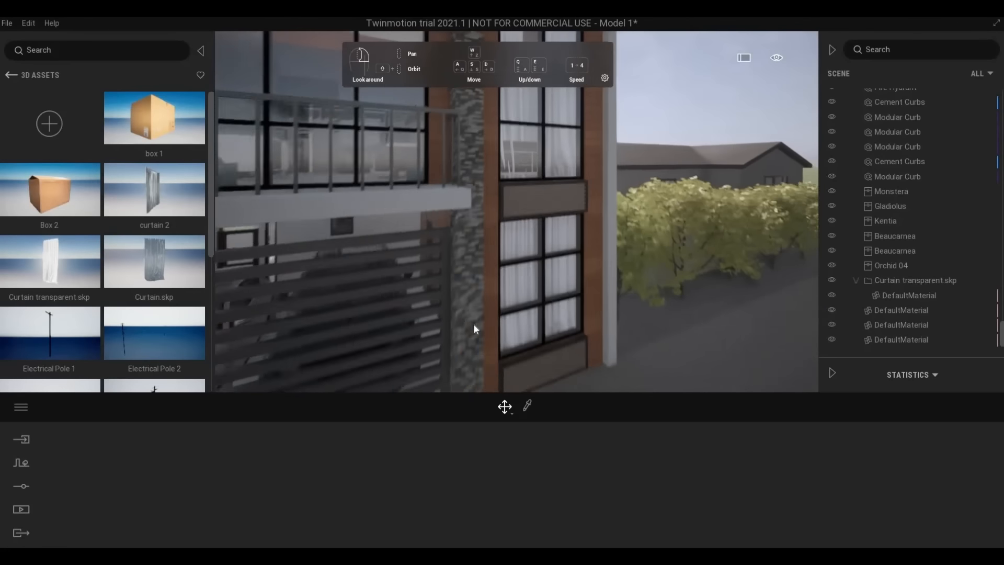
# Step: Copy the narrow upper-floor window's left curtain twice into the wide balcony window, placing the second copy as one instance with 1.15 m spacing
pyautogui.press('d')
pyautogui.press('w')
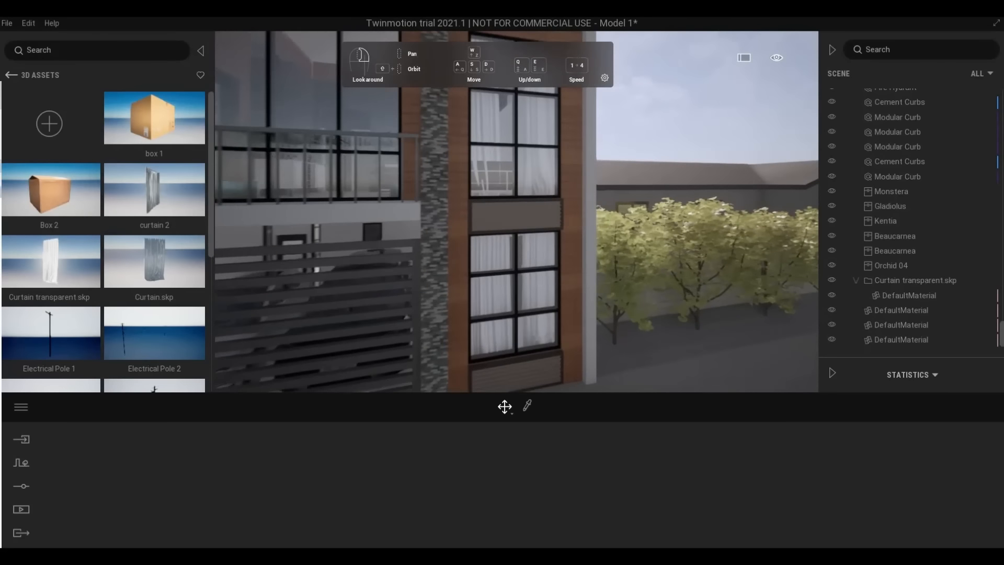
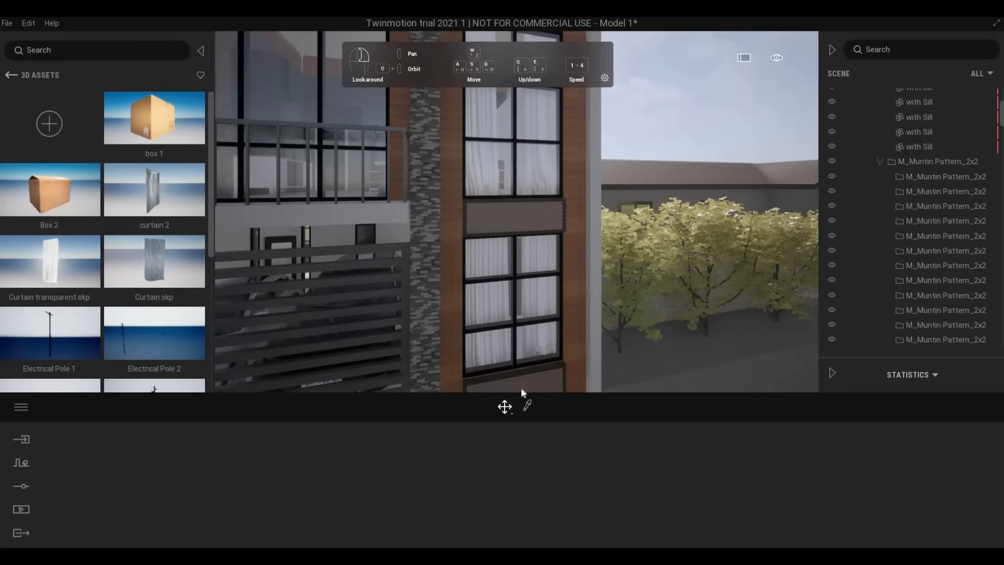
pyautogui.press('s')
pyautogui.moveTo(544, 335); pyautogui.dragTo(627, 206, button='right')
pyautogui.press('a')
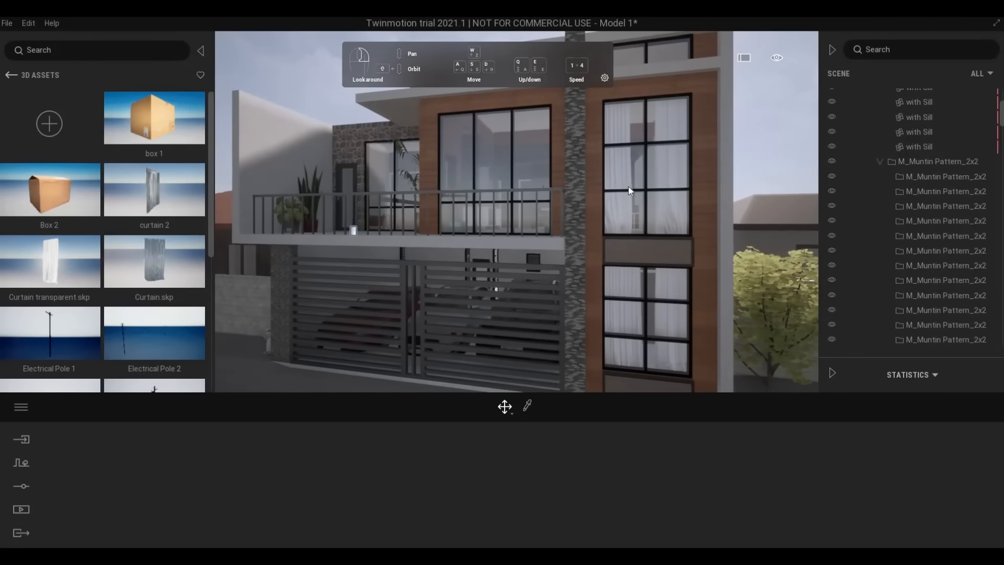
pyautogui.click(631, 180)
pyautogui.press('a')
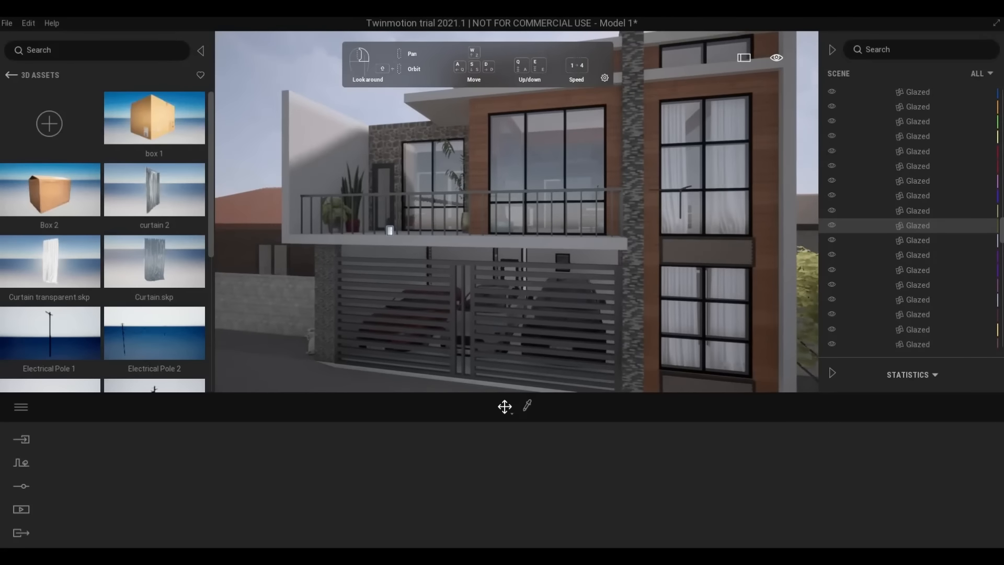
pyautogui.moveTo(999, 235); pyautogui.dragTo(995, 290)
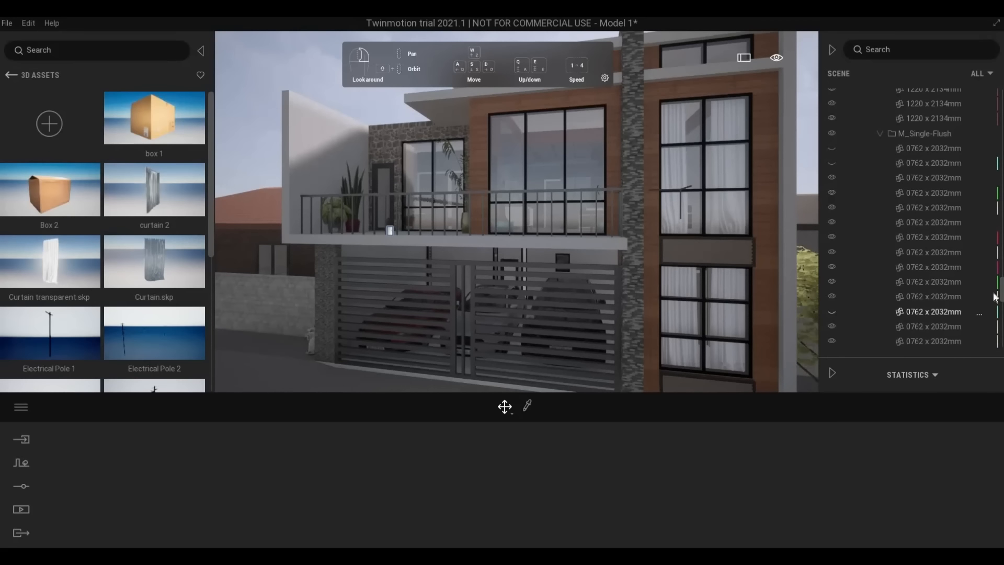
pyautogui.scroll(-10, 920, 324)
pyautogui.click(920, 340)
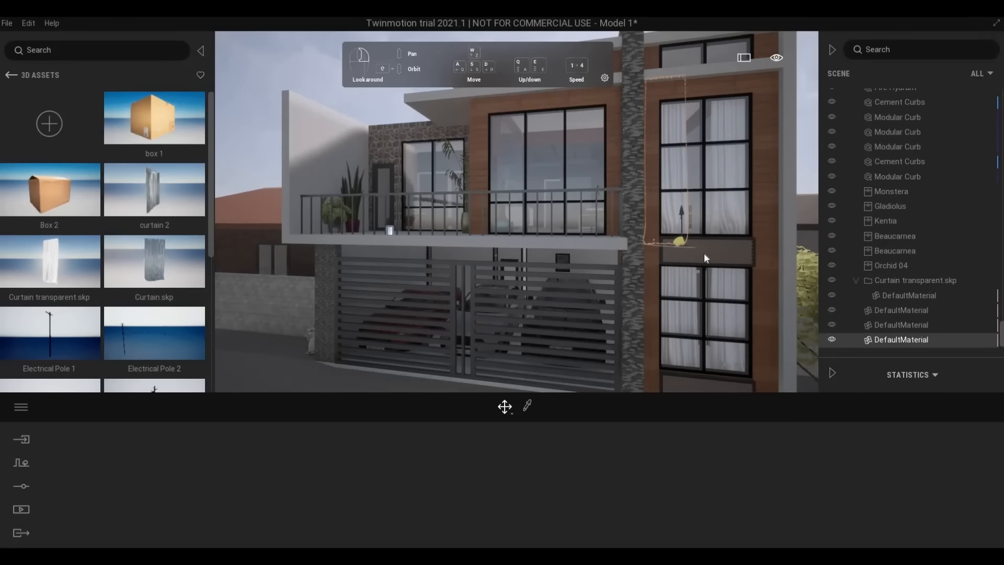
pyautogui.scroll(4, 684, 269)
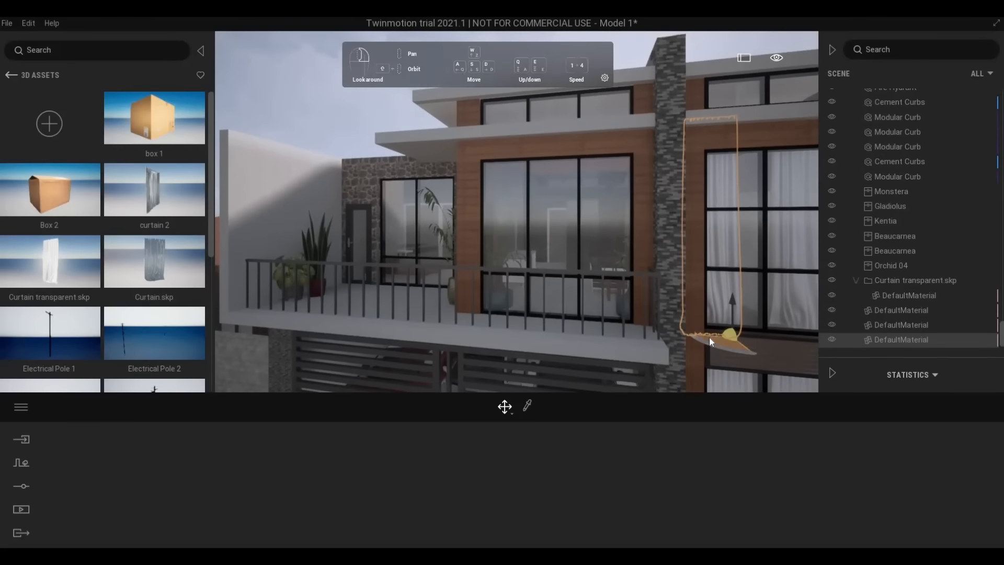
pyautogui.moveTo(709, 338); pyautogui.dragTo(723, 340)
pyautogui.moveTo(727, 345); pyautogui.dragTo(656, 359, button='right')
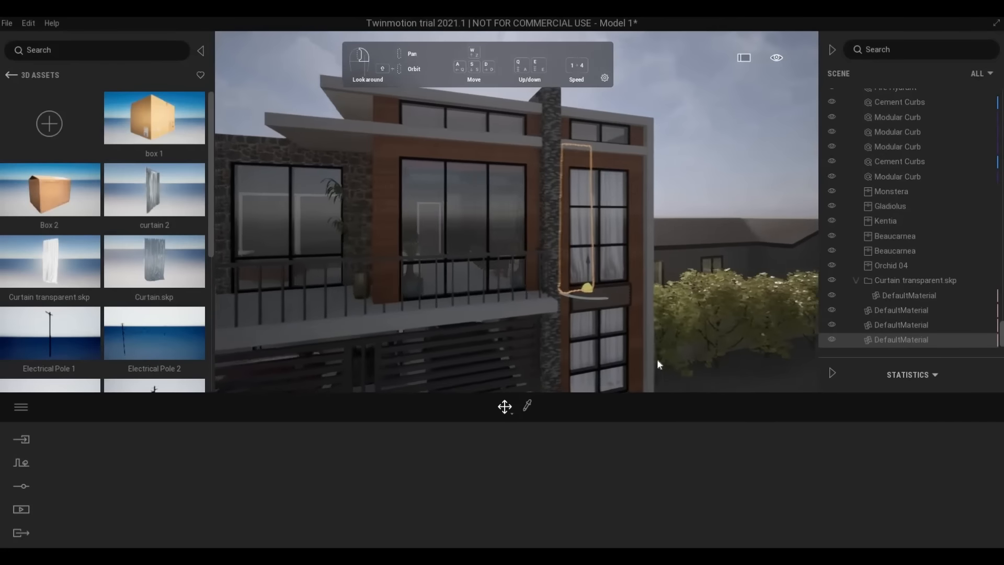
pyautogui.scroll(3, 657, 359)
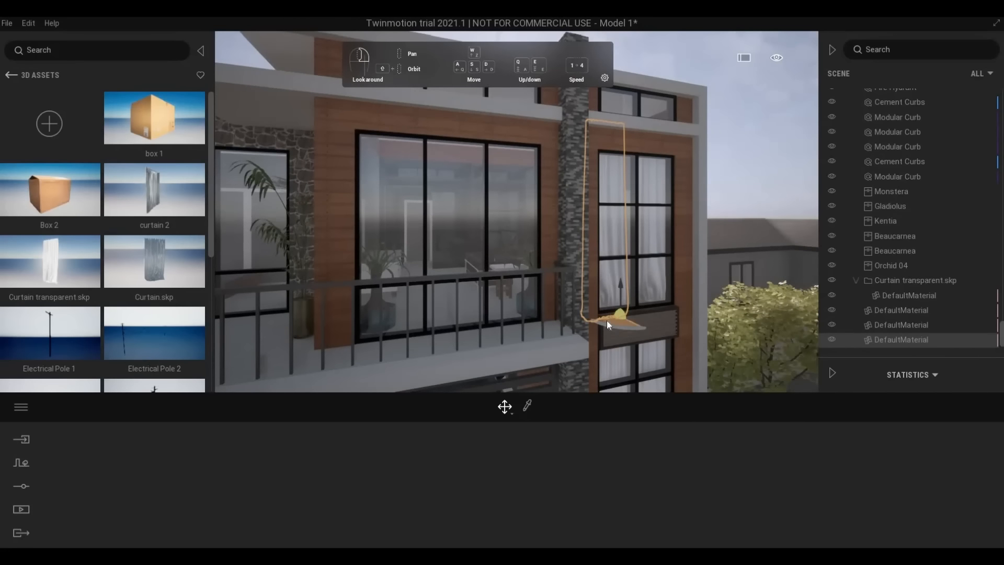
pyautogui.moveTo(607, 318); pyautogui.dragTo(420, 344)
pyautogui.click(478, 349)
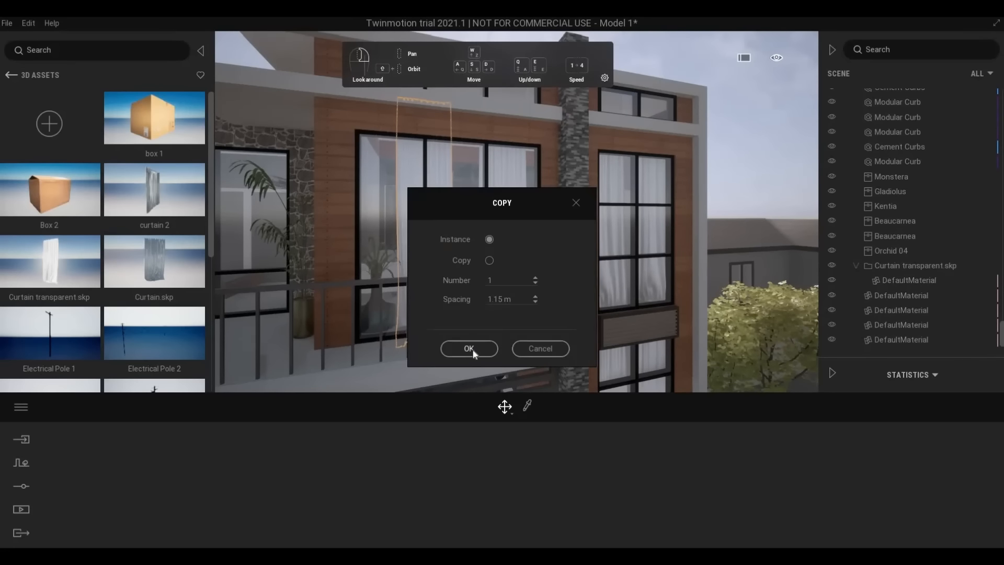
pyautogui.click(473, 351)
# Step: Copy the wide balcony window's left curtain out past the wood wall towards the stone-wall window
pyautogui.press('s')
pyautogui.press('a')
pyautogui.moveTo(425, 315); pyautogui.dragTo(440, 318, button='right')
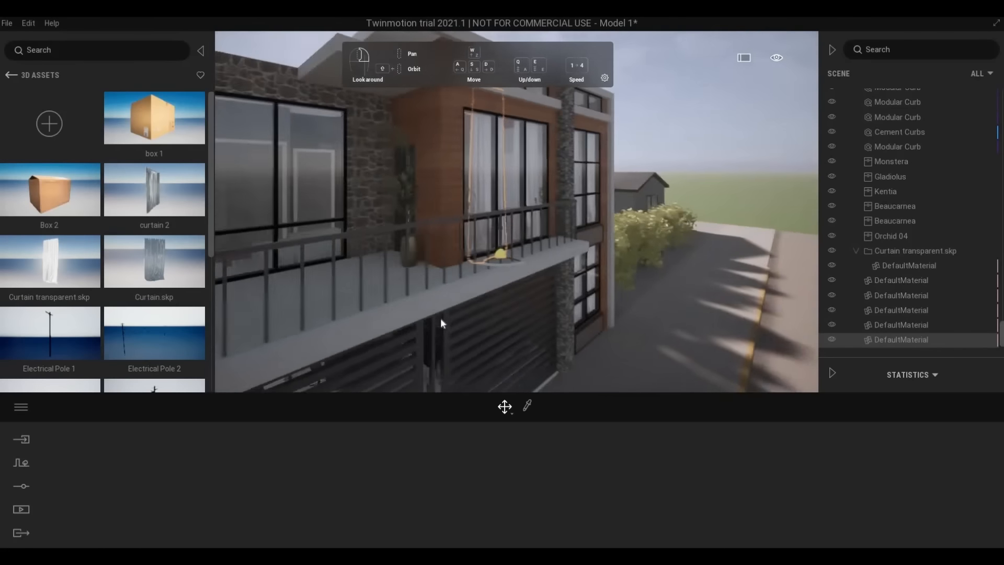
pyautogui.press('w')
pyautogui.press('q')
pyautogui.click(528, 340)
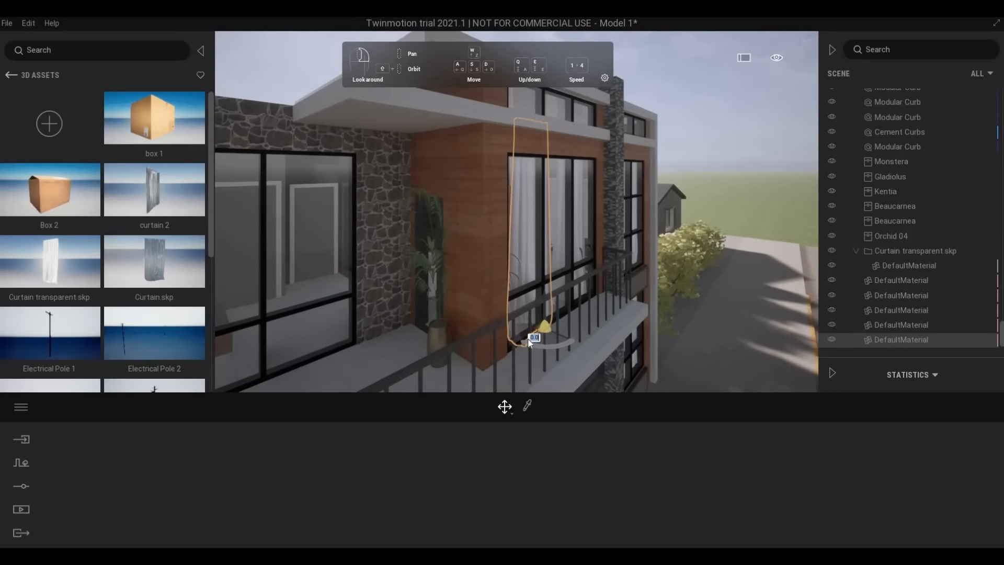
pyautogui.moveTo(511, 359); pyautogui.dragTo(422, 390)
pyautogui.click(447, 353)
# Step: Move the newly copied curtain behind the right half of the stone-wall window on the balcony
pyautogui.press('a')
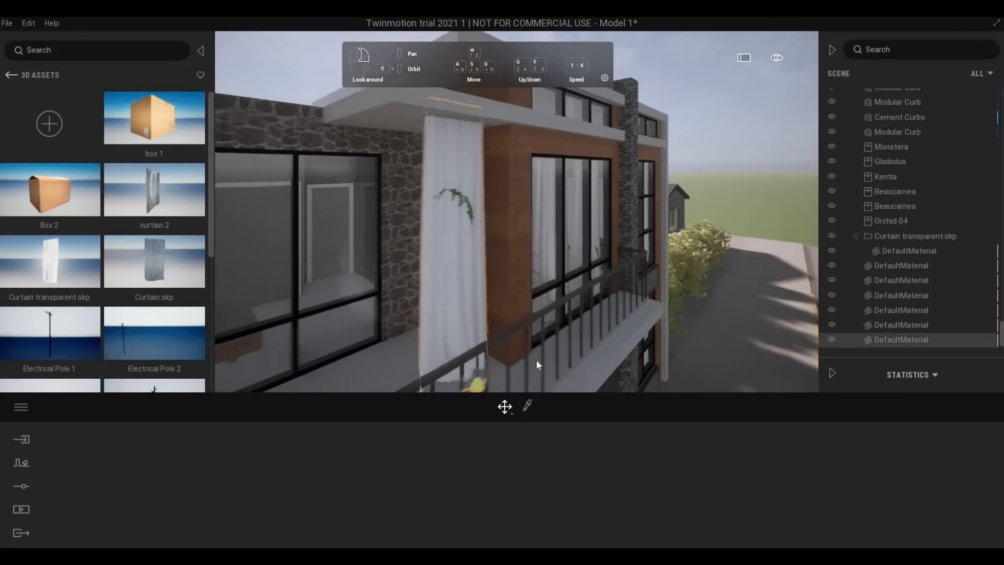
pyautogui.press('s')
pyautogui.click(507, 261)
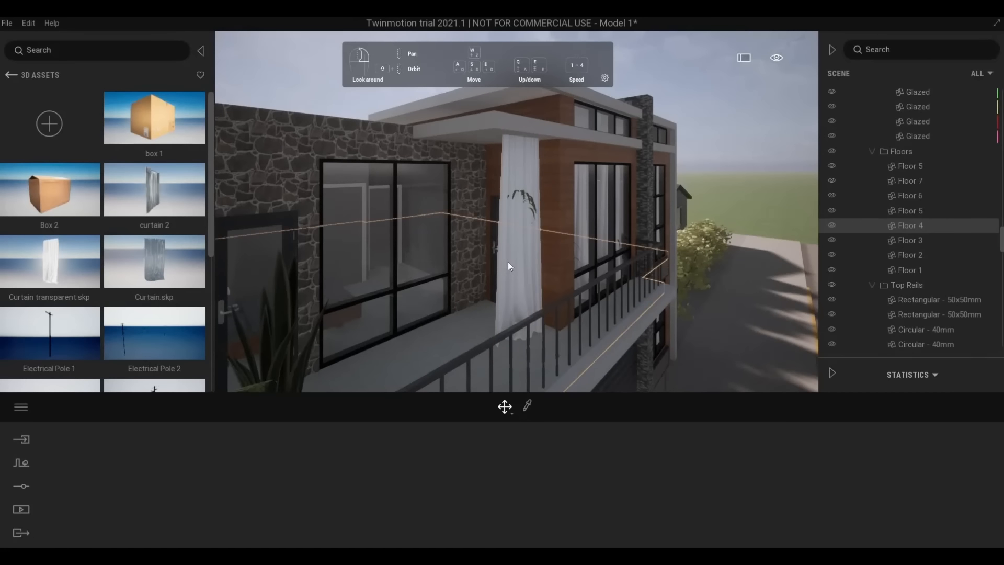
pyautogui.click(508, 262)
pyautogui.moveTo(557, 353); pyautogui.dragTo(478, 327)
pyautogui.press('d')
pyautogui.moveTo(483, 324); pyautogui.dragTo(476, 324, button='right')
pyautogui.press('w')
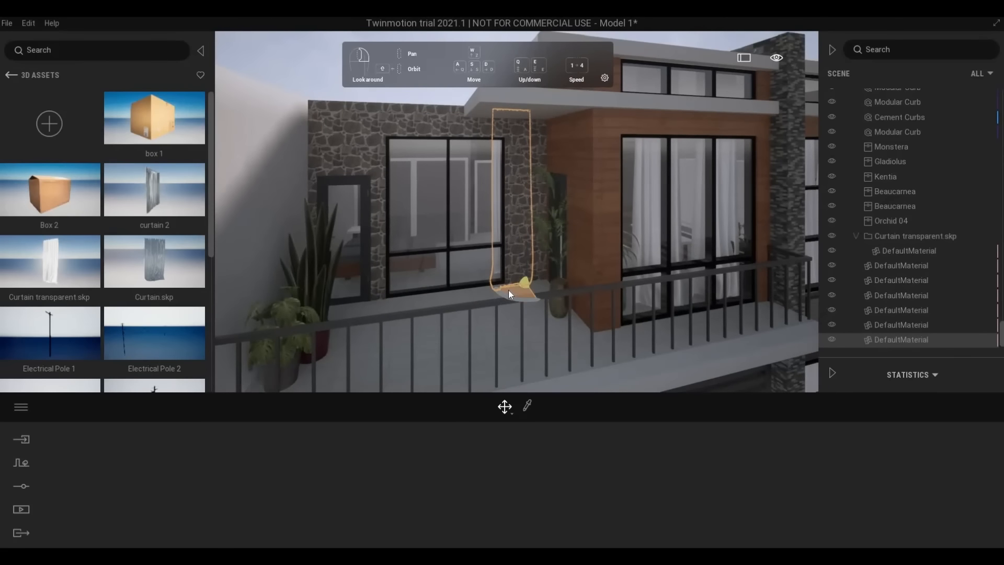
pyautogui.click(503, 287)
pyautogui.press('w')
pyautogui.press('a')
pyautogui.moveTo(528, 328); pyautogui.dragTo(519, 331)
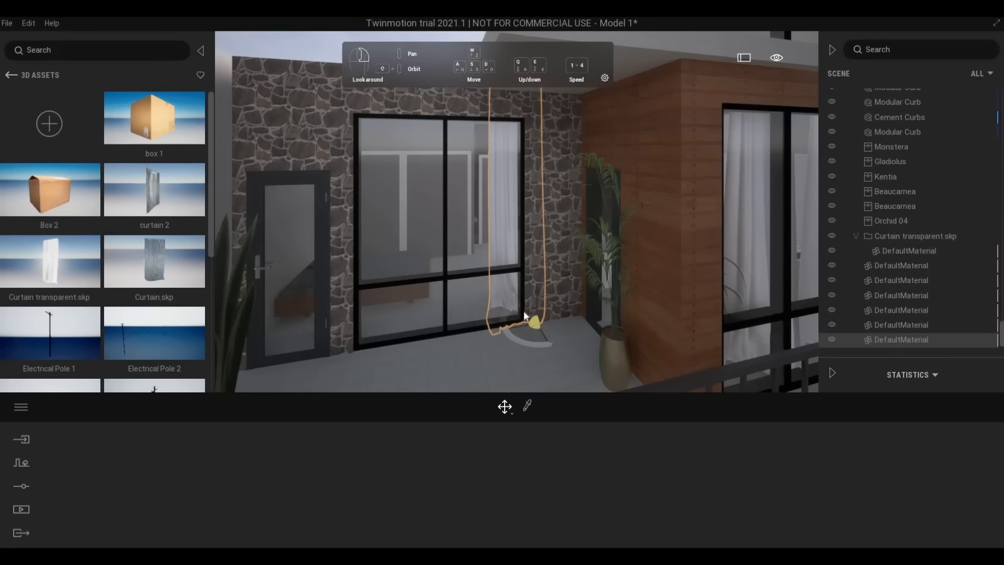
# Step: Adjust the stone-wall window curtain's height and vertical position to fit the window
pyautogui.press('space')
pyautogui.moveTo(536, 295); pyautogui.dragTo(541, 279)
pyautogui.press('space')
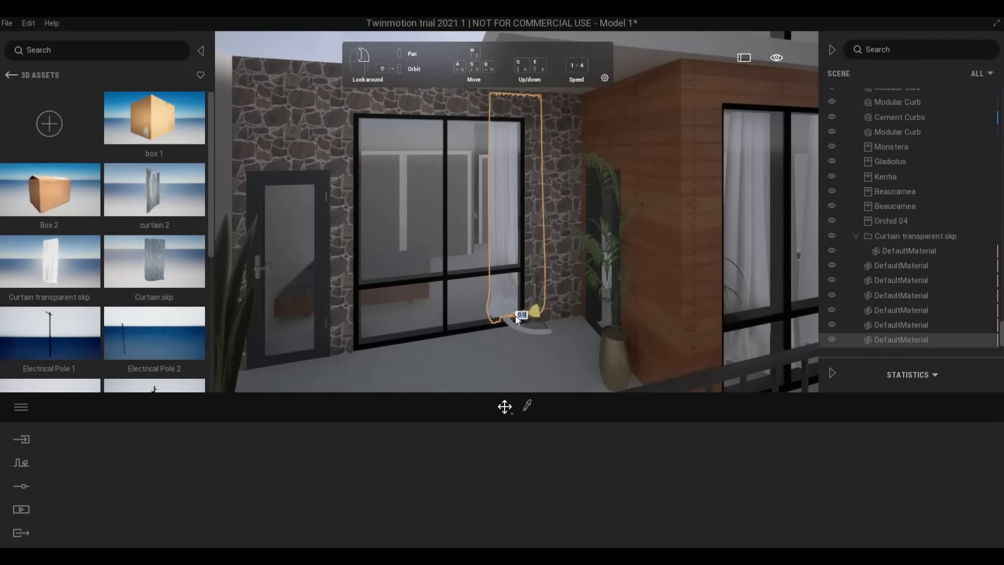
# Step: Copy the curtain to the left half of the stone-wall window and shift the right-hand curtain slightly inward
pyautogui.moveTo(515, 316); pyautogui.dragTo(369, 333)
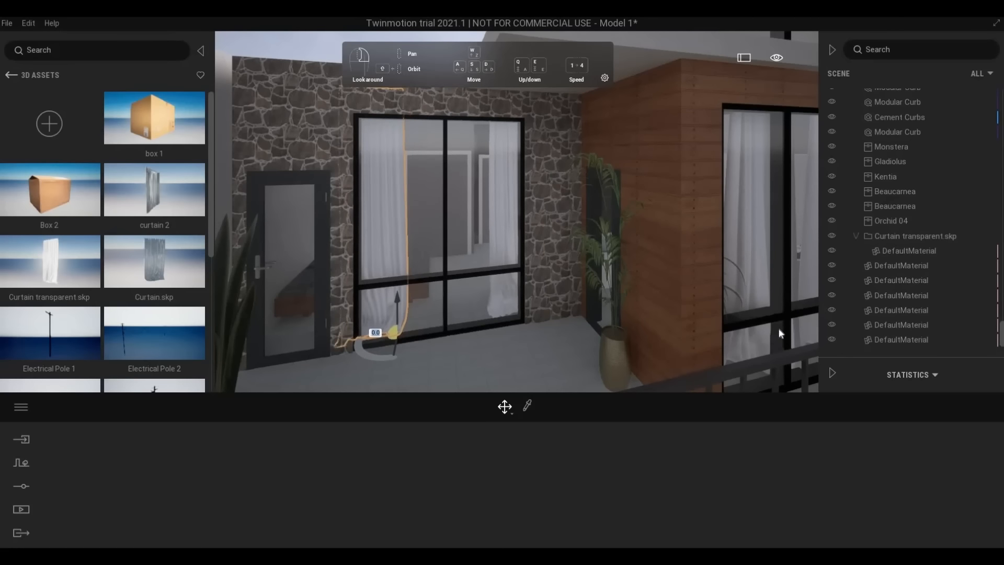
pyautogui.click(460, 350)
pyautogui.click(895, 324)
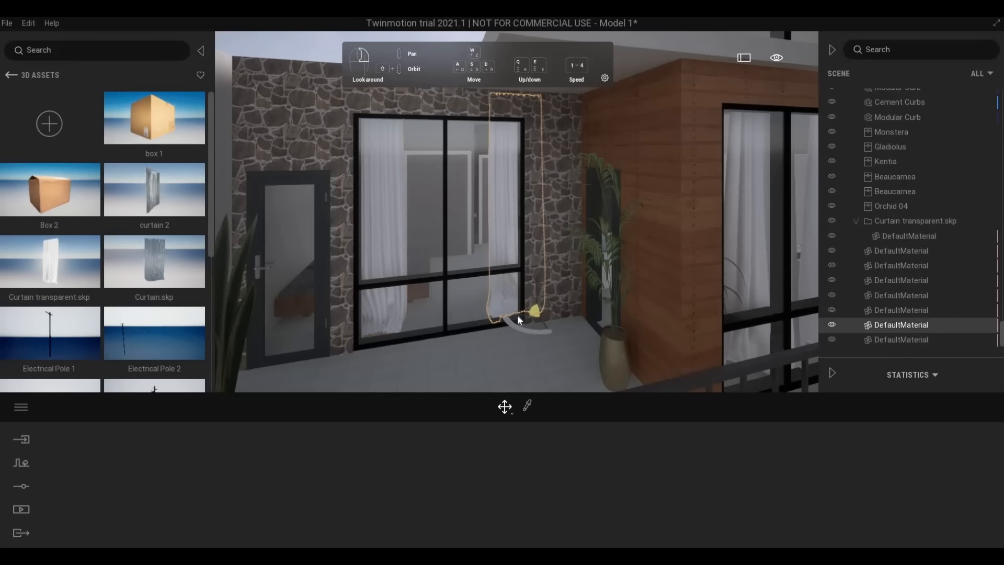
pyautogui.moveTo(517, 315); pyautogui.dragTo(501, 318)
pyautogui.press('Escape')
# Step: Review the curtains in the balcony and narrow front windows from outside the house
pyautogui.press('s')
pyautogui.press('d')
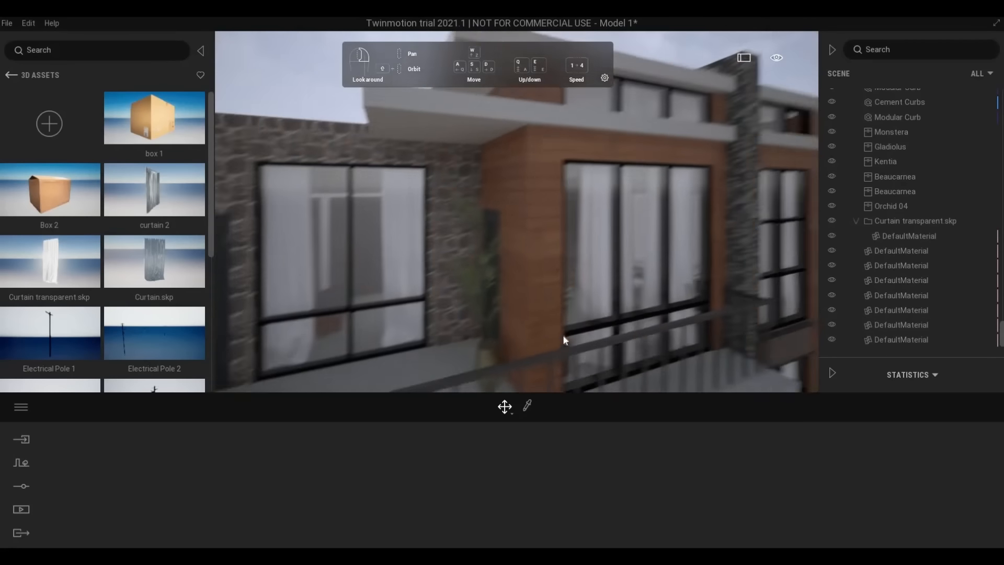
pyautogui.moveTo(564, 339)
pyautogui.mouseDown(button='right')
pyautogui.moveTo(512, 338)
pyautogui.moveTo(492, 324)
pyautogui.moveTo(611, 314)
pyautogui.moveTo(611, 343)
pyautogui.moveTo(571, 343)
pyautogui.mouseUp(button='right')
pyautogui.press('w')
pyautogui.press('s')
pyautogui.press('a')
pyautogui.press('a')
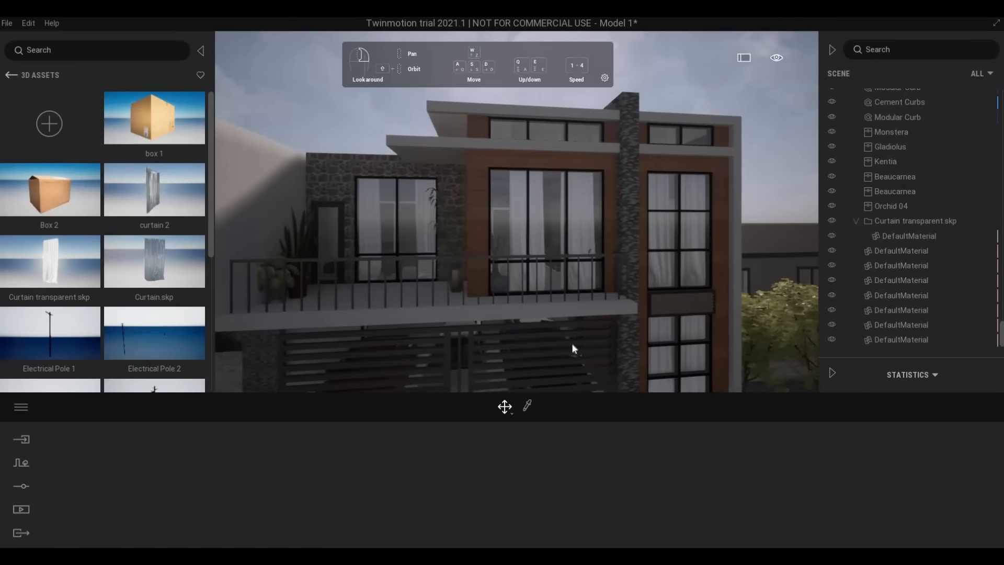
pyautogui.press('d')
pyautogui.press('w')
# Step: Narrow the left and right curtains of the narrow upper-floor window to open a gap between them
pyautogui.click(622, 327)
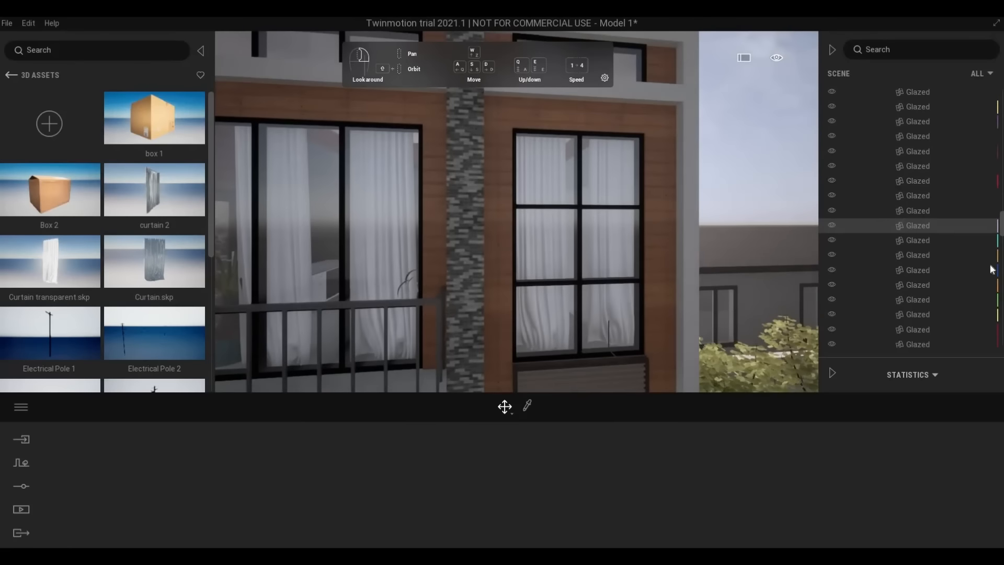
pyautogui.moveTo(1002, 183); pyautogui.dragTo(994, 359)
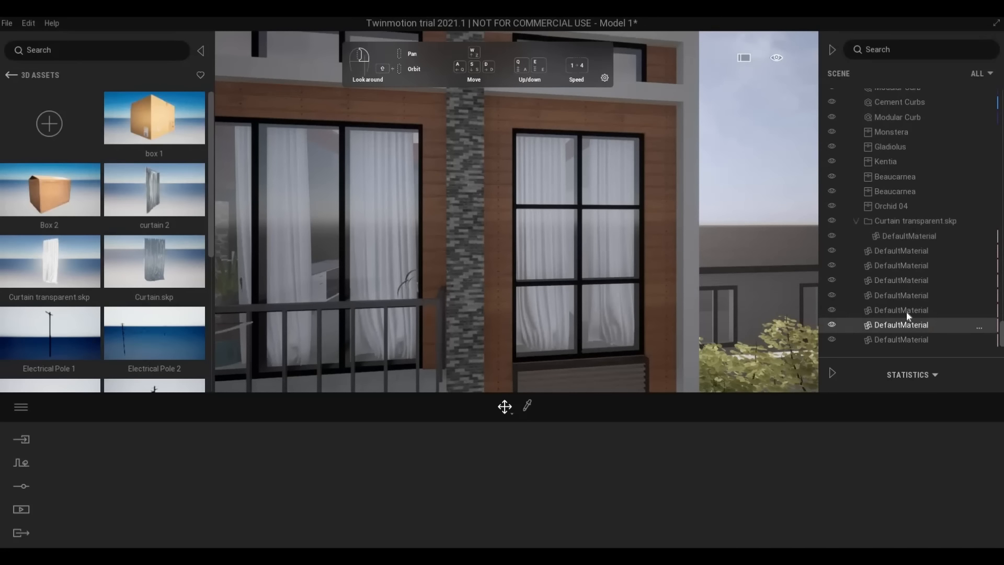
pyautogui.click(902, 281)
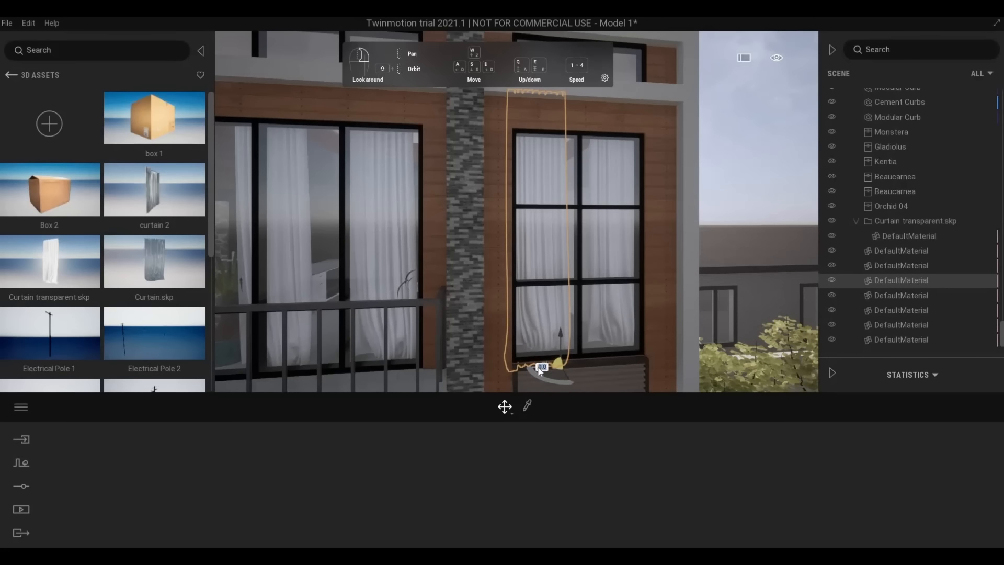
pyautogui.press('space')
pyautogui.moveTo(540, 370); pyautogui.dragTo(522, 366)
pyautogui.press('space')
pyautogui.click(624, 359)
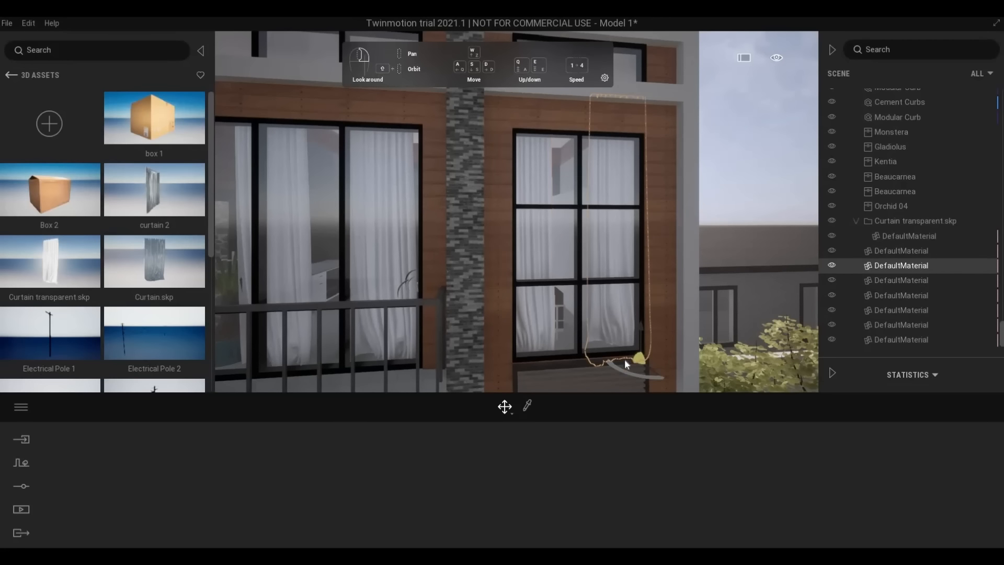
pyautogui.press('space')
pyautogui.press('space')
pyautogui.moveTo(613, 360); pyautogui.dragTo(550, 359)
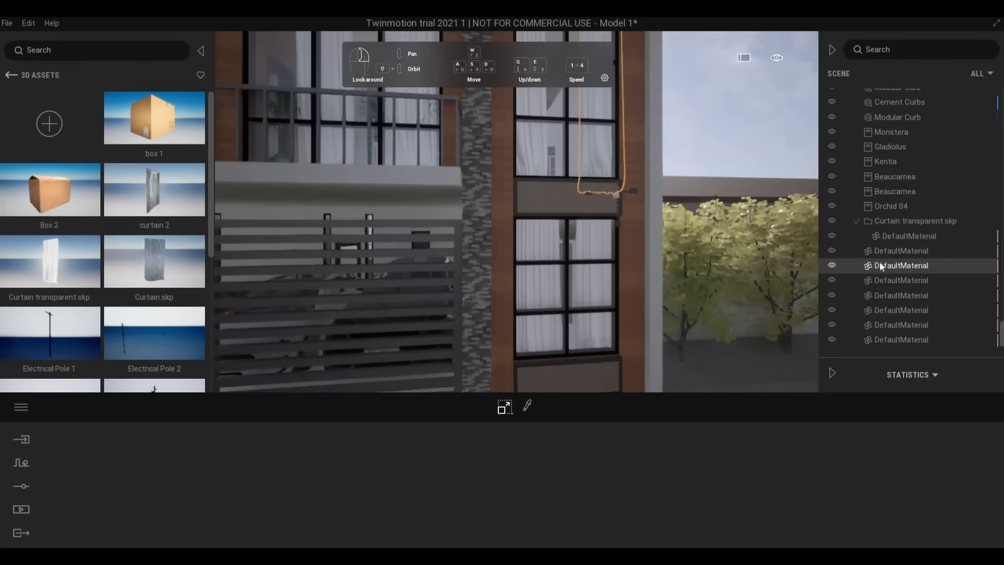
# Step: Narrow the ground-floor window's left curtain and shift it outward to open a gap in the middle
pyautogui.click(888, 251)
pyautogui.scroll(-1, 537, 372)
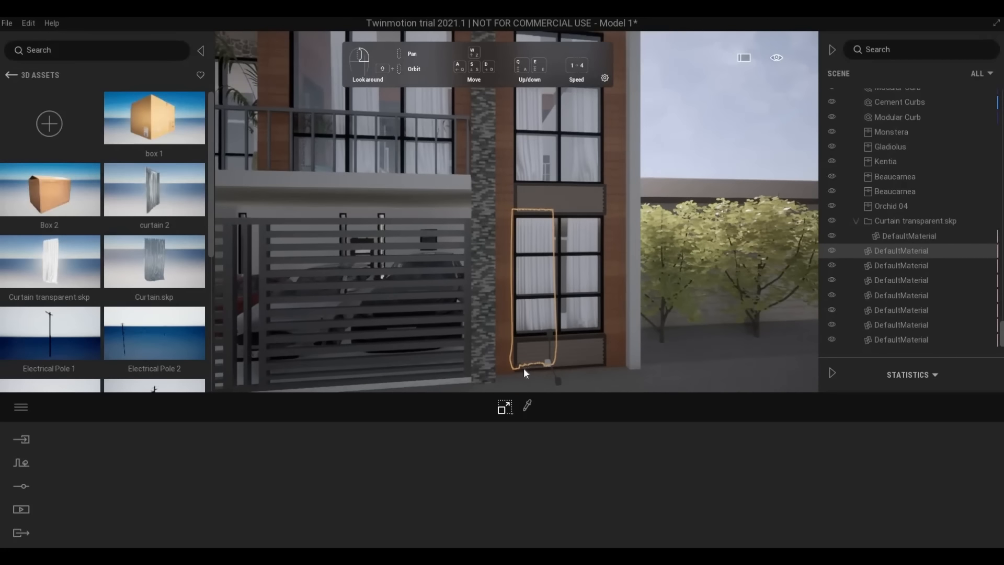
pyautogui.moveTo(519, 367); pyautogui.dragTo(530, 370)
pyautogui.press('space')
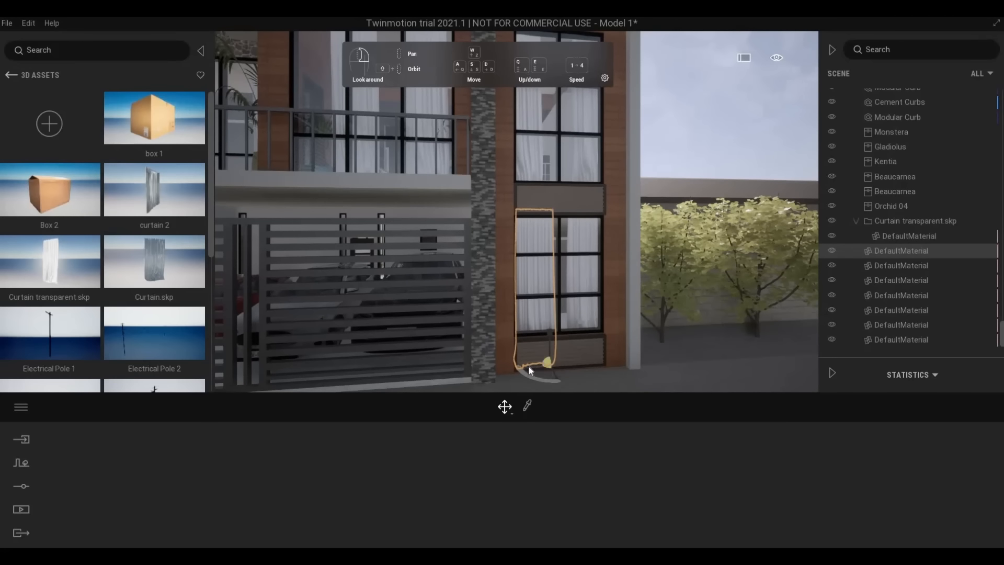
pyautogui.moveTo(524, 368); pyautogui.dragTo(552, 365)
pyautogui.press('space')
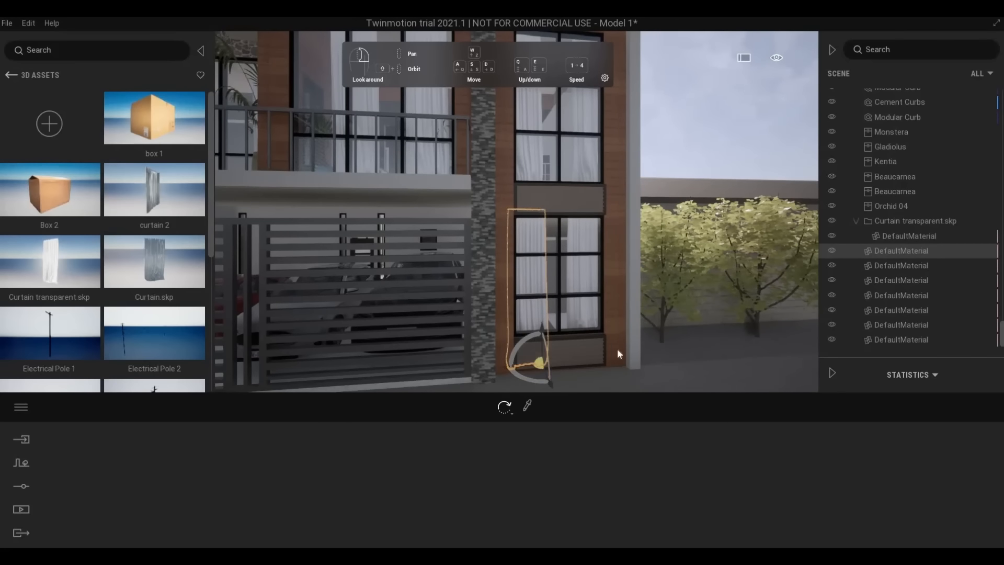
pyautogui.press('Escape')
# Step: Place Lawn 01 from the grass and flowers library on the planted strip beside the house
pyautogui.press('s')
pyautogui.moveTo(616, 348); pyautogui.dragTo(559, 347, button='right')
pyautogui.press('w')
pyautogui.press('s')
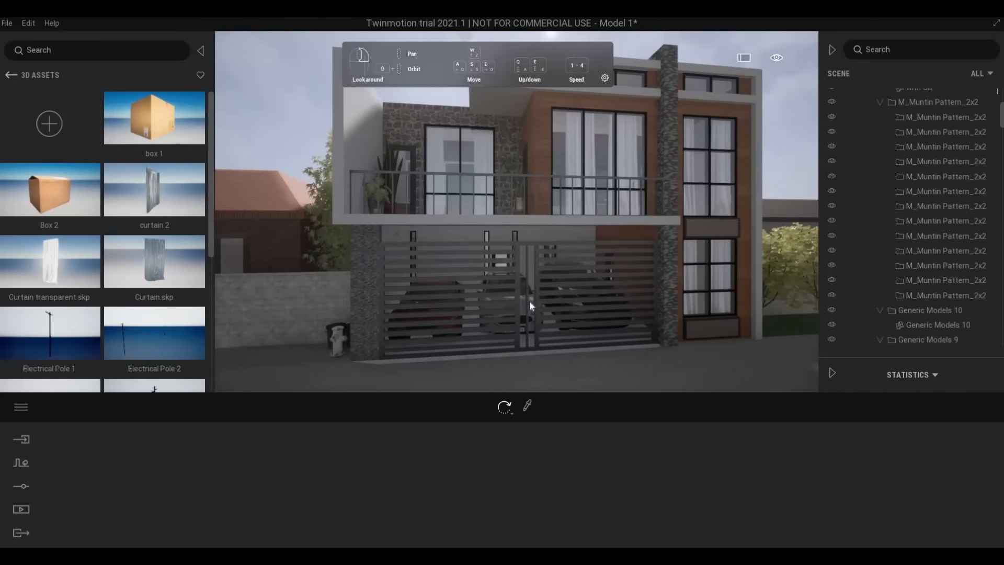
pyautogui.moveTo(532, 306); pyautogui.dragTo(598, 311, button='right')
pyautogui.press('w')
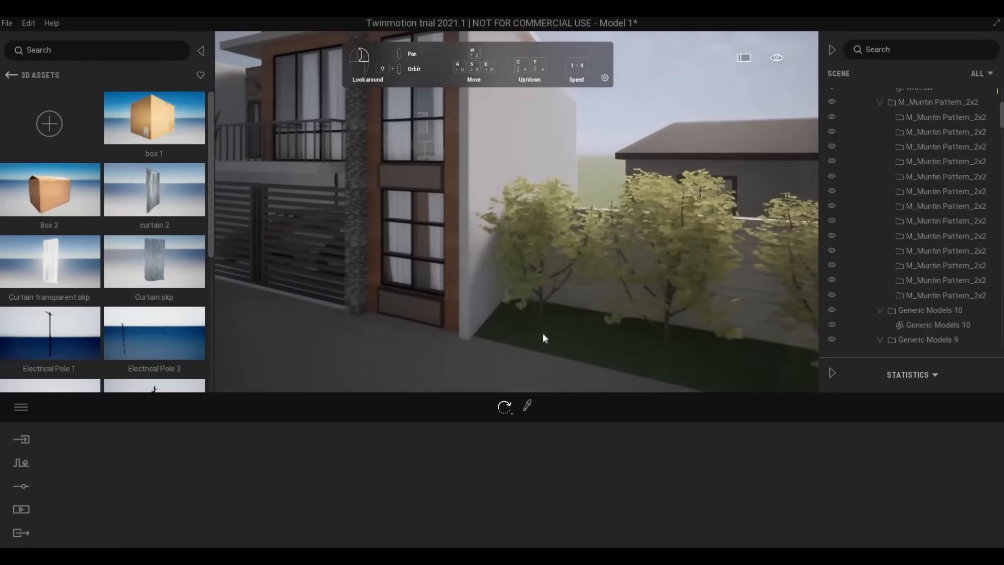
pyautogui.click(10, 75)
pyautogui.click(10, 75)
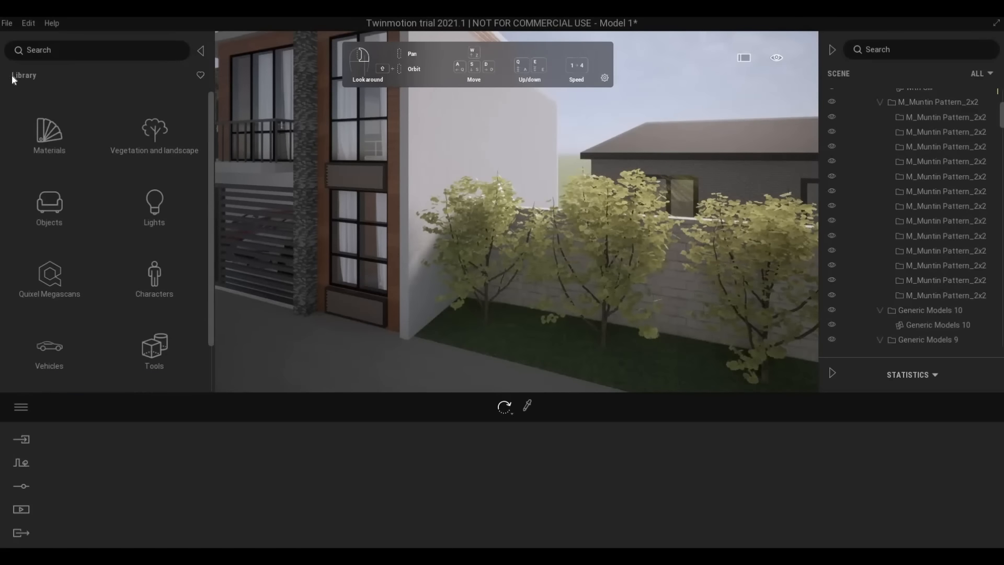
pyautogui.click(133, 135)
pyautogui.click(160, 219)
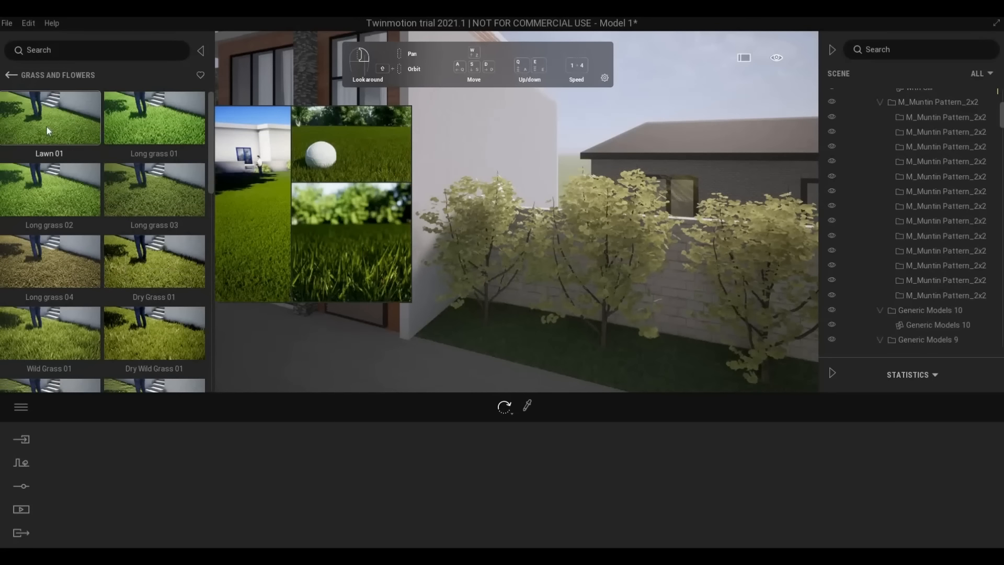
pyautogui.moveTo(46, 126); pyautogui.dragTo(462, 322)
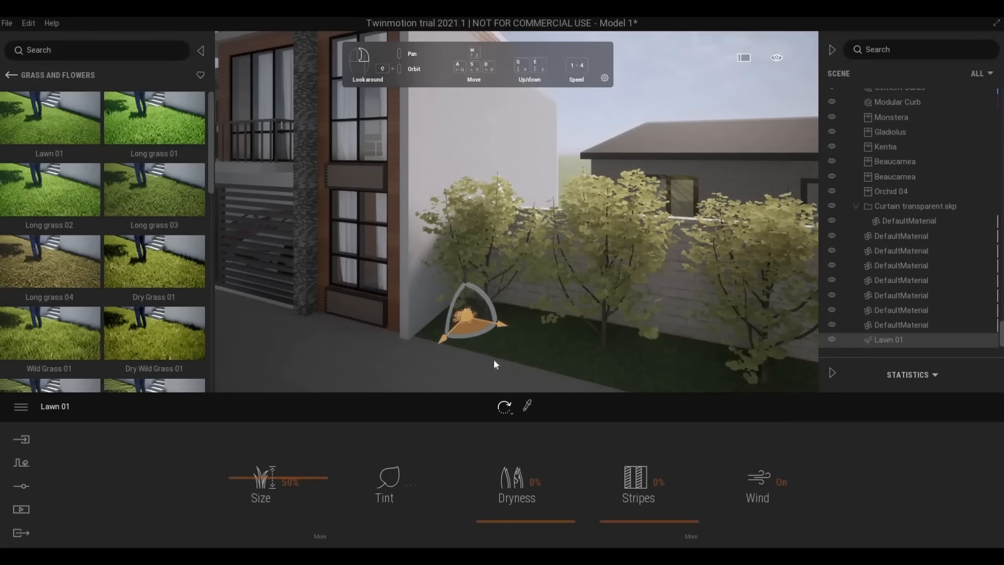
pyautogui.keyDown('shift'); pyautogui.moveTo(494, 360); pyautogui.dragTo(412, 366, button='middle'); pyautogui.keyUp('shift')
pyautogui.scroll(3, 422, 365)
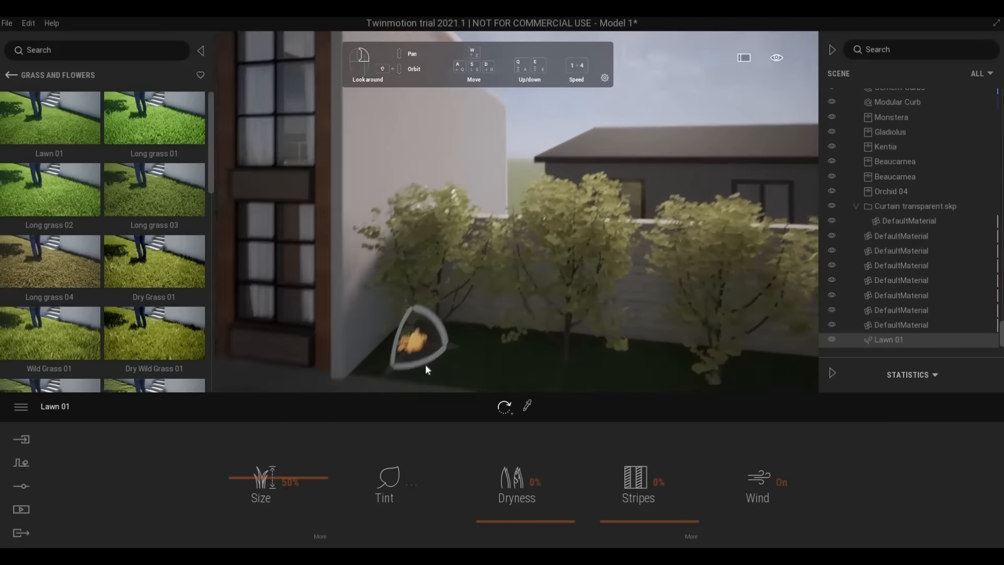
# Step: Place another Lawn 01 patch near the front edge of the planted strip beside the house
pyautogui.moveTo(63, 126); pyautogui.dragTo(535, 336)
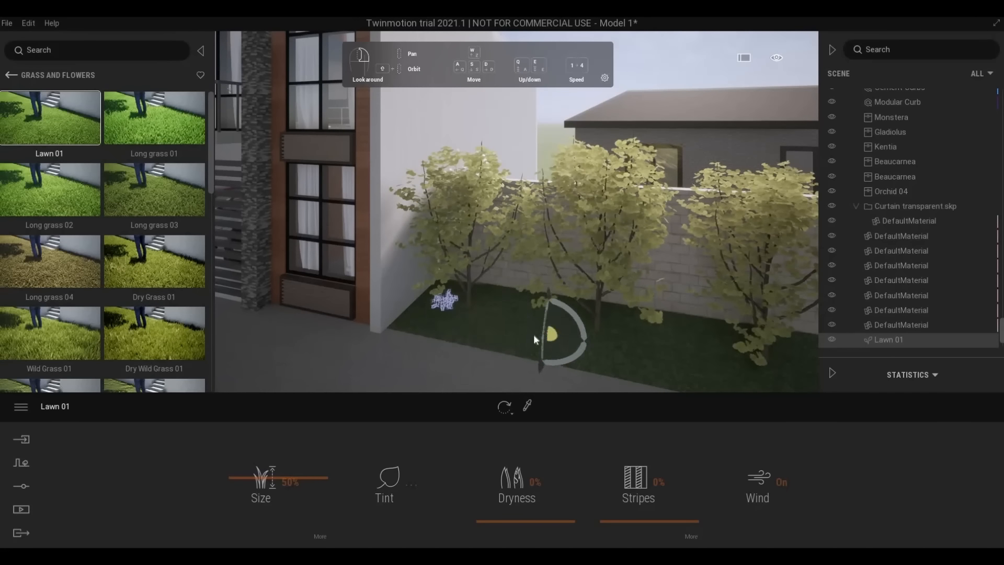
pyautogui.scroll(2, 448, 345)
pyautogui.click(439, 356)
pyautogui.scroll(3, 496, 353)
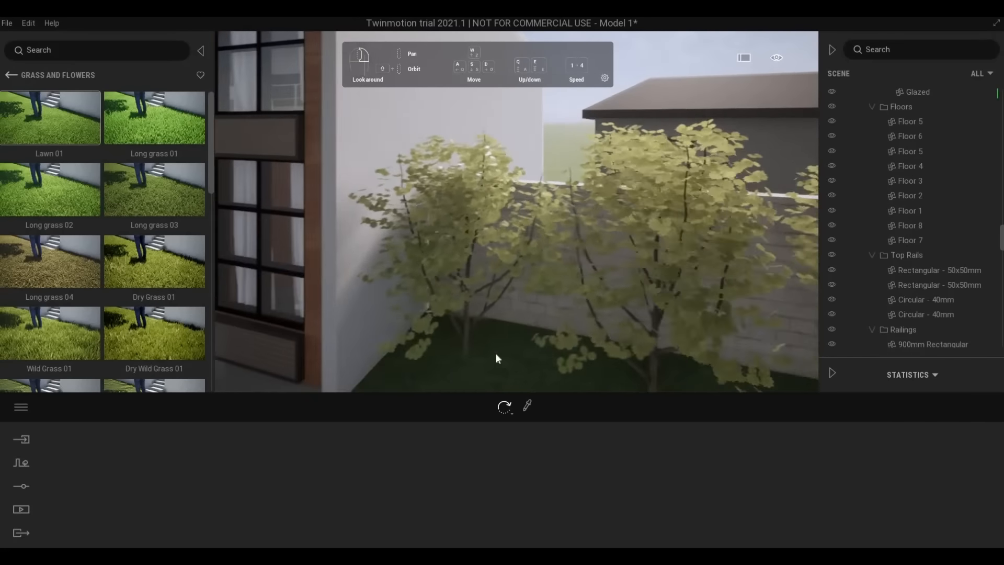
# Step: Examine the lawn coverage up close at the end of the planted strip next to the house wall
pyautogui.scroll(2, 500, 349)
pyautogui.moveTo(498, 346); pyautogui.dragTo(530, 278, button='middle')
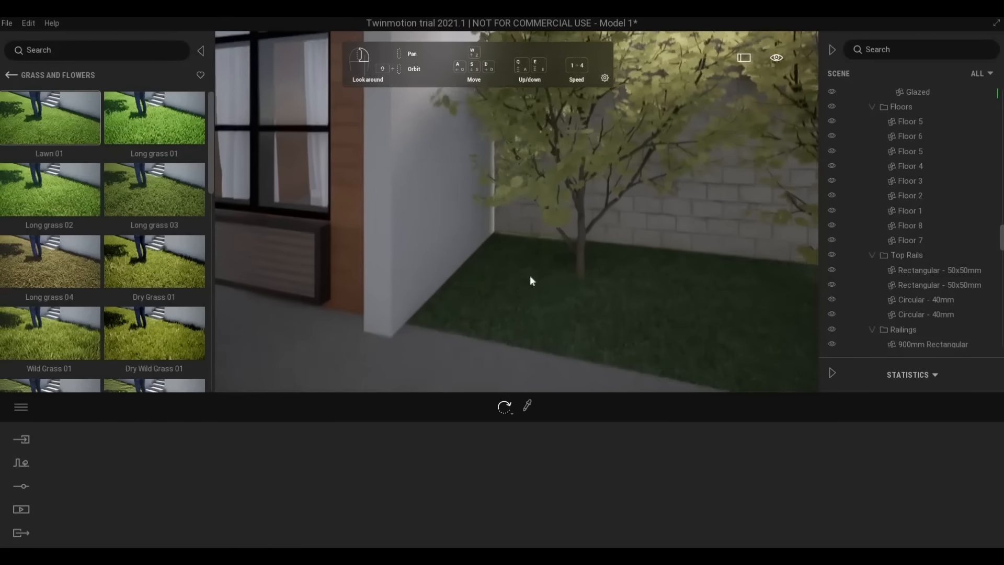
pyautogui.click(532, 278)
pyautogui.click(533, 293)
pyautogui.scroll(4, 535, 298)
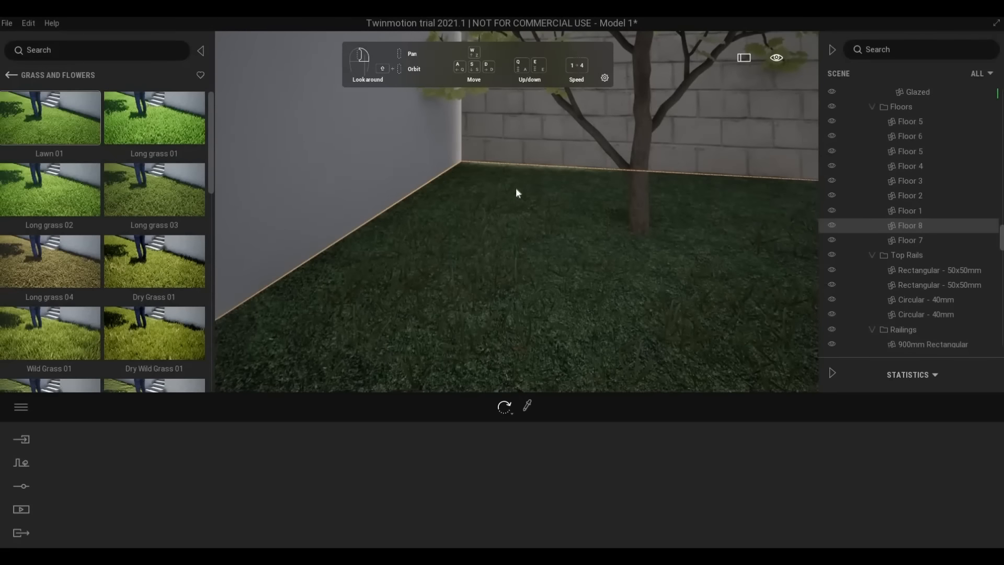
pyautogui.click(515, 214)
pyautogui.click(549, 234)
pyautogui.scroll(-5, 553, 238)
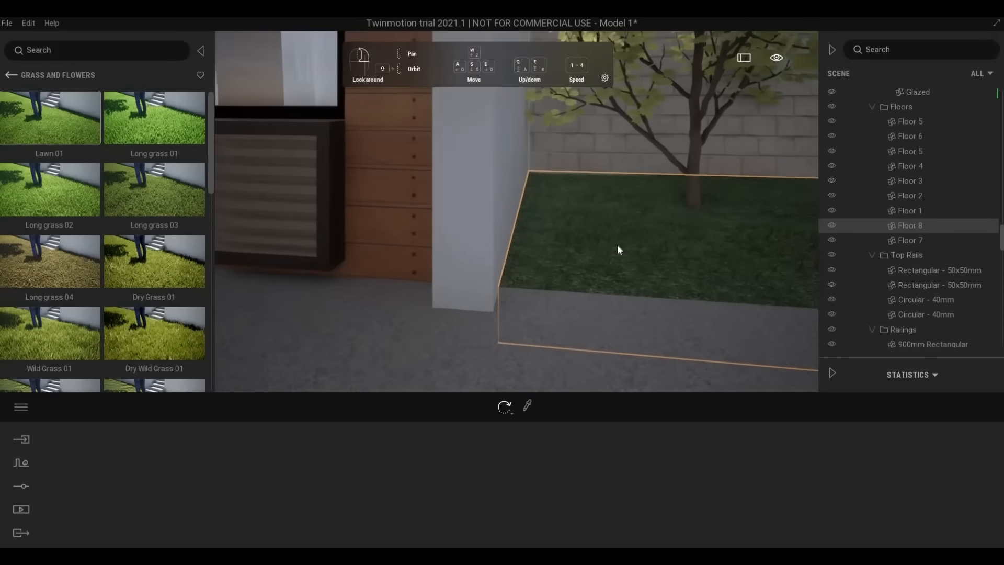
# Step: Place Lawn 01 patches under the trees along the planted strip, from the house wall to its far end
pyautogui.click(618, 261)
pyautogui.click(81, 137)
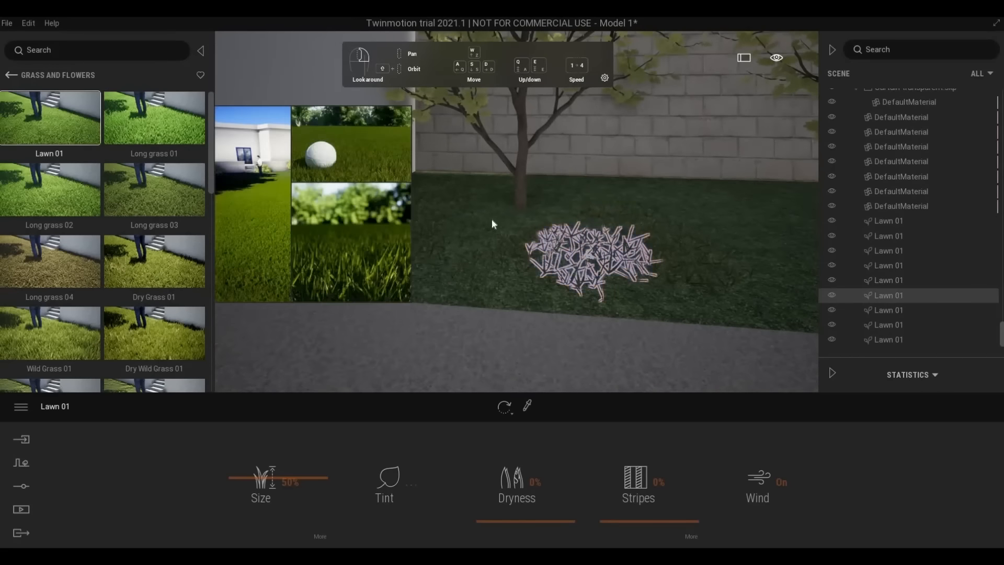
pyautogui.moveTo(580, 225); pyautogui.dragTo(470, 323, button='middle')
pyautogui.scroll(-4, 497, 334)
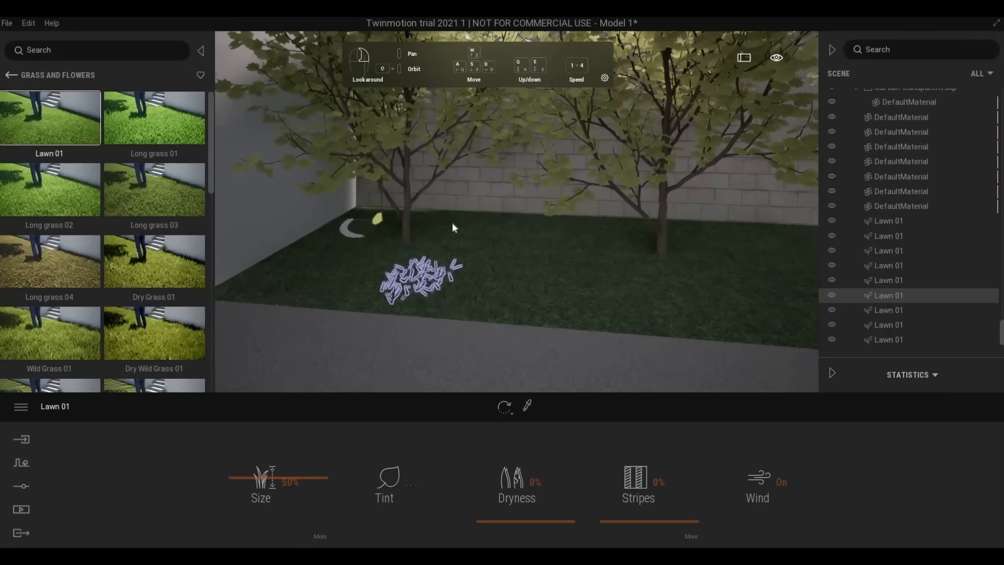
pyautogui.press('d')
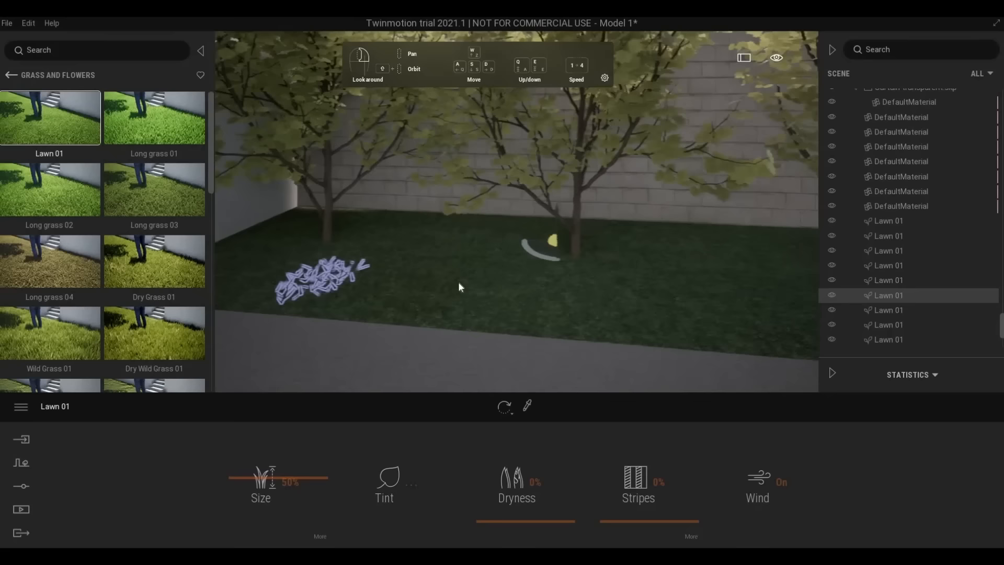
pyautogui.press('d')
pyautogui.press('d')
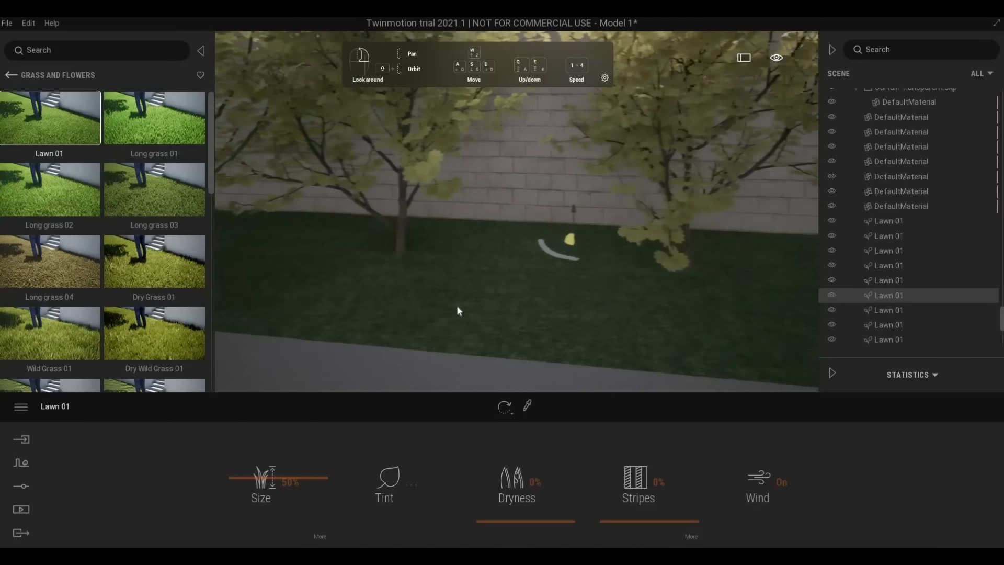
pyautogui.press('s')
pyautogui.press('w')
pyautogui.press('d')
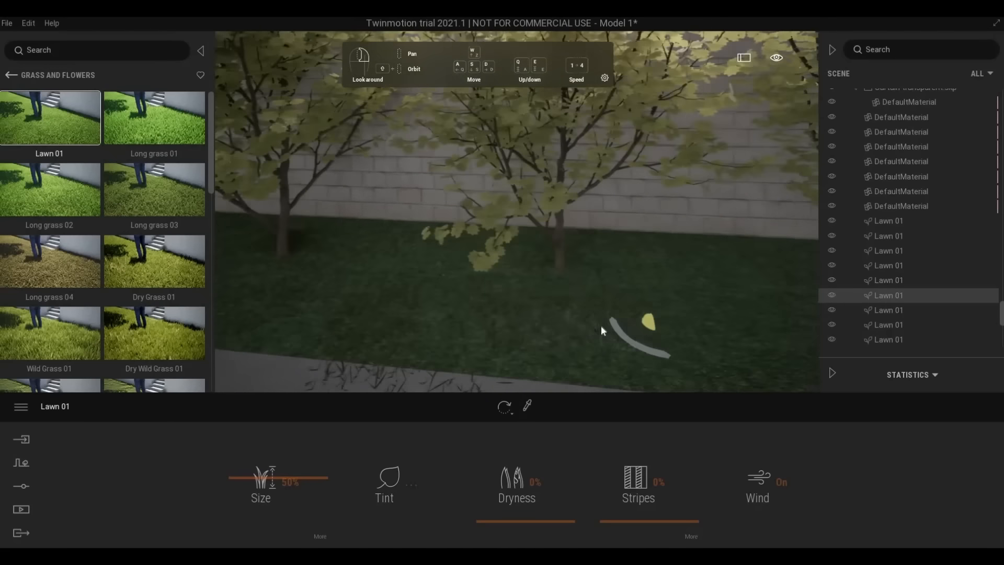
pyautogui.press('a')
pyautogui.press('s')
pyautogui.press('w')
pyautogui.press('w')
pyautogui.press('d')
pyautogui.press('s')
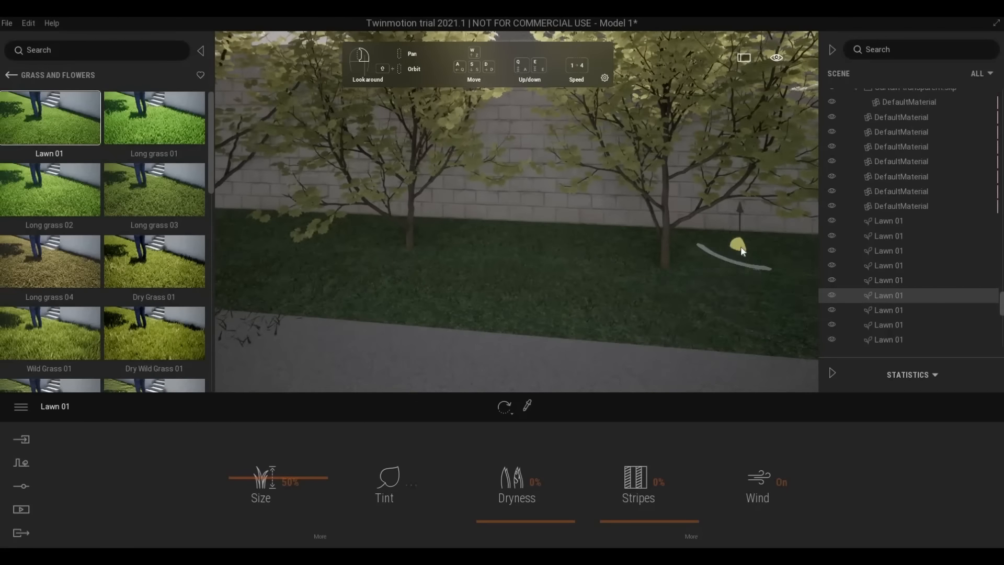
pyautogui.press('d')
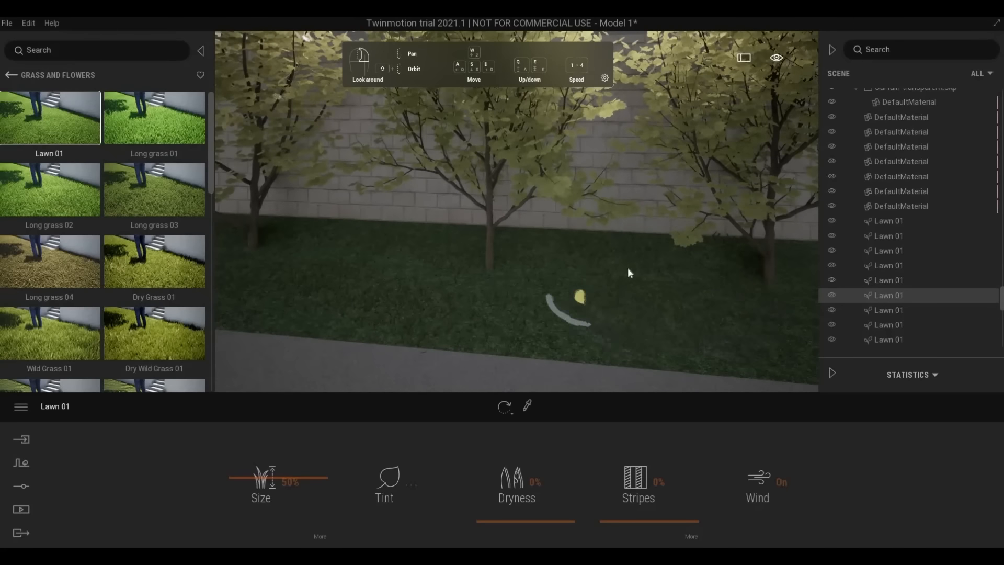
pyautogui.press('d')
pyautogui.press('s')
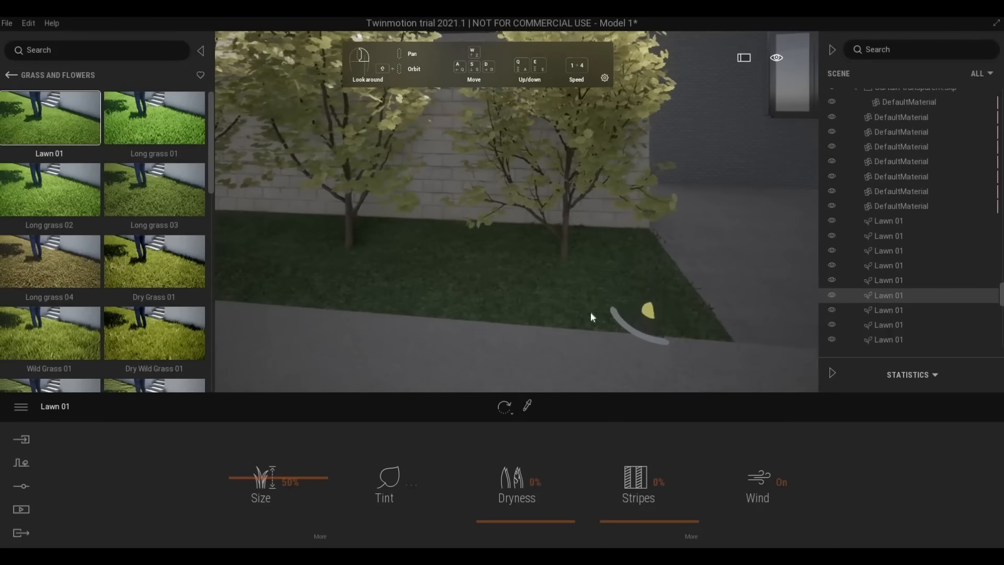
# Step: Delete the stray lawn patches that spill over the strip's edge onto the pavement
pyautogui.moveTo(568, 256); pyautogui.dragTo(497, 287, button='right')
pyautogui.click(481, 290)
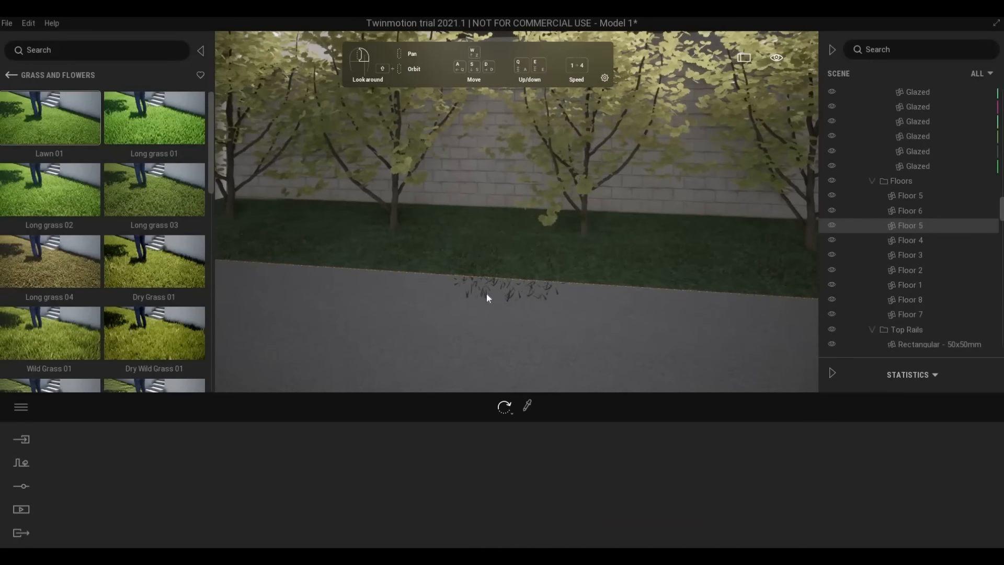
pyautogui.click(486, 291)
pyautogui.press('Delete')
pyautogui.click(543, 297)
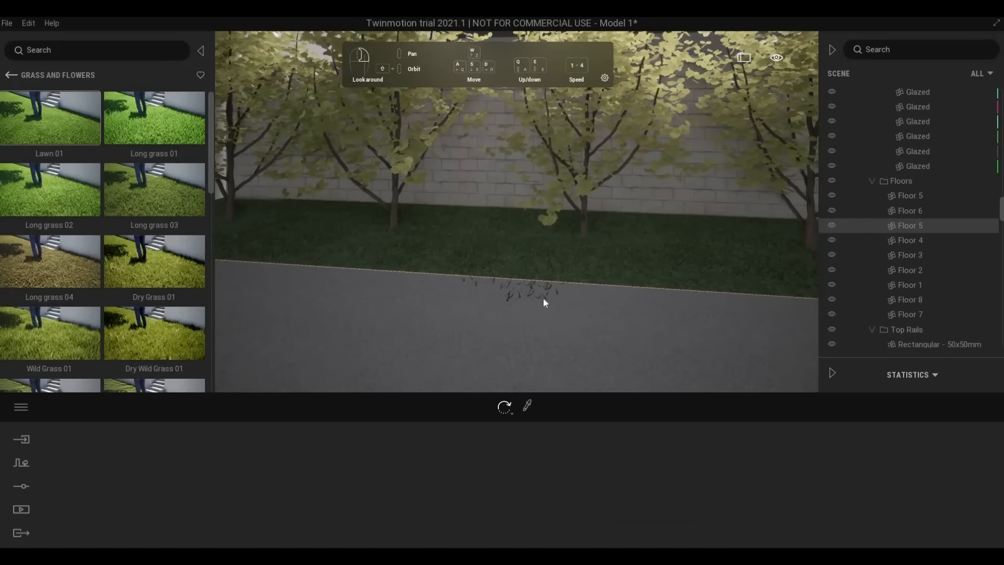
pyautogui.click(510, 294)
pyautogui.press('Delete')
pyautogui.press('s')
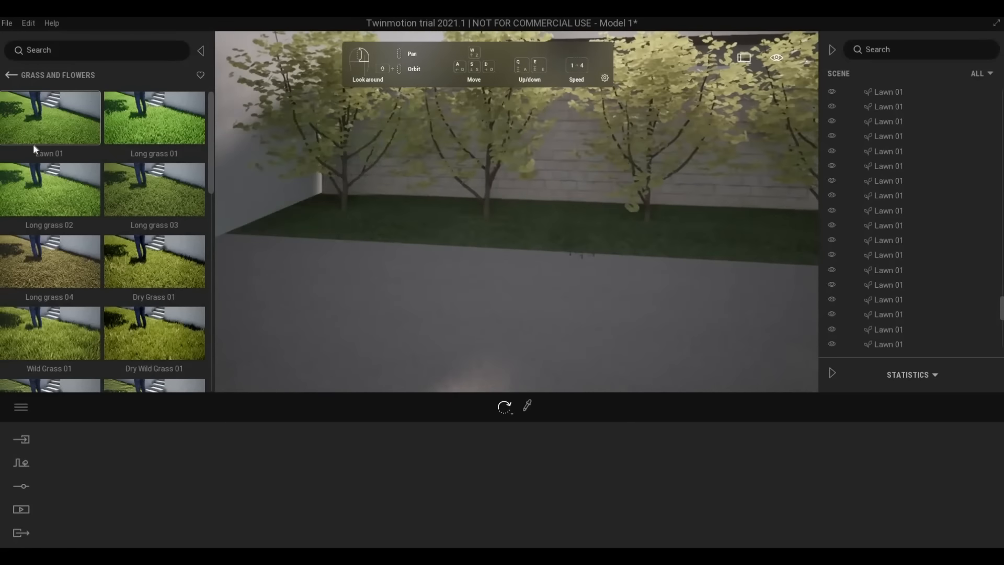
# Step: Select Colocasia caladium 2 through 6 together in the bushes library
pyautogui.click(11, 75)
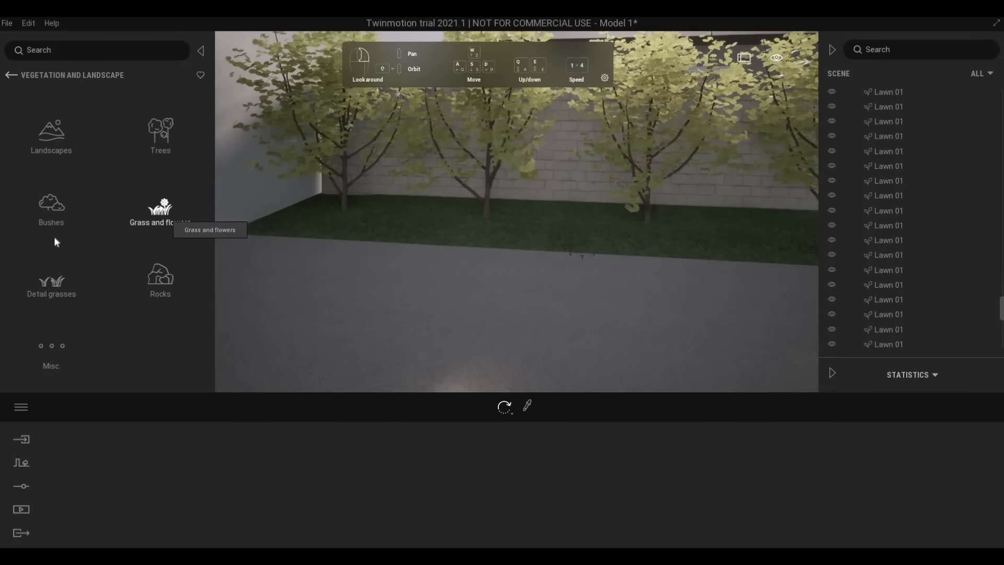
pyautogui.click(51, 210)
pyautogui.scroll(-3, 92, 243)
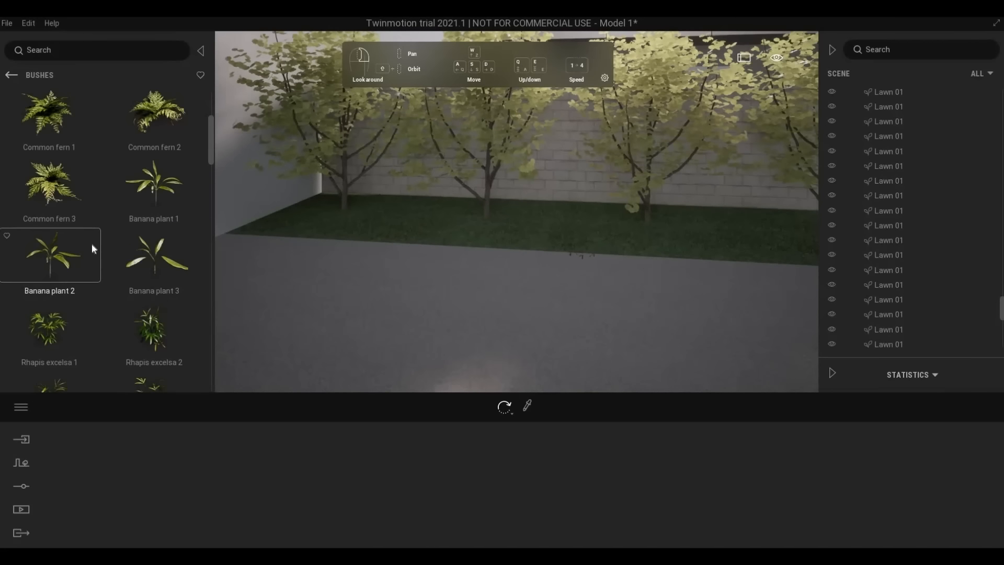
pyautogui.scroll(-5, 133, 296)
pyautogui.scroll(-6, 140, 305)
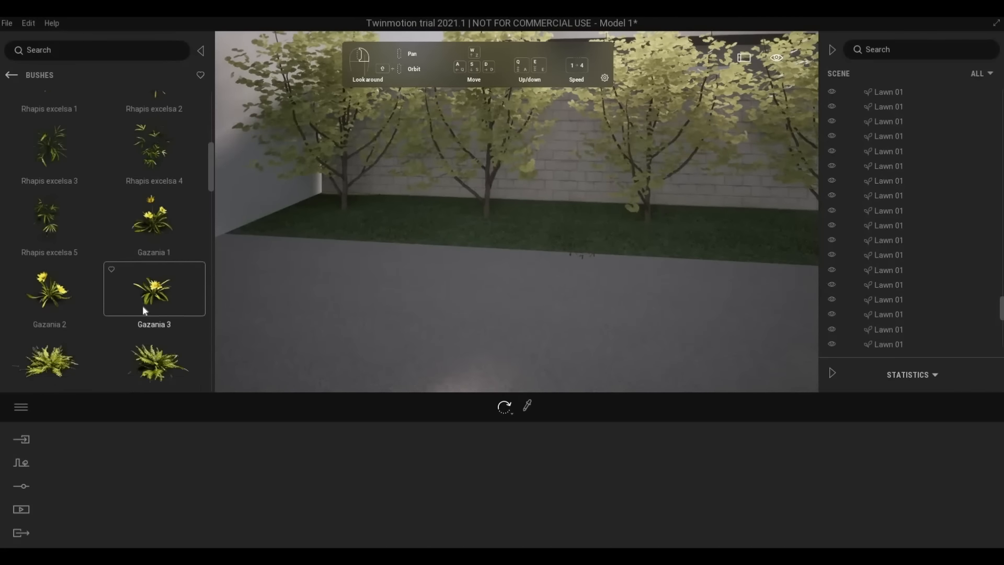
pyautogui.scroll(-10, 150, 307)
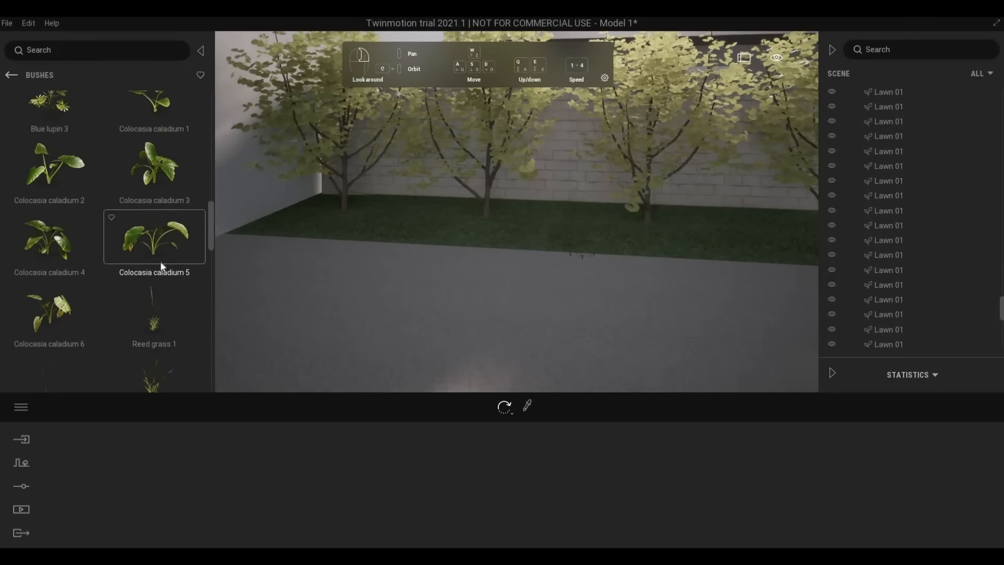
pyautogui.scroll(3, 173, 290)
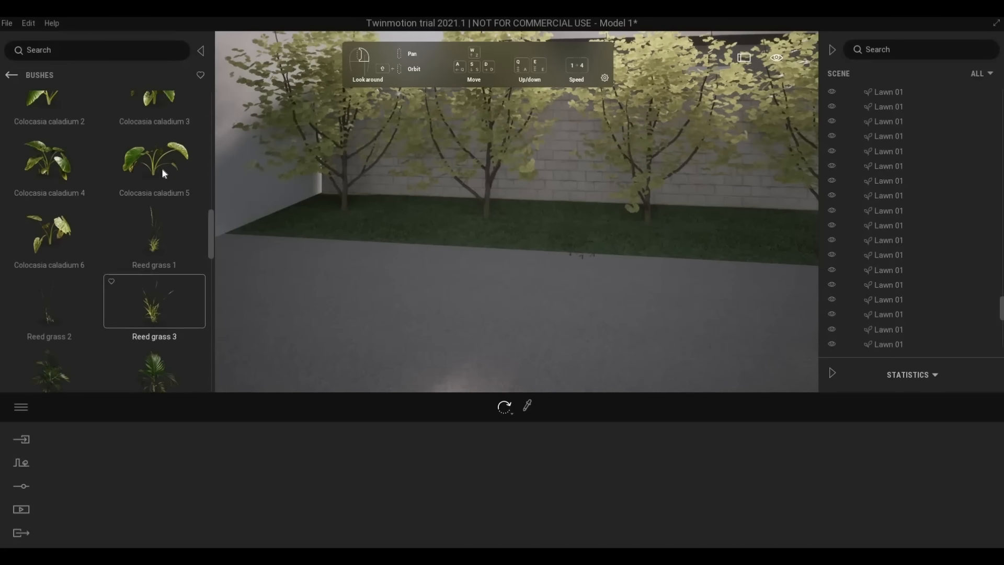
pyautogui.scroll(2, 126, 196)
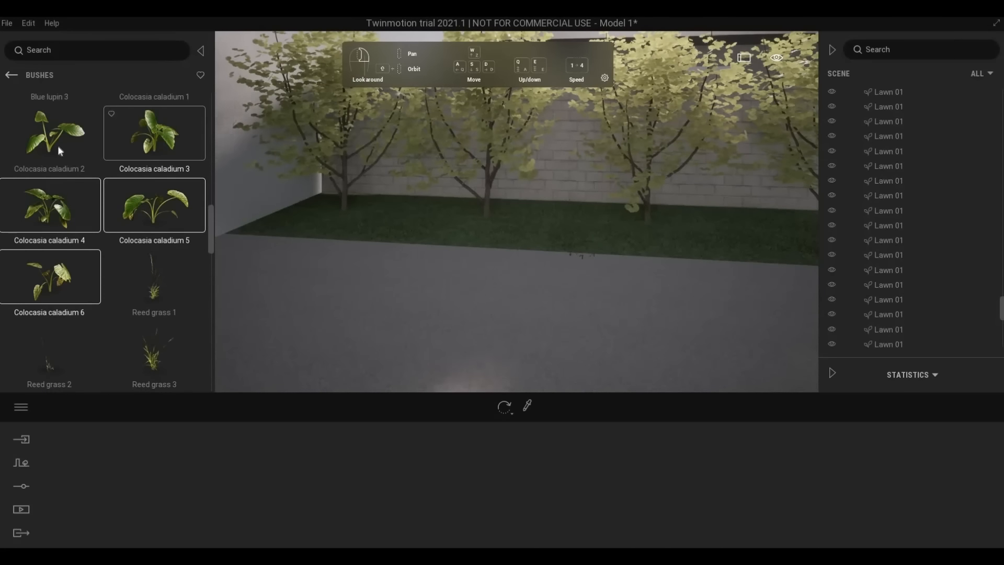
# Step: Plant the selected Colocasia caladium bushes between and in front of the trees along the whole planted strip
pyautogui.moveTo(58, 146); pyautogui.dragTo(296, 221)
pyautogui.click(398, 224)
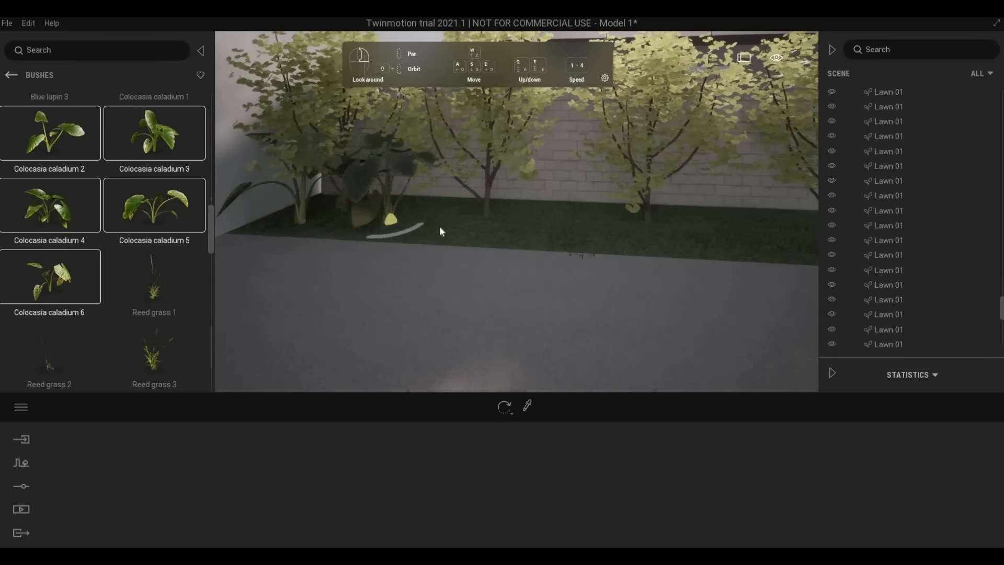
pyautogui.click(519, 233)
pyautogui.click(604, 228)
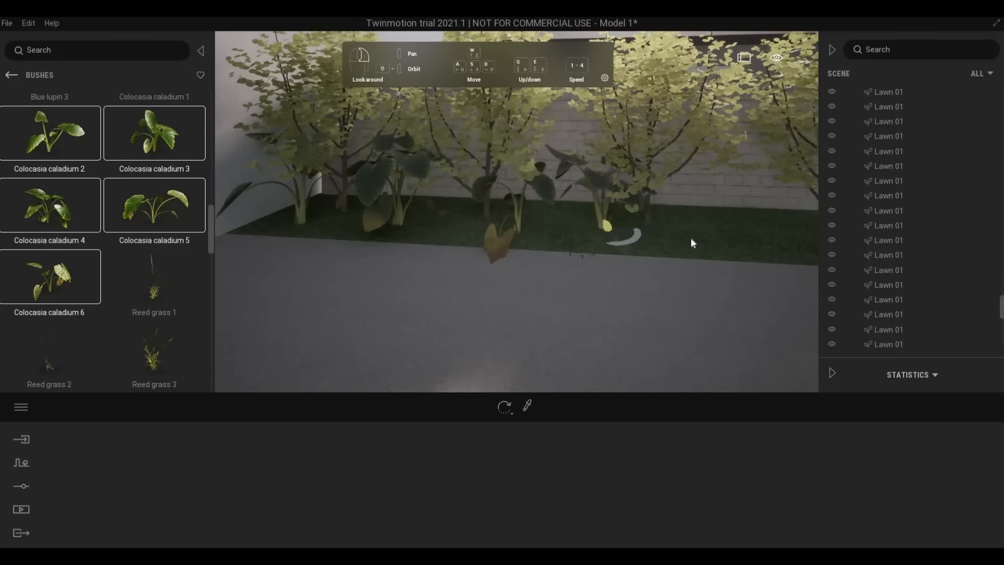
pyautogui.click(700, 238)
pyautogui.press('d')
pyautogui.click(579, 254)
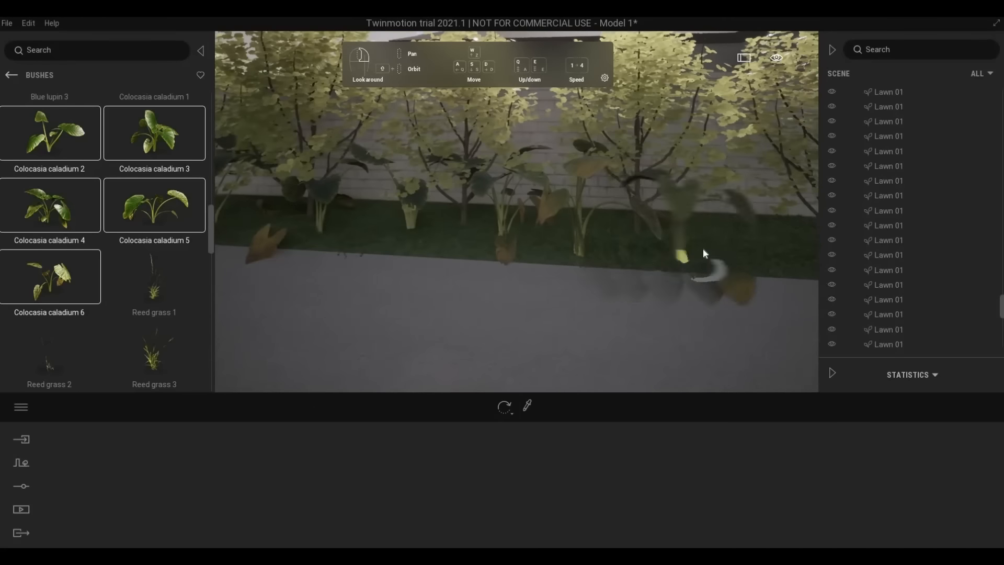
pyautogui.click(704, 247)
pyautogui.press('d')
pyautogui.click(730, 264)
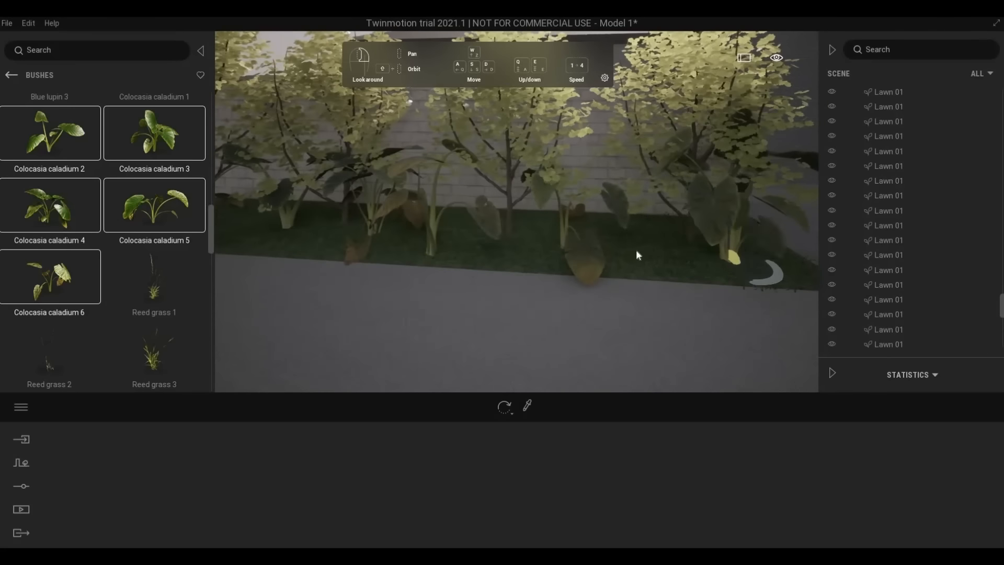
pyautogui.click(635, 253)
pyautogui.press('d')
pyautogui.press('s')
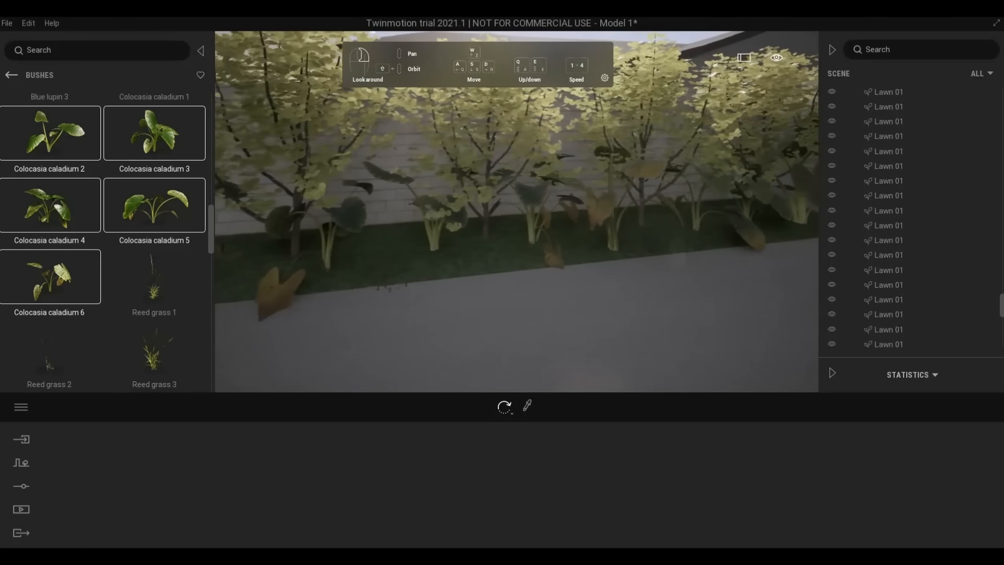
pyautogui.press('a')
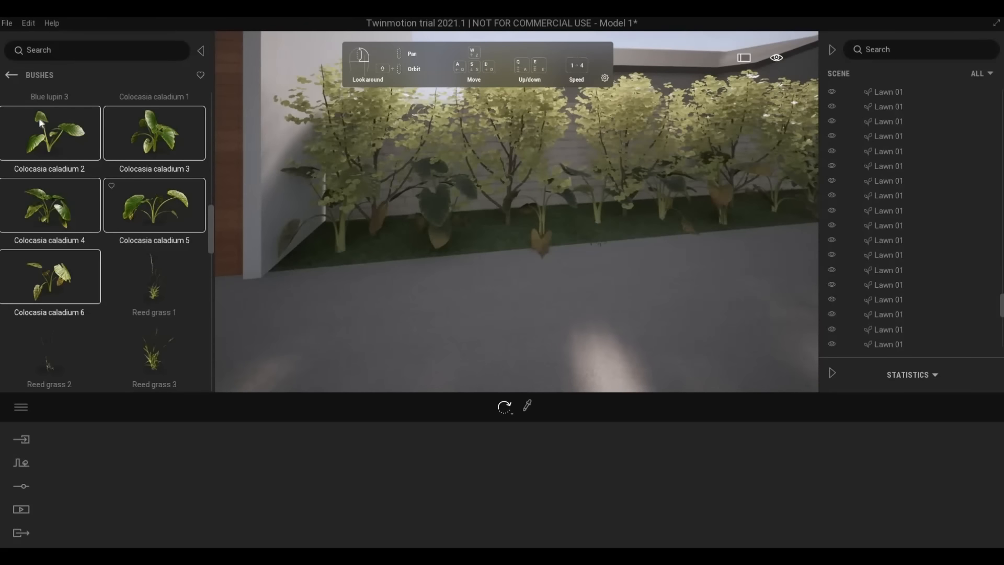
# Step: Select Poppies, Violets, Buttercups and Field Scabious in the grass and flowers library, and save the model
pyautogui.scroll(1, 40, 122)
pyautogui.click(11, 75)
pyautogui.click(162, 207)
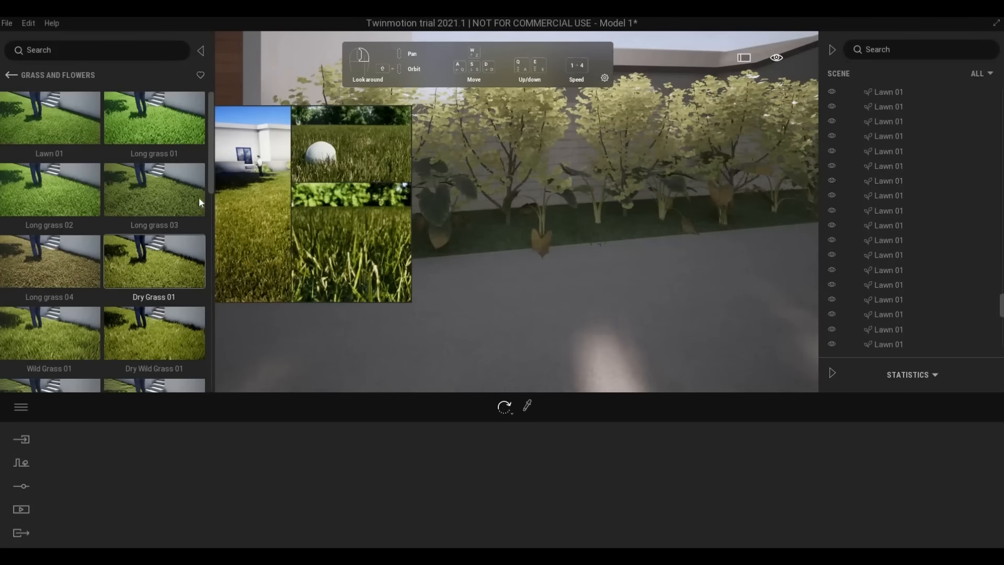
pyautogui.moveTo(209, 199); pyautogui.dragTo(209, 369)
pyautogui.keyDown('ctrl'); pyautogui.click(163, 190); pyautogui.keyUp('ctrl')
pyautogui.keyDown('ctrl'); pyautogui.click(158, 246); pyautogui.keyUp('ctrl')
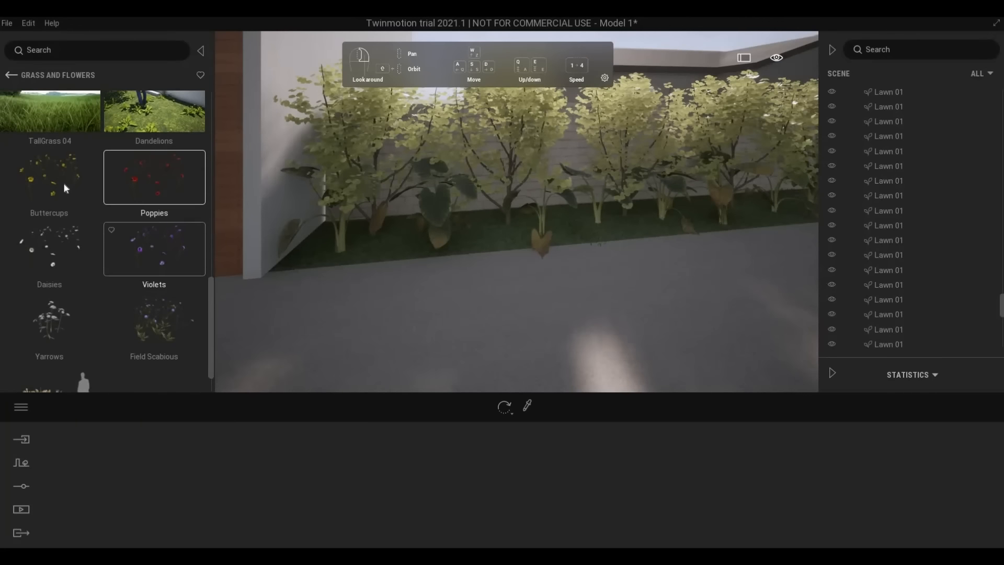
pyautogui.keyDown('ctrl'); pyautogui.click(65, 184); pyautogui.keyUp('ctrl')
pyautogui.keyDown('ctrl'); pyautogui.click(135, 320); pyautogui.keyUp('ctrl')
pyautogui.keyDown('ctrl'); pyautogui.click(84, 319); pyautogui.keyUp('ctrl')
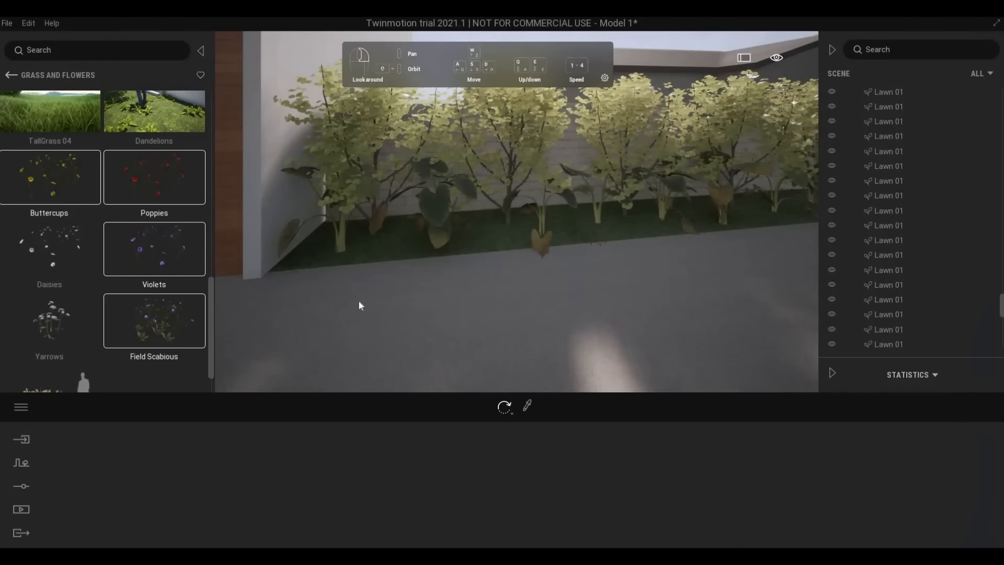
pyautogui.hotkey('ctrl', 's')
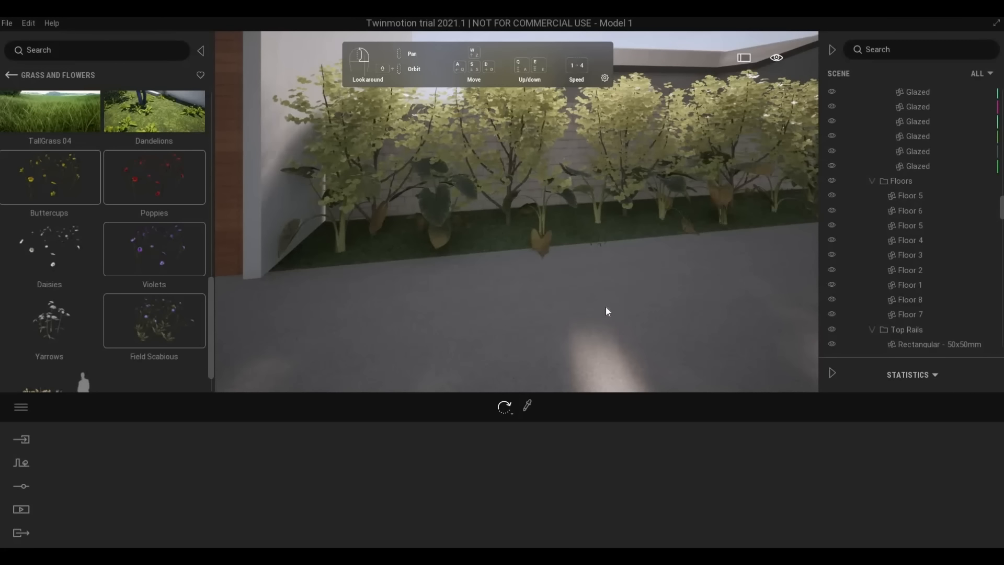
# Step: Place Poppies from the grass and flowers library at several spots along the planted strip
pyautogui.scroll(-2, 605, 307)
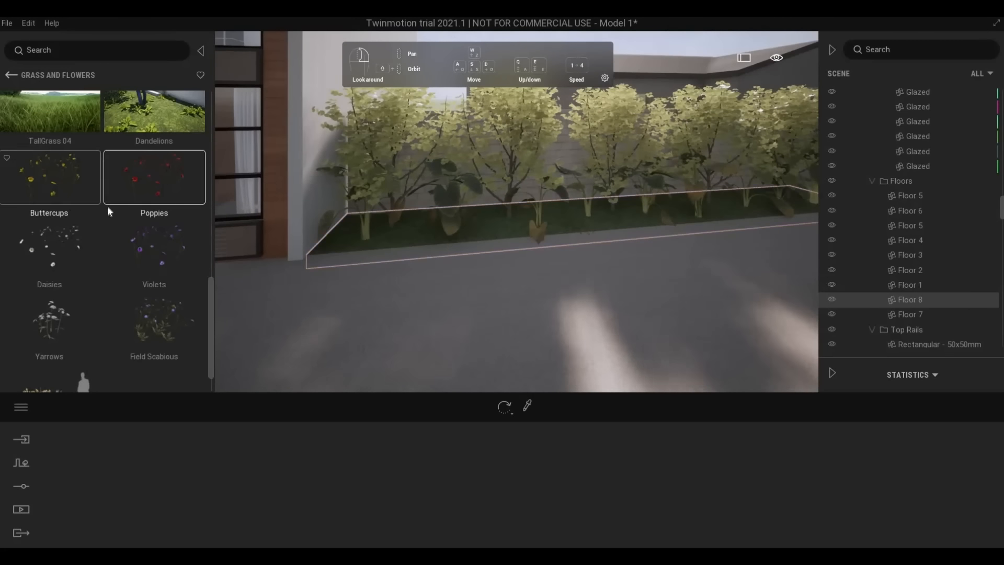
pyautogui.moveTo(136, 317); pyautogui.dragTo(406, 229)
pyautogui.moveTo(160, 185)
pyautogui.mouseDown()
pyautogui.moveTo(388, 242)
pyautogui.moveTo(406, 231)
pyautogui.mouseUp()
pyautogui.click(522, 230)
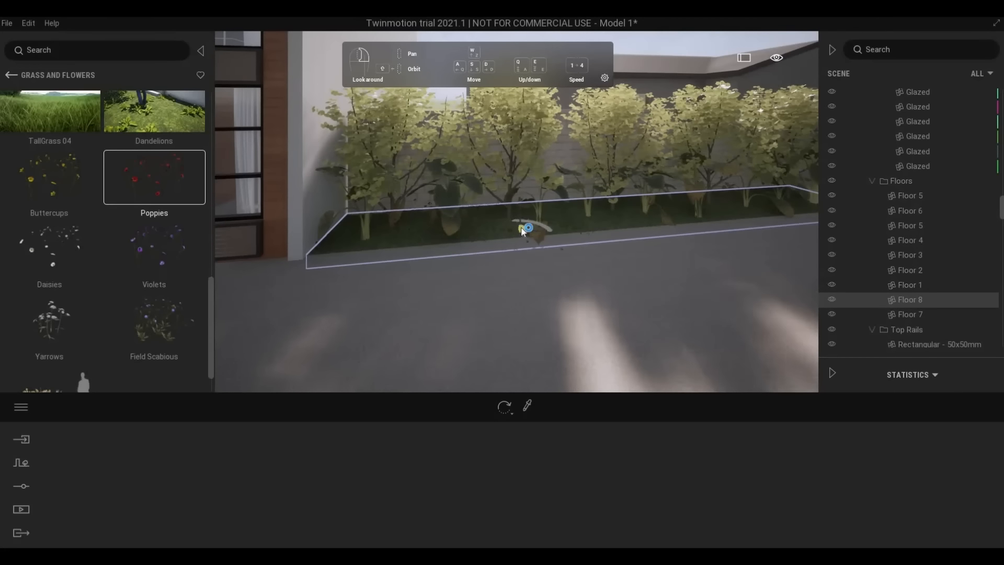
pyautogui.click(610, 220)
pyautogui.click(736, 212)
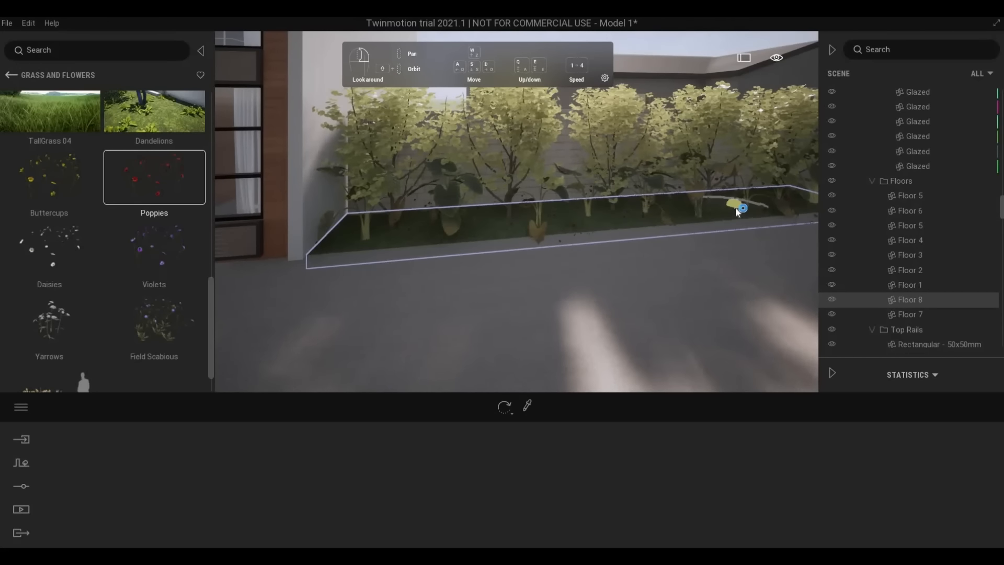
# Step: Examine the house front and the planted side strip from across the street
pyautogui.scroll(-10, 726, 256)
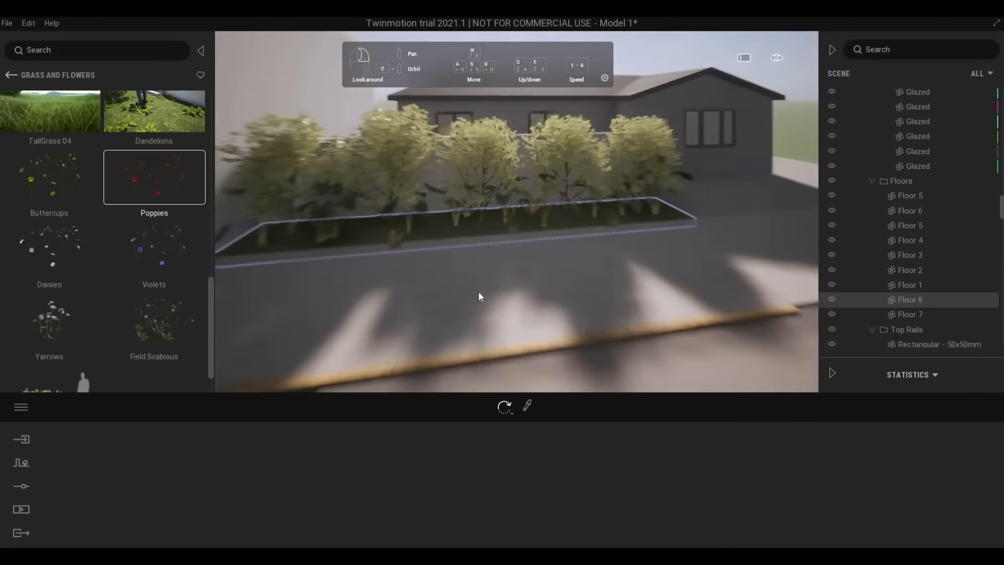
pyautogui.moveTo(518, 305); pyautogui.dragTo(612, 328, button='right')
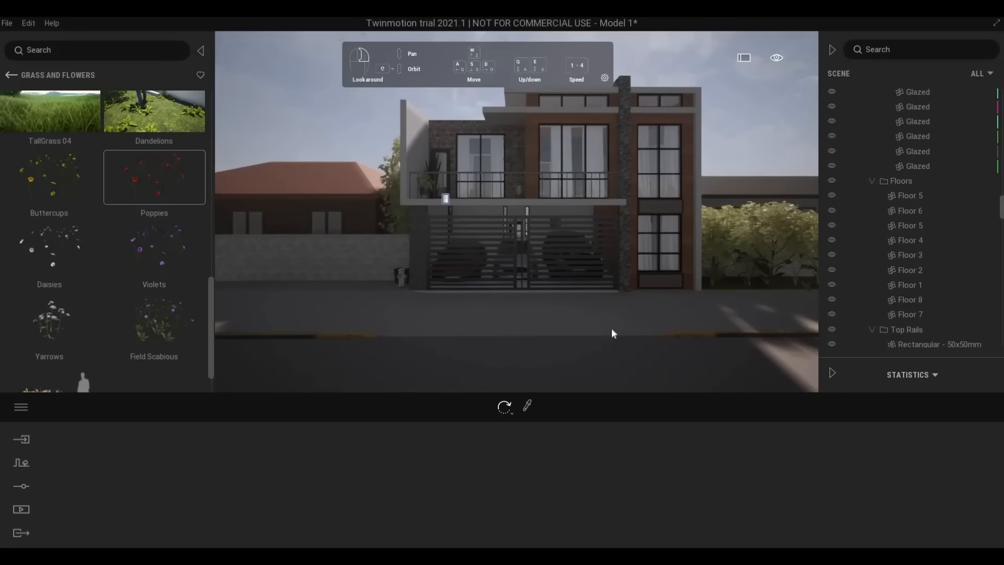
pyautogui.click(682, 223)
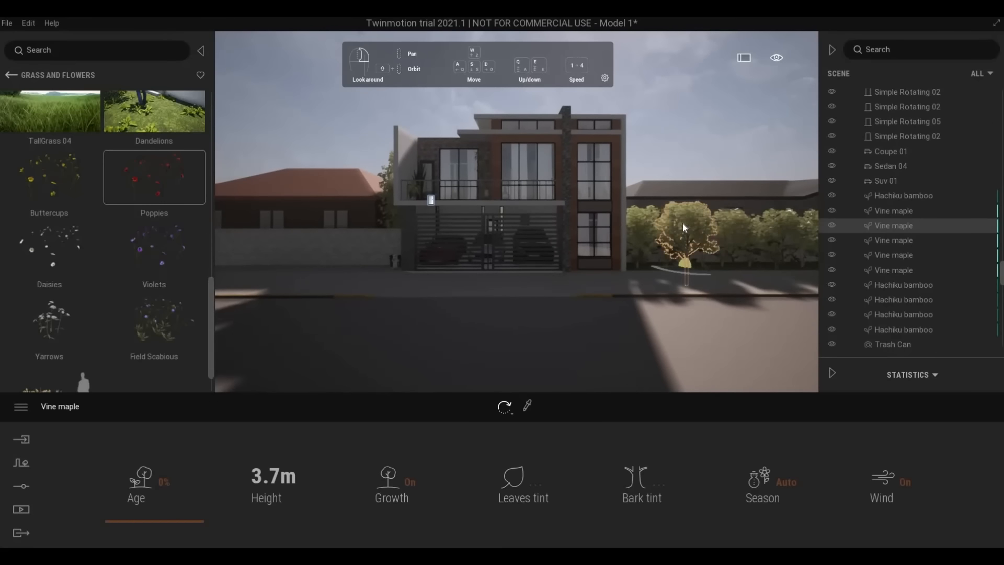
pyautogui.press('q')
pyautogui.press('e')
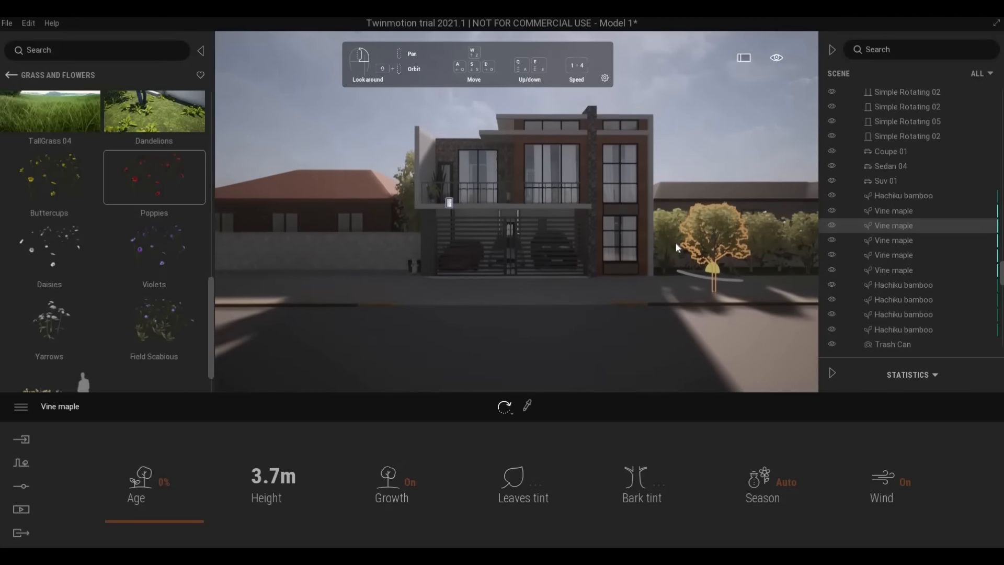
pyautogui.press('Delete')
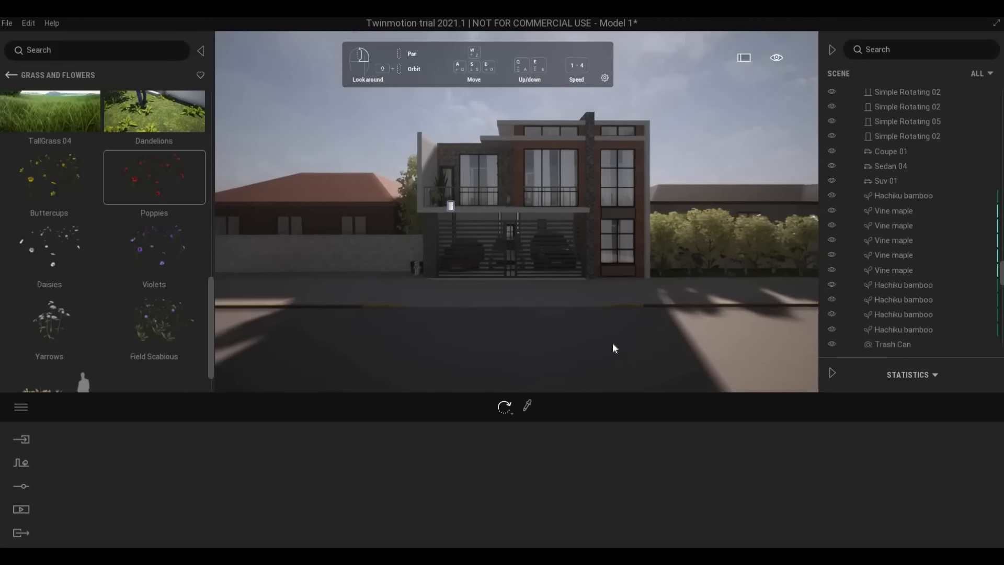
pyautogui.click(8, 76)
pyautogui.click(7, 76)
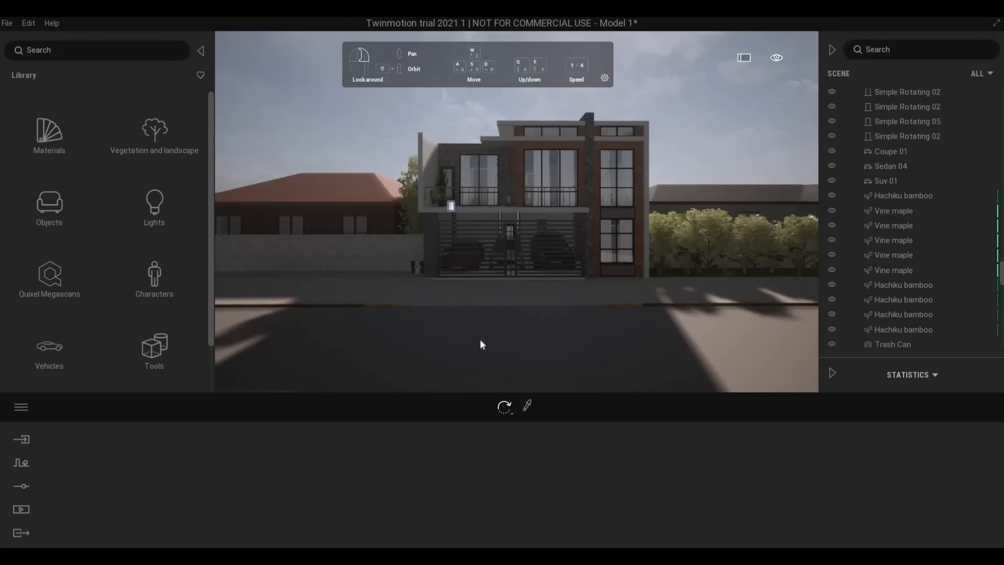
pyautogui.press('w')
pyautogui.press('d')
pyautogui.press('q')
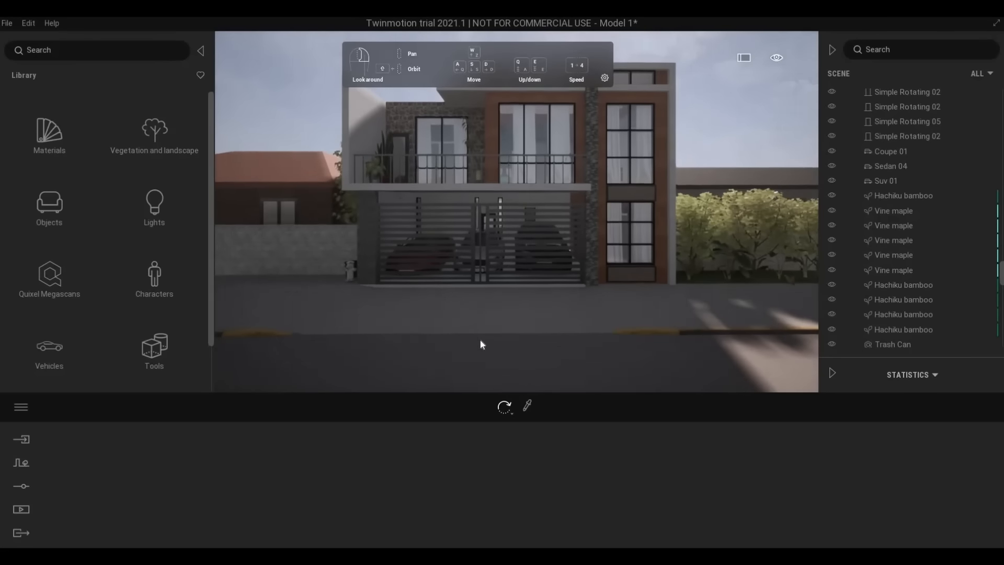
pyautogui.moveTo(479, 339); pyautogui.dragTo(477, 314, button='right')
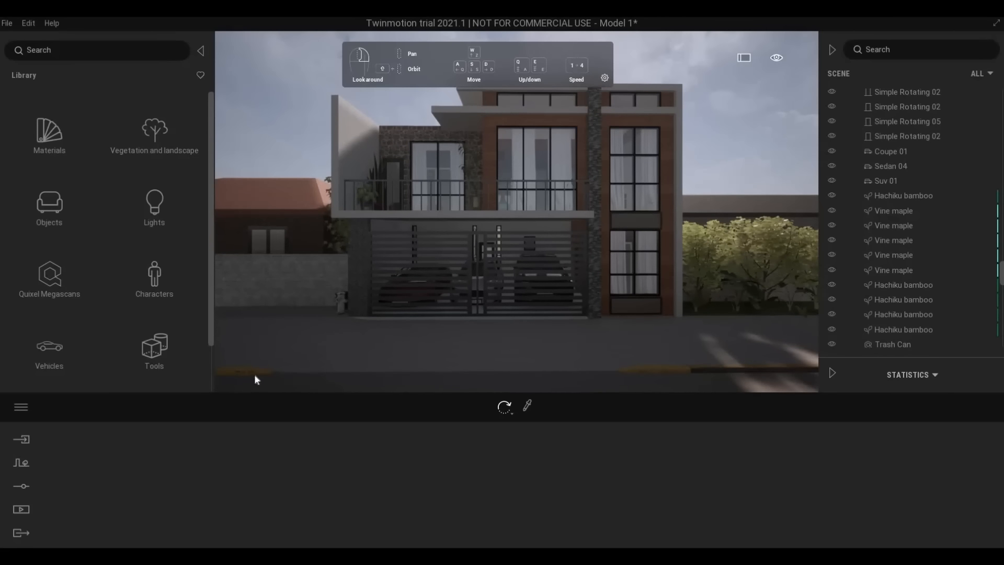
pyautogui.press('w')
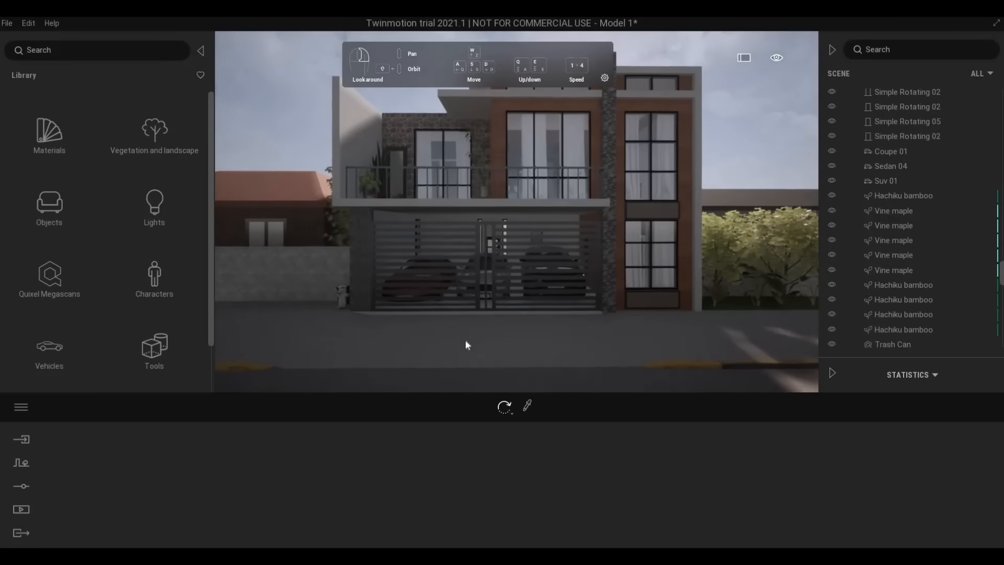
pyautogui.press('s')
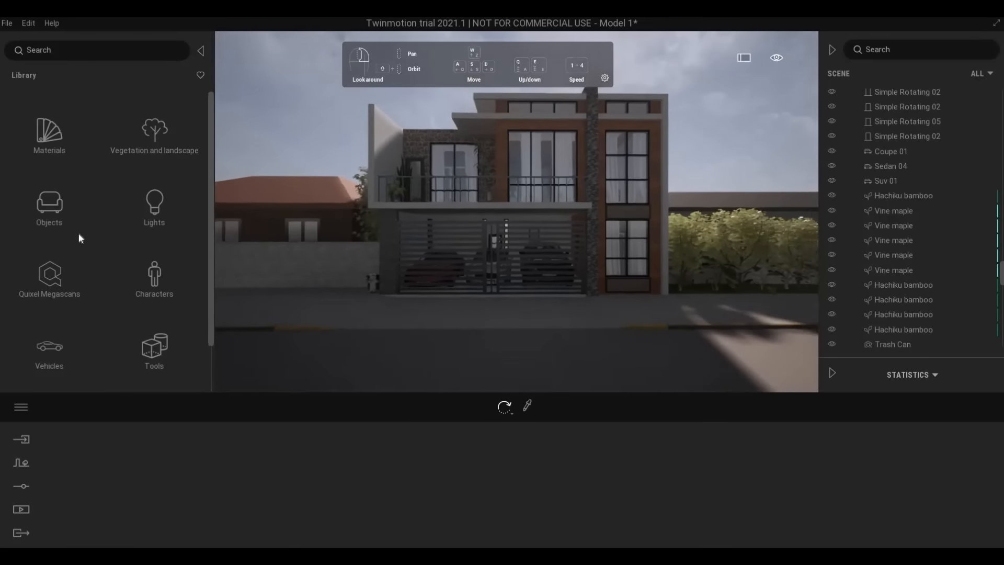
# Step: Place the Manhole 1 decal from the decals library on the road near the planted strip's side of the house
pyautogui.click(58, 145)
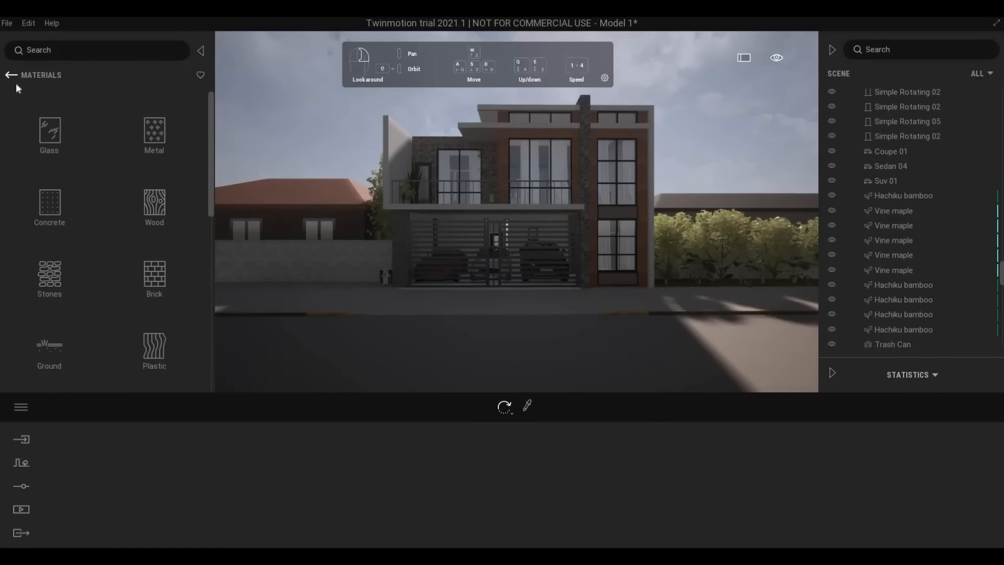
pyautogui.click(12, 75)
pyautogui.scroll(-1, 64, 174)
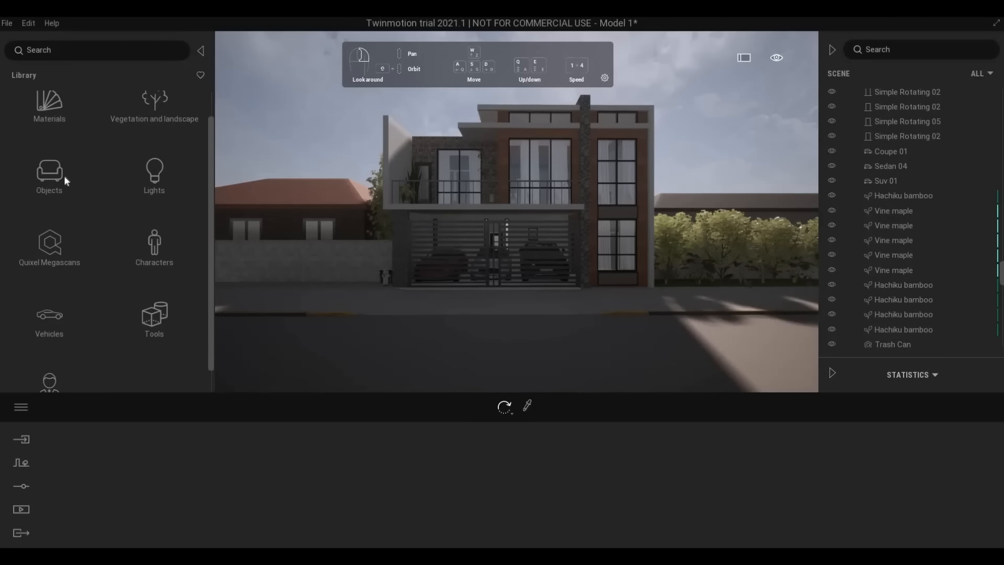
pyautogui.click(64, 175)
pyautogui.click(156, 203)
pyautogui.scroll(-2, 106, 249)
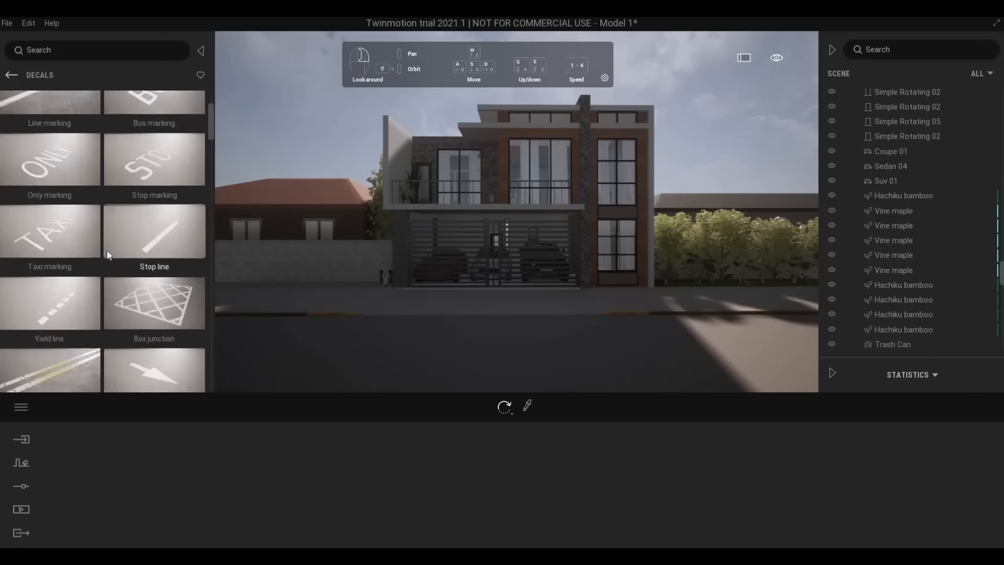
pyautogui.scroll(-4, 107, 251)
pyautogui.moveTo(212, 186); pyautogui.dragTo(213, 210)
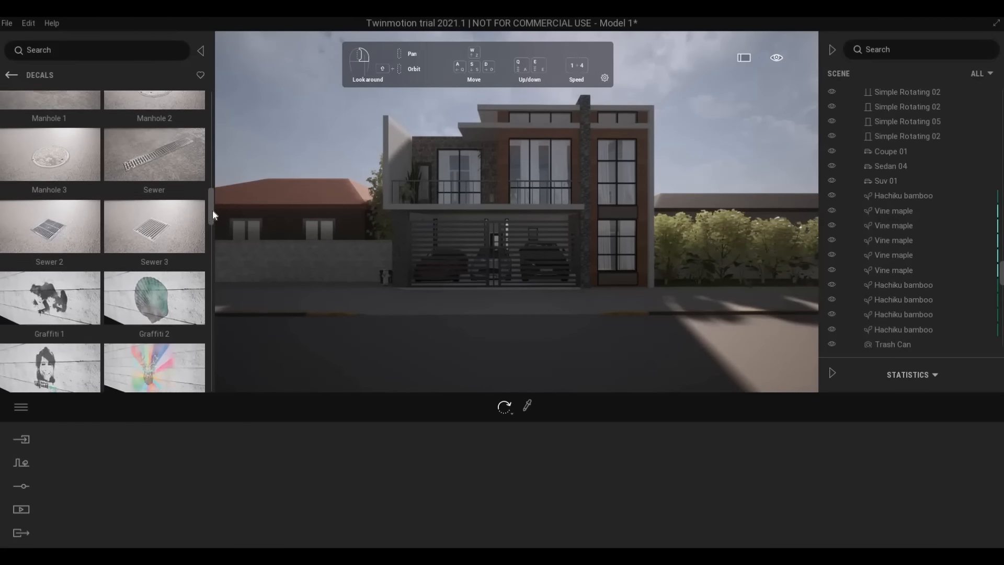
pyautogui.scroll(2, 52, 147)
pyautogui.moveTo(403, 248); pyautogui.dragTo(653, 325)
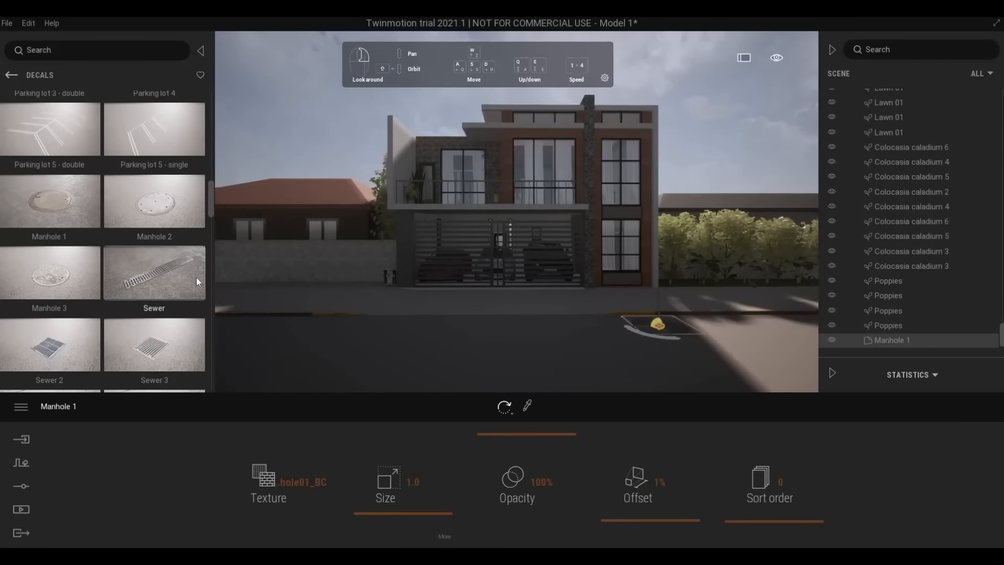
# Step: Place the Sewer decal on the road along the curb in front of the neighbouring wall
pyautogui.press('a')
pyautogui.press('w')
pyautogui.moveTo(171, 271); pyautogui.dragTo(347, 373)
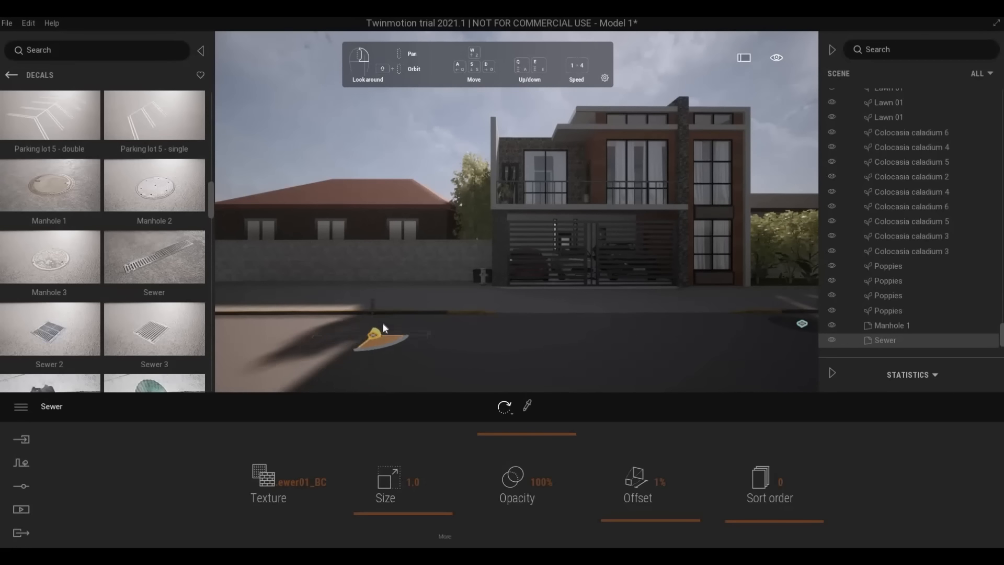
pyautogui.press('d')
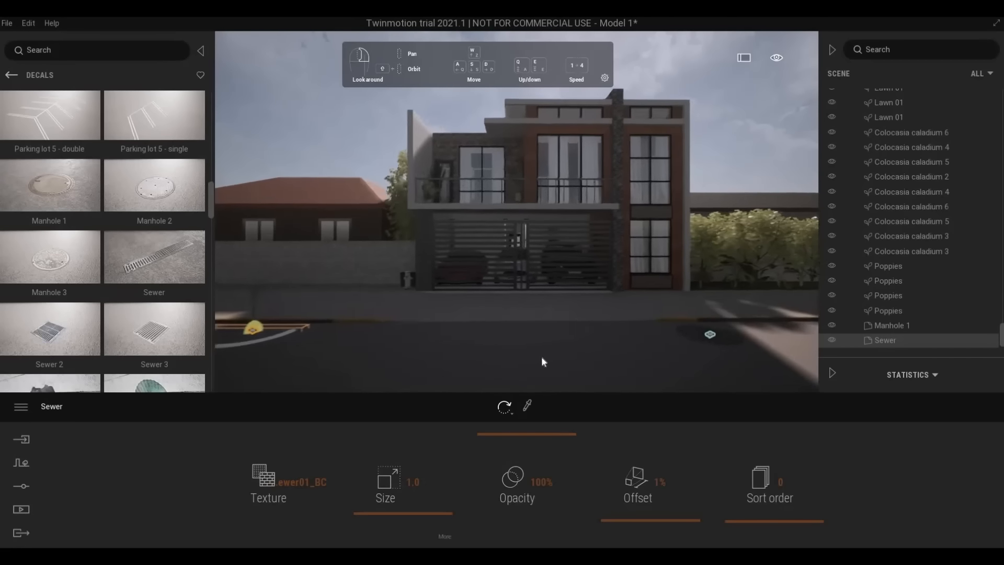
pyautogui.press('w')
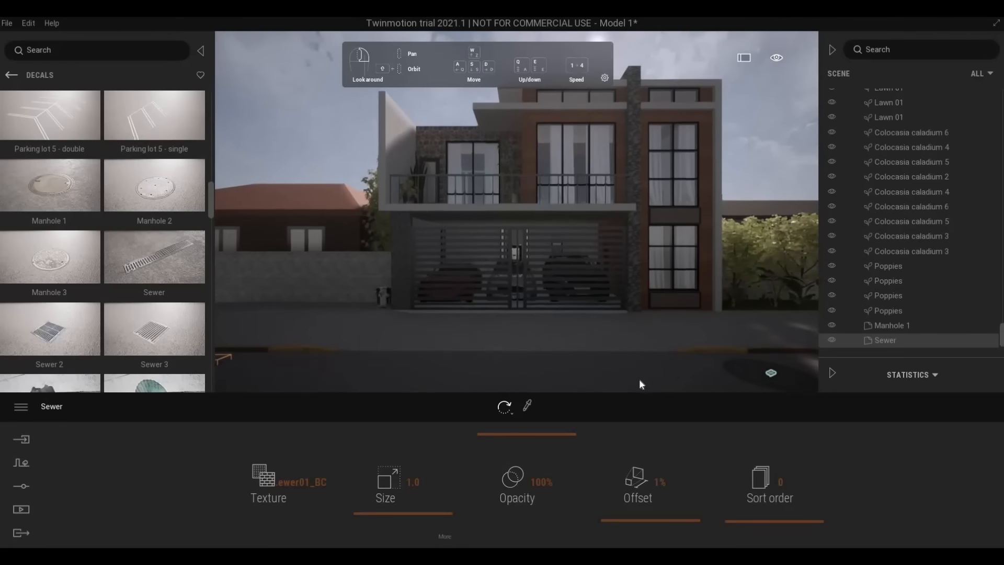
pyautogui.press('a')
pyautogui.moveTo(336, 369); pyautogui.dragTo(359, 380)
pyautogui.press('d')
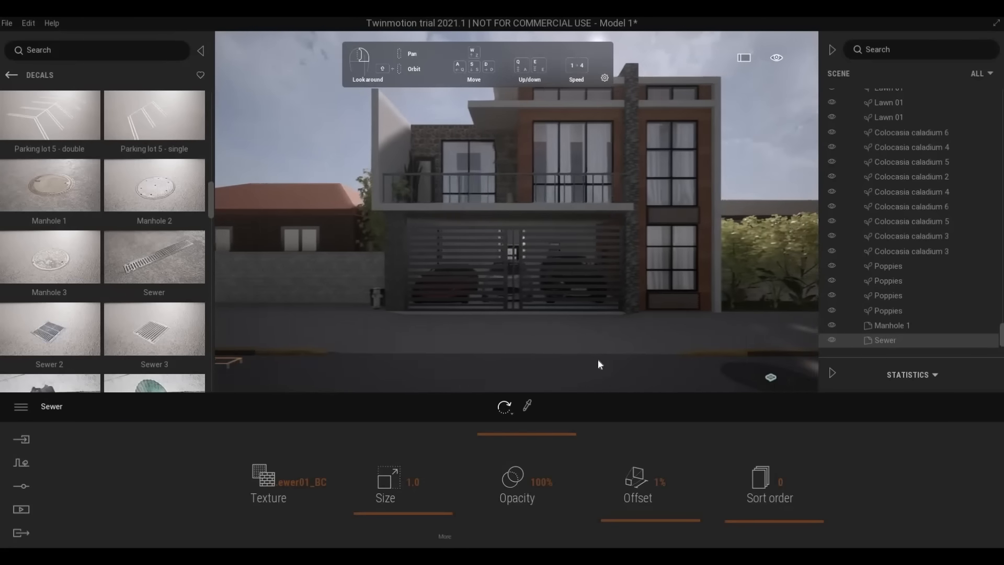
pyautogui.press('e')
pyautogui.press('q')
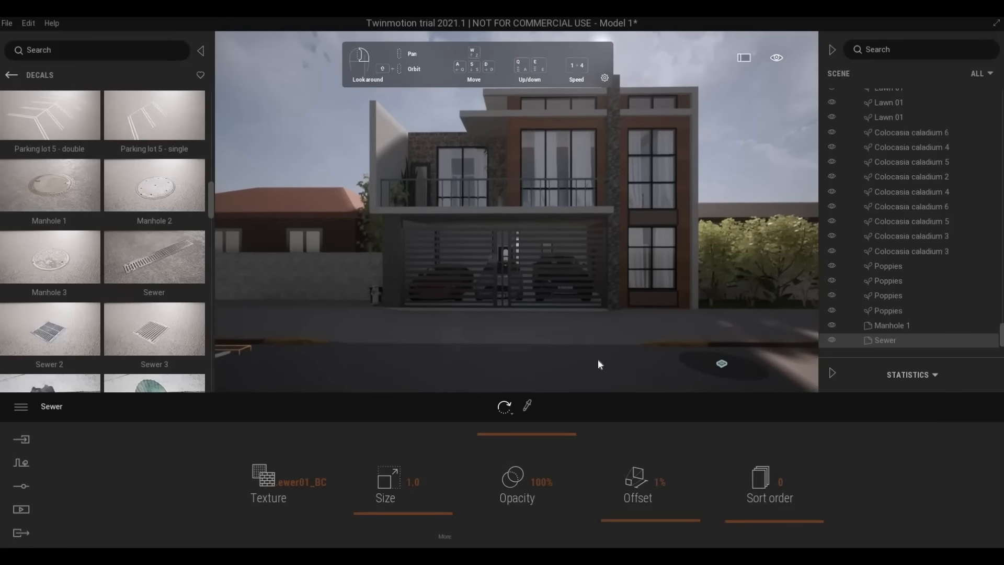
# Step: Adjust the north offset in the location settings so the sun lights the house front
pyautogui.press('s')
pyautogui.press('q')
pyautogui.click(610, 338)
pyautogui.moveTo(609, 338)
pyautogui.mouseDown(button='right')
pyautogui.moveTo(549, 304)
pyautogui.moveTo(634, 357)
pyautogui.moveTo(605, 333)
pyautogui.moveTo(623, 340)
pyautogui.mouseUp(button='right')
pyautogui.press('s')
pyautogui.click(26, 511)
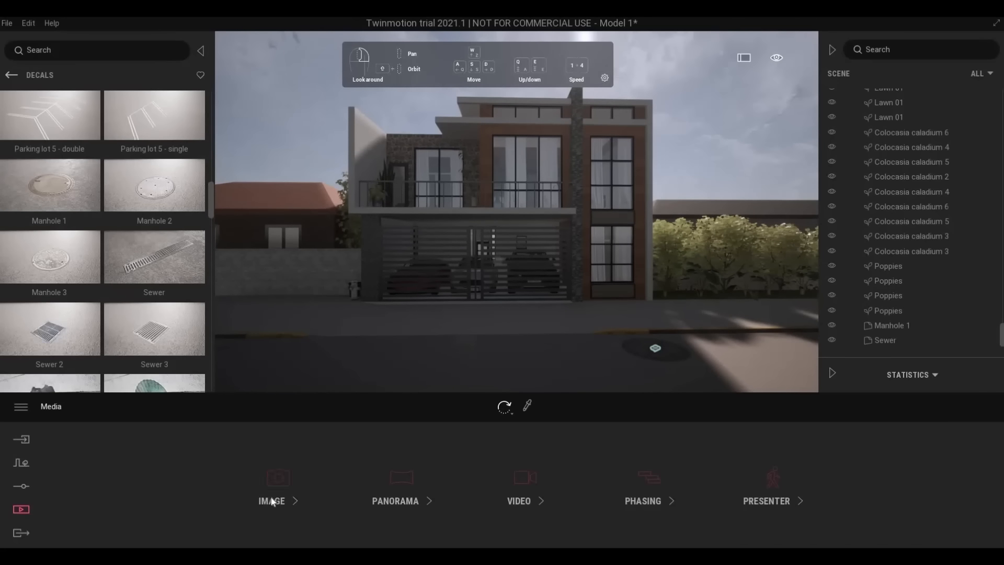
pyautogui.click(26, 486)
pyautogui.click(443, 486)
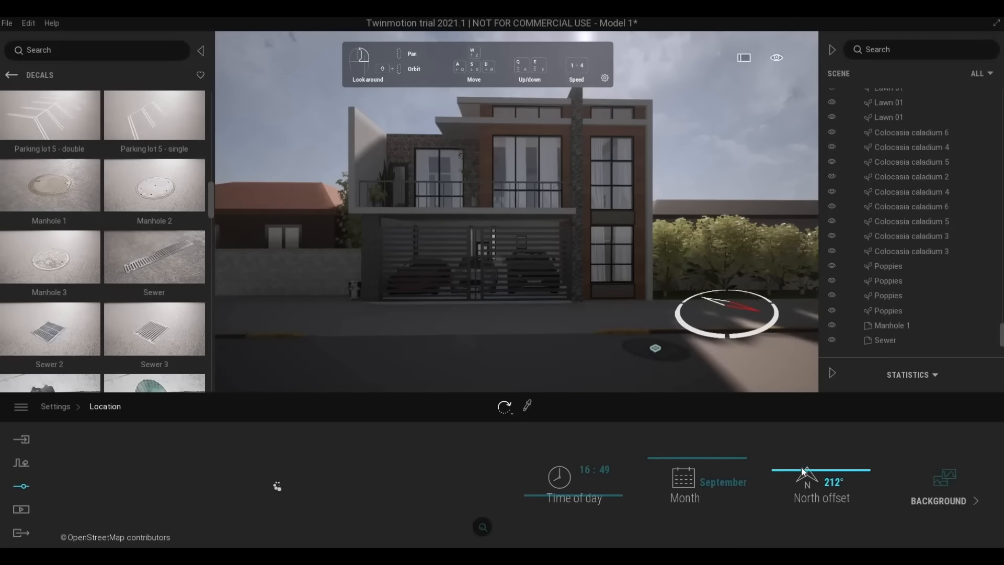
pyautogui.moveTo(806, 483); pyautogui.dragTo(815, 522)
pyautogui.click(55, 406)
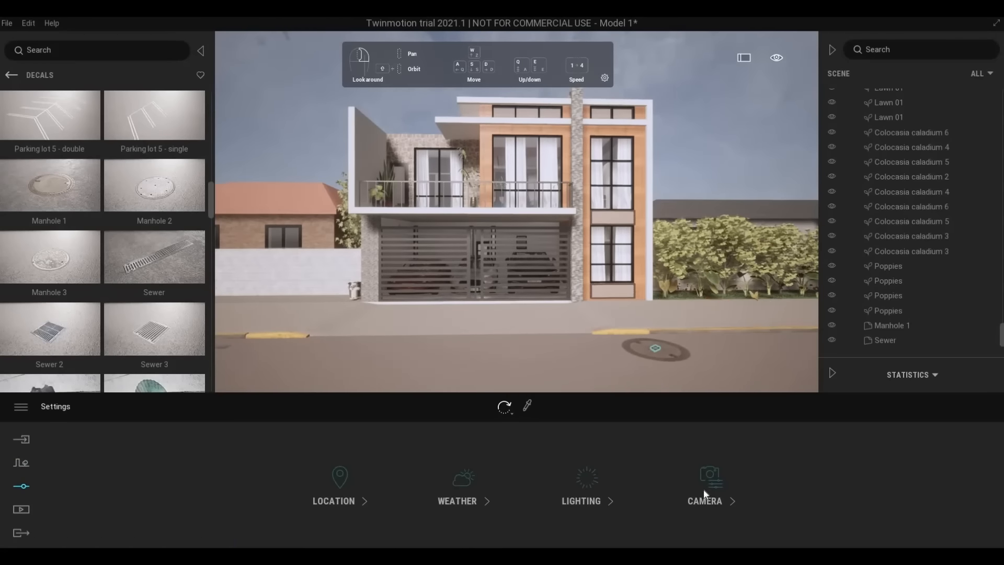
# Step: Set the weather to a point between clear sun and cloudy, and check the weather effects settings
pyautogui.click(459, 501)
pyautogui.click(941, 497)
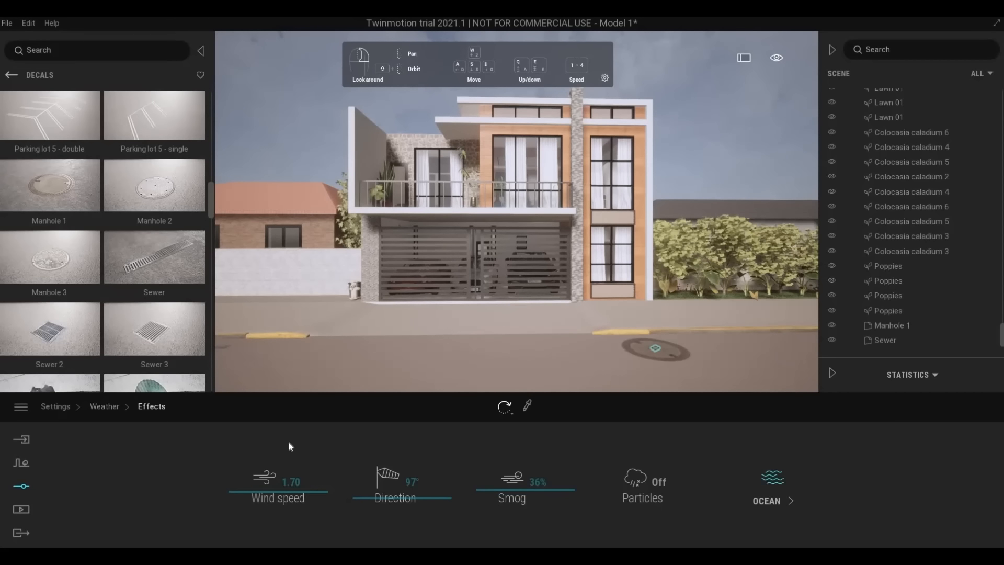
pyautogui.click(105, 408)
pyautogui.moveTo(163, 469); pyautogui.dragTo(193, 464)
pyautogui.moveTo(423, 320); pyautogui.dragTo(406, 302, button='right')
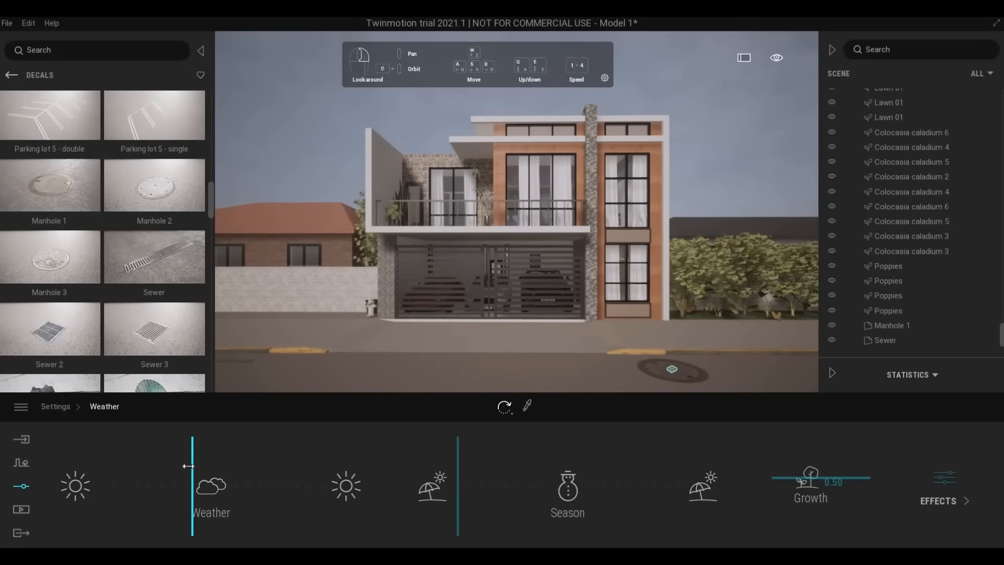
pyautogui.moveTo(188, 465); pyautogui.dragTo(156, 464)
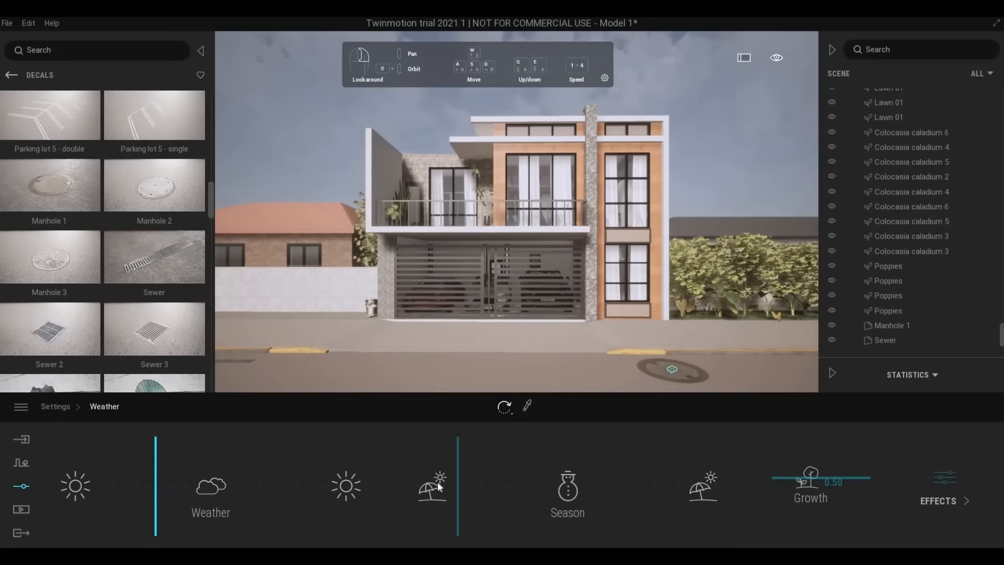
pyautogui.click(945, 473)
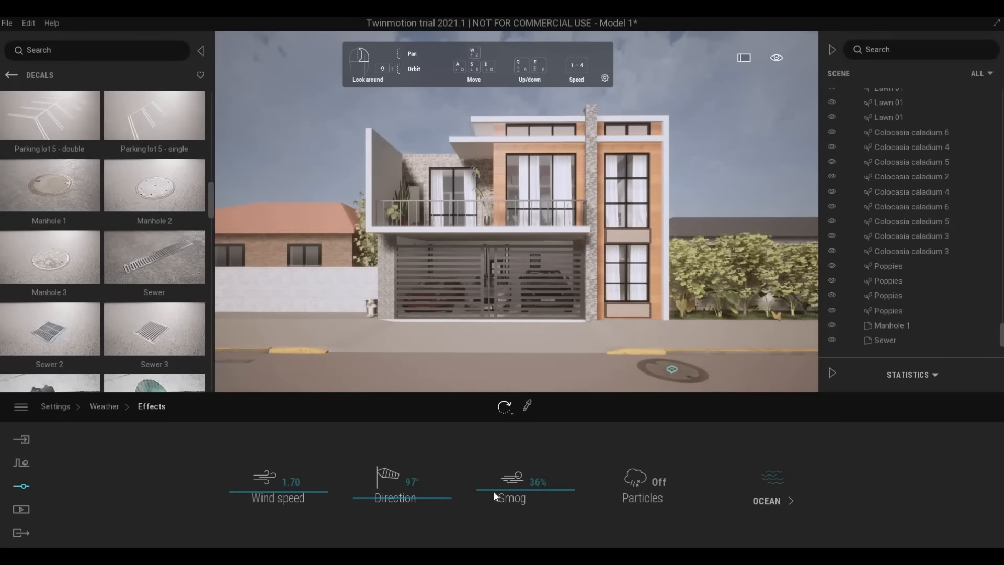
pyautogui.click(104, 407)
pyautogui.click(66, 409)
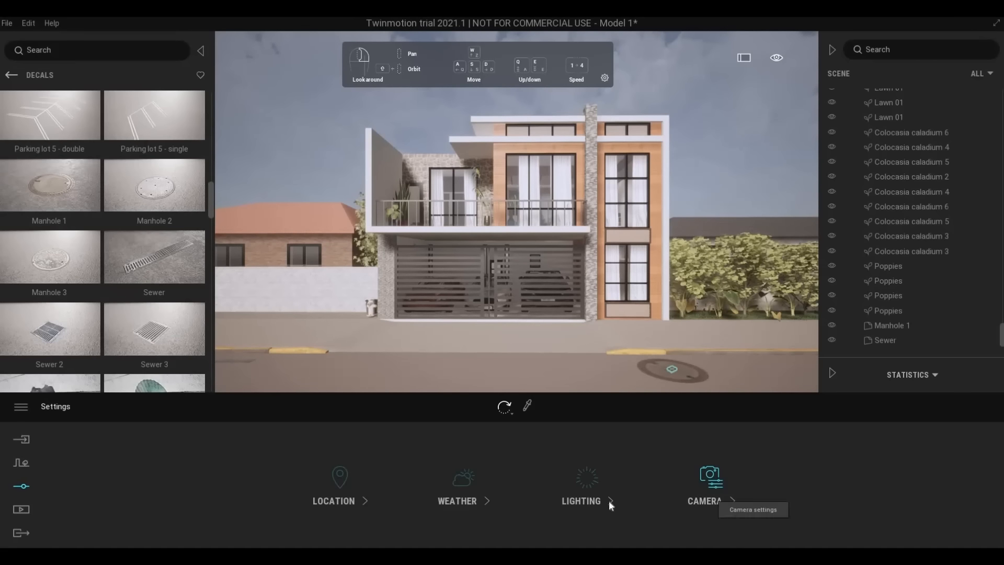
# Step: Set the lighting's sun intensity to 16, sun reflection to 0.24 and ambient to 0.38
pyautogui.click(581, 500)
pyautogui.click(781, 494)
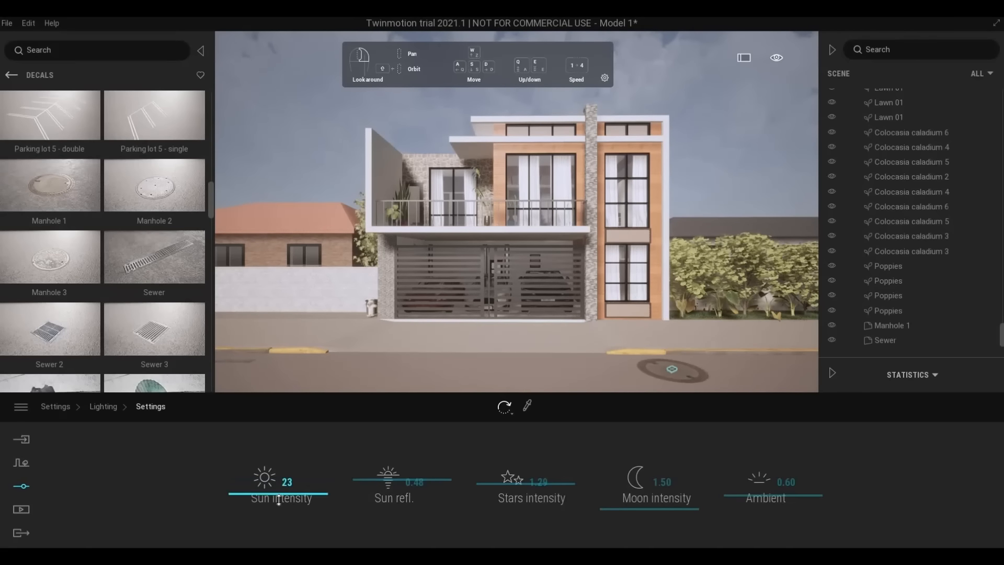
pyautogui.moveTo(280, 515)
pyautogui.mouseDown()
pyautogui.moveTo(278, 539)
pyautogui.moveTo(278, 511)
pyautogui.mouseUp()
pyautogui.moveTo(390, 491)
pyautogui.mouseDown()
pyautogui.moveTo(392, 512)
pyautogui.moveTo(393, 502)
pyautogui.mouseUp()
pyautogui.moveTo(778, 498)
pyautogui.mouseDown()
pyautogui.moveTo(778, 513)
pyautogui.moveTo(784, 495)
pyautogui.moveTo(783, 505)
pyautogui.mouseUp()
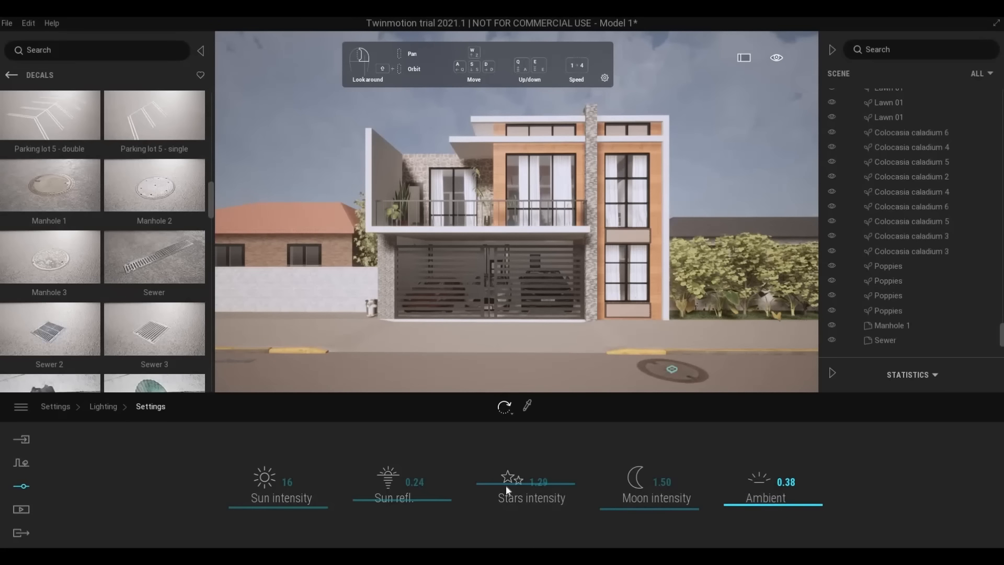
pyautogui.click(97, 407)
pyautogui.click(57, 408)
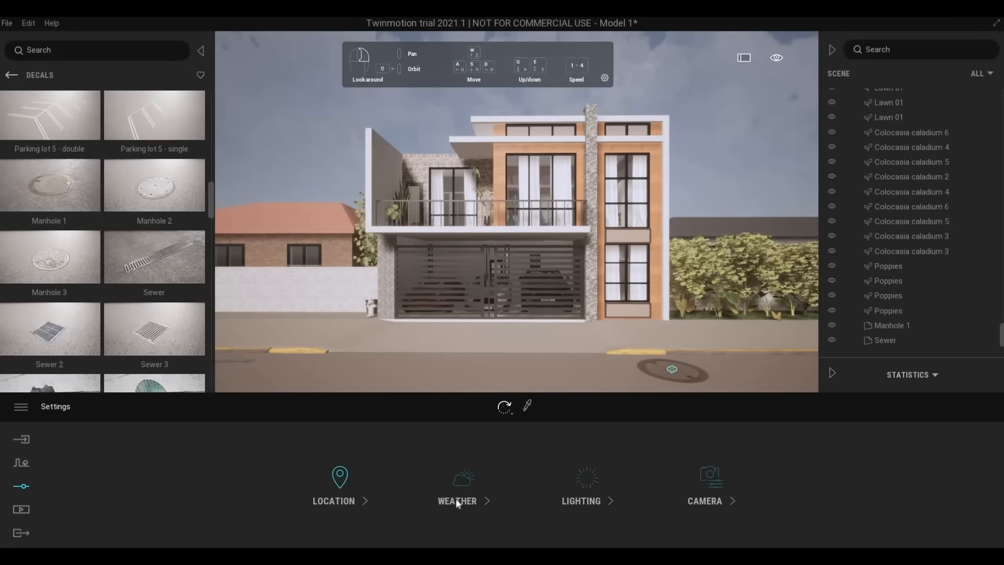
# Step: Set the location's time of day to 17:24 and the month to October
pyautogui.moveTo(692, 464); pyautogui.dragTo(421, 491)
pyautogui.moveTo(539, 497)
pyautogui.mouseDown()
pyautogui.moveTo(539, 486)
pyautogui.moveTo(540, 498)
pyautogui.mouseUp()
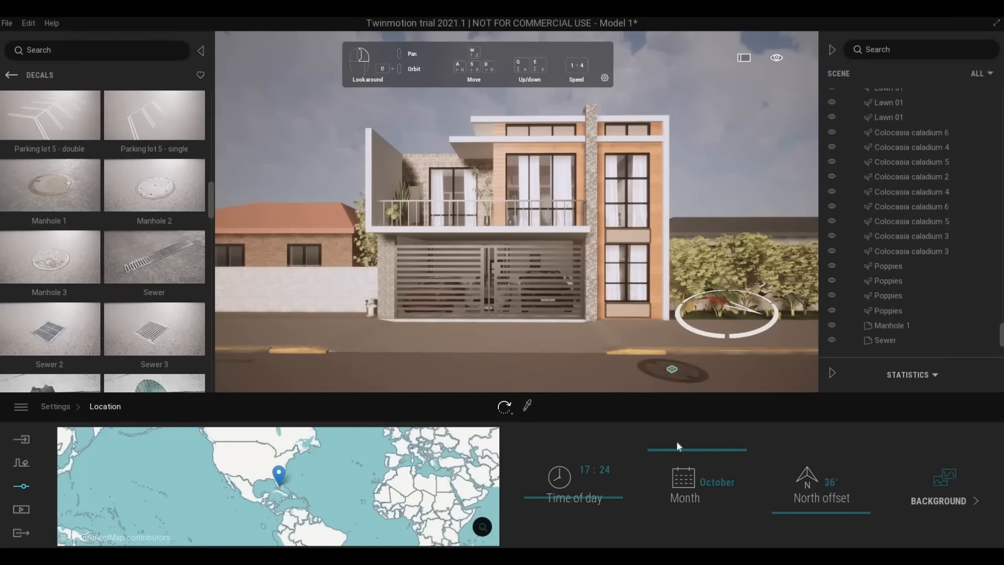
pyautogui.click(16, 485)
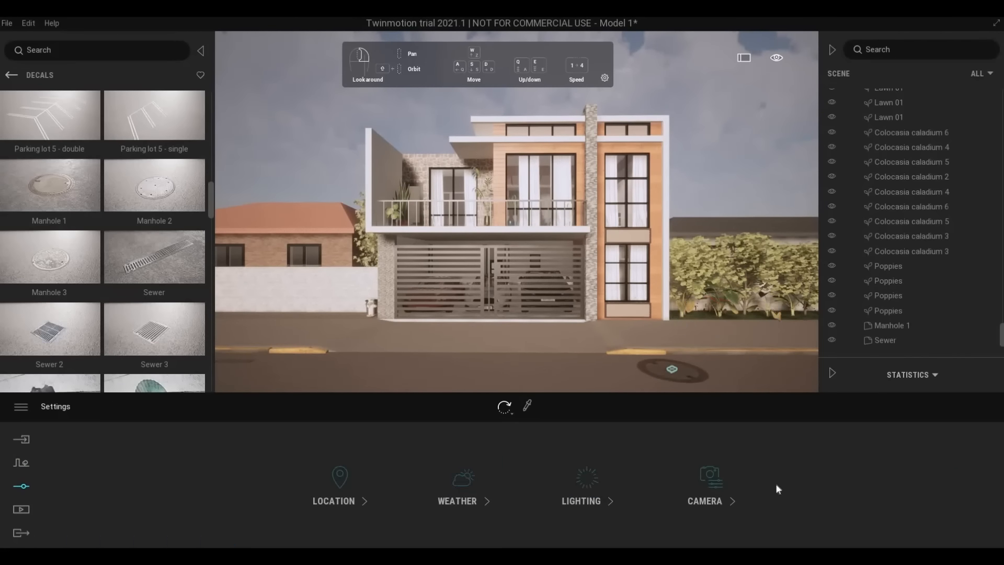
# Step: Set the camera's color gradient contrast to 28% and saturation to 45%
pyautogui.click(689, 499)
pyautogui.click(831, 498)
pyautogui.click(347, 502)
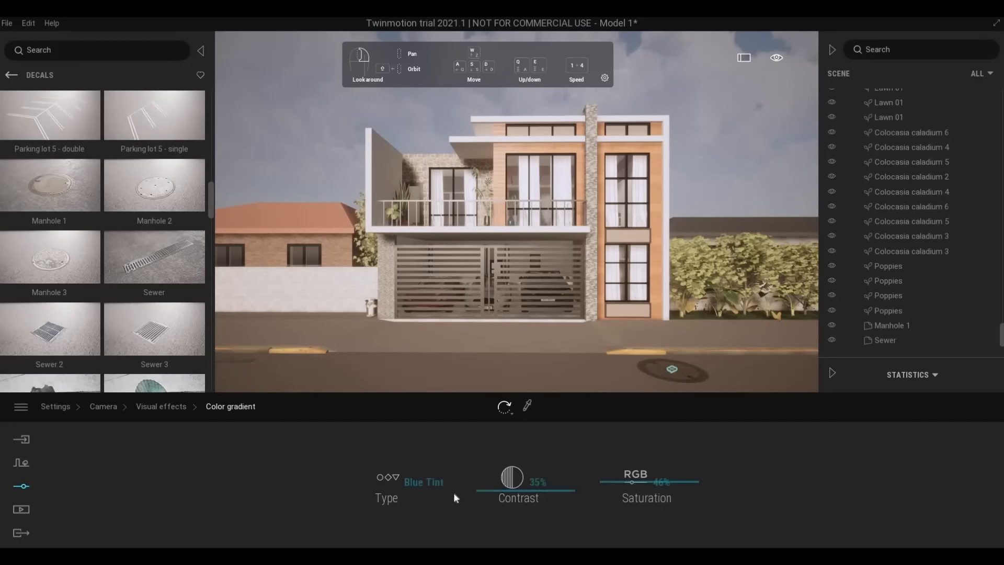
pyautogui.moveTo(514, 501); pyautogui.dragTo(516, 493)
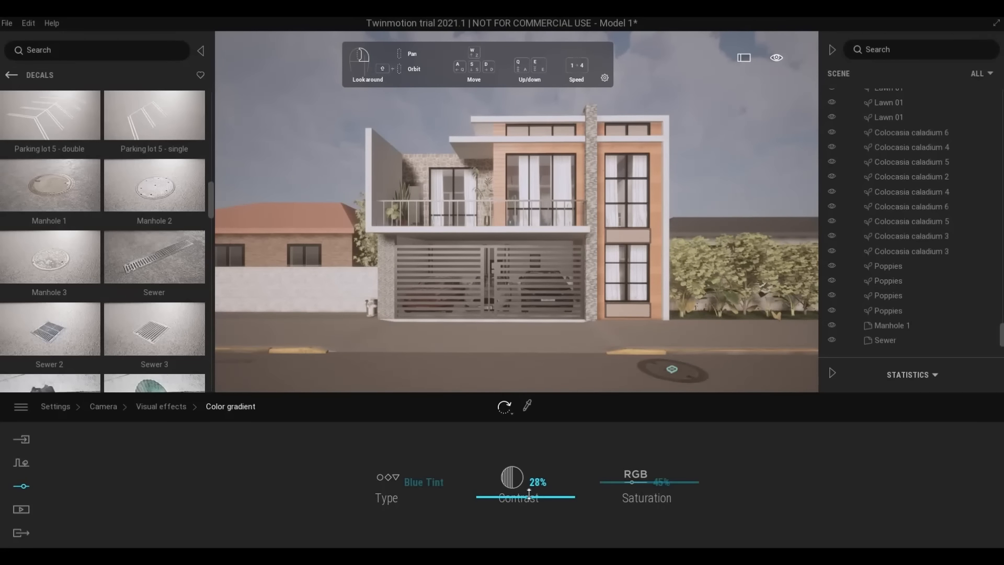
# Step: Set the lighting's exposure to -1.34, white balance to 7621K and shadow distance to 2763 m
pyautogui.click(111, 407)
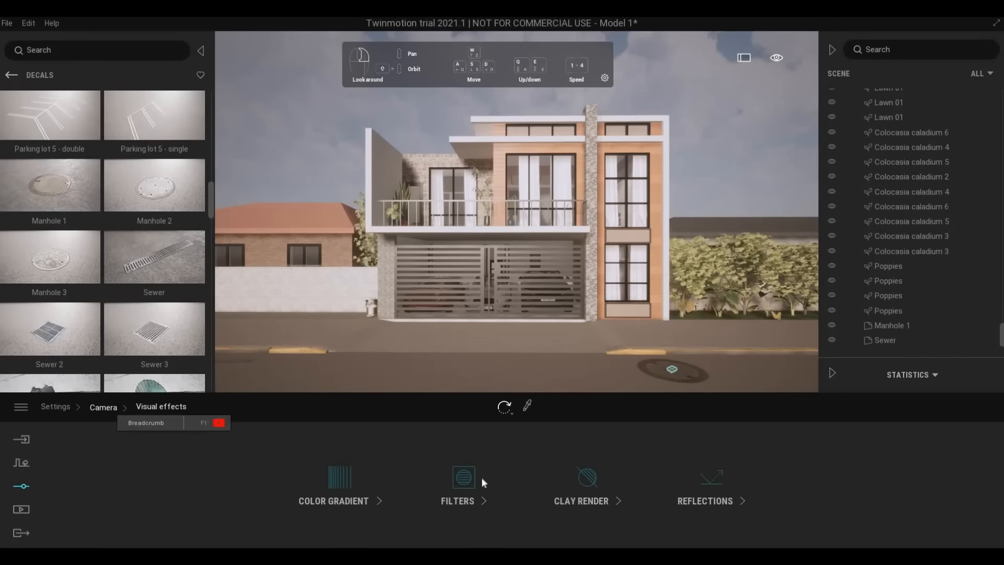
pyautogui.click(55, 407)
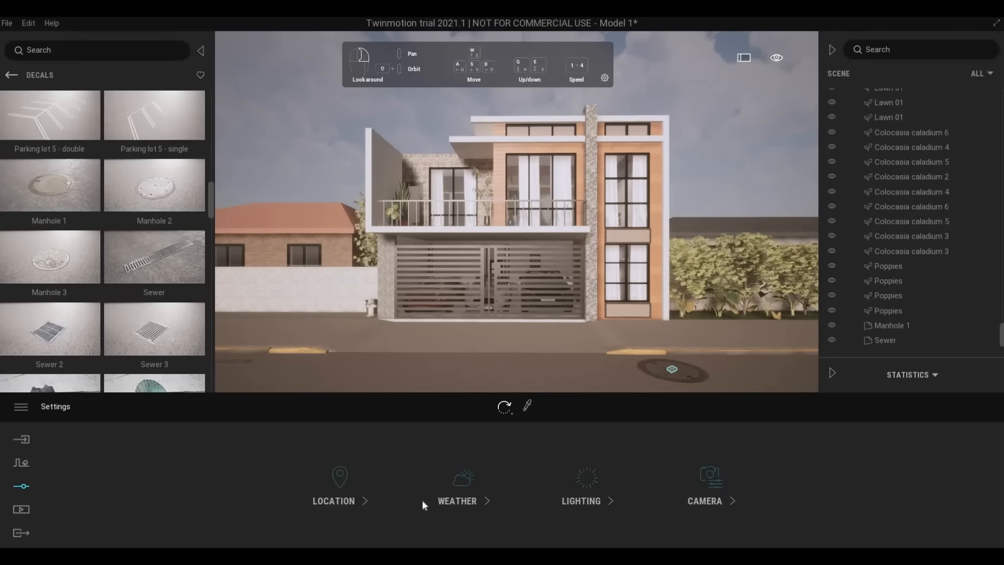
pyautogui.click(581, 502)
pyautogui.moveTo(266, 485)
pyautogui.mouseDown()
pyautogui.moveTo(265, 477)
pyautogui.moveTo(267, 485)
pyautogui.mouseUp()
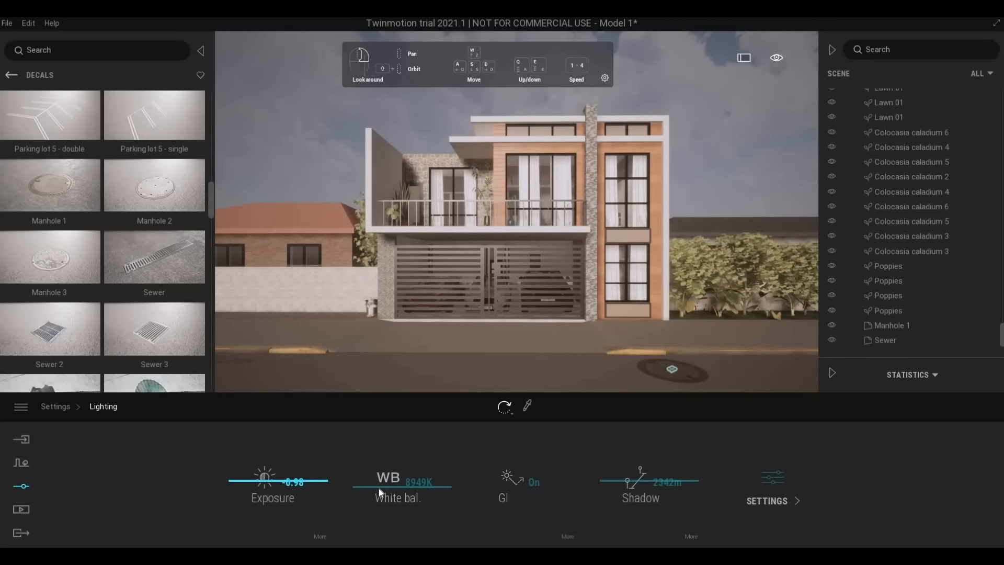
pyautogui.moveTo(379, 492); pyautogui.dragTo(381, 479)
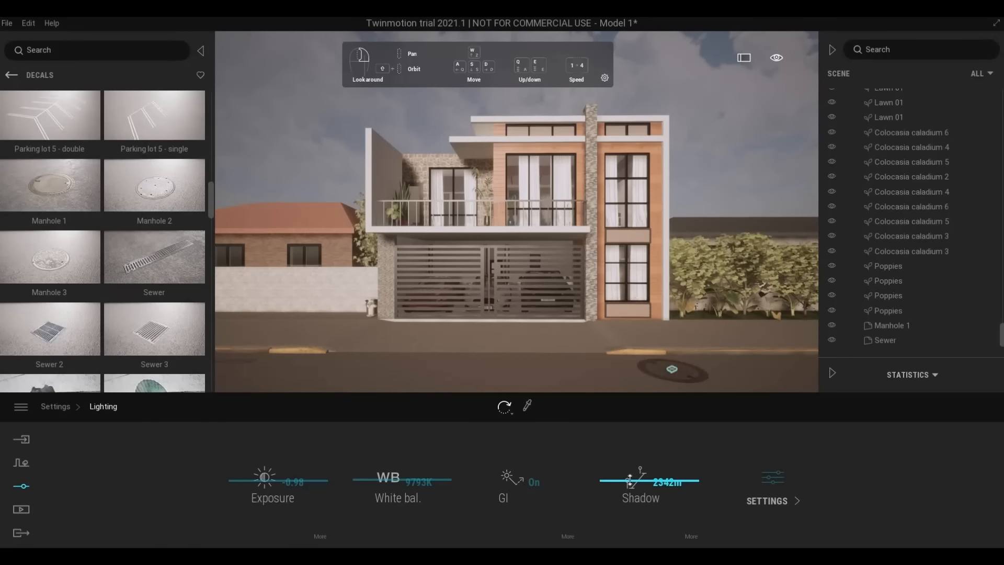
pyautogui.moveTo(630, 480); pyautogui.dragTo(629, 477)
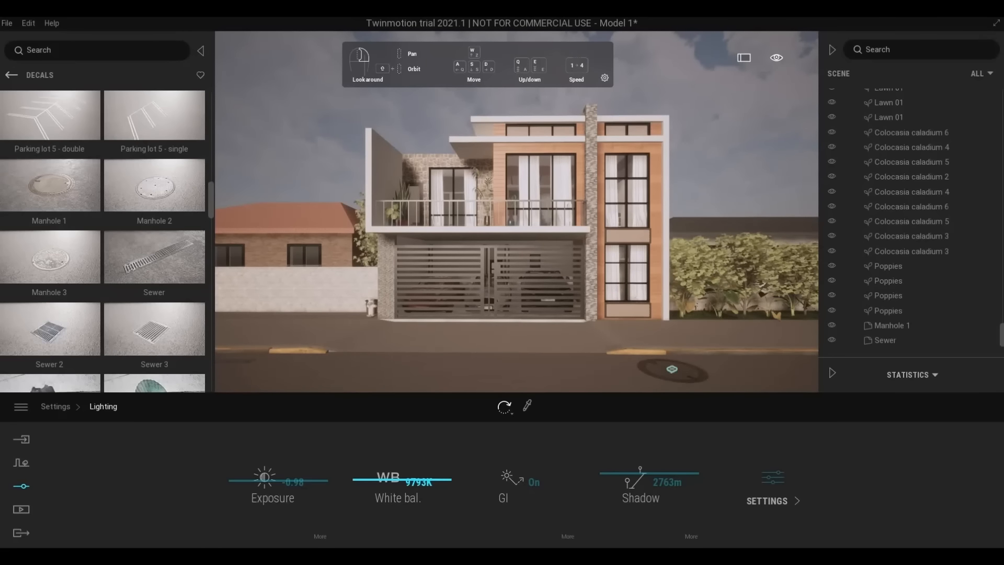
pyautogui.moveTo(273, 488); pyautogui.dragTo(272, 477)
pyautogui.moveTo(398, 479); pyautogui.dragTo(398, 499)
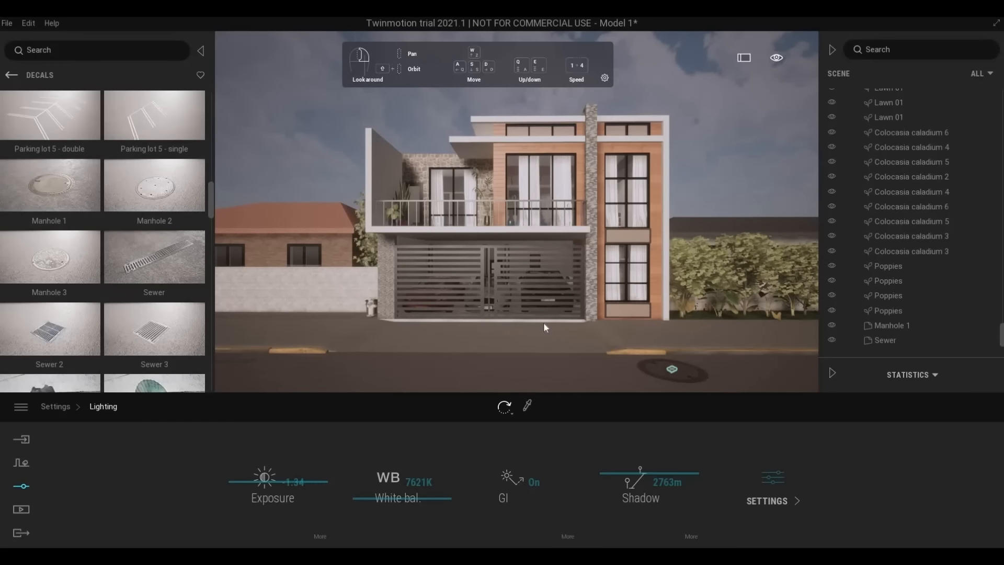
# Step: Shift the weather closer to clear sun, keeping it between sunny and cloudy
pyautogui.click(49, 407)
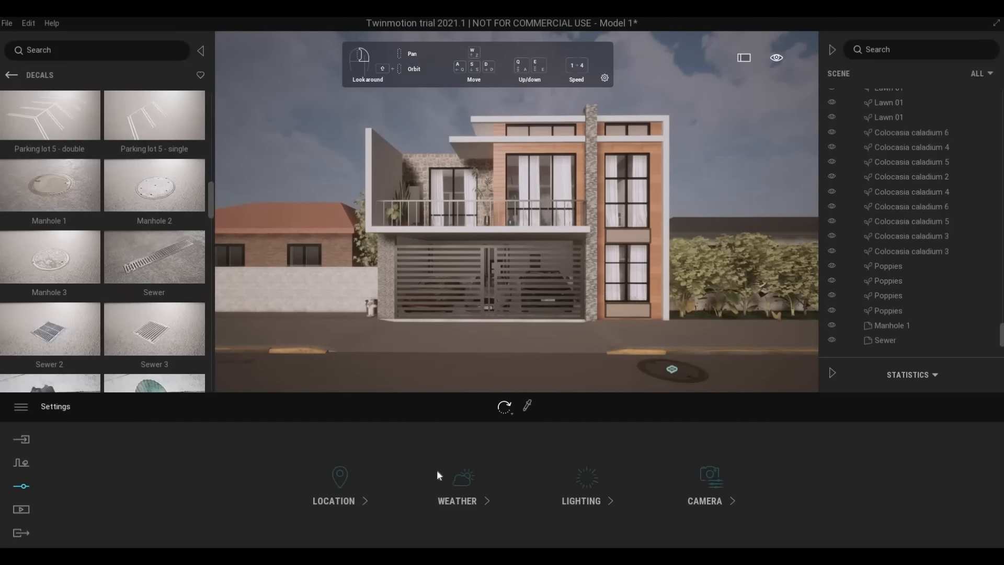
pyautogui.click(460, 484)
pyautogui.moveTo(156, 485); pyautogui.dragTo(126, 483)
# Step: Place a Road damage 03 decal on the white boundary wall beside the house
pyautogui.press('e')
pyautogui.press('e')
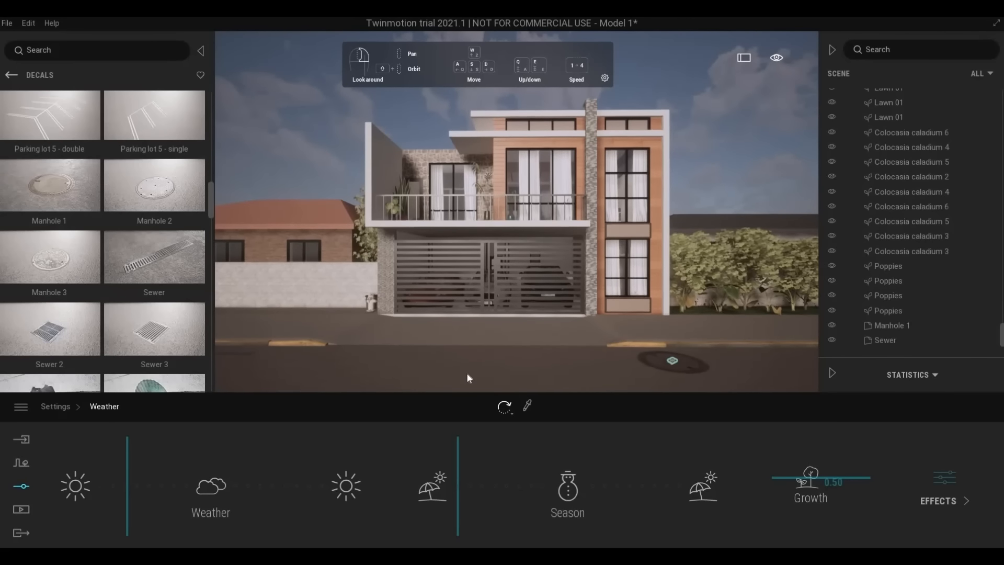
pyautogui.press('w')
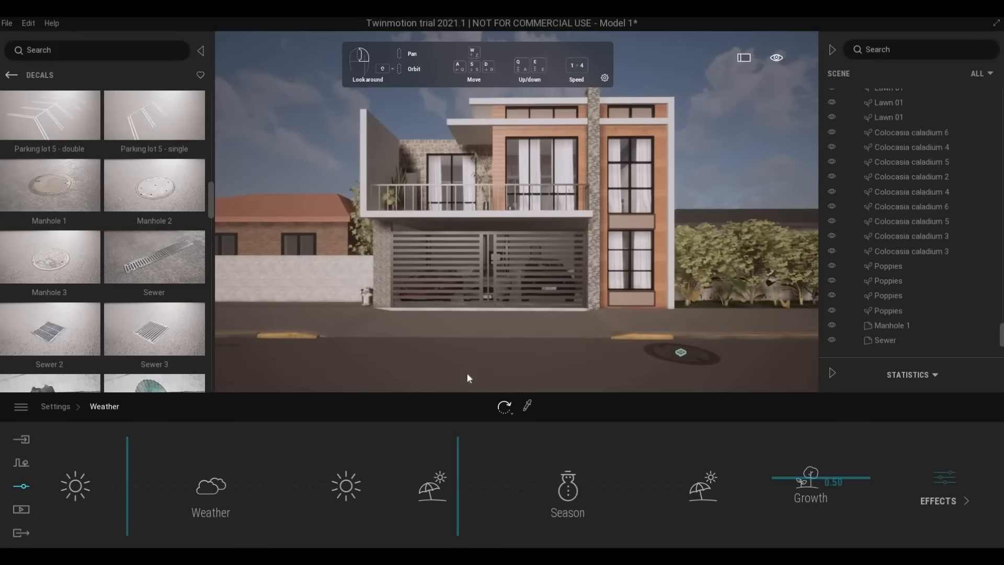
pyautogui.scroll(-10, 73, 307)
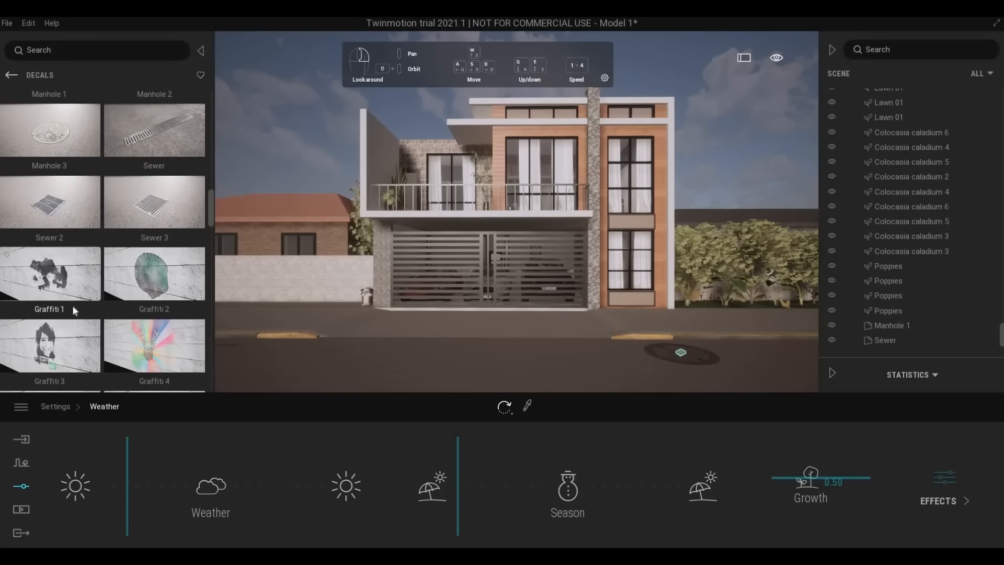
pyautogui.scroll(-5, 73, 306)
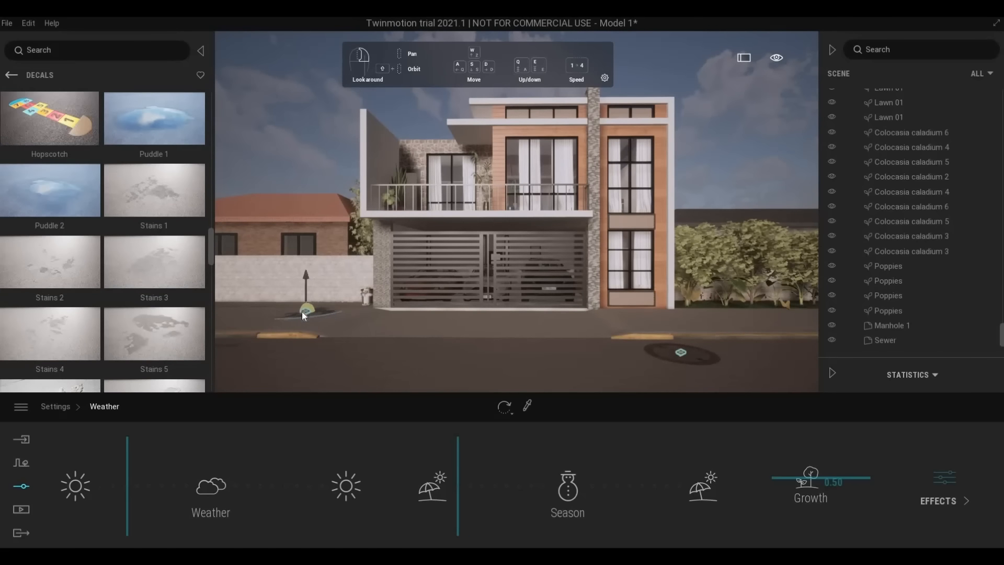
pyautogui.scroll(-5, 78, 231)
pyautogui.moveTo(80, 250); pyautogui.dragTo(294, 284)
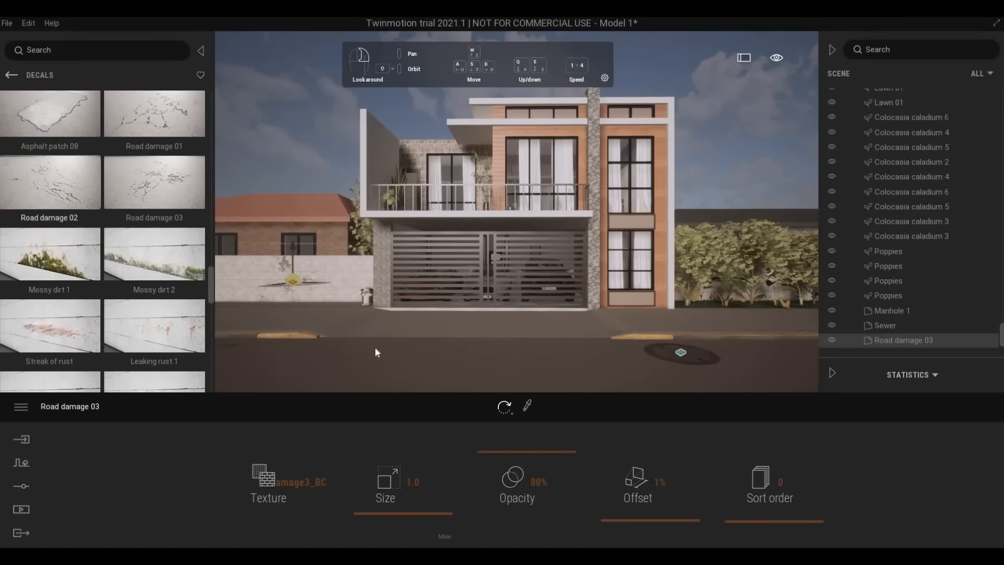
# Step: Place Road damage 01, 02 and 03 decals on the sidewalk and road, and an Asphalt patch 08 on the road past the manhole
pyautogui.moveTo(157, 189); pyautogui.dragTo(642, 317)
pyautogui.moveTo(167, 122); pyautogui.dragTo(372, 320)
pyautogui.moveTo(563, 359); pyautogui.dragTo(790, 357)
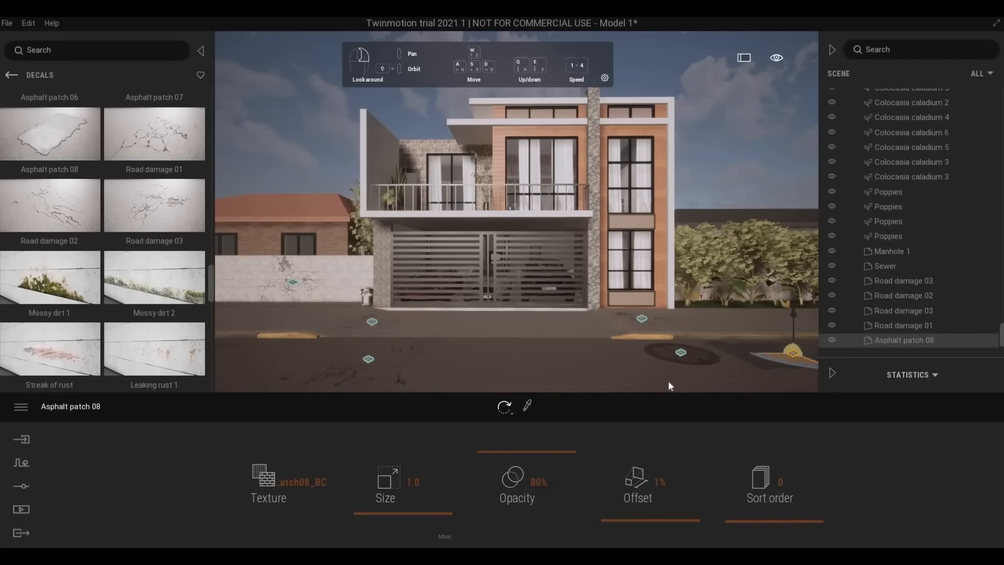
# Step: Place a Mossy dirt 1 decal at the base of the boundary wall and a Leaking water decal at its far end
pyautogui.moveTo(196, 309); pyautogui.dragTo(316, 287)
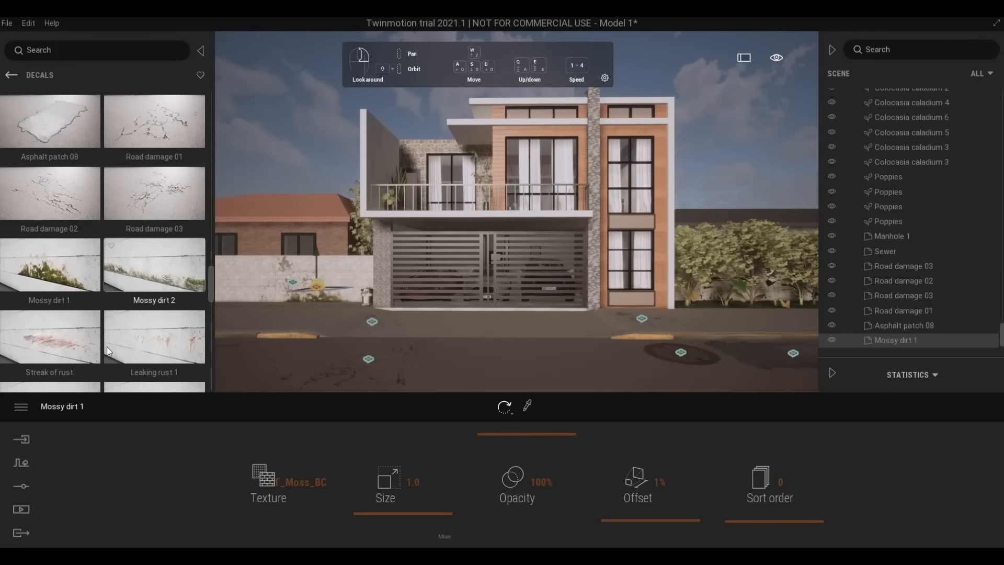
pyautogui.scroll(-1, 127, 318)
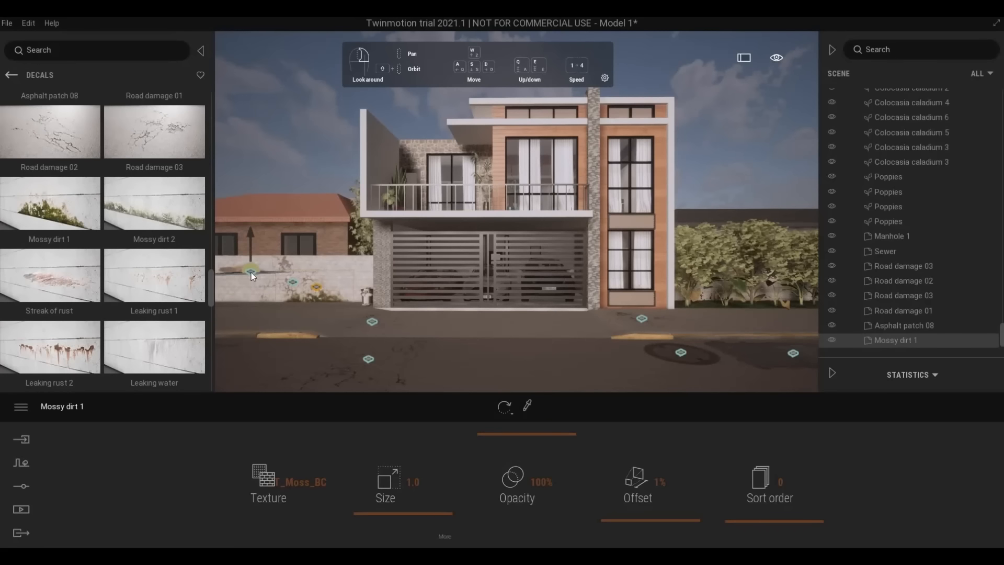
pyautogui.moveTo(251, 272)
pyautogui.mouseDown()
pyautogui.moveTo(240, 302)
pyautogui.moveTo(245, 282)
pyautogui.mouseUp()
pyautogui.scroll(-2, 142, 357)
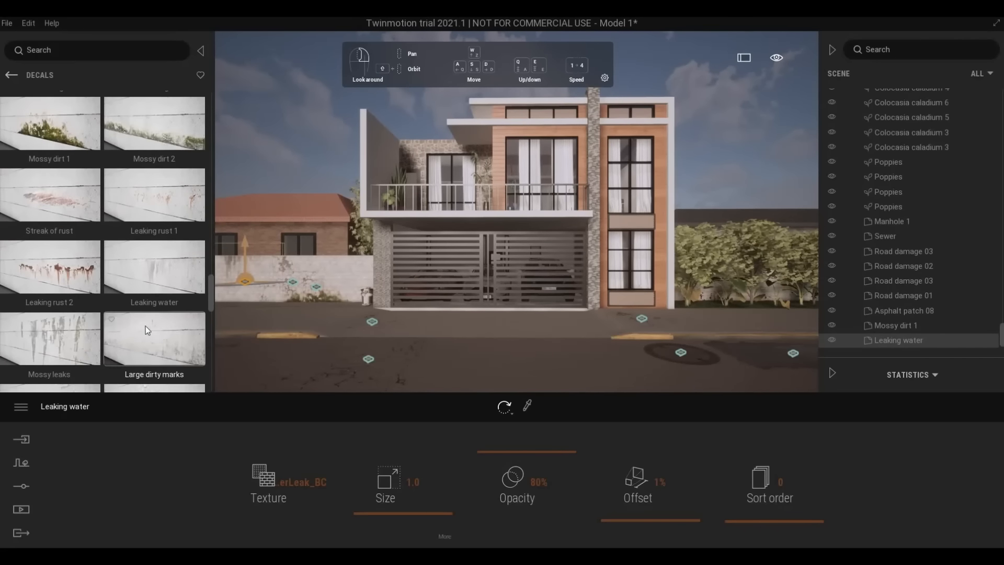
# Step: Place a Damaged wall 1 decal on the boundary wall near the fire hydrant
pyautogui.moveTo(145, 325); pyautogui.dragTo(346, 272)
pyautogui.scroll(-10, 105, 293)
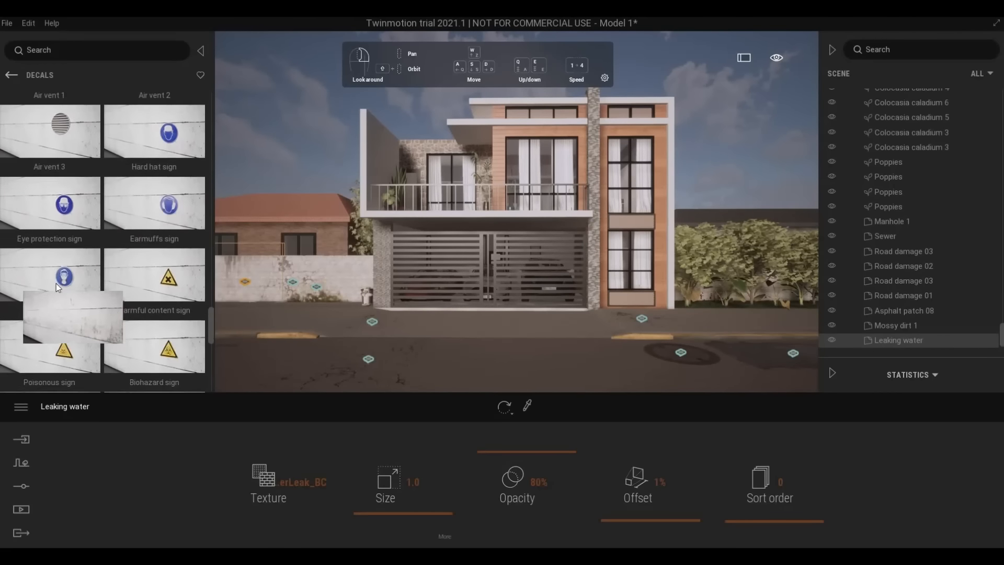
pyautogui.scroll(8, 62, 341)
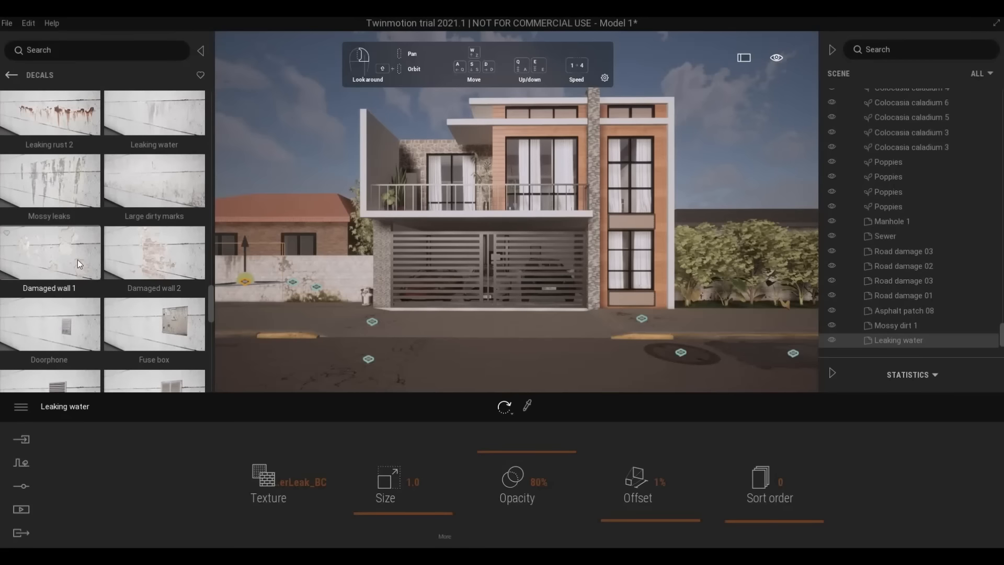
pyautogui.moveTo(77, 259); pyautogui.dragTo(334, 280)
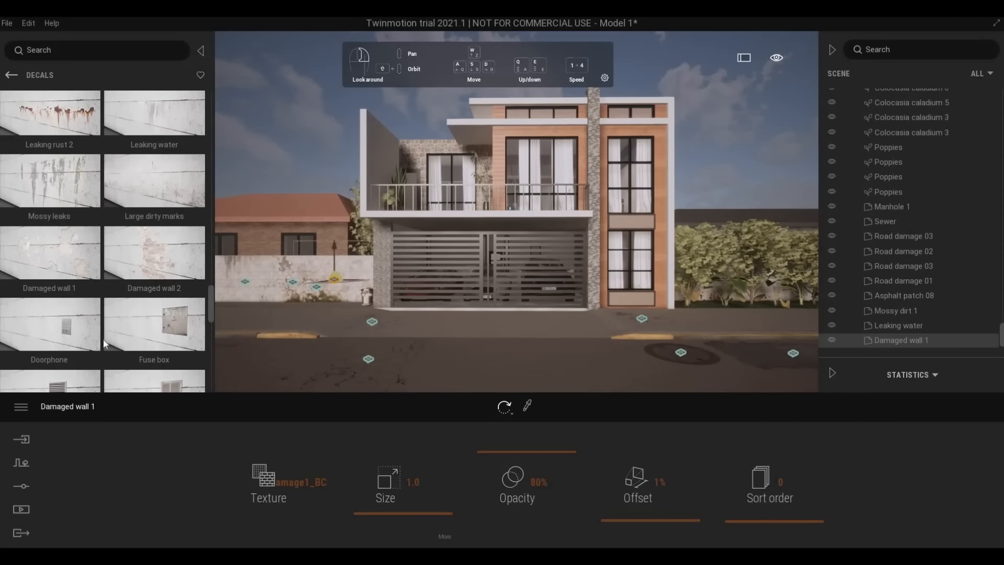
pyautogui.scroll(-4, 92, 311)
# Step: Place another Road damage 03 decal on the near part of the road in front of the gate, and deselect it
pyautogui.scroll(6, 92, 306)
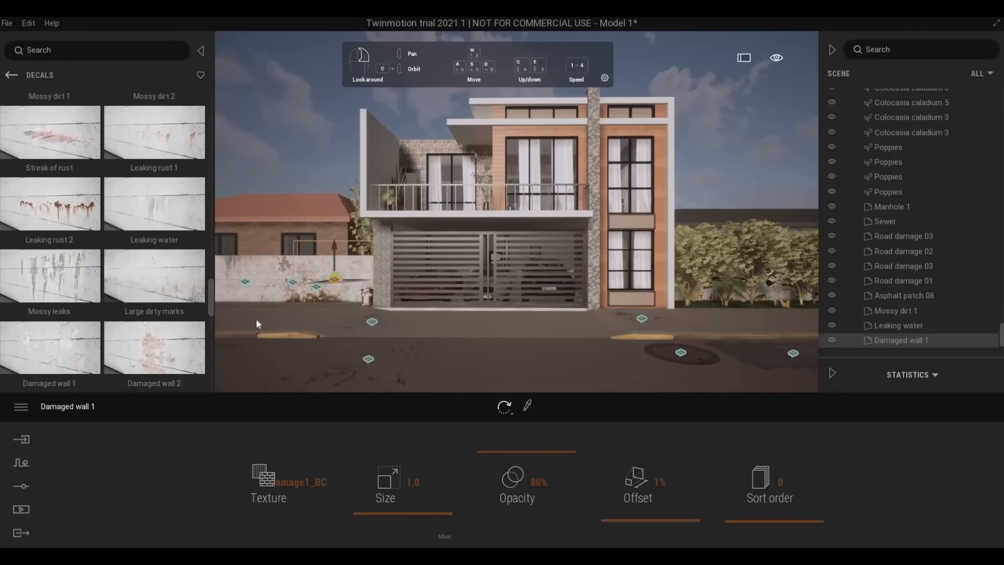
pyautogui.scroll(5, 118, 209)
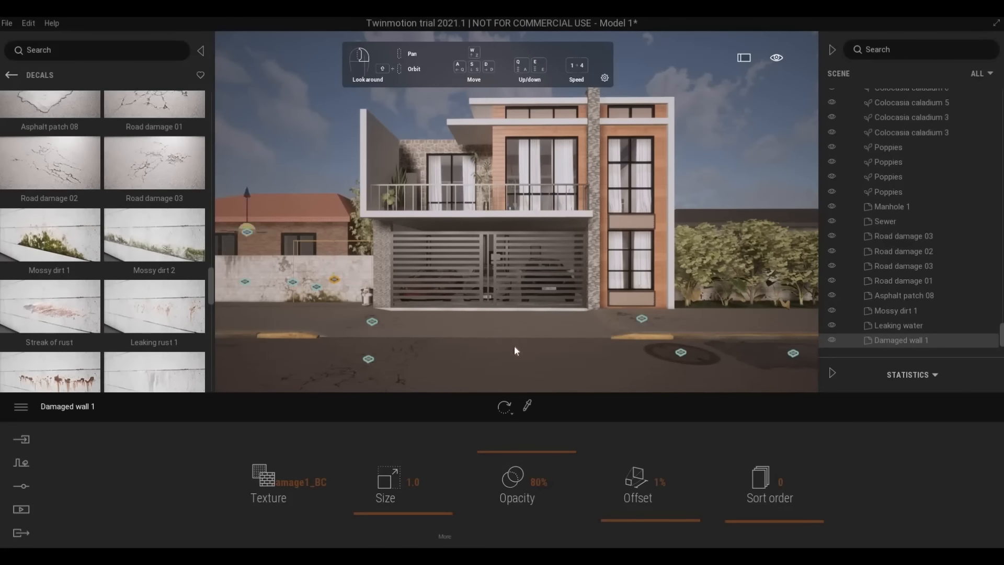
pyautogui.moveTo(563, 383); pyautogui.dragTo(563, 380)
pyautogui.press('Escape')
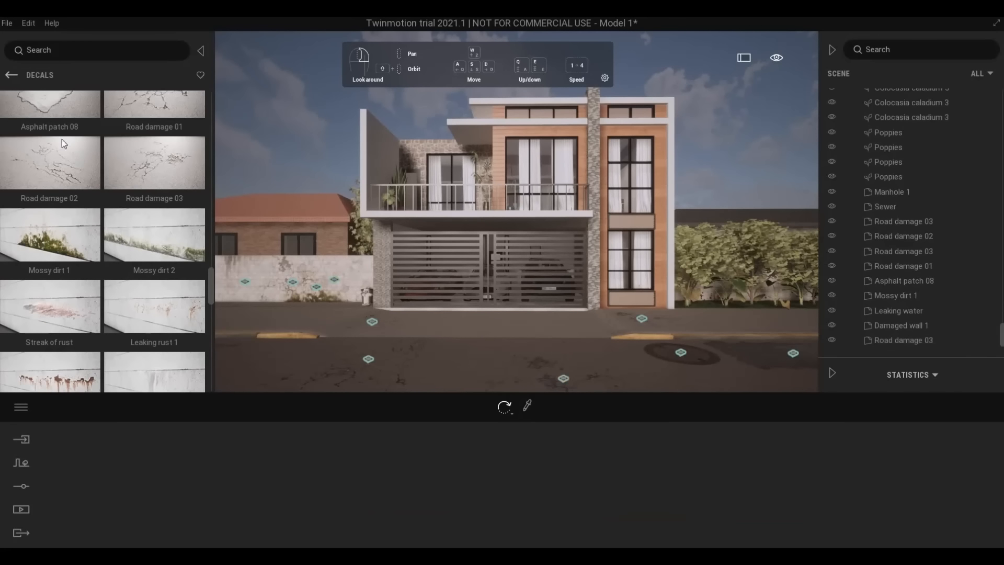
# Step: Place a Cement patch decal from the Objects library's decals on the sidewalk by the boundary wall
pyautogui.click(11, 76)
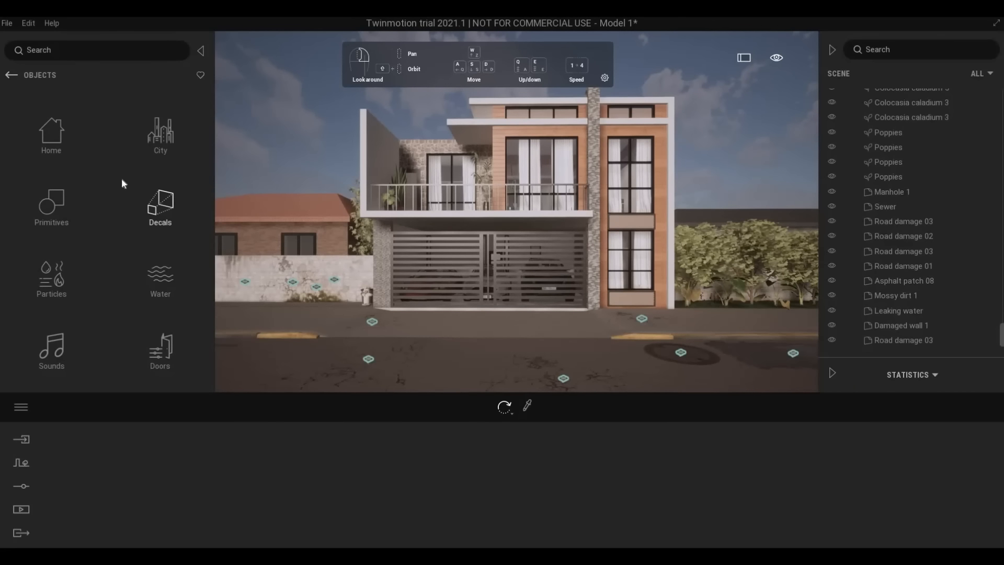
pyautogui.click(12, 76)
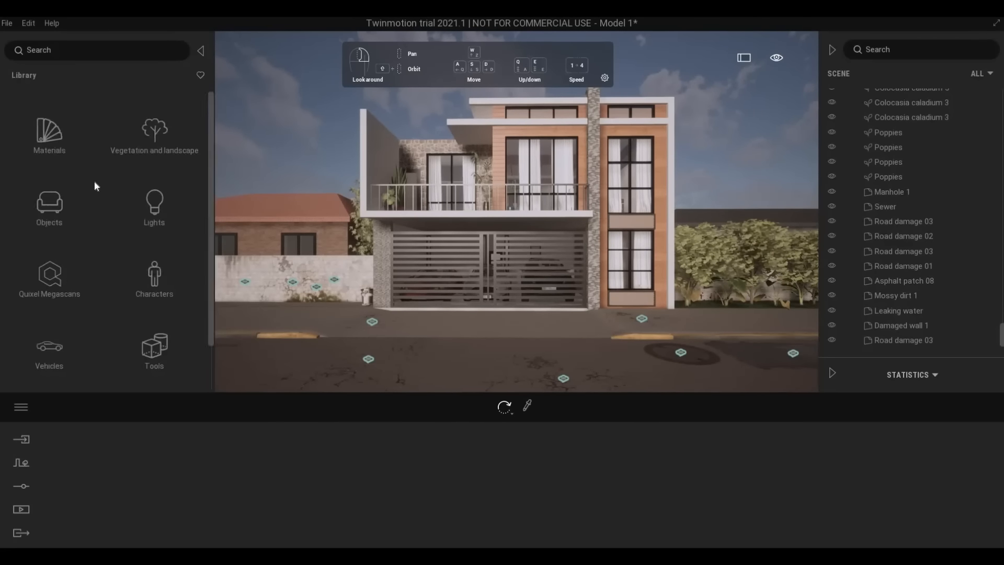
pyautogui.click(61, 215)
pyautogui.click(156, 210)
pyautogui.moveTo(210, 110); pyautogui.dragTo(217, 257)
pyautogui.moveTo(68, 305); pyautogui.dragTo(265, 318)
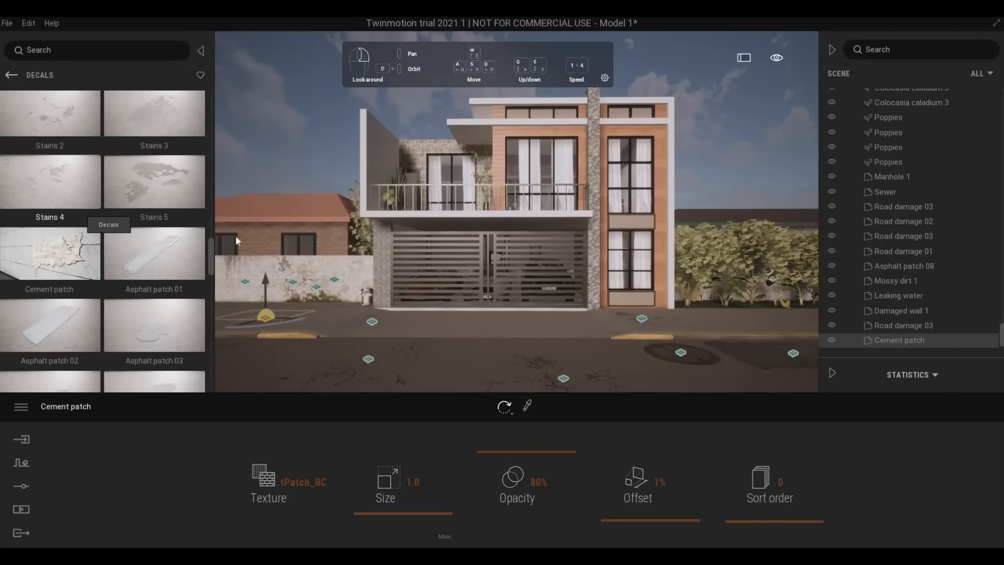
# Step: Place a Stains 4 decal before the gate and a Stains 5 decal on the sidewalk by the shrubs, with Stains 5 at 33% opacity
pyautogui.moveTo(51, 181); pyautogui.dragTo(541, 323)
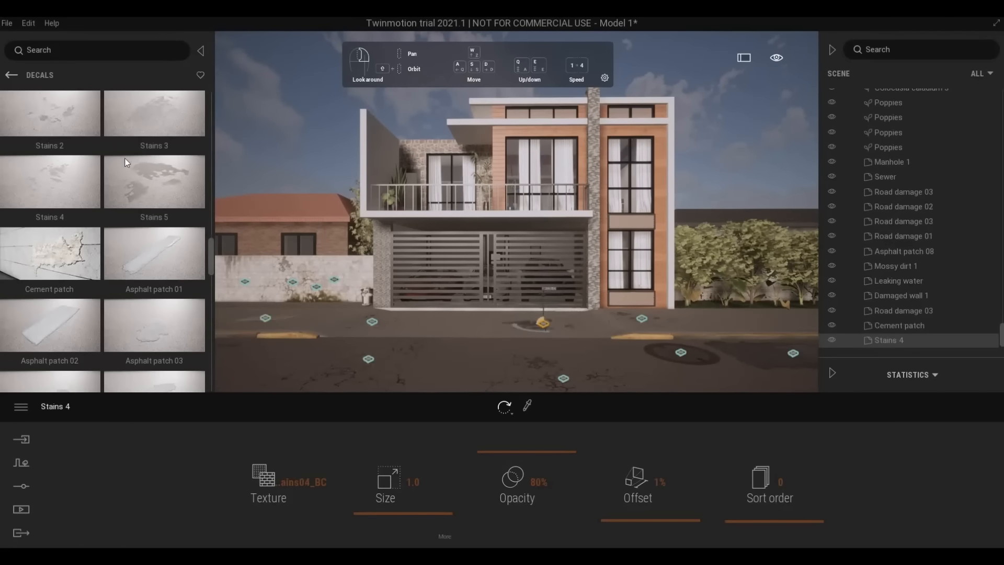
pyautogui.moveTo(125, 158); pyautogui.dragTo(772, 313)
pyautogui.moveTo(535, 468); pyautogui.dragTo(532, 509)
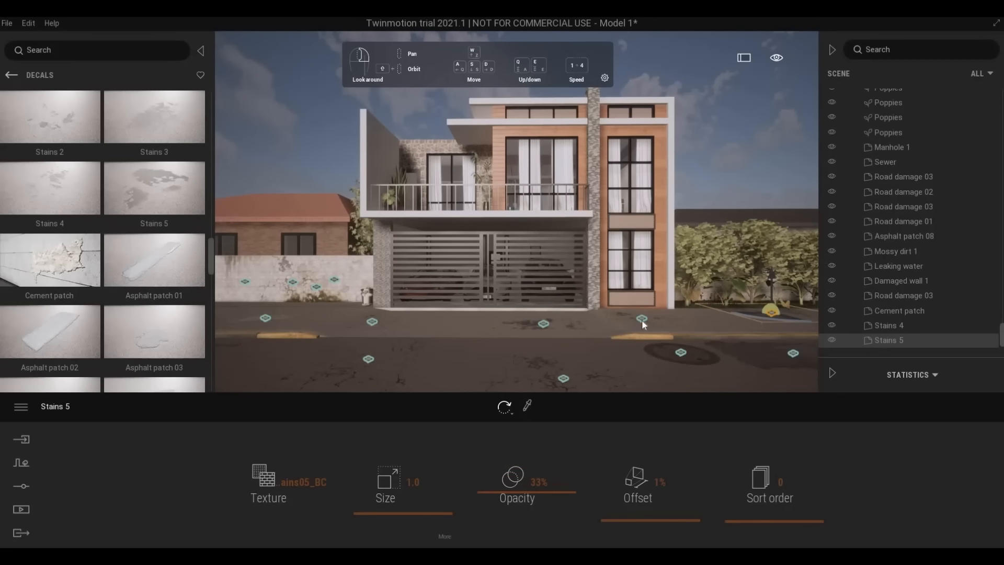
# Step: Set the sidewalk Road damage 03 decal's opacity to 71% and lower the opacity of the damage decal on the road
pyautogui.click(641, 318)
pyautogui.moveTo(534, 467); pyautogui.dragTo(533, 491)
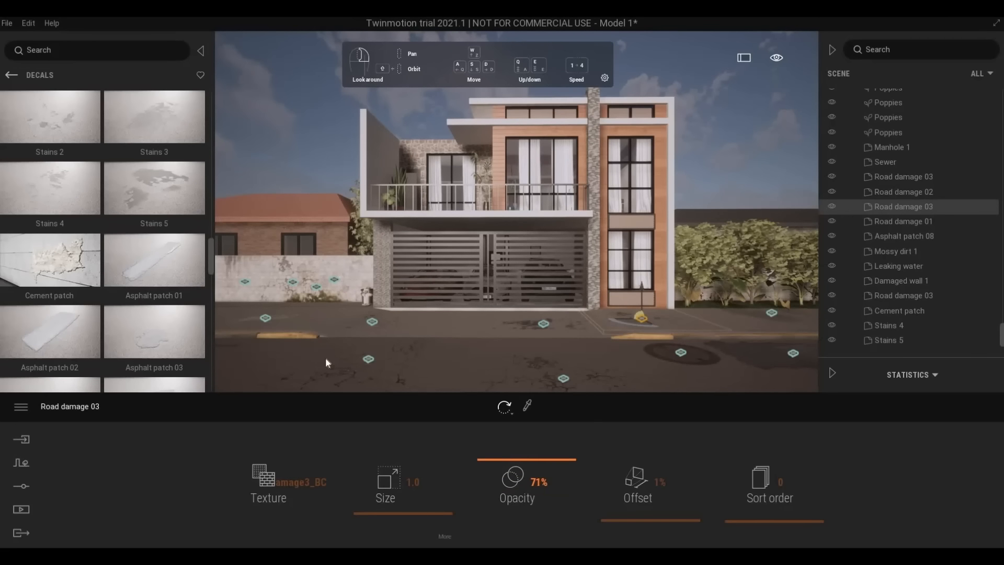
pyautogui.click(368, 360)
pyautogui.moveTo(498, 461); pyautogui.dragTo(499, 484)
pyautogui.click(561, 377)
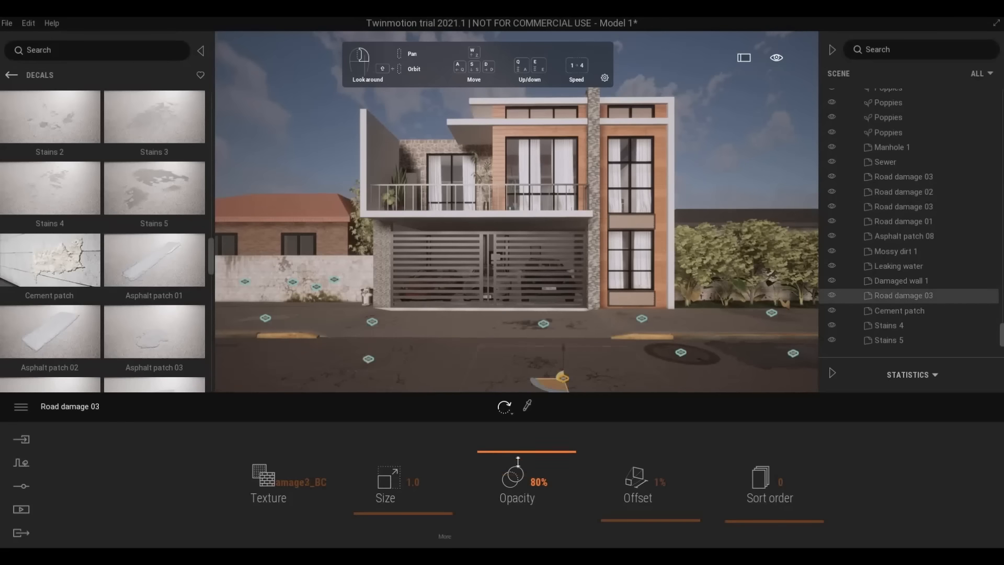
# Step: Set the Stains 4 decal's opacity to 40%, and place a Stains 3 decal before the gate with reduced opacity
pyautogui.click(543, 322)
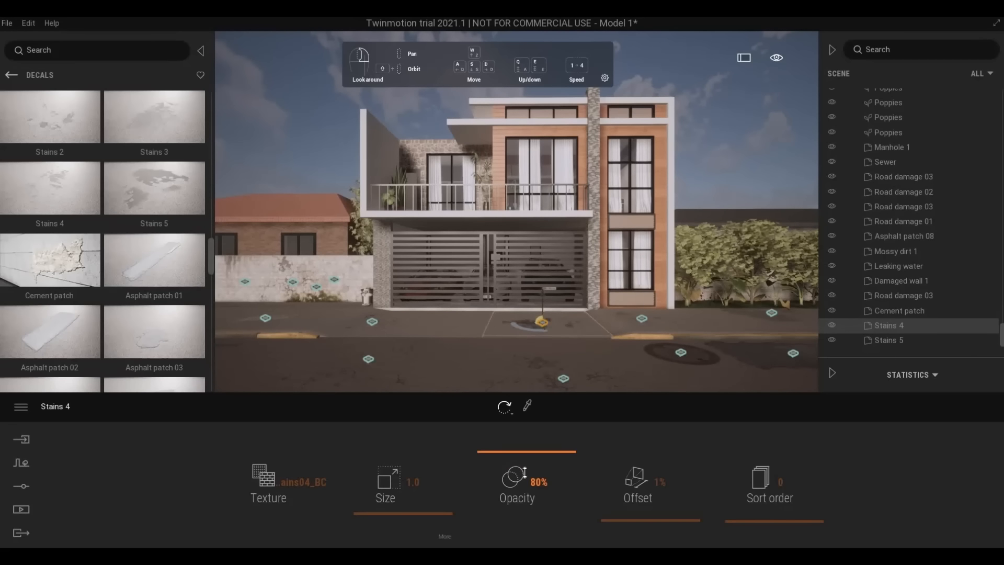
pyautogui.moveTo(525, 472); pyautogui.dragTo(525, 489)
pyautogui.moveTo(159, 142); pyautogui.dragTo(430, 321)
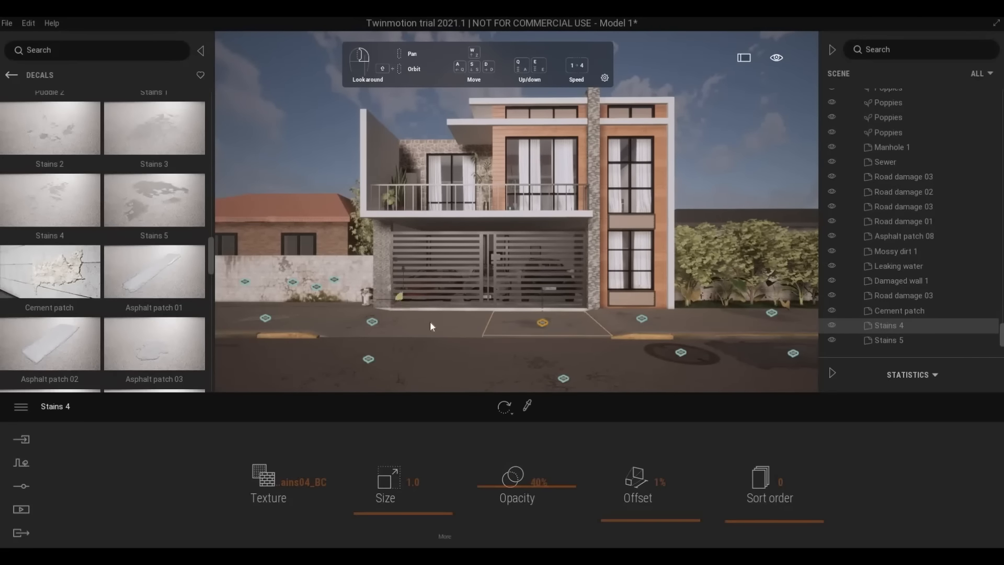
pyautogui.moveTo(516, 452); pyautogui.dragTo(505, 481)
# Step: Try to place an Asphalt patch 01 decal on the road beside the yellow cement curb
pyautogui.click(287, 334)
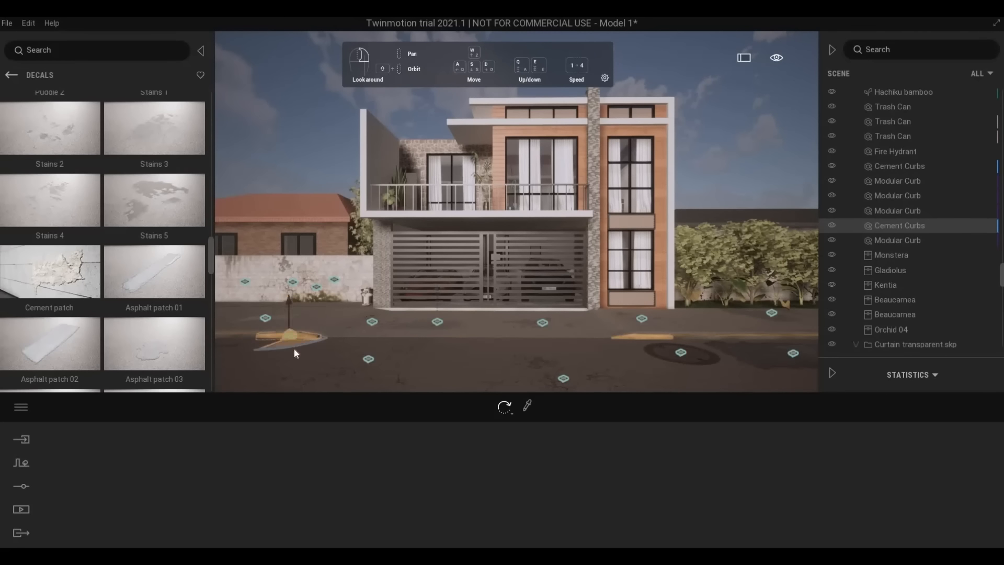
pyautogui.click(447, 360)
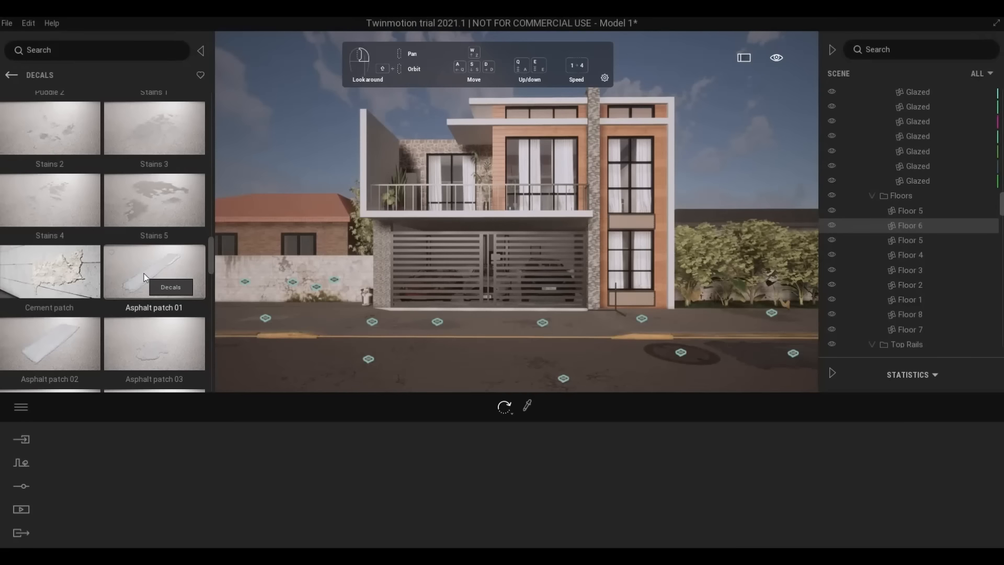
pyautogui.moveTo(143, 274); pyautogui.dragTo(262, 355)
# Step: Move the two trash cans from beside the fire hydrant to the cracked section of the white boundary wall
pyautogui.scroll(-10, 140, 290)
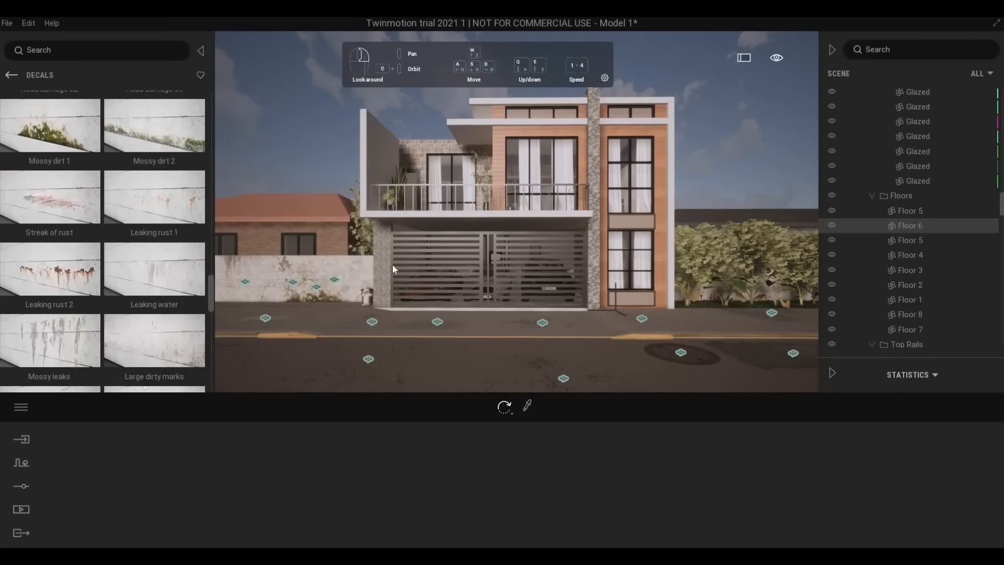
pyautogui.press('w')
pyautogui.moveTo(400, 300); pyautogui.dragTo(414, 293, button='right')
pyautogui.click(490, 274)
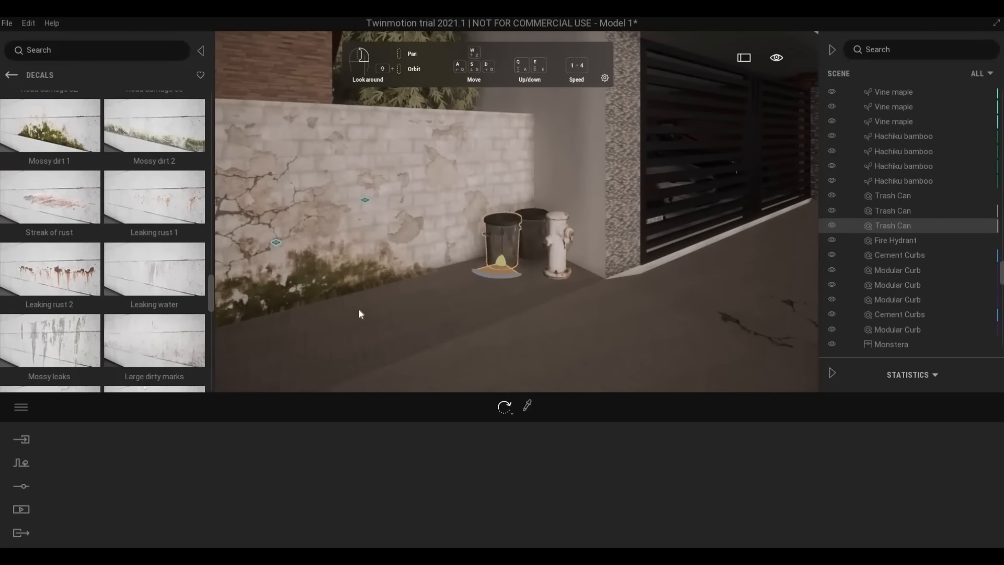
pyautogui.moveTo(358, 310); pyautogui.dragTo(356, 314)
pyautogui.press('s')
pyautogui.moveTo(356, 315); pyautogui.dragTo(399, 283, button='right')
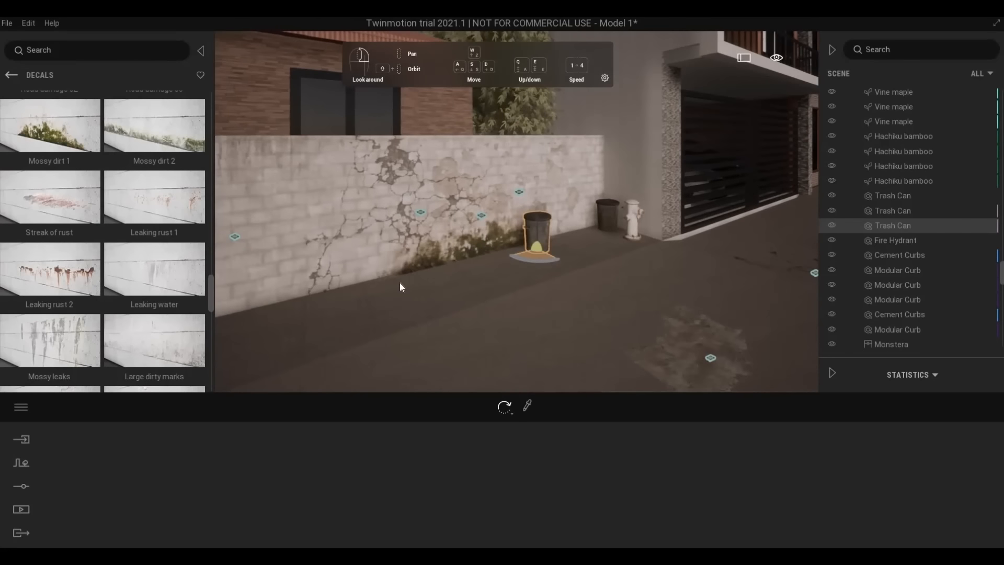
pyautogui.moveTo(609, 219); pyautogui.dragTo(429, 294)
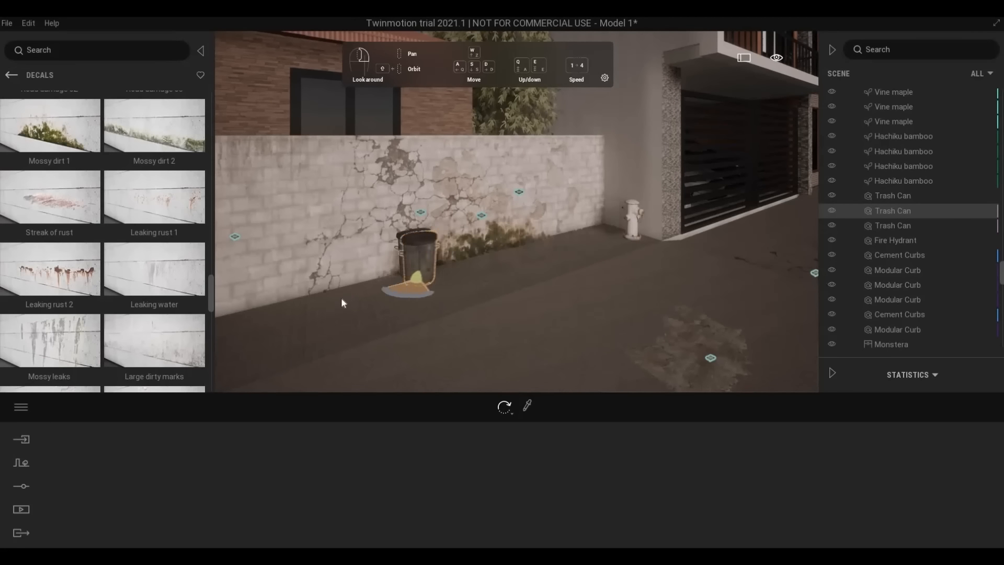
# Step: Adjust the trash cans' positions so they stand side by side against the cracked wall
pyautogui.moveTo(340, 298); pyautogui.dragTo(351, 308)
pyautogui.moveTo(388, 315); pyautogui.dragTo(364, 303, button='right')
pyautogui.press('w')
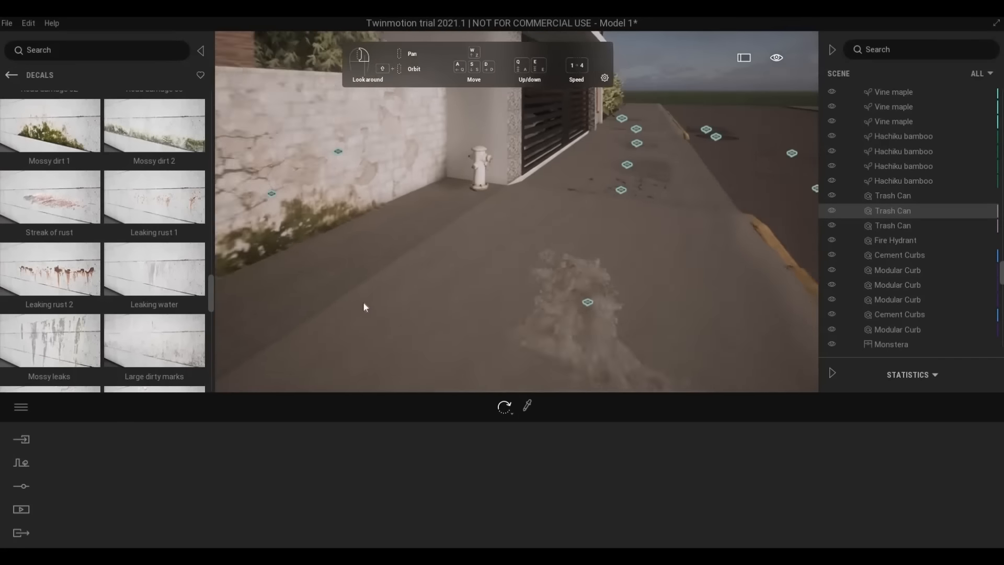
pyautogui.press('s')
pyautogui.press('a')
pyautogui.click(390, 279)
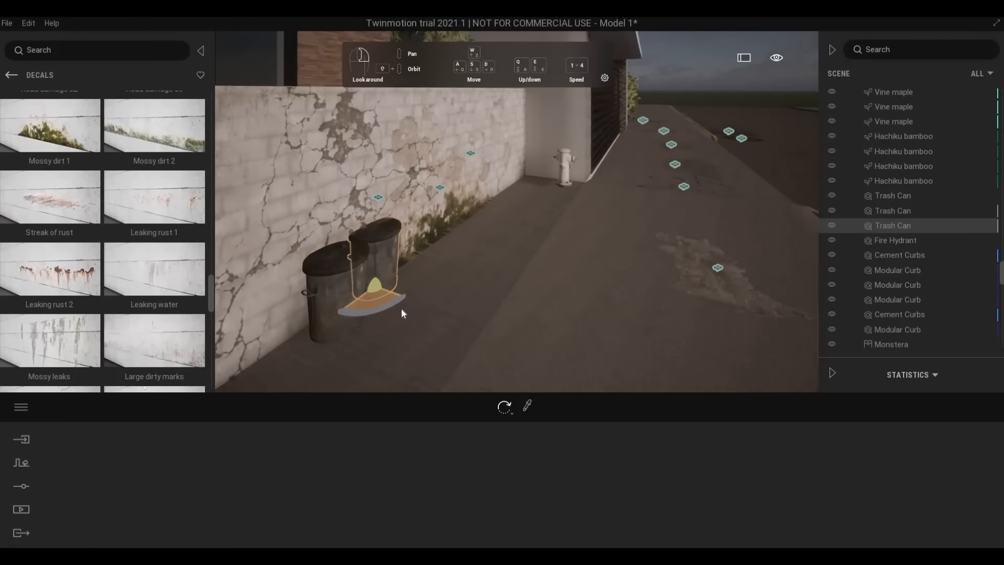
pyautogui.moveTo(402, 312); pyautogui.dragTo(418, 319)
# Step: Download a Trash Bag model from the Trash props among the Quixel Megascans 3D assets
pyautogui.click(8, 77)
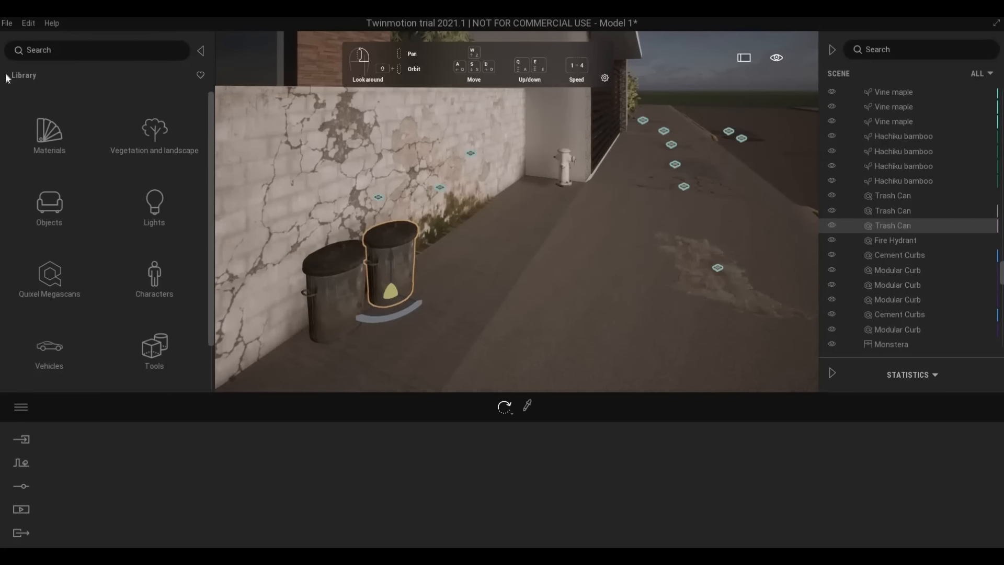
pyautogui.click(55, 269)
pyautogui.click(50, 134)
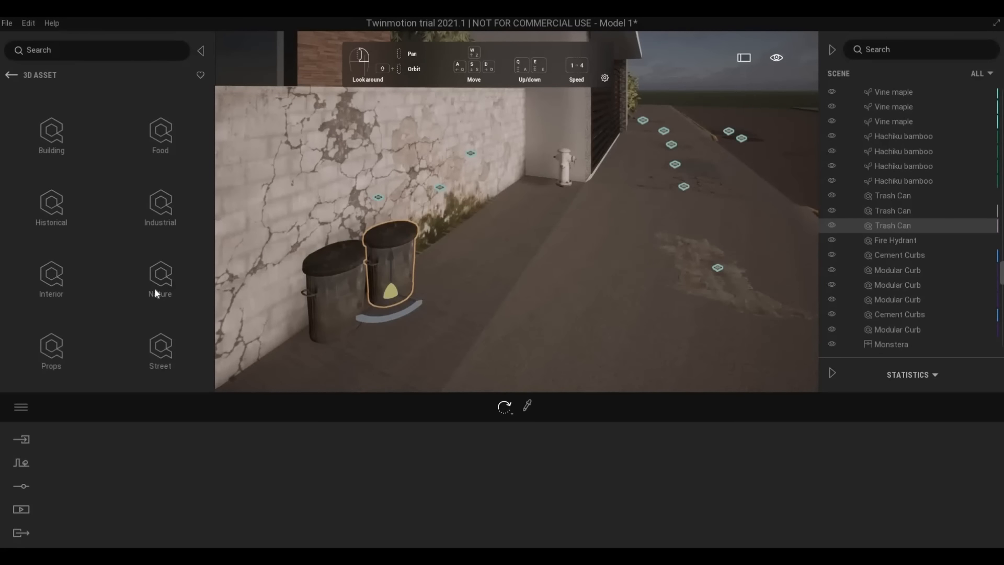
pyautogui.click(160, 350)
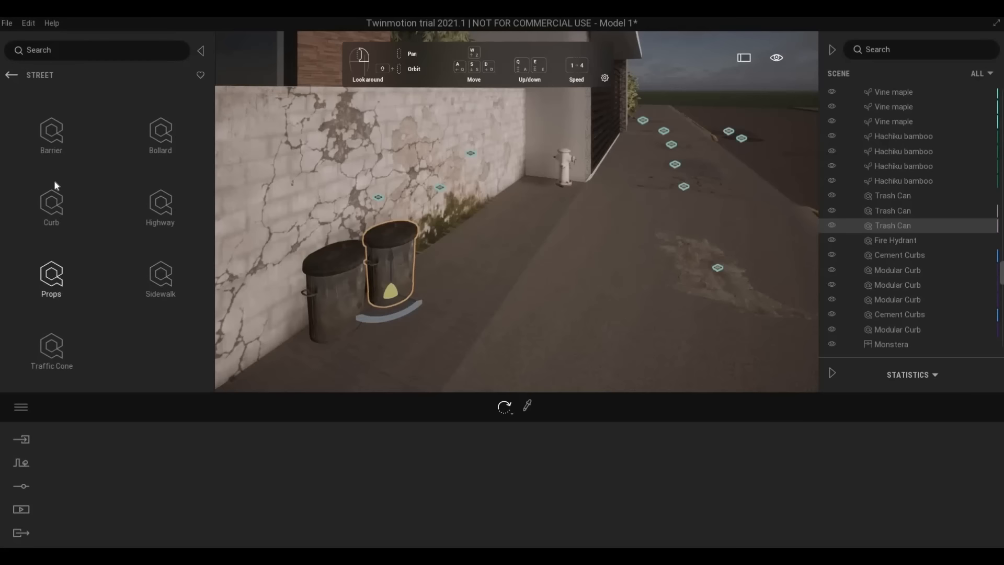
pyautogui.click(159, 279)
pyautogui.click(11, 76)
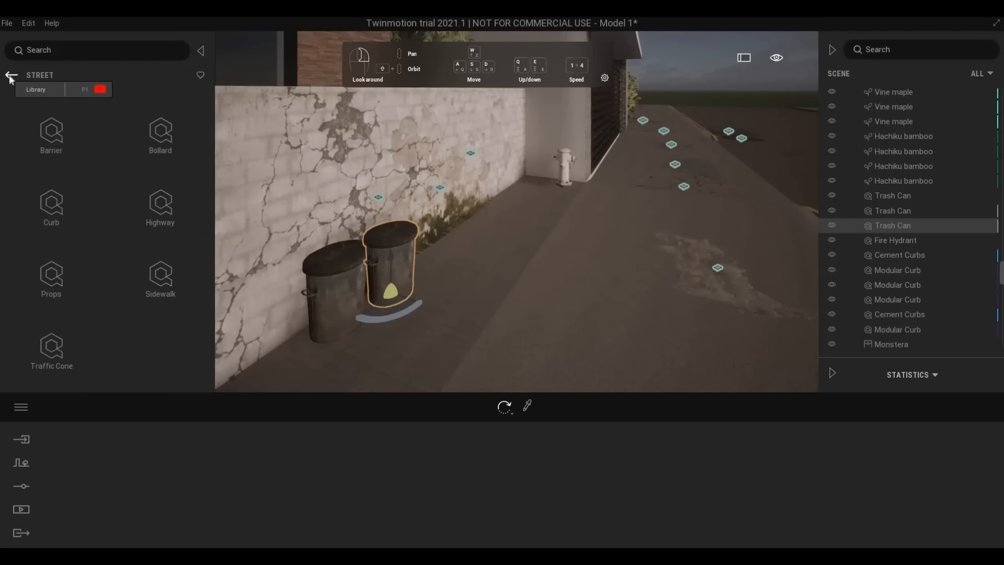
pyautogui.click(50, 285)
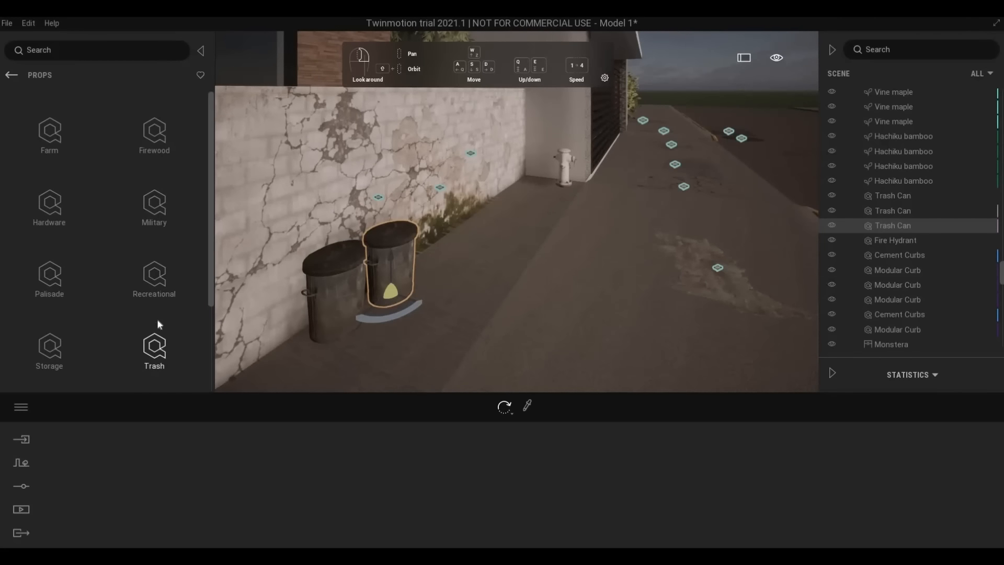
pyautogui.click(157, 322)
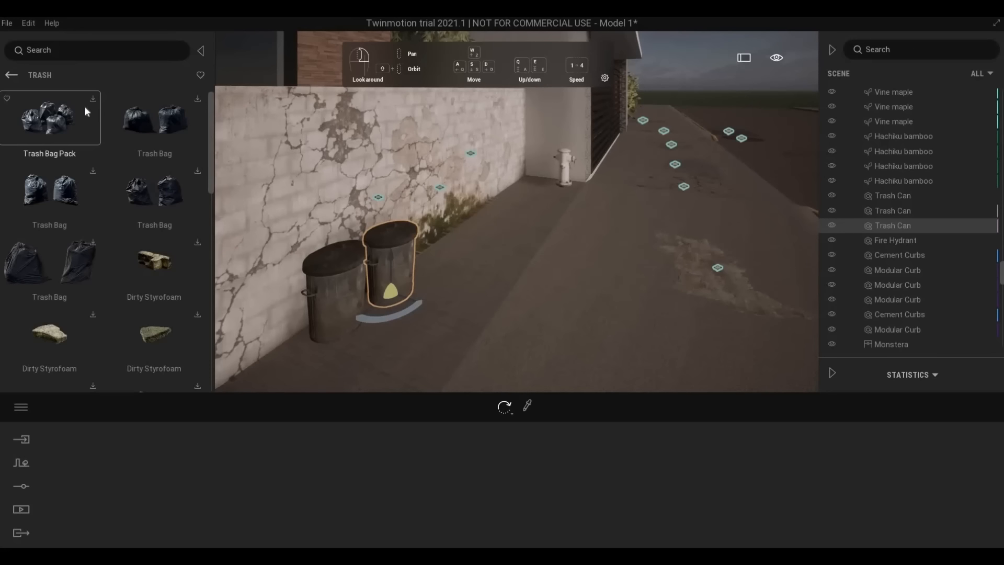
pyautogui.click(197, 100)
# Step: Place the Trash Bag in front of the trash cans and add a second, rotated copy beside it
pyautogui.scroll(-2, 115, 349)
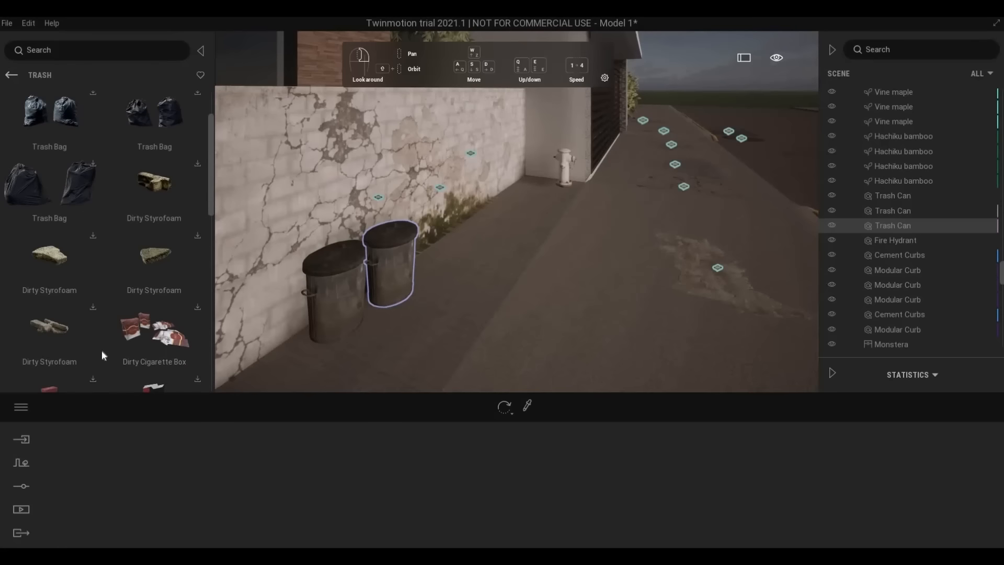
pyautogui.scroll(-5, 149, 306)
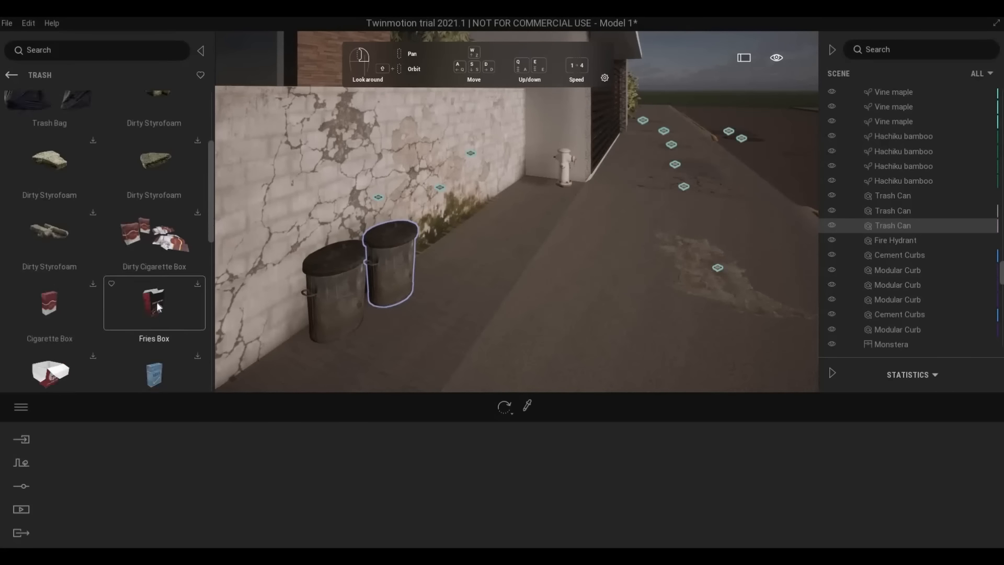
pyautogui.scroll(7, 168, 253)
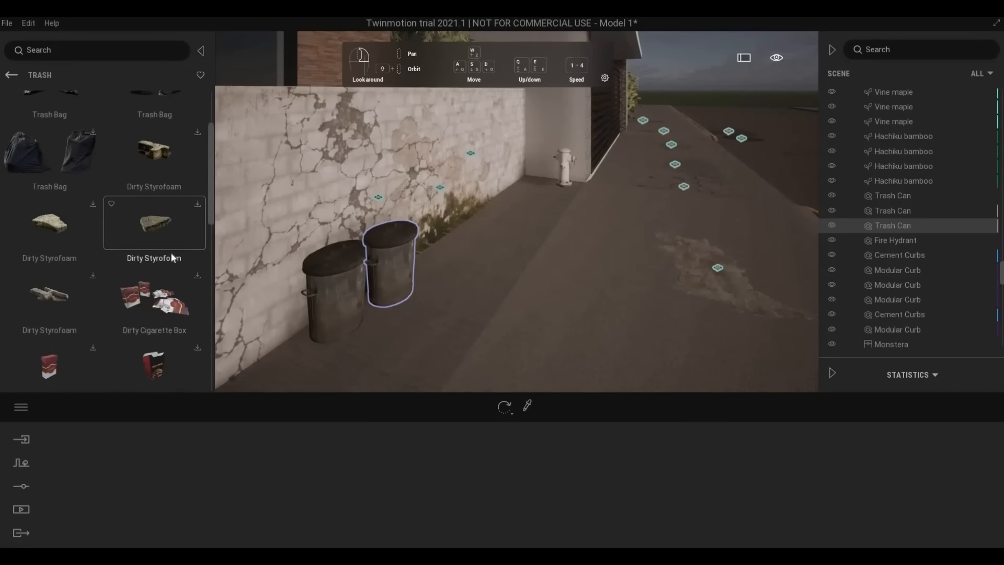
pyautogui.moveTo(347, 275); pyautogui.dragTo(369, 322)
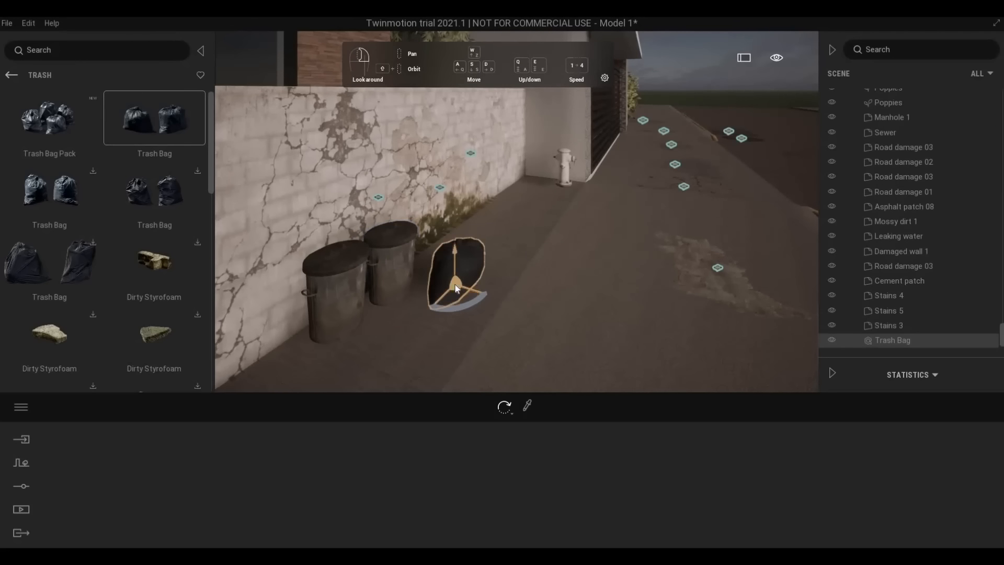
pyautogui.moveTo(397, 318); pyautogui.dragTo(444, 313)
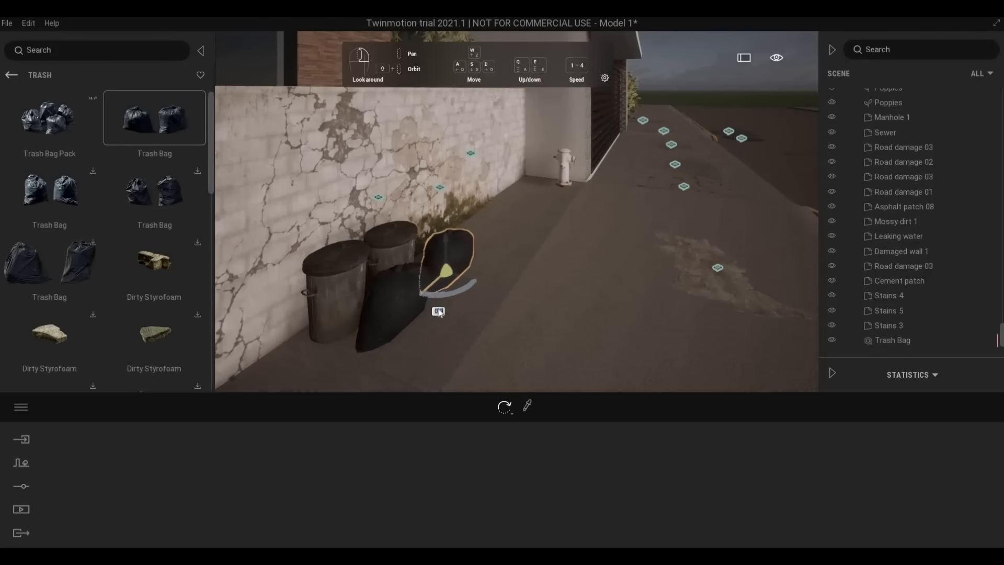
pyautogui.click(467, 349)
pyautogui.moveTo(476, 281); pyautogui.dragTo(524, 231)
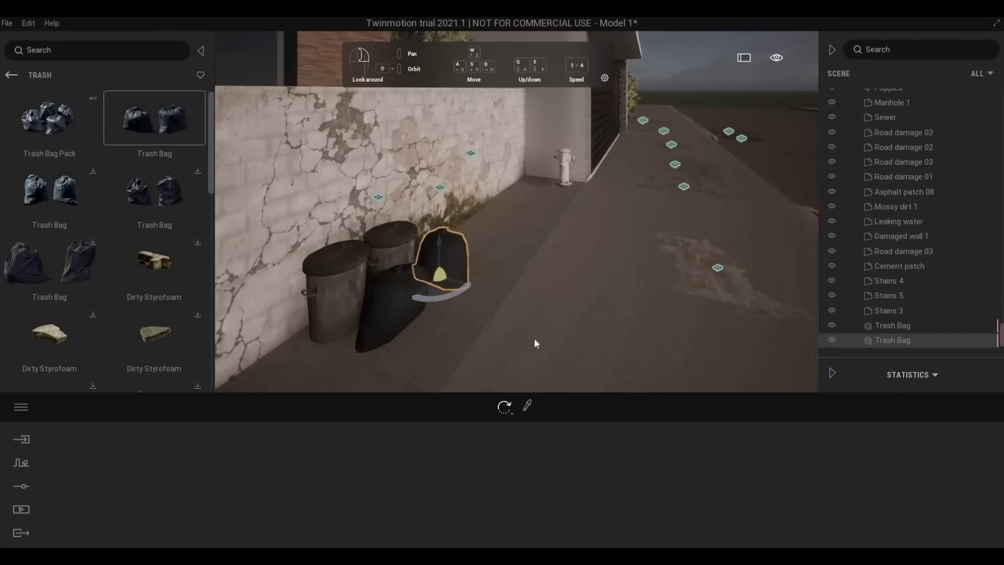
pyautogui.click(534, 338)
# Step: Download the green Dirty Cigarette Box model from the Trash assets
pyautogui.press('d')
pyautogui.moveTo(534, 339); pyautogui.dragTo(74, 253, button='right')
pyautogui.press('w')
pyautogui.press('s')
pyautogui.scroll(-3, 98, 263)
pyautogui.scroll(-10, 112, 268)
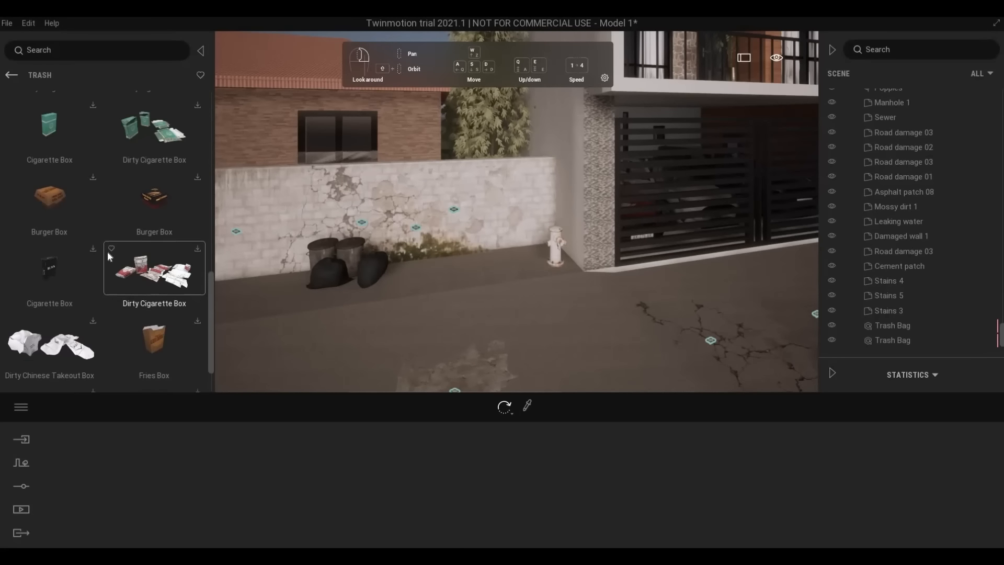
pyautogui.scroll(3, 107, 251)
pyautogui.press('a')
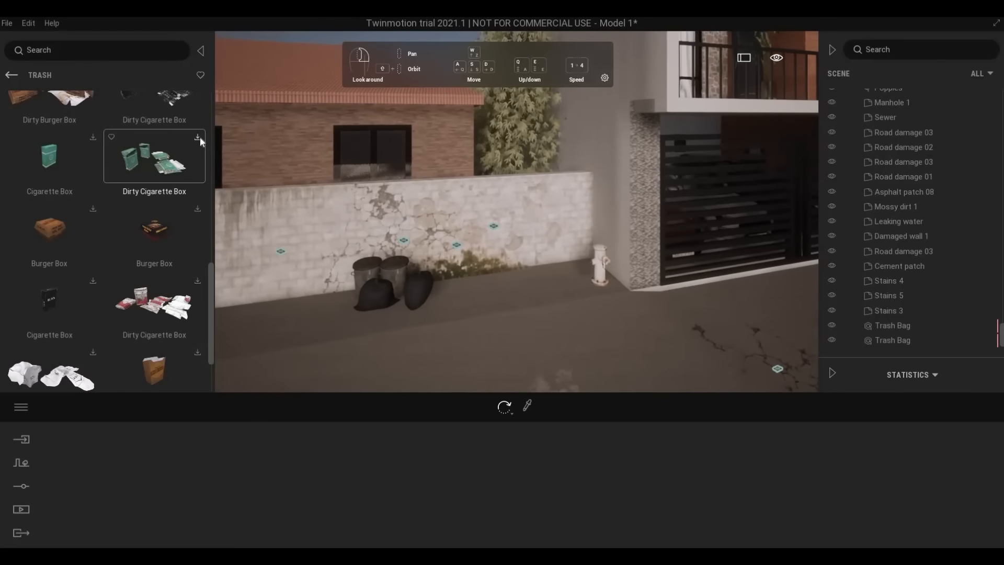
pyautogui.click(166, 174)
# Step: Place the green Dirty Cigarette Box on the sidewalk in front of the trash bags and adjust its position
pyautogui.moveTo(166, 170); pyautogui.dragTo(376, 318)
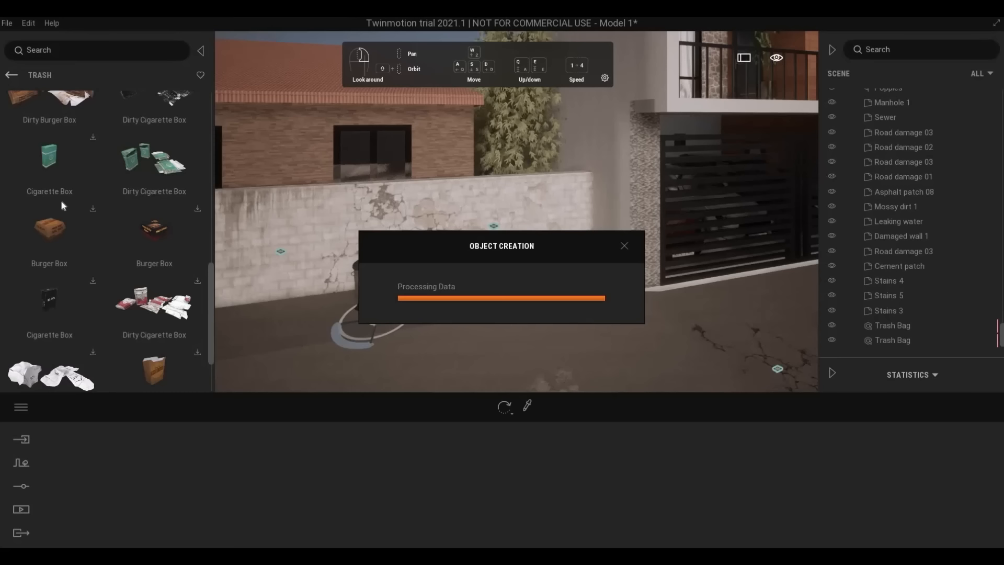
pyautogui.scroll(1, 114, 225)
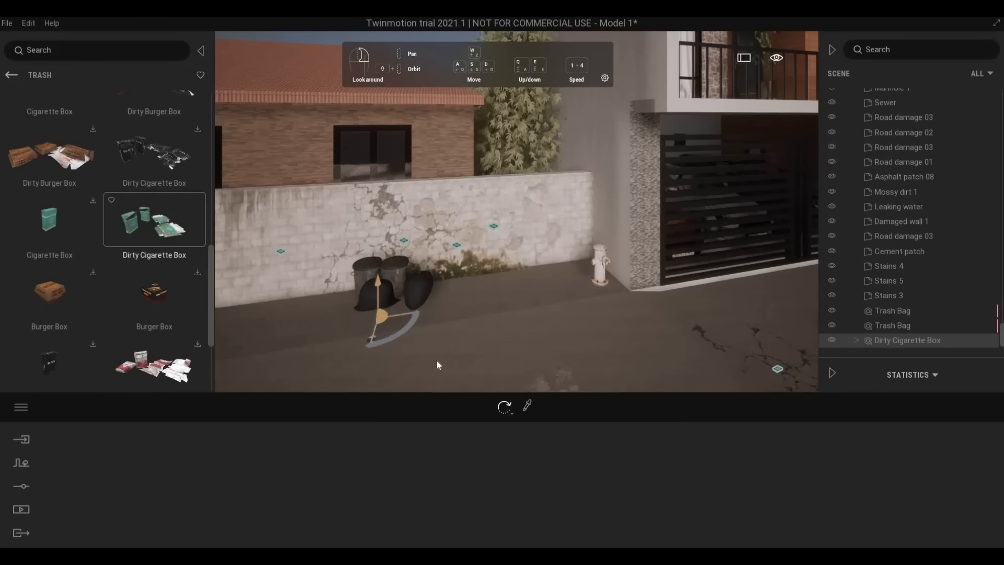
pyautogui.click(372, 339)
pyautogui.moveTo(398, 337); pyautogui.dragTo(415, 315)
pyautogui.press('Escape')
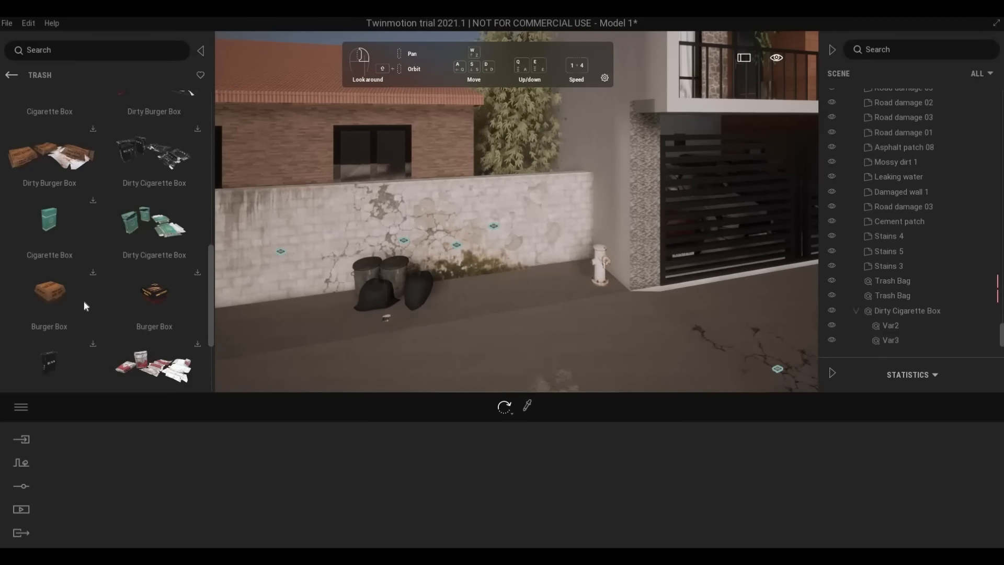
# Step: Find the Scatter rocks among the Nature 3D assets and download the grey Small Rock
pyautogui.scroll(8, 84, 300)
pyautogui.scroll(3, 82, 280)
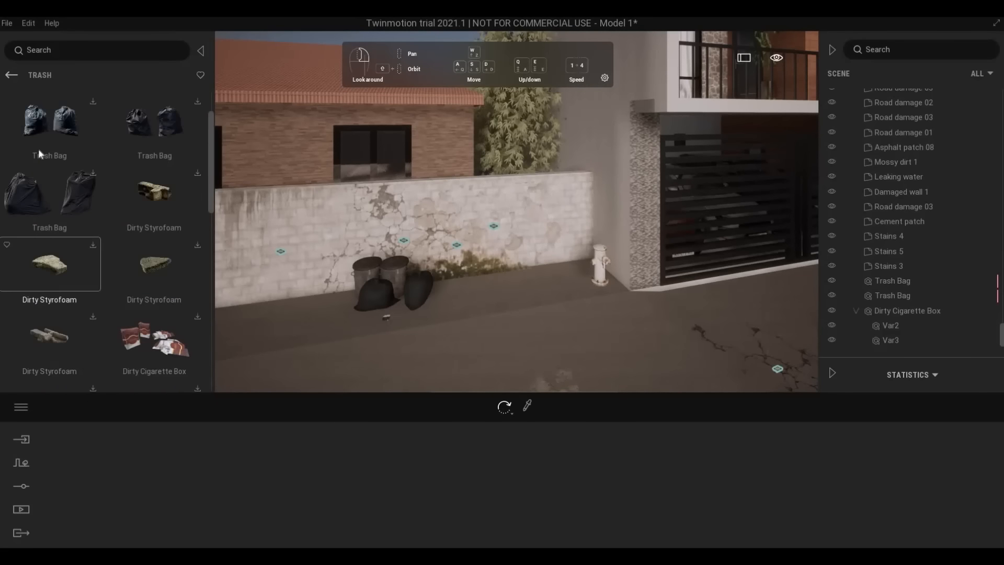
pyautogui.click(11, 76)
pyautogui.click(12, 77)
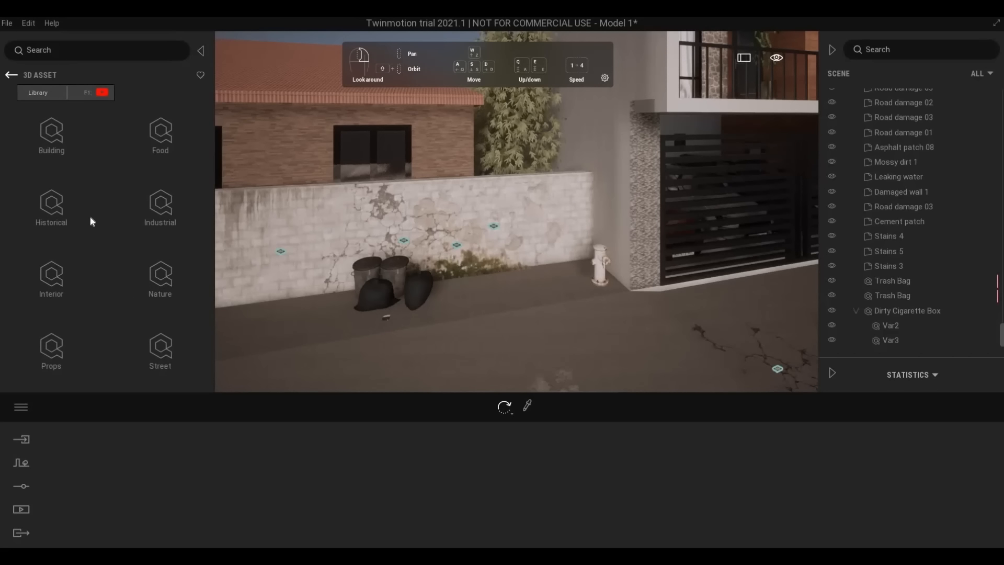
pyautogui.click(162, 283)
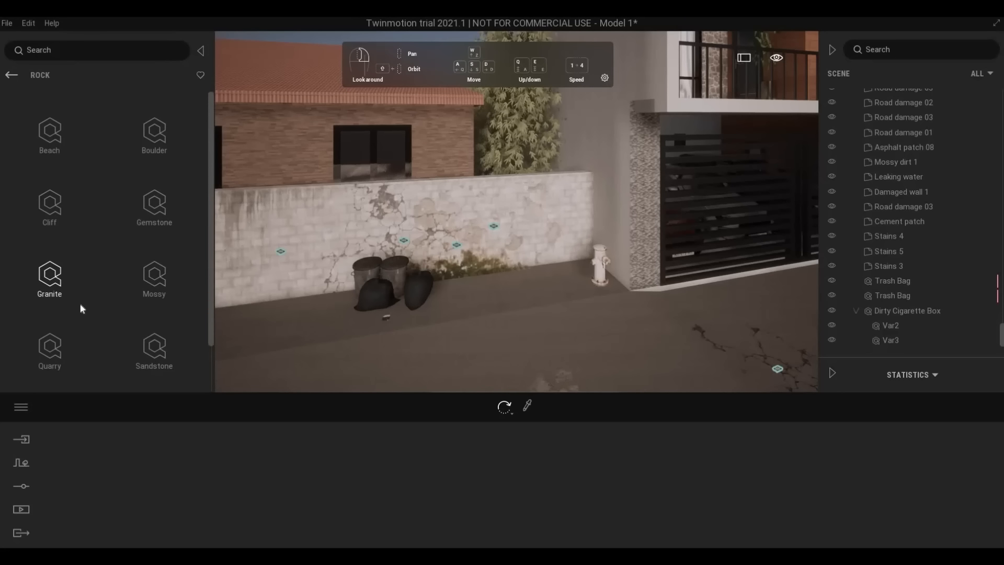
pyautogui.scroll(-1, 116, 314)
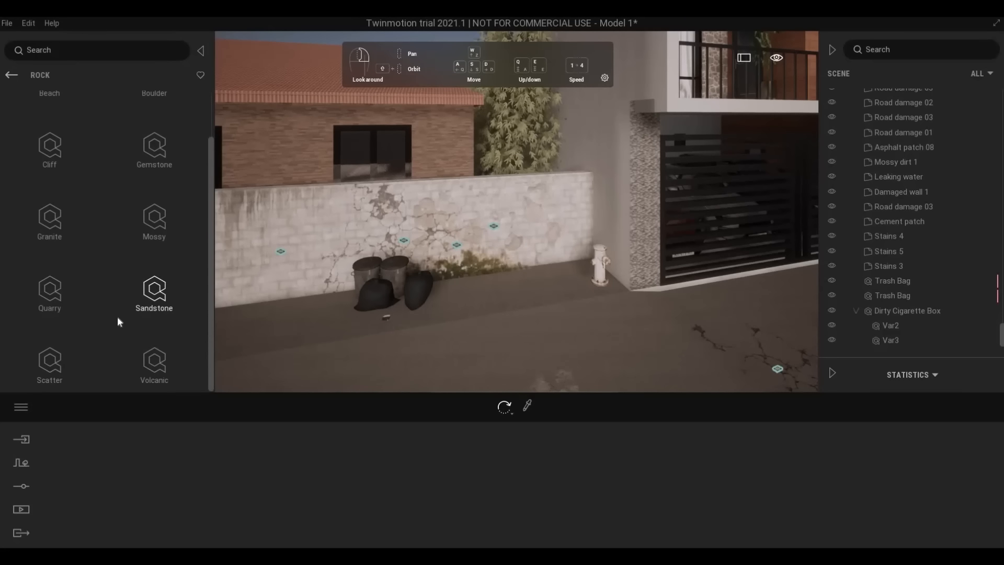
pyautogui.click(51, 361)
pyautogui.scroll(-1, 137, 306)
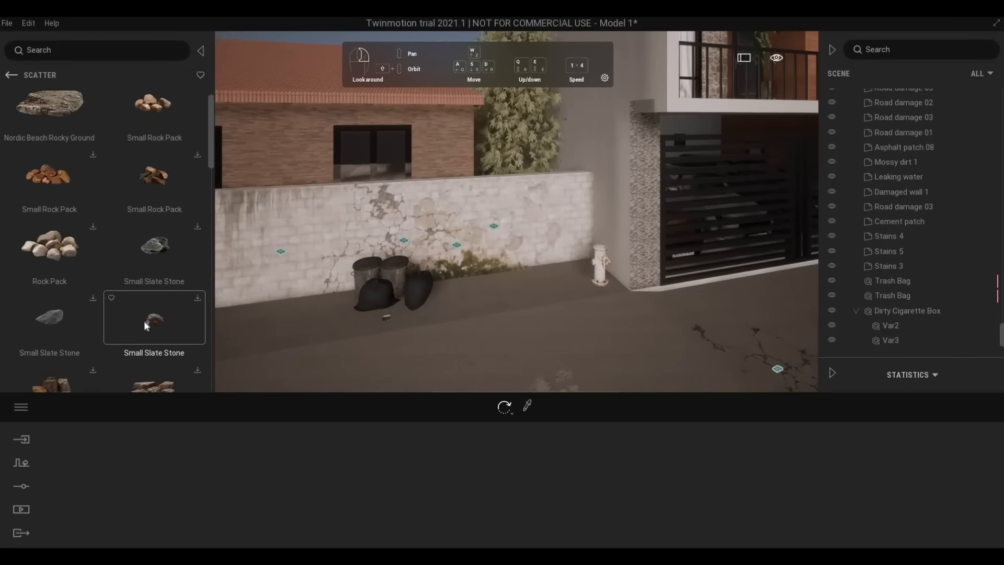
pyautogui.scroll(-14, 144, 326)
pyautogui.press('s')
pyautogui.press('d')
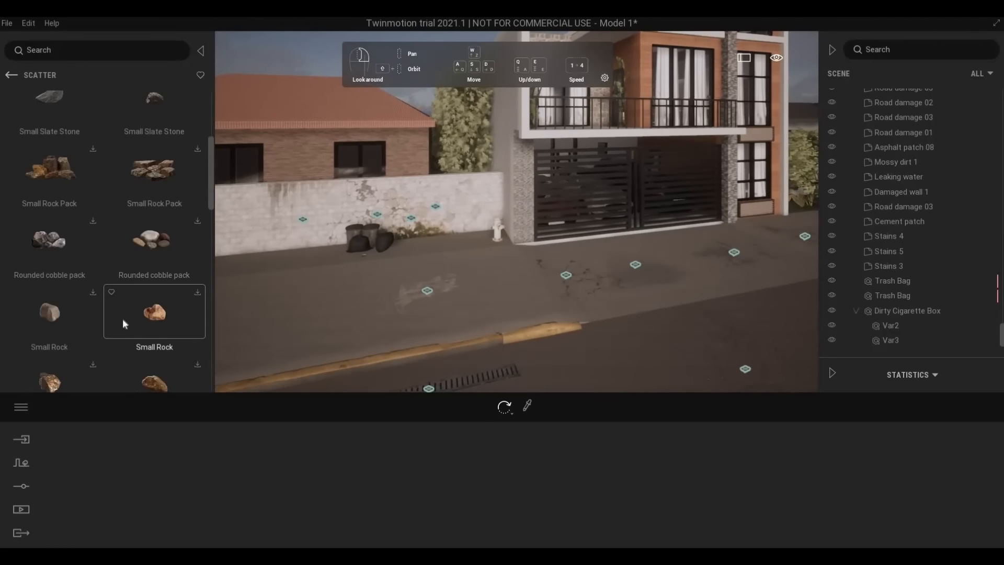
pyautogui.scroll(-15, 122, 323)
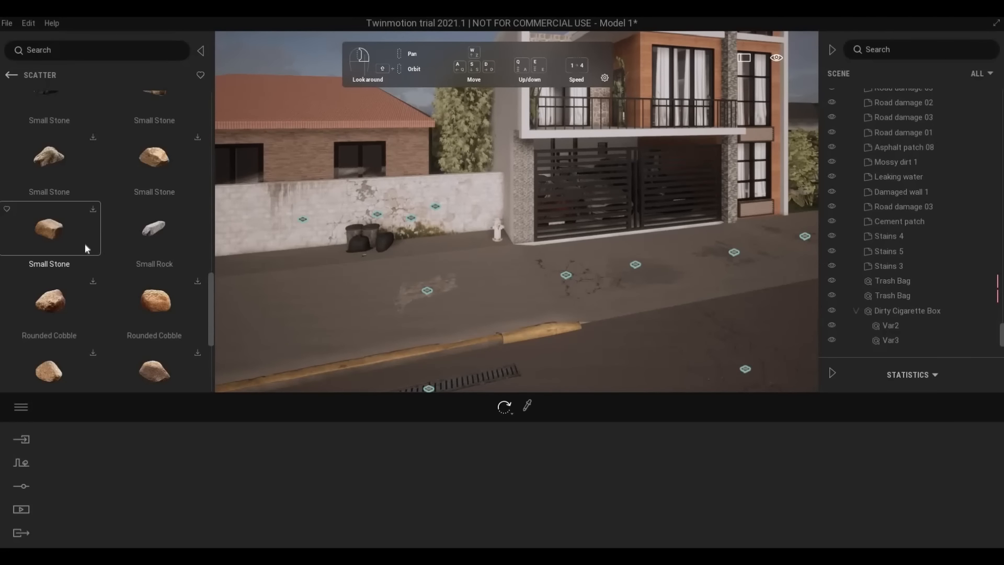
# Step: Scatter several Small Rock models over the sidewalk and road in front of the house
pyautogui.moveTo(85, 243); pyautogui.dragTo(397, 290)
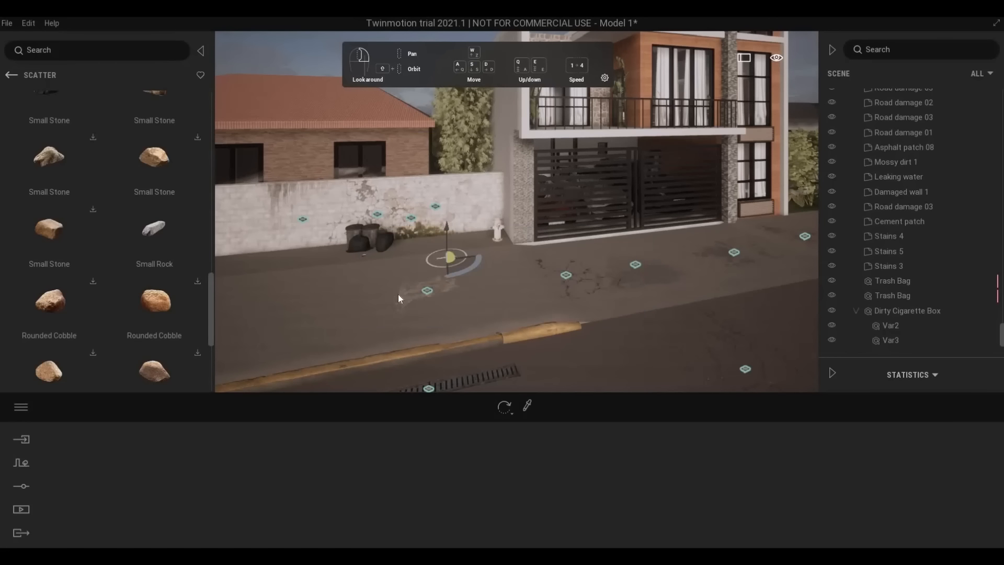
pyautogui.scroll(3, 438, 330)
pyautogui.scroll(-5, 471, 339)
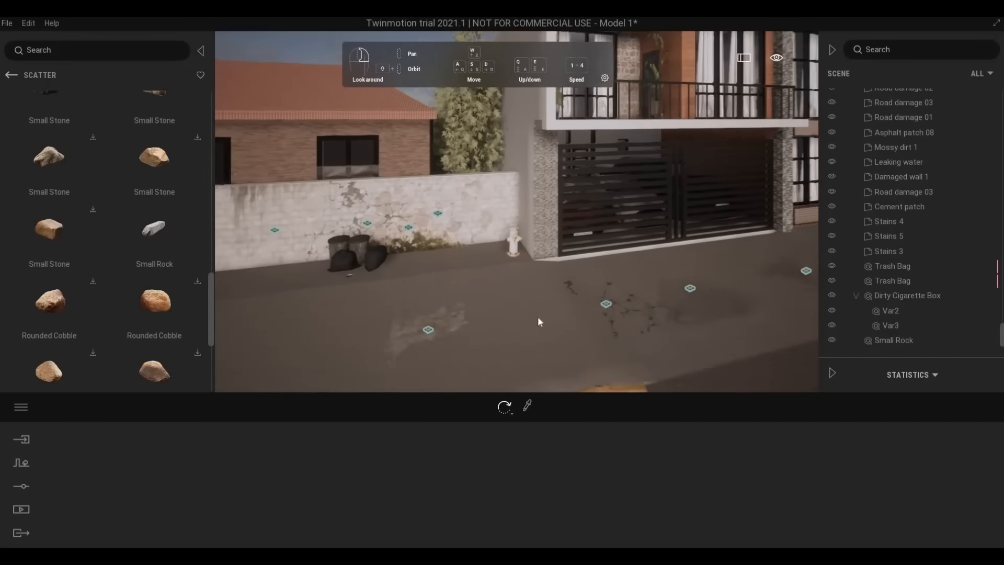
pyautogui.moveTo(450, 264); pyautogui.dragTo(581, 264)
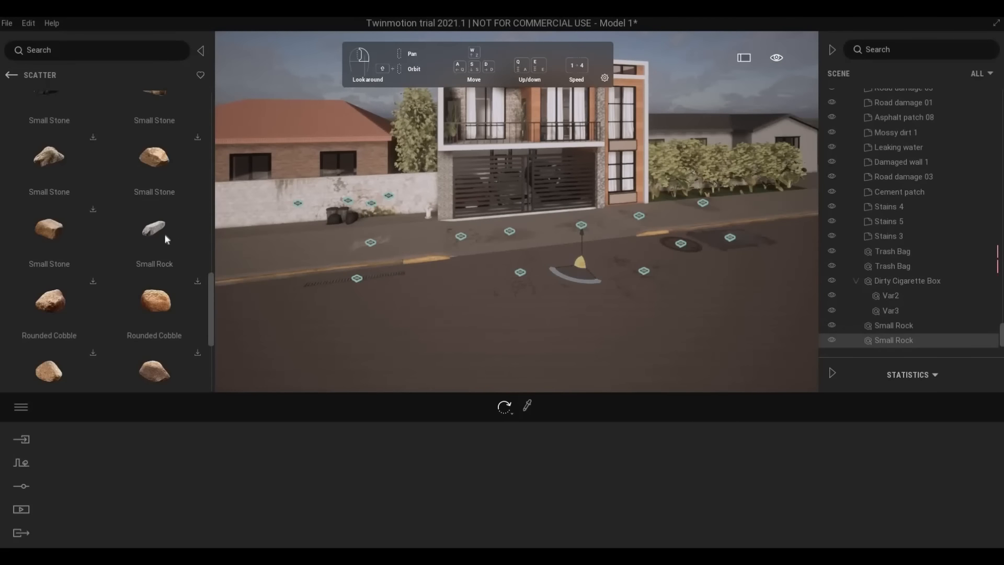
pyautogui.moveTo(163, 233); pyautogui.dragTo(692, 213)
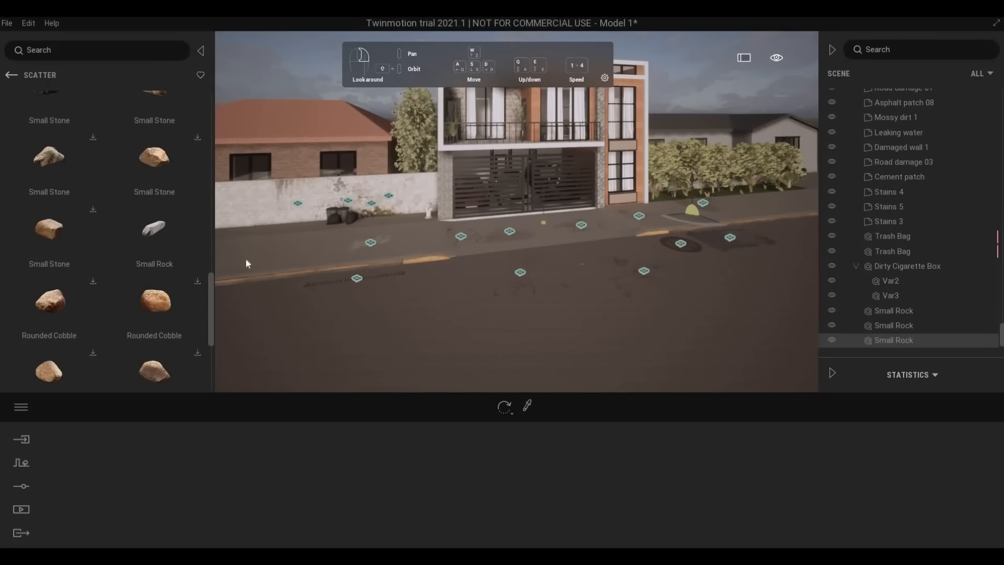
pyautogui.moveTo(155, 229); pyautogui.dragTo(403, 237)
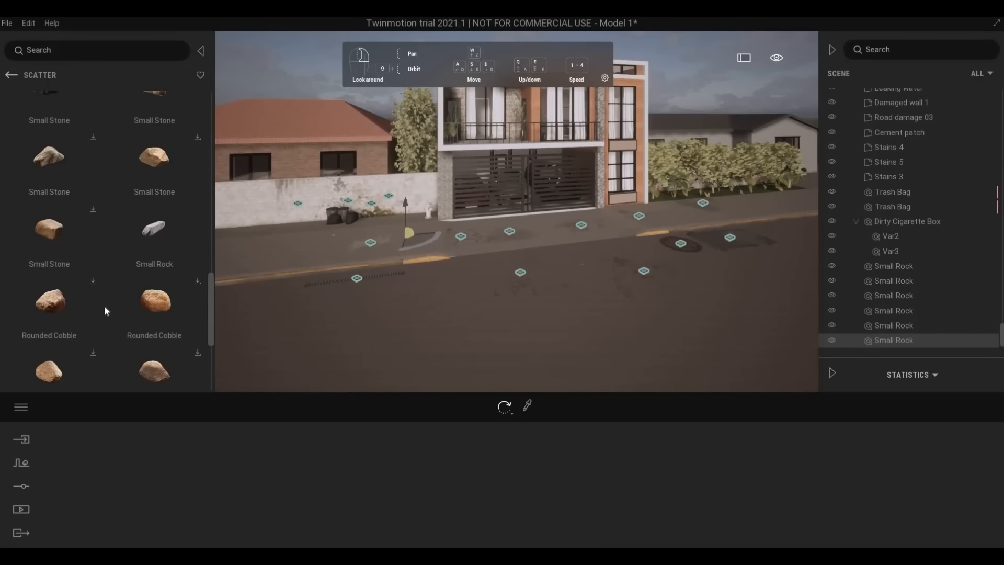
# Step: Download the brown Small Stone model and scatter several Small Stones and a Small Rock over the sidewalk and road before the house
pyautogui.click(93, 213)
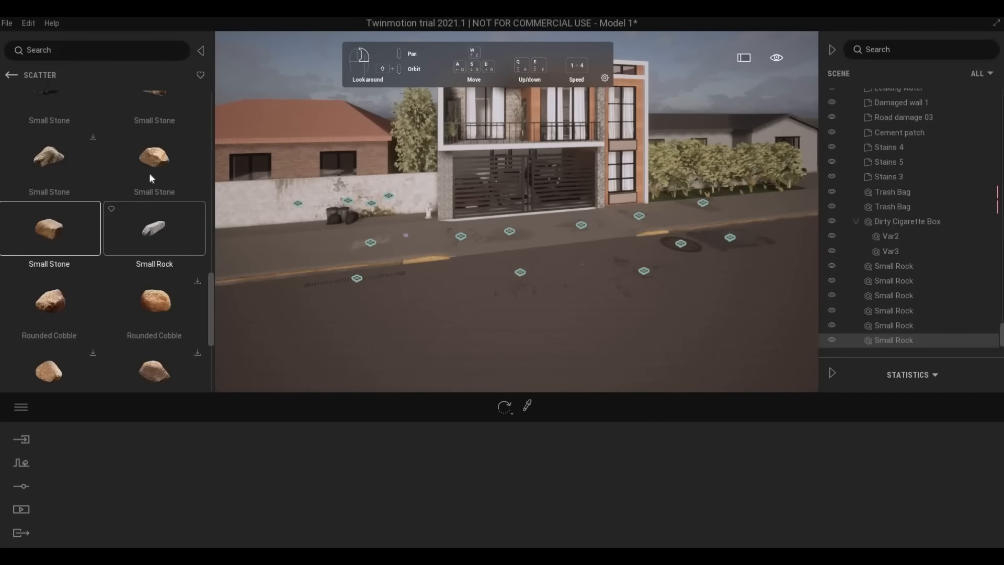
pyautogui.moveTo(171, 171); pyautogui.dragTo(564, 231)
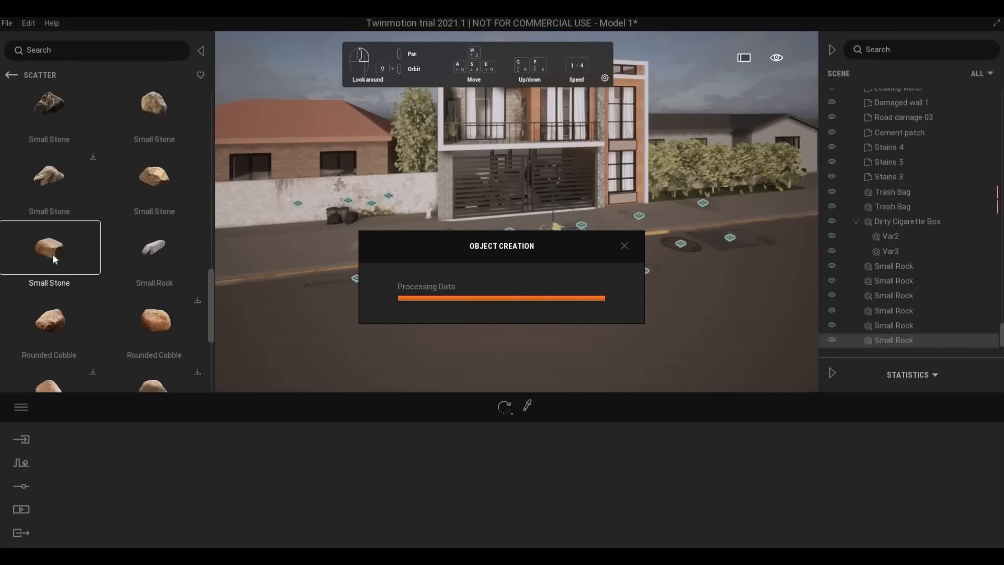
pyautogui.moveTo(52, 253); pyautogui.dragTo(445, 293)
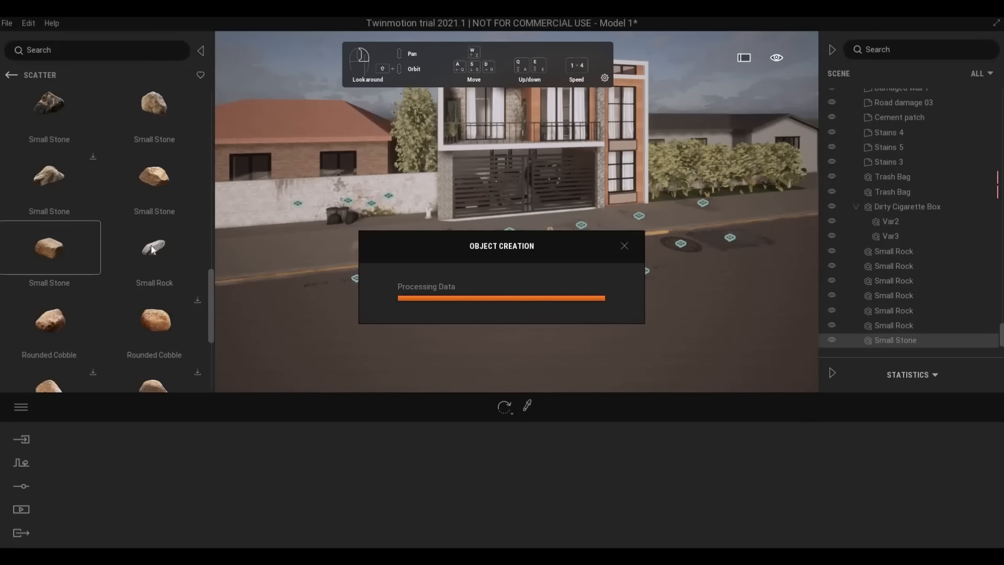
pyautogui.moveTo(153, 248); pyautogui.dragTo(464, 260)
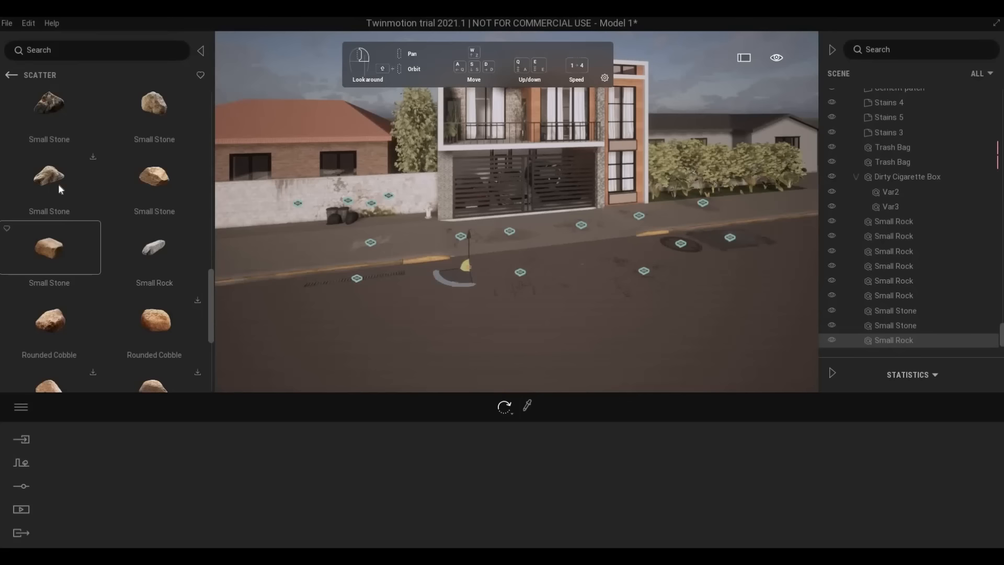
pyautogui.moveTo(155, 179); pyautogui.dragTo(403, 242)
pyautogui.press('d')
pyautogui.moveTo(405, 253); pyautogui.dragTo(384, 171, button='right')
pyautogui.press('w')
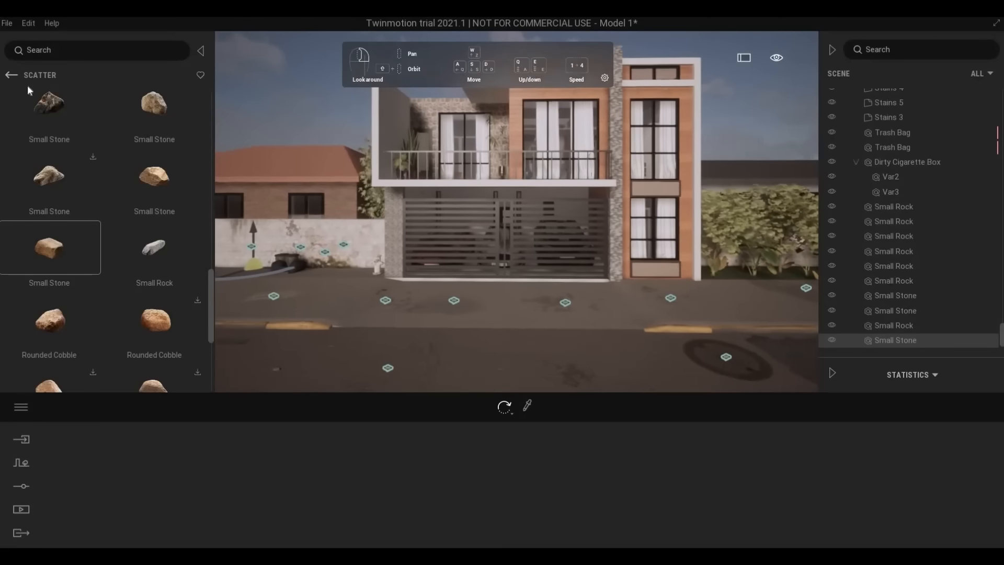
# Step: Examine the Cliff and Beach rock assets for models that could add detail to the street
pyautogui.click(11, 75)
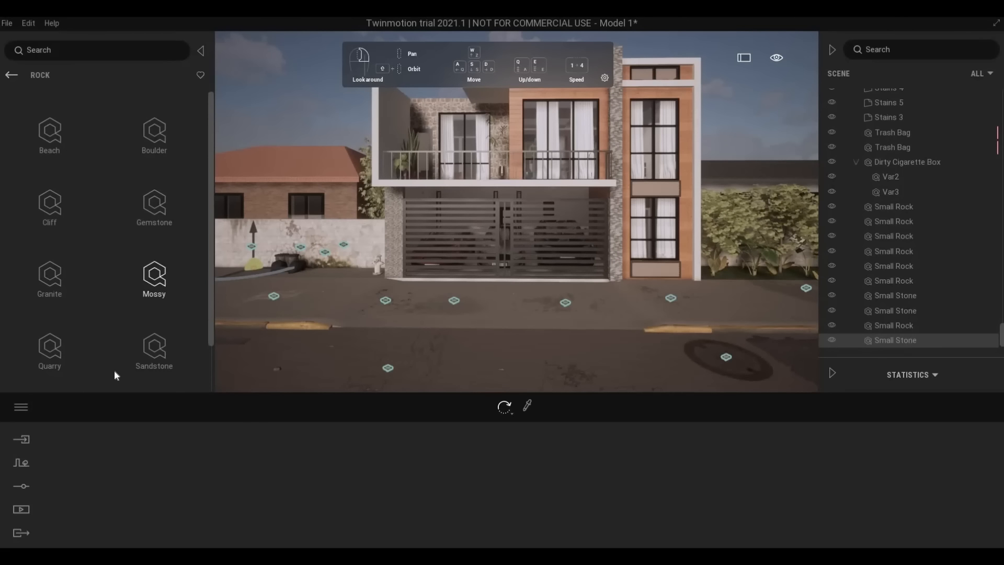
pyautogui.scroll(-2, 111, 356)
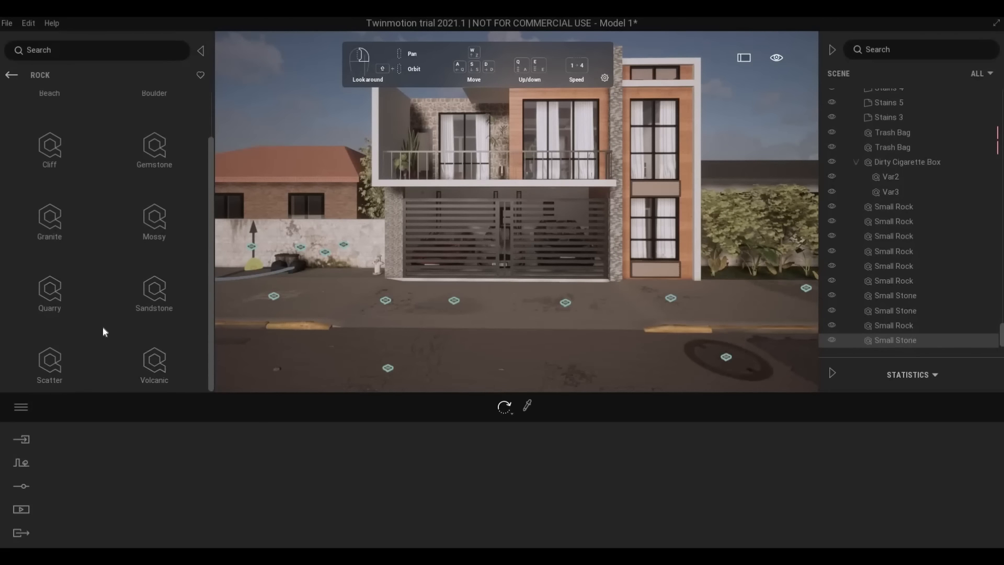
pyautogui.click(37, 139)
pyautogui.scroll(-5, 93, 314)
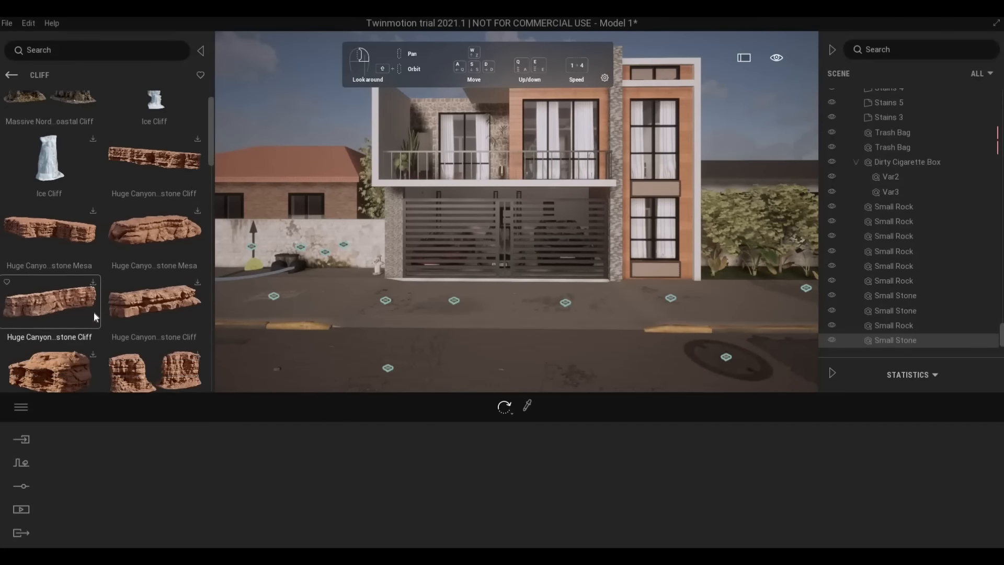
pyautogui.scroll(-5, 102, 318)
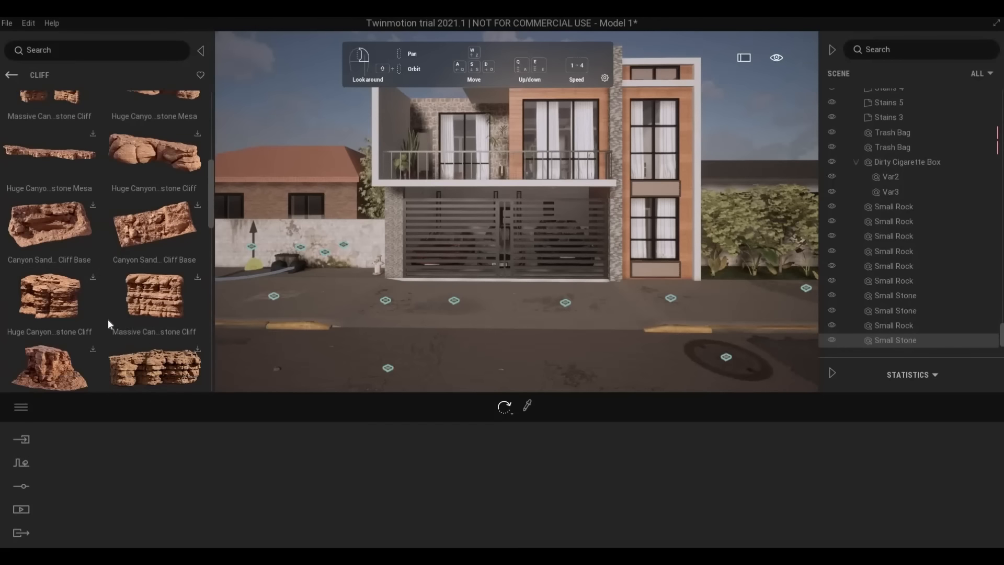
pyautogui.scroll(-1, 105, 321)
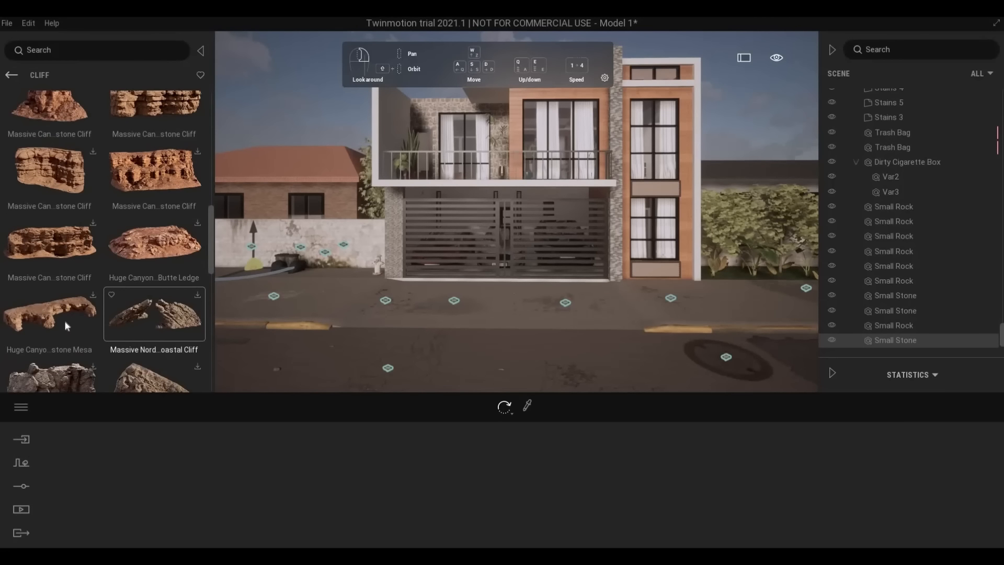
pyautogui.click(11, 75)
pyautogui.click(64, 150)
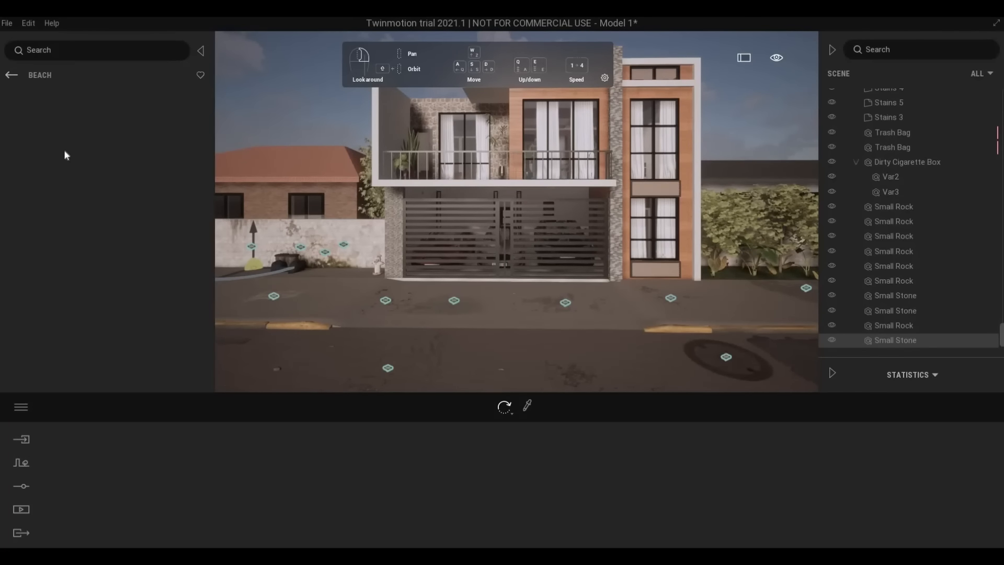
pyautogui.scroll(-2, 101, 293)
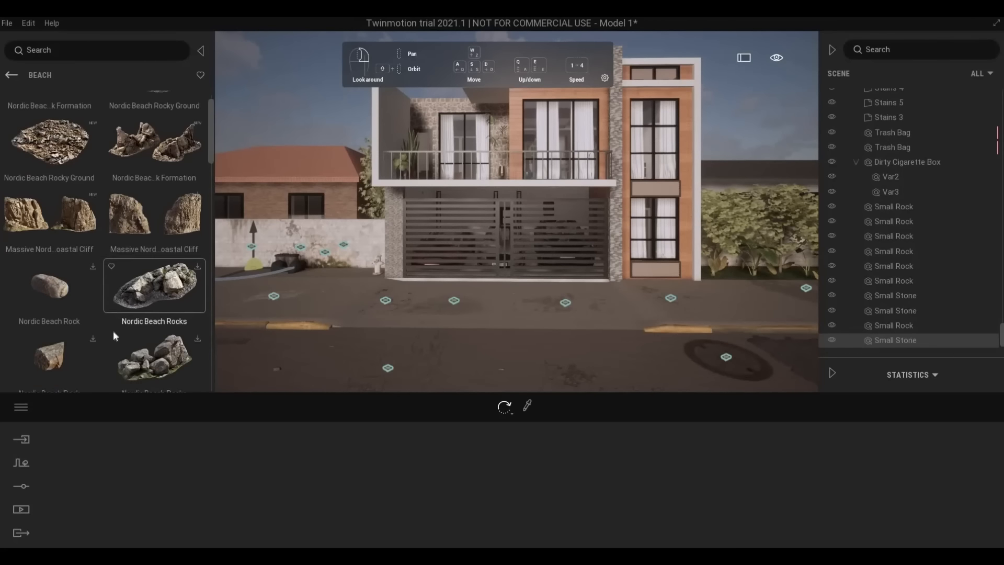
pyautogui.scroll(-9, 111, 340)
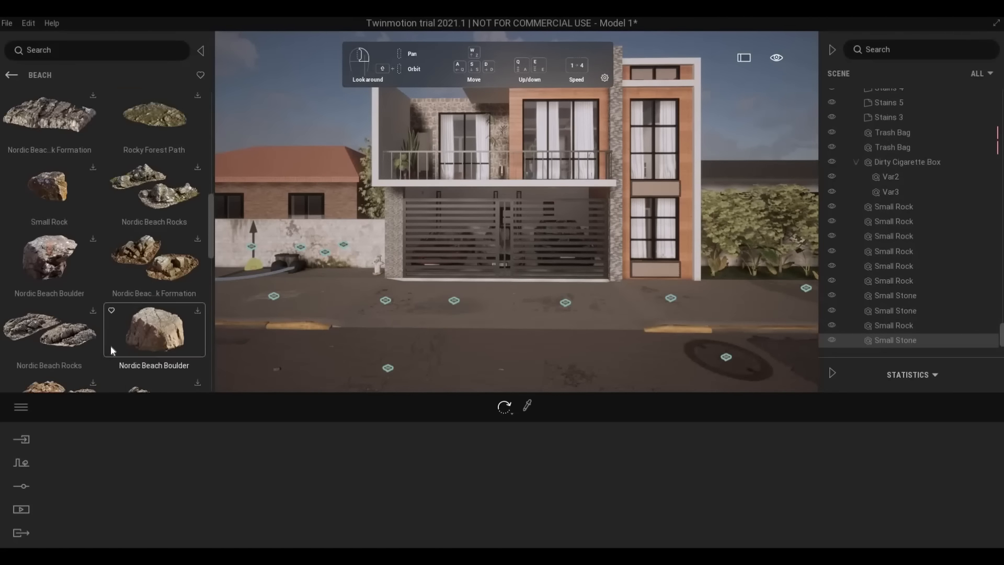
pyautogui.scroll(-8, 111, 348)
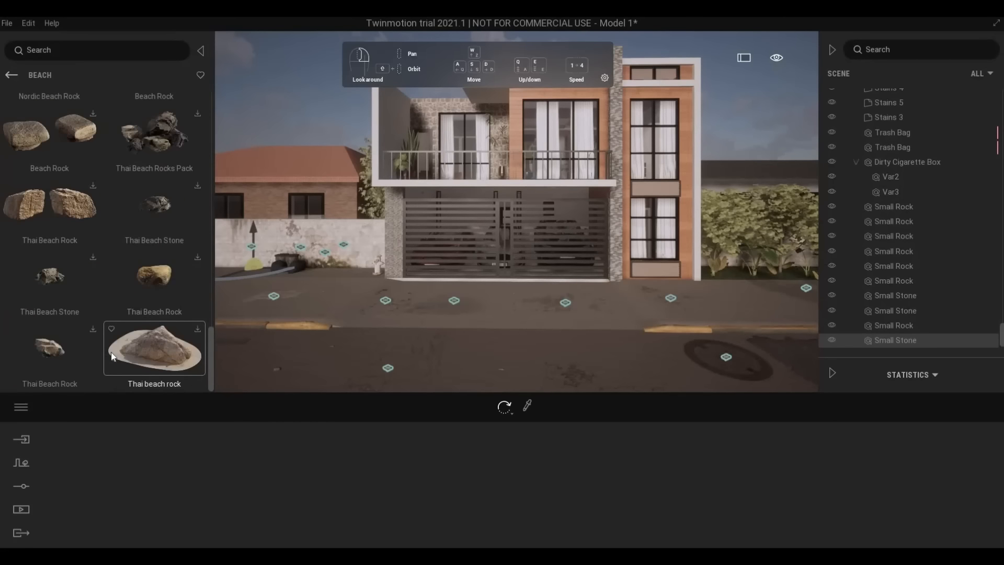
# Step: Examine the Nature Debris assets for twigs, bark or tiny debris suitable for the street
pyautogui.click(17, 76)
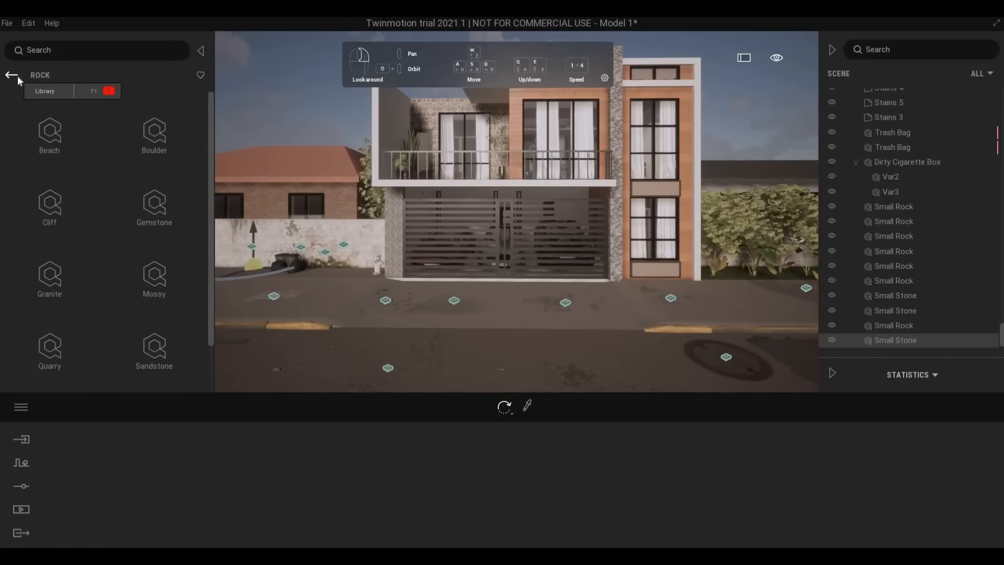
pyautogui.click(17, 76)
pyautogui.click(159, 135)
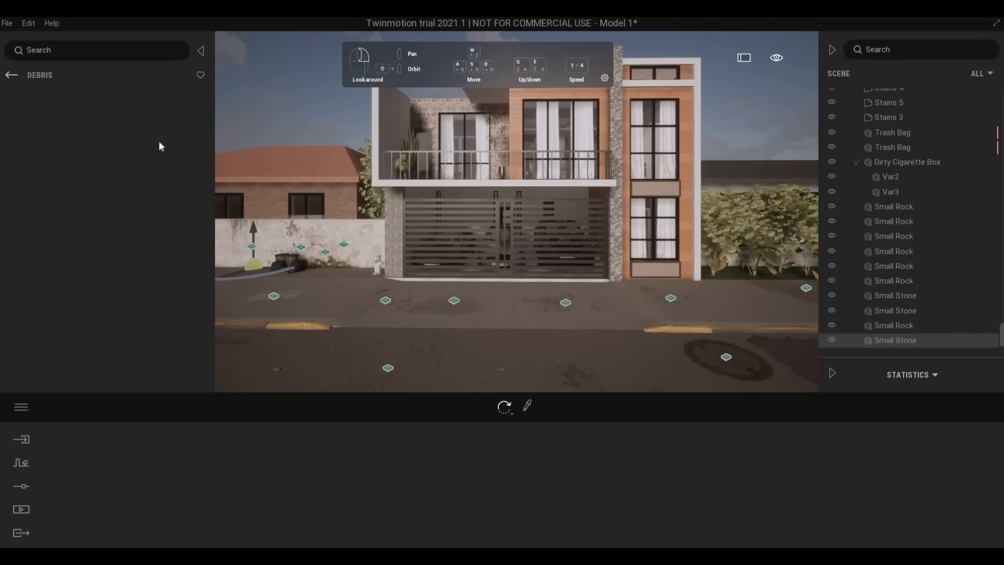
pyautogui.scroll(-3, 119, 277)
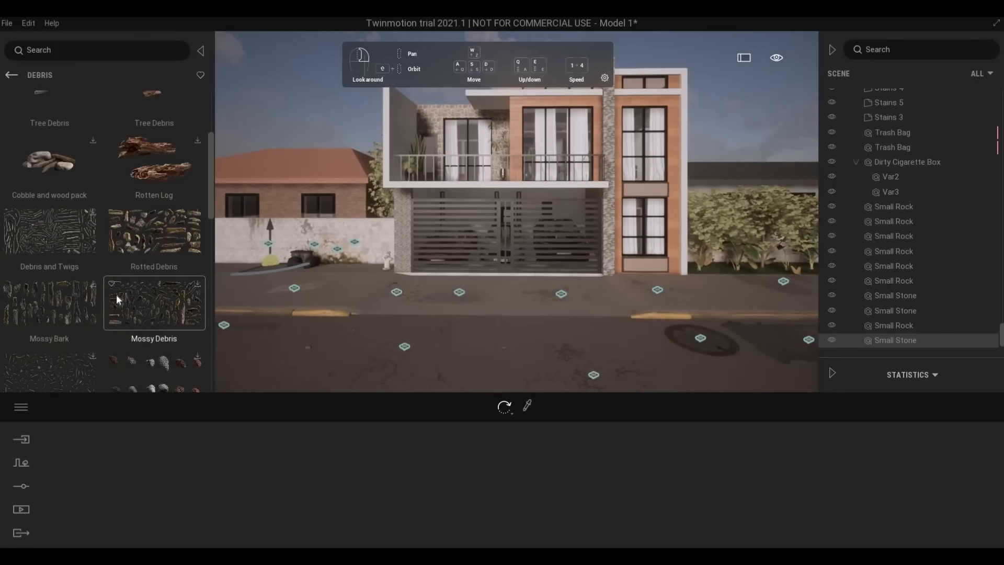
pyautogui.scroll(-5, 116, 294)
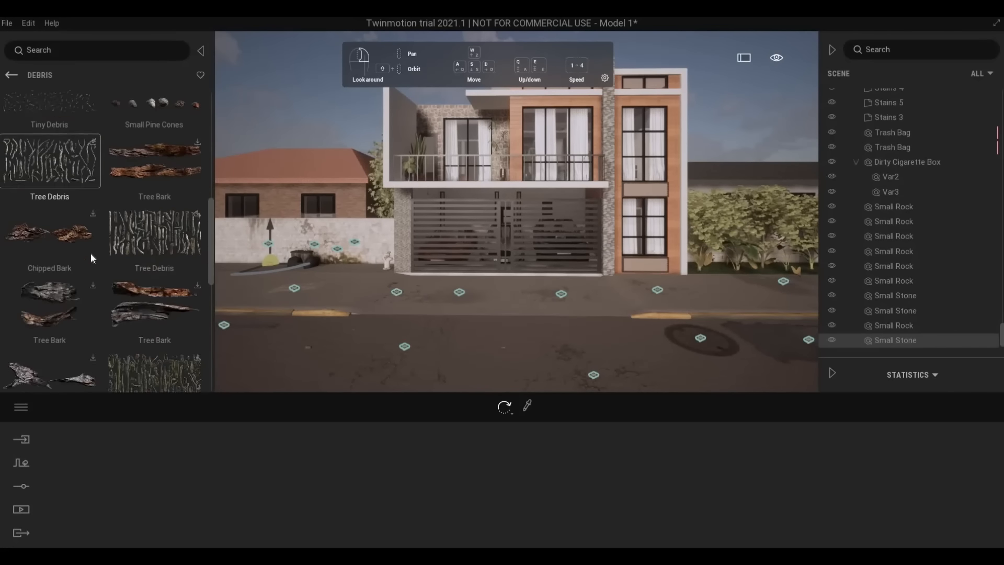
pyautogui.scroll(4, 91, 256)
pyautogui.click(11, 75)
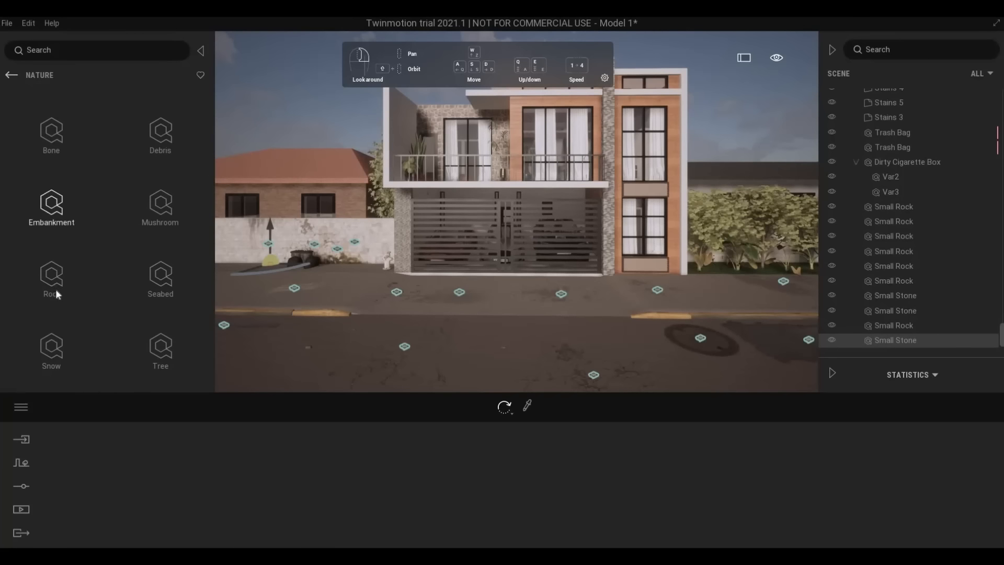
# Step: Examine the Traffic Cone and Props categories of the Street 3D assets for suitable street objects
pyautogui.click(11, 75)
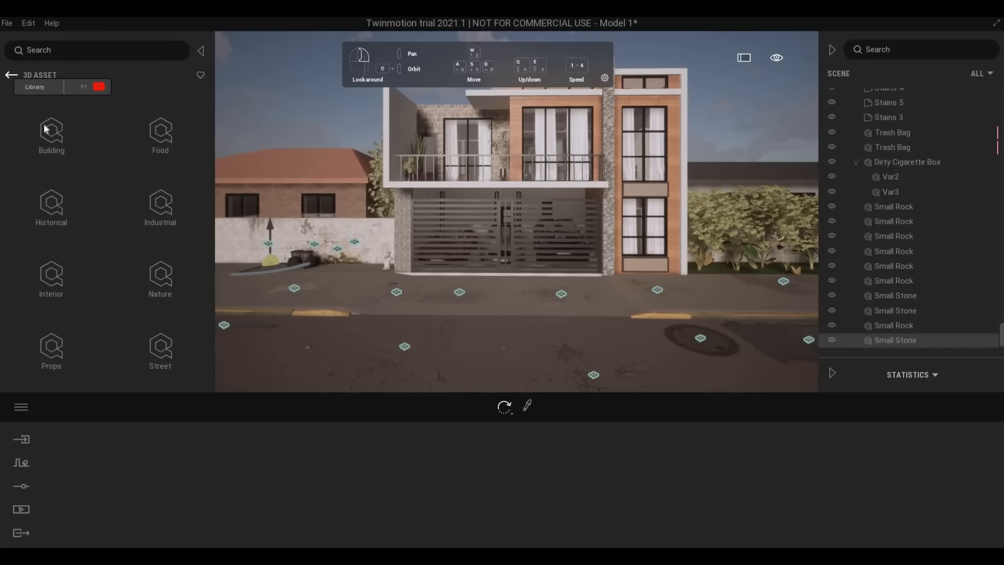
pyautogui.click(159, 345)
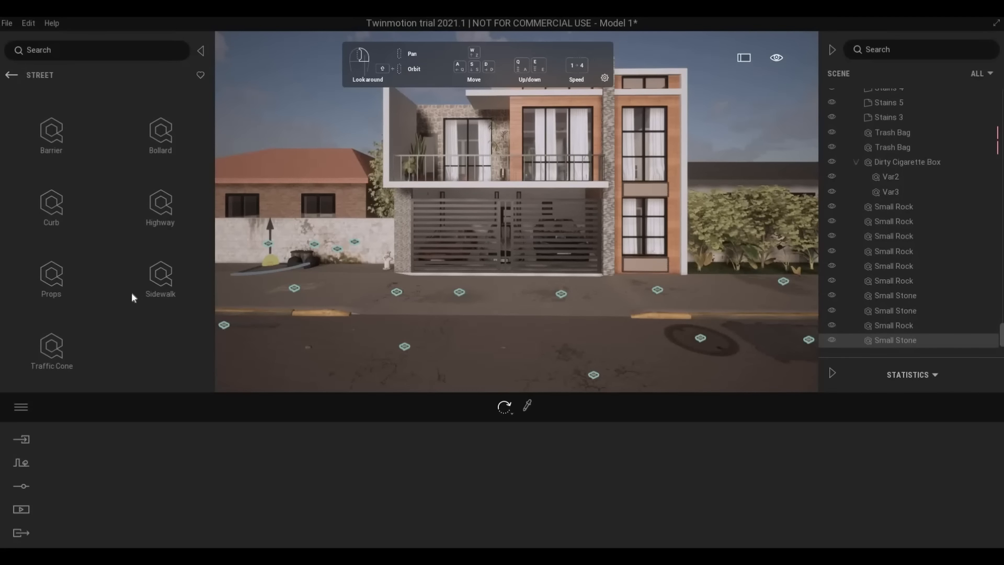
pyautogui.click(52, 345)
pyautogui.click(11, 76)
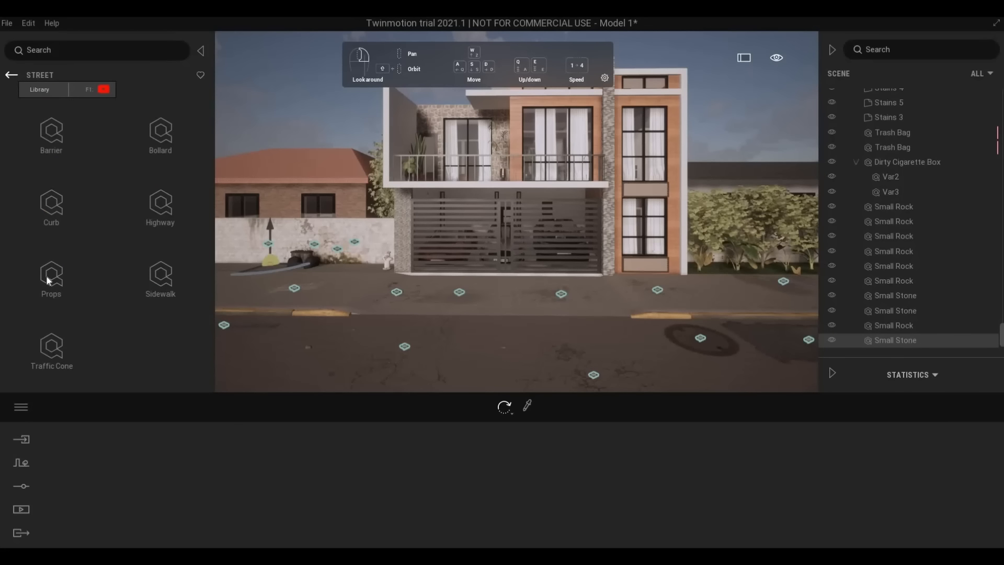
pyautogui.click(50, 274)
pyautogui.scroll(-1, 105, 293)
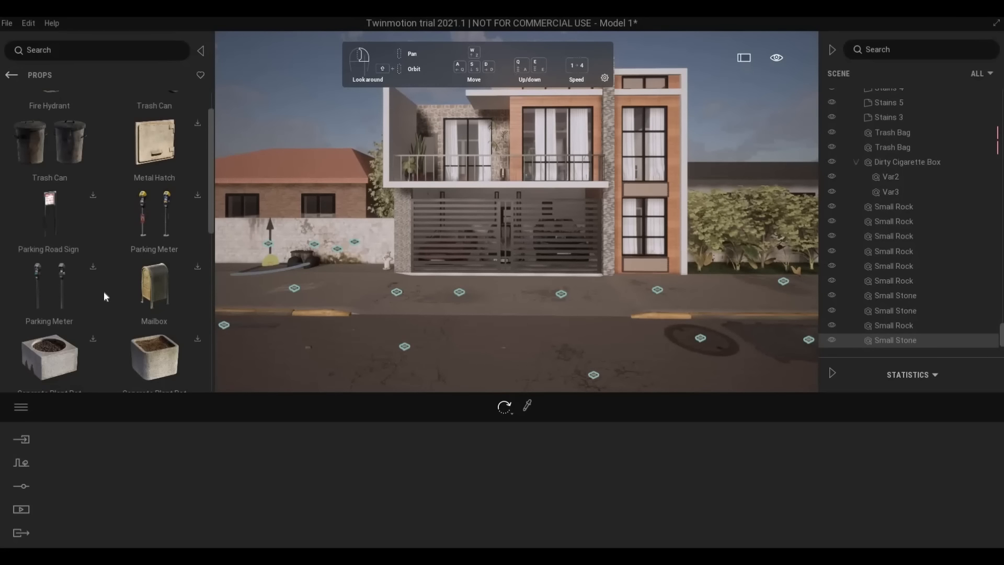
pyautogui.scroll(1, 137, 217)
pyautogui.scroll(-4, 103, 300)
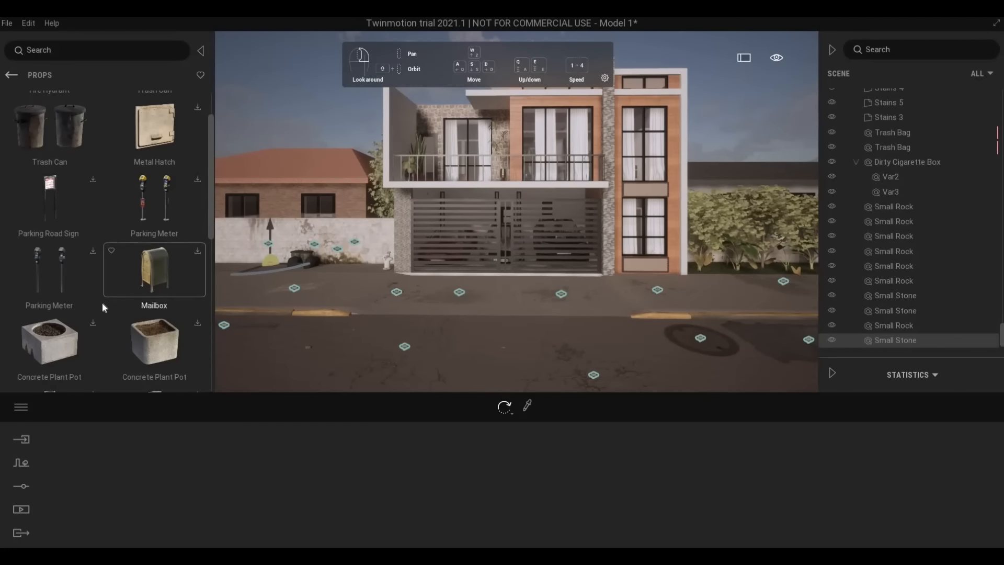
pyautogui.press('a')
pyautogui.scroll(-15, 85, 326)
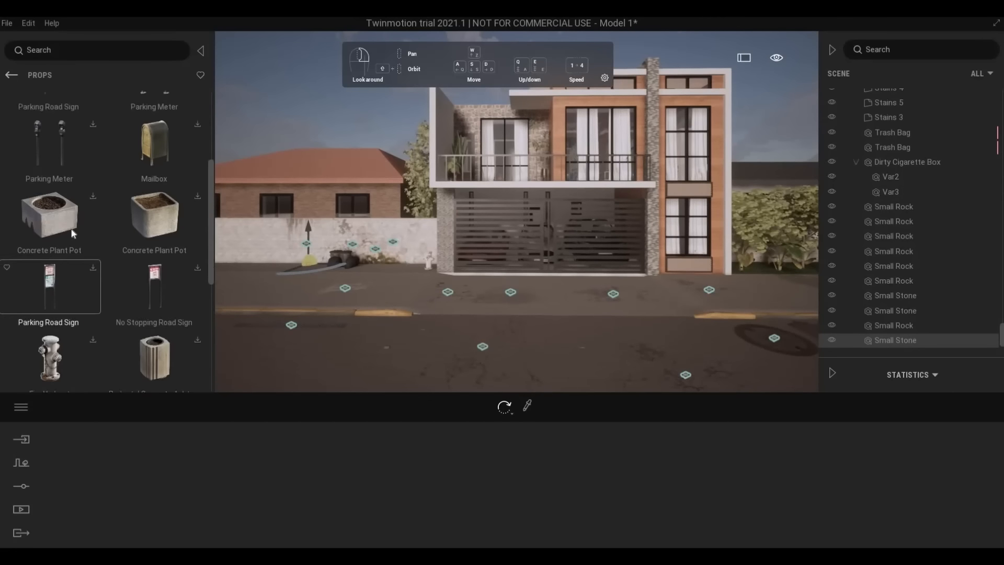
pyautogui.click(11, 77)
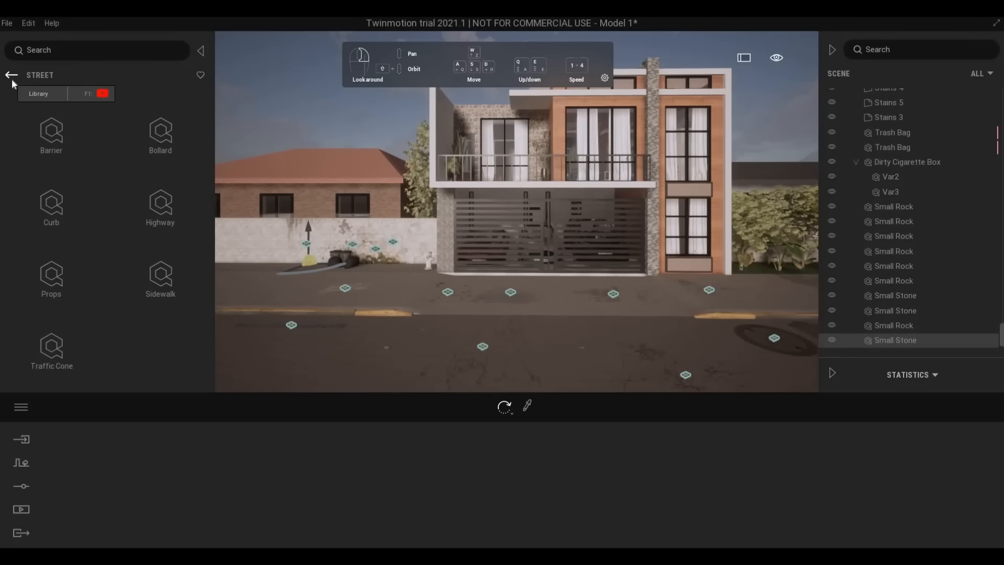
# Step: Examine the categories of the general Props 3D assets, including the Hardware subcategories, for further scene details
pyautogui.click(11, 77)
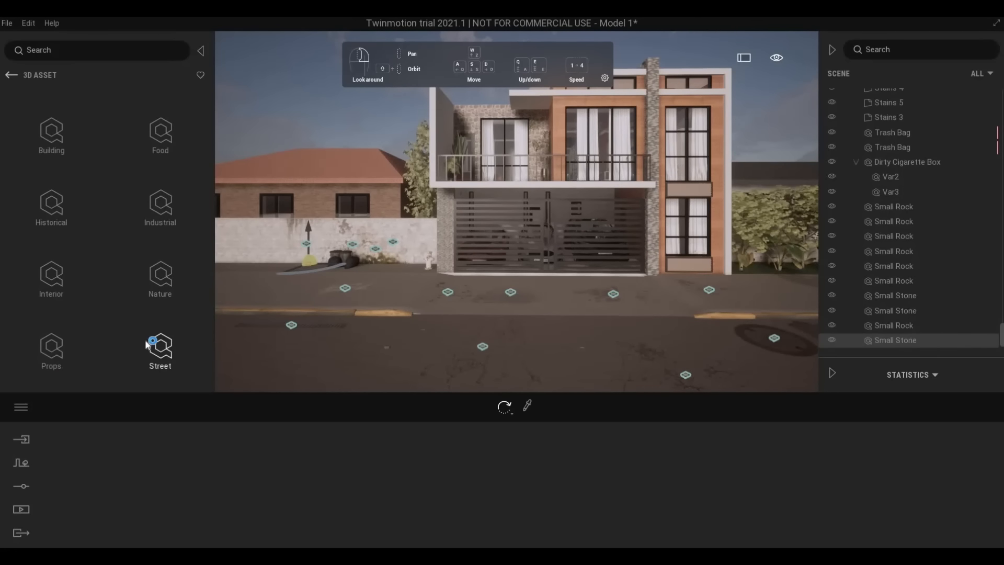
pyautogui.click(50, 346)
pyautogui.scroll(-1, 154, 324)
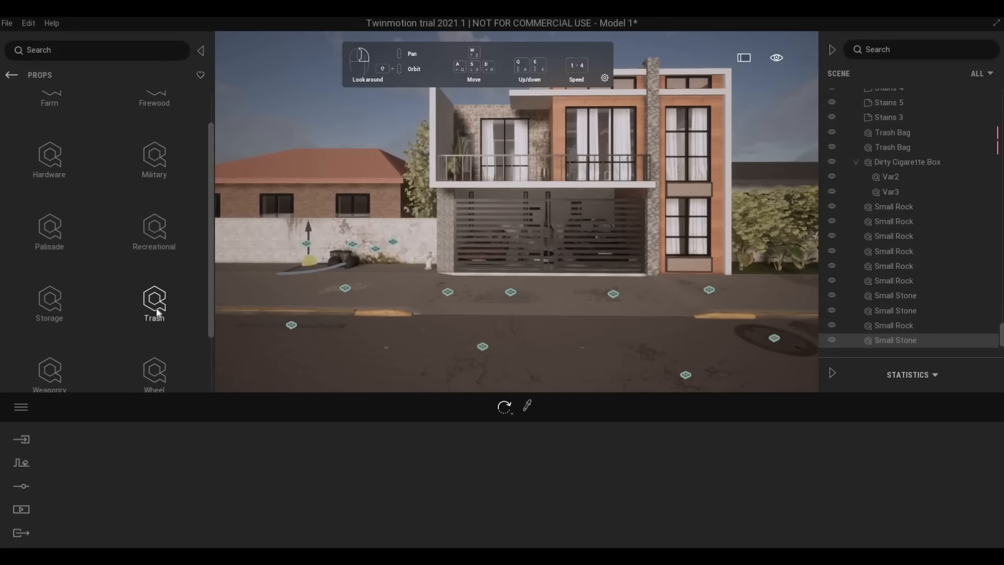
pyautogui.scroll(-2, 63, 362)
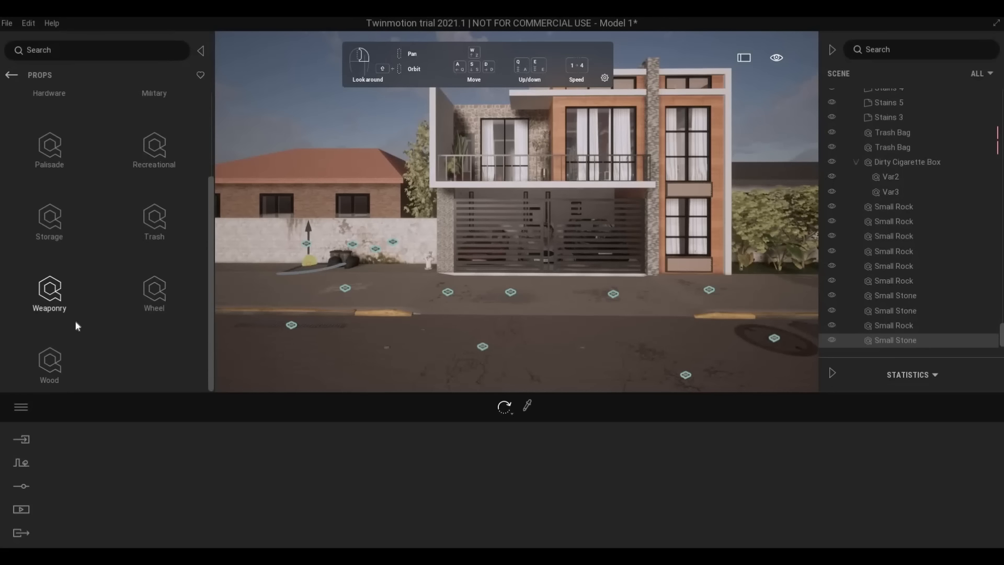
pyautogui.scroll(3, 95, 288)
pyautogui.click(50, 207)
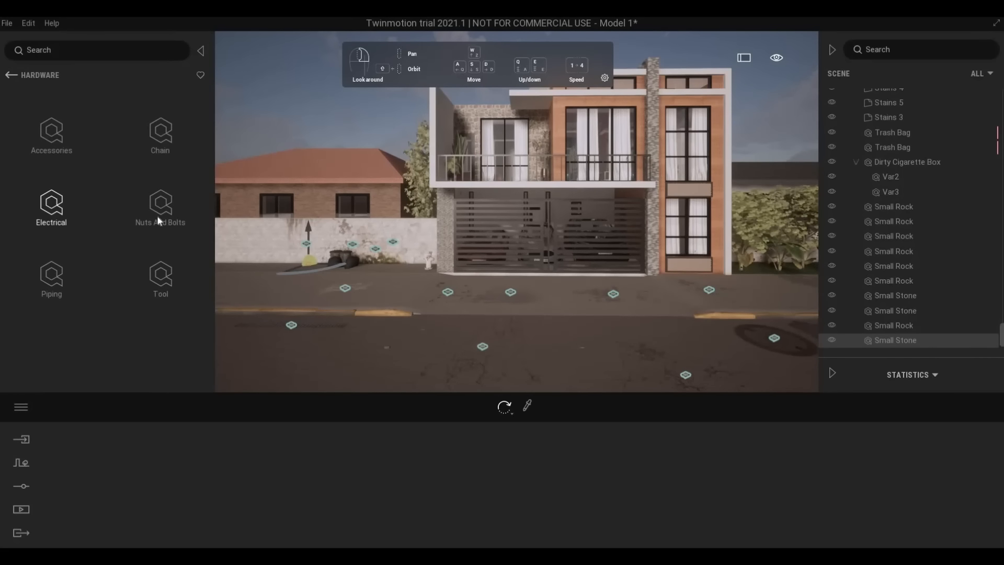
pyautogui.click(11, 75)
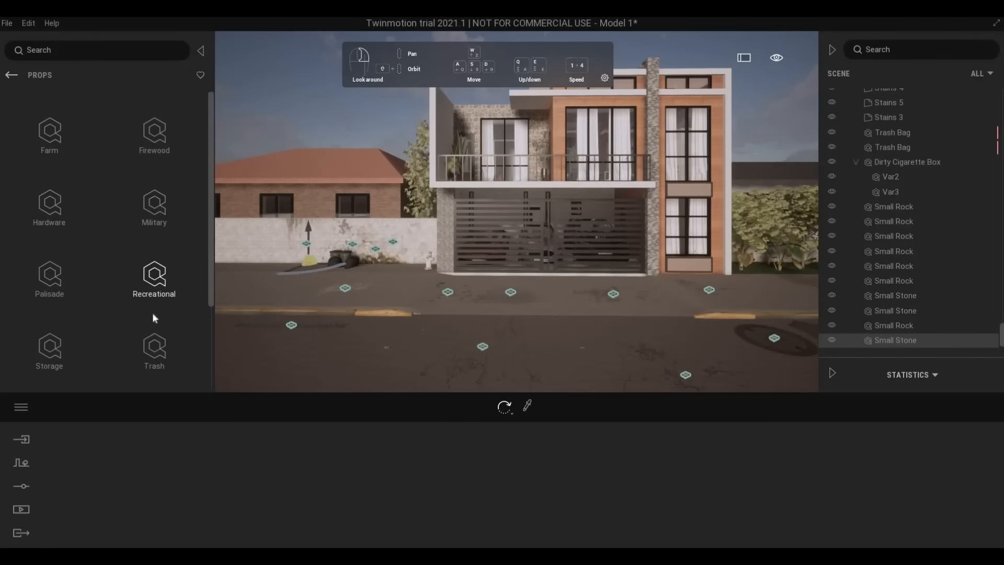
# Step: Find the Chinese Takeout Box among the Trash assets and place it on the sidewalk beside the trash bags
pyautogui.scroll(-1, 154, 320)
pyautogui.click(155, 321)
pyautogui.scroll(-3, 157, 261)
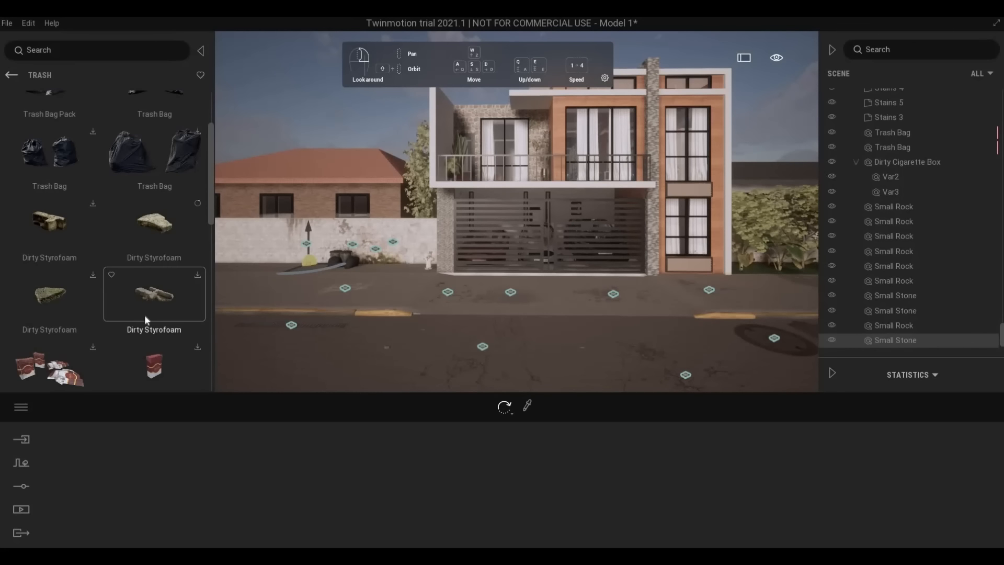
pyautogui.scroll(-3, 140, 314)
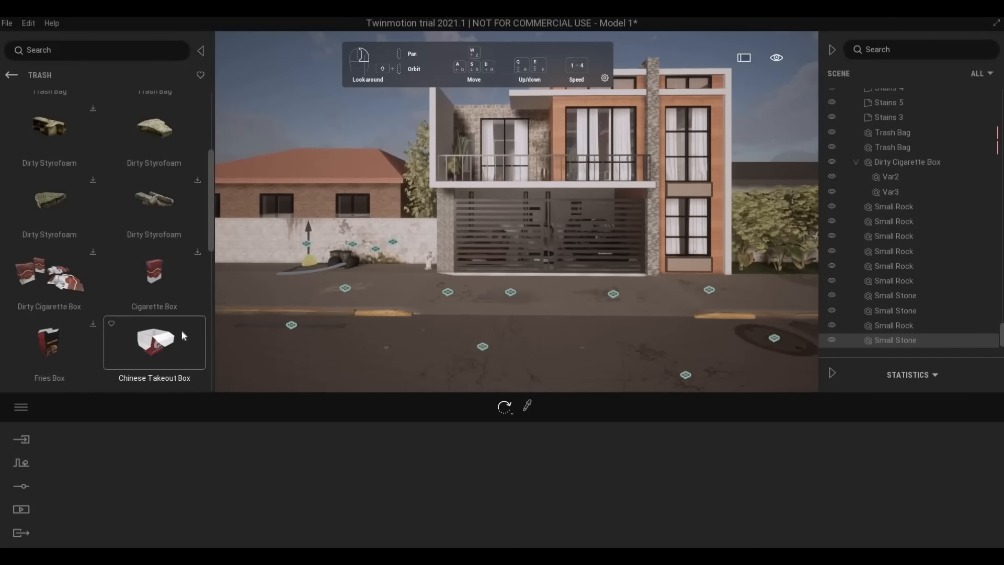
pyautogui.moveTo(160, 345); pyautogui.dragTo(377, 269)
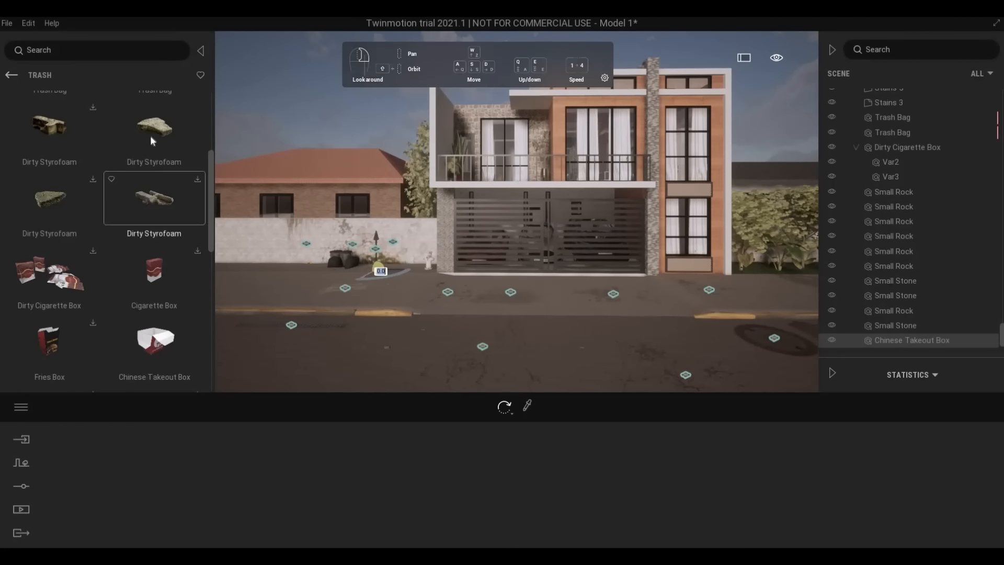
pyautogui.scroll(1, 150, 141)
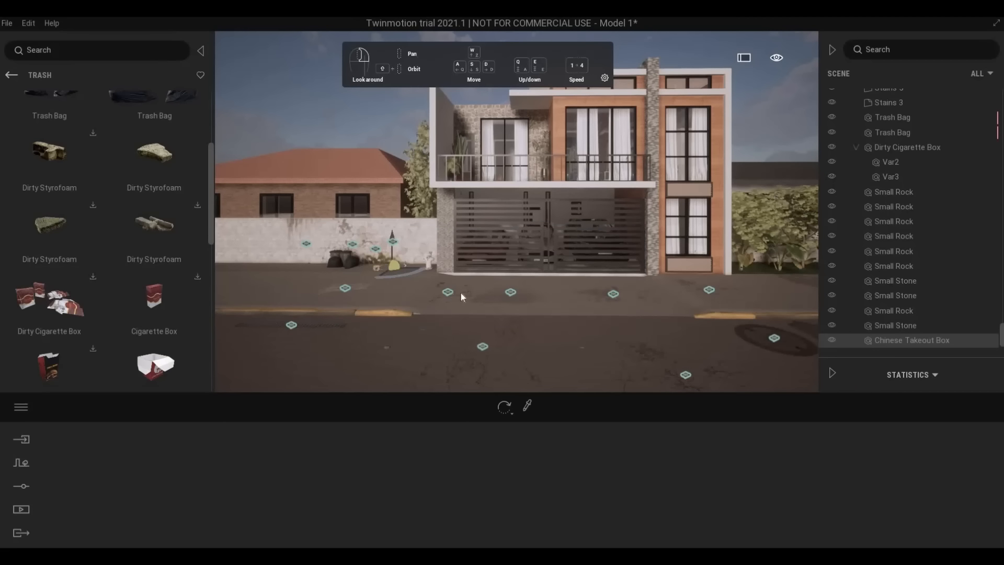
# Step: Examine the house front and street from a straight-on view that shows the full facade, wall and foreground road
pyautogui.press('d')
pyautogui.press('s')
pyautogui.moveTo(576, 294); pyautogui.dragTo(583, 283, button='right')
pyautogui.press('s')
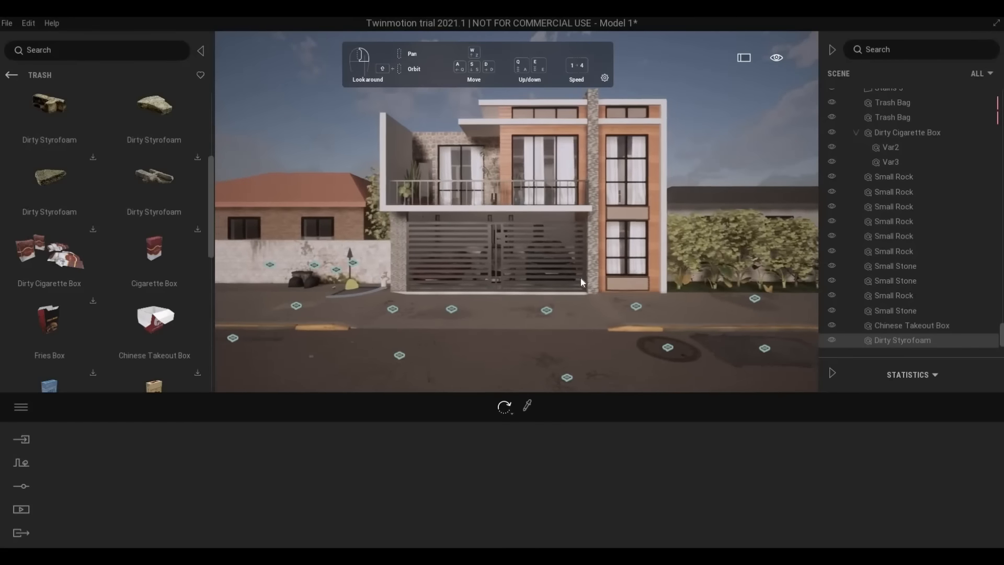
pyautogui.press('w')
pyautogui.moveTo(554, 319); pyautogui.dragTo(555, 313, button='right')
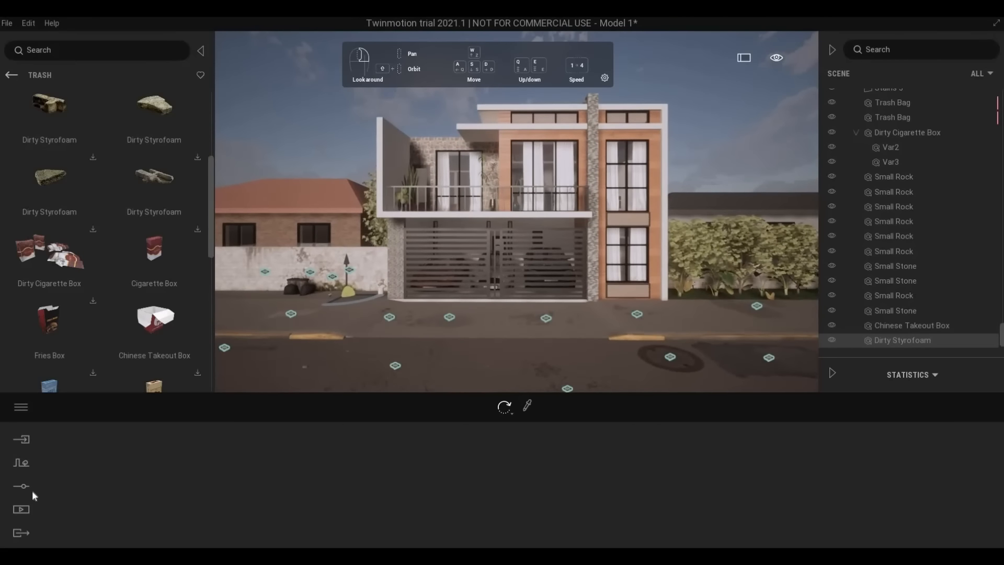
pyautogui.press('q')
pyautogui.press('s')
pyautogui.press('w')
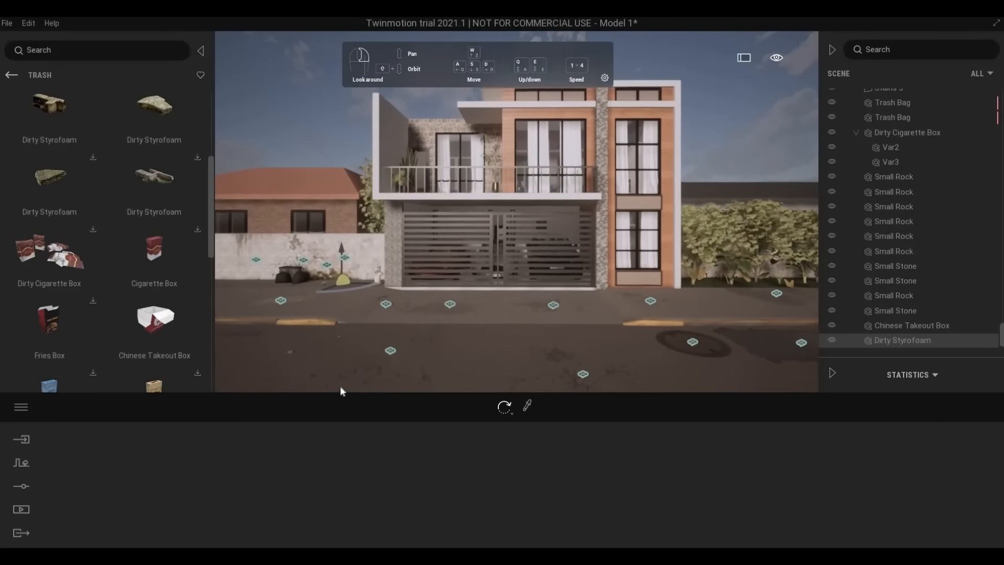
pyautogui.press('s')
pyautogui.moveTo(365, 376); pyautogui.dragTo(371, 370, button='right')
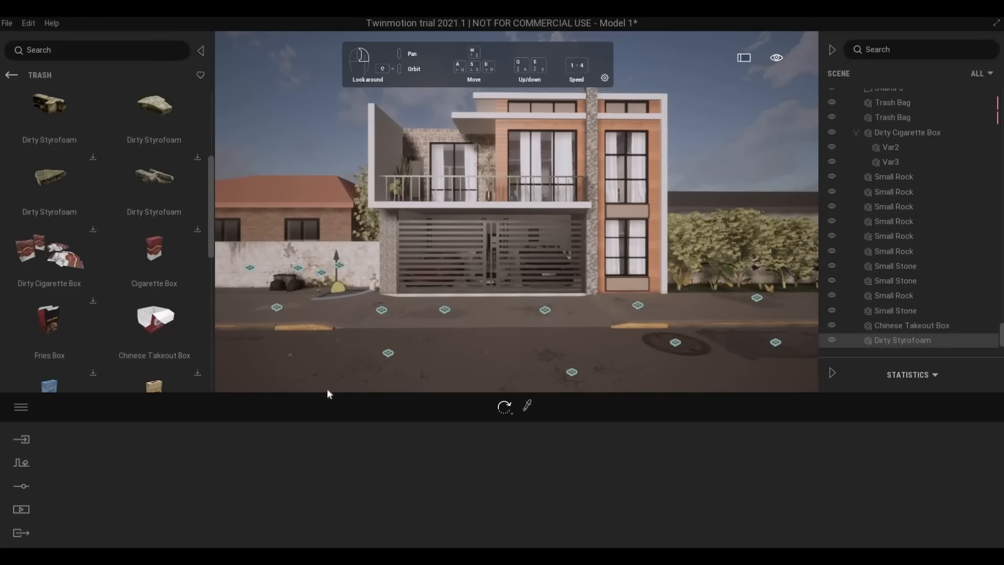
# Step: Adjust the scene weather slightly from clear sky toward cloudy
pyautogui.click(18, 486)
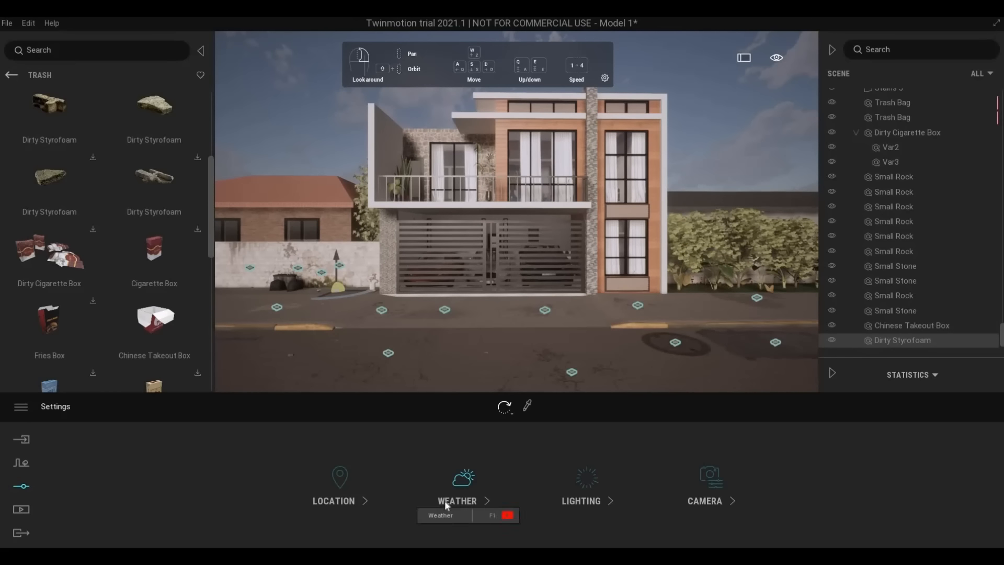
pyautogui.click(445, 500)
pyautogui.moveTo(118, 465)
pyautogui.mouseDown()
pyautogui.moveTo(78, 466)
pyautogui.moveTo(135, 468)
pyautogui.mouseUp()
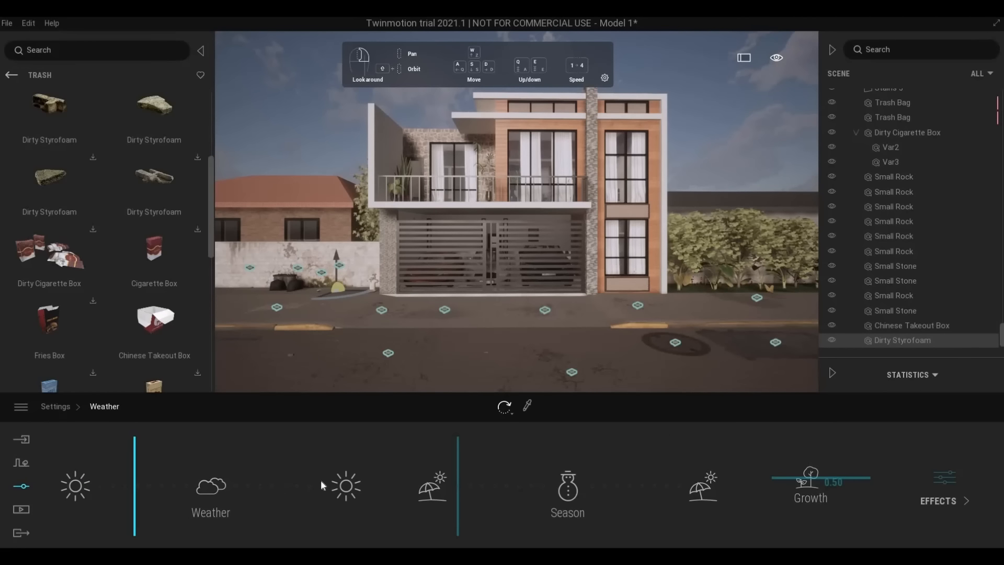
pyautogui.click(473, 363)
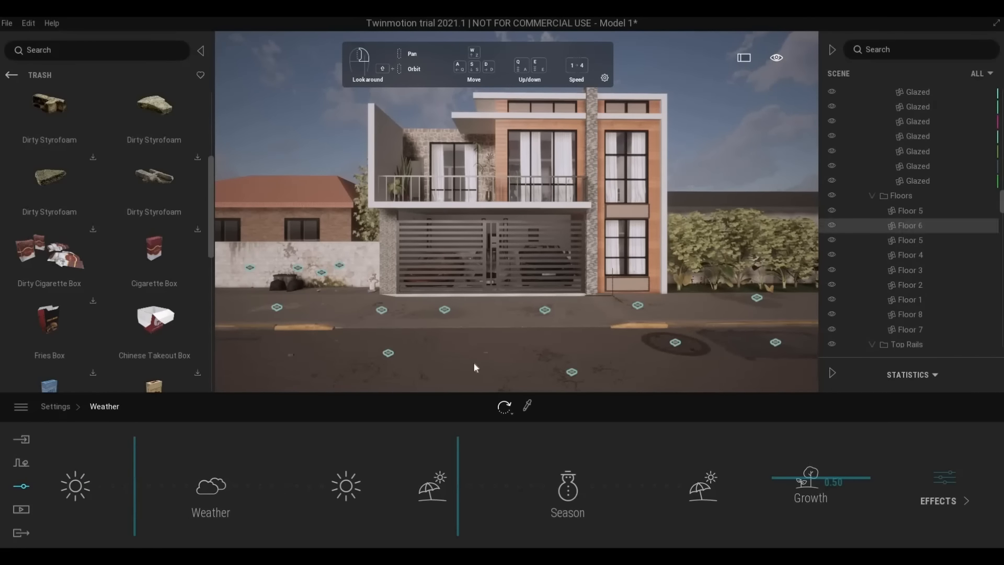
pyautogui.press('Escape')
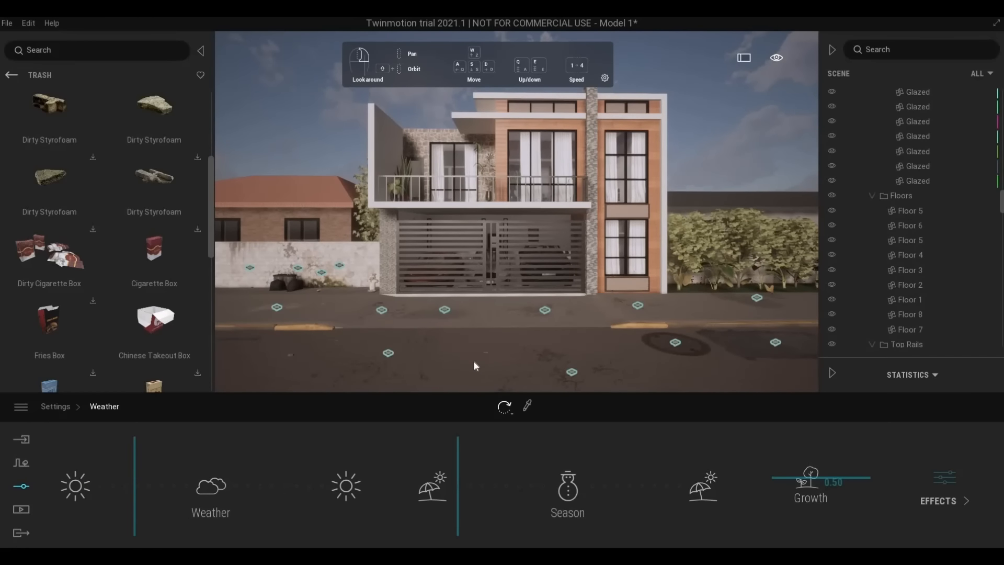
# Step: Move the foreground Road damage 03 decal along the road to just in front of the sewer cover
pyautogui.click(602, 383)
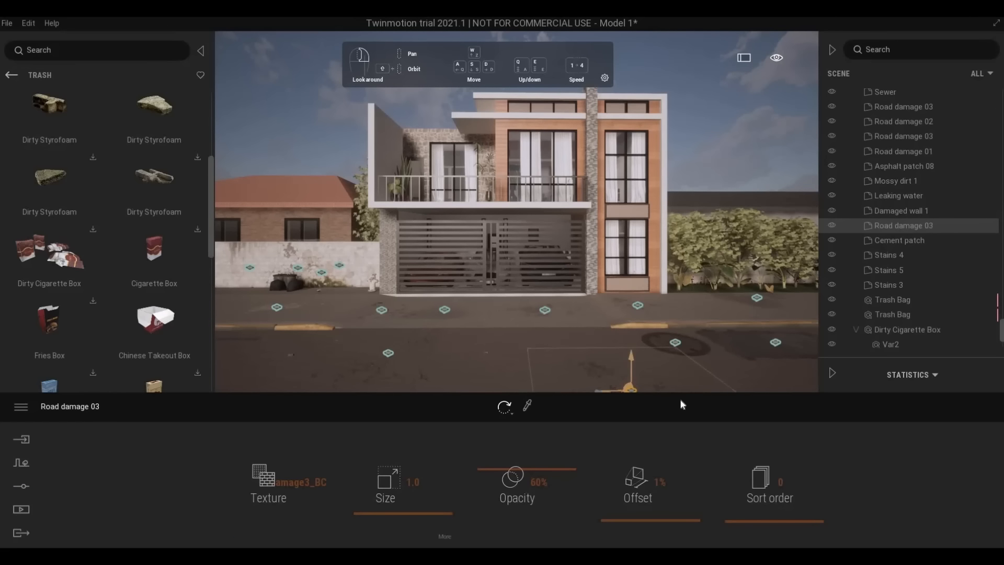
pyautogui.moveTo(681, 400); pyautogui.dragTo(648, 387)
pyautogui.press('Escape')
pyautogui.click(498, 378)
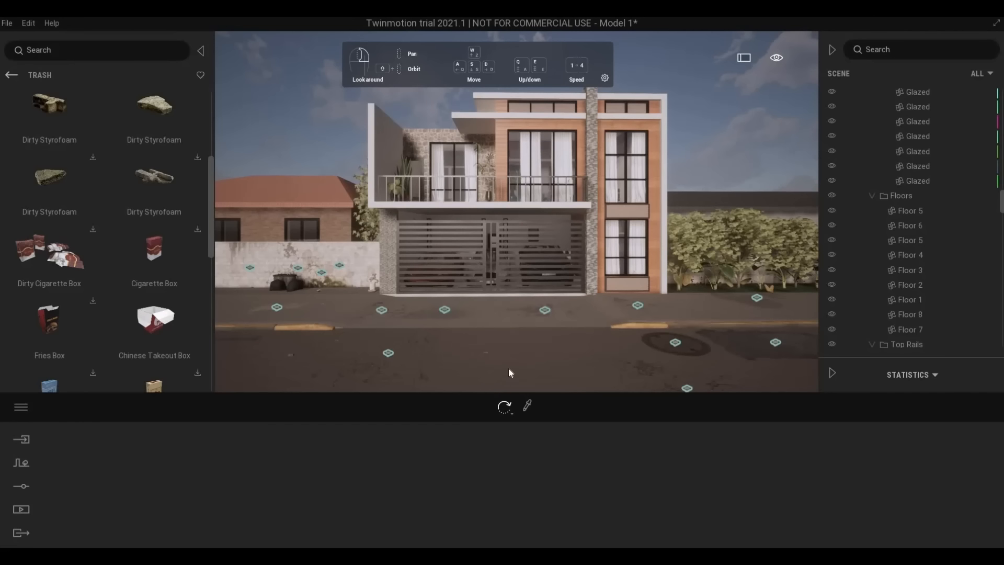
# Step: Increase the camera's vignetting and set its lens flare to 35%
pyautogui.click(19, 489)
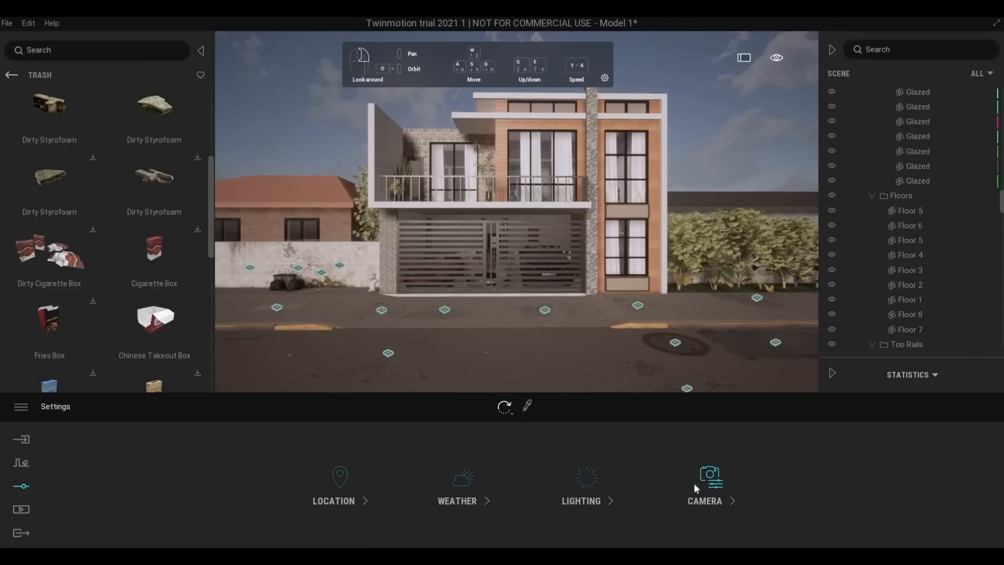
pyautogui.click(694, 481)
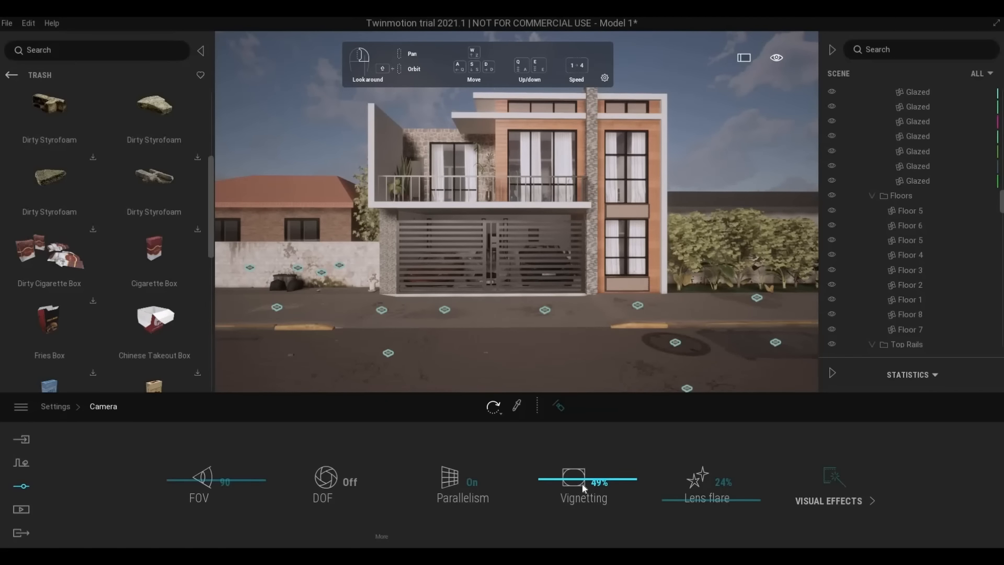
pyautogui.moveTo(587, 473); pyautogui.dragTo(593, 456)
pyautogui.moveTo(671, 499)
pyautogui.mouseDown()
pyautogui.moveTo(668, 477)
pyautogui.moveTo(671, 509)
pyautogui.moveTo(676, 434)
pyautogui.moveTo(687, 490)
pyautogui.mouseUp()
# Step: Turn on SSR in the camera's reflection effects and set the vignetting to 52%
pyautogui.click(836, 500)
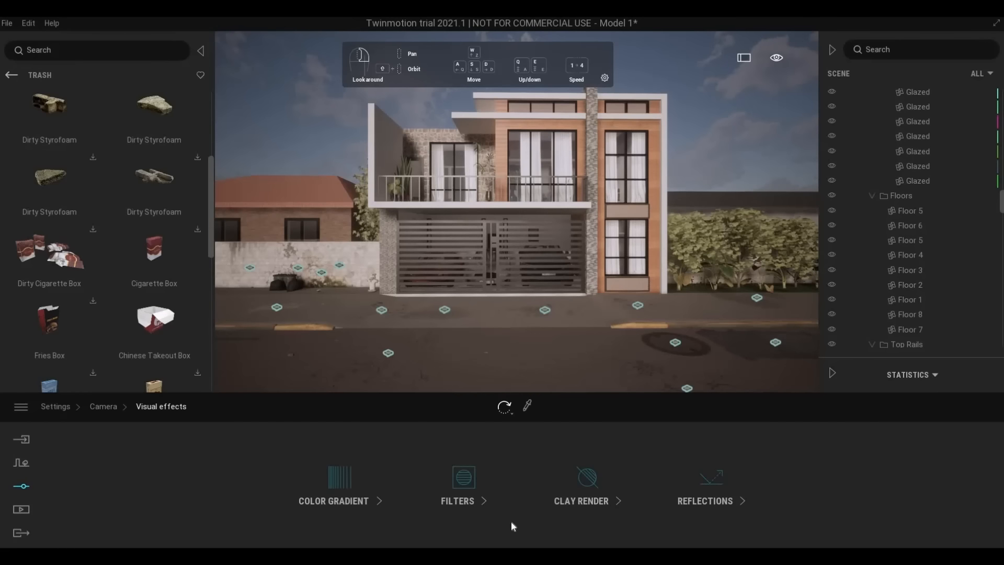
pyautogui.click(693, 503)
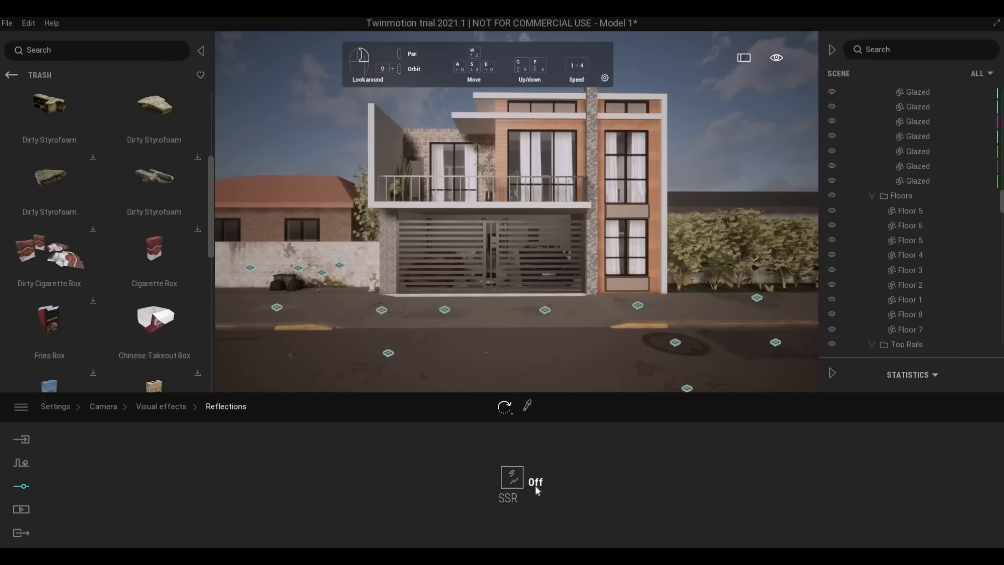
pyautogui.click(535, 489)
pyautogui.click(535, 485)
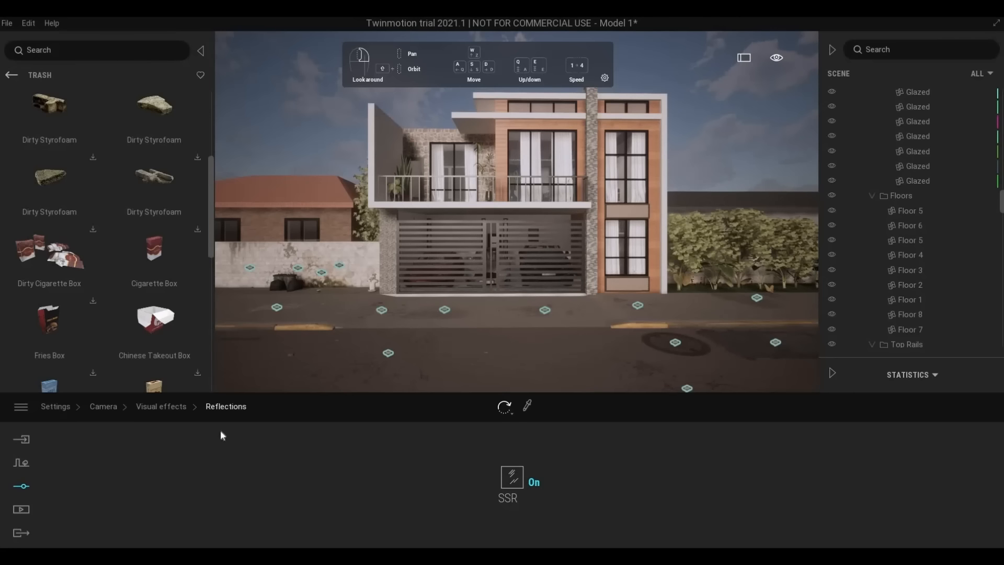
pyautogui.click(102, 406)
pyautogui.moveTo(575, 470); pyautogui.dragTo(574, 481)
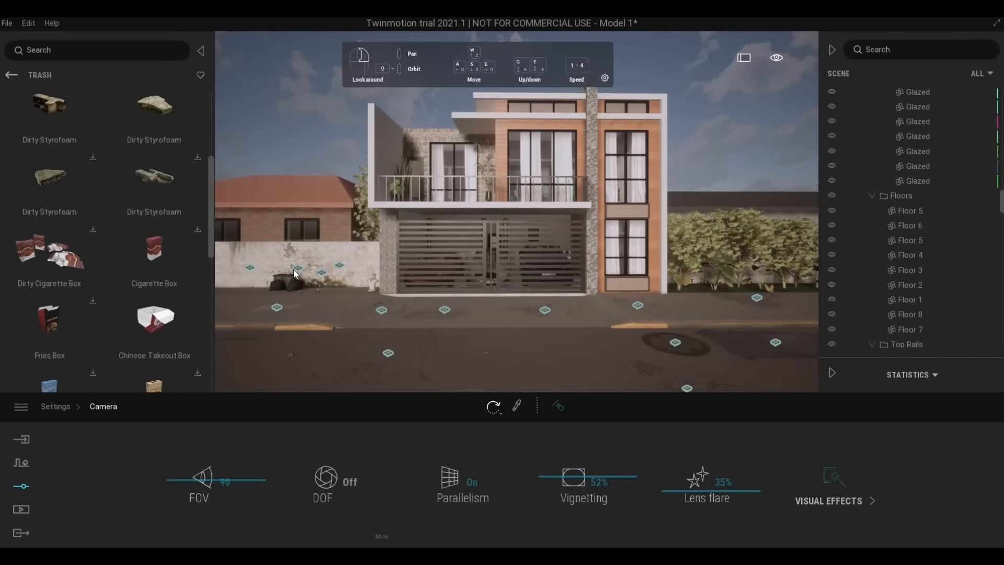